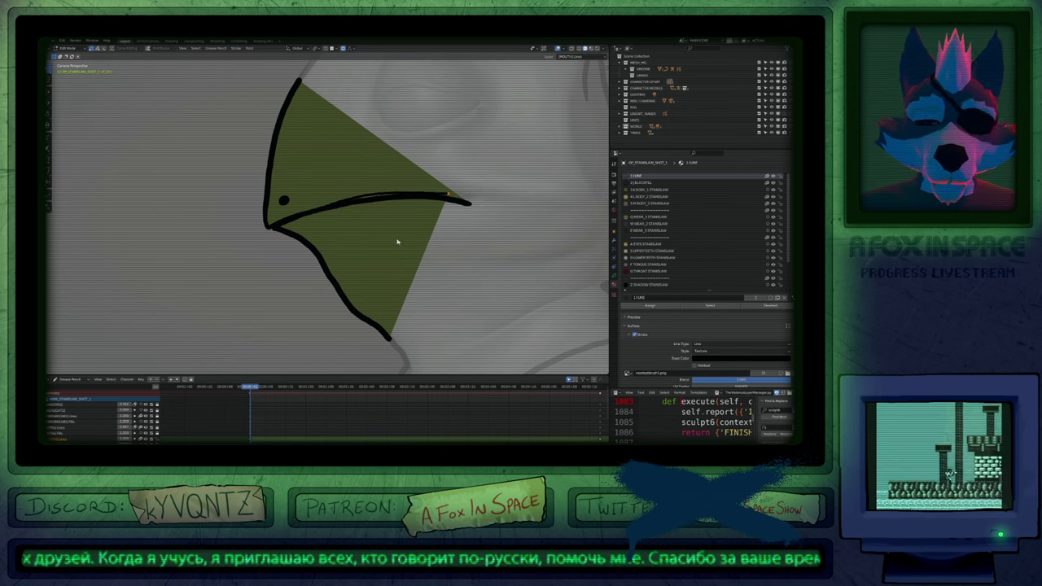
Rotate and reposition the rear end of the beak's mouth line with proportional editing, using a wider falloff for the move.
{"action": "key", "text": "r"}
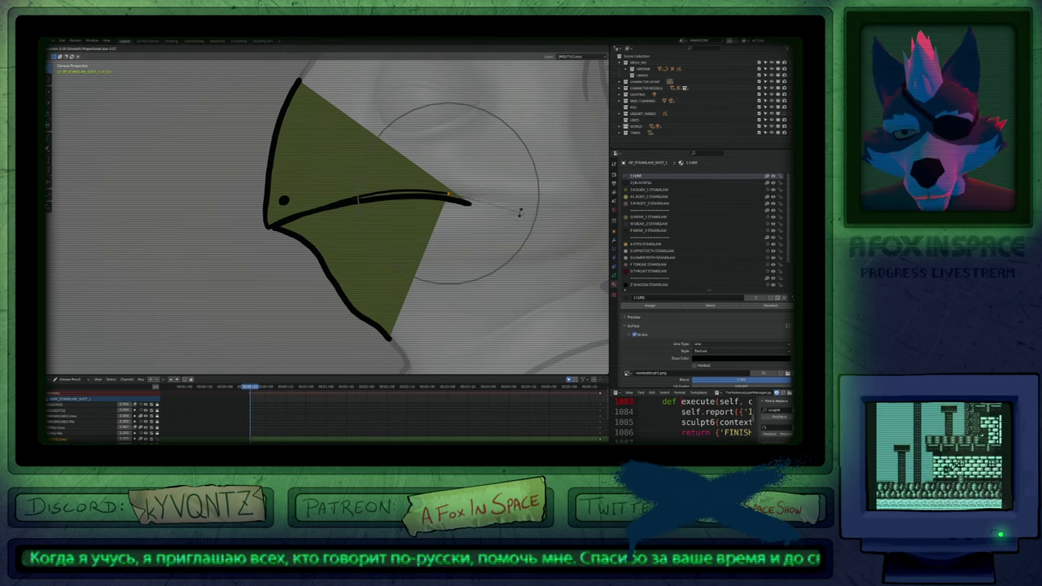
{"action": "left_click", "coordinate": [519, 214]}
{"action": "key", "text": "g"}
{"action": "scroll", "coordinate": [520, 217], "scroll_direction": "down", "scroll_amount": 7}
{"action": "scroll", "coordinate": [523, 218], "scroll_direction": "down", "scroll_amount": 1}
{"action": "scroll", "coordinate": [524, 220], "scroll_direction": "up", "scroll_amount": 1}
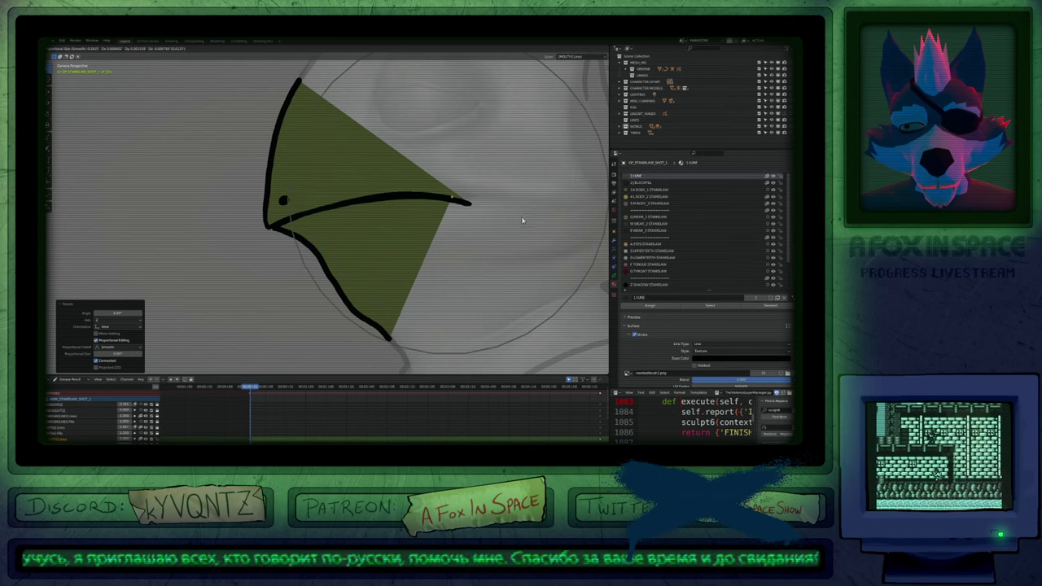
{"action": "left_click", "coordinate": [524, 220]}
Return to Draw Mode, switch to the head line layer and ink the head's outline over the sketch.
{"action": "key", "text": "Tab"}
{"action": "middle_click_drag", "start_coordinate": [523, 221], "coordinate": [511, 309], "text": "shift"}
{"action": "scroll", "coordinate": [367, 255], "scroll_direction": "down", "scroll_amount": 5}
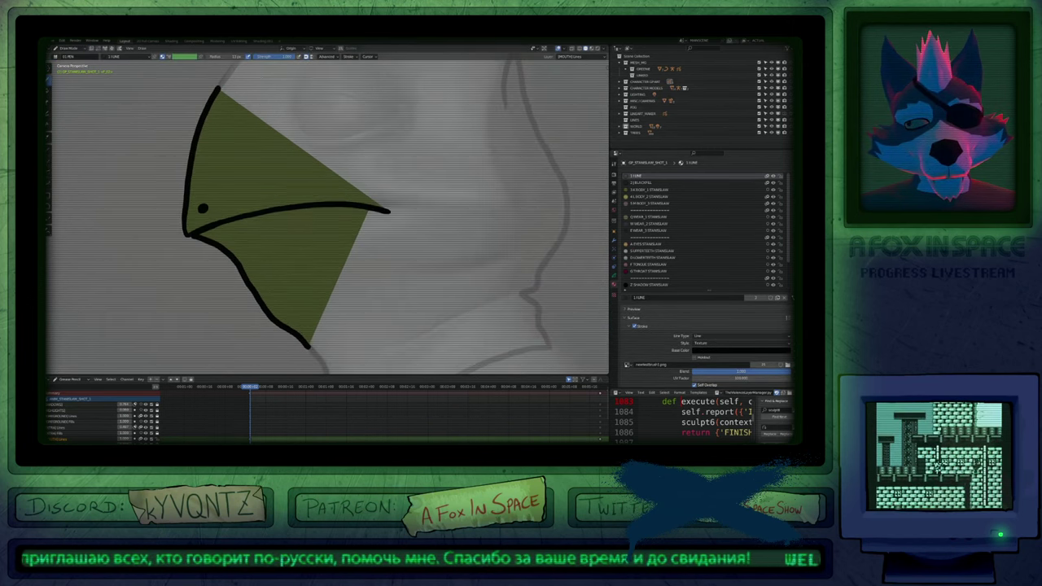
{"action": "key", "text": "y"}
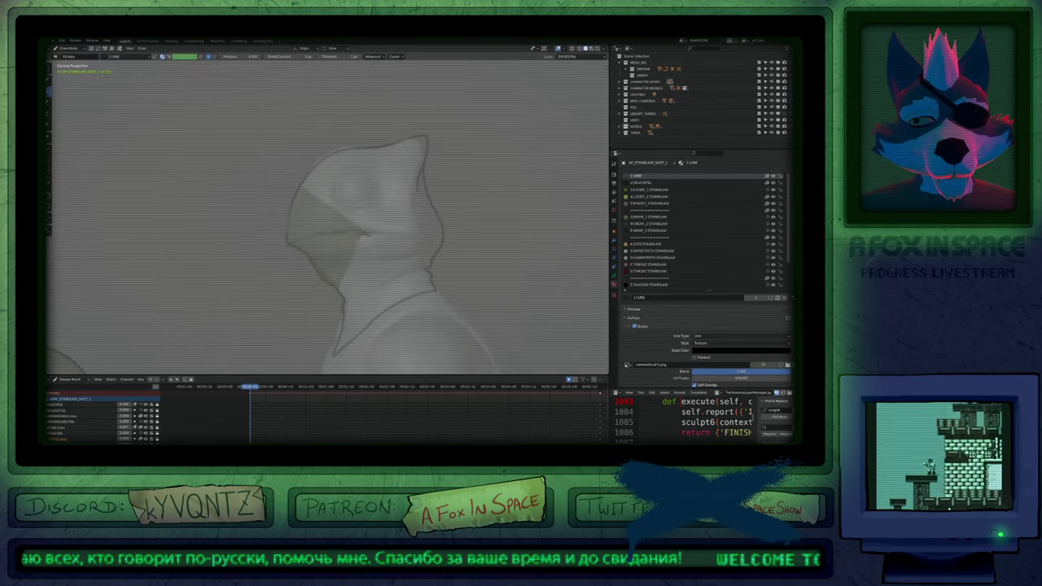
{"action": "middle_click_drag", "start_coordinate": [367, 230], "coordinate": [457, 227], "text": "shift"}
{"action": "key", "text": "y"}
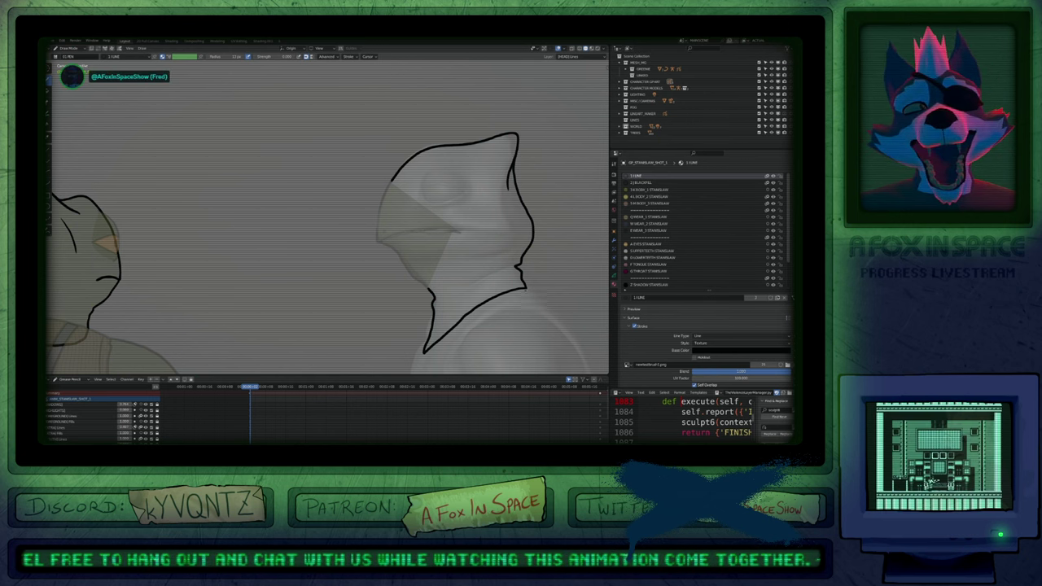
Adjust the brush and touch up the top of the throat line so it meets the underside of the beak.
{"action": "scroll", "coordinate": [522, 302], "scroll_direction": "up", "scroll_amount": 2}
{"action": "middle_click_drag", "start_coordinate": [523, 302], "coordinate": [553, 293], "text": "shift"}
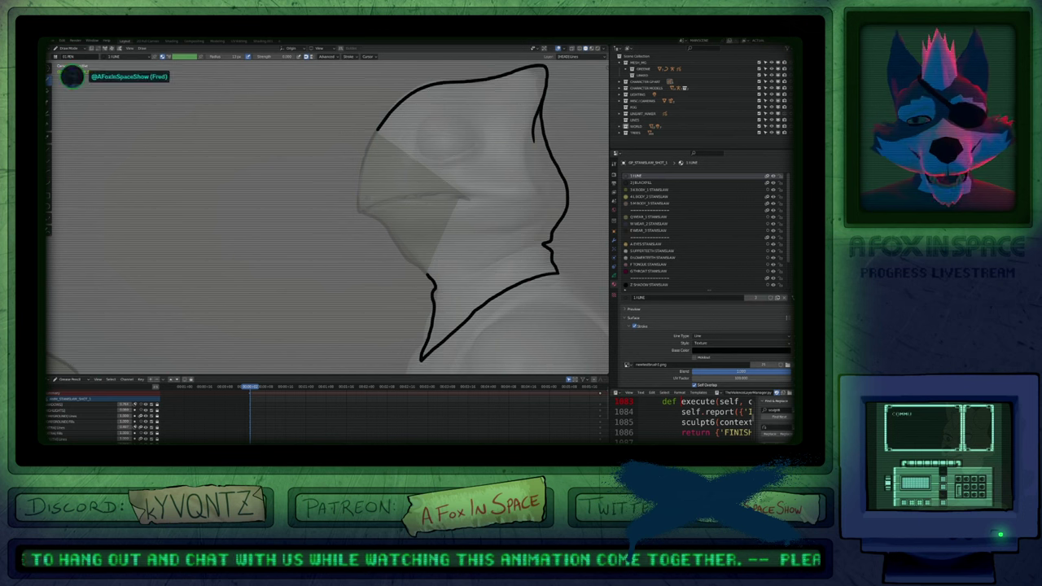
{"action": "scroll", "coordinate": [396, 175], "scroll_direction": "up", "scroll_amount": 4}
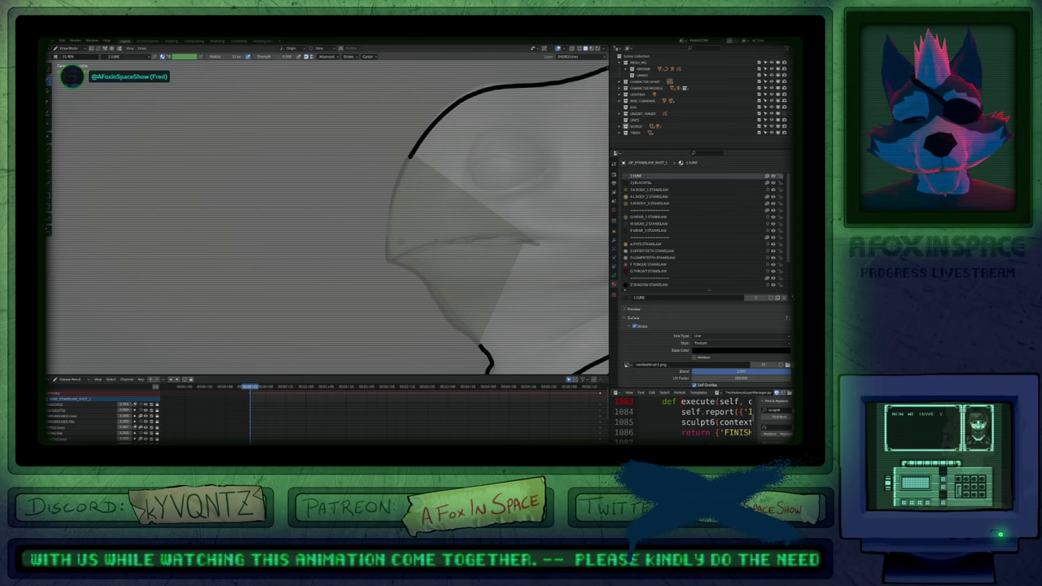
{"action": "middle_click_drag", "start_coordinate": [481, 339], "coordinate": [451, 293], "text": "shift"}
{"action": "key", "text": "f"}
{"action": "left_click", "coordinate": [456, 293]}
{"action": "left_click_drag", "start_coordinate": [453, 304], "coordinate": [446, 298]}
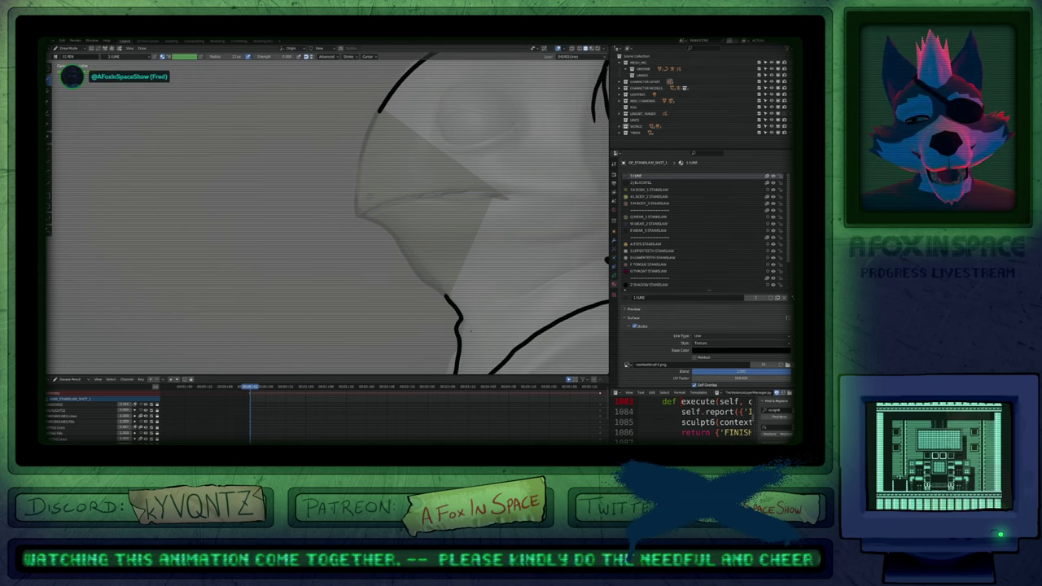
Rework the small notch in the head outline at the nape.
{"action": "middle_click_drag", "start_coordinate": [469, 331], "coordinate": [430, 272], "text": "shift"}
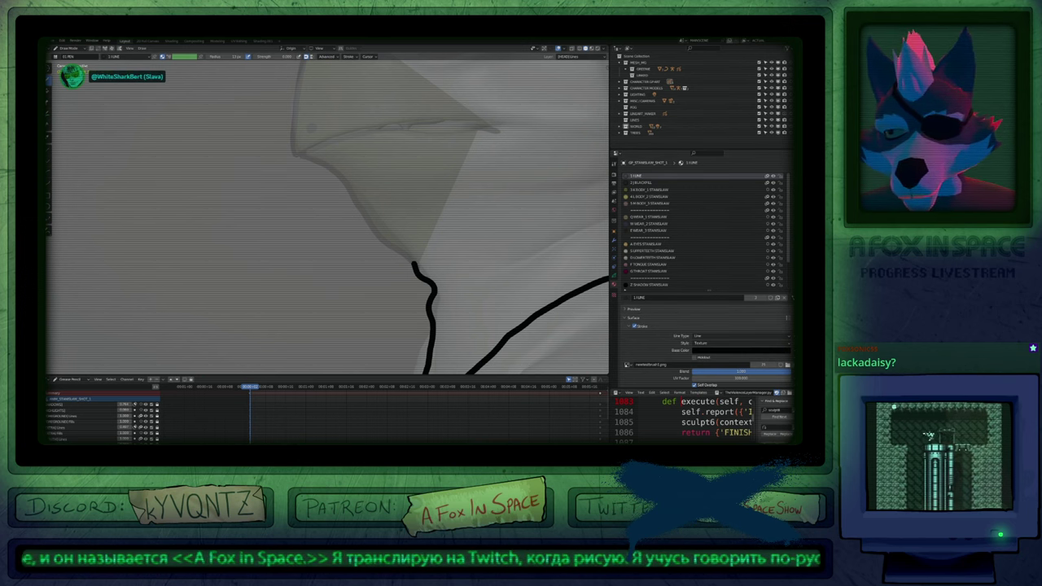
{"action": "mouse_move", "coordinate": [409, 234]}
{"action": "middle_mouse_down", "text": "shift"}
{"action": "mouse_move", "coordinate": [433, 285]}
{"action": "mouse_move", "coordinate": [406, 285]}
{"action": "middle_mouse_up", "text": "shift"}
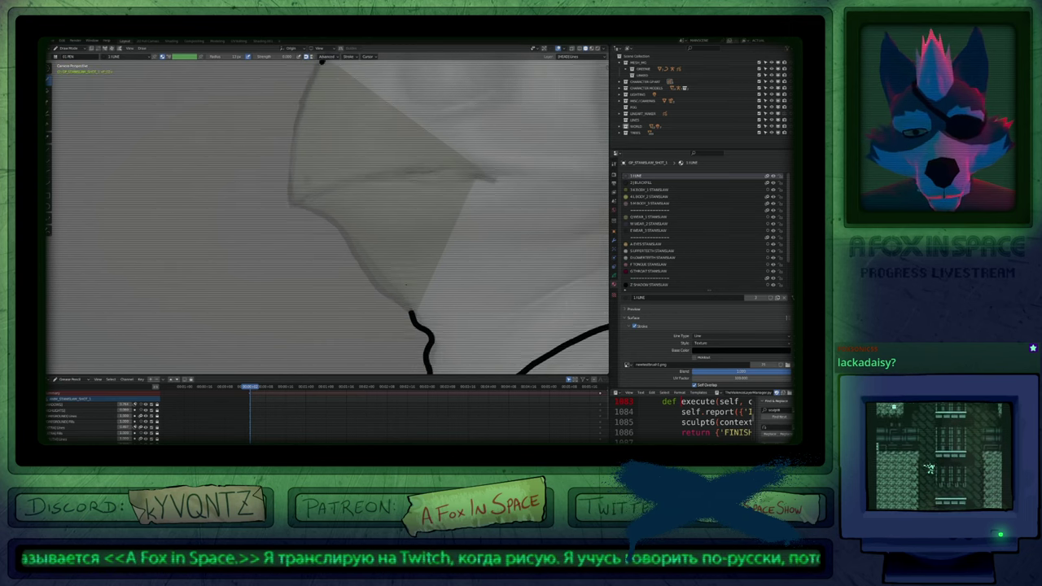
{"action": "scroll", "coordinate": [406, 284], "scroll_direction": "down", "scroll_amount": 4}
{"action": "scroll", "coordinate": [398, 279], "scroll_direction": "up", "scroll_amount": 1}
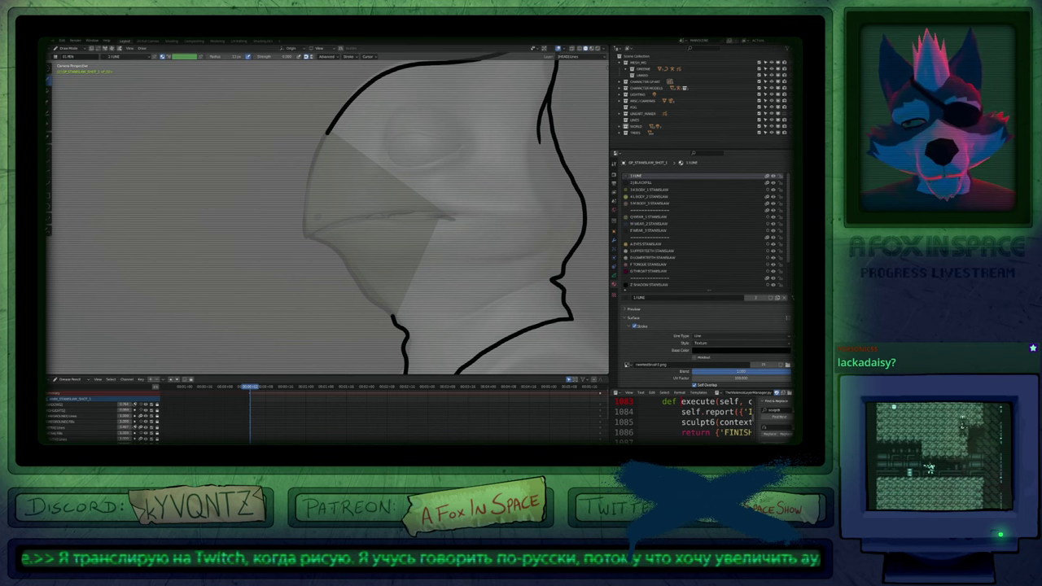
{"action": "middle_click_drag", "start_coordinate": [549, 290], "coordinate": [493, 257], "text": "shift"}
{"action": "left_click", "coordinate": [493, 257]}
{"action": "left_click_drag", "start_coordinate": [492, 245], "coordinate": [503, 253]}
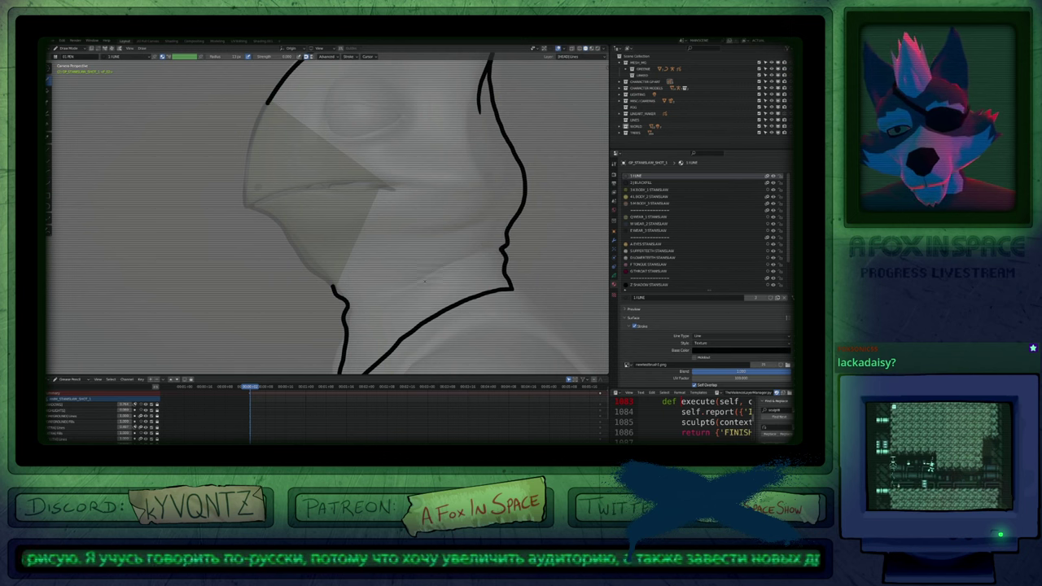
Raise the brush to full strength and draw a curved crease line across the neck.
{"action": "left_click_drag", "start_coordinate": [470, 254], "coordinate": [396, 287]}
{"action": "key", "text": "f"}
{"action": "left_click", "coordinate": [444, 279]}
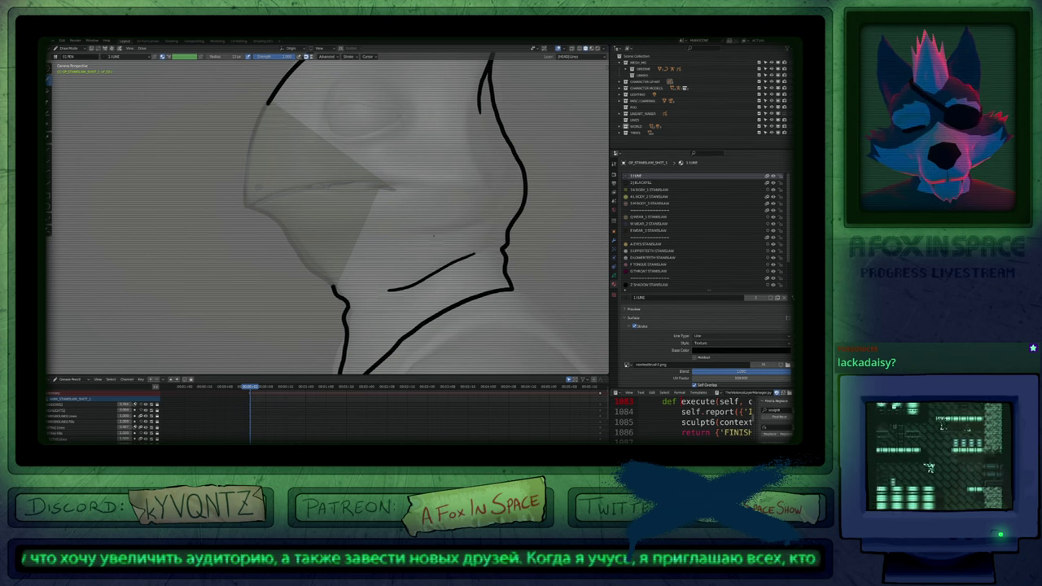
Try to shift a point on the throat line below the beak in Edit Mode with proportional editing.
{"action": "mouse_move", "coordinate": [311, 234]}
{"action": "middle_mouse_down", "text": "shift"}
{"action": "mouse_move", "coordinate": [410, 286]}
{"action": "mouse_move", "coordinate": [407, 275]}
{"action": "mouse_move", "coordinate": [461, 251]}
{"action": "mouse_move", "coordinate": [397, 297]}
{"action": "middle_mouse_up", "text": "shift"}
{"action": "scroll", "coordinate": [410, 286], "scroll_direction": "down", "scroll_amount": 2}
{"action": "key", "text": "Tab"}
{"action": "scroll", "coordinate": [397, 298], "scroll_direction": "up", "scroll_amount": 3}
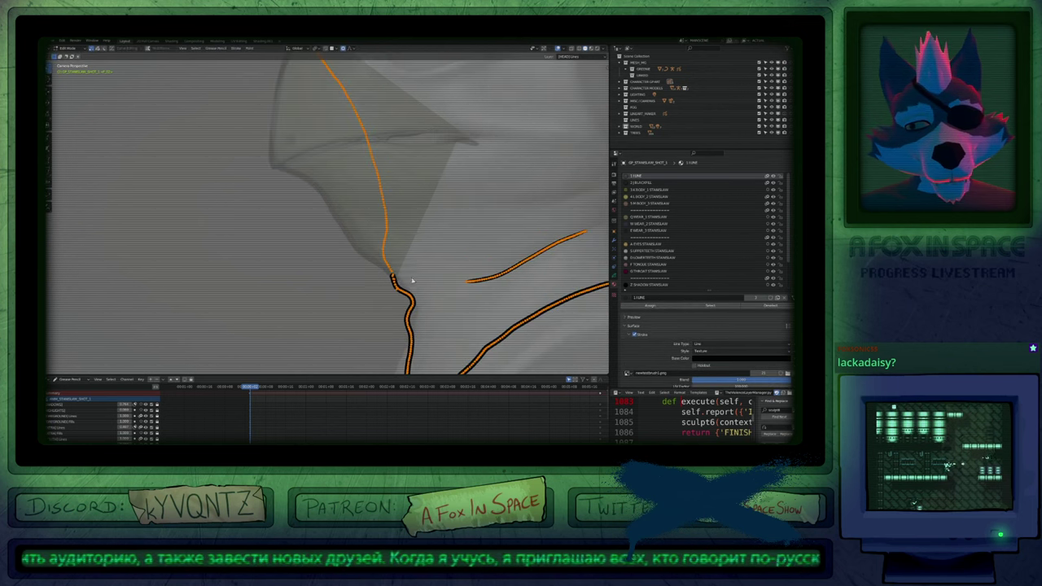
{"action": "key", "text": "Tab"}
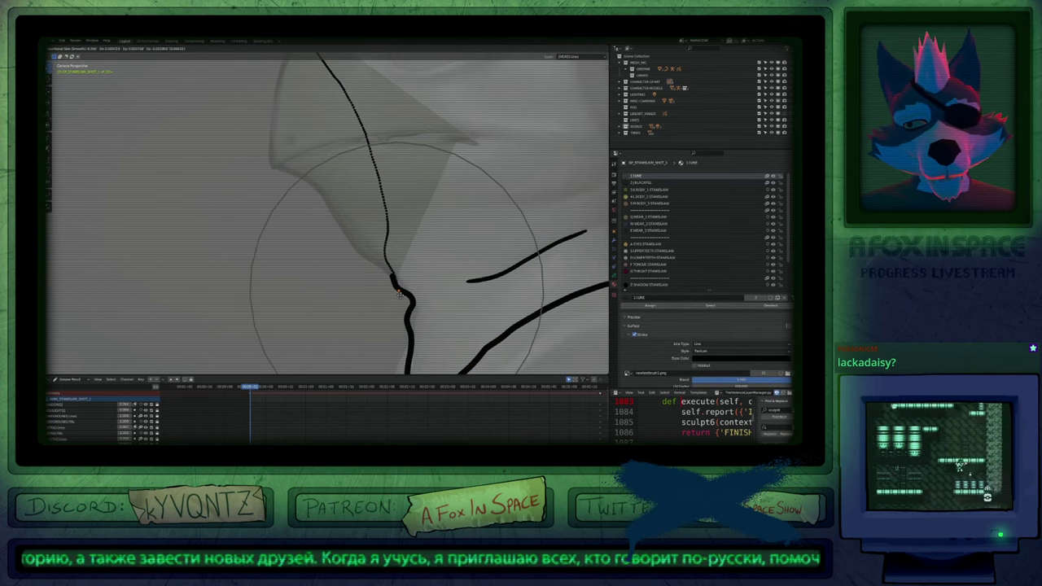
{"action": "left_click", "coordinate": [399, 293]}
{"action": "key", "text": "ctrl+z"}
{"action": "key", "text": "ctrl+z"}
{"action": "key", "text": "ctrl+z"}
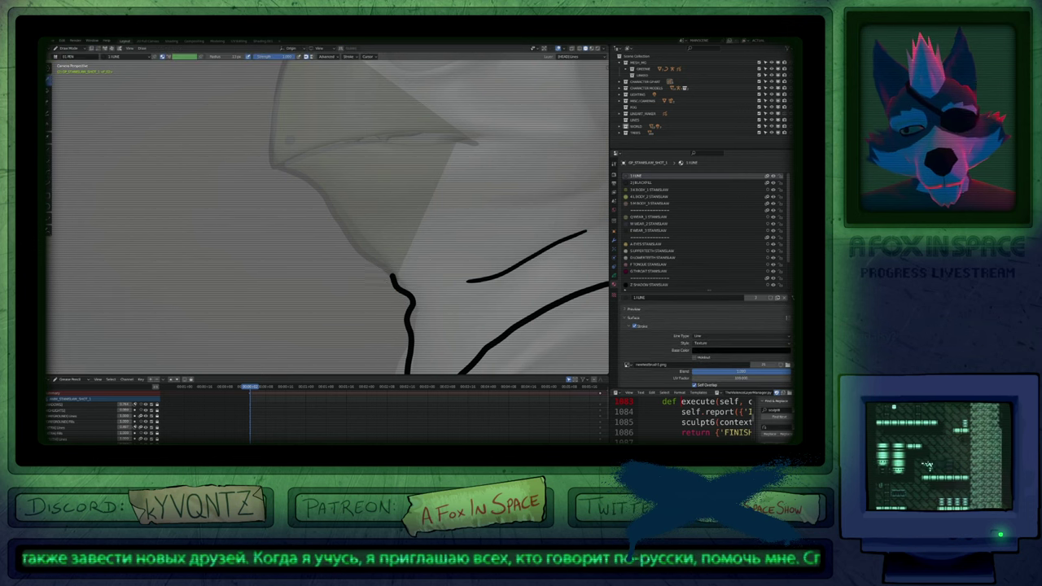
Fill the head area behind the beak with the green BODY_1 STANISLAW material.
{"action": "scroll", "coordinate": [366, 215], "scroll_direction": "down", "scroll_amount": 5}
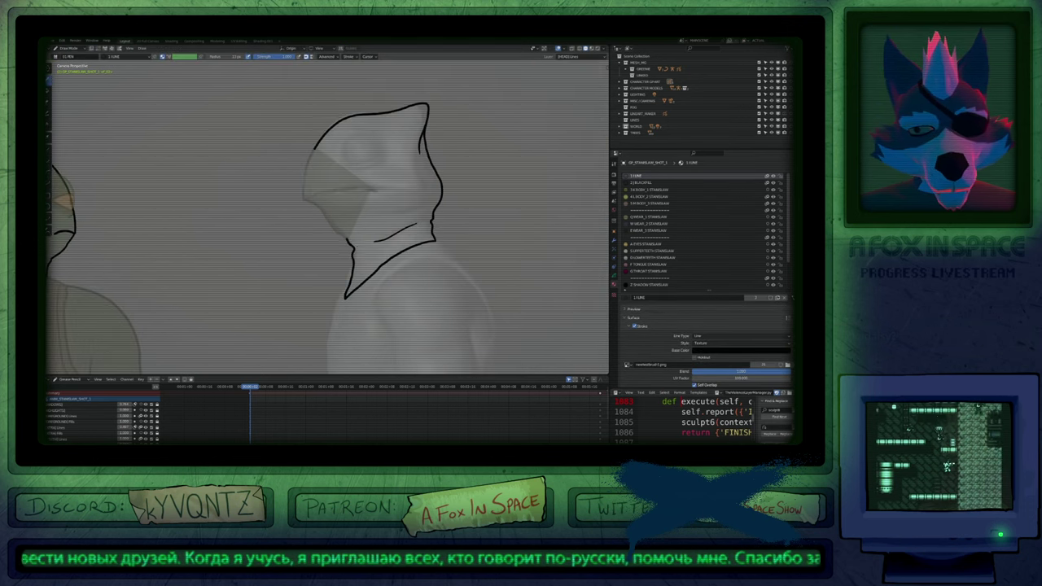
{"action": "key", "text": "u"}
{"action": "left_click", "coordinate": [366, 216]}
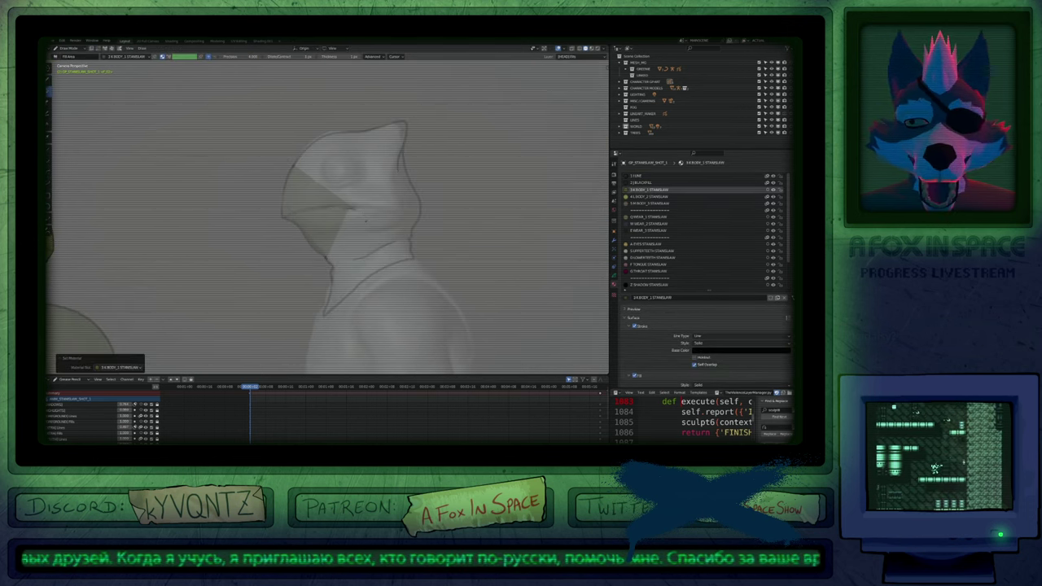
{"action": "left_click", "coordinate": [364, 223]}
Return to the pen with the black line material on the head line layer, adjust the brush and smooth the throat line.
{"action": "middle_click_drag", "start_coordinate": [364, 223], "coordinate": [433, 241], "text": "shift"}
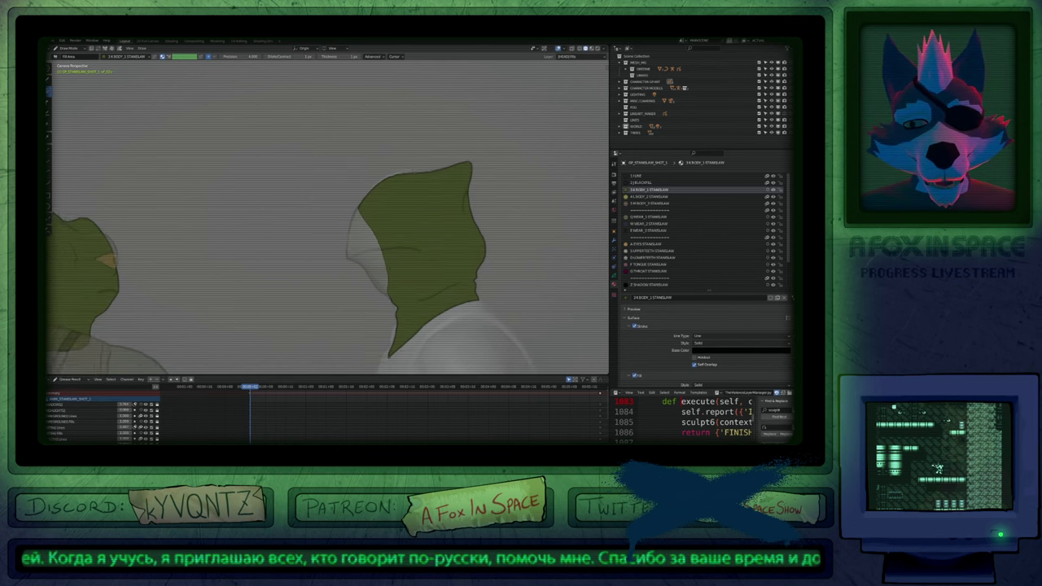
{"action": "scroll", "coordinate": [433, 243], "scroll_direction": "up", "scroll_amount": 5}
{"action": "scroll", "coordinate": [433, 243], "scroll_direction": "down", "scroll_amount": 2}
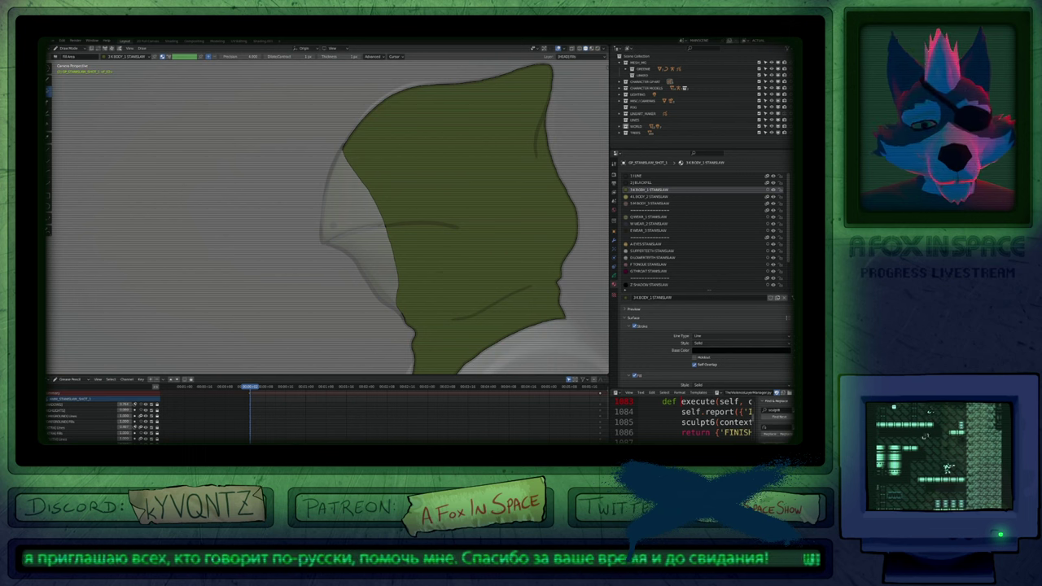
{"action": "mouse_move", "coordinate": [433, 243]}
{"action": "middle_mouse_down", "text": "shift"}
{"action": "mouse_move", "coordinate": [363, 211]}
{"action": "mouse_move", "coordinate": [406, 146]}
{"action": "middle_mouse_up", "text": "shift"}
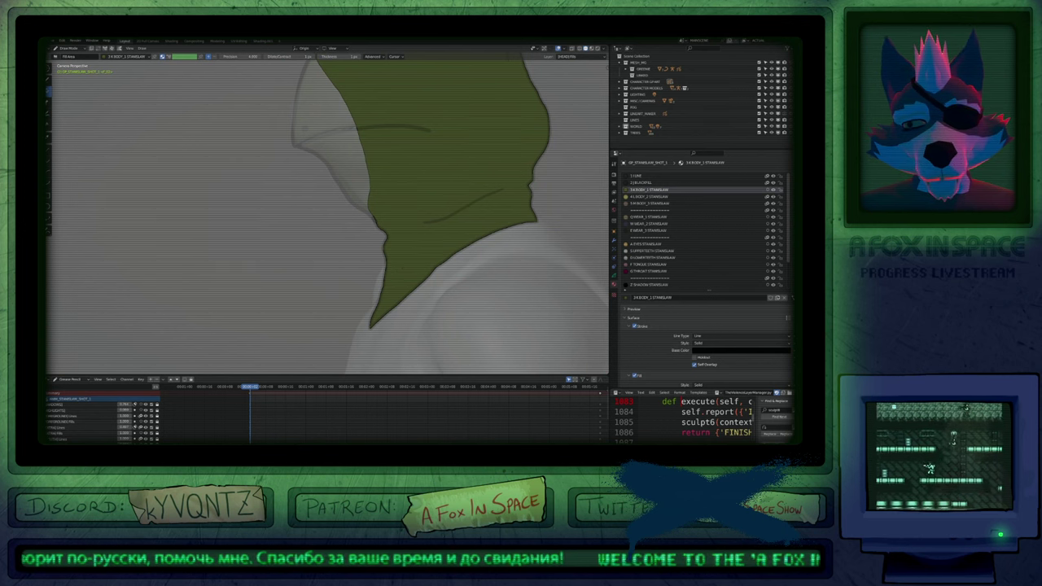
{"action": "mouse_move", "coordinate": [407, 203]}
{"action": "middle_mouse_down", "text": "shift"}
{"action": "mouse_move", "coordinate": [415, 234]}
{"action": "mouse_move", "coordinate": [463, 269]}
{"action": "middle_mouse_up", "text": "shift"}
{"action": "key", "text": "1"}
{"action": "key", "text": "f"}
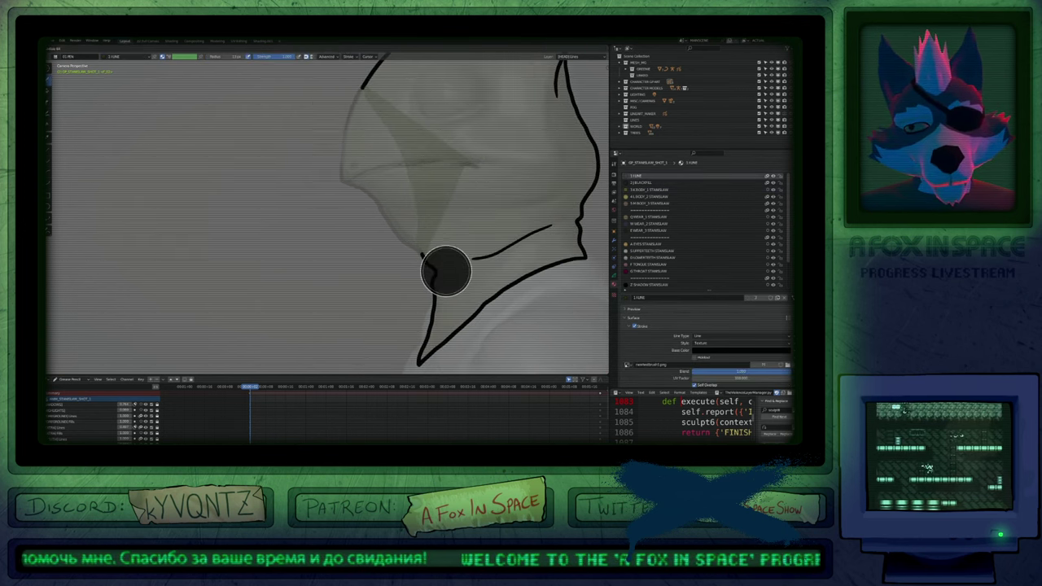
{"action": "left_click", "coordinate": [469, 271]}
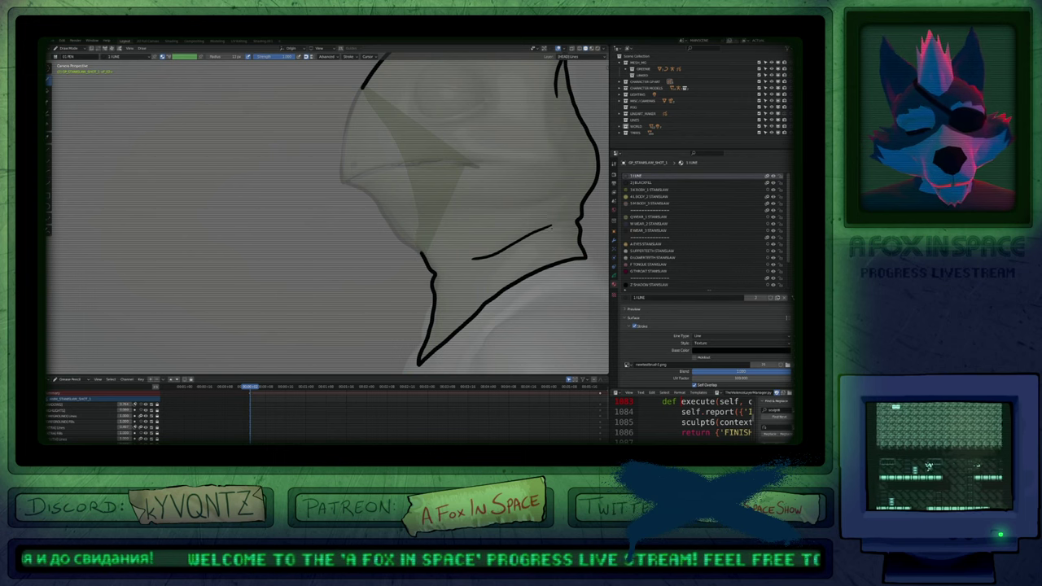
{"action": "mouse_move", "coordinate": [550, 230]}
{"action": "middle_mouse_down", "text": "shift"}
{"action": "mouse_move", "coordinate": [440, 264]}
{"action": "mouse_move", "coordinate": [472, 253]}
{"action": "mouse_move", "coordinate": [475, 290]}
{"action": "mouse_move", "coordinate": [476, 191]}
{"action": "mouse_move", "coordinate": [519, 217]}
{"action": "mouse_move", "coordinate": [530, 255]}
{"action": "mouse_move", "coordinate": [516, 258]}
{"action": "mouse_move", "coordinate": [531, 262]}
{"action": "middle_mouse_up", "text": "shift"}
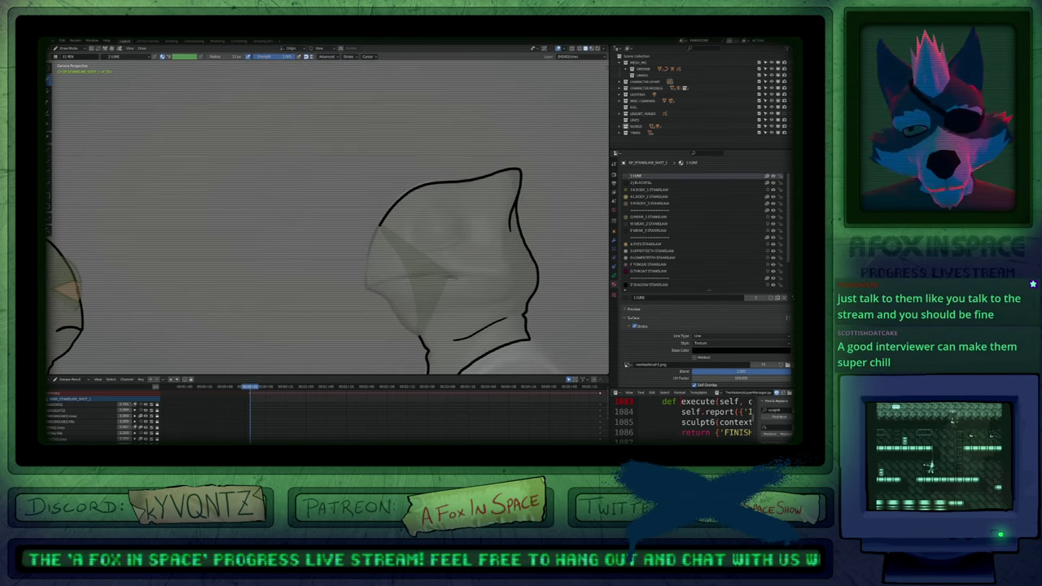
{"action": "middle_click_drag", "start_coordinate": [491, 306], "coordinate": [507, 261], "text": "shift"}
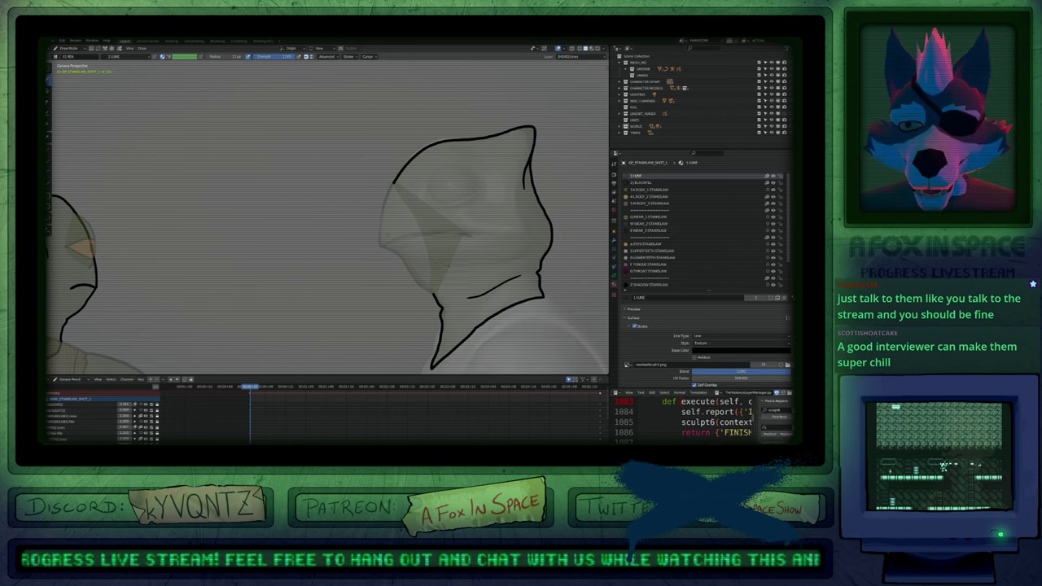
{"action": "middle_click_drag", "start_coordinate": [448, 266], "coordinate": [451, 277], "text": "shift"}
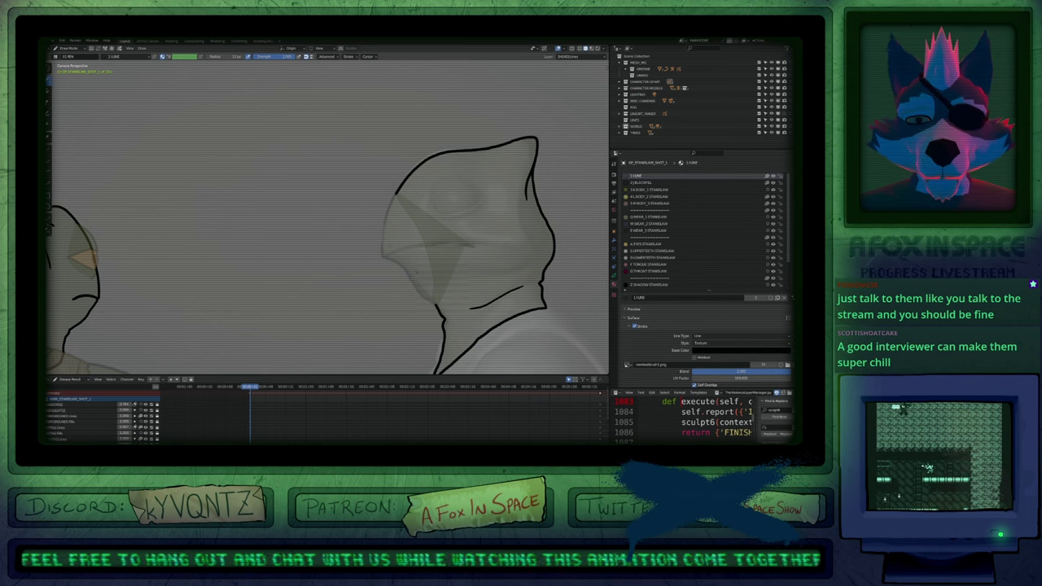
Try a curved line separating the beak from the head, running from the forehead down to the throat.
{"action": "left_click_drag", "start_coordinate": [396, 194], "coordinate": [435, 305]}
{"action": "key", "text": "Tab"}
{"action": "key", "text": "alt+a"}
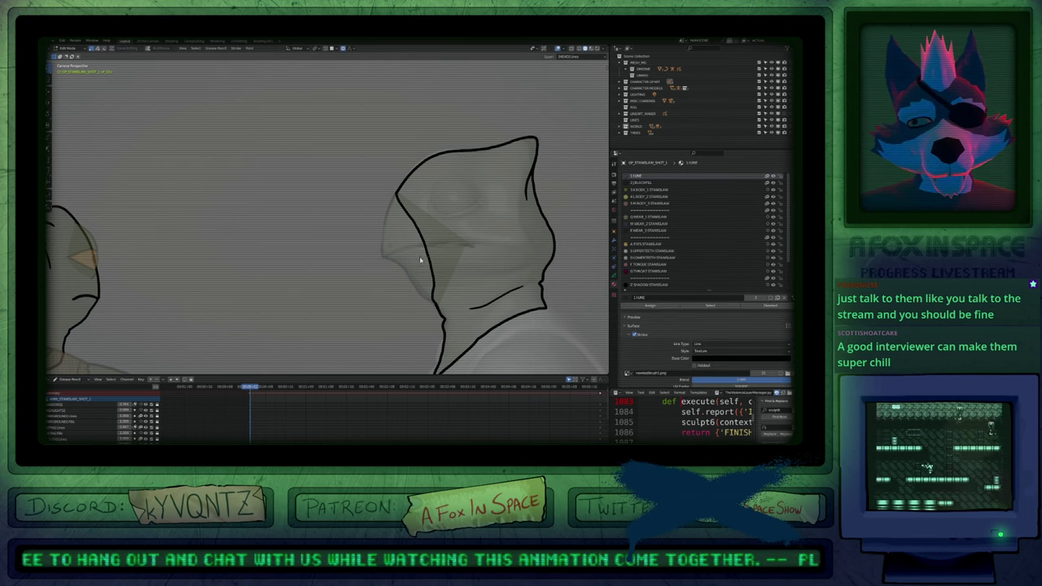
{"action": "middle_click_drag", "start_coordinate": [418, 253], "coordinate": [452, 245], "text": "shift"}
{"action": "scroll", "coordinate": [451, 245], "scroll_direction": "up", "scroll_amount": 1}
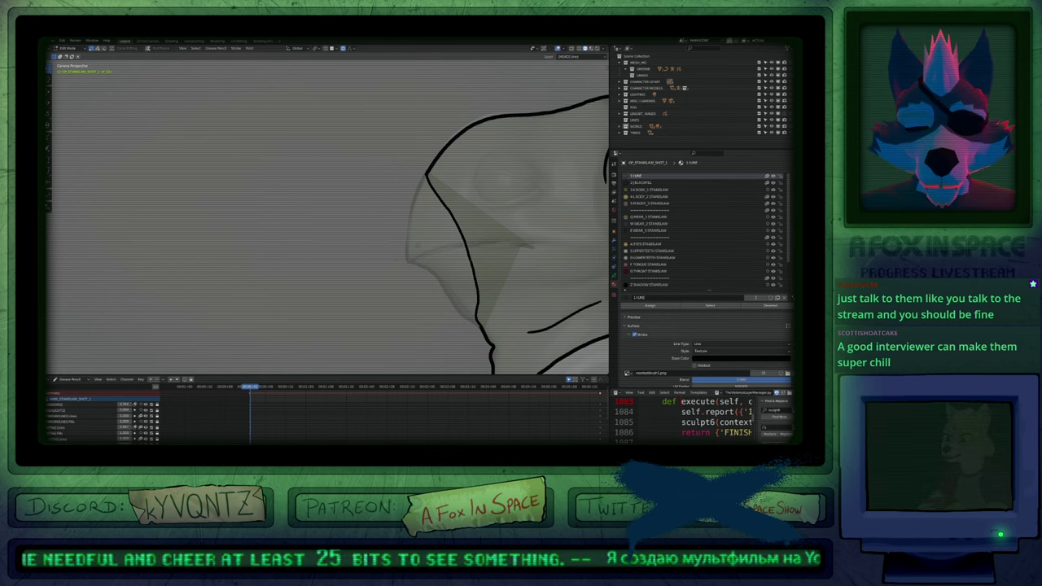
{"action": "mouse_move", "coordinate": [526, 247]}
{"action": "middle_mouse_down", "text": "shift"}
{"action": "mouse_move", "coordinate": [373, 274]}
{"action": "mouse_move", "coordinate": [448, 254]}
{"action": "mouse_move", "coordinate": [459, 270]}
{"action": "mouse_move", "coordinate": [513, 265]}
{"action": "middle_mouse_up", "text": "shift"}
{"action": "scroll", "coordinate": [451, 281], "scroll_direction": "down", "scroll_amount": 3}
{"action": "key", "text": "ctrl+z"}
{"action": "key", "text": "ctrl+z"}
Switch to the eye line layer and draw a teardrop-shaped eye outline over the sketched eye.
{"action": "scroll", "coordinate": [449, 282], "scroll_direction": "down", "scroll_amount": 1}
{"action": "scroll", "coordinate": [448, 283], "scroll_direction": "down", "scroll_amount": 1}
{"action": "middle_click_drag", "start_coordinate": [461, 308], "coordinate": [455, 281], "text": "shift"}
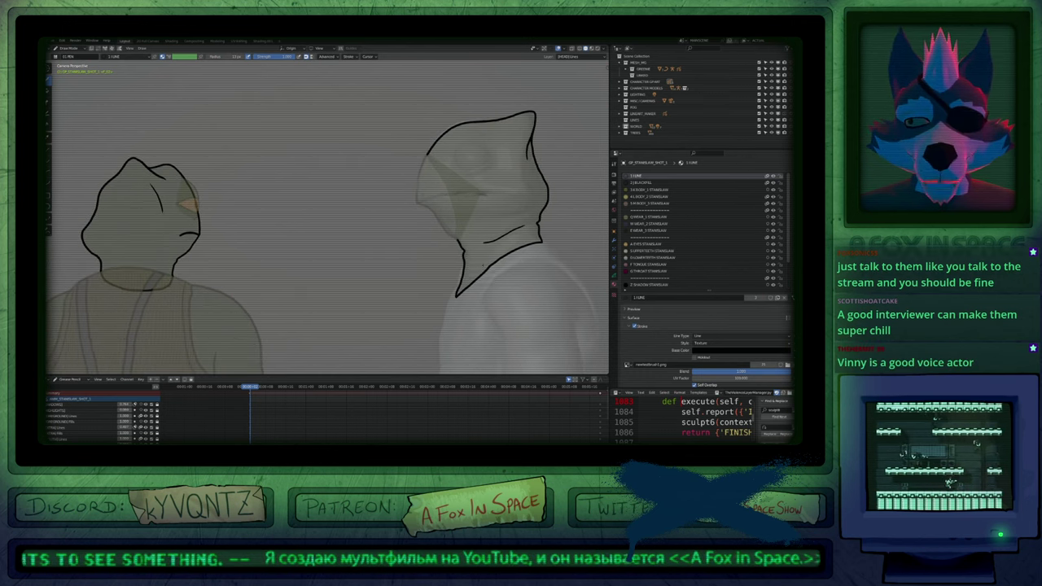
{"action": "middle_click_drag", "start_coordinate": [472, 159], "coordinate": [453, 218], "text": "shift"}
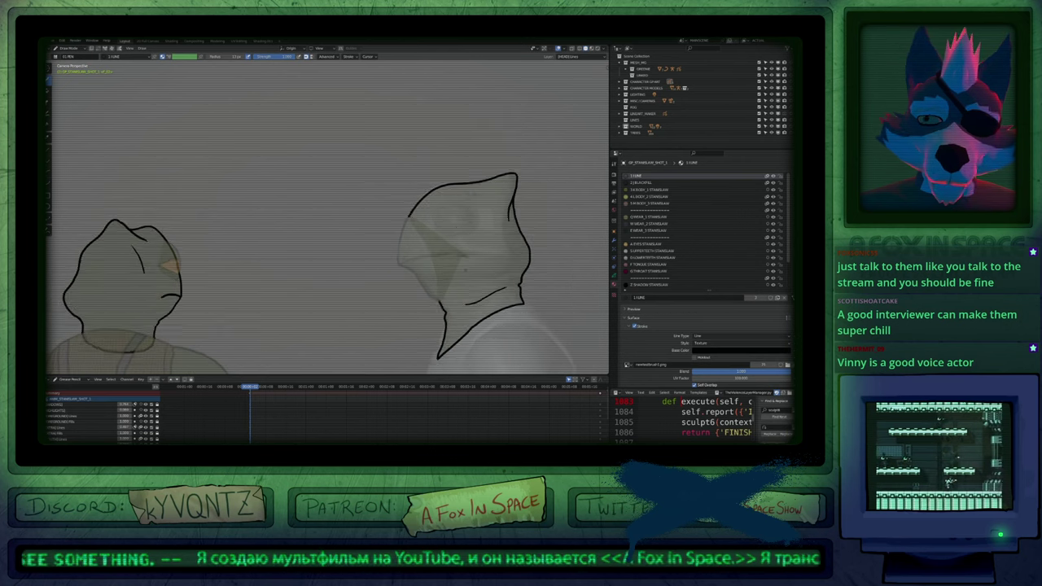
{"action": "key", "text": "Page_Up"}
{"action": "scroll", "coordinate": [452, 218], "scroll_direction": "up", "scroll_amount": 4}
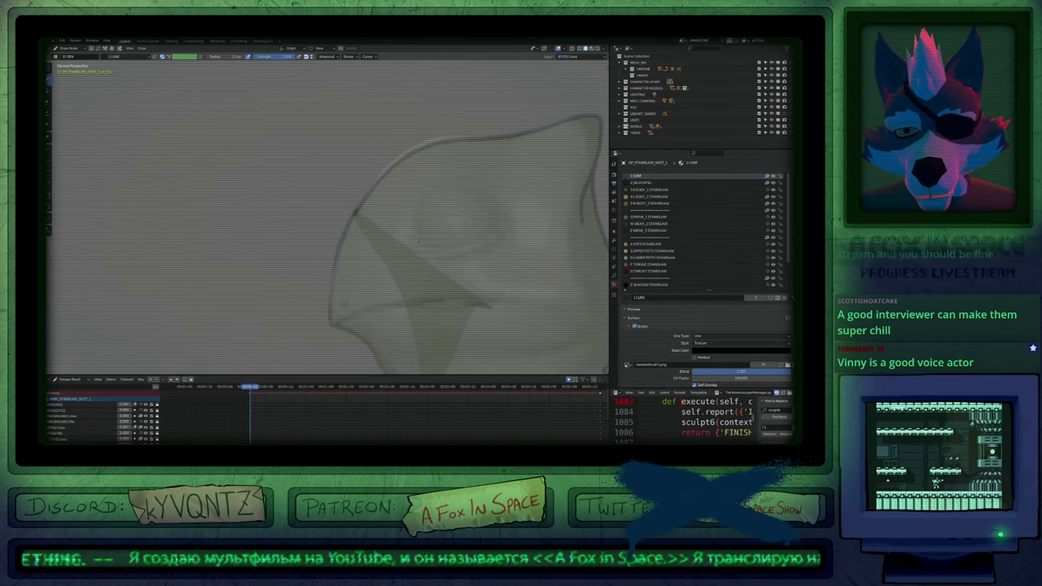
{"action": "mouse_move", "coordinate": [417, 243]}
{"action": "left_mouse_down"}
{"action": "mouse_move", "coordinate": [420, 228]}
{"action": "mouse_move", "coordinate": [443, 213]}
{"action": "mouse_move", "coordinate": [505, 231]}
{"action": "mouse_move", "coordinate": [427, 251]}
{"action": "mouse_move", "coordinate": [417, 241]}
{"action": "left_mouse_up"}
Nudge the eye outline's rounded front end and pointed rear corner into place in Edit Mode with proportional editing.
{"action": "key", "text": "Tab"}
{"action": "left_click", "coordinate": [418, 236]}
{"action": "key", "text": "g"}
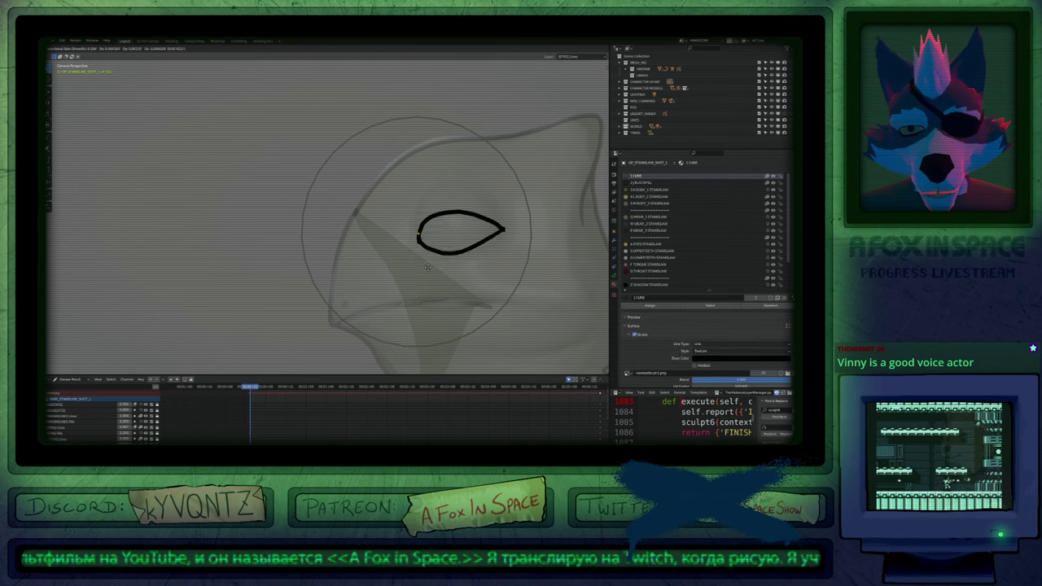
{"action": "left_click", "coordinate": [420, 270]}
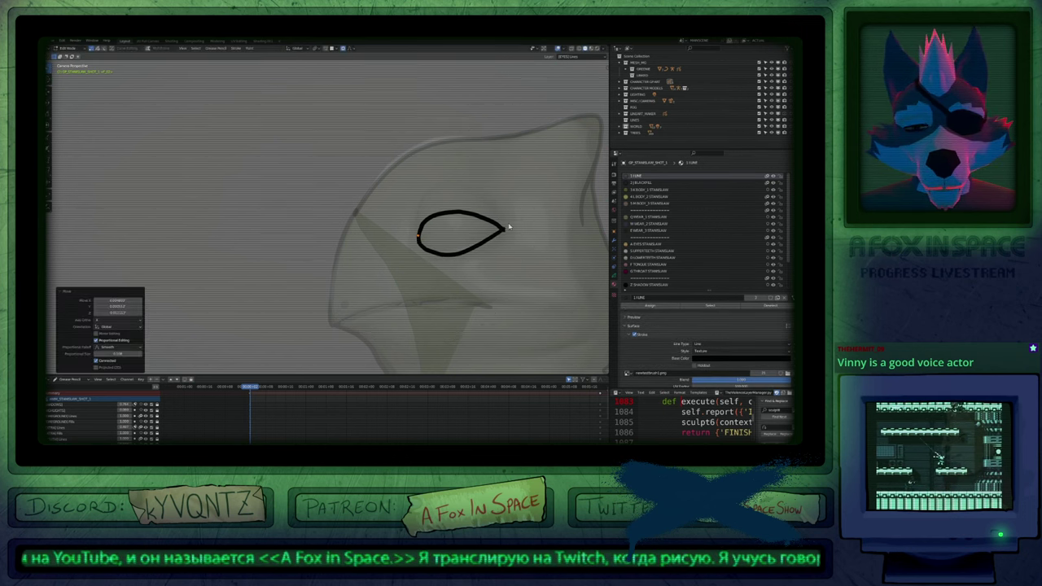
{"action": "scroll", "coordinate": [509, 226], "scroll_direction": "up", "scroll_amount": 2}
{"action": "key", "text": "g"}
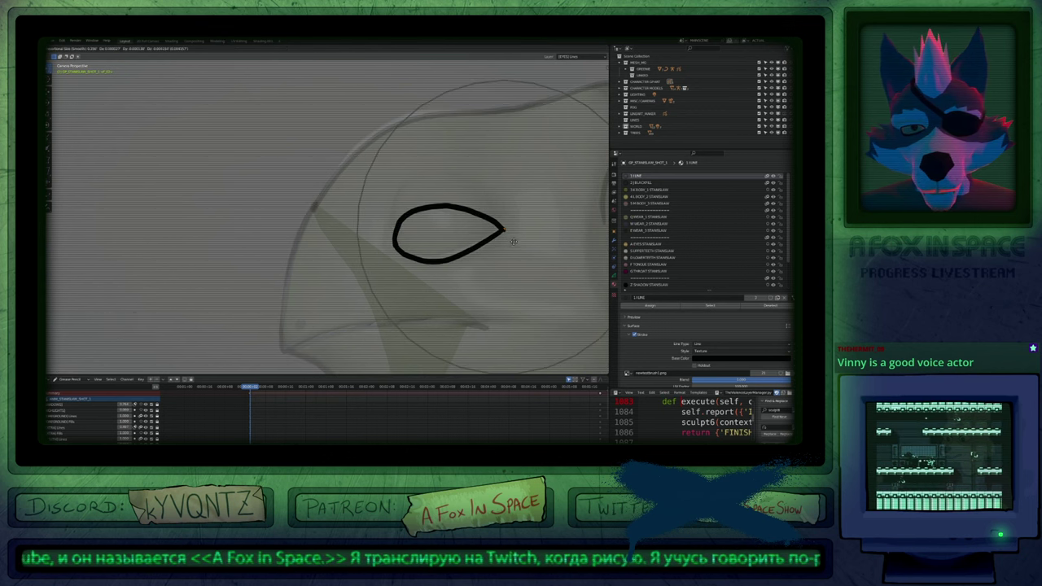
{"action": "left_click", "coordinate": [513, 242]}
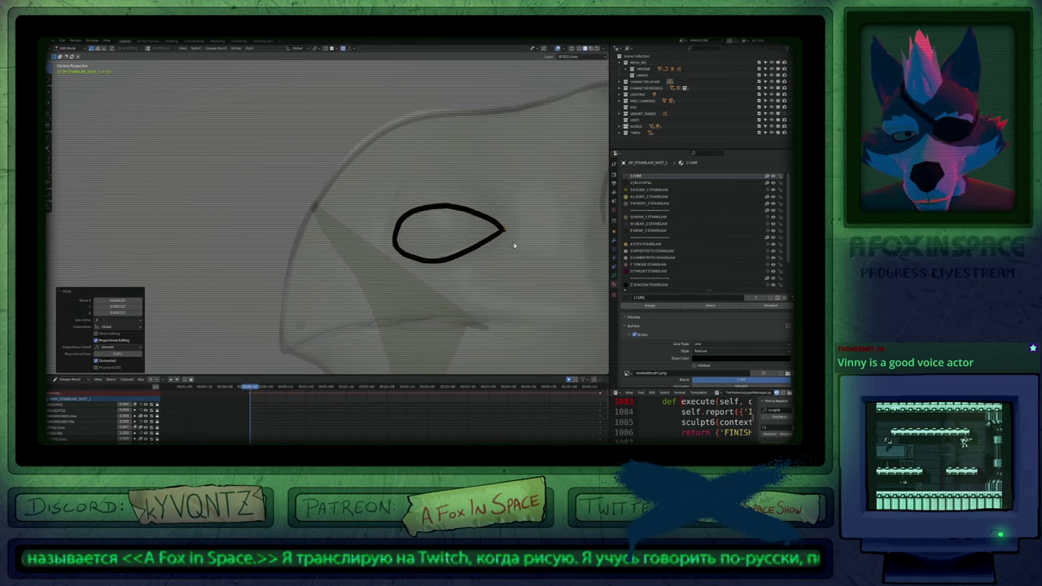
Draw a small filled pupil inside the front of the eye outline with the black fill material.
{"action": "key", "text": "Tab"}
{"action": "mouse_move", "coordinate": [477, 250]}
{"action": "middle_mouse_down", "text": "shift"}
{"action": "mouse_move", "coordinate": [509, 239]}
{"action": "mouse_move", "coordinate": [505, 204]}
{"action": "mouse_move", "coordinate": [463, 259]}
{"action": "middle_mouse_up", "text": "shift"}
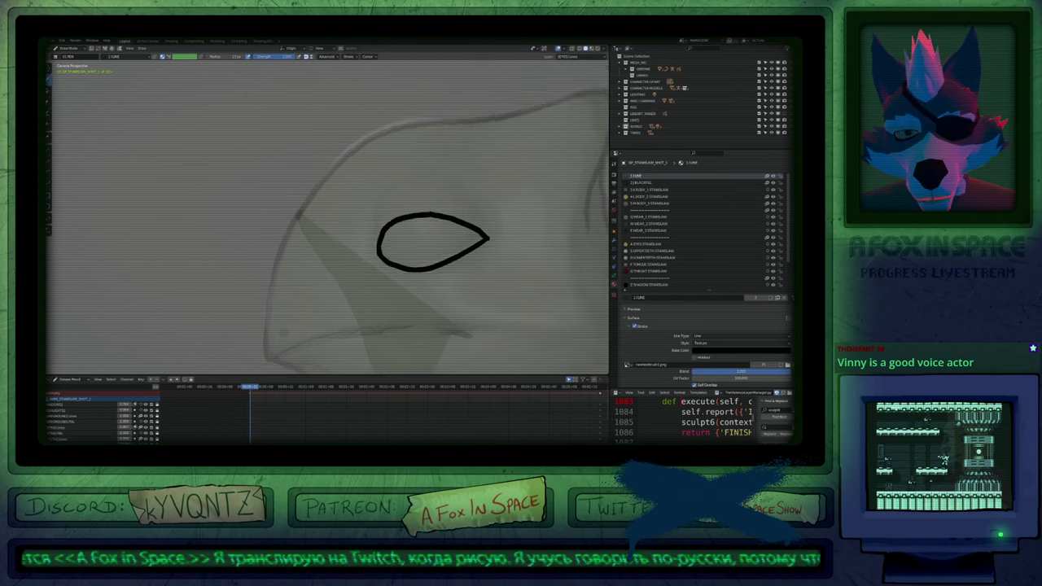
{"action": "scroll", "coordinate": [439, 228], "scroll_direction": "down", "scroll_amount": 3}
{"action": "scroll", "coordinate": [437, 228], "scroll_direction": "down", "scroll_amount": 6}
{"action": "scroll", "coordinate": [437, 229], "scroll_direction": "up", "scroll_amount": 7}
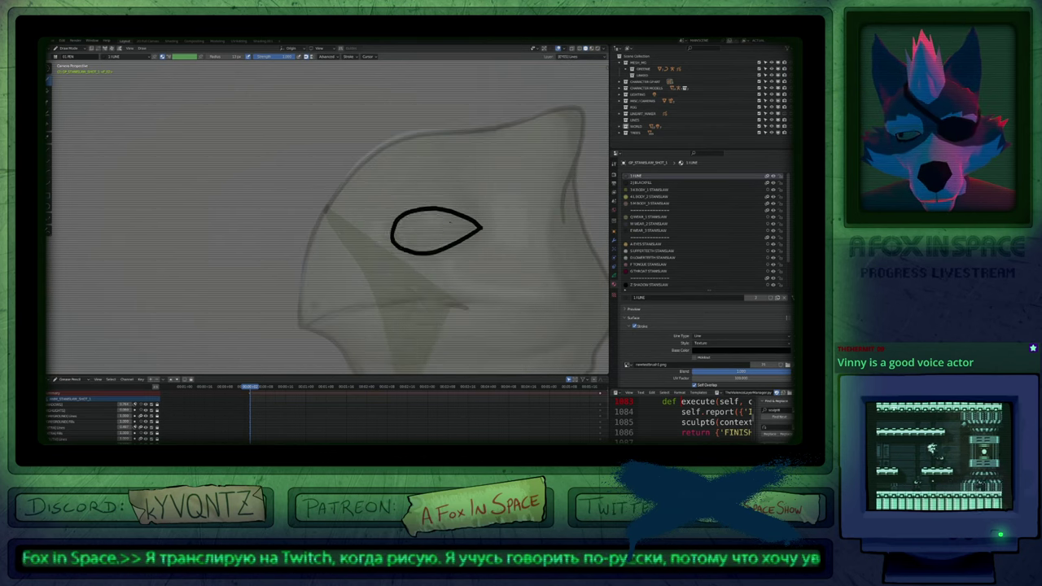
{"action": "key", "text": "2"}
{"action": "mouse_move", "coordinate": [412, 225]}
{"action": "left_mouse_down"}
{"action": "mouse_move", "coordinate": [407, 236]}
{"action": "mouse_move", "coordinate": [415, 230]}
{"action": "left_mouse_up"}
{"action": "key", "text": "Tab"}
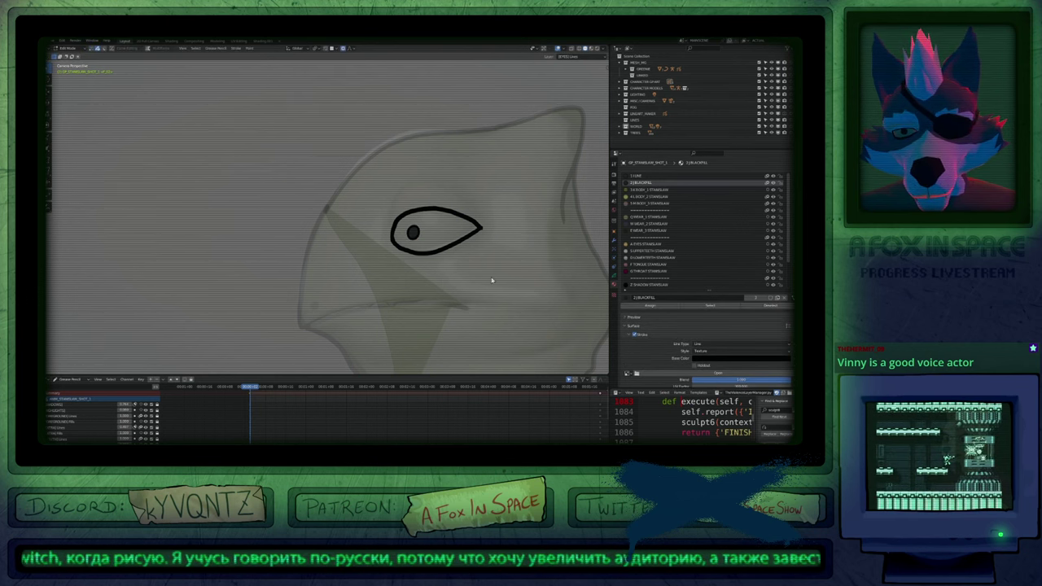
{"action": "middle_click_drag", "start_coordinate": [461, 277], "coordinate": [506, 277], "text": "shift"}
{"action": "key", "text": "Tab"}
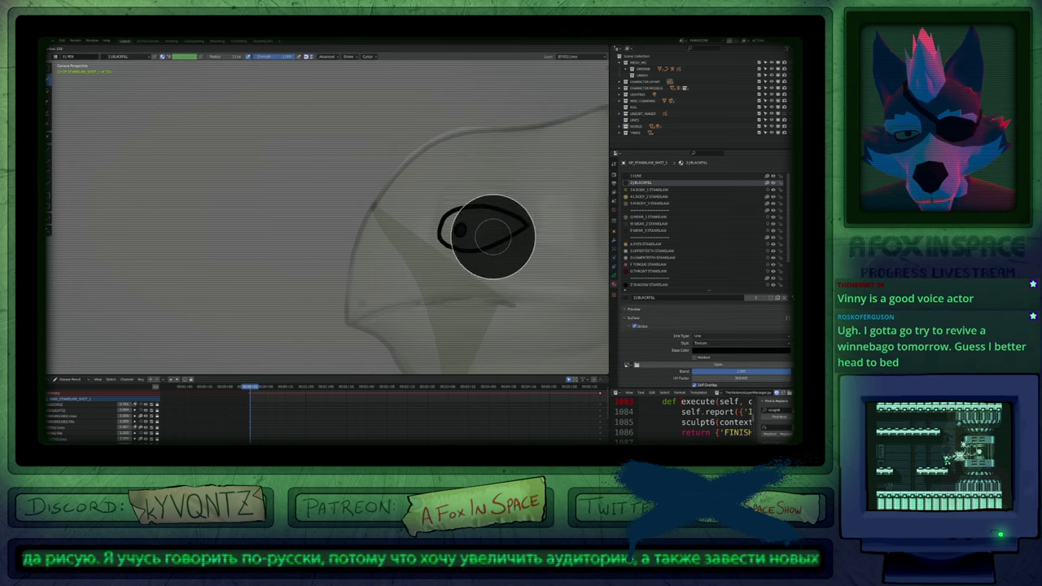
Lower the middle of the upper eyelid line and adjust the eye's pointed rear corner with proportional editing.
{"action": "key", "text": "Tab"}
{"action": "key", "text": "1"}
{"action": "left_click", "coordinate": [476, 207]}
{"action": "key", "text": "g"}
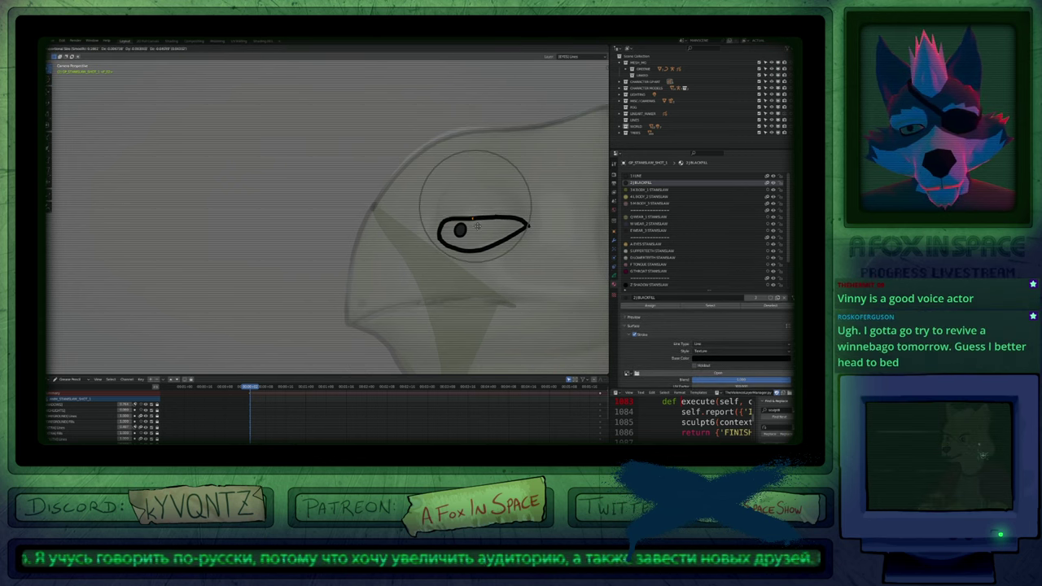
{"action": "scroll", "coordinate": [478, 224], "scroll_direction": "down", "scroll_amount": 1}
{"action": "left_click", "coordinate": [478, 224]}
{"action": "left_click", "coordinate": [521, 220]}
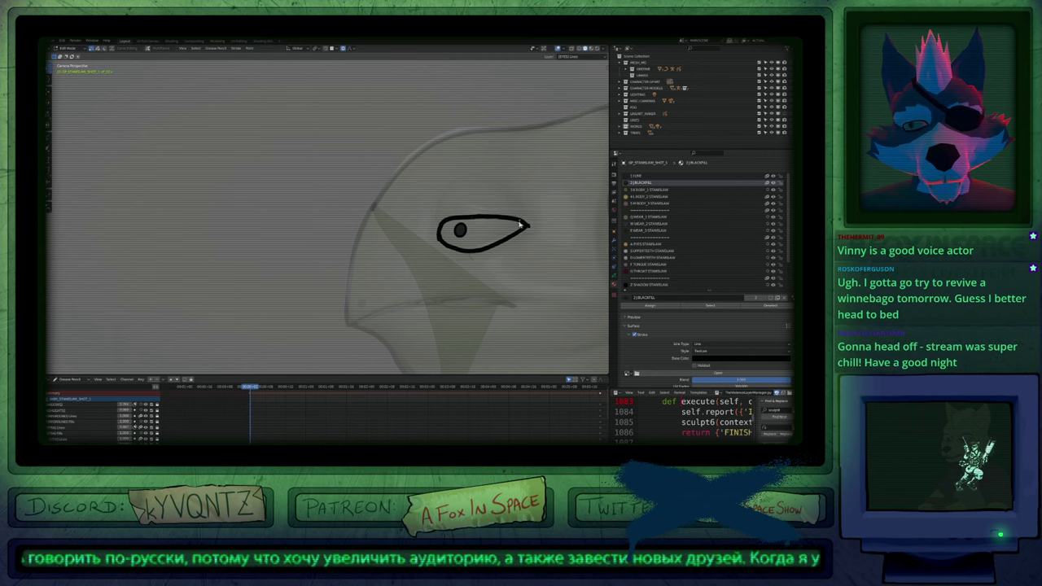
{"action": "key", "text": "g"}
{"action": "scroll", "coordinate": [518, 225], "scroll_direction": "up", "scroll_amount": 4}
{"action": "left_click", "coordinate": [528, 230]}
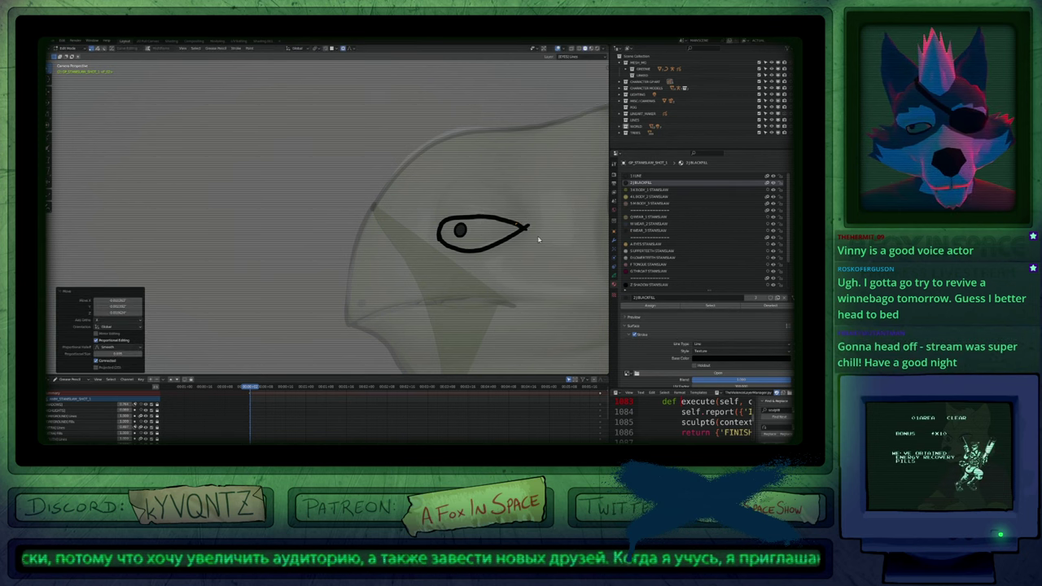
Smooth the eye outline stroke with Smooth Stroke in Edit Mode.
{"action": "key", "text": "2"}
{"action": "key", "text": "q"}
{"action": "left_click", "coordinate": [490, 233]}
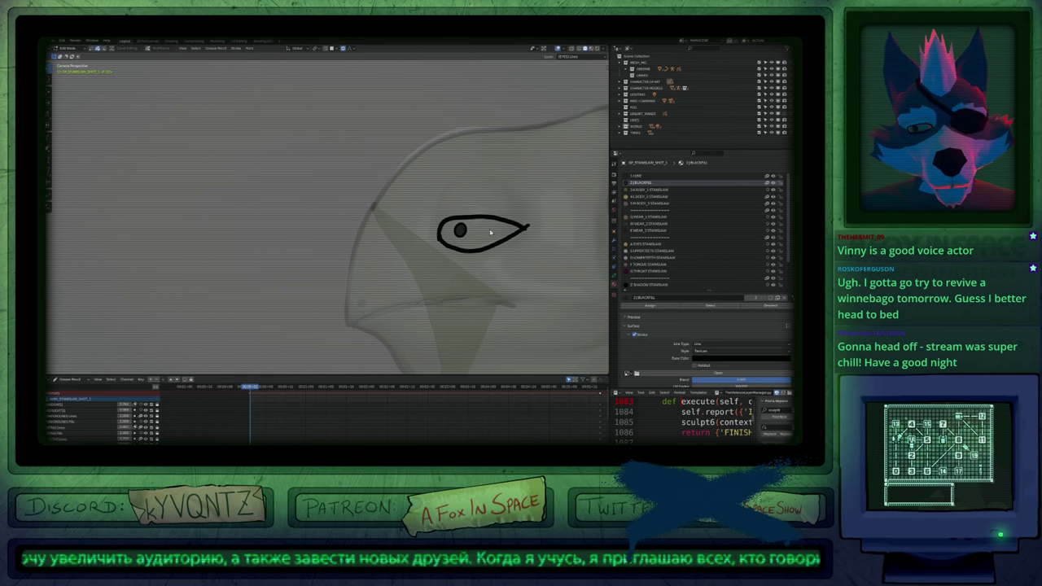
{"action": "key", "text": "q"}
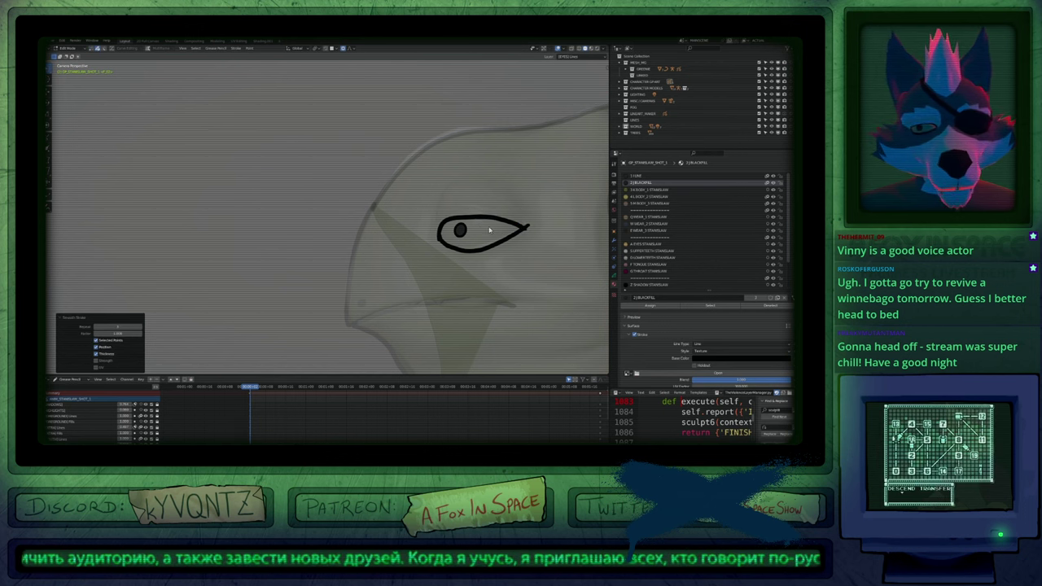
{"action": "left_click", "coordinate": [490, 221]}
{"action": "left_click", "coordinate": [489, 224]}
{"action": "scroll", "coordinate": [489, 220], "scroll_direction": "up", "scroll_amount": 1}
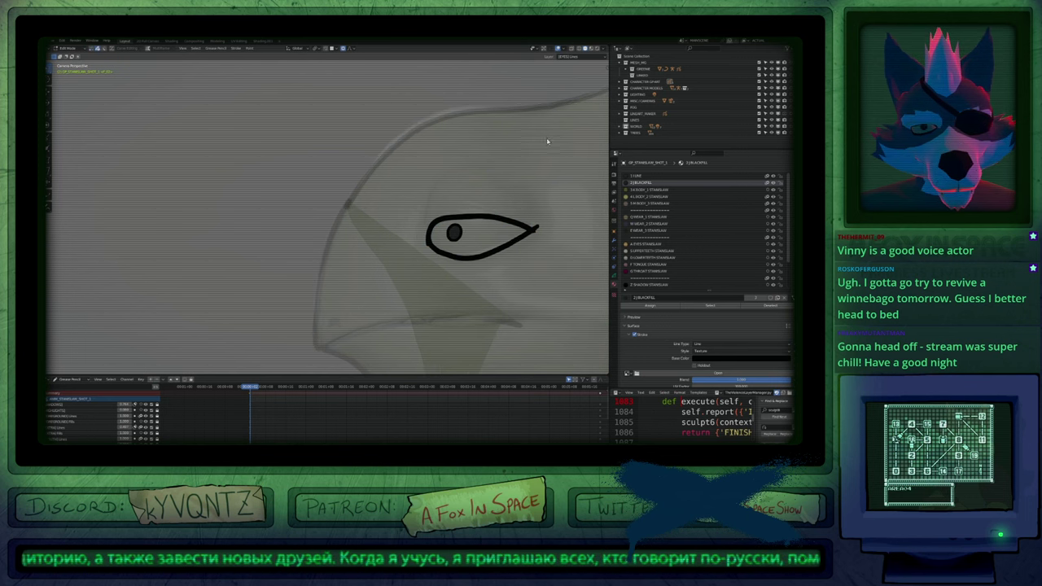
Try moving the upper eyelid line up and away from the lower line of the eye.
{"action": "scroll", "coordinate": [490, 221], "scroll_direction": "down", "scroll_amount": 2}
{"action": "middle_click_drag", "start_coordinate": [534, 237], "coordinate": [483, 261], "text": "shift"}
{"action": "key", "text": "g"}
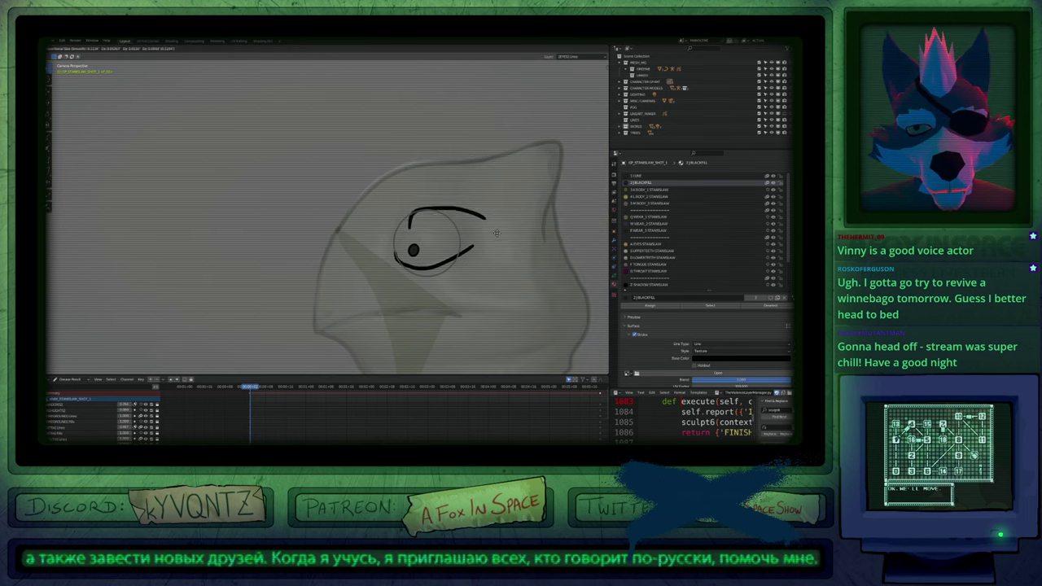
{"action": "left_click", "coordinate": [467, 224]}
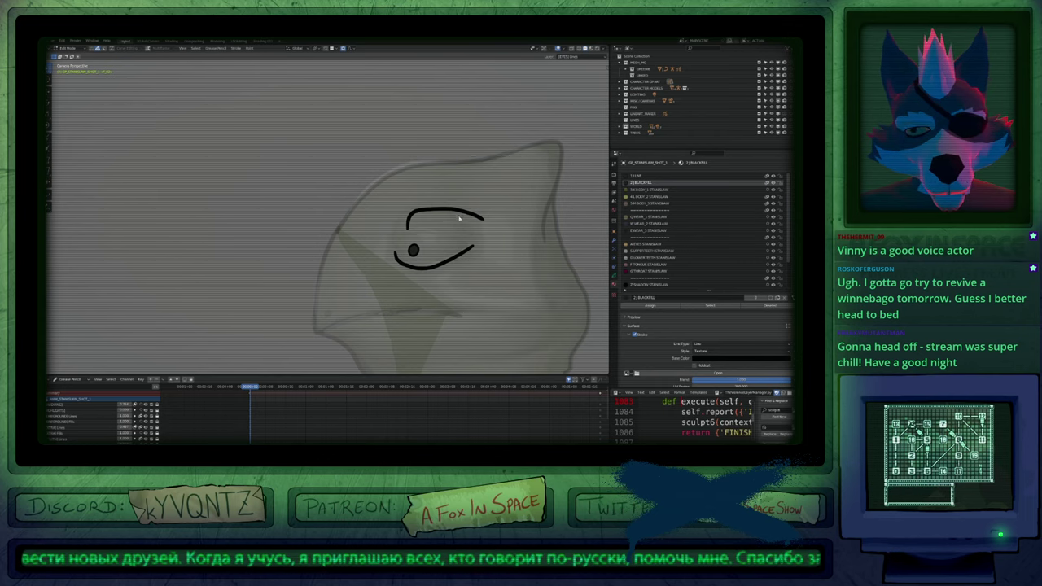
{"action": "key", "text": "g"}
{"action": "left_click", "coordinate": [438, 236]}
Draw a black-filled test curve over the beak, move it across the eye and delete it.
{"action": "key", "text": "Tab"}
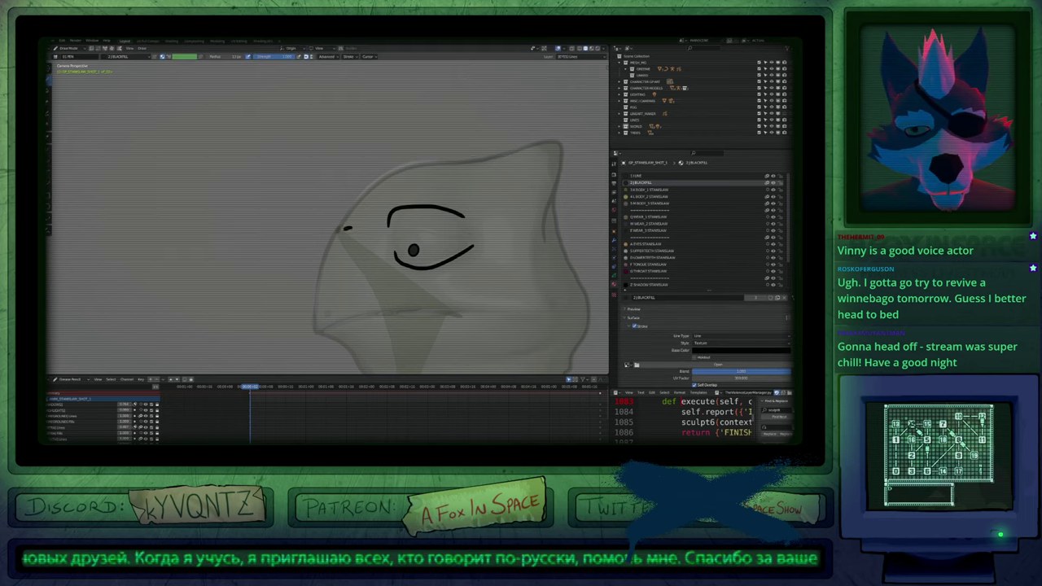
{"action": "left_click_drag", "start_coordinate": [346, 230], "coordinate": [379, 315]}
{"action": "key", "text": "Tab"}
{"action": "left_click", "coordinate": [326, 289]}
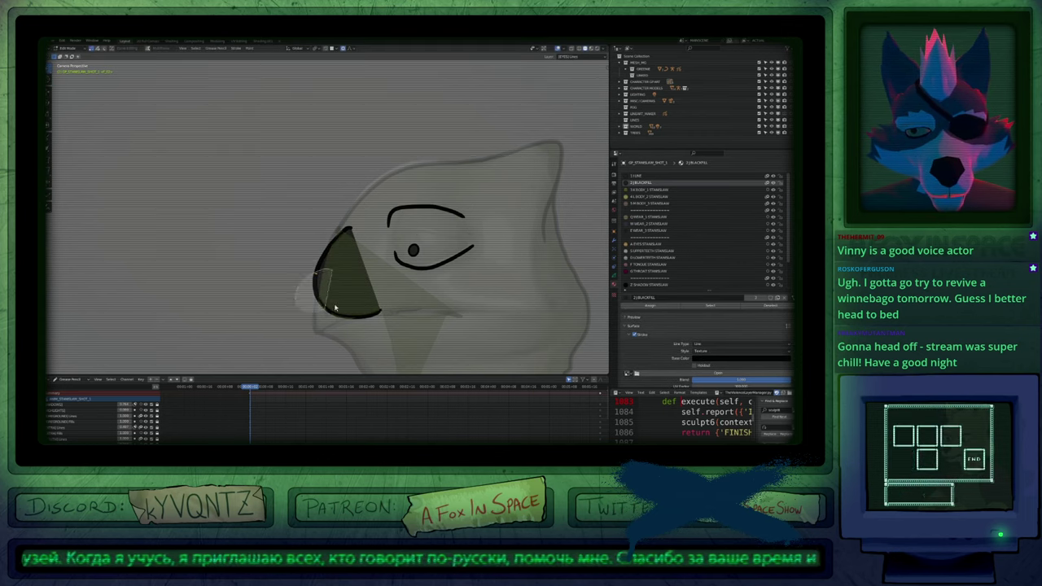
{"action": "key", "text": "g"}
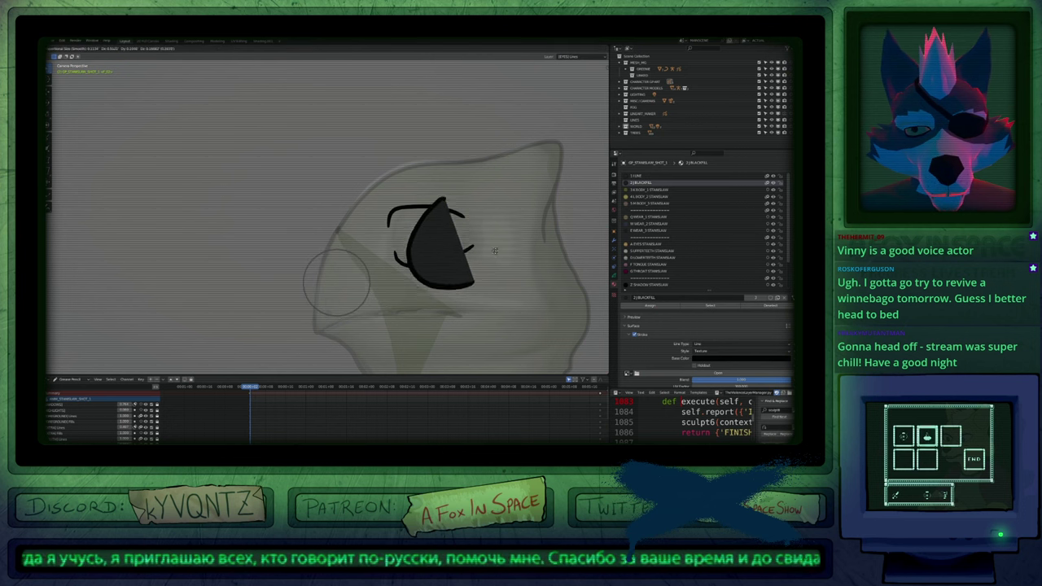
{"action": "left_click", "coordinate": [534, 240]}
{"action": "key", "text": "x"}
{"action": "left_click", "coordinate": [443, 262]}
Try moving the lower eyelid line down with proportional editing and undo the move.
{"action": "left_click", "coordinate": [445, 265]}
{"action": "key", "text": "g"}
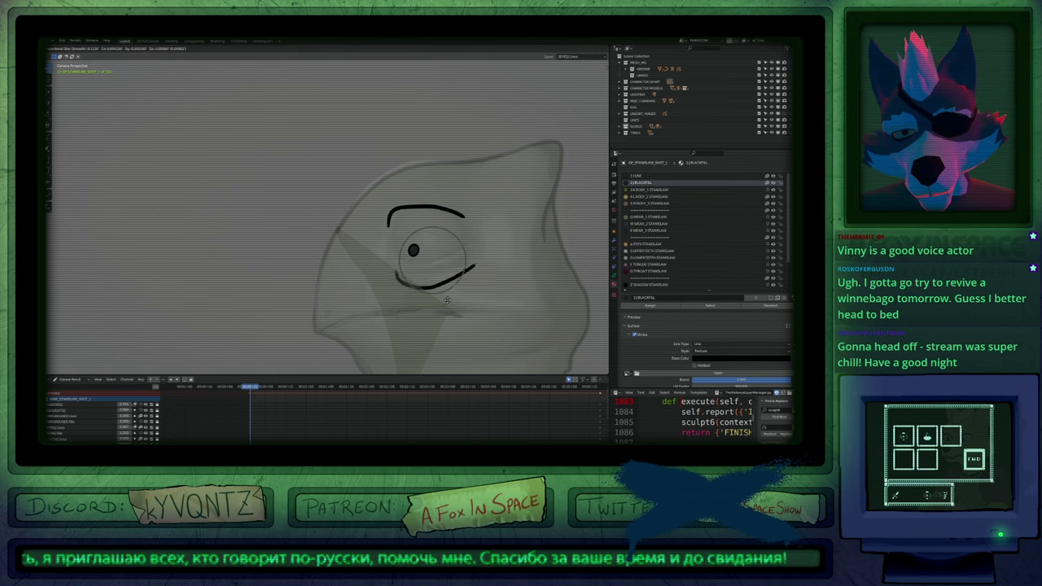
{"action": "key", "text": "ctrl+z"}
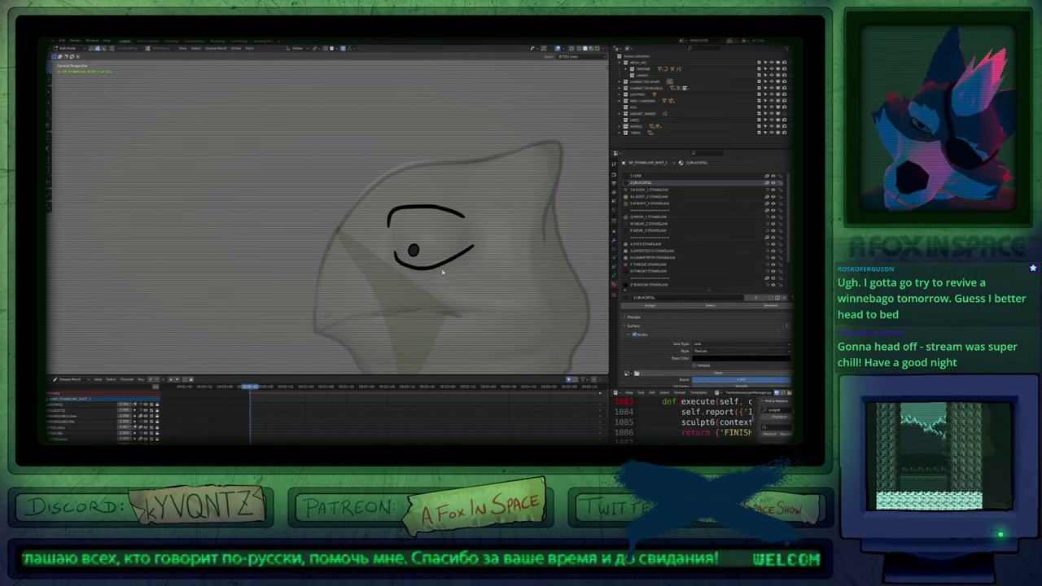
Draw a long black-filled test stroke down the space between the two characters.
{"action": "key", "text": "Tab"}
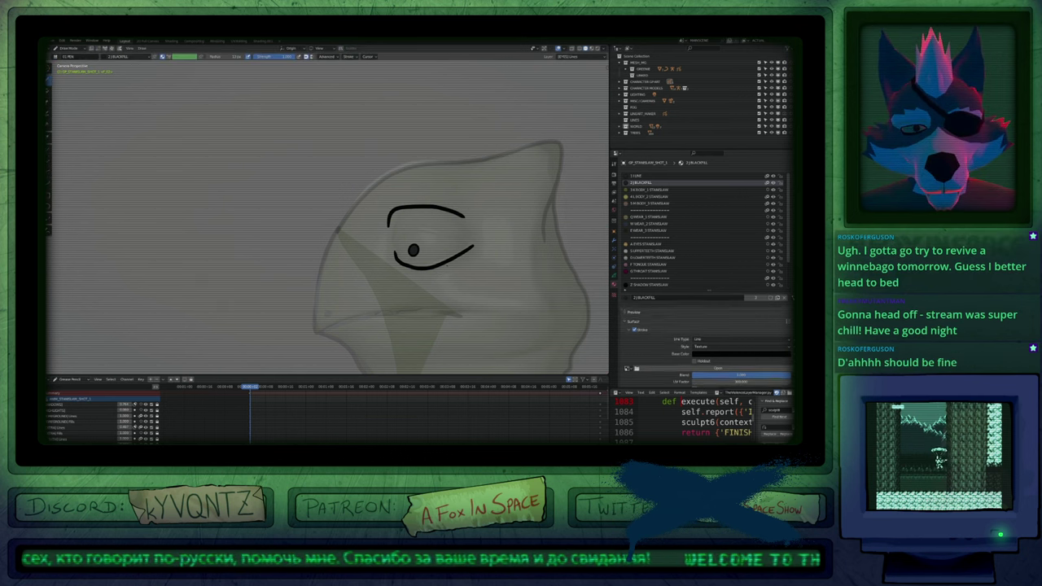
{"action": "scroll", "coordinate": [446, 274], "scroll_direction": "up", "scroll_amount": 2}
{"action": "scroll", "coordinate": [445, 273], "scroll_direction": "down", "scroll_amount": 7}
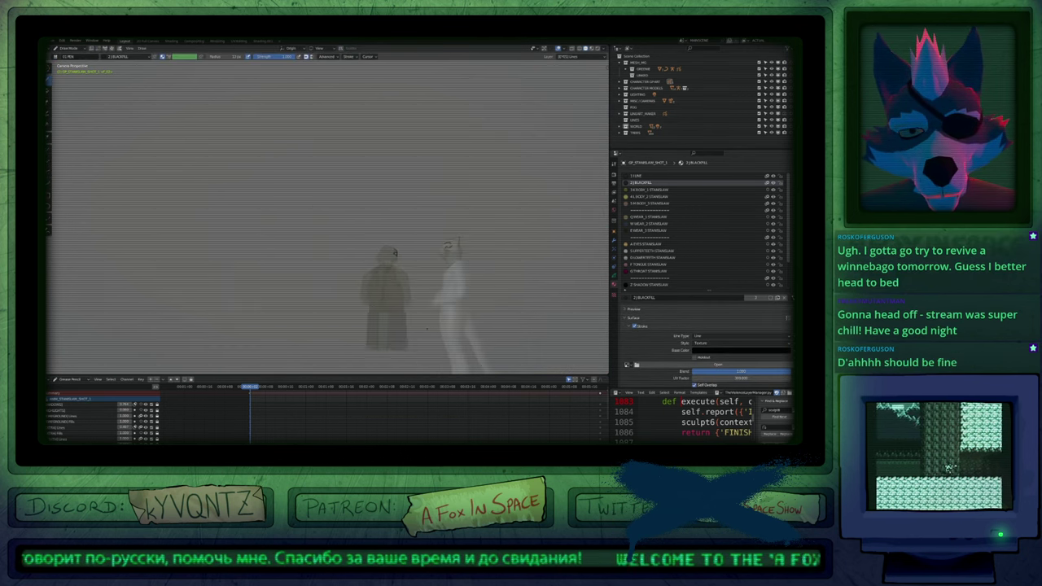
{"action": "mouse_move", "coordinate": [436, 159]}
{"action": "left_mouse_down"}
{"action": "mouse_move", "coordinate": [412, 186]}
{"action": "mouse_move", "coordinate": [376, 330]}
{"action": "left_mouse_up"}
{"action": "scroll", "coordinate": [399, 231], "scroll_direction": "up", "scroll_amount": 5}
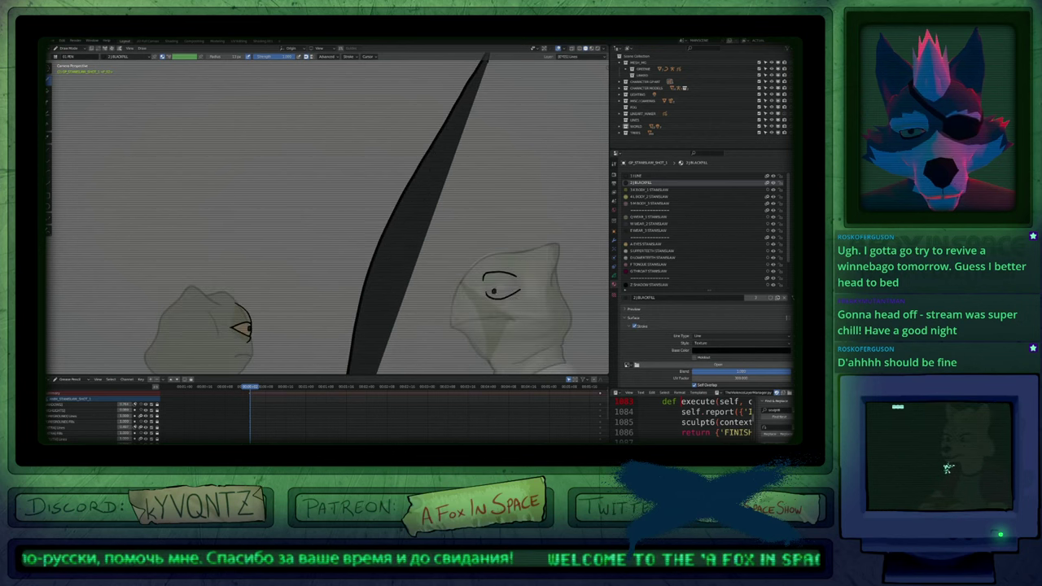
Try selecting, deselecting and moving the long test stroke in Edit Mode to check how selection behaves.
{"action": "key", "text": "Tab"}
{"action": "mouse_move", "coordinate": [416, 207]}
{"action": "left_mouse_down"}
{"action": "mouse_move", "coordinate": [400, 280]}
{"action": "mouse_move", "coordinate": [392, 268]}
{"action": "left_mouse_up"}
{"action": "key", "text": "a"}
{"action": "key", "text": "2"}
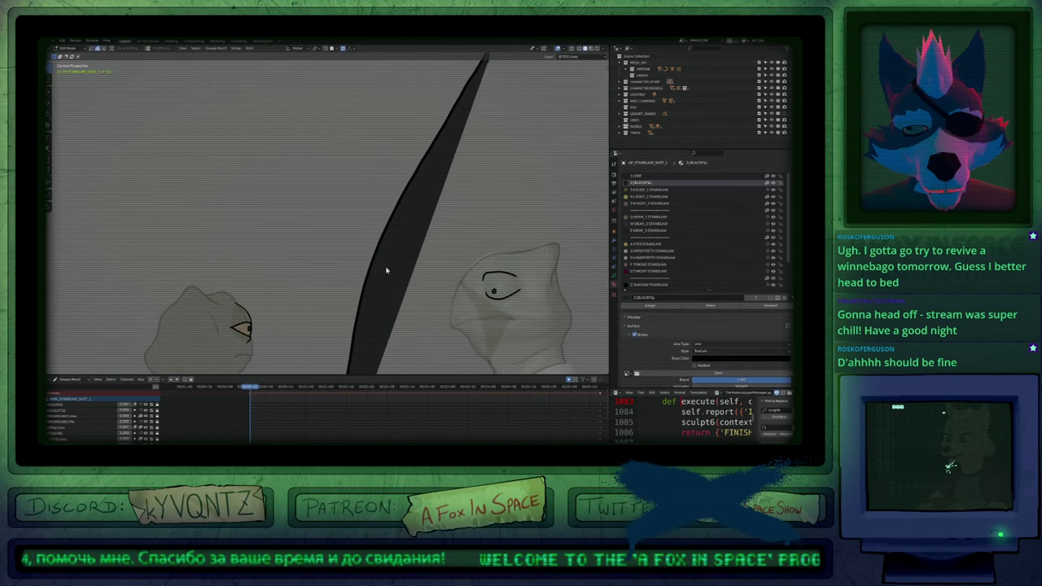
{"action": "key", "text": "a"}
{"action": "key", "text": "a"}
{"action": "key", "text": "a"}
{"action": "key", "text": "a"}
{"action": "key", "text": "a"}
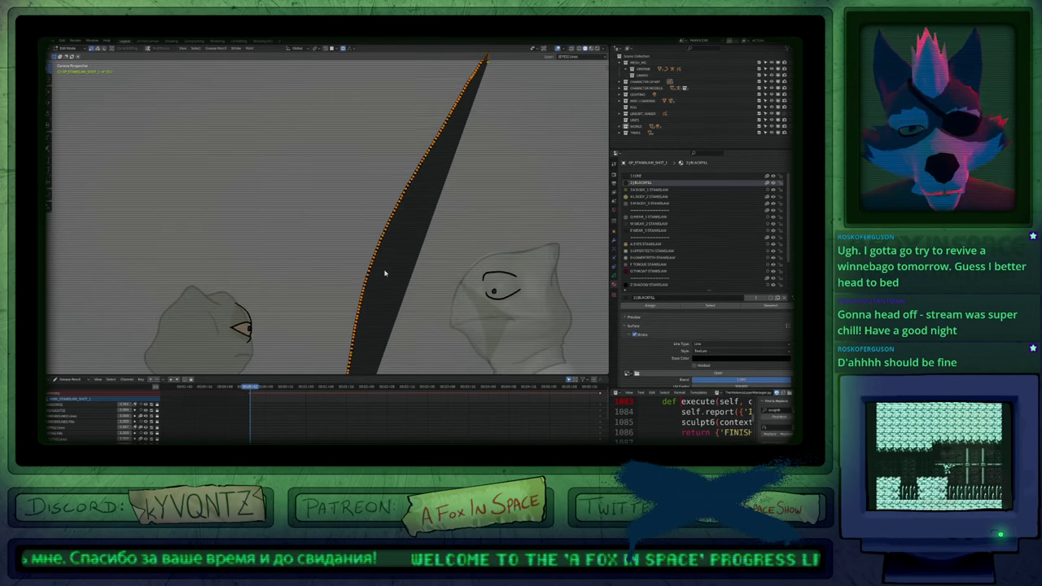
{"action": "key", "text": "alt+a"}
{"action": "key", "text": "a"}
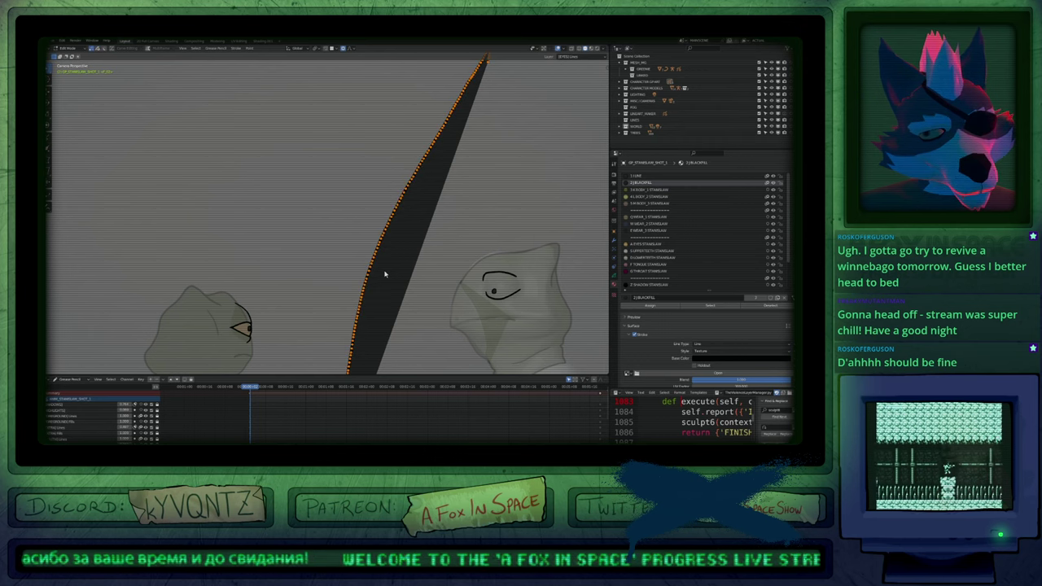
{"action": "key", "text": "alt+a"}
{"action": "mouse_move", "coordinate": [397, 242]}
{"action": "left_mouse_down"}
{"action": "mouse_move", "coordinate": [381, 294]}
{"action": "mouse_move", "coordinate": [397, 291]}
{"action": "left_mouse_up"}
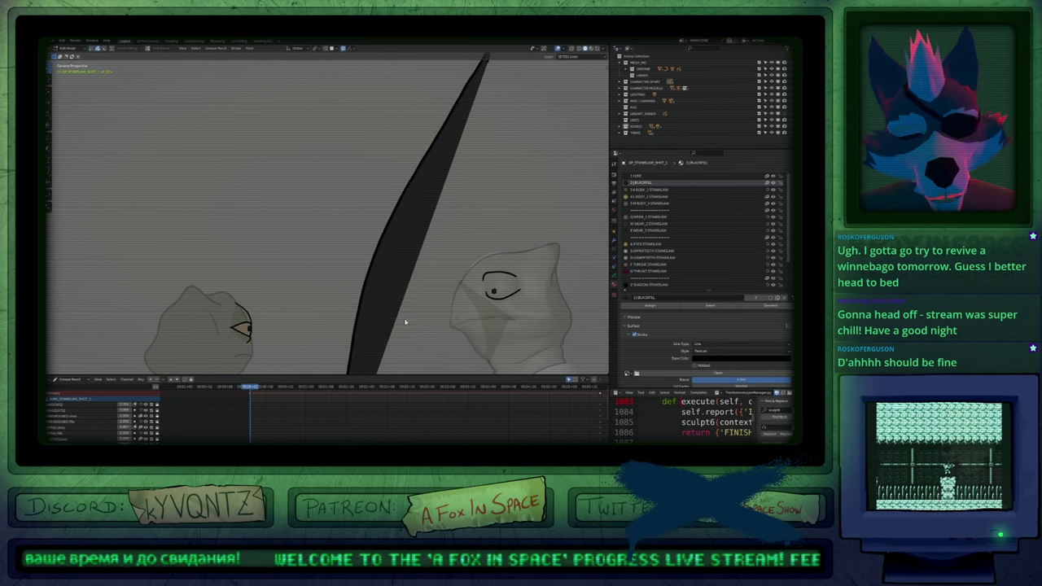
{"action": "middle_click_drag", "start_coordinate": [404, 321], "coordinate": [414, 242], "text": "shift"}
{"action": "key", "text": "g"}
{"action": "left_click", "coordinate": [416, 261]}
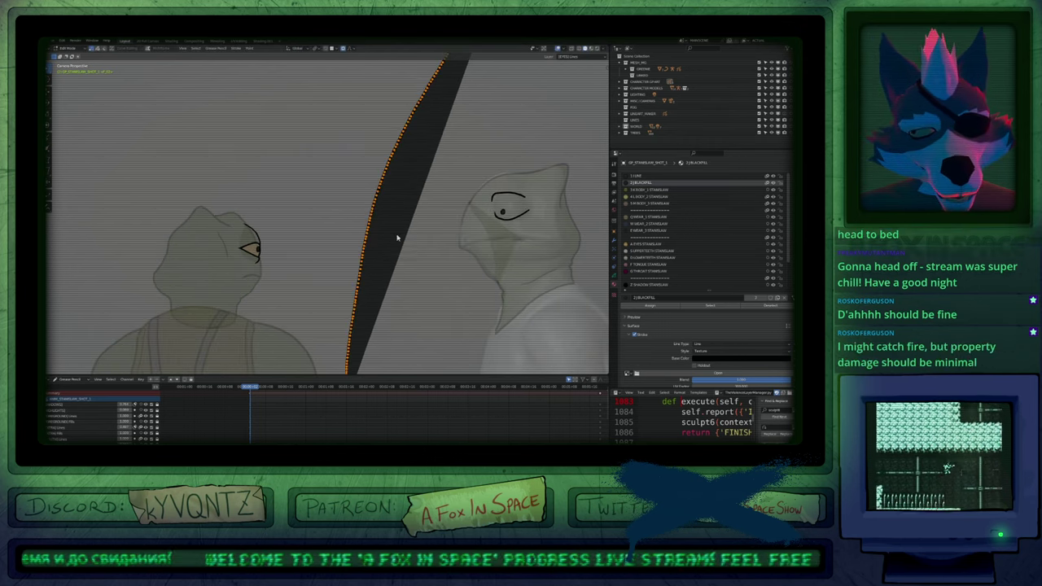
Switch to point selection, select all linked points of the long test stroke and delete it.
{"action": "left_click", "coordinate": [92, 49]}
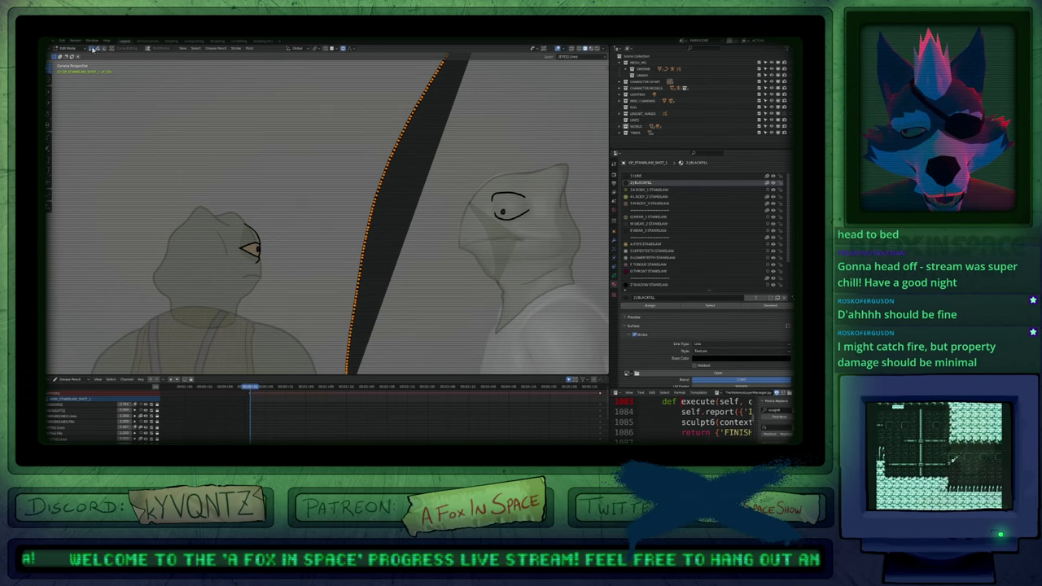
{"action": "left_click", "coordinate": [386, 176]}
{"action": "key", "text": "l"}
{"action": "mouse_move", "coordinate": [468, 200]}
{"action": "middle_mouse_down", "text": "shift"}
{"action": "mouse_move", "coordinate": [451, 288]}
{"action": "mouse_move", "coordinate": [349, 219]}
{"action": "middle_mouse_up", "text": "shift"}
{"action": "key", "text": "x"}
{"action": "key", "text": "Tab"}
{"action": "middle_click_drag", "start_coordinate": [349, 269], "coordinate": [392, 202], "text": "shift"}
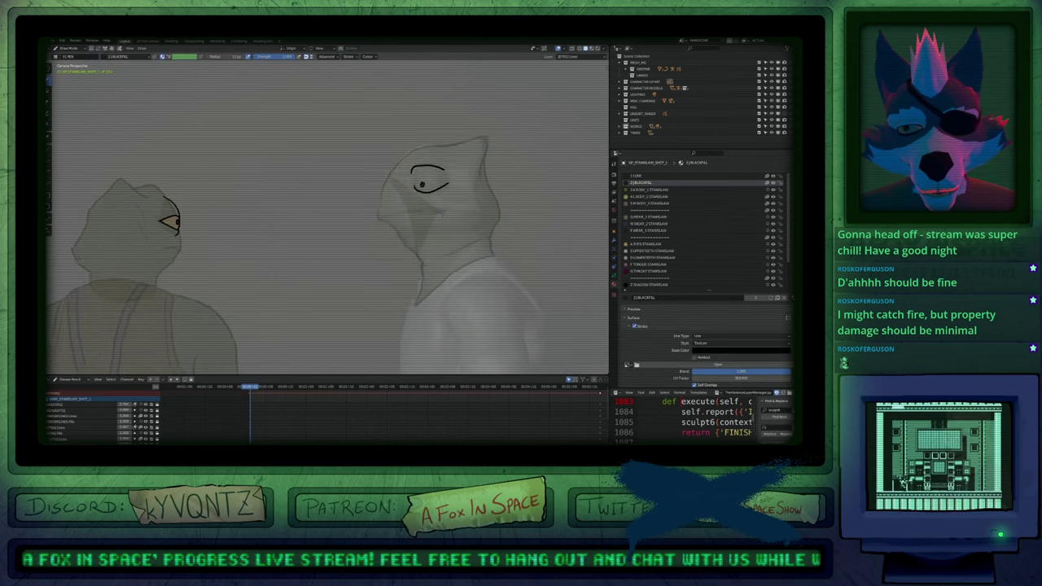
Undo the last edits and move the upper eyelid line down to close the eye outline.
{"action": "key", "text": "ctrl+z"}
{"action": "key", "text": "ctrl+z"}
{"action": "key", "text": "ctrl+z"}
{"action": "key", "text": "g"}
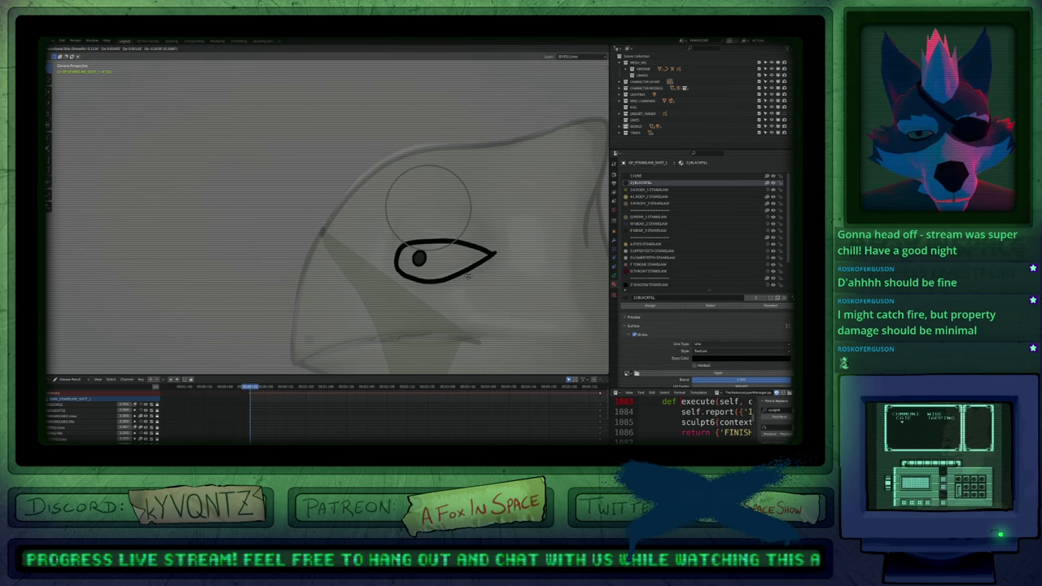
{"action": "left_click", "coordinate": [469, 274]}
{"action": "middle_click_drag", "start_coordinate": [498, 304], "coordinate": [479, 284], "text": "shift"}
Draw a curved crease rising in front of the eye and another below it with the black line material.
{"action": "key", "text": "Tab"}
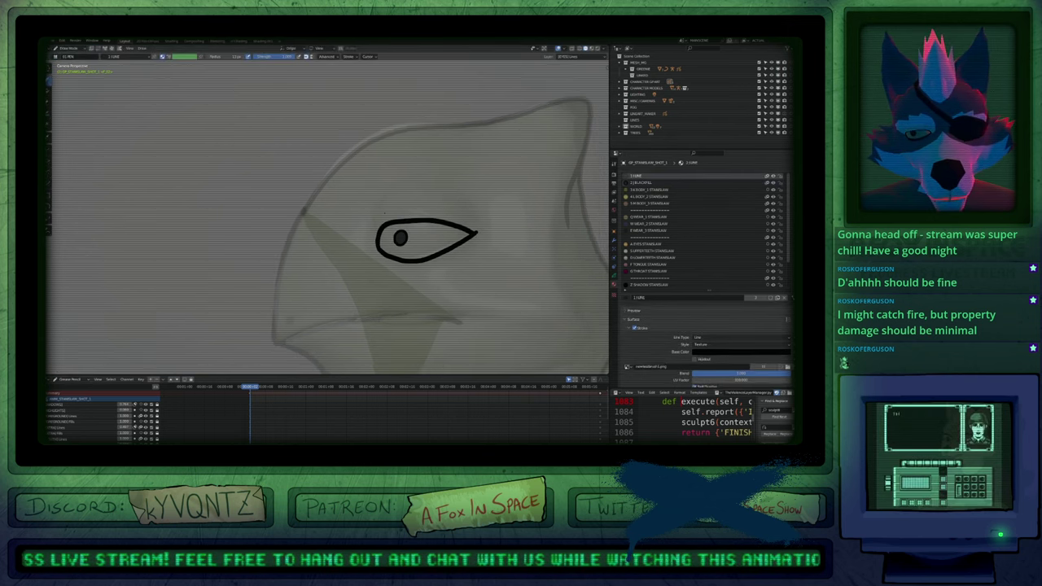
{"action": "left_click_drag", "start_coordinate": [376, 215], "coordinate": [403, 183]}
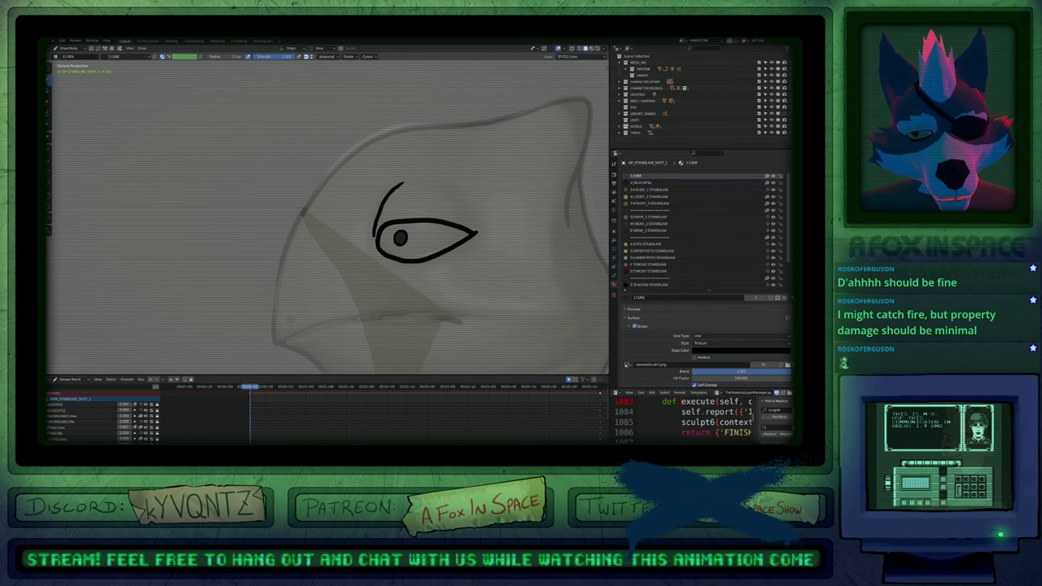
{"action": "middle_click_drag", "start_coordinate": [430, 285], "coordinate": [433, 257], "text": "shift"}
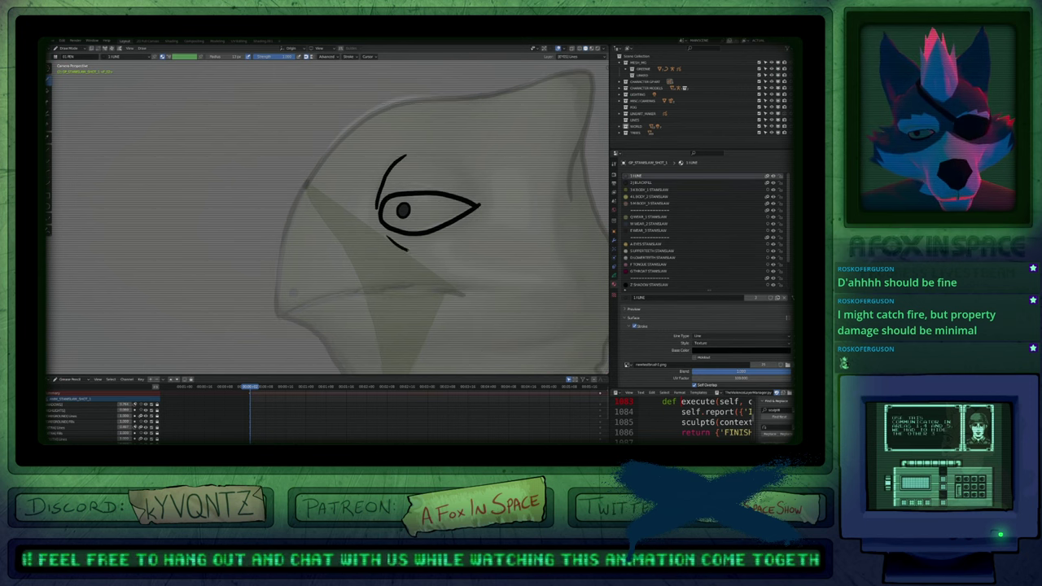
{"action": "left_click_drag", "start_coordinate": [407, 250], "coordinate": [455, 250]}
{"action": "mouse_move", "coordinate": [438, 301]}
{"action": "middle_mouse_down", "text": "shift"}
{"action": "mouse_move", "coordinate": [396, 286]}
{"action": "mouse_move", "coordinate": [373, 259]}
{"action": "mouse_move", "coordinate": [476, 298]}
{"action": "middle_mouse_up", "text": "shift"}
Lower the upper eyelid line over the pupil and adjust both its ends in Edit Mode with proportional editing.
{"action": "key", "text": "Tab"}
{"action": "key", "text": "g"}
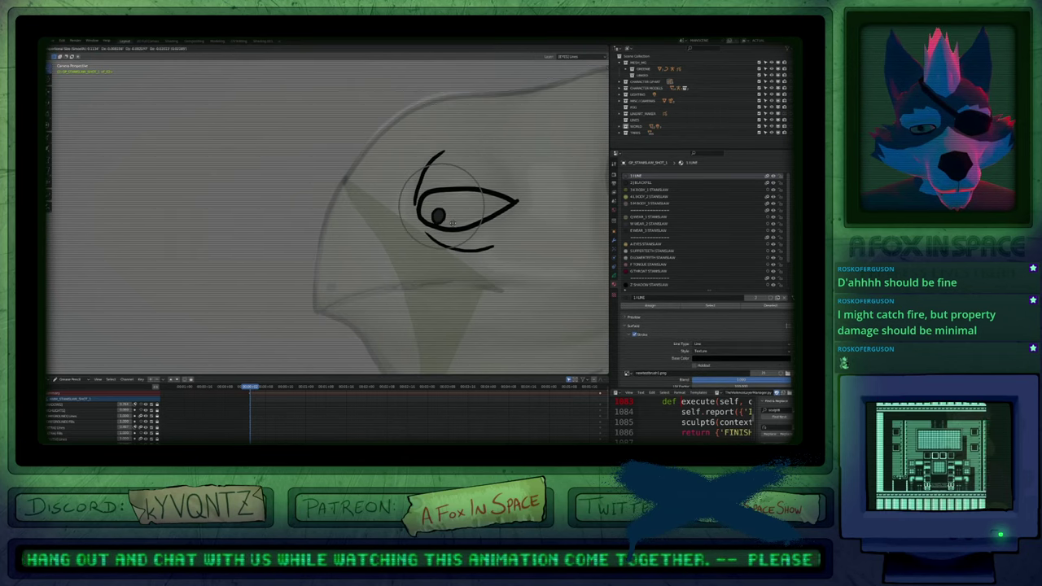
{"action": "scroll", "coordinate": [450, 213], "scroll_direction": "down", "scroll_amount": 5}
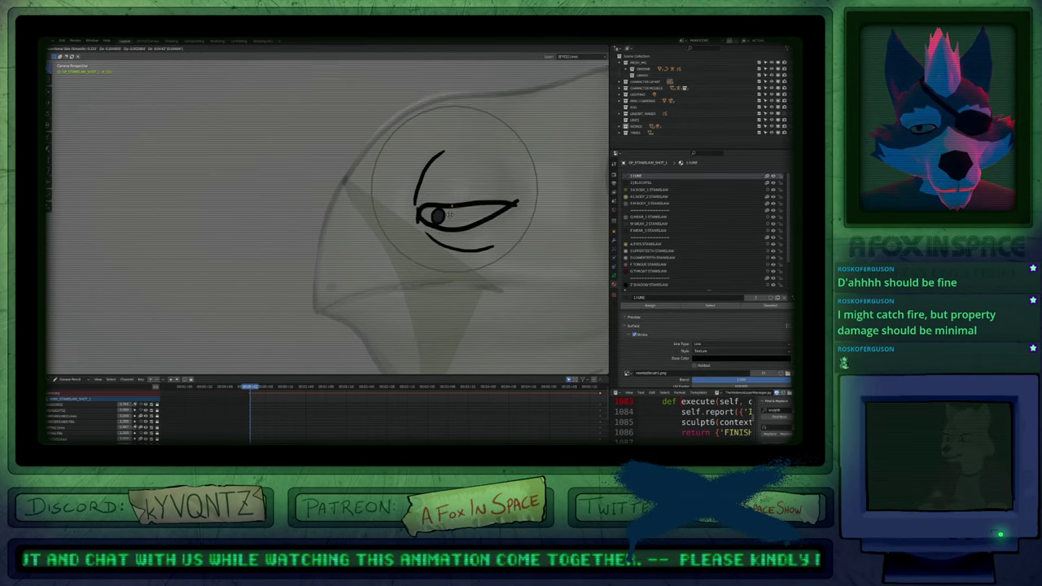
{"action": "left_click", "coordinate": [518, 212]}
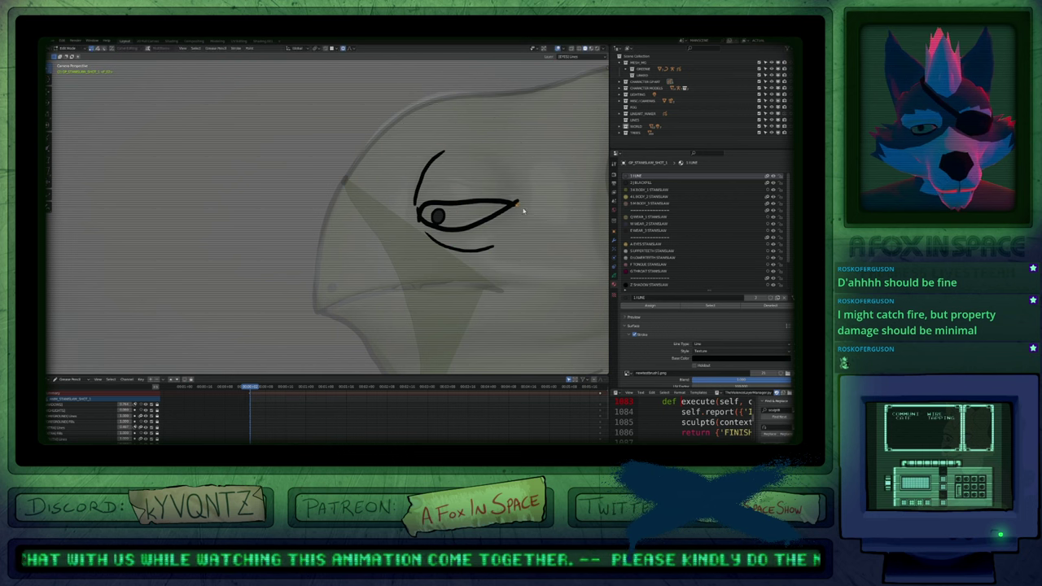
{"action": "key", "text": "g"}
{"action": "left_click", "coordinate": [524, 208]}
{"action": "key", "text": "g"}
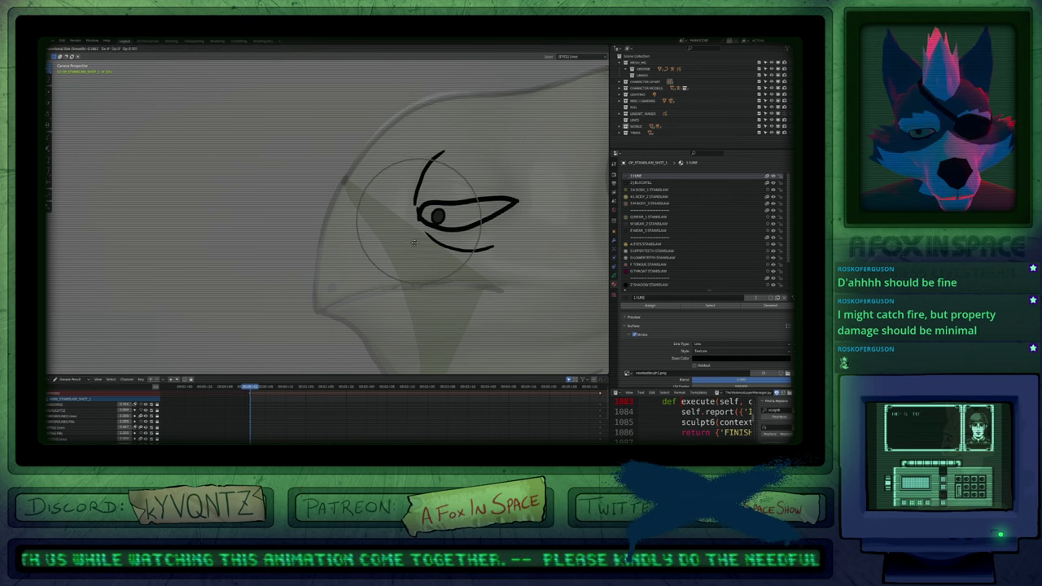
{"action": "left_click", "coordinate": [415, 238]}
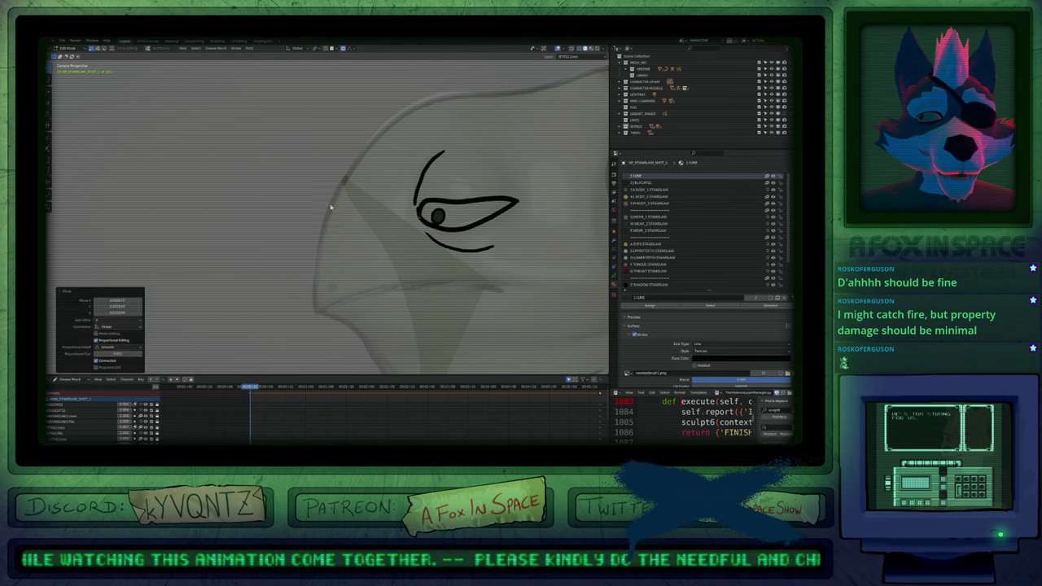
{"action": "middle_click_drag", "start_coordinate": [358, 270], "coordinate": [335, 258], "text": "shift"}
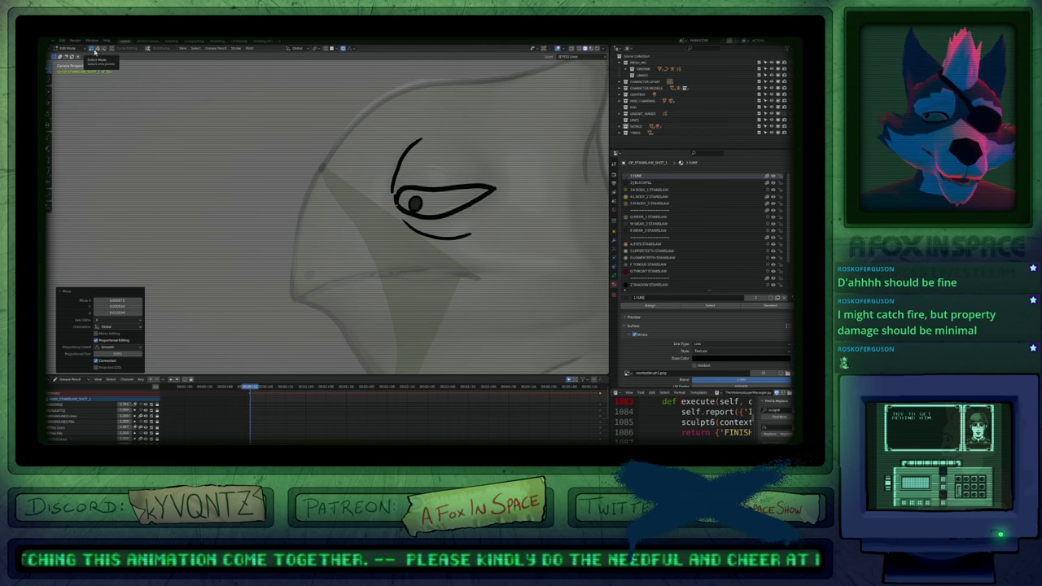
{"action": "key", "text": "shift+F10"}
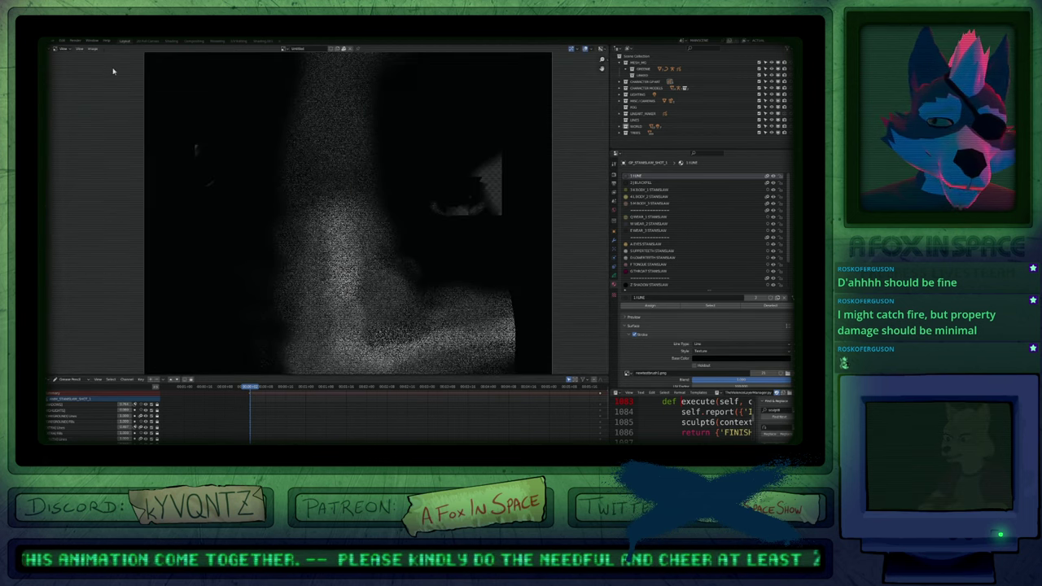
{"action": "key", "text": "Escape"}
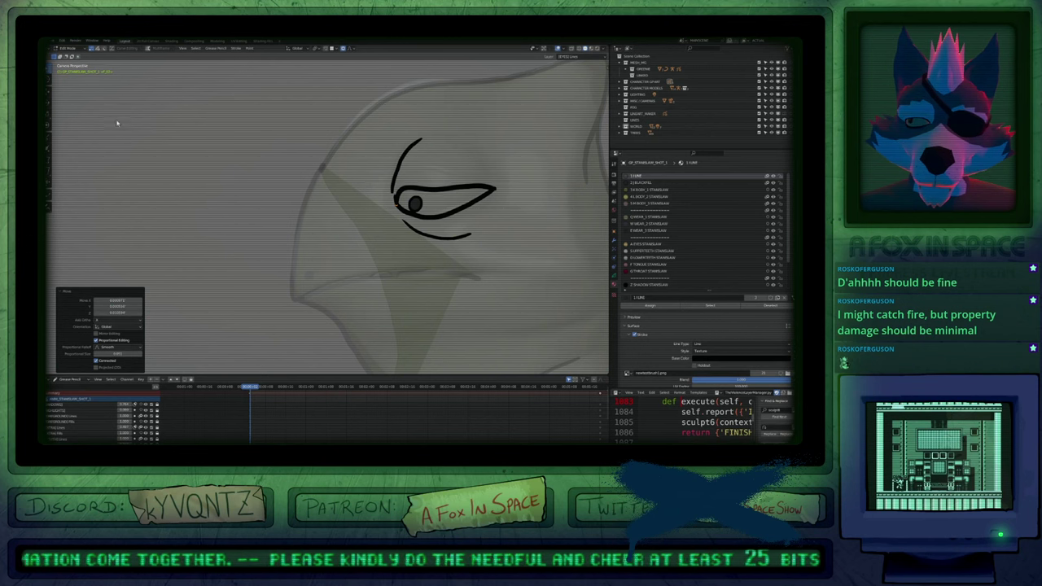
{"action": "key", "text": "ctrl+z"}
{"action": "key", "text": "ctrl+z"}
{"action": "key", "text": "ctrl+z"}
{"action": "key", "text": "ctrl+z"}
{"action": "key", "text": "ctrl+z"}
{"action": "key", "text": "ctrl+z"}
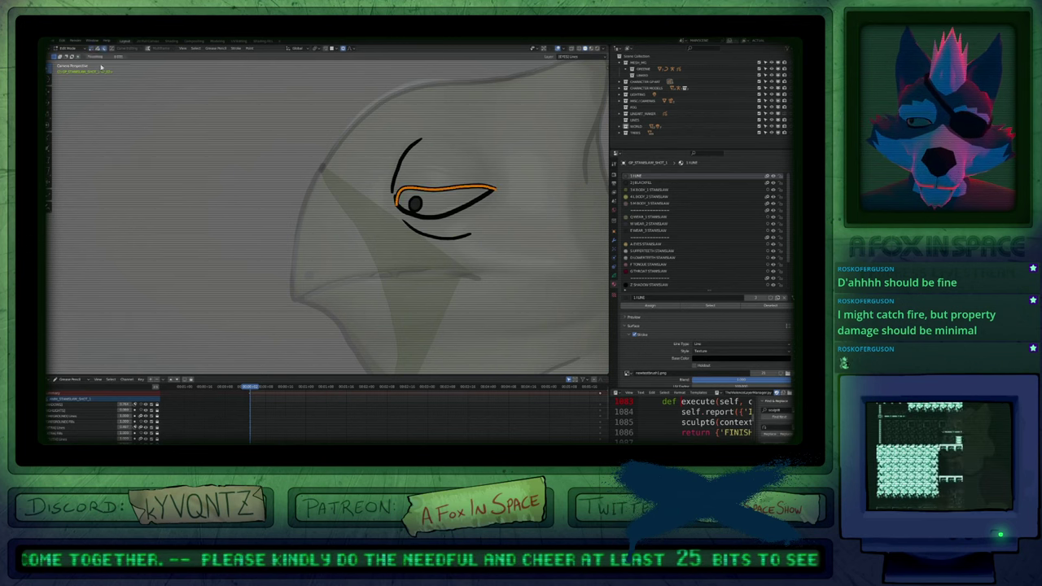
{"action": "key", "text": "ctrl+z"}
{"action": "key", "text": "ctrl+z"}
{"action": "key", "text": "ctrl+z"}
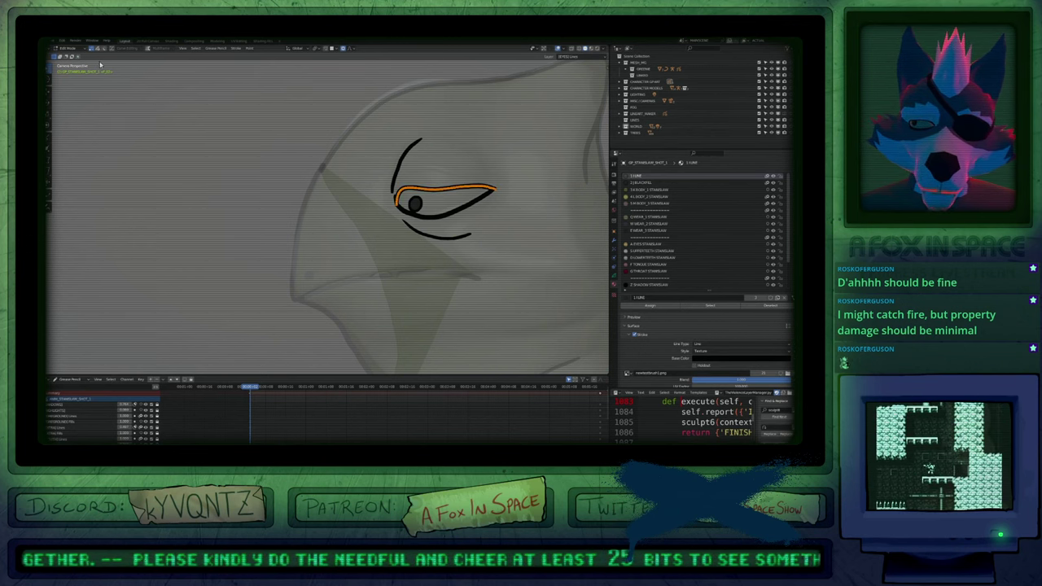
{"action": "key", "text": "shift+F12"}
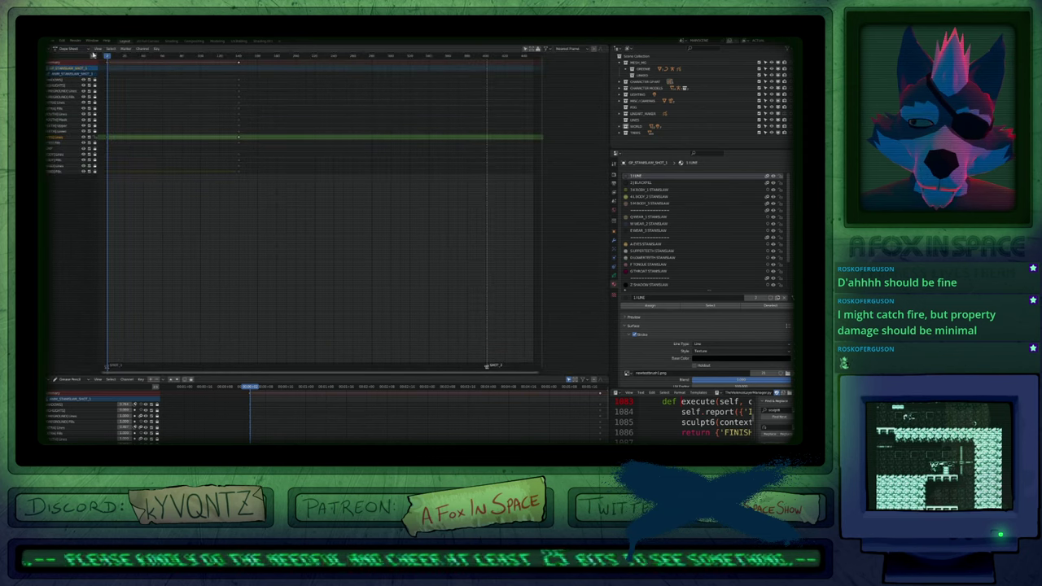
{"action": "key", "text": "shift+F5"}
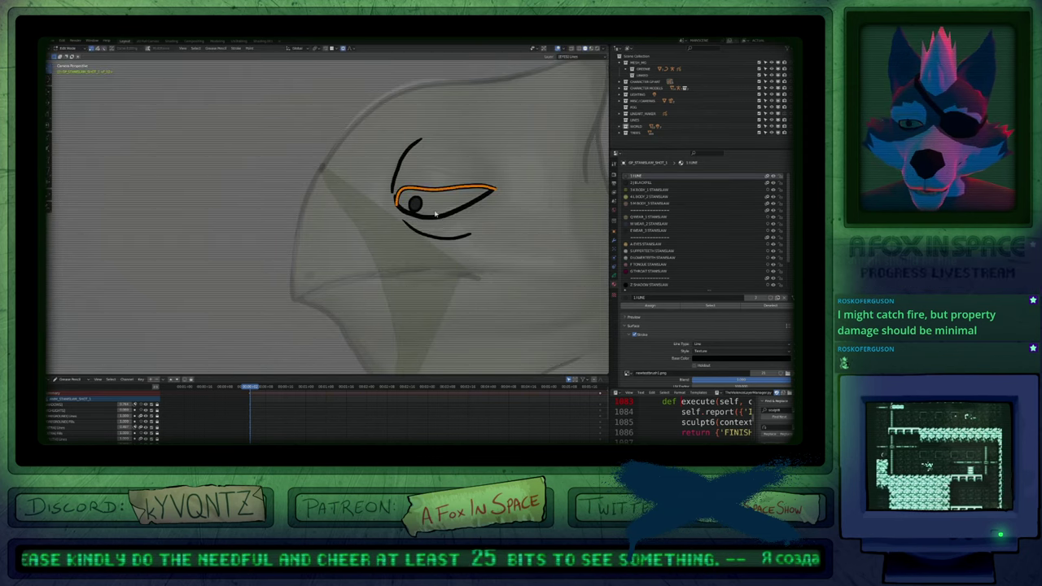
Select the crease line below the eye and duplicate it so that the copy crosses the original.
{"action": "left_click", "coordinate": [463, 190]}
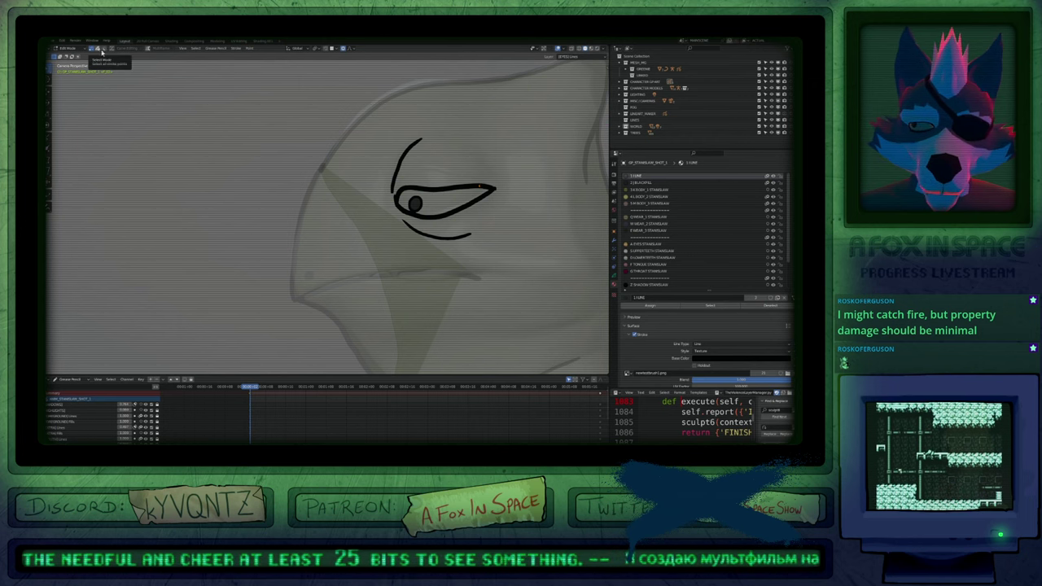
{"action": "left_click", "coordinate": [469, 191]}
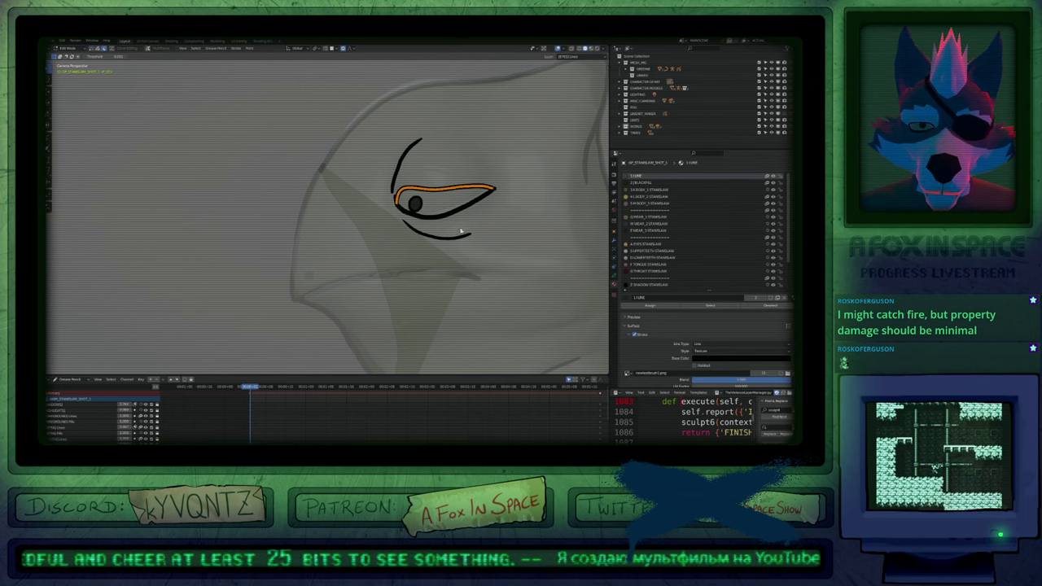
{"action": "left_click", "coordinate": [450, 241]}
{"action": "key", "text": "2"}
{"action": "key", "text": "shift+d"}
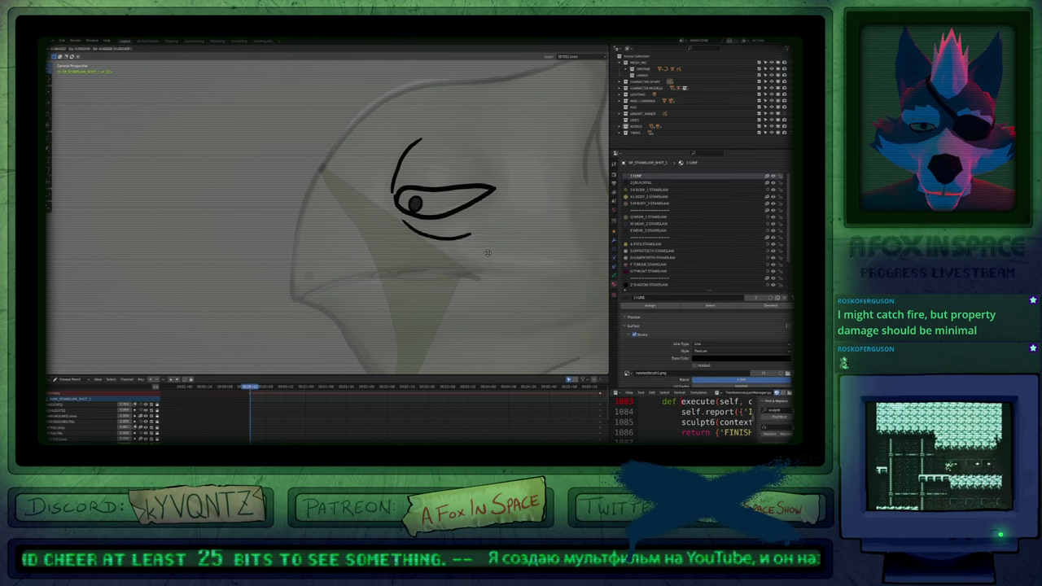
{"action": "left_click", "coordinate": [462, 243]}
Try selecting segments of the duplicated crease between its intersections and delete the duplicate strokes.
{"action": "left_click", "coordinate": [431, 233]}
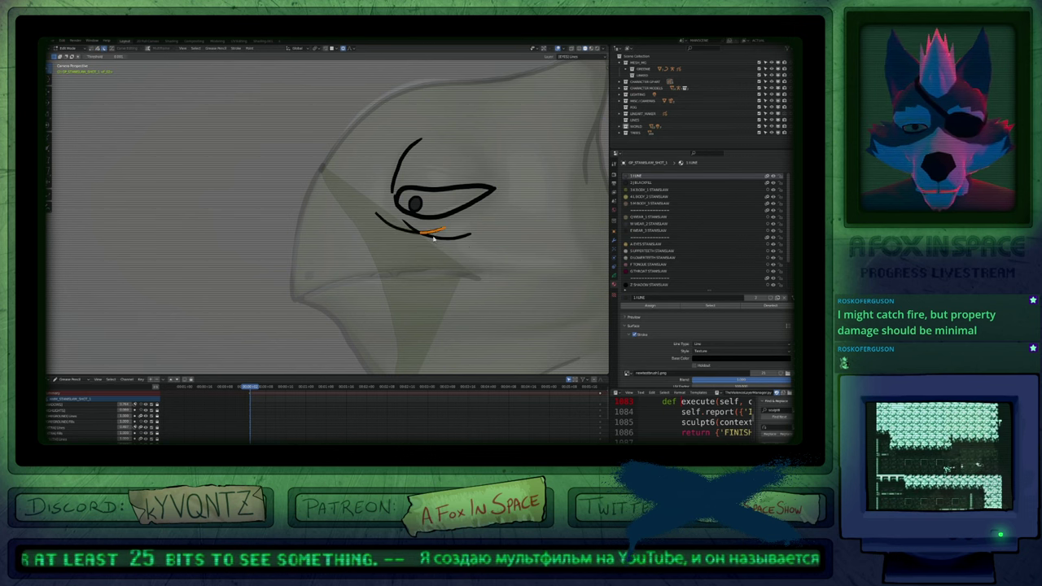
{"action": "left_click", "coordinate": [410, 227]}
{"action": "left_click", "coordinate": [418, 239]}
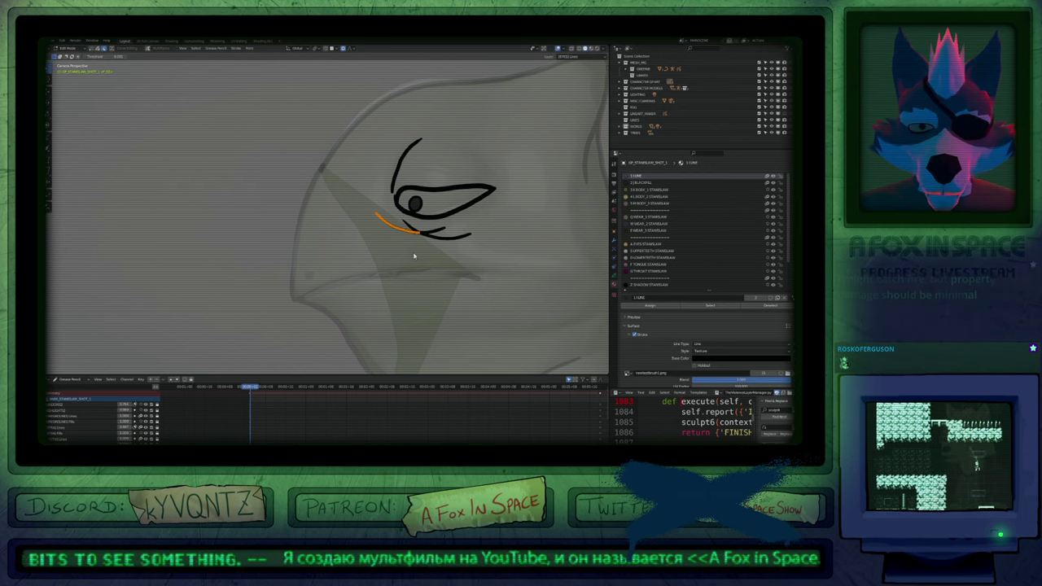
{"action": "key", "text": "x"}
{"action": "left_click", "coordinate": [358, 218]}
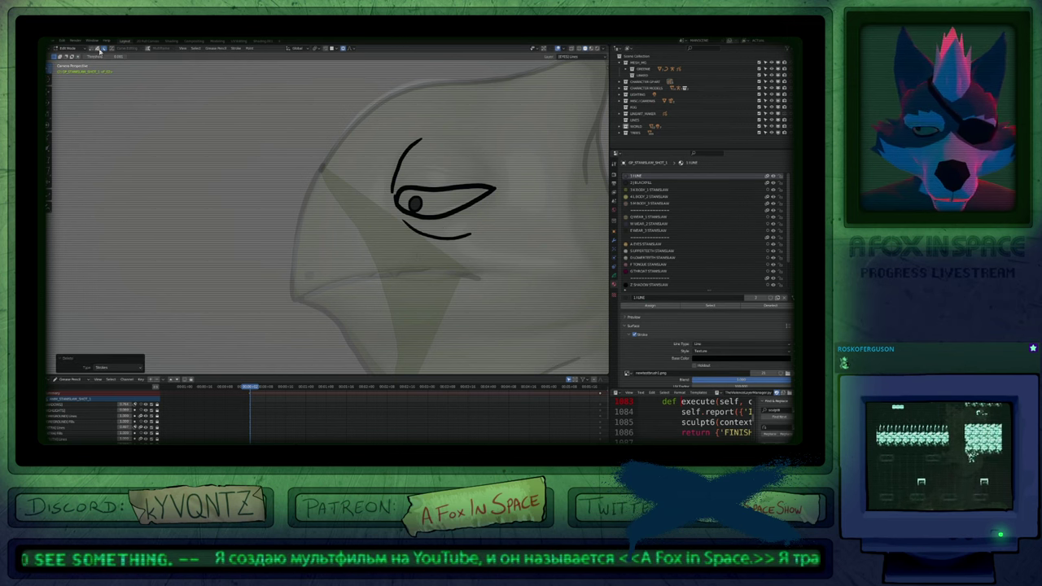
Try moving the eyelid lines as whole strokes and undo both moves.
{"action": "left_click_drag", "start_coordinate": [446, 191], "coordinate": [511, 151]}
{"action": "key", "text": "ctrl+z"}
{"action": "left_click_drag", "start_coordinate": [466, 212], "coordinate": [463, 247]}
{"action": "key", "text": "ctrl+z"}
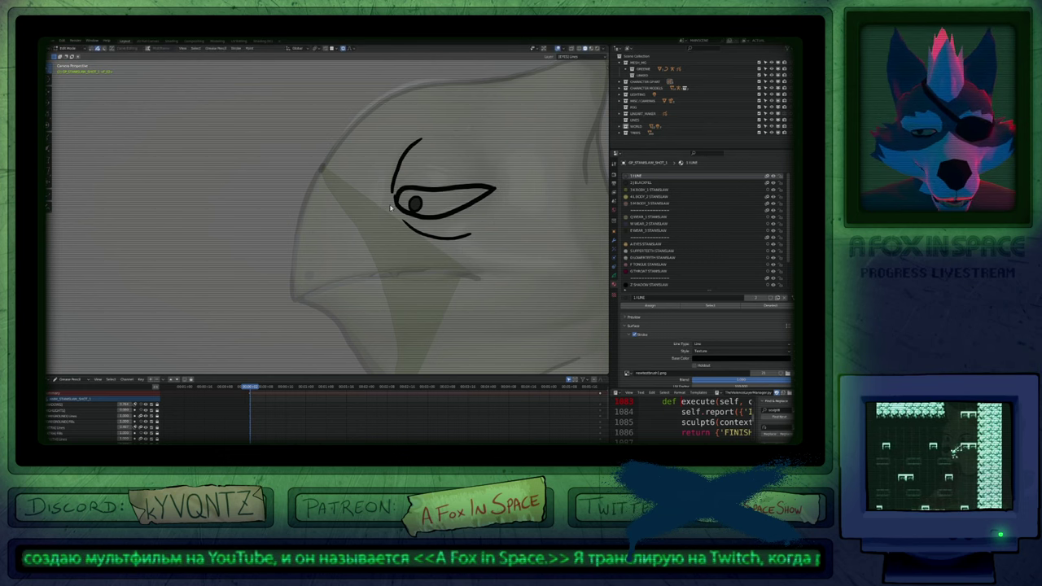
Reveal the hidden Grease Pencil layers and check the eye against the coloured head with overlays toggled.
{"action": "key", "text": "alt+h"}
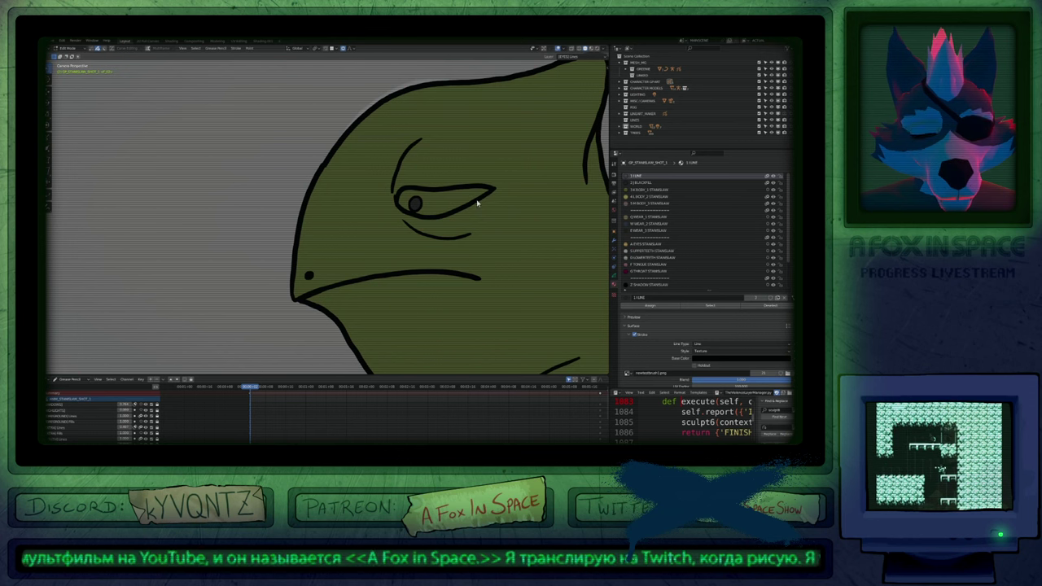
{"action": "key", "text": "shift+alt+z"}
{"action": "key", "text": "shift+alt+z"}
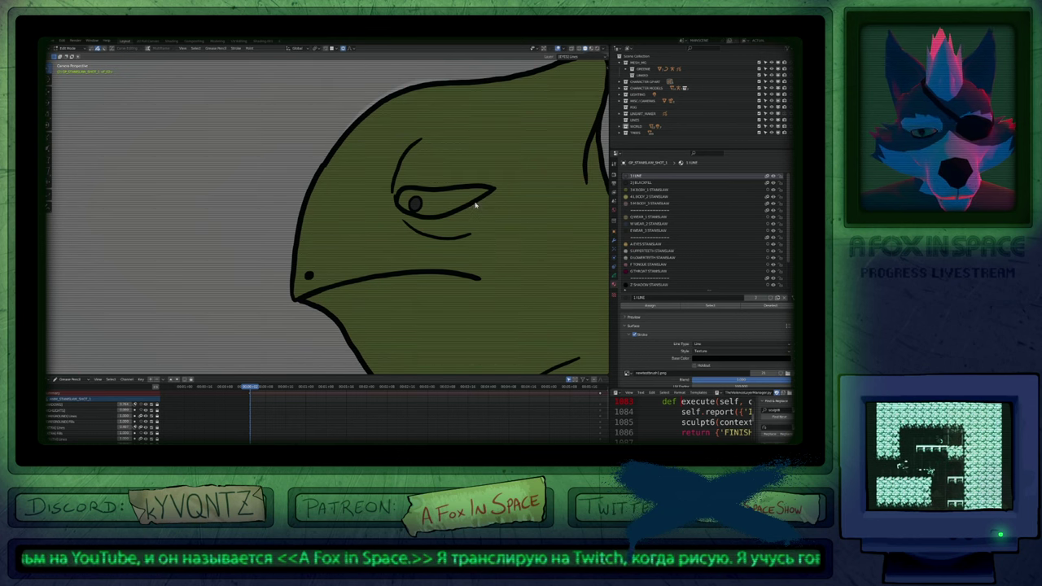
Select the lower eyelid line as a whole stroke and try moving it.
{"action": "left_click", "coordinate": [474, 204]}
{"action": "key", "text": "2"}
{"action": "key", "text": "g"}
{"action": "key", "text": "Escape"}
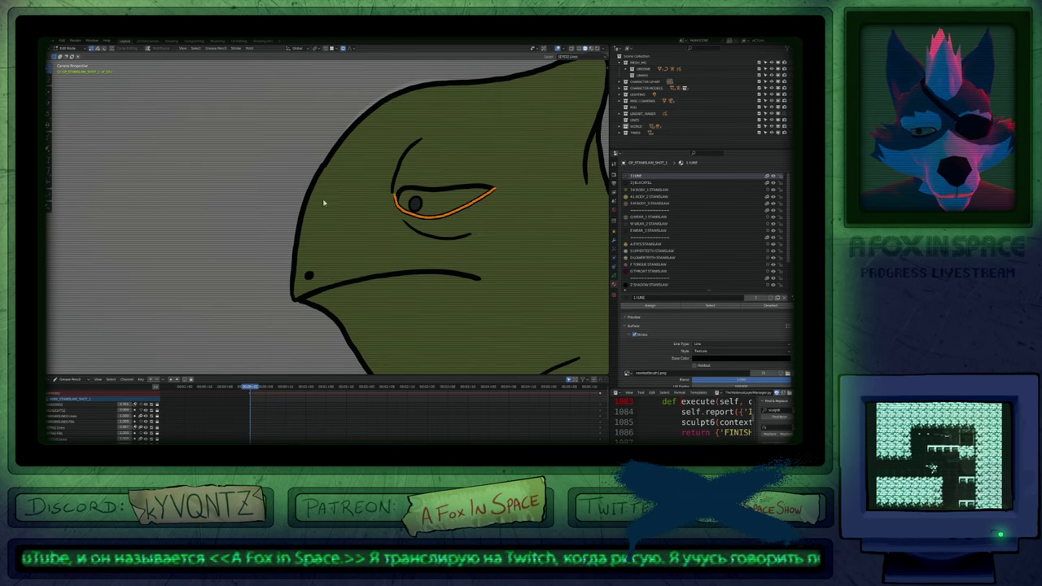
Return to Object Mode, reveal all hidden objects and view the whole shot in rendered shading with nothing selected.
{"action": "scroll", "coordinate": [413, 222], "scroll_direction": "down", "scroll_amount": 15}
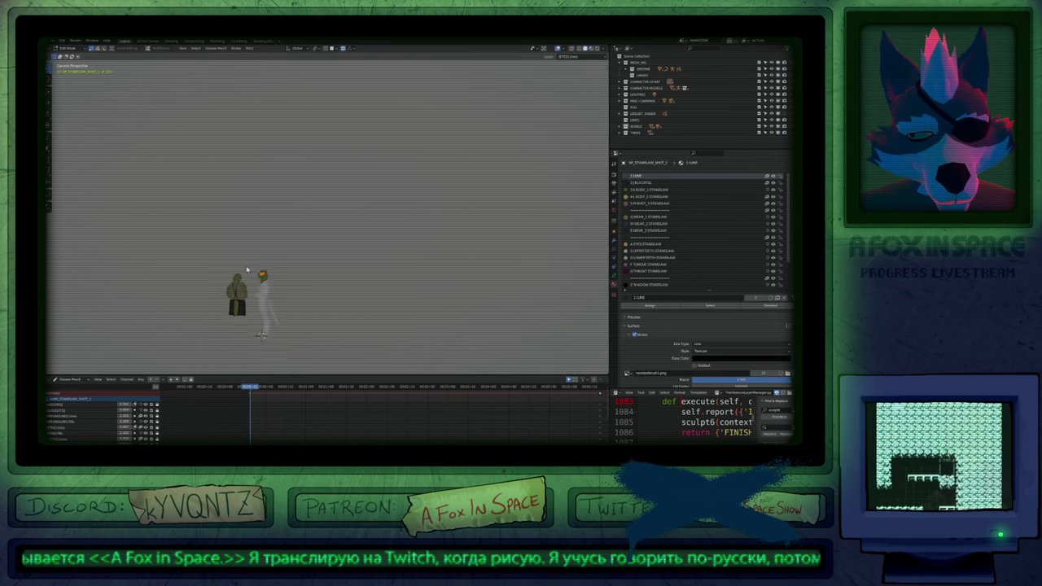
{"action": "scroll", "coordinate": [246, 269], "scroll_direction": "up", "scroll_amount": 3}
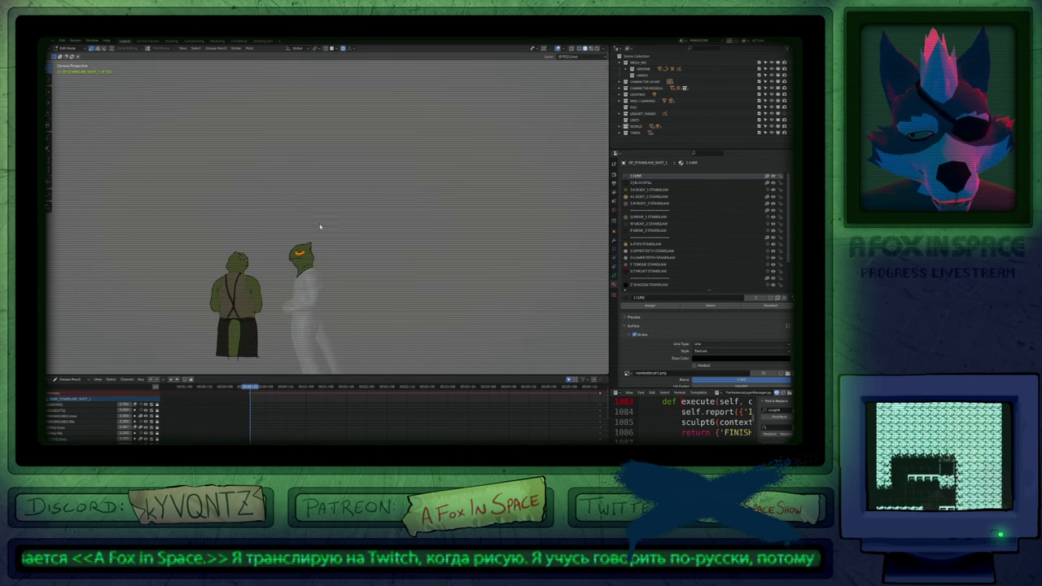
{"action": "key", "text": "Tab"}
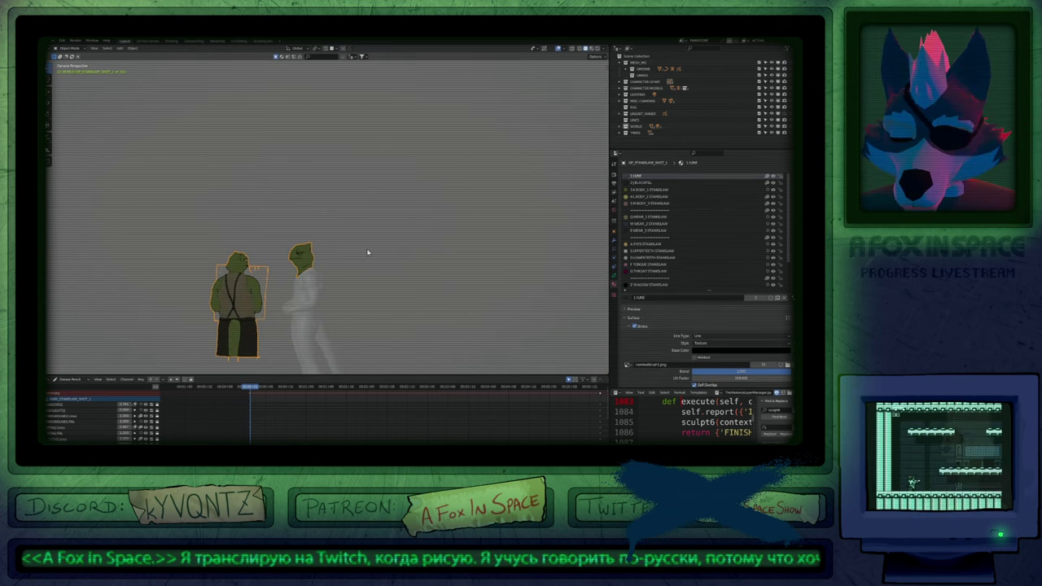
{"action": "key", "text": "alt+h"}
{"action": "key", "text": "Home"}
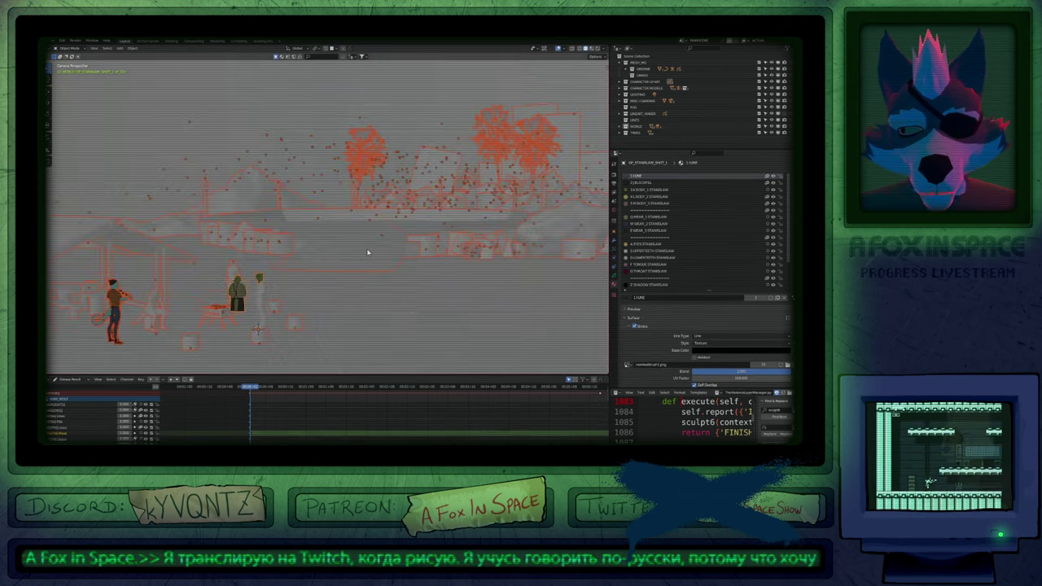
{"action": "key", "text": "z"}
{"action": "left_click", "coordinate": [378, 254]}
{"action": "key", "text": "alt+a"}
{"action": "key", "text": "shift+alt+z"}
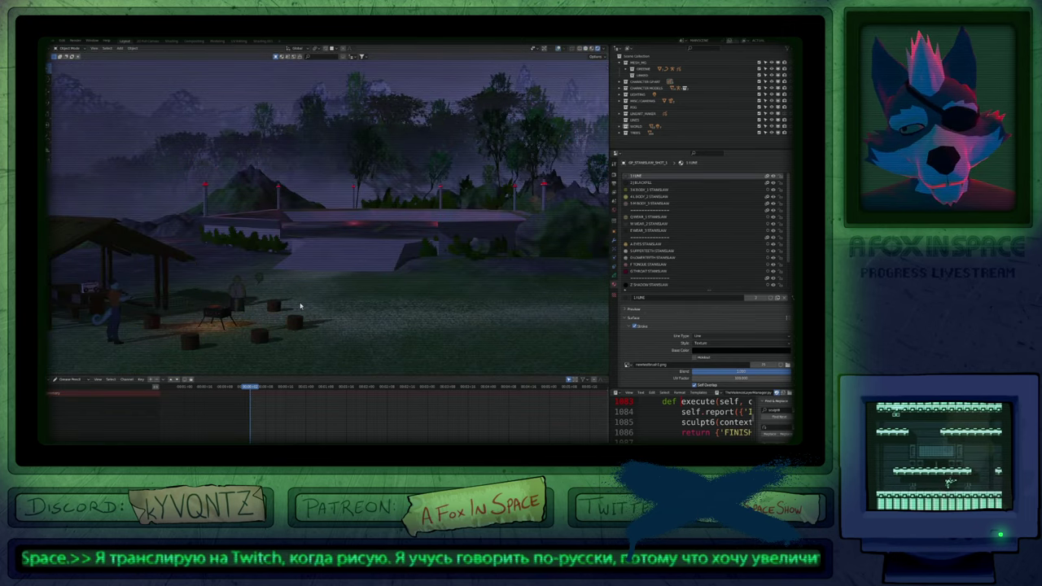
{"action": "key", "text": "shift+alt+z"}
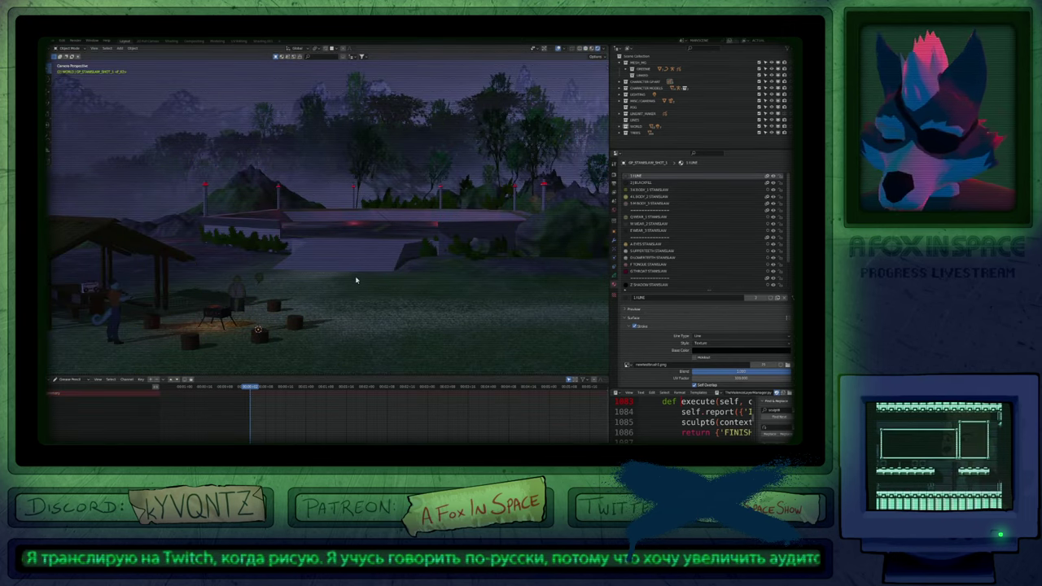
Create a new General file and delete its default cube.
{"action": "key", "text": "ctrl+n"}
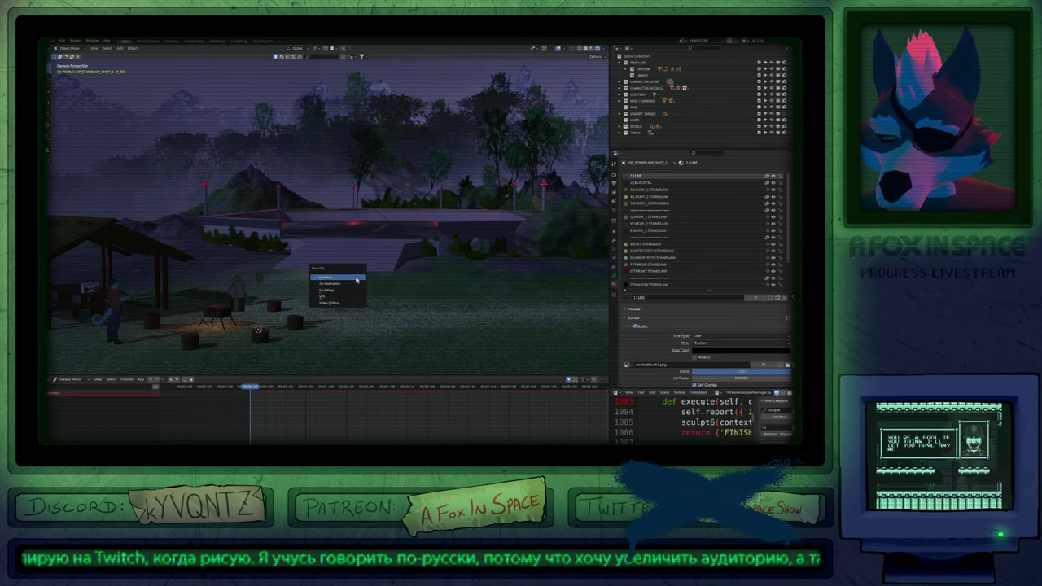
{"action": "left_click", "coordinate": [356, 280]}
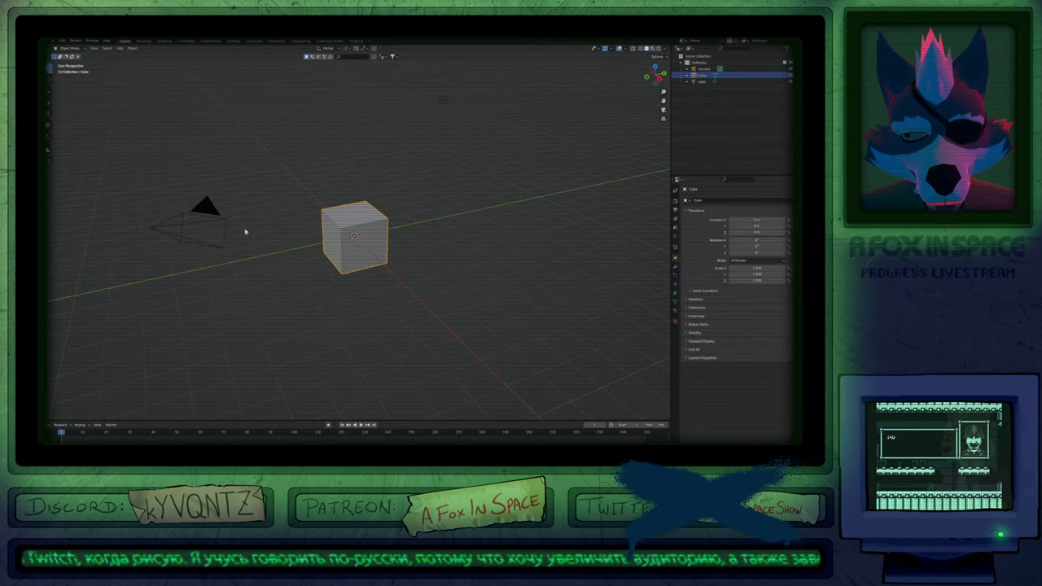
{"action": "left_click", "coordinate": [212, 207]}
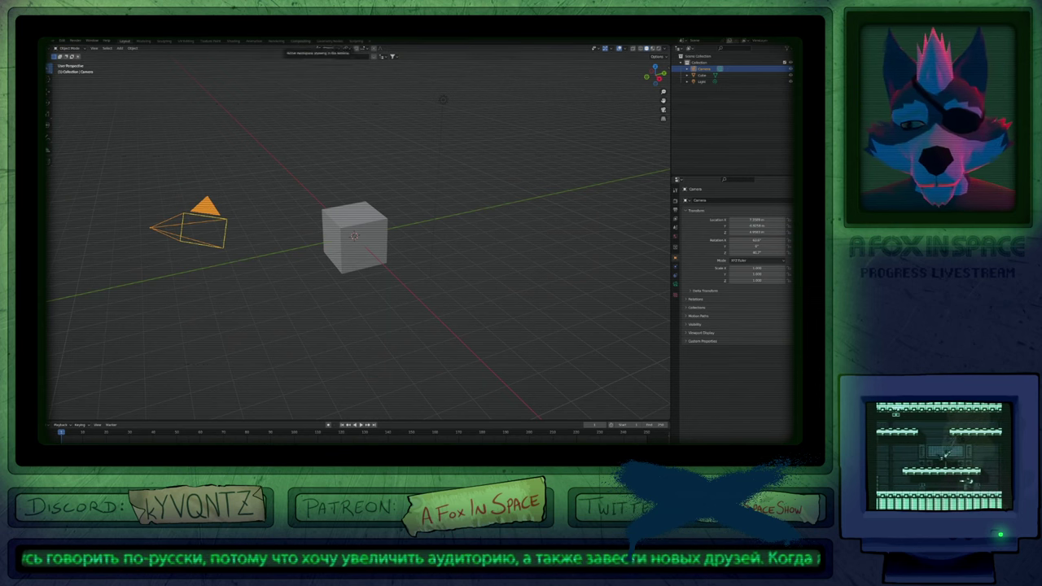
{"action": "left_click", "coordinate": [353, 232]}
{"action": "key", "text": "x"}
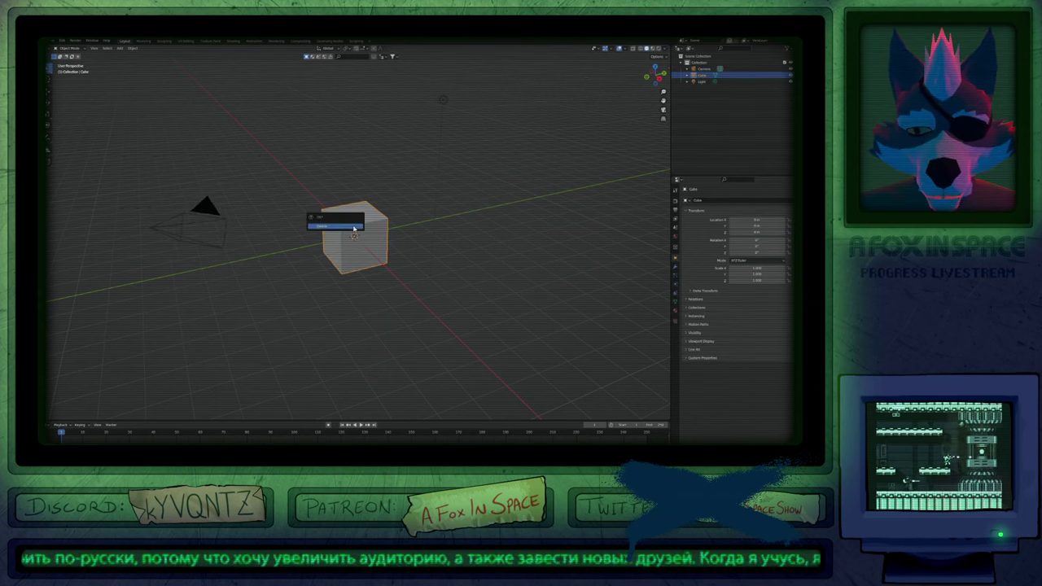
{"action": "left_click", "coordinate": [353, 231]}
Add a Grease Pencil Monkey and enter Edit Mode on it in the camera view.
{"action": "key", "text": "shift+a"}
{"action": "mouse_move", "coordinate": [353, 228]}
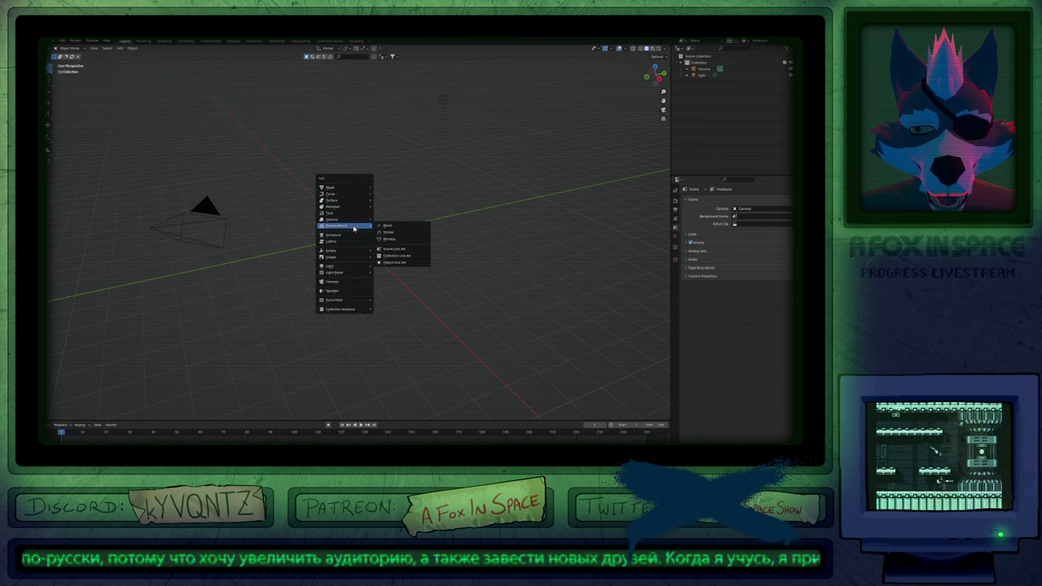
{"action": "left_click", "coordinate": [405, 239]}
{"action": "key", "text": "KP_0"}
{"action": "scroll", "coordinate": [374, 248], "scroll_direction": "up", "scroll_amount": 5}
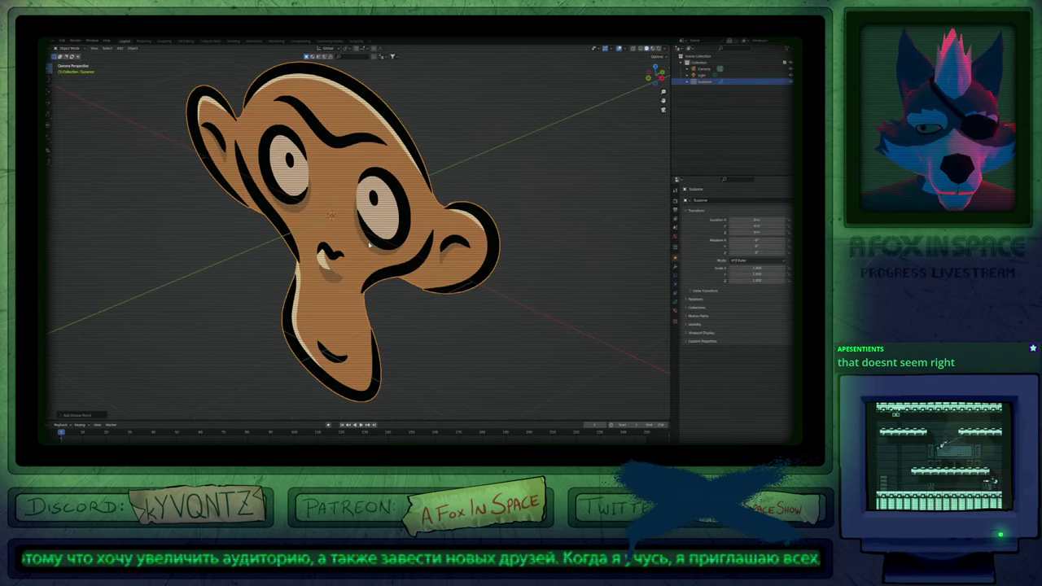
{"action": "scroll", "coordinate": [437, 285], "scroll_direction": "down", "scroll_amount": 2}
{"action": "key", "text": "Tab"}
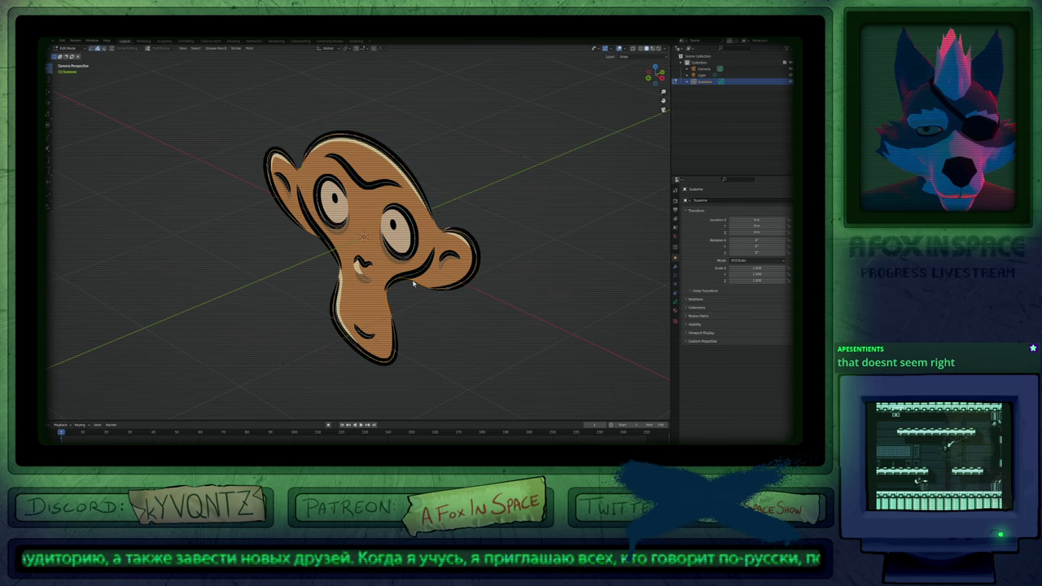
Move the outline stroke below the monkey's ear away from the head and, in point selection, dissolve its box-selected middle points.
{"action": "key", "text": "g"}
{"action": "left_click", "coordinate": [509, 166]}
{"action": "key", "text": "1"}
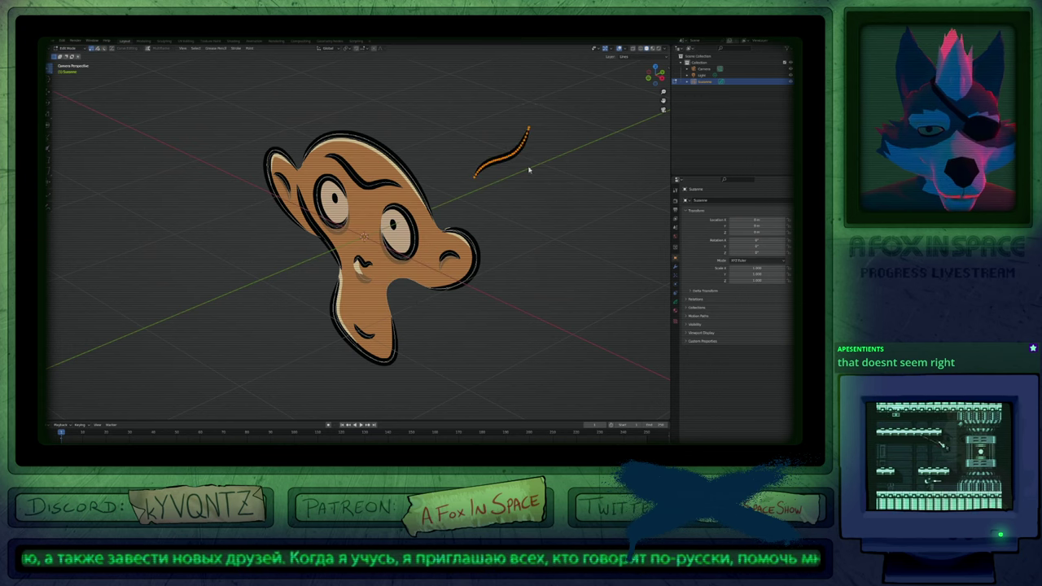
{"action": "left_click_drag", "start_coordinate": [526, 162], "coordinate": [490, 167]}
{"action": "left_click_drag", "start_coordinate": [488, 167], "coordinate": [517, 153]}
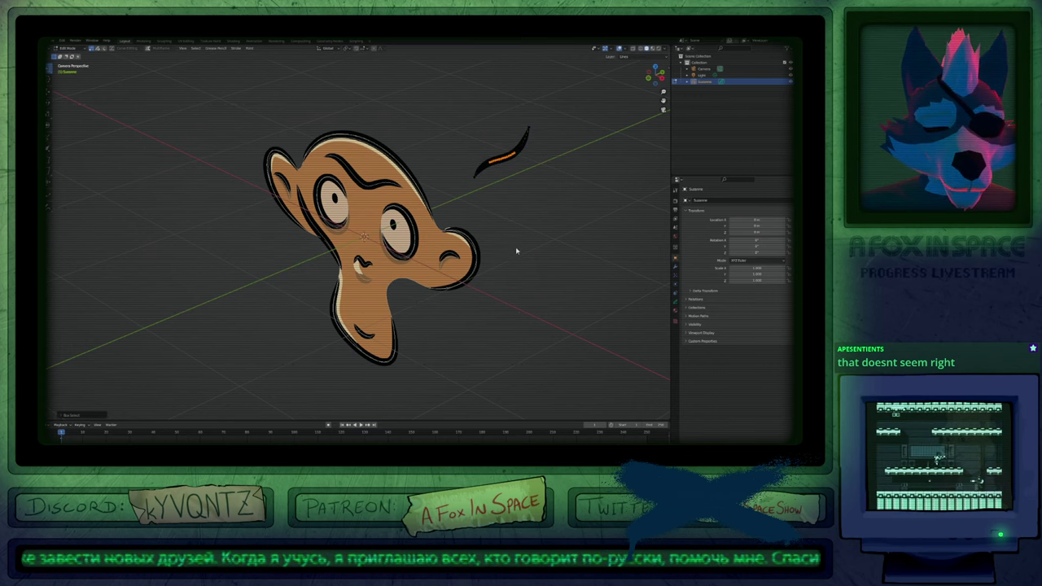
{"action": "key", "text": "ctrl+x"}
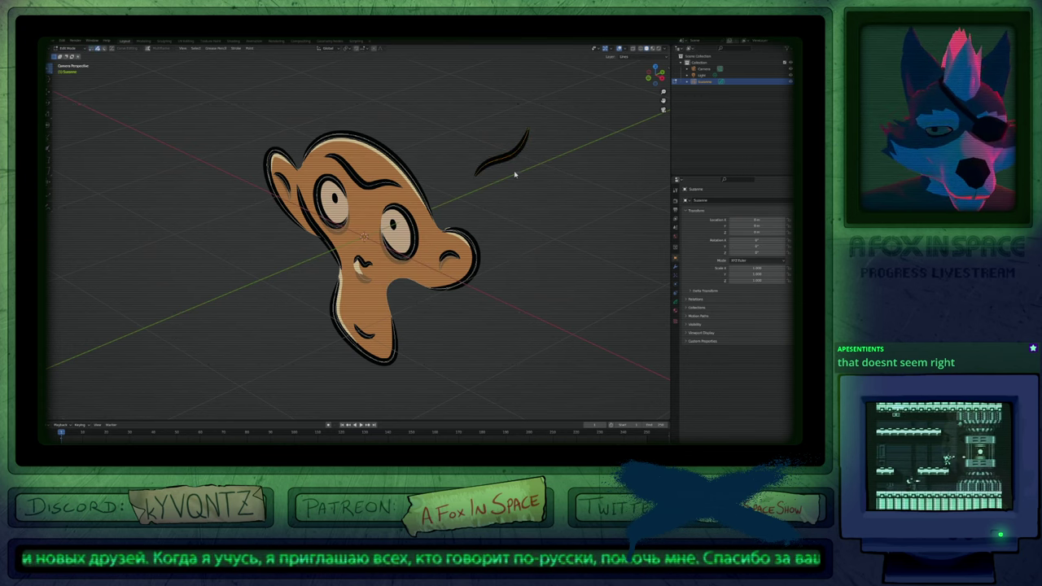
Select all linked points of the detached stroke and try moving it.
{"action": "key", "text": "l"}
{"action": "key", "text": "g"}
{"action": "key", "text": "Escape"}
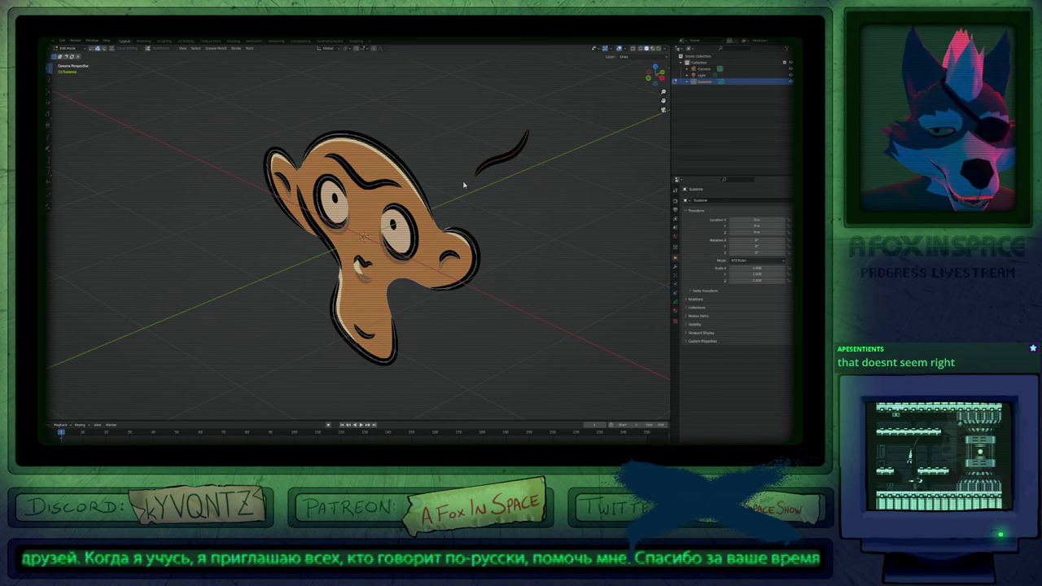
Reopen the animation shot file without saving the monkey test and return to its camera view.
{"action": "key", "text": "ctrl+shift+o"}
{"action": "left_click", "coordinate": [466, 182]}
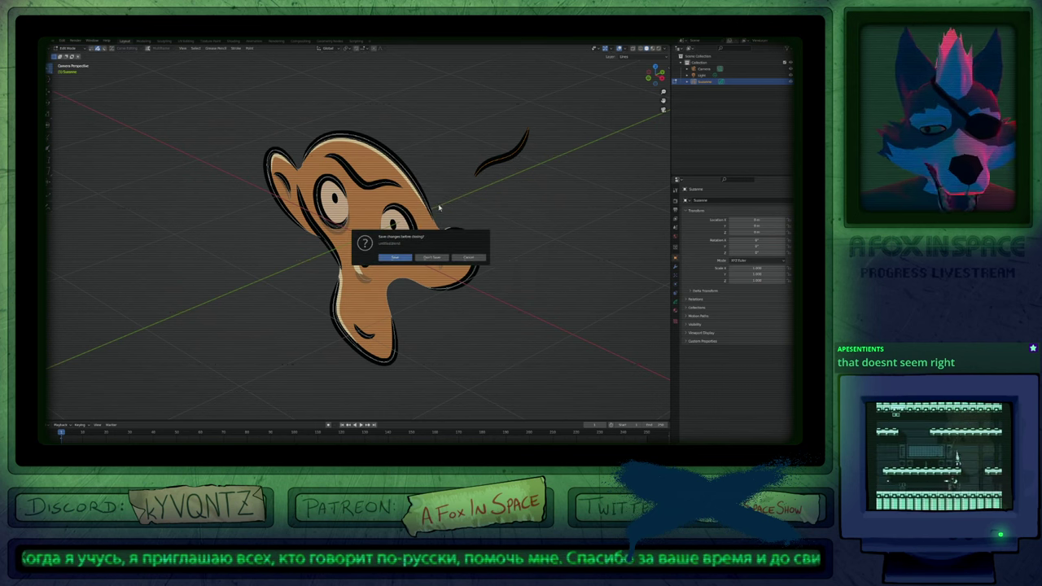
{"action": "left_click", "coordinate": [431, 257]}
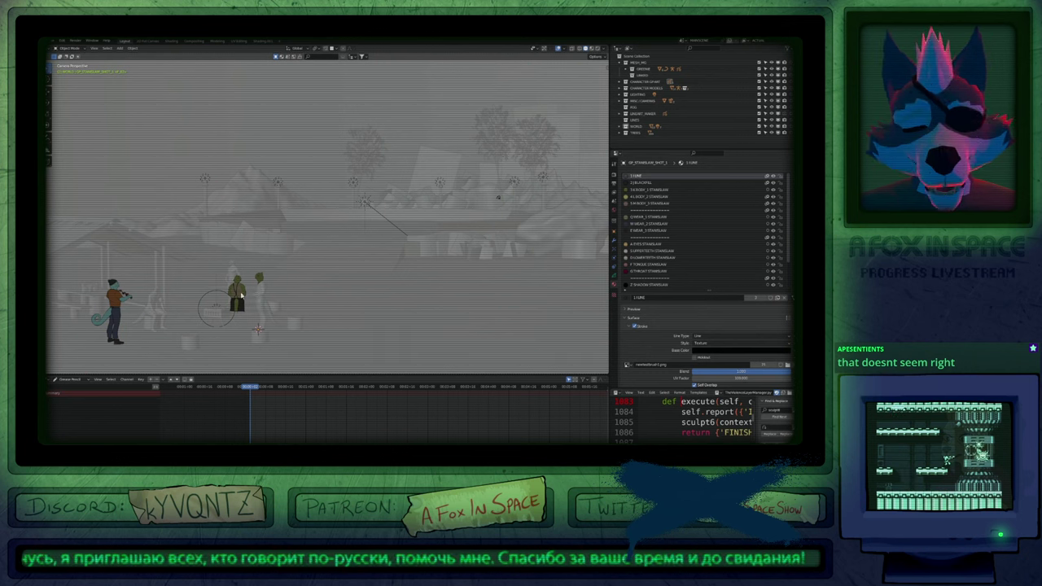
{"action": "middle_click_drag", "start_coordinate": [212, 307], "coordinate": [261, 289]}
{"action": "key", "text": "KP_0"}
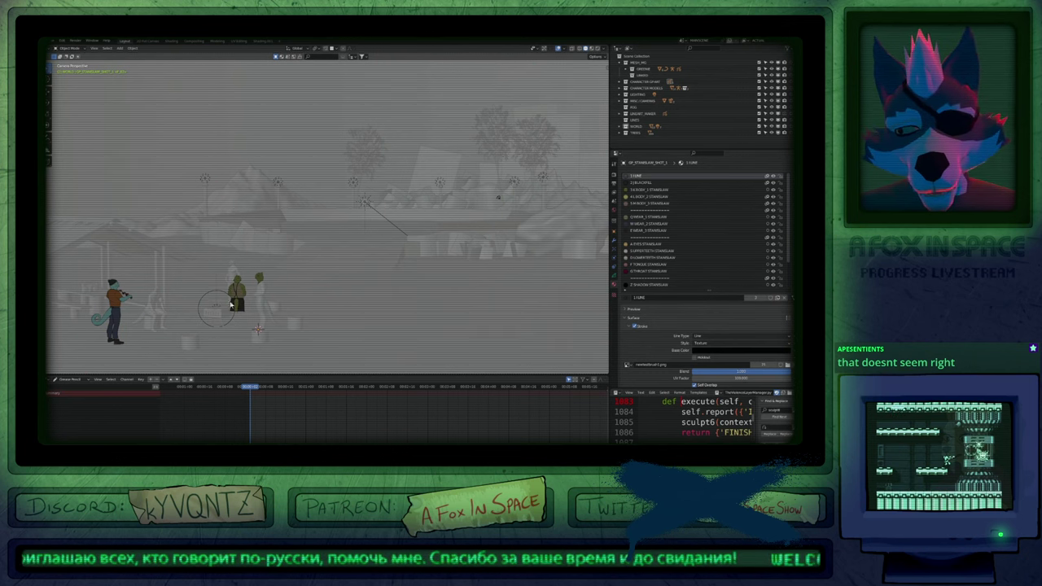
Select the Grease Pencil drawing of the beanie-wearing character holding the skewer and enter Edit Mode on it.
{"action": "middle_click_drag", "start_coordinate": [91, 313], "coordinate": [134, 85], "text": "ctrl"}
{"action": "middle_click_drag", "start_coordinate": [353, 172], "coordinate": [324, 253], "text": "shift"}
{"action": "left_click", "coordinate": [359, 212]}
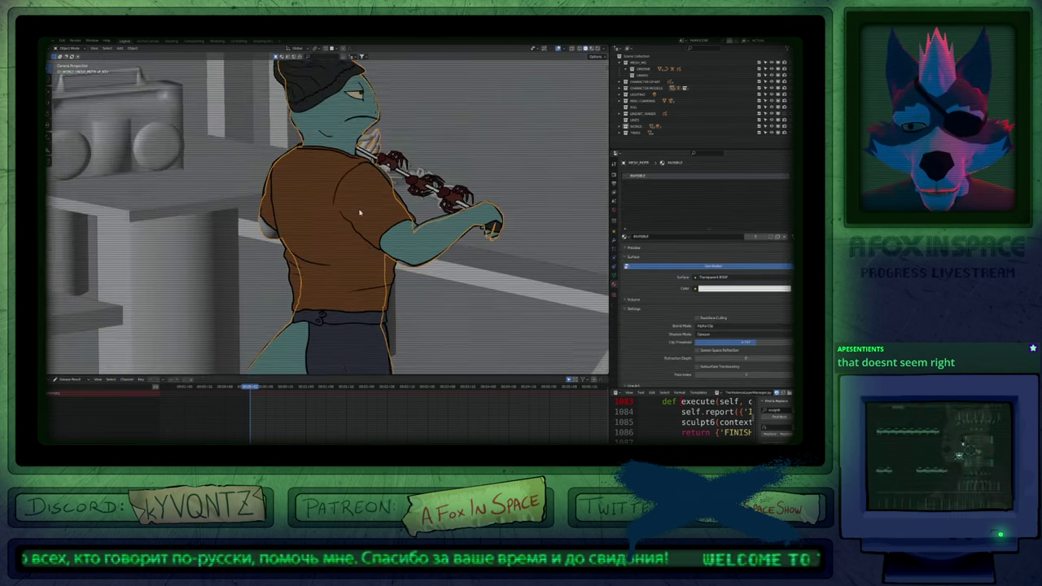
{"action": "scroll", "coordinate": [359, 211], "scroll_direction": "down", "scroll_amount": 2}
{"action": "left_click", "coordinate": [387, 343]}
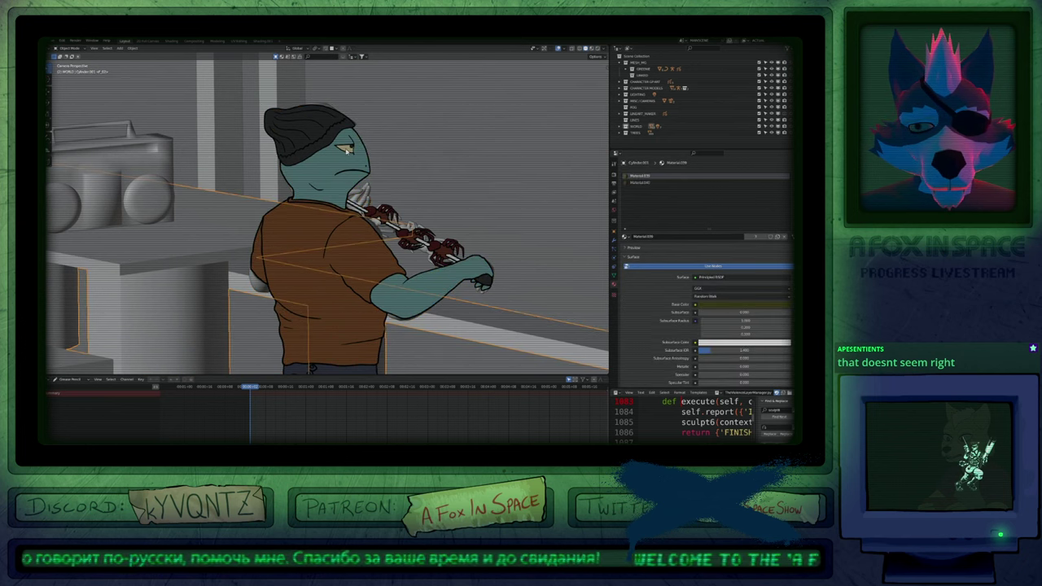
{"action": "left_click", "coordinate": [346, 151]}
{"action": "key", "text": "Tab"}
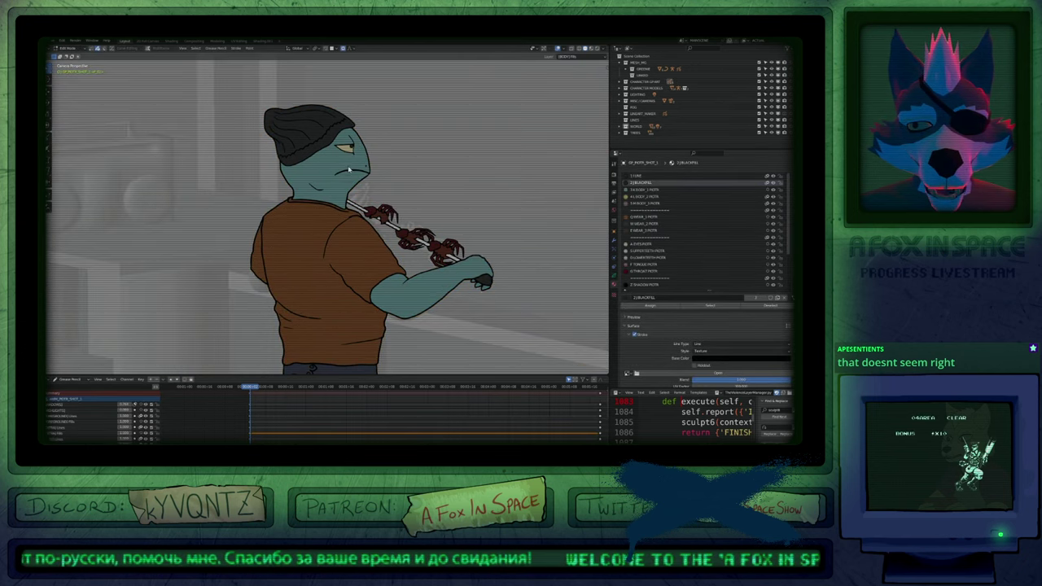
Select strokes around the beanie character's mouth and jaw and try moving them with proportional editing.
{"action": "left_click", "coordinate": [346, 194]}
{"action": "scroll", "coordinate": [362, 186], "scroll_direction": "up", "scroll_amount": 4}
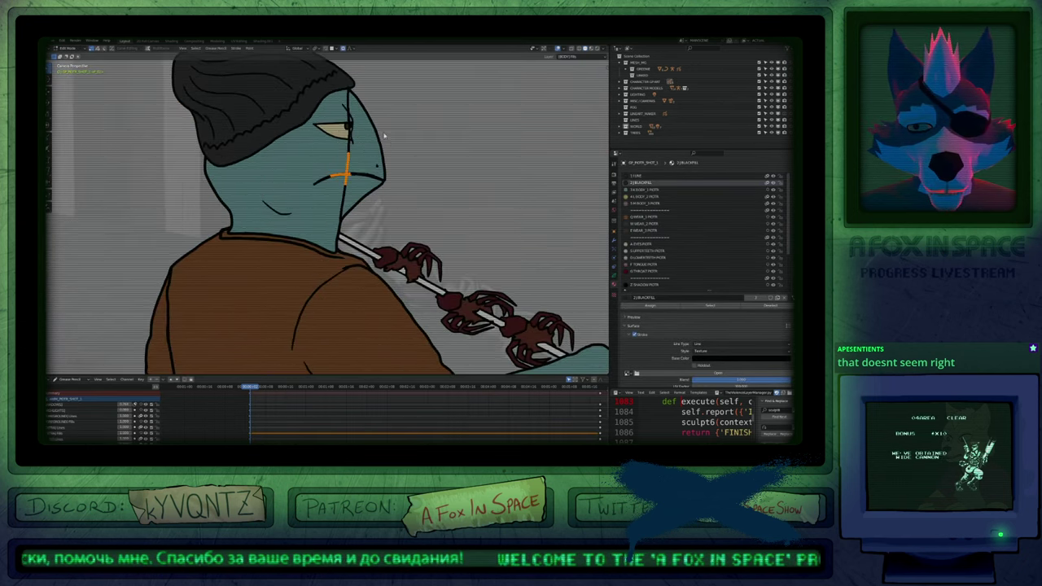
{"action": "key", "text": "Delete"}
{"action": "scroll", "coordinate": [388, 152], "scroll_direction": "up", "scroll_amount": 3}
{"action": "key", "text": "g"}
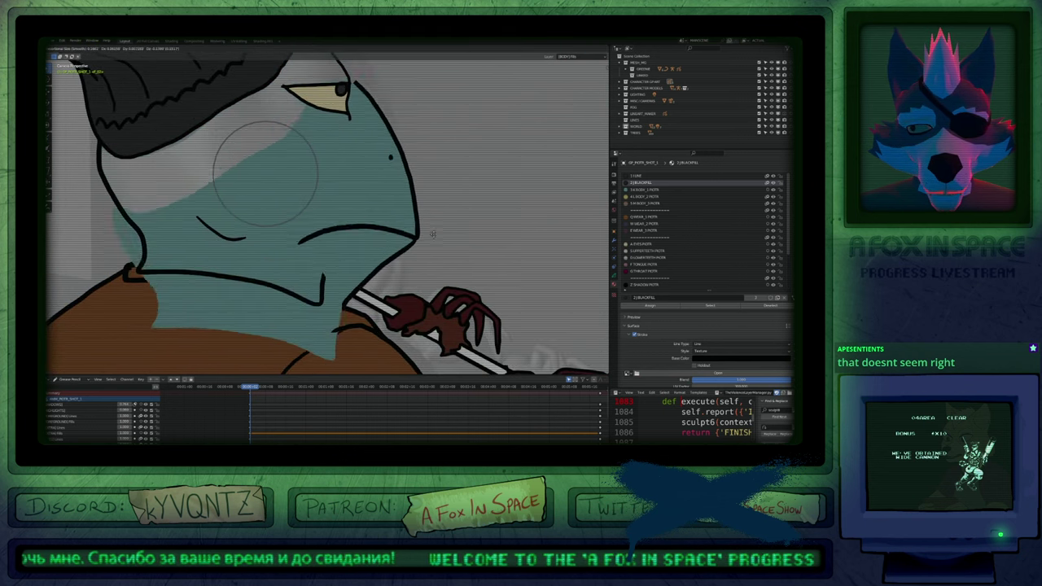
{"action": "scroll", "coordinate": [503, 185], "scroll_direction": "down", "scroll_amount": 8}
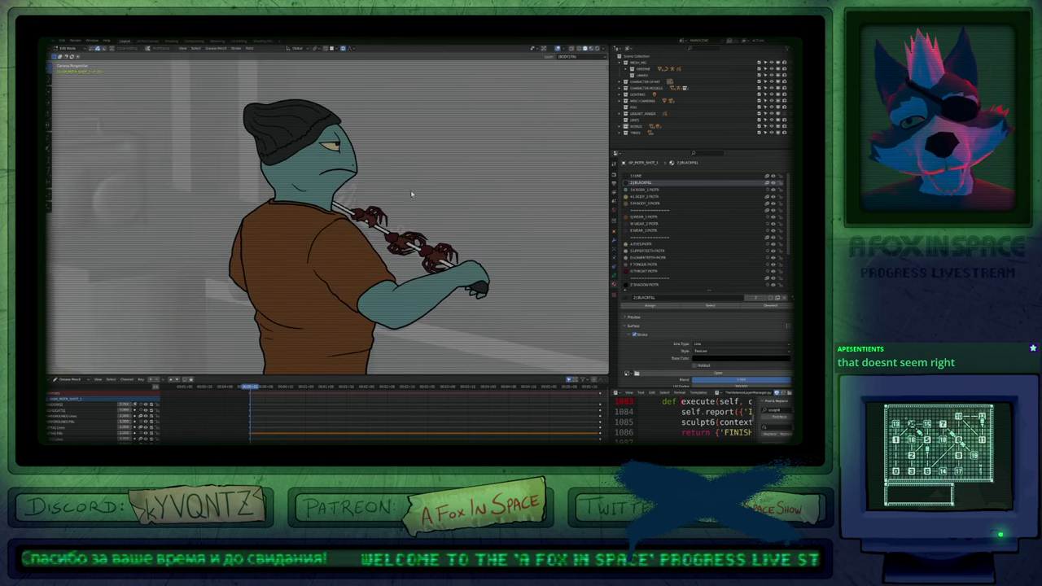
Show the character's drawing occluded by its mesh and try moving the face strokes out in front of the head.
{"action": "key", "text": "alt+z"}
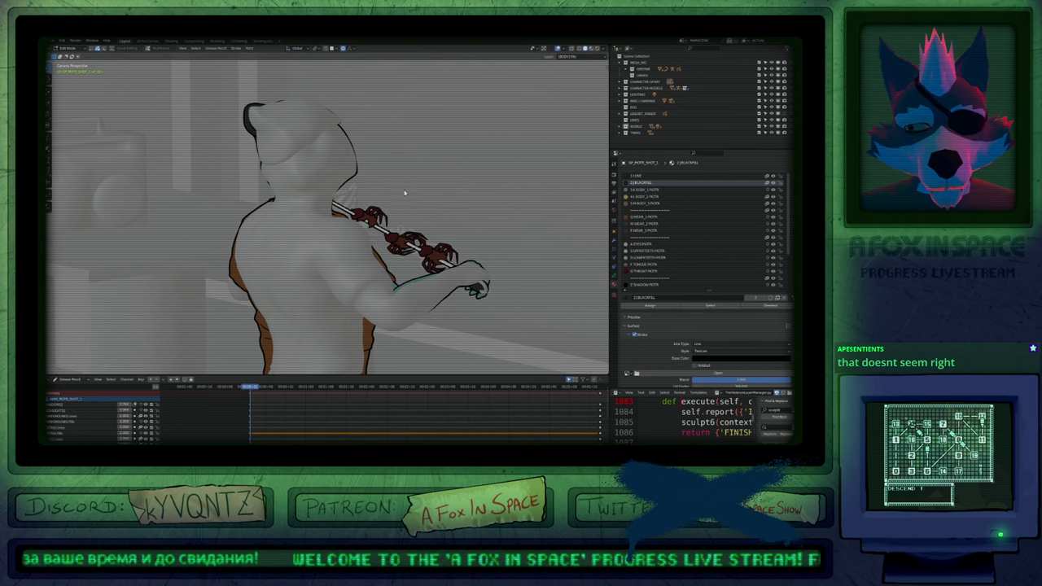
{"action": "key", "text": "f"}
{"action": "key", "text": "ctrl+z"}
{"action": "key", "text": "ctrl+z"}
{"action": "key", "text": "ctrl+z"}
{"action": "key", "text": "ctrl+z"}
{"action": "key", "text": "ctrl+z"}
{"action": "key", "text": "ctrl+z"}
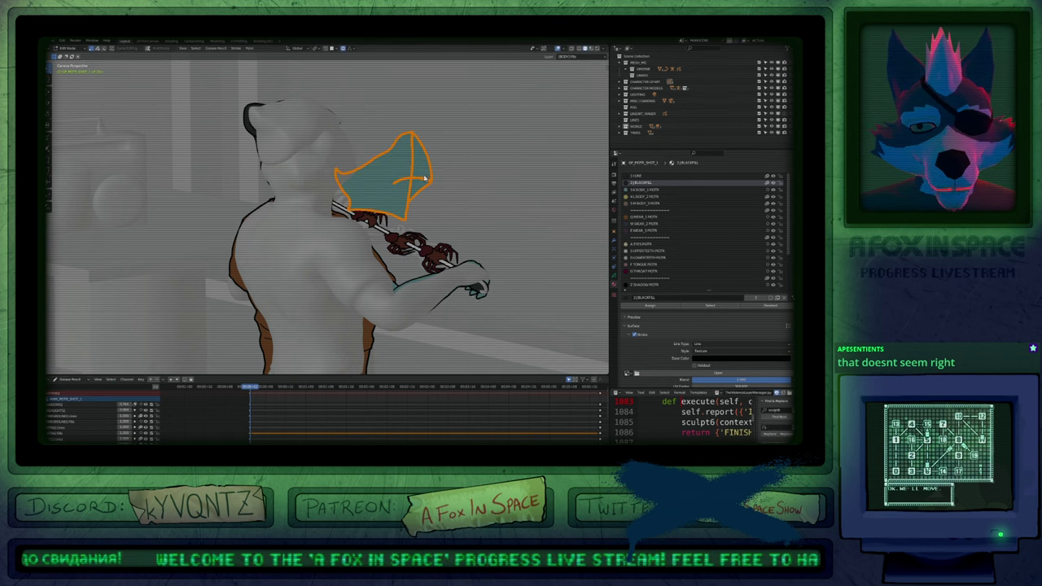
Deselect and reselect the displaced face strokes, and return to Object Mode.
{"action": "scroll", "coordinate": [419, 180], "scroll_direction": "up", "scroll_amount": 8}
{"action": "key", "text": "alt+a"}
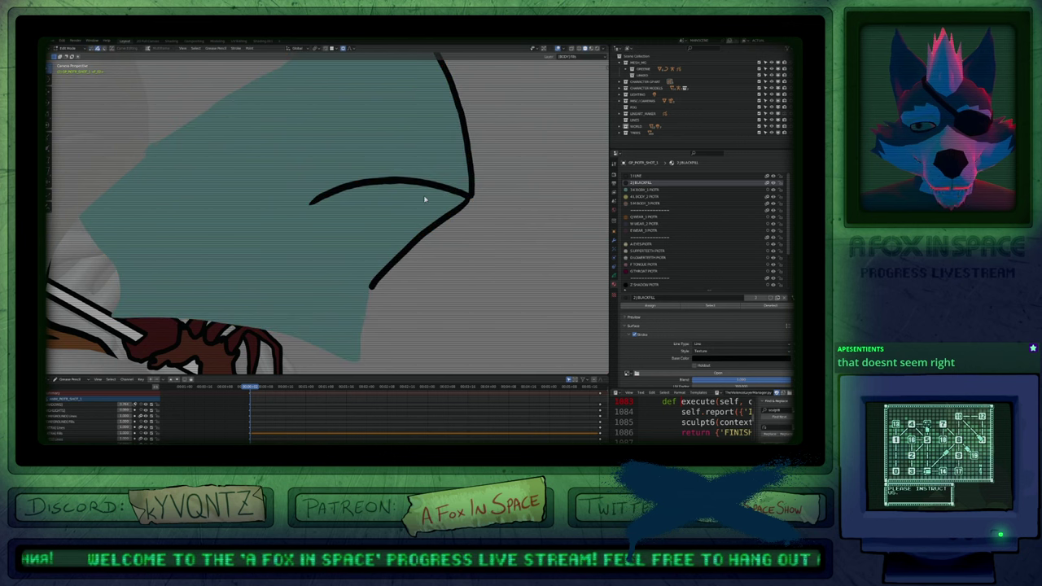
{"action": "key", "text": "a"}
{"action": "scroll", "coordinate": [426, 200], "scroll_direction": "down", "scroll_amount": 8}
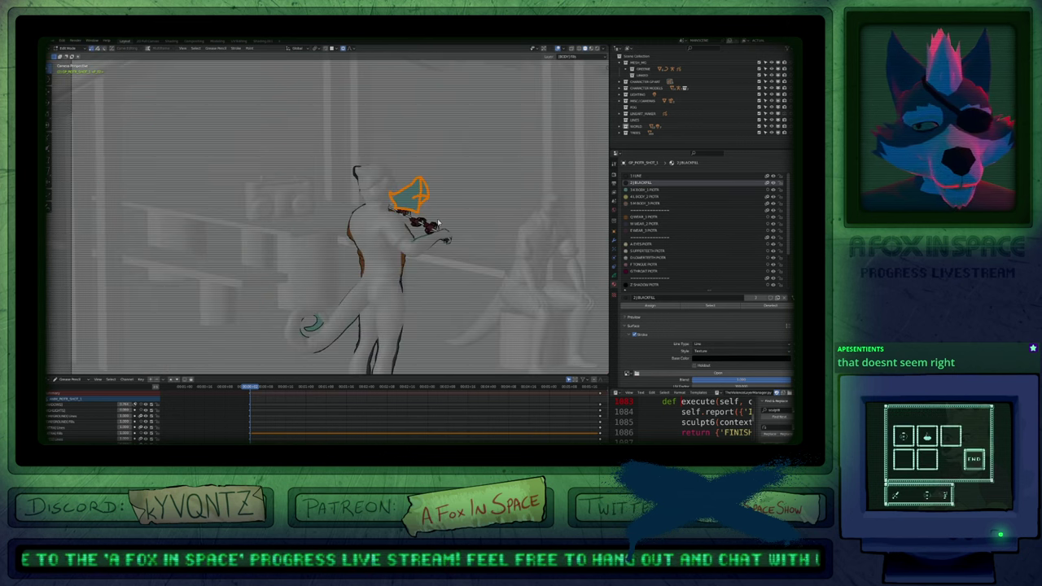
{"action": "key", "text": "Tab"}
Select the green characters' Grease Pencil drawing, enter Edit Mode on it and clear the stroke selection.
{"action": "middle_click_drag", "start_coordinate": [506, 279], "coordinate": [366, 247], "text": "shift"}
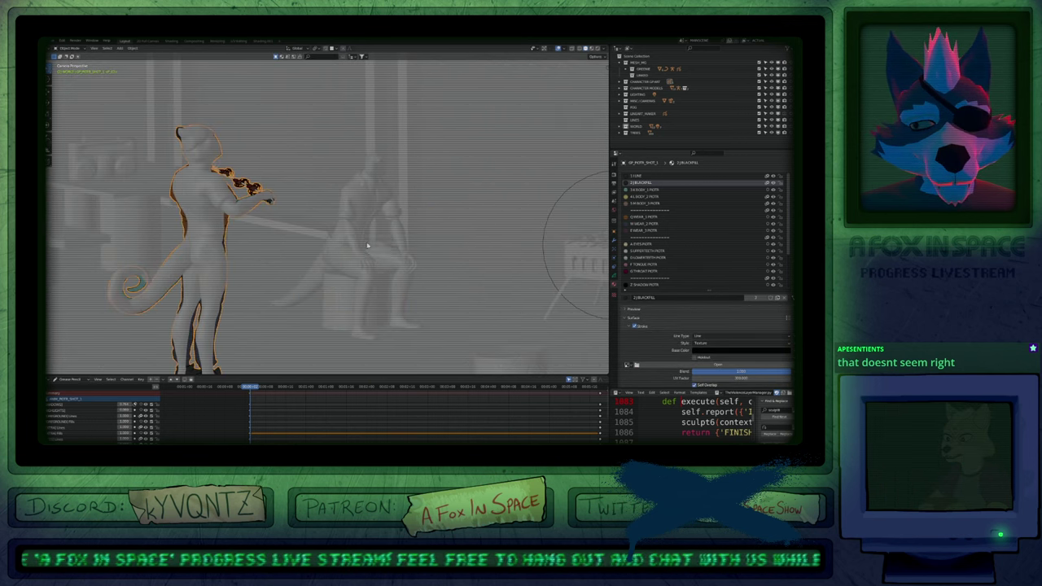
{"action": "scroll", "coordinate": [386, 260], "scroll_direction": "down", "scroll_amount": 5}
{"action": "middle_click_drag", "start_coordinate": [510, 254], "coordinate": [435, 262], "text": "shift"}
{"action": "left_click", "coordinate": [456, 225]}
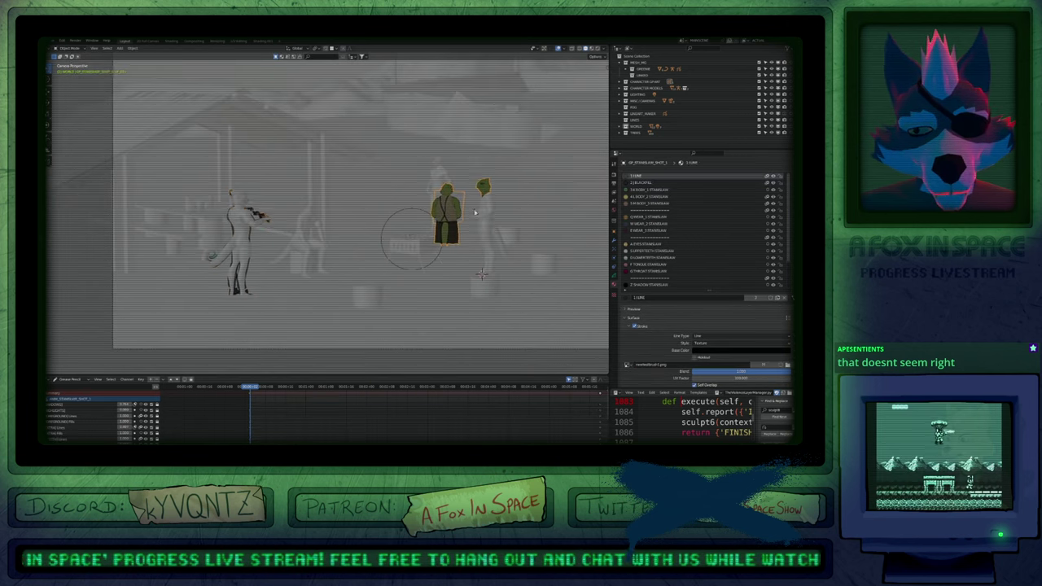
{"action": "middle_click_drag", "start_coordinate": [478, 212], "coordinate": [400, 227], "text": "shift"}
{"action": "scroll", "coordinate": [401, 223], "scroll_direction": "up", "scroll_amount": 6}
{"action": "scroll", "coordinate": [414, 159], "scroll_direction": "up", "scroll_amount": 5}
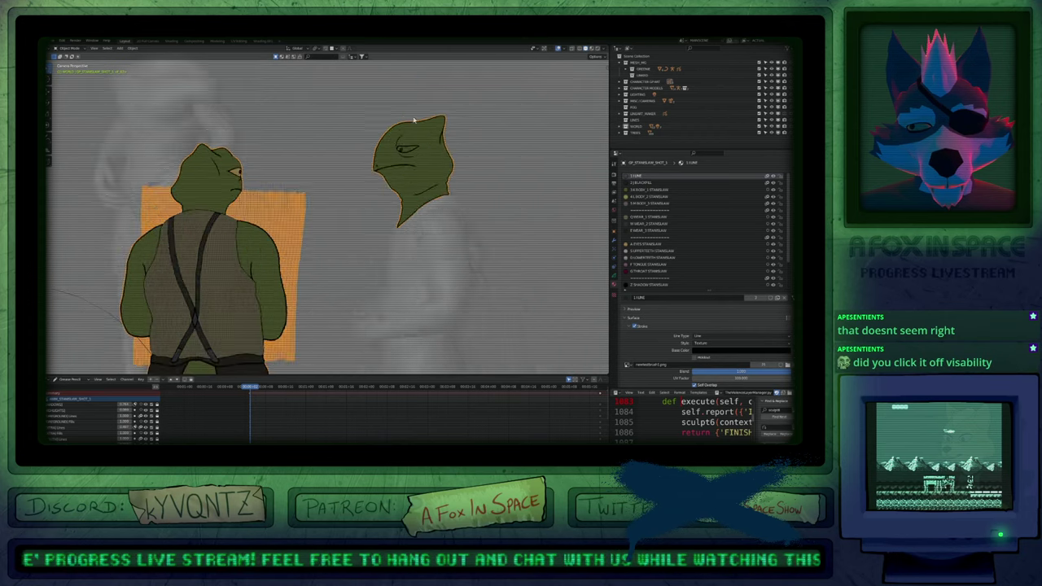
{"action": "key", "text": "Tab"}
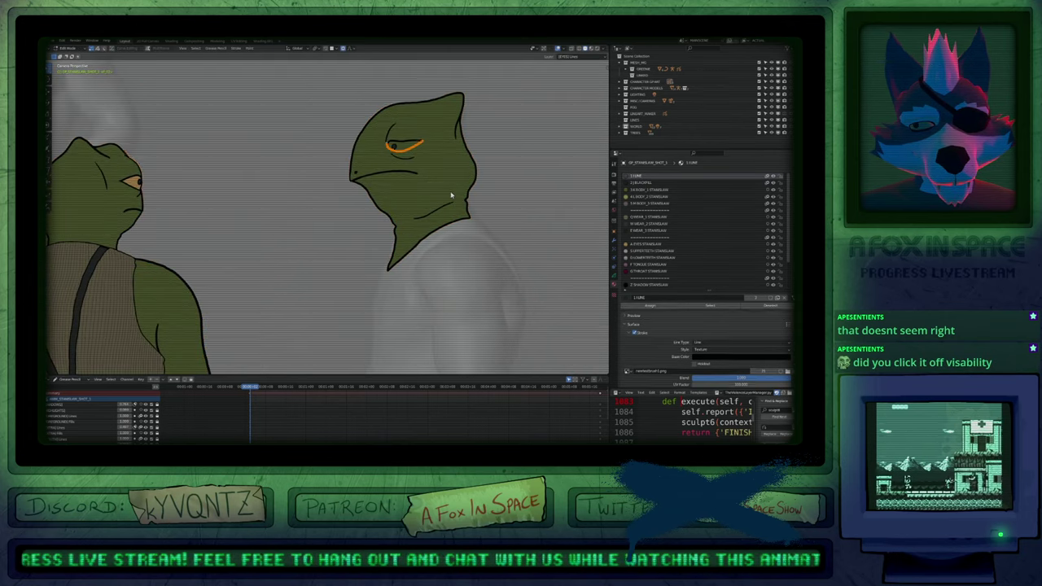
{"action": "key", "text": "a"}
{"action": "key", "text": "alt+a"}
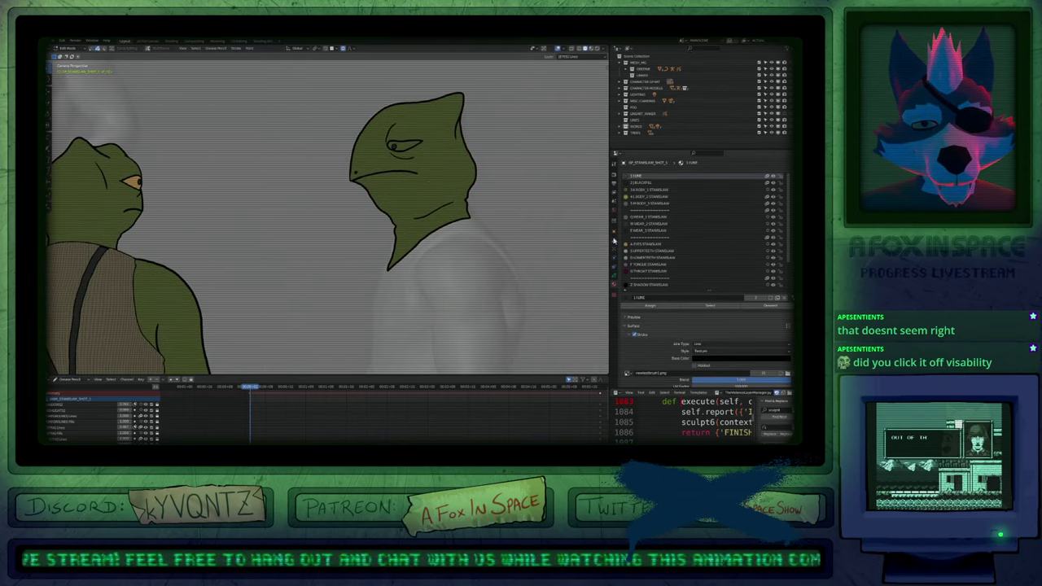
Try switching off the edit, viewport and render display of all the drawing's modifiers and undo it.
{"action": "left_click", "coordinate": [613, 241]}
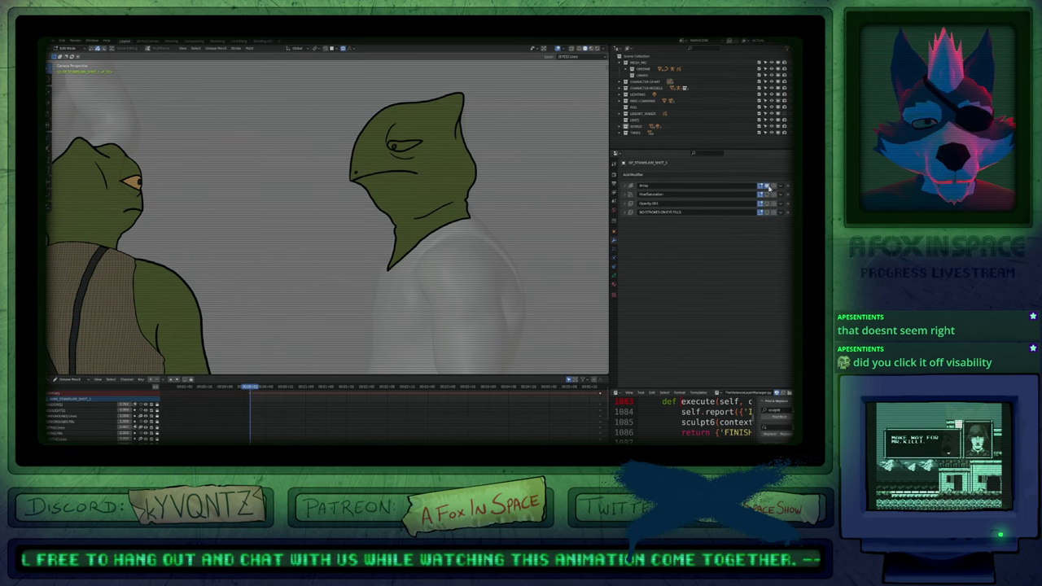
{"action": "left_click_drag", "start_coordinate": [768, 187], "coordinate": [774, 215]}
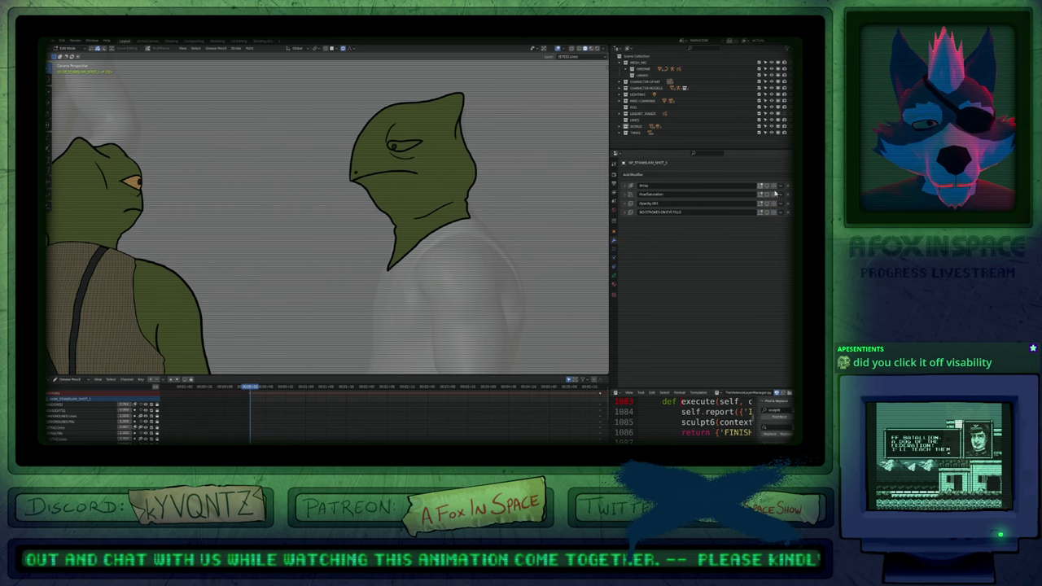
{"action": "key", "text": "ctrl+z"}
Return to Object Mode and select the grey body mesh beneath the profile head to examine it.
{"action": "middle_click_drag", "start_coordinate": [426, 229], "coordinate": [375, 244], "text": "shift"}
{"action": "middle_click_drag", "start_coordinate": [375, 244], "coordinate": [344, 282], "text": "ctrl"}
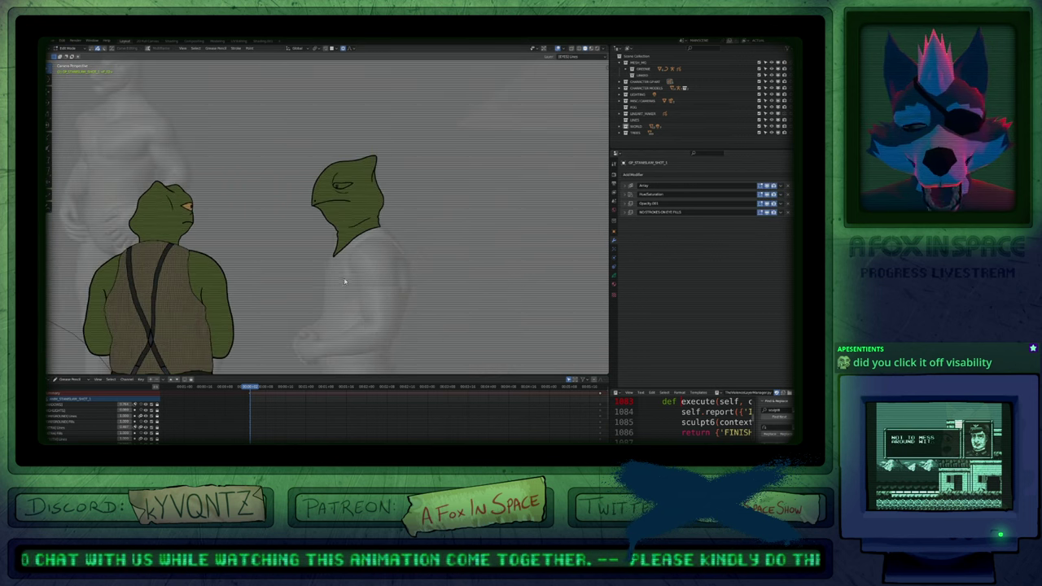
{"action": "key", "text": "Tab"}
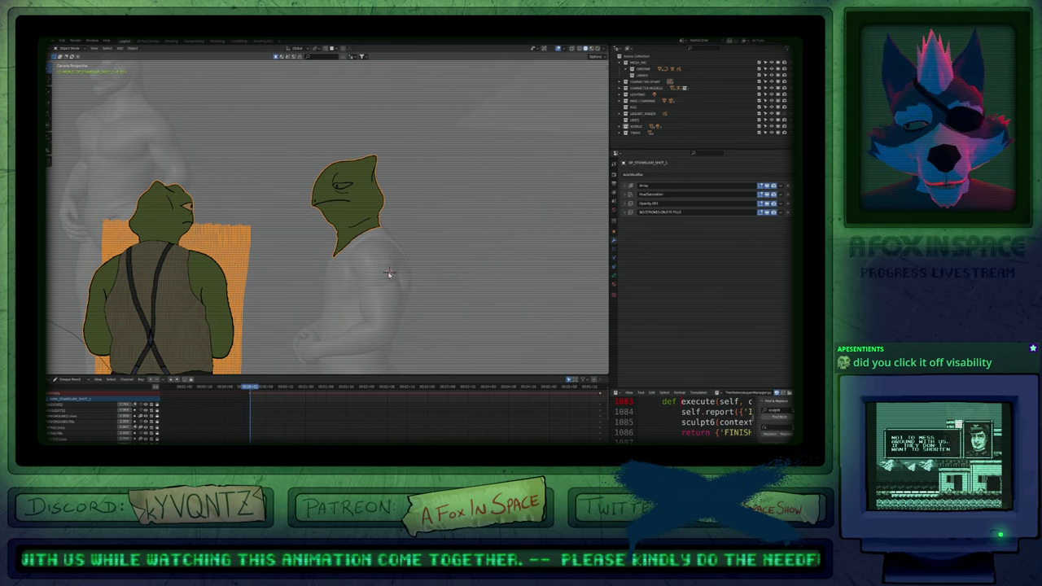
{"action": "left_click", "coordinate": [373, 268]}
{"action": "right_click", "coordinate": [369, 267]}
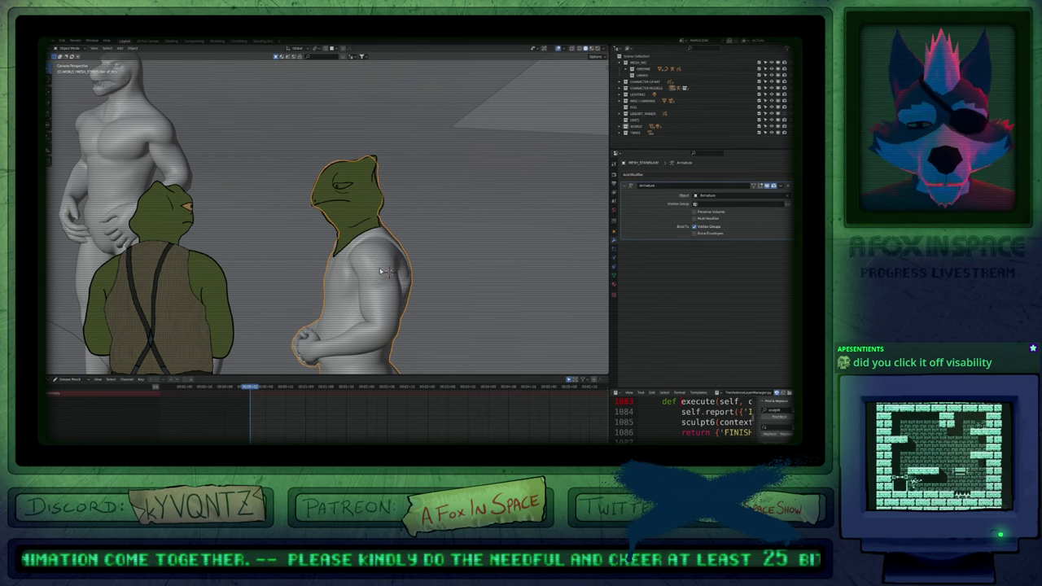
{"action": "middle_click_drag", "start_coordinate": [381, 270], "coordinate": [397, 256]}
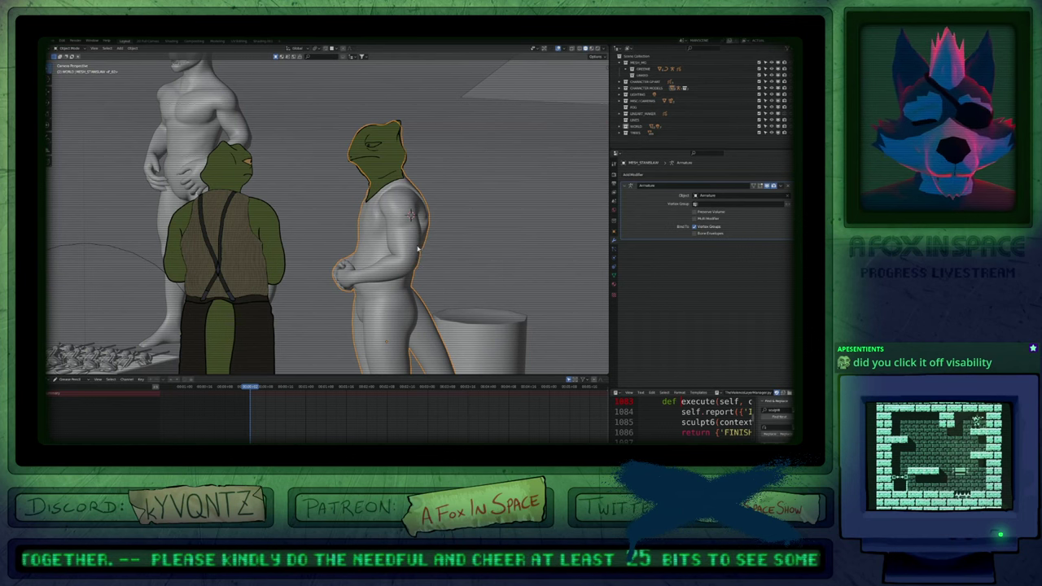
Reselect the green characters' drawing, switch to Draw Mode and draw a large test oval beside the profile figure.
{"action": "left_click", "coordinate": [256, 239]}
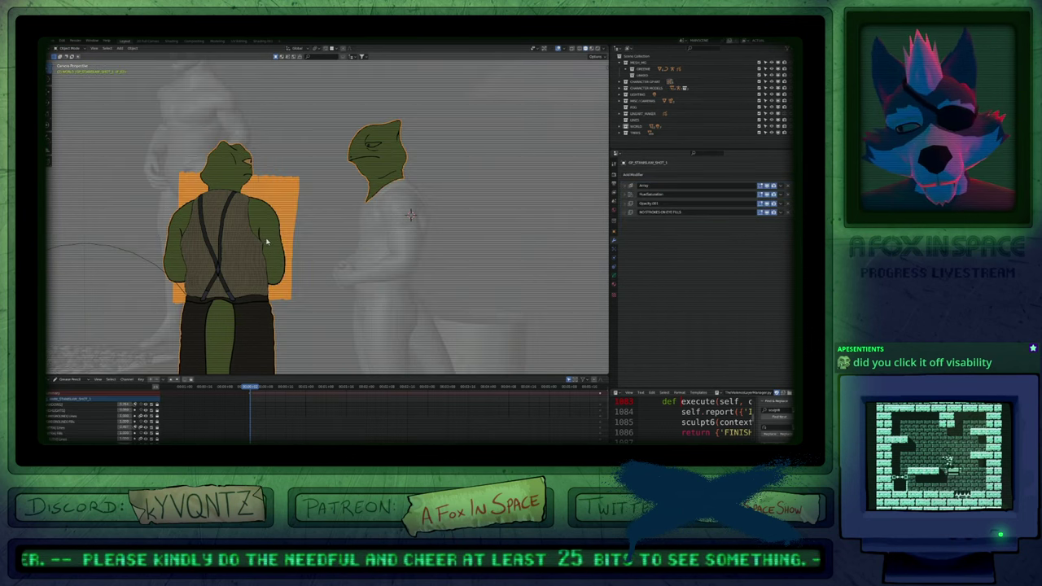
{"action": "key", "text": "ctrl+Tab"}
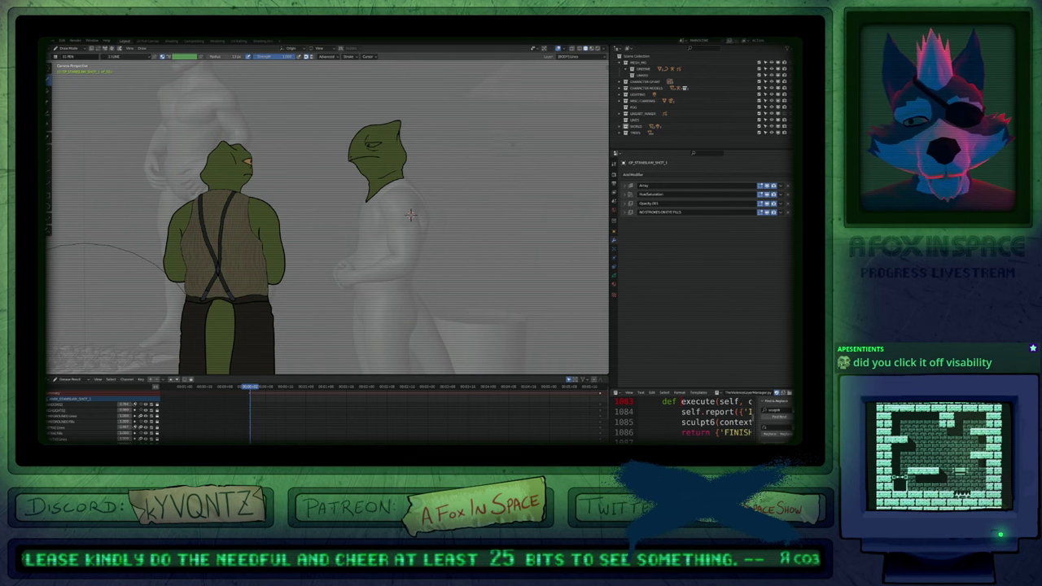
{"action": "mouse_move", "coordinate": [513, 143]}
{"action": "left_mouse_down"}
{"action": "mouse_move", "coordinate": [455, 253]}
{"action": "mouse_move", "coordinate": [561, 175]}
{"action": "mouse_move", "coordinate": [517, 144]}
{"action": "left_mouse_up"}
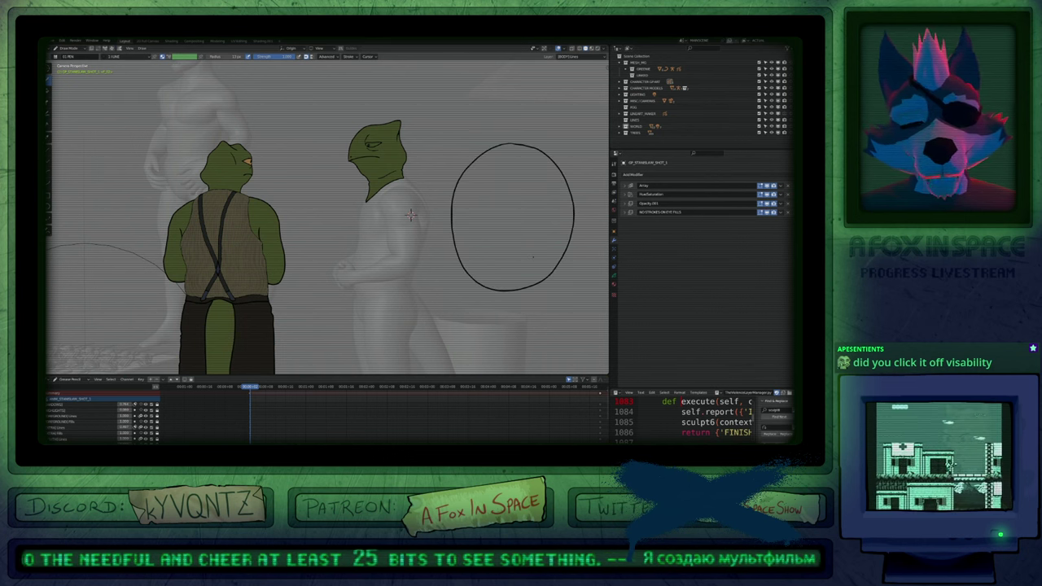
Try filling the test oval with the green body material and undo the fill.
{"action": "key", "text": "y"}
{"action": "left_click", "coordinate": [533, 260]}
{"action": "key", "text": "f"}
{"action": "left_click", "coordinate": [533, 257]}
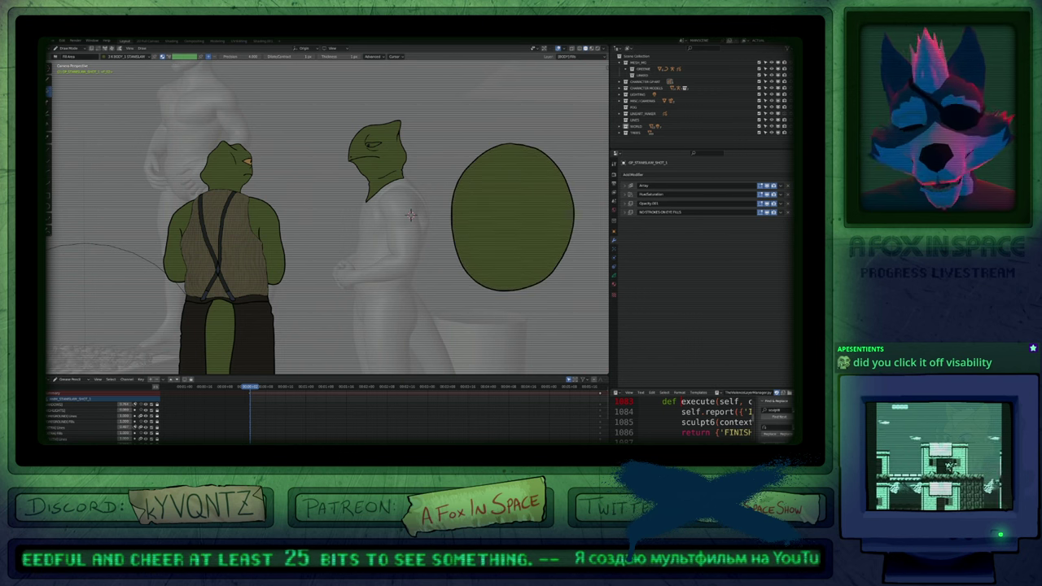
{"action": "key", "text": "ctrl+z"}
Examine the join in the test oval's outline up close in Edit Mode and return to Draw Mode.
{"action": "scroll", "coordinate": [411, 215], "scroll_direction": "up", "scroll_amount": 2}
{"action": "middle_click_drag", "start_coordinate": [411, 215], "coordinate": [373, 237], "text": "shift"}
{"action": "scroll", "coordinate": [372, 236], "scroll_direction": "up", "scroll_amount": 6}
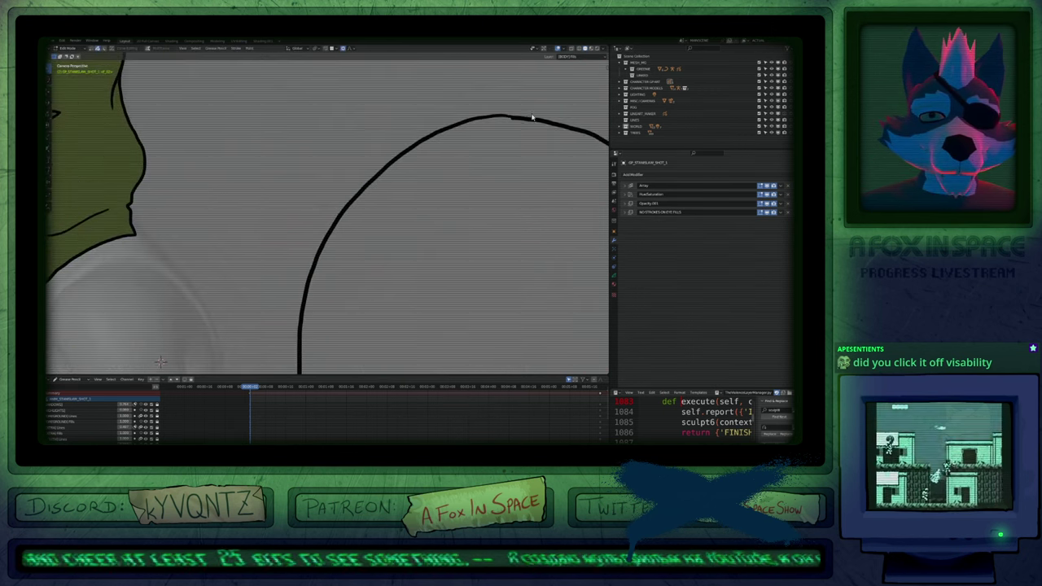
{"action": "scroll", "coordinate": [516, 133], "scroll_direction": "down", "scroll_amount": 2}
{"action": "scroll", "coordinate": [390, 179], "scroll_direction": "down", "scroll_amount": 3}
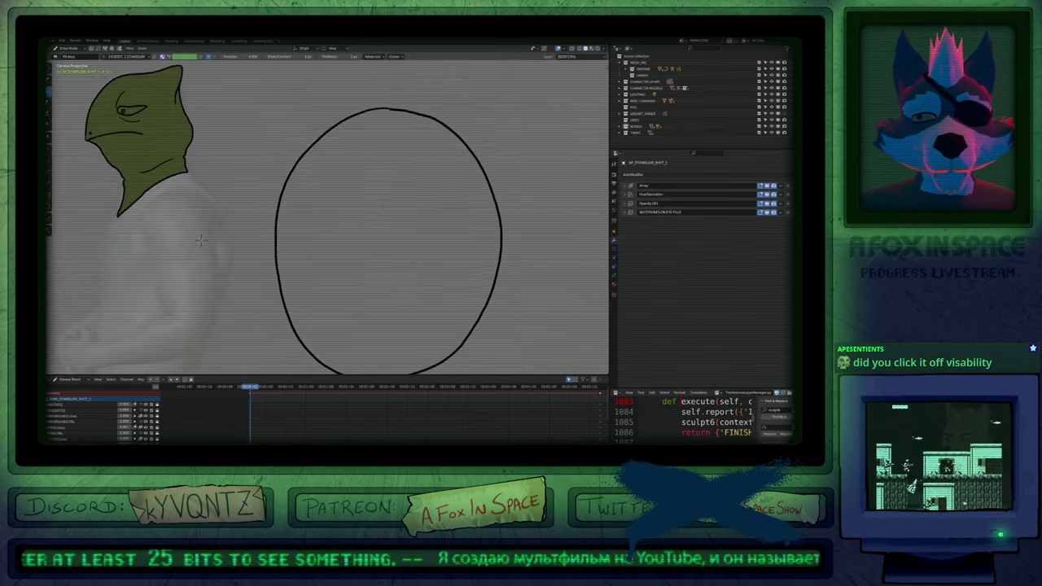
Choose the BODY_1 material for the Fill tool over the test oval.
{"action": "key", "text": "u"}
{"action": "left_click", "coordinate": [388, 209]}
{"action": "middle_click_drag", "start_coordinate": [388, 209], "coordinate": [387, 188], "text": "shift"}
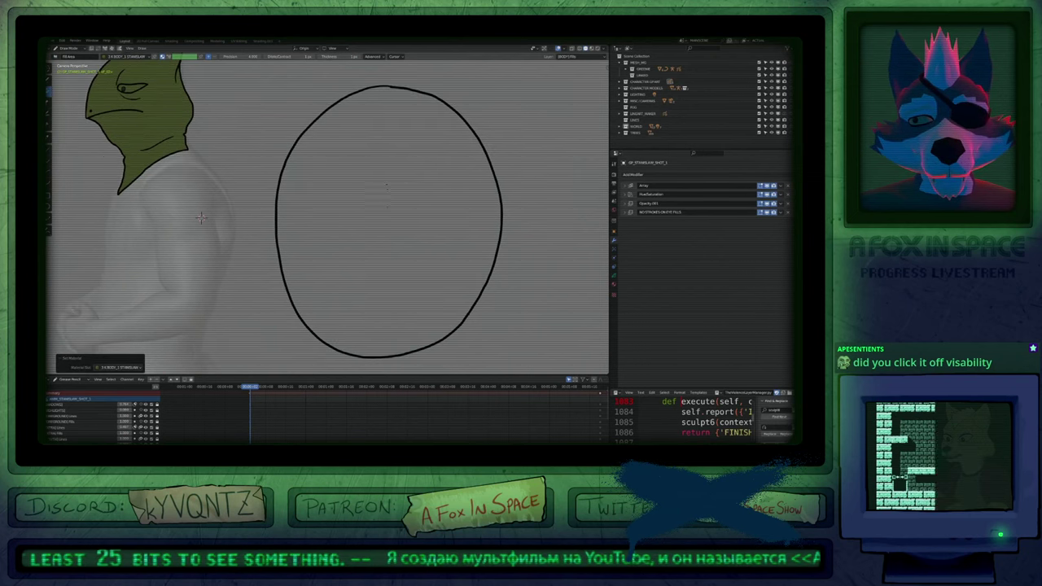
Try filling the test oval with the BODY_1 material, draw a diagonal line across it with that material, and undo the line.
{"action": "left_click", "coordinate": [389, 192]}
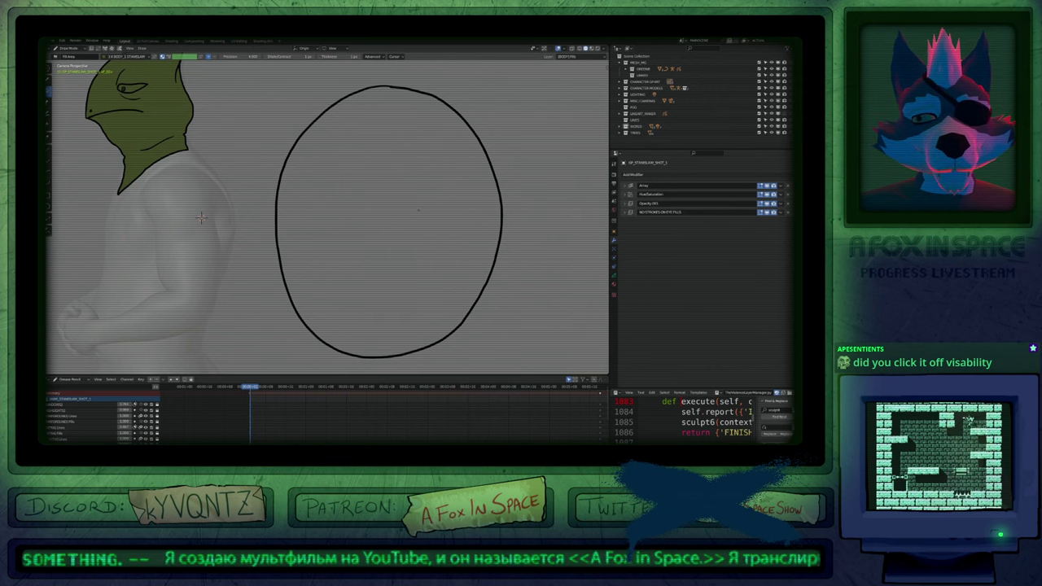
{"action": "key", "text": "d"}
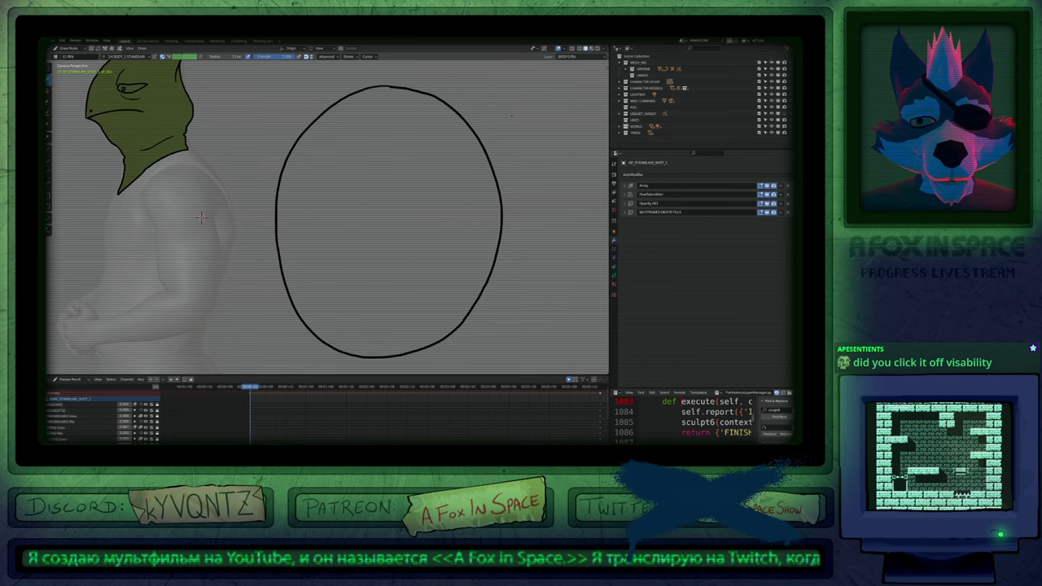
{"action": "left_click_drag", "start_coordinate": [511, 116], "coordinate": [206, 340]}
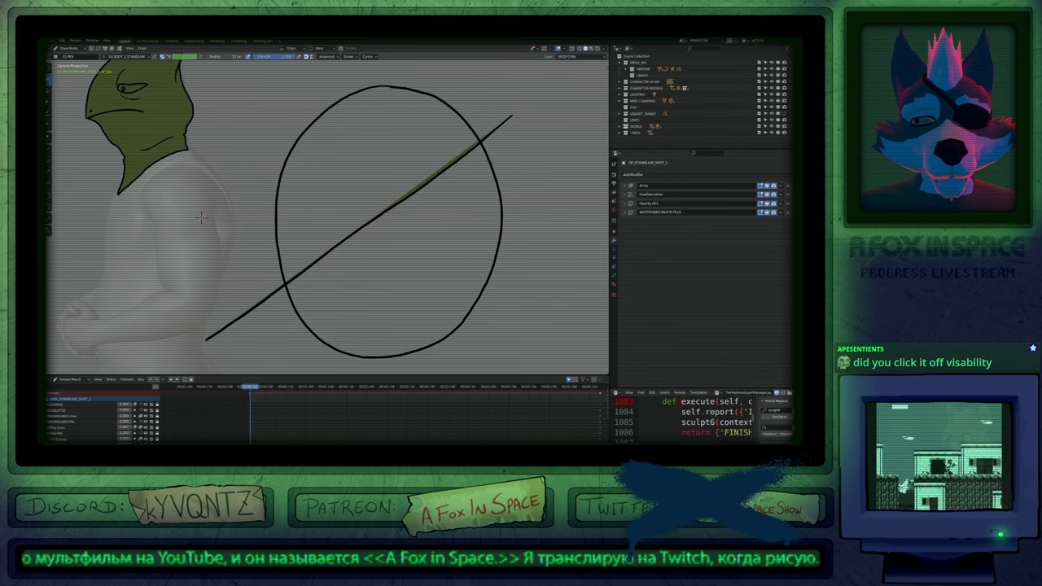
{"action": "key", "text": "ctrl+z"}
Draw a diagonal line across the test oval with the LINE material and choose BODY_1 for the Fill tool.
{"action": "key", "text": "u"}
{"action": "left_click", "coordinate": [434, 187]}
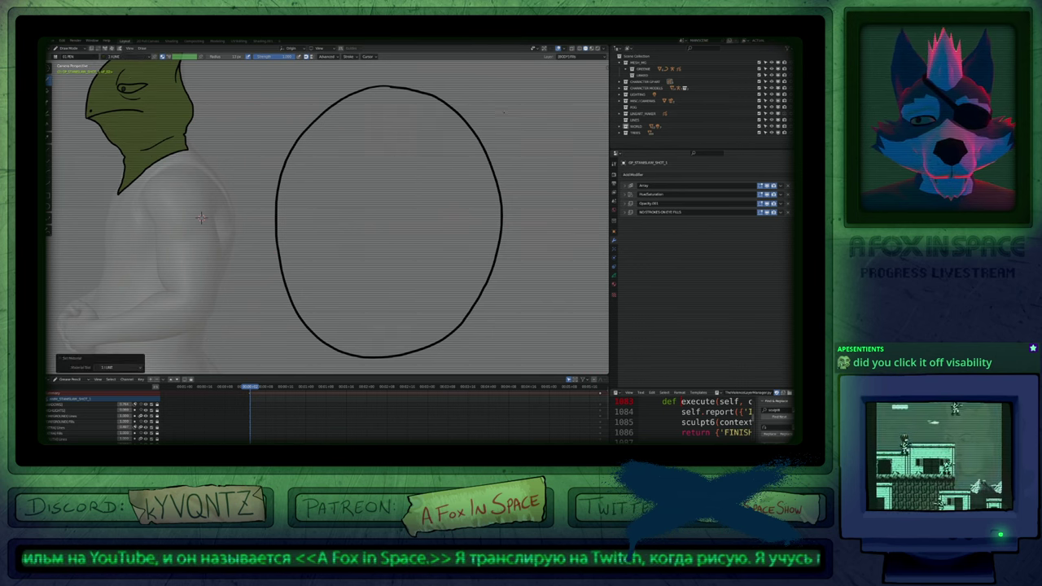
{"action": "left_click_drag", "start_coordinate": [505, 117], "coordinate": [232, 340]}
{"action": "key", "text": "f"}
{"action": "key", "text": "u"}
{"action": "left_click", "coordinate": [401, 229]}
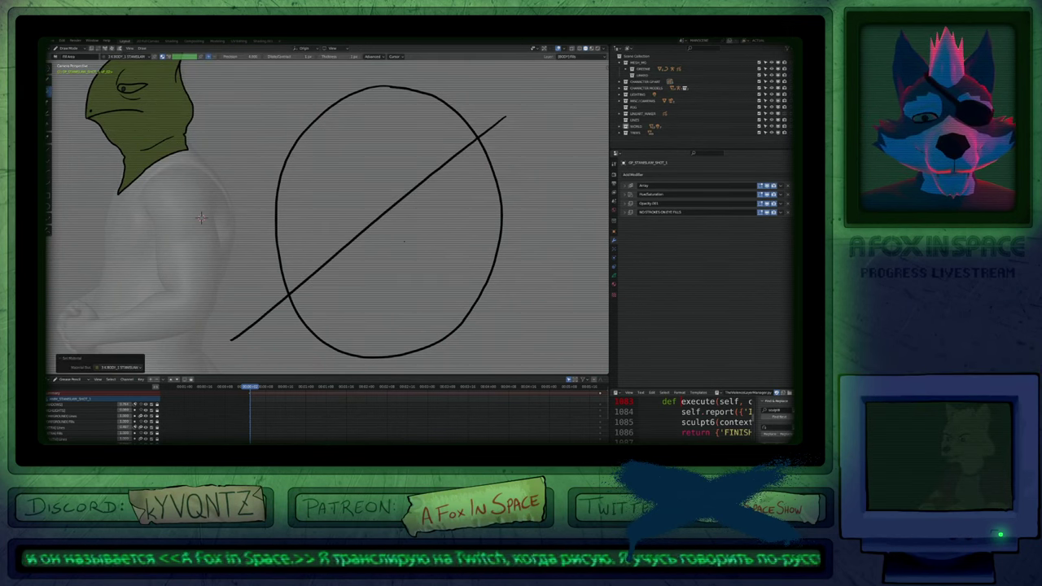
Fade the inactive layers and cycle through the line layers to examine which layer holds the oval and which the diagonal.
{"action": "key", "text": "shift+h"}
{"action": "key", "text": "d"}
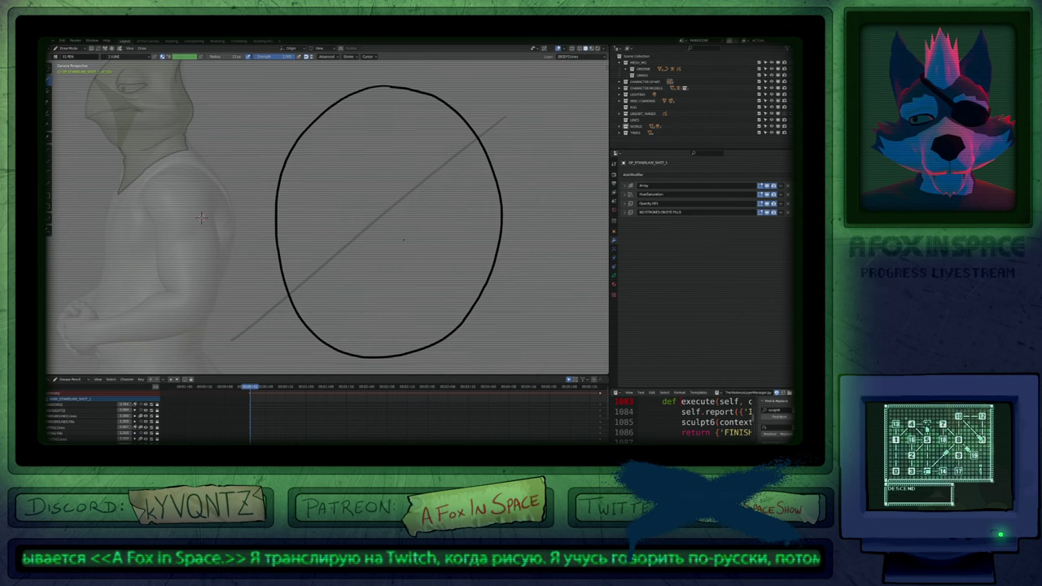
{"action": "key", "text": "2"}
{"action": "key", "text": "3"}
{"action": "key", "text": "4"}
{"action": "key", "text": "5"}
{"action": "key", "text": "6"}
{"action": "key", "text": "7"}
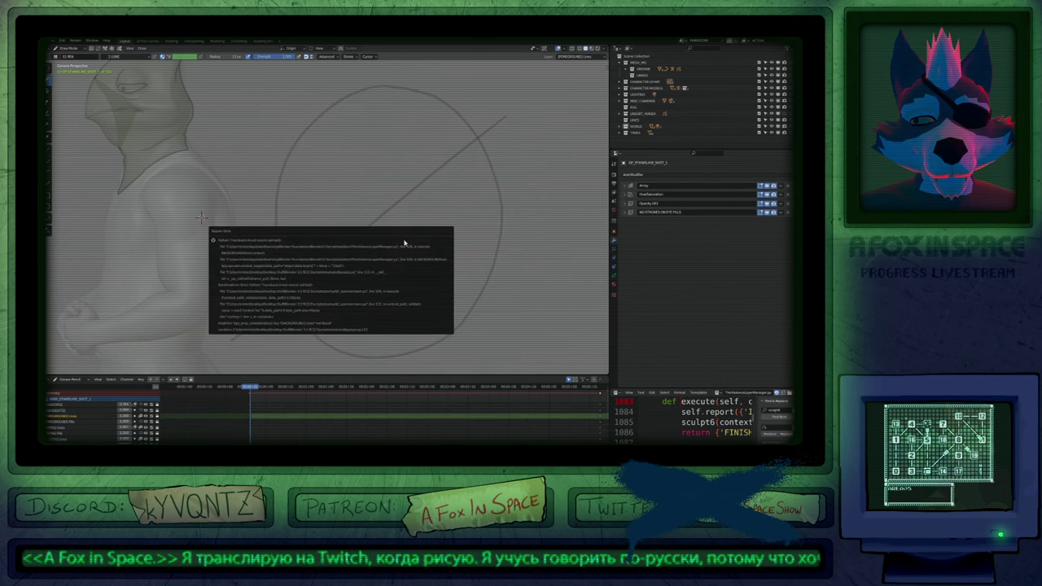
{"action": "key", "text": "1"}
{"action": "key", "text": "2"}
{"action": "key", "text": "3"}
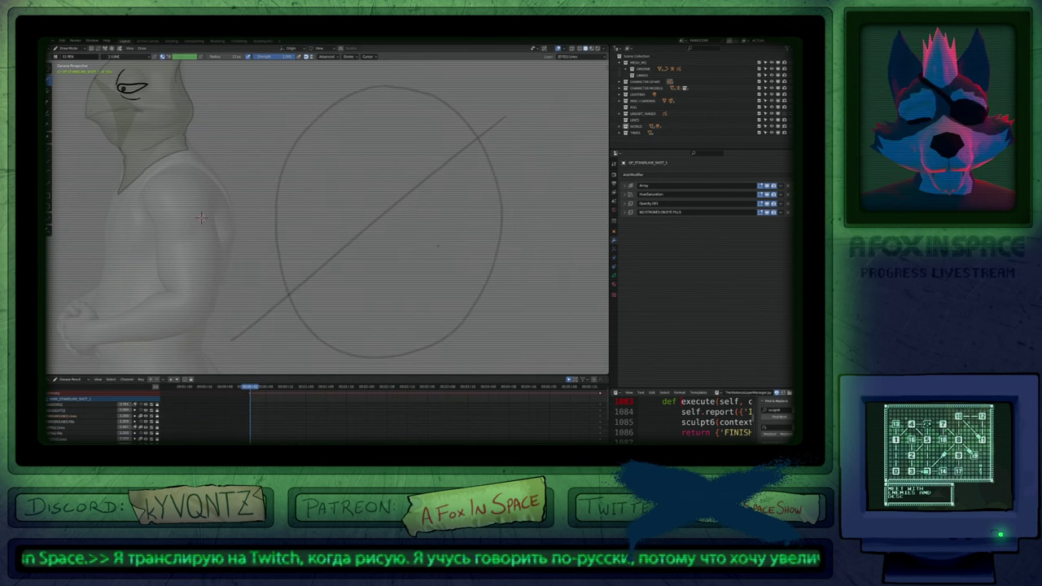
{"action": "key", "text": "2"}
{"action": "key", "text": "1"}
{"action": "key", "text": "4"}
{"action": "key", "text": "3"}
{"action": "key", "text": "1"}
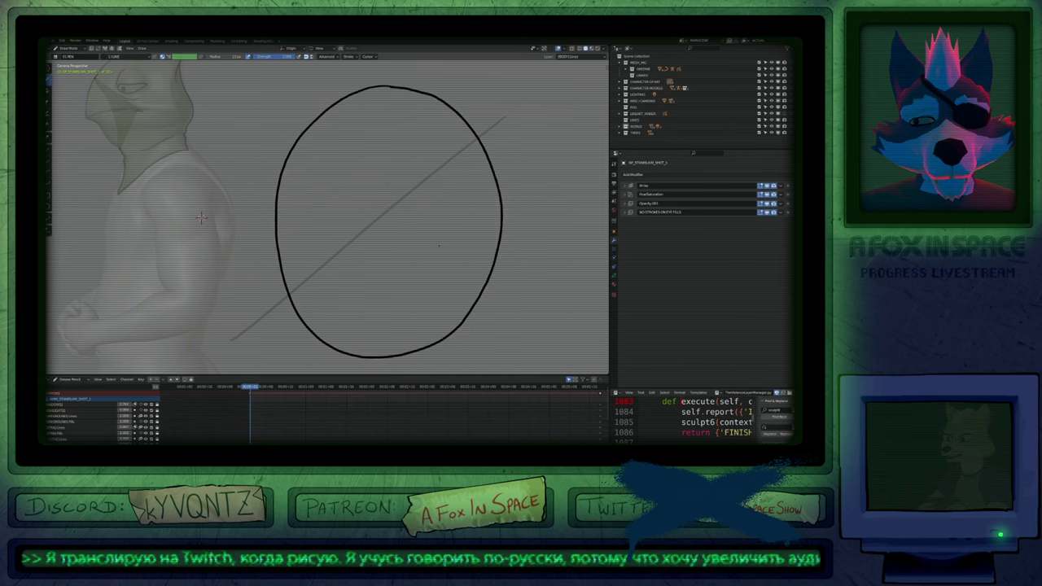
Undo the diagonal line and redraw it across the test oval on the oval's own line layer.
{"action": "key", "text": "ctrl+z"}
{"action": "key", "text": "ctrl+z"}
{"action": "key", "text": "ctrl+z"}
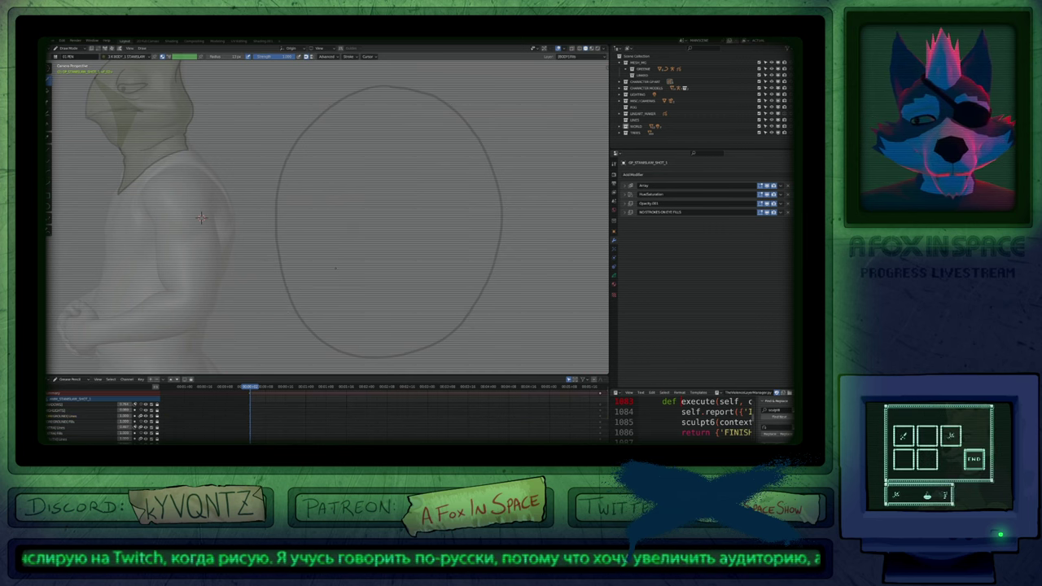
{"action": "key", "text": "Page_Up"}
{"action": "left_click_drag", "start_coordinate": [494, 86], "coordinate": [242, 367]}
Fill the lower part of the test oval with the BODY_1 material on the fill layer.
{"action": "key", "text": "Page_Down"}
{"action": "key", "text": "u"}
{"action": "left_click", "coordinate": [409, 248]}
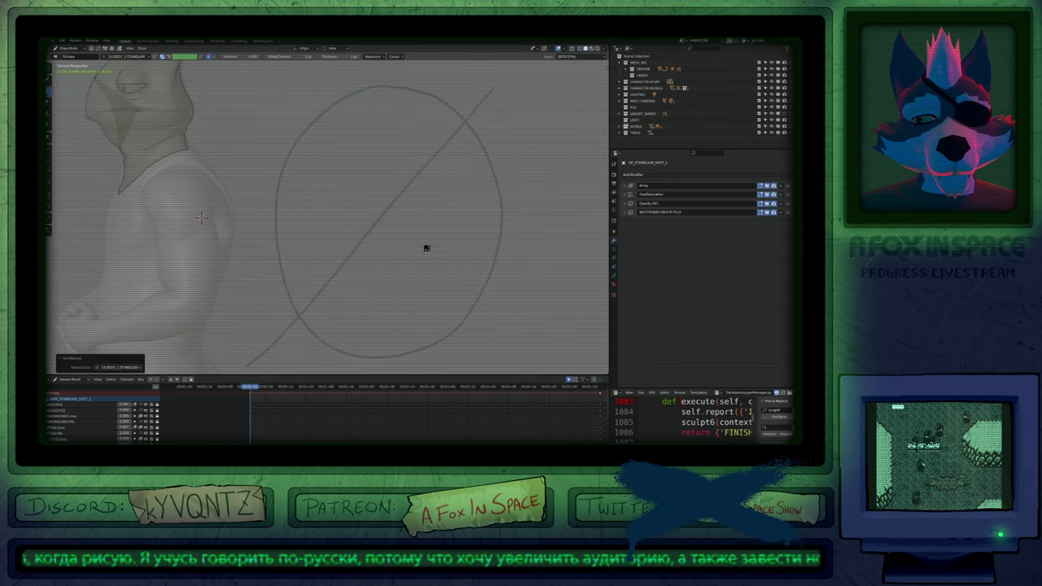
{"action": "left_click", "coordinate": [426, 248]}
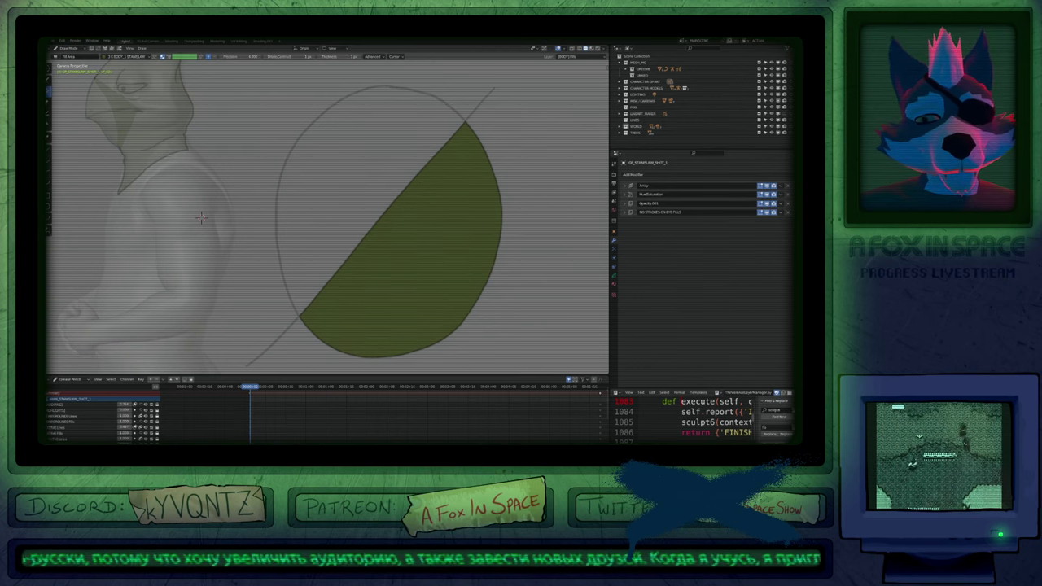
Delete the green fill stroke in Edit Mode and fill the oval's lower part again in Draw Mode.
{"action": "key", "text": "Tab"}
{"action": "key", "text": "x"}
{"action": "left_click", "coordinate": [429, 261]}
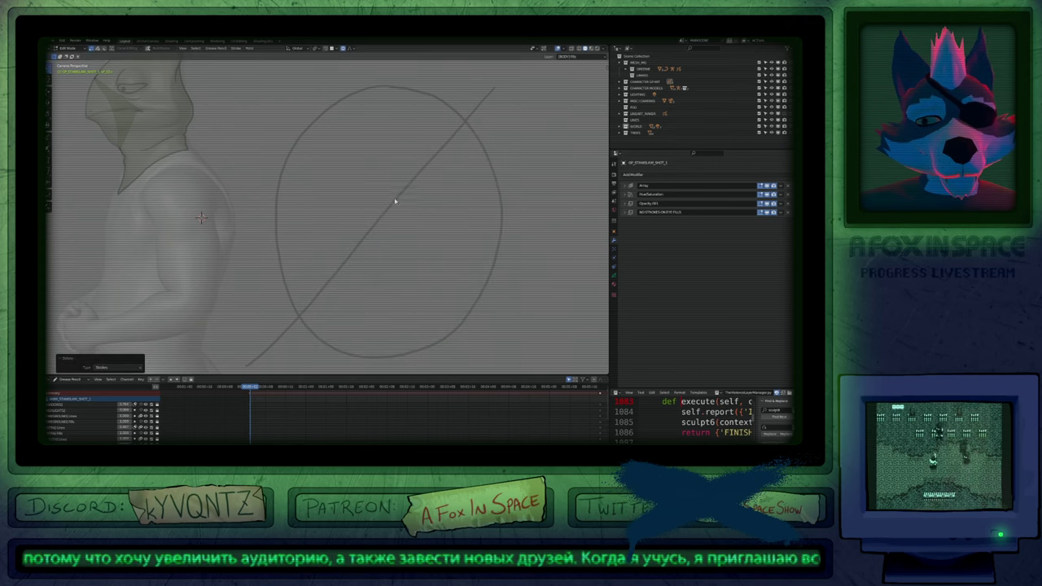
{"action": "key", "text": "Tab"}
{"action": "left_click", "coordinate": [482, 286]}
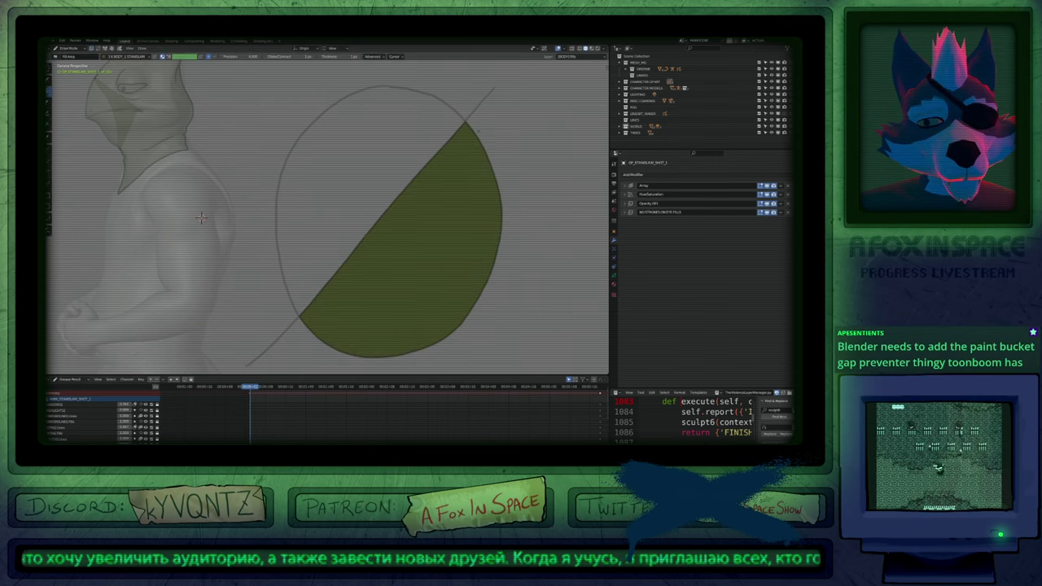
Draw a second diagonal crossing the first one and fill the unfilled side section of the oval with BODY_1.
{"action": "key", "text": "1"}
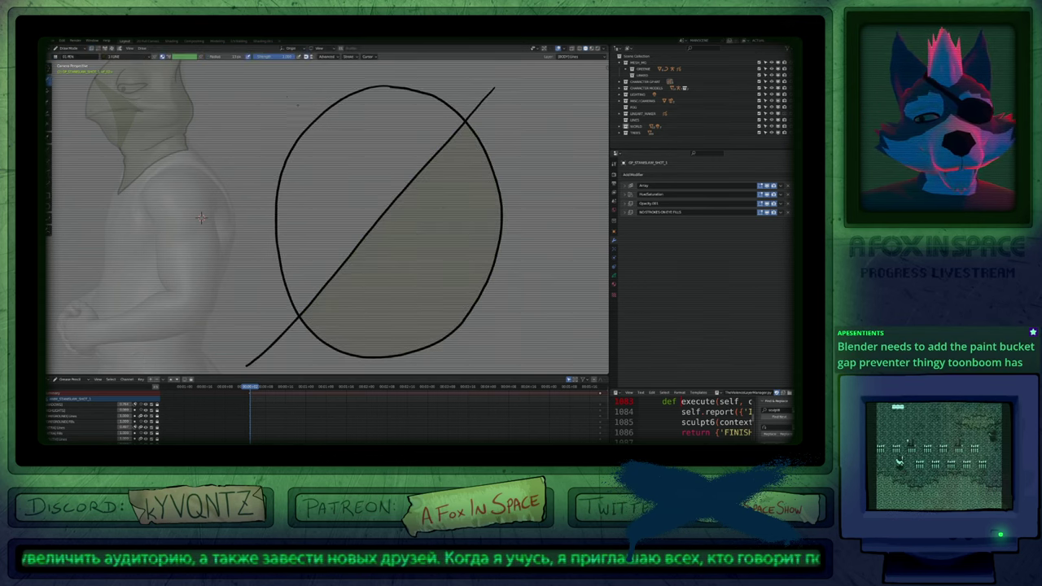
{"action": "left_click_drag", "start_coordinate": [281, 95], "coordinate": [487, 271]}
{"action": "key", "text": "2"}
{"action": "left_click", "coordinate": [353, 233]}
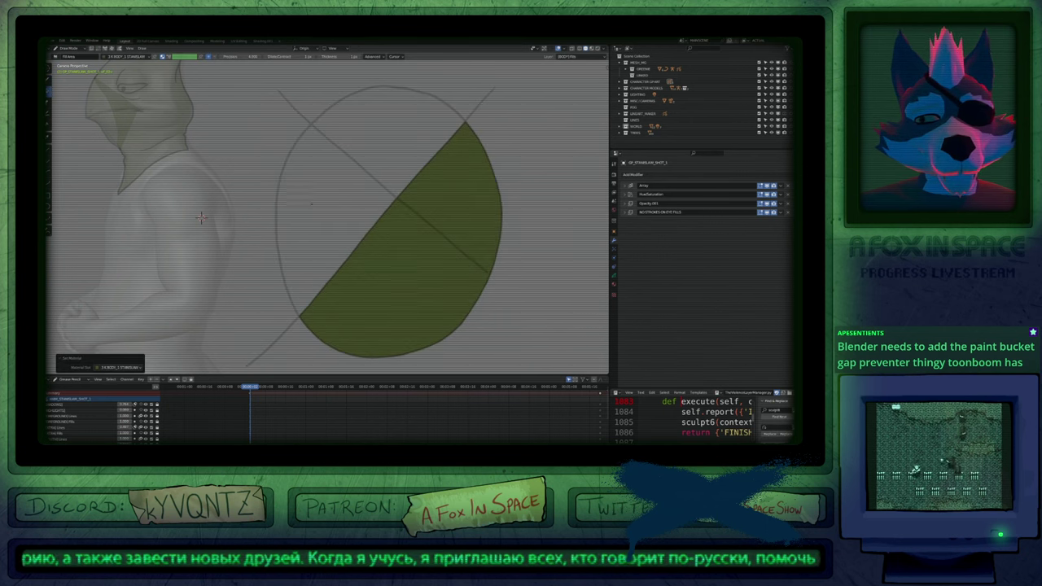
{"action": "left_click", "coordinate": [330, 226]}
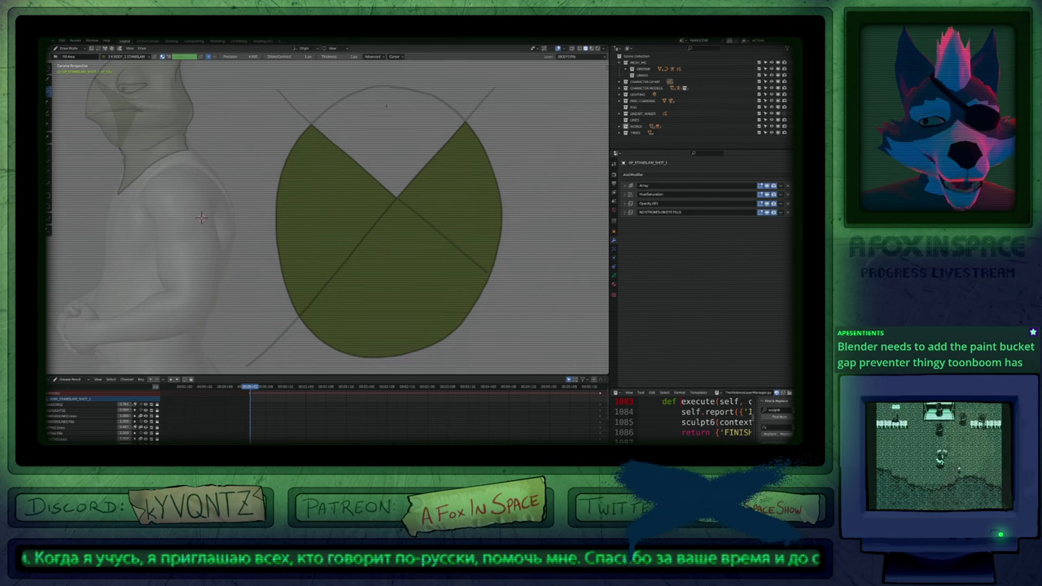
Draw a near-vertical line through the oval's upper wedge and fill the half of the wedge without the outline join using BODY_1.
{"action": "key", "text": "b"}
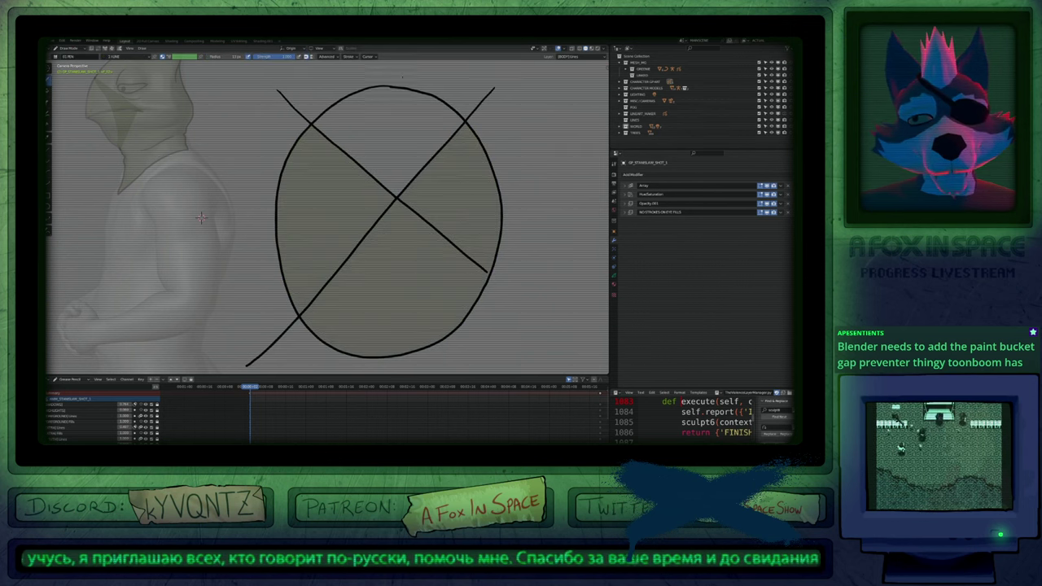
{"action": "left_click_drag", "start_coordinate": [399, 63], "coordinate": [411, 208]}
{"action": "key", "text": "shift+space"}
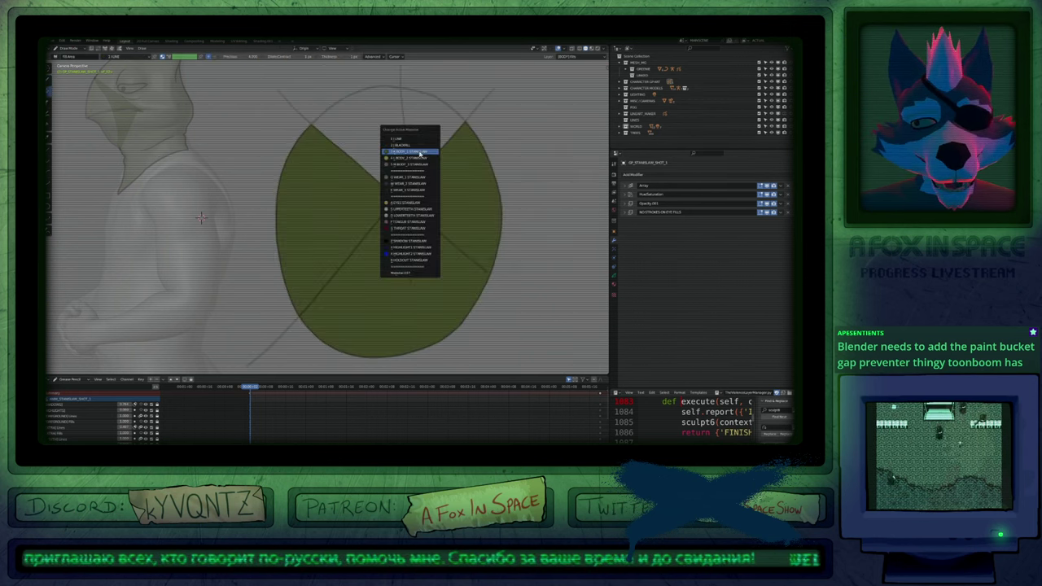
{"action": "key", "text": "f"}
{"action": "left_click", "coordinate": [421, 126]}
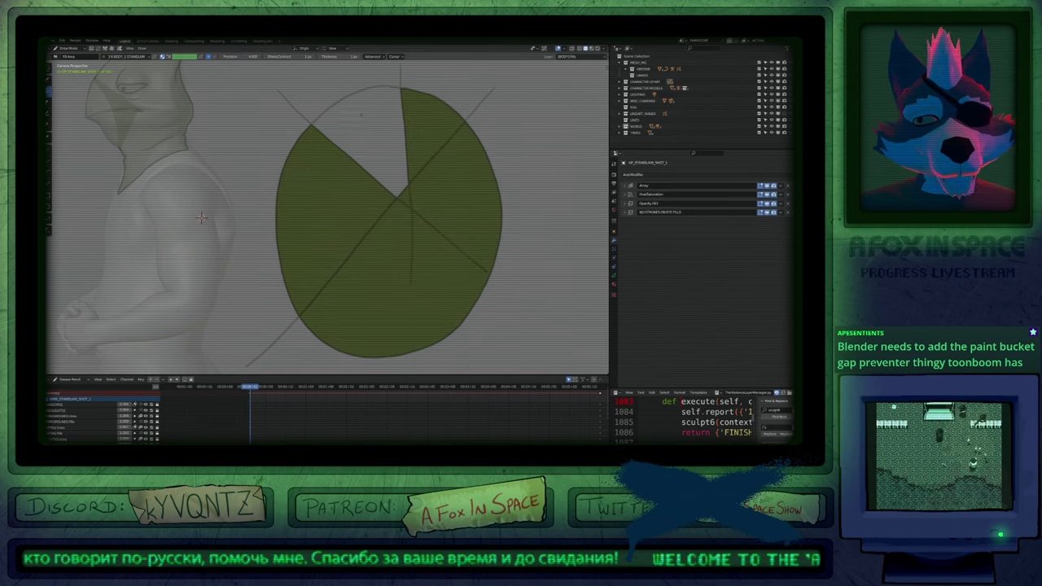
Examine the outline's points around the join at the top of the test oval in Edit Mode.
{"action": "middle_click_drag", "start_coordinate": [362, 115], "coordinate": [381, 209], "text": "shift"}
{"action": "key", "text": "shift+space"}
{"action": "key", "text": "d"}
{"action": "scroll", "coordinate": [368, 202], "scroll_direction": "up", "scroll_amount": 2}
{"action": "key", "text": "Tab"}
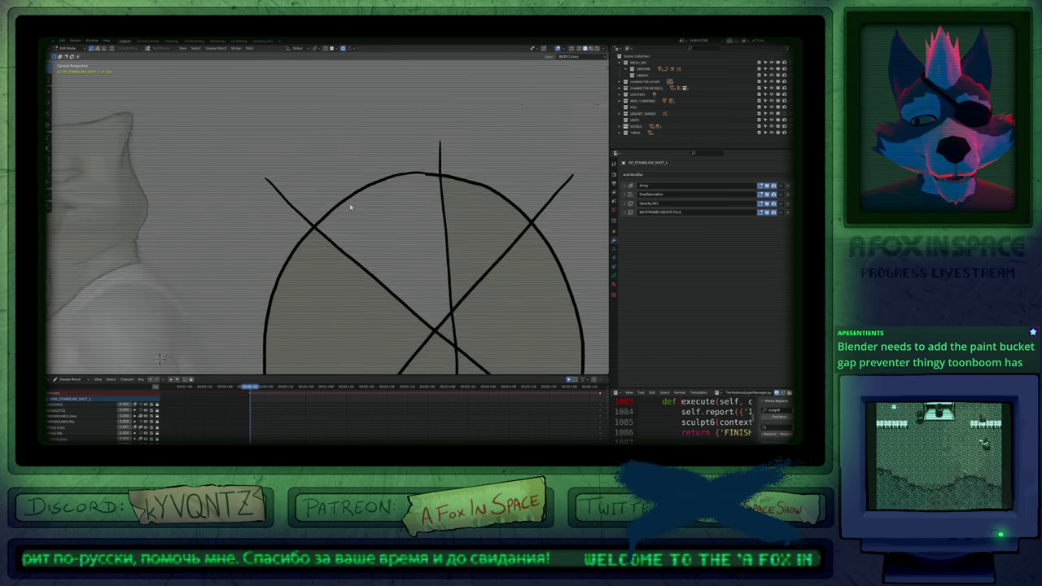
{"action": "scroll", "coordinate": [349, 207], "scroll_direction": "up", "scroll_amount": 2}
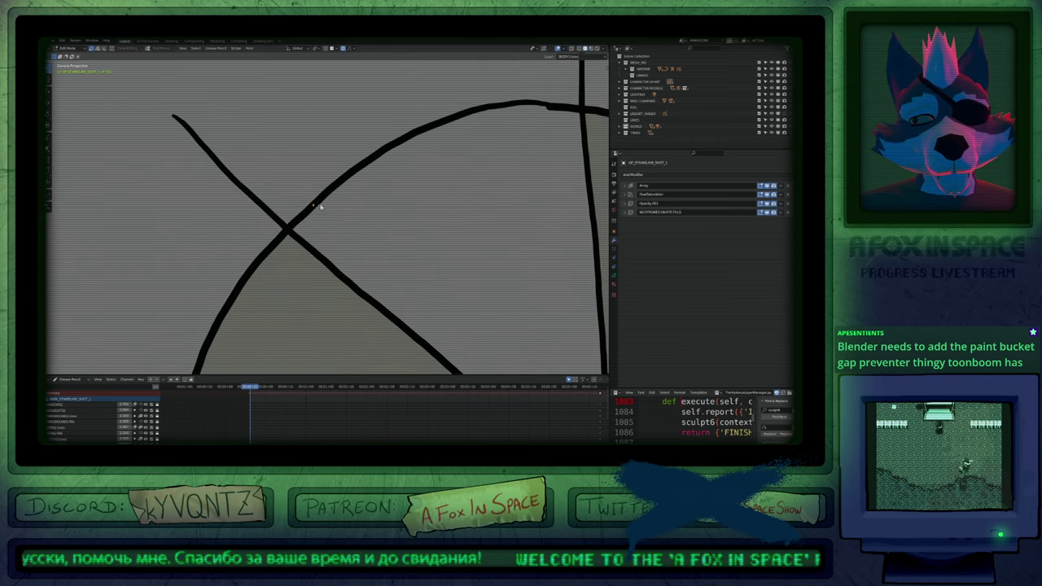
{"action": "key", "text": "a"}
{"action": "middle_click_drag", "start_coordinate": [467, 152], "coordinate": [375, 231], "text": "shift"}
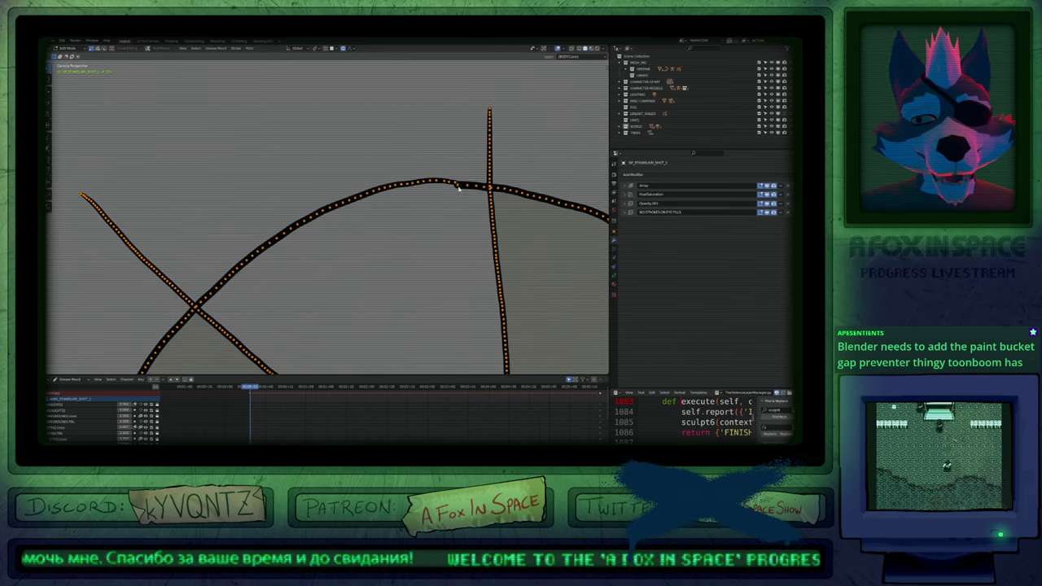
Move the outline's end point slightly down, select both ends at the join and close the stroke.
{"action": "left_click", "coordinate": [458, 187]}
{"action": "key", "text": "g"}
{"action": "right_click", "coordinate": [459, 198]}
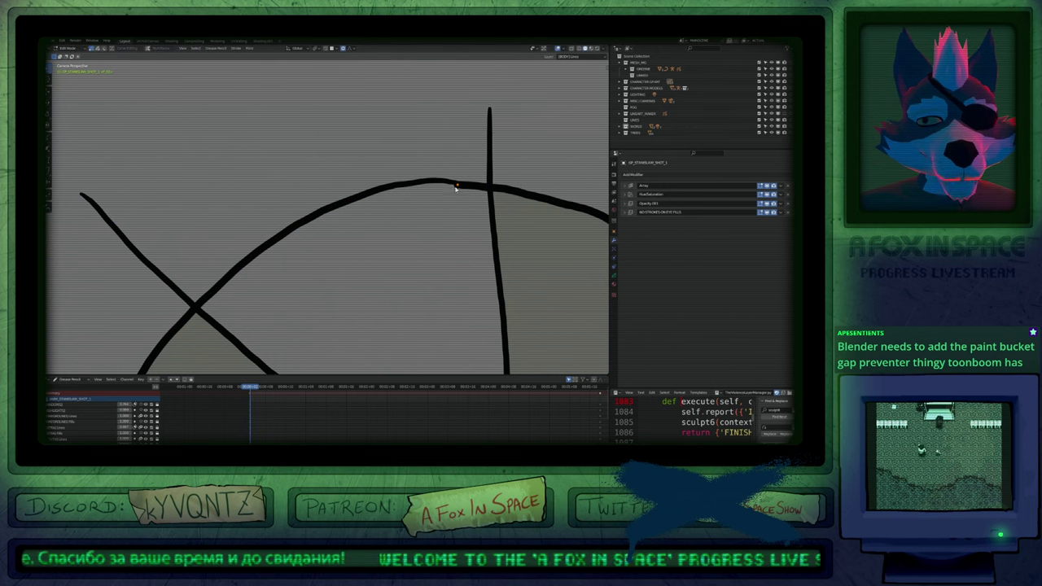
{"action": "key", "text": "Tab"}
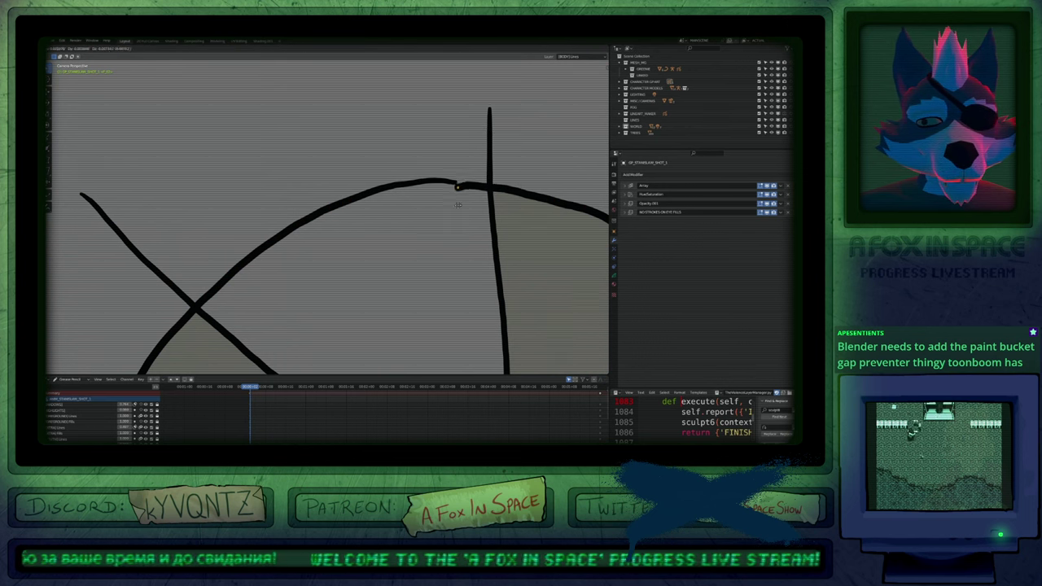
{"action": "left_click", "coordinate": [457, 211]}
{"action": "left_click", "coordinate": [455, 182], "text": "shift"}
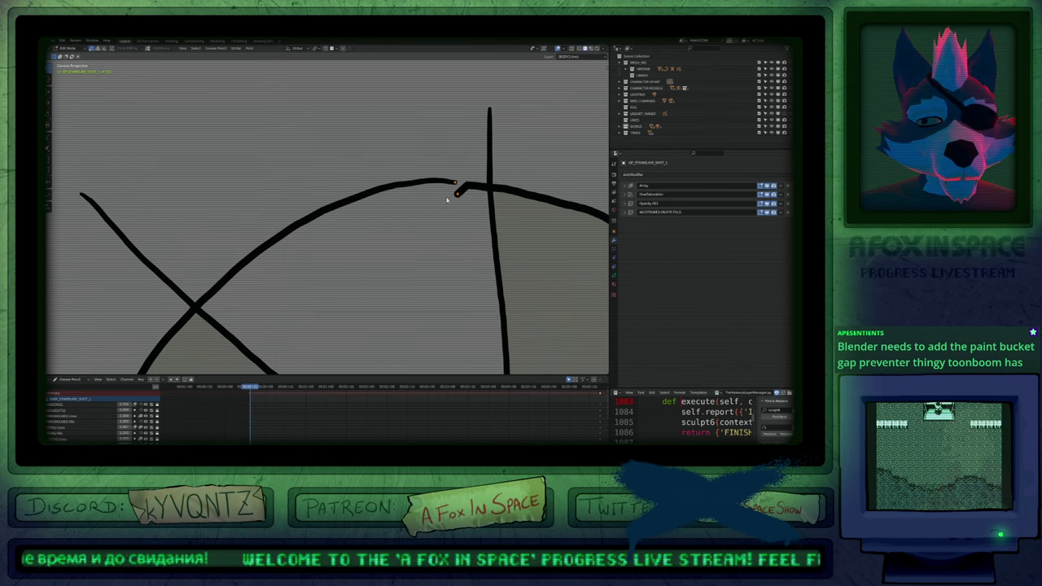
{"action": "key", "text": "f"}
Return to Draw Mode and fill the test oval's remaining upper wedge with the BODY_1 material.
{"action": "scroll", "coordinate": [439, 212], "scroll_direction": "down", "scroll_amount": 10}
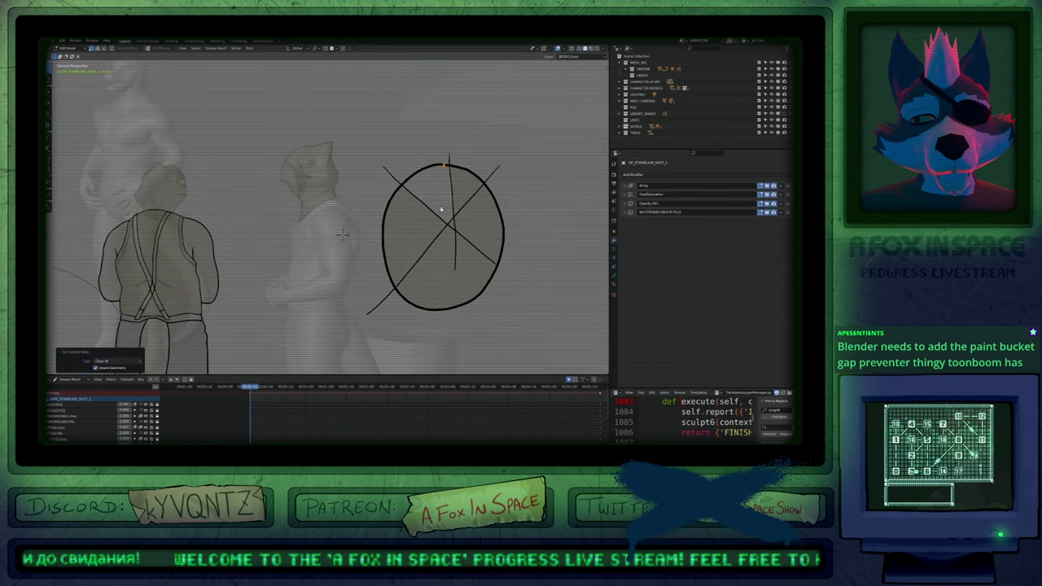
{"action": "key", "text": "Tab"}
{"action": "key", "text": "u"}
{"action": "left_click", "coordinate": [440, 200]}
{"action": "left_click", "coordinate": [436, 188]}
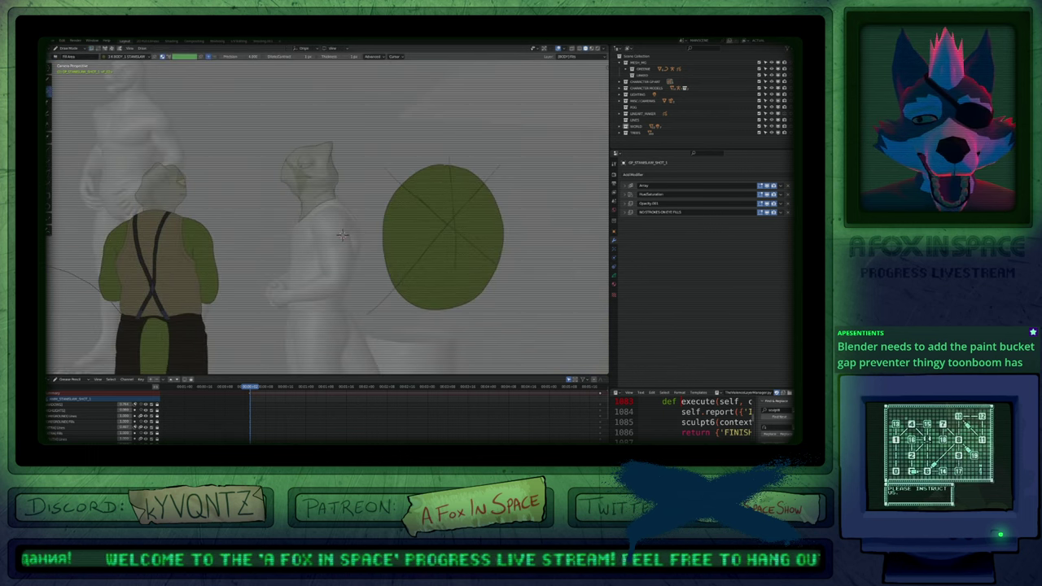
Examine the edge of the green fill around the closed join at the top of the oval.
{"action": "scroll", "coordinate": [446, 236], "scroll_direction": "up", "scroll_amount": 5}
{"action": "middle_click_drag", "start_coordinate": [445, 236], "coordinate": [442, 213], "text": "shift"}
{"action": "scroll", "coordinate": [444, 175], "scroll_direction": "down", "scroll_amount": 6}
{"action": "scroll", "coordinate": [444, 191], "scroll_direction": "up", "scroll_amount": 1}
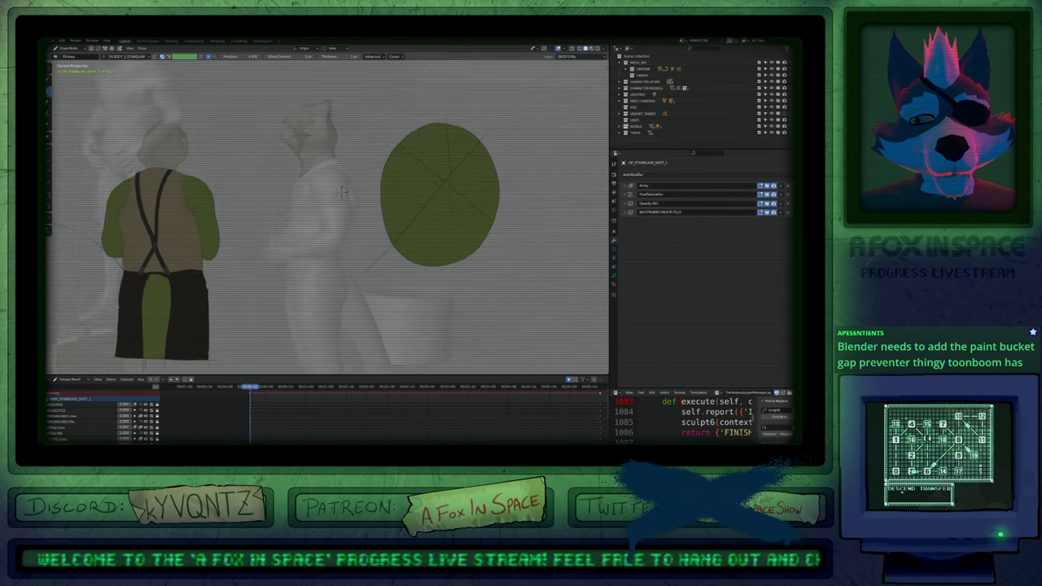
{"action": "middle_click_drag", "start_coordinate": [443, 134], "coordinate": [416, 173], "text": "shift"}
{"action": "scroll", "coordinate": [419, 169], "scroll_direction": "up", "scroll_amount": 8}
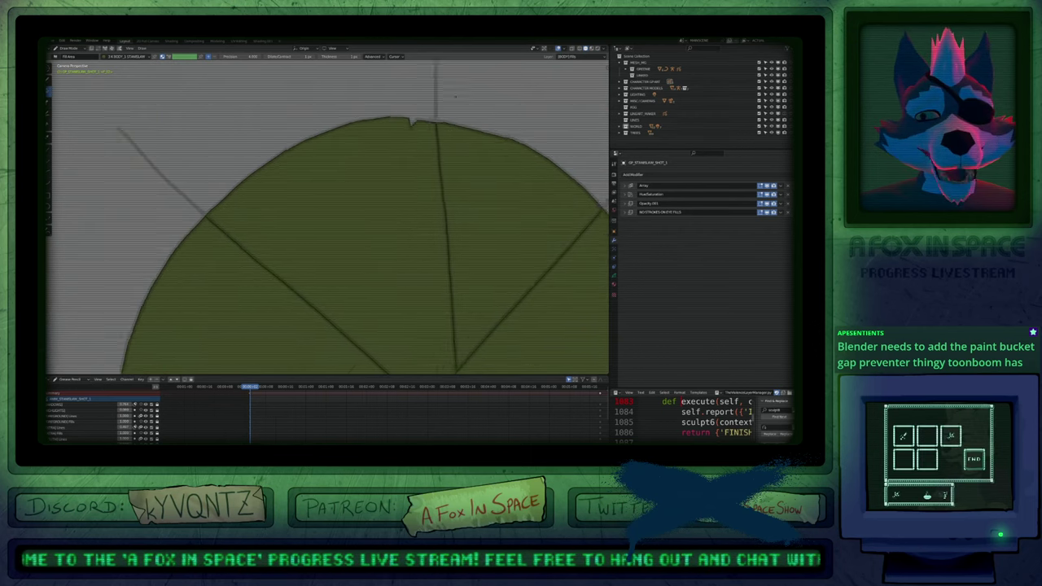
{"action": "scroll", "coordinate": [418, 186], "scroll_direction": "down", "scroll_amount": 9}
{"action": "middle_click_drag", "start_coordinate": [370, 231], "coordinate": [454, 200], "text": "shift"}
Delete the test oval's green fills and all of its line strokes in Edit Mode.
{"action": "key", "text": "Tab"}
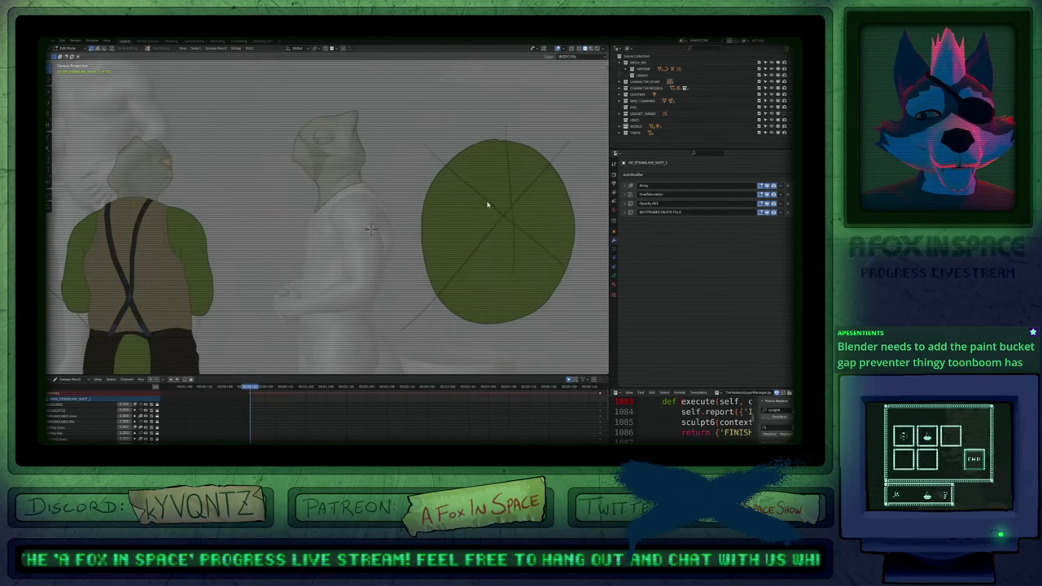
{"action": "key", "text": "2"}
{"action": "key", "text": "a"}
{"action": "key", "text": "alt+a"}
{"action": "middle_click_drag", "start_coordinate": [525, 178], "coordinate": [491, 172], "text": "shift"}
{"action": "mouse_move", "coordinate": [518, 94]}
{"action": "left_mouse_down"}
{"action": "mouse_move", "coordinate": [451, 353]}
{"action": "mouse_move", "coordinate": [540, 272]}
{"action": "left_mouse_up"}
{"action": "key", "text": "x"}
{"action": "key", "text": "KP_Multiply"}
{"action": "scroll", "coordinate": [415, 254], "scroll_direction": "down", "scroll_amount": 6}
{"action": "mouse_move", "coordinate": [380, 260]}
{"action": "middle_mouse_down", "text": "shift"}
{"action": "mouse_move", "coordinate": [434, 268]}
{"action": "mouse_move", "coordinate": [453, 252]}
{"action": "middle_mouse_up", "text": "shift"}
{"action": "mouse_move", "coordinate": [475, 146]}
{"action": "left_mouse_down"}
{"action": "mouse_move", "coordinate": [514, 248]}
{"action": "mouse_move", "coordinate": [512, 228]}
{"action": "left_mouse_up"}
{"action": "key", "text": "x"}
Return to Object Mode and hide everything except the green characters' drawing.
{"action": "middle_click_drag", "start_coordinate": [376, 261], "coordinate": [437, 254], "text": "shift"}
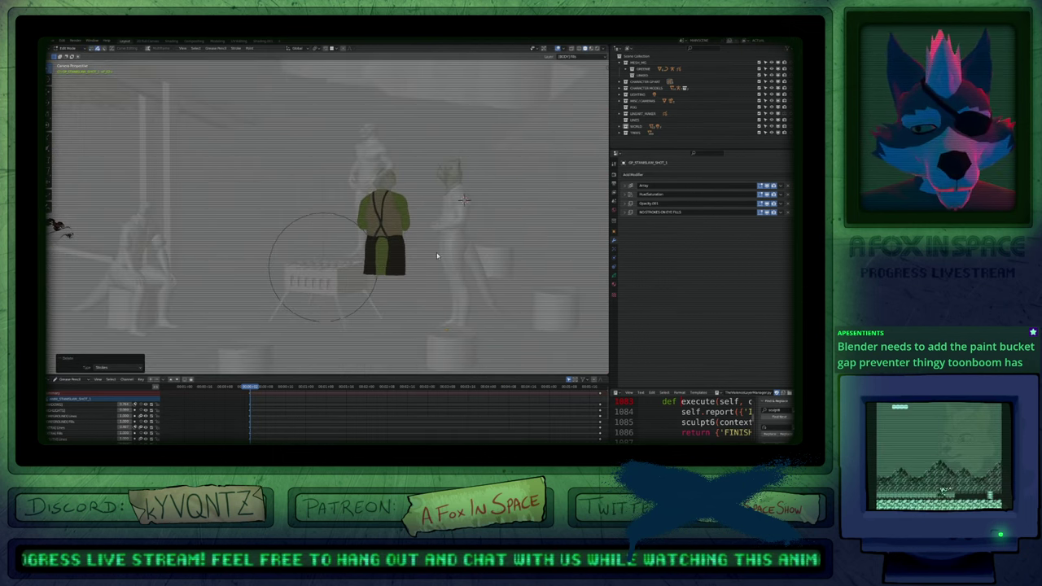
{"action": "key", "text": "Tab"}
{"action": "scroll", "coordinate": [407, 238], "scroll_direction": "up", "scroll_amount": 5}
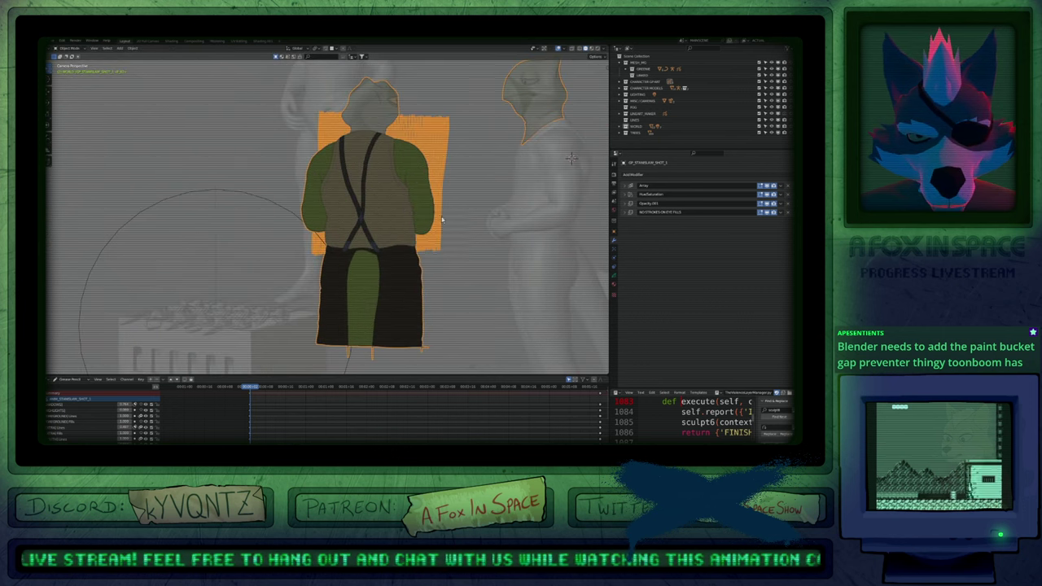
{"action": "mouse_move", "coordinate": [453, 235]}
{"action": "middle_mouse_down", "text": "shift"}
{"action": "mouse_move", "coordinate": [272, 236]}
{"action": "mouse_move", "coordinate": [476, 251]}
{"action": "mouse_move", "coordinate": [435, 246]}
{"action": "middle_mouse_up", "text": "shift"}
{"action": "key", "text": "shift+h"}
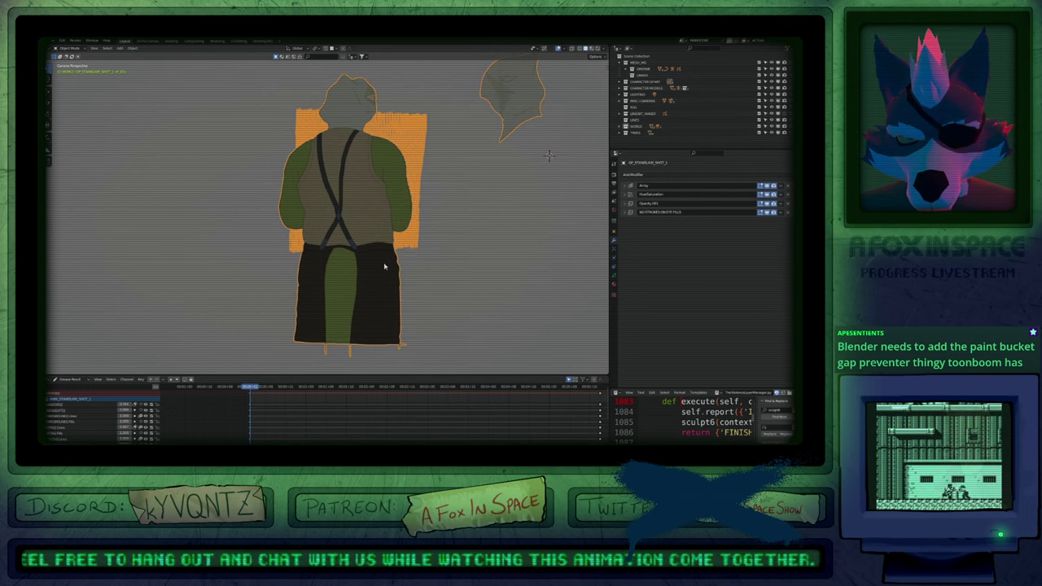
Add a Monkey Grease Pencil object to the scene.
{"action": "key", "text": "shift+a"}
{"action": "mouse_move", "coordinate": [435, 246]}
{"action": "left_click", "coordinate": [471, 257]}
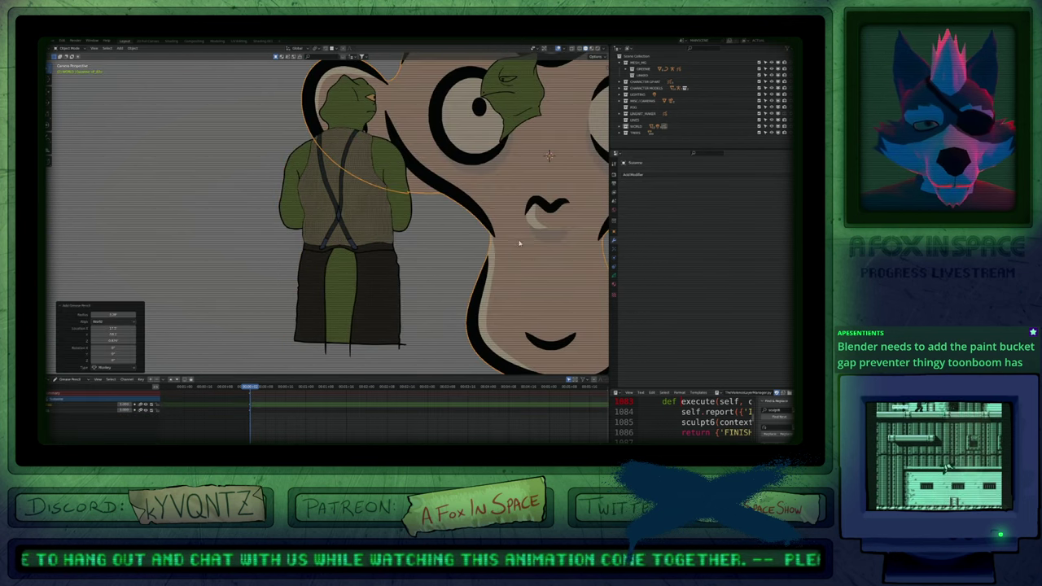
Examine the monkey drawing's stroke points by selecting them all in Edit Mode, and return to Object Mode.
{"action": "middle_click_drag", "start_coordinate": [516, 239], "coordinate": [271, 192], "text": "shift"}
{"action": "left_click", "coordinate": [498, 249]}
{"action": "key", "text": "Tab"}
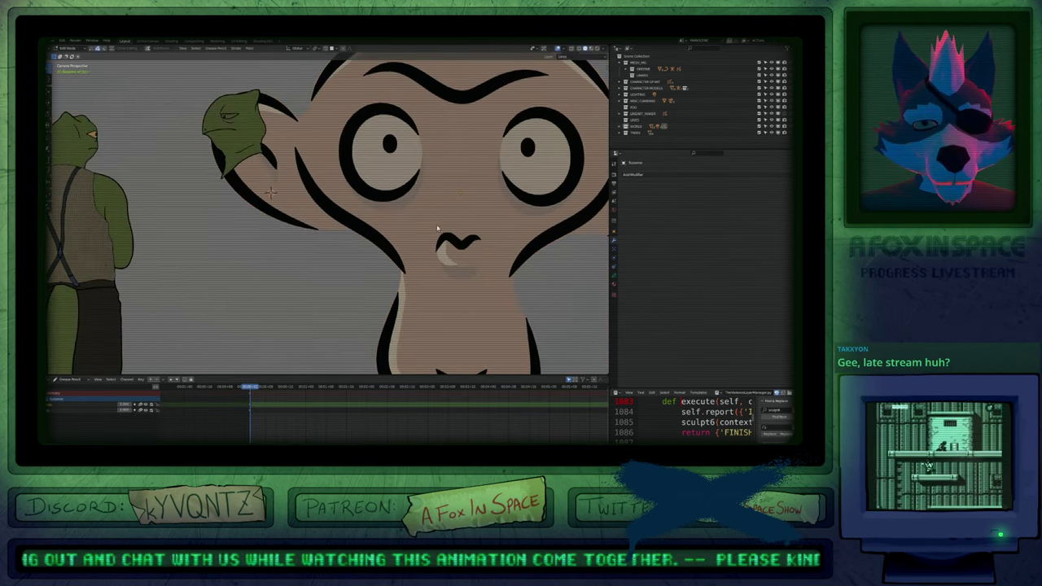
{"action": "key", "text": "a"}
{"action": "key", "text": "Tab"}
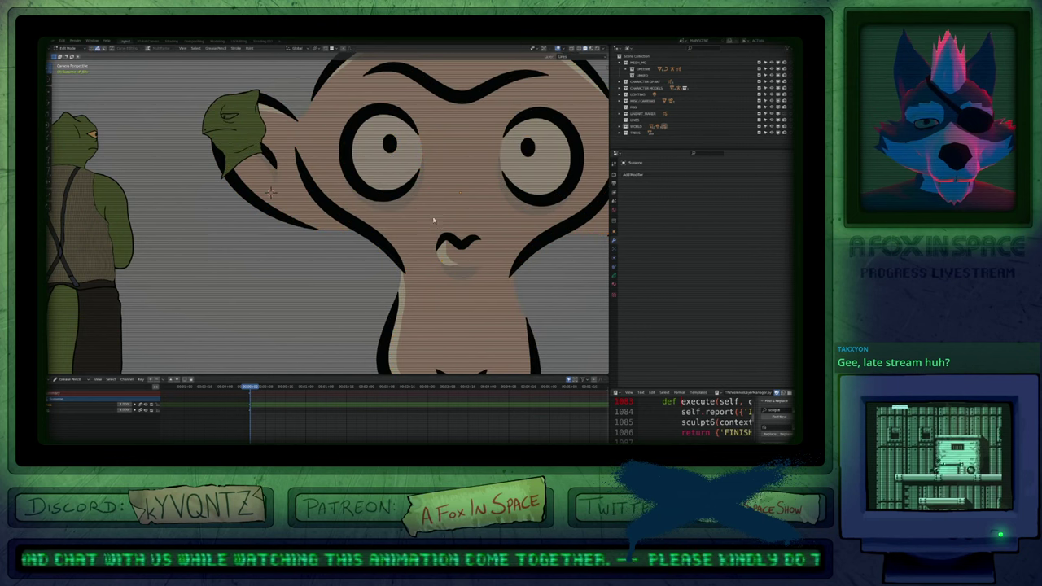
{"action": "scroll", "coordinate": [434, 219], "scroll_direction": "down", "scroll_amount": 5}
{"action": "key", "text": "Tab"}
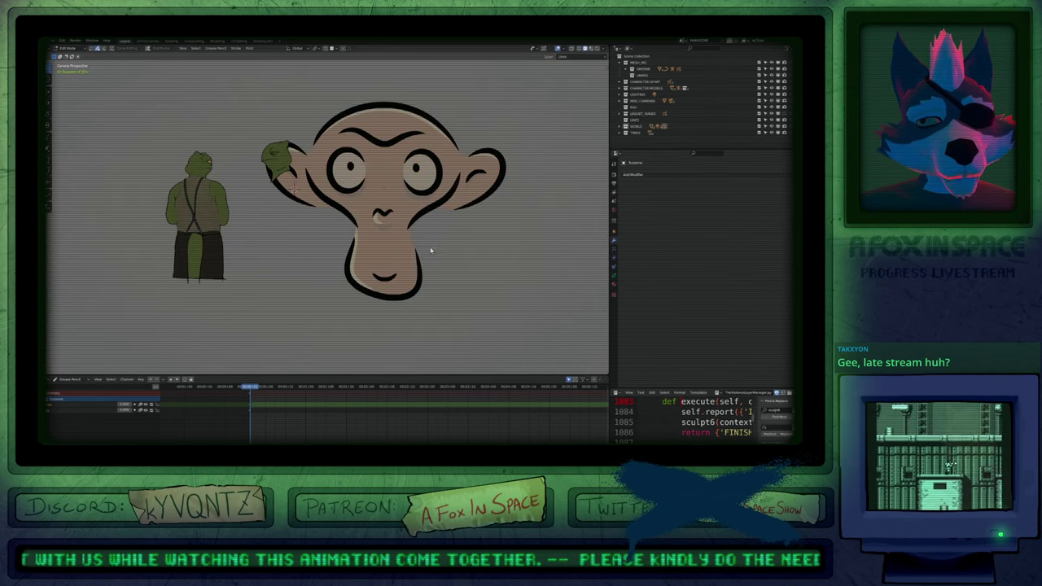
{"action": "key", "text": "a"}
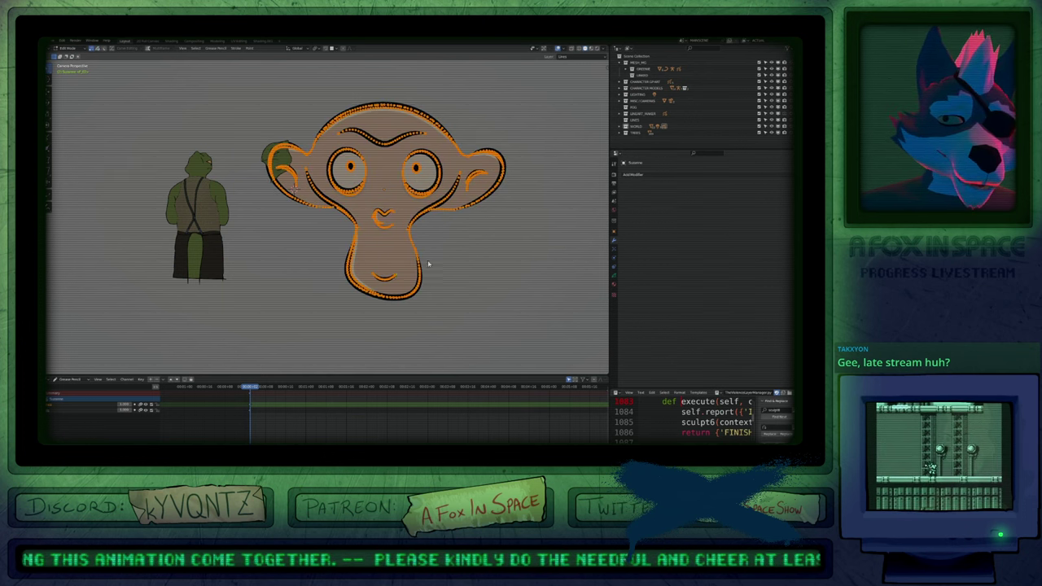
{"action": "key", "text": "Tab"}
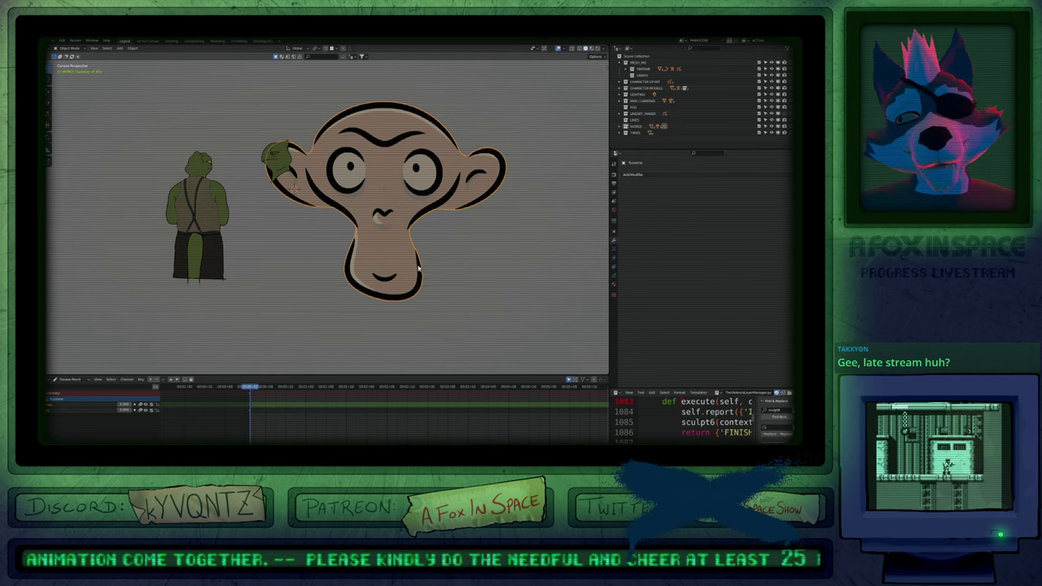
Move the monkey object clear of the green characters and delete it.
{"action": "key", "text": "g"}
{"action": "left_click", "coordinate": [491, 282]}
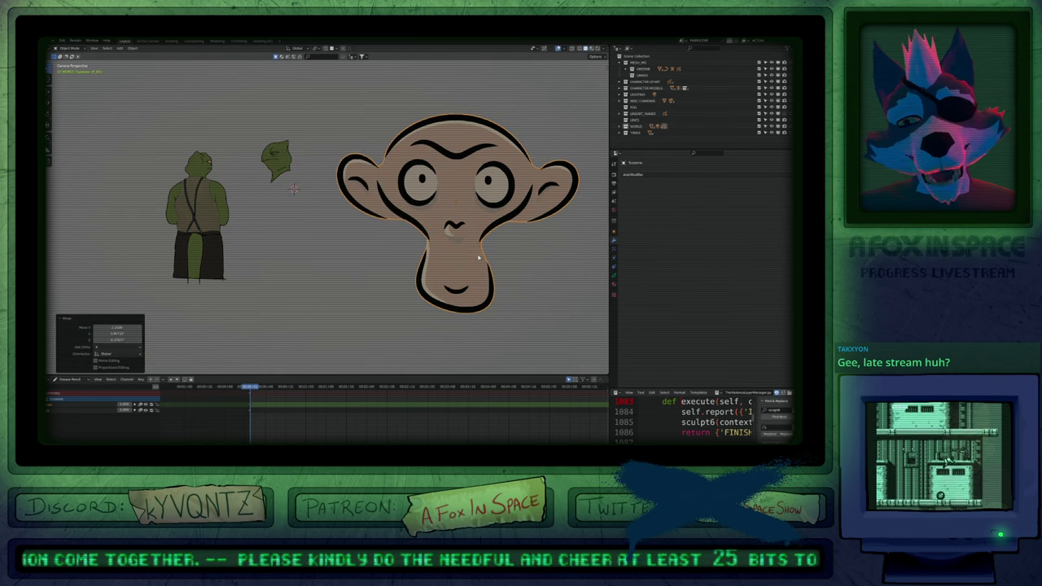
{"action": "key", "text": "Delete"}
{"action": "middle_click_drag", "start_coordinate": [362, 269], "coordinate": [508, 306], "text": "shift"}
Select the green characters' drawing, check the viewport shading options and inspect its strokes up close in Edit Mode.
{"action": "left_click", "coordinate": [348, 275]}
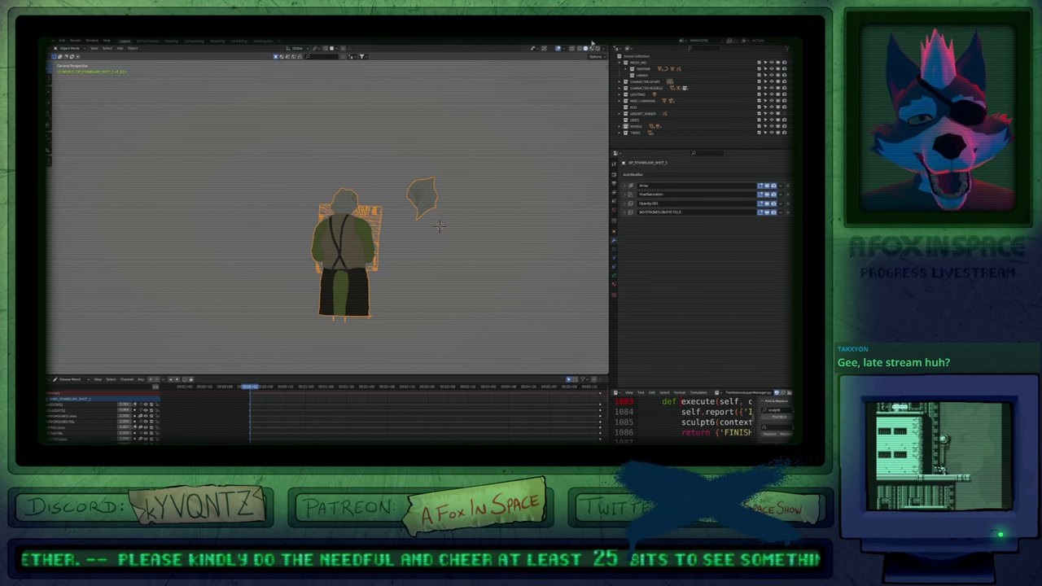
{"action": "left_click", "coordinate": [597, 49]}
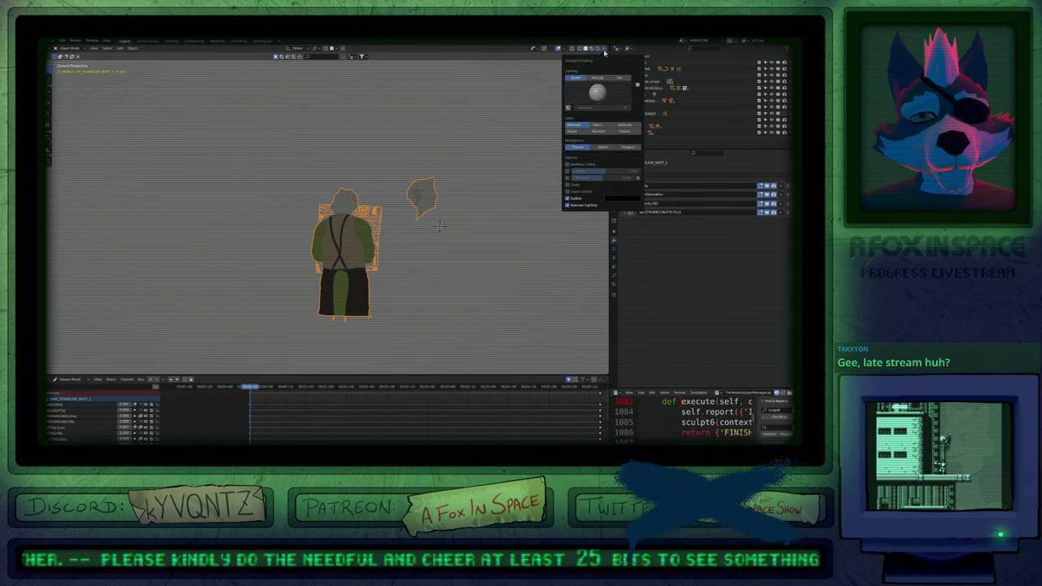
{"action": "key", "text": "Tab"}
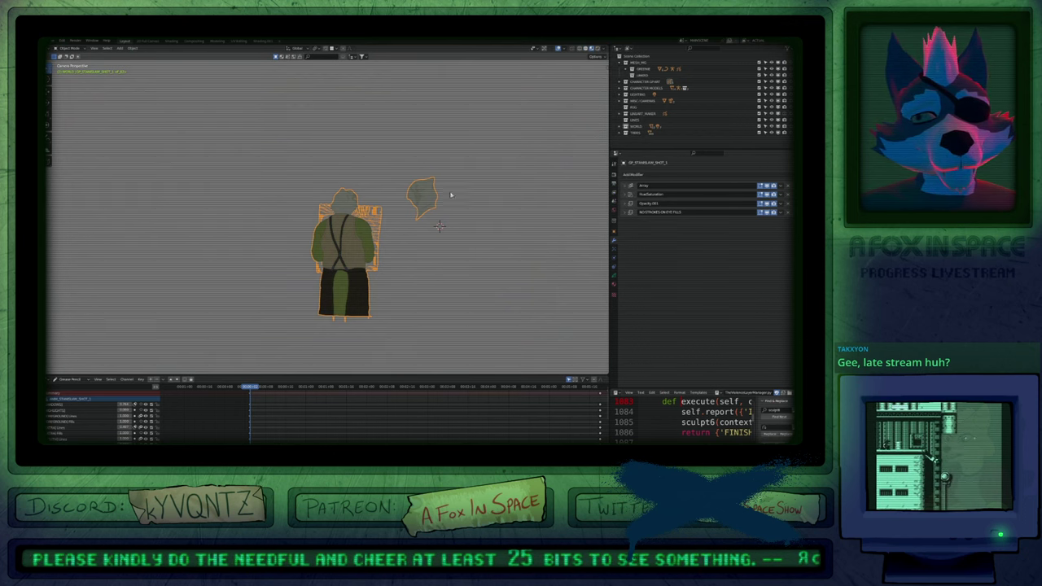
{"action": "key", "text": "a"}
{"action": "key", "text": "KP_Decimal"}
{"action": "key", "text": "alt+a"}
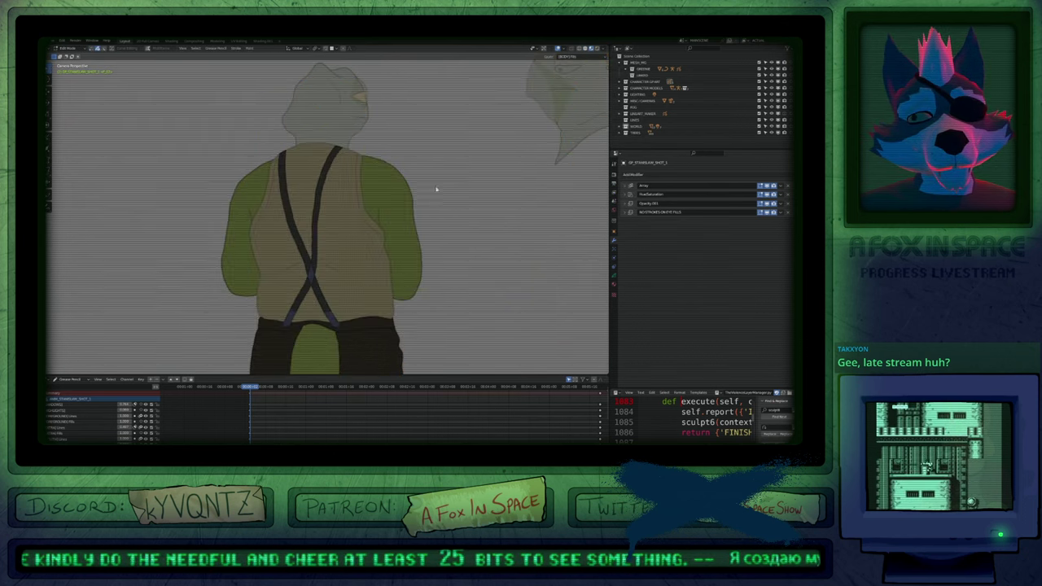
{"action": "scroll", "coordinate": [435, 191], "scroll_direction": "down", "scroll_amount": 4}
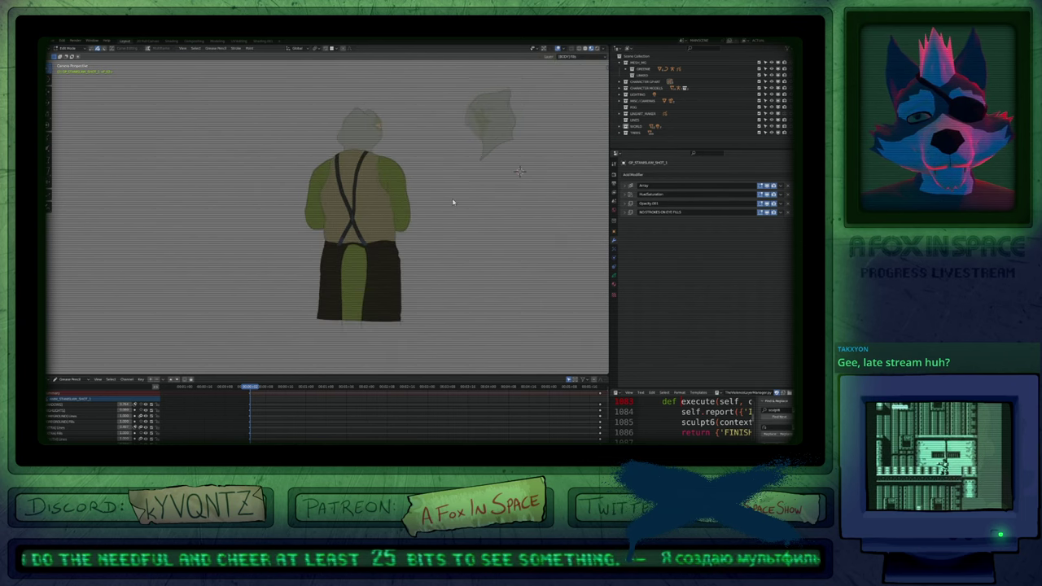
Display the drawing's Grease Pencil layers and compare how the characters look in Edit Mode and Object Mode.
{"action": "left_click", "coordinate": [612, 277]}
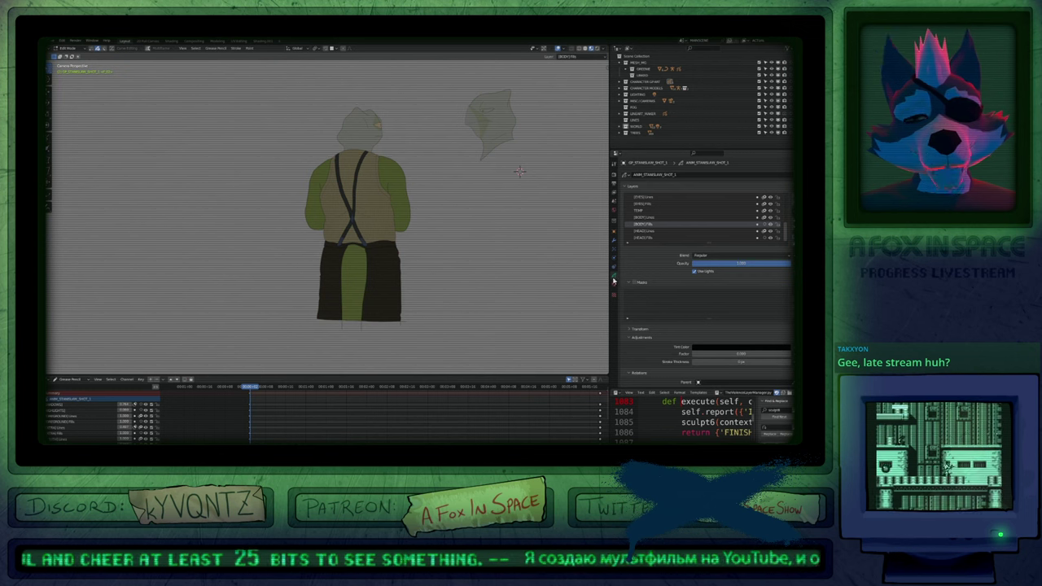
{"action": "key", "text": "Tab"}
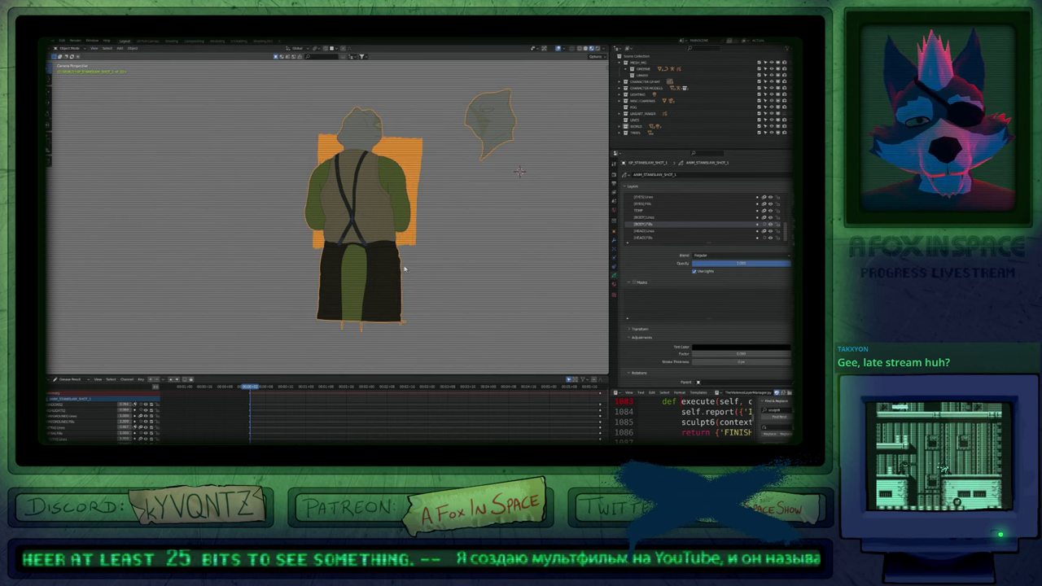
{"action": "middle_click_drag", "start_coordinate": [532, 270], "coordinate": [433, 306], "text": "shift"}
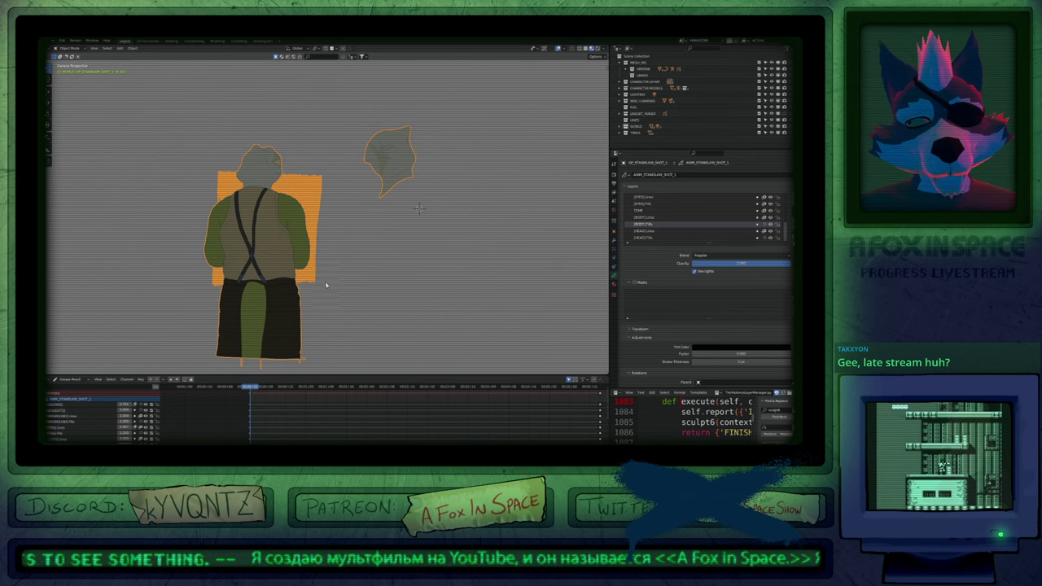
{"action": "key", "text": "Tab"}
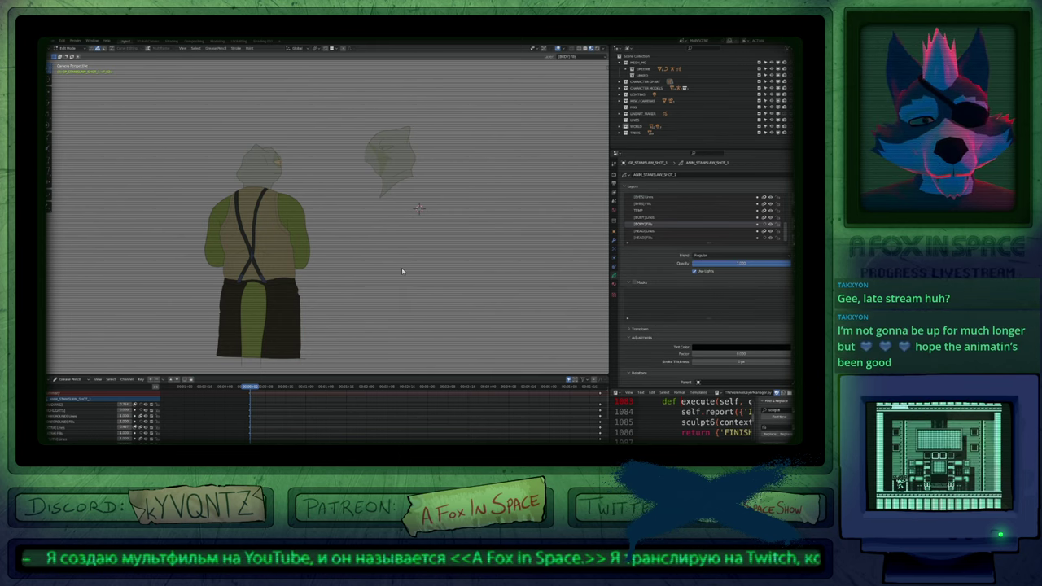
{"action": "key", "text": "Tab"}
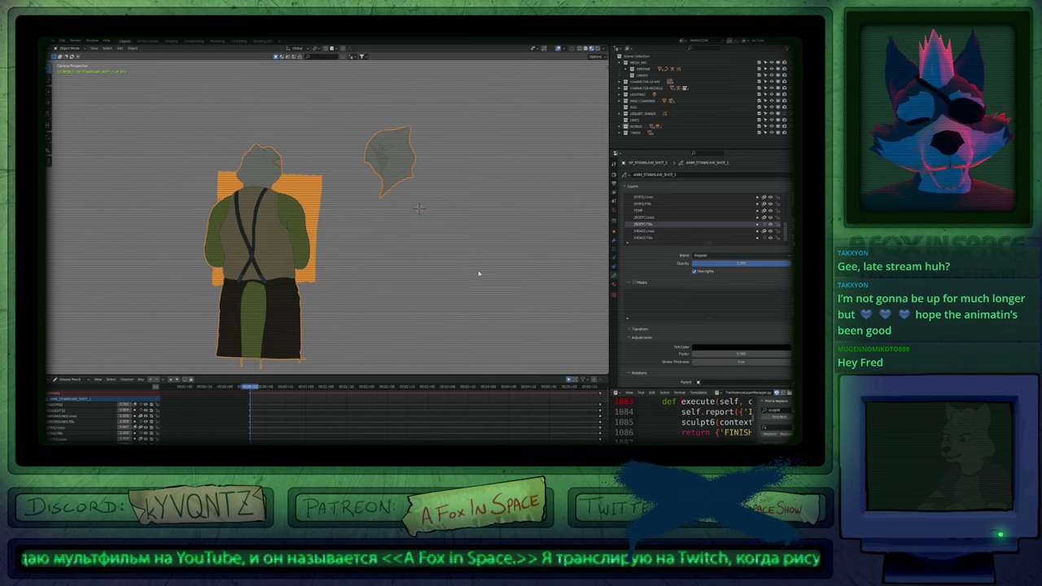
{"action": "scroll", "coordinate": [477, 274], "scroll_direction": "down", "scroll_amount": 5}
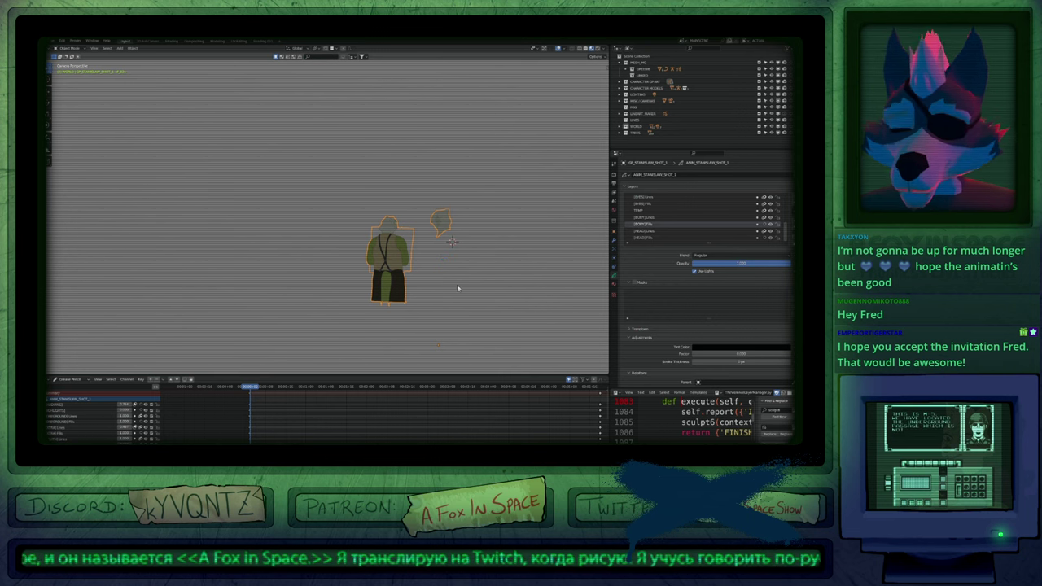
Start a new file and replace the default cube with the copied drawing of the green characters.
{"action": "key", "text": "ctrl+n"}
{"action": "left_click", "coordinate": [456, 286]}
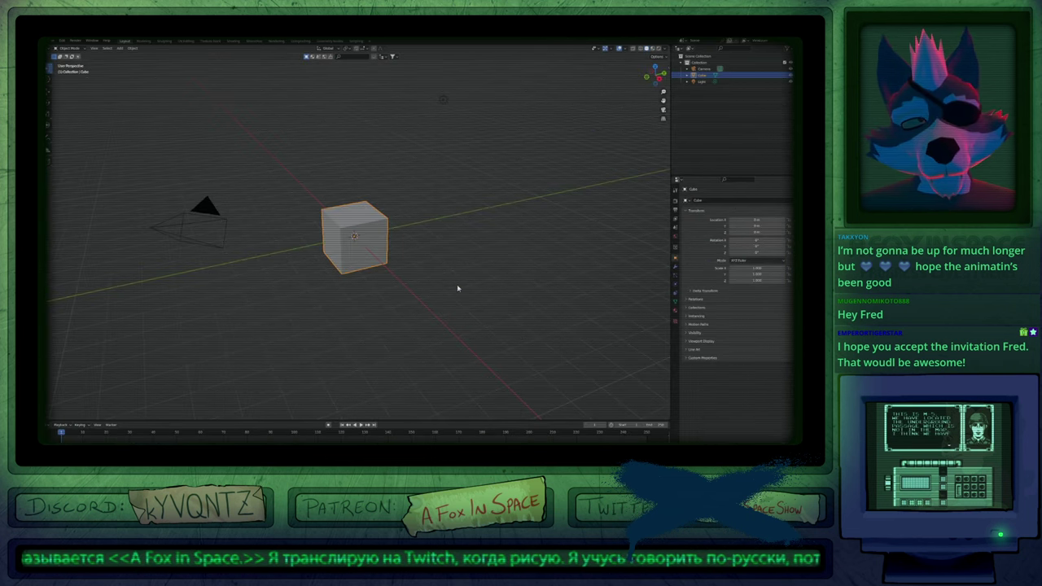
{"action": "key", "text": "Delete"}
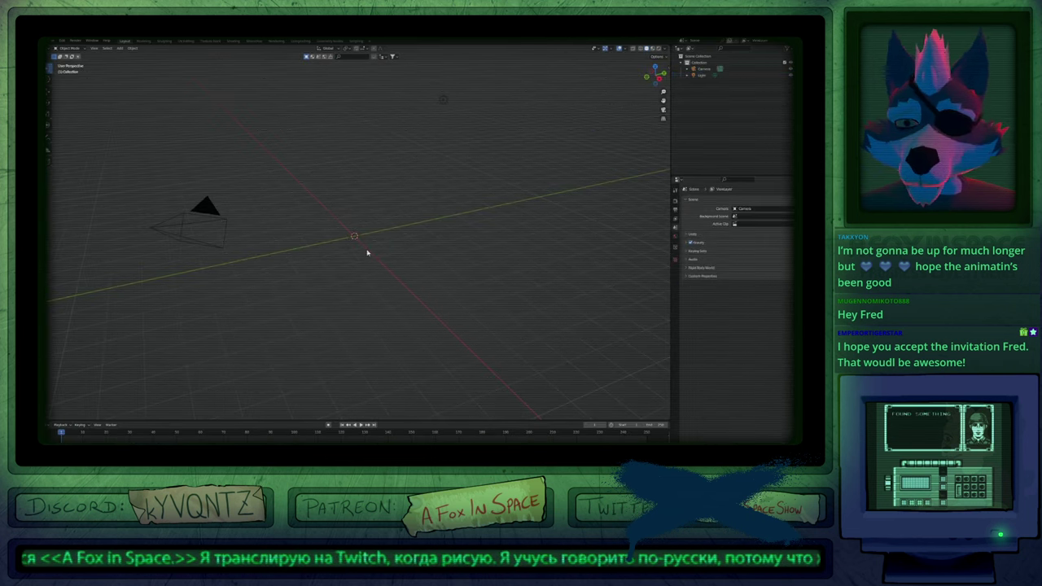
{"action": "key", "text": "ctrl+v"}
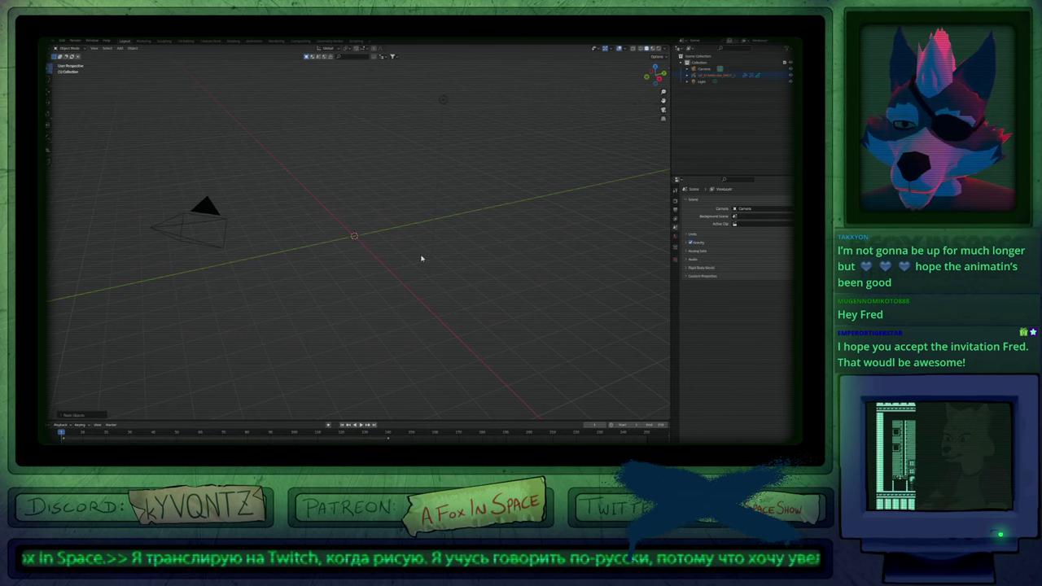
{"action": "key", "text": "shift+s"}
{"action": "left_click", "coordinate": [366, 238]}
{"action": "middle_click_drag", "start_coordinate": [366, 244], "coordinate": [229, 439]}
{"action": "key", "text": "ctrl+z"}
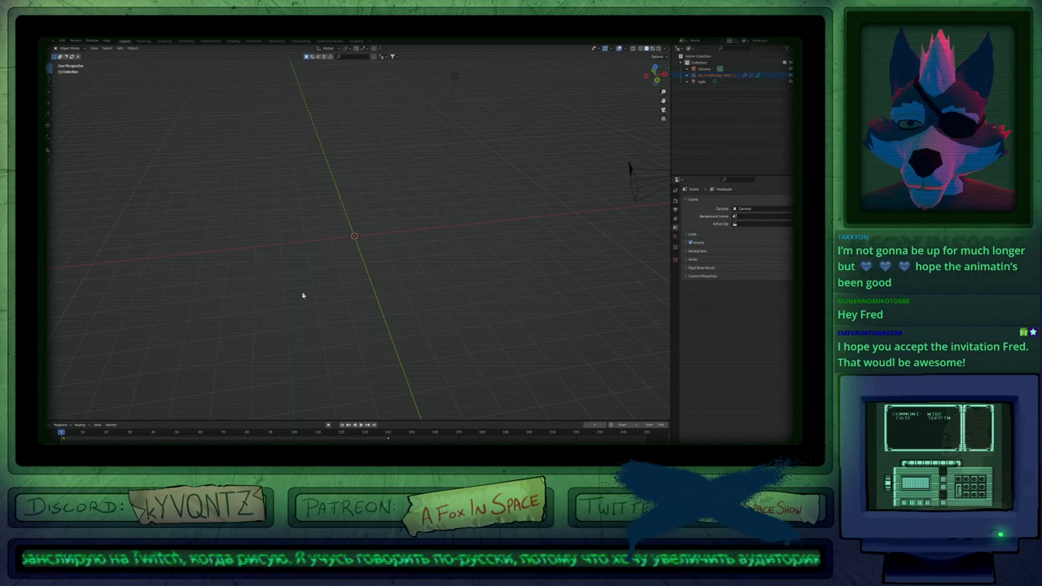
Bring the pasted characters into close view and make their drawing the active object.
{"action": "middle_click_drag", "start_coordinate": [364, 255], "coordinate": [390, 216]}
{"action": "scroll", "coordinate": [344, 212], "scroll_direction": "up", "scroll_amount": 9}
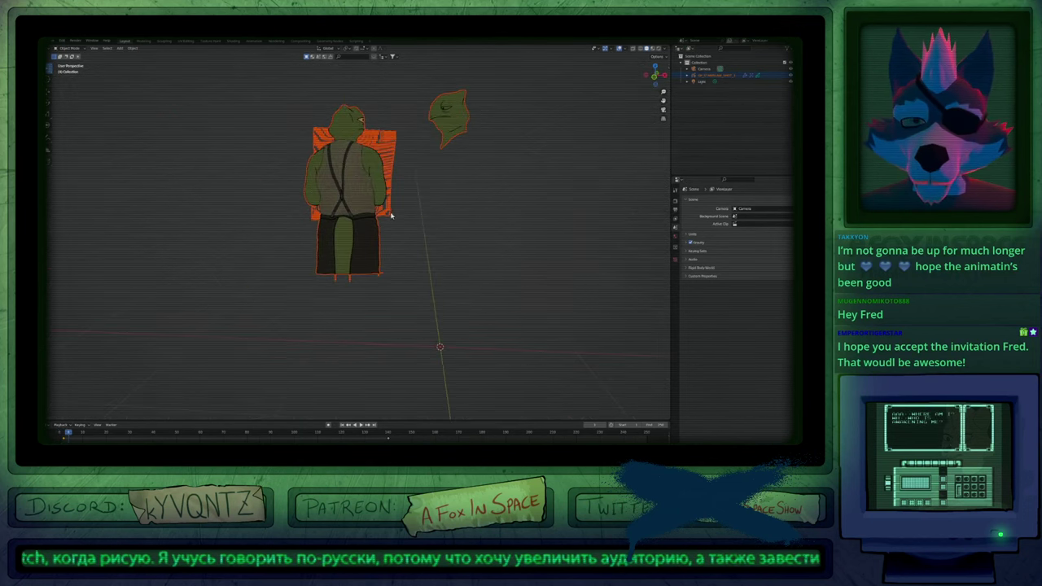
{"action": "middle_click_drag", "start_coordinate": [464, 220], "coordinate": [377, 249], "text": "shift"}
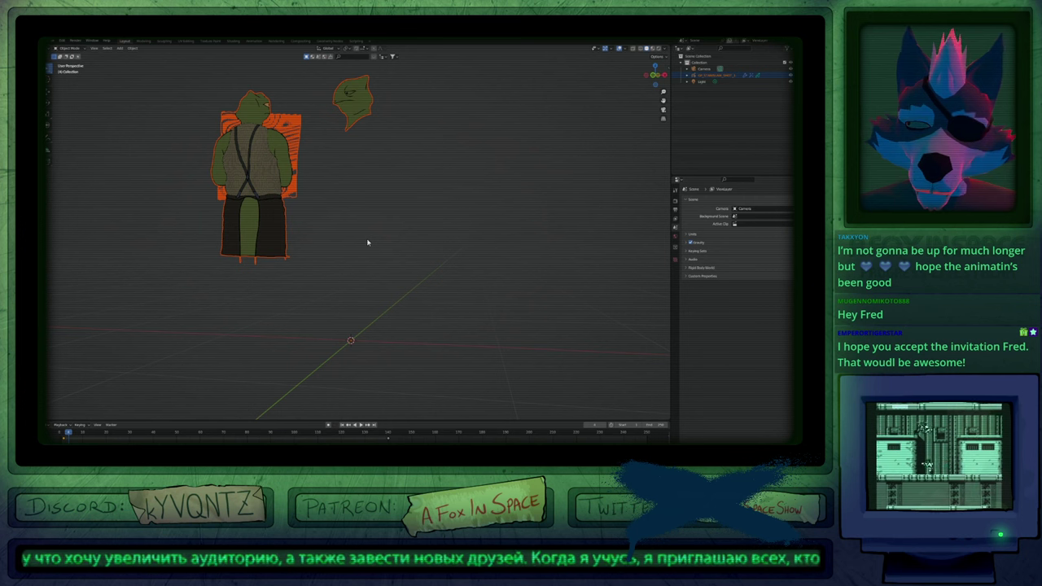
{"action": "left_click", "coordinate": [250, 163]}
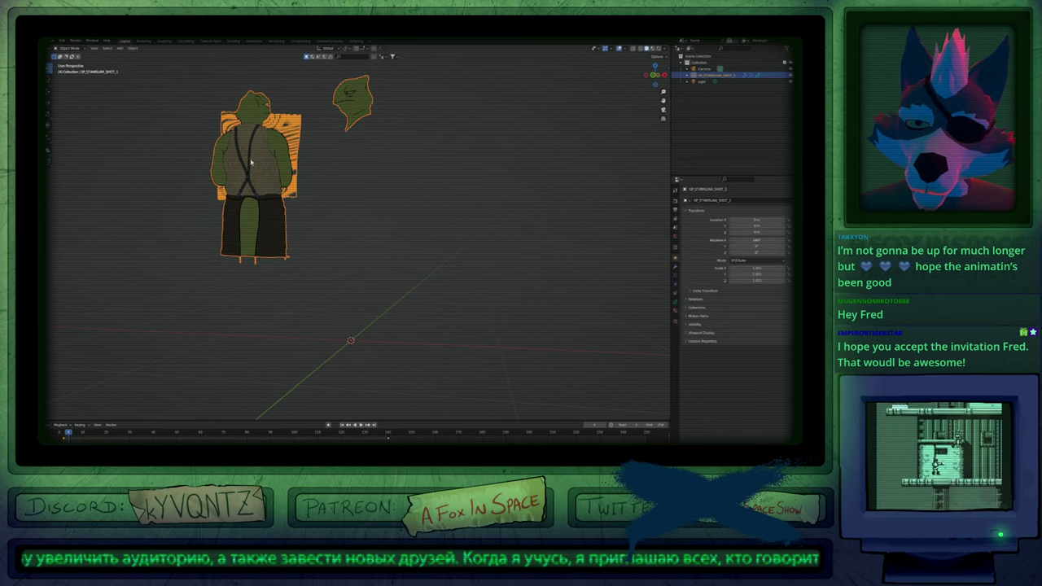
{"action": "scroll", "coordinate": [289, 65], "scroll_direction": "up", "scroll_amount": 4}
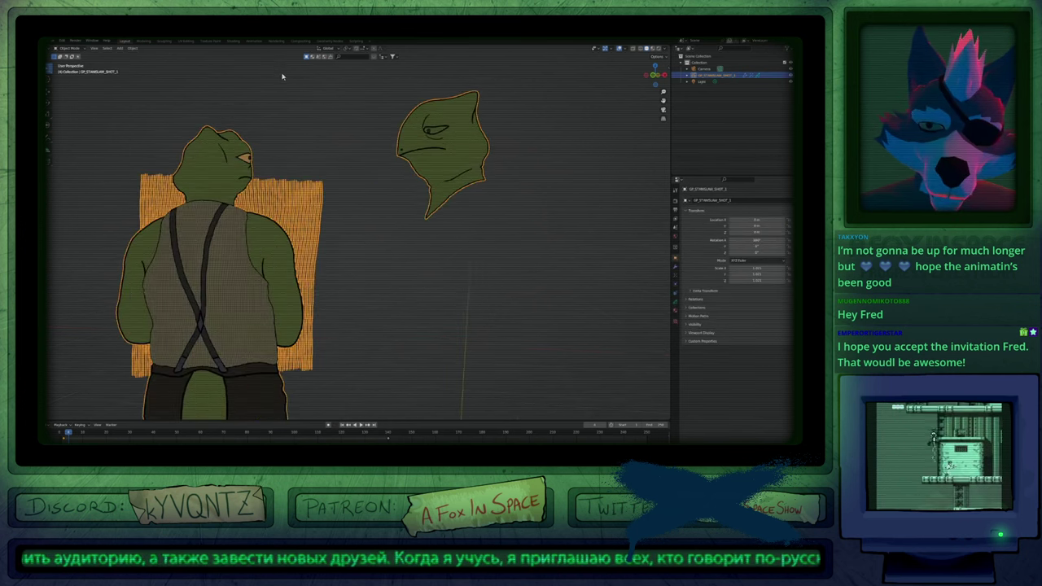
{"action": "scroll", "coordinate": [285, 77], "scroll_direction": "down", "scroll_amount": 2}
{"action": "middle_click_drag", "start_coordinate": [311, 133], "coordinate": [350, 135], "text": "shift"}
{"action": "middle_click_drag", "start_coordinate": [443, 120], "coordinate": [413, 147], "text": "shift"}
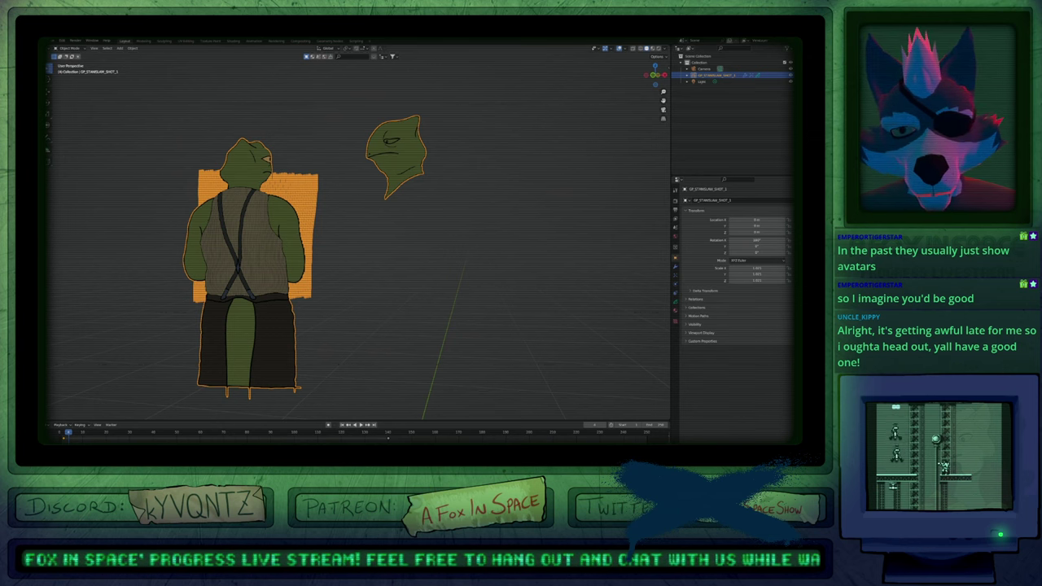
{"action": "middle_click_drag", "start_coordinate": [471, 228], "coordinate": [465, 305], "text": "shift"}
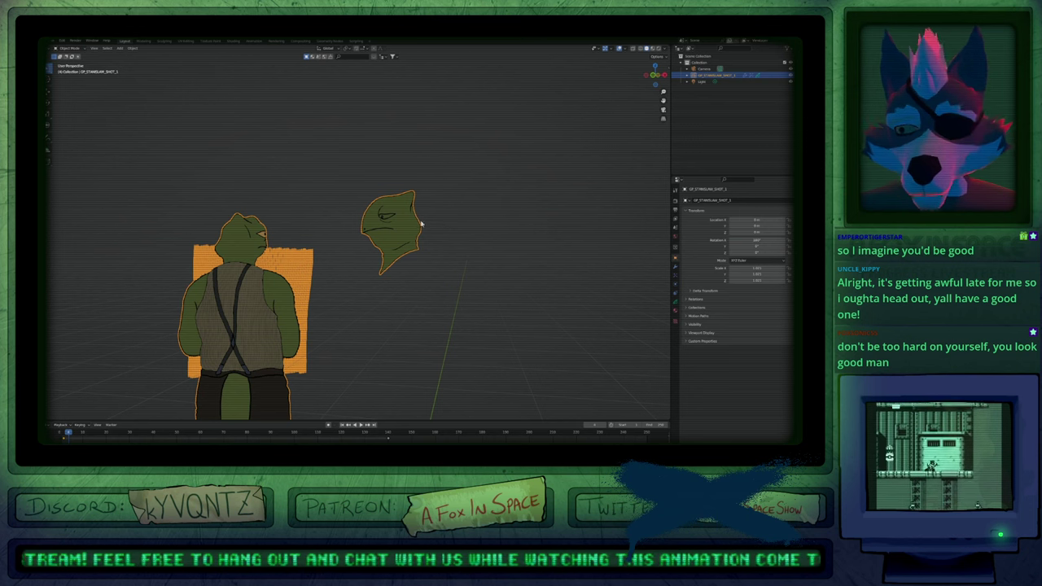
{"action": "middle_click_drag", "start_coordinate": [372, 309], "coordinate": [423, 239], "text": "shift"}
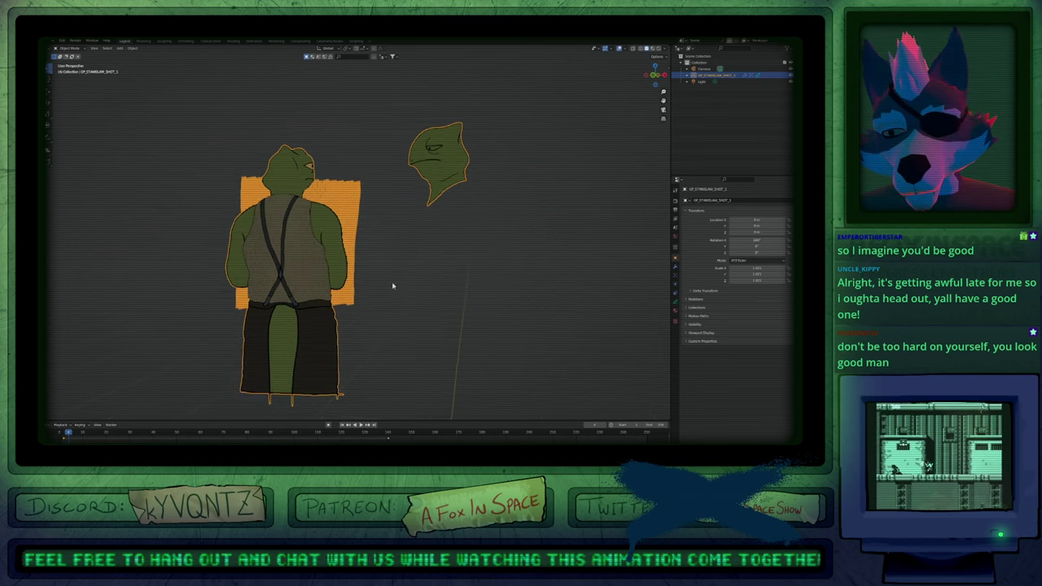
{"action": "middle_click_drag", "start_coordinate": [403, 285], "coordinate": [462, 285], "text": "shift"}
Look through the scene camera and play the pasted characters' animation from the first frame.
{"action": "key", "text": "KP_0"}
{"action": "key", "text": "Home"}
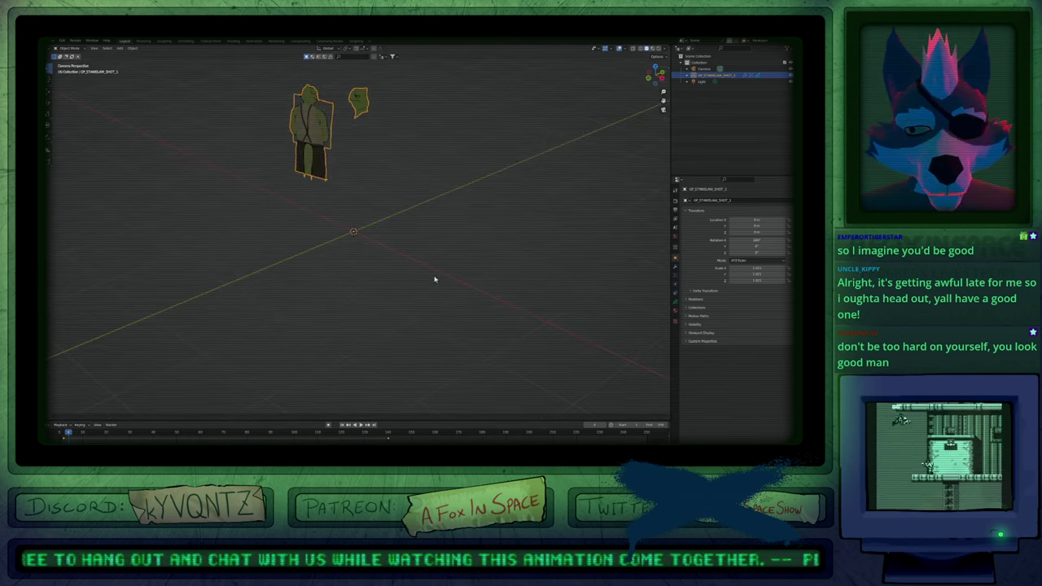
{"action": "middle_click_drag", "start_coordinate": [430, 239], "coordinate": [435, 282], "text": "shift"}
{"action": "key", "text": "Home"}
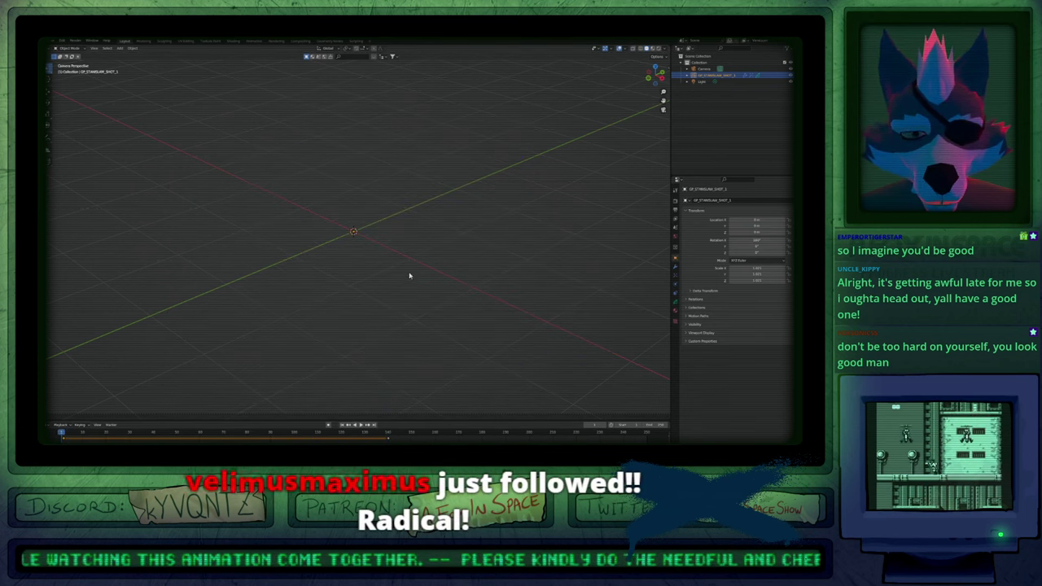
{"action": "key", "text": "space"}
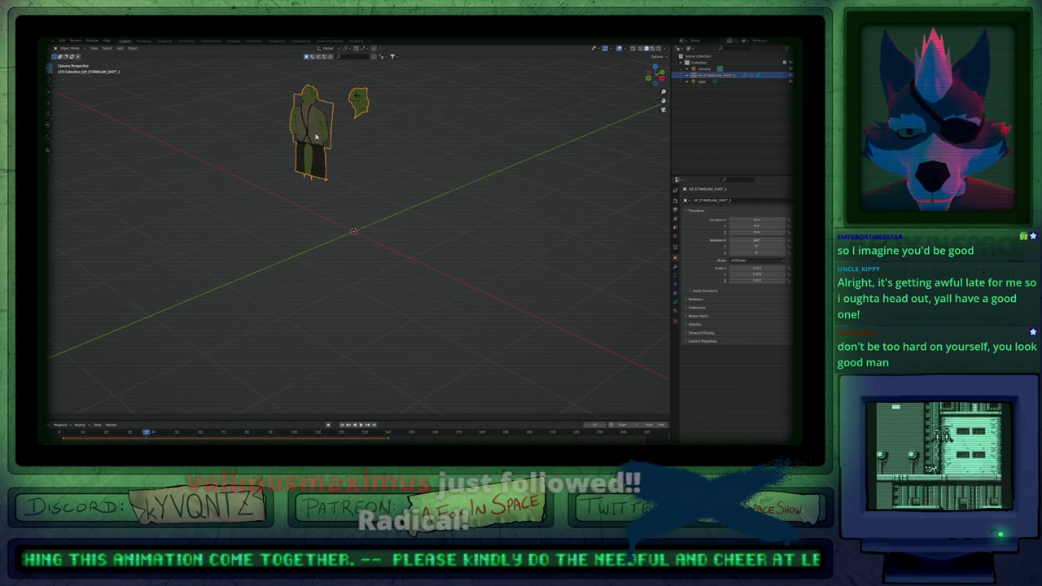
Try moving and rotating all of the characters' strokes in Edit Mode, box-select part of them and return to Object Mode.
{"action": "middle_click_drag", "start_coordinate": [369, 283], "coordinate": [369, 224], "text": "ctrl"}
{"action": "key", "text": "Tab"}
{"action": "key", "text": "a"}
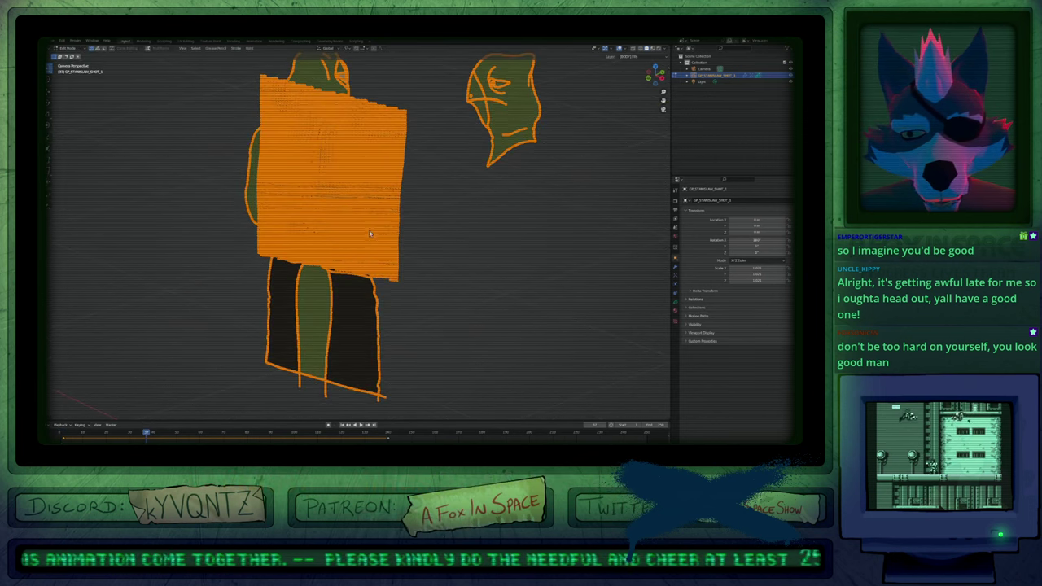
{"action": "key", "text": "2"}
{"action": "key", "text": "g"}
{"action": "right_click", "coordinate": [496, 216]}
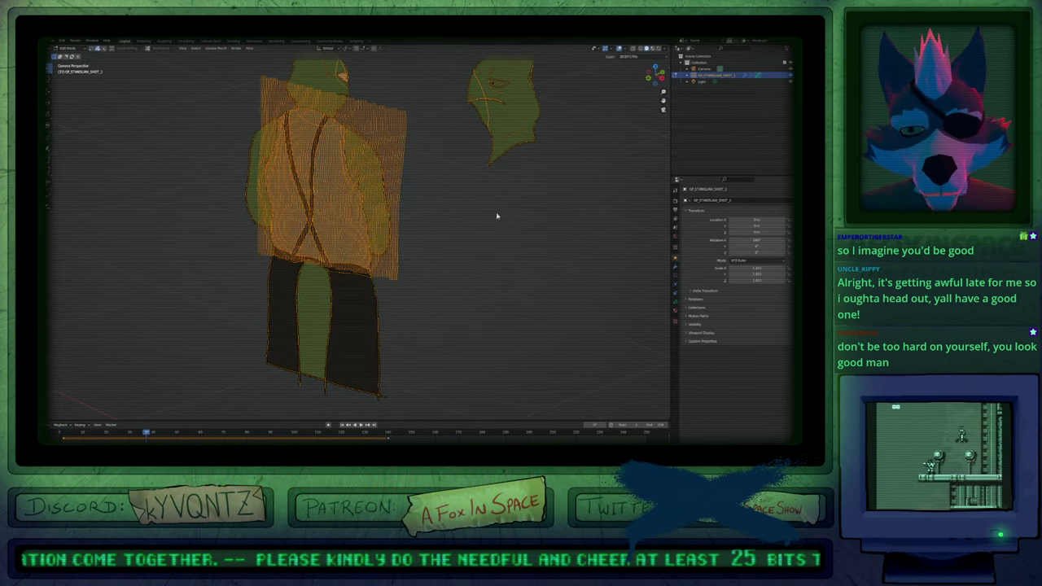
{"action": "key", "text": "r"}
{"action": "right_click", "coordinate": [452, 222]}
{"action": "left_click", "coordinate": [405, 281]}
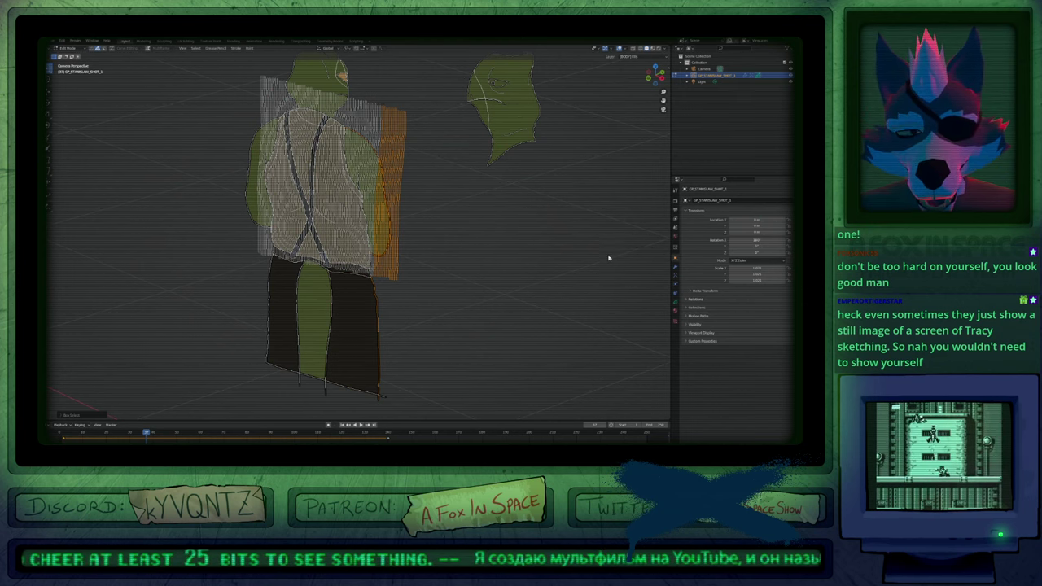
{"action": "key", "text": "Tab"}
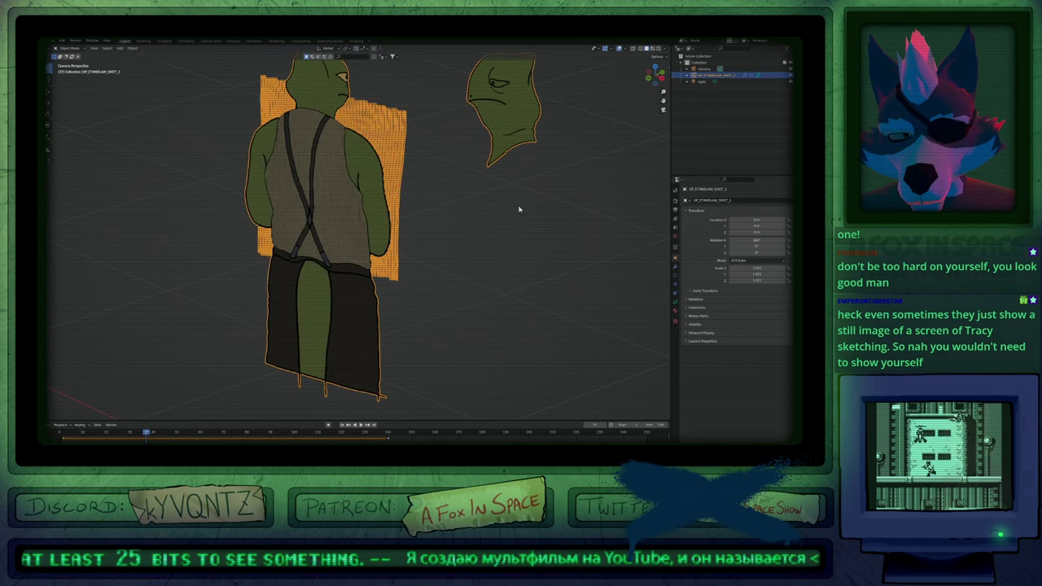
Reopen the shot's project file from the list of recently used files.
{"action": "key", "text": "ctrl+shift+o"}
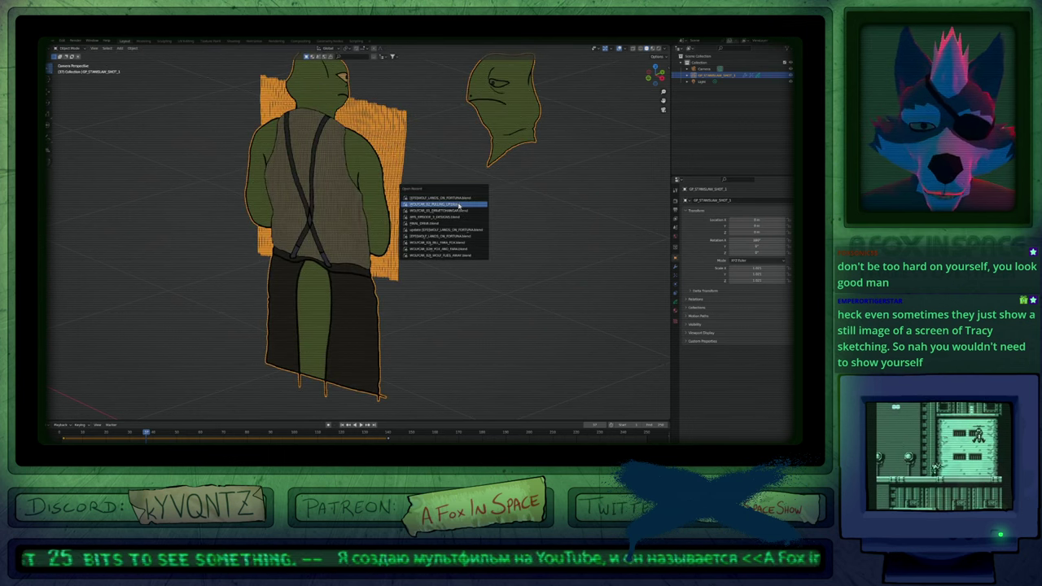
{"action": "left_click", "coordinate": [453, 204]}
{"action": "left_click", "coordinate": [429, 258]}
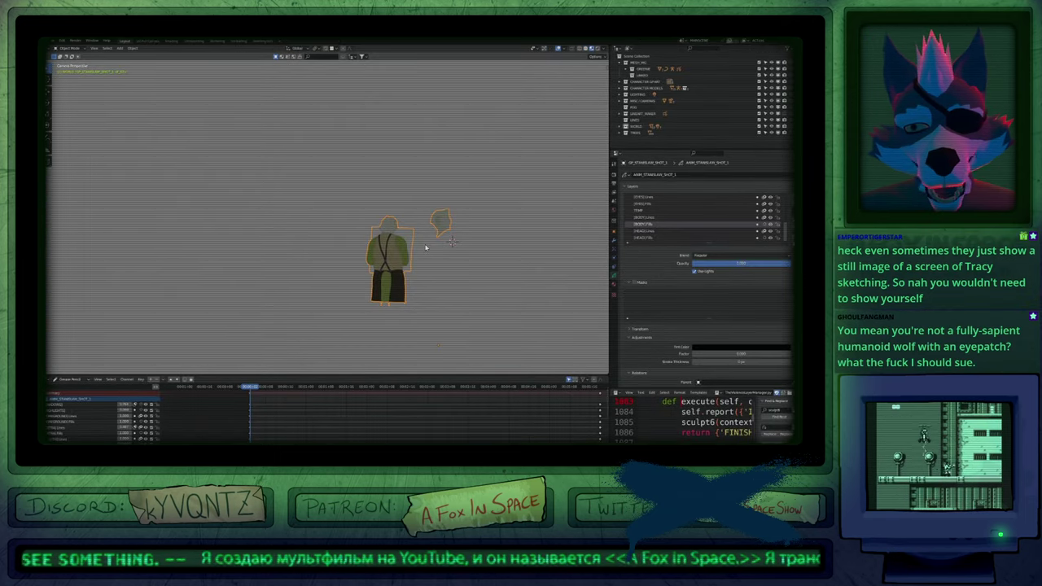
Put the green character's drawing into Edit Mode and switch the selection from points to whole strokes.
{"action": "key", "text": "Tab"}
{"action": "key", "text": "1"}
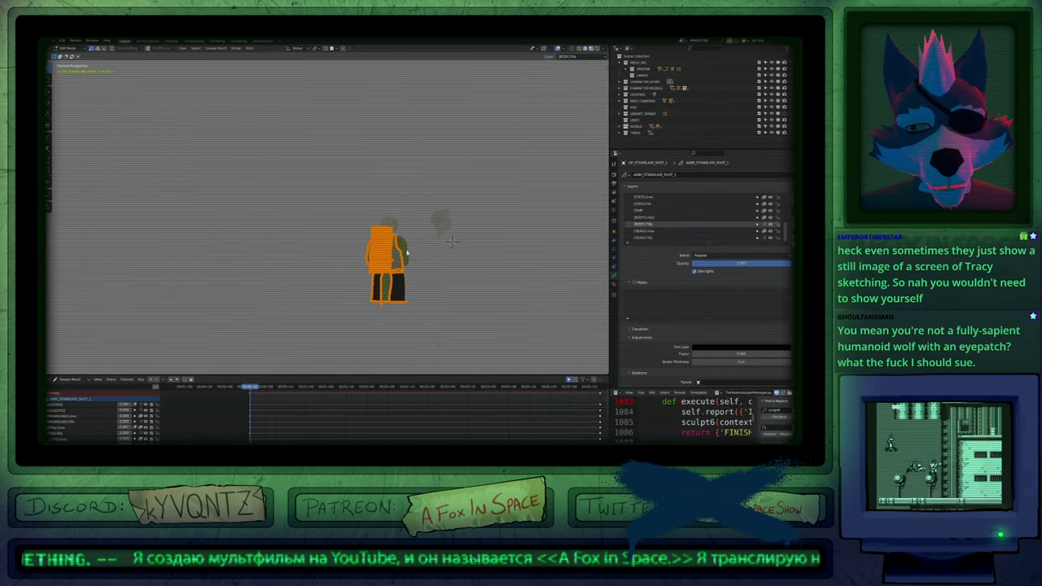
{"action": "key", "text": "2"}
{"action": "scroll", "coordinate": [407, 252], "scroll_direction": "up", "scroll_amount": 5}
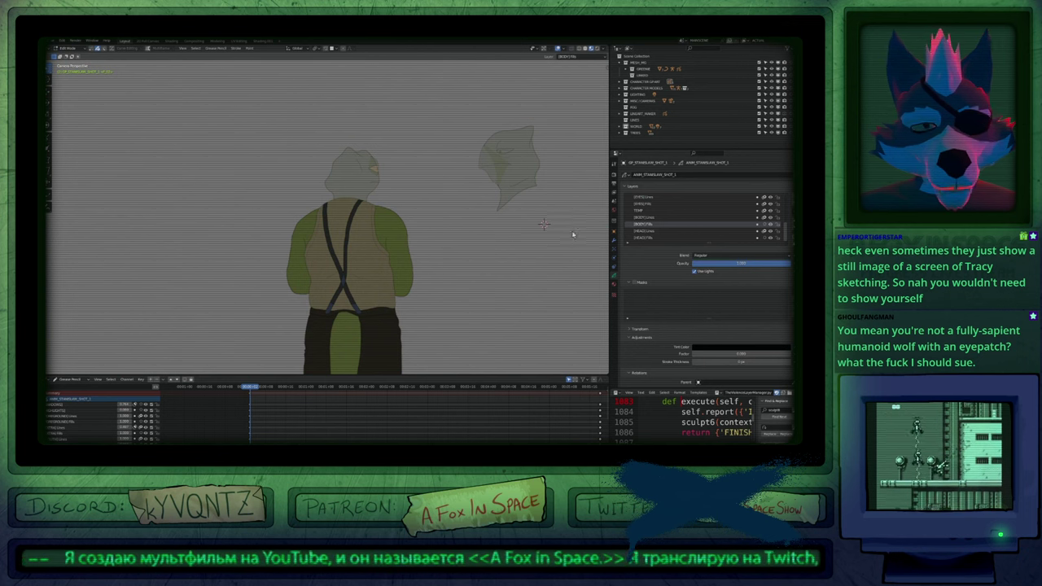
Examine the drawing's modifiers, the scene settings and the view layer passes for something affecting the selection display.
{"action": "left_click", "coordinate": [613, 242]}
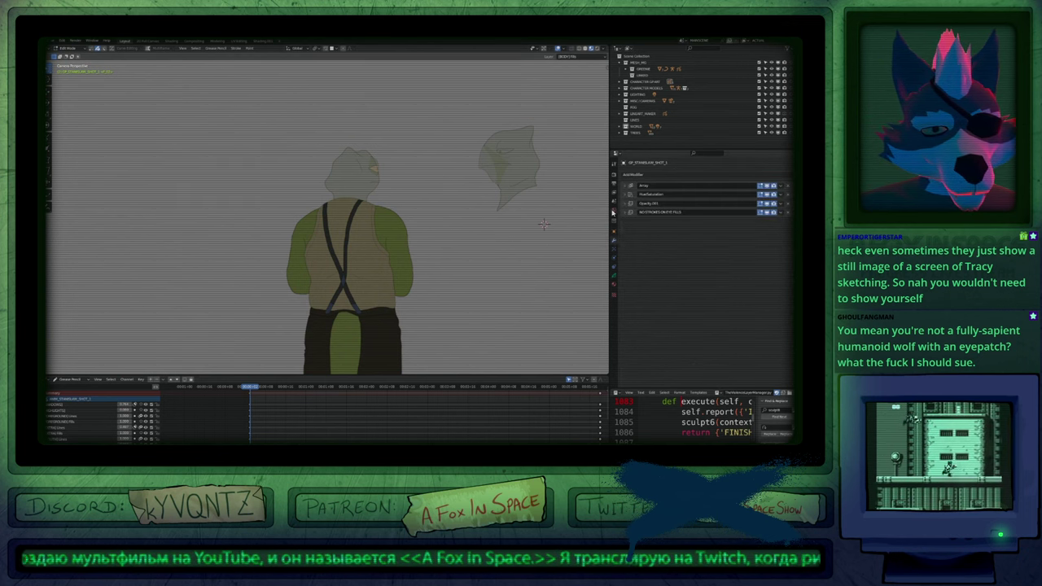
{"action": "left_click", "coordinate": [614, 202]}
{"action": "left_click", "coordinate": [614, 201]}
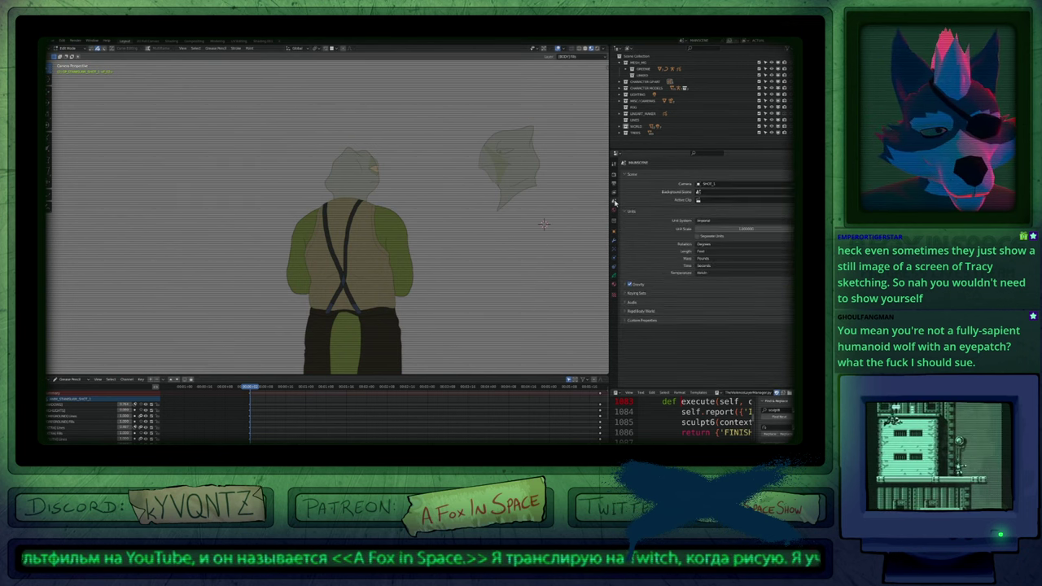
{"action": "left_click", "coordinate": [615, 195]}
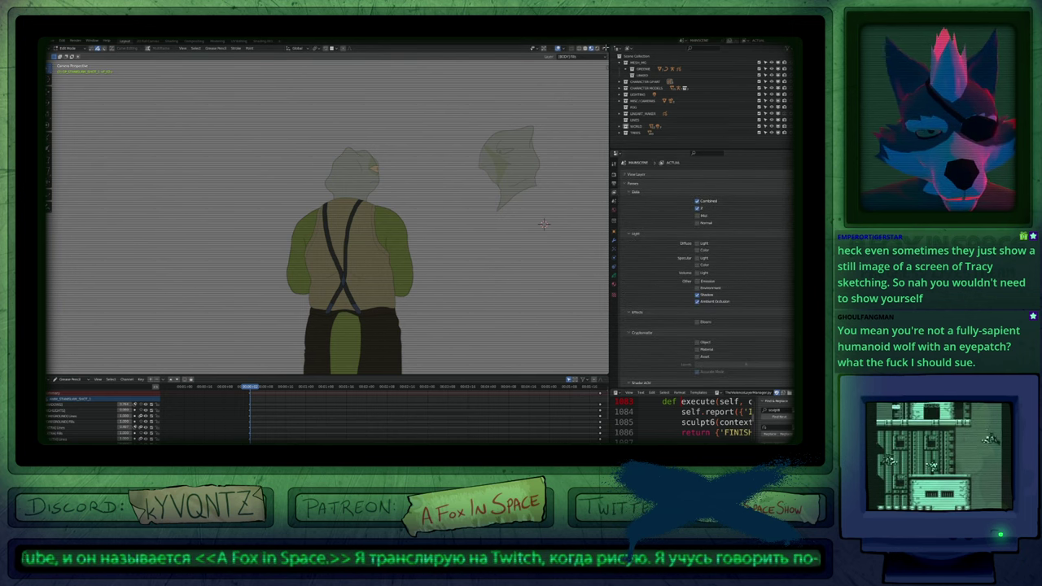
{"action": "left_click", "coordinate": [606, 49]}
{"action": "left_click", "coordinate": [603, 51]}
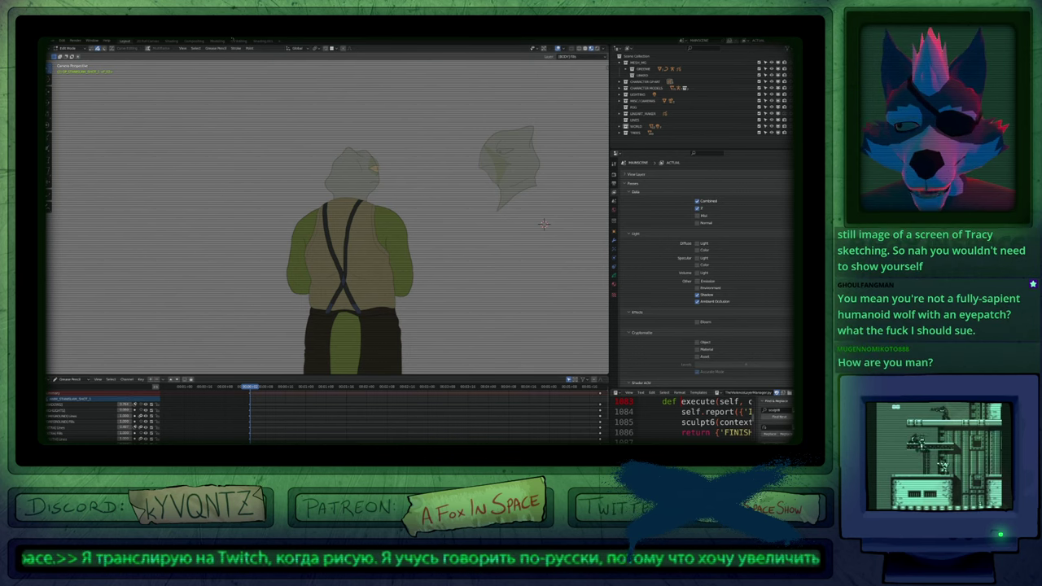
Compare the drawing's point and stroke selection displays in Edit Mode in the neighbouring workspace, and return to the Layout workspace.
{"action": "left_click", "coordinate": [145, 41]}
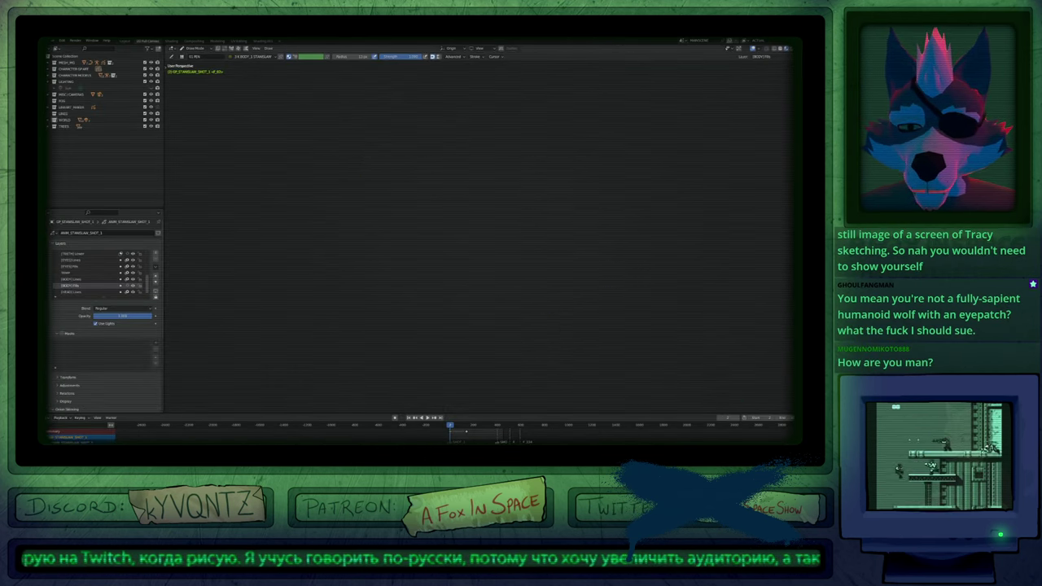
{"action": "key", "text": "ctrl+Tab"}
{"action": "key", "text": "Tab"}
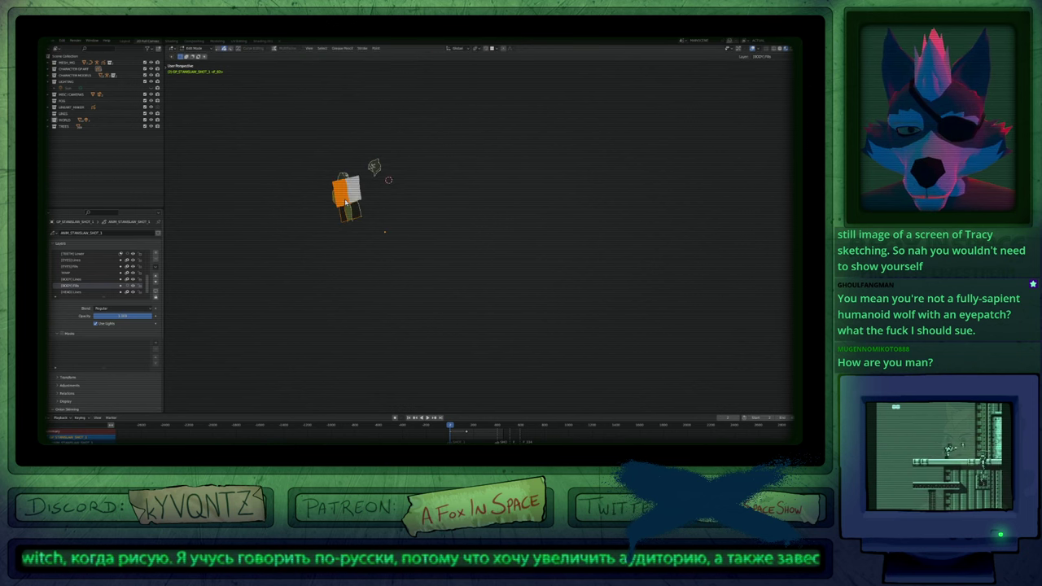
{"action": "key", "text": "Delete"}
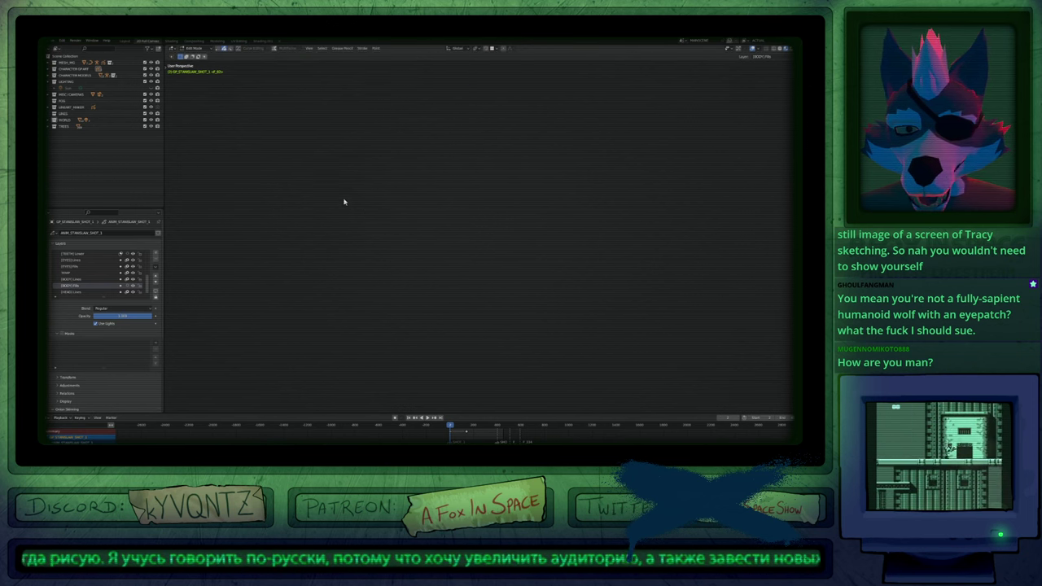
{"action": "key", "text": "ctrl+z"}
{"action": "key", "text": "2"}
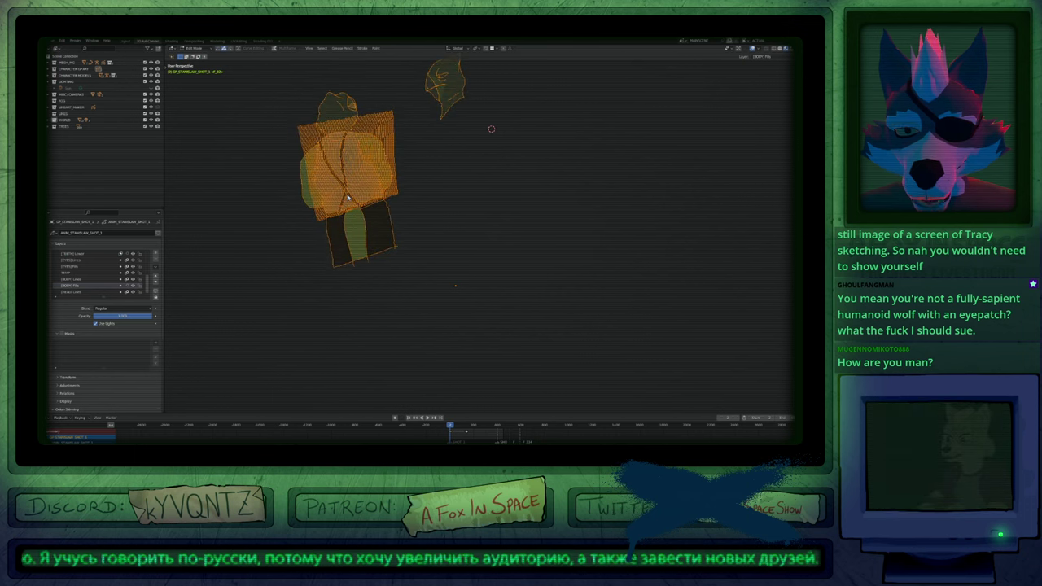
{"action": "key", "text": "1"}
{"action": "key", "text": "2"}
{"action": "key", "text": "1"}
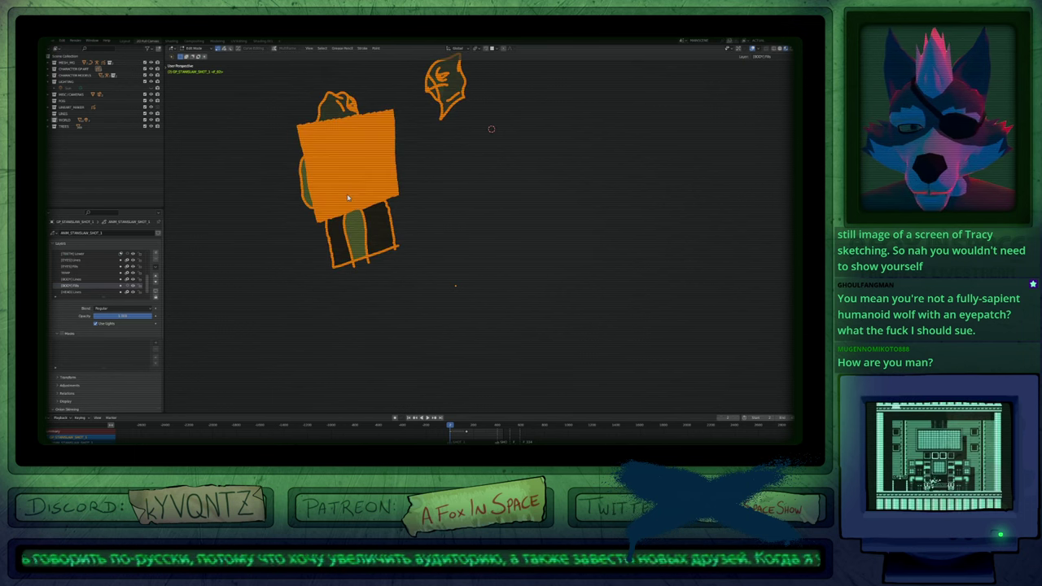
{"action": "key", "text": "2"}
{"action": "key", "text": "1"}
{"action": "key", "text": "2"}
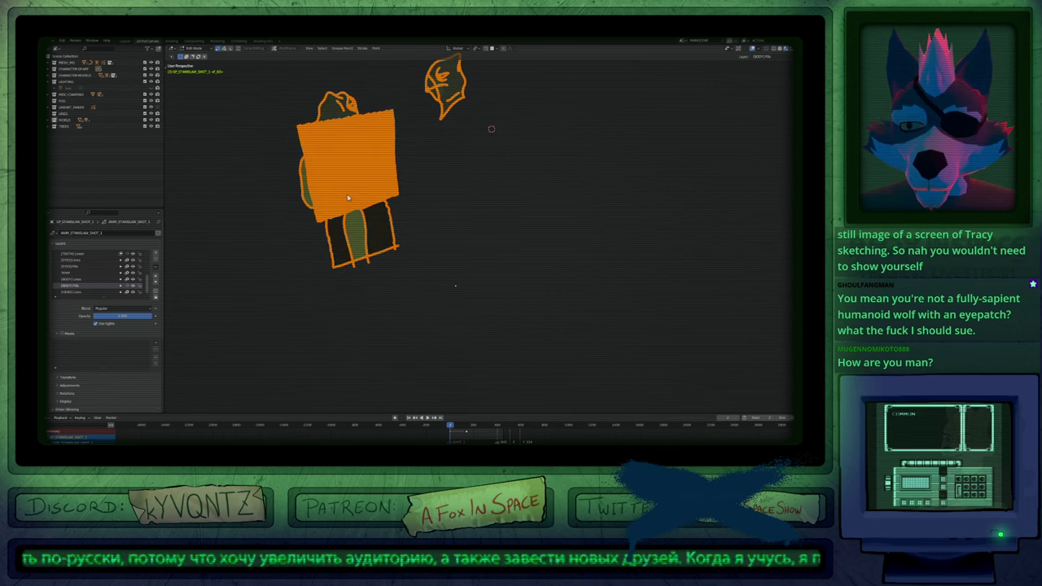
{"action": "left_click", "coordinate": [126, 41]}
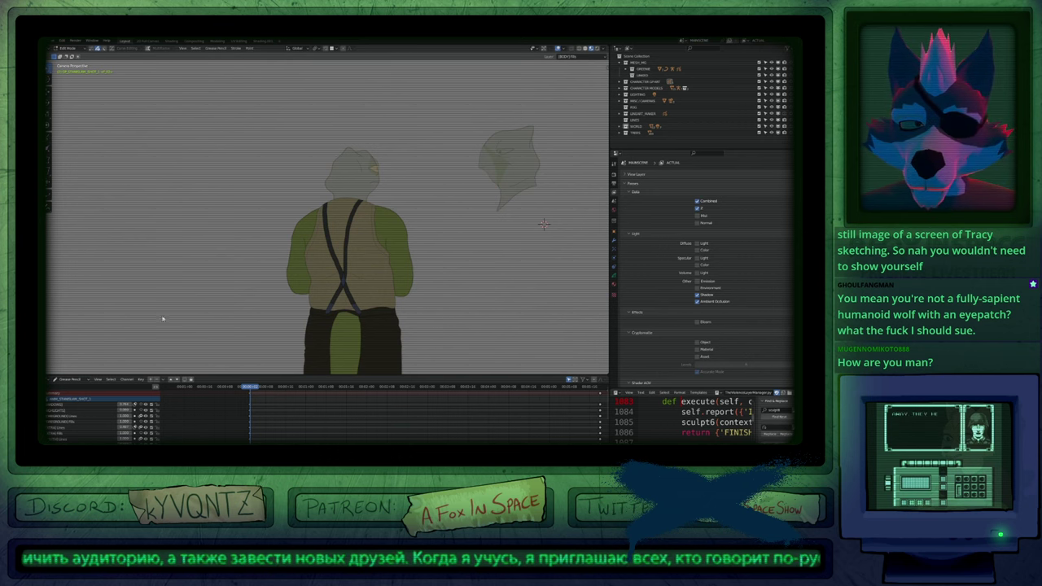
Try the geometry overlays of the viewport, toggling Wireframe on and off.
{"action": "left_click", "coordinate": [574, 50]}
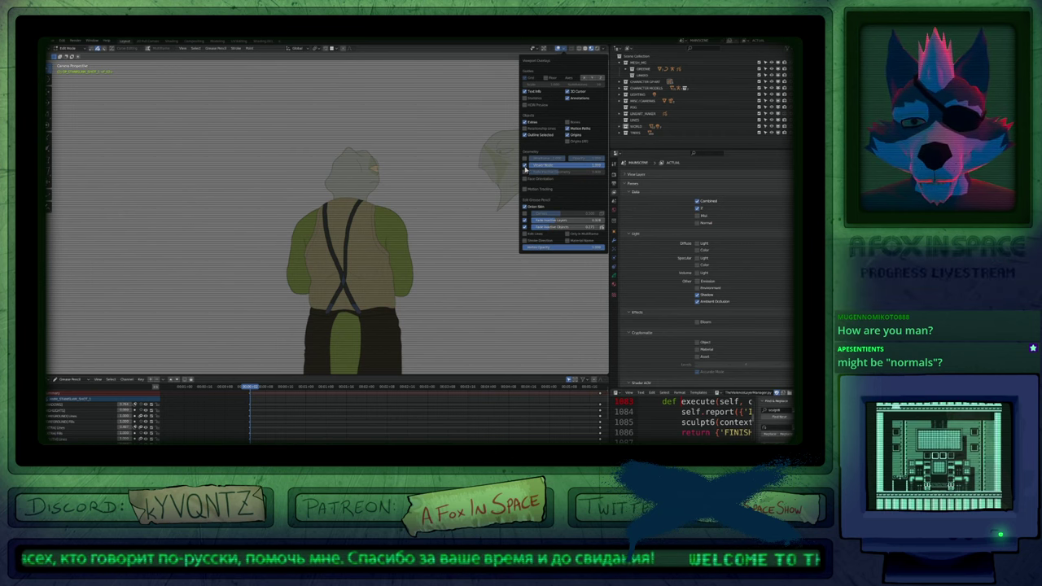
{"action": "left_click", "coordinate": [524, 172]}
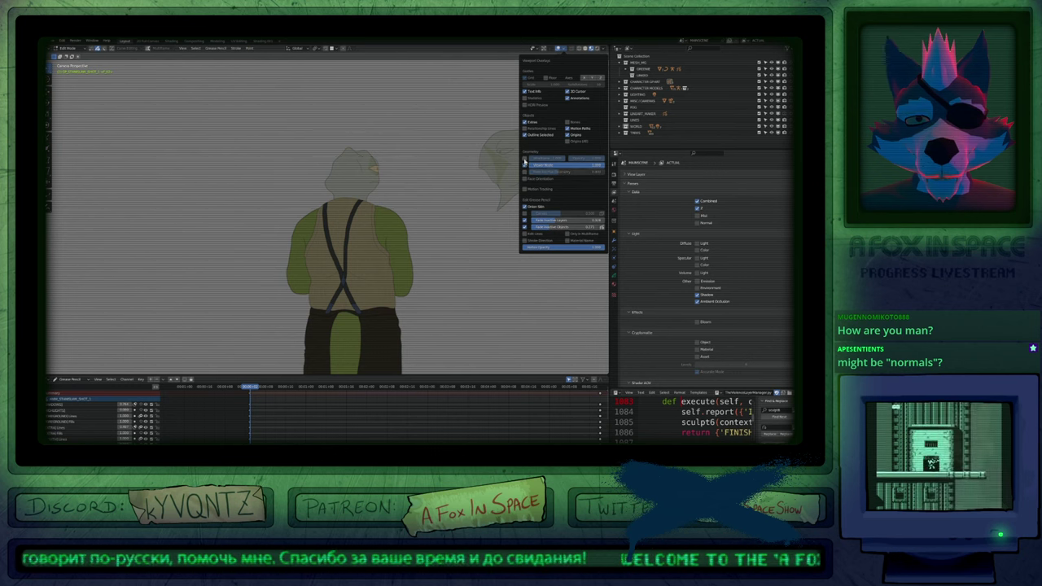
{"action": "left_click", "coordinate": [524, 159]}
{"action": "left_click", "coordinate": [524, 159]}
{"action": "left_click", "coordinate": [524, 158]}
{"action": "left_click", "coordinate": [524, 159]}
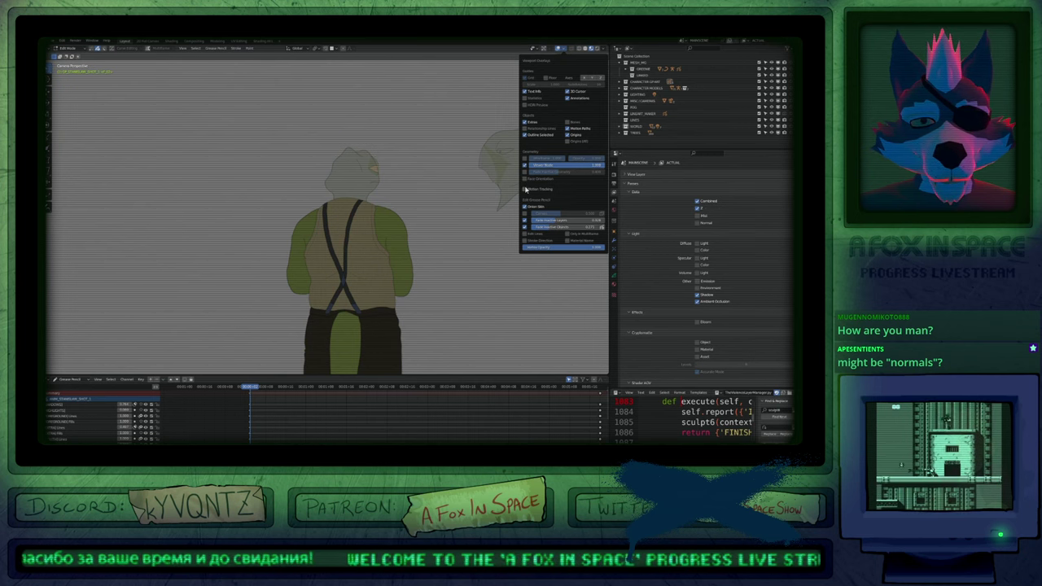
Lower the Vertex Opacity overlay and select all of the drawing's points to judge the selection highlight.
{"action": "mouse_move", "coordinate": [579, 247]}
{"action": "left_mouse_down"}
{"action": "mouse_move", "coordinate": [496, 247]}
{"action": "mouse_move", "coordinate": [579, 248]}
{"action": "left_mouse_up"}
{"action": "key", "text": "a"}
{"action": "key", "text": "alt+a"}
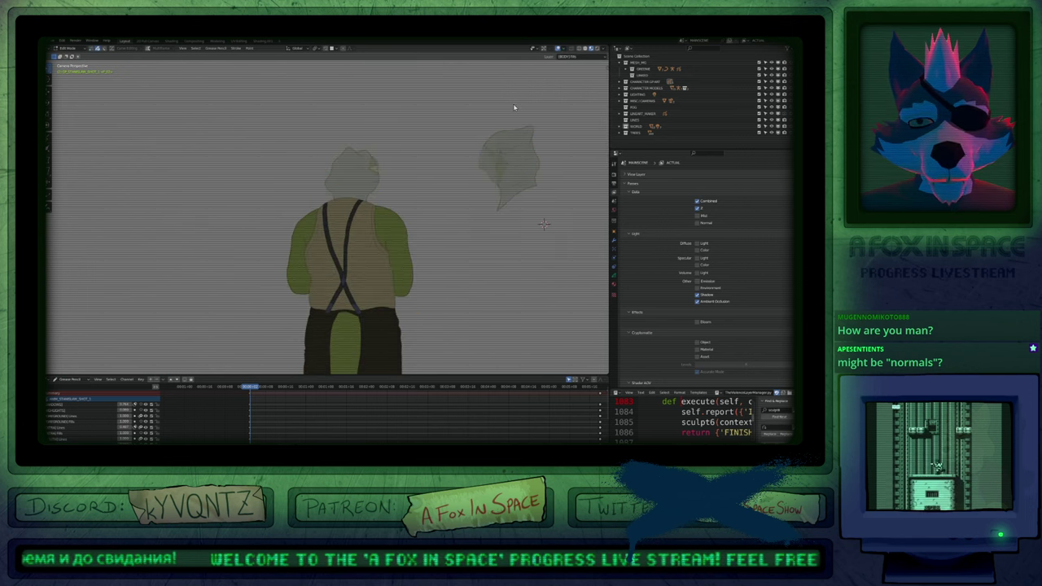
{"action": "key", "text": "a"}
{"action": "left_click", "coordinate": [562, 48]}
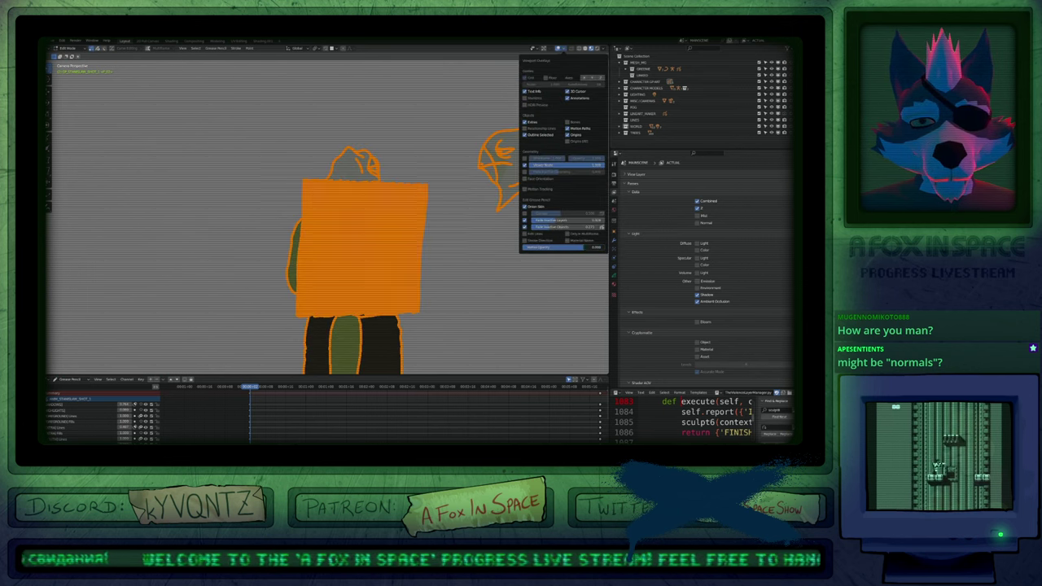
{"action": "mouse_move", "coordinate": [583, 247]}
{"action": "left_mouse_down"}
{"action": "mouse_move", "coordinate": [527, 247]}
{"action": "mouse_move", "coordinate": [606, 247]}
{"action": "mouse_move", "coordinate": [537, 247]}
{"action": "mouse_move", "coordinate": [597, 248]}
{"action": "mouse_move", "coordinate": [561, 248]}
{"action": "left_mouse_up"}
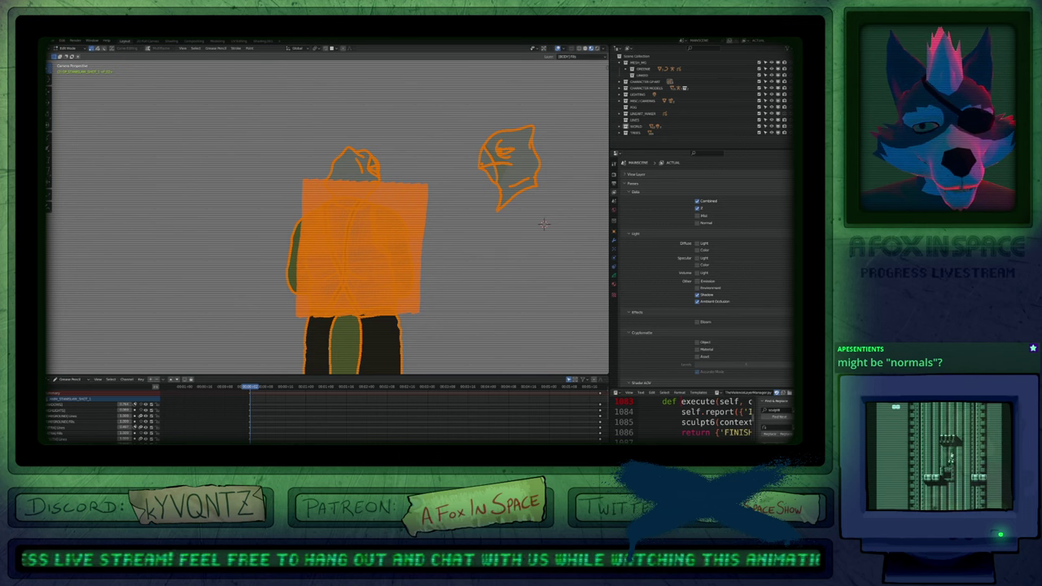
Look through the viewport shading options and toggle the Statistics overlay on and off.
{"action": "left_click", "coordinate": [605, 51]}
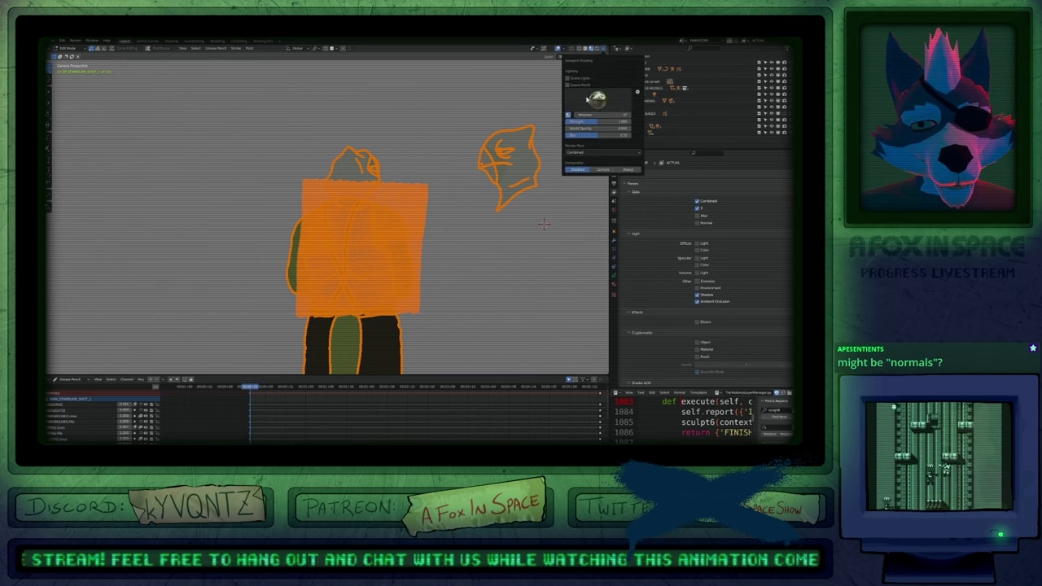
{"action": "left_click", "coordinate": [466, 139]}
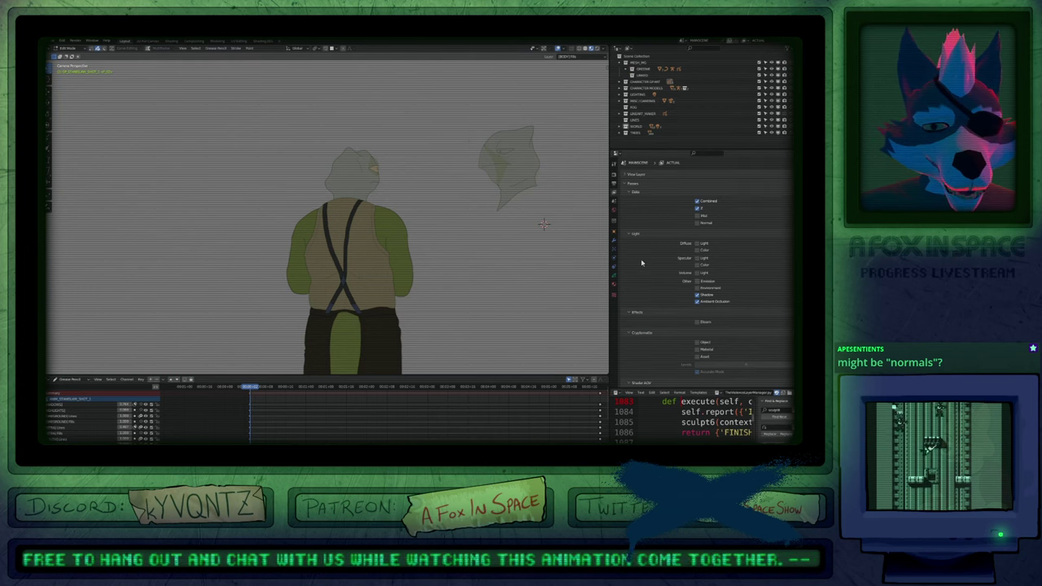
{"action": "left_click", "coordinate": [605, 49]}
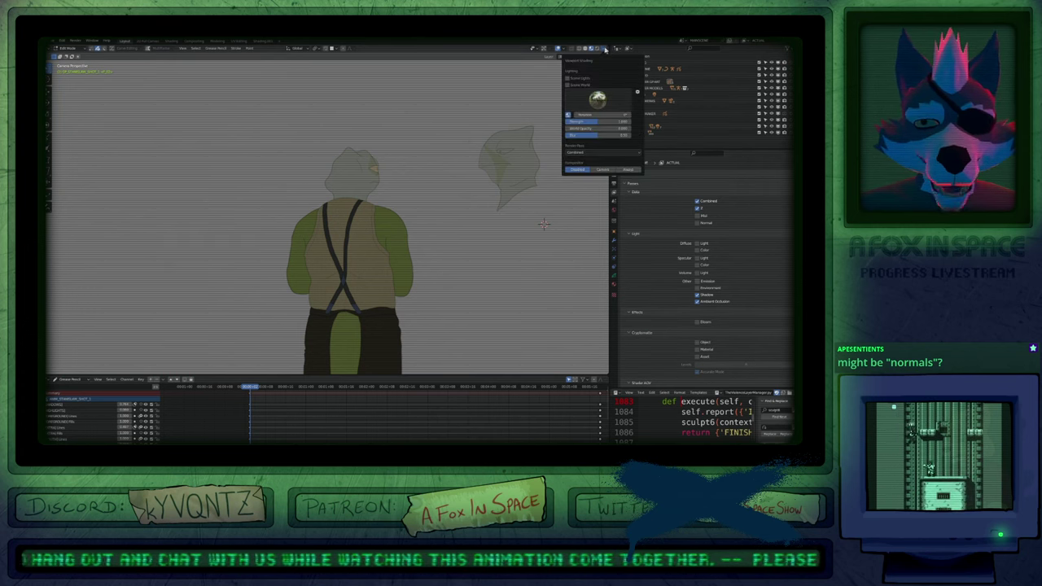
{"action": "left_click", "coordinate": [564, 49]}
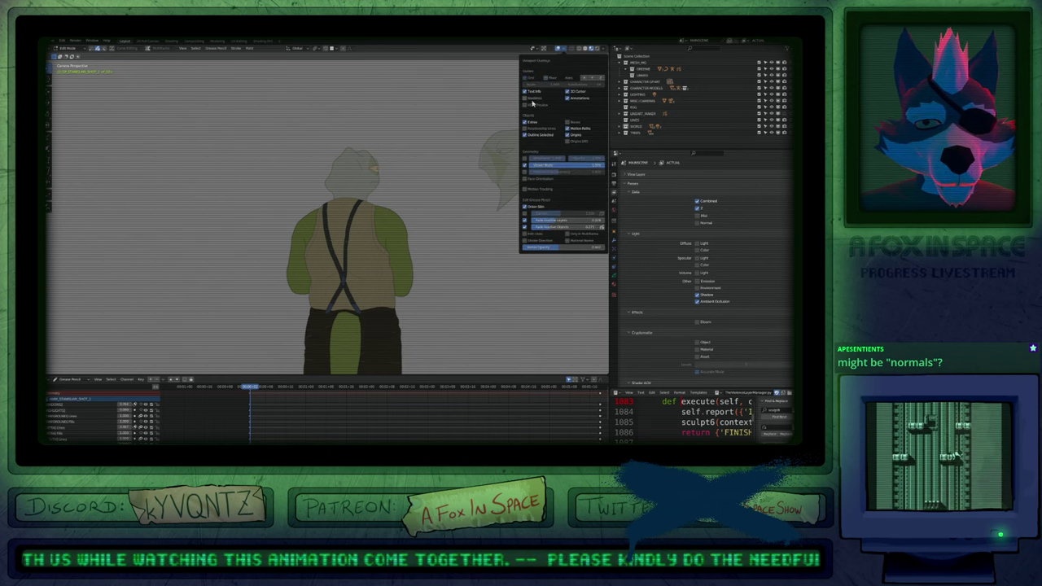
{"action": "left_click", "coordinate": [533, 99]}
{"action": "left_click", "coordinate": [533, 99]}
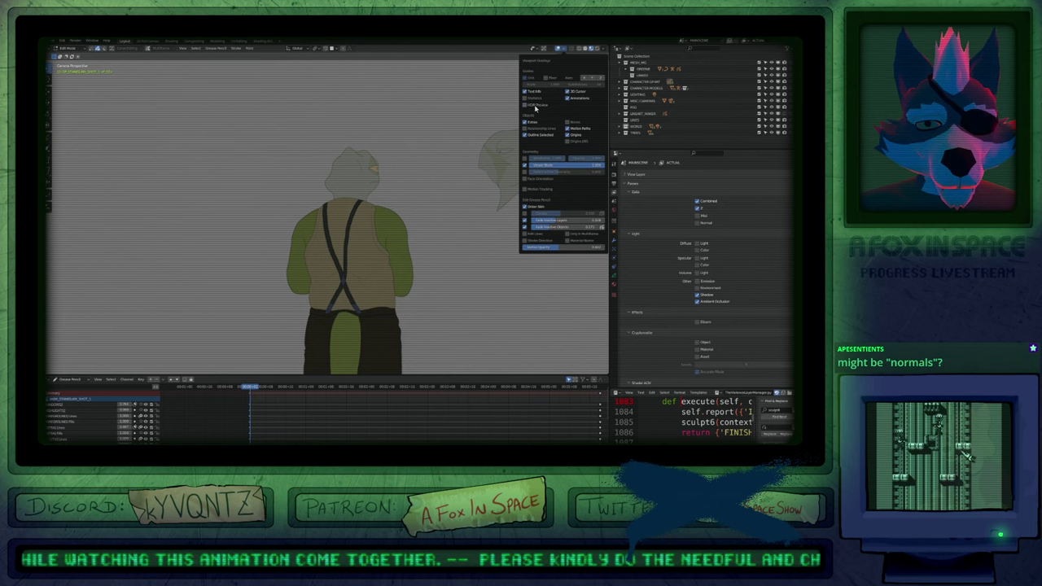
Enable the Edit Lines overlay for Grease Pencil editing.
{"action": "left_click", "coordinate": [532, 234]}
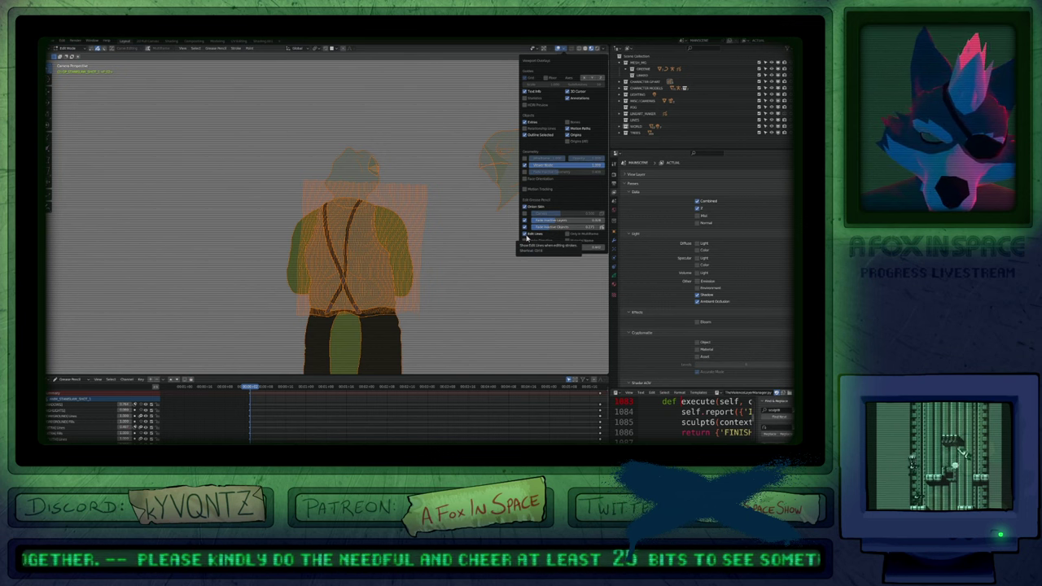
{"action": "left_click", "coordinate": [526, 236]}
{"action": "left_click", "coordinate": [526, 235]}
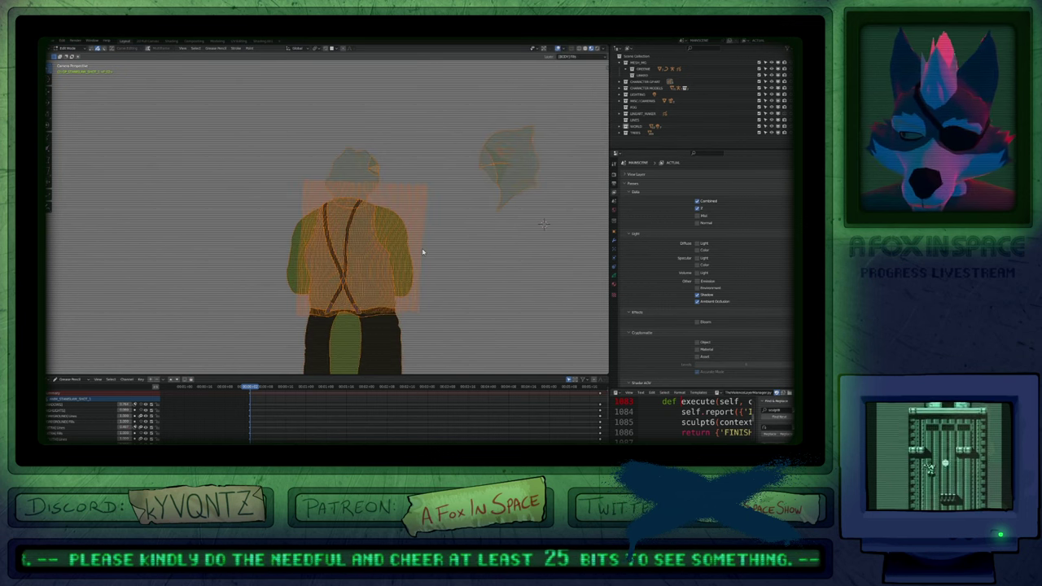
Repeatedly deselect and select all of the drawing's strokes to check their highlighting up close and from afar.
{"action": "key", "text": "alt+a"}
{"action": "key", "text": "a"}
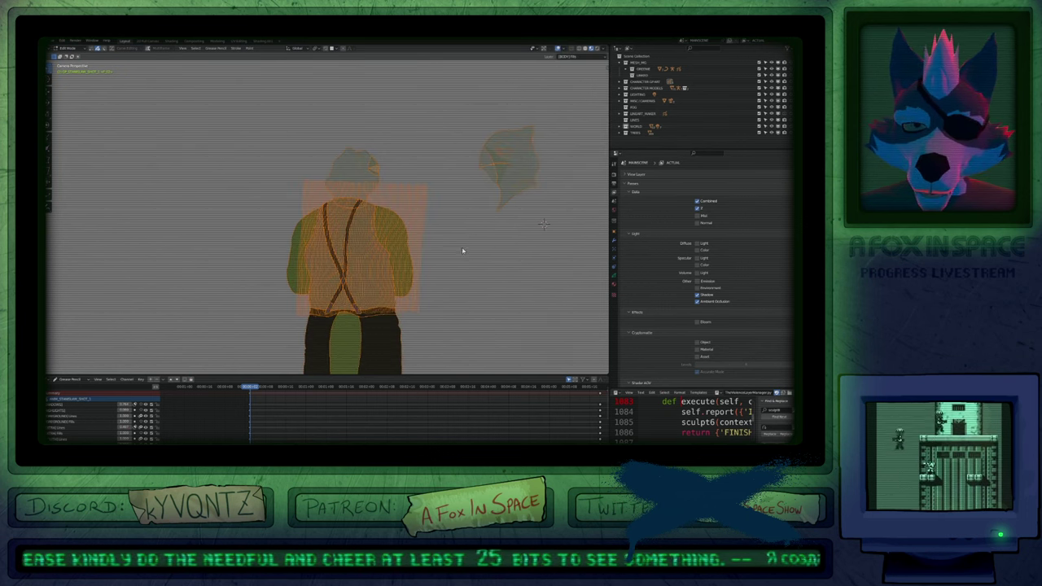
{"action": "key", "text": "alt+a"}
{"action": "key", "text": "a"}
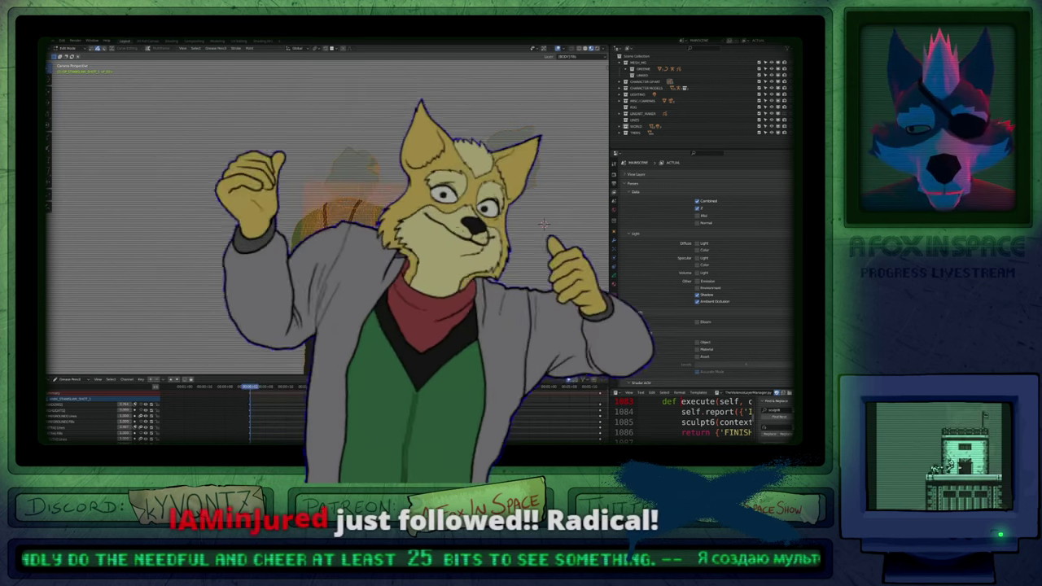
{"action": "key", "text": "alt+a"}
{"action": "key", "text": "a"}
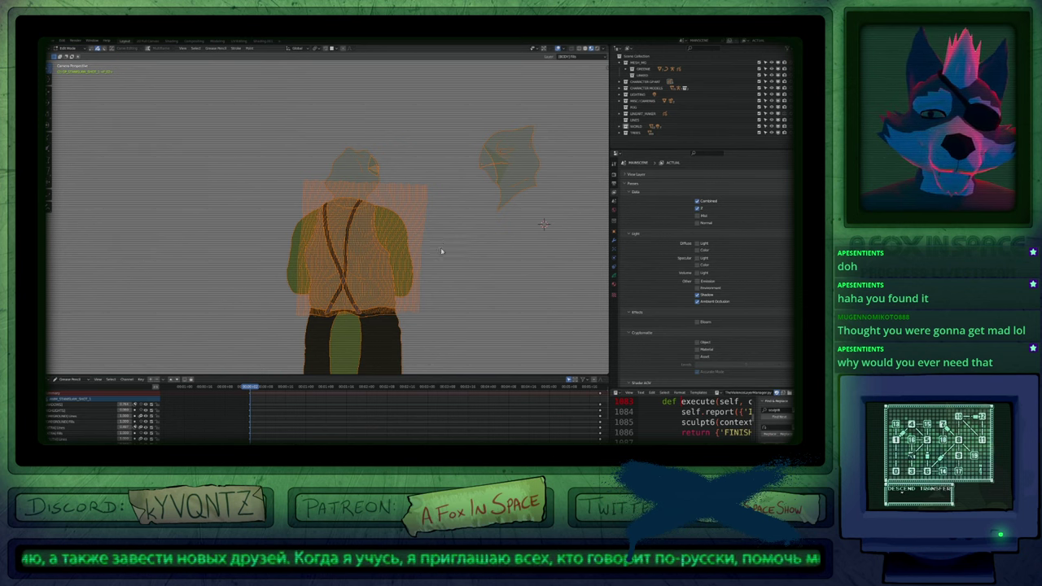
{"action": "scroll", "coordinate": [415, 245], "scroll_direction": "up", "scroll_amount": 4}
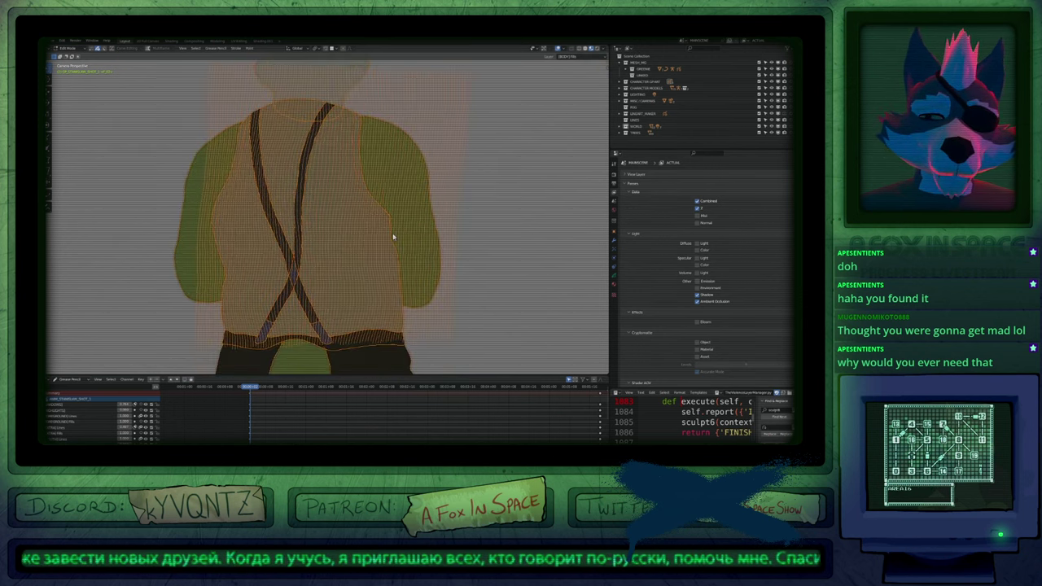
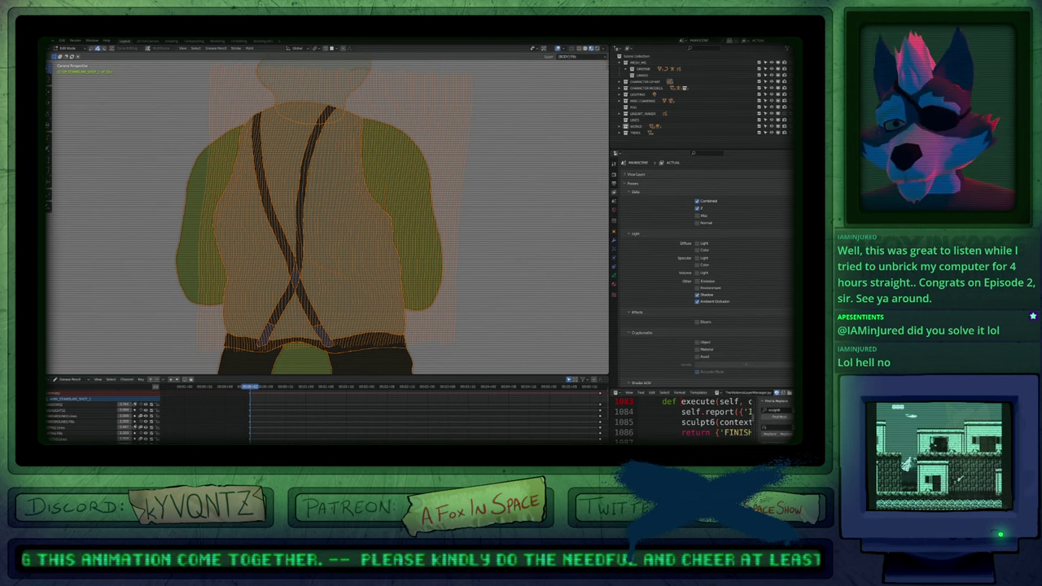
{"action": "scroll", "coordinate": [381, 241], "scroll_direction": "down", "scroll_amount": 8}
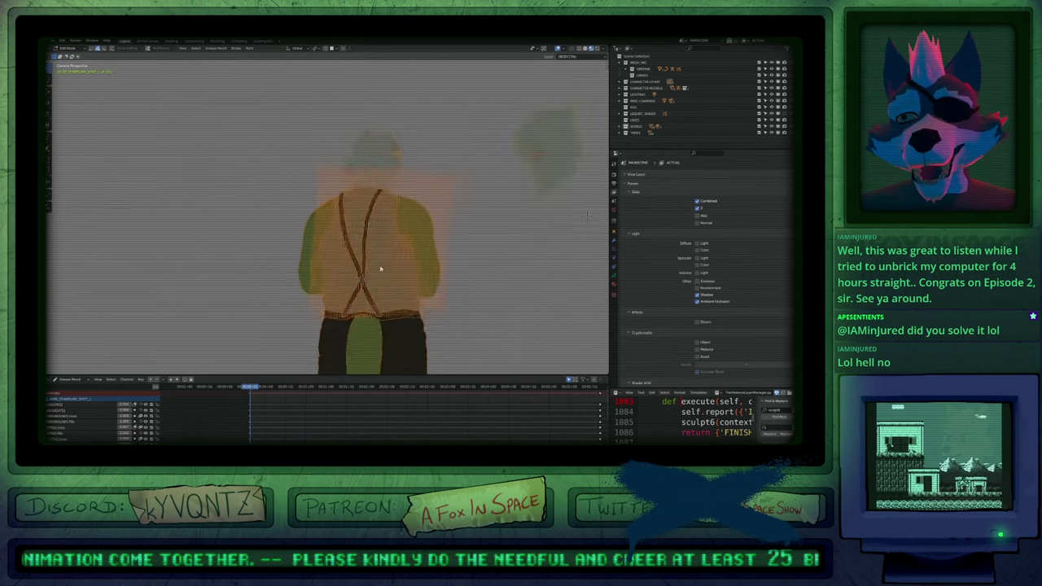
{"action": "scroll", "coordinate": [421, 274], "scroll_direction": "down", "scroll_amount": 4}
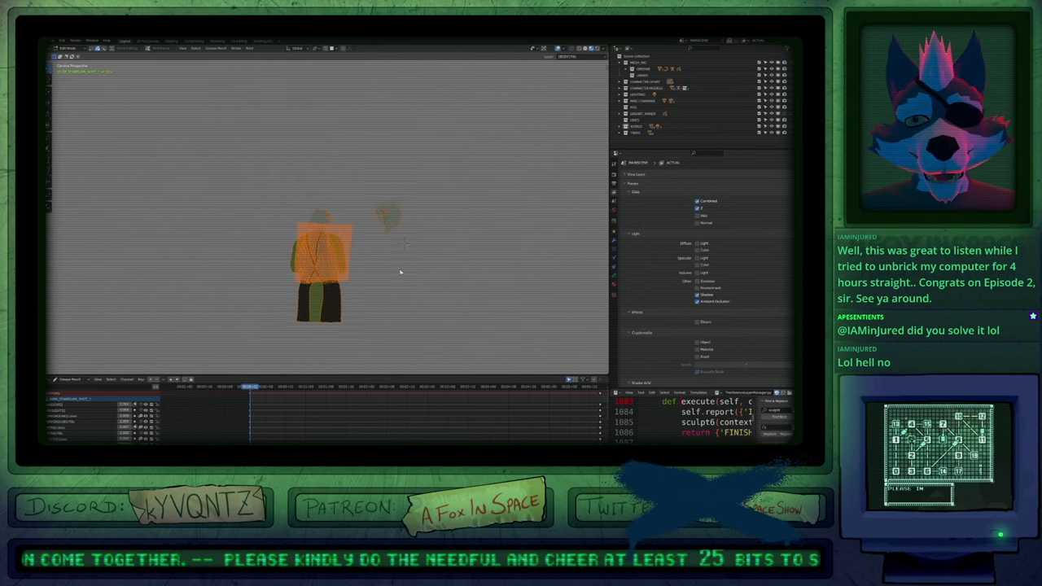
Return to Object Mode, reveal the scene's hidden objects and reselect the Grease Pencil drawing of the standing characters.
{"action": "key", "text": "Tab"}
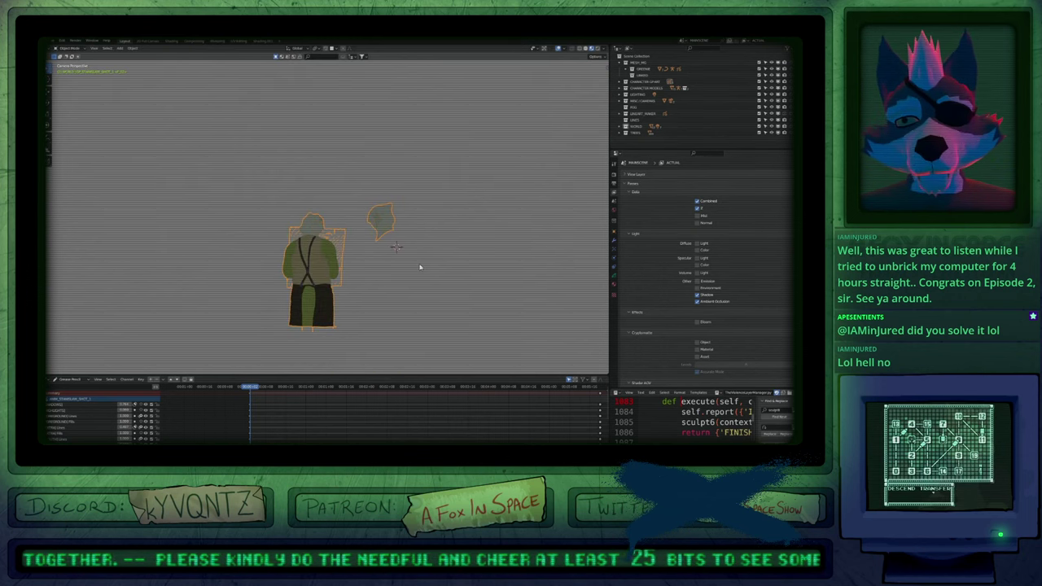
{"action": "key", "text": "alt+h"}
{"action": "scroll", "coordinate": [370, 234], "scroll_direction": "up", "scroll_amount": 5}
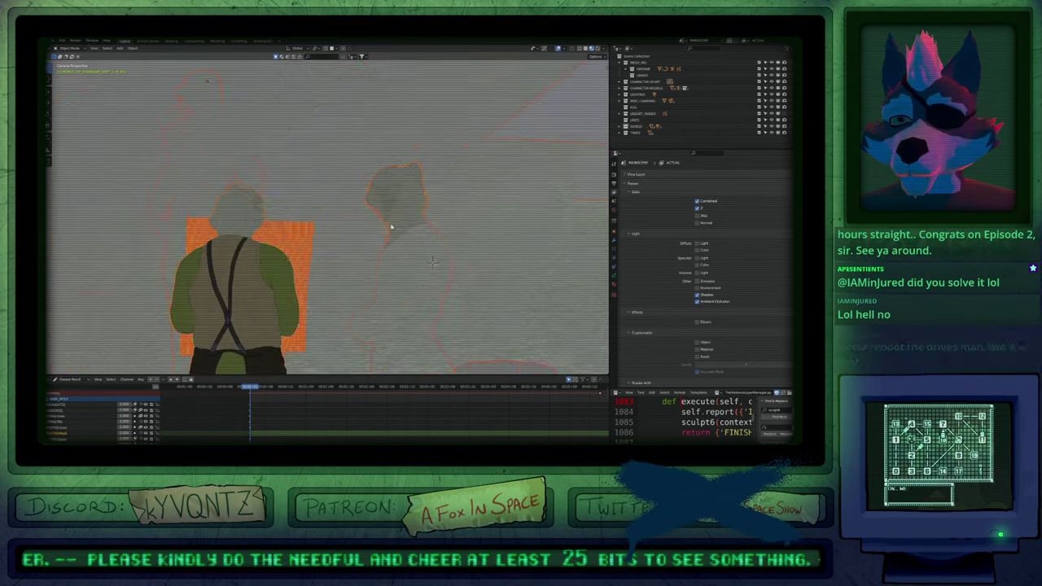
{"action": "left_click", "coordinate": [389, 240]}
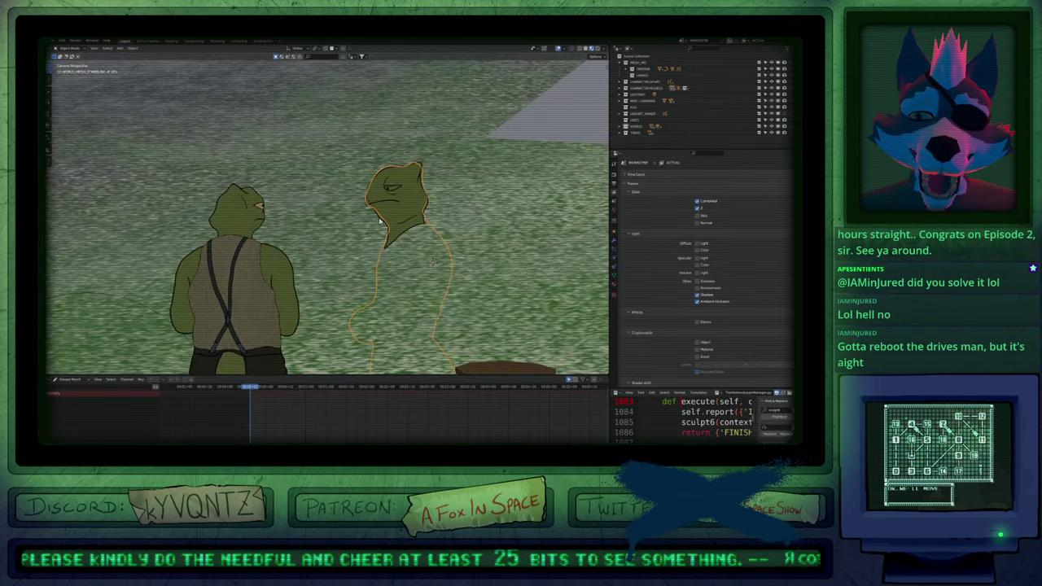
{"action": "left_click", "coordinate": [381, 224]}
{"action": "scroll", "coordinate": [387, 238], "scroll_direction": "up", "scroll_amount": 5}
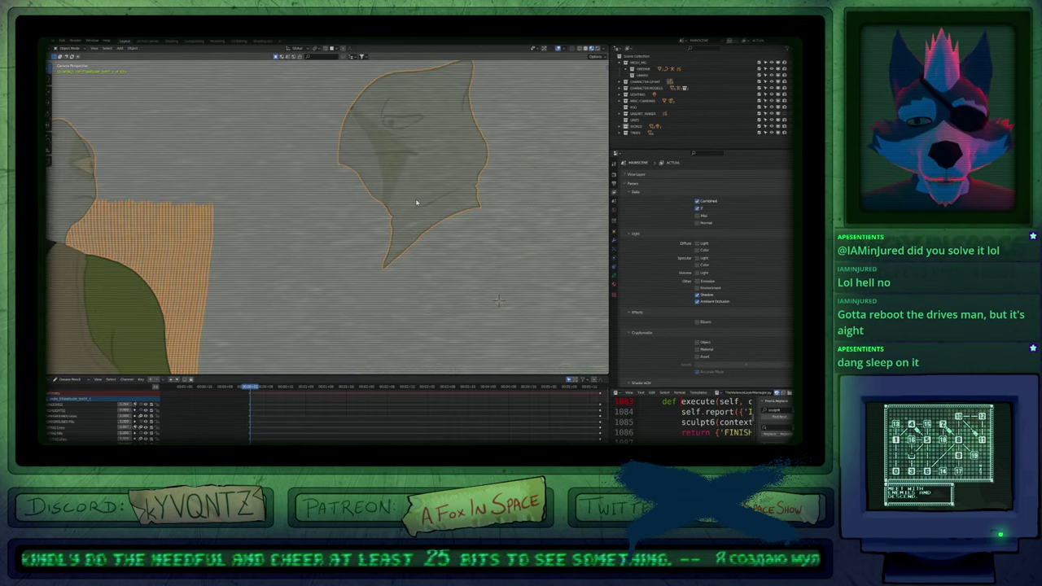
Open the drawing in Edit Mode and switch the viewport to Solid shading as a backdrop for tracing the body models.
{"action": "key", "text": "Tab"}
{"action": "scroll", "coordinate": [393, 220], "scroll_direction": "down", "scroll_amount": 4}
{"action": "middle_click_drag", "start_coordinate": [425, 216], "coordinate": [402, 253], "text": "shift"}
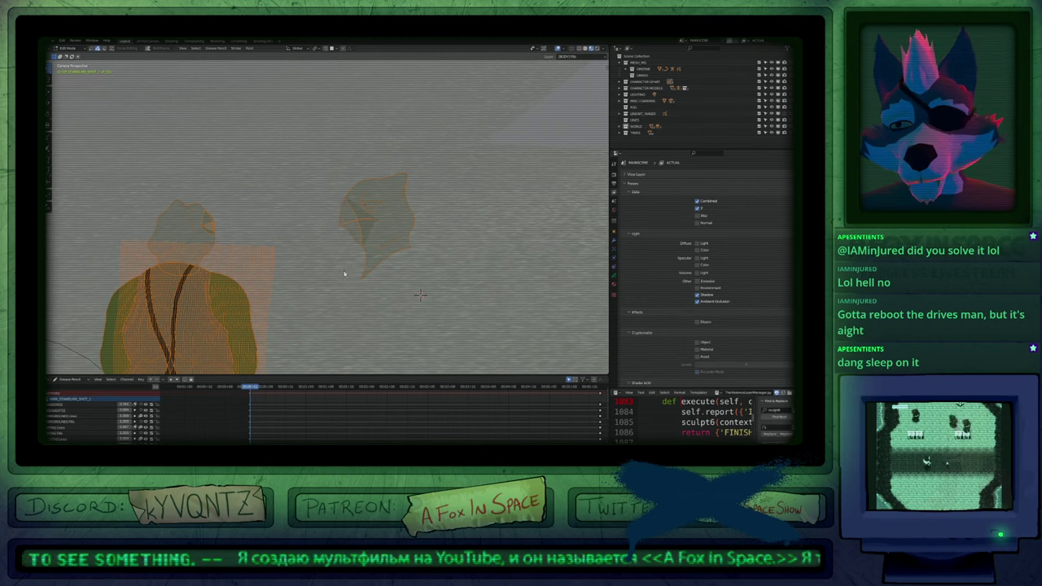
{"action": "middle_click_drag", "start_coordinate": [344, 274], "coordinate": [365, 192], "text": "shift"}
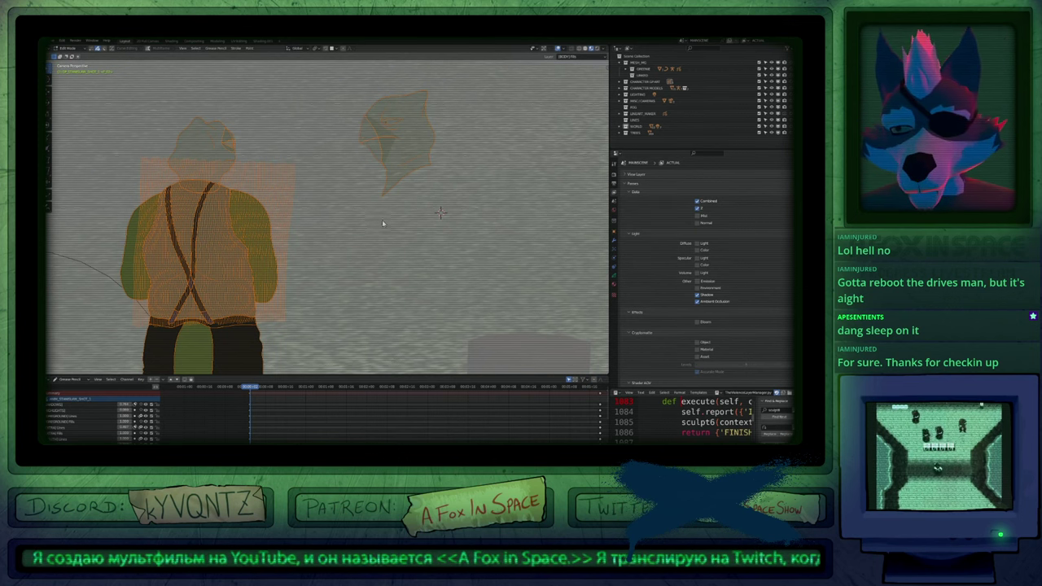
{"action": "scroll", "coordinate": [382, 224], "scroll_direction": "down", "scroll_amount": 3}
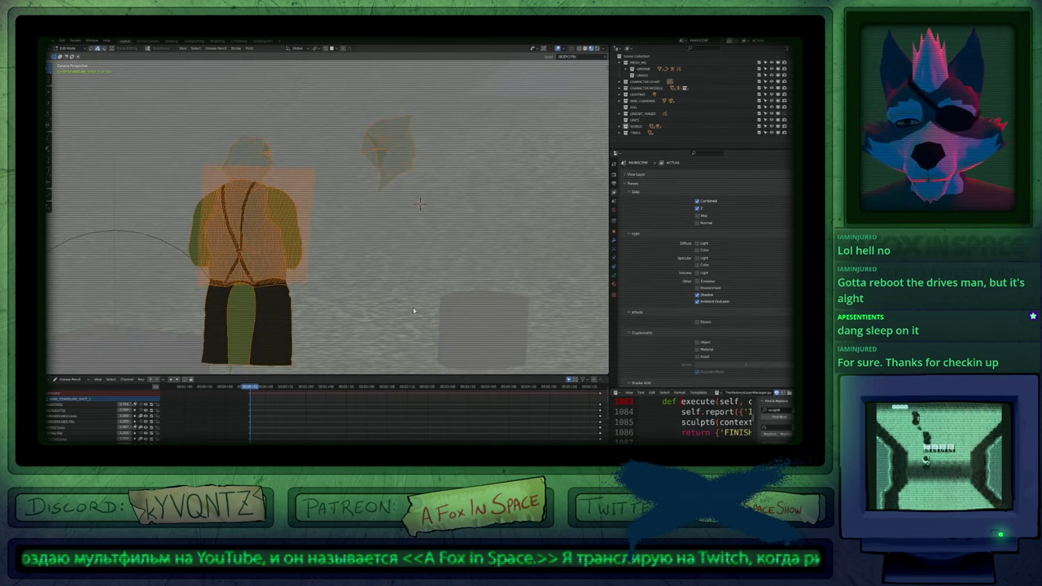
{"action": "key", "text": "z"}
{"action": "left_click", "coordinate": [468, 280]}
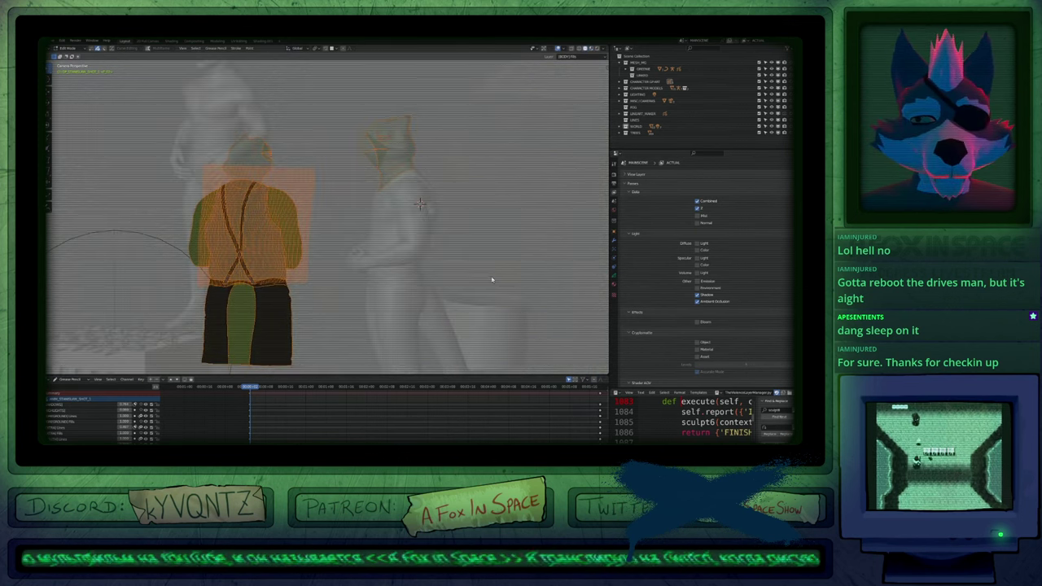
{"action": "key", "text": "Tab"}
{"action": "key", "text": "Tab"}
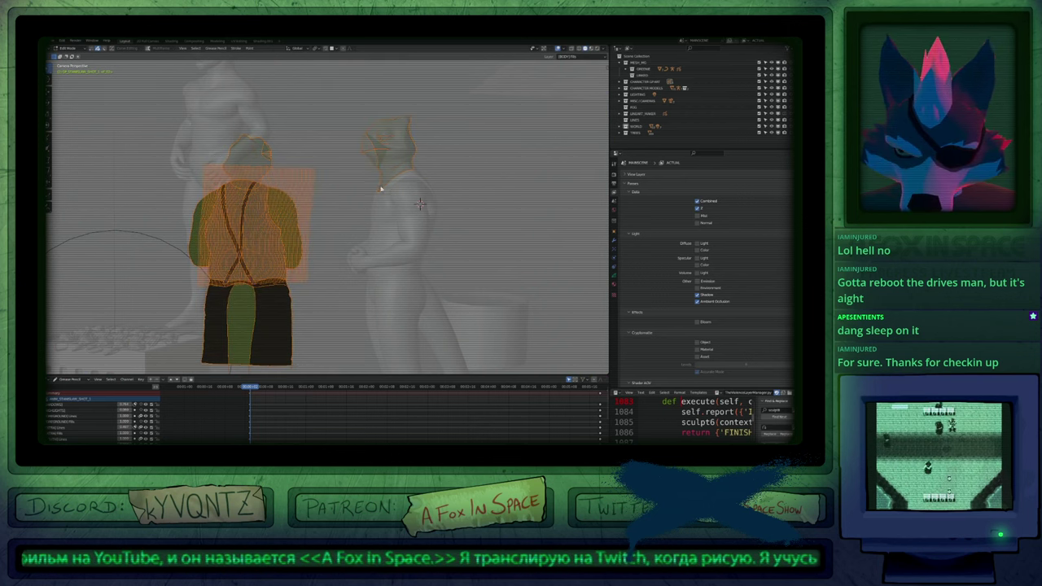
Switch to Draw Mode, make the head line layer active and adjust the brush radius beside the side-view character.
{"action": "scroll", "coordinate": [393, 173], "scroll_direction": "up", "scroll_amount": 5}
{"action": "key", "text": "1"}
{"action": "key", "text": "2"}
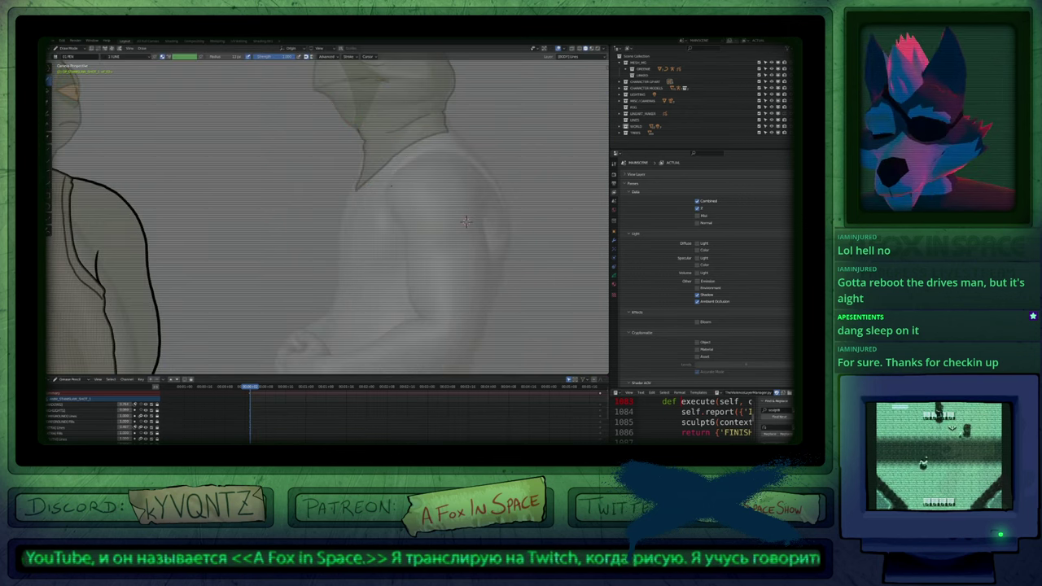
{"action": "key", "text": "1"}
{"action": "scroll", "coordinate": [466, 221], "scroll_direction": "down", "scroll_amount": 6}
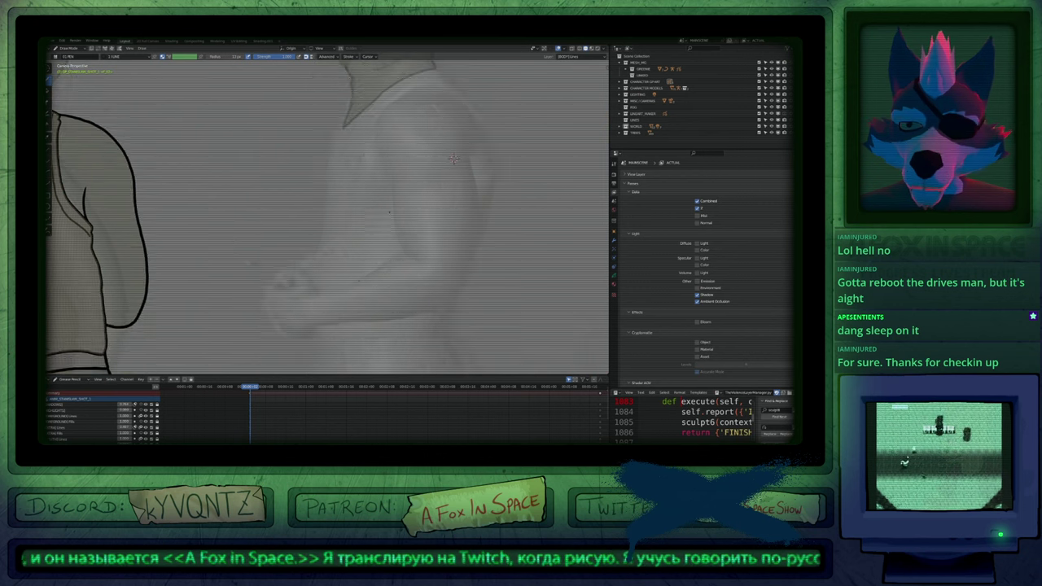
{"action": "middle_click_drag", "start_coordinate": [433, 170], "coordinate": [437, 214], "text": "shift"}
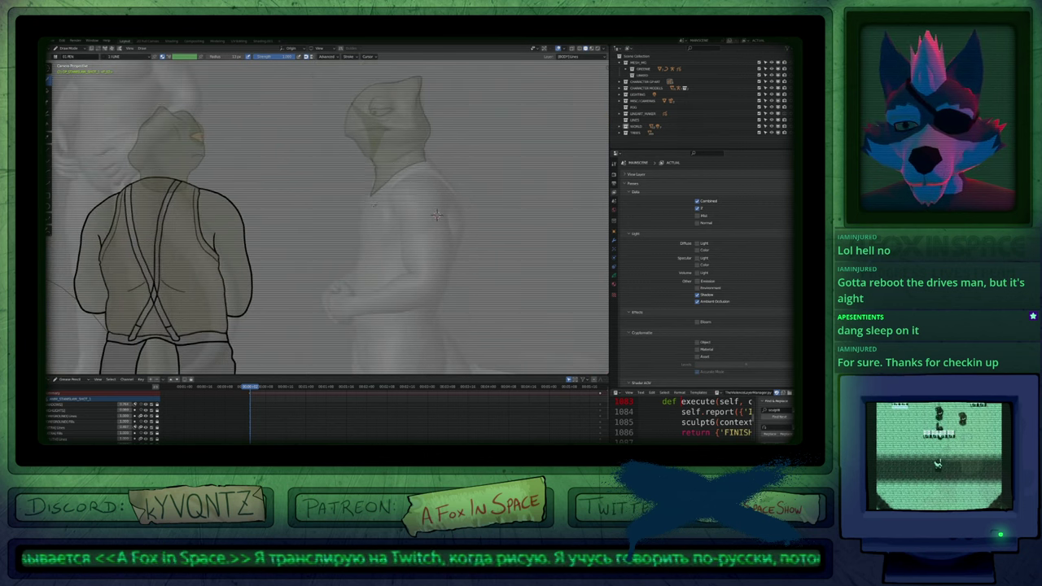
{"action": "scroll", "coordinate": [410, 210], "scroll_direction": "up", "scroll_amount": 2}
{"action": "key", "text": "1"}
{"action": "key", "text": "f"}
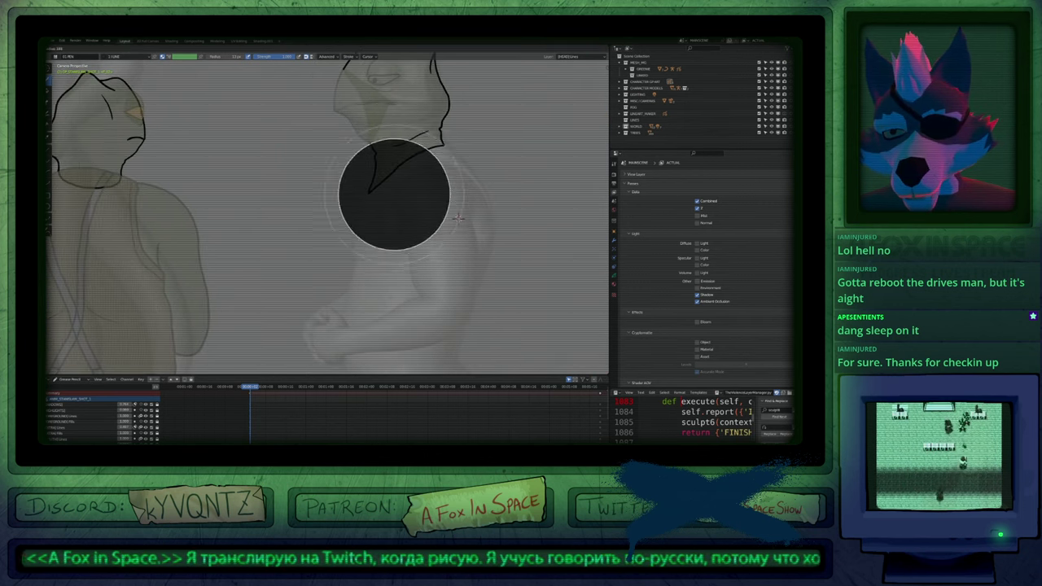
{"action": "left_click", "coordinate": [458, 217]}
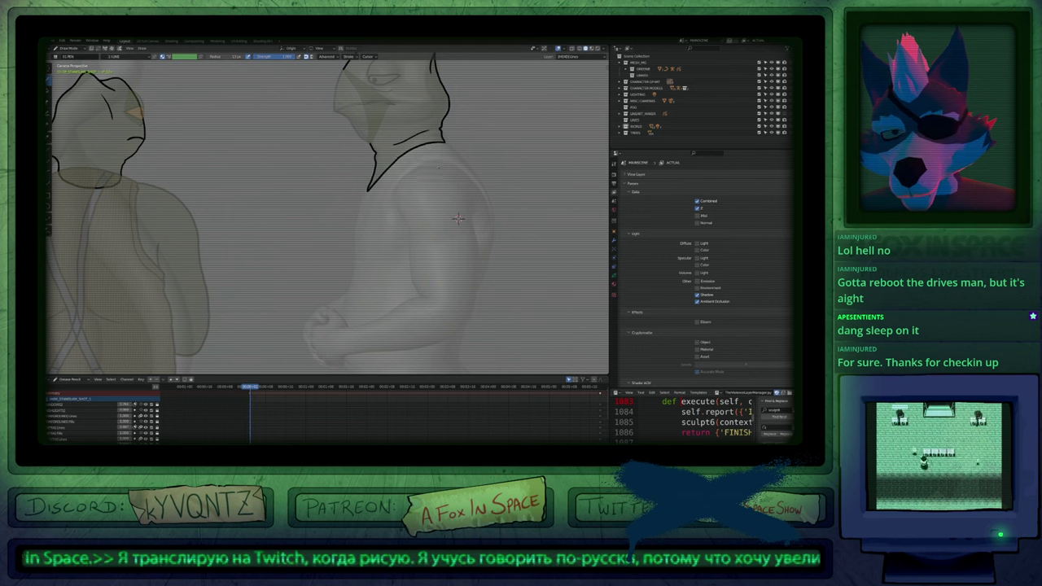
Ink the side-view character's torso outline on the body line layer, readjusting the brush radius and redrawing the outline over the model.
{"action": "middle_click_drag", "start_coordinate": [459, 217], "coordinate": [464, 189], "text": "shift"}
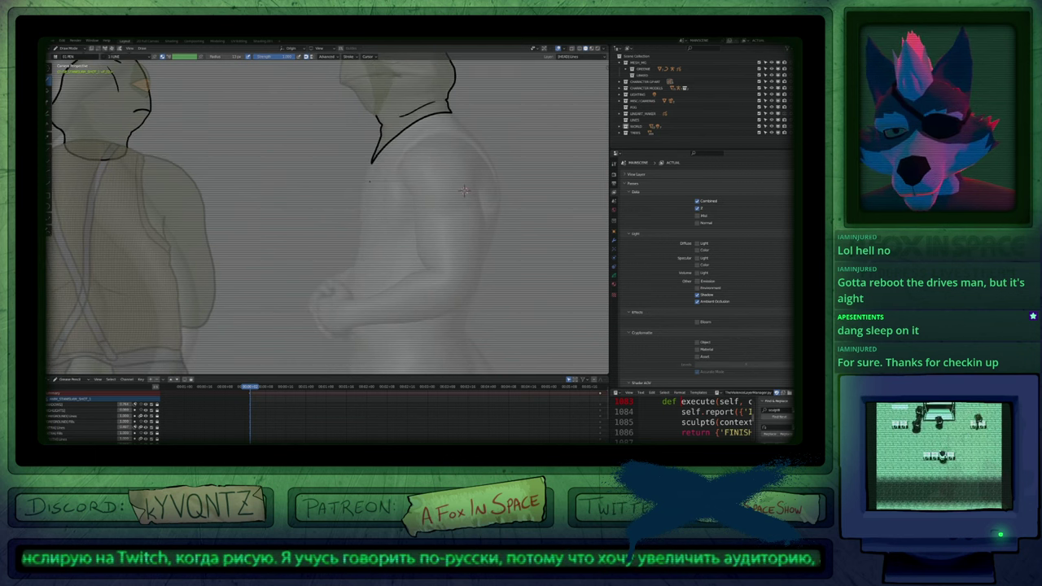
{"action": "middle_click_drag", "start_coordinate": [464, 190], "coordinate": [432, 179], "text": "shift"}
{"action": "scroll", "coordinate": [431, 179], "scroll_direction": "down", "scroll_amount": 2}
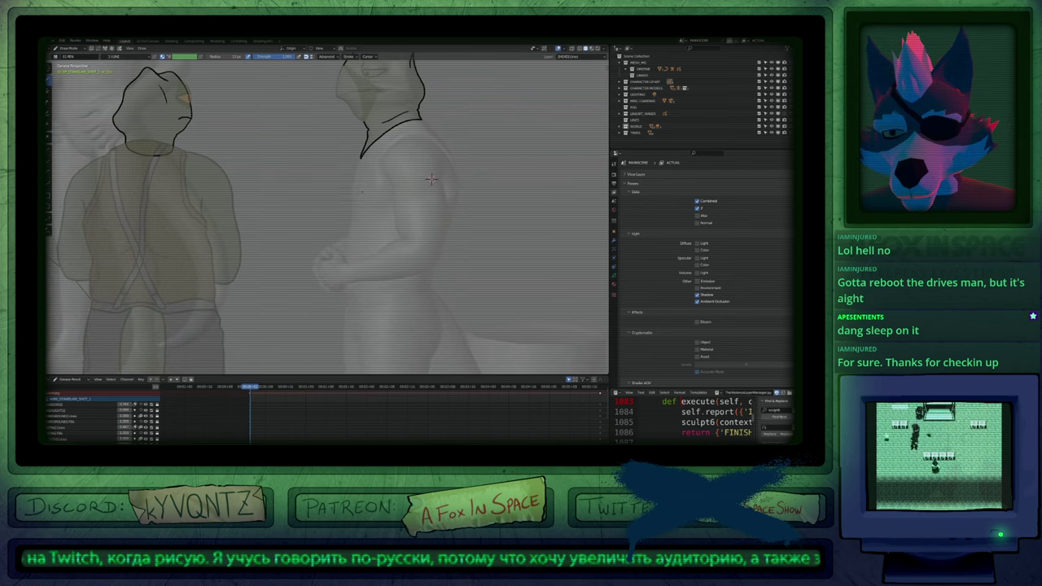
{"action": "key", "text": "2"}
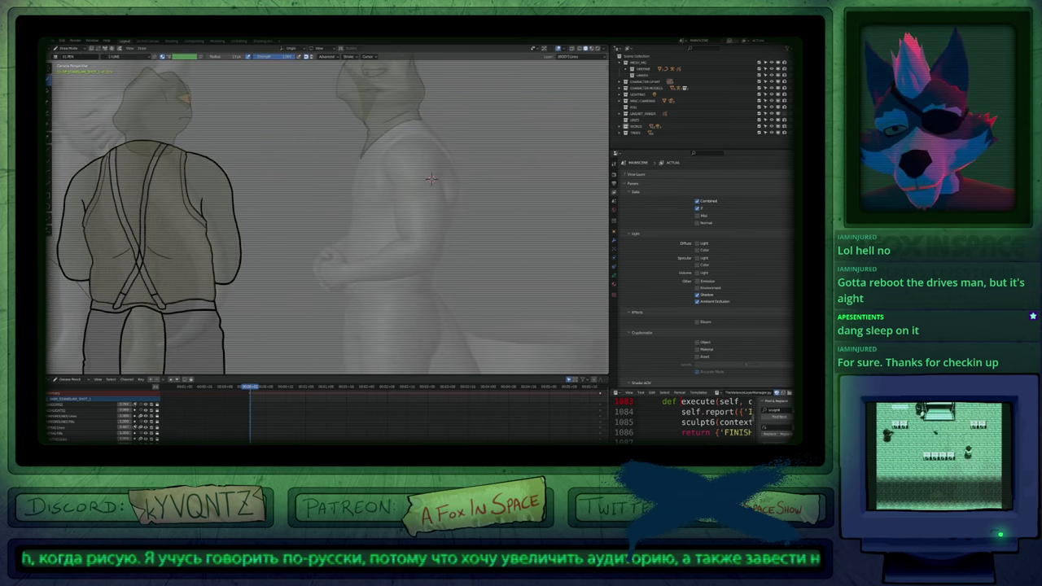
{"action": "mouse_move", "coordinate": [350, 298]}
{"action": "left_mouse_down"}
{"action": "mouse_move", "coordinate": [339, 246]}
{"action": "mouse_move", "coordinate": [355, 163]}
{"action": "mouse_move", "coordinate": [419, 116]}
{"action": "mouse_move", "coordinate": [454, 163]}
{"action": "mouse_move", "coordinate": [442, 280]}
{"action": "mouse_move", "coordinate": [379, 305]}
{"action": "mouse_move", "coordinate": [342, 287]}
{"action": "left_mouse_up"}
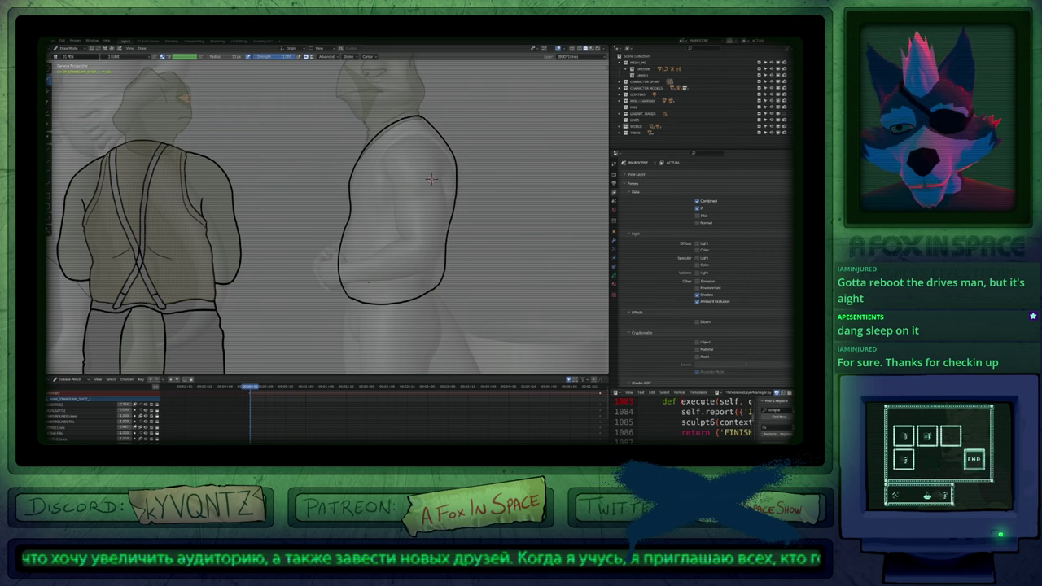
{"action": "key", "text": "f"}
{"action": "left_click", "coordinate": [438, 284]}
{"action": "left_click_drag", "start_coordinate": [377, 254], "coordinate": [372, 260]}
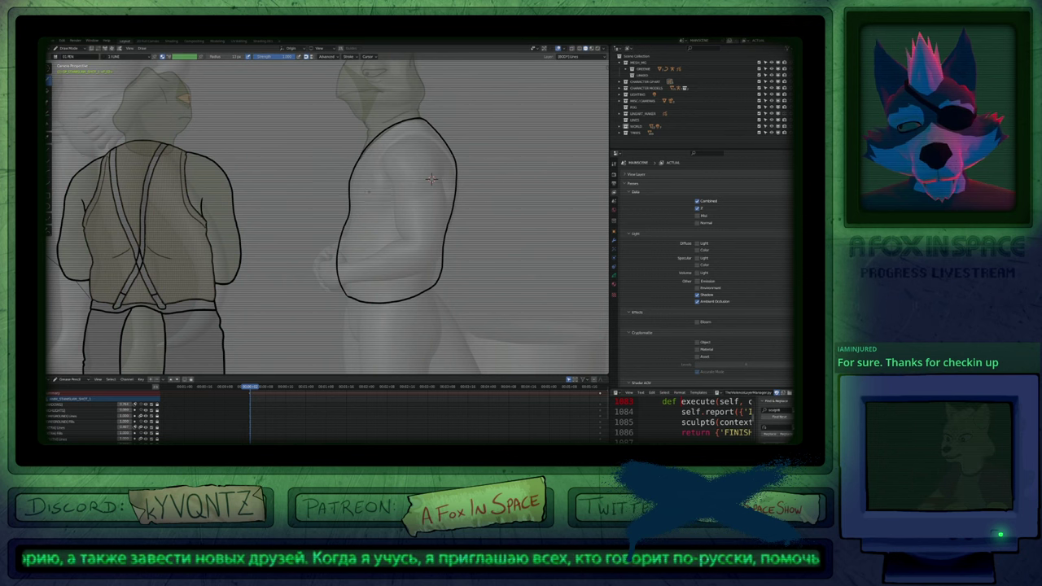
Ink the lower end of the rear suspender strap along the side-view character's lower back and clean up its overshooting line.
{"action": "middle_click_drag", "start_coordinate": [432, 178], "coordinate": [461, 173], "text": "shift"}
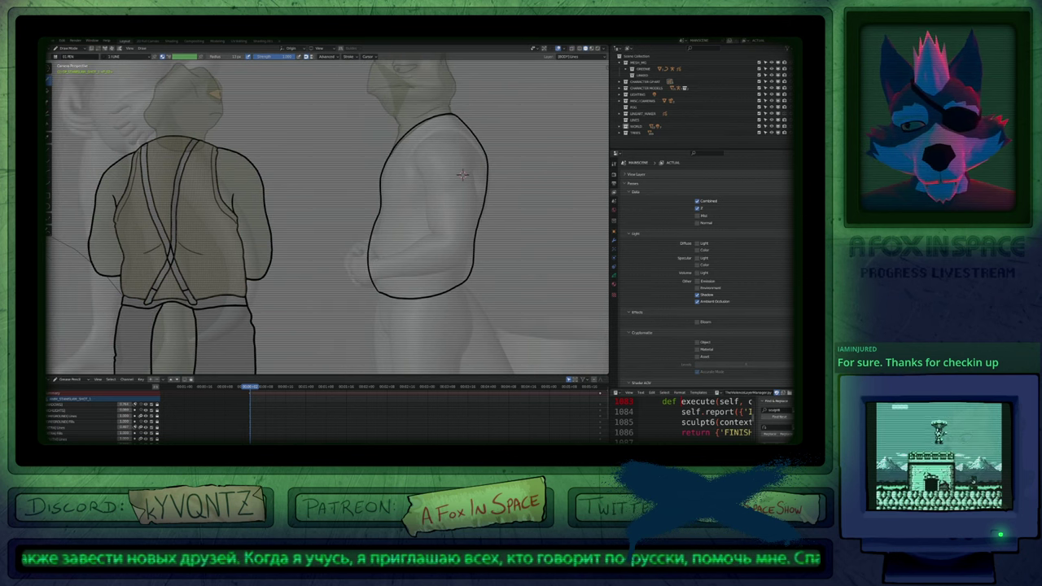
{"action": "scroll", "coordinate": [468, 177], "scroll_direction": "up", "scroll_amount": 2}
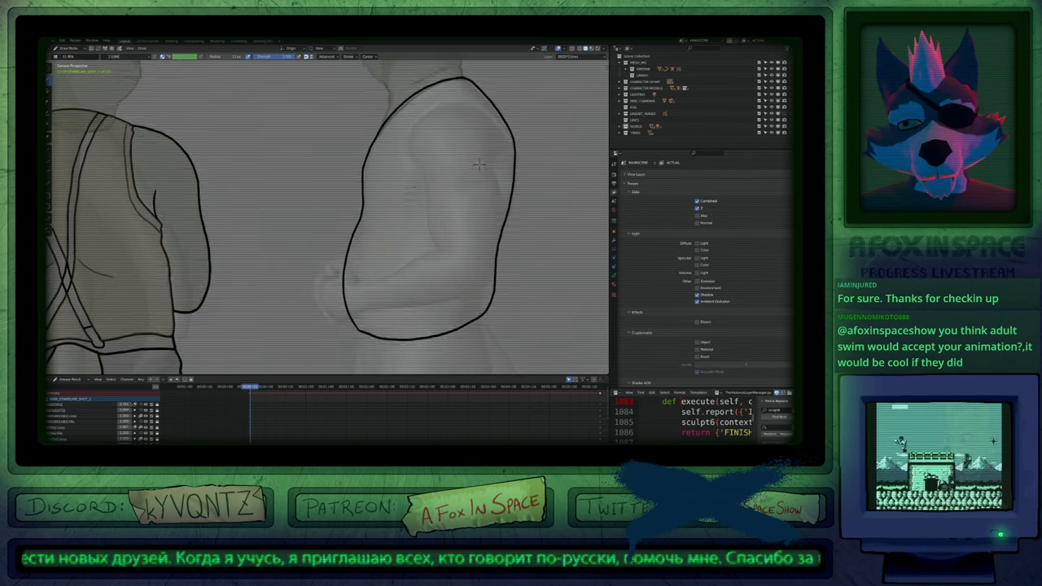
{"action": "middle_click_drag", "start_coordinate": [478, 181], "coordinate": [442, 104], "text": "shift"}
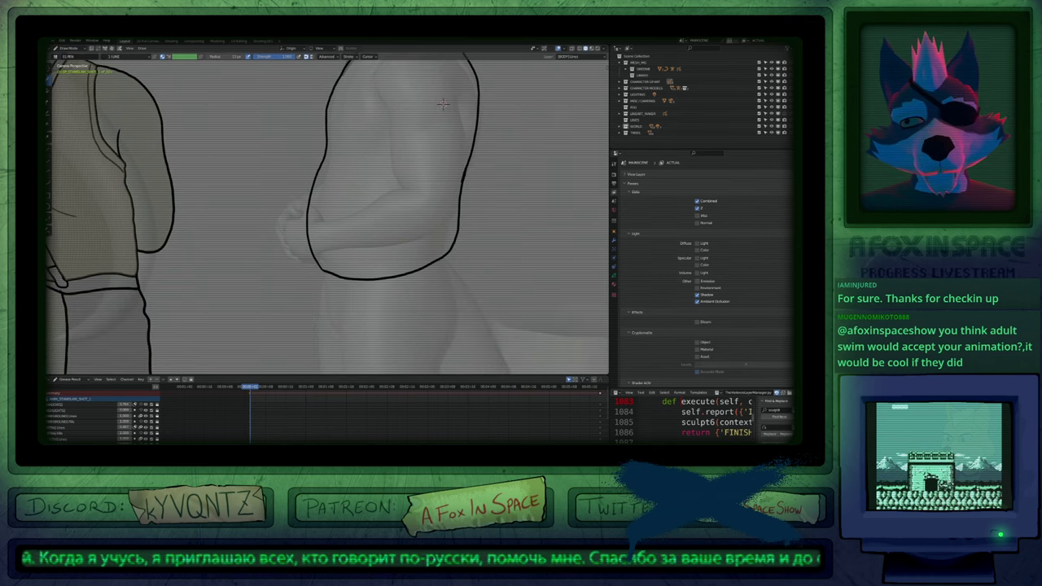
{"action": "left_click_drag", "start_coordinate": [437, 257], "coordinate": [413, 290]}
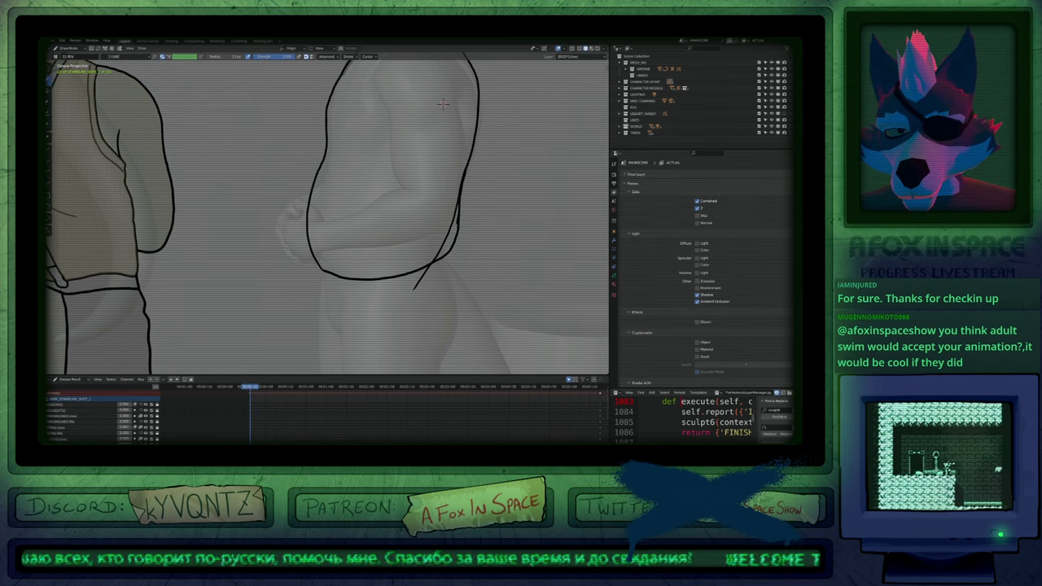
{"action": "left_click_drag", "start_coordinate": [456, 230], "coordinate": [435, 267]}
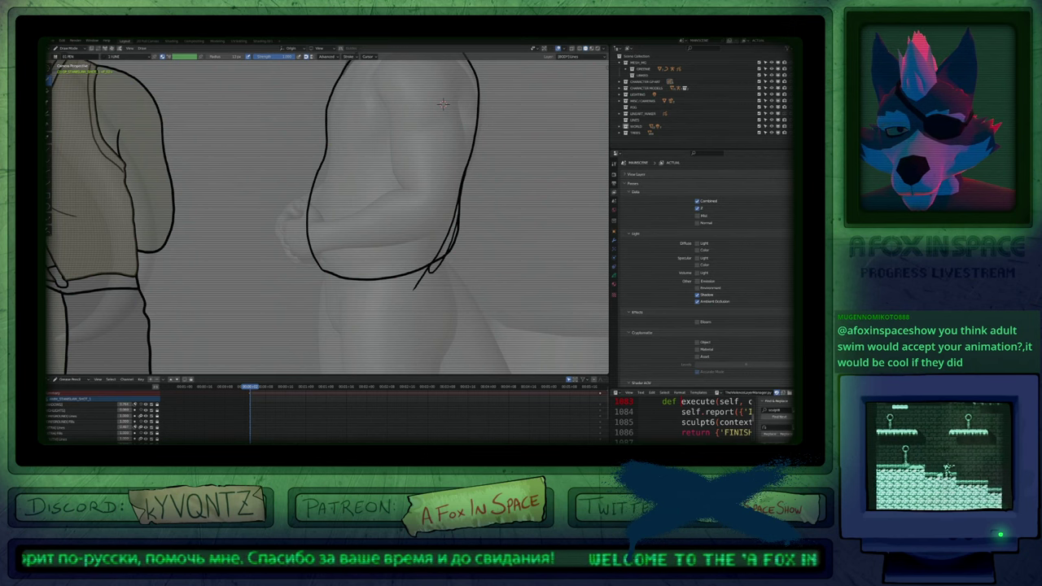
{"action": "key", "text": "ctrl+z"}
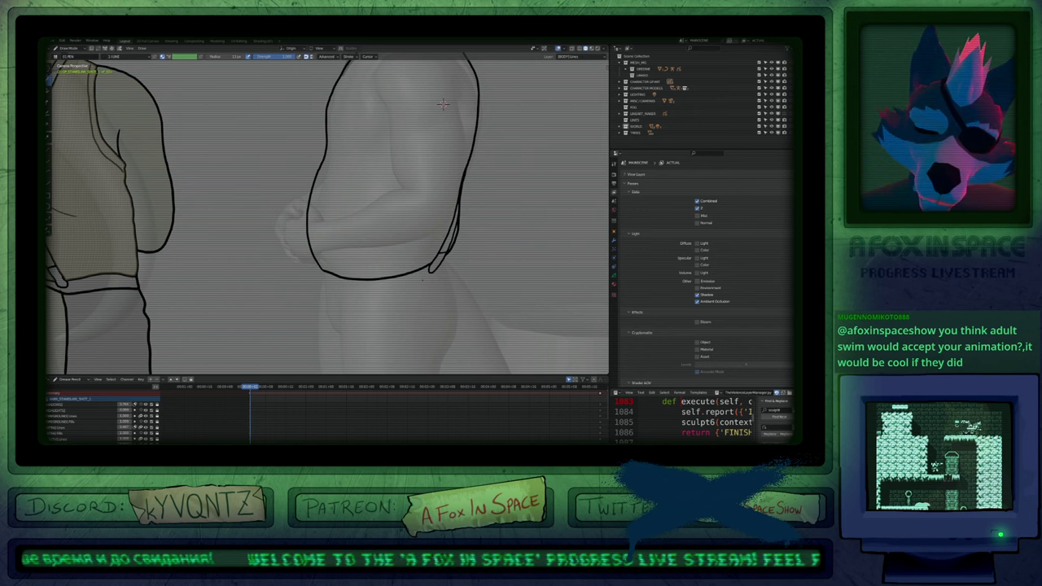
Ink a suspender line down the front of the side-view torso and duplicate it slightly offset to form the strap's second edge.
{"action": "scroll", "coordinate": [443, 104], "scroll_direction": "down", "scroll_amount": 2}
{"action": "mouse_move", "coordinate": [442, 104]}
{"action": "middle_mouse_down", "text": "shift"}
{"action": "mouse_move", "coordinate": [440, 146]}
{"action": "mouse_move", "coordinate": [423, 178]}
{"action": "mouse_move", "coordinate": [367, 238]}
{"action": "mouse_move", "coordinate": [386, 228]}
{"action": "middle_mouse_up", "text": "shift"}
{"action": "scroll", "coordinate": [385, 228], "scroll_direction": "up", "scroll_amount": 3}
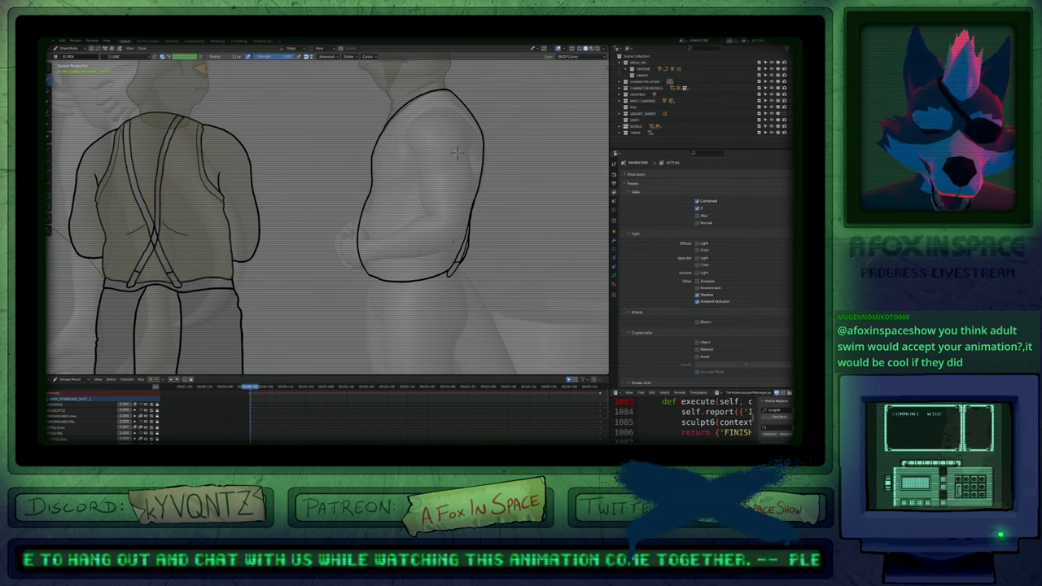
{"action": "middle_click_drag", "start_coordinate": [442, 287], "coordinate": [461, 330], "text": "ctrl"}
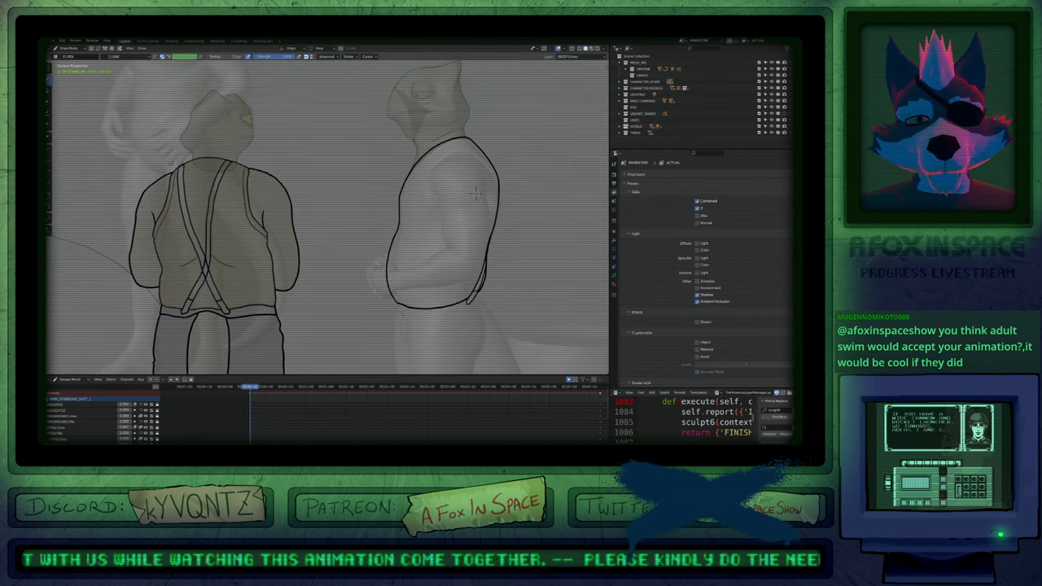
{"action": "mouse_move", "coordinate": [395, 272]}
{"action": "left_mouse_down"}
{"action": "mouse_move", "coordinate": [415, 177]}
{"action": "mouse_move", "coordinate": [431, 150]}
{"action": "mouse_move", "coordinate": [474, 128]}
{"action": "left_mouse_up"}
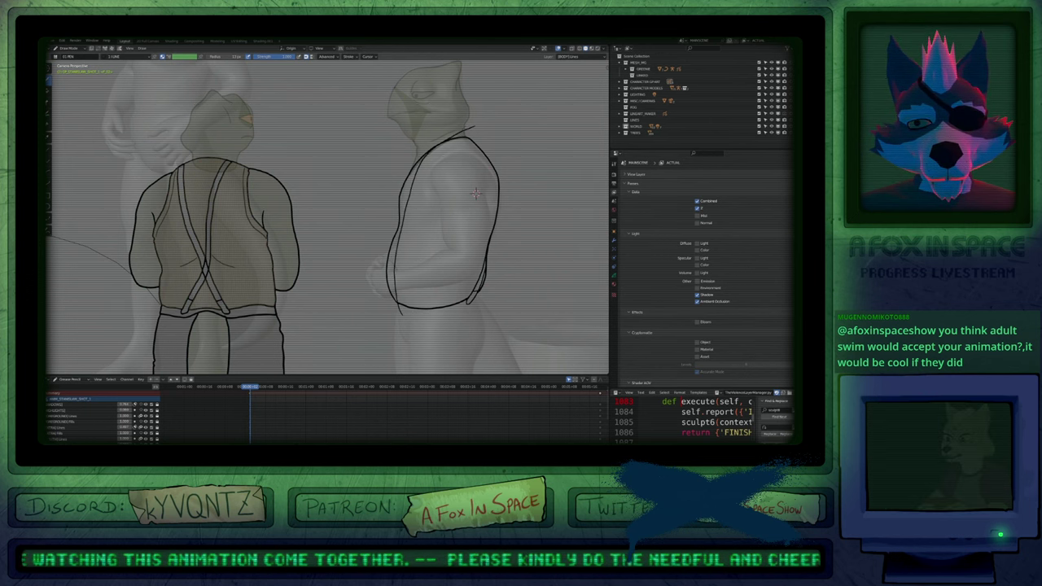
{"action": "key", "text": "Tab"}
{"action": "key", "text": "shift+d"}
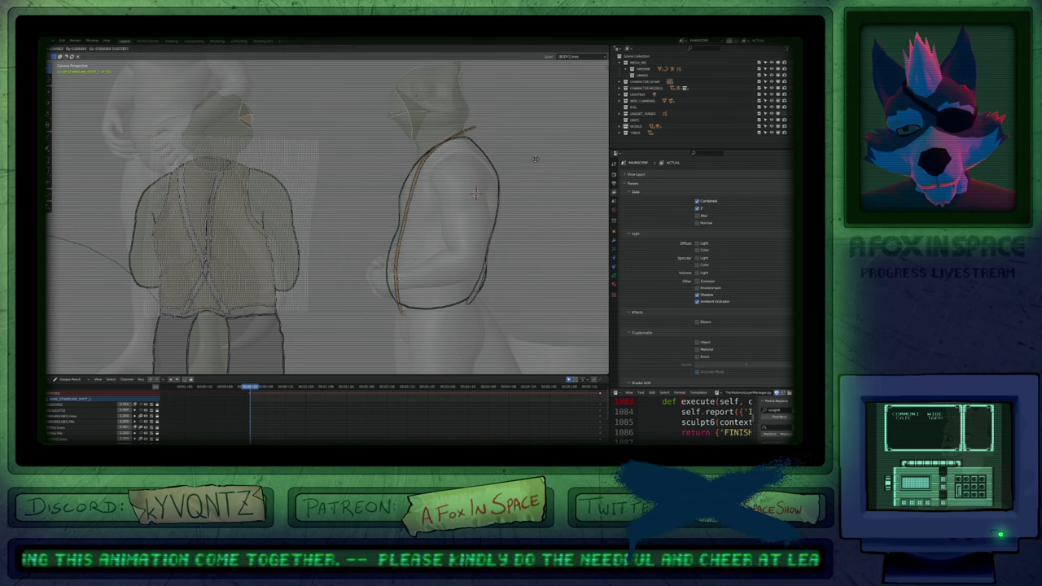
{"action": "left_click", "coordinate": [550, 169]}
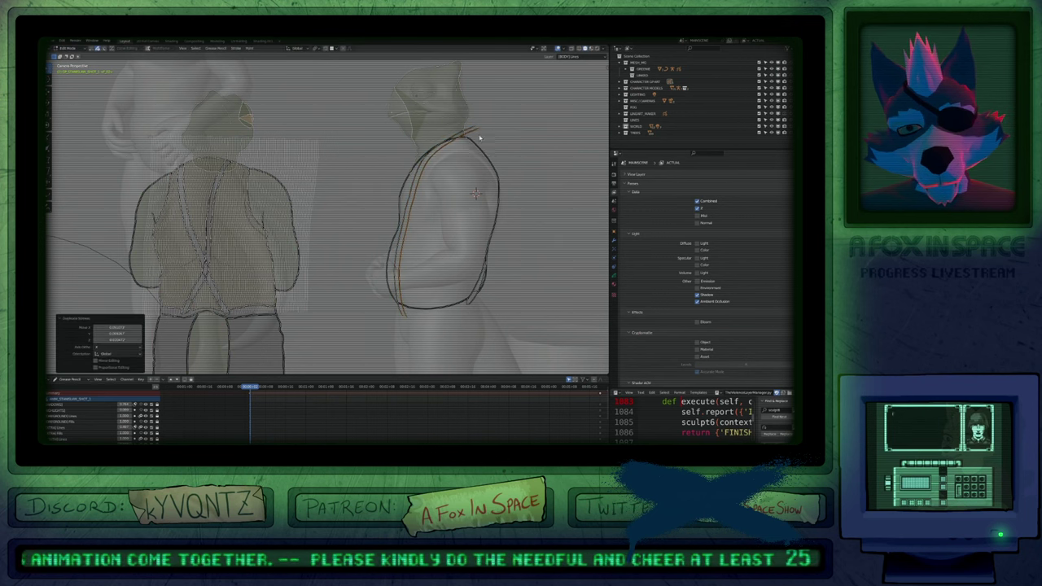
{"action": "key", "text": "Tab"}
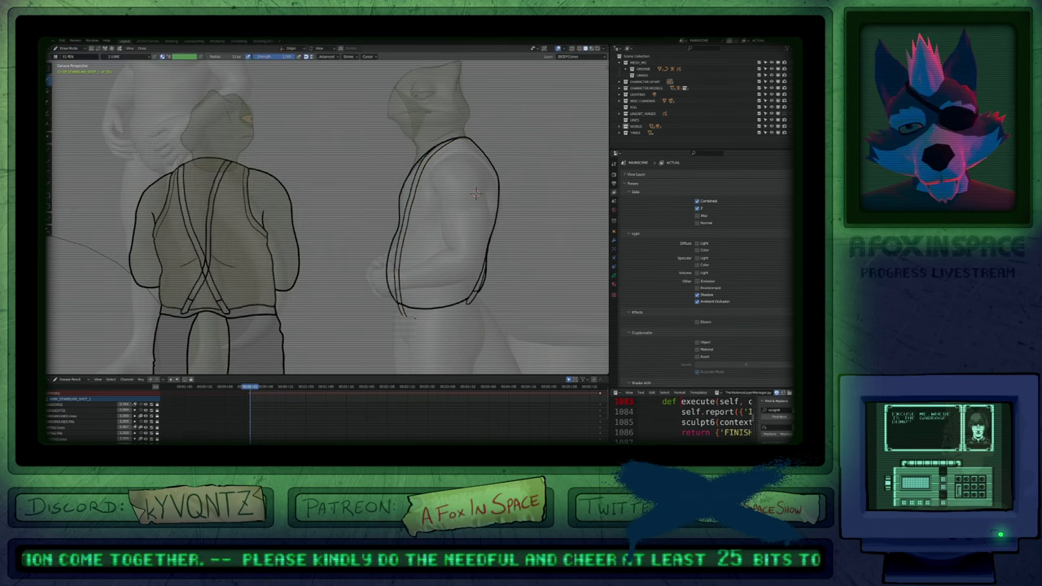
Erase the overhanging lower ends of the front suspender lines and close the strap's end at the waist.
{"action": "scroll", "coordinate": [476, 193], "scroll_direction": "up", "scroll_amount": 5}
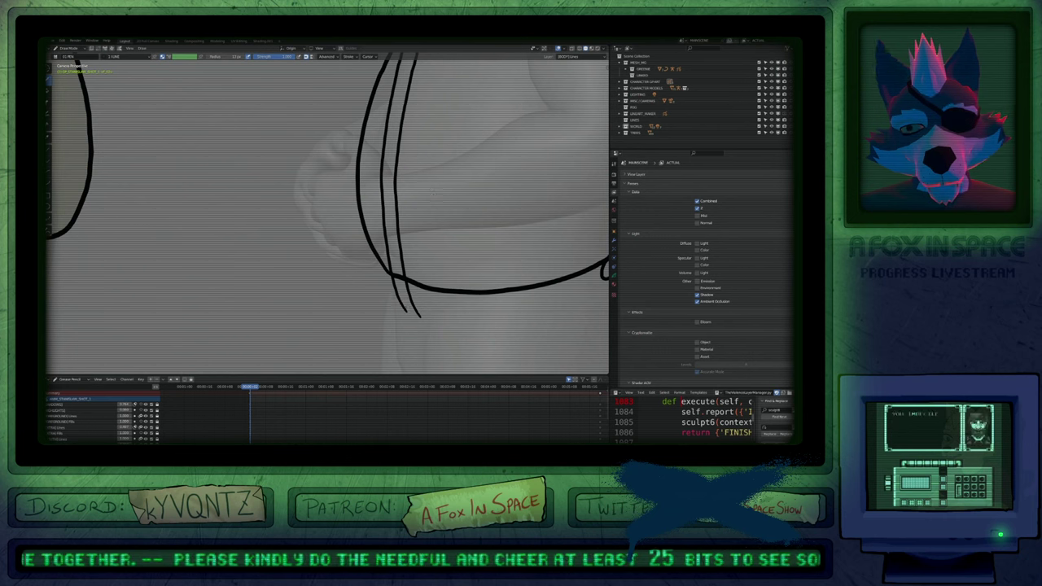
{"action": "key", "text": "e"}
{"action": "left_click_drag", "start_coordinate": [392, 304], "coordinate": [433, 308]}
{"action": "key", "text": "e"}
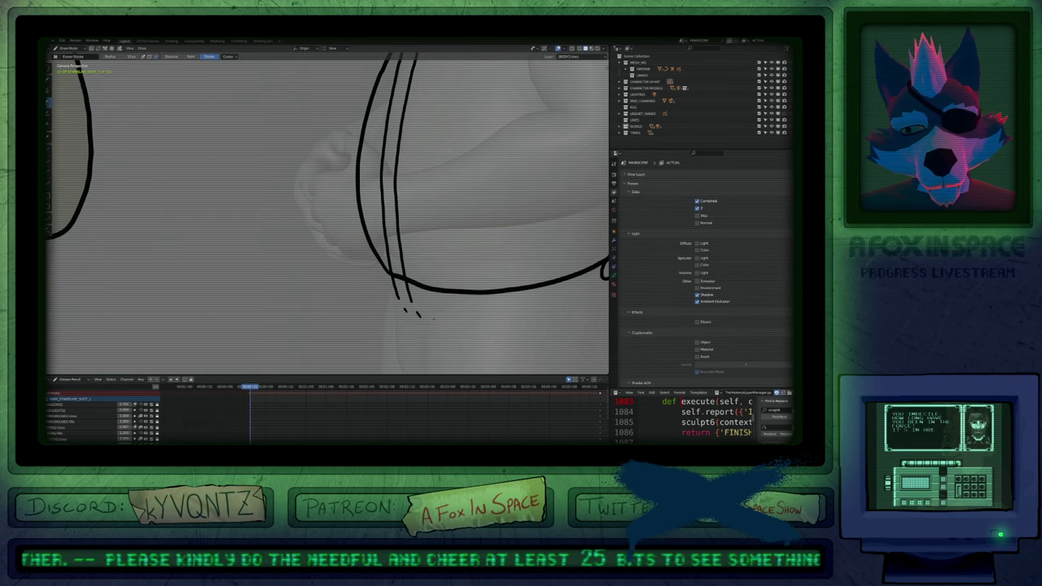
{"action": "key", "text": "d"}
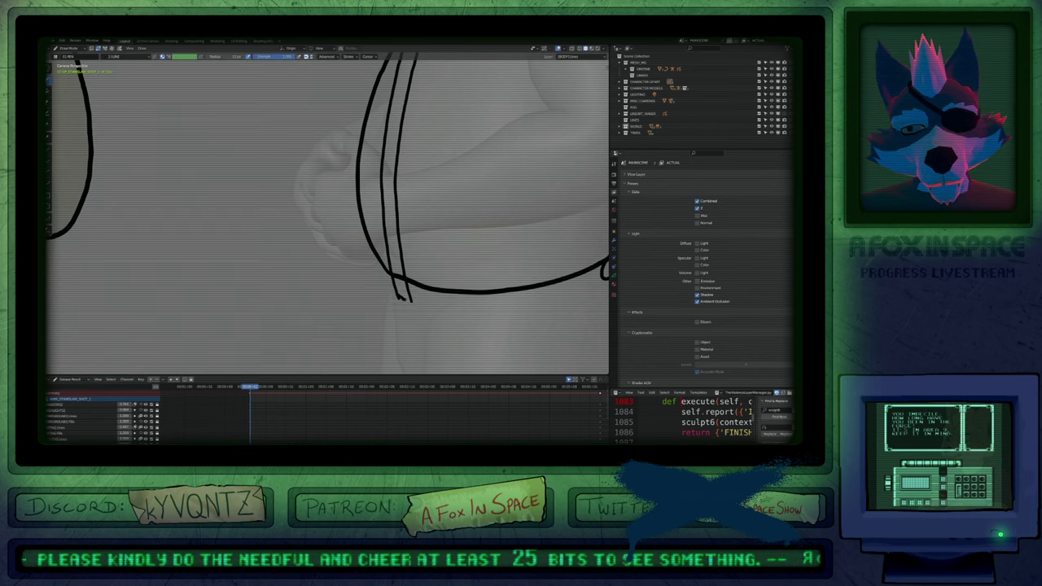
{"action": "middle_click_drag", "start_coordinate": [419, 234], "coordinate": [419, 304], "text": "ctrl"}
{"action": "scroll", "coordinate": [406, 264], "scroll_direction": "down", "scroll_amount": 3}
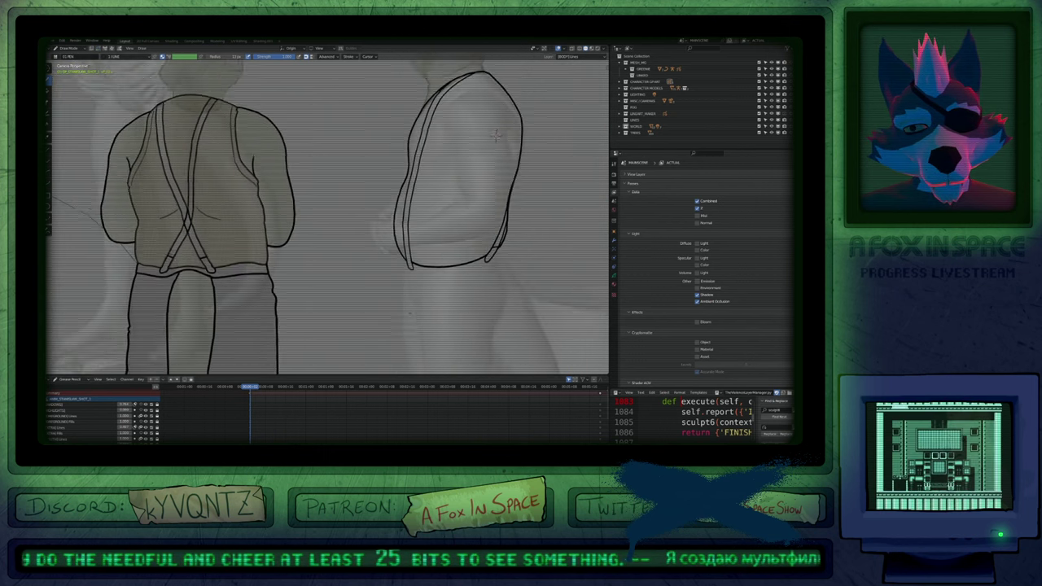
Ink the front and back contour lines of the side-view character's trousers from the waist down the legs.
{"action": "scroll", "coordinate": [491, 142], "scroll_direction": "up", "scroll_amount": 4}
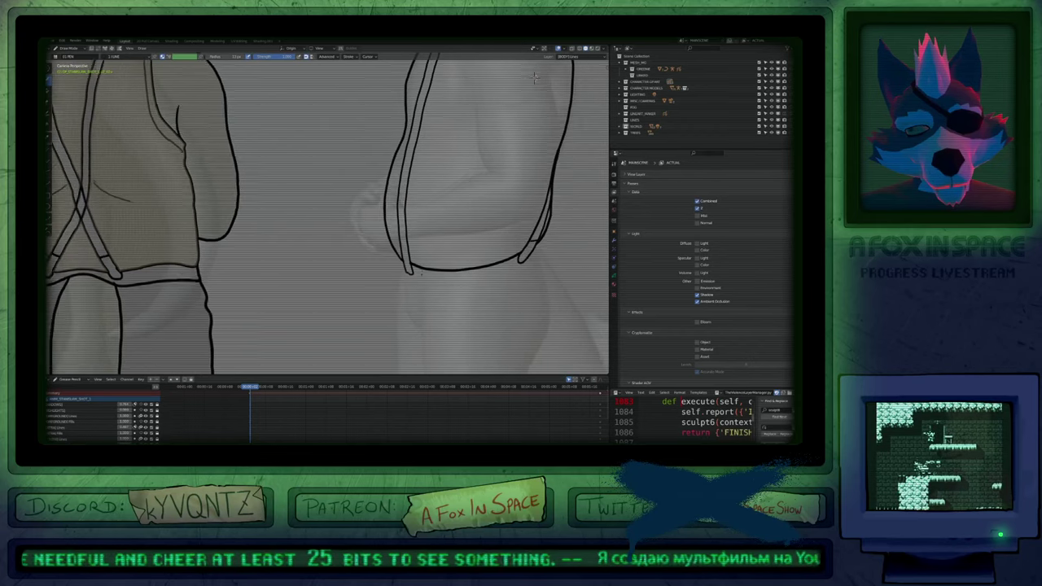
{"action": "scroll", "coordinate": [488, 258], "scroll_direction": "up", "scroll_amount": 2}
{"action": "left_click_drag", "start_coordinate": [394, 243], "coordinate": [433, 254]}
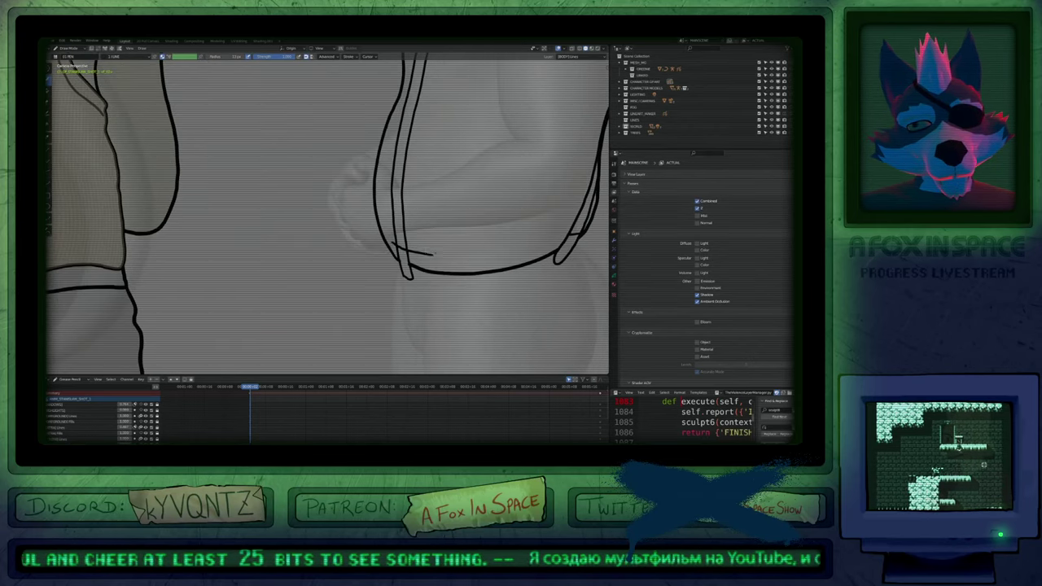
{"action": "scroll", "coordinate": [461, 162], "scroll_direction": "down", "scroll_amount": 5}
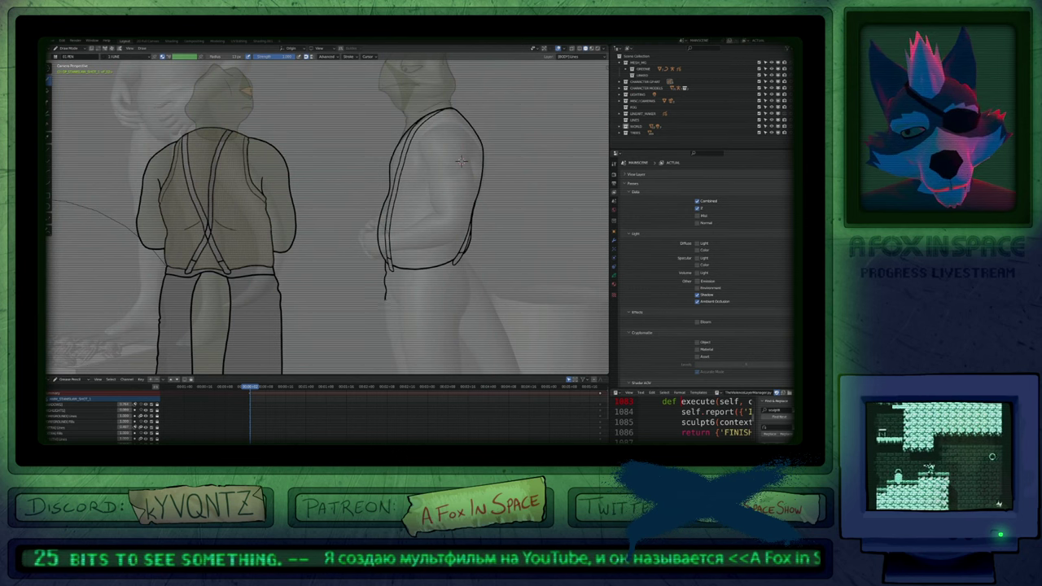
{"action": "middle_click_drag", "start_coordinate": [445, 270], "coordinate": [429, 129], "text": "shift"}
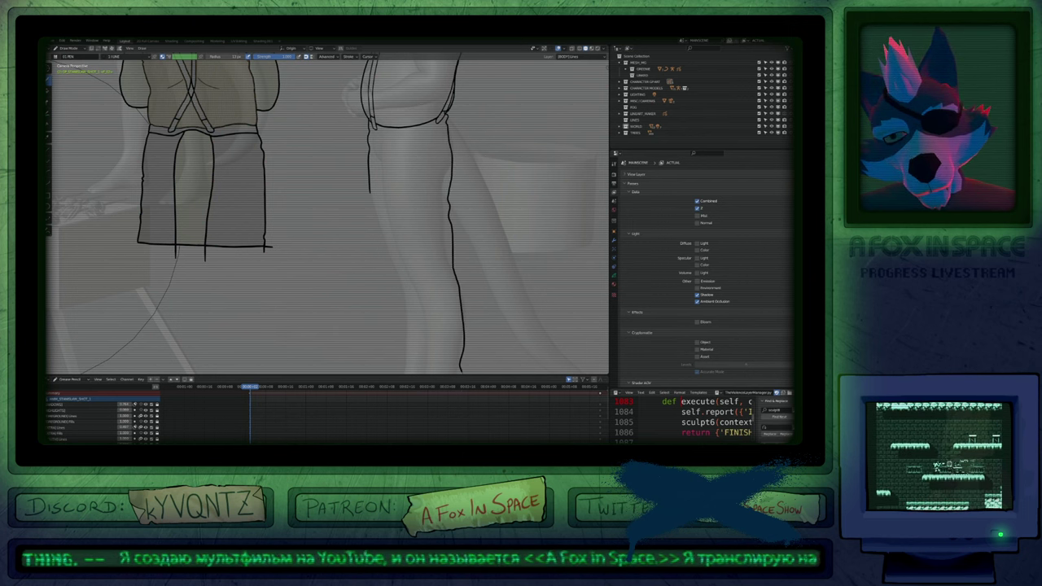
{"action": "middle_click_drag", "start_coordinate": [448, 284], "coordinate": [433, 147], "text": "shift"}
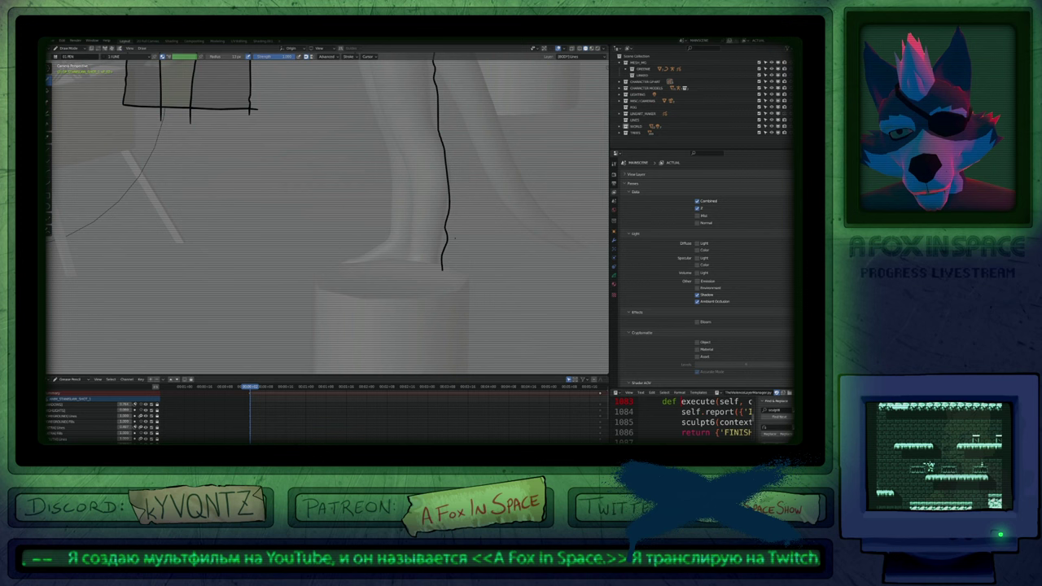
{"action": "mouse_move", "coordinate": [454, 237]}
{"action": "middle_mouse_down", "text": "shift"}
{"action": "mouse_move", "coordinate": [467, 214]}
{"action": "mouse_move", "coordinate": [454, 247]}
{"action": "middle_mouse_up", "text": "shift"}
{"action": "middle_click_drag", "start_coordinate": [448, 199], "coordinate": [432, 281], "text": "shift"}
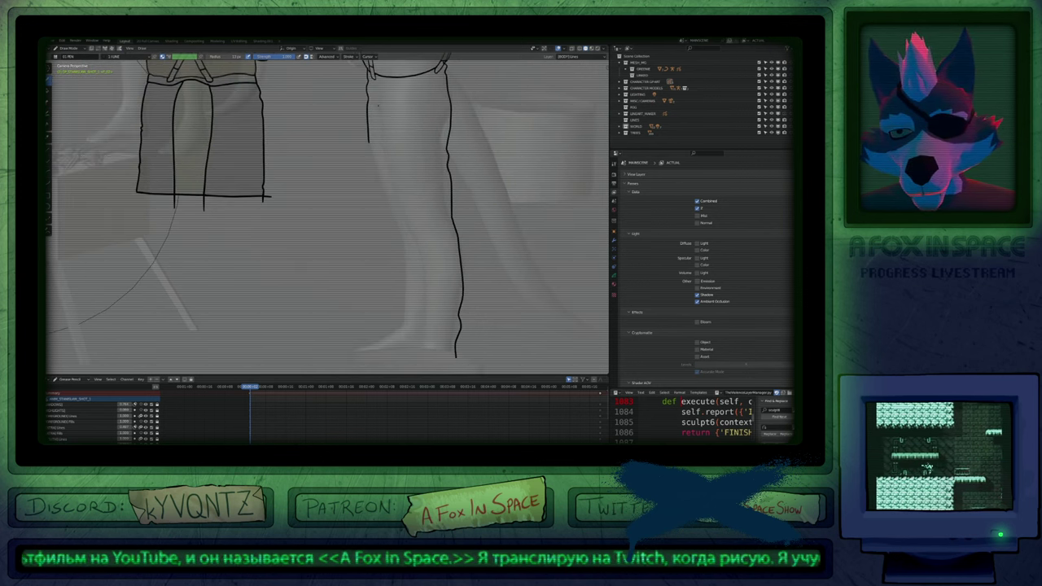
Ink the near trouser leg's front line down to the ankle, close its hem and round the hem with a resized sculpt brush.
{"action": "left_click_drag", "start_coordinate": [384, 159], "coordinate": [417, 259]}
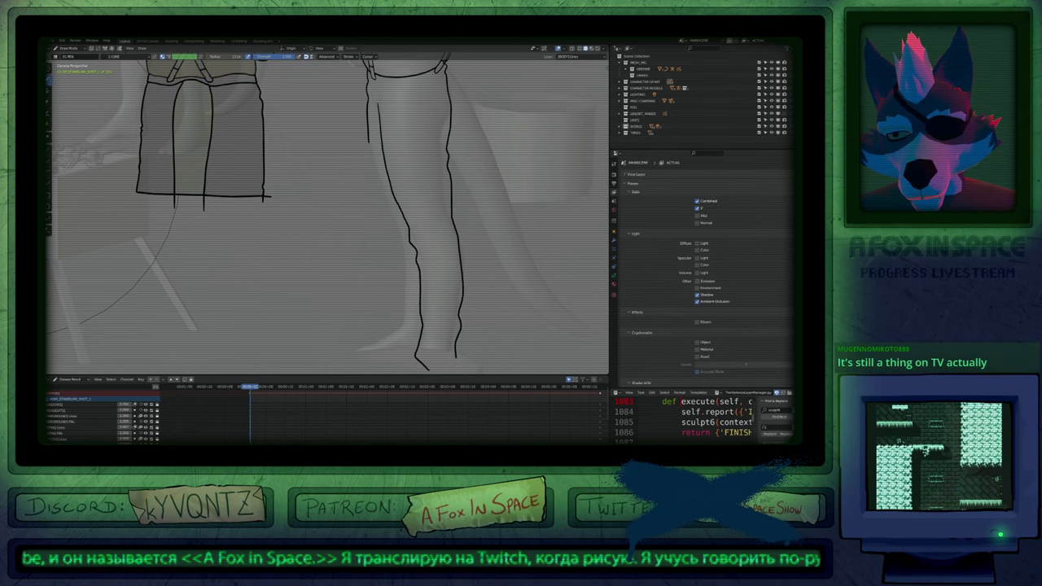
{"action": "middle_click_drag", "start_coordinate": [455, 350], "coordinate": [457, 233], "text": "shift"}
{"action": "key", "text": "f"}
{"action": "left_click", "coordinate": [415, 274]}
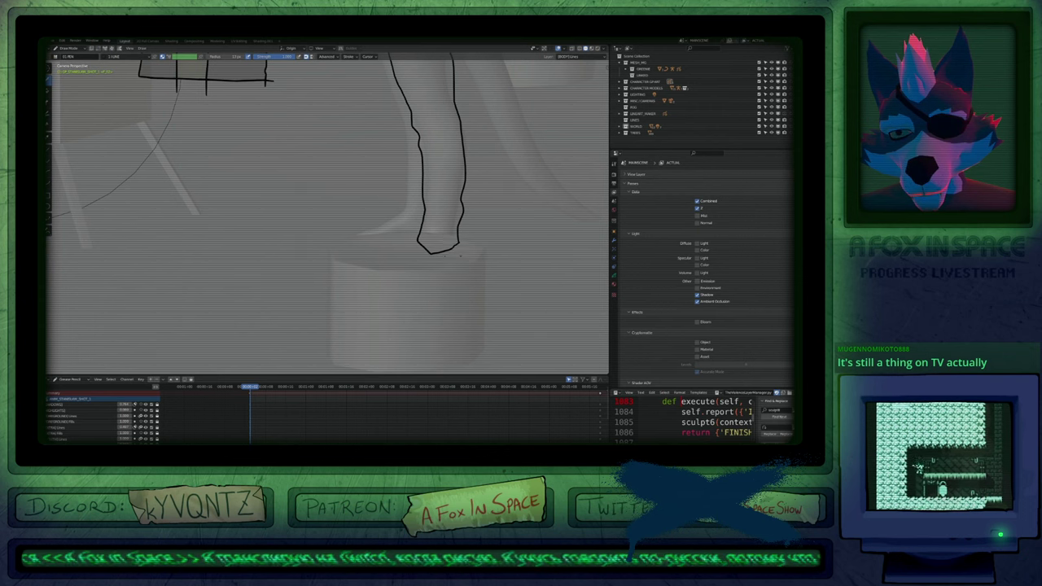
{"action": "left_click_drag", "start_coordinate": [419, 234], "coordinate": [414, 234]}
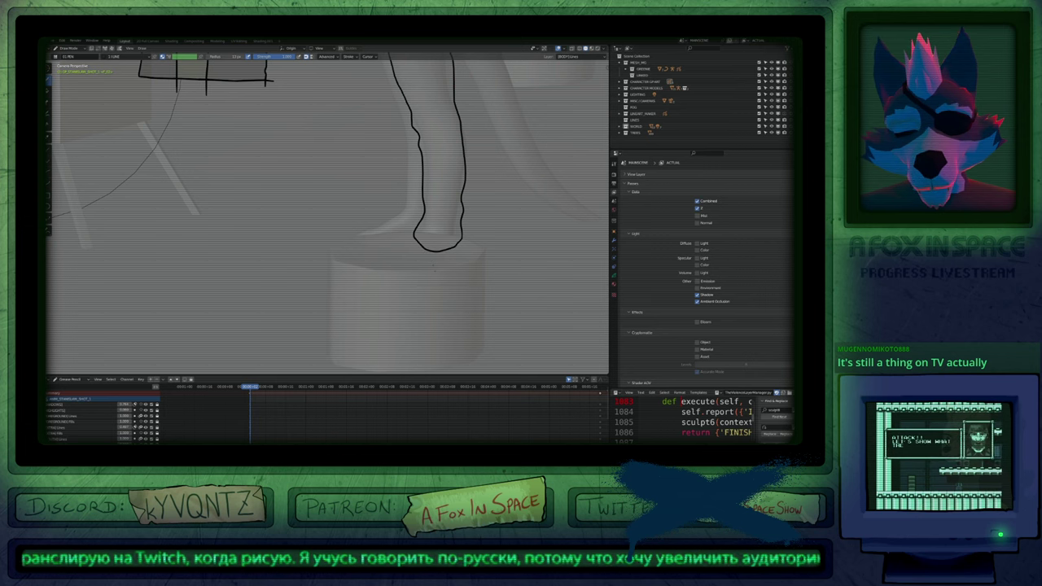
Ink the far trouser leg's front line down to the ankle and across its hem.
{"action": "mouse_move", "coordinate": [447, 221]}
{"action": "middle_mouse_down", "text": "shift"}
{"action": "mouse_move", "coordinate": [440, 320]}
{"action": "mouse_move", "coordinate": [462, 370]}
{"action": "mouse_move", "coordinate": [460, 358]}
{"action": "middle_mouse_up", "text": "shift"}
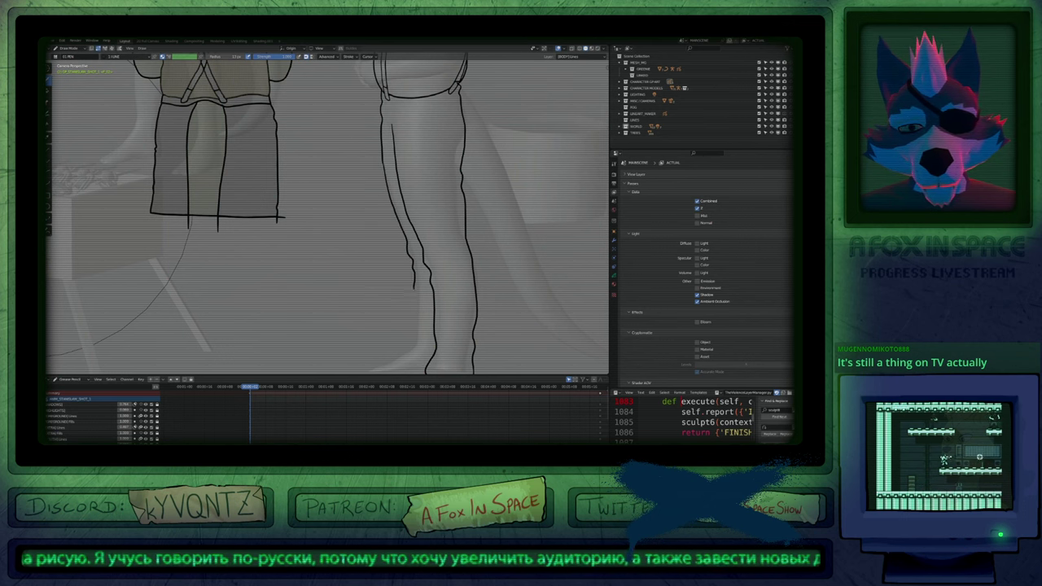
{"action": "mouse_move", "coordinate": [414, 287]}
{"action": "left_mouse_down"}
{"action": "mouse_move", "coordinate": [413, 347]}
{"action": "mouse_move", "coordinate": [454, 354]}
{"action": "left_mouse_up"}
{"action": "middle_click_drag", "start_coordinate": [461, 335], "coordinate": [471, 236], "text": "shift"}
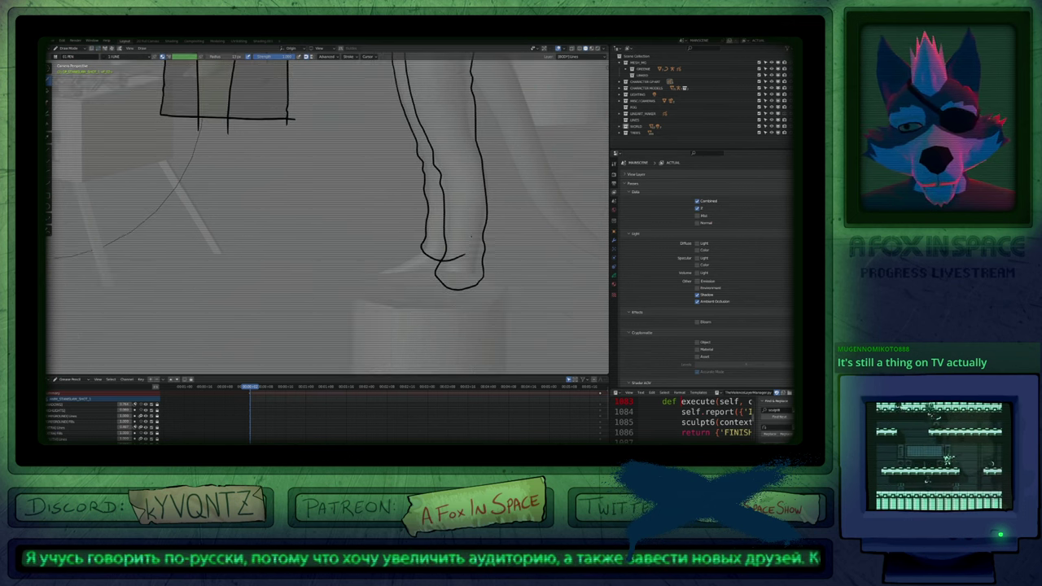
Raise the far trouser leg's hem above the foot by moving and rotating its end with proportional editing.
{"action": "key", "text": "Tab"}
{"action": "key", "text": "g"}
{"action": "left_click", "coordinate": [495, 261]}
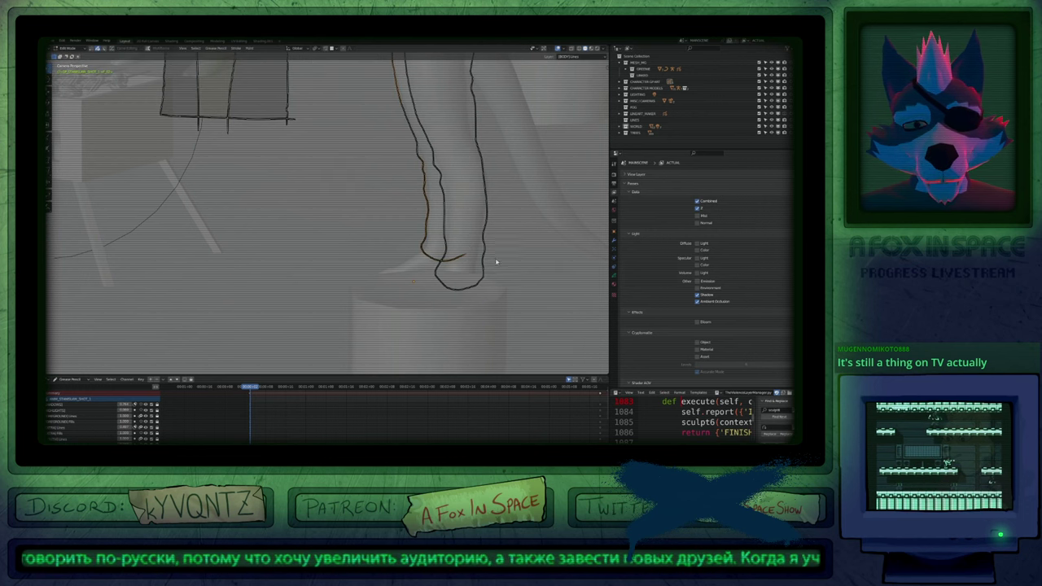
{"action": "left_click", "coordinate": [468, 256]}
{"action": "key", "text": "g"}
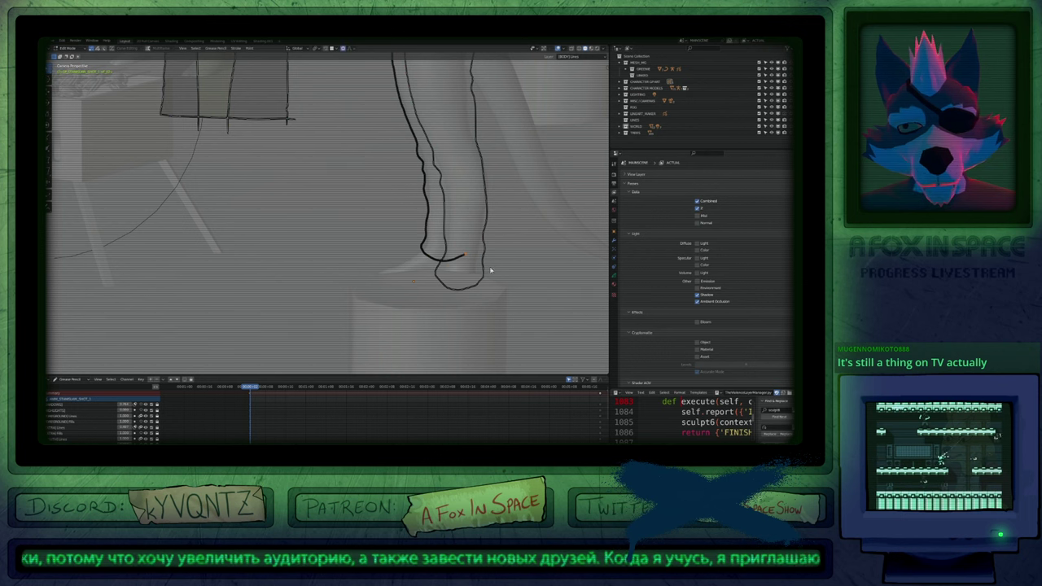
{"action": "key", "text": "g"}
{"action": "scroll", "coordinate": [492, 257], "scroll_direction": "down", "scroll_amount": 8}
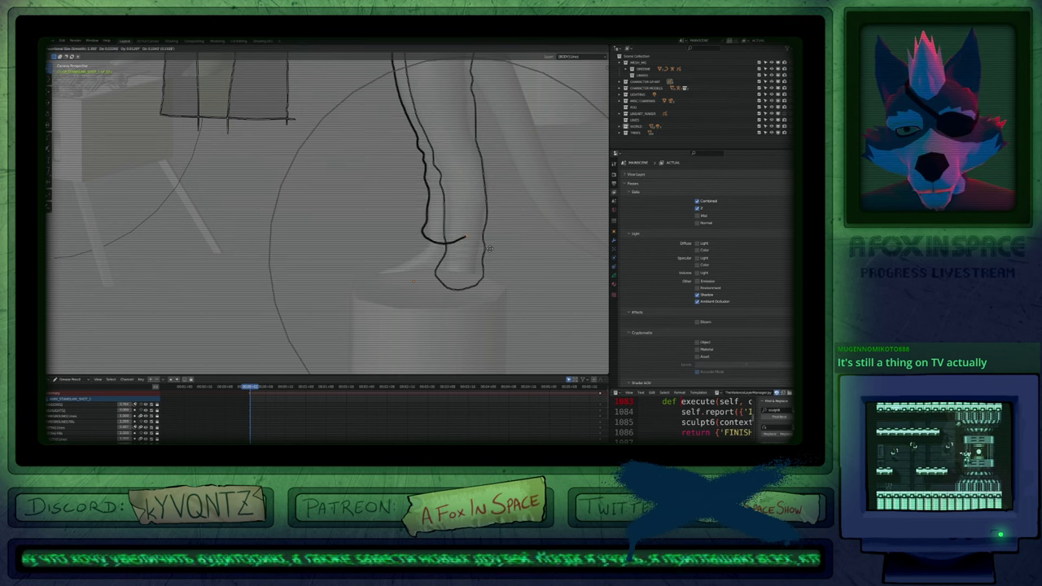
{"action": "left_click", "coordinate": [485, 253]}
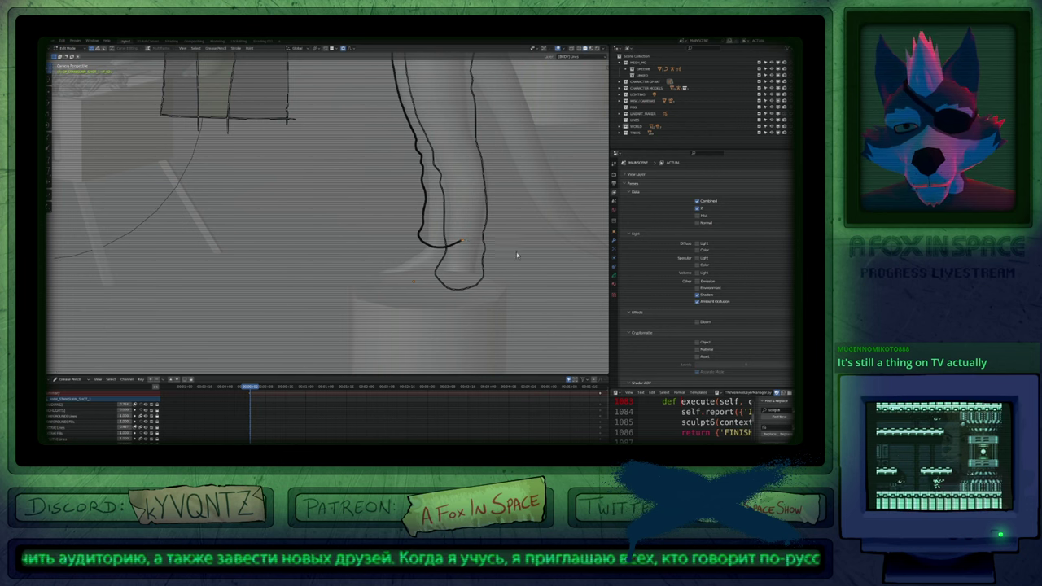
{"action": "key", "text": "g"}
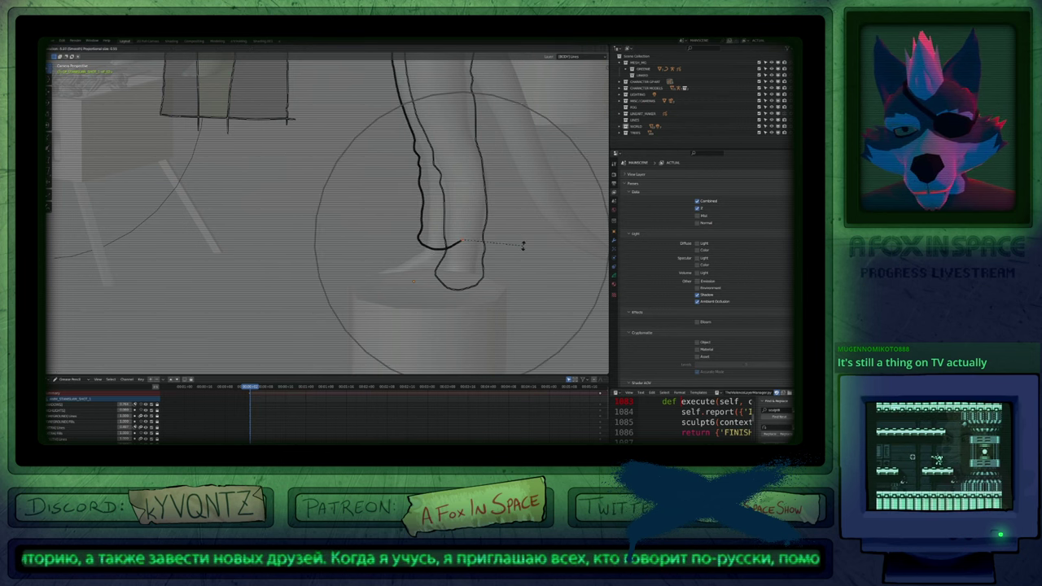
{"action": "scroll", "coordinate": [522, 244], "scroll_direction": "down", "scroll_amount": 4}
{"action": "left_click", "coordinate": [522, 244]}
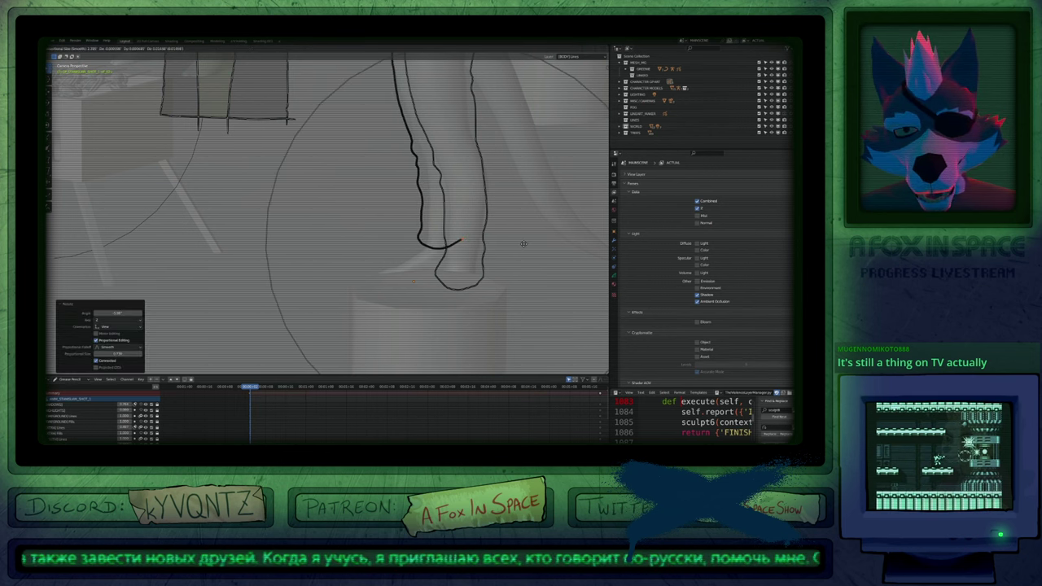
{"action": "key", "text": "Tab"}
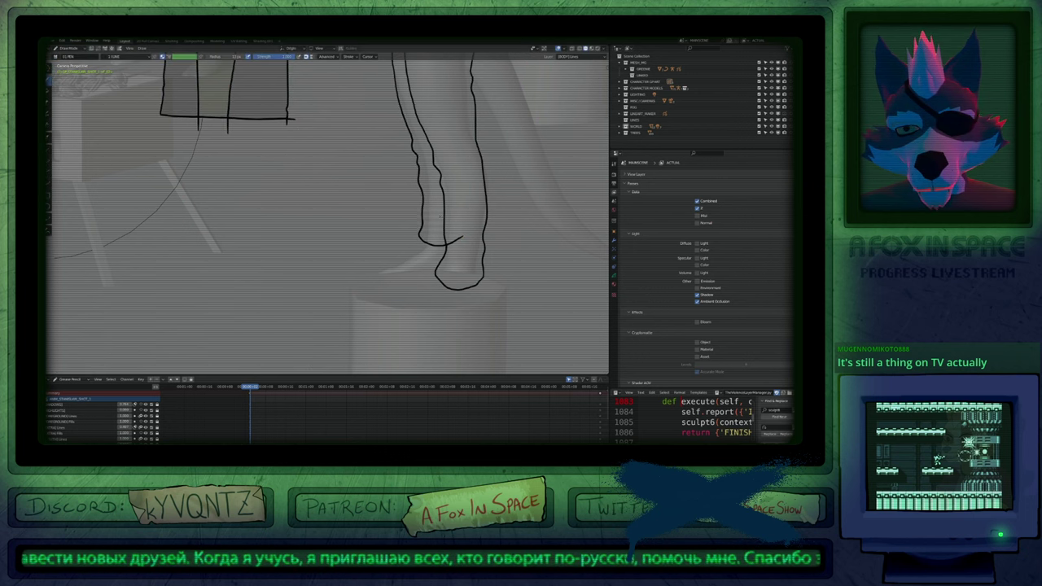
Ink the pointed tongue of the far shoe below the trouser hem and sculpt it so its tip points upward.
{"action": "scroll", "coordinate": [179, 184], "scroll_direction": "down", "scroll_amount": 5}
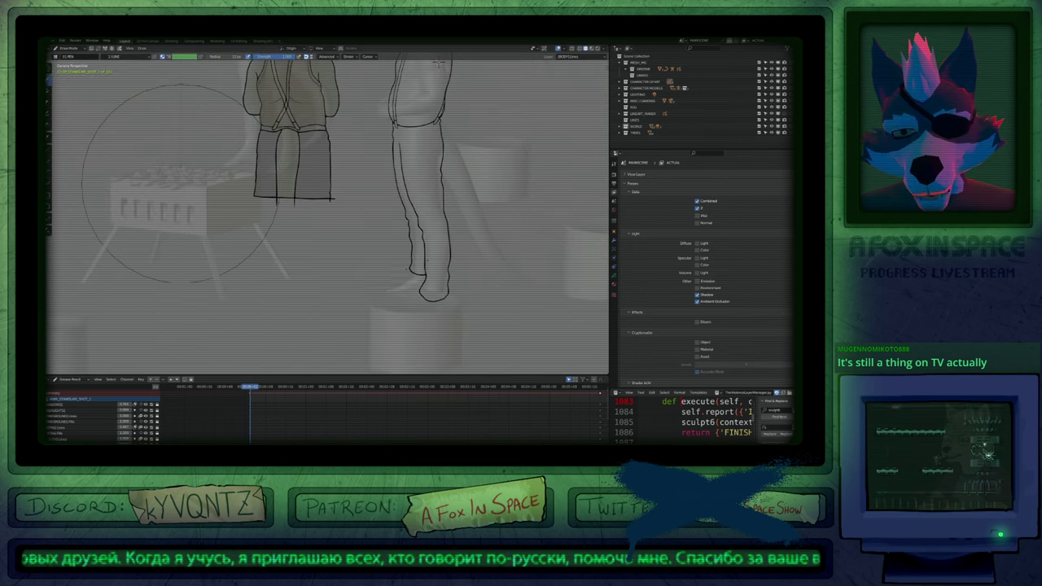
{"action": "scroll", "coordinate": [382, 281], "scroll_direction": "up", "scroll_amount": 5}
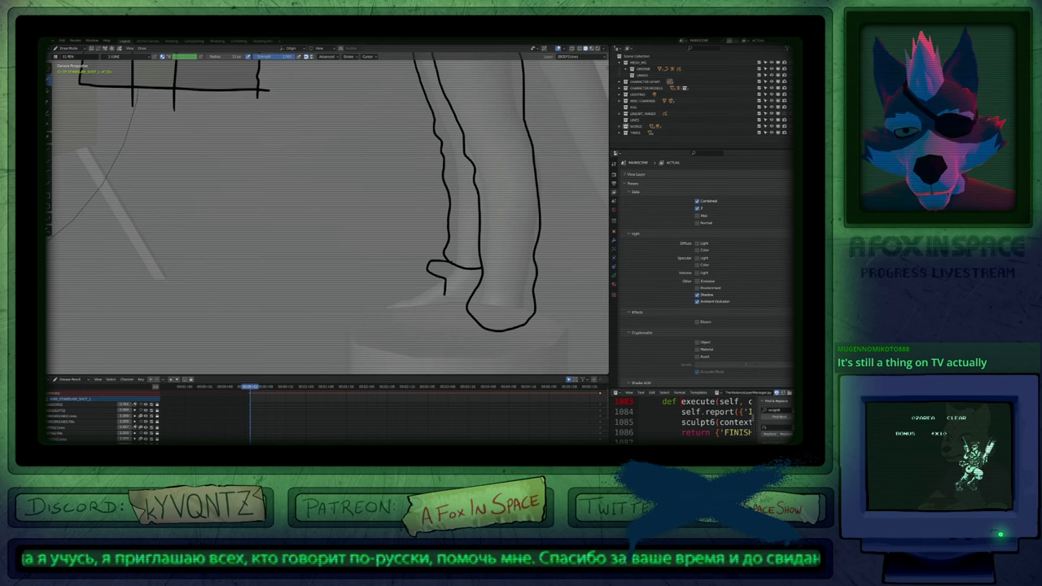
{"action": "left_click_drag", "start_coordinate": [444, 294], "coordinate": [443, 305]}
{"action": "scroll", "coordinate": [443, 305], "scroll_direction": "up", "scroll_amount": 3}
{"action": "middle_click_drag", "start_coordinate": [483, 341], "coordinate": [481, 251], "text": "shift"}
{"action": "key", "text": "f"}
{"action": "left_click", "coordinate": [489, 256]}
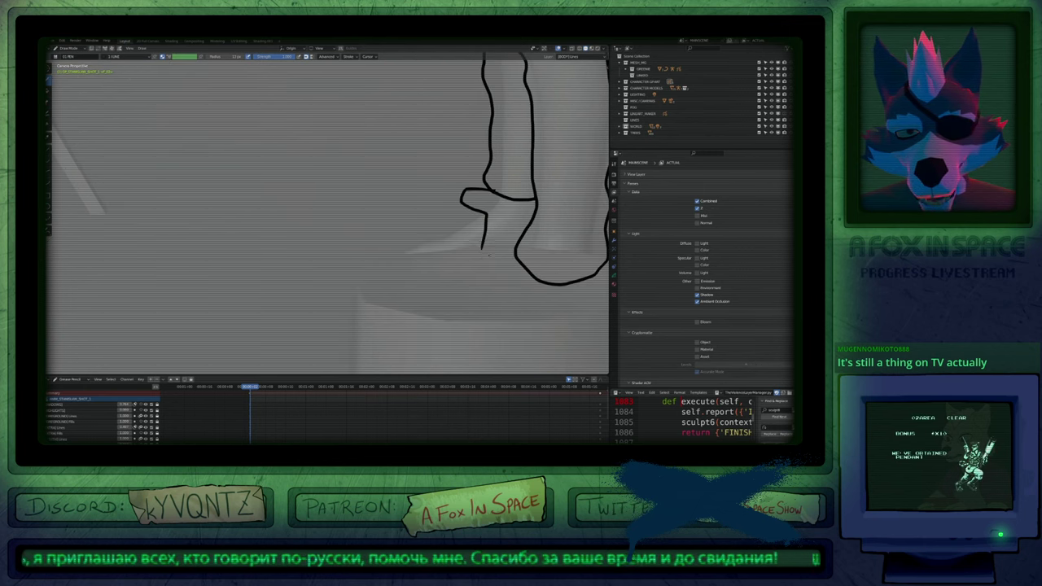
{"action": "mouse_move", "coordinate": [485, 217]}
{"action": "left_mouse_down"}
{"action": "mouse_move", "coordinate": [464, 192]}
{"action": "mouse_move", "coordinate": [468, 169]}
{"action": "left_mouse_up"}
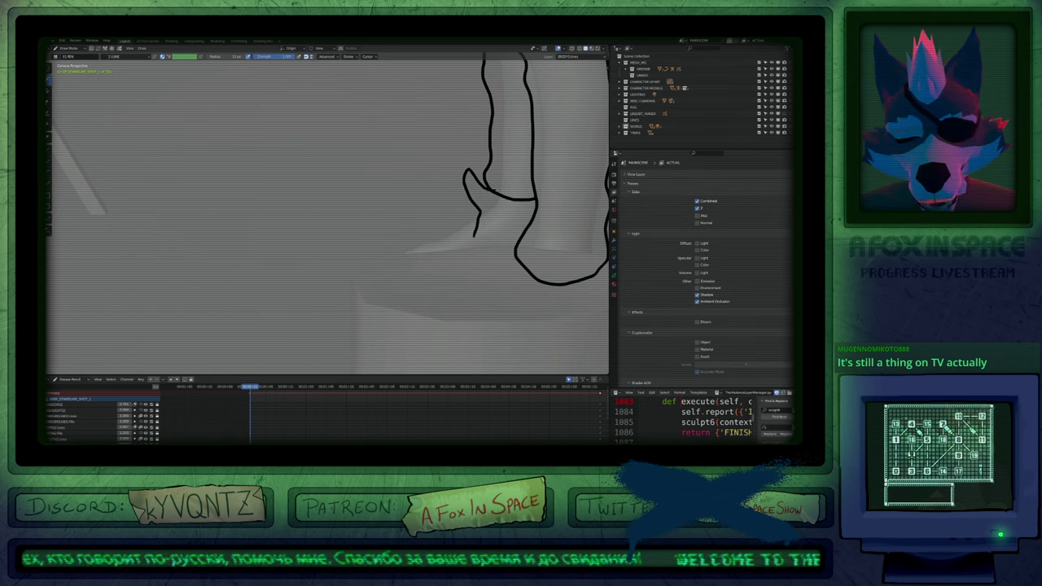
Ink the far shoe's upper, toe and lower edge over the model, and reshape its toe and tongue with the sculpt brush.
{"action": "scroll", "coordinate": [479, 210], "scroll_direction": "down", "scroll_amount": 2}
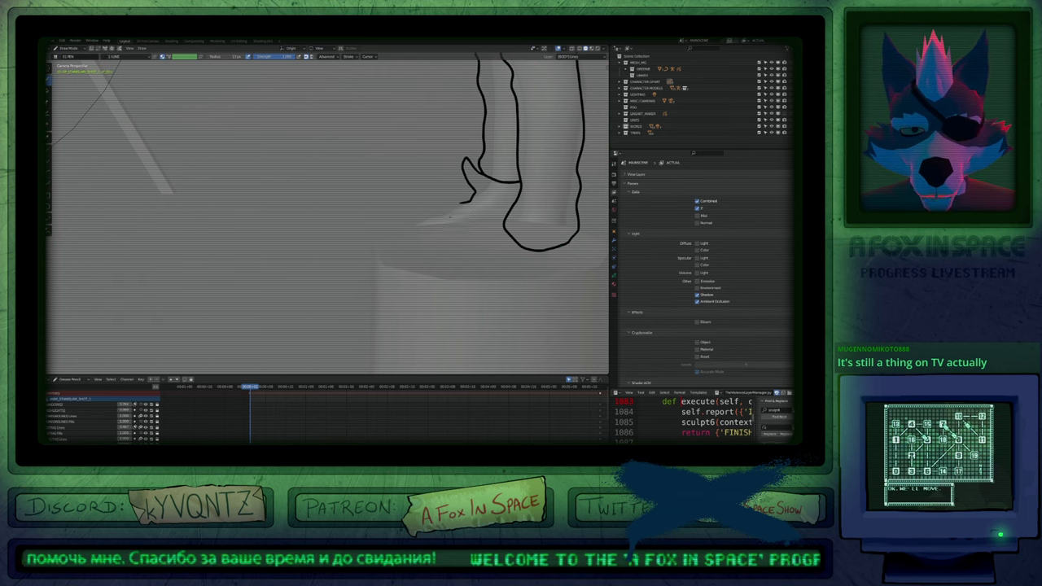
{"action": "middle_click_drag", "start_coordinate": [450, 216], "coordinate": [381, 239], "text": "shift"}
{"action": "left_click_drag", "start_coordinate": [391, 226], "coordinate": [347, 241]}
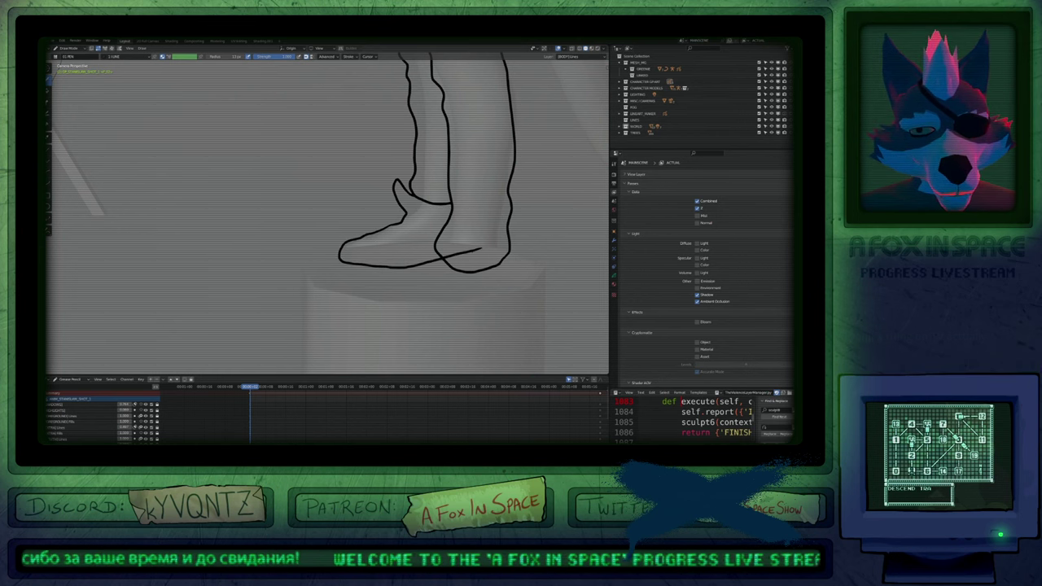
{"action": "left_click_drag", "start_coordinate": [390, 267], "coordinate": [480, 249]}
{"action": "mouse_move", "coordinate": [357, 259]}
{"action": "left_mouse_down"}
{"action": "mouse_move", "coordinate": [359, 268]}
{"action": "mouse_move", "coordinate": [341, 249]}
{"action": "left_mouse_up"}
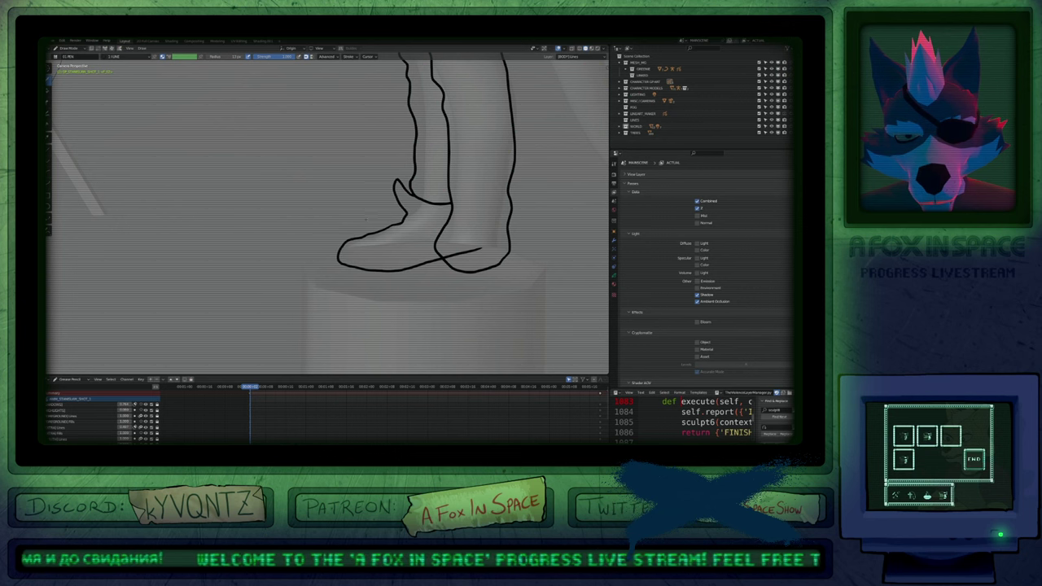
{"action": "key", "text": "f"}
{"action": "left_click", "coordinate": [423, 192]}
{"action": "left_click_drag", "start_coordinate": [399, 208], "coordinate": [398, 192]}
Ink the sole lines of both shoes and erase the far shoe's lines overlapping the near foot.
{"action": "middle_click_drag", "start_coordinate": [444, 238], "coordinate": [409, 230], "text": "shift"}
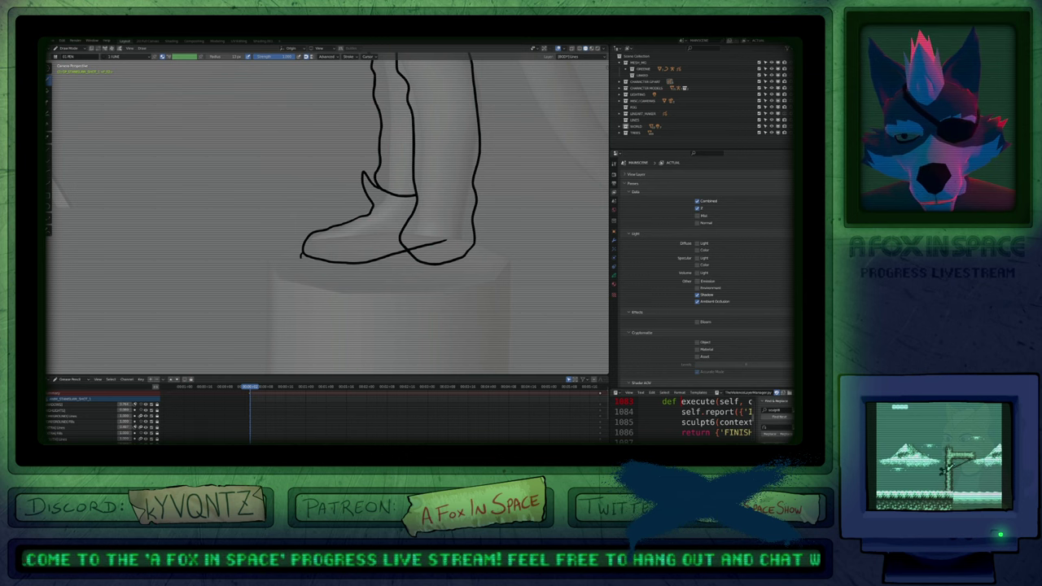
{"action": "left_click_drag", "start_coordinate": [308, 270], "coordinate": [388, 271]}
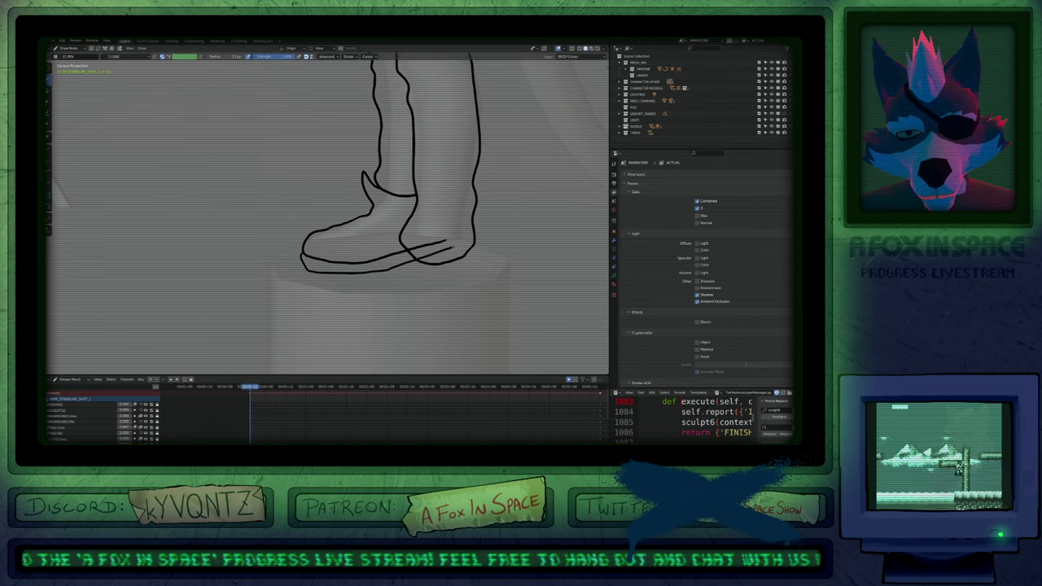
{"action": "left_click_drag", "start_coordinate": [444, 234], "coordinate": [423, 256], "text": "ctrl"}
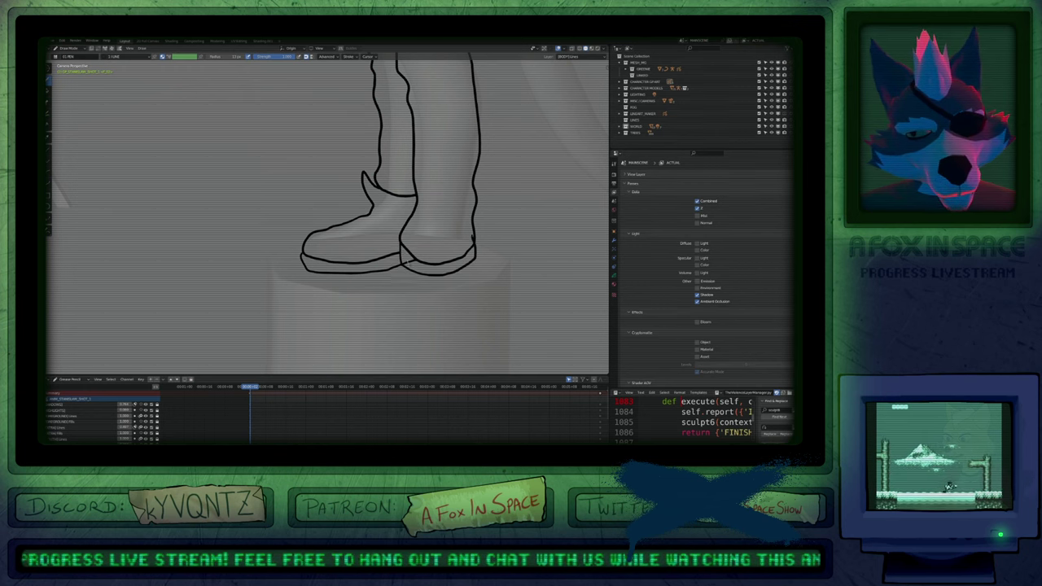
Shift the far shoe's toe, sole and tongue lines slightly upward with proportional editing.
{"action": "key", "text": "Tab"}
{"action": "mouse_move", "coordinate": [351, 245]}
{"action": "left_mouse_down"}
{"action": "mouse_move", "coordinate": [321, 231]}
{"action": "mouse_move", "coordinate": [382, 300]}
{"action": "left_mouse_up"}
{"action": "key", "text": "g"}
{"action": "scroll", "coordinate": [381, 297], "scroll_direction": "down", "scroll_amount": 3}
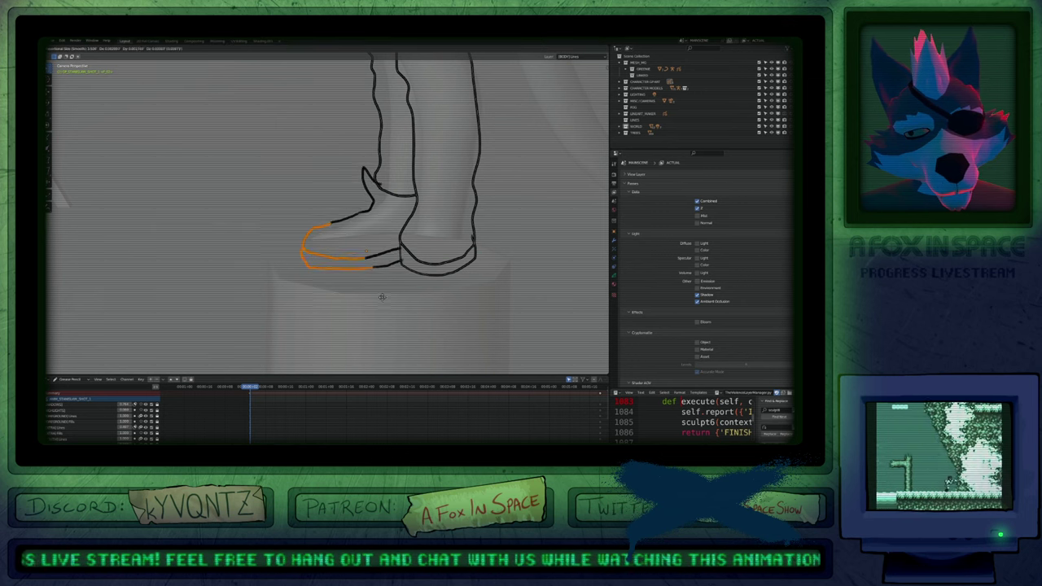
{"action": "scroll", "coordinate": [382, 297], "scroll_direction": "up", "scroll_amount": 3}
{"action": "left_click", "coordinate": [382, 294]}
{"action": "mouse_move", "coordinate": [400, 204]}
{"action": "left_mouse_down", "text": "shift"}
{"action": "mouse_move", "coordinate": [382, 168]}
{"action": "mouse_move", "coordinate": [360, 228]}
{"action": "left_mouse_up", "text": "shift"}
{"action": "key", "text": "g"}
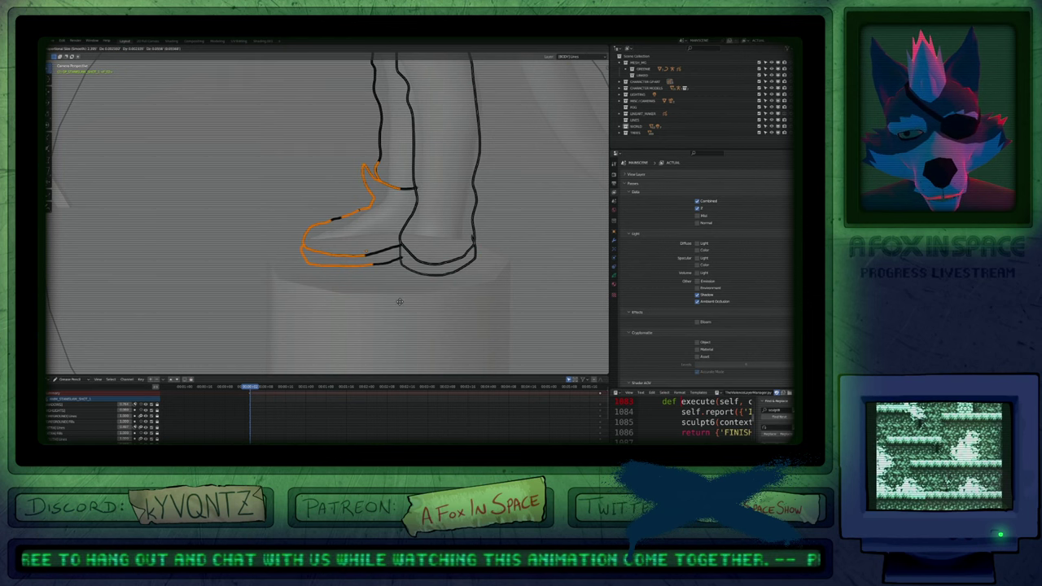
{"action": "left_click", "coordinate": [400, 301]}
{"action": "key", "text": "Tab"}
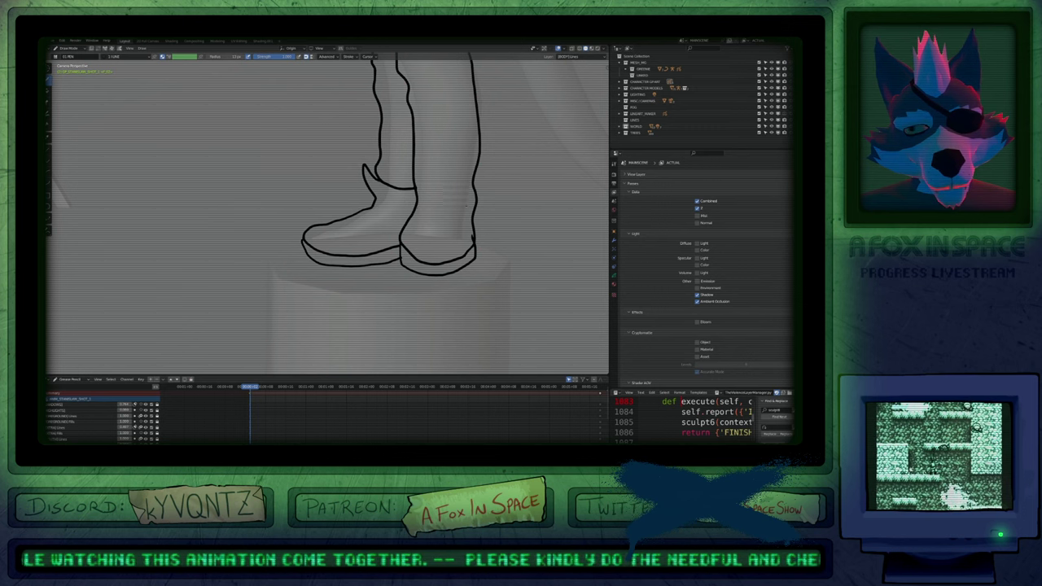
Resize the sculpt brush and push the near shoe's heel inward.
{"action": "middle_click_drag", "start_coordinate": [465, 206], "coordinate": [424, 277], "text": "shift"}
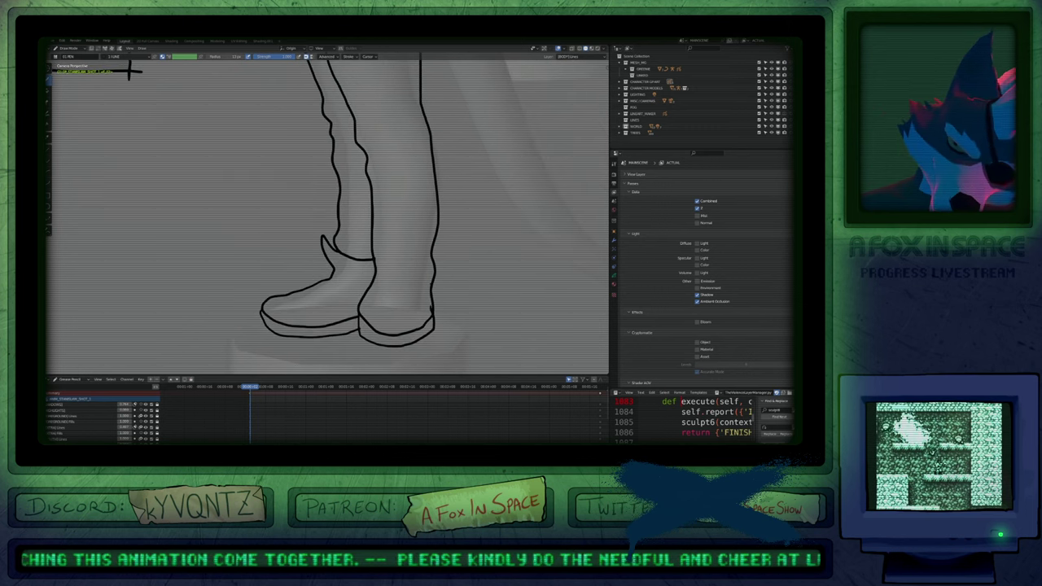
{"action": "key", "text": "f"}
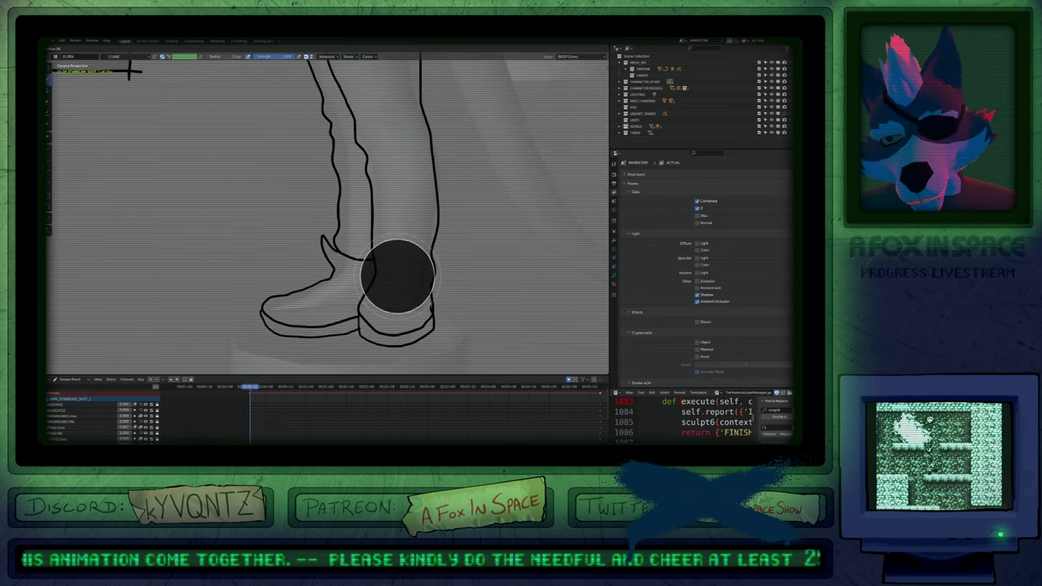
{"action": "left_click", "coordinate": [398, 276]}
{"action": "mouse_move", "coordinate": [443, 301]}
{"action": "left_mouse_down"}
{"action": "mouse_move", "coordinate": [434, 304]}
{"action": "mouse_move", "coordinate": [436, 350]}
{"action": "left_mouse_up"}
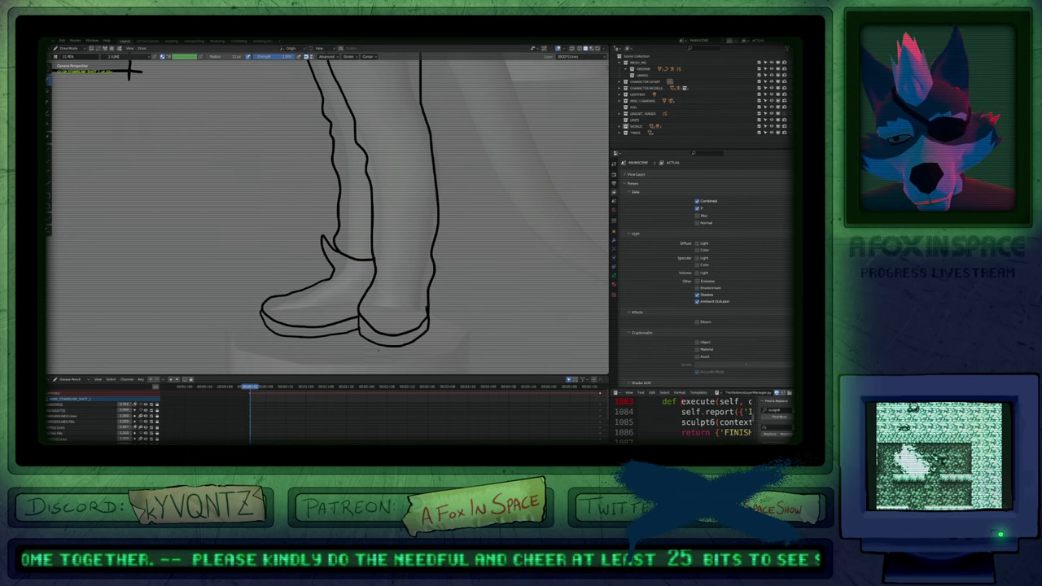
Select the near shoe's sole and heel lines and shift them slightly downward with proportional editing.
{"action": "middle_click_drag", "start_coordinate": [378, 350], "coordinate": [366, 280], "text": "shift"}
{"action": "key", "text": "Tab"}
{"action": "mouse_move", "coordinate": [380, 247]}
{"action": "left_mouse_down"}
{"action": "mouse_move", "coordinate": [407, 298]}
{"action": "mouse_move", "coordinate": [396, 254]}
{"action": "mouse_move", "coordinate": [354, 236]}
{"action": "left_mouse_up"}
{"action": "left_click_drag", "start_coordinate": [423, 237], "coordinate": [429, 271], "text": "shift"}
{"action": "key", "text": "g"}
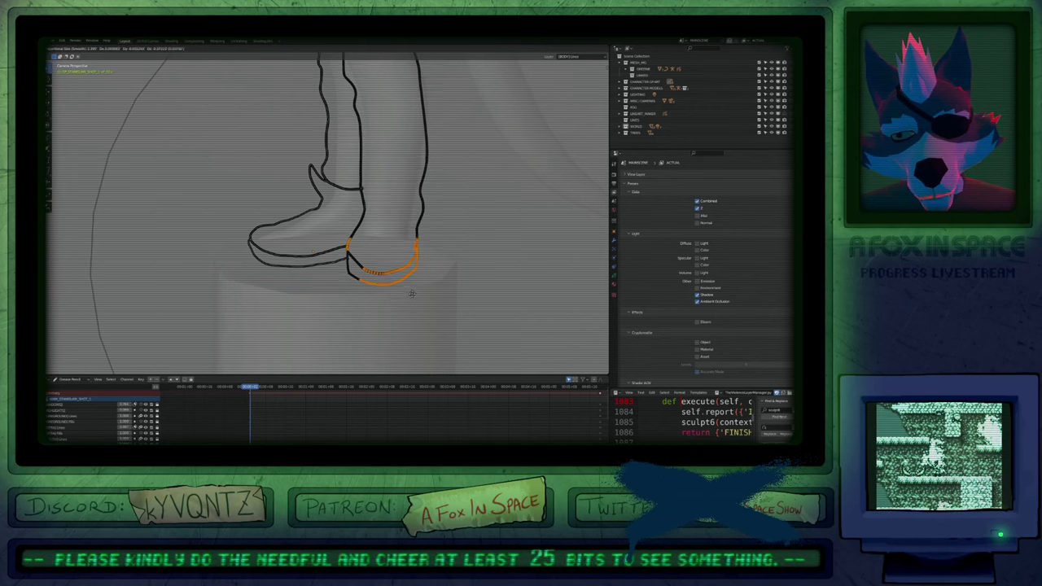
{"action": "scroll", "coordinate": [411, 293], "scroll_direction": "up", "scroll_amount": 8}
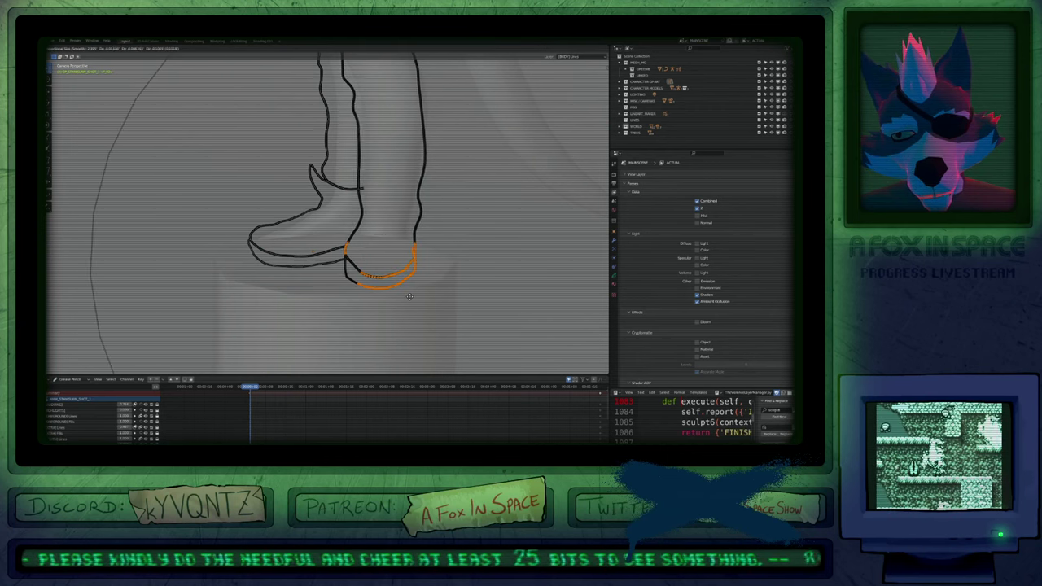
{"action": "left_click", "coordinate": [411, 290]}
{"action": "scroll", "coordinate": [358, 273], "scroll_direction": "up", "scroll_amount": 5}
{"action": "key", "text": "Tab"}
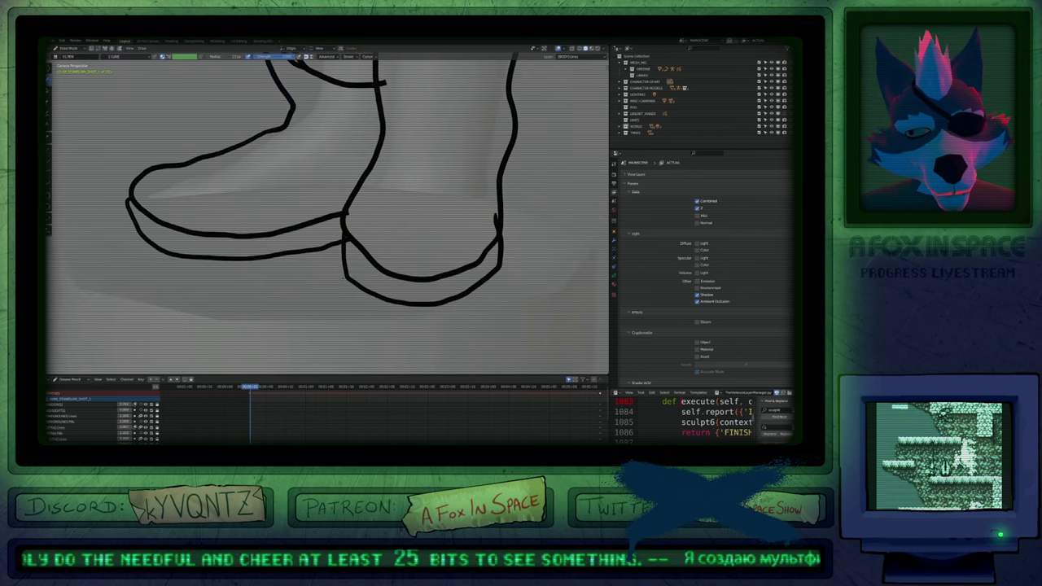
Adjust the corner of the near shoe's sole beside the far shoe using a smaller proportional-editing falloff.
{"action": "key", "text": "Tab"}
{"action": "key", "text": "g"}
{"action": "scroll", "coordinate": [331, 279], "scroll_direction": "up", "scroll_amount": 6}
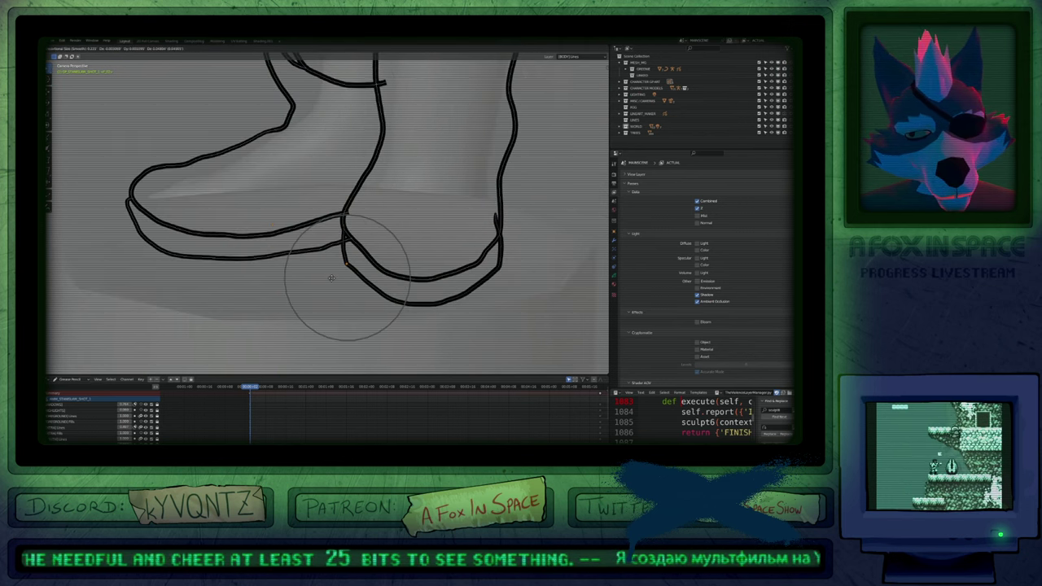
{"action": "left_click", "coordinate": [333, 279]}
{"action": "key", "text": "Tab"}
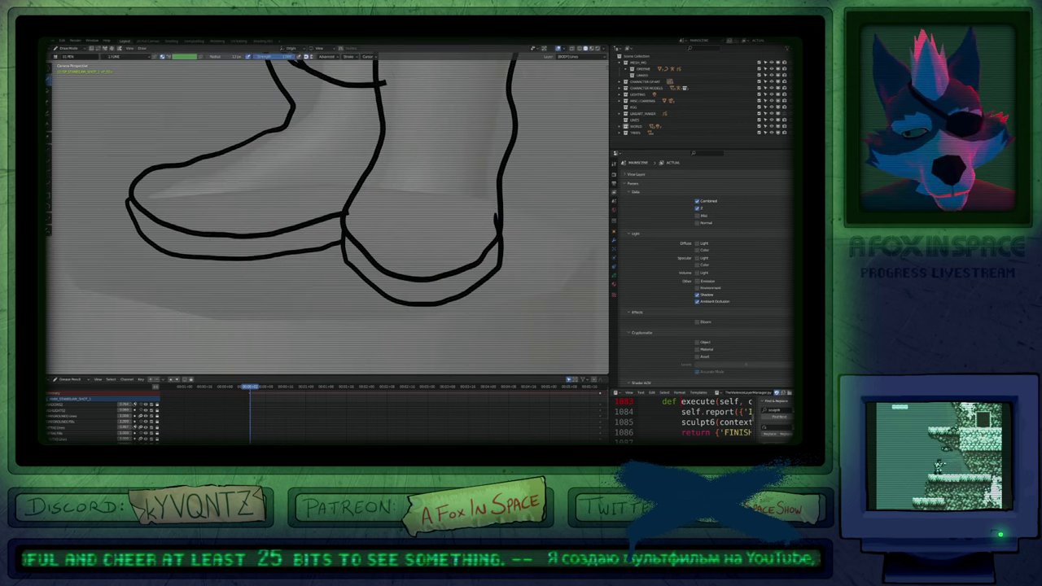
Ink the near trouser leg's hem across the ankle above the shoe.
{"action": "middle_click_drag", "start_coordinate": [504, 217], "coordinate": [419, 268], "text": "shift"}
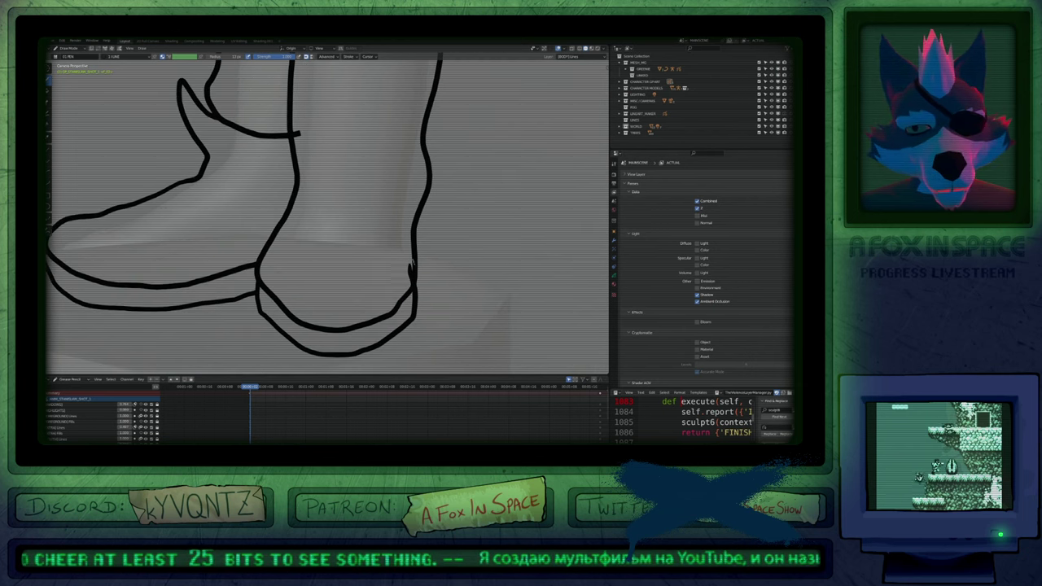
{"action": "scroll", "coordinate": [372, 247], "scroll_direction": "down", "scroll_amount": 4}
{"action": "middle_click_drag", "start_coordinate": [316, 178], "coordinate": [332, 264], "text": "shift"}
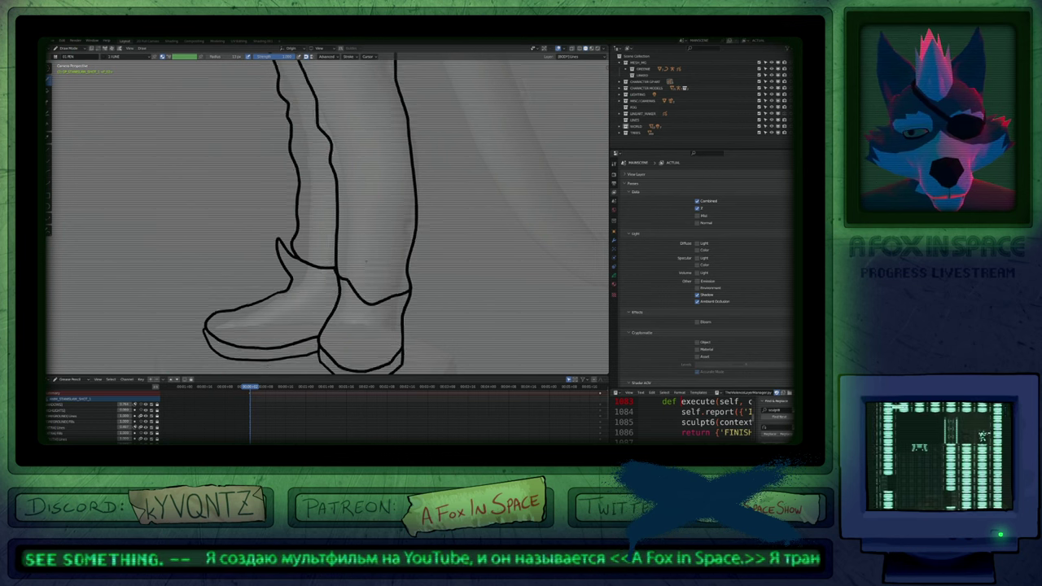
Resize the sculpt brush and nudge the soles of both shoes slightly upward.
{"action": "scroll", "coordinate": [326, 241], "scroll_direction": "down", "scroll_amount": 4}
{"action": "scroll", "coordinate": [293, 269], "scroll_direction": "down", "scroll_amount": 6}
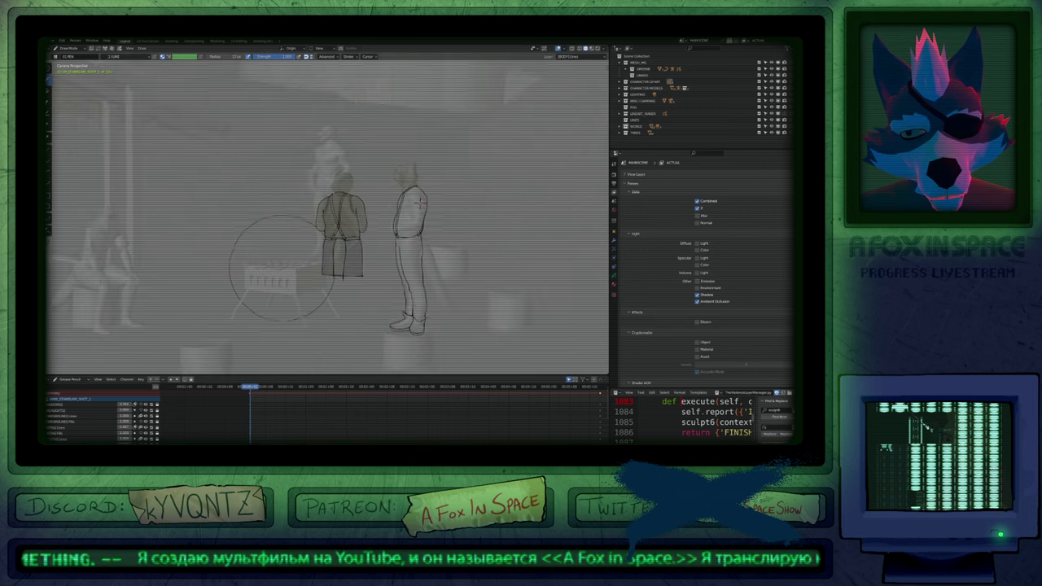
{"action": "scroll", "coordinate": [419, 350], "scroll_direction": "up", "scroll_amount": 5}
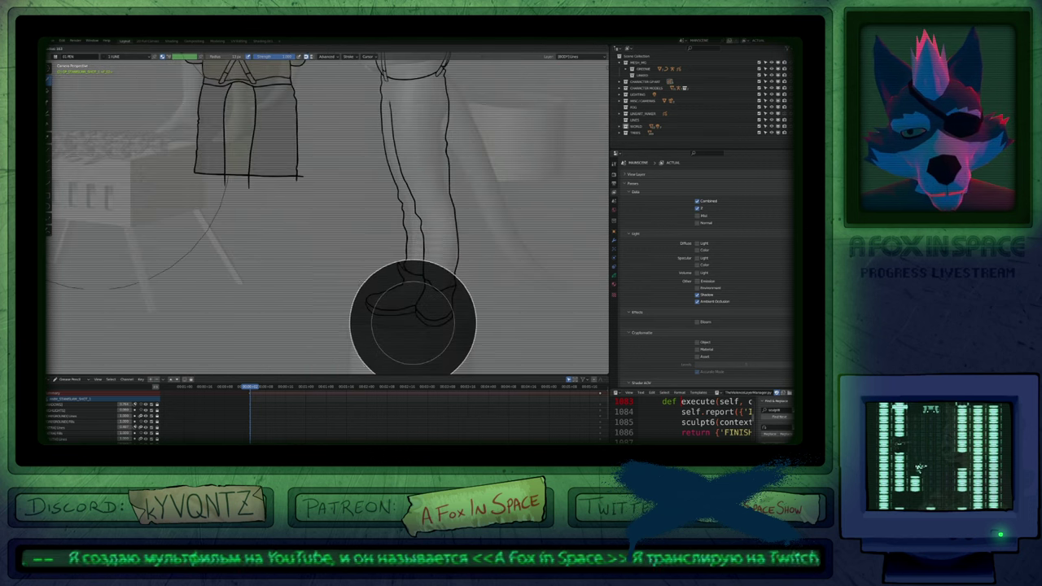
{"action": "left_click_drag", "start_coordinate": [395, 350], "coordinate": [396, 345]}
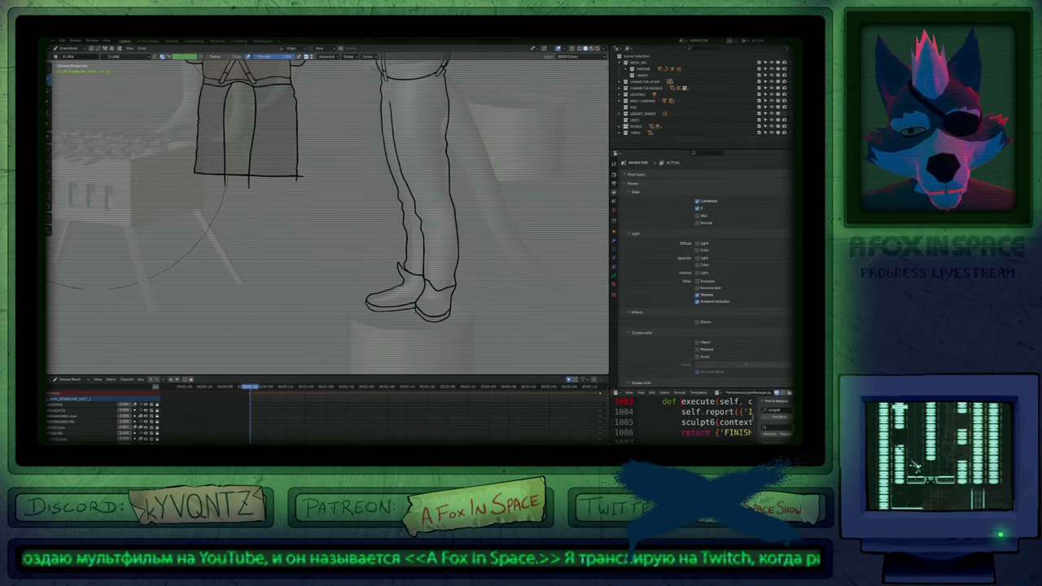
{"action": "left_click_drag", "start_coordinate": [349, 304], "coordinate": [353, 304]}
Ink the side-view character's tail from the back of the trousers, with a spiral-curled tip.
{"action": "scroll", "coordinate": [384, 321], "scroll_direction": "down", "scroll_amount": 4}
{"action": "left_click_drag", "start_coordinate": [0, 0], "coordinate": [0, 0]}
{"action": "middle_click_drag", "start_coordinate": [378, 220], "coordinate": [339, 315], "text": "shift"}
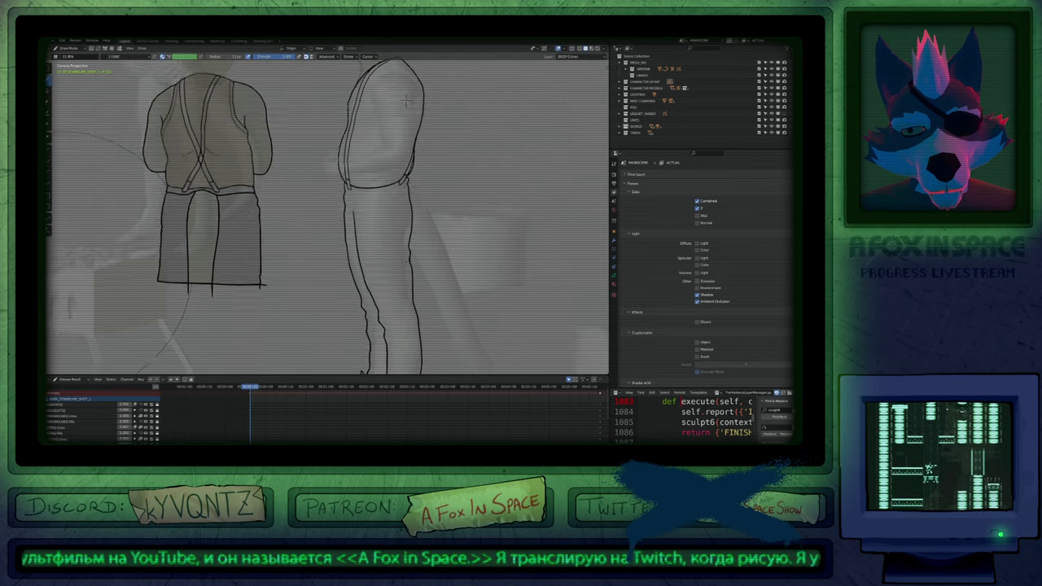
{"action": "scroll", "coordinate": [339, 315], "scroll_direction": "up", "scroll_amount": 2}
{"action": "middle_click_drag", "start_coordinate": [385, 125], "coordinate": [321, 64], "text": "shift"}
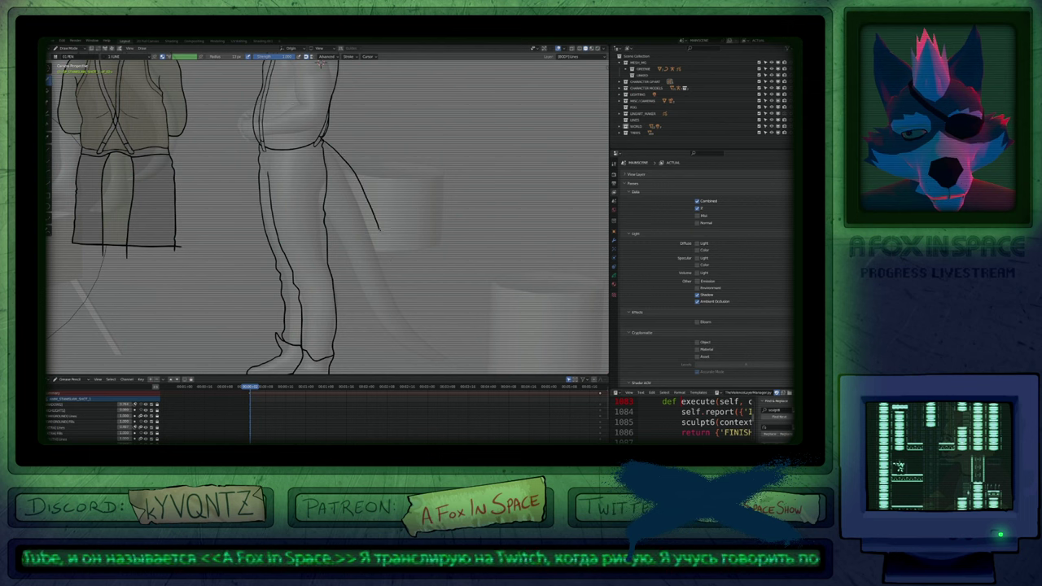
{"action": "mouse_move", "coordinate": [378, 231]}
{"action": "left_mouse_down"}
{"action": "mouse_move", "coordinate": [433, 308]}
{"action": "mouse_move", "coordinate": [423, 262]}
{"action": "mouse_move", "coordinate": [436, 292]}
{"action": "mouse_move", "coordinate": [412, 276]}
{"action": "mouse_move", "coordinate": [439, 243]}
{"action": "left_mouse_up"}
{"action": "mouse_move", "coordinate": [460, 281]}
{"action": "left_mouse_down"}
{"action": "mouse_move", "coordinate": [458, 309]}
{"action": "mouse_move", "coordinate": [425, 329]}
{"action": "mouse_move", "coordinate": [389, 310]}
{"action": "left_mouse_up"}
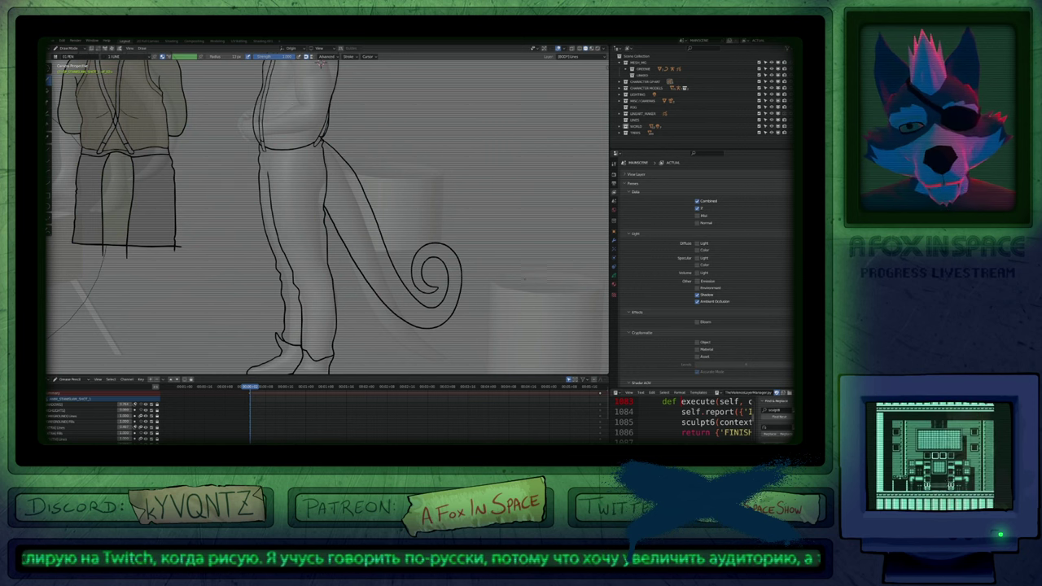
Resize the sculpt brush and reshape the tail's lower bend and spiral tip.
{"action": "scroll", "coordinate": [321, 63], "scroll_direction": "down", "scroll_amount": 6}
{"action": "middle_click_drag", "start_coordinate": [320, 63], "coordinate": [399, 245], "text": "shift"}
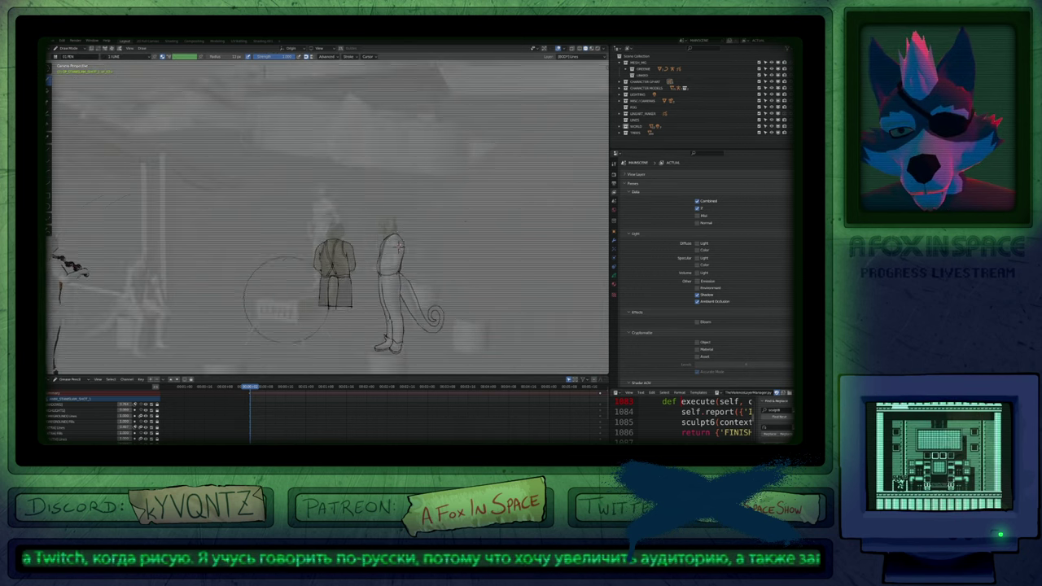
{"action": "scroll", "coordinate": [443, 321], "scroll_direction": "up", "scroll_amount": 6}
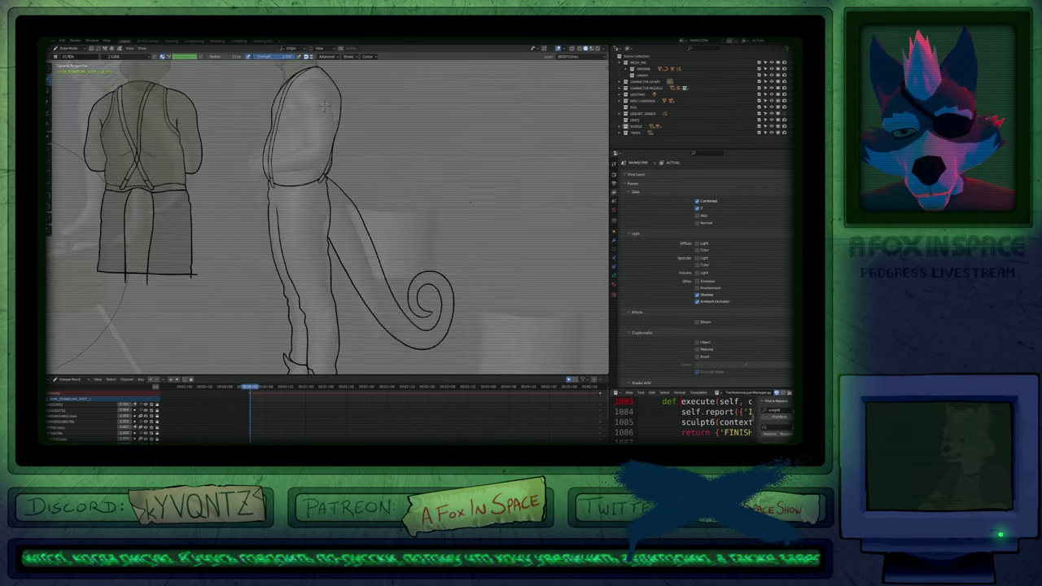
{"action": "key", "text": "f"}
{"action": "left_click", "coordinate": [490, 344]}
{"action": "middle_click_drag", "start_coordinate": [494, 352], "coordinate": [501, 294], "text": "shift"}
{"action": "key", "text": "f"}
{"action": "left_click", "coordinate": [502, 295]}
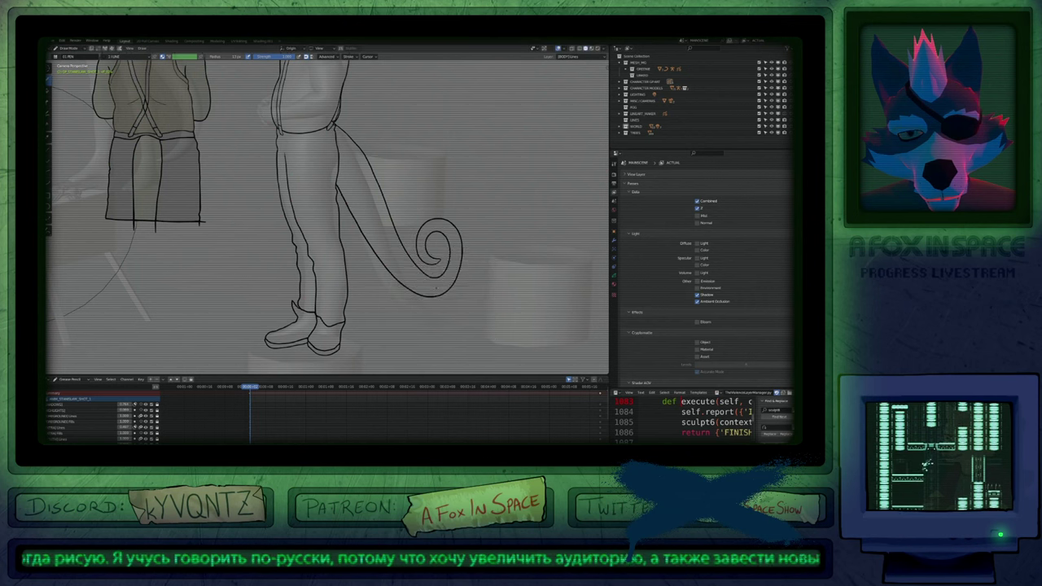
{"action": "left_click_drag", "start_coordinate": [430, 297], "coordinate": [452, 267]}
{"action": "left_click_drag", "start_coordinate": [440, 220], "coordinate": [413, 248]}
{"action": "left_click_drag", "start_coordinate": [449, 241], "coordinate": [447, 237]}
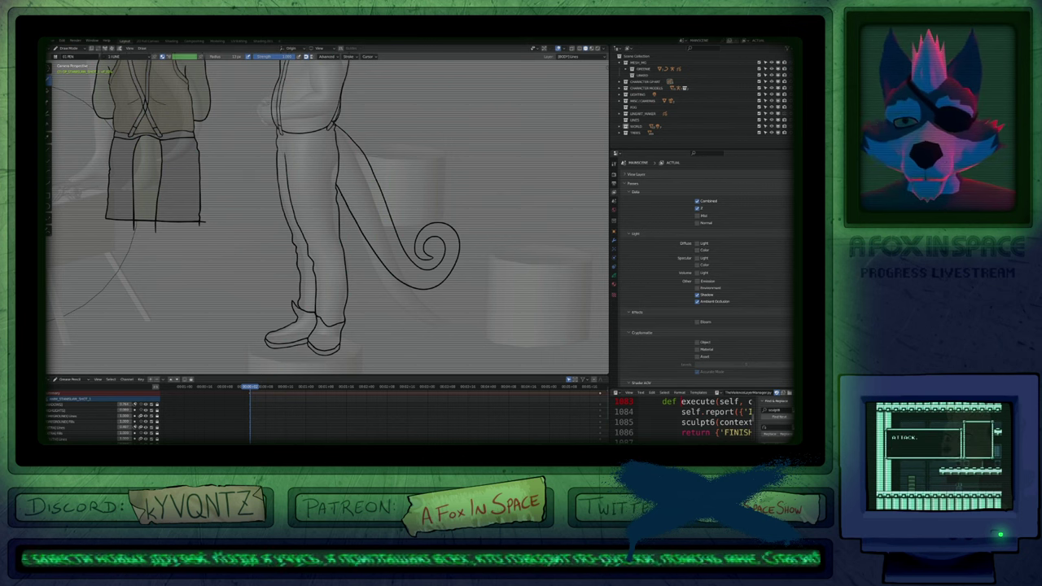
{"action": "middle_click_drag", "start_coordinate": [381, 227], "coordinate": [403, 293], "text": "shift"}
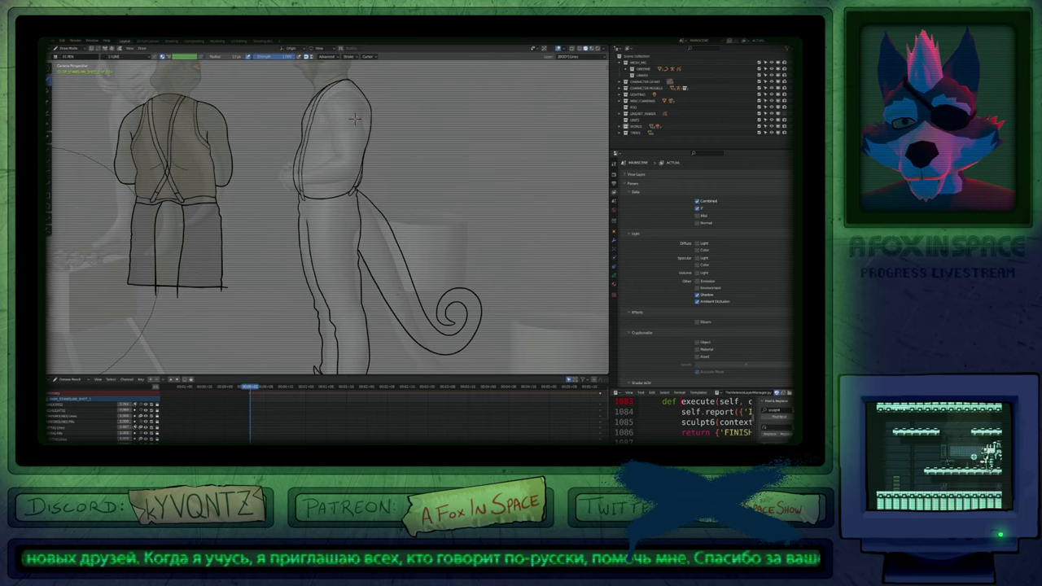
{"action": "key", "text": "f"}
{"action": "key", "text": "Escape"}
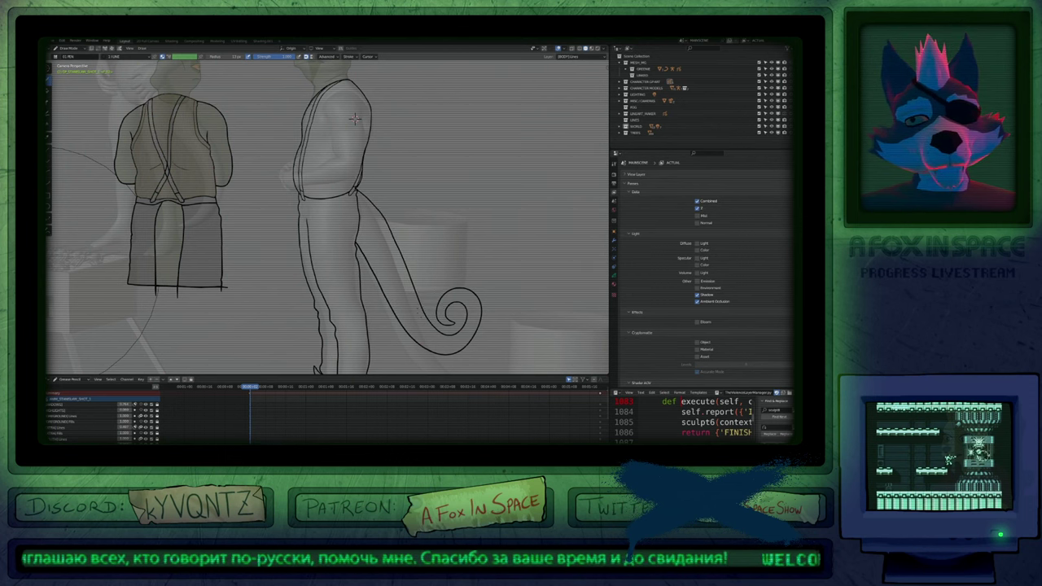
{"action": "middle_click_drag", "start_coordinate": [355, 119], "coordinate": [342, 106], "text": "shift"}
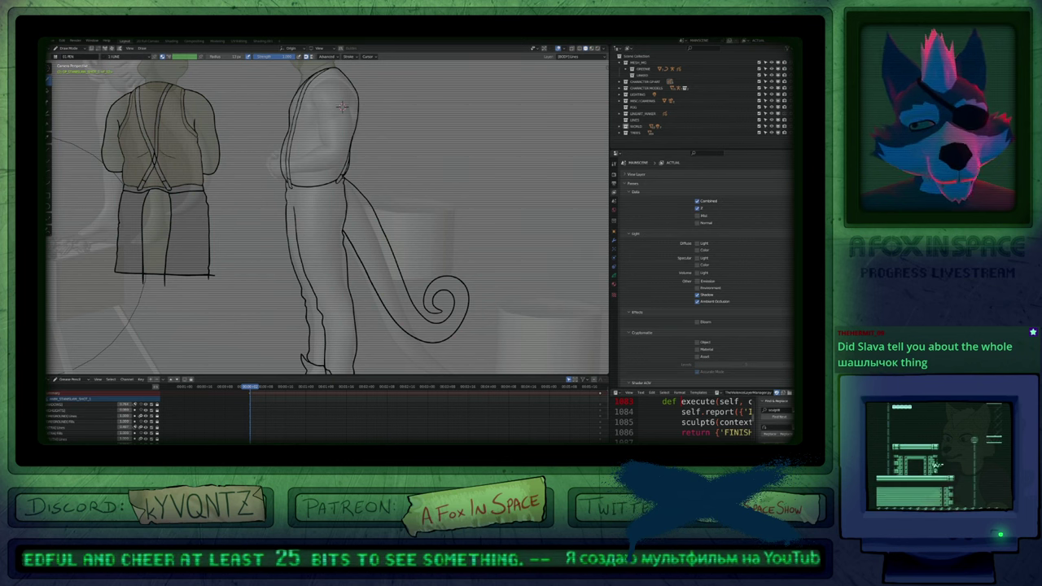
{"action": "mouse_move", "coordinate": [444, 270]}
{"action": "middle_mouse_down", "text": "shift"}
{"action": "mouse_move", "coordinate": [479, 246]}
{"action": "mouse_move", "coordinate": [456, 263]}
{"action": "middle_mouse_up", "text": "shift"}
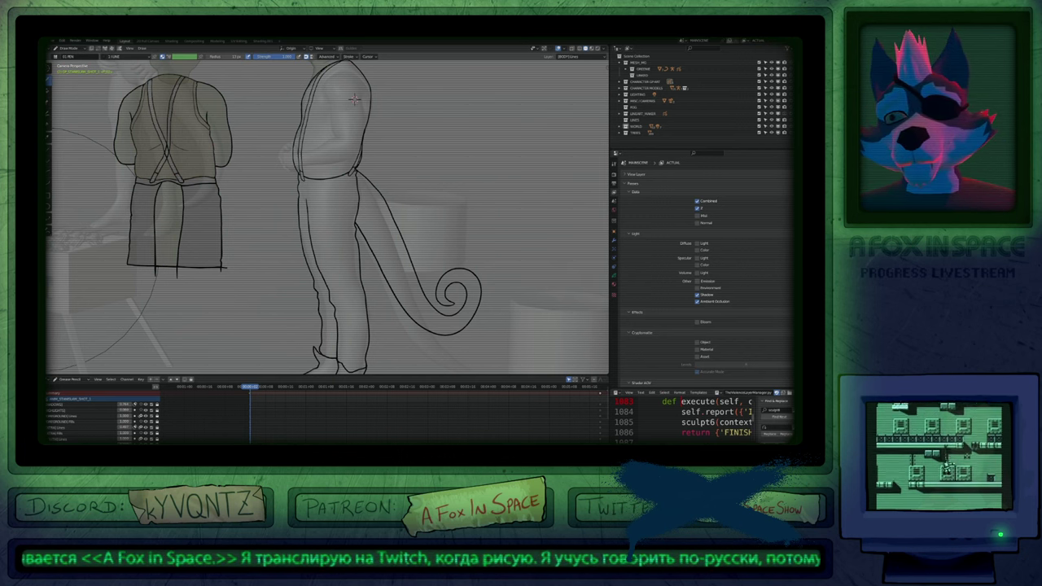
Resize the sculpt brush and push the back line of the near trouser leg near its hem.
{"action": "mouse_move", "coordinate": [370, 192]}
{"action": "middle_mouse_down", "text": "shift"}
{"action": "mouse_move", "coordinate": [384, 348]}
{"action": "mouse_move", "coordinate": [495, 169]}
{"action": "mouse_move", "coordinate": [494, 120]}
{"action": "middle_mouse_up", "text": "shift"}
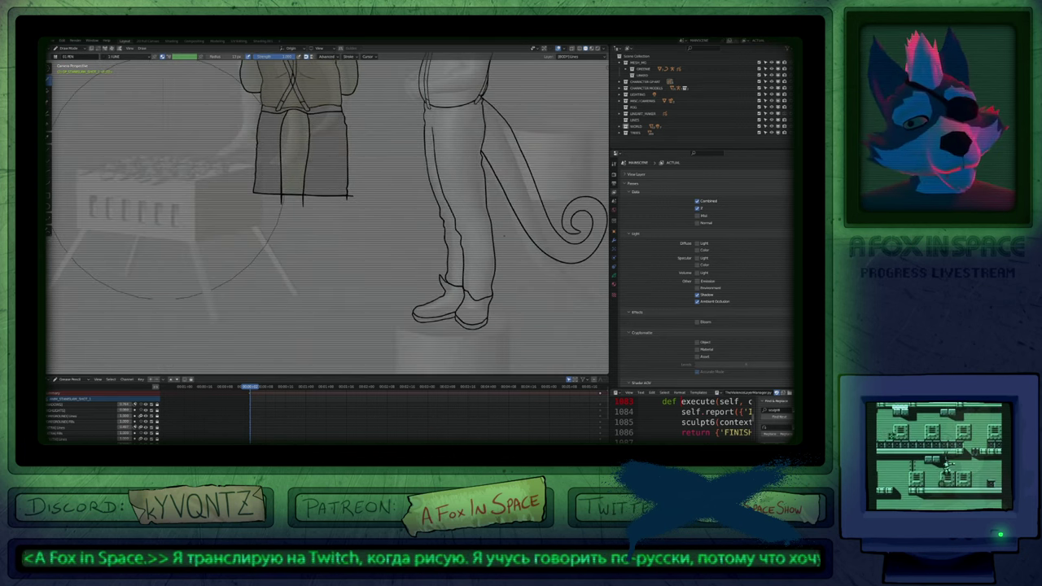
{"action": "middle_click_drag", "start_coordinate": [504, 236], "coordinate": [486, 229], "text": "shift"}
{"action": "key", "text": "f"}
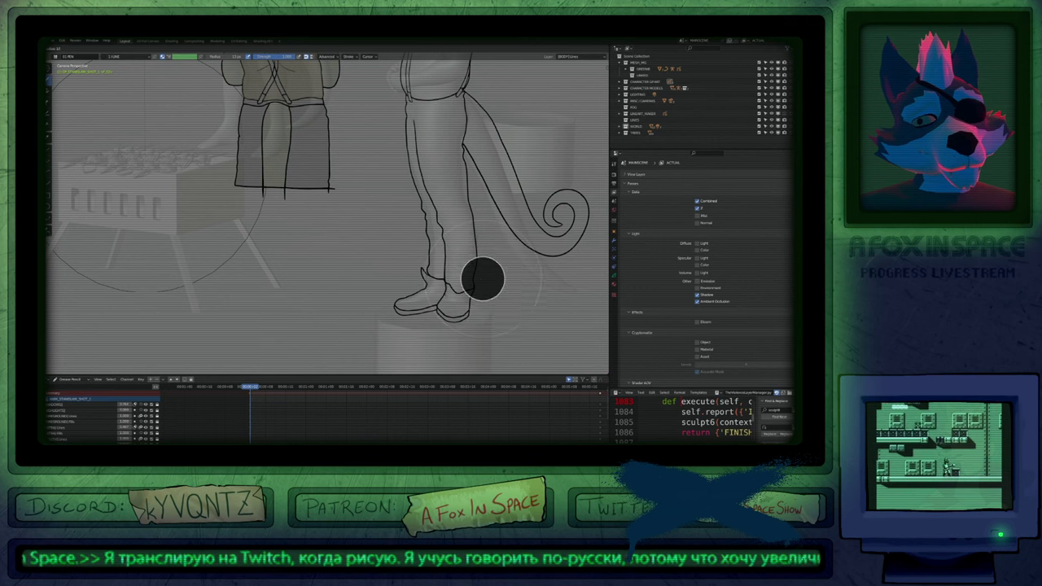
{"action": "left_click", "coordinate": [483, 279]}
{"action": "left_click_drag", "start_coordinate": [475, 266], "coordinate": [472, 286]}
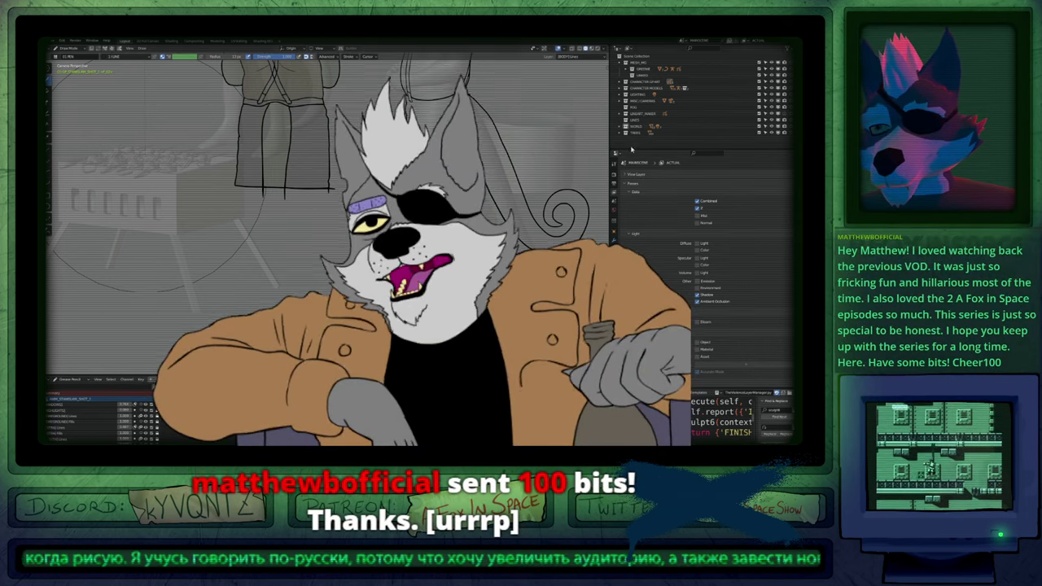
Try an ink stroke along the grill's vertical corner edge over its model, and undo it.
{"action": "middle_click_drag", "start_coordinate": [285, 162], "coordinate": [266, 305], "text": "shift"}
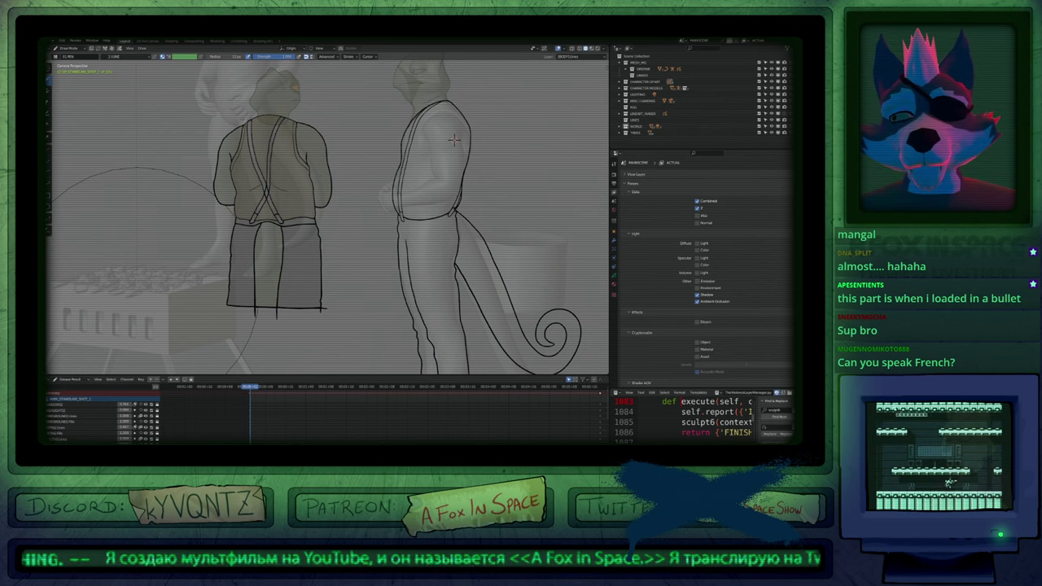
{"action": "middle_click_drag", "start_coordinate": [169, 282], "coordinate": [386, 190], "text": "shift"}
{"action": "middle_click_drag", "start_coordinate": [386, 189], "coordinate": [337, 237], "text": "shift"}
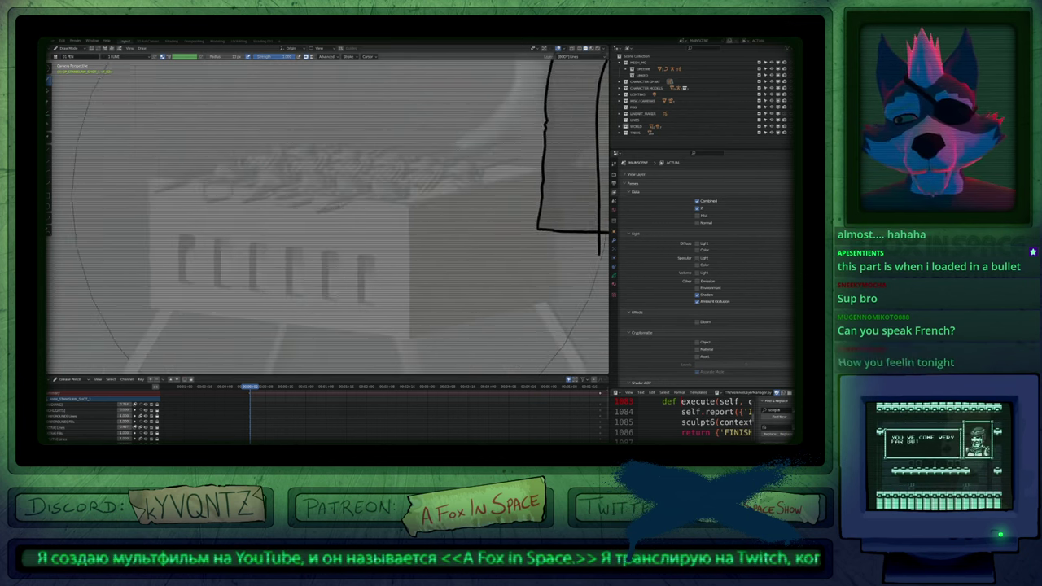
{"action": "key", "text": "shift+alt+z"}
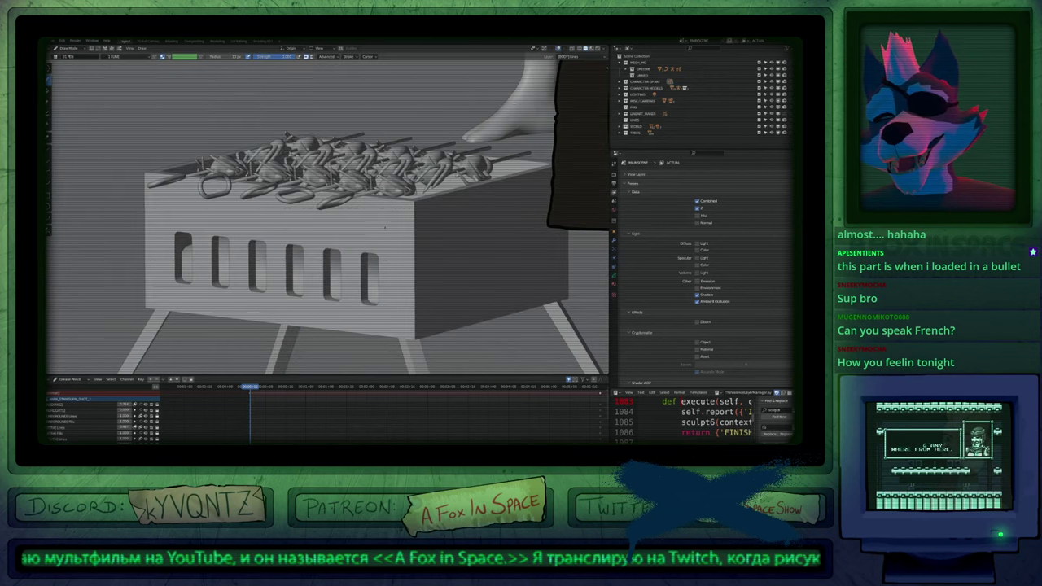
{"action": "key", "text": "shift+alt+z"}
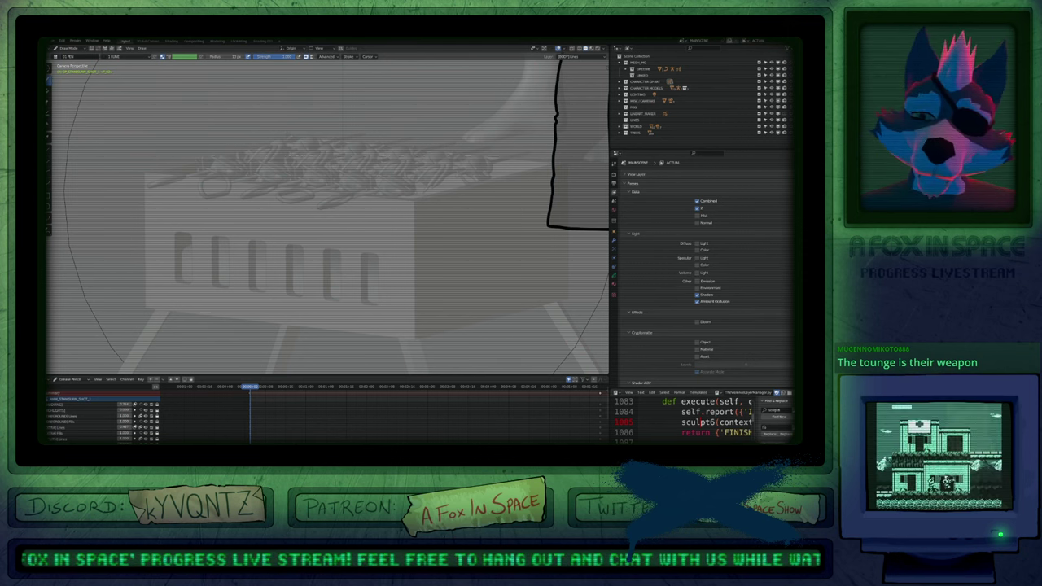
{"action": "left_click_drag", "start_coordinate": [415, 219], "coordinate": [413, 257]}
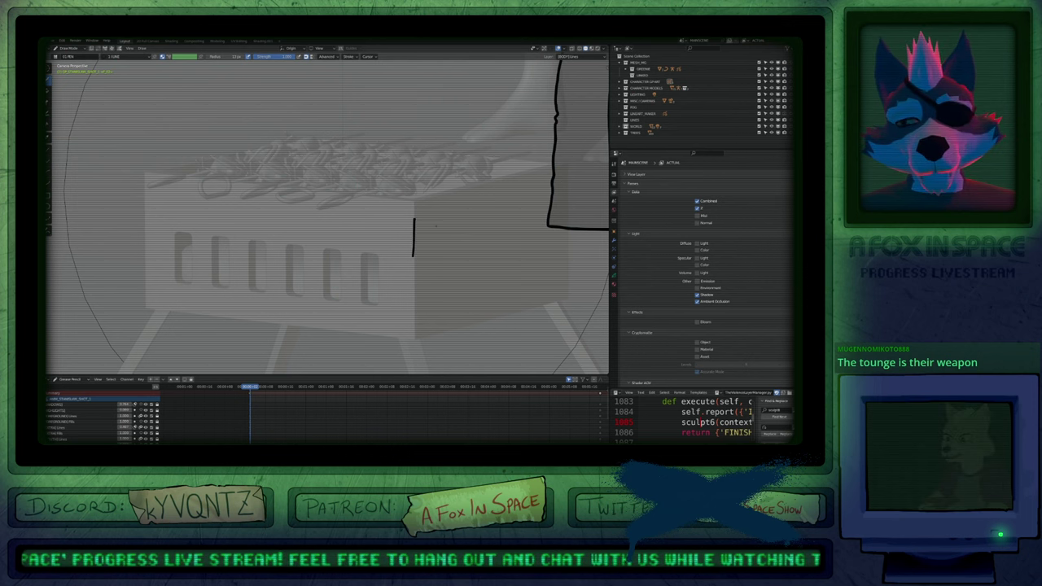
{"action": "key", "text": "ctrl+z"}
Switch the viewport from Draw Mode to Object Mode and select the grill model.
{"action": "mouse_move", "coordinate": [486, 230]}
{"action": "middle_mouse_down", "text": "shift"}
{"action": "mouse_move", "coordinate": [448, 227]}
{"action": "mouse_move", "coordinate": [320, 261]}
{"action": "middle_mouse_up", "text": "shift"}
{"action": "scroll", "coordinate": [320, 261], "scroll_direction": "down", "scroll_amount": 3}
{"action": "scroll", "coordinate": [320, 262], "scroll_direction": "down", "scroll_amount": 2}
{"action": "key", "text": "ctrl+Tab"}
{"action": "key", "text": "g"}
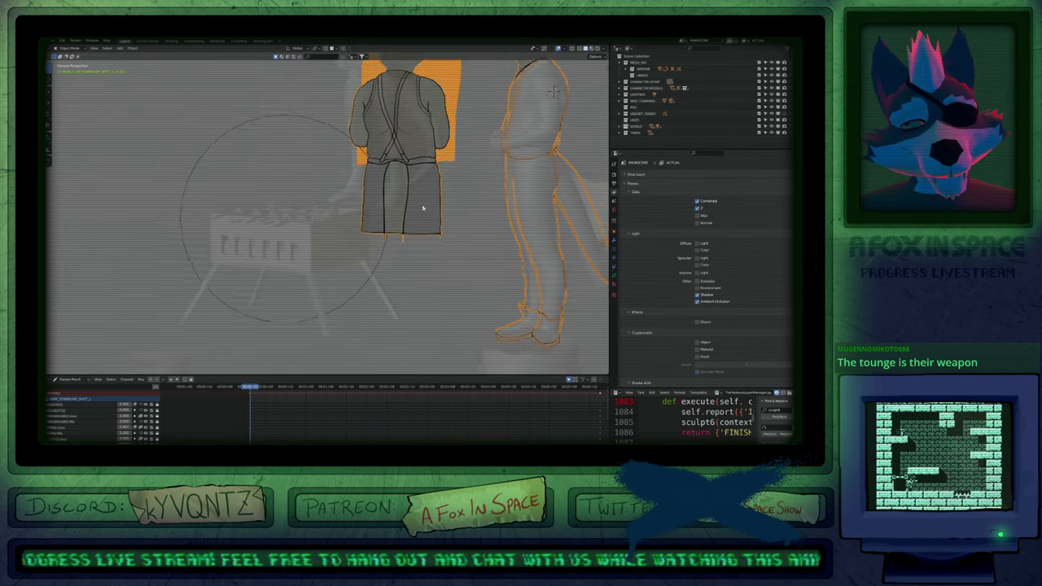
{"action": "left_click", "coordinate": [418, 221]}
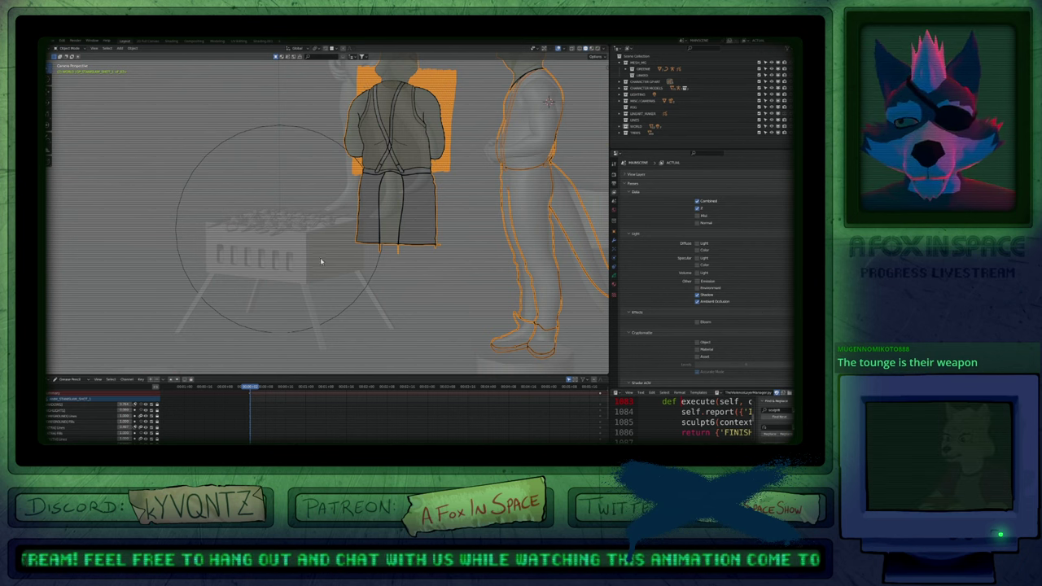
{"action": "middle_click_drag", "start_coordinate": [309, 268], "coordinate": [353, 291], "text": "shift"}
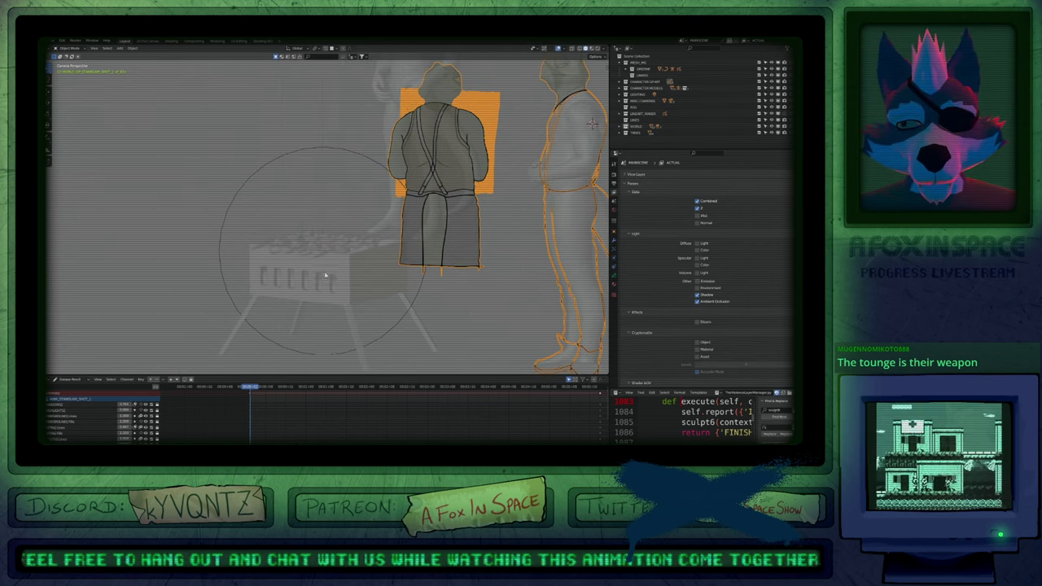
{"action": "left_click", "coordinate": [355, 269]}
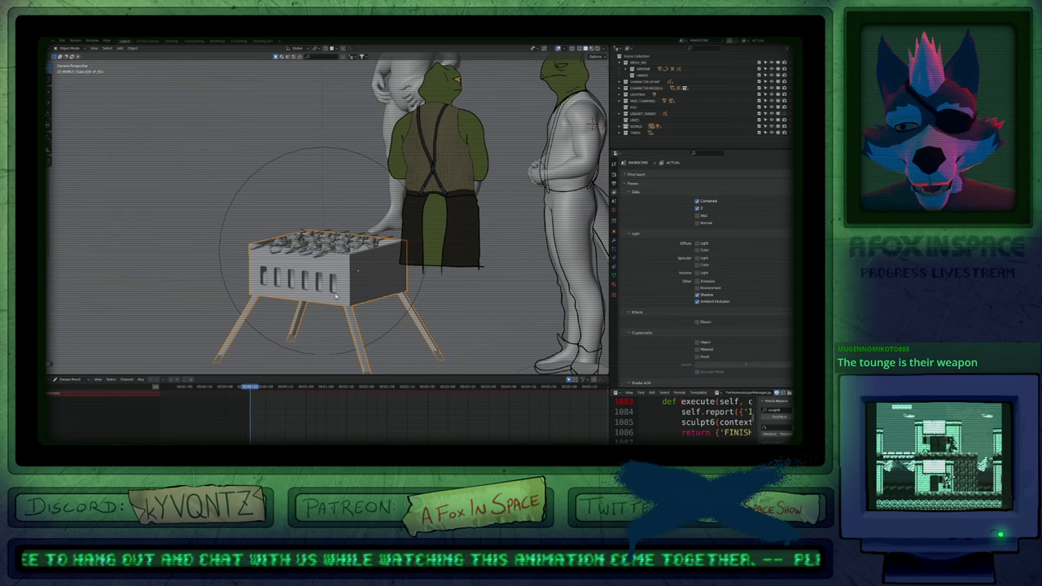
{"action": "middle_click_drag", "start_coordinate": [336, 294], "coordinate": [388, 256], "text": "shift"}
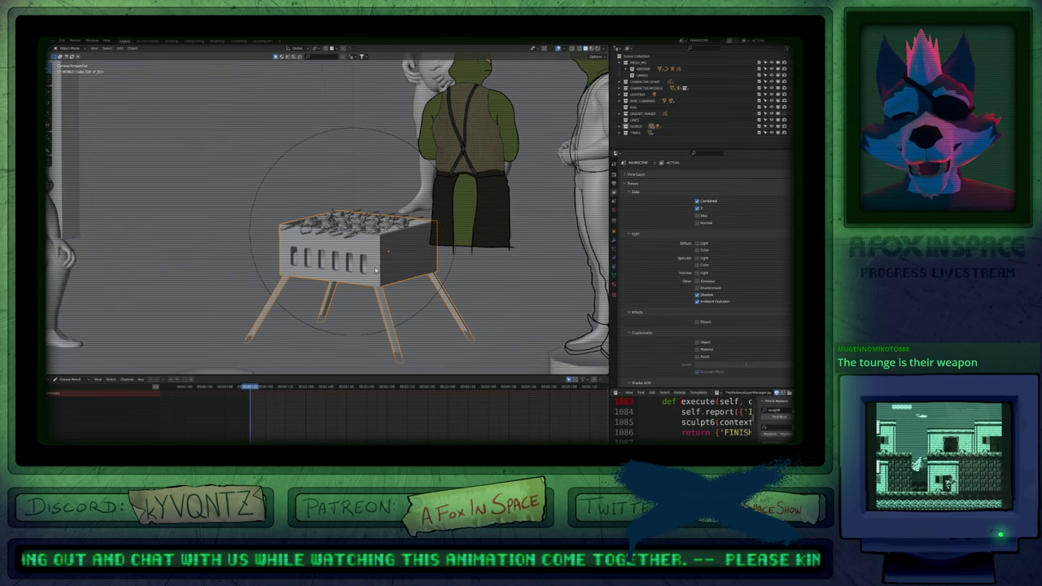
{"action": "scroll", "coordinate": [379, 235], "scroll_direction": "up", "scroll_amount": 1}
{"action": "scroll", "coordinate": [379, 235], "scroll_direction": "up", "scroll_amount": 4}
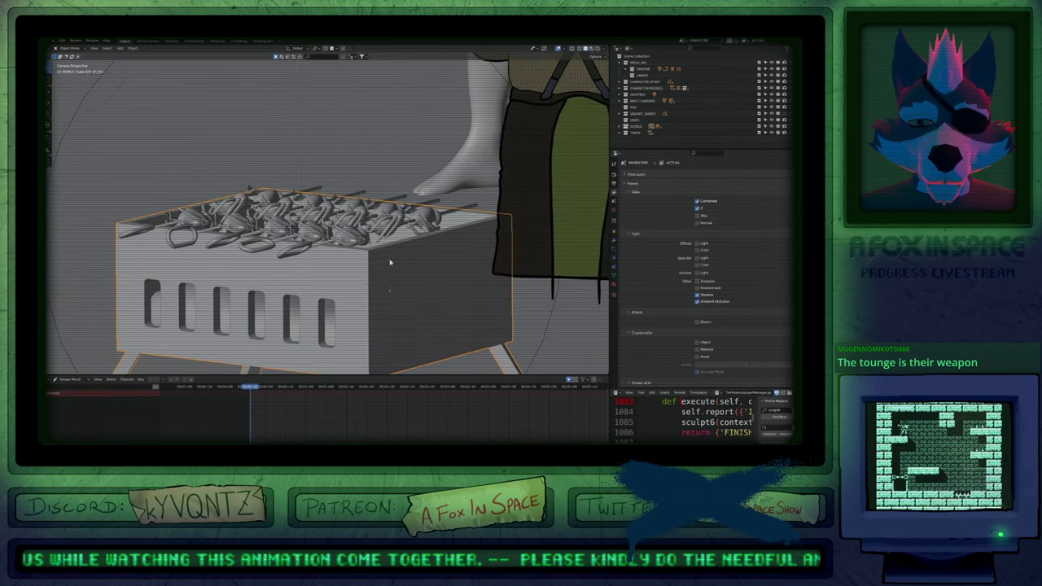
Select the Grease Pencil object holding the back-view and side-view character drawings instead of the grill, and put it in Edit Mode.
{"action": "scroll", "coordinate": [389, 262], "scroll_direction": "down", "scroll_amount": 10}
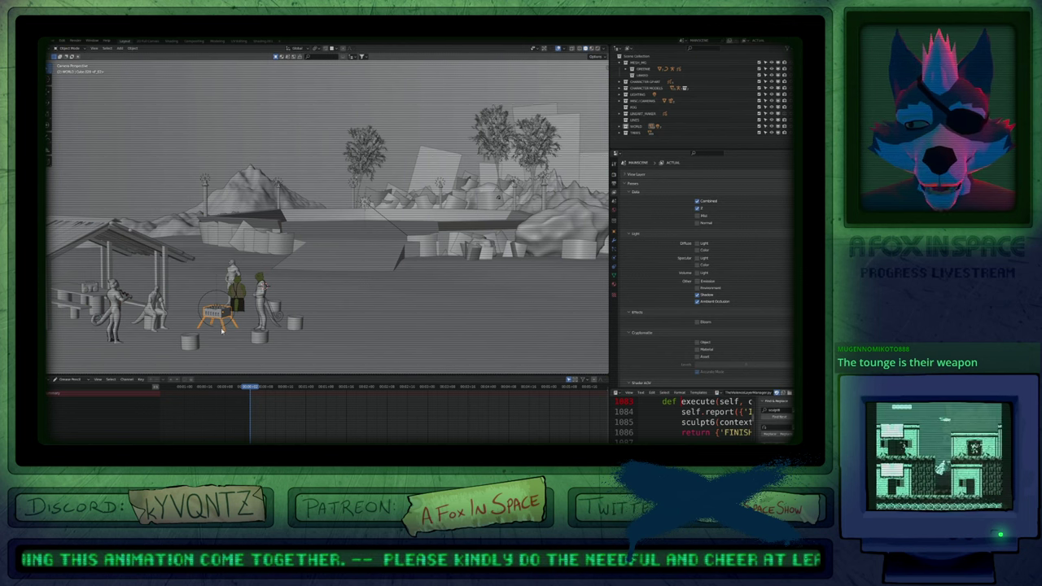
{"action": "left_click", "coordinate": [261, 284]}
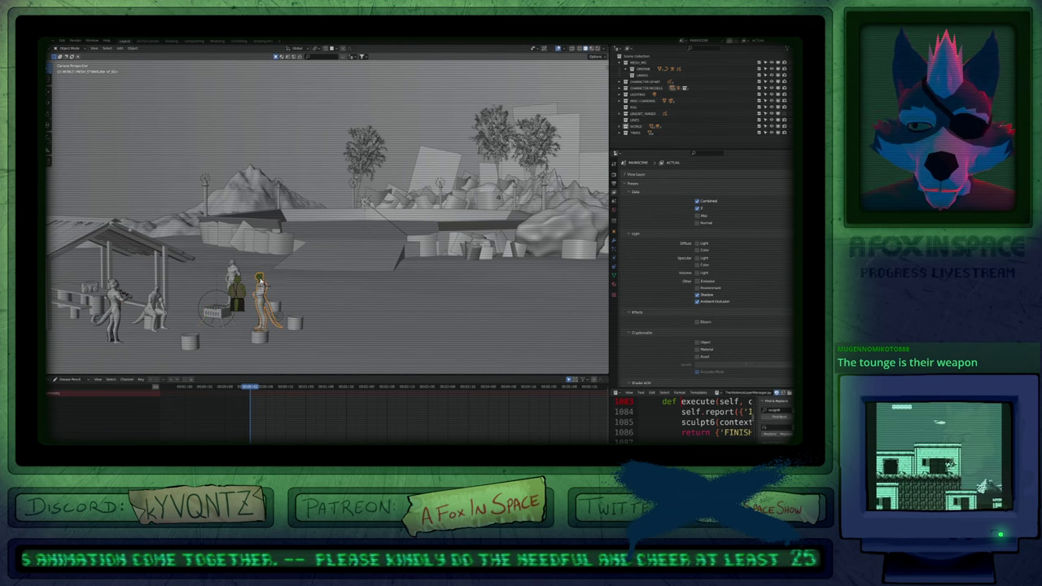
{"action": "key", "text": "ctrl+Tab"}
{"action": "scroll", "coordinate": [426, 205], "scroll_direction": "up", "scroll_amount": 8}
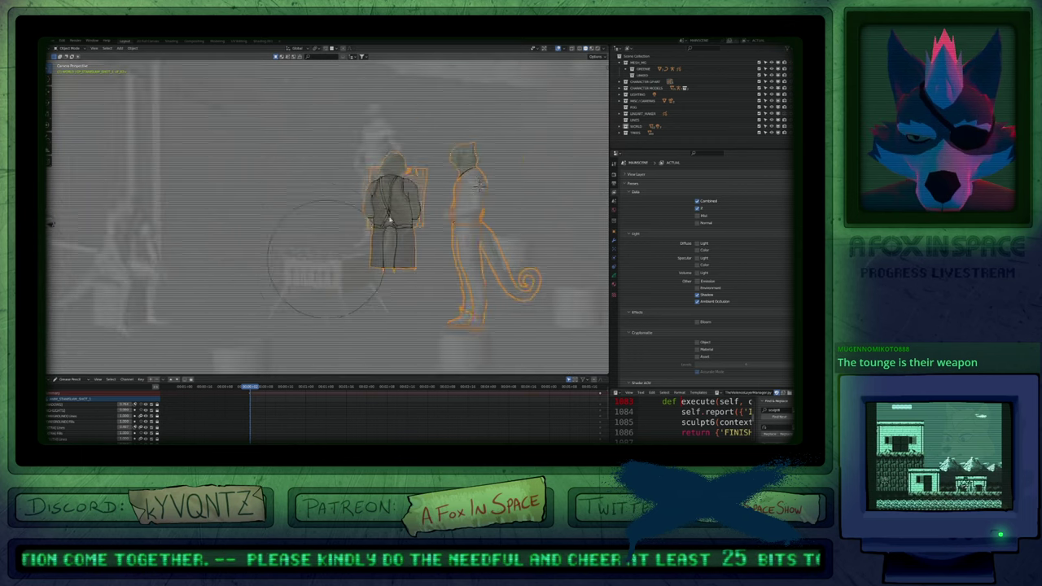
{"action": "middle_click_drag", "start_coordinate": [427, 205], "coordinate": [387, 247], "text": "shift"}
{"action": "key", "text": "Tab"}
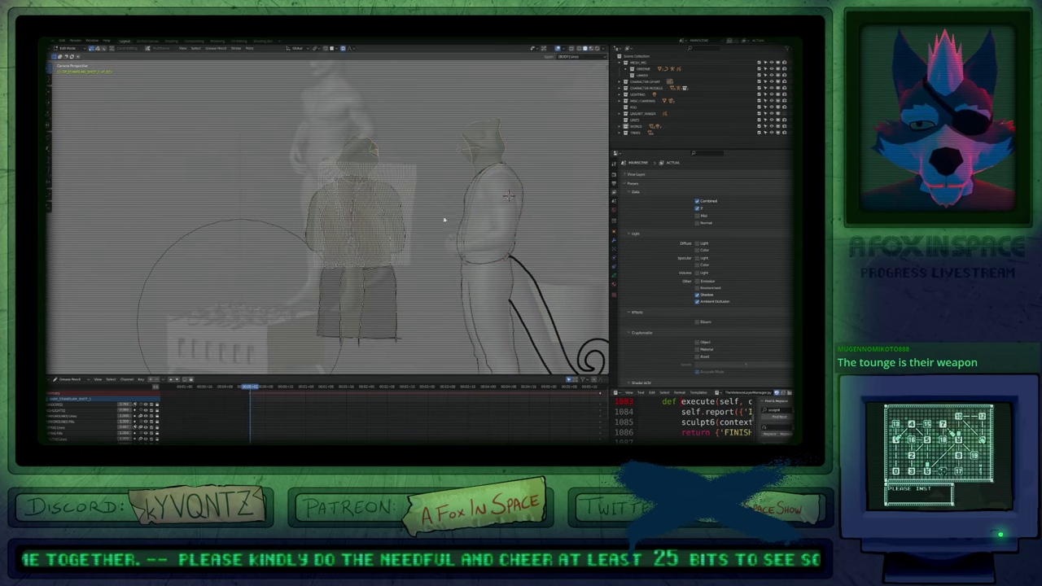
Select only the back-view character's strokes on all layers, including the head, clothing lines and fills.
{"action": "middle_click_drag", "start_coordinate": [432, 204], "coordinate": [368, 196], "text": "shift"}
{"action": "mouse_move", "coordinate": [363, 140]}
{"action": "left_mouse_down"}
{"action": "mouse_move", "coordinate": [209, 290]}
{"action": "mouse_move", "coordinate": [369, 263]}
{"action": "left_mouse_up"}
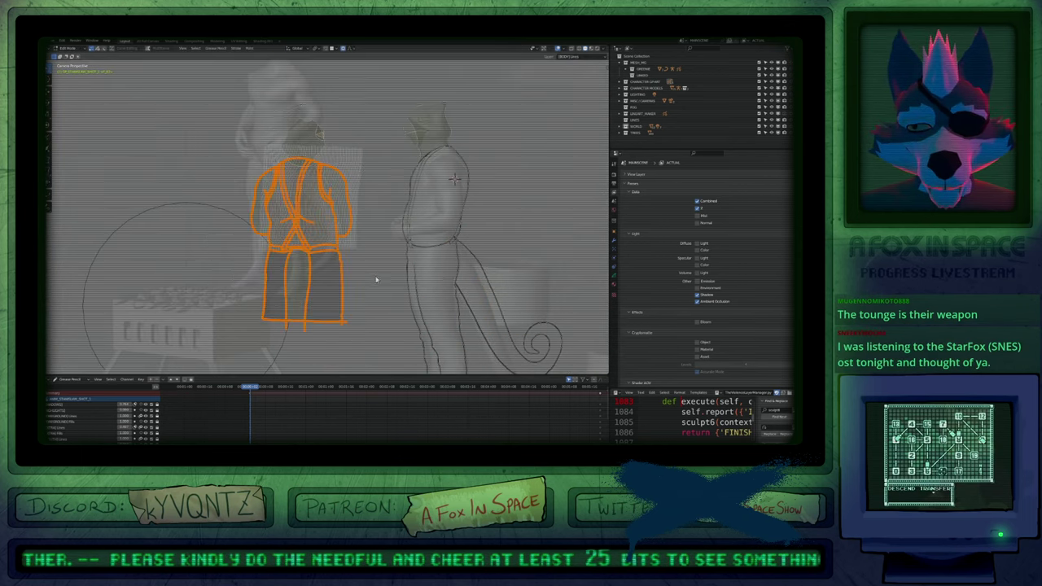
{"action": "key", "text": "g"}
{"action": "key", "text": "Tab"}
{"action": "key", "text": "a"}
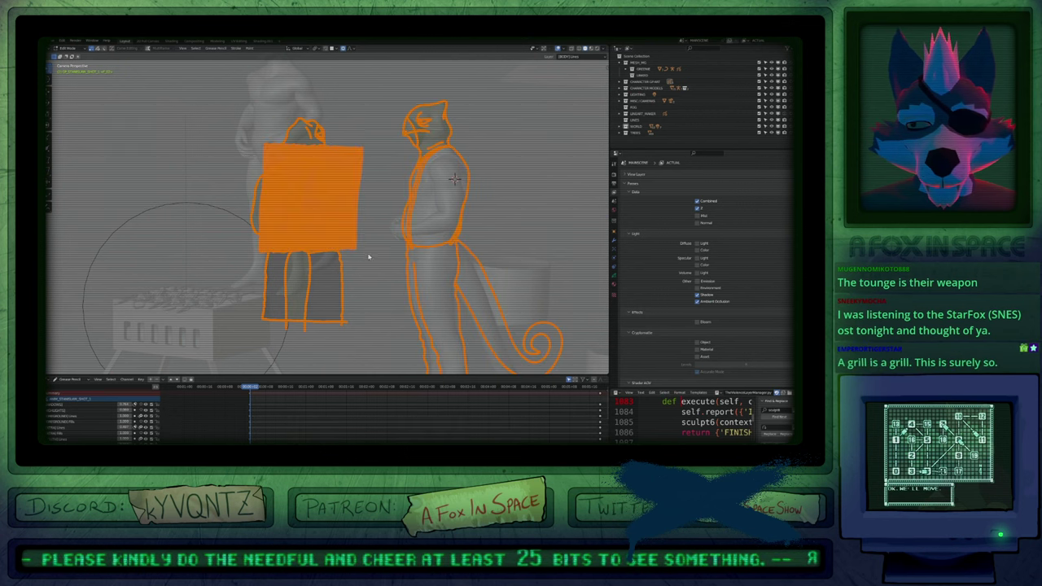
{"action": "mouse_move", "coordinate": [349, 88]}
{"action": "left_mouse_down"}
{"action": "mouse_move", "coordinate": [340, 337]}
{"action": "mouse_move", "coordinate": [366, 288]}
{"action": "left_mouse_up"}
{"action": "middle_click_drag", "start_coordinate": [373, 284], "coordinate": [262, 290], "text": "shift"}
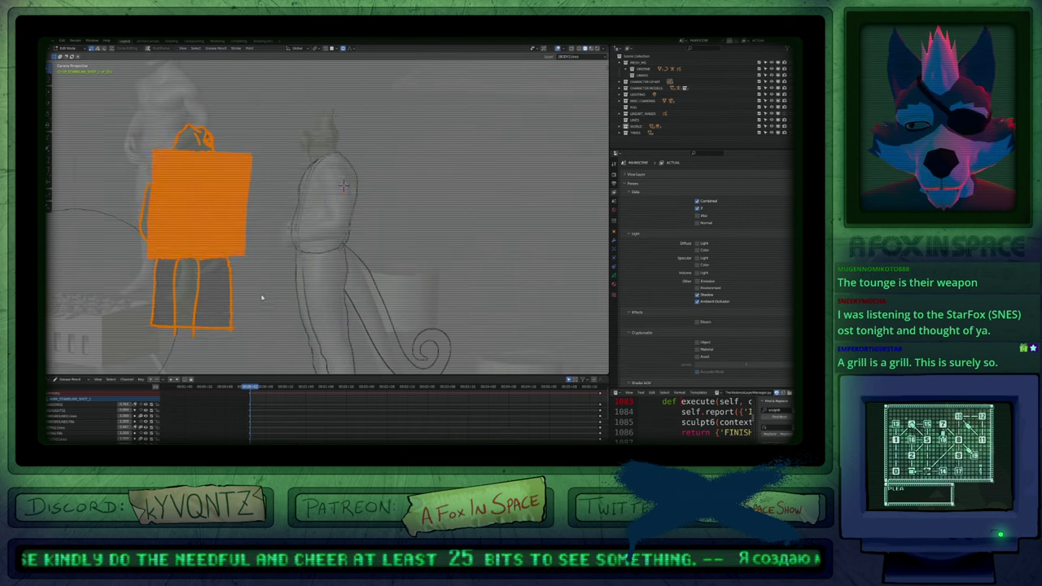
Move the selected back-view character drawing across to the empty area behind the side-view character.
{"action": "key", "text": "g"}
{"action": "left_click", "coordinate": [528, 232]}
{"action": "mouse_move", "coordinate": [391, 241]}
{"action": "middle_mouse_down", "text": "shift"}
{"action": "mouse_move", "coordinate": [417, 262]}
{"action": "mouse_move", "coordinate": [307, 256]}
{"action": "middle_mouse_up", "text": "shift"}
{"action": "key", "text": "g"}
{"action": "left_click", "coordinate": [479, 260]}
{"action": "key", "text": "g"}
{"action": "left_click", "coordinate": [368, 288]}
Try a rotation on the moved back-view character drawing, cancel it, and start scaling the selected strokes.
{"action": "key", "text": "r"}
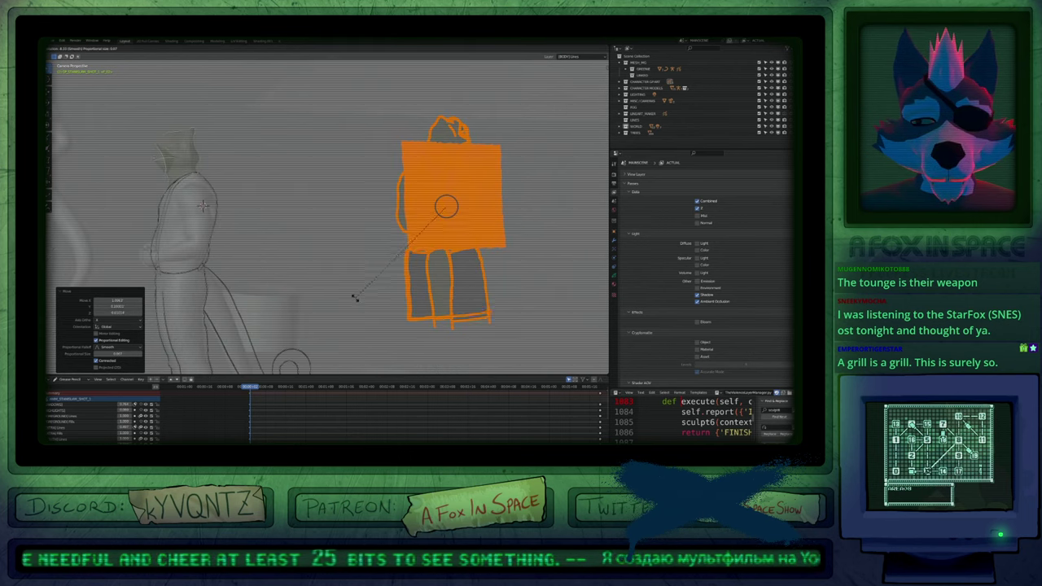
{"action": "right_click", "coordinate": [356, 295]}
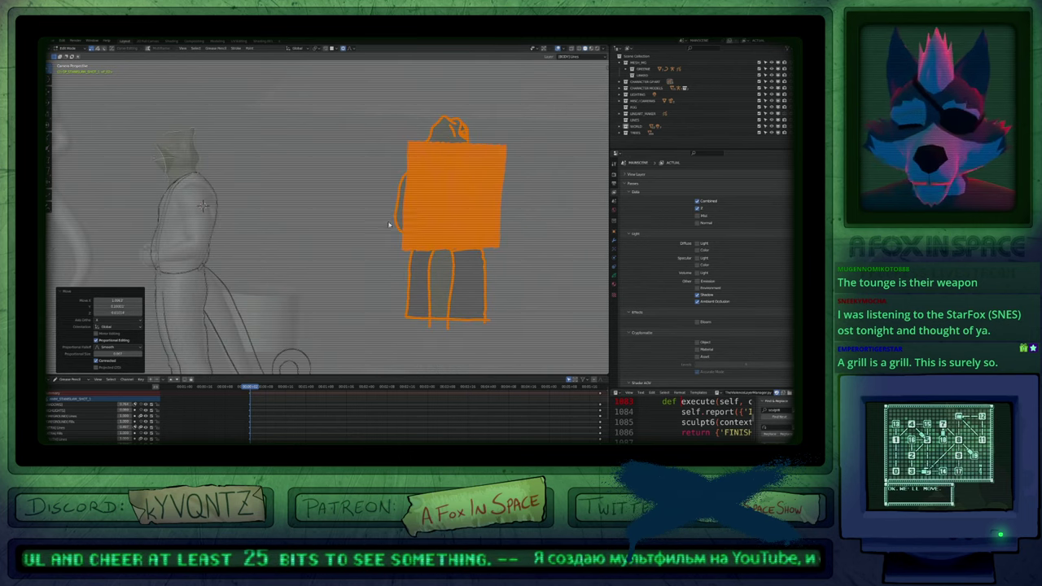
{"action": "middle_click_drag", "start_coordinate": [284, 275], "coordinate": [379, 289]}
{"action": "key", "text": "s"}
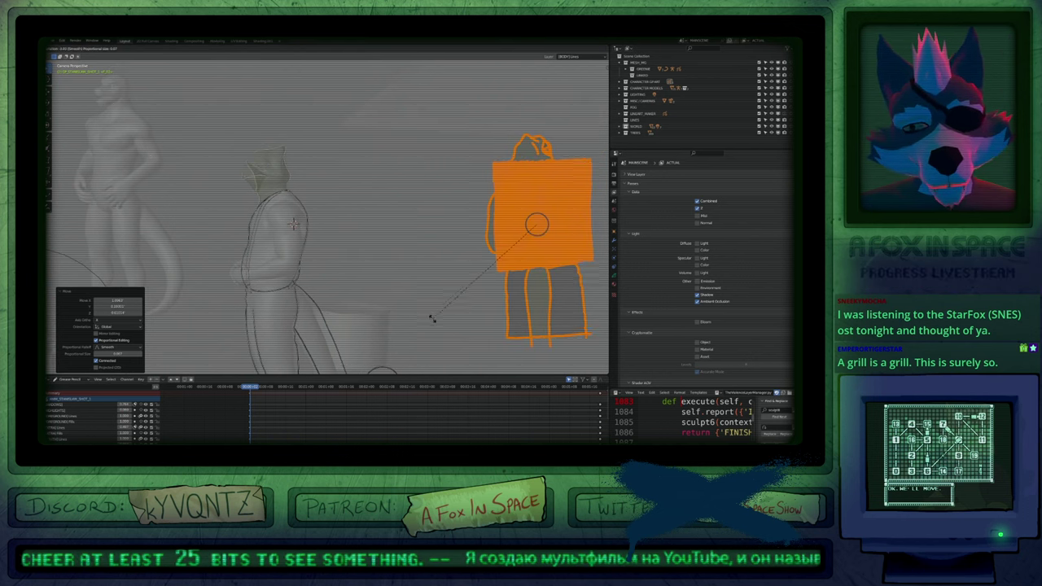
Cancel the pending move of the selected strokes on the back-view figure and maximize the 3D viewport.
{"action": "right_click", "coordinate": [428, 277]}
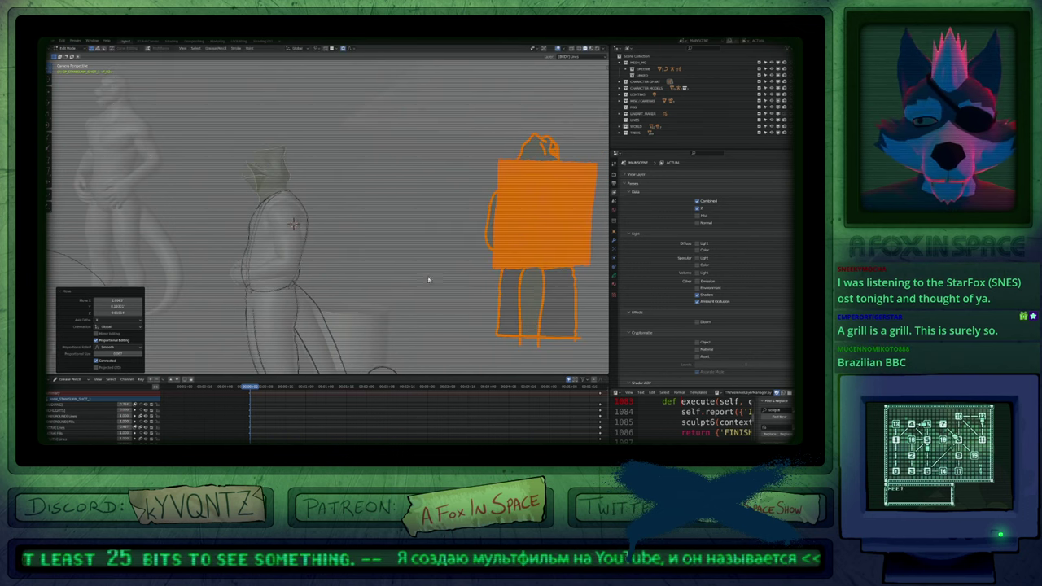
{"action": "mouse_move", "coordinate": [337, 285]}
{"action": "middle_mouse_down", "text": "shift"}
{"action": "mouse_move", "coordinate": [412, 275]}
{"action": "mouse_move", "coordinate": [544, 281]}
{"action": "mouse_move", "coordinate": [562, 293]}
{"action": "middle_mouse_up", "text": "shift"}
{"action": "key", "text": "ctrl+space"}
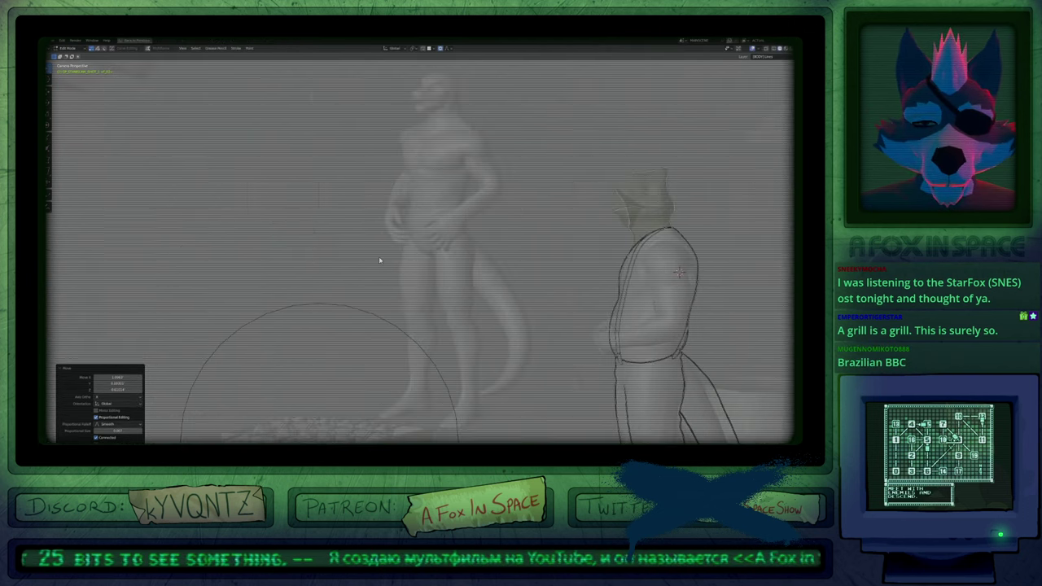
{"action": "scroll", "coordinate": [380, 260], "scroll_direction": "down", "scroll_amount": 5}
{"action": "middle_click_drag", "start_coordinate": [382, 304], "coordinate": [419, 250], "text": "shift"}
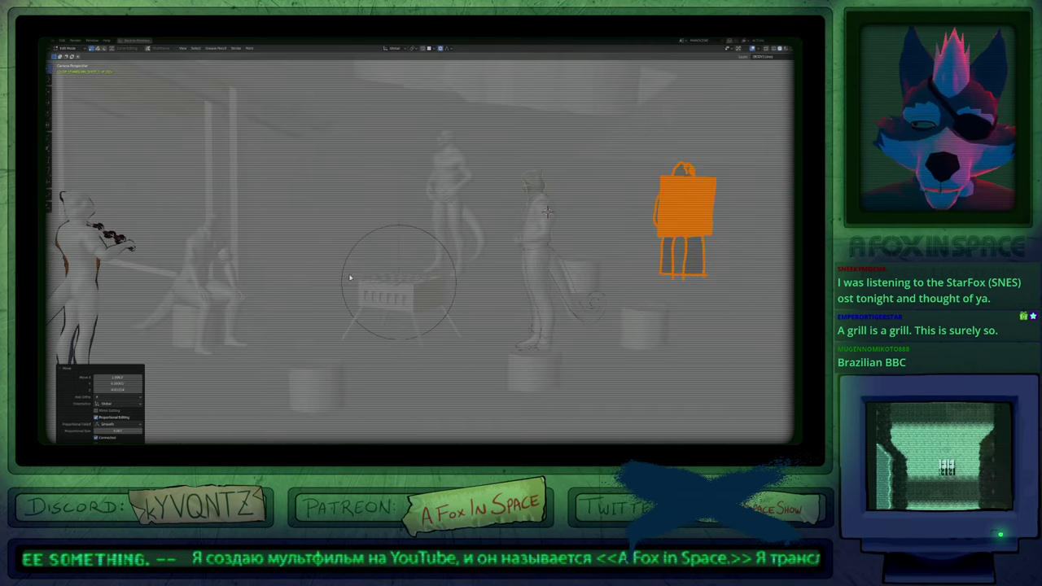
Drop the current stroke selection and return the Grease Pencil drawing to Object Mode.
{"action": "left_click", "coordinate": [115, 237]}
{"action": "middle_click_drag", "start_coordinate": [157, 272], "coordinate": [271, 279], "text": "shift"}
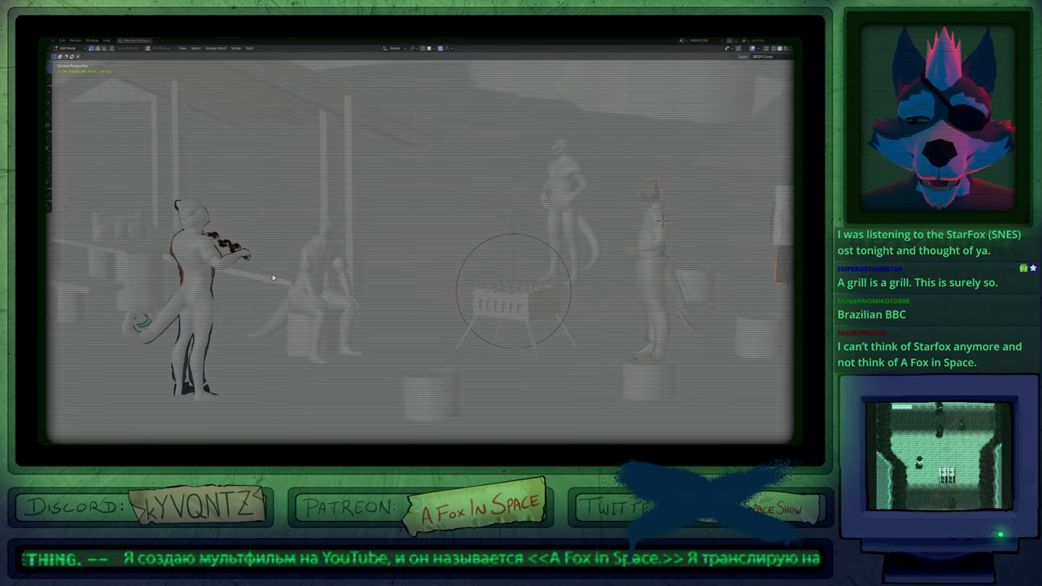
{"action": "key", "text": "Tab"}
{"action": "middle_click_drag", "start_coordinate": [548, 283], "coordinate": [400, 286], "text": "shift"}
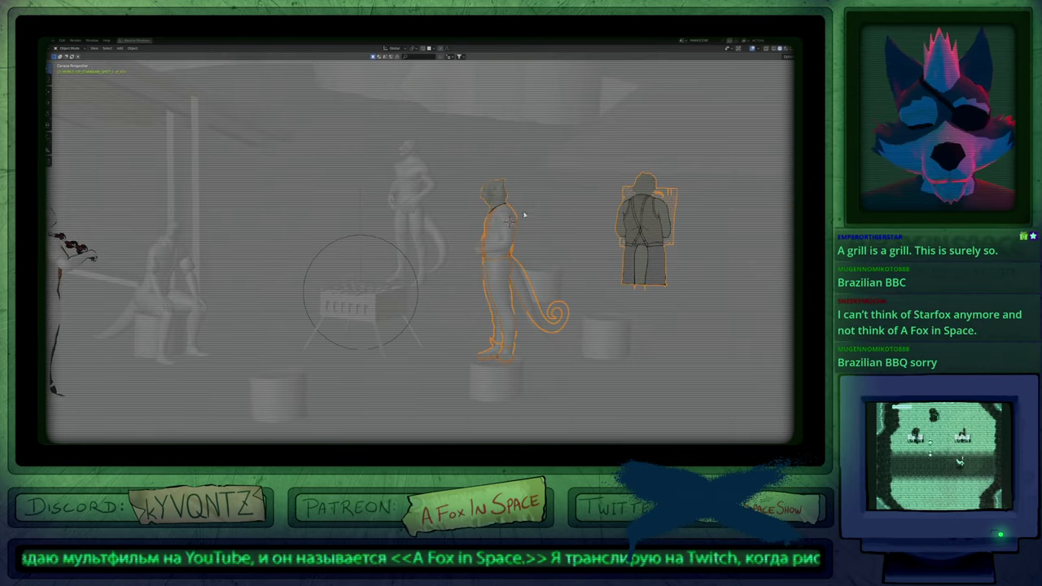
Examine the side-view and back-view character drawings within the grill scene, toggling X-ray on and off for comparison.
{"action": "middle_click_drag", "start_coordinate": [369, 267], "coordinate": [417, 269]}
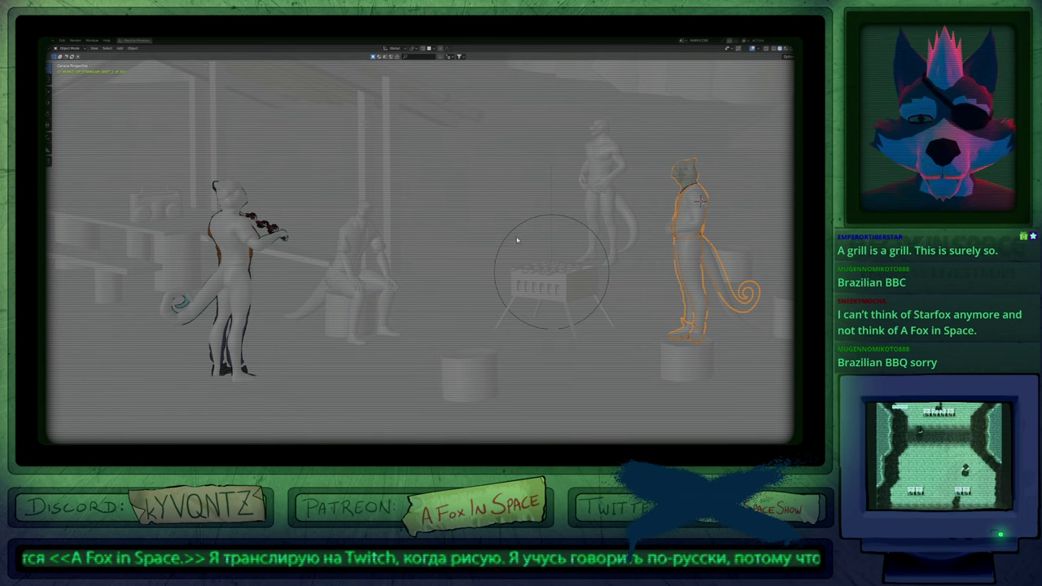
{"action": "middle_click_drag", "start_coordinate": [517, 238], "coordinate": [419, 264], "text": "shift"}
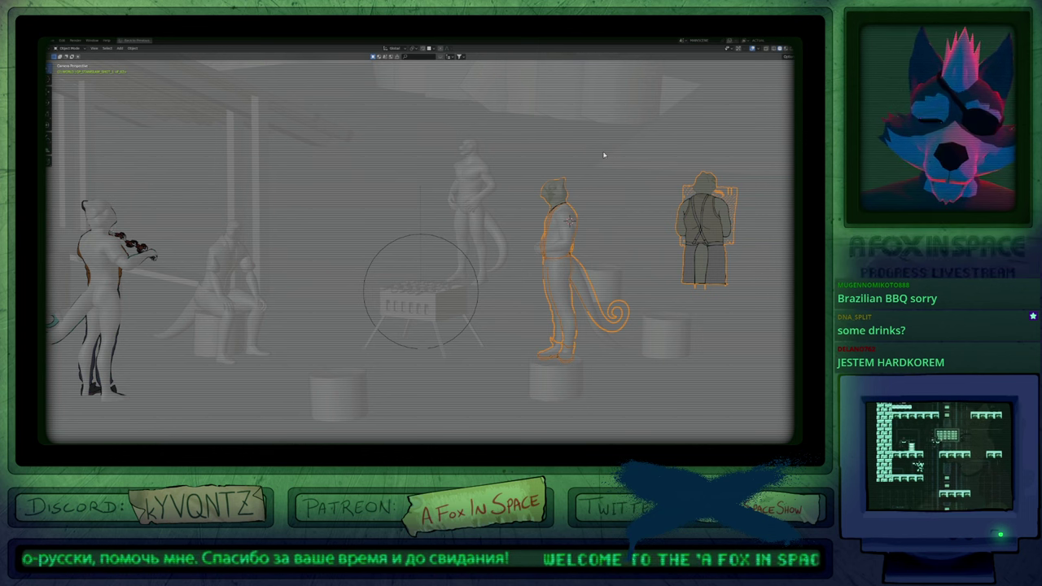
{"action": "key", "text": "alt+z"}
{"action": "key", "text": "alt+z"}
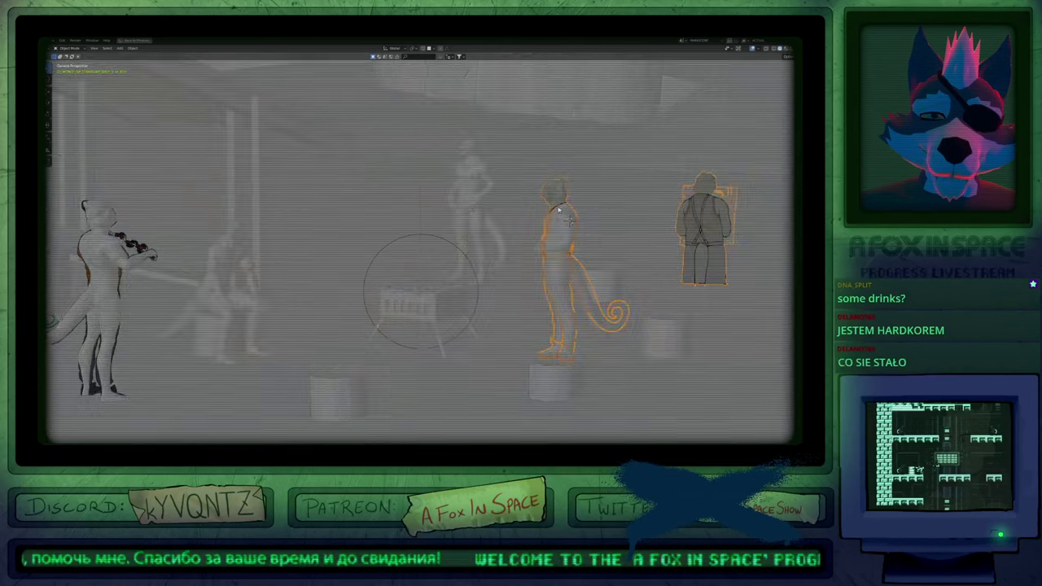
{"action": "key", "text": "alt+z"}
{"action": "key", "text": "alt+z"}
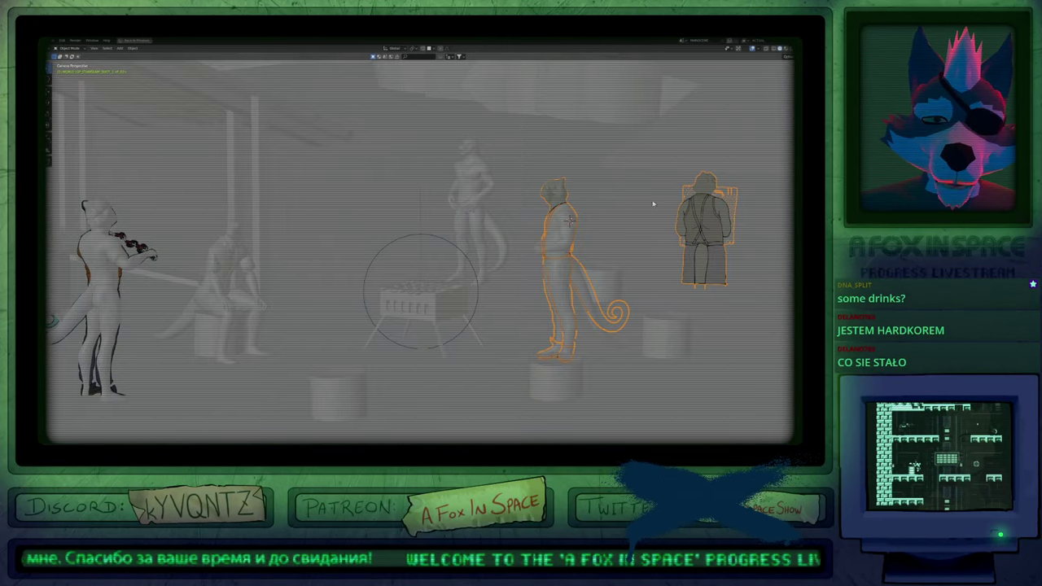
{"action": "middle_click_drag", "start_coordinate": [609, 215], "coordinate": [499, 264], "text": "shift"}
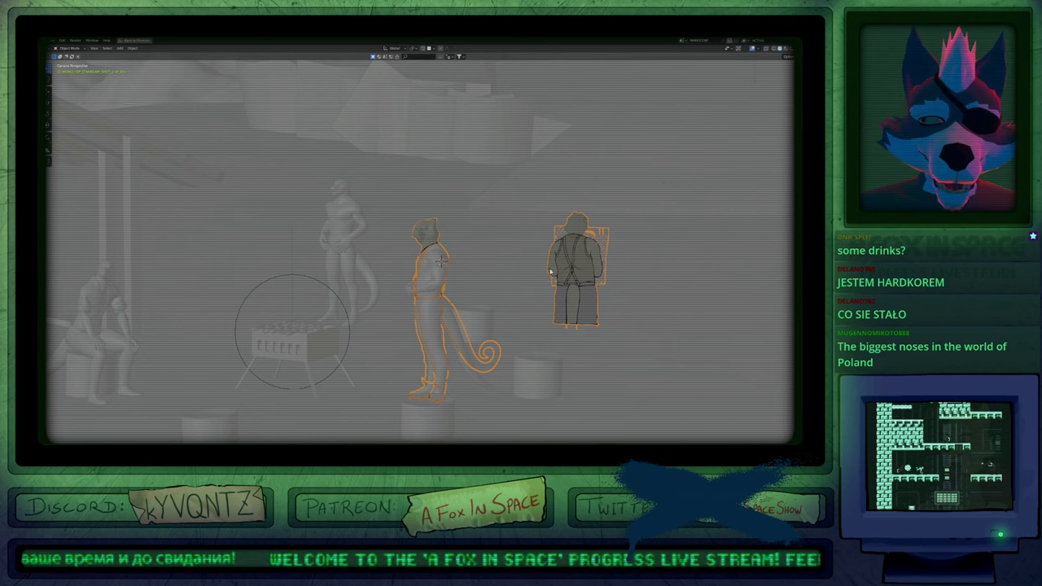
{"action": "scroll", "coordinate": [553, 267], "scroll_direction": "up", "scroll_amount": 3}
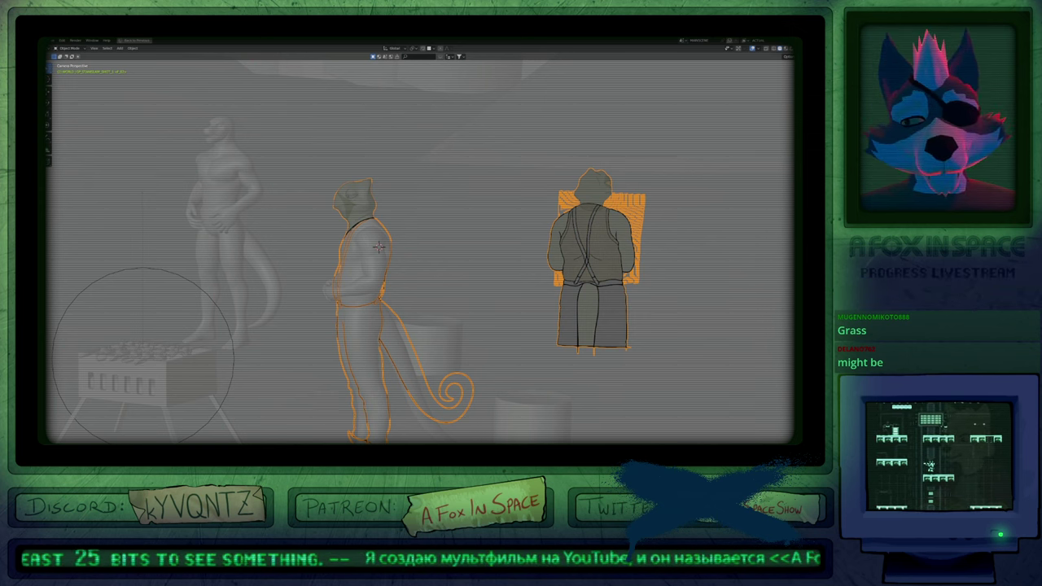
{"action": "scroll", "coordinate": [476, 268], "scroll_direction": "up", "scroll_amount": 2}
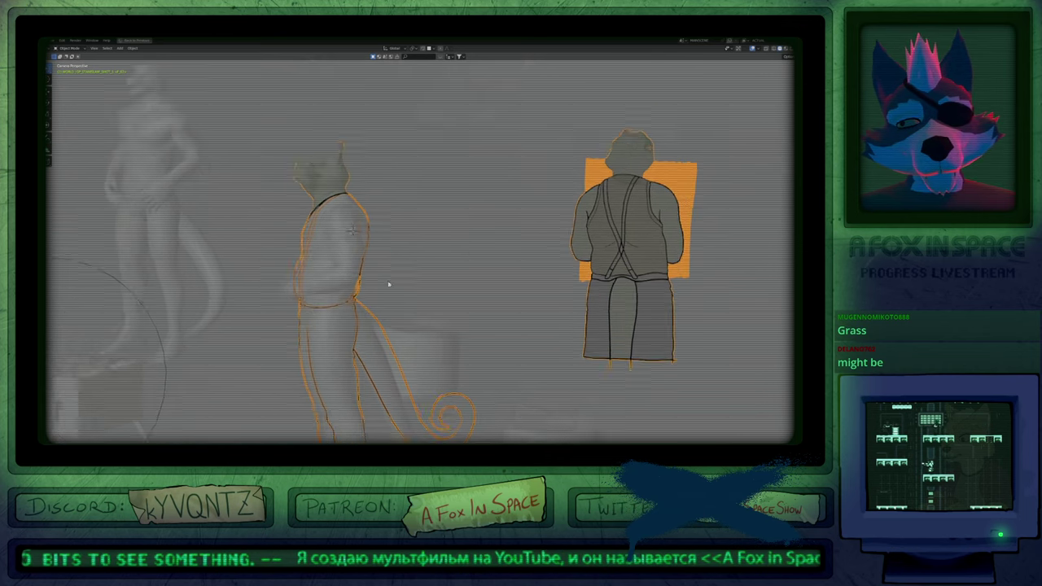
Switch the Grease Pencil drawing to Draw Mode and activate the Fill tool on the fill layer.
{"action": "middle_click_drag", "start_coordinate": [389, 284], "coordinate": [431, 216], "text": "shift"}
{"action": "key", "text": "ctrl+Tab"}
{"action": "mouse_move", "coordinate": [355, 181]}
{"action": "middle_mouse_down", "text": "shift"}
{"action": "mouse_move", "coordinate": [380, 155]}
{"action": "mouse_move", "coordinate": [567, 171]}
{"action": "middle_mouse_up", "text": "shift"}
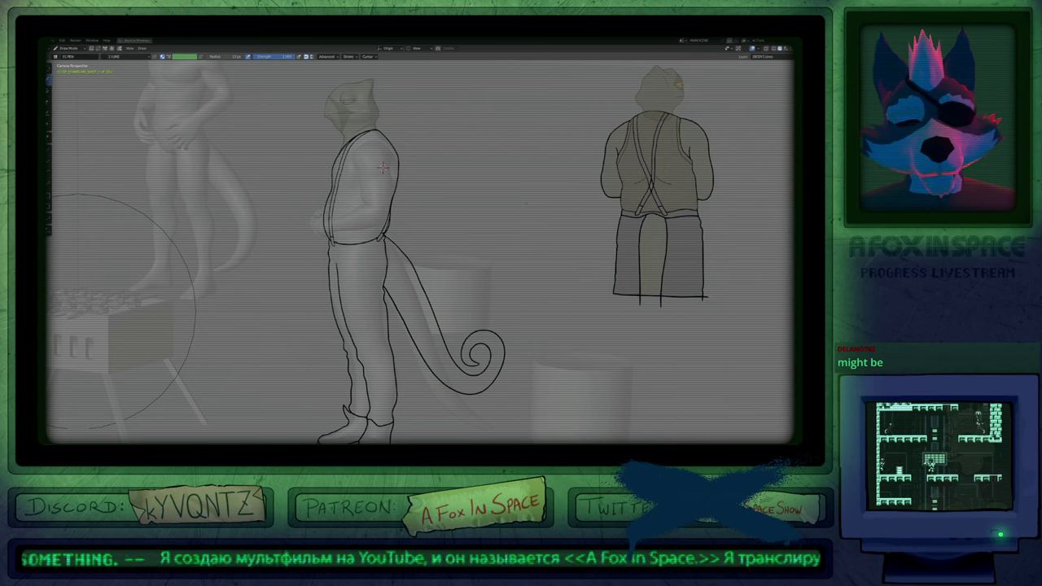
{"action": "key", "text": "Page_Down"}
{"action": "scroll", "coordinate": [505, 207], "scroll_direction": "down", "scroll_amount": 3}
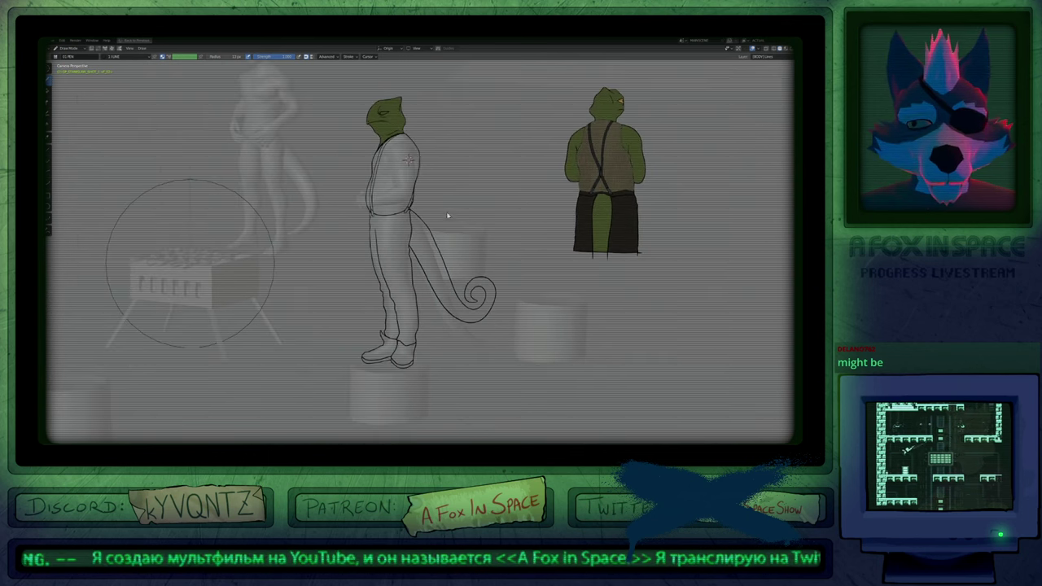
{"action": "key", "text": "u"}
{"action": "left_click", "coordinate": [440, 317]}
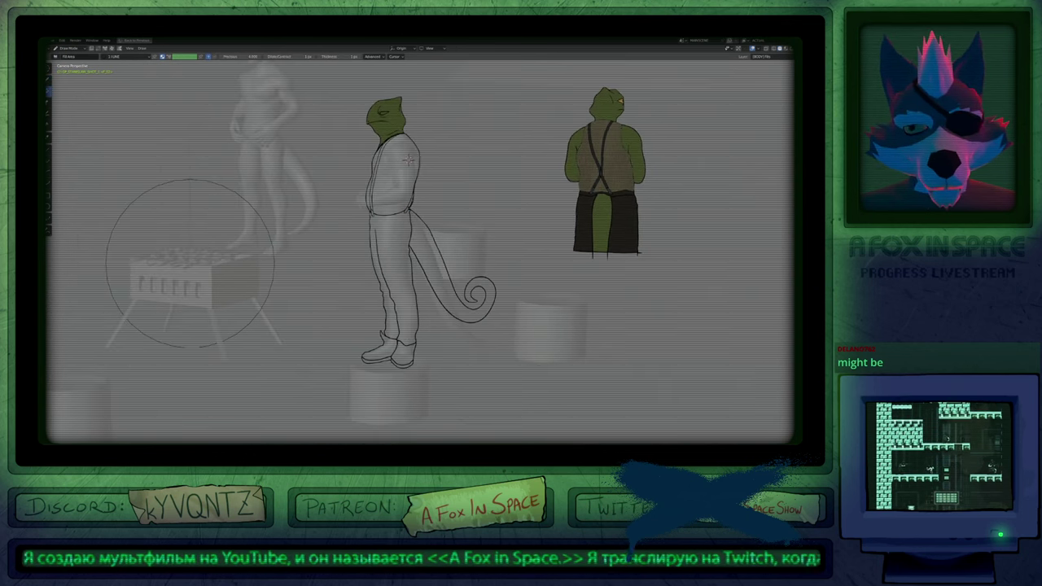
Fill the side-view character's trousers with the WEAR_3 STANISLAW material and the tail with BODY_1 STANISLAW.
{"action": "key", "text": "u"}
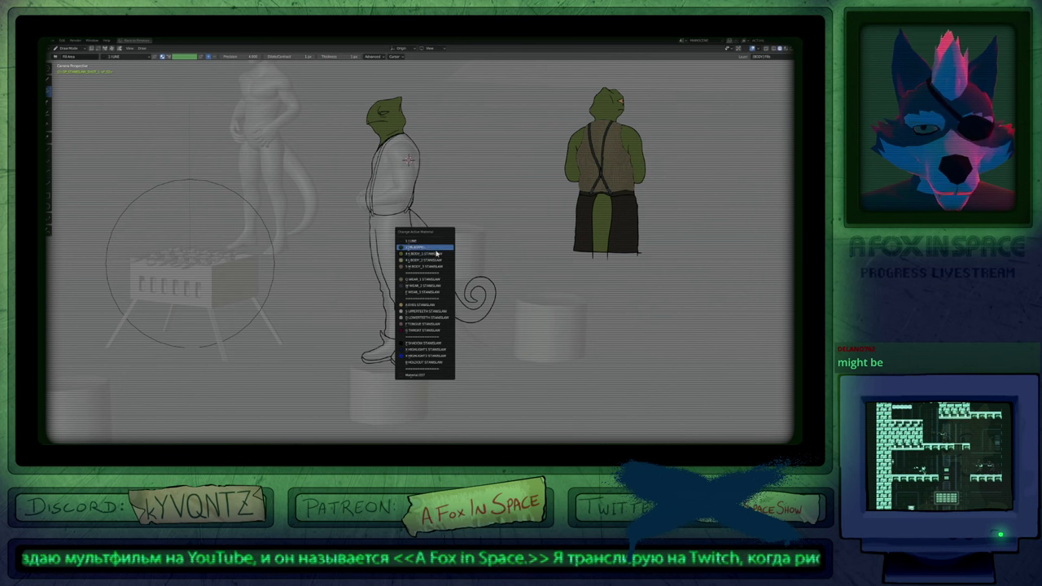
{"action": "left_click", "coordinate": [431, 295]}
{"action": "left_click", "coordinate": [404, 280]}
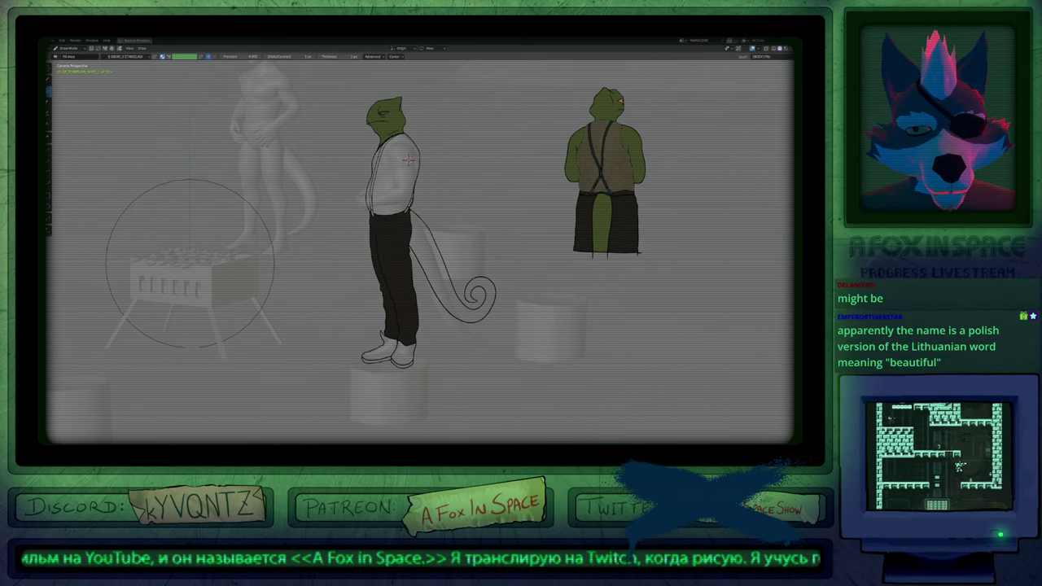
{"action": "key", "text": "u"}
{"action": "left_click", "coordinate": [413, 220]}
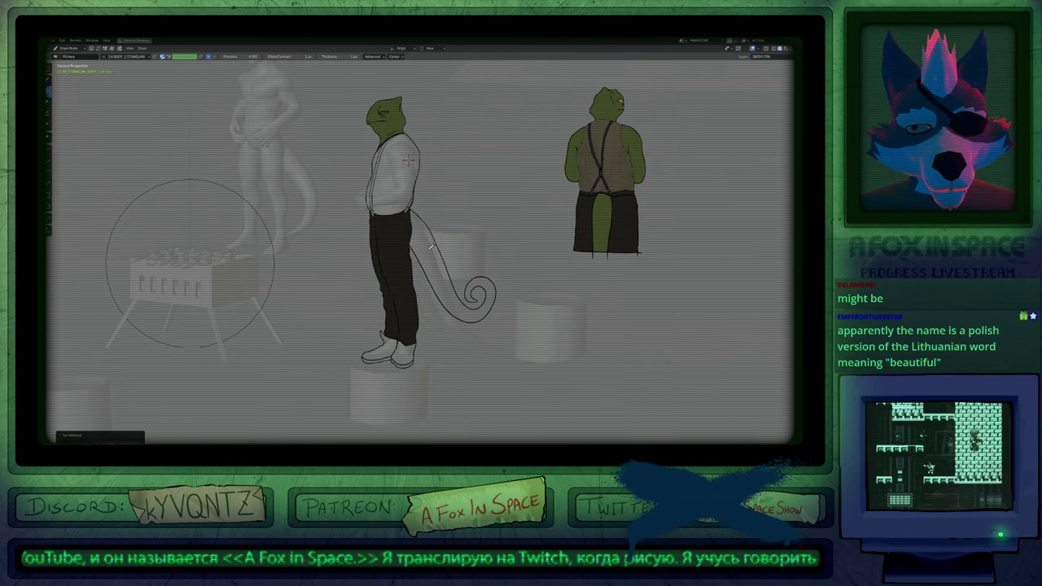
{"action": "left_click", "coordinate": [428, 249]}
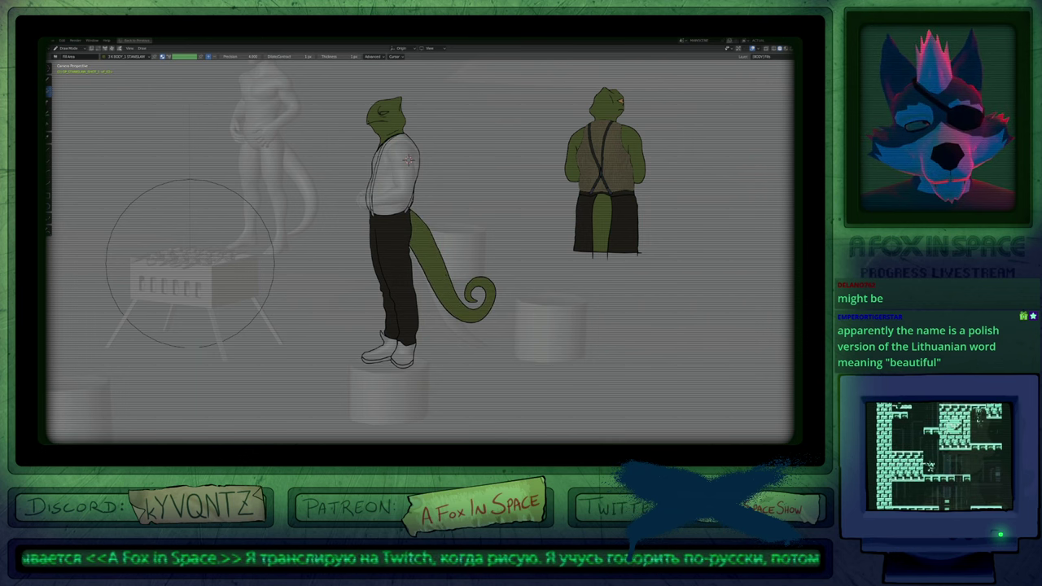
Fill the side-view character's shoes with the BLACKFILL material and their soles with WEAR_3 STANISLAW.
{"action": "middle_click_drag", "start_coordinate": [431, 309], "coordinate": [421, 252], "text": "shift"}
{"action": "key", "text": "u"}
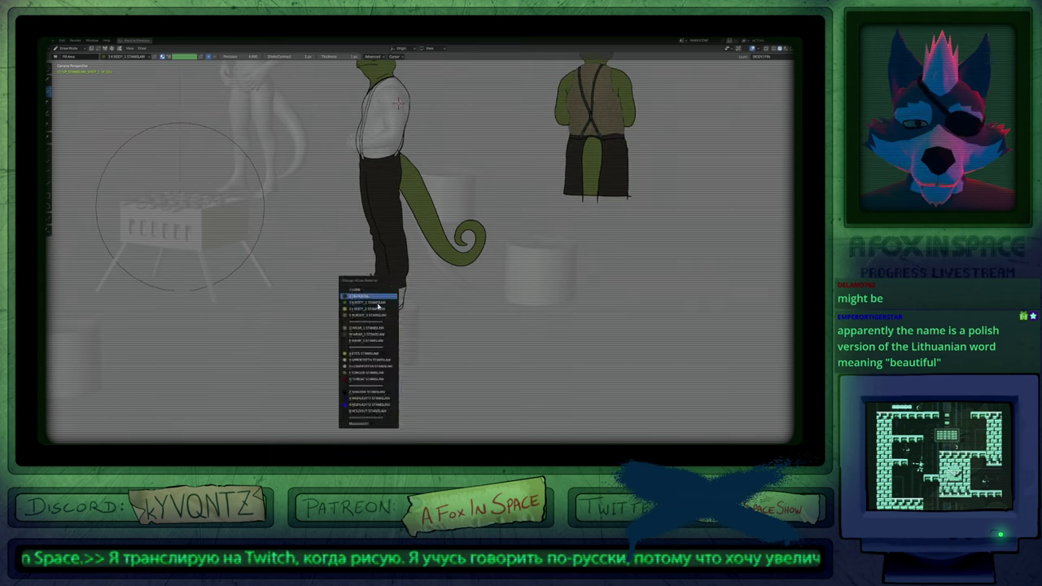
{"action": "left_click", "coordinate": [378, 302]}
{"action": "left_click", "coordinate": [377, 298]}
{"action": "left_click", "coordinate": [393, 304]}
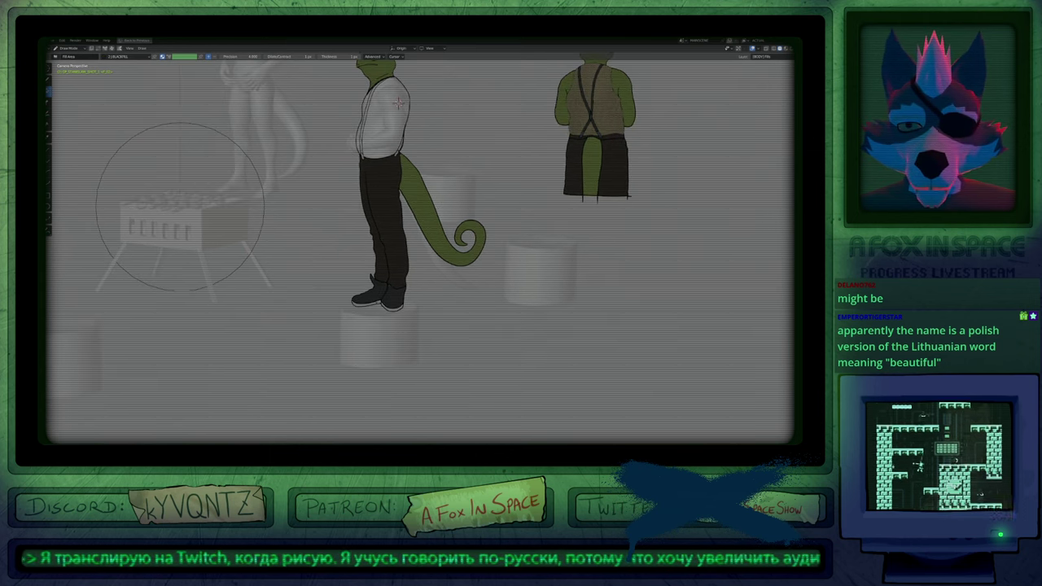
{"action": "key", "text": "u"}
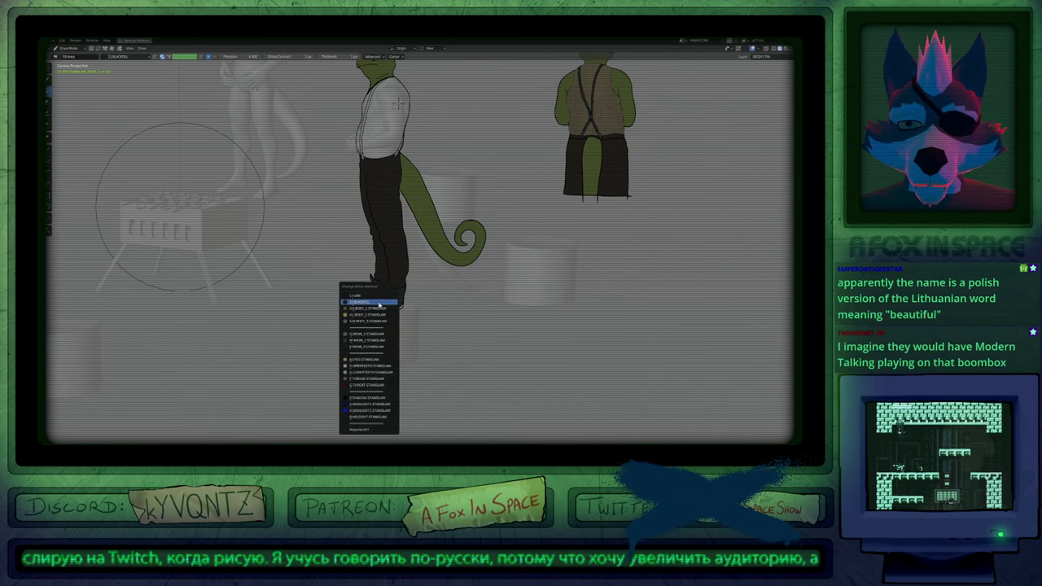
{"action": "left_click", "coordinate": [374, 345]}
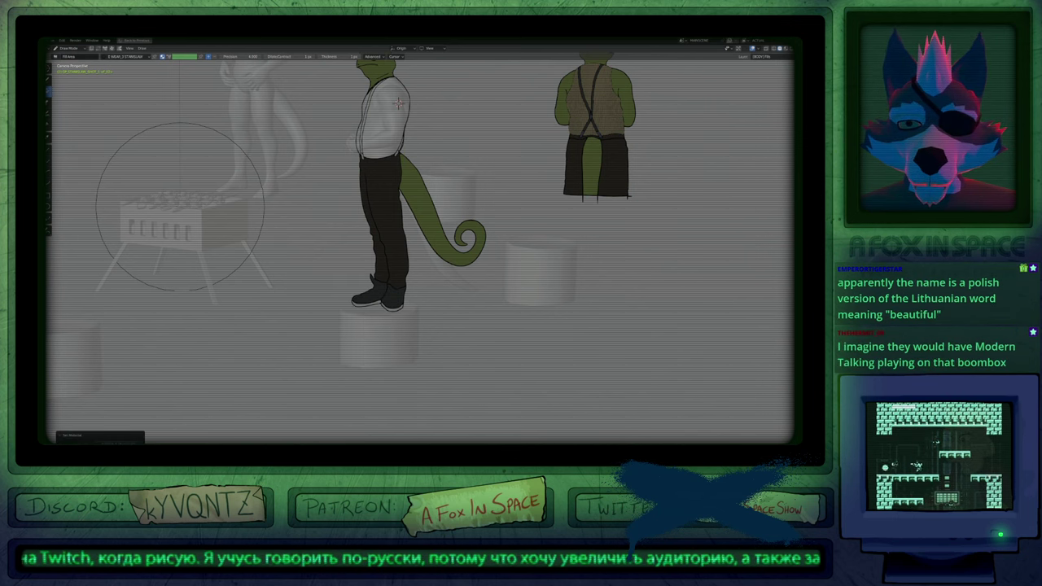
{"action": "left_click", "coordinate": [367, 303]}
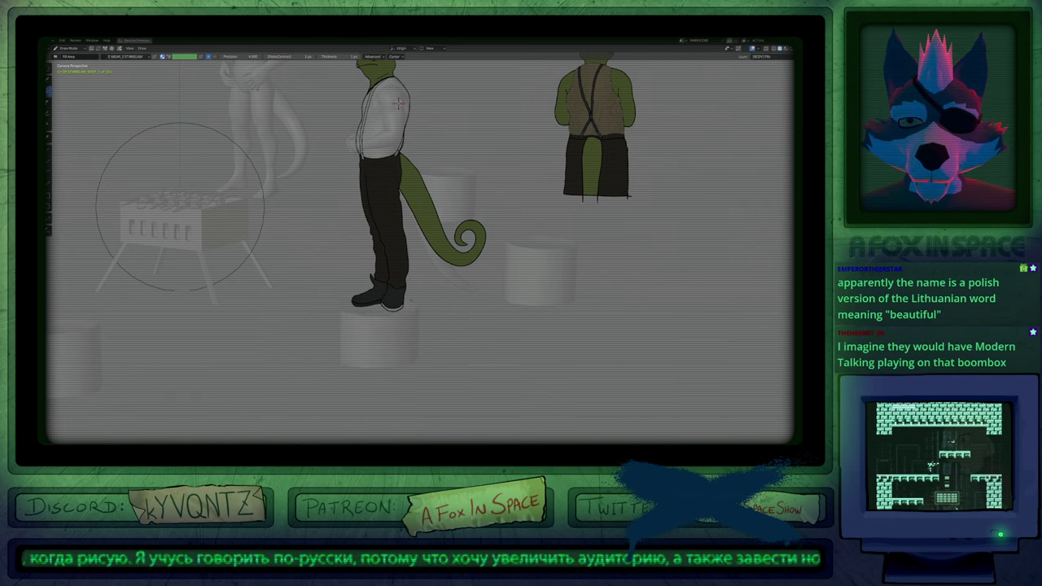
{"action": "left_click", "coordinate": [394, 307]}
Fill the side-view character's shirt with the WEAR_1 STANISLAW material.
{"action": "key", "text": "u"}
{"action": "left_click", "coordinate": [407, 286]}
{"action": "middle_click_drag", "start_coordinate": [391, 135], "coordinate": [407, 258], "text": "shift"}
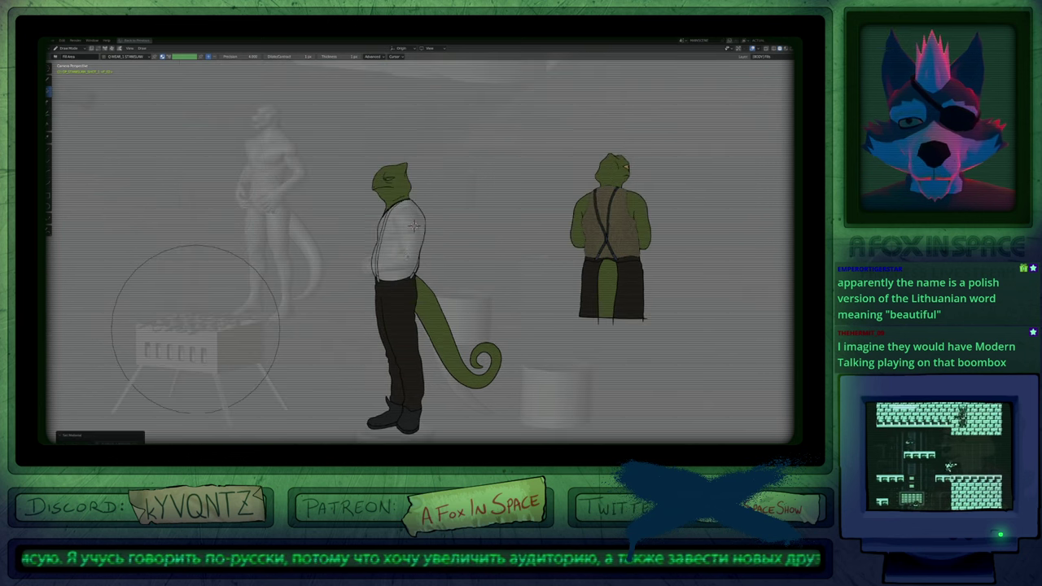
{"action": "left_click", "coordinate": [413, 227]}
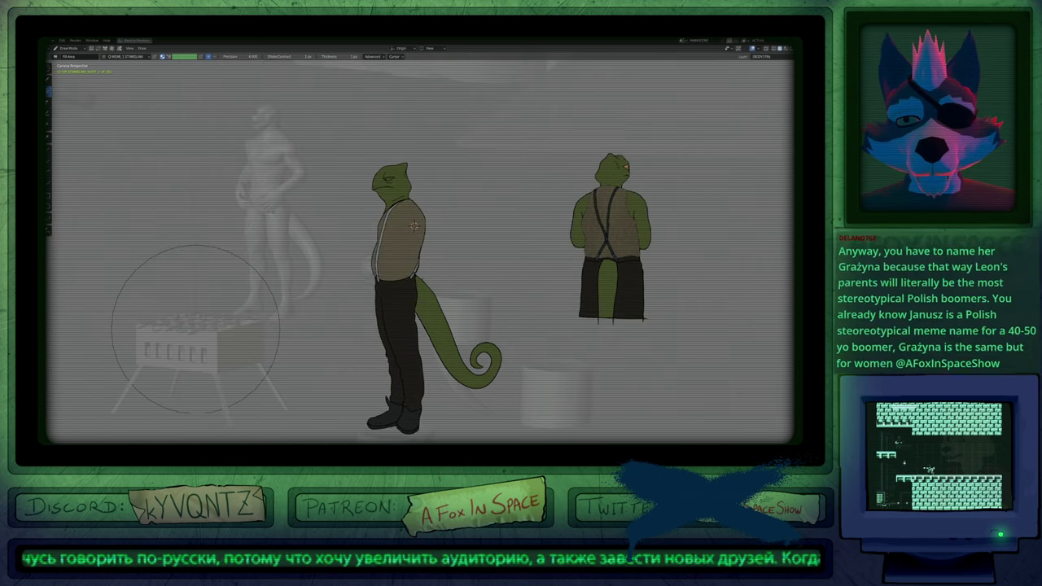
Fill the side-view character's suspender clips with the WEAR_2 STANISLAW material, using the back-view drawing as colour reference.
{"action": "scroll", "coordinate": [413, 226], "scroll_direction": "up", "scroll_amount": 10}
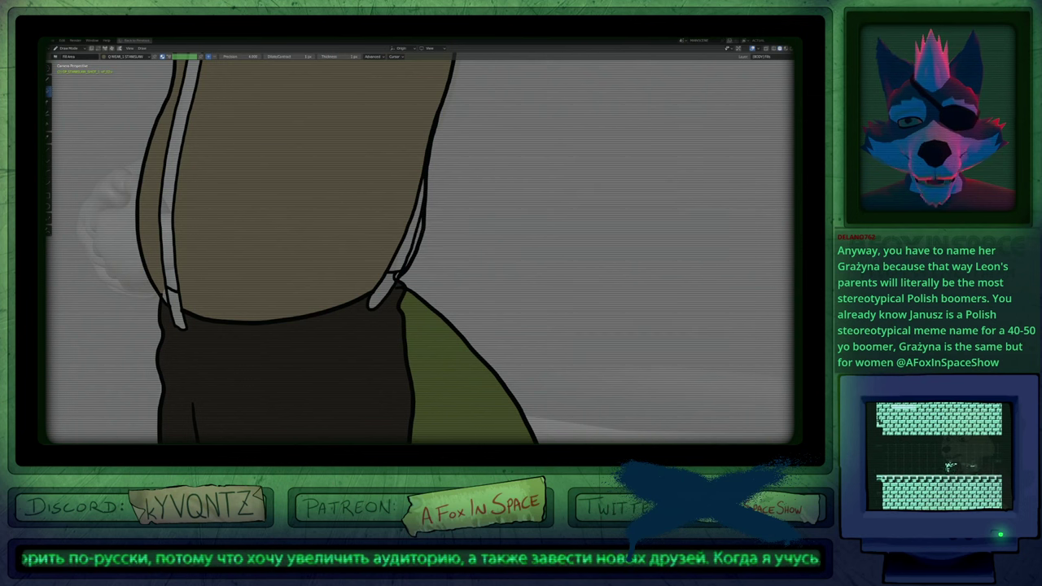
{"action": "scroll", "coordinate": [346, 216], "scroll_direction": "down", "scroll_amount": 10}
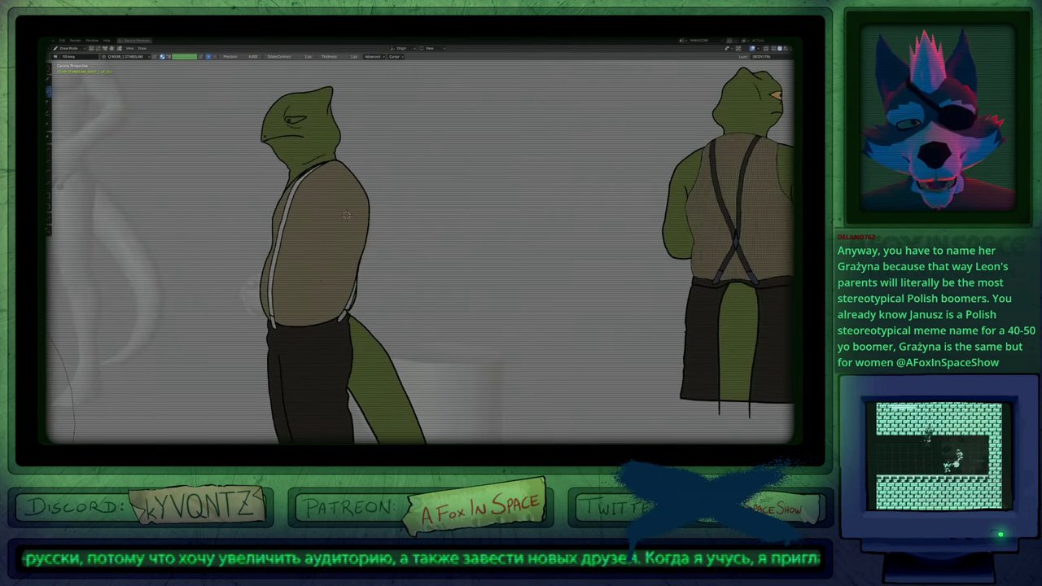
{"action": "middle_click_drag", "start_coordinate": [639, 254], "coordinate": [520, 261], "text": "shift"}
{"action": "scroll", "coordinate": [623, 285], "scroll_direction": "up", "scroll_amount": 3}
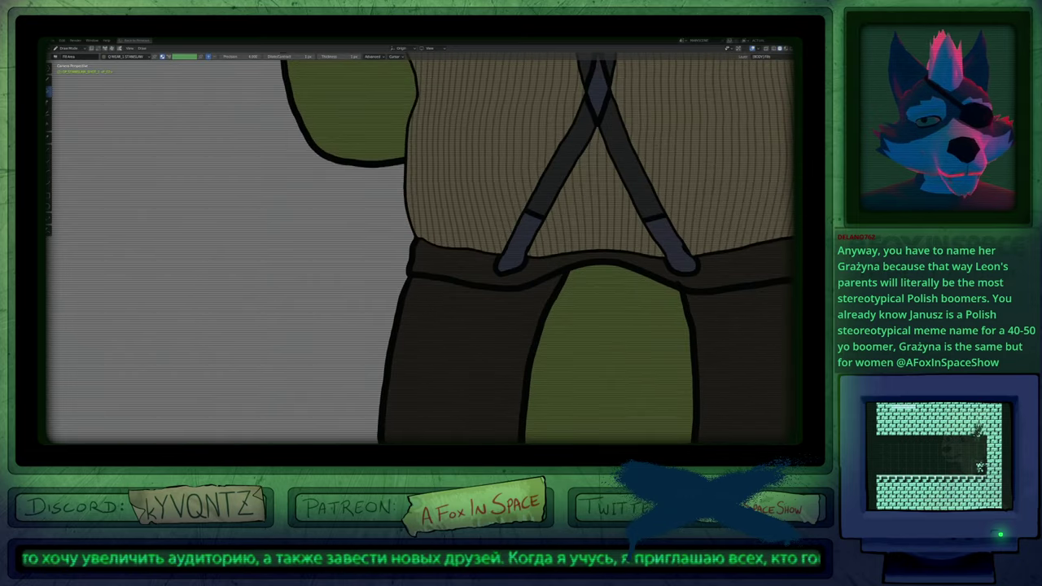
{"action": "middle_click_drag", "start_coordinate": [390, 310], "coordinate": [419, 280], "text": "shift"}
{"action": "scroll", "coordinate": [420, 279], "scroll_direction": "up", "scroll_amount": 3}
{"action": "key", "text": "u"}
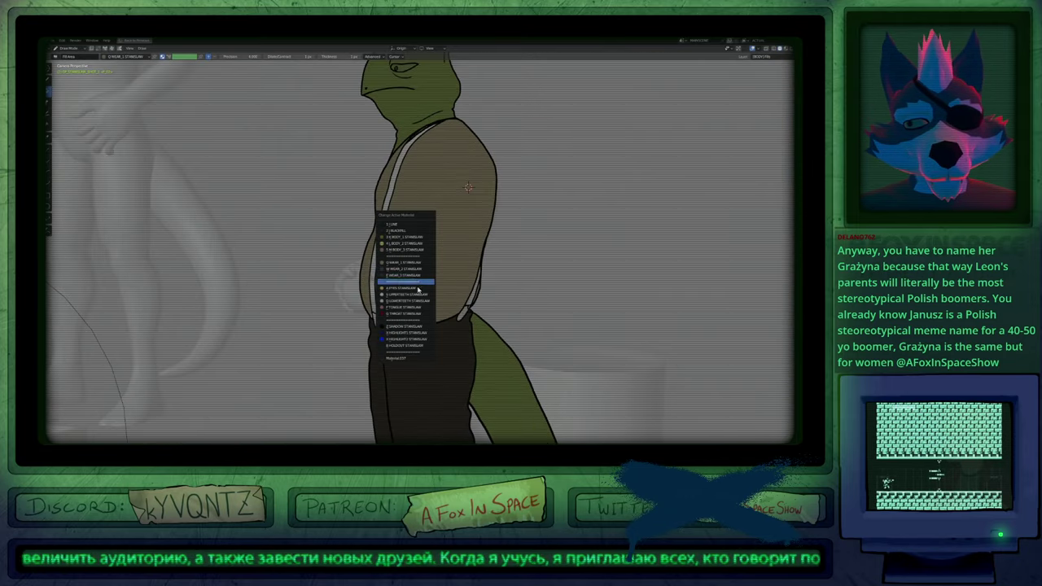
{"action": "left_click", "coordinate": [419, 271]}
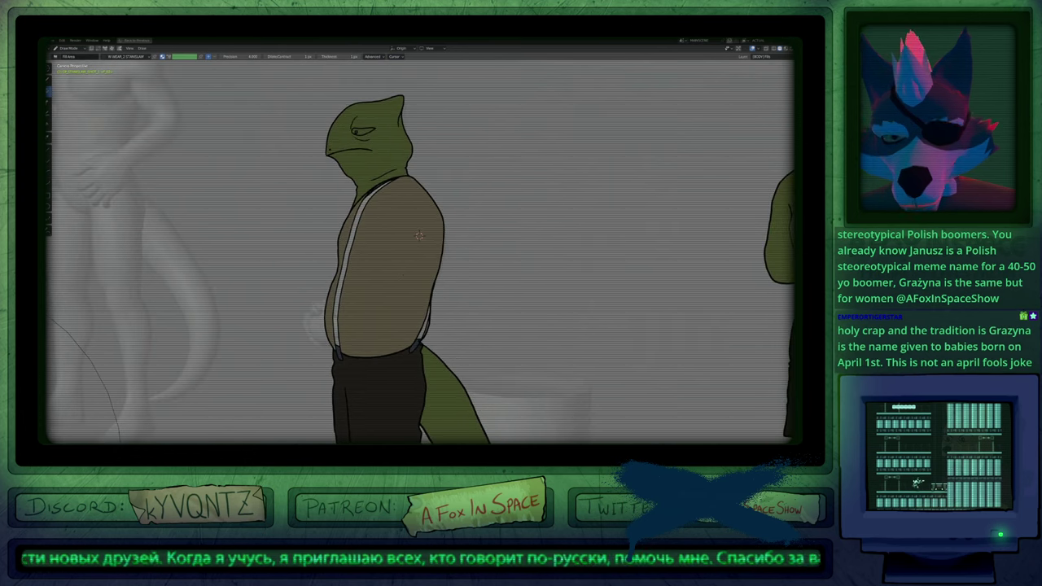
{"action": "key", "text": "u"}
{"action": "left_click", "coordinate": [403, 281]}
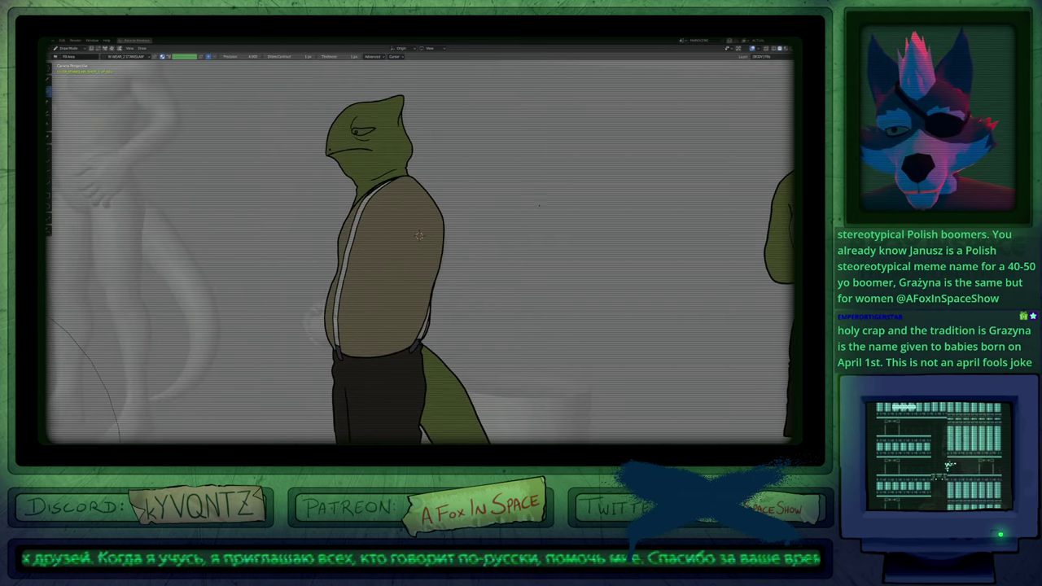
In Edit Mode, delete the linked fill stroke covering the shirt section in front of the suspender strap.
{"action": "key", "text": "Tab"}
{"action": "key", "text": "l"}
{"action": "key", "text": "x"}
{"action": "left_click", "coordinate": [355, 314]}
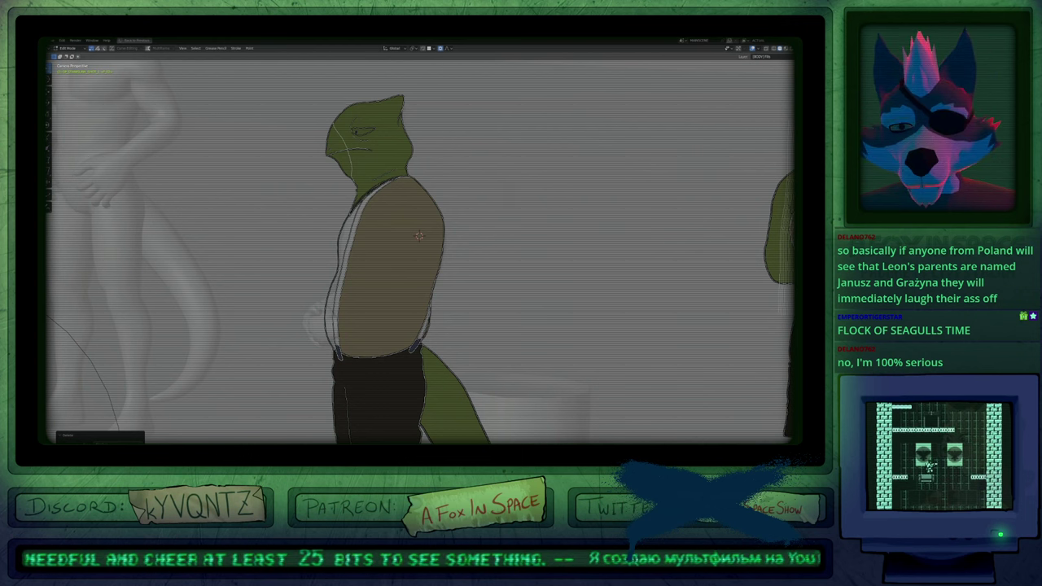
{"action": "left_click", "coordinate": [402, 301]}
Return to Draw Mode, make WEAR_1 STANISLAW the active fill material, and show the fill brush settings.
{"action": "key", "text": "Tab"}
{"action": "key", "text": "u"}
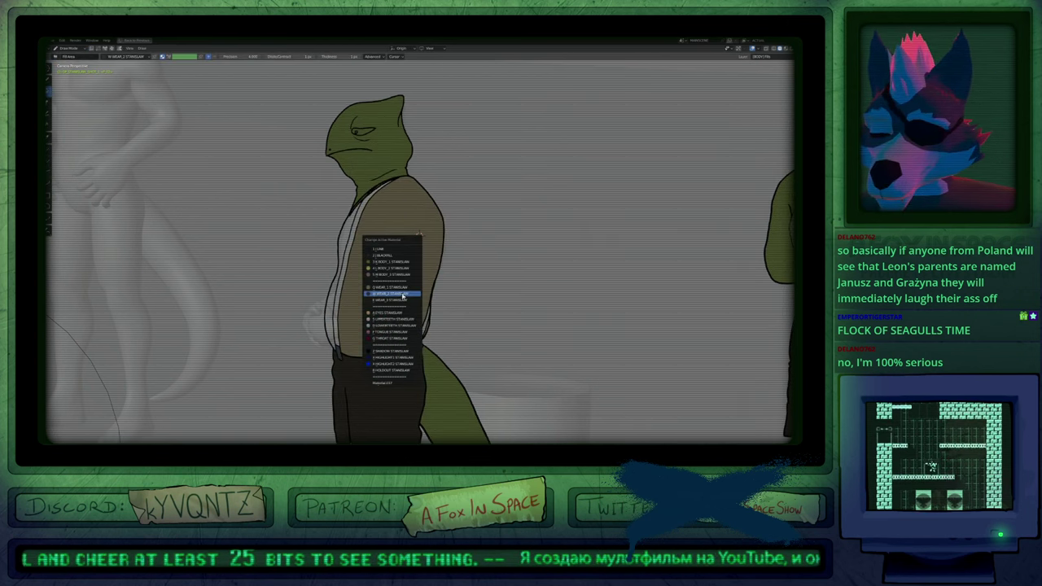
{"action": "left_click", "coordinate": [410, 288]}
{"action": "key", "text": "n"}
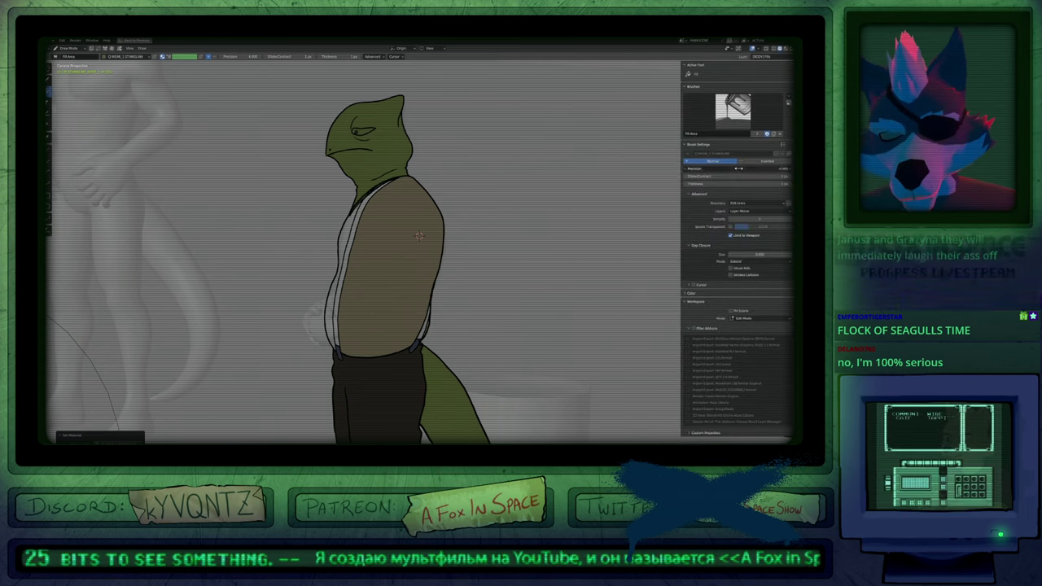
Try to fill the shirt section in front of the suspender strap, working at different zoom levels.
{"action": "scroll", "coordinate": [418, 235], "scroll_direction": "down", "scroll_amount": 5}
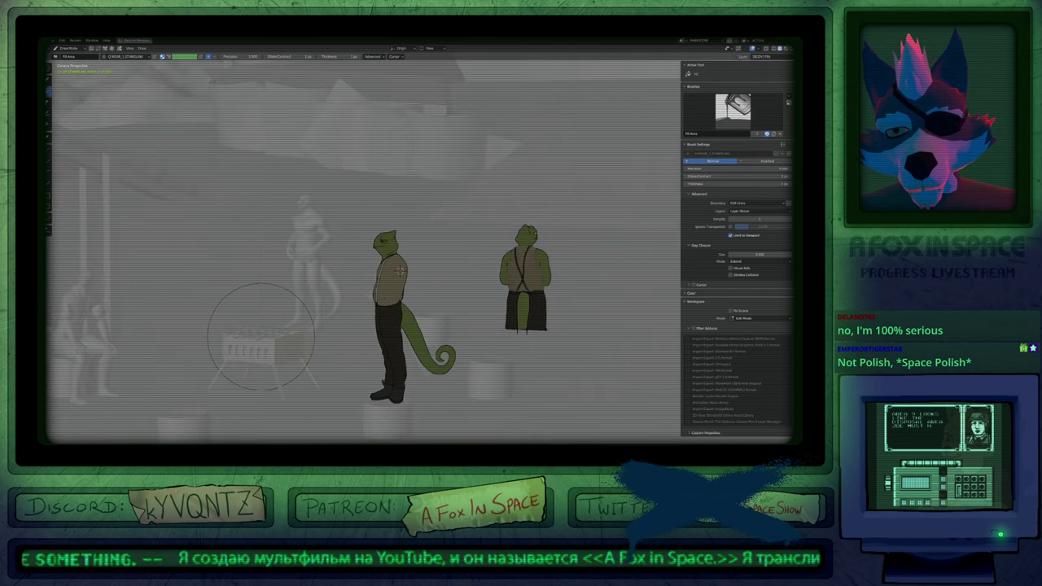
{"action": "scroll", "coordinate": [400, 271], "scroll_direction": "up", "scroll_amount": 6}
{"action": "scroll", "coordinate": [432, 225], "scroll_direction": "down", "scroll_amount": 3}
{"action": "scroll", "coordinate": [433, 226], "scroll_direction": "down", "scroll_amount": 4}
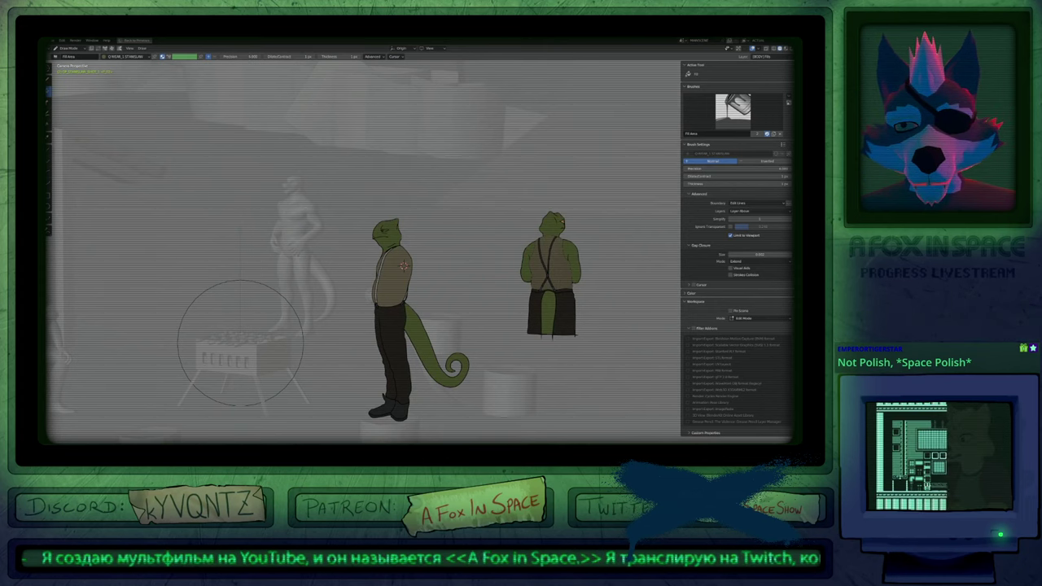
{"action": "key", "text": "Tab"}
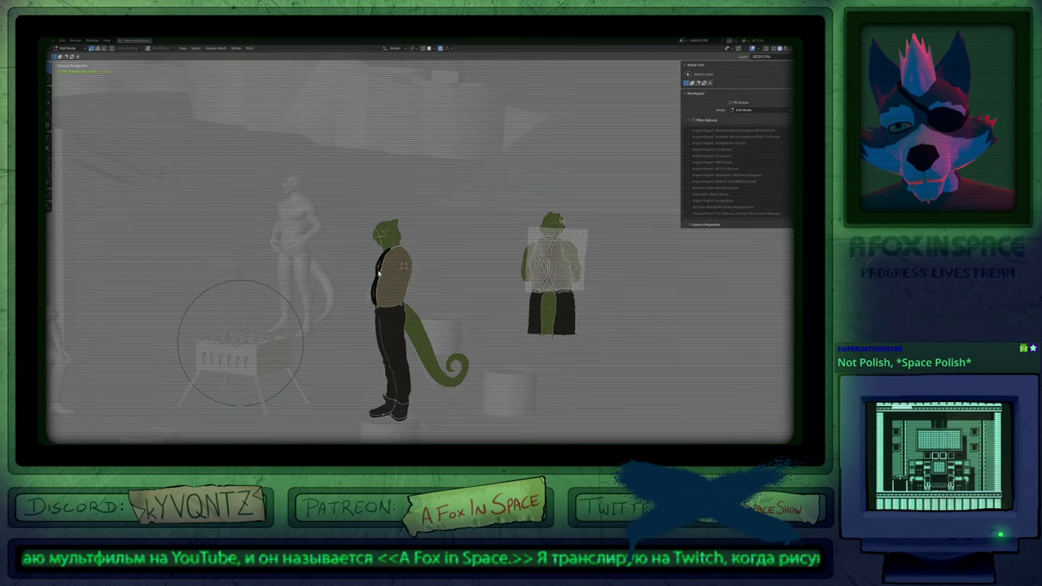
{"action": "key", "text": "Tab"}
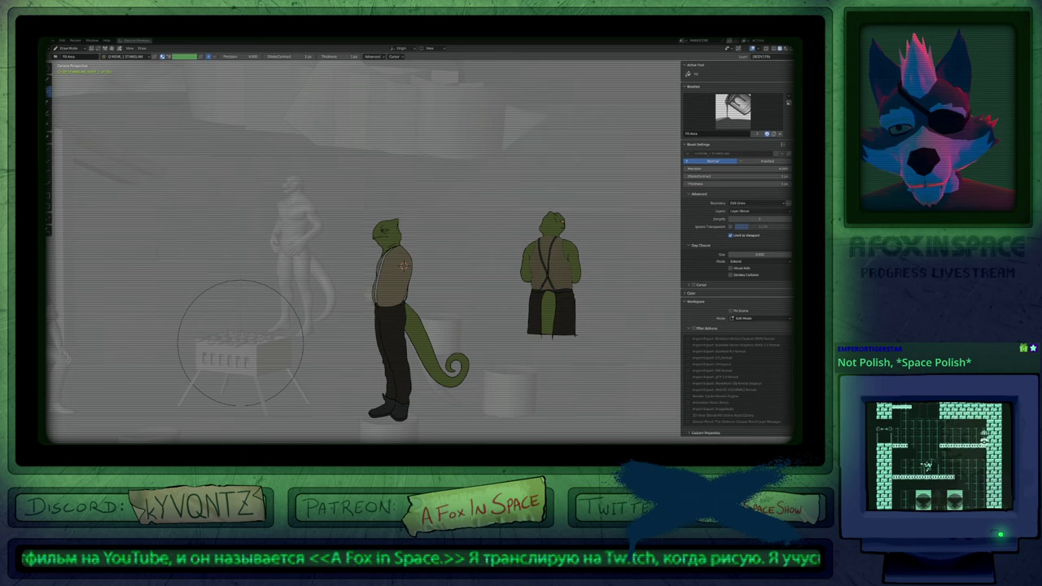
{"action": "scroll", "coordinate": [403, 266], "scroll_direction": "up", "scroll_amount": 8}
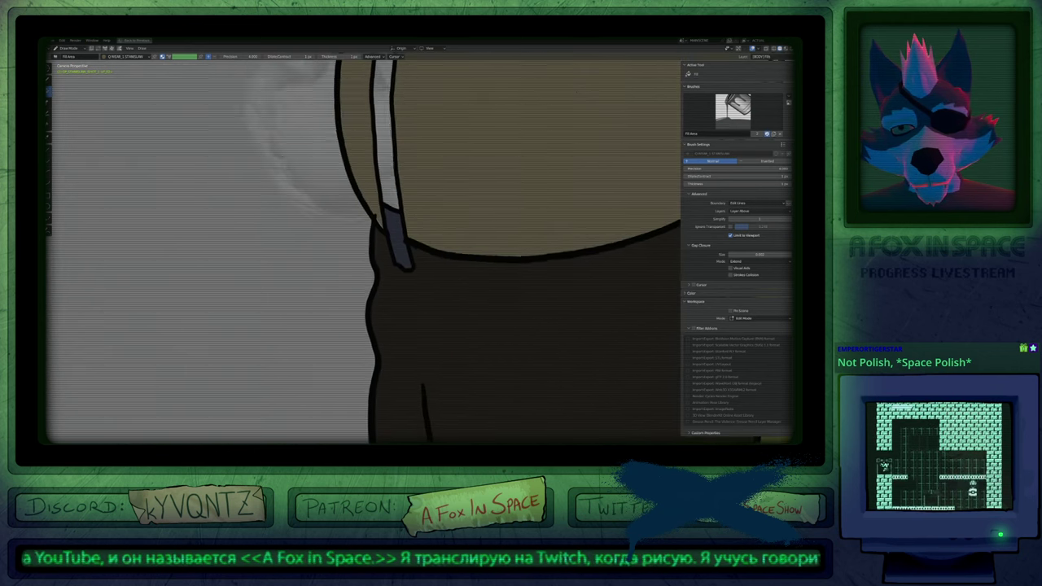
{"action": "scroll", "coordinate": [412, 253], "scroll_direction": "down", "scroll_amount": 10}
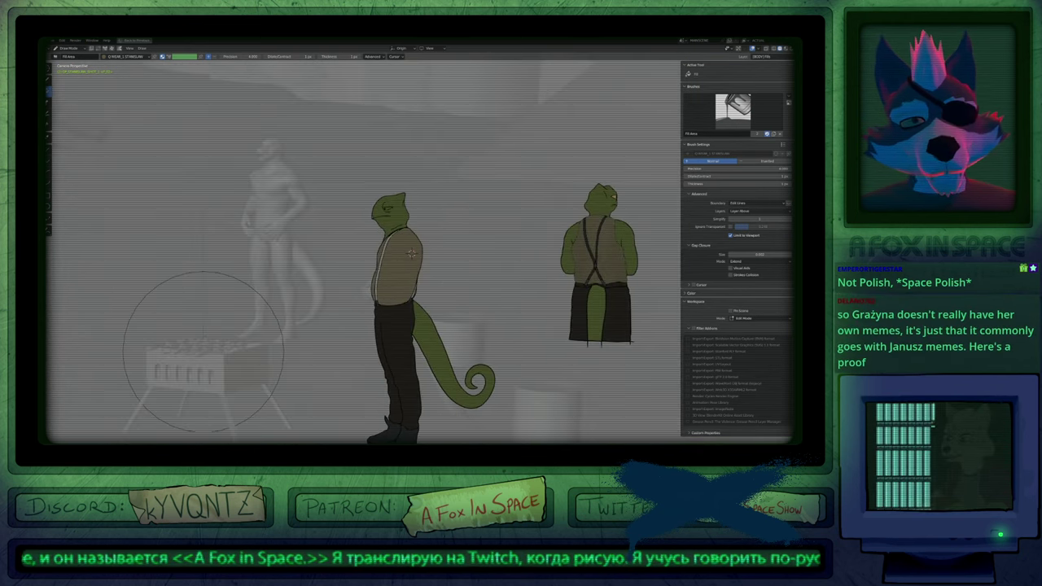
Adjust the fill brush's precision and fill the shirt section in front of the suspender strap with WEAR_1 STANISLAW.
{"action": "left_click", "coordinate": [743, 168]}
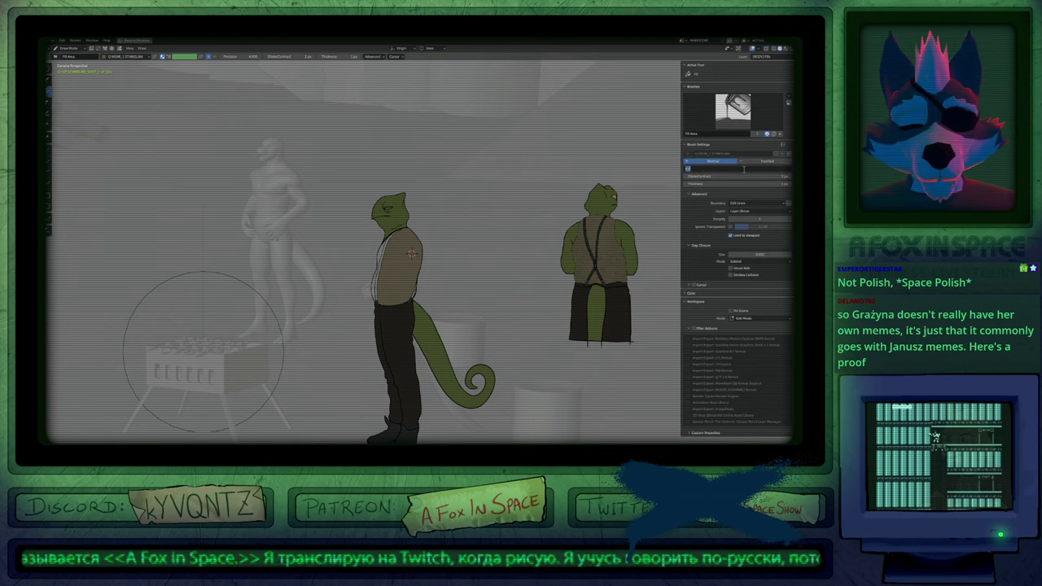
{"action": "key", "text": "Return"}
{"action": "scroll", "coordinate": [400, 271], "scroll_direction": "up", "scroll_amount": 7}
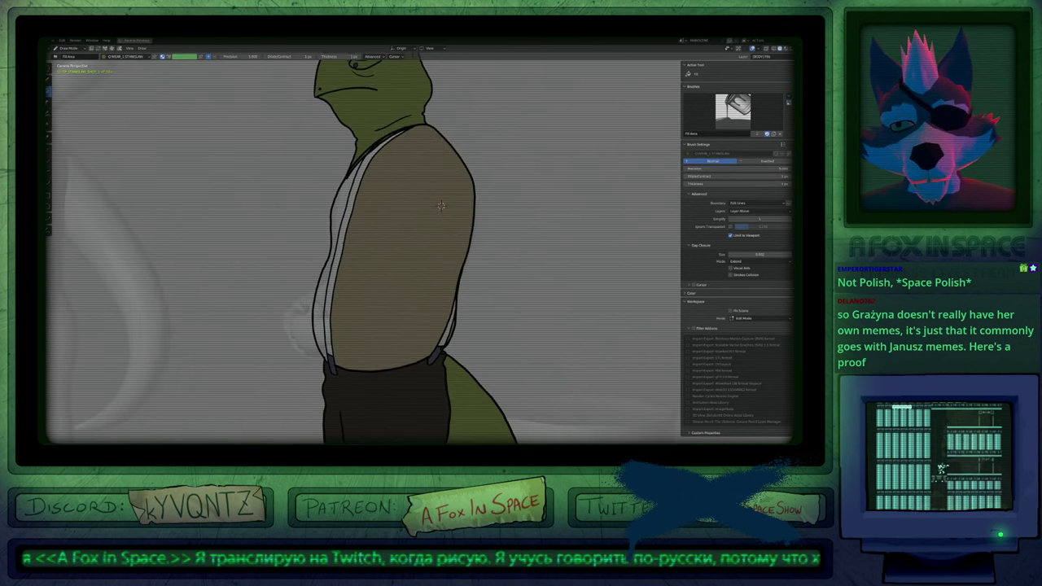
{"action": "left_click", "coordinate": [343, 218]}
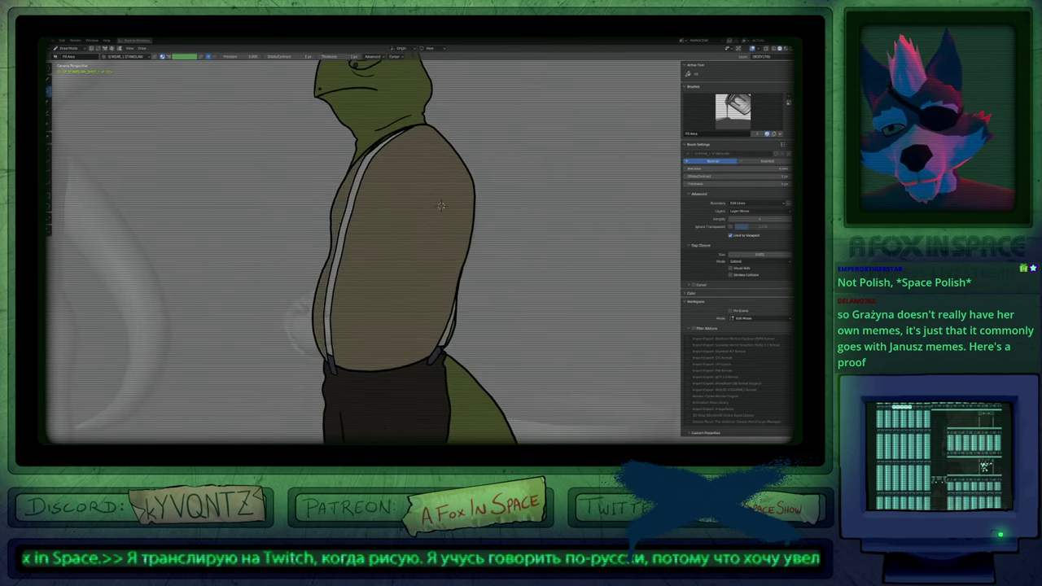
Fill the side-view character's front and rear suspender straps with the BLACKFILL material.
{"action": "key", "text": "u"}
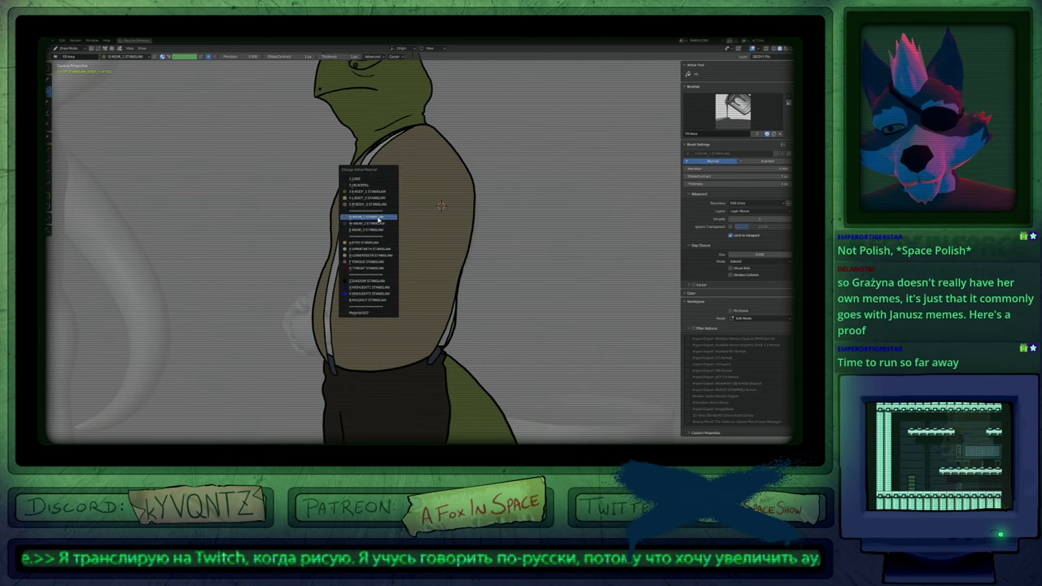
{"action": "left_click", "coordinate": [379, 218]}
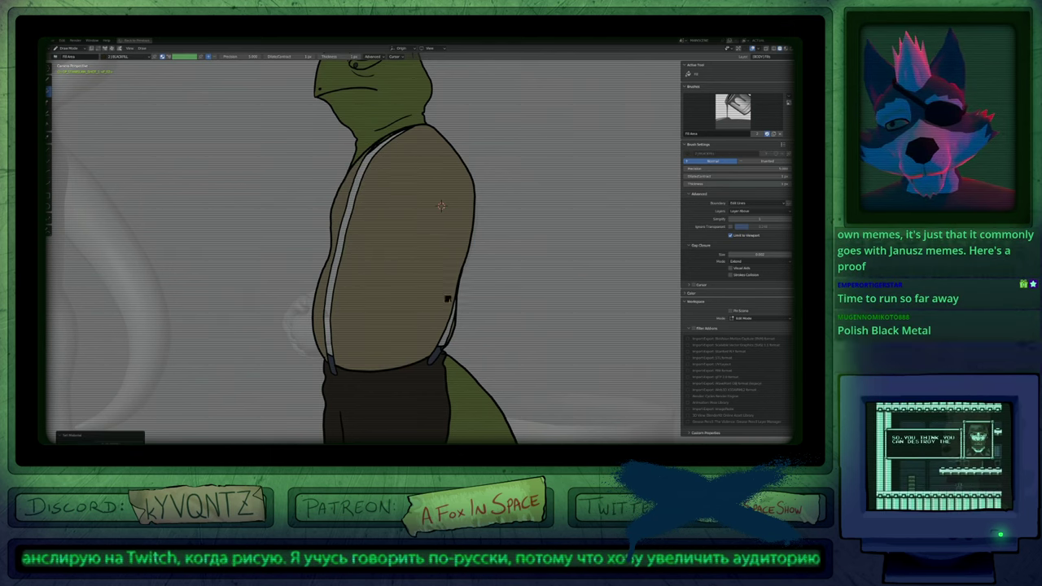
{"action": "left_click", "coordinate": [379, 218]}
{"action": "left_click", "coordinate": [449, 330]}
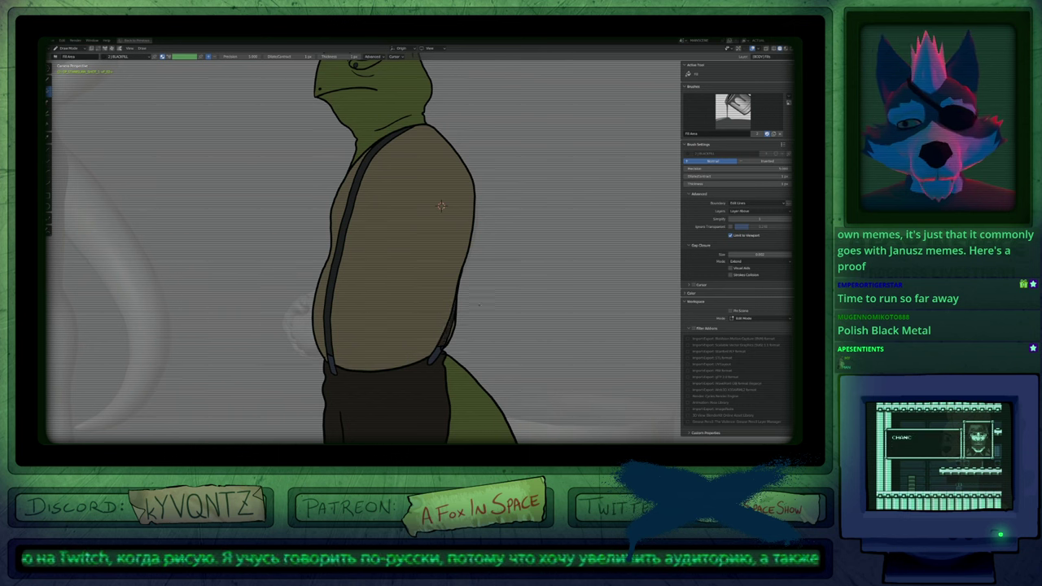
{"action": "middle_click_drag", "start_coordinate": [446, 332], "coordinate": [208, 302], "text": "shift"}
{"action": "scroll", "coordinate": [363, 258], "scroll_direction": "up", "scroll_amount": 1}
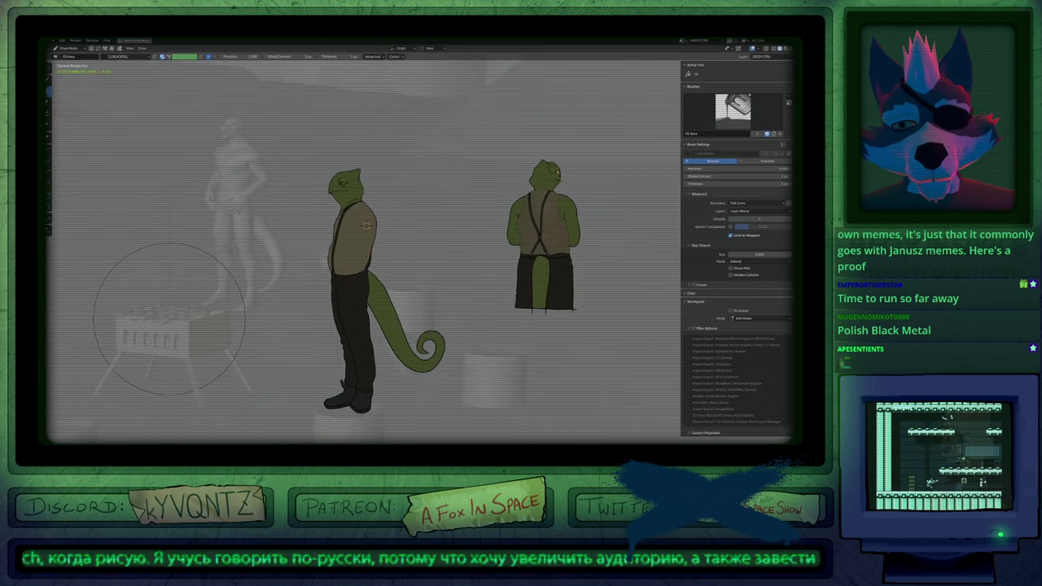
{"action": "middle_click_drag", "start_coordinate": [363, 258], "coordinate": [408, 283], "text": "shift"}
Draw the arm's curved contour line over the side-view shirt on the [EXTRA]Lines layer and check its points in Edit Mode.
{"action": "key", "text": "d"}
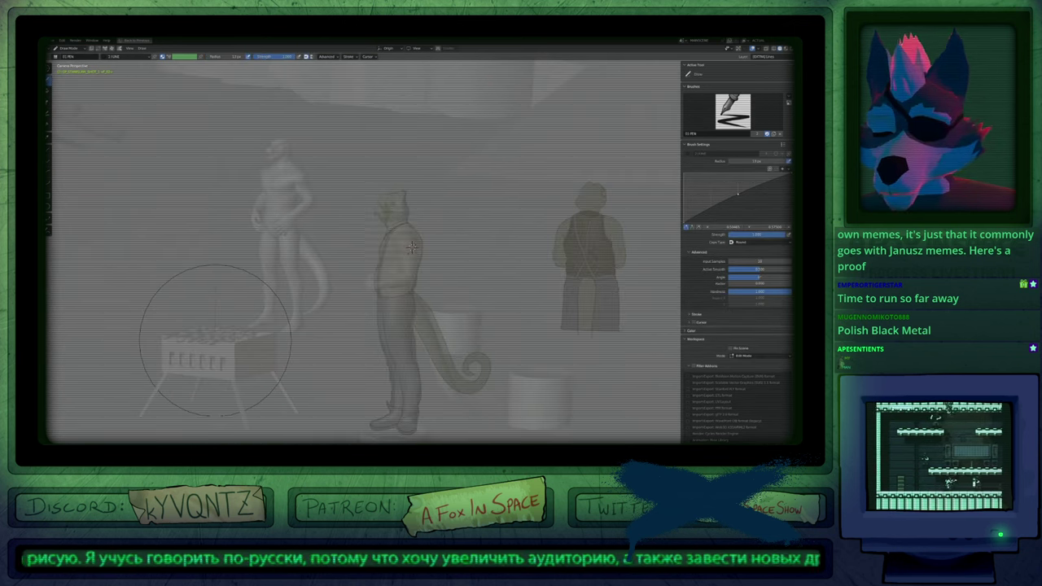
{"action": "scroll", "coordinate": [412, 246], "scroll_direction": "up", "scroll_amount": 5}
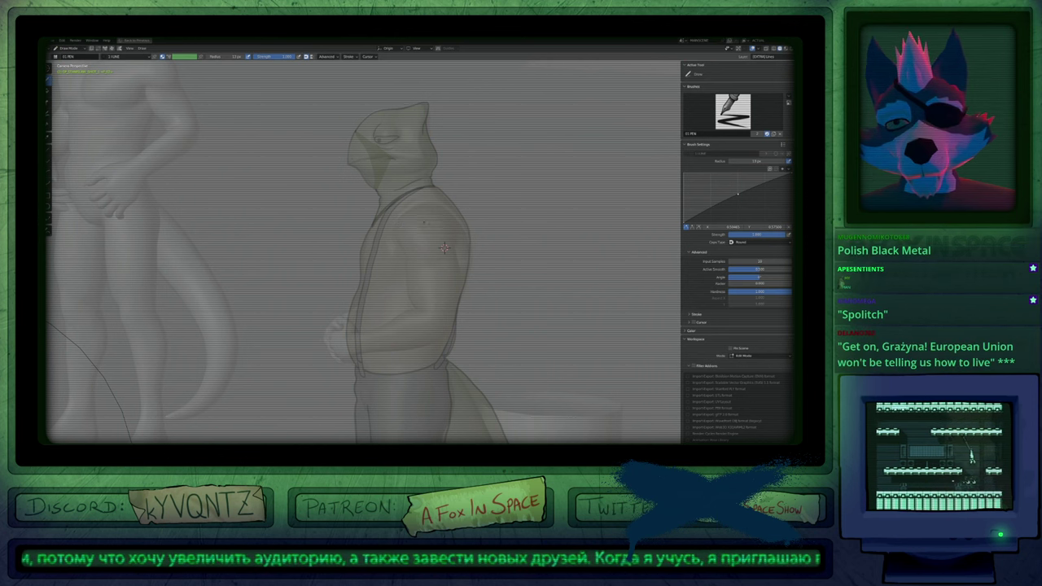
{"action": "key", "text": "Tab"}
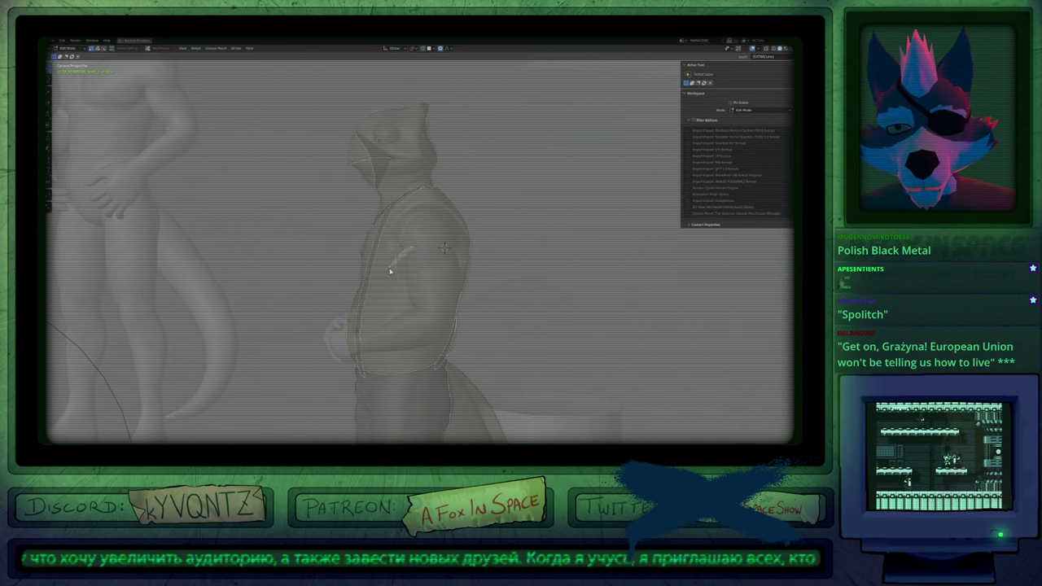
{"action": "left_click_drag", "start_coordinate": [389, 271], "coordinate": [411, 299]}
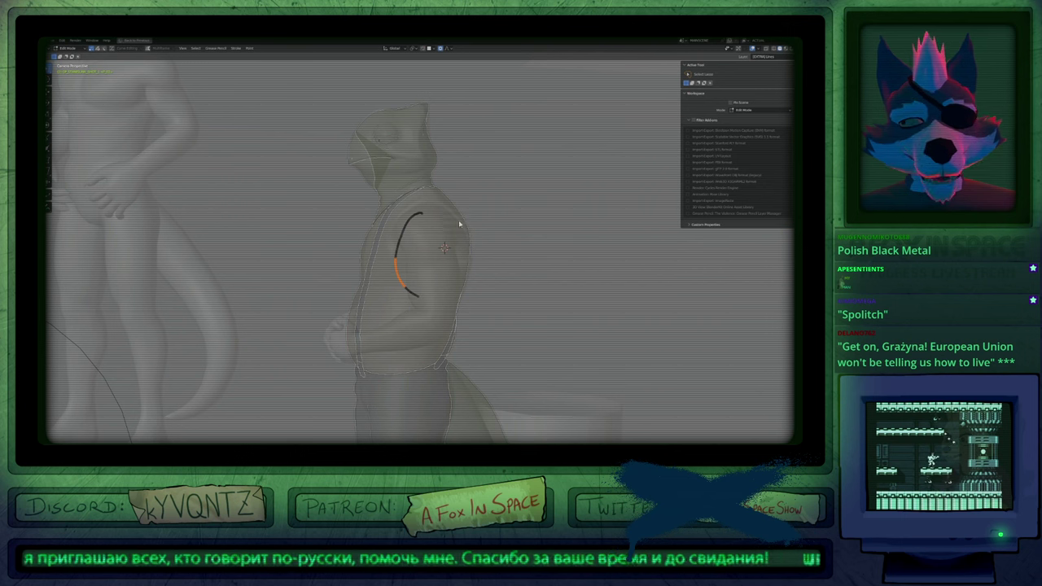
{"action": "scroll", "coordinate": [408, 281], "scroll_direction": "down", "scroll_amount": 2}
{"action": "scroll", "coordinate": [408, 280], "scroll_direction": "up", "scroll_amount": 1}
{"action": "key", "text": "ctrl+z"}
{"action": "key", "text": "ctrl+z"}
{"action": "scroll", "coordinate": [408, 281], "scroll_direction": "up", "scroll_amount": 3}
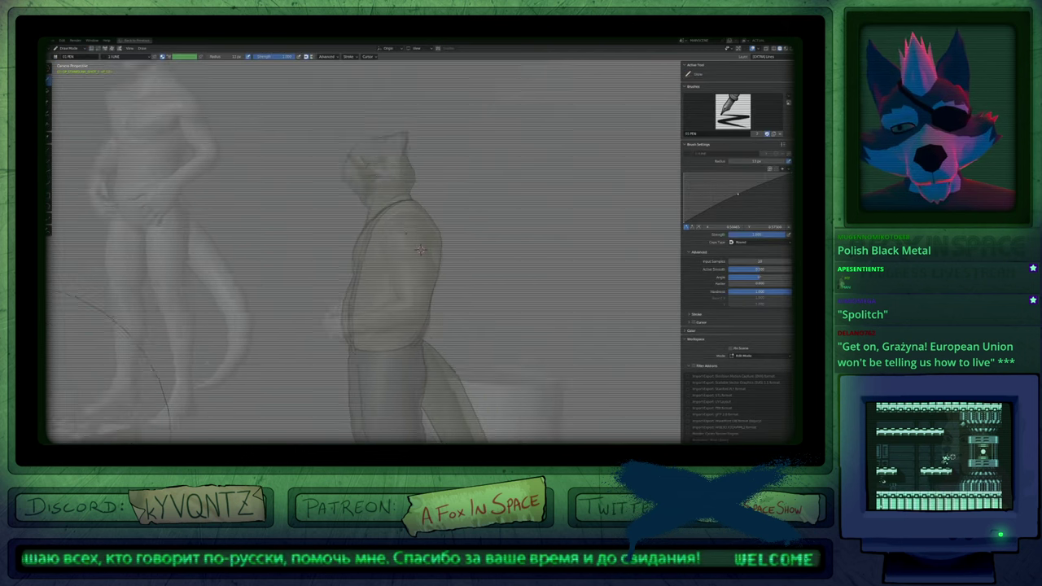
{"action": "key", "text": "Tab"}
Restore the full editor layout, show the drawing's layer settings, and raise the [EXTRA]Lines layer's opacity to maximum.
{"action": "key", "text": "ctrl+space"}
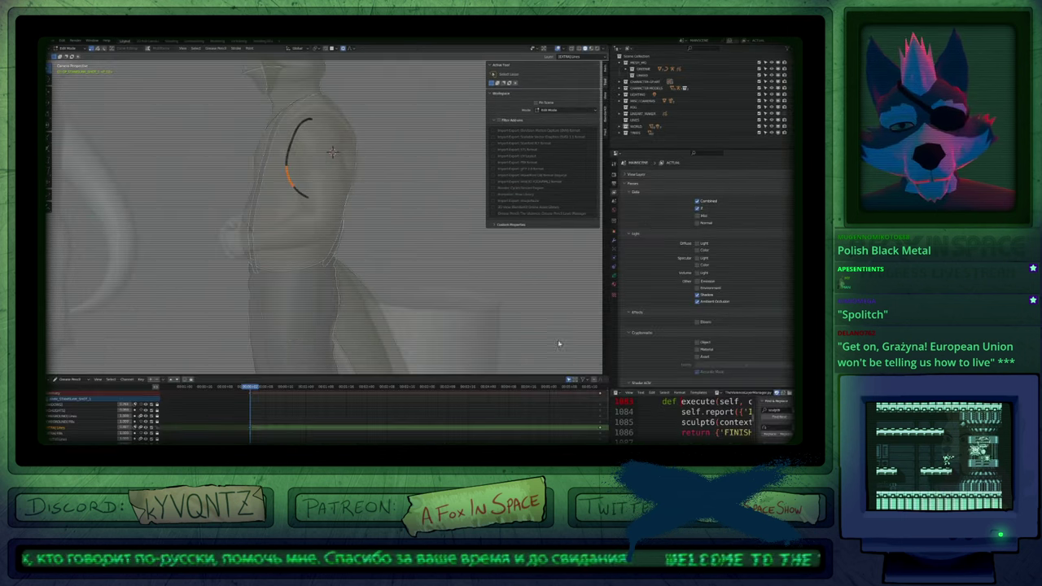
{"action": "left_click", "coordinate": [612, 278]}
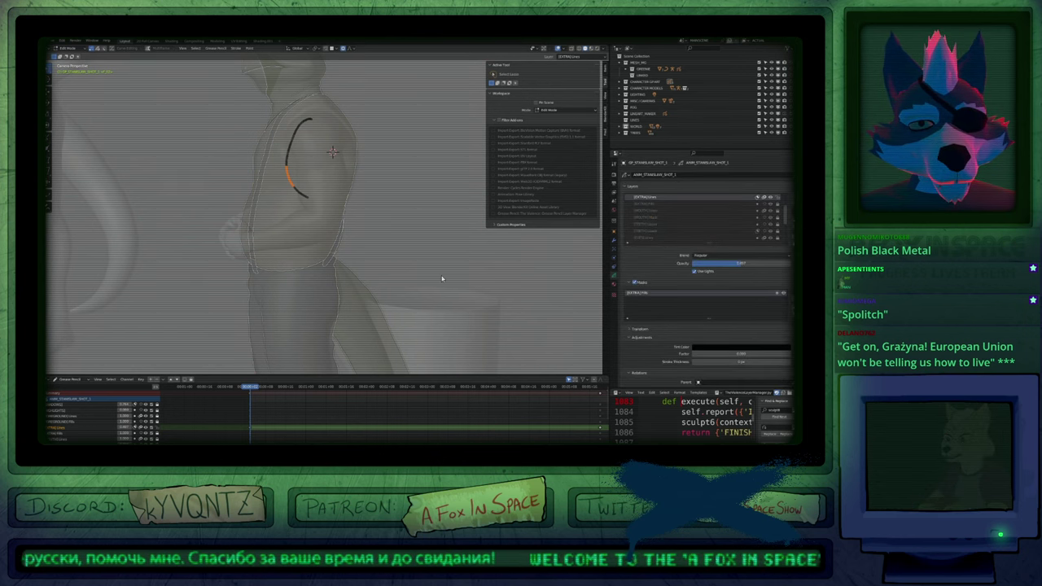
{"action": "left_click_drag", "start_coordinate": [707, 265], "coordinate": [761, 265]}
{"action": "key", "text": "Tab"}
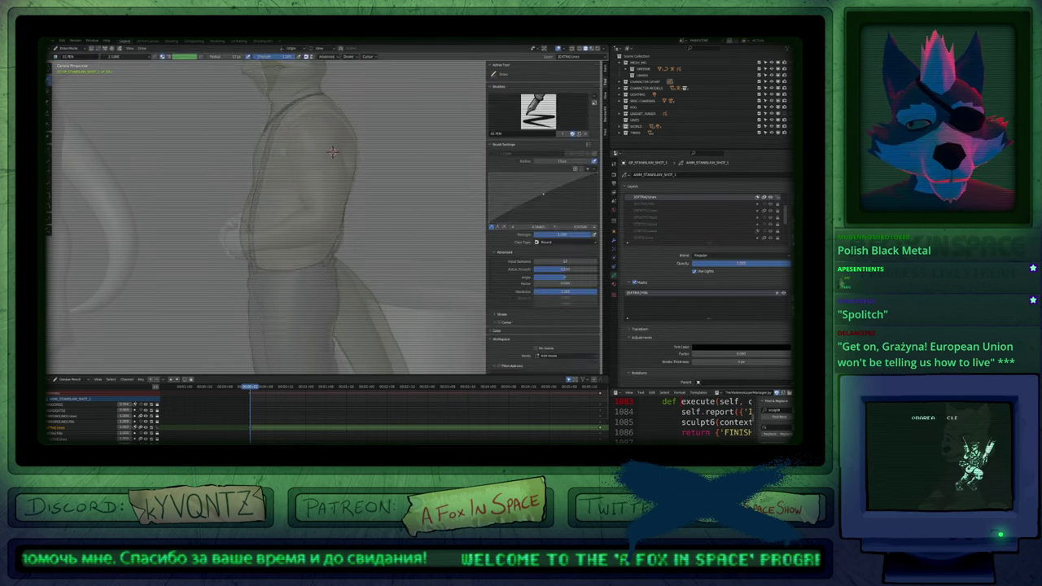
Toggle the [EXTRA]Lines layer's masks to compare, and remove the [EXTRA]Fills mask from that layer.
{"action": "mouse_move", "coordinate": [342, 187]}
{"action": "middle_mouse_down", "text": "shift"}
{"action": "mouse_move", "coordinate": [369, 253]}
{"action": "mouse_move", "coordinate": [423, 282]}
{"action": "middle_mouse_up", "text": "shift"}
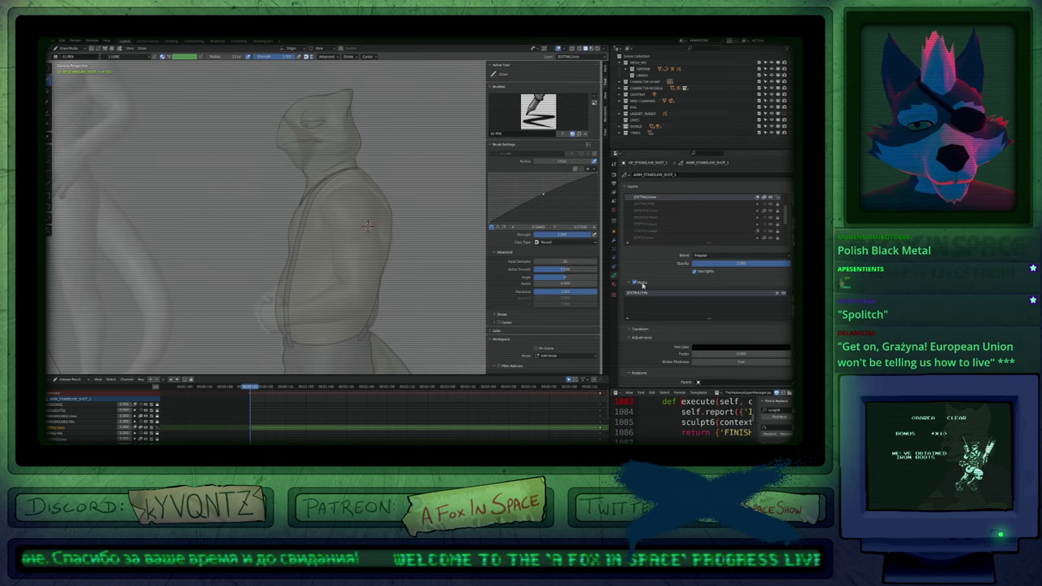
{"action": "left_click", "coordinate": [635, 283]}
{"action": "left_click", "coordinate": [635, 283]}
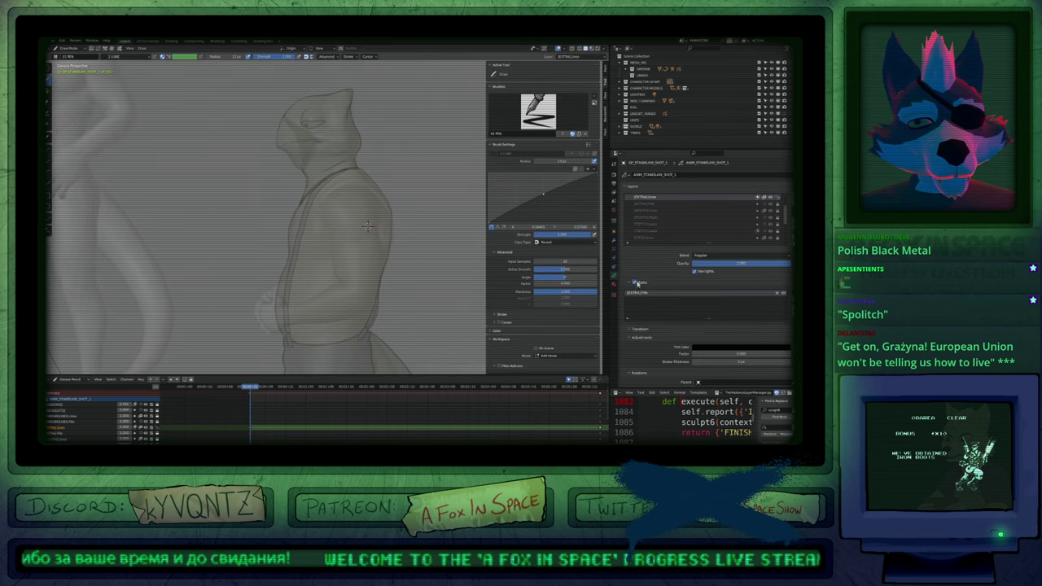
{"action": "left_click", "coordinate": [794, 300]}
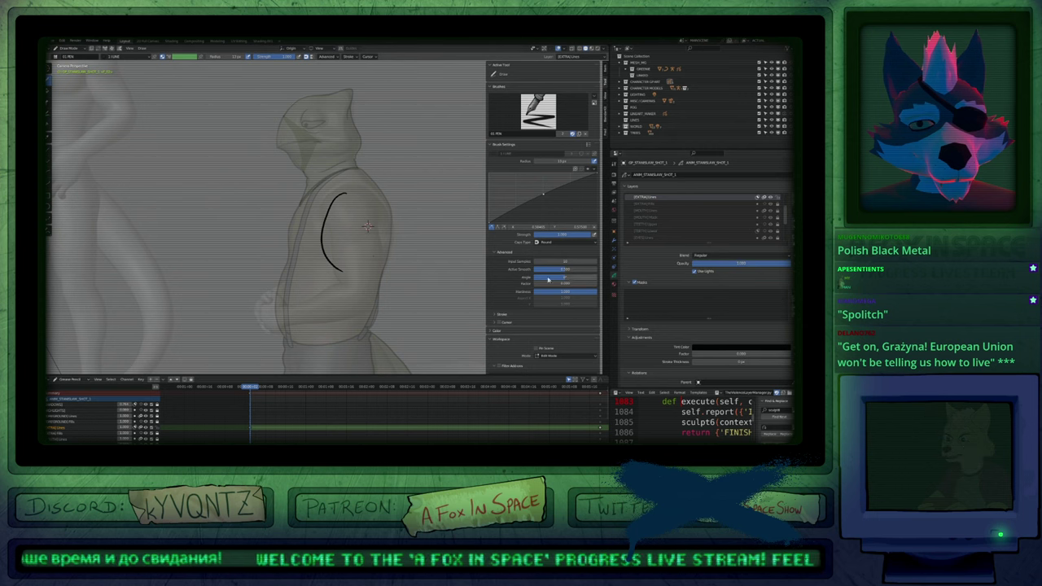
Select the violin-playing character's Grease Pencil drawing and examine the mask settings of its [EXTRA]Lines layer.
{"action": "middle_click_drag", "start_coordinate": [341, 252], "coordinate": [409, 251], "text": "shift"}
{"action": "key", "text": "Tab"}
{"action": "middle_click_drag", "start_coordinate": [300, 281], "coordinate": [486, 251], "text": "ctrl"}
{"action": "left_click", "coordinate": [176, 238]}
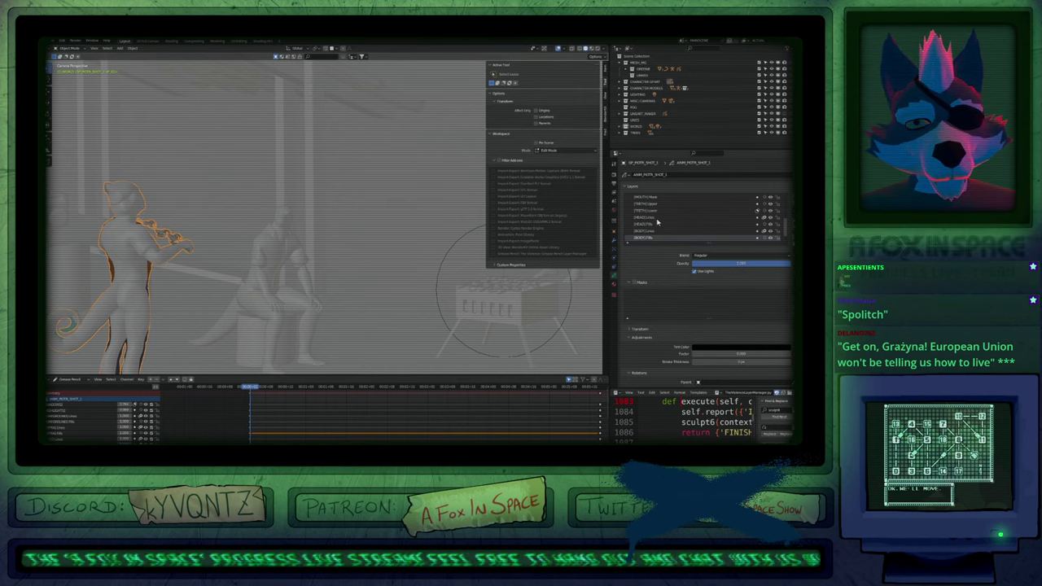
{"action": "key", "text": "ctrl+Tab"}
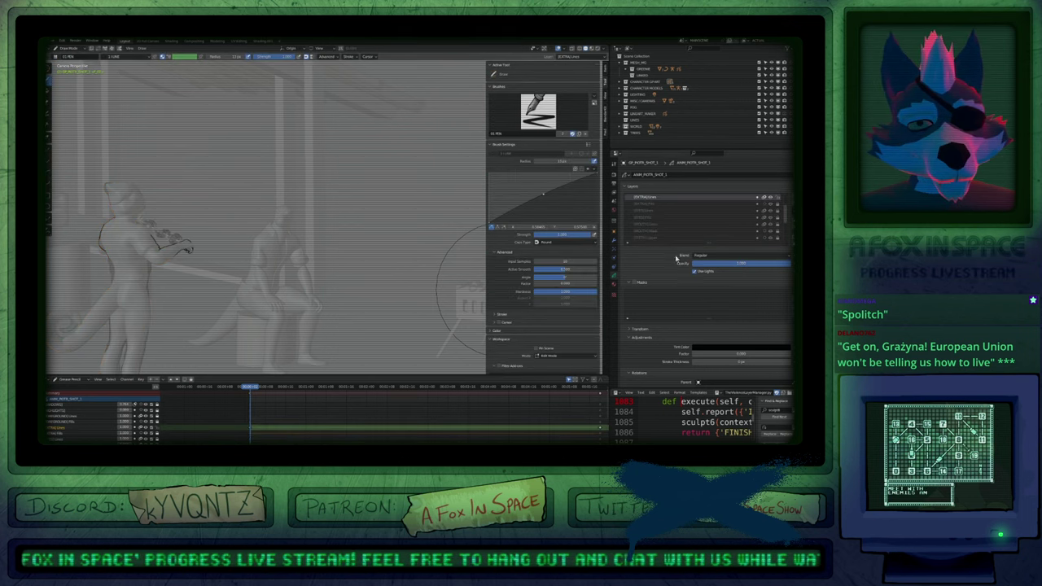
{"action": "key", "text": "ctrl+Tab"}
Return to the side-view lizard, select its Grease Pencil drawing in Object Mode, and hide the sidebar.
{"action": "mouse_move", "coordinate": [396, 297]}
{"action": "middle_mouse_down", "text": "shift"}
{"action": "mouse_move", "coordinate": [225, 235]}
{"action": "mouse_move", "coordinate": [193, 237]}
{"action": "middle_mouse_up", "text": "shift"}
{"action": "scroll", "coordinate": [244, 249], "scroll_direction": "down", "scroll_amount": 3}
{"action": "left_click", "coordinate": [393, 182]}
{"action": "middle_click_drag", "start_coordinate": [400, 178], "coordinate": [439, 93], "text": "ctrl"}
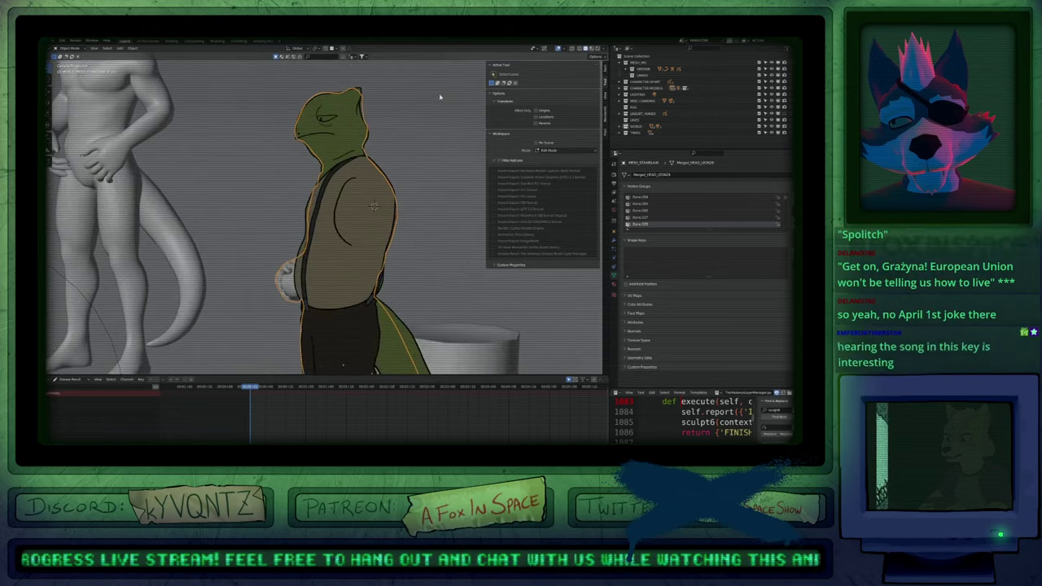
{"action": "left_click", "coordinate": [303, 250]}
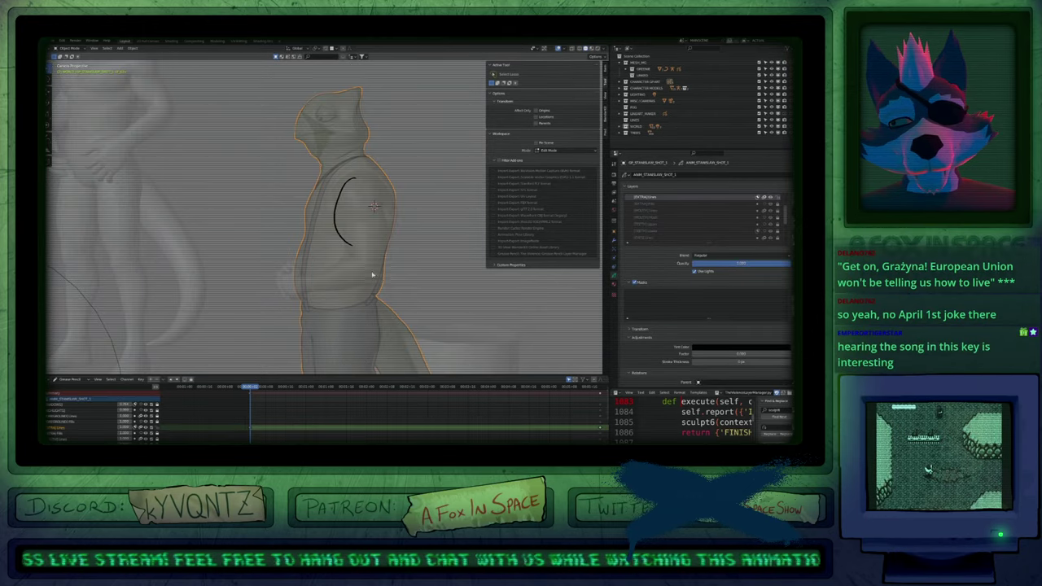
{"action": "middle_click_drag", "start_coordinate": [372, 275], "coordinate": [398, 280], "text": "shift"}
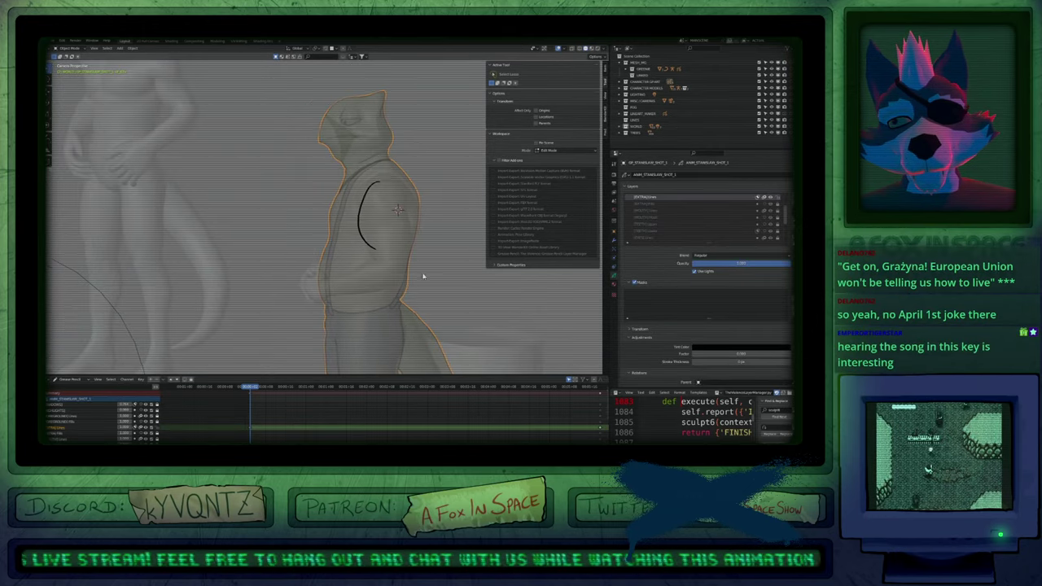
{"action": "key", "text": "n"}
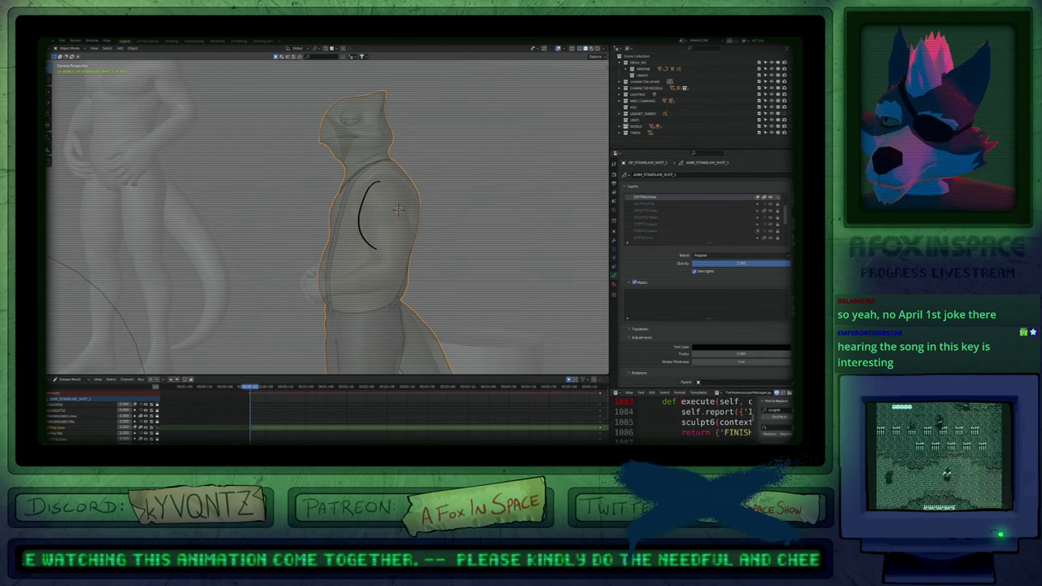
Select the side-view lizard's mesh model in place of its Grease Pencil drawing.
{"action": "scroll", "coordinate": [437, 246], "scroll_direction": "down", "scroll_amount": 4}
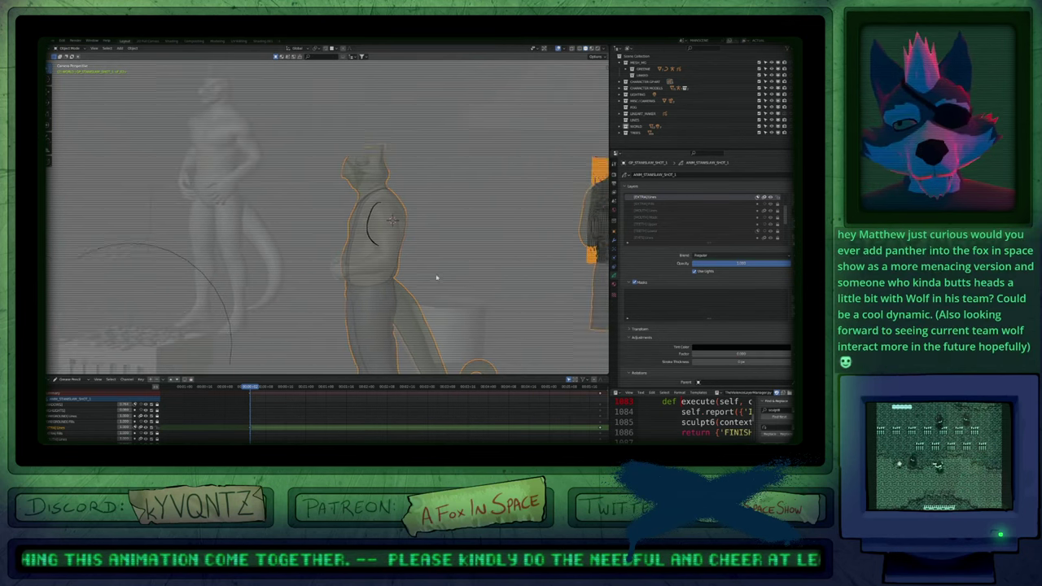
{"action": "middle_click_drag", "start_coordinate": [436, 278], "coordinate": [404, 318], "text": "shift"}
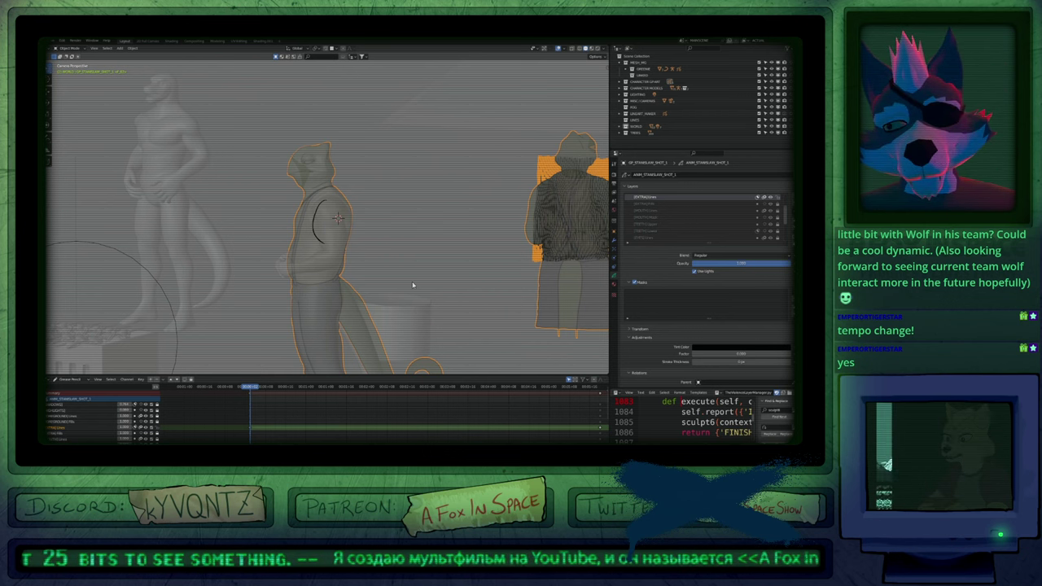
{"action": "left_click", "coordinate": [345, 243]}
{"action": "middle_click_drag", "start_coordinate": [377, 244], "coordinate": [416, 233], "text": "shift"}
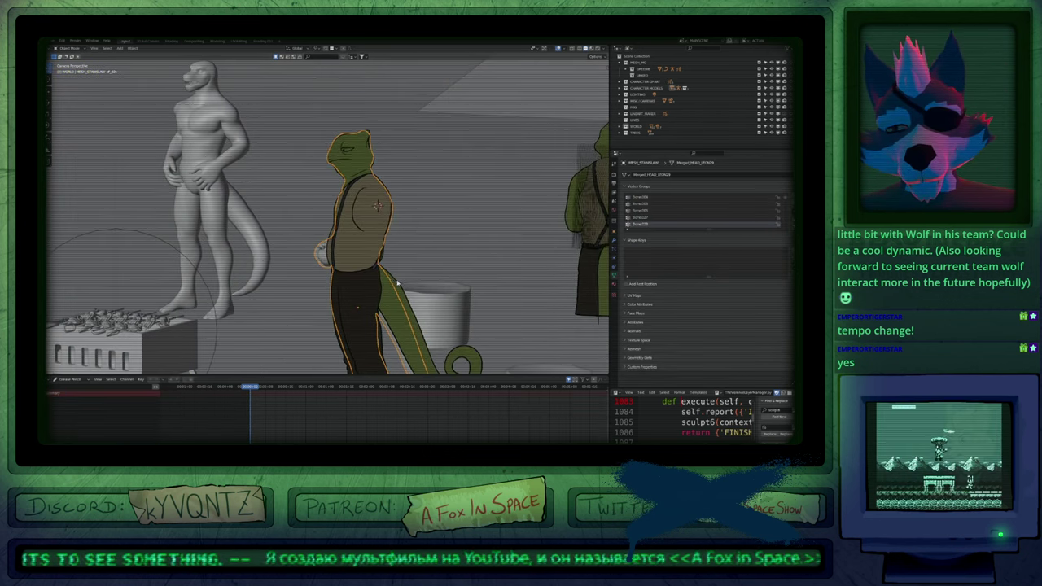
Select the side-view lizard's Grease Pencil drawing in place of its mesh and switch it to Draw Mode.
{"action": "left_click", "coordinate": [397, 284]}
{"action": "left_click", "coordinate": [397, 283]}
{"action": "scroll", "coordinate": [403, 187], "scroll_direction": "up", "scroll_amount": 8}
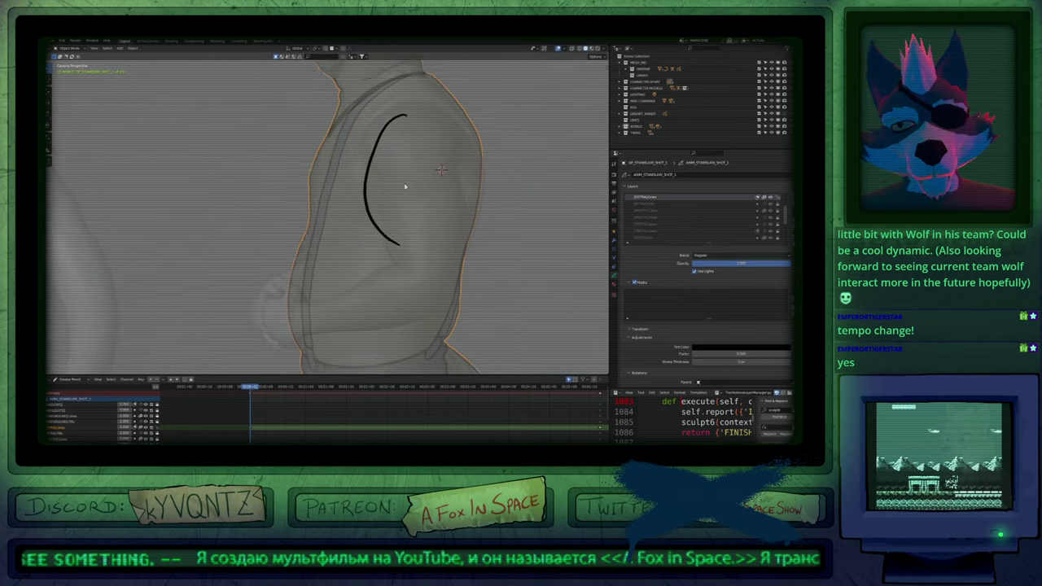
{"action": "middle_click_drag", "start_coordinate": [436, 212], "coordinate": [449, 205], "text": "shift"}
{"action": "scroll", "coordinate": [460, 220], "scroll_direction": "down", "scroll_amount": 3}
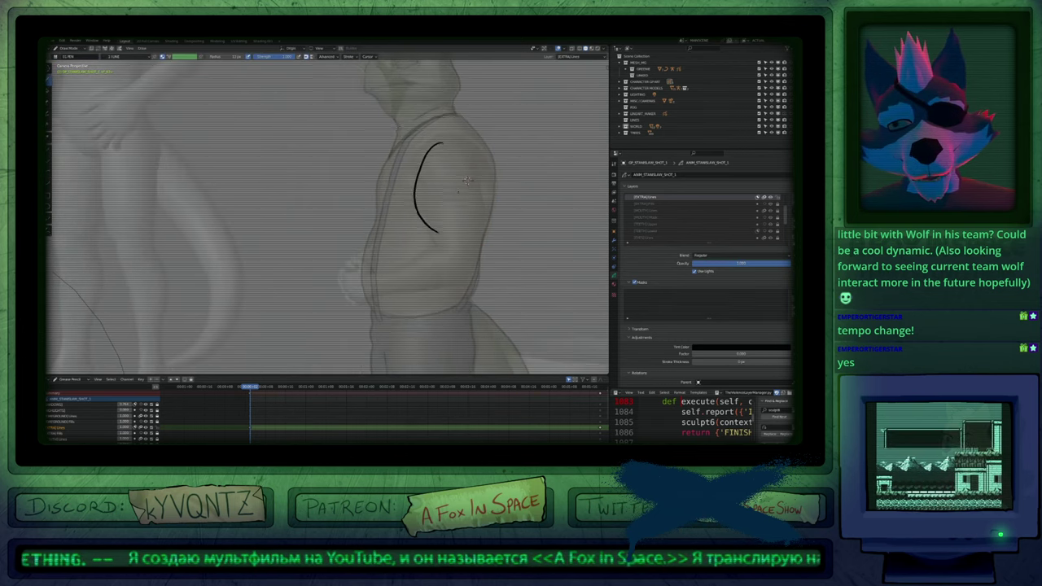
Reshape the arm curve on the [EXTRA]Lines layer to follow the front of the shoulder, extending its upper end over the shoulder.
{"action": "key", "text": "f"}
{"action": "left_click", "coordinate": [464, 206]}
{"action": "mouse_move", "coordinate": [447, 179]}
{"action": "left_mouse_down"}
{"action": "mouse_move", "coordinate": [430, 184]}
{"action": "mouse_move", "coordinate": [439, 149]}
{"action": "mouse_move", "coordinate": [460, 136]}
{"action": "left_mouse_up"}
{"action": "left_click_drag", "start_coordinate": [424, 166], "coordinate": [420, 146]}
{"action": "left_click_drag", "start_coordinate": [439, 233], "coordinate": [427, 214]}
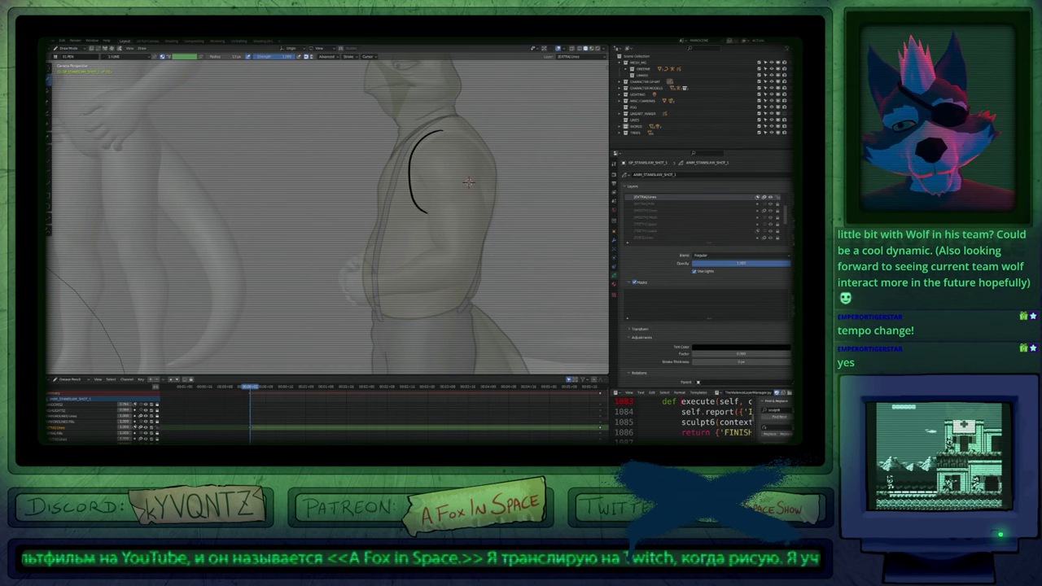
{"action": "mouse_move", "coordinate": [440, 134]}
{"action": "left_mouse_down"}
{"action": "mouse_move", "coordinate": [452, 128]}
{"action": "mouse_move", "coordinate": [414, 152]}
{"action": "left_mouse_up"}
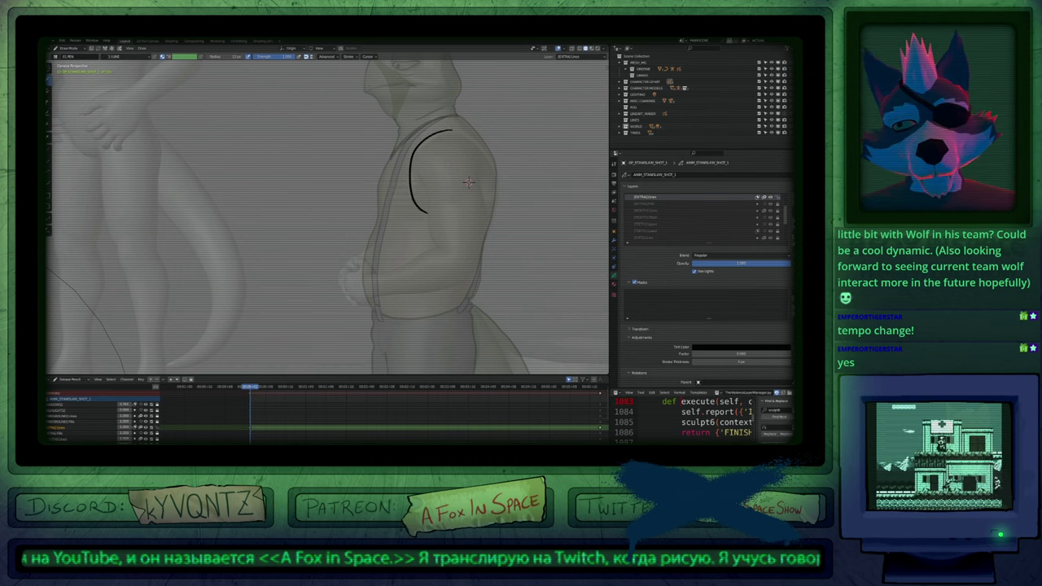
{"action": "mouse_move", "coordinate": [426, 214]}
{"action": "left_mouse_down"}
{"action": "mouse_move", "coordinate": [413, 187]}
{"action": "mouse_move", "coordinate": [436, 207]}
{"action": "left_mouse_up"}
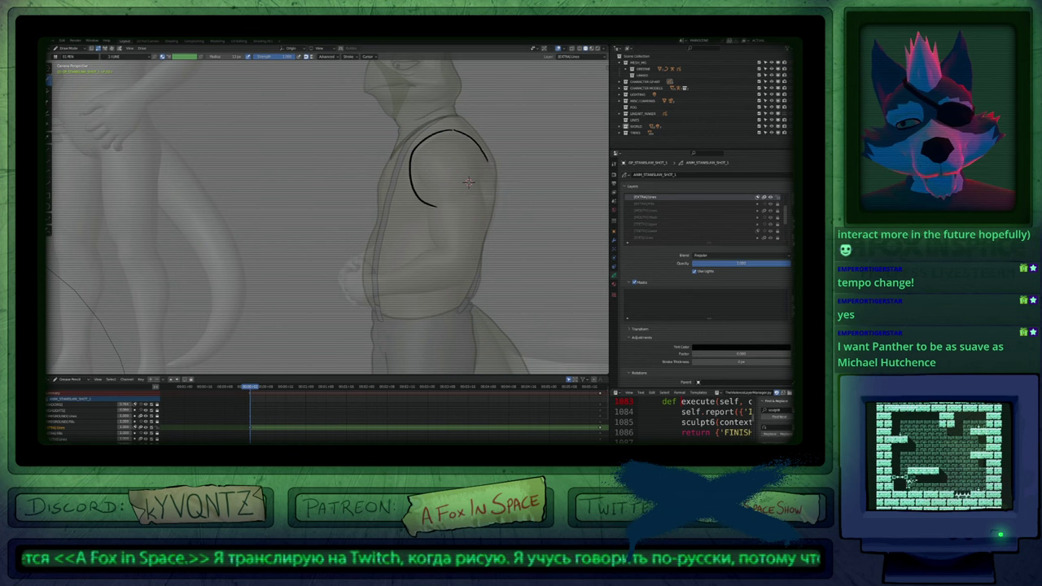
Complete the shoulder curve into a closed round armhole outline and check it with the overlays hidden.
{"action": "mouse_move", "coordinate": [469, 182]}
{"action": "middle_mouse_down", "text": "shift"}
{"action": "mouse_move", "coordinate": [461, 233]}
{"action": "mouse_move", "coordinate": [448, 234]}
{"action": "middle_mouse_up", "text": "shift"}
{"action": "key", "text": "f"}
{"action": "left_click", "coordinate": [492, 235]}
{"action": "mouse_move", "coordinate": [409, 215]}
{"action": "left_mouse_down"}
{"action": "mouse_move", "coordinate": [430, 198]}
{"action": "mouse_move", "coordinate": [466, 201]}
{"action": "left_mouse_up"}
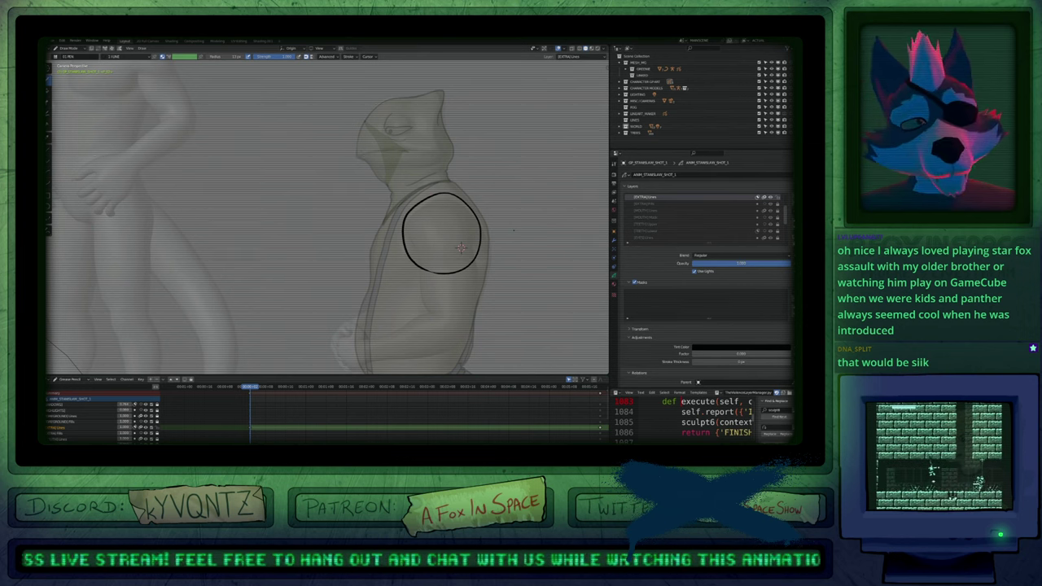
{"action": "scroll", "coordinate": [461, 248], "scroll_direction": "down", "scroll_amount": 6}
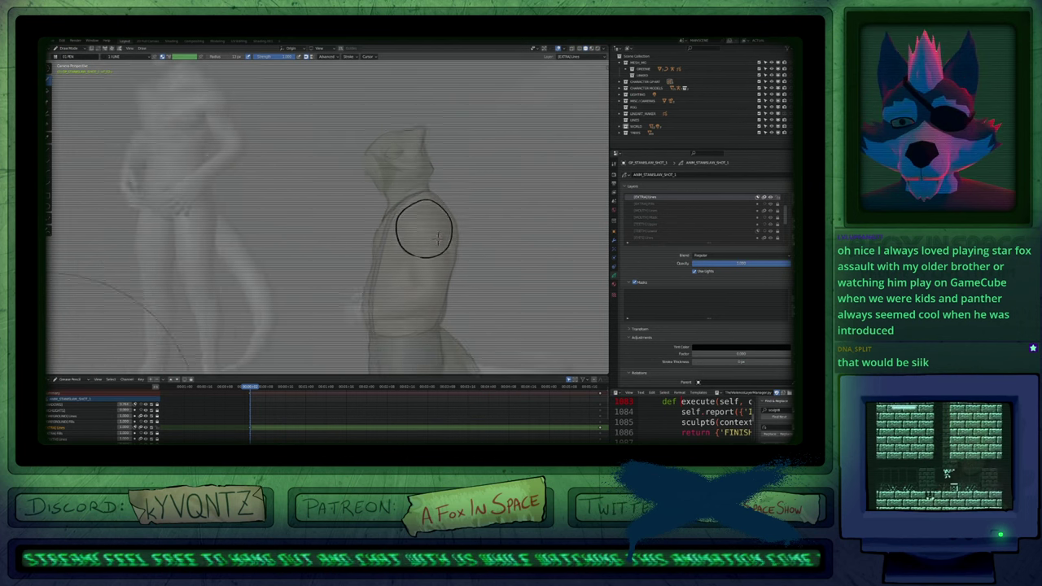
{"action": "mouse_move", "coordinate": [443, 239]}
{"action": "middle_mouse_down", "text": "shift"}
{"action": "mouse_move", "coordinate": [416, 228]}
{"action": "mouse_move", "coordinate": [415, 194]}
{"action": "middle_mouse_up", "text": "shift"}
{"action": "scroll", "coordinate": [417, 227], "scroll_direction": "up", "scroll_amount": 7}
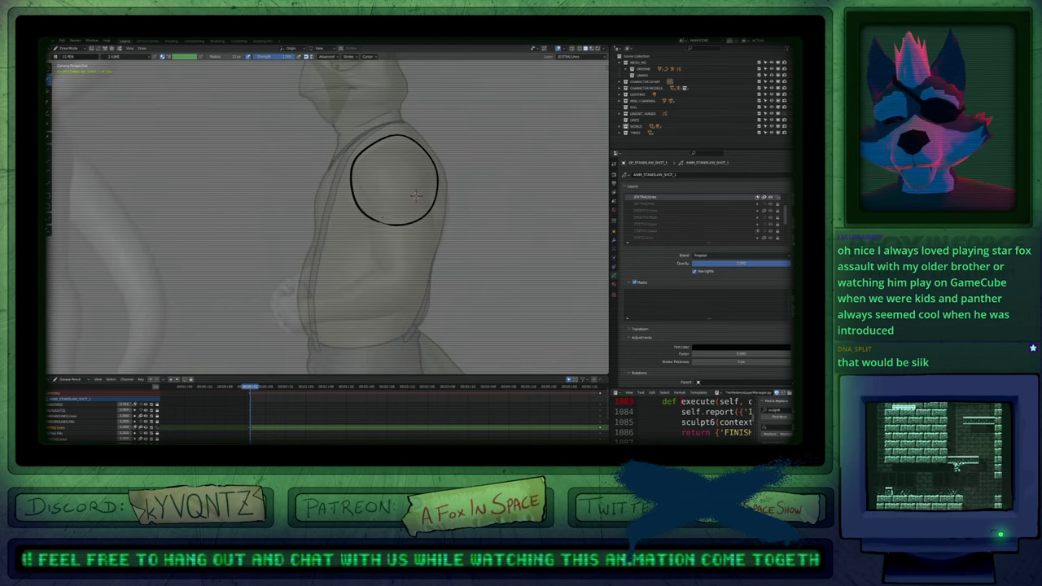
{"action": "key", "text": "alt+shift+z"}
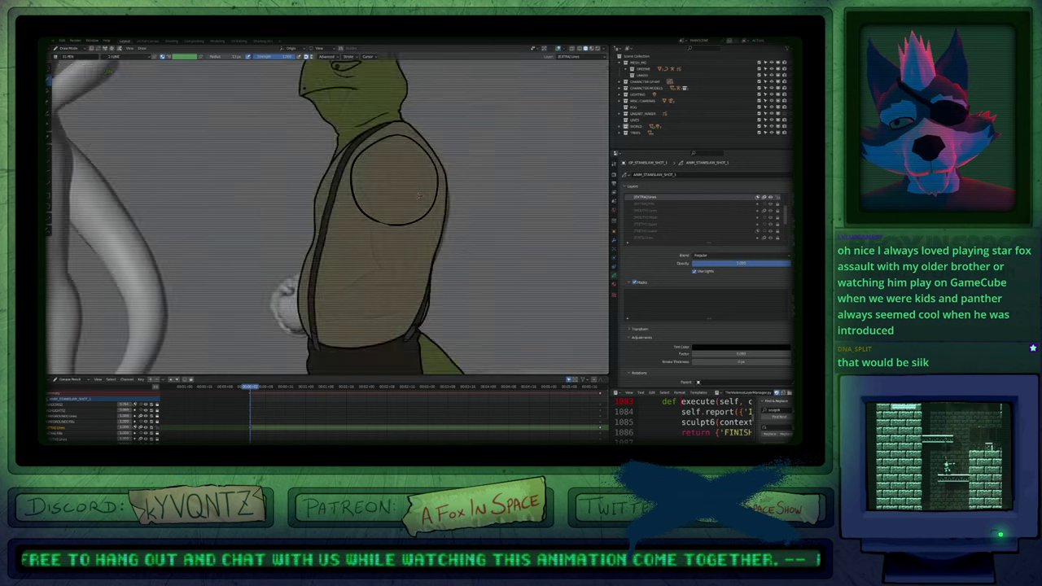
{"action": "key", "text": "alt+shift+z"}
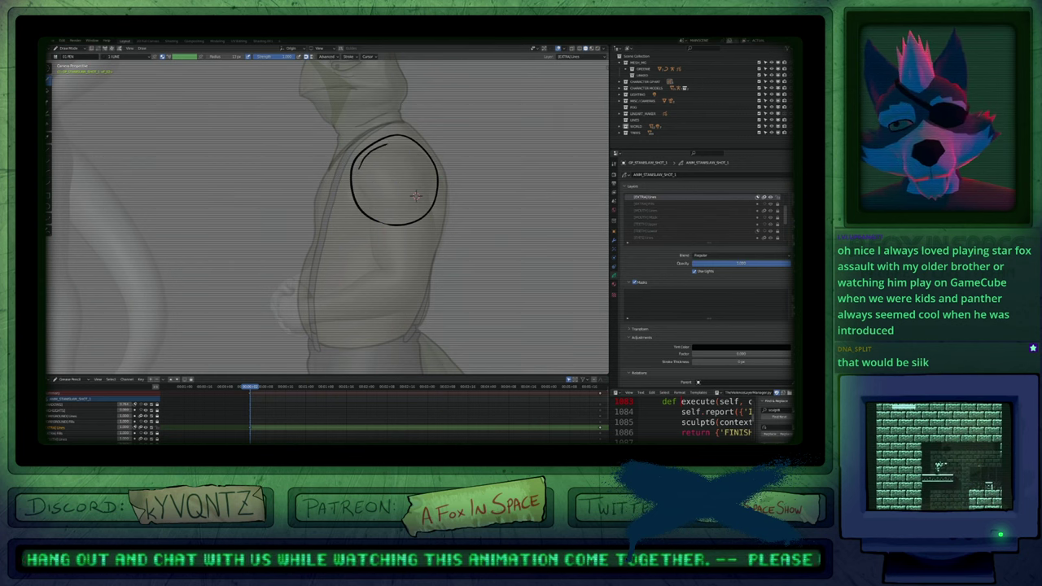
Draw the arm outline from the armhole around the bent forearm and wrist, then back up past the elbow, correcting the elbow corner.
{"action": "left_click_drag", "start_coordinate": [364, 189], "coordinate": [370, 265]}
{"action": "mouse_move", "coordinate": [306, 297]}
{"action": "left_mouse_down"}
{"action": "mouse_move", "coordinate": [304, 324]}
{"action": "mouse_move", "coordinate": [357, 322]}
{"action": "mouse_move", "coordinate": [422, 301]}
{"action": "mouse_move", "coordinate": [436, 283]}
{"action": "left_mouse_up"}
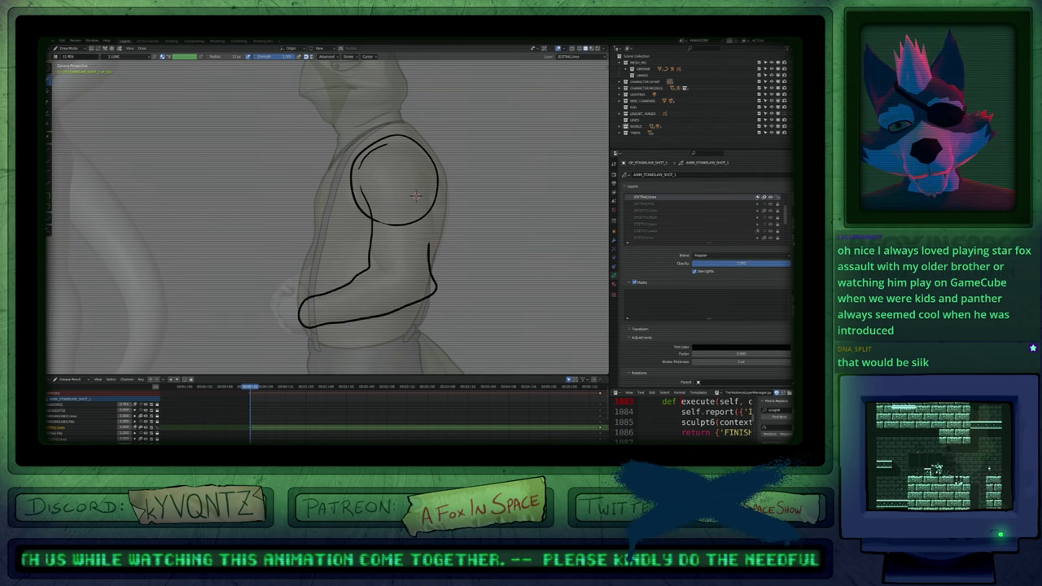
{"action": "left_click_drag", "start_coordinate": [431, 207], "coordinate": [428, 171]}
{"action": "left_click_drag", "start_coordinate": [425, 295], "coordinate": [437, 283], "text": "shift"}
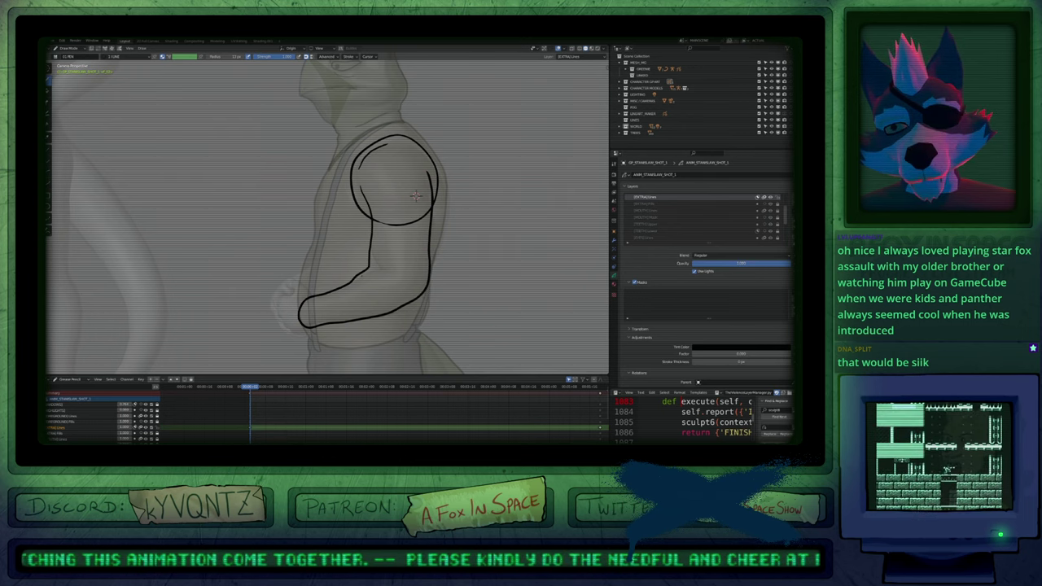
Erase the lower part of the armhole circle where it crosses the upper arm.
{"action": "key", "text": "f"}
{"action": "left_click", "coordinate": [409, 272]}
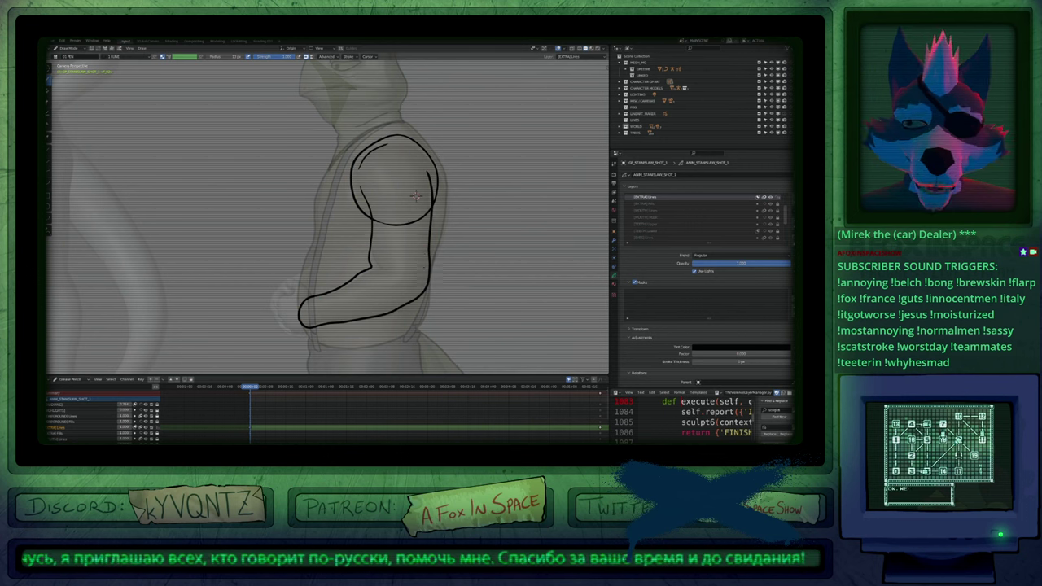
{"action": "left_click_drag", "start_coordinate": [392, 226], "coordinate": [426, 215], "text": "ctrl"}
Open the rounded wrist end and draw the outline of the closed hand with its thumb and fingers over the mesh.
{"action": "middle_click_drag", "start_coordinate": [407, 236], "coordinate": [432, 237], "text": "shift"}
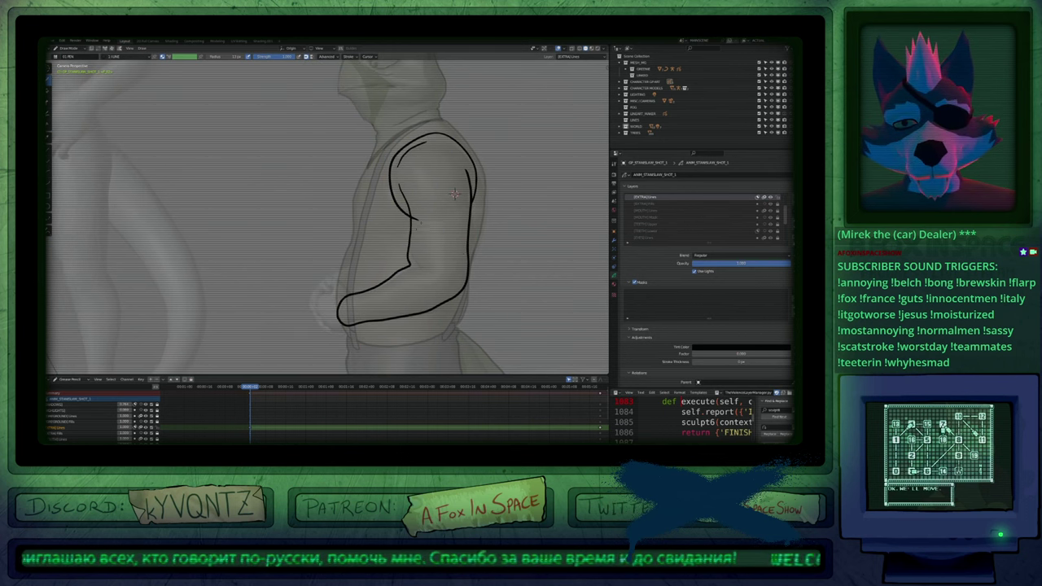
{"action": "mouse_move", "coordinate": [440, 197]}
{"action": "middle_mouse_down", "text": "shift"}
{"action": "mouse_move", "coordinate": [505, 295]}
{"action": "mouse_move", "coordinate": [510, 152]}
{"action": "mouse_move", "coordinate": [543, 130]}
{"action": "middle_mouse_up", "text": "shift"}
{"action": "scroll", "coordinate": [444, 244], "scroll_direction": "up", "scroll_amount": 4}
{"action": "scroll", "coordinate": [506, 295], "scroll_direction": "down", "scroll_amount": 3}
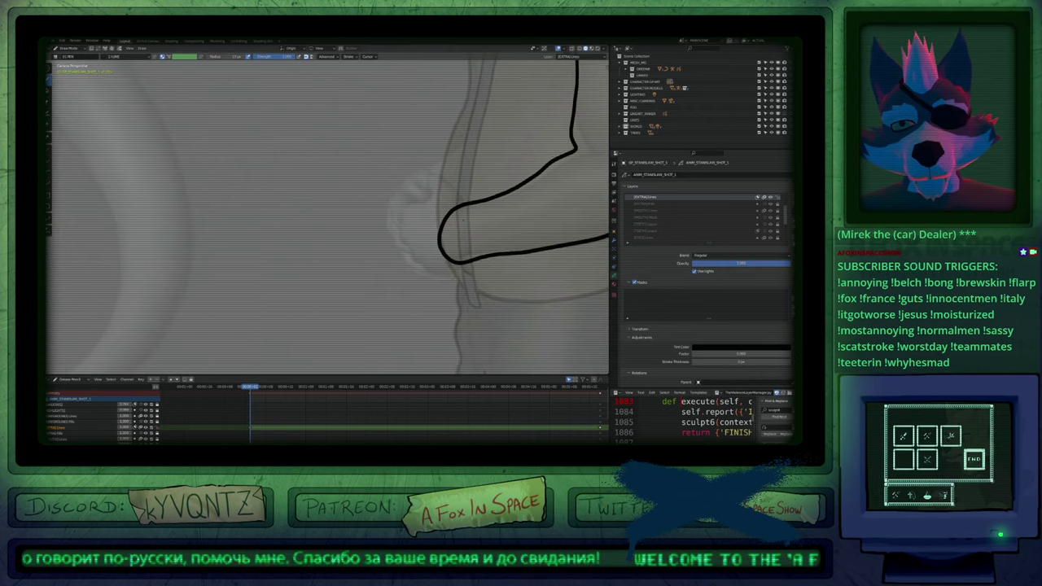
{"action": "mouse_move", "coordinate": [441, 241]}
{"action": "left_mouse_down"}
{"action": "mouse_move", "coordinate": [405, 221]}
{"action": "mouse_move", "coordinate": [404, 248]}
{"action": "mouse_move", "coordinate": [360, 249]}
{"action": "mouse_move", "coordinate": [377, 289]}
{"action": "mouse_move", "coordinate": [405, 314]}
{"action": "mouse_move", "coordinate": [470, 297]}
{"action": "left_mouse_up"}
{"action": "left_click_drag", "start_coordinate": [411, 279], "coordinate": [424, 278]}
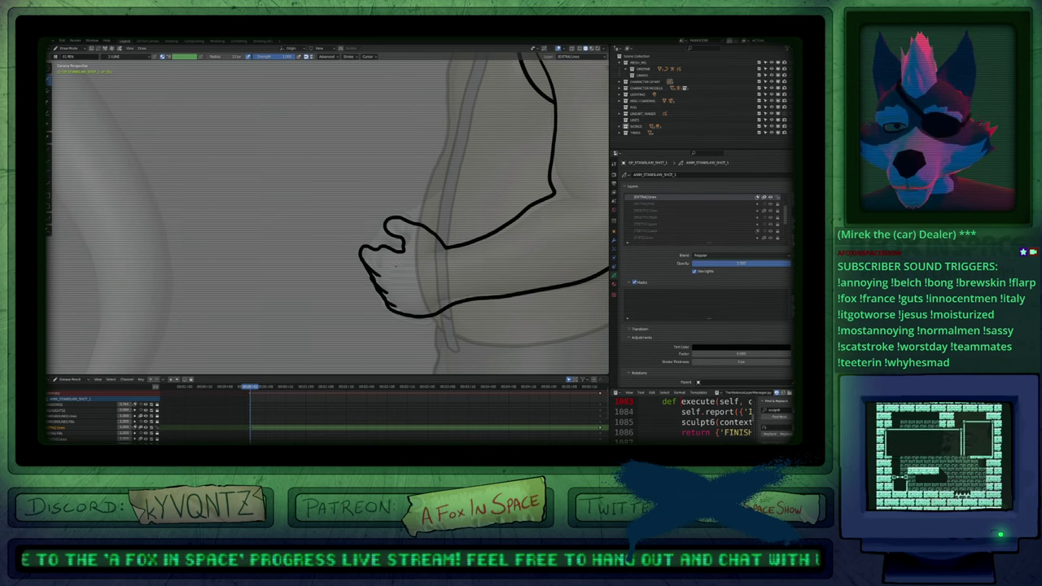
Draw an outer contour around the curled finger and add a pointed claw above the hand.
{"action": "scroll", "coordinate": [327, 213], "scroll_direction": "up", "scroll_amount": 4}
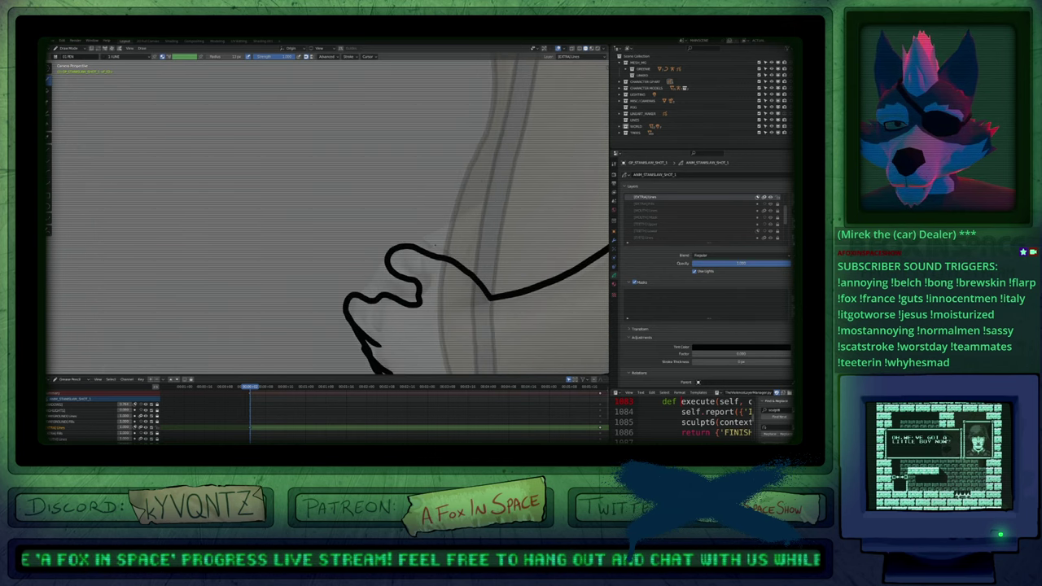
{"action": "mouse_move", "coordinate": [435, 254]}
{"action": "left_mouse_down"}
{"action": "mouse_move", "coordinate": [399, 237]}
{"action": "mouse_move", "coordinate": [377, 248]}
{"action": "mouse_move", "coordinate": [354, 304]}
{"action": "mouse_move", "coordinate": [377, 327]}
{"action": "mouse_move", "coordinate": [357, 306]}
{"action": "left_mouse_up"}
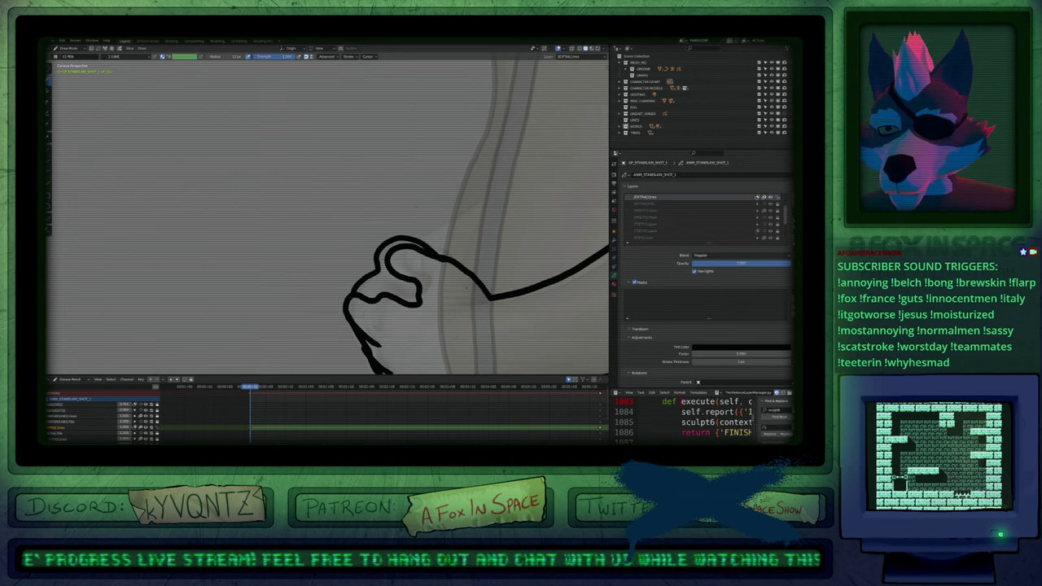
{"action": "middle_click_drag", "start_coordinate": [366, 301], "coordinate": [254, 346], "text": "shift"}
{"action": "scroll", "coordinate": [350, 273], "scroll_direction": "down", "scroll_amount": 4}
{"action": "scroll", "coordinate": [336, 293], "scroll_direction": "up", "scroll_amount": 5}
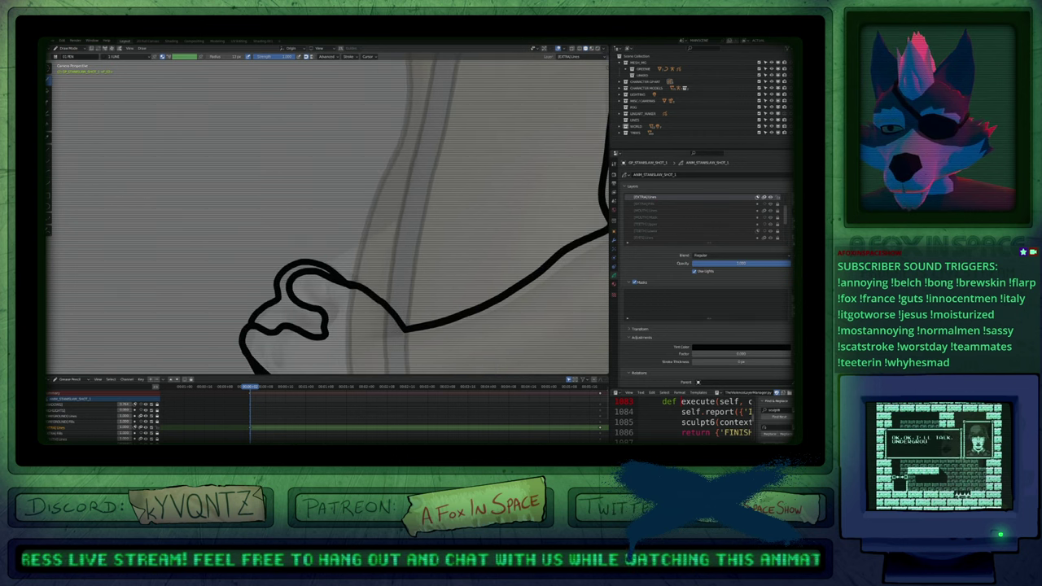
{"action": "mouse_move", "coordinate": [321, 263]}
{"action": "left_mouse_down"}
{"action": "mouse_move", "coordinate": [366, 237]}
{"action": "mouse_move", "coordinate": [357, 336]}
{"action": "left_mouse_up"}
{"action": "scroll", "coordinate": [465, 158], "scroll_direction": "down", "scroll_amount": 4}
{"action": "middle_click_drag", "start_coordinate": [498, 159], "coordinate": [466, 159], "text": "shift"}
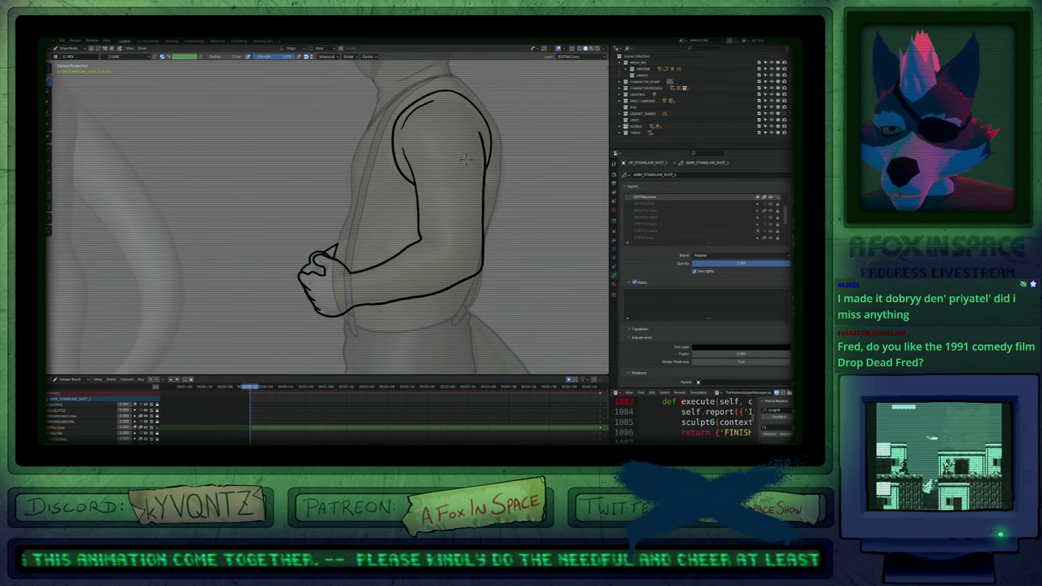
Resize the brush and refine the lower edge of the hand outline near the wrist.
{"action": "mouse_move", "coordinate": [398, 268]}
{"action": "middle_mouse_down", "text": "shift"}
{"action": "mouse_move", "coordinate": [431, 244]}
{"action": "mouse_move", "coordinate": [410, 252]}
{"action": "middle_mouse_up", "text": "shift"}
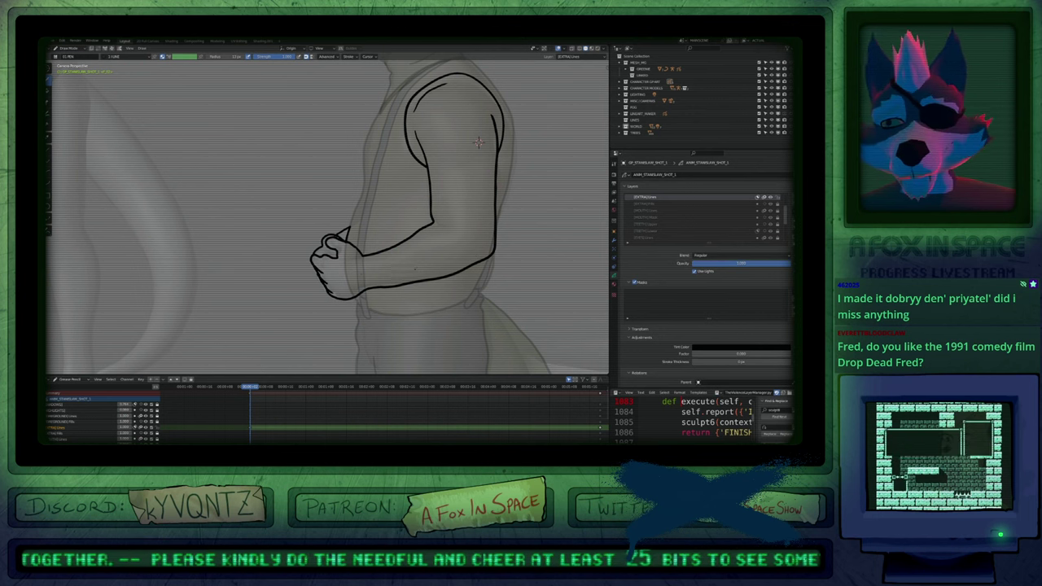
{"action": "mouse_move", "coordinate": [478, 142]}
{"action": "middle_mouse_down", "text": "shift"}
{"action": "mouse_move", "coordinate": [457, 231]}
{"action": "mouse_move", "coordinate": [485, 184]}
{"action": "middle_mouse_up", "text": "shift"}
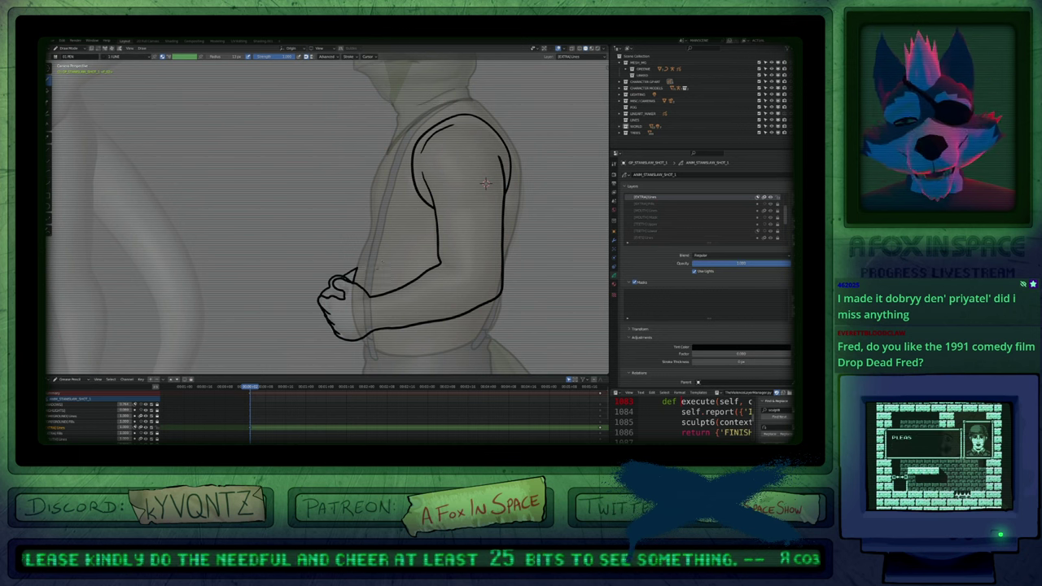
{"action": "scroll", "coordinate": [485, 183], "scroll_direction": "down", "scroll_amount": 1}
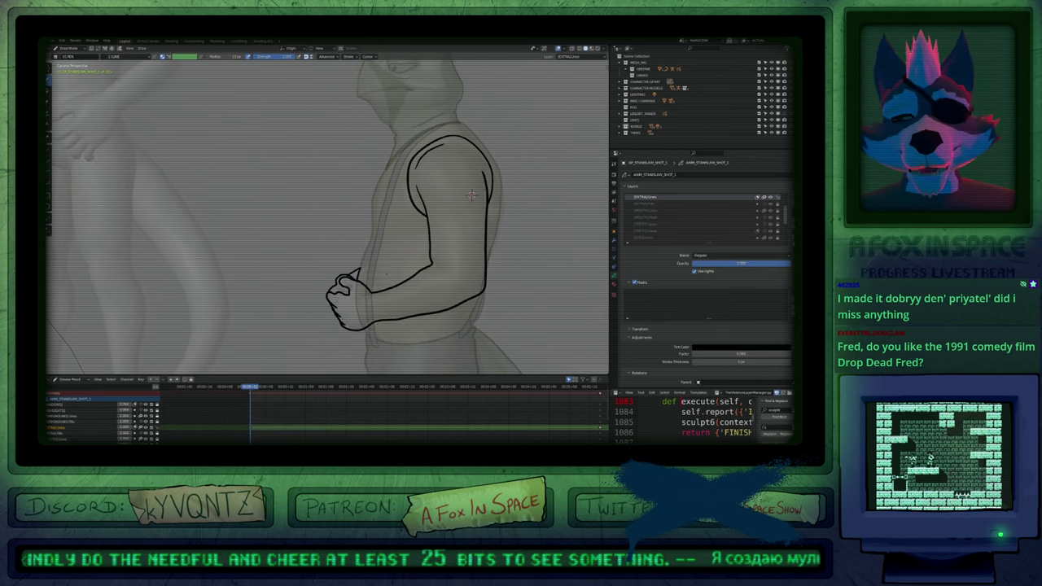
{"action": "middle_click_drag", "start_coordinate": [471, 194], "coordinate": [426, 126], "text": "shift"}
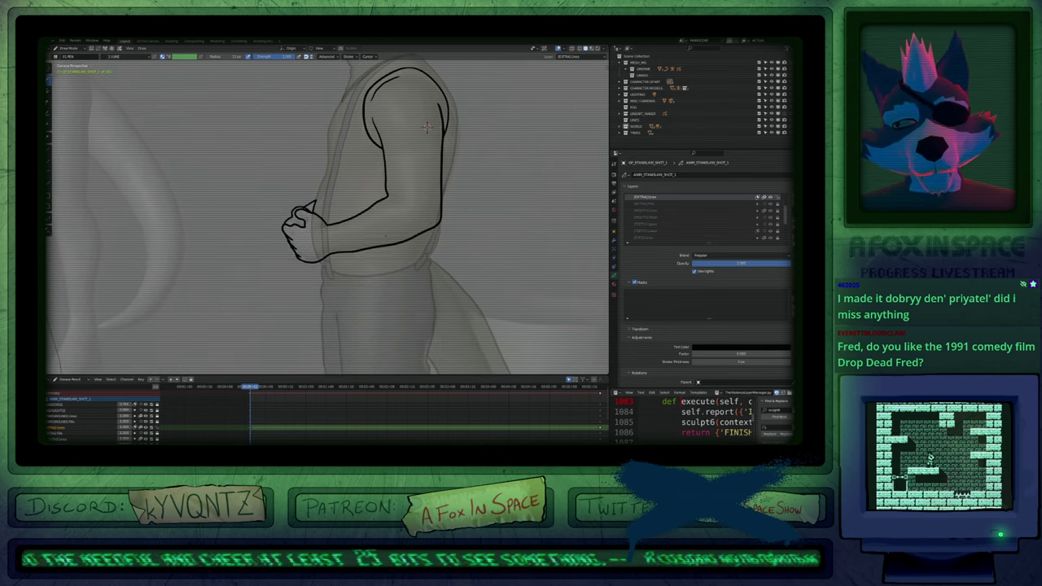
{"action": "middle_click_drag", "start_coordinate": [301, 254], "coordinate": [376, 274], "text": "shift"}
{"action": "scroll", "coordinate": [376, 273], "scroll_direction": "up", "scroll_amount": 3}
{"action": "key", "text": "f"}
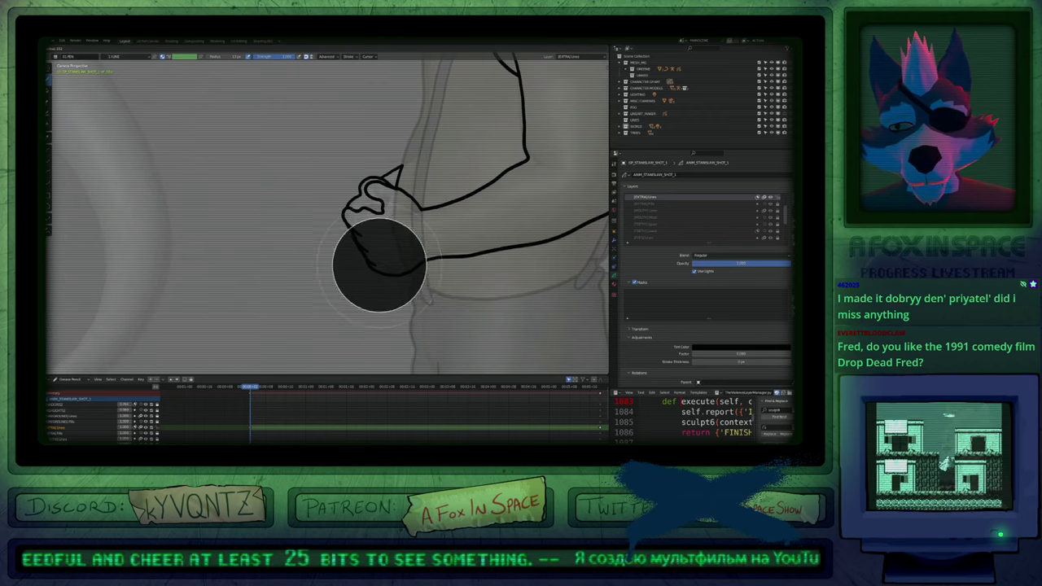
{"action": "left_click", "coordinate": [377, 269]}
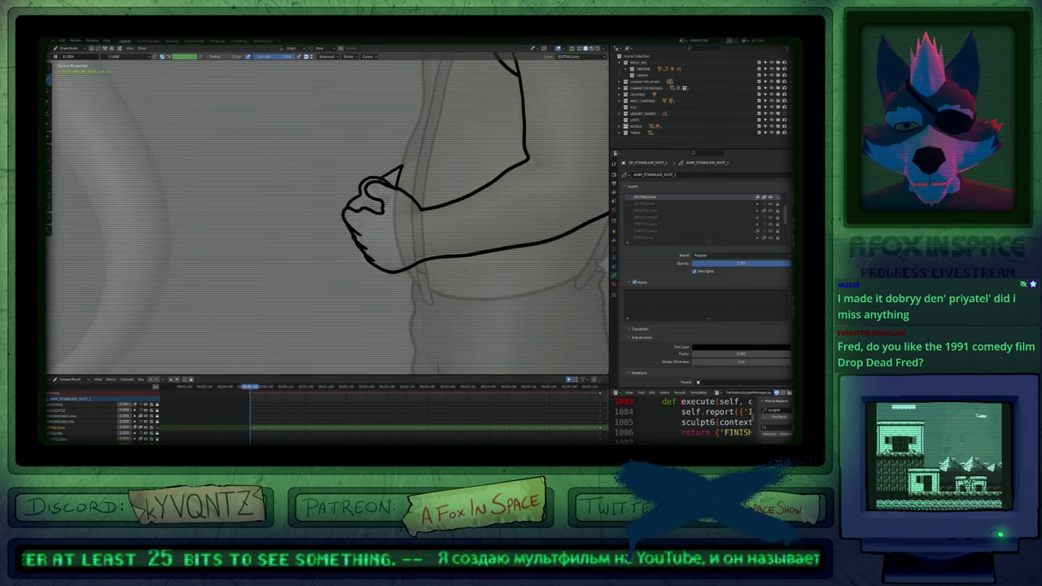
Try an extra crease line inside the hand, running from the thumb toward the palm.
{"action": "middle_click_drag", "start_coordinate": [525, 184], "coordinate": [405, 241], "text": "shift"}
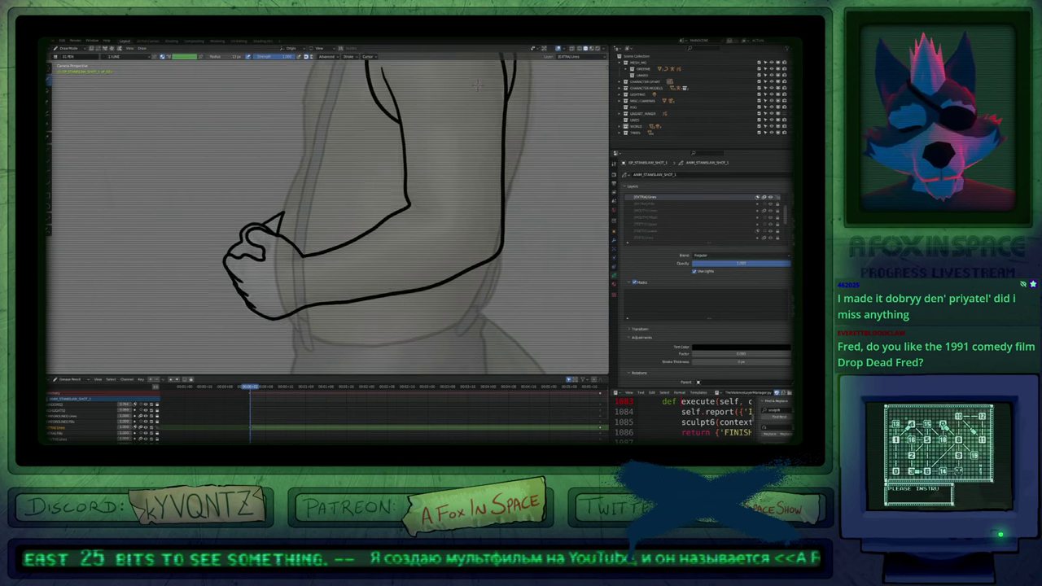
{"action": "scroll", "coordinate": [405, 241], "scroll_direction": "down", "scroll_amount": 2}
{"action": "scroll", "coordinate": [456, 137], "scroll_direction": "down", "scroll_amount": 1}
{"action": "mouse_move", "coordinate": [453, 138]}
{"action": "middle_mouse_down", "text": "shift"}
{"action": "mouse_move", "coordinate": [471, 243]}
{"action": "mouse_move", "coordinate": [460, 327]}
{"action": "mouse_move", "coordinate": [383, 362]}
{"action": "mouse_move", "coordinate": [399, 313]}
{"action": "mouse_move", "coordinate": [484, 212]}
{"action": "middle_mouse_up", "text": "shift"}
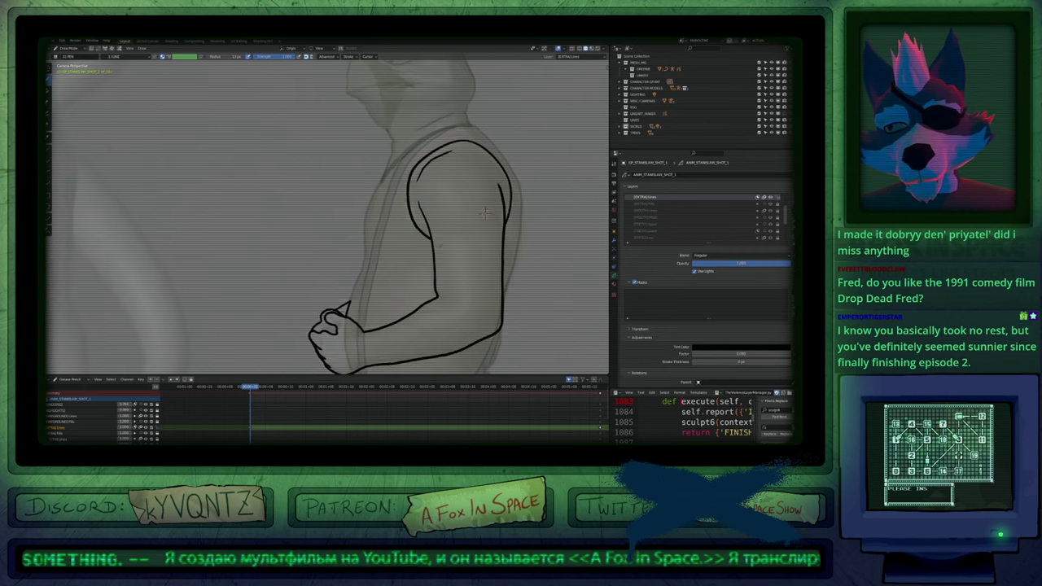
{"action": "scroll", "coordinate": [484, 210], "scroll_direction": "down", "scroll_amount": 3}
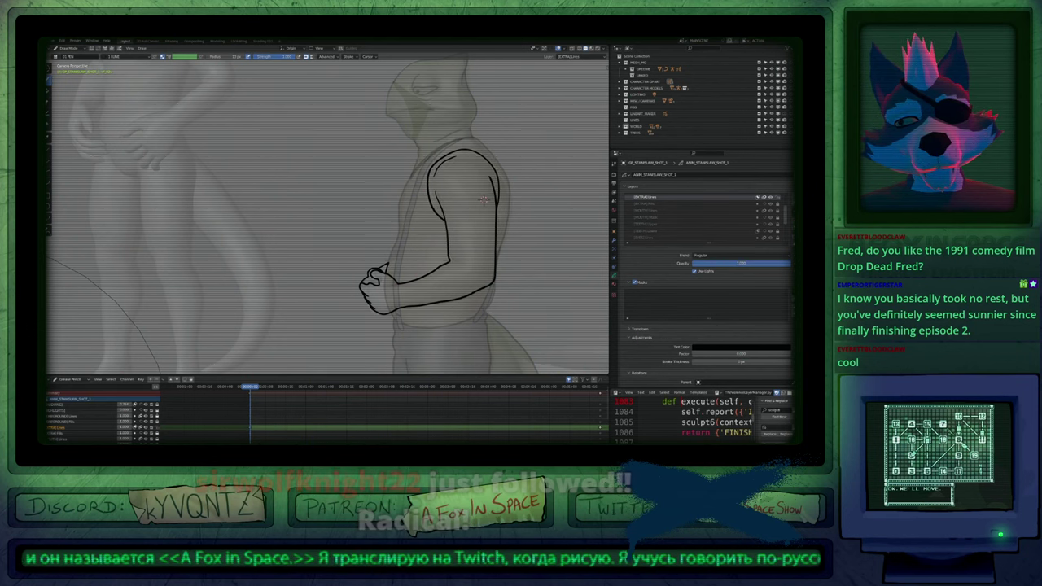
{"action": "middle_click_drag", "start_coordinate": [367, 292], "coordinate": [403, 214], "text": "shift"}
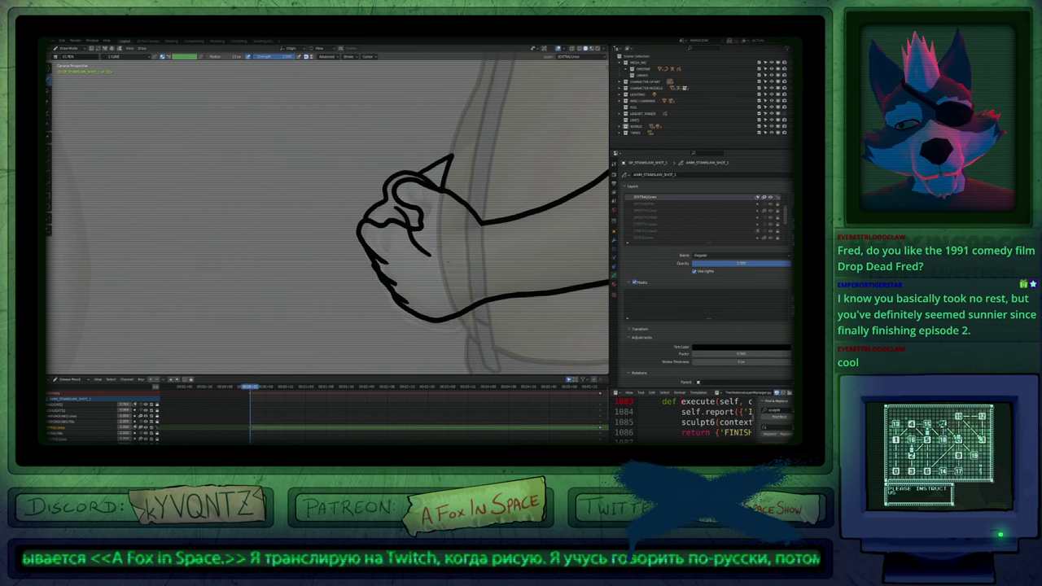
{"action": "scroll", "coordinate": [478, 171], "scroll_direction": "down", "scroll_amount": 5}
{"action": "middle_click_drag", "start_coordinate": [478, 171], "coordinate": [407, 222], "text": "shift"}
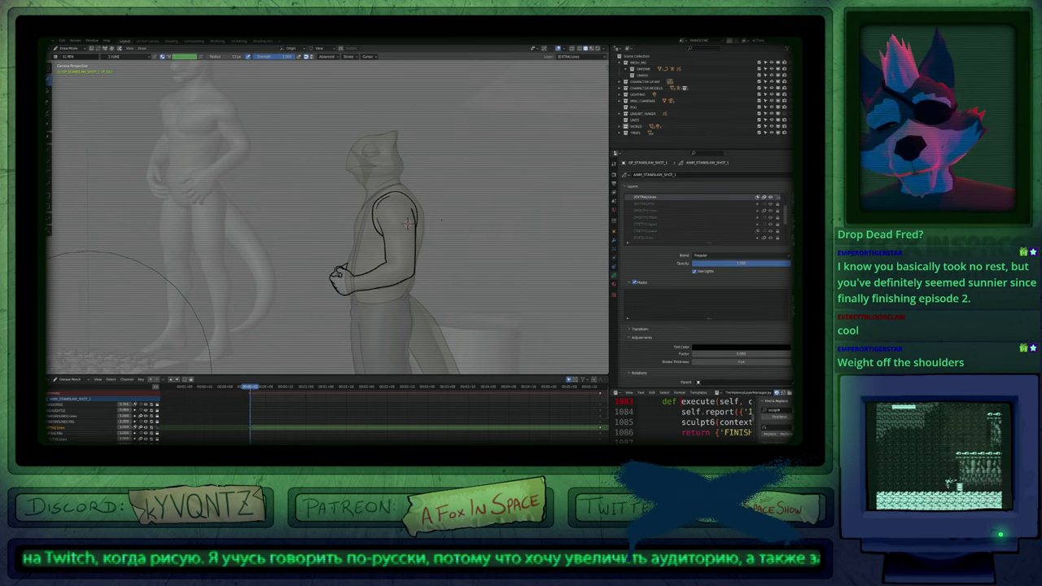
Resize the brush and reshape the arm outline around the inner and outer bend of the elbow.
{"action": "mouse_move", "coordinate": [437, 222]}
{"action": "middle_mouse_down", "text": "shift"}
{"action": "mouse_move", "coordinate": [400, 174]}
{"action": "mouse_move", "coordinate": [411, 133]}
{"action": "middle_mouse_up", "text": "shift"}
{"action": "scroll", "coordinate": [399, 174], "scroll_direction": "up", "scroll_amount": 5}
{"action": "key", "text": "f"}
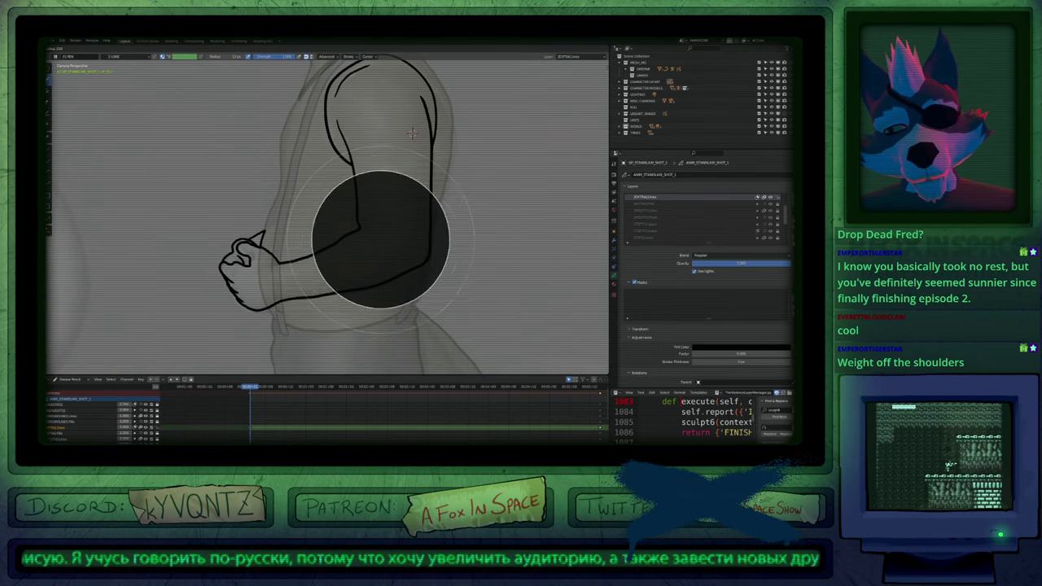
{"action": "left_click", "coordinate": [357, 238]}
{"action": "left_click_drag", "start_coordinate": [365, 247], "coordinate": [369, 246]}
{"action": "mouse_move", "coordinate": [391, 211]}
{"action": "left_mouse_down"}
{"action": "mouse_move", "coordinate": [386, 163]}
{"action": "mouse_move", "coordinate": [385, 202]}
{"action": "left_mouse_up"}
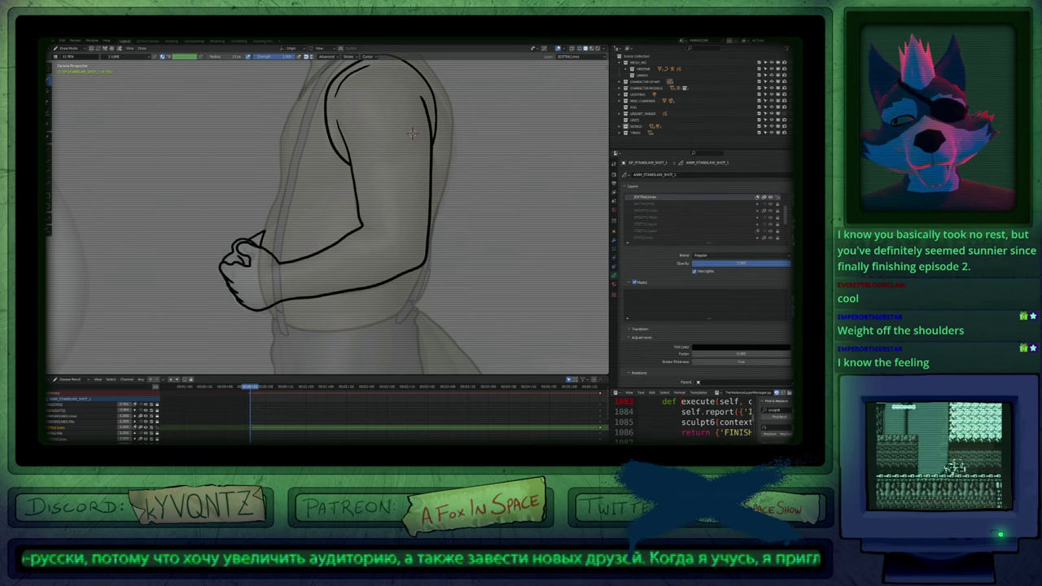
Resize the brush and touch up the lower knuckle contour of the hand outline.
{"action": "scroll", "coordinate": [412, 133], "scroll_direction": "down", "scroll_amount": 3}
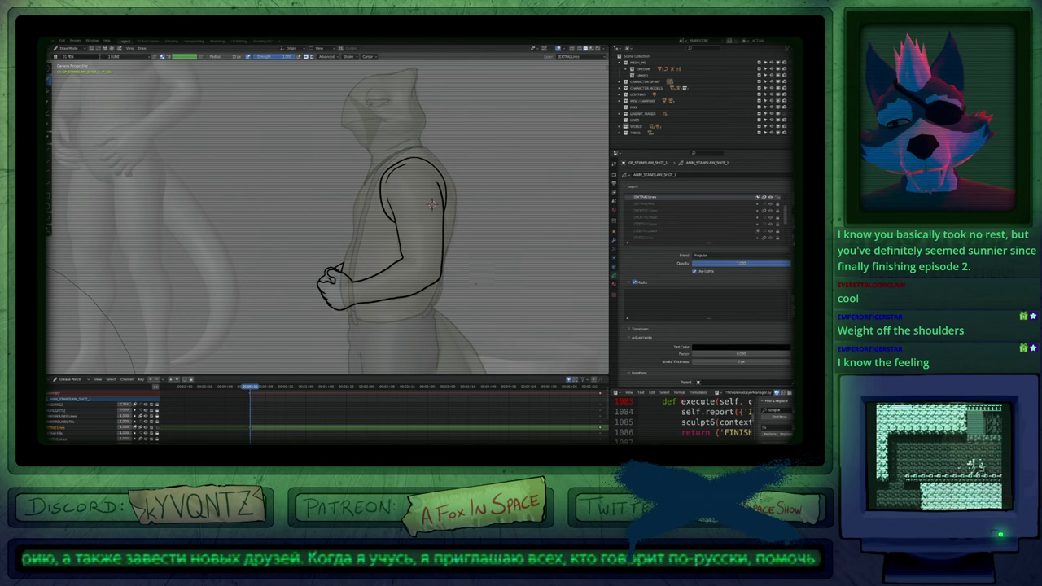
{"action": "middle_click_drag", "start_coordinate": [431, 204], "coordinate": [467, 176]}
{"action": "mouse_move", "coordinate": [425, 280]}
{"action": "middle_mouse_down", "text": "shift"}
{"action": "mouse_move", "coordinate": [420, 193]}
{"action": "mouse_move", "coordinate": [412, 314]}
{"action": "mouse_move", "coordinate": [392, 250]}
{"action": "middle_mouse_up", "text": "shift"}
{"action": "key", "text": "f"}
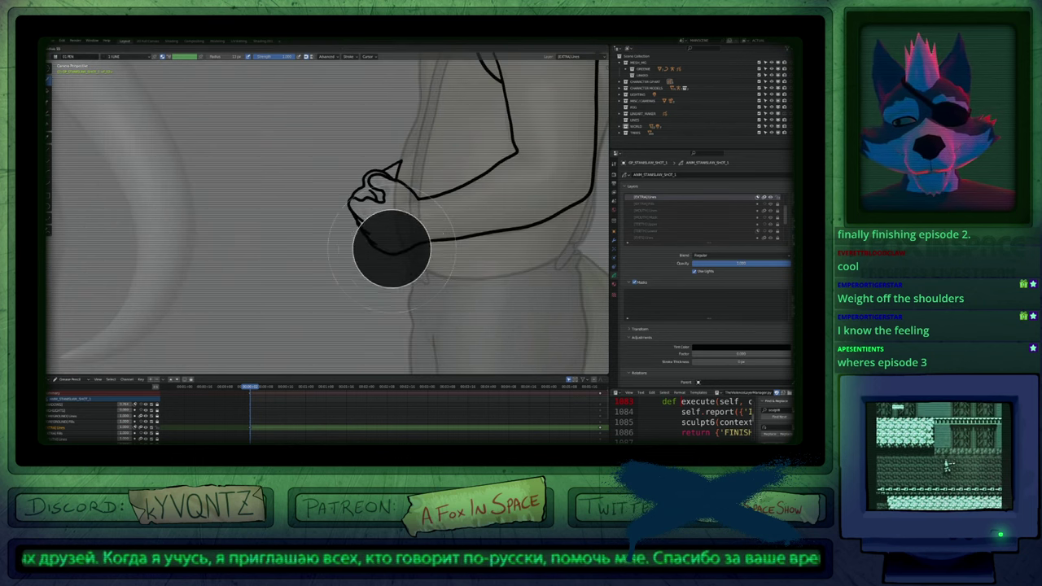
{"action": "left_click", "coordinate": [378, 254]}
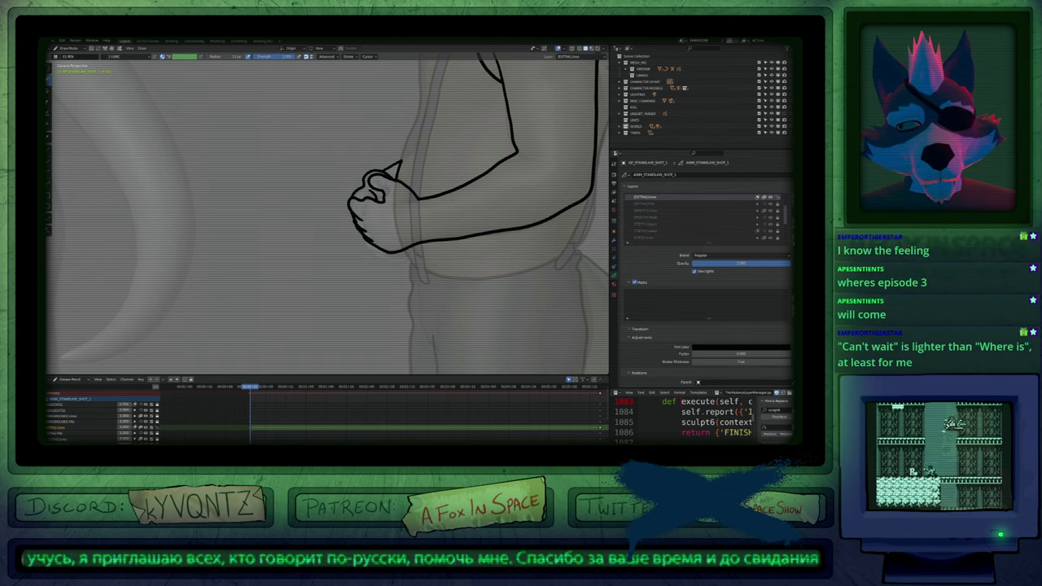
Examine the arm and hand outline against the whole side-view figure and the neighbouring back-view figure.
{"action": "scroll", "coordinate": [477, 134], "scroll_direction": "down", "scroll_amount": 4}
{"action": "middle_click_drag", "start_coordinate": [477, 134], "coordinate": [377, 223], "text": "shift"}
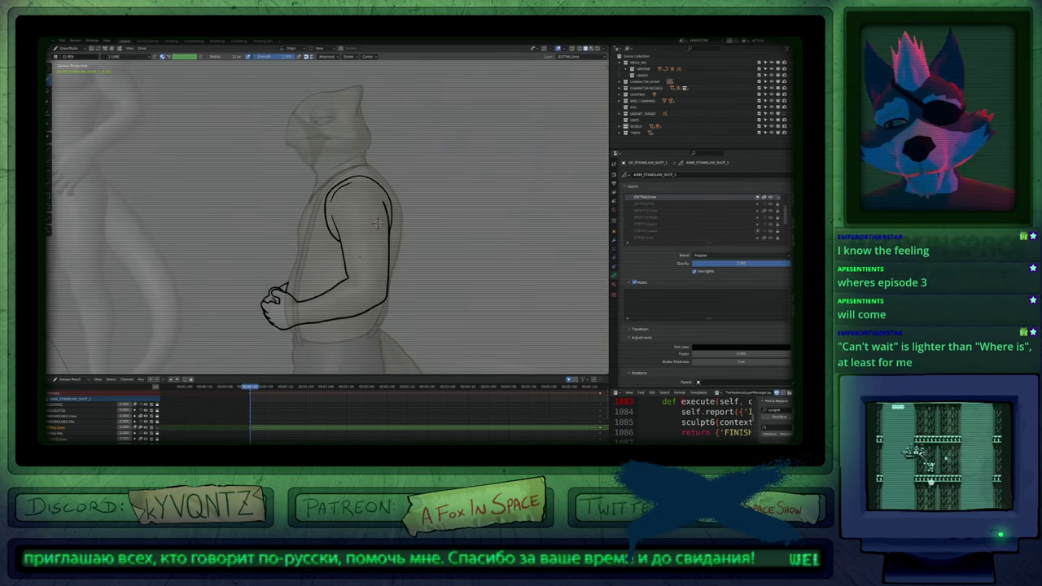
{"action": "scroll", "coordinate": [377, 223], "scroll_direction": "up", "scroll_amount": 2}
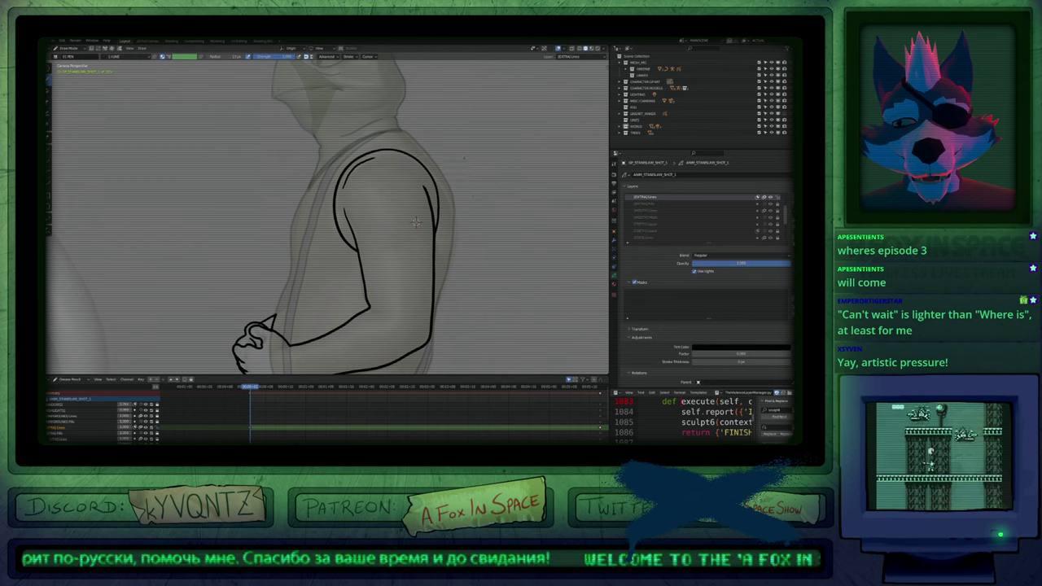
{"action": "scroll", "coordinate": [416, 222], "scroll_direction": "down", "scroll_amount": 6}
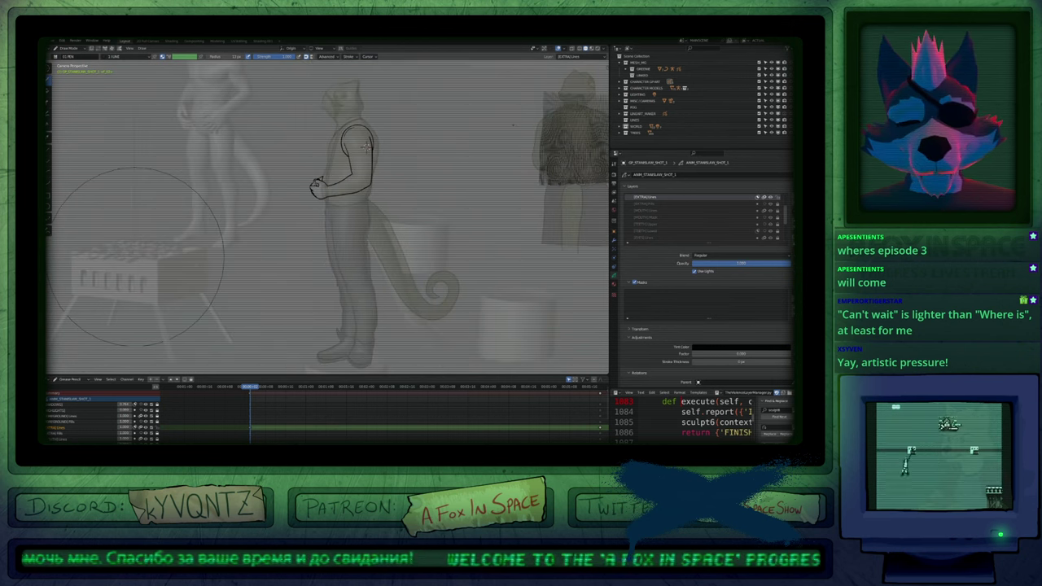
{"action": "middle_click_drag", "start_coordinate": [138, 256], "coordinate": [28, 317], "text": "shift"}
{"action": "scroll", "coordinate": [470, 214], "scroll_direction": "up", "scroll_amount": 4}
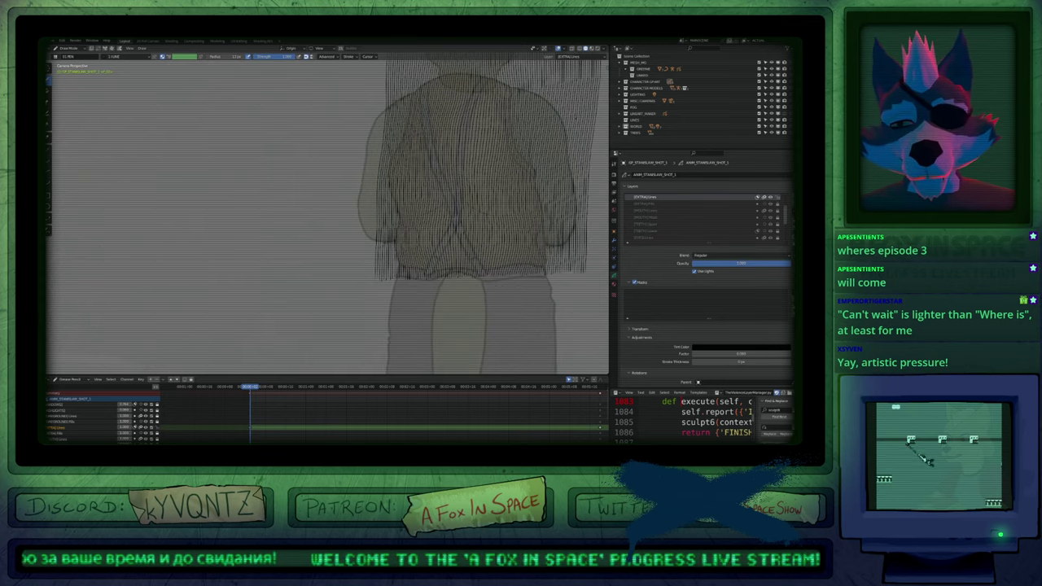
{"action": "middle_click_drag", "start_coordinate": [195, 215], "coordinate": [366, 209], "text": "shift"}
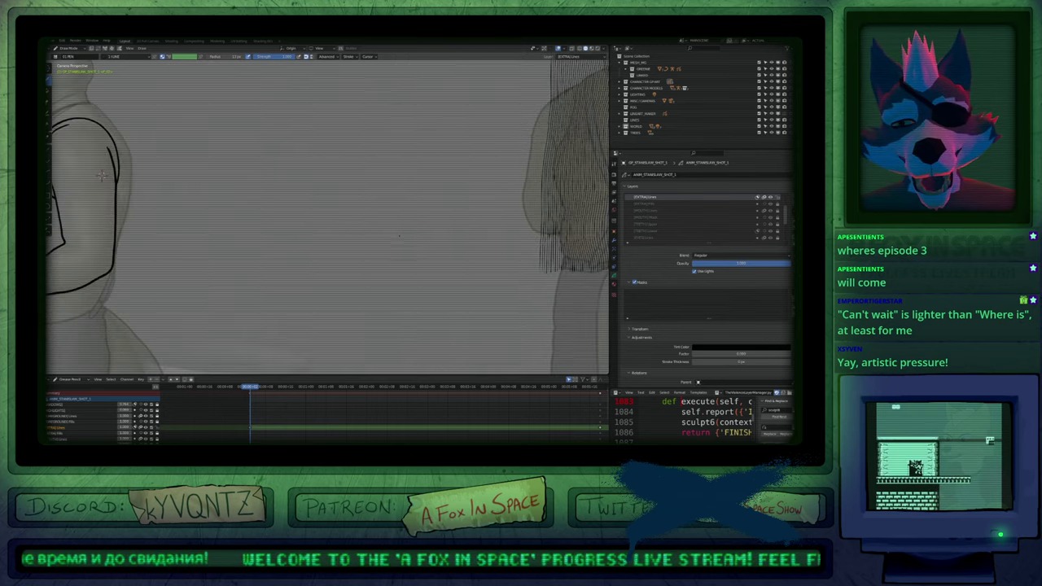
{"action": "scroll", "coordinate": [325, 213], "scroll_direction": "down", "scroll_amount": 4}
{"action": "middle_click_drag", "start_coordinate": [227, 200], "coordinate": [293, 209], "text": "shift"}
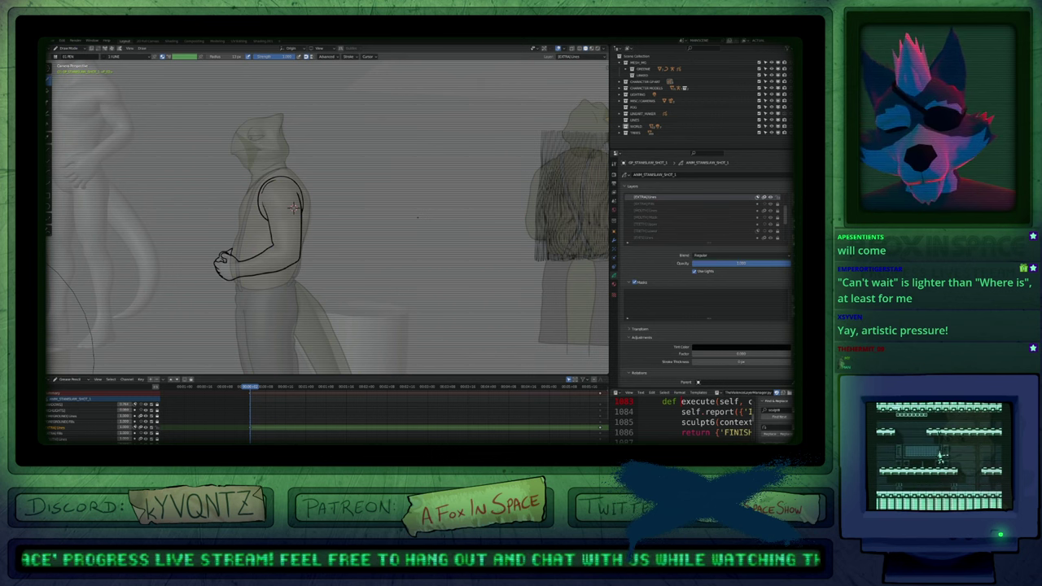
{"action": "mouse_move", "coordinate": [293, 209]}
{"action": "middle_mouse_down"}
{"action": "mouse_move", "coordinate": [310, 212]}
{"action": "mouse_move", "coordinate": [346, 156]}
{"action": "middle_mouse_up"}
{"action": "middle_click_drag", "start_coordinate": [329, 236], "coordinate": [355, 202], "text": "shift"}
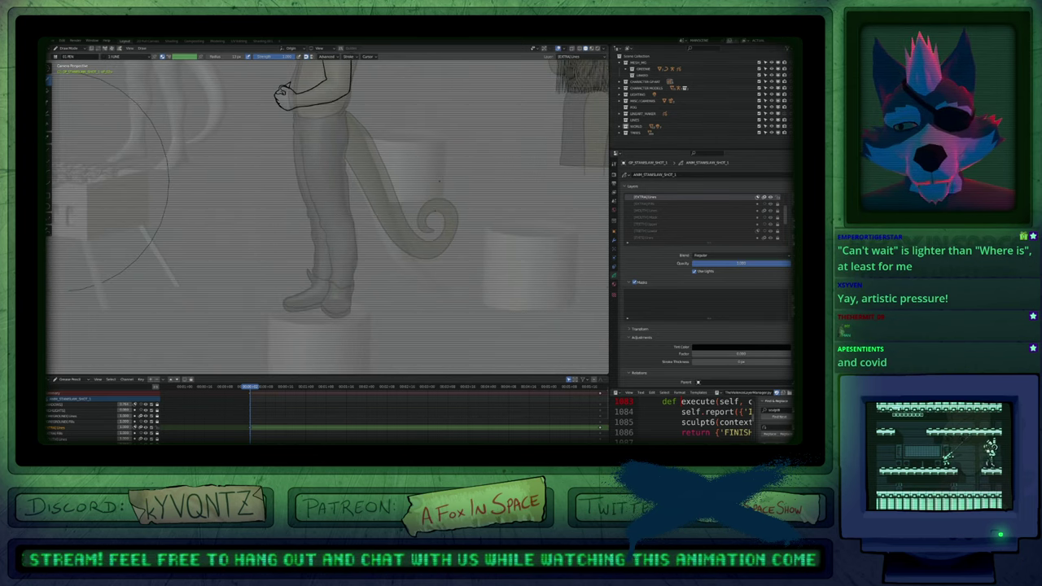
{"action": "middle_click_drag", "start_coordinate": [371, 121], "coordinate": [380, 230], "text": "shift"}
{"action": "middle_click_drag", "start_coordinate": [358, 285], "coordinate": [378, 249], "text": "ctrl"}
Try to fill the arm with the BODY_1 STANISLAW material on the body fills layer.
{"action": "key", "text": "u"}
{"action": "left_click", "coordinate": [376, 254]}
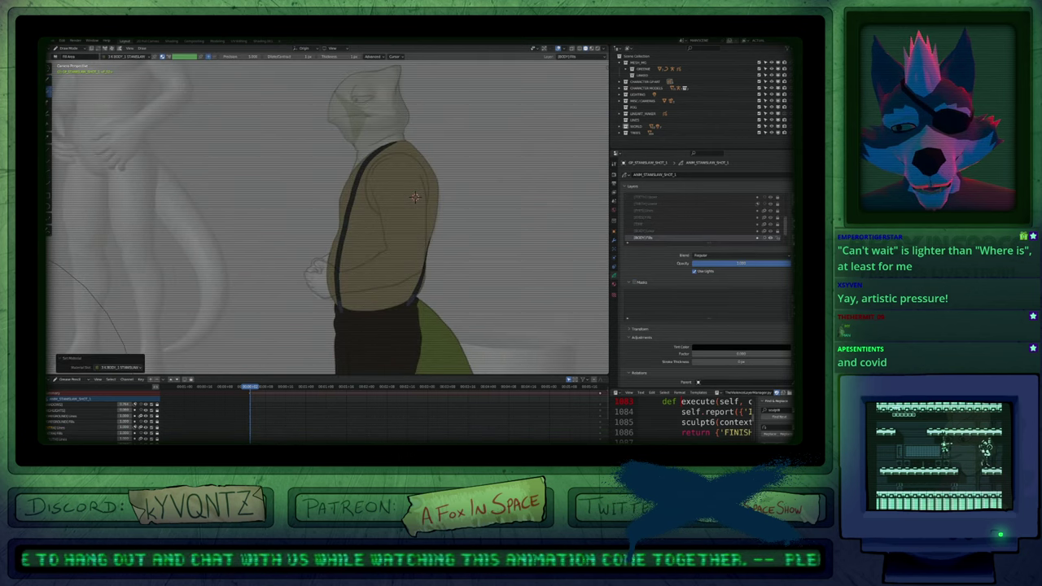
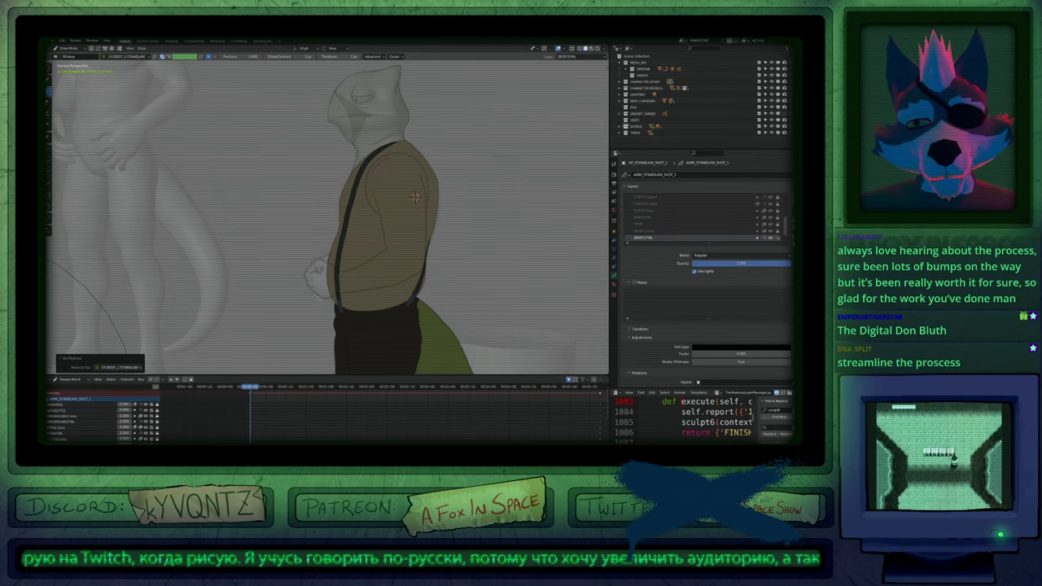
{"action": "mouse_move", "coordinate": [405, 263]}
{"action": "middle_mouse_down", "text": "shift"}
{"action": "mouse_move", "coordinate": [447, 194]}
{"action": "mouse_move", "coordinate": [400, 278]}
{"action": "middle_mouse_up", "text": "shift"}
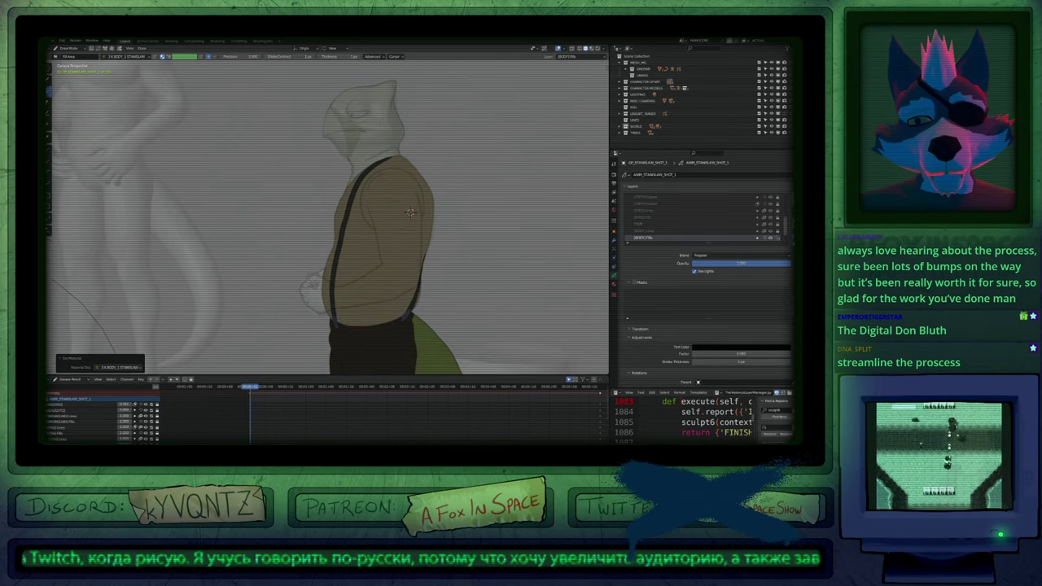
{"action": "scroll", "coordinate": [394, 280], "scroll_direction": "up", "scroll_amount": 1}
{"action": "left_click", "coordinate": [380, 286]}
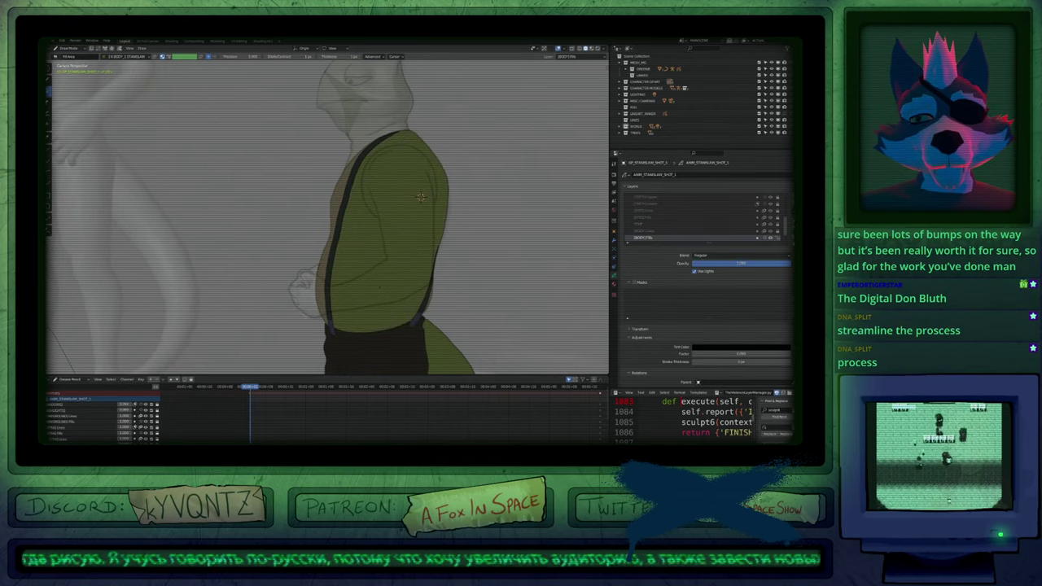
{"action": "key", "text": "ctrl+z"}
Fill the arm, hand and curled finger with the BODY_1 STANISLAW material on the [EXTRA]Fills layer.
{"action": "key", "text": "u"}
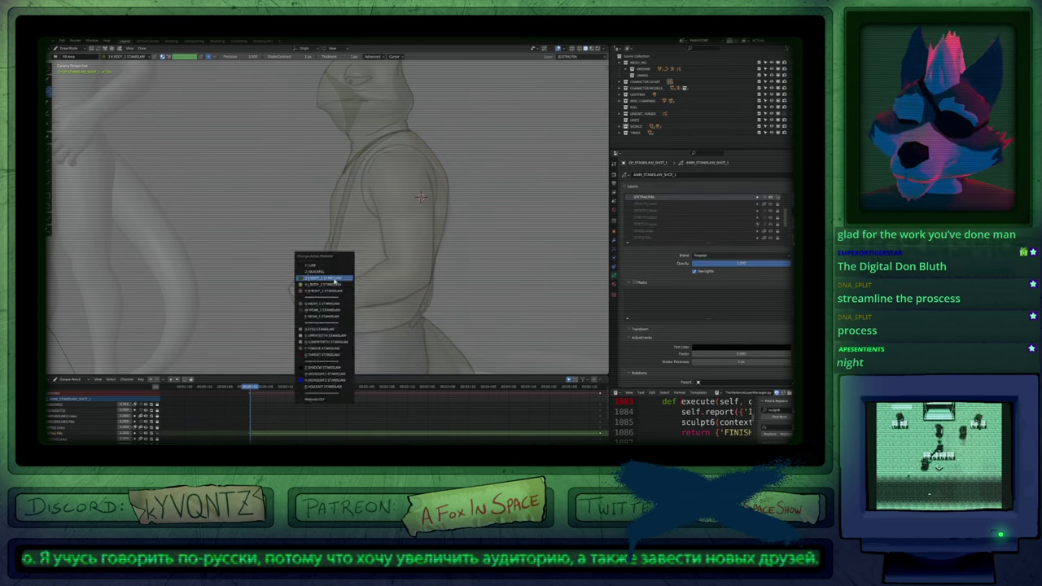
{"action": "left_click", "coordinate": [334, 280]}
{"action": "left_click", "coordinate": [361, 290]}
{"action": "middle_click_drag", "start_coordinate": [361, 290], "coordinate": [462, 286], "text": "shift"}
{"action": "scroll", "coordinate": [431, 263], "scroll_direction": "up", "scroll_amount": 2}
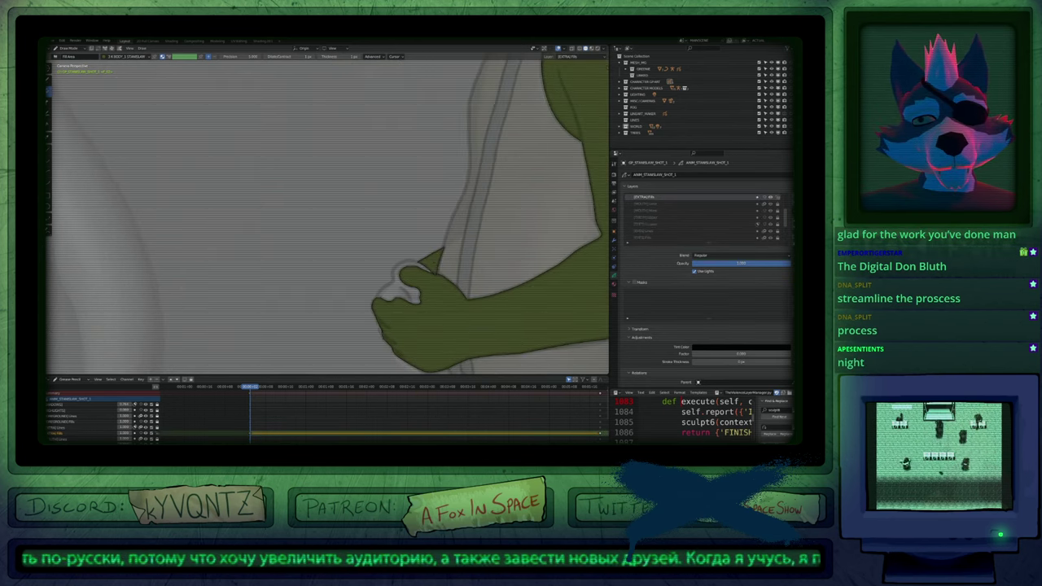
{"action": "left_click", "coordinate": [403, 287]}
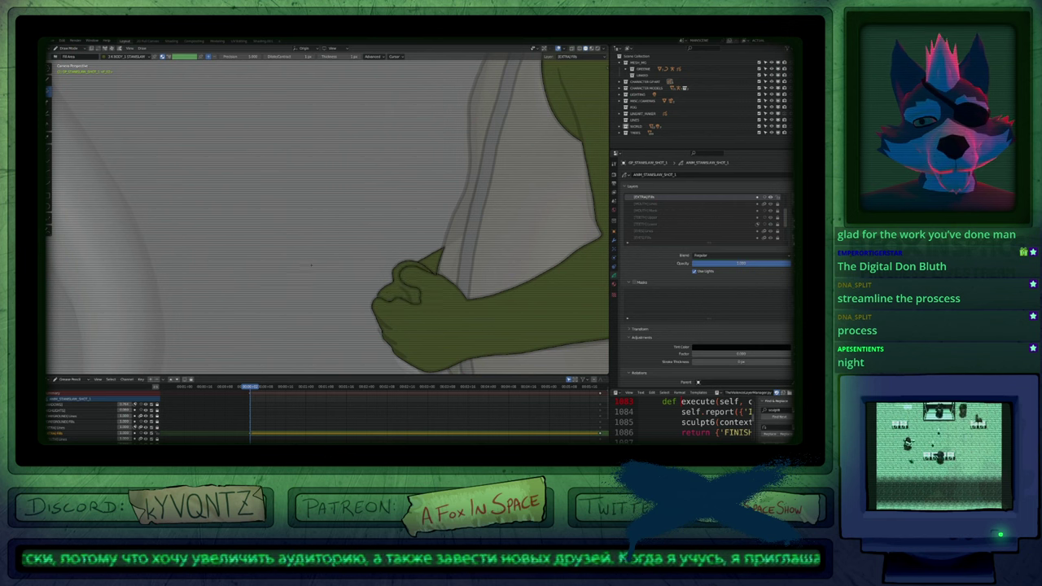
{"action": "scroll", "coordinate": [350, 273], "scroll_direction": "down", "scroll_amount": 4}
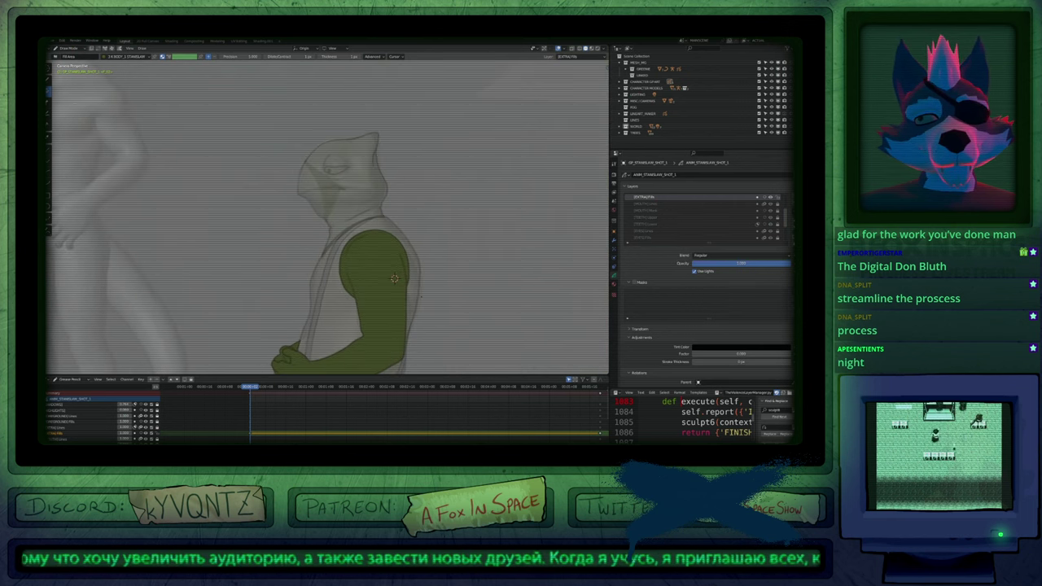
{"action": "scroll", "coordinate": [394, 278], "scroll_direction": "down", "scroll_amount": 3}
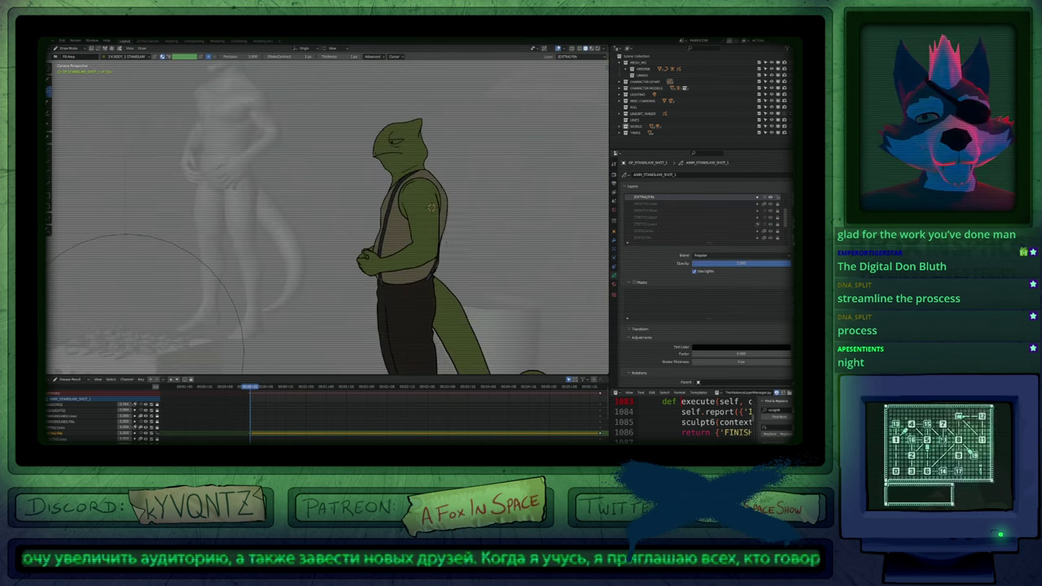
Fill the lizard's eye with the EYES STANISLAW material on the [EYES]Fills layer.
{"action": "middle_click_drag", "start_coordinate": [413, 155], "coordinate": [425, 220], "text": "shift"}
{"action": "scroll", "coordinate": [425, 220], "scroll_direction": "up", "scroll_amount": 5}
{"action": "key", "text": "1"}
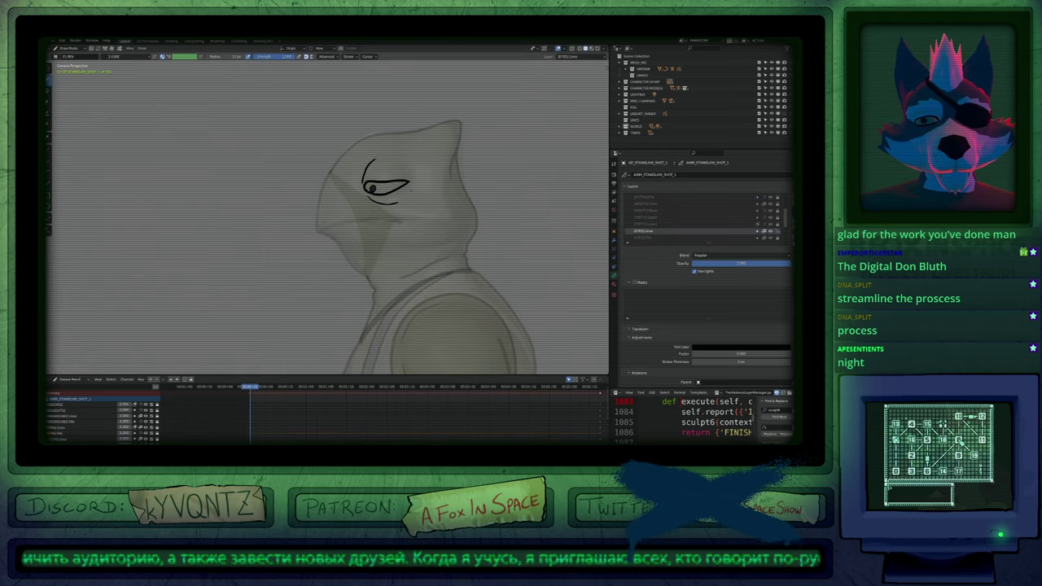
{"action": "key", "text": "Page_Down"}
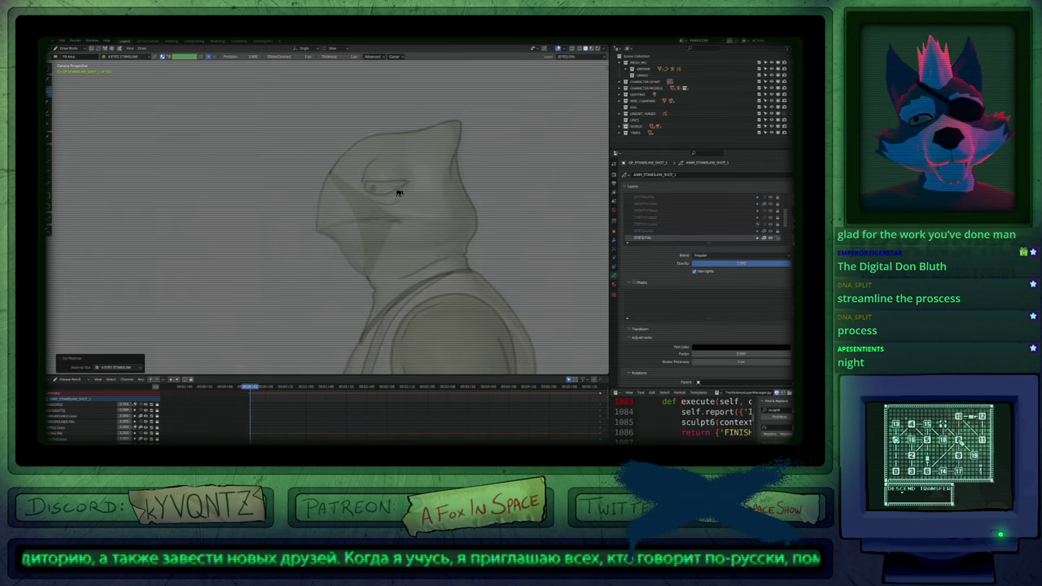
{"action": "key", "text": "1"}
{"action": "scroll", "coordinate": [411, 200], "scroll_direction": "down", "scroll_amount": 9}
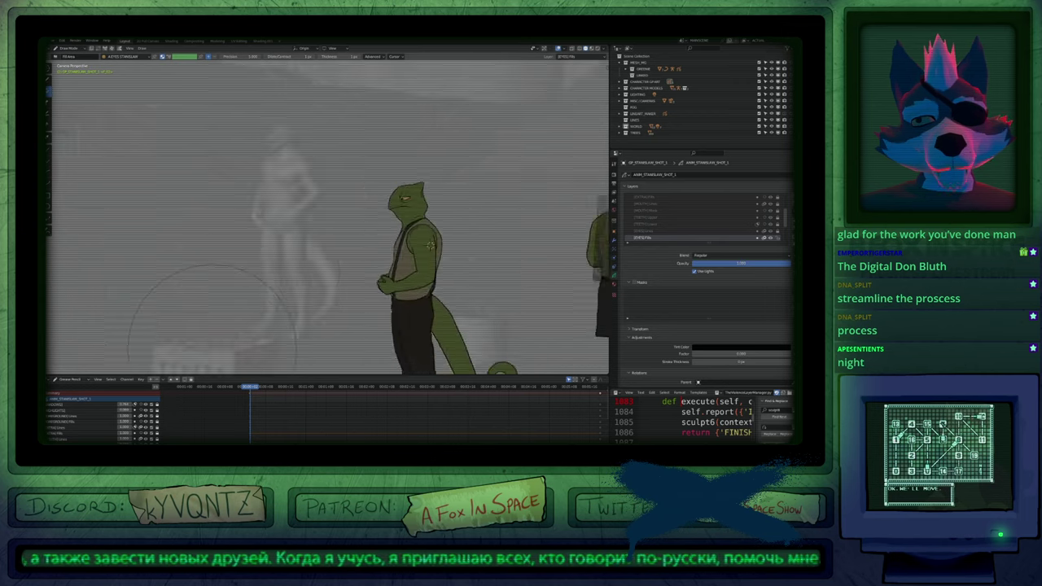
Make BODY_2 STANISLAW the active material on the [EYES]Fills layer for the head details.
{"action": "scroll", "coordinate": [430, 236], "scroll_direction": "up", "scroll_amount": 3}
{"action": "scroll", "coordinate": [199, 314], "scroll_direction": "up", "scroll_amount": 6}
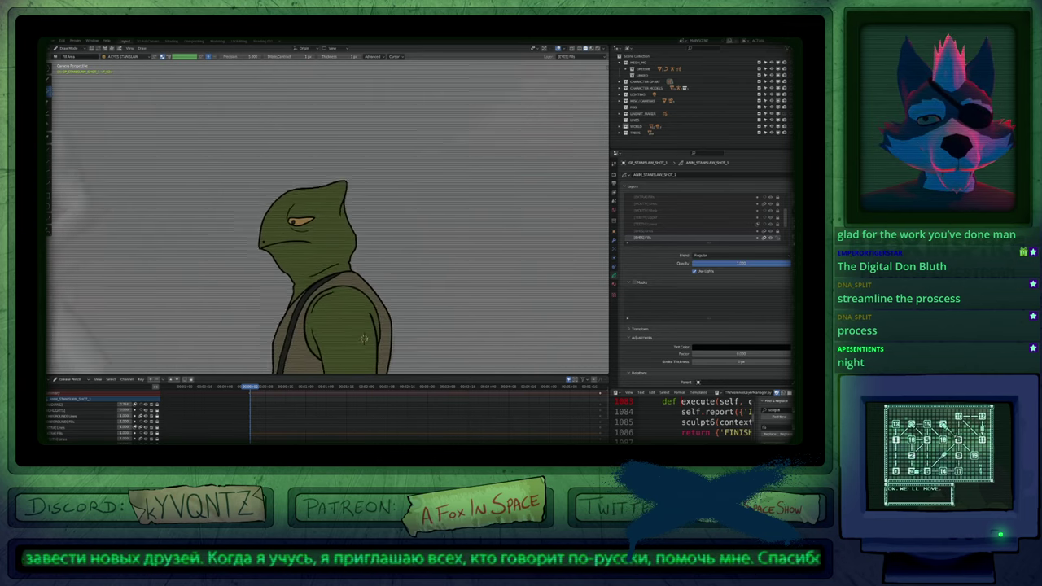
{"action": "scroll", "coordinate": [410, 252], "scroll_direction": "up", "scroll_amount": 5}
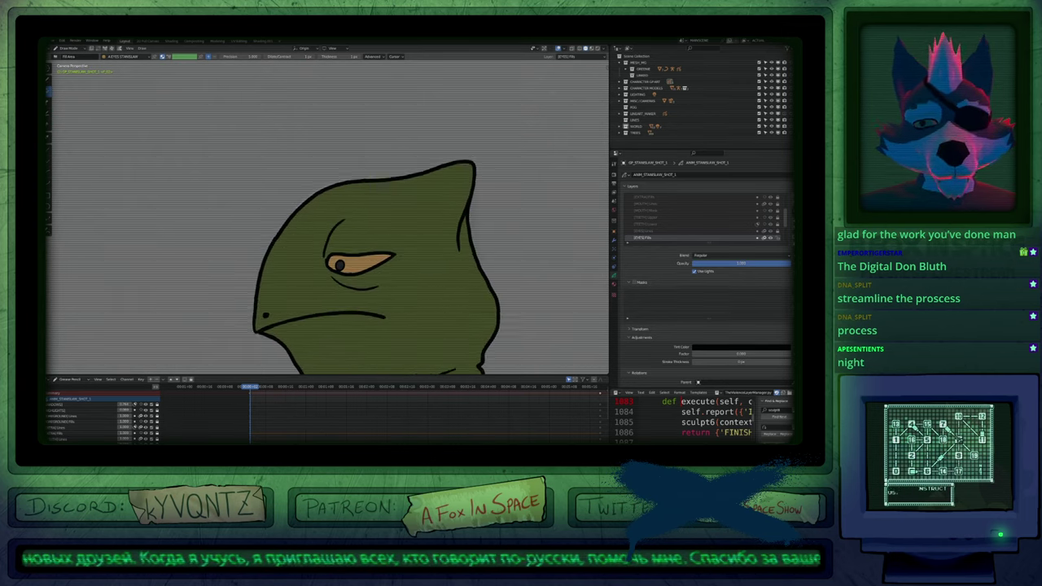
{"action": "key", "text": "u"}
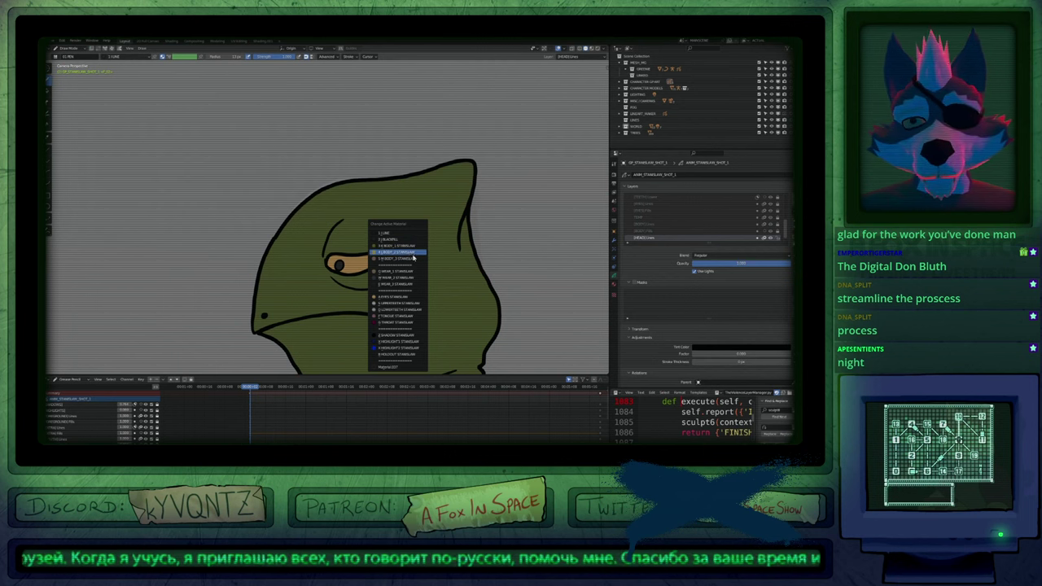
{"action": "left_click", "coordinate": [411, 253]}
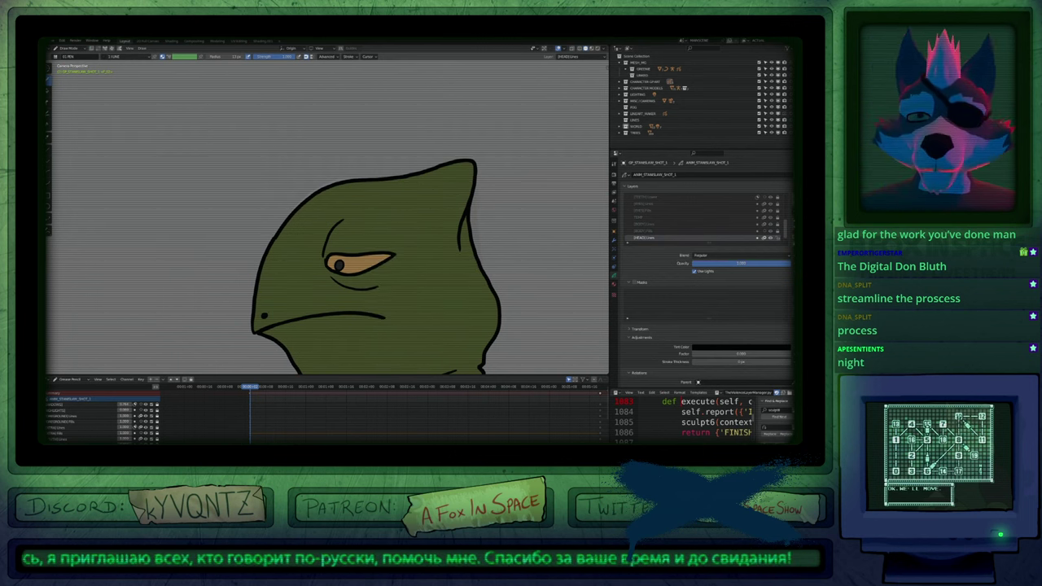
{"action": "key", "text": "u"}
{"action": "left_click", "coordinate": [411, 251]}
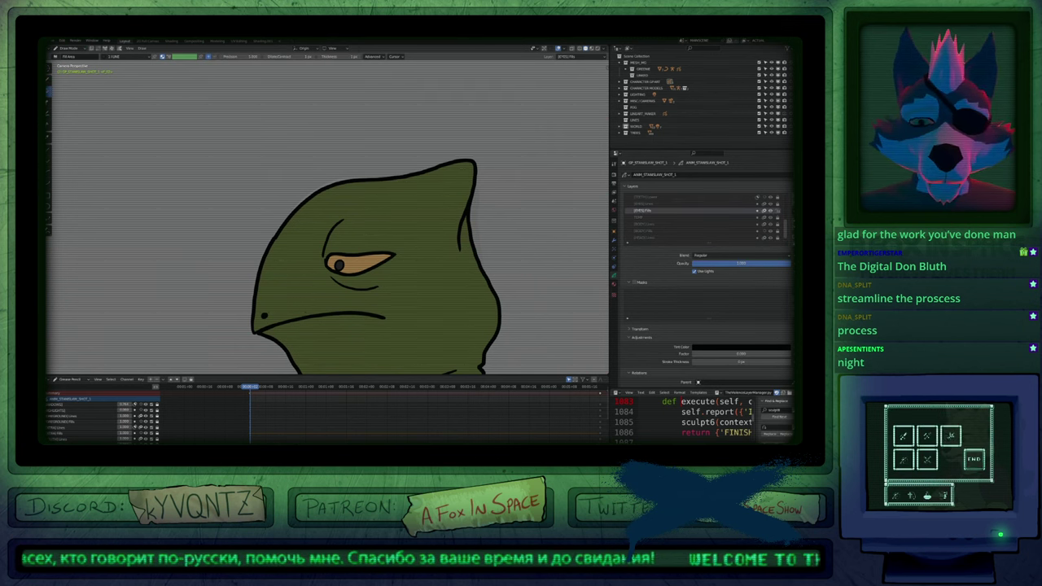
{"action": "key", "text": "u"}
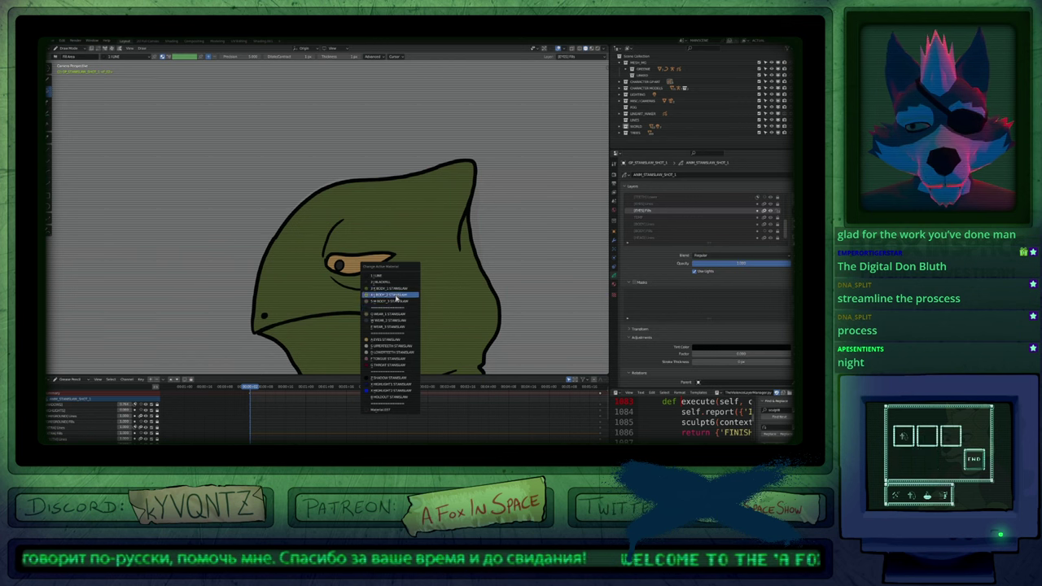
{"action": "left_click", "coordinate": [399, 296]}
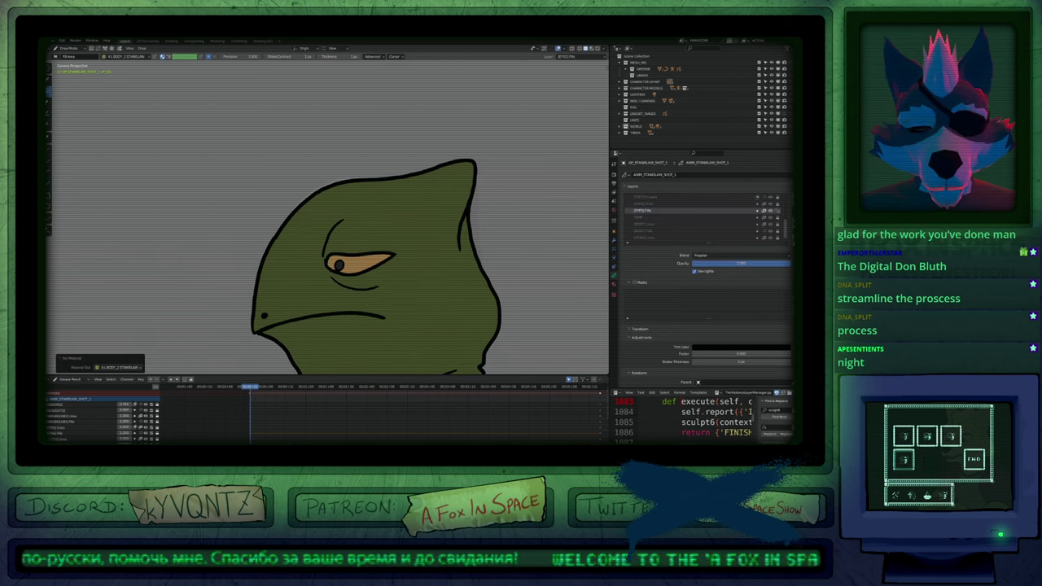
Try a small tapered BODY_2 marking on the cheek below the eye.
{"action": "key", "text": "1"}
{"action": "mouse_move", "coordinate": [384, 285]}
{"action": "left_mouse_down"}
{"action": "mouse_move", "coordinate": [402, 311]}
{"action": "mouse_move", "coordinate": [401, 281]}
{"action": "mouse_move", "coordinate": [385, 283]}
{"action": "left_mouse_up"}
{"action": "scroll", "coordinate": [445, 267], "scroll_direction": "down", "scroll_amount": 3}
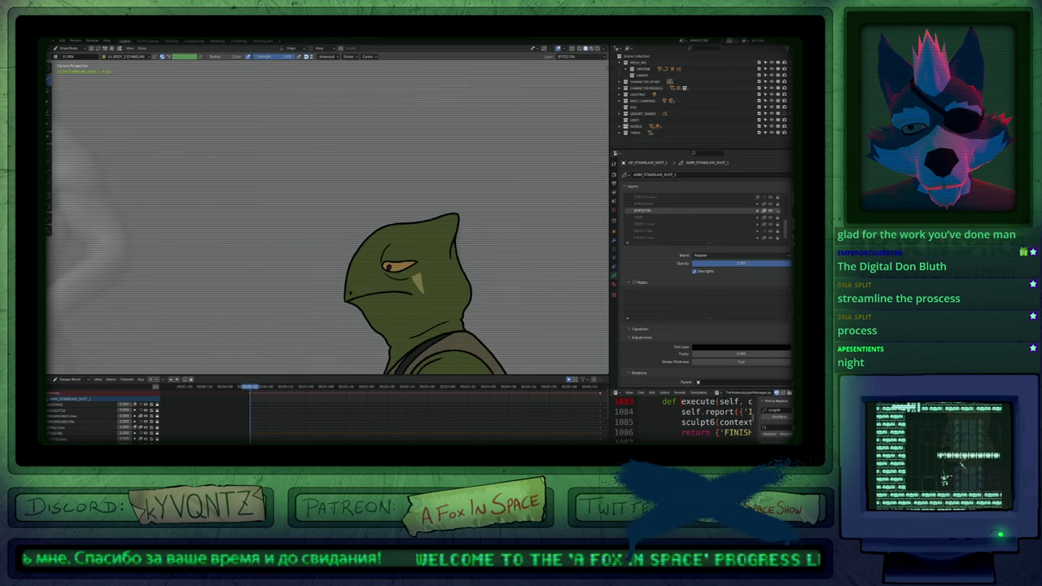
{"action": "key", "text": "ctrl+z"}
Paint a jagged, curved BODY_2 marking on the cheek, running from below the eye up behind it.
{"action": "scroll", "coordinate": [438, 281], "scroll_direction": "up", "scroll_amount": 2}
{"action": "mouse_move", "coordinate": [399, 283]}
{"action": "left_mouse_down"}
{"action": "mouse_move", "coordinate": [421, 272]}
{"action": "mouse_move", "coordinate": [434, 245]}
{"action": "mouse_move", "coordinate": [416, 262]}
{"action": "left_mouse_up"}
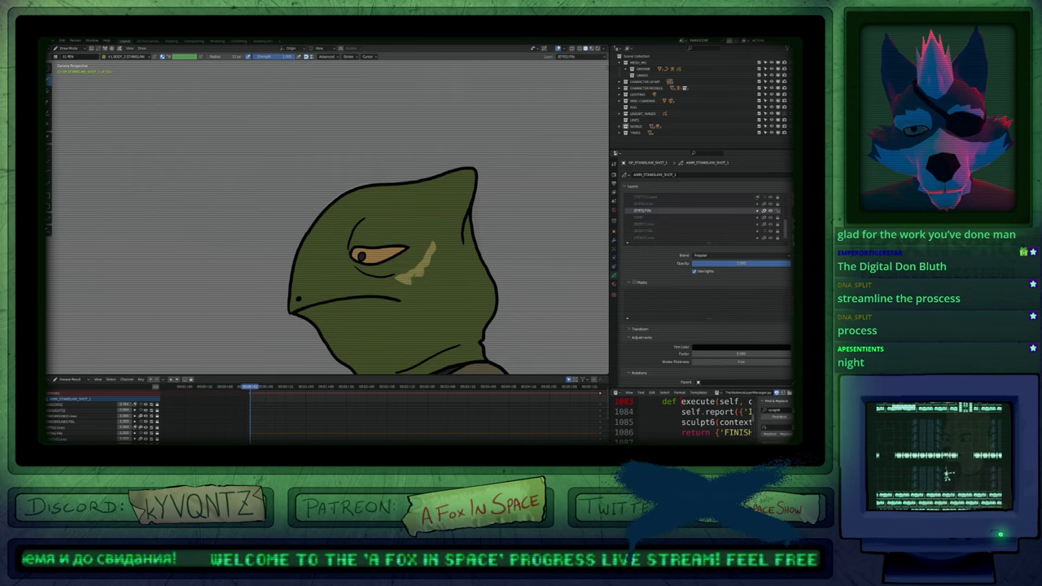
{"action": "middle_click_drag", "start_coordinate": [428, 300], "coordinate": [486, 270], "text": "shift"}
{"action": "scroll", "coordinate": [525, 235], "scroll_direction": "down", "scroll_amount": 6}
{"action": "scroll", "coordinate": [525, 234], "scroll_direction": "up", "scroll_amount": 7}
Select the cheek marking's stroke in Edit Mode, then move and rotate it slightly to fit behind the eye.
{"action": "key", "text": "Tab"}
{"action": "key", "text": "l"}
{"action": "key", "text": "g"}
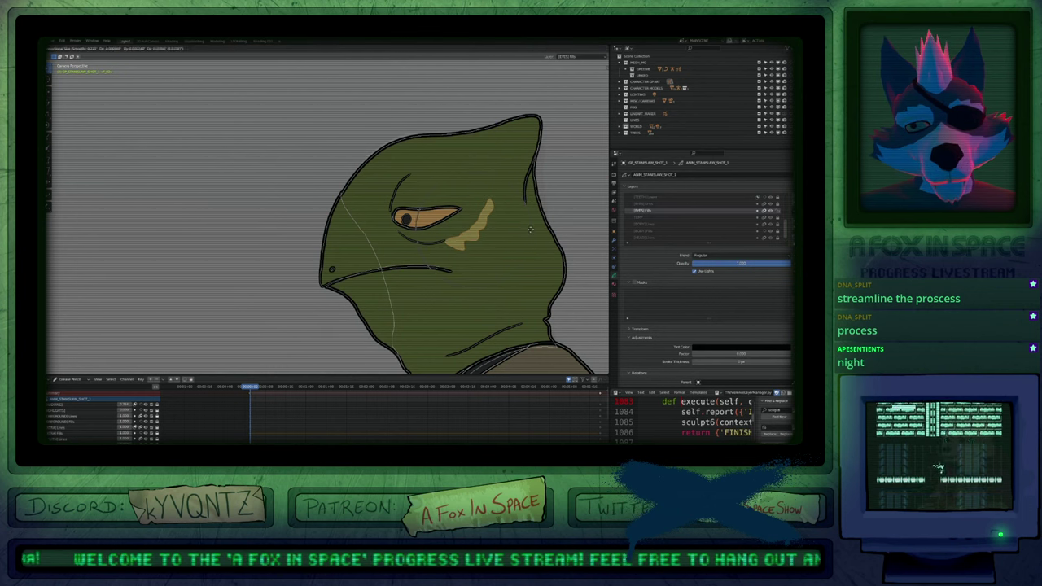
{"action": "left_click", "coordinate": [515, 245]}
{"action": "key", "text": "r"}
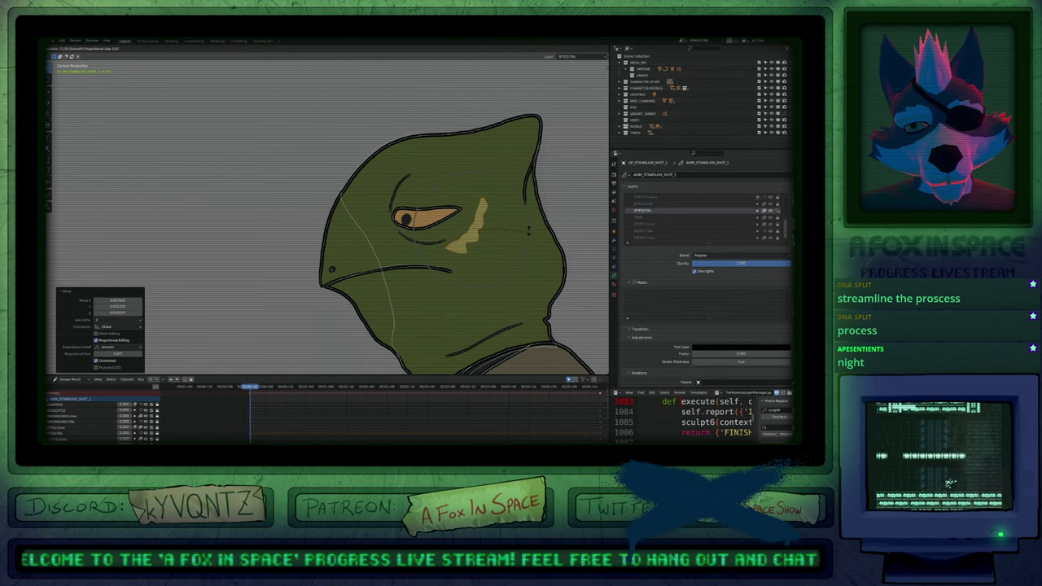
{"action": "left_click", "coordinate": [529, 238]}
{"action": "key", "text": "g"}
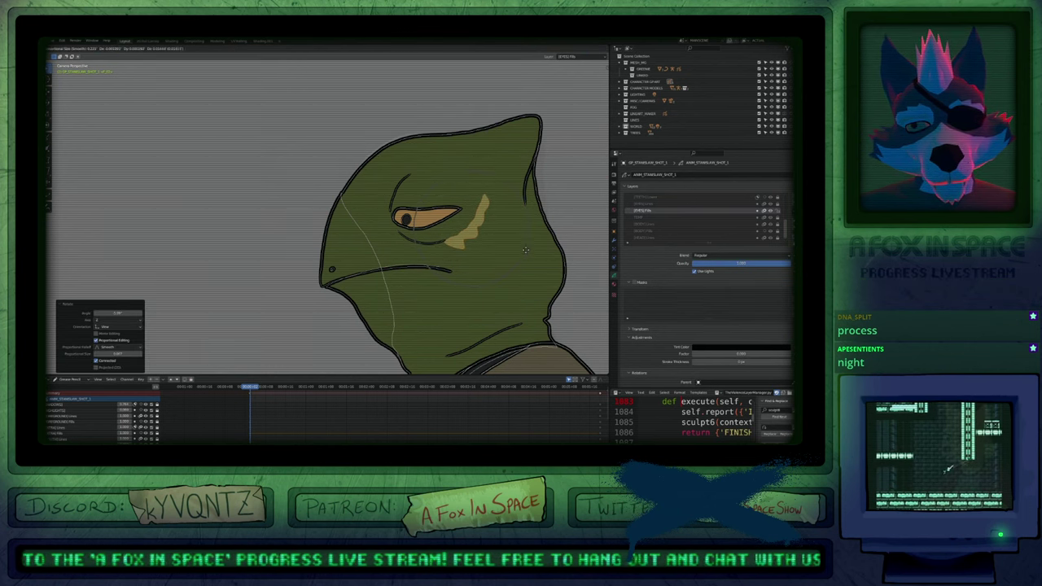
{"action": "left_click", "coordinate": [525, 249]}
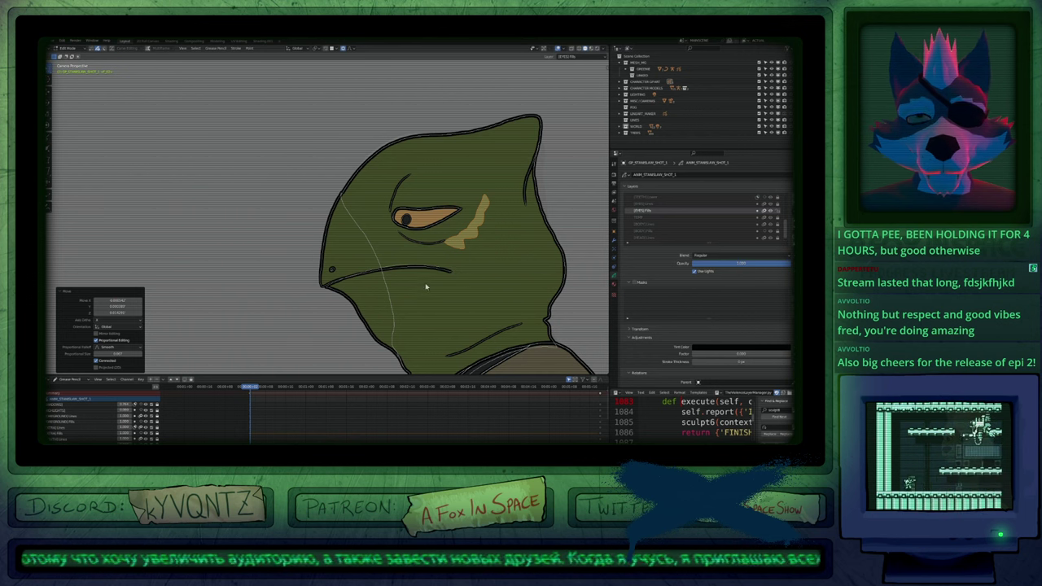
Undo the cheek marking's move, rotation and brush strokes until the cheek below and behind the eye is clear.
{"action": "key", "text": "ctrl+z"}
{"action": "key", "text": "ctrl+z"}
{"action": "key", "text": "ctrl+z"}
{"action": "key", "text": "ctrl+z"}
{"action": "key", "text": "ctrl+z"}
{"action": "key", "text": "ctrl+z"}
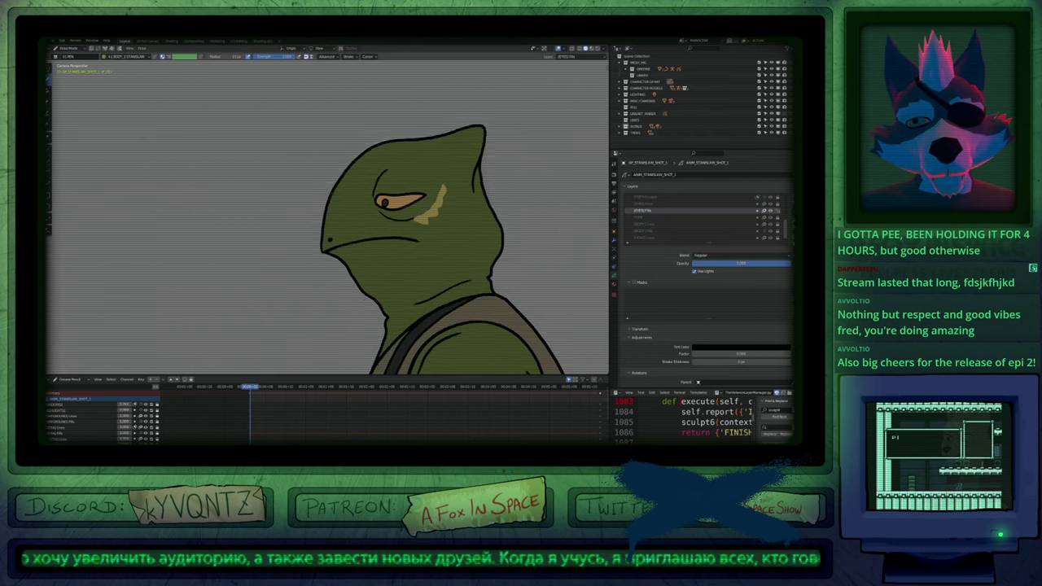
{"action": "key", "text": "ctrl+z"}
{"action": "key", "text": "ctrl+z"}
{"action": "key", "text": "ctrl+z"}
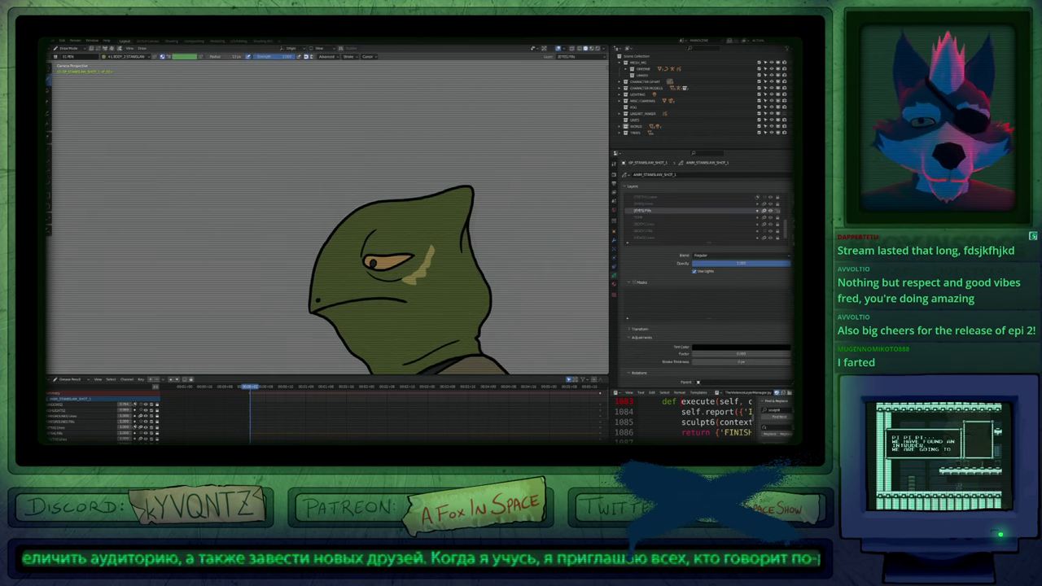
{"action": "key", "text": "ctrl+z"}
{"action": "key", "text": "ctrl+z"}
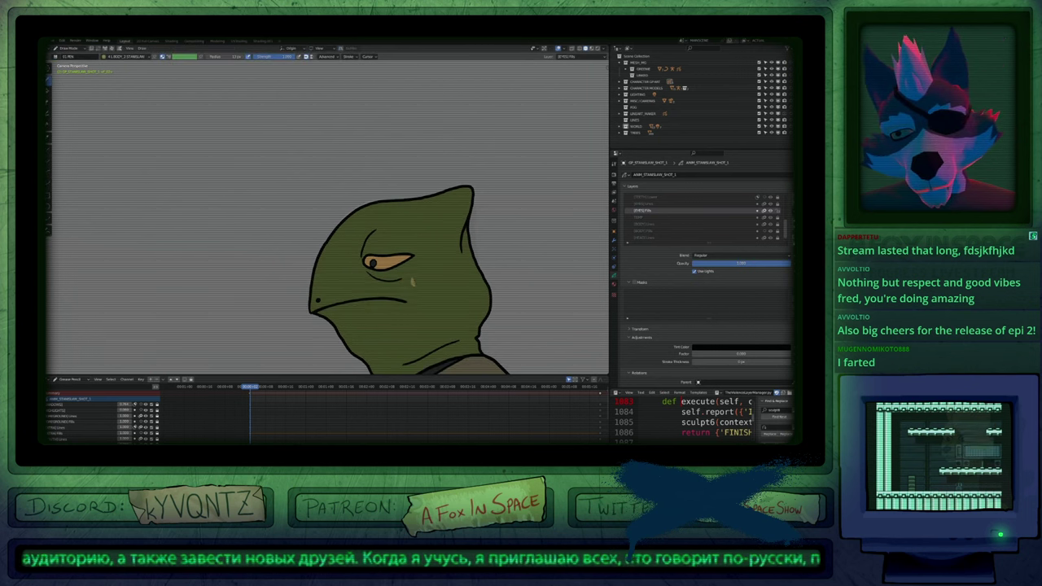
{"action": "key", "text": "ctrl+z"}
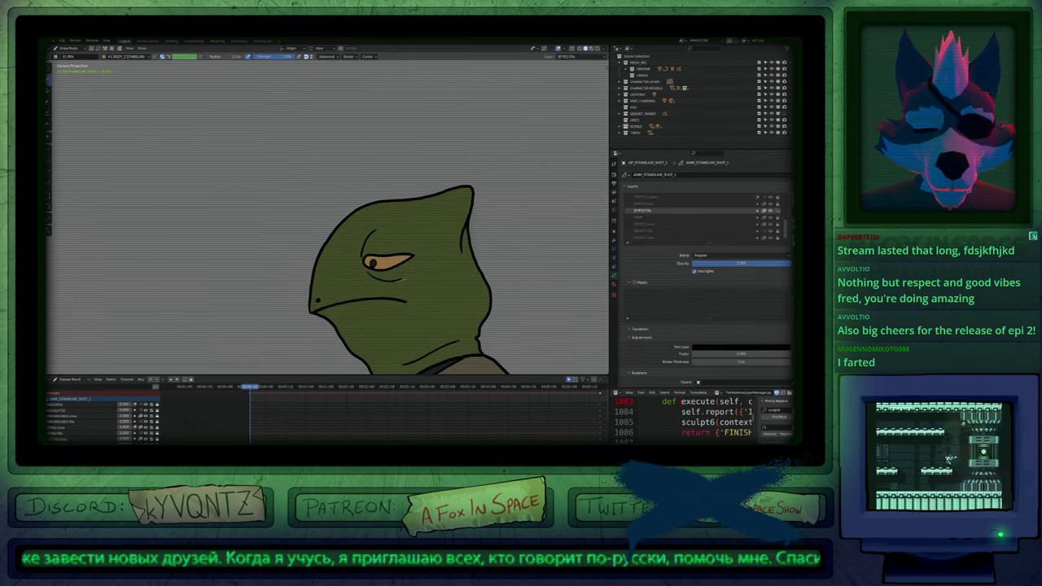
Paint a jagged BODY_2 band just below the eye, then add small BODY_3 STANISLAW spots near the back of the head.
{"action": "mouse_move", "coordinate": [404, 277]}
{"action": "left_mouse_down"}
{"action": "mouse_move", "coordinate": [429, 262]}
{"action": "mouse_move", "coordinate": [393, 284]}
{"action": "left_mouse_up"}
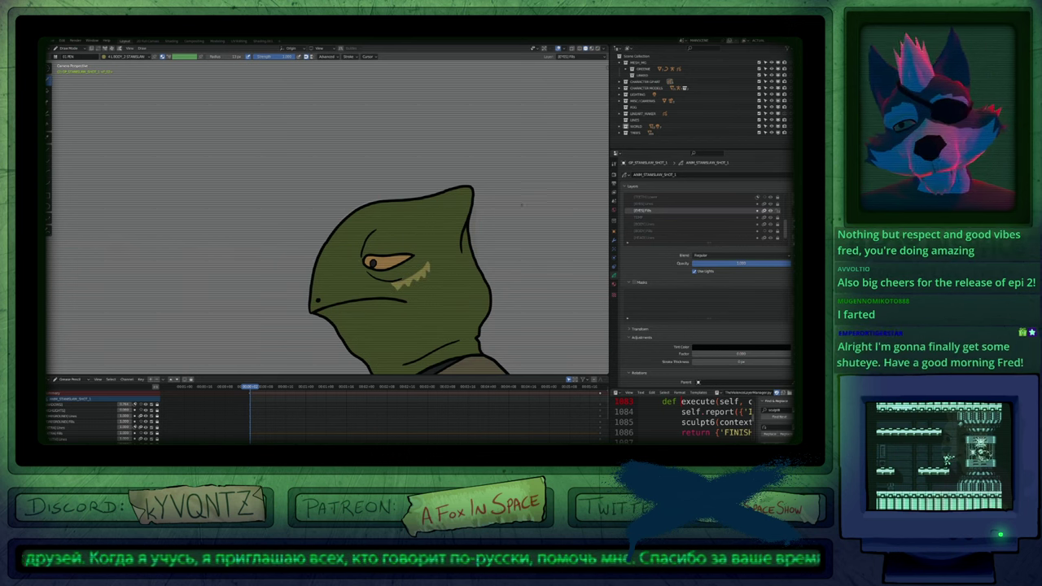
{"action": "key", "text": "u"}
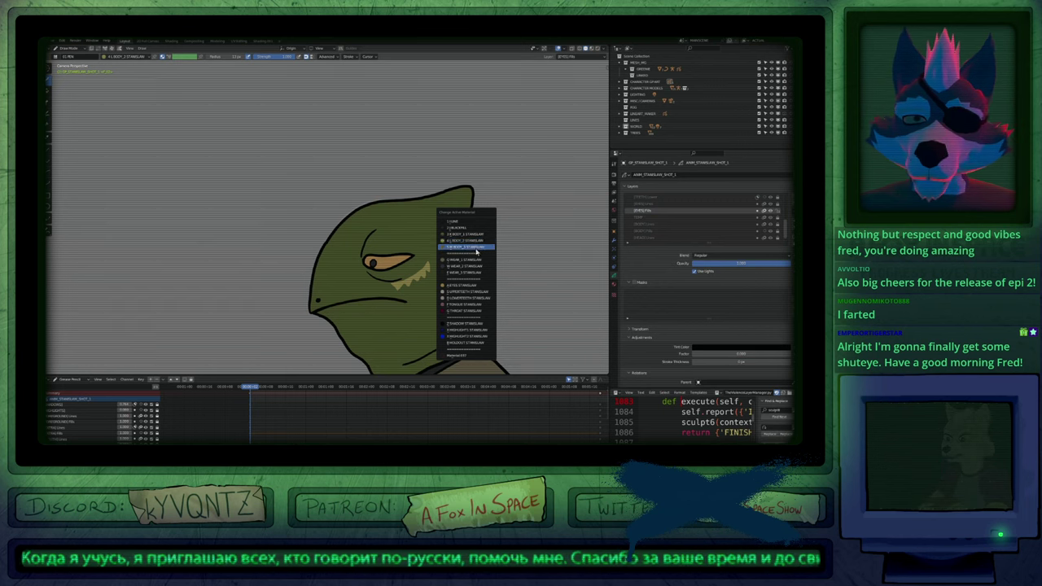
{"action": "left_click", "coordinate": [479, 248]}
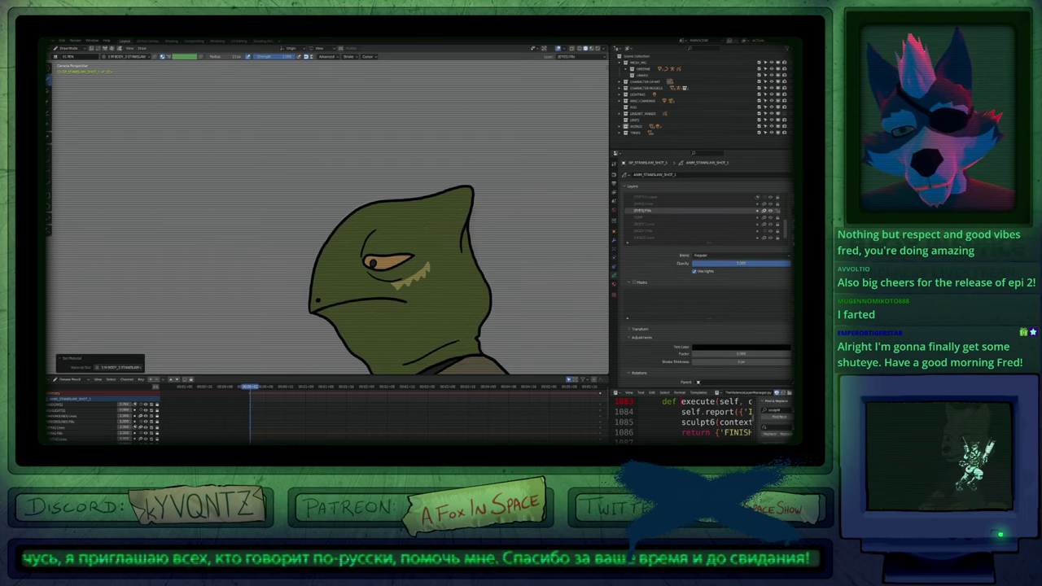
{"action": "left_click", "coordinate": [430, 230]}
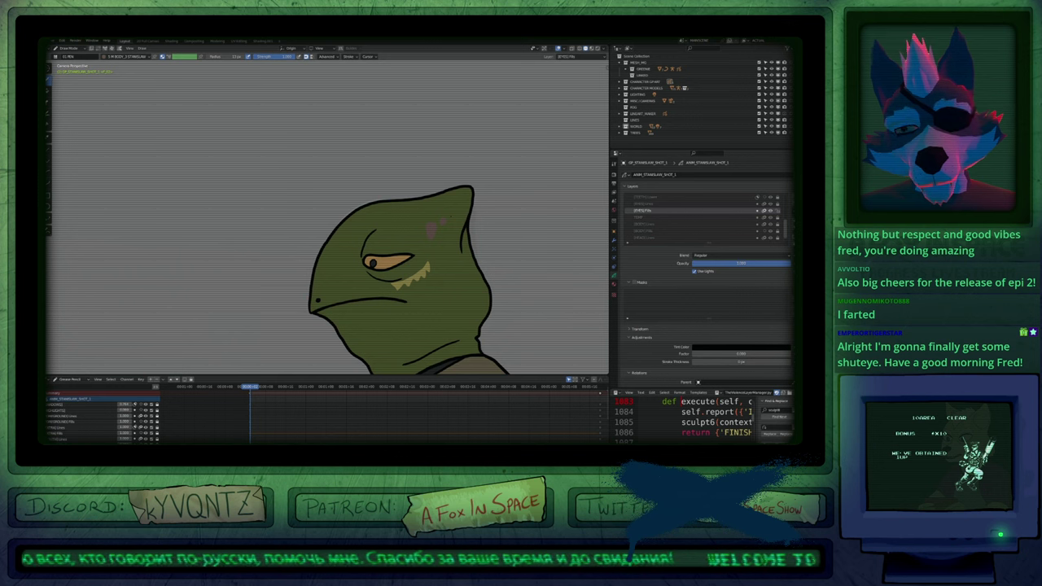
Switch to Object Mode with Rendered shading and frame the whole camera shot to check the coloured lizard.
{"action": "middle_click_drag", "start_coordinate": [450, 218], "coordinate": [490, 137], "text": "shift"}
{"action": "scroll", "coordinate": [449, 268], "scroll_direction": "down", "scroll_amount": 2}
{"action": "key", "text": "ctrl+Tab"}
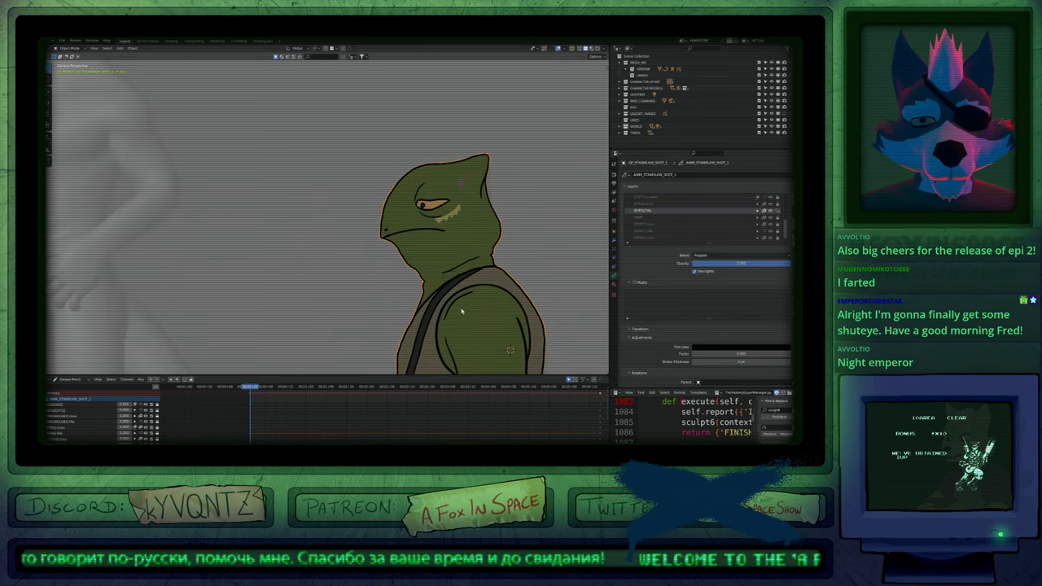
{"action": "key", "text": "z"}
{"action": "left_click", "coordinate": [464, 265]}
{"action": "middle_click_drag", "start_coordinate": [479, 250], "coordinate": [497, 266], "text": "shift"}
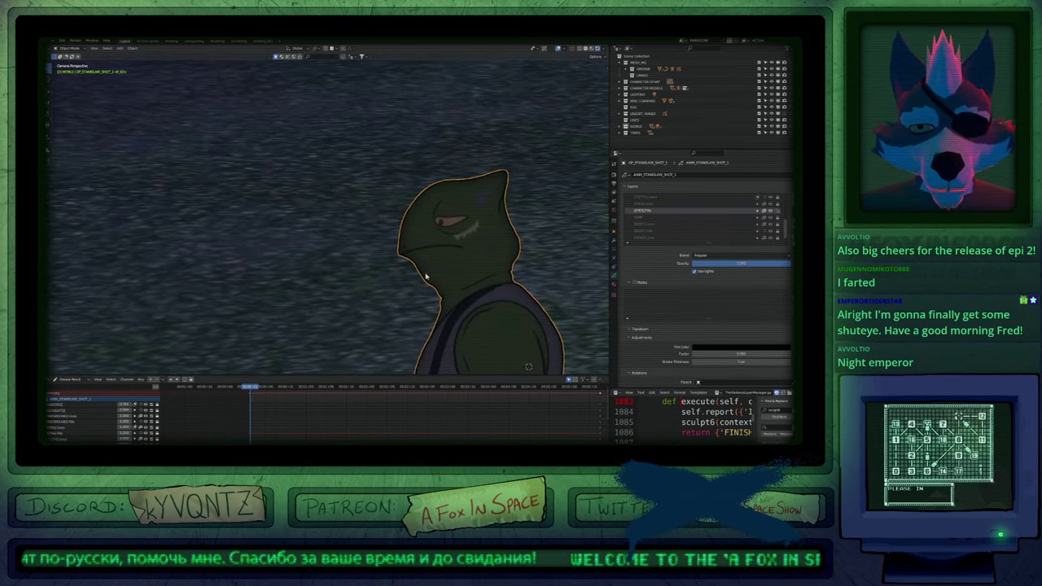
{"action": "middle_click_drag", "start_coordinate": [426, 276], "coordinate": [461, 283], "text": "shift"}
{"action": "key", "text": "Home"}
Delete all strokes of the leftover back-view figure standing behind the side-view lizard in Edit Mode.
{"action": "key", "text": "a"}
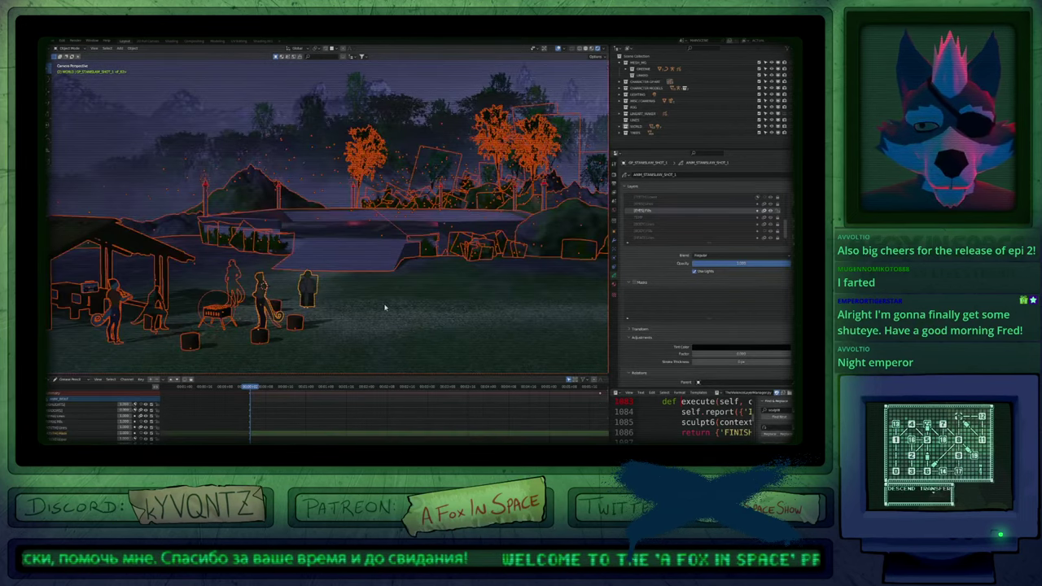
{"action": "key", "text": "a"}
{"action": "left_click", "coordinate": [311, 298]}
{"action": "scroll", "coordinate": [287, 299], "scroll_direction": "up", "scroll_amount": 6}
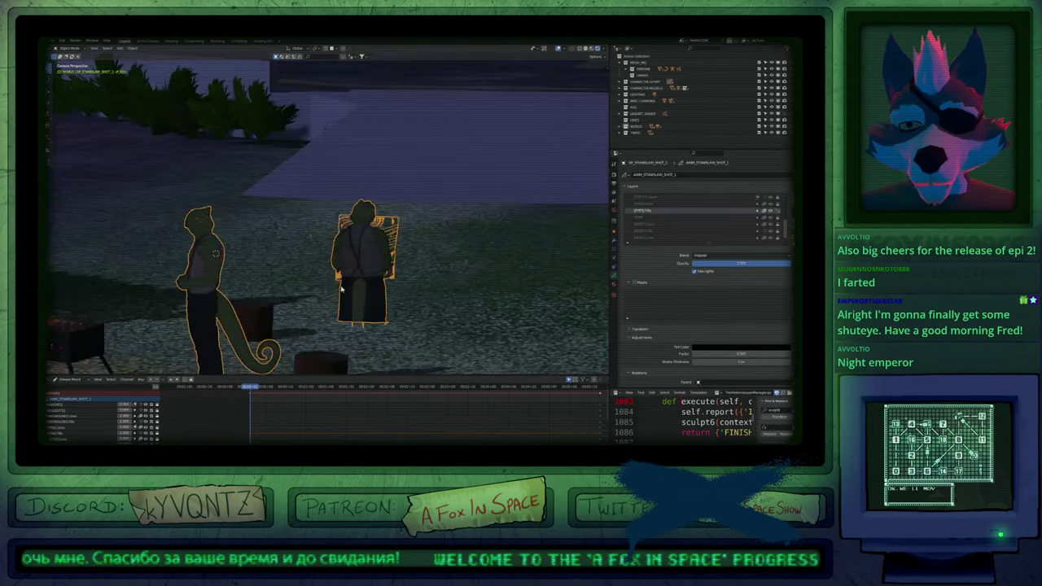
{"action": "middle_click_drag", "start_coordinate": [342, 289], "coordinate": [420, 248], "text": "shift"}
{"action": "key", "text": "Tab"}
{"action": "mouse_move", "coordinate": [472, 207]}
{"action": "left_mouse_down"}
{"action": "mouse_move", "coordinate": [456, 288]}
{"action": "mouse_move", "coordinate": [464, 245]}
{"action": "left_mouse_up"}
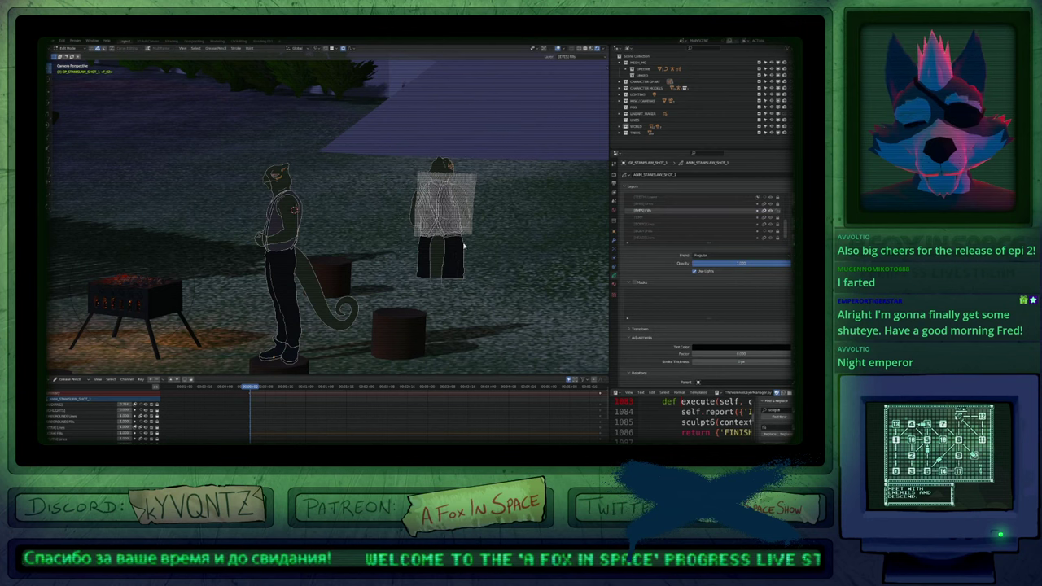
{"action": "key", "text": "a"}
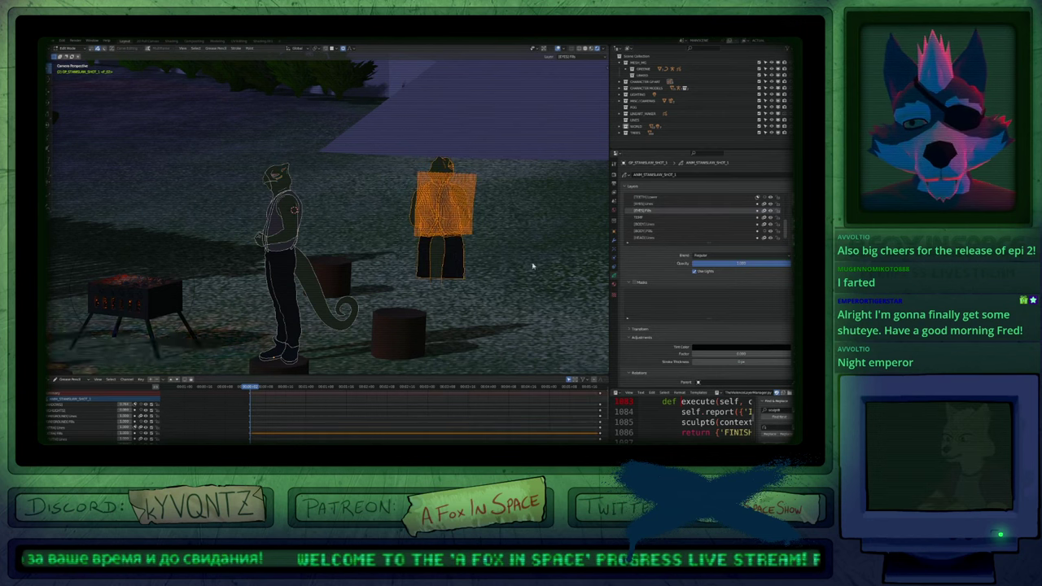
{"action": "key", "text": "Delete"}
{"action": "key", "text": "Tab"}
Deselect everything in Object Mode, hide the overlays and inspect the lizard and the grill scene in the rendered shot.
{"action": "middle_click_drag", "start_coordinate": [294, 240], "coordinate": [420, 251], "text": "shift"}
{"action": "scroll", "coordinate": [421, 252], "scroll_direction": "up", "scroll_amount": 5}
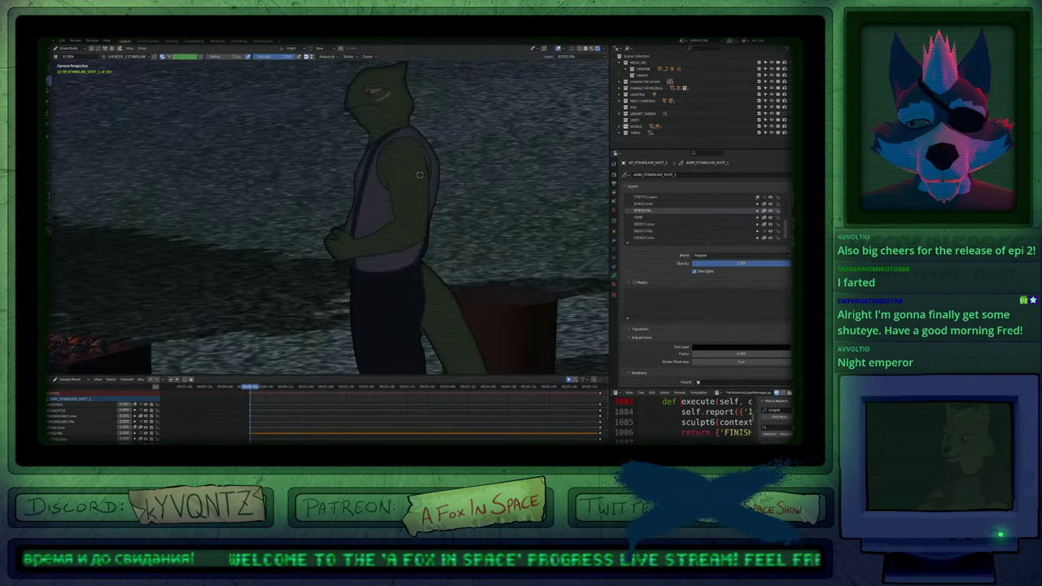
{"action": "key", "text": "Home"}
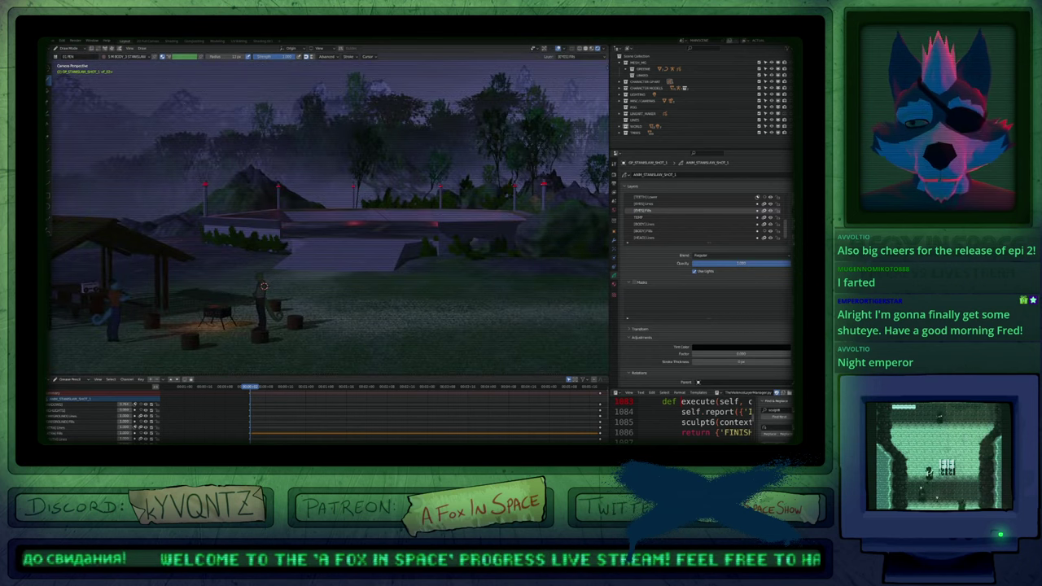
{"action": "key", "text": "ctrl+Tab"}
{"action": "left_click", "coordinate": [272, 324]}
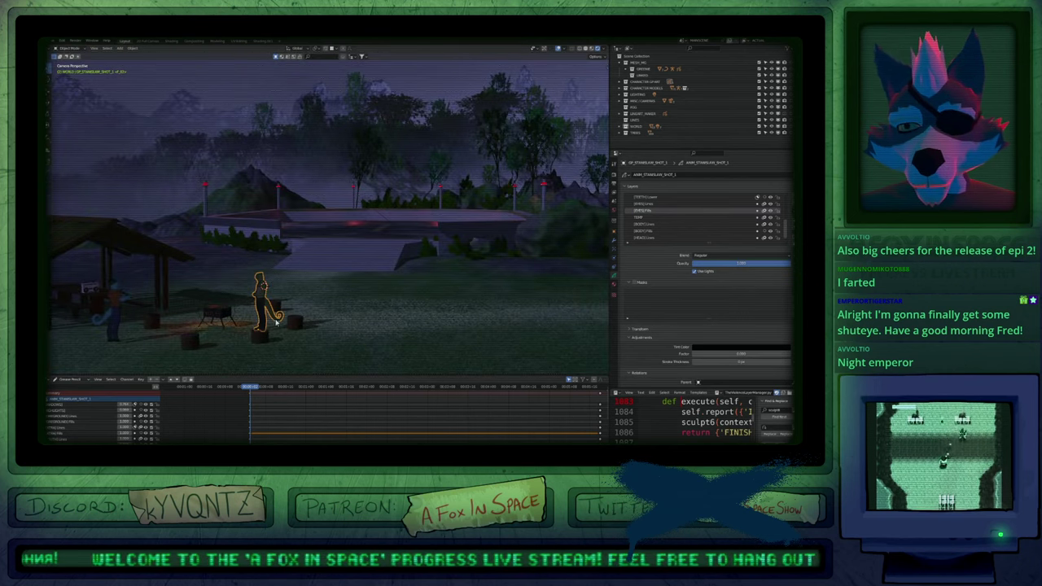
{"action": "key", "text": "a"}
{"action": "key", "text": "a"}
{"action": "middle_click_drag", "start_coordinate": [272, 325], "coordinate": [465, 217], "text": "shift"}
{"action": "scroll", "coordinate": [424, 272], "scroll_direction": "up", "scroll_amount": 2}
{"action": "scroll", "coordinate": [465, 217], "scroll_direction": "up", "scroll_amount": 3}
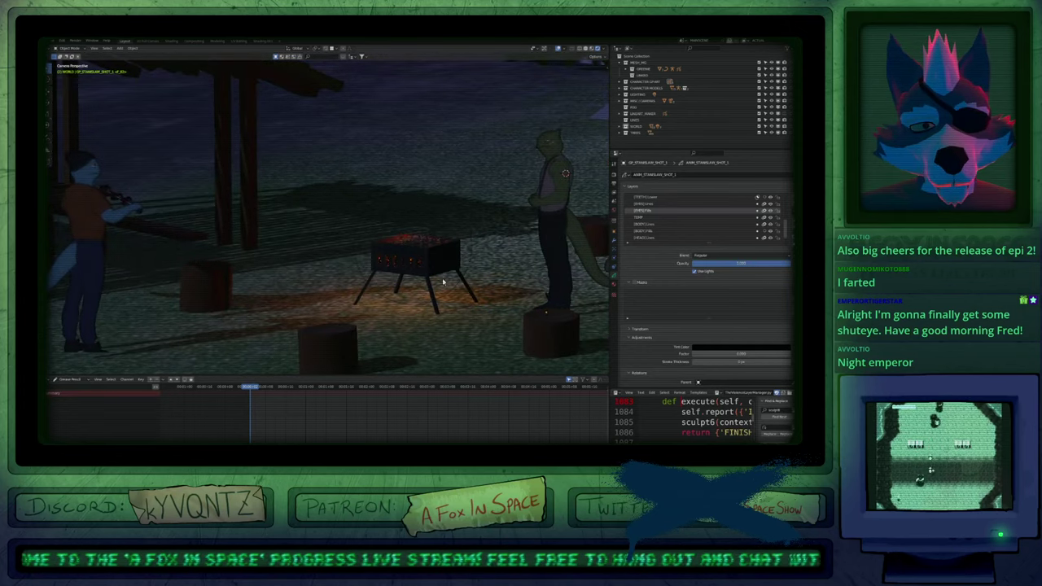
{"action": "scroll", "coordinate": [397, 302], "scroll_direction": "down", "scroll_amount": 1}
{"action": "mouse_move", "coordinate": [444, 283]}
{"action": "middle_mouse_down", "text": "shift"}
{"action": "mouse_move", "coordinate": [396, 302]}
{"action": "mouse_move", "coordinate": [454, 285]}
{"action": "middle_mouse_up", "text": "shift"}
{"action": "key", "text": "shift+alt+z"}
{"action": "scroll", "coordinate": [404, 294], "scroll_direction": "up", "scroll_amount": 1}
Show the Render Result in the Image Editor and return to the 3D scene.
{"action": "key", "text": "shift+F10"}
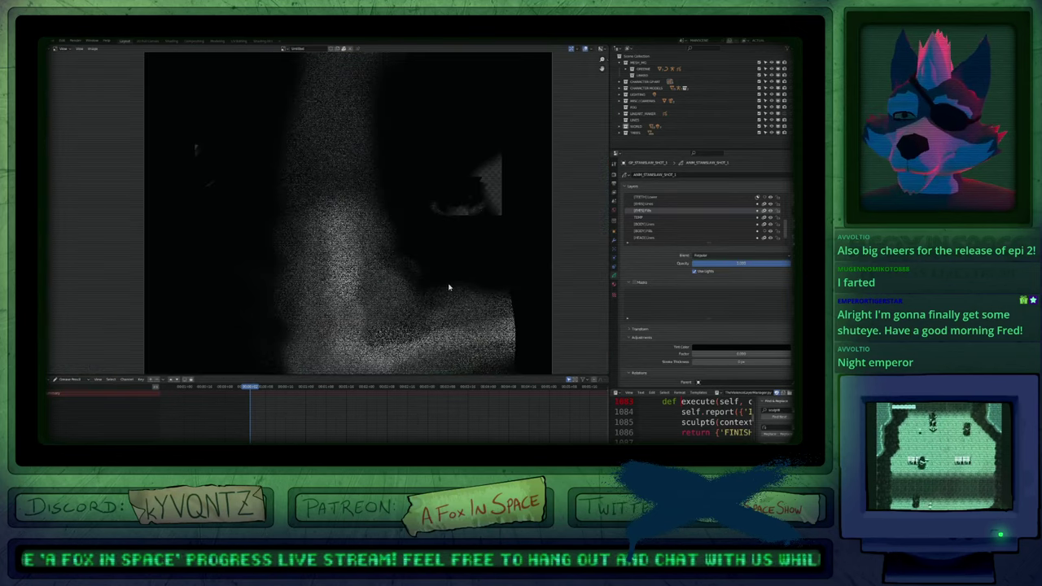
{"action": "left_click", "coordinate": [287, 48]}
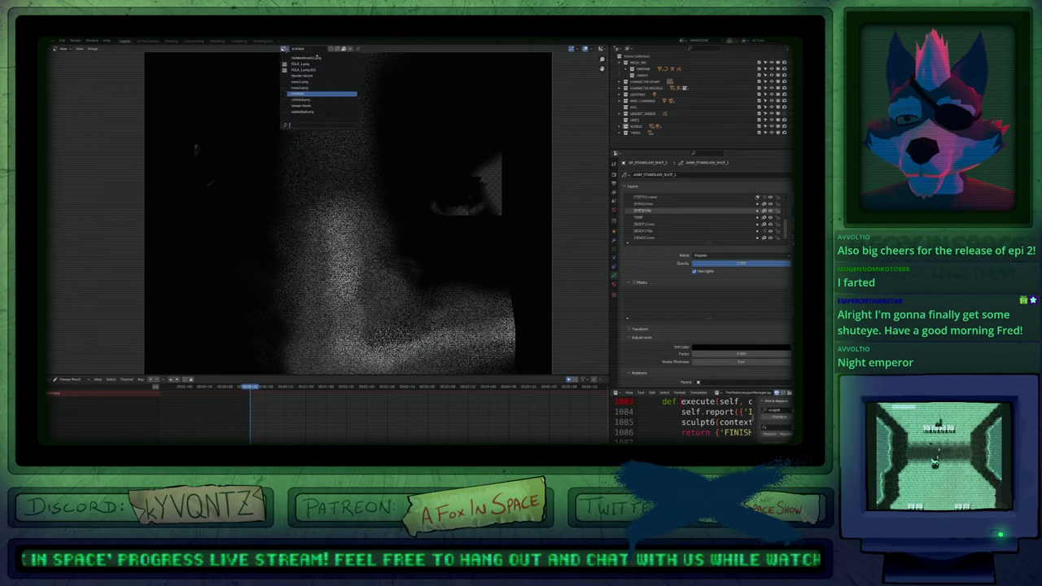
{"action": "left_click", "coordinate": [290, 61]}
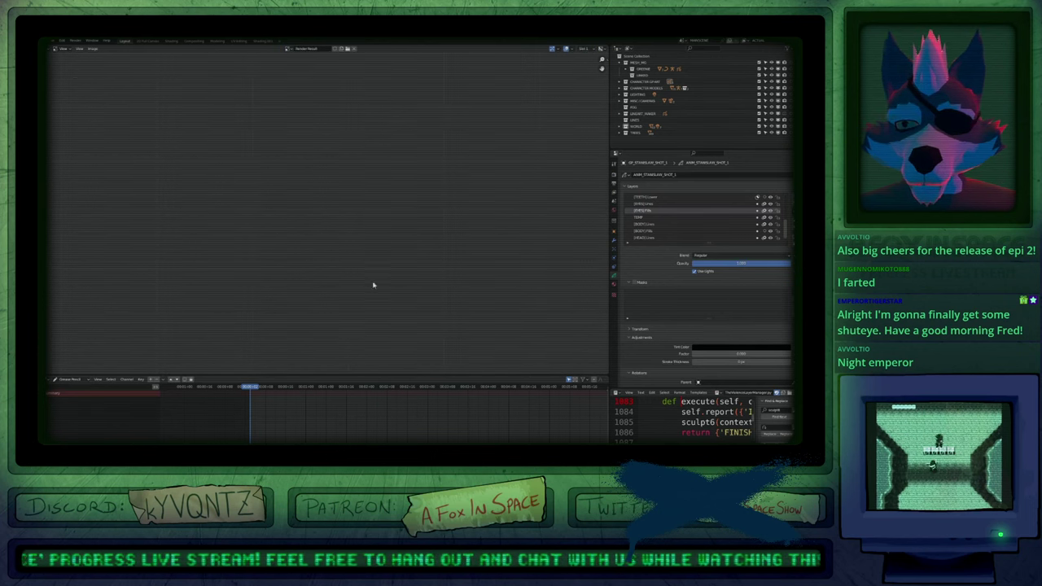
{"action": "key", "text": "F11"}
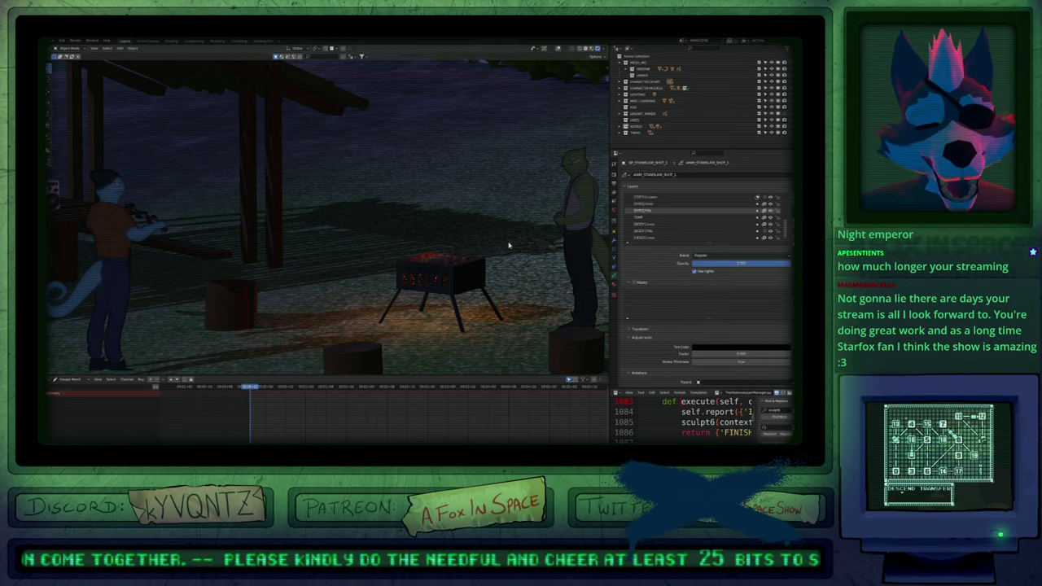
Switch to Solid shading, turn the overlays back on and select the Grease Pencil drawing of the standing character beside the seated figure.
{"action": "mouse_move", "coordinate": [301, 293]}
{"action": "middle_mouse_down", "text": "shift"}
{"action": "mouse_move", "coordinate": [414, 295]}
{"action": "mouse_move", "coordinate": [423, 248]}
{"action": "mouse_move", "coordinate": [374, 261]}
{"action": "mouse_move", "coordinate": [328, 281]}
{"action": "mouse_move", "coordinate": [416, 261]}
{"action": "mouse_move", "coordinate": [321, 295]}
{"action": "middle_mouse_up", "text": "shift"}
{"action": "key", "text": "KP_0"}
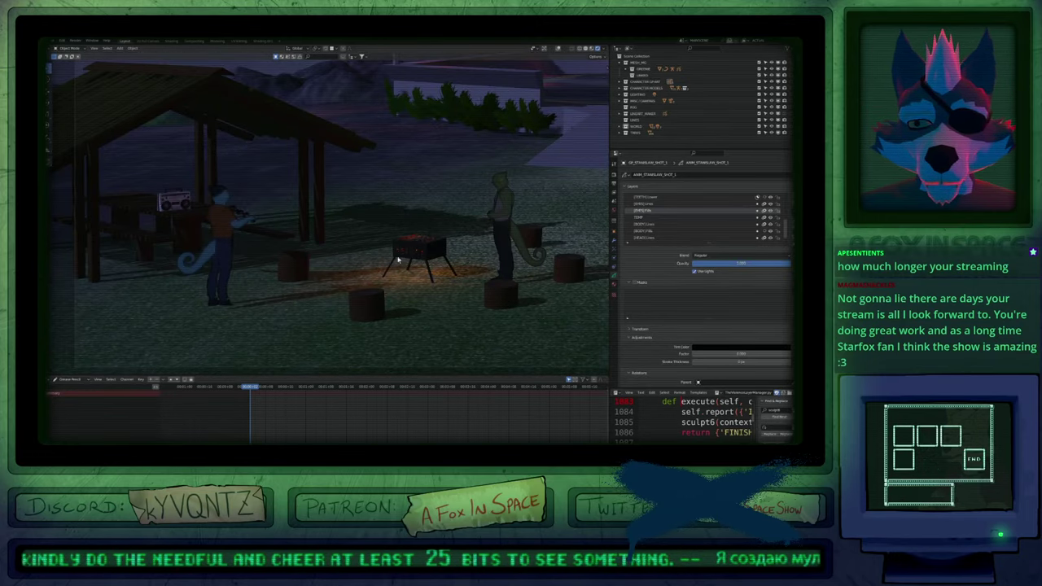
{"action": "key", "text": "z"}
{"action": "left_click", "coordinate": [483, 249]}
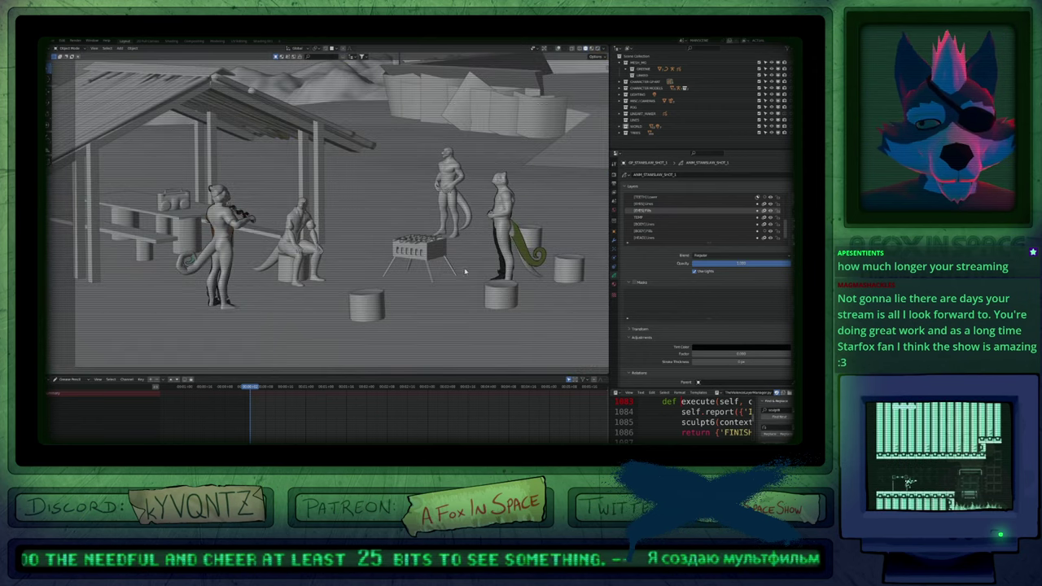
{"action": "scroll", "coordinate": [268, 236], "scroll_direction": "up", "scroll_amount": 4}
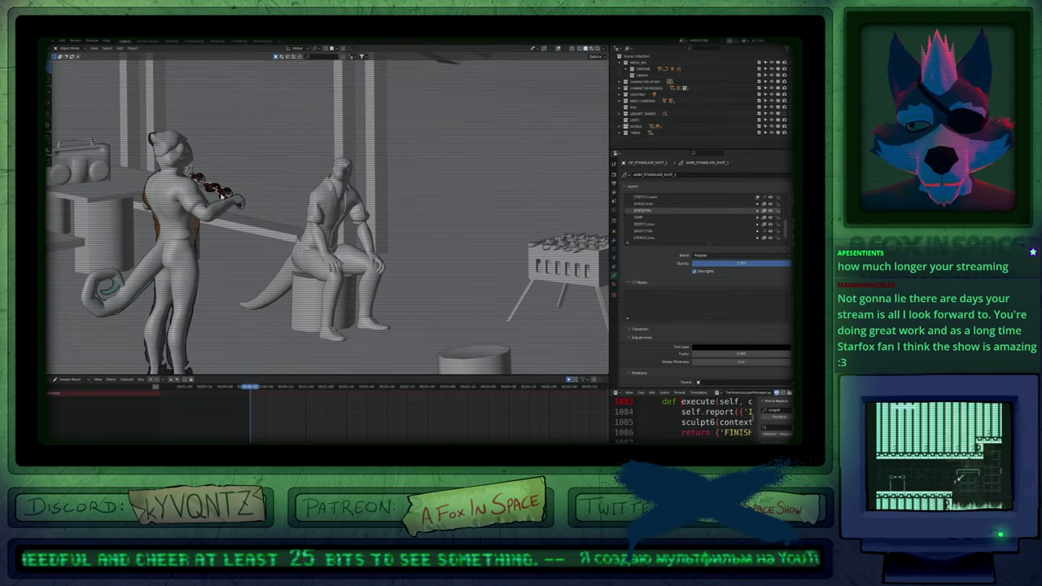
{"action": "left_click", "coordinate": [221, 196]}
{"action": "key", "text": "shift+alt+z"}
{"action": "scroll", "coordinate": [88, 416], "scroll_direction": "down", "scroll_amount": 3}
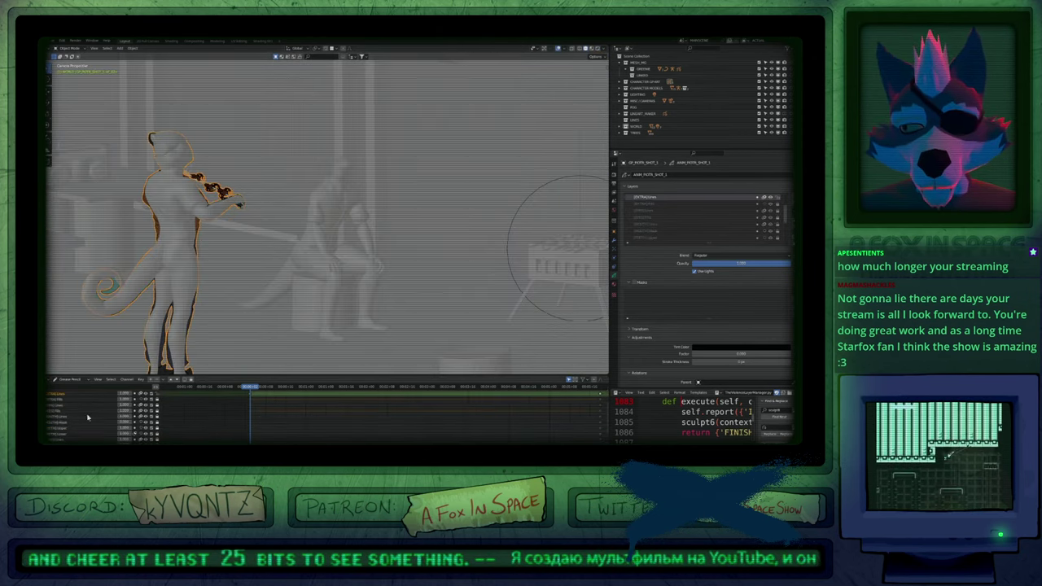
{"action": "scroll", "coordinate": [88, 416], "scroll_direction": "down", "scroll_amount": 1}
{"action": "mouse_move", "coordinate": [90, 413]}
{"action": "middle_mouse_down"}
{"action": "mouse_move", "coordinate": [93, 434]}
{"action": "mouse_move", "coordinate": [96, 419]}
{"action": "middle_mouse_up"}
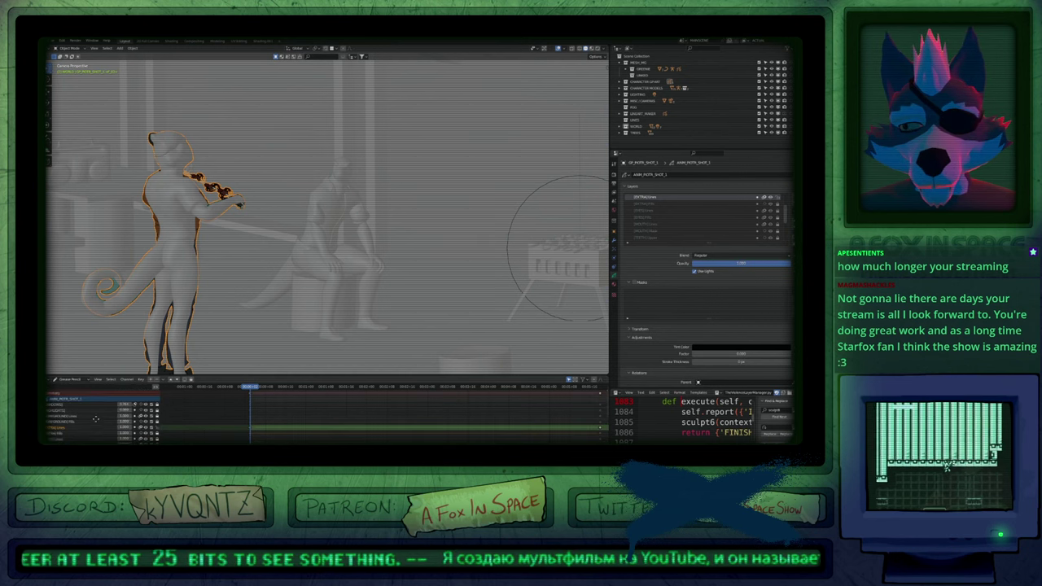
Maximize the 3D view around the seated character's upper body and select its model.
{"action": "middle_click_drag", "start_coordinate": [439, 285], "coordinate": [430, 327], "text": "shift"}
{"action": "middle_click_drag", "start_coordinate": [356, 237], "coordinate": [446, 106], "text": "ctrl"}
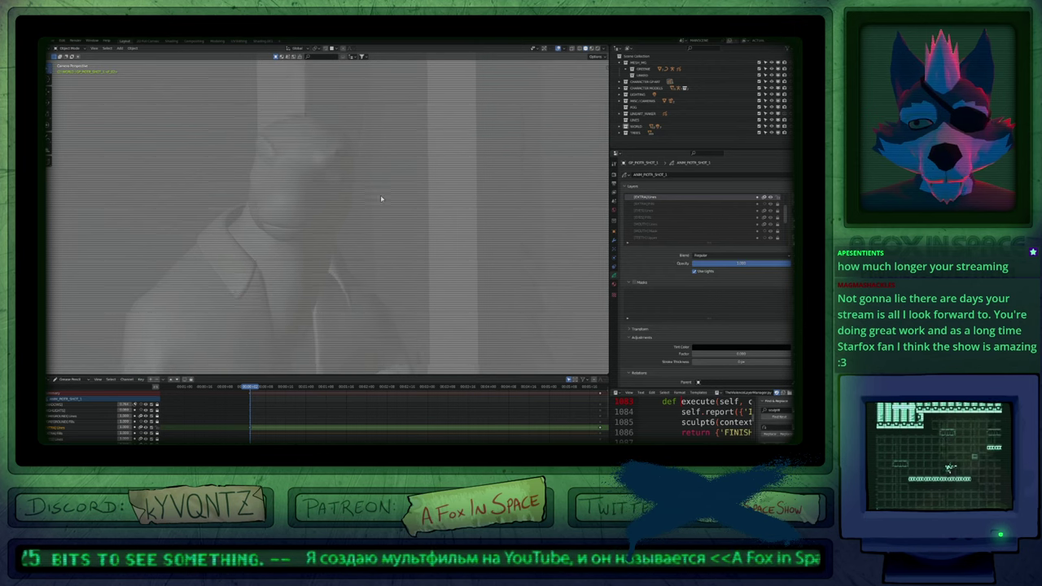
{"action": "middle_click_drag", "start_coordinate": [380, 199], "coordinate": [428, 253], "text": "shift"}
{"action": "key", "text": "ctrl+space"}
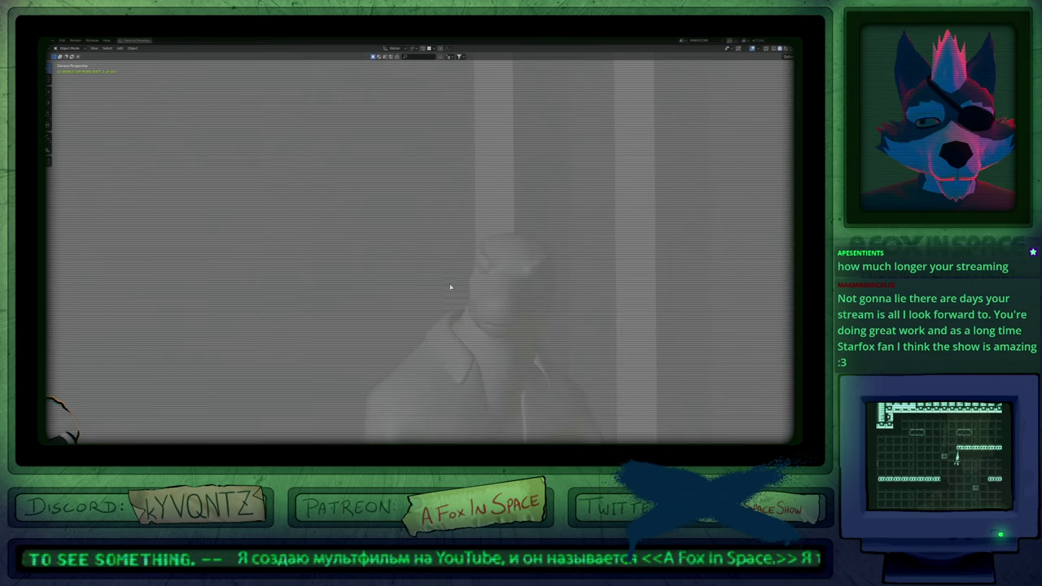
{"action": "middle_click_drag", "start_coordinate": [450, 287], "coordinate": [389, 242], "text": "shift"}
{"action": "left_click", "coordinate": [399, 270]}
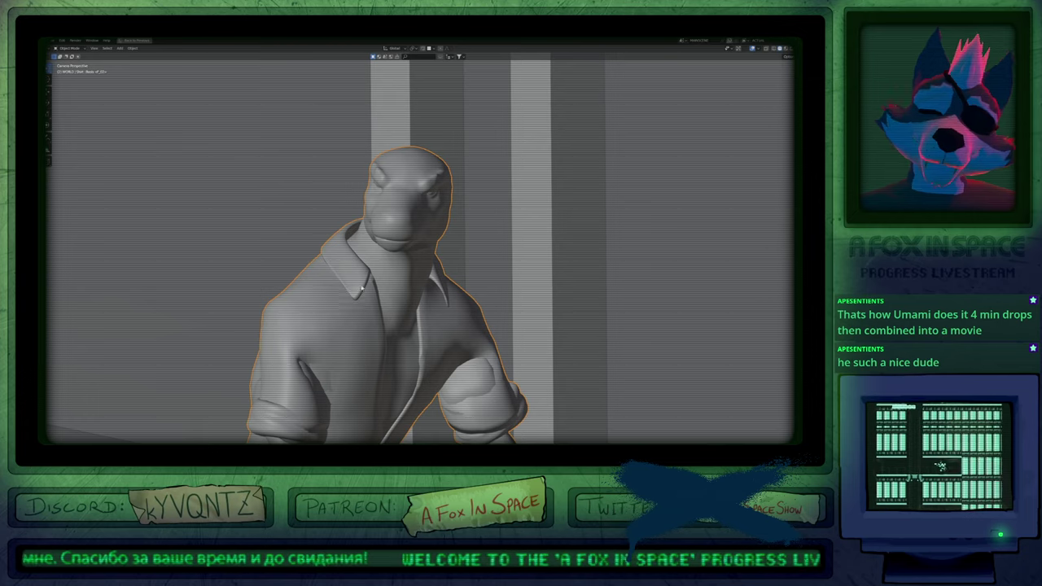
Restore the full workspace layout and show the Armature modifier settings of the seated character's model.
{"action": "scroll", "coordinate": [359, 259], "scroll_direction": "down", "scroll_amount": 5}
{"action": "middle_click_drag", "start_coordinate": [400, 371], "coordinate": [377, 229], "text": "shift"}
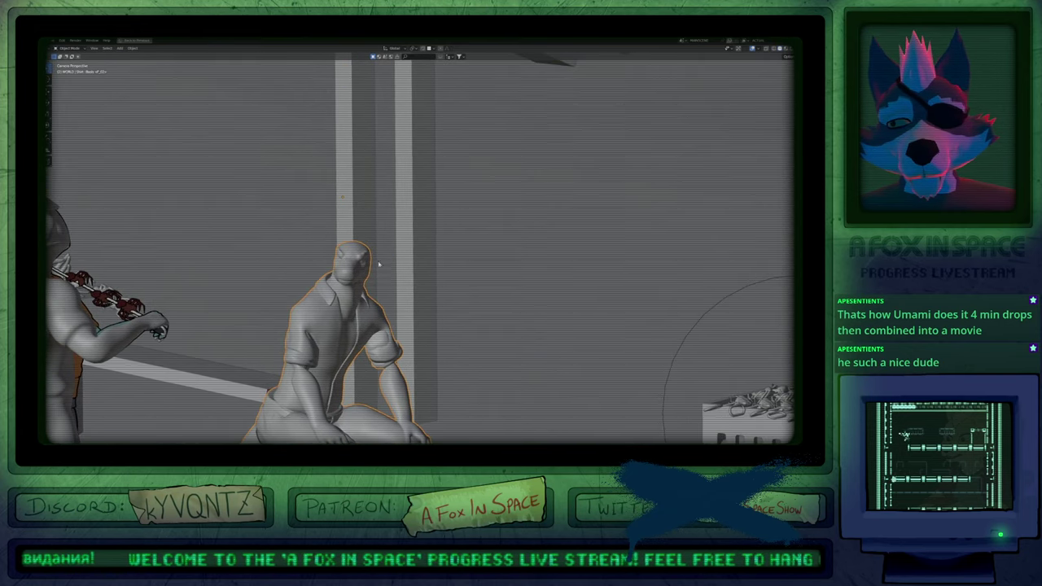
{"action": "key", "text": "ctrl+space"}
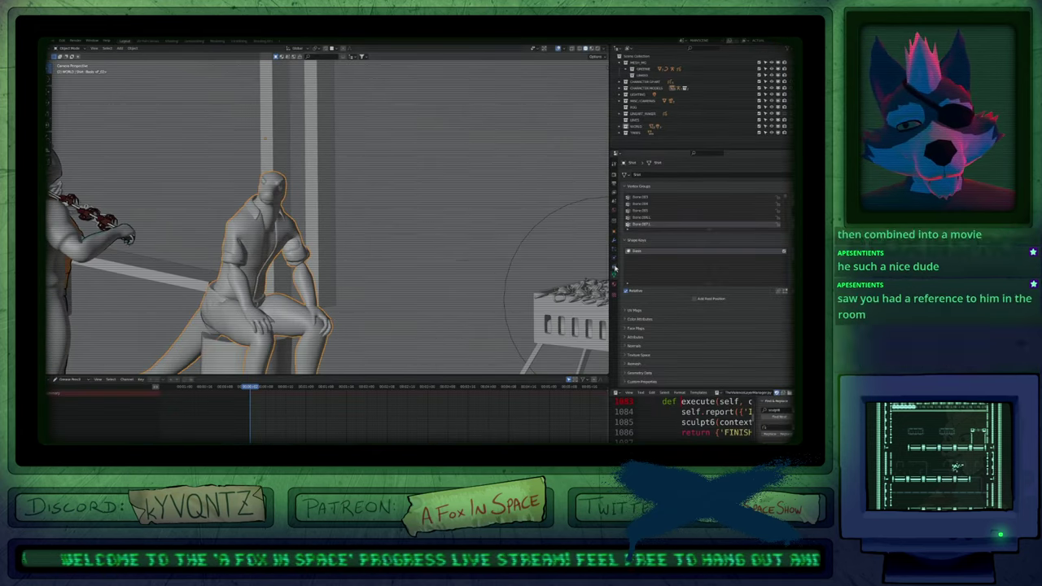
{"action": "left_click", "coordinate": [614, 261]}
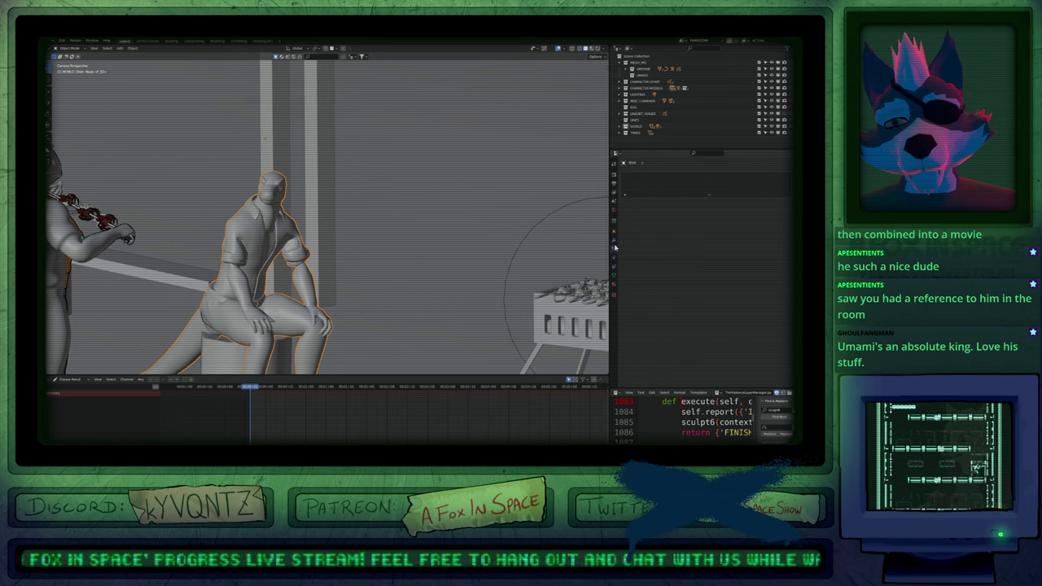
{"action": "left_click", "coordinate": [613, 242]}
{"action": "left_click", "coordinate": [614, 249]}
{"action": "left_click", "coordinate": [615, 248]}
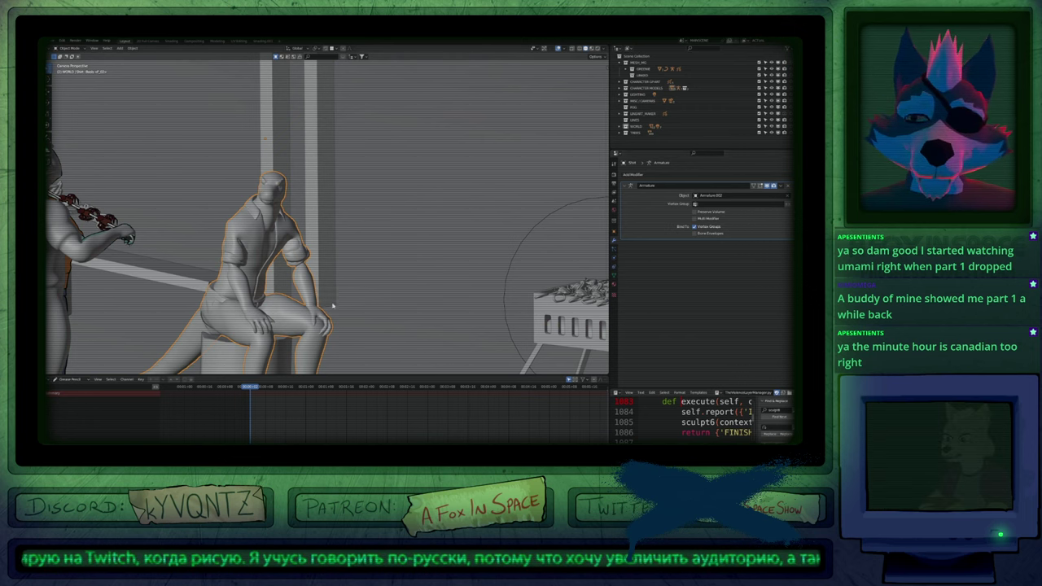
{"action": "middle_click_drag", "start_coordinate": [350, 316], "coordinate": [374, 301], "text": "shift"}
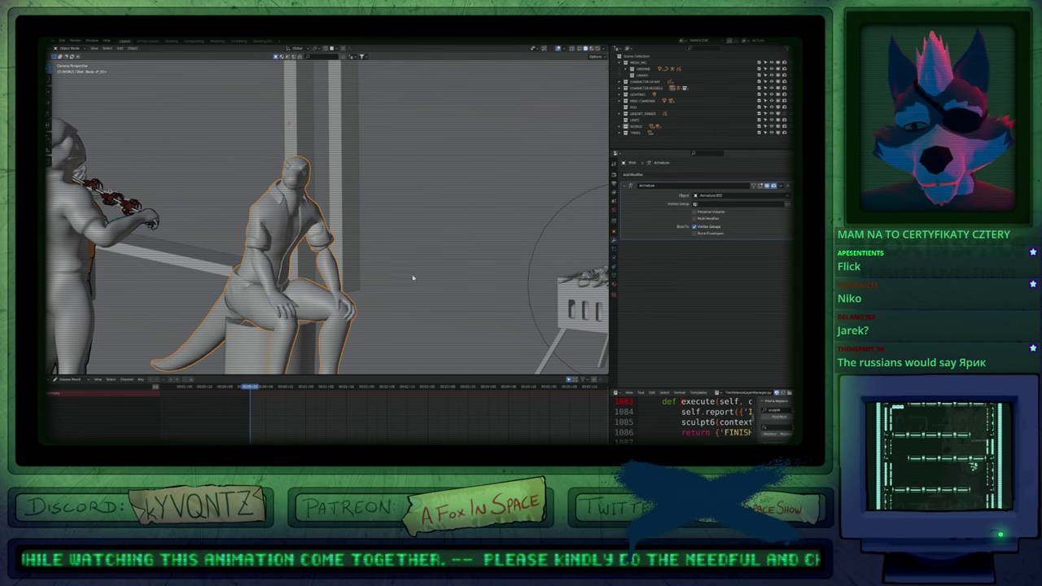
Rename the seated character's model to MESH_JARIK.
{"action": "key", "text": "F2"}
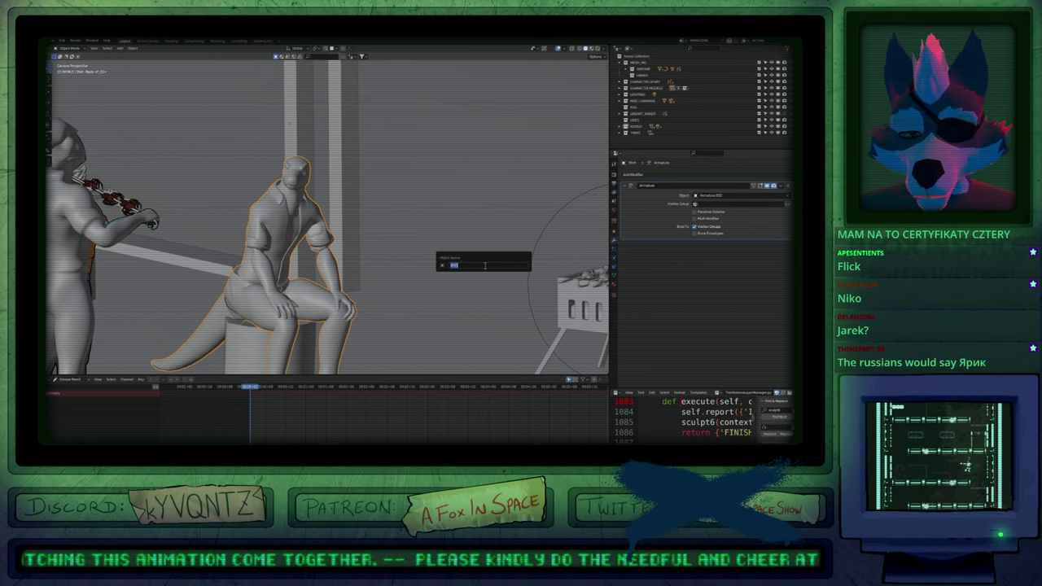
{"action": "type", "text": "miSH_JARE"}
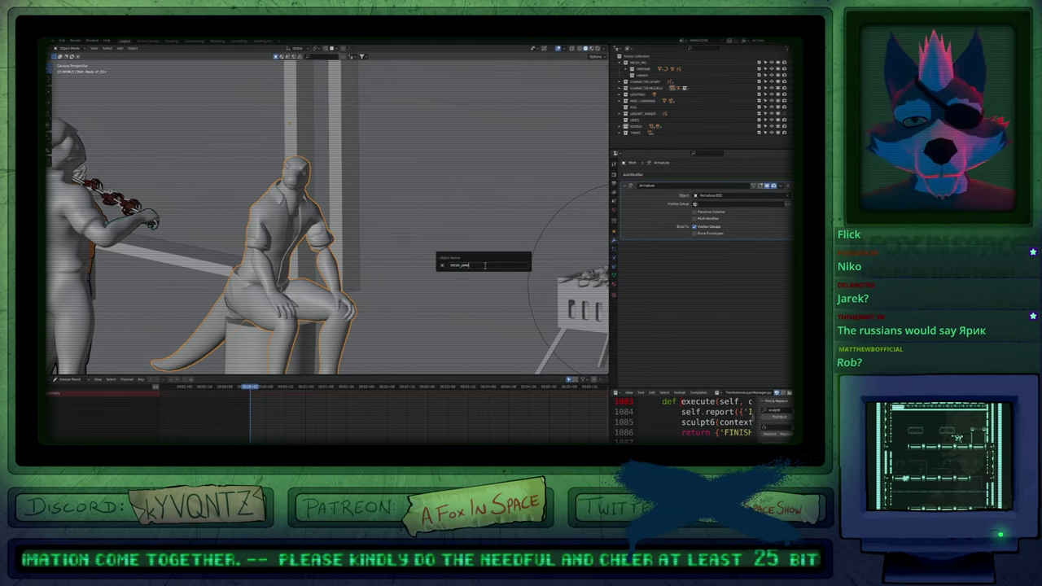
{"action": "key", "text": "Return"}
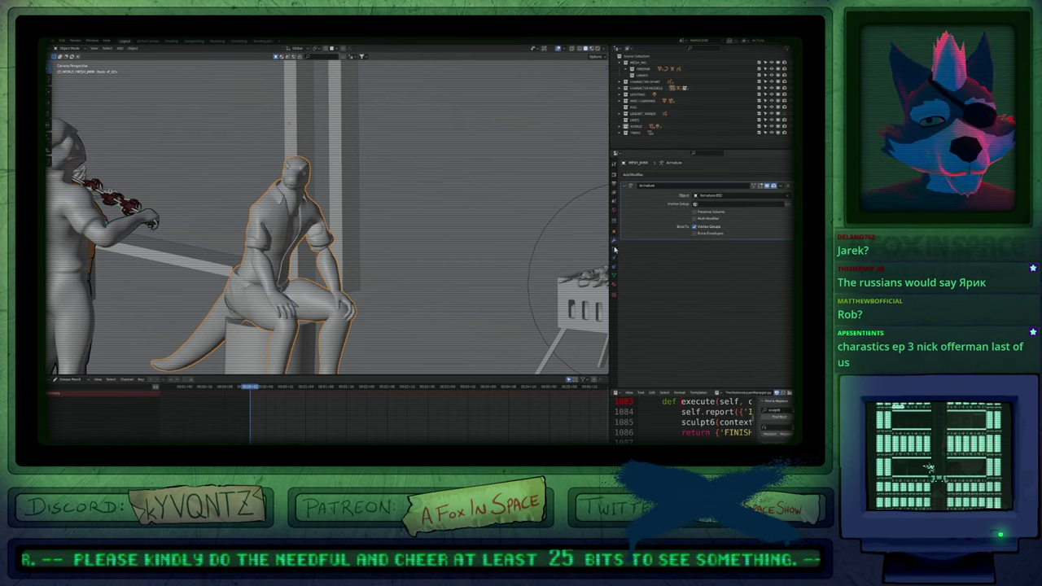
Show the seated model's object data properties and lengthen the vertex groups list.
{"action": "left_click", "coordinate": [614, 276]}
{"action": "left_click", "coordinate": [615, 284]}
{"action": "left_click", "coordinate": [615, 277]}
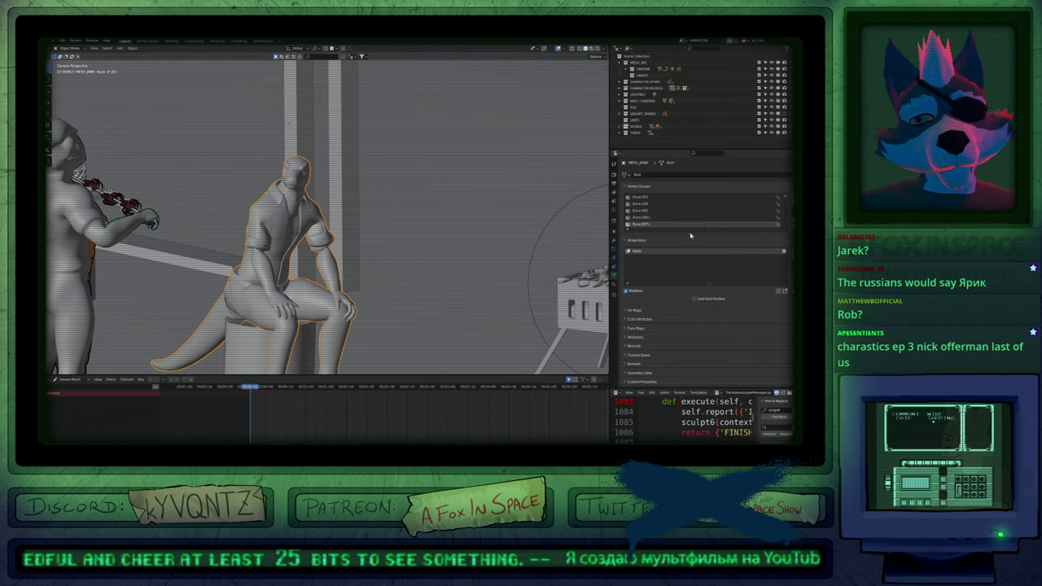
{"action": "left_click_drag", "start_coordinate": [713, 230], "coordinate": [691, 283]}
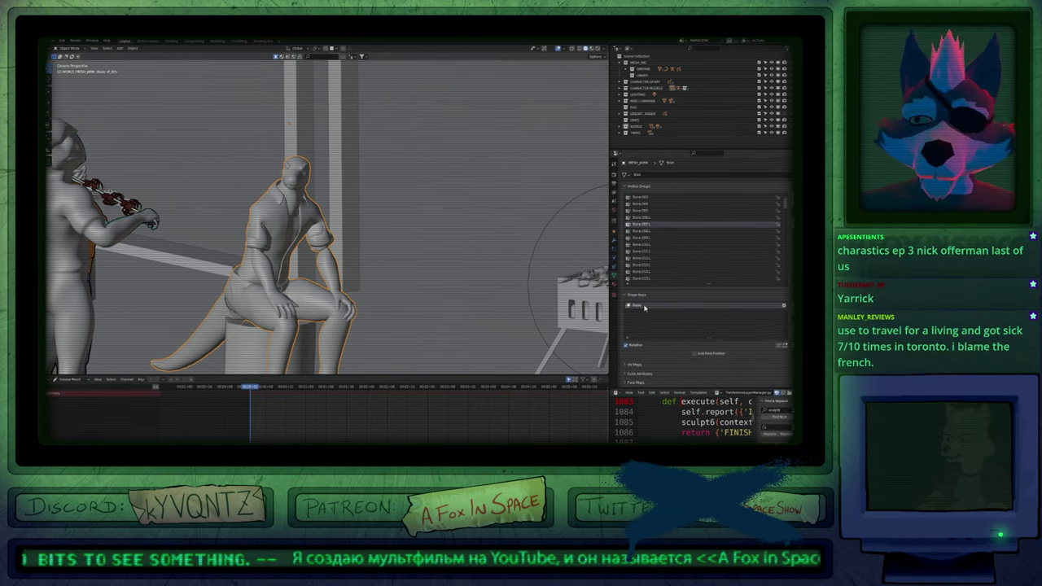
Select the Grease Pencil drawing of the character standing beside the seated model with the skewers.
{"action": "middle_click_drag", "start_coordinate": [385, 288], "coordinate": [467, 260], "text": "shift"}
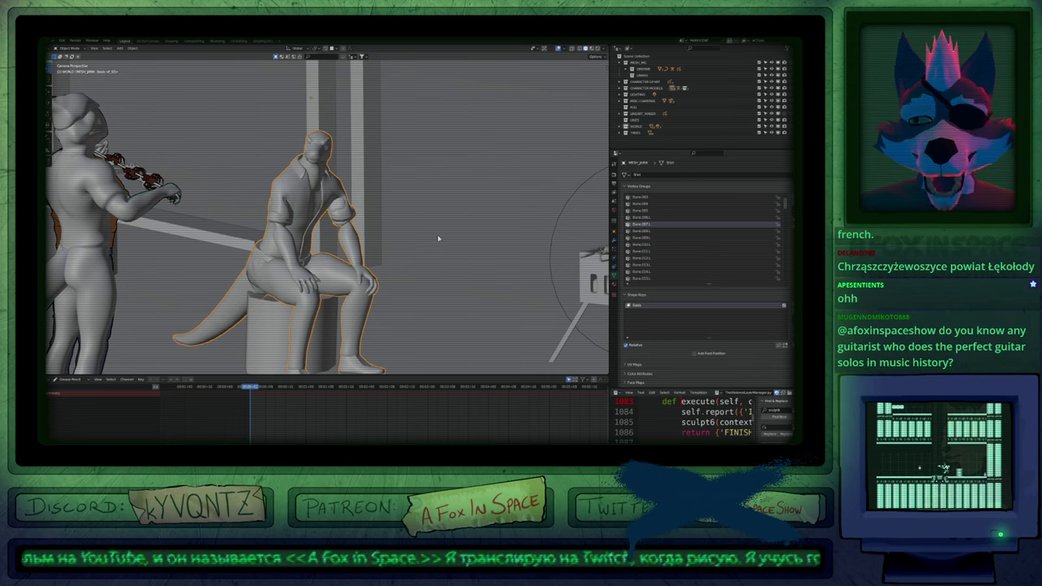
{"action": "middle_click_drag", "start_coordinate": [525, 242], "coordinate": [486, 245], "text": "shift"}
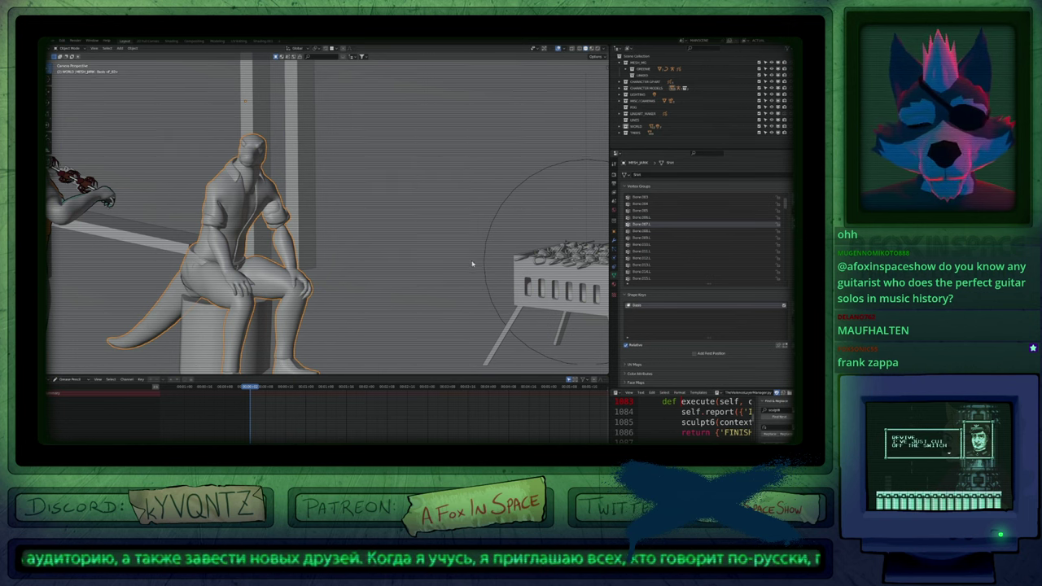
{"action": "scroll", "coordinate": [427, 302], "scroll_direction": "down", "scroll_amount": 10}
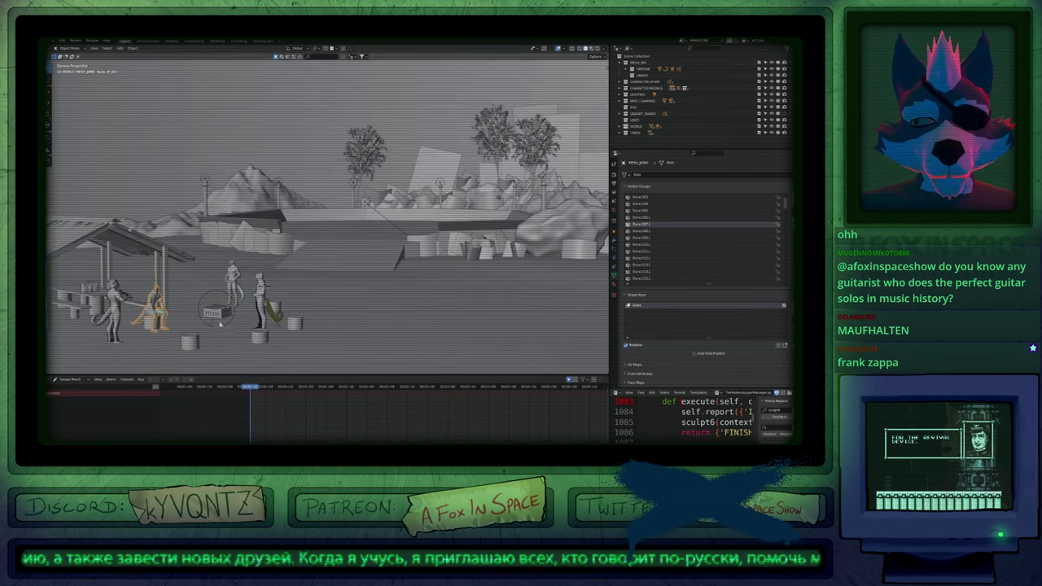
{"action": "scroll", "coordinate": [116, 338], "scroll_direction": "up", "scroll_amount": 12}
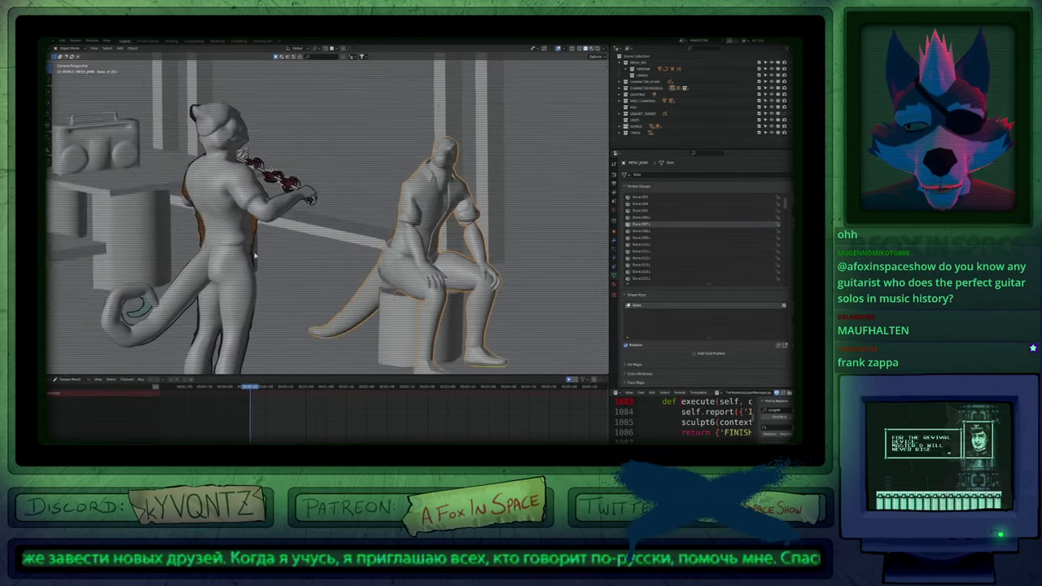
{"action": "left_click", "coordinate": [268, 273]}
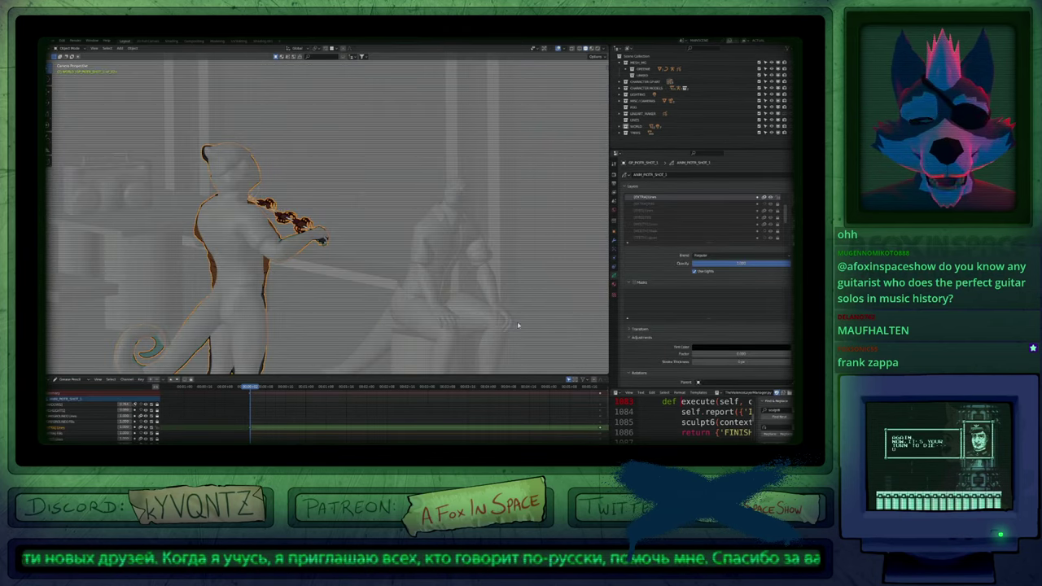
Select the Grease Pencil drawing of the side-view lizard beyond the grill and enter Draw mode.
{"action": "middle_click_drag", "start_coordinate": [518, 326], "coordinate": [359, 298], "text": "shift"}
{"action": "mouse_move", "coordinate": [498, 286]}
{"action": "middle_mouse_down", "text": "shift"}
{"action": "mouse_move", "coordinate": [442, 296]}
{"action": "mouse_move", "coordinate": [398, 278]}
{"action": "middle_mouse_up", "text": "shift"}
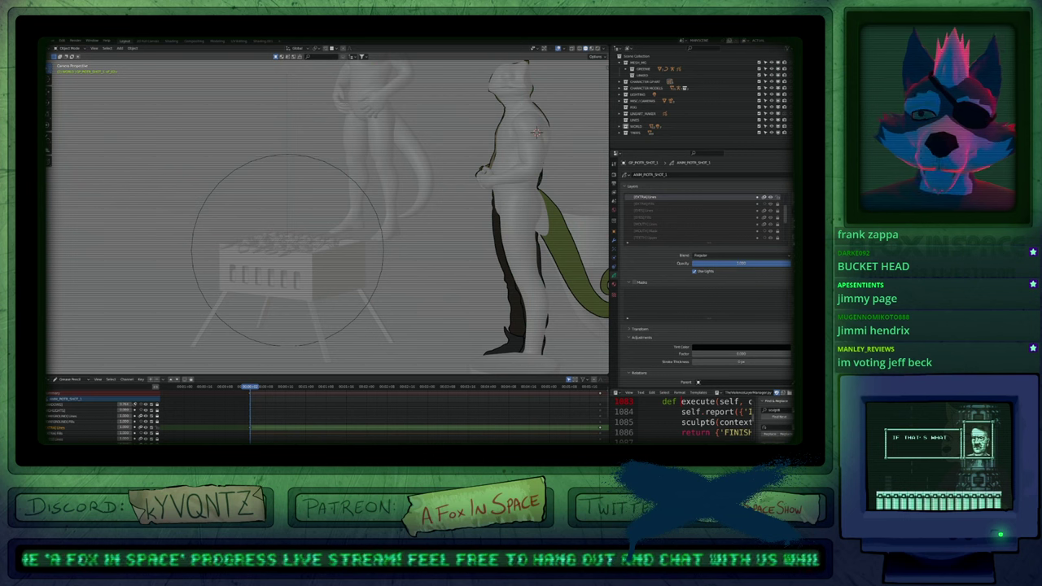
{"action": "scroll", "coordinate": [458, 249], "scroll_direction": "down", "scroll_amount": 3}
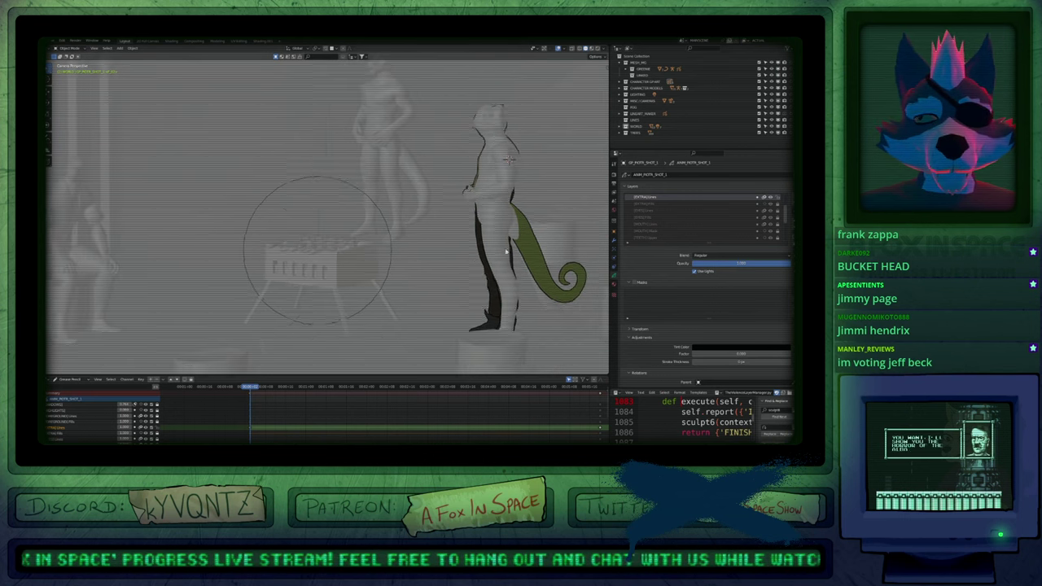
{"action": "middle_click_drag", "start_coordinate": [543, 285], "coordinate": [465, 302], "text": "shift"}
{"action": "scroll", "coordinate": [465, 302], "scroll_direction": "up", "scroll_amount": 1}
{"action": "left_click", "coordinate": [484, 291]}
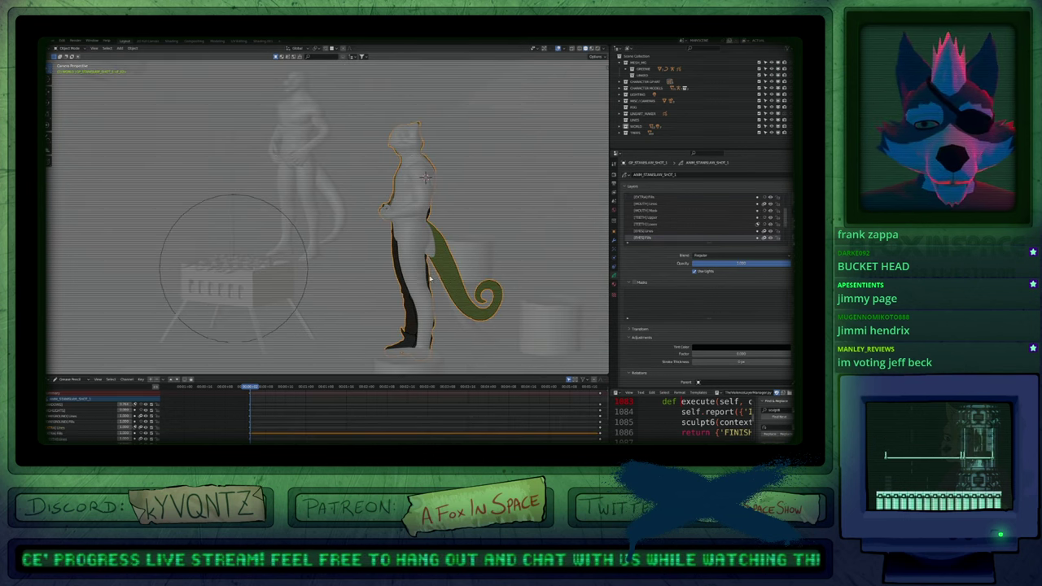
{"action": "middle_click_drag", "start_coordinate": [412, 267], "coordinate": [472, 295], "text": "shift"}
{"action": "key", "text": "ctrl+Tab"}
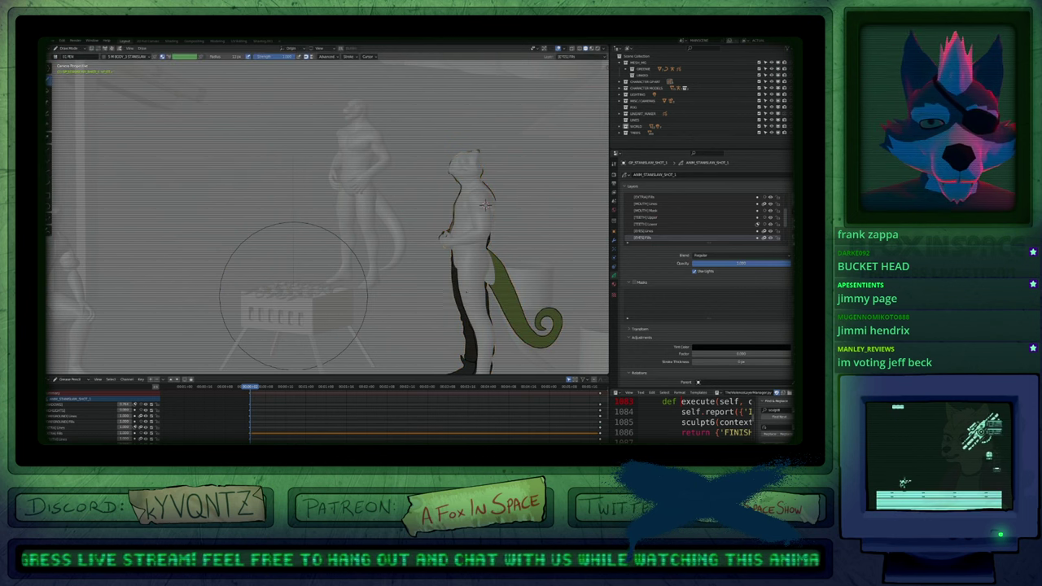
Display the side-view lizard's Grease Pencil drawing in front of its 3D model and maximize the 3D view.
{"action": "key", "text": "alt+z"}
{"action": "middle_click_drag", "start_coordinate": [501, 238], "coordinate": [465, 317], "text": "shift"}
{"action": "scroll", "coordinate": [448, 243], "scroll_direction": "up", "scroll_amount": 7}
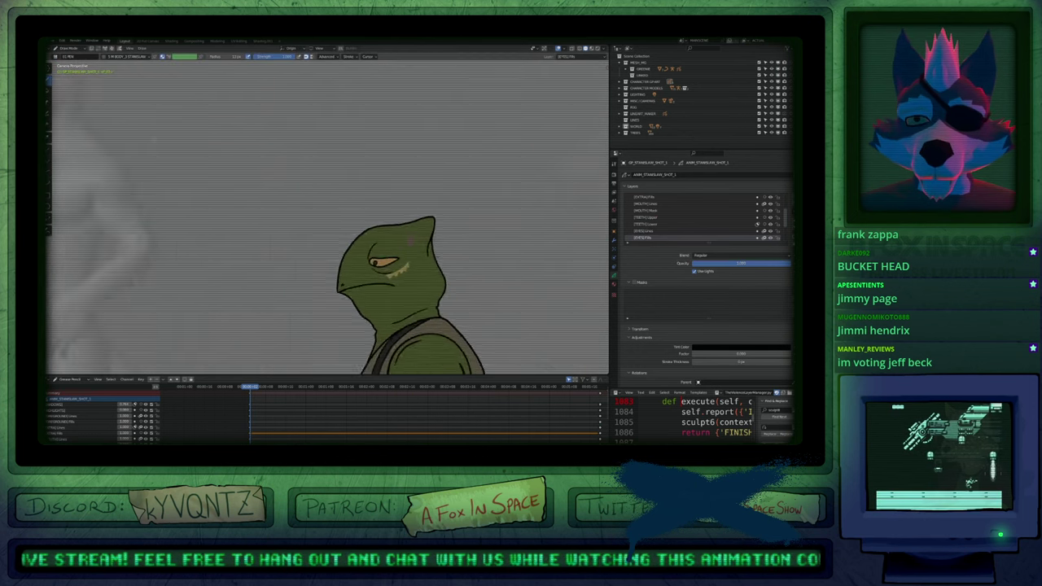
{"action": "middle_click_drag", "start_coordinate": [399, 201], "coordinate": [443, 135], "text": "shift"}
{"action": "scroll", "coordinate": [512, 365], "scroll_direction": "down", "scroll_amount": 8}
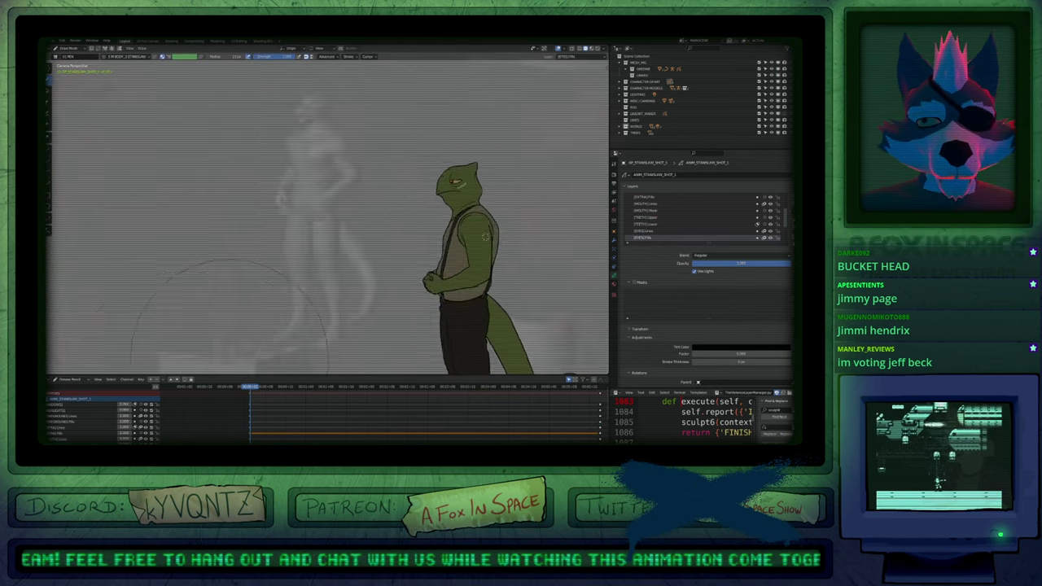
{"action": "middle_click_drag", "start_coordinate": [446, 216], "coordinate": [453, 303], "text": "shift"}
{"action": "key", "text": "ctrl+space"}
{"action": "middle_click_drag", "start_coordinate": [197, 312], "coordinate": [573, 246], "text": "shift"}
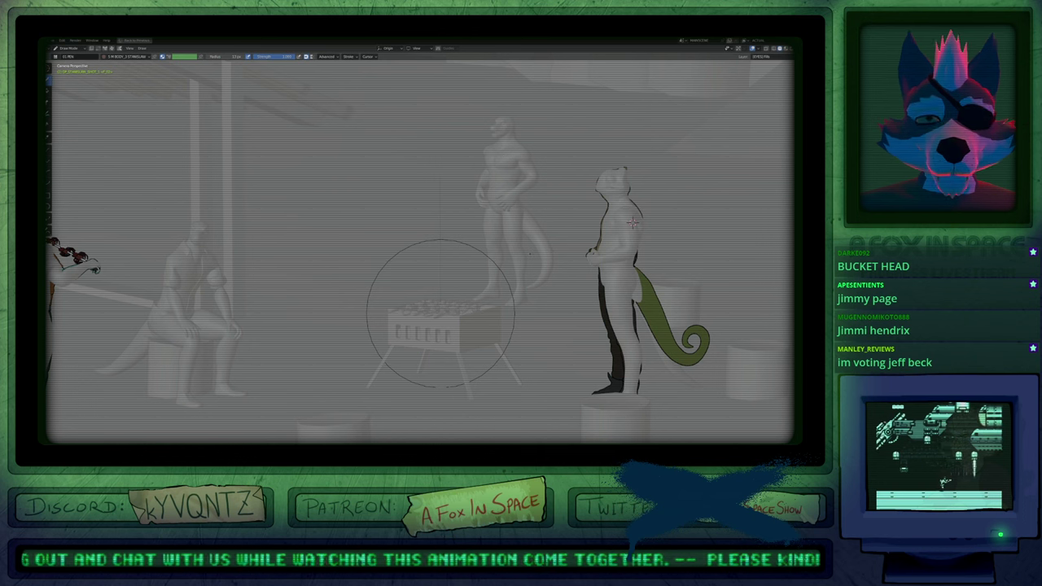
{"action": "key", "text": "ctrl+z"}
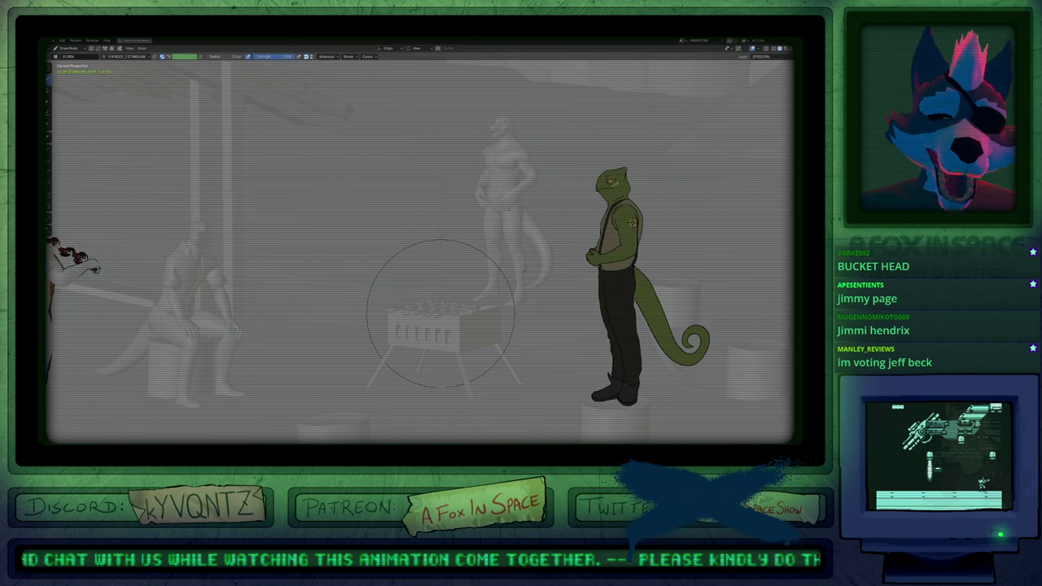
Return to Object mode, select the skewer-holding character's Grease Pencil drawing and display it in front of its 3D model.
{"action": "mouse_move", "coordinate": [440, 313]}
{"action": "middle_mouse_down", "text": "shift"}
{"action": "mouse_move", "coordinate": [596, 283]}
{"action": "mouse_move", "coordinate": [528, 261]}
{"action": "mouse_move", "coordinate": [621, 244]}
{"action": "middle_mouse_up", "text": "shift"}
{"action": "mouse_move", "coordinate": [146, 287]}
{"action": "middle_mouse_down", "text": "shift"}
{"action": "mouse_move", "coordinate": [106, 294]}
{"action": "mouse_move", "coordinate": [246, 311]}
{"action": "middle_mouse_up", "text": "shift"}
{"action": "key", "text": "ctrl+Tab"}
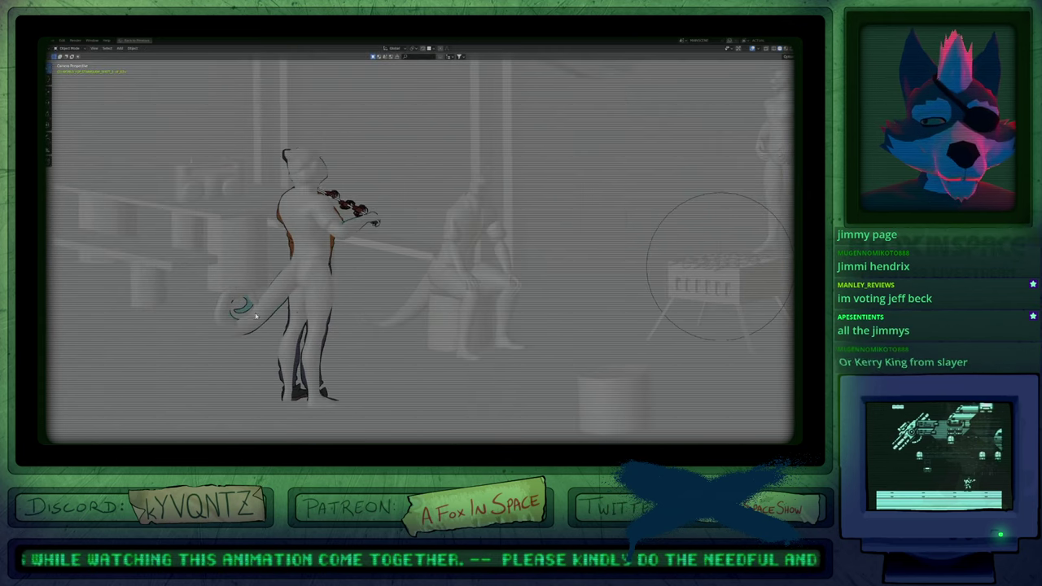
{"action": "left_click", "coordinate": [242, 310]}
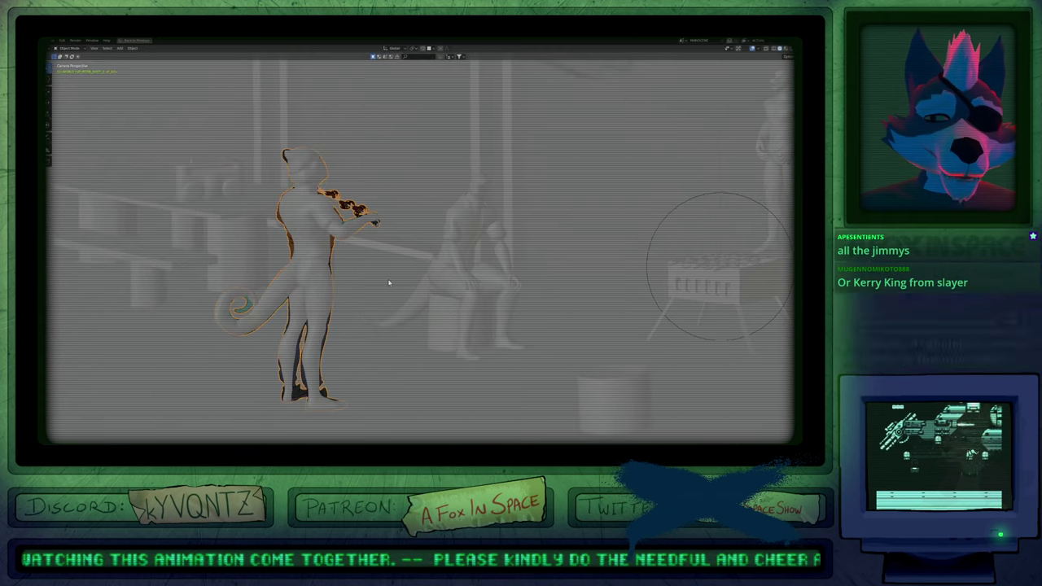
{"action": "key", "text": "h"}
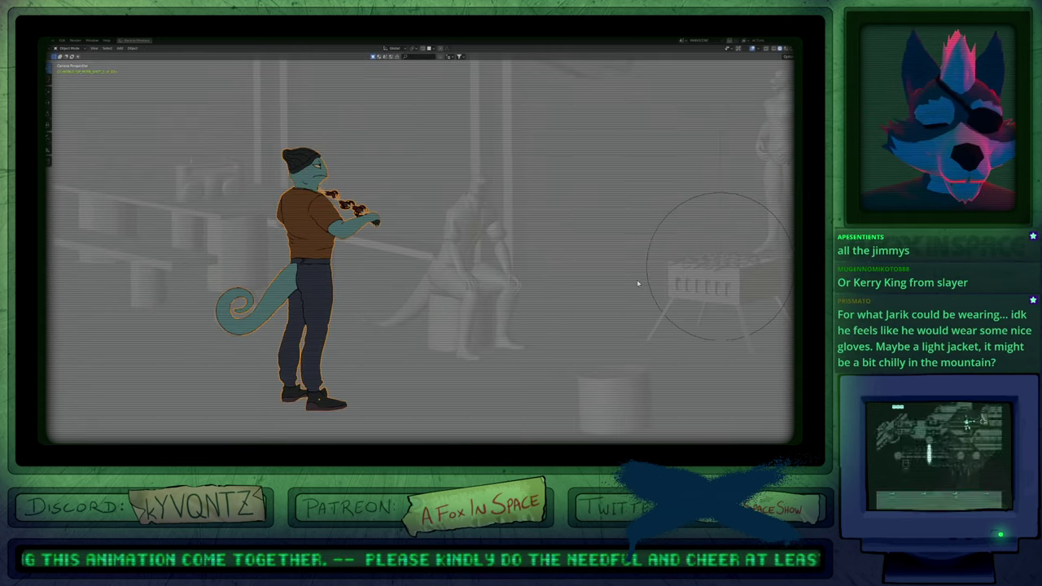
Select the green side-view lizard's model, its Grease Pencil drawing and the stool beneath its feet in turn.
{"action": "left_click", "coordinate": [685, 231]}
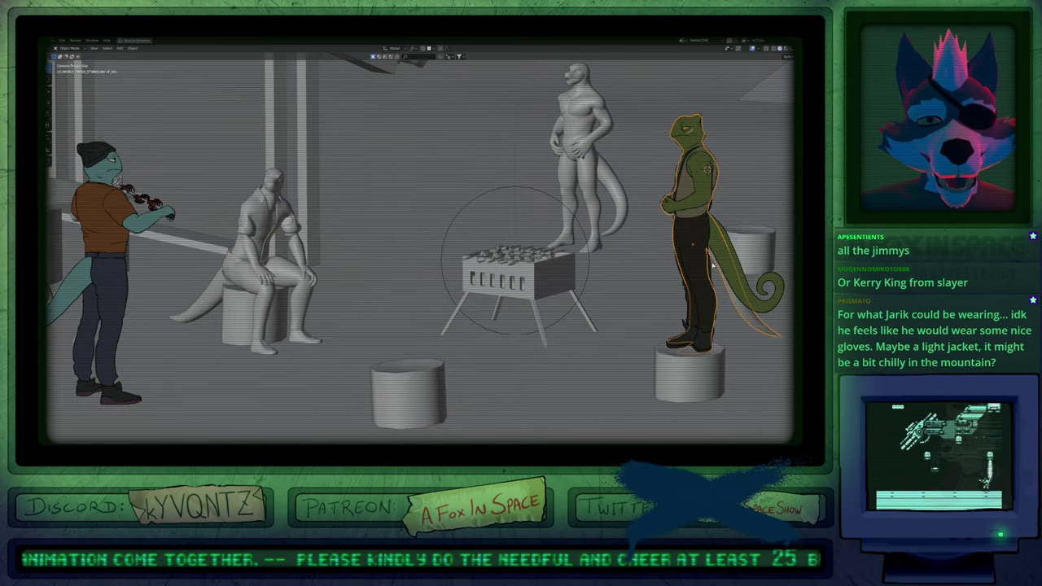
{"action": "left_click", "coordinate": [762, 290]}
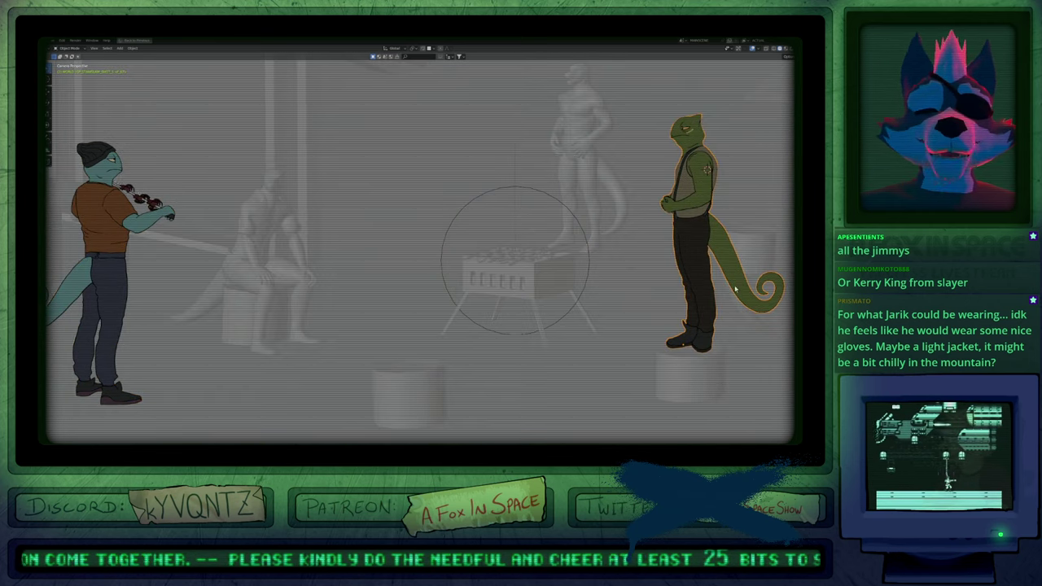
{"action": "left_click", "coordinate": [710, 277]}
{"action": "left_click", "coordinate": [670, 237]}
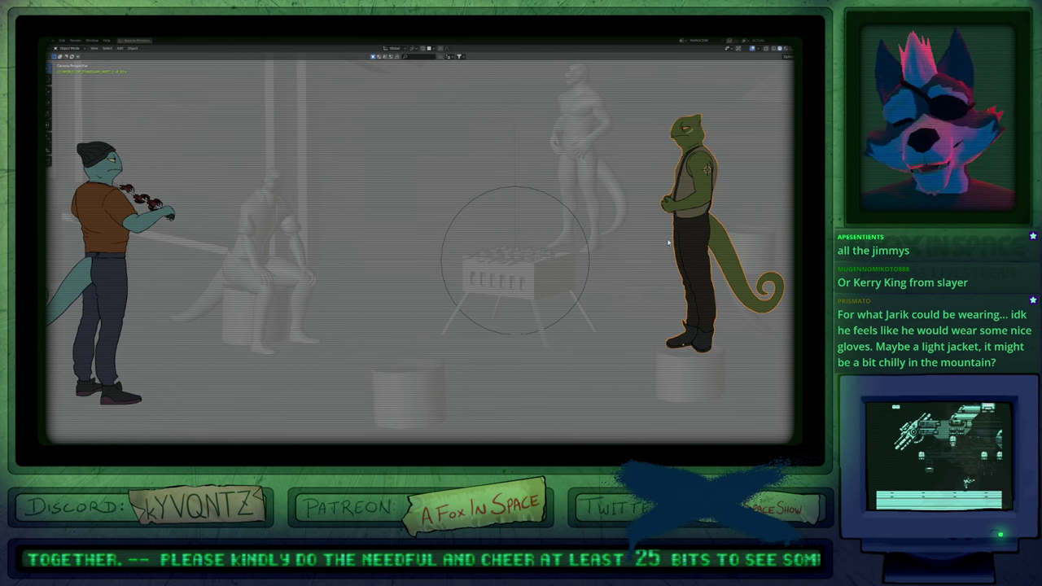
{"action": "middle_click_drag", "start_coordinate": [622, 280], "coordinate": [542, 274], "text": "shift"}
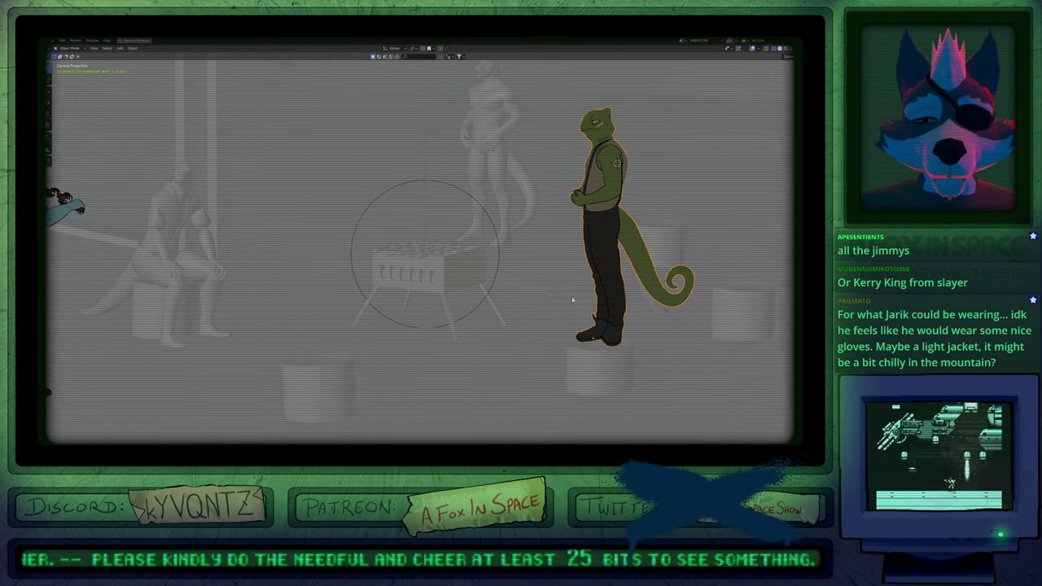
{"action": "left_click", "coordinate": [610, 365]}
{"action": "key", "text": "ctrl+z"}
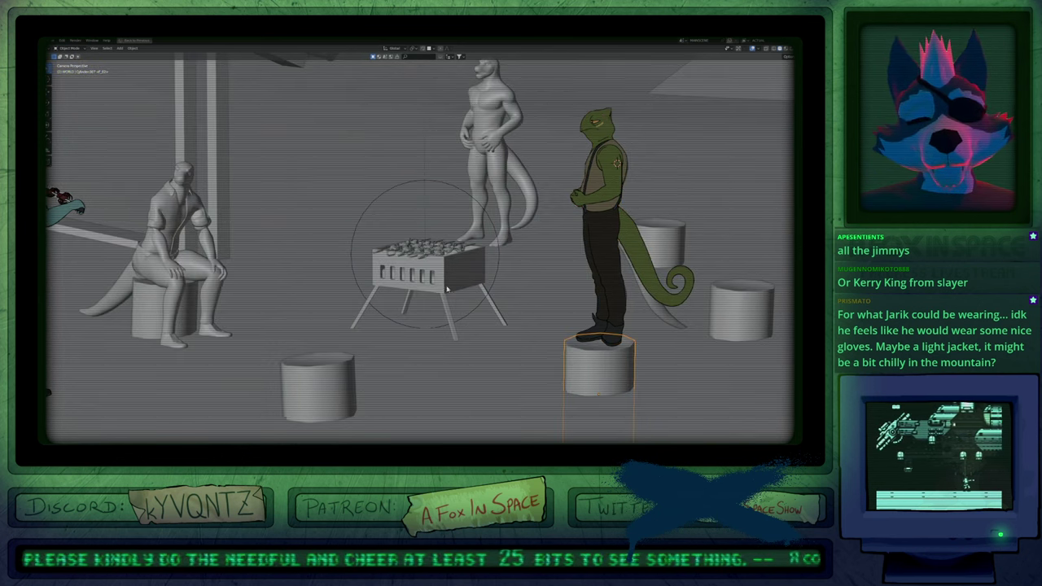
Select the seated character's model and restore the full workspace layout.
{"action": "middle_click_drag", "start_coordinate": [413, 258], "coordinate": [625, 286], "text": "shift"}
{"action": "scroll", "coordinate": [391, 222], "scroll_direction": "up", "scroll_amount": 2}
{"action": "scroll", "coordinate": [392, 223], "scroll_direction": "up", "scroll_amount": 3}
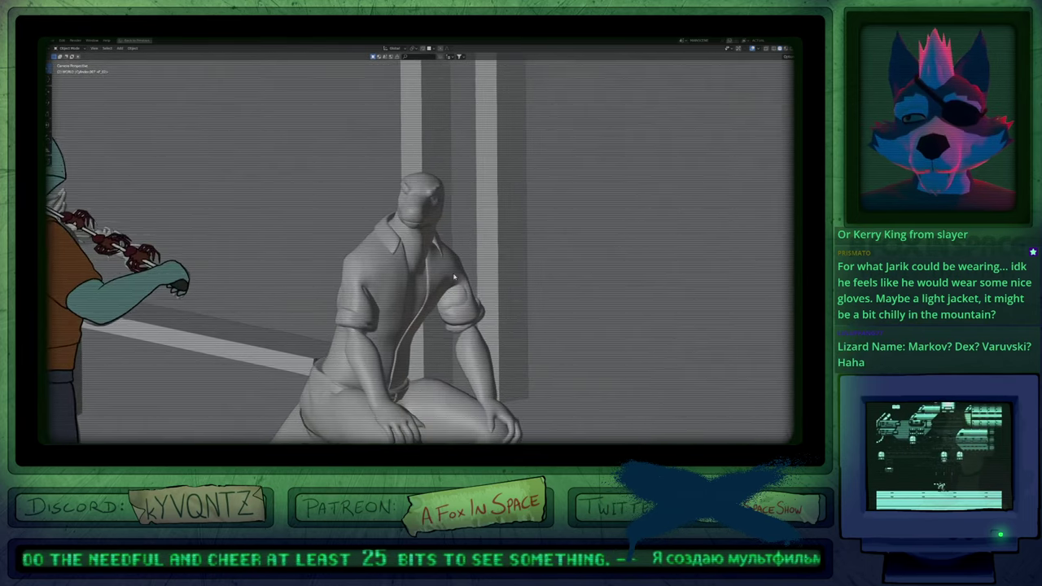
{"action": "left_click", "coordinate": [380, 274]}
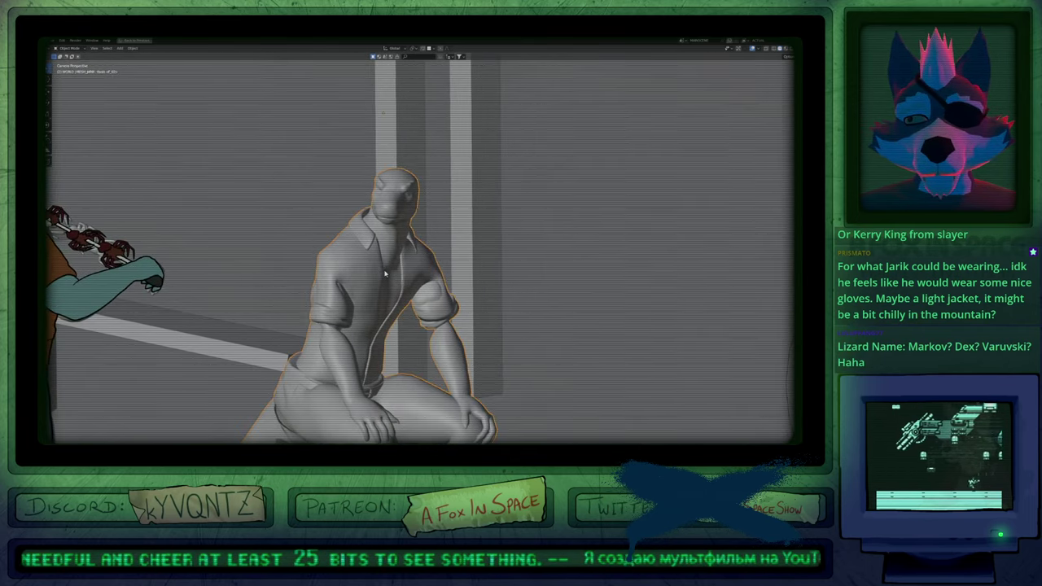
{"action": "key", "text": "ctrl+space"}
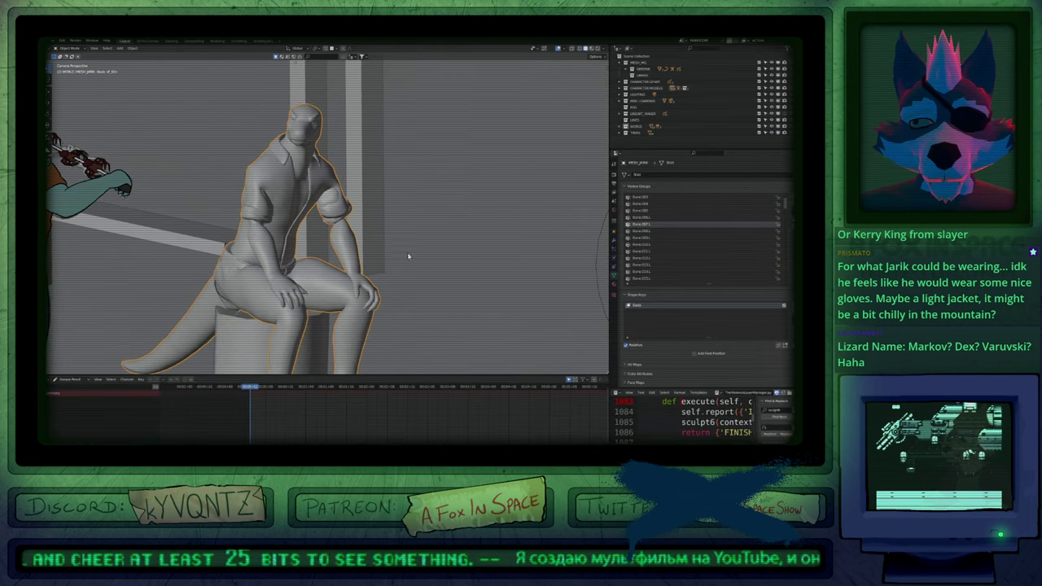
Move the stool from under the green lizard horizontally toward the camera with global Z locked, and switch the view to Rendered shading.
{"action": "scroll", "coordinate": [562, 256], "scroll_direction": "down", "scroll_amount": 8}
{"action": "middle_click_drag", "start_coordinate": [522, 272], "coordinate": [415, 276], "text": "shift"}
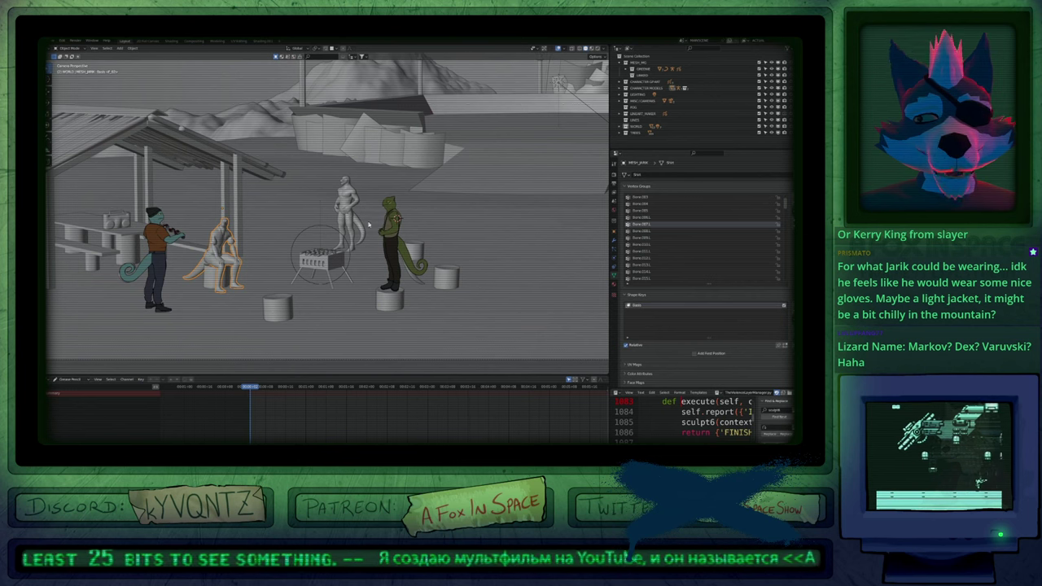
{"action": "middle_click_drag", "start_coordinate": [442, 230], "coordinate": [284, 233], "text": "shift"}
{"action": "middle_click_drag", "start_coordinate": [420, 248], "coordinate": [548, 254], "text": "shift"}
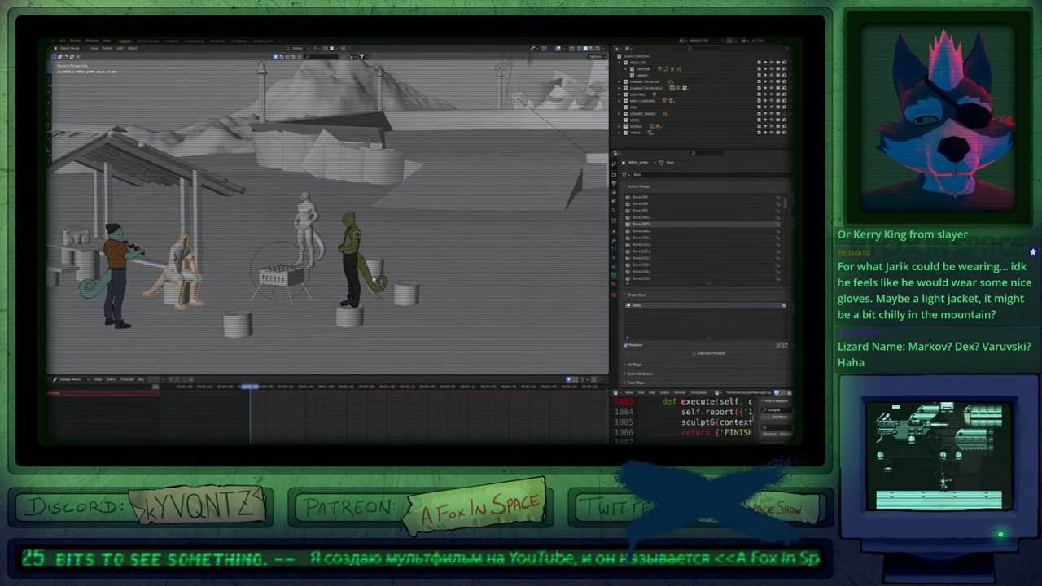
{"action": "middle_click_drag", "start_coordinate": [373, 279], "coordinate": [439, 283], "text": "shift"}
{"action": "left_click", "coordinate": [425, 286]}
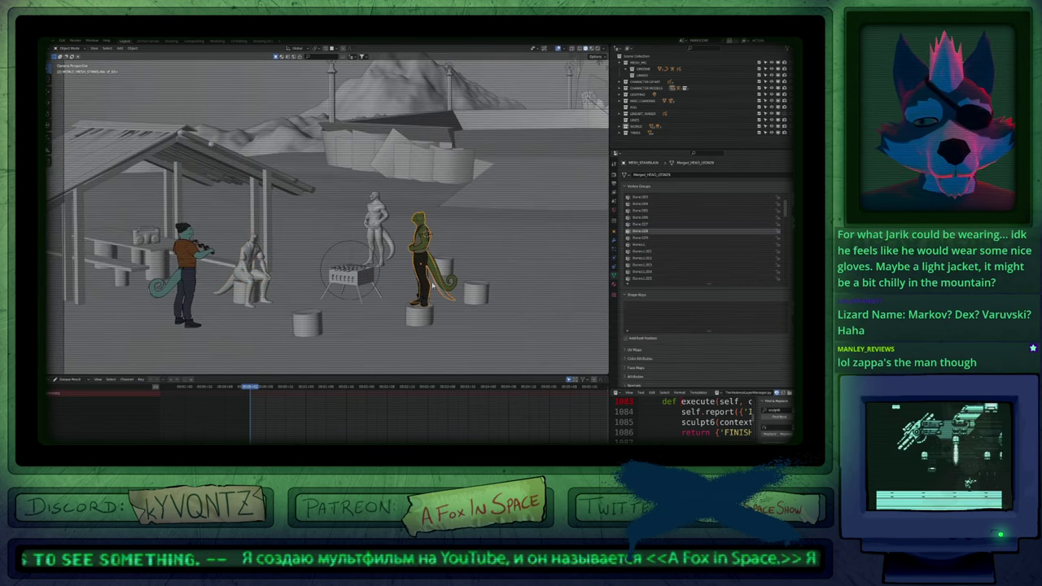
{"action": "left_click", "coordinate": [426, 284]}
{"action": "left_click", "coordinate": [421, 316]}
{"action": "key", "text": "g"}
{"action": "key", "text": "y"}
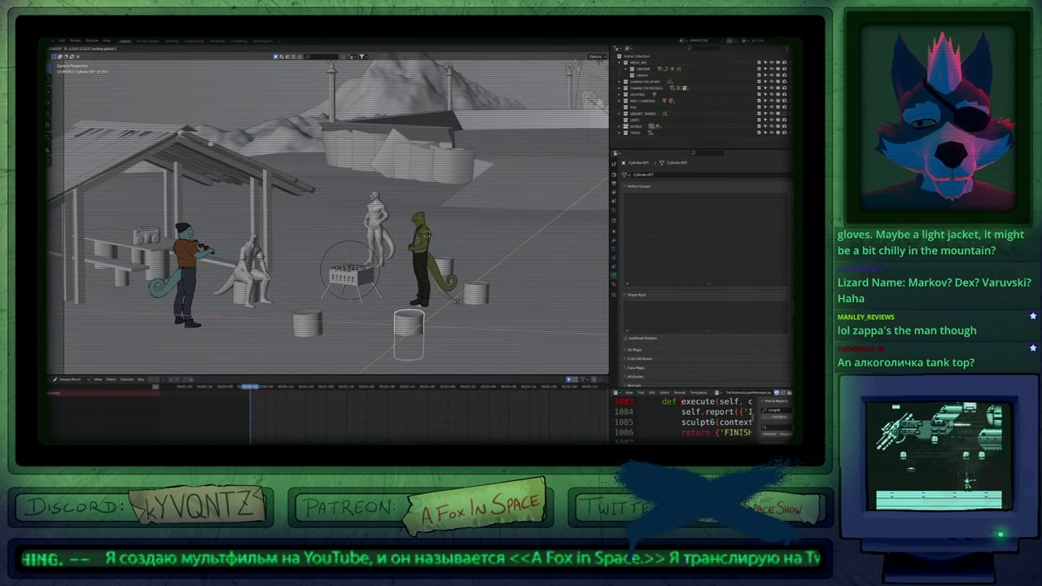
{"action": "left_click", "coordinate": [456, 300]}
{"action": "middle_click_drag", "start_coordinate": [430, 260], "coordinate": [454, 273], "text": "shift"}
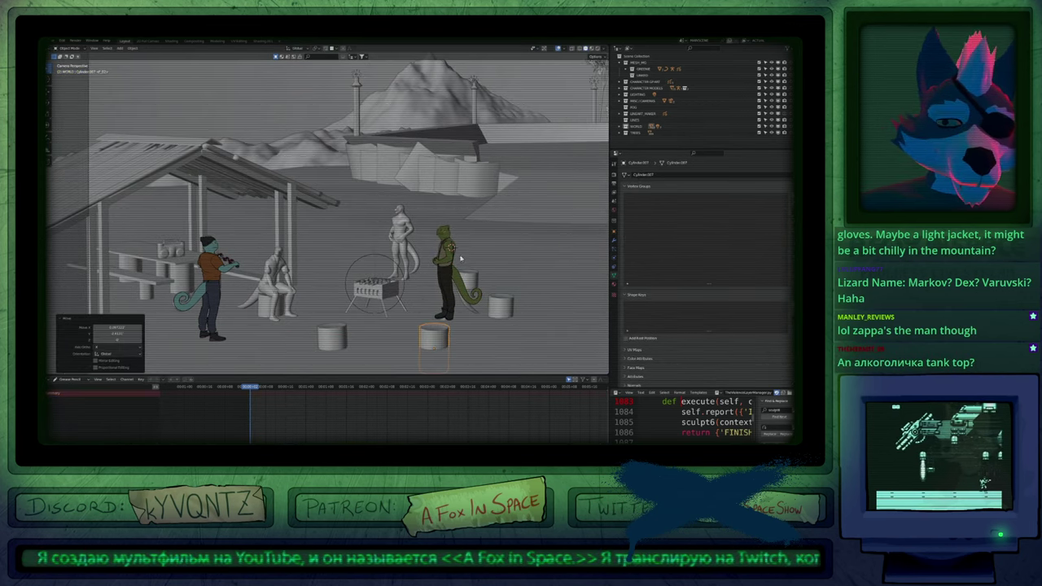
{"action": "key", "text": "z"}
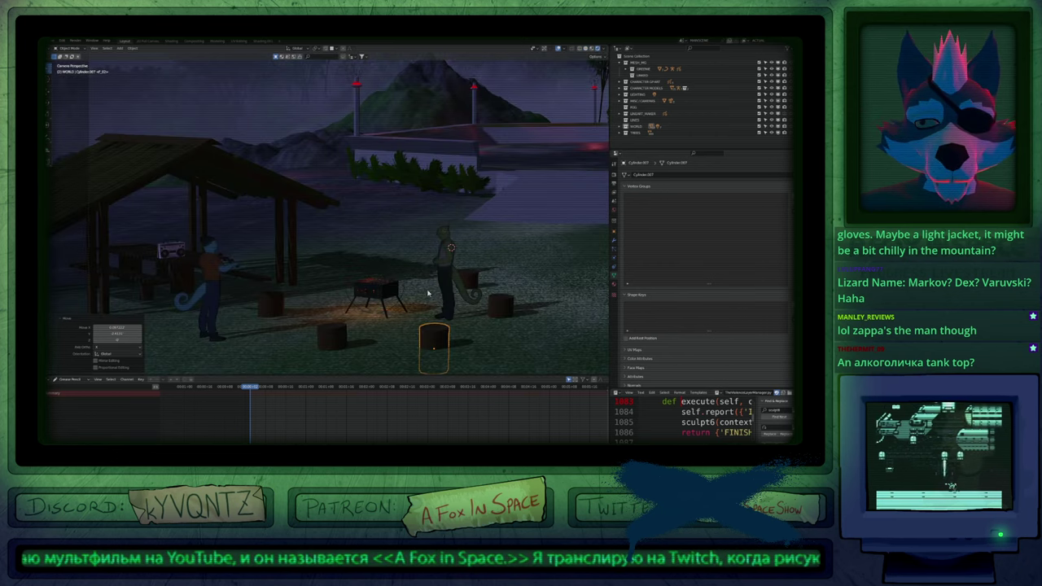
Deselect everything, fill the screen with the viewport alone, and examine the campsite composition through the shot camera.
{"action": "key", "text": "alt+a"}
{"action": "key", "text": "ctrl+alt+space"}
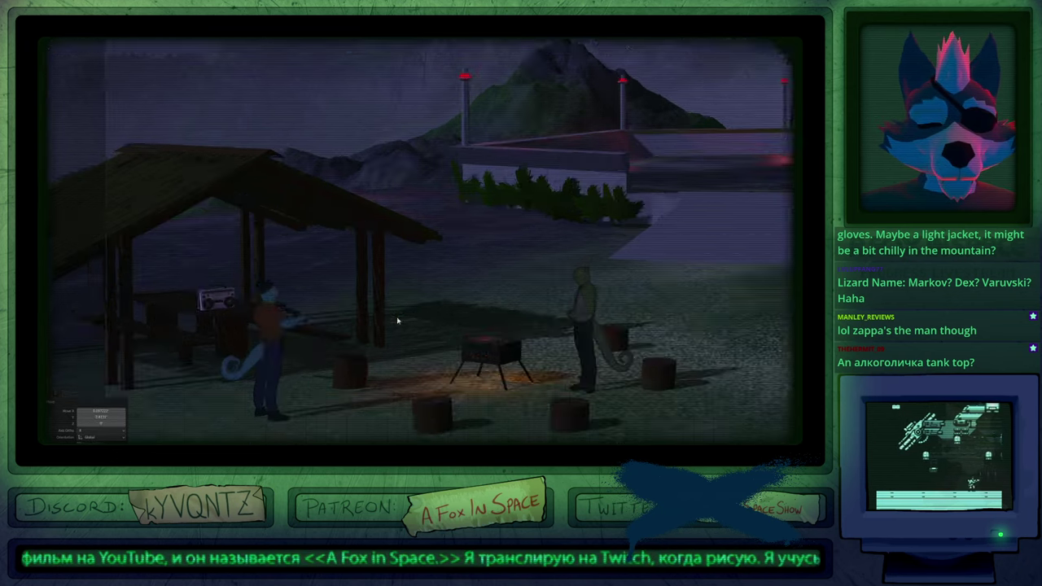
{"action": "scroll", "coordinate": [395, 322], "scroll_direction": "down", "scroll_amount": 3}
{"action": "key", "text": "KP_0"}
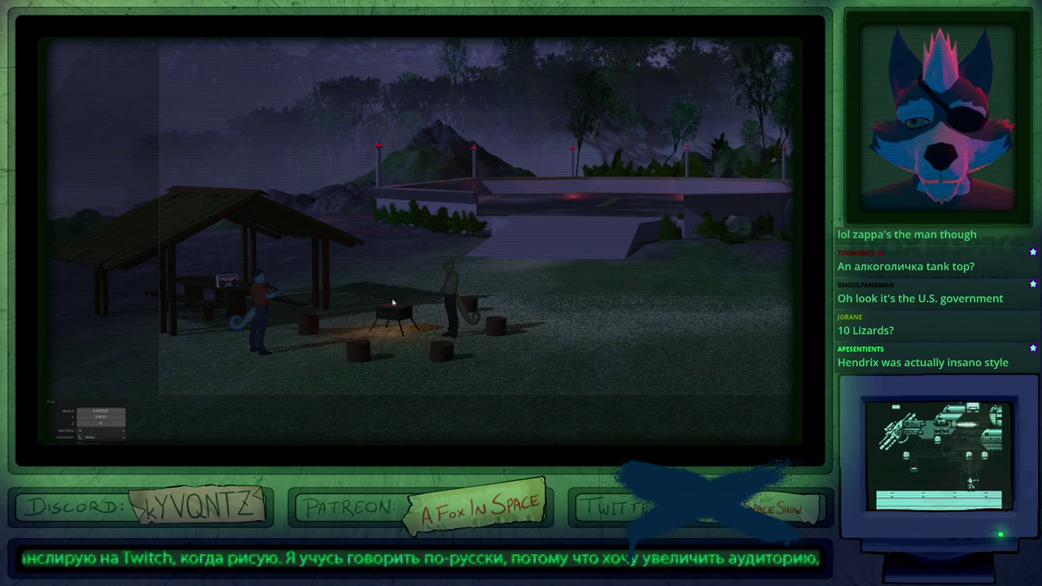
{"action": "key", "text": "Home"}
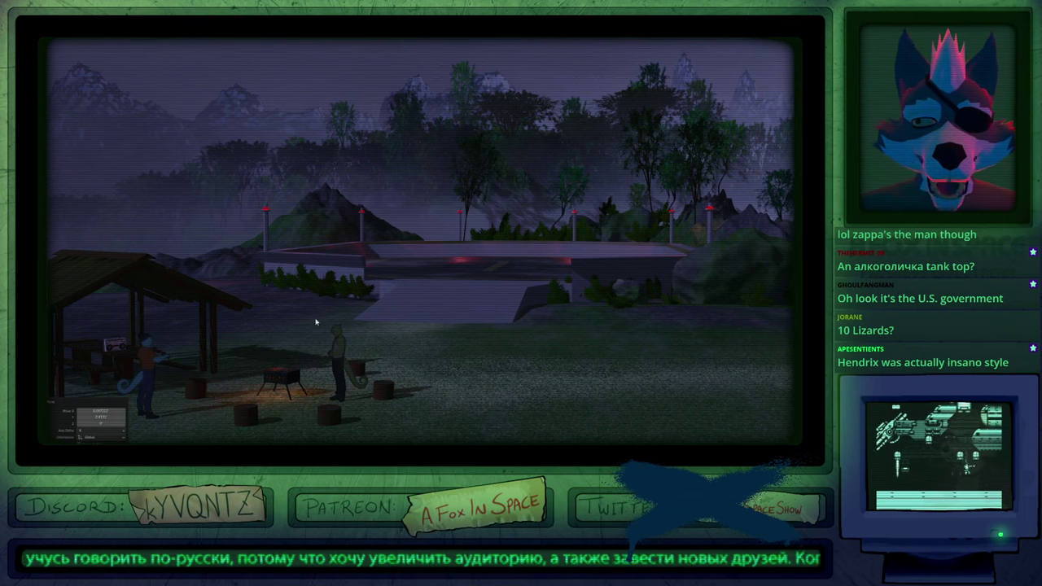
{"action": "key", "text": "KP_0"}
{"action": "middle_click_drag", "start_coordinate": [224, 360], "coordinate": [265, 269]}
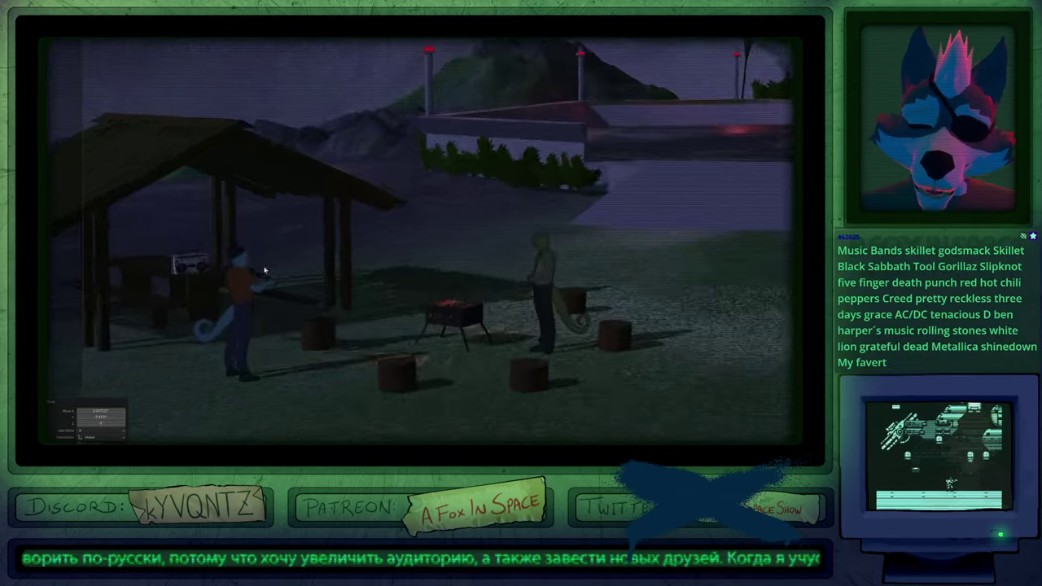
{"action": "scroll", "coordinate": [265, 269], "scroll_direction": "up", "scroll_amount": 5}
{"action": "middle_click_drag", "start_coordinate": [477, 251], "coordinate": [459, 322], "text": "shift"}
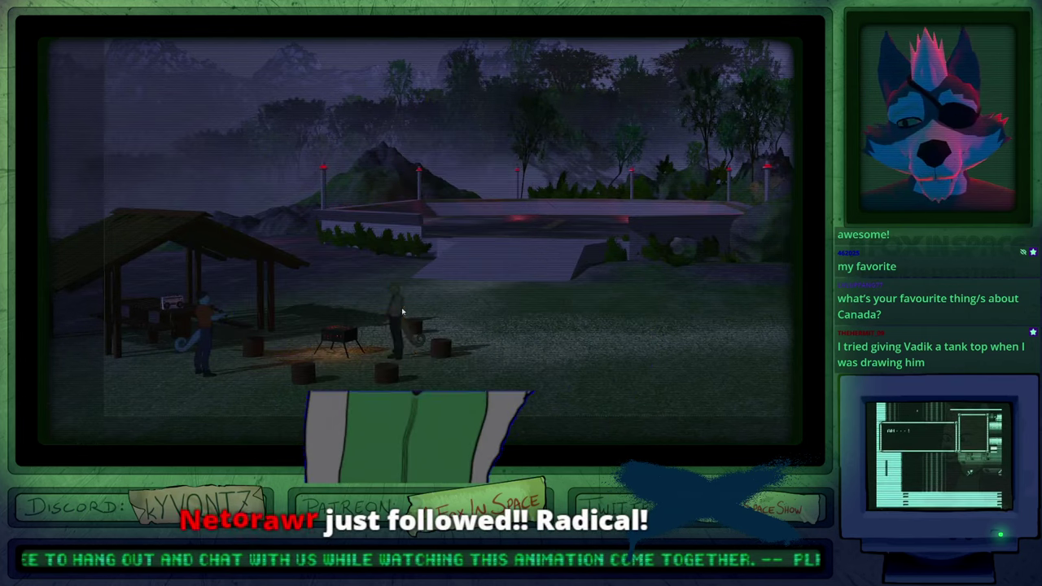
{"action": "middle_click_drag", "start_coordinate": [165, 374], "coordinate": [288, 330], "text": "ctrl"}
{"action": "middle_click_drag", "start_coordinate": [293, 282], "coordinate": [295, 324], "text": "shift"}
{"action": "middle_click_drag", "start_coordinate": [293, 254], "coordinate": [291, 300], "text": "shift"}
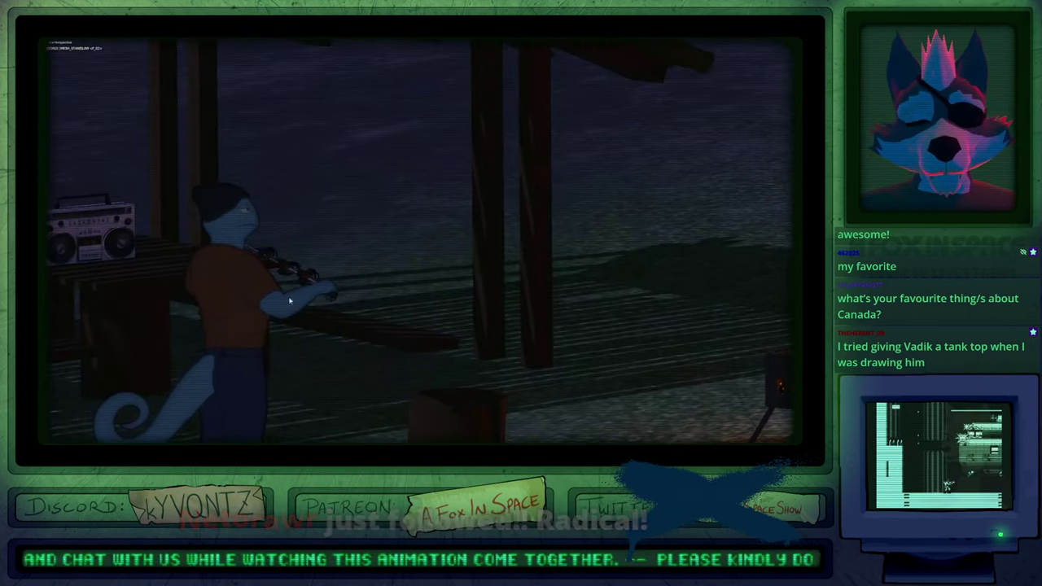
Inspect the skewer-holding lizard's Grease Pencil drawing in its editing mode, then return to the Rendered view of the campsite.
{"action": "left_click", "coordinate": [300, 279]}
{"action": "middle_click_drag", "start_coordinate": [372, 308], "coordinate": [384, 289], "text": "shift"}
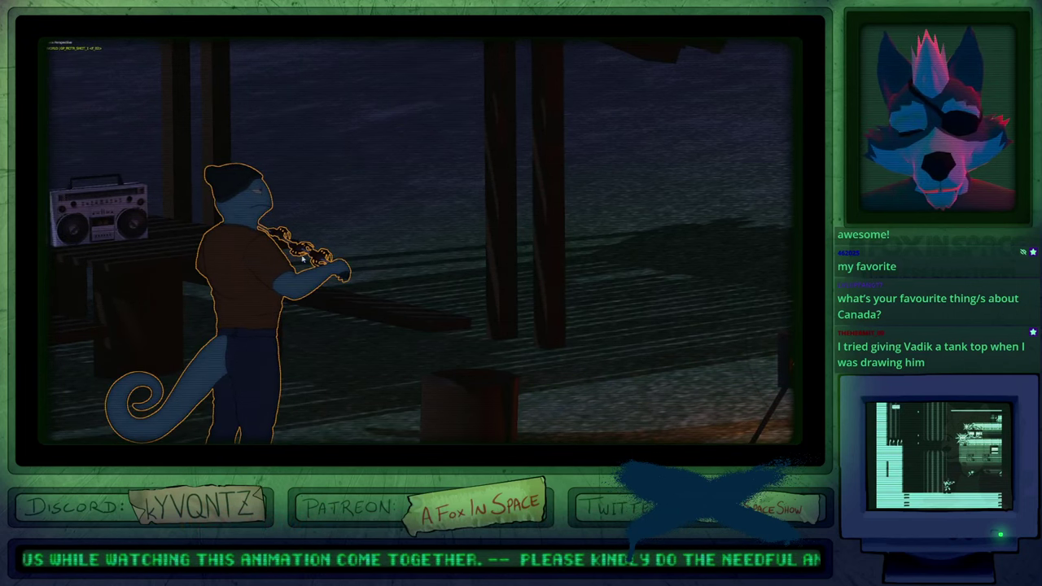
{"action": "key", "text": "Tab"}
{"action": "scroll", "coordinate": [293, 259], "scroll_direction": "up", "scroll_amount": 5}
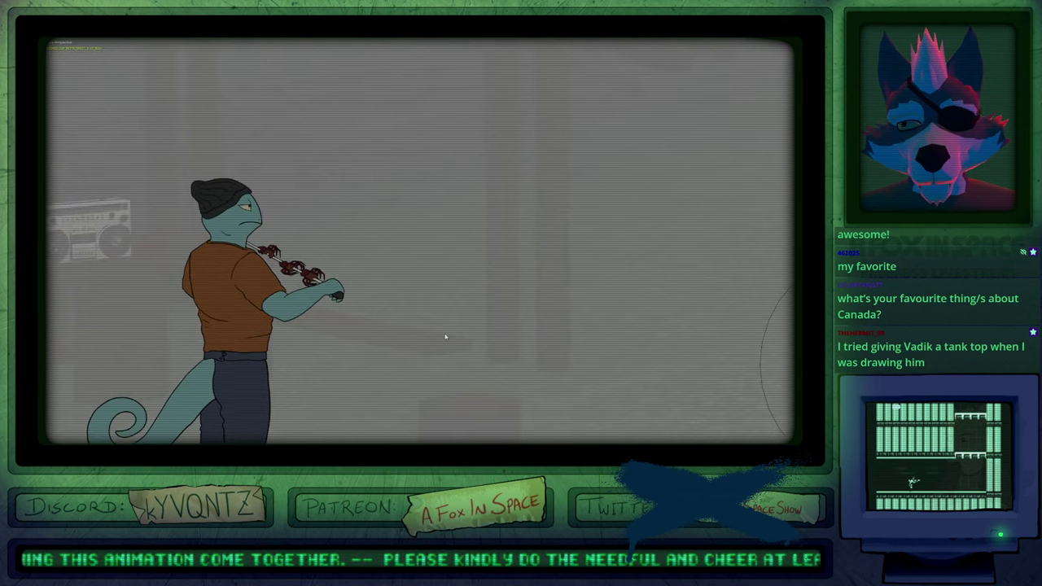
{"action": "middle_click_drag", "start_coordinate": [445, 336], "coordinate": [321, 244], "text": "shift"}
{"action": "key", "text": "z"}
{"action": "left_click", "coordinate": [358, 258]}
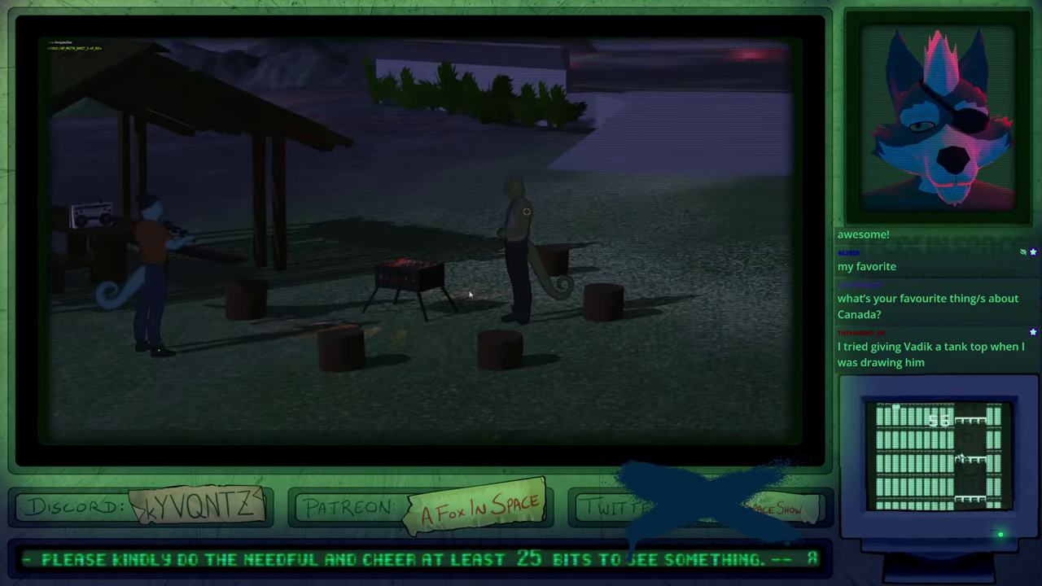
Place the 3D cursor on the ground in front of the stools and add a spot light there.
{"action": "left_click", "coordinate": [510, 257]}
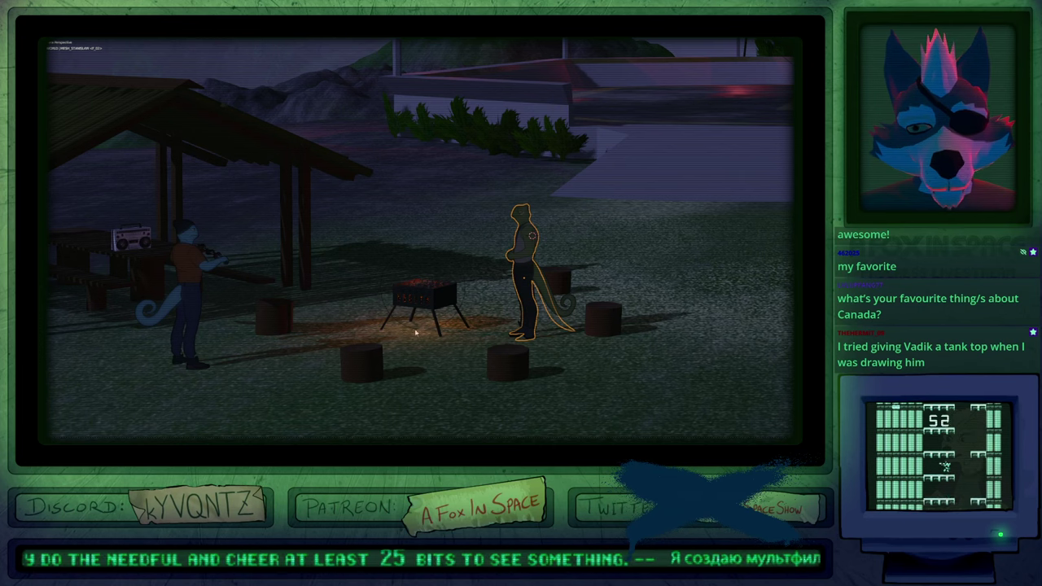
{"action": "middle_click_drag", "start_coordinate": [415, 437], "coordinate": [428, 280], "text": "shift"}
{"action": "right_click", "coordinate": [420, 373], "text": "shift"}
{"action": "key", "text": "shift+a"}
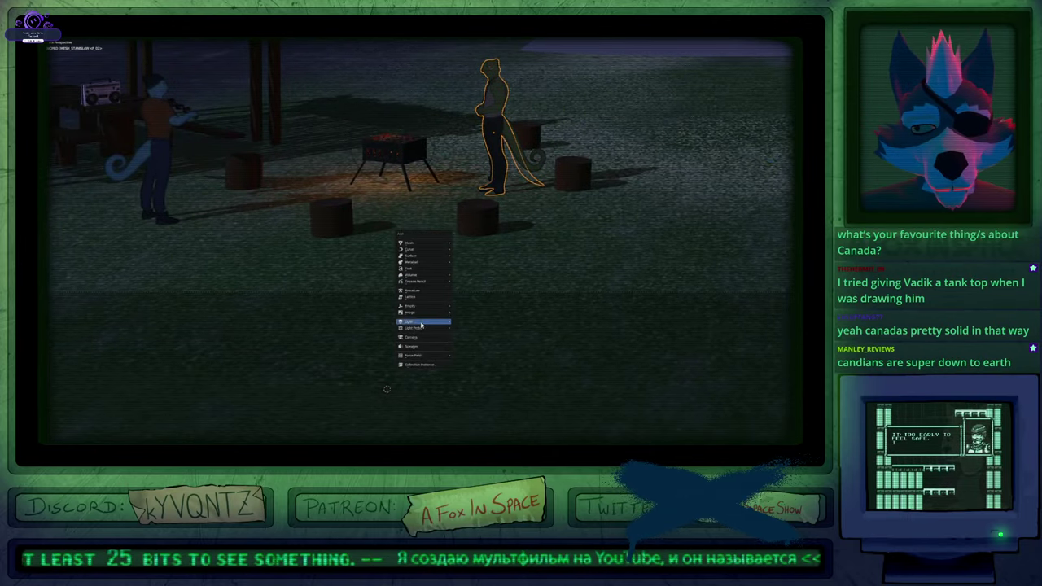
{"action": "mouse_move", "coordinate": [422, 323]}
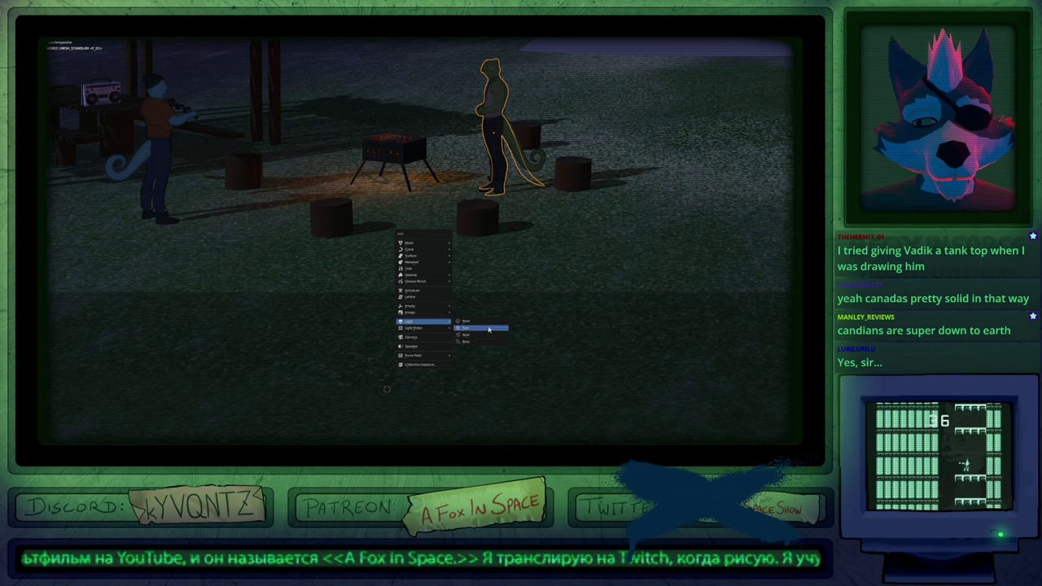
{"action": "left_click", "coordinate": [484, 335]}
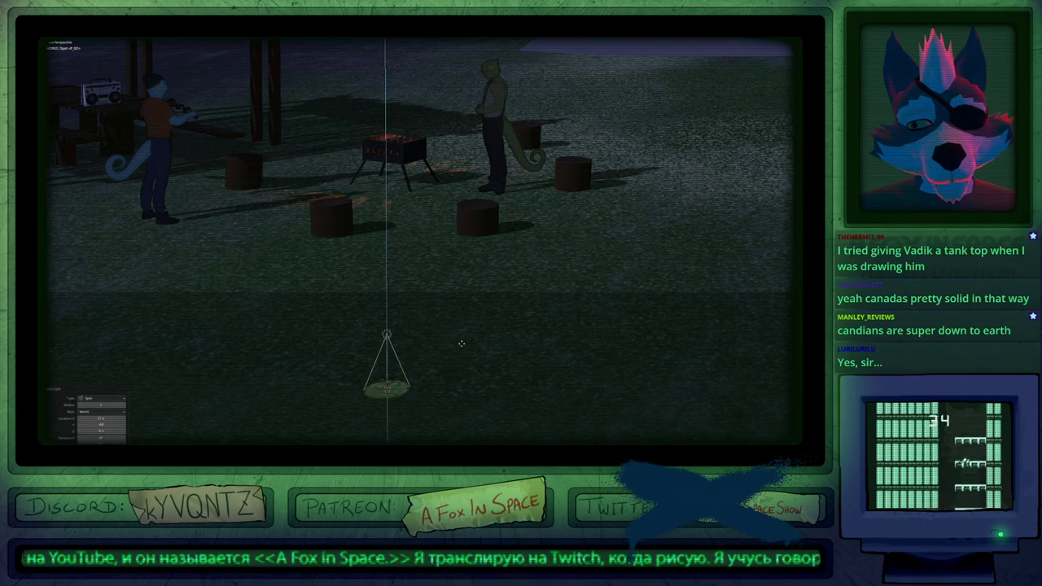
Move the spot light to the base of the grill and trackball-rotate it to point upward toward the background.
{"action": "left_click", "coordinate": [467, 197]}
{"action": "key", "text": "r"}
{"action": "key", "text": "r"}
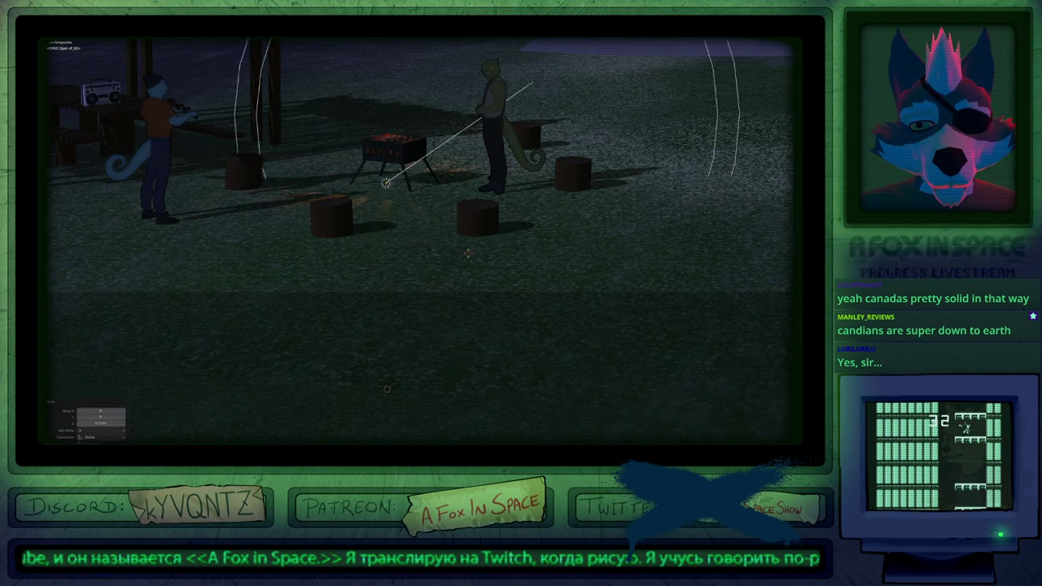
{"action": "left_click", "coordinate": [473, 254]}
{"action": "middle_click_drag", "start_coordinate": [451, 191], "coordinate": [488, 354], "text": "shift"}
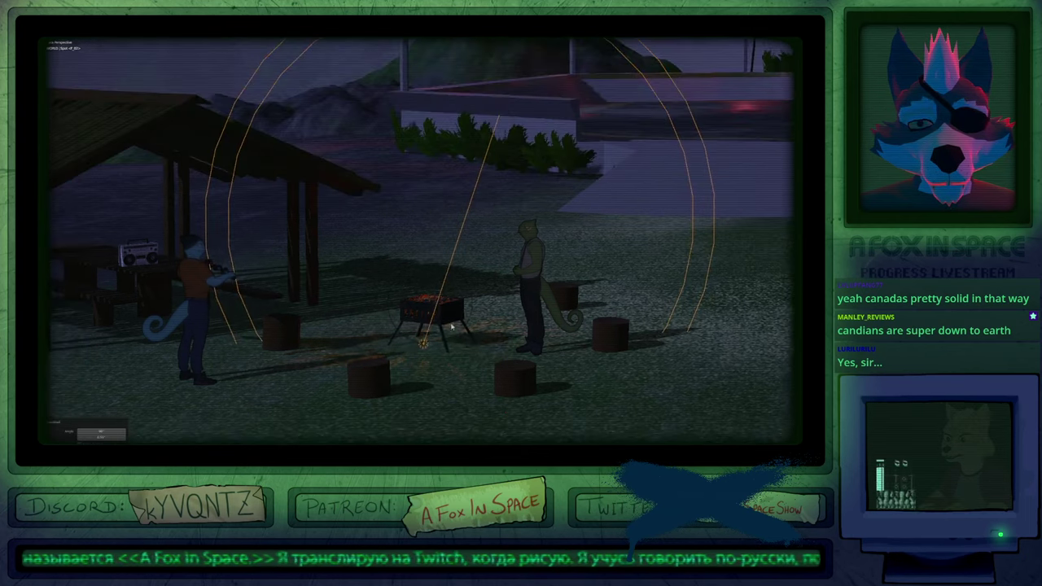
Restore the full workspace layout and set the spot light's power to 1000 W.
{"action": "key", "text": "ctrl+space"}
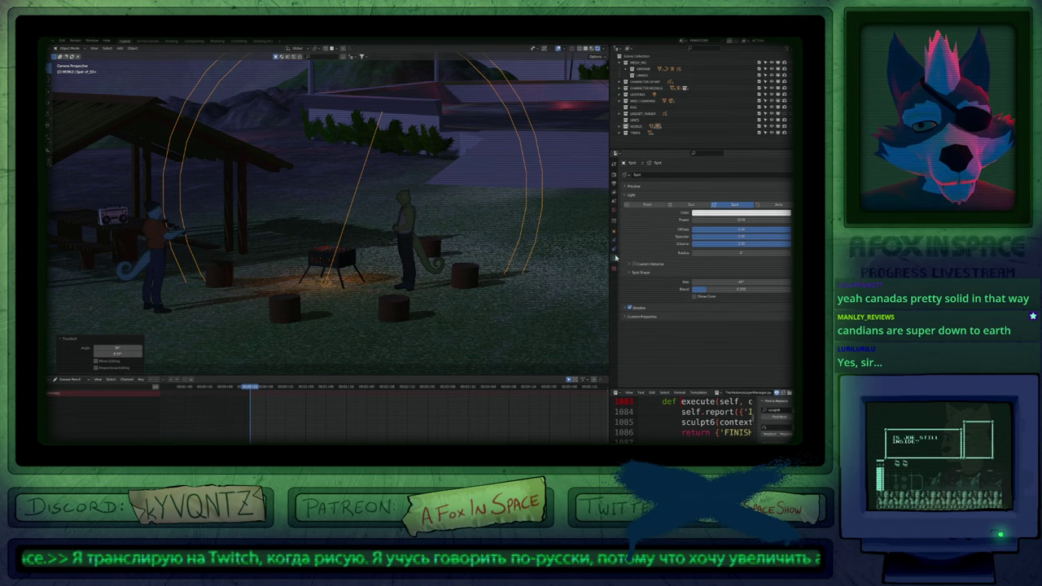
{"action": "left_click", "coordinate": [739, 220]}
{"action": "type", "text": "10"}
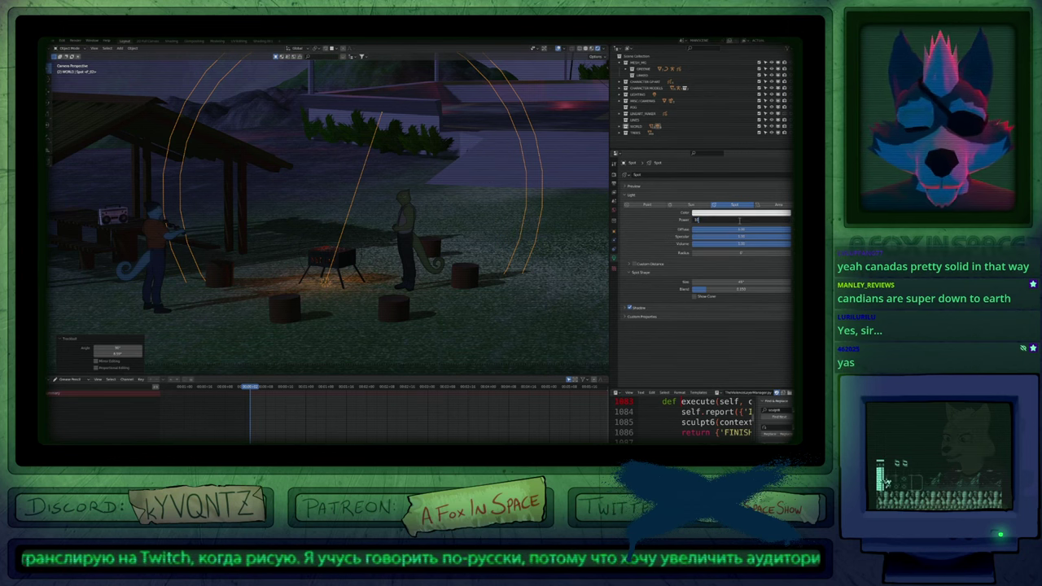
{"action": "type", "text": "00"}
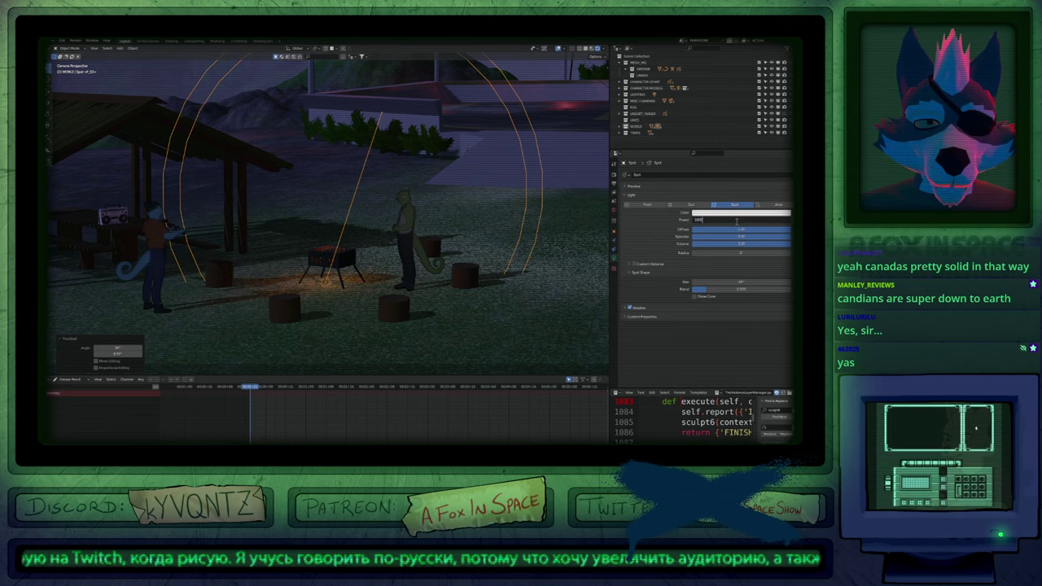
{"action": "key", "text": "Return"}
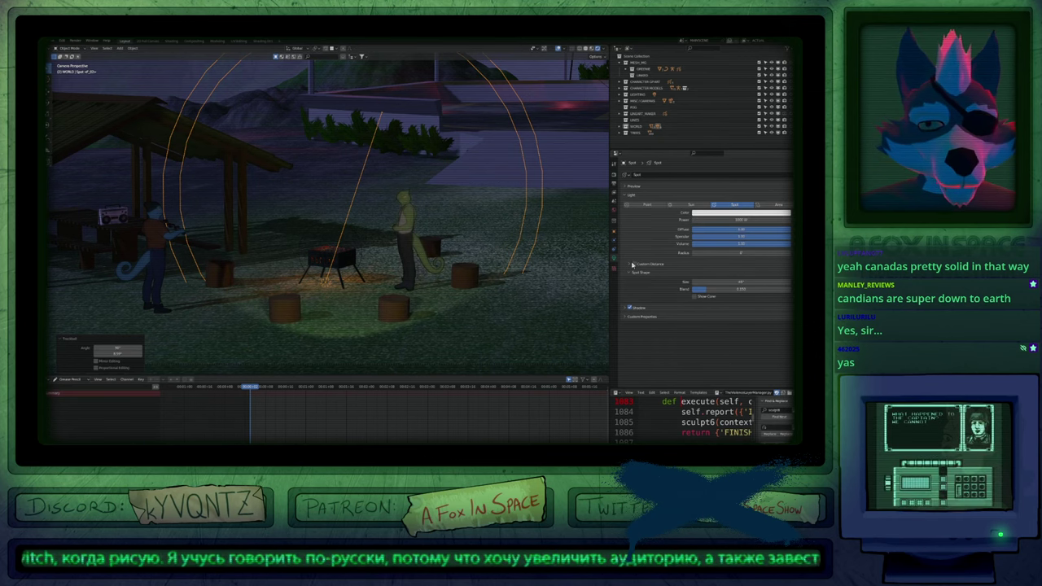
Enable a custom distance on the spot light, reduce that distance, and change the light's color to saturated orange.
{"action": "left_click", "coordinate": [633, 264]}
{"action": "left_click_drag", "start_coordinate": [737, 274], "coordinate": [684, 273]}
{"action": "key", "text": "r"}
{"action": "key", "text": "r"}
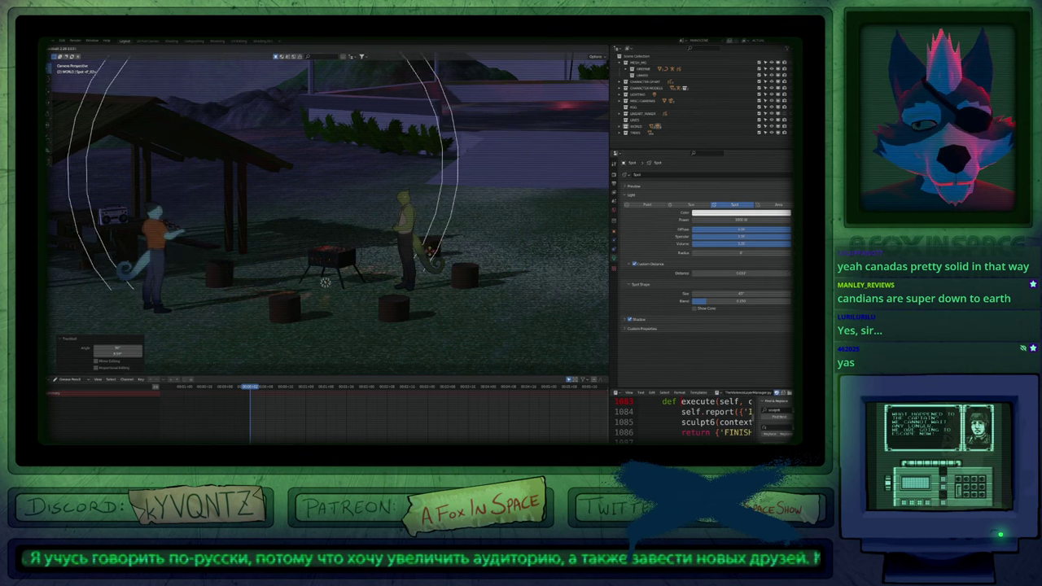
{"action": "left_click", "coordinate": [761, 214]}
{"action": "left_click_drag", "start_coordinate": [739, 164], "coordinate": [742, 169]}
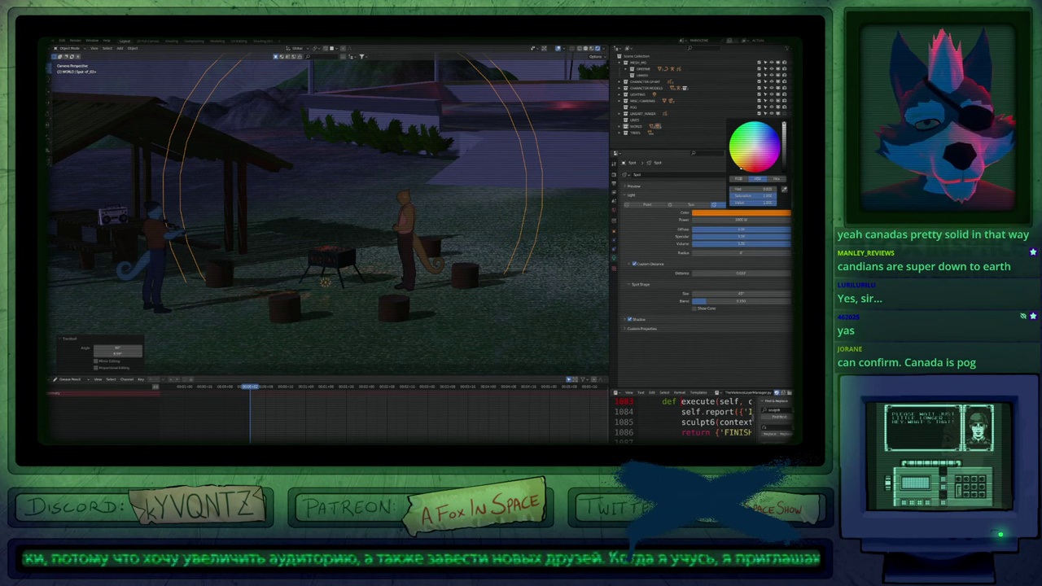
Rotate the spot light toward the skewer-holding lizard and adjust its cone size and blend.
{"action": "key", "text": "r"}
{"action": "key", "text": "r"}
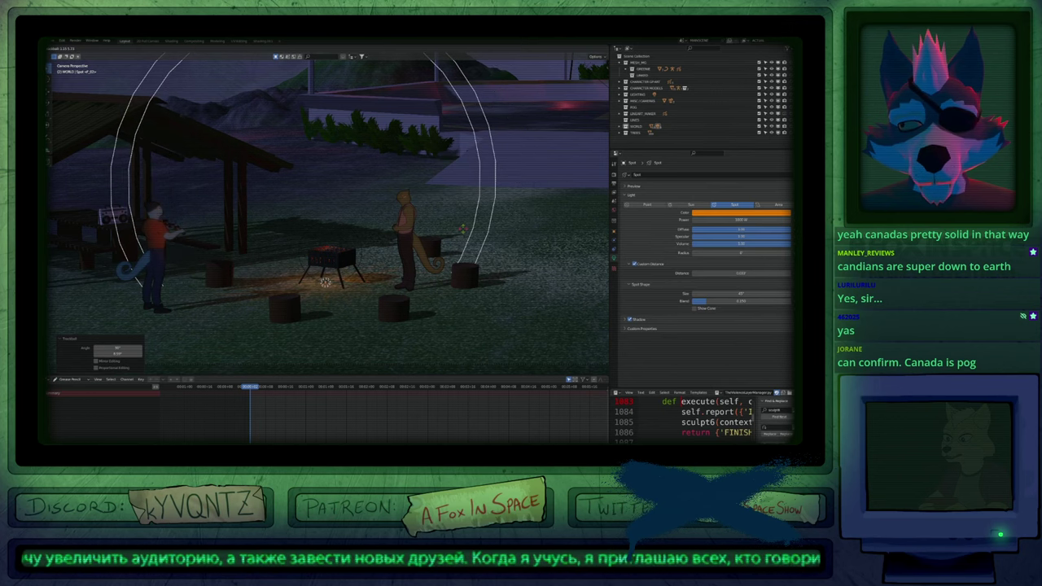
{"action": "left_click", "coordinate": [469, 232]}
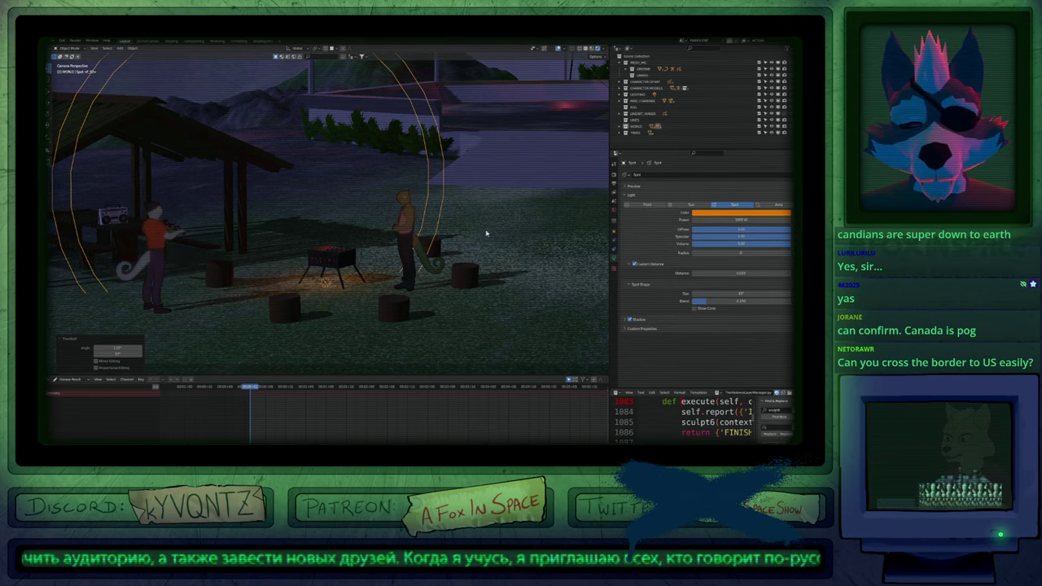
{"action": "mouse_move", "coordinate": [718, 303]}
{"action": "left_mouse_down"}
{"action": "mouse_move", "coordinate": [785, 303]}
{"action": "mouse_move", "coordinate": [705, 294]}
{"action": "mouse_move", "coordinate": [745, 302]}
{"action": "mouse_move", "coordinate": [715, 294]}
{"action": "left_mouse_up"}
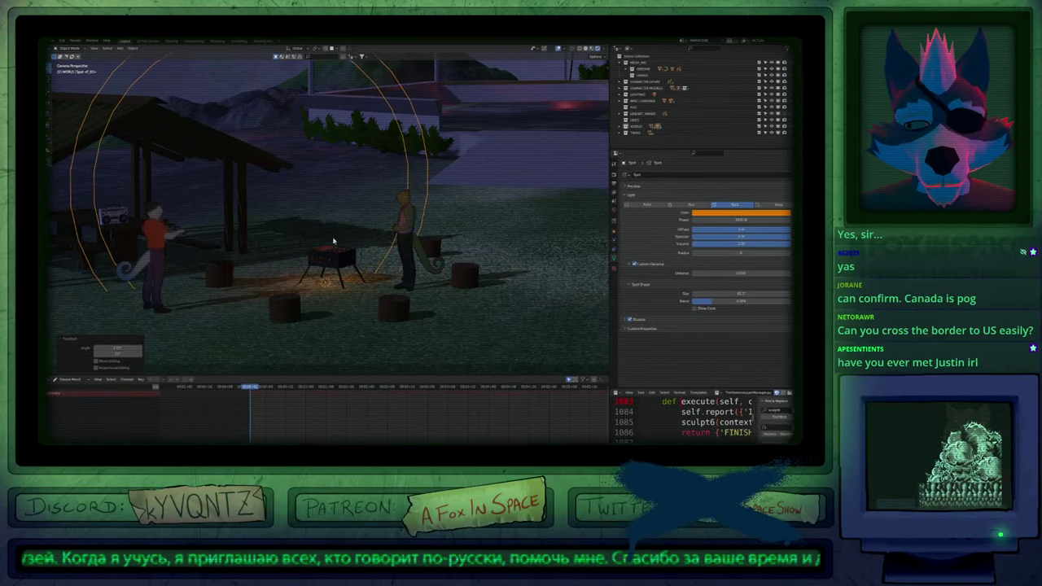
With the viewport overlays hidden, aim the spot light at the green lizard and reduce its cone size.
{"action": "key", "text": "shift+alt+z"}
{"action": "key", "text": "r"}
{"action": "key", "text": "r"}
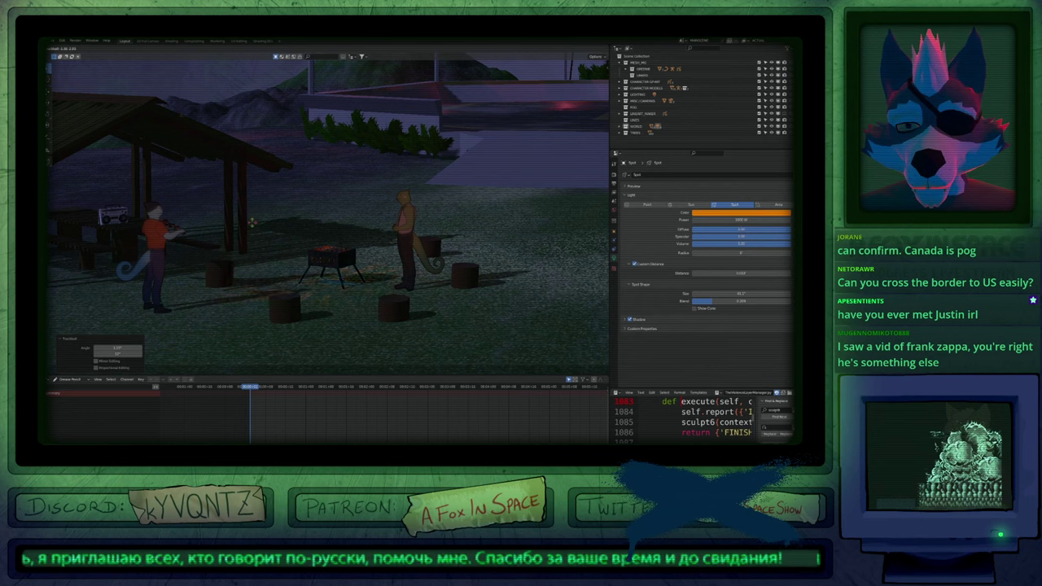
{"action": "left_click", "coordinate": [250, 225]}
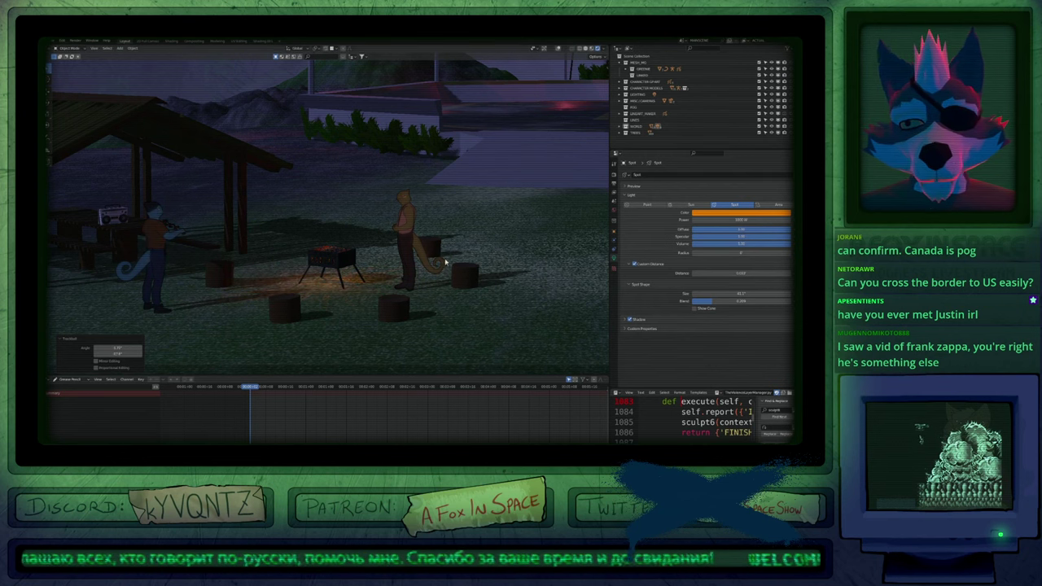
{"action": "left_click_drag", "start_coordinate": [745, 294], "coordinate": [710, 294]}
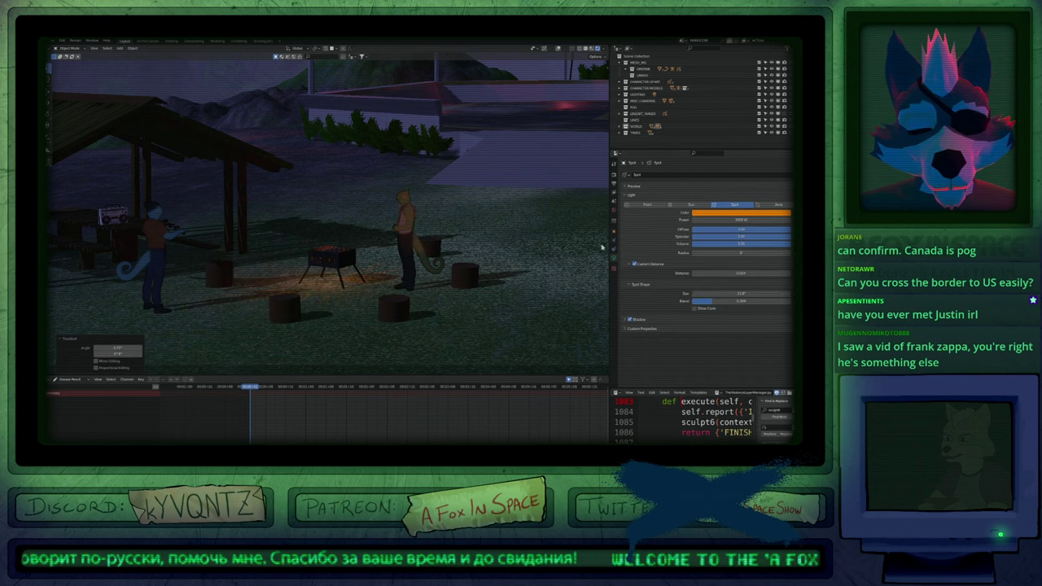
Show the overlays again and scale the spot light down along its local X axis to narrow the beam.
{"action": "key", "text": "alt+shift+z"}
{"action": "key", "text": "s"}
{"action": "key", "text": "x"}
{"action": "key", "text": "x"}
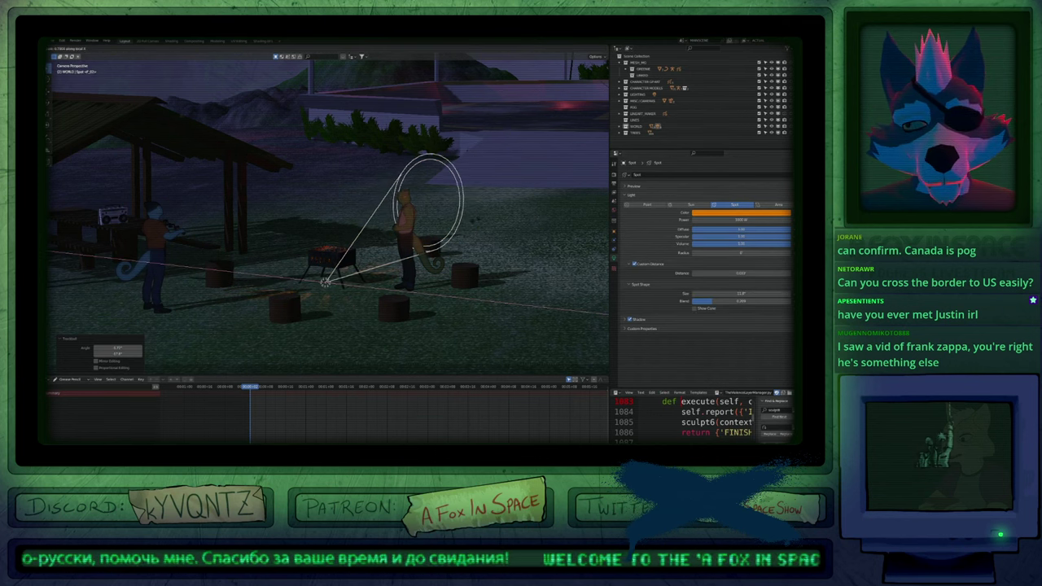
{"action": "left_click", "coordinate": [504, 219]}
Rotate the narrowed spot light onto the front of the green lizard, adjust its cone size and set its blend to 1.
{"action": "key", "text": "r"}
{"action": "key", "text": "r"}
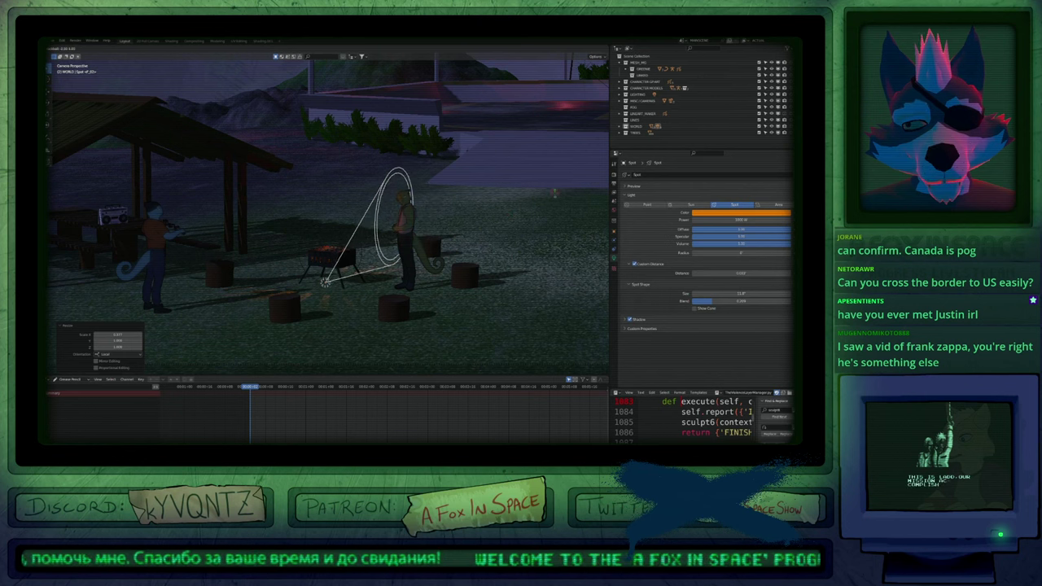
{"action": "left_click", "coordinate": [526, 228]}
{"action": "key", "text": "r"}
{"action": "key", "text": "r"}
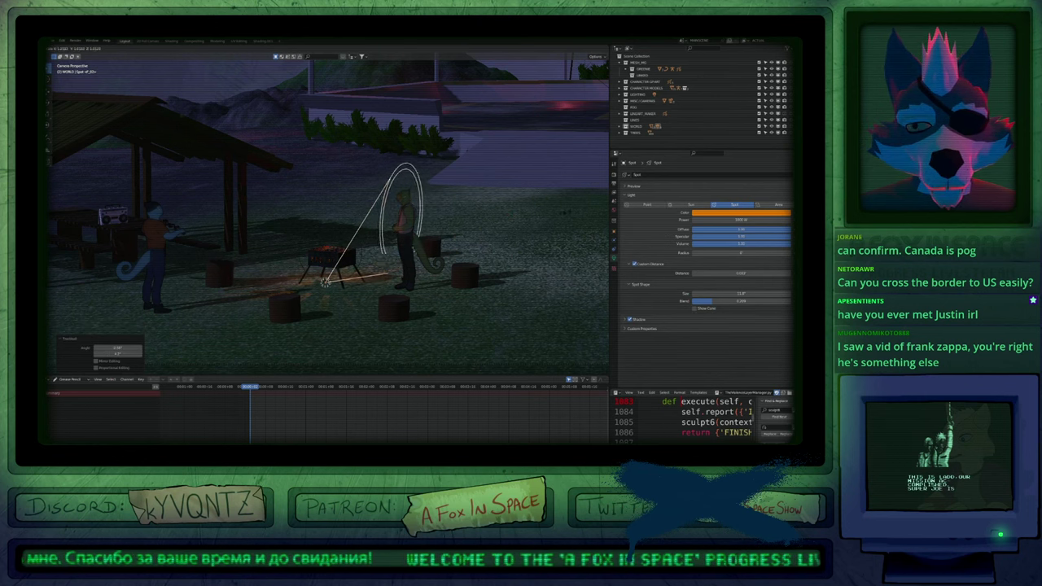
{"action": "left_click", "coordinate": [547, 229]}
{"action": "left_click_drag", "start_coordinate": [729, 294], "coordinate": [791, 301]}
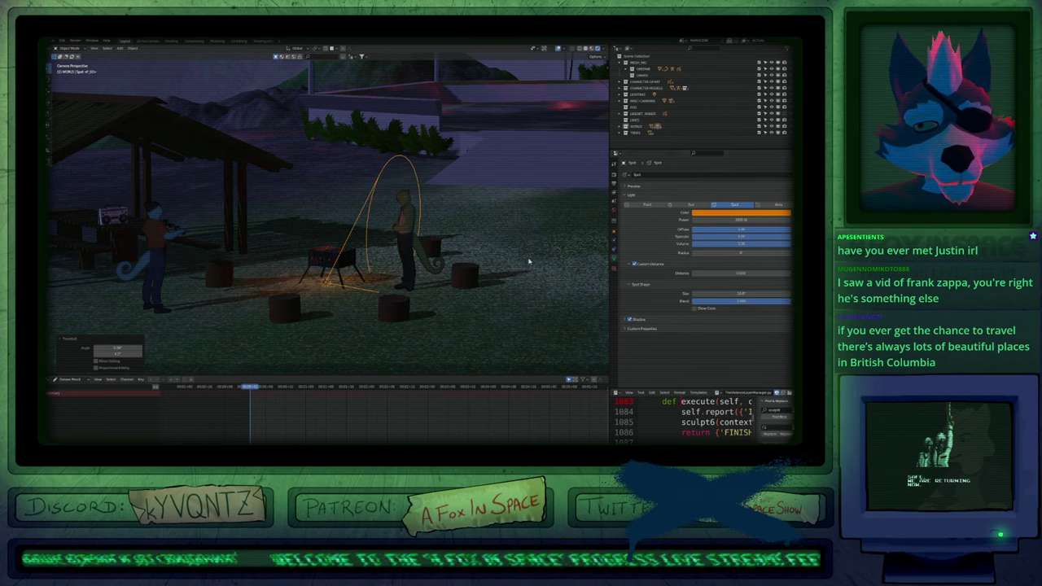
Fine-tune the spot light's rotation so the beam sits slightly higher on the green lizard.
{"action": "key", "text": "r"}
{"action": "key", "text": "r"}
{"action": "key", "text": "r"}
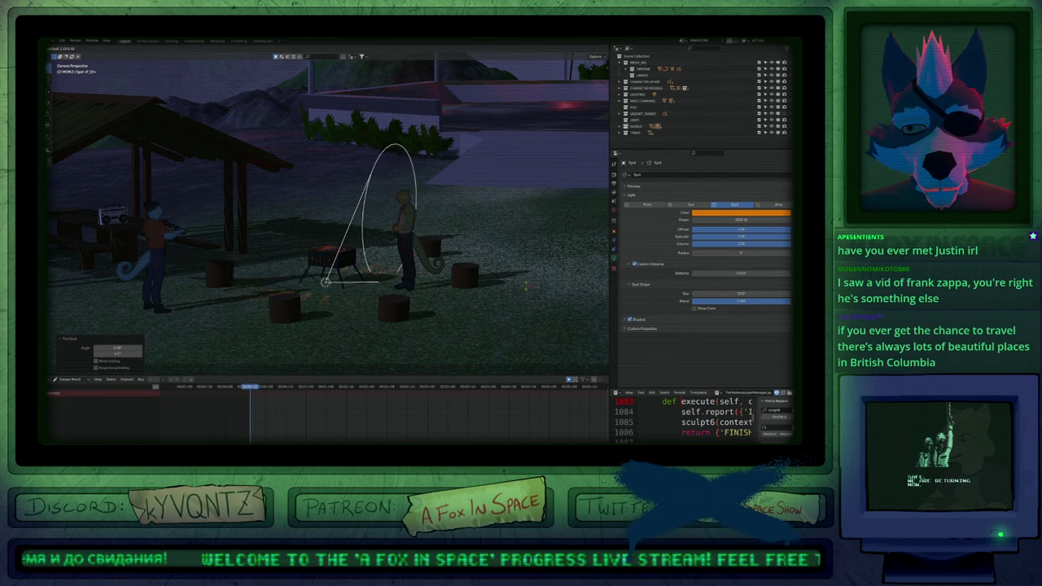
{"action": "left_click", "coordinate": [530, 278]}
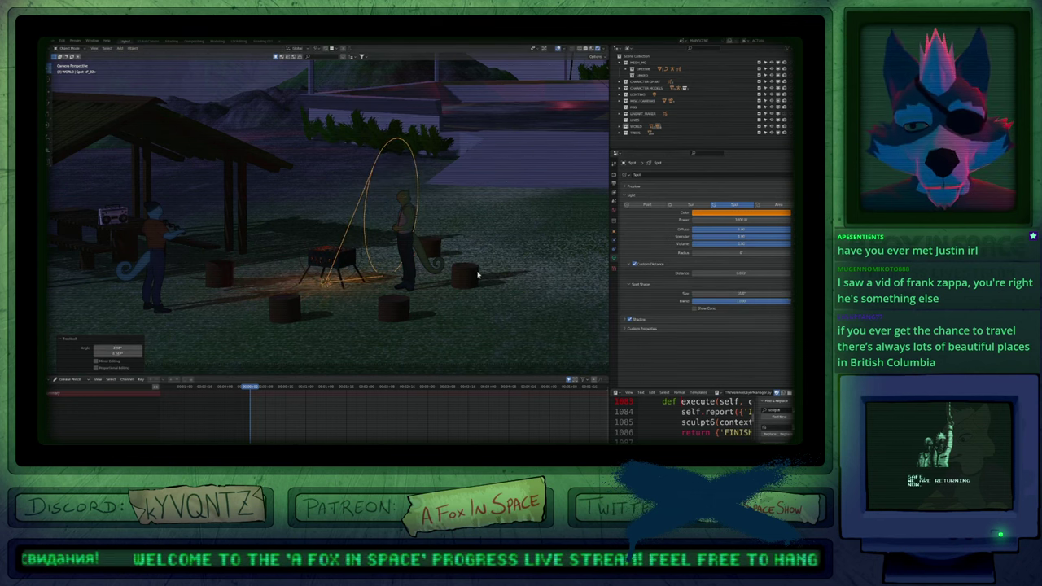
Try raising the spot light's power for a brighter beam on the green lizard, and undo the change.
{"action": "key", "text": "space"}
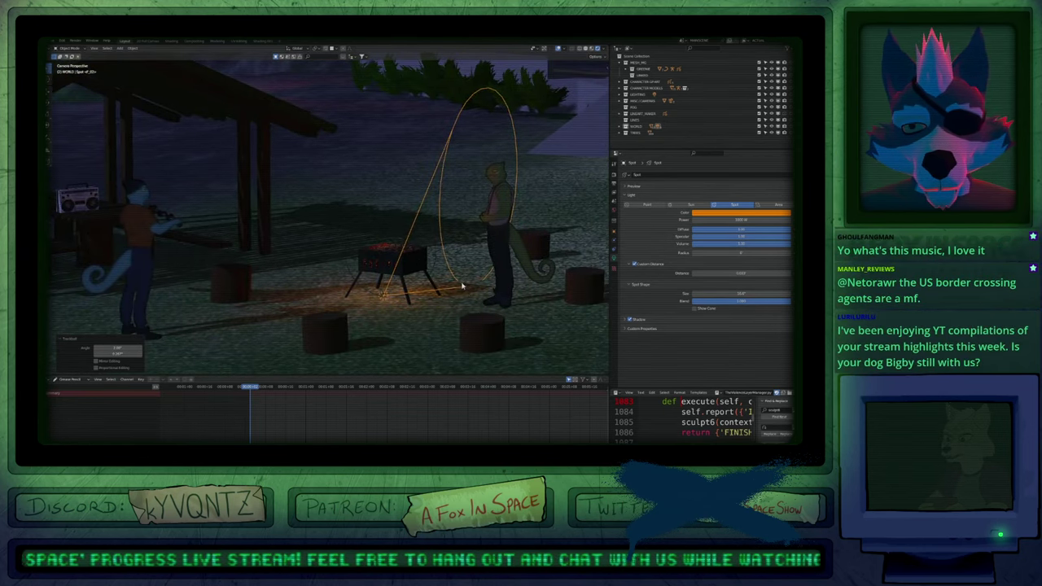
{"action": "double_click", "coordinate": [719, 220]}
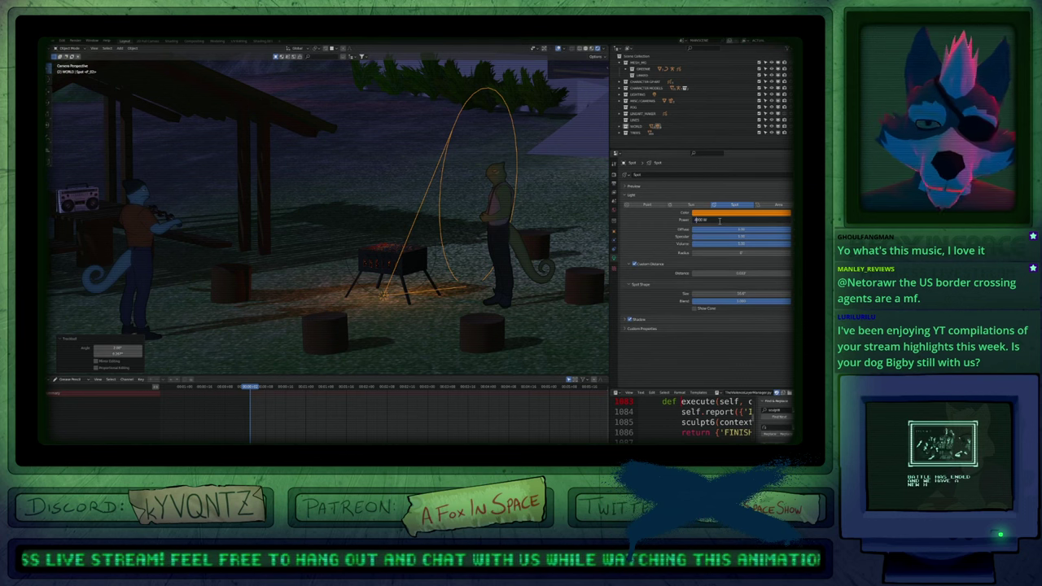
{"action": "key", "text": "Return"}
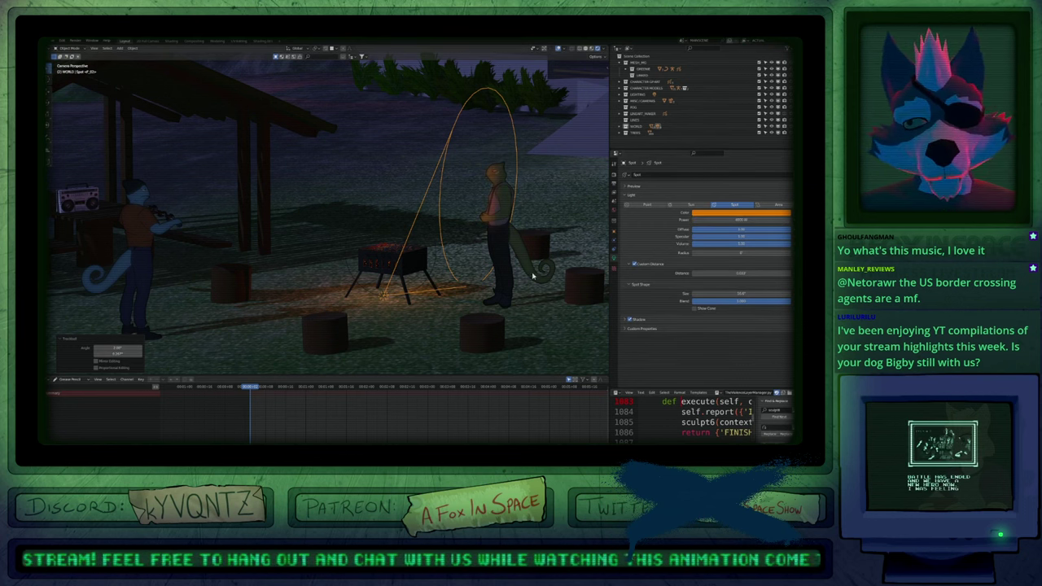
{"action": "key", "text": "ctrl+z"}
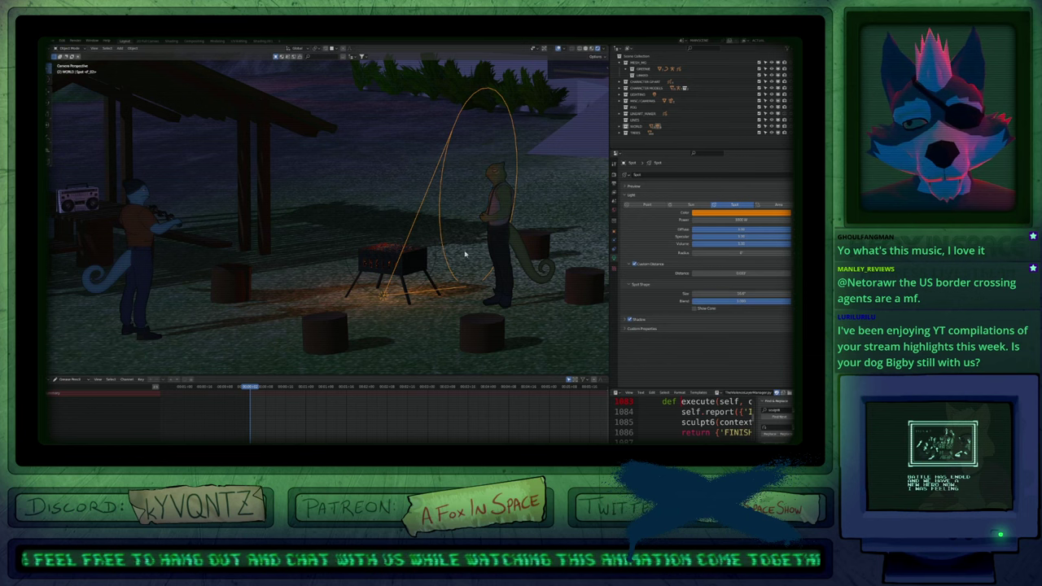
Rotate the spot light slightly and check the light on the green lizard with the viewport overlays hidden.
{"action": "key", "text": "r"}
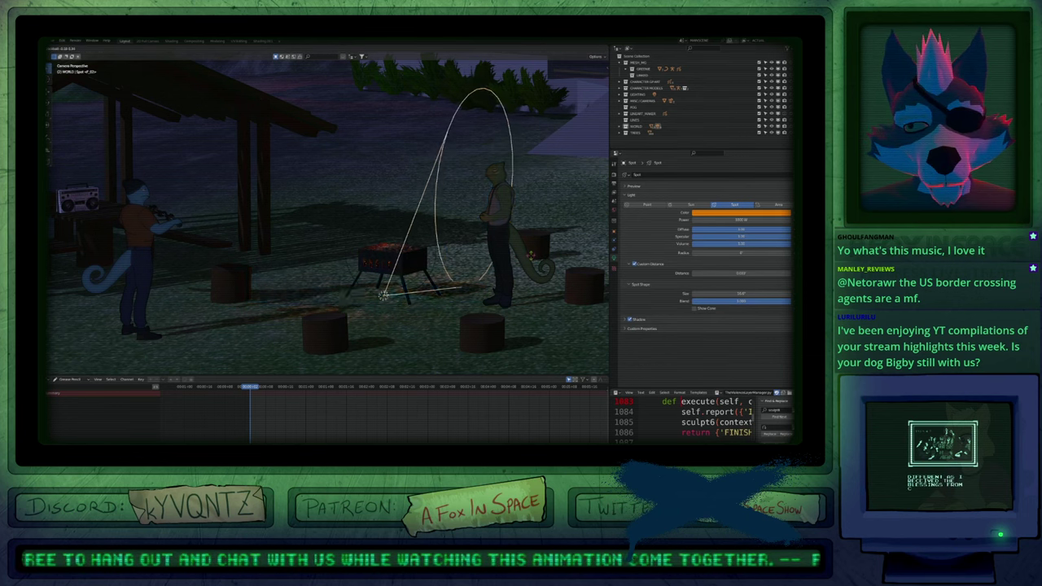
{"action": "left_click", "coordinate": [529, 256]}
{"action": "key", "text": "shift+alt+z"}
{"action": "scroll", "coordinate": [459, 251], "scroll_direction": "up", "scroll_amount": 4}
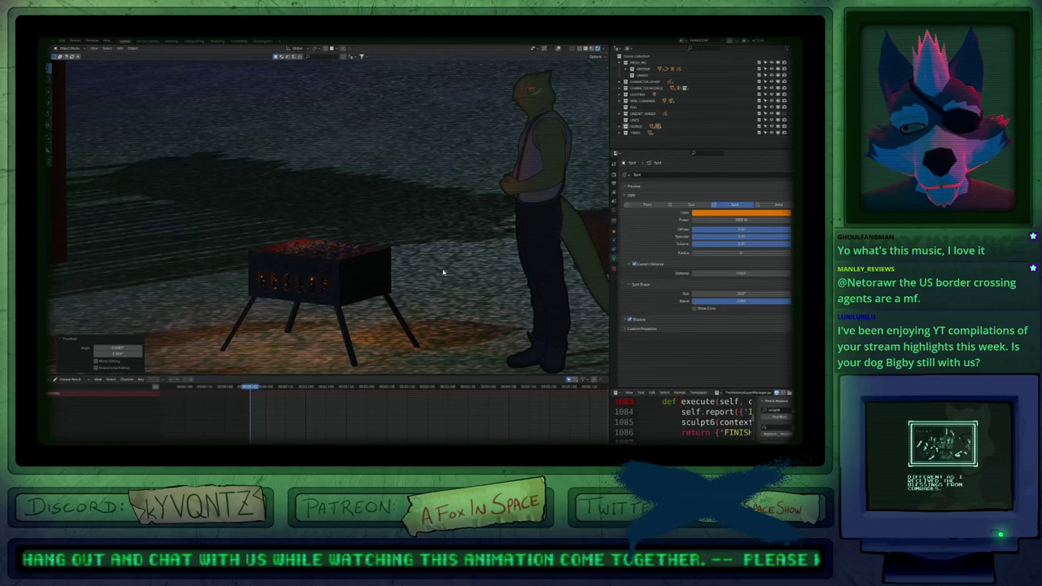
{"action": "key", "text": "shift+alt+z"}
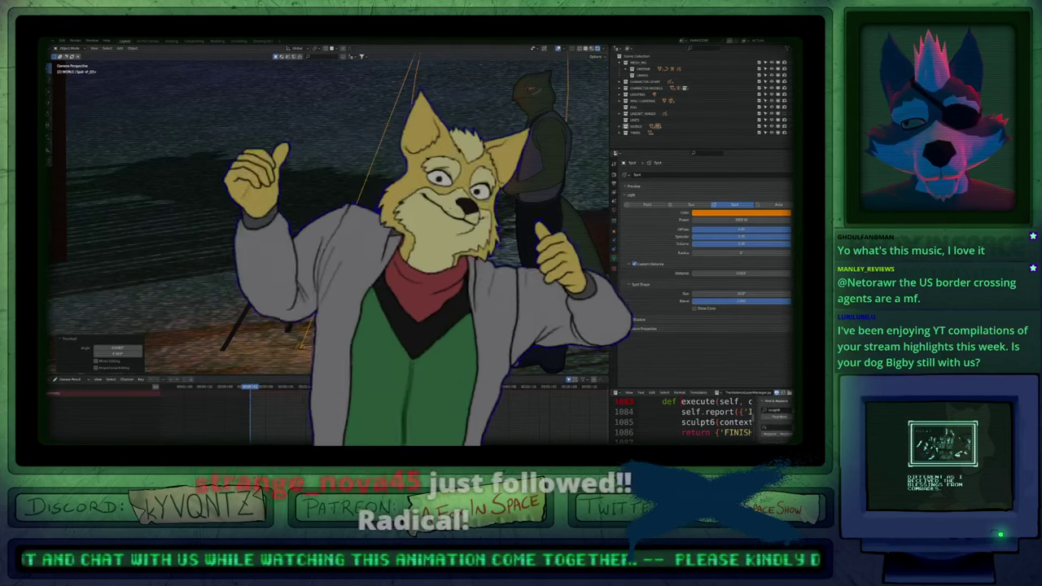
Lower the power of the grill's orange point light and check the effect in the full camera view.
{"action": "left_click", "coordinate": [384, 323]}
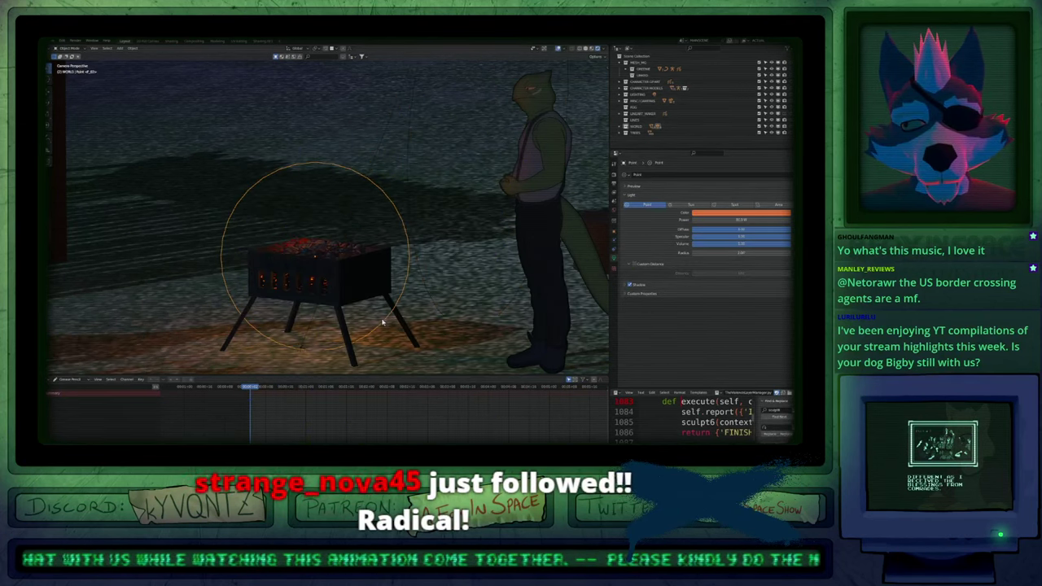
{"action": "double_click", "coordinate": [731, 220]}
{"action": "type", "text": "4"}
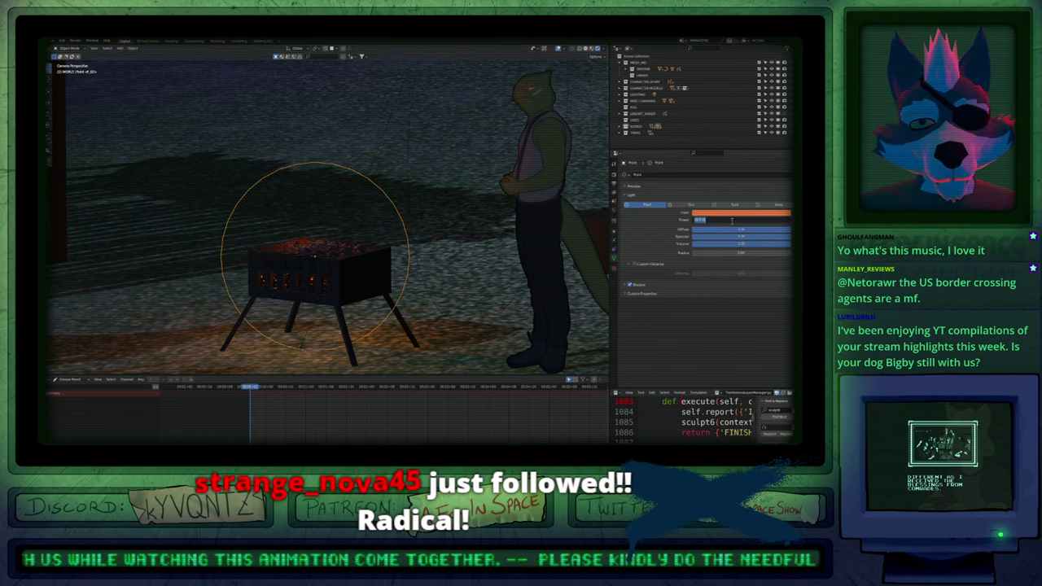
{"action": "key", "text": "Return"}
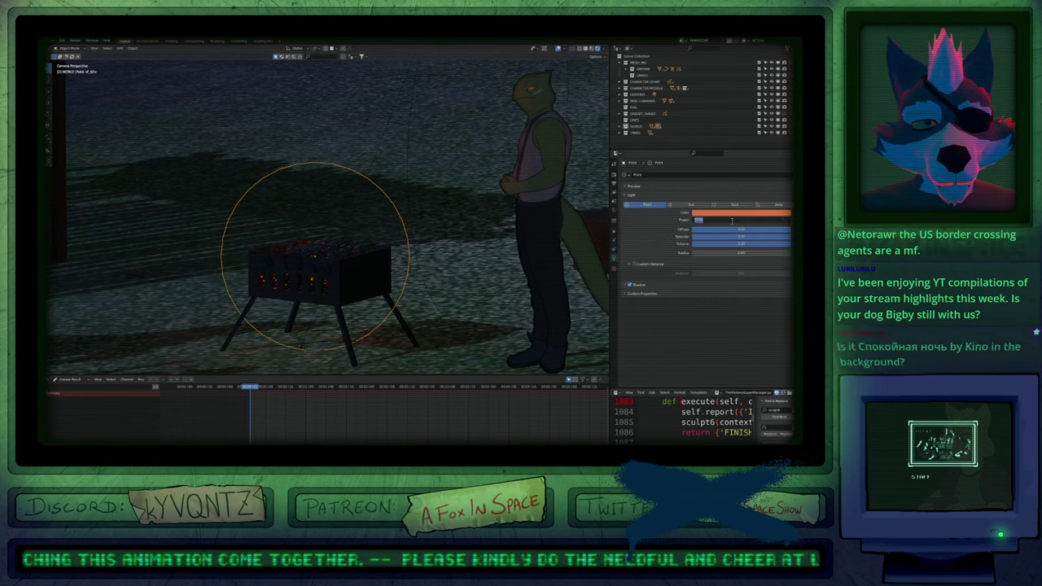
{"action": "middle_click_drag", "start_coordinate": [426, 274], "coordinate": [442, 293]}
{"action": "key", "text": "KP_0"}
{"action": "key", "text": "Home"}
{"action": "key", "text": "a"}
{"action": "key", "text": "a"}
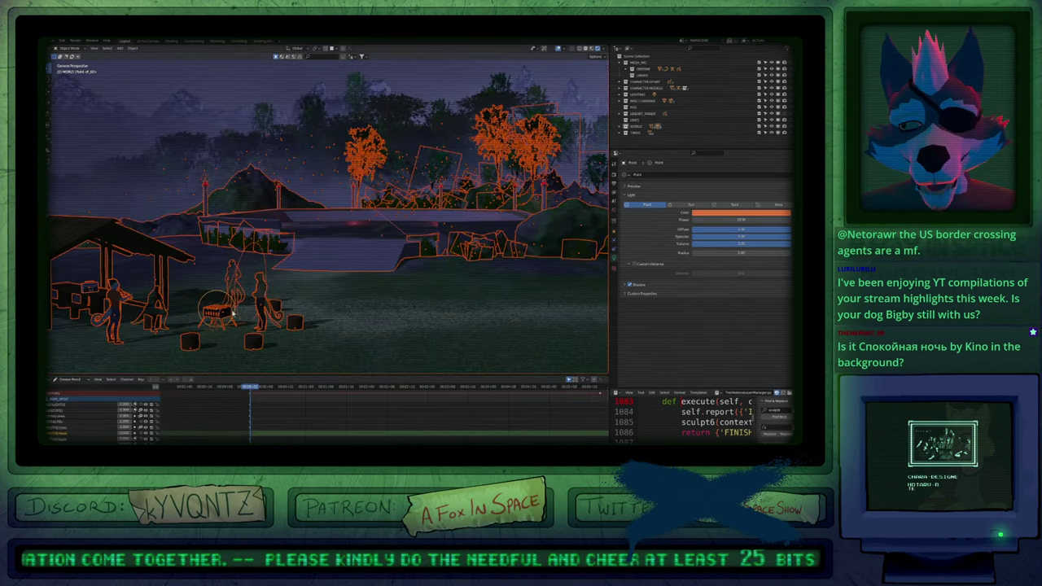
{"action": "scroll", "coordinate": [201, 315], "scroll_direction": "up", "scroll_amount": 9}
{"action": "middle_click_drag", "start_coordinate": [271, 308], "coordinate": [399, 267], "text": "shift"}
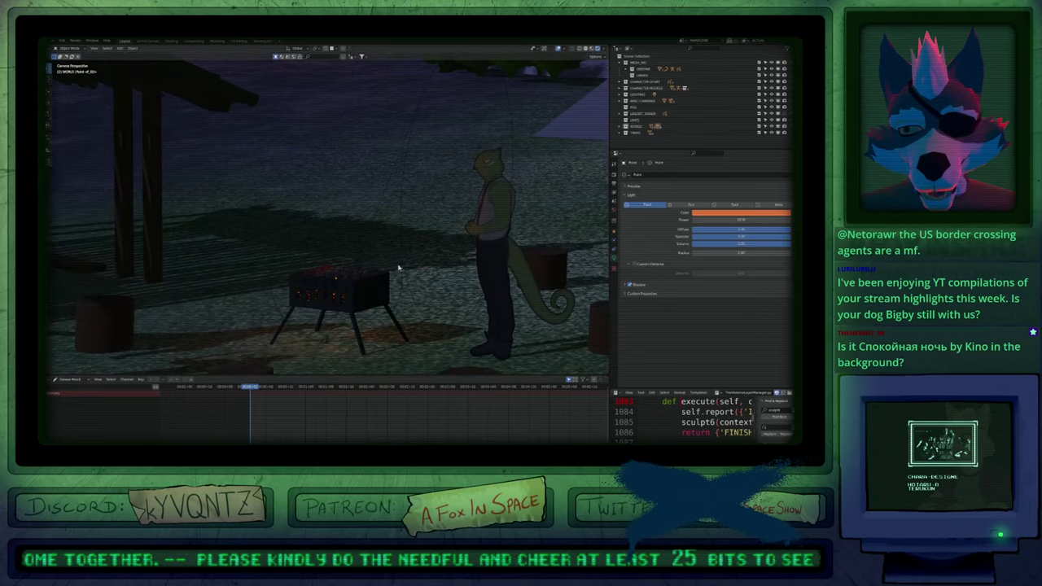
{"action": "left_click", "coordinate": [521, 241]}
{"action": "key", "text": "h"}
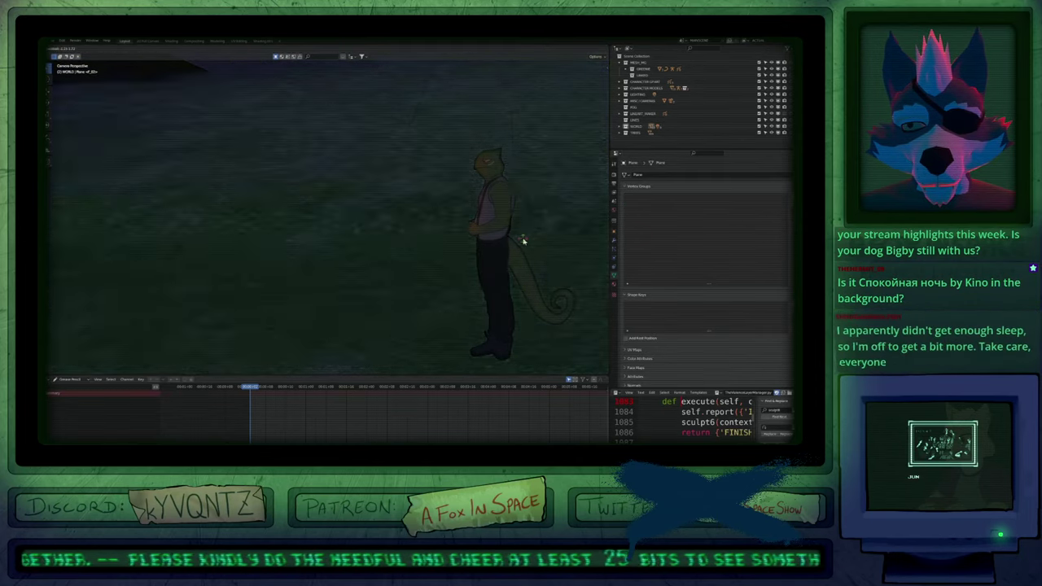
{"action": "key", "text": "ctrl+z"}
Try rotating the spot light toward the green lizard and clearing its scale for a full round cone.
{"action": "left_click", "coordinate": [513, 158]}
{"action": "key", "text": "r"}
{"action": "key", "text": "r"}
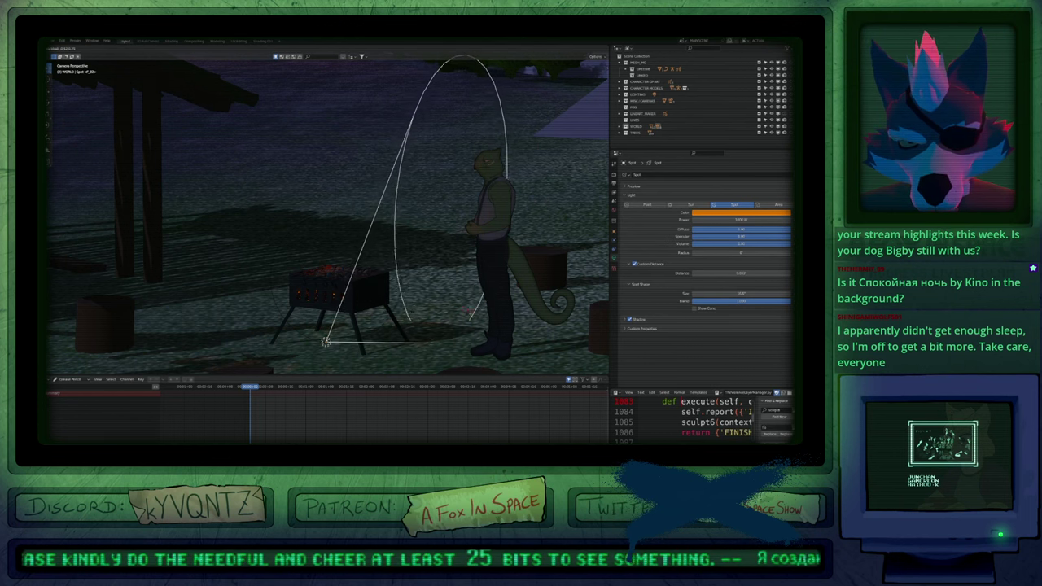
{"action": "left_click", "coordinate": [481, 314]}
{"action": "key", "text": "alt+s"}
{"action": "key", "text": "r"}
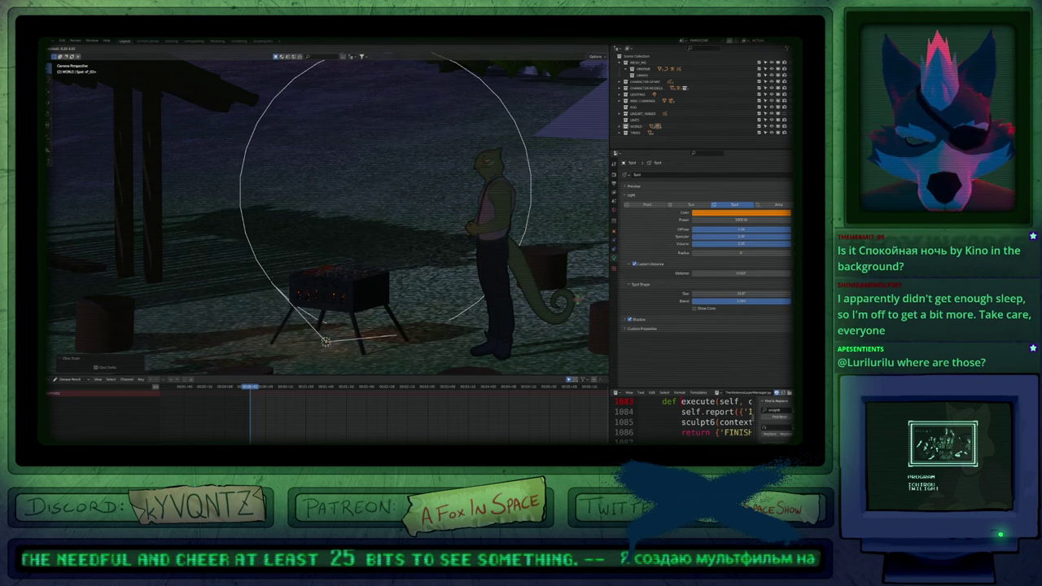
{"action": "left_click", "coordinate": [547, 293]}
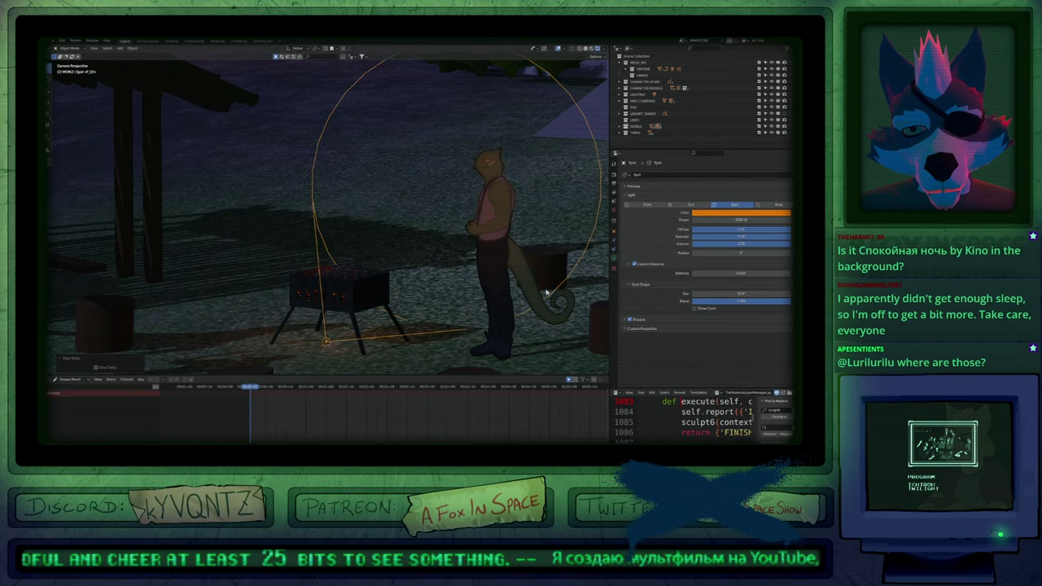
Try deleting the spot light to compare the grill area without it, and restore the light.
{"action": "key", "text": "Delete"}
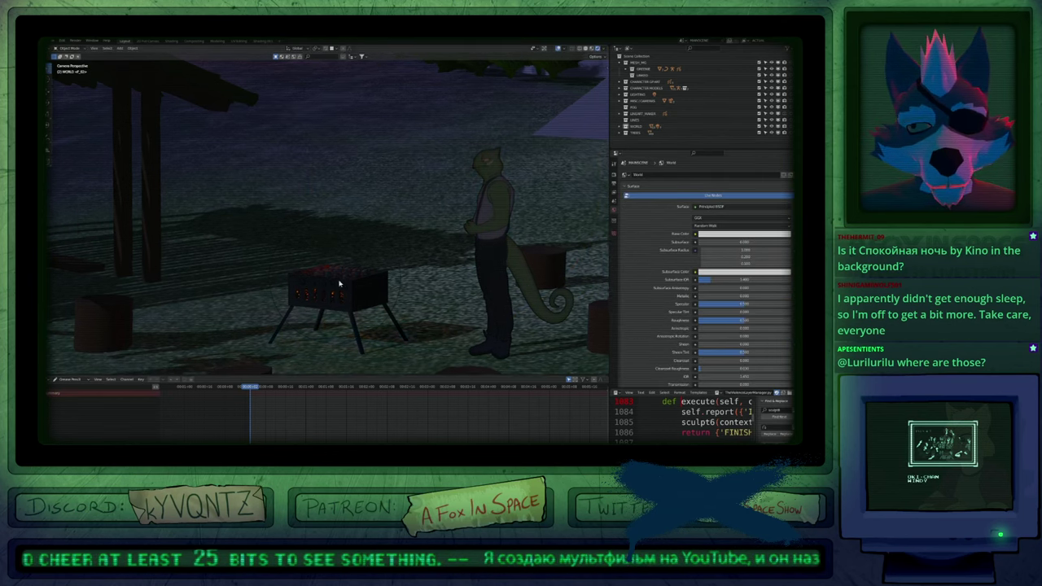
{"action": "key", "text": "alt+shift+z"}
{"action": "mouse_move", "coordinate": [396, 287]}
{"action": "middle_mouse_down", "text": "shift"}
{"action": "mouse_move", "coordinate": [358, 268]}
{"action": "mouse_move", "coordinate": [427, 281]}
{"action": "mouse_move", "coordinate": [408, 279]}
{"action": "middle_mouse_up", "text": "shift"}
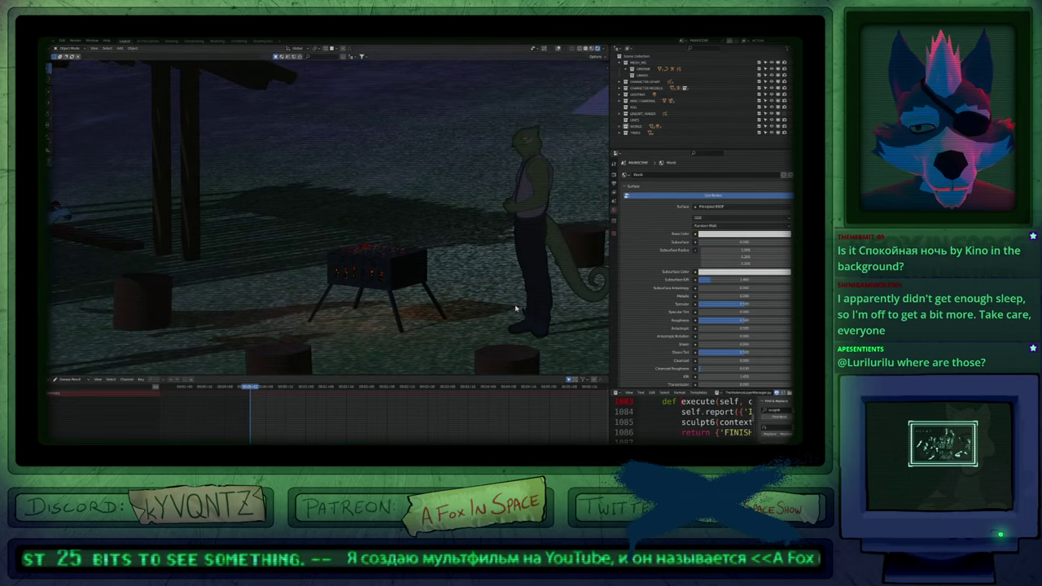
{"action": "left_click", "coordinate": [428, 307]}
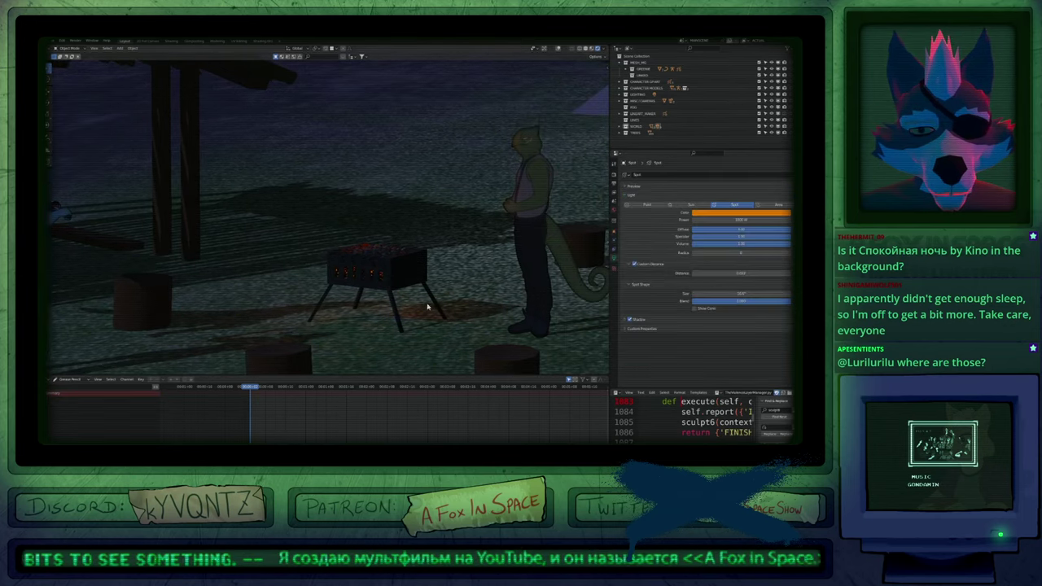
Raise the power of the orange point light at the grill.
{"action": "left_click", "coordinate": [393, 307]}
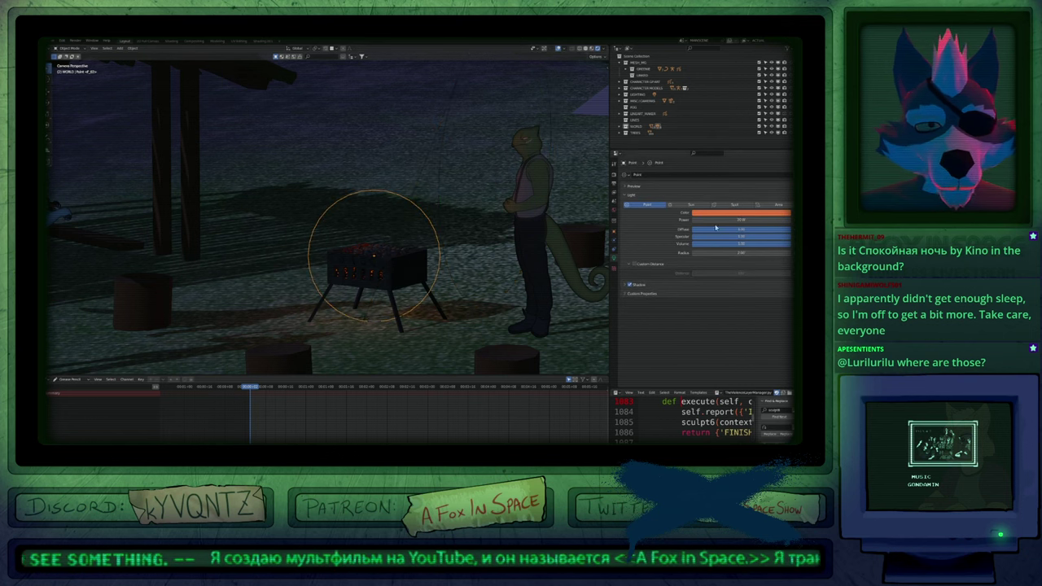
{"action": "left_click_drag", "start_coordinate": [717, 221], "coordinate": [721, 221]}
{"action": "key", "text": "Return"}
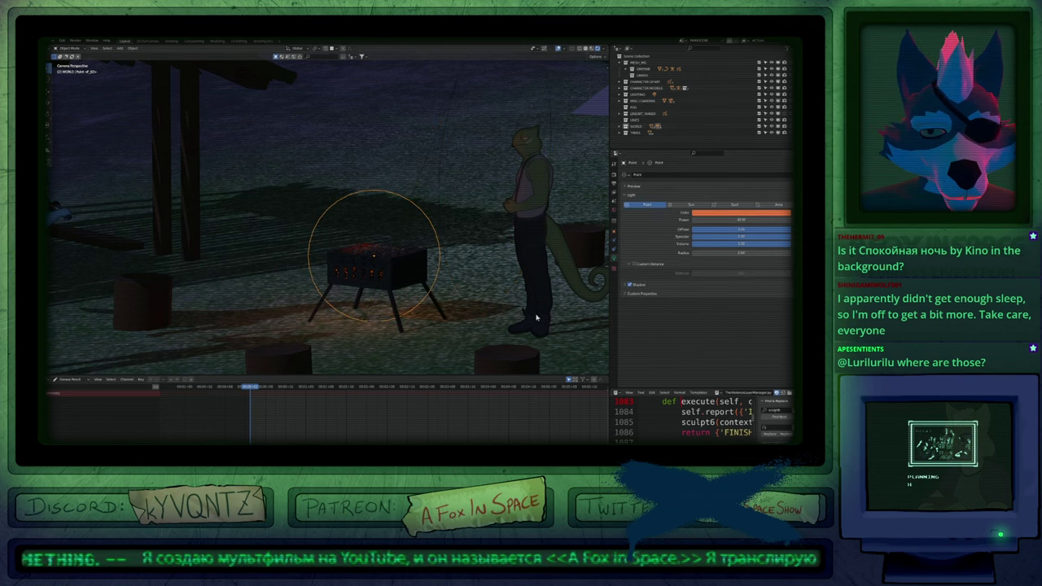
Clear the spot light's scale and rotate its full cone toward the green lizard.
{"action": "left_click", "coordinate": [366, 319]}
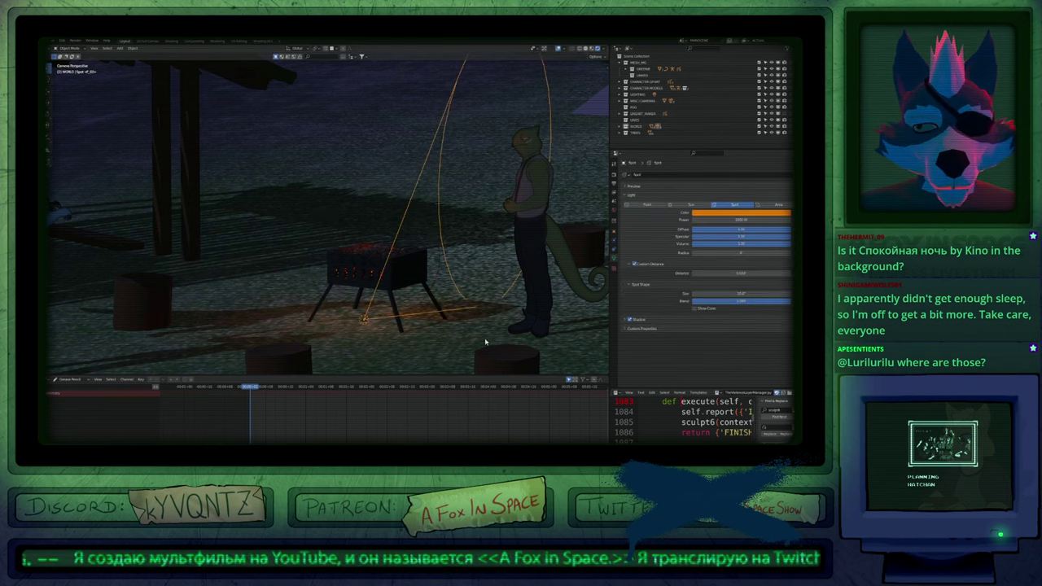
{"action": "key", "text": "alt+s"}
{"action": "key", "text": "r"}
{"action": "key", "text": "r"}
{"action": "key", "text": "r"}
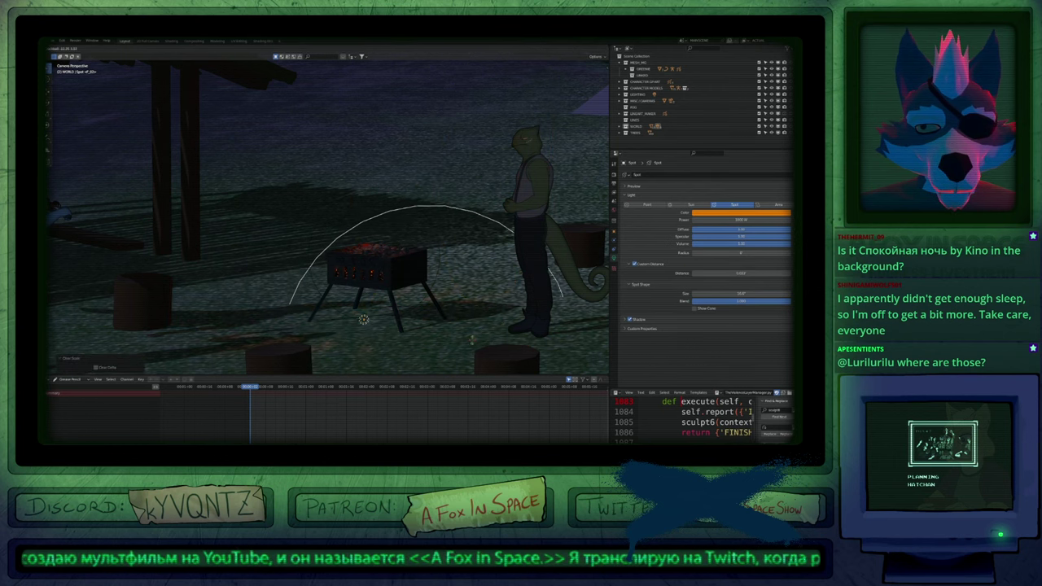
{"action": "left_click", "coordinate": [485, 353]}
Rotate the spot light onto the green lizard's lower body and reduce its cone size.
{"action": "key", "text": "r"}
{"action": "key", "text": "r"}
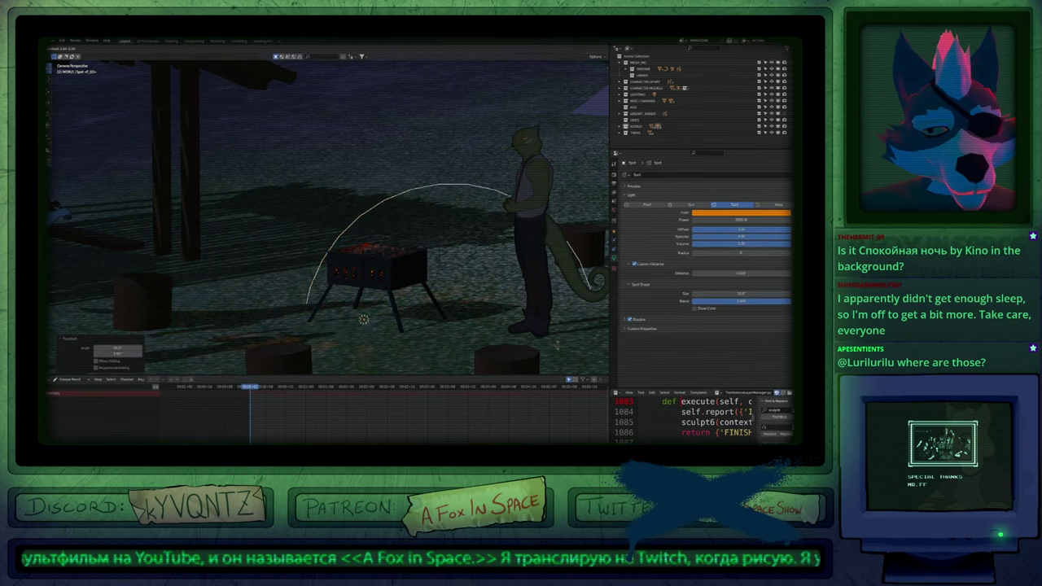
{"action": "left_click", "coordinate": [541, 368]}
{"action": "key", "text": "r"}
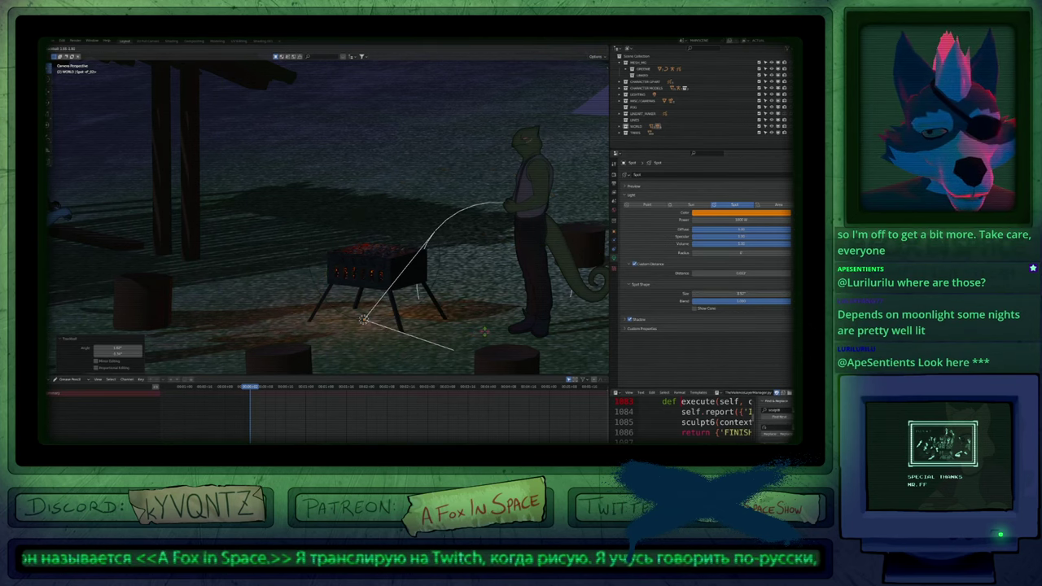
{"action": "left_click", "coordinate": [484, 332]}
Raise the spot light's power, fine-tune its aim at the green lizard and clear the selection.
{"action": "left_click", "coordinate": [735, 220]}
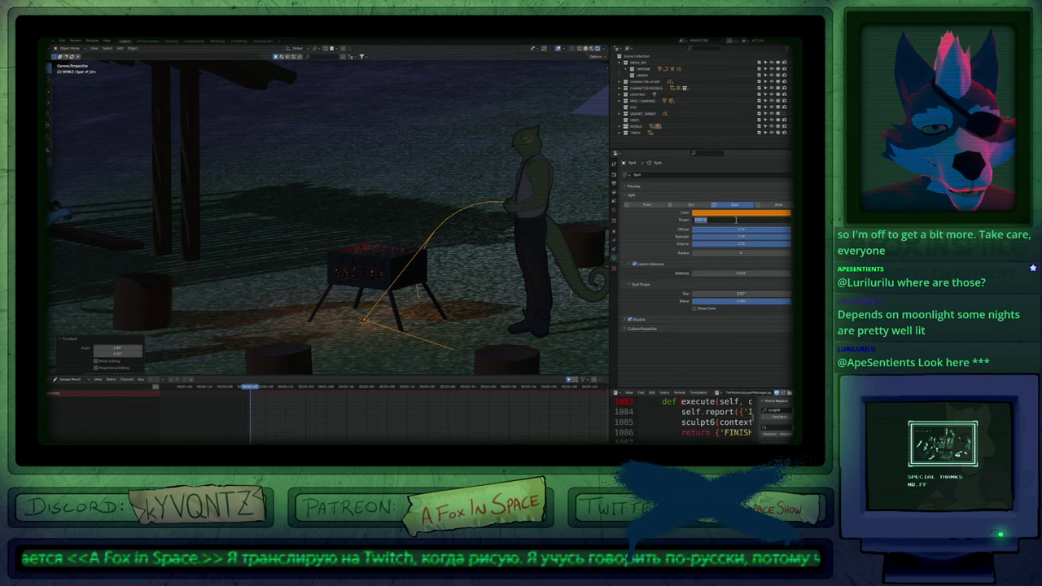
{"action": "key", "text": "Left"}
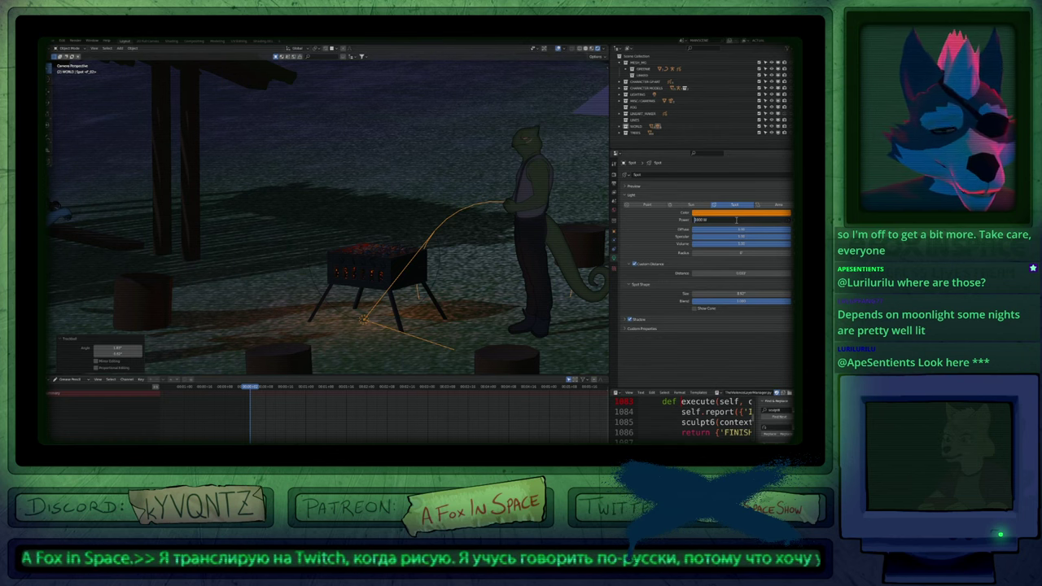
{"action": "key", "text": "Return"}
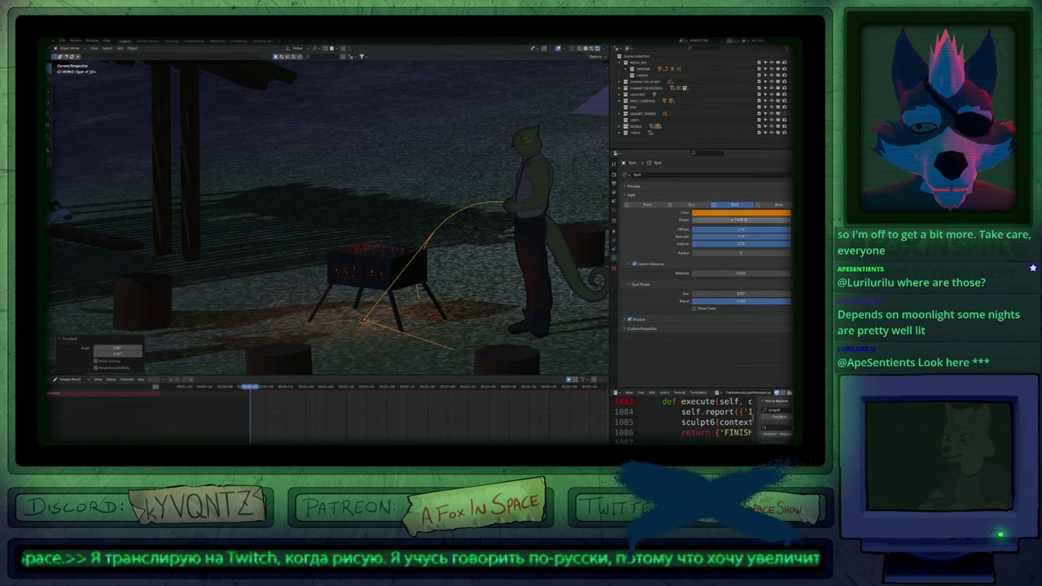
{"action": "key", "text": "r"}
{"action": "key", "text": "r"}
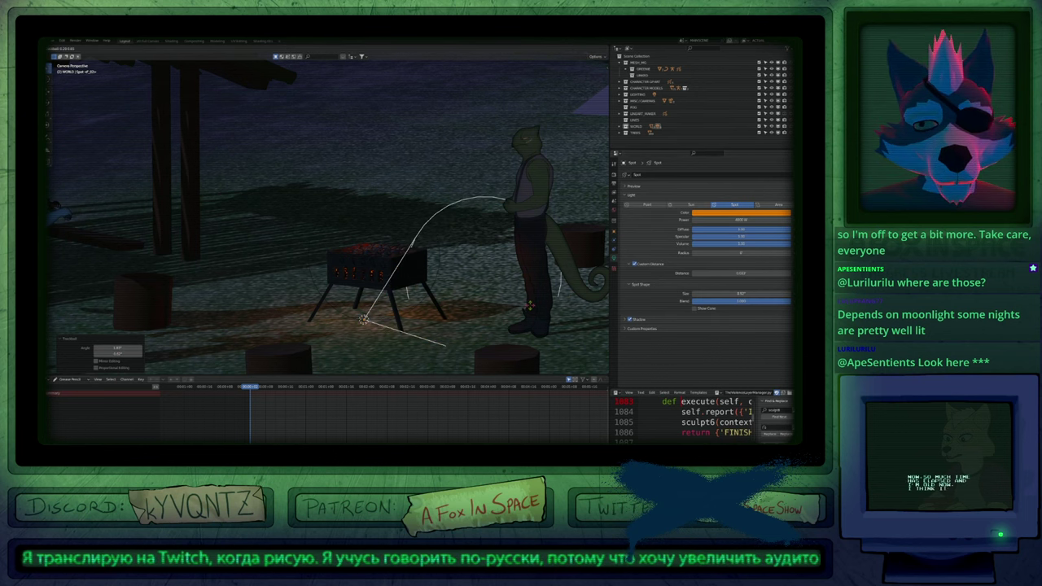
{"action": "left_click", "coordinate": [547, 282]}
{"action": "key", "text": "a"}
{"action": "key", "text": "alt+a"}
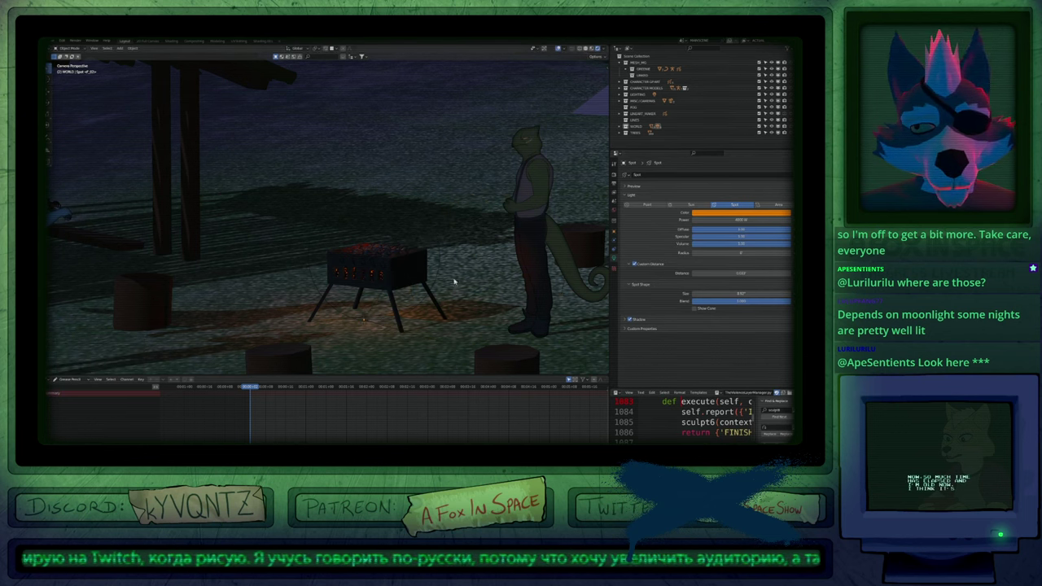
Examine the grill body's mesh up close in Edit Mode, and reselect the spot light beneath the grill.
{"action": "left_click", "coordinate": [404, 280]}
{"action": "key", "text": "KP_Decimal"}
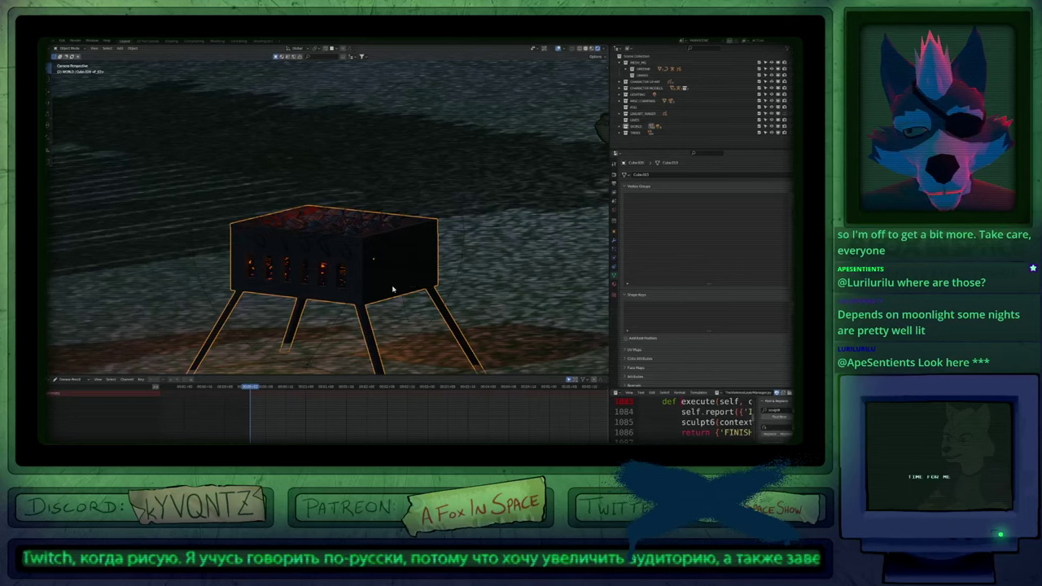
{"action": "scroll", "coordinate": [393, 289], "scroll_direction": "down", "scroll_amount": 3}
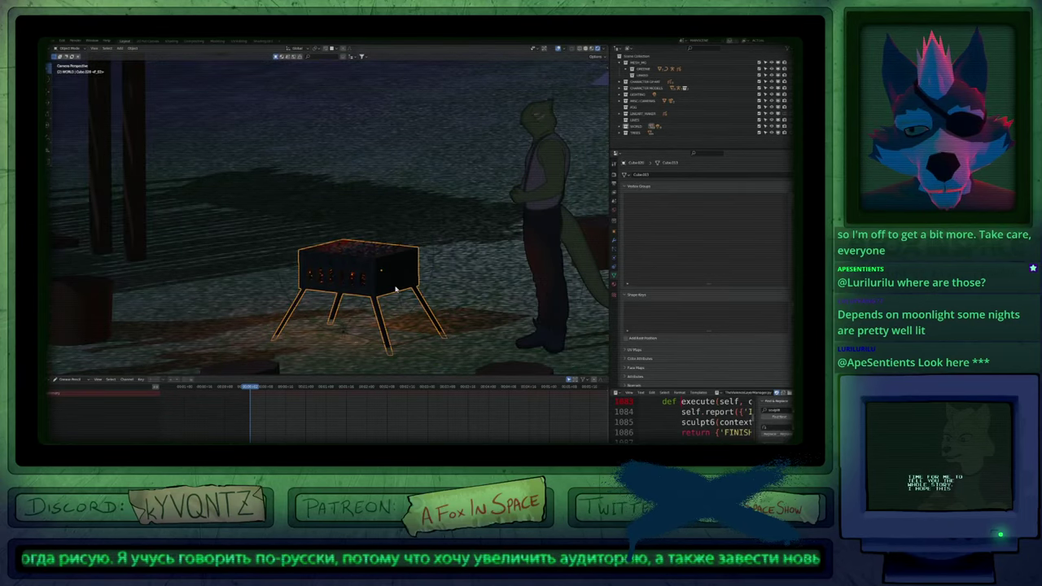
{"action": "key", "text": "KP_Decimal"}
{"action": "key", "text": "Tab"}
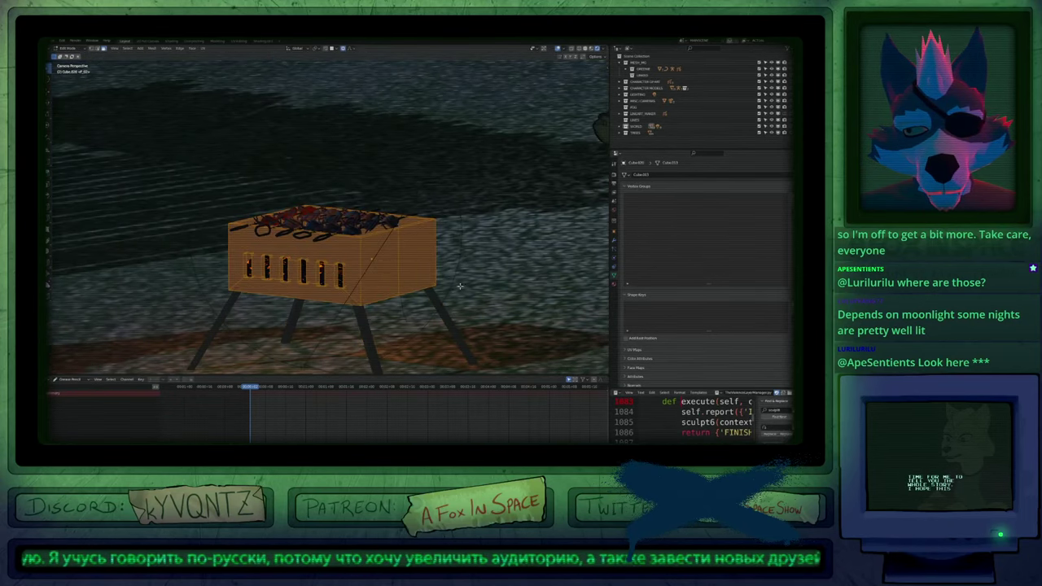
{"action": "scroll", "coordinate": [480, 288], "scroll_direction": "down", "scroll_amount": 4}
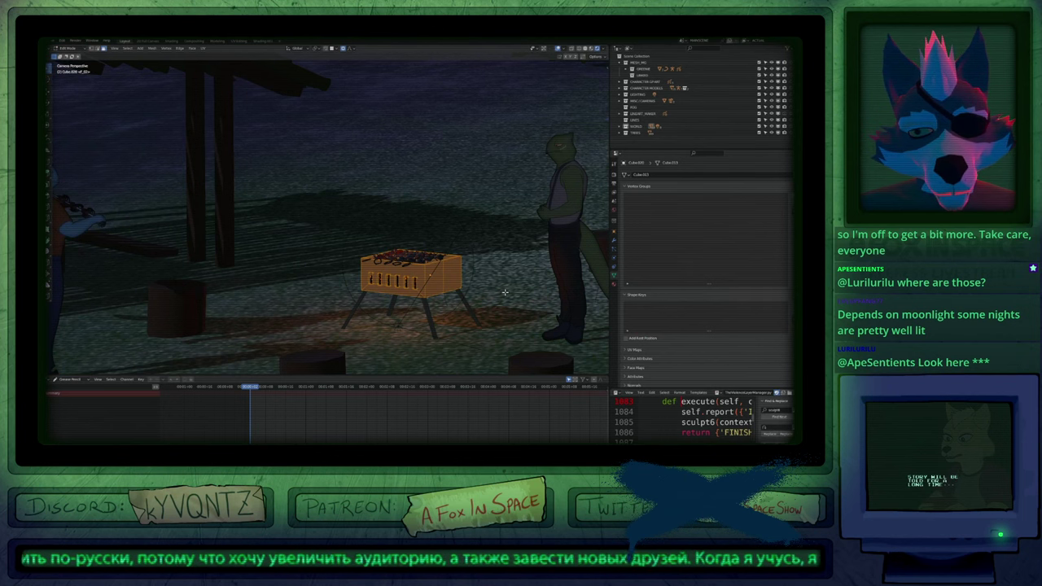
{"action": "key", "text": "Tab"}
{"action": "left_click", "coordinate": [398, 329]}
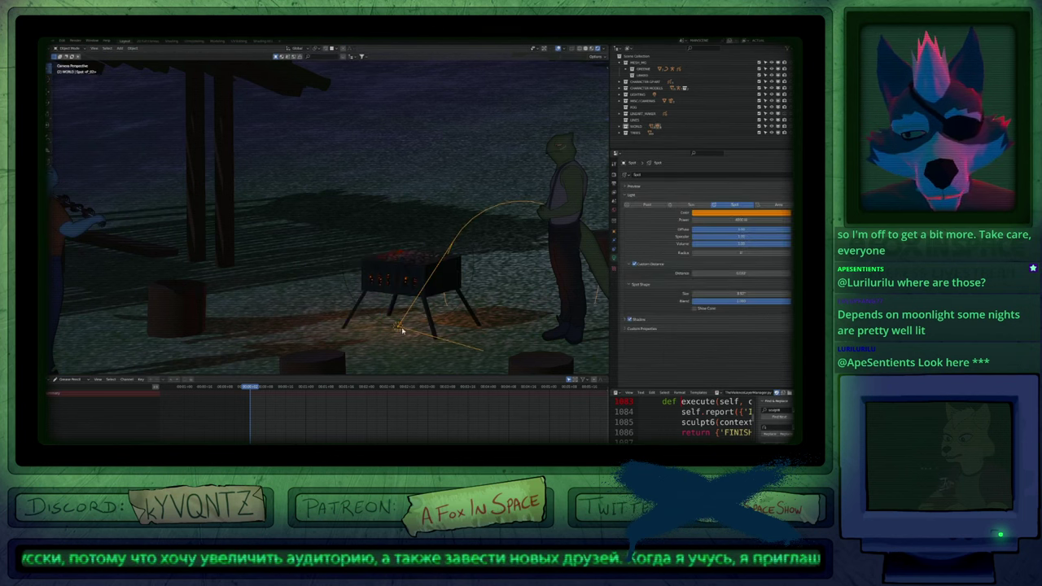
Select the orange point light at the grill and lower its power.
{"action": "left_click", "coordinate": [411, 330]}
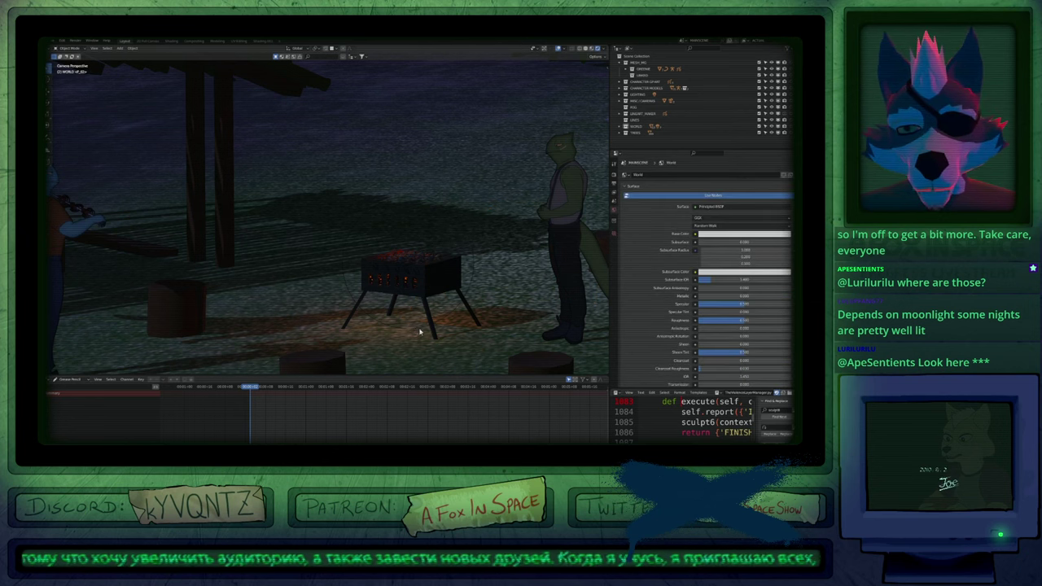
{"action": "left_click", "coordinate": [420, 331]}
{"action": "left_click", "coordinate": [417, 331]}
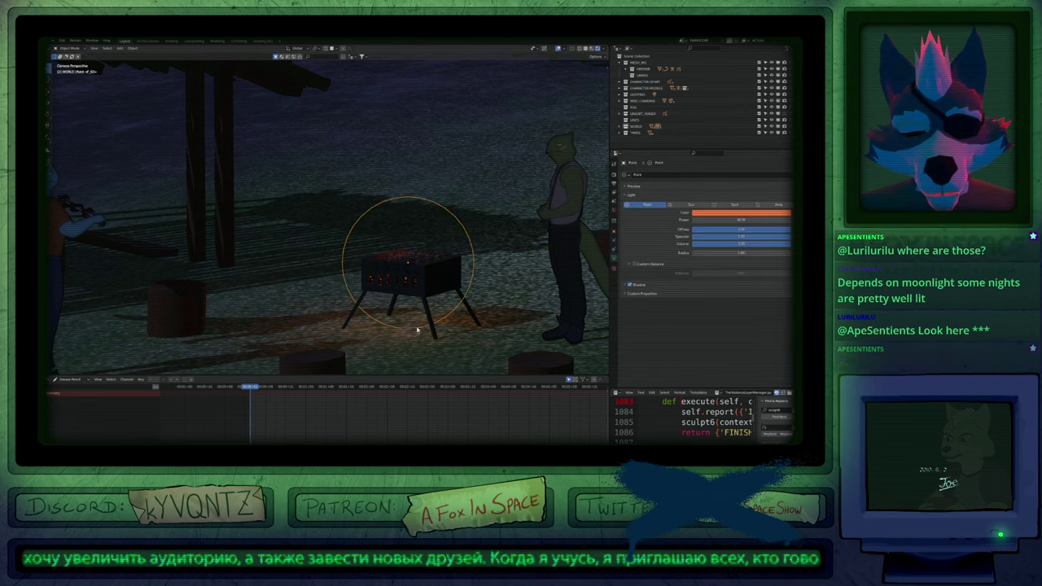
{"action": "key", "text": "Return"}
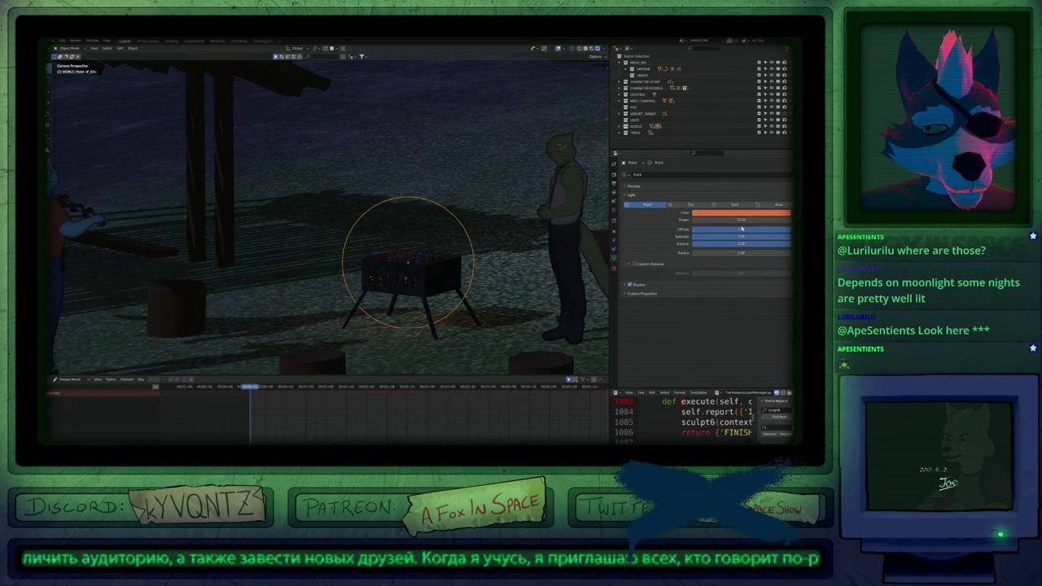
{"action": "scroll", "coordinate": [407, 268], "scroll_direction": "down", "scroll_amount": 6}
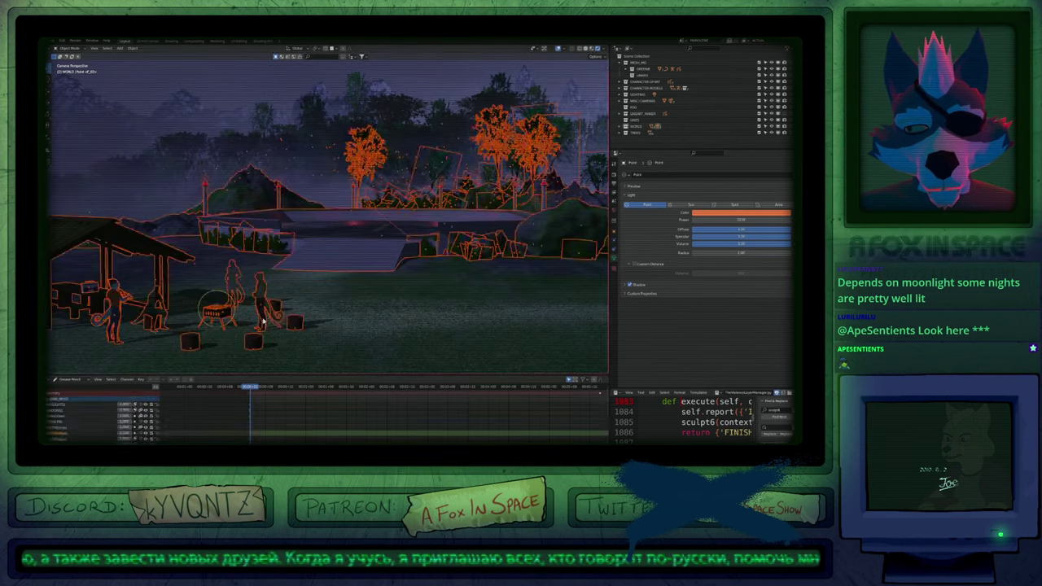
Try moving the point light horizontally and upward between the grill and the green lizard, and undo the moves.
{"action": "scroll", "coordinate": [283, 310], "scroll_direction": "up", "scroll_amount": 6}
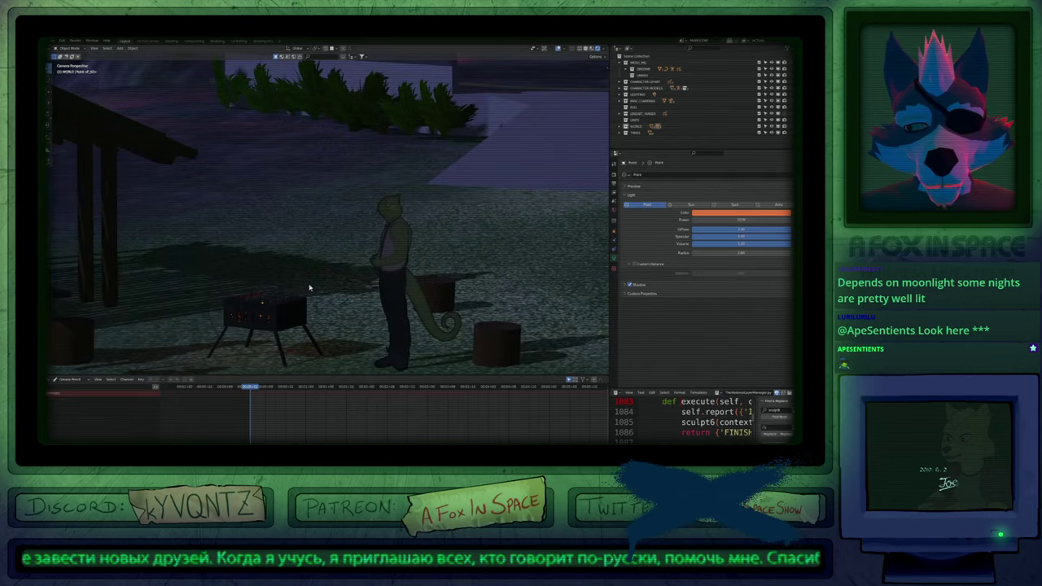
{"action": "left_click", "coordinate": [319, 291]}
{"action": "key", "text": "g"}
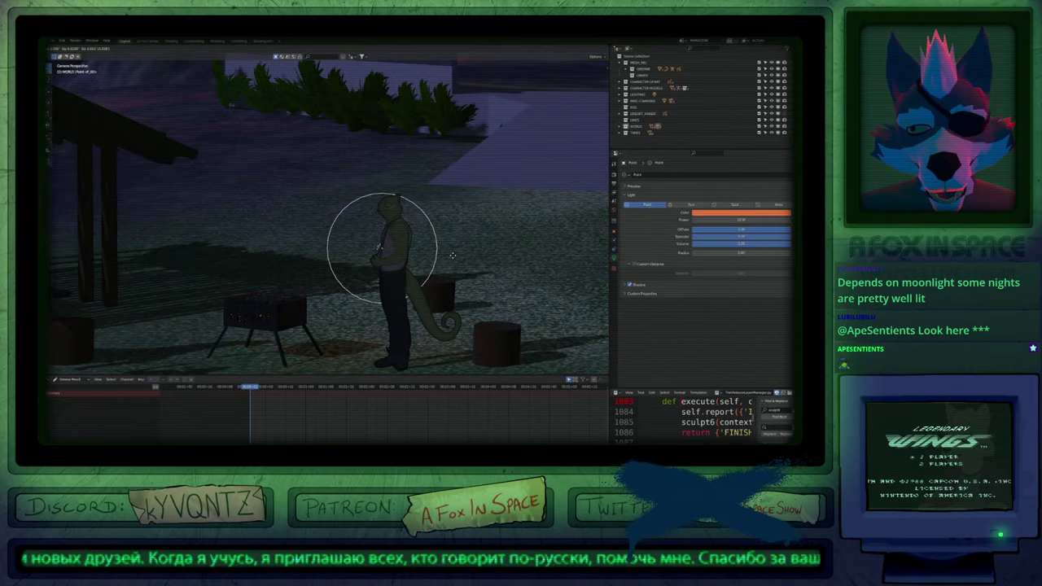
{"action": "key", "text": "shift+z"}
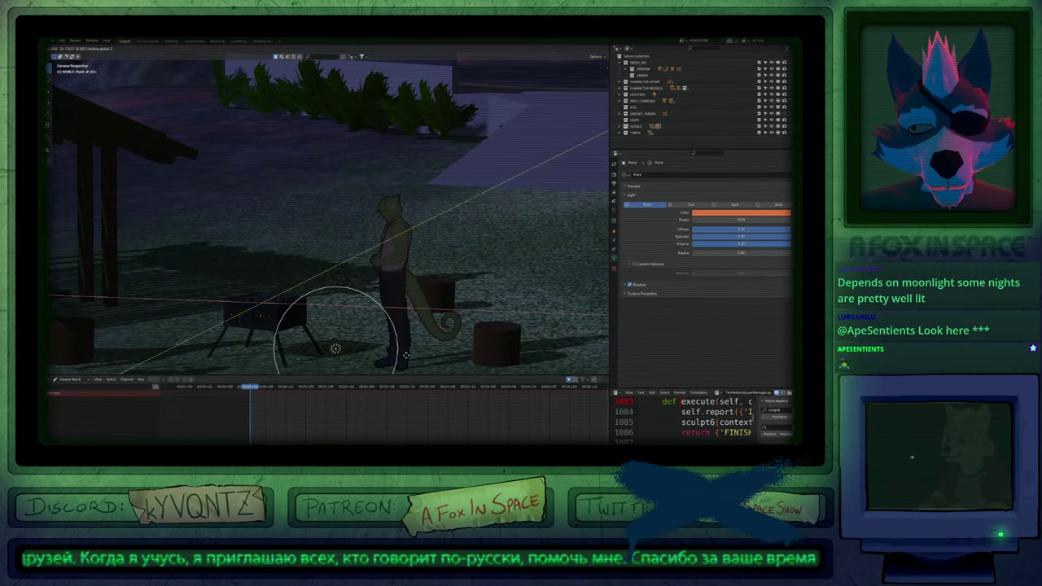
{"action": "left_click", "coordinate": [437, 328]}
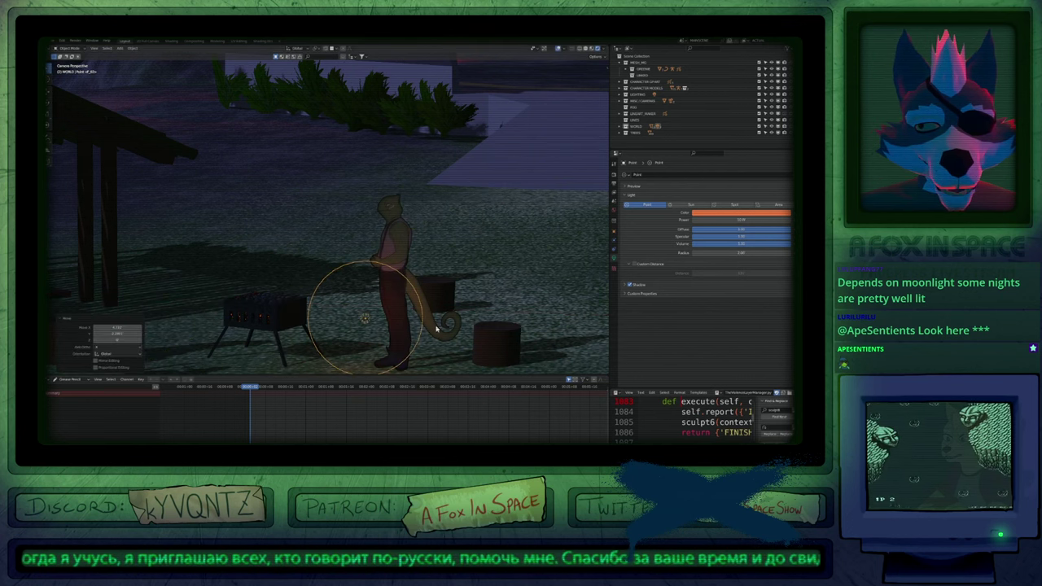
{"action": "key", "text": "g"}
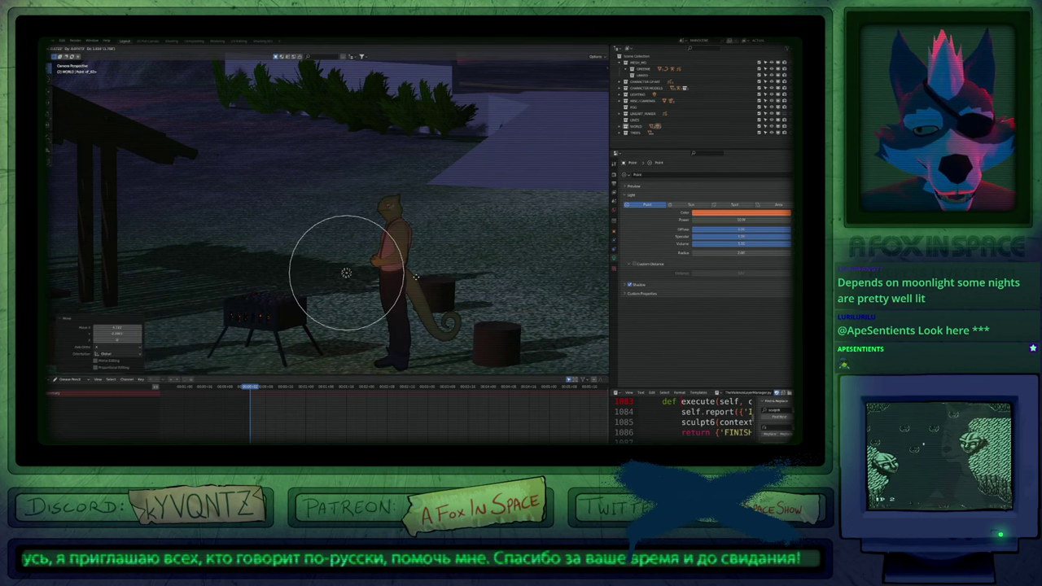
{"action": "left_click", "coordinate": [405, 274]}
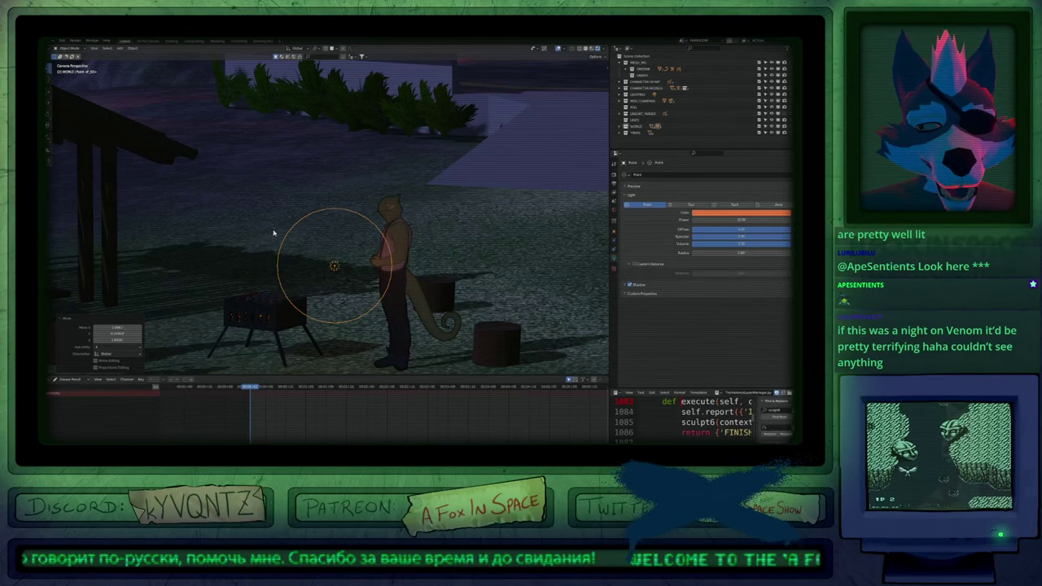
{"action": "key", "text": "ctrl+z"}
{"action": "key", "text": "ctrl+z"}
{"action": "key", "text": "ctrl+z"}
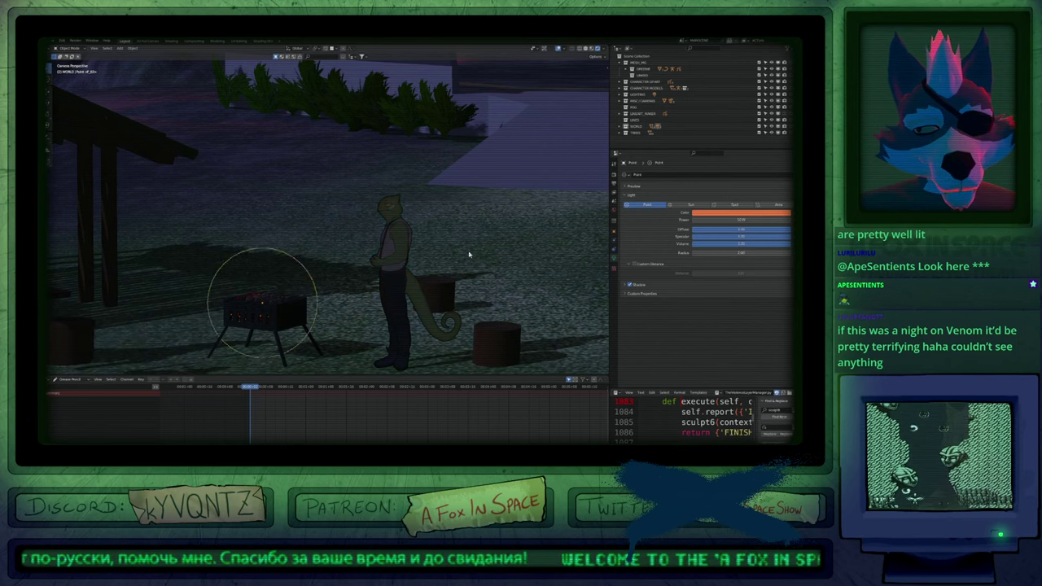
Adjust the point light's height at the grill along the Z axis and clear the selection.
{"action": "key", "text": "a"}
{"action": "middle_click_drag", "start_coordinate": [286, 334], "coordinate": [413, 270], "text": "shift"}
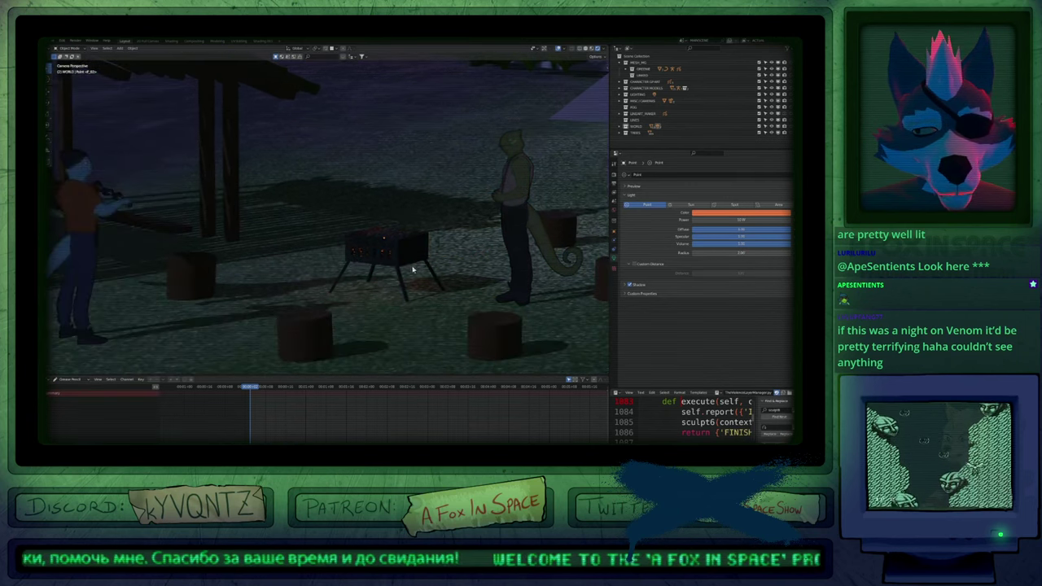
{"action": "left_click", "coordinate": [421, 283]}
{"action": "key", "text": "g"}
{"action": "key", "text": "z"}
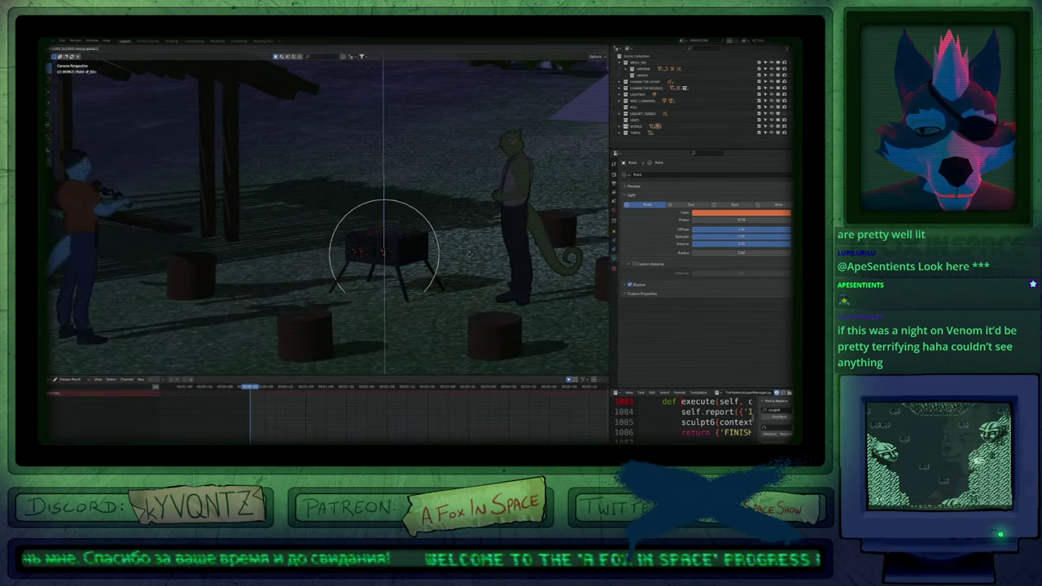
{"action": "left_click", "coordinate": [467, 256]}
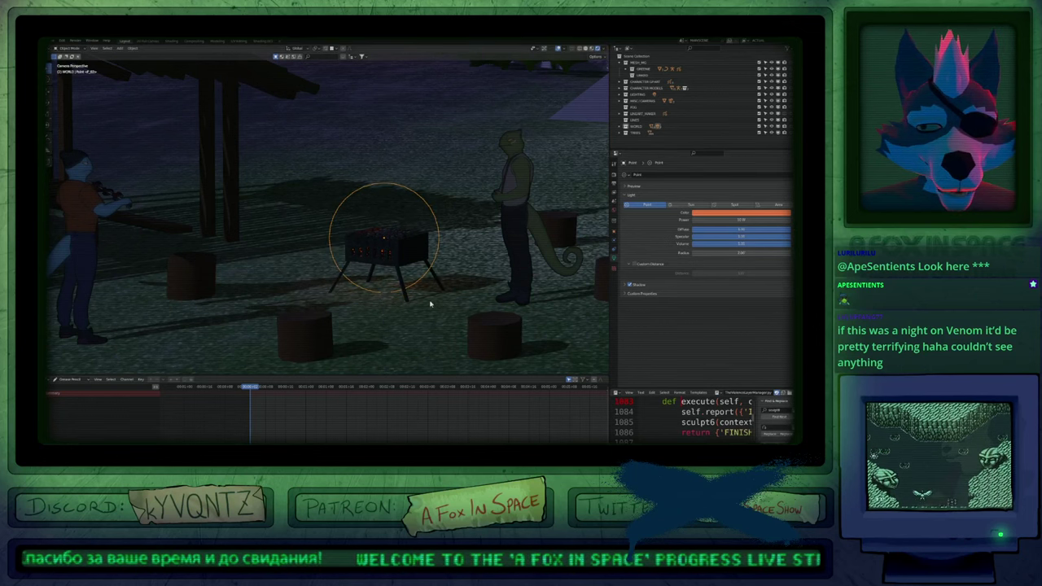
{"action": "key", "text": "a"}
{"action": "key", "text": "alt+a"}
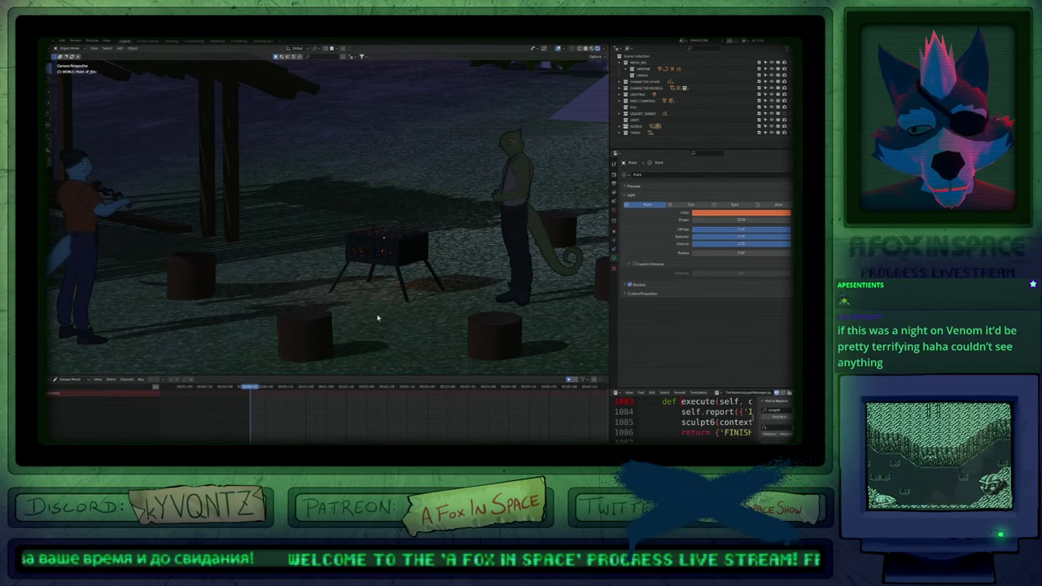
Darken the world surface's emission color to almost black and clear the selection.
{"action": "left_click", "coordinate": [613, 214]}
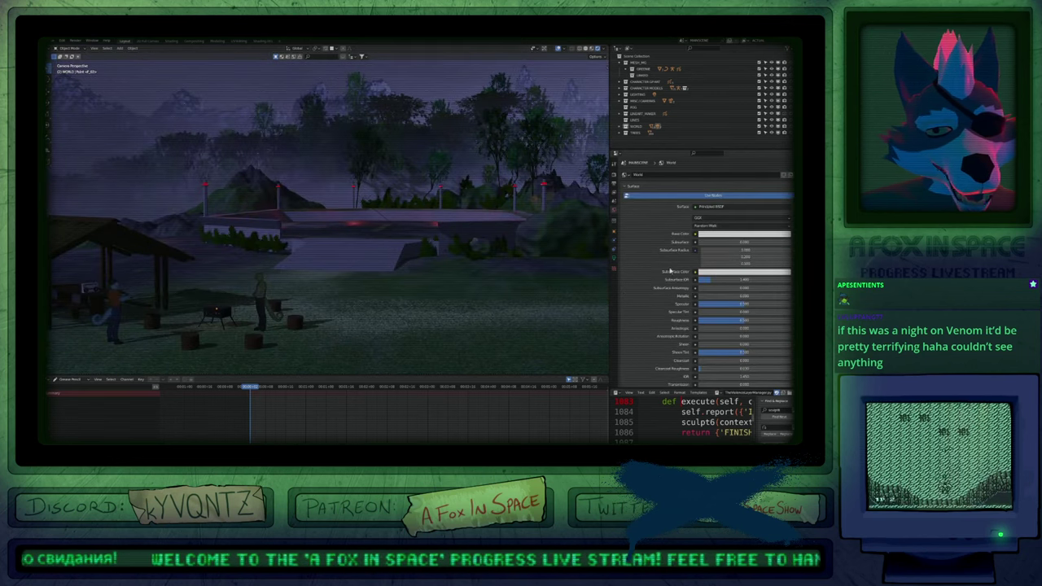
{"action": "scroll", "coordinate": [653, 293], "scroll_direction": "down", "scroll_amount": 5}
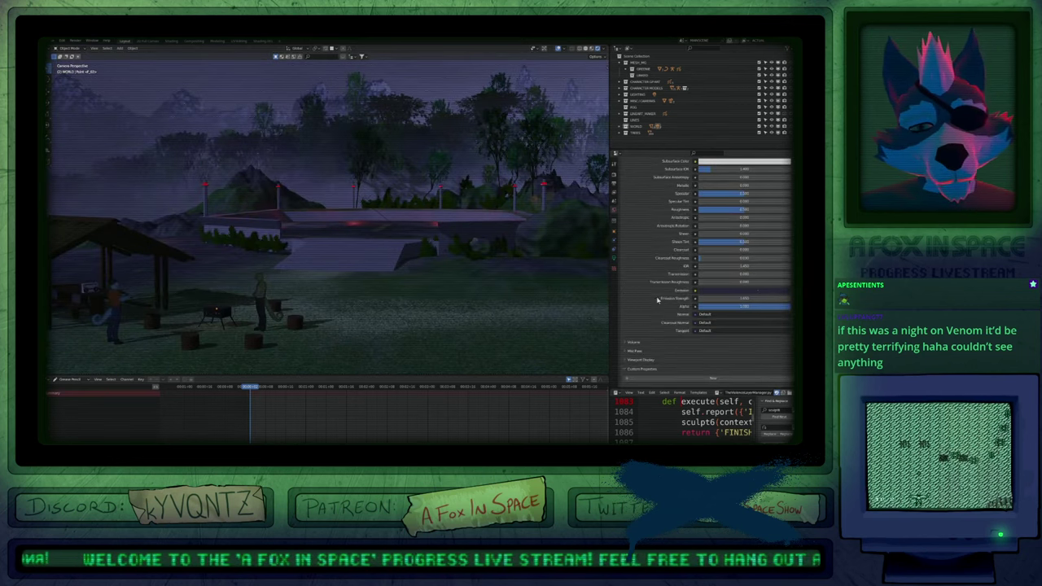
{"action": "left_click", "coordinate": [763, 289]}
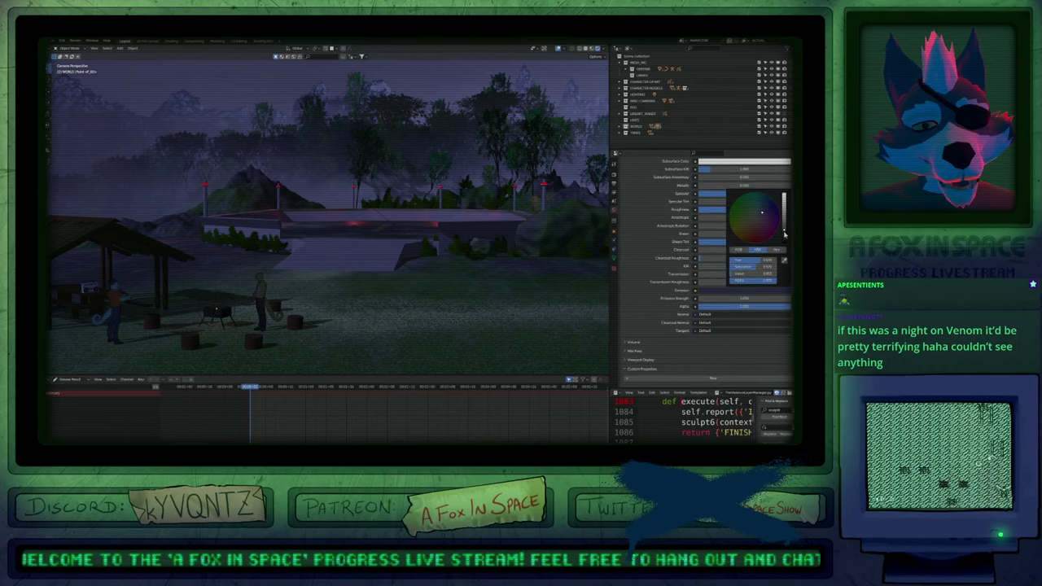
{"action": "left_click_drag", "start_coordinate": [784, 231], "coordinate": [784, 241]}
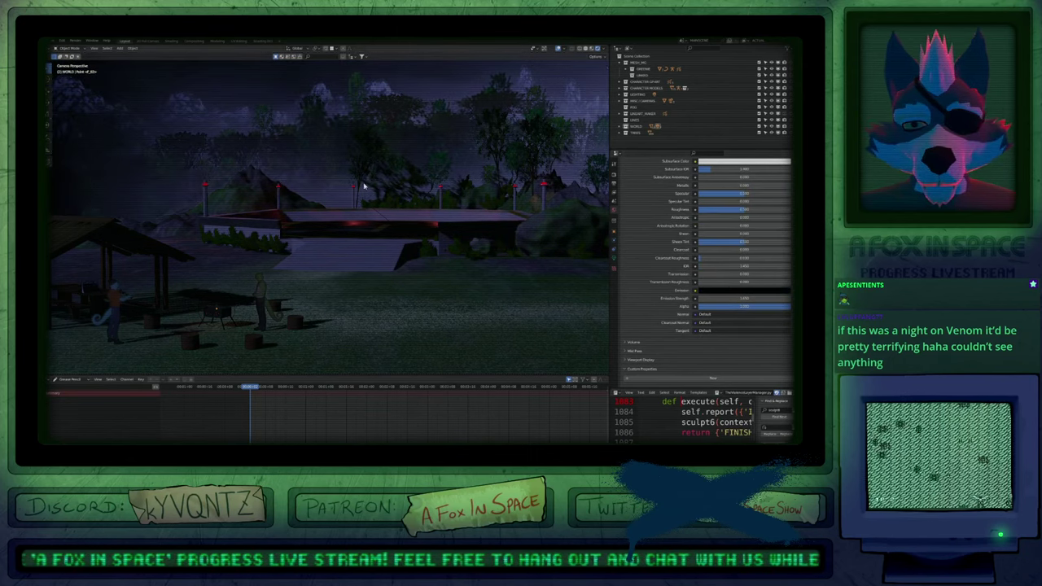
{"action": "key", "text": "a"}
{"action": "key", "text": "alt+a"}
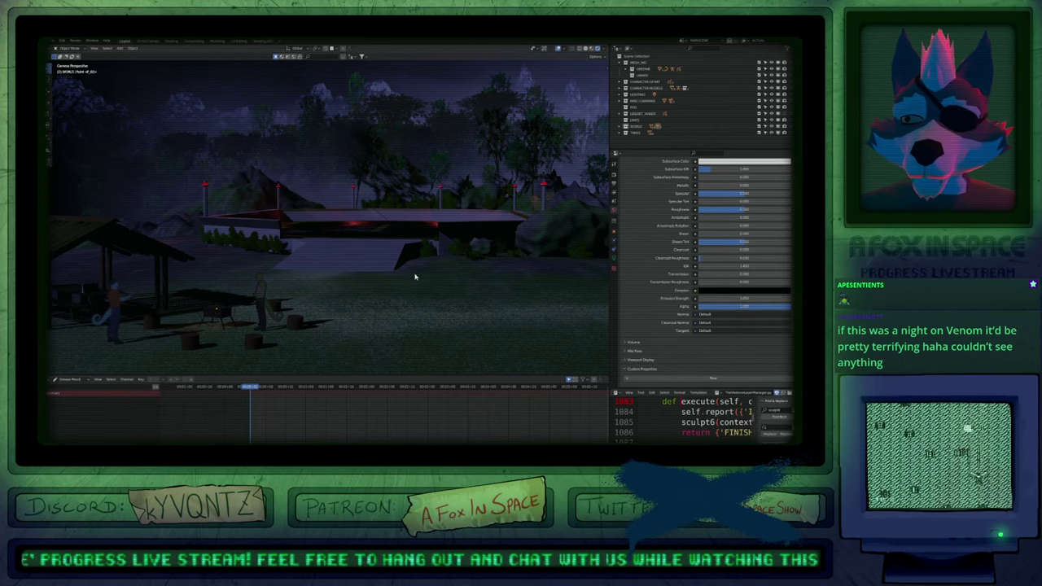
{"action": "key", "text": "a"}
{"action": "key", "text": "alt+a"}
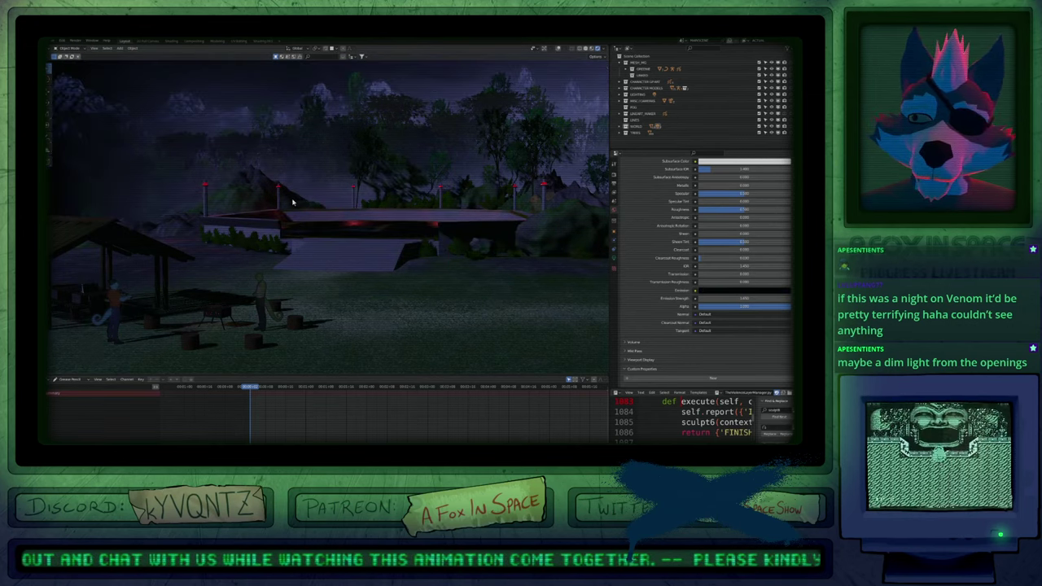
Brighten the world's emission color slightly to a dim night blue and reframe the whole campsite.
{"action": "key", "text": "KP_0"}
{"action": "middle_click_drag", "start_coordinate": [479, 282], "coordinate": [382, 217], "text": "shift"}
{"action": "left_click", "coordinate": [434, 233]}
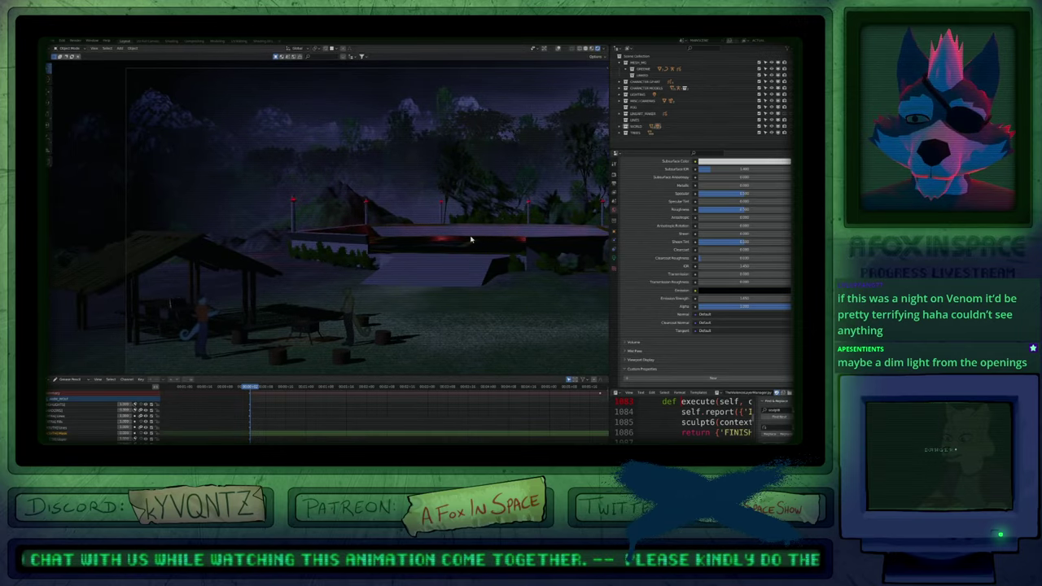
{"action": "left_click", "coordinate": [756, 289]}
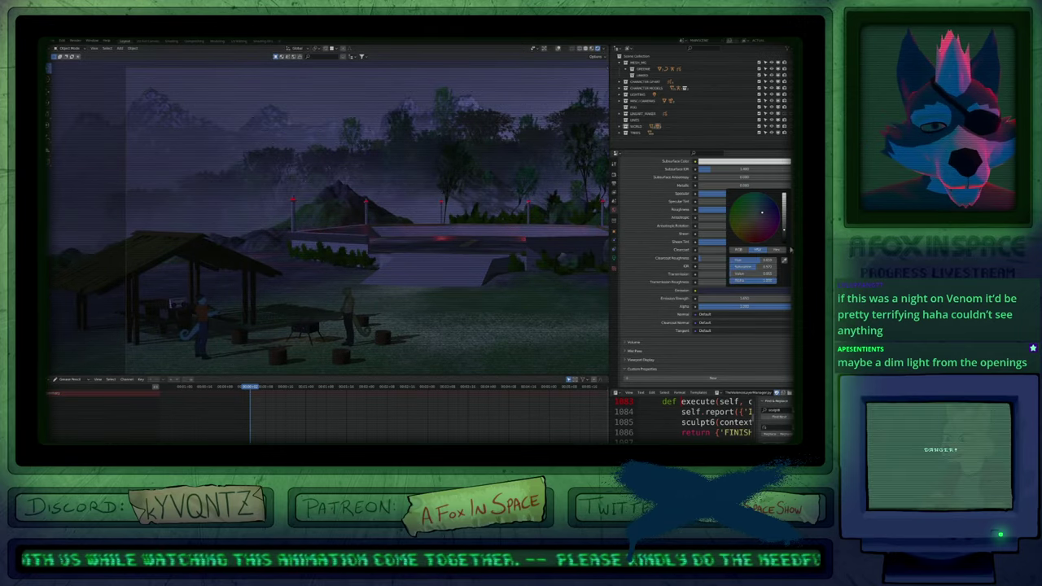
{"action": "left_click_drag", "start_coordinate": [786, 231], "coordinate": [785, 230]}
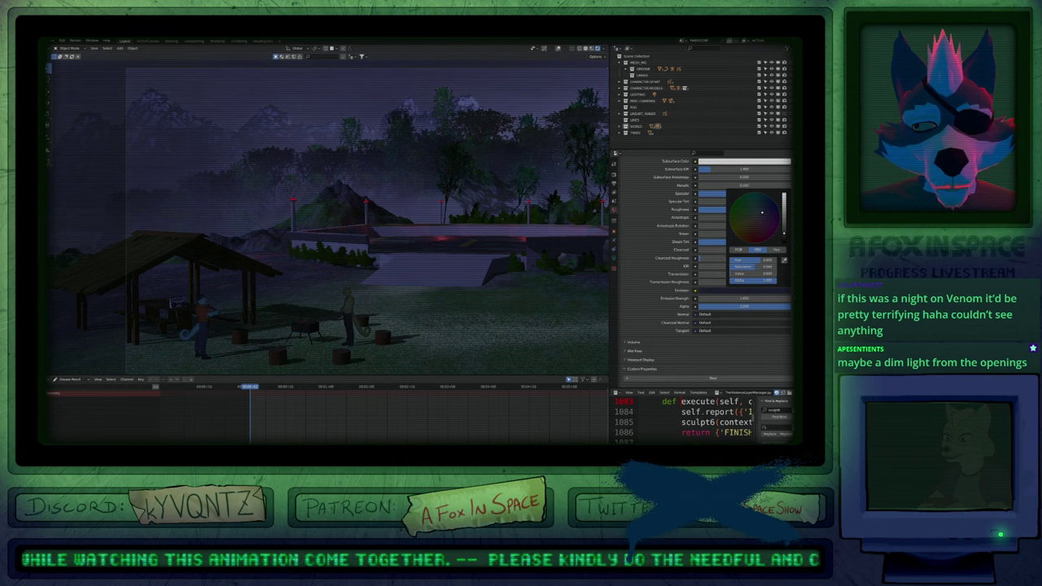
{"action": "key", "text": "a"}
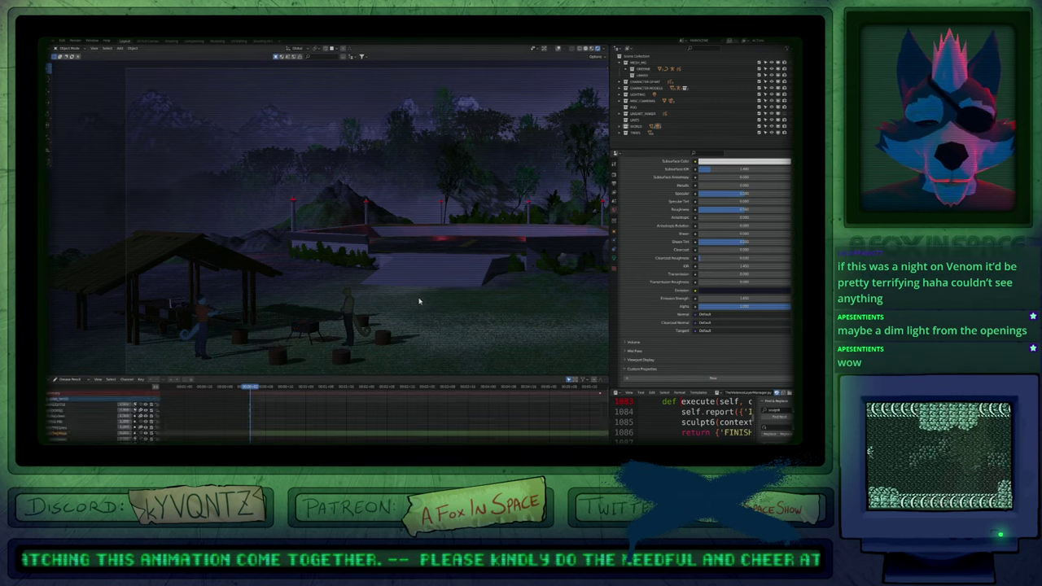
{"action": "key", "text": "a"}
{"action": "middle_click_drag", "start_coordinate": [508, 301], "coordinate": [421, 288], "text": "shift"}
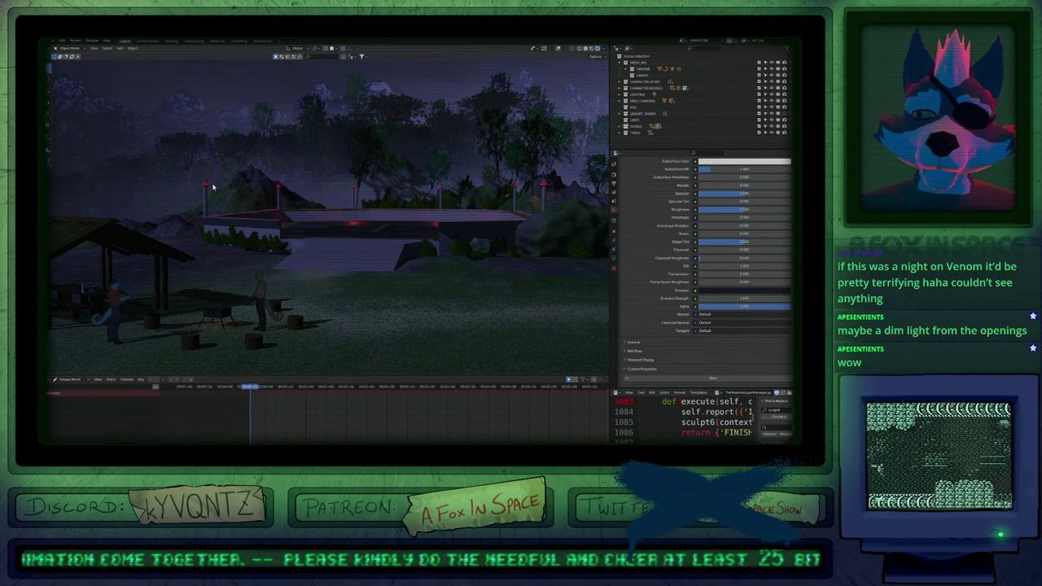
Open the red-capped beacon post mesh on the landing platform in Edit Mode and inspect the neighbouring posts.
{"action": "scroll", "coordinate": [212, 187], "scroll_direction": "up", "scroll_amount": 6}
{"action": "left_click", "coordinate": [237, 236]}
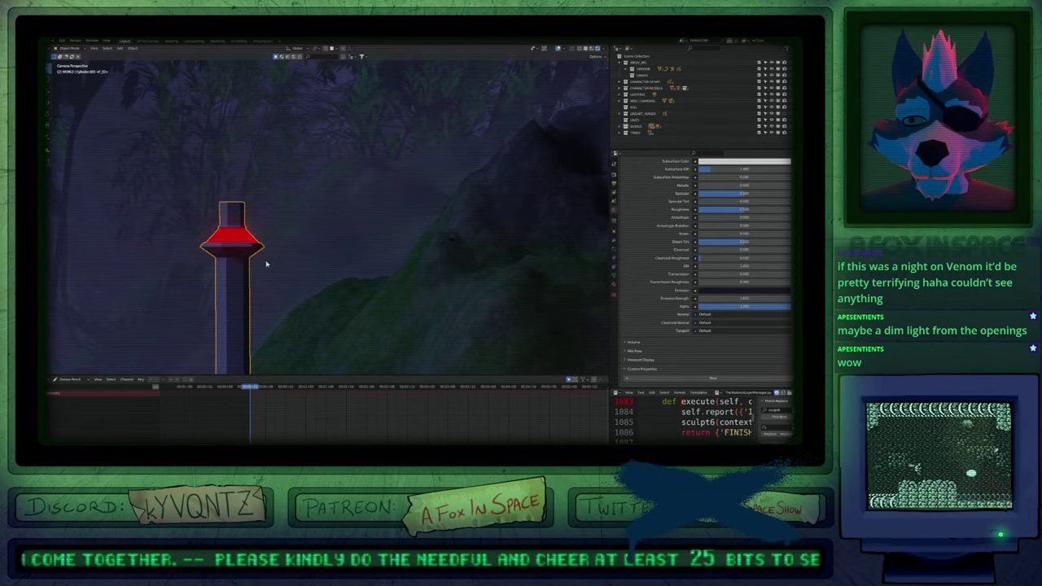
{"action": "key", "text": "Tab"}
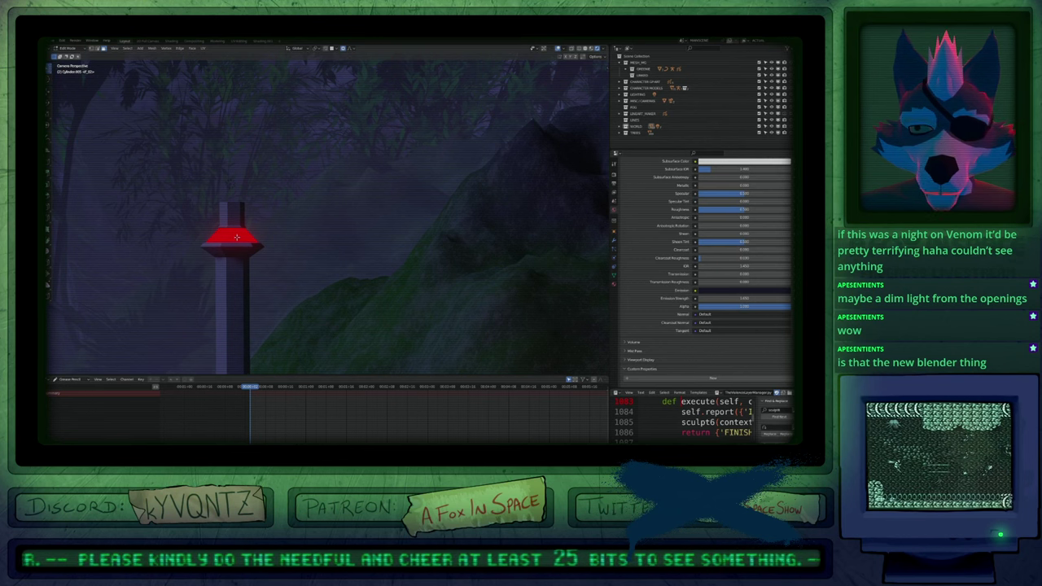
{"action": "middle_click_drag", "start_coordinate": [435, 271], "coordinate": [221, 239]}
{"action": "scroll", "coordinate": [221, 239], "scroll_direction": "down", "scroll_amount": 8}
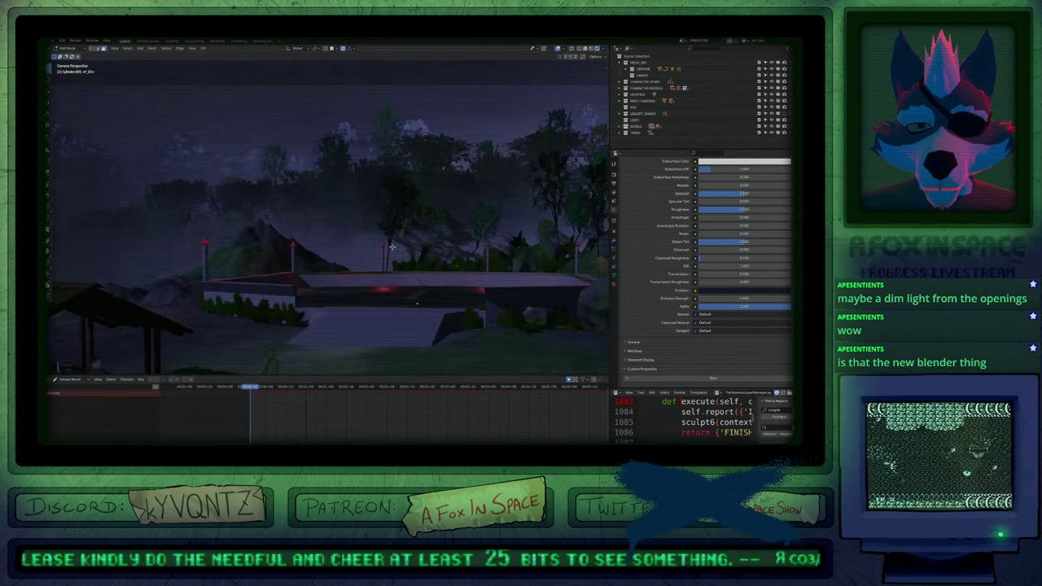
{"action": "middle_click_drag", "start_coordinate": [440, 249], "coordinate": [525, 261]}
{"action": "scroll", "coordinate": [525, 261], "scroll_direction": "up", "scroll_amount": 6}
{"action": "middle_click_drag", "start_coordinate": [413, 267], "coordinate": [279, 253]}
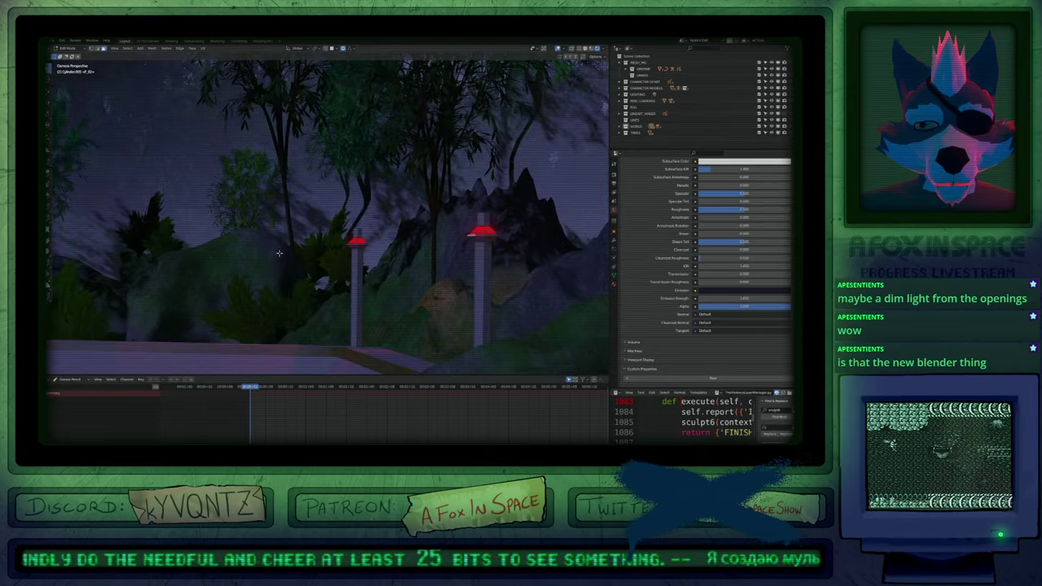
Inspect the beacon's red blinklight emission material during playback and expand its Shader Nodetree animation channels in the Timeline.
{"action": "left_click", "coordinate": [614, 285]}
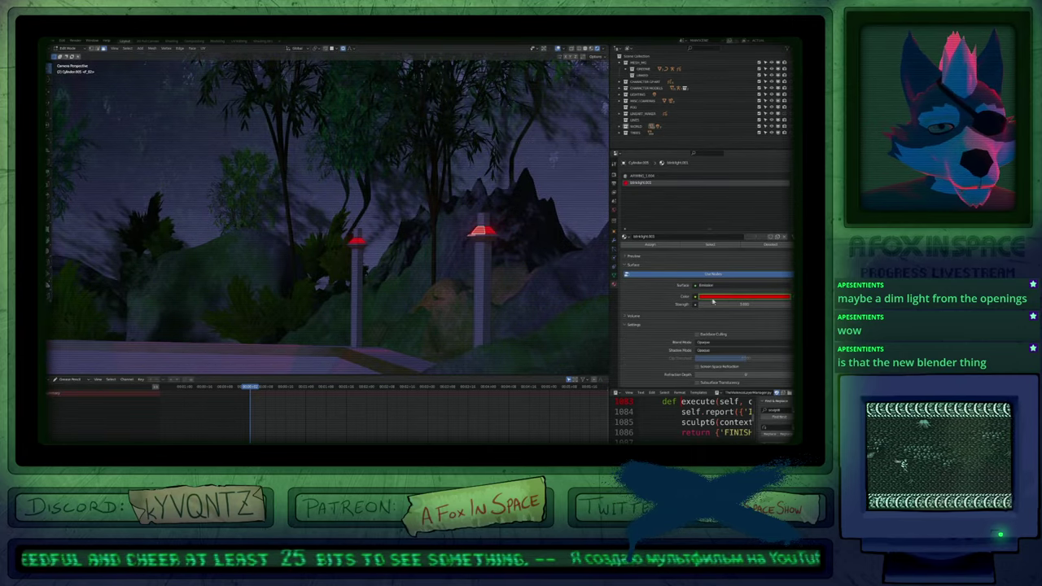
{"action": "key", "text": "space"}
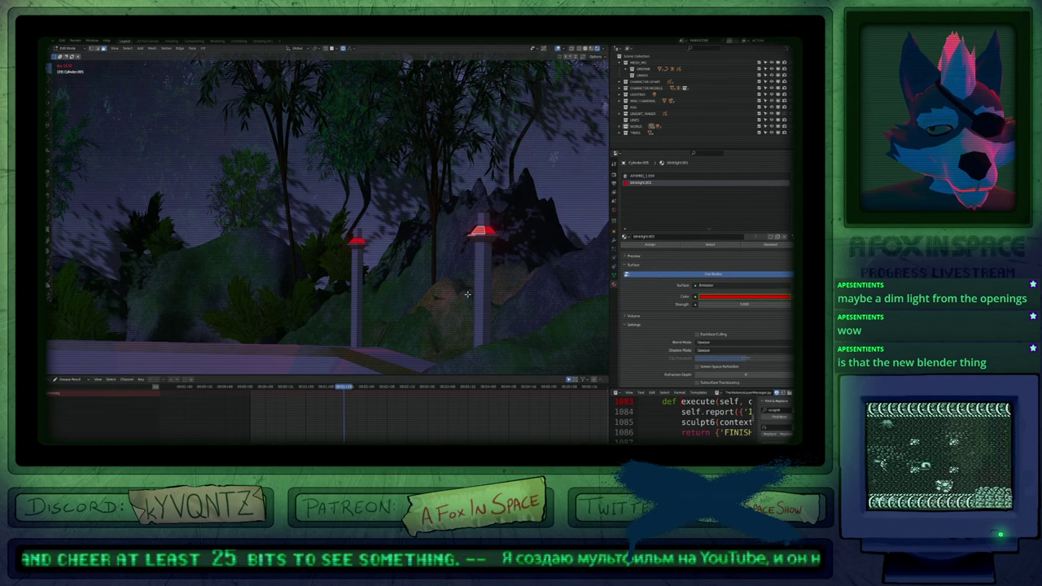
{"action": "key", "text": "Escape"}
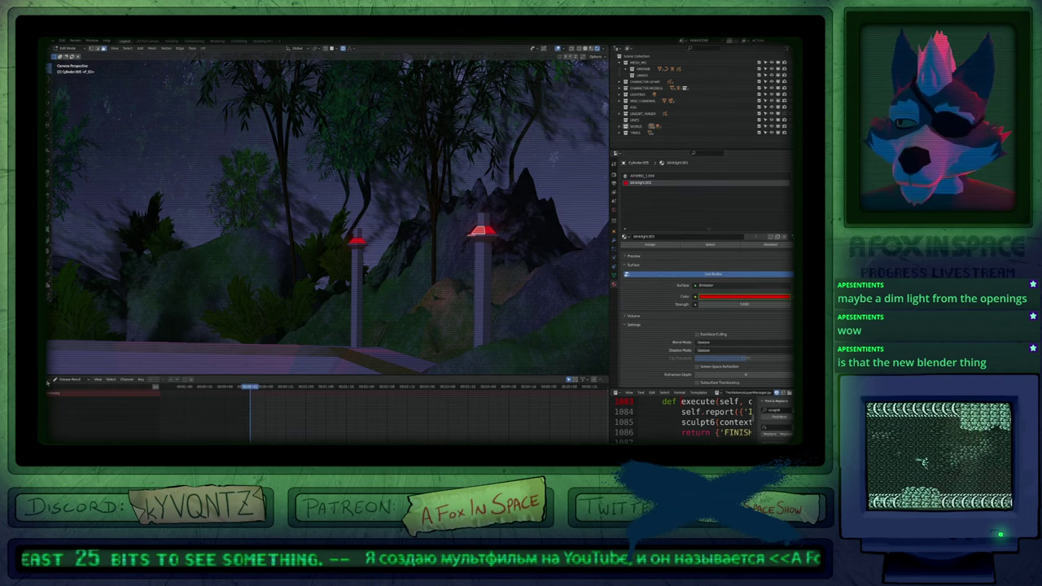
{"action": "key", "text": "shift+F12"}
{"action": "left_click", "coordinate": [49, 395]}
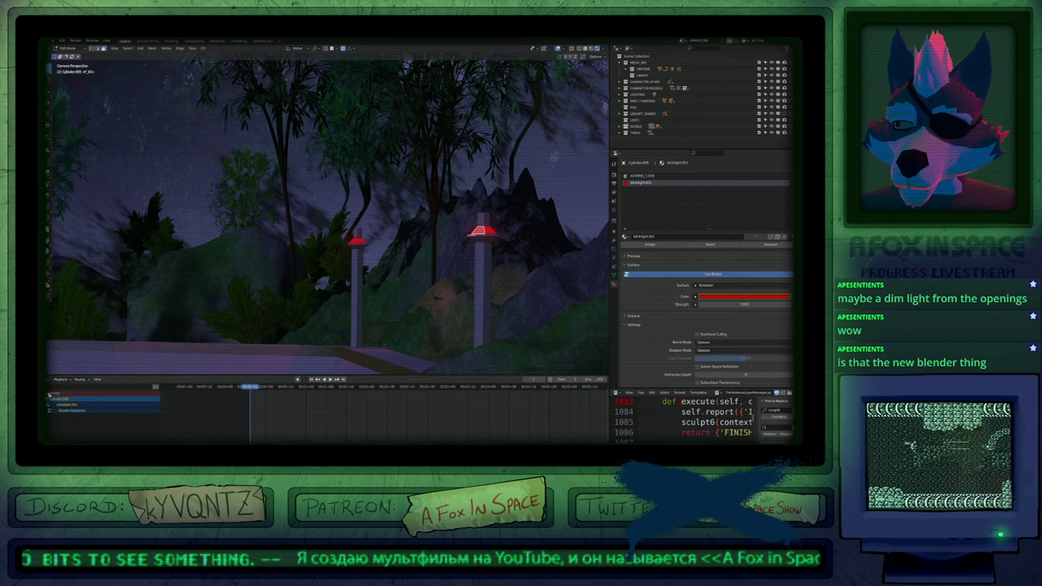
{"action": "left_click", "coordinate": [49, 410]}
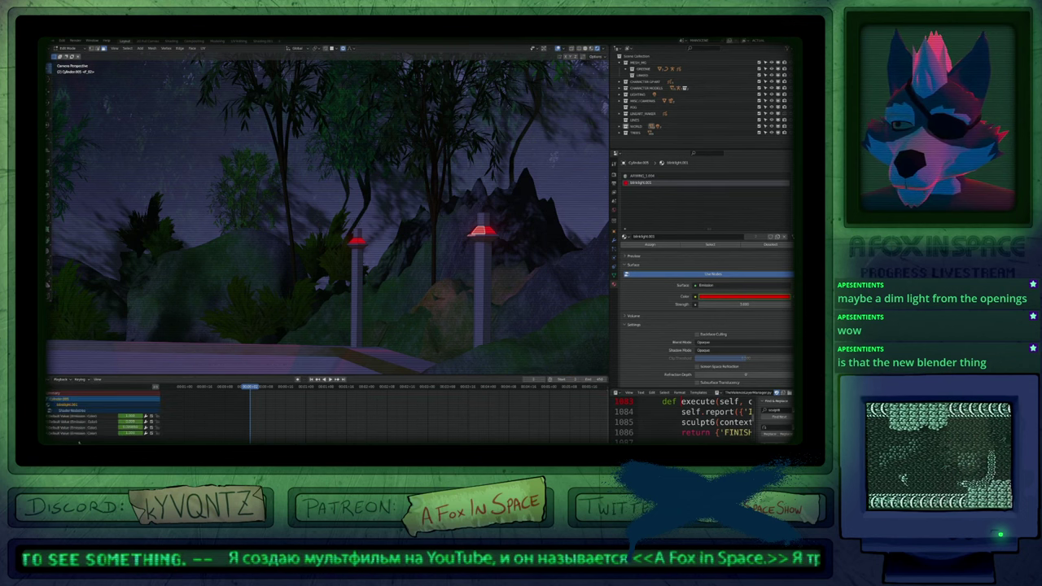
Scrub through the beacon animation and delete the blinklight material's animated emission color channels.
{"action": "left_click_drag", "start_coordinate": [270, 388], "coordinate": [360, 400]}
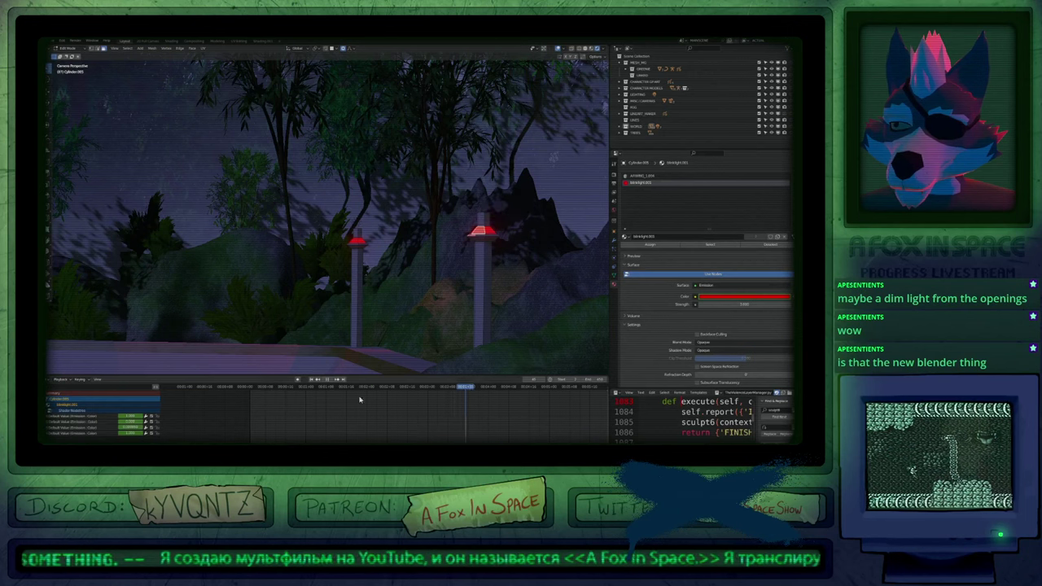
{"action": "key", "text": "shift+Left"}
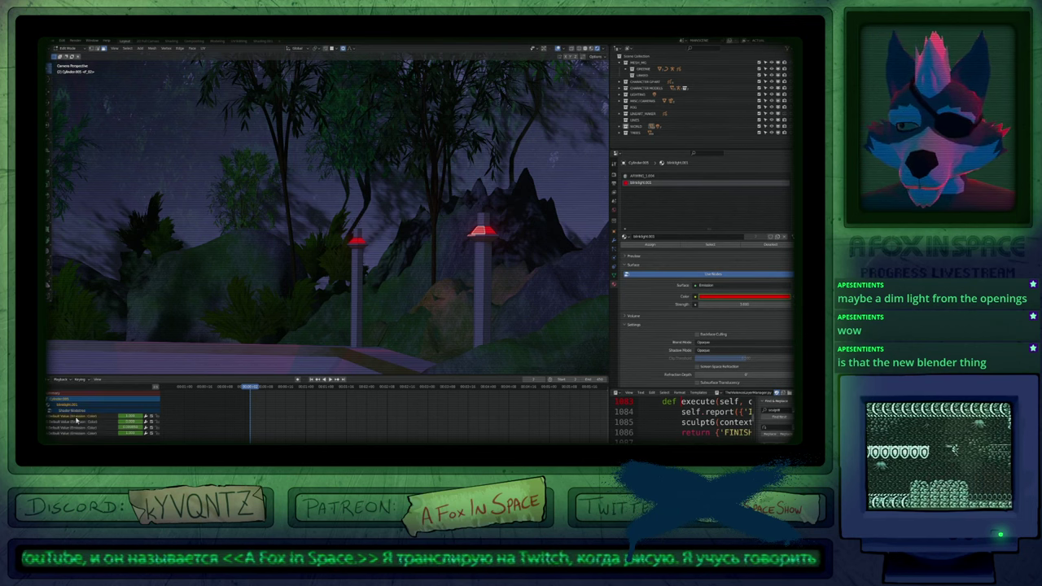
{"action": "key", "text": "x"}
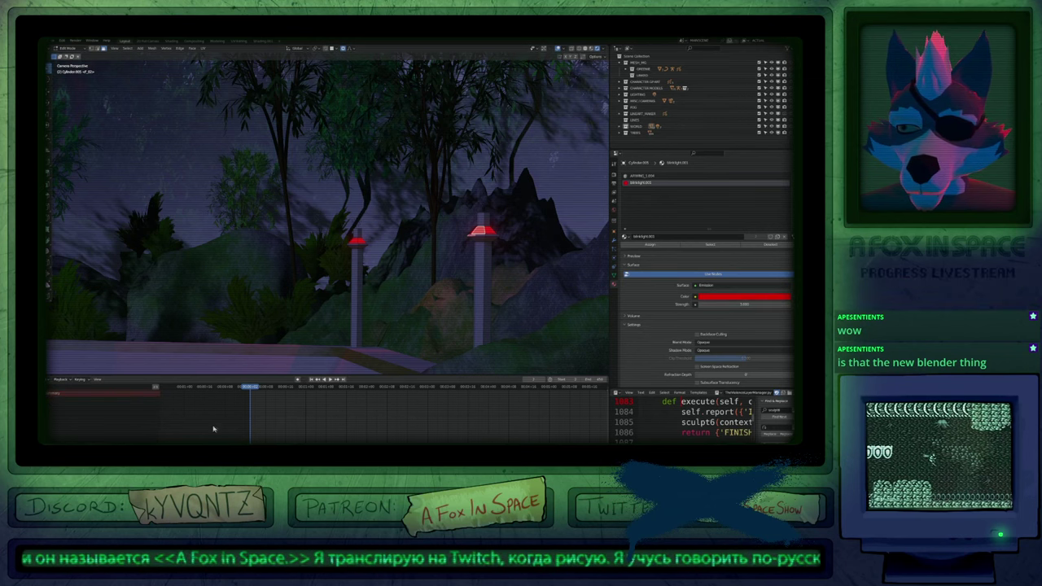
Keyframe the blinklight's current emission strength on the first frame and a strength of 0 at frame 24.
{"action": "left_click", "coordinate": [726, 297]}
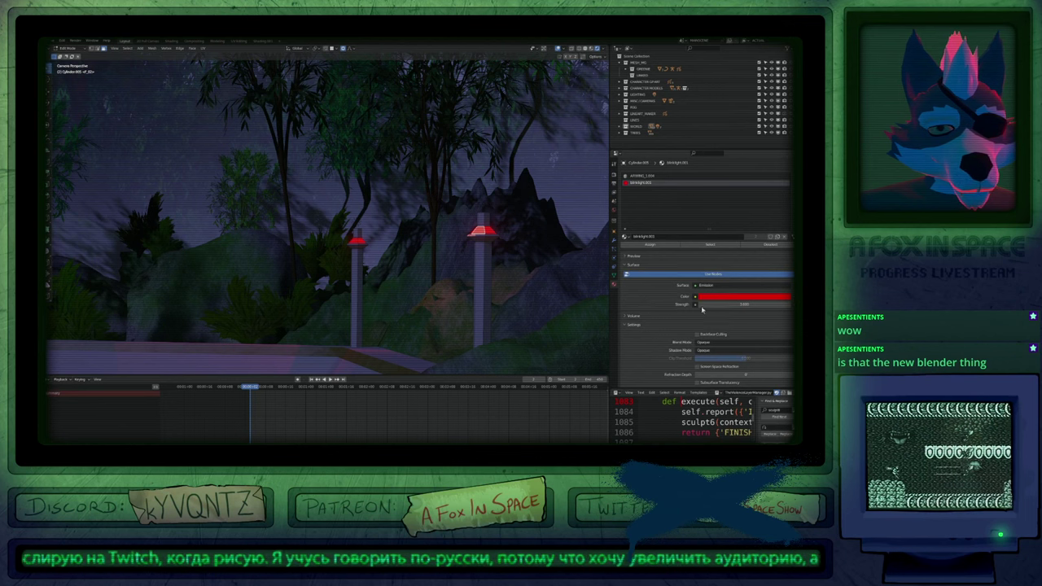
{"action": "key", "text": "i"}
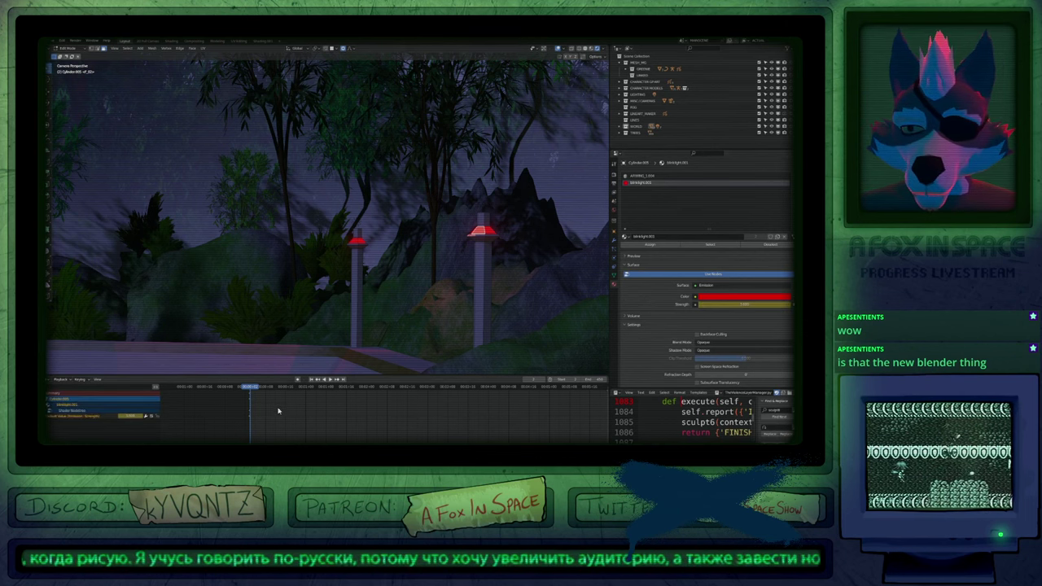
{"action": "scroll", "coordinate": [278, 411], "scroll_direction": "up", "scroll_amount": 3}
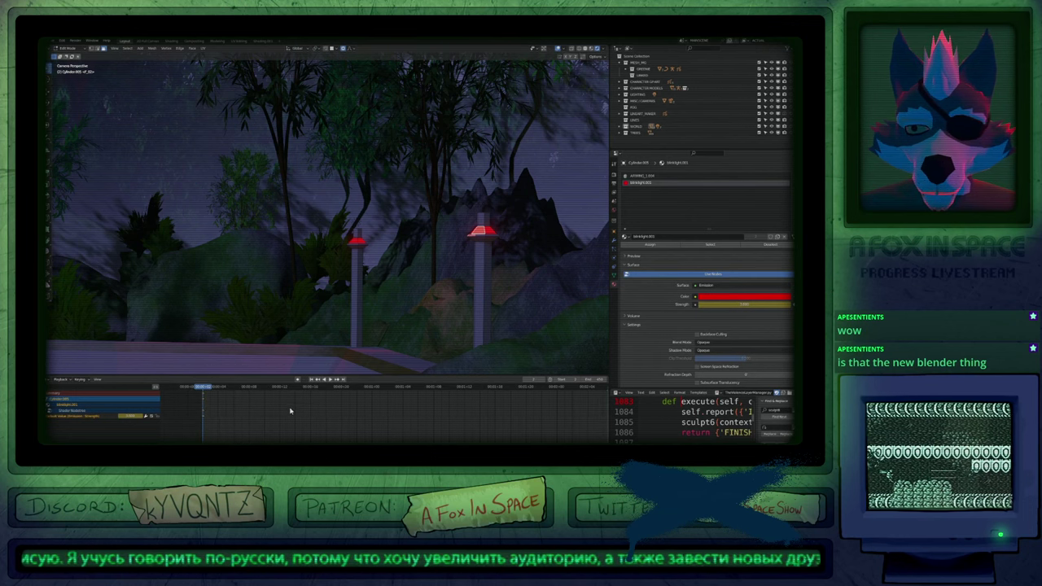
{"action": "left_click", "coordinate": [287, 412]}
{"action": "left_click_drag", "start_coordinate": [287, 411], "coordinate": [371, 413]}
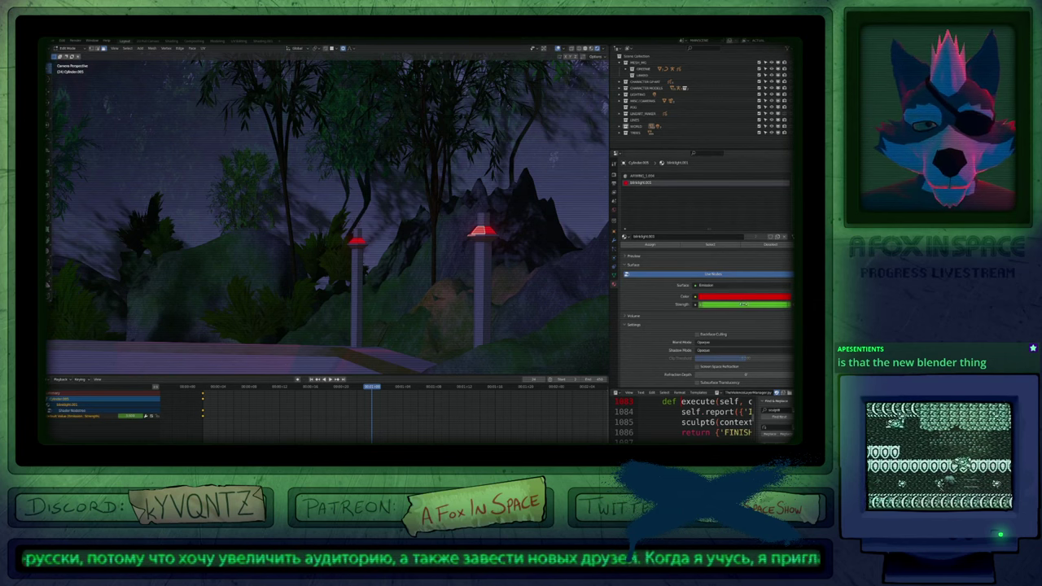
{"action": "left_click", "coordinate": [743, 305]}
{"action": "type", "text": "0"}
{"action": "key", "text": "Return"}
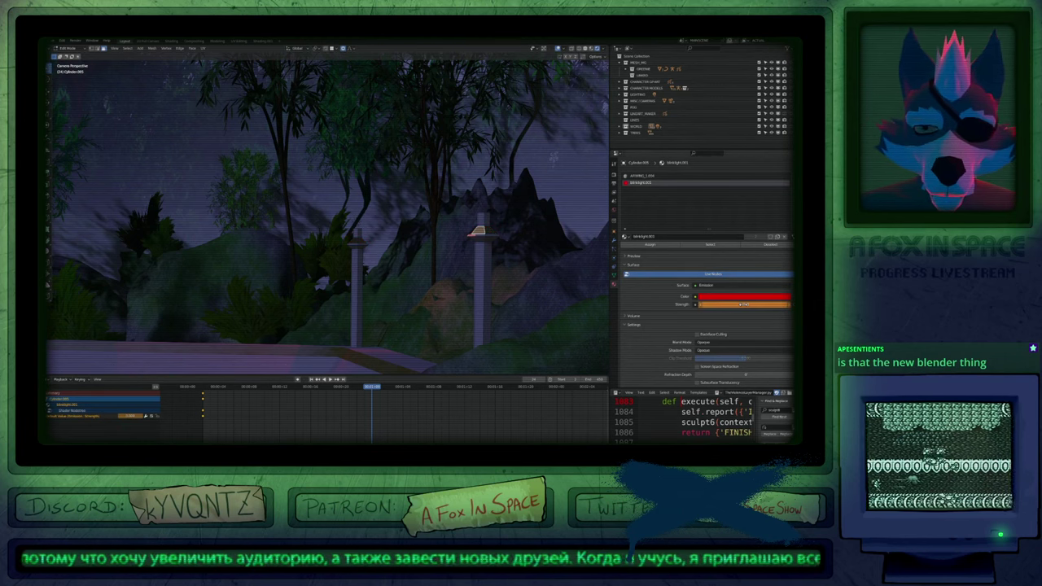
{"action": "key", "text": "i"}
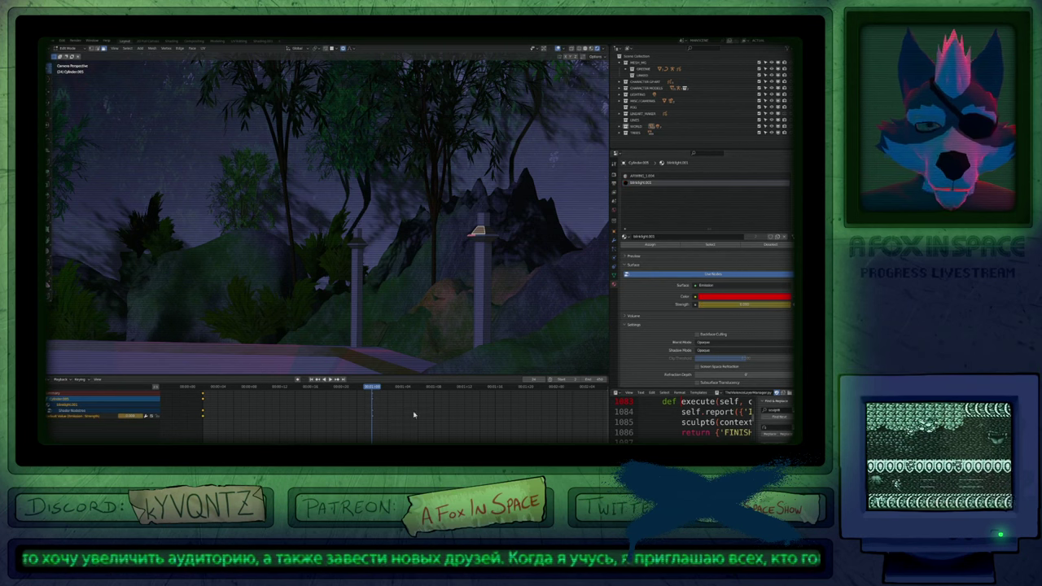
Play back the strength fade and duplicate the opening strength keyframe to the two-second mark.
{"action": "left_click", "coordinate": [208, 387]}
{"action": "key", "text": "space"}
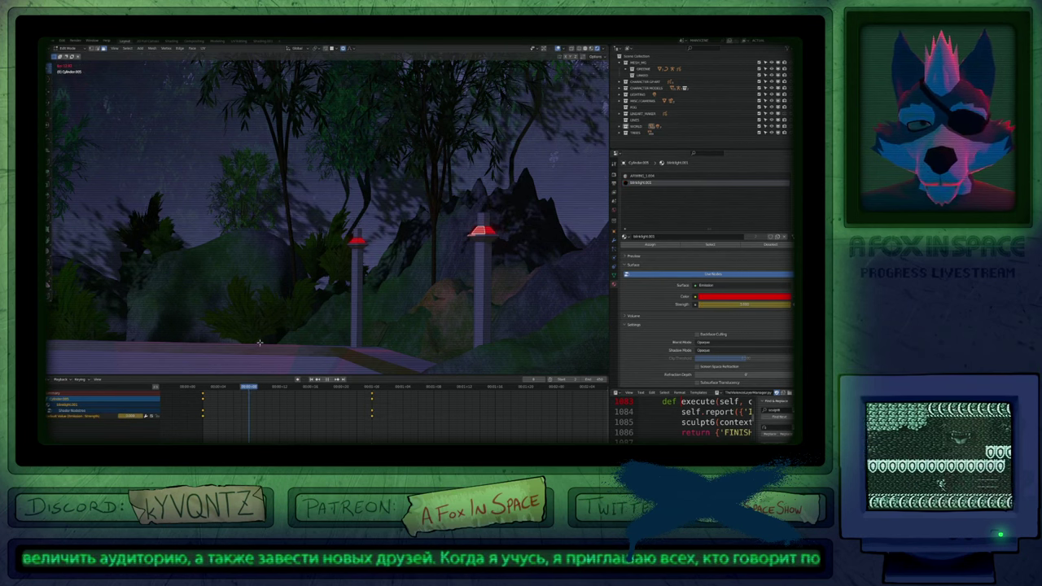
{"action": "key", "text": "space"}
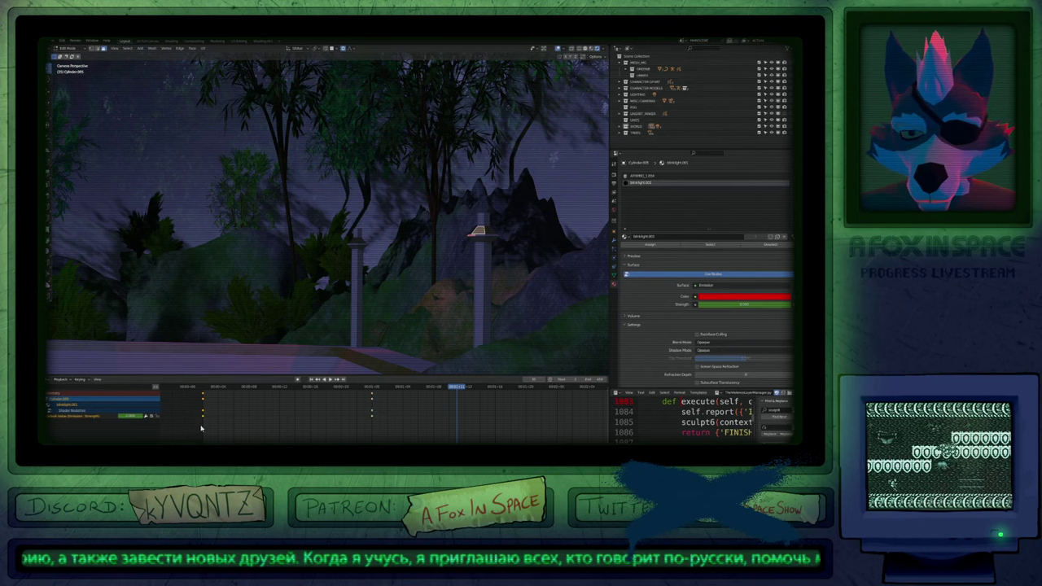
{"action": "key", "text": "shift+d"}
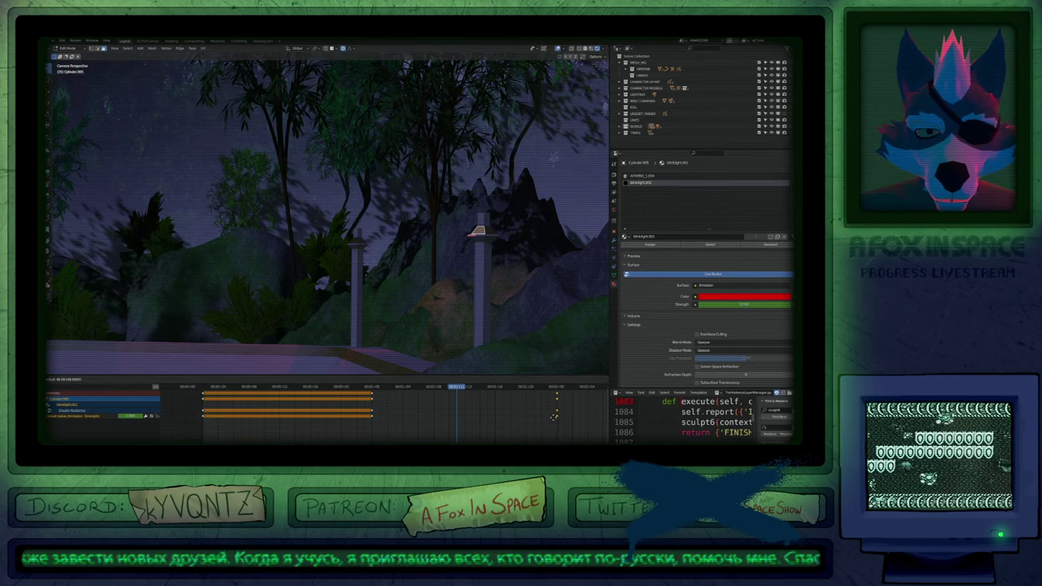
{"action": "left_click", "coordinate": [555, 418]}
{"action": "middle_click_drag", "start_coordinate": [524, 420], "coordinate": [451, 423], "text": "ctrl"}
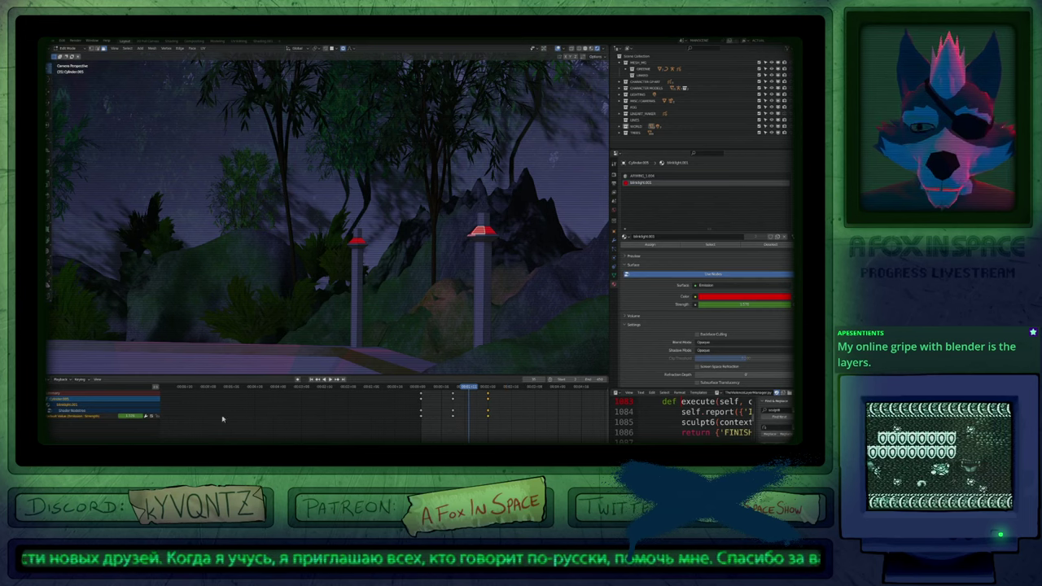
Add a Cycles modifier to the emission strength curve and play back the full campsite shot in Object Mode without overlays.
{"action": "key", "text": "ctrl+Tab"}
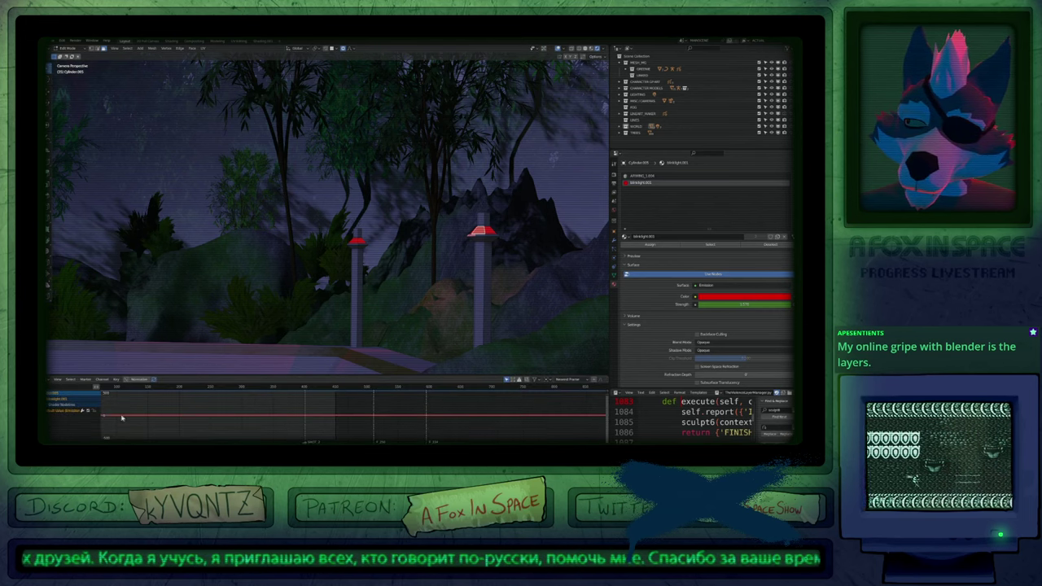
{"action": "key", "text": "v"}
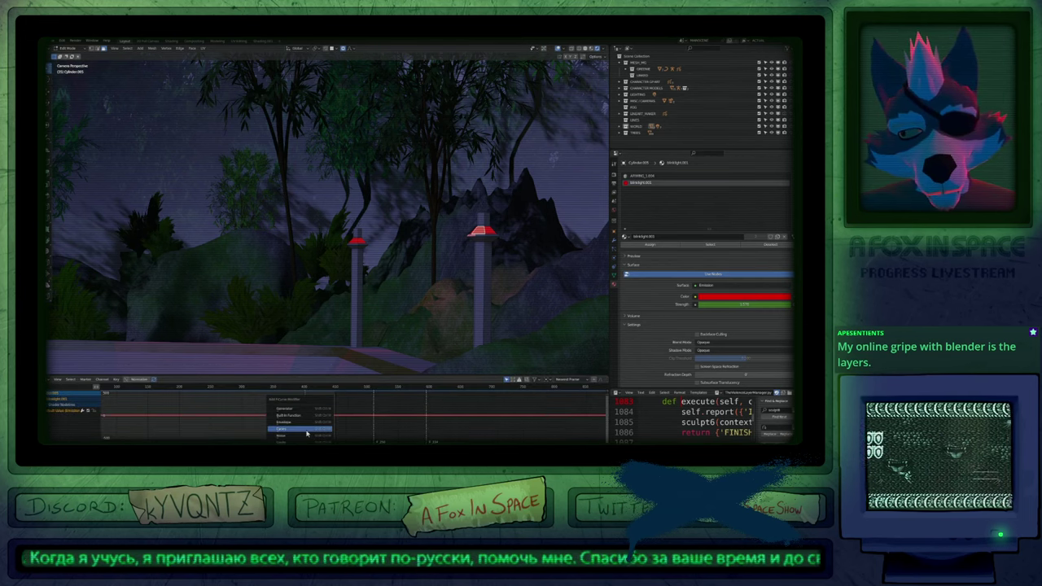
{"action": "left_click", "coordinate": [307, 431]}
{"action": "key", "text": "shift+Left"}
{"action": "key", "text": "Tab"}
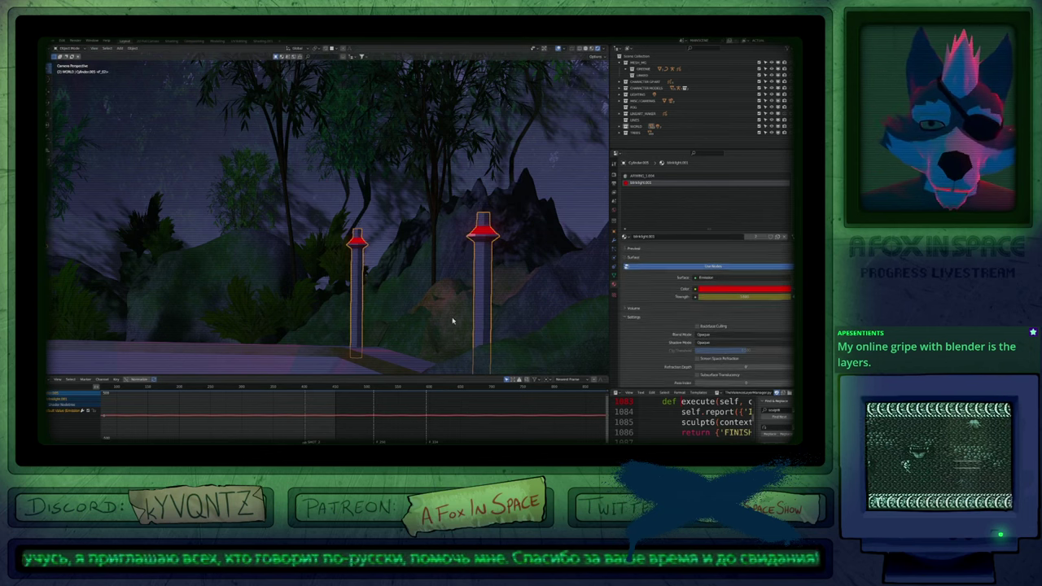
{"action": "key", "text": "Home"}
{"action": "key", "text": "shift+alt+z"}
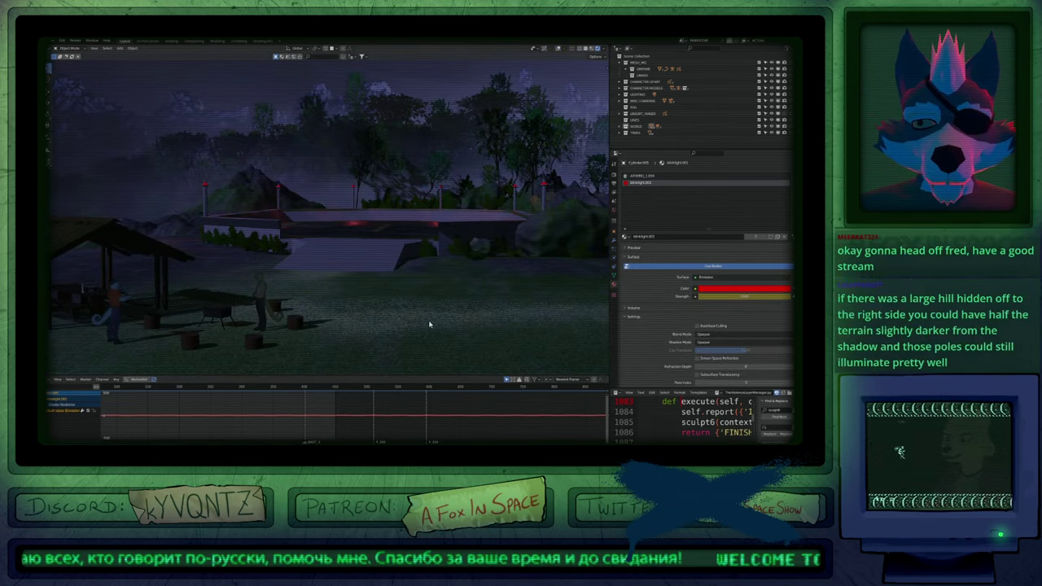
{"action": "key", "text": "space"}
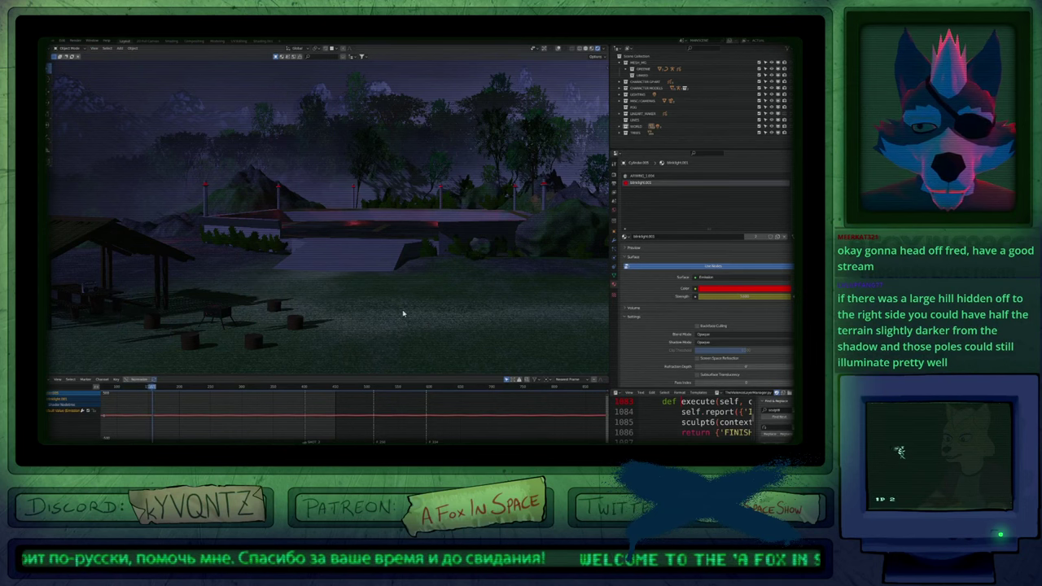
{"action": "key", "text": "Escape"}
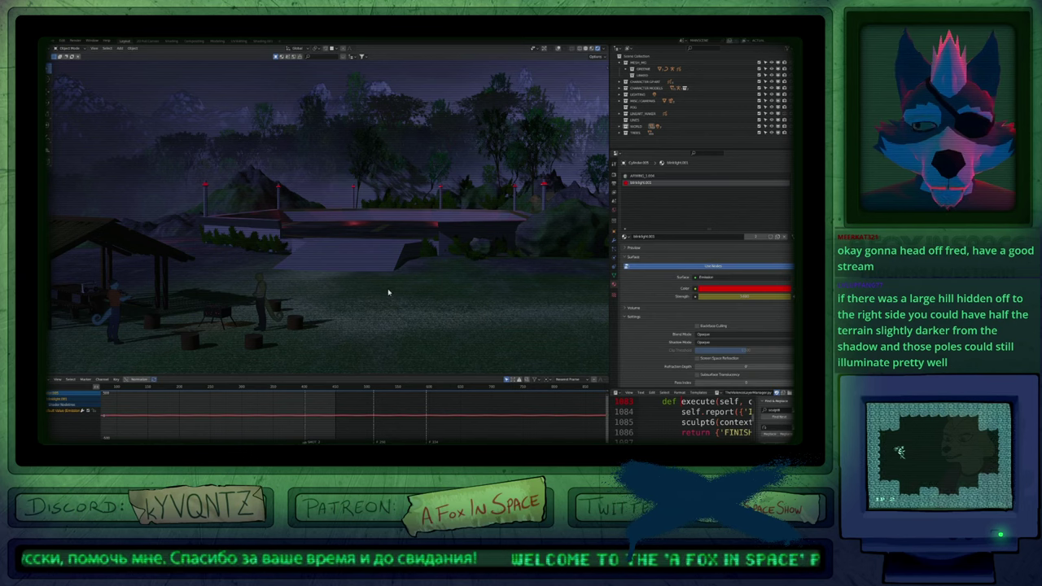
Try a Value of 0.4 for the blinklight's red emission color, settle on 0.3, and check the blinking in playback.
{"action": "left_click", "coordinate": [736, 288]}
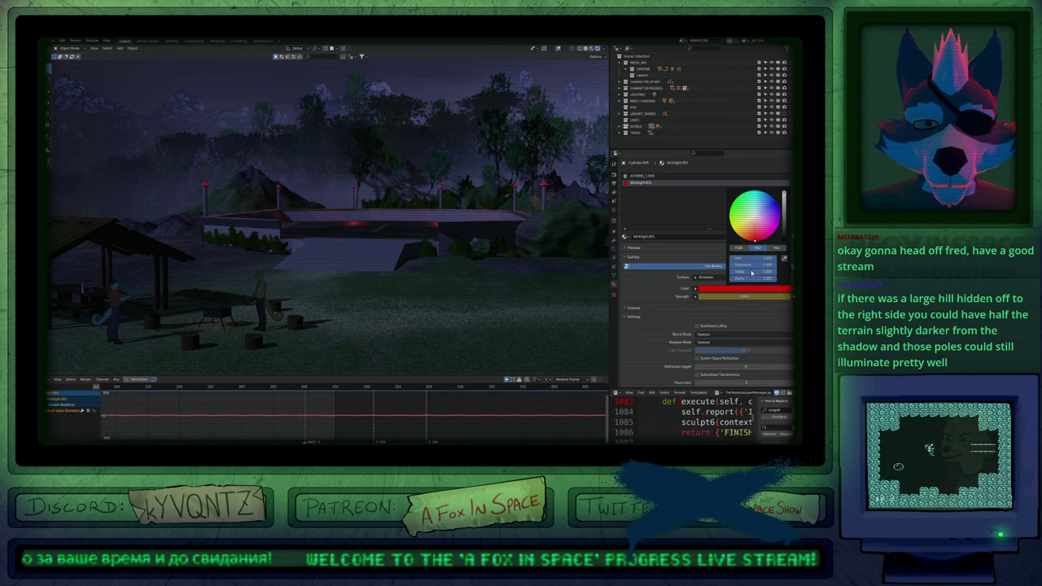
{"action": "left_click", "coordinate": [751, 272]}
{"action": "type", "text": ".4"}
{"action": "key", "text": "Return"}
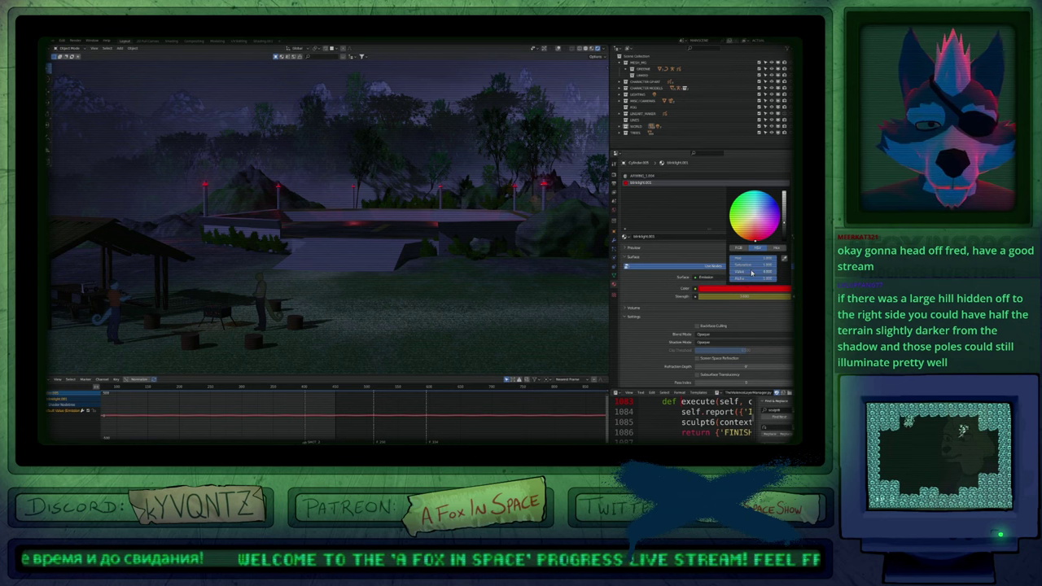
{"action": "left_click", "coordinate": [751, 272]}
{"action": "type", "text": ".3"}
{"action": "key", "text": "Return"}
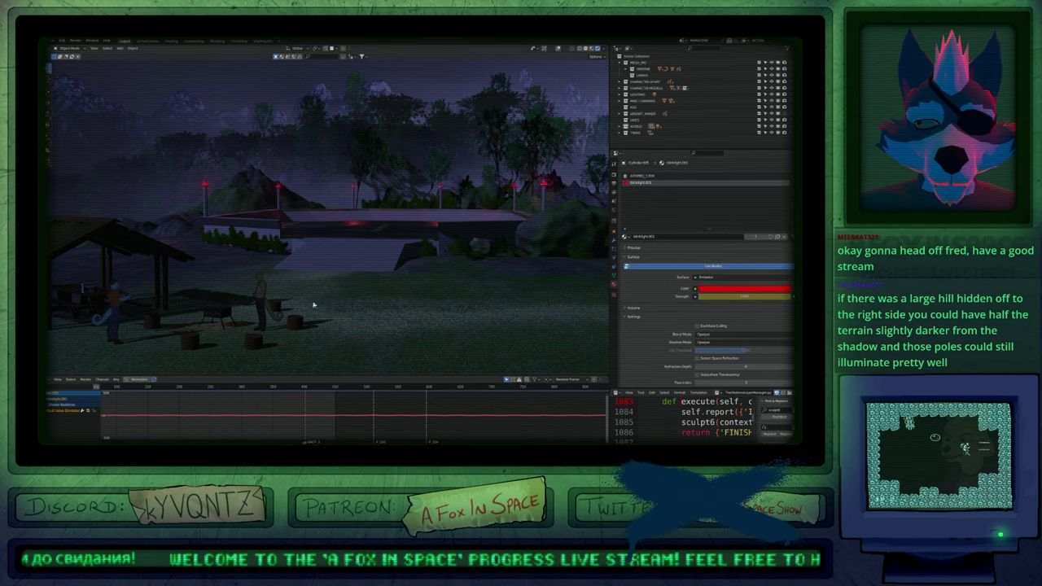
{"action": "key", "text": "space"}
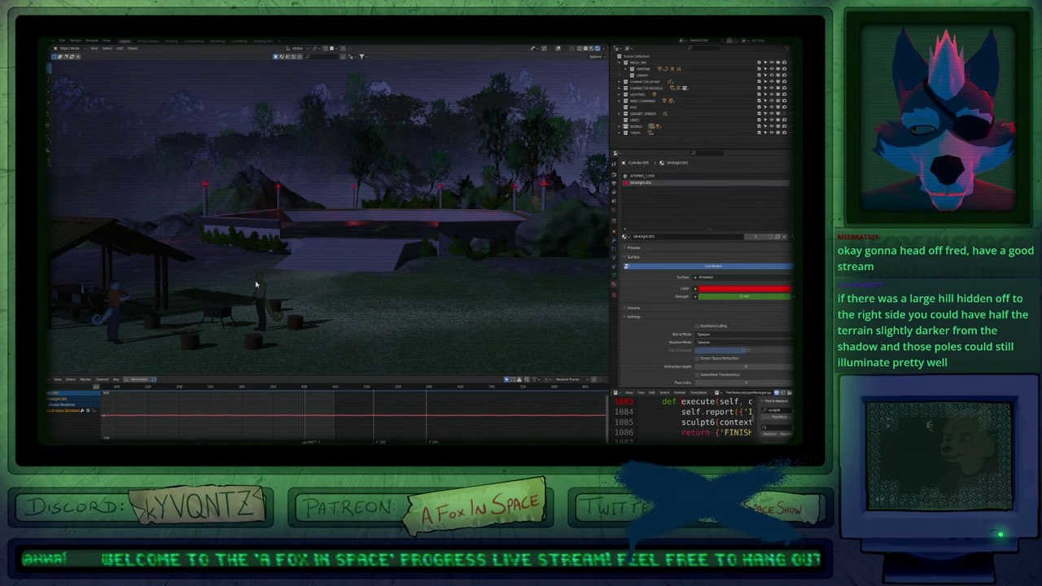
{"action": "key", "text": "space"}
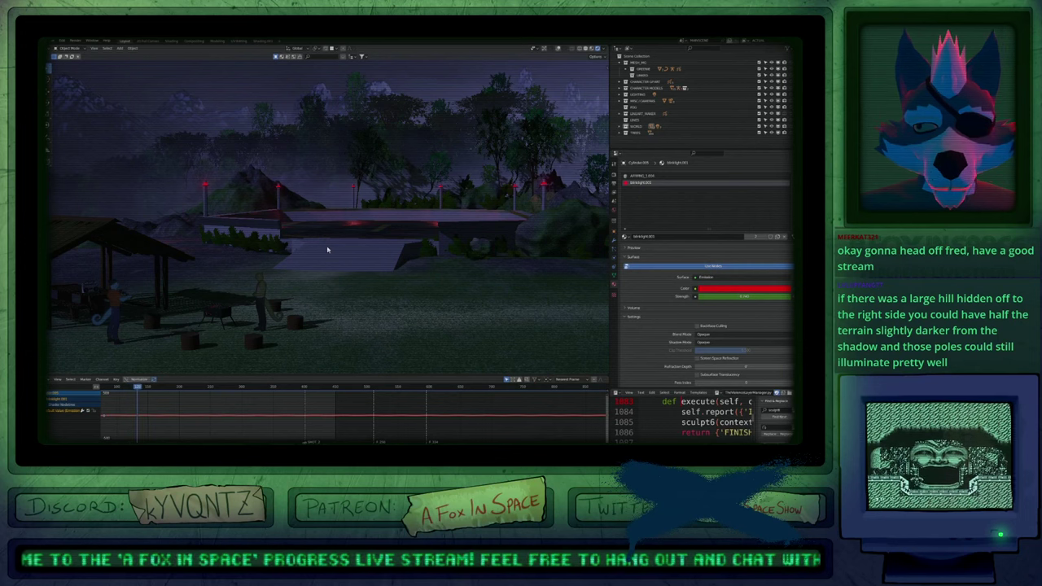
{"action": "key", "text": "Escape"}
{"action": "key", "text": "alt+shift+z"}
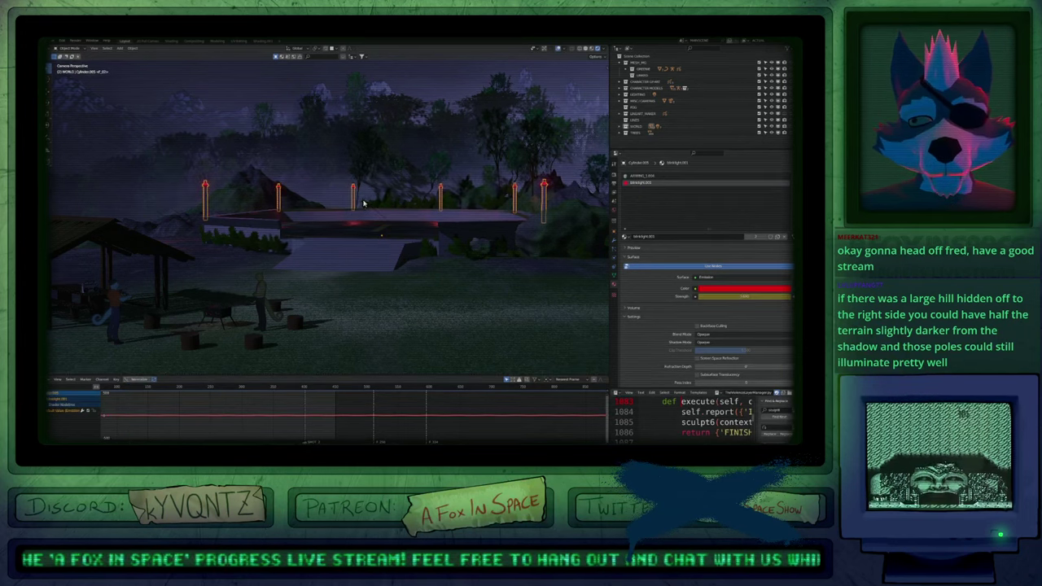
{"action": "left_click", "coordinate": [365, 203]}
{"action": "key", "text": "g"}
{"action": "right_click", "coordinate": [381, 134]}
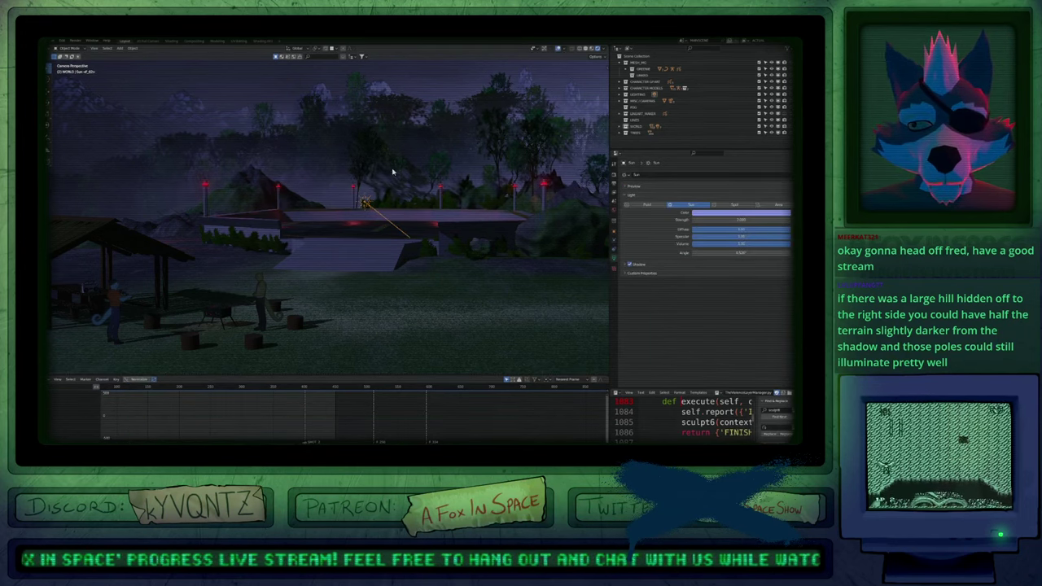
{"action": "key", "text": "a"}
Select the six red point lights on the beacon posts and link their object data to the rightmost beacon's light.
{"action": "left_click", "coordinate": [350, 183]}
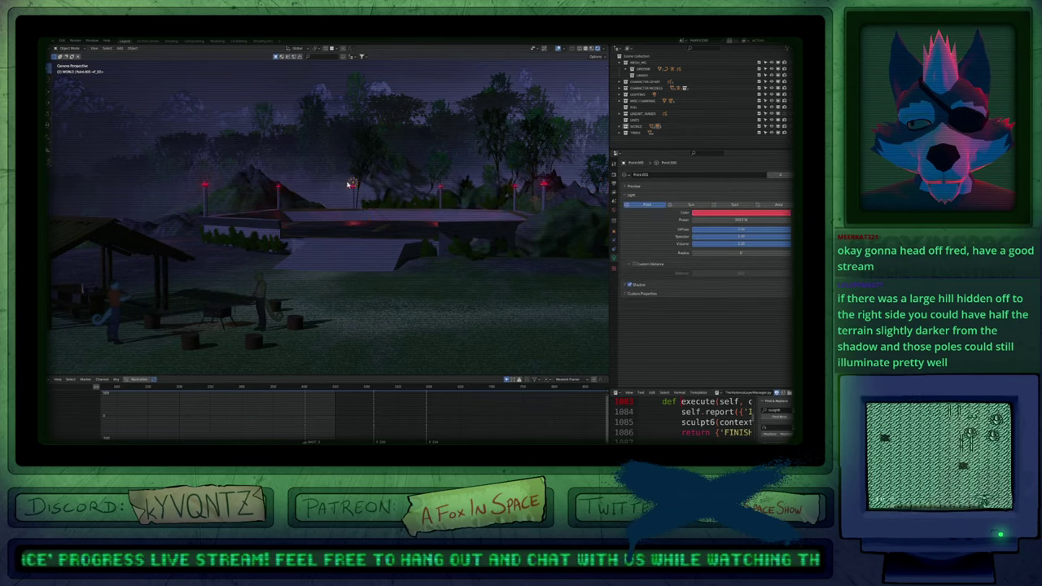
{"action": "left_click", "coordinate": [278, 183], "text": "shift"}
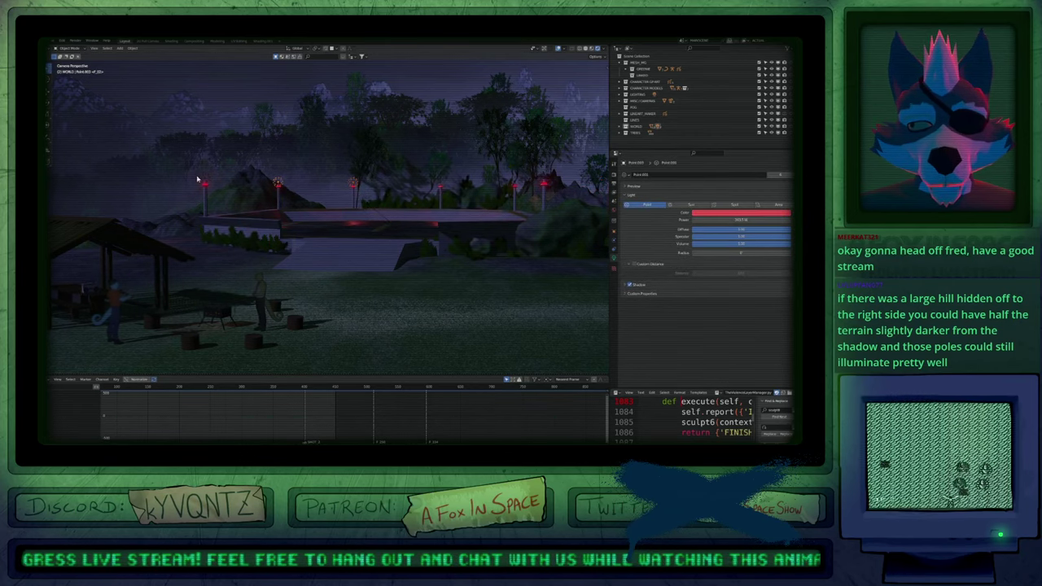
{"action": "left_click", "coordinate": [203, 179], "text": "shift"}
{"action": "left_click", "coordinate": [441, 183], "text": "shift"}
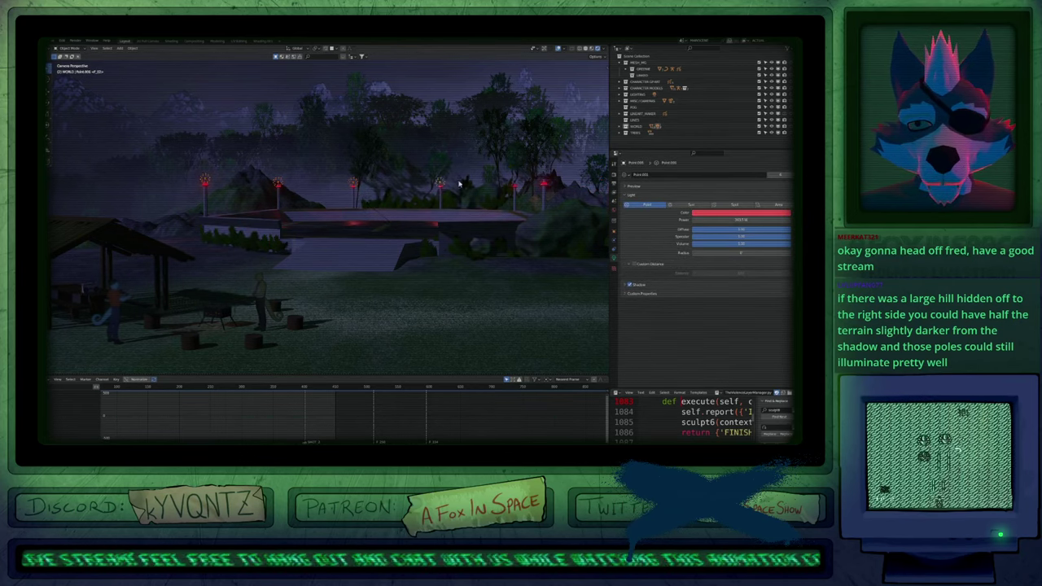
{"action": "left_click", "coordinate": [514, 184], "text": "shift"}
{"action": "left_click", "coordinate": [547, 180], "text": "shift"}
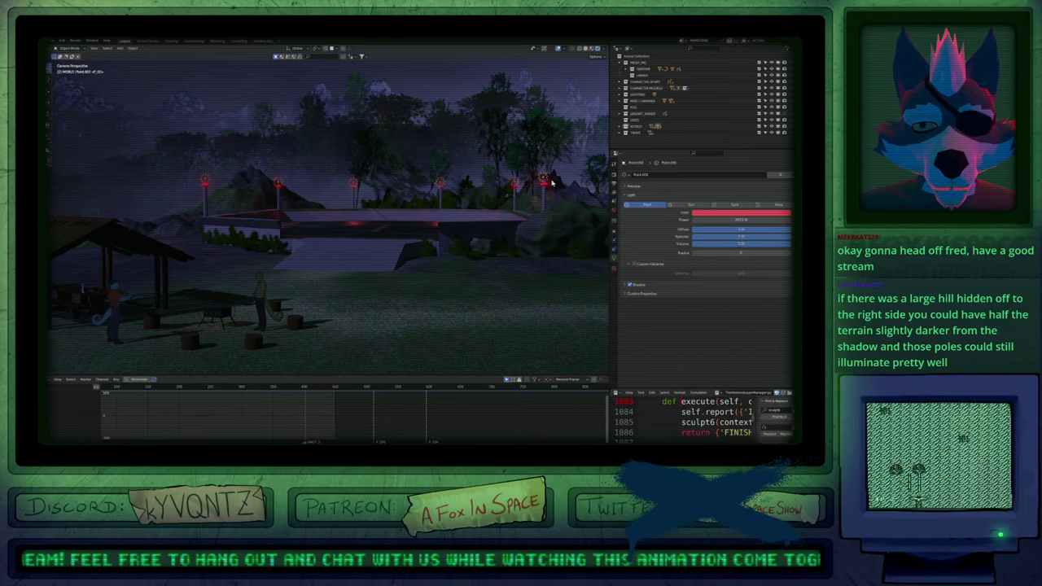
{"action": "key", "text": "ctrl+l"}
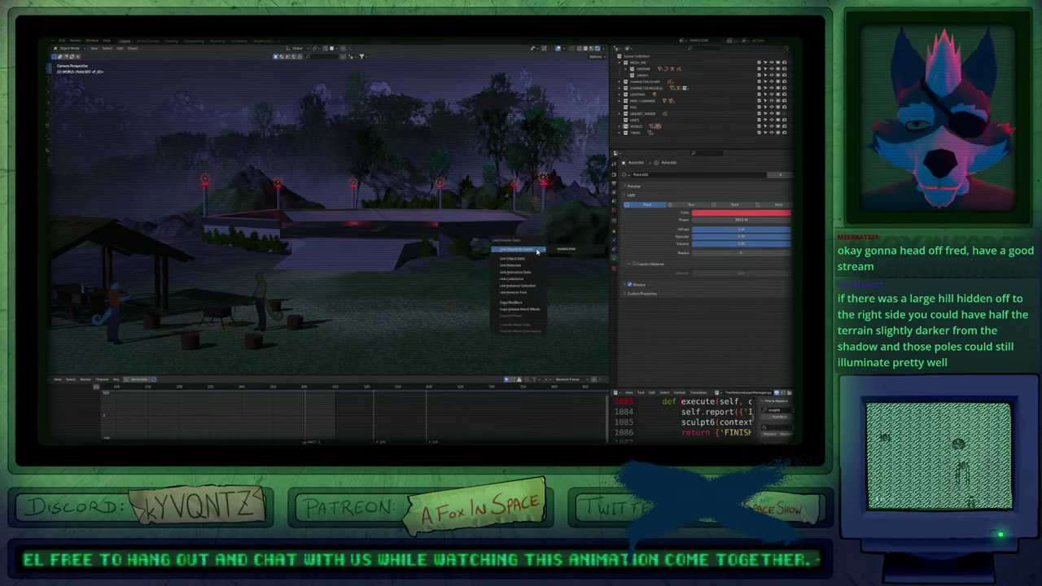
{"action": "left_click", "coordinate": [530, 258]}
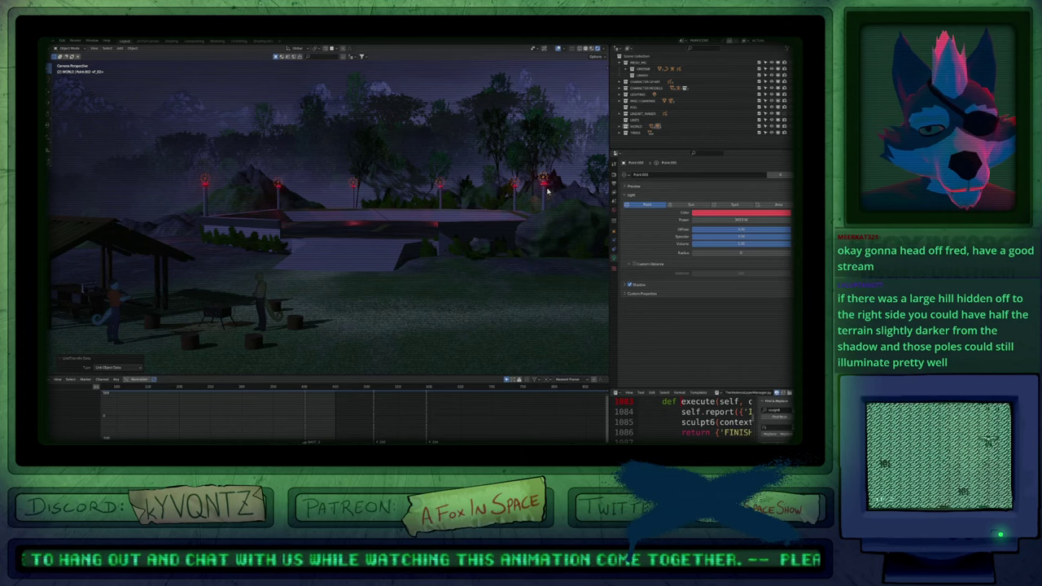
Keyframe the linked red point light's Power at the opening frame and bring up its keyframes in the Timeline.
{"action": "left_click", "coordinate": [727, 218]}
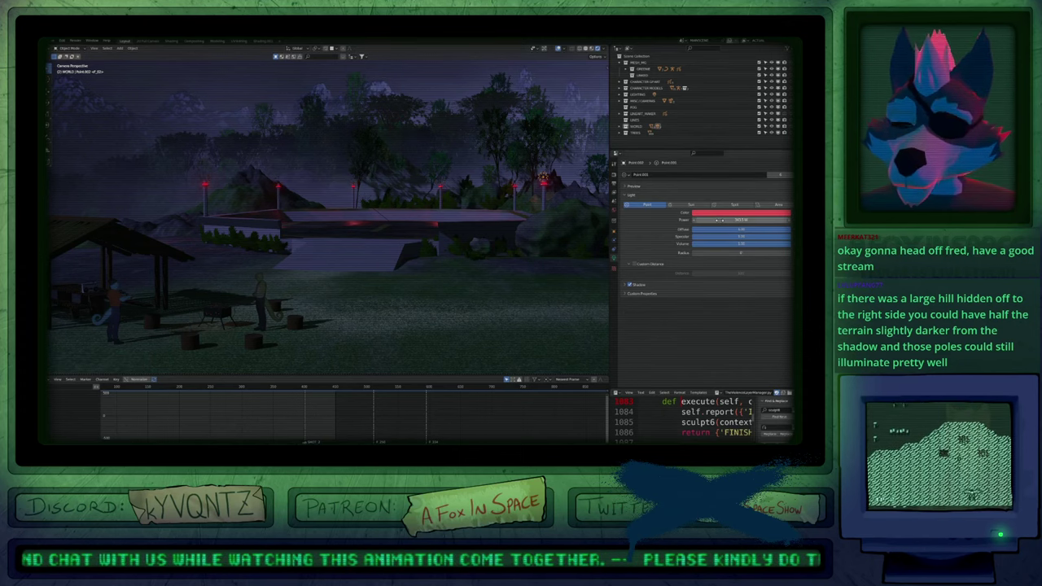
{"action": "key", "text": "i"}
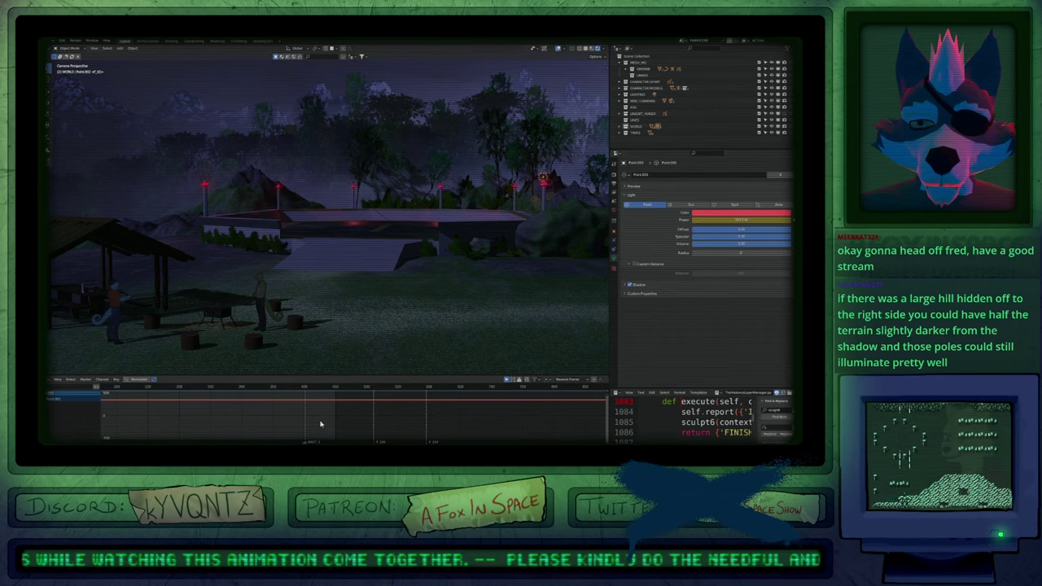
{"action": "key", "text": "ctrl+Tab"}
{"action": "middle_click_drag", "start_coordinate": [346, 428], "coordinate": [269, 418]}
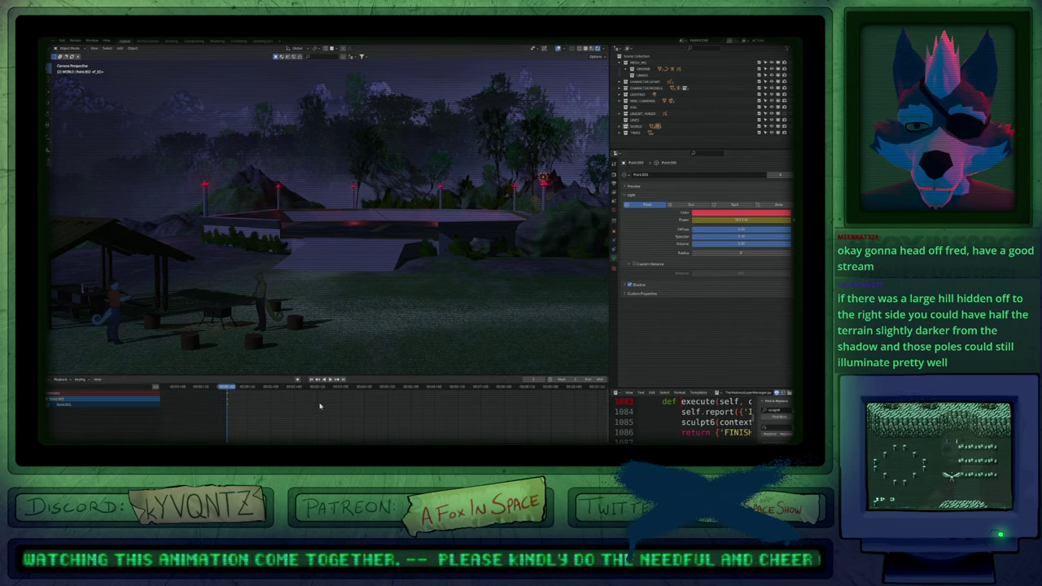
Keyframe the red light's Power at 0 at the one-second mark and duplicate the opening keyframe to the two-second mark.
{"action": "left_click_drag", "start_coordinate": [377, 387], "coordinate": [248, 405]}
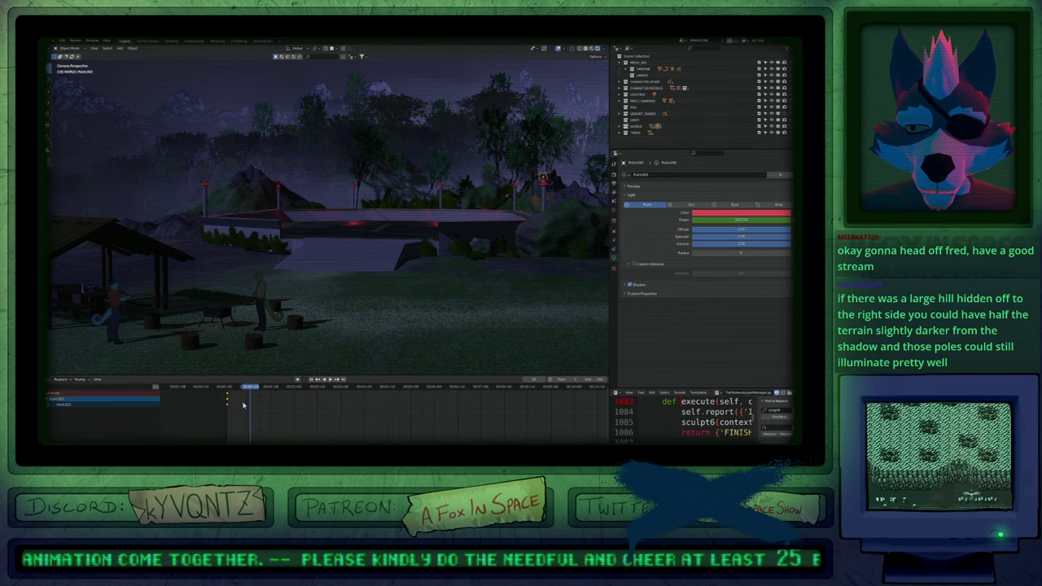
{"action": "middle_click_drag", "start_coordinate": [243, 404], "coordinate": [260, 405], "text": "ctrl"}
{"action": "scroll", "coordinate": [260, 406], "scroll_direction": "up", "scroll_amount": 1}
{"action": "left_click_drag", "start_coordinate": [234, 390], "coordinate": [309, 402]}
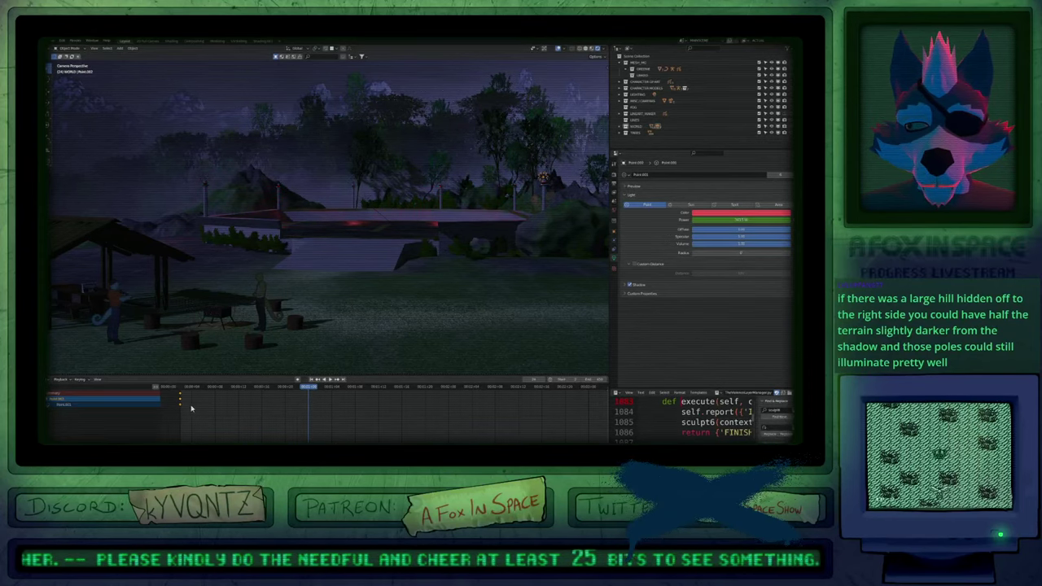
{"action": "left_click", "coordinate": [735, 220]}
{"action": "type", "text": "0"}
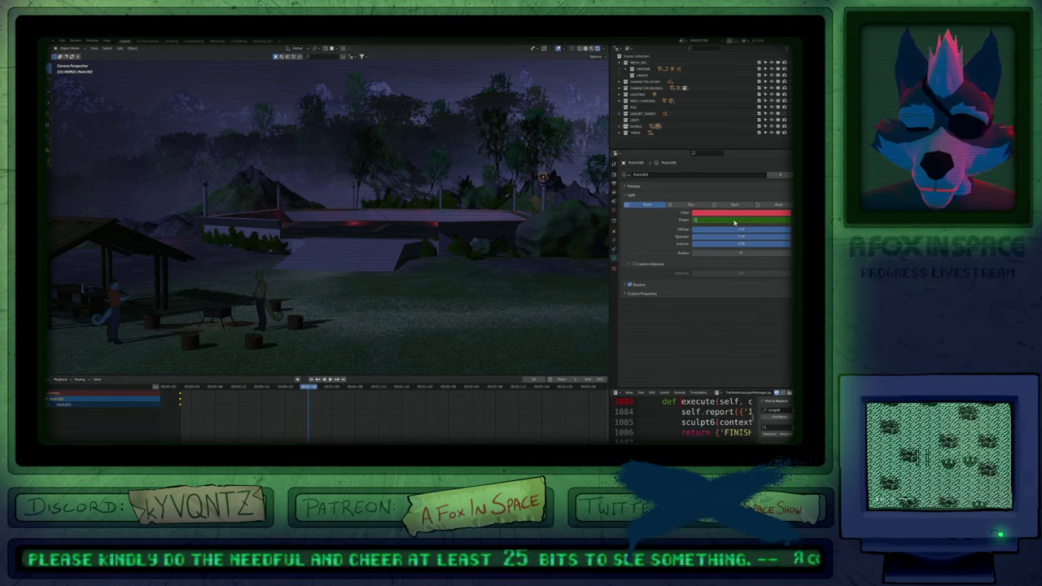
{"action": "key", "text": "Return"}
{"action": "key", "text": "i"}
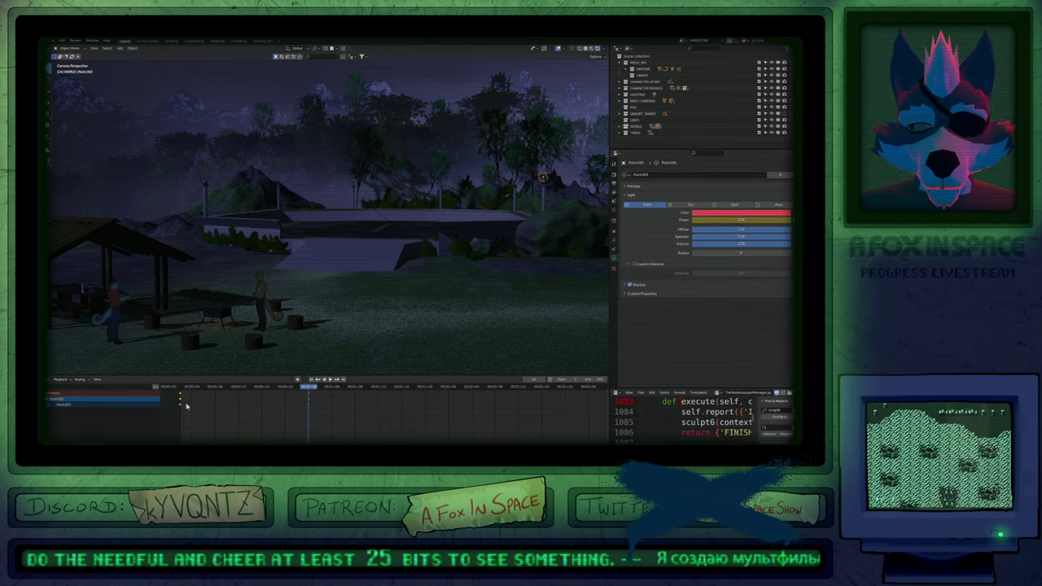
{"action": "key", "text": "shift+d"}
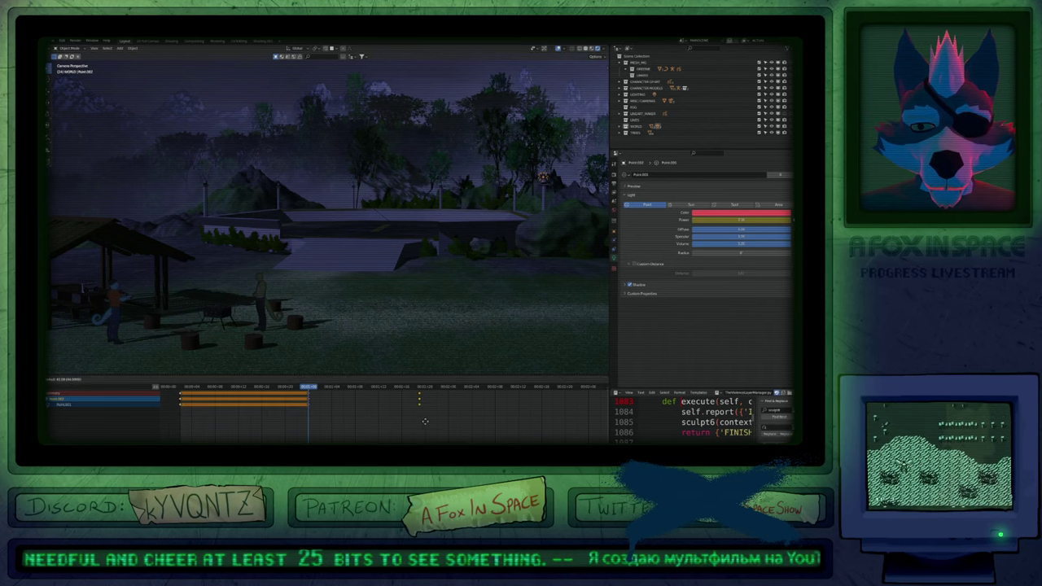
{"action": "left_click", "coordinate": [449, 420]}
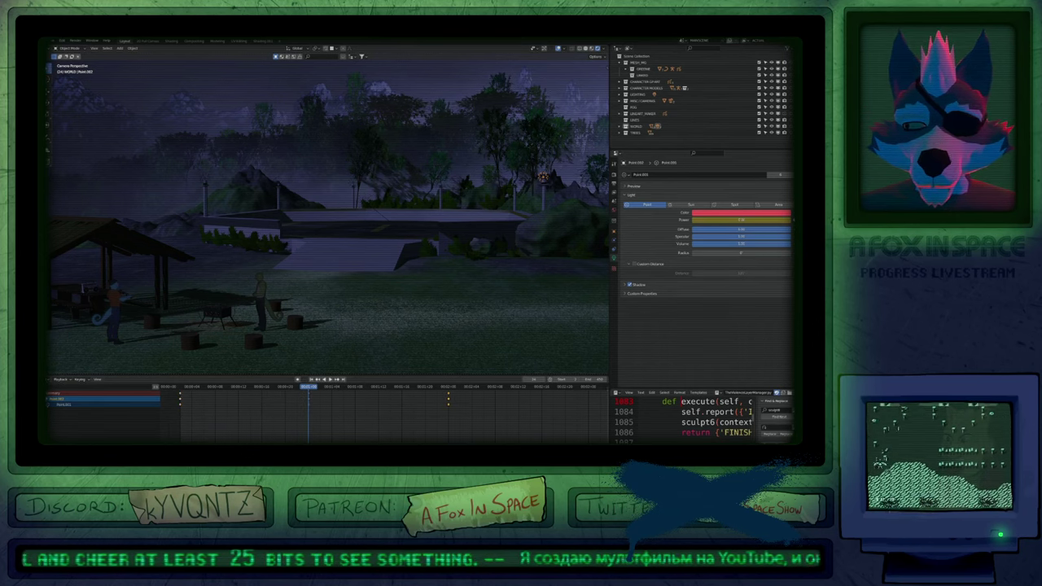
Add a Cycles modifier to the red light's Power curve in the Graph Editor.
{"action": "left_click", "coordinate": [49, 380]}
{"action": "left_click", "coordinate": [122, 405]}
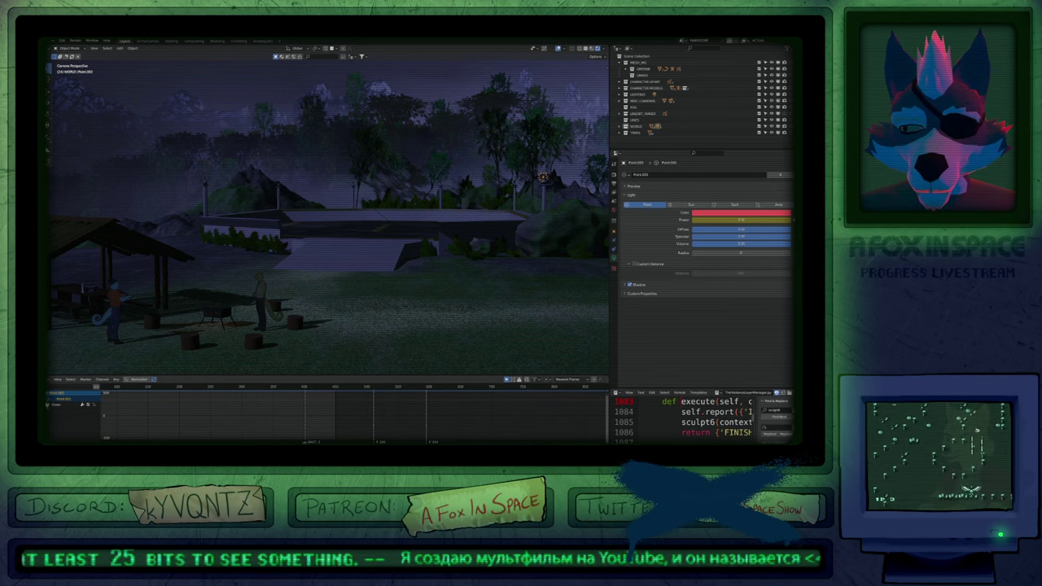
{"action": "left_click", "coordinate": [58, 405]}
{"action": "key", "text": "ctrl+shift+m"}
{"action": "left_click", "coordinate": [281, 412]}
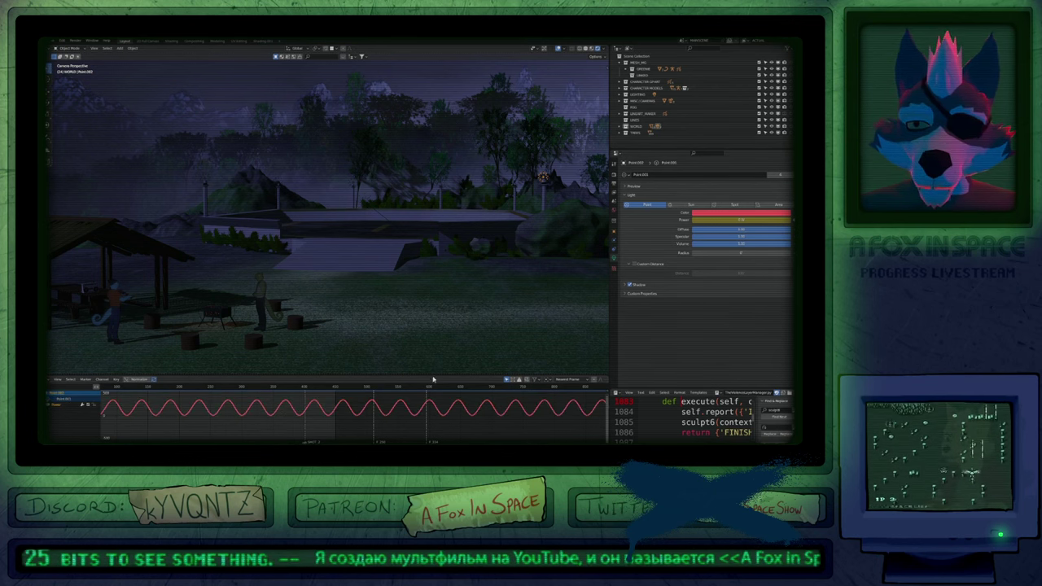
Play back the campsite shot to check the blinking lights and select the beacon posts.
{"action": "key", "text": "space"}
{"action": "key", "text": "alt+shift+z"}
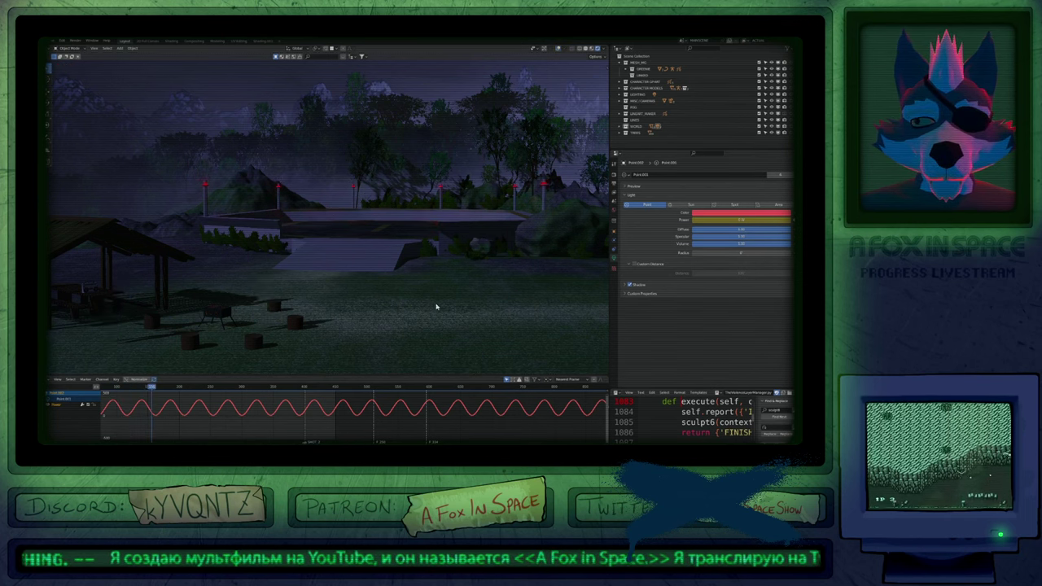
{"action": "left_click", "coordinate": [543, 188]}
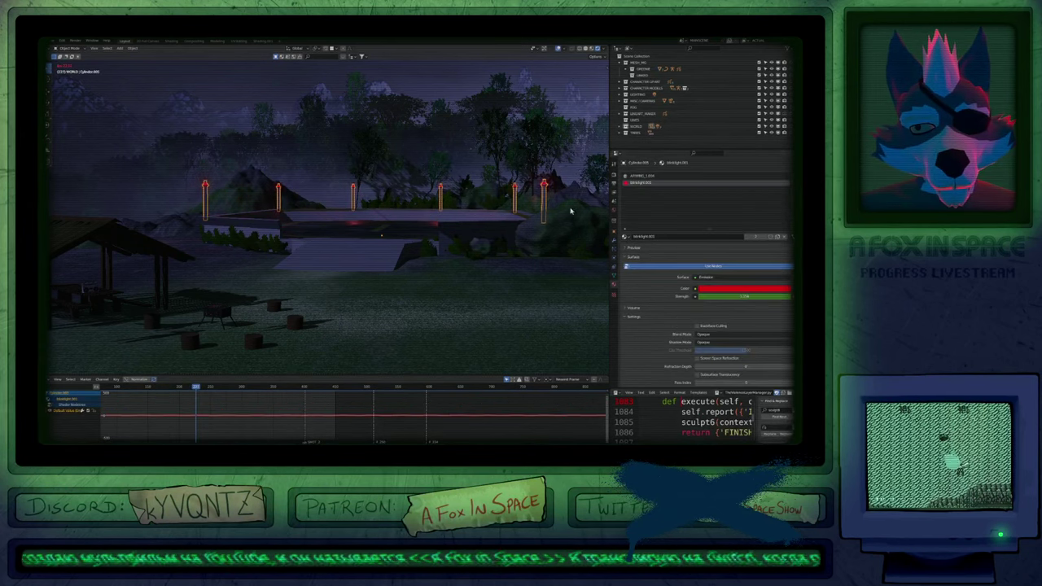
Raise the power keyframes of the red point light at the landing pad's back edge so its pulsing glow is stronger.
{"action": "left_click", "coordinate": [724, 290]}
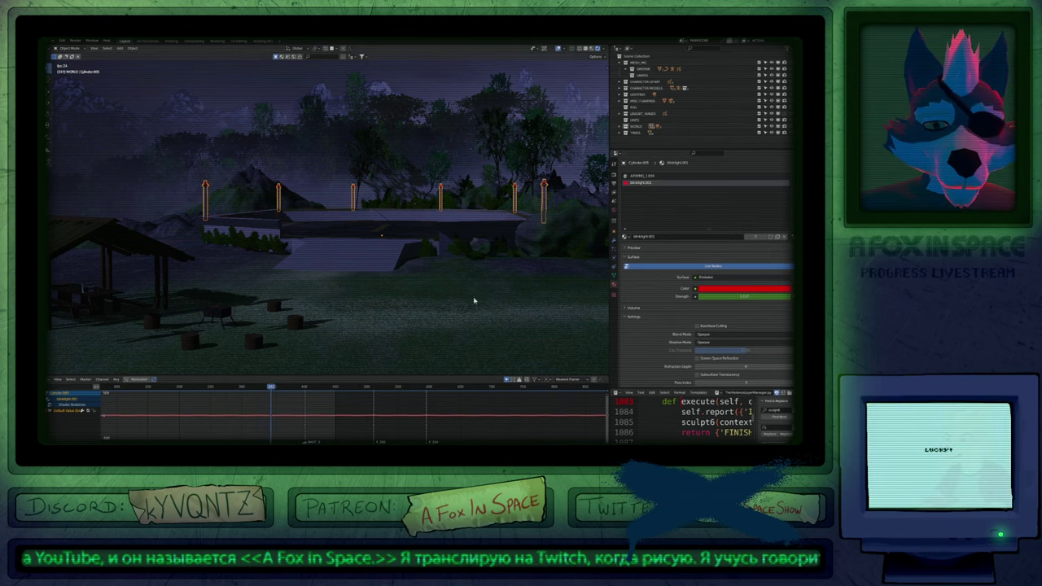
{"action": "key", "text": "a"}
{"action": "key", "text": "alt+a"}
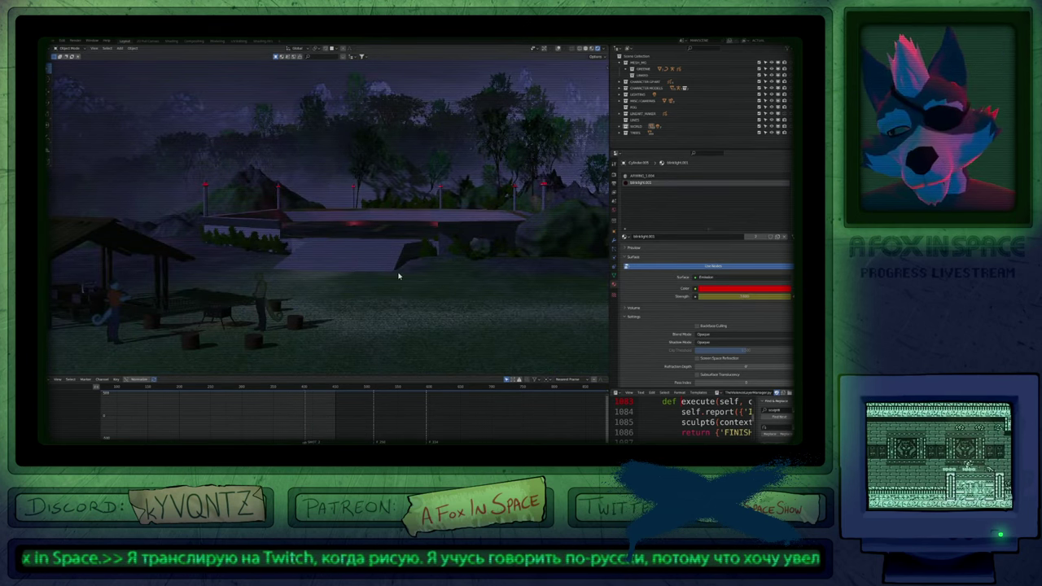
{"action": "left_click", "coordinate": [354, 183]}
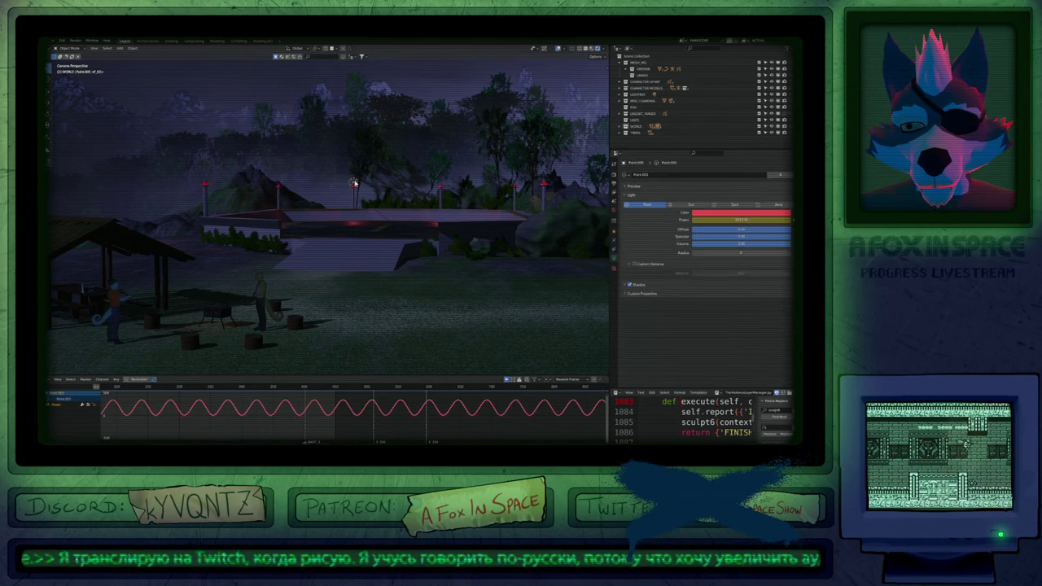
{"action": "middle_click_drag", "start_coordinate": [217, 404], "coordinate": [244, 412]}
{"action": "middle_click_drag", "start_coordinate": [148, 388], "coordinate": [245, 399]}
{"action": "left_click_drag", "start_coordinate": [215, 391], "coordinate": [256, 422]}
{"action": "left_click", "coordinate": [205, 418]}
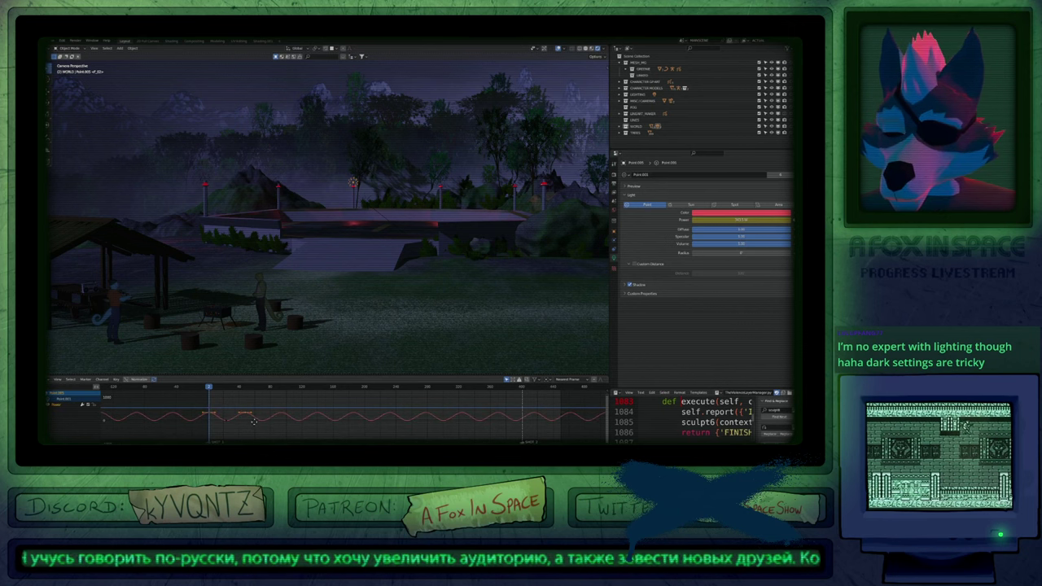
{"action": "key", "text": "g"}
{"action": "key", "text": "y"}
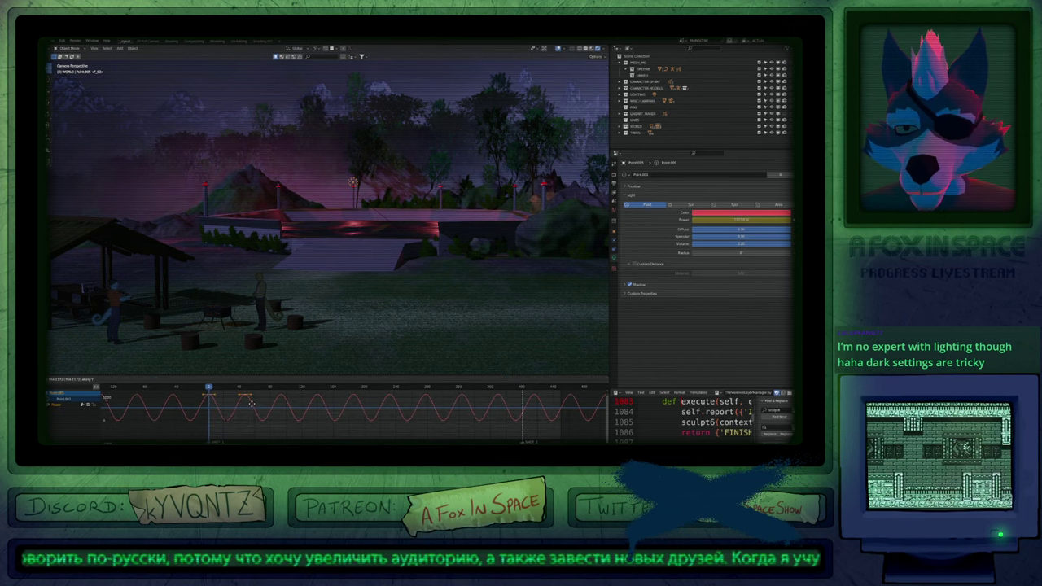
{"action": "left_click_drag", "start_coordinate": [252, 403], "coordinate": [252, 407]}
Enable a custom distance for the red point light and turn off its shadow.
{"action": "left_click", "coordinate": [632, 264]}
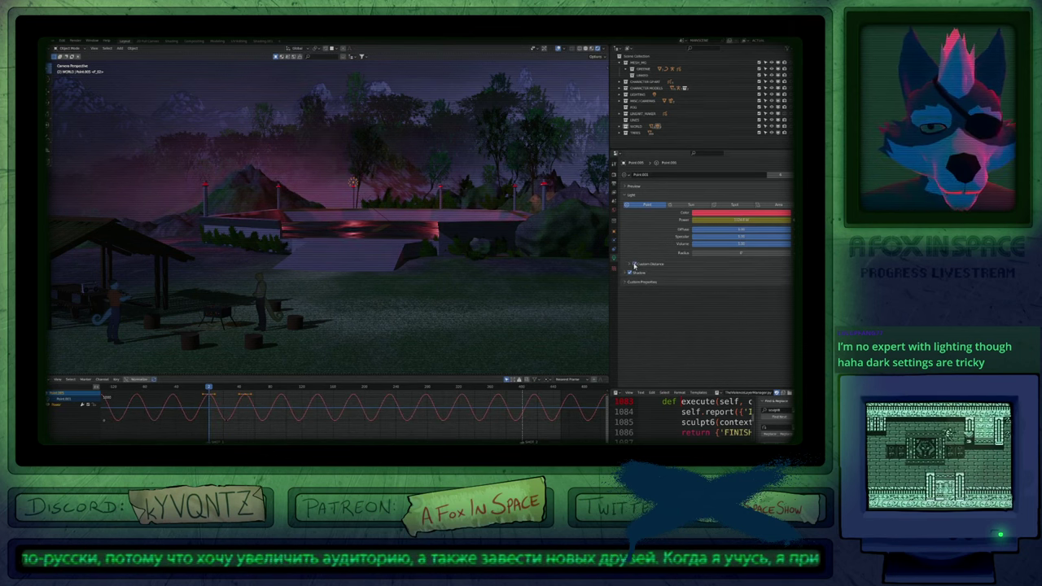
{"action": "left_click", "coordinate": [630, 266]}
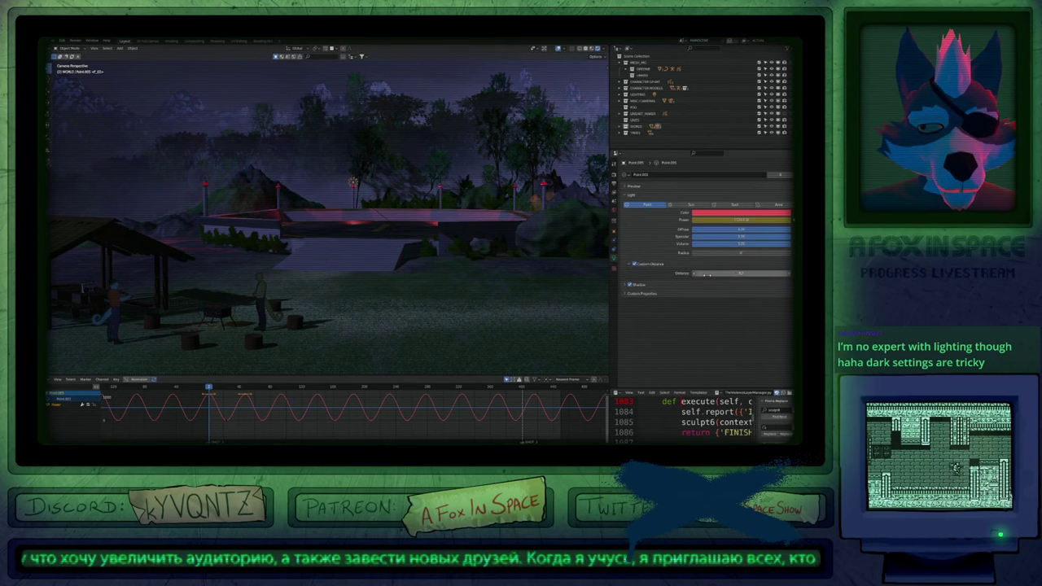
{"action": "key", "text": "alt+shift+z"}
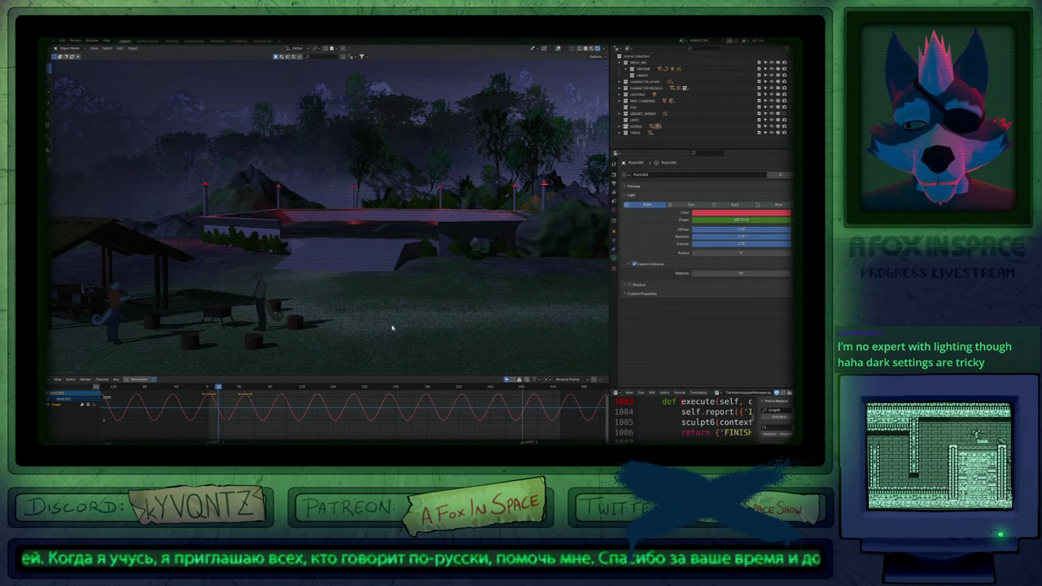
Show the dope sheet keys instead of the animation curves and select the ship's GREENE_FRAME object at the start frame.
{"action": "key", "text": "ctrl+Tab"}
{"action": "scroll", "coordinate": [339, 417], "scroll_direction": "down", "scroll_amount": 5}
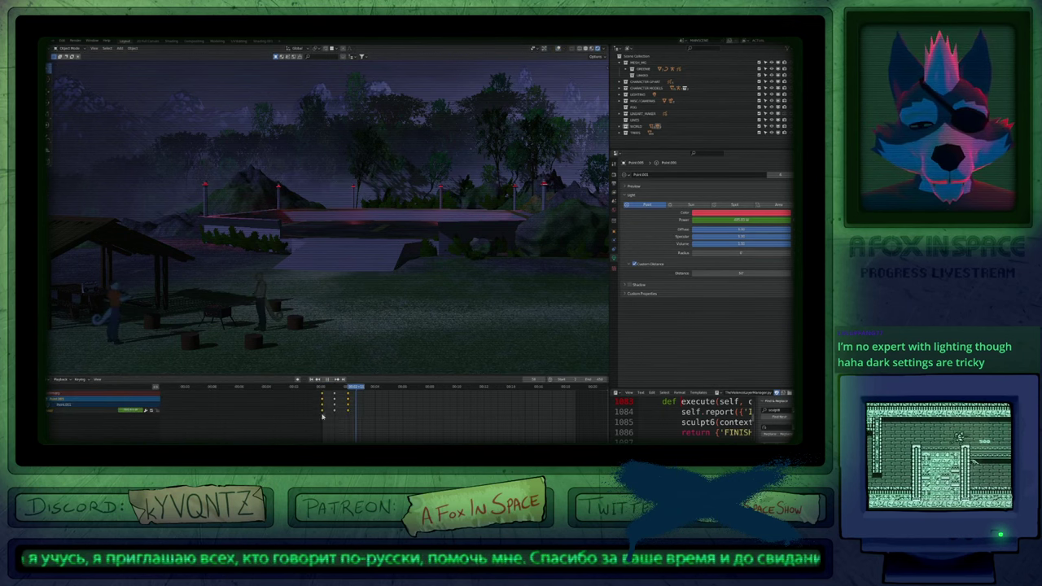
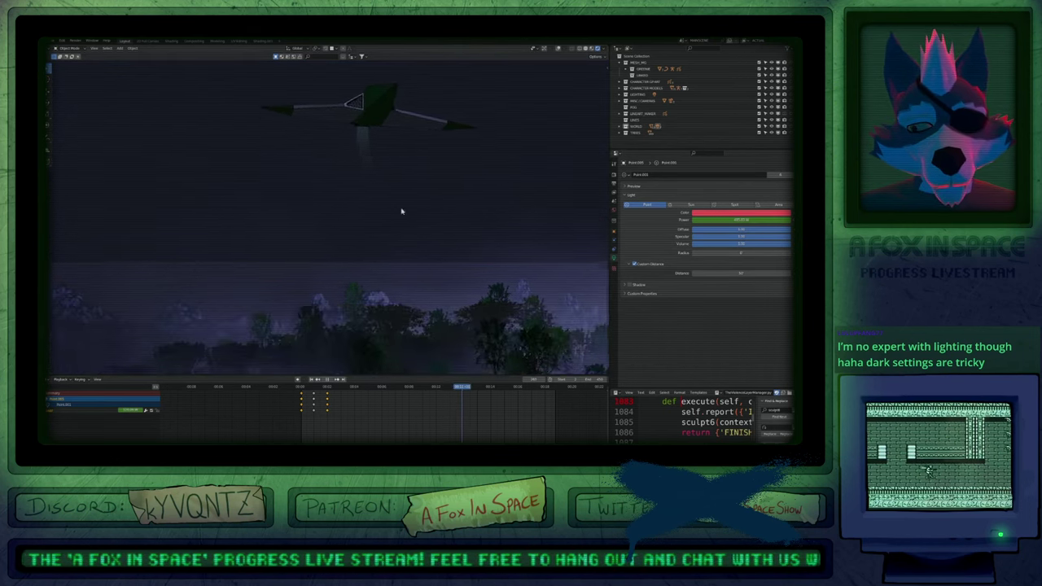
{"action": "left_click", "coordinate": [391, 273]}
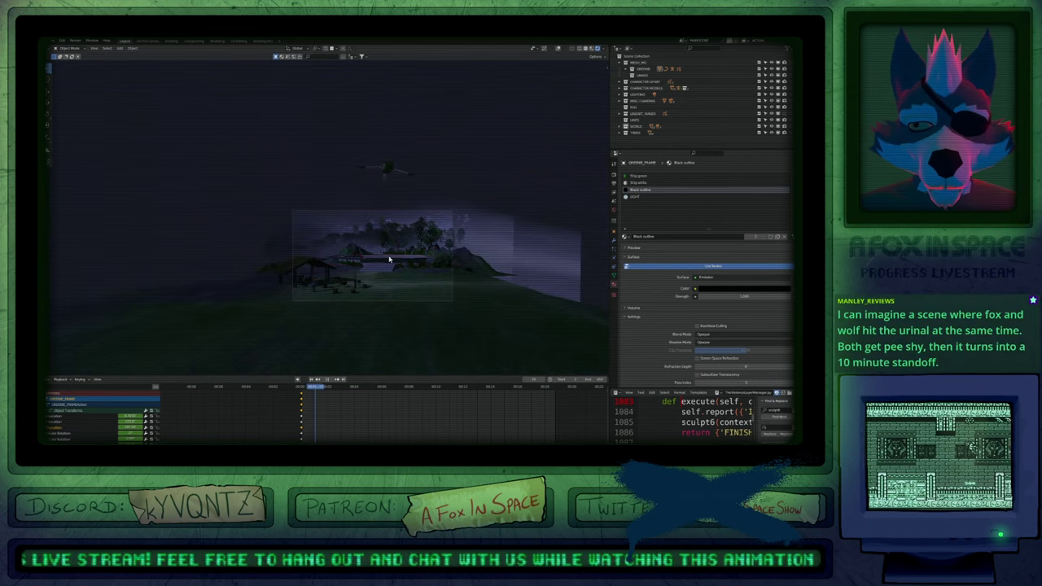
{"action": "key", "text": "Escape"}
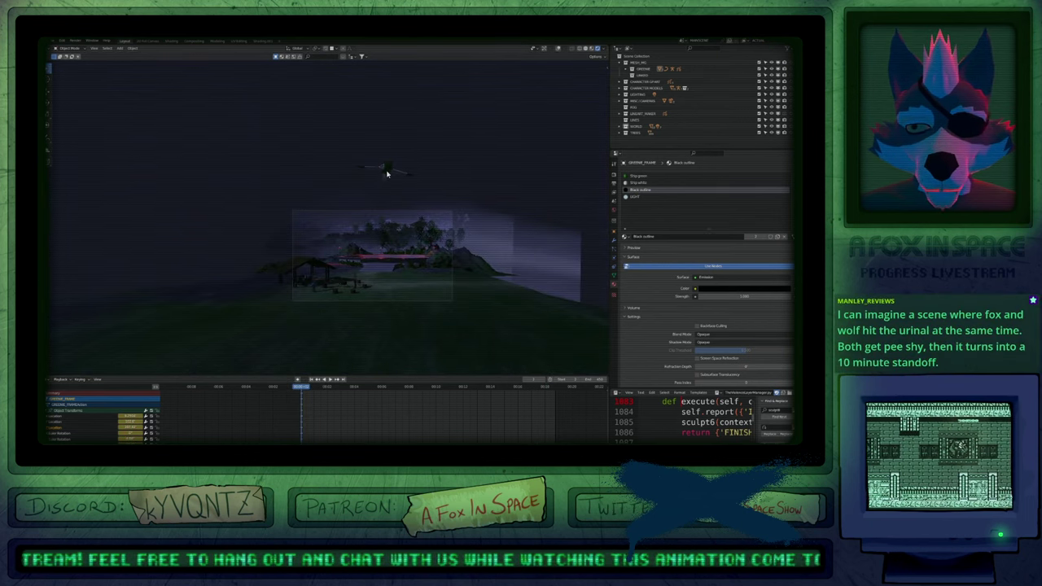
{"action": "left_click", "coordinate": [388, 173]}
{"action": "left_click", "coordinate": [386, 172]}
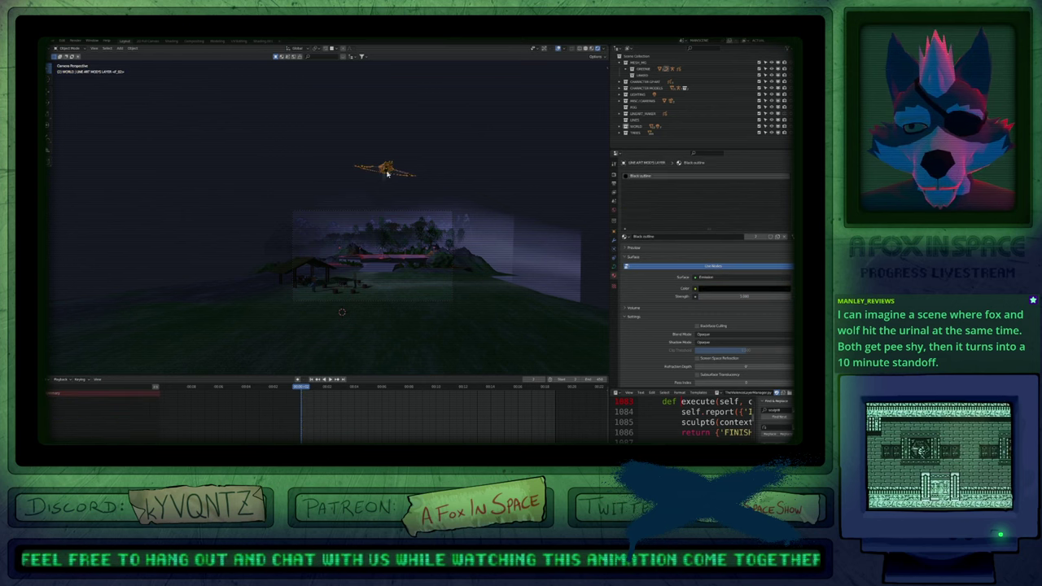
{"action": "left_click", "coordinate": [397, 175]}
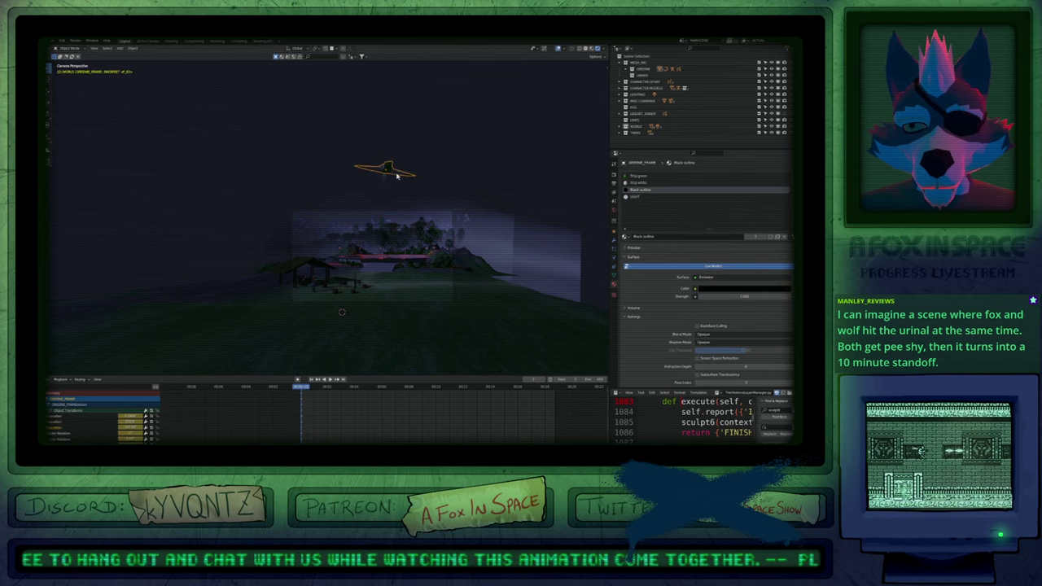
Try to move the ship down over the landing pad by freehand moves, and undo them.
{"action": "key", "text": "g"}
{"action": "left_click", "coordinate": [448, 225]}
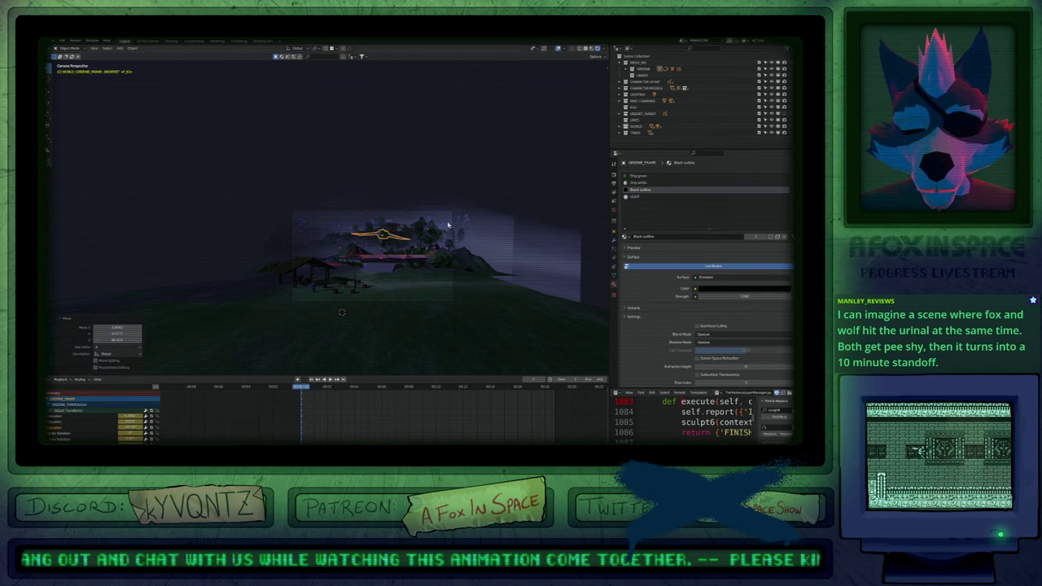
{"action": "key", "text": "KP_0"}
{"action": "key", "text": "g"}
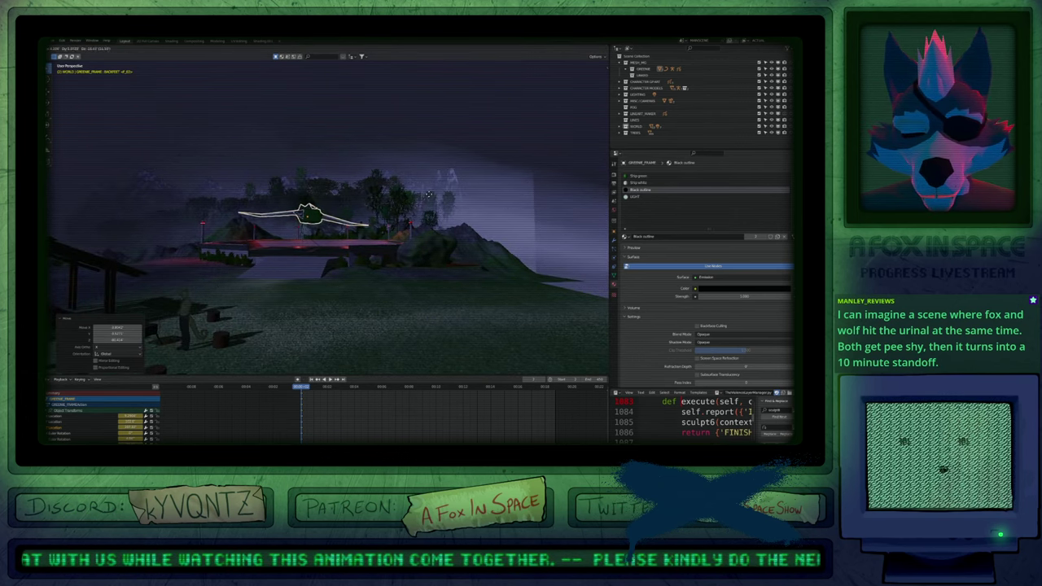
{"action": "left_click", "coordinate": [429, 197]}
{"action": "scroll", "coordinate": [395, 208], "scroll_direction": "up", "scroll_amount": 2}
{"action": "middle_click_drag", "start_coordinate": [395, 209], "coordinate": [404, 252]}
{"action": "scroll", "coordinate": [336, 240], "scroll_direction": "up", "scroll_amount": 3}
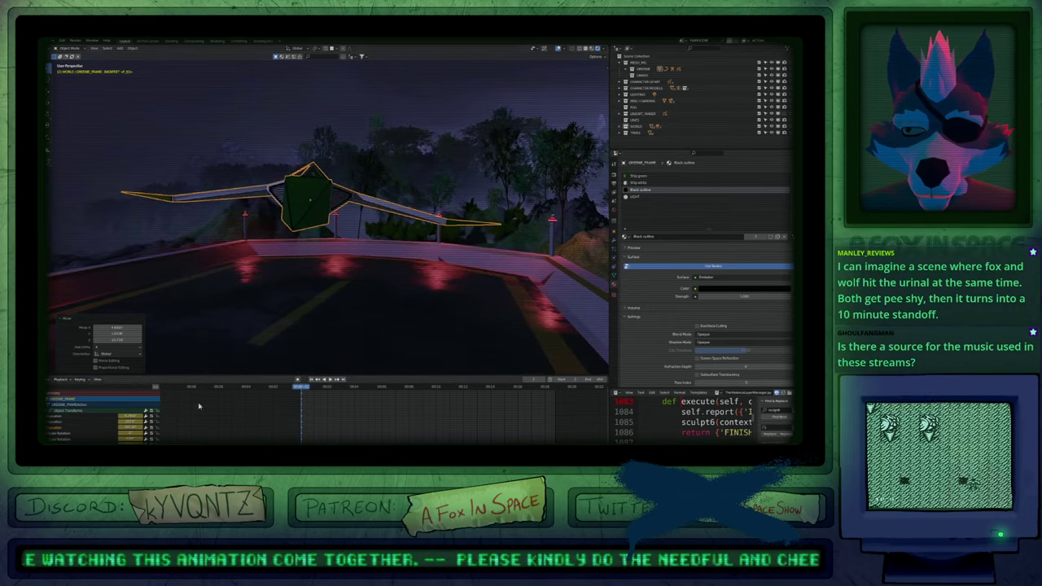
{"action": "key", "text": "ctrl+z"}
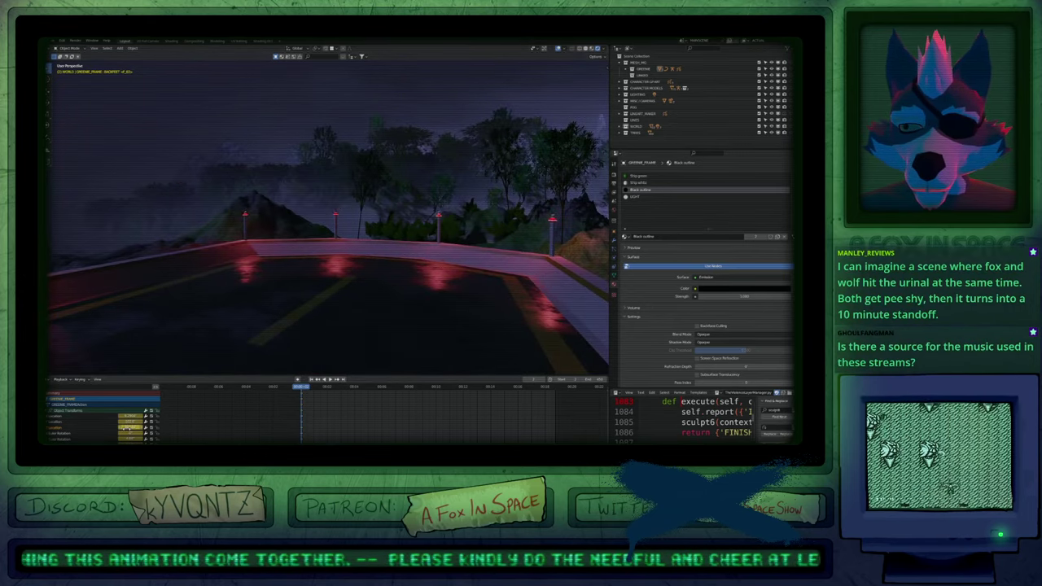
Keyframe a lowered Z location for the ship near the end of the timeline so it descends onto the landing pad, and review the motion.
{"action": "left_click_drag", "start_coordinate": [326, 388], "coordinate": [304, 416]}
{"action": "key", "text": "space"}
{"action": "key", "text": "ctrl+z"}
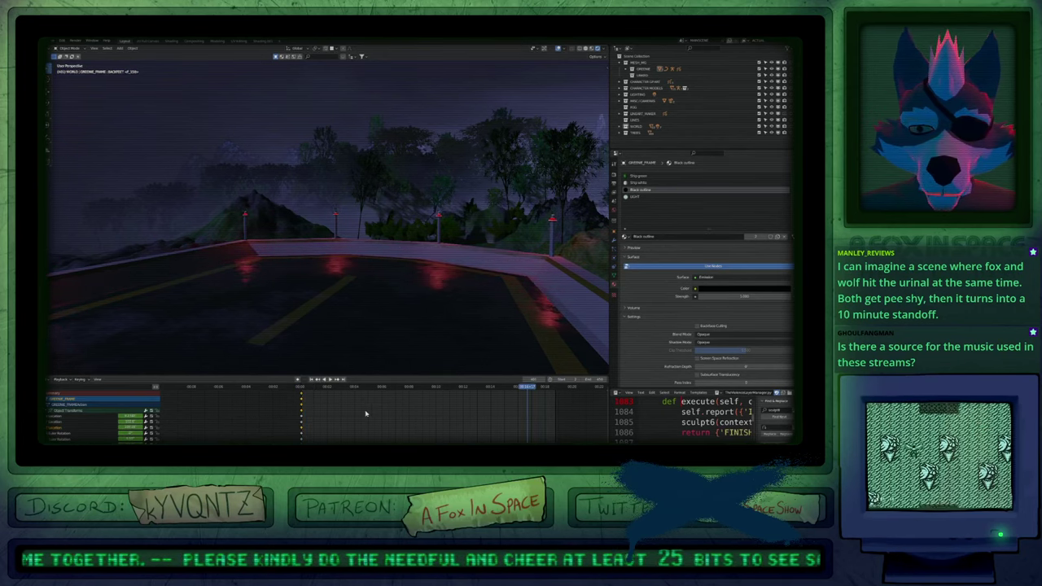
{"action": "key", "text": "KP_0"}
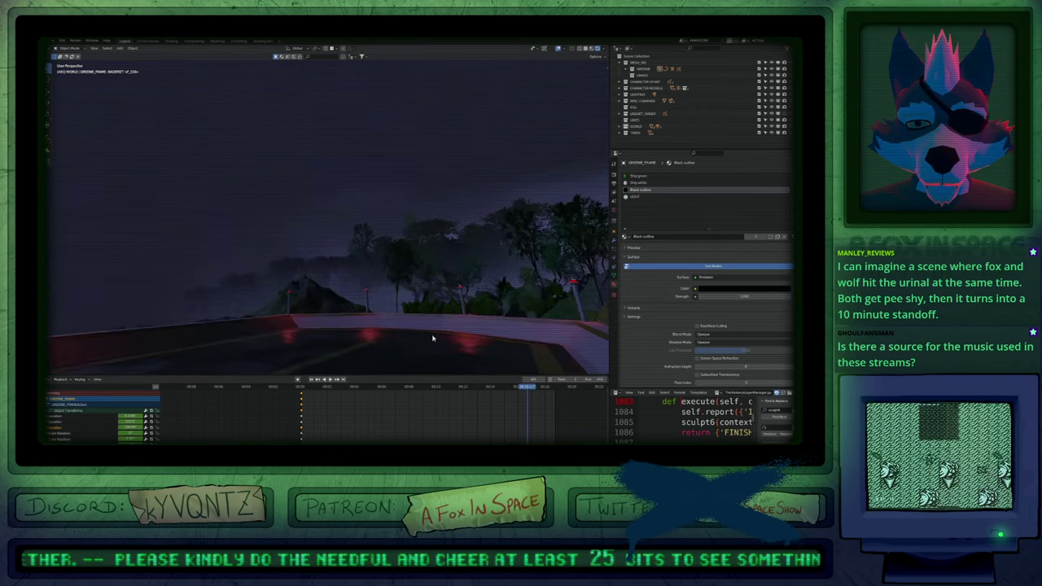
{"action": "key", "text": "shift+Left"}
{"action": "key", "text": "ctrl+z"}
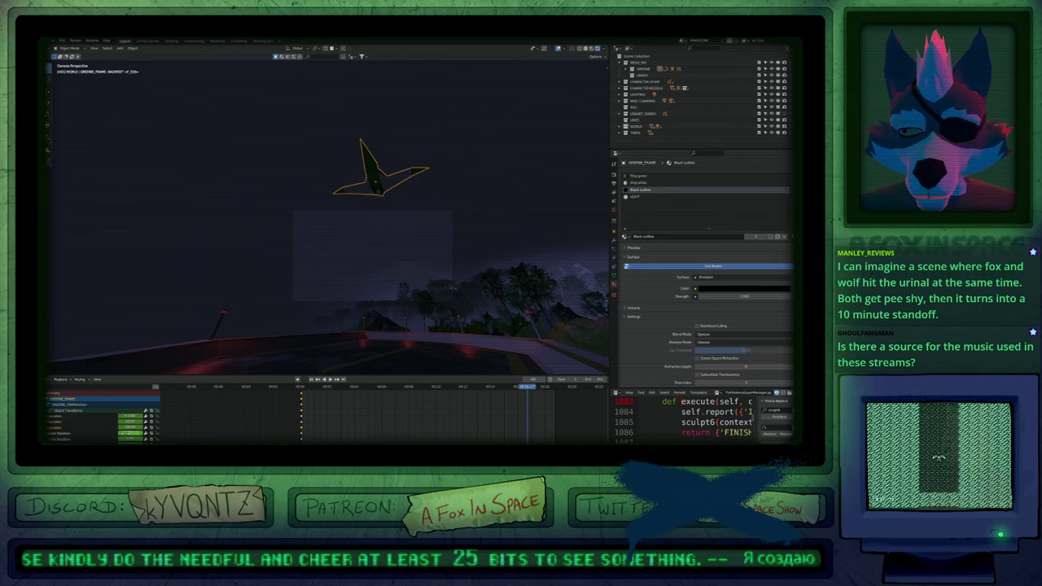
{"action": "left_click_drag", "start_coordinate": [130, 427], "coordinate": [97, 428]}
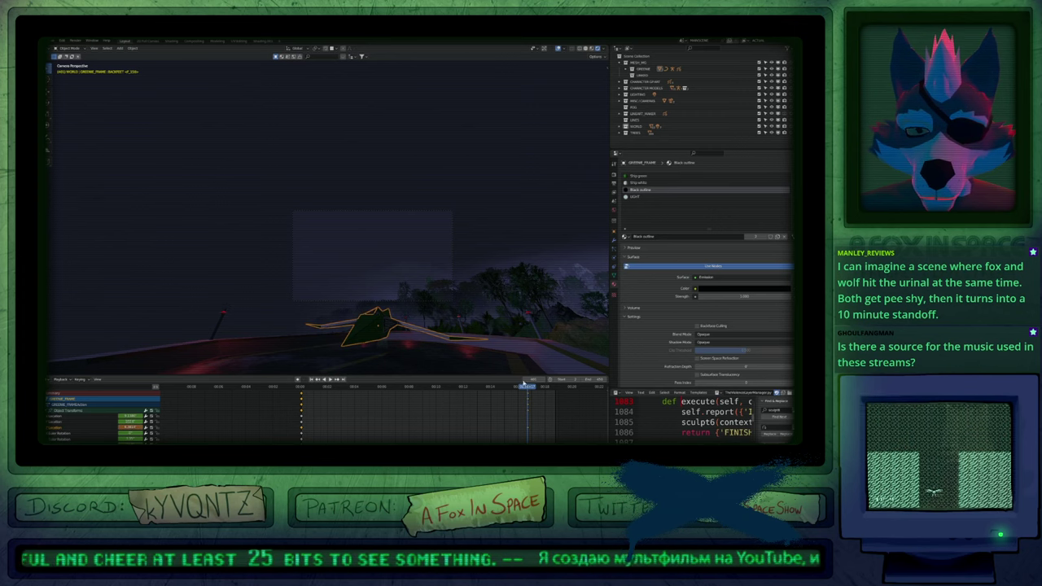
{"action": "left_click_drag", "start_coordinate": [523, 383], "coordinate": [386, 401]}
{"action": "key", "text": "Home"}
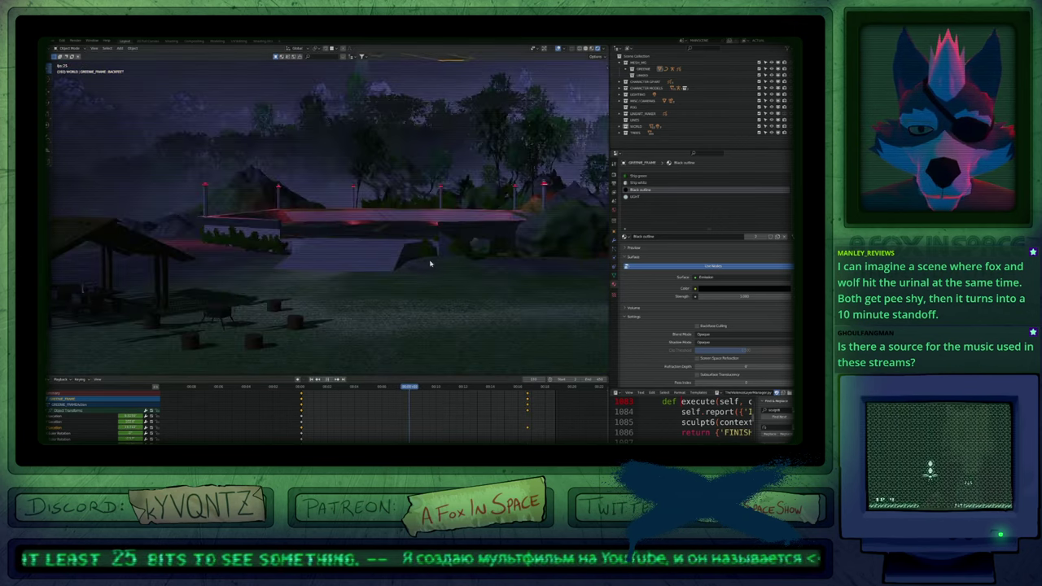
{"action": "key", "text": "alt+shift+z"}
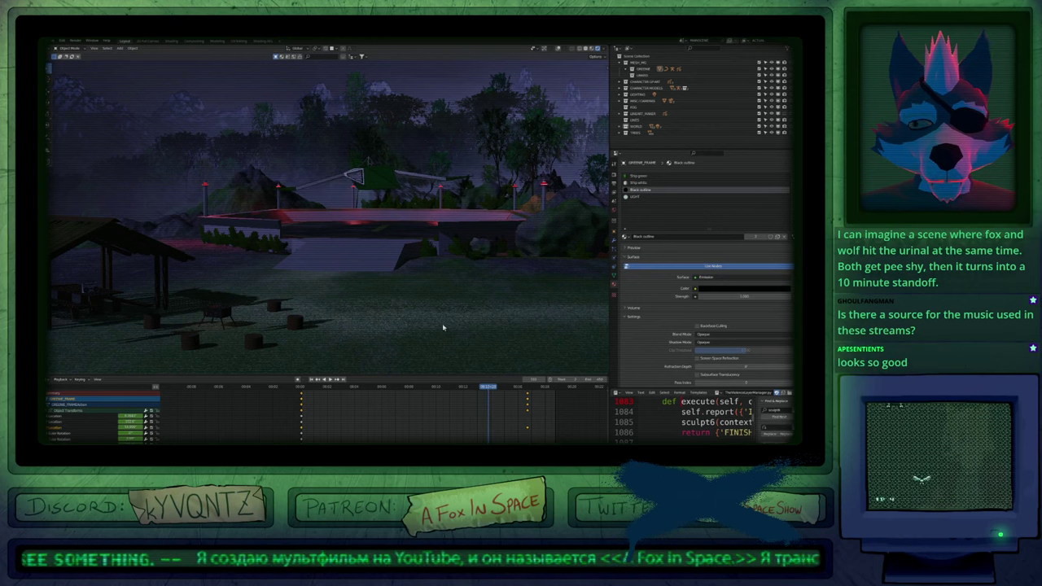
{"action": "left_click_drag", "start_coordinate": [374, 390], "coordinate": [414, 397]}
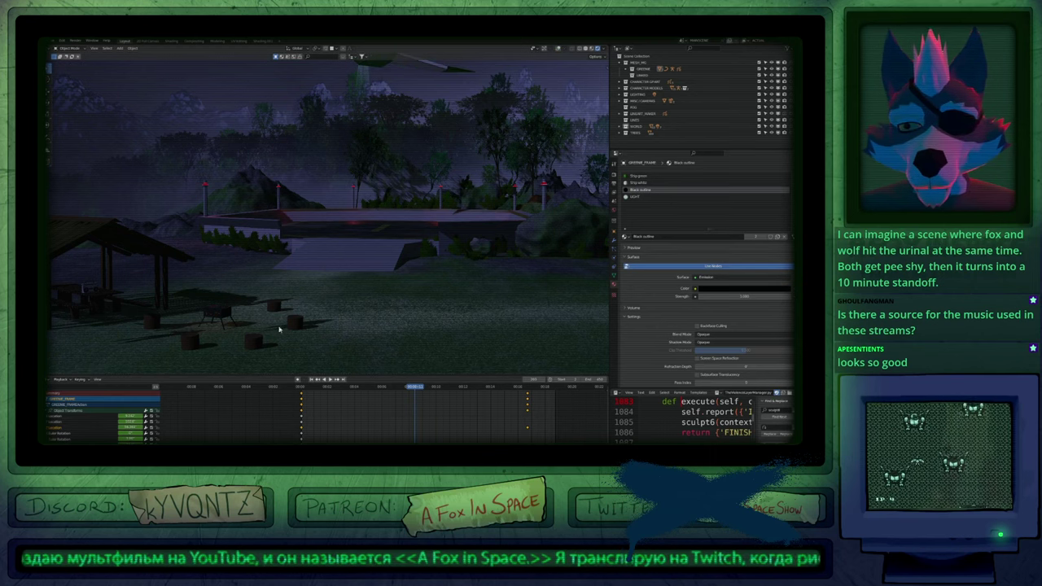
{"action": "key", "text": "Down"}
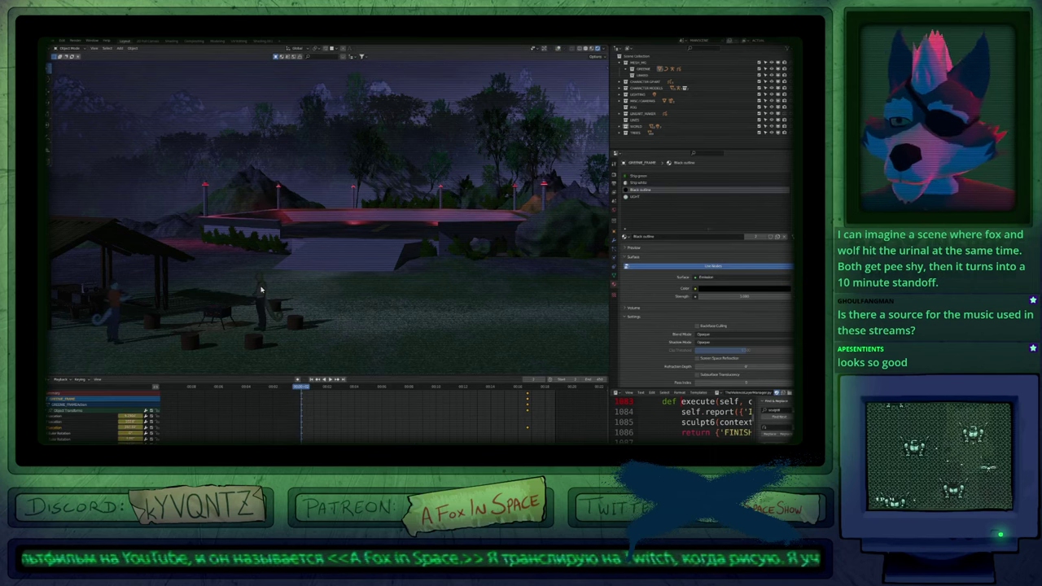
Show the Grease Pencil keyframes of the standing Stanislaw character and shift his last set of keyframes later in time.
{"action": "left_click", "coordinate": [255, 295]}
{"action": "key", "text": "shift+F12"}
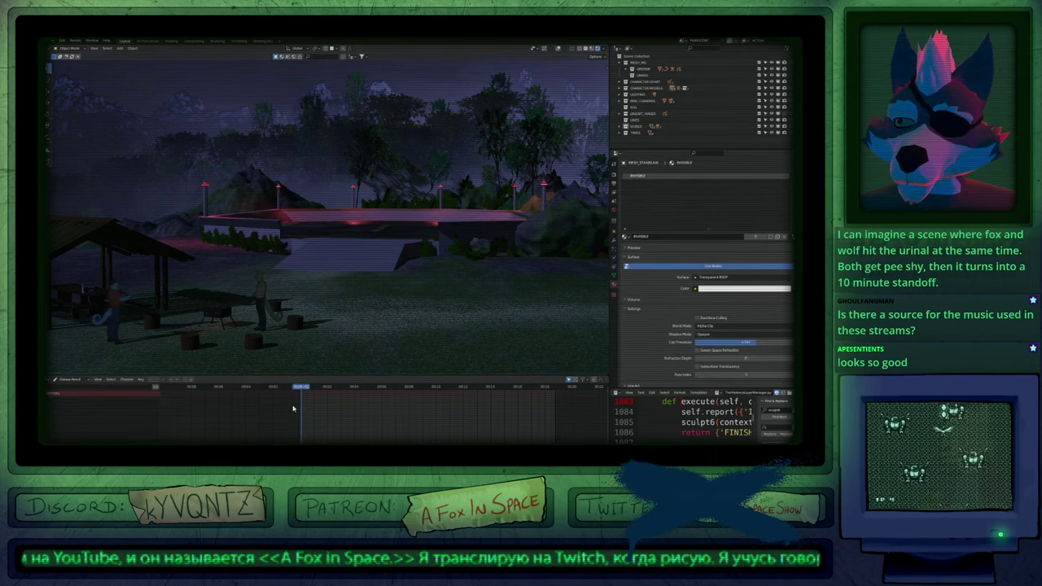
{"action": "left_click", "coordinate": [258, 336]}
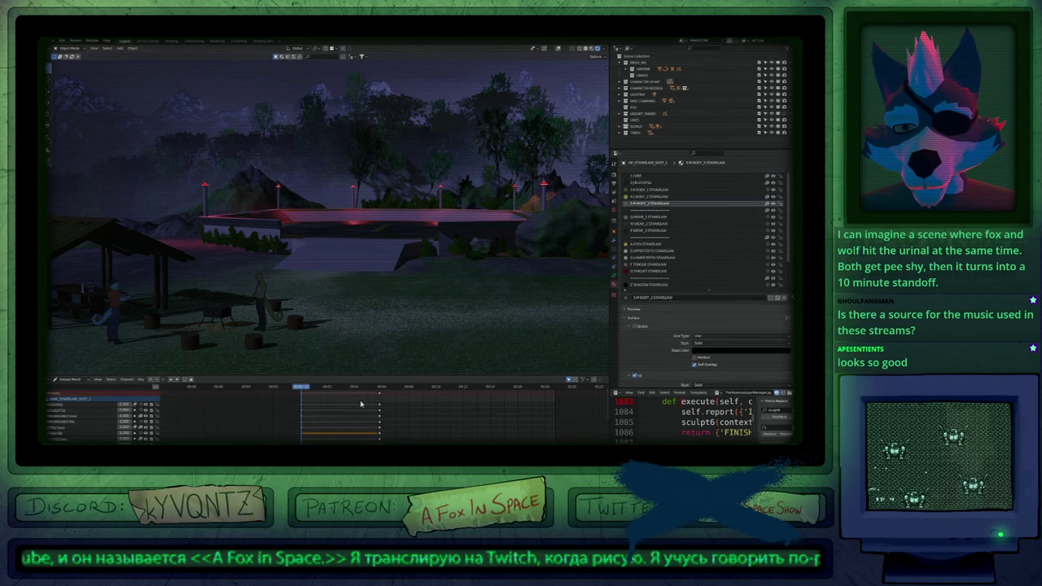
{"action": "left_click_drag", "start_coordinate": [360, 404], "coordinate": [405, 380]}
{"action": "key", "text": "g"}
{"action": "left_click", "coordinate": [483, 417]}
{"action": "mouse_move", "coordinate": [480, 438]}
{"action": "middle_mouse_down"}
{"action": "mouse_move", "coordinate": [459, 389]}
{"action": "mouse_move", "coordinate": [467, 429]}
{"action": "middle_mouse_up"}
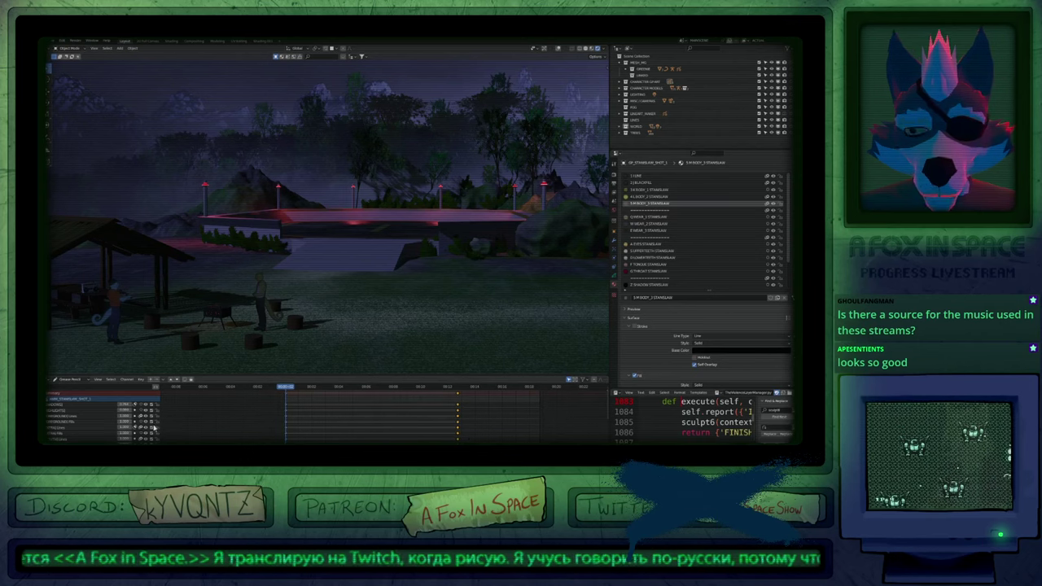
Switch the dope sheet's time display from seconds to frames and turn on its markers.
{"action": "left_click", "coordinate": [99, 379]}
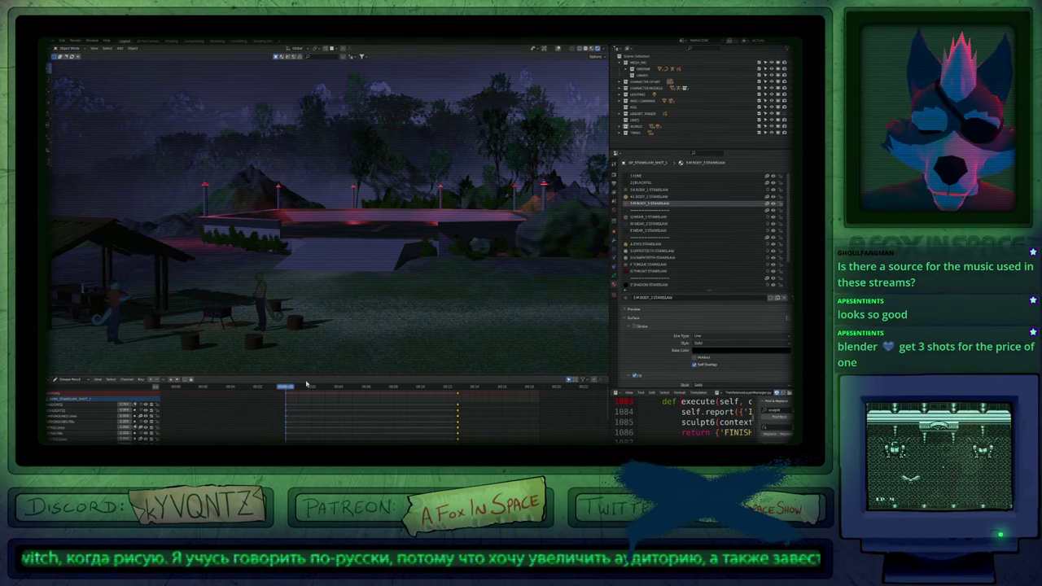
{"action": "left_click", "coordinate": [358, 387]}
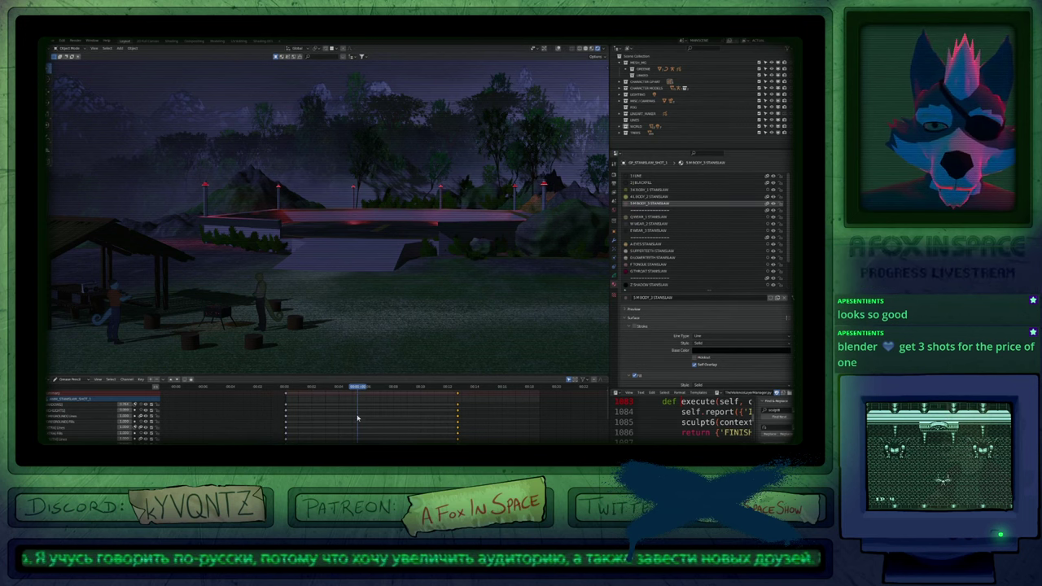
{"action": "key", "text": "ctrl+t"}
{"action": "left_click_drag", "start_coordinate": [365, 388], "coordinate": [389, 390]}
{"action": "mouse_move", "coordinate": [379, 426]}
{"action": "middle_mouse_down"}
{"action": "mouse_move", "coordinate": [377, 414]}
{"action": "mouse_move", "coordinate": [372, 432]}
{"action": "middle_mouse_up"}
{"action": "key", "text": "shift+Left"}
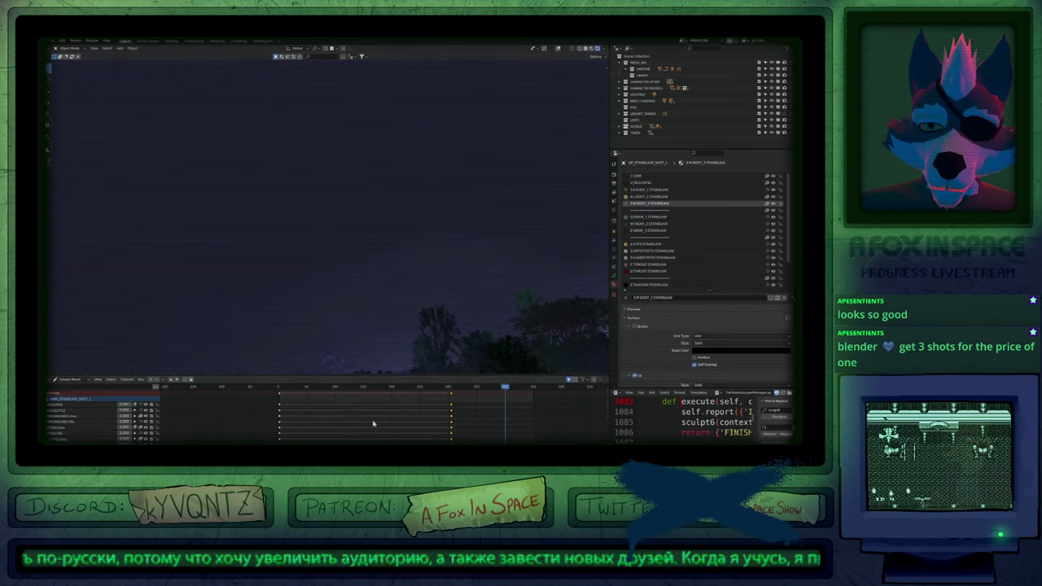
{"action": "left_click", "coordinate": [97, 379]}
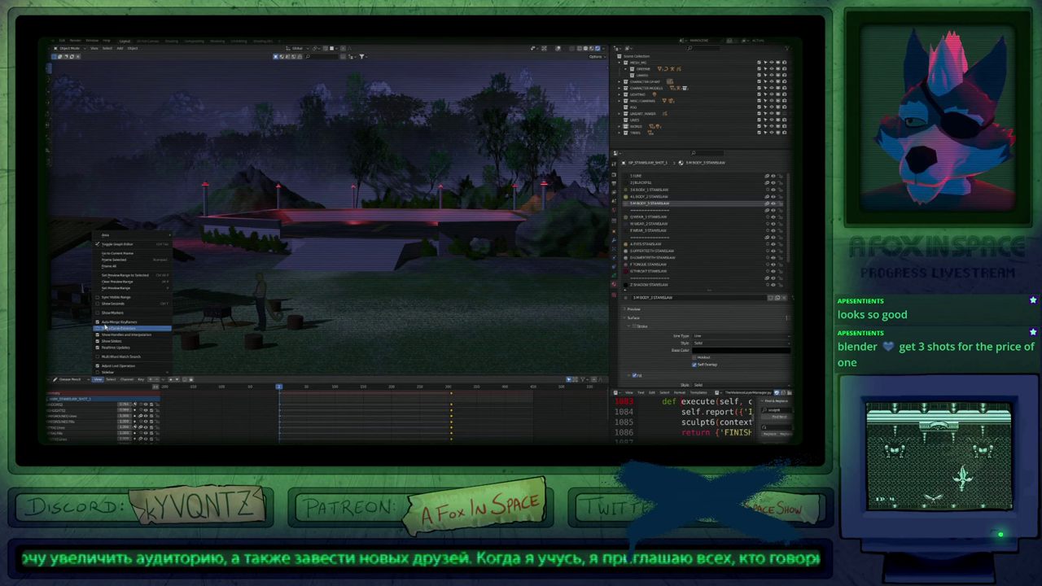
{"action": "left_click", "coordinate": [107, 313]}
Move the Stanislaw drawing's last keyframes to the shot marker near frame 400.
{"action": "middle_click_drag", "start_coordinate": [417, 413], "coordinate": [388, 407]}
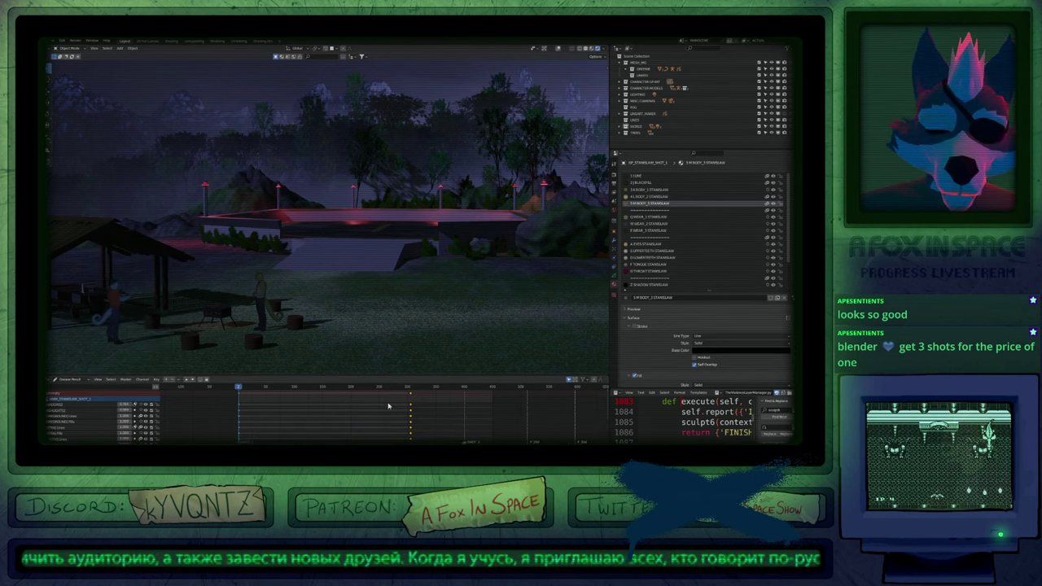
{"action": "key", "text": "g"}
{"action": "left_click", "coordinate": [464, 420]}
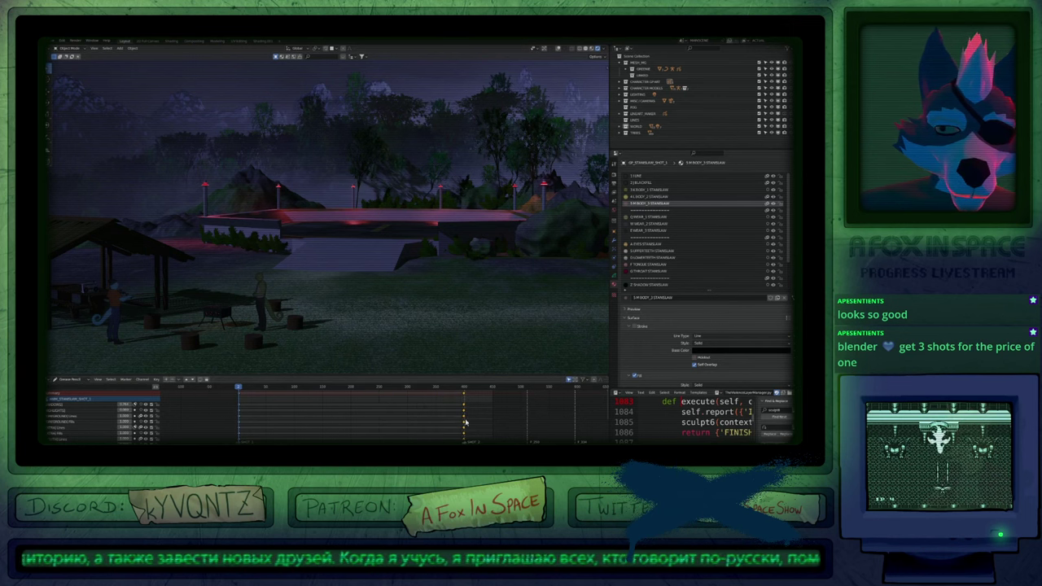
Fine-tune the Stanislaw drawing's last keyframes so they line up exactly with the shot marker at frame 400.
{"action": "middle_click_drag", "start_coordinate": [465, 420], "coordinate": [481, 414], "text": "ctrl"}
{"action": "key", "text": "g"}
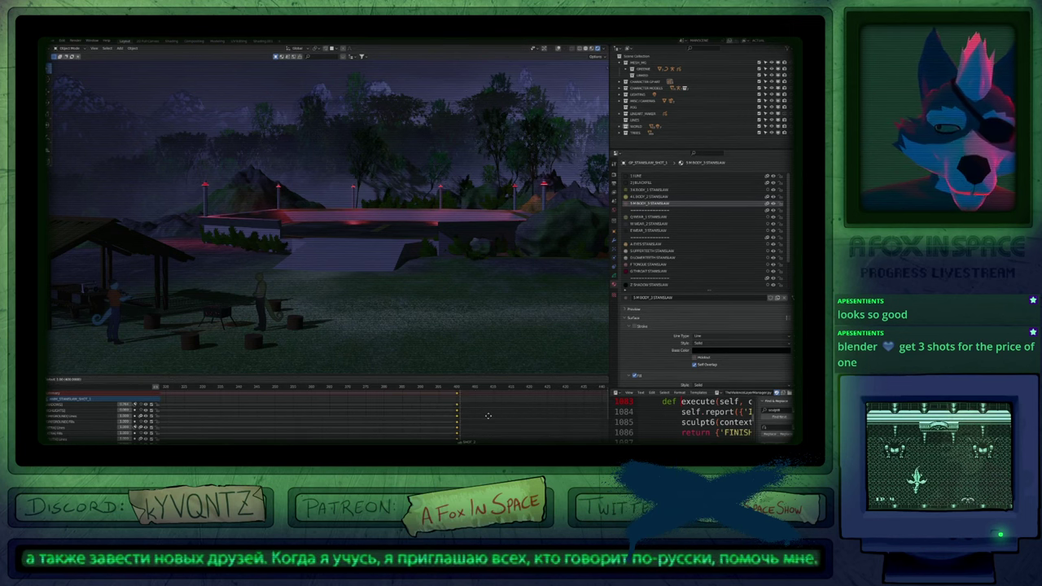
{"action": "left_click", "coordinate": [489, 416]}
Select the Piotr Grease Pencil drawing and move its last keyframes to the same shot marker at frame 400.
{"action": "left_click", "coordinate": [122, 306]}
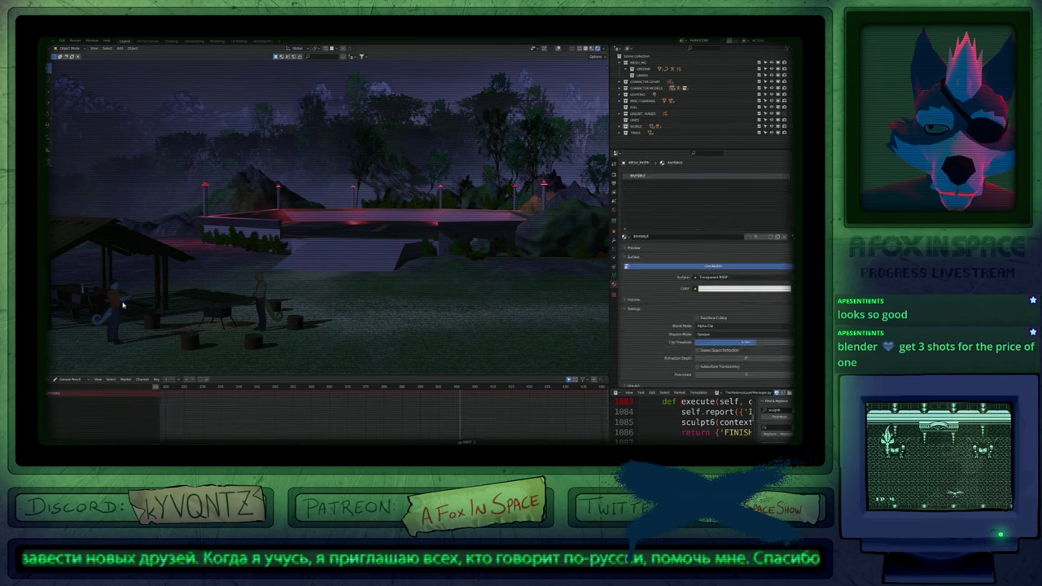
{"action": "scroll", "coordinate": [346, 420], "scroll_direction": "down", "scroll_amount": 4}
{"action": "scroll", "coordinate": [346, 420], "scroll_direction": "down", "scroll_amount": 3}
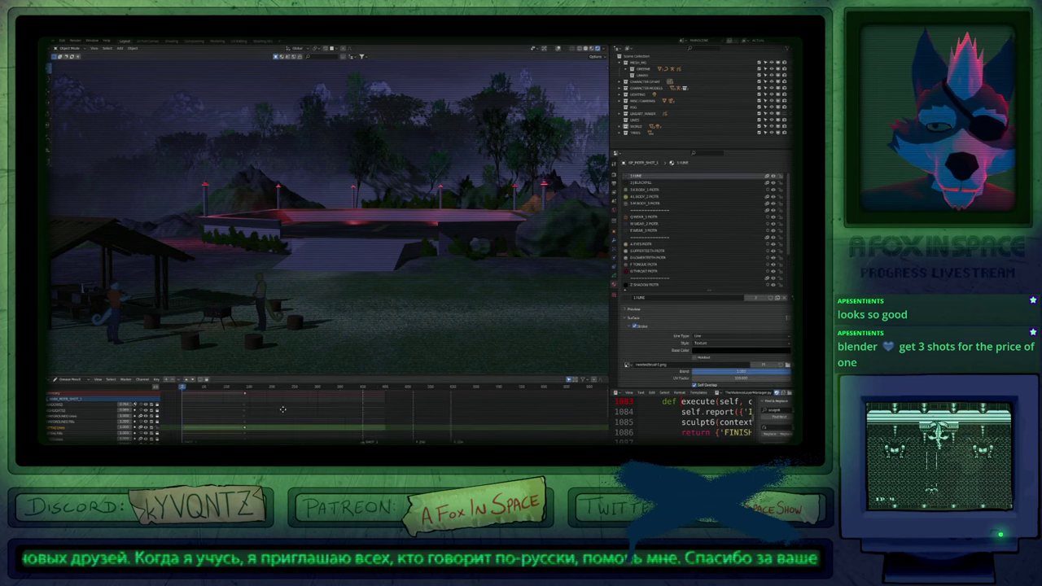
{"action": "key", "text": "g"}
{"action": "left_click", "coordinate": [351, 418]}
{"action": "middle_click_drag", "start_coordinate": [350, 419], "coordinate": [405, 406], "text": "ctrl"}
{"action": "key", "text": "g"}
{"action": "left_click", "coordinate": [354, 409]}
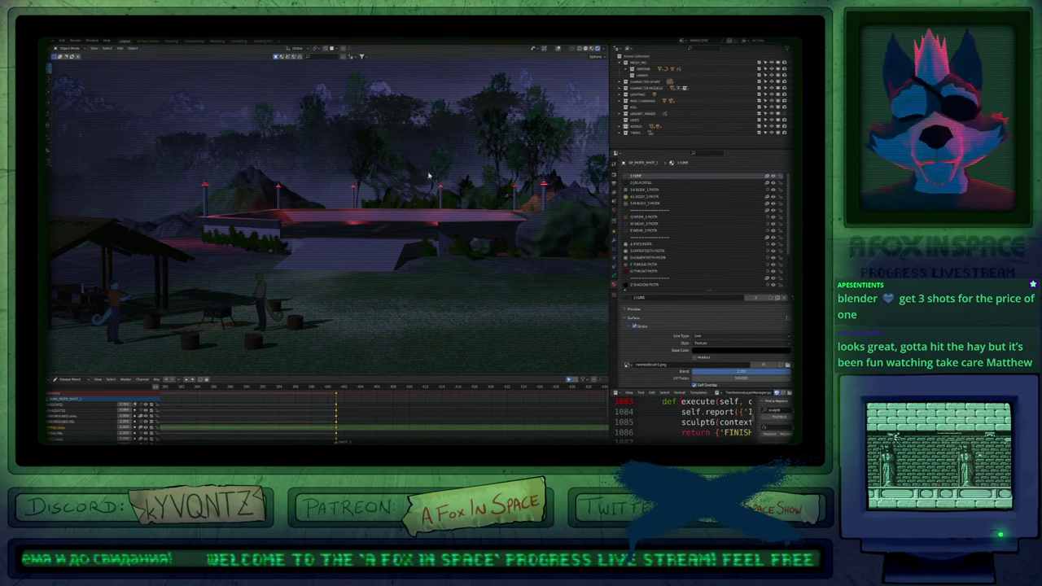
Keyframe the ship frame's feet shape key at value 0 around frame 240, with the ship still high above the pad.
{"action": "left_click", "coordinate": [335, 390]}
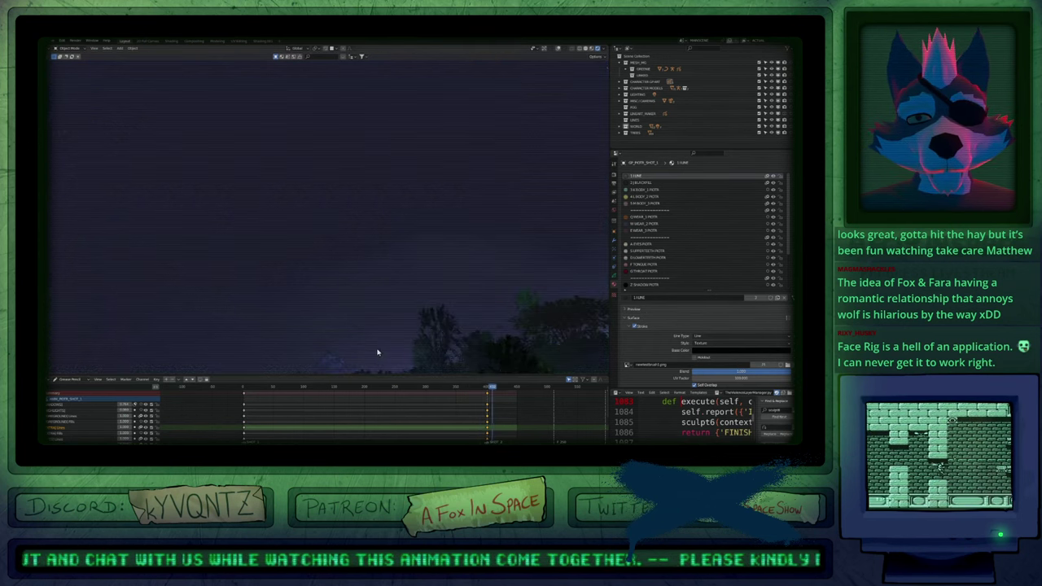
{"action": "left_click_drag", "start_coordinate": [452, 390], "coordinate": [388, 398]}
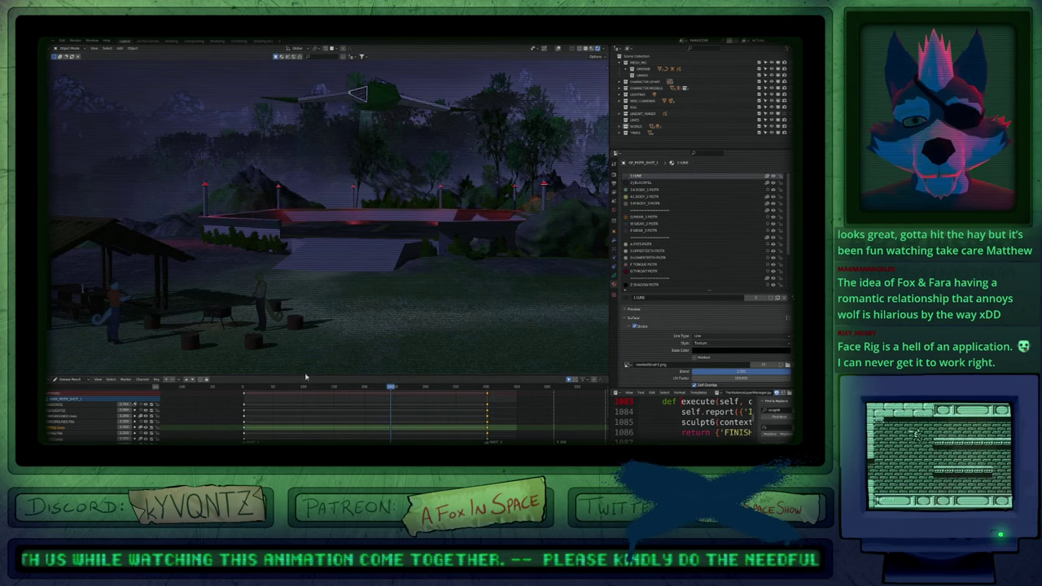
{"action": "left_click", "coordinate": [379, 98]}
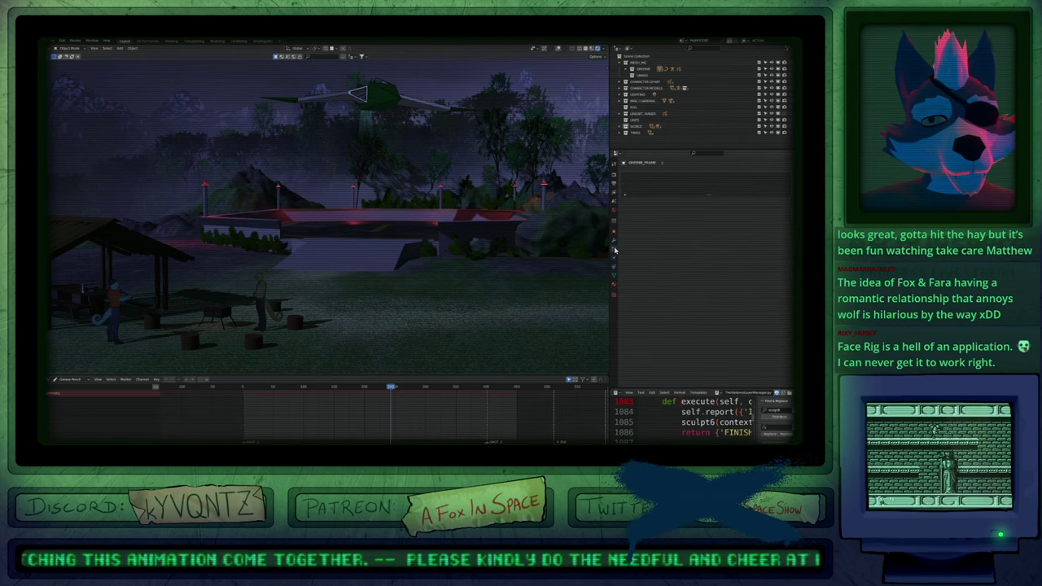
{"action": "left_click", "coordinate": [614, 279]}
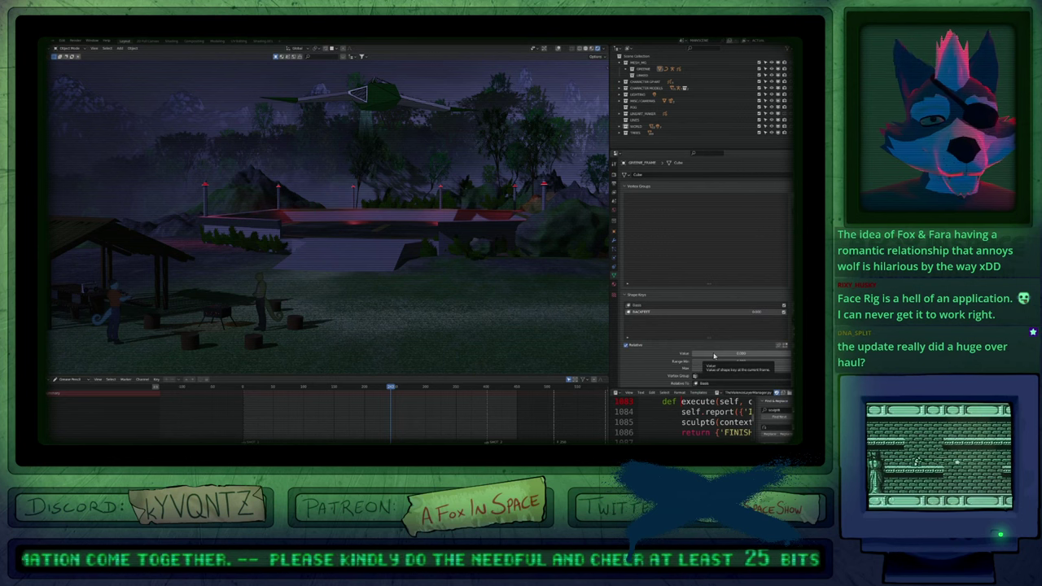
{"action": "key", "text": "i"}
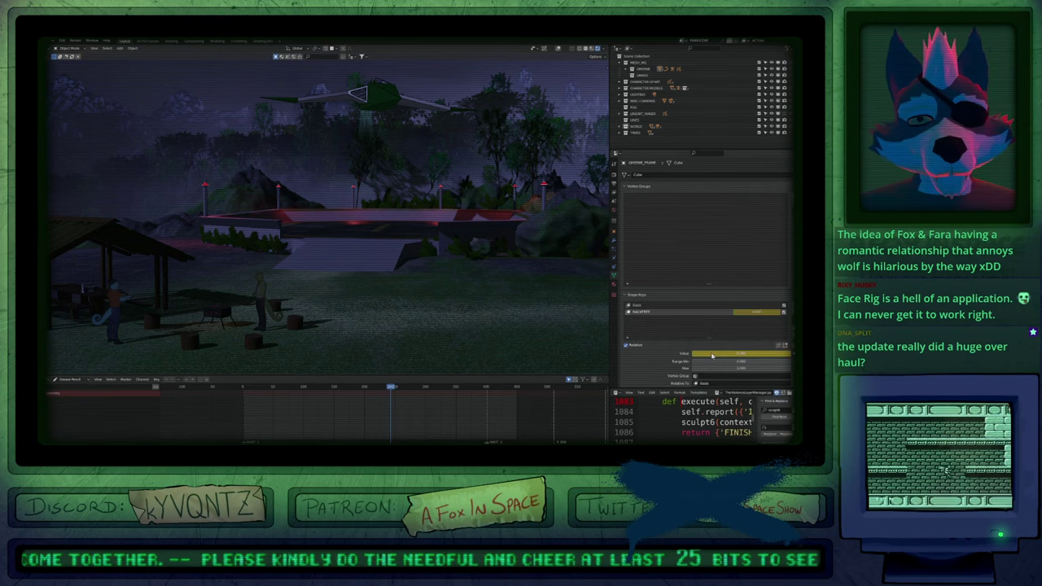
Keyframe the ship's feet shape key at value 1 around frame 325, just above the pad, and review the landing.
{"action": "key", "text": "space"}
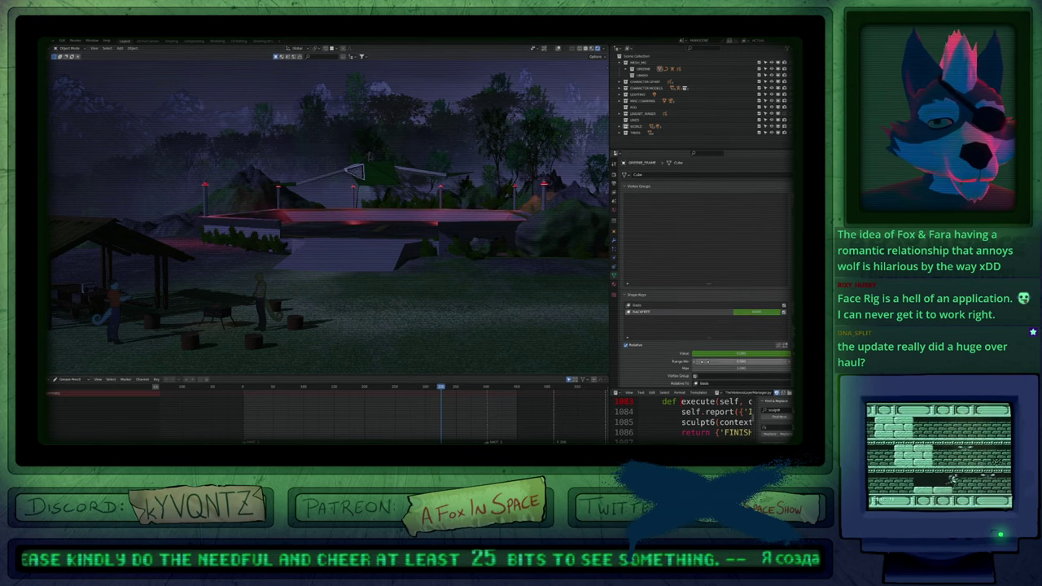
{"action": "left_click_drag", "start_coordinate": [721, 355], "coordinate": [724, 355]}
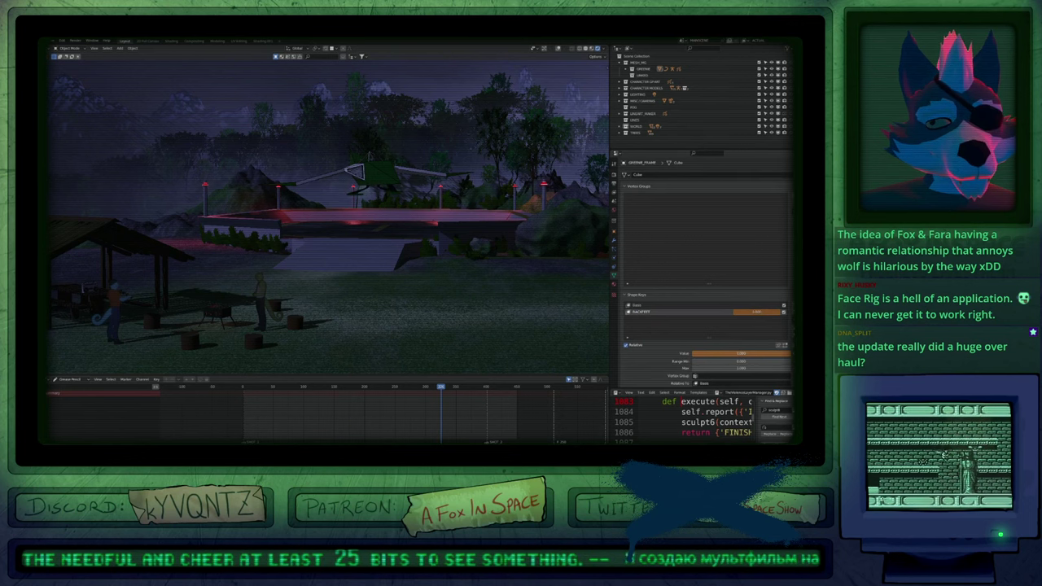
{"action": "key", "text": "i"}
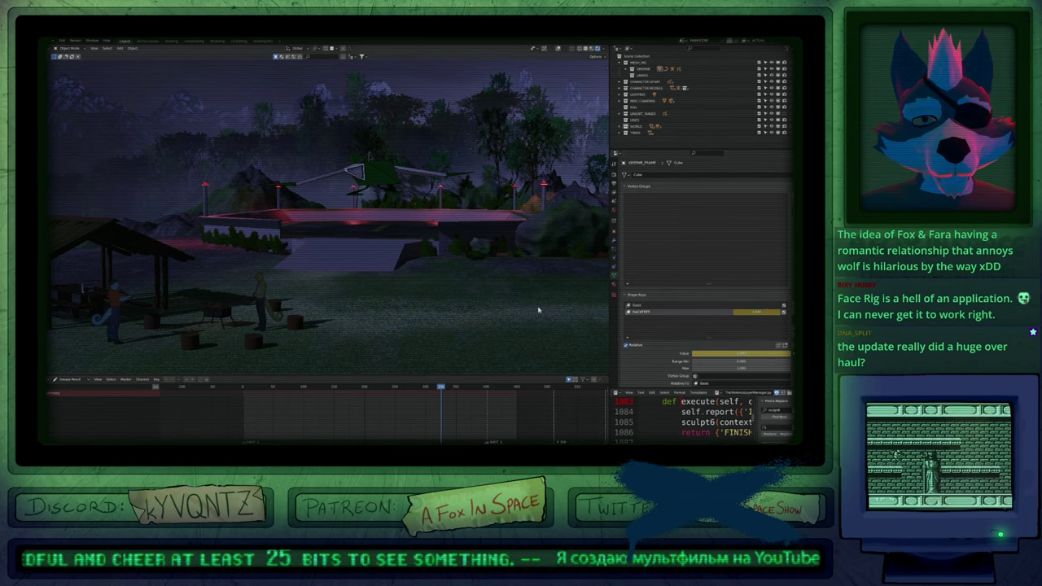
{"action": "key", "text": "shift+Left"}
{"action": "key", "text": "space"}
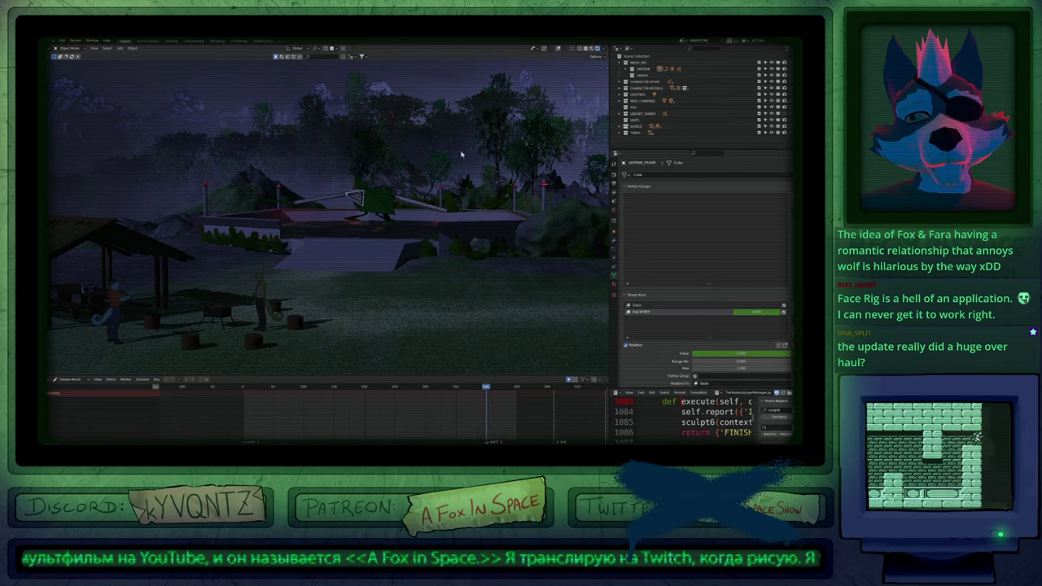
{"action": "mouse_move", "coordinate": [482, 387]}
{"action": "left_mouse_down"}
{"action": "mouse_move", "coordinate": [391, 409]}
{"action": "mouse_move", "coordinate": [441, 418]}
{"action": "left_mouse_up"}
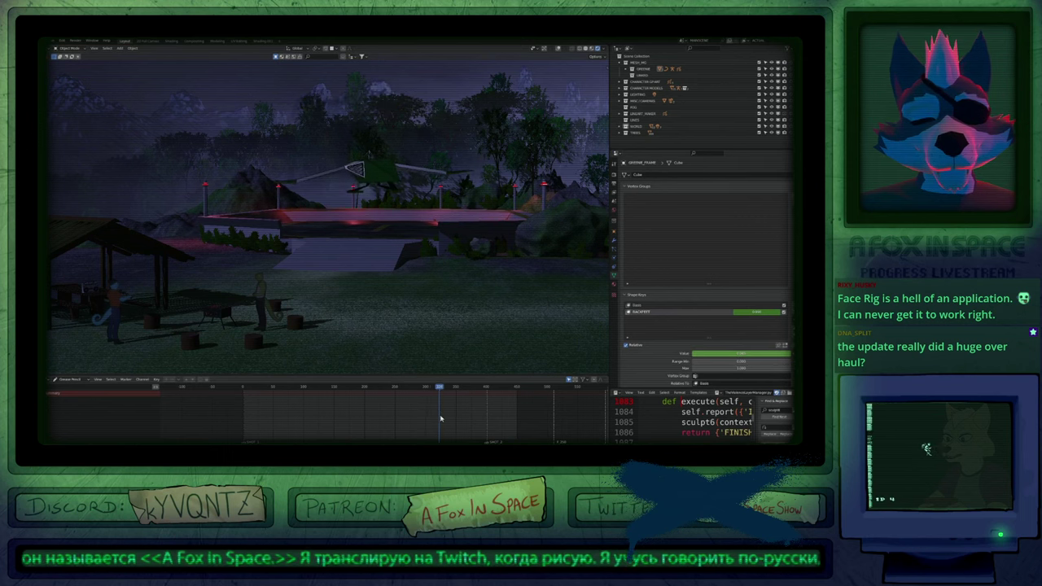
Open the selected ship frame's animation curves in the Graph Editor and go through its location channels.
{"action": "left_click", "coordinate": [375, 176]}
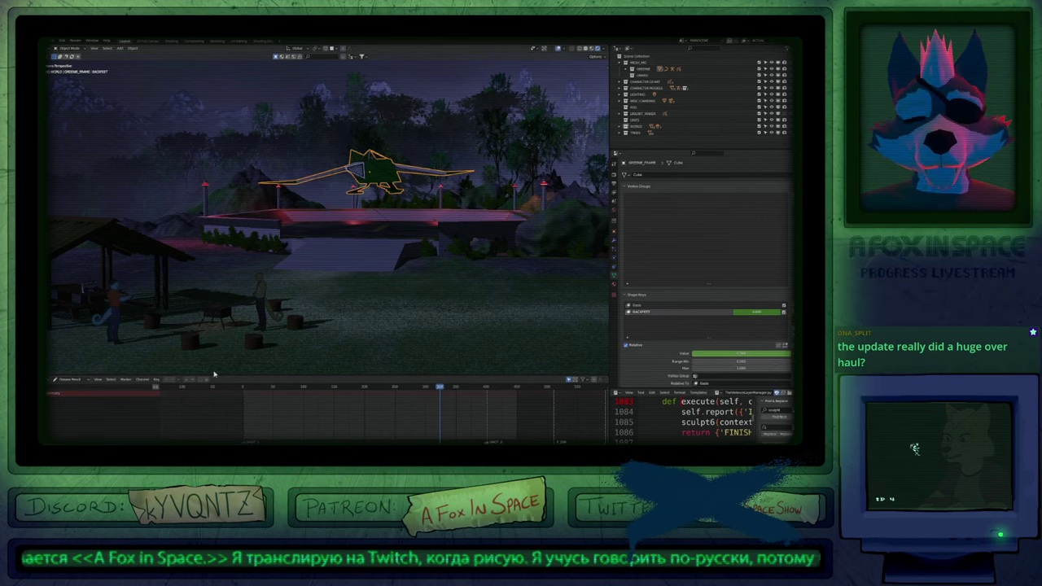
{"action": "left_click", "coordinate": [47, 381]}
{"action": "left_click", "coordinate": [114, 408]}
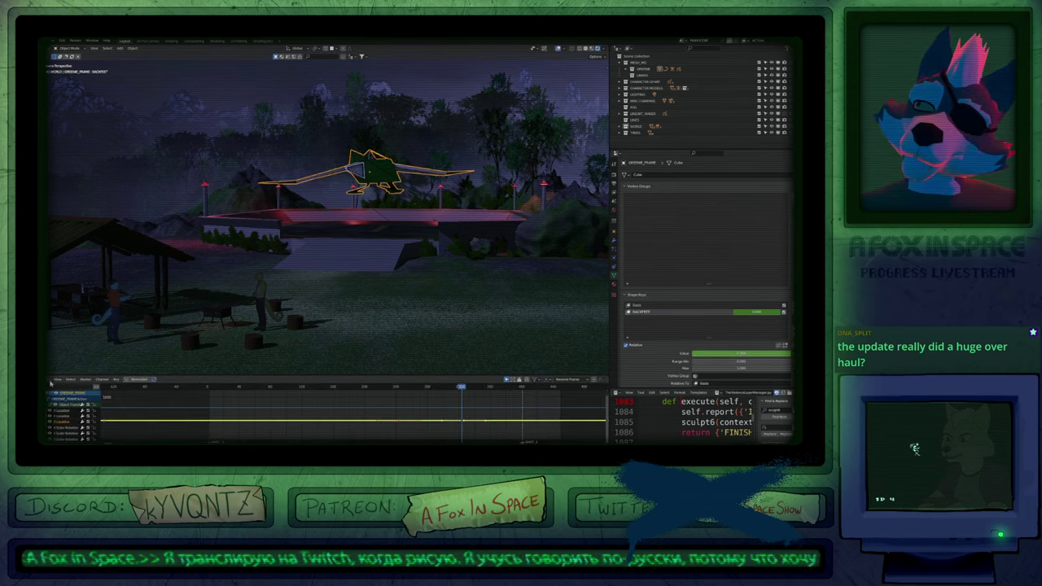
{"action": "left_click", "coordinate": [65, 416]}
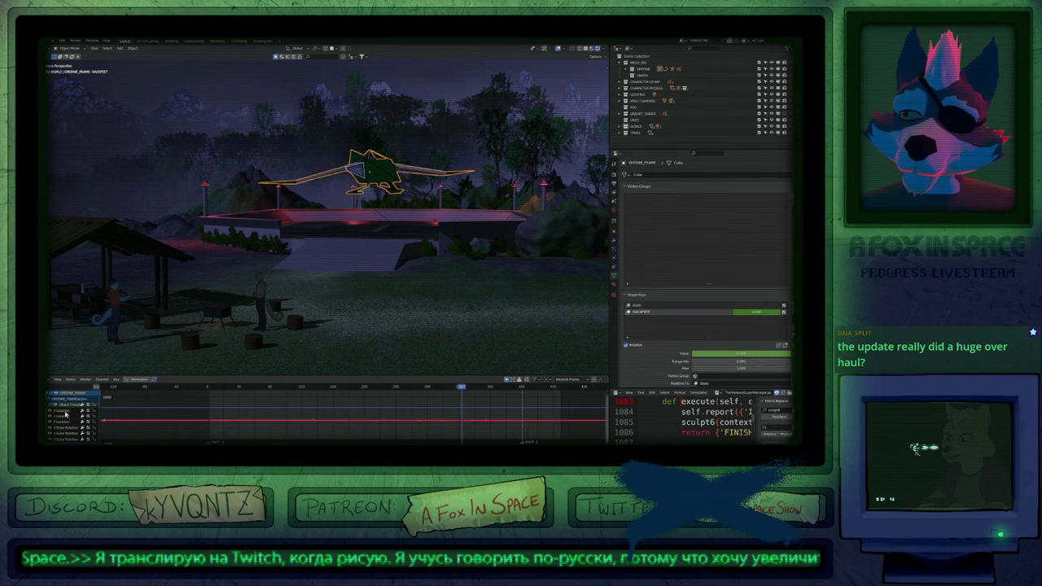
{"action": "left_click", "coordinate": [61, 418]}
{"action": "left_click", "coordinate": [64, 425]}
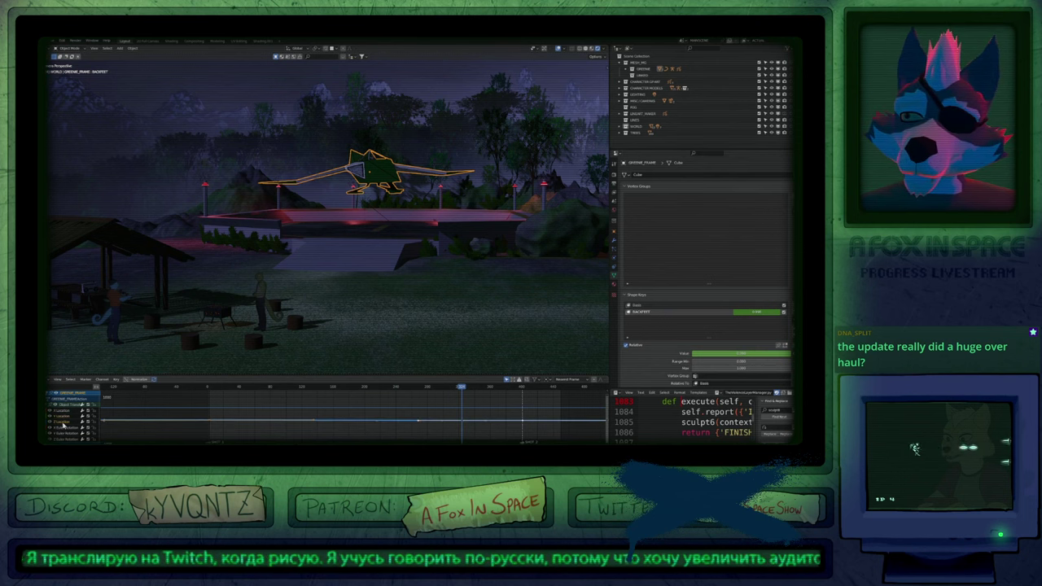
{"action": "left_click", "coordinate": [64, 428]}
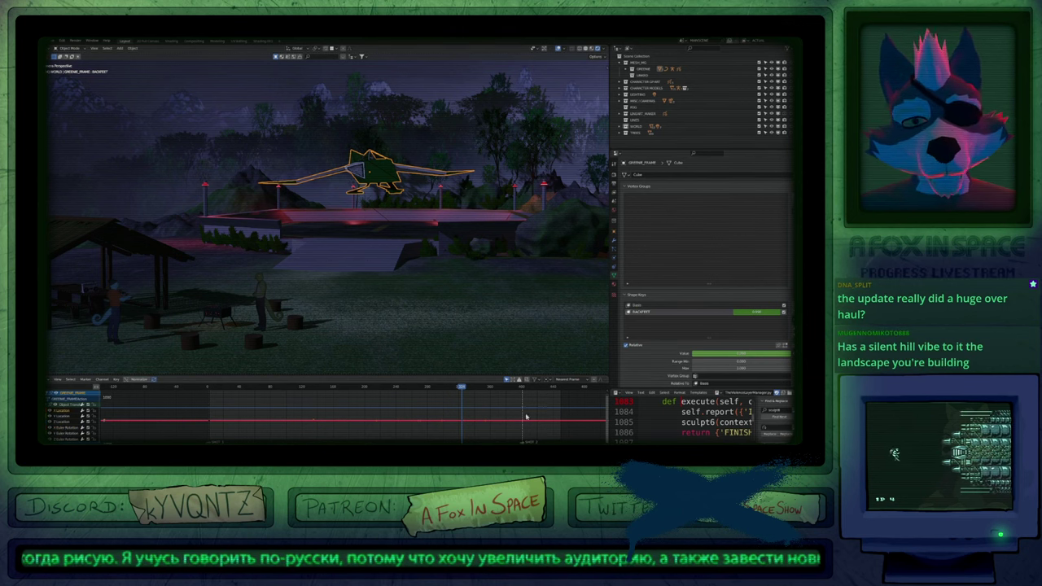
Display the Noise modifier settings of the ship's X Location curve, including its frame range options, in an enlarged Graph Editor.
{"action": "key", "text": "n"}
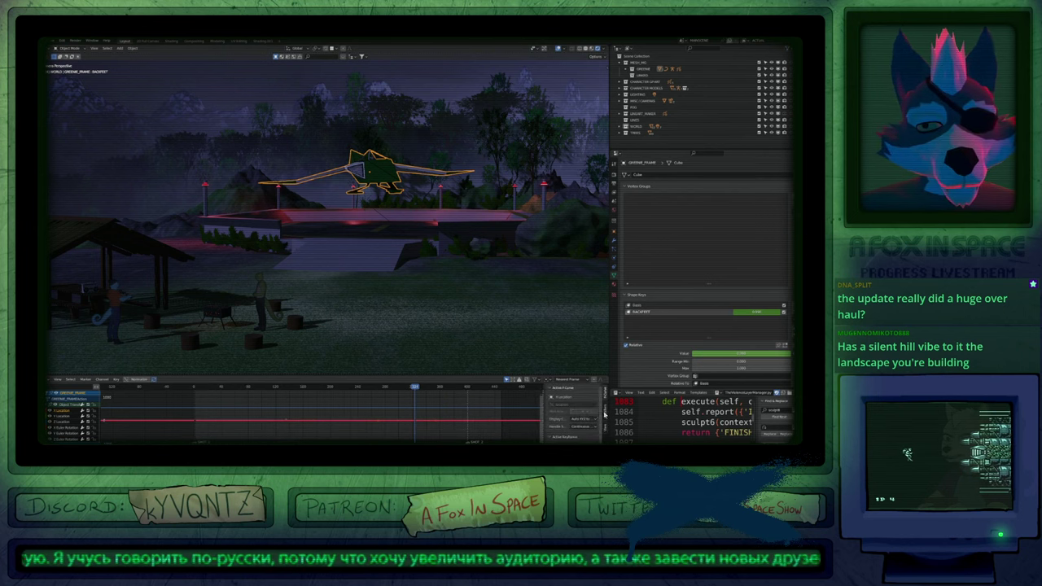
{"action": "left_click", "coordinate": [604, 412]}
{"action": "left_click_drag", "start_coordinate": [478, 374], "coordinate": [473, 277]}
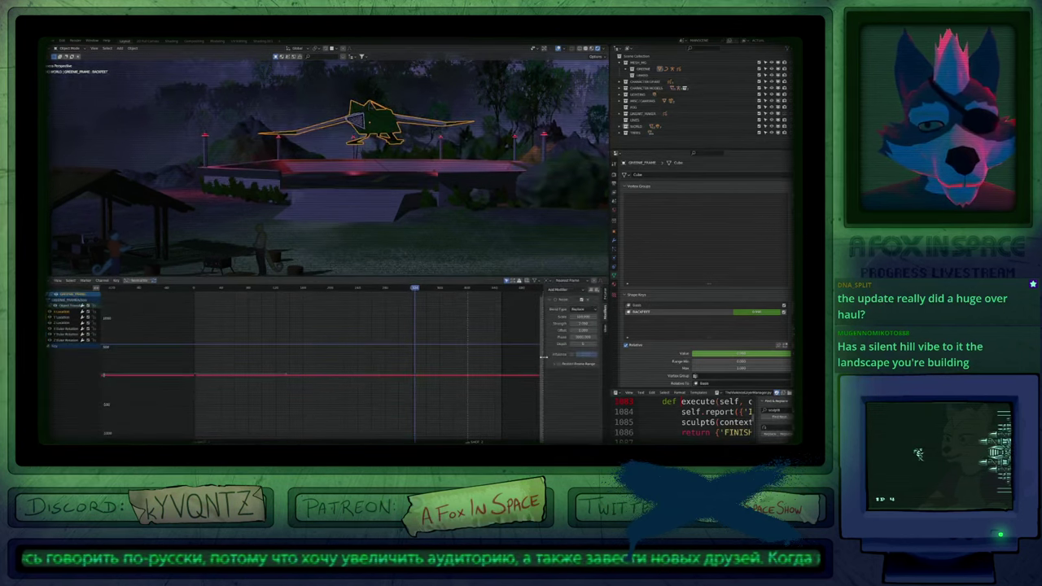
{"action": "left_click", "coordinate": [554, 365]}
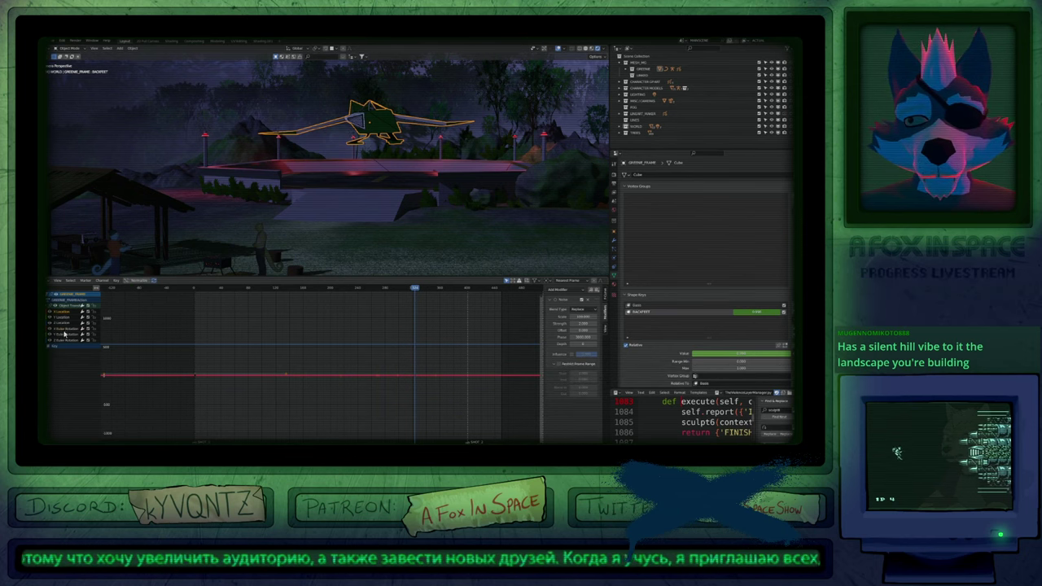
Restrict the Noise modifier on the ship's X Euler Rotation curve to frames 1 to 400 and check the motion.
{"action": "left_click", "coordinate": [63, 329]}
{"action": "left_click", "coordinate": [559, 363]}
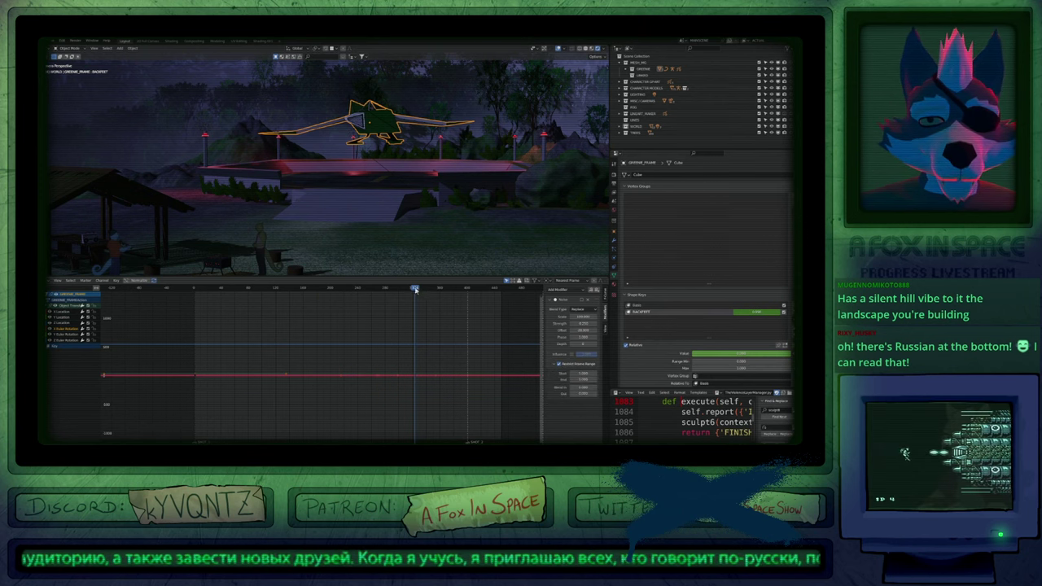
{"action": "left_click_drag", "start_coordinate": [415, 290], "coordinate": [421, 315]}
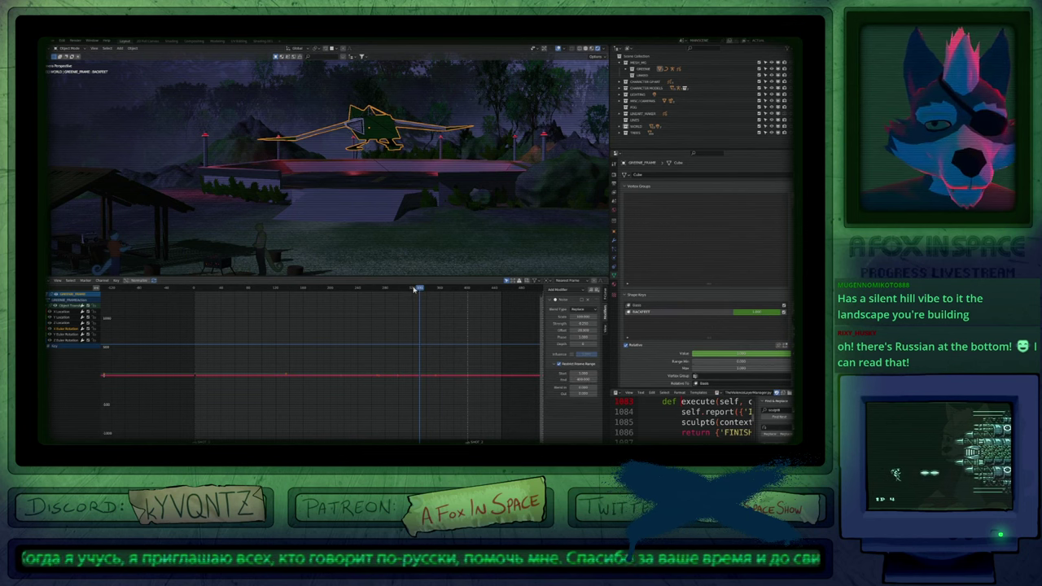
{"action": "left_click_drag", "start_coordinate": [415, 290], "coordinate": [433, 309]}
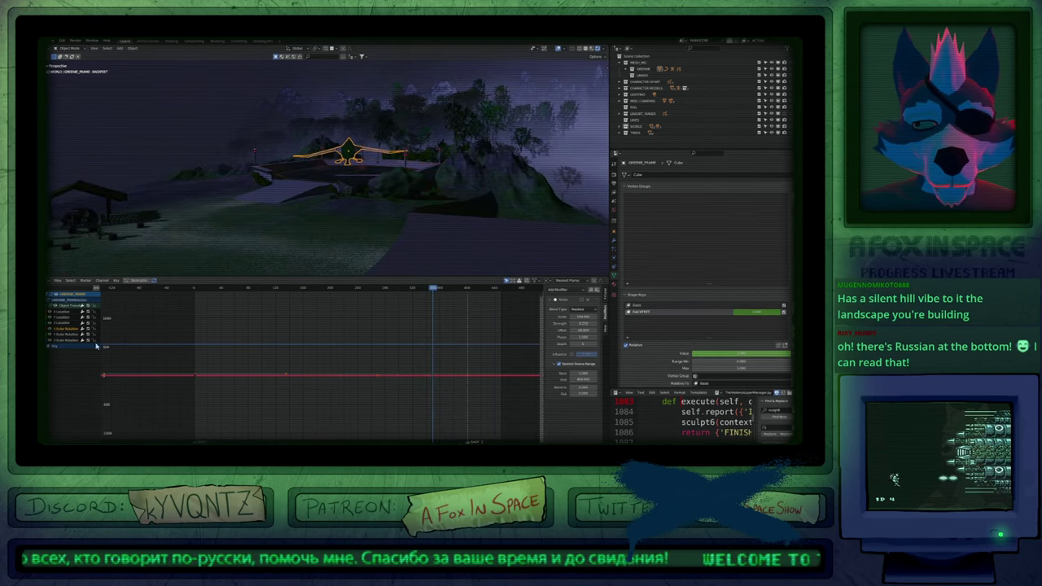
Restrict the Noise modifier on the ship's Y Euler Rotation curve to frames 1 to 400.
{"action": "left_click", "coordinate": [67, 338]}
{"action": "left_click", "coordinate": [560, 365]}
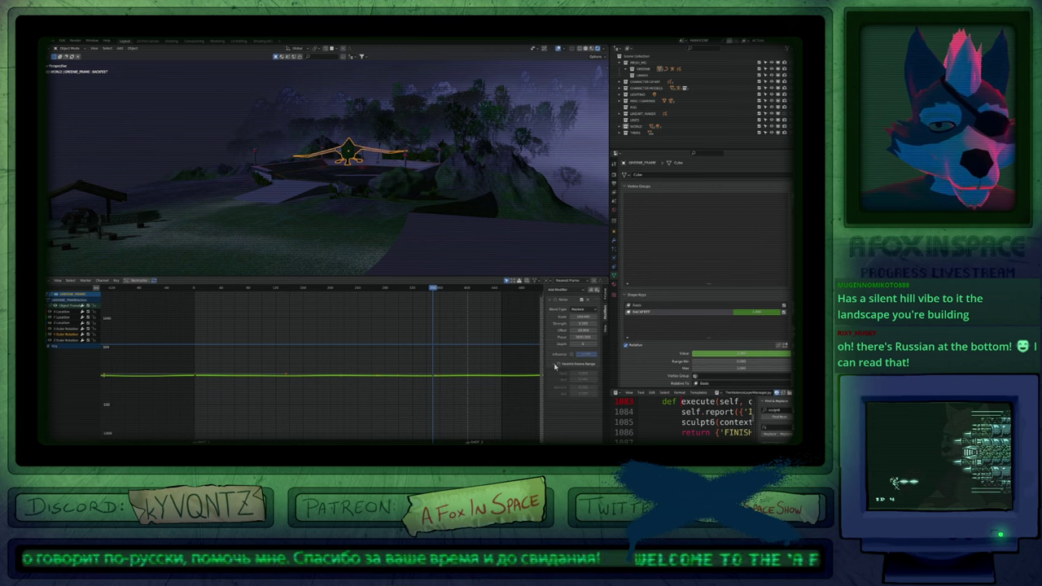
{"action": "left_click", "coordinate": [582, 374]}
{"action": "type", "text": "1"}
{"action": "key", "text": "Return"}
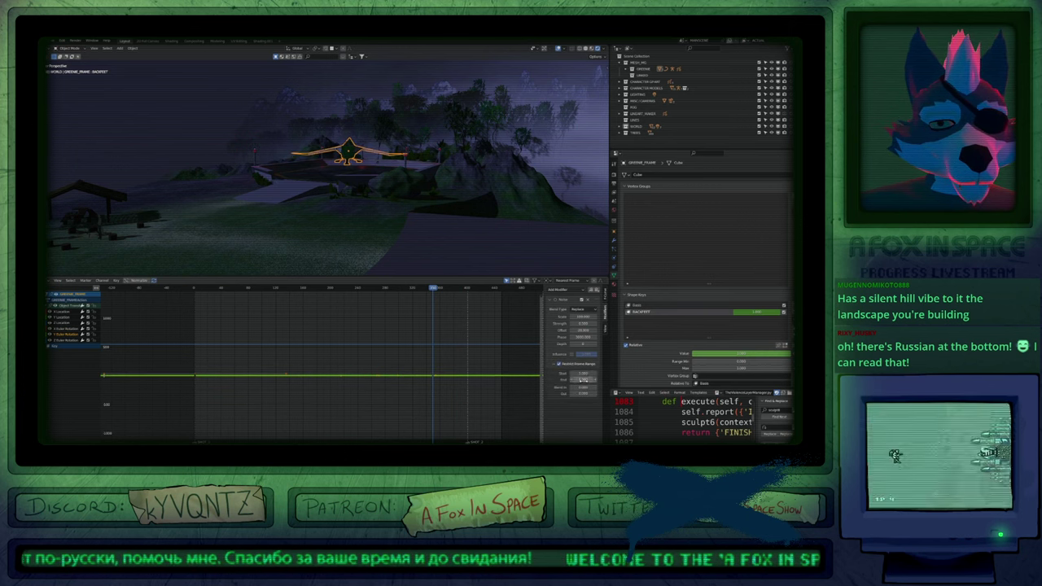
{"action": "left_click", "coordinate": [582, 381]}
{"action": "type", "text": "404"}
{"action": "key", "text": "Return"}
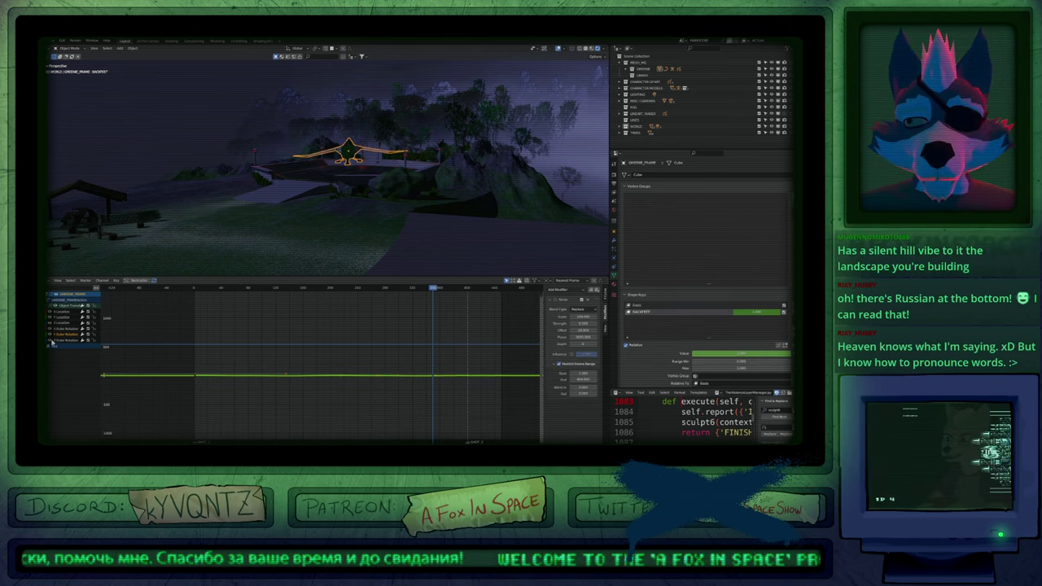
Restrict the Noise modifier on the ship's Z Euler Rotation curve to frames 1 to 400 and check the motion.
{"action": "left_click", "coordinate": [560, 366]}
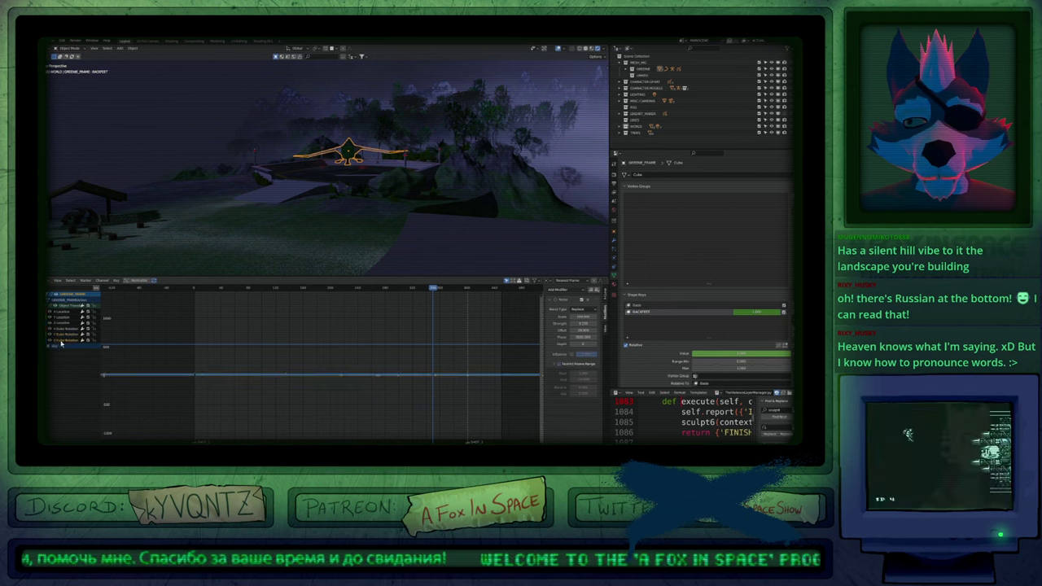
{"action": "left_click", "coordinate": [560, 364]}
{"action": "double_click", "coordinate": [583, 381]}
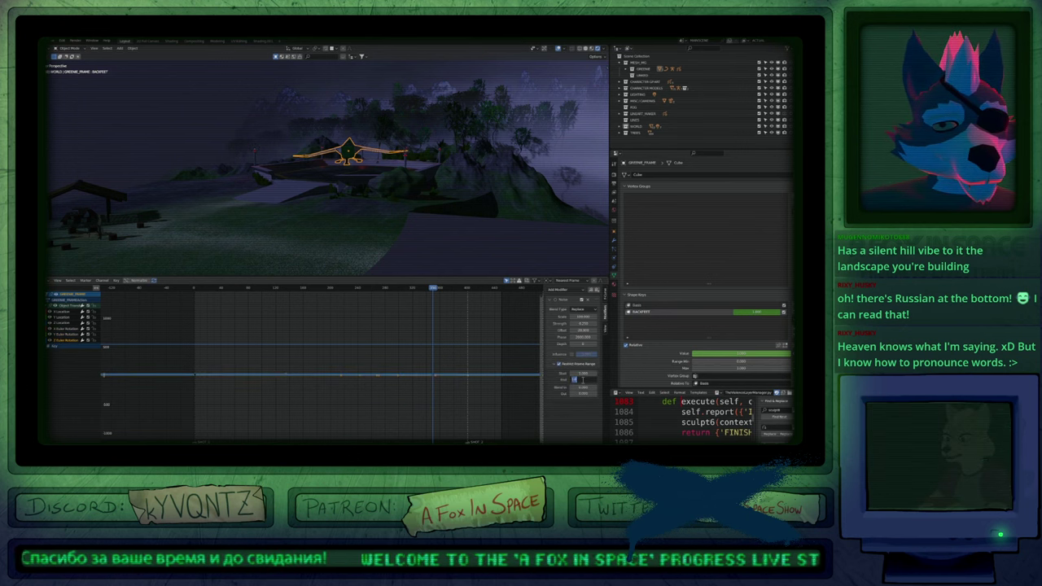
{"action": "type", "text": "400"}
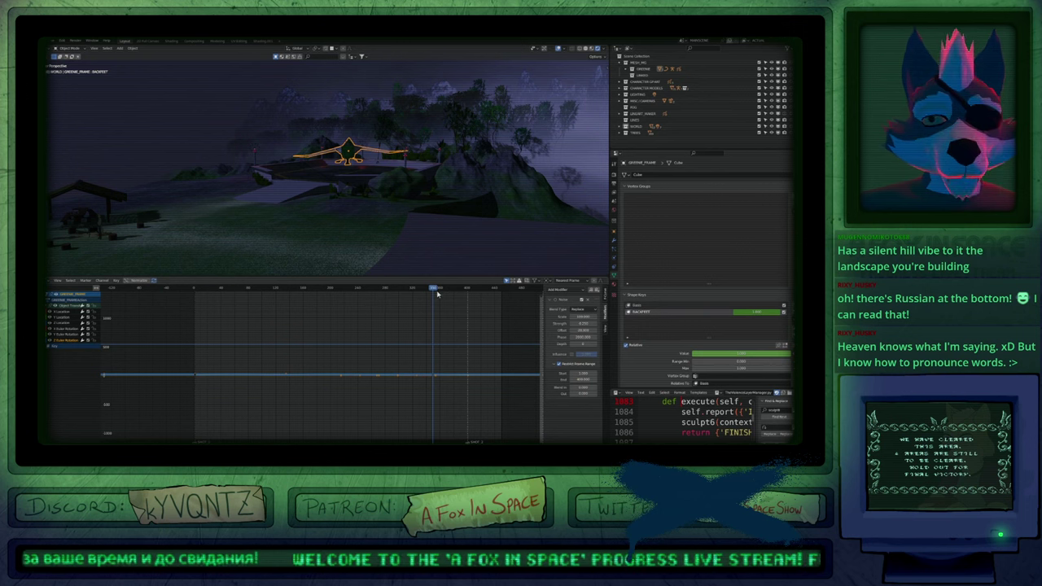
{"action": "left_click_drag", "start_coordinate": [437, 292], "coordinate": [439, 314]}
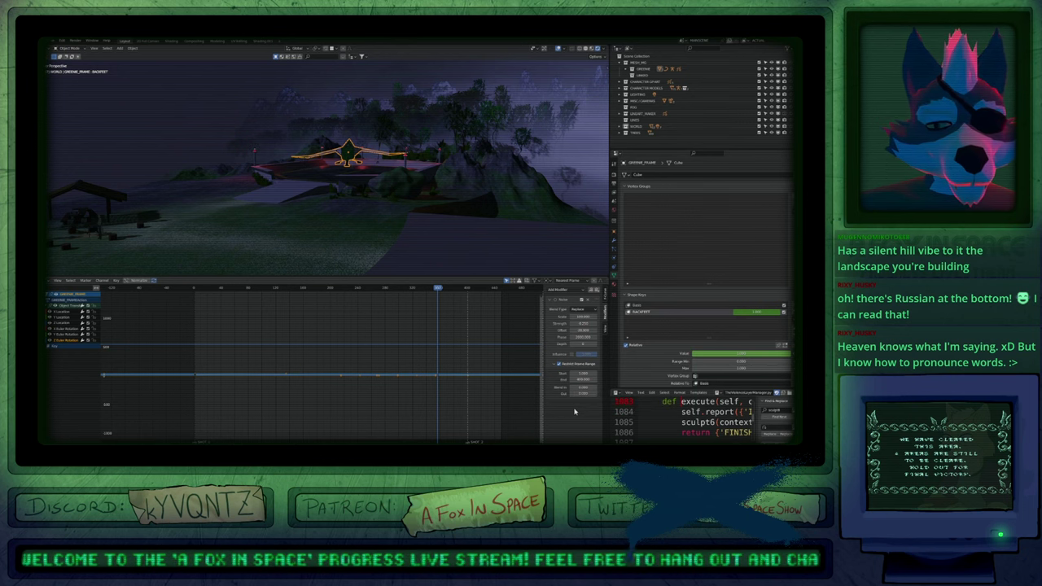
Set a blend-out length for the Noise modifiers on the ship's Z and Y Euler Rotation curves.
{"action": "type", "text": "10"}
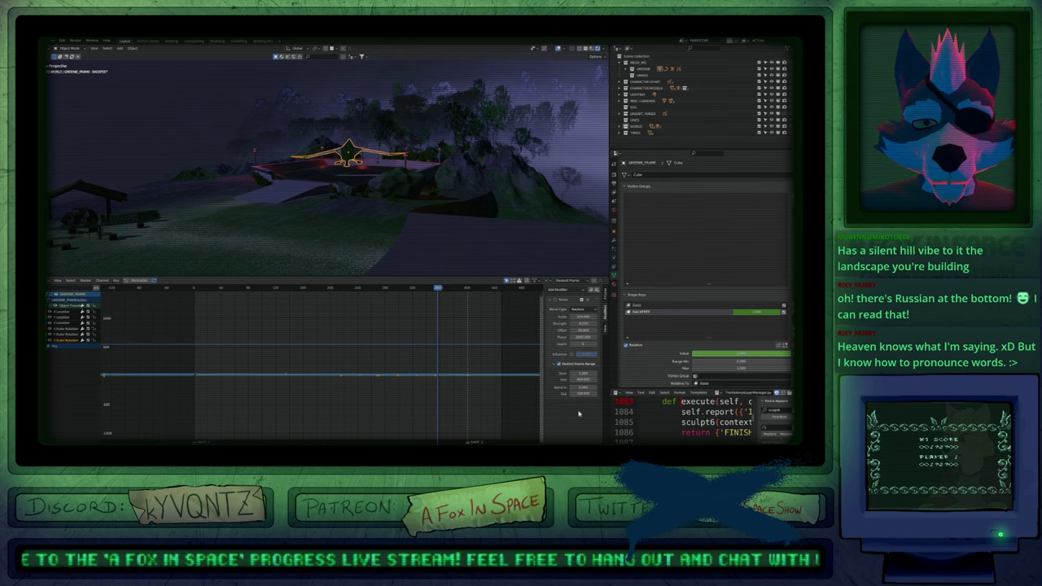
{"action": "left_click", "coordinate": [64, 337]}
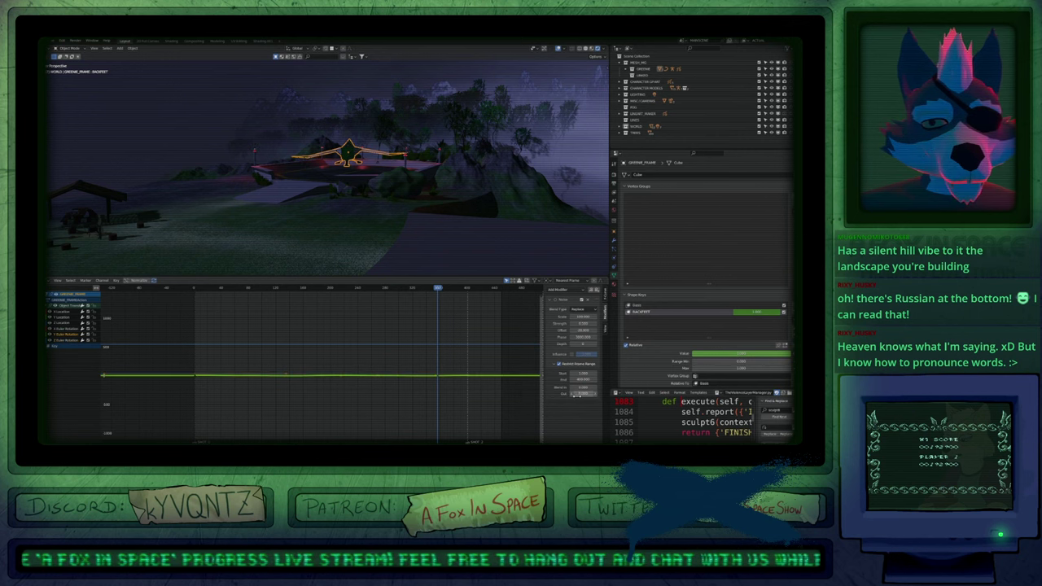
{"action": "type", "text": "0"}
{"action": "key", "text": "Return"}
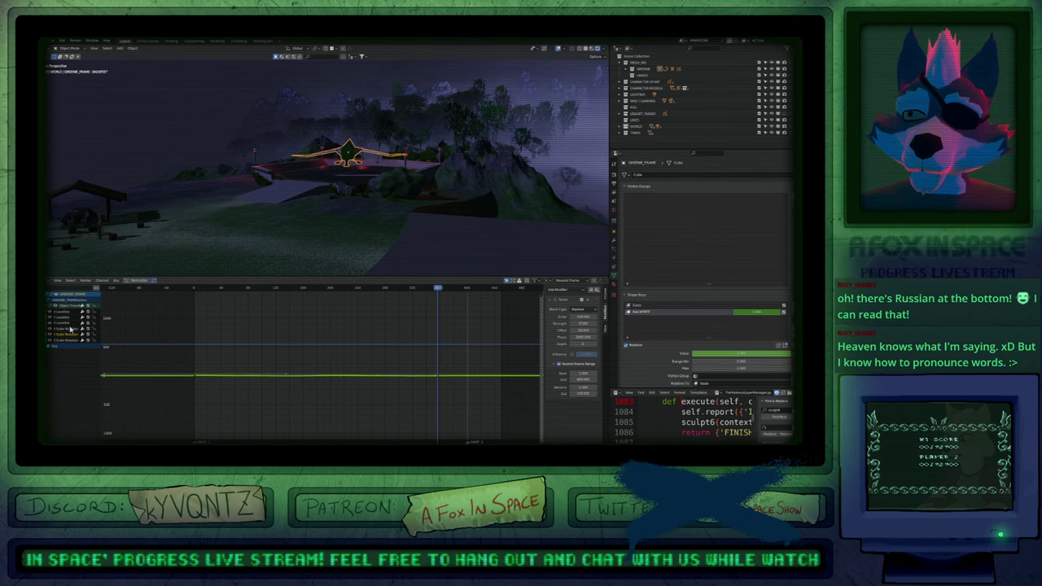
Adjust the blend-out length of the Noise modifiers on the ship's X, Z and Y Euler Rotation curves, checking the touchdown motion.
{"action": "left_click", "coordinate": [71, 328]}
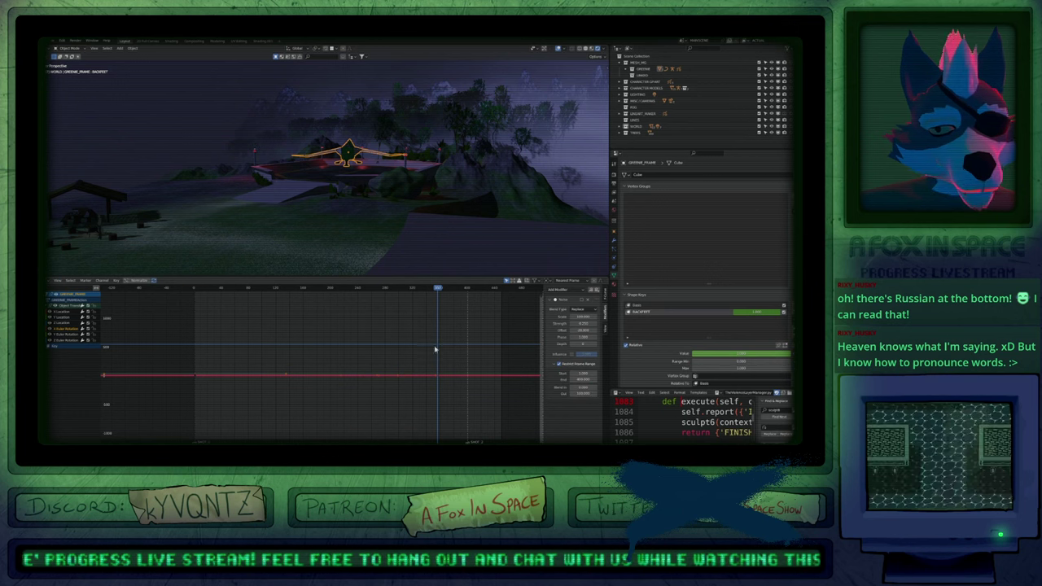
{"action": "mouse_move", "coordinate": [435, 292]}
{"action": "left_mouse_down"}
{"action": "mouse_move", "coordinate": [401, 294]}
{"action": "mouse_move", "coordinate": [435, 306]}
{"action": "left_mouse_up"}
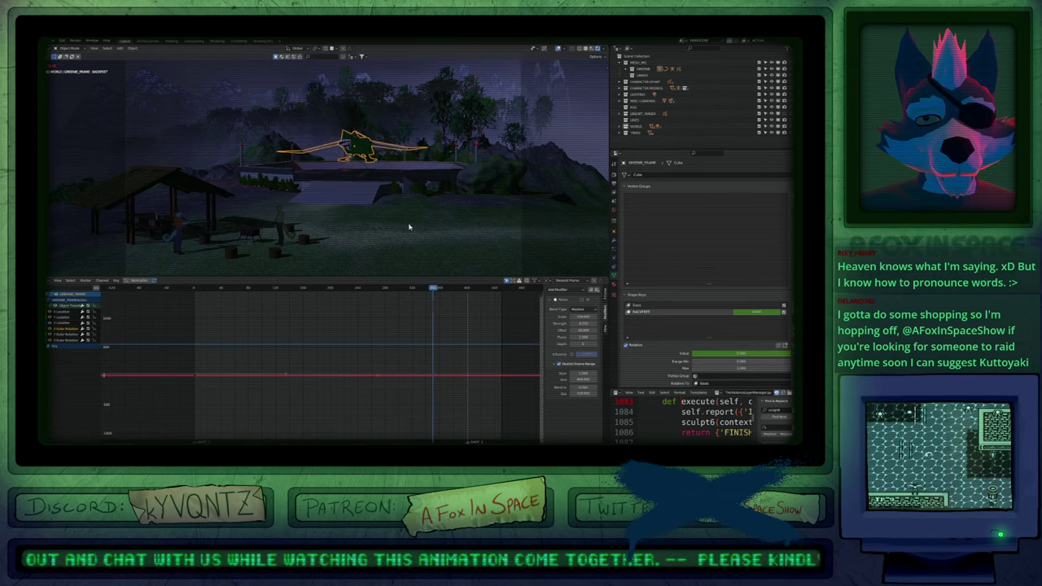
{"action": "left_click", "coordinate": [64, 342]}
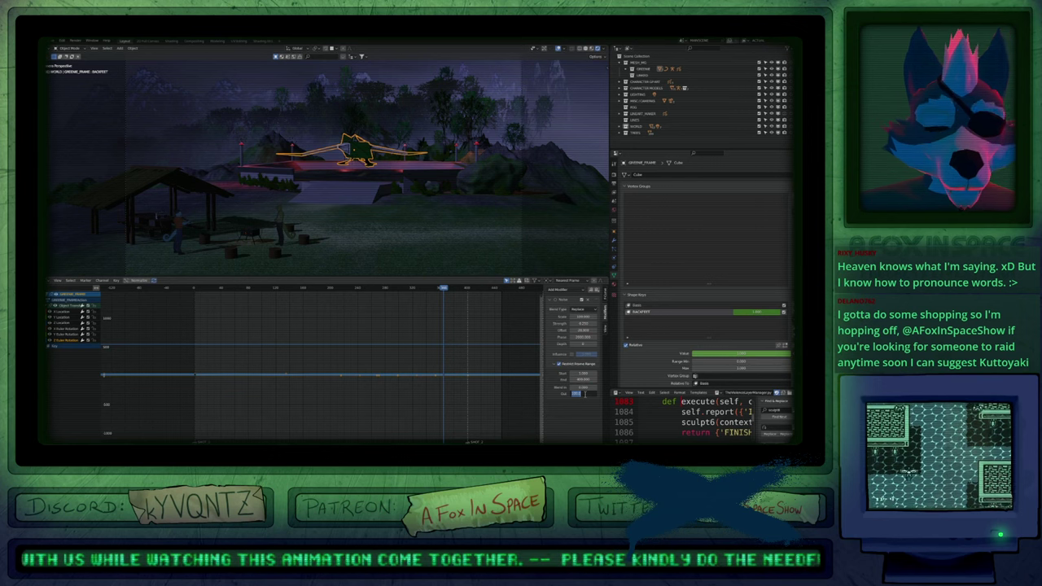
{"action": "left_click", "coordinate": [65, 335]}
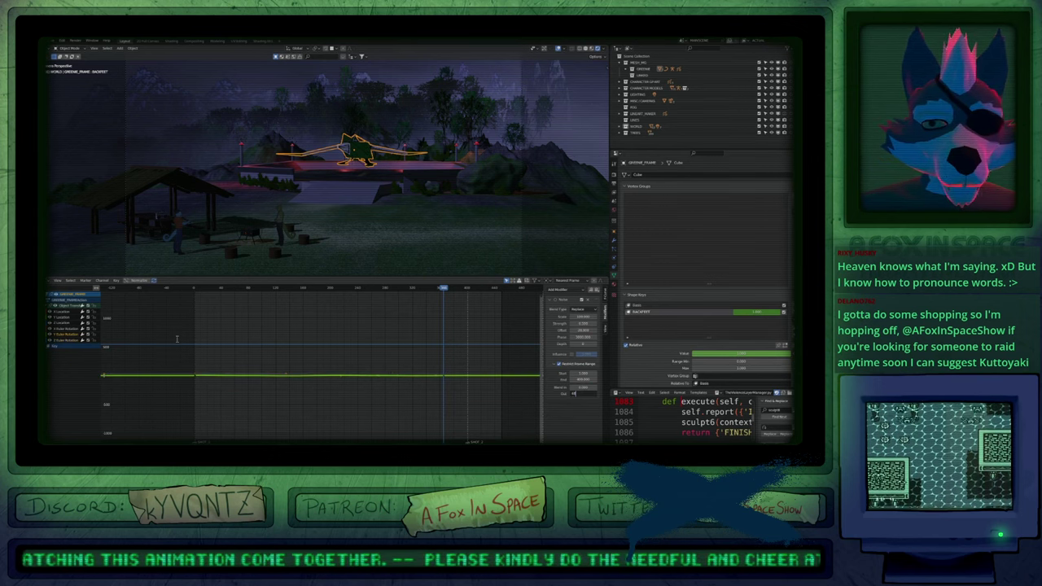
{"action": "left_click", "coordinate": [69, 329]}
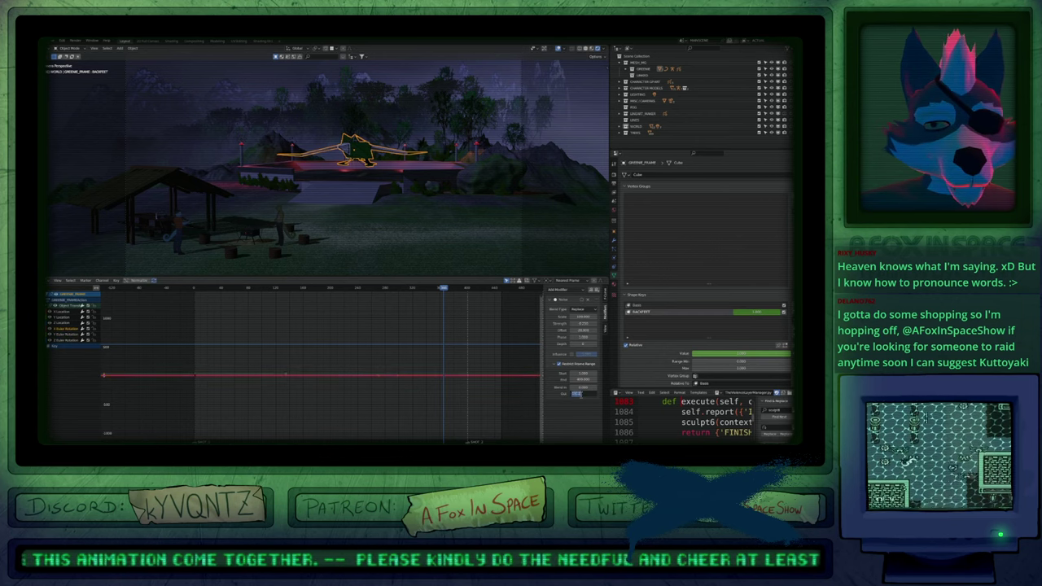
Play the shot fullscreen with nothing selected, from mid-flight through the landing, to check the rotation noise.
{"action": "left_click_drag", "start_coordinate": [442, 290], "coordinate": [363, 308]}
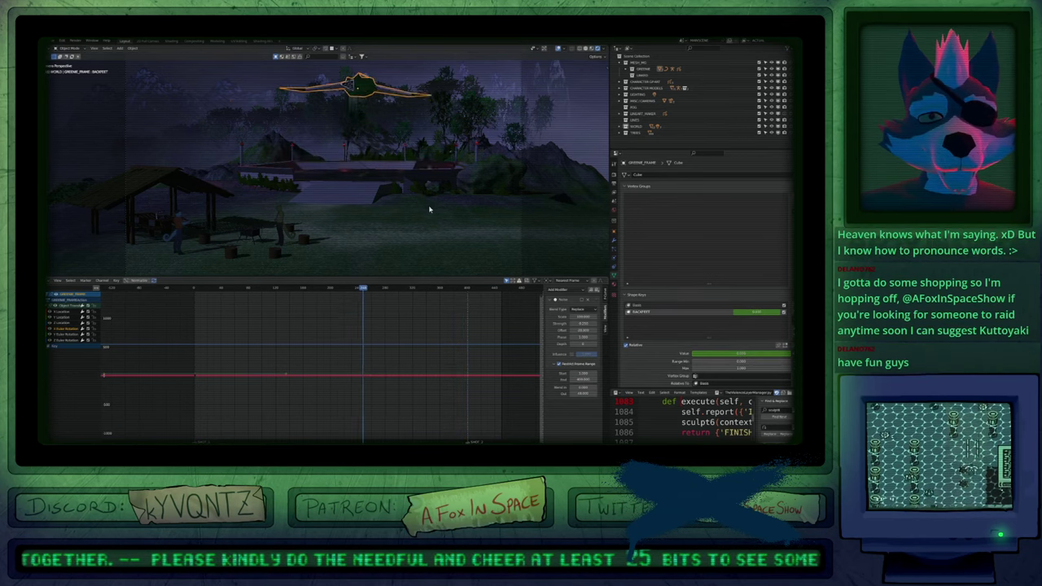
{"action": "key", "text": "alt+a"}
{"action": "key", "text": "ctrl+alt+space"}
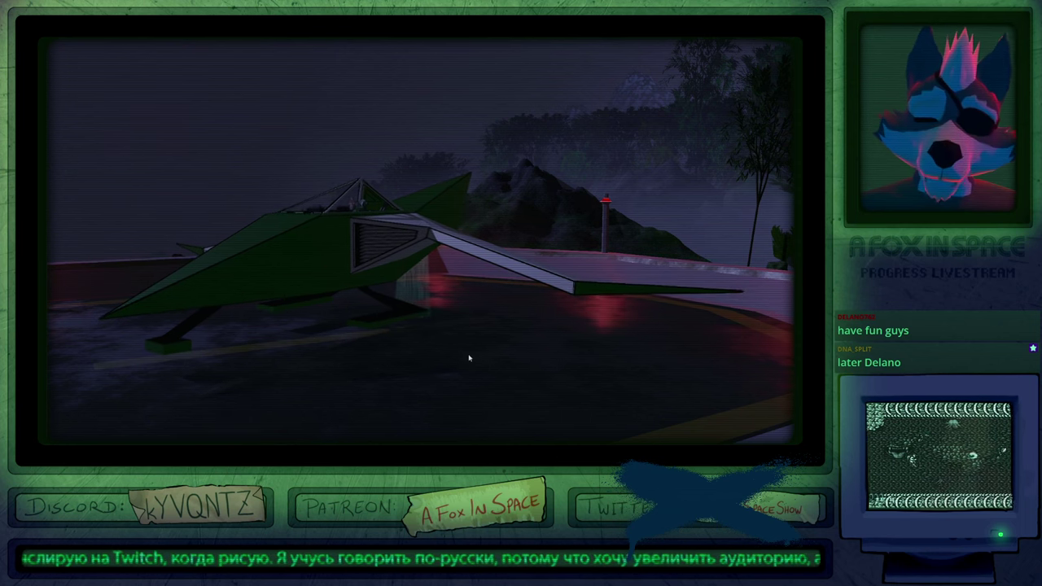
{"action": "key", "text": "ctrl+alt+space"}
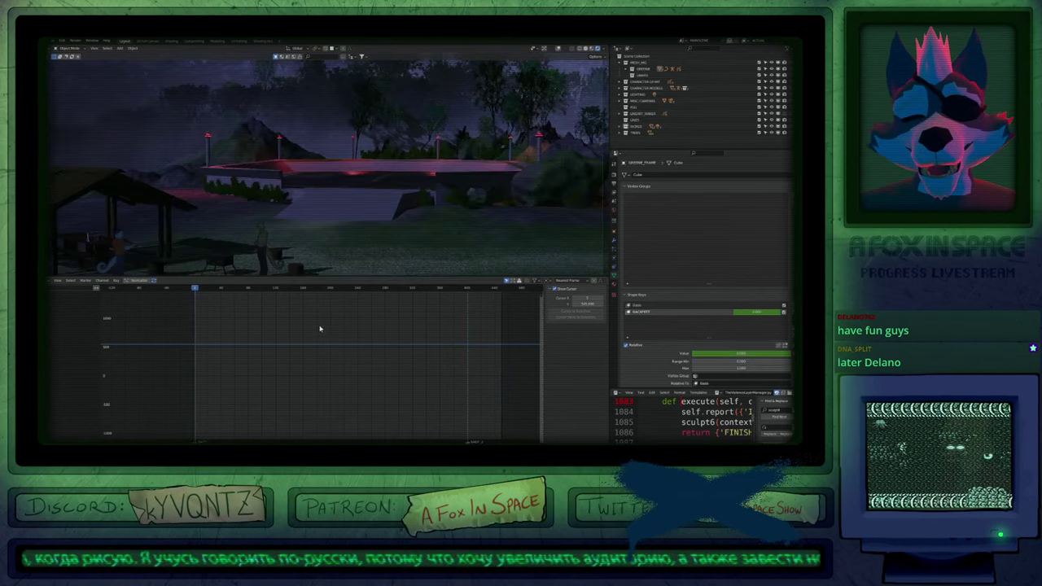
Examine the ship in flight at the first frame and inspect the extent of its X Euler Rotation curve.
{"action": "key", "text": "KP_0"}
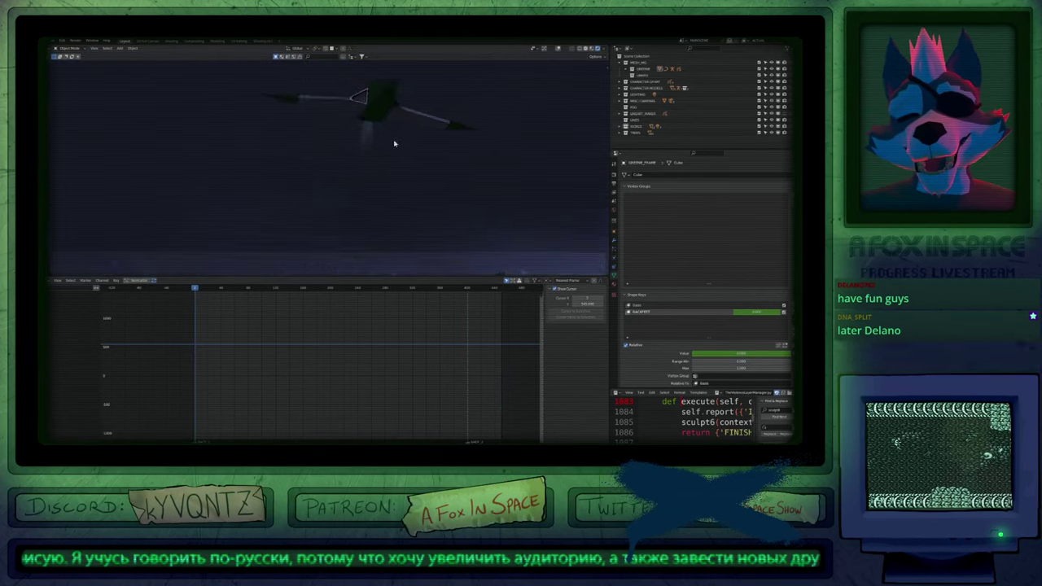
{"action": "left_click", "coordinate": [380, 165]}
{"action": "key", "text": "g"}
{"action": "right_click", "coordinate": [438, 140]}
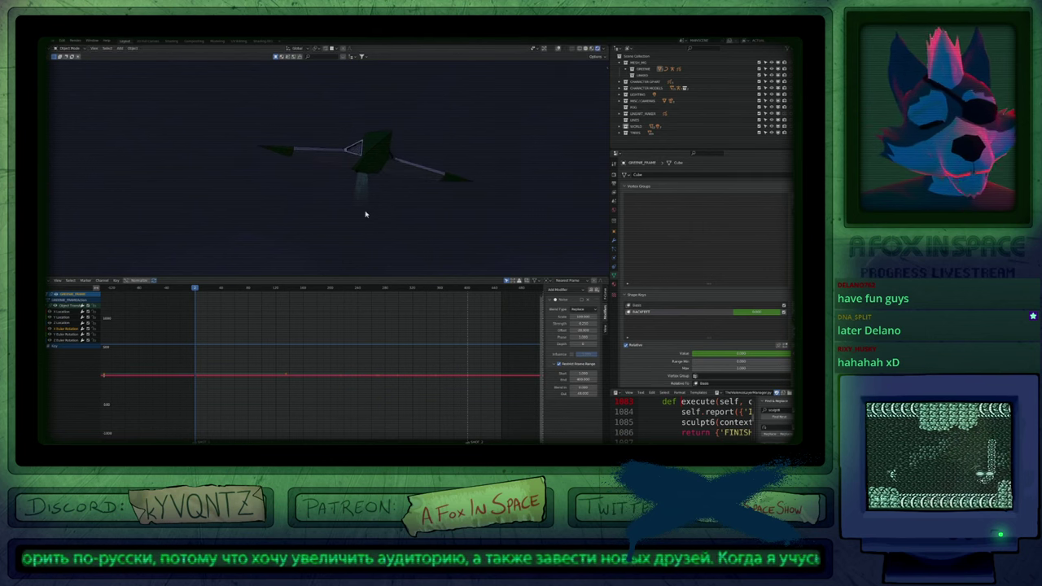
{"action": "middle_click_drag", "start_coordinate": [355, 196], "coordinate": [353, 174], "text": "shift"}
{"action": "middle_click_drag", "start_coordinate": [397, 346], "coordinate": [383, 353], "text": "ctrl"}
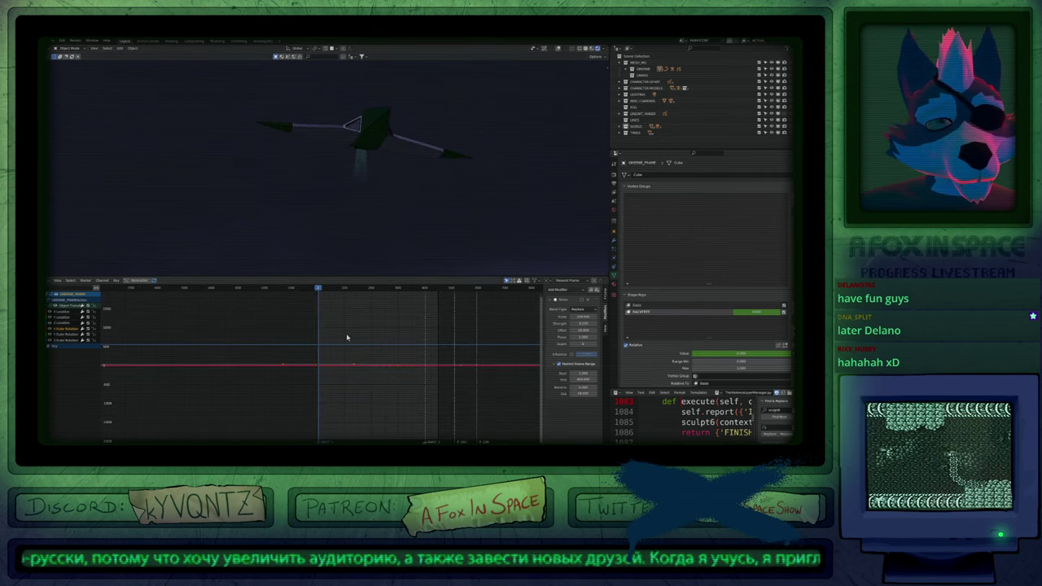
{"action": "middle_click_drag", "start_coordinate": [302, 340], "coordinate": [331, 353]}
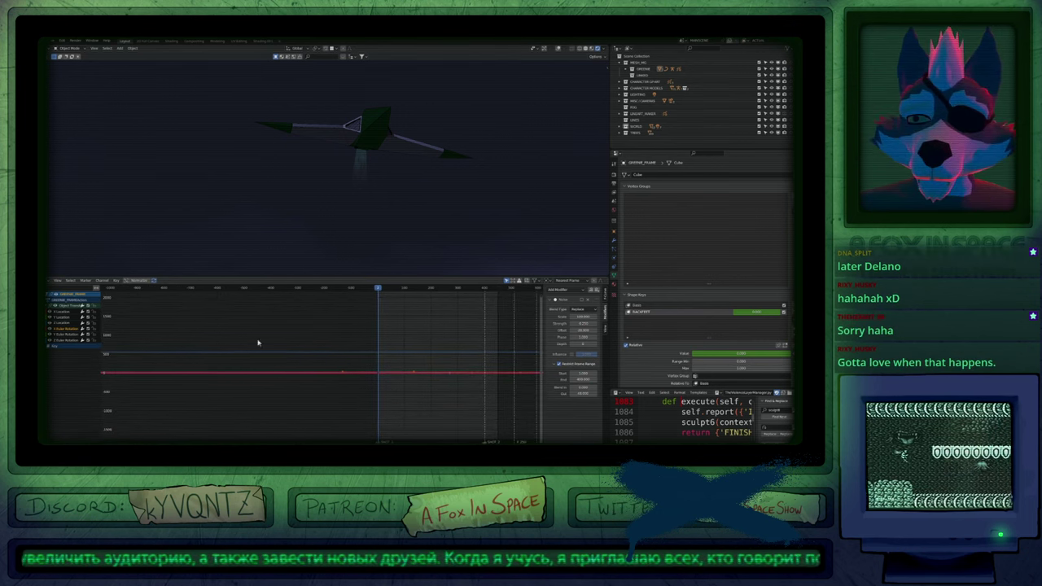
{"action": "middle_click_drag", "start_coordinate": [222, 330], "coordinate": [230, 331]}
{"action": "middle_click_drag", "start_coordinate": [385, 349], "coordinate": [273, 343]}
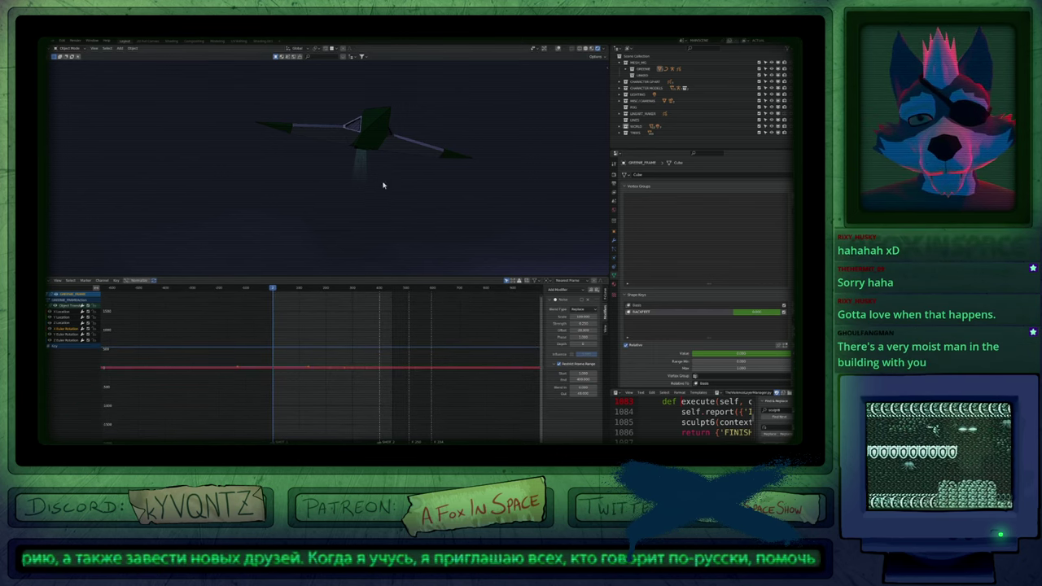
{"action": "key", "text": "KP_0"}
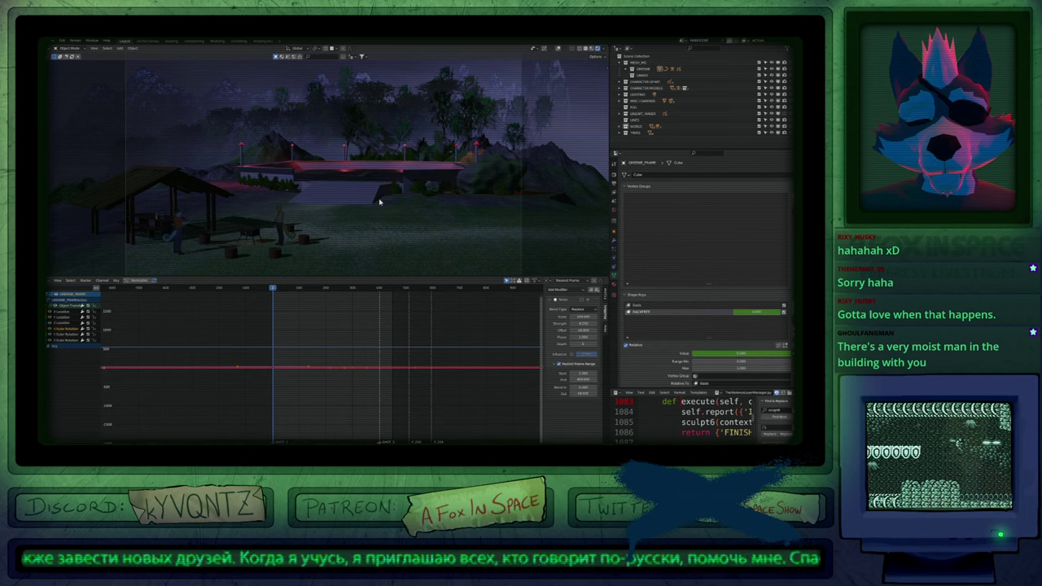
Set the scene's end frame to 800.
{"action": "key", "text": "Up"}
{"action": "key", "text": "ctrl+Tab"}
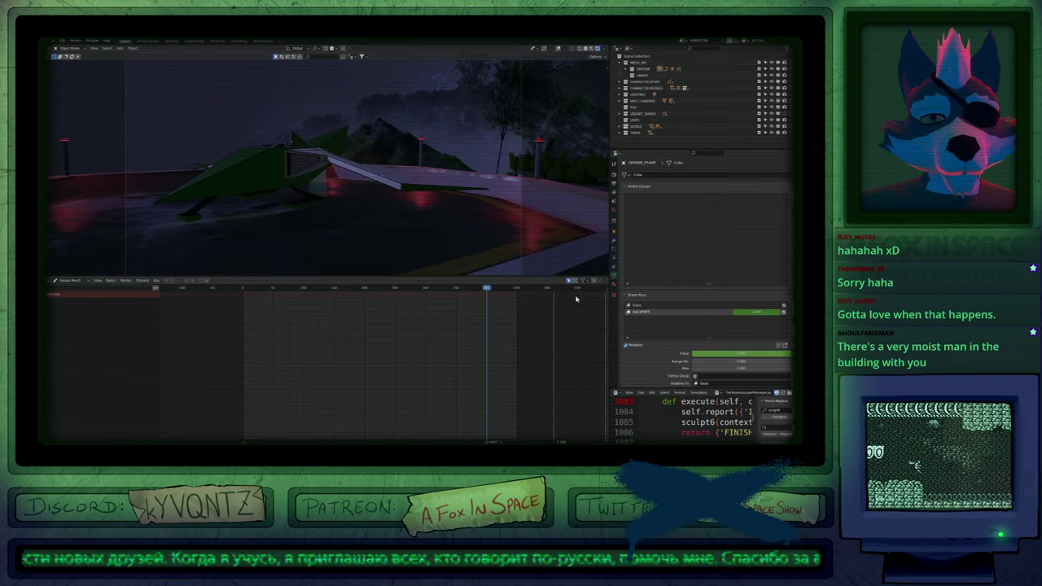
{"action": "key", "text": "shift+F12"}
{"action": "left_click", "coordinate": [597, 280]}
{"action": "type", "text": "80"}
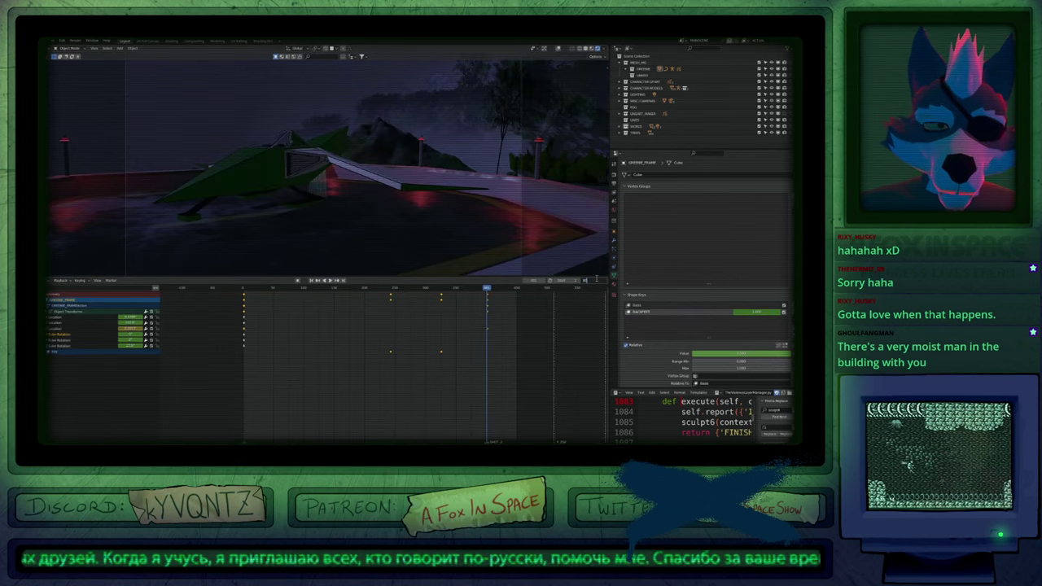
{"action": "type", "text": "0"}
{"action": "key", "text": "Return"}
Play and scrub the frames around the ship's touchdown to check for remaining movement.
{"action": "middle_click_drag", "start_coordinate": [533, 306], "coordinate": [301, 367]}
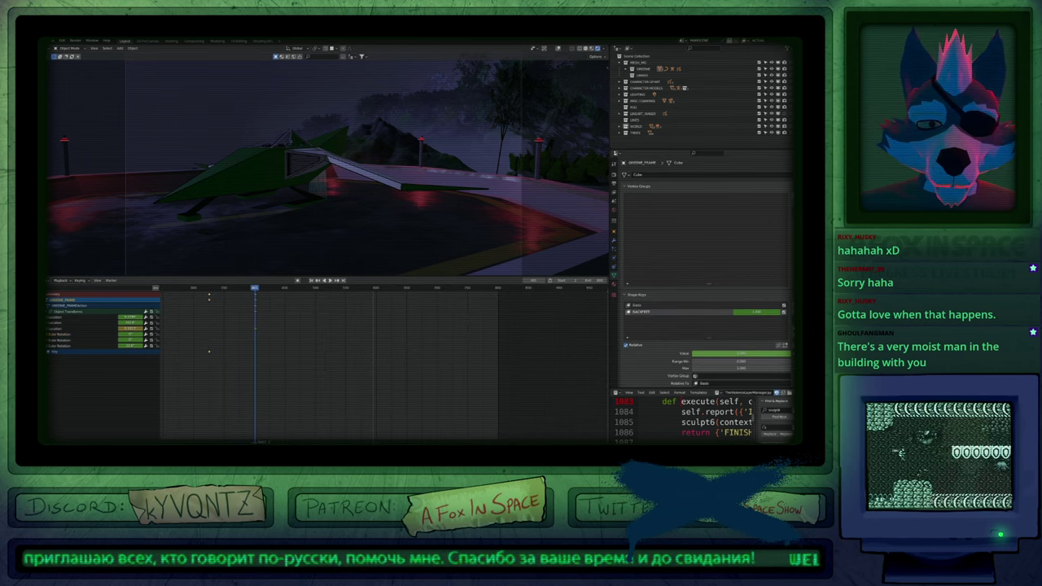
{"action": "middle_click_drag", "start_coordinate": [280, 360], "coordinate": [385, 362]}
{"action": "key", "text": "space"}
{"action": "mouse_move", "coordinate": [359, 288]}
{"action": "left_mouse_down"}
{"action": "mouse_move", "coordinate": [341, 289]}
{"action": "mouse_move", "coordinate": [368, 309]}
{"action": "mouse_move", "coordinate": [319, 325]}
{"action": "mouse_move", "coordinate": [337, 331]}
{"action": "mouse_move", "coordinate": [344, 282]}
{"action": "left_mouse_up"}
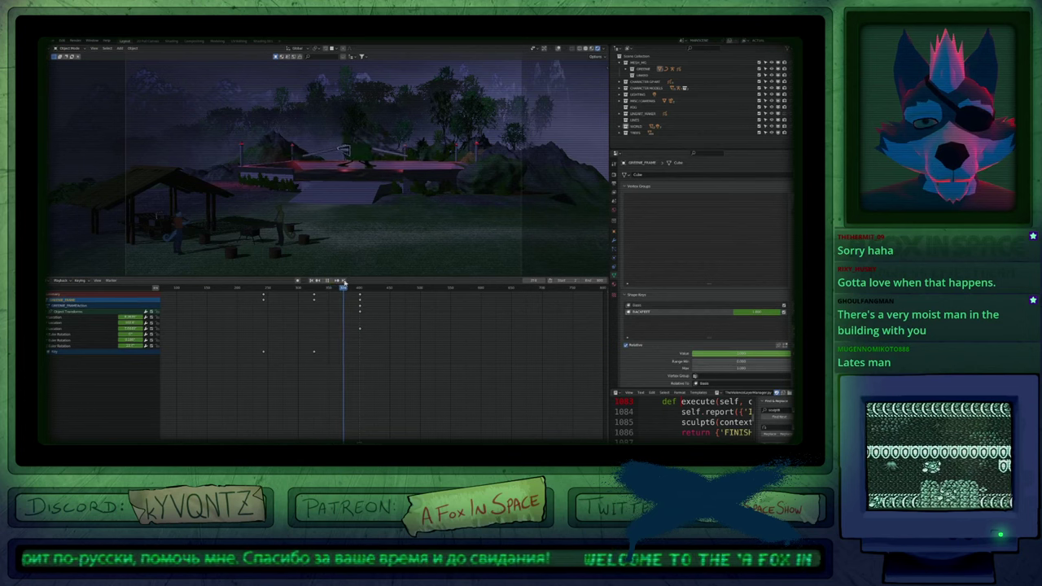
Restrict the Noise modifier on the ship's Z Location curve to frames 1 to 400 and give it a blend-out length.
{"action": "left_click", "coordinate": [357, 157]}
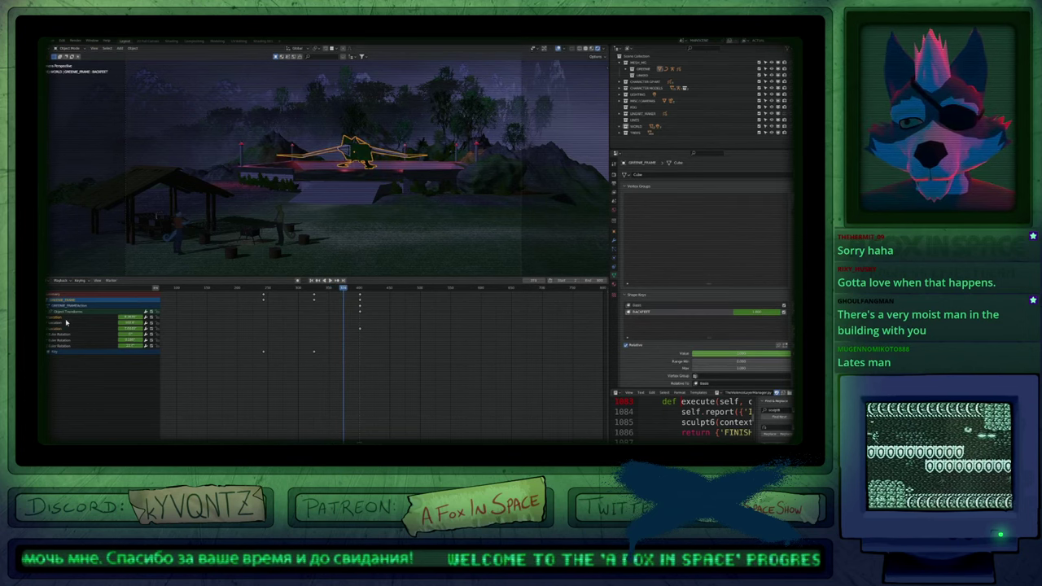
{"action": "key", "text": "n"}
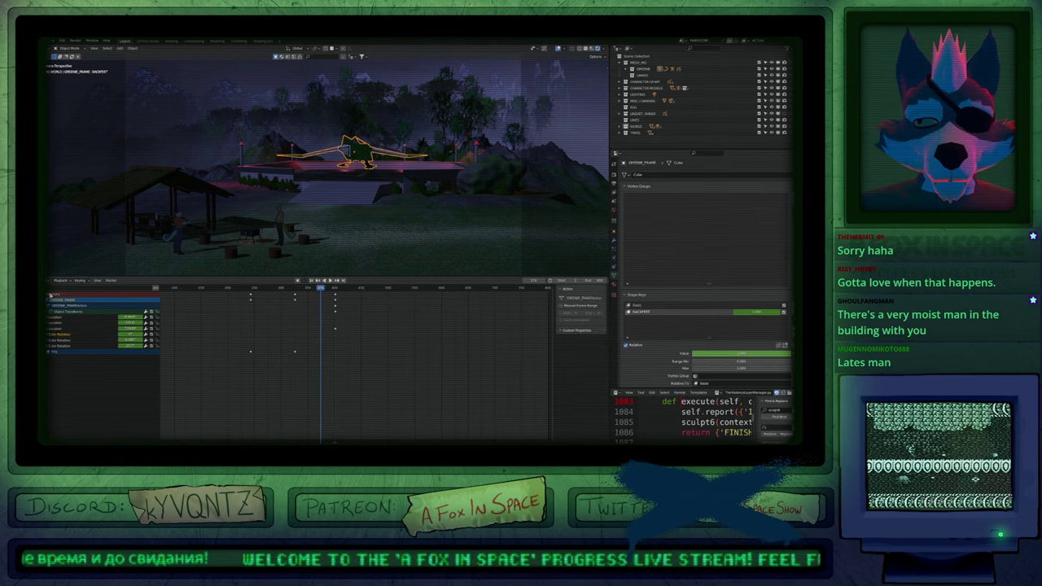
{"action": "key", "text": "ctrl+Tab"}
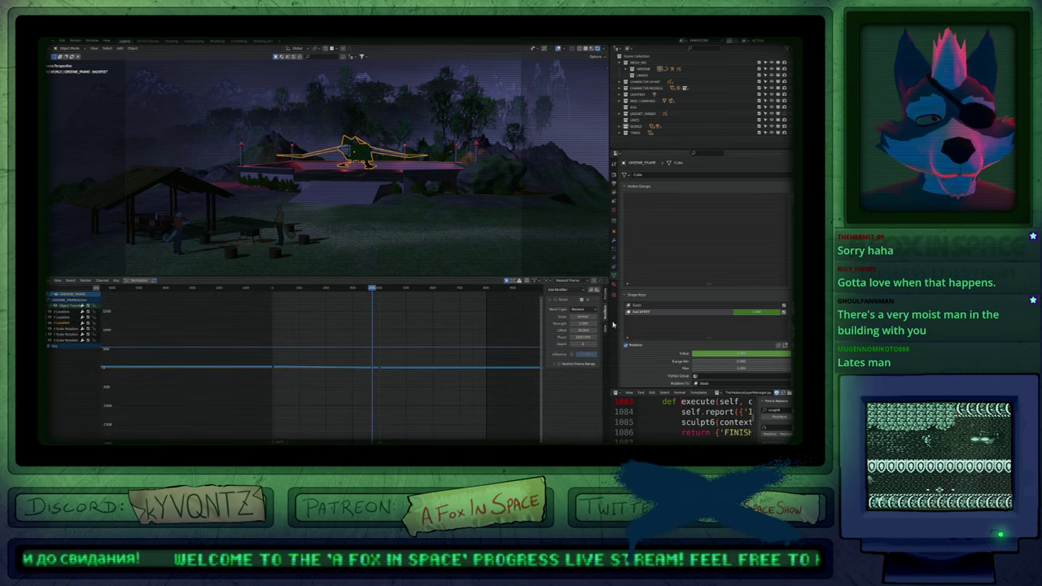
{"action": "left_click", "coordinate": [557, 363]}
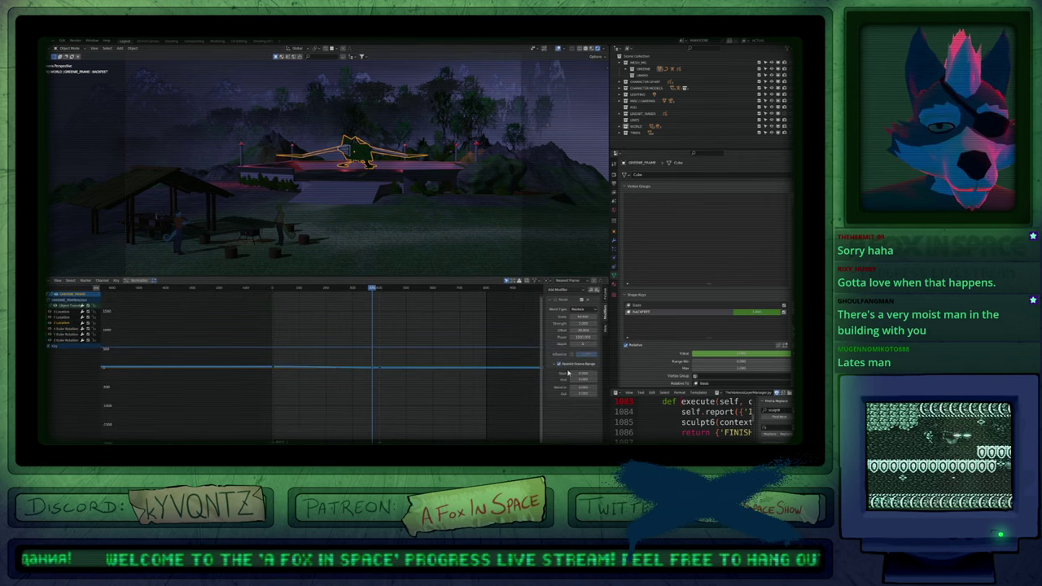
{"action": "double_click", "coordinate": [579, 380]}
{"action": "type", "text": "400"}
{"action": "key", "text": "Return"}
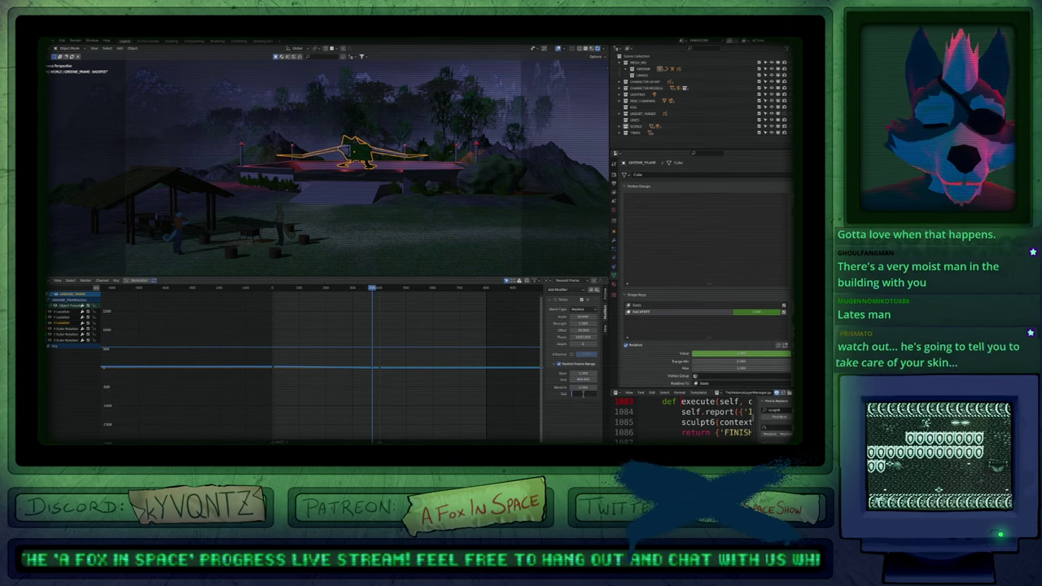
{"action": "key", "text": "BackSpace"}
{"action": "key", "text": "BackSpace"}
{"action": "key", "text": "Return"}
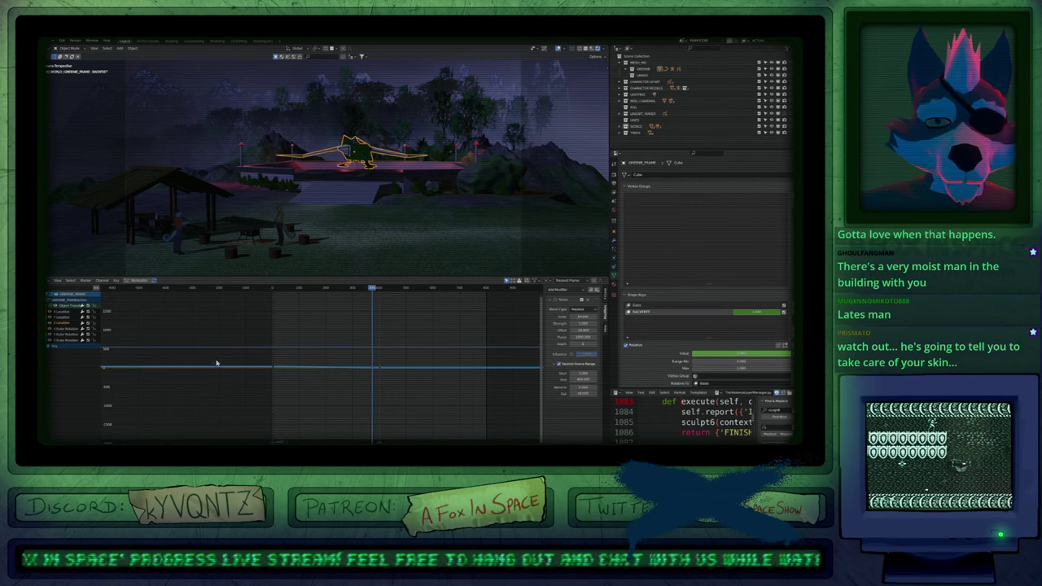
Restrict the Noise modifier on the ship's Y Location curve to frames 1 to 400 and set its blend-out length.
{"action": "left_click", "coordinate": [64, 321]}
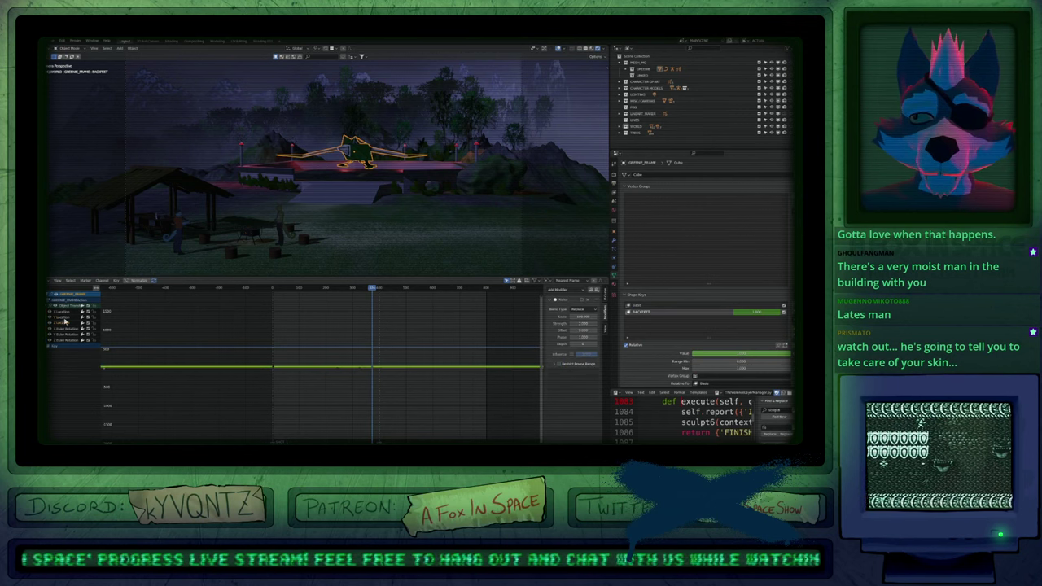
{"action": "left_click", "coordinate": [558, 364]}
{"action": "left_click", "coordinate": [583, 381]}
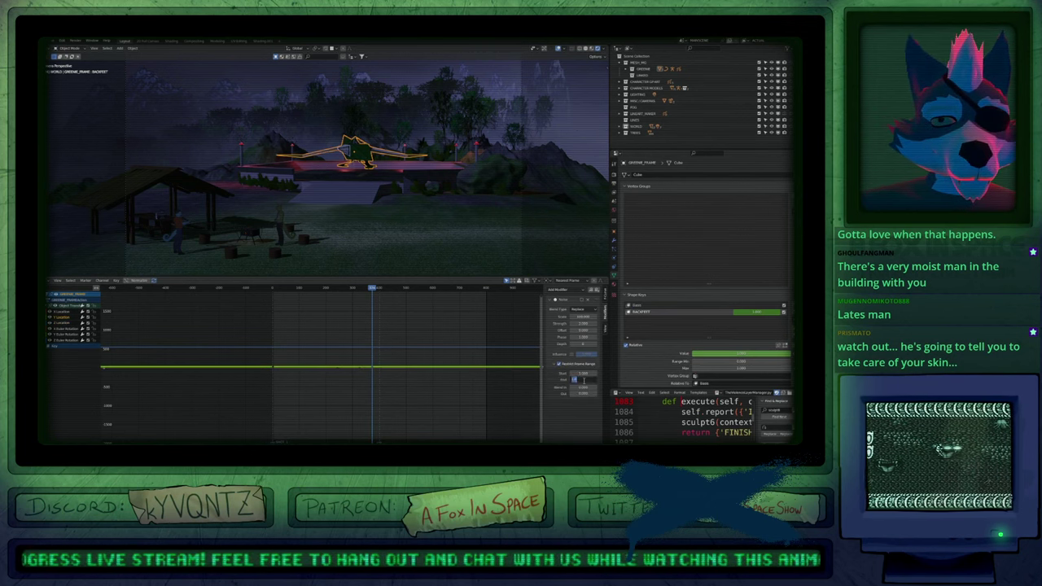
{"action": "key", "text": "Return"}
{"action": "left_click", "coordinate": [579, 394]}
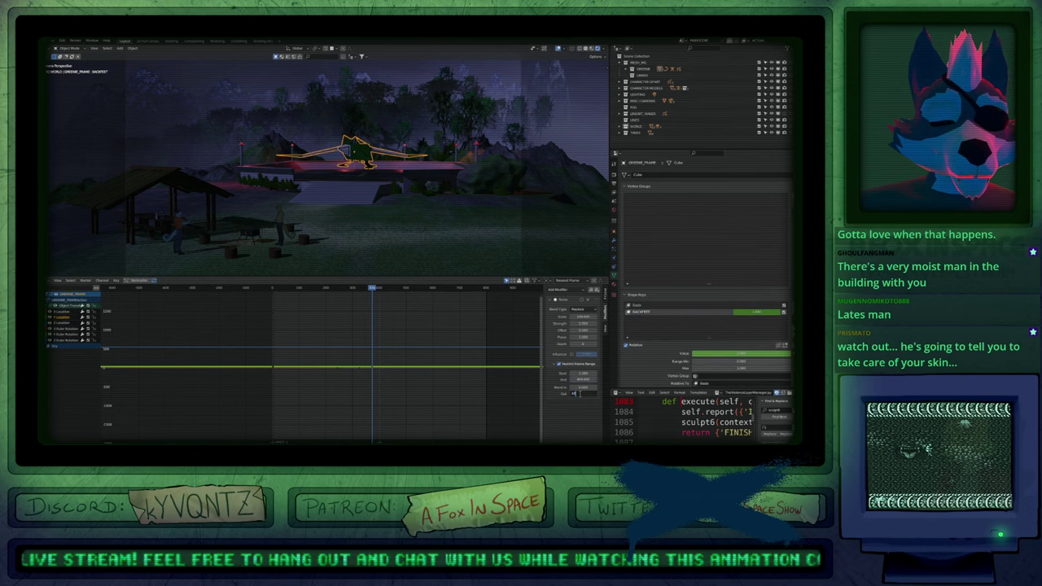
{"action": "key", "text": "Return"}
Restrict the X Location curve's Noise modifier to frames 1 to 400 with a blend-out, and check the ship's other Location curves.
{"action": "left_click", "coordinate": [61, 312]}
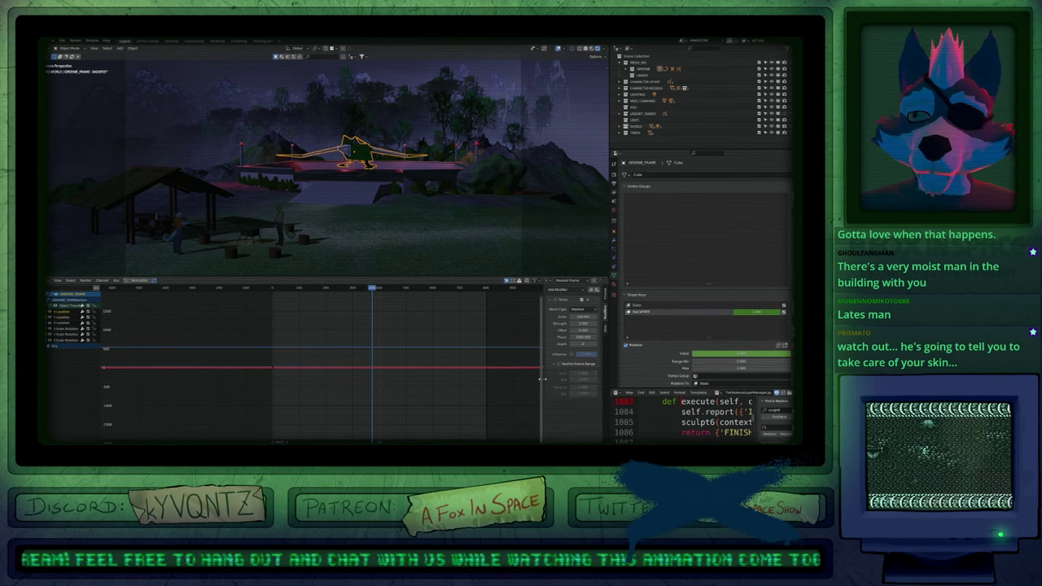
{"action": "left_click", "coordinate": [557, 366]}
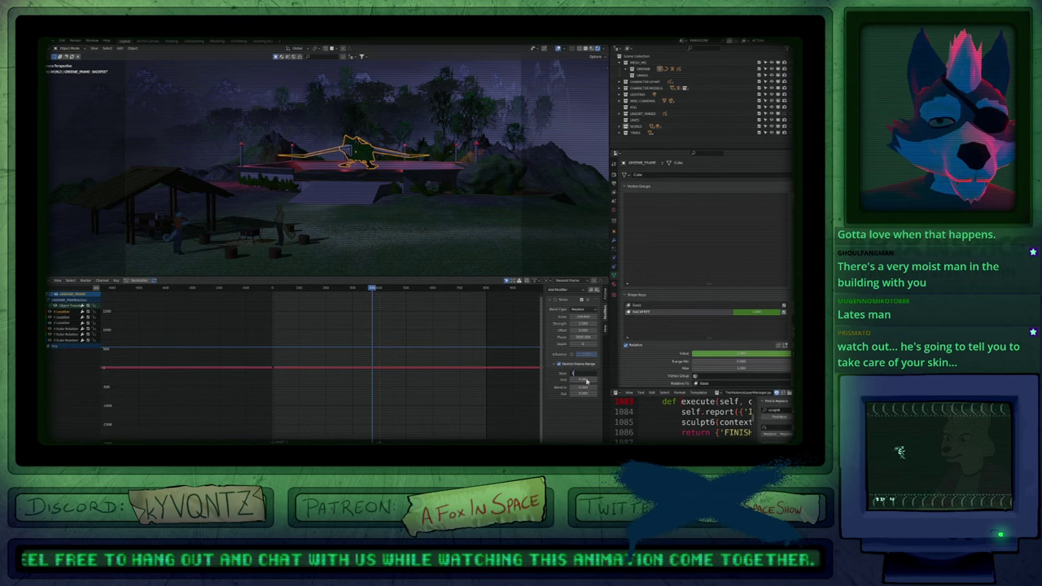
{"action": "left_click", "coordinate": [583, 394]}
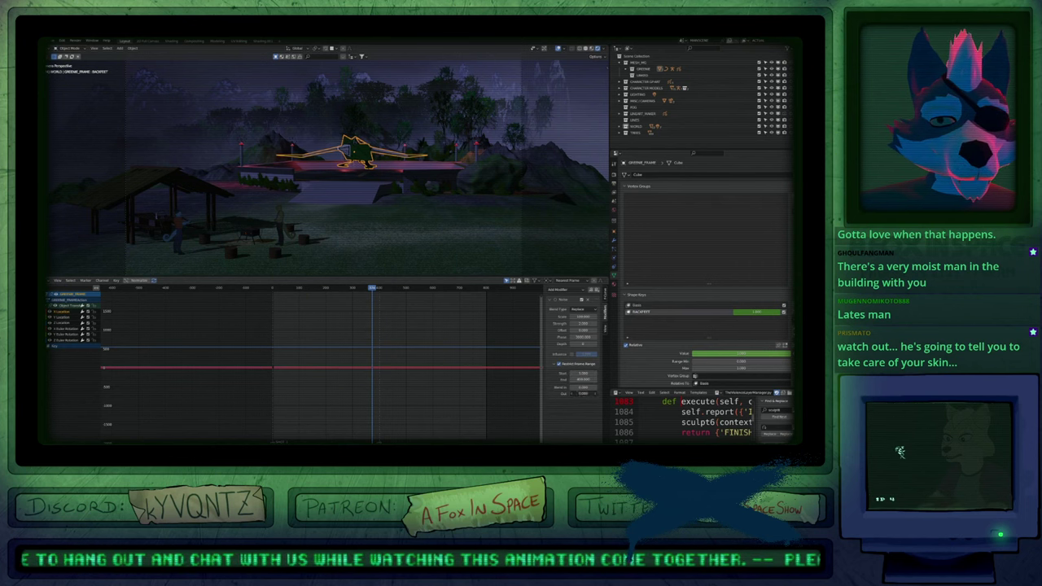
{"action": "left_click", "coordinate": [60, 322]}
{"action": "left_click", "coordinate": [64, 327]}
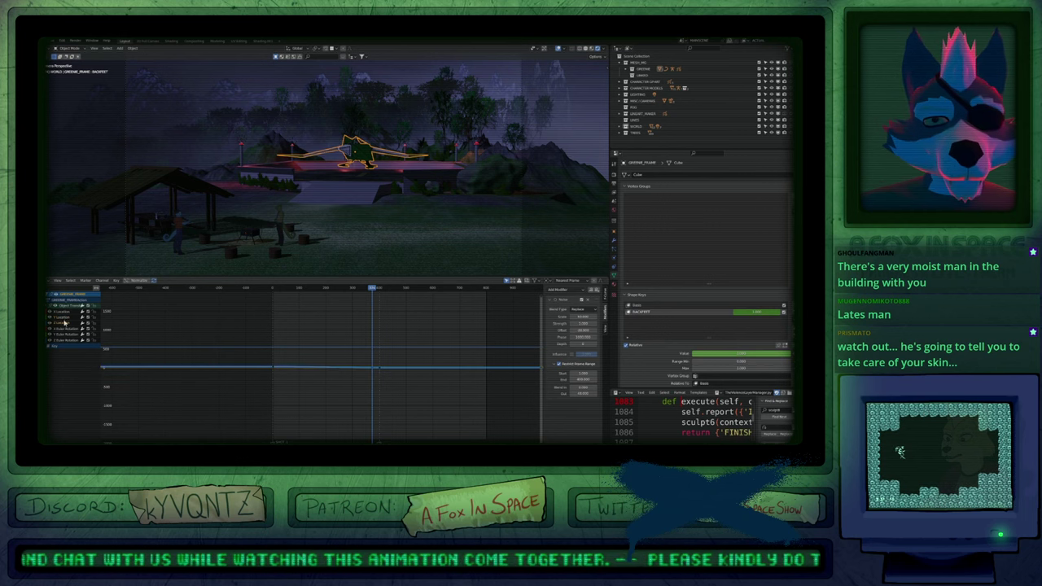
{"action": "left_click", "coordinate": [64, 321]}
{"action": "left_click", "coordinate": [62, 327]}
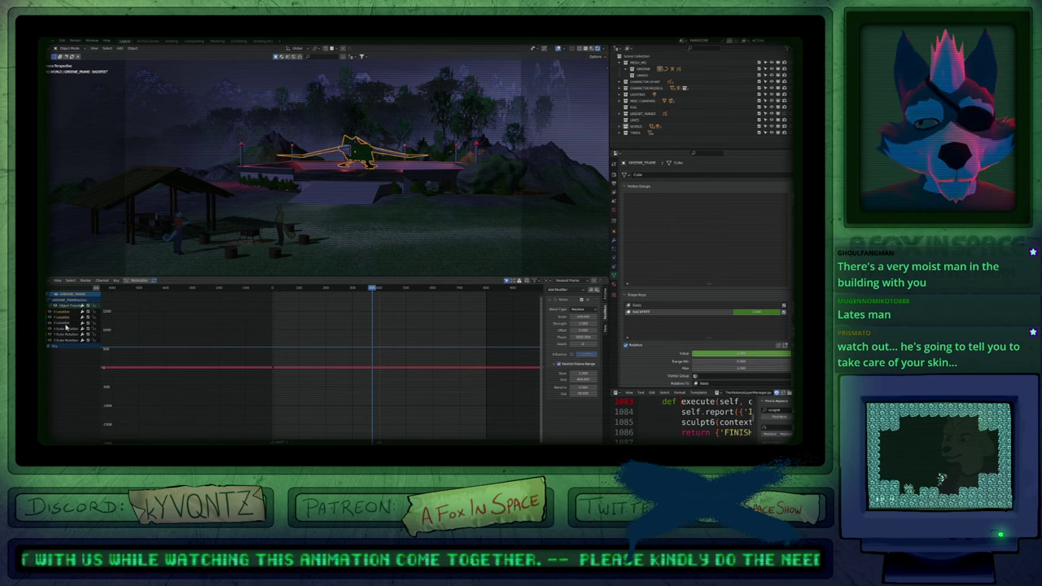
{"action": "left_click", "coordinate": [66, 334]}
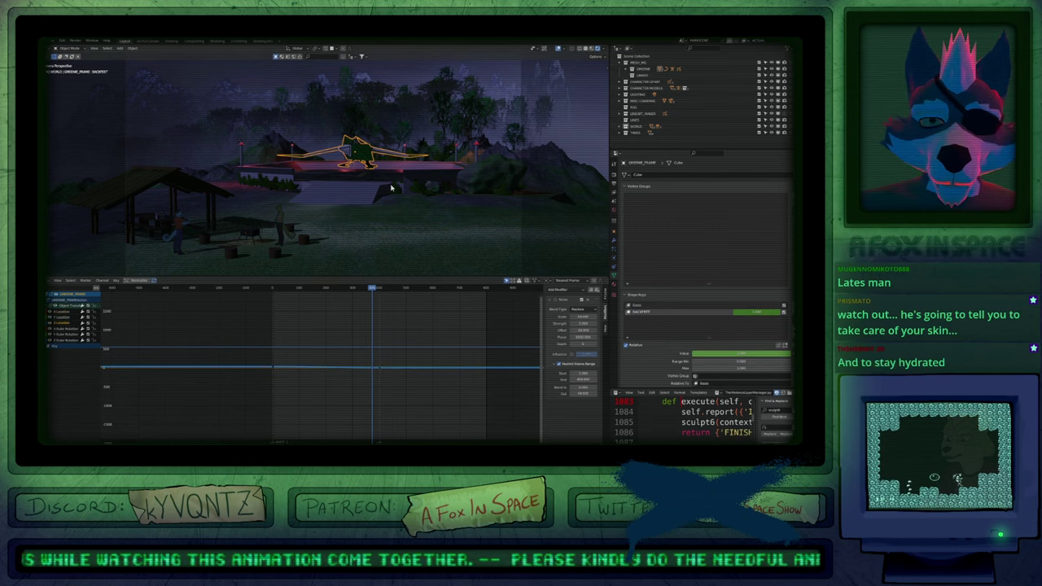
Return to the first frame, deselect everything and enlarge the 3D viewport over the Graph Editor.
{"action": "key", "text": "shift+Left"}
{"action": "key", "text": "alt+a"}
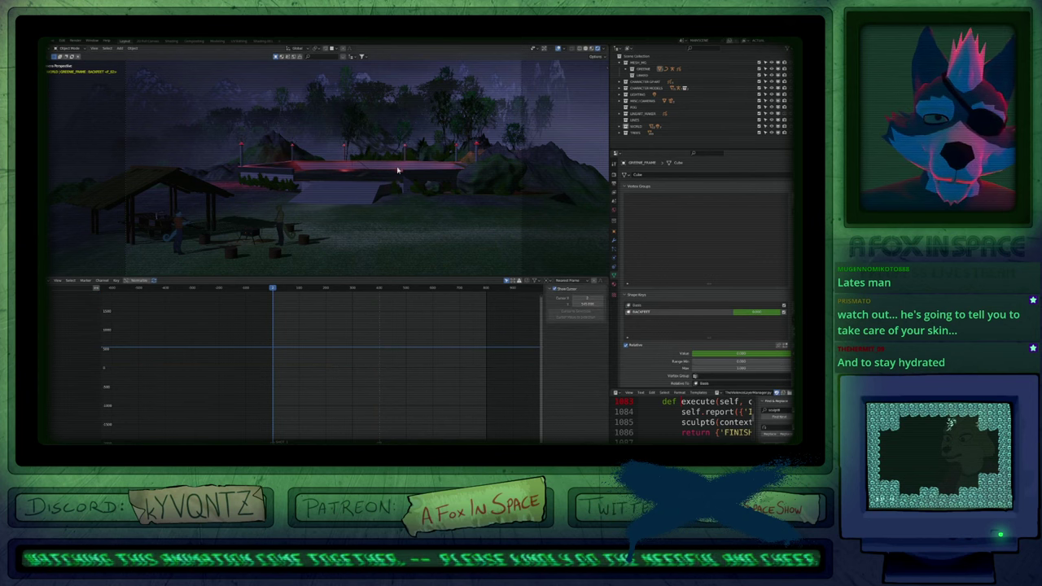
{"action": "left_click_drag", "start_coordinate": [400, 276], "coordinate": [401, 363]}
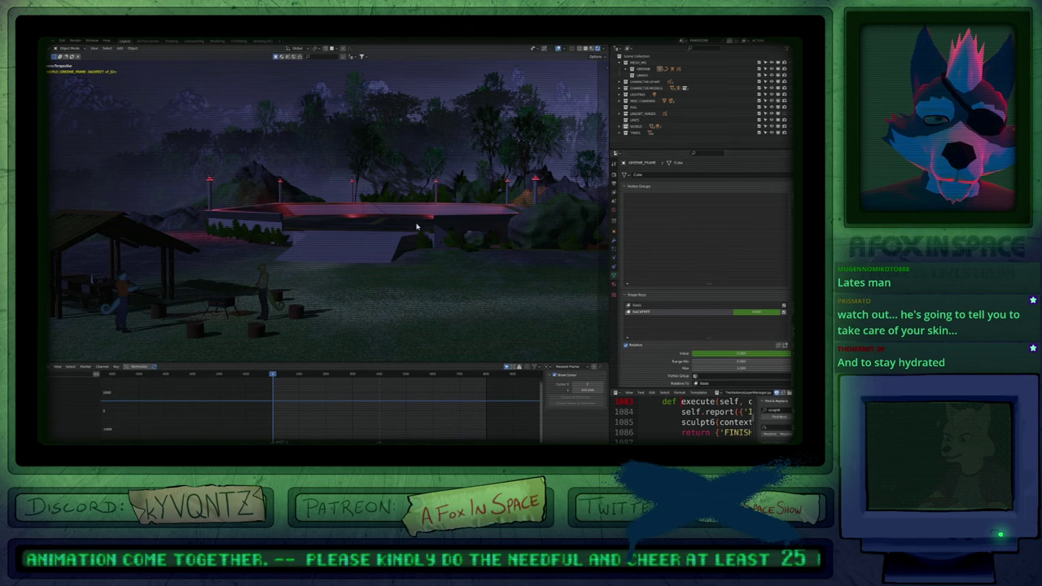
Play the landing animation in a full-screen viewport to review the ship's faded-out motion.
{"action": "key", "text": "a"}
{"action": "key", "text": "alt+a"}
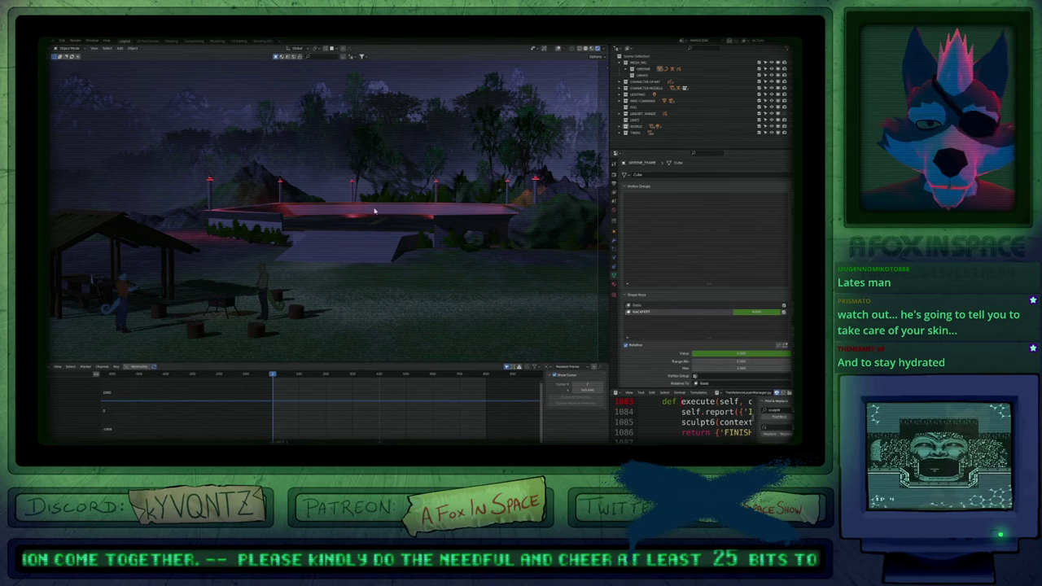
{"action": "key", "text": "ctrl+alt+space"}
{"action": "key", "text": "space"}
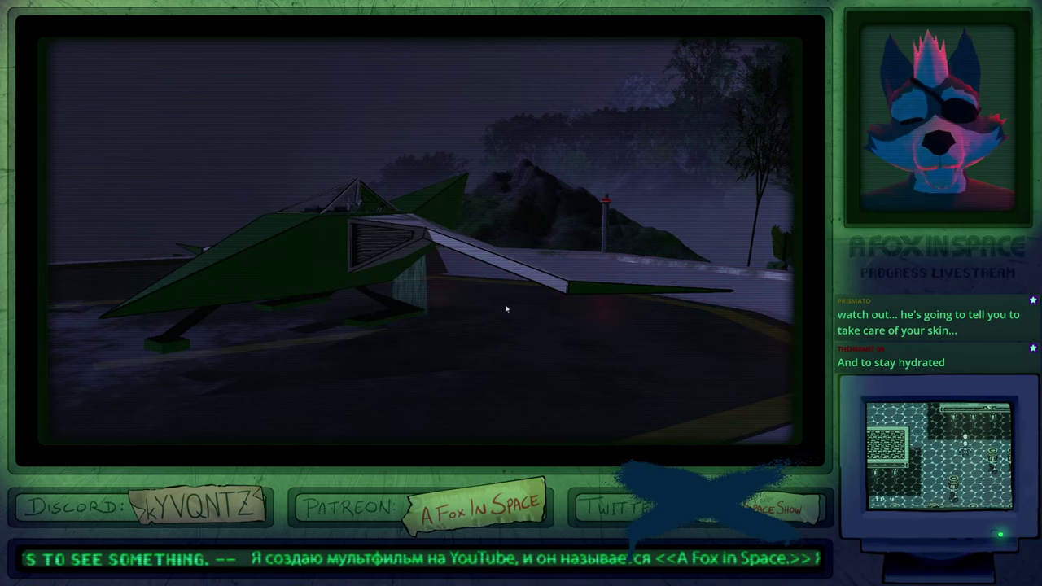
{"action": "key", "text": "ctrl+alt+space"}
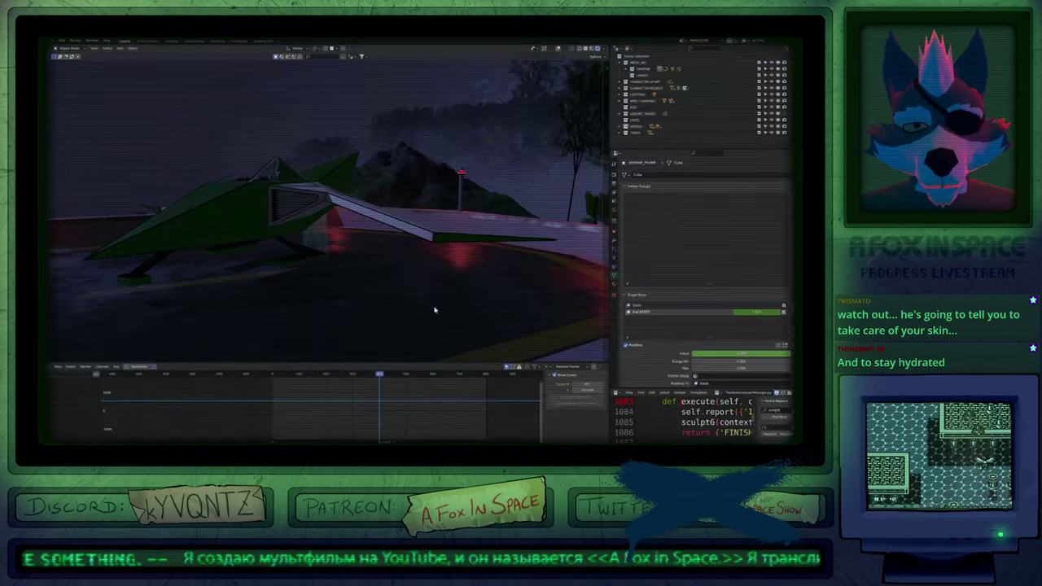
Select the ship at frame 400 and adjust its Z Location so the landing feet rest on the pad.
{"action": "middle_click_drag", "start_coordinate": [285, 277], "coordinate": [379, 327]}
{"action": "left_click_drag", "start_coordinate": [378, 376], "coordinate": [380, 377]}
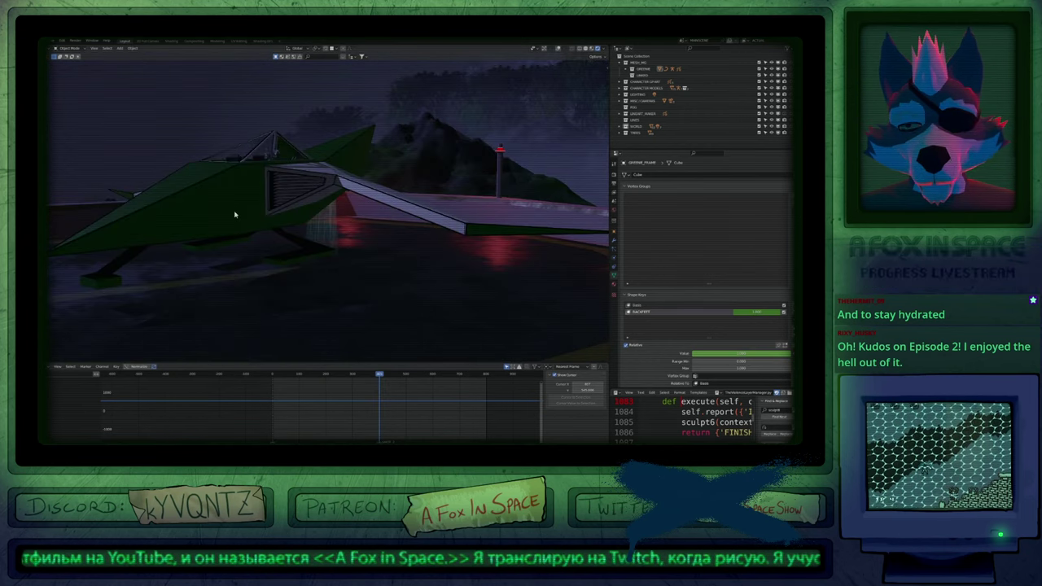
{"action": "left_click", "coordinate": [263, 229]}
{"action": "key", "text": "ctrl+Tab"}
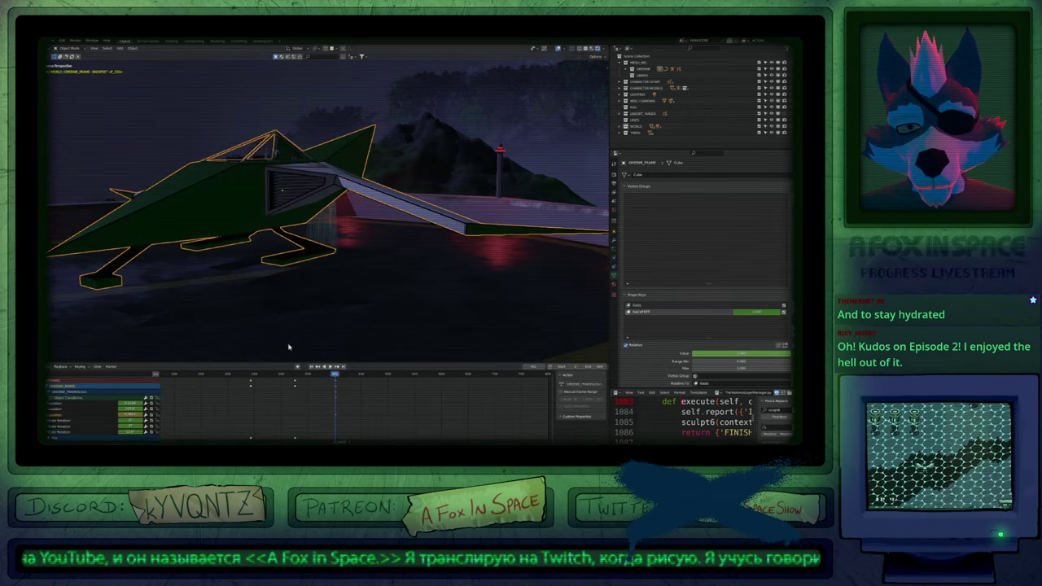
{"action": "middle_click_drag", "start_coordinate": [163, 315], "coordinate": [354, 275], "text": "shift"}
{"action": "scroll", "coordinate": [310, 274], "scroll_direction": "up", "scroll_amount": 6}
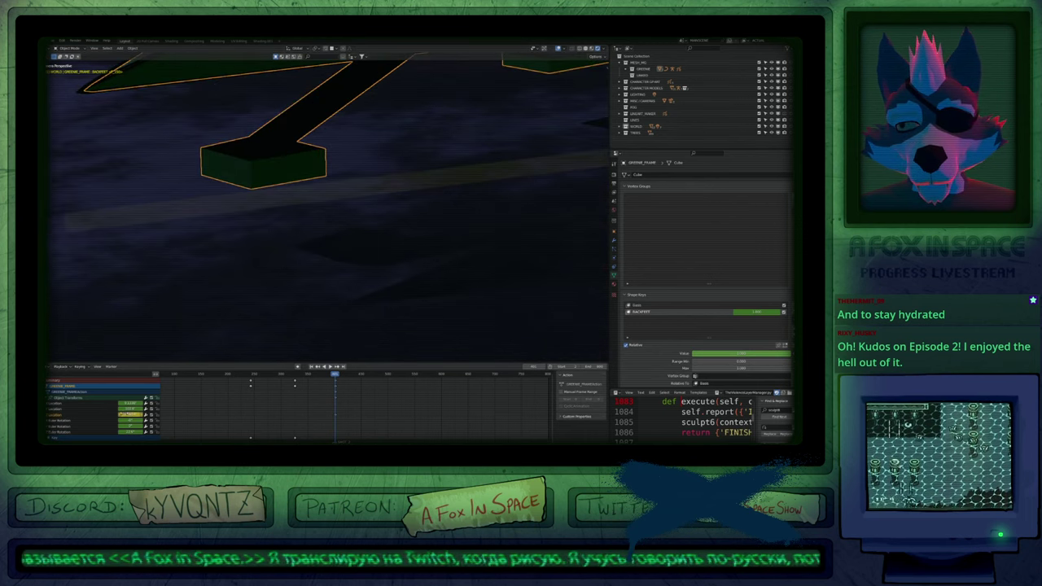
{"action": "left_click_drag", "start_coordinate": [130, 414], "coordinate": [102, 415]}
{"action": "left_click_drag", "start_coordinate": [167, 414], "coordinate": [131, 415]}
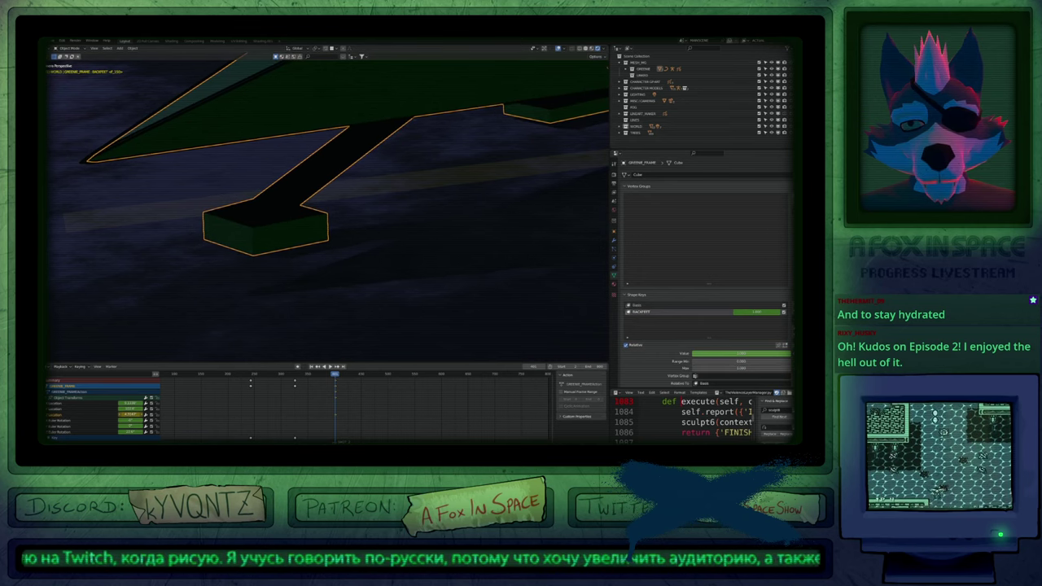
{"action": "left_click_drag", "start_coordinate": [203, 414], "coordinate": [204, 414]}
{"action": "scroll", "coordinate": [318, 244], "scroll_direction": "down", "scroll_amount": 5}
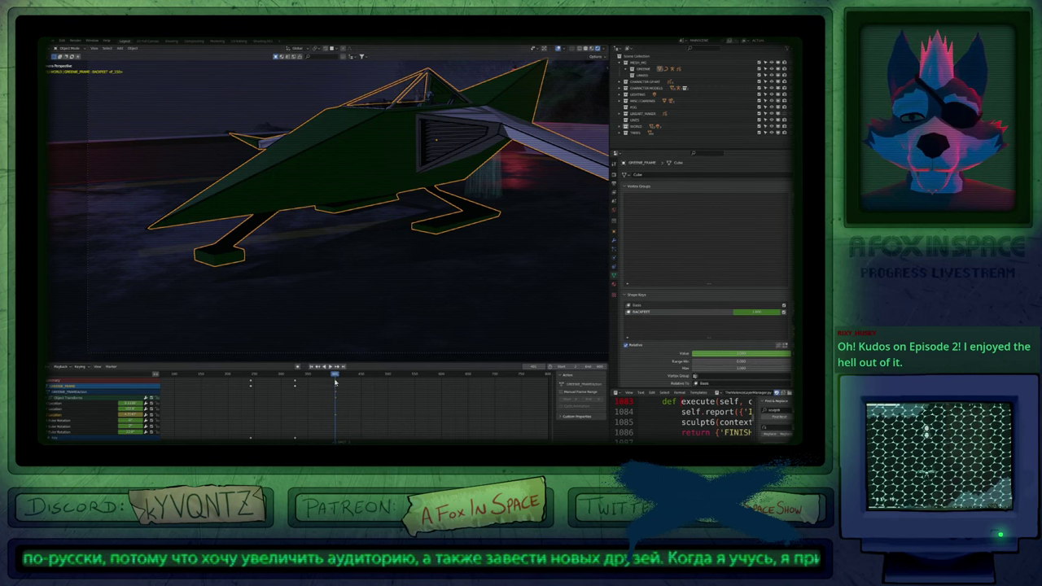
Deselect the ship and scrub past frame 400 to check how it sits on the landing pad.
{"action": "left_click_drag", "start_coordinate": [335, 376], "coordinate": [376, 386]}
{"action": "key", "text": "a"}
{"action": "key", "text": "a"}
{"action": "key", "text": "a"}
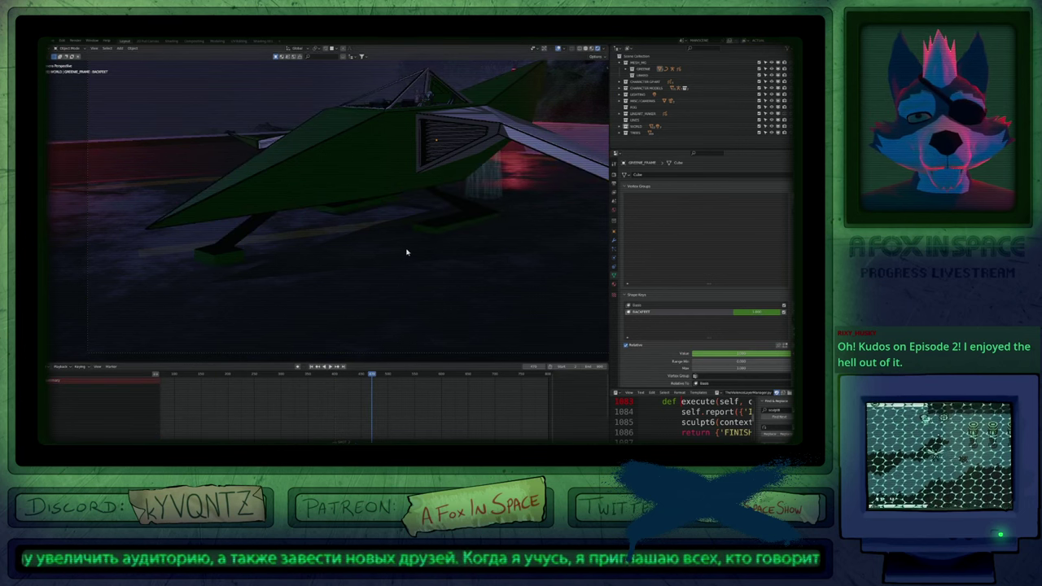
{"action": "middle_click_drag", "start_coordinate": [407, 252], "coordinate": [432, 261]}
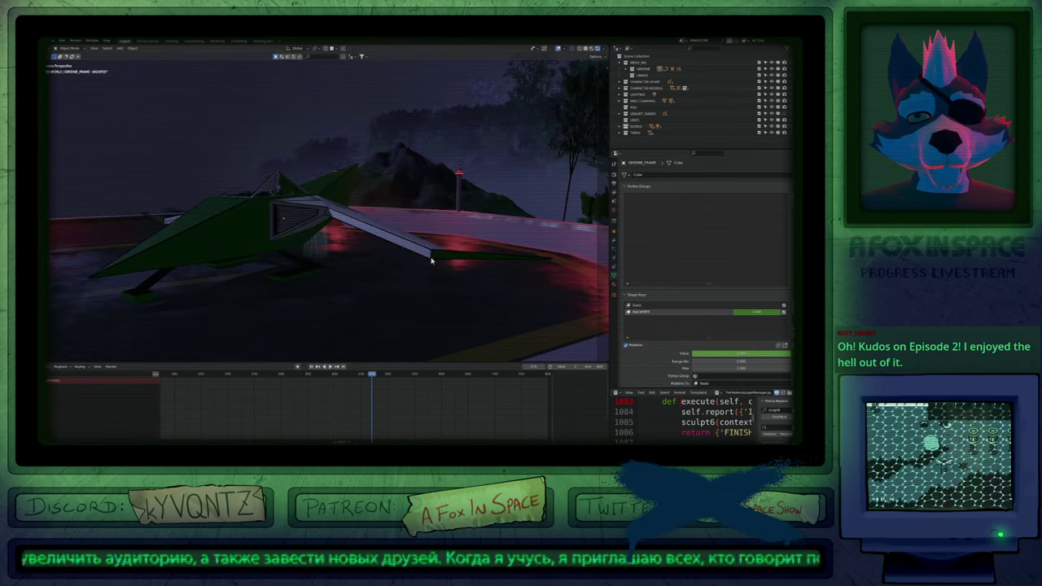
Select the engine exhaust and insert a Scale keyframe at about frame 325, while the ship is still descending.
{"action": "left_click", "coordinate": [326, 252]}
{"action": "left_click_drag", "start_coordinate": [371, 386], "coordinate": [266, 382]}
{"action": "key", "text": "space"}
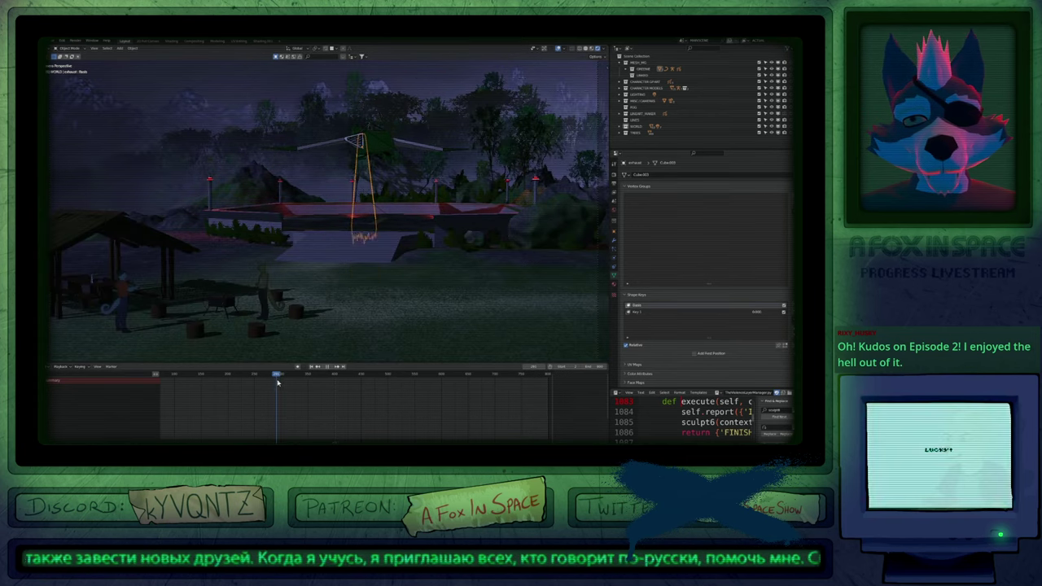
{"action": "scroll", "coordinate": [373, 181], "scroll_direction": "up", "scroll_amount": 5}
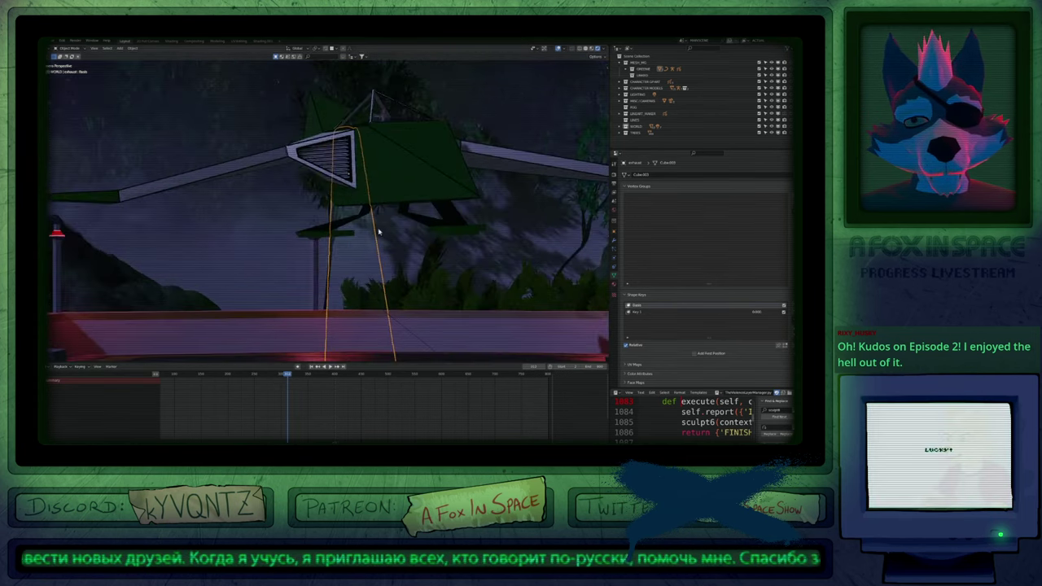
{"action": "middle_click_drag", "start_coordinate": [400, 305], "coordinate": [418, 230]}
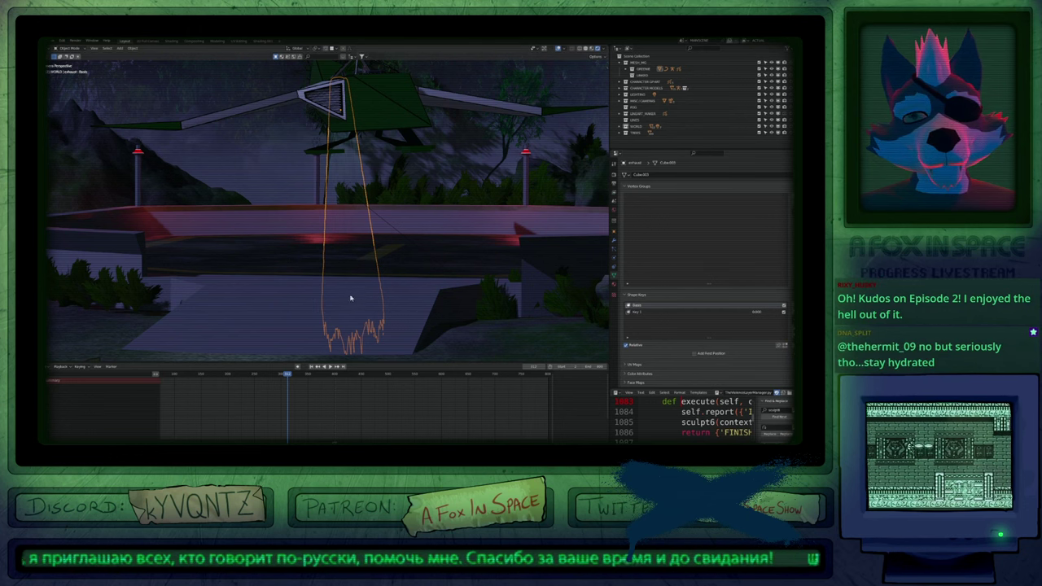
{"action": "mouse_move", "coordinate": [286, 377]}
{"action": "left_mouse_down"}
{"action": "mouse_move", "coordinate": [326, 381]}
{"action": "mouse_move", "coordinate": [295, 386]}
{"action": "left_mouse_up"}
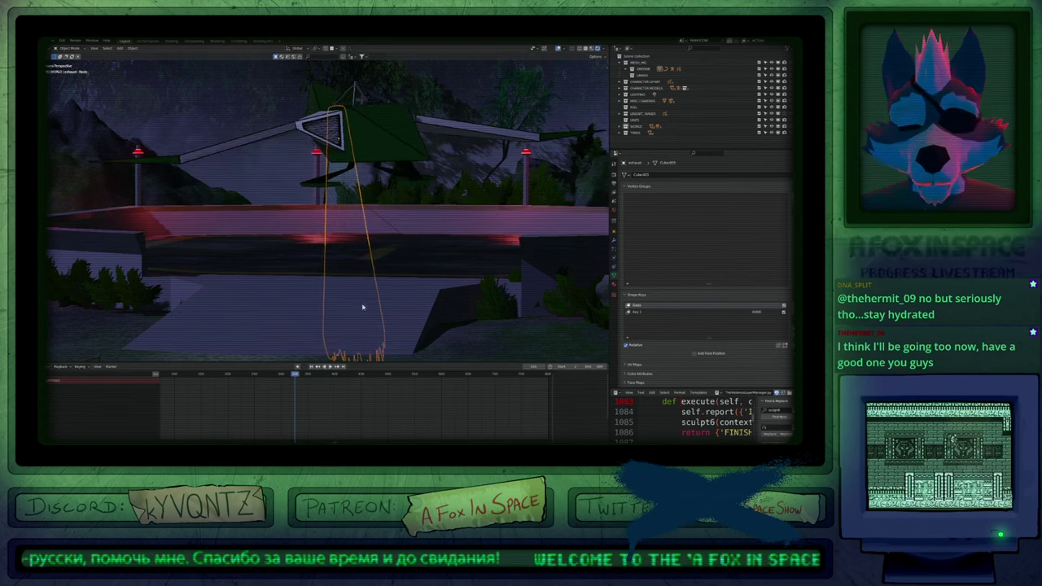
{"action": "key", "text": "i"}
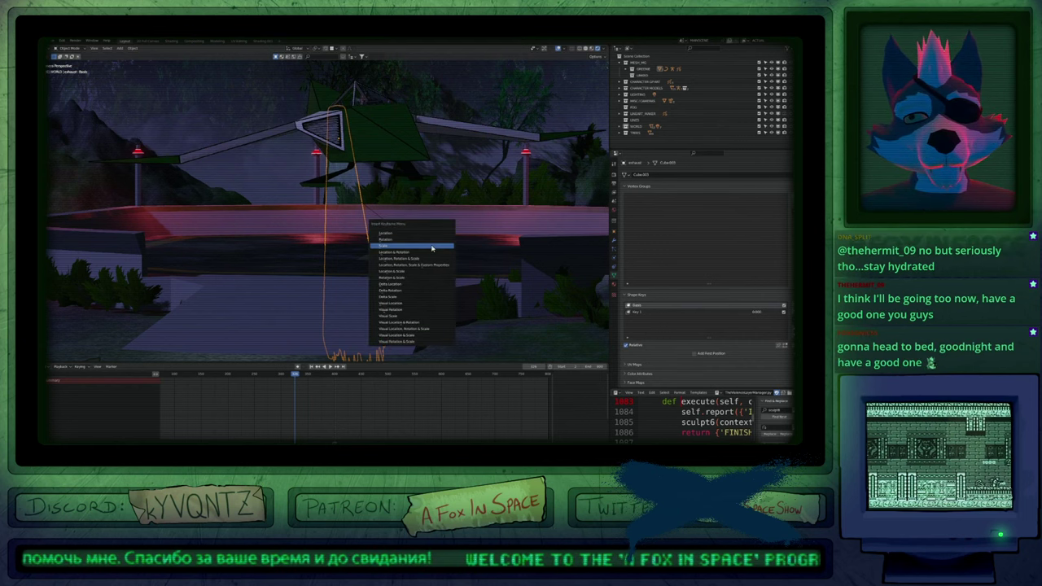
{"action": "left_click", "coordinate": [430, 249]}
At about frame 380, shorten the exhaust along the Z axis and insert a Scale keyframe.
{"action": "left_click_drag", "start_coordinate": [294, 380], "coordinate": [325, 384]}
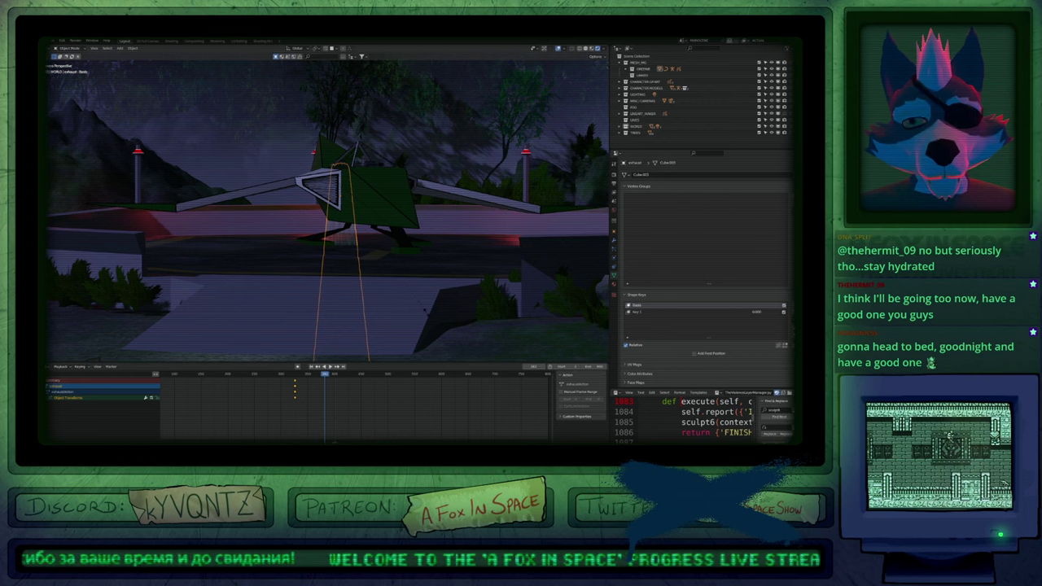
{"action": "key", "text": "s"}
{"action": "key", "text": "z"}
{"action": "key", "text": "z"}
{"action": "key", "text": "z"}
{"action": "key", "text": "z"}
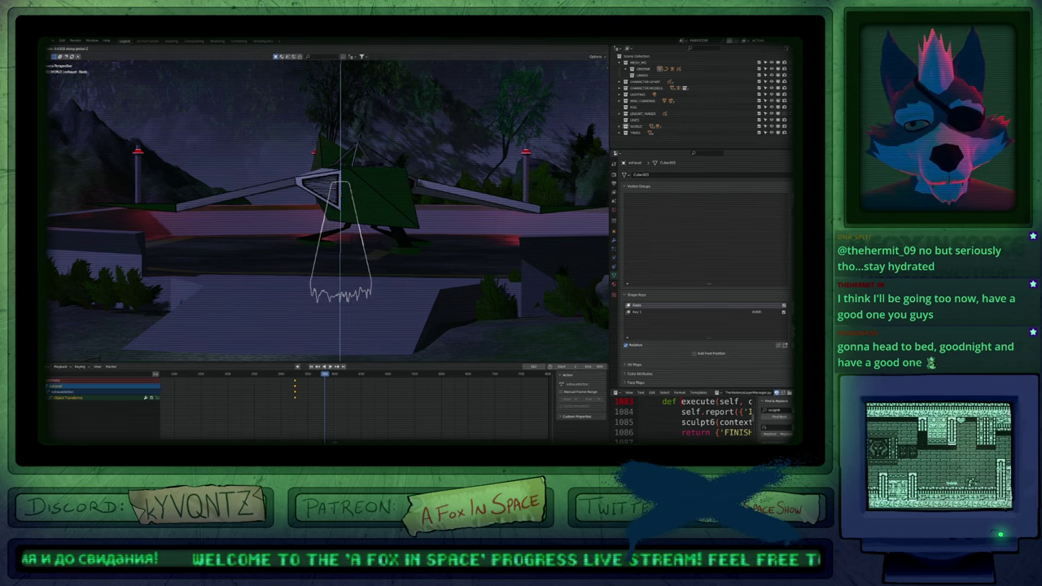
{"action": "left_click", "coordinate": [380, 250]}
{"action": "key", "text": "i"}
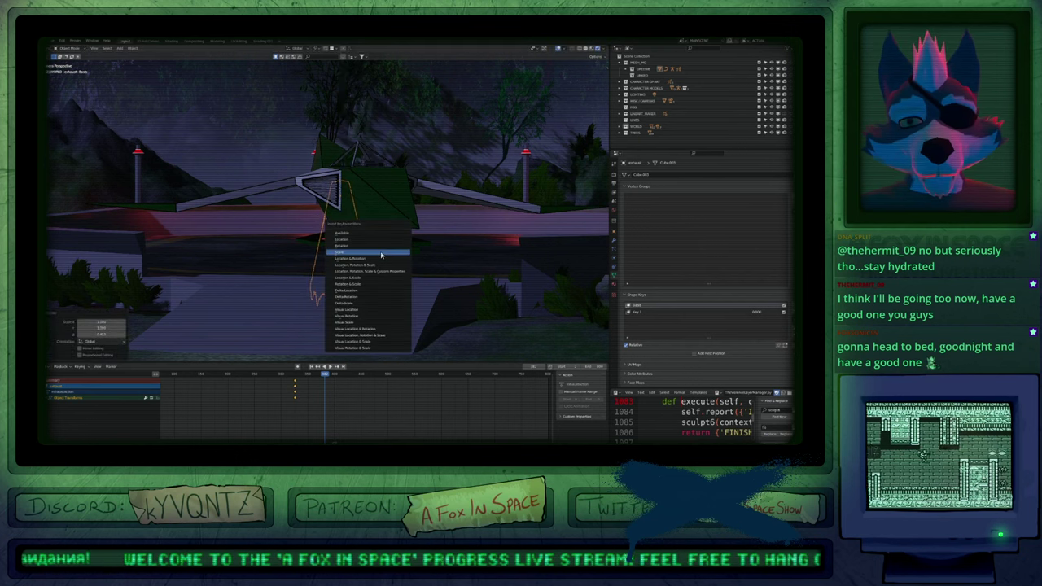
{"action": "left_click", "coordinate": [380, 253]}
Play on past the new keyframe, step back to frame 400 and scale the exhaust shorter along the Z axis.
{"action": "key", "text": "space"}
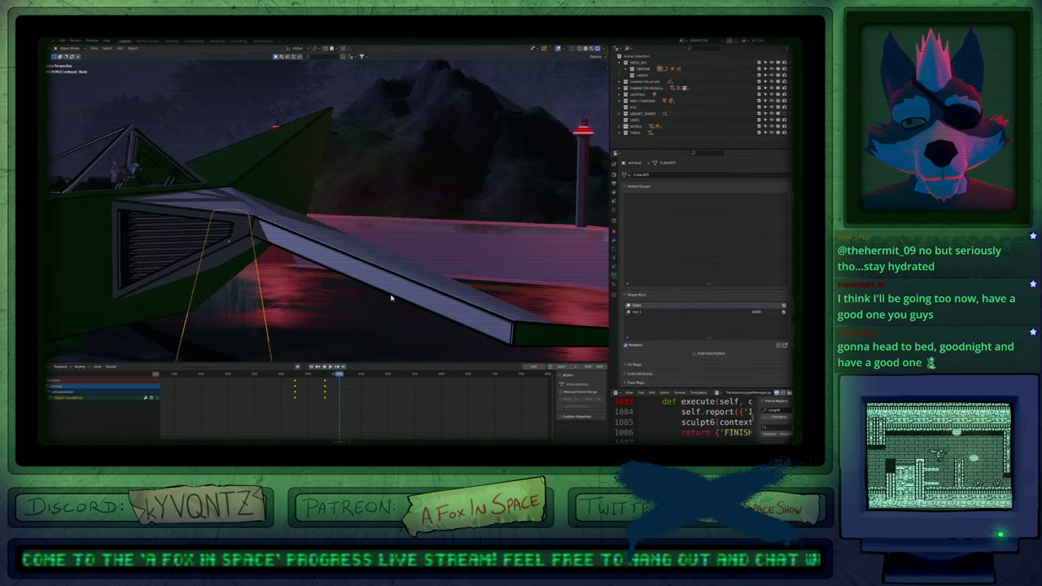
{"action": "key", "text": "Left"}
{"action": "key", "text": "Left"}
{"action": "key", "text": "Left"}
{"action": "key", "text": "Left"}
{"action": "key", "text": "Left"}
{"action": "key", "text": "Left"}
{"action": "key", "text": "Left"}
{"action": "key", "text": "Left"}
{"action": "key", "text": "s"}
{"action": "key", "text": "z"}
{"action": "key", "text": "y"}
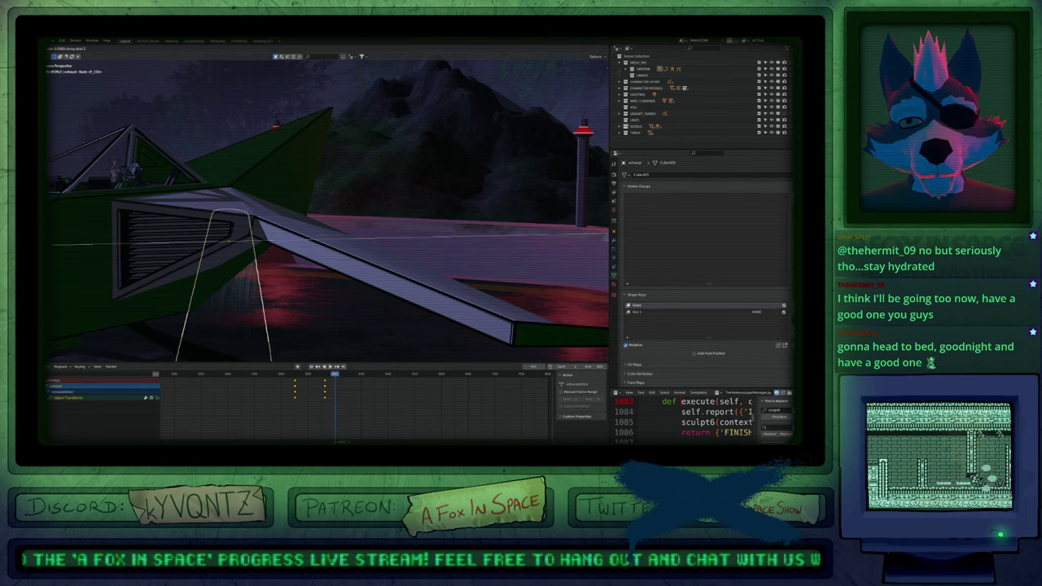
{"action": "key", "text": "z"}
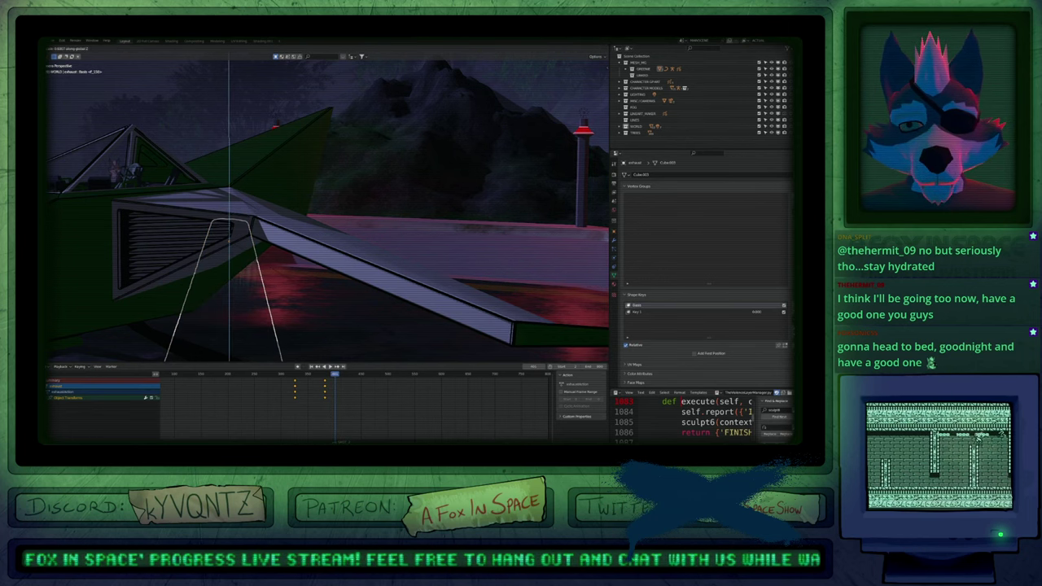
{"action": "left_click", "coordinate": [347, 312]}
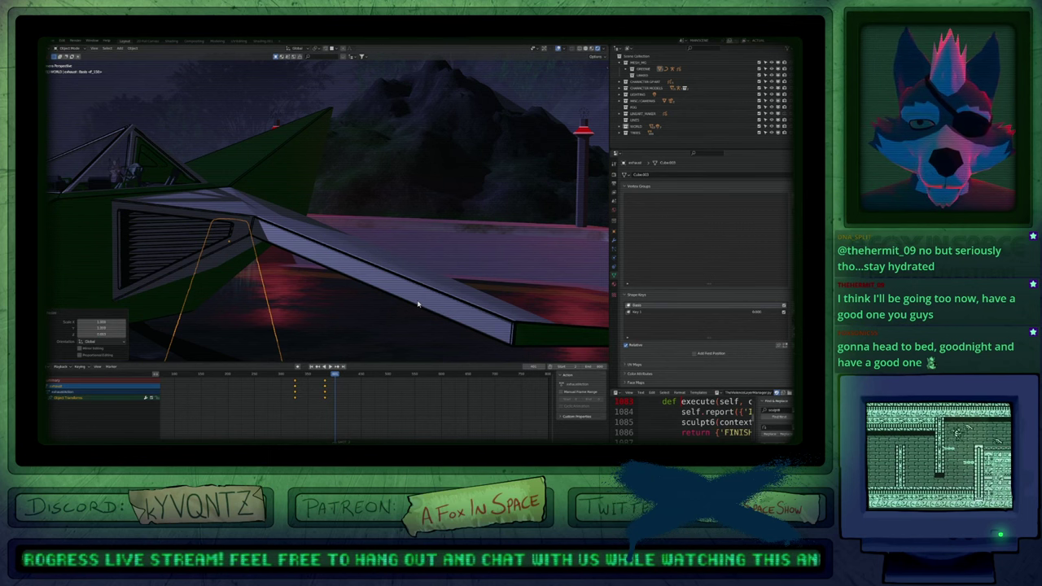
Inspect the shortened exhaust up close, reselect it and key its Scale at frame 400.
{"action": "middle_click_drag", "start_coordinate": [299, 311], "coordinate": [521, 243], "text": "shift"}
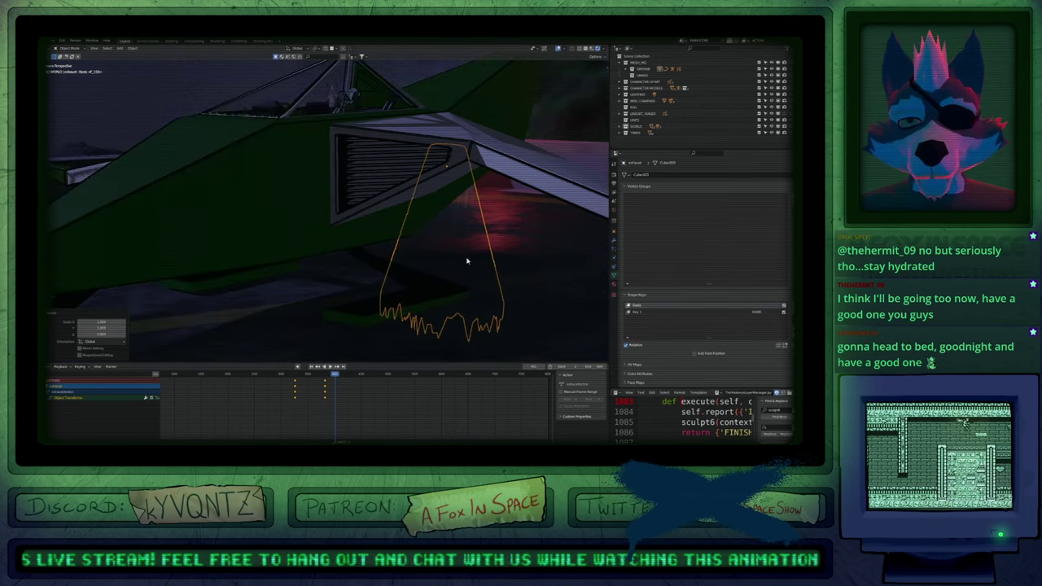
{"action": "left_click", "coordinate": [365, 293]}
{"action": "scroll", "coordinate": [365, 293], "scroll_direction": "down", "scroll_amount": 1}
{"action": "middle_click_drag", "start_coordinate": [366, 293], "coordinate": [463, 263], "text": "shift"}
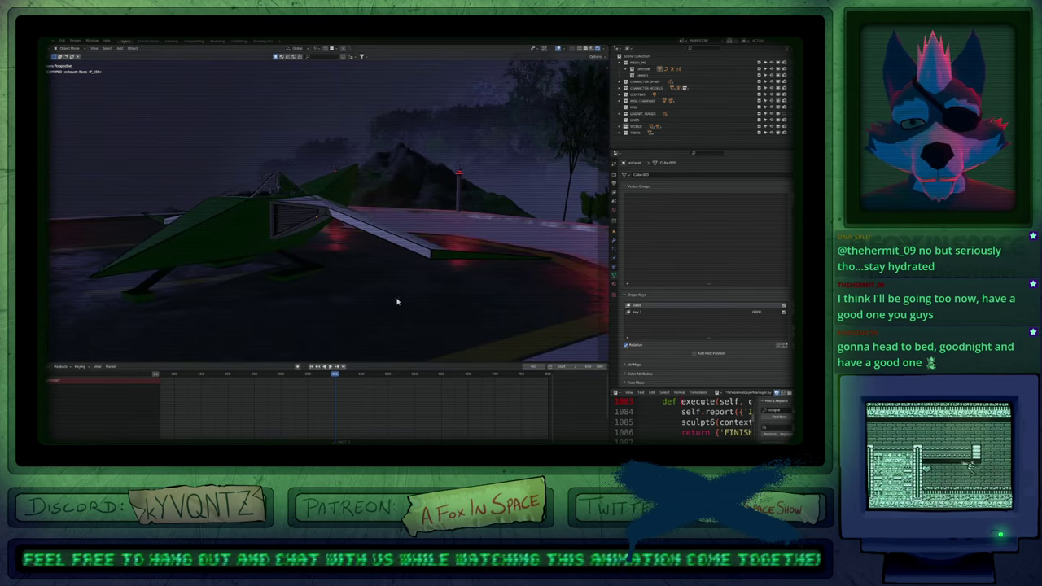
{"action": "scroll", "coordinate": [397, 301], "scroll_direction": "up", "scroll_amount": 6}
{"action": "left_click", "coordinate": [299, 220]}
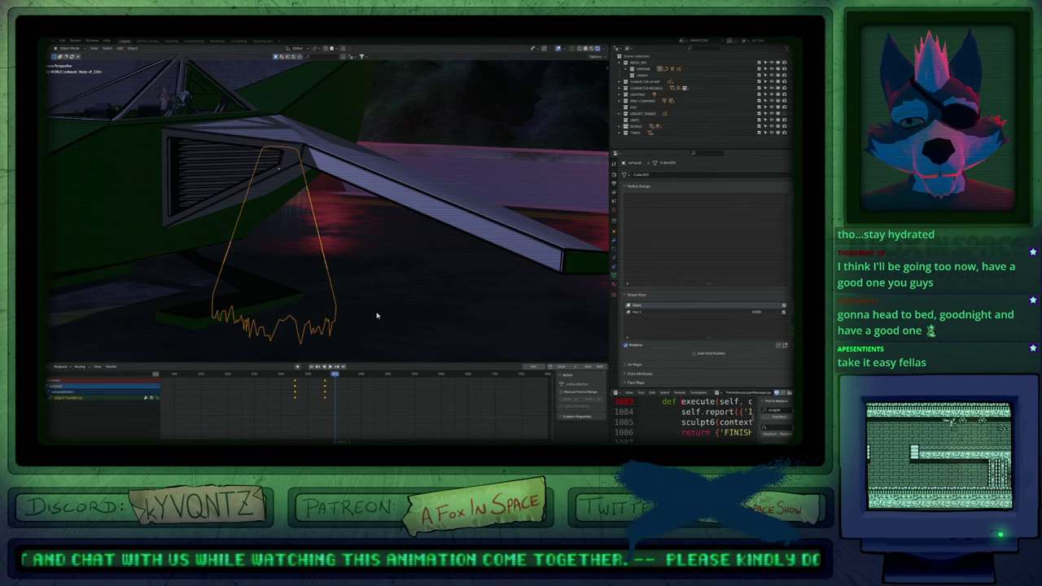
{"action": "key", "text": "space"}
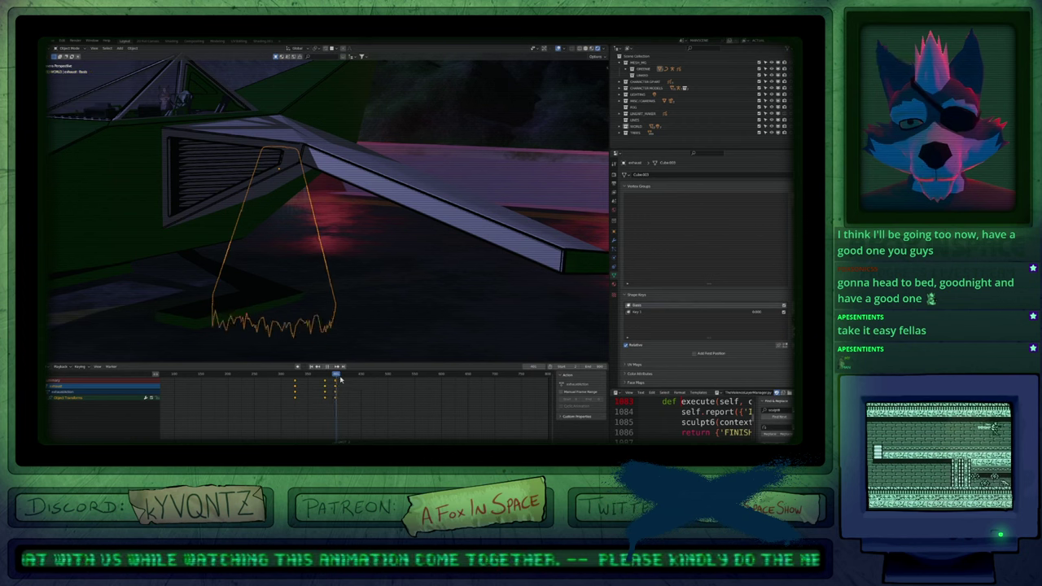
At about frame 550, flatten the exhaust along the Z axis up to the engine and insert a Scale keyframe.
{"action": "mouse_move", "coordinate": [411, 380]}
{"action": "left_mouse_down"}
{"action": "mouse_move", "coordinate": [389, 385]}
{"action": "mouse_move", "coordinate": [414, 386]}
{"action": "left_mouse_up"}
{"action": "key", "text": "s"}
{"action": "key", "text": "z"}
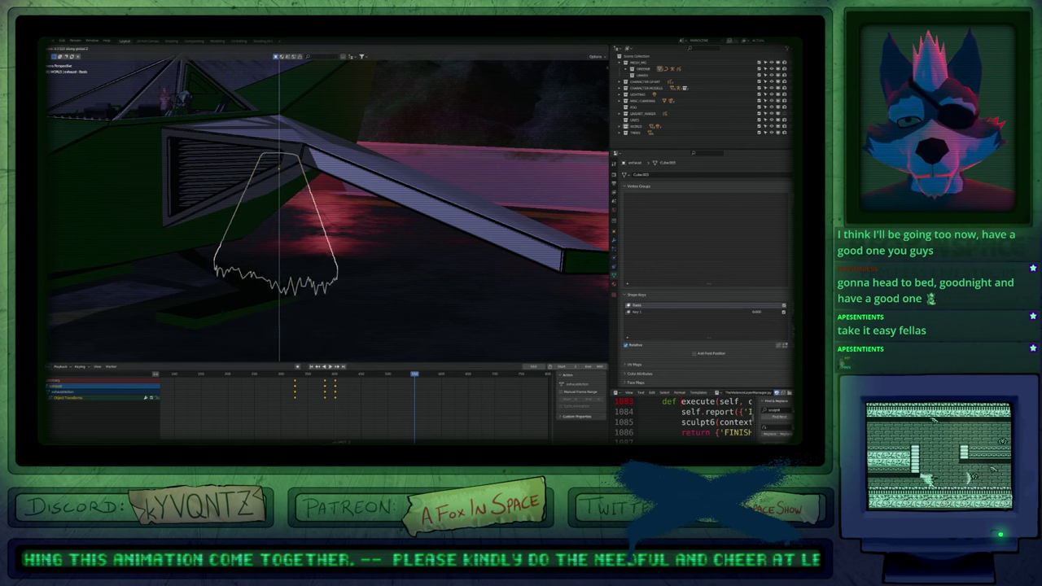
{"action": "left_click", "coordinate": [354, 238]}
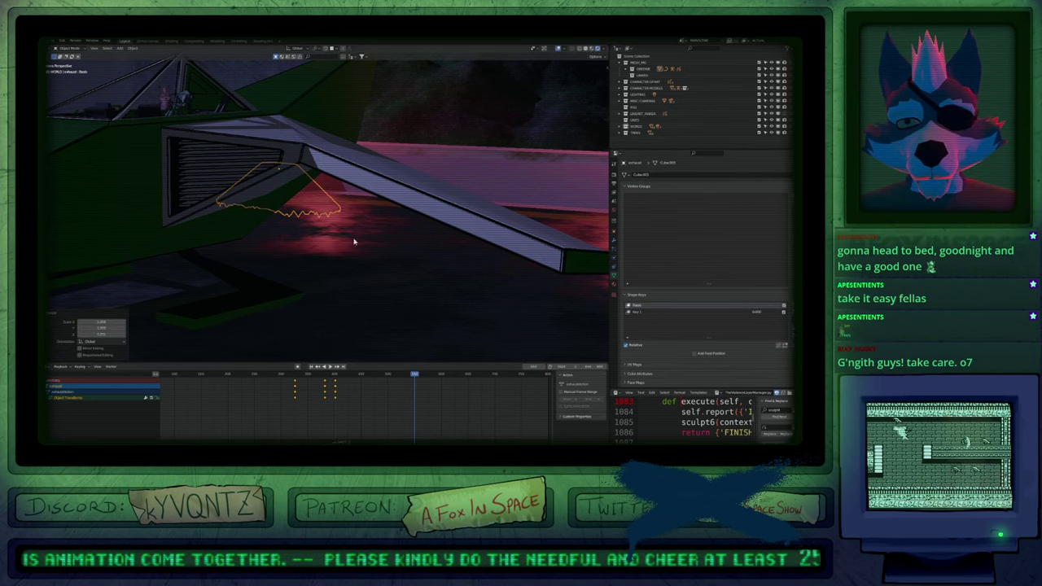
{"action": "key", "text": "s"}
{"action": "key", "text": "z"}
{"action": "left_click", "coordinate": [330, 209]}
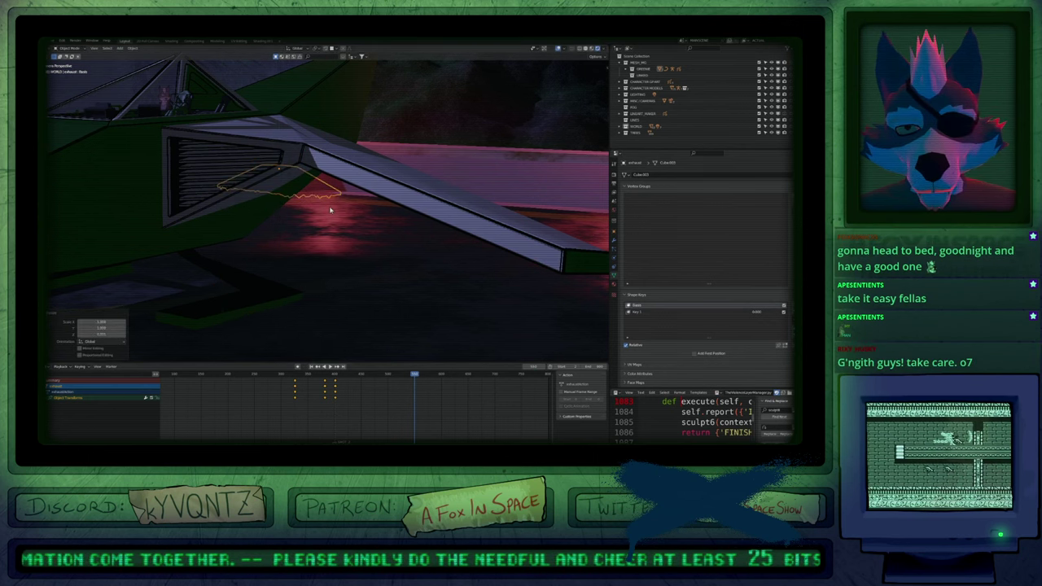
{"action": "key", "text": "i"}
{"action": "left_click", "coordinate": [359, 238]}
Hide the viewport overlays and play the end of the shot to check the exhaust dying down.
{"action": "key", "text": "alt+shift+z"}
{"action": "key", "text": "space"}
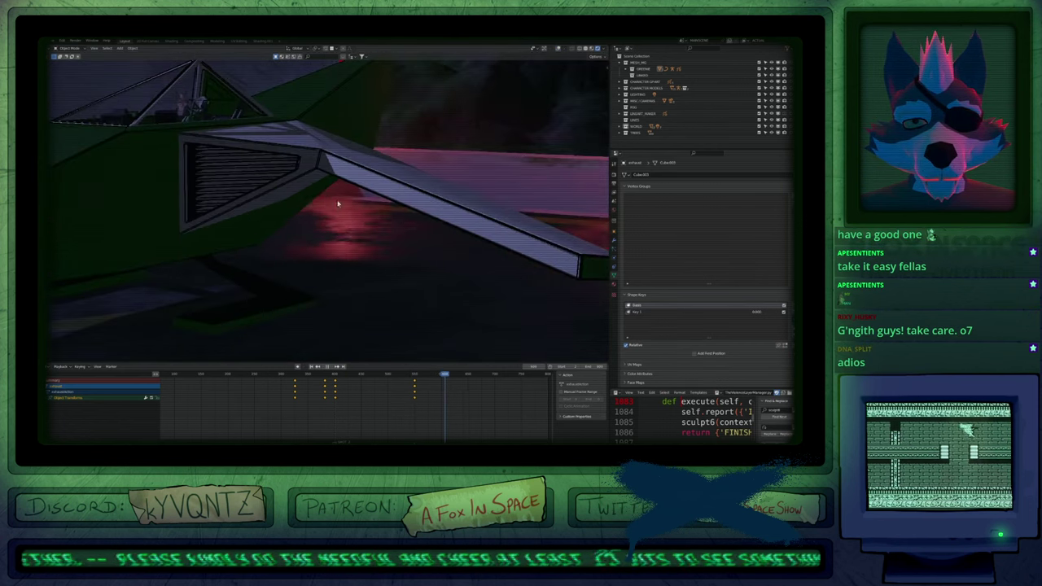
{"action": "mouse_move", "coordinate": [416, 375]}
{"action": "left_mouse_down"}
{"action": "mouse_move", "coordinate": [386, 375]}
{"action": "mouse_move", "coordinate": [412, 381]}
{"action": "left_mouse_up"}
{"action": "key", "text": "space"}
{"action": "left_click", "coordinate": [412, 377]}
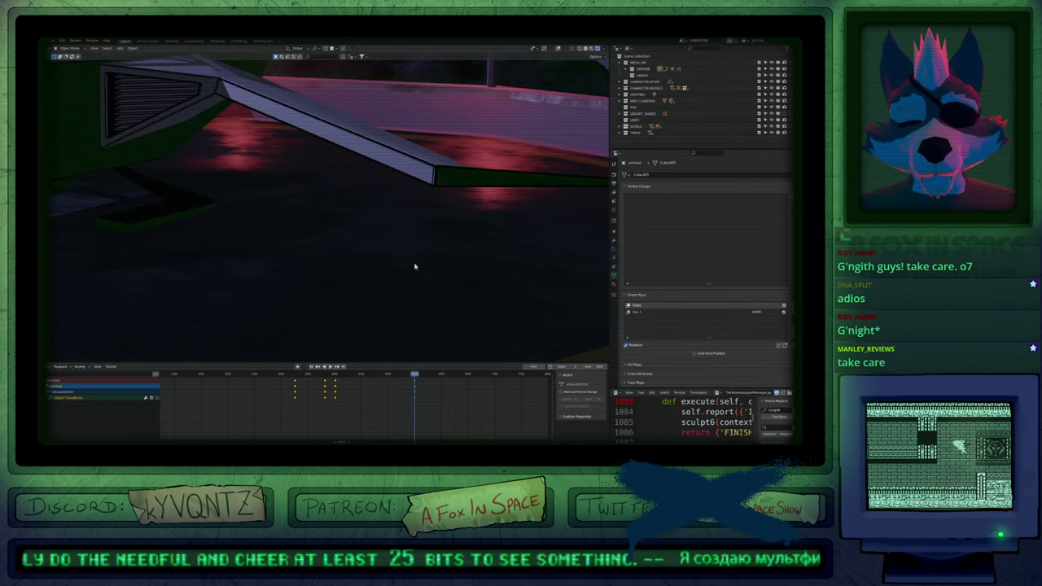
At frame 550, scale the flattened exhaust down uniformly to a small sliver at the engine and insert a Scale keyframe.
{"action": "key", "text": "Tab"}
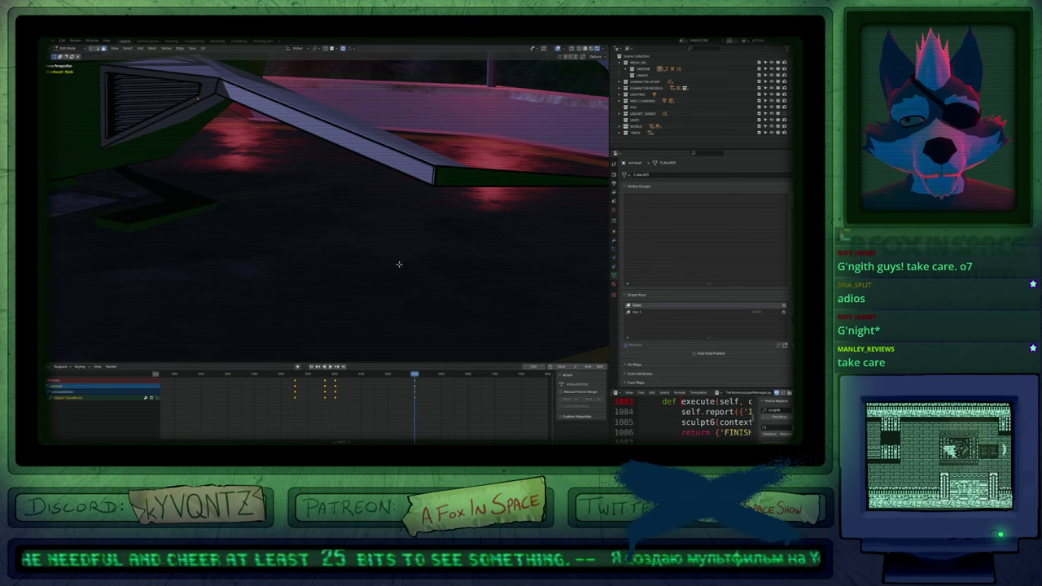
{"action": "key", "text": "Down"}
{"action": "key", "text": "Tab"}
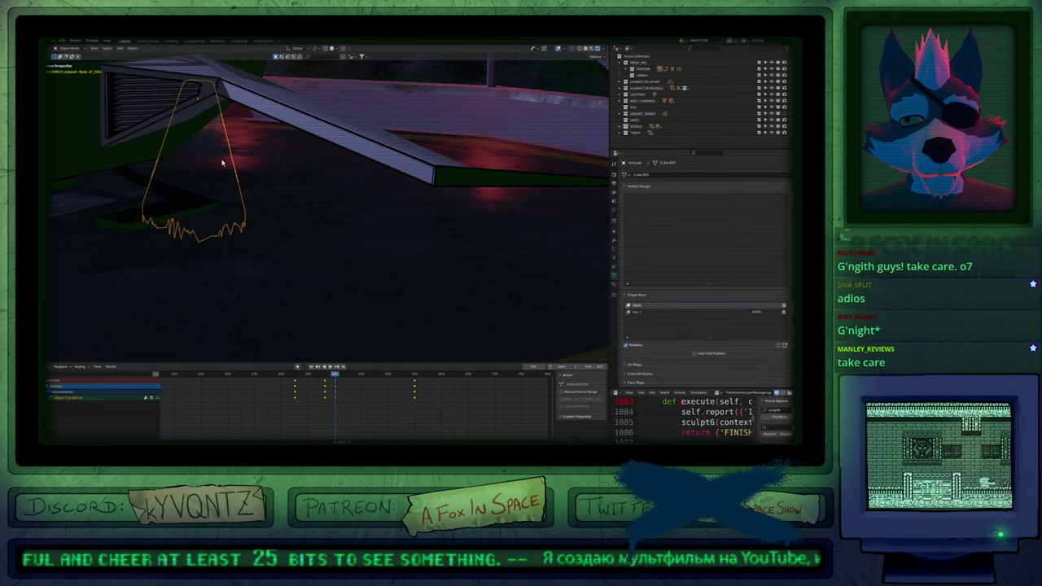
{"action": "left_click", "coordinate": [414, 374]}
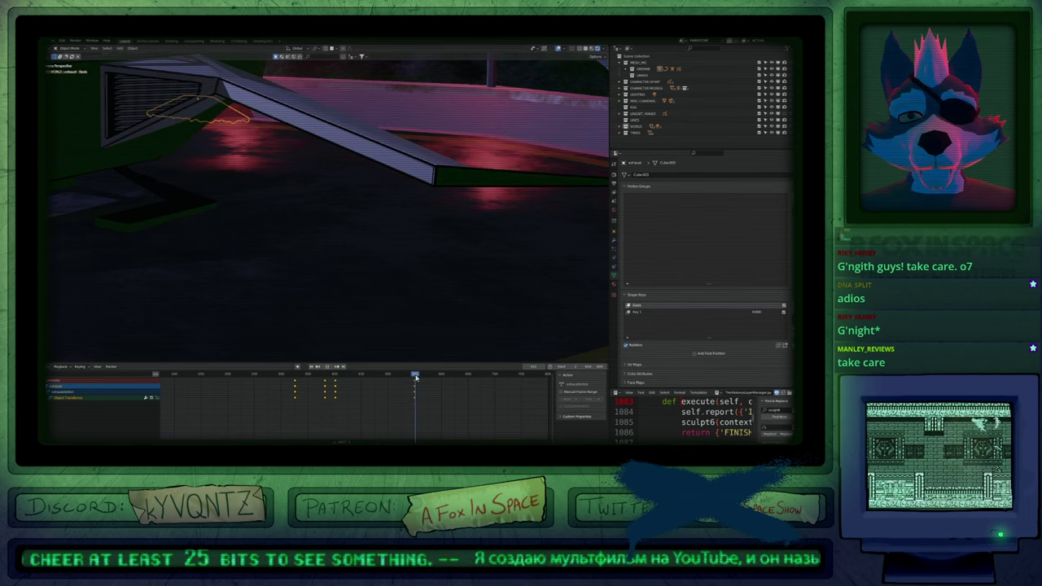
{"action": "key", "text": "s"}
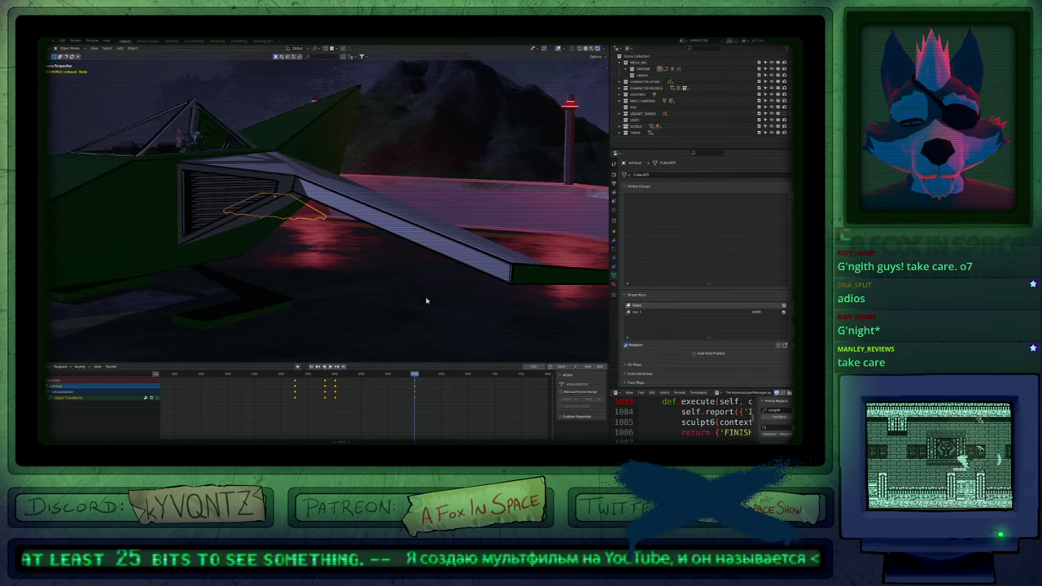
{"action": "left_click", "coordinate": [355, 232]}
{"action": "key", "text": "i"}
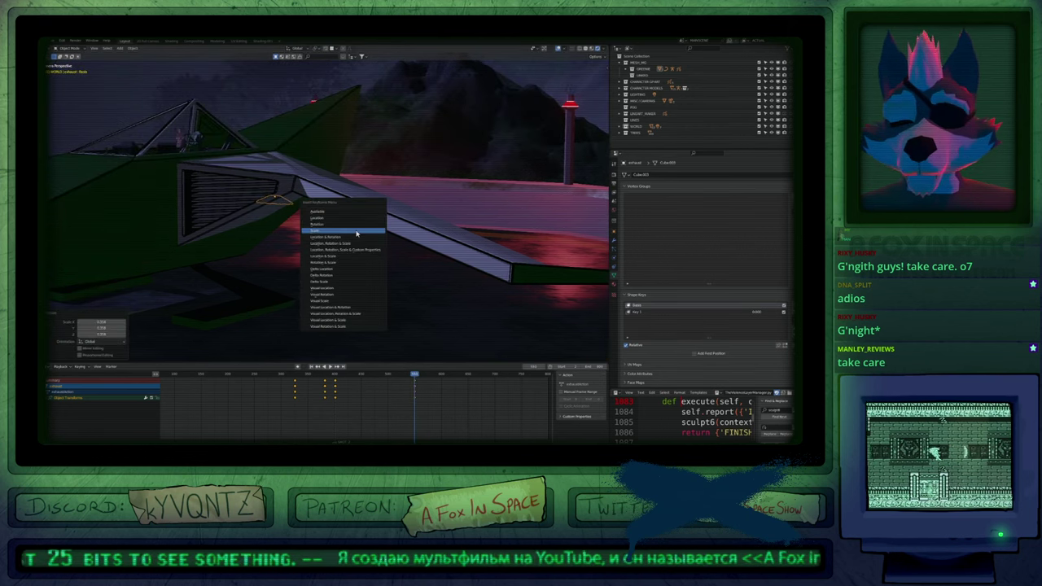
{"action": "left_click", "coordinate": [356, 232]}
Replay the shot from just after frame 400 and scrub towards frame 550 to check the exhaust shrinking away.
{"action": "left_click_drag", "start_coordinate": [414, 376], "coordinate": [348, 376]}
{"action": "key", "text": "space"}
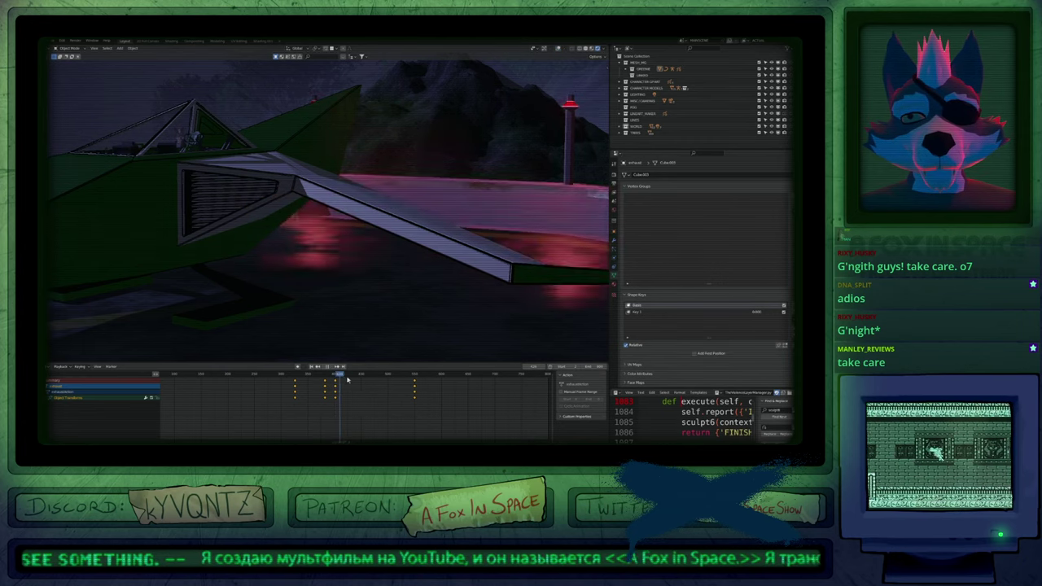
{"action": "mouse_move", "coordinate": [396, 382]}
{"action": "left_mouse_down"}
{"action": "mouse_move", "coordinate": [469, 382]}
{"action": "mouse_move", "coordinate": [412, 382]}
{"action": "left_mouse_up"}
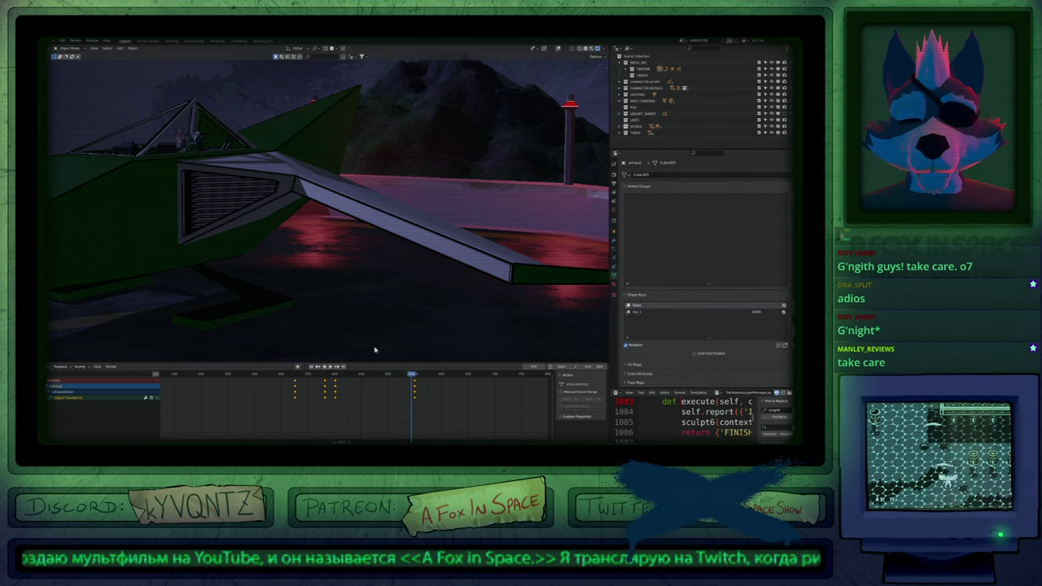
Select the ship's frame, play its touchdown through the shot camera and scrub the frames from about 400 to 450.
{"action": "middle_click_drag", "start_coordinate": [203, 199], "coordinate": [372, 314], "text": "shift"}
{"action": "left_click", "coordinate": [327, 314]}
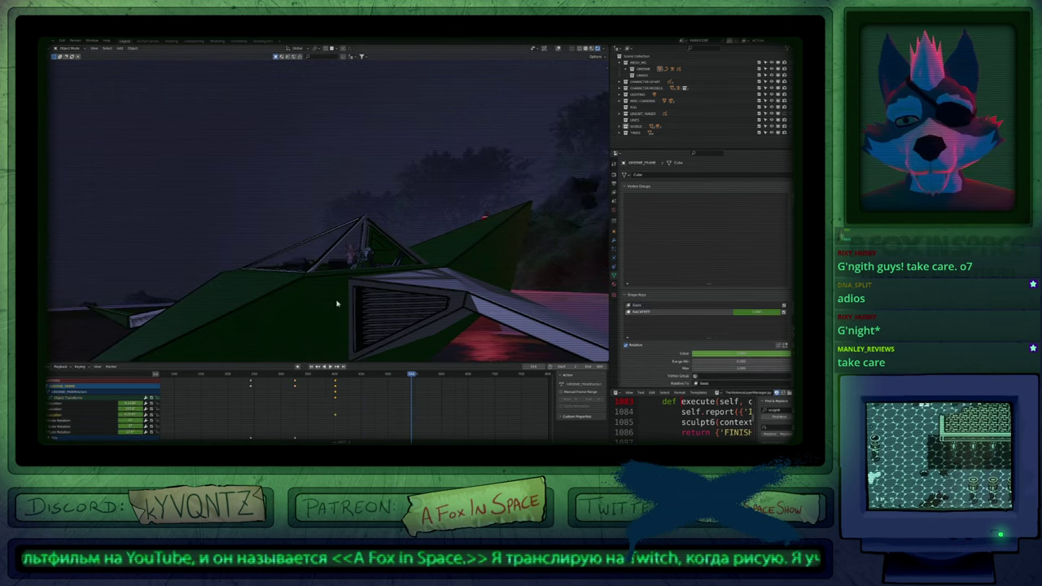
{"action": "key", "text": "Down"}
{"action": "key", "text": "space"}
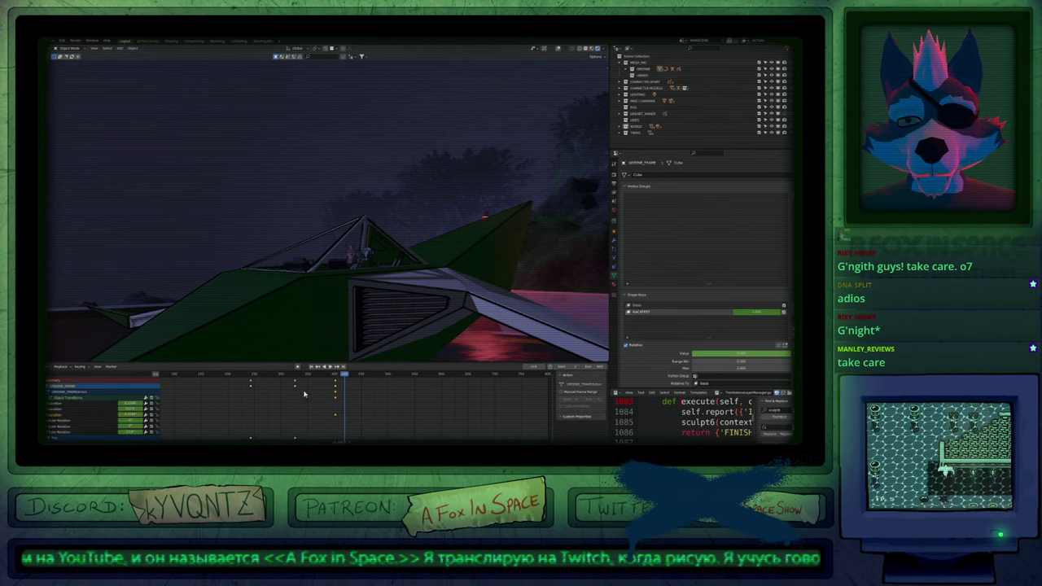
{"action": "left_click", "coordinate": [307, 376]}
{"action": "key", "text": "space"}
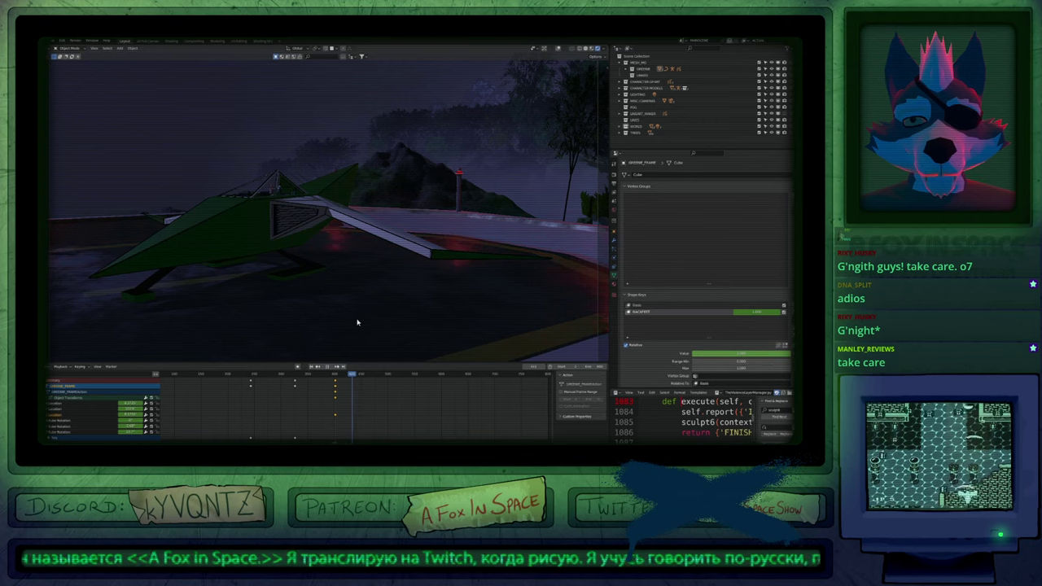
{"action": "left_click", "coordinate": [336, 376]}
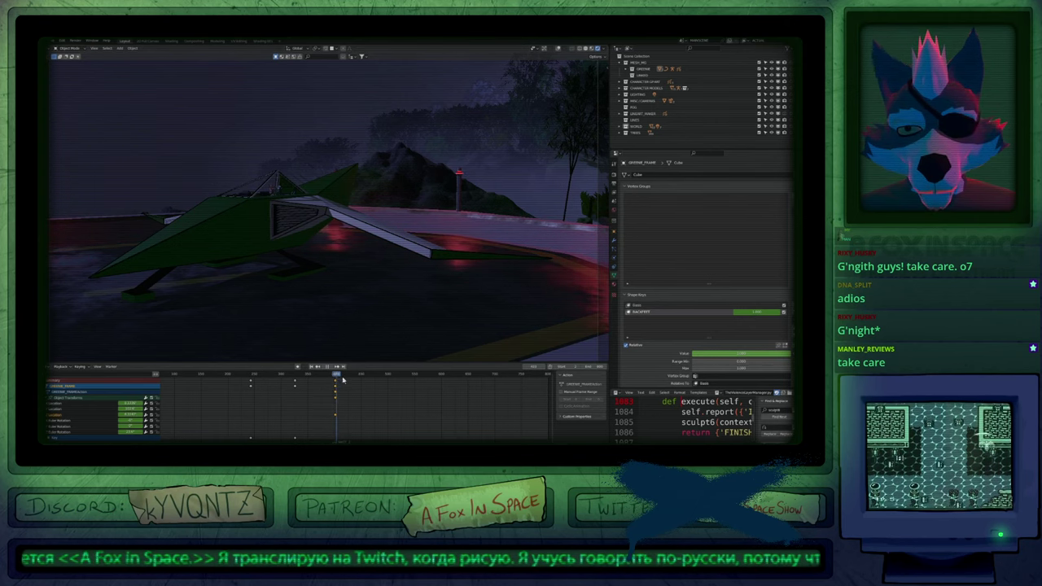
{"action": "left_click_drag", "start_coordinate": [343, 378], "coordinate": [359, 380]}
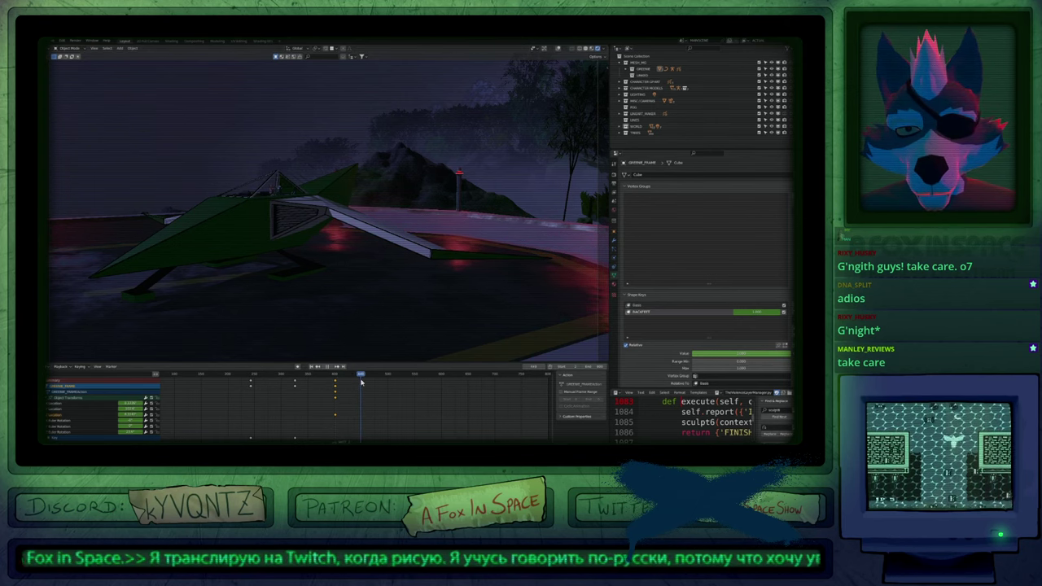
Show the overlays and move the selection from the ship's frame through its hierarchy to the wolf model in the cockpit.
{"action": "middle_click_drag", "start_coordinate": [293, 294], "coordinate": [402, 270], "text": "shift"}
{"action": "scroll", "coordinate": [390, 267], "scroll_direction": "up", "scroll_amount": 3}
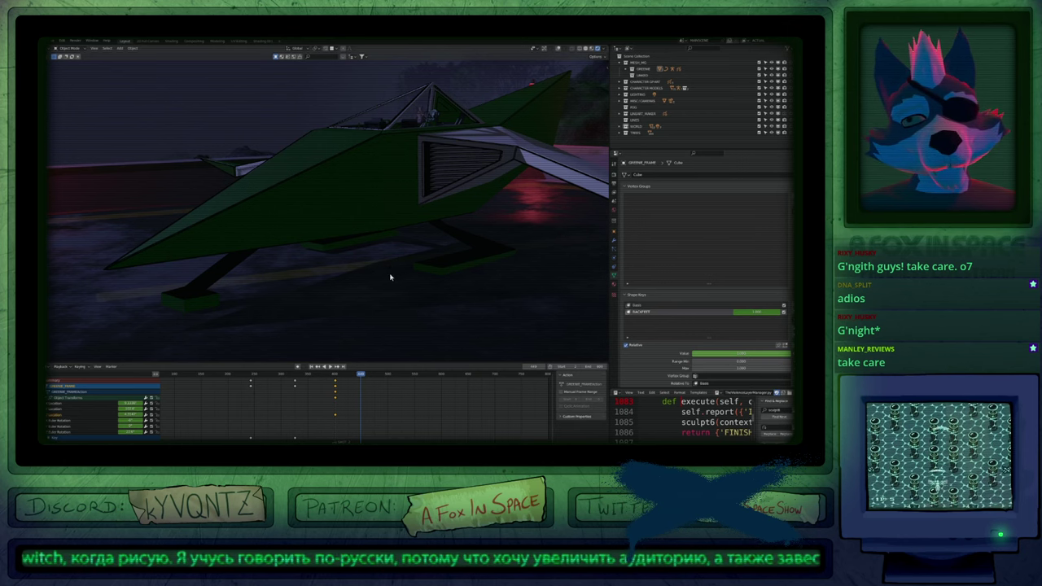
{"action": "left_click", "coordinate": [446, 262]}
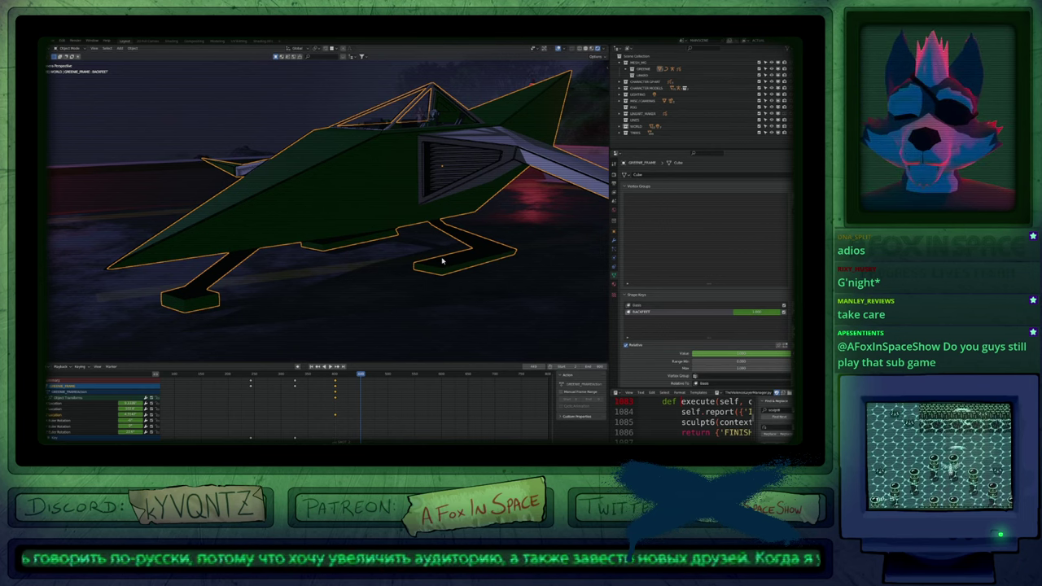
{"action": "key", "text": "bracketright"}
{"action": "key", "text": "bracketright"}
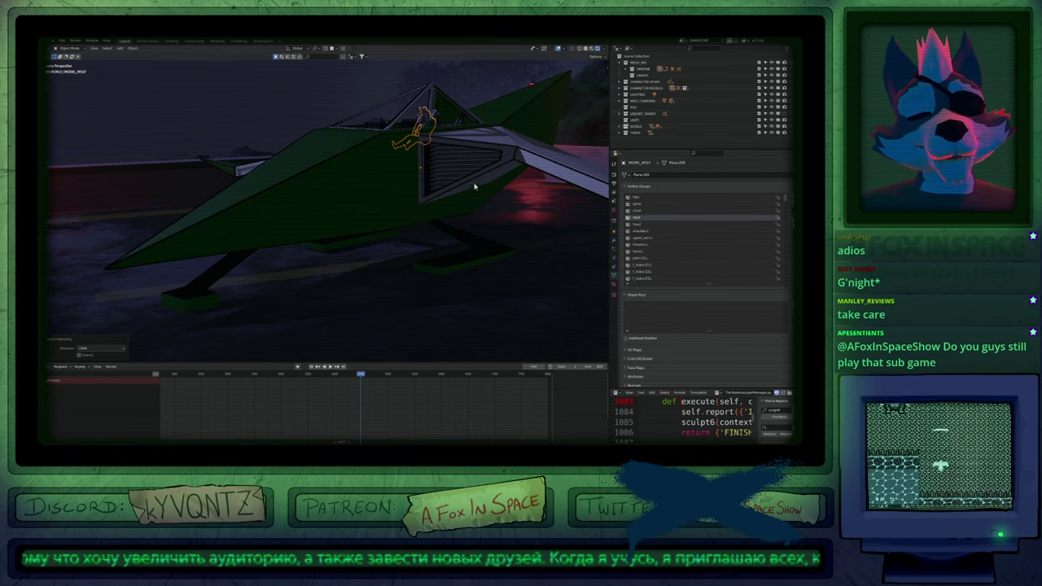
Turn the small text editor area into an Image Editor displaying the Render Result.
{"action": "left_click", "coordinate": [616, 394]}
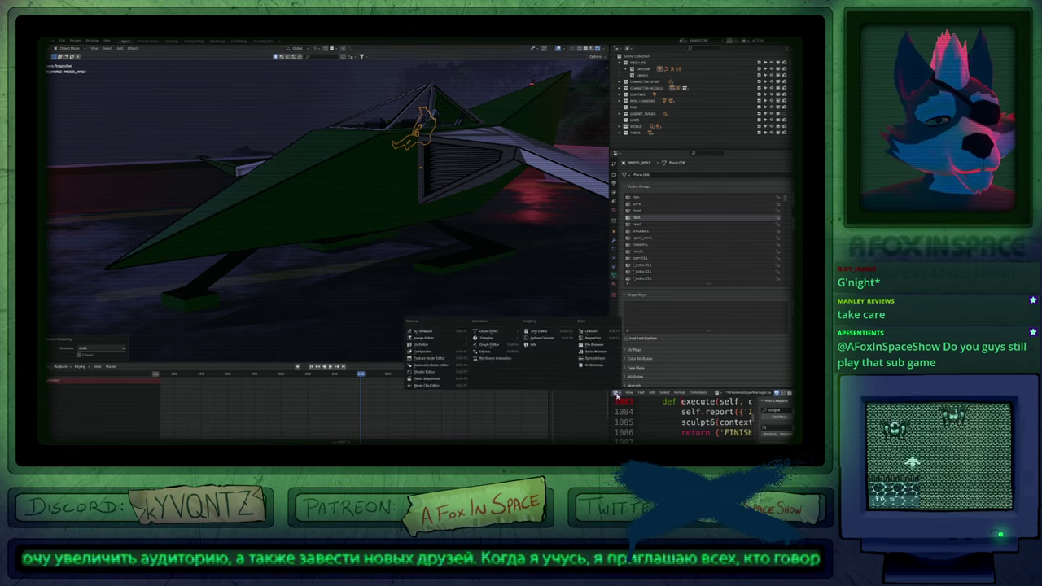
{"action": "left_click", "coordinate": [437, 335]}
{"action": "left_click", "coordinate": [616, 393]}
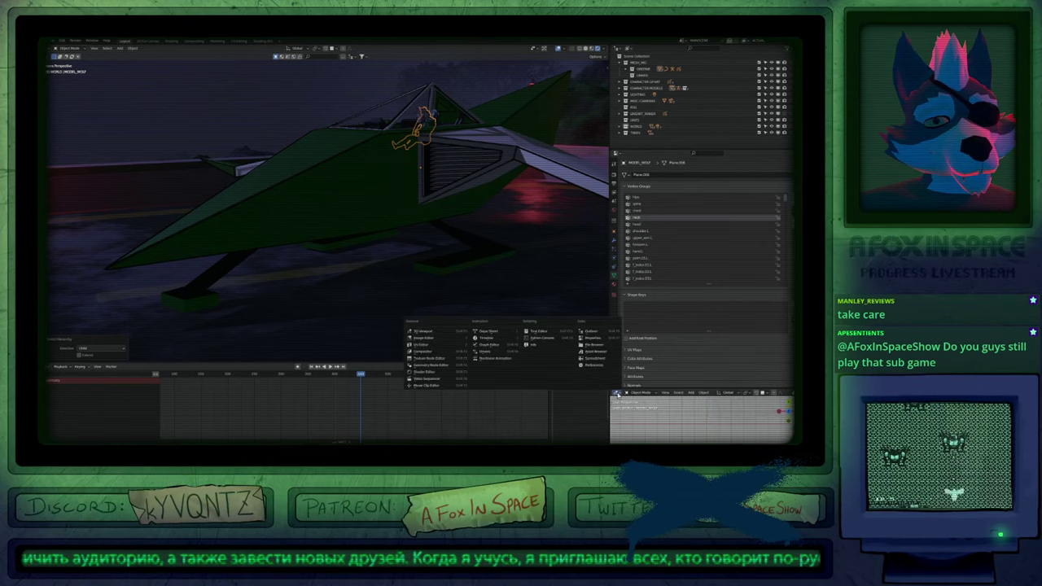
{"action": "left_click", "coordinate": [480, 335]}
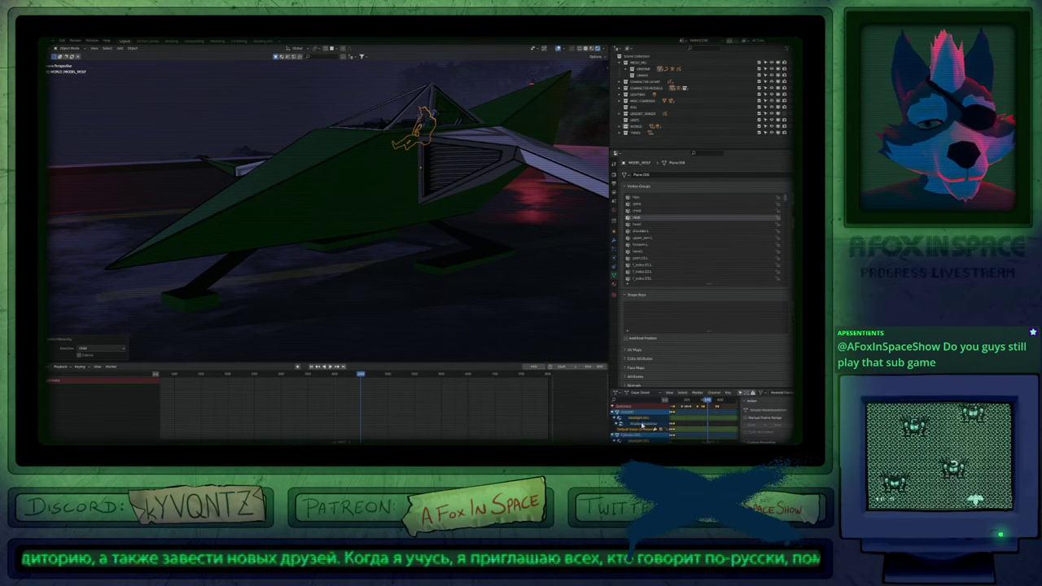
{"action": "key", "text": "shift+F12"}
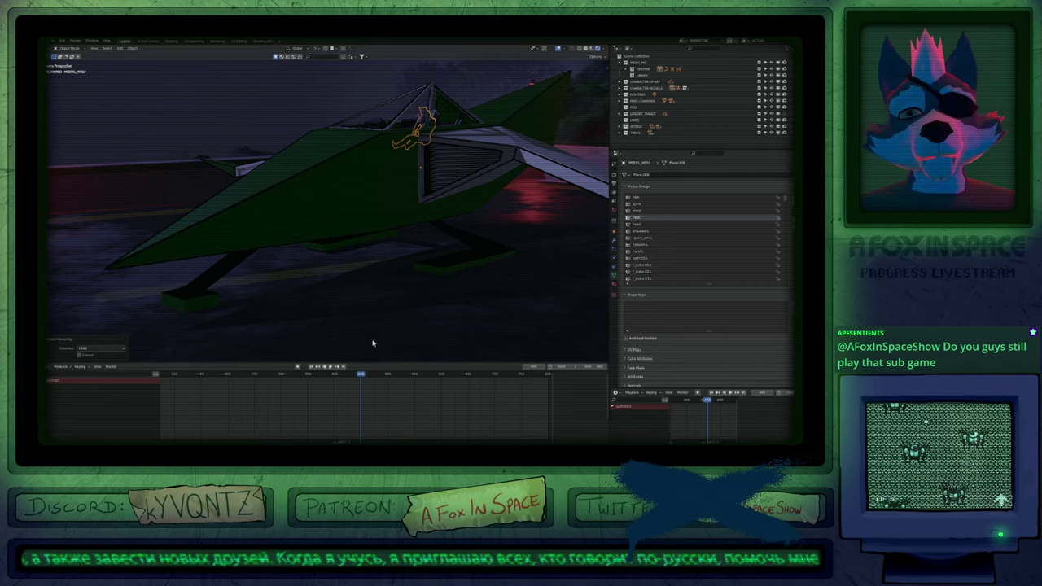
{"action": "mouse_move", "coordinate": [363, 375]}
{"action": "left_mouse_down"}
{"action": "mouse_move", "coordinate": [304, 380]}
{"action": "mouse_move", "coordinate": [383, 385]}
{"action": "mouse_move", "coordinate": [346, 381]}
{"action": "left_mouse_up"}
{"action": "key", "text": "shift+F10"}
{"action": "left_click", "coordinate": [681, 394]}
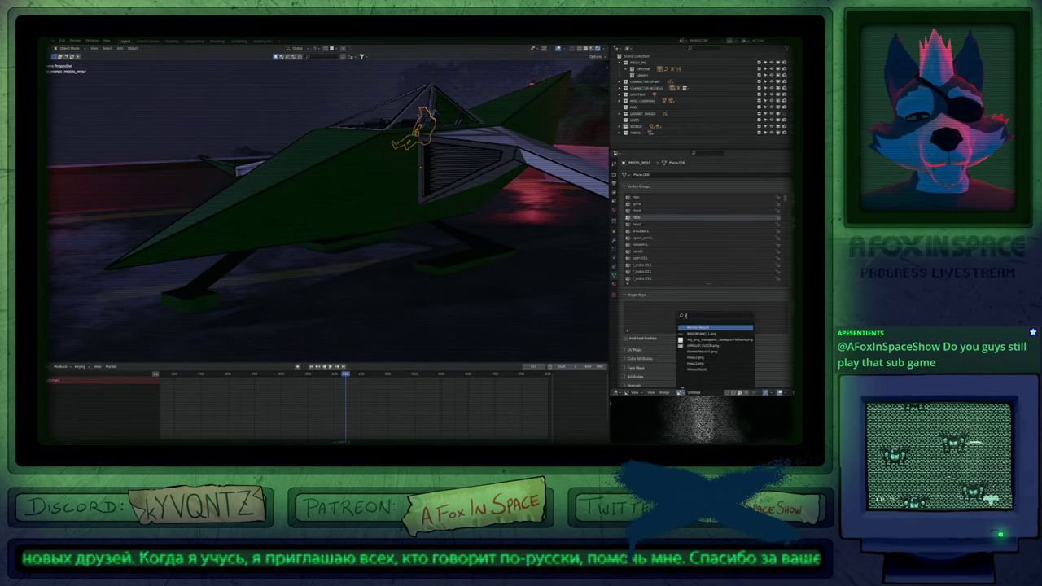
{"action": "left_click", "coordinate": [700, 332]}
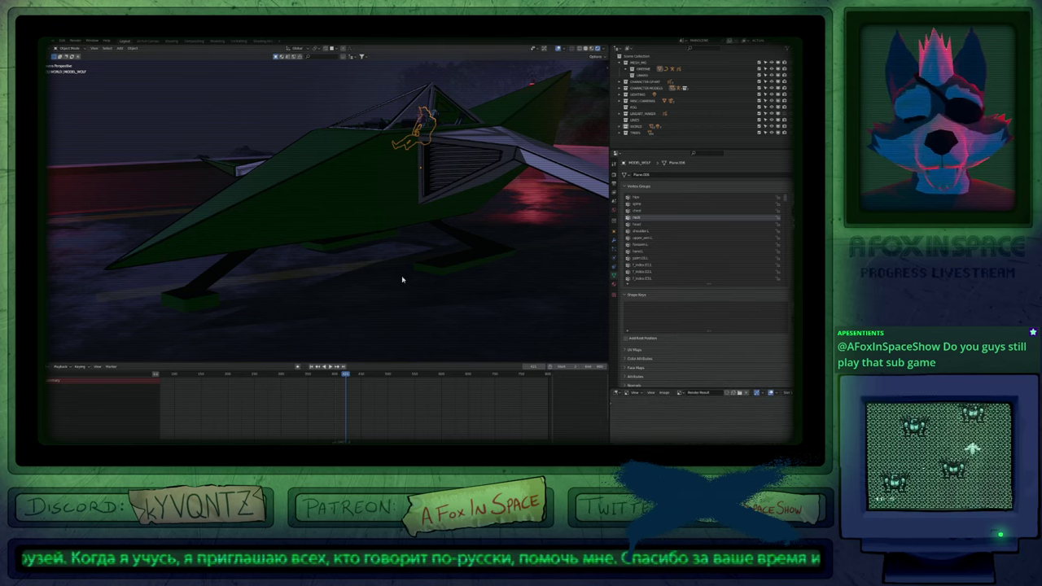
Hide the overlays and play the shot from its beginning through the camera in a full-screen viewport.
{"action": "key", "text": "Down"}
{"action": "key", "text": "Down"}
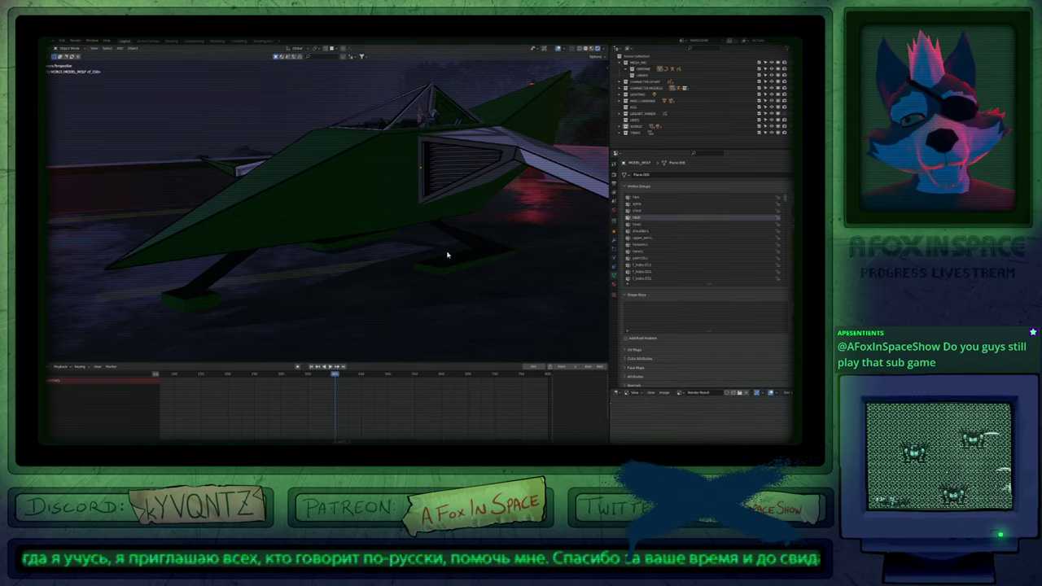
{"action": "key", "text": "Home"}
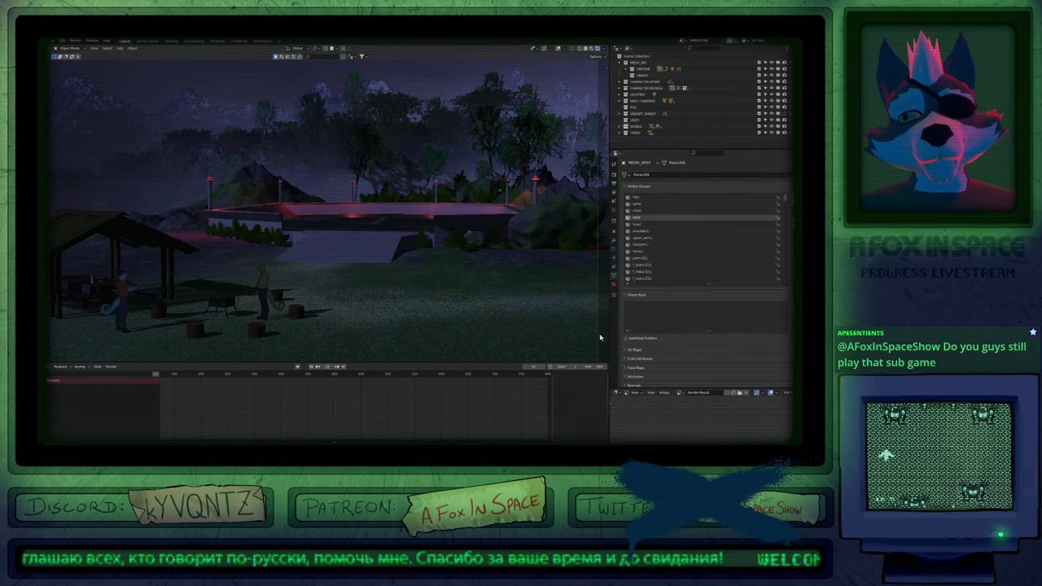
{"action": "key", "text": "ctrl+alt+space"}
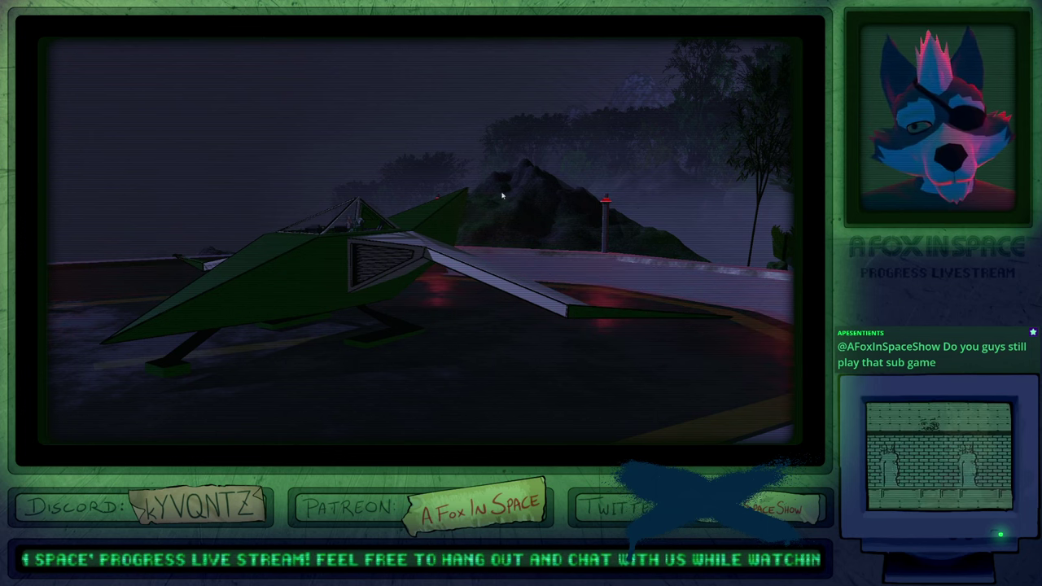
{"action": "key", "text": "ctrl+alt+space"}
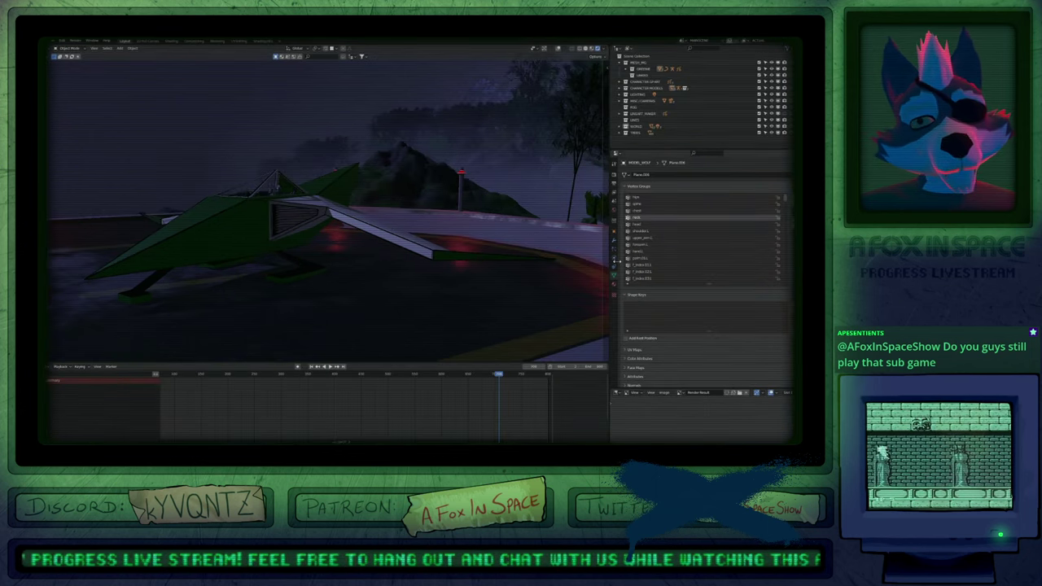
Lower the Emission Strength of the wolf model's material.
{"action": "left_click", "coordinate": [613, 210]}
{"action": "scroll", "coordinate": [655, 304], "scroll_direction": "down", "scroll_amount": 3}
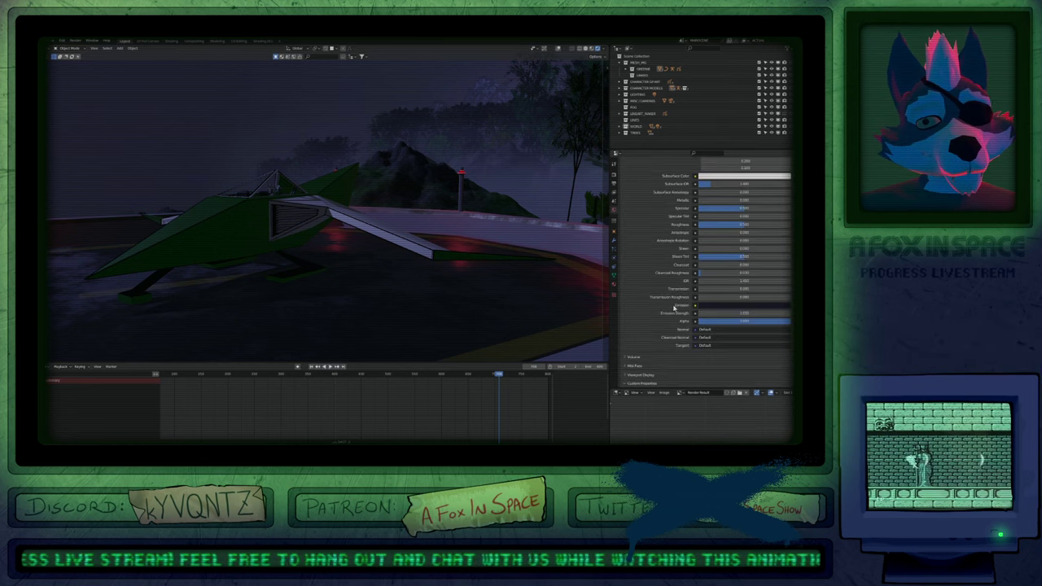
{"action": "left_click_drag", "start_coordinate": [766, 313], "coordinate": [741, 313]}
Play the whole shot again in full screen, then return to the first frame in camera view.
{"action": "key", "text": "shift+Left"}
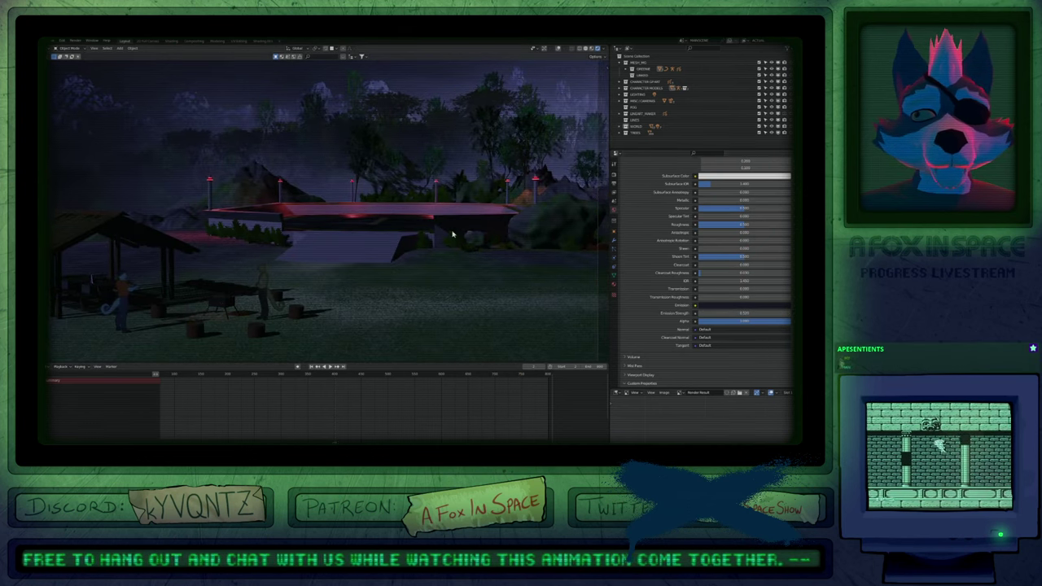
{"action": "key", "text": "ctrl+alt+space"}
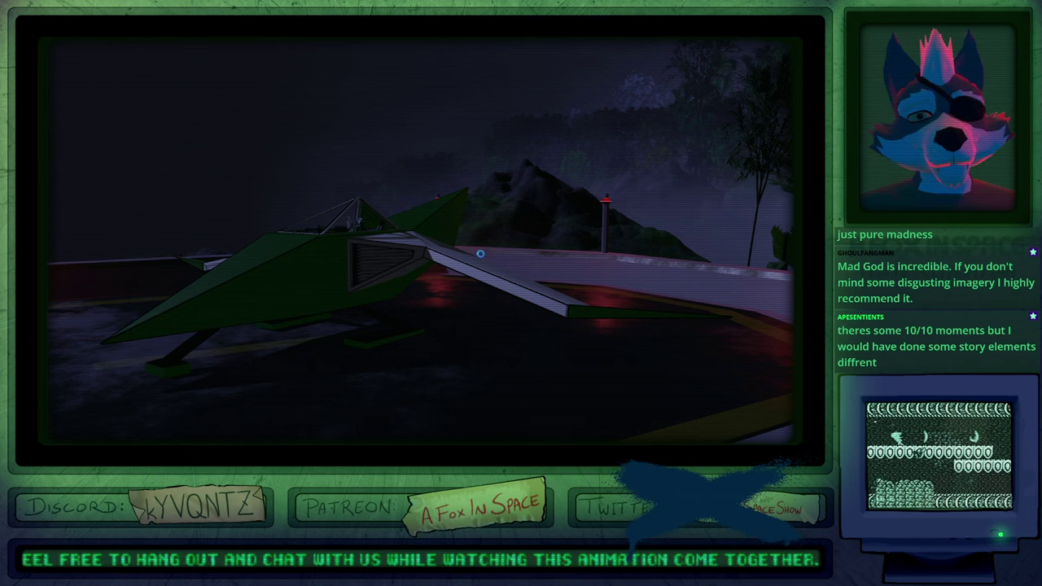
{"action": "key", "text": "ctrl+alt+space"}
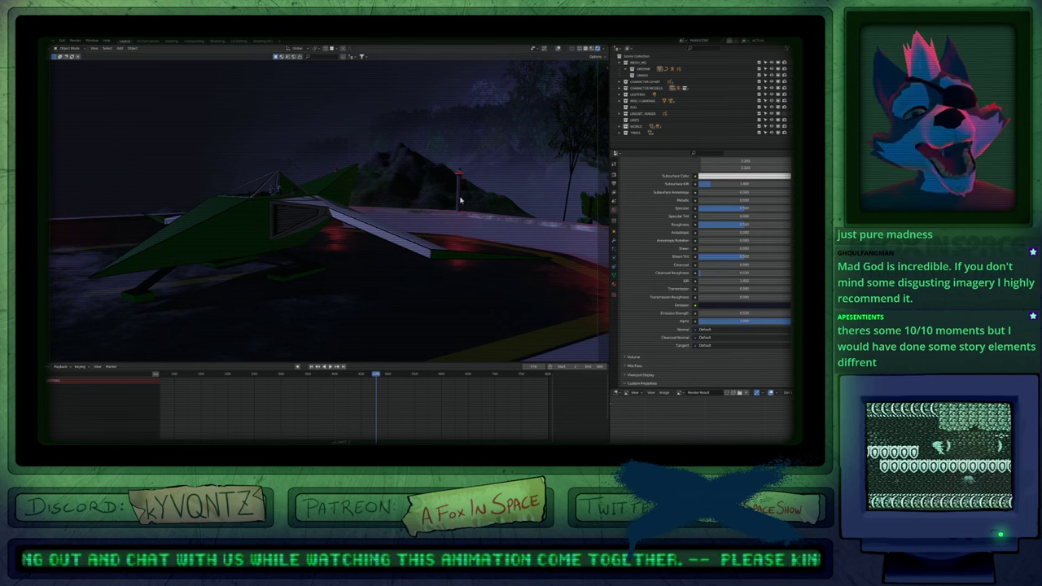
{"action": "middle_click_drag", "start_coordinate": [331, 228], "coordinate": [352, 229]}
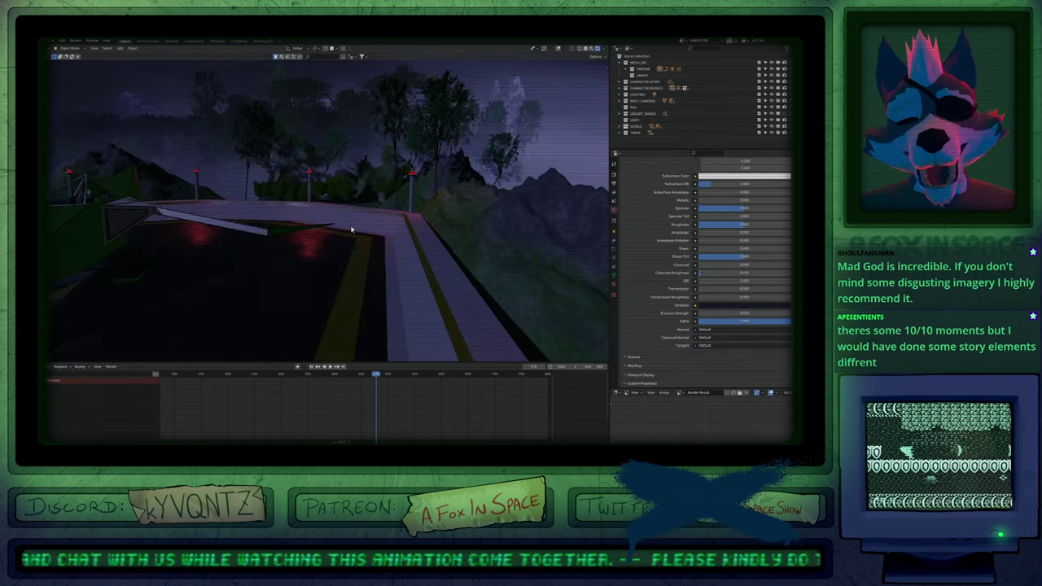
{"action": "key", "text": "shift+Left"}
{"action": "key", "text": "KP_0"}
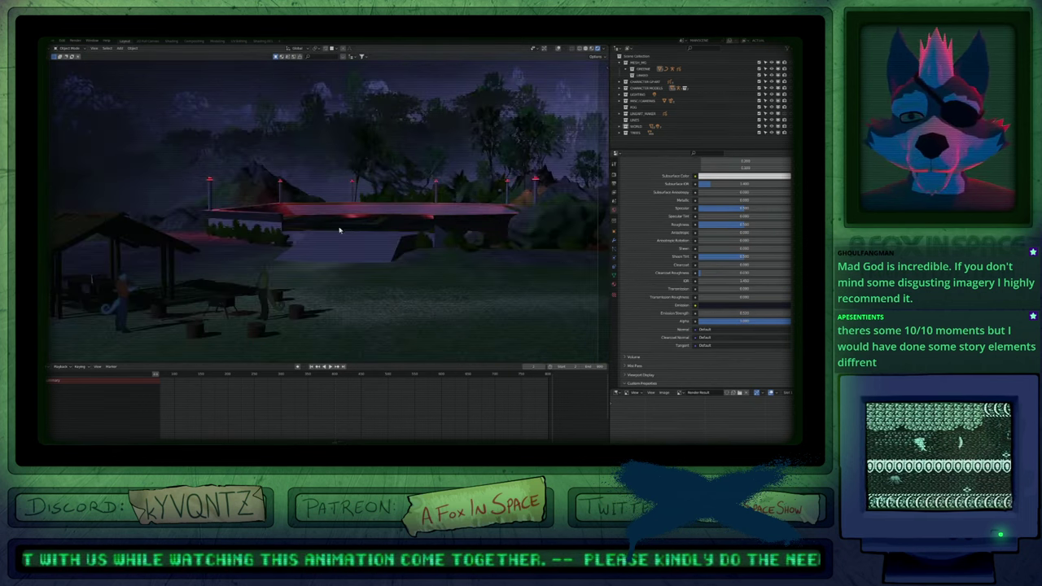
Show the overlays and select the rig of the character holding skewers beside the wooden shelter.
{"action": "scroll", "coordinate": [125, 289], "scroll_direction": "up", "scroll_amount": 10}
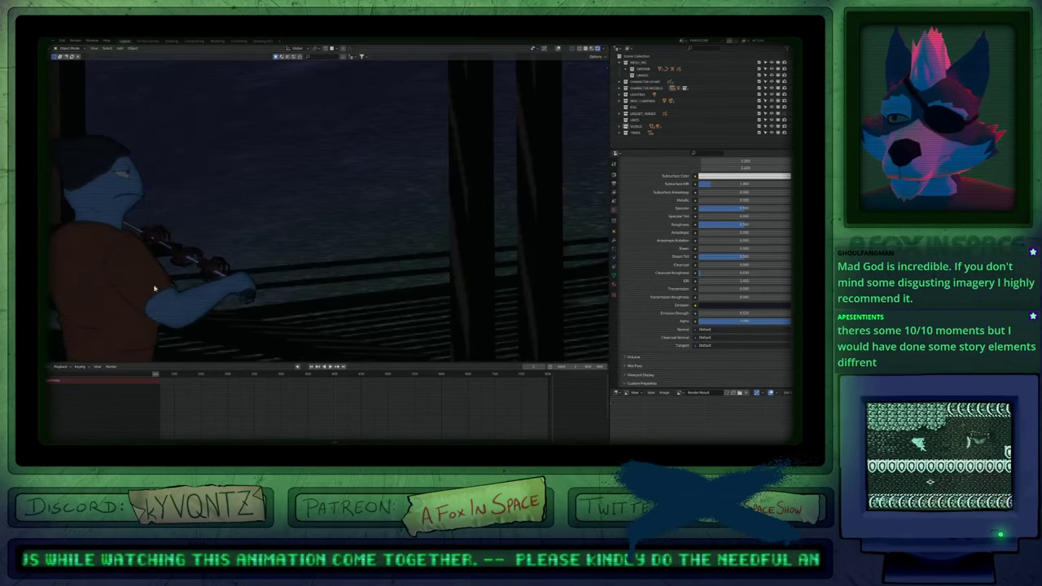
{"action": "middle_click_drag", "start_coordinate": [210, 294], "coordinate": [204, 246], "text": "shift"}
{"action": "scroll", "coordinate": [261, 251], "scroll_direction": "down", "scroll_amount": 4}
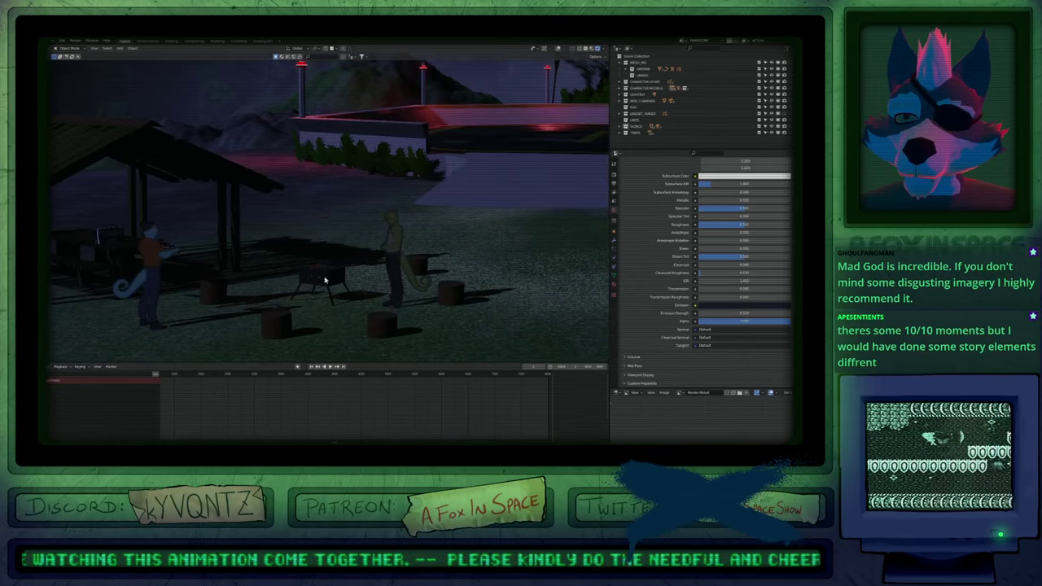
{"action": "key", "text": "shift+alt+z"}
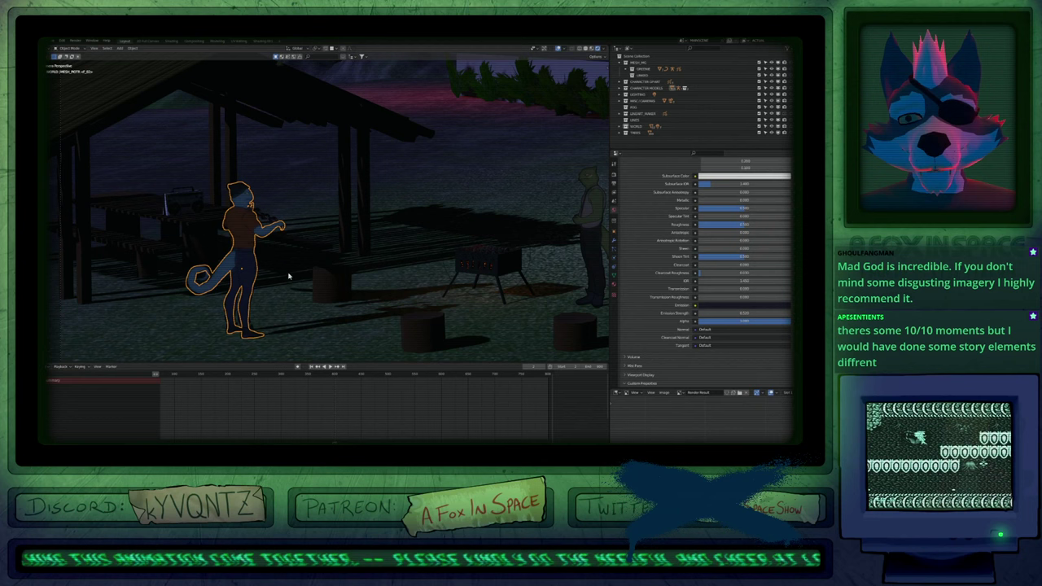
{"action": "left_click", "coordinate": [244, 246]}
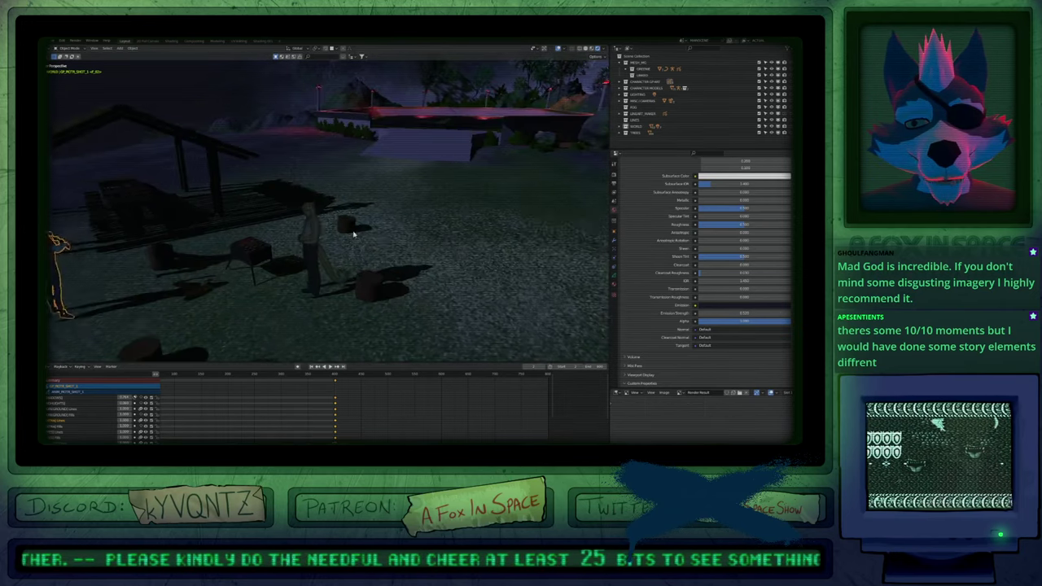
Switch the viewport to solid shading and select the complete skewer-holding character with its rig and tail, using X-ray.
{"action": "key", "text": "z"}
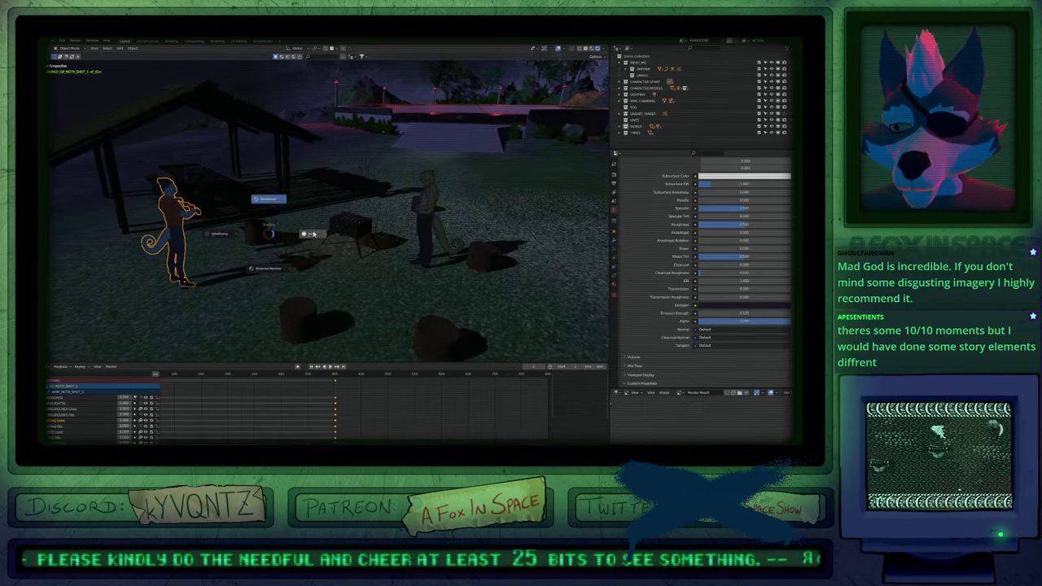
{"action": "left_click", "coordinate": [306, 234]}
{"action": "left_click", "coordinate": [178, 223]}
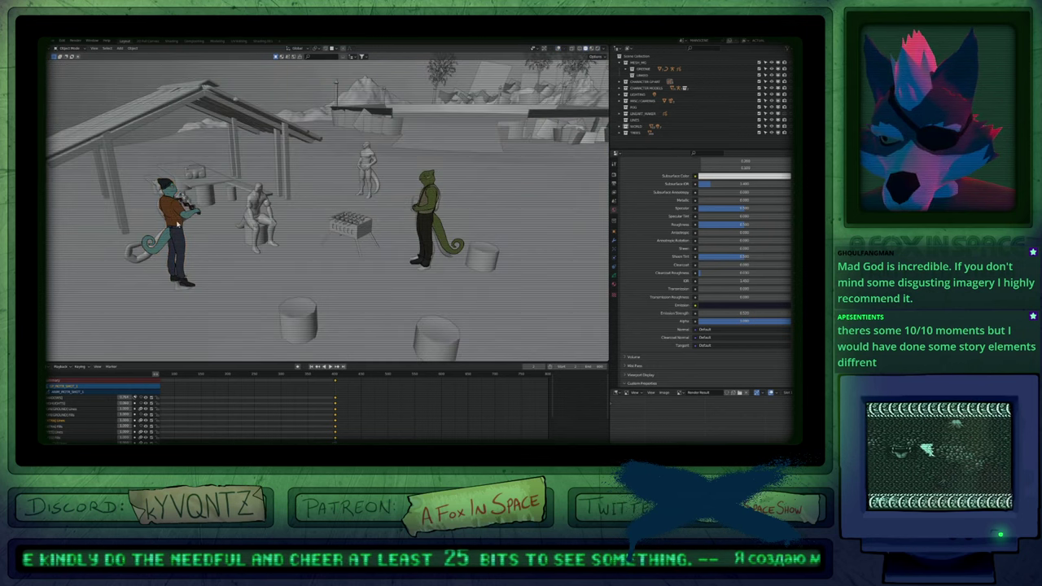
{"action": "left_click", "coordinate": [175, 223]}
{"action": "left_click", "coordinate": [172, 221]}
{"action": "left_click", "coordinate": [182, 211]}
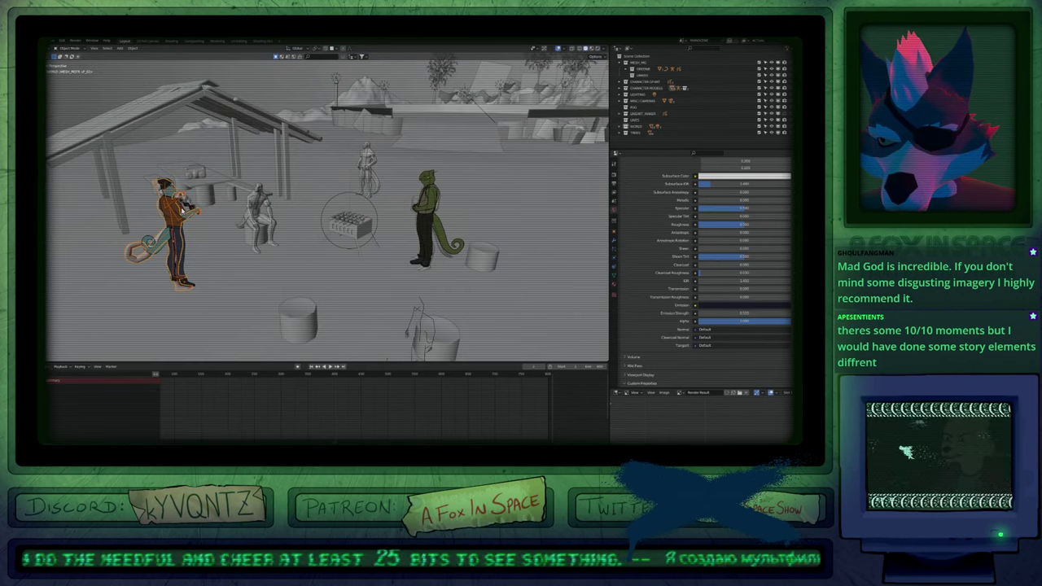
{"action": "key", "text": "alt+z"}
{"action": "left_click", "coordinate": [151, 242]}
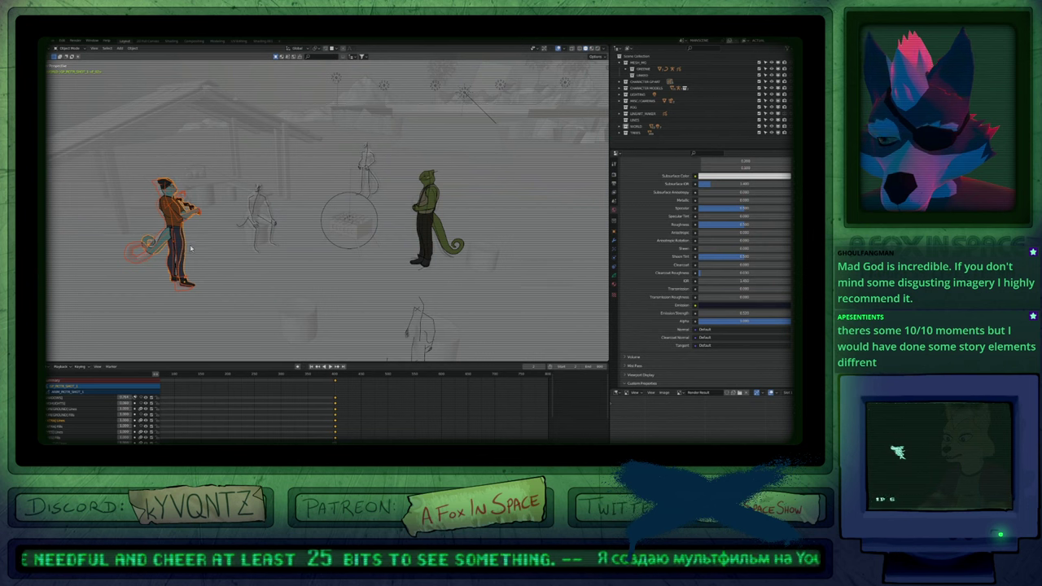
Move the skewer-holding character across the ground plane toward the grill, in front of the seated mannequin.
{"action": "key", "text": "KP_0"}
{"action": "middle_click_drag", "start_coordinate": [200, 247], "coordinate": [263, 206], "text": "shift"}
{"action": "scroll", "coordinate": [220, 236], "scroll_direction": "up", "scroll_amount": 3}
{"action": "key", "text": "g"}
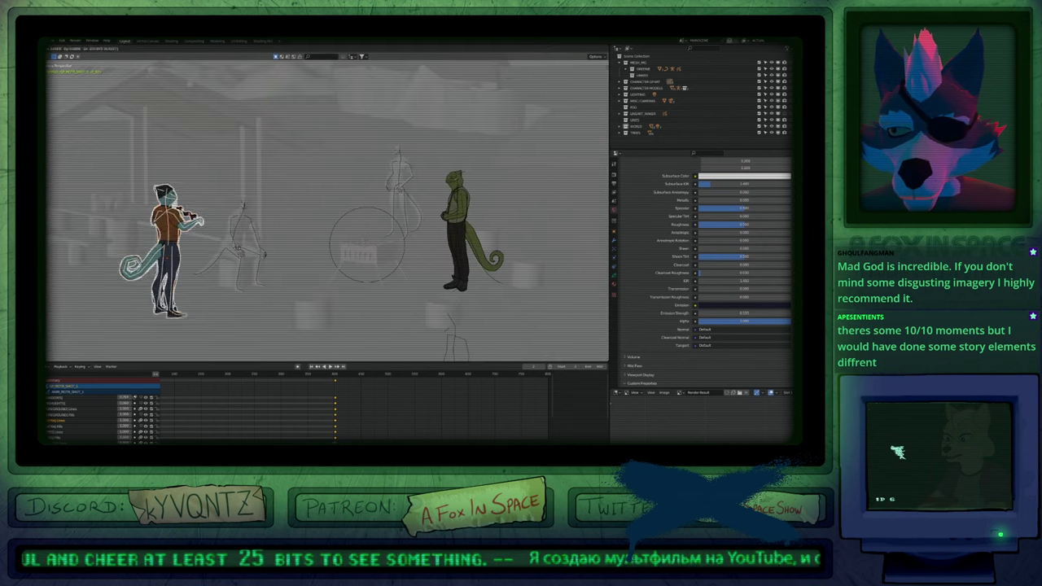
{"action": "key", "text": "g"}
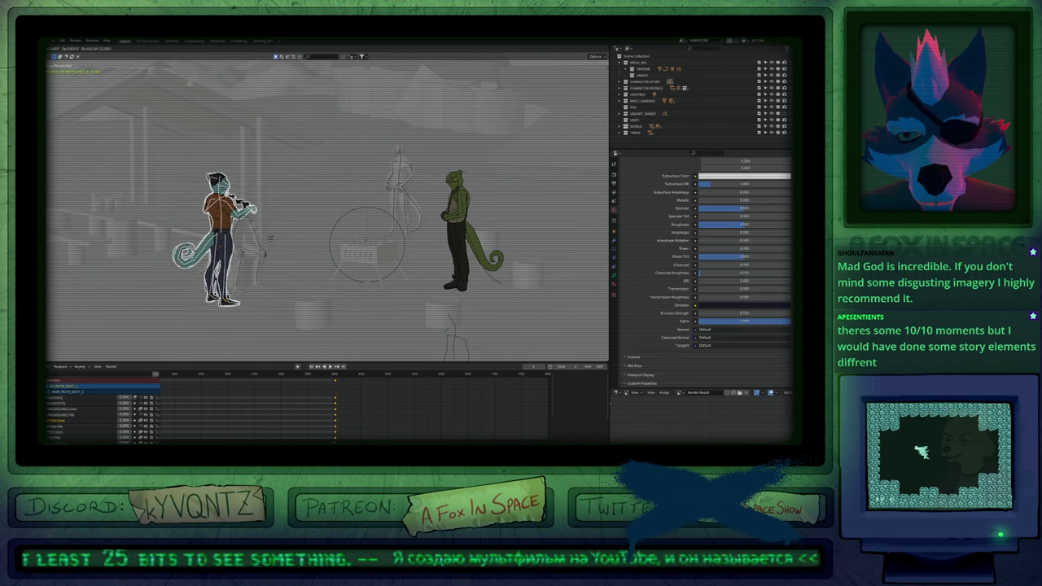
{"action": "right_click", "coordinate": [271, 246]}
{"action": "key", "text": "g"}
{"action": "key", "text": "x"}
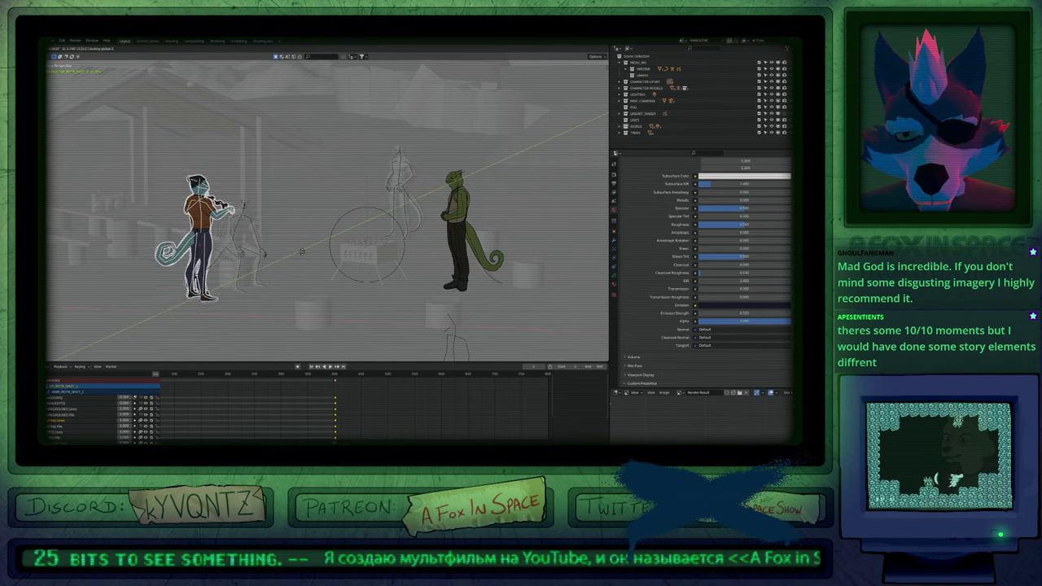
{"action": "left_click", "coordinate": [317, 260]}
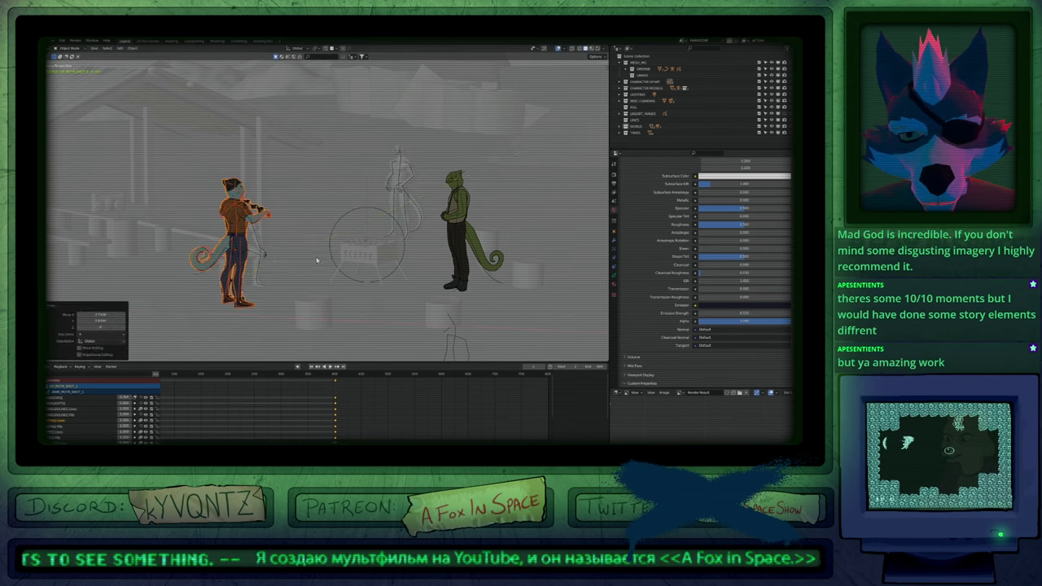
Select the seated mannequin with its stool and move them across the ground plane, away from the skewer-holding character.
{"action": "left_click", "coordinate": [260, 271]}
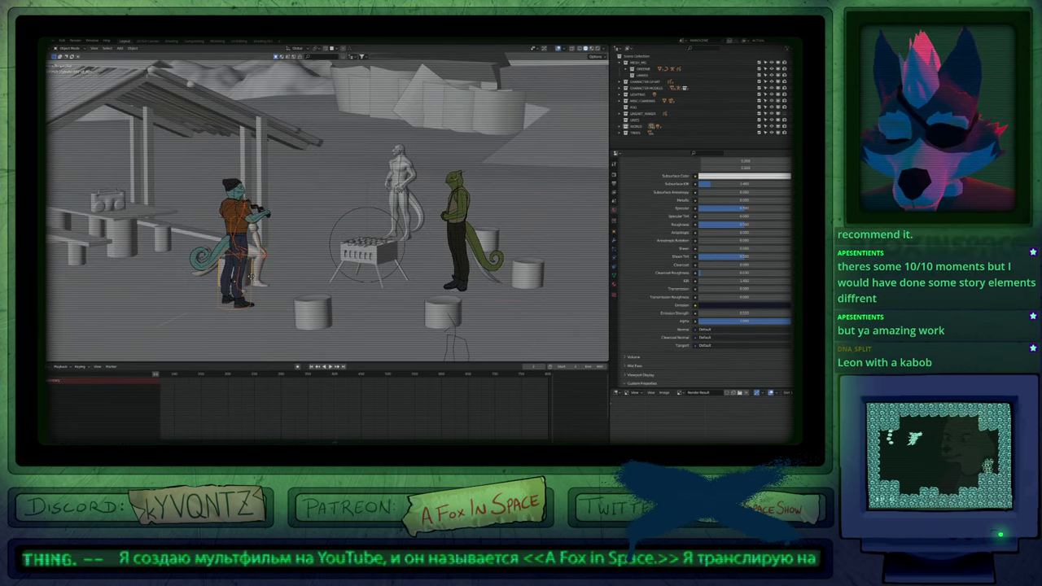
{"action": "key", "text": "g"}
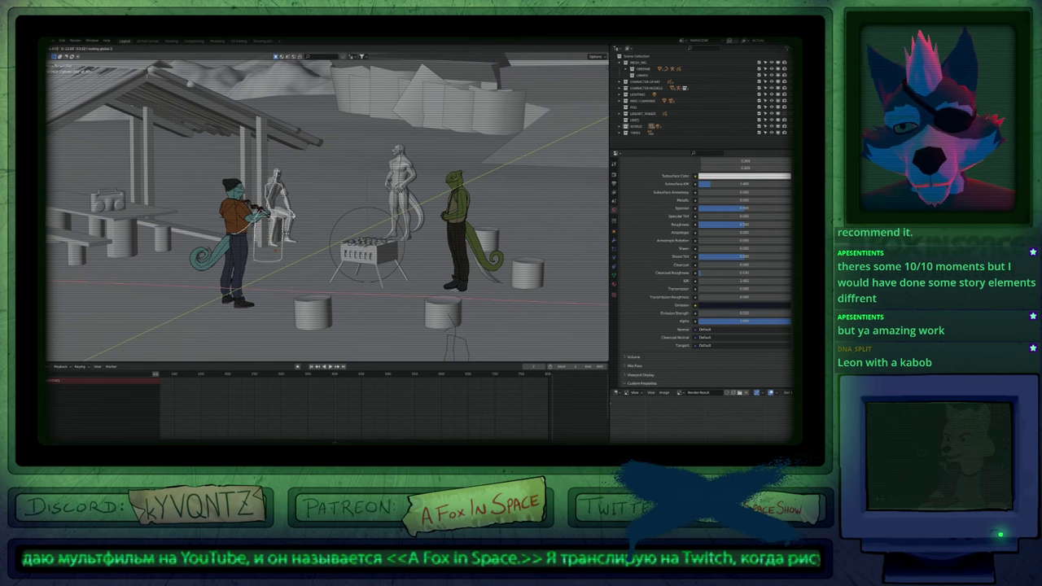
{"action": "left_click", "coordinate": [311, 235]}
Examine the group around the grill from several angles, both from afar and close up on the skewer-holding character.
{"action": "scroll", "coordinate": [313, 235], "scroll_direction": "down", "scroll_amount": 8}
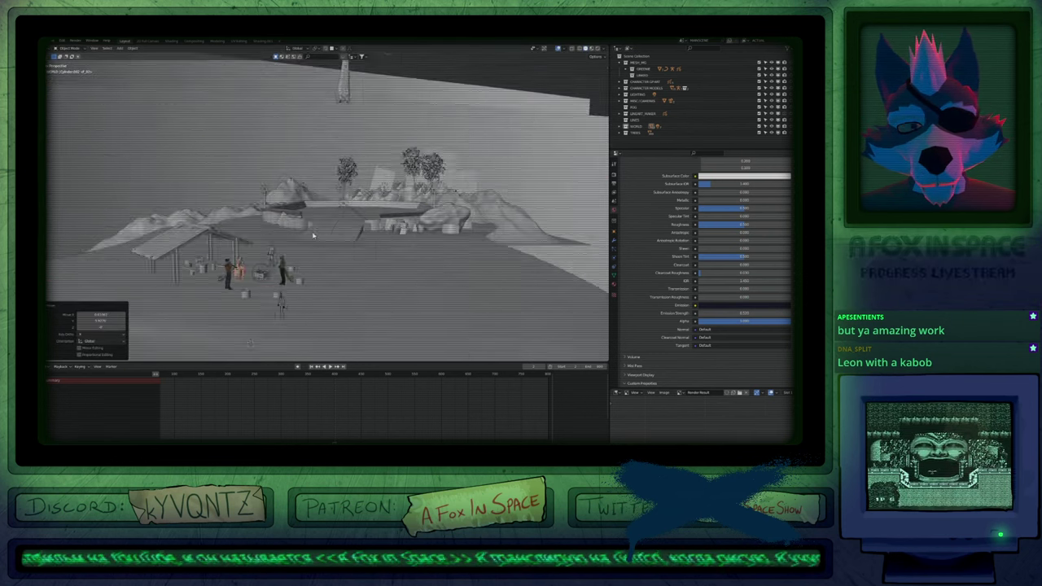
{"action": "middle_click_drag", "start_coordinate": [313, 235], "coordinate": [306, 265]}
{"action": "scroll", "coordinate": [202, 328], "scroll_direction": "up", "scroll_amount": 5}
{"action": "scroll", "coordinate": [203, 328], "scroll_direction": "down", "scroll_amount": 3}
{"action": "middle_click_drag", "start_coordinate": [202, 328], "coordinate": [225, 306]}
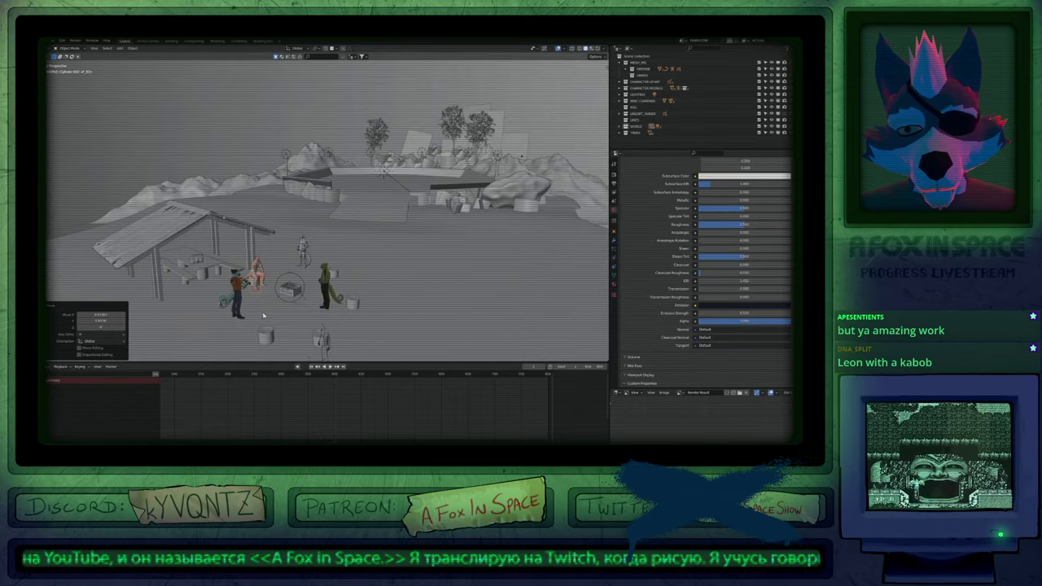
{"action": "scroll", "coordinate": [263, 315], "scroll_direction": "down", "scroll_amount": 3}
{"action": "scroll", "coordinate": [360, 243], "scroll_direction": "up", "scroll_amount": 8}
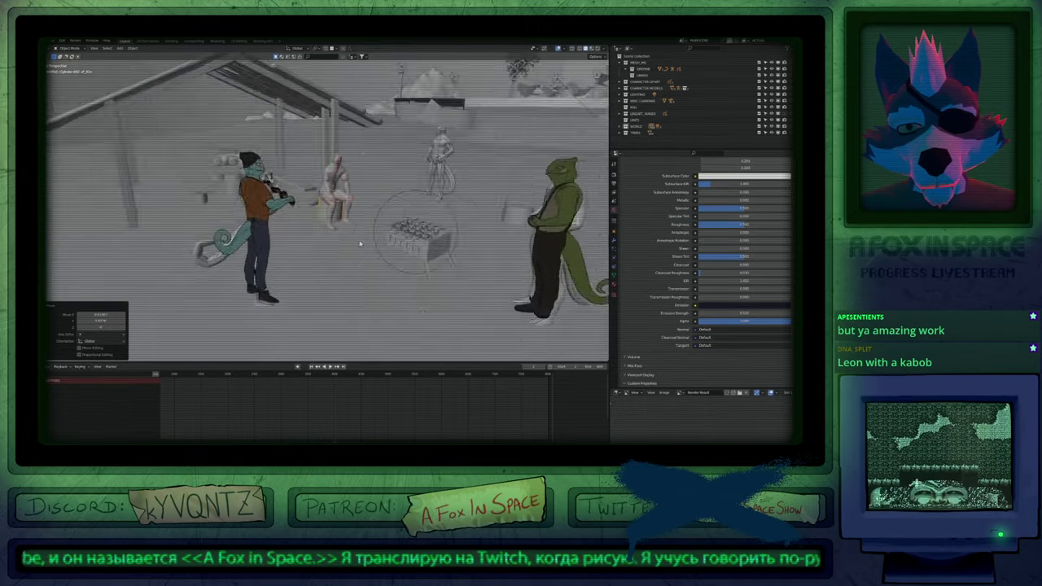
{"action": "middle_click_drag", "start_coordinate": [359, 242], "coordinate": [333, 231]}
{"action": "scroll", "coordinate": [328, 231], "scroll_direction": "down", "scroll_amount": 6}
{"action": "scroll", "coordinate": [328, 228], "scroll_direction": "up", "scroll_amount": 3}
{"action": "scroll", "coordinate": [160, 287], "scroll_direction": "up", "scroll_amount": 5}
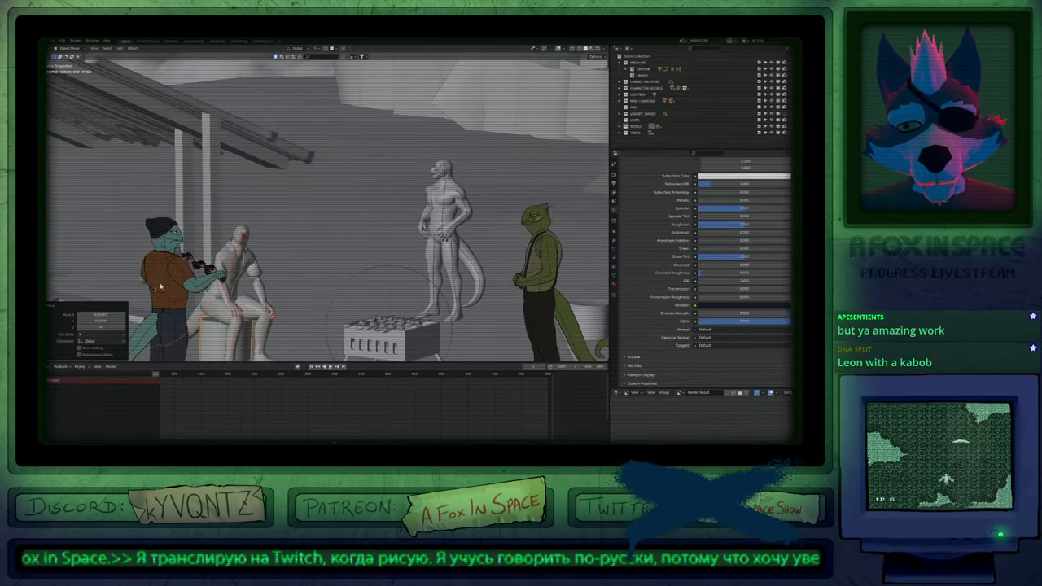
{"action": "scroll", "coordinate": [160, 287], "scroll_direction": "up", "scroll_amount": 5}
{"action": "middle_click_drag", "start_coordinate": [228, 259], "coordinate": [343, 286], "text": "shift"}
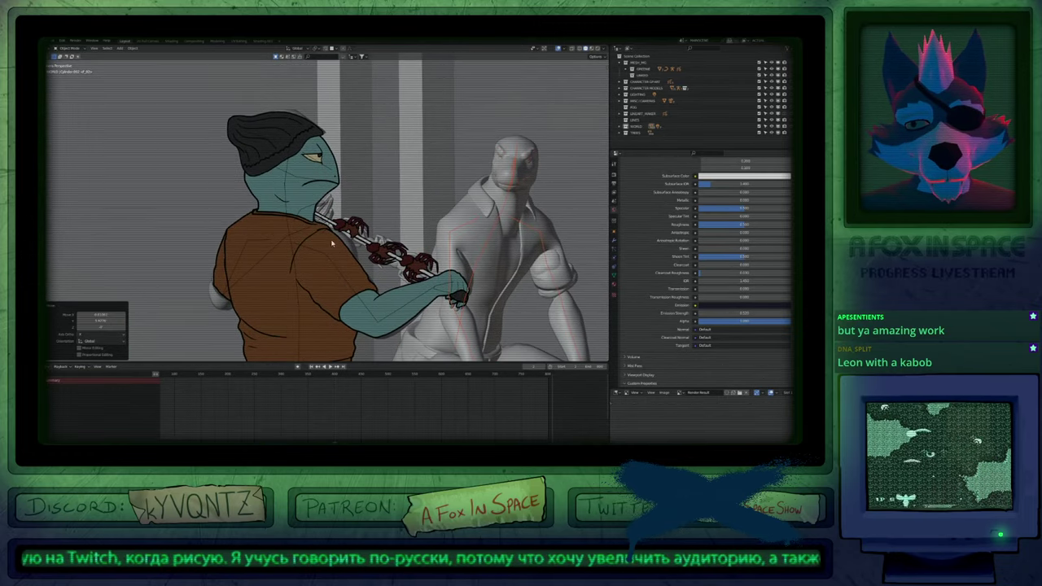
{"action": "scroll", "coordinate": [328, 213], "scroll_direction": "up", "scroll_amount": 2}
{"action": "scroll", "coordinate": [329, 215], "scroll_direction": "down", "scroll_amount": 8}
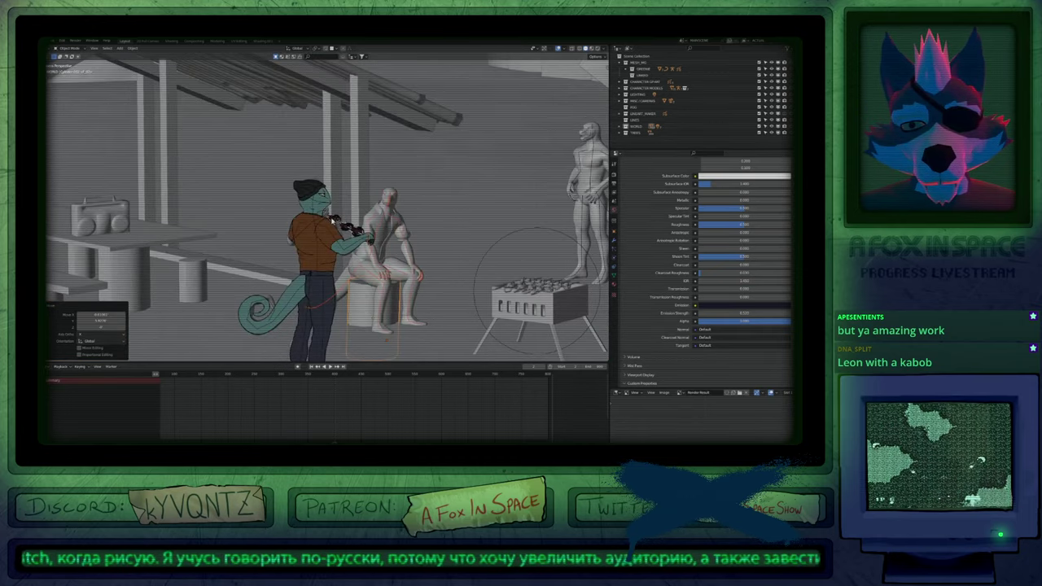
Try to move the whole skewer-holding character past the green lizard and far away from the grill, hiding the overlays.
{"action": "left_click", "coordinate": [330, 217]}
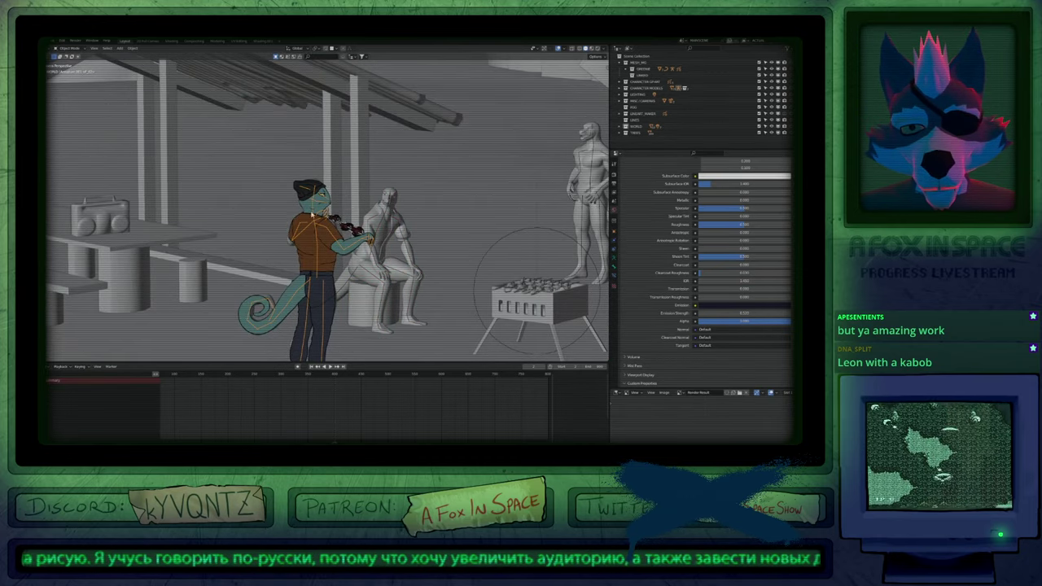
{"action": "left_click", "coordinate": [259, 315]}
{"action": "middle_click_drag", "start_coordinate": [406, 308], "coordinate": [214, 205], "text": "shift"}
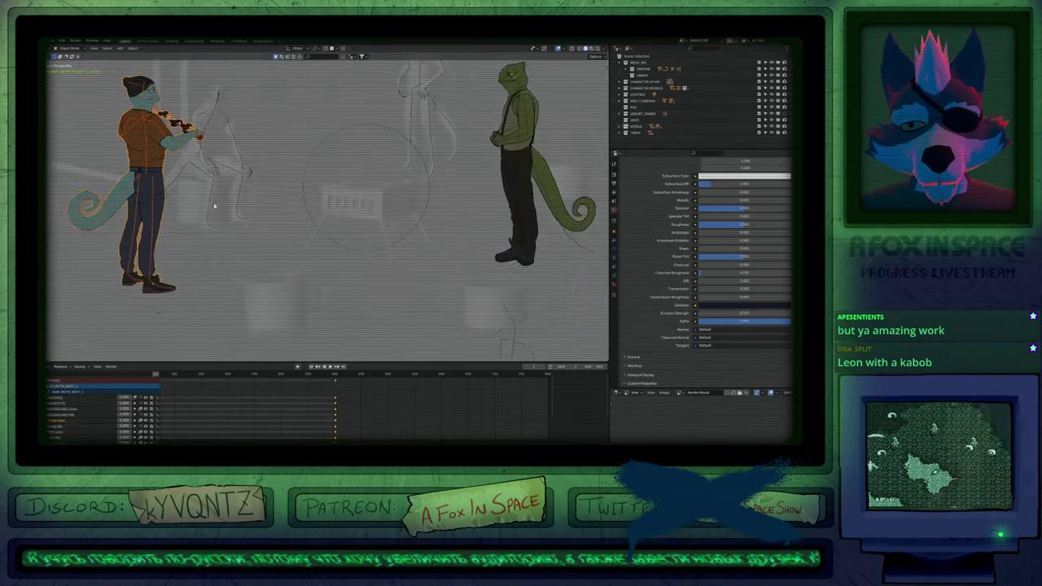
{"action": "key", "text": "g"}
{"action": "left_click", "coordinate": [541, 232]}
{"action": "mouse_move", "coordinate": [502, 227]}
{"action": "middle_mouse_down", "text": "shift"}
{"action": "mouse_move", "coordinate": [418, 226]}
{"action": "mouse_move", "coordinate": [151, 258]}
{"action": "middle_mouse_up", "text": "shift"}
{"action": "key", "text": "alt+shift+z"}
{"action": "key", "text": "g"}
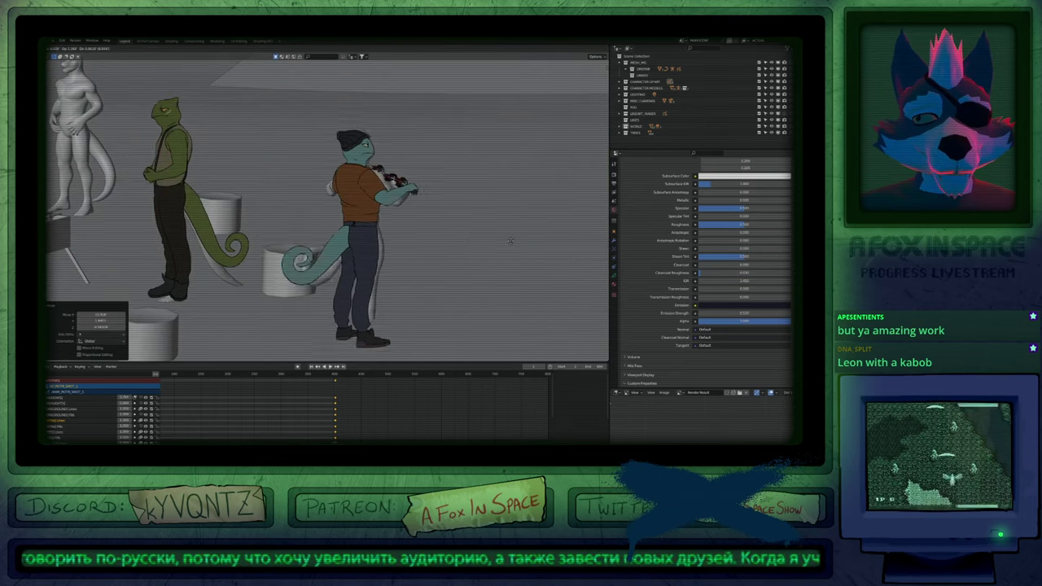
{"action": "left_click", "coordinate": [587, 239]}
{"action": "middle_click_drag", "start_coordinate": [556, 253], "coordinate": [296, 227], "text": "shift"}
{"action": "key", "text": "g"}
{"action": "left_click", "coordinate": [542, 242]}
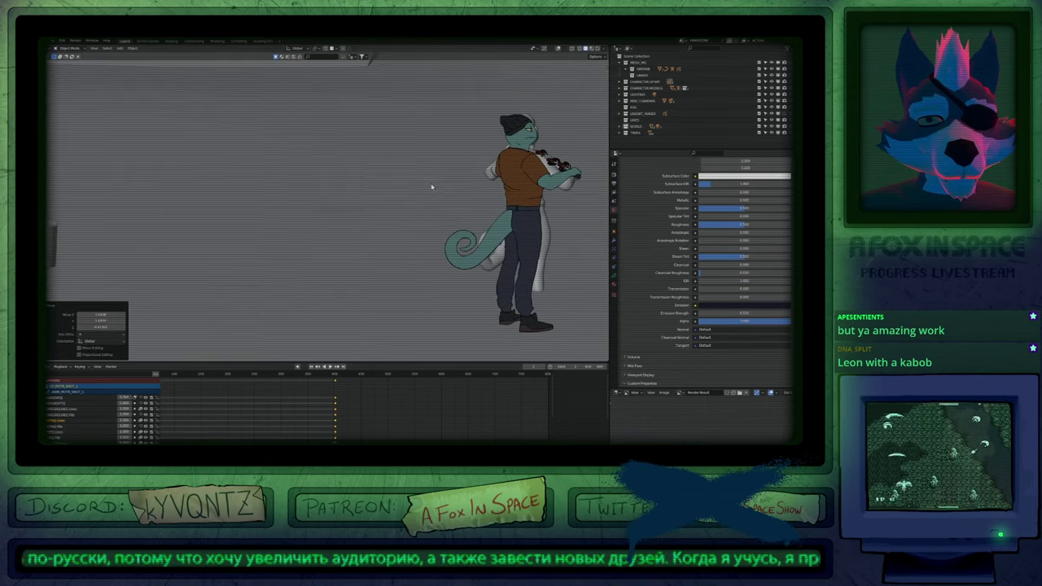
Check the skewer-holding character through the shot camera and undo its last moves.
{"action": "key", "text": "KP_0"}
{"action": "key", "text": "Home"}
{"action": "key", "text": "g"}
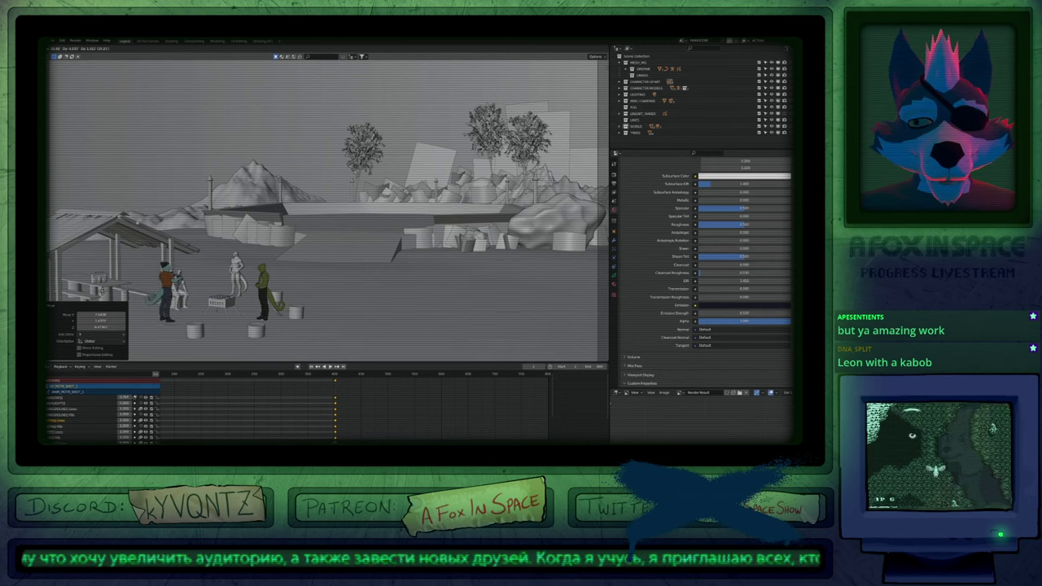
{"action": "right_click", "coordinate": [86, 291]}
{"action": "middle_click_drag", "start_coordinate": [283, 274], "coordinate": [398, 252], "text": "shift"}
{"action": "key", "text": "ctrl+z"}
{"action": "key", "text": "ctrl+z"}
{"action": "key", "text": "ctrl+z"}
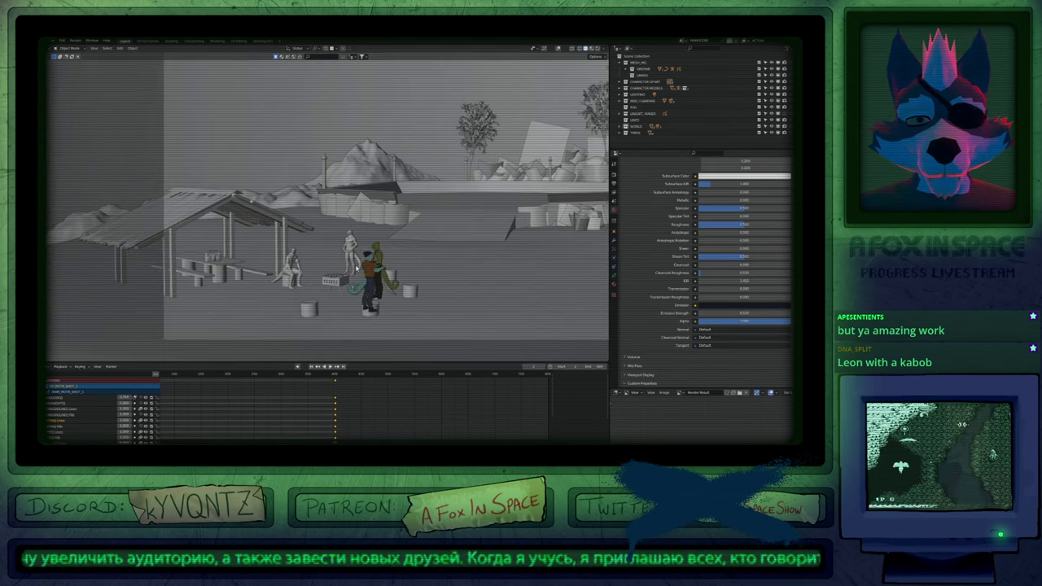
{"action": "middle_click_drag", "start_coordinate": [268, 291], "coordinate": [310, 222], "text": "ctrl"}
{"action": "key", "text": "g"}
{"action": "key", "text": "shift+z"}
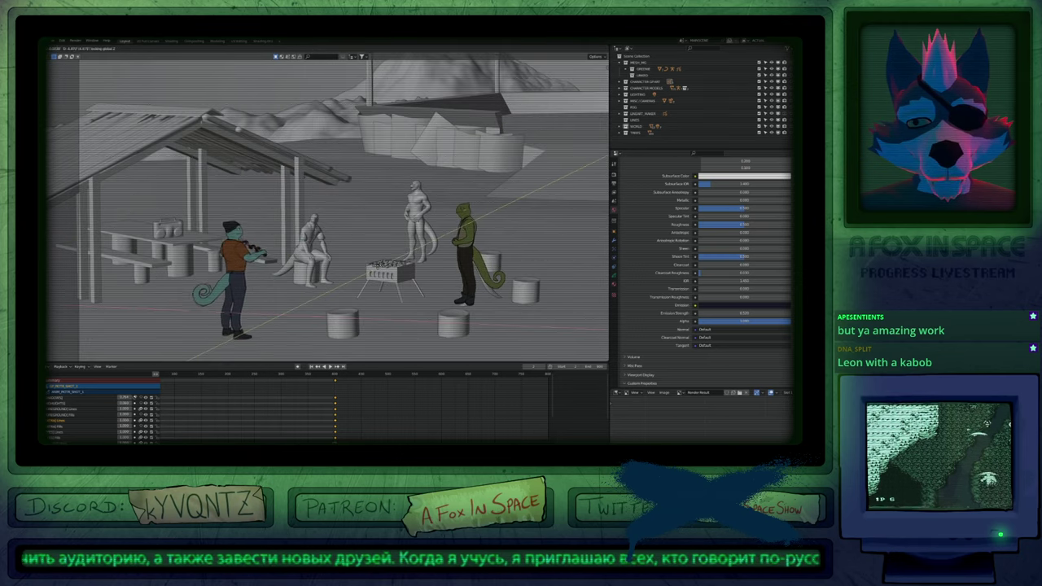
{"action": "right_click", "coordinate": [354, 287]}
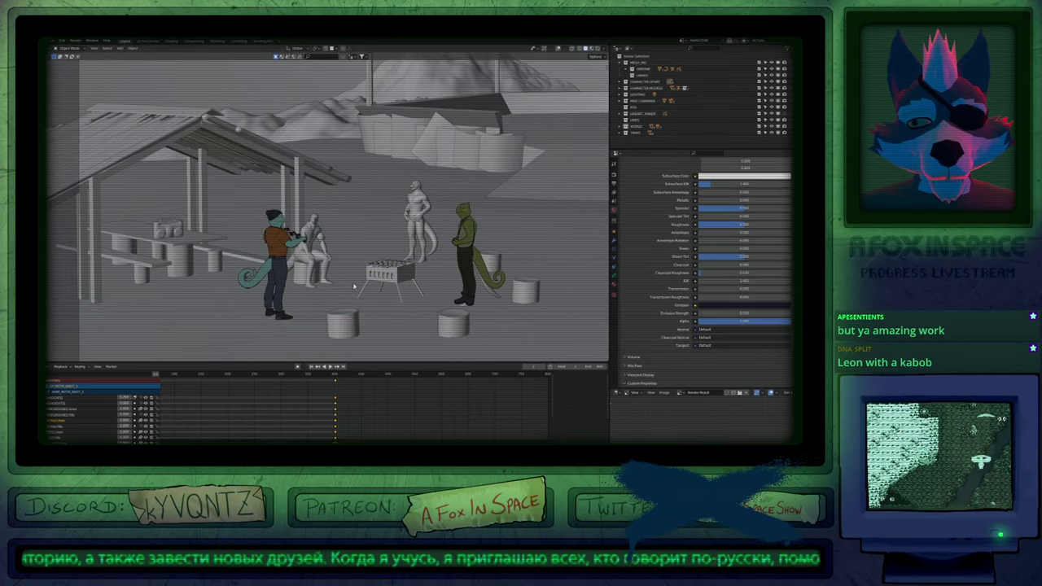
{"action": "left_click", "coordinate": [358, 285]}
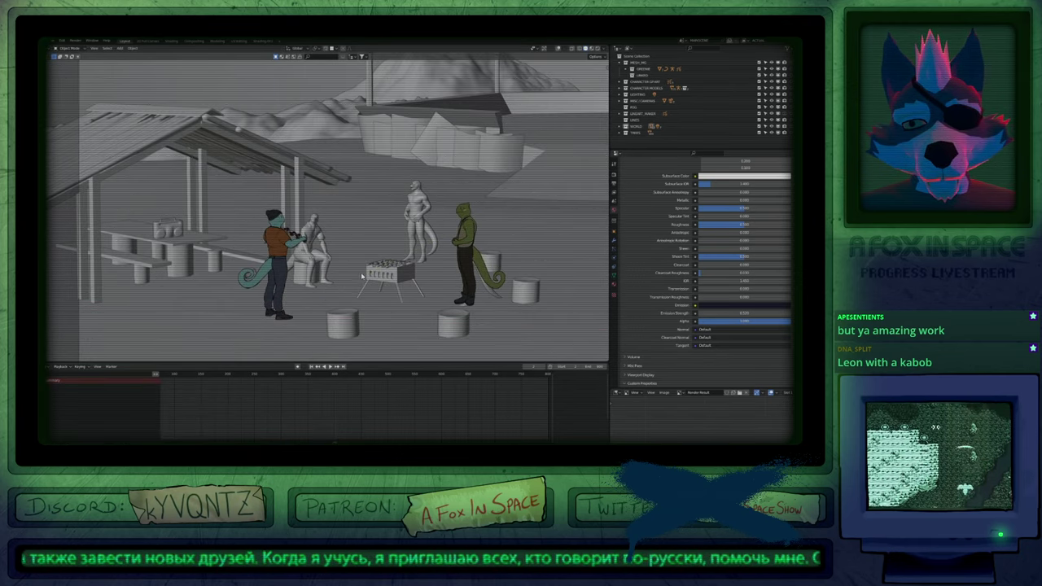
Show the overlays, turn the standing mannequin about the vertical axis and move it across the ground beside the green lizard.
{"action": "scroll", "coordinate": [351, 266], "scroll_direction": "down", "scroll_amount": 4}
{"action": "scroll", "coordinate": [199, 330], "scroll_direction": "up", "scroll_amount": 5}
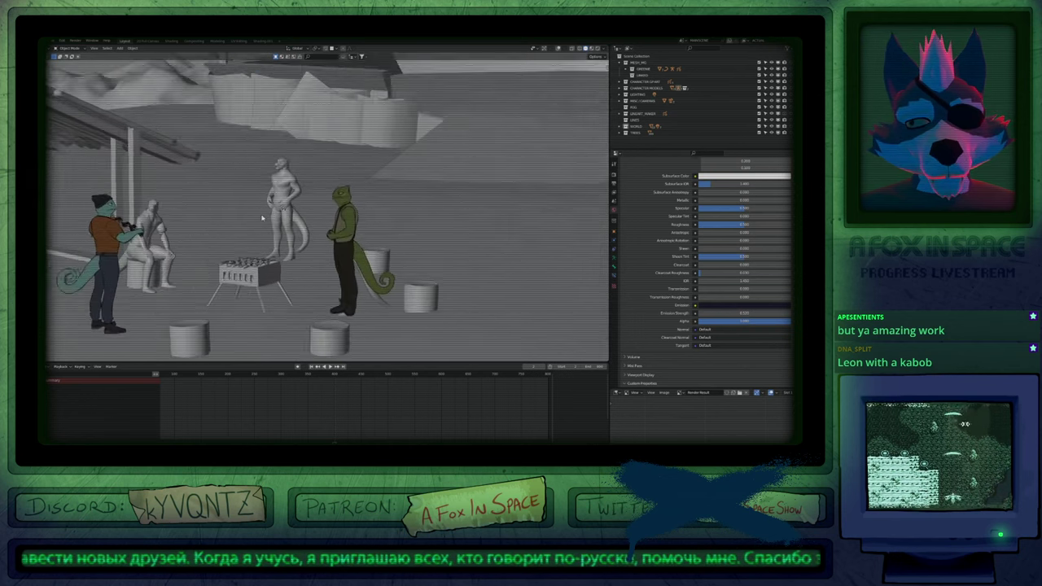
{"action": "key", "text": "alt+shift+z"}
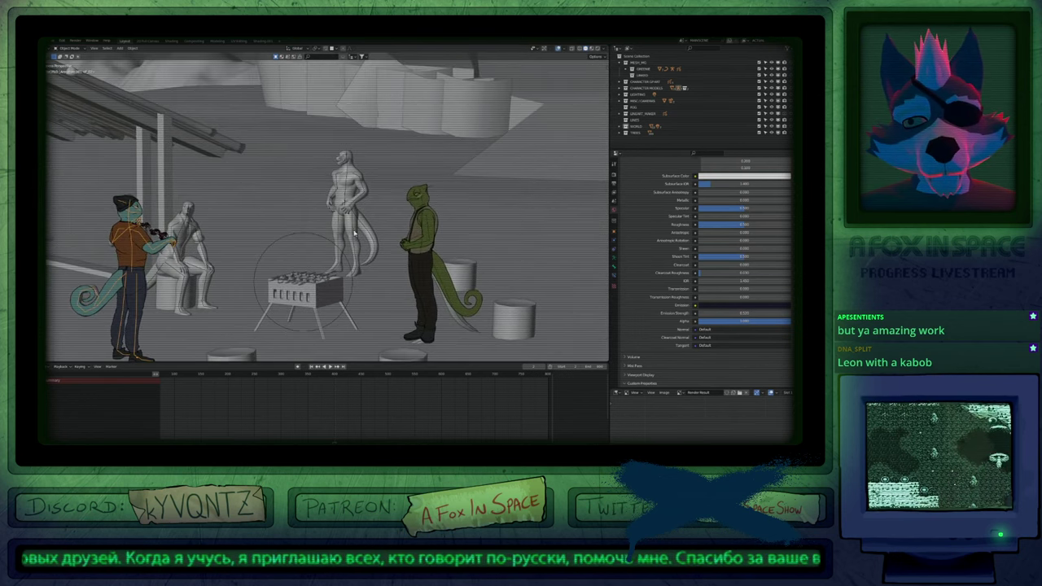
{"action": "left_click", "coordinate": [343, 202]}
{"action": "key", "text": "r"}
{"action": "key", "text": "z"}
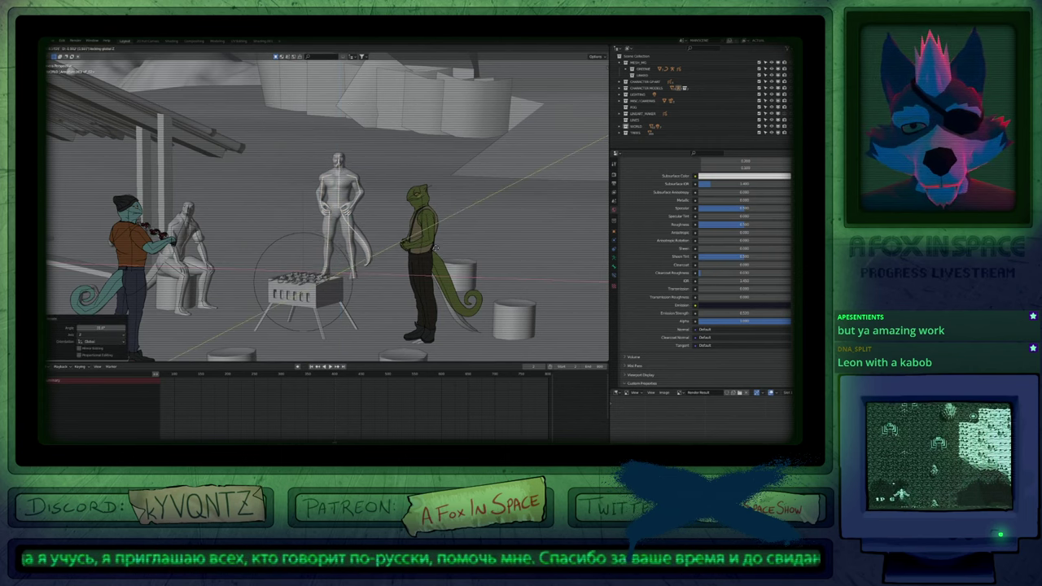
{"action": "left_click", "coordinate": [417, 280]}
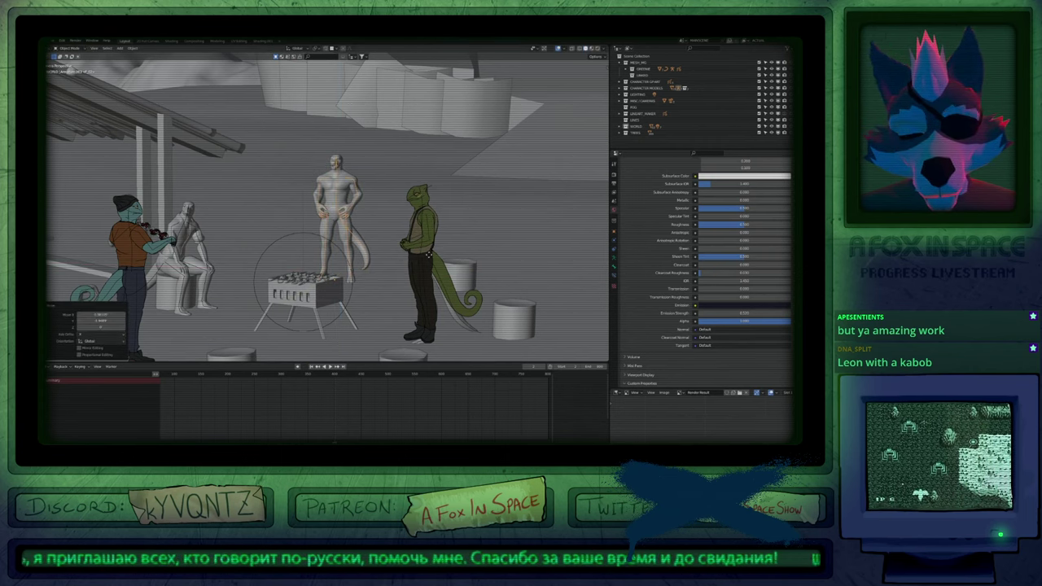
{"action": "key", "text": "g"}
{"action": "key", "text": "shift+z"}
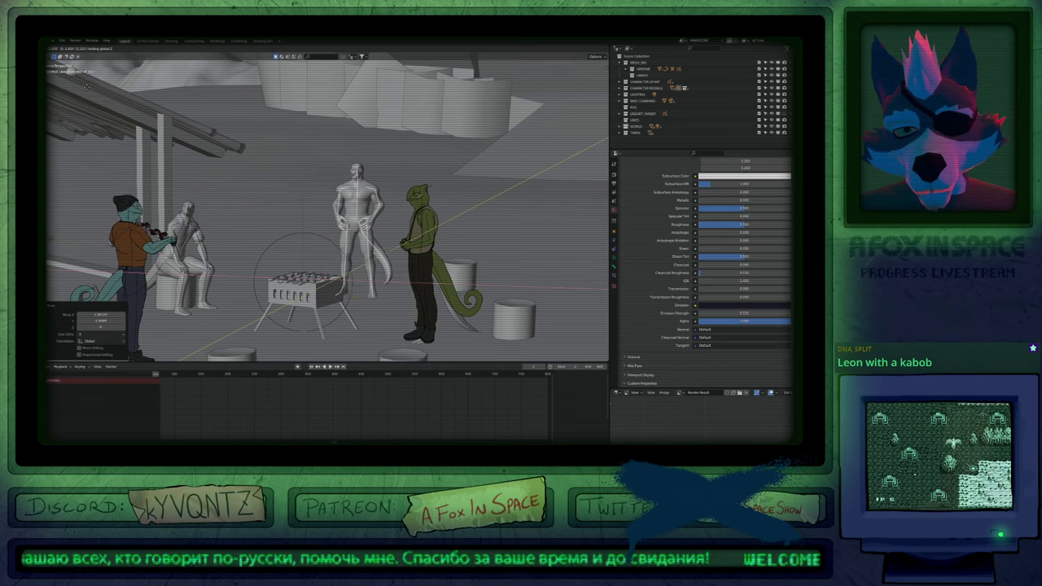
{"action": "left_click", "coordinate": [207, 102]}
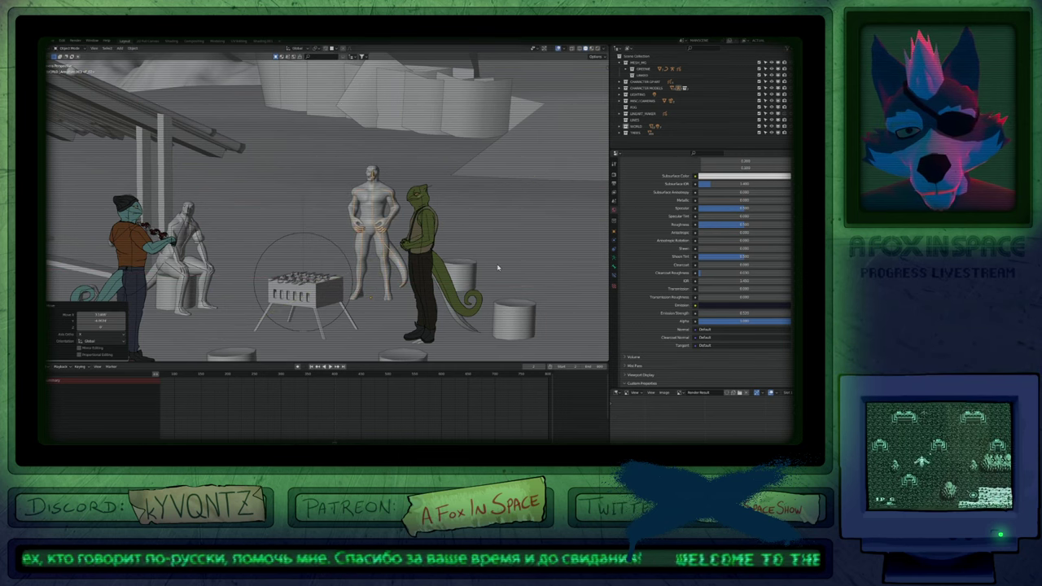
{"action": "key", "text": "g"}
{"action": "key", "text": "shift+z"}
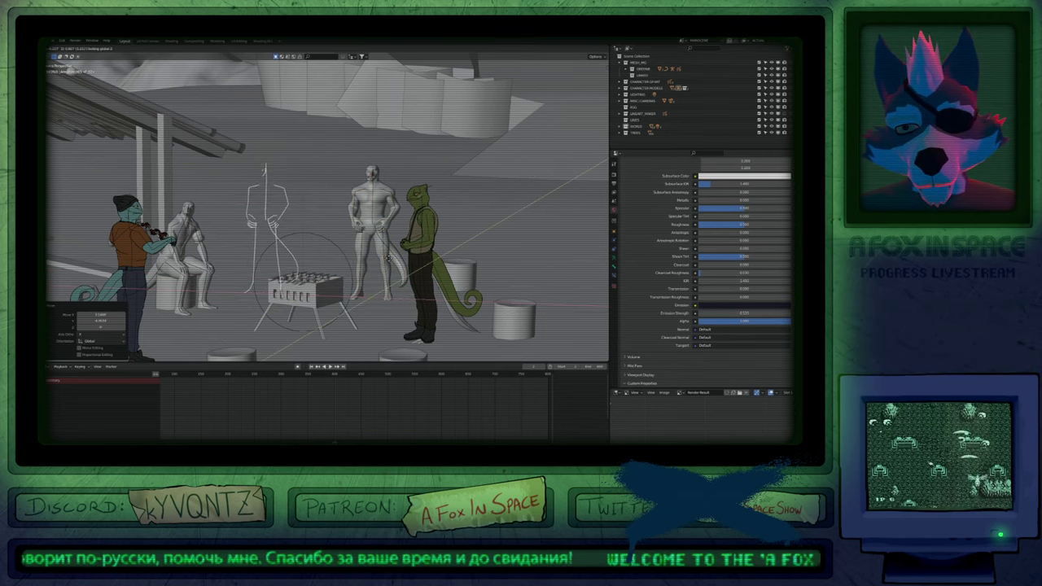
{"action": "key", "text": "Escape"}
{"action": "key", "text": "ctrl+z"}
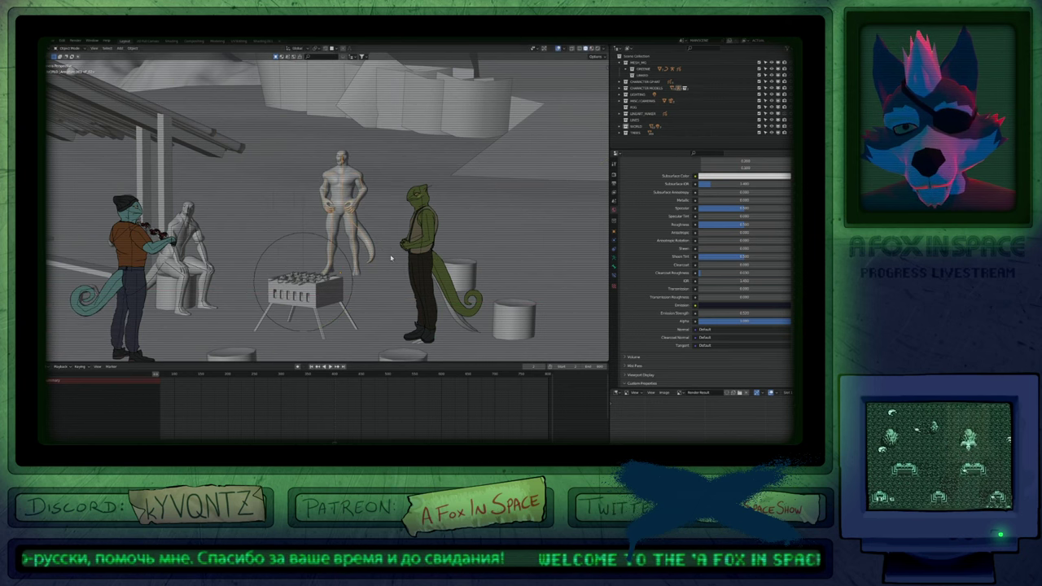
Duplicate the standing mannequin, place the copy behind the grill near the seated figure and turn it about the vertical axis.
{"action": "left_click", "coordinate": [367, 207]}
{"action": "key", "text": "shift+d"}
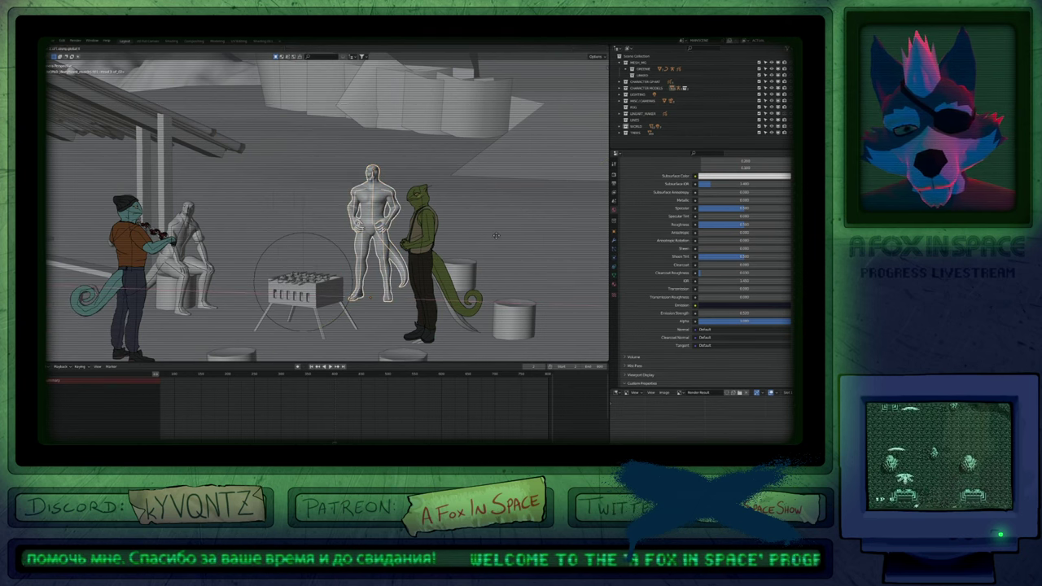
{"action": "left_click", "coordinate": [392, 242]}
{"action": "key", "text": "r"}
{"action": "key", "text": "z"}
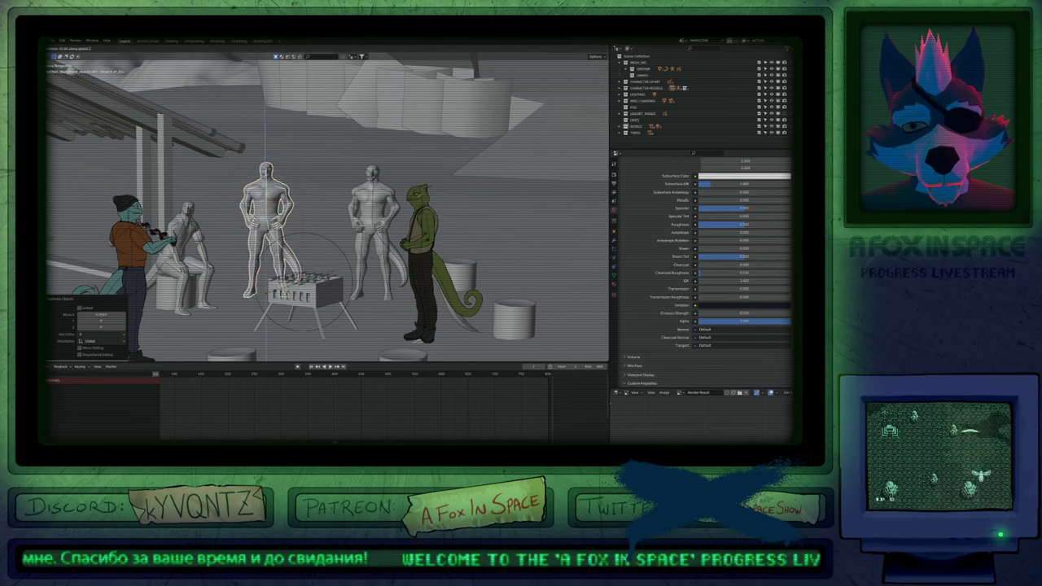
{"action": "left_click", "coordinate": [284, 237]}
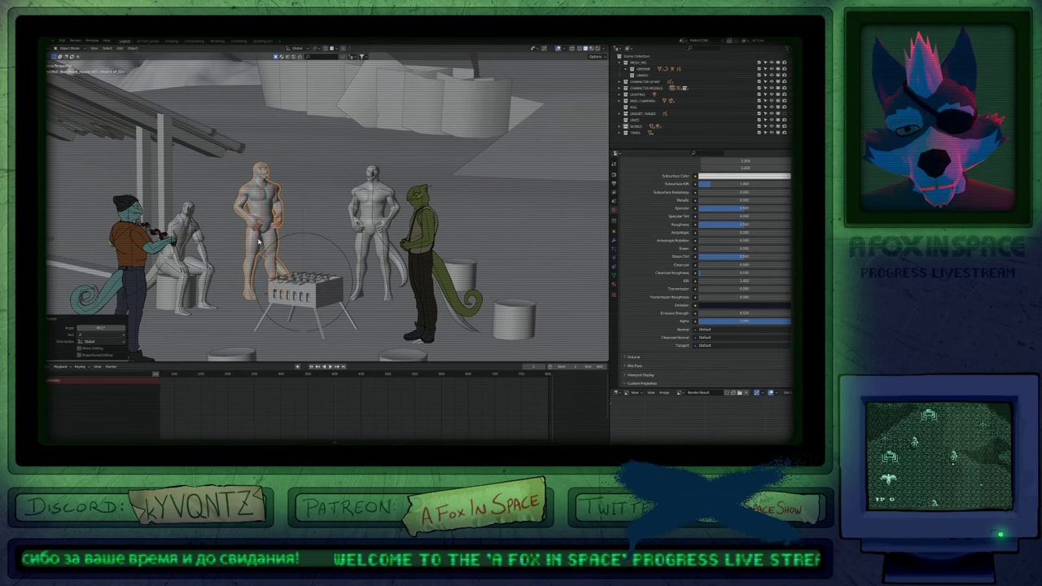
Put the copied mannequin into pose mode and rotate its tail bones to change the tail's direction.
{"action": "key", "text": "alt+a"}
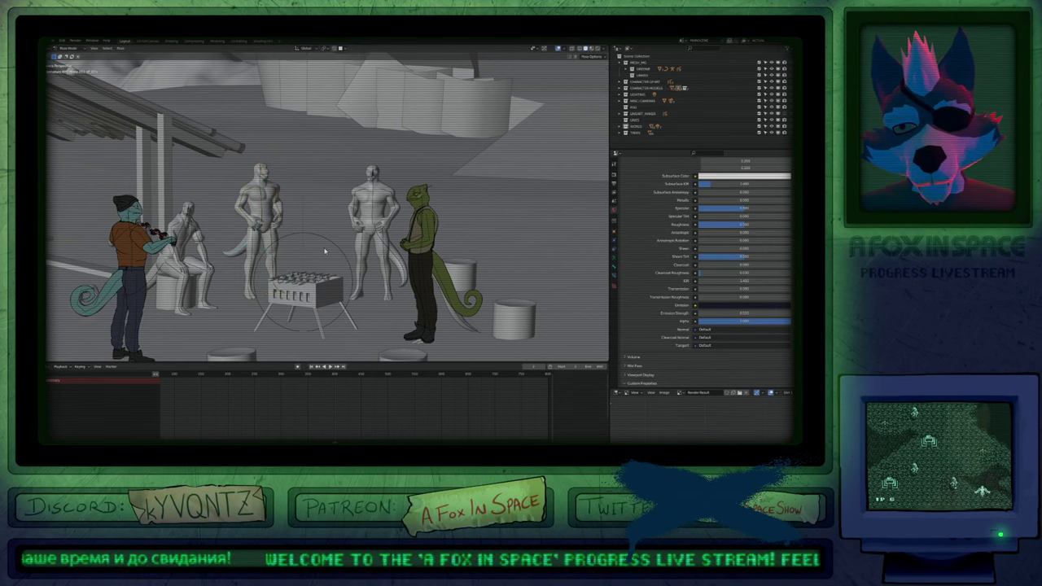
{"action": "key", "text": "r"}
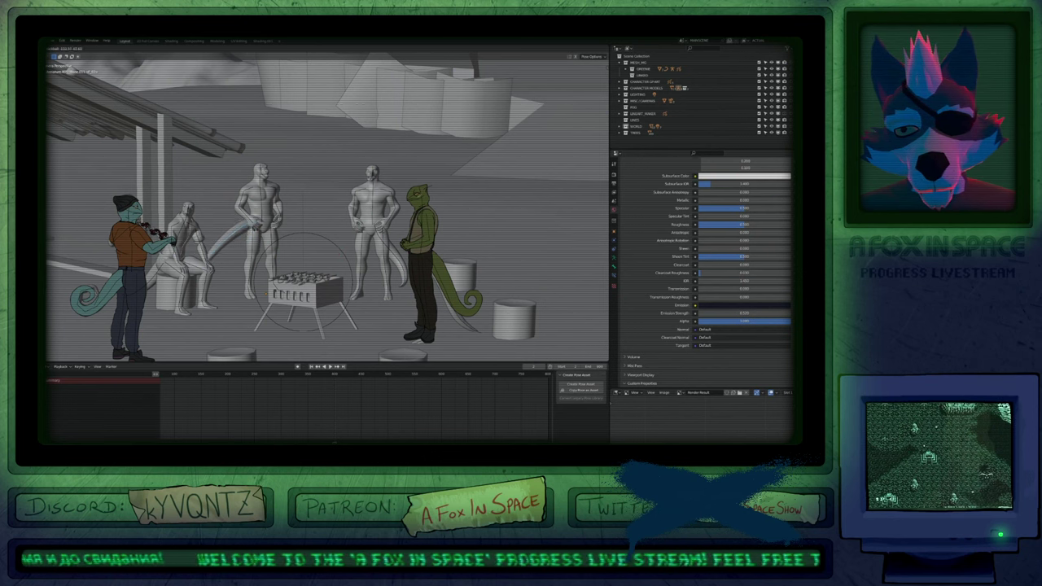
{"action": "right_click", "coordinate": [300, 237]}
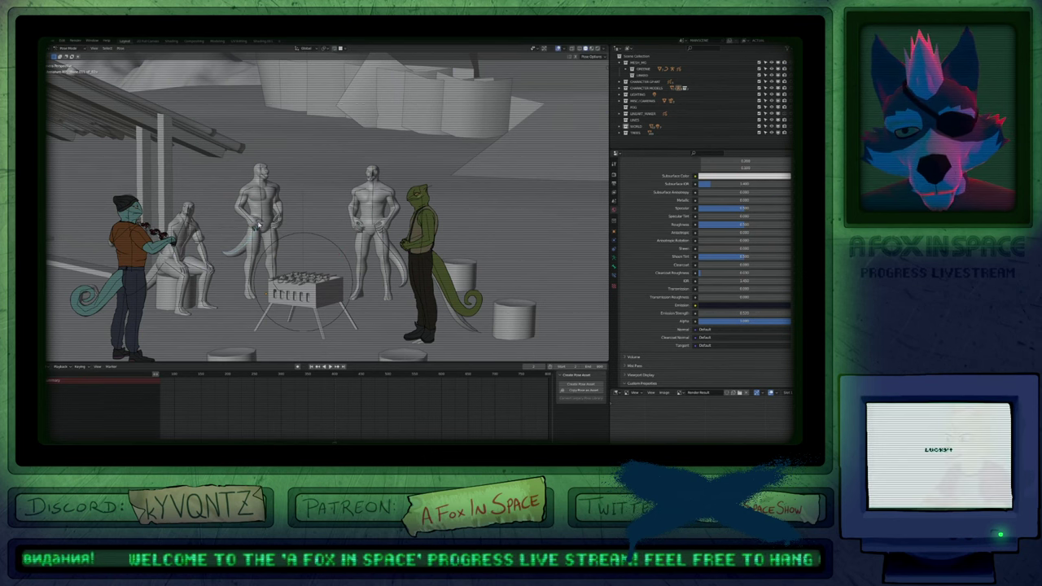
{"action": "scroll", "coordinate": [258, 225], "scroll_direction": "up", "scroll_amount": 5}
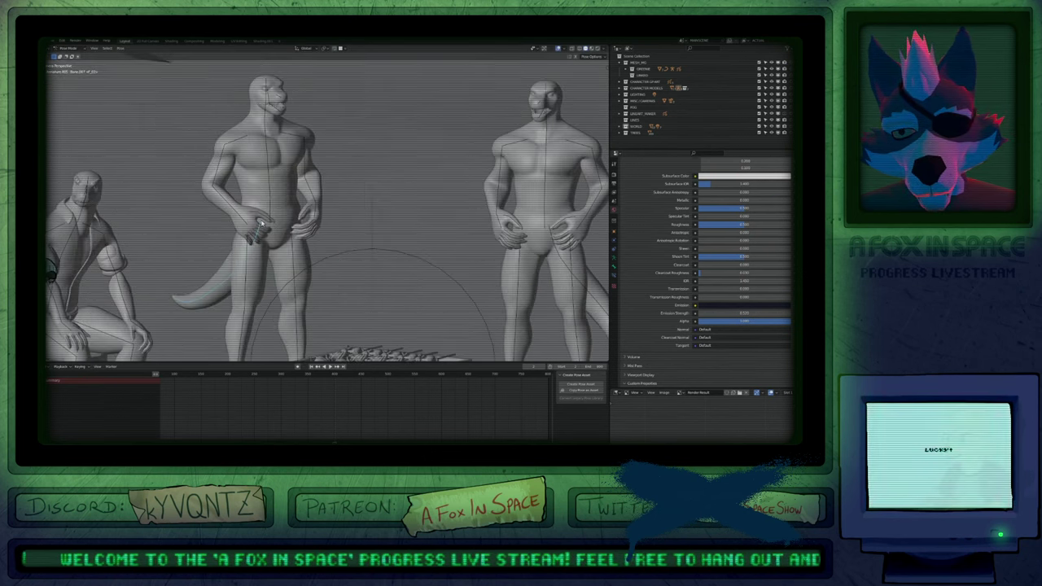
{"action": "scroll", "coordinate": [261, 223], "scroll_direction": "down", "scroll_amount": 5}
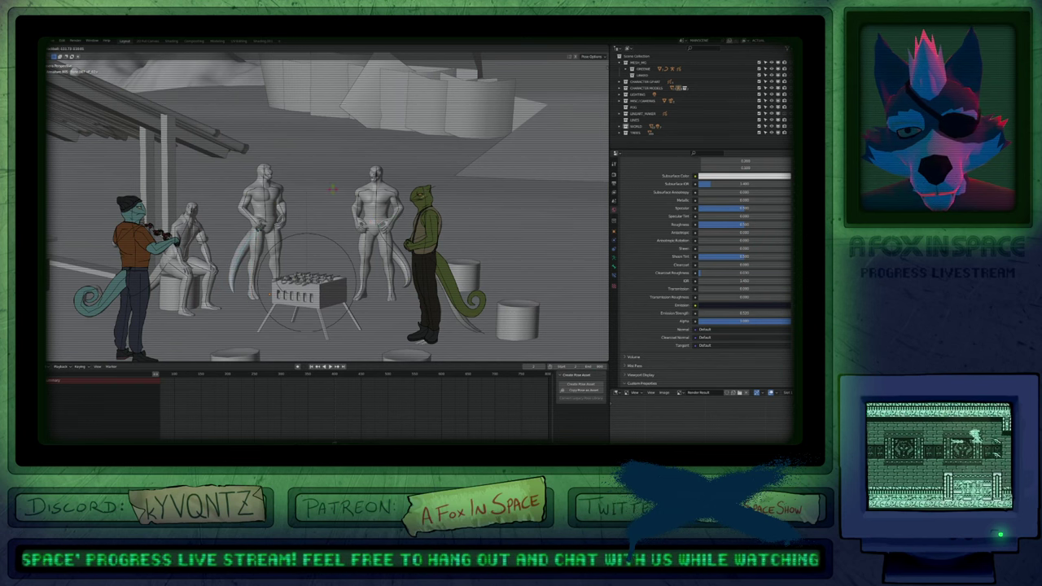
{"action": "left_click", "coordinate": [302, 187]}
{"action": "key", "text": "r"}
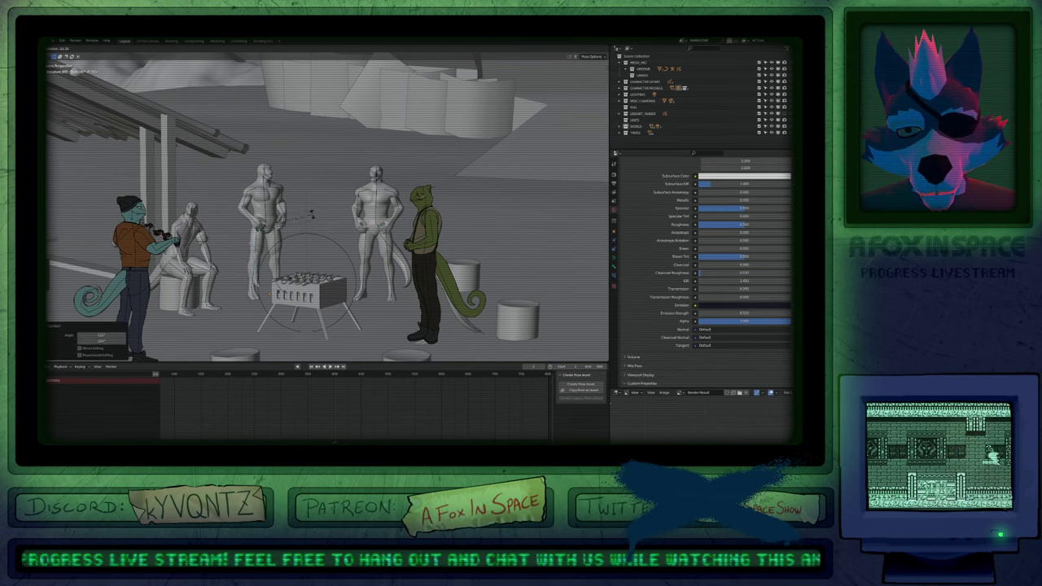
{"action": "left_click", "coordinate": [320, 243]}
{"action": "key", "text": "r"}
{"action": "key", "text": "r"}
{"action": "left_click", "coordinate": [319, 242]}
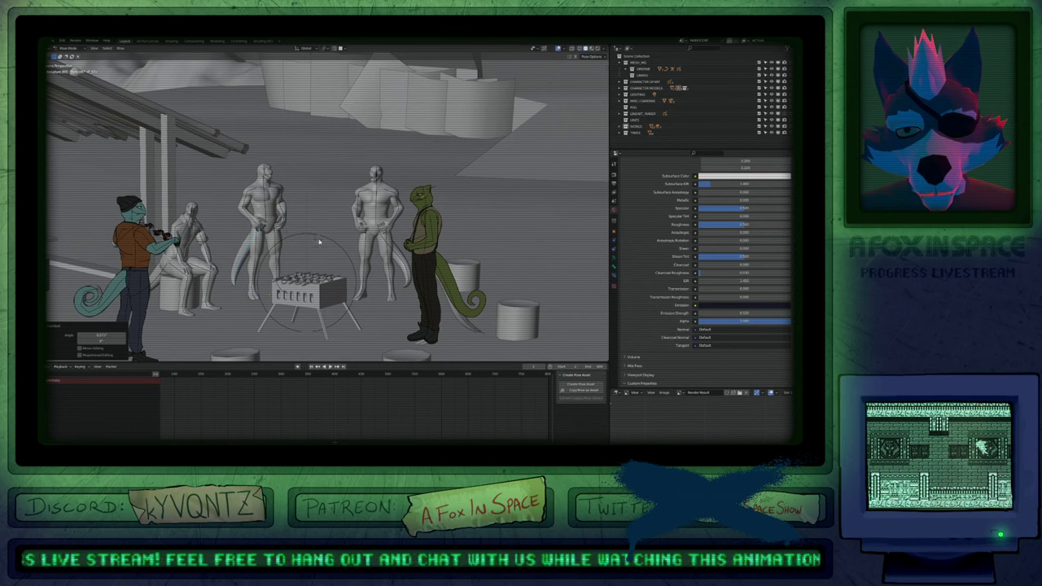
Shift the lower part of the copied mannequin's tail by moving its bone.
{"action": "key", "text": "r"}
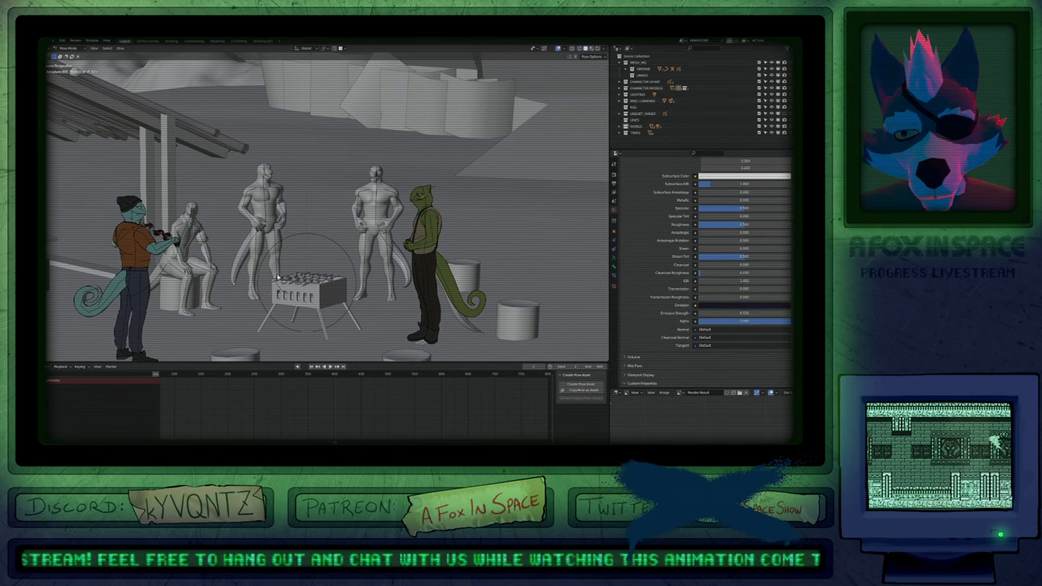
{"action": "key", "text": "r"}
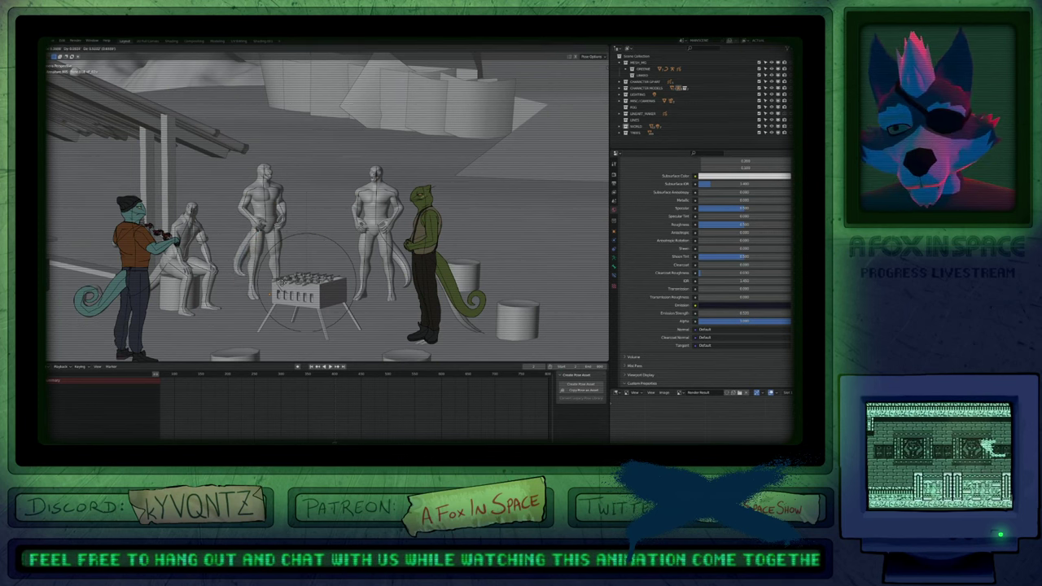
{"action": "left_click", "coordinate": [287, 271]}
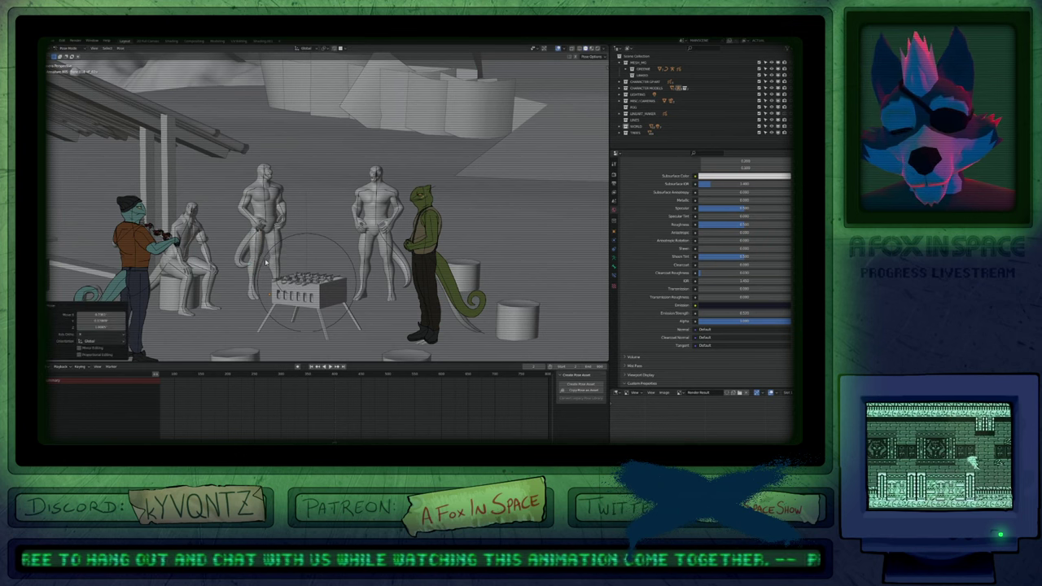
Rotate the copied mannequin's tail bones from behind to curve the tail out beside its legs.
{"action": "key", "text": "KP_0"}
{"action": "middle_click_drag", "start_coordinate": [260, 245], "coordinate": [176, 218]}
{"action": "scroll", "coordinate": [317, 256], "scroll_direction": "down", "scroll_amount": 4}
{"action": "key", "text": "r"}
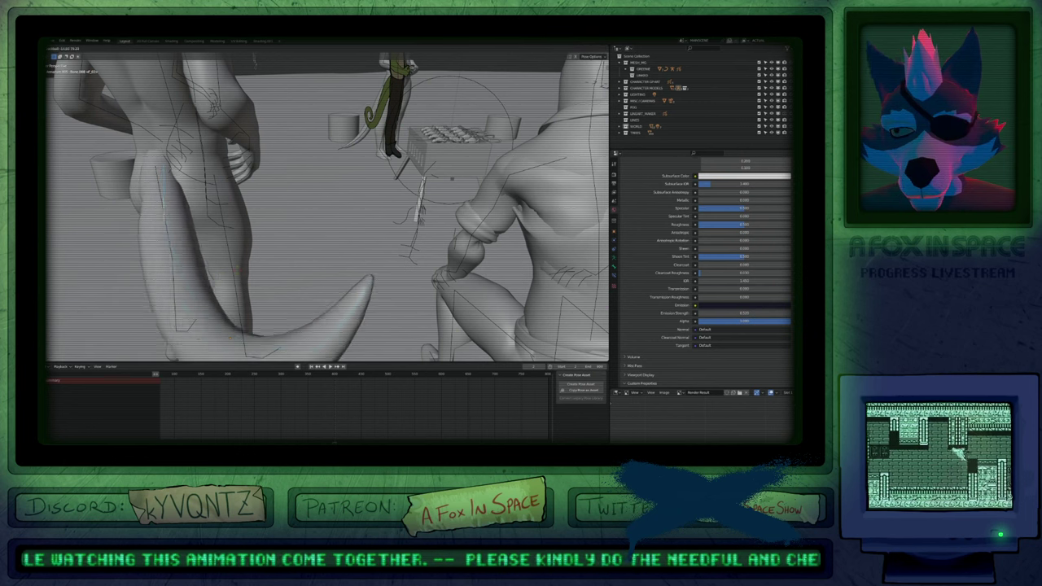
{"action": "left_click", "coordinate": [269, 275]}
{"action": "middle_click_drag", "start_coordinate": [269, 275], "coordinate": [291, 188]}
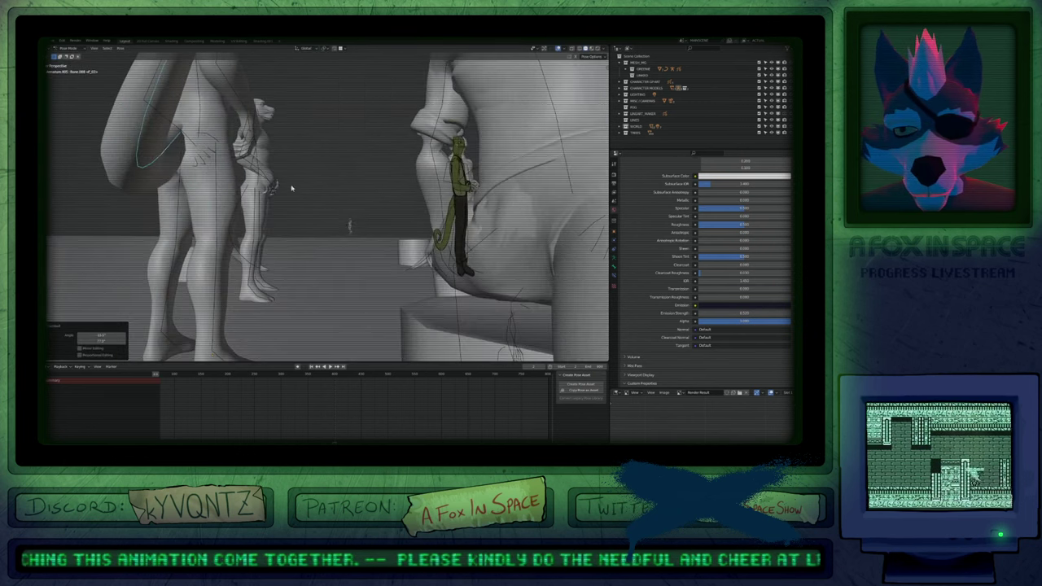
{"action": "key", "text": "r"}
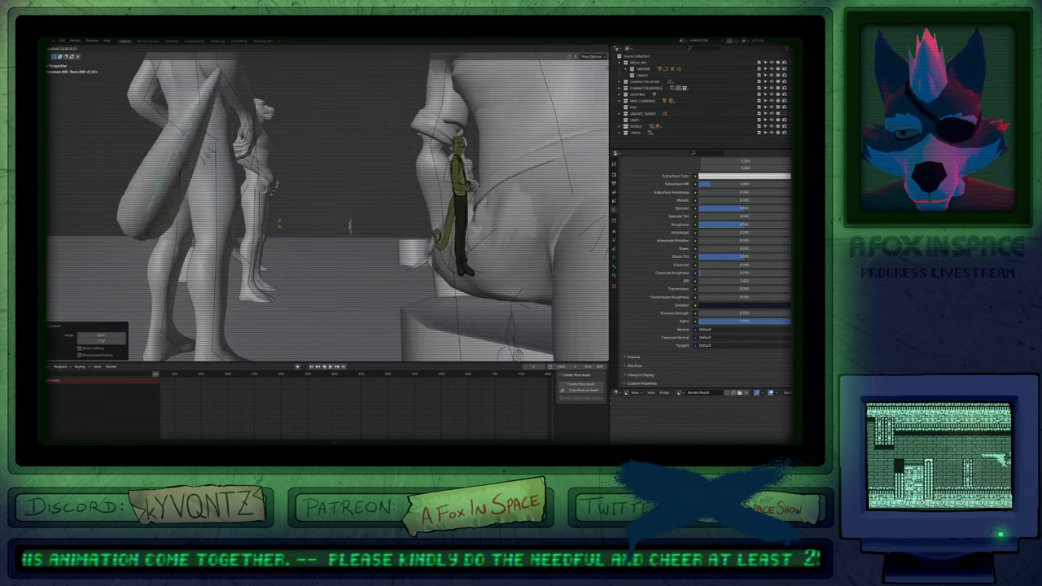
{"action": "left_click", "coordinate": [273, 210]}
{"action": "middle_click_drag", "start_coordinate": [273, 211], "coordinate": [302, 247]}
{"action": "left_click", "coordinate": [411, 326]}
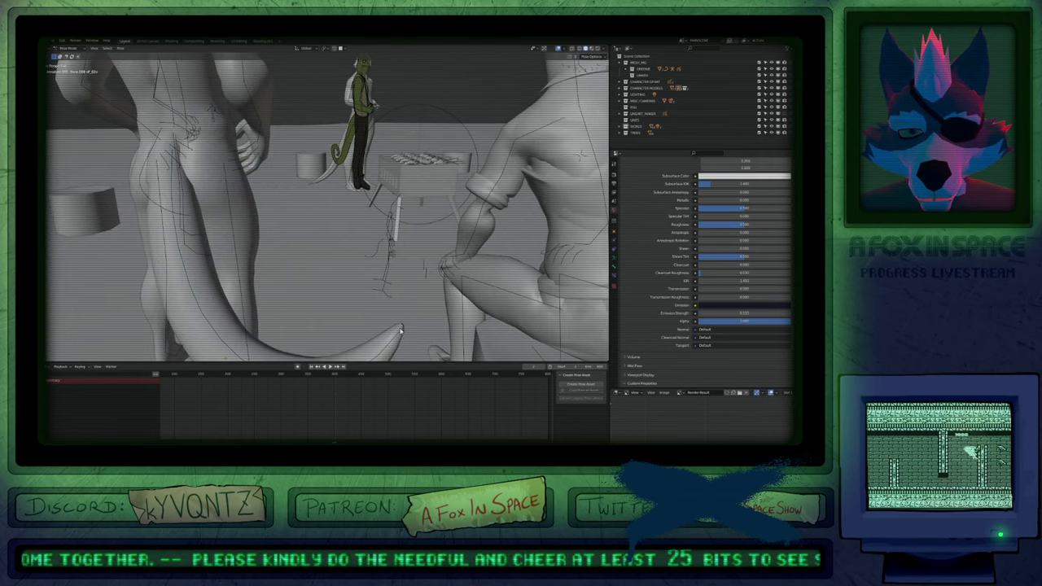
Move the tail tip bone of the copied mannequin to curl the end of its tail outward.
{"action": "left_click", "coordinate": [400, 330]}
{"action": "key", "text": "g"}
{"action": "left_click", "coordinate": [381, 305]}
{"action": "middle_click_drag", "start_coordinate": [381, 304], "coordinate": [307, 276]}
{"action": "key", "text": "KP_Decimal"}
{"action": "scroll", "coordinate": [310, 281], "scroll_direction": "down", "scroll_amount": 6}
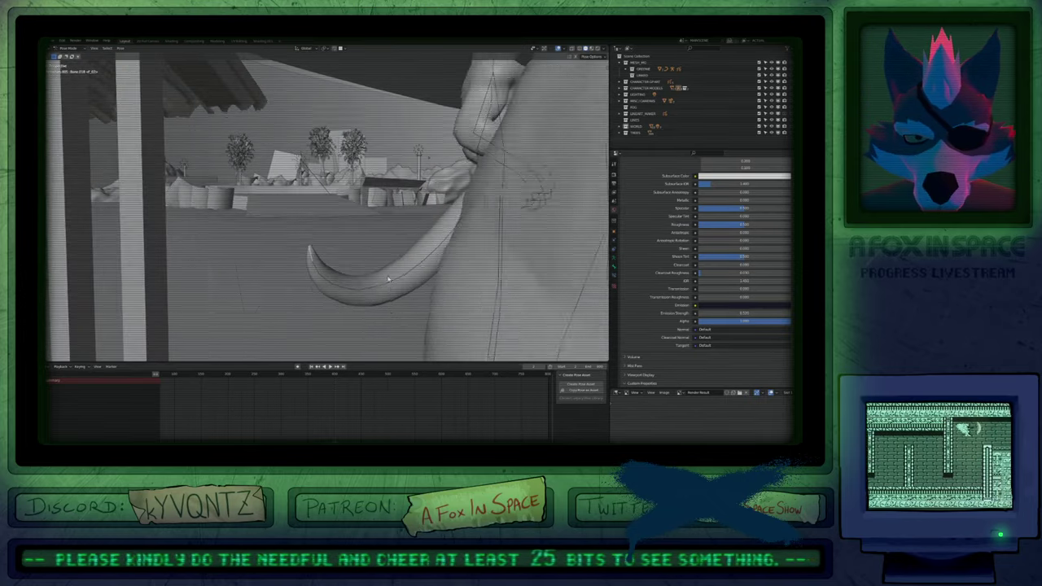
{"action": "middle_click_drag", "start_coordinate": [389, 280], "coordinate": [314, 223]}
{"action": "key", "text": "g"}
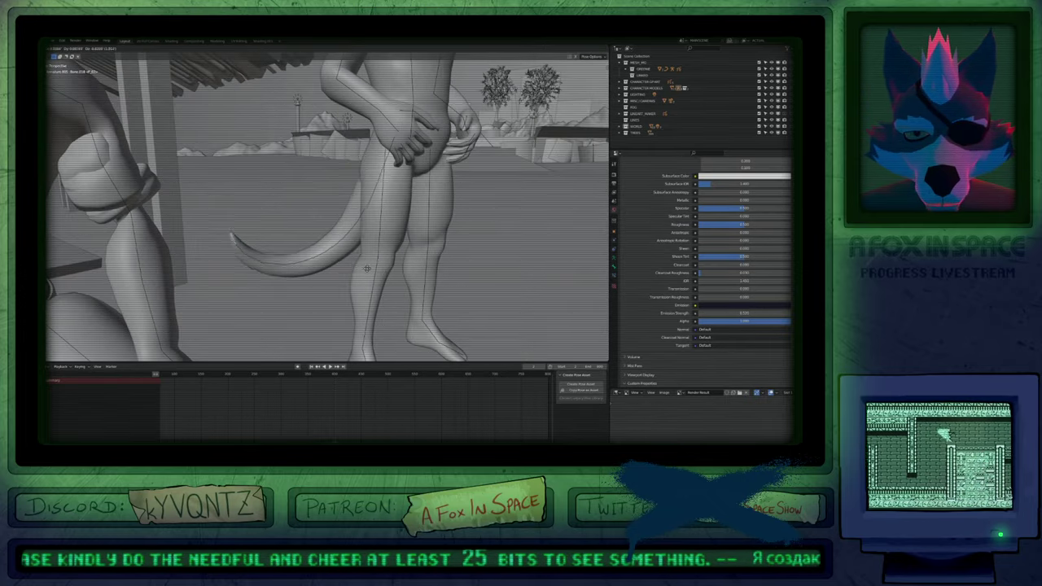
{"action": "left_click", "coordinate": [433, 282]}
{"action": "middle_click_drag", "start_coordinate": [434, 282], "coordinate": [407, 278]}
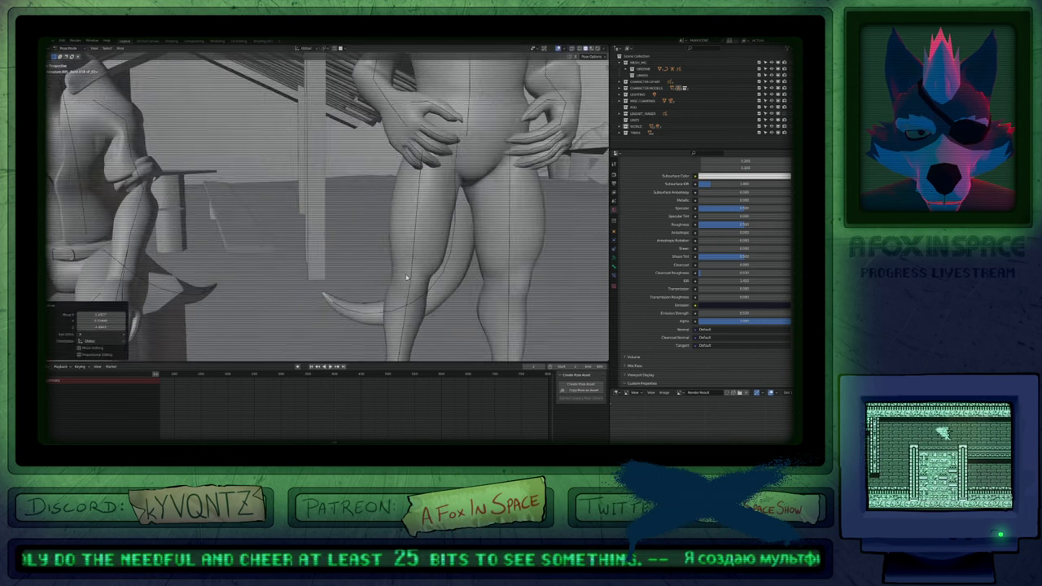
Check the two standing mannequins around the grill from the front with the overlays hidden.
{"action": "key", "text": "KP_0"}
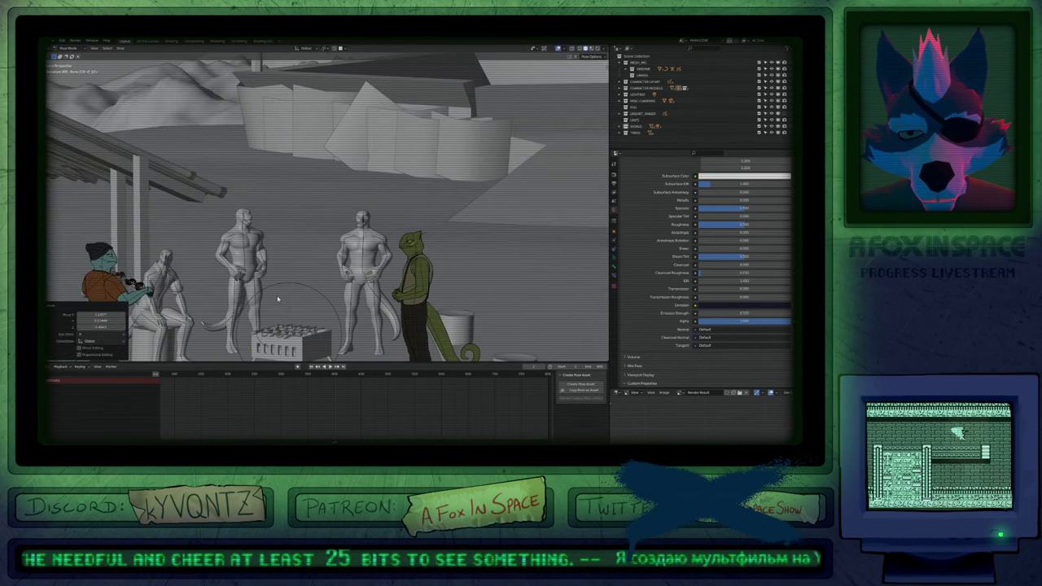
{"action": "left_click", "coordinate": [279, 299]}
{"action": "key", "text": "KP_0"}
{"action": "key", "text": "KP_0"}
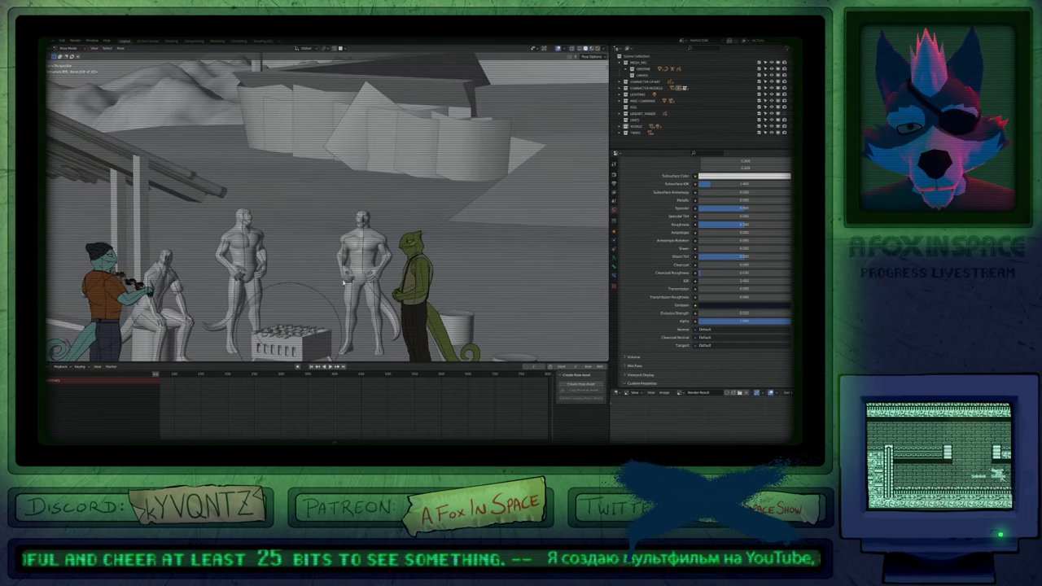
{"action": "key", "text": "Home"}
{"action": "scroll", "coordinate": [337, 252], "scroll_direction": "up", "scroll_amount": 10}
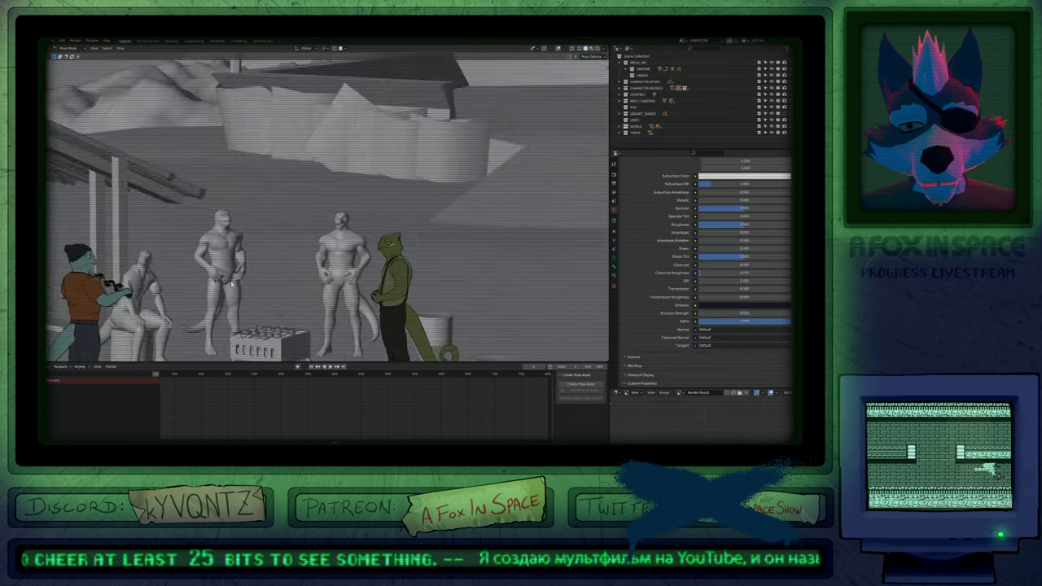
{"action": "scroll", "coordinate": [307, 257], "scroll_direction": "up", "scroll_amount": 2}
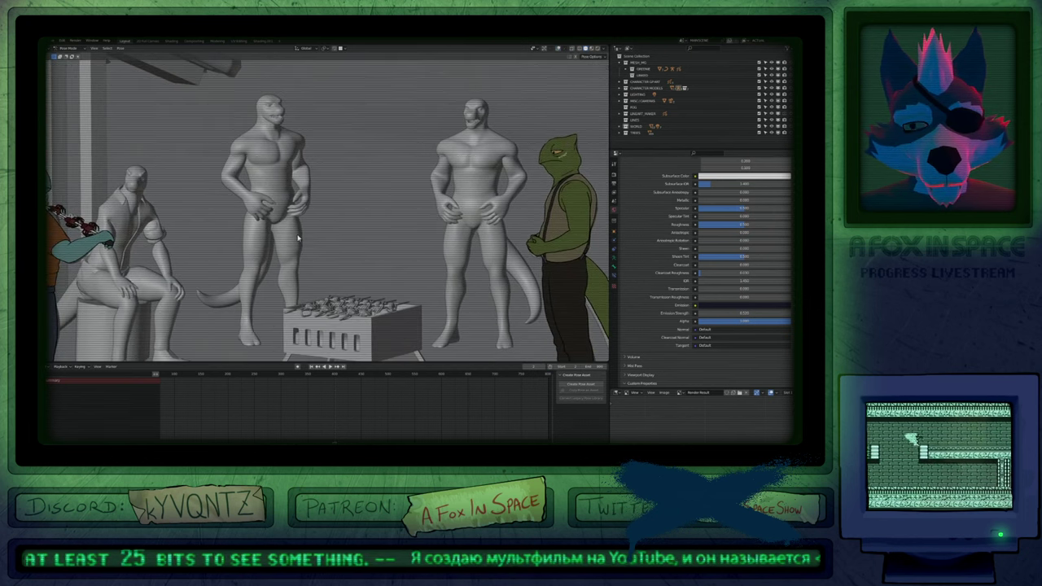
Show the overlays and paste the copied pose flipped on the X axis onto the copied mannequin's hand.
{"action": "left_click", "coordinate": [251, 206]}
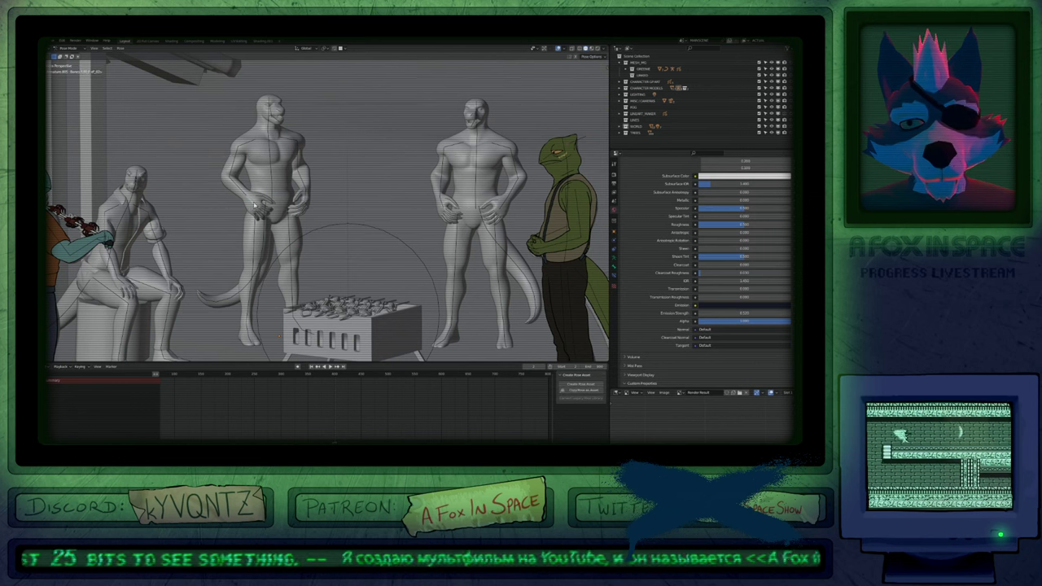
{"action": "key", "text": "ctrl+Tab"}
{"action": "key", "text": "ctrl+Tab"}
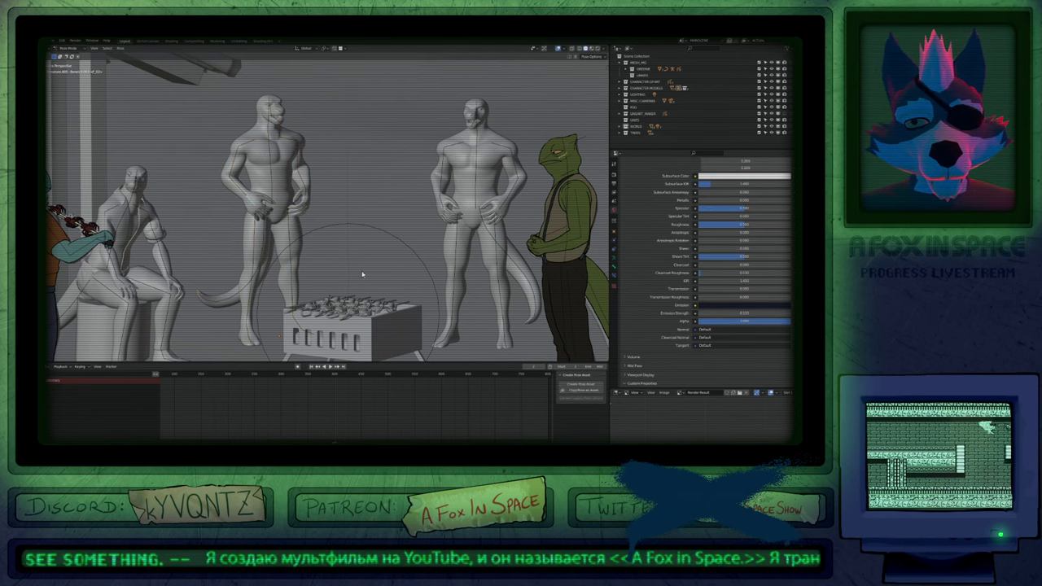
{"action": "key", "text": "ctrl+shift+v"}
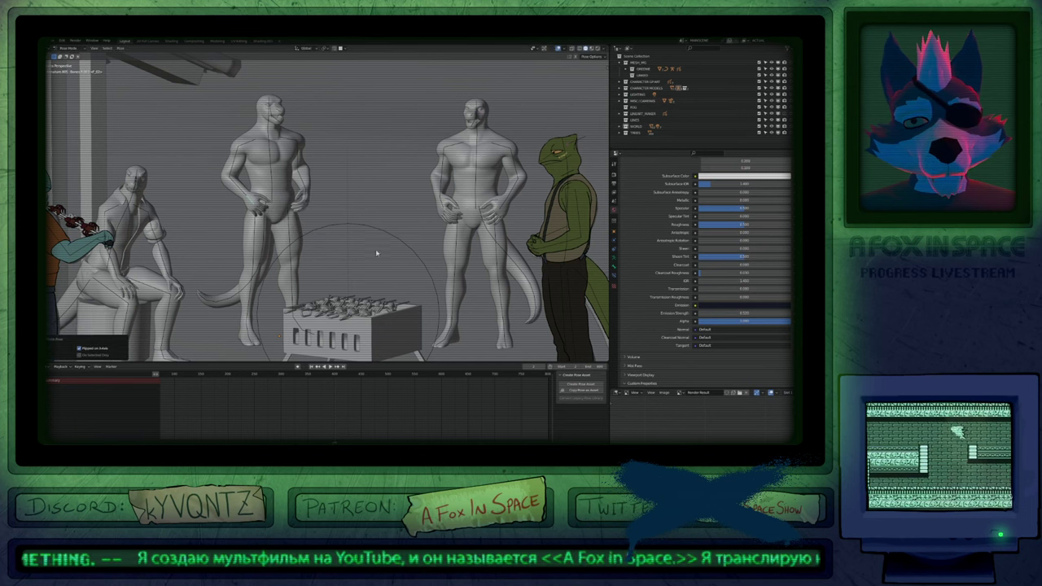
{"action": "key", "text": "ctrl+Tab"}
Paste the pose flipped on the X axis onto the mannequin beside the green lizard.
{"action": "left_click", "coordinate": [443, 206]}
{"action": "key", "text": "ctrl+Tab"}
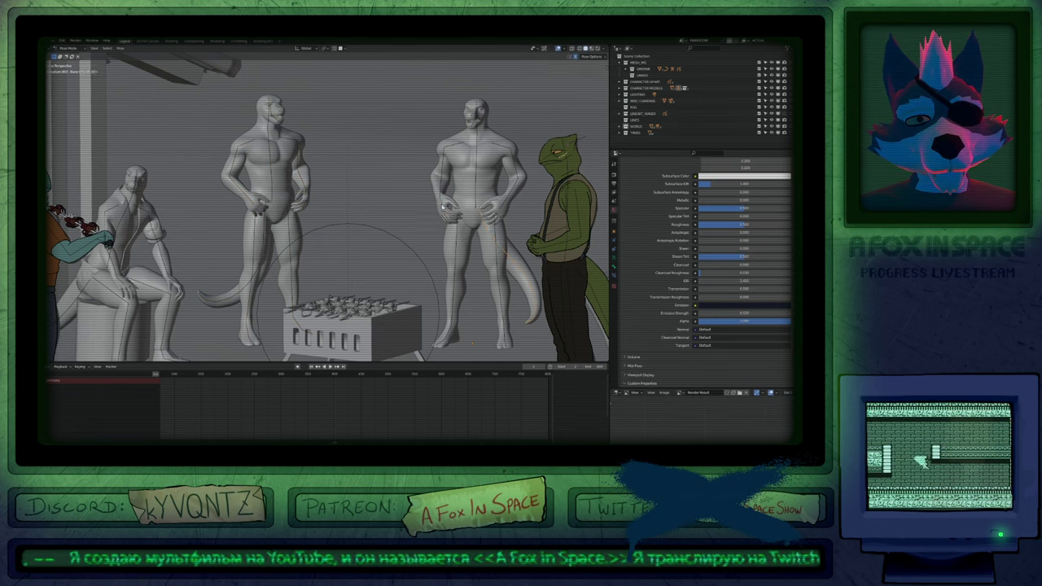
{"action": "key", "text": "a"}
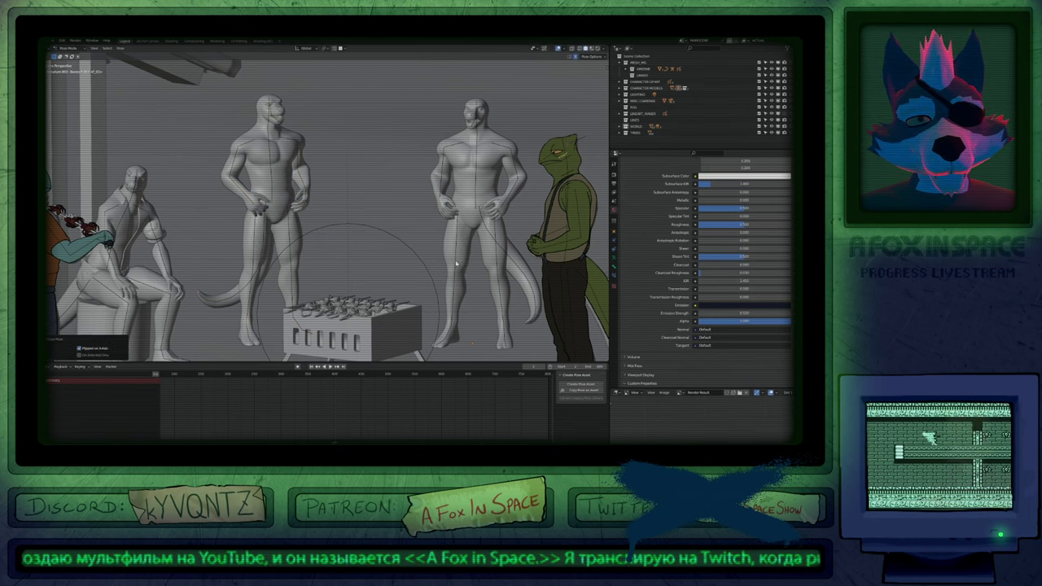
Move the hands of the mannequin beside the green lizard together in front of its waist.
{"action": "key", "text": "ctrl+Tab"}
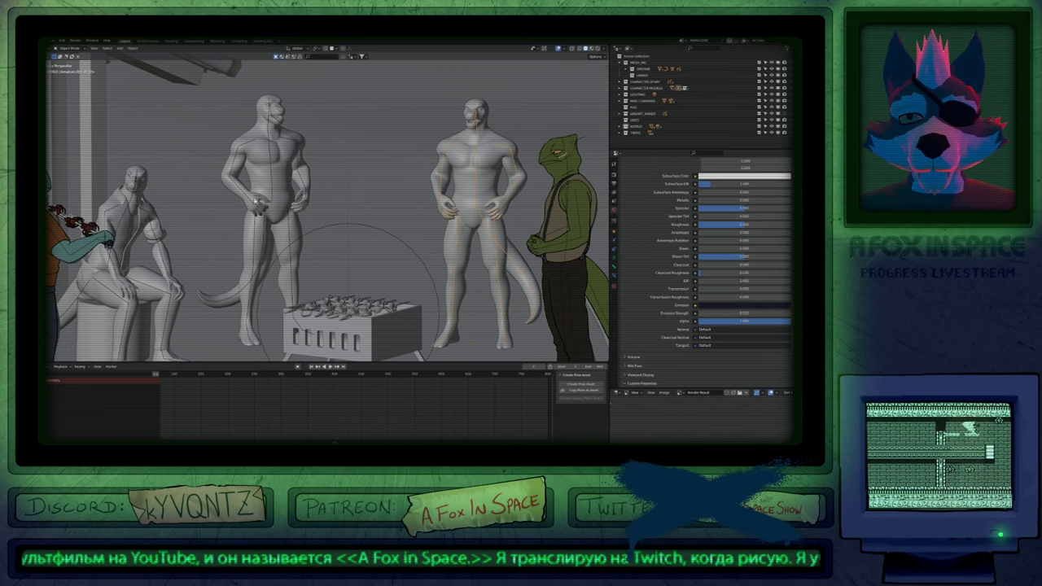
{"action": "key", "text": "ctrl+Tab"}
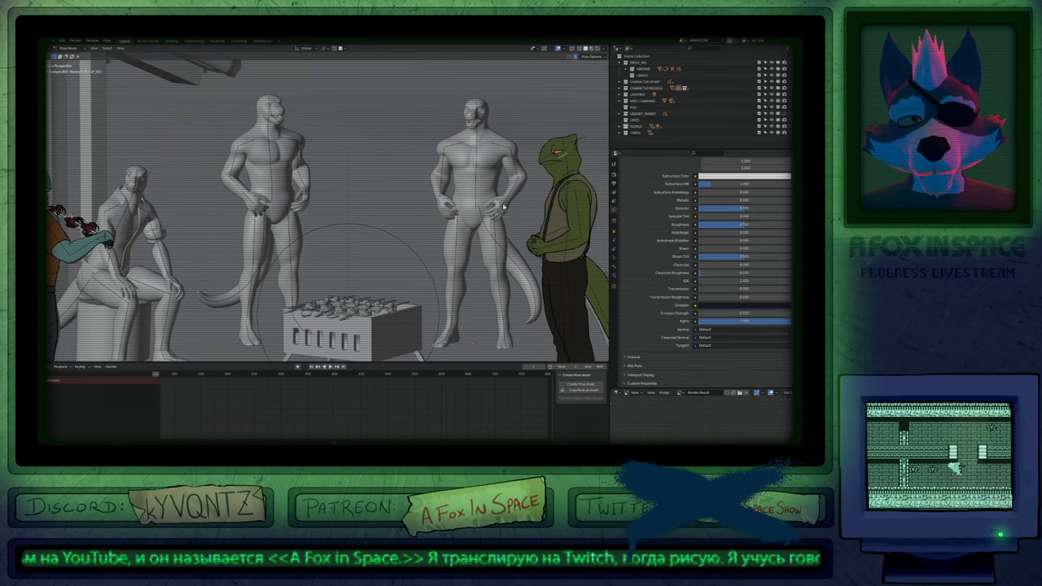
{"action": "key", "text": "g"}
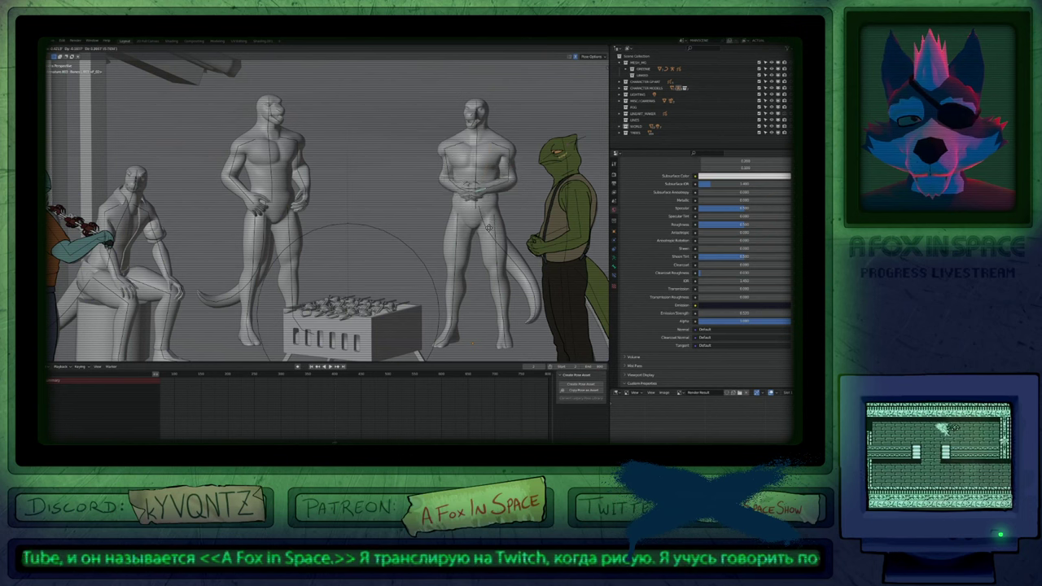
{"action": "left_click", "coordinate": [515, 243]}
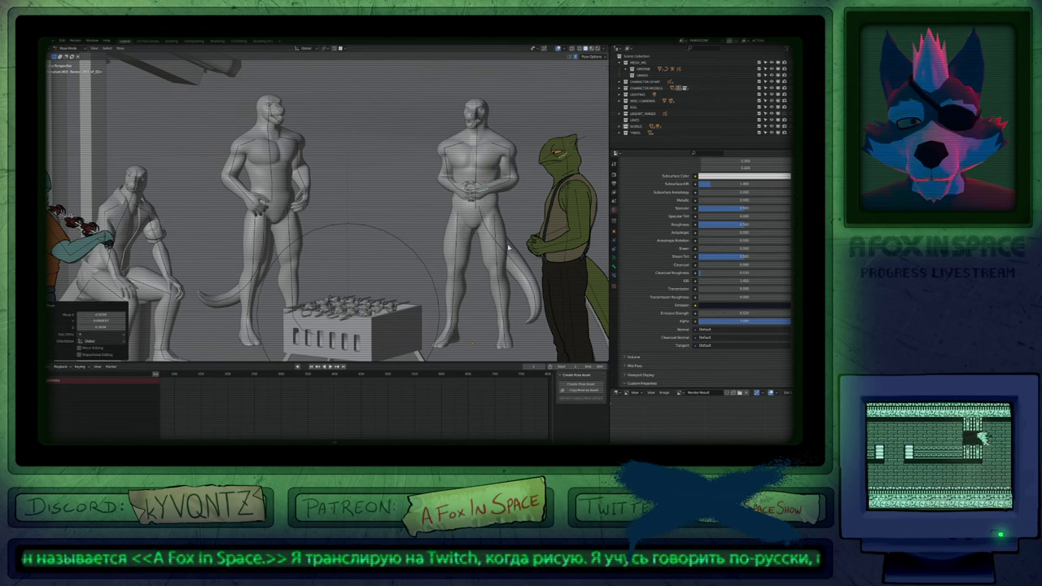
Adjust the body position of the mannequin beside the green lizard, judging its stance from the side and front.
{"action": "scroll", "coordinate": [515, 248], "scroll_direction": "down", "scroll_amount": 10}
{"action": "middle_click_drag", "start_coordinate": [515, 248], "coordinate": [367, 239]}
{"action": "scroll", "coordinate": [307, 243], "scroll_direction": "up", "scroll_amount": 12}
{"action": "scroll", "coordinate": [307, 242], "scroll_direction": "down", "scroll_amount": 12}
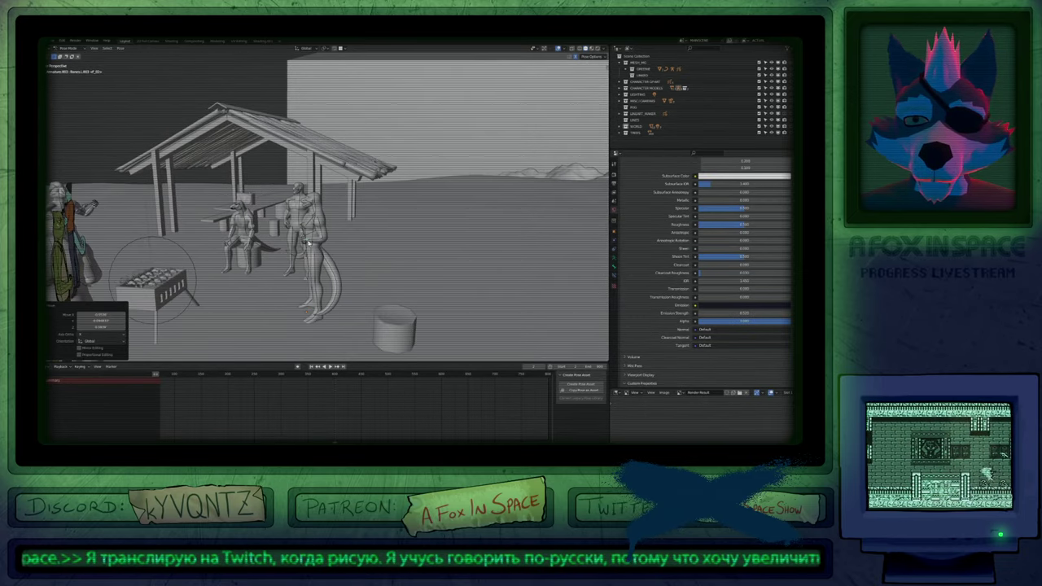
{"action": "left_click", "coordinate": [313, 248]}
{"action": "key", "text": "r"}
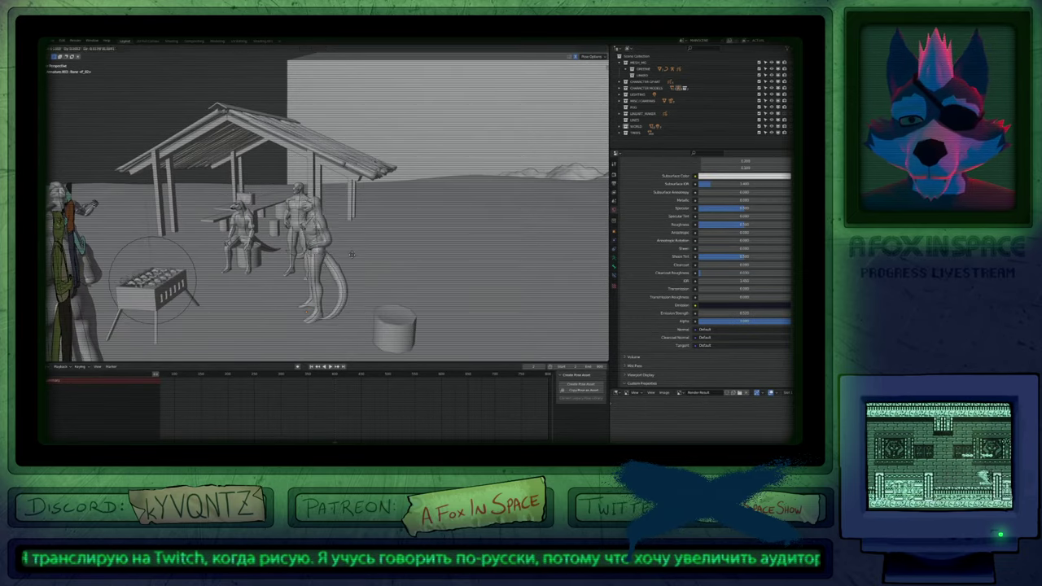
{"action": "right_click", "coordinate": [347, 233]}
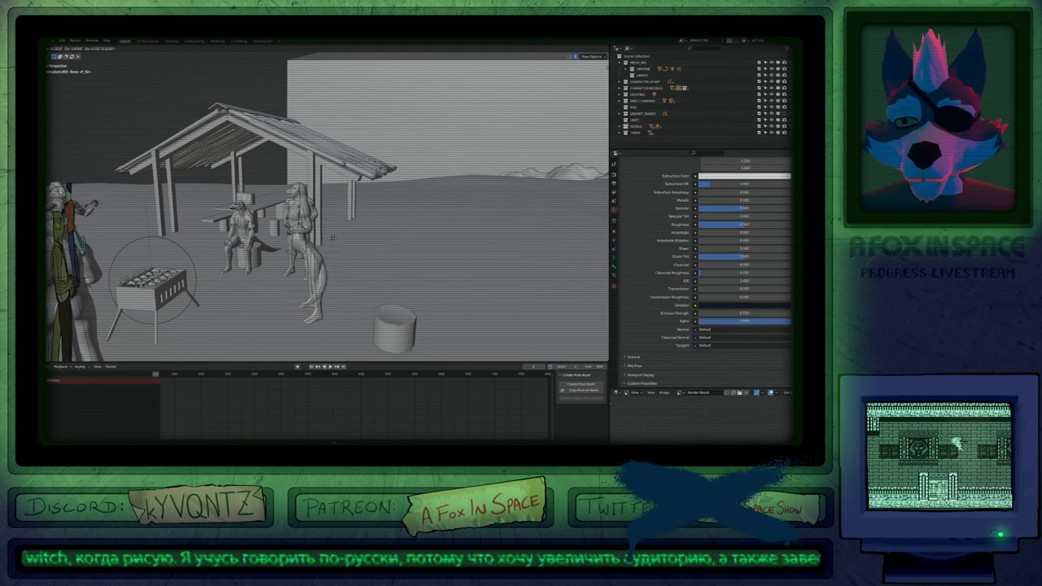
{"action": "middle_click_drag", "start_coordinate": [346, 244], "coordinate": [397, 265]}
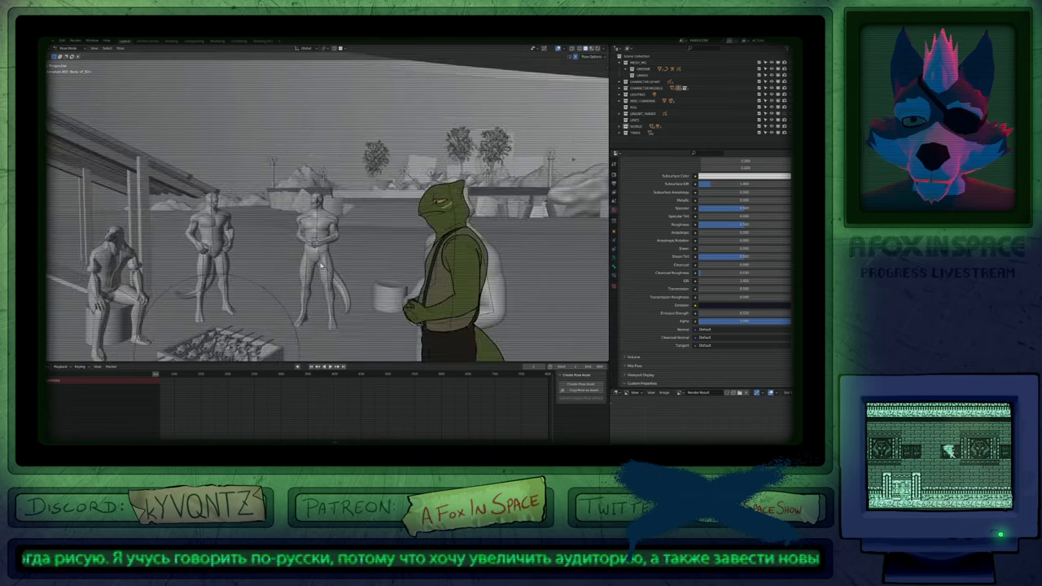
{"action": "scroll", "coordinate": [397, 265], "scroll_direction": "up", "scroll_amount": 3}
{"action": "key", "text": "g"}
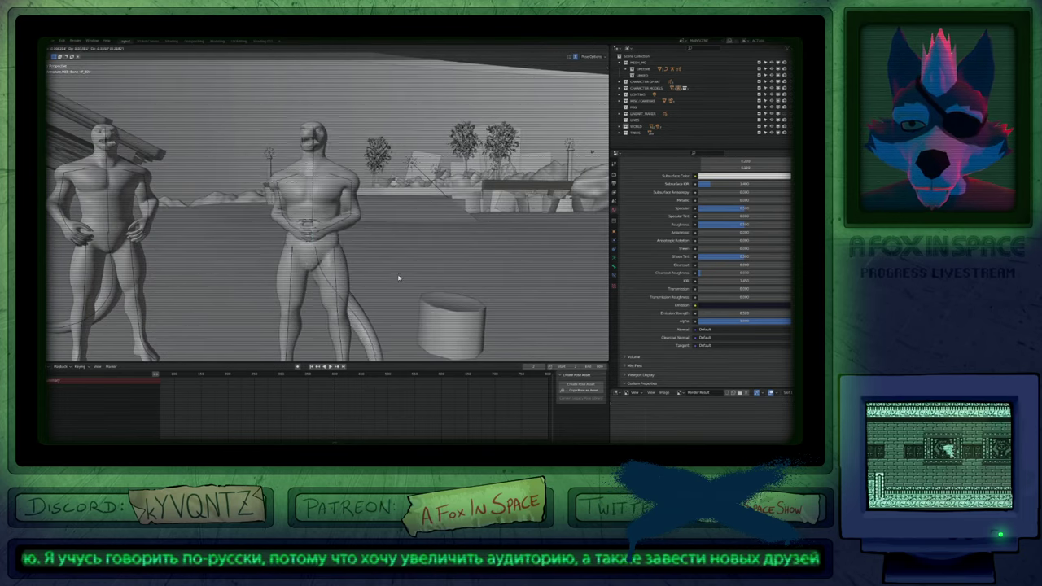
{"action": "key", "text": "Escape"}
{"action": "left_click", "coordinate": [323, 237]}
{"action": "key", "text": "g"}
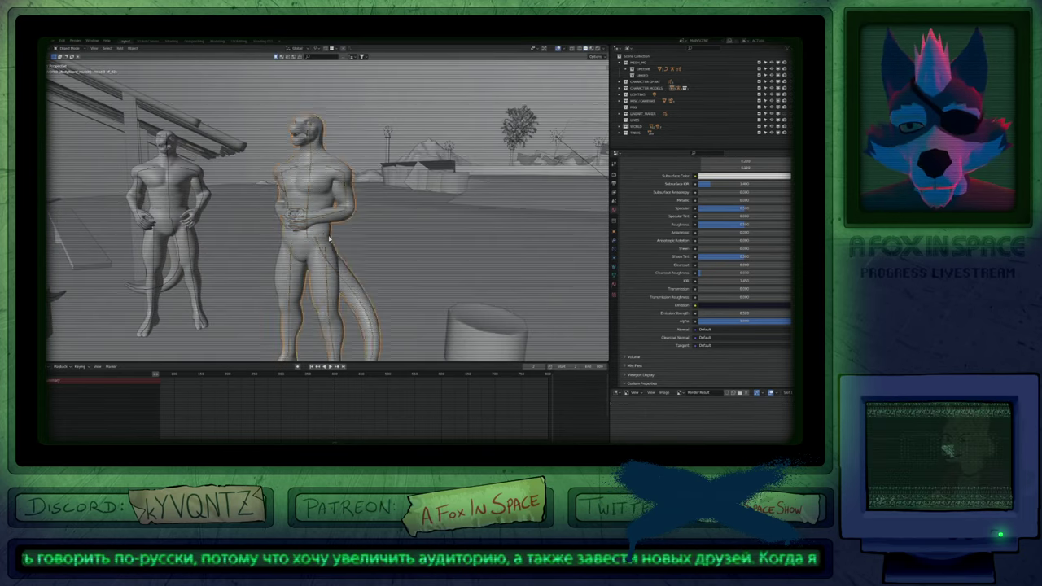
{"action": "key", "text": "Escape"}
{"action": "key", "text": "r"}
{"action": "key", "text": "r"}
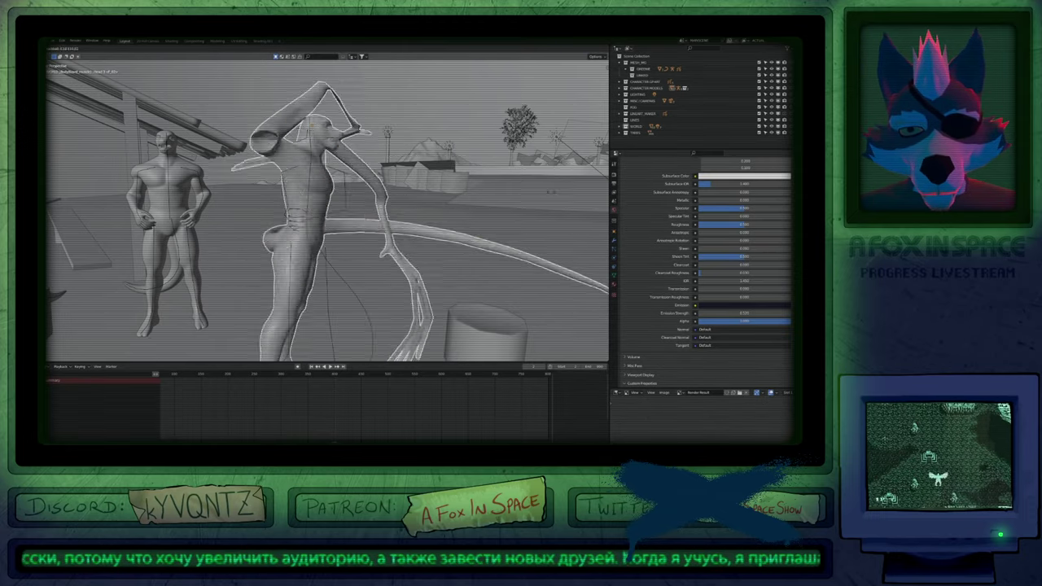
{"action": "key", "text": "Escape"}
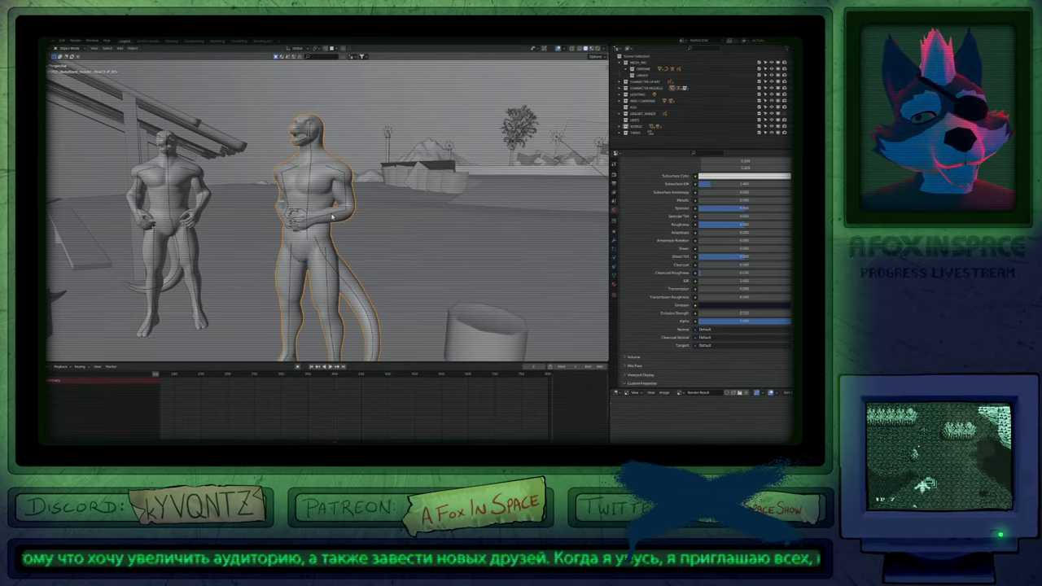
Examine the arrangement of the characters and mannequins around the grill up close and through the shot camera.
{"action": "key", "text": "KP_0"}
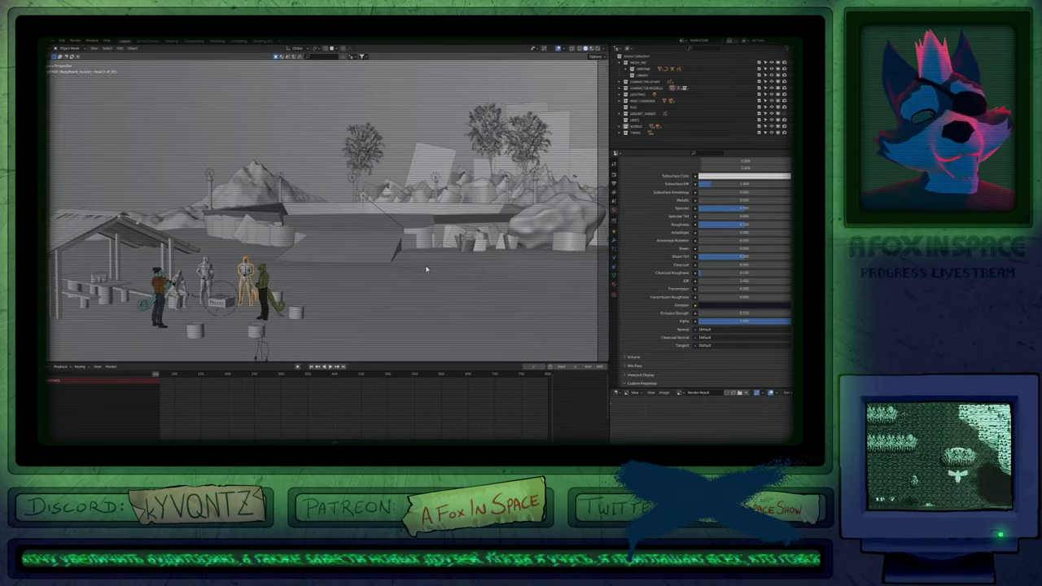
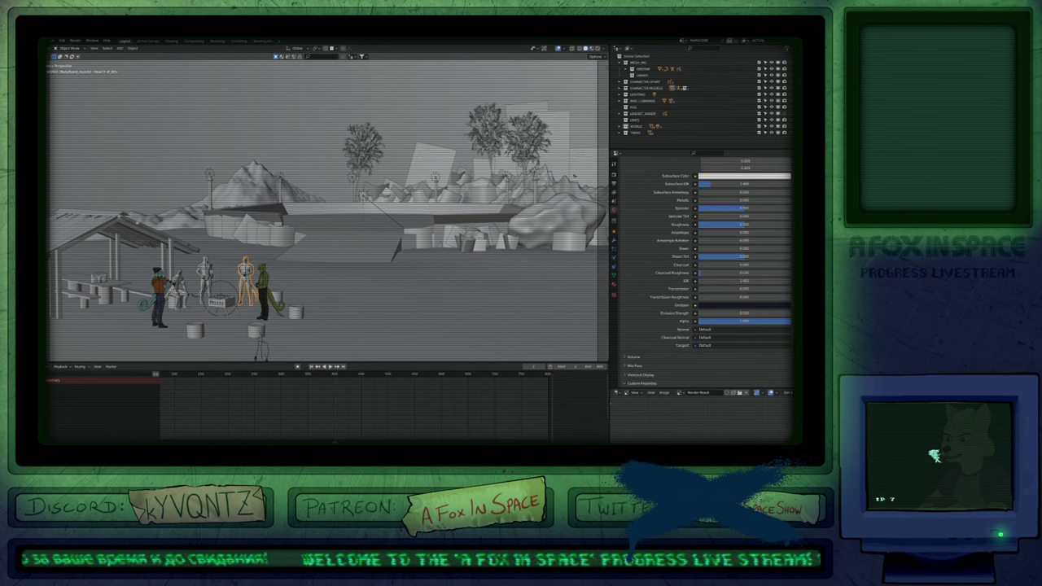
{"action": "left_click", "coordinate": [577, 173]}
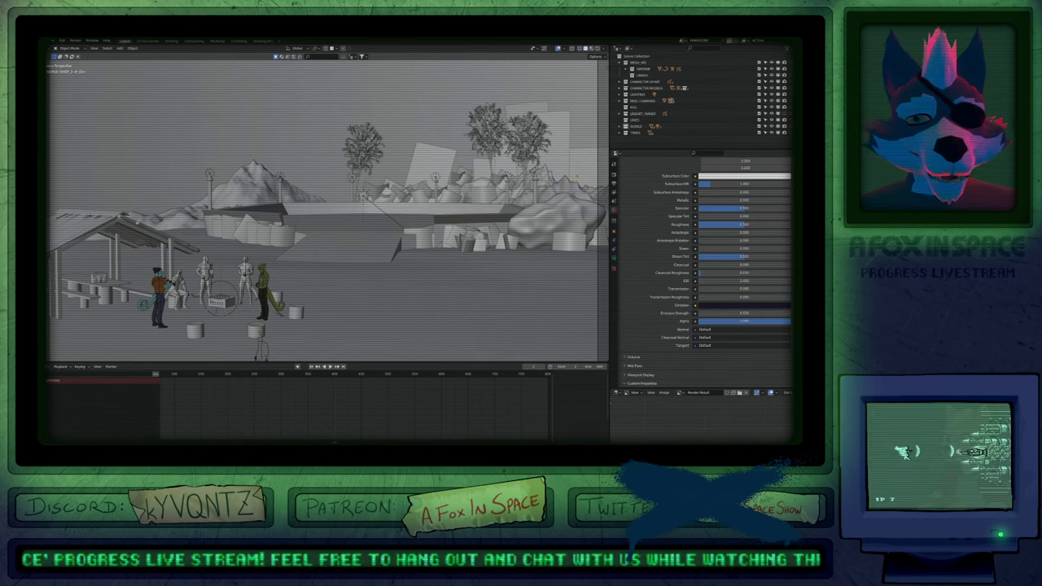
{"action": "middle_click_drag", "start_coordinate": [411, 293], "coordinate": [438, 283], "text": "shift"}
{"action": "scroll", "coordinate": [257, 242], "scroll_direction": "up", "scroll_amount": 2}
{"action": "scroll", "coordinate": [257, 244], "scroll_direction": "up", "scroll_amount": 5}
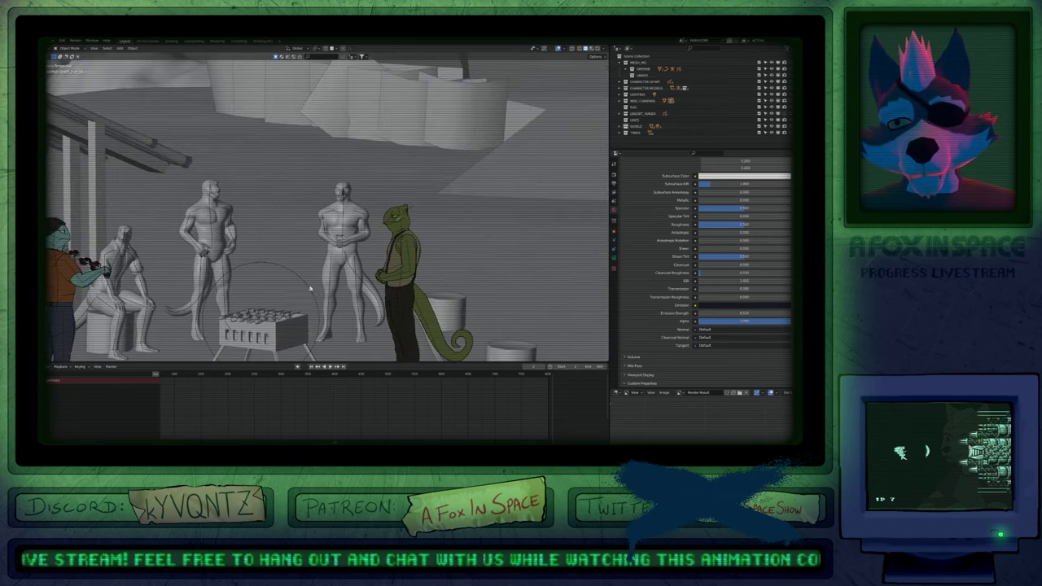
{"action": "middle_click_drag", "start_coordinate": [309, 289], "coordinate": [388, 270], "text": "shift"}
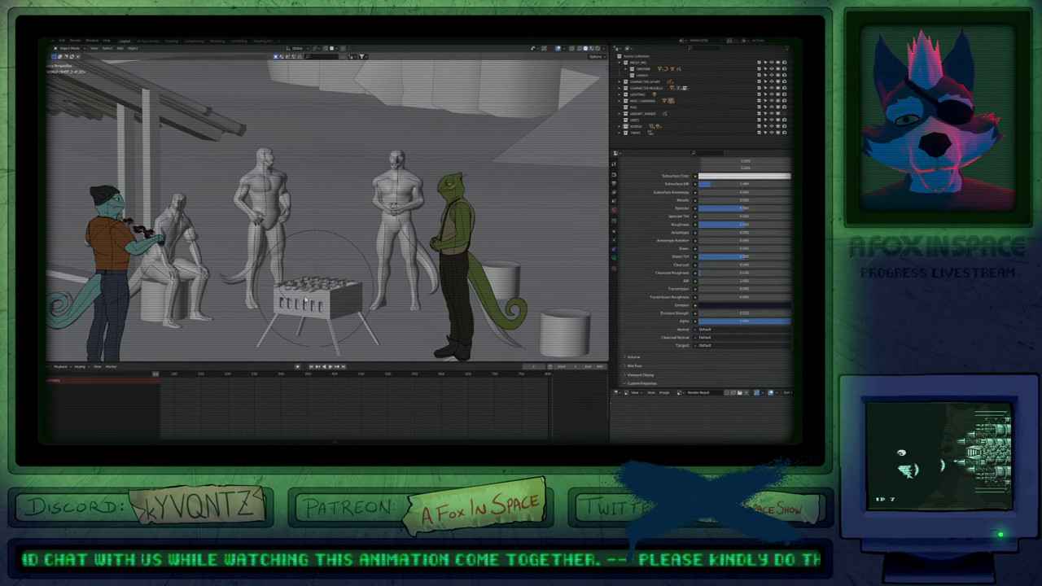
{"action": "scroll", "coordinate": [308, 296], "scroll_direction": "up", "scroll_amount": 5}
{"action": "scroll", "coordinate": [341, 224], "scroll_direction": "up", "scroll_amount": 2}
{"action": "mouse_move", "coordinate": [342, 224]}
{"action": "middle_mouse_down"}
{"action": "mouse_move", "coordinate": [360, 196]}
{"action": "mouse_move", "coordinate": [343, 218]}
{"action": "middle_mouse_up"}
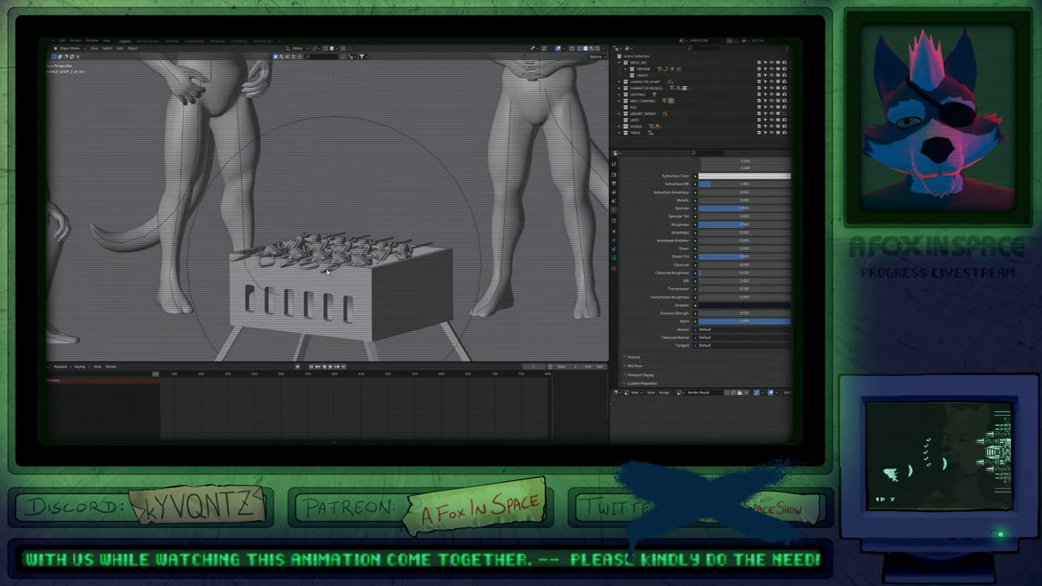
{"action": "scroll", "coordinate": [326, 279], "scroll_direction": "down", "scroll_amount": 1}
{"action": "scroll", "coordinate": [327, 279], "scroll_direction": "down", "scroll_amount": 1}
{"action": "scroll", "coordinate": [330, 267], "scroll_direction": "down", "scroll_amount": 5}
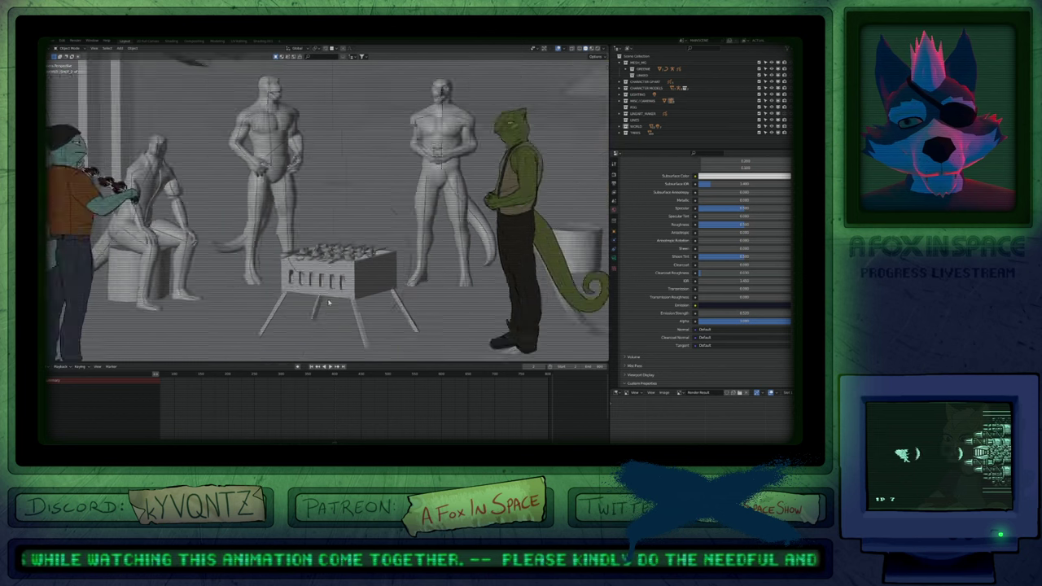
{"action": "middle_click_drag", "start_coordinate": [339, 295], "coordinate": [355, 281]}
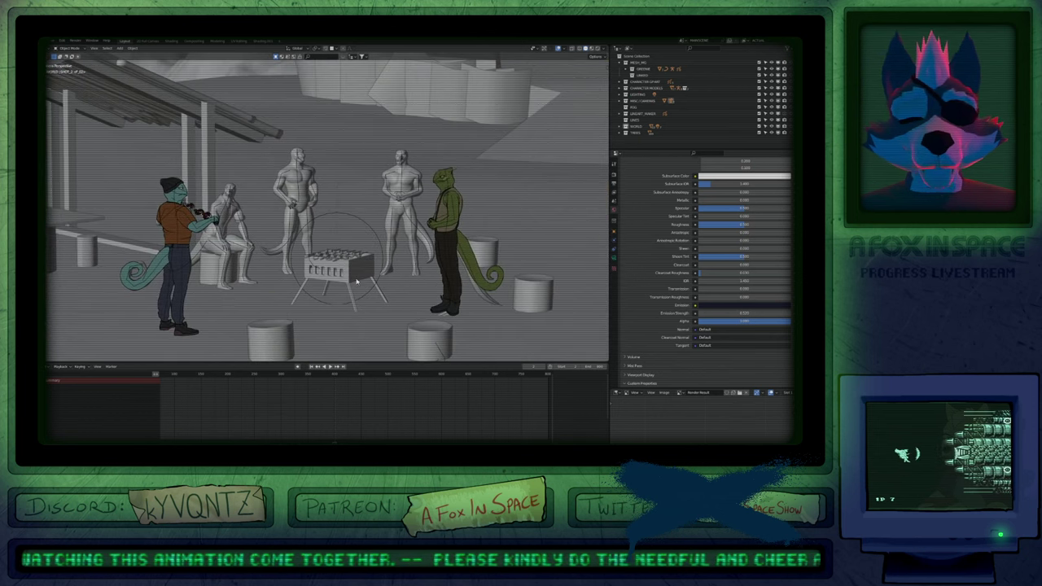
{"action": "scroll", "coordinate": [365, 263], "scroll_direction": "up", "scroll_amount": 5}
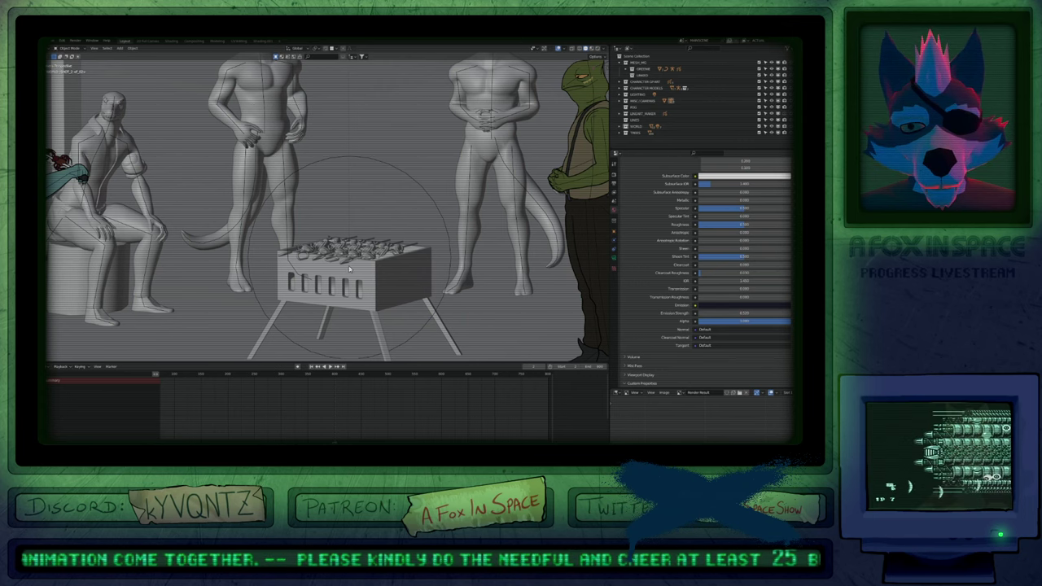
{"action": "scroll", "coordinate": [349, 268], "scroll_direction": "down", "scroll_amount": 4}
{"action": "middle_click_drag", "start_coordinate": [348, 277], "coordinate": [331, 317]}
{"action": "scroll", "coordinate": [334, 314], "scroll_direction": "up", "scroll_amount": 1}
{"action": "scroll", "coordinate": [335, 314], "scroll_direction": "up", "scroll_amount": 2}
{"action": "scroll", "coordinate": [336, 302], "scroll_direction": "down", "scroll_amount": 1}
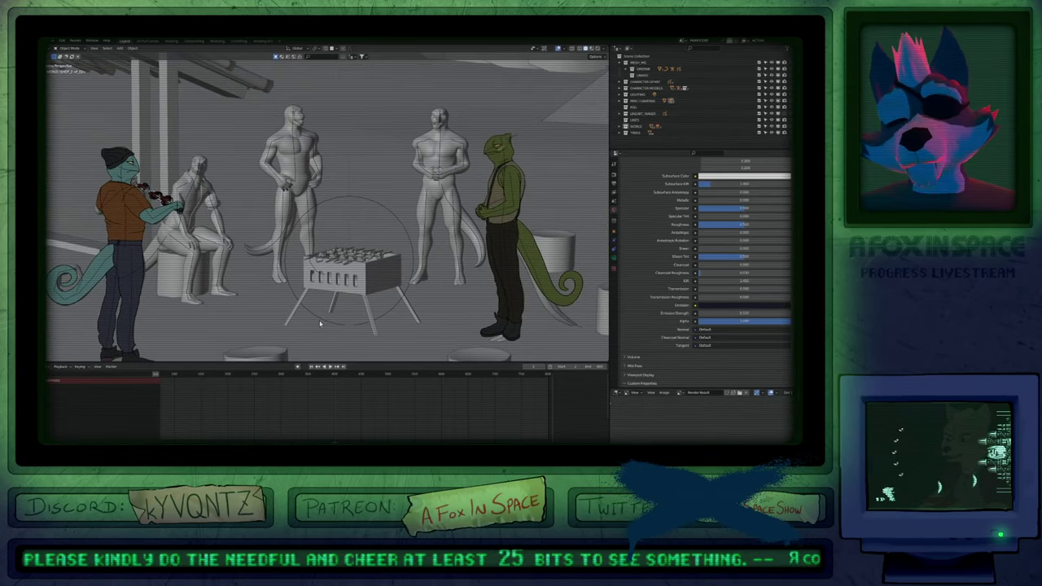
{"action": "middle_click_drag", "start_coordinate": [452, 252], "coordinate": [392, 276], "text": "shift"}
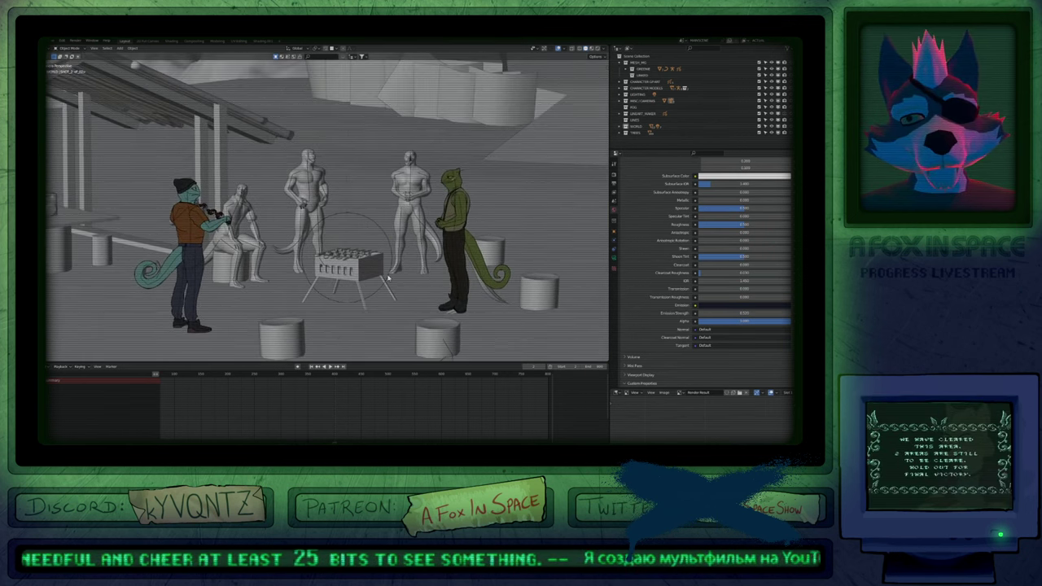
{"action": "middle_click_drag", "start_coordinate": [460, 273], "coordinate": [452, 269]}
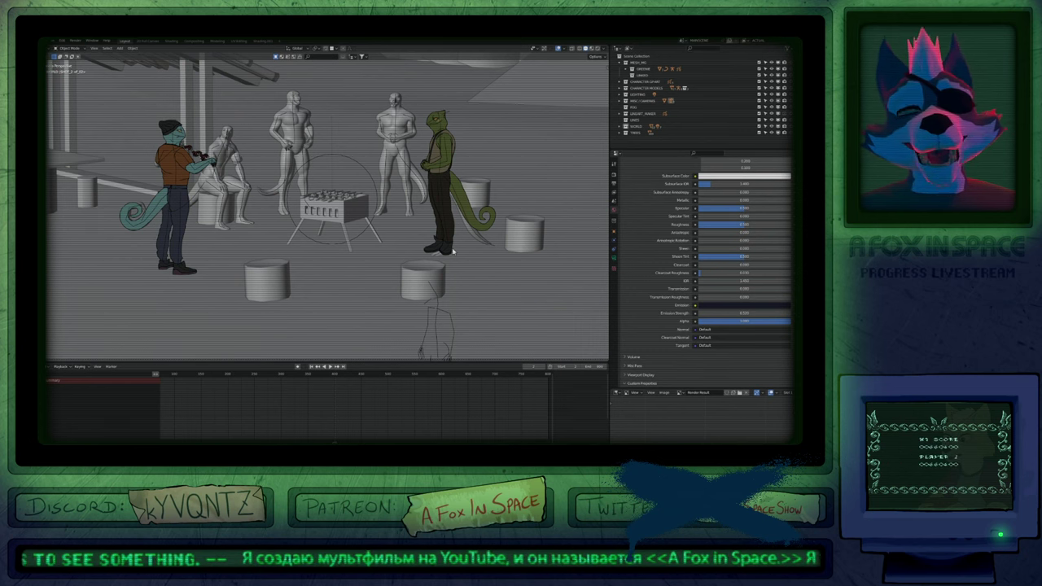
{"action": "key", "text": "KP_0"}
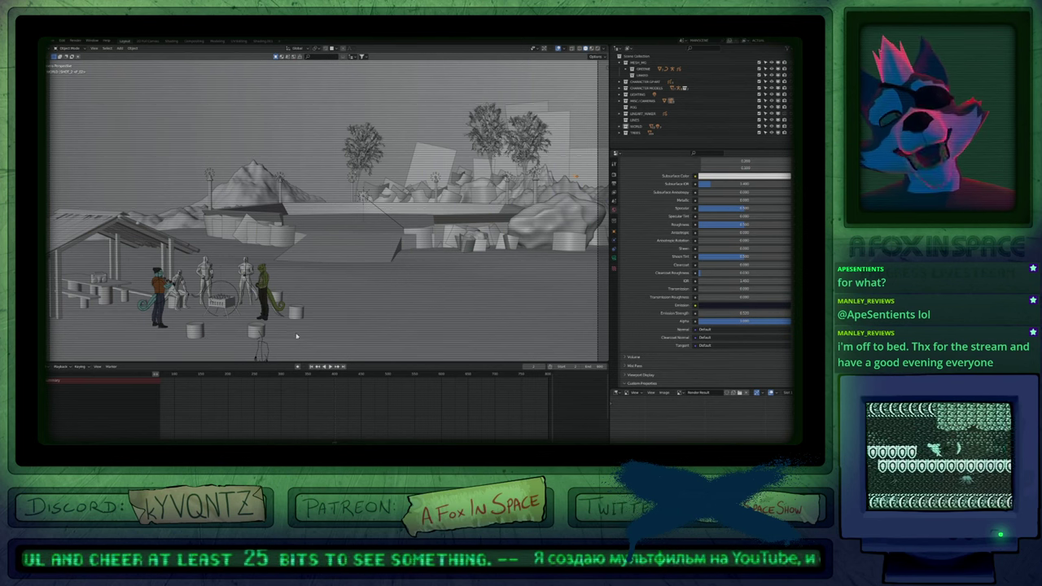
Rotate the second skewer from the grill's right end around its local Y axis.
{"action": "scroll", "coordinate": [213, 299], "scroll_direction": "up", "scroll_amount": 15}
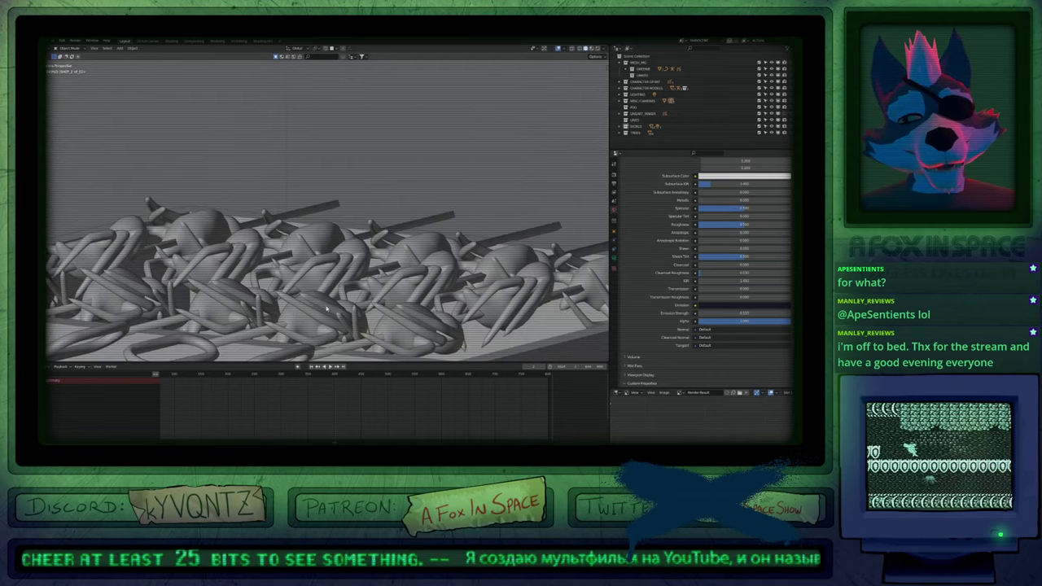
{"action": "scroll", "coordinate": [252, 200], "scroll_direction": "down", "scroll_amount": 4}
{"action": "scroll", "coordinate": [348, 254], "scroll_direction": "down", "scroll_amount": 3}
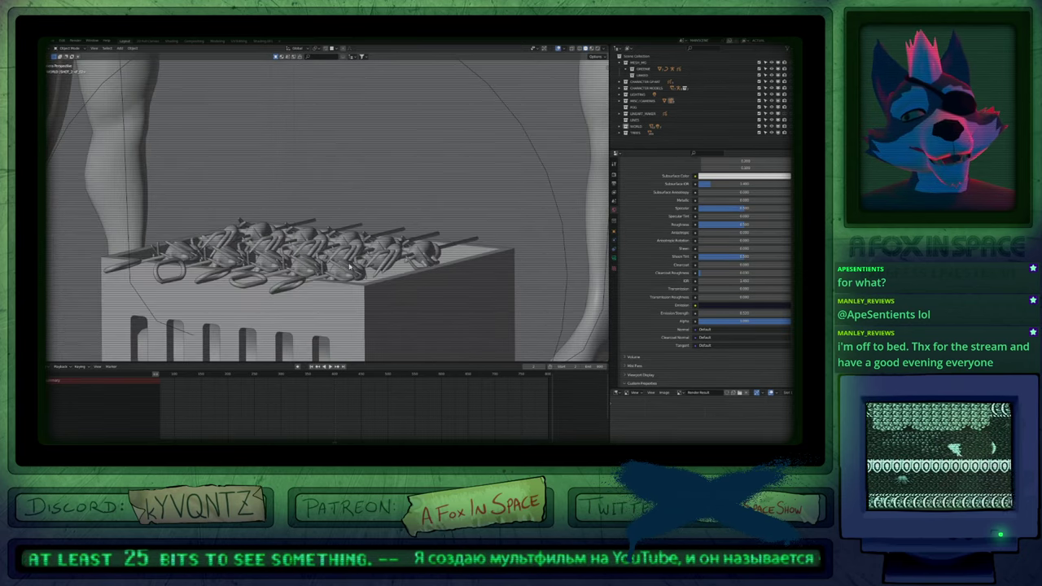
{"action": "left_click", "coordinate": [268, 274]}
{"action": "left_click", "coordinate": [297, 264], "text": "shift"}
{"action": "key", "text": "r"}
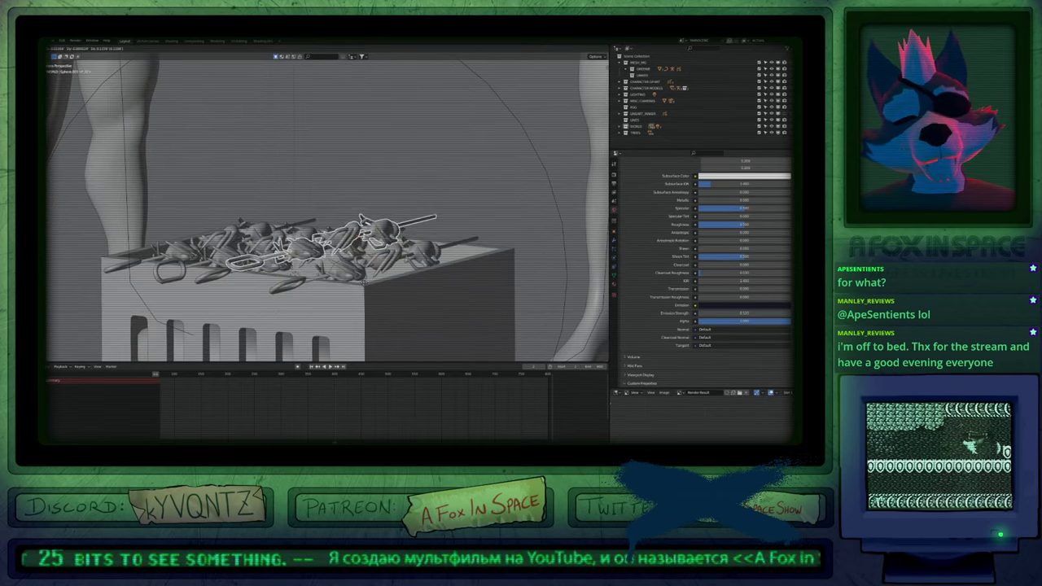
{"action": "right_click", "coordinate": [364, 284]}
{"action": "key", "text": "r"}
{"action": "key", "text": "y"}
{"action": "key", "text": "y"}
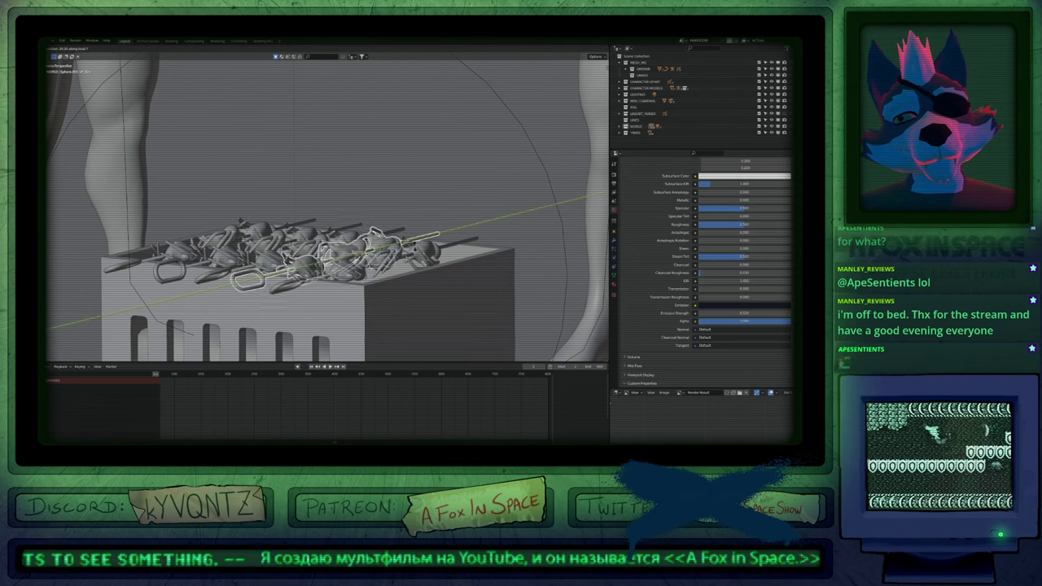
{"action": "left_click", "coordinate": [398, 314]}
Rotate the skewer in the middle of the grill around its local Y axis to vary how its food lies.
{"action": "key", "text": "g"}
{"action": "key", "text": "y"}
{"action": "key", "text": "y"}
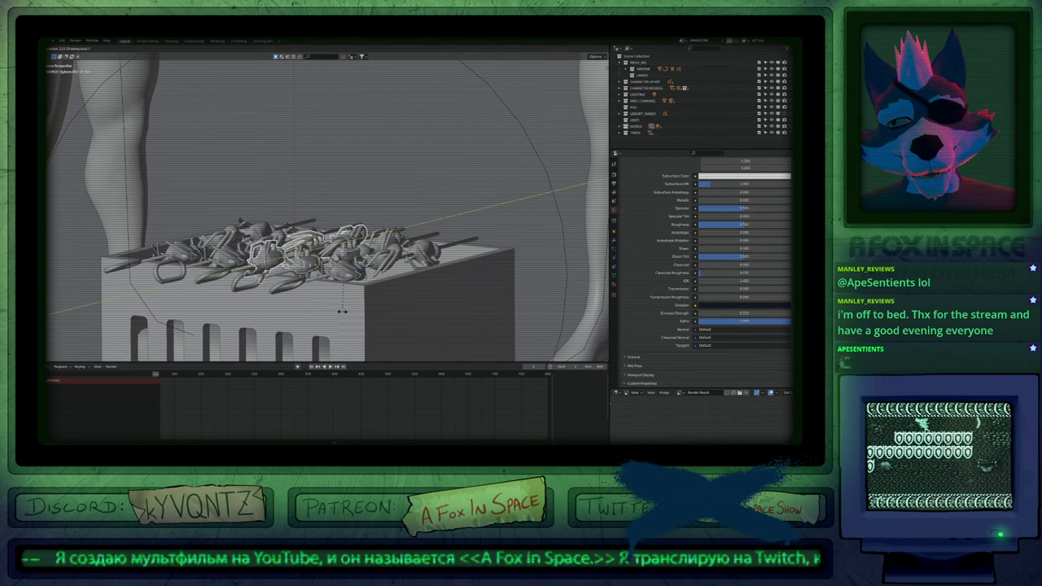
{"action": "left_click", "coordinate": [401, 262]}
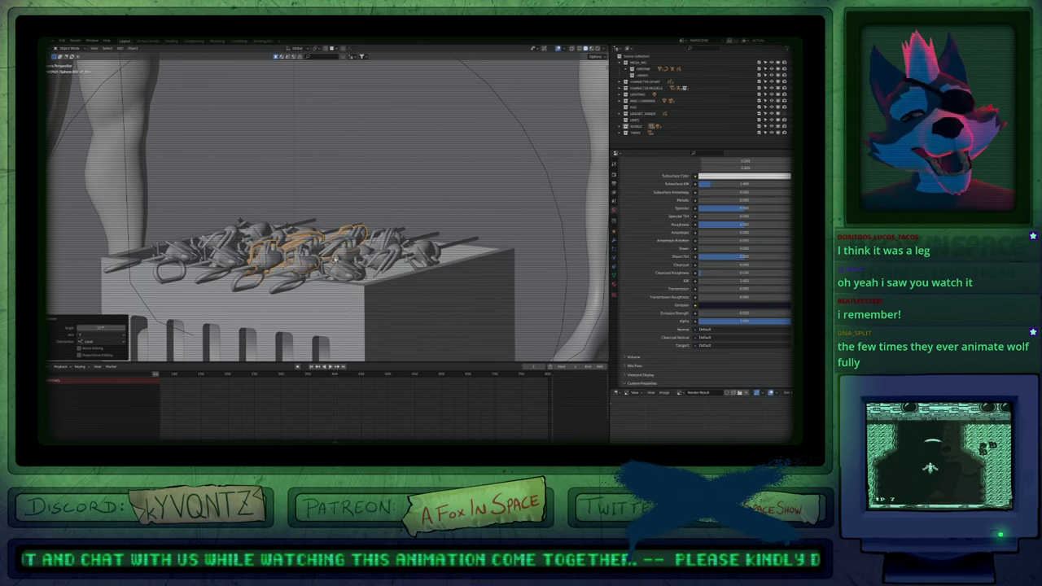
{"action": "key", "text": "g"}
{"action": "key", "text": "y"}
{"action": "key", "text": "y"}
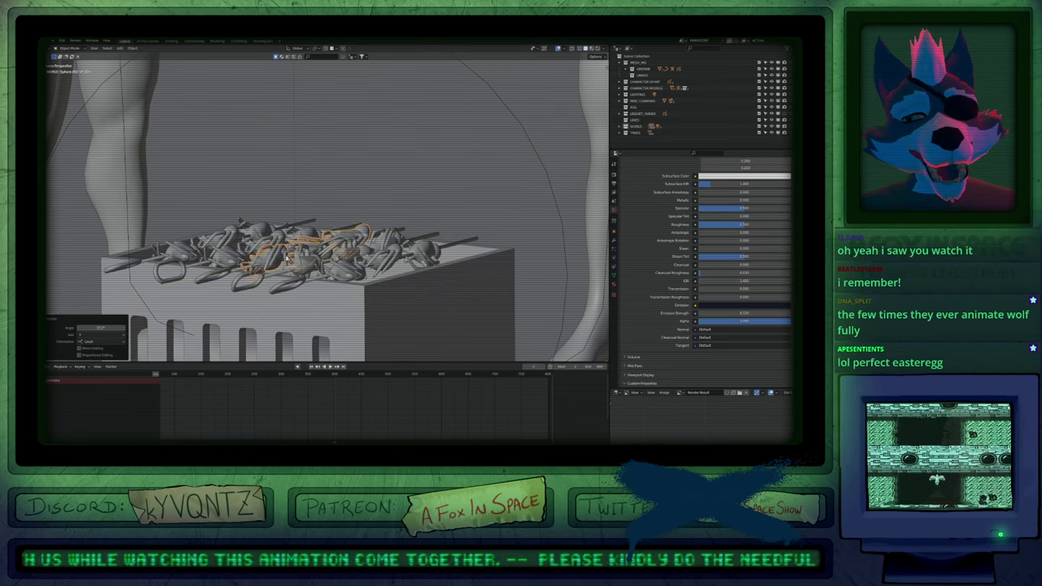
{"action": "left_click", "coordinate": [472, 272]}
Rotate the next skewer over and the one near the grill's left end around their local Y axes.
{"action": "key", "text": "r"}
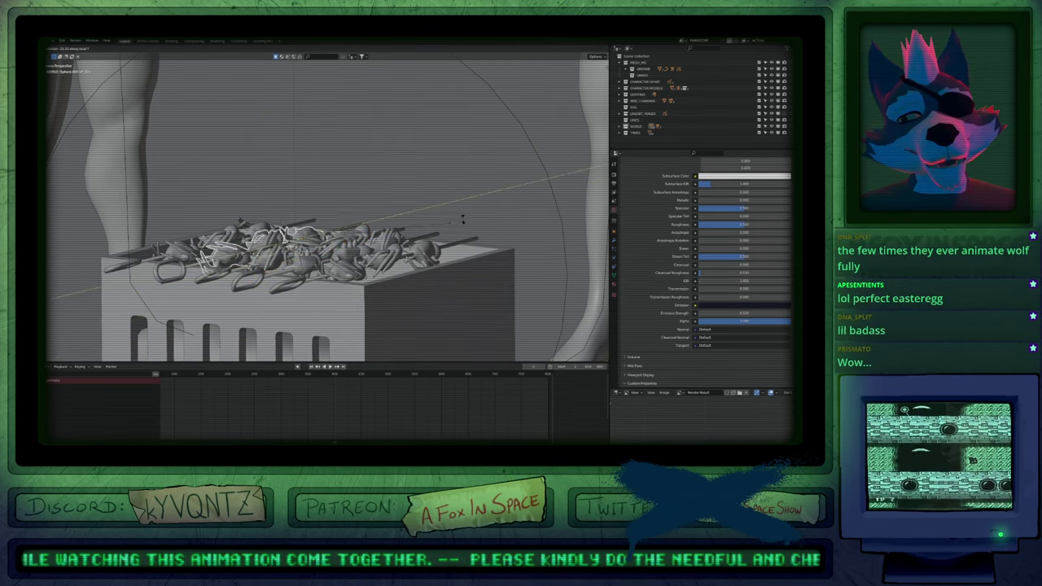
{"action": "left_click", "coordinate": [349, 178]}
{"action": "left_click", "coordinate": [176, 252]}
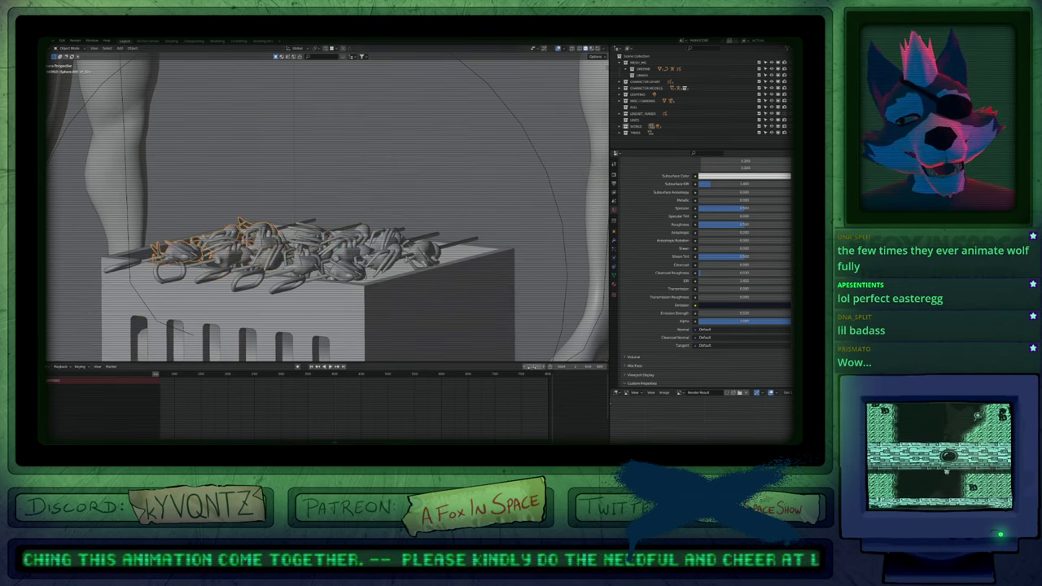
{"action": "key", "text": "r"}
{"action": "key", "text": "y"}
{"action": "key", "text": "y"}
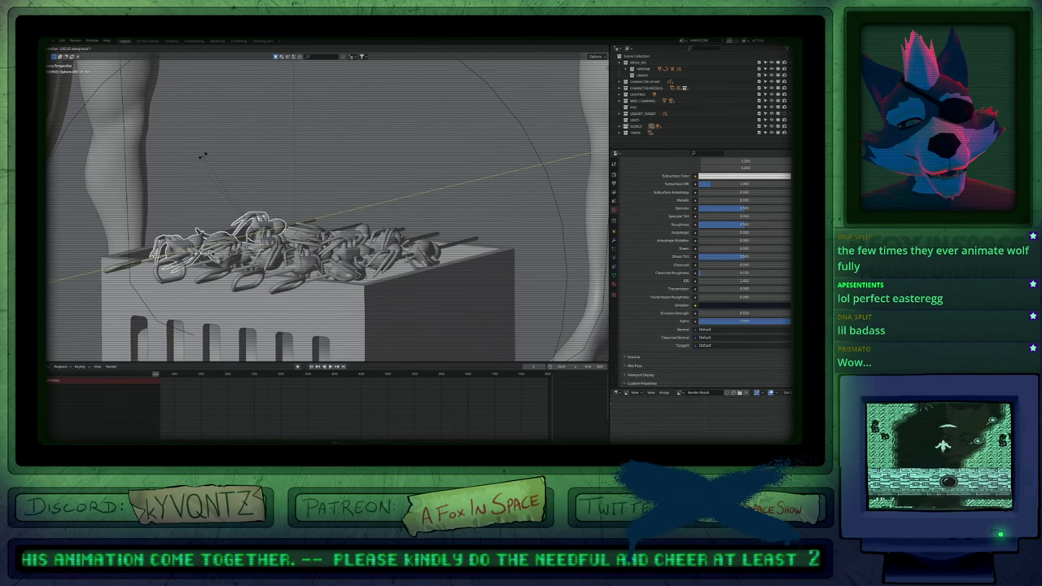
{"action": "left_click", "coordinate": [202, 156]}
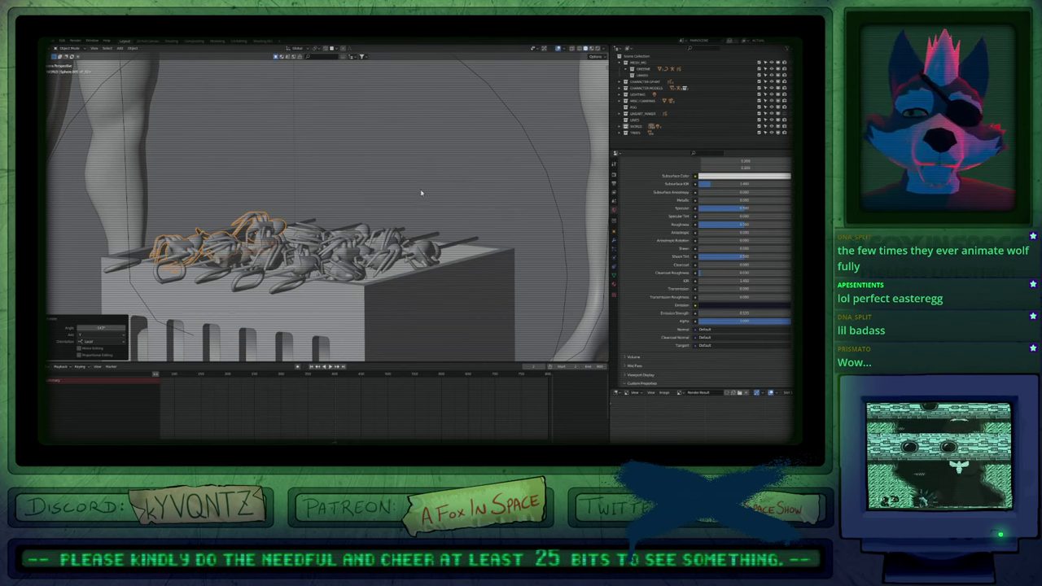
Rotate the front skewer at the grill's right end around its local Y axis.
{"action": "left_click", "coordinate": [447, 250]}
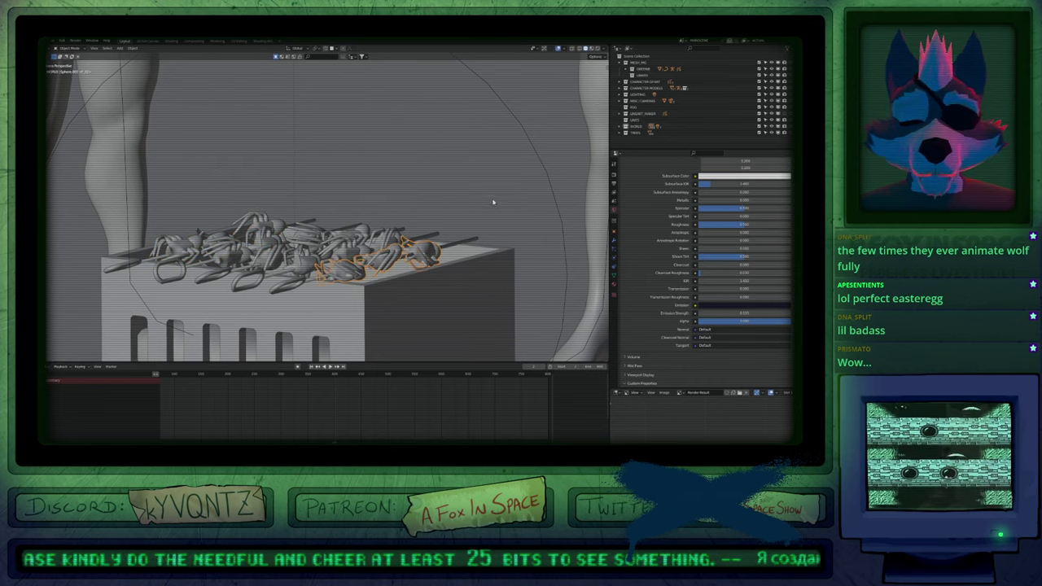
{"action": "key", "text": "r"}
{"action": "key", "text": "y"}
{"action": "key", "text": "y"}
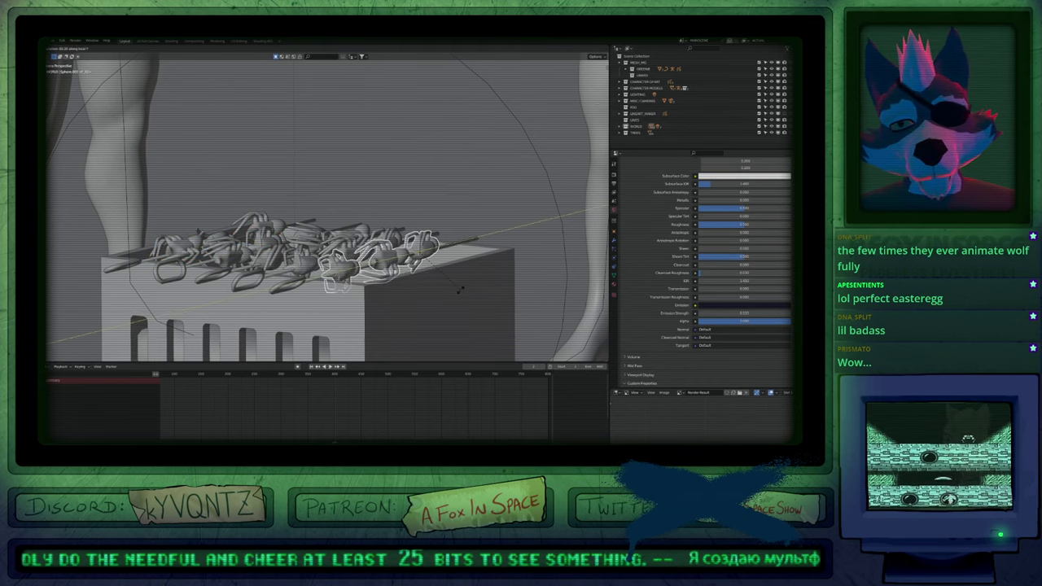
{"action": "left_click", "coordinate": [380, 318]}
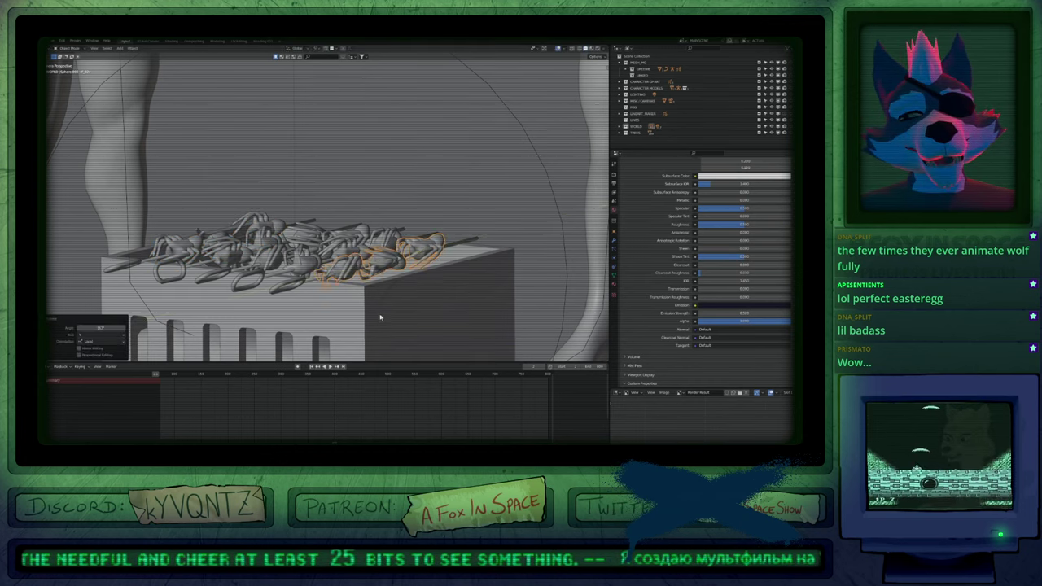
{"action": "scroll", "coordinate": [400, 216], "scroll_direction": "down", "scroll_amount": 10}
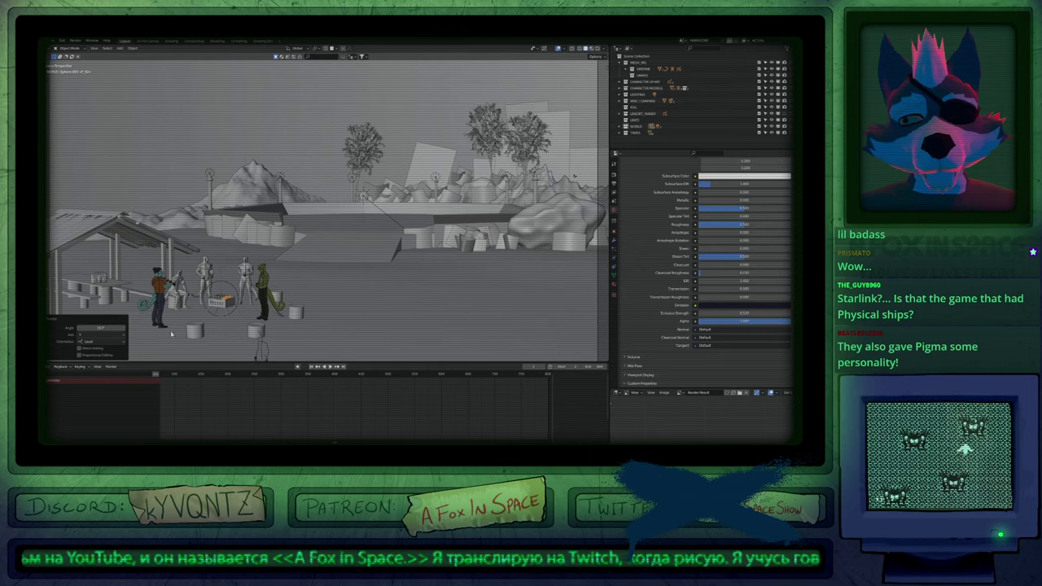
{"action": "scroll", "coordinate": [145, 338], "scroll_direction": "up", "scroll_amount": 6}
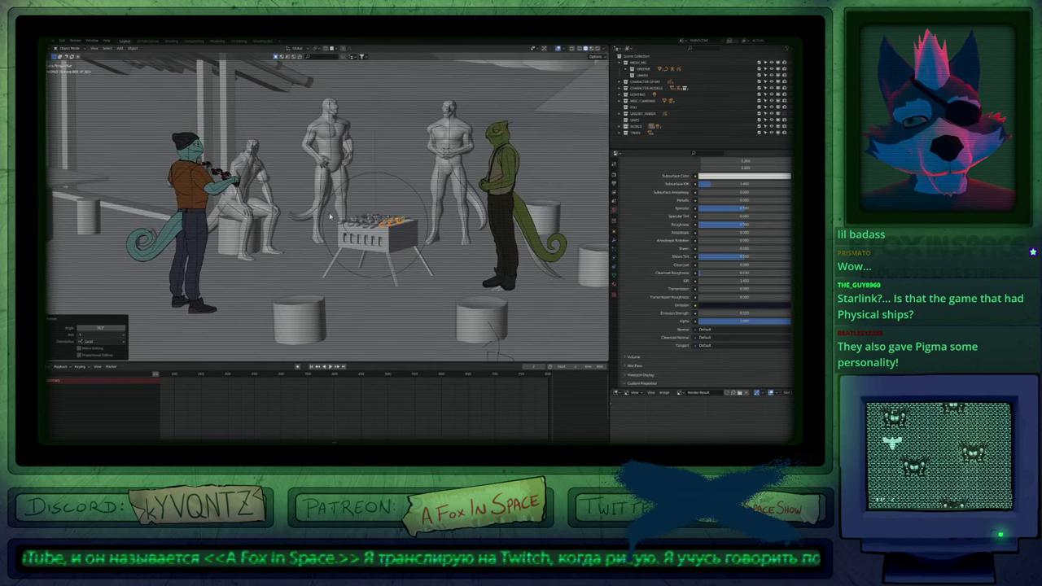
{"action": "left_click", "coordinate": [208, 186]}
{"action": "left_click", "coordinate": [208, 190]}
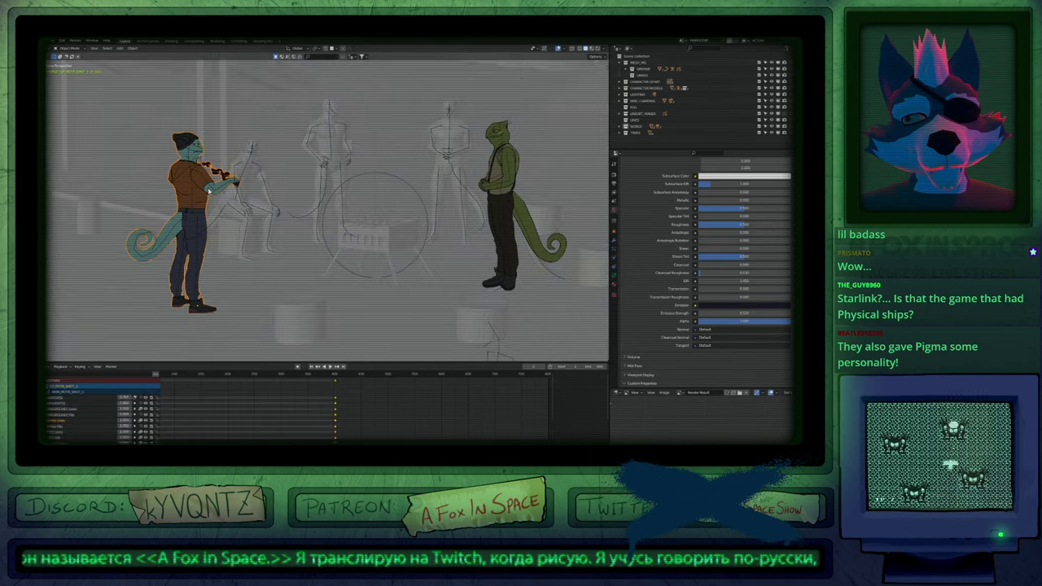
{"action": "left_click", "coordinate": [545, 247]}
{"action": "left_click", "coordinate": [546, 249]}
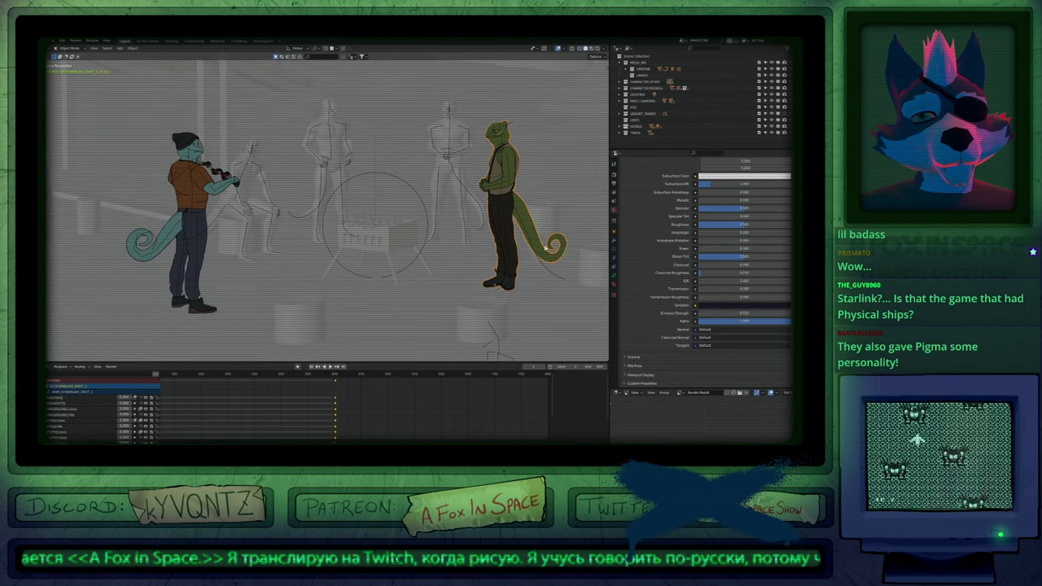
{"action": "key", "text": "Tab"}
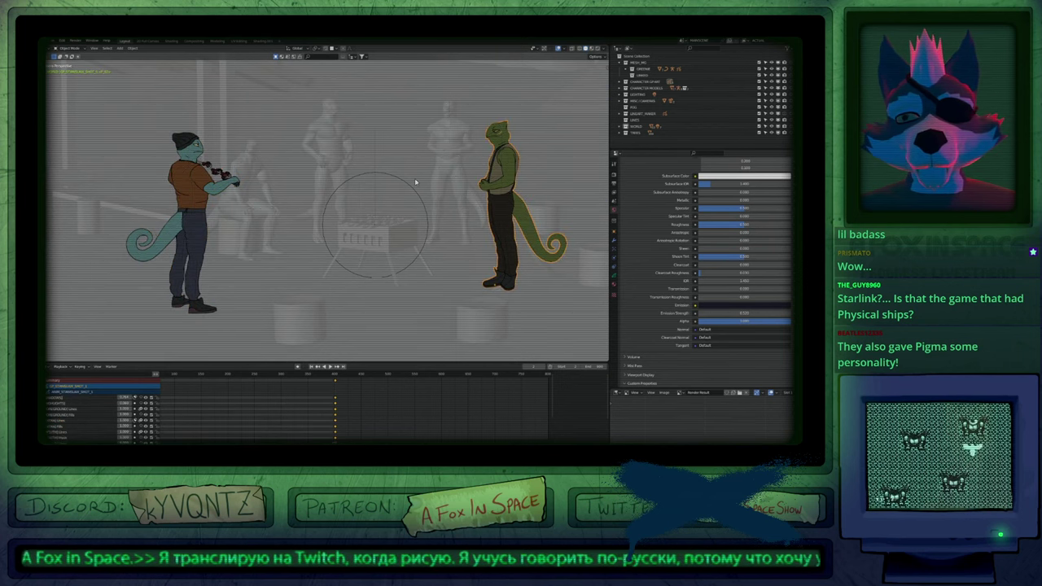
{"action": "key", "text": "Tab"}
{"action": "key", "text": "Tab"}
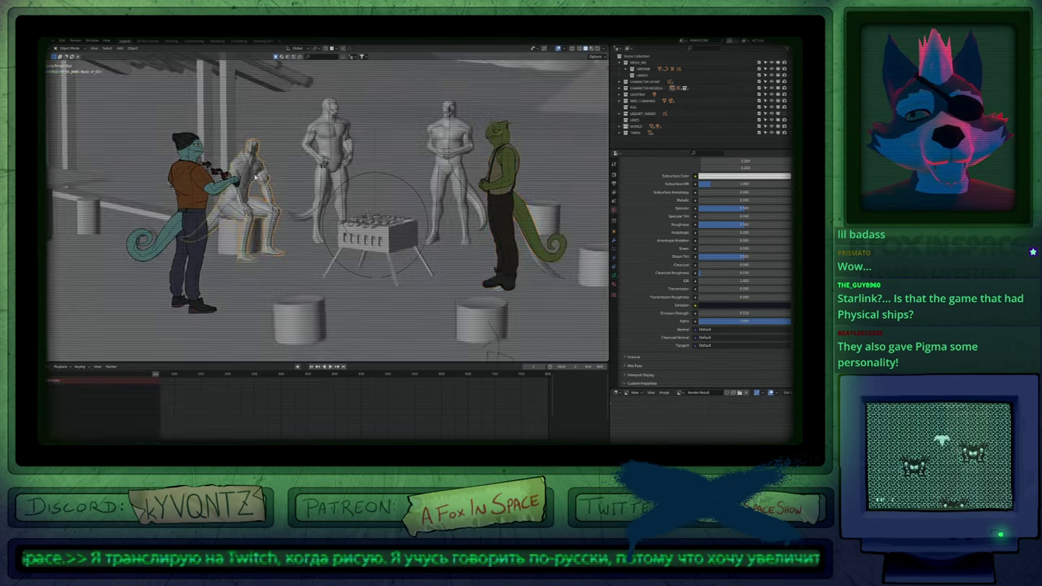
Rename the armature object of the mannequin seated beside the grill.
{"action": "left_click", "coordinate": [252, 164]}
{"action": "left_click", "coordinate": [252, 163]}
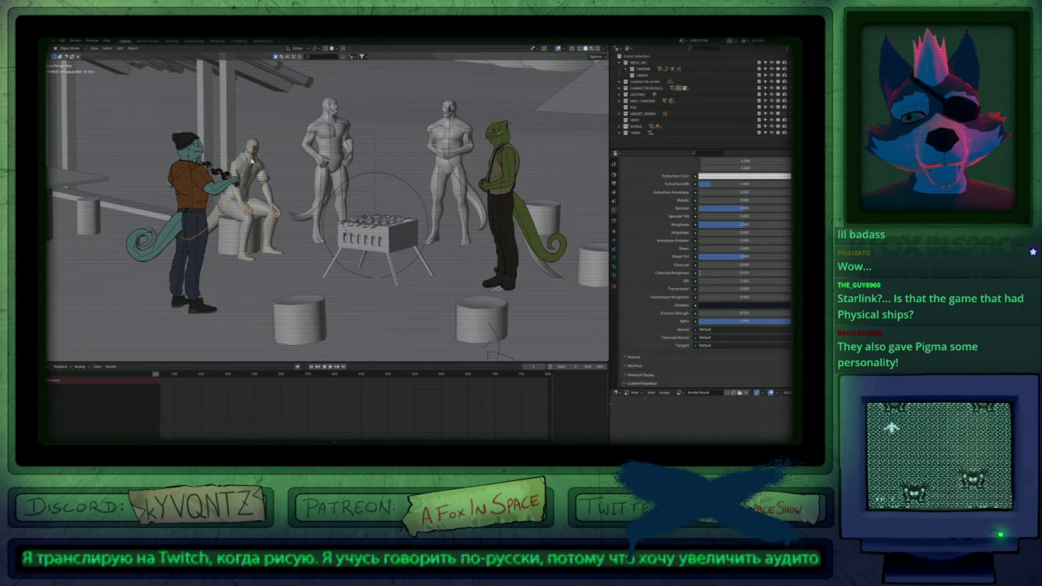
{"action": "key", "text": "F2"}
{"action": "type", "text": "MEL"}
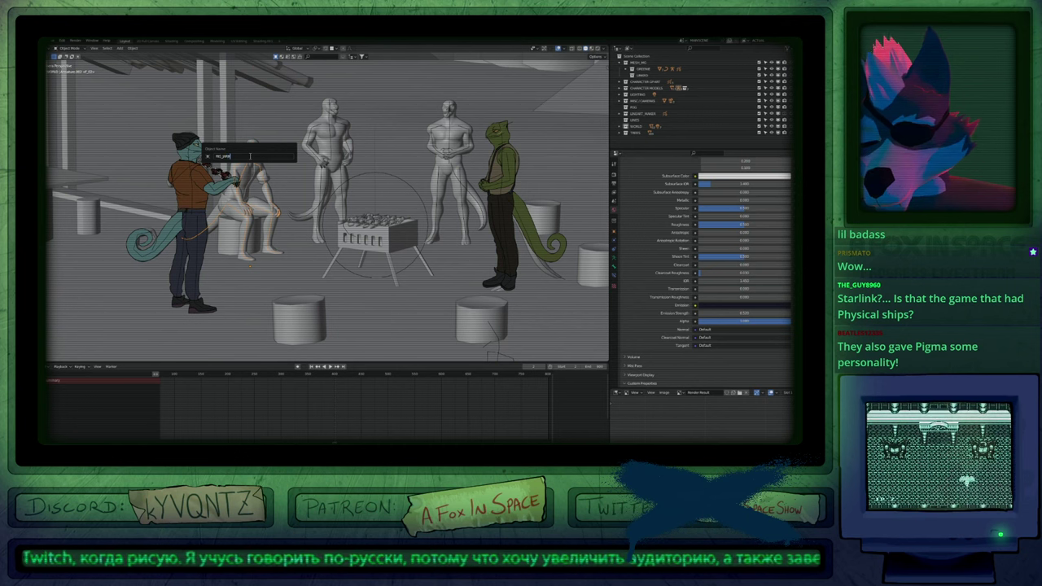
{"action": "key", "text": "Return"}
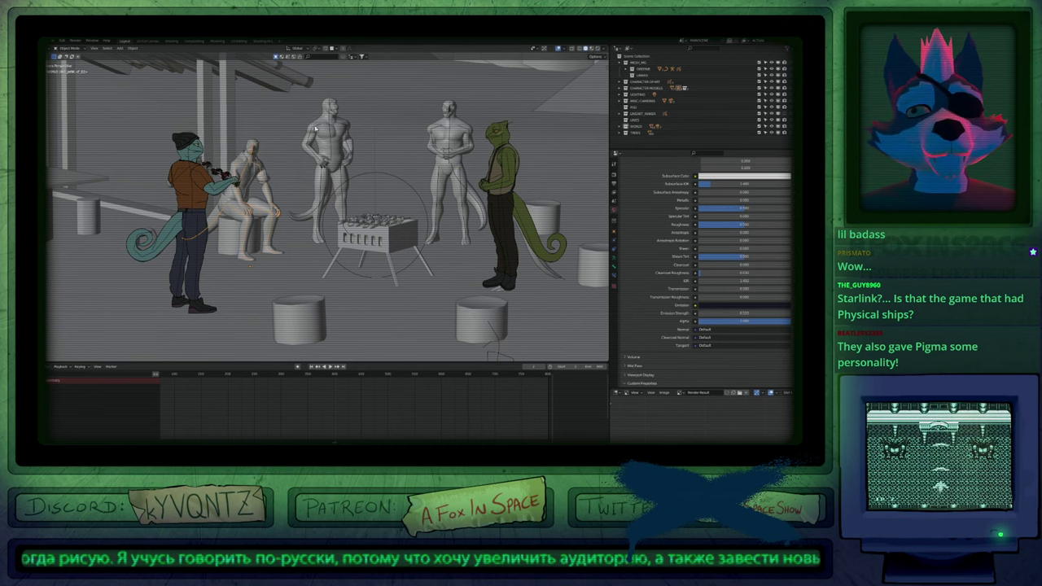
{"action": "left_click", "coordinate": [330, 126]}
{"action": "key", "text": "F2"}
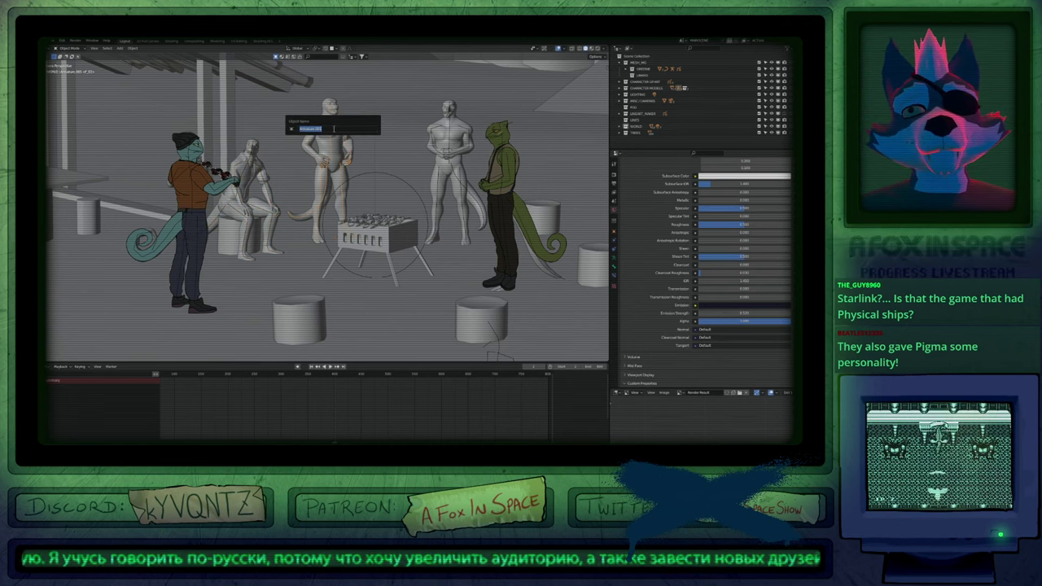
{"action": "key", "text": "Escape"}
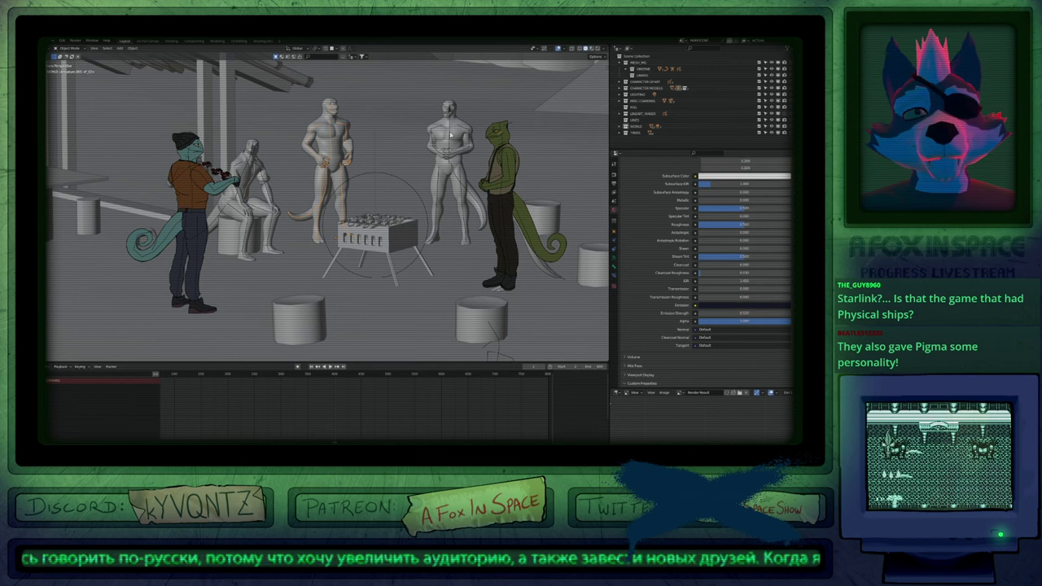
{"action": "left_click", "coordinate": [450, 134]}
{"action": "key", "text": "F2"}
{"action": "key", "text": "Escape"}
On the standing mannequin nearest the seated one, set the muscles shape key to 0 and the Fat shape key to 1.
{"action": "left_click", "coordinate": [340, 144]}
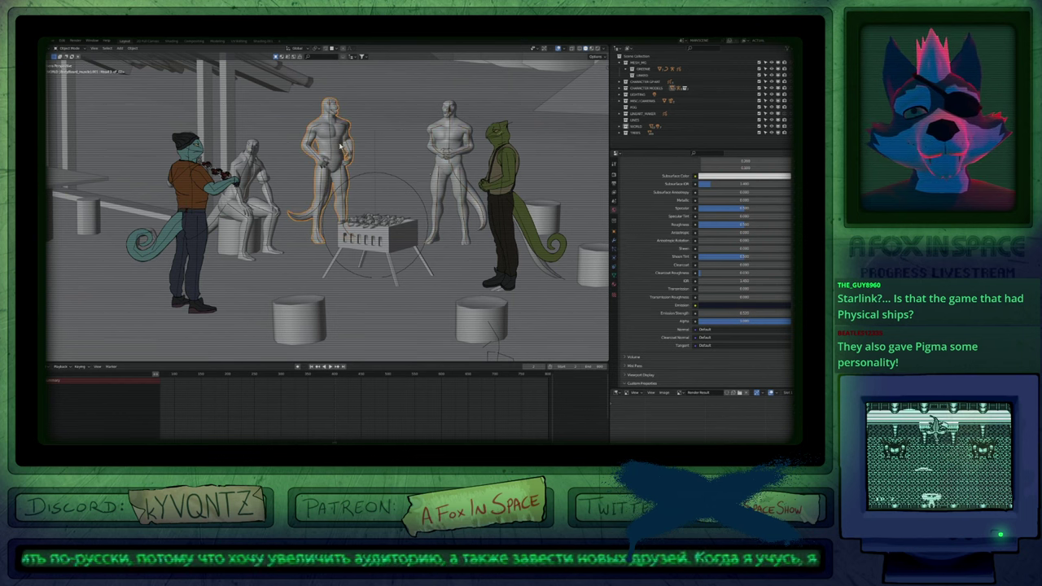
{"action": "left_click", "coordinate": [615, 276]}
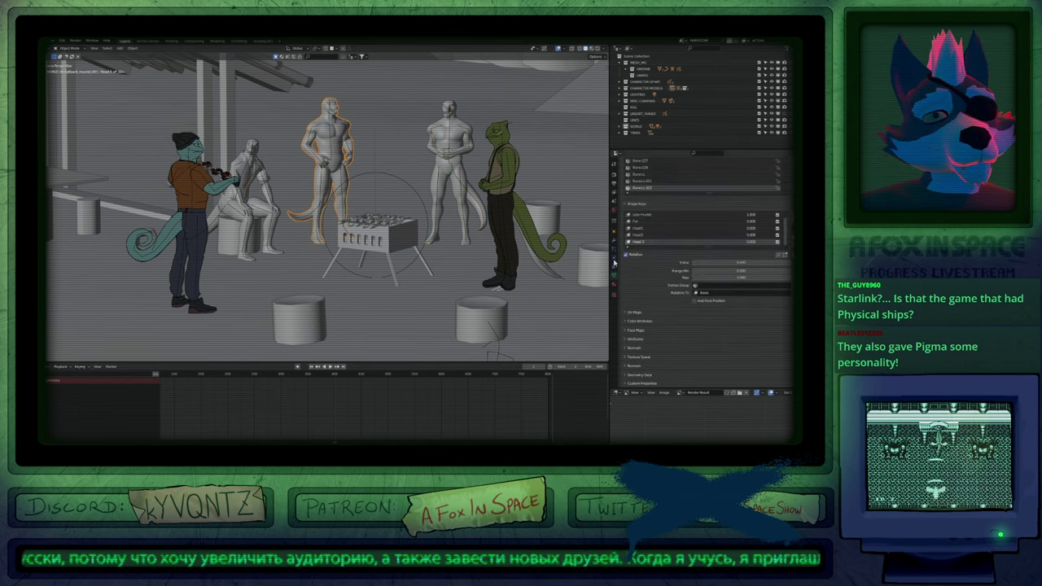
{"action": "left_click", "coordinate": [674, 217]}
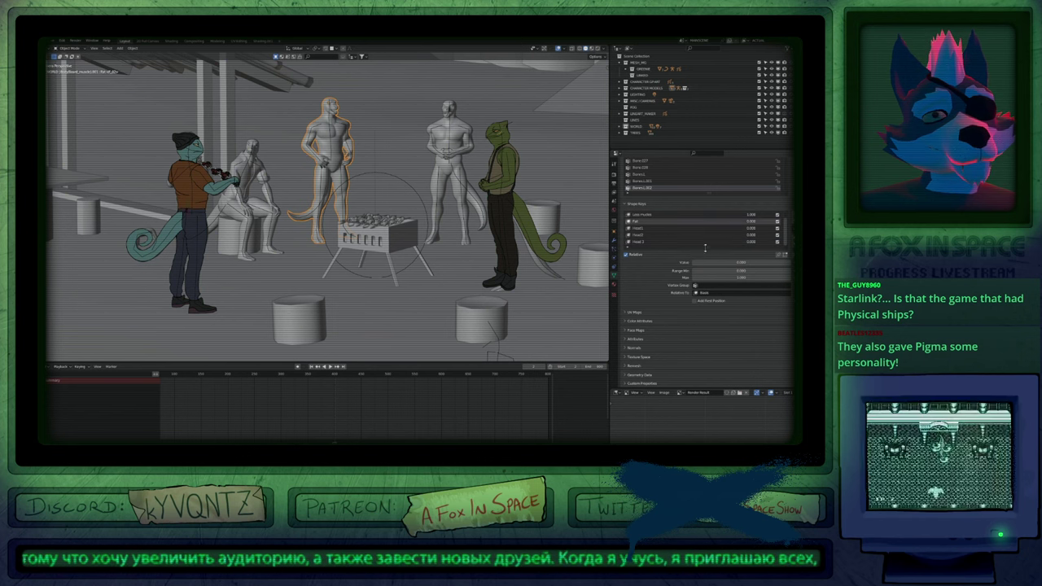
{"action": "left_click", "coordinate": [675, 215]}
{"action": "left_click_drag", "start_coordinate": [734, 262], "coordinate": [643, 262]}
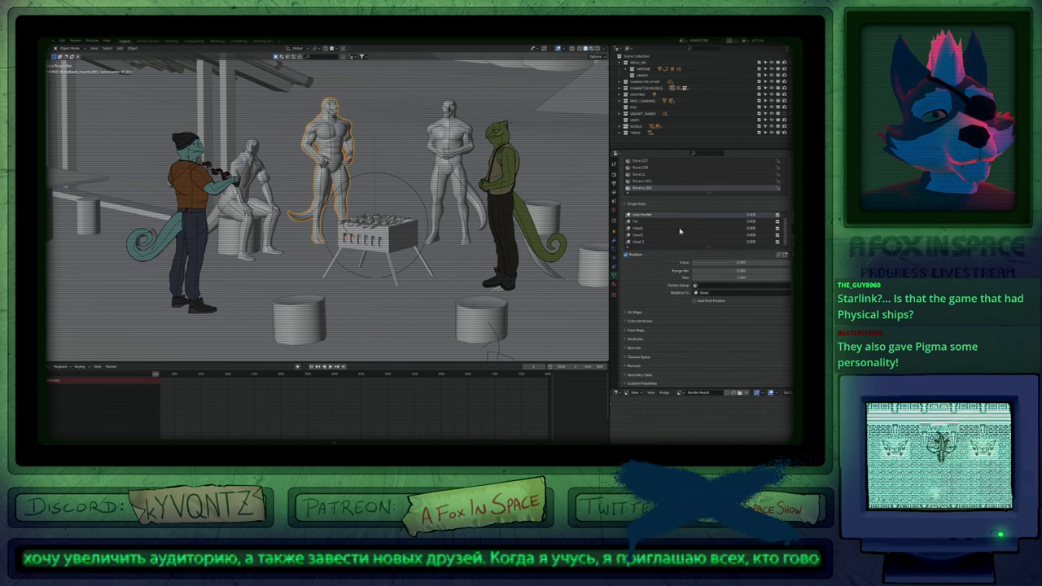
{"action": "left_click", "coordinate": [680, 222]}
{"action": "left_click_drag", "start_coordinate": [710, 262], "coordinate": [712, 262]}
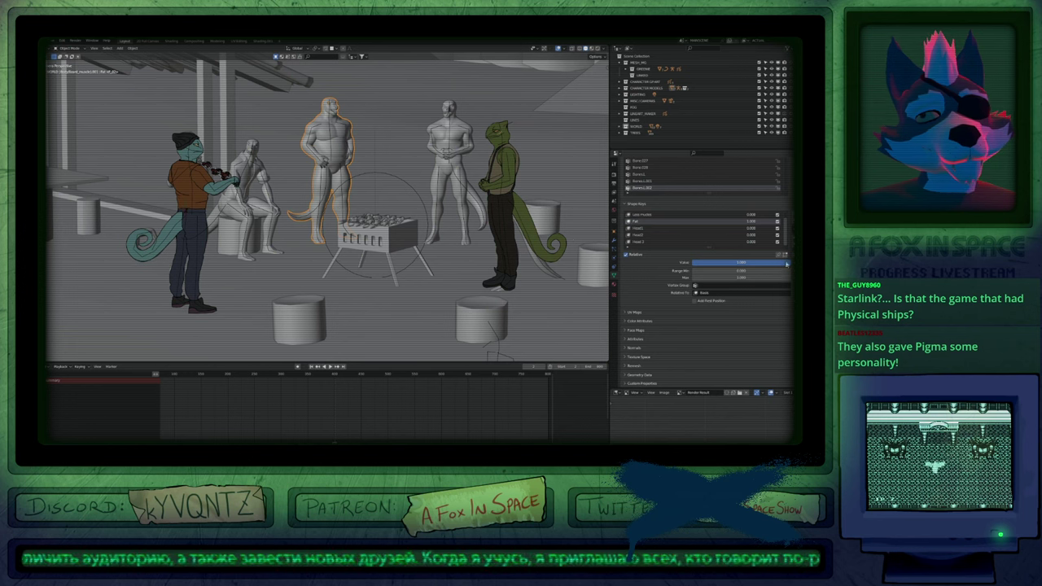
Raise the heavy mannequin's Head1 shape key to about 0.9 and blend in small amounts of Head2 and Head 3.
{"action": "left_click", "coordinate": [638, 228]}
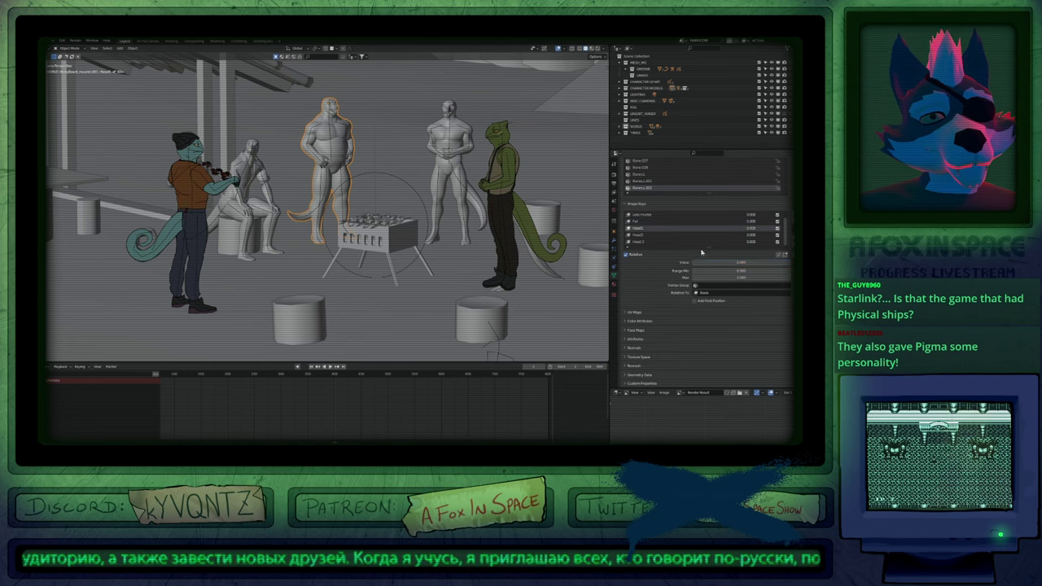
{"action": "scroll", "coordinate": [328, 106], "scroll_direction": "up", "scroll_amount": 6}
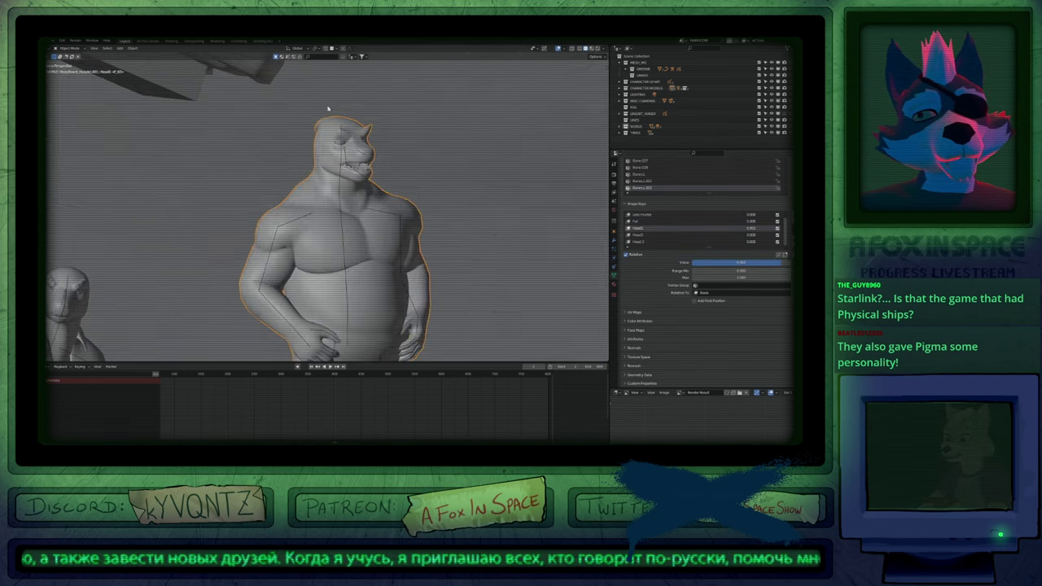
{"action": "scroll", "coordinate": [345, 143], "scroll_direction": "up", "scroll_amount": 3}
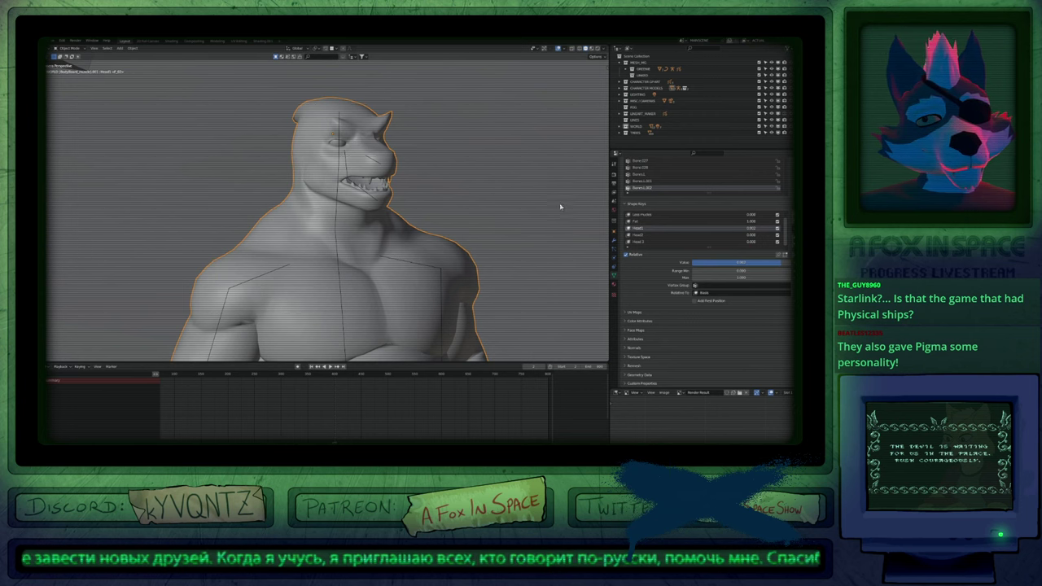
{"action": "left_click", "coordinate": [643, 242]}
{"action": "left_click_drag", "start_coordinate": [740, 263], "coordinate": [705, 262]}
{"action": "left_click", "coordinate": [643, 235]}
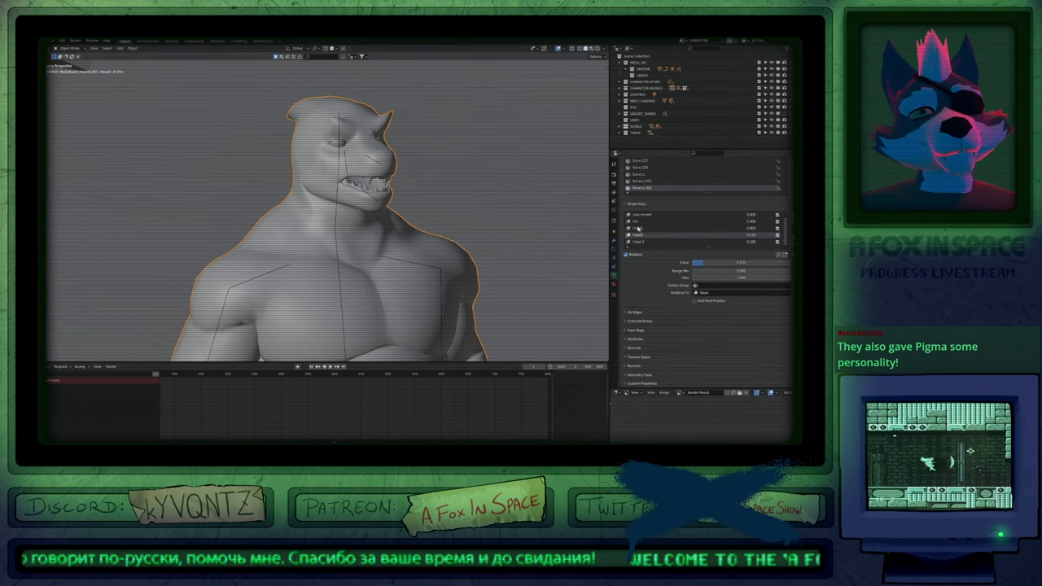
{"action": "scroll", "coordinate": [652, 230], "scroll_direction": "up", "scroll_amount": 1}
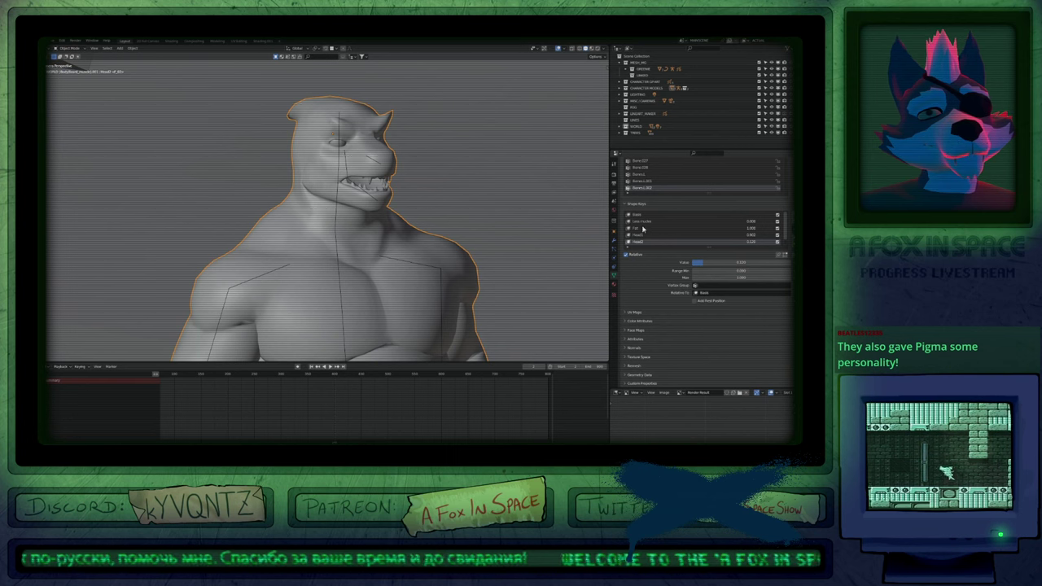
{"action": "left_click", "coordinate": [642, 231]}
Try clearing the arm bone rotations of the standing mannequin beside the green lizard in Pose Mode.
{"action": "scroll", "coordinate": [424, 186], "scroll_direction": "down", "scroll_amount": 10}
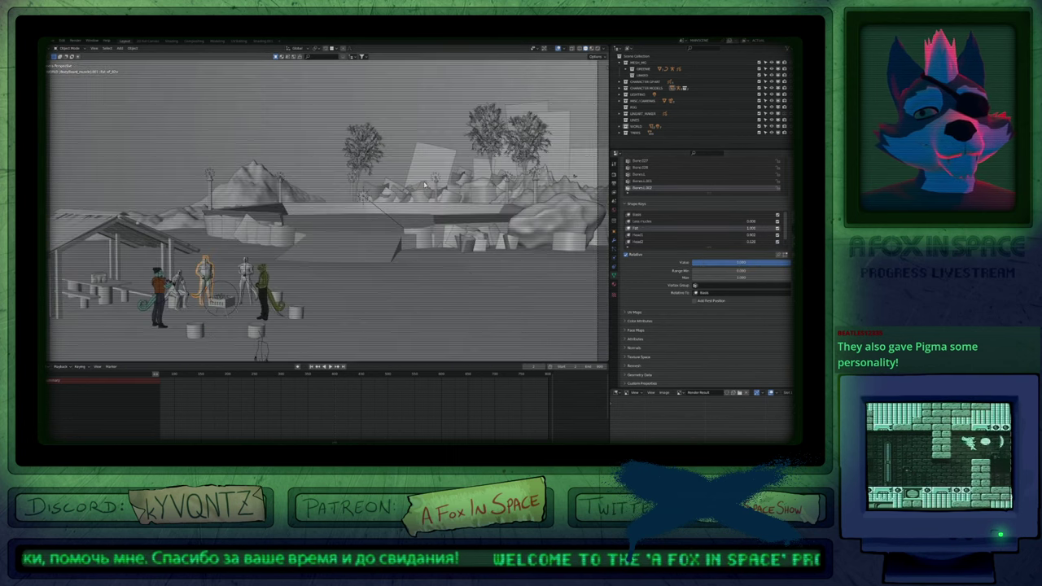
{"action": "scroll", "coordinate": [180, 325], "scroll_direction": "up", "scroll_amount": 8}
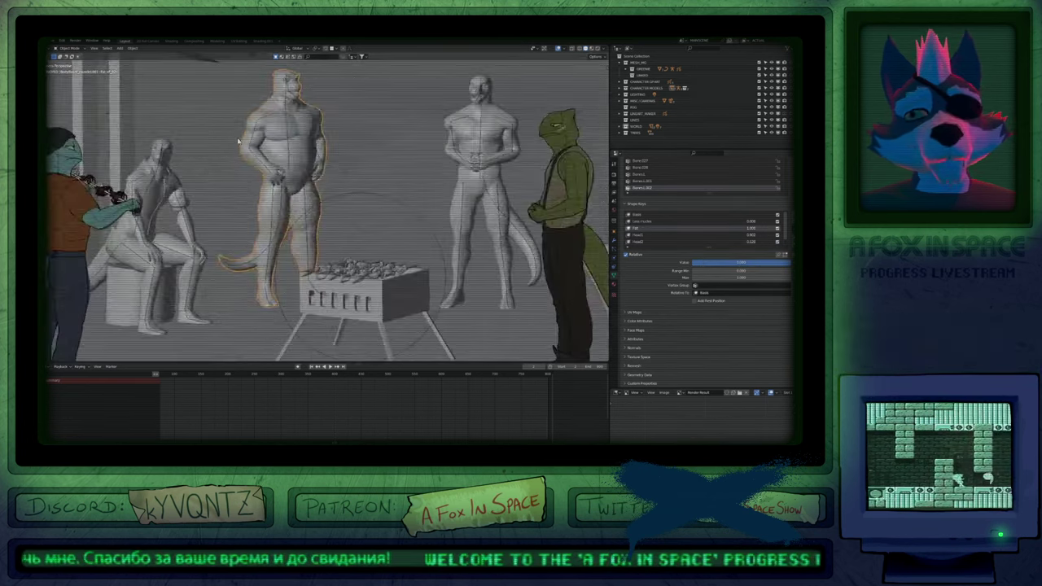
{"action": "middle_click_drag", "start_coordinate": [324, 217], "coordinate": [382, 244]}
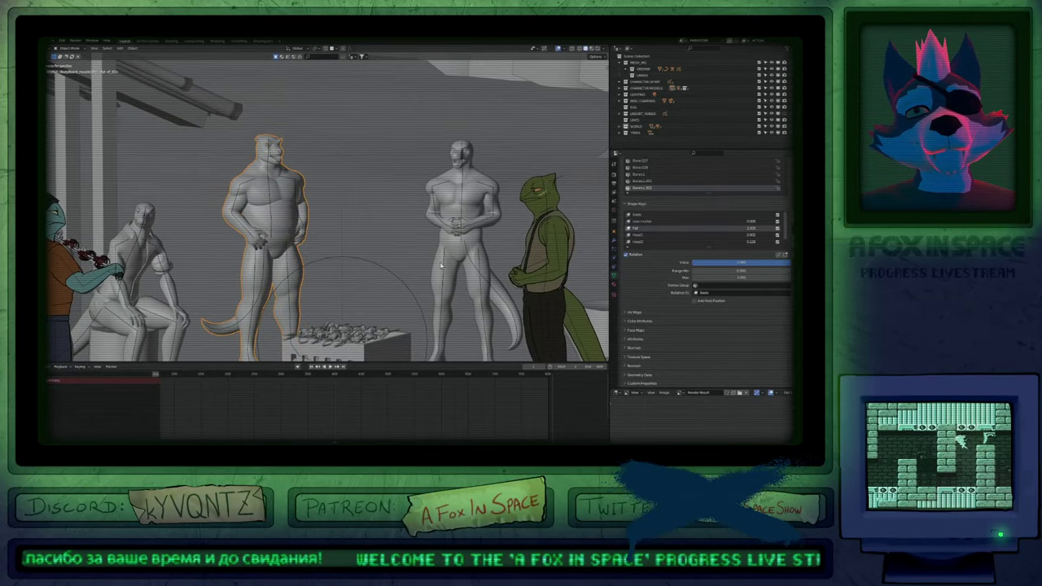
{"action": "middle_click_drag", "start_coordinate": [441, 264], "coordinate": [428, 282], "text": "shift"}
{"action": "left_click", "coordinate": [422, 222]}
{"action": "key", "text": "ctrl+Tab"}
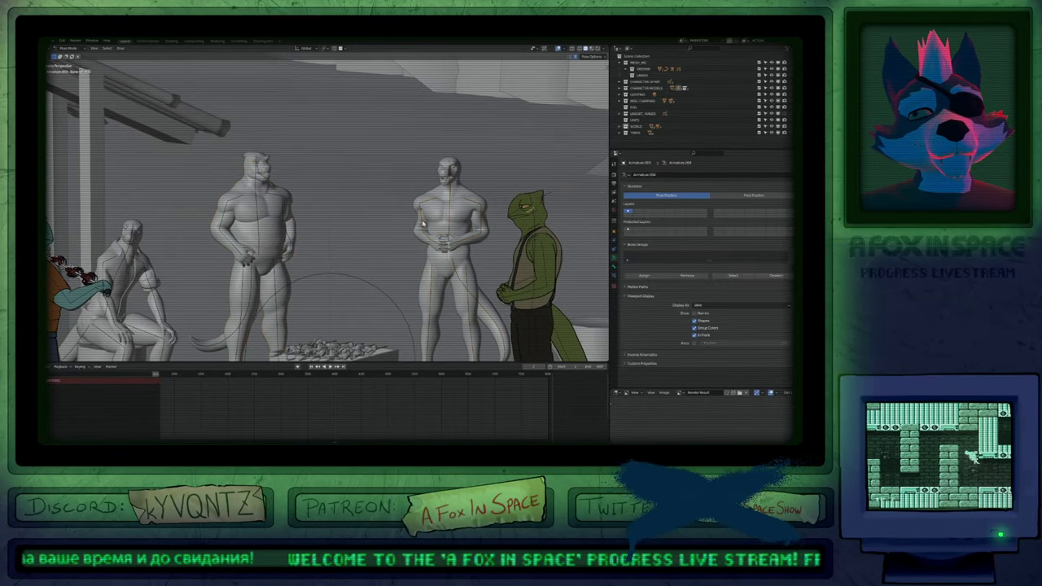
{"action": "left_click", "coordinate": [423, 223]}
{"action": "key", "text": "r"}
{"action": "left_click", "coordinate": [457, 234]}
{"action": "key", "text": "alt+r"}
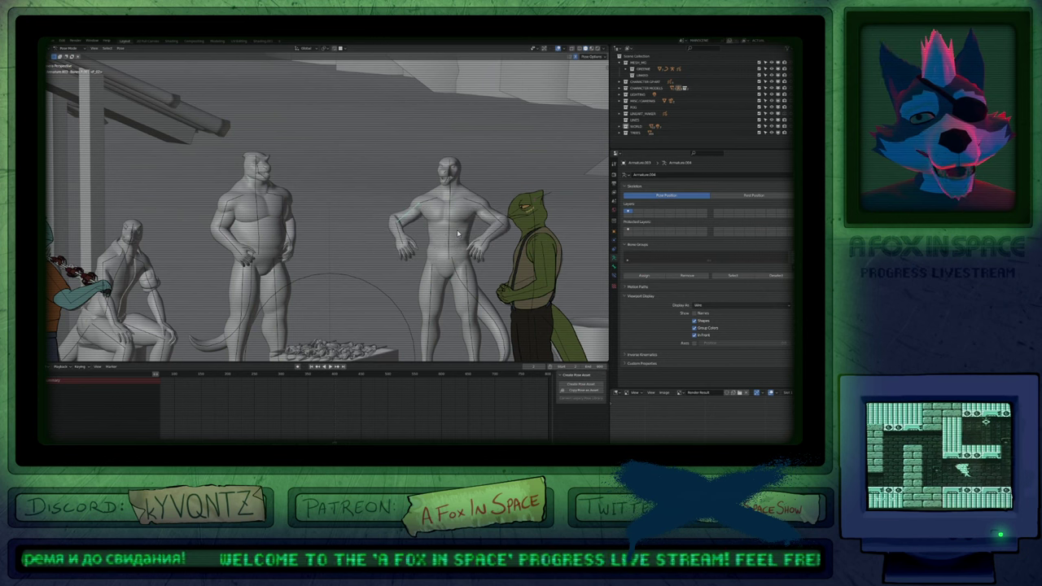
{"action": "left_click", "coordinate": [428, 201]}
{"action": "key", "text": "alt+r"}
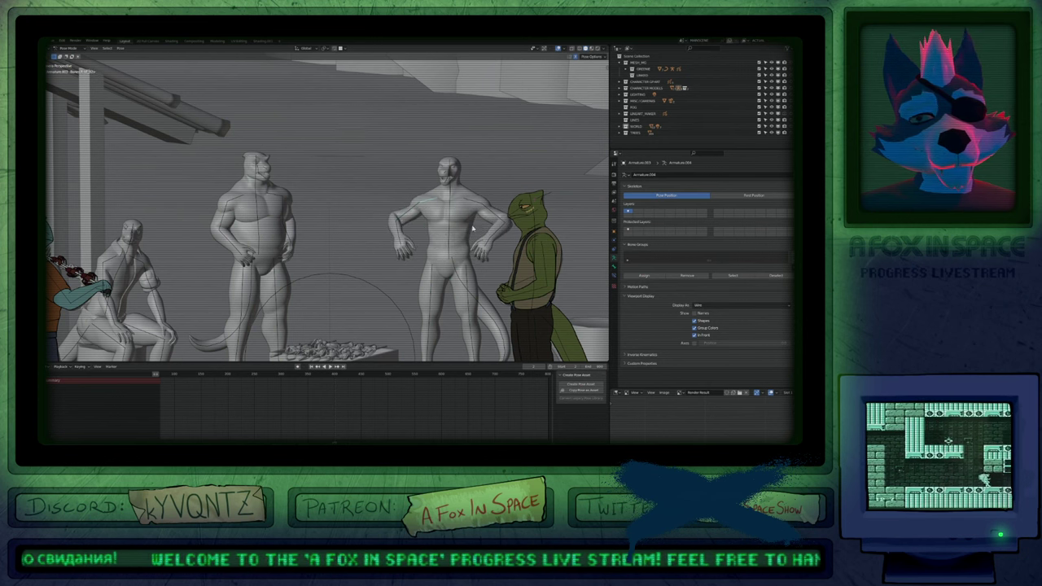
{"action": "left_click", "coordinate": [399, 229]}
{"action": "key", "text": "alt+r"}
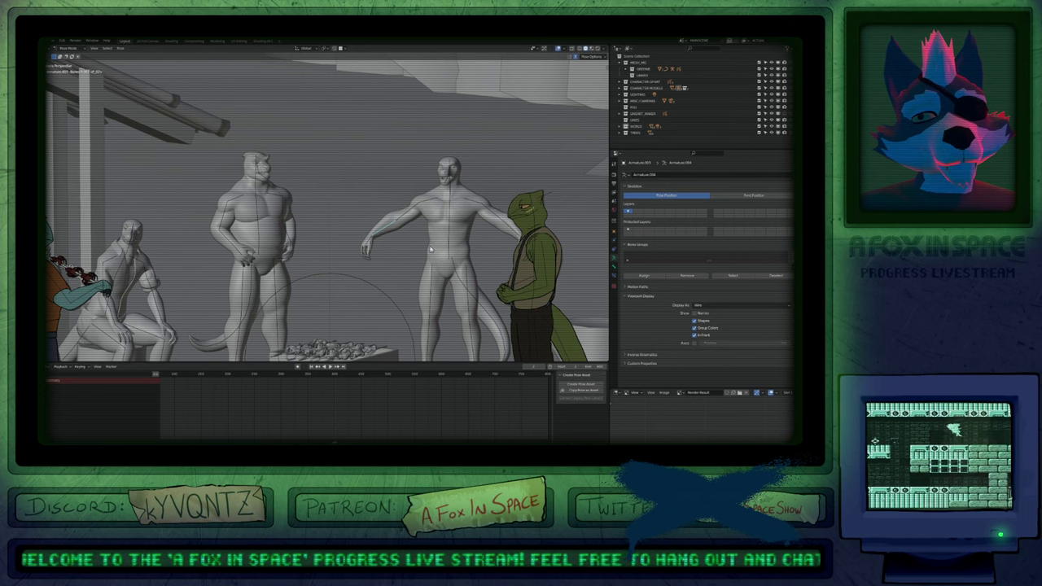
Undo the arm rotation changes on the mannequin beside the green lizard, back to its original pose.
{"action": "key", "text": "ctrl+z"}
{"action": "key", "text": "ctrl+z"}
{"action": "key", "text": "ctrl+z"}
{"action": "key", "text": "ctrl+z"}
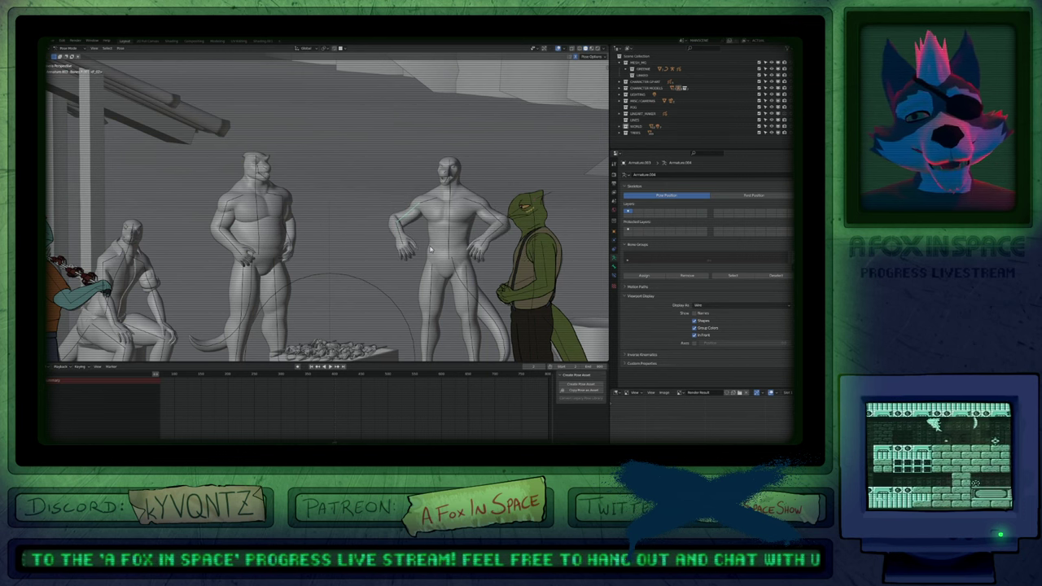
{"action": "key", "text": "ctrl+z"}
{"action": "key", "text": "ctrl+z"}
{"action": "key", "text": "ctrl+z"}
{"action": "key", "text": "ctrl+z"}
{"action": "key", "text": "ctrl+shift+z"}
{"action": "scroll", "coordinate": [414, 222], "scroll_direction": "up", "scroll_amount": 6}
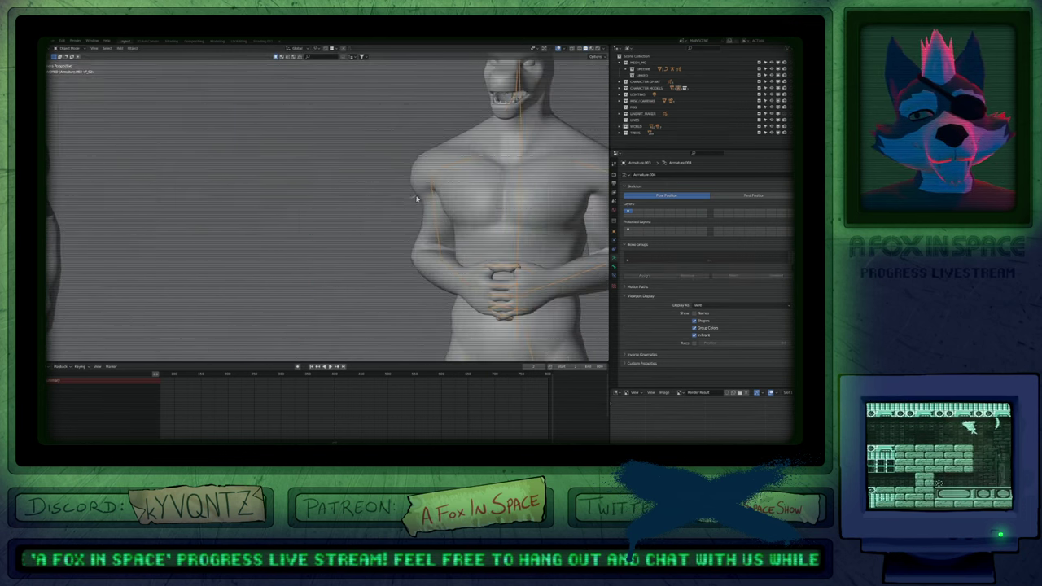
{"action": "scroll", "coordinate": [416, 198], "scroll_direction": "down", "scroll_amount": 10}
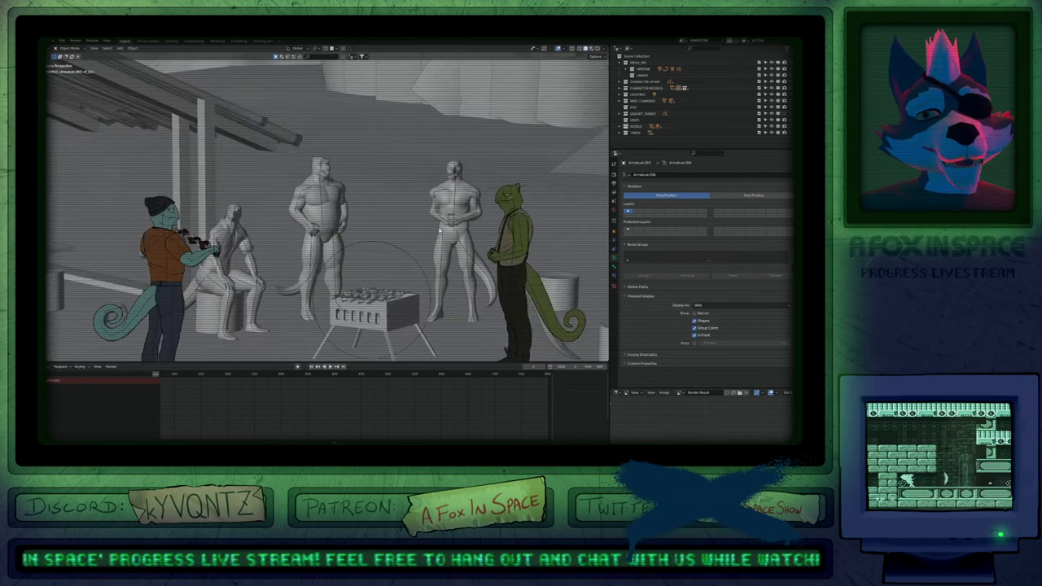
{"action": "left_click", "coordinate": [500, 241]}
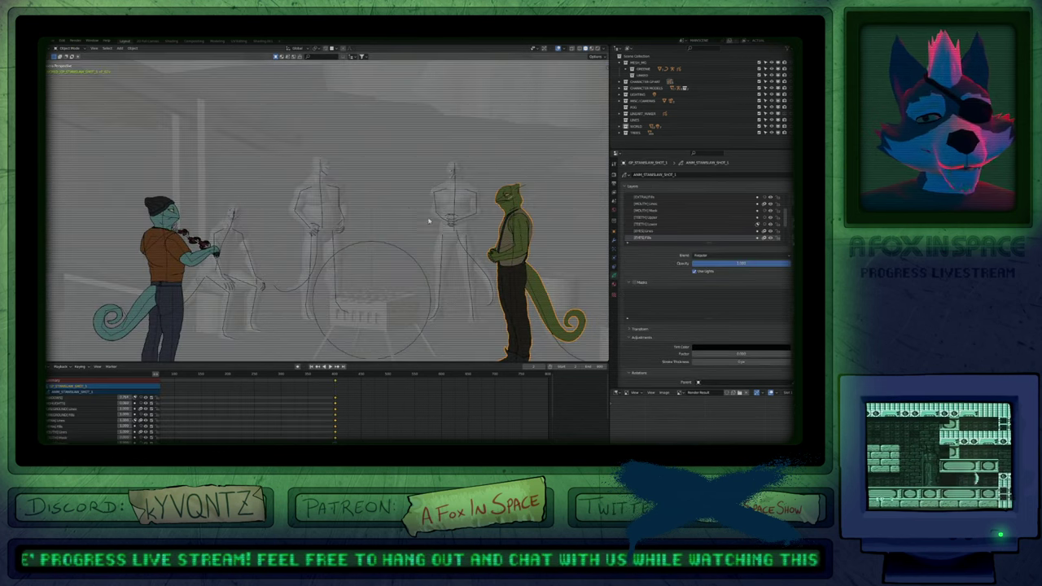
{"action": "scroll", "coordinate": [492, 255], "scroll_direction": "up", "scroll_amount": 4}
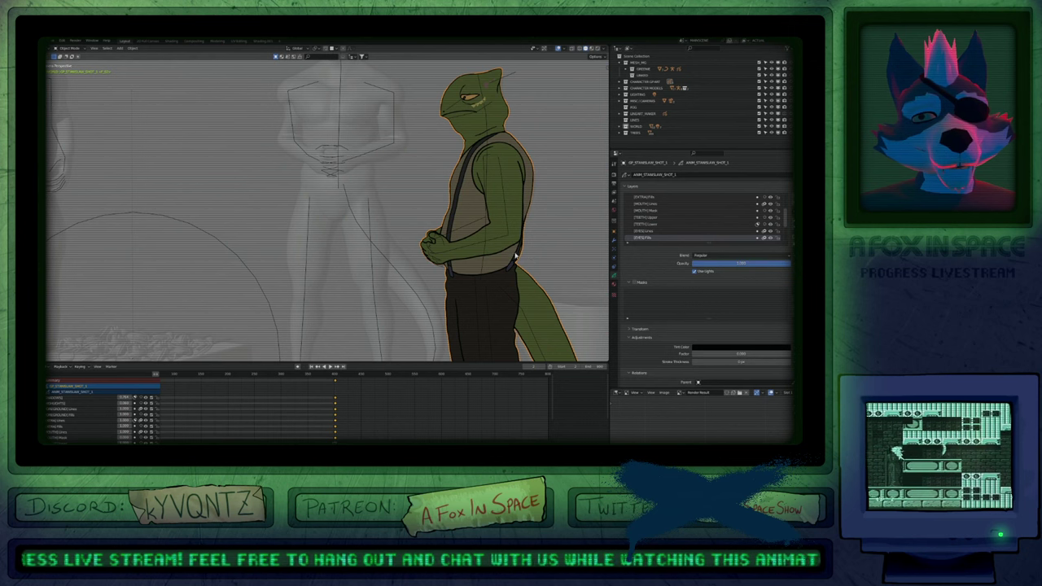
{"action": "key", "text": "g"}
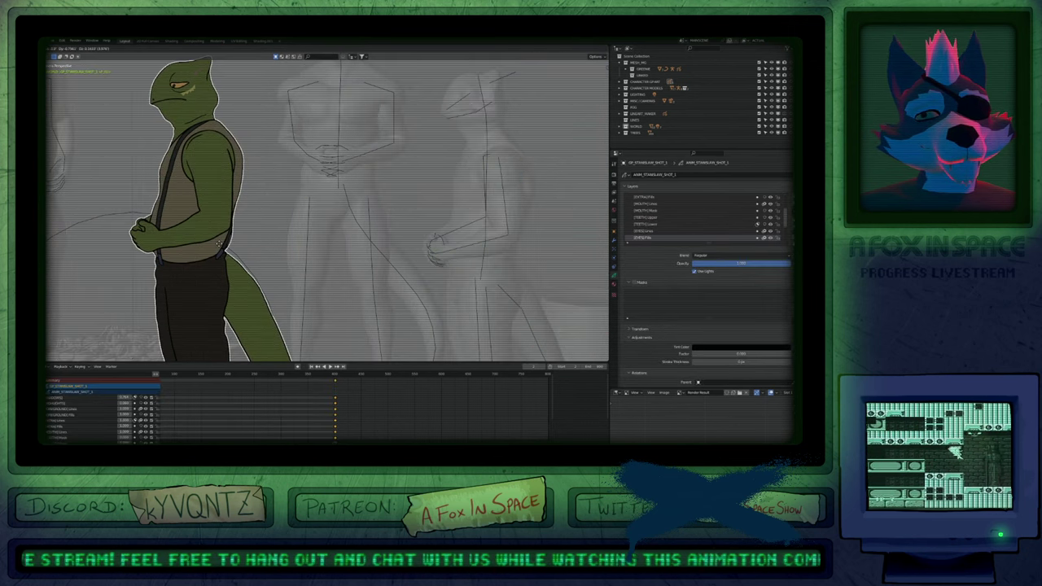
{"action": "right_click", "coordinate": [219, 244]}
{"action": "key", "text": "ctrl+z"}
{"action": "key", "text": "g"}
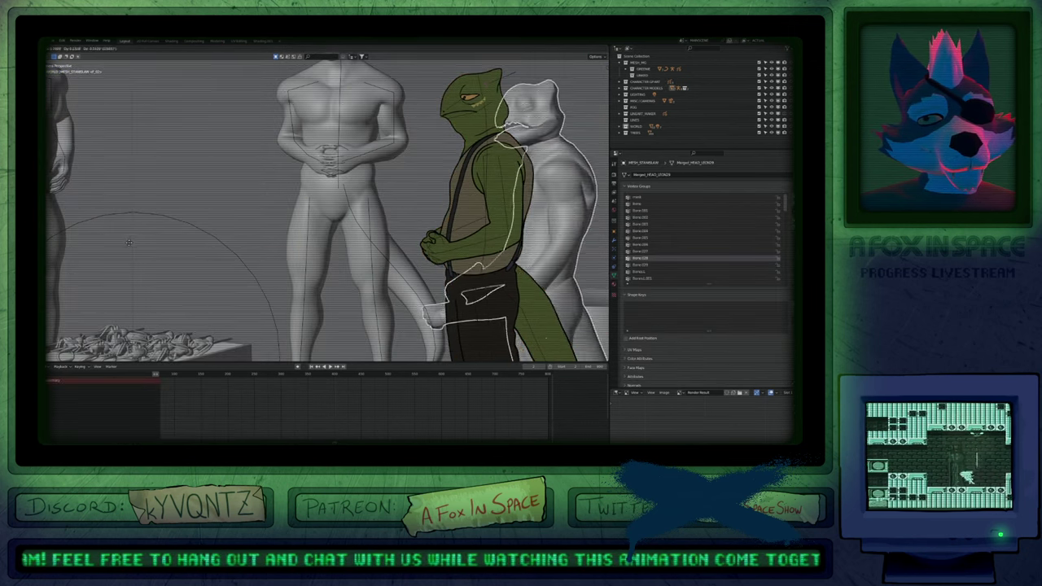
{"action": "right_click", "coordinate": [229, 245]}
{"action": "key", "text": "g"}
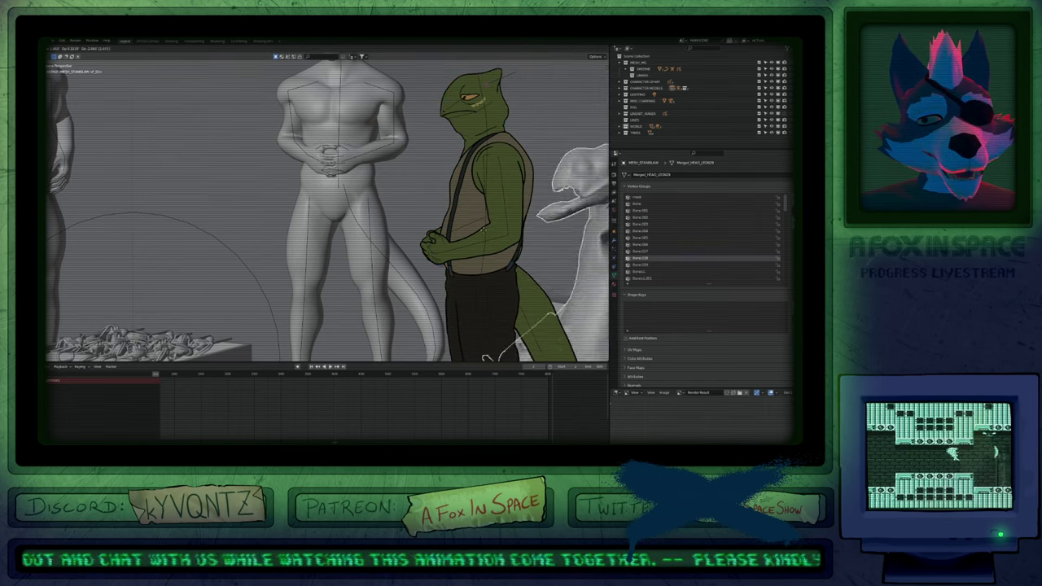
{"action": "key", "text": "Escape"}
Examine the arrangement of the characters and mannequins around the grill, both within the whole scene and close up.
{"action": "middle_click_drag", "start_coordinate": [232, 191], "coordinate": [504, 251], "text": "shift"}
{"action": "middle_click_drag", "start_coordinate": [318, 218], "coordinate": [463, 205], "text": "shift"}
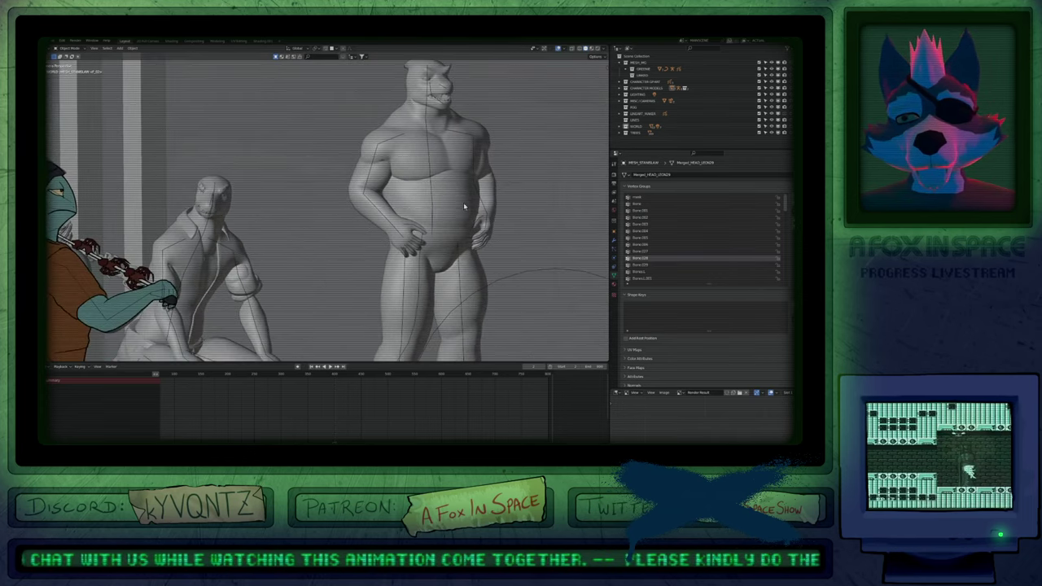
{"action": "key", "text": "Home"}
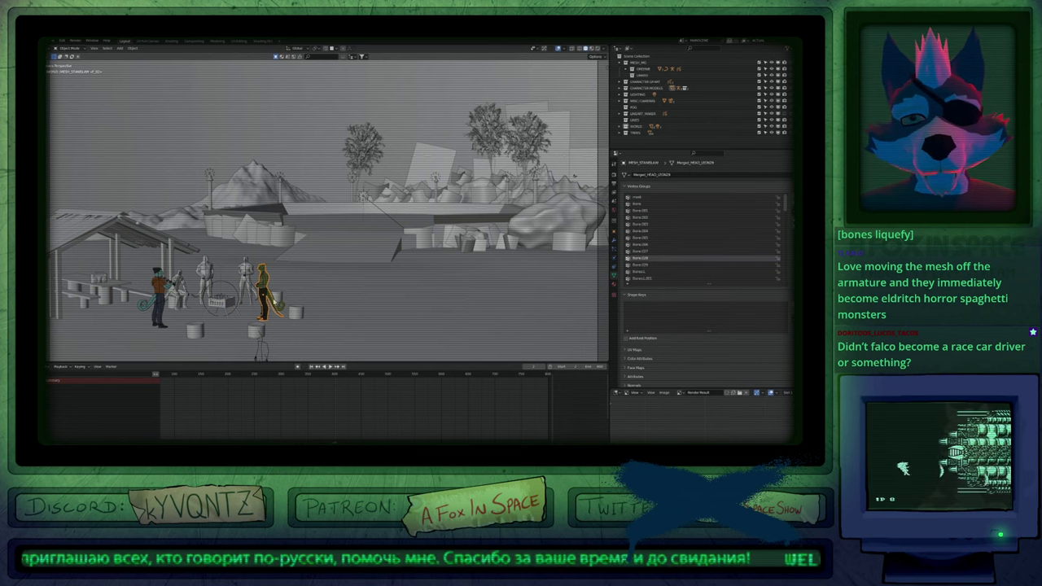
{"action": "middle_click_drag", "start_coordinate": [263, 340], "coordinate": [317, 320], "text": "shift"}
{"action": "left_click", "coordinate": [316, 318]}
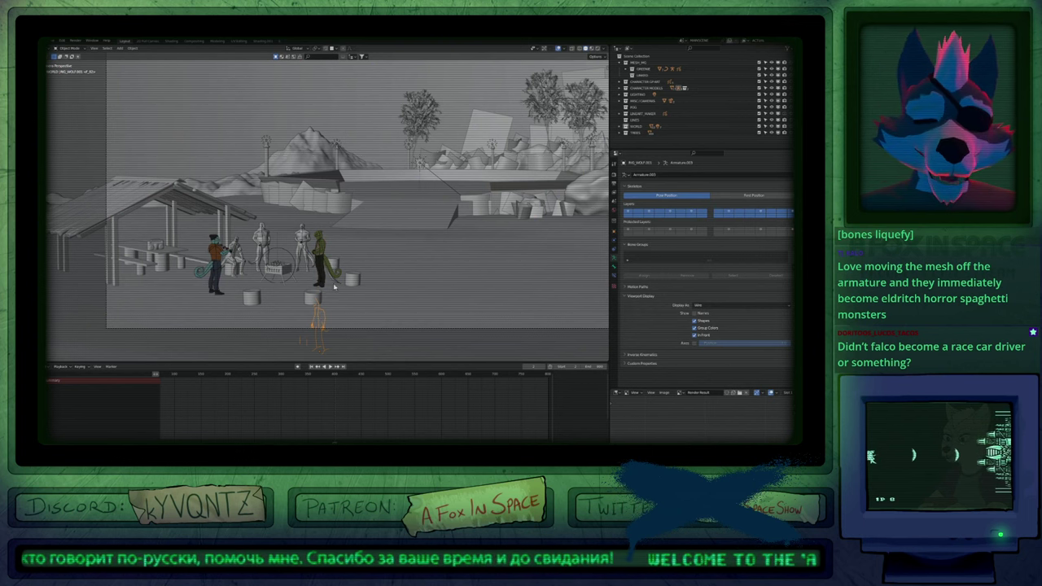
{"action": "scroll", "coordinate": [264, 308], "scroll_direction": "up", "scroll_amount": 5}
{"action": "middle_click_drag", "start_coordinate": [432, 276], "coordinate": [350, 339]}
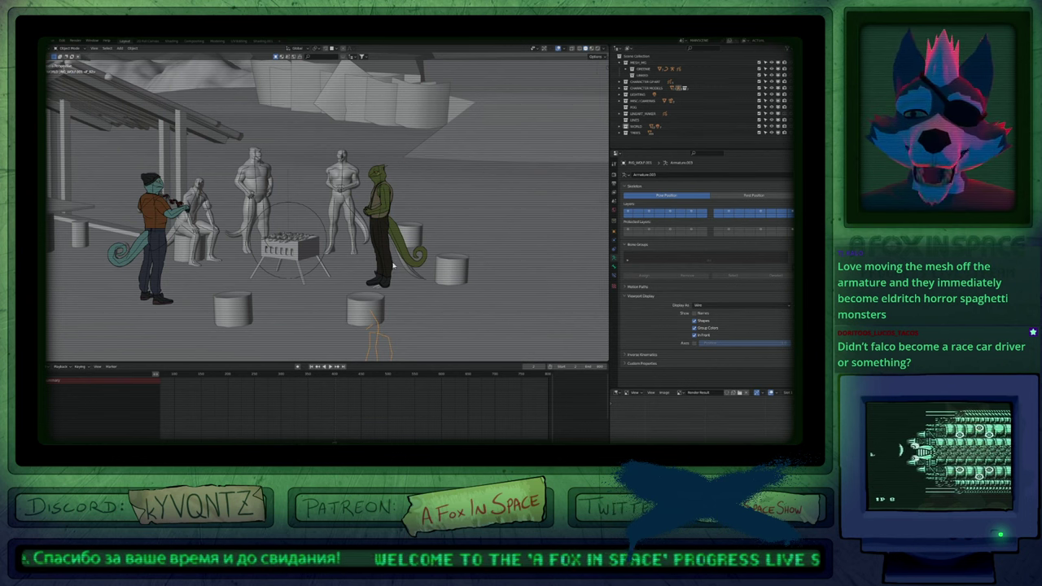
{"action": "middle_click_drag", "start_coordinate": [375, 273], "coordinate": [423, 318], "text": "shift"}
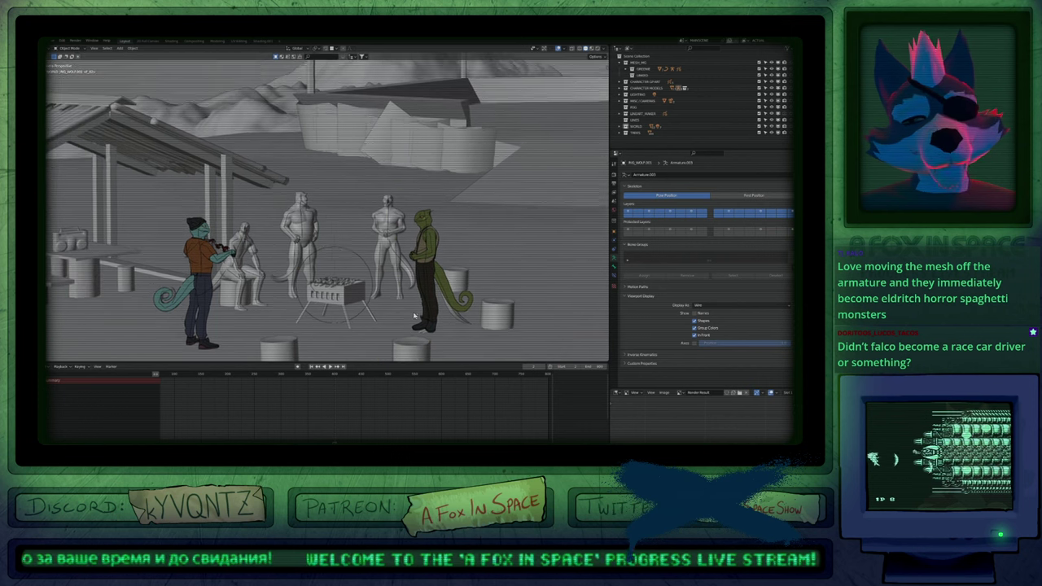
{"action": "middle_click_drag", "start_coordinate": [313, 341], "coordinate": [331, 313], "text": "shift"}
{"action": "scroll", "coordinate": [331, 314], "scroll_direction": "up", "scroll_amount": 5}
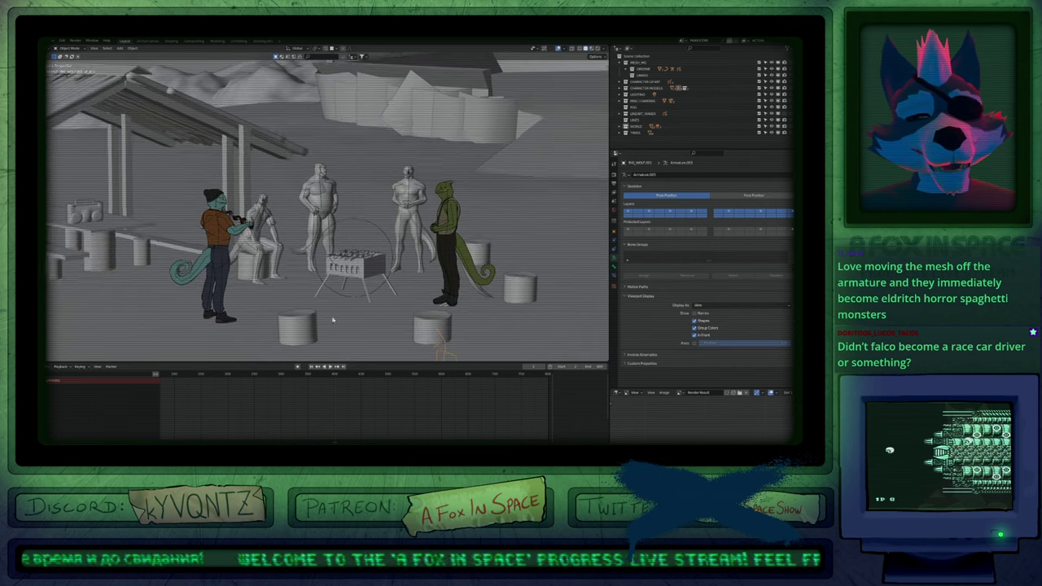
{"action": "middle_click_drag", "start_coordinate": [384, 307], "coordinate": [390, 332], "text": "shift"}
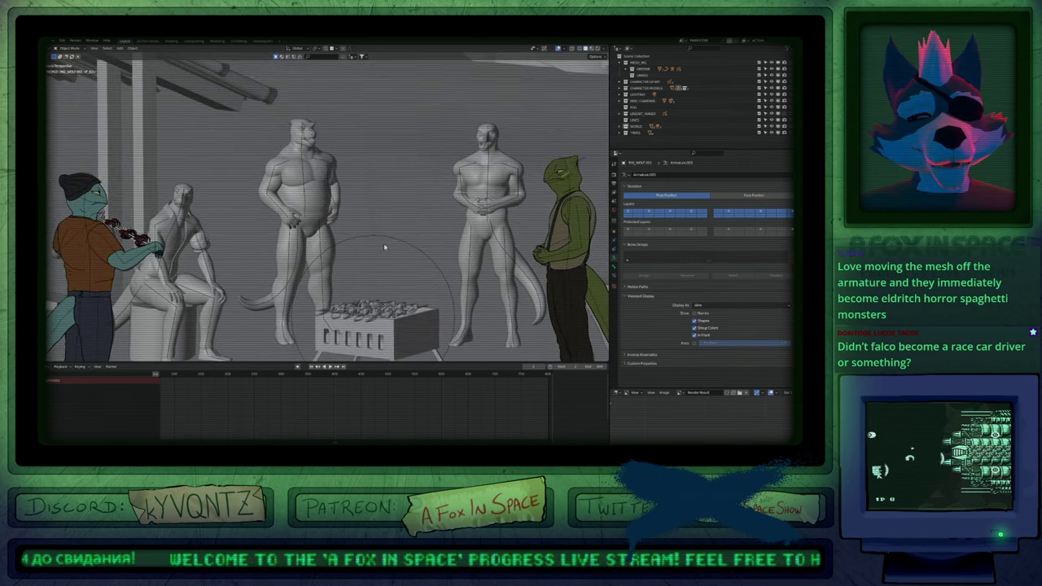
{"action": "middle_click_drag", "start_coordinate": [385, 244], "coordinate": [362, 245], "text": "shift"}
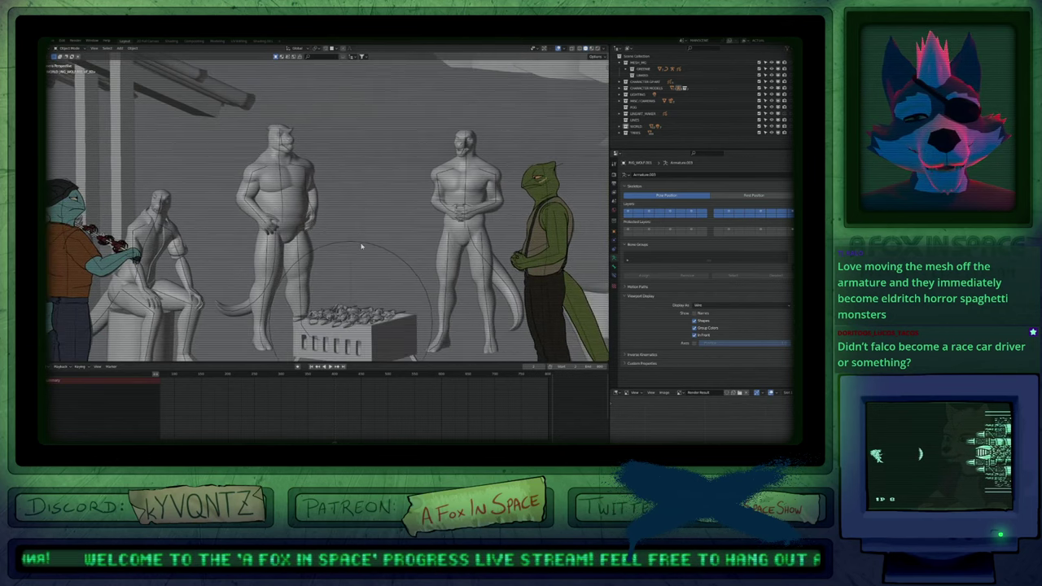
{"action": "left_click", "coordinate": [498, 275]}
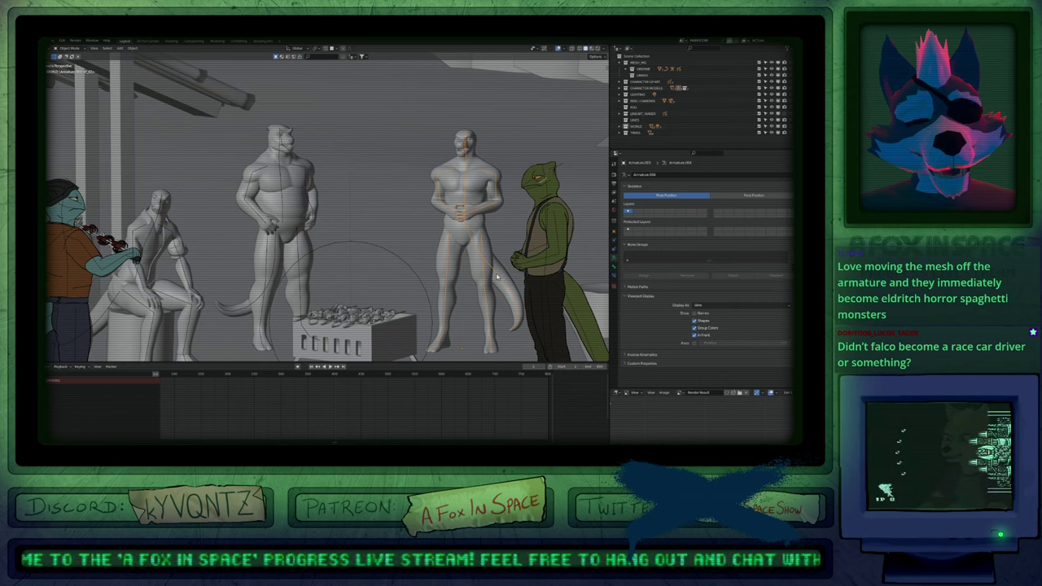
{"action": "middle_click_drag", "start_coordinate": [396, 272], "coordinate": [373, 278], "text": "shift"}
{"action": "left_click", "coordinate": [476, 247]}
{"action": "left_click", "coordinate": [504, 224]}
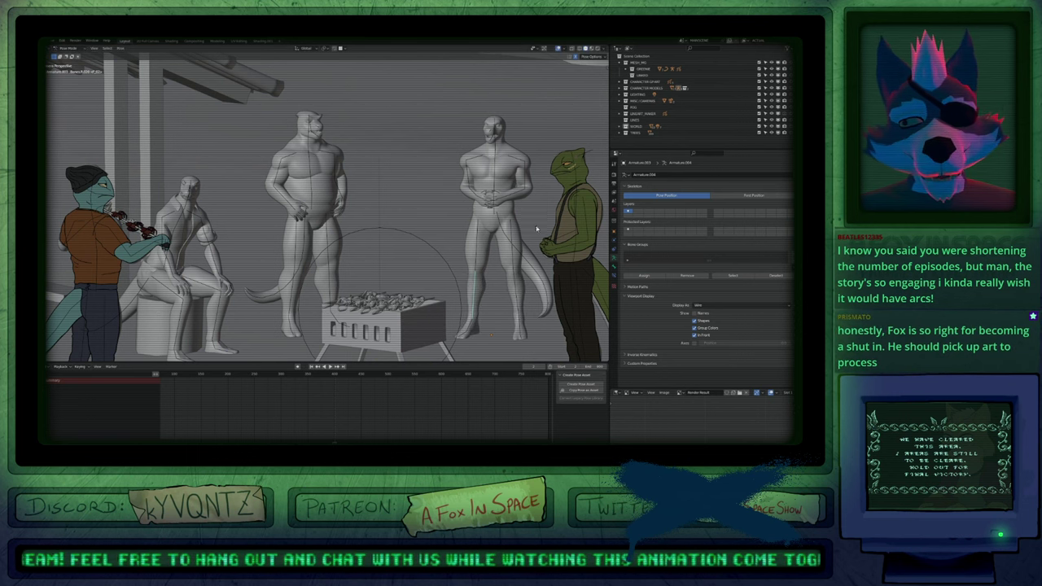
{"action": "mouse_move", "coordinate": [525, 218]}
{"action": "middle_mouse_down", "text": "shift"}
{"action": "mouse_move", "coordinate": [539, 235]}
{"action": "mouse_move", "coordinate": [419, 271]}
{"action": "mouse_move", "coordinate": [516, 237]}
{"action": "middle_mouse_up", "text": "shift"}
{"action": "key", "text": "ctrl+Tab"}
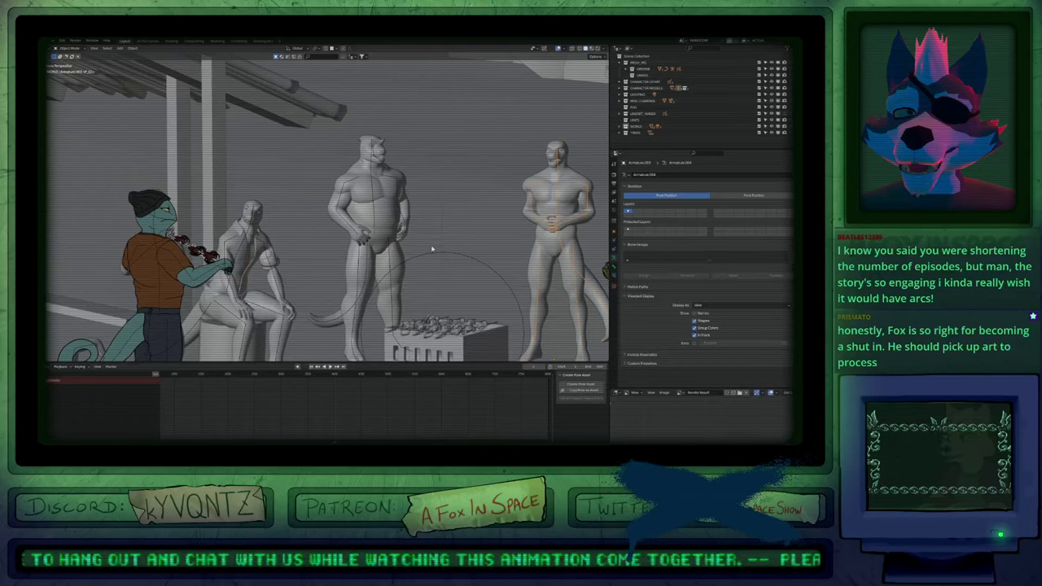
{"action": "left_click", "coordinate": [445, 255]}
{"action": "middle_click_drag", "start_coordinate": [443, 262], "coordinate": [458, 252], "text": "shift"}
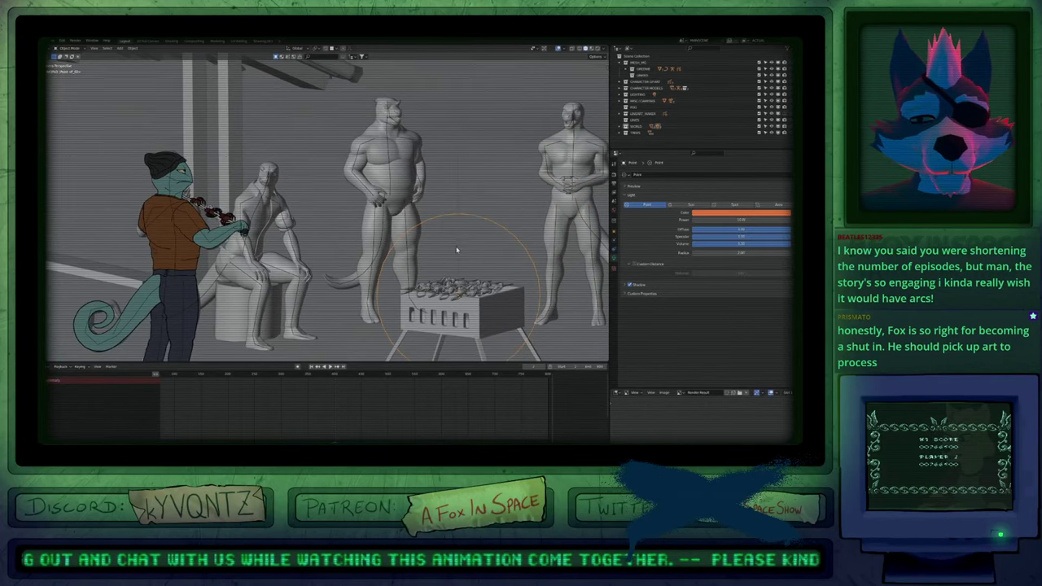
{"action": "left_click", "coordinate": [458, 248]}
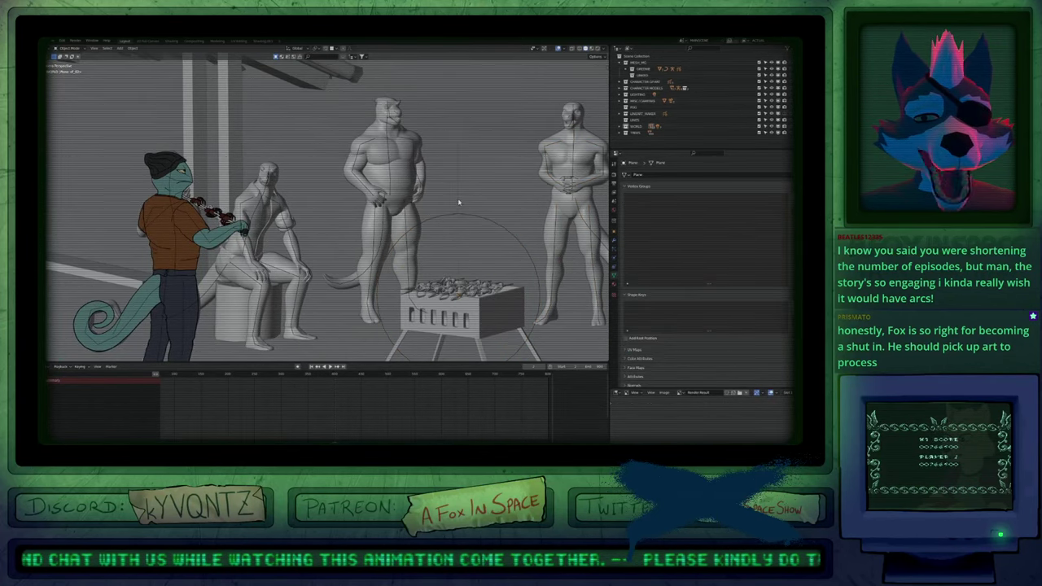
{"action": "left_click", "coordinate": [435, 244]}
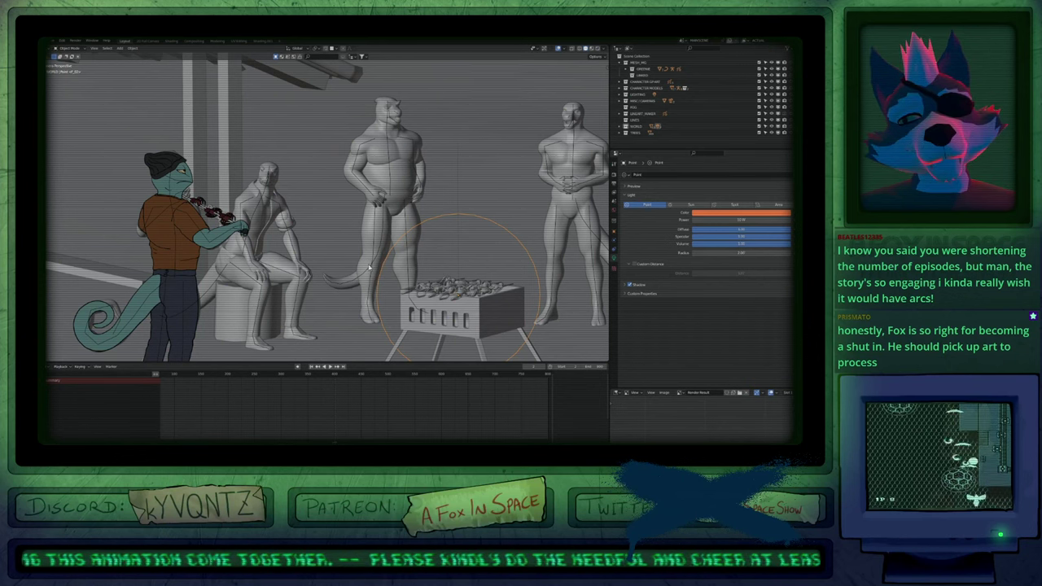
Inspect the seated mannequin's head up close and check its place in the group around the grill.
{"action": "left_click", "coordinate": [265, 266]}
{"action": "middle_click_drag", "start_coordinate": [251, 291], "coordinate": [277, 288], "text": "shift"}
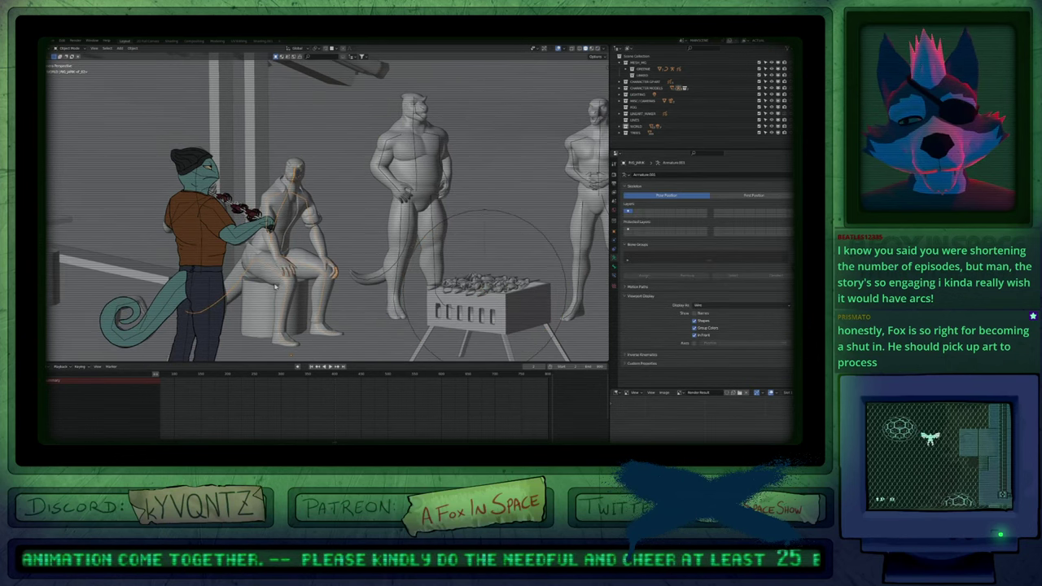
{"action": "middle_click_drag", "start_coordinate": [422, 263], "coordinate": [420, 291], "text": "shift"}
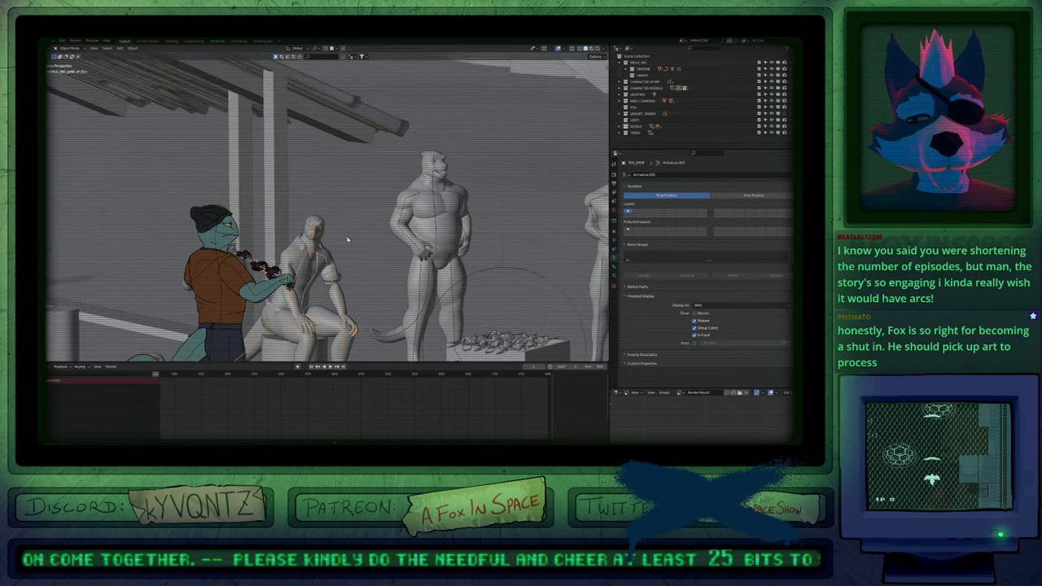
{"action": "scroll", "coordinate": [354, 179], "scroll_direction": "up", "scroll_amount": 8}
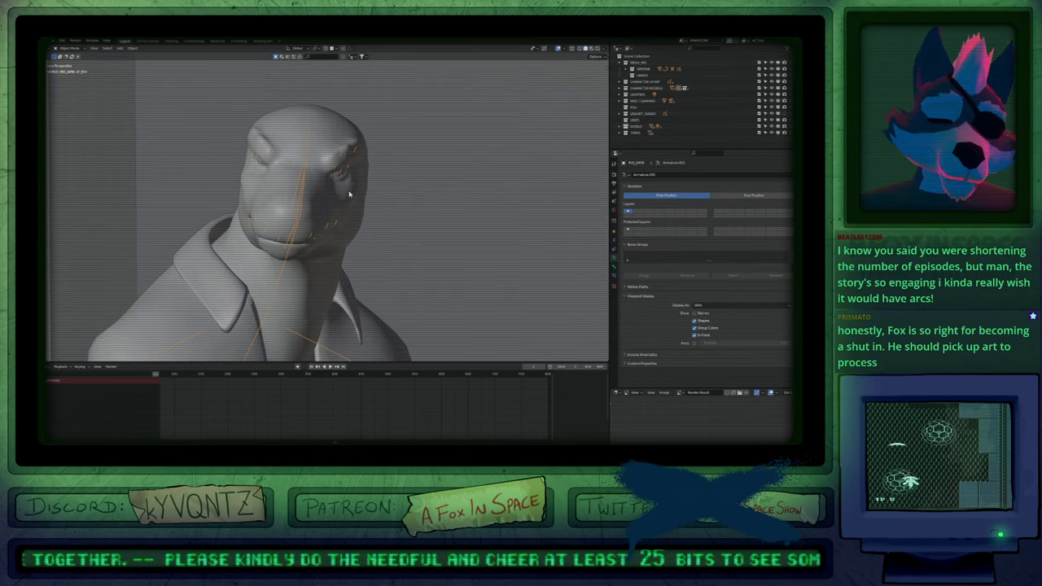
{"action": "scroll", "coordinate": [457, 240], "scroll_direction": "down", "scroll_amount": 10}
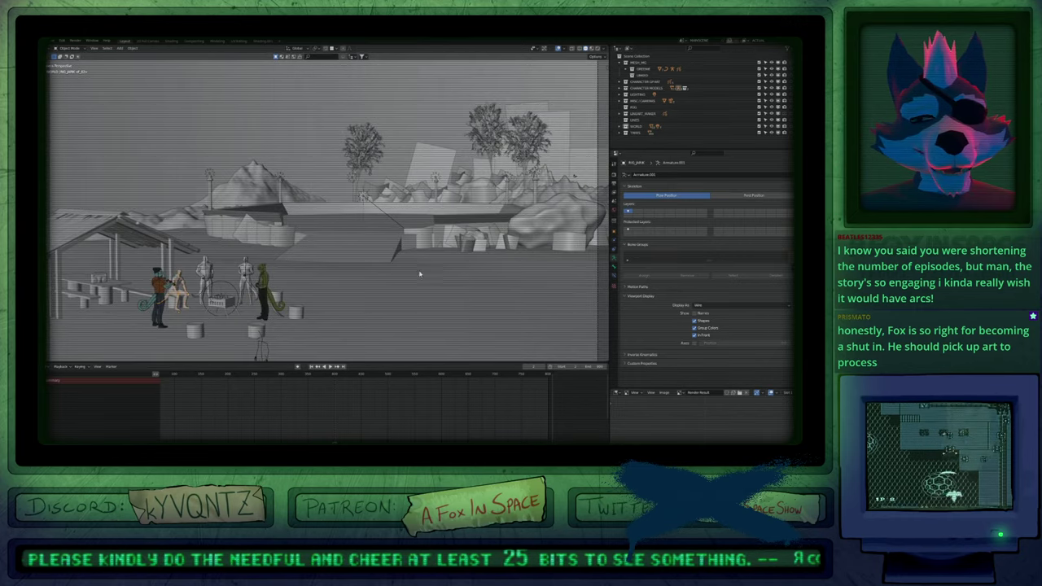
{"action": "scroll", "coordinate": [343, 242], "scroll_direction": "up", "scroll_amount": 8}
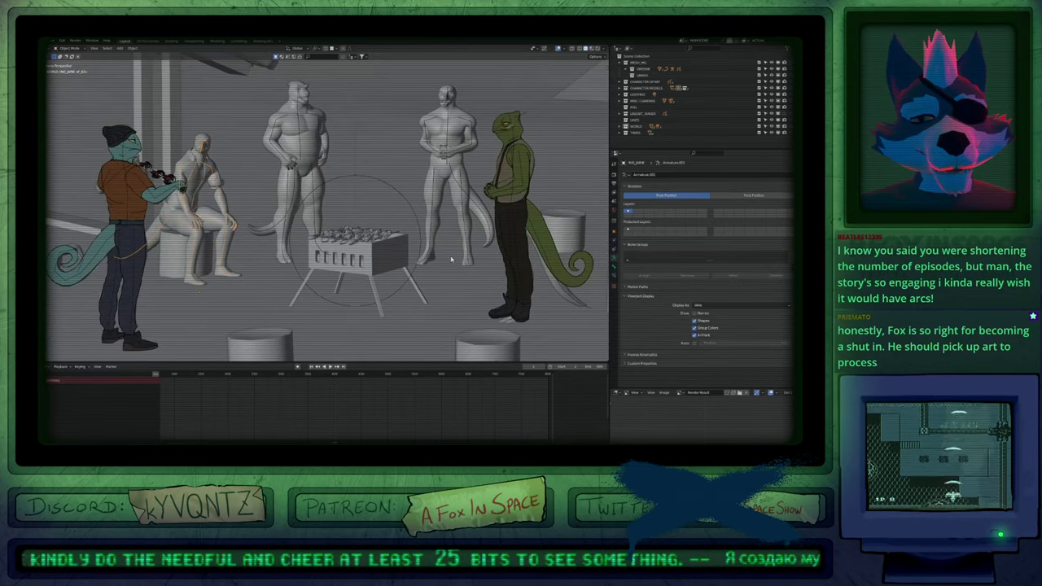
{"action": "left_click", "coordinate": [513, 189]}
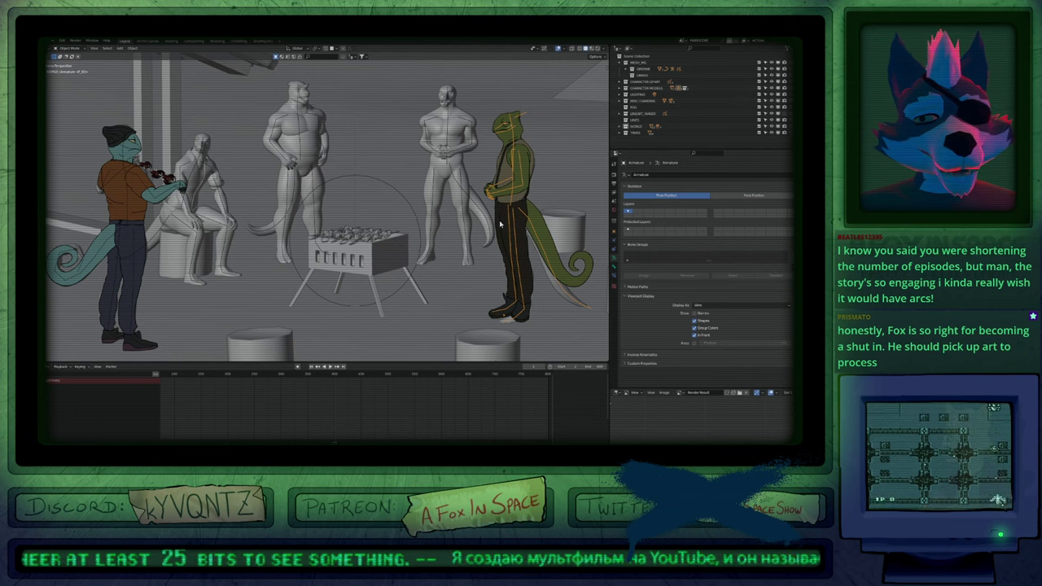
{"action": "middle_click_drag", "start_coordinate": [500, 224], "coordinate": [437, 241]}
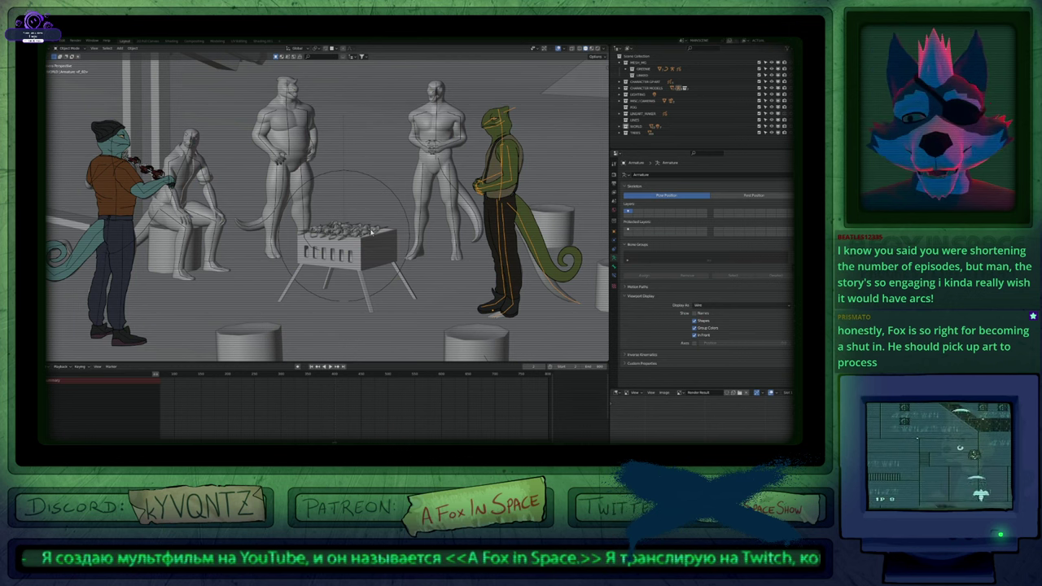
{"action": "middle_click_drag", "start_coordinate": [371, 232], "coordinate": [477, 303], "text": "shift"}
{"action": "left_click", "coordinate": [277, 271]}
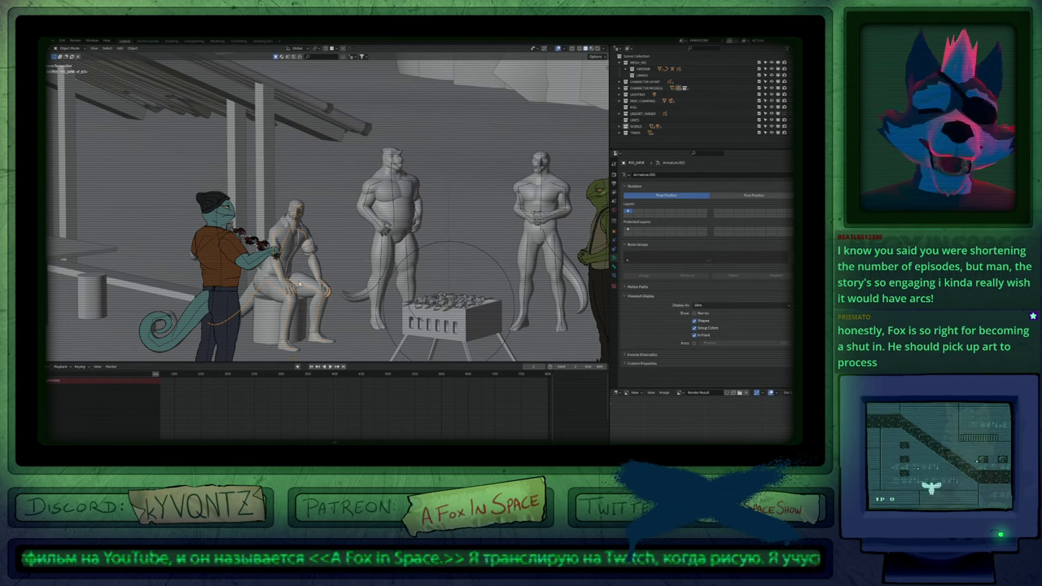
{"action": "scroll", "coordinate": [446, 258], "scroll_direction": "down", "scroll_amount": 8}
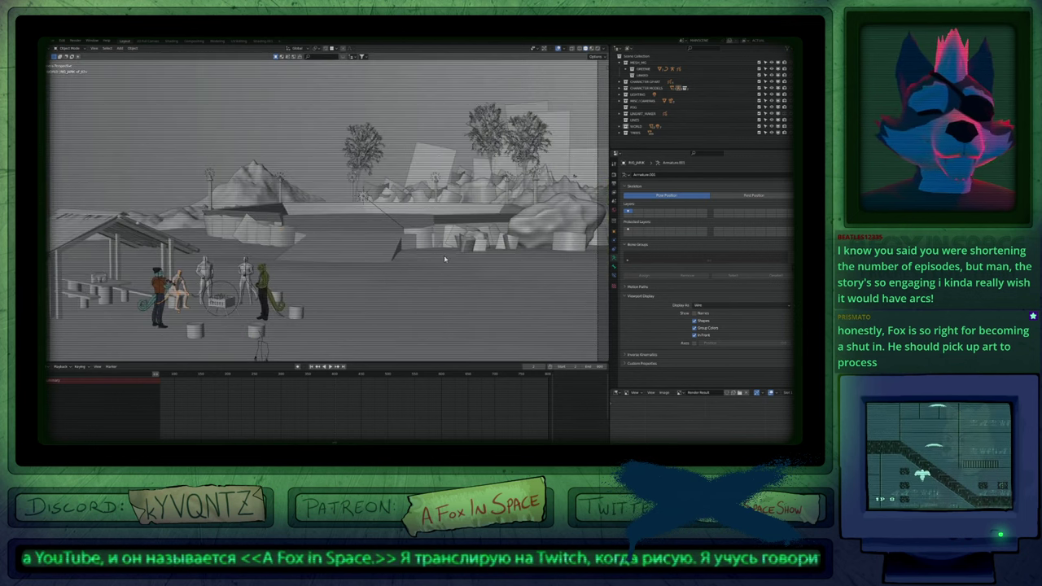
{"action": "scroll", "coordinate": [286, 254], "scroll_direction": "up", "scroll_amount": 10}
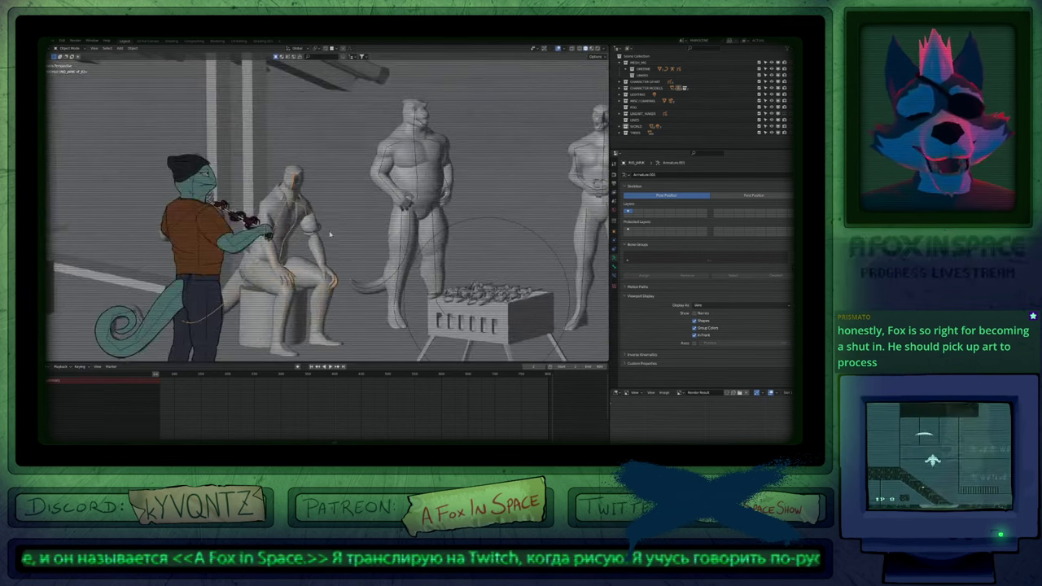
{"action": "middle_click_drag", "start_coordinate": [466, 197], "coordinate": [426, 216], "text": "shift"}
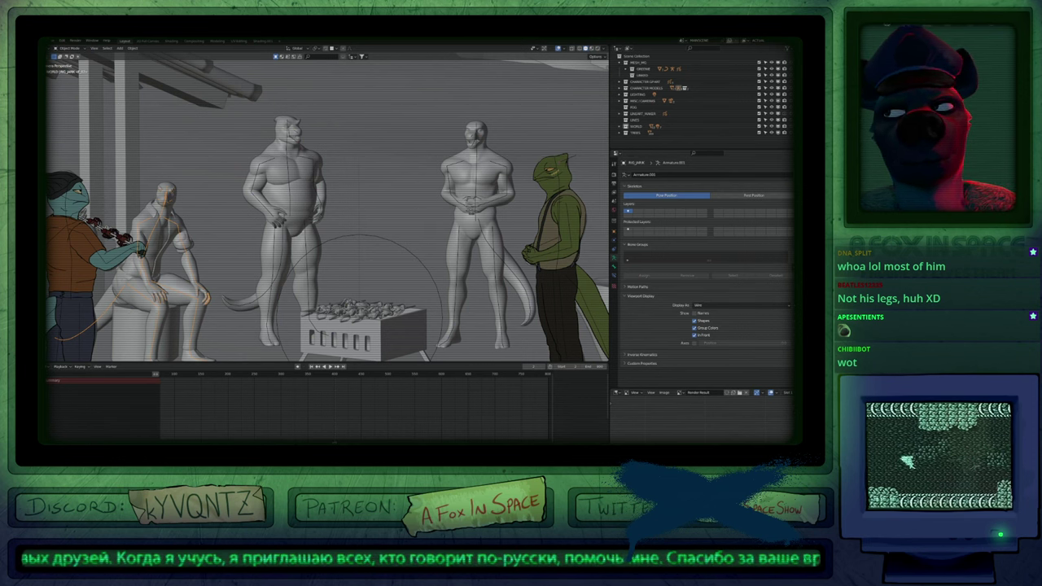
Switch to FaceRig and adjust the Directional Color of the avatar's lights.
{"action": "key", "text": "Escape"}
{"action": "key", "text": "Escape"}
{"action": "key", "text": "Escape"}
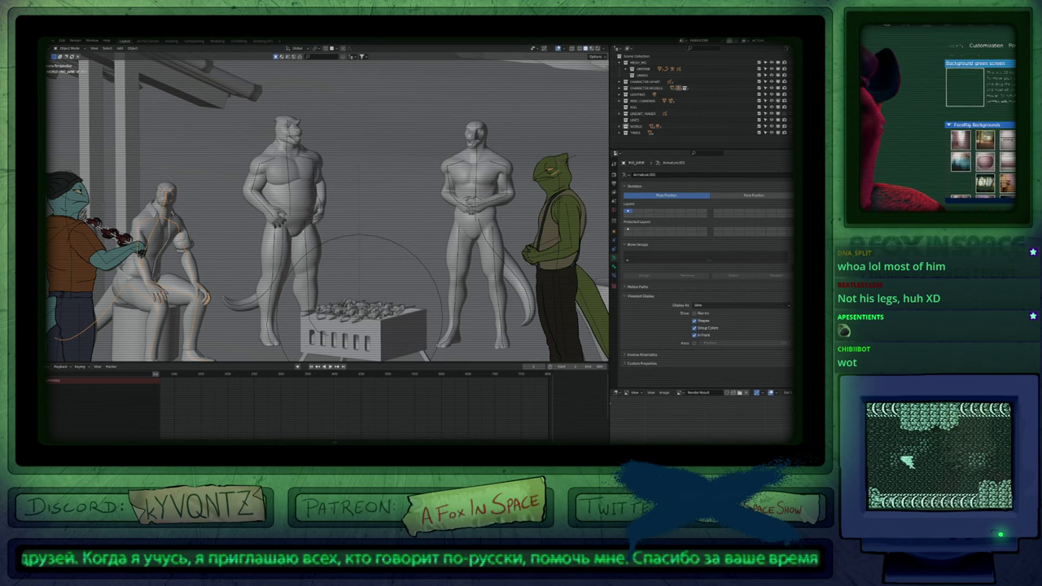
{"action": "left_click", "coordinate": [997, 49]}
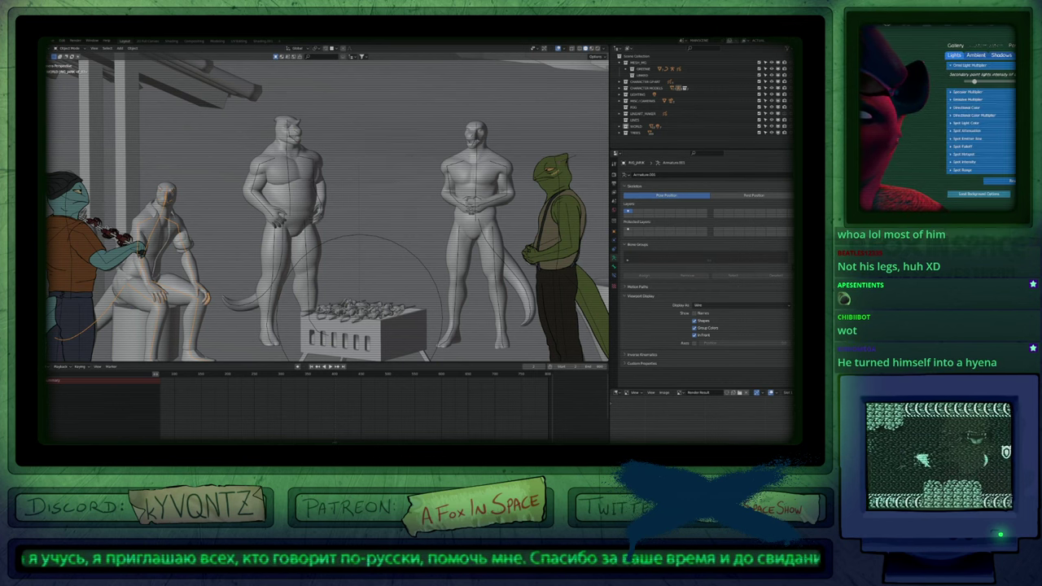
{"action": "left_click", "coordinate": [1012, 46]}
{"action": "left_click", "coordinate": [990, 47]}
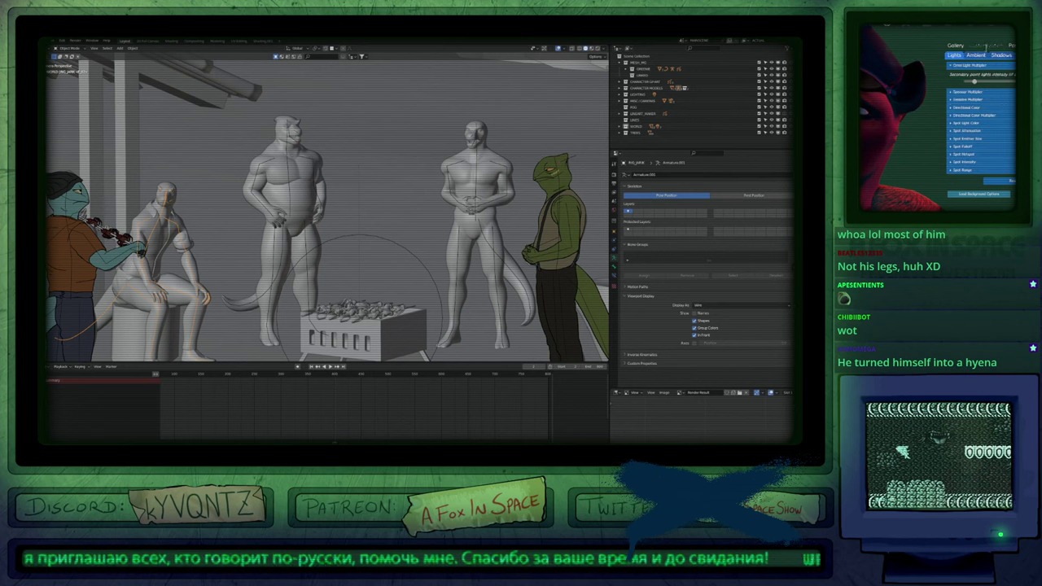
{"action": "left_click", "coordinate": [951, 93]}
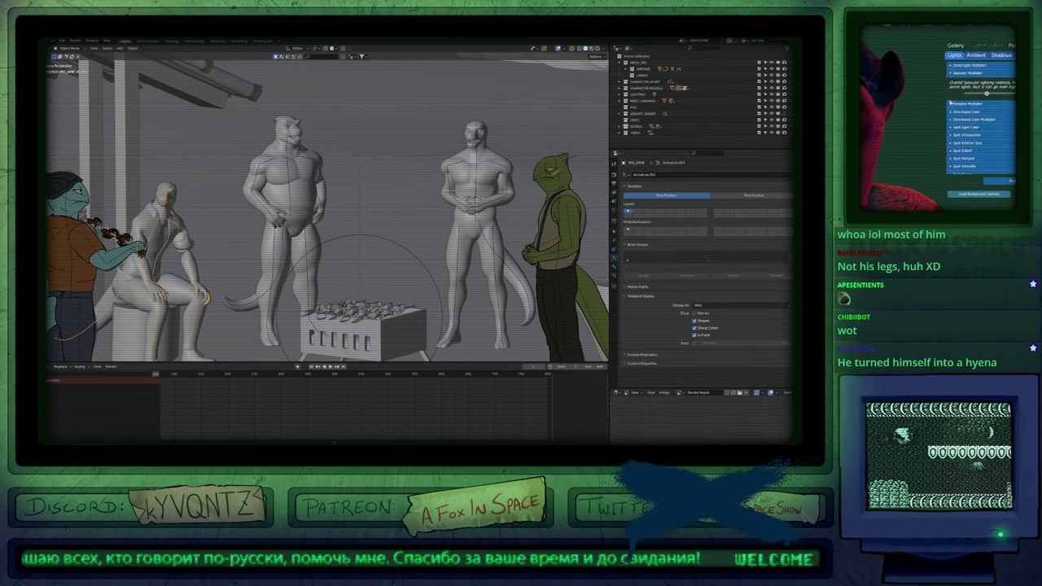
{"action": "left_click", "coordinate": [950, 111]}
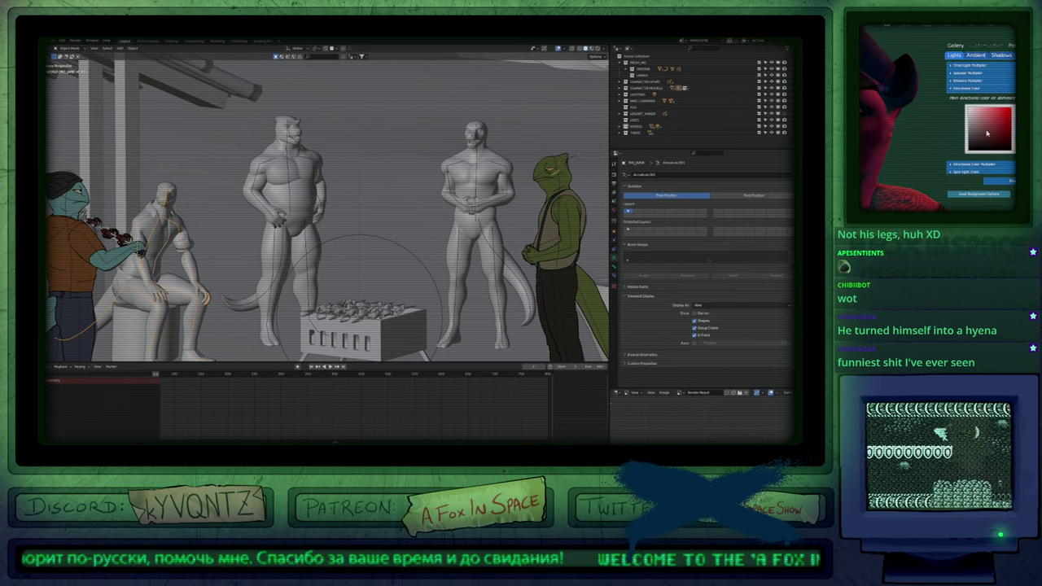
{"action": "mouse_move", "coordinate": [994, 127]}
{"action": "left_mouse_down"}
{"action": "mouse_move", "coordinate": [1003, 116]}
{"action": "mouse_move", "coordinate": [973, 147]}
{"action": "mouse_move", "coordinate": [1016, 114]}
{"action": "mouse_move", "coordinate": [1021, 123]}
{"action": "left_mouse_up"}
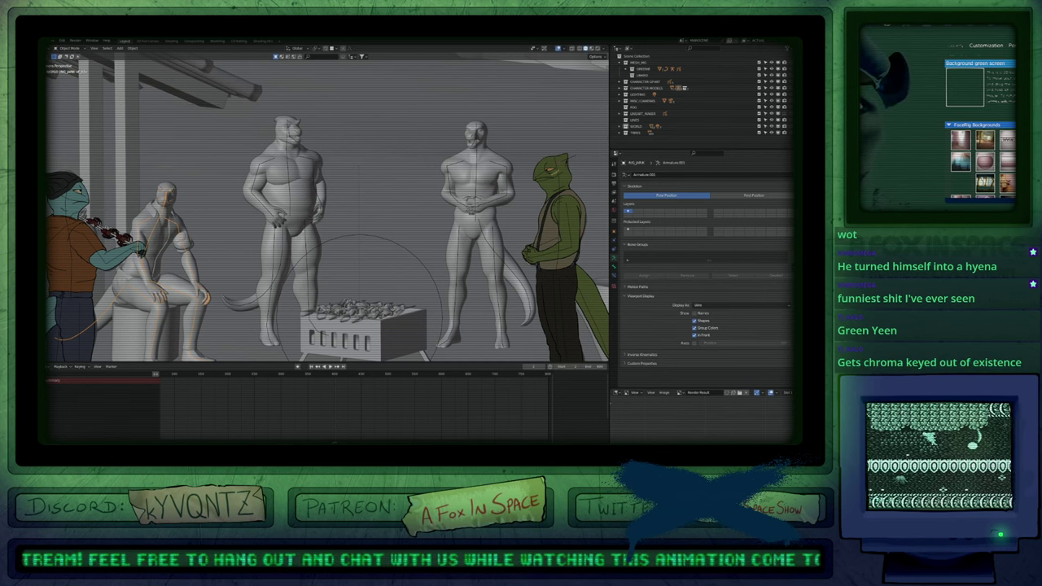
Switch from the background options to the avatar's light settings and open the Directional Color setting.
{"action": "left_click", "coordinate": [1012, 48]}
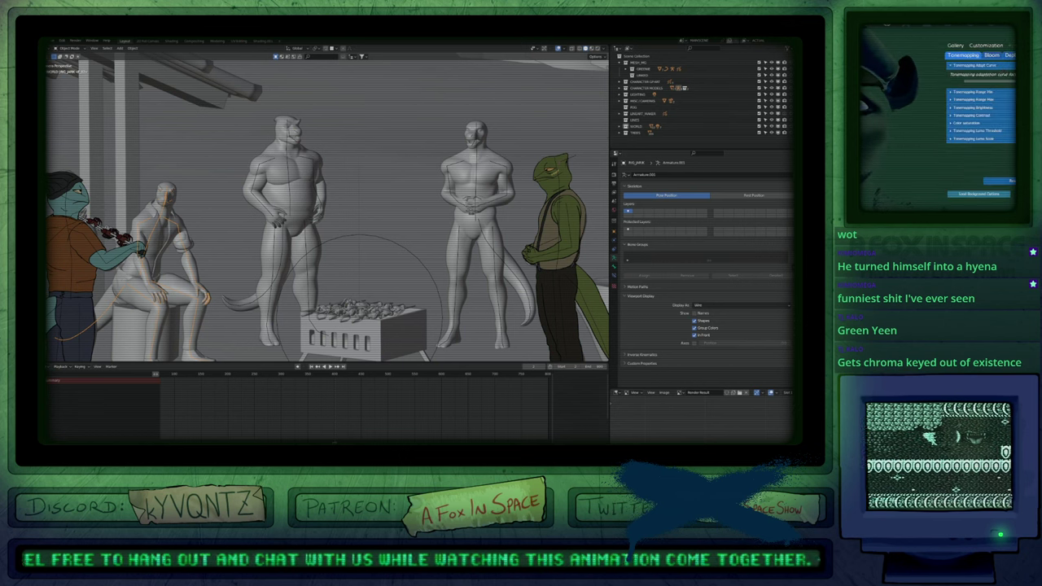
{"action": "left_click", "coordinate": [997, 47]}
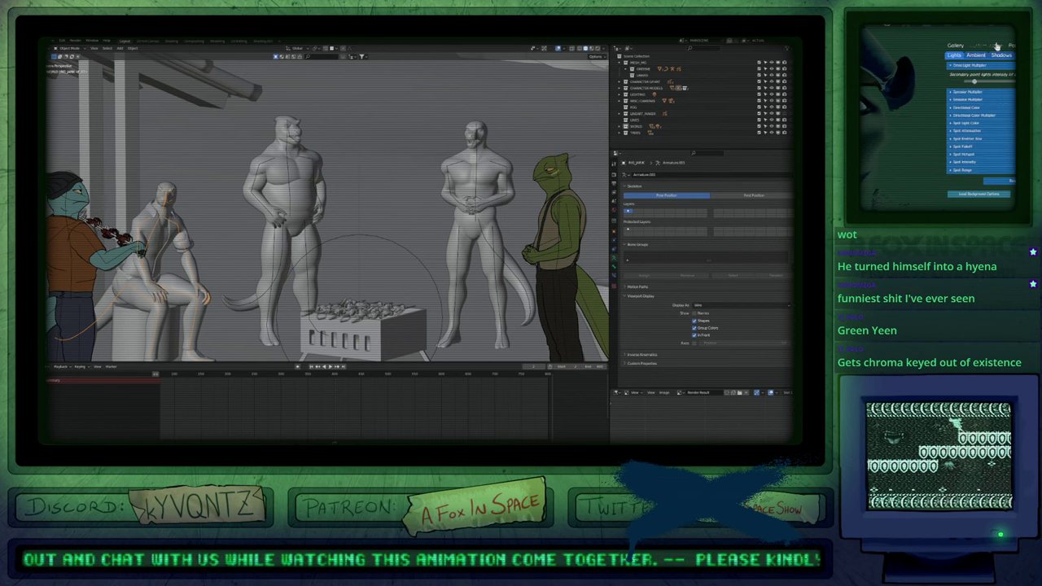
{"action": "left_click", "coordinate": [958, 109]}
{"action": "left_click", "coordinate": [959, 108]}
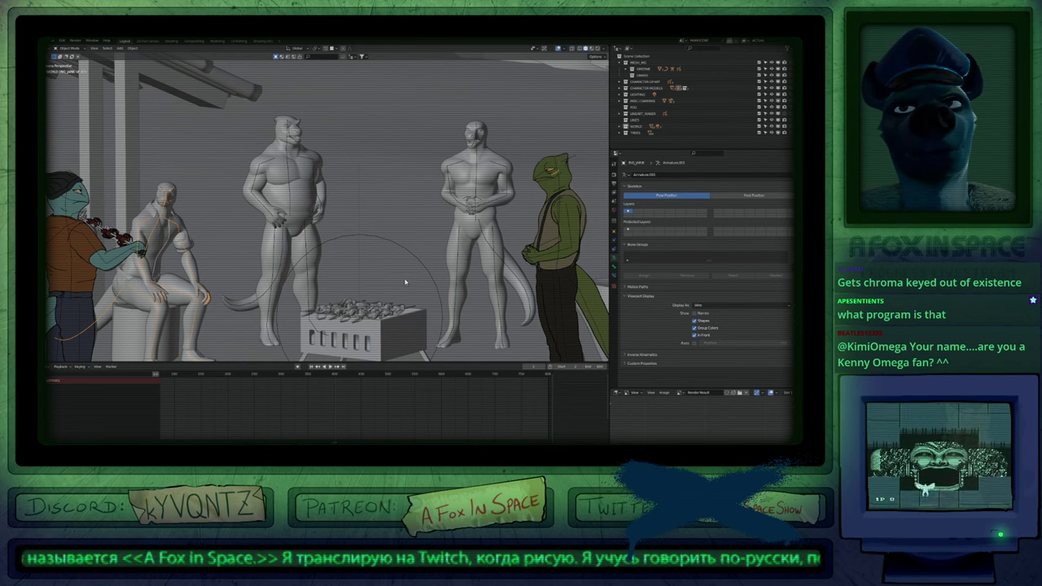
{"action": "left_click", "coordinate": [297, 189]}
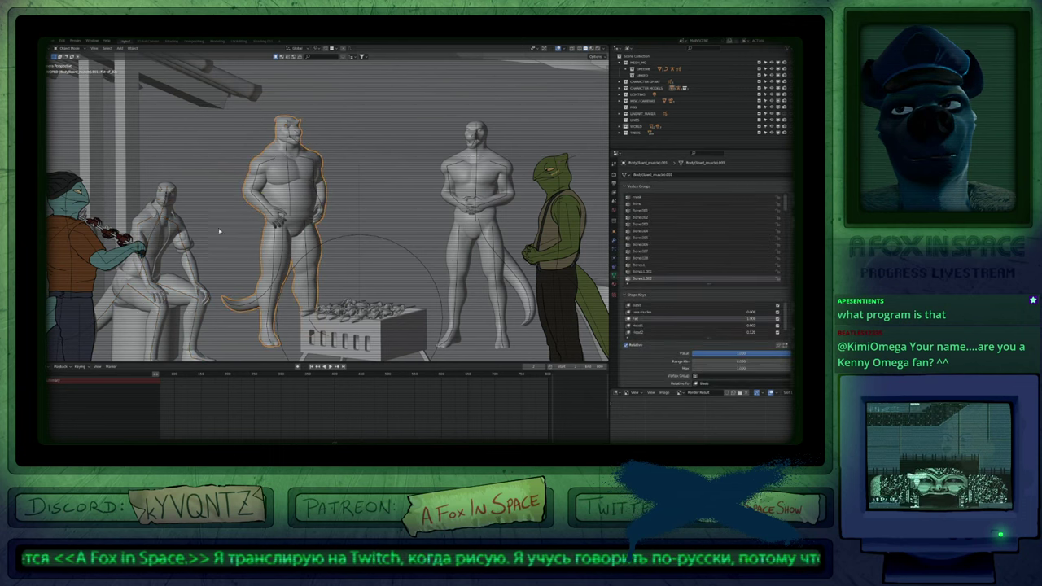
{"action": "left_click", "coordinate": [161, 218]}
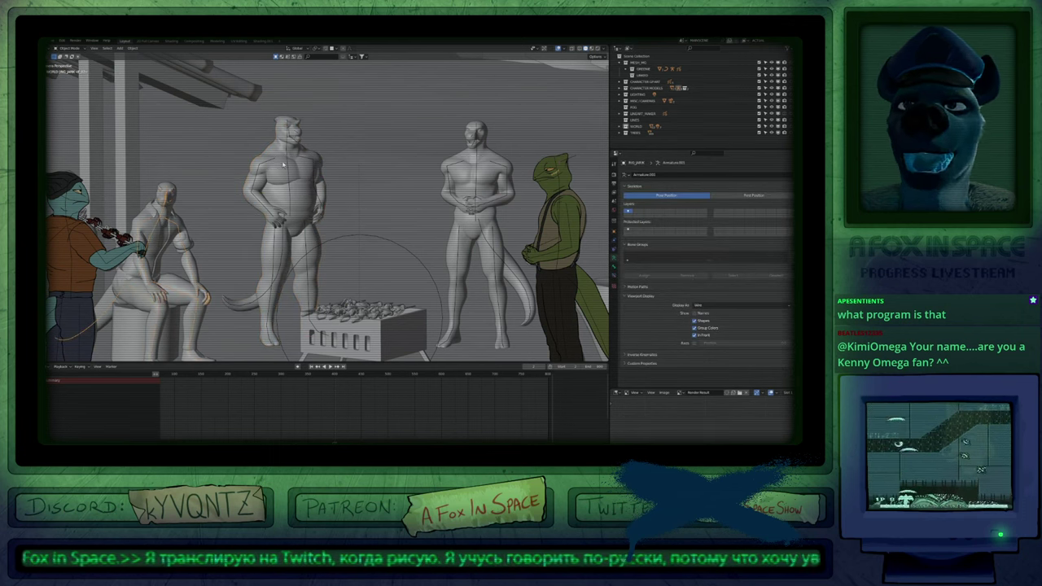
{"action": "left_click", "coordinate": [316, 160]}
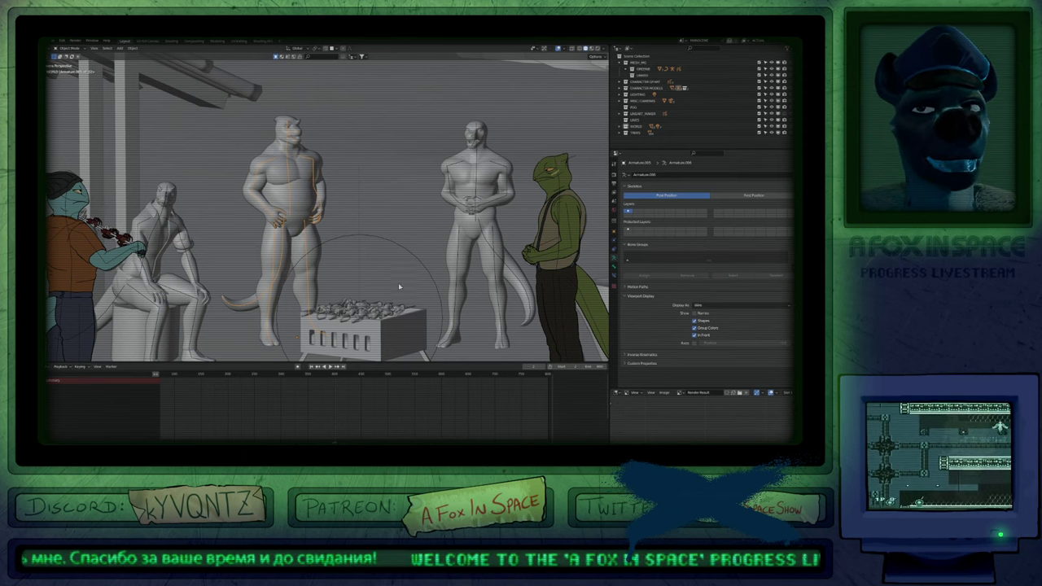
Preview the grill's orange point light and the surrounding characters in rendered shading, and return the viewport to solid shading.
{"action": "left_click", "coordinate": [338, 240]}
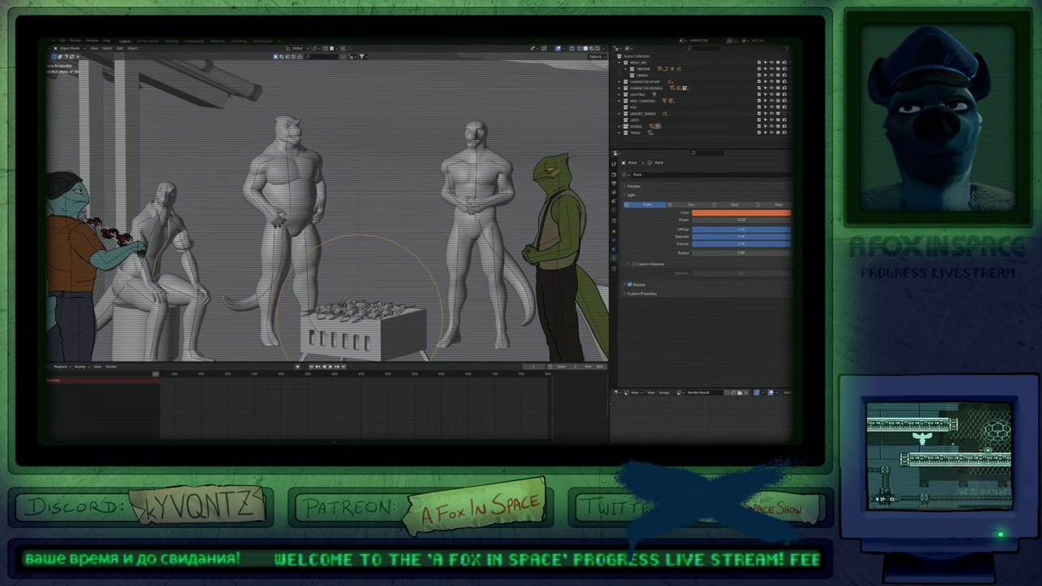
{"action": "scroll", "coordinate": [413, 214], "scroll_direction": "down", "scroll_amount": 6}
{"action": "key", "text": "z"}
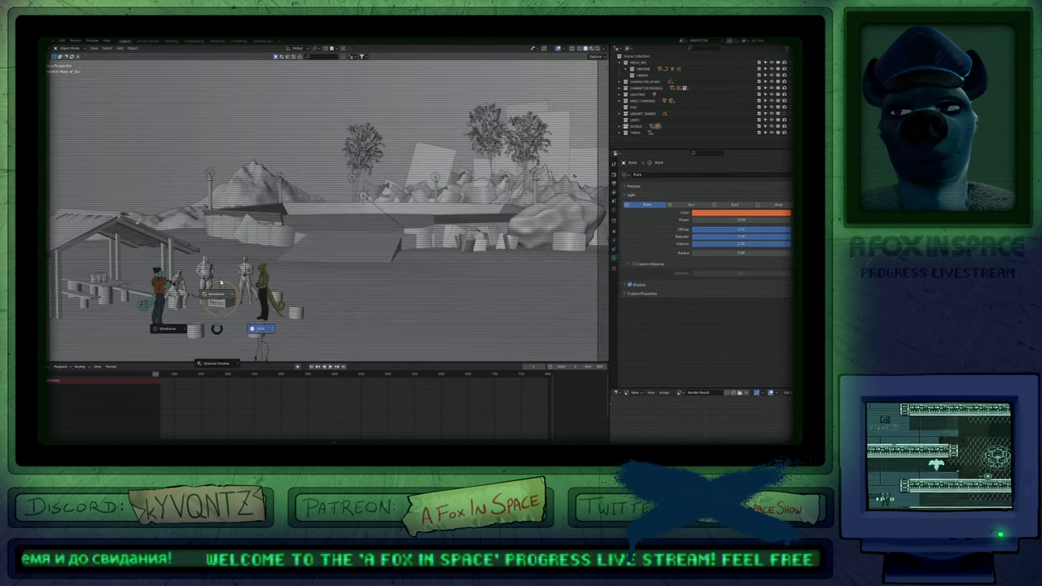
{"action": "left_click", "coordinate": [219, 282]}
{"action": "scroll", "coordinate": [205, 313], "scroll_direction": "up", "scroll_amount": 11}
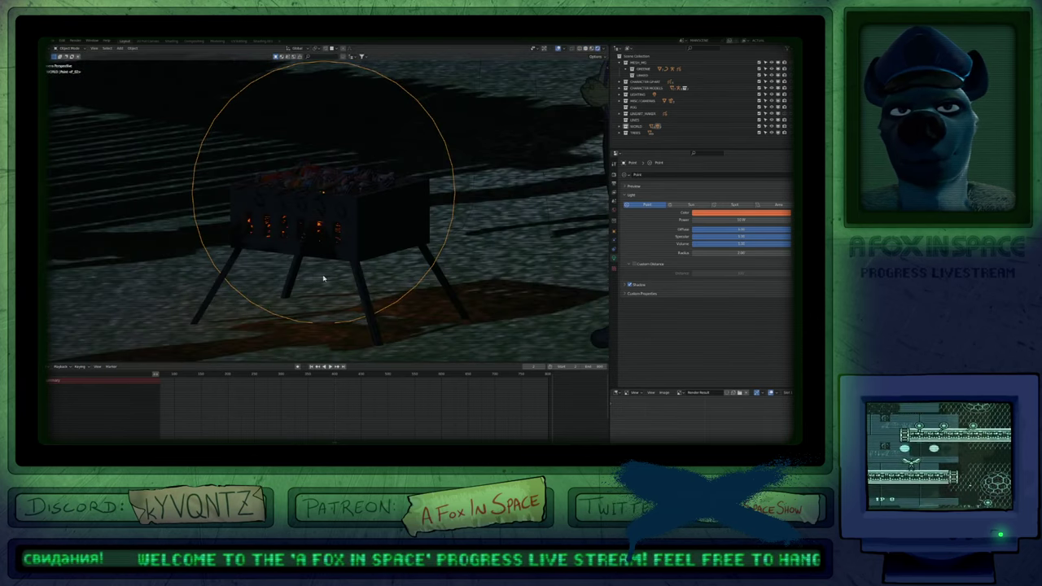
{"action": "middle_click_drag", "start_coordinate": [303, 244], "coordinate": [175, 259], "text": "shift"}
{"action": "scroll", "coordinate": [456, 249], "scroll_direction": "down", "scroll_amount": 4}
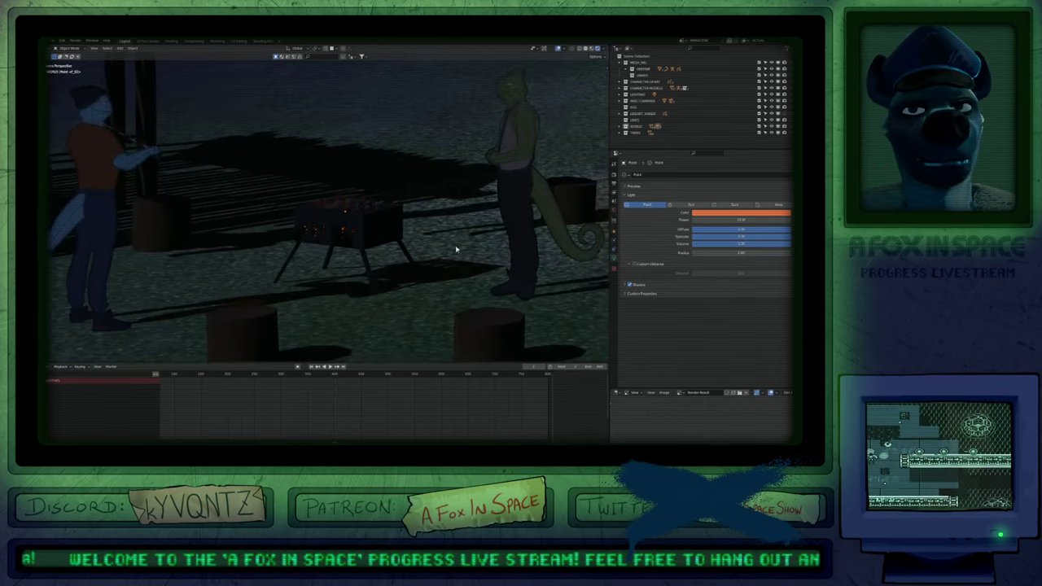
{"action": "middle_click_drag", "start_coordinate": [457, 250], "coordinate": [269, 217]}
{"action": "left_click", "coordinate": [461, 217]}
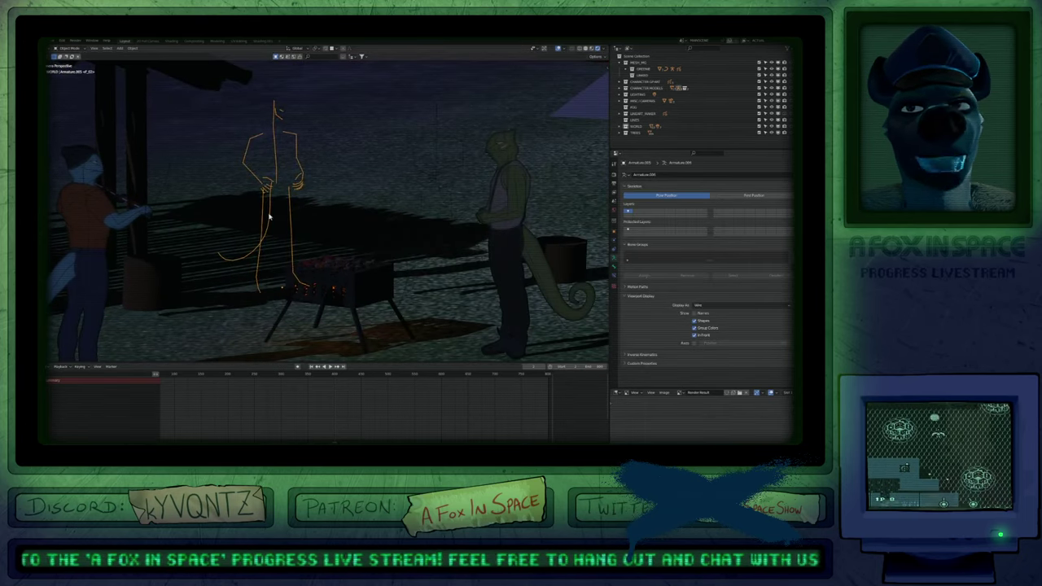
{"action": "left_click", "coordinate": [173, 190]}
{"action": "key", "text": "z"}
{"action": "left_click", "coordinate": [196, 206]}
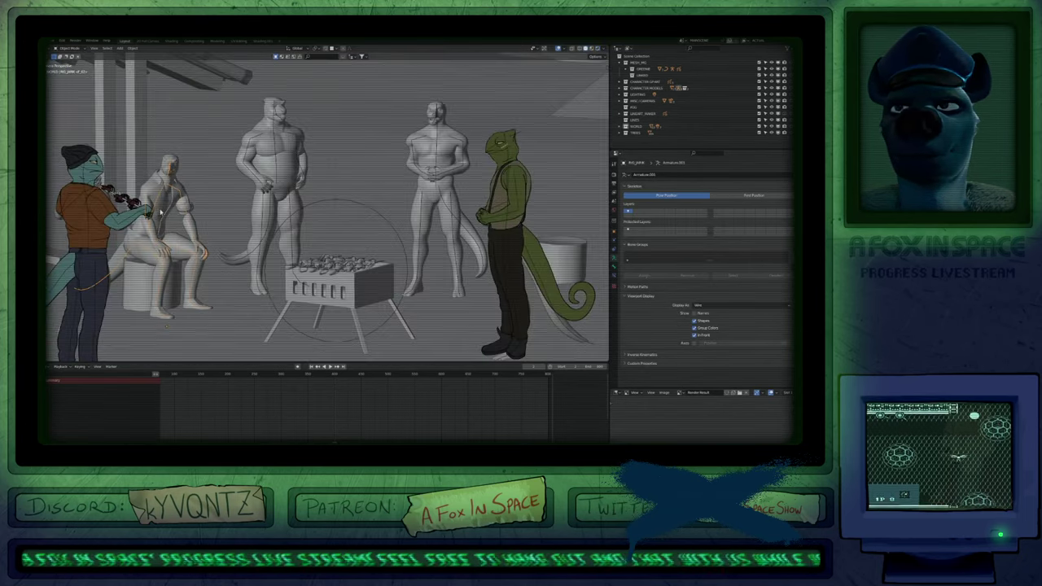
Select the green lizard's grease pencil drawing beside the grill.
{"action": "middle_click_drag", "start_coordinate": [155, 212], "coordinate": [251, 222], "text": "shift"}
{"action": "left_click", "coordinate": [190, 208]}
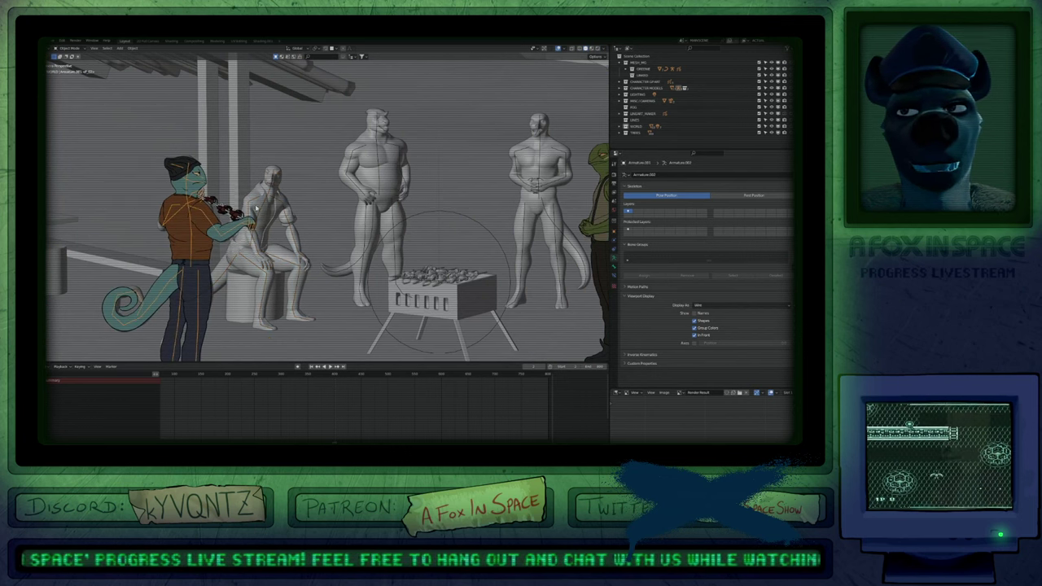
{"action": "middle_click_drag", "start_coordinate": [513, 244], "coordinate": [460, 207], "text": "shift"}
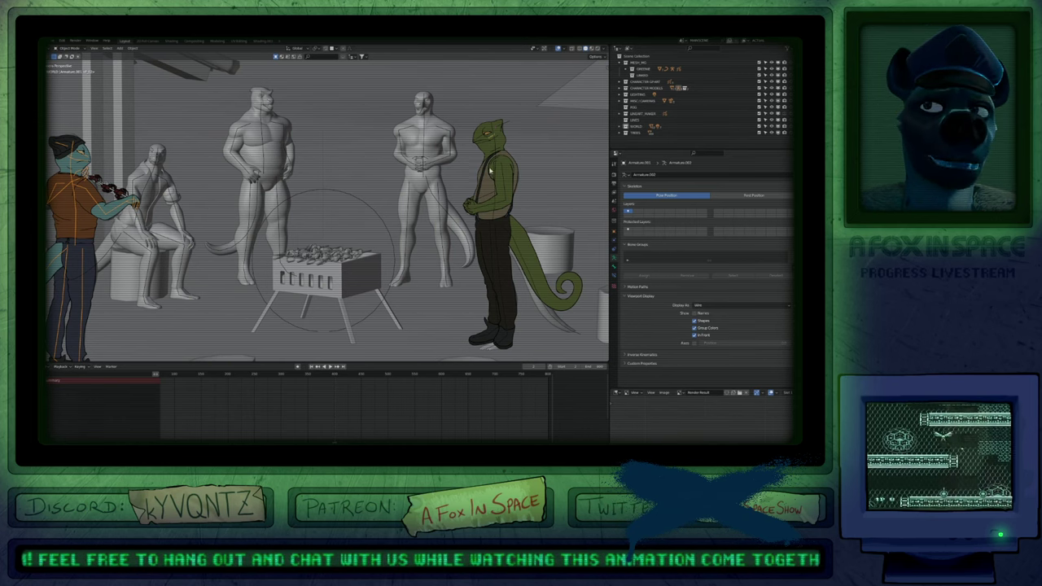
{"action": "left_click", "coordinate": [505, 194]}
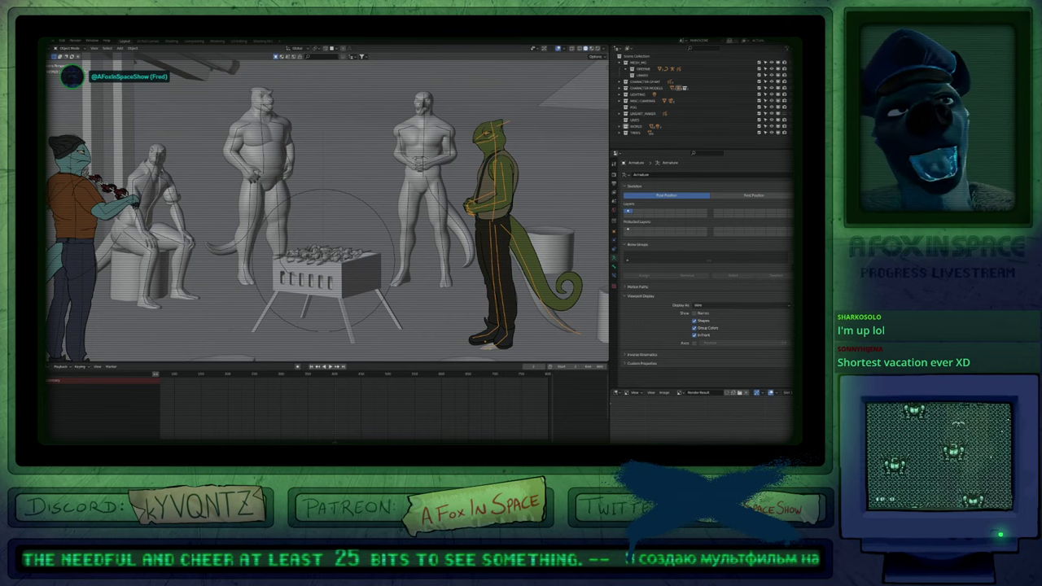
{"action": "left_click", "coordinate": [509, 210]}
{"action": "left_click", "coordinate": [565, 254]}
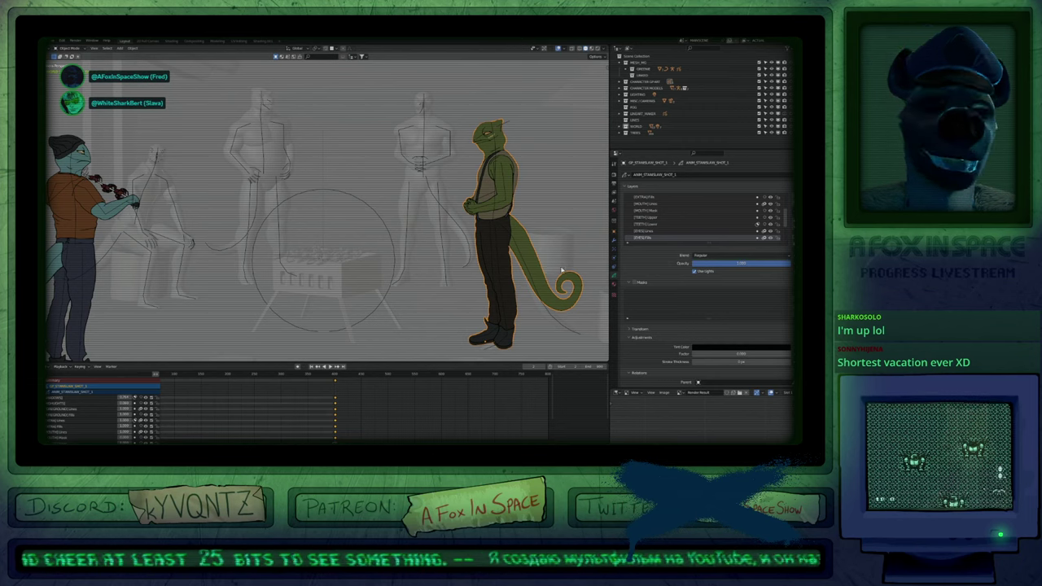
Enlarge the brush, reshape the outer edge of the green lizard character's tail curl, and return to Object Mode.
{"action": "scroll", "coordinate": [562, 271], "scroll_direction": "up", "scroll_amount": 6}
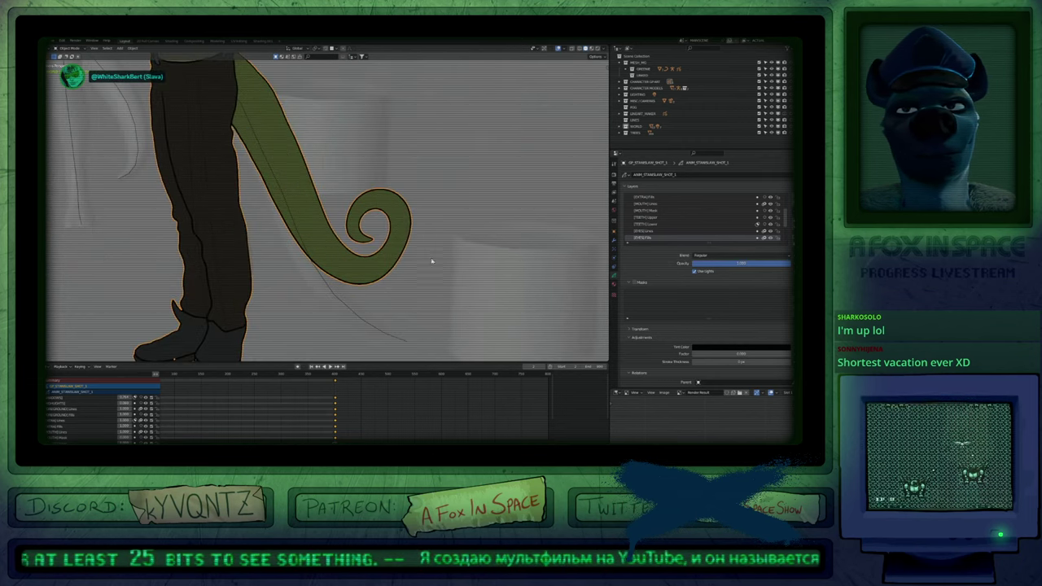
{"action": "key", "text": "ctrl+Tab"}
{"action": "key", "text": "f"}
{"action": "left_click", "coordinate": [493, 264]}
{"action": "key", "text": "f"}
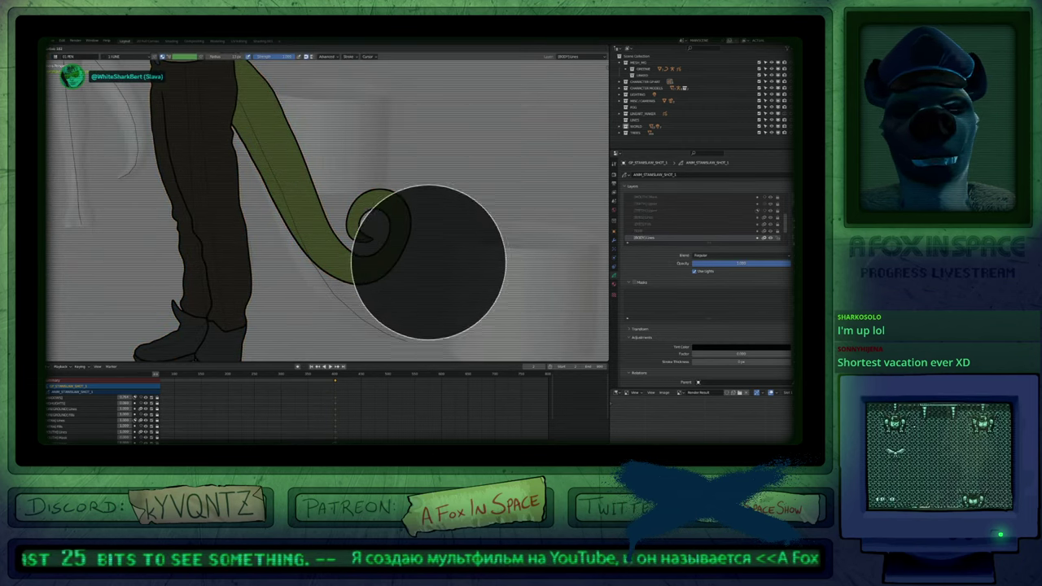
{"action": "left_click", "coordinate": [505, 262]}
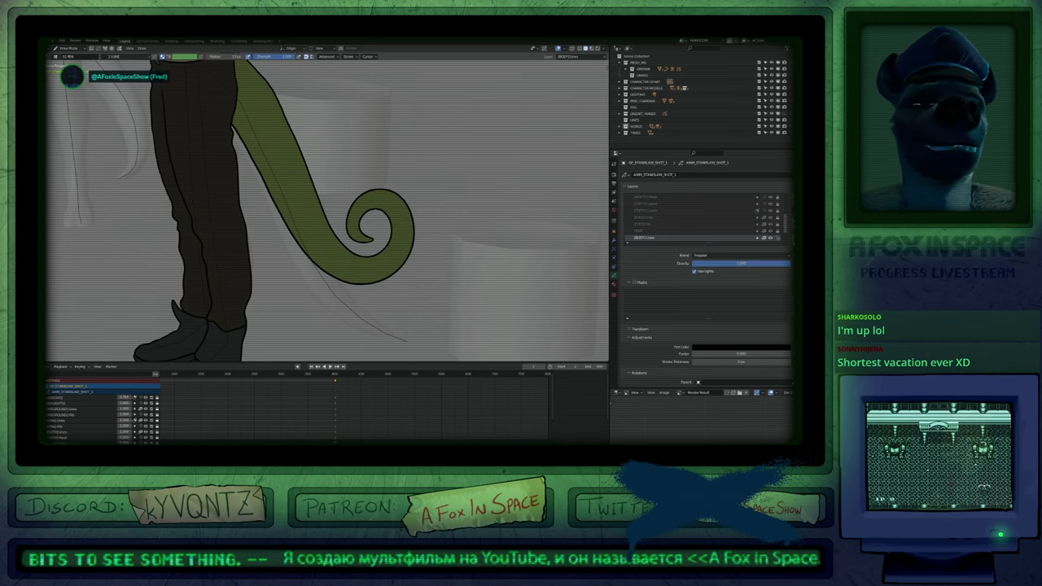
{"action": "left_click_drag", "start_coordinate": [409, 258], "coordinate": [405, 201]}
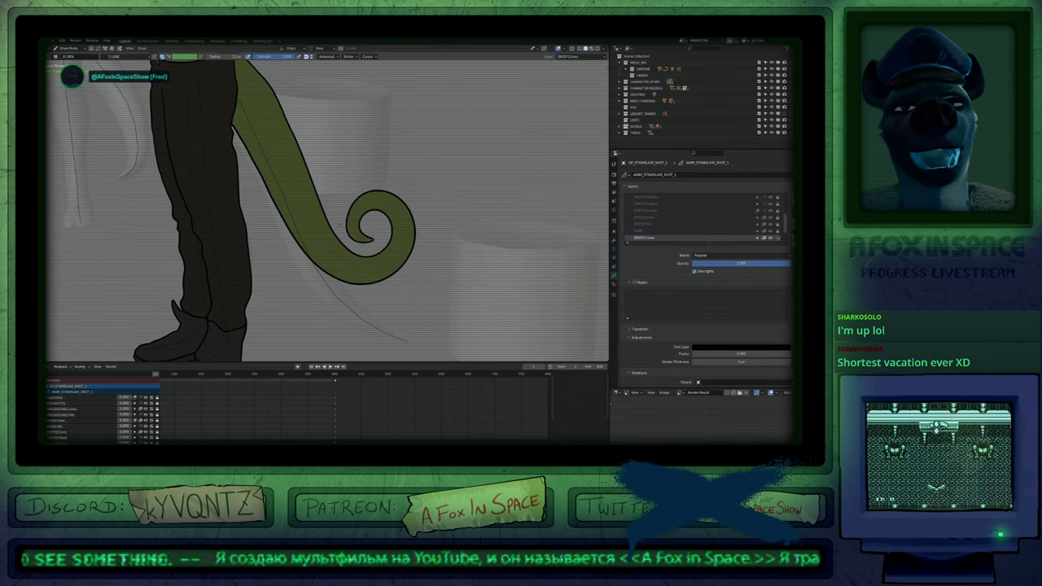
{"action": "middle_click_drag", "start_coordinate": [301, 244], "coordinate": [455, 264], "text": "shift"}
{"action": "scroll", "coordinate": [440, 265], "scroll_direction": "down", "scroll_amount": 5}
{"action": "key", "text": "ctrl+Tab"}
Examine the campsite scene and the posed figures standing around the grill.
{"action": "scroll", "coordinate": [439, 265], "scroll_direction": "down", "scroll_amount": 5}
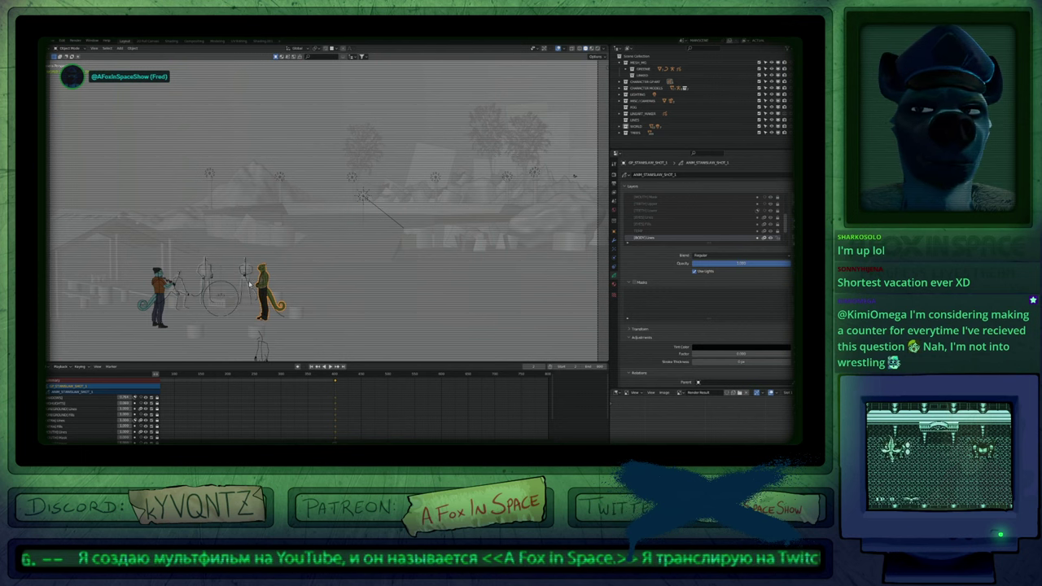
{"action": "scroll", "coordinate": [170, 310], "scroll_direction": "up", "scroll_amount": 7}
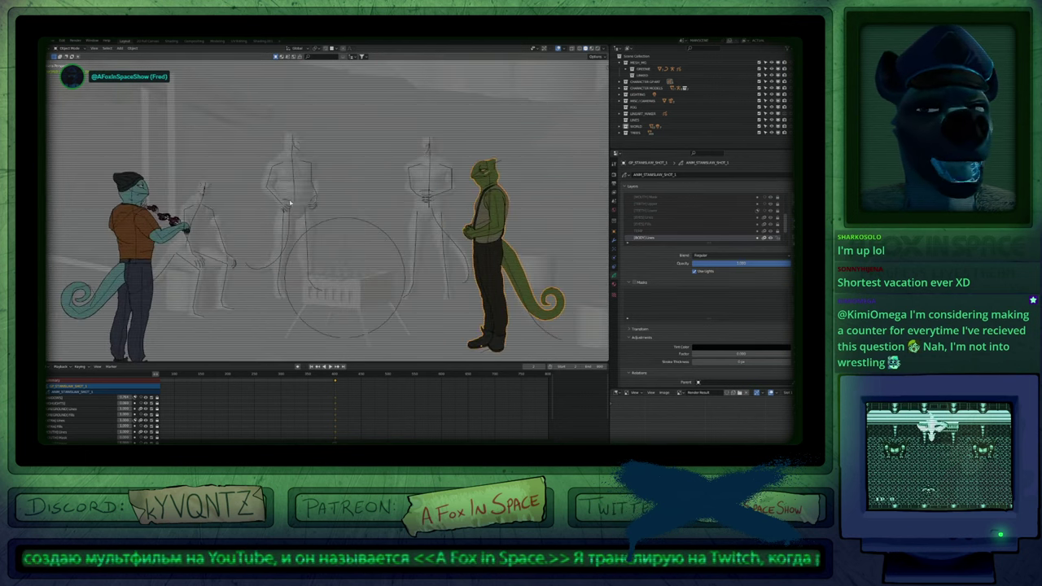
{"action": "left_click", "coordinate": [295, 204]}
{"action": "middle_click_drag", "start_coordinate": [420, 242], "coordinate": [298, 183], "text": "shift"}
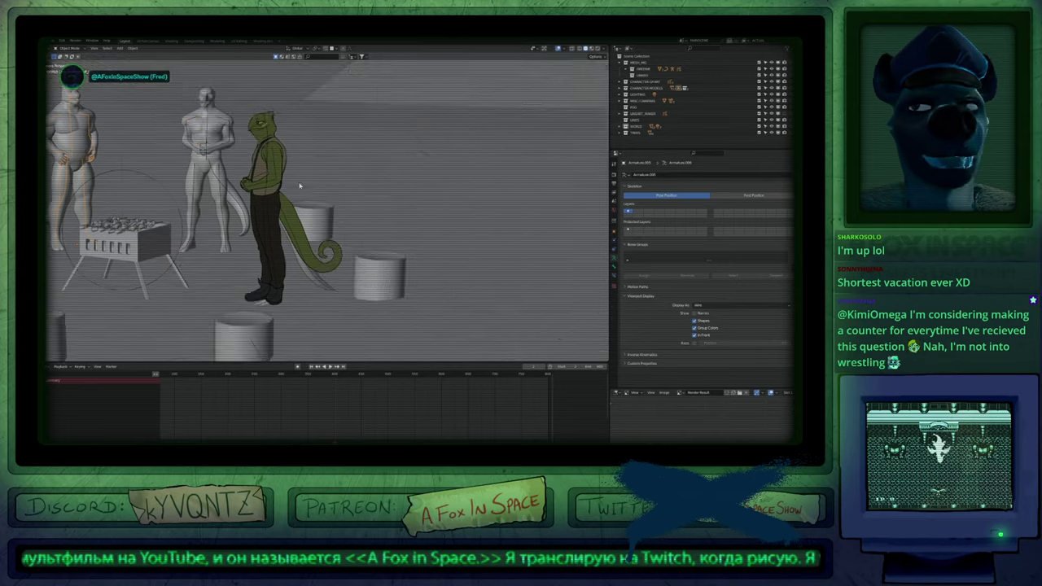
{"action": "scroll", "coordinate": [307, 288], "scroll_direction": "down", "scroll_amount": 10}
{"action": "scroll", "coordinate": [477, 172], "scroll_direction": "up", "scroll_amount": 1}
{"action": "middle_click_drag", "start_coordinate": [477, 172], "coordinate": [399, 276], "text": "shift"}
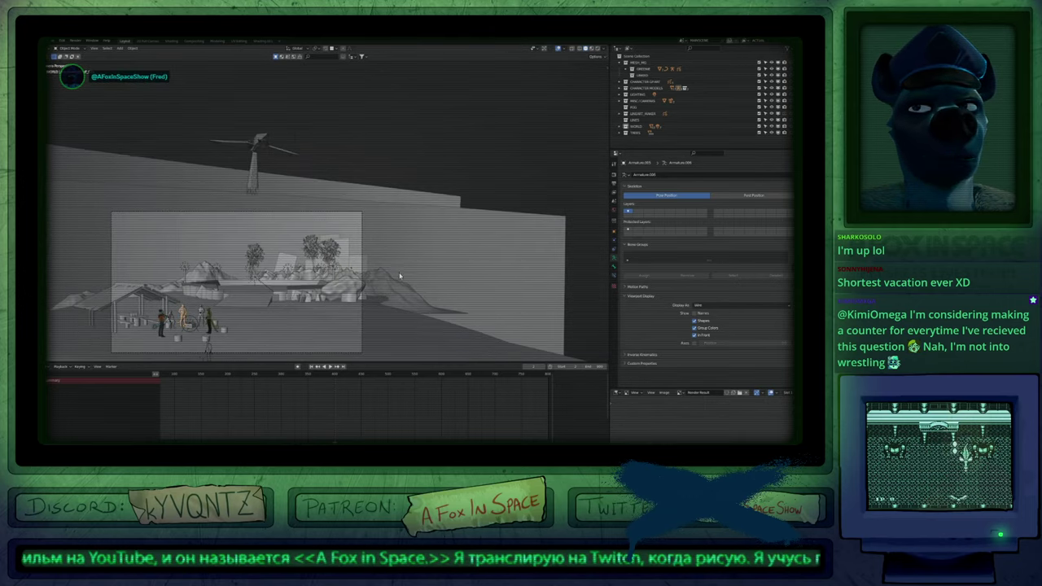
{"action": "scroll", "coordinate": [400, 277], "scroll_direction": "up", "scroll_amount": 6}
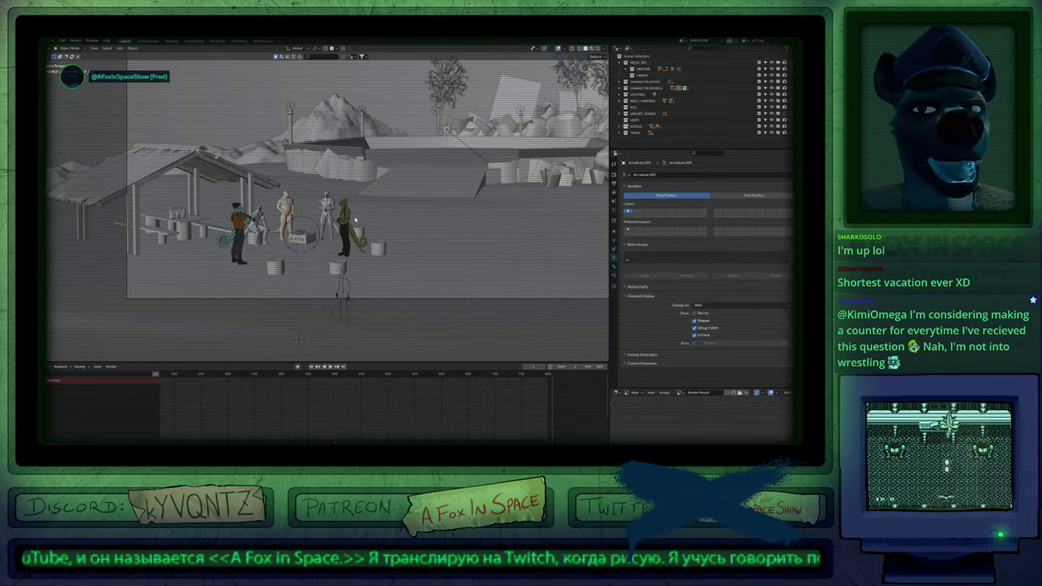
{"action": "scroll", "coordinate": [355, 220], "scroll_direction": "up", "scroll_amount": 10}
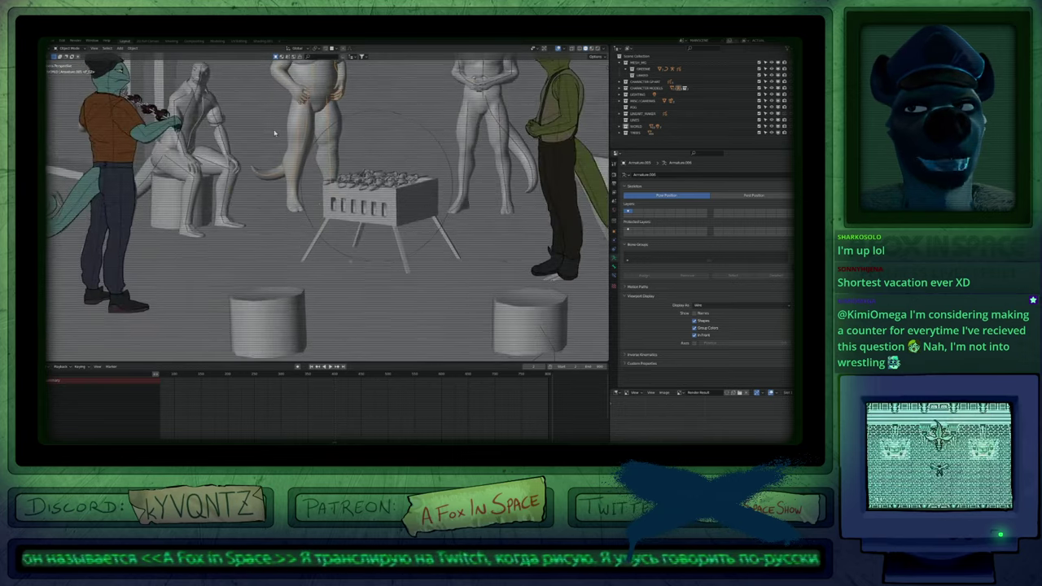
{"action": "scroll", "coordinate": [275, 133], "scroll_direction": "down", "scroll_amount": 5}
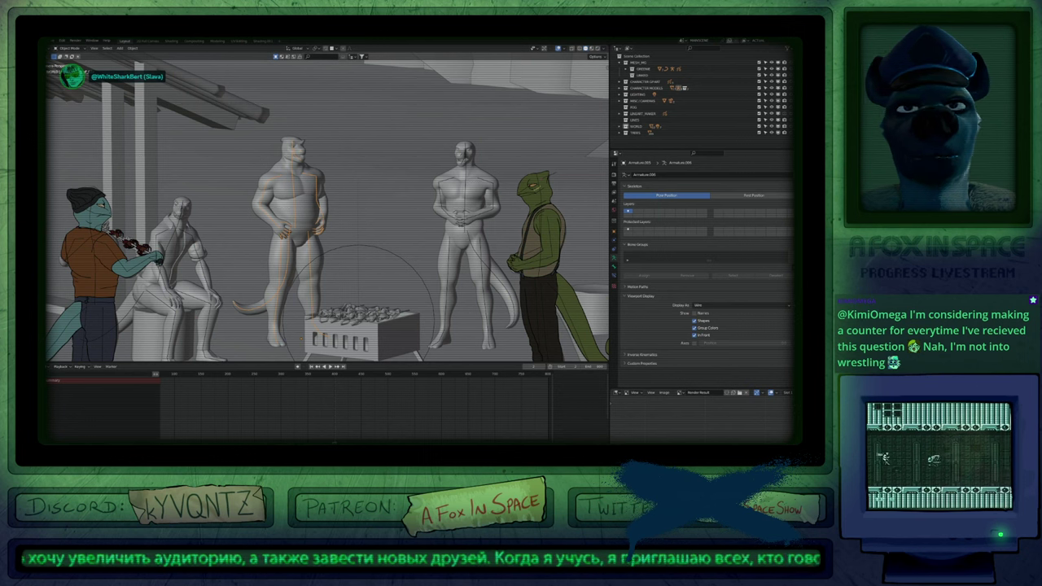
{"action": "left_click", "coordinate": [466, 211]}
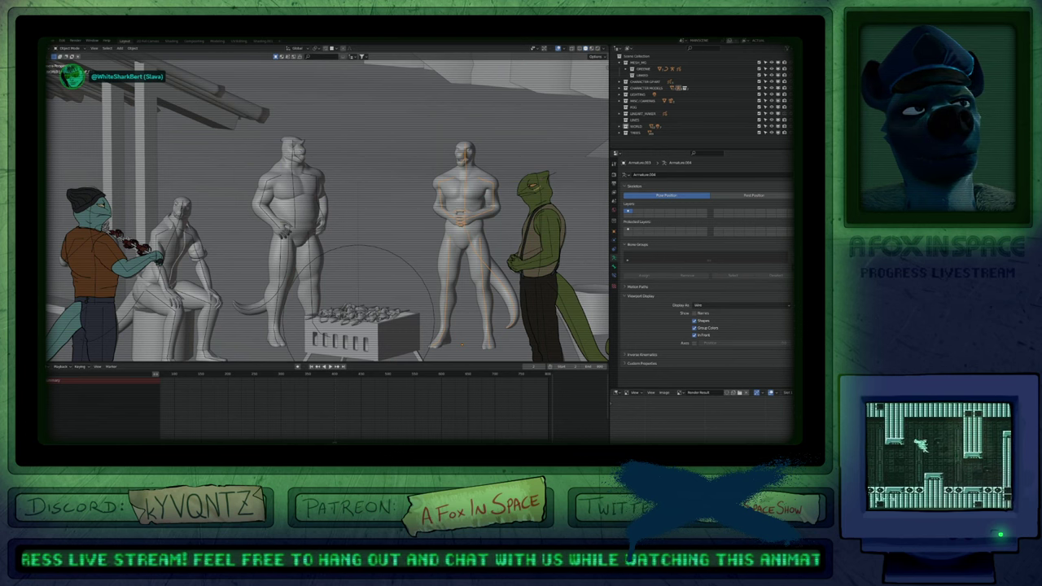
{"action": "left_click", "coordinate": [519, 270]}
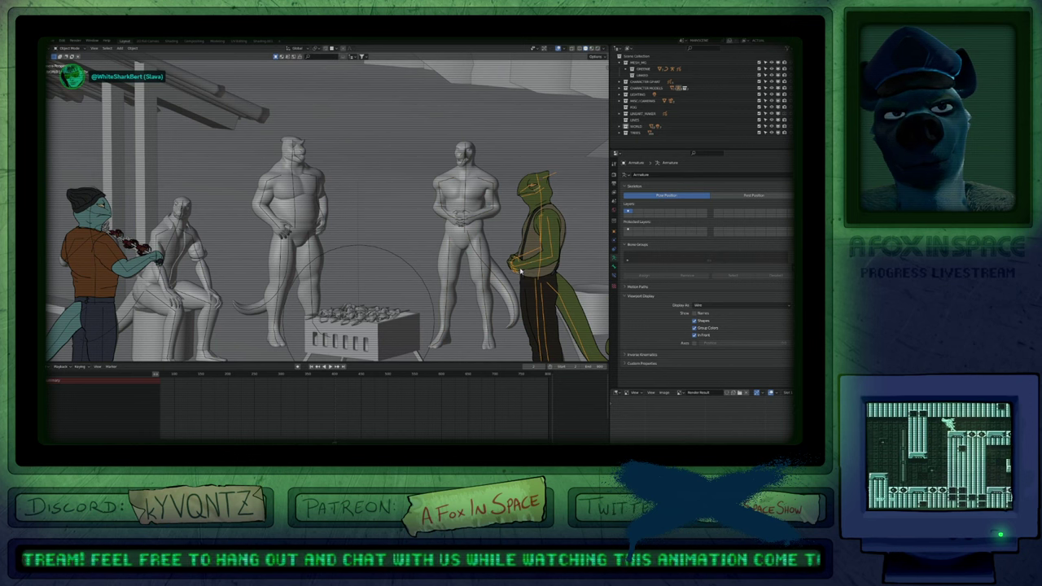
{"action": "left_click", "coordinate": [578, 304]}
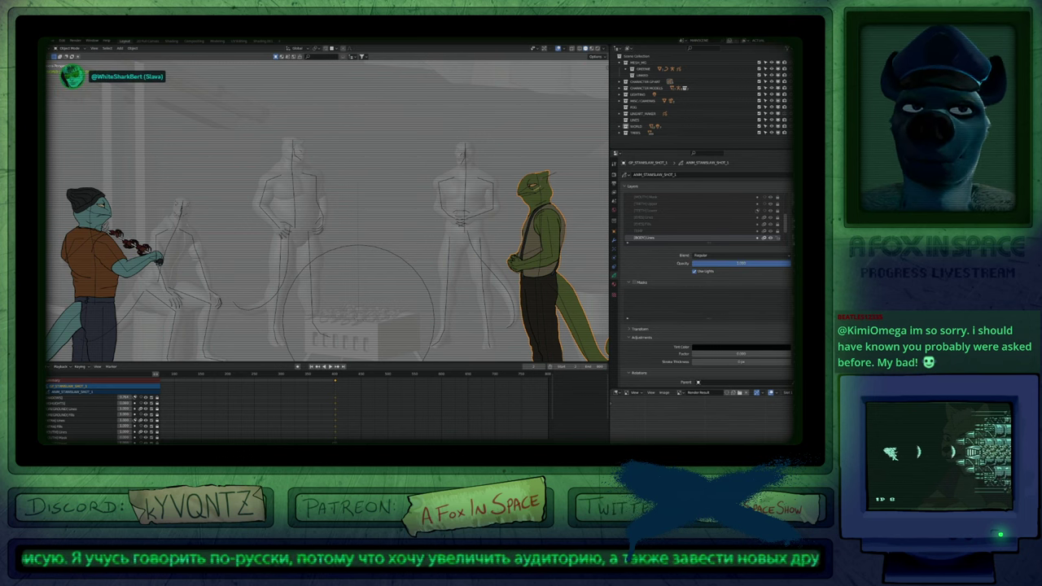
{"action": "left_click", "coordinate": [543, 210]}
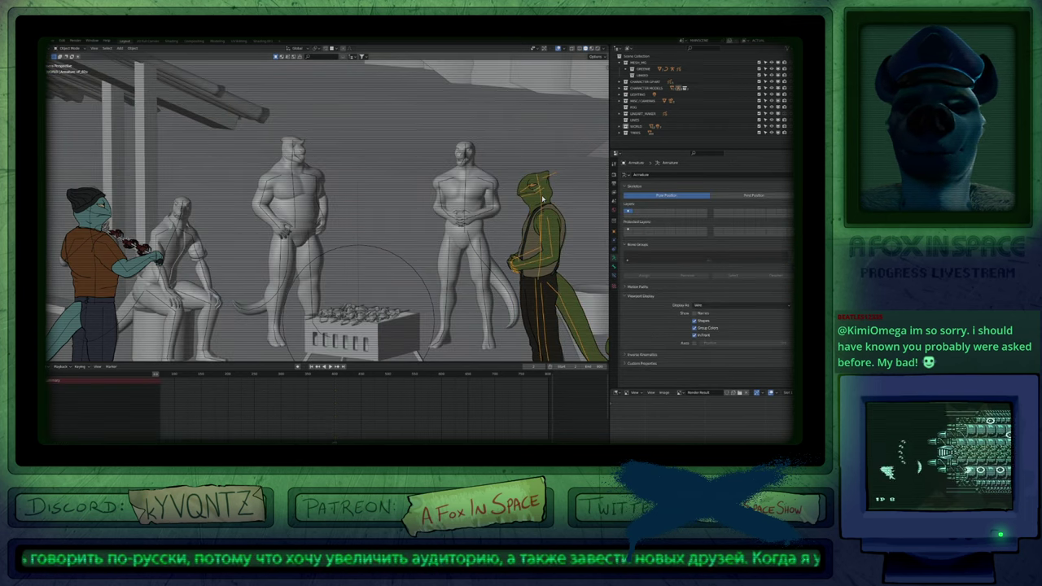
{"action": "left_click", "coordinate": [529, 257]}
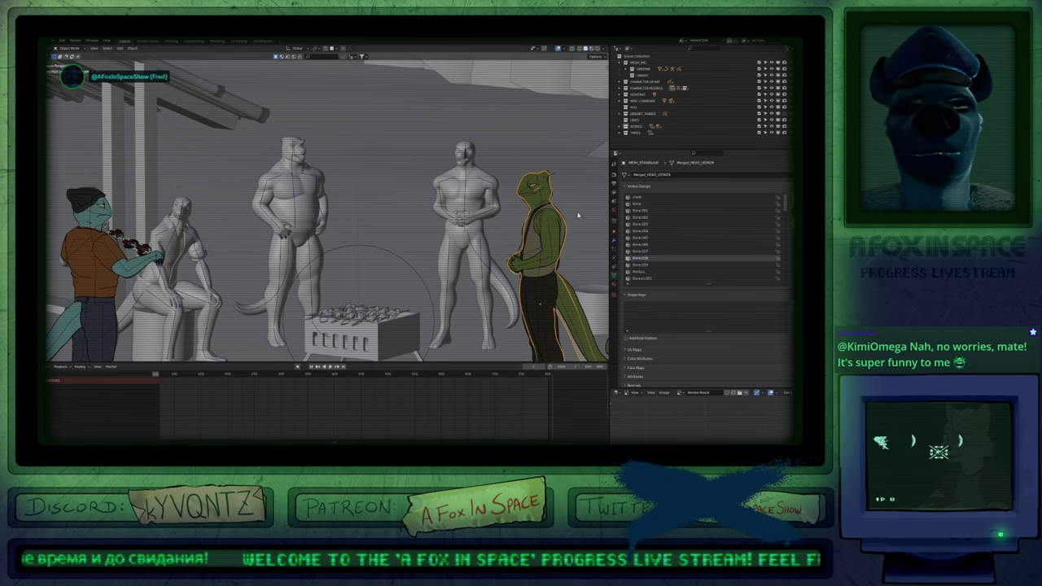
{"action": "left_click", "coordinate": [552, 176]}
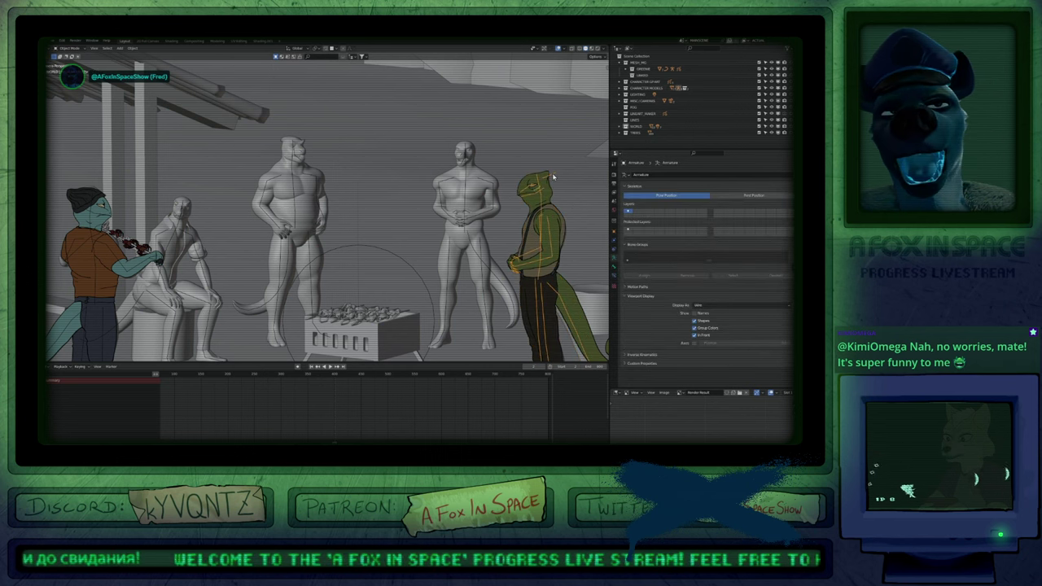
{"action": "key", "text": "ctrl+Tab"}
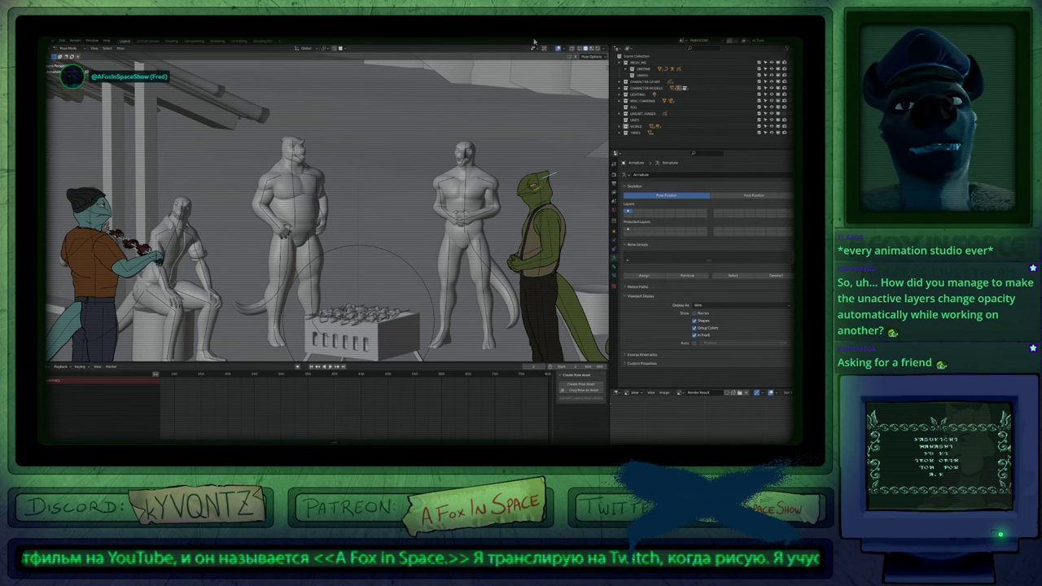
{"action": "left_click", "coordinate": [564, 50]}
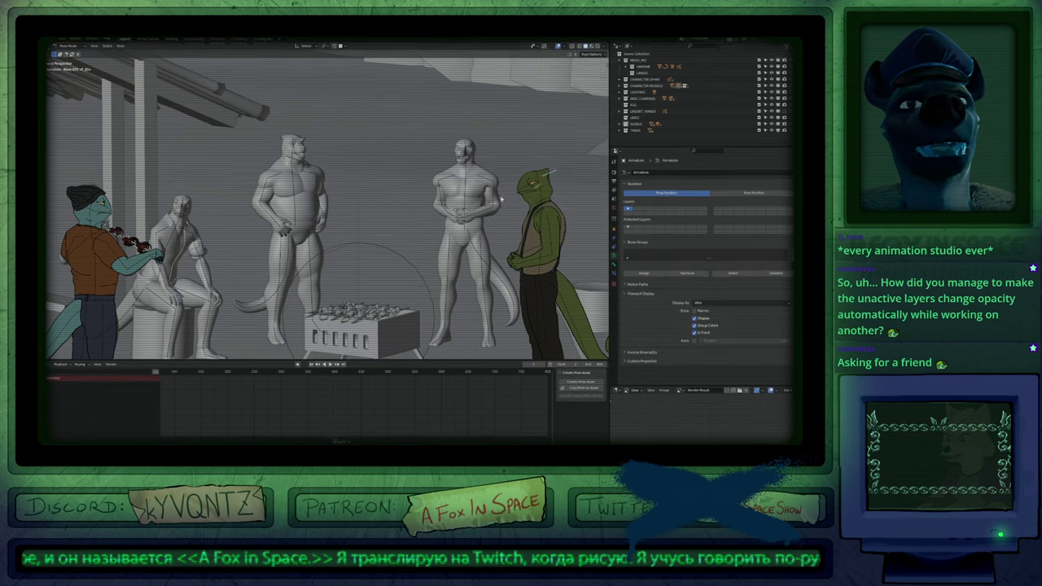
{"action": "left_click", "coordinate": [527, 208]}
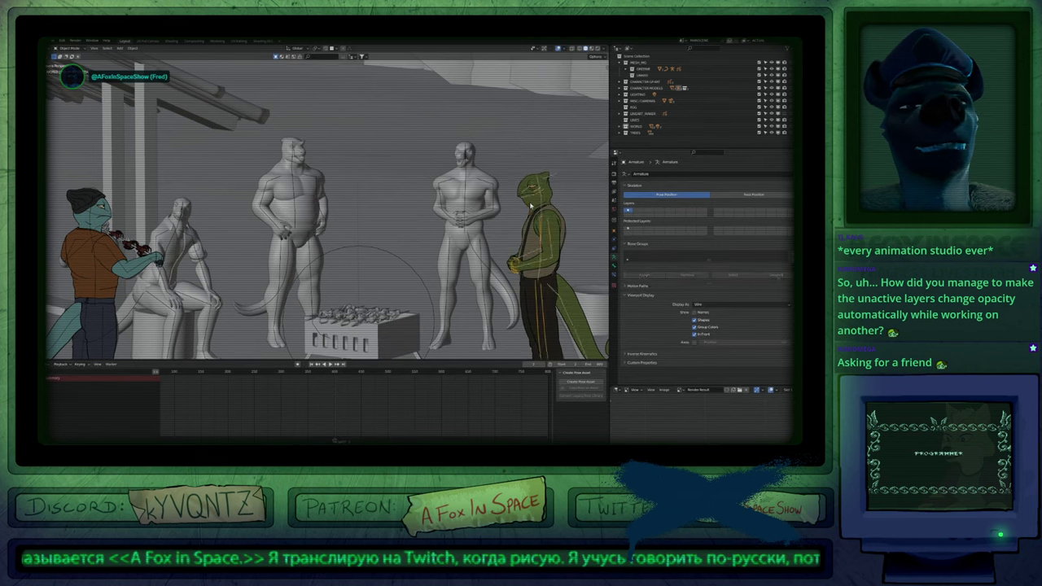
Enter Draw Mode on the lizard's Grease Pencil drawing and cycle through its layers, ending on the body lines layer, to compare inactive-layer fading.
{"action": "scroll", "coordinate": [538, 204], "scroll_direction": "up", "scroll_amount": 5}
{"action": "key", "text": "ctrl+Tab"}
{"action": "middle_click_drag", "start_coordinate": [554, 205], "coordinate": [437, 212], "text": "shift"}
{"action": "scroll", "coordinate": [437, 212], "scroll_direction": "up", "scroll_amount": 2}
{"action": "key", "text": "Page_Down"}
{"action": "key", "text": "Page_Down"}
{"action": "key", "text": "Page_Up"}
{"action": "key", "text": "Page_Up"}
{"action": "key", "text": "Page_Up"}
{"action": "key", "text": "Page_Up"}
{"action": "key", "text": "Page_Up"}
{"action": "key", "text": "Page_Up"}
{"action": "key", "text": "Page_Down"}
{"action": "key", "text": "Page_Down"}
{"action": "key", "text": "Page_Down"}
{"action": "key", "text": "Page_Down"}
{"action": "key", "text": "Page_Down"}
{"action": "key", "text": "Page_Down"}
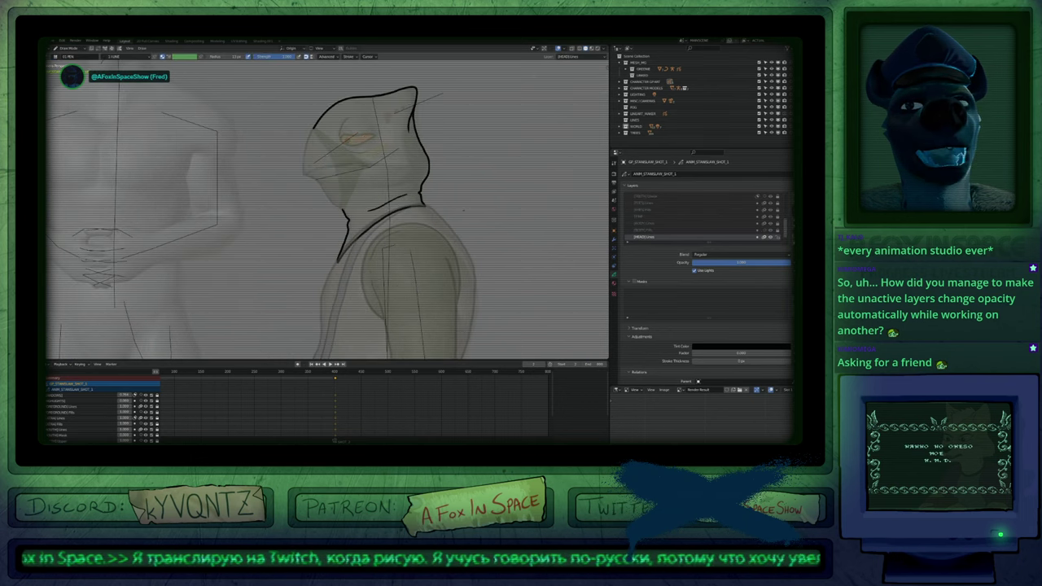
{"action": "key", "text": "Page_Up"}
{"action": "key", "text": "Page_Up"}
{"action": "key", "text": "Page_Down"}
{"action": "key", "text": "Page_Down"}
{"action": "key", "text": "Page_Up"}
{"action": "key", "text": "Page_Up"}
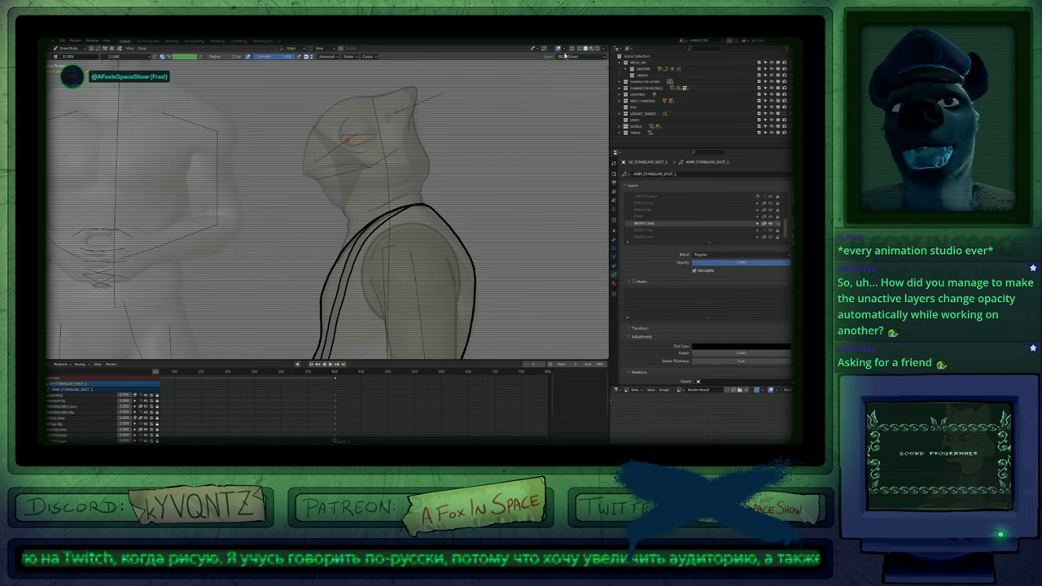
Toggle Fade Inactive Layers in the viewport overlays, leave it enabled, and adjust its fade amount.
{"action": "left_click", "coordinate": [564, 50]}
{"action": "left_click", "coordinate": [565, 49]}
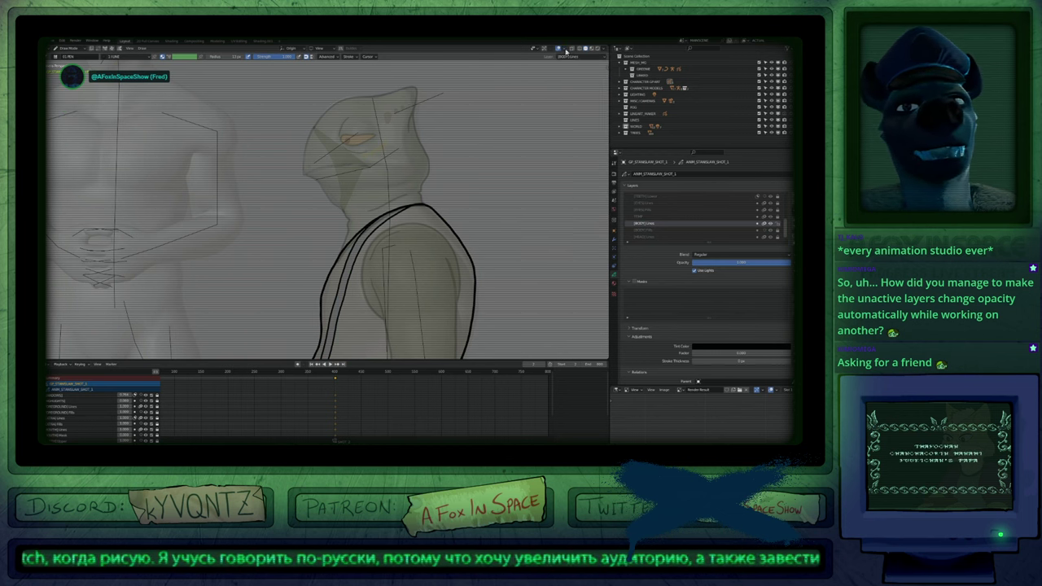
{"action": "left_click", "coordinate": [566, 50]}
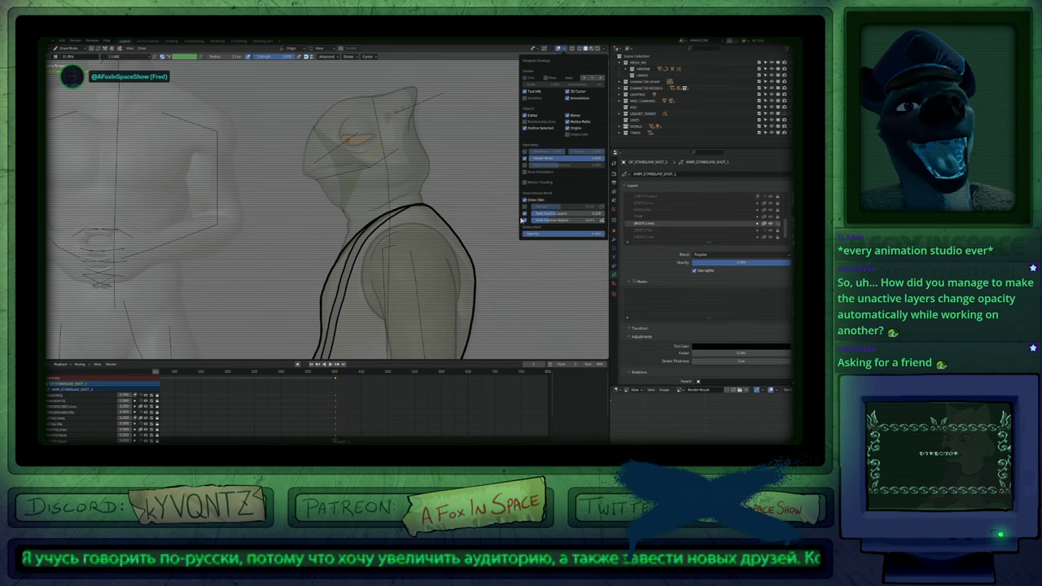
{"action": "left_click", "coordinate": [525, 214]}
{"action": "left_click", "coordinate": [524, 214]}
{"action": "left_click", "coordinate": [524, 214]}
{"action": "left_click", "coordinate": [524, 214]}
{"action": "left_click", "coordinate": [524, 214]}
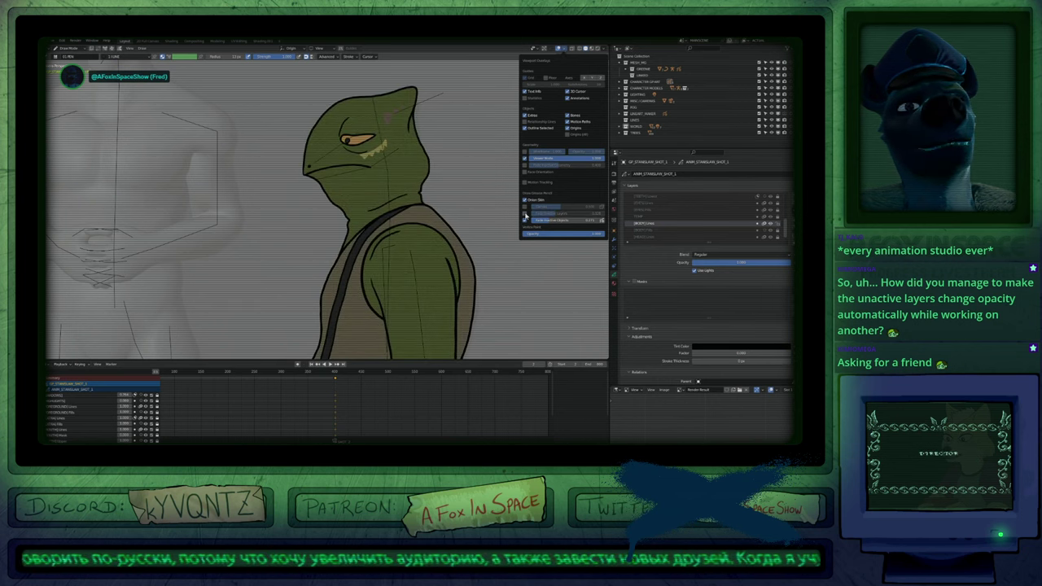
{"action": "left_click", "coordinate": [524, 214]}
{"action": "left_click", "coordinate": [524, 214]}
{"action": "left_click", "coordinate": [524, 214]}
{"action": "left_click", "coordinate": [524, 215]}
{"action": "left_click", "coordinate": [524, 214]}
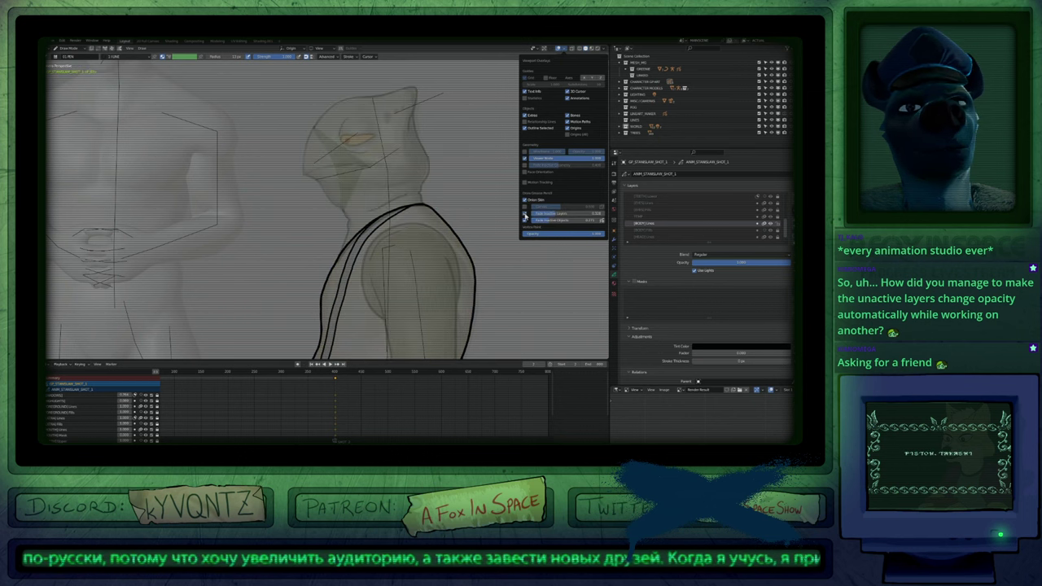
{"action": "left_click", "coordinate": [524, 214]}
{"action": "mouse_move", "coordinate": [604, 213]}
{"action": "left_mouse_down"}
{"action": "mouse_move", "coordinate": [531, 213]}
{"action": "mouse_move", "coordinate": [604, 213]}
{"action": "mouse_move", "coordinate": [531, 213]}
{"action": "mouse_move", "coordinate": [599, 213]}
{"action": "mouse_move", "coordinate": [536, 213]}
{"action": "mouse_move", "coordinate": [574, 213]}
{"action": "mouse_move", "coordinate": [552, 213]}
{"action": "left_mouse_up"}
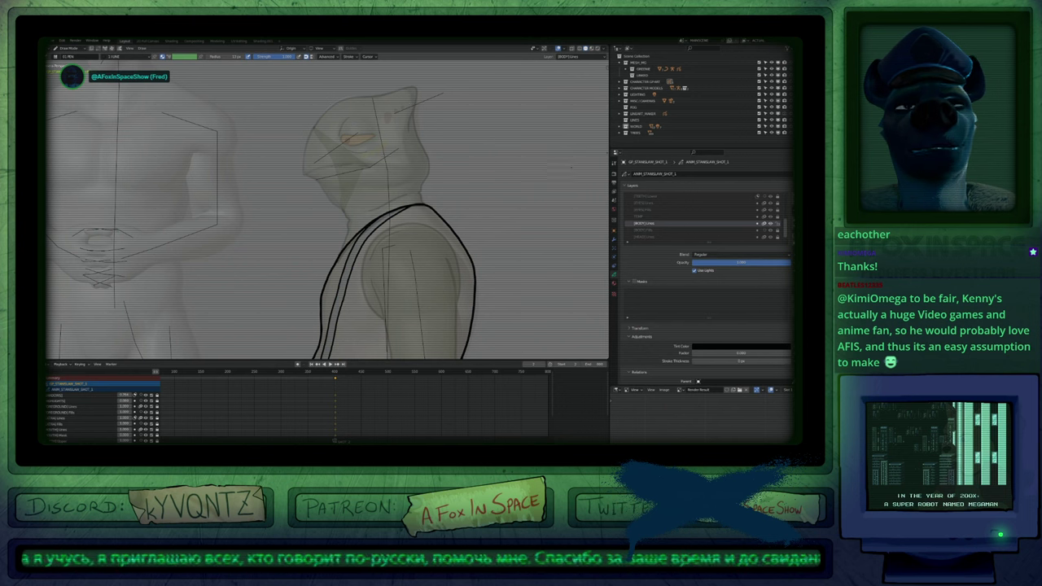
{"action": "left_click_drag", "start_coordinate": [651, 148], "coordinate": [643, 138]}
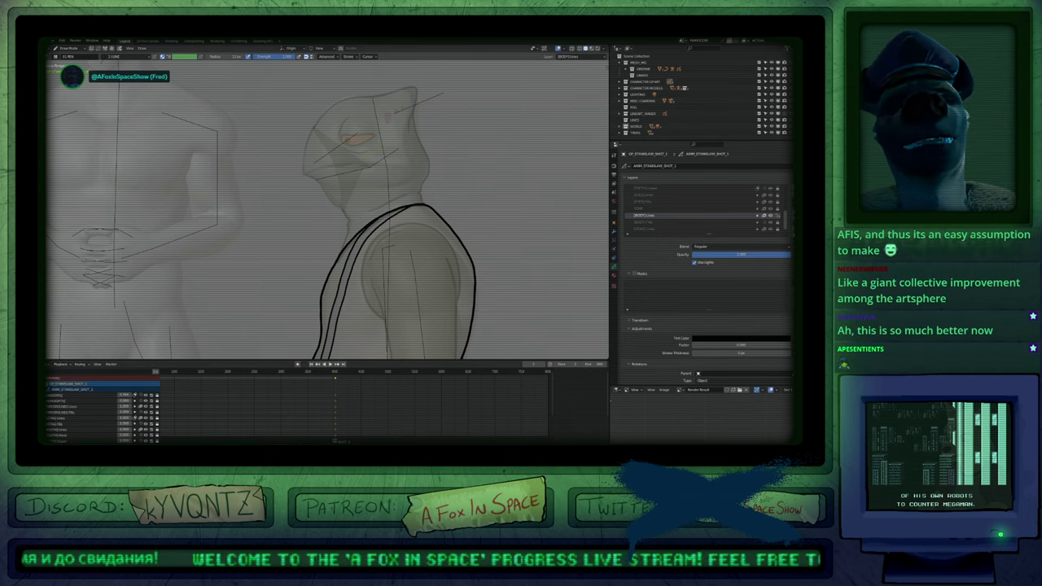
Reopen the viewport overlay settings, check Fade Inactive Layers on and off, and show that option's context choices.
{"action": "left_click", "coordinate": [565, 49]}
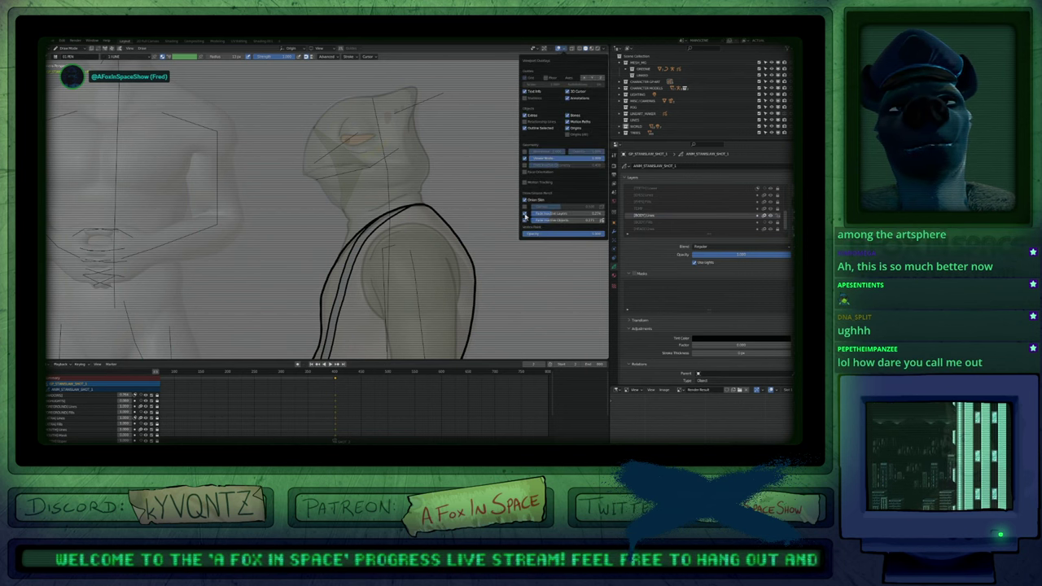
{"action": "left_click", "coordinate": [524, 214]}
{"action": "left_click", "coordinate": [524, 215]}
{"action": "left_click", "coordinate": [525, 214]}
{"action": "left_click", "coordinate": [524, 215]}
{"action": "right_click", "coordinate": [524, 215]}
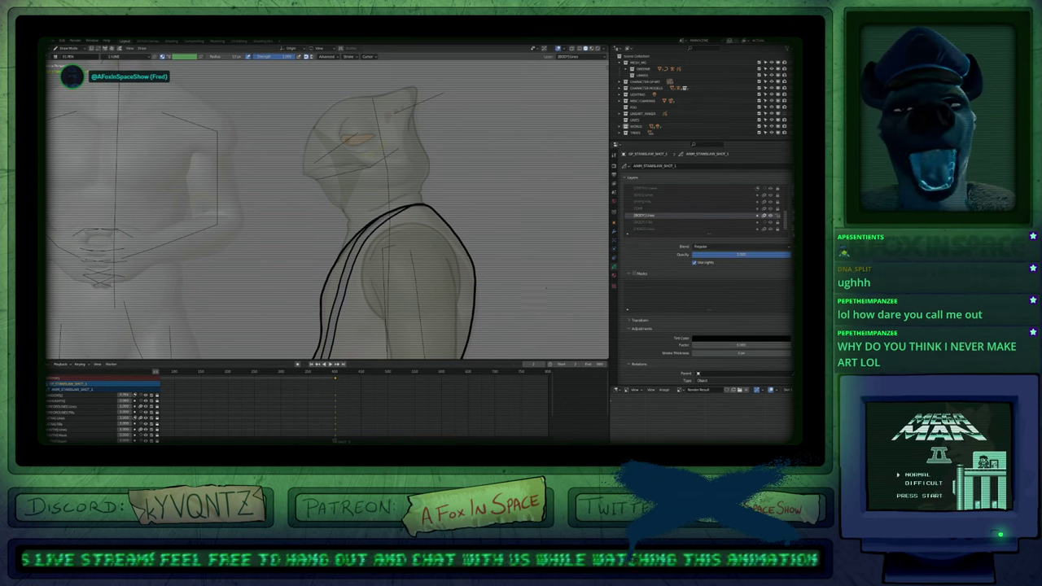
Compare the lizard's head and torso drawing with inactive-layer fading switched repeatedly on and off.
{"action": "key", "text": "shift+alt+z"}
{"action": "key", "text": "shift+alt+z"}
{"action": "key", "text": "shift+alt+z"}
{"action": "key", "text": "shift+alt+z"}
{"action": "key", "text": "shift+alt+z"}
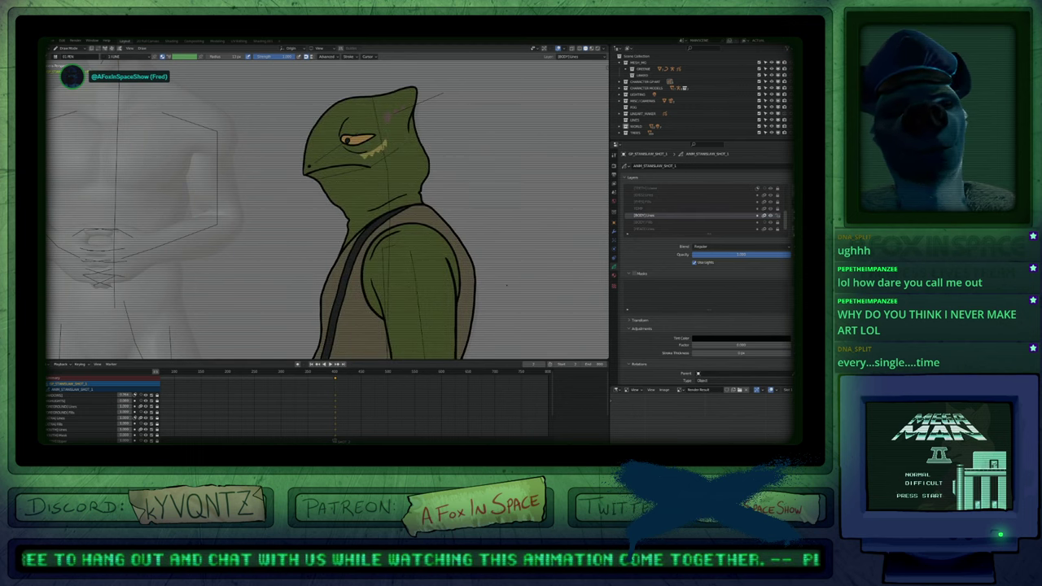
{"action": "key", "text": "Left"}
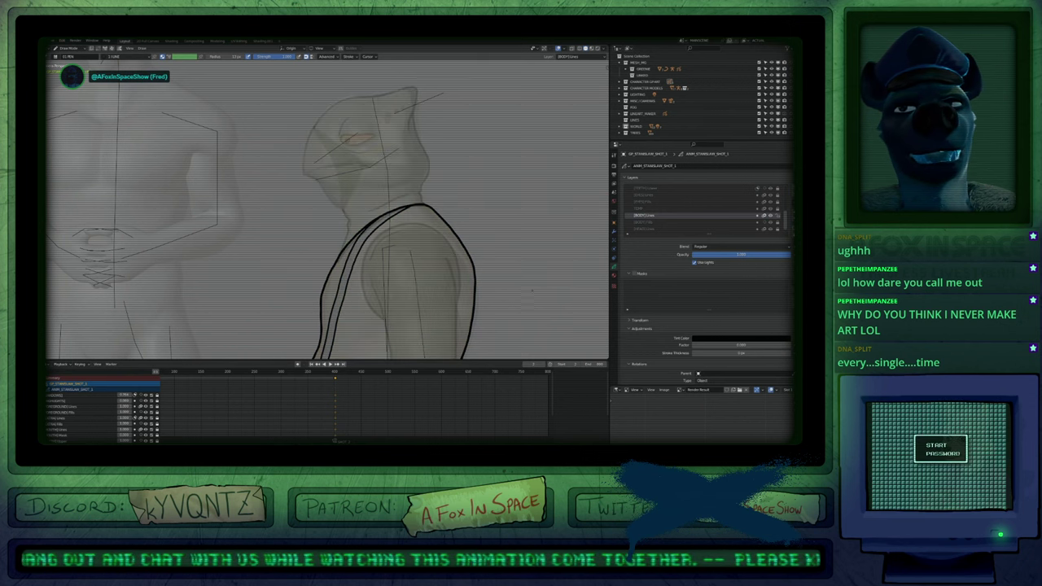
{"action": "key", "text": "Right"}
{"action": "key", "text": "Left"}
{"action": "key", "text": "Right"}
{"action": "key", "text": "Left"}
Return to Object Mode and toggle the fading of the inactive teal character beside the grill.
{"action": "scroll", "coordinate": [511, 289], "scroll_direction": "down", "scroll_amount": 7}
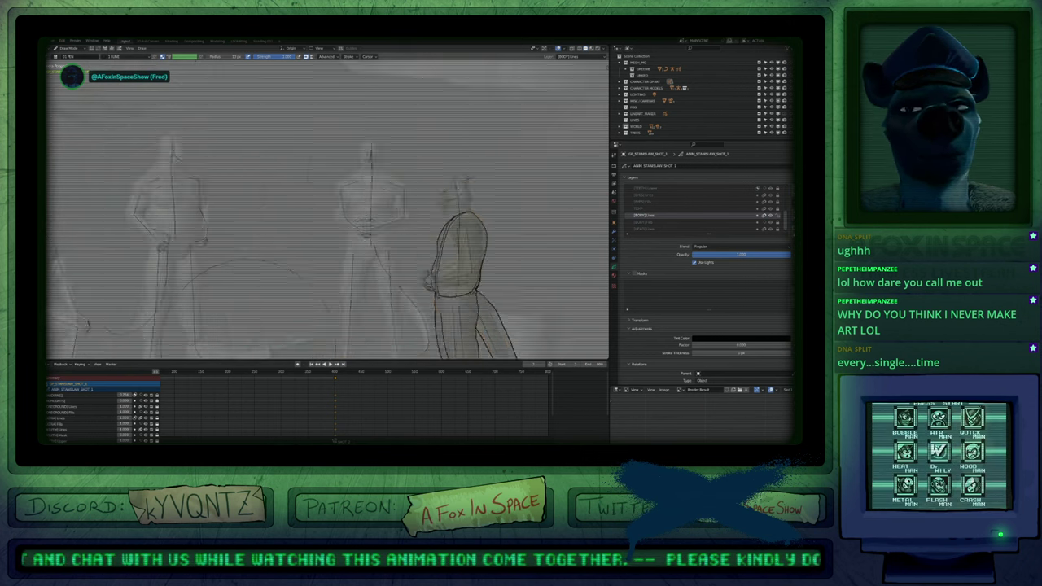
{"action": "key", "text": "ctrl+Tab"}
{"action": "middle_click_drag", "start_coordinate": [456, 266], "coordinate": [506, 262], "text": "shift"}
{"action": "key", "text": "Left"}
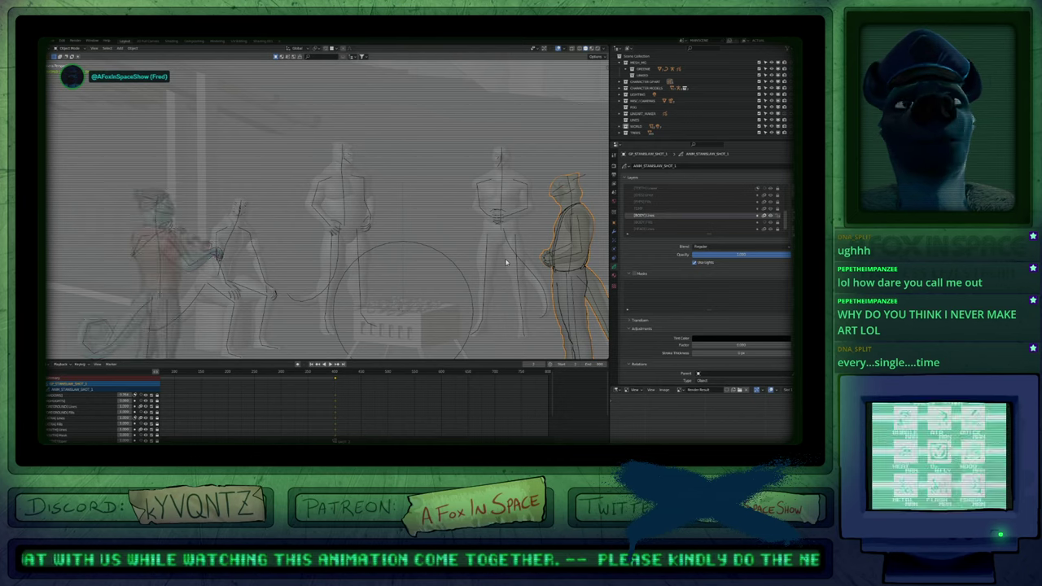
{"action": "key", "text": "Right"}
{"action": "key", "text": "Left"}
{"action": "key", "text": "Right"}
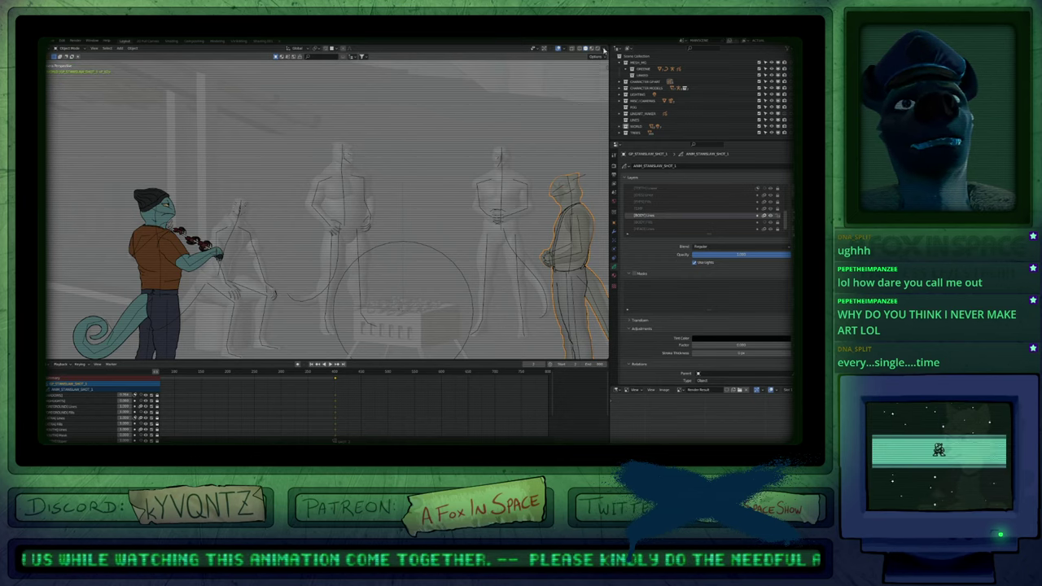
Compare the campsite with Fade Inactive Objects switched repeatedly on and off in the viewport overlays, leaving it enabled.
{"action": "left_click", "coordinate": [564, 49]}
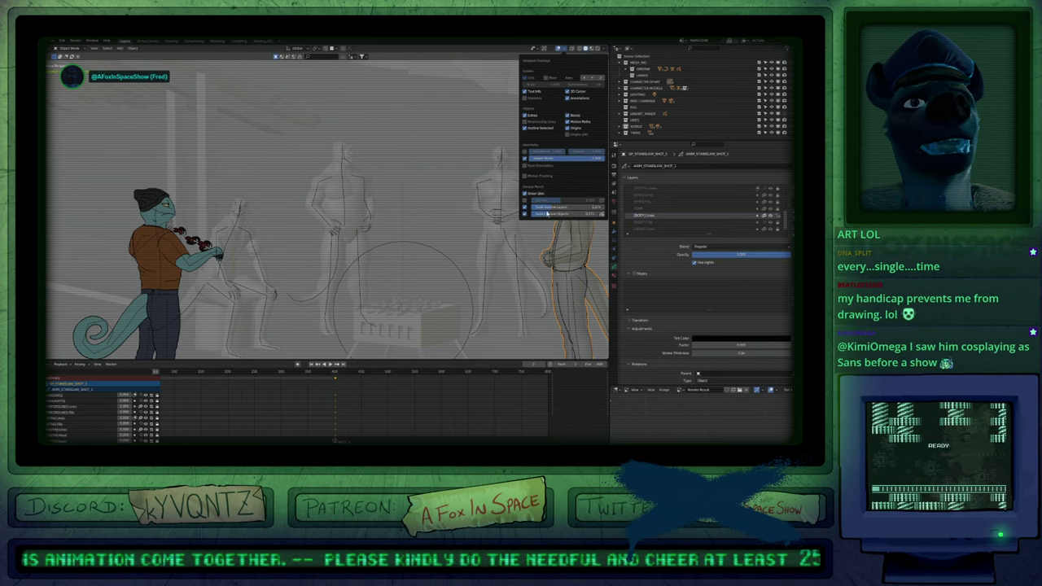
{"action": "left_click", "coordinate": [525, 214]}
{"action": "left_click", "coordinate": [525, 214]}
{"action": "left_click", "coordinate": [525, 214]}
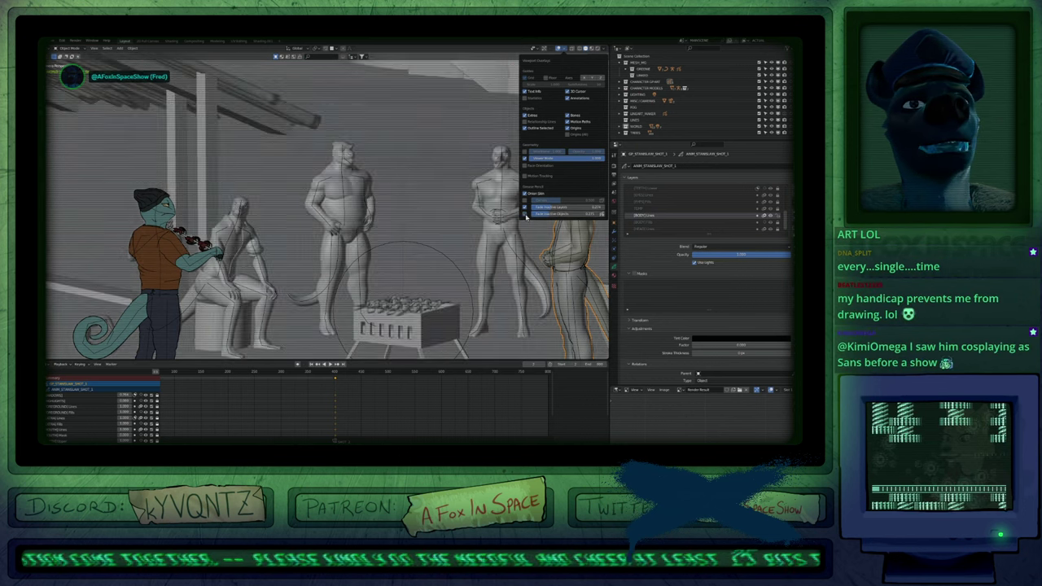
{"action": "left_click", "coordinate": [525, 214]}
{"action": "left_click", "coordinate": [525, 214]}
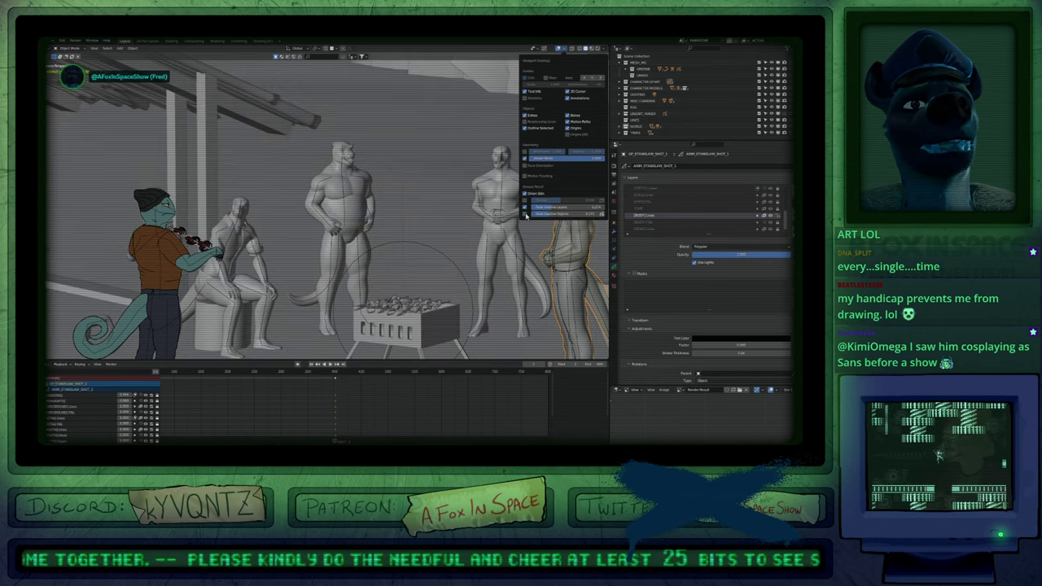
{"action": "left_click", "coordinate": [525, 214]}
{"action": "left_click", "coordinate": [525, 214]}
{"action": "left_click", "coordinate": [525, 214]}
{"action": "left_click", "coordinate": [525, 214]}
{"action": "left_click", "coordinate": [524, 214]}
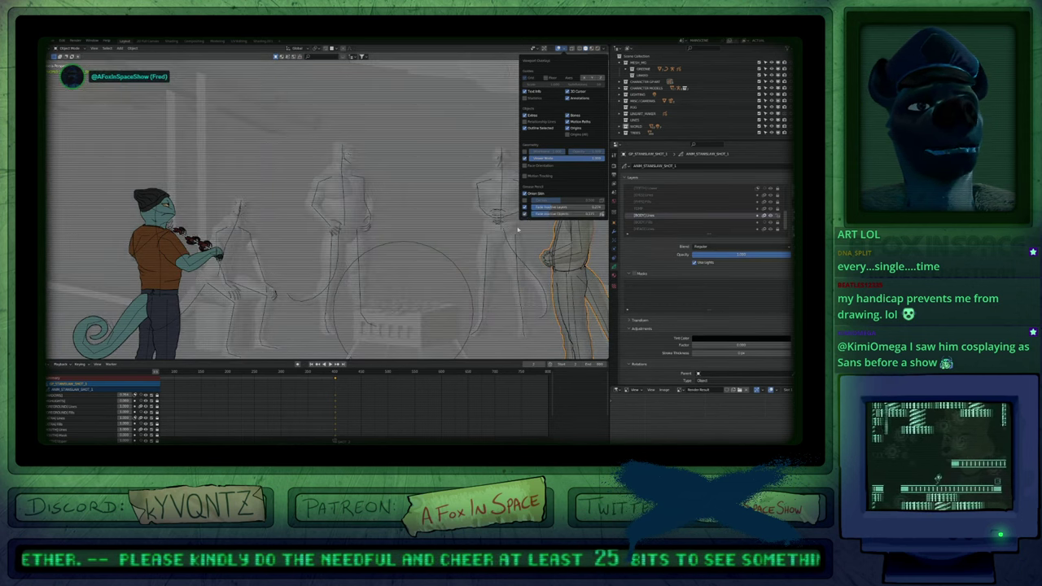
Make a skewer on the grill the active object, and reselect the green lizard drawing to compare the fading.
{"action": "middle_click_drag", "start_coordinate": [453, 282], "coordinate": [498, 246], "text": "shift"}
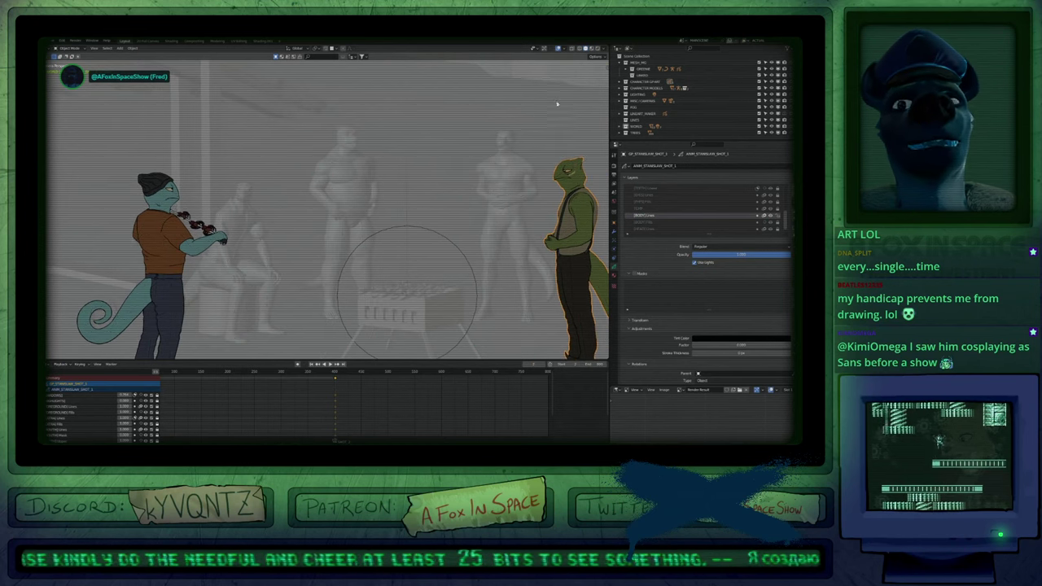
{"action": "left_click", "coordinate": [502, 194]}
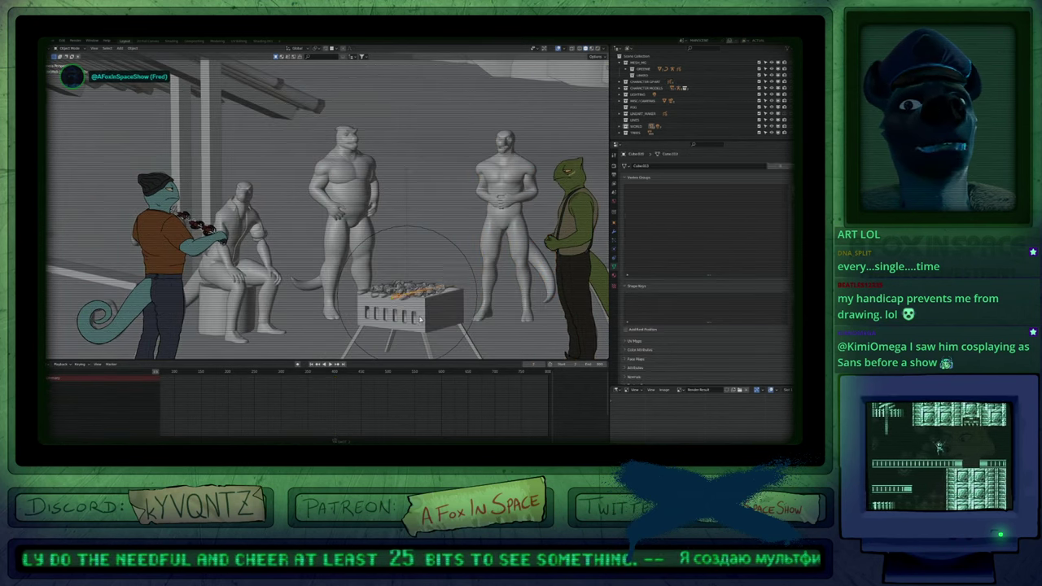
{"action": "left_click", "coordinate": [561, 246]}
{"action": "left_click", "coordinate": [566, 241]}
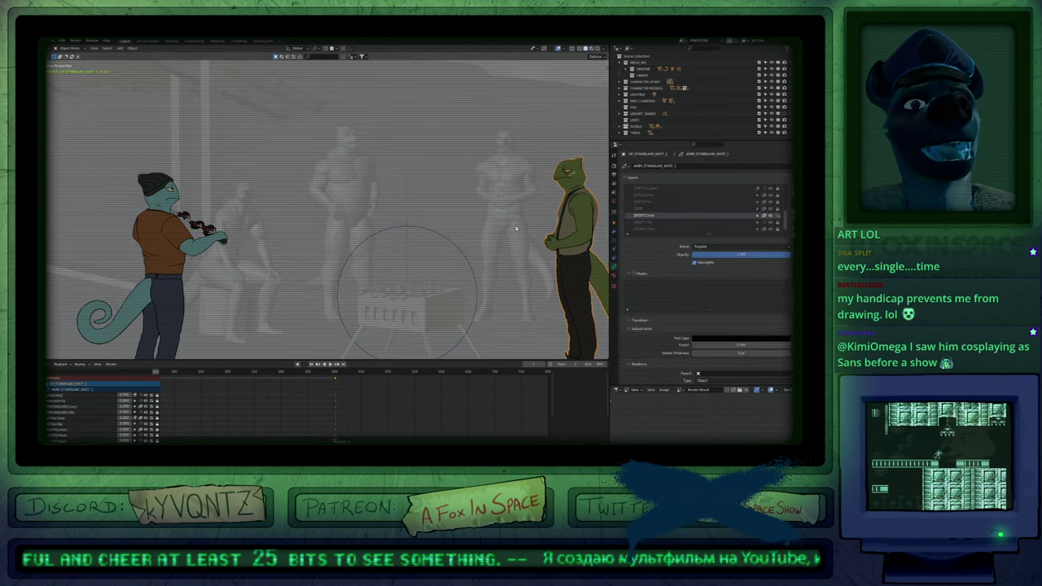
Adjust the Fade Inactive Objects amount and switch the fading of other Grease Pencil objects repeatedly on and off.
{"action": "left_click", "coordinate": [565, 49]}
{"action": "left_click_drag", "start_coordinate": [565, 214], "coordinate": [546, 217]}
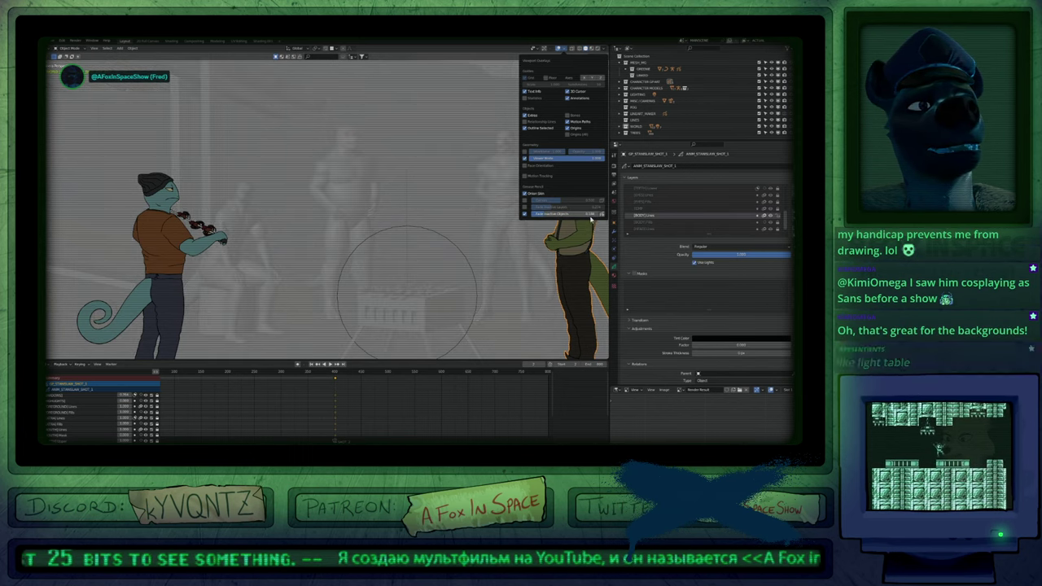
{"action": "left_click", "coordinate": [602, 214]}
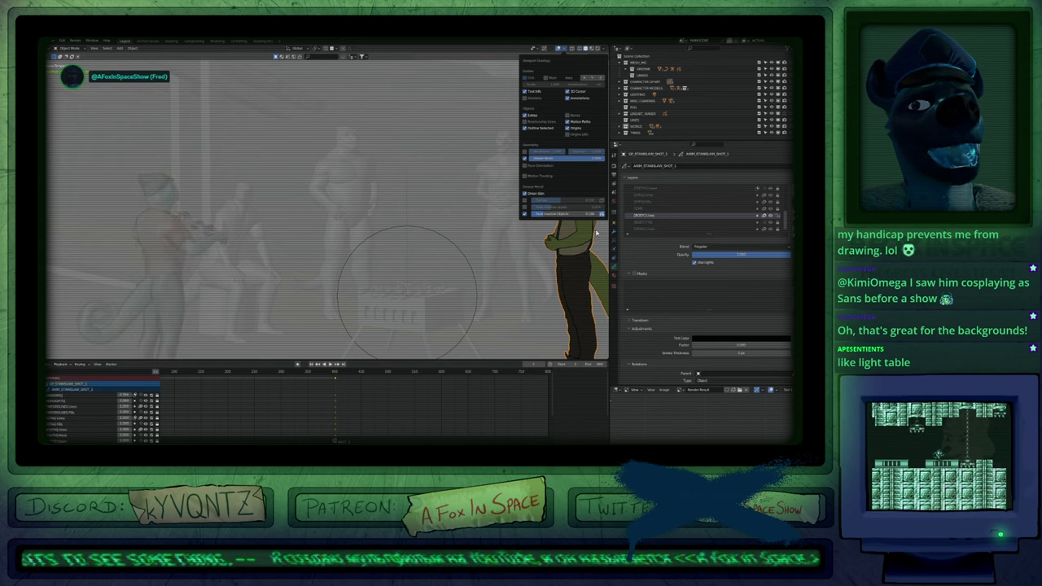
{"action": "left_click", "coordinate": [602, 215]}
{"action": "left_click", "coordinate": [603, 214]}
{"action": "left_click", "coordinate": [602, 214]}
{"action": "left_click", "coordinate": [603, 214]}
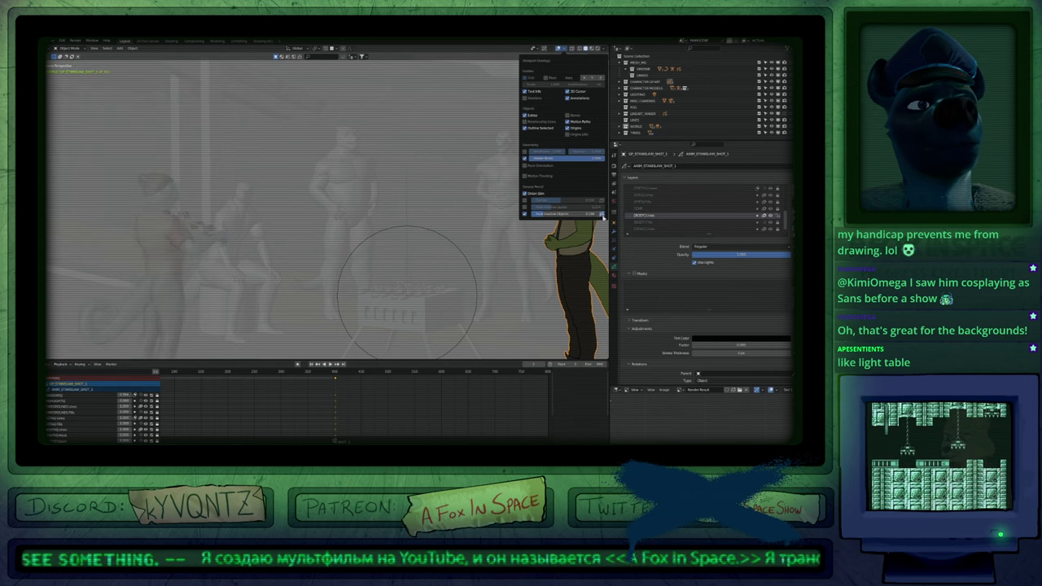
{"action": "left_click", "coordinate": [602, 214]}
Toggle Fade Inactive Objects off and on, adjust its amount, and check both drawn lizards against the faded campsite.
{"action": "left_click", "coordinate": [525, 214]}
{"action": "left_click", "coordinate": [525, 214]}
{"action": "mouse_move", "coordinate": [543, 215]}
{"action": "left_mouse_down"}
{"action": "mouse_move", "coordinate": [566, 215]}
{"action": "mouse_move", "coordinate": [553, 216]}
{"action": "left_mouse_up"}
{"action": "middle_click_drag", "start_coordinate": [447, 272], "coordinate": [293, 239], "text": "shift"}
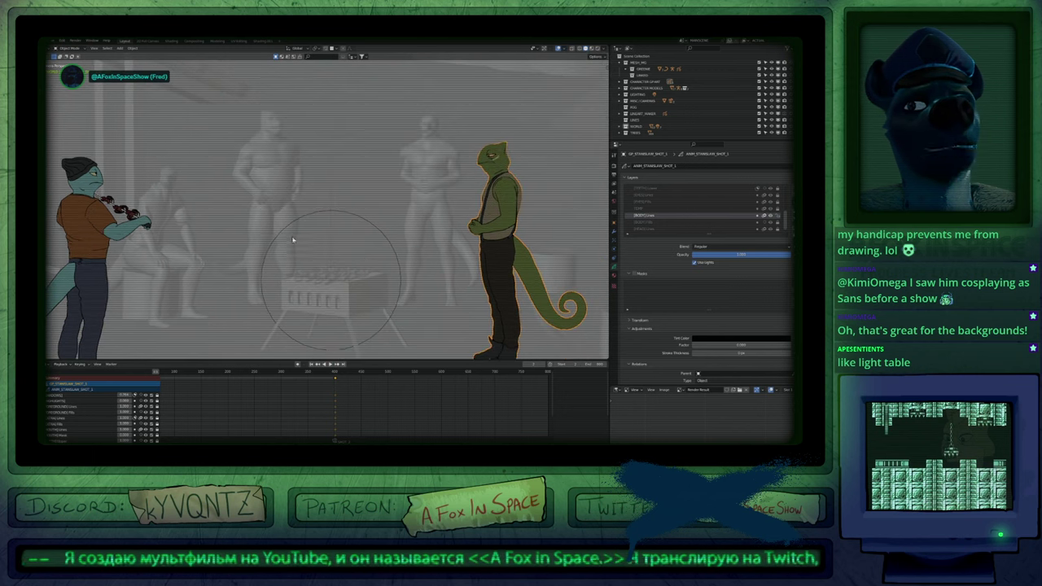
{"action": "scroll", "coordinate": [110, 253], "scroll_direction": "down", "scroll_amount": 3}
{"action": "scroll", "coordinate": [107, 251], "scroll_direction": "up", "scroll_amount": 1}
{"action": "scroll", "coordinate": [106, 250], "scroll_direction": "down", "scroll_amount": 1}
{"action": "middle_click_drag", "start_coordinate": [106, 251], "coordinate": [212, 240], "text": "shift"}
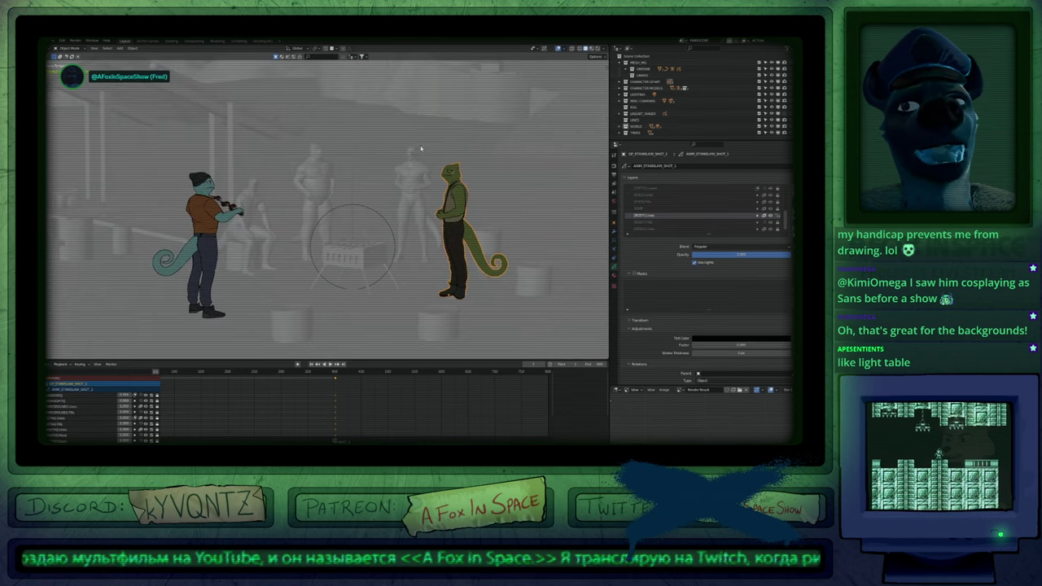
Readjust the Fade Inactive Objects amount and enable the fading of other Grease Pencil objects after comparing both states.
{"action": "left_click", "coordinate": [566, 49]}
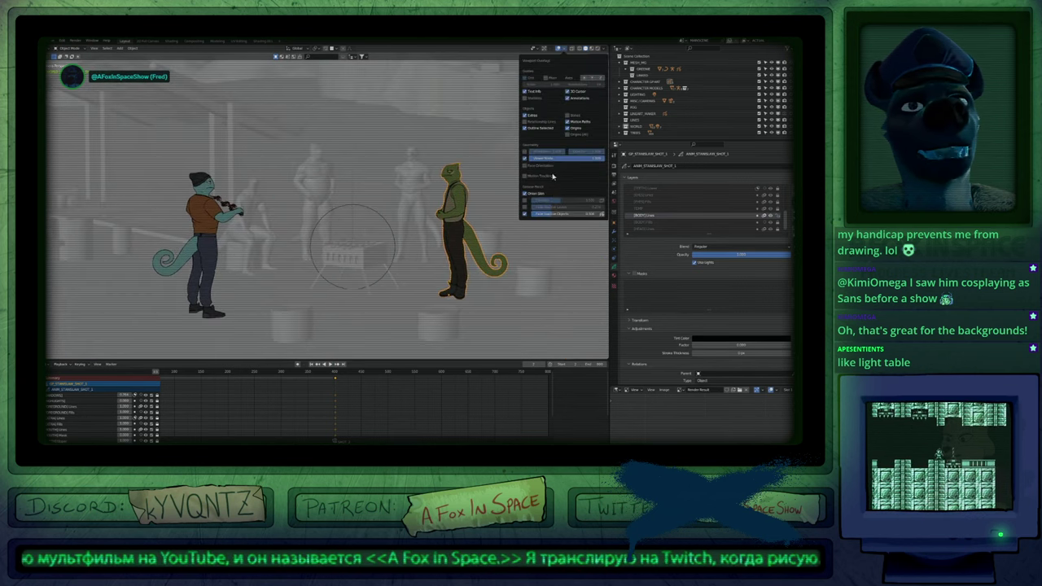
{"action": "left_click", "coordinate": [602, 215]}
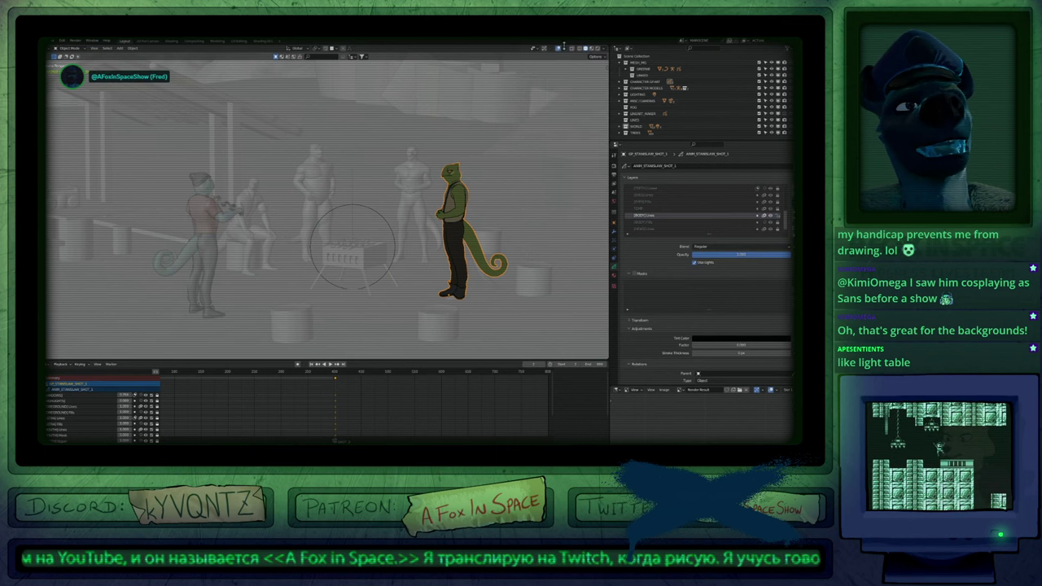
{"action": "left_click", "coordinate": [564, 48]}
{"action": "left_click", "coordinate": [603, 215]}
{"action": "left_click", "coordinate": [602, 215]}
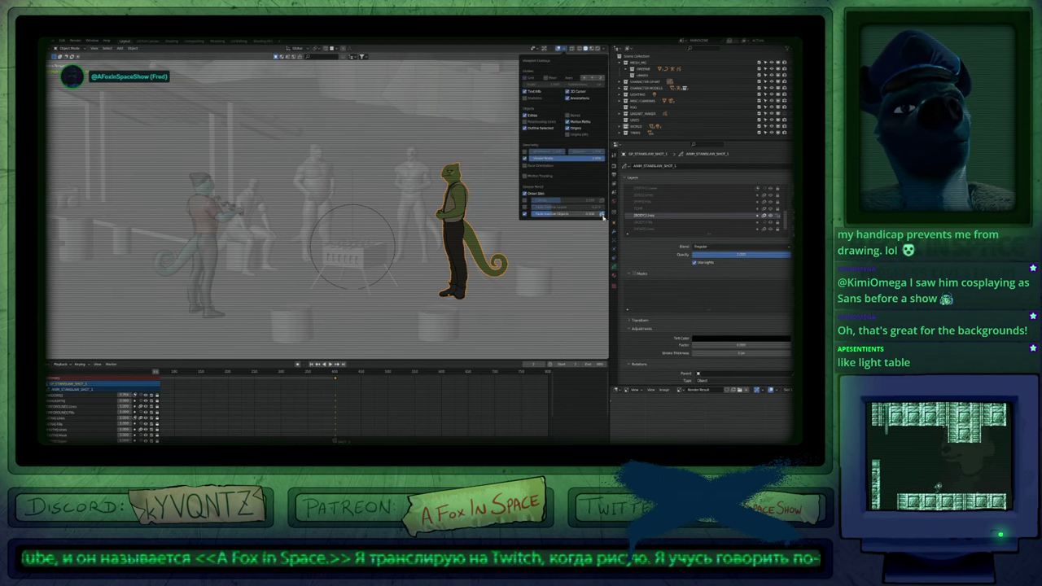
{"action": "left_click", "coordinate": [602, 214]}
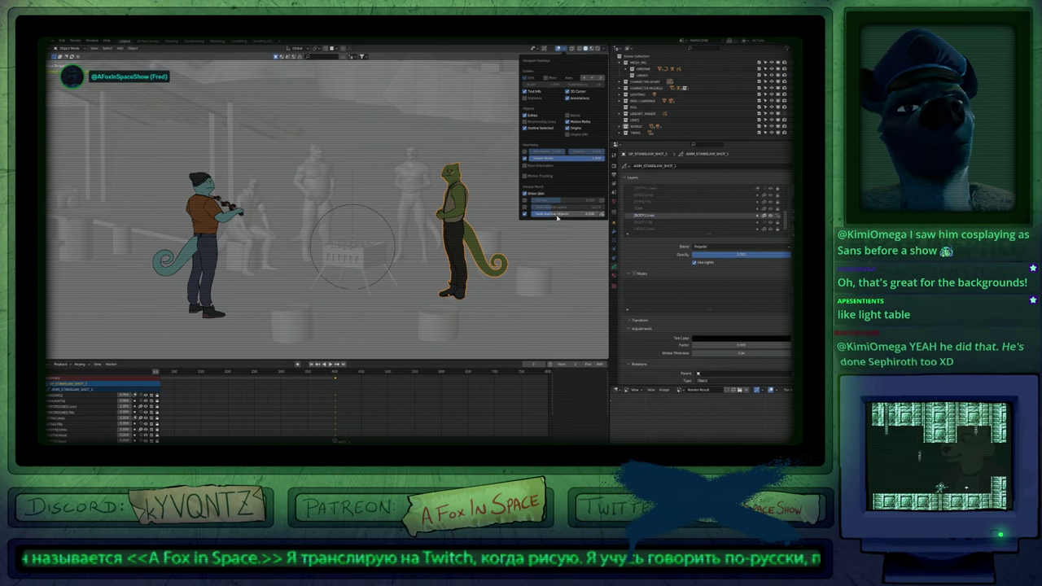
{"action": "left_click_drag", "start_coordinate": [586, 218], "coordinate": [561, 215]}
{"action": "left_click", "coordinate": [603, 216]}
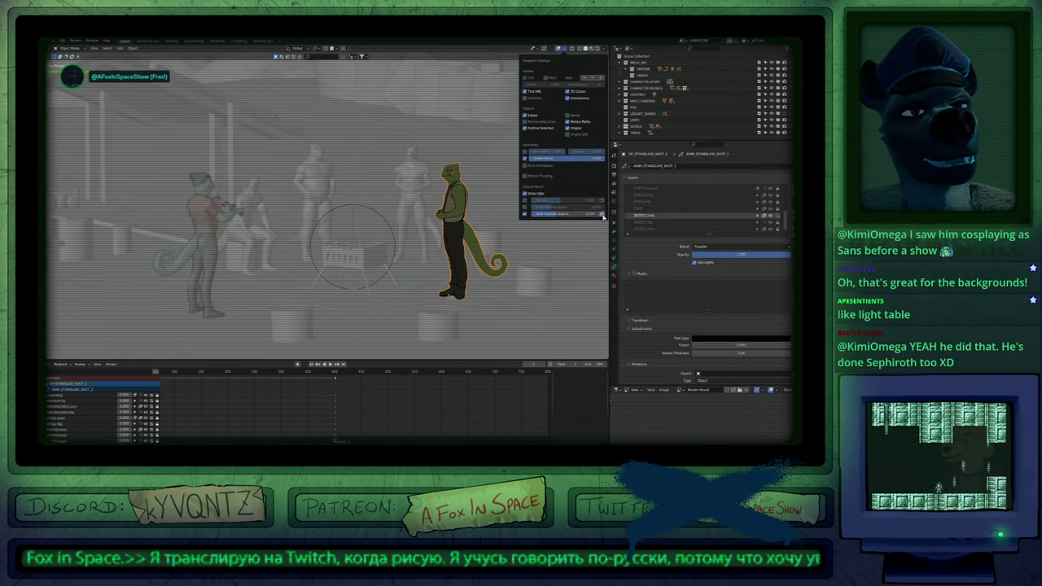
Examine the fading across the whole set, selecting the green lizard's body mesh and its Grease Pencil drawing again.
{"action": "scroll", "coordinate": [423, 270], "scroll_direction": "down", "scroll_amount": 3}
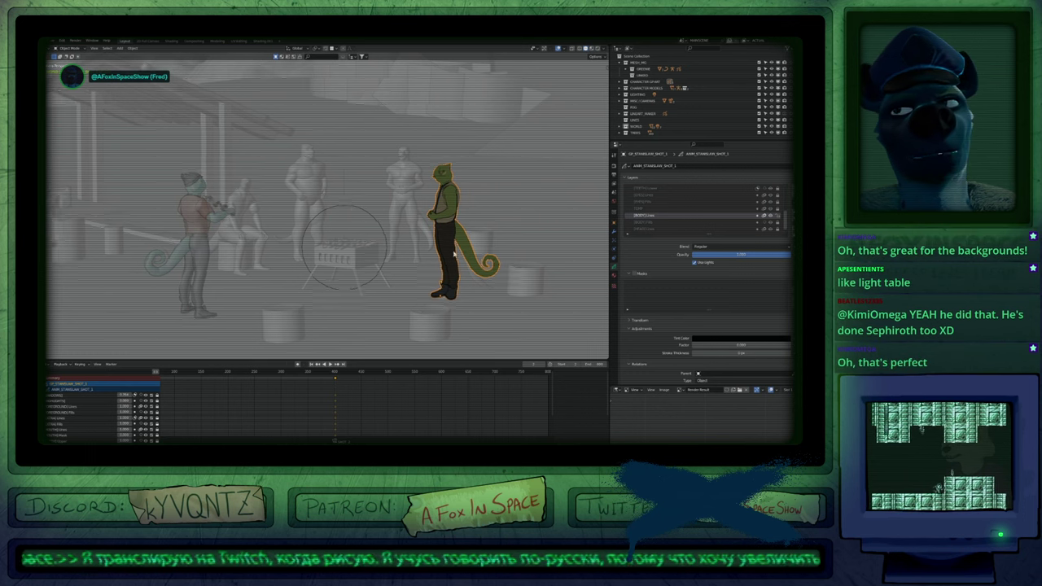
{"action": "scroll", "coordinate": [423, 270], "scroll_direction": "down", "scroll_amount": 3}
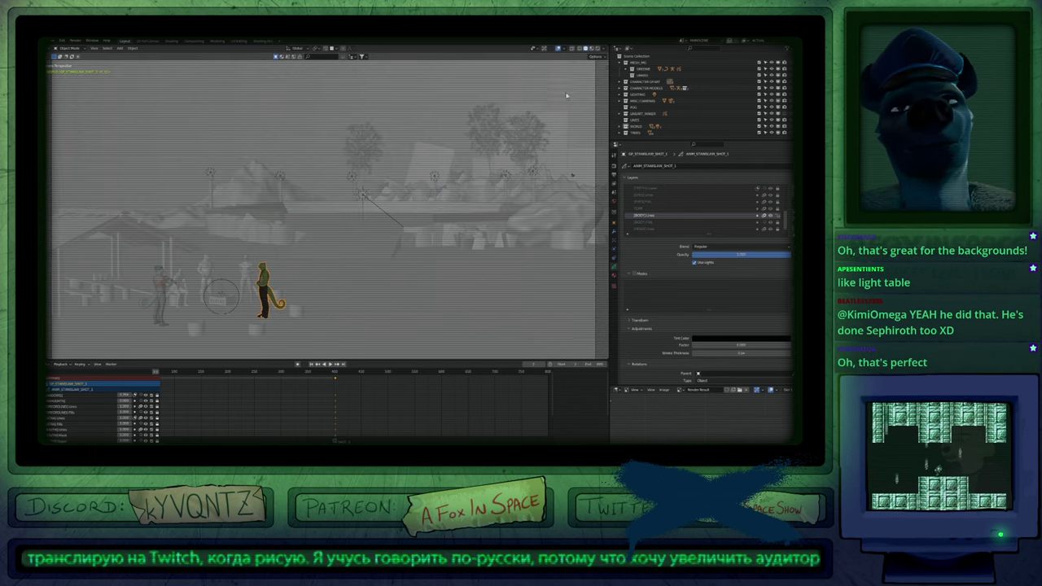
{"action": "left_click", "coordinate": [573, 49]}
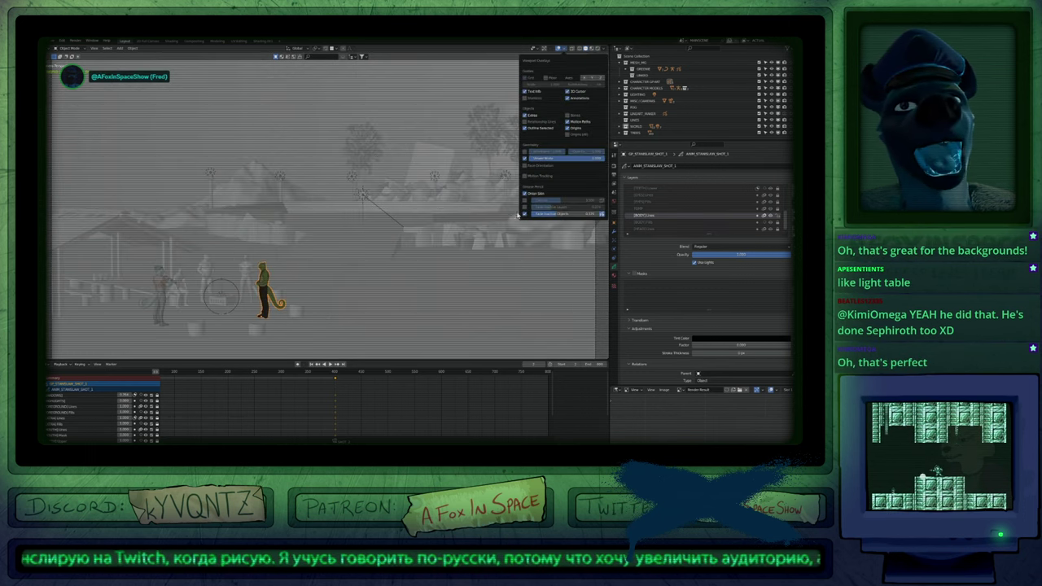
{"action": "right_click", "coordinate": [603, 216]}
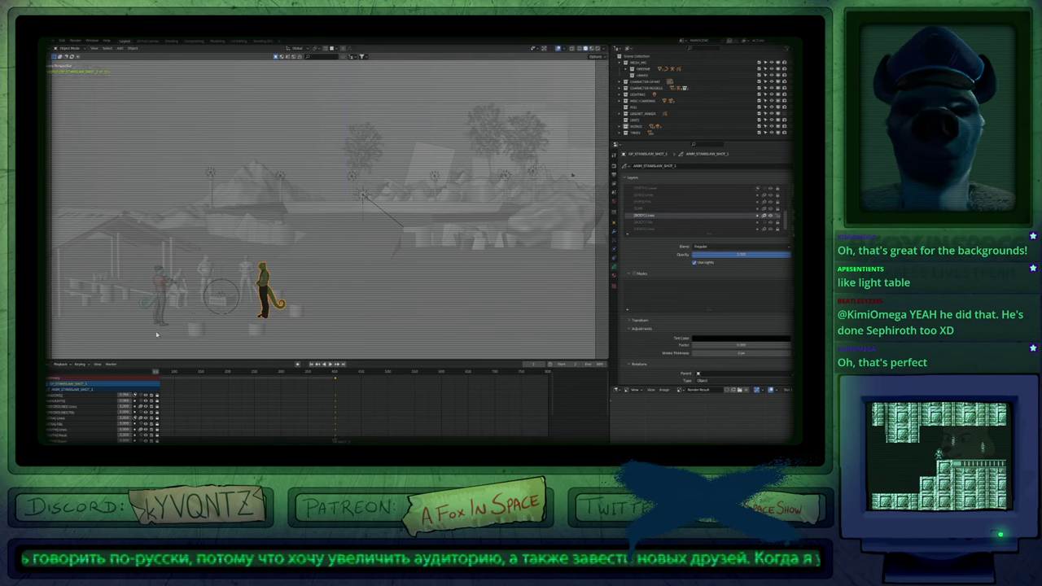
{"action": "scroll", "coordinate": [255, 305], "scroll_direction": "up", "scroll_amount": 8}
{"action": "mouse_move", "coordinate": [255, 304]}
{"action": "middle_mouse_down", "text": "shift"}
{"action": "mouse_move", "coordinate": [562, 215]}
{"action": "mouse_move", "coordinate": [564, 252]}
{"action": "mouse_move", "coordinate": [522, 279]}
{"action": "mouse_move", "coordinate": [424, 287]}
{"action": "mouse_move", "coordinate": [334, 317]}
{"action": "middle_mouse_up", "text": "shift"}
{"action": "middle_click_drag", "start_coordinate": [396, 291], "coordinate": [337, 277], "text": "shift"}
{"action": "left_click", "coordinate": [327, 232]}
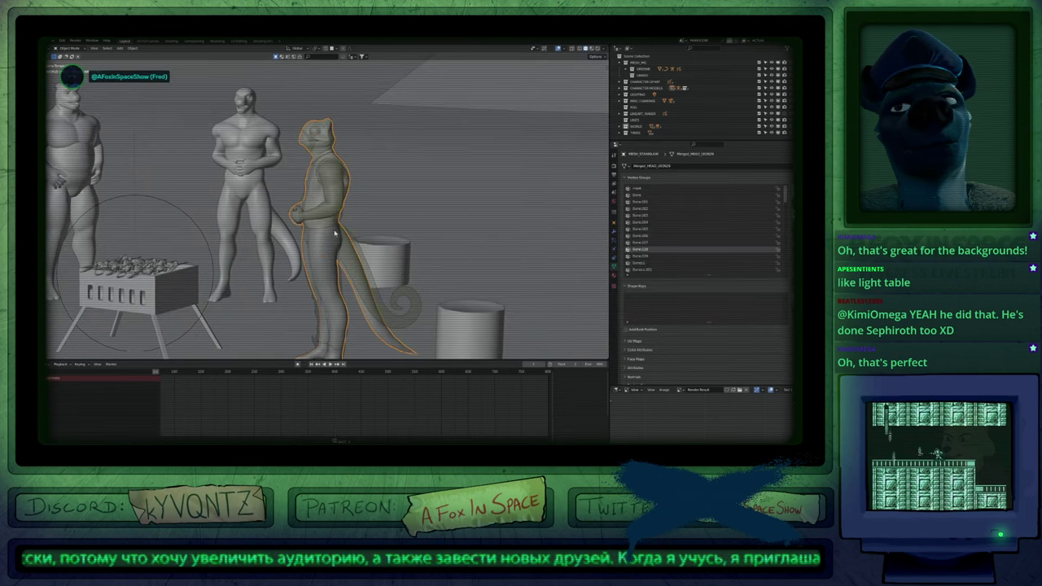
{"action": "left_click", "coordinate": [363, 257]}
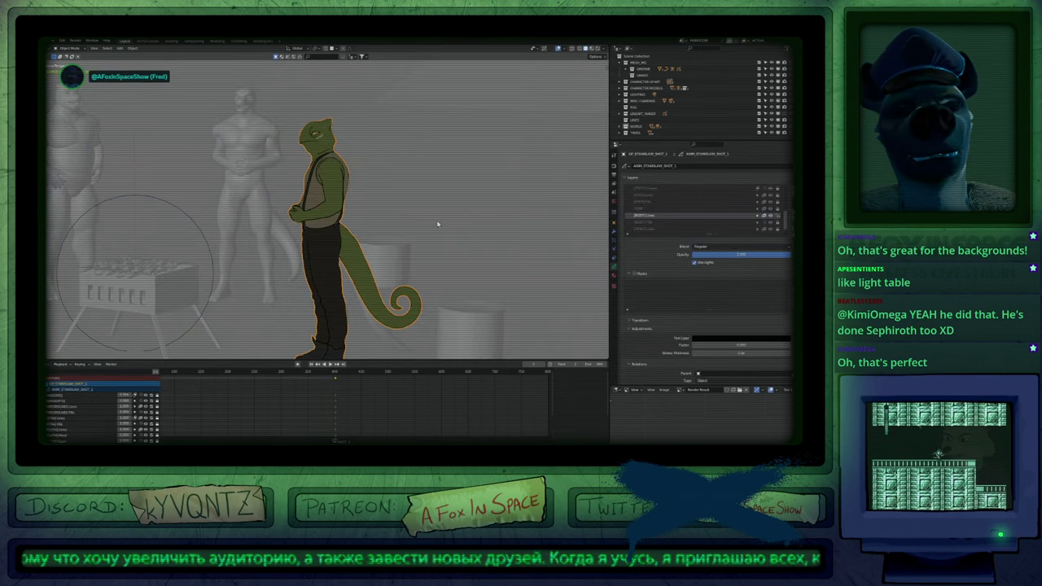
Focus on the green lizard drawing edge-on, resize the brush, and bend the tail and leg strokes out of their flat plane.
{"action": "scroll", "coordinate": [435, 226], "scroll_direction": "down", "scroll_amount": 10}
{"action": "key", "text": "KP_Decimal"}
{"action": "mouse_move", "coordinate": [332, 239]}
{"action": "middle_mouse_down"}
{"action": "mouse_move", "coordinate": [283, 233]}
{"action": "mouse_move", "coordinate": [275, 243]}
{"action": "middle_mouse_up"}
{"action": "key", "text": "ctrl+Tab"}
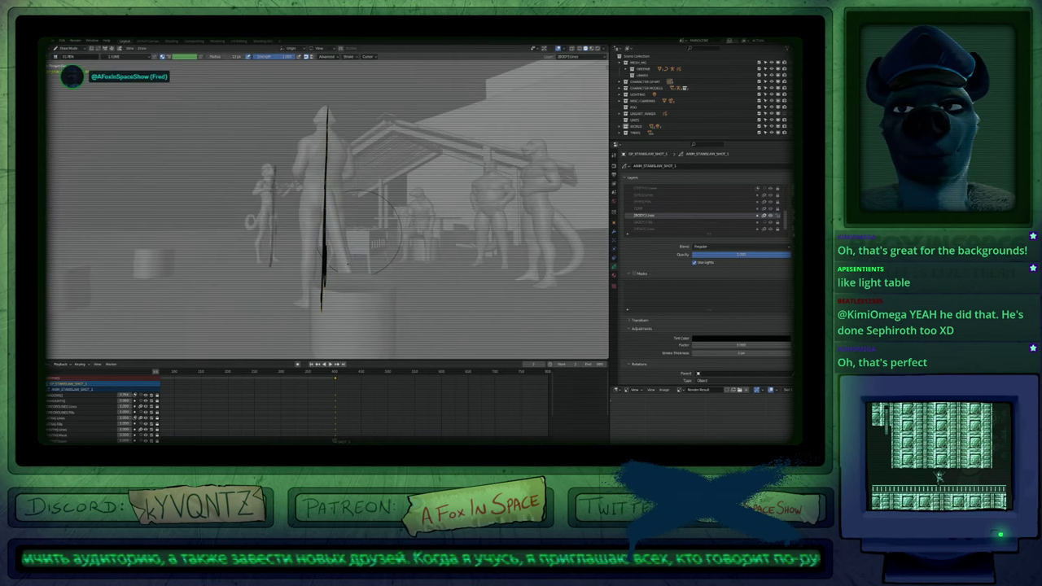
{"action": "key", "text": "f"}
{"action": "left_click", "coordinate": [346, 266]}
{"action": "mouse_move", "coordinate": [326, 264]}
{"action": "left_mouse_down"}
{"action": "mouse_move", "coordinate": [364, 263]}
{"action": "mouse_move", "coordinate": [328, 262]}
{"action": "mouse_move", "coordinate": [349, 263]}
{"action": "left_mouse_up"}
{"action": "key", "text": "ctrl+z"}
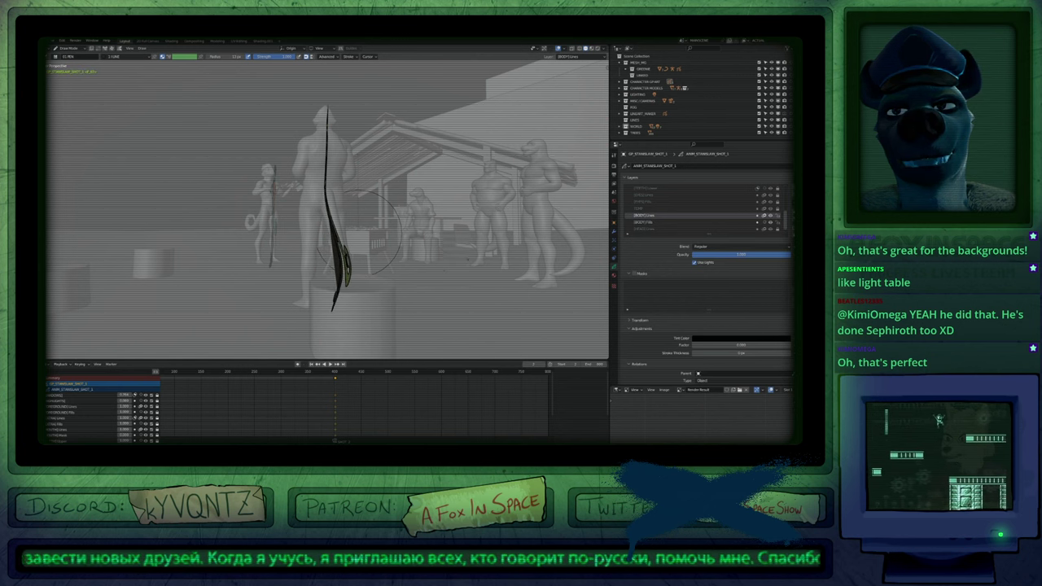
Reproject the green lizard's selected strokes in Edit Mode with the View projection type, facing the character in profile.
{"action": "mouse_move", "coordinate": [350, 244]}
{"action": "middle_mouse_down"}
{"action": "mouse_move", "coordinate": [401, 245]}
{"action": "mouse_move", "coordinate": [374, 303]}
{"action": "mouse_move", "coordinate": [281, 242]}
{"action": "middle_mouse_up"}
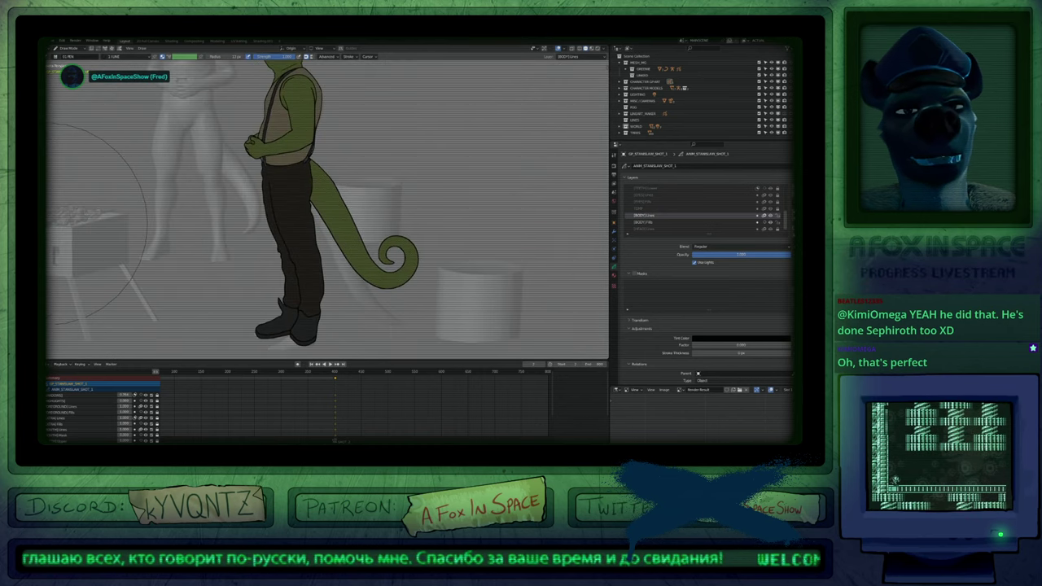
{"action": "key", "text": "Tab"}
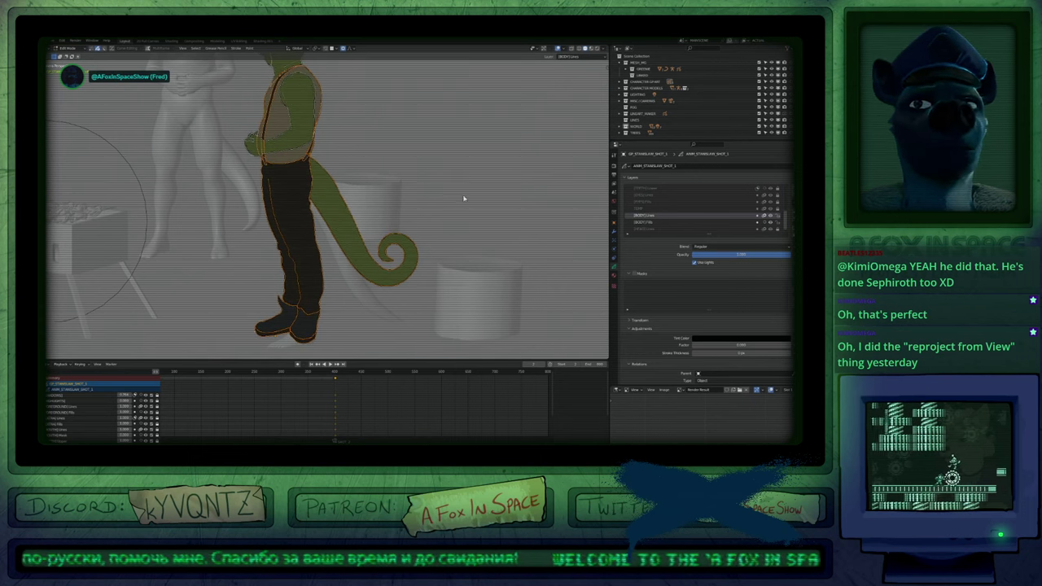
{"action": "key", "text": "F3"}
{"action": "type", "text": "repro"}
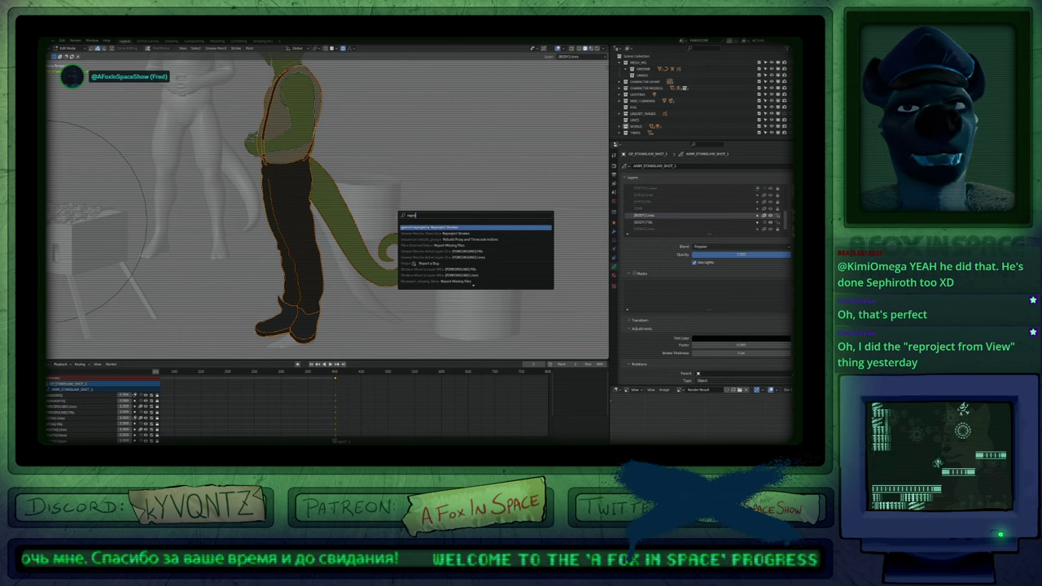
{"action": "key", "text": "Return"}
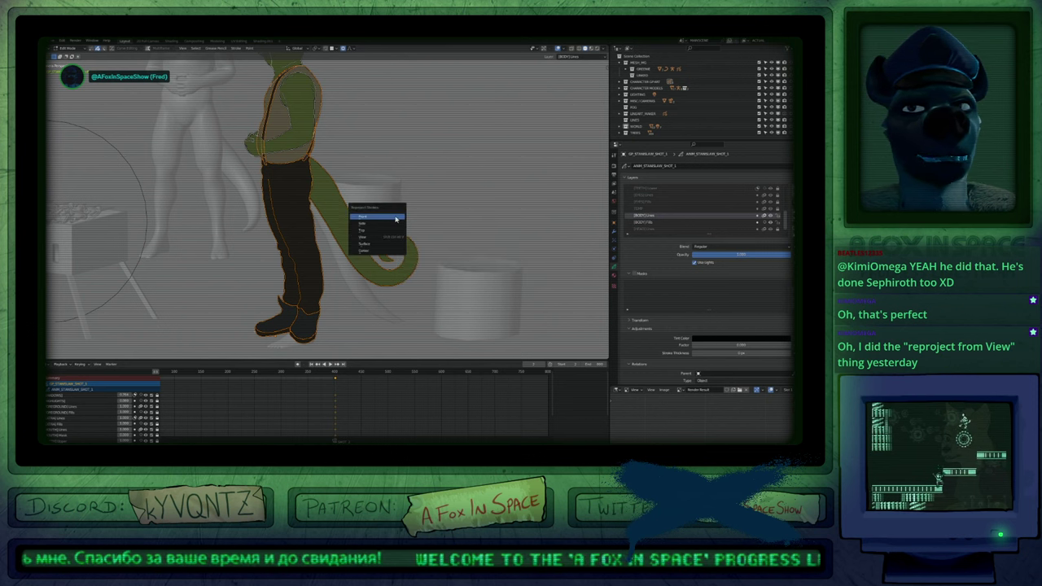
{"action": "key", "text": "Up"}
{"action": "key", "text": "Up"}
{"action": "key", "text": "Down"}
{"action": "key", "text": "Down"}
{"action": "key", "text": "Down"}
{"action": "key", "text": "Down"}
{"action": "key", "text": "Down"}
{"action": "key", "text": "Down"}
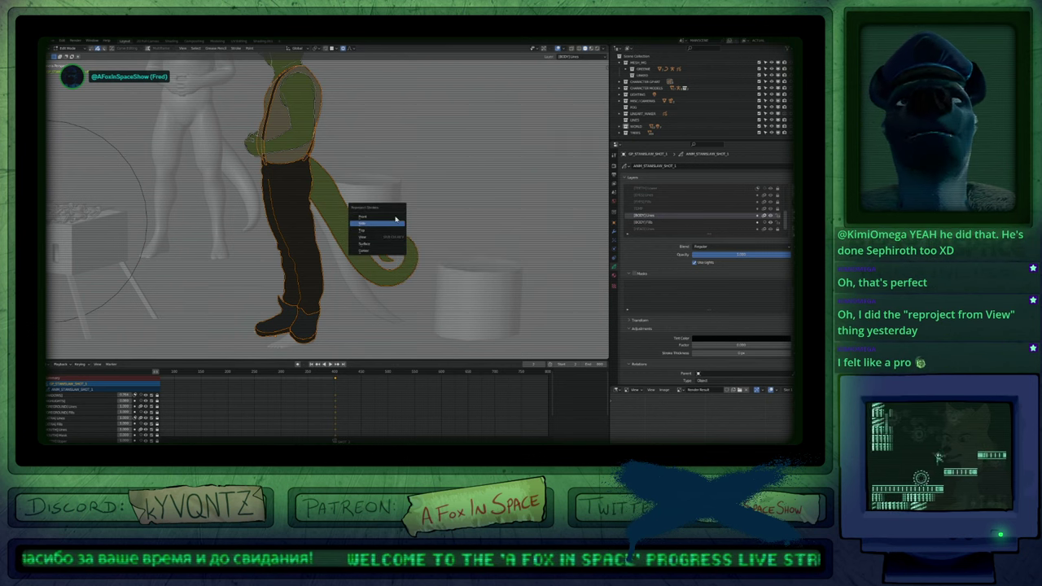
{"action": "key", "text": "Up"}
{"action": "key", "text": "Up"}
{"action": "key", "text": "Up"}
{"action": "key", "text": "Up"}
{"action": "key", "text": "Up"}
{"action": "key", "text": "Up"}
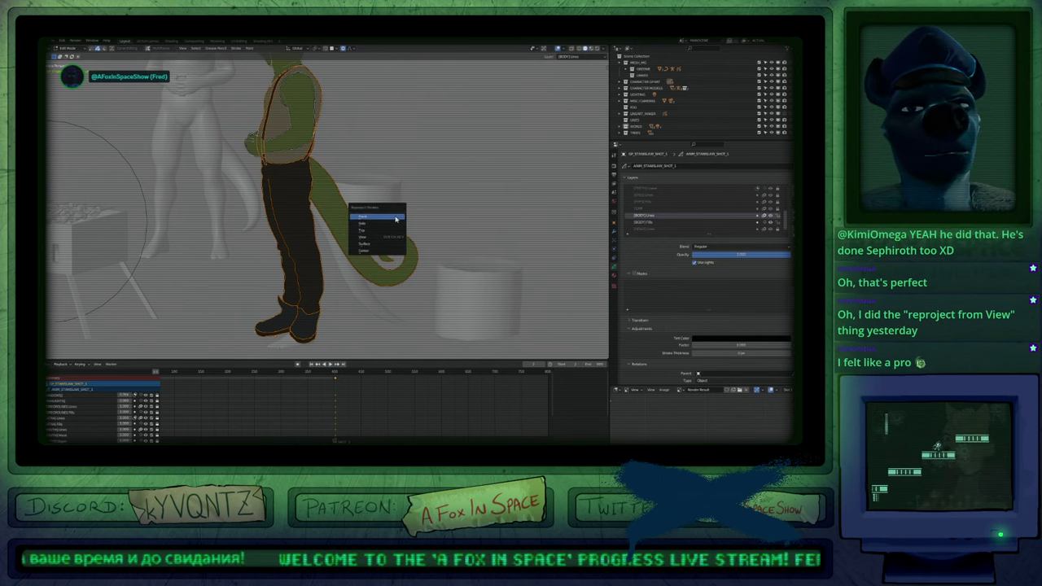
{"action": "key", "text": "Down"}
{"action": "key", "text": "Down"}
{"action": "key", "text": "Down"}
{"action": "key", "text": "Down"}
{"action": "key", "text": "Up"}
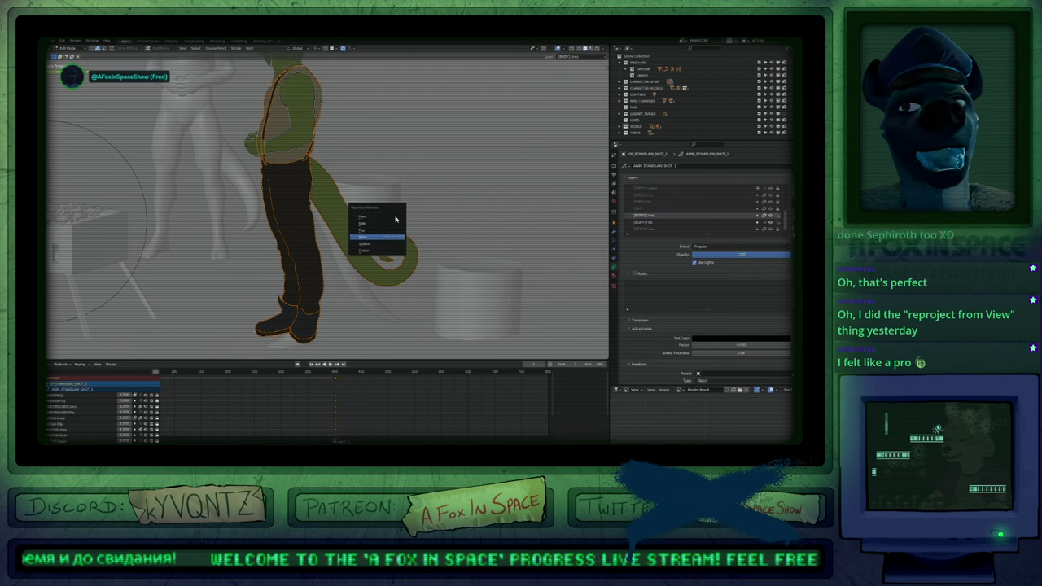
{"action": "key", "text": "Return"}
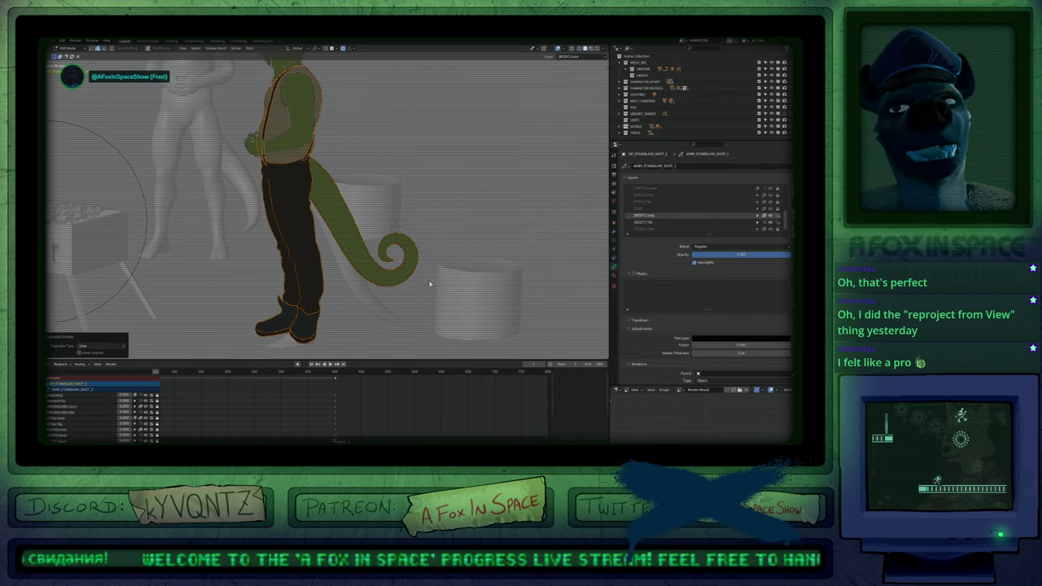
Inspect the reprojected lizard drawing edge-on outside Edit Mode and undo the stroke reprojection.
{"action": "scroll", "coordinate": [430, 284], "scroll_direction": "down", "scroll_amount": 10}
{"action": "mouse_move", "coordinate": [431, 284]}
{"action": "middle_mouse_down"}
{"action": "mouse_move", "coordinate": [442, 211]}
{"action": "mouse_move", "coordinate": [363, 220]}
{"action": "middle_mouse_up"}
{"action": "scroll", "coordinate": [302, 240], "scroll_direction": "up", "scroll_amount": 10}
{"action": "mouse_move", "coordinate": [302, 239]}
{"action": "middle_mouse_down"}
{"action": "mouse_move", "coordinate": [384, 245]}
{"action": "mouse_move", "coordinate": [387, 231]}
{"action": "mouse_move", "coordinate": [373, 232]}
{"action": "middle_mouse_up"}
{"action": "key", "text": "Tab"}
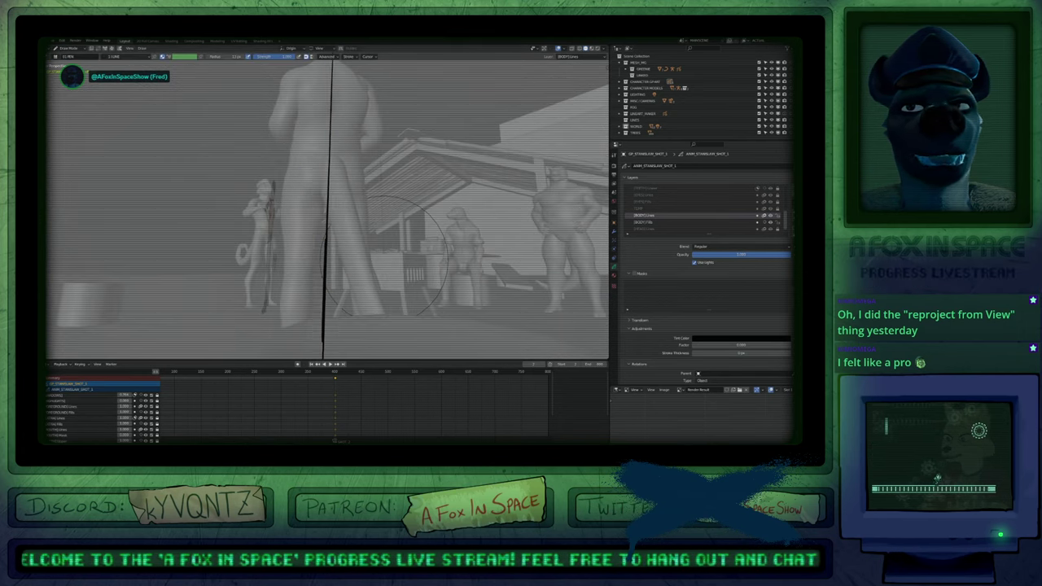
{"action": "key", "text": "ctrl+z"}
{"action": "key", "text": "ctrl+z"}
{"action": "key", "text": "ctrl+z"}
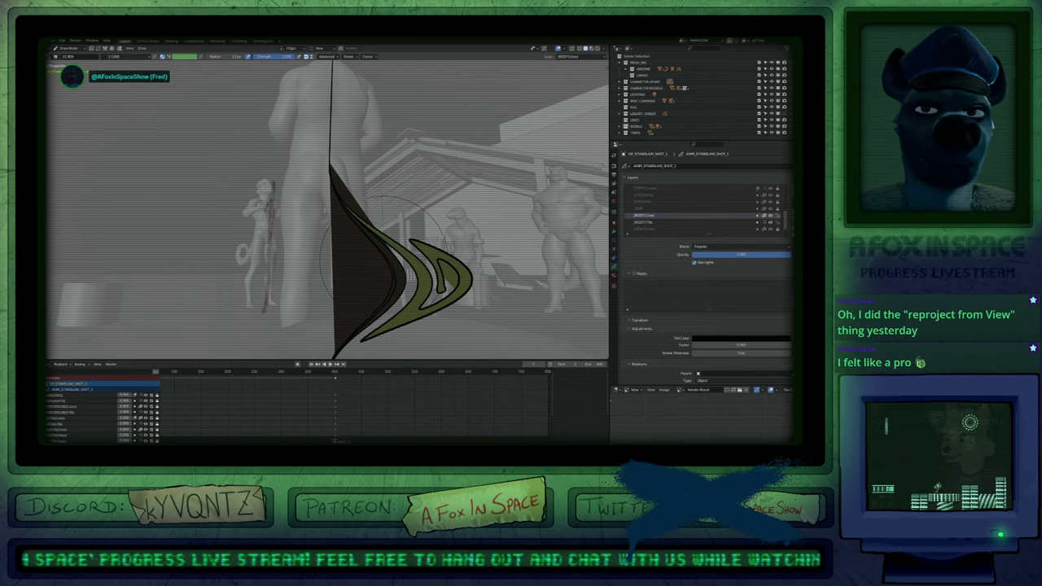
Undo the bends in the green lizard's tail and leg strokes, checking the drawing edge-on and in the camera view.
{"action": "mouse_move", "coordinate": [360, 258]}
{"action": "middle_mouse_down"}
{"action": "mouse_move", "coordinate": [415, 249]}
{"action": "mouse_move", "coordinate": [404, 246]}
{"action": "middle_mouse_up"}
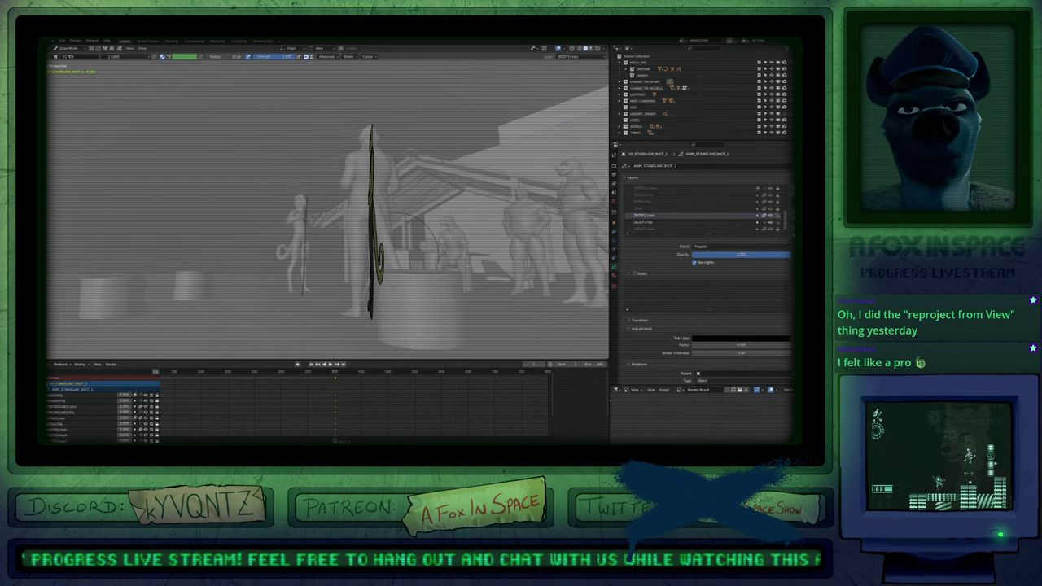
{"action": "key", "text": "ctrl+z"}
{"action": "key", "text": "ctrl+z"}
{"action": "key", "text": "ctrl+z"}
{"action": "key", "text": "ctrl+z"}
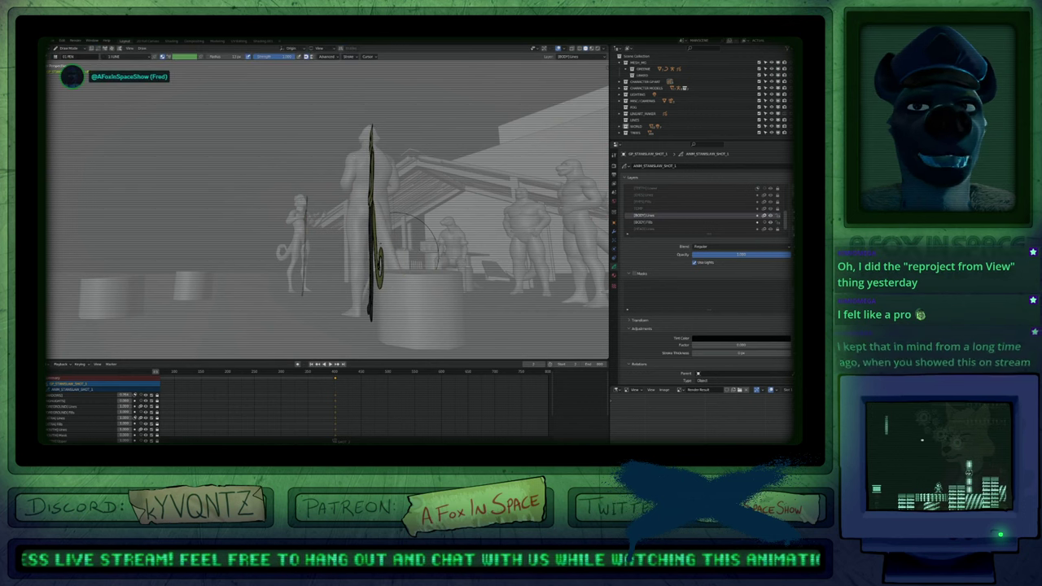
{"action": "middle_click_drag", "start_coordinate": [406, 244], "coordinate": [221, 296]}
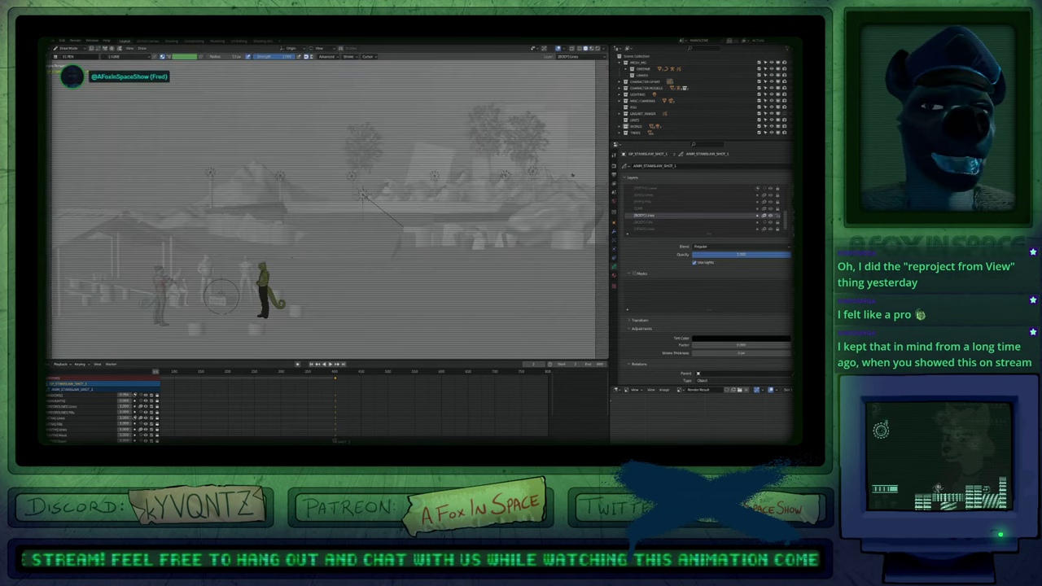
{"action": "scroll", "coordinate": [221, 296], "scroll_direction": "up", "scroll_amount": 8}
{"action": "middle_click_drag", "start_coordinate": [107, 319], "coordinate": [159, 216], "text": "shift"}
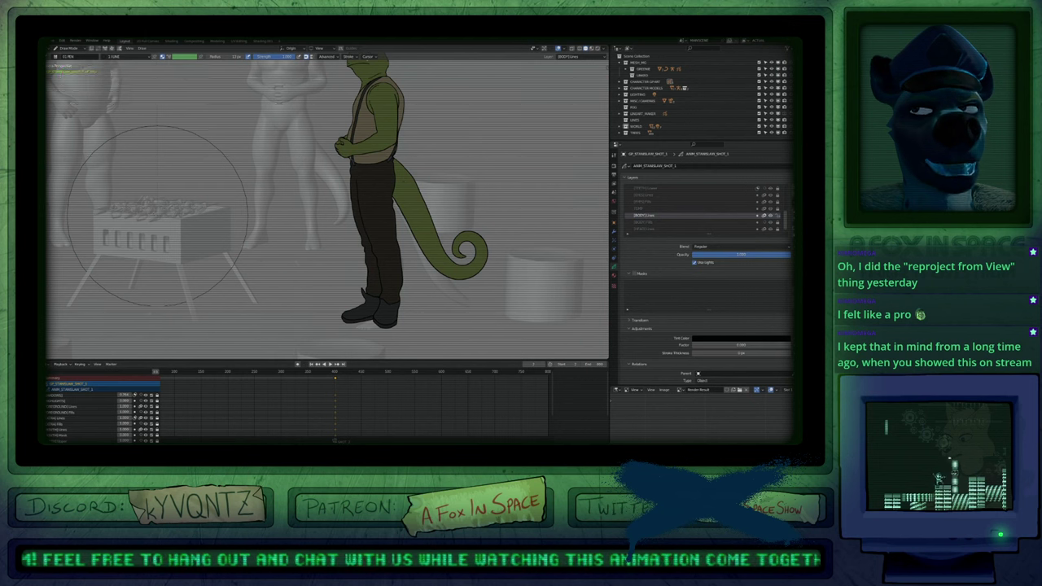
Scribble large looping freehand strokes around the green lizard in Draw Mode from several different viewing angles.
{"action": "scroll", "coordinate": [399, 175], "scroll_direction": "down", "scroll_amount": 5}
{"action": "key", "text": "Tab"}
{"action": "scroll", "coordinate": [403, 176], "scroll_direction": "down", "scroll_amount": 6}
{"action": "key", "text": "Tab"}
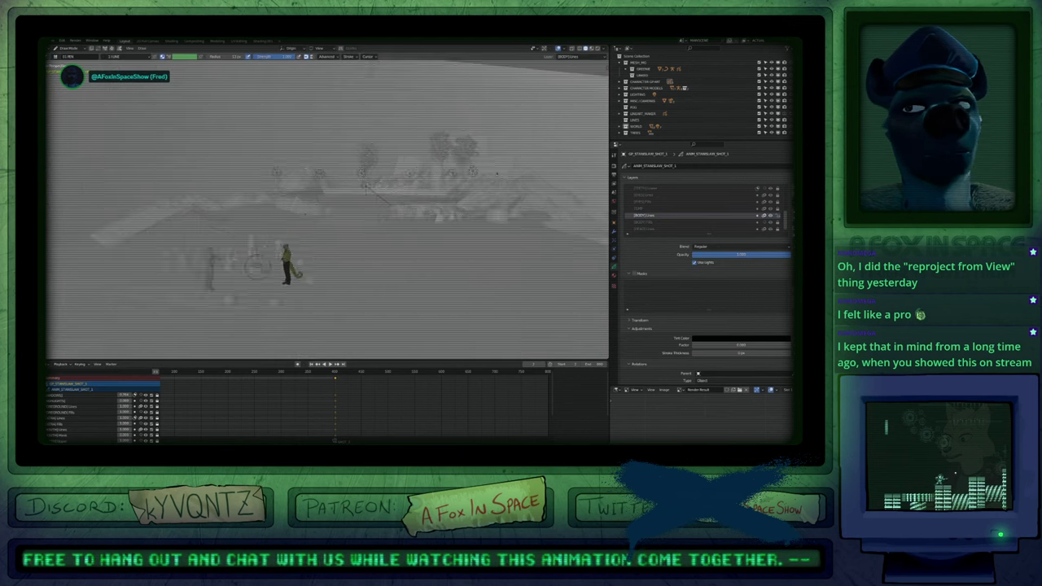
{"action": "scroll", "coordinate": [497, 173], "scroll_direction": "up", "scroll_amount": 3}
{"action": "mouse_move", "coordinate": [497, 173]}
{"action": "middle_mouse_down"}
{"action": "mouse_move", "coordinate": [464, 232]}
{"action": "mouse_move", "coordinate": [515, 173]}
{"action": "middle_mouse_up"}
{"action": "scroll", "coordinate": [456, 195], "scroll_direction": "up", "scroll_amount": 3}
{"action": "left_click_drag", "start_coordinate": [402, 230], "coordinate": [456, 158]}
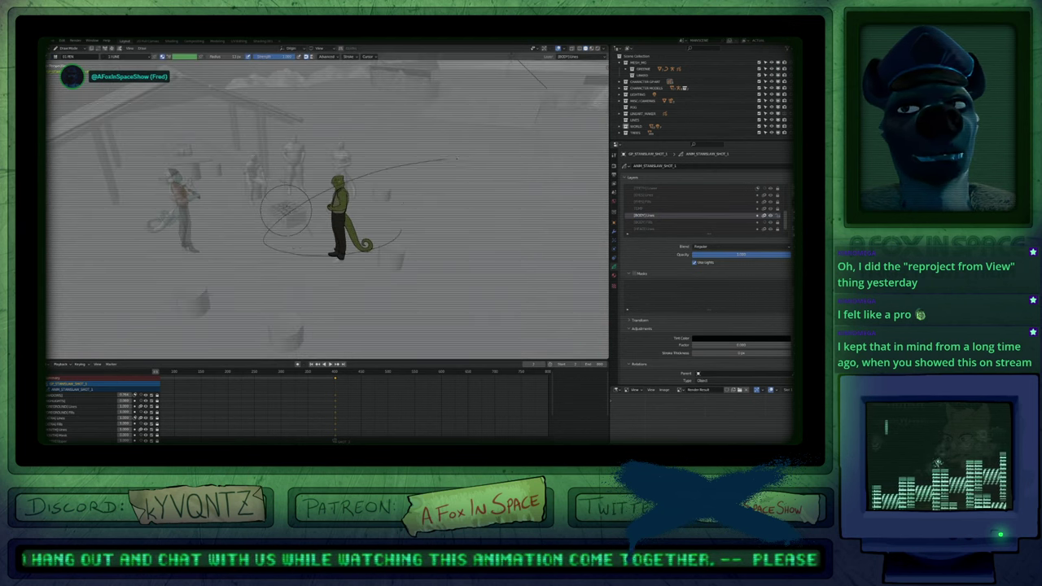
{"action": "middle_click_drag", "start_coordinate": [456, 159], "coordinate": [299, 144]}
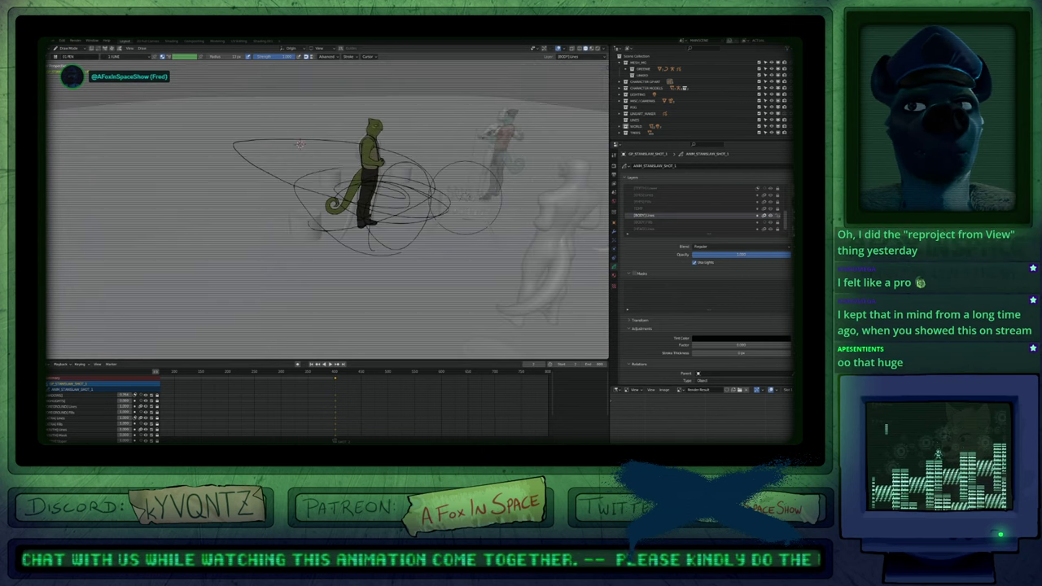
{"action": "mouse_move", "coordinate": [309, 223]}
{"action": "left_mouse_down"}
{"action": "mouse_move", "coordinate": [262, 214]}
{"action": "mouse_move", "coordinate": [355, 179]}
{"action": "left_mouse_up"}
{"action": "middle_click_drag", "start_coordinate": [355, 179], "coordinate": [252, 175]}
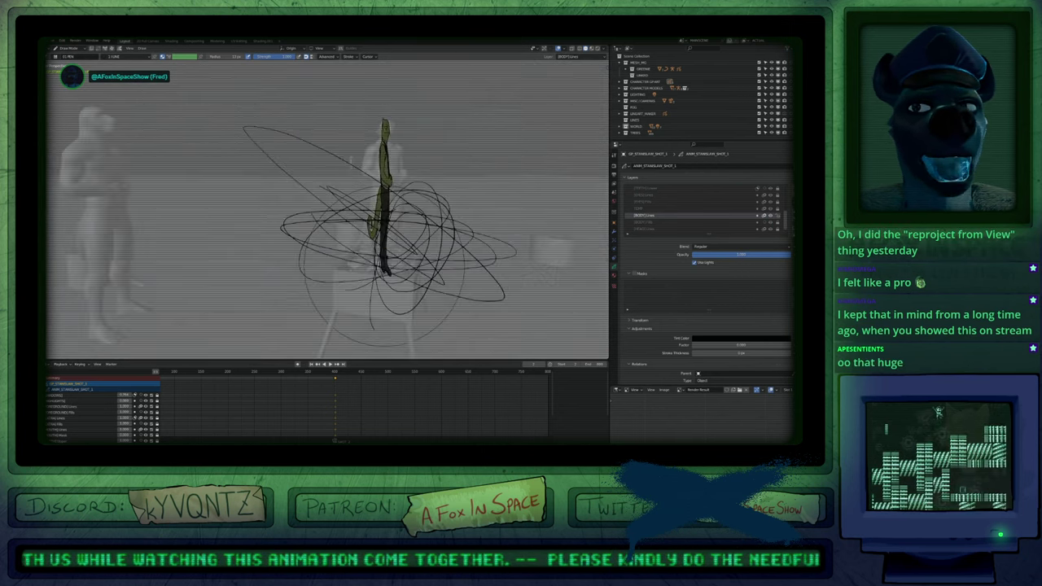
{"action": "mouse_move", "coordinate": [366, 297]}
{"action": "left_mouse_down"}
{"action": "mouse_move", "coordinate": [350, 218]}
{"action": "mouse_move", "coordinate": [358, 244]}
{"action": "left_mouse_up"}
Examine in Object Mode how the scribbled loops spread in depth around the green lizard, comparing orbited views with the camera view.
{"action": "key", "text": "ctrl+Tab"}
{"action": "scroll", "coordinate": [405, 272], "scroll_direction": "up", "scroll_amount": 3}
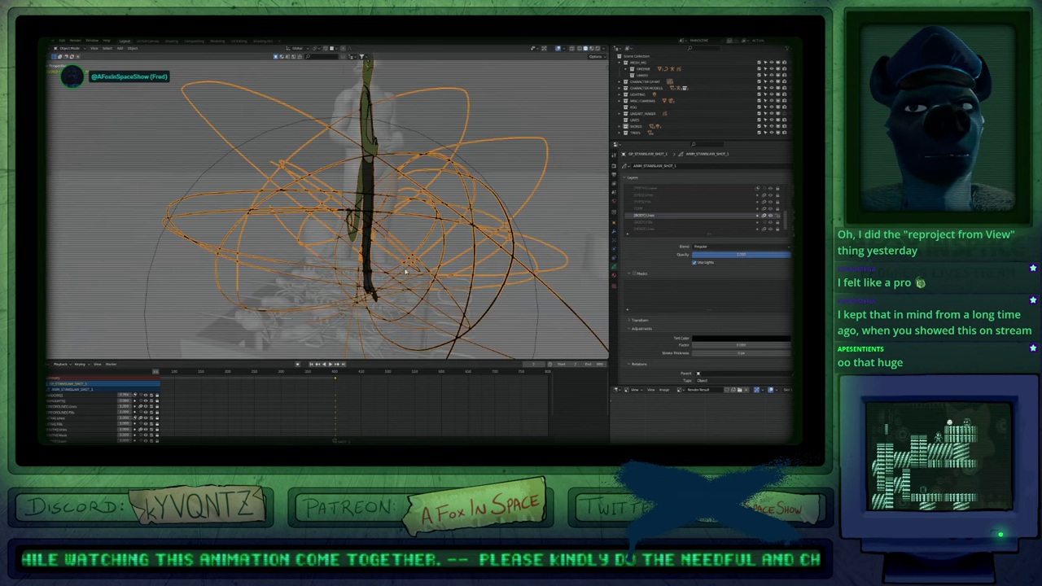
{"action": "middle_click_drag", "start_coordinate": [468, 277], "coordinate": [479, 271]}
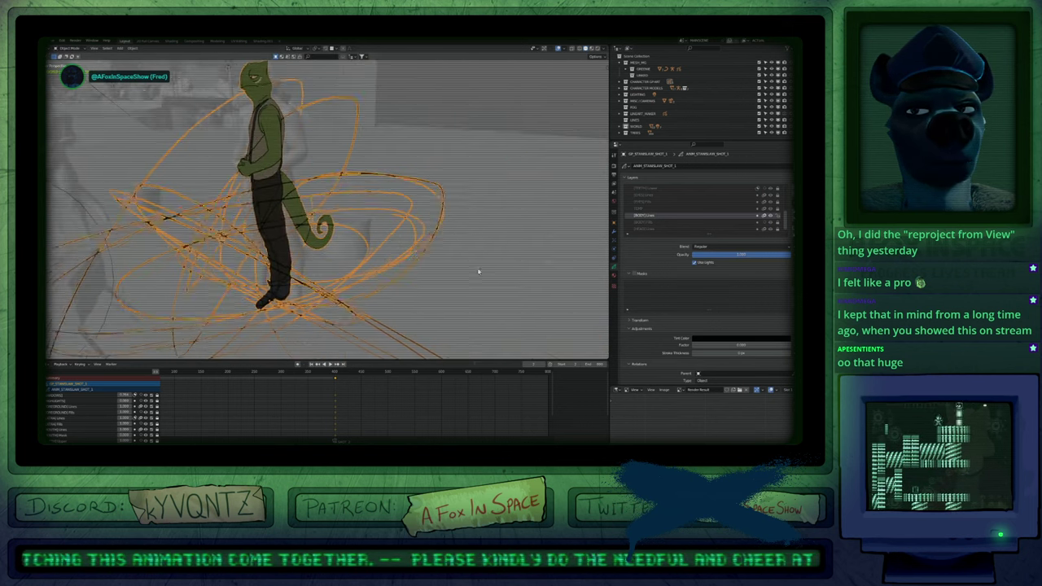
{"action": "scroll", "coordinate": [407, 264], "scroll_direction": "down", "scroll_amount": 4}
{"action": "mouse_move", "coordinate": [386, 260]}
{"action": "middle_mouse_down"}
{"action": "mouse_move", "coordinate": [370, 247]}
{"action": "mouse_move", "coordinate": [413, 237]}
{"action": "mouse_move", "coordinate": [401, 210]}
{"action": "mouse_move", "coordinate": [451, 227]}
{"action": "middle_mouse_up"}
{"action": "scroll", "coordinate": [412, 236], "scroll_direction": "down", "scroll_amount": 3}
{"action": "key", "text": "KP_0"}
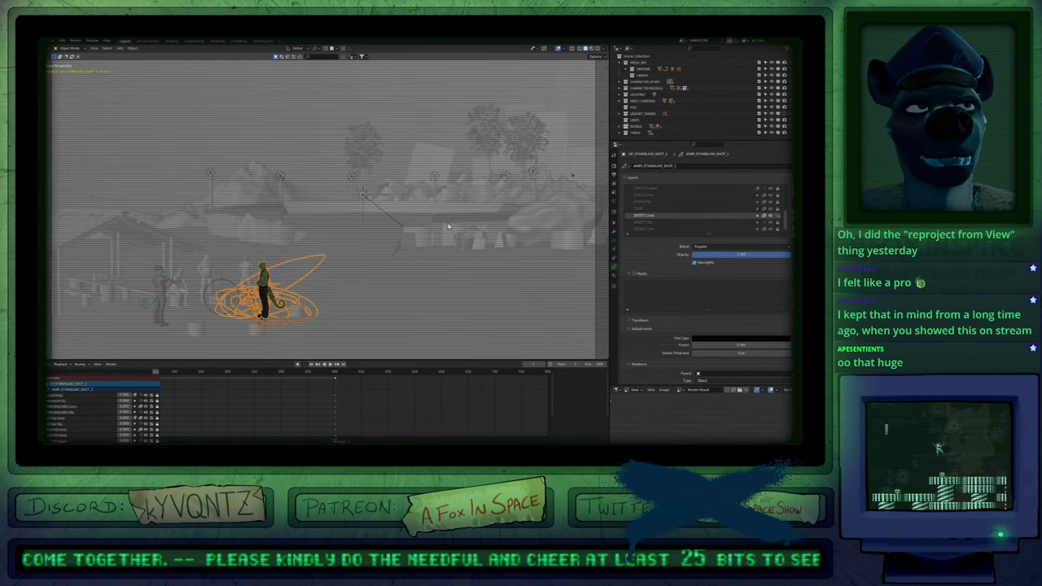
{"action": "middle_click_drag", "start_coordinate": [277, 315], "coordinate": [343, 269], "text": "shift"}
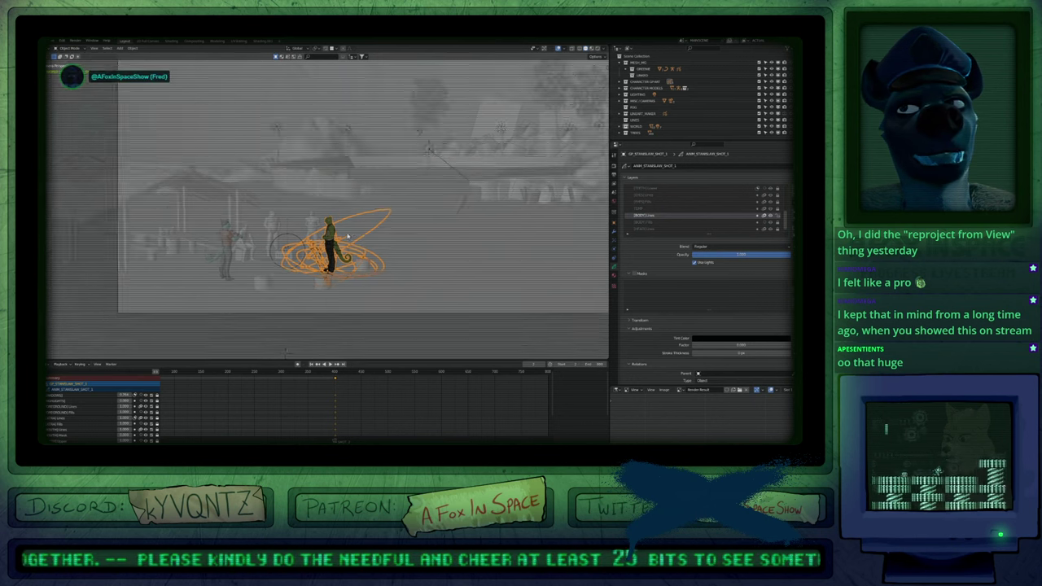
{"action": "scroll", "coordinate": [342, 269], "scroll_direction": "up", "scroll_amount": 5}
{"action": "middle_click_drag", "start_coordinate": [470, 261], "coordinate": [386, 265]}
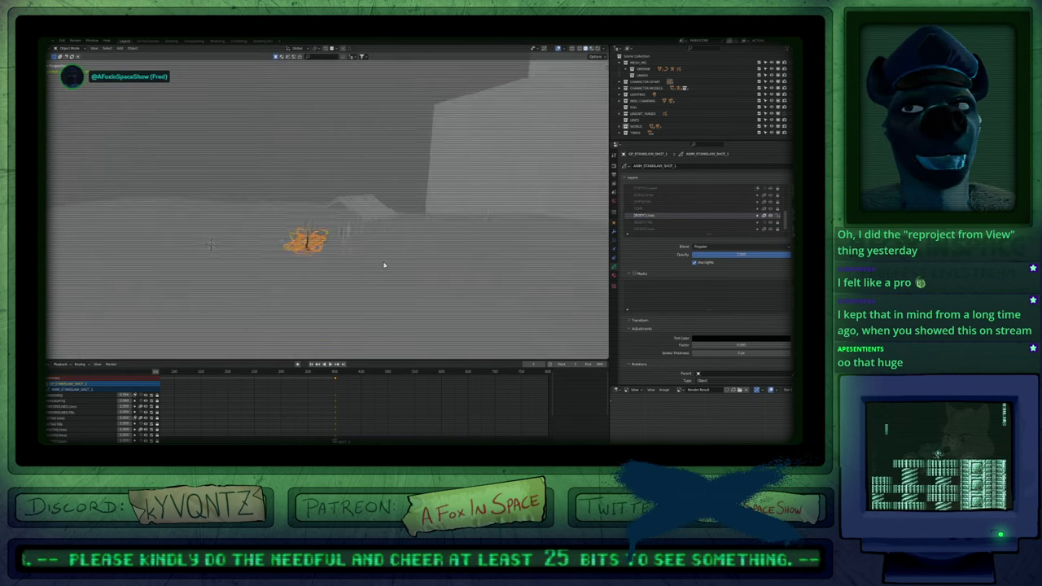
{"action": "key", "text": "KP_0"}
{"action": "mouse_move", "coordinate": [241, 273]}
{"action": "middle_mouse_down", "text": "shift"}
{"action": "mouse_move", "coordinate": [314, 201]}
{"action": "mouse_move", "coordinate": [255, 312]}
{"action": "mouse_move", "coordinate": [452, 196]}
{"action": "middle_mouse_up", "text": "shift"}
{"action": "scroll", "coordinate": [312, 271], "scroll_direction": "up", "scroll_amount": 5}
{"action": "key", "text": "ctrl+Tab"}
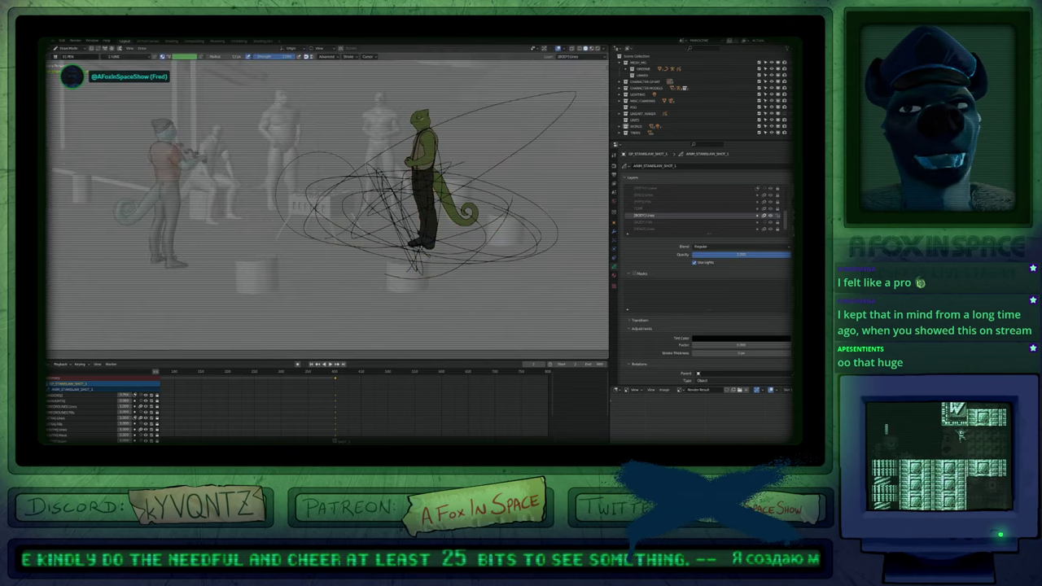
Run Reproject Strokes on the green lizard's selected strokes in Edit Mode from the camera view, using the View projection type.
{"action": "key", "text": "Tab"}
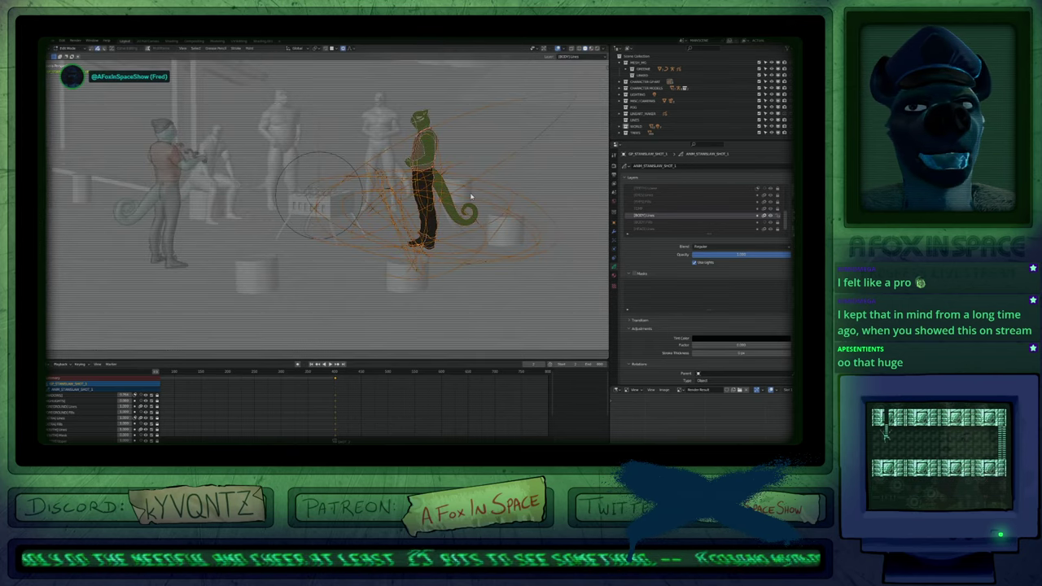
{"action": "key", "text": "F3"}
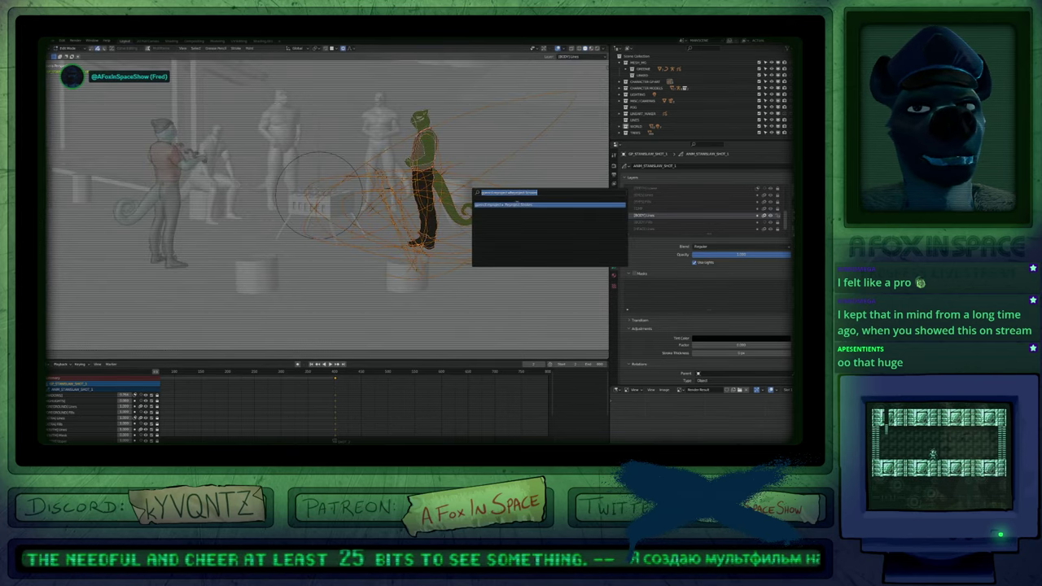
{"action": "key", "text": "Escape"}
{"action": "key", "text": "F3"}
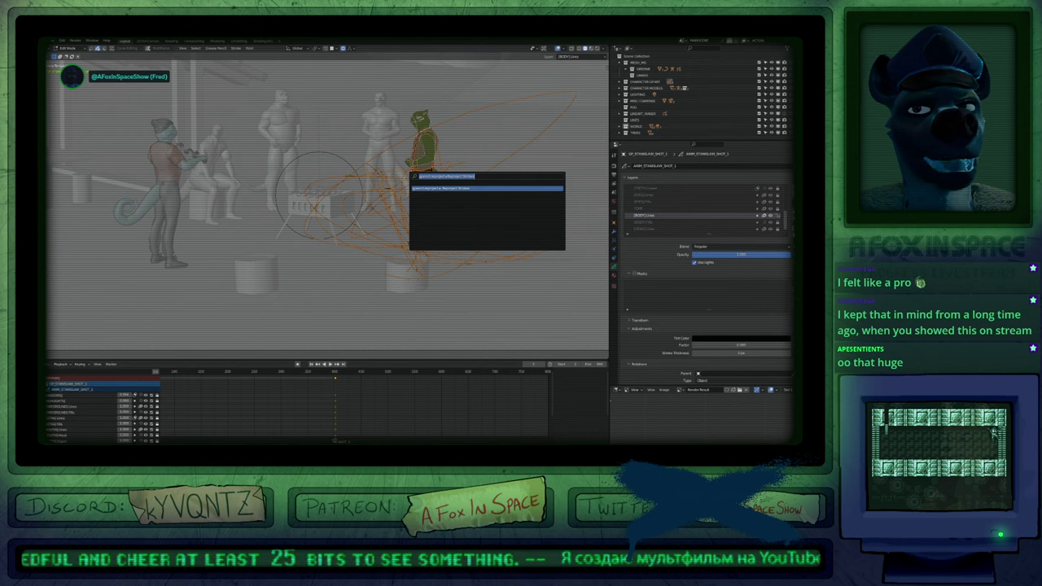
{"action": "key", "text": "Return"}
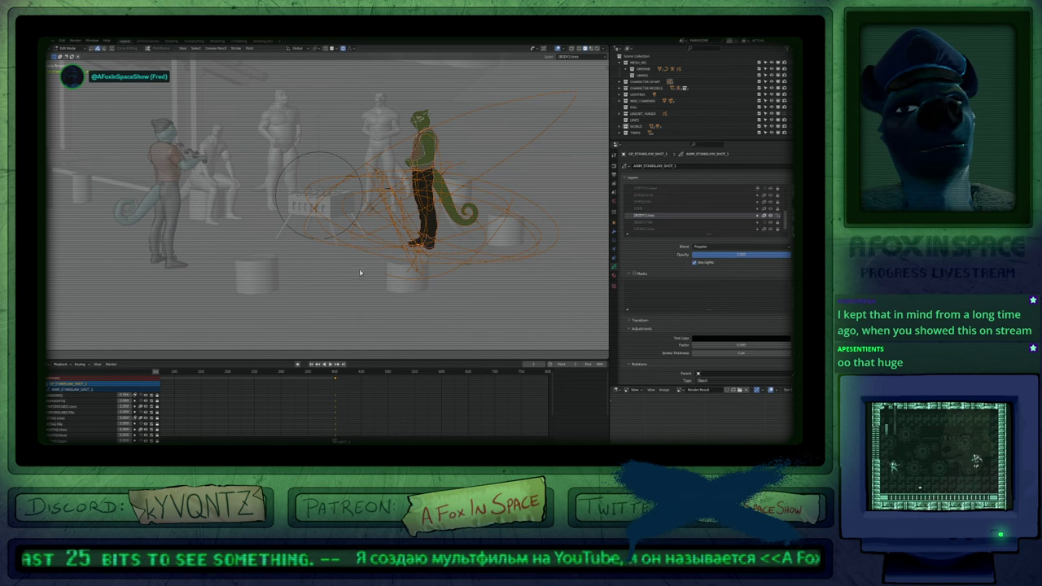
{"action": "key", "text": "F3"}
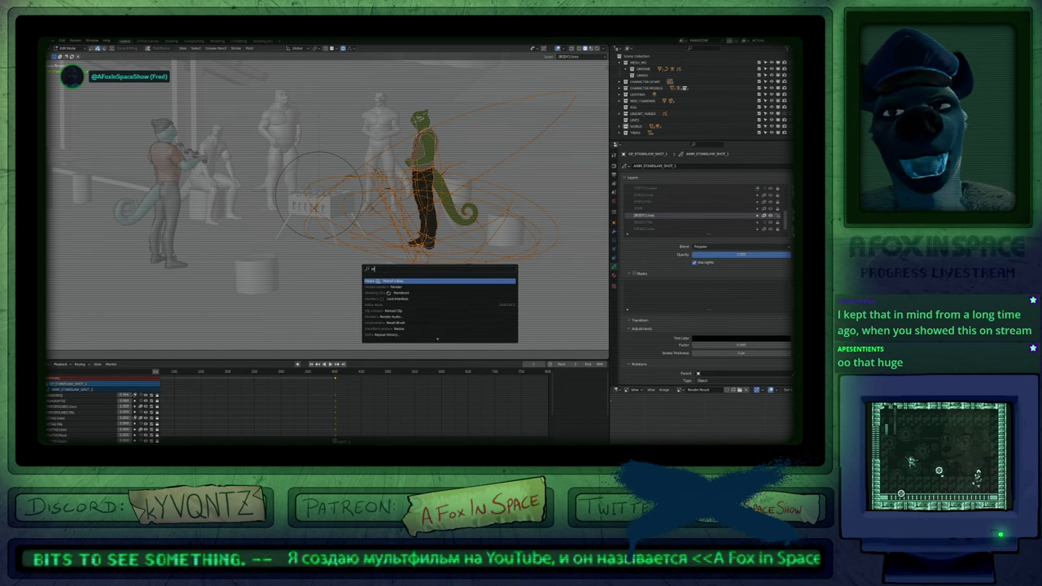
{"action": "type", "text": "reproj"}
{"action": "key", "text": "BackSpace"}
{"action": "type", "text": "oject"}
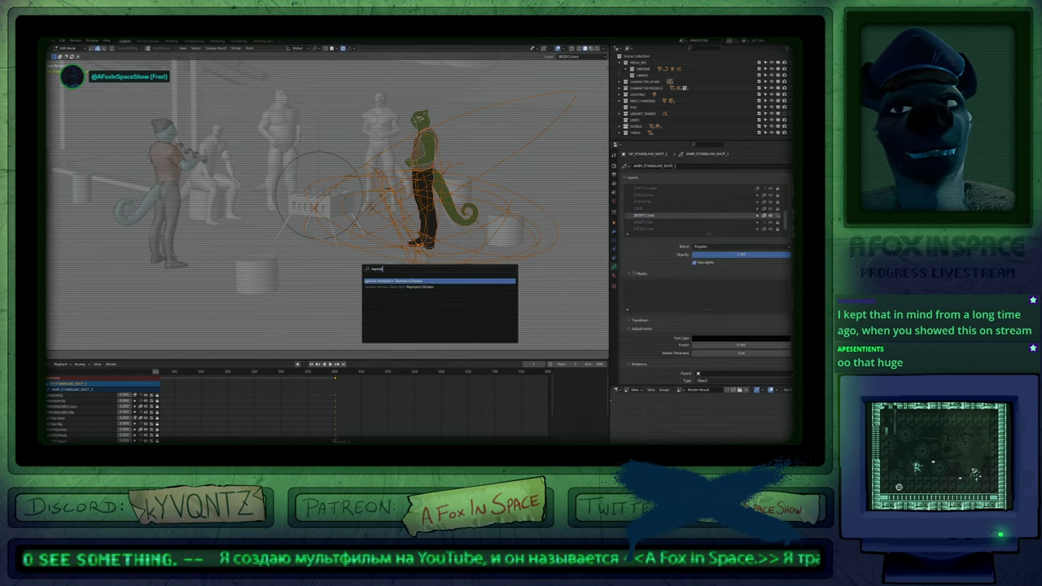
{"action": "key", "text": "BackSpace"}
{"action": "key", "text": "BackSpace"}
{"action": "key", "text": "BackSpace"}
{"action": "key", "text": "BackSpace"}
{"action": "key", "text": "BackSpace"}
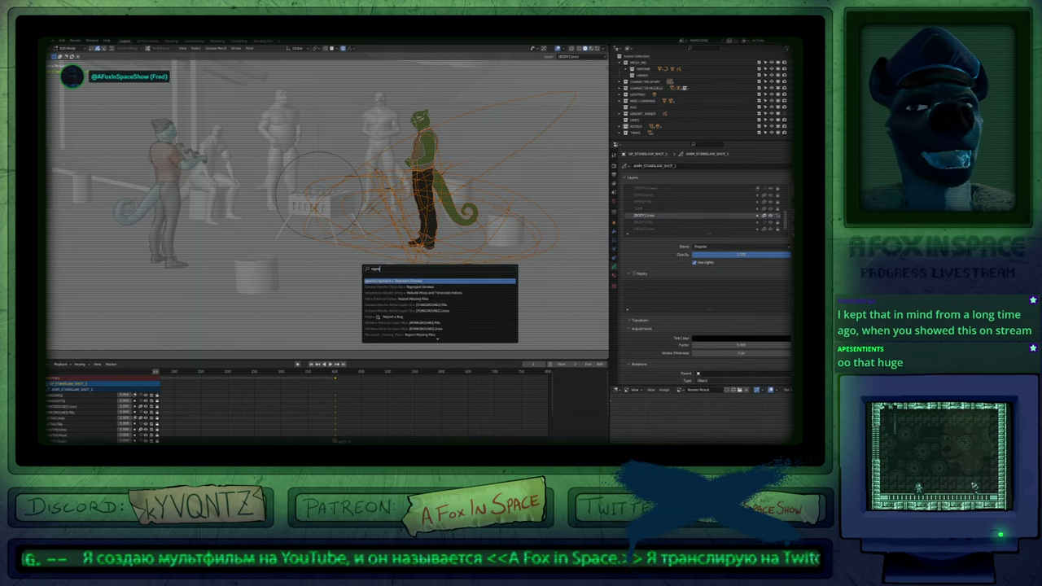
{"action": "key", "text": "Return"}
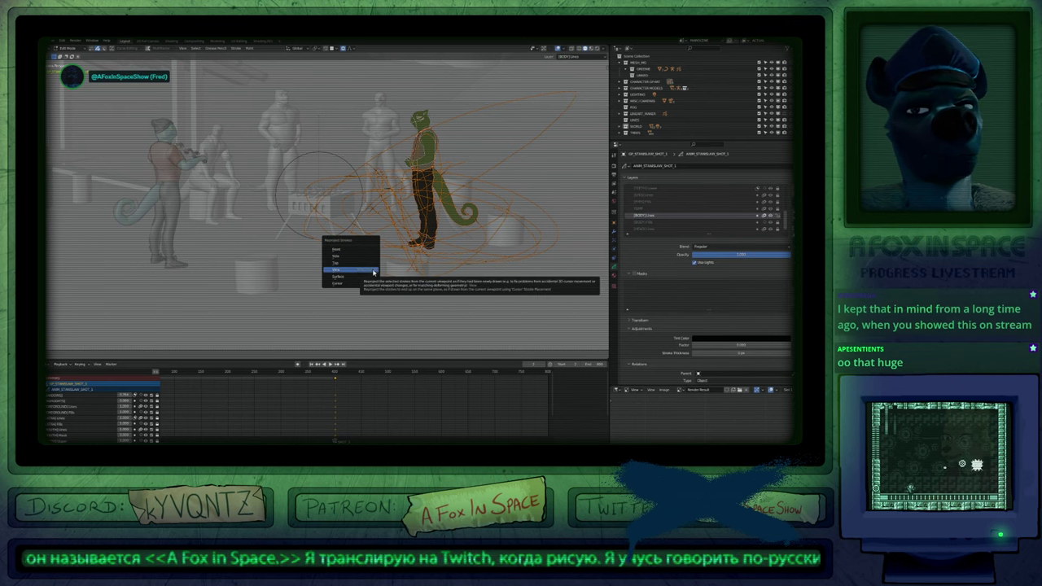
{"action": "left_click", "coordinate": [366, 271]}
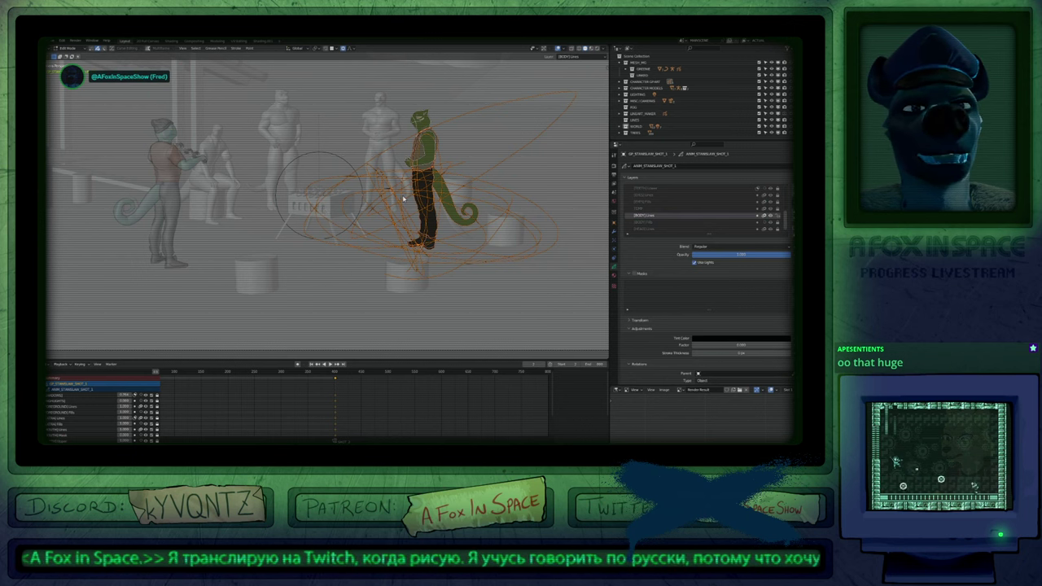
Inspect the flattened strokes edge-on, undo the reprojection, and repeat the operation from another viewing angle.
{"action": "mouse_move", "coordinate": [403, 199]}
{"action": "middle_mouse_down"}
{"action": "mouse_move", "coordinate": [428, 198]}
{"action": "mouse_move", "coordinate": [298, 236]}
{"action": "mouse_move", "coordinate": [298, 303]}
{"action": "mouse_move", "coordinate": [354, 297]}
{"action": "mouse_move", "coordinate": [331, 253]}
{"action": "middle_mouse_up"}
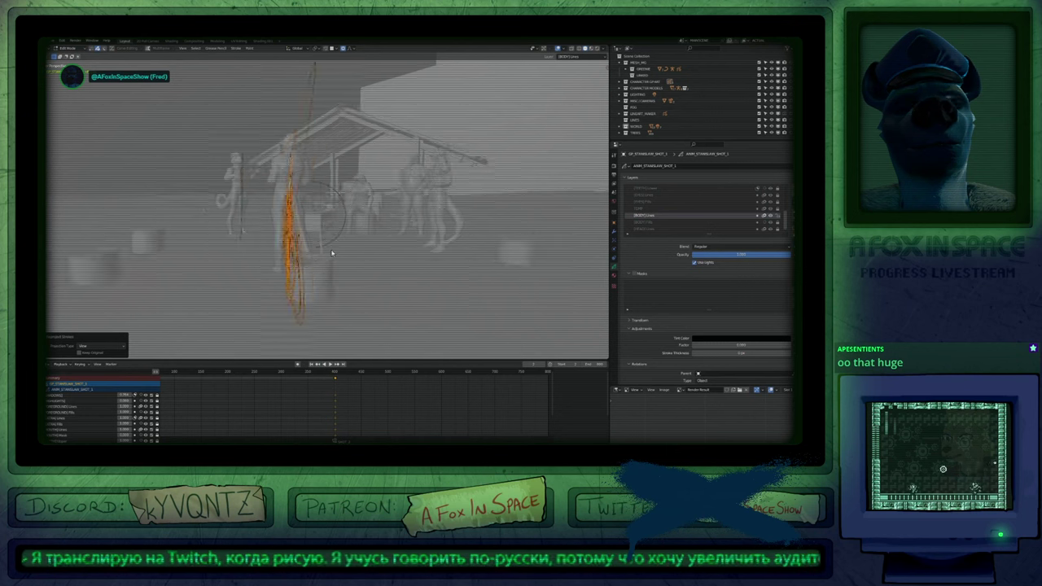
{"action": "scroll", "coordinate": [331, 253], "scroll_direction": "down", "scroll_amount": 2}
{"action": "key", "text": "ctrl+z"}
{"action": "mouse_move", "coordinate": [332, 207]}
{"action": "middle_mouse_down"}
{"action": "mouse_move", "coordinate": [337, 228]}
{"action": "mouse_move", "coordinate": [367, 228]}
{"action": "mouse_move", "coordinate": [311, 228]}
{"action": "mouse_move", "coordinate": [346, 208]}
{"action": "mouse_move", "coordinate": [326, 210]}
{"action": "mouse_move", "coordinate": [411, 219]}
{"action": "mouse_move", "coordinate": [366, 223]}
{"action": "mouse_move", "coordinate": [371, 252]}
{"action": "mouse_move", "coordinate": [399, 264]}
{"action": "mouse_move", "coordinate": [380, 263]}
{"action": "middle_mouse_up"}
{"action": "key", "text": "shift+r"}
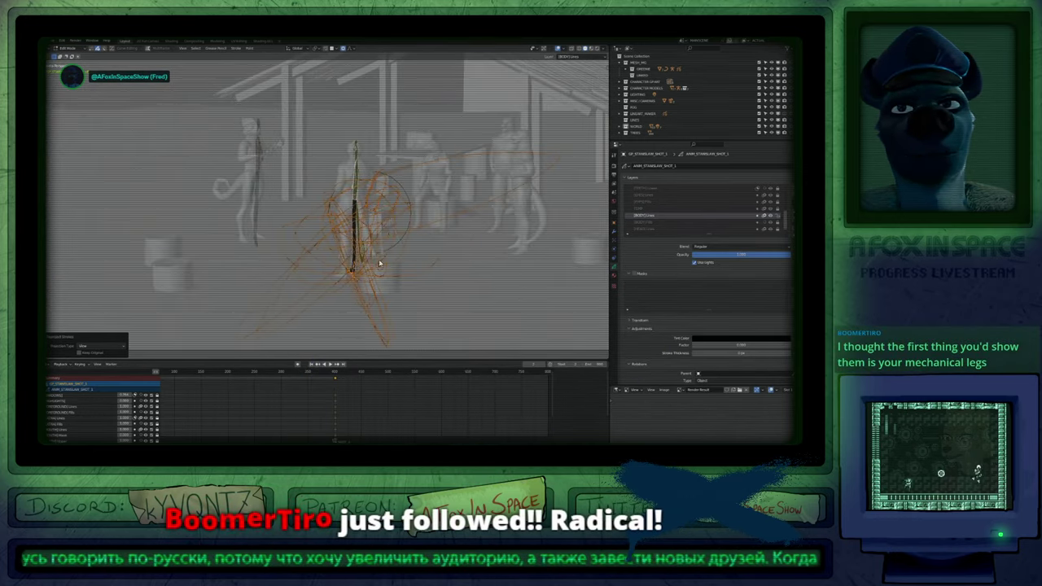
Undo the repeated reprojection and the scribbled loops around the green lizard, and leave Edit Mode.
{"action": "key", "text": "ctrl+z"}
{"action": "key", "text": "ctrl+z"}
{"action": "key", "text": "ctrl+z"}
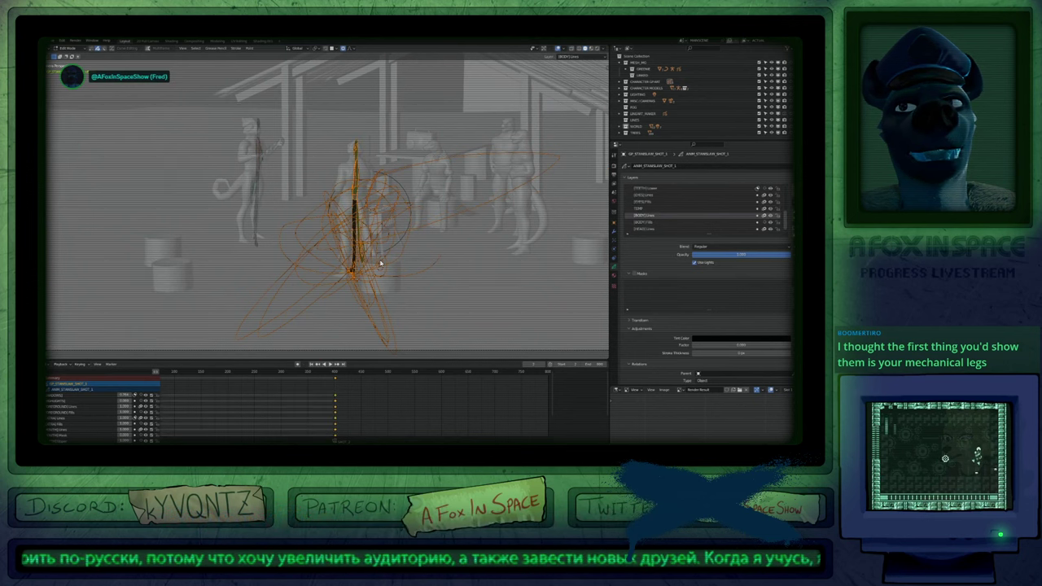
{"action": "key", "text": "ctrl+z"}
{"action": "scroll", "coordinate": [380, 263], "scroll_direction": "down", "scroll_amount": 8}
{"action": "mouse_move", "coordinate": [380, 263]}
{"action": "middle_mouse_down"}
{"action": "mouse_move", "coordinate": [368, 237]}
{"action": "mouse_move", "coordinate": [275, 262]}
{"action": "mouse_move", "coordinate": [317, 265]}
{"action": "mouse_move", "coordinate": [159, 275]}
{"action": "mouse_move", "coordinate": [302, 278]}
{"action": "mouse_move", "coordinate": [283, 252]}
{"action": "mouse_move", "coordinate": [353, 263]}
{"action": "middle_mouse_up"}
{"action": "scroll", "coordinate": [328, 247], "scroll_direction": "up", "scroll_amount": 8}
{"action": "scroll", "coordinate": [275, 262], "scroll_direction": "down", "scroll_amount": 3}
{"action": "key", "text": "ctrl+z"}
{"action": "key", "text": "ctrl+z"}
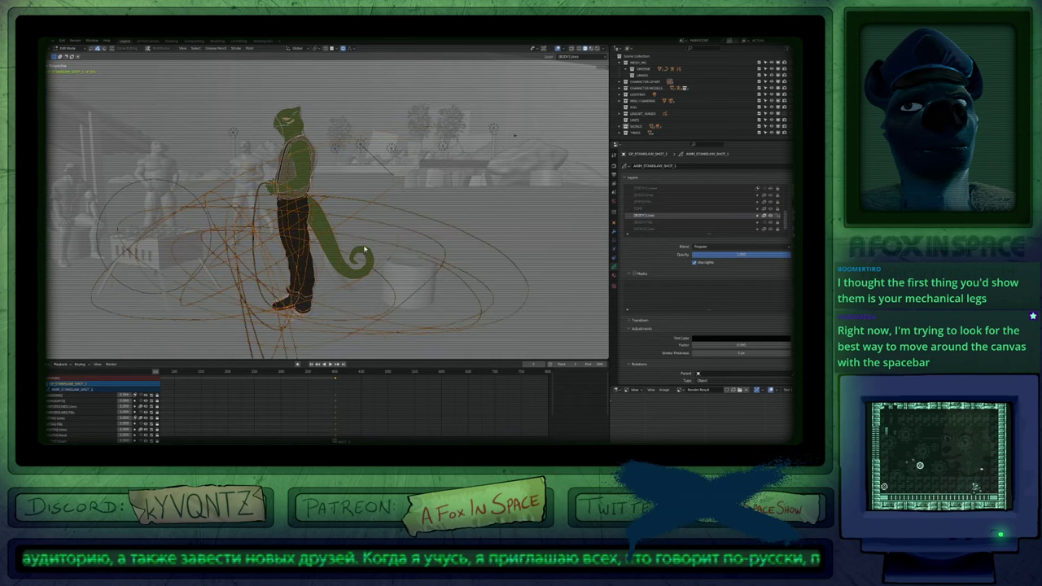
{"action": "key", "text": "Tab"}
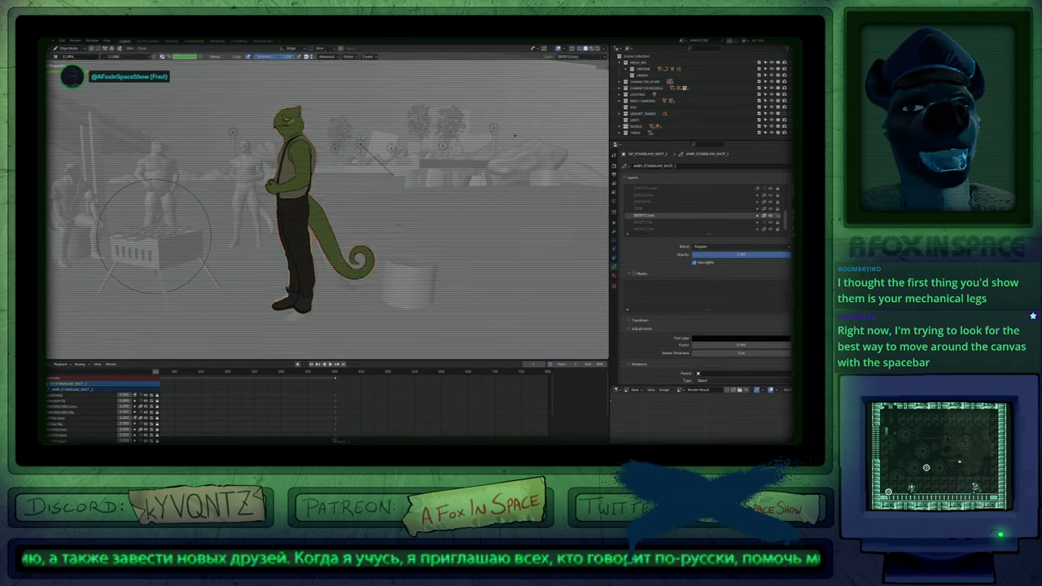
{"action": "scroll", "coordinate": [400, 228], "scroll_direction": "down", "scroll_amount": 7}
{"action": "middle_click_drag", "start_coordinate": [400, 228], "coordinate": [402, 230]}
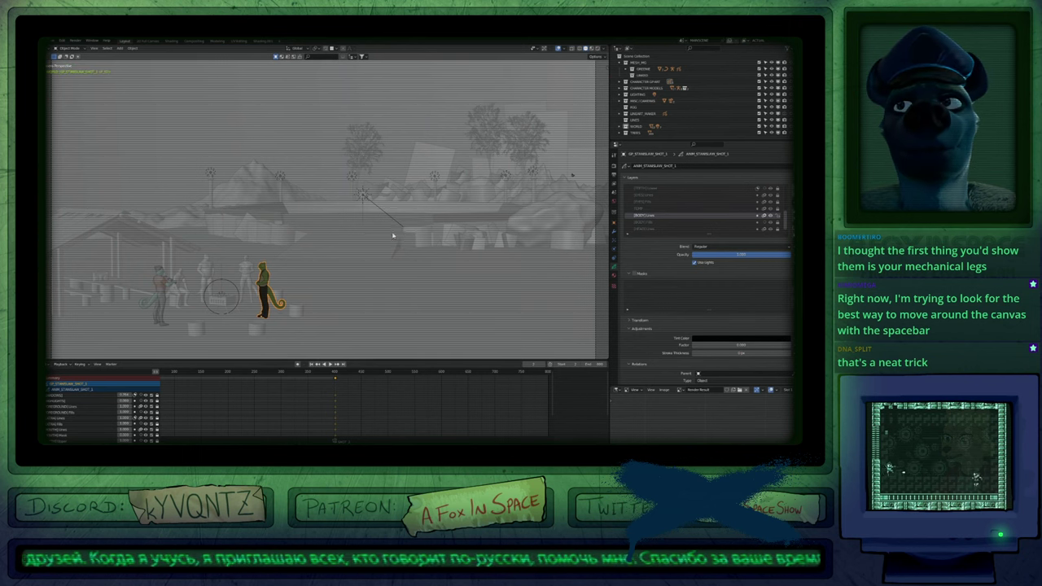
{"action": "middle_click_drag", "start_coordinate": [259, 282], "coordinate": [412, 192], "text": "shift"}
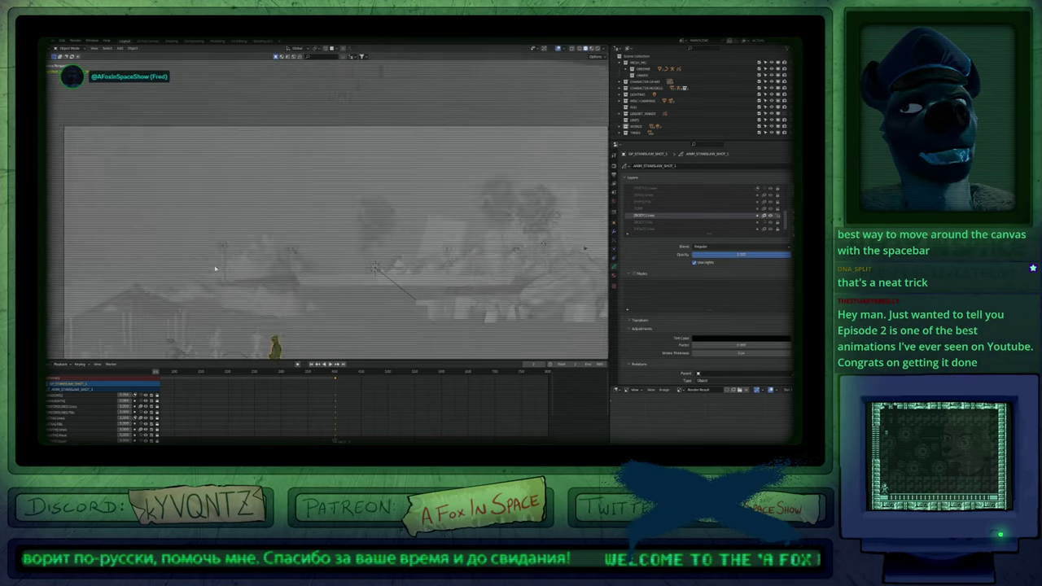
{"action": "middle_click_drag", "start_coordinate": [177, 282], "coordinate": [318, 225], "text": "shift"}
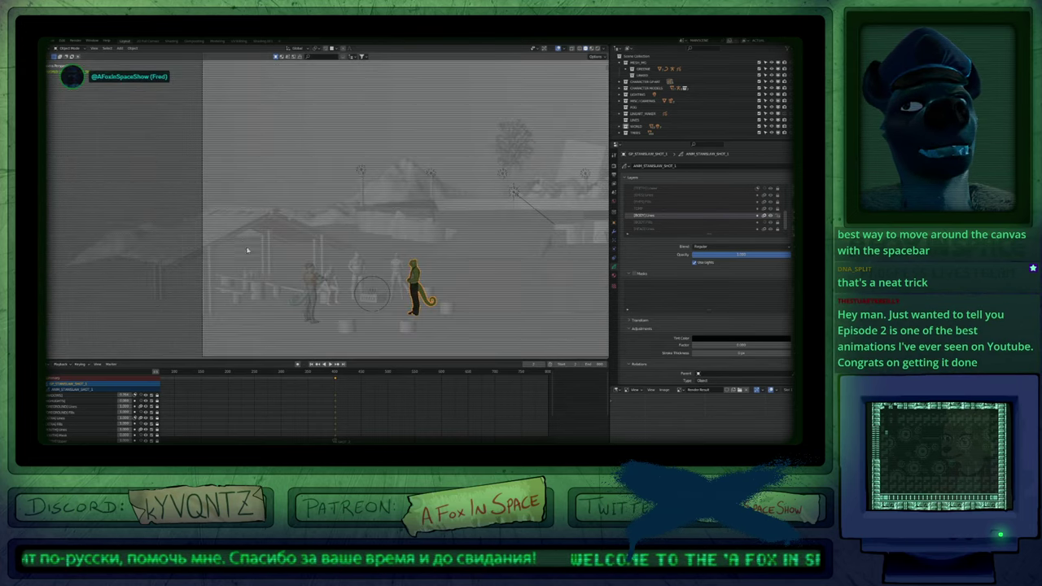
{"action": "middle_click_drag", "start_coordinate": [248, 251], "coordinate": [319, 158], "text": "shift"}
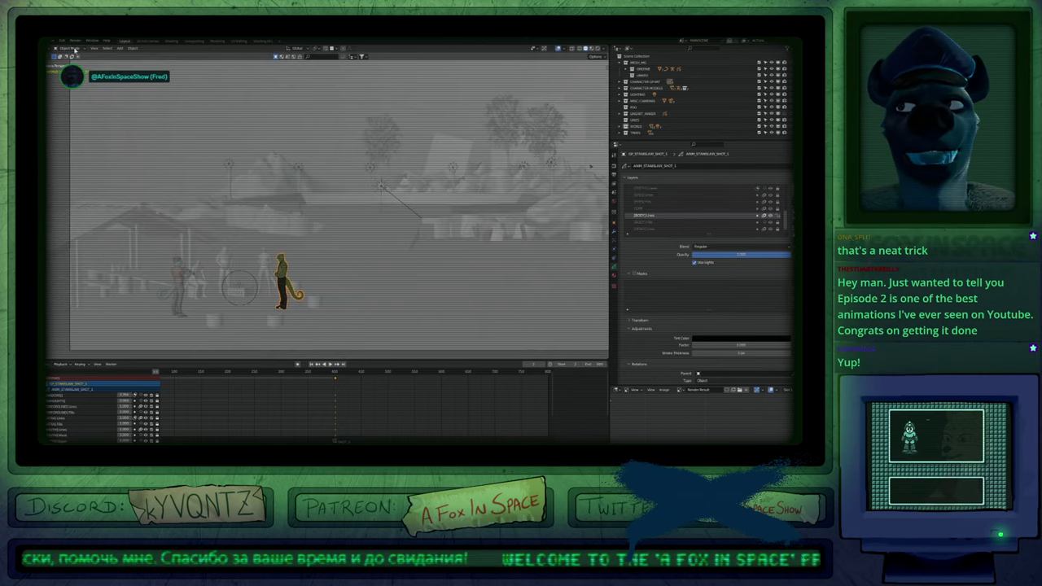
Switch the 3D viewport area to the Preferences editor with its add-ons list.
{"action": "left_click", "coordinate": [48, 40]}
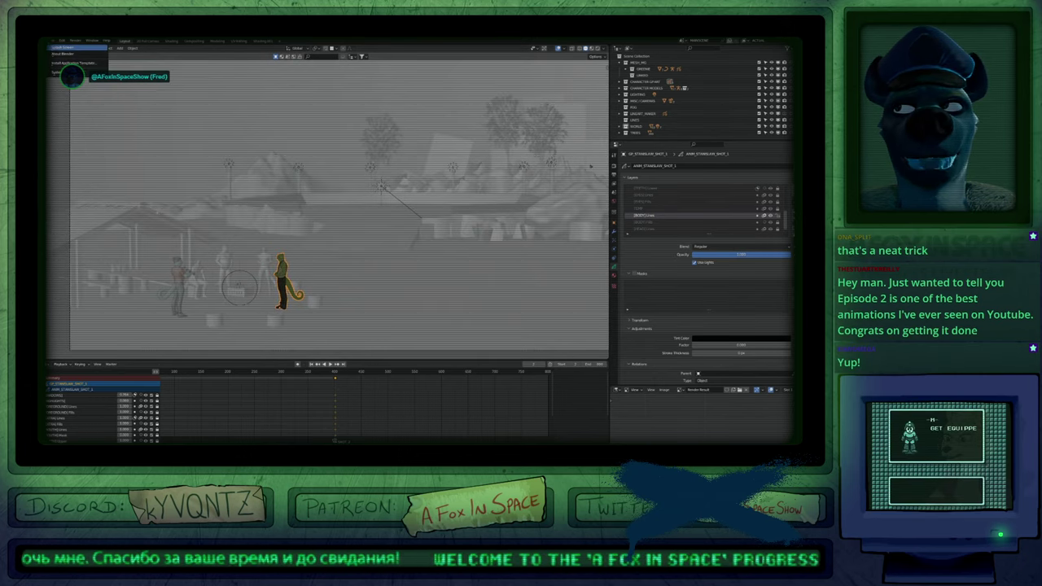
{"action": "left_click", "coordinate": [55, 56]}
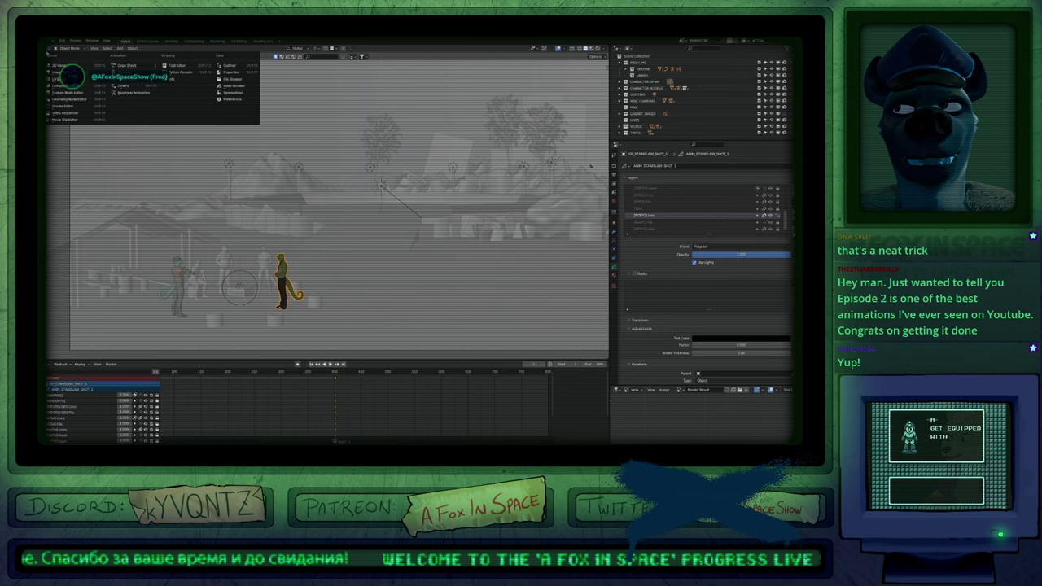
{"action": "left_click", "coordinate": [230, 100]}
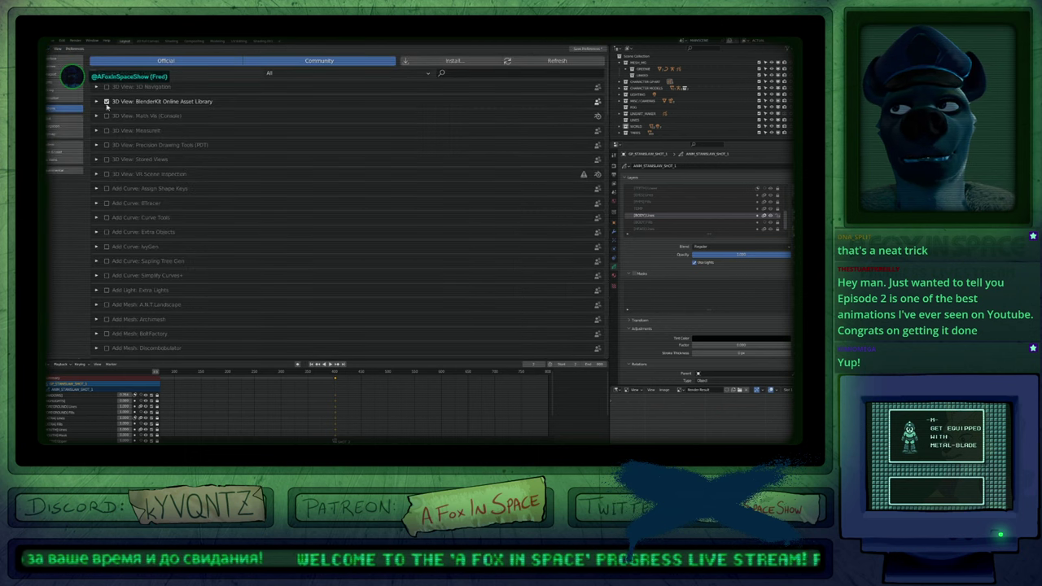
Open the keymap preferences, search the key-bindings for "shift left mouse", and examine the Grease Pencil entries.
{"action": "left_click", "coordinate": [66, 133]}
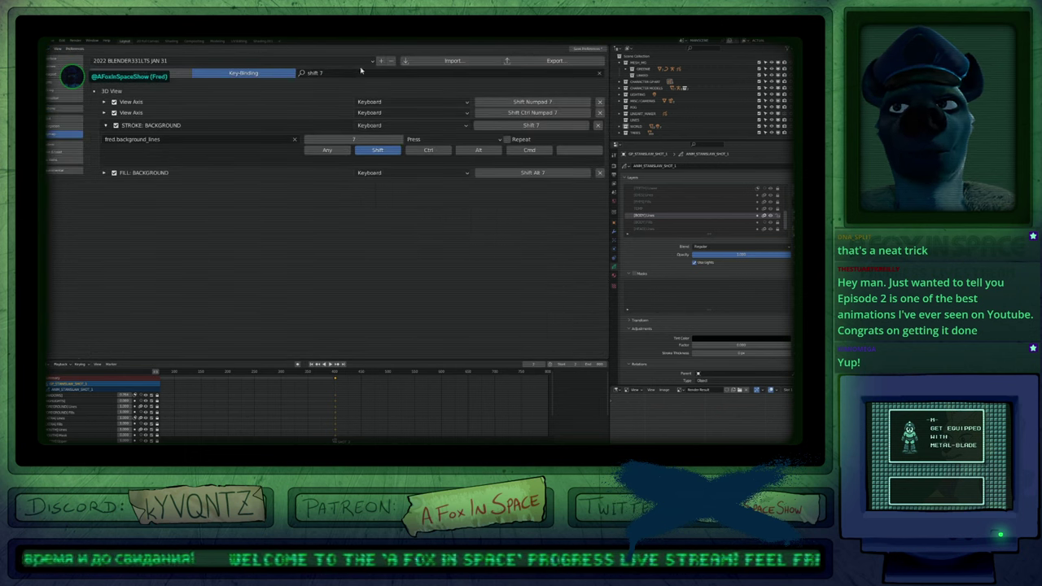
{"action": "left_click", "coordinate": [342, 74]}
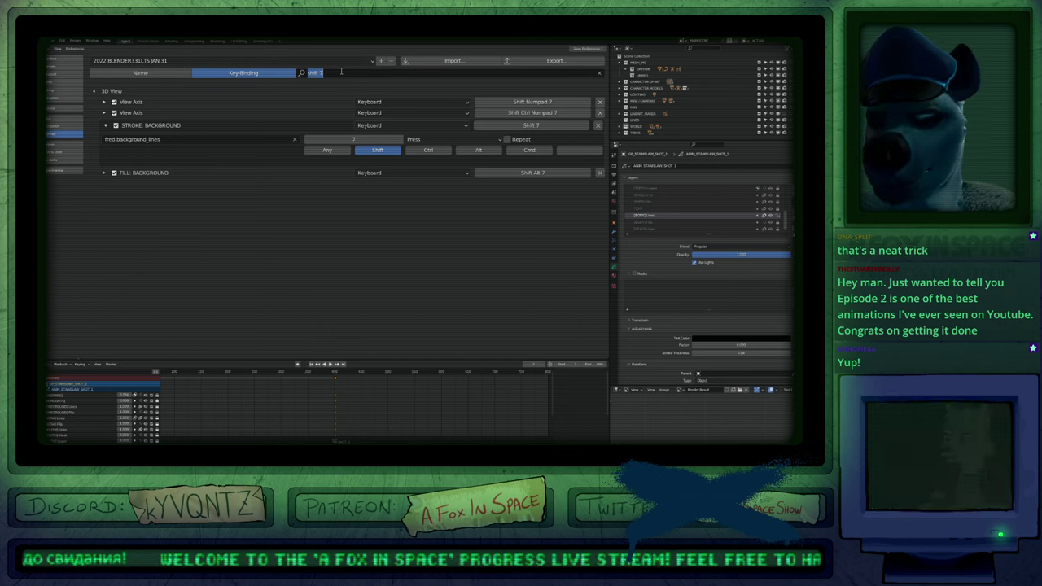
{"action": "key", "text": "BackSpace"}
{"action": "key", "text": "BackSpace"}
{"action": "type", "text": "left mouse"}
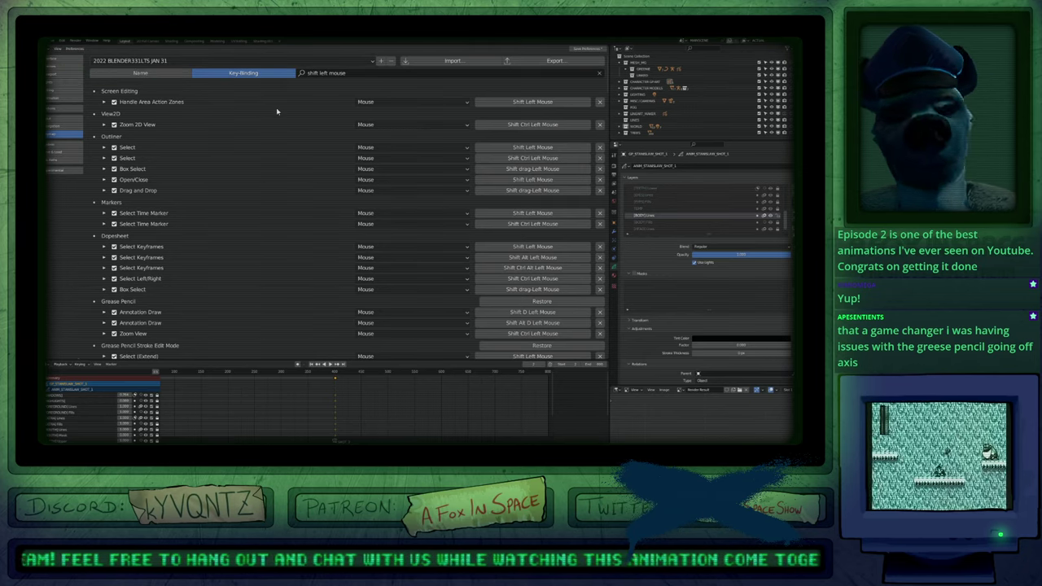
{"action": "scroll", "coordinate": [234, 150], "scroll_direction": "down", "scroll_amount": 6}
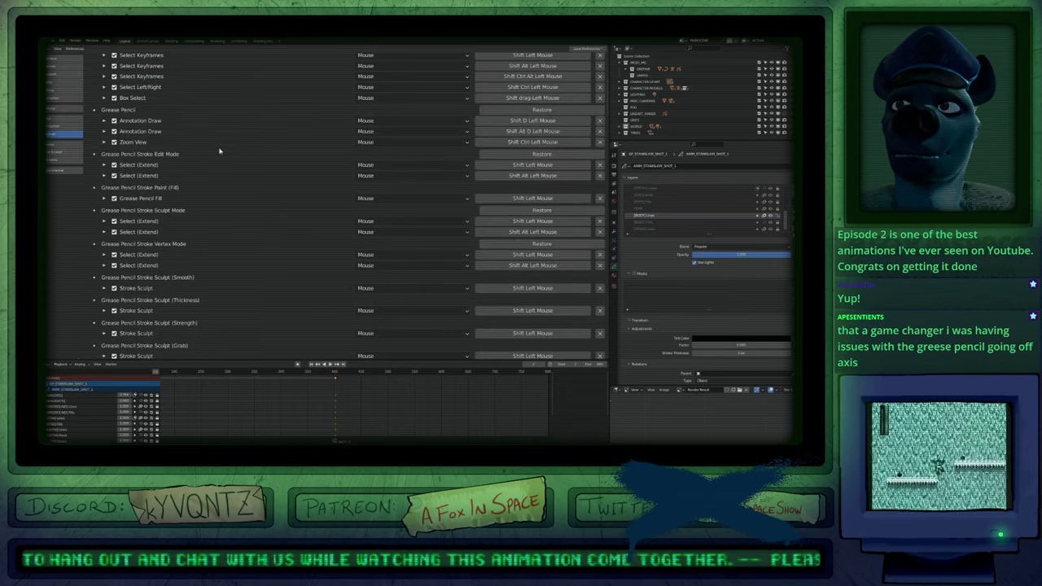
{"action": "scroll", "coordinate": [176, 200], "scroll_direction": "up", "scroll_amount": 1}
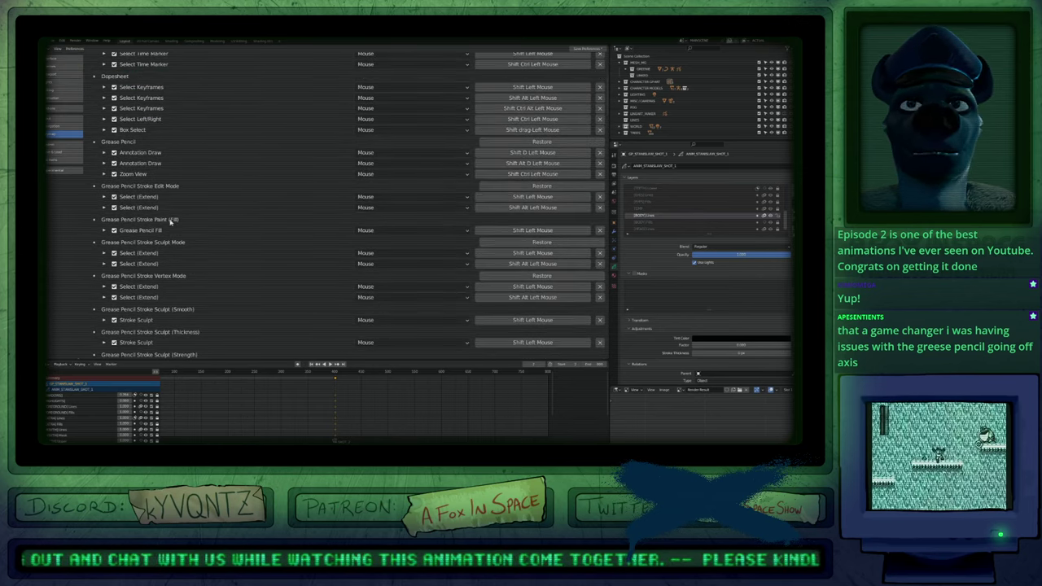
{"action": "scroll", "coordinate": [146, 208], "scroll_direction": "up", "scroll_amount": 5}
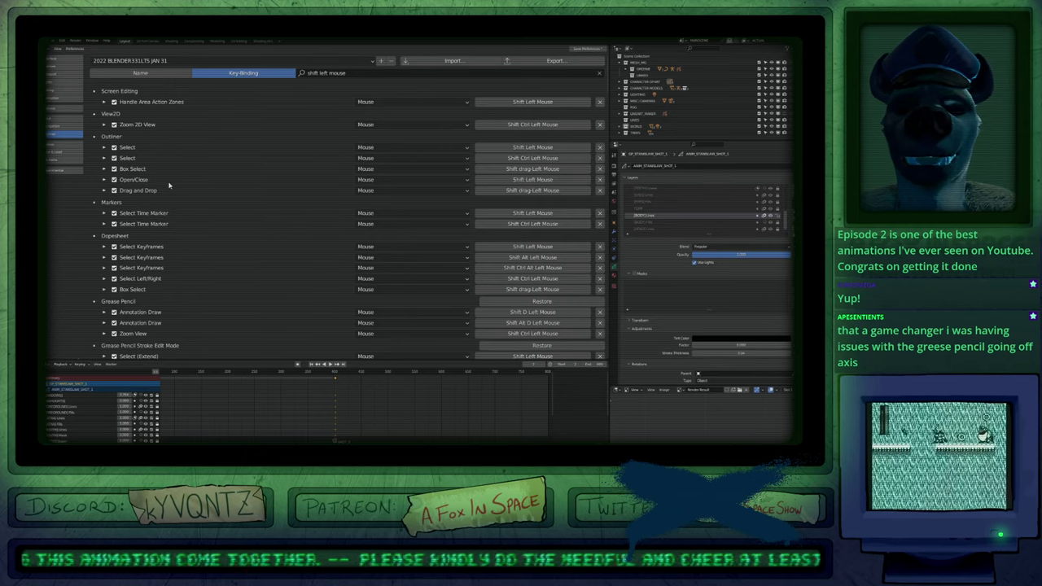
Search the keymap for "pan", switch the search to key-binding mode, and search for "spacebar left" with the list enlarged.
{"action": "left_click", "coordinate": [324, 72]}
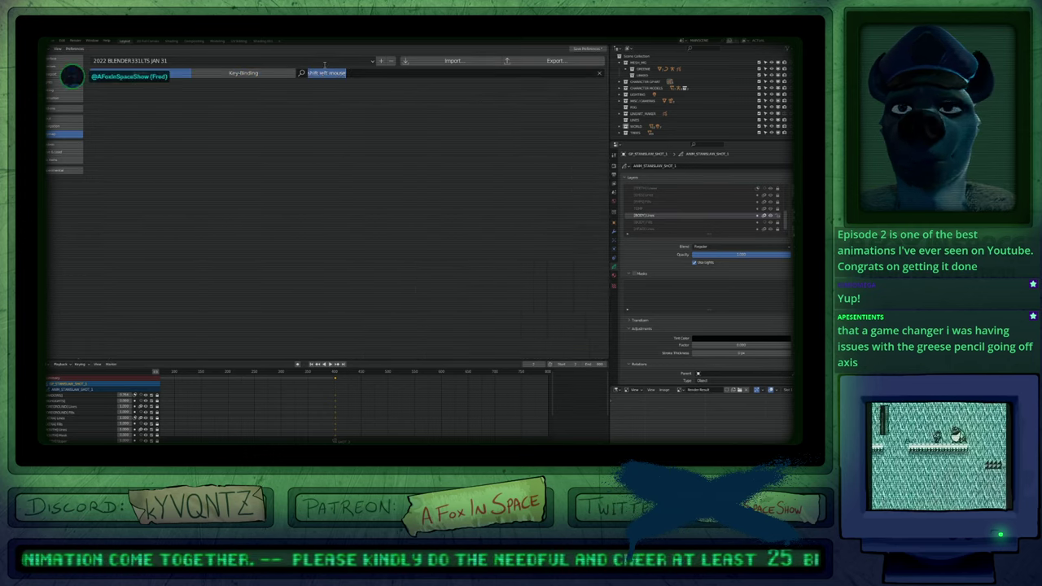
{"action": "type", "text": "pan"}
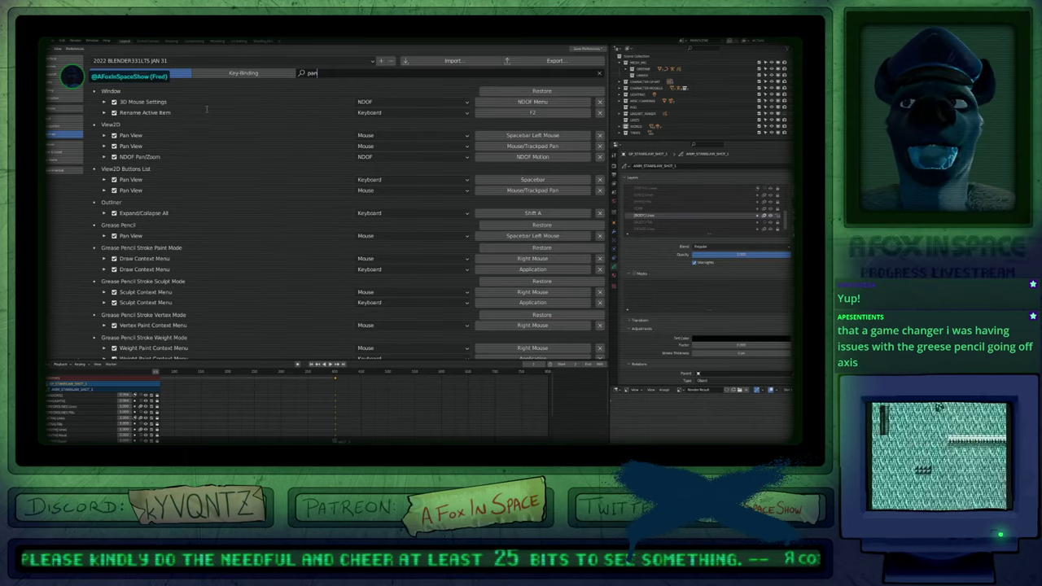
{"action": "left_click", "coordinate": [352, 70]}
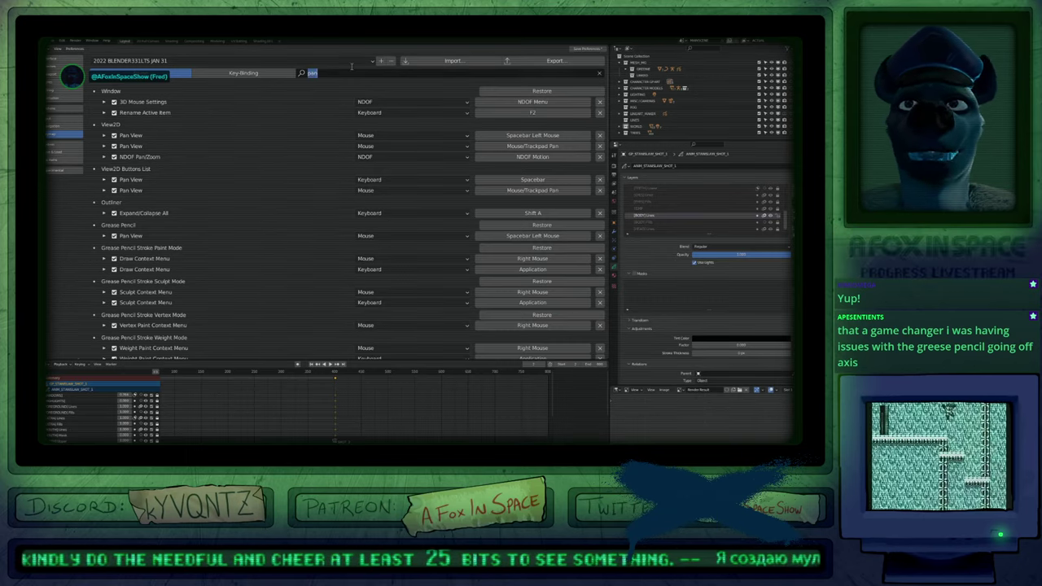
{"action": "left_click", "coordinate": [286, 73]}
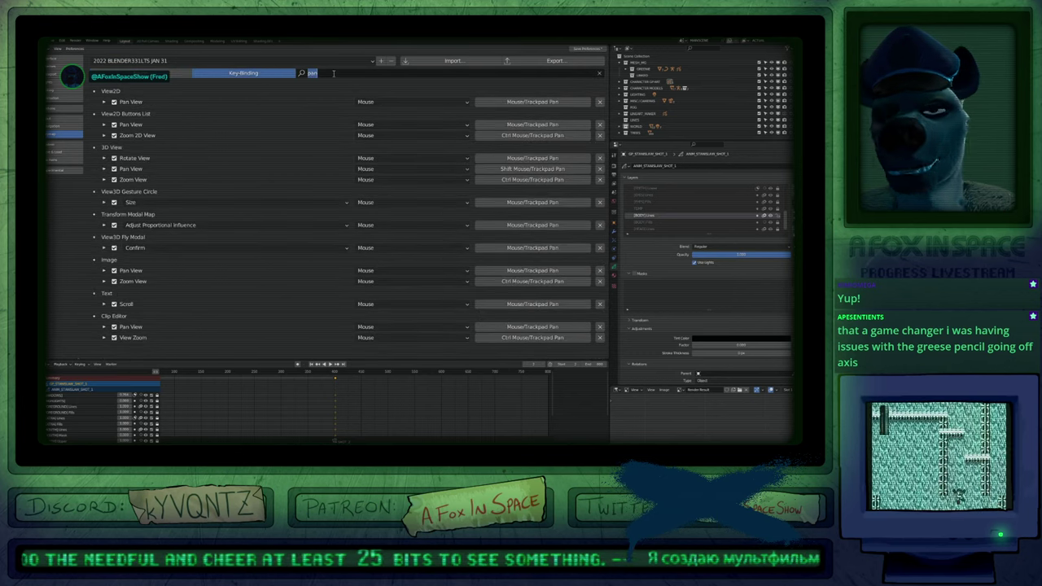
{"action": "type", "text": "spacebar left"}
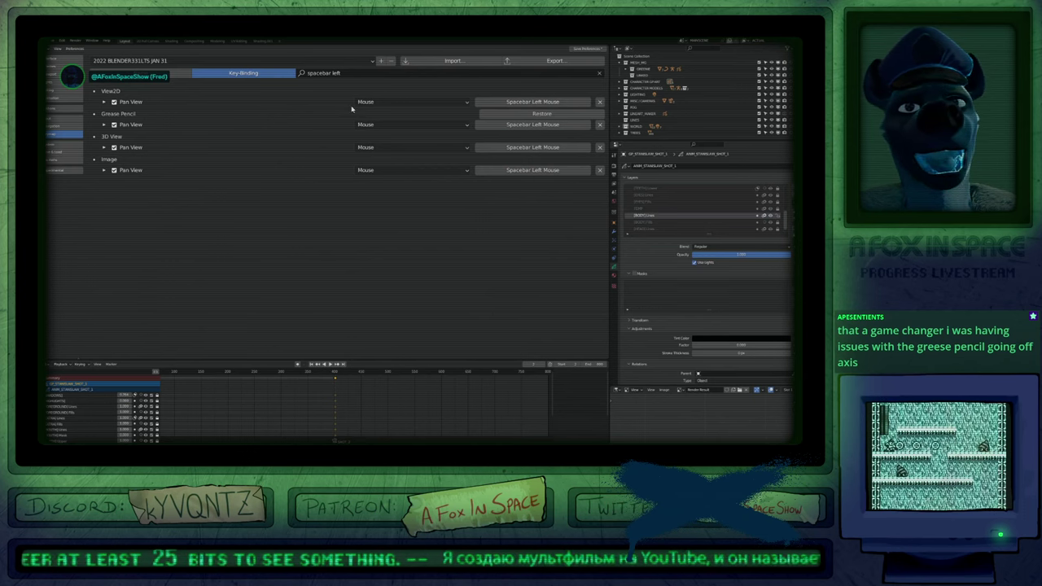
{"action": "middle_click_drag", "start_coordinate": [193, 276], "coordinate": [208, 252], "text": "ctrl"}
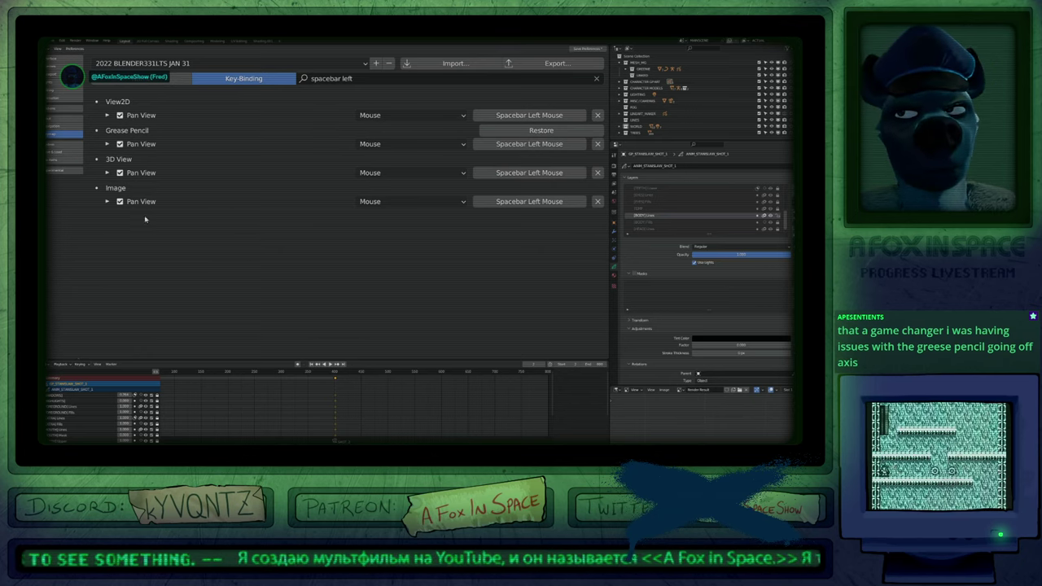
Expand the View2D Pan View shortcut and examine its mouse button, modifier and map type options without changing them.
{"action": "left_click", "coordinate": [106, 117]}
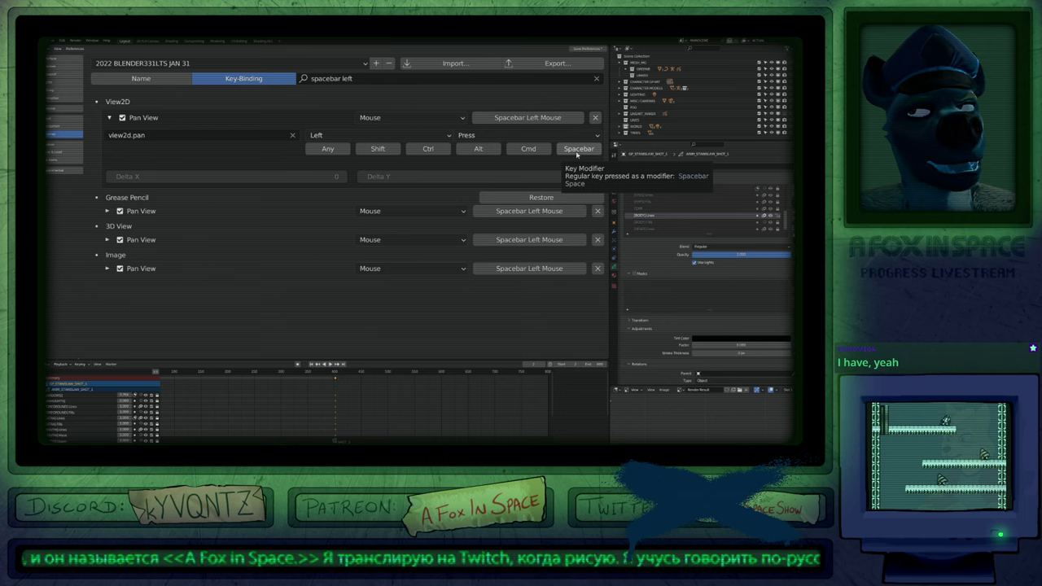
{"action": "left_click", "coordinate": [347, 137]}
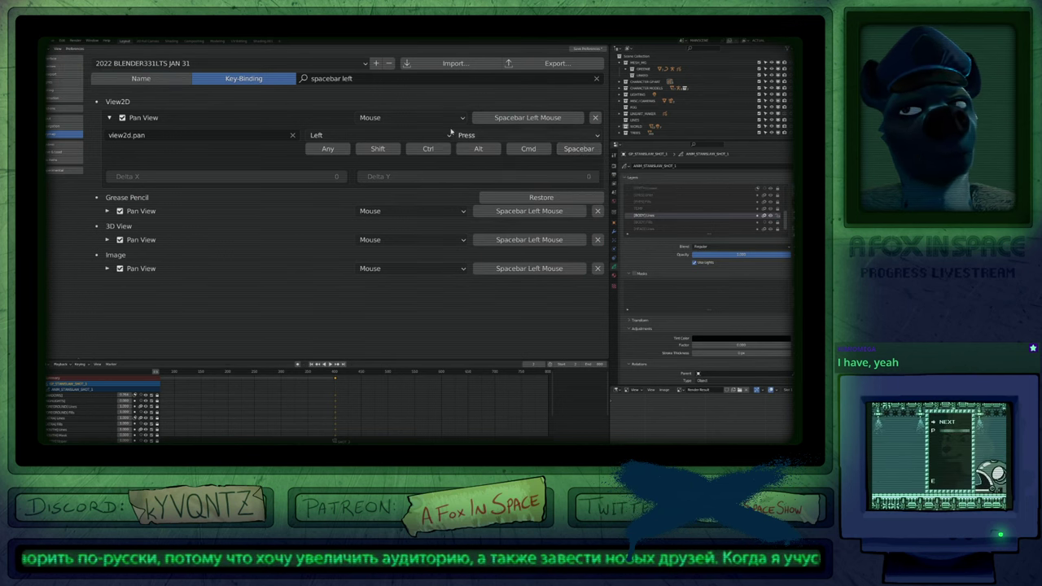
{"action": "left_click", "coordinate": [376, 135]}
{"action": "left_click", "coordinate": [386, 117]}
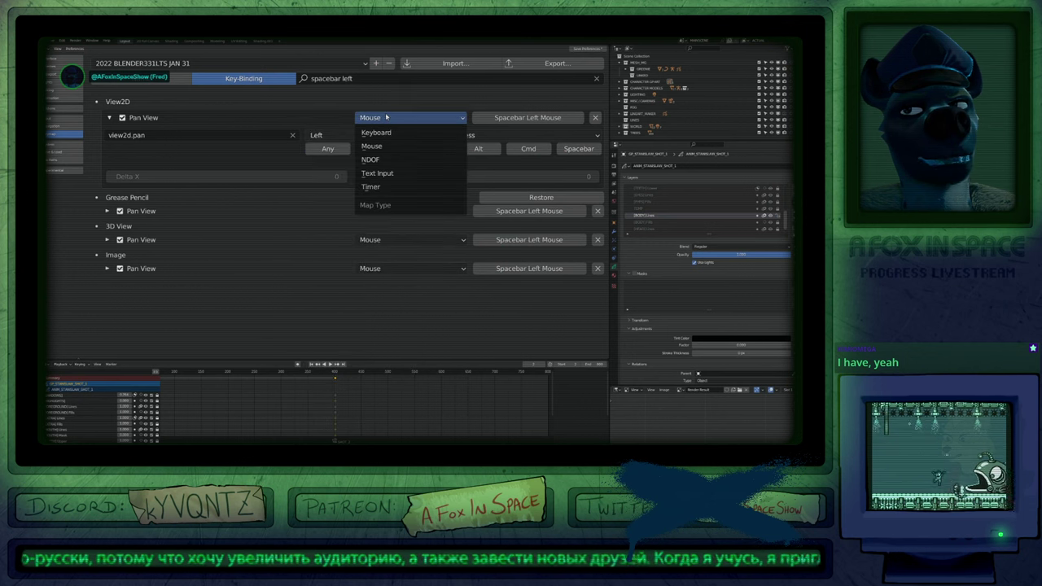
{"action": "left_click", "coordinate": [384, 117]}
{"action": "left_click", "coordinate": [361, 135]}
{"action": "left_click", "coordinate": [357, 136]}
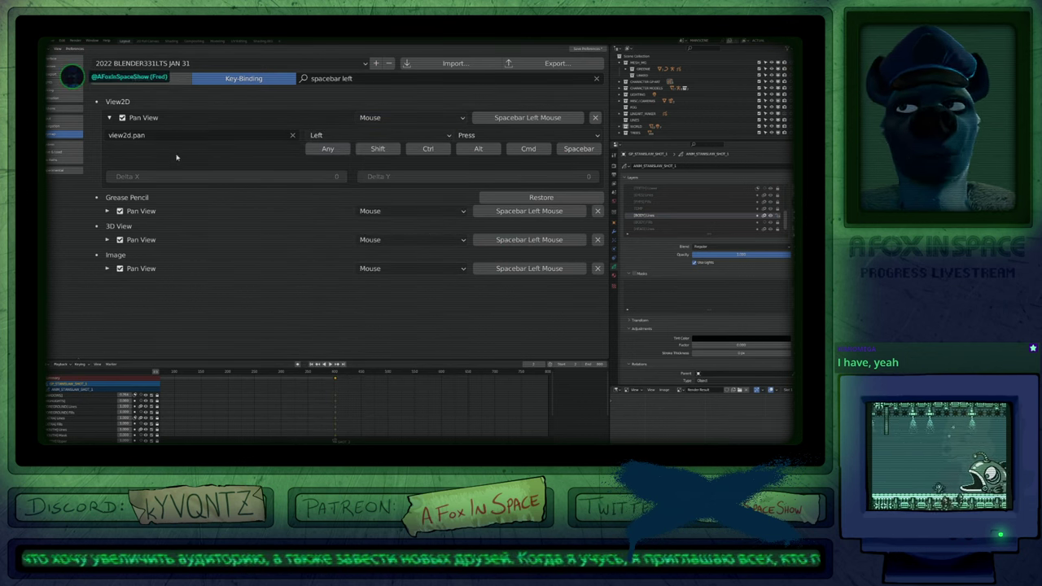
Check the Grease Pencil Pan View shortcut's details, collapse it again, and try panning the timeline.
{"action": "left_click", "coordinate": [107, 212]}
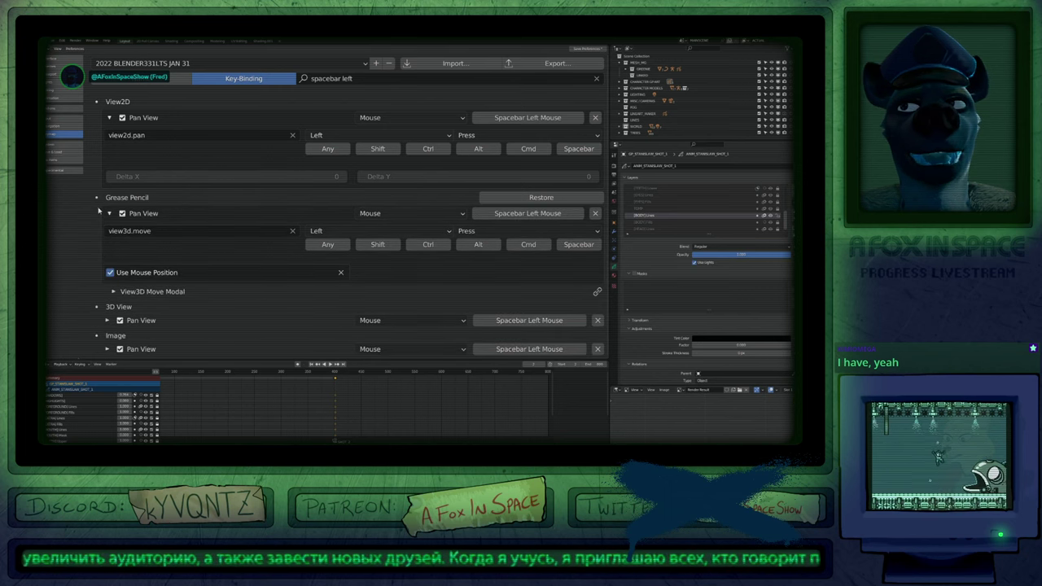
{"action": "left_click", "coordinate": [108, 212]}
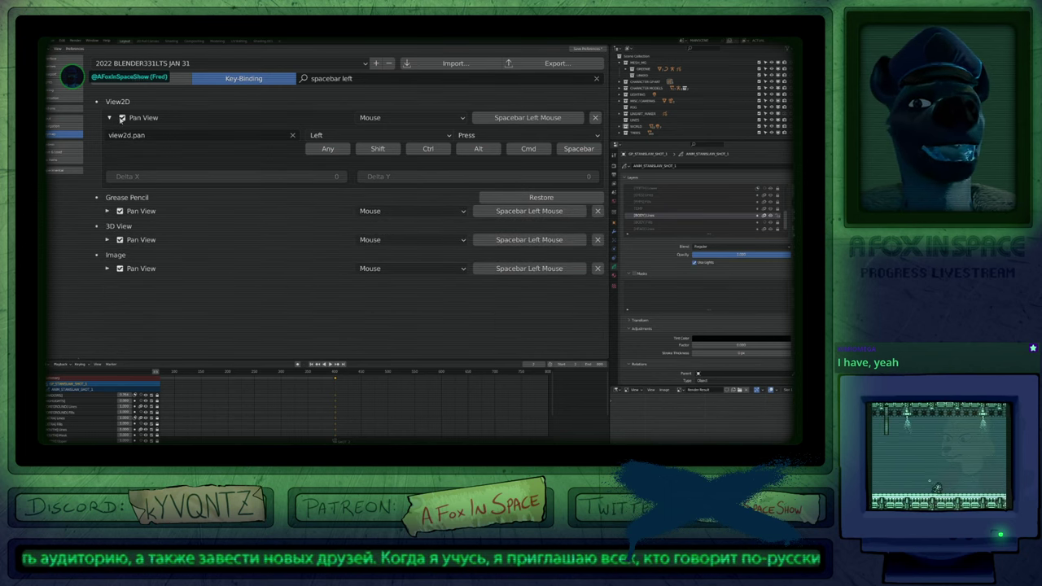
{"action": "left_click_drag", "start_coordinate": [265, 402], "coordinate": [317, 415]}
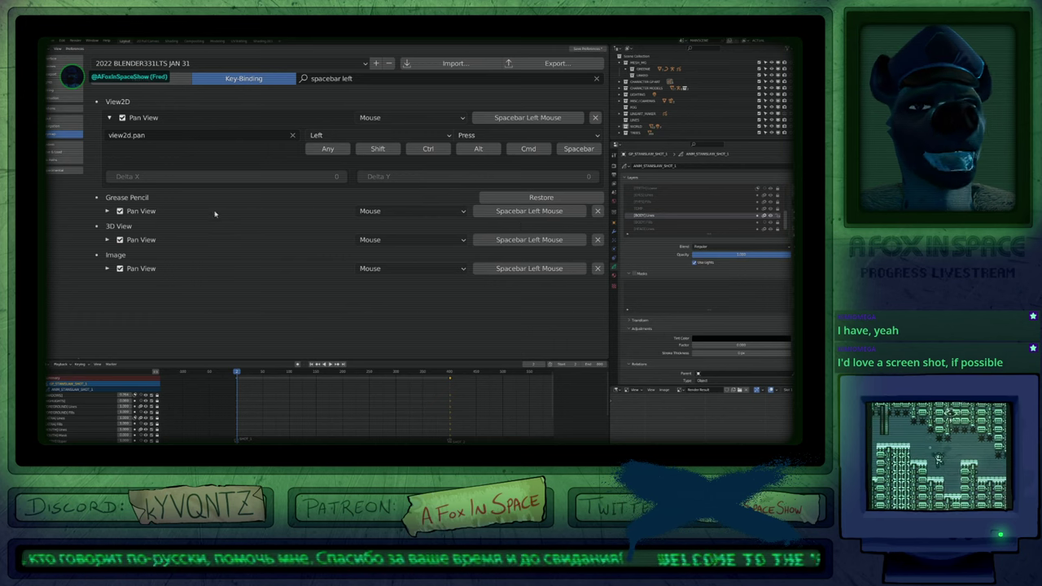
Expand the Pan View shortcuts under Grease Pencil, 3D View and Image, fit them all in view, and narrow the Preferences area.
{"action": "left_click", "coordinate": [107, 212]}
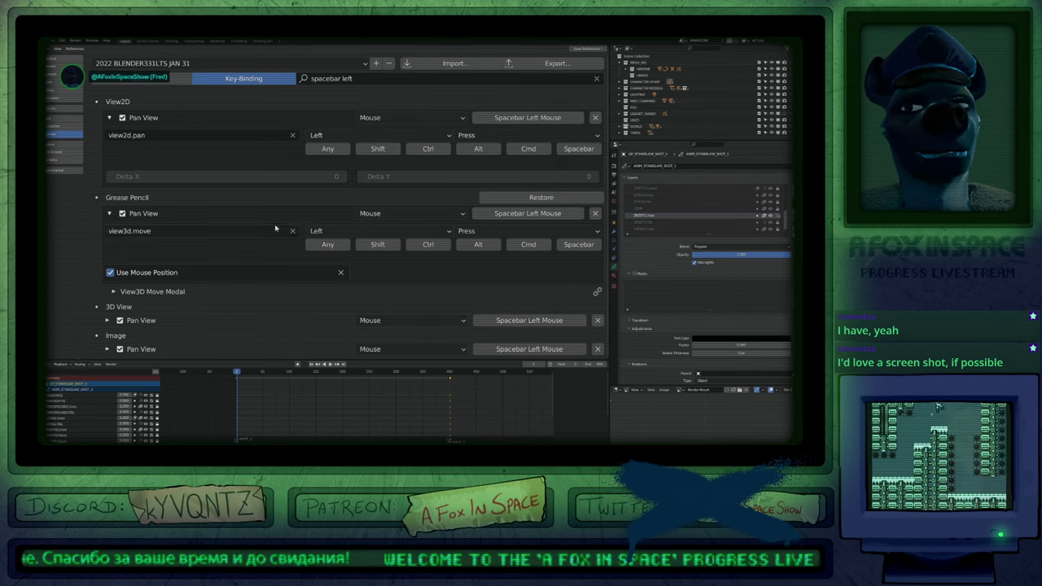
{"action": "mouse_move", "coordinate": [274, 229]}
{"action": "middle_mouse_down", "text": "ctrl"}
{"action": "mouse_move", "coordinate": [268, 246]}
{"action": "mouse_move", "coordinate": [260, 238]}
{"action": "middle_mouse_up", "text": "ctrl"}
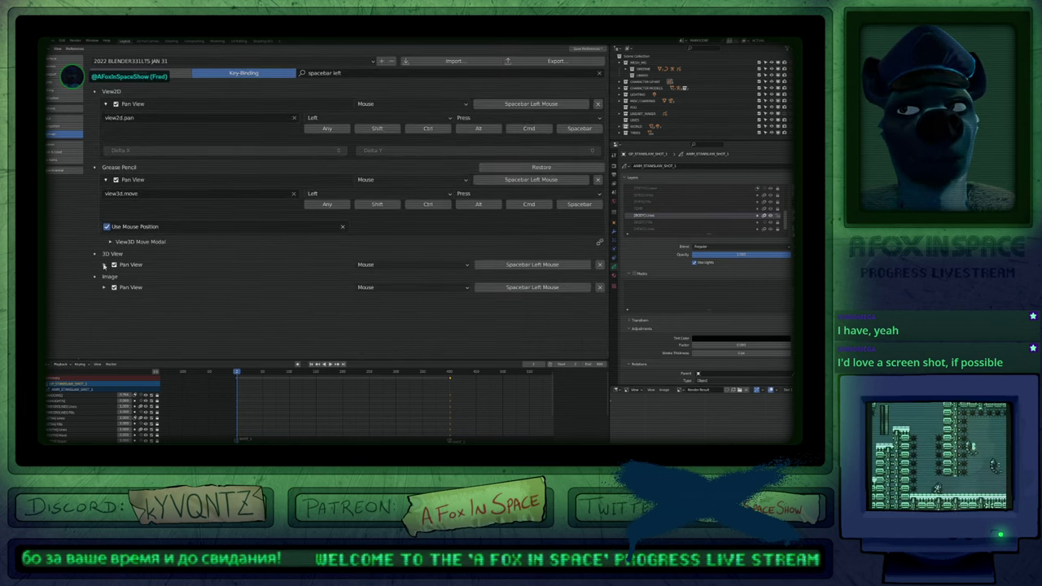
{"action": "left_click", "coordinate": [104, 266]}
{"action": "middle_click_drag", "start_coordinate": [180, 297], "coordinate": [178, 306], "text": "ctrl"}
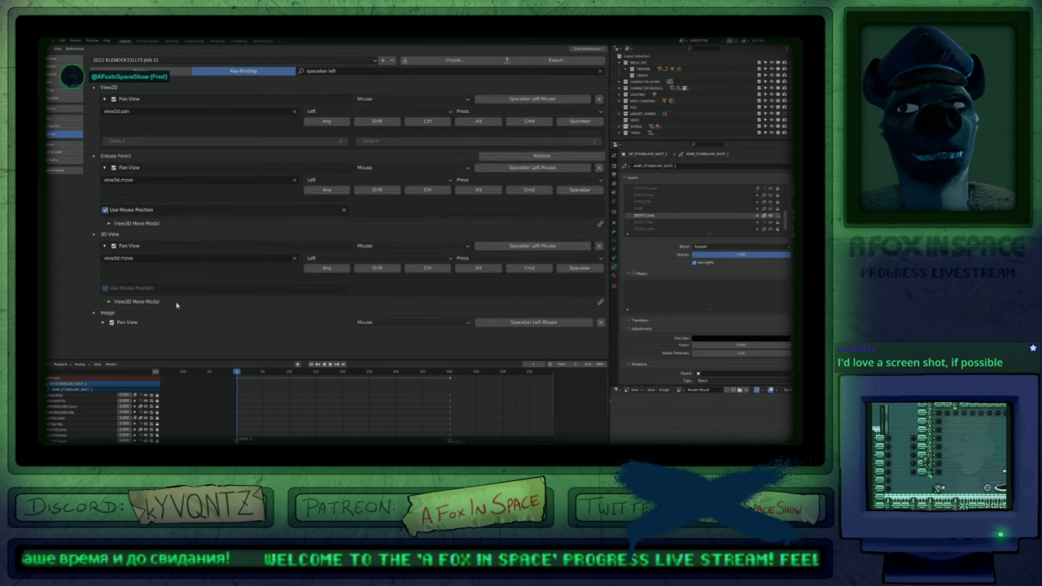
{"action": "left_click", "coordinate": [104, 323]}
{"action": "middle_click_drag", "start_coordinate": [104, 324], "coordinate": [88, 284], "text": "ctrl"}
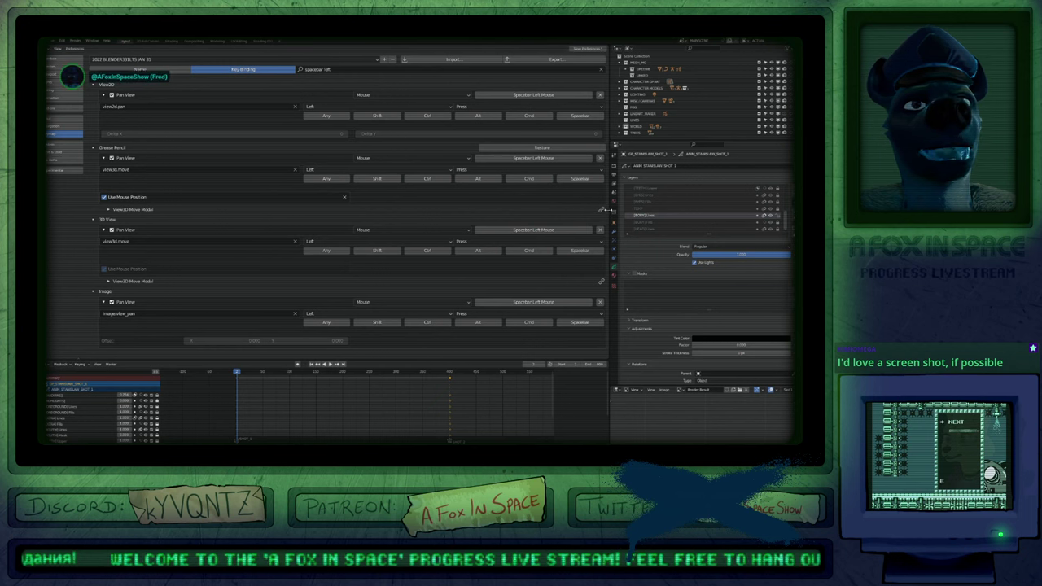
{"action": "left_click_drag", "start_coordinate": [606, 210], "coordinate": [576, 213]}
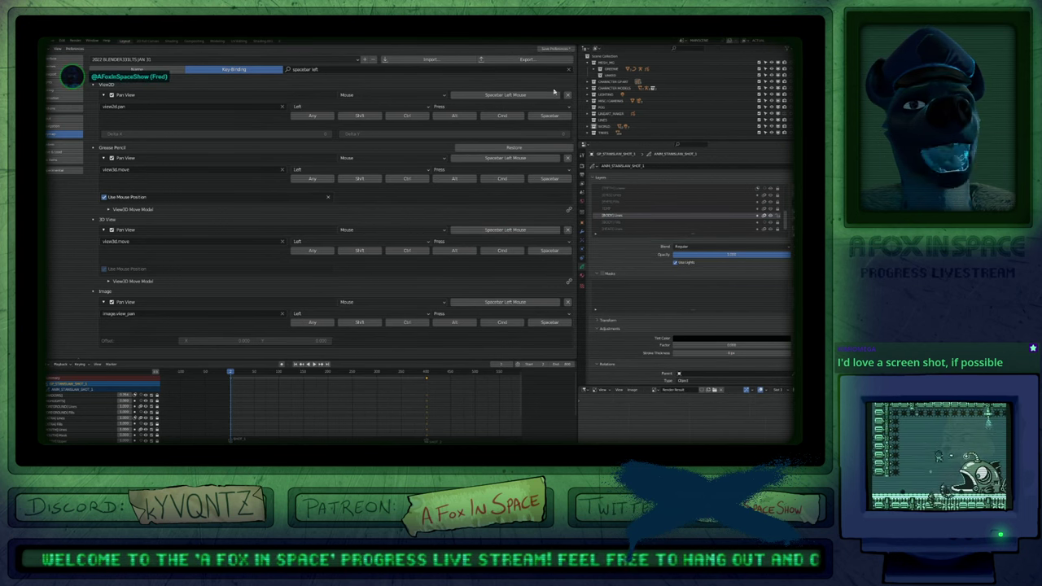
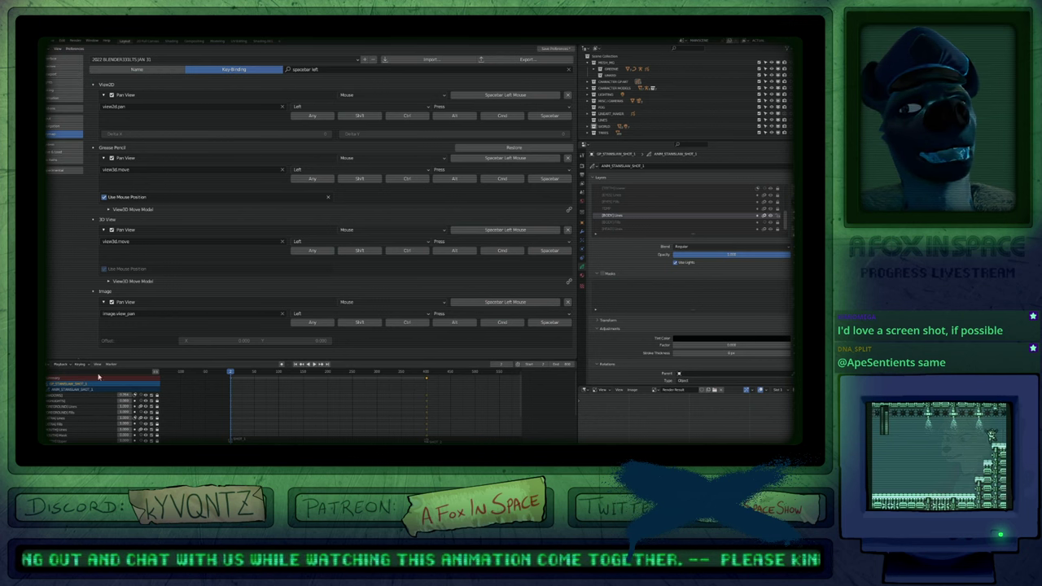
Cycle the Timeline and Preferences areas through the Dope Sheet and 3D Viewport, and return both to their original editors.
{"action": "key", "text": "shift+F12"}
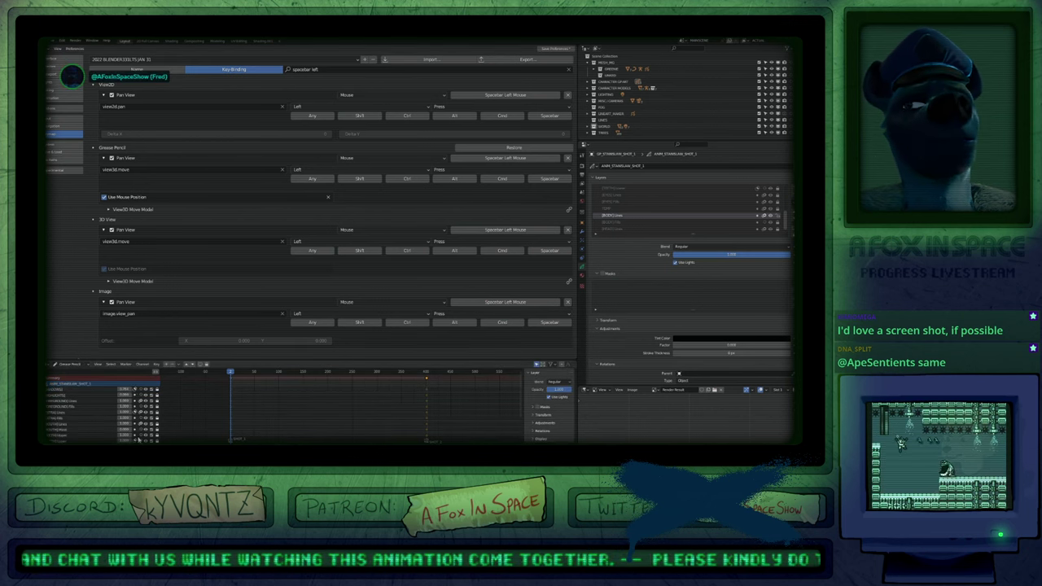
{"action": "key", "text": "shift+F12"}
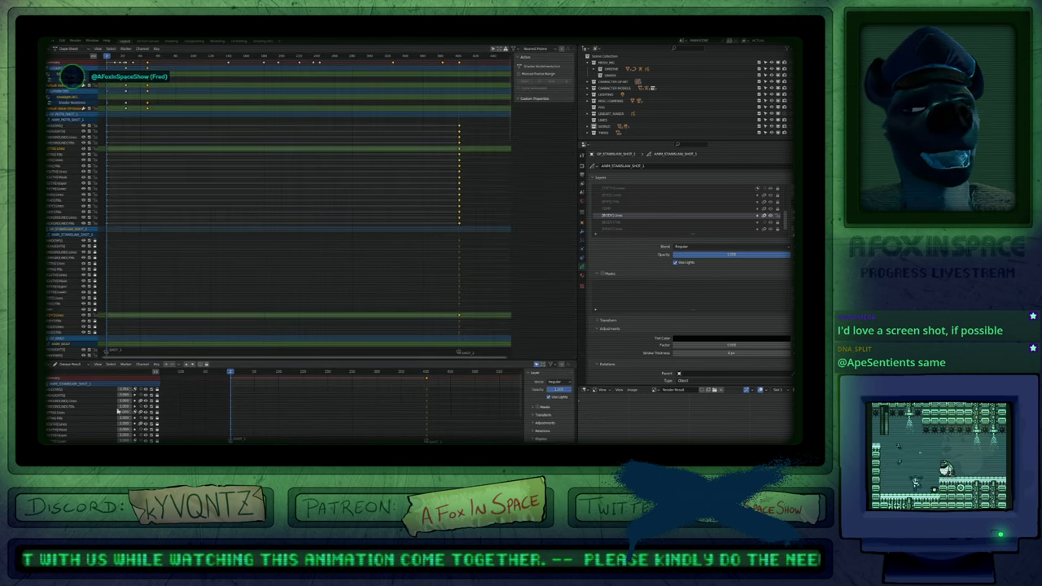
{"action": "key", "text": "shift+F12"}
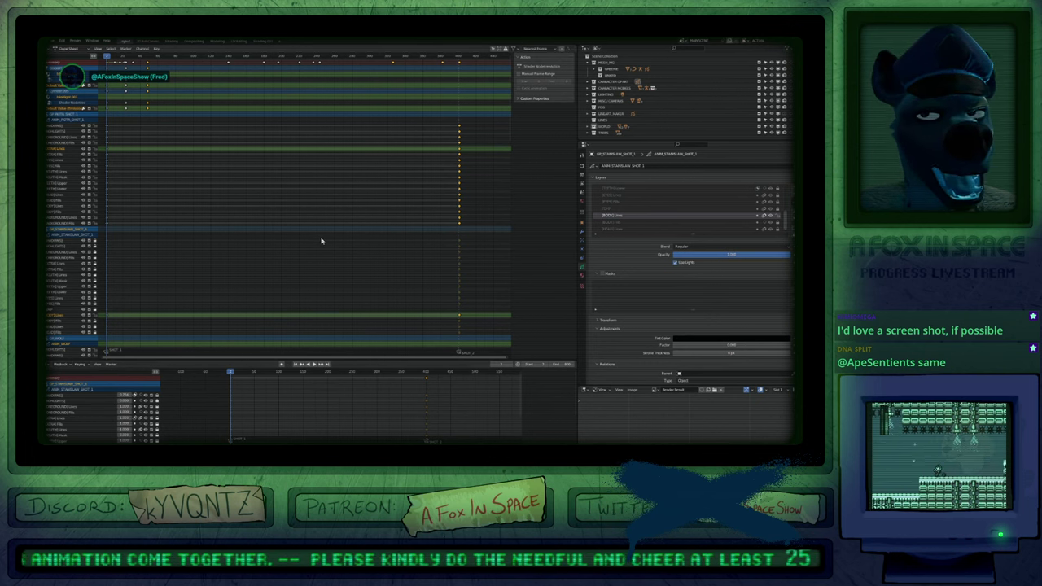
{"action": "key", "text": "shift+F5"}
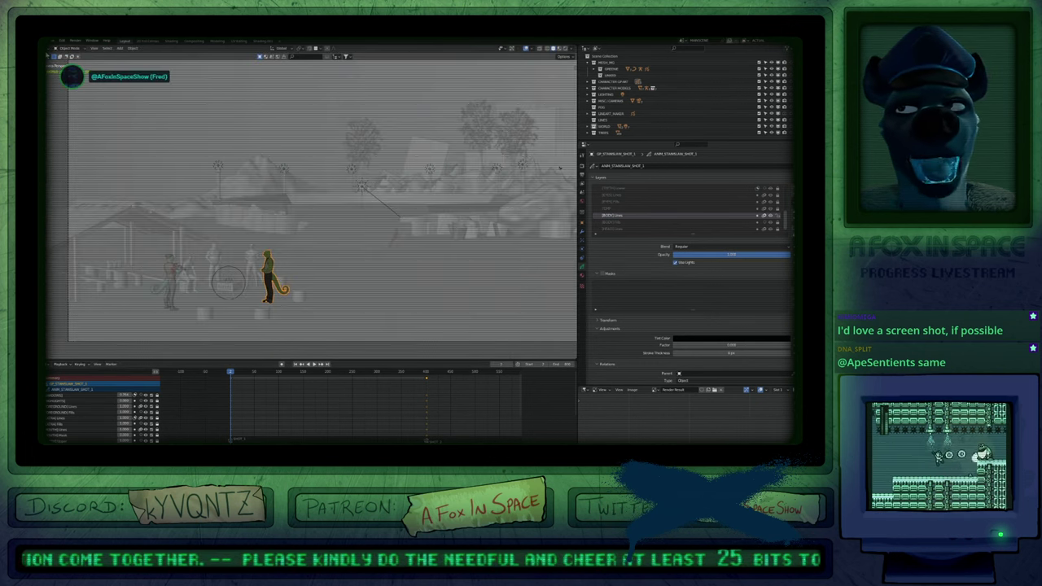
{"action": "left_click", "coordinate": [55, 48]}
{"action": "left_click", "coordinate": [241, 98]}
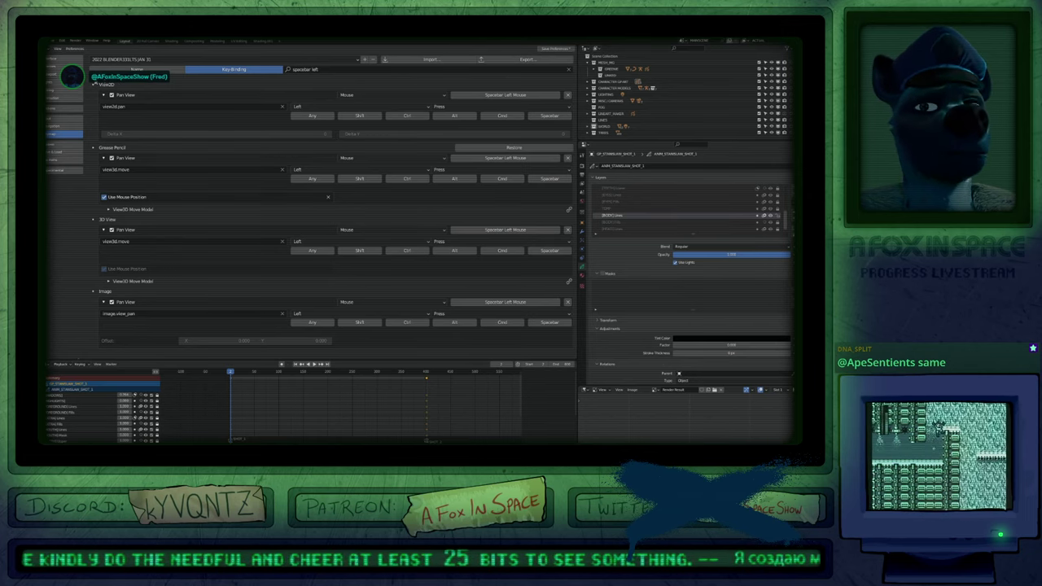
Clear the keymap search and expand the Window category to show its Cycle Space Type Set shortcuts.
{"action": "left_click", "coordinate": [340, 69]}
{"action": "key", "text": "BackSpace"}
{"action": "key", "text": "Return"}
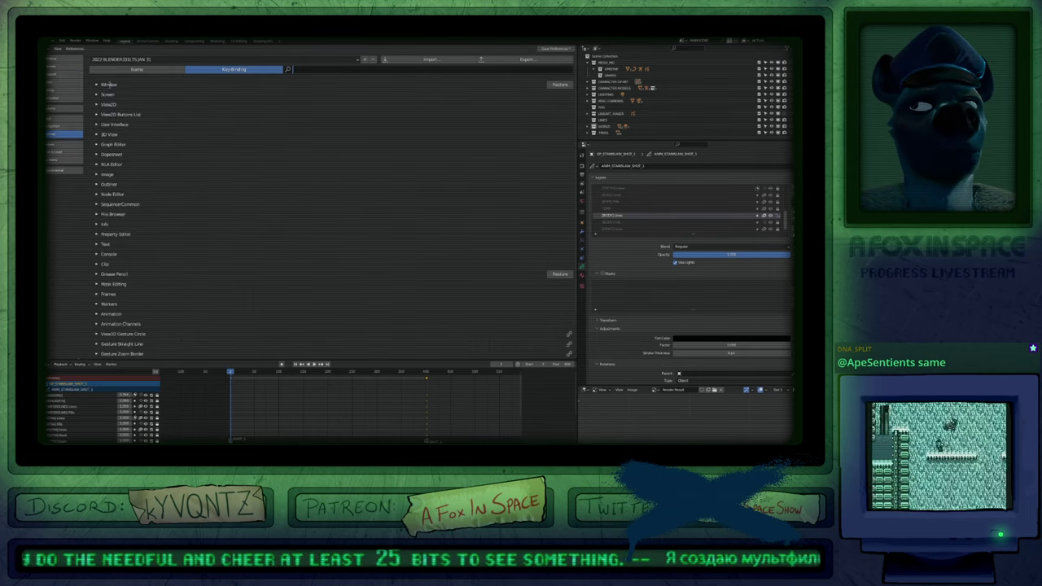
{"action": "left_click", "coordinate": [97, 85]}
{"action": "left_click", "coordinate": [97, 85]}
{"action": "left_click", "coordinate": [97, 84]}
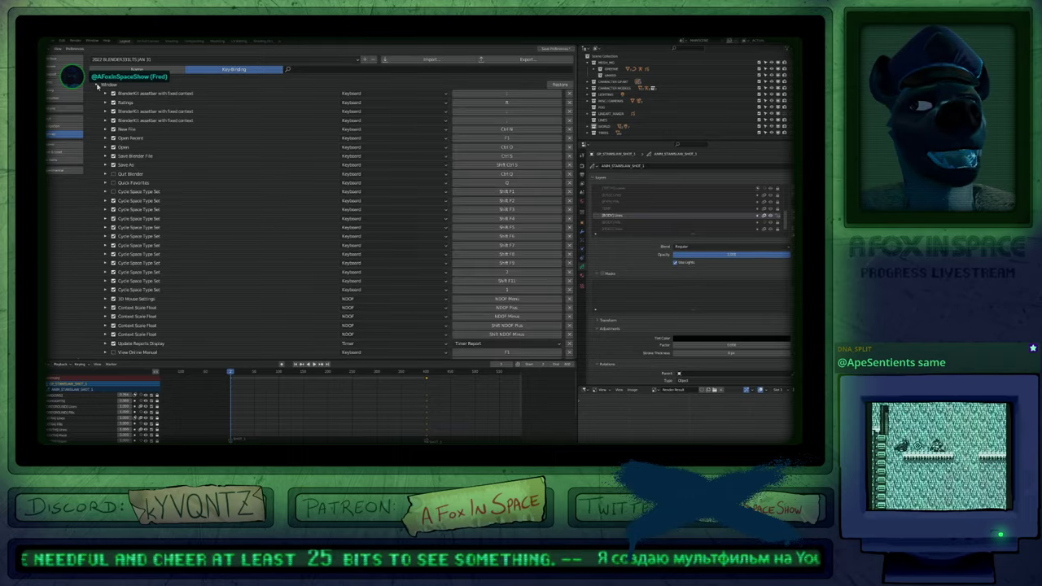
{"action": "left_click", "coordinate": [97, 85]}
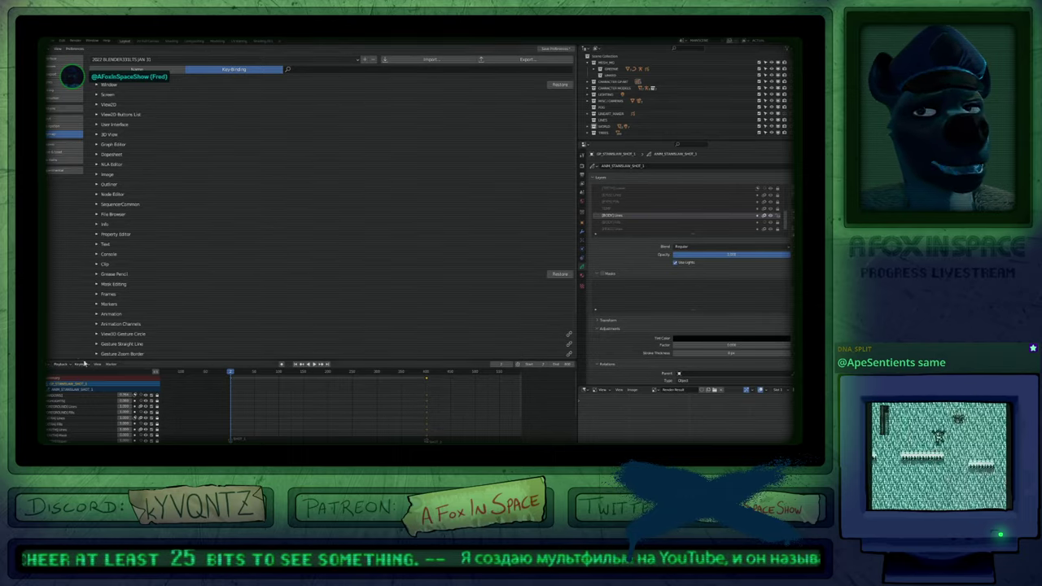
{"action": "left_click", "coordinate": [97, 85]}
{"action": "left_click", "coordinate": [97, 85]}
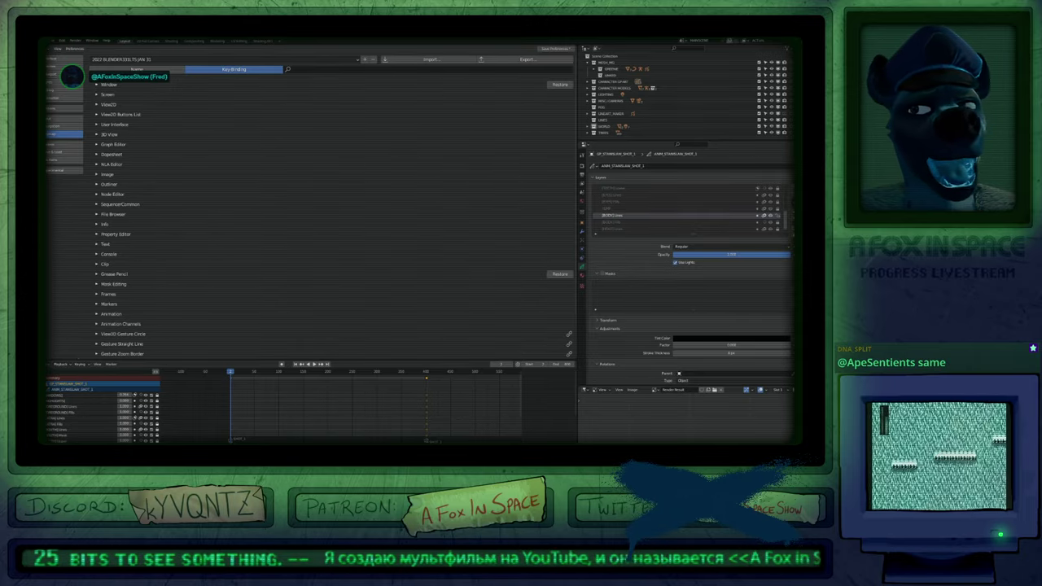
{"action": "left_click", "coordinate": [96, 85]}
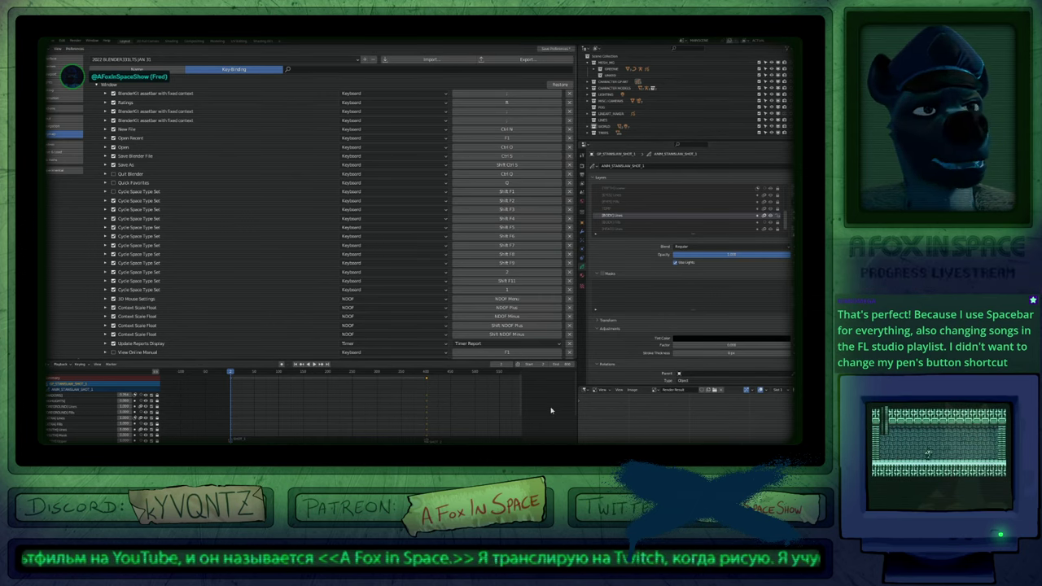
Collapse the Window keymap category, look through the 3D View category's sub-keymaps, and collapse it as well.
{"action": "left_click", "coordinate": [97, 84]}
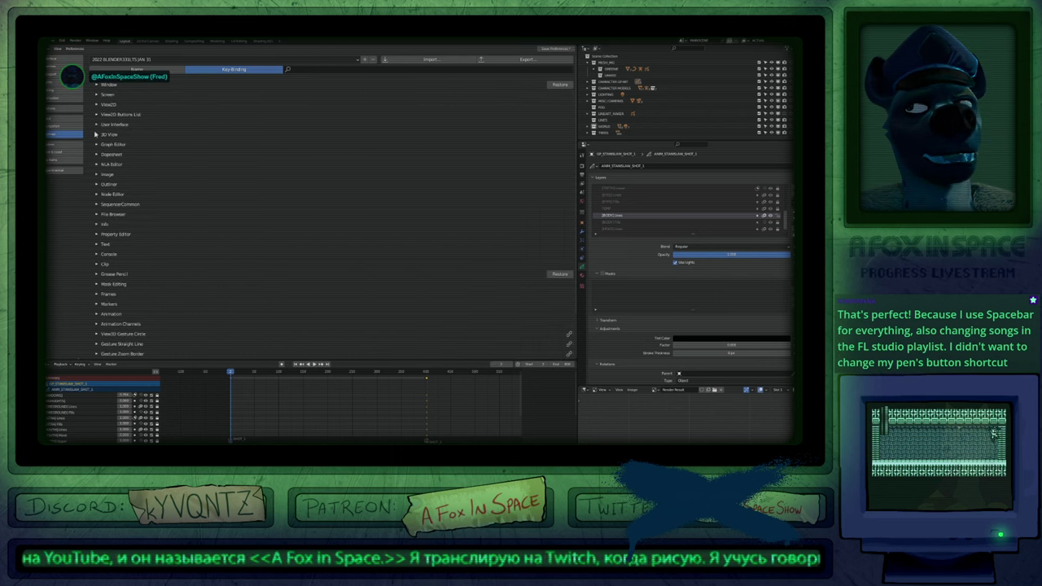
{"action": "left_click", "coordinate": [96, 134]}
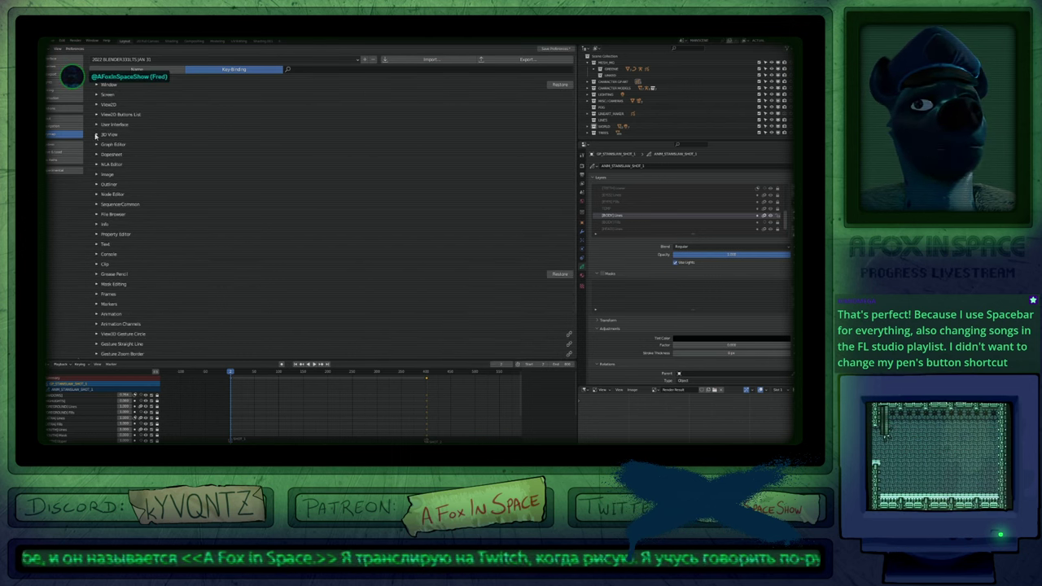
{"action": "left_click", "coordinate": [116, 144]}
{"action": "left_click", "coordinate": [116, 145]}
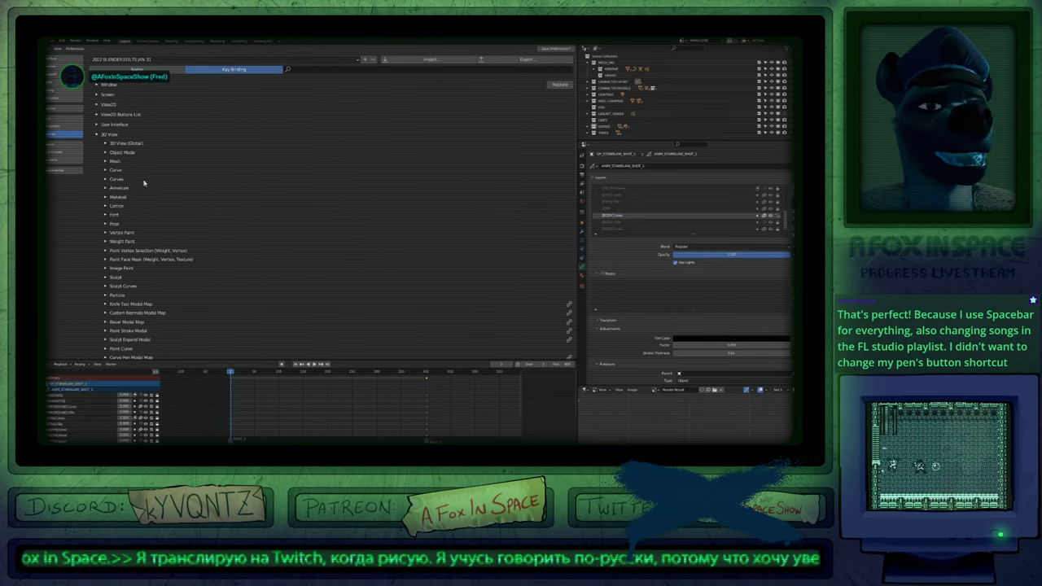
{"action": "left_click", "coordinate": [99, 135]}
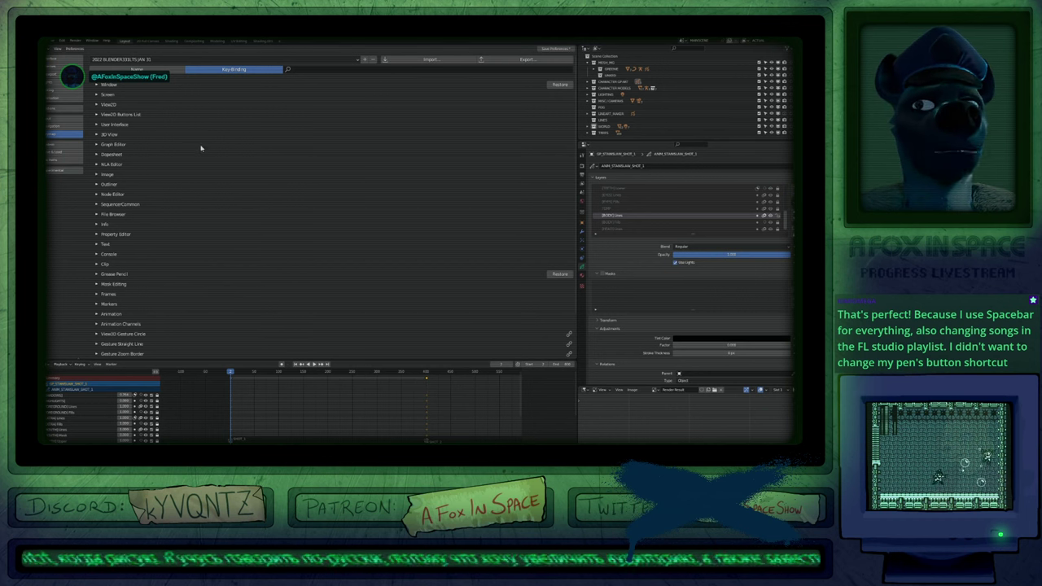
Switch the Preferences area to the 3D Viewport and back, and check the Window category's shortcuts again before collapsing it.
{"action": "key", "text": "shift+F5"}
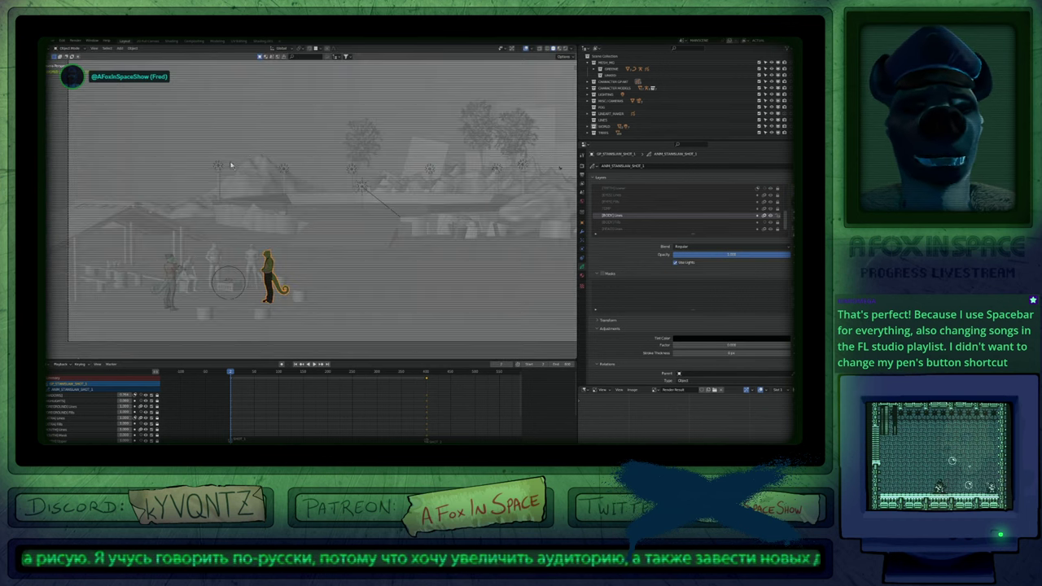
{"action": "middle_click_drag", "start_coordinate": [360, 221], "coordinate": [310, 245], "text": "shift"}
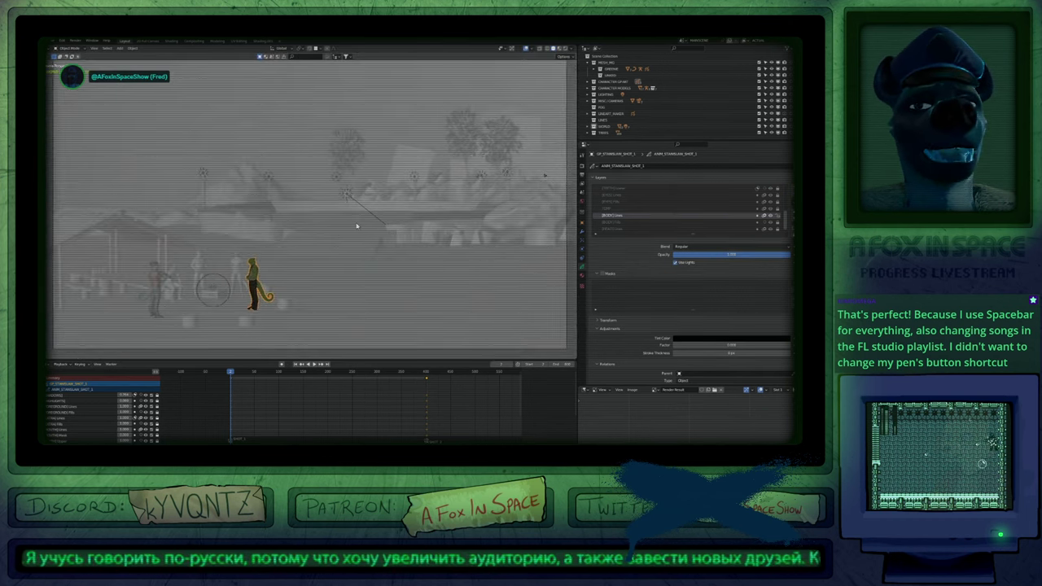
{"action": "left_click", "coordinate": [55, 48]}
{"action": "left_click", "coordinate": [234, 99]}
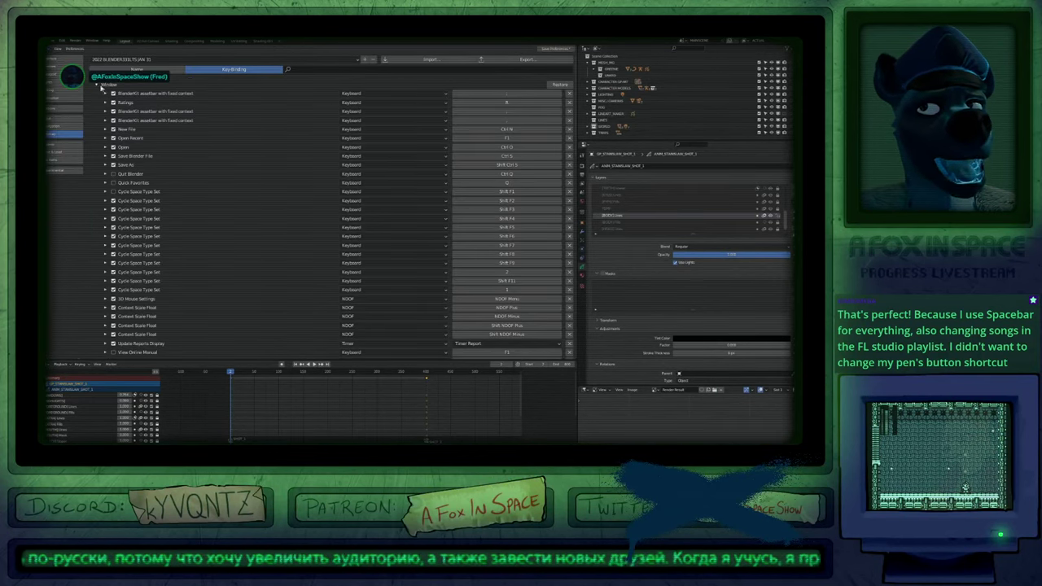
{"action": "left_click", "coordinate": [97, 85]}
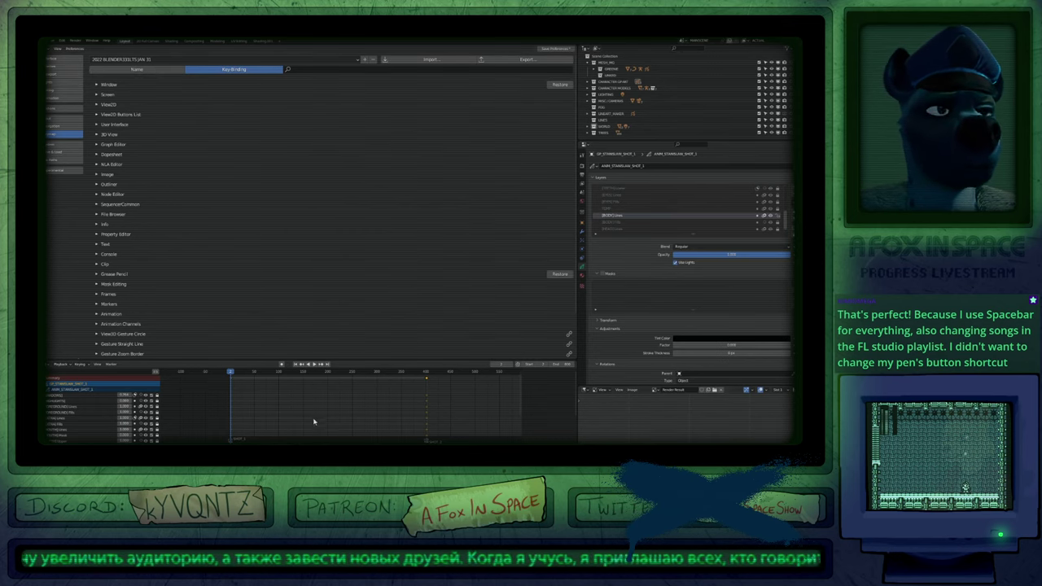
Bring up the Open Recent file list over the timeline and dismiss it without opening a file.
{"action": "key", "text": "ctrl+shift+o"}
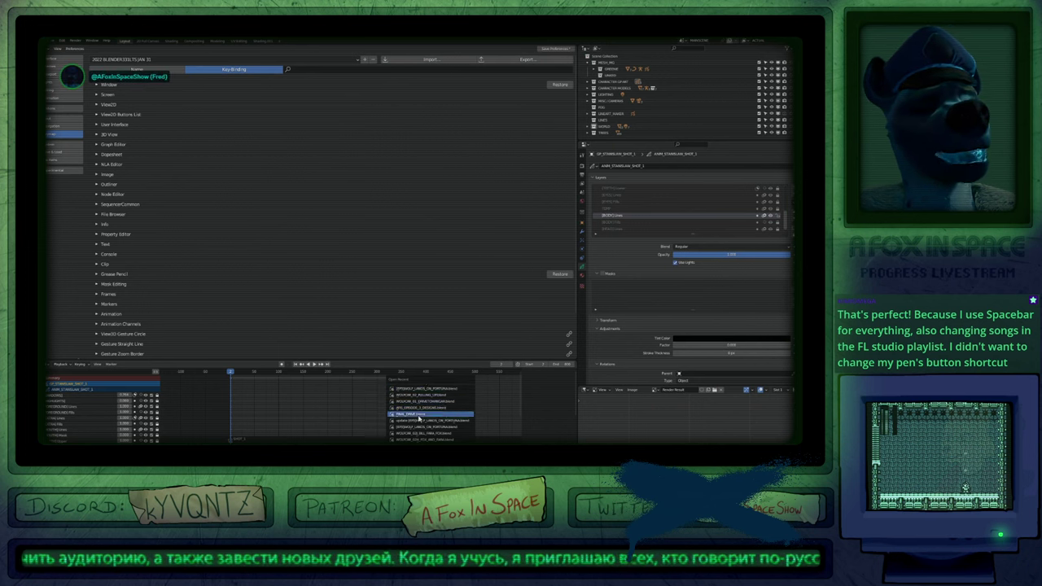
{"action": "key", "text": "Escape"}
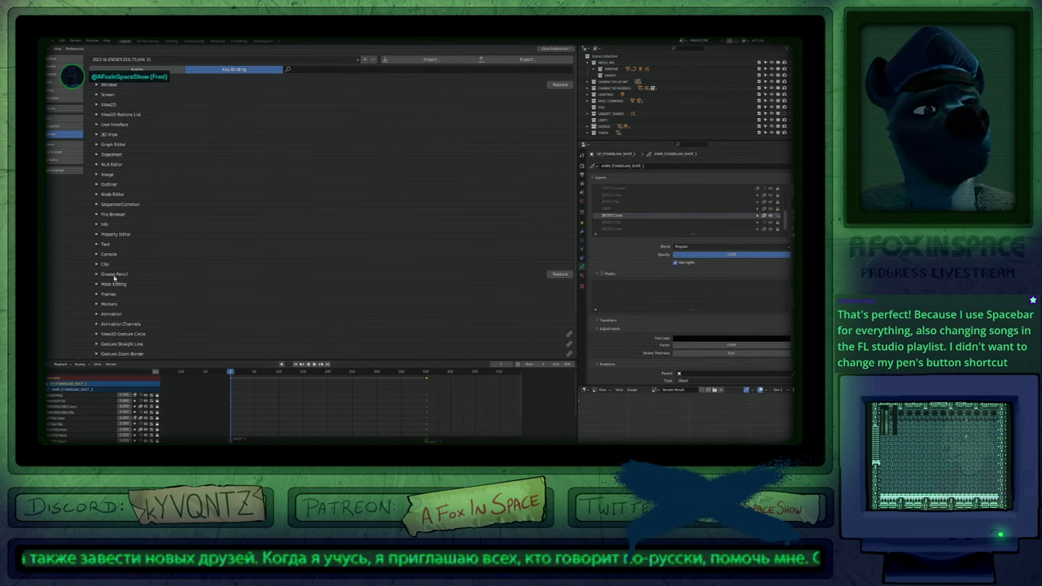
{"action": "key", "text": "ctrl+shift+o"}
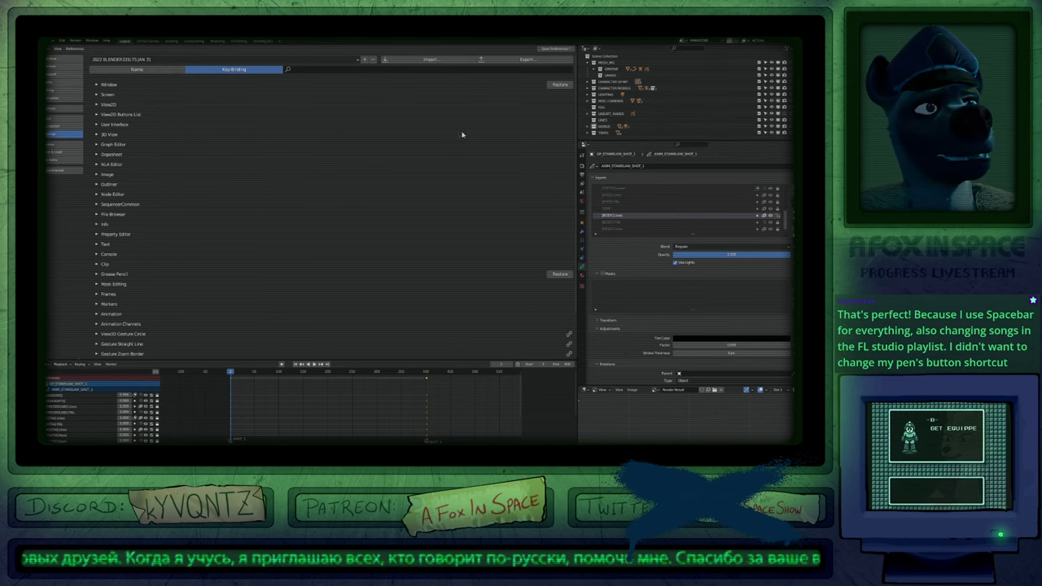
Switch the Preferences area to the 3D Viewport and toggle the green lizard drawing repeatedly between Edit Mode and Object Mode.
{"action": "key", "text": "shift+F5"}
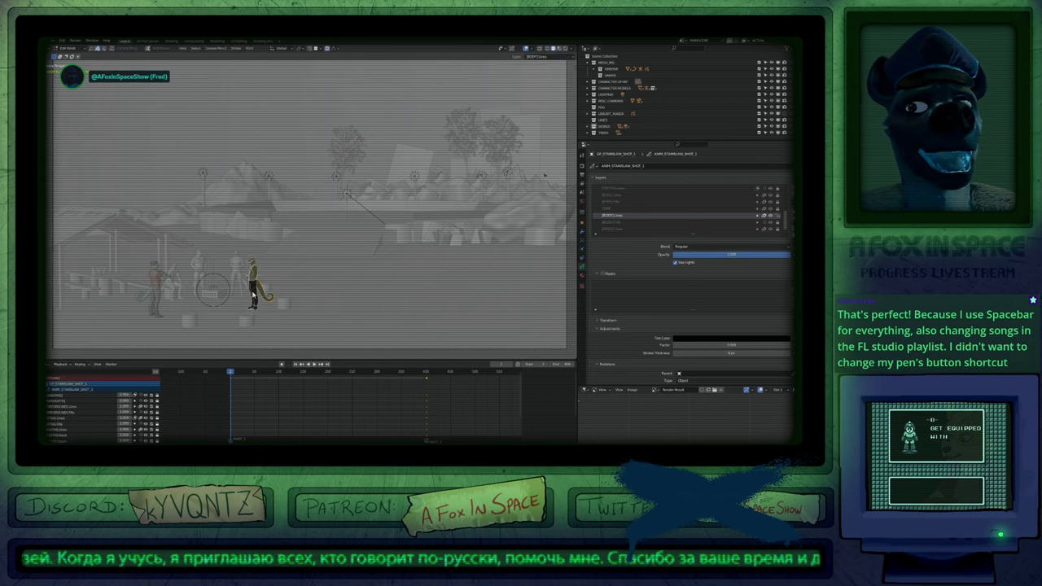
{"action": "scroll", "coordinate": [254, 275], "scroll_direction": "up", "scroll_amount": 11}
{"action": "key", "text": "Tab"}
{"action": "key", "text": "Tab"}
{"action": "key", "text": "Tab"}
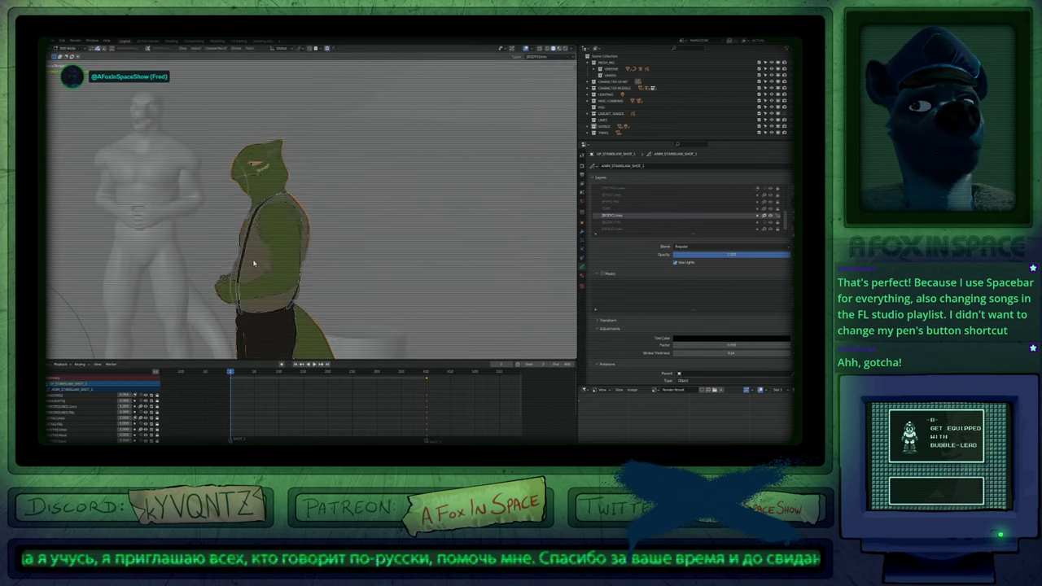
{"action": "key", "text": "Tab"}
{"action": "scroll", "coordinate": [269, 252], "scroll_direction": "down", "scroll_amount": 4}
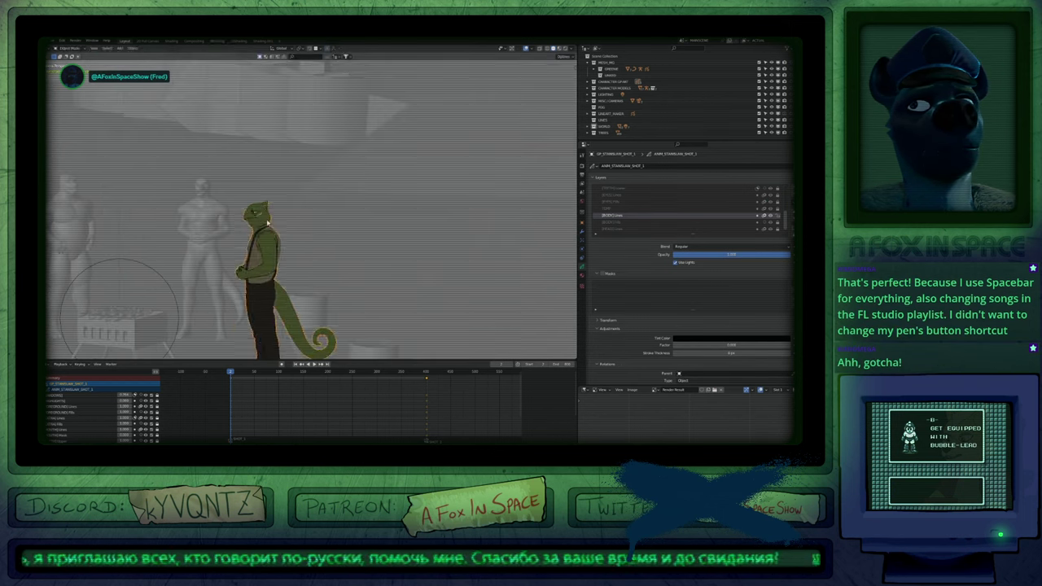
{"action": "key", "text": "Tab"}
{"action": "key", "text": "Tab"}
{"action": "key", "text": "Tab"}
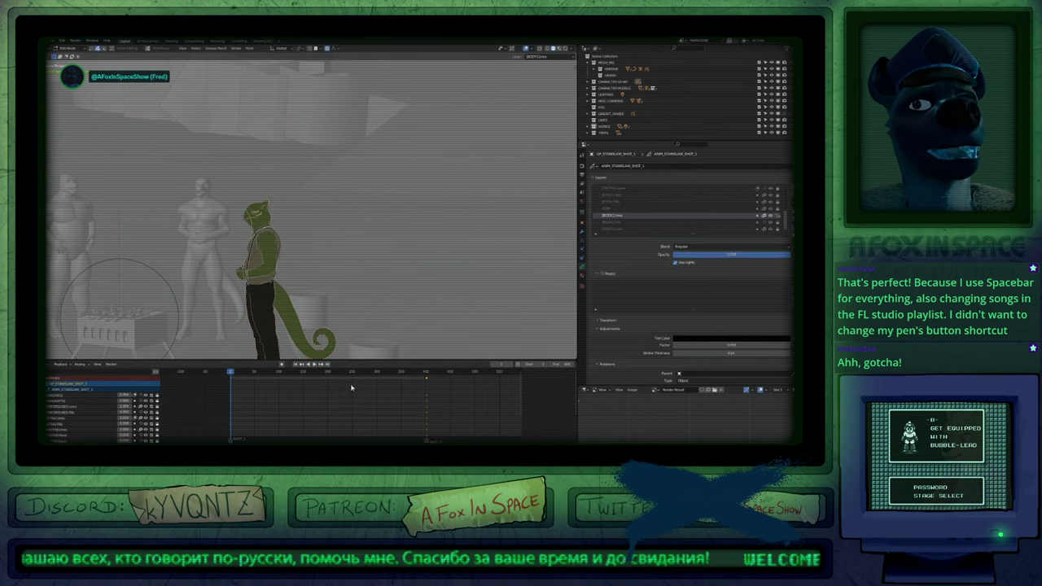
{"action": "key", "text": "Tab"}
{"action": "key", "text": "Tab"}
{"action": "key", "text": "Tab"}
{"action": "key", "text": "Tab"}
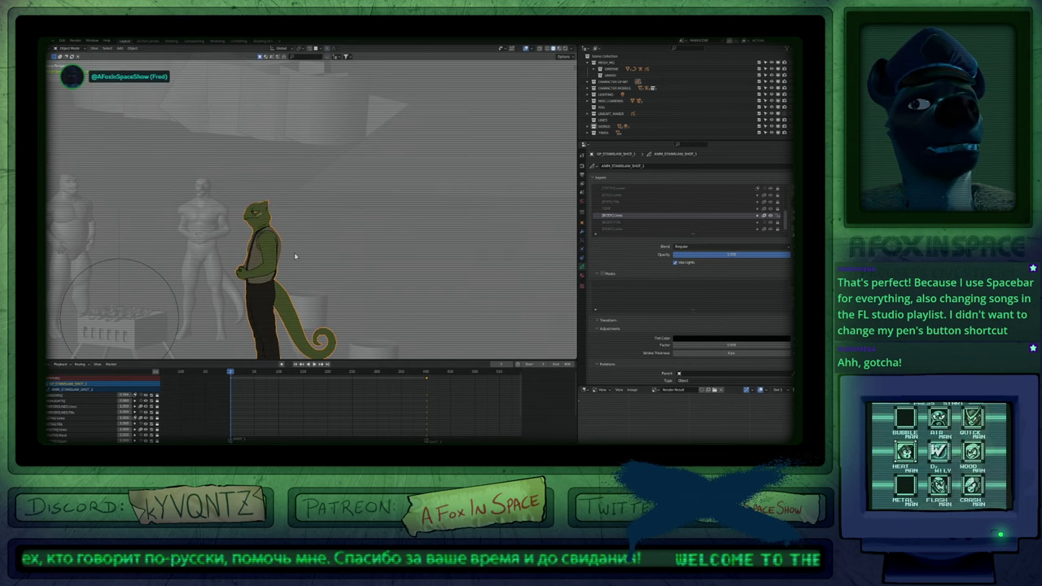
{"action": "key", "text": "Tab"}
{"action": "key", "text": "Tab"}
{"action": "key", "text": "Tab"}
{"action": "scroll", "coordinate": [260, 249], "scroll_direction": "up", "scroll_amount": 3}
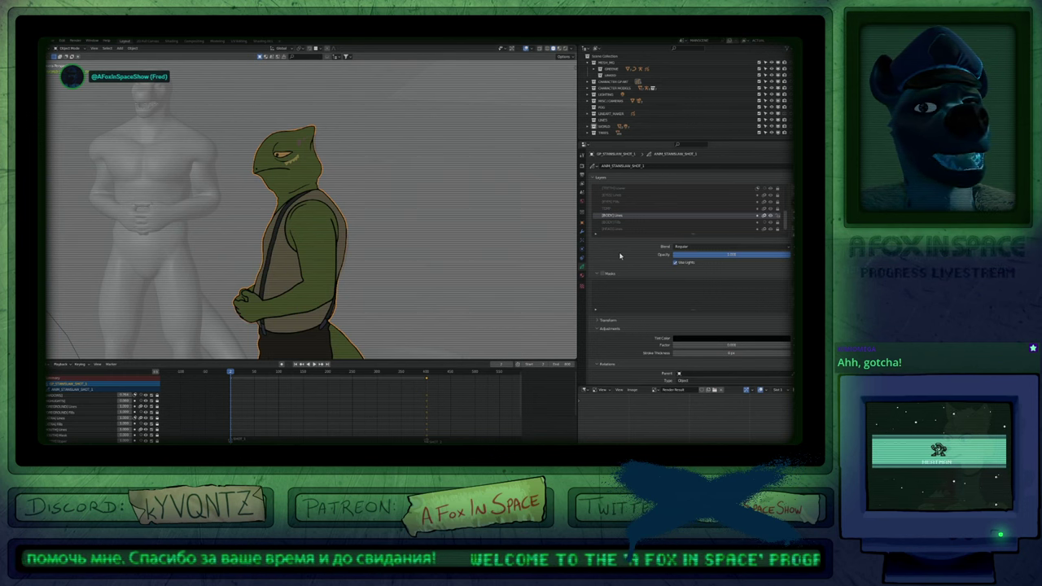
Switch the Timeline to the Grease Pencil Dope Sheet and select the [EXTRA] Lines layer.
{"action": "key", "text": "shift+F12"}
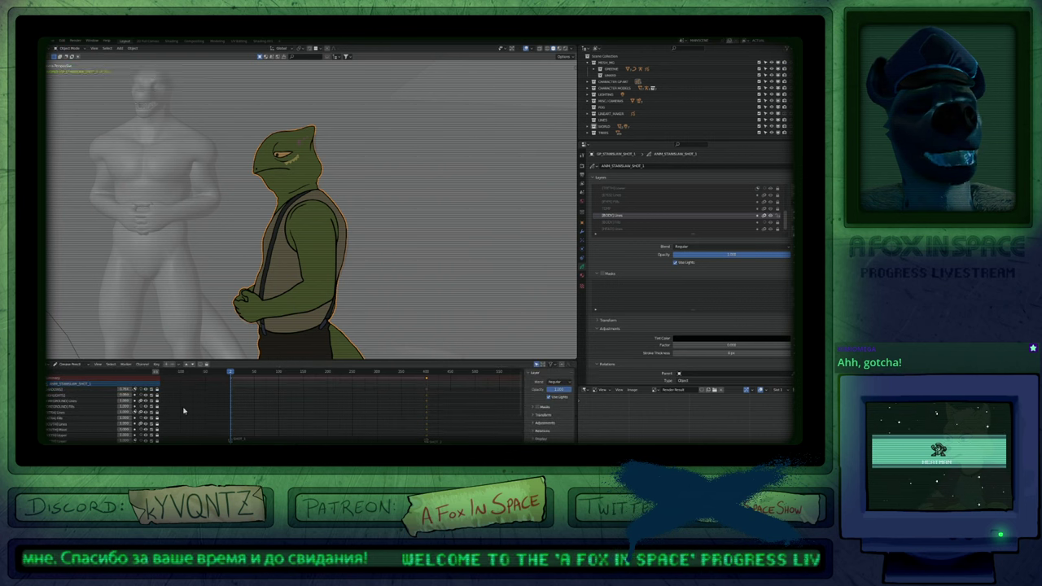
{"action": "left_click", "coordinate": [177, 412]}
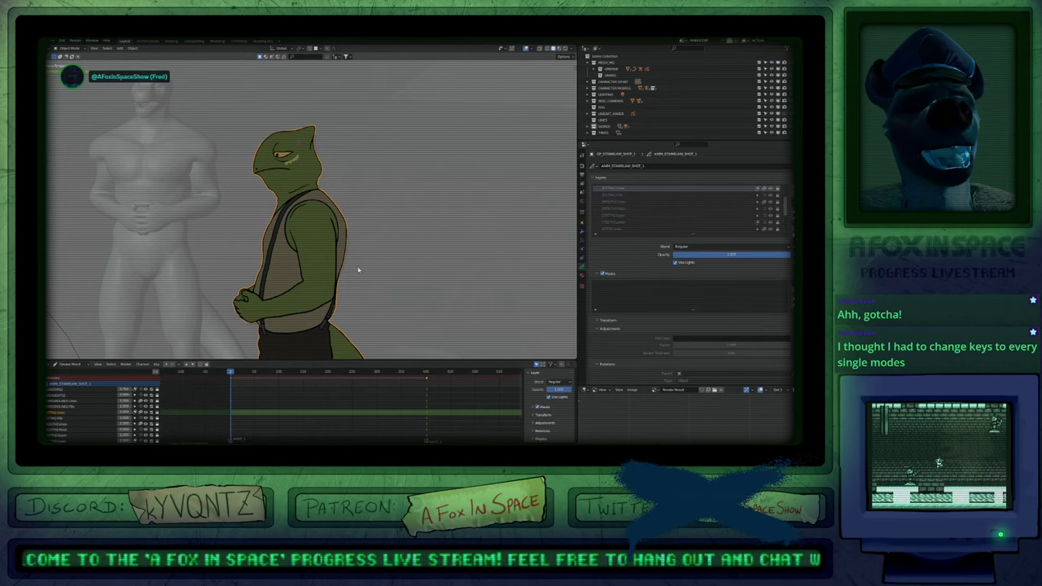
Try moving the lizard's body mesh and its Grease Pencil drawing, and try deleting the drawing.
{"action": "left_click", "coordinate": [316, 262]}
{"action": "key", "text": "s"}
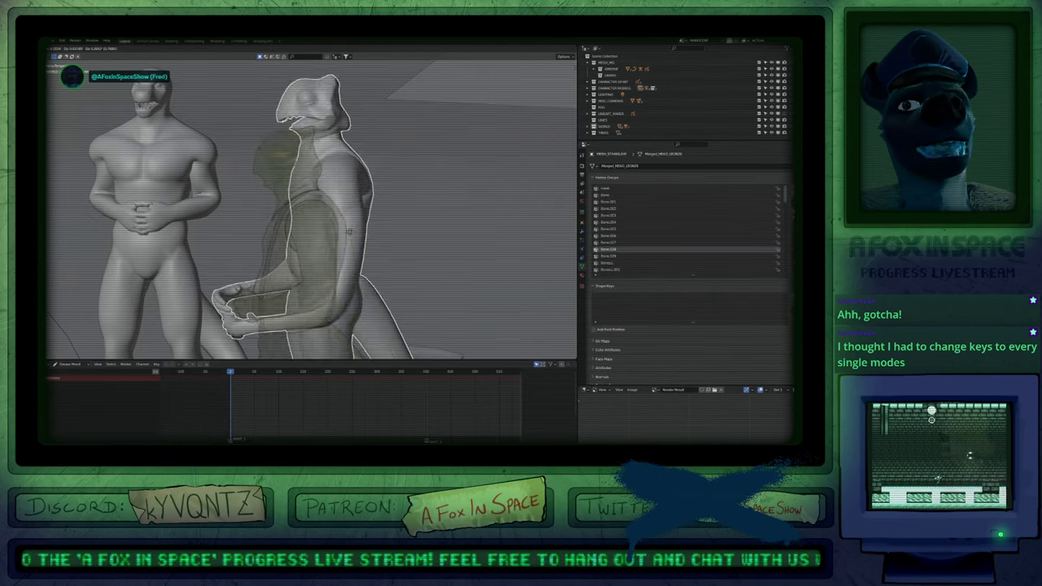
{"action": "right_click", "coordinate": [333, 250]}
{"action": "left_click", "coordinate": [290, 166]}
{"action": "key", "text": "space"}
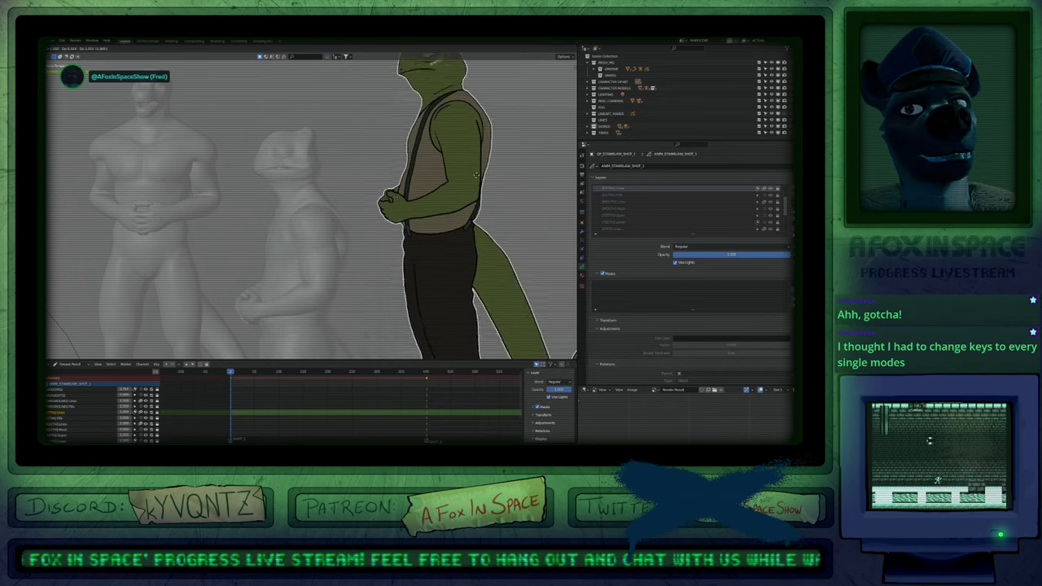
{"action": "key", "text": "Escape"}
{"action": "key", "text": "Delete"}
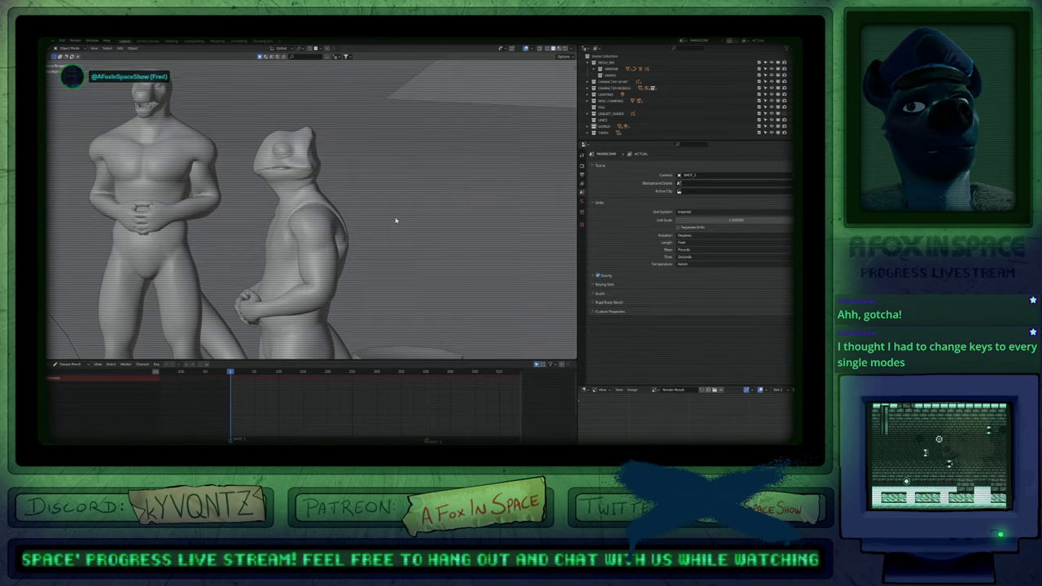
{"action": "key", "text": "alt+h"}
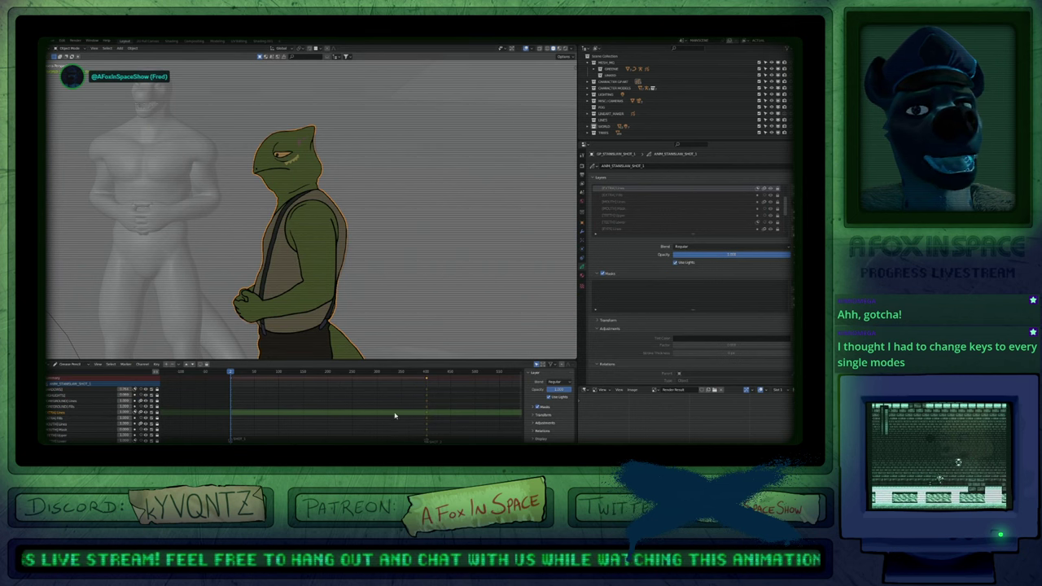
Try deleting the drawing's keyframes at frame 400 in the Dope Sheet, and the lizard drawing itself in the viewport.
{"action": "left_click", "coordinate": [427, 380]}
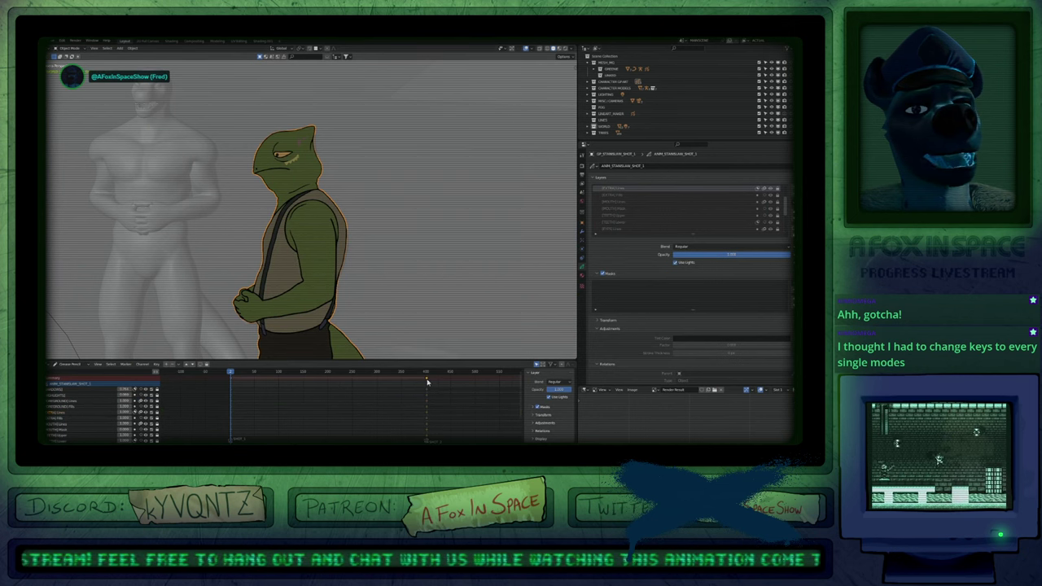
{"action": "left_click", "coordinate": [427, 380]}
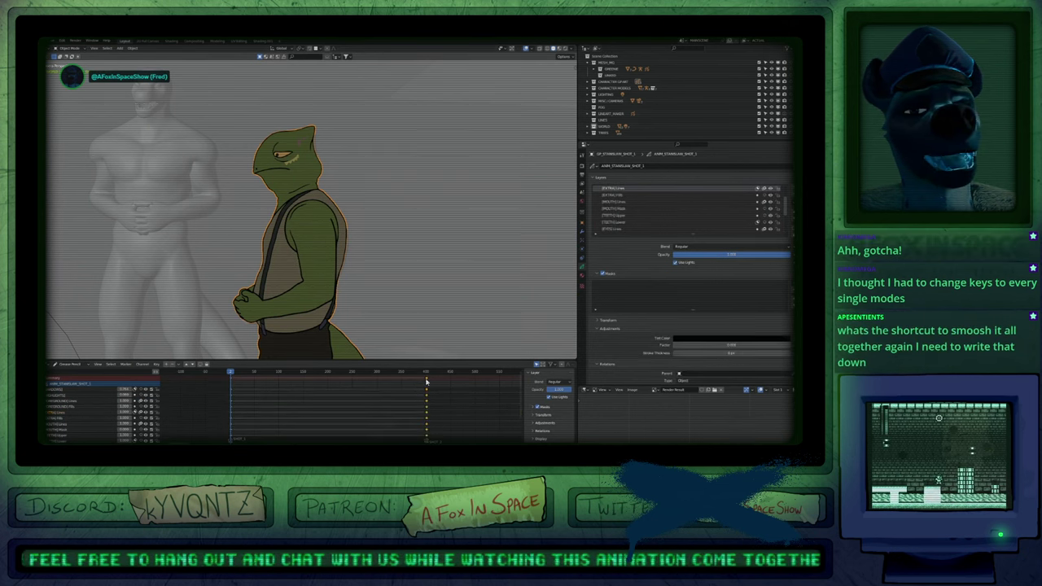
{"action": "key", "text": "Delete"}
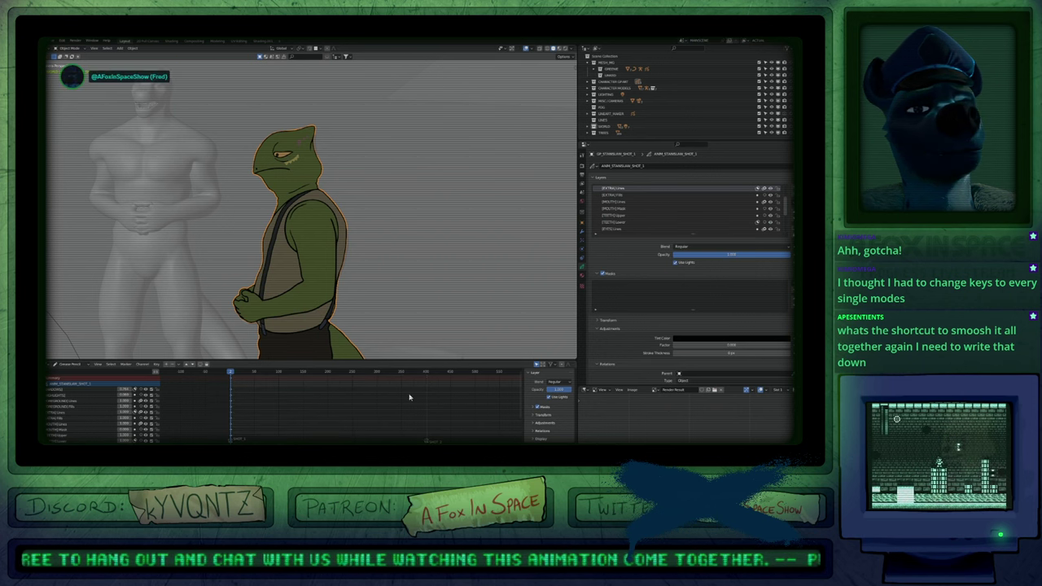
{"action": "key", "text": "Delete"}
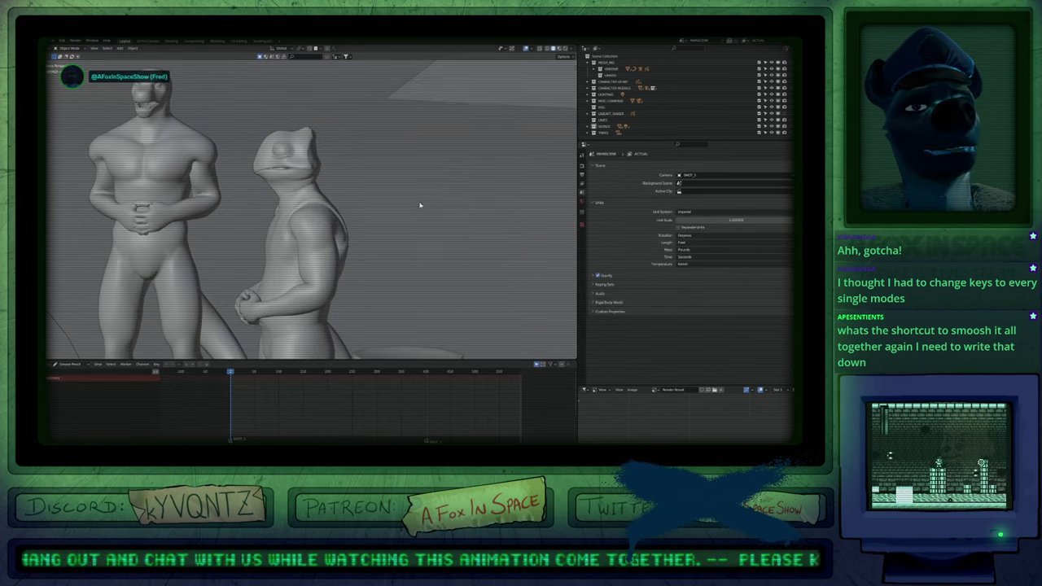
{"action": "key", "text": "alt+h"}
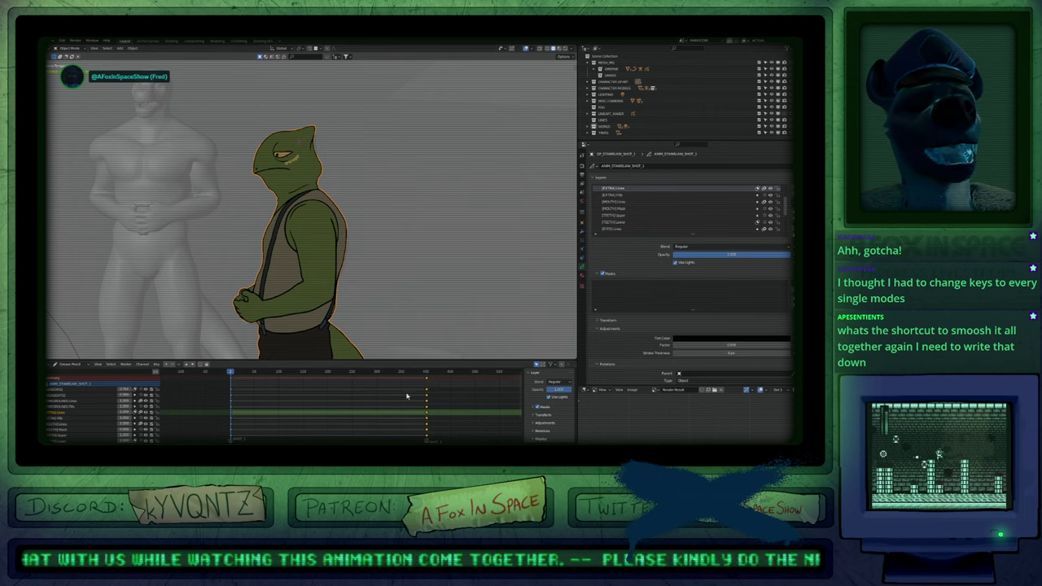
Return the 3D Viewport area to Preferences, expand the Window keymap category, and look through its shortcuts.
{"action": "key", "text": "Tab"}
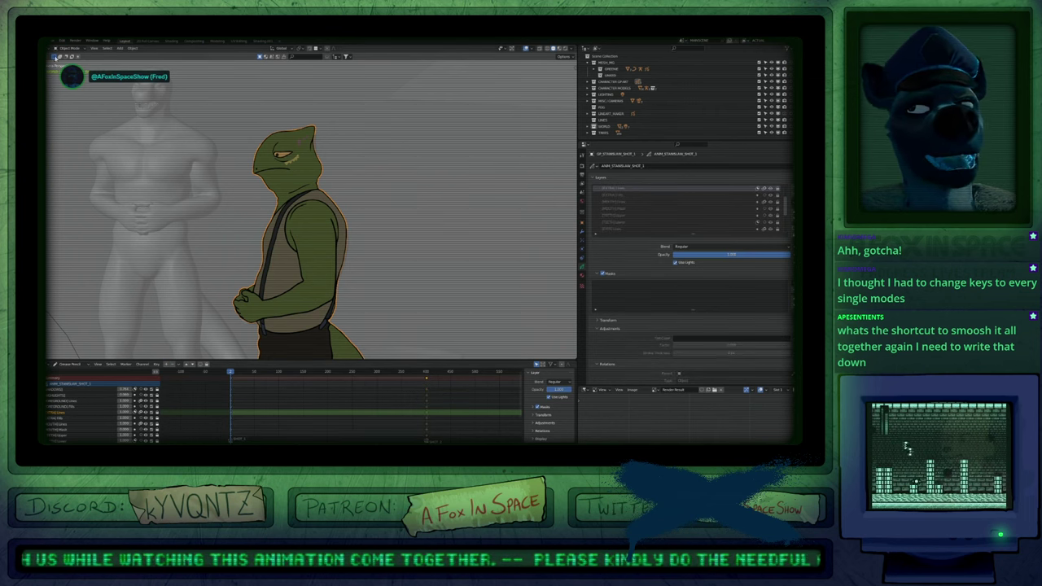
{"action": "left_click", "coordinate": [56, 57]}
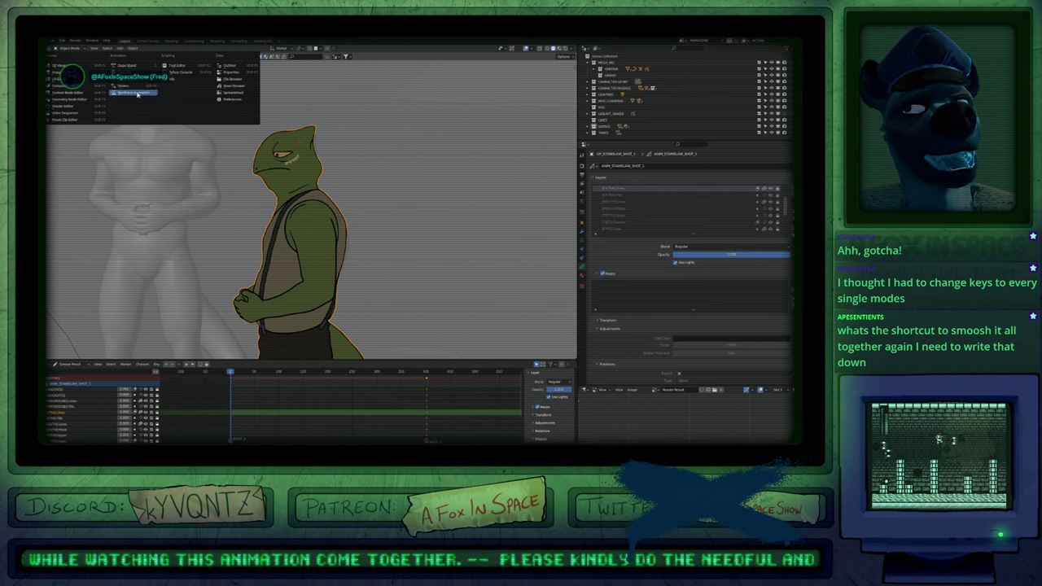
{"action": "left_click", "coordinate": [237, 100]}
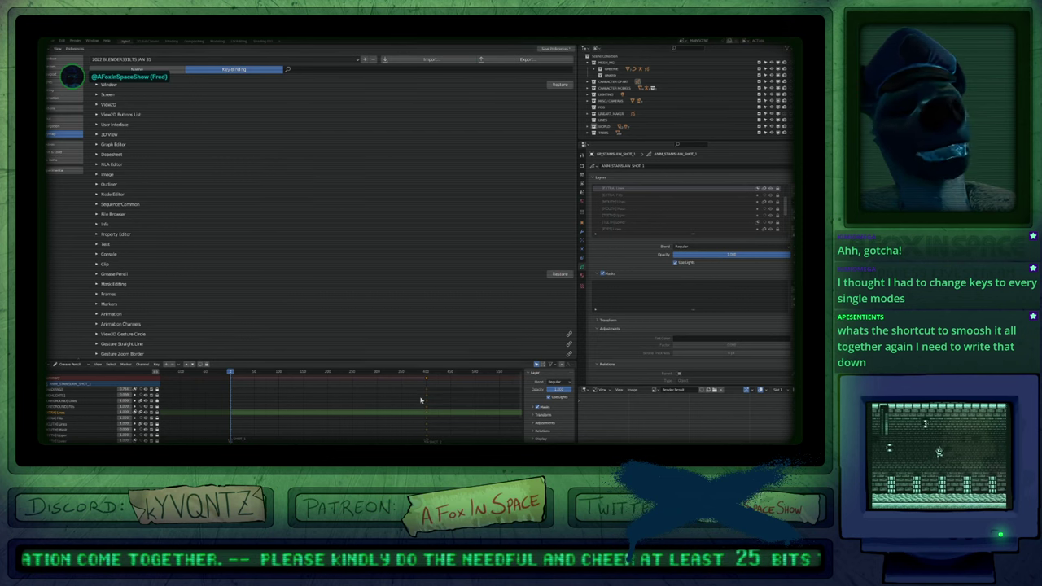
{"action": "left_click", "coordinate": [96, 85]}
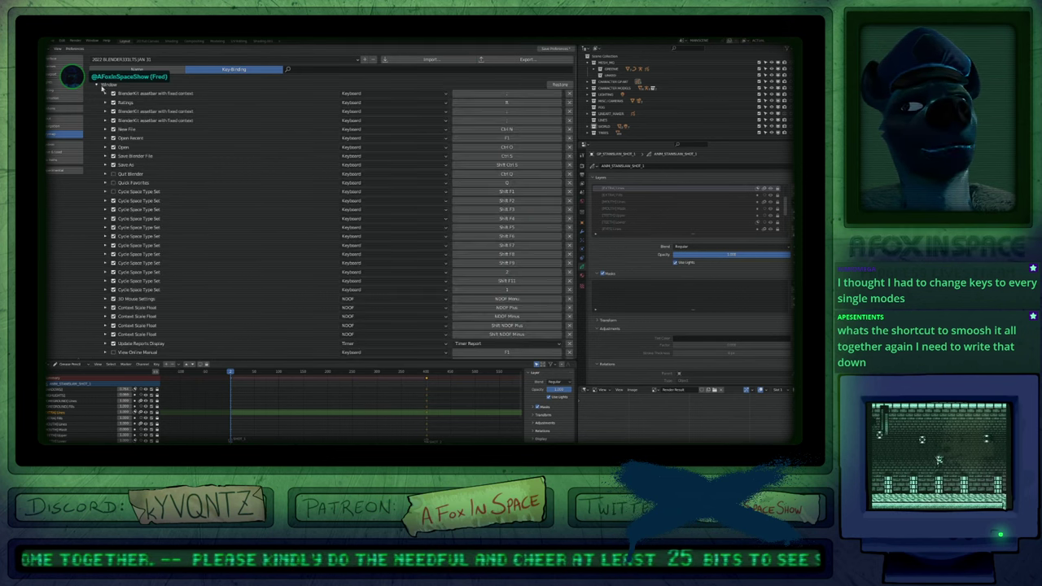
{"action": "left_click", "coordinate": [98, 85]}
{"action": "left_click", "coordinate": [97, 85]}
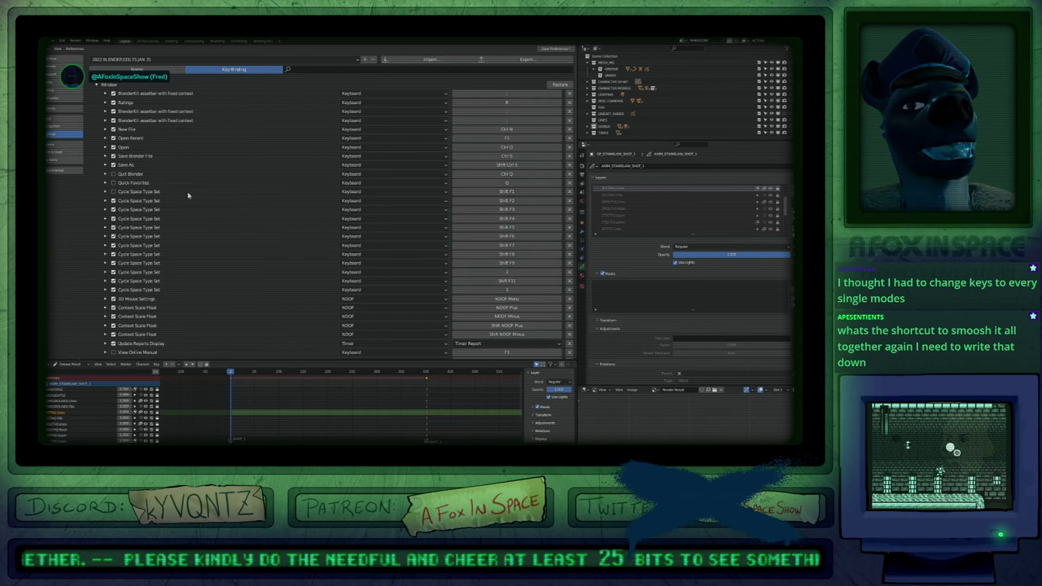
{"action": "scroll", "coordinate": [137, 149], "scroll_direction": "down", "scroll_amount": 15}
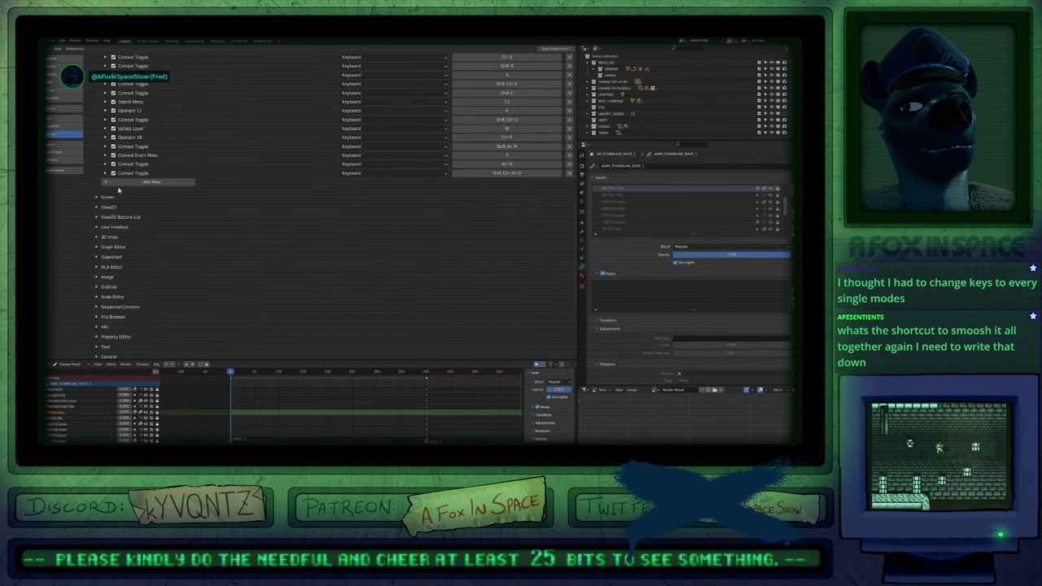
{"action": "scroll", "coordinate": [156, 184], "scroll_direction": "up", "scroll_amount": 15}
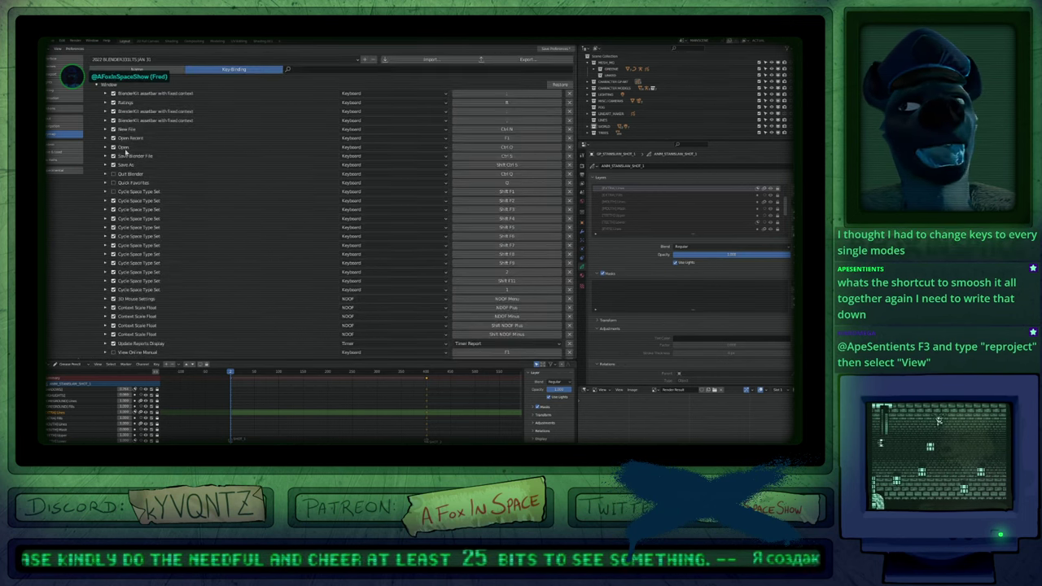
Search the key bindings for "shift middle" and expand the Image category's Pan View entry to inspect its mouse button options.
{"action": "left_click", "coordinate": [97, 84]}
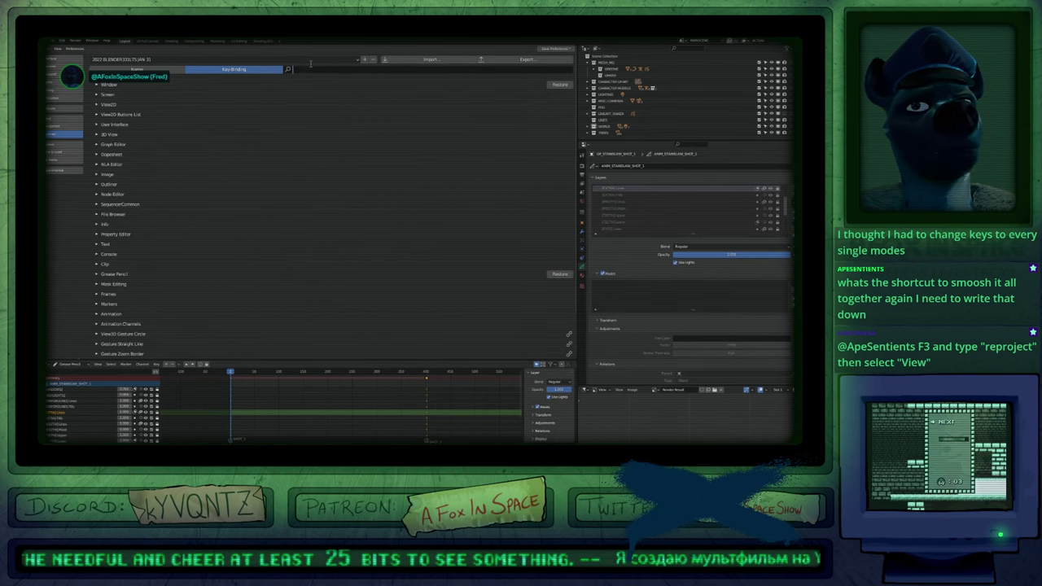
{"action": "type", "text": "shift m"}
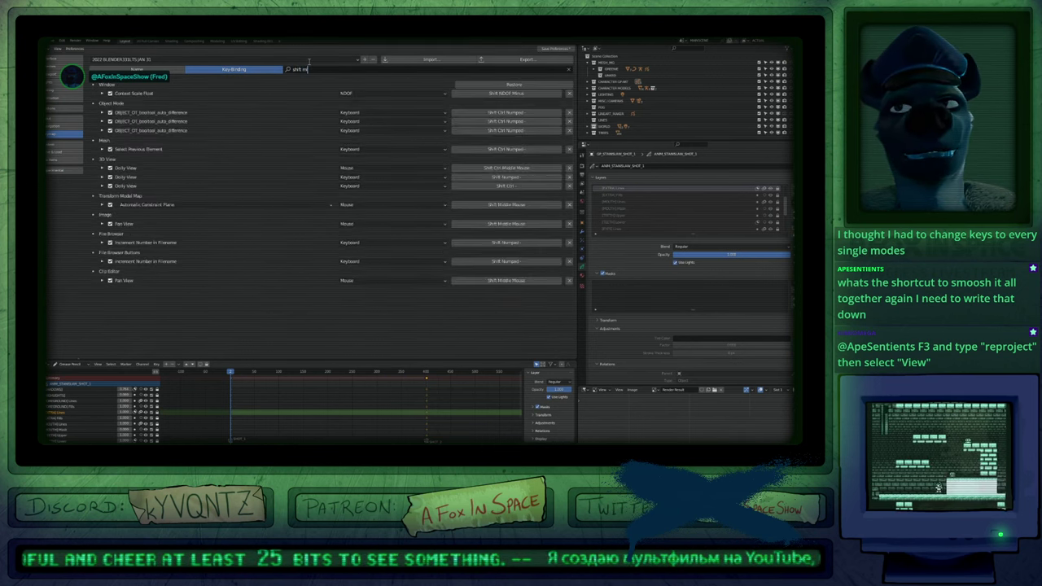
{"action": "type", "text": "iddle"}
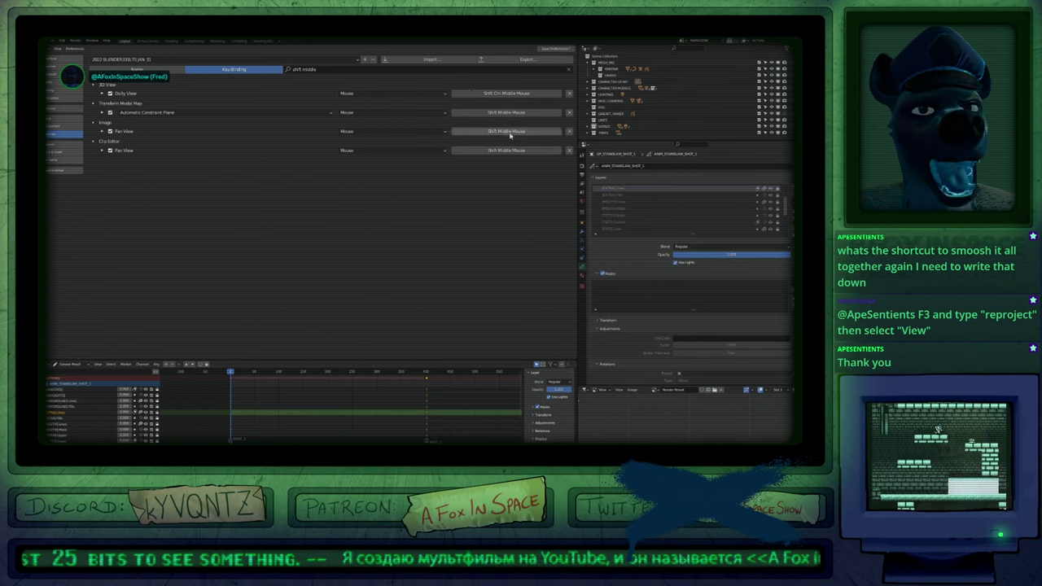
{"action": "left_click", "coordinate": [101, 132]}
{"action": "left_click", "coordinate": [316, 146]}
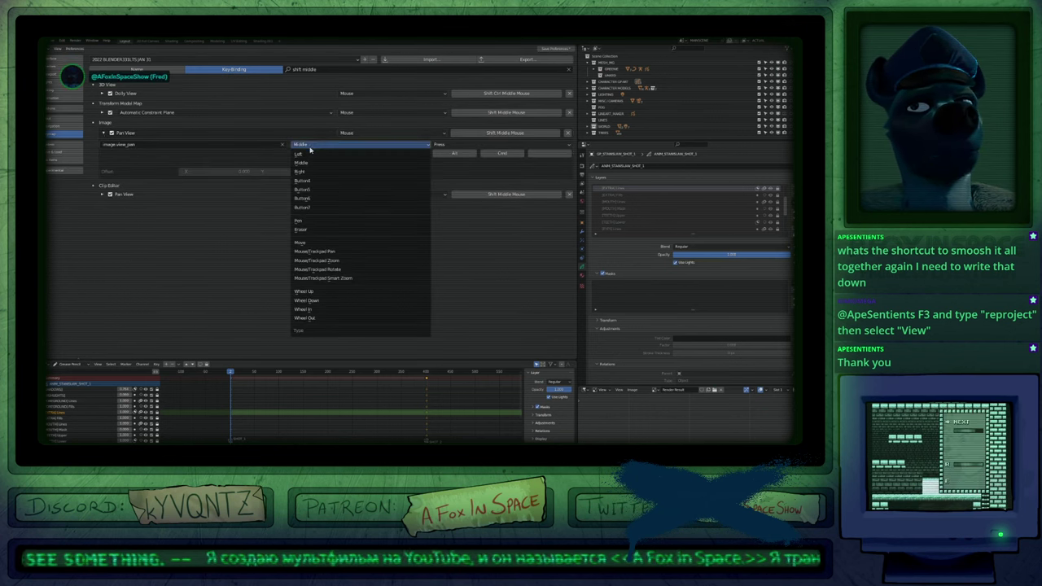
{"action": "left_click", "coordinate": [309, 147]}
{"action": "left_click", "coordinate": [305, 69]}
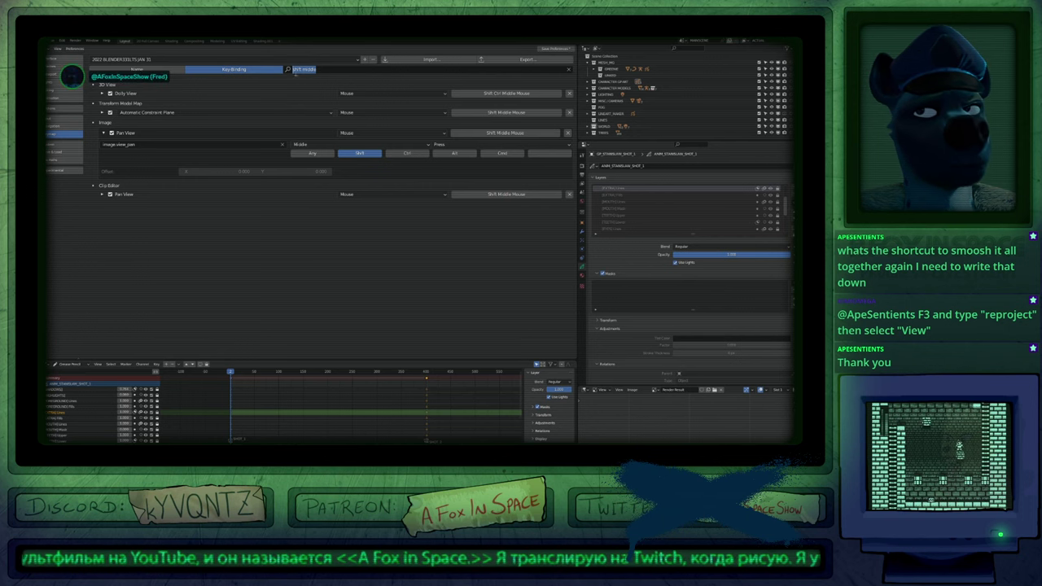
{"action": "left_click", "coordinate": [366, 168]}
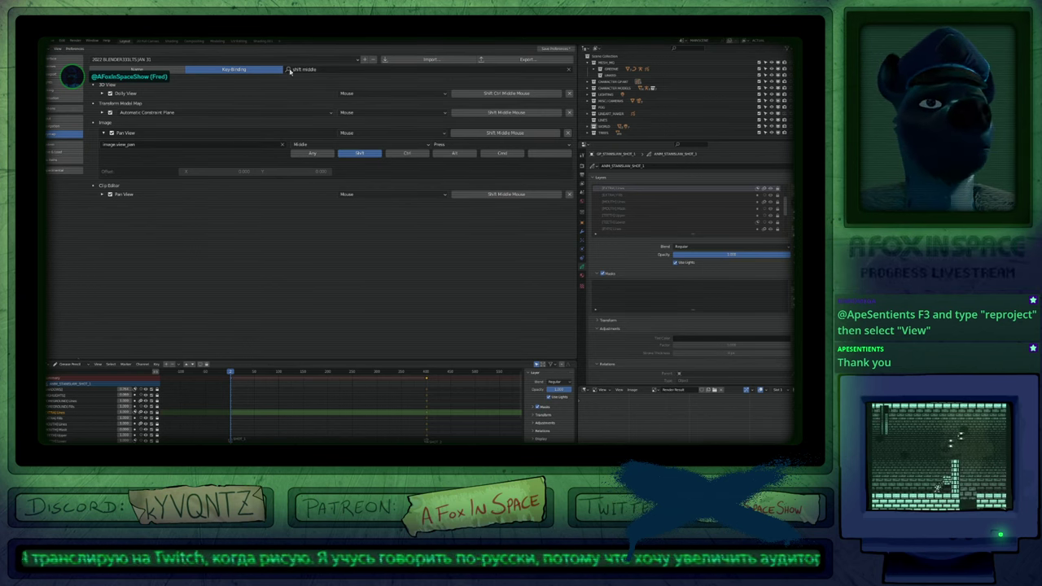
{"action": "left_click", "coordinate": [342, 69]}
{"action": "left_click_drag", "start_coordinate": [343, 68], "coordinate": [160, 124]}
{"action": "left_click", "coordinate": [203, 93]}
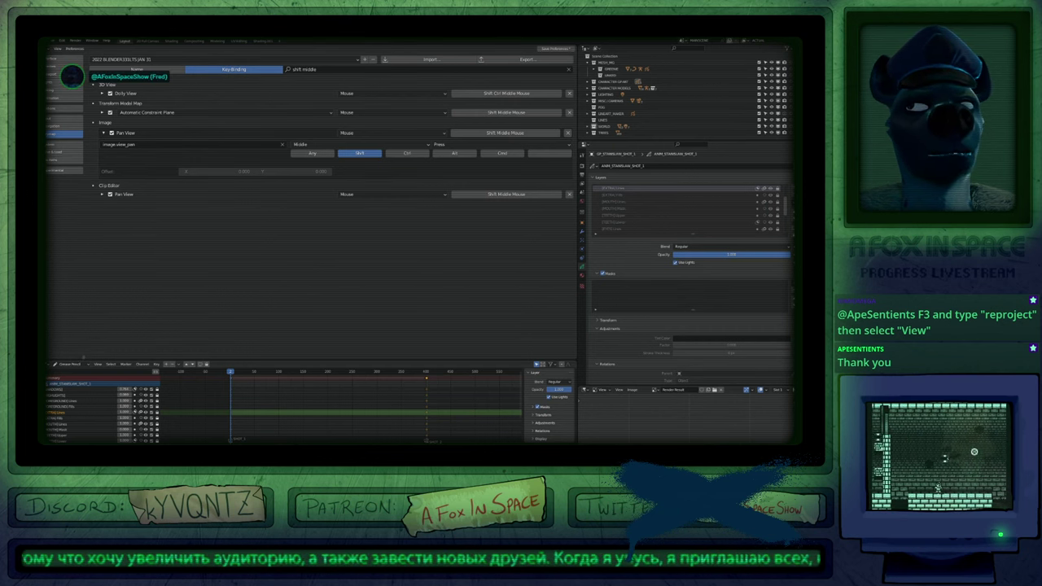
{"action": "left_click", "coordinate": [75, 48]}
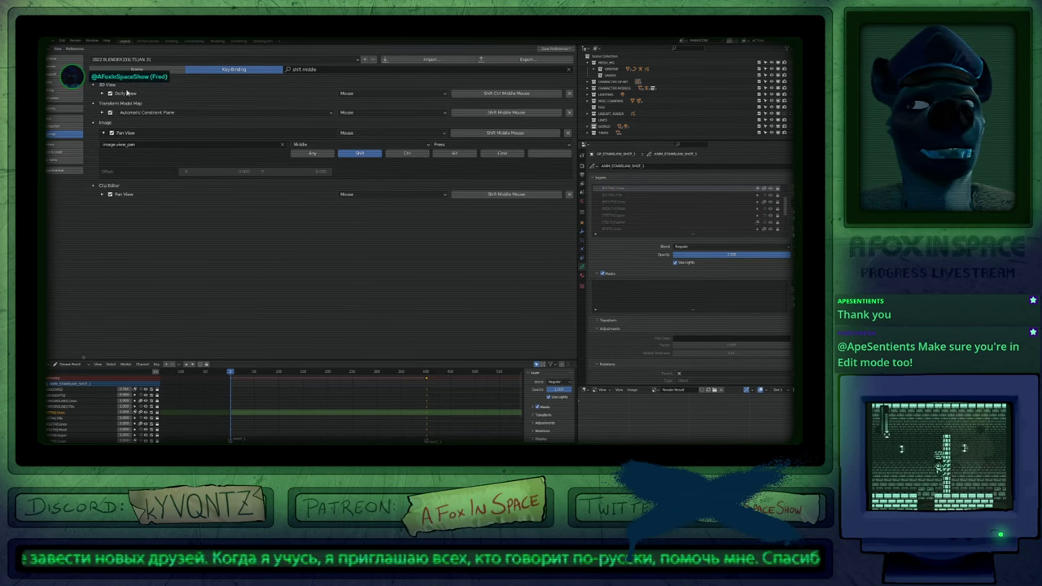
Search the keymap by name for "pan" and try adding the Shift modifier to the View2D Pan View shortcut.
{"action": "left_click", "coordinate": [323, 69]}
{"action": "key", "text": "BackSpace"}
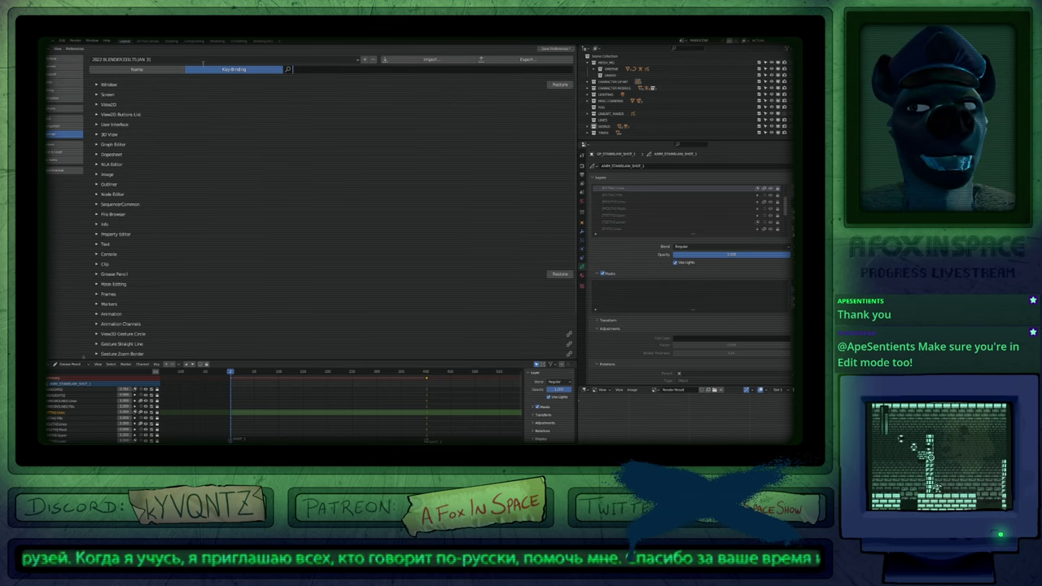
{"action": "left_click", "coordinate": [178, 68]}
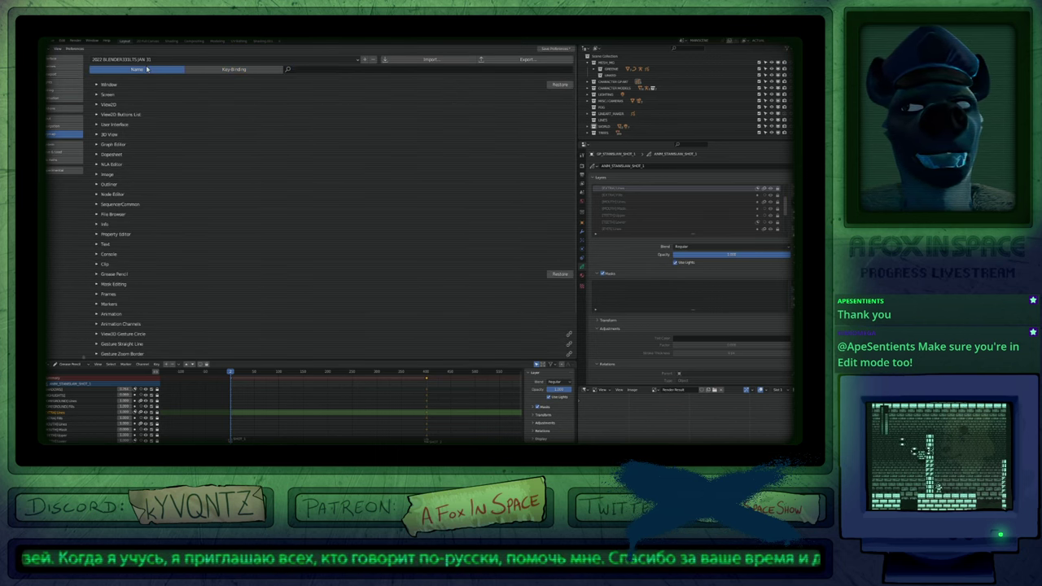
{"action": "left_click", "coordinate": [321, 68]}
{"action": "type", "text": "pan"}
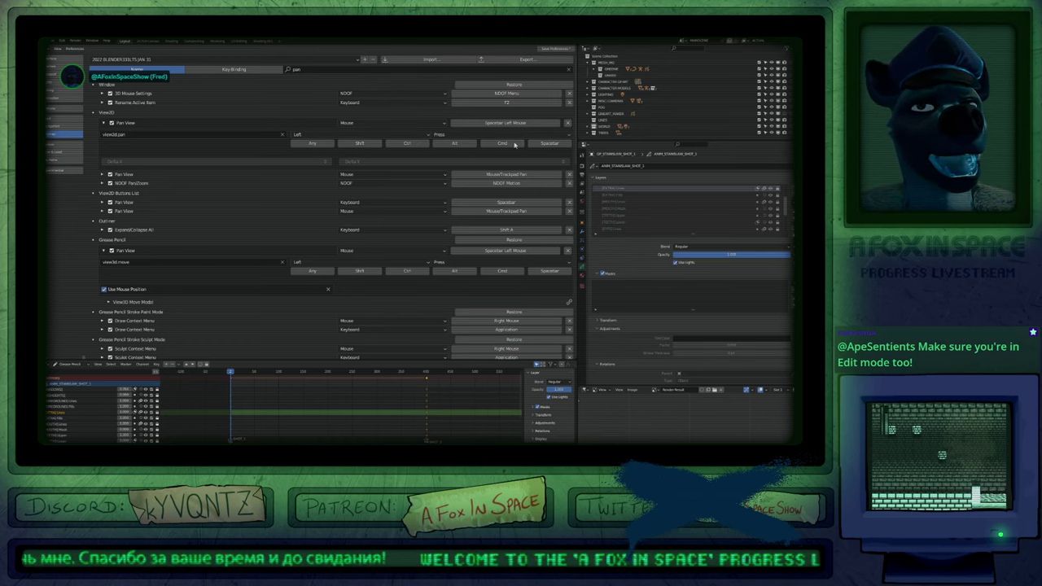
{"action": "left_click", "coordinate": [360, 144]}
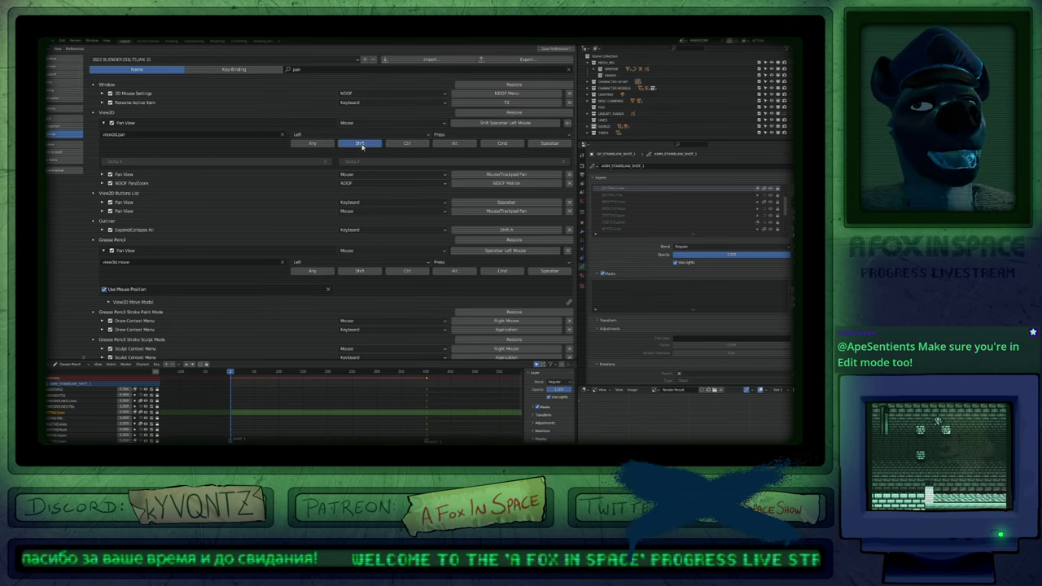
{"action": "left_click", "coordinate": [361, 145]}
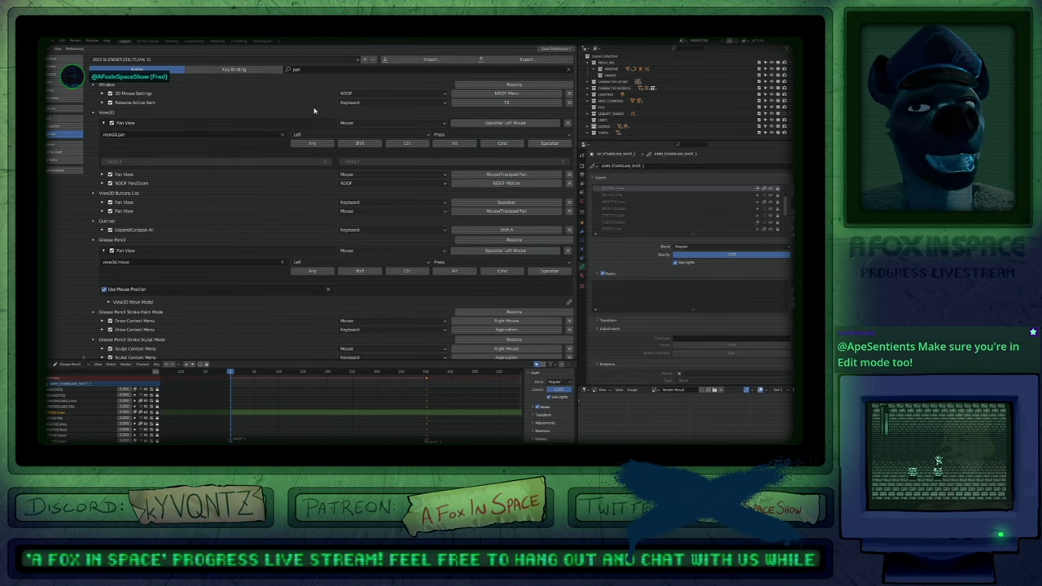
Switch the Preferences area back to the 3D Viewport and try the panning shortcuts around the lizard drawing.
{"action": "key", "text": "shift+F5"}
{"action": "mouse_move", "coordinate": [388, 198]}
{"action": "left_mouse_down"}
{"action": "mouse_move", "coordinate": [419, 142]}
{"action": "mouse_move", "coordinate": [311, 274]}
{"action": "mouse_move", "coordinate": [384, 203]}
{"action": "left_mouse_up"}
{"action": "left_click_drag", "start_coordinate": [167, 258], "coordinate": [246, 213]}
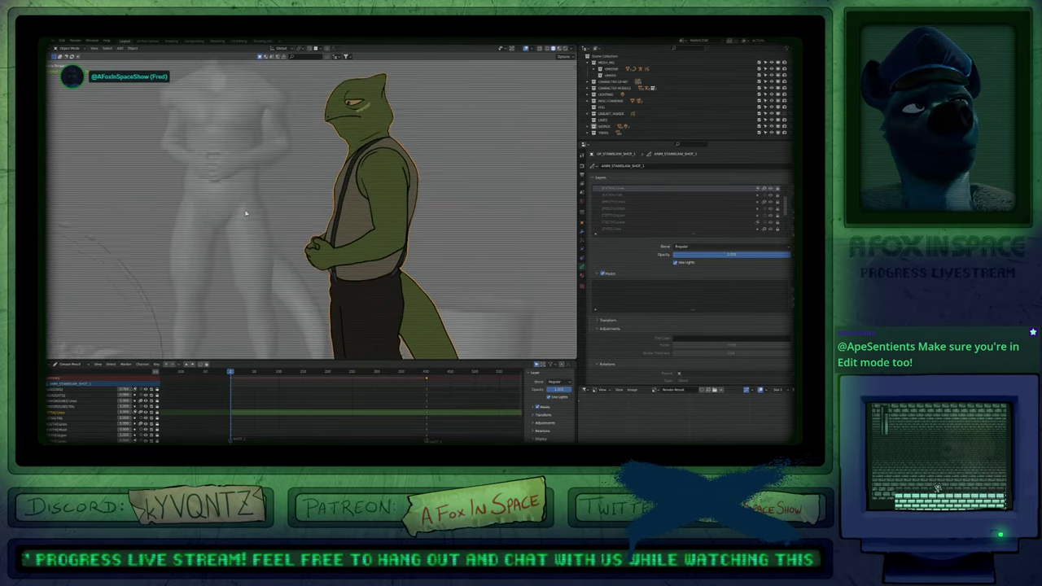
{"action": "mouse_move", "coordinate": [245, 213]}
{"action": "middle_mouse_down"}
{"action": "mouse_move", "coordinate": [226, 216]}
{"action": "mouse_move", "coordinate": [318, 248]}
{"action": "mouse_move", "coordinate": [344, 242]}
{"action": "middle_mouse_up"}
{"action": "mouse_move", "coordinate": [264, 237]}
{"action": "middle_mouse_down", "text": "shift"}
{"action": "mouse_move", "coordinate": [287, 222]}
{"action": "mouse_move", "coordinate": [311, 241]}
{"action": "middle_mouse_up", "text": "shift"}
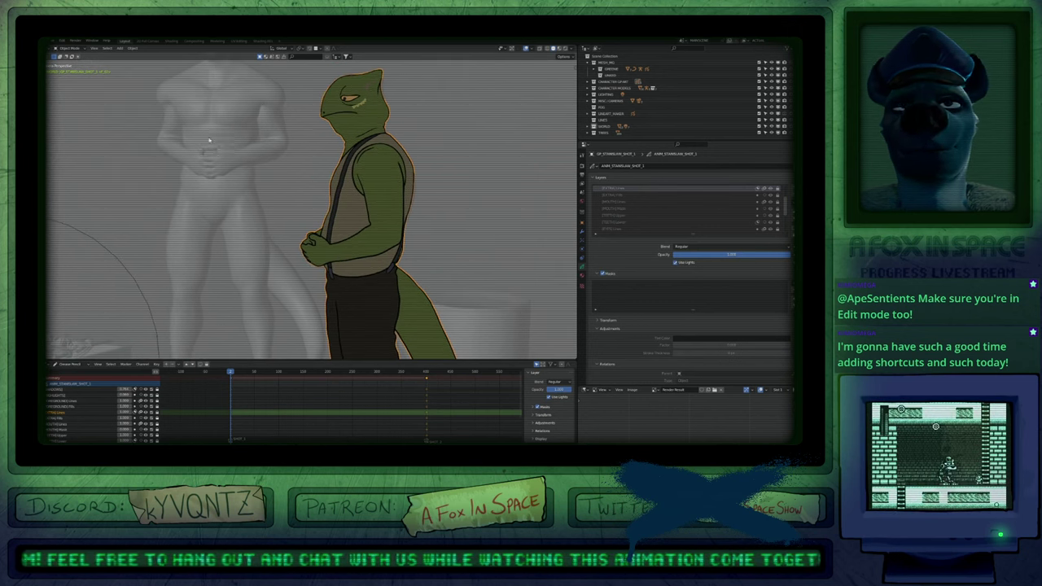
Switch the 3D Viewport area to Preferences and search the keymap by key binding for "spacebar left mouse".
{"action": "left_click", "coordinate": [51, 47]}
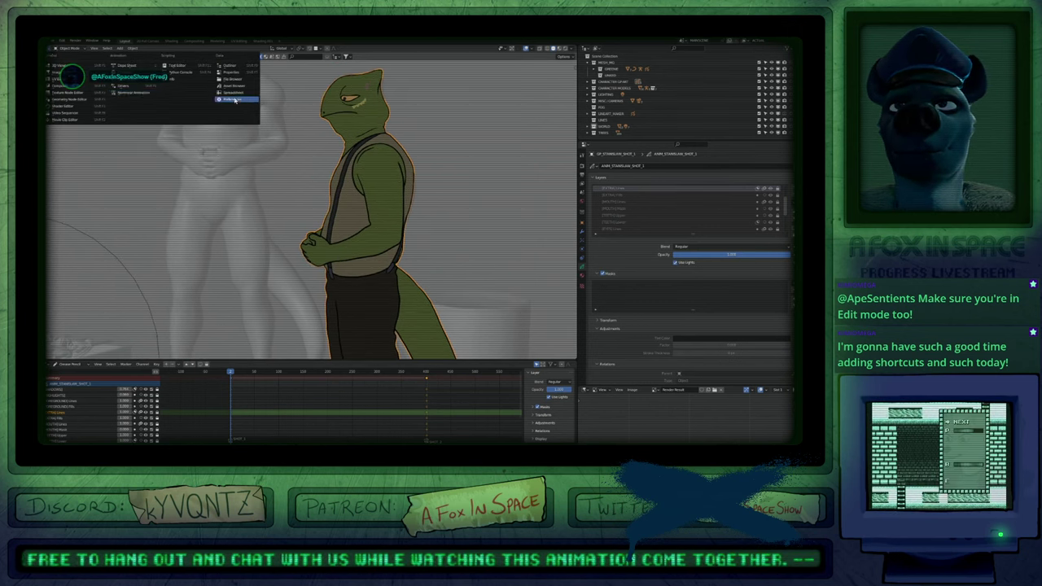
{"action": "left_click", "coordinate": [236, 102]}
{"action": "left_click", "coordinate": [234, 69]}
{"action": "left_click", "coordinate": [295, 69]}
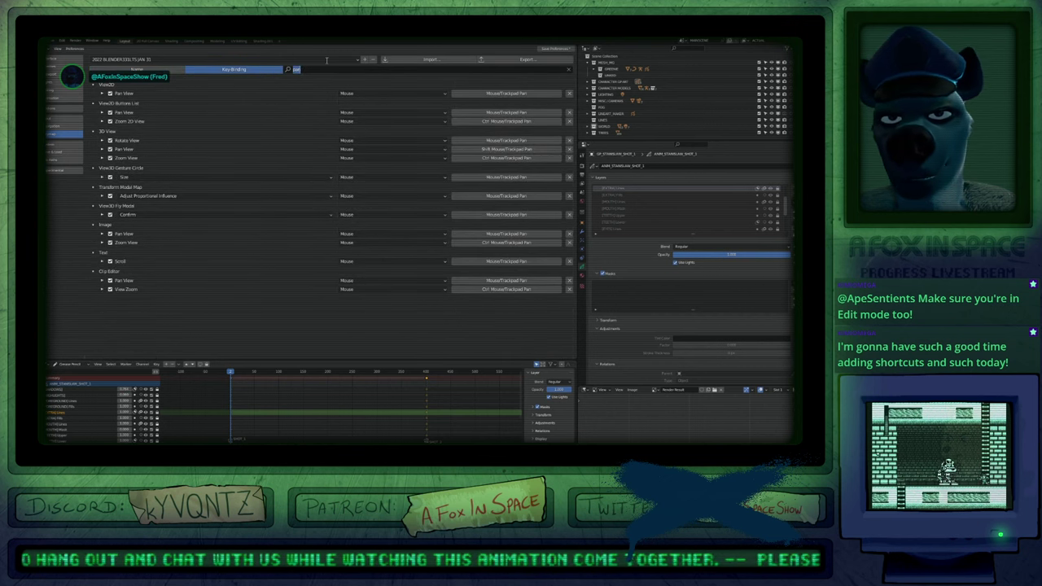
{"action": "type", "text": "spacebar"}
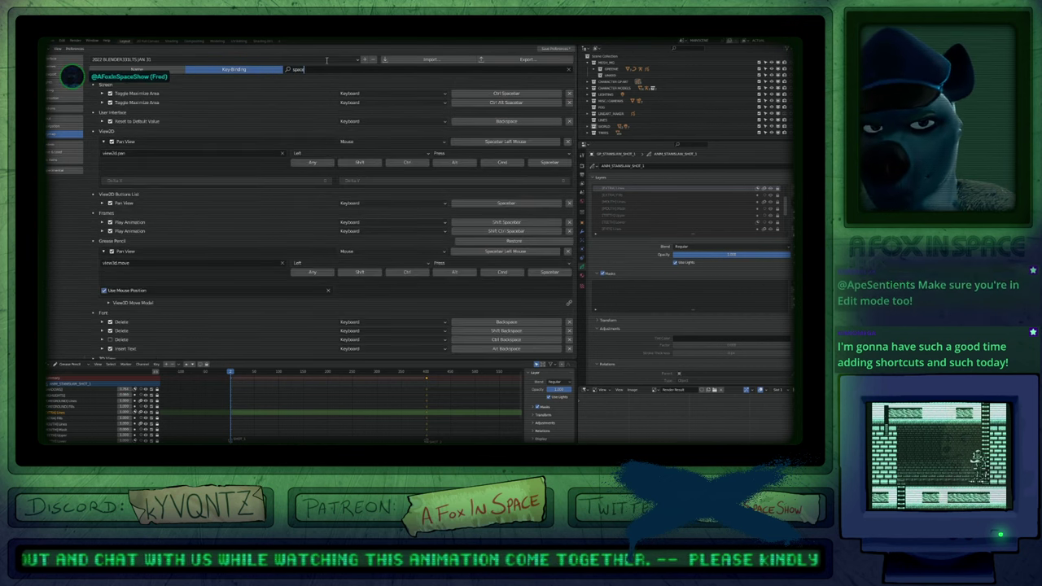
{"action": "type", "text": " left mouse"}
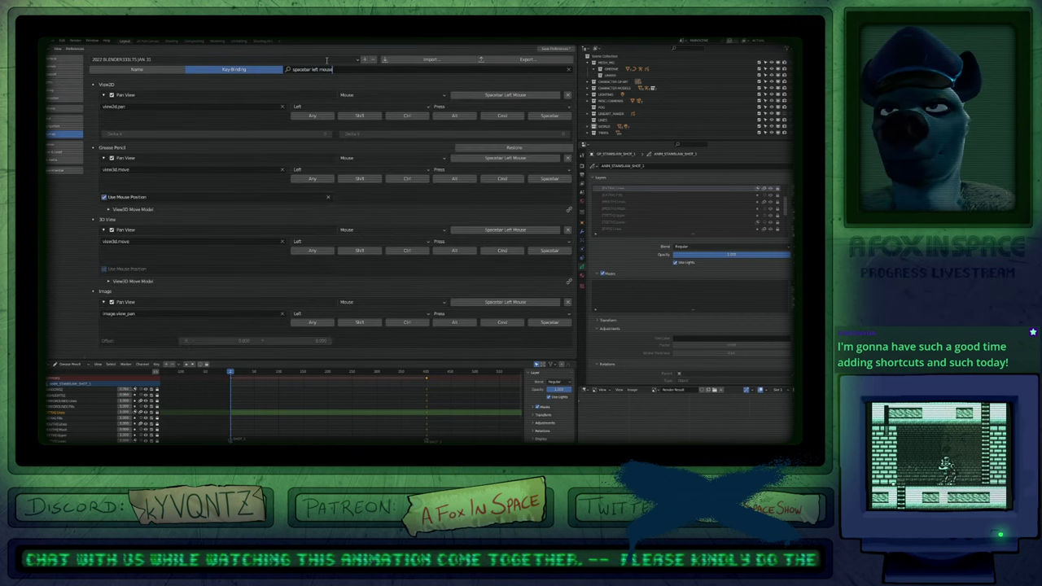
{"action": "key", "text": "Return"}
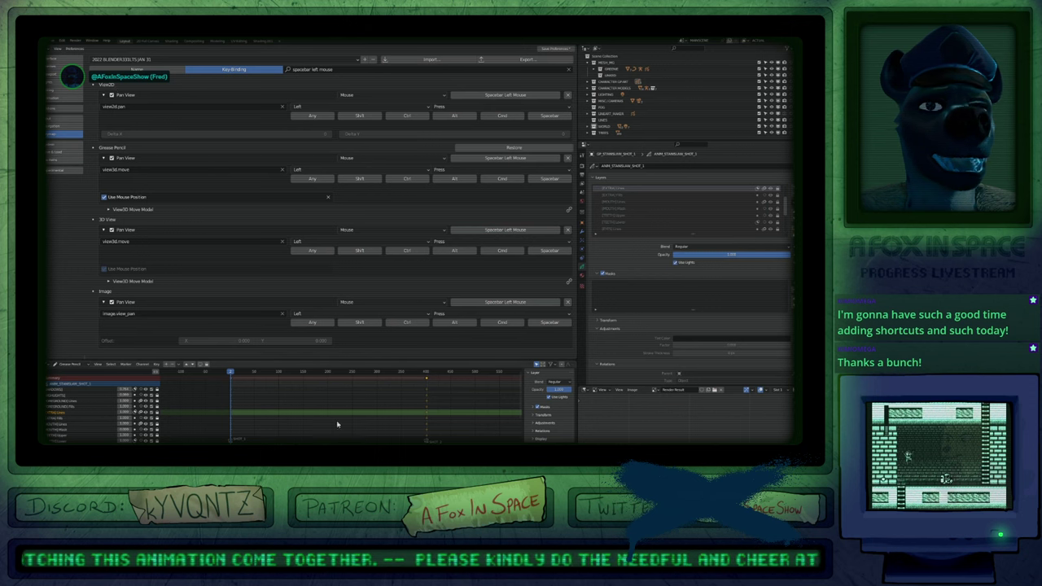
Try the pan shortcut in the Dope Sheet and browse through the layer settings in the Properties editor.
{"action": "mouse_move", "coordinate": [337, 424]}
{"action": "left_mouse_down"}
{"action": "mouse_move", "coordinate": [248, 409]}
{"action": "mouse_move", "coordinate": [339, 418]}
{"action": "left_mouse_up"}
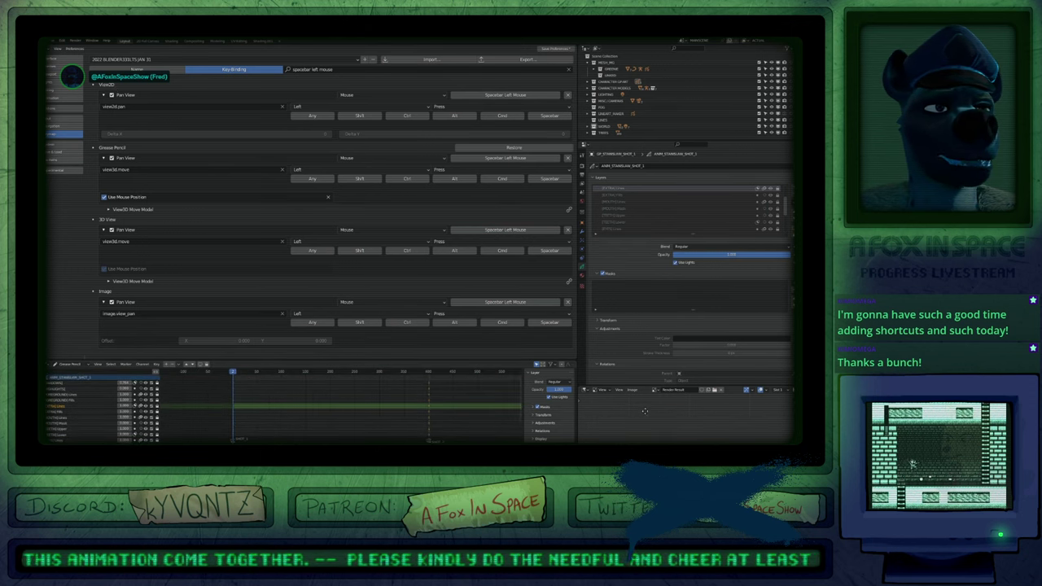
{"action": "scroll", "coordinate": [629, 263], "scroll_direction": "down", "scroll_amount": 5}
{"action": "scroll", "coordinate": [629, 263], "scroll_direction": "up", "scroll_amount": 5}
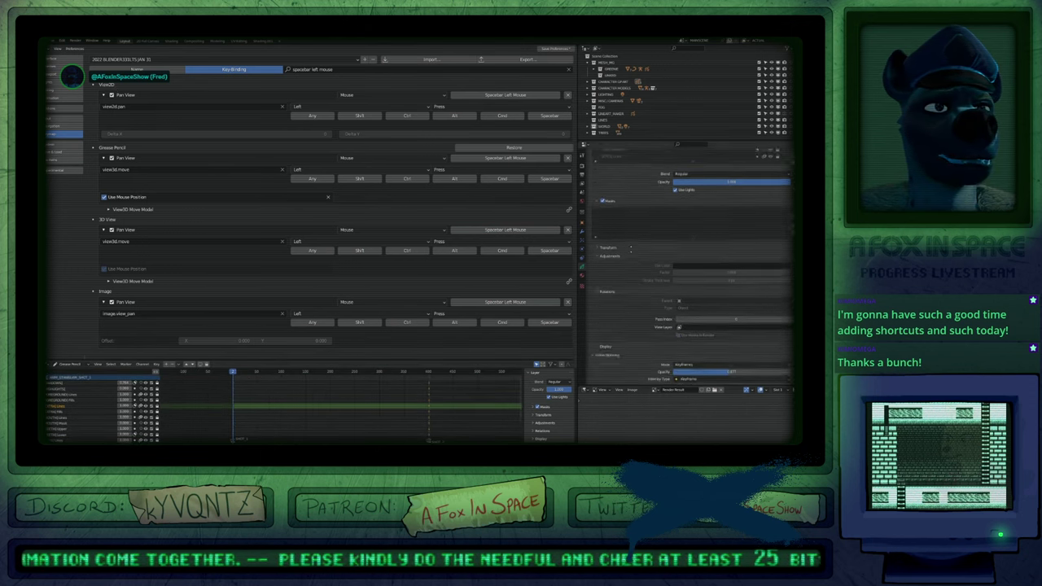
{"action": "scroll", "coordinate": [352, 392], "scroll_direction": "down", "scroll_amount": 3}
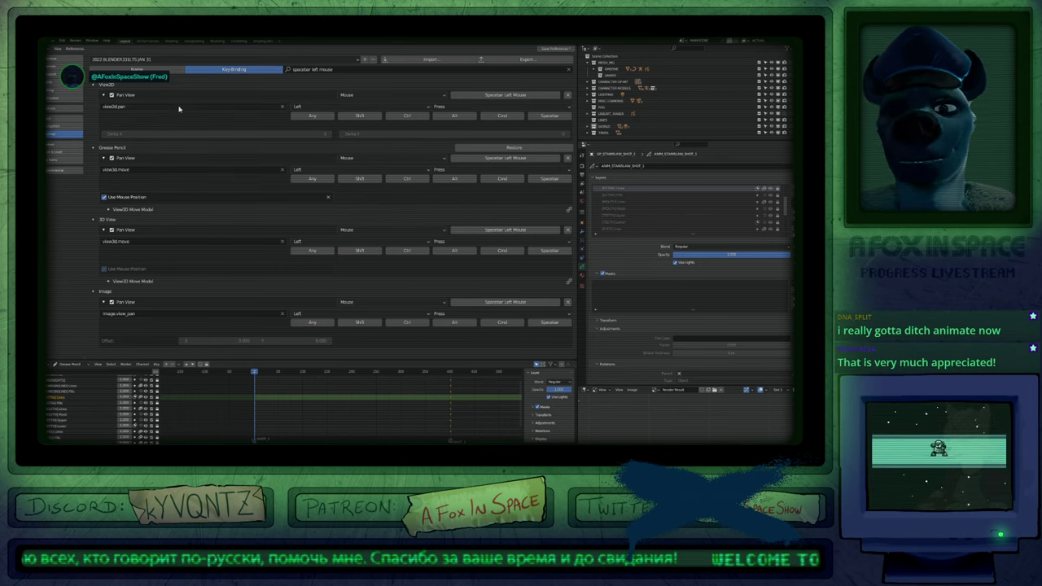
Return the Preferences area to the 3D Viewport and frame the whole scene.
{"action": "key", "text": "shift+F5"}
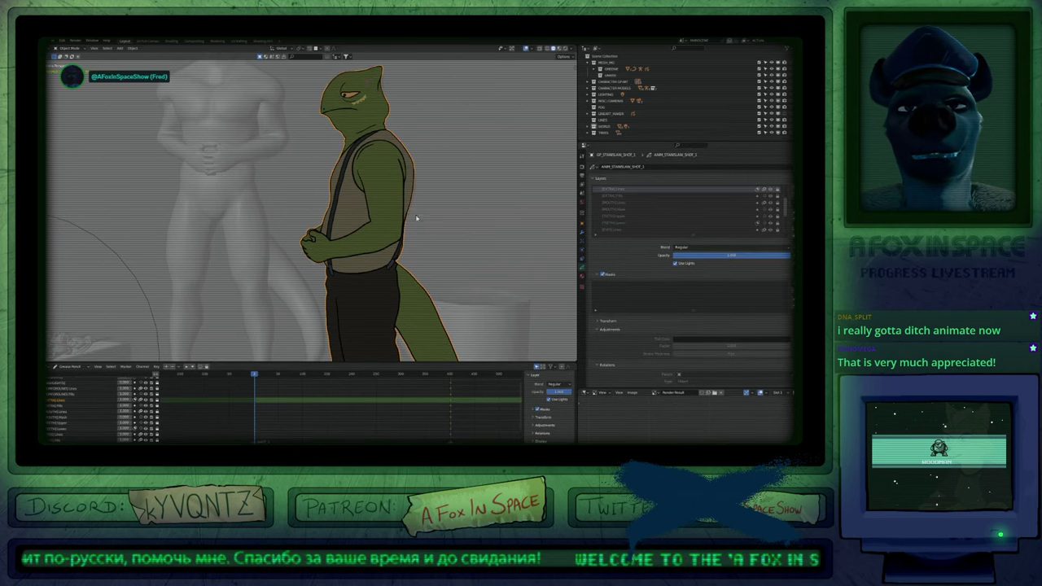
{"action": "key", "text": "Home"}
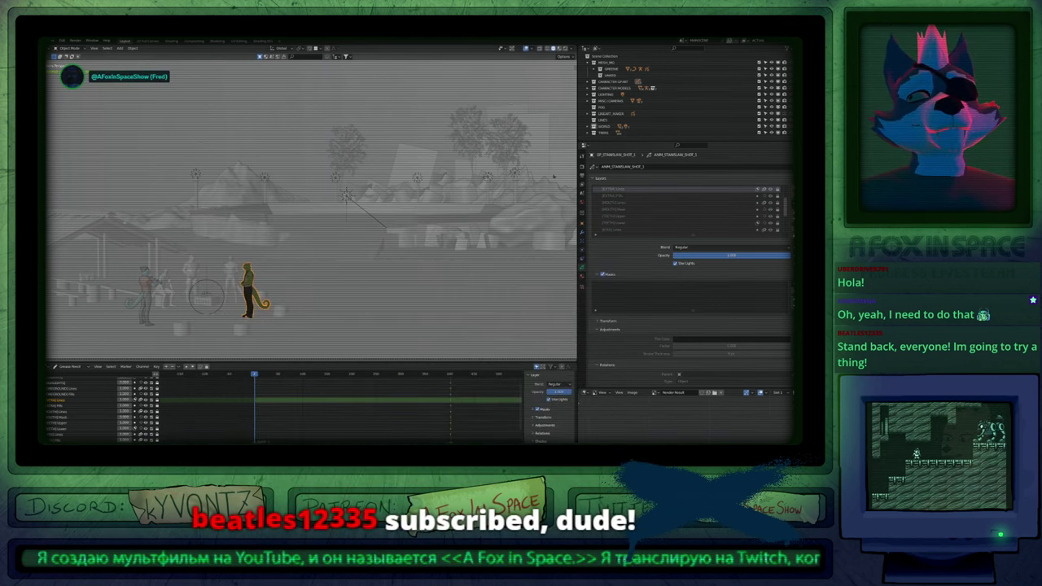
Switch the viewport area to Preferences, clear the key binding search, and look through the full list of keymap categories.
{"action": "left_click", "coordinate": [55, 48]}
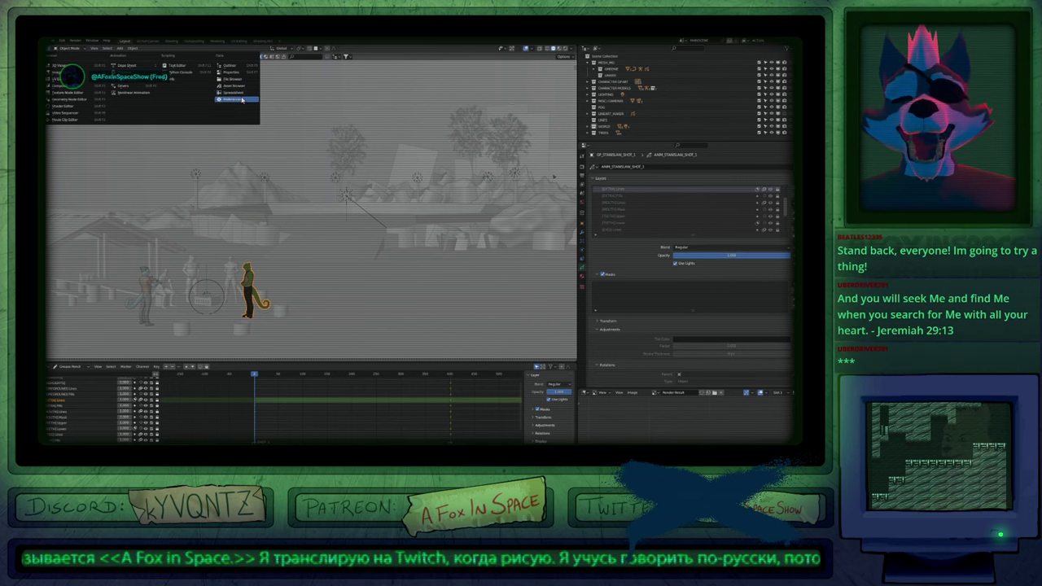
{"action": "left_click", "coordinate": [241, 99]}
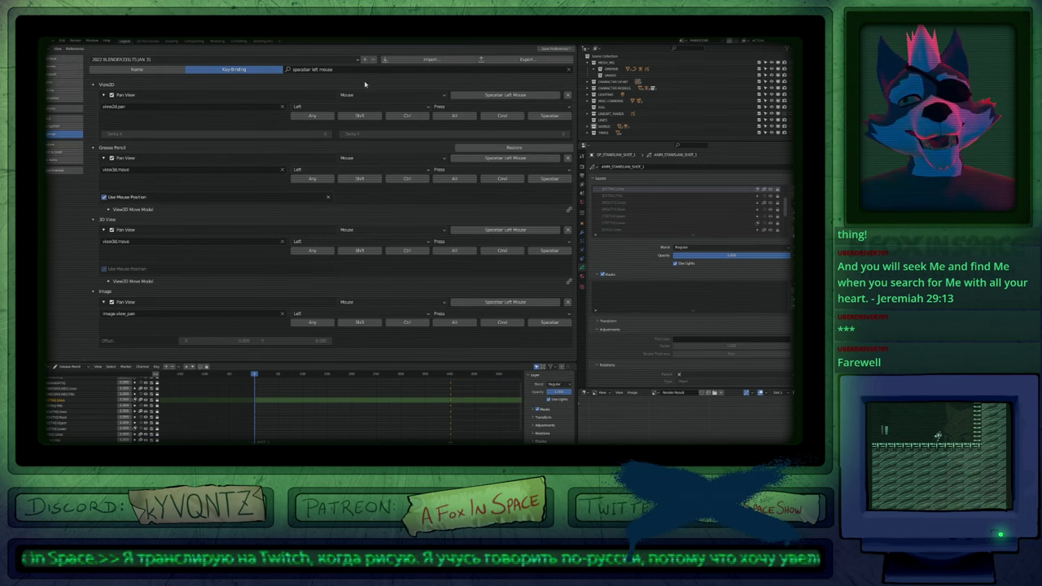
{"action": "left_click", "coordinate": [328, 71]}
{"action": "key", "text": "BackSpace"}
{"action": "key", "text": "Return"}
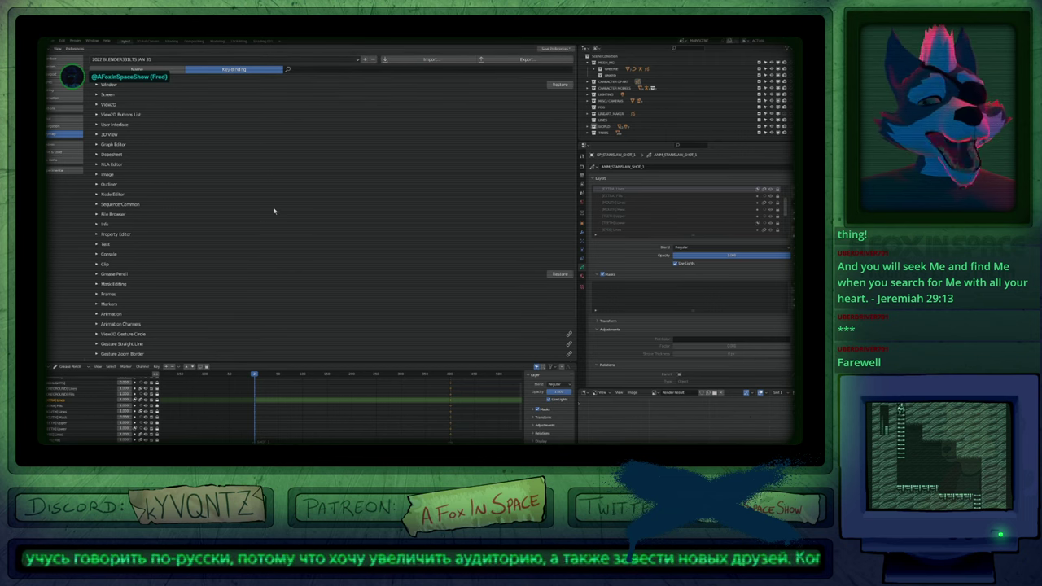
{"action": "scroll", "coordinate": [340, 168], "scroll_direction": "down", "scroll_amount": 2}
{"action": "scroll", "coordinate": [340, 168], "scroll_direction": "up", "scroll_amount": 2}
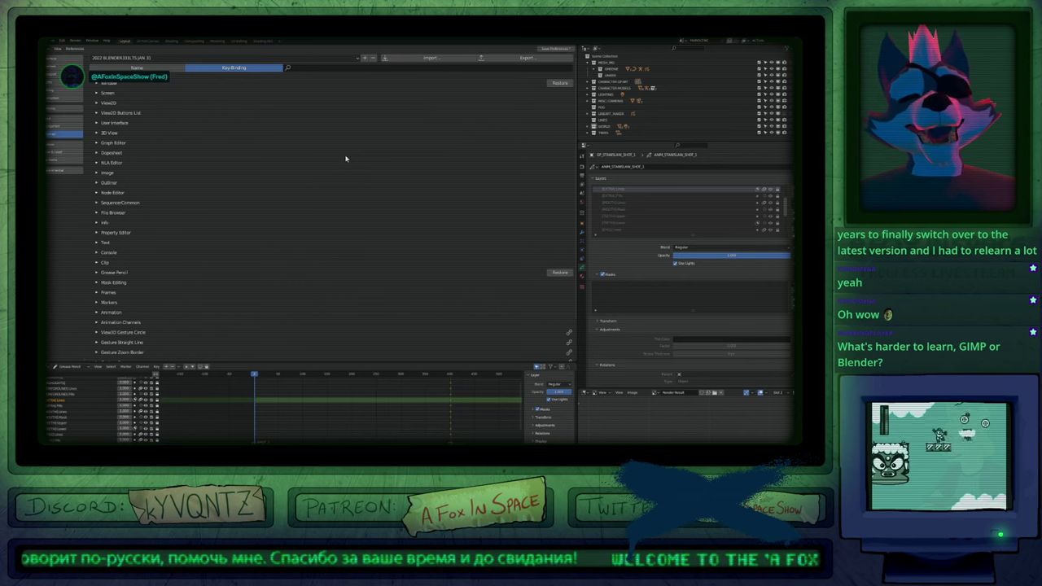
Return the area to the 3D Viewport and select the flute-playing character, the standing lizard's body mesh, and its Grease Pencil drawing in turn.
{"action": "key", "text": "shift+F5"}
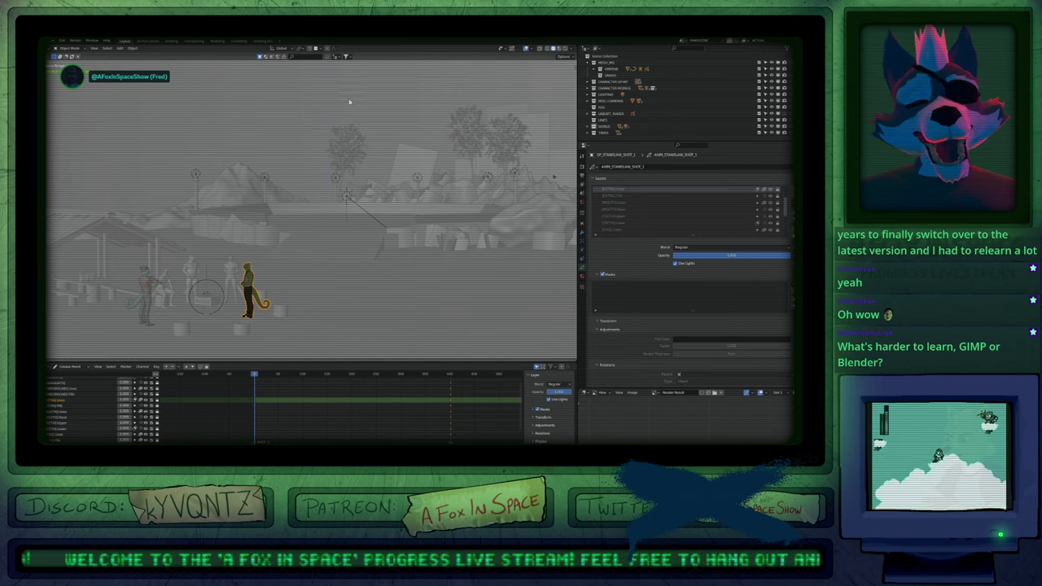
{"action": "scroll", "coordinate": [149, 326], "scroll_direction": "up", "scroll_amount": 5}
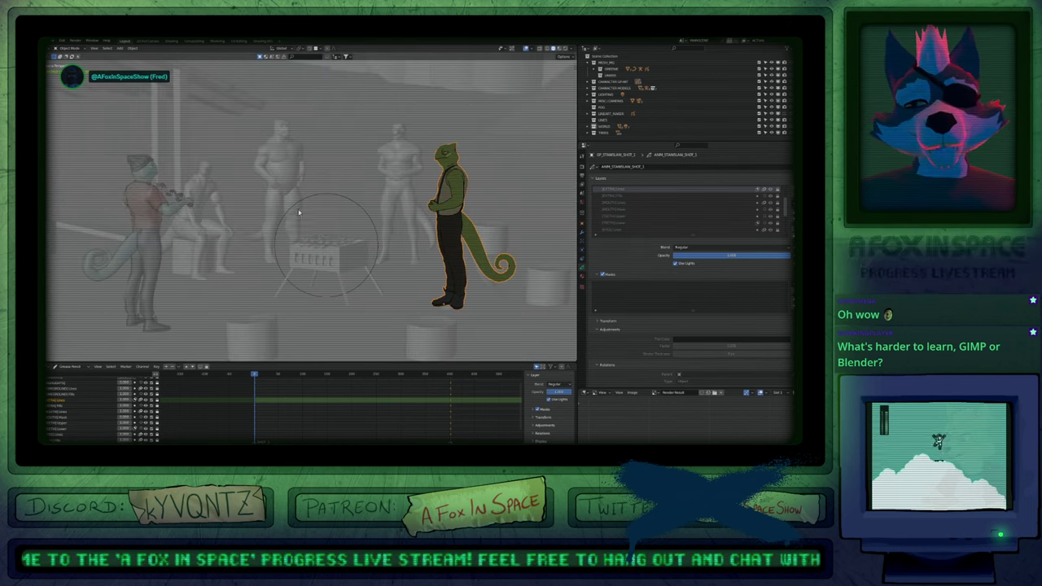
{"action": "left_click", "coordinate": [144, 208]}
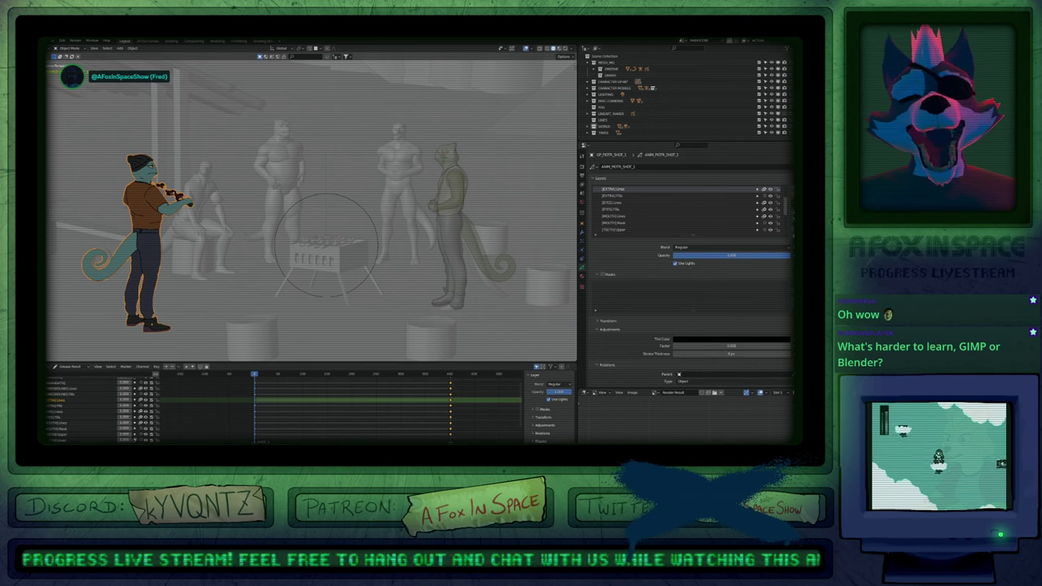
{"action": "left_click", "coordinate": [460, 177]}
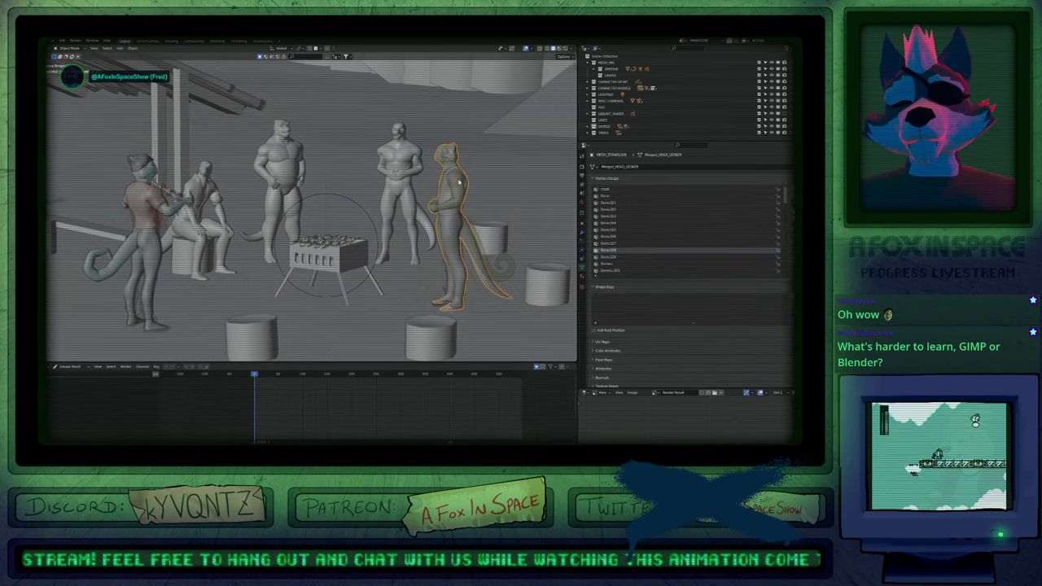
{"action": "left_click", "coordinate": [459, 183]}
{"action": "left_click", "coordinate": [460, 182]}
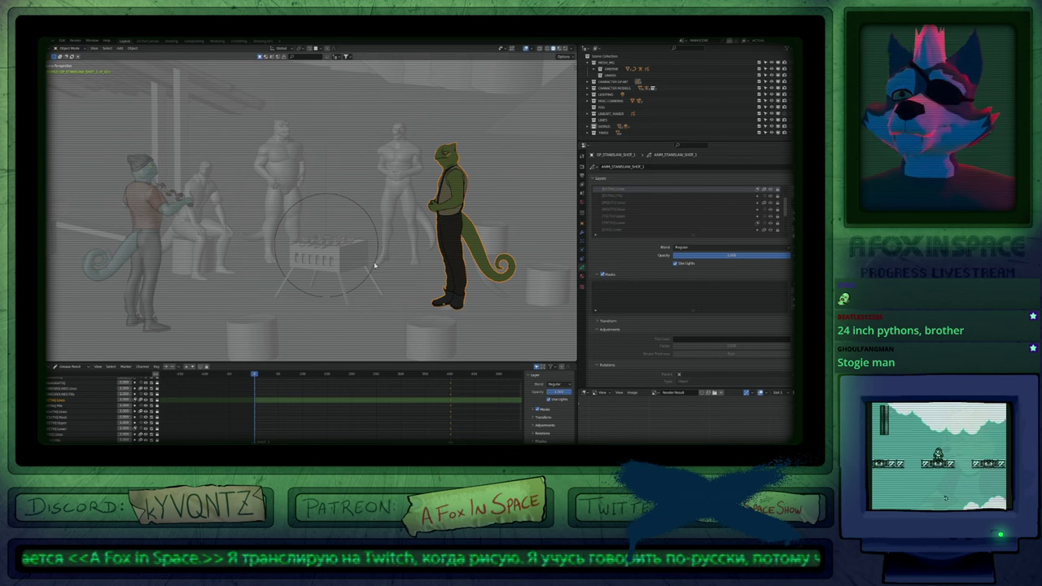
{"action": "key", "text": "Home"}
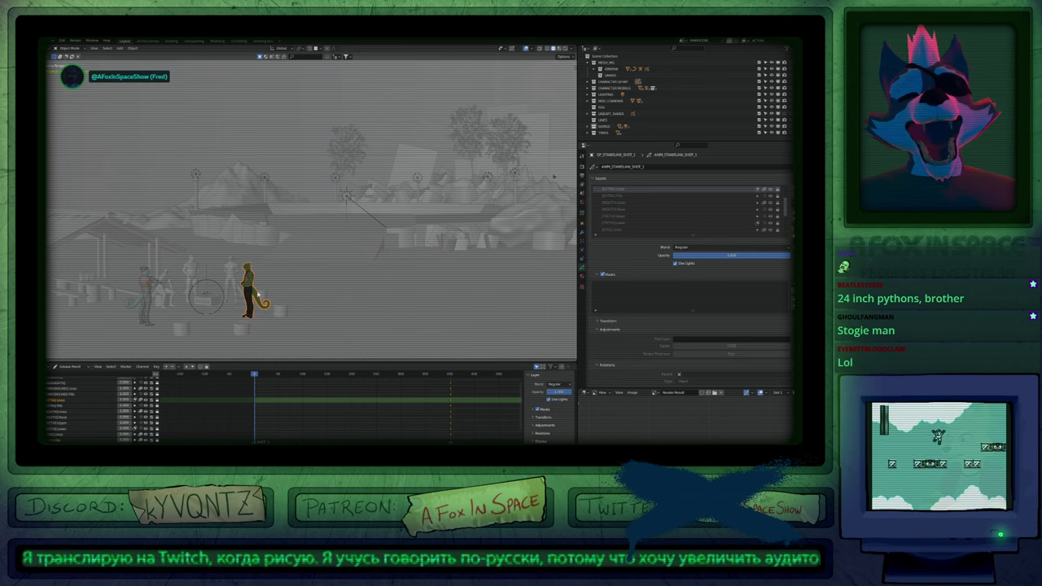
{"action": "middle_click_drag", "start_coordinate": [243, 309], "coordinate": [353, 299], "text": "shift"}
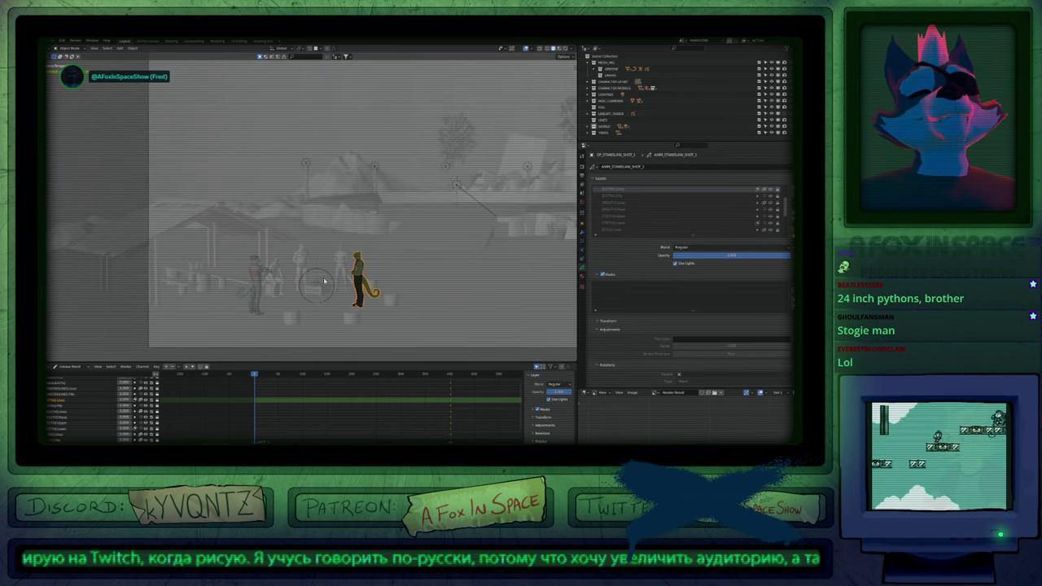
{"action": "scroll", "coordinate": [345, 255], "scroll_direction": "up", "scroll_amount": 3}
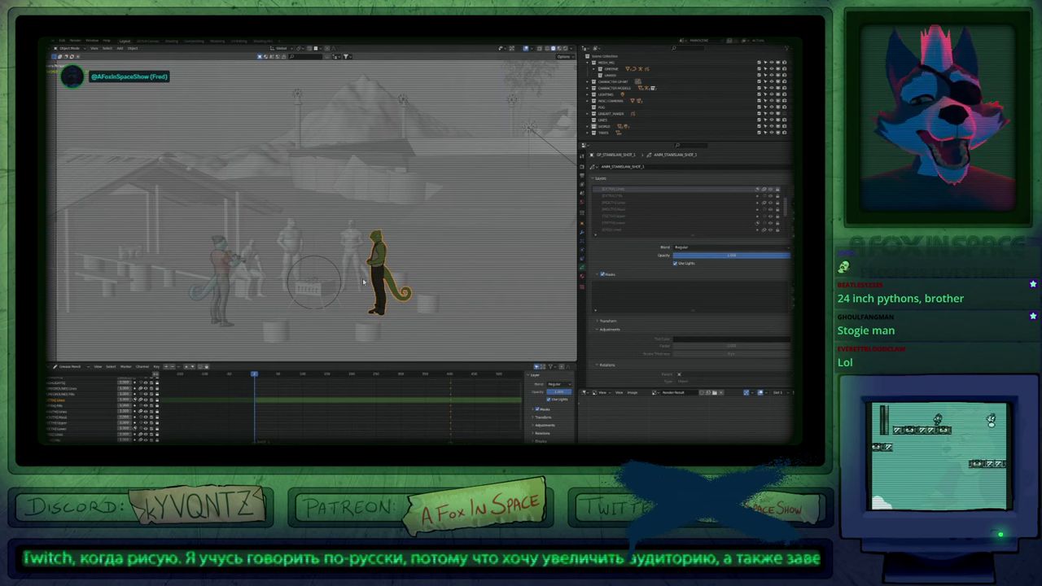
{"action": "scroll", "coordinate": [368, 270], "scroll_direction": "up", "scroll_amount": 2}
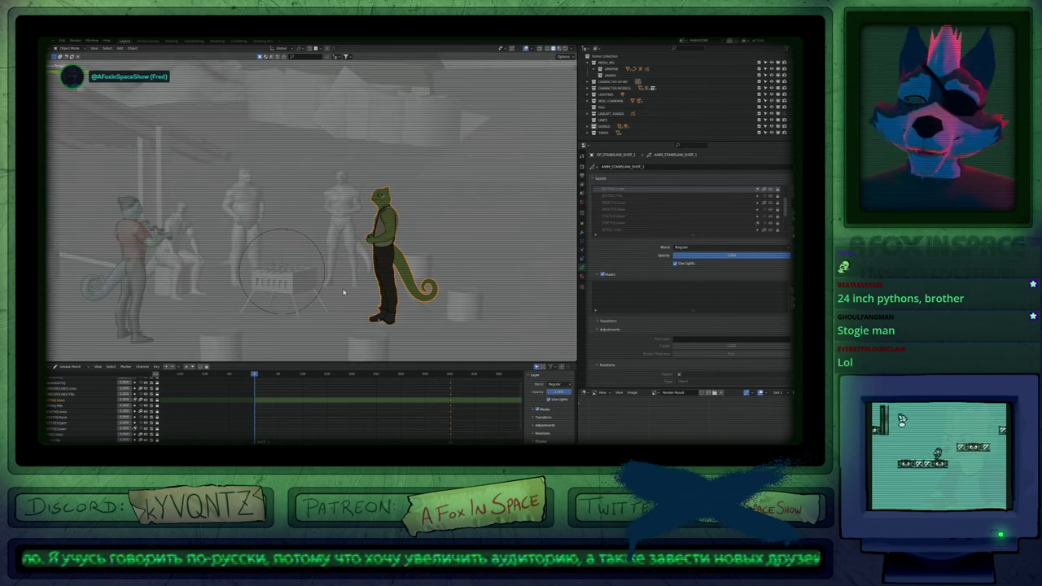
{"action": "scroll", "coordinate": [370, 284], "scroll_direction": "up", "scroll_amount": 2}
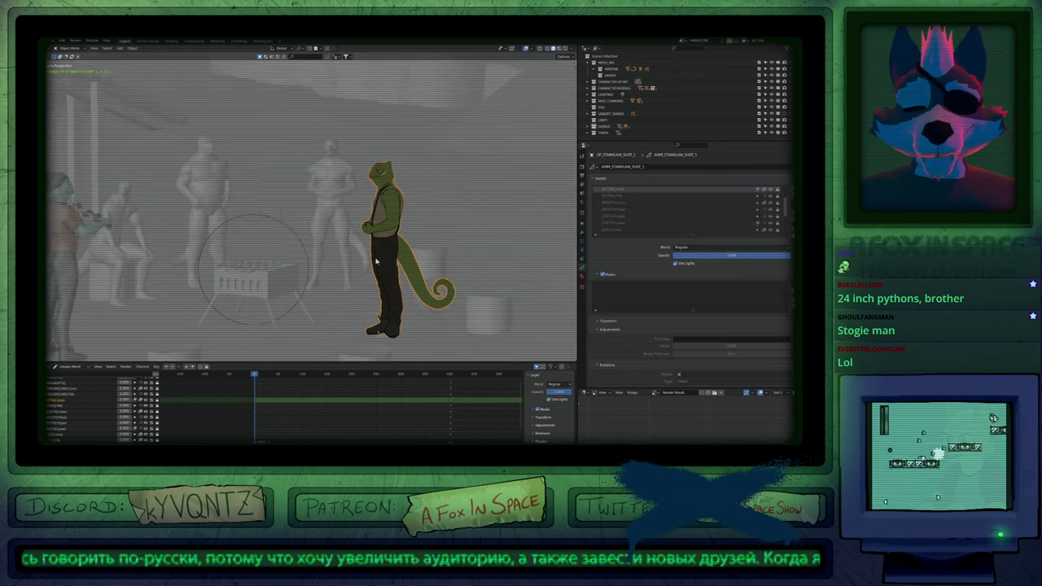
{"action": "middle_click_drag", "start_coordinate": [371, 284], "coordinate": [515, 278], "text": "shift"}
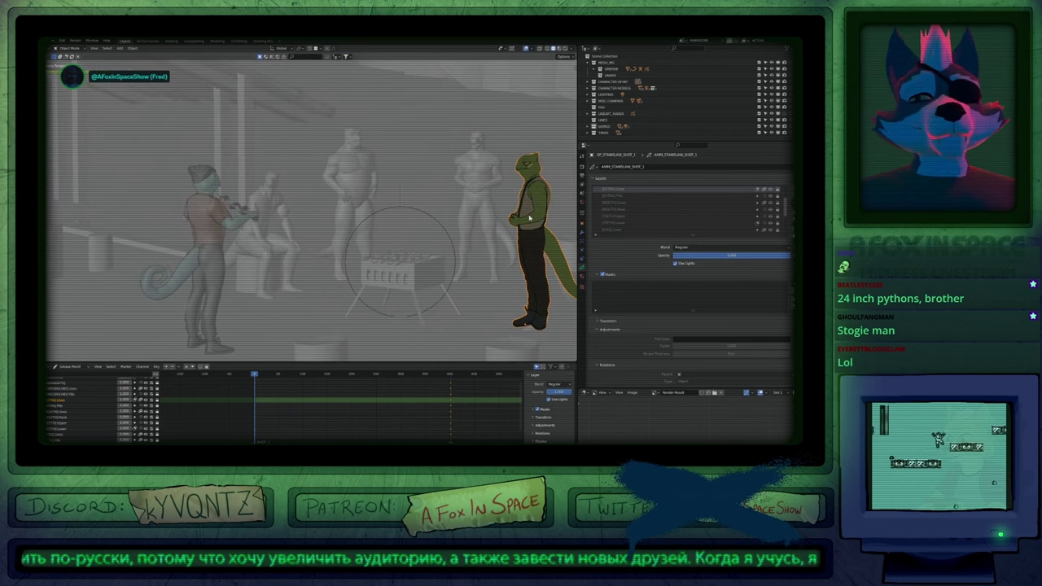
{"action": "key", "text": "g"}
{"action": "right_click", "coordinate": [306, 229]}
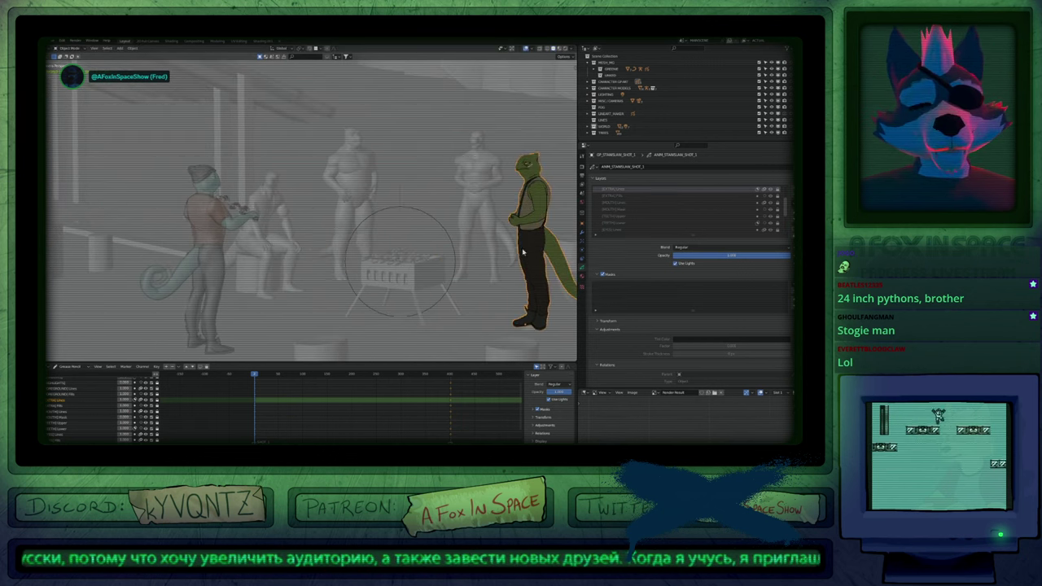
Select the seated character's armature and switch it to Pose Mode.
{"action": "middle_click_drag", "start_coordinate": [529, 236], "coordinate": [439, 251], "text": "shift"}
{"action": "middle_click_drag", "start_coordinate": [255, 253], "coordinate": [340, 106], "text": "shift"}
{"action": "middle_click_drag", "start_coordinate": [317, 220], "coordinate": [281, 228], "text": "shift"}
{"action": "left_click", "coordinate": [278, 229]}
{"action": "left_click", "coordinate": [279, 228]}
{"action": "key", "text": "ctrl+Tab"}
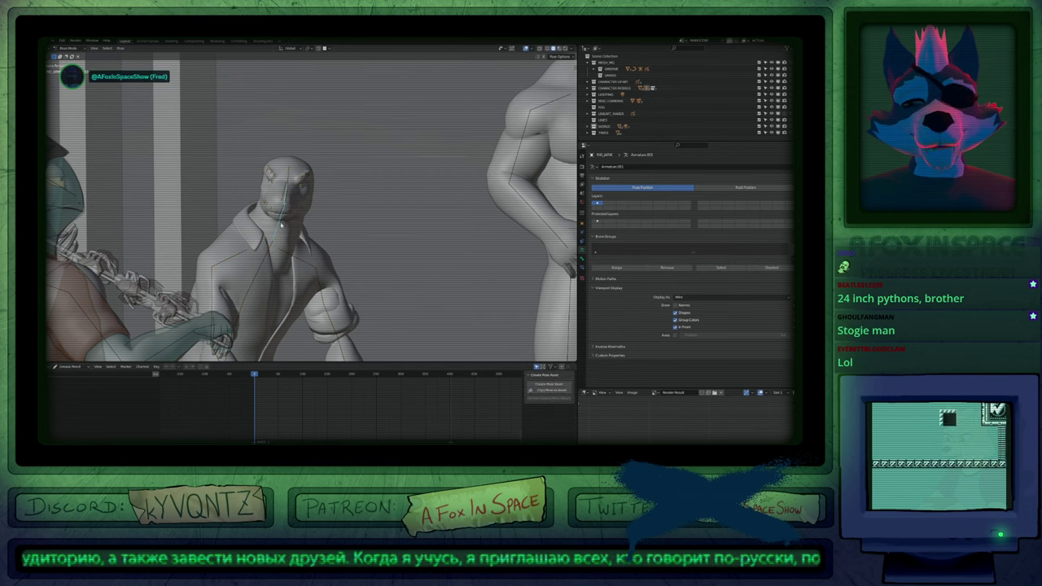
Rotate the seated character's neck bone to lean the head forward, and select the head and neck bones in turn.
{"action": "key", "text": "r"}
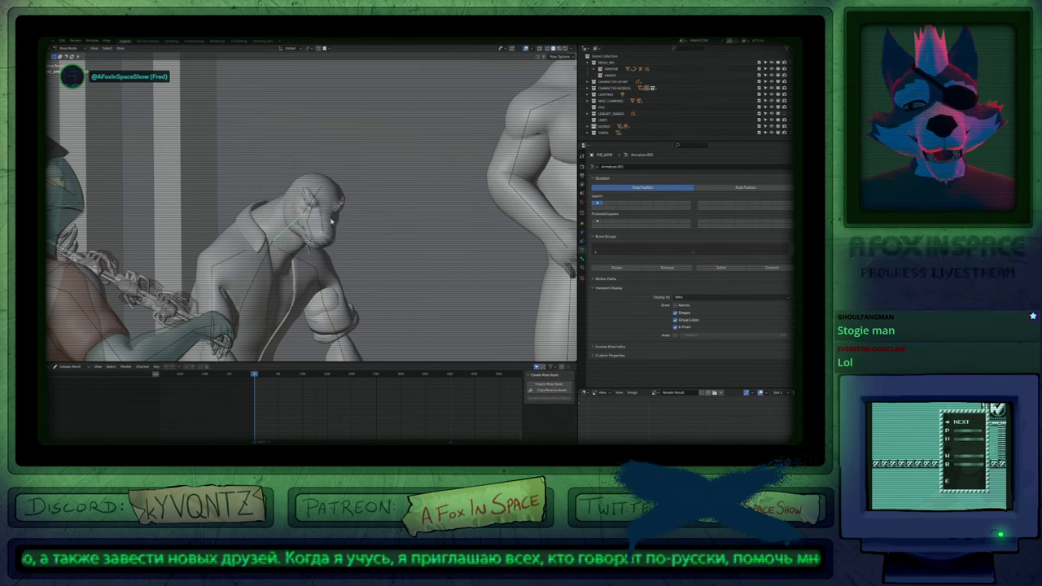
{"action": "left_click", "coordinate": [332, 219]}
{"action": "left_click", "coordinate": [320, 213]}
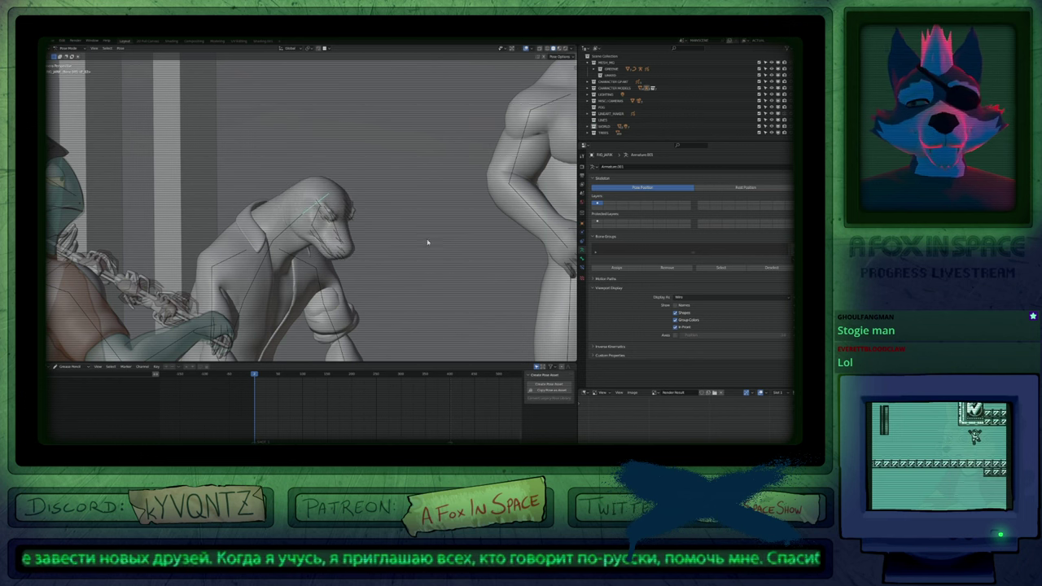
{"action": "left_click", "coordinate": [298, 218]}
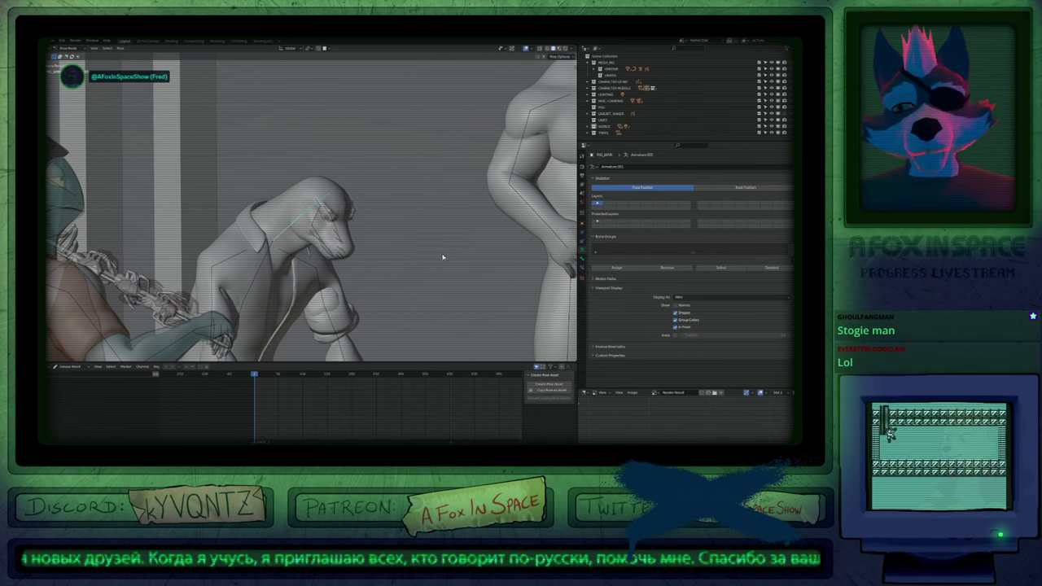
Rotate the seated character's neck bone repeatedly with plain and trackball rotations, bobbing and swivelling the head before leaving it tilted slightly down.
{"action": "key", "text": "r"}
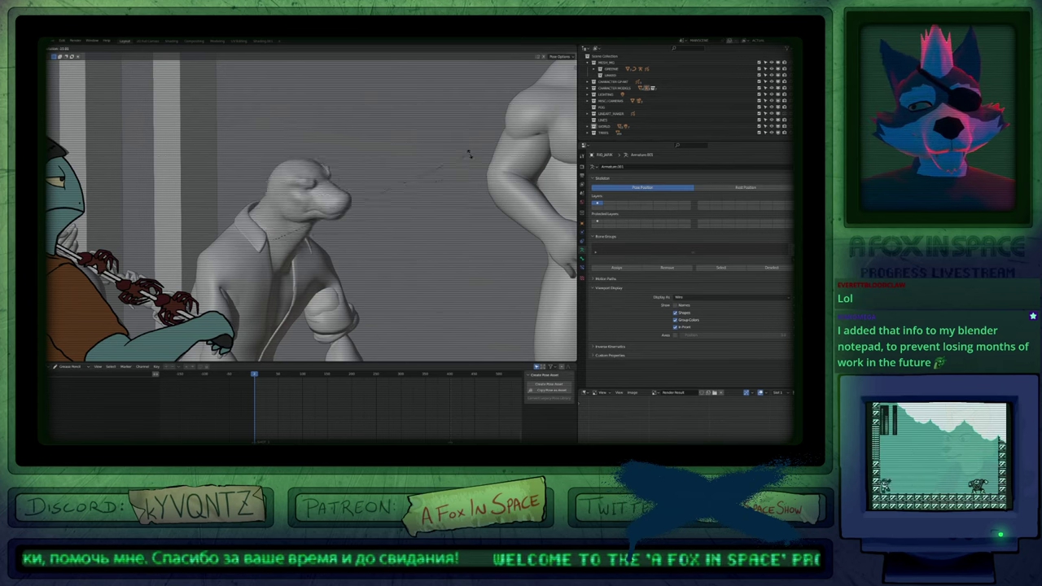
{"action": "left_click", "coordinate": [475, 203]}
{"action": "key", "text": "r"}
{"action": "key", "text": "r"}
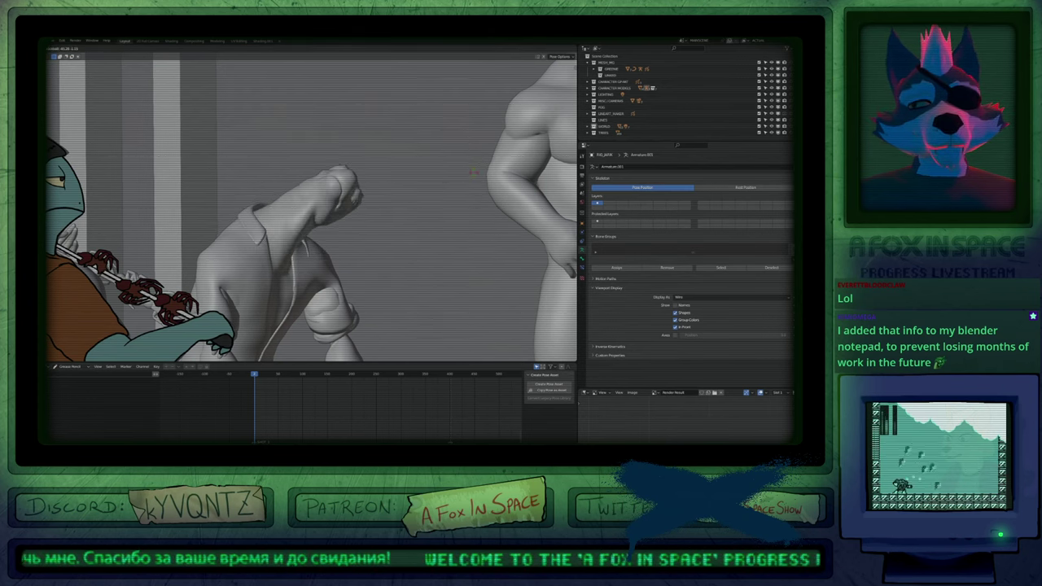
{"action": "left_click", "coordinate": [462, 180]}
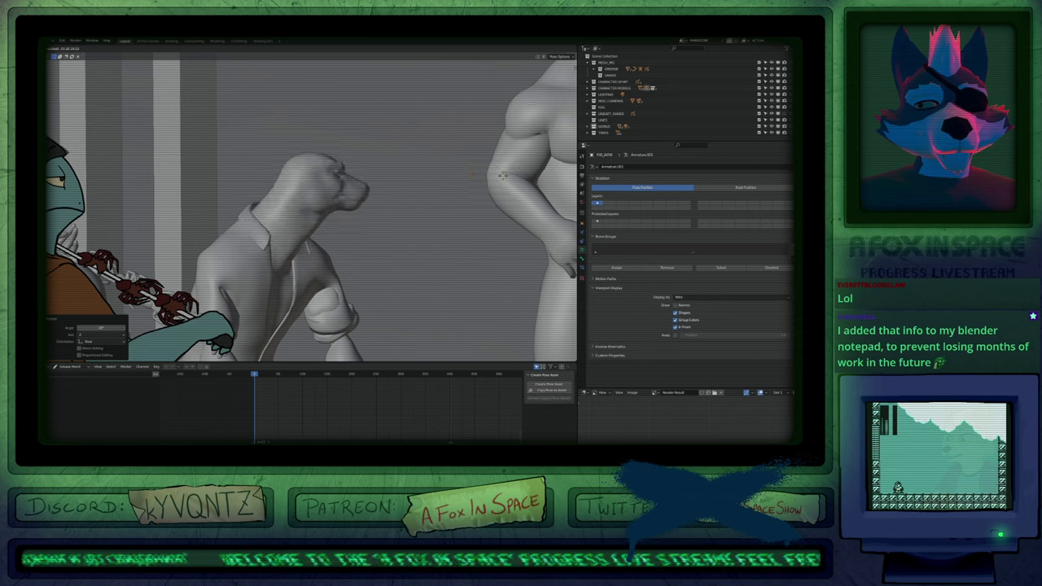
{"action": "left_click", "coordinate": [460, 195]}
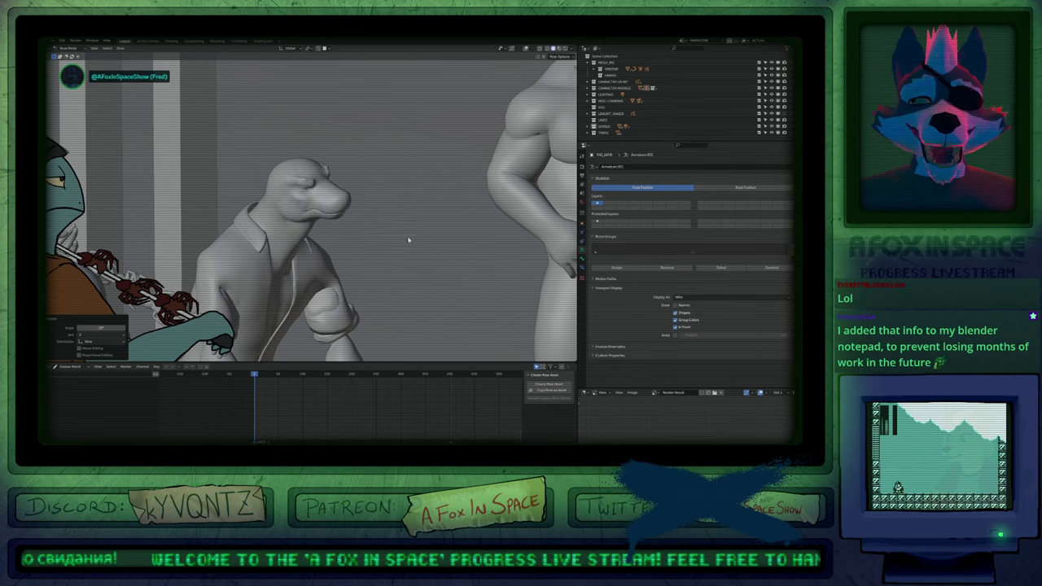
{"action": "key", "text": "r"}
{"action": "key", "text": "r"}
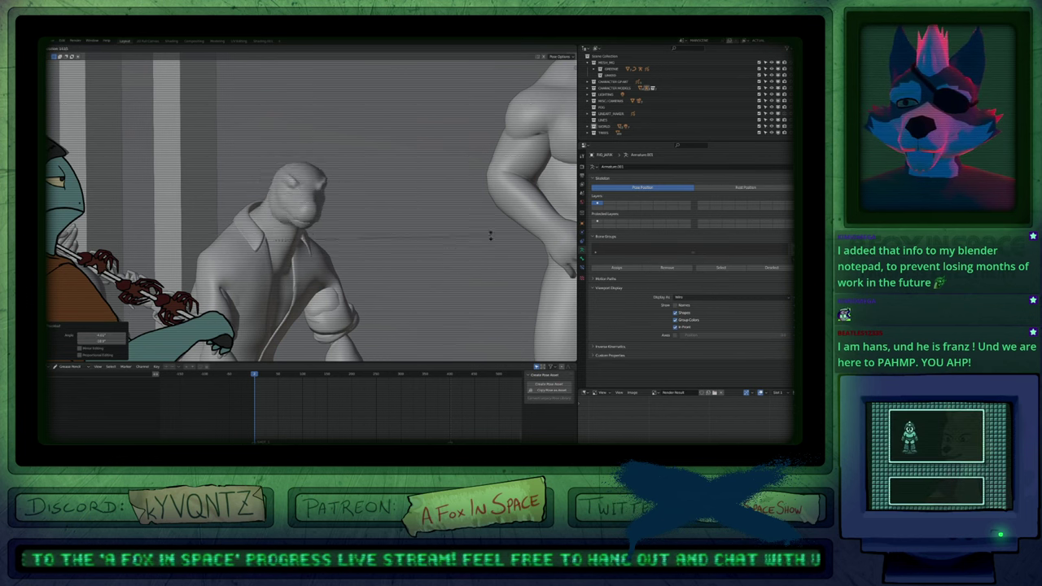
{"action": "left_click", "coordinate": [483, 248]}
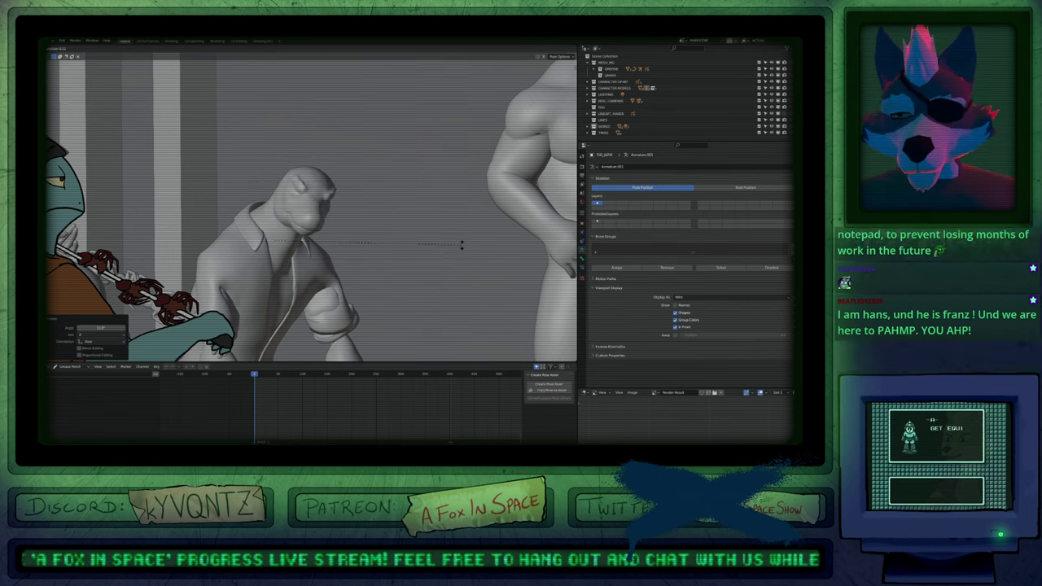
{"action": "key", "text": "r"}
{"action": "key", "text": "r"}
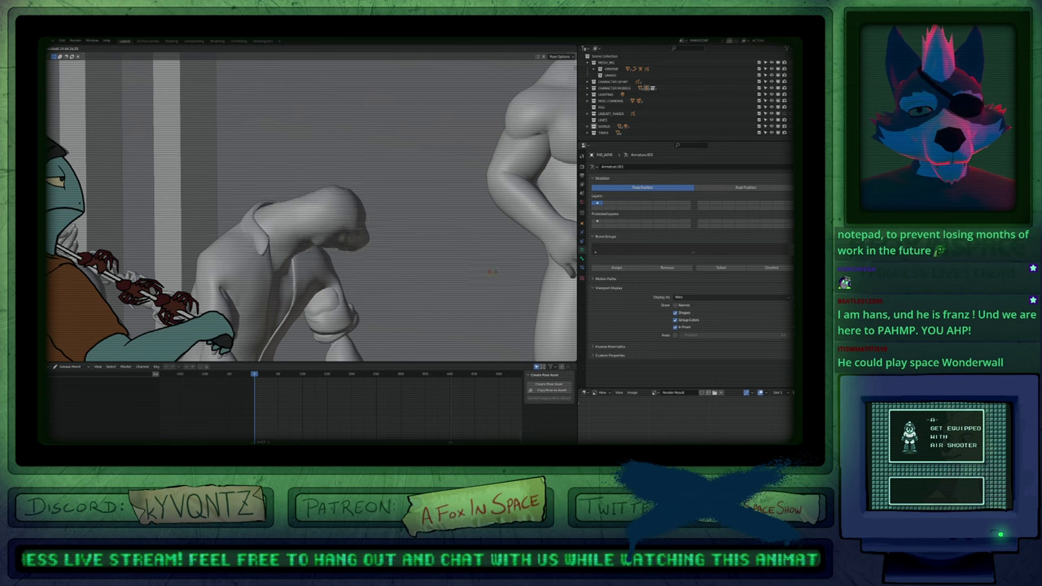
{"action": "left_click", "coordinate": [490, 261]}
{"action": "key", "text": "r"}
{"action": "left_click", "coordinate": [467, 207]}
{"action": "key", "text": "r"}
{"action": "key", "text": "r"}
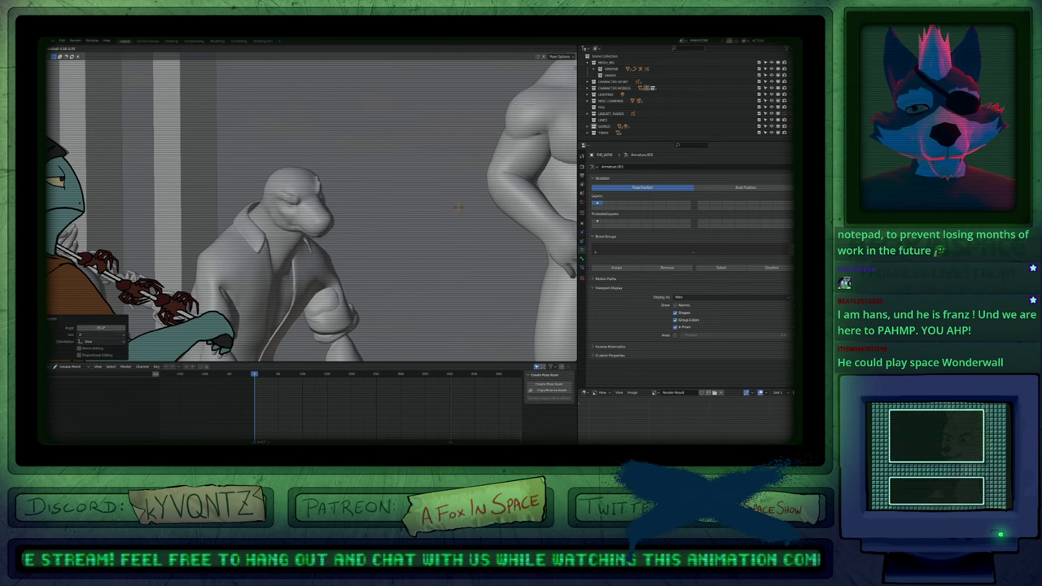
{"action": "left_click", "coordinate": [457, 209]}
{"action": "key", "text": "r"}
{"action": "left_click", "coordinate": [468, 231]}
{"action": "key", "text": "r"}
{"action": "key", "text": "r"}
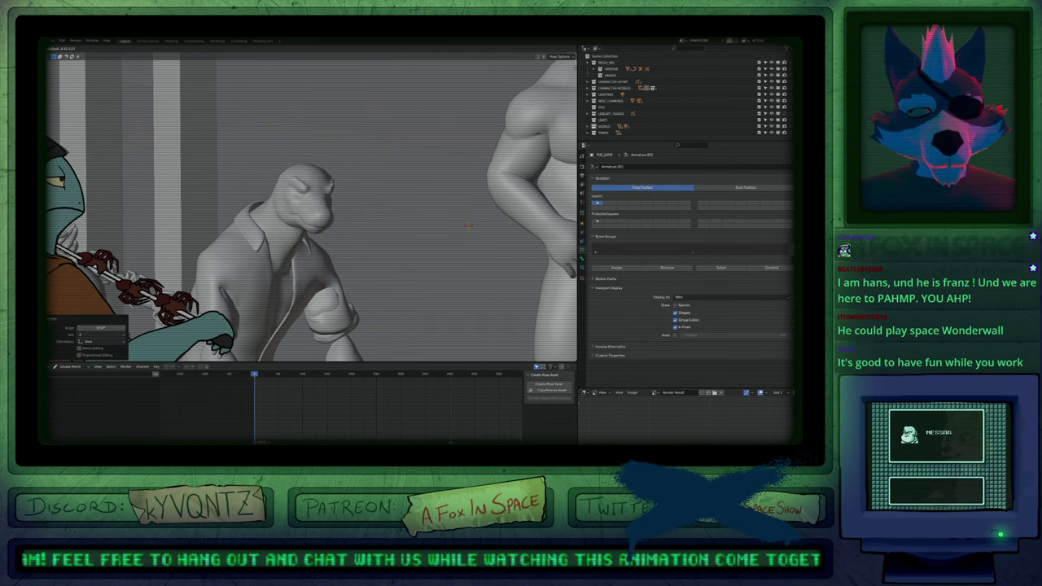
{"action": "left_click", "coordinate": [479, 241]}
Return the seated character's armature to Object Mode, select the beanie-wearing character's body mesh, and show the viewport overlays.
{"action": "scroll", "coordinate": [480, 240], "scroll_direction": "down", "scroll_amount": 10}
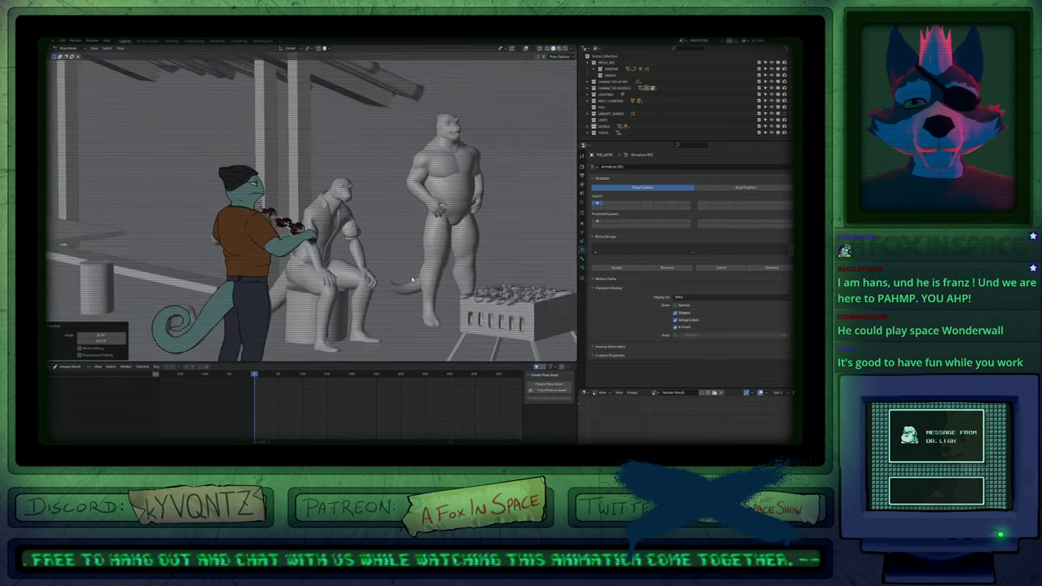
{"action": "middle_click_drag", "start_coordinate": [420, 258], "coordinate": [360, 265]}
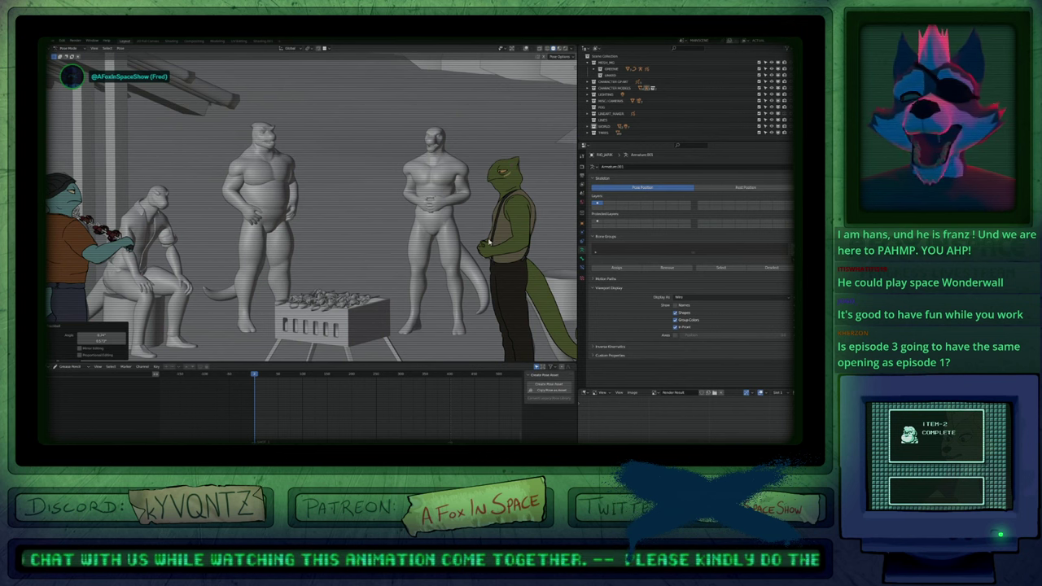
{"action": "scroll", "coordinate": [297, 261], "scroll_direction": "up", "scroll_amount": 5}
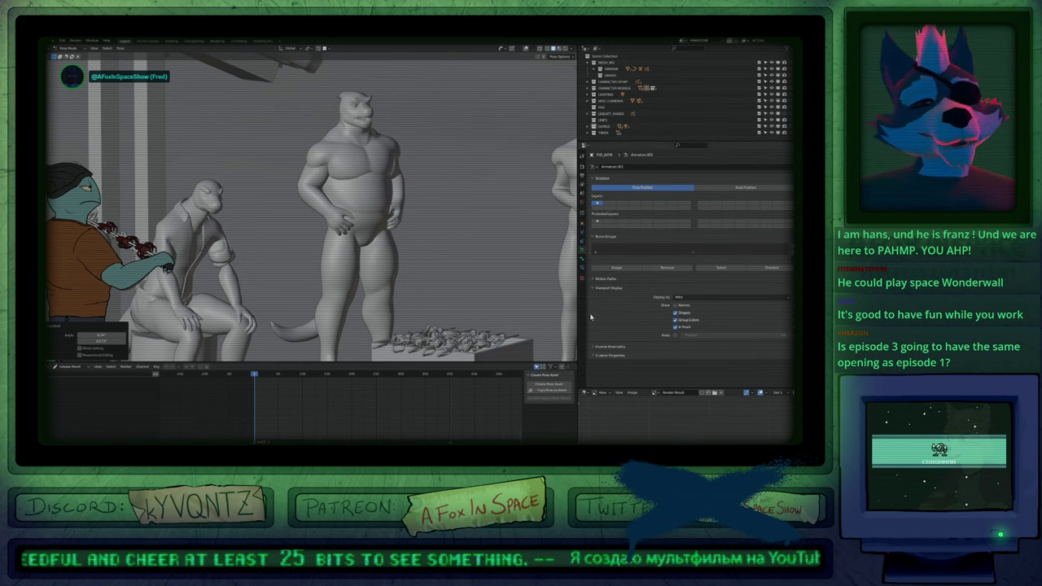
{"action": "scroll", "coordinate": [367, 282], "scroll_direction": "down", "scroll_amount": 8}
{"action": "middle_click_drag", "start_coordinate": [367, 282], "coordinate": [273, 246]}
{"action": "scroll", "coordinate": [362, 283], "scroll_direction": "up", "scroll_amount": 8}
{"action": "key", "text": "ctrl+Tab"}
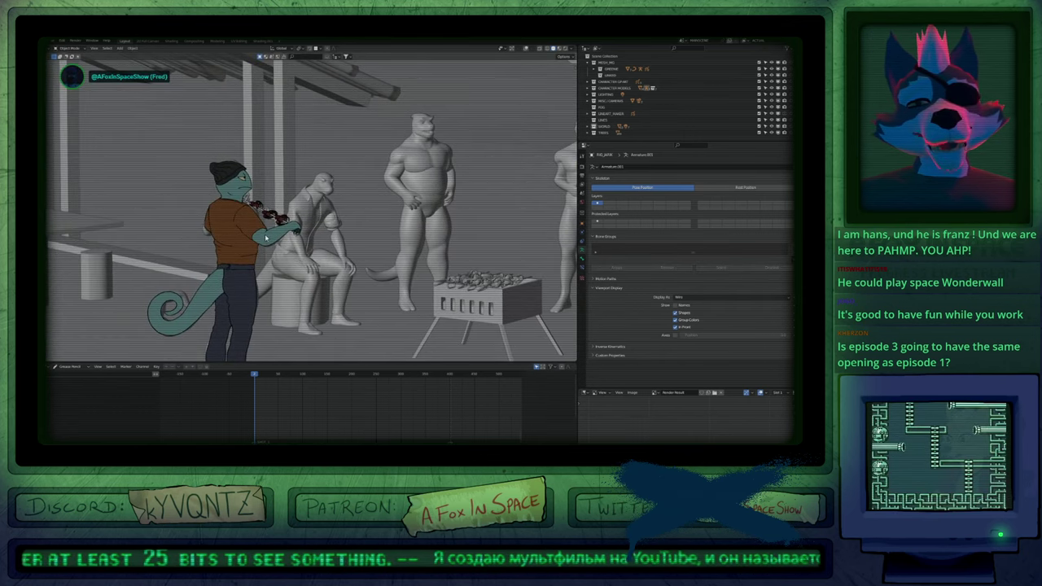
{"action": "left_click", "coordinate": [268, 243]}
{"action": "key", "text": "shift+alt+z"}
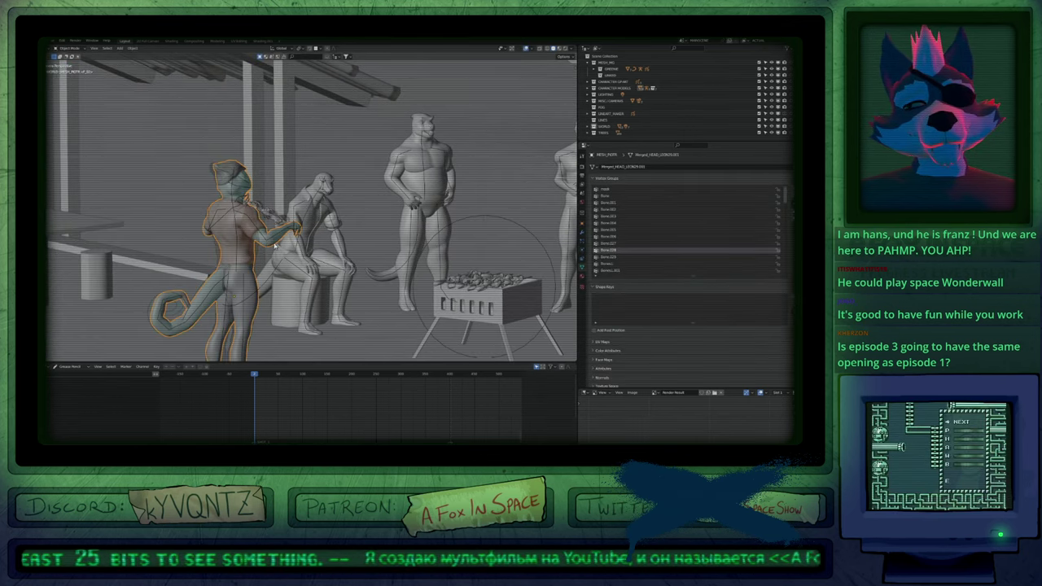
Select the standing green lizard's Grease Pencil drawing beside the grill.
{"action": "middle_click_drag", "start_coordinate": [389, 281], "coordinate": [219, 282], "text": "shift"}
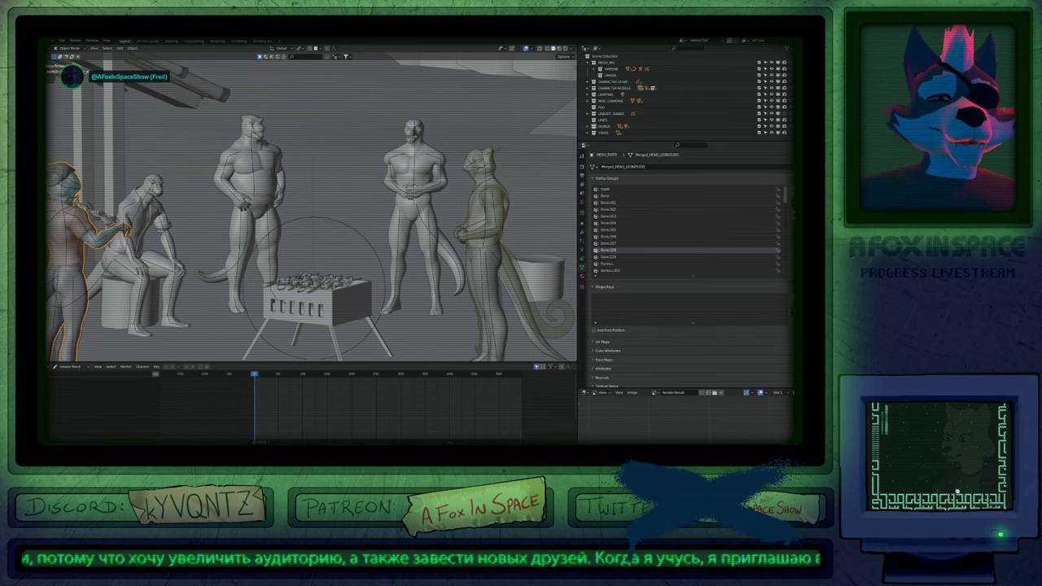
{"action": "left_click", "coordinate": [502, 201]}
{"action": "left_click", "coordinate": [502, 201]}
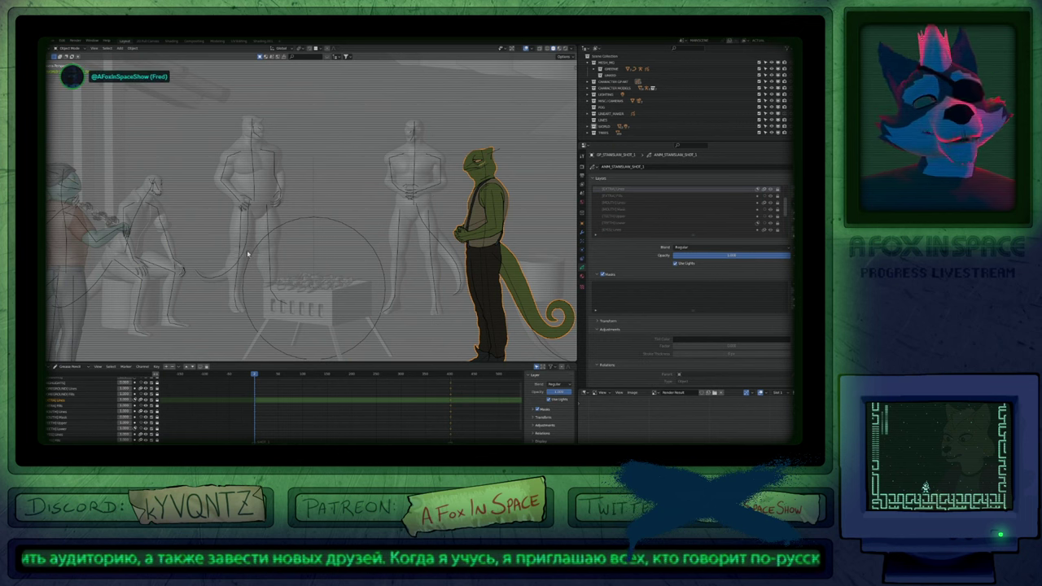
Select the seated character's armature, open its object name for editing, and cancel the rename.
{"action": "middle_click_drag", "start_coordinate": [281, 256], "coordinate": [312, 240]}
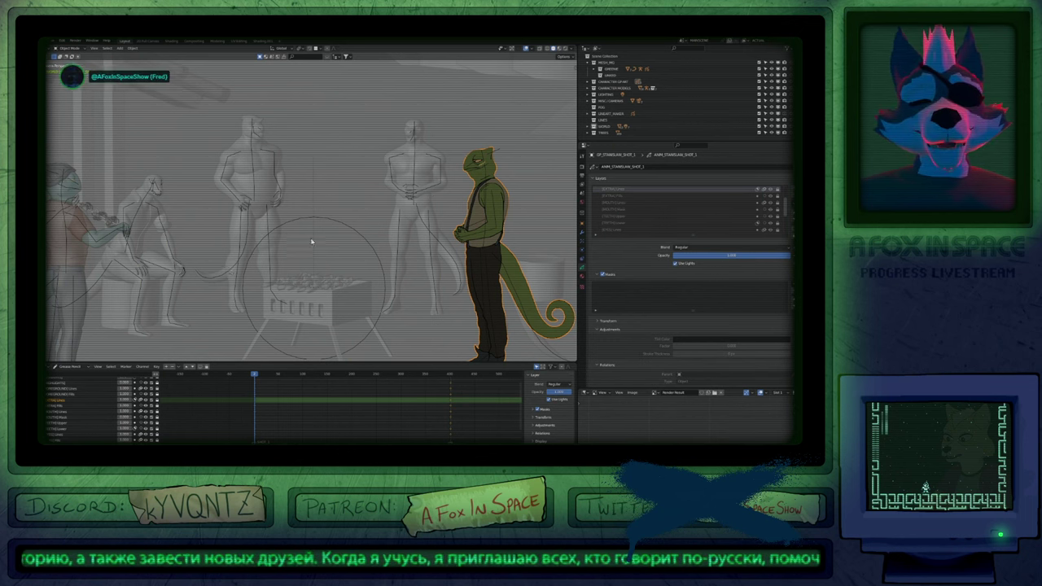
{"action": "scroll", "coordinate": [326, 246], "scroll_direction": "down", "scroll_amount": 7}
{"action": "scroll", "coordinate": [145, 316], "scroll_direction": "up", "scroll_amount": 7}
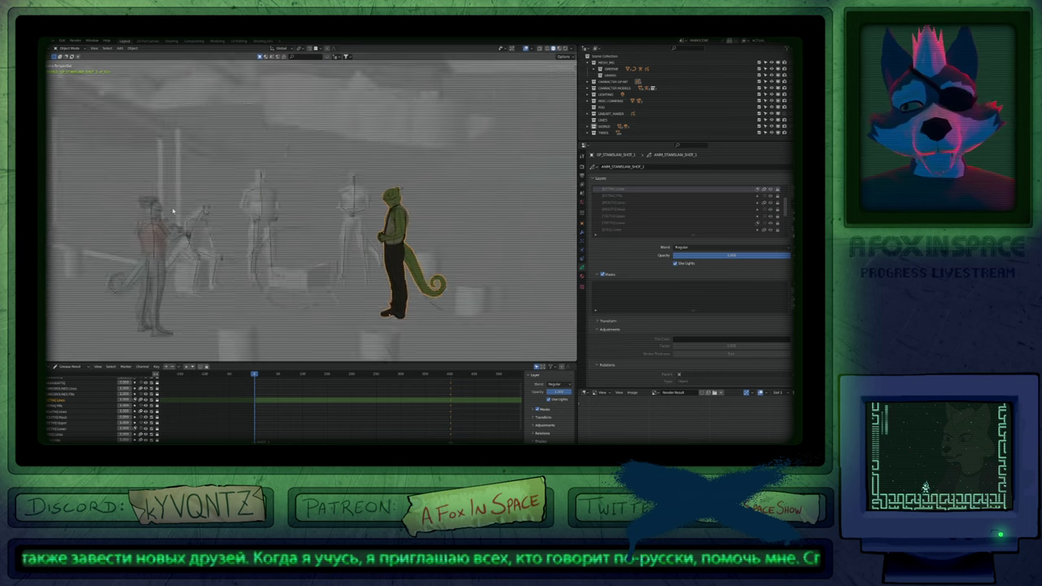
{"action": "middle_click_drag", "start_coordinate": [497, 219], "coordinate": [460, 216], "text": "shift"}
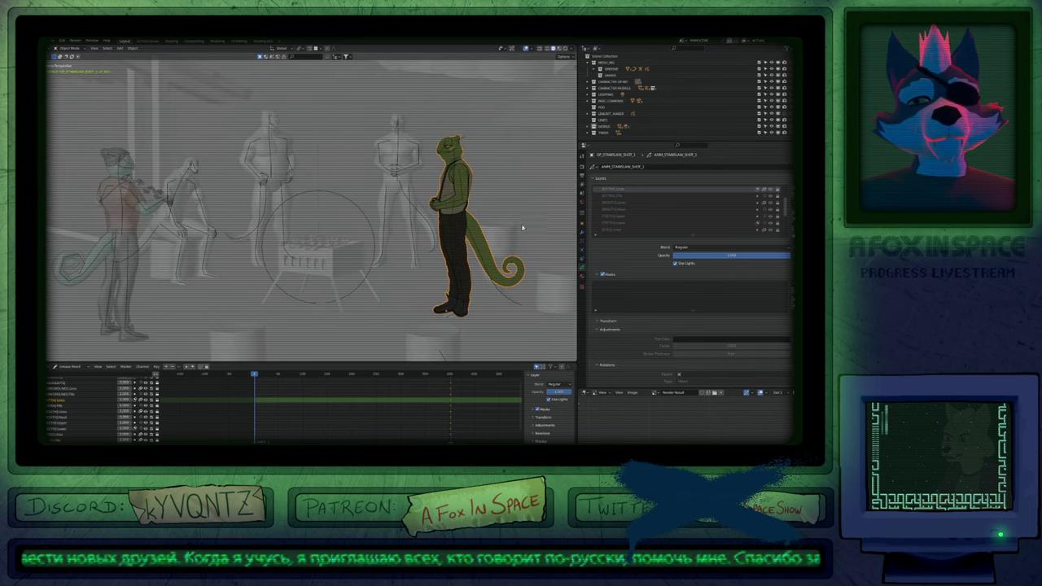
{"action": "middle_click_drag", "start_coordinate": [418, 264], "coordinate": [557, 333], "text": "shift"}
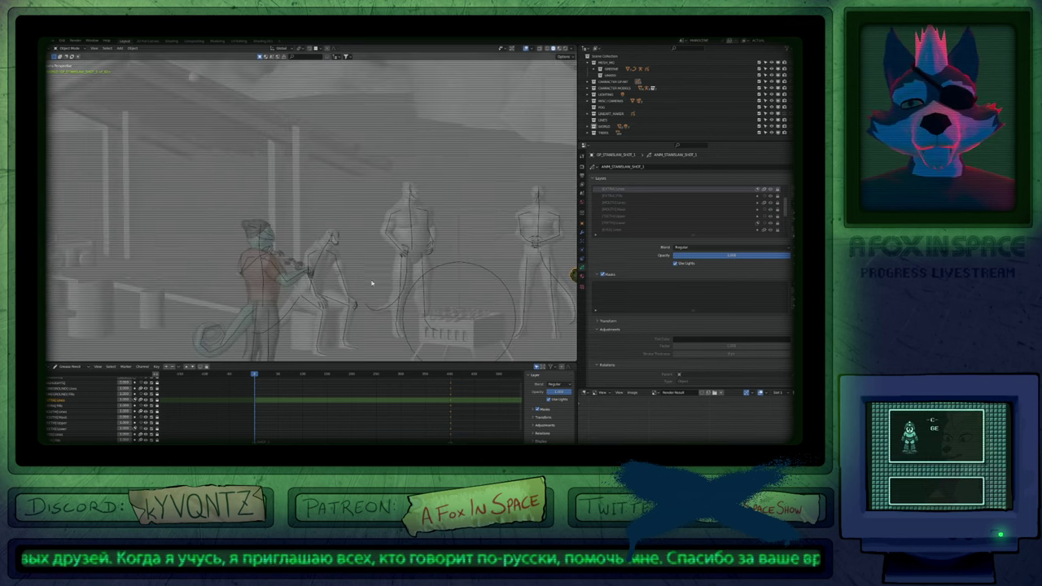
{"action": "scroll", "coordinate": [358, 275], "scroll_direction": "up", "scroll_amount": 7}
{"action": "middle_click_drag", "start_coordinate": [317, 204], "coordinate": [391, 244], "text": "shift"}
{"action": "left_click", "coordinate": [375, 252]}
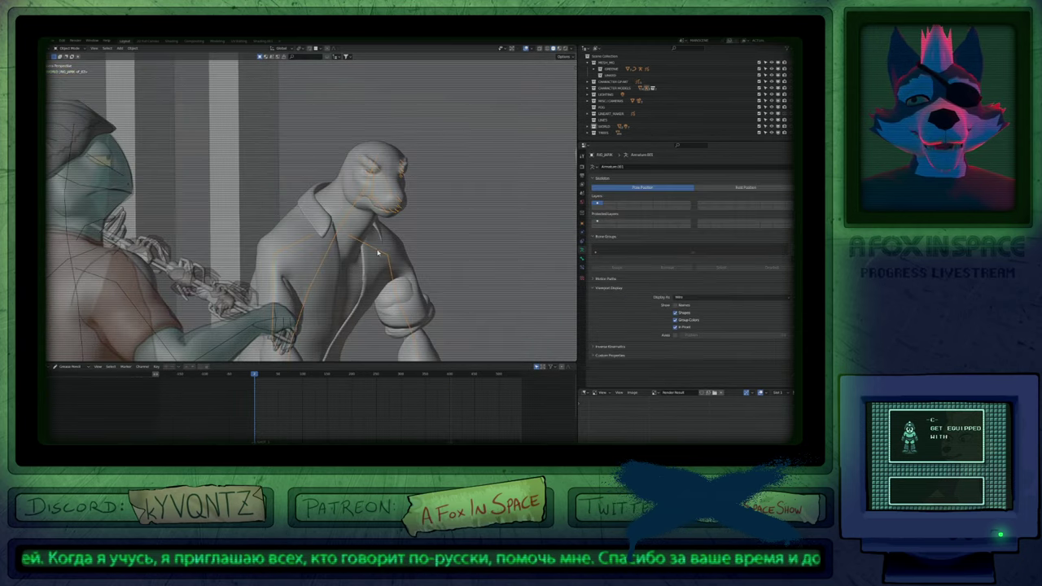
{"action": "key", "text": "F2"}
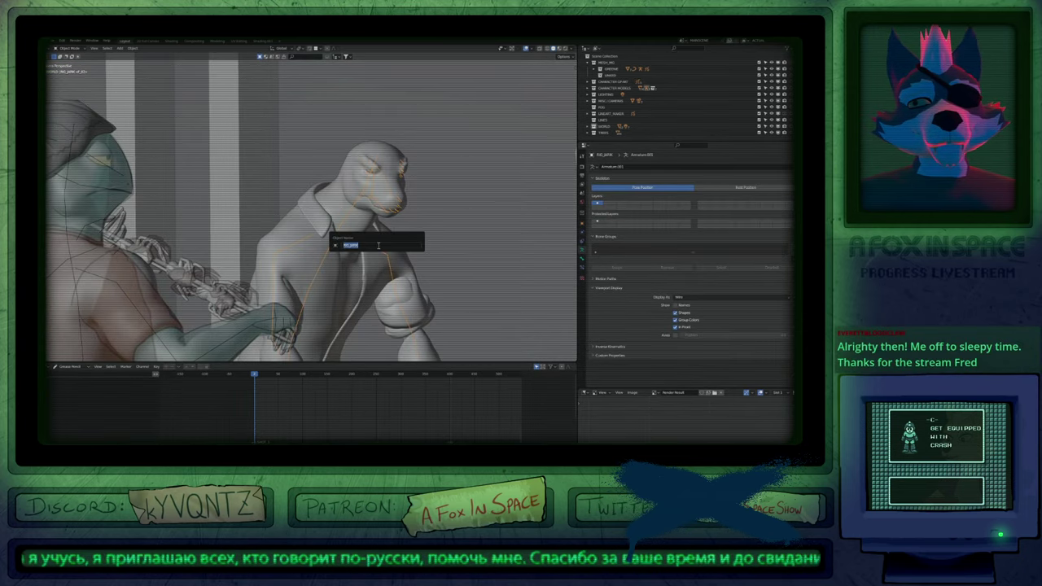
{"action": "key", "text": "Escape"}
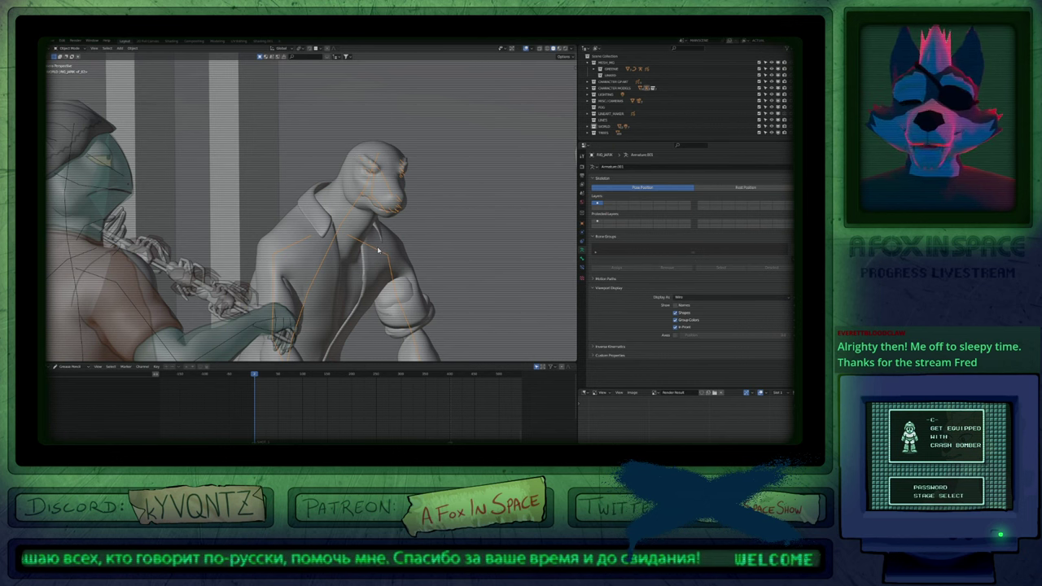
Select the armature's child body mesh and undo the recent selection changes back to the standing lizard's drawing.
{"action": "key", "text": "bracketright"}
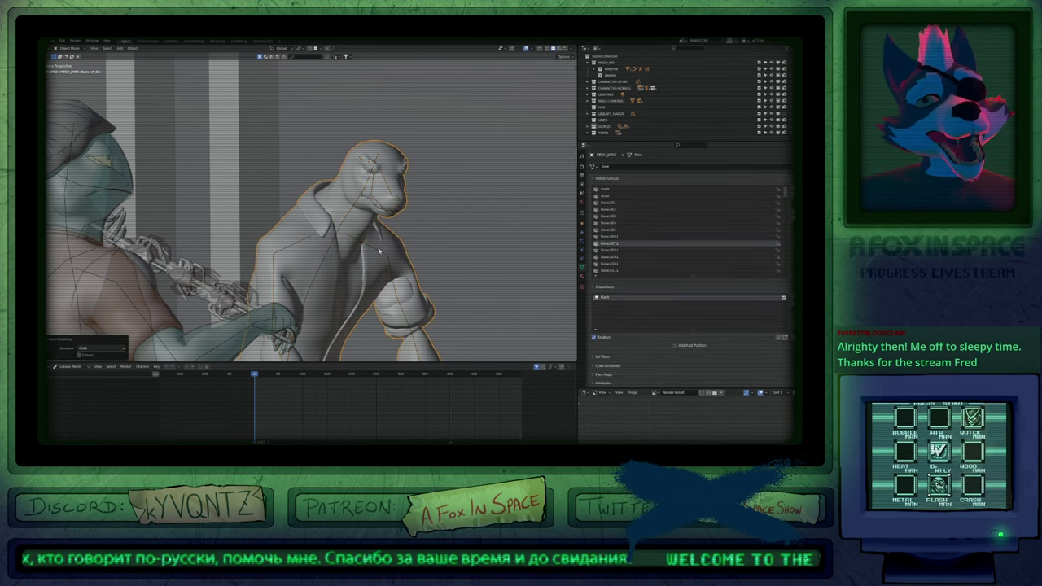
{"action": "key", "text": "ctrl+z"}
{"action": "key", "text": "ctrl+z"}
{"action": "key", "text": "ctrl+z"}
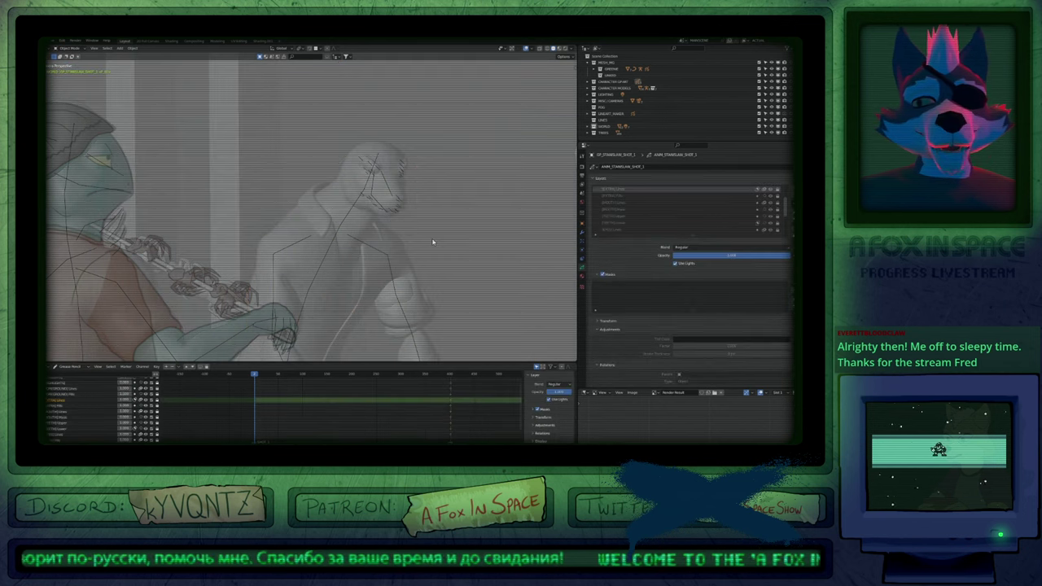
Select the seated character's body mesh and its armature.
{"action": "left_click", "coordinate": [388, 245]}
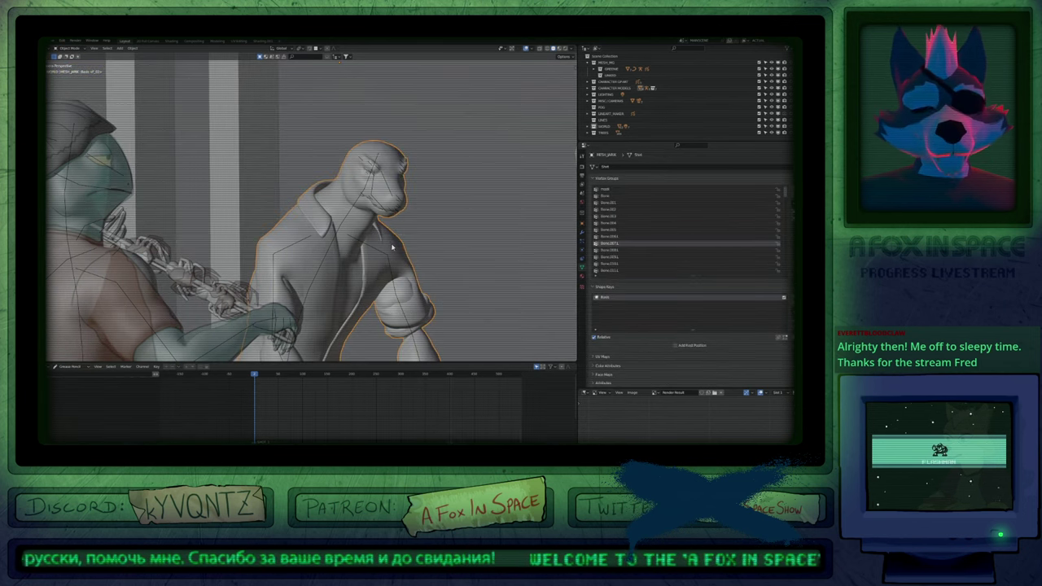
{"action": "left_click", "coordinate": [394, 245]}
{"action": "scroll", "coordinate": [402, 221], "scroll_direction": "down", "scroll_amount": 5}
{"action": "middle_click_drag", "start_coordinate": [402, 222], "coordinate": [292, 298]}
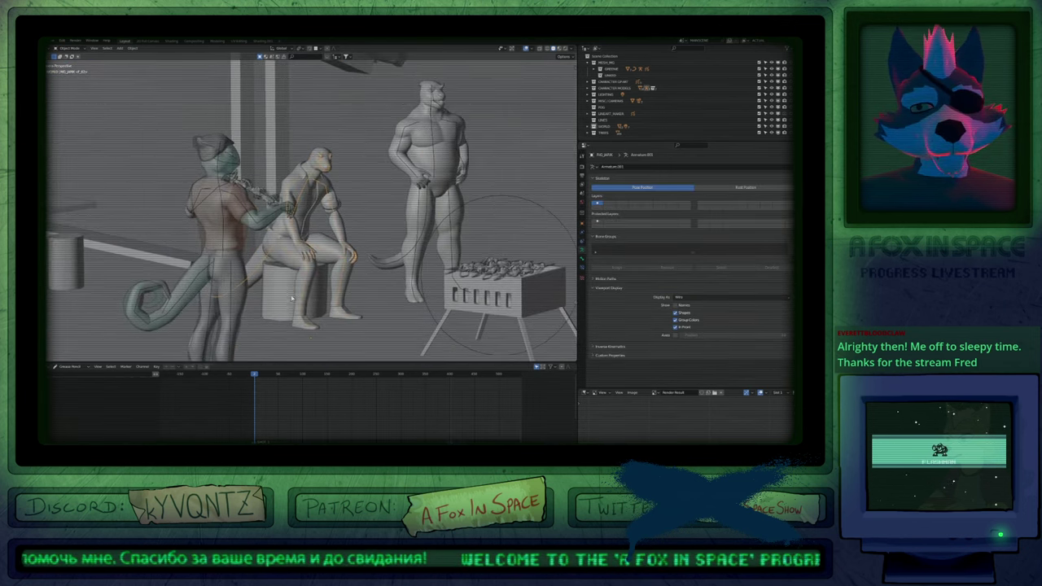
Duplicate the beanie-wearing character's Grease Pencil drawing and move the copy across the ground to the open area beside the grill.
{"action": "left_click", "coordinate": [245, 299]}
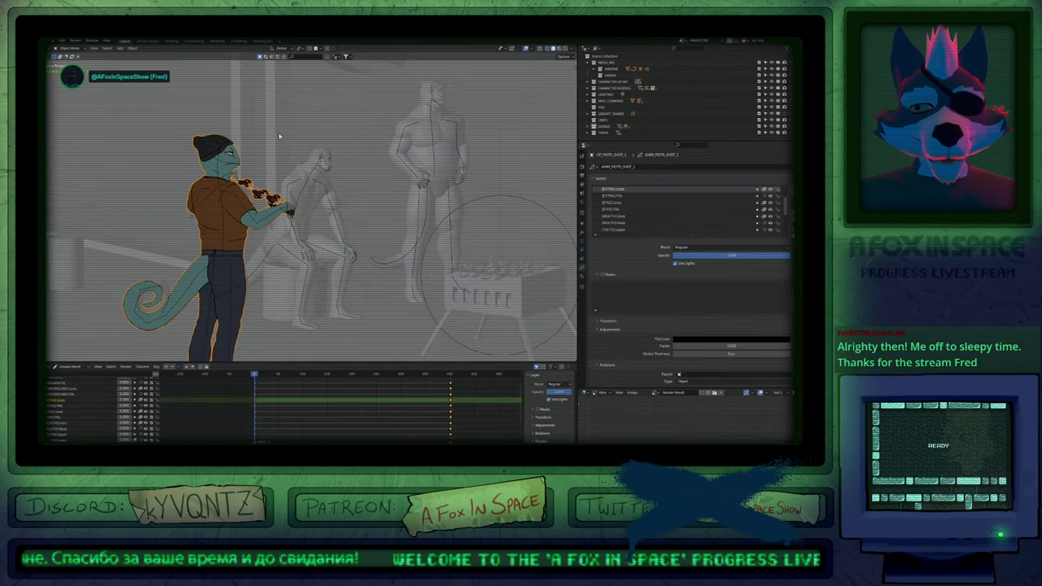
{"action": "scroll", "coordinate": [282, 135], "scroll_direction": "down", "scroll_amount": 8}
{"action": "middle_click_drag", "start_coordinate": [282, 135], "coordinate": [313, 265]}
{"action": "scroll", "coordinate": [259, 288], "scroll_direction": "up", "scroll_amount": 4}
{"action": "scroll", "coordinate": [259, 289], "scroll_direction": "up", "scroll_amount": 3}
{"action": "key", "text": "g"}
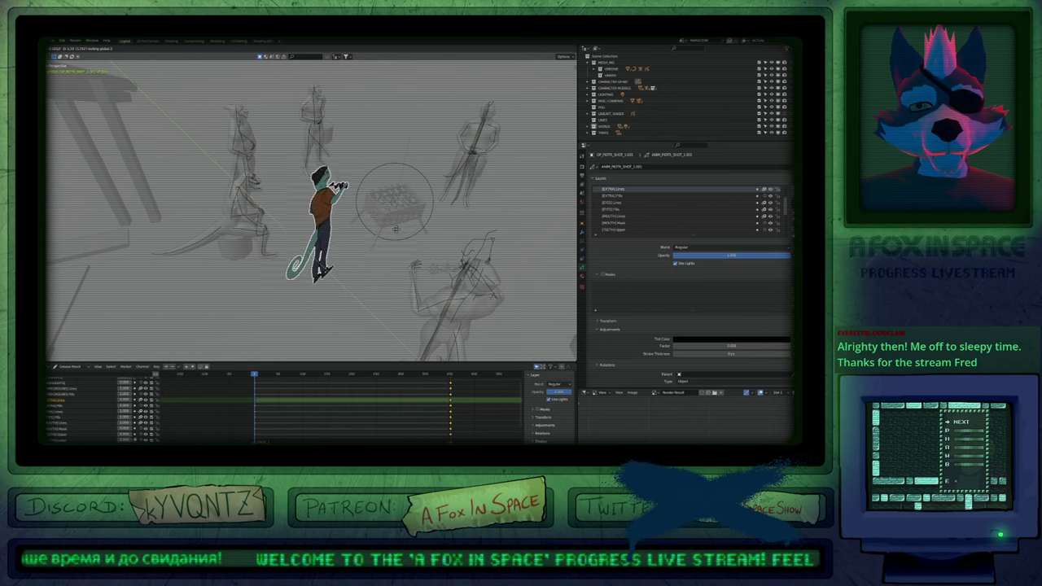
{"action": "left_click", "coordinate": [371, 208]}
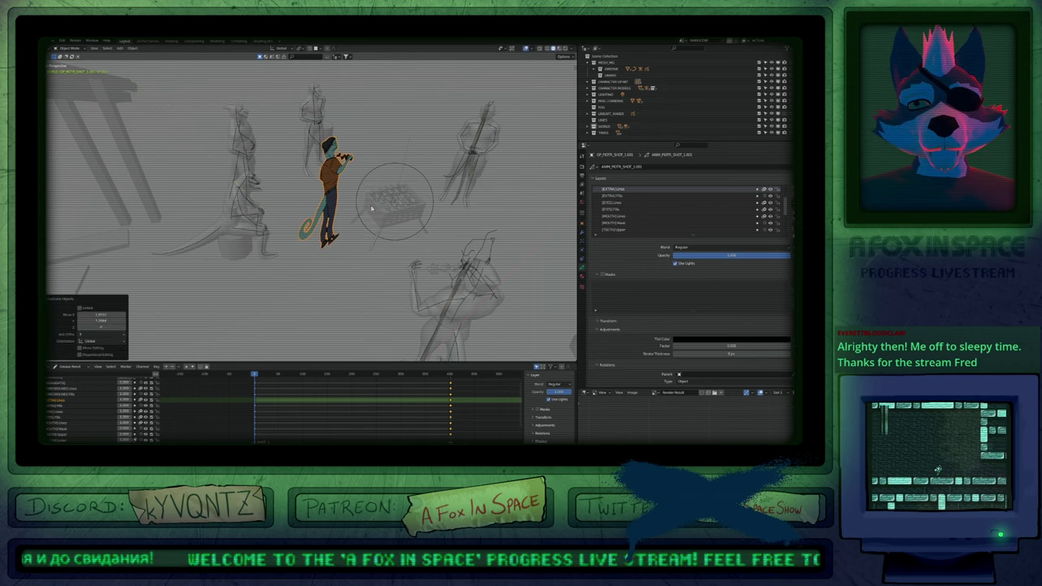
Snap the 3D cursor to the seated character's armature and snap the duplicated drawing to that cursor.
{"action": "left_click", "coordinate": [265, 247]}
{"action": "key", "text": "shift+s"}
{"action": "left_click", "coordinate": [282, 284]}
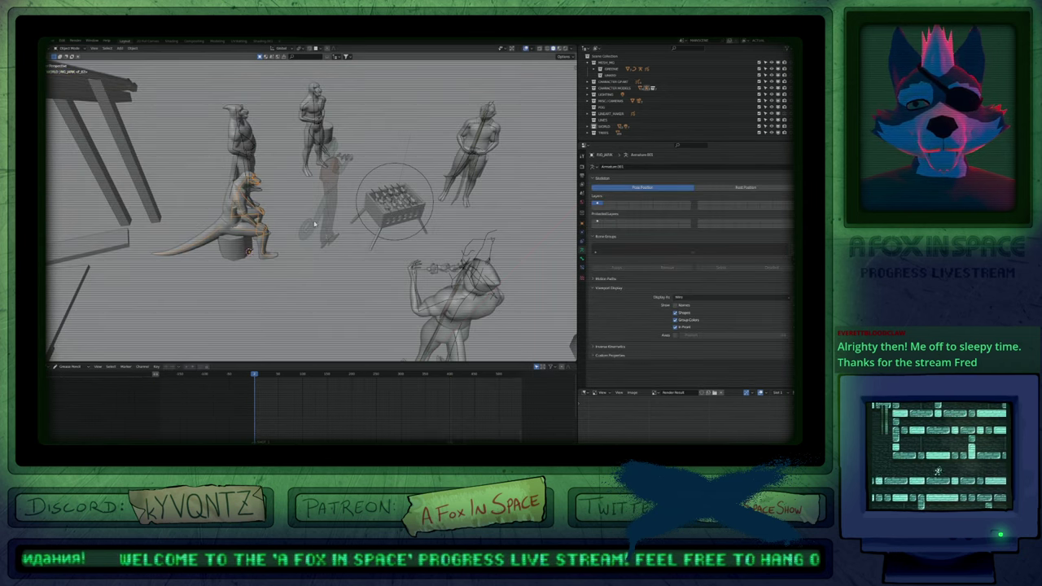
{"action": "left_click", "coordinate": [319, 222]}
{"action": "key", "text": "shift+s"}
{"action": "left_click", "coordinate": [386, 201]}
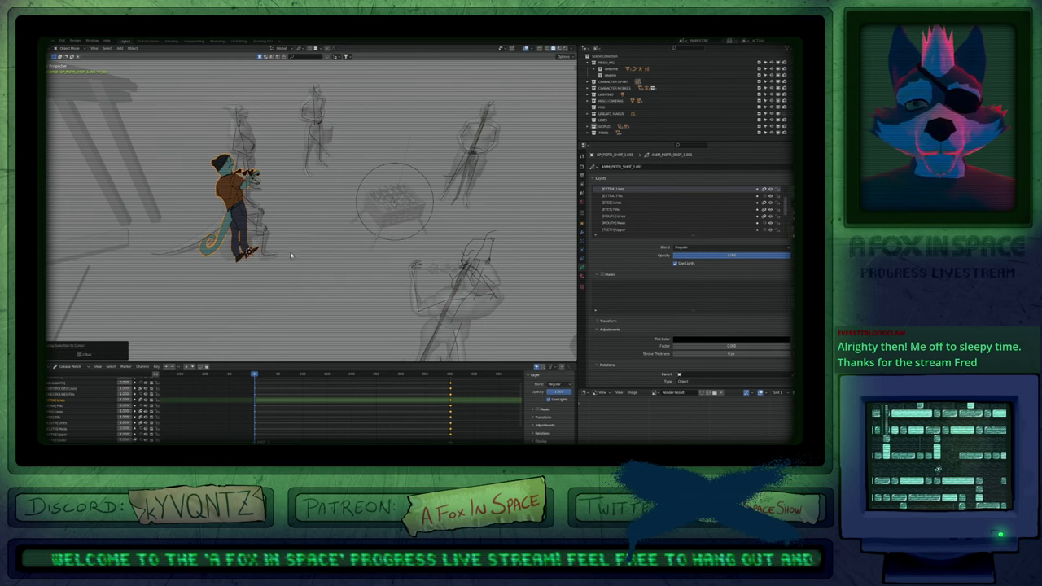
{"action": "key", "text": "KP_0"}
{"action": "key", "text": "KP_Decimal"}
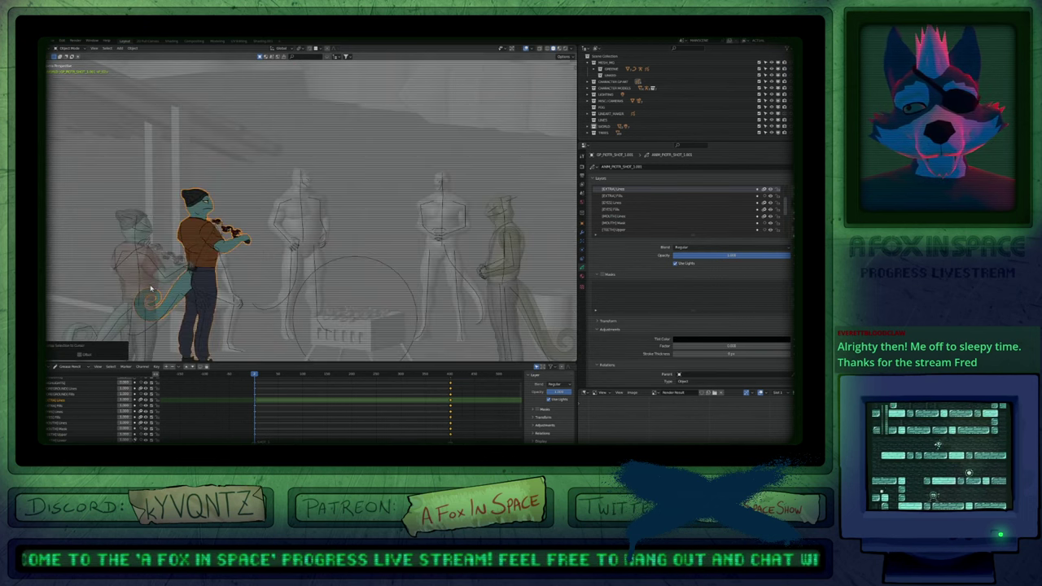
Delete all strokes of the duplicated drawing in Edit Mode.
{"action": "key", "text": "Tab"}
{"action": "key", "text": "x"}
{"action": "left_click", "coordinate": [349, 244]}
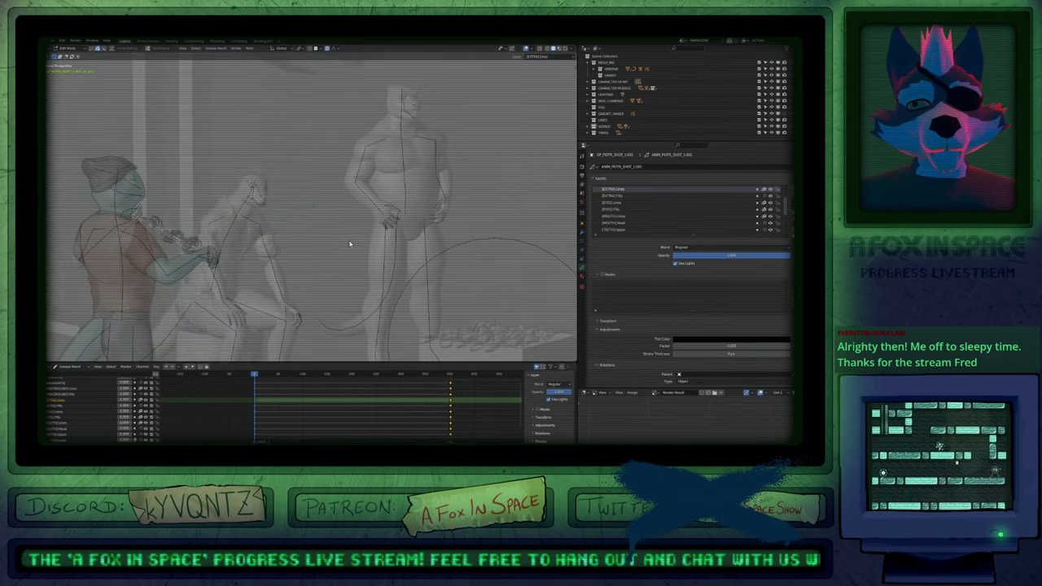
Hide the viewport overlays and sketch the seated character's torso and legs in Draw Mode on the BODY lines layer.
{"action": "mouse_move", "coordinate": [271, 278]}
{"action": "middle_mouse_down", "text": "shift"}
{"action": "mouse_move", "coordinate": [306, 200]}
{"action": "mouse_move", "coordinate": [373, 201]}
{"action": "middle_mouse_up", "text": "shift"}
{"action": "key", "text": "ctrl+Tab"}
{"action": "key", "text": "shift+alt+z"}
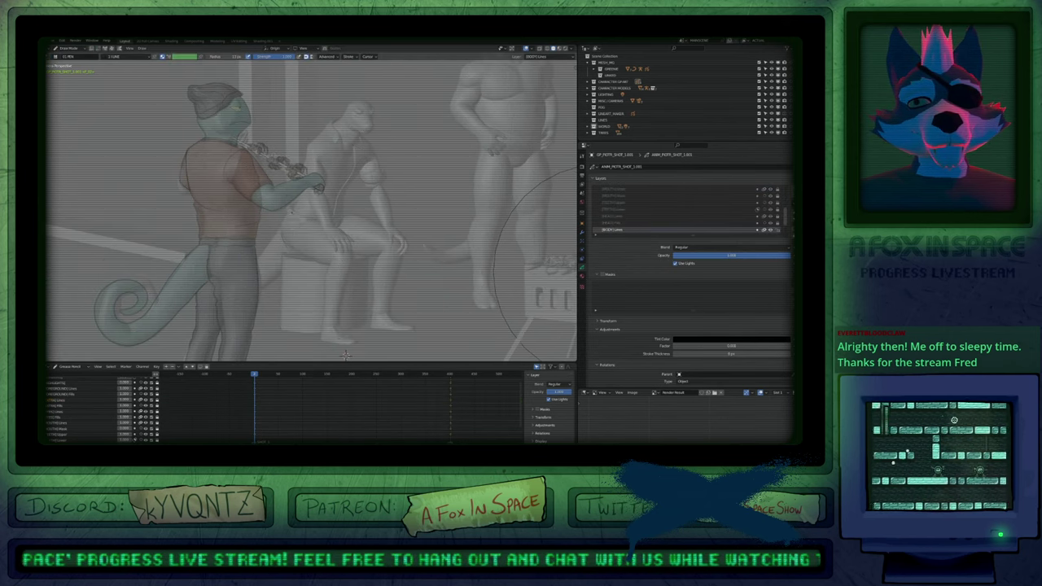
{"action": "mouse_move", "coordinate": [346, 252]}
{"action": "left_mouse_down"}
{"action": "mouse_move", "coordinate": [316, 332]}
{"action": "mouse_move", "coordinate": [285, 229]}
{"action": "mouse_move", "coordinate": [392, 243]}
{"action": "mouse_move", "coordinate": [370, 240]}
{"action": "mouse_move", "coordinate": [301, 183]}
{"action": "mouse_move", "coordinate": [342, 232]}
{"action": "left_mouse_up"}
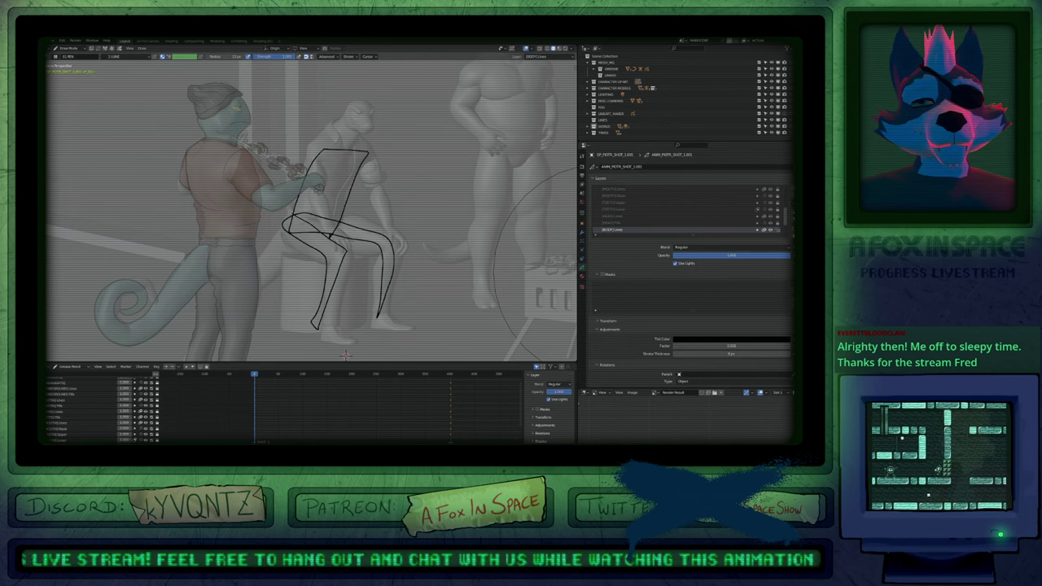
Draw the seated character's head and neck outline over the model on the HEAD lines layer.
{"action": "left_click", "coordinate": [617, 216]}
{"action": "mouse_move", "coordinate": [325, 203]}
{"action": "middle_mouse_down", "text": "shift"}
{"action": "mouse_move", "coordinate": [399, 224]}
{"action": "mouse_move", "coordinate": [391, 175]}
{"action": "middle_mouse_up", "text": "shift"}
{"action": "mouse_move", "coordinate": [379, 204]}
{"action": "left_mouse_down"}
{"action": "mouse_move", "coordinate": [447, 150]}
{"action": "mouse_move", "coordinate": [410, 213]}
{"action": "left_mouse_up"}
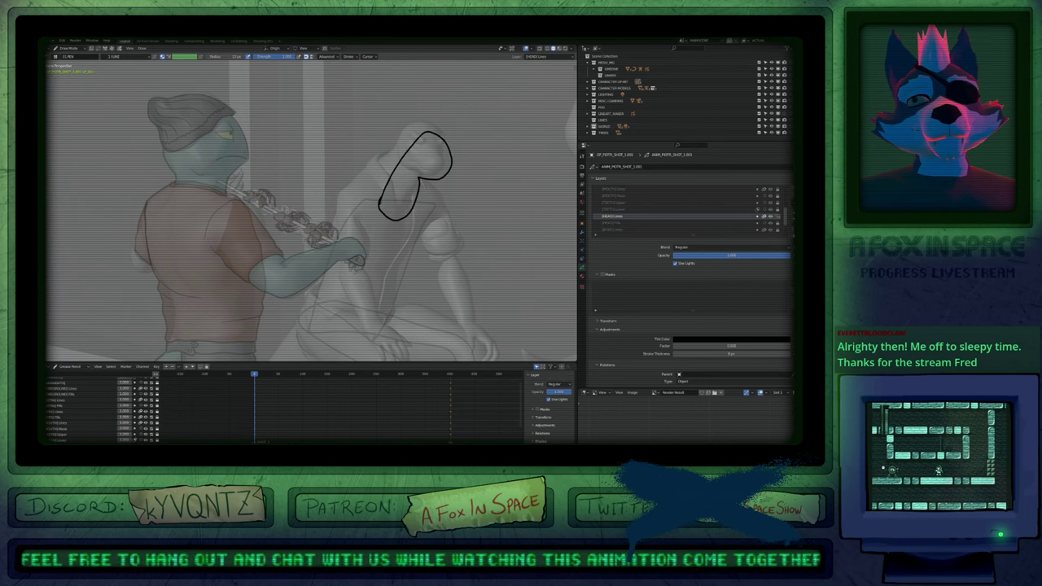
{"action": "middle_click_drag", "start_coordinate": [375, 223], "coordinate": [343, 233], "text": "ctrl"}
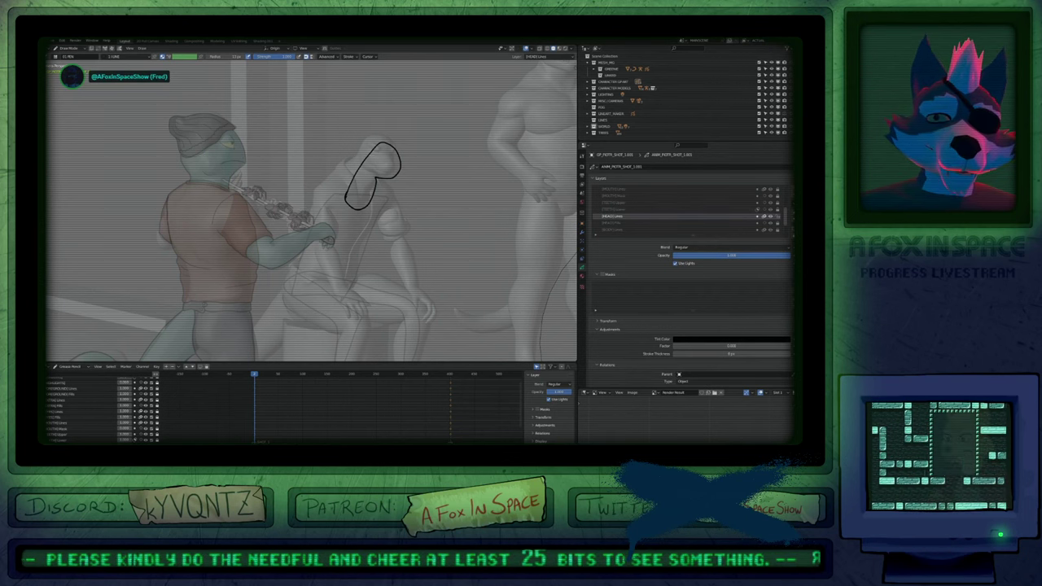
{"action": "scroll", "coordinate": [420, 250], "scroll_direction": "down", "scroll_amount": 1}
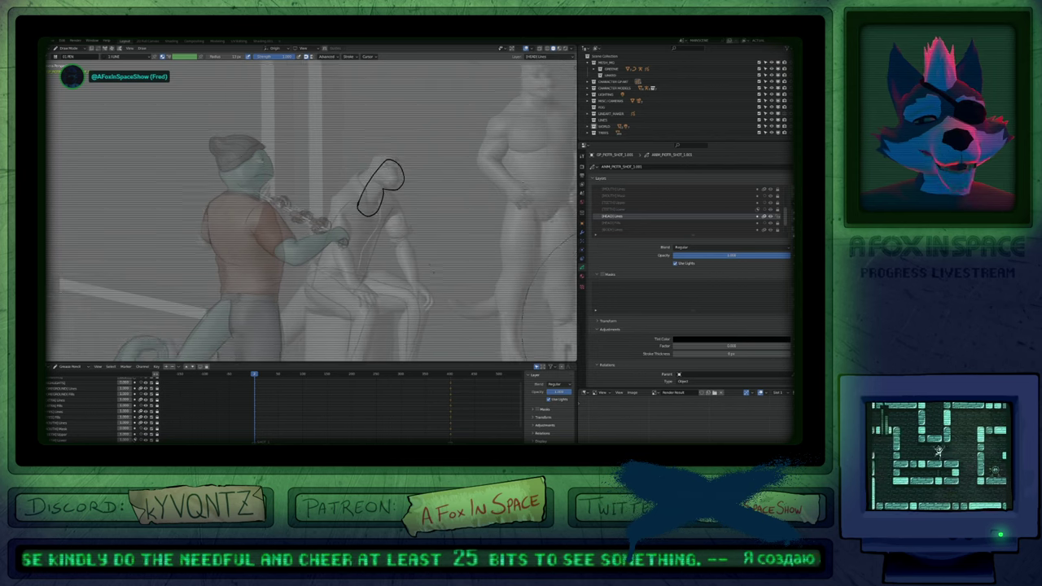
Make the BODY lines layer active, resize the sculpt brush, and push the torso outline into rounded shoulders matching the seated model.
{"action": "middle_click_drag", "start_coordinate": [420, 251], "coordinate": [452, 264], "text": "shift"}
{"action": "key", "text": "Page_Down"}
{"action": "key", "text": "Page_Down"}
{"action": "scroll", "coordinate": [417, 259], "scroll_direction": "up", "scroll_amount": 1}
{"action": "scroll", "coordinate": [412, 228], "scroll_direction": "up", "scroll_amount": 1}
{"action": "key", "text": "f"}
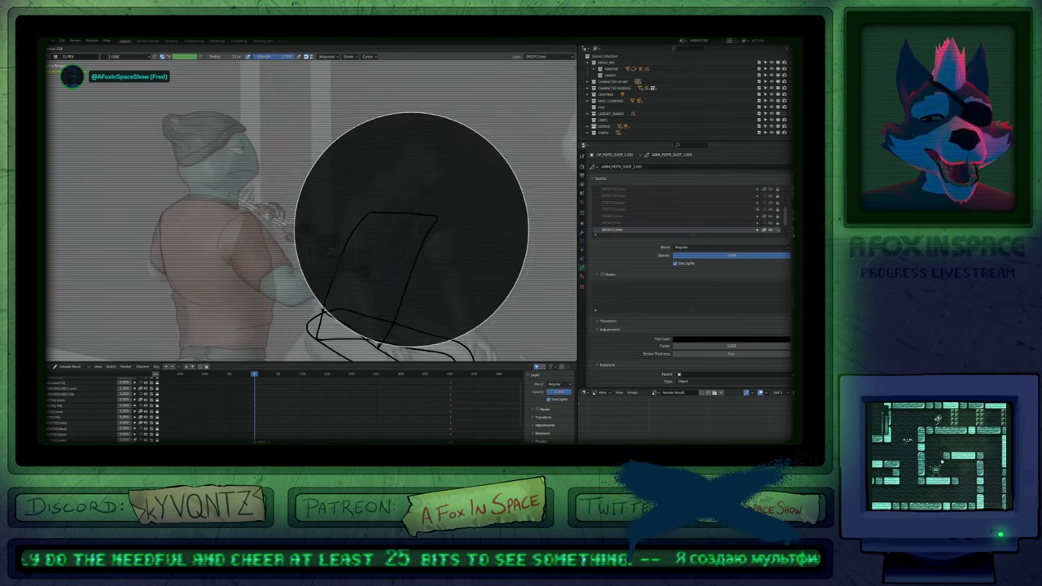
{"action": "left_click", "coordinate": [481, 230]}
{"action": "mouse_move", "coordinate": [402, 221]}
{"action": "left_mouse_down"}
{"action": "mouse_move", "coordinate": [403, 211]}
{"action": "mouse_move", "coordinate": [438, 217]}
{"action": "mouse_move", "coordinate": [412, 194]}
{"action": "left_mouse_up"}
{"action": "mouse_move", "coordinate": [418, 249]}
{"action": "left_mouse_down"}
{"action": "mouse_move", "coordinate": [438, 215]}
{"action": "mouse_move", "coordinate": [432, 196]}
{"action": "left_mouse_up"}
{"action": "mouse_move", "coordinate": [372, 206]}
{"action": "left_mouse_down"}
{"action": "mouse_move", "coordinate": [353, 200]}
{"action": "mouse_move", "coordinate": [391, 185]}
{"action": "left_mouse_up"}
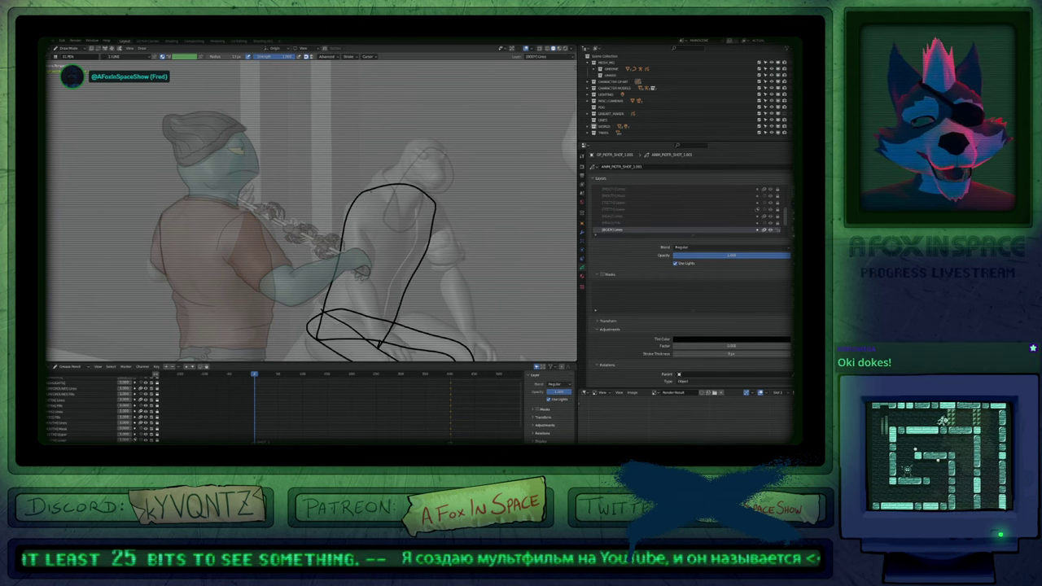
Refine the outlines of the seated character's lower legs to follow the model.
{"action": "middle_click_drag", "start_coordinate": [394, 309], "coordinate": [391, 285], "text": "shift"}
{"action": "middle_click_drag", "start_coordinate": [394, 330], "coordinate": [378, 217], "text": "shift"}
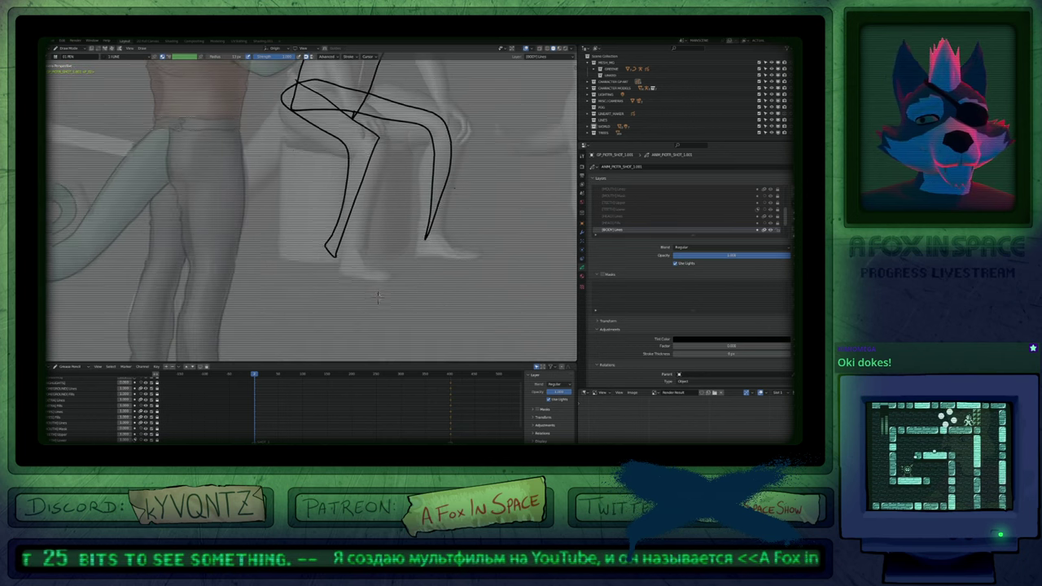
{"action": "middle_click_drag", "start_coordinate": [377, 297], "coordinate": [352, 312], "text": "shift"}
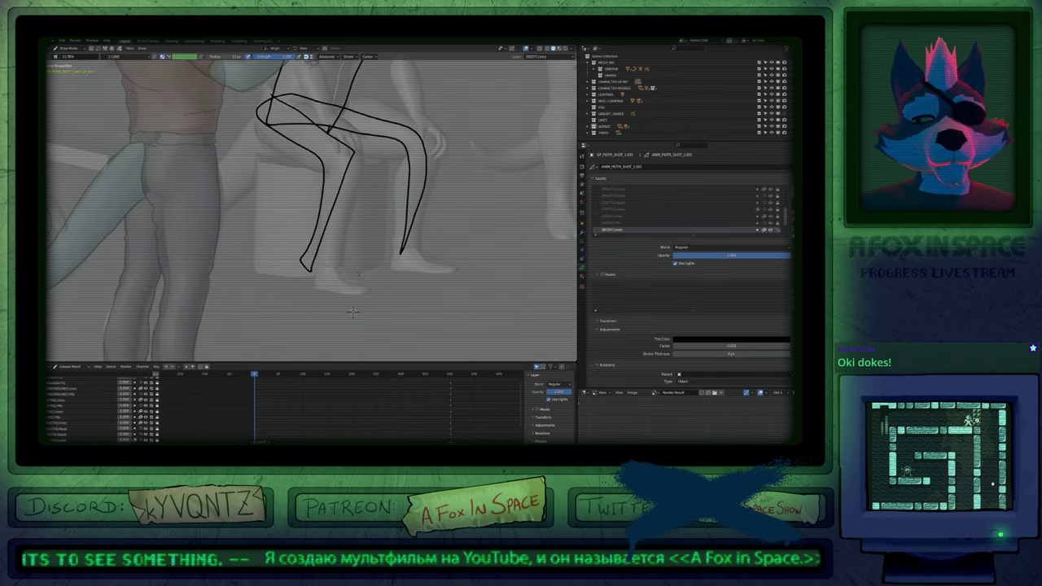
{"action": "key", "text": "f"}
{"action": "key", "text": "Escape"}
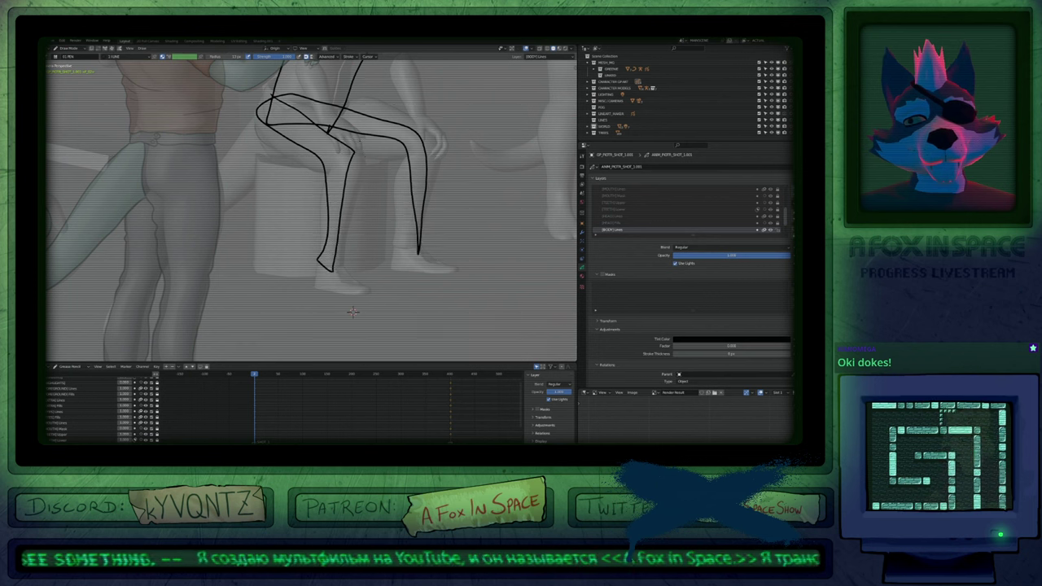
{"action": "middle_click_drag", "start_coordinate": [351, 312], "coordinate": [362, 358], "text": "shift"}
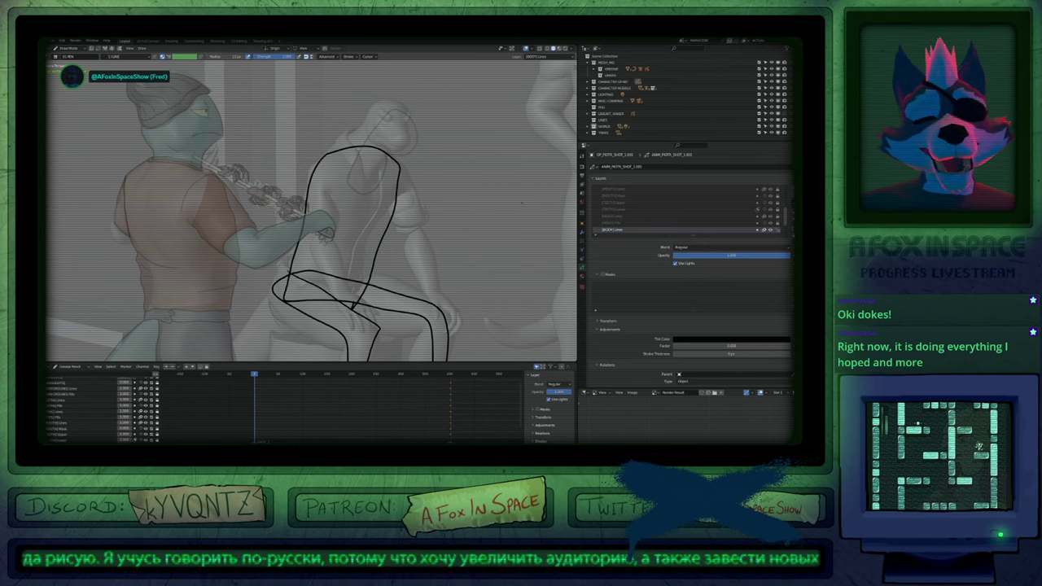
Activate several of the sketch's layers in turn in the animation channel list, ending on the upper teeth layer.
{"action": "scroll", "coordinate": [71, 406], "scroll_direction": "down", "scroll_amount": 1}
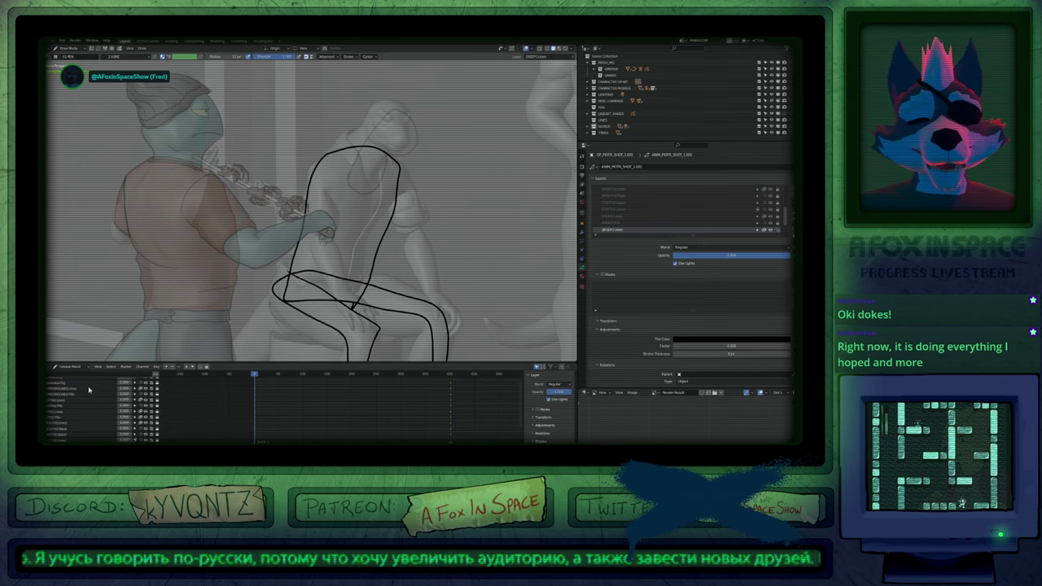
{"action": "left_click", "coordinate": [89, 389]}
{"action": "left_click", "coordinate": [90, 405]}
{"action": "left_click", "coordinate": [90, 418]}
{"action": "left_click", "coordinate": [91, 434]}
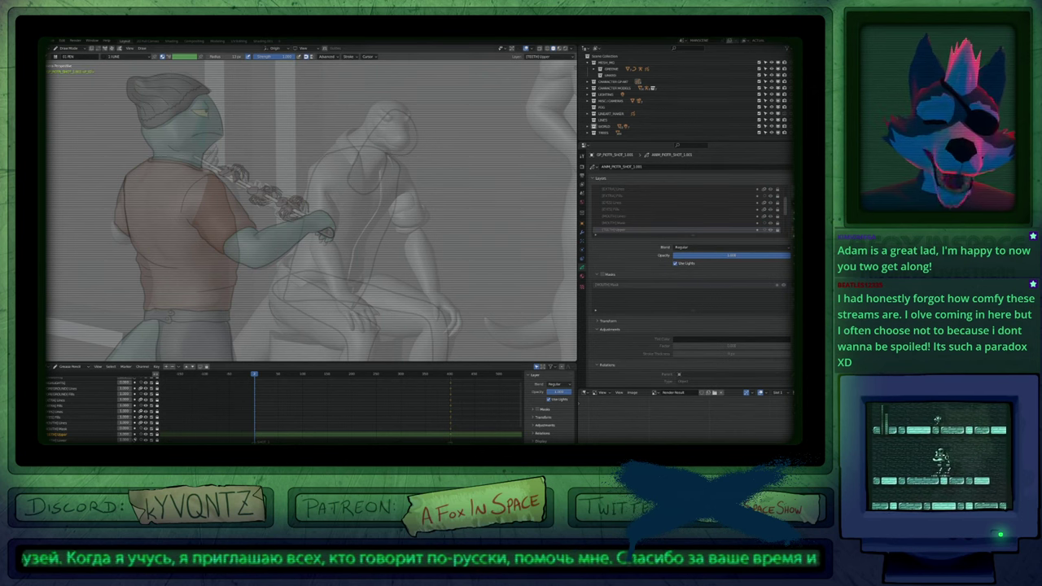
Return to Object Mode and select the beanie-wearing character's Grease Pencil drawing.
{"action": "key", "text": "ctrl+Tab"}
{"action": "left_click", "coordinate": [293, 206]}
{"action": "left_click", "coordinate": [298, 197]}
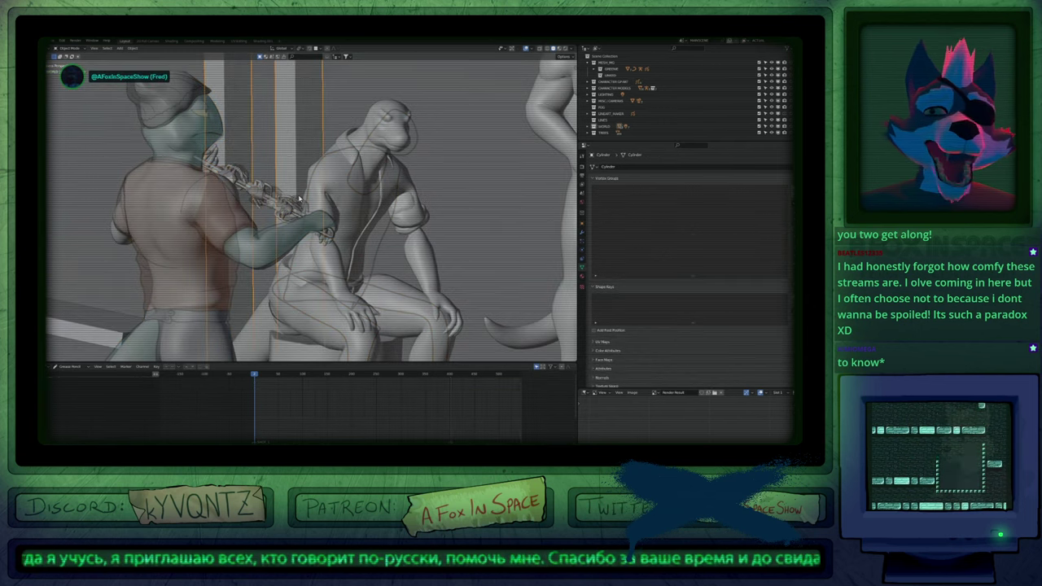
{"action": "left_click", "coordinate": [271, 191]}
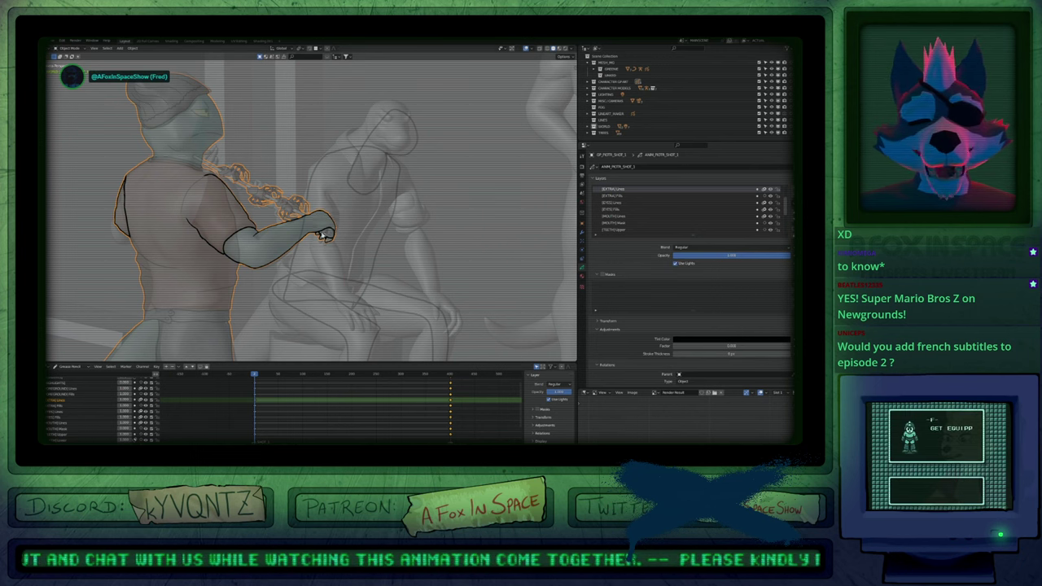
Select the seated character's sketch, make its BODY lines layer active, and return to Object Mode.
{"action": "left_click", "coordinate": [380, 251]}
{"action": "mouse_move", "coordinate": [389, 255]}
{"action": "middle_mouse_down", "text": "shift"}
{"action": "mouse_move", "coordinate": [470, 242]}
{"action": "mouse_move", "coordinate": [438, 268]}
{"action": "mouse_move", "coordinate": [382, 278]}
{"action": "middle_mouse_up", "text": "shift"}
{"action": "key", "text": "ctrl+Tab"}
{"action": "key", "text": "w"}
{"action": "key", "text": "ctrl+Tab"}
{"action": "middle_click_drag", "start_coordinate": [453, 303], "coordinate": [361, 235], "text": "shift"}
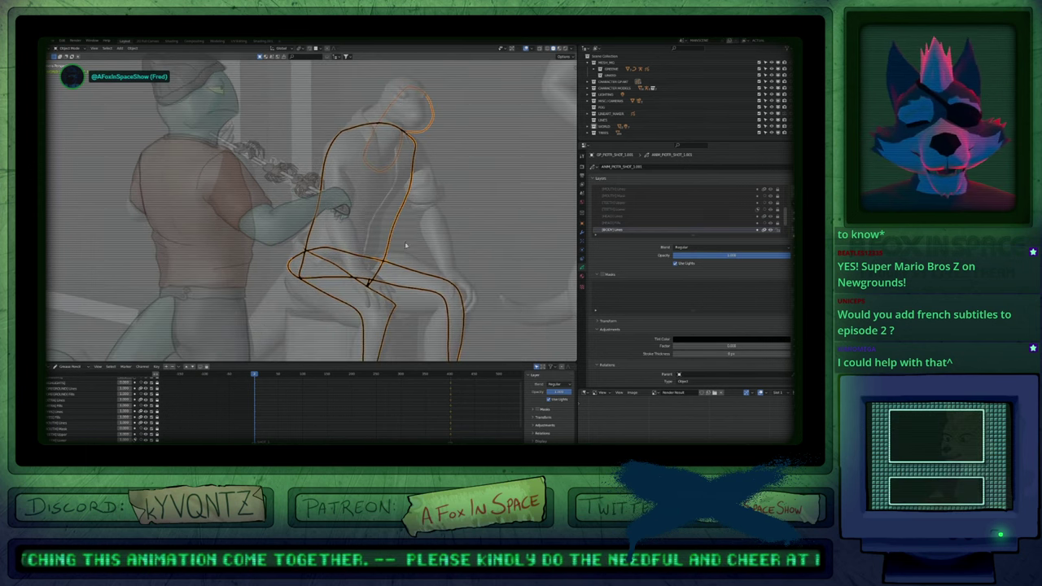
Show the seated sketch's materials in an enlarged list and switch the sketch to Draw Mode.
{"action": "left_click", "coordinate": [581, 276]}
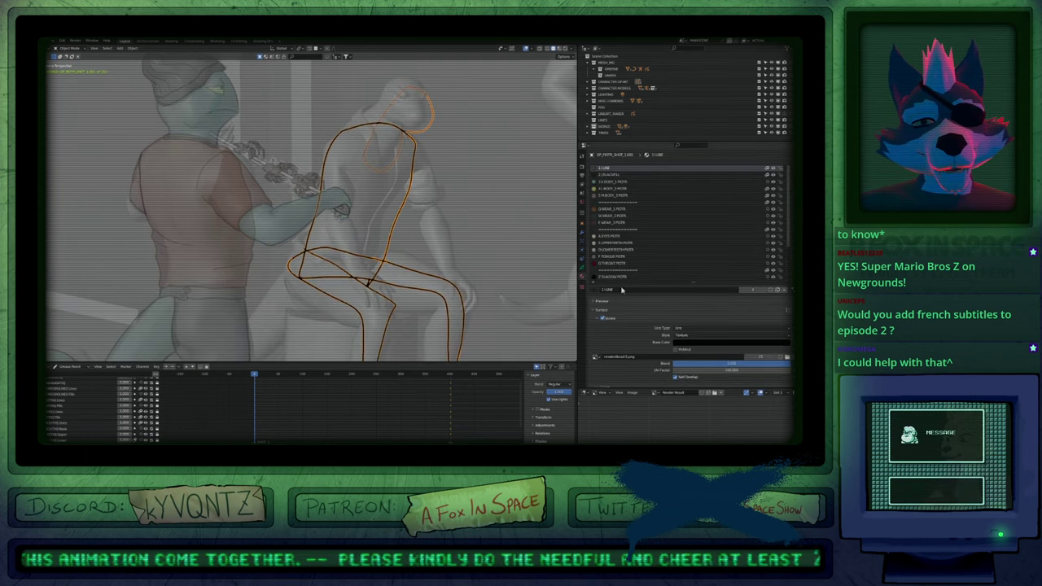
{"action": "left_click_drag", "start_coordinate": [700, 287], "coordinate": [696, 336]}
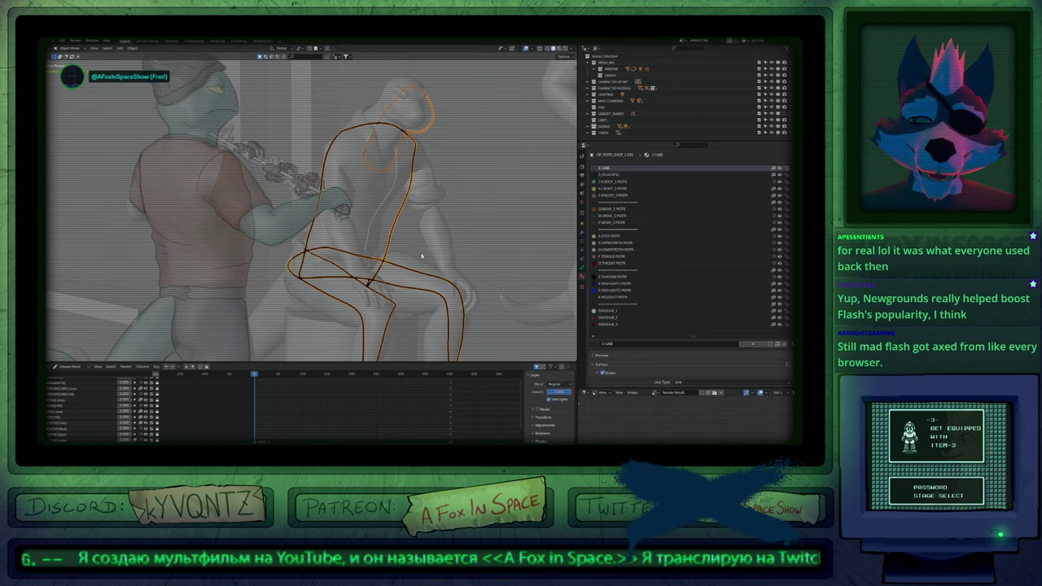
{"action": "scroll", "coordinate": [422, 257], "scroll_direction": "down", "scroll_amount": 1}
{"action": "mouse_move", "coordinate": [421, 256]}
{"action": "middle_mouse_down", "text": "shift"}
{"action": "mouse_move", "coordinate": [470, 271]}
{"action": "mouse_move", "coordinate": [387, 259]}
{"action": "mouse_move", "coordinate": [378, 210]}
{"action": "mouse_move", "coordinate": [328, 169]}
{"action": "mouse_move", "coordinate": [307, 167]}
{"action": "middle_mouse_up", "text": "shift"}
{"action": "scroll", "coordinate": [387, 259], "scroll_direction": "up", "scroll_amount": 1}
{"action": "key", "text": "ctrl+Tab"}
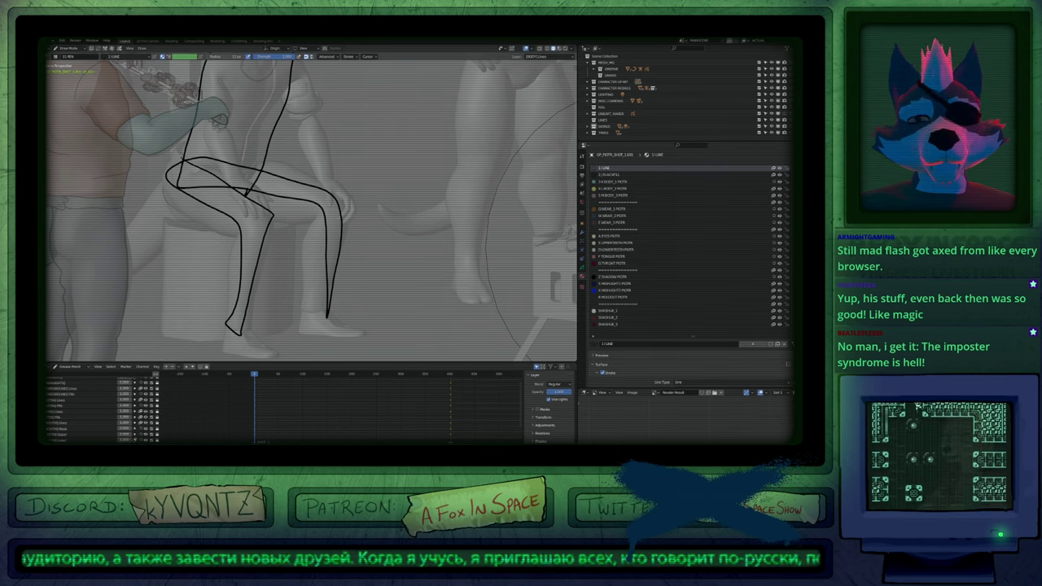
Return to Object Mode and select the standing lizard's Grease Pencil drawing beside the grill.
{"action": "middle_click_drag", "start_coordinate": [452, 264], "coordinate": [318, 342], "text": "ctrl"}
{"action": "key", "text": "Home"}
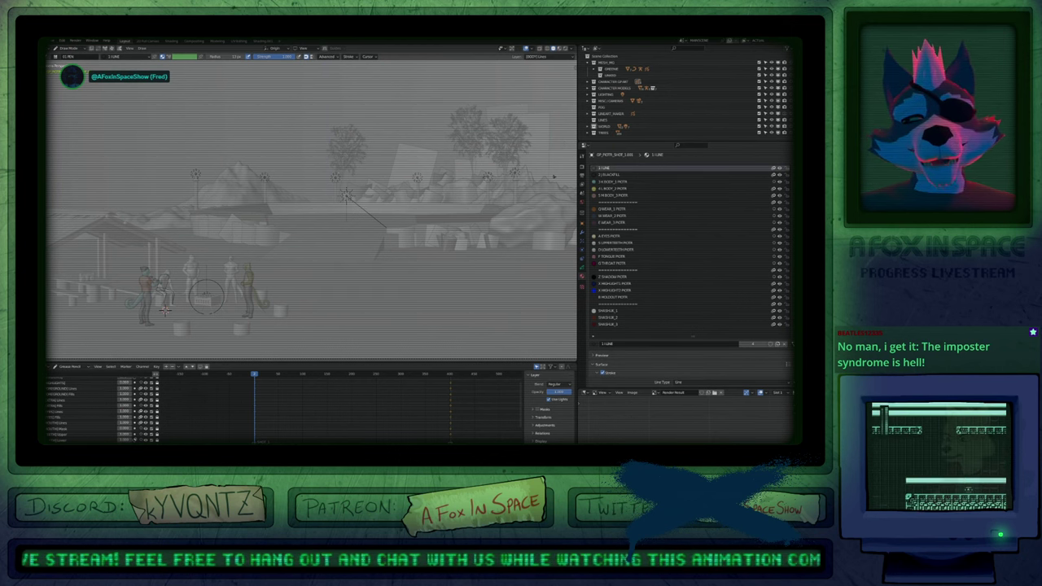
{"action": "scroll", "coordinate": [165, 310], "scroll_direction": "up", "scroll_amount": 6}
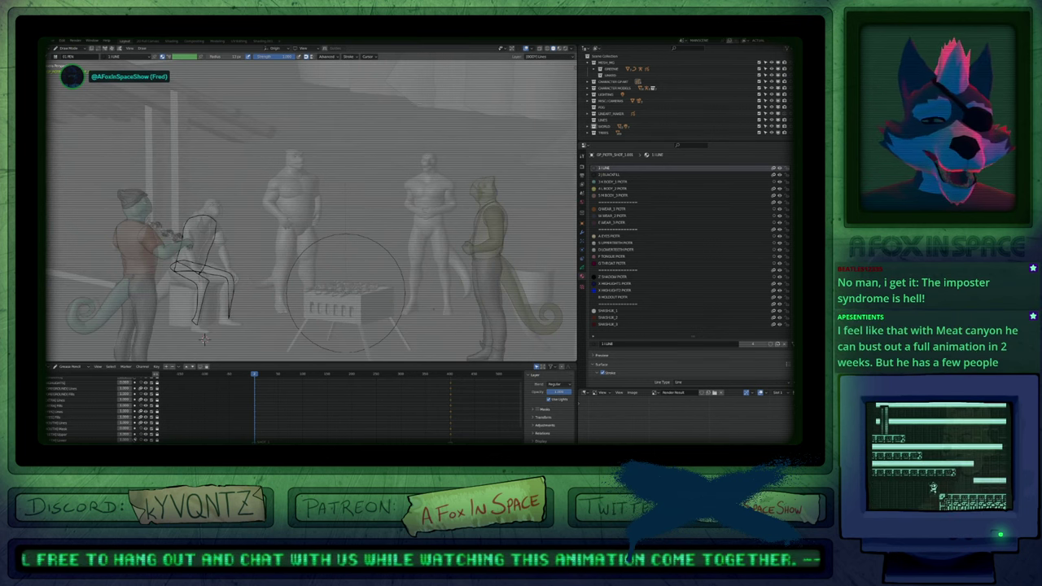
{"action": "key", "text": "ctrl+Tab"}
{"action": "left_click", "coordinate": [490, 264]}
{"action": "middle_click_drag", "start_coordinate": [447, 290], "coordinate": [481, 285], "text": "shift"}
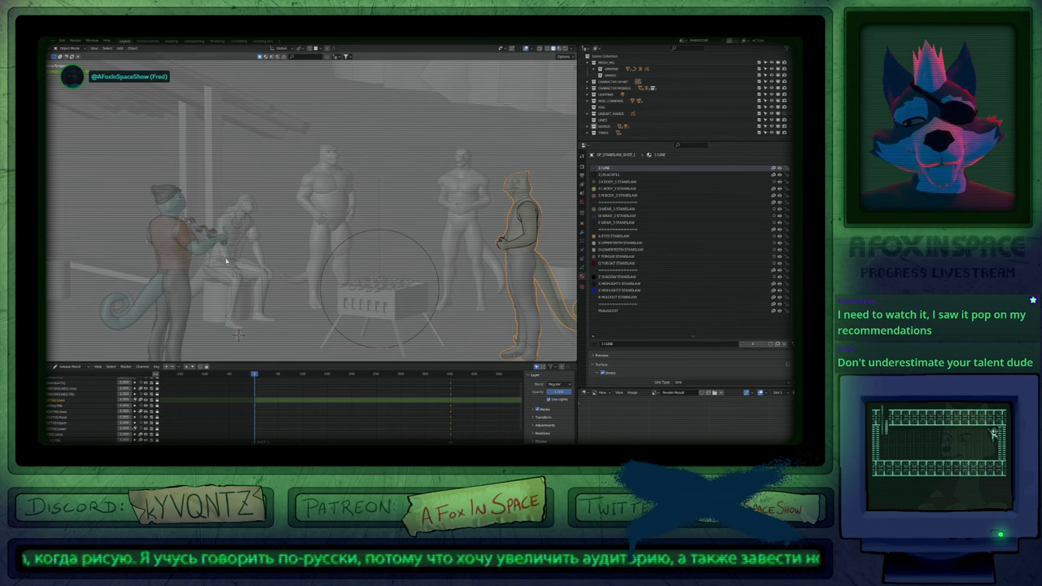
Select the seated character's Grease Pencil sketch and inspect its head and torso outlines against the model.
{"action": "left_click", "coordinate": [245, 225]}
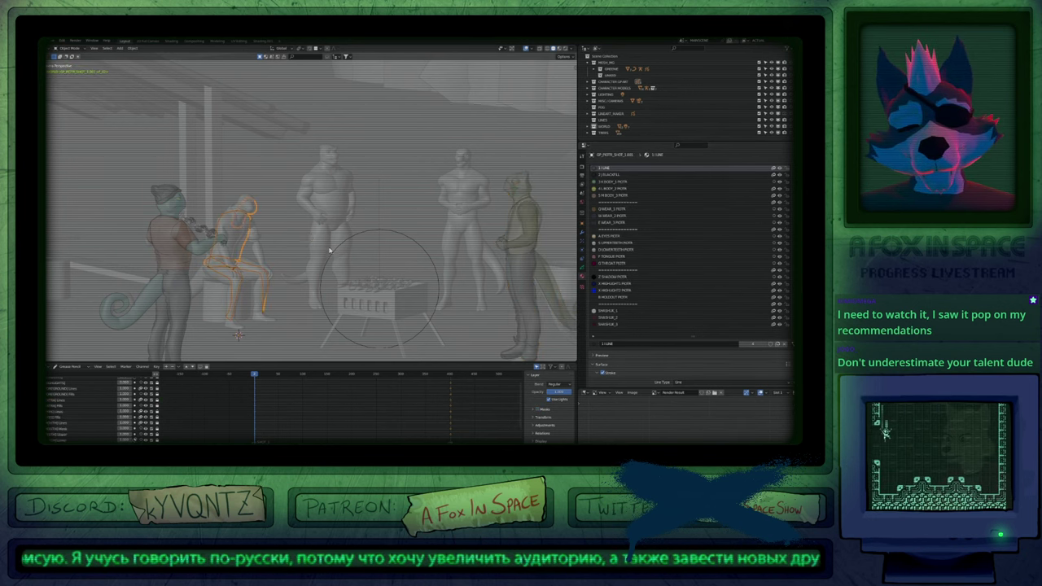
{"action": "middle_click_drag", "start_coordinate": [247, 233], "coordinate": [353, 241], "text": "shift"}
{"action": "scroll", "coordinate": [353, 241], "scroll_direction": "up", "scroll_amount": 8}
{"action": "middle_click_drag", "start_coordinate": [406, 190], "coordinate": [395, 231], "text": "shift"}
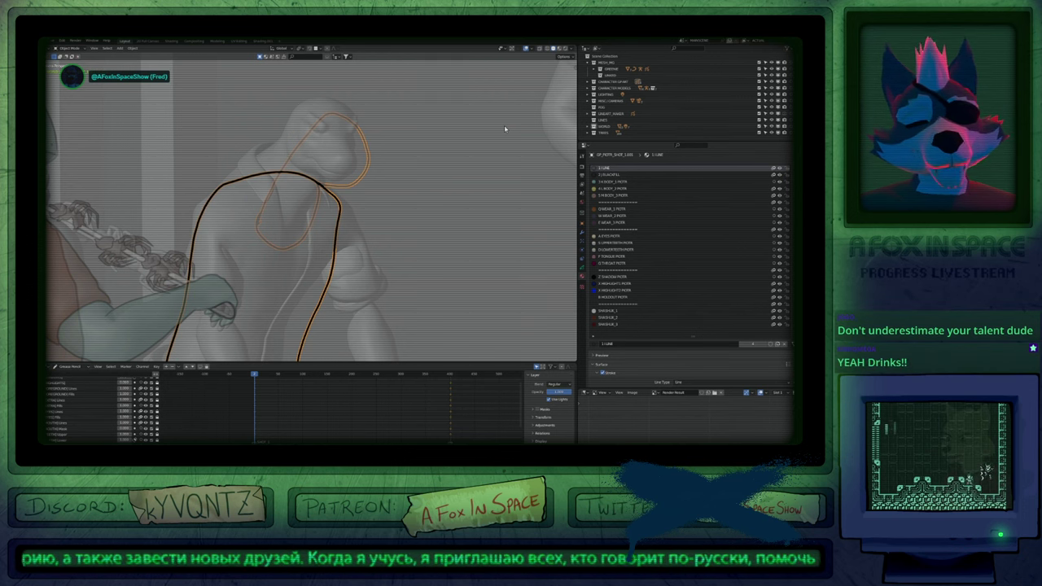
{"action": "middle_click_drag", "start_coordinate": [385, 254], "coordinate": [445, 259], "text": "shift"}
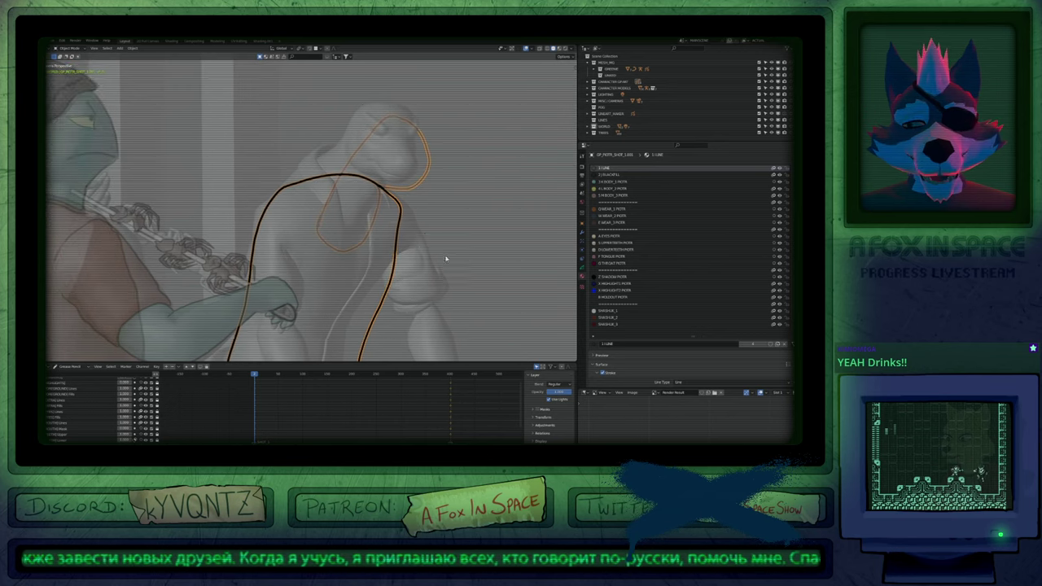
{"action": "scroll", "coordinate": [445, 259], "scroll_direction": "down", "scroll_amount": 4}
{"action": "key", "text": "Home"}
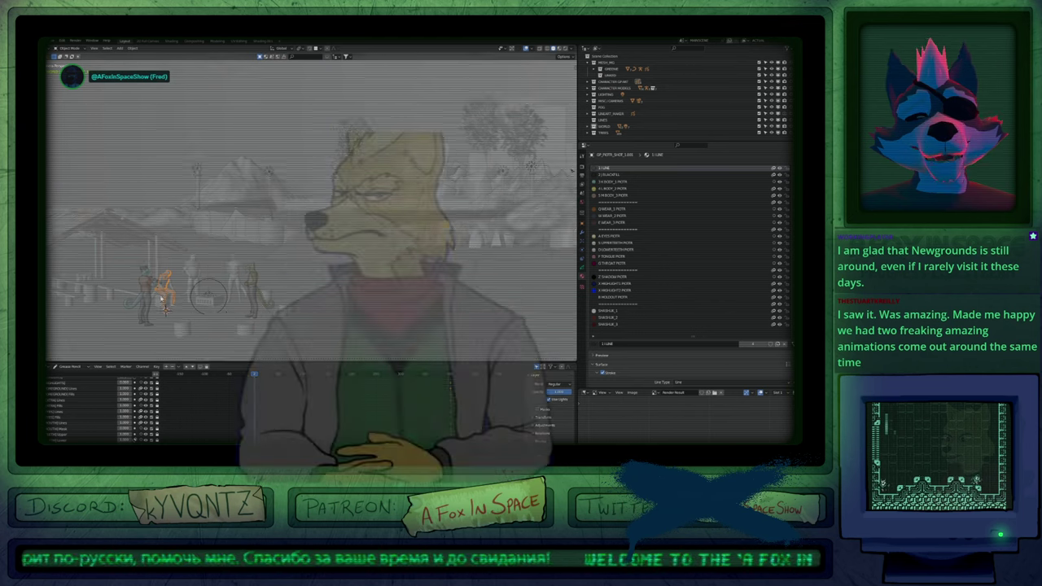
Return the seated character's sketch to Object Mode and widen the 3D viewport while keeping its material list in sight.
{"action": "middle_click_drag", "start_coordinate": [161, 300], "coordinate": [446, 280], "text": "ctrl"}
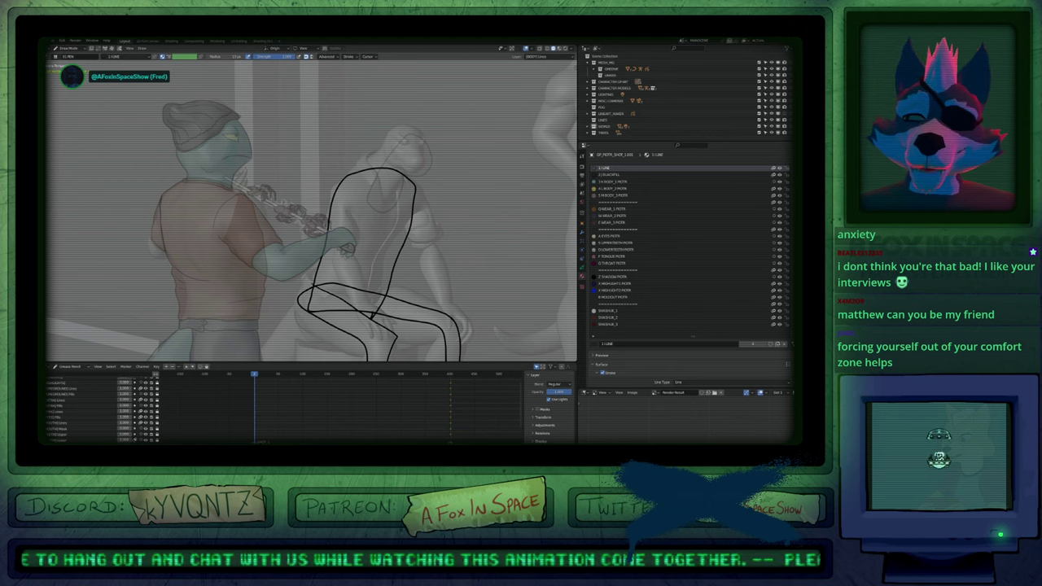
{"action": "middle_click_drag", "start_coordinate": [342, 236], "coordinate": [356, 236], "text": "shift"}
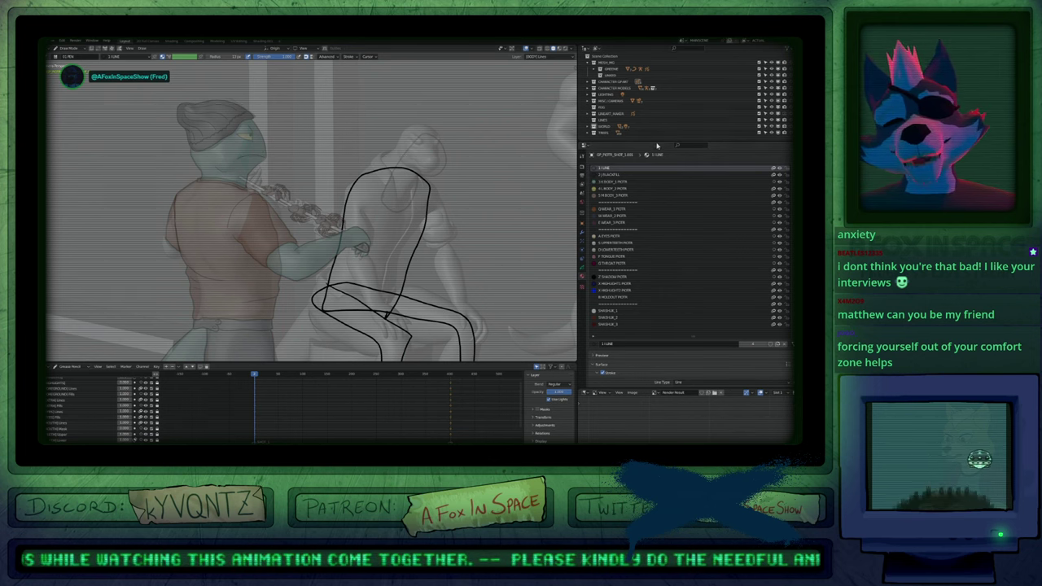
{"action": "left_click_drag", "start_coordinate": [656, 145], "coordinate": [601, 172]}
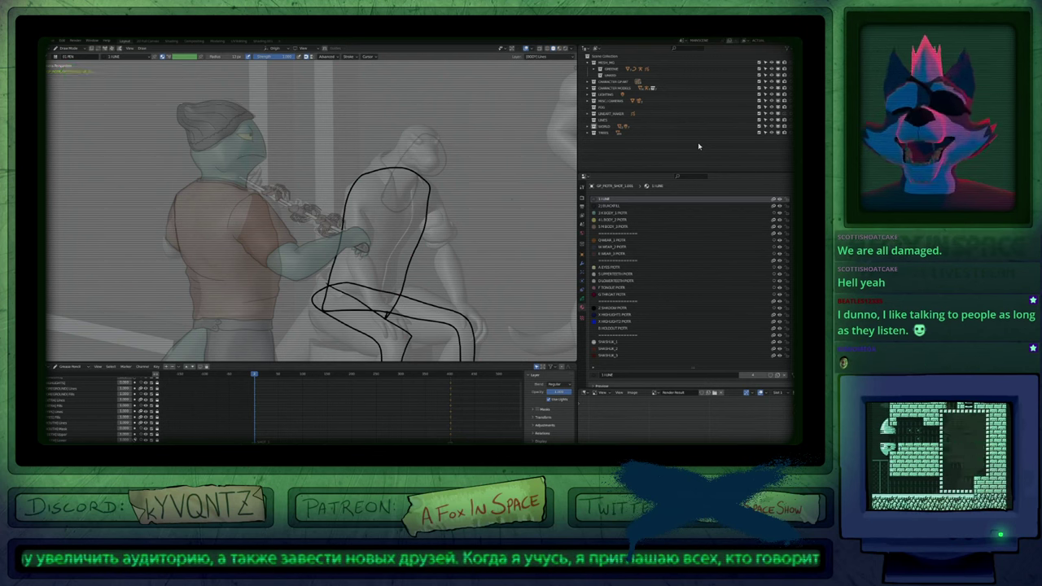
{"action": "left_click", "coordinate": [632, 164]}
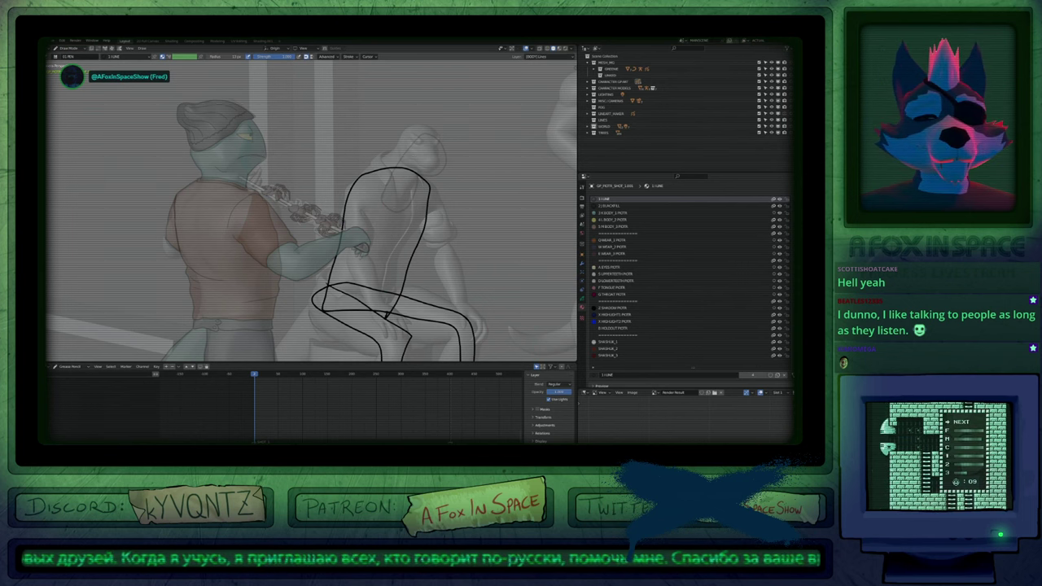
{"action": "mouse_move", "coordinate": [479, 280]}
{"action": "middle_mouse_down", "text": "shift"}
{"action": "mouse_move", "coordinate": [465, 303]}
{"action": "mouse_move", "coordinate": [482, 270]}
{"action": "mouse_move", "coordinate": [459, 236]}
{"action": "middle_mouse_up", "text": "shift"}
{"action": "key", "text": "Tab"}
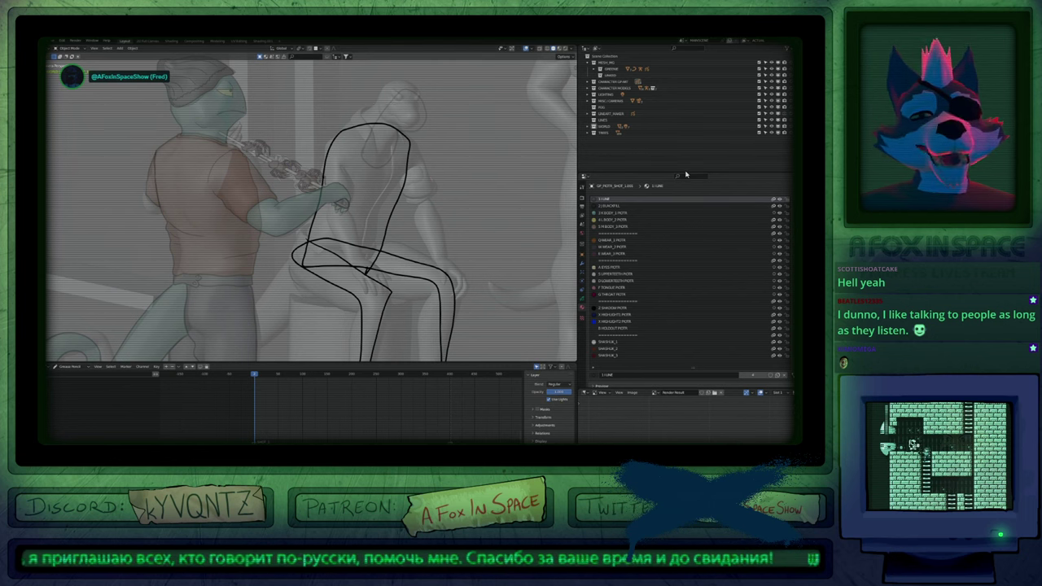
{"action": "left_click_drag", "start_coordinate": [688, 173], "coordinate": [675, 139]}
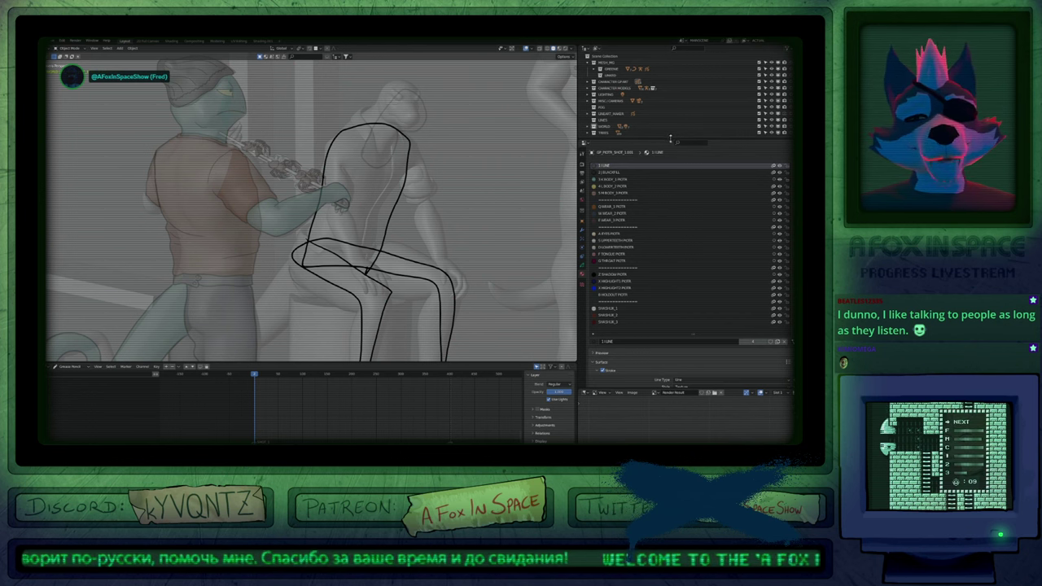
{"action": "left_click_drag", "start_coordinate": [575, 148], "coordinate": [629, 139]}
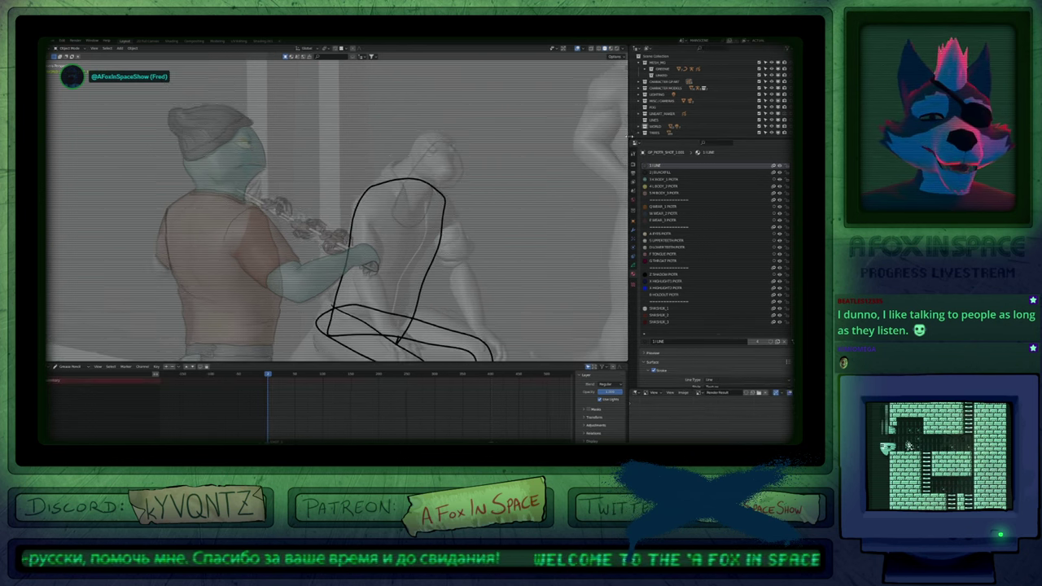
Make BODY_1 PIOTR the sketch's active material, reselect the seated character's sketch, and frame it with the other characters.
{"action": "left_click", "coordinate": [686, 179]}
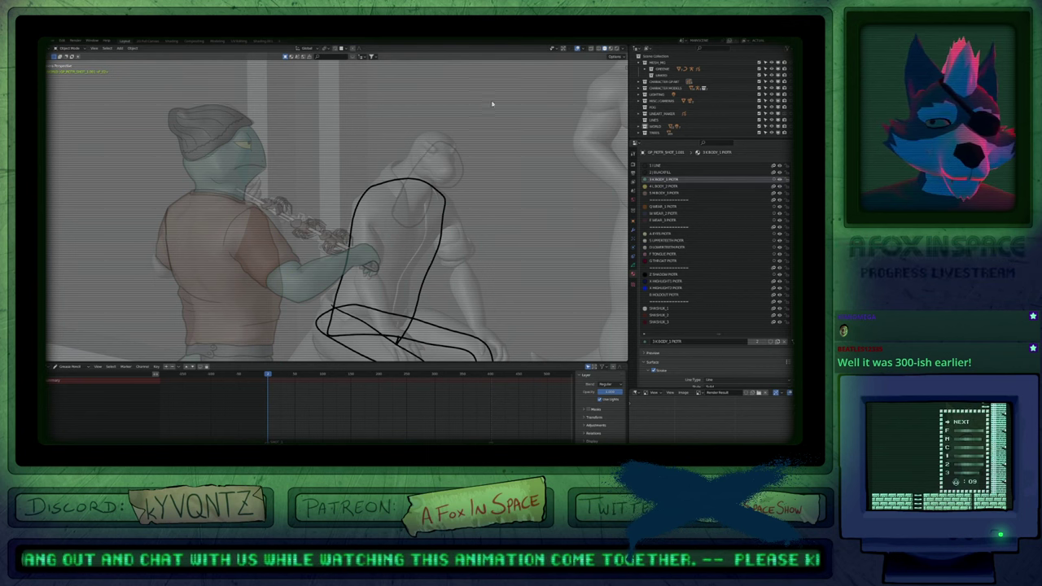
{"action": "left_click", "coordinate": [447, 199]}
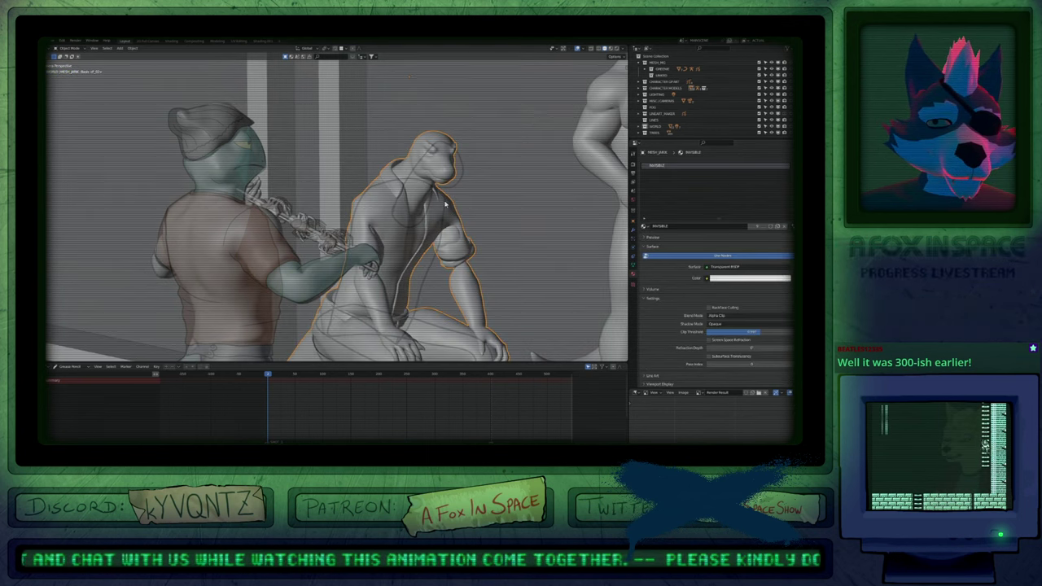
{"action": "left_click", "coordinate": [455, 187]}
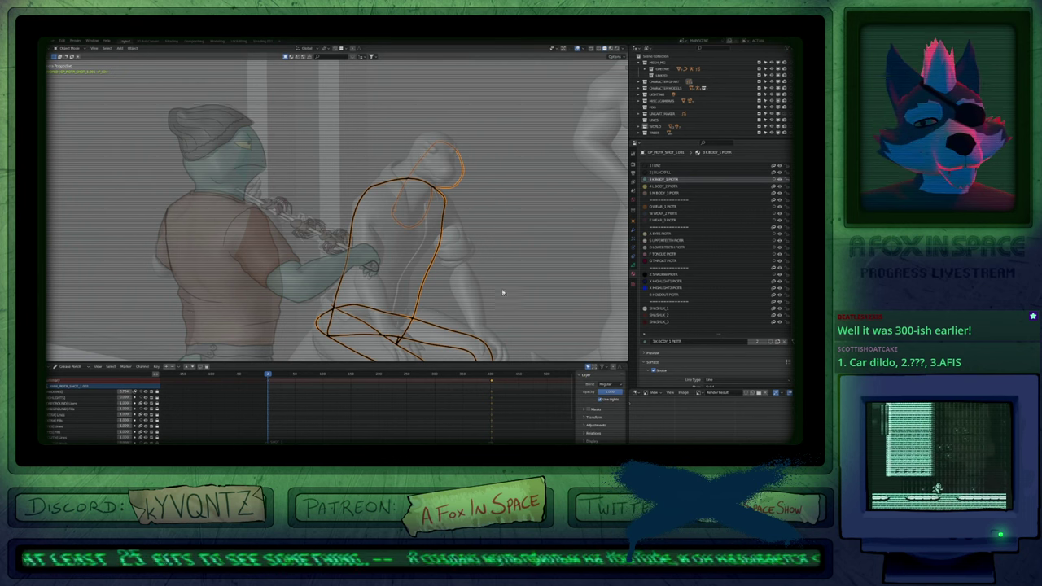
{"action": "scroll", "coordinate": [502, 290], "scroll_direction": "up", "scroll_amount": 1}
{"action": "middle_click_drag", "start_coordinate": [502, 291], "coordinate": [470, 201], "text": "shift"}
{"action": "middle_click_drag", "start_coordinate": [476, 253], "coordinate": [483, 235], "text": "shift"}
{"action": "key", "text": "Home"}
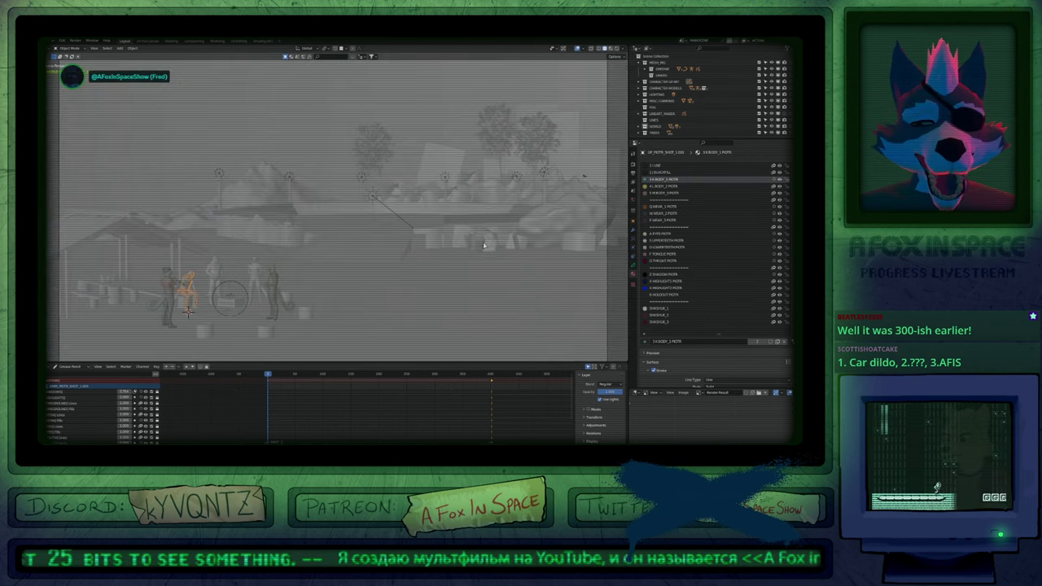
{"action": "scroll", "coordinate": [160, 301], "scroll_direction": "up", "scroll_amount": 7}
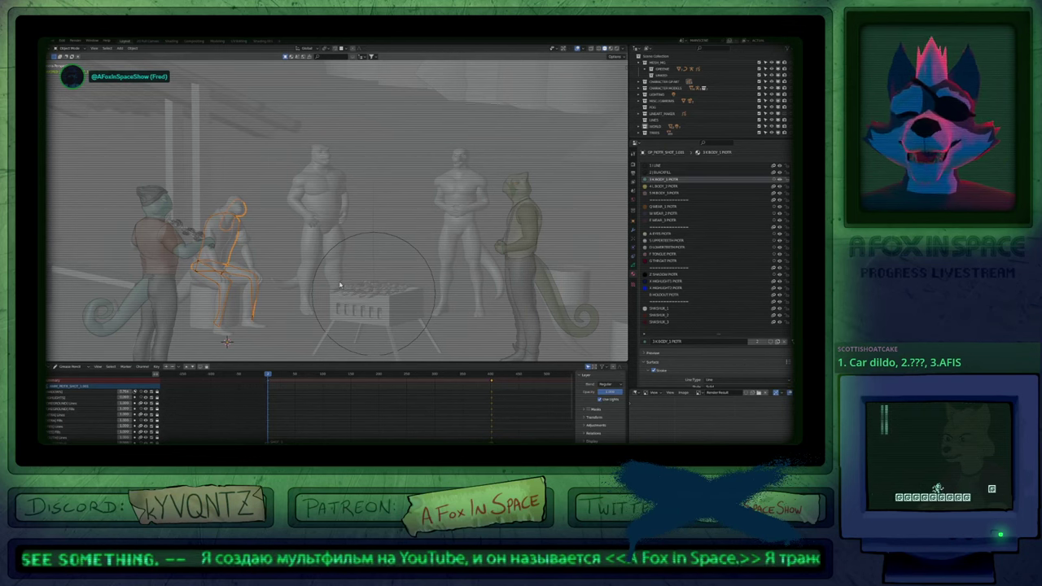
{"action": "middle_click_drag", "start_coordinate": [340, 285], "coordinate": [412, 282], "text": "shift"}
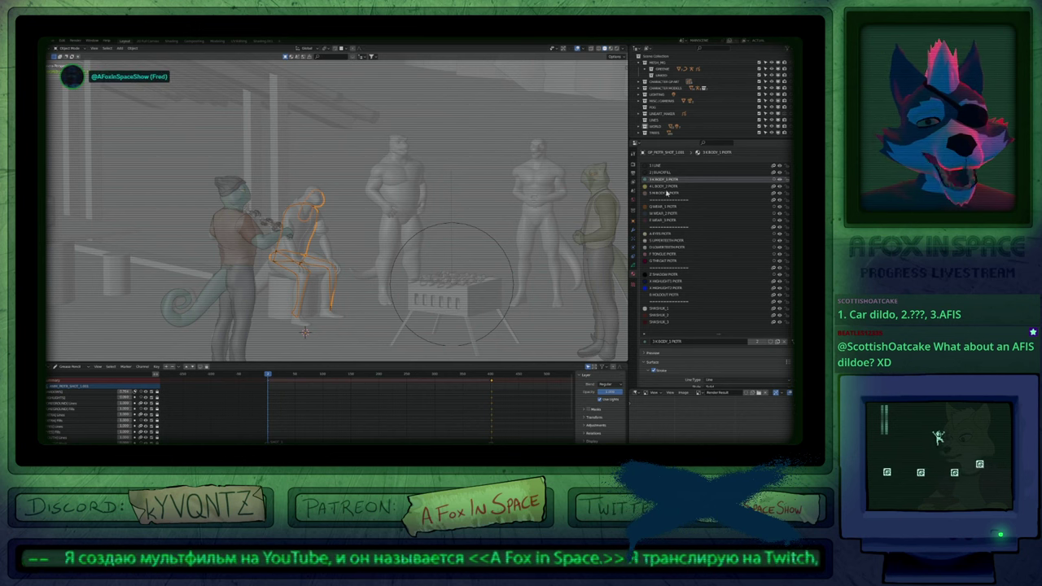
{"action": "double_click", "coordinate": [691, 180]}
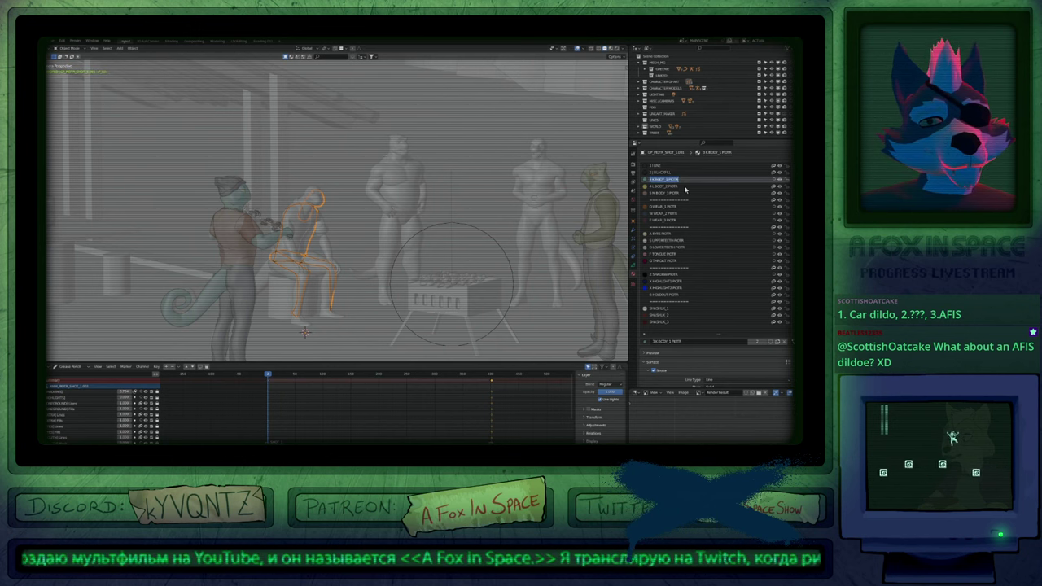
{"action": "key", "text": "Return"}
{"action": "double_click", "coordinate": [684, 180]}
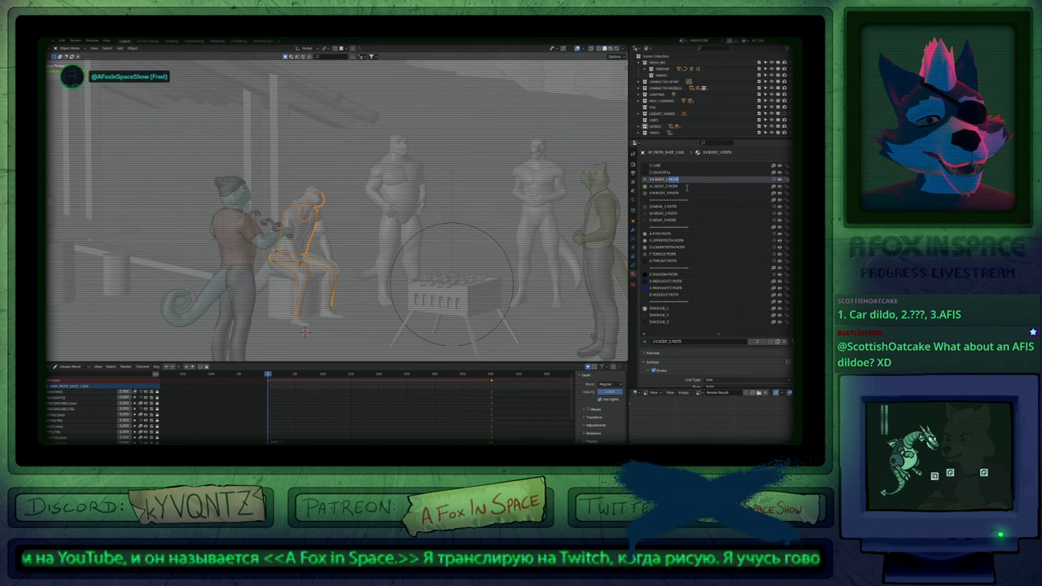
{"action": "key", "text": "Return"}
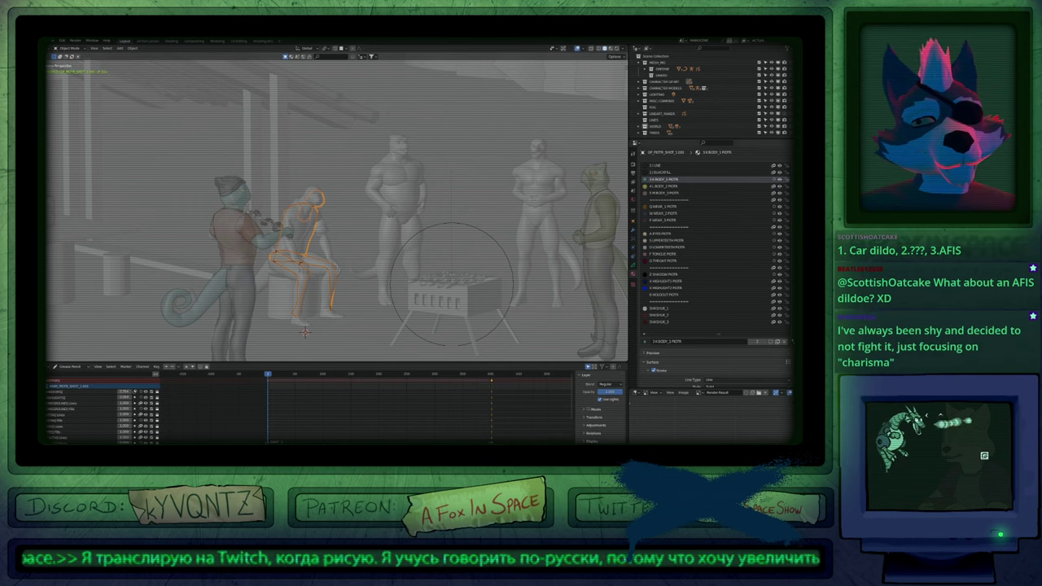
Try to make separate single-user copies of the seated sketch's three body materials, then undo those copies.
{"action": "left_click", "coordinate": [778, 342]}
{"action": "left_click", "coordinate": [692, 187]}
{"action": "left_click", "coordinate": [779, 342]}
{"action": "left_click", "coordinate": [708, 193]}
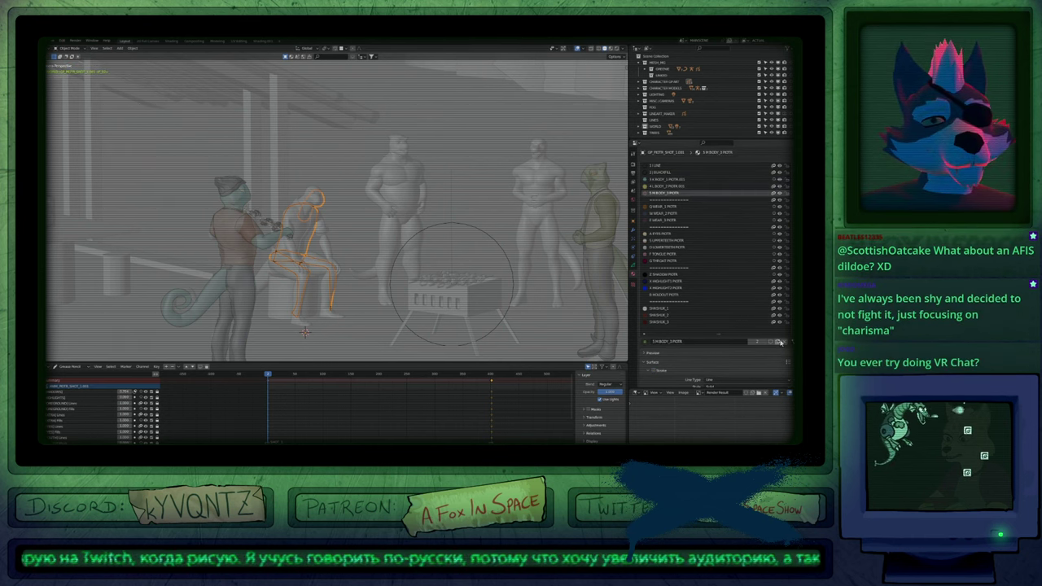
{"action": "left_click", "coordinate": [778, 342]}
{"action": "scroll", "coordinate": [778, 317], "scroll_direction": "down", "scroll_amount": 1, "text": "ctrl"}
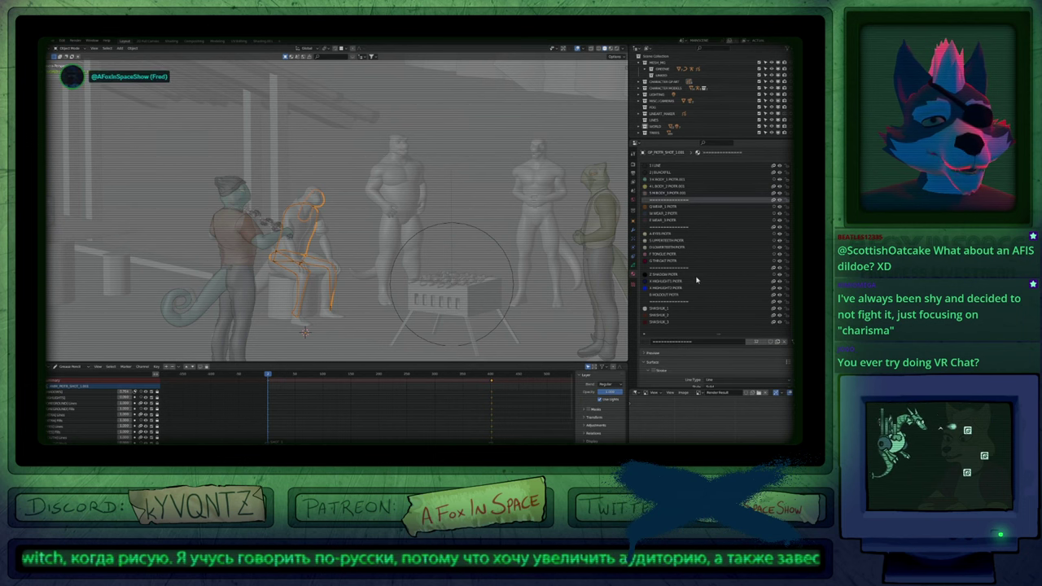
{"action": "scroll", "coordinate": [694, 274], "scroll_direction": "up", "scroll_amount": 3, "text": "ctrl"}
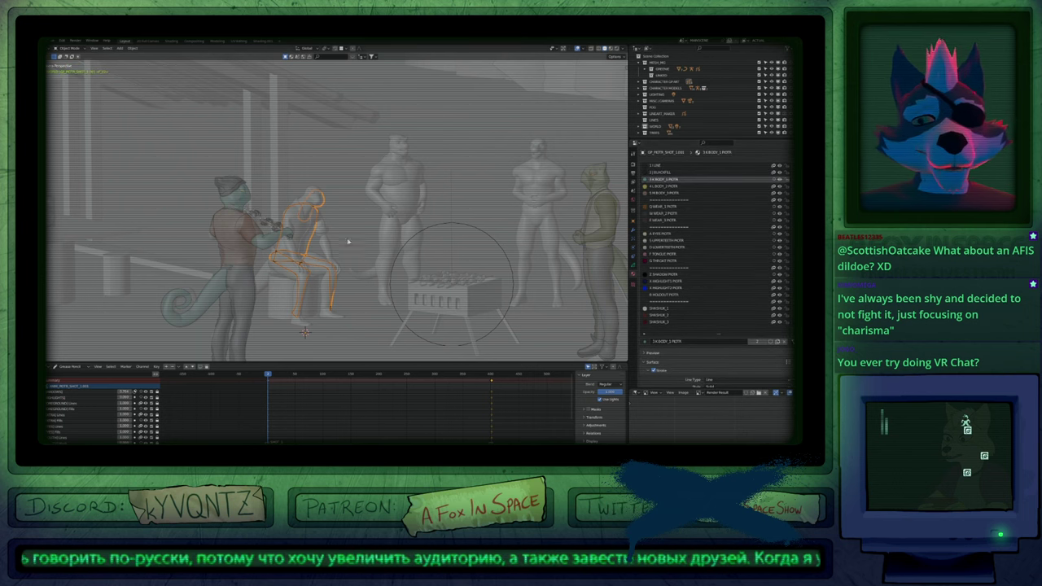
Run Make Single User on the selected sketch with only Materials enabled.
{"action": "key", "text": "F3"}
{"action": "type", "text": "single"}
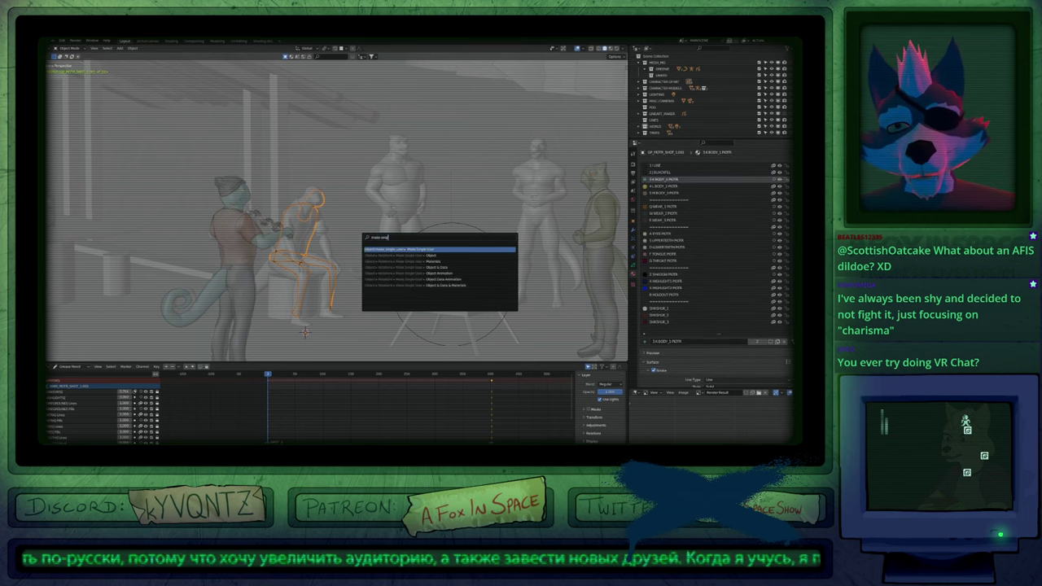
{"action": "key", "text": "Return"}
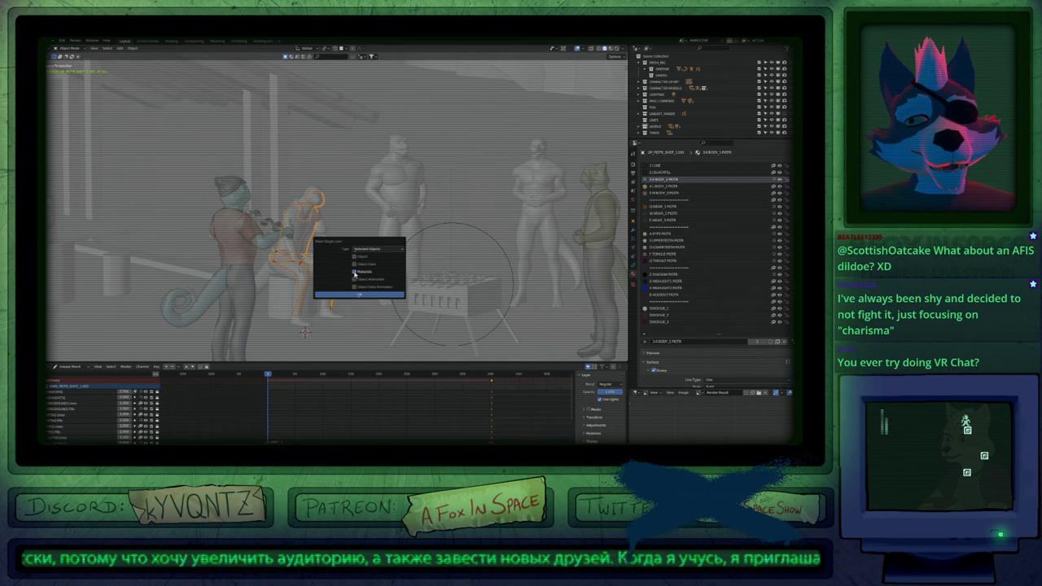
{"action": "left_click", "coordinate": [365, 295]}
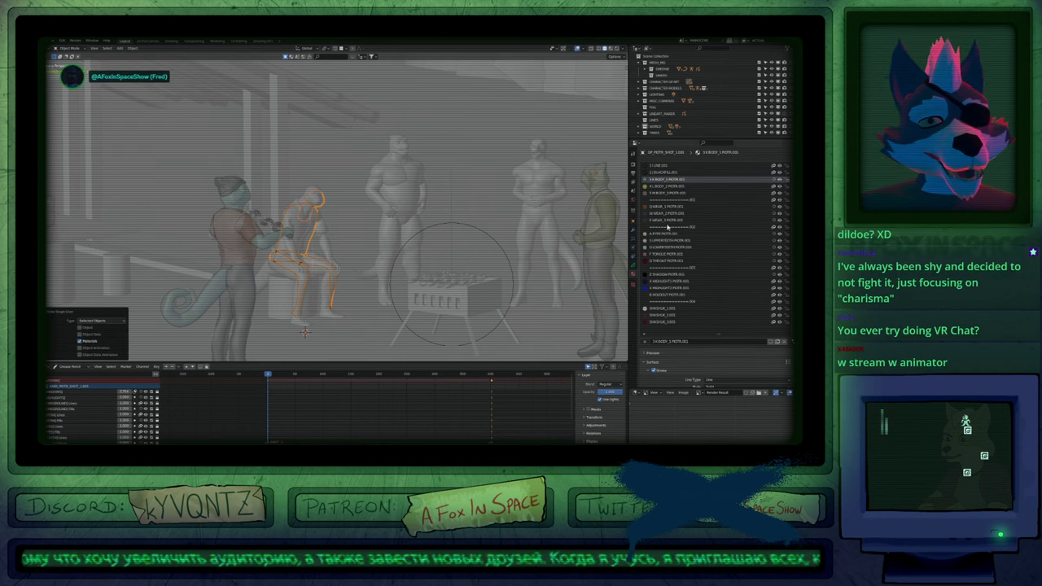
Reassign the shared LINE and BLACKFILL materials to the sketch's first two material slots.
{"action": "left_click", "coordinate": [671, 166]}
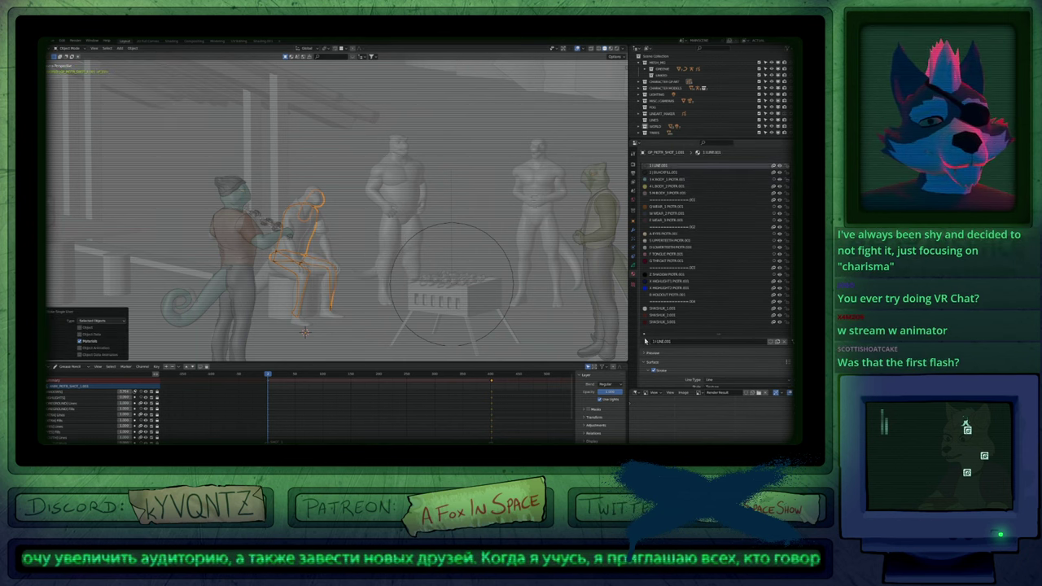
{"action": "left_click", "coordinate": [661, 173]}
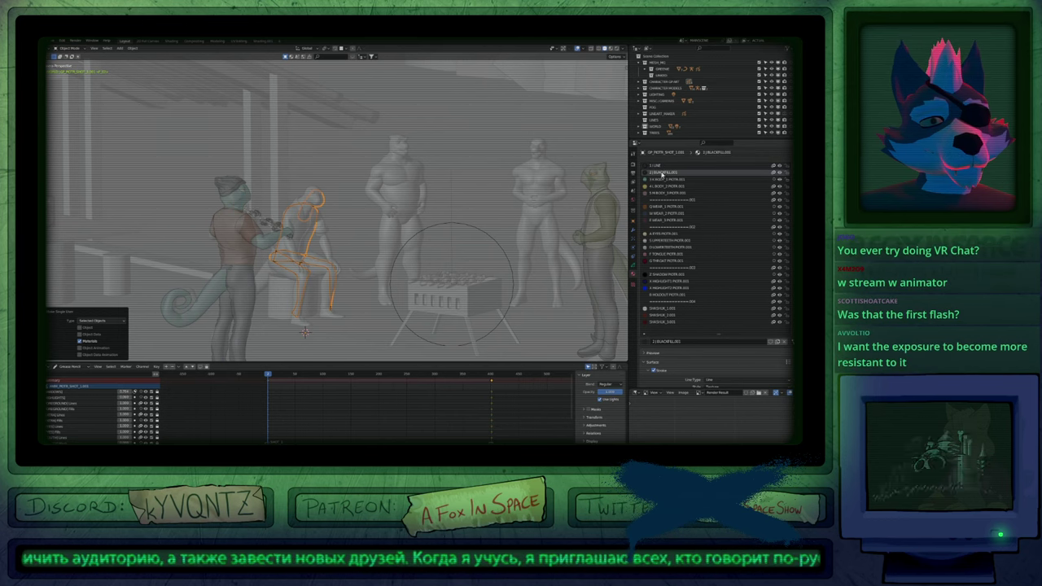
{"action": "left_click", "coordinate": [647, 343]}
{"action": "left_click", "coordinate": [662, 363]}
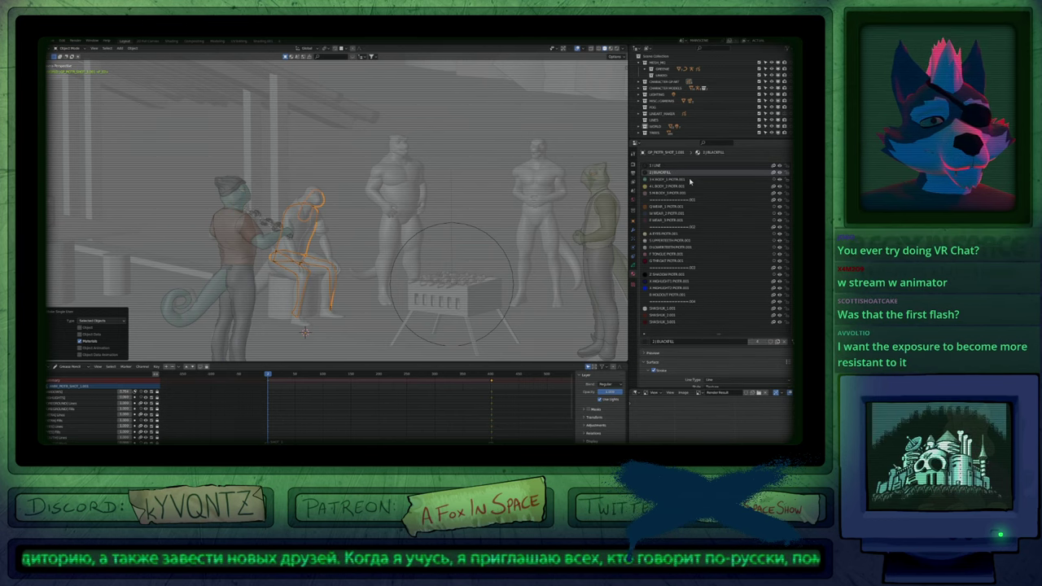
Rename the three body and three wear materials, replacing the PIOTR.001 suffix with JARK.
{"action": "left_click", "coordinate": [675, 179]}
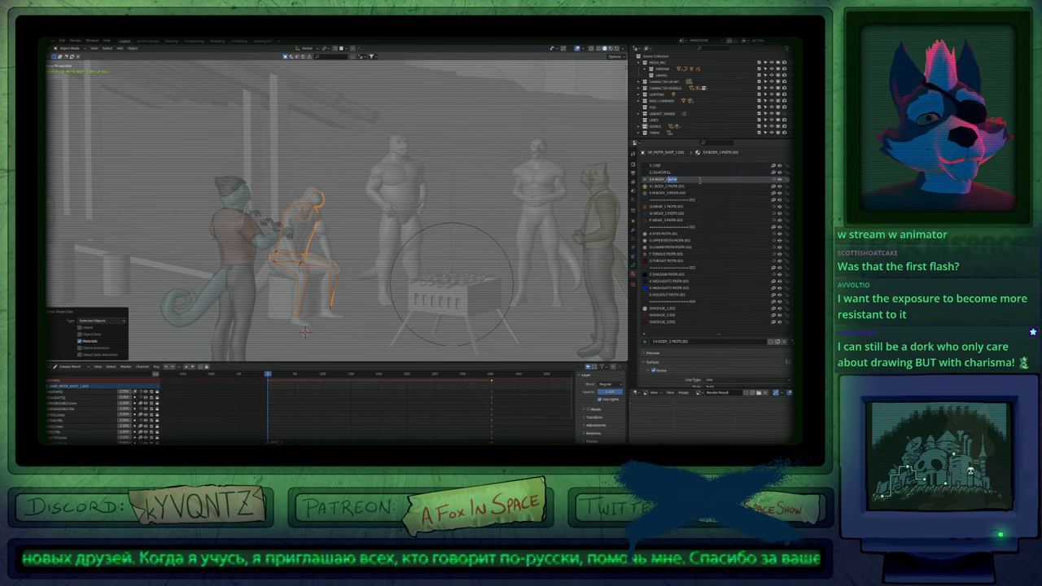
{"action": "double_click", "coordinate": [699, 201]}
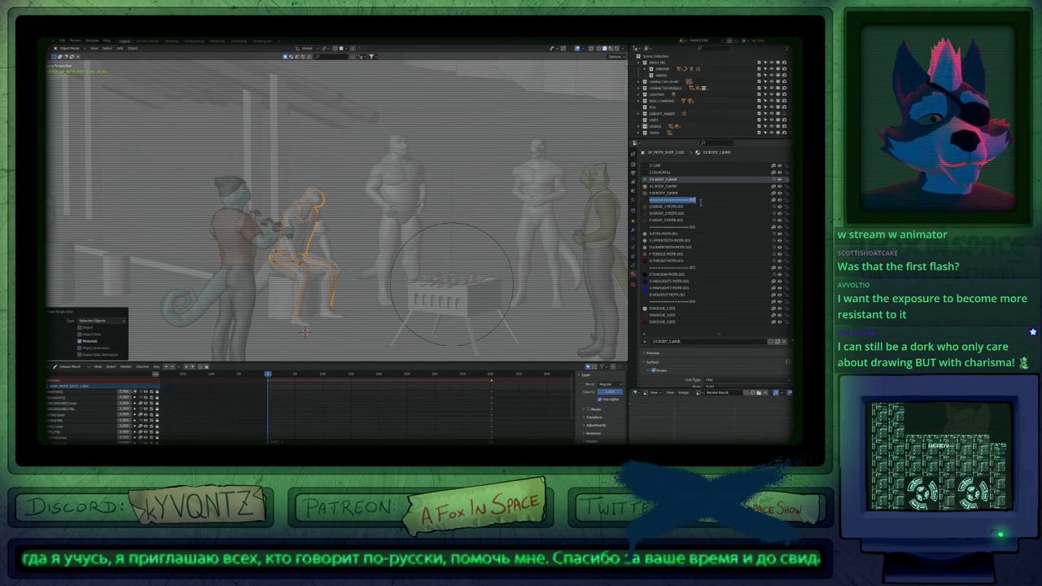
{"action": "double_click", "coordinate": [673, 205]}
{"action": "double_click", "coordinate": [682, 213]}
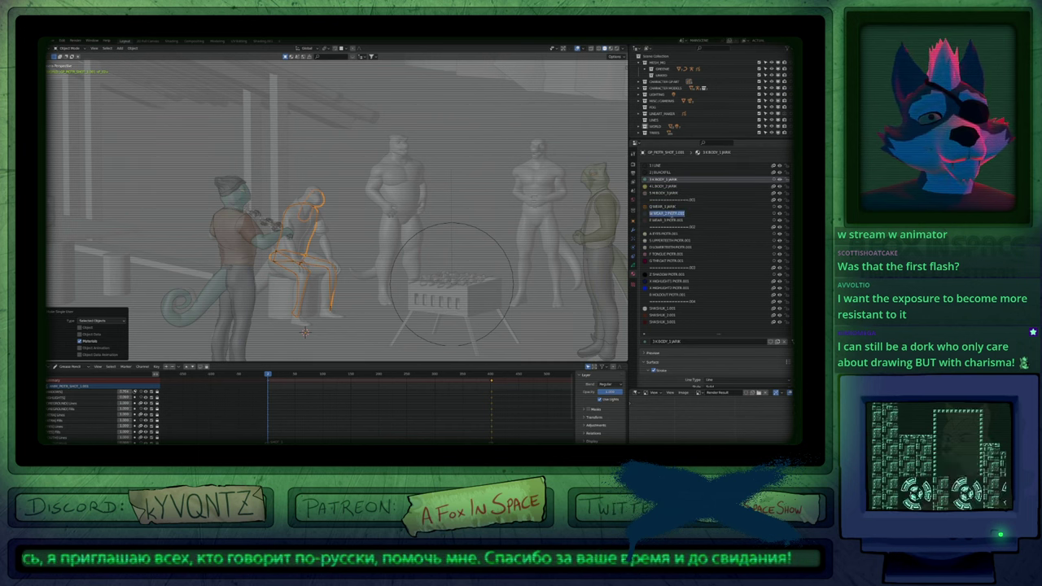
{"action": "left_click_drag", "start_coordinate": [667, 219], "coordinate": [709, 218]}
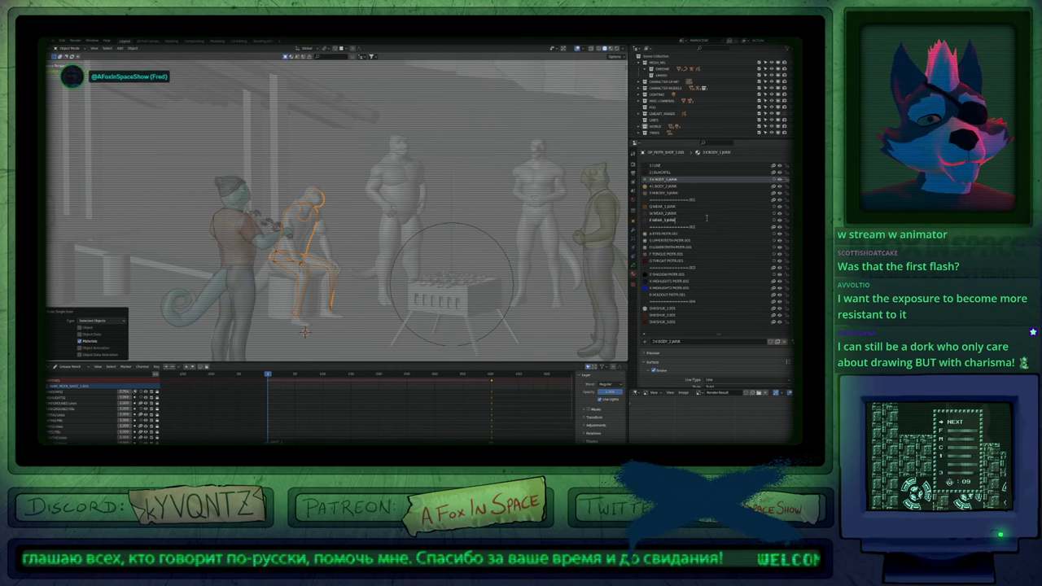
Rename the eyes, upper teeth and lower teeth materials with the JARK suffix.
{"action": "double_click", "coordinate": [666, 234]}
{"action": "type", "text": "JARIK"}
{"action": "double_click", "coordinate": [680, 241]}
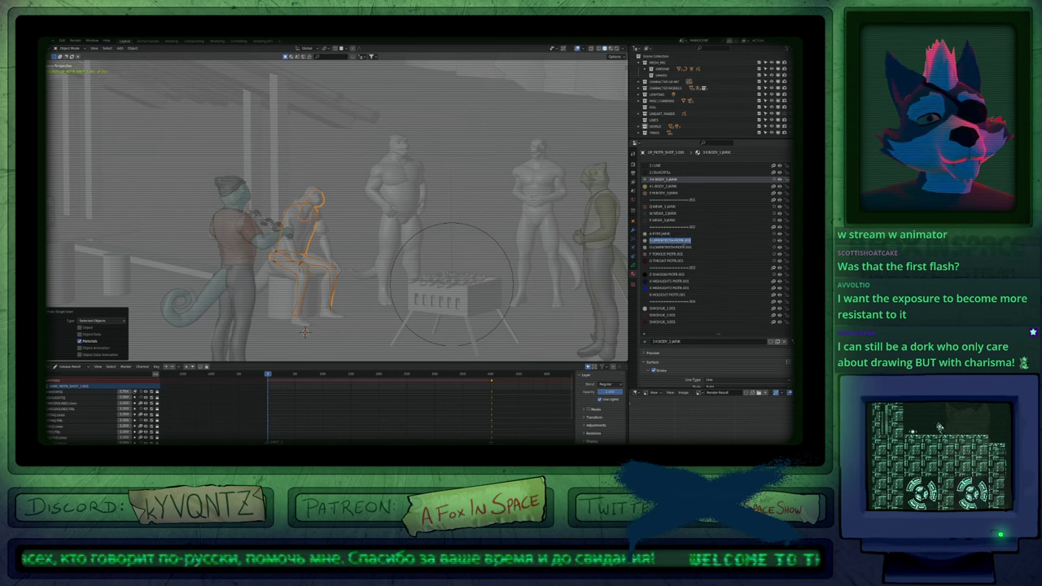
{"action": "double_click", "coordinate": [680, 241]}
{"action": "type", "text": "JARK"}
{"action": "key", "text": "Return"}
{"action": "double_click", "coordinate": [730, 246]}
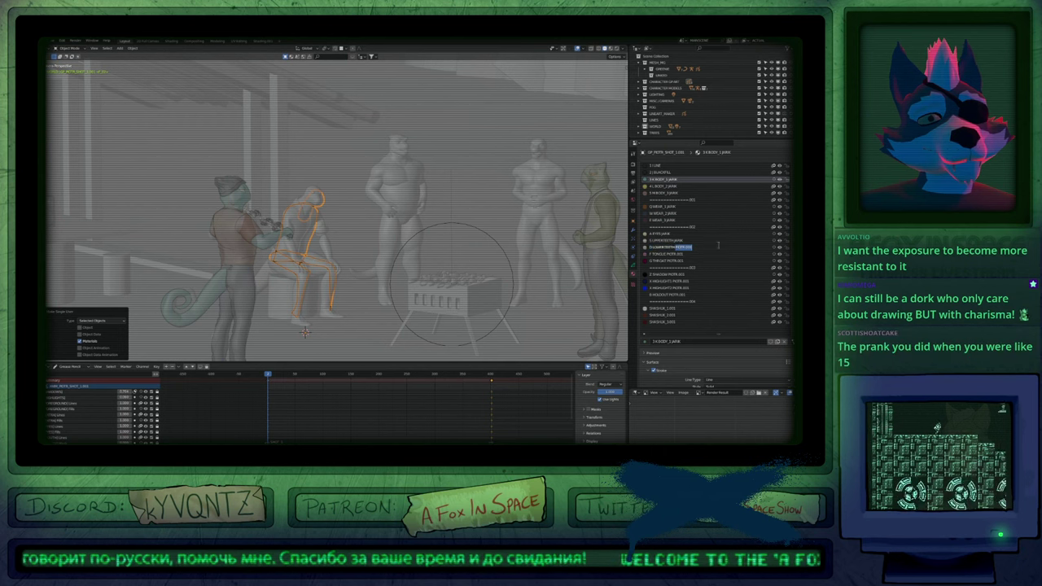
{"action": "type", "text": "JARK"}
{"action": "key", "text": "Return"}
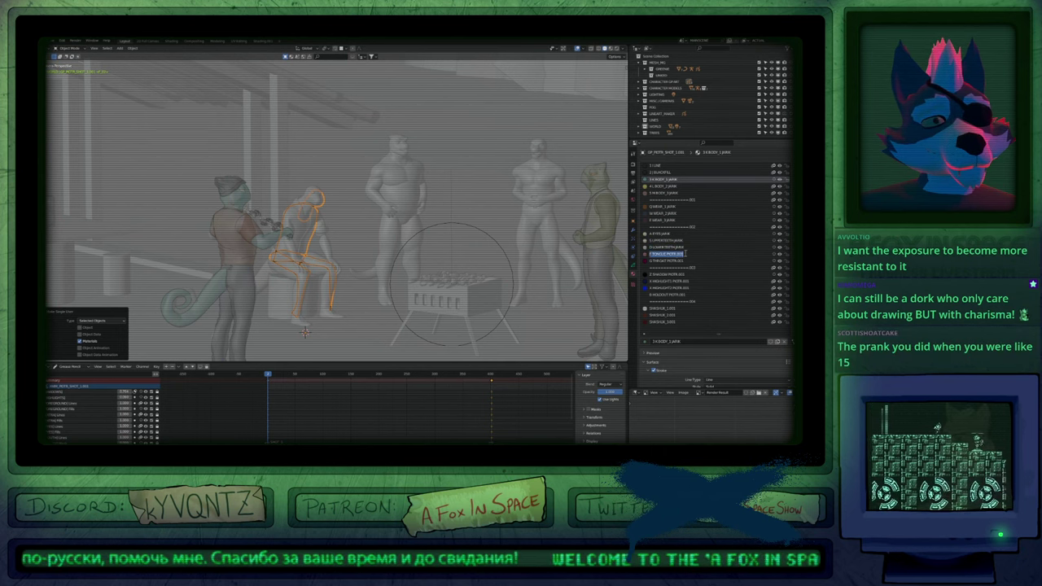
Rename the tongue and throat materials with the JARK suffix.
{"action": "double_click", "coordinate": [671, 254]}
{"action": "type", "text": "JARK"}
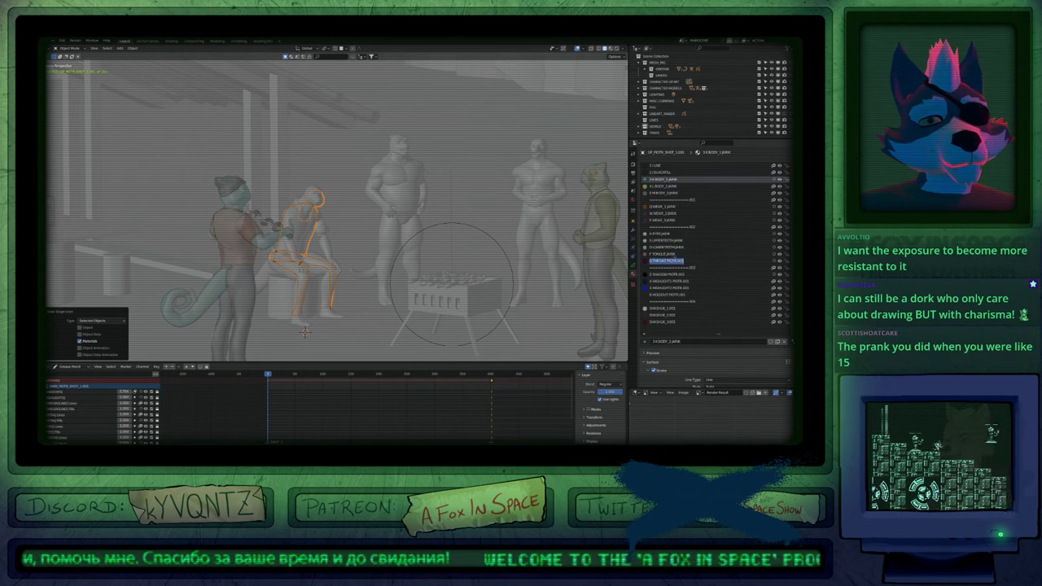
{"action": "key", "text": "Return"}
{"action": "double_click", "coordinate": [717, 260]}
{"action": "type", "text": "JARK"}
{"action": "key", "text": "Return"}
Rename the shadow, two highlight and holdout materials, replacing the PIOTR.001 suffix with JARK.
{"action": "double_click", "coordinate": [702, 274]}
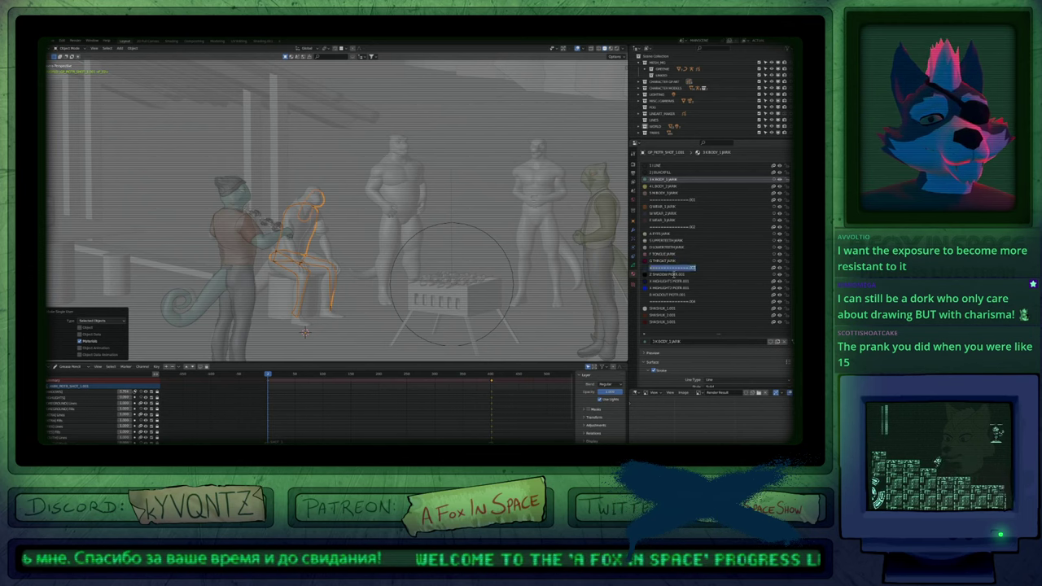
{"action": "type", "text": "JARK"}
{"action": "key", "text": "Return"}
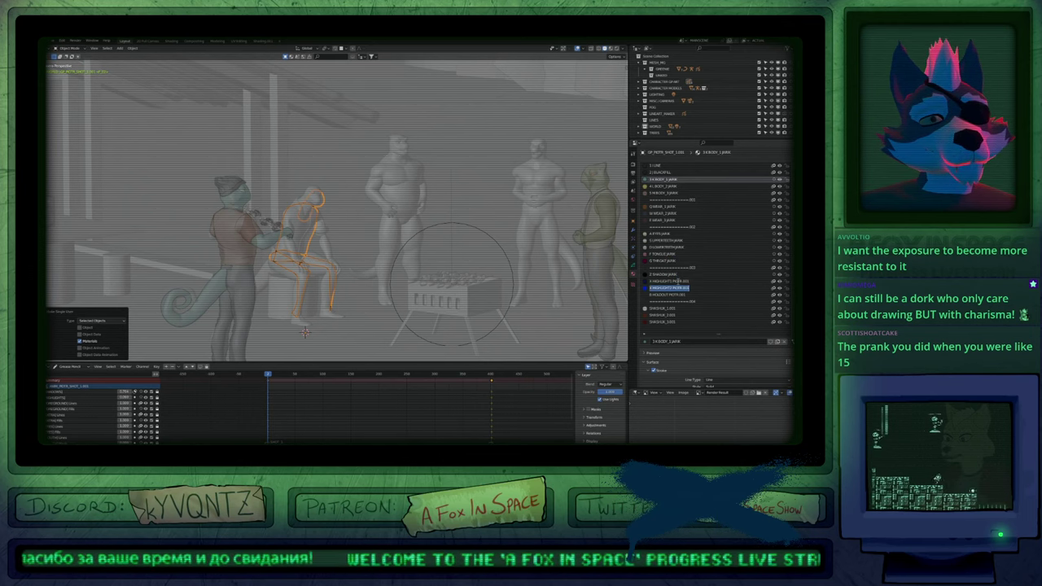
{"action": "double_click", "coordinate": [734, 280]}
{"action": "type", "text": "JARK"}
{"action": "key", "text": "Return"}
{"action": "double_click", "coordinate": [733, 288]}
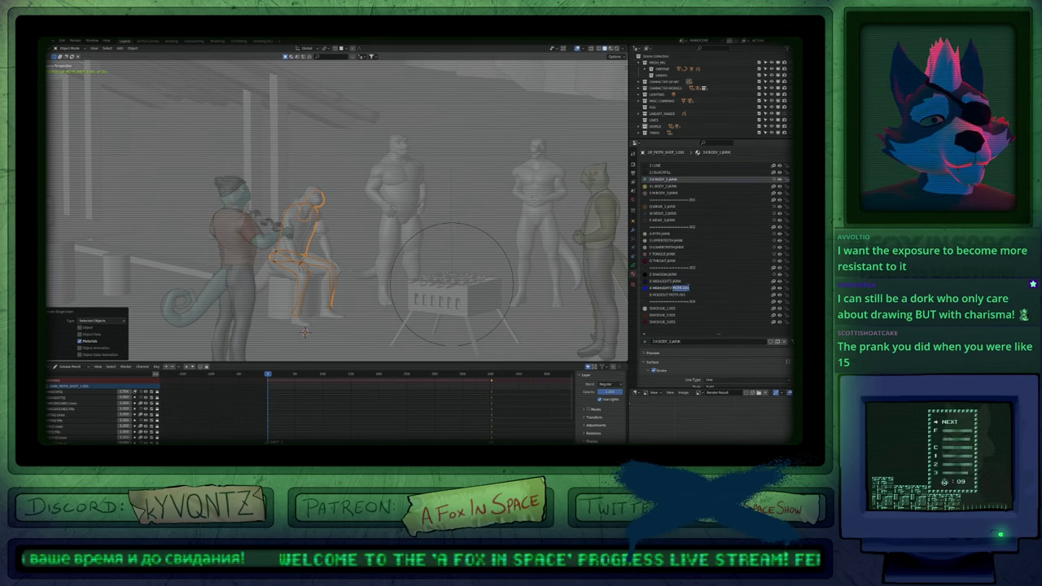
{"action": "type", "text": "JARK"}
{"action": "key", "text": "Return"}
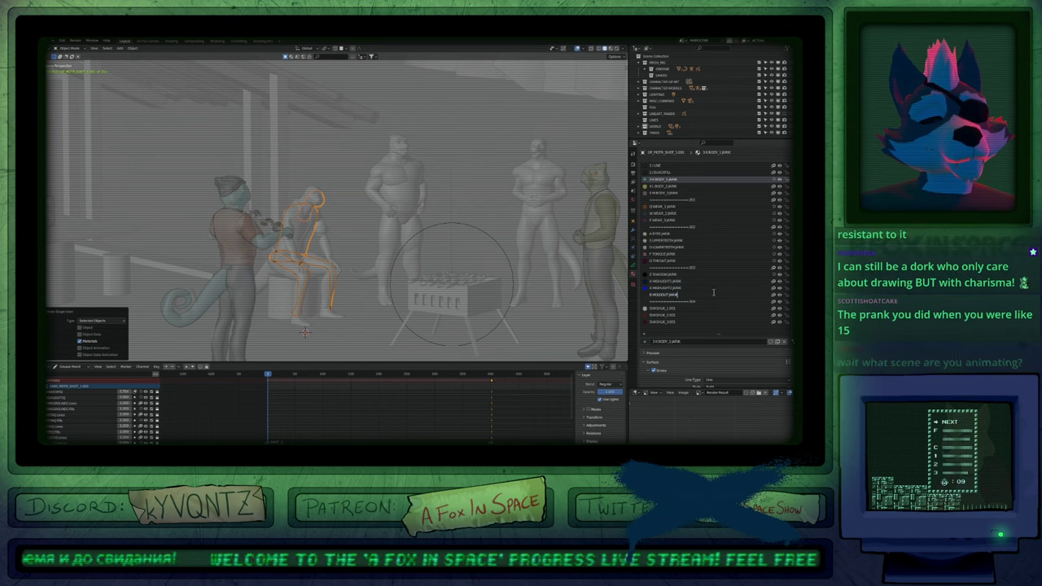
{"action": "double_click", "coordinate": [687, 301]}
{"action": "key", "text": "shift+Tab"}
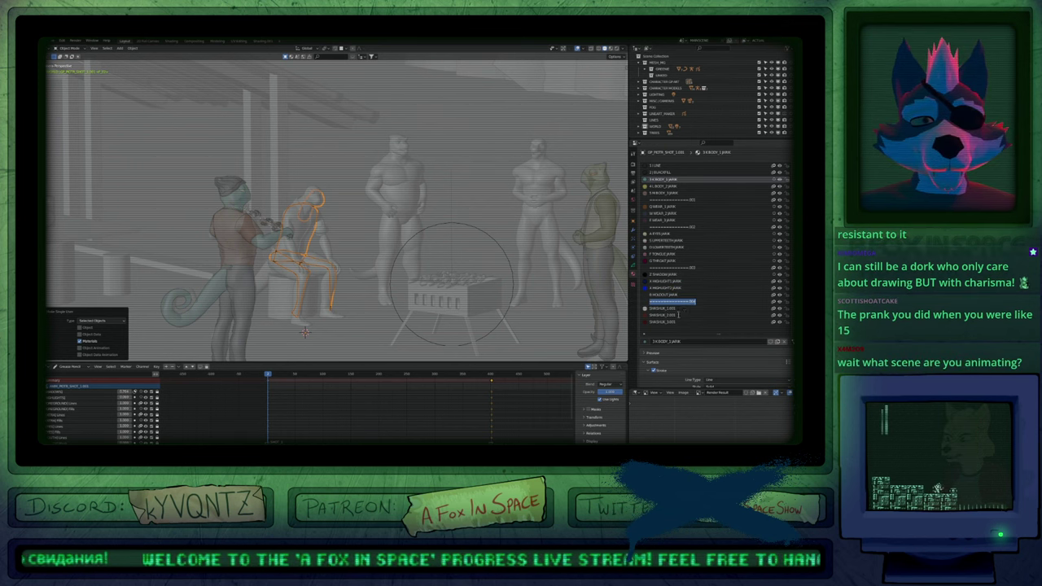
{"action": "key", "text": "Escape"}
Replace the duplicated, numbered separator materials in the sketch's material slots with the shared, unnumbered separator material.
{"action": "left_click", "coordinate": [681, 201]}
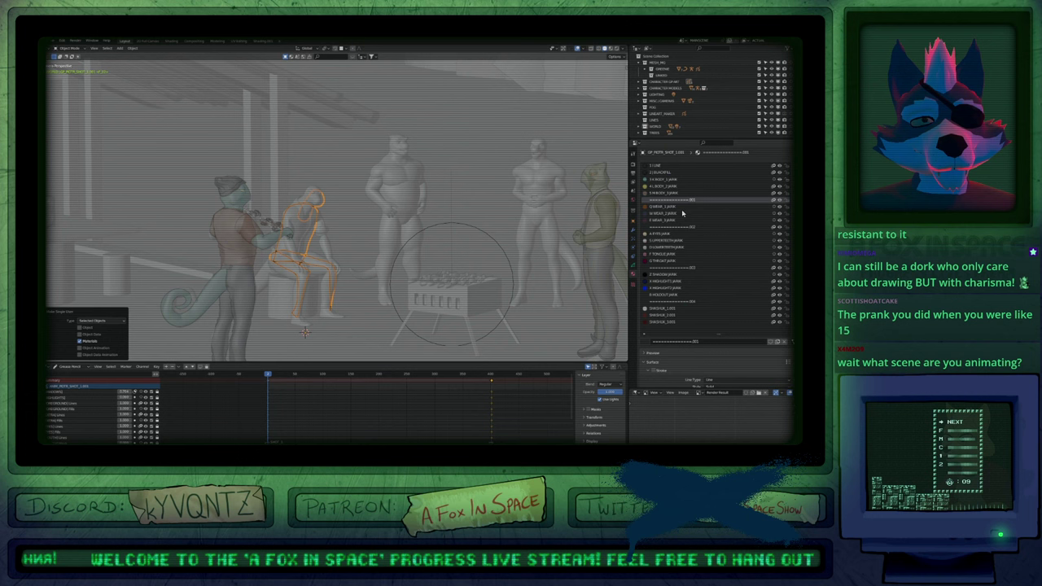
{"action": "left_click", "coordinate": [644, 341]}
{"action": "type", "text": "="}
{"action": "key", "text": "Return"}
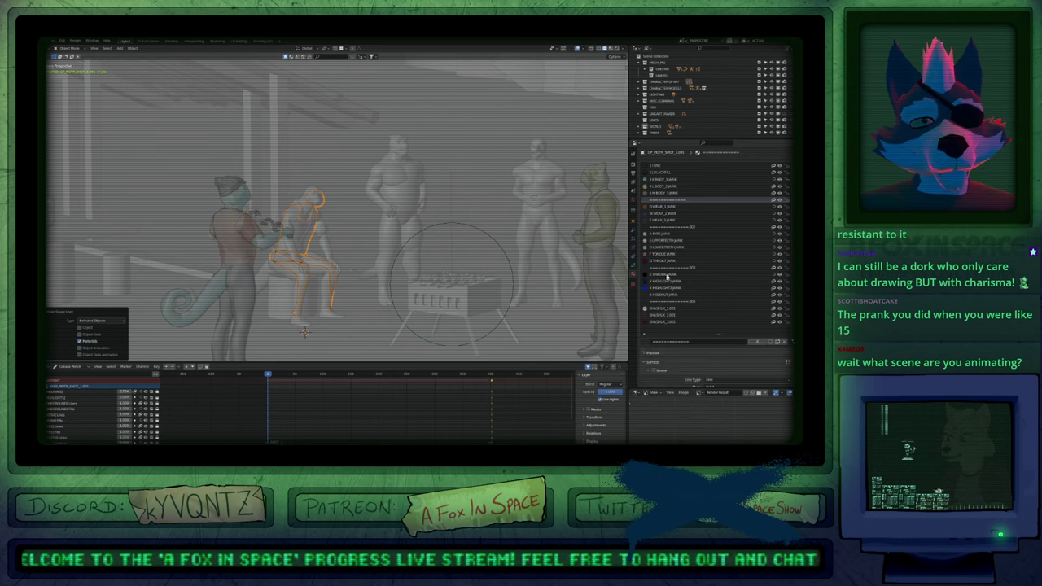
{"action": "left_click", "coordinate": [676, 233]}
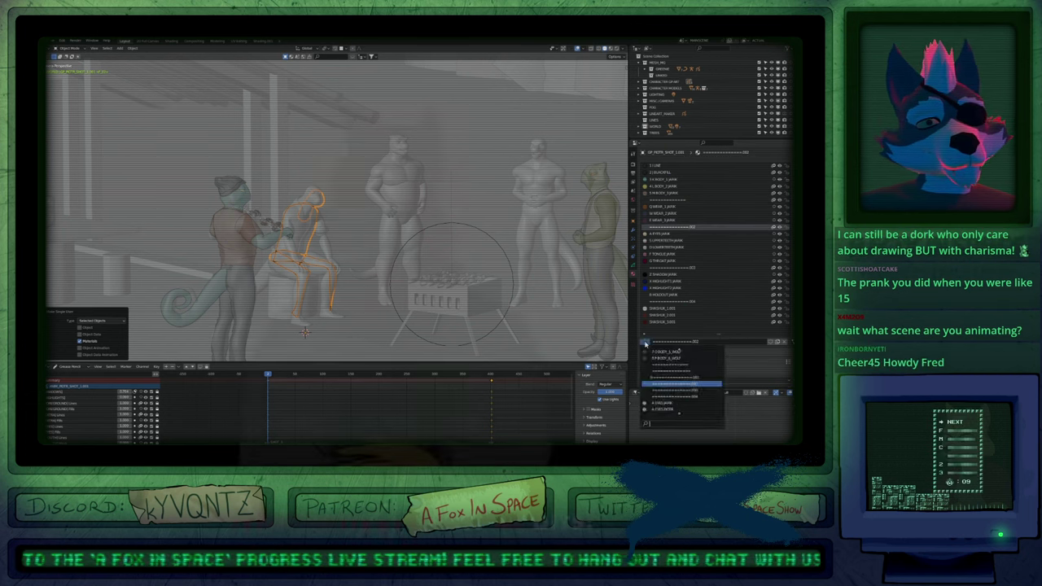
{"action": "left_click", "coordinate": [679, 268]}
{"action": "left_click", "coordinate": [644, 341]}
{"action": "type", "text": "="}
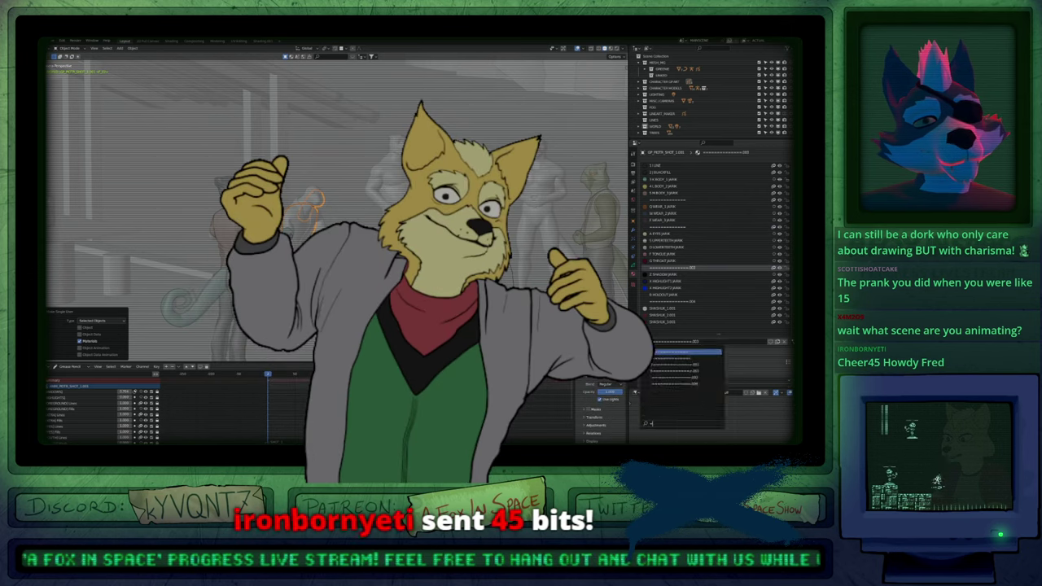
{"action": "key", "text": "Return"}
{"action": "left_click", "coordinate": [680, 306]}
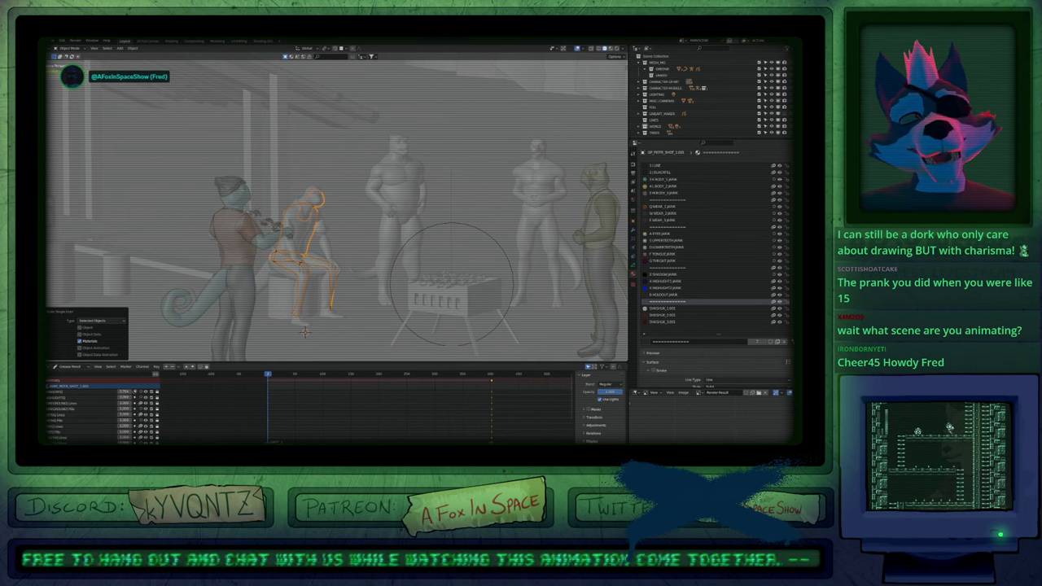
View the shot through the camera in full-screen rendered shading and examine the characters around the grill.
{"action": "key", "text": "KP_0"}
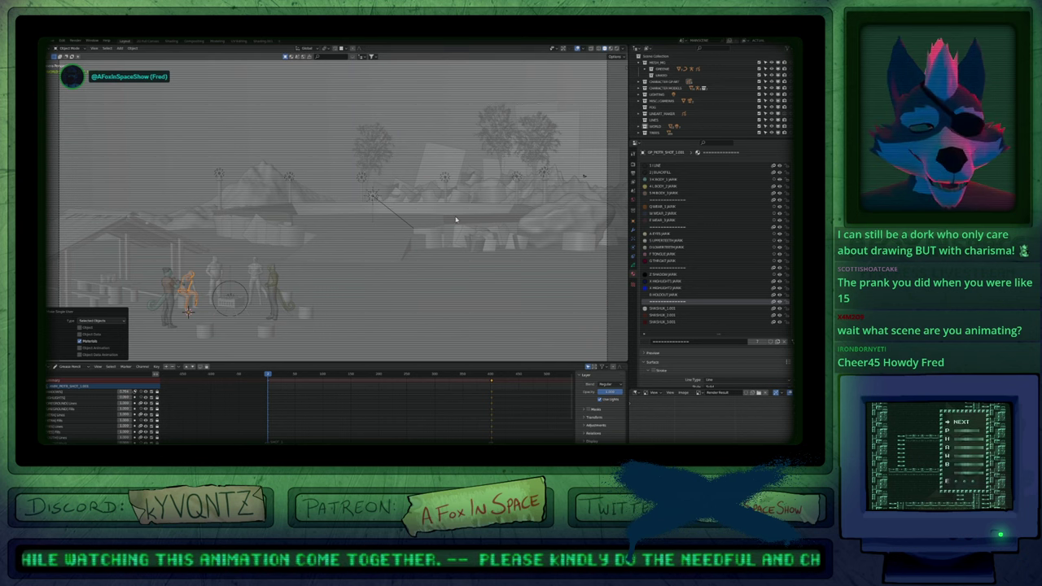
{"action": "key", "text": "z"}
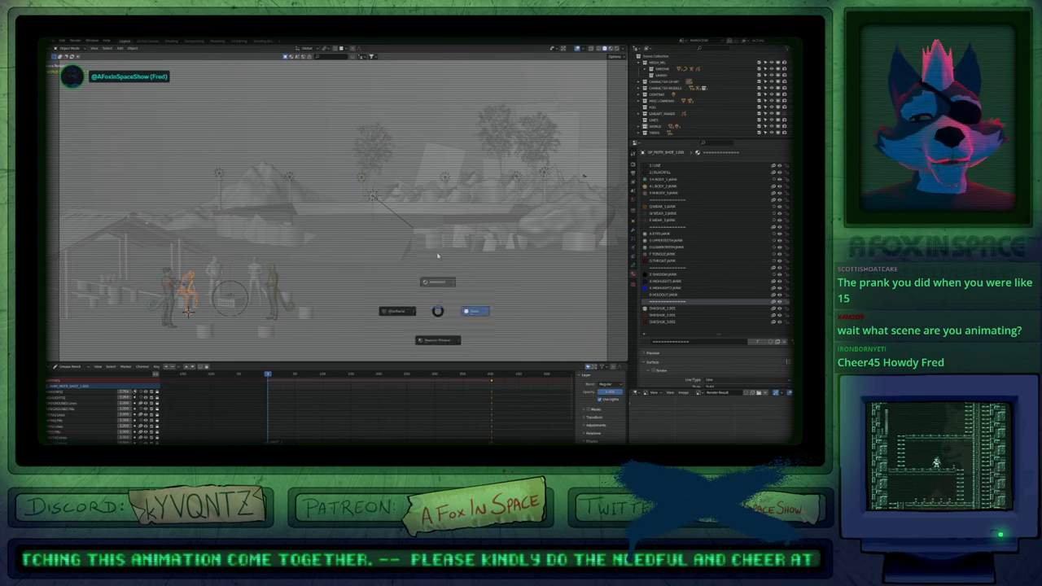
{"action": "left_click", "coordinate": [434, 234]}
{"action": "key", "text": "ctrl+alt+space"}
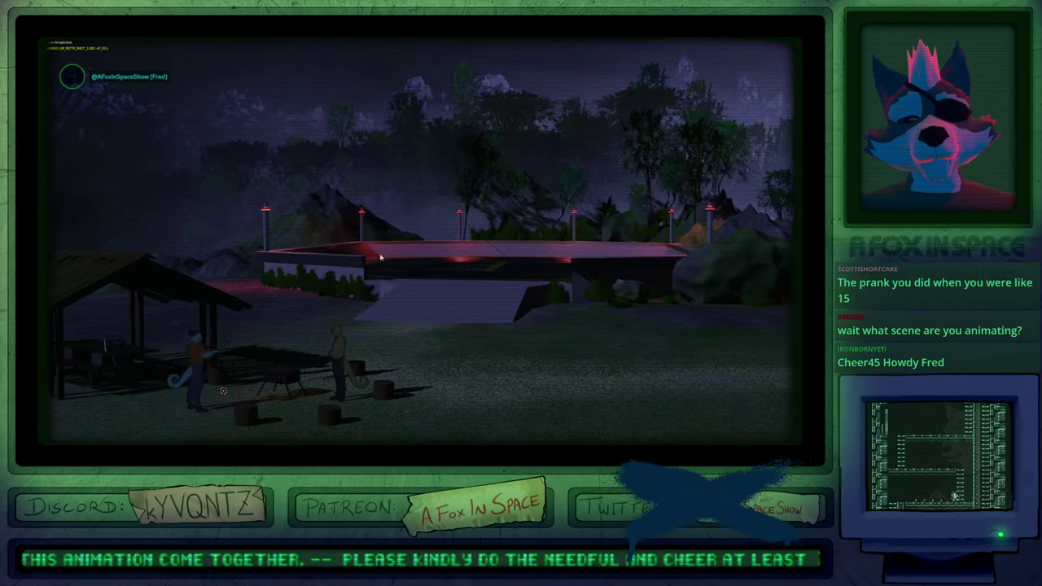
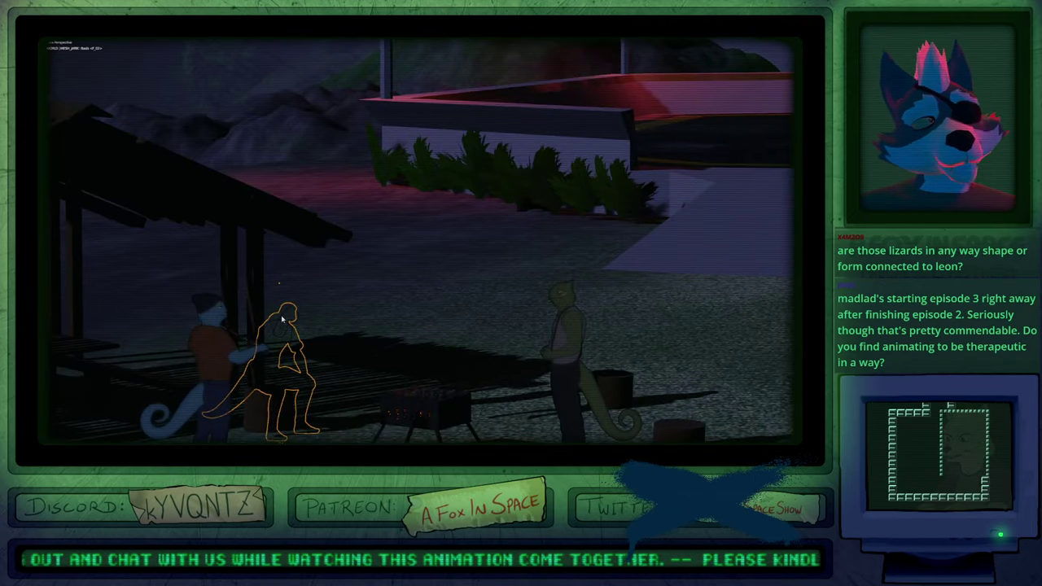
{"action": "middle_click_drag", "start_coordinate": [387, 345], "coordinate": [365, 282], "text": "shift"}
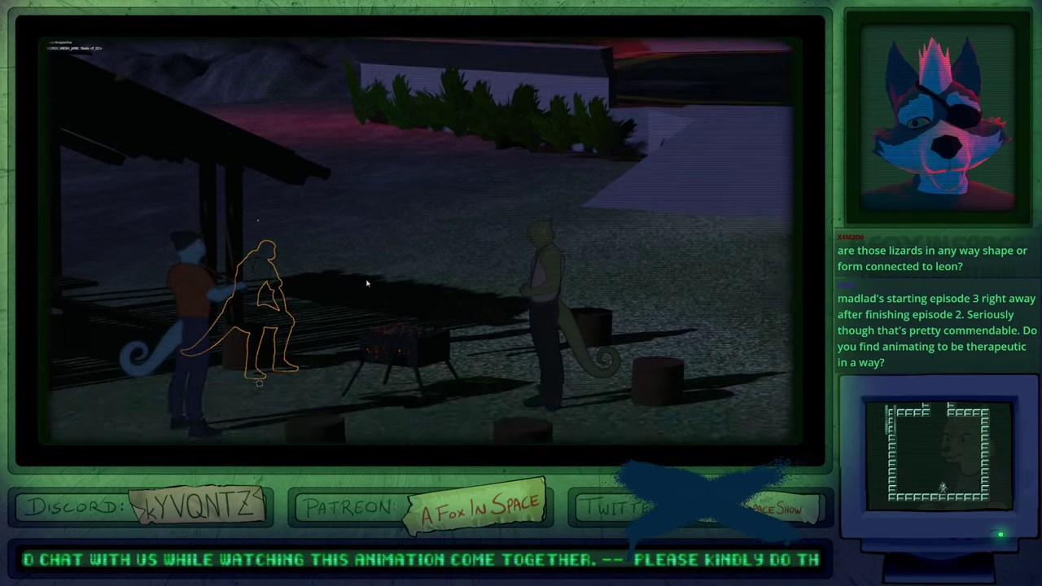
{"action": "key", "text": "Home"}
{"action": "left_click", "coordinate": [331, 355]}
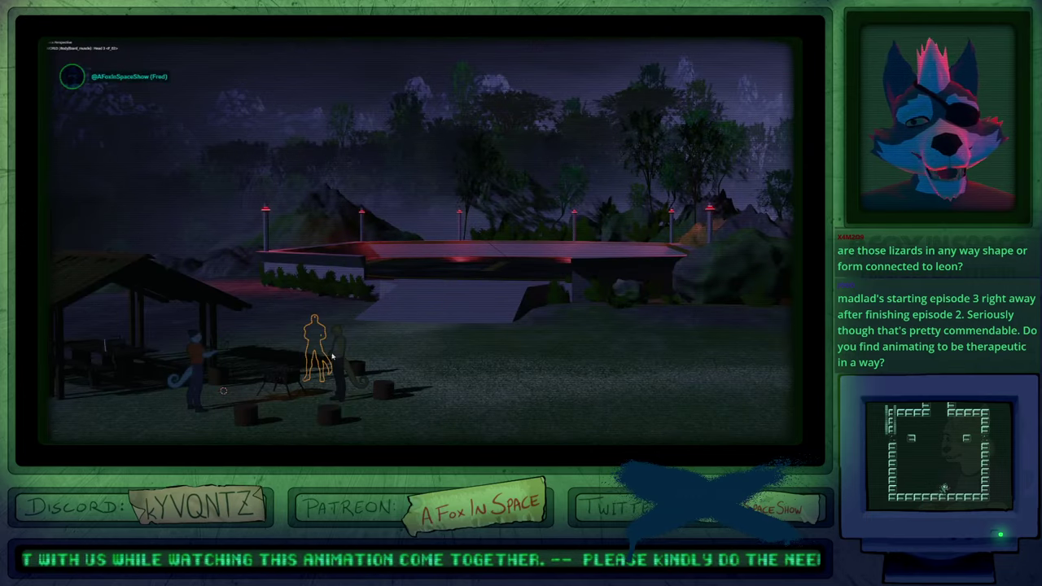
{"action": "left_click", "coordinate": [332, 355]}
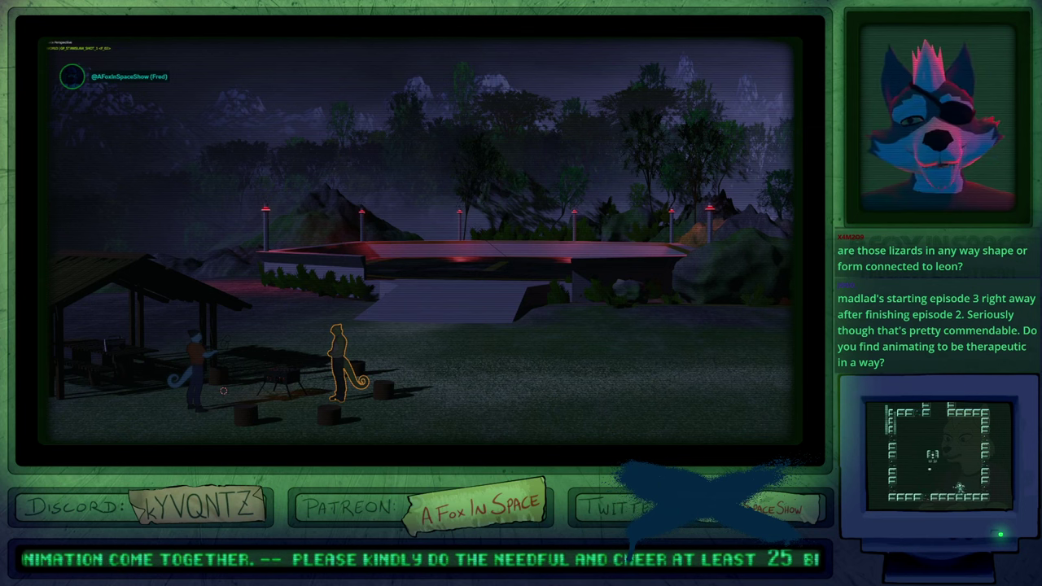
{"action": "scroll", "coordinate": [171, 388], "scroll_direction": "up", "scroll_amount": 9}
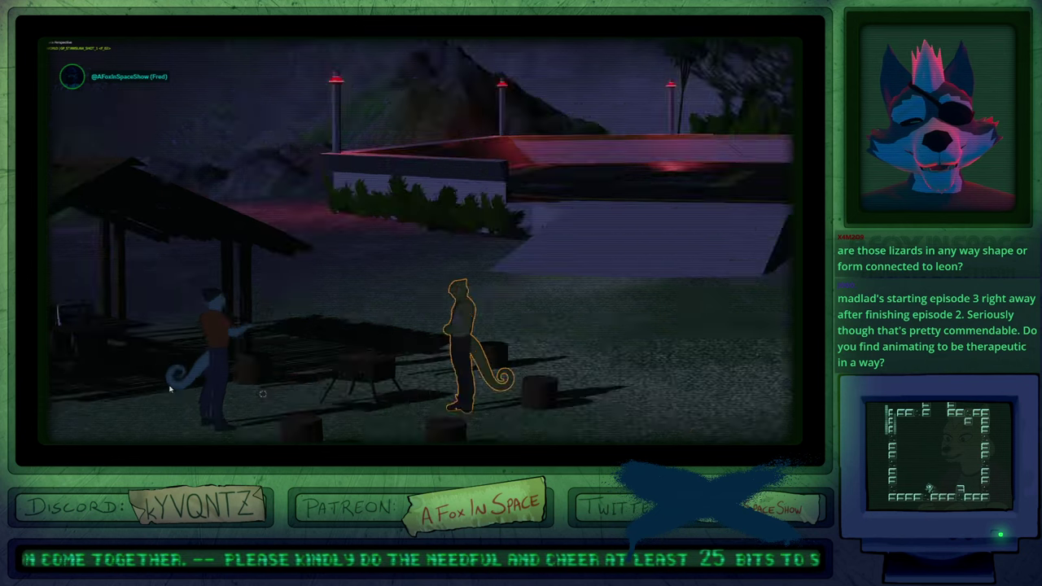
{"action": "scroll", "coordinate": [312, 235], "scroll_direction": "down", "scroll_amount": 4}
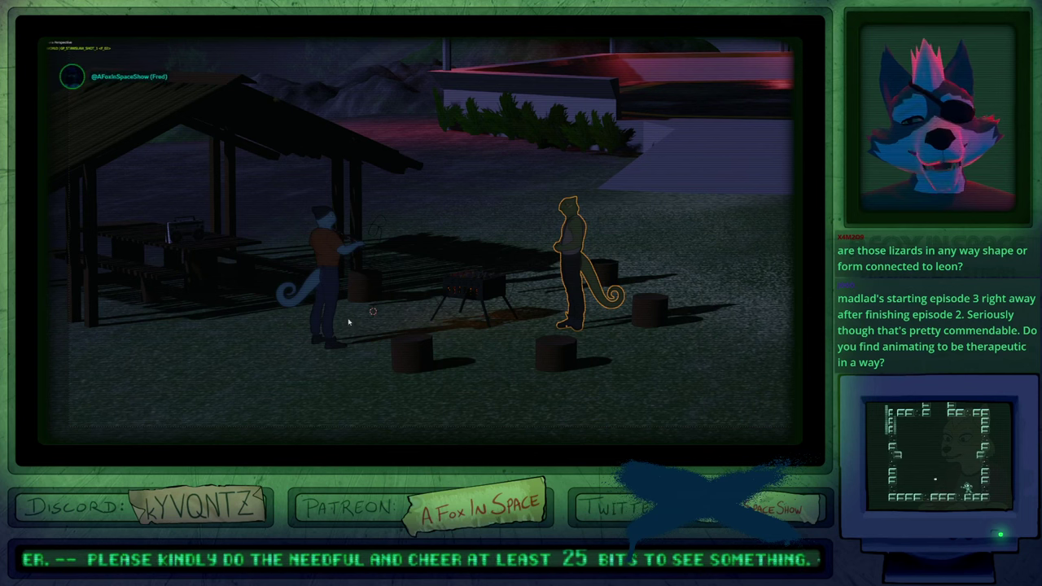
Try to reposition the drawing of the beanie-wearing character standing beside the shelter.
{"action": "left_click", "coordinate": [345, 327]}
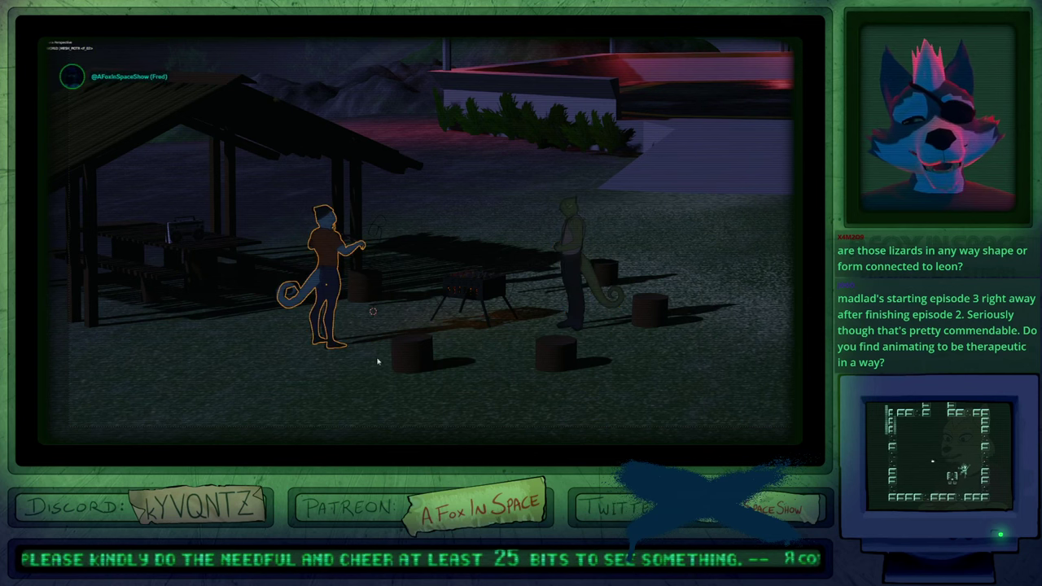
{"action": "left_click", "coordinate": [335, 342]}
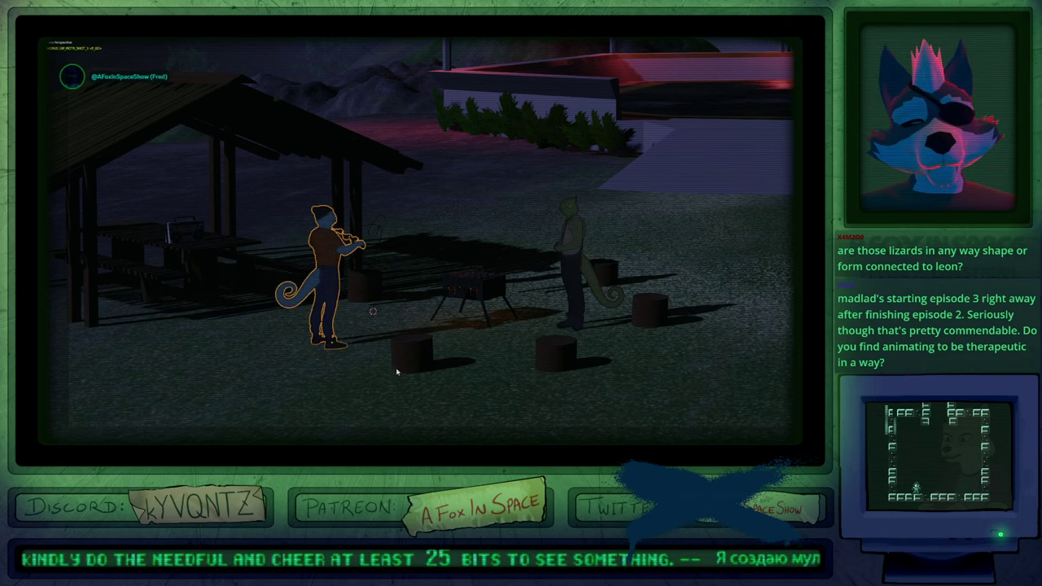
{"action": "key", "text": "g"}
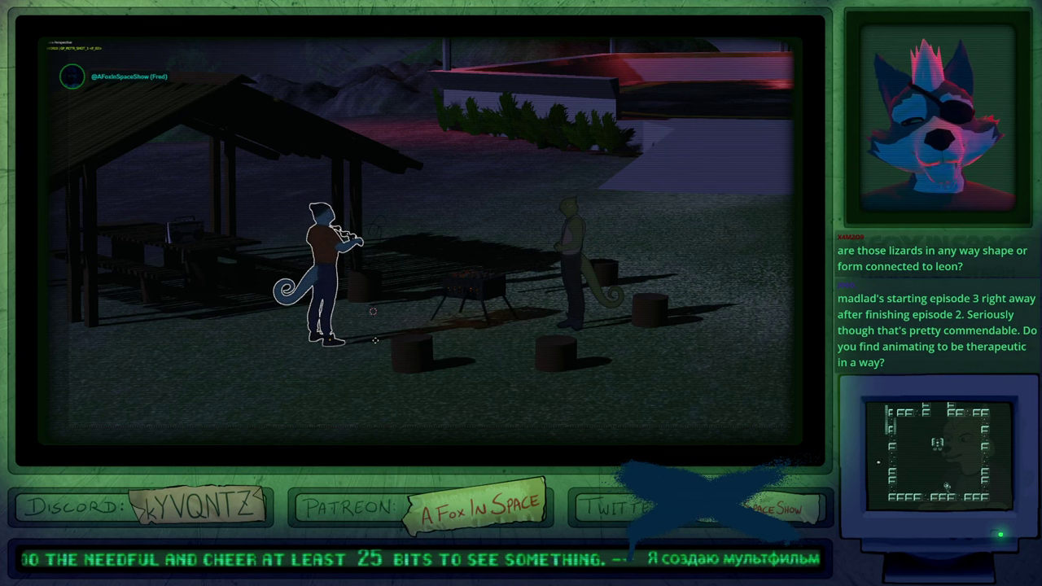
{"action": "left_click", "coordinate": [382, 342]}
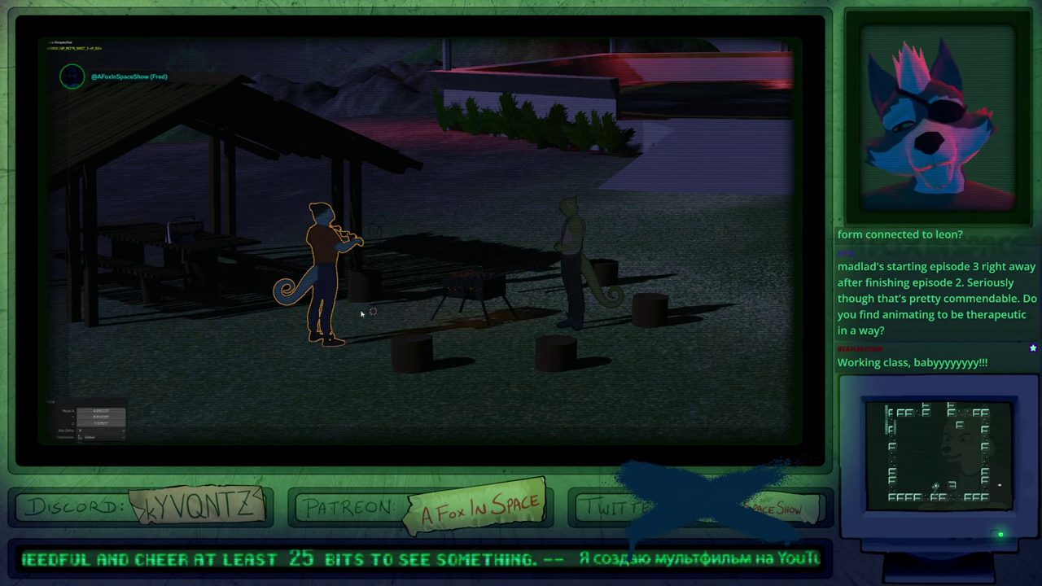
{"action": "key", "text": "ctrl+z"}
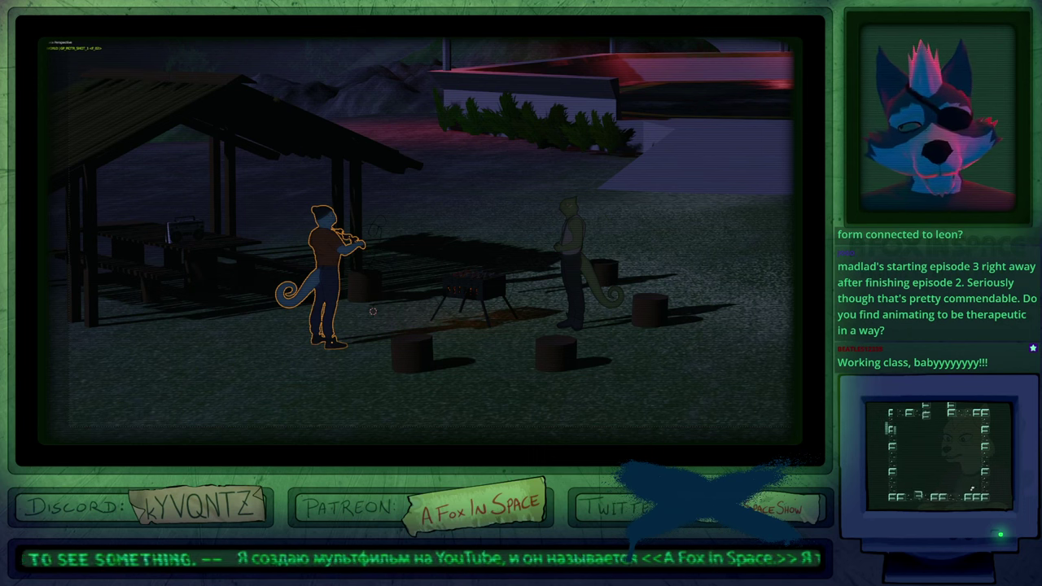
{"action": "key", "text": "Home"}
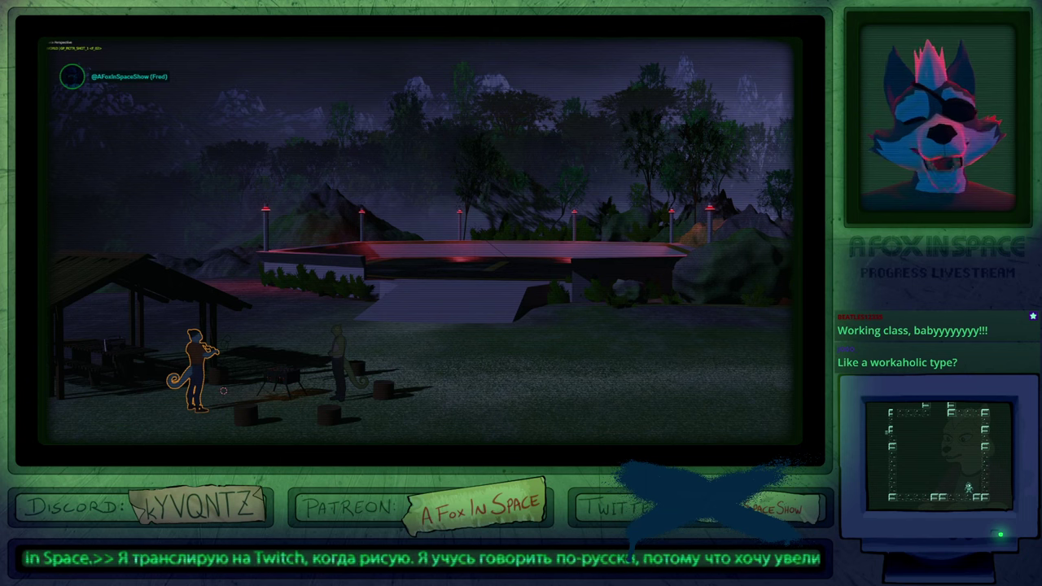
{"action": "left_click", "coordinate": [473, 233]}
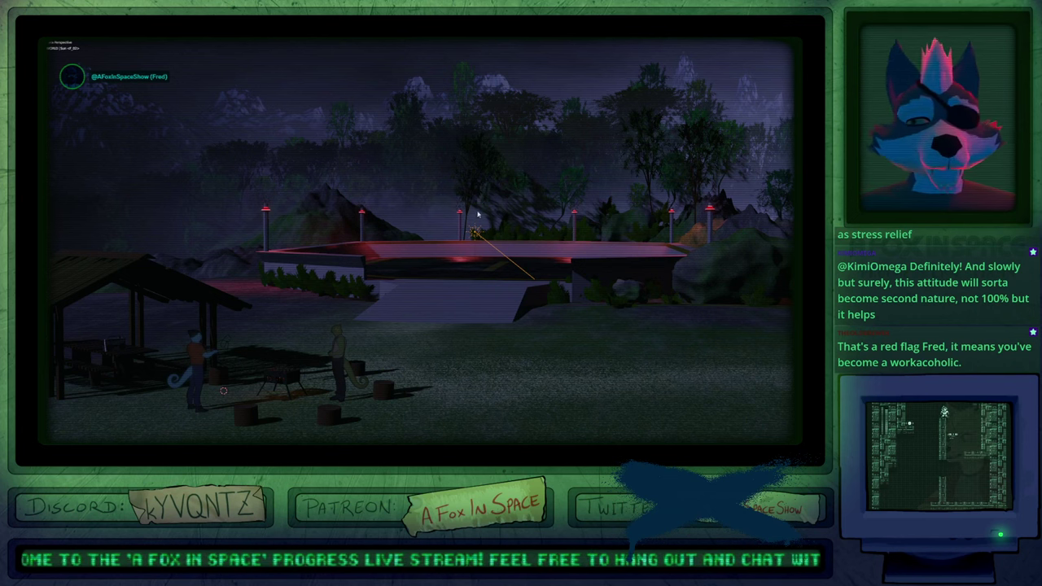
{"action": "key", "text": "r"}
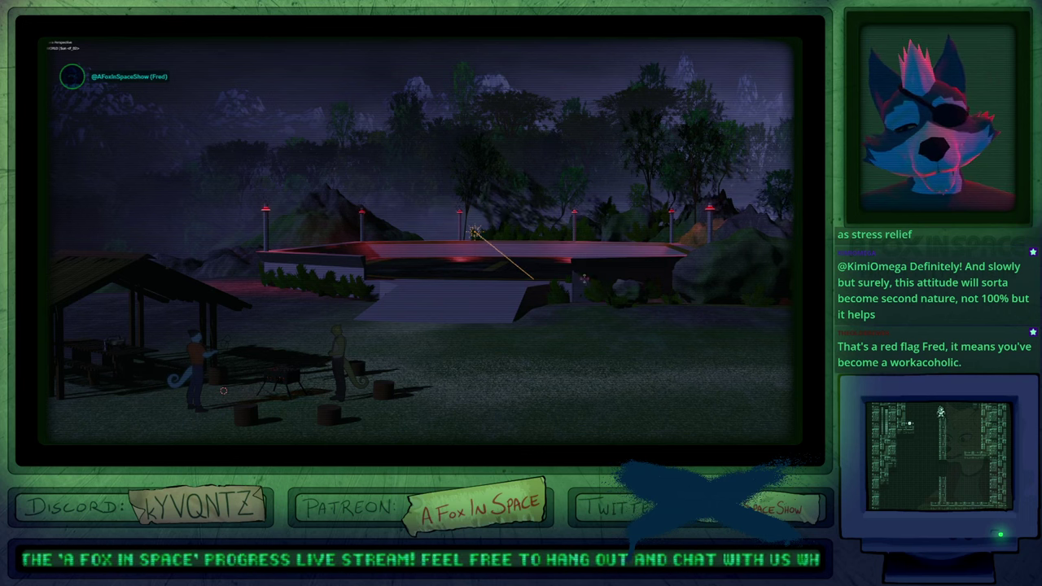
{"action": "right_click", "coordinate": [634, 293]}
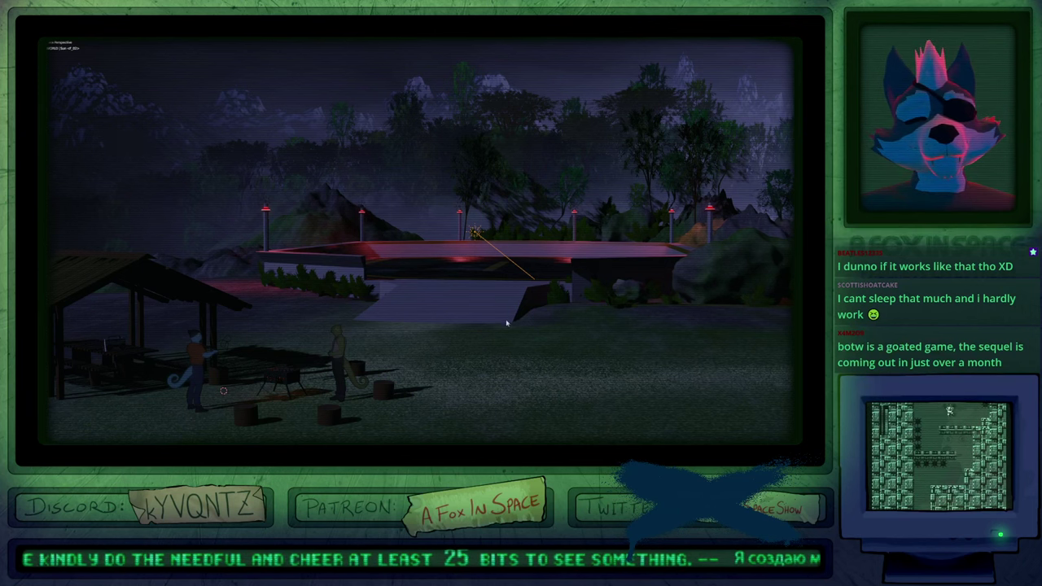
Return to the full editor layout with solid viewport shading and select the seated character's sketch.
{"action": "key", "text": "ctrl+space"}
{"action": "scroll", "coordinate": [207, 304], "scroll_direction": "up", "scroll_amount": 8}
{"action": "middle_click_drag", "start_coordinate": [261, 149], "coordinate": [285, 198]}
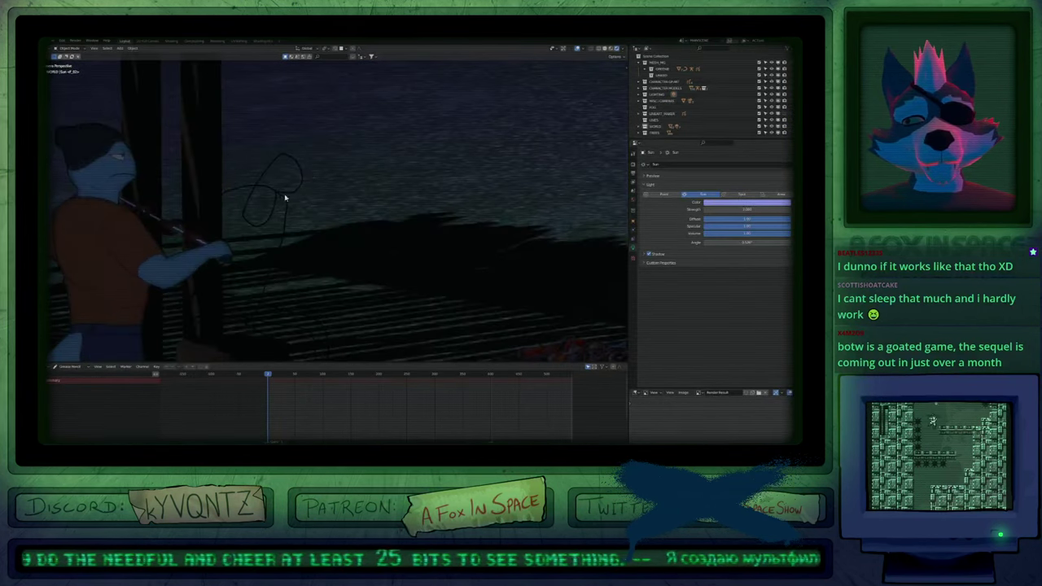
{"action": "left_click", "coordinate": [281, 196]}
{"action": "key", "text": "z"}
{"action": "left_click", "coordinate": [312, 195]}
{"action": "left_click", "coordinate": [295, 192]}
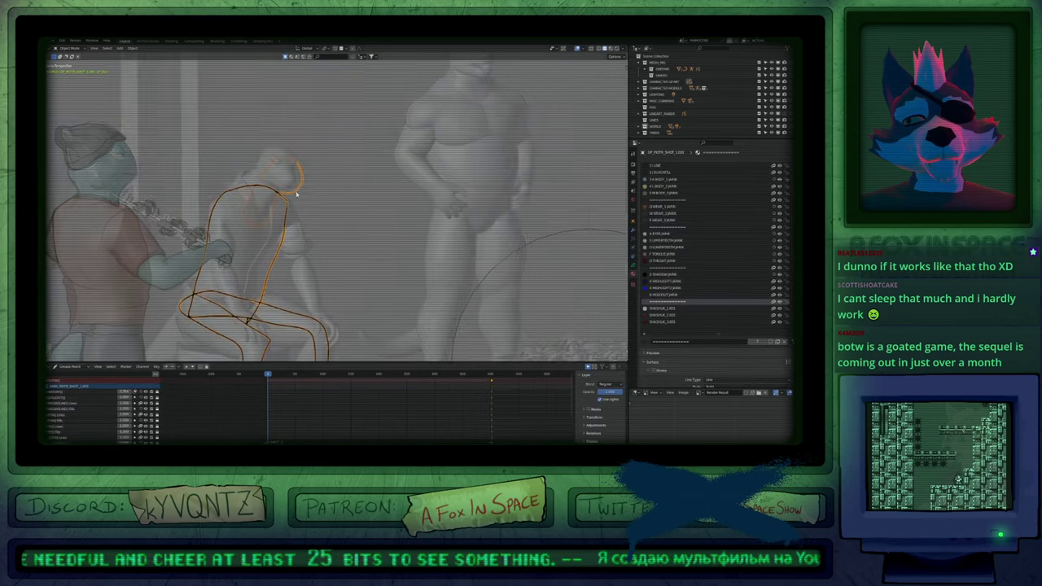
Isolate the seated character's sketch and model together with the stump in local view.
{"action": "middle_click_drag", "start_coordinate": [363, 251], "coordinate": [484, 255], "text": "shift"}
{"action": "left_click", "coordinate": [422, 255]}
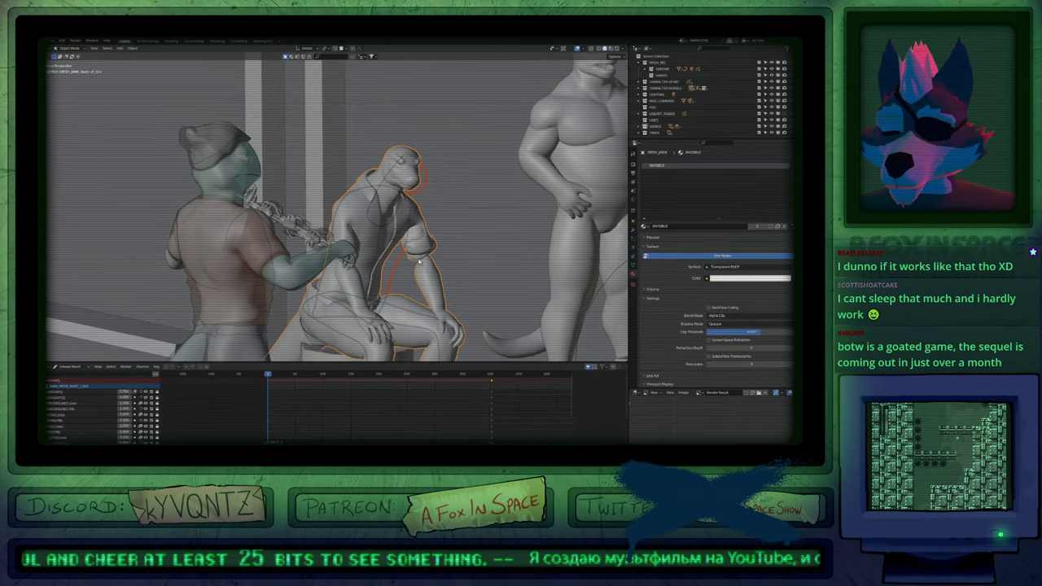
{"action": "key", "text": "KP_Divide"}
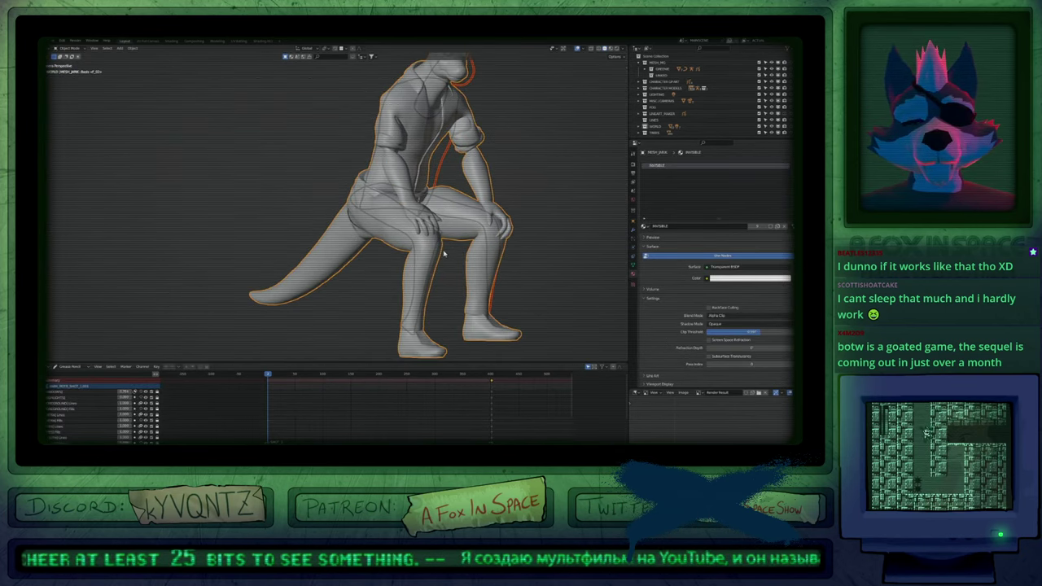
{"action": "middle_click_drag", "start_coordinate": [492, 251], "coordinate": [463, 268]}
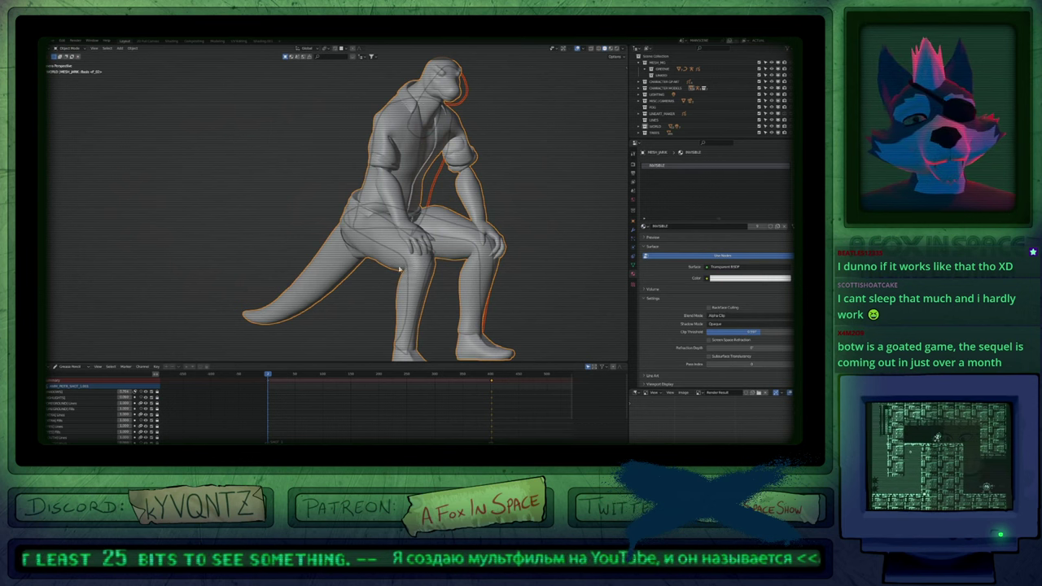
{"action": "key", "text": "KP_Divide"}
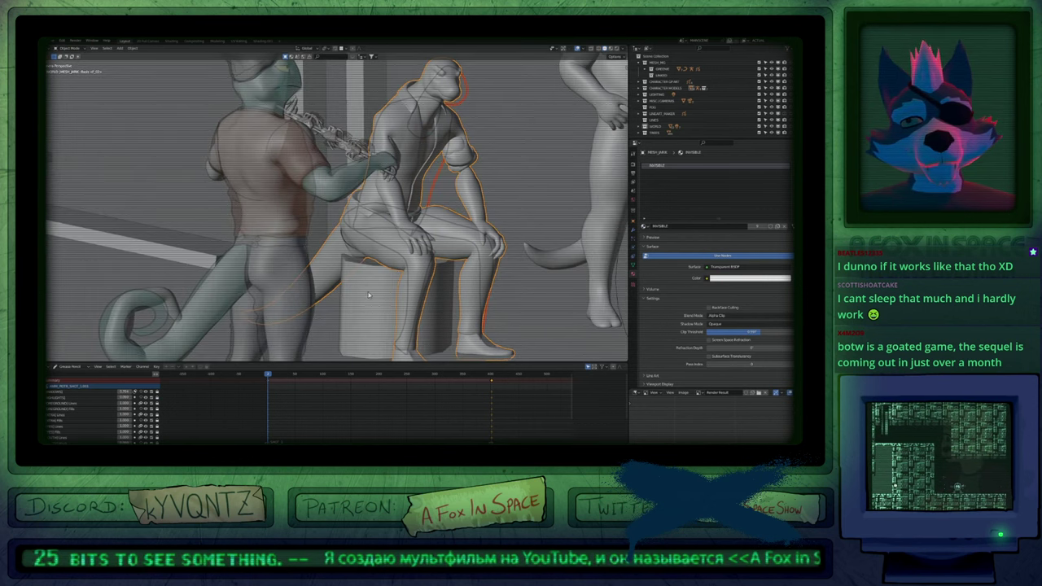
{"action": "left_click", "coordinate": [374, 292], "text": "shift"}
{"action": "key", "text": "KP_Divide"}
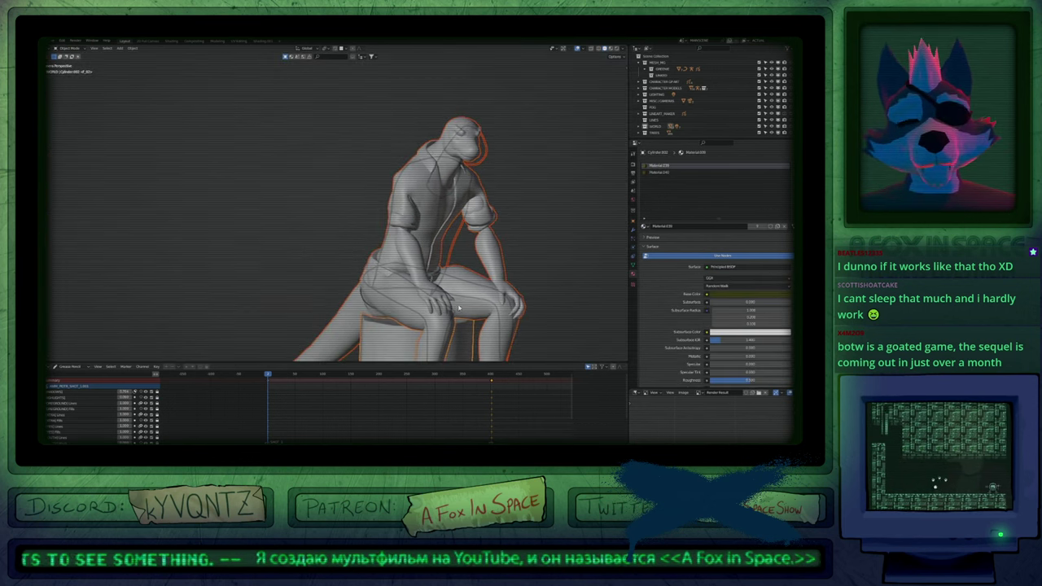
Select the Grease Pencil sketch over the seated character's model and switch it to Draw Mode.
{"action": "left_click", "coordinate": [424, 271]}
{"action": "left_click", "coordinate": [424, 271]}
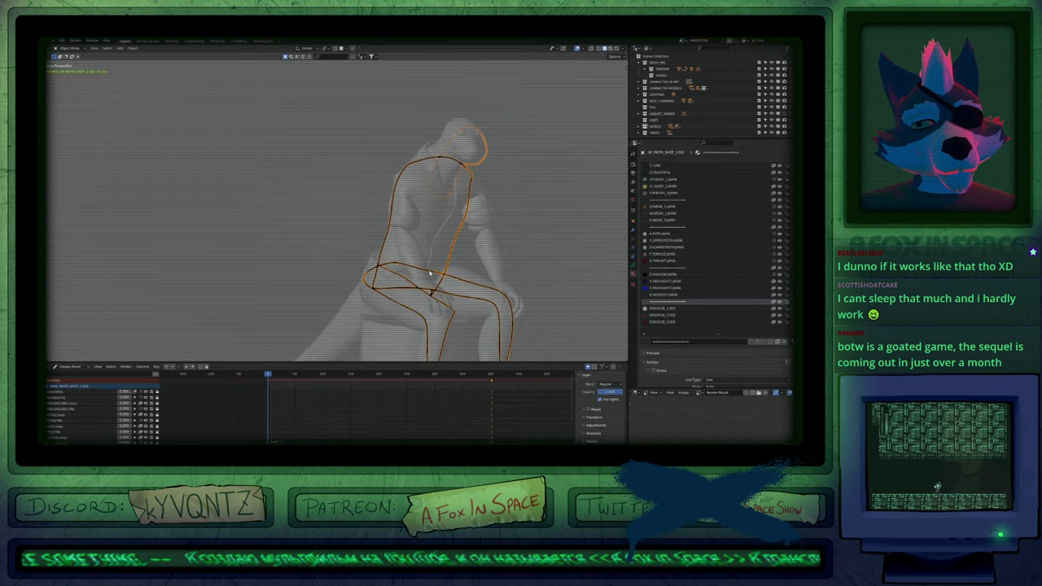
{"action": "key", "text": "ctrl+Tab"}
{"action": "middle_click_drag", "start_coordinate": [424, 271], "coordinate": [402, 263], "text": "shift"}
{"action": "mouse_move", "coordinate": [565, 226]}
{"action": "middle_mouse_down", "text": "shift"}
{"action": "mouse_move", "coordinate": [531, 141]}
{"action": "mouse_move", "coordinate": [502, 241]}
{"action": "middle_mouse_up", "text": "shift"}
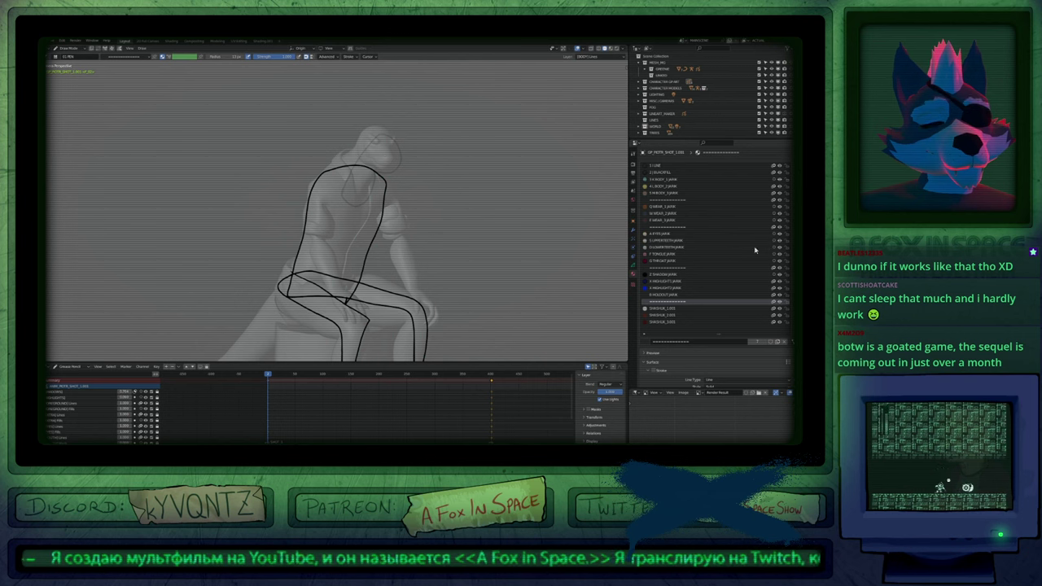
Change the fill base color of the sketch's first body material to a muted brown.
{"action": "left_click", "coordinate": [666, 179]}
{"action": "scroll", "coordinate": [697, 333], "scroll_direction": "down", "scroll_amount": 5}
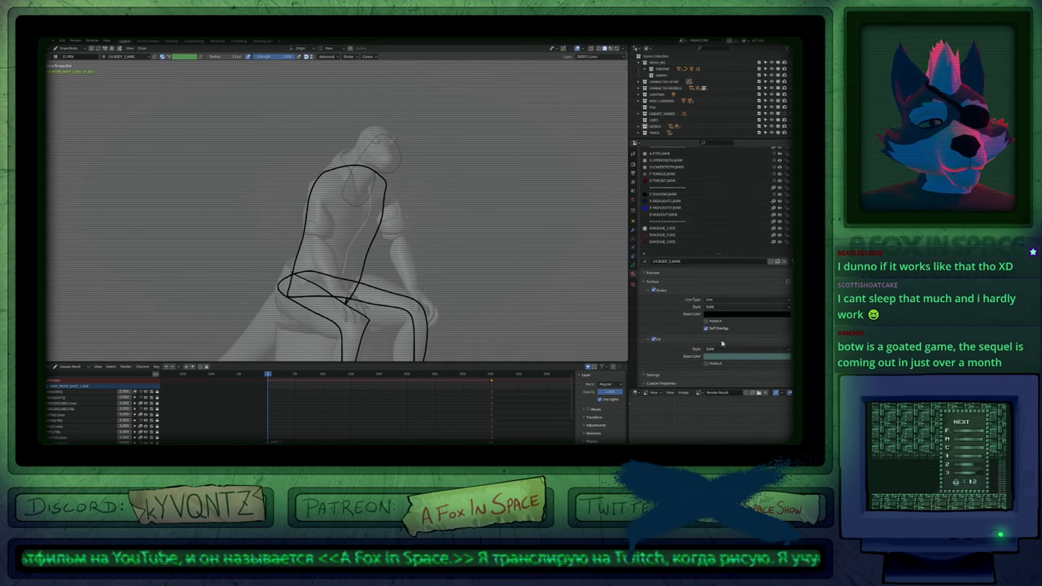
{"action": "left_click", "coordinate": [734, 357]}
{"action": "left_click", "coordinate": [753, 298]}
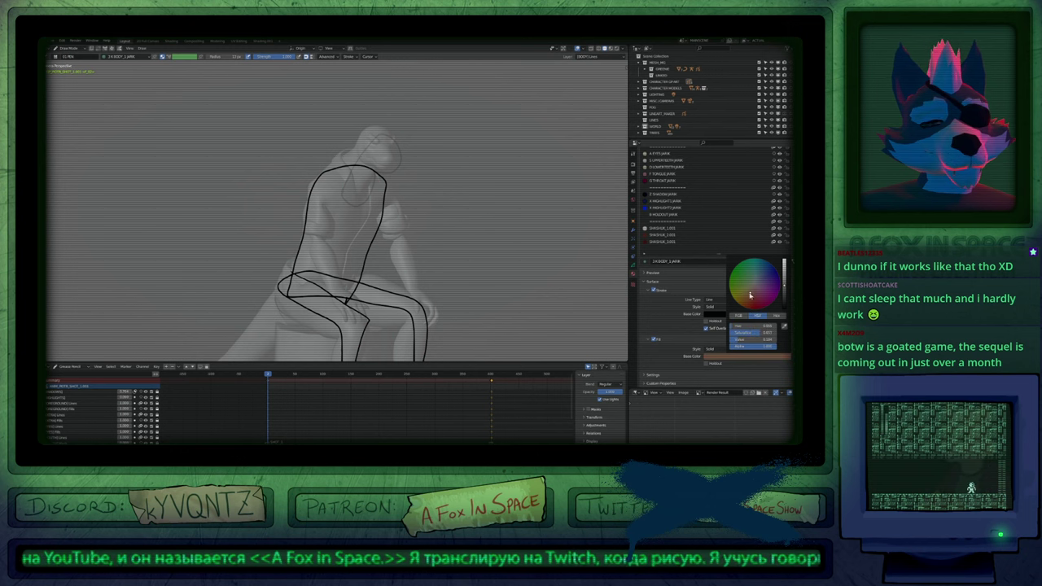
Erase the rough torso and leg strokes from the seated character's sketch and return to Object Mode.
{"action": "mouse_move", "coordinate": [337, 295]}
{"action": "middle_mouse_down", "text": "shift"}
{"action": "mouse_move", "coordinate": [349, 252]}
{"action": "mouse_move", "coordinate": [398, 182]}
{"action": "middle_mouse_up", "text": "shift"}
{"action": "key", "text": "e"}
{"action": "left_click", "coordinate": [402, 183]}
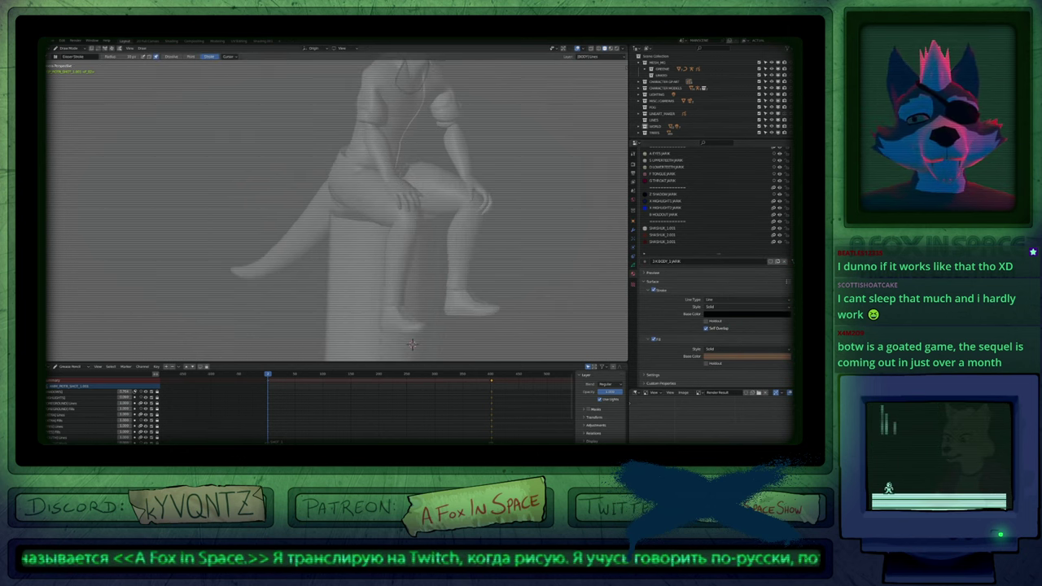
{"action": "key", "text": "e"}
{"action": "middle_click_drag", "start_coordinate": [380, 130], "coordinate": [361, 256], "text": "shift"}
{"action": "left_click", "coordinate": [426, 174]}
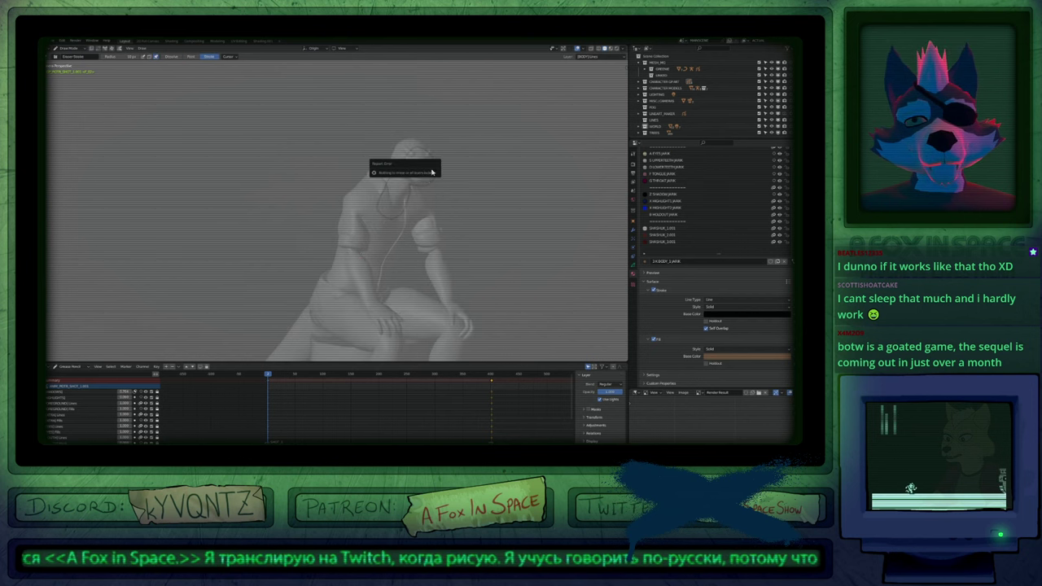
{"action": "scroll", "coordinate": [439, 229], "scroll_direction": "down", "scroll_amount": 3}
{"action": "key", "text": "Tab"}
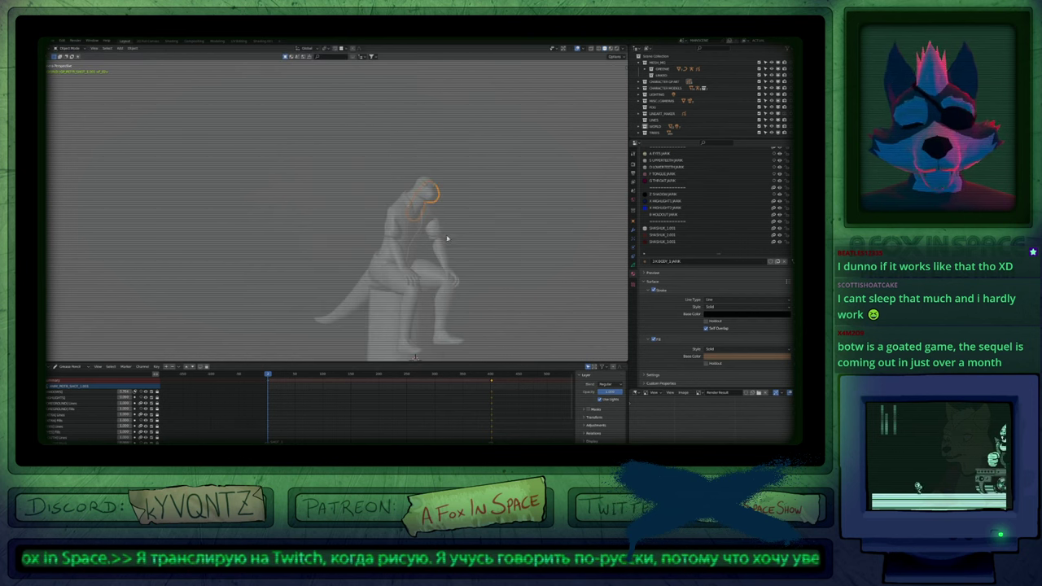
Reveal all hidden objects, select the seated figure and isolate it together with its Grease Pencil drawing.
{"action": "key", "text": "alt+h"}
{"action": "scroll", "coordinate": [435, 229], "scroll_direction": "up", "scroll_amount": 4}
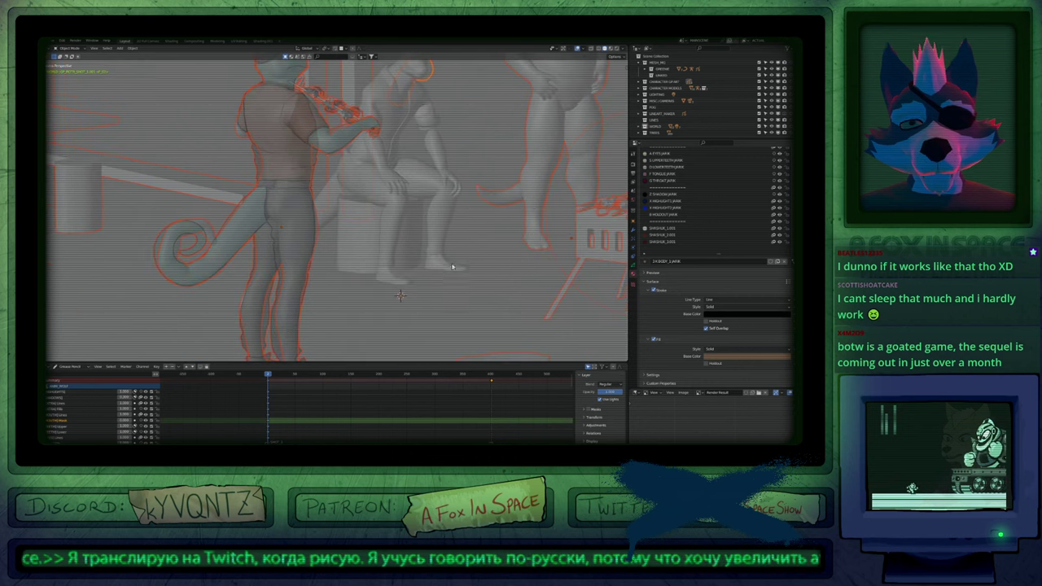
{"action": "middle_click_drag", "start_coordinate": [448, 286], "coordinate": [358, 280]}
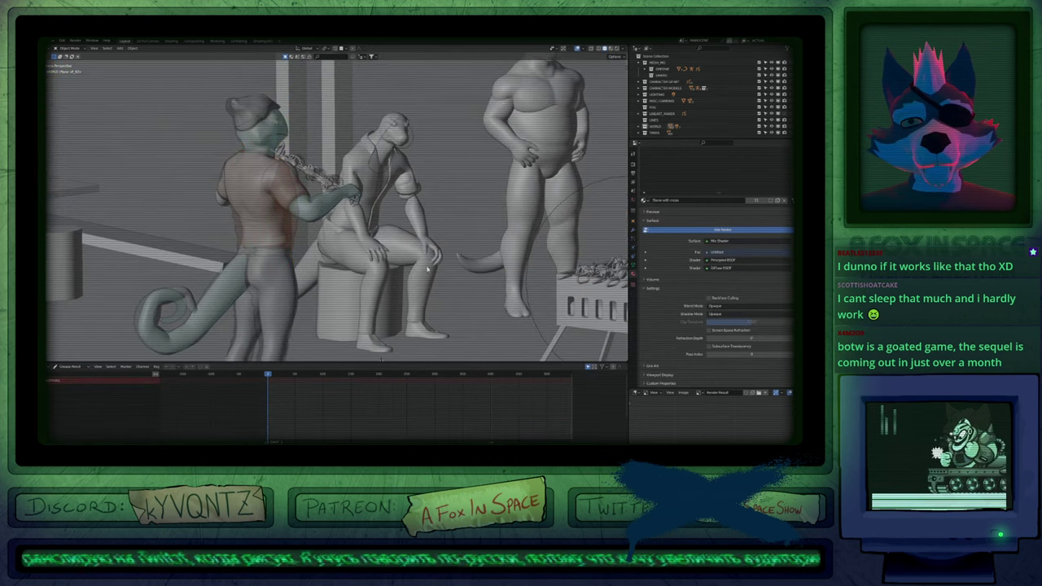
{"action": "left_click", "coordinate": [350, 280]}
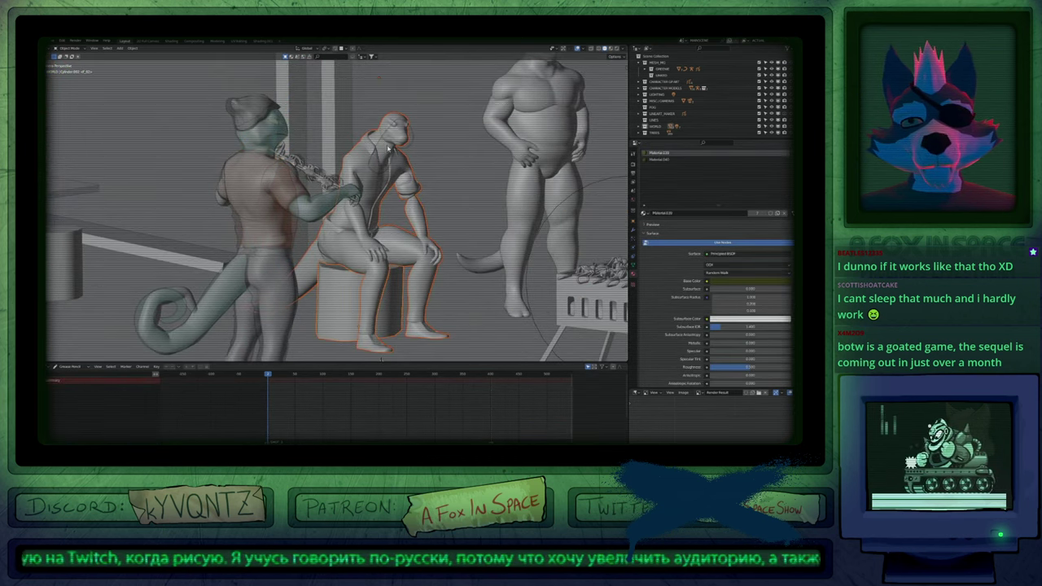
{"action": "key", "text": "ctrl+Tab"}
{"action": "key", "text": "shift+h"}
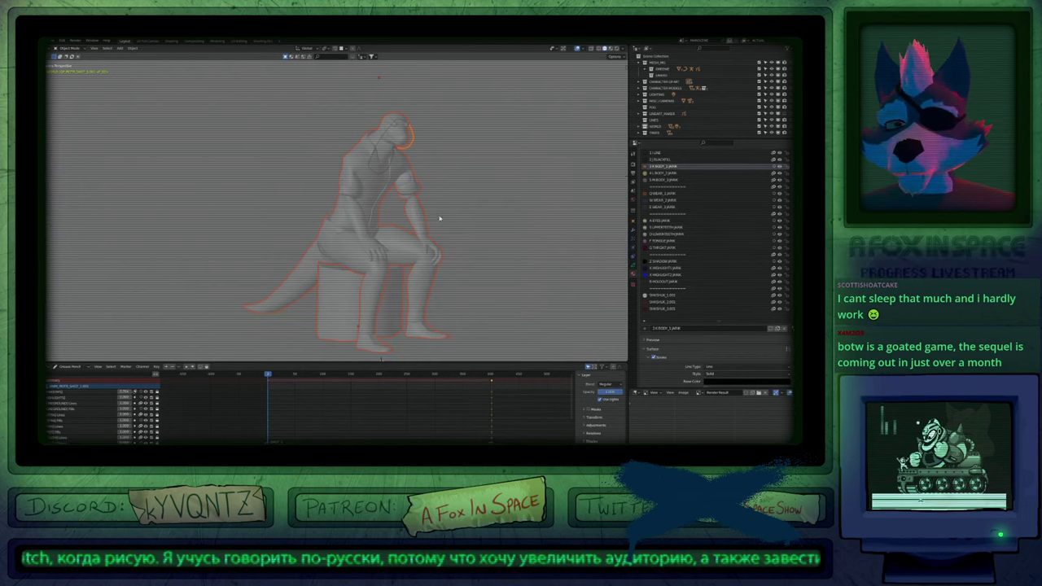
{"action": "key", "text": "KP_0"}
{"action": "scroll", "coordinate": [431, 179], "scroll_direction": "up", "scroll_amount": 9}
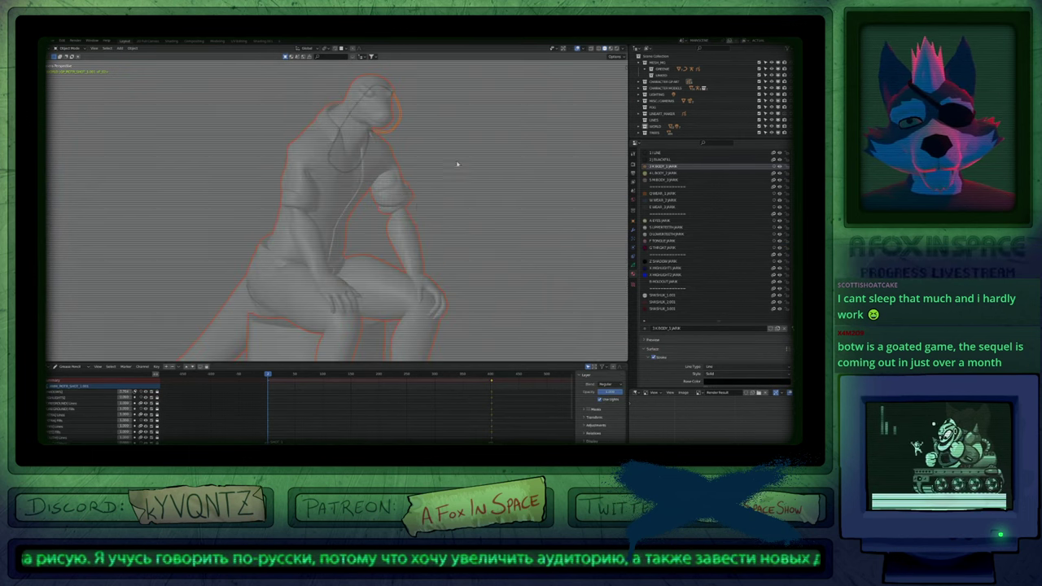
Select the Grease Pencil drawing around the seated figure's head, enter Draw Mode and activate the 1-LINE material.
{"action": "left_click", "coordinate": [363, 163]}
{"action": "left_click", "coordinate": [363, 161]}
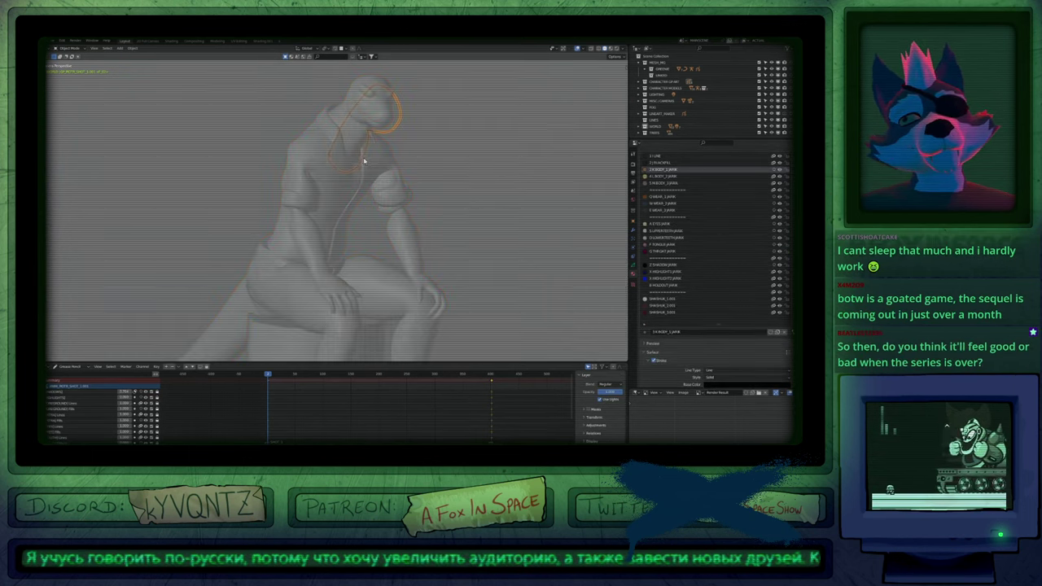
{"action": "key", "text": "ctrl+Tab"}
{"action": "middle_click_drag", "start_coordinate": [362, 161], "coordinate": [404, 238], "text": "shift"}
{"action": "key", "text": "y"}
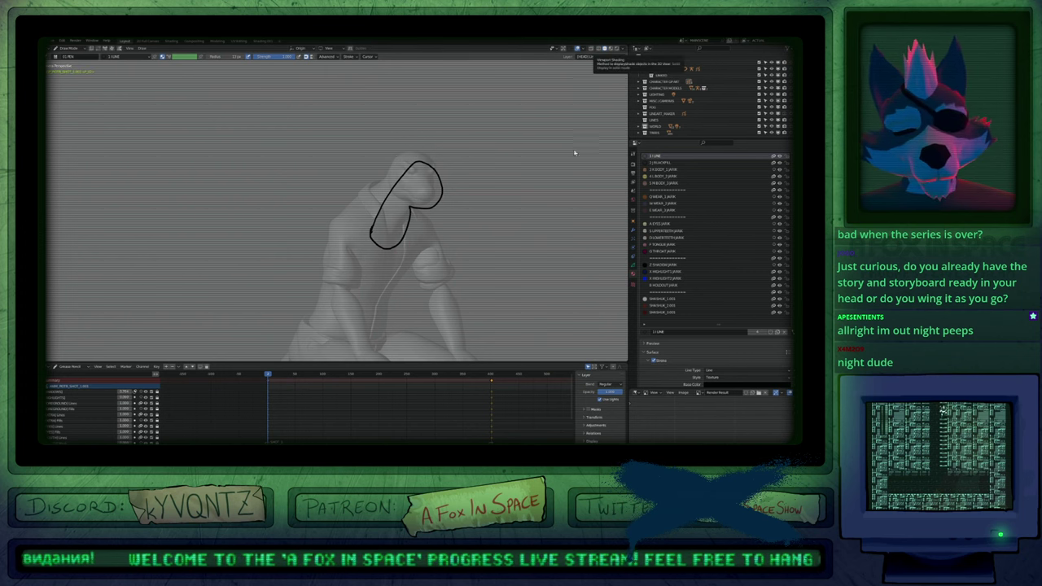
Undo the last edit and try nudging the head outline along the back of the neck.
{"action": "scroll", "coordinate": [431, 268], "scroll_direction": "down", "scroll_amount": 3}
{"action": "mouse_move", "coordinate": [429, 277]}
{"action": "middle_mouse_down", "text": "shift"}
{"action": "mouse_move", "coordinate": [466, 218]}
{"action": "mouse_move", "coordinate": [479, 236]}
{"action": "mouse_move", "coordinate": [471, 209]}
{"action": "middle_mouse_up", "text": "shift"}
{"action": "scroll", "coordinate": [465, 216], "scroll_direction": "down", "scroll_amount": 1}
{"action": "key", "text": "f"}
{"action": "key", "text": "Escape"}
{"action": "key", "text": "ctrl+z"}
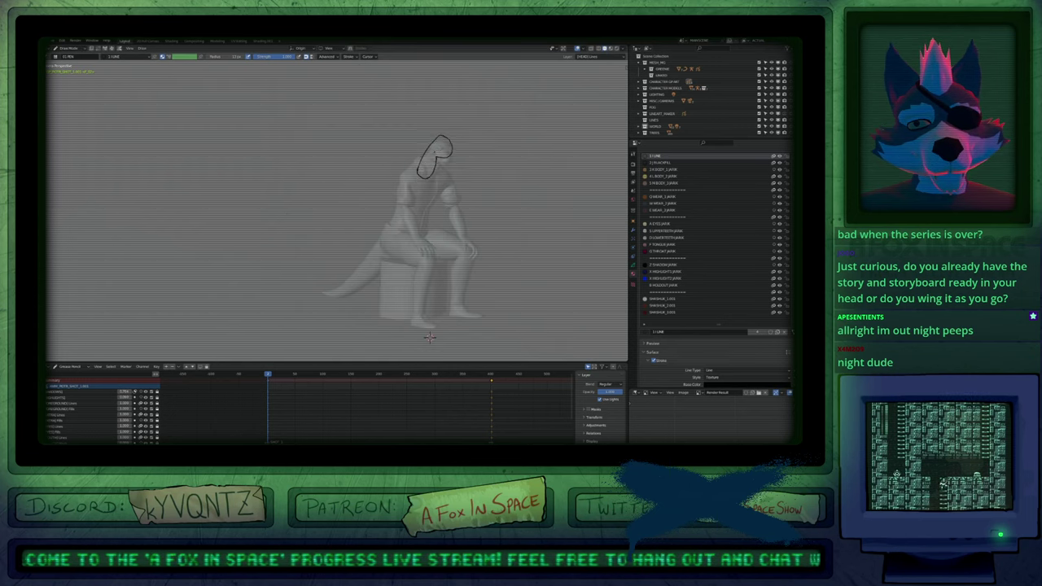
{"action": "left_click_drag", "start_coordinate": [428, 155], "coordinate": [424, 164]}
{"action": "scroll", "coordinate": [462, 144], "scroll_direction": "up", "scroll_amount": 7}
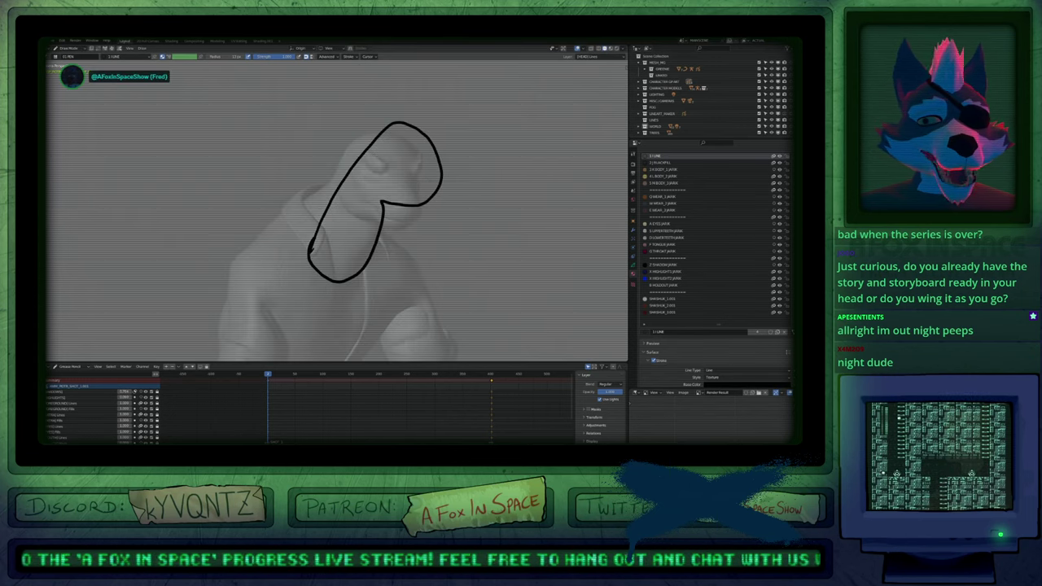
Adjust the brush size and try smoothing the sharp corner under the jaw in the head outline.
{"action": "middle_click_drag", "start_coordinate": [405, 250], "coordinate": [440, 252], "text": "shift"}
{"action": "scroll", "coordinate": [440, 251], "scroll_direction": "down", "scroll_amount": 3}
{"action": "key", "text": "f"}
{"action": "left_click", "coordinate": [461, 220]}
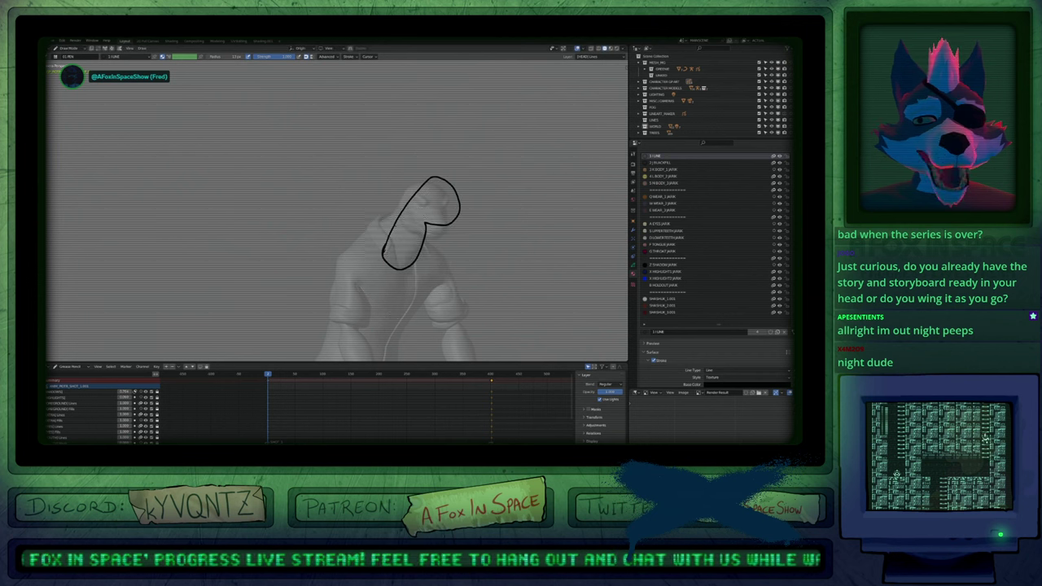
{"action": "mouse_move", "coordinate": [424, 217]}
{"action": "left_mouse_down", "text": "shift"}
{"action": "mouse_move", "coordinate": [435, 232]}
{"action": "mouse_move", "coordinate": [395, 262]}
{"action": "mouse_move", "coordinate": [385, 249]}
{"action": "left_mouse_up", "text": "shift"}
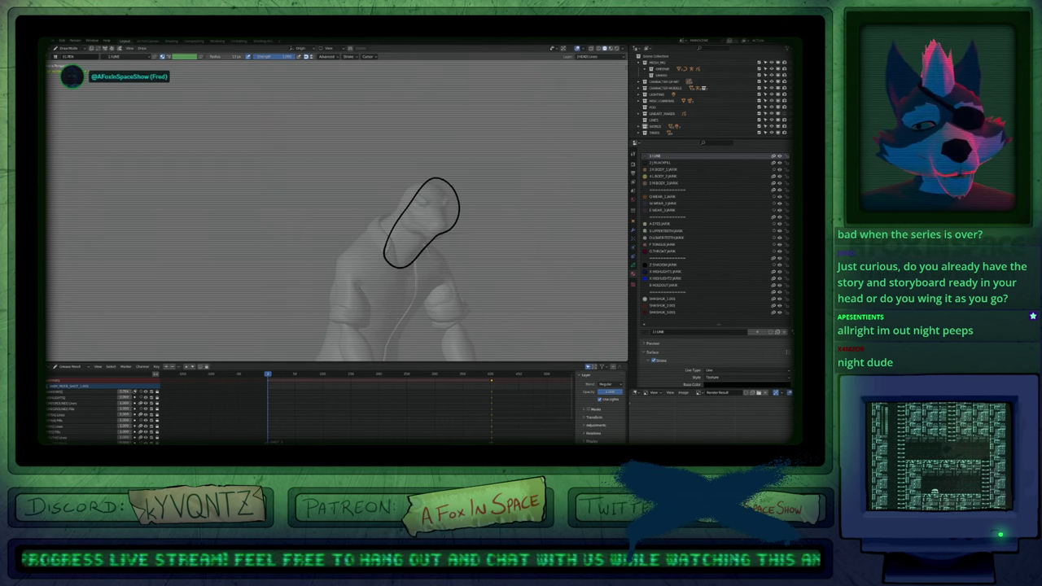
Resize the brush and try pushing the head and neck parts of the outline upward.
{"action": "key", "text": "f"}
{"action": "left_click", "coordinate": [520, 218]}
{"action": "left_click_drag", "start_coordinate": [441, 233], "coordinate": [432, 220]}
{"action": "left_click_drag", "start_coordinate": [397, 255], "coordinate": [393, 248]}
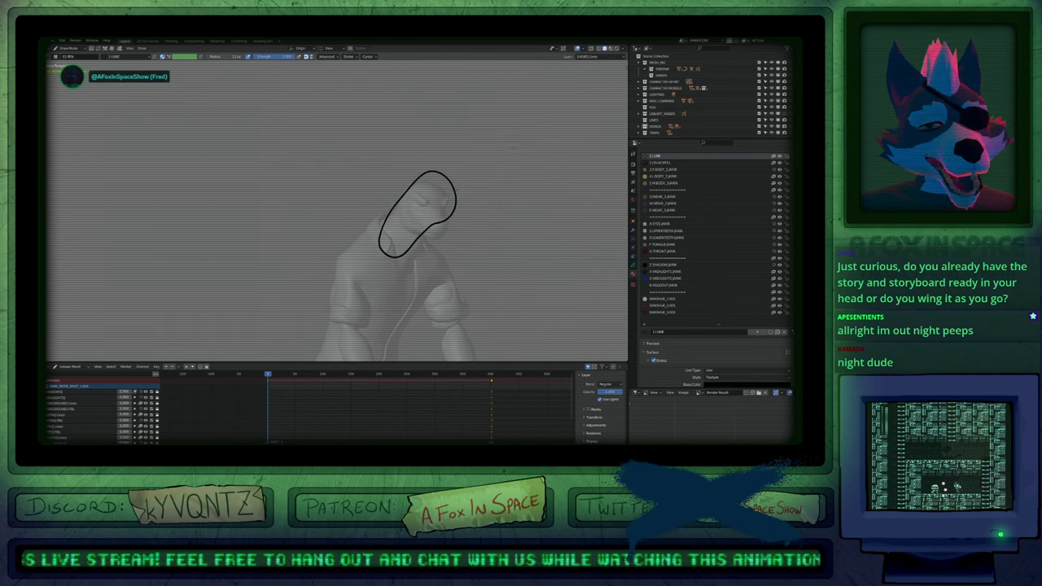
Undo the recent reshaping strokes on the head outline.
{"action": "key", "text": "ctrl+z"}
{"action": "key", "text": "ctrl+z"}
{"action": "key", "text": "ctrl+z"}
{"action": "key", "text": "ctrl+z"}
{"action": "key", "text": "ctrl+z"}
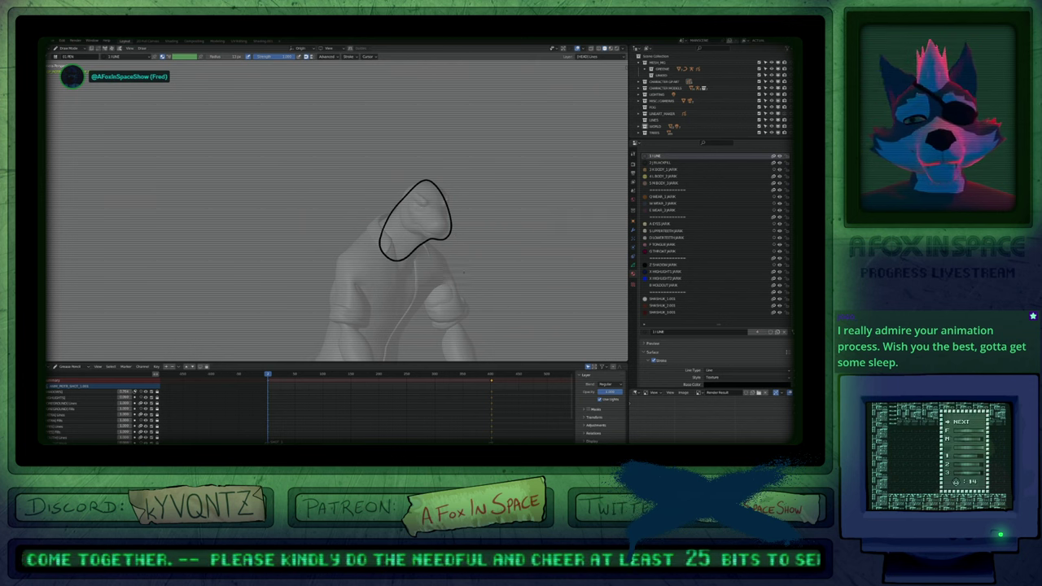
Erase the rough outline around the head with the stroke eraser.
{"action": "scroll", "coordinate": [464, 272], "scroll_direction": "down", "scroll_amount": 3}
{"action": "middle_click_drag", "start_coordinate": [464, 272], "coordinate": [421, 196], "text": "shift"}
{"action": "key", "text": "e"}
{"action": "left_click", "coordinate": [391, 170]}
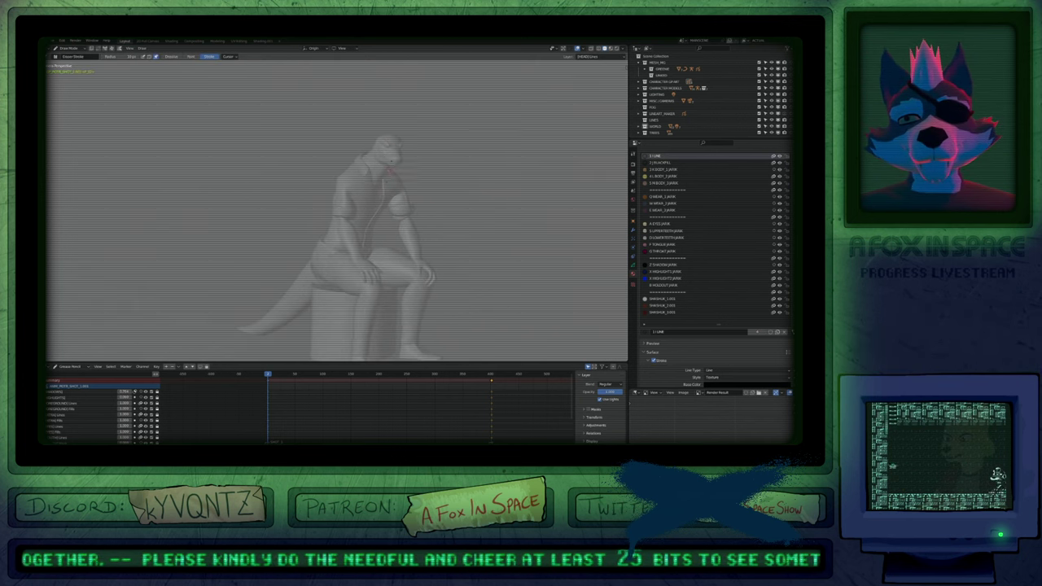
Try a curved pen stroke from below the chin down the chest and undo it.
{"action": "scroll", "coordinate": [341, 211], "scroll_direction": "up", "scroll_amount": 6}
{"action": "left_click_drag", "start_coordinate": [376, 200], "coordinate": [299, 298]}
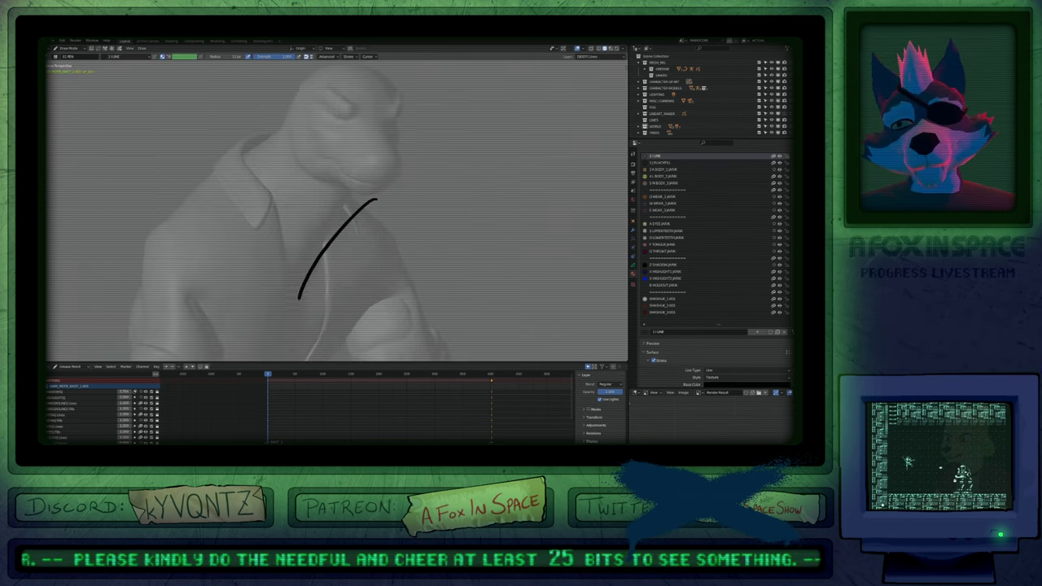
{"action": "key", "text": "ctrl+z"}
{"action": "key", "text": "ctrl+shift+z"}
{"action": "key", "text": "e"}
{"action": "key", "text": "ctrl+z"}
{"action": "middle_click_drag", "start_coordinate": [370, 221], "coordinate": [437, 278], "text": "shift"}
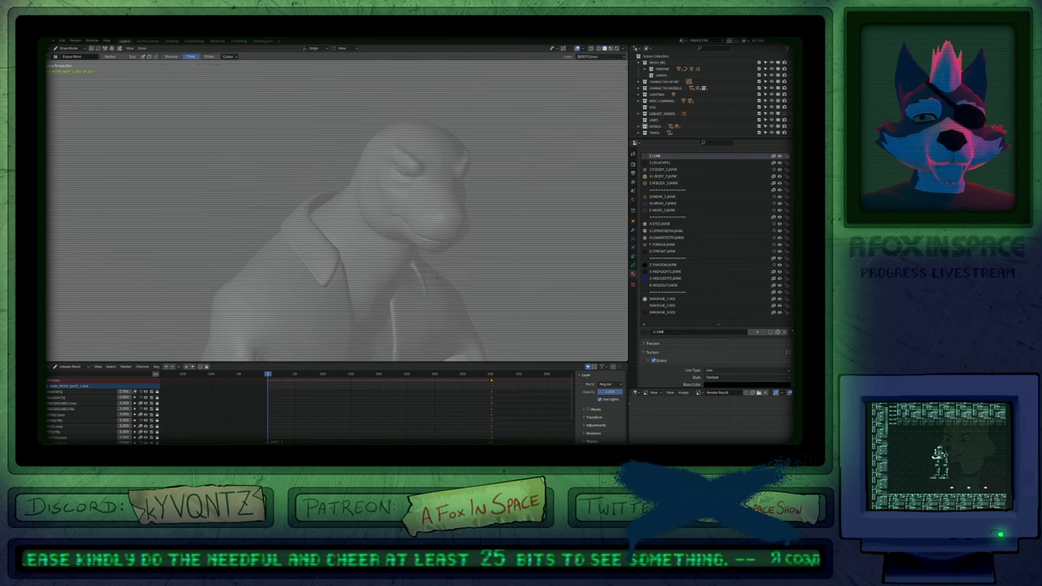
Return to the pen brush and enlarge the 3D viewport by shrinking the timeline and the neighbouring side editors.
{"action": "key", "text": "b"}
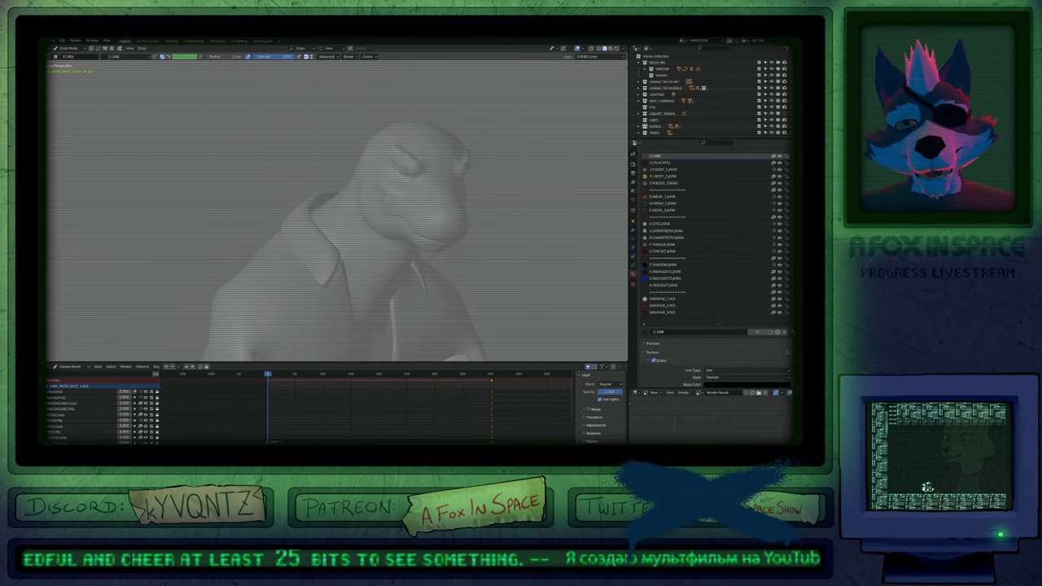
{"action": "middle_click_drag", "start_coordinate": [383, 220], "coordinate": [424, 319]}
{"action": "scroll", "coordinate": [337, 213], "scroll_direction": "down", "scroll_amount": 6}
{"action": "scroll", "coordinate": [337, 214], "scroll_direction": "down", "scroll_amount": 4}
{"action": "scroll", "coordinate": [337, 213], "scroll_direction": "up", "scroll_amount": 12}
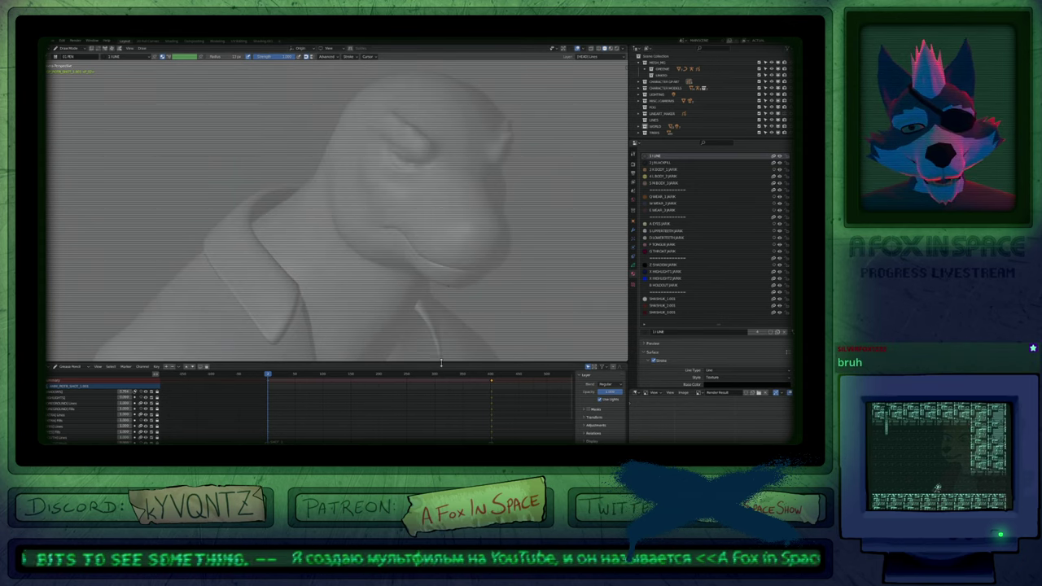
{"action": "mouse_move", "coordinate": [440, 364]}
{"action": "left_mouse_down"}
{"action": "mouse_move", "coordinate": [438, 415]}
{"action": "mouse_move", "coordinate": [438, 379]}
{"action": "left_mouse_up"}
{"action": "middle_click_drag", "start_coordinate": [443, 138], "coordinate": [449, 297], "text": "shift"}
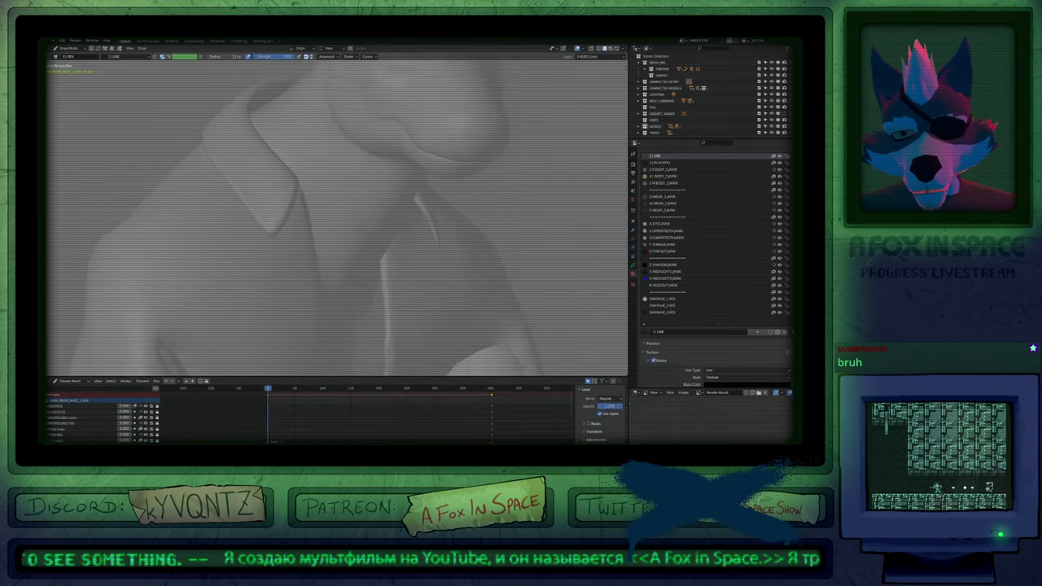
{"action": "middle_click_drag", "start_coordinate": [455, 171], "coordinate": [464, 265], "text": "shift"}
{"action": "mouse_move", "coordinate": [313, 265]}
{"action": "middle_mouse_down"}
{"action": "mouse_move", "coordinate": [285, 246]}
{"action": "mouse_move", "coordinate": [301, 274]}
{"action": "middle_mouse_up"}
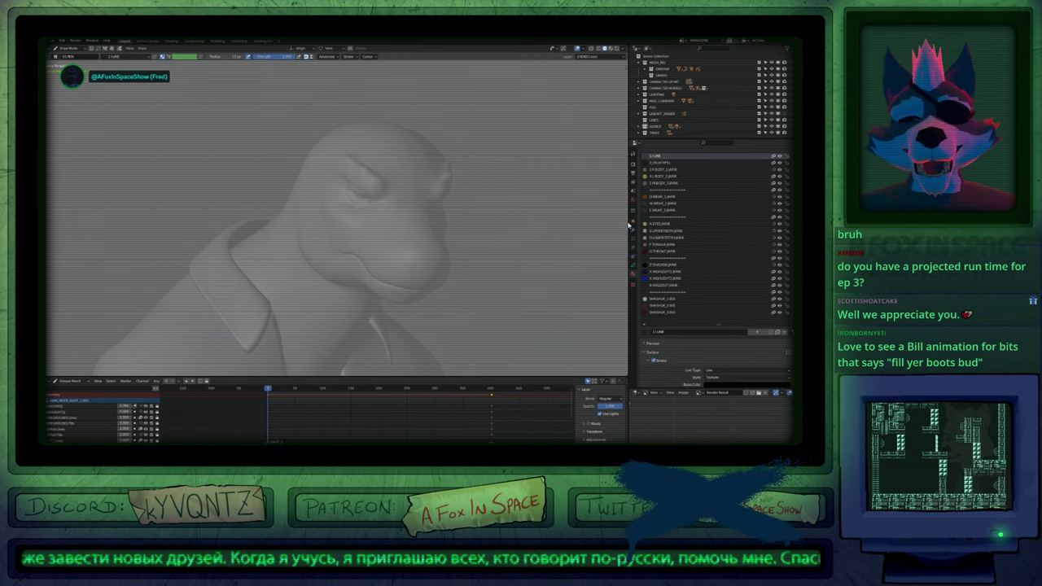
{"action": "left_click_drag", "start_coordinate": [627, 220], "coordinate": [644, 231]}
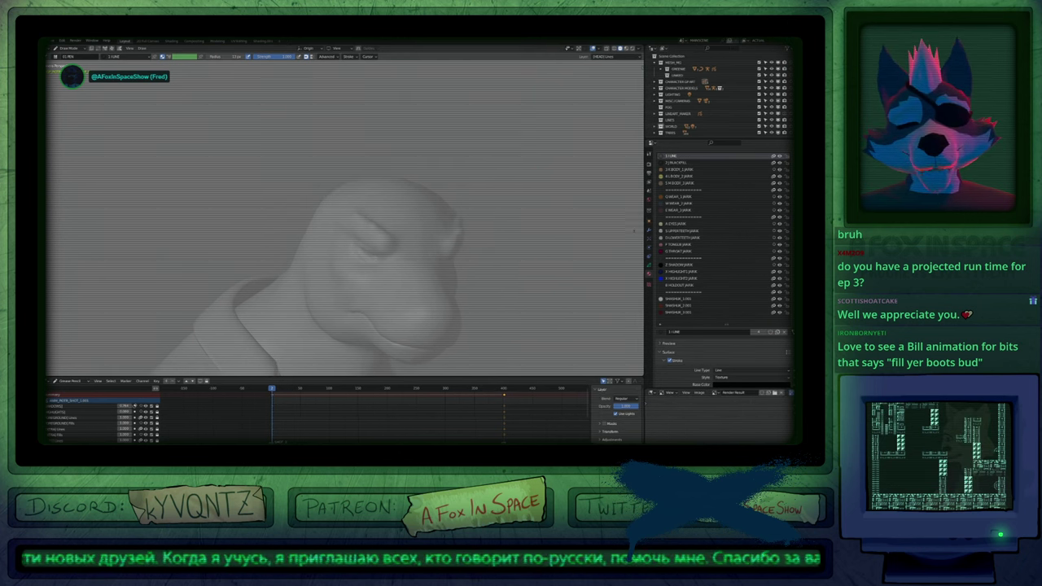
Maximize the 3D viewport on the whole seated figure.
{"action": "middle_click_drag", "start_coordinate": [437, 332], "coordinate": [459, 57], "text": "shift"}
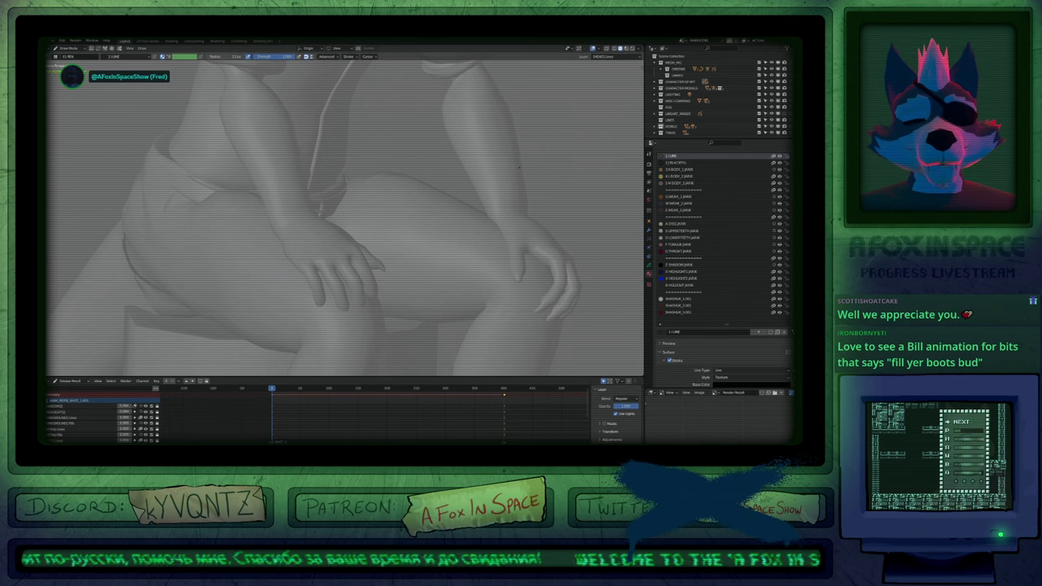
{"action": "middle_click_drag", "start_coordinate": [518, 226], "coordinate": [488, 358], "text": "shift"}
{"action": "middle_click_drag", "start_coordinate": [480, 163], "coordinate": [466, 326], "text": "shift"}
{"action": "middle_click_drag", "start_coordinate": [465, 226], "coordinate": [454, 287], "text": "shift"}
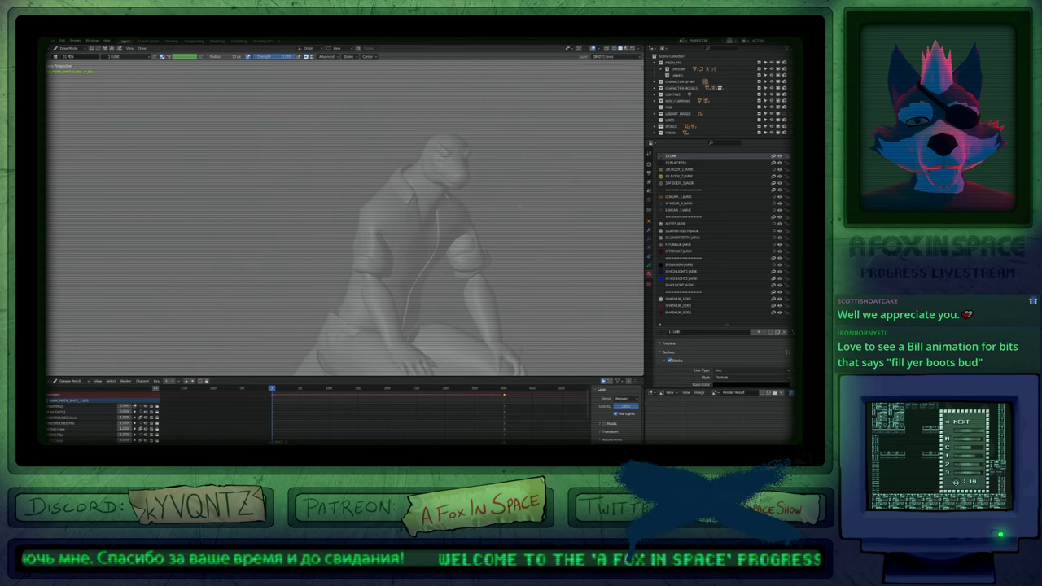
{"action": "key", "text": "ctrl+space"}
{"action": "scroll", "coordinate": [435, 295], "scroll_direction": "down", "scroll_amount": 6}
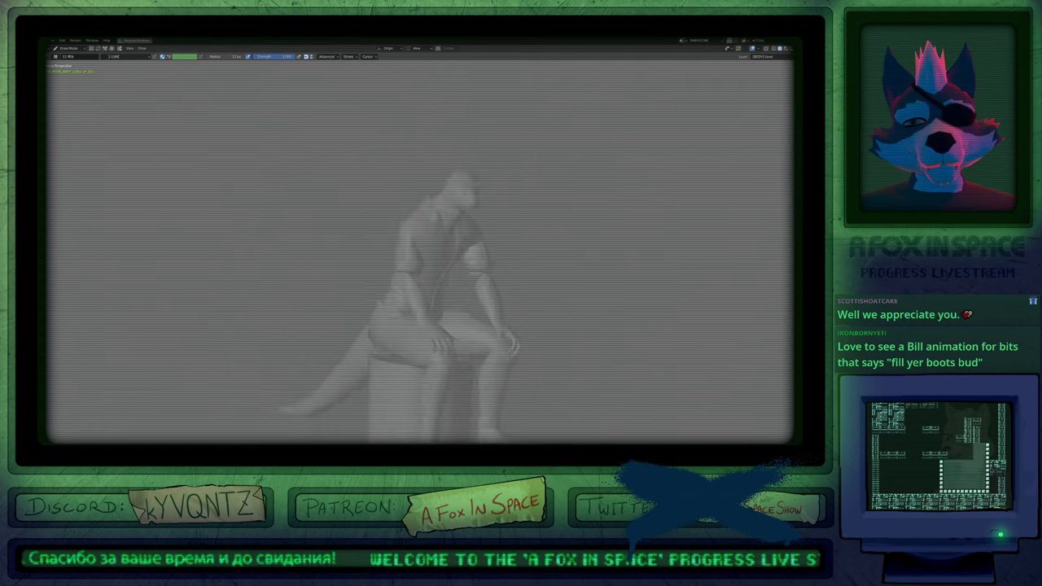
{"action": "scroll", "coordinate": [439, 291], "scroll_direction": "up", "scroll_amount": 7}
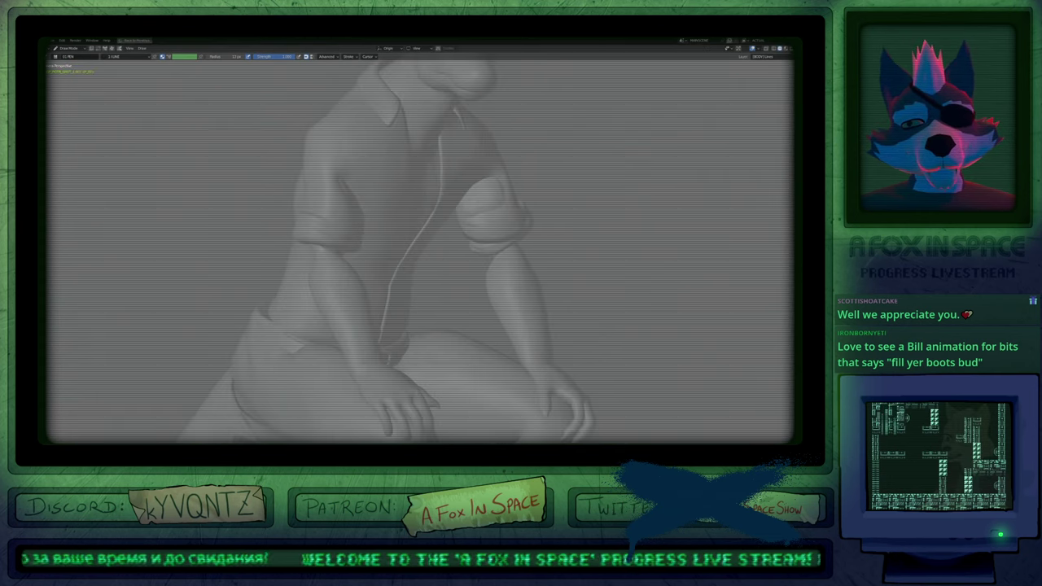
Draw the shirt's near shoulder and outer sleeve edge plus the rolled cuff, undoing the extra fold stroke above the cuff.
{"action": "middle_click_drag", "start_coordinate": [358, 246], "coordinate": [390, 303], "text": "shift"}
{"action": "scroll", "coordinate": [389, 303], "scroll_direction": "up", "scroll_amount": 1}
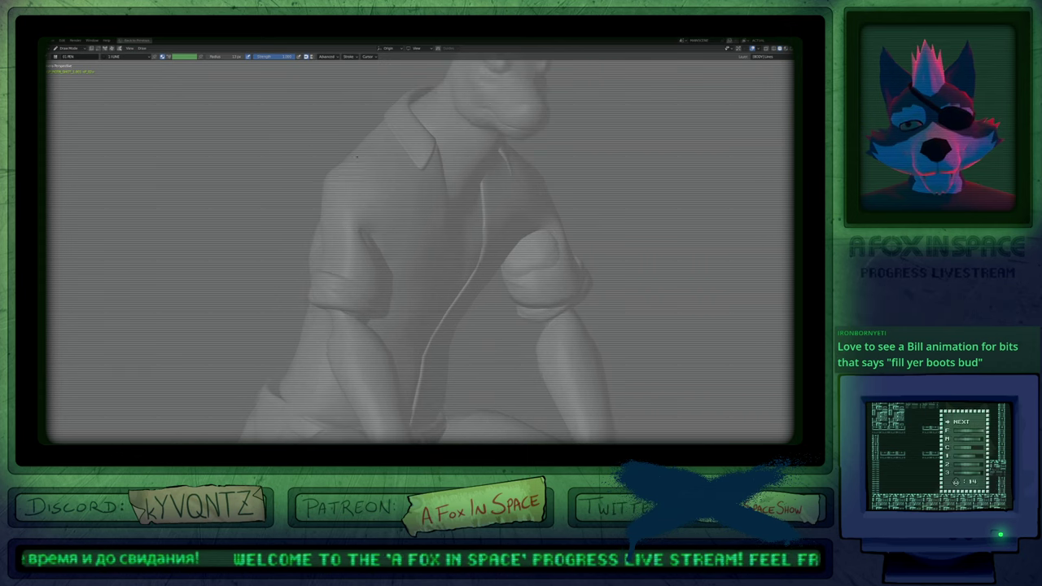
{"action": "left_click_drag", "start_coordinate": [384, 117], "coordinate": [368, 135]}
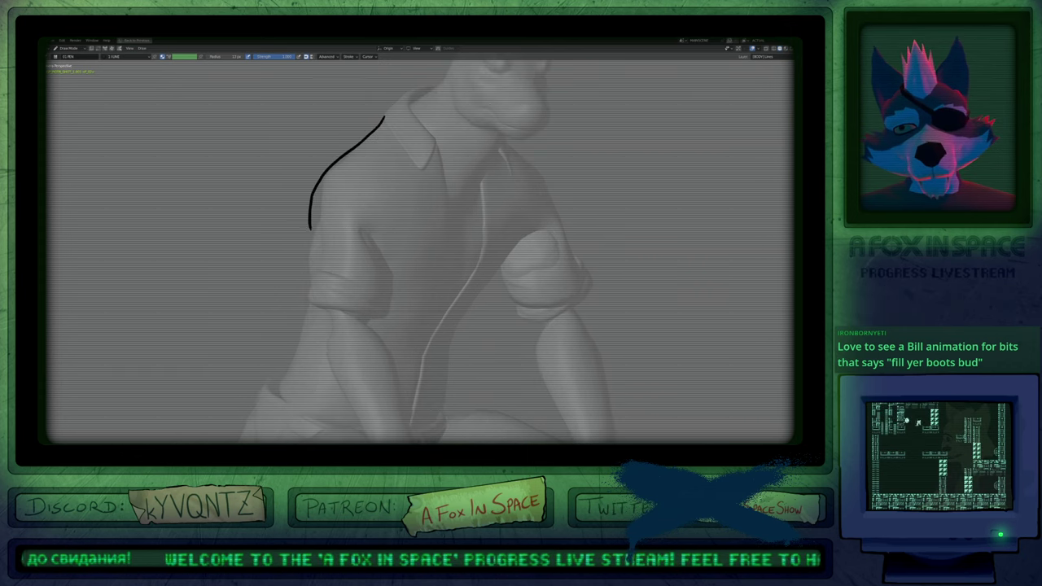
{"action": "mouse_move", "coordinate": [348, 278]}
{"action": "left_mouse_down"}
{"action": "mouse_move", "coordinate": [390, 284]}
{"action": "mouse_move", "coordinate": [366, 322]}
{"action": "mouse_move", "coordinate": [297, 311]}
{"action": "left_mouse_up"}
{"action": "left_click_drag", "start_coordinate": [307, 270], "coordinate": [331, 256]}
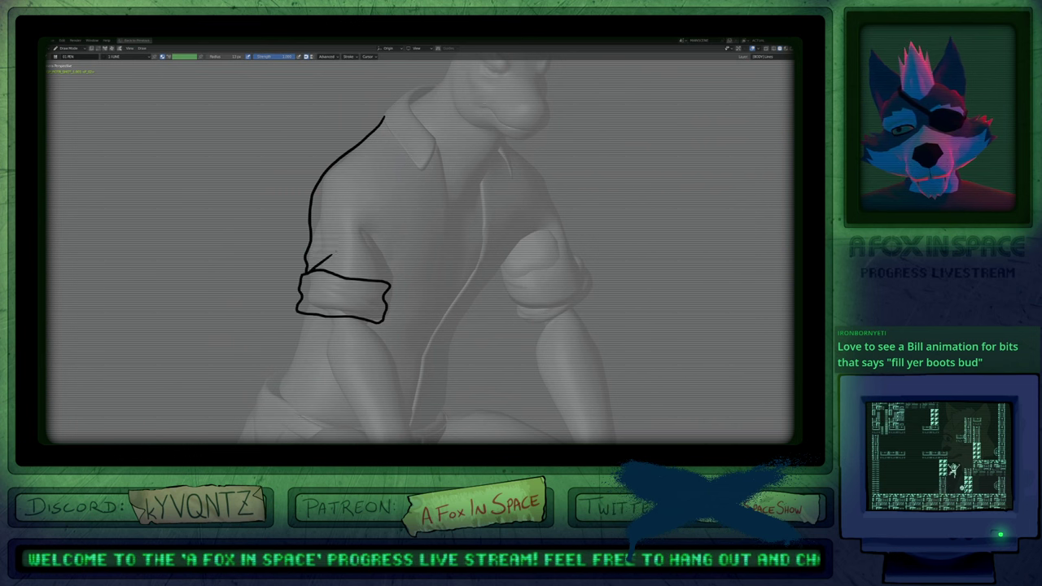
{"action": "key", "text": "ctrl+z"}
Resize the brush, pull the near cuff's outline into shape and draw the sleeve's inner edge up to the armpit.
{"action": "key", "text": "f"}
{"action": "left_click_drag", "start_coordinate": [246, 299], "coordinate": [258, 300]}
{"action": "left_click_drag", "start_coordinate": [367, 298], "coordinate": [360, 295]}
{"action": "left_click_drag", "start_coordinate": [330, 260], "coordinate": [326, 253]}
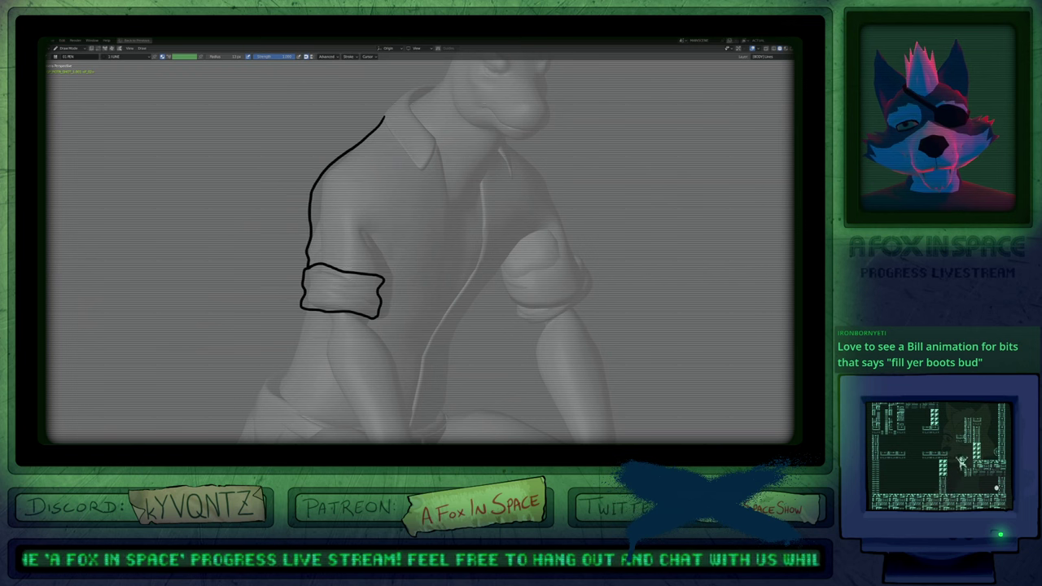
{"action": "mouse_move", "coordinate": [368, 293]}
{"action": "left_mouse_down"}
{"action": "mouse_move", "coordinate": [367, 231]}
{"action": "mouse_move", "coordinate": [342, 193]}
{"action": "left_mouse_up"}
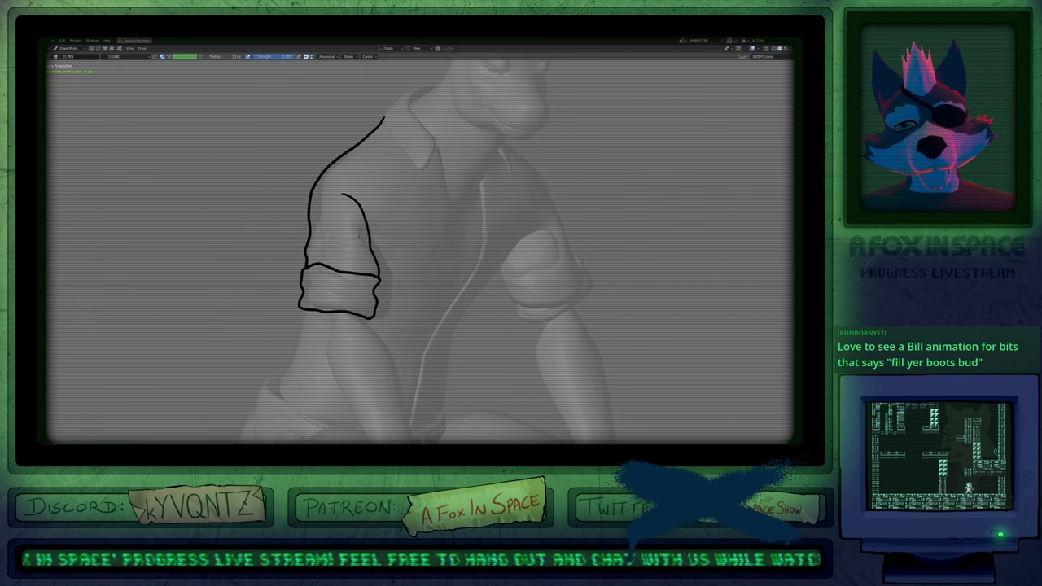
Outline the near forearm with both edges running from the rolled cuff to a closed wrist line.
{"action": "middle_click_drag", "start_coordinate": [367, 309], "coordinate": [356, 176], "text": "shift"}
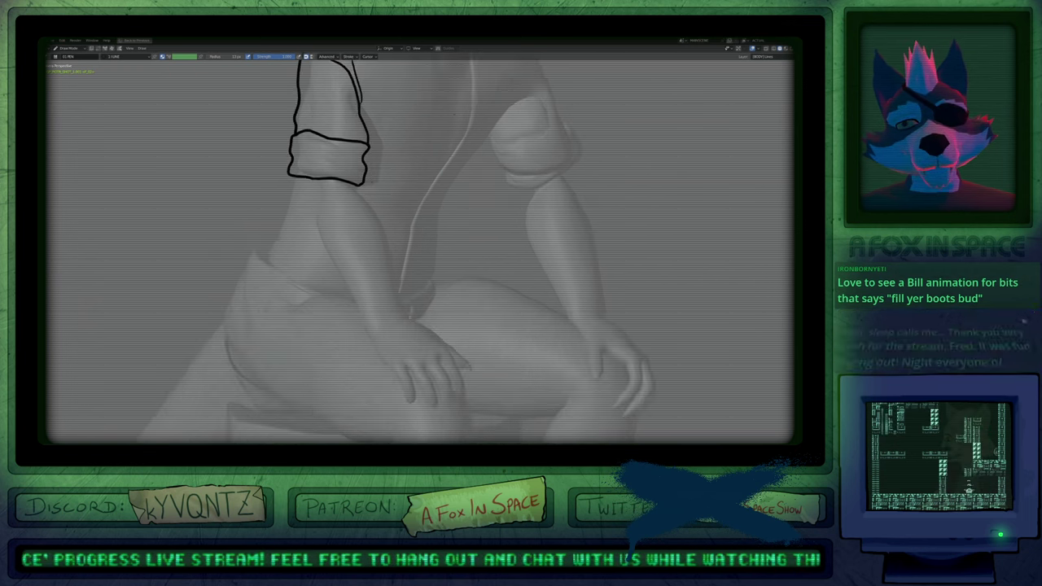
{"action": "mouse_move", "coordinate": [297, 181]}
{"action": "left_mouse_down"}
{"action": "mouse_move", "coordinate": [303, 222]}
{"action": "mouse_move", "coordinate": [374, 330]}
{"action": "left_mouse_up"}
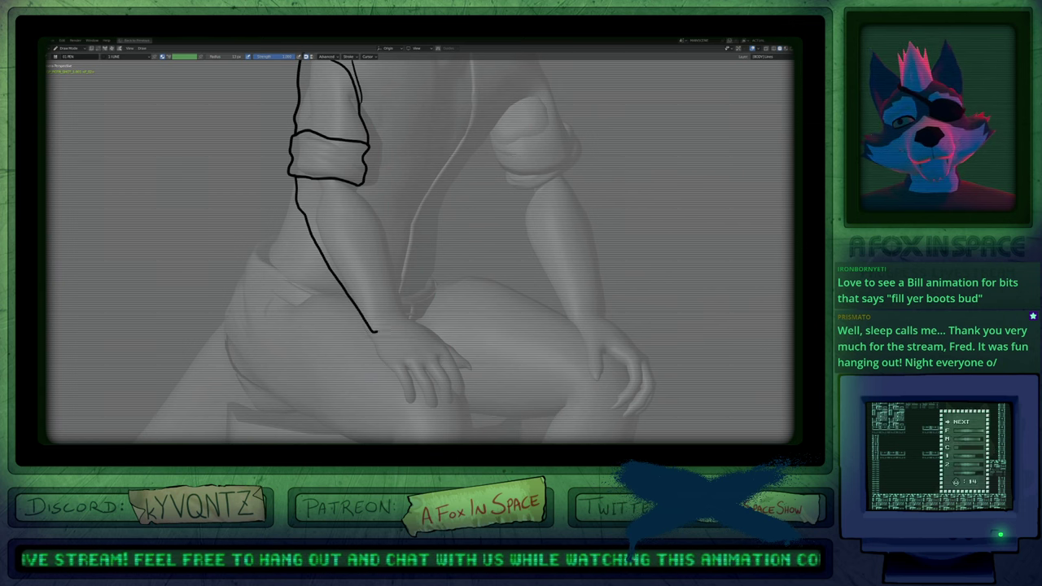
{"action": "left_click_drag", "start_coordinate": [385, 259], "coordinate": [366, 207]}
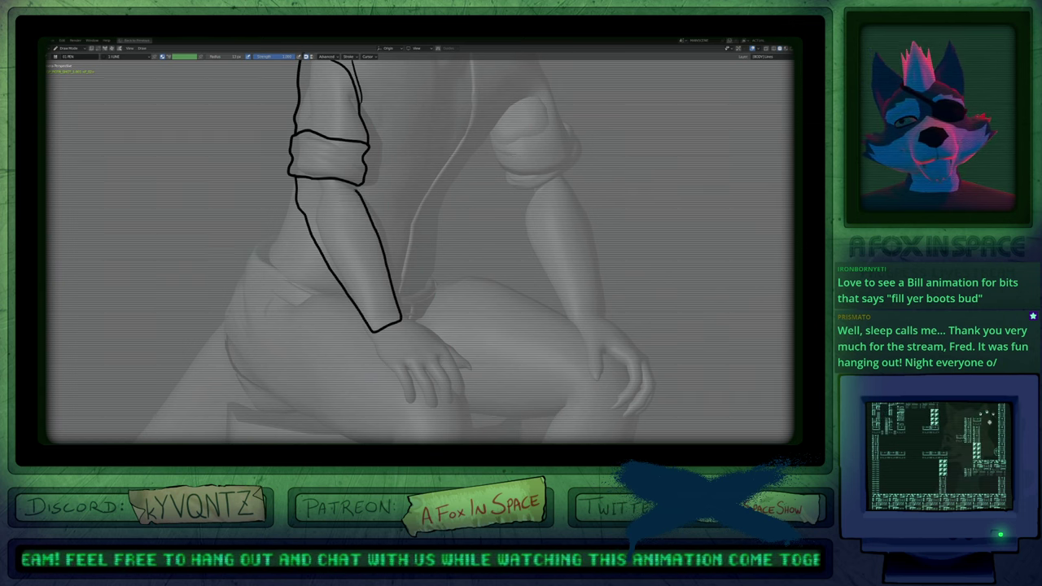
Draw both pointed collar flaps and the collar's inner neckline edge around the character's neck, including the short placket lines below the points.
{"action": "mouse_move", "coordinate": [429, 236]}
{"action": "middle_mouse_down", "text": "shift"}
{"action": "mouse_move", "coordinate": [333, 315]}
{"action": "mouse_move", "coordinate": [312, 430]}
{"action": "middle_mouse_up", "text": "shift"}
{"action": "middle_click_drag", "start_coordinate": [277, 207], "coordinate": [344, 274], "text": "shift"}
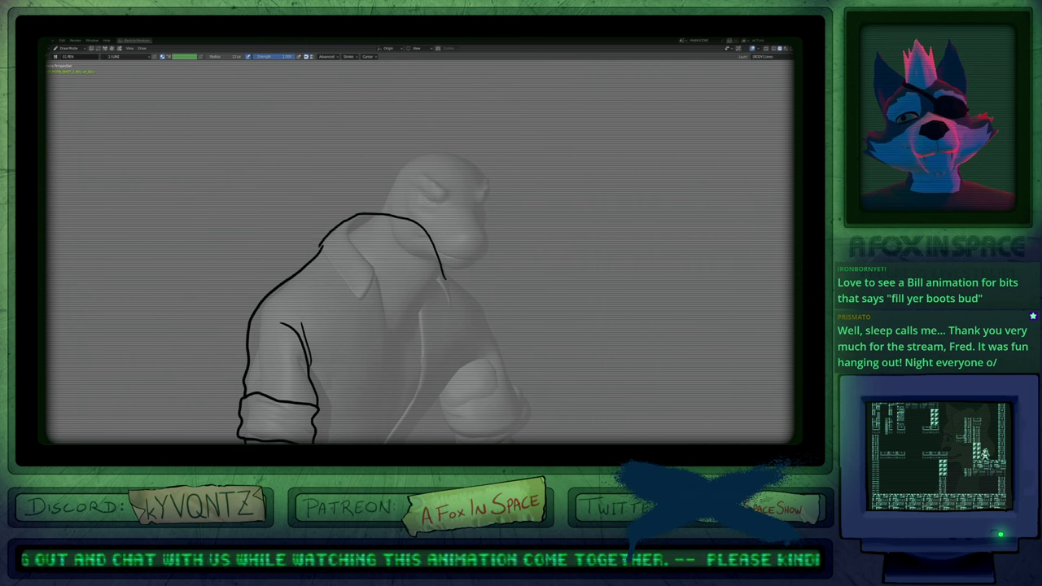
{"action": "left_click_drag", "start_coordinate": [321, 249], "coordinate": [337, 273]}
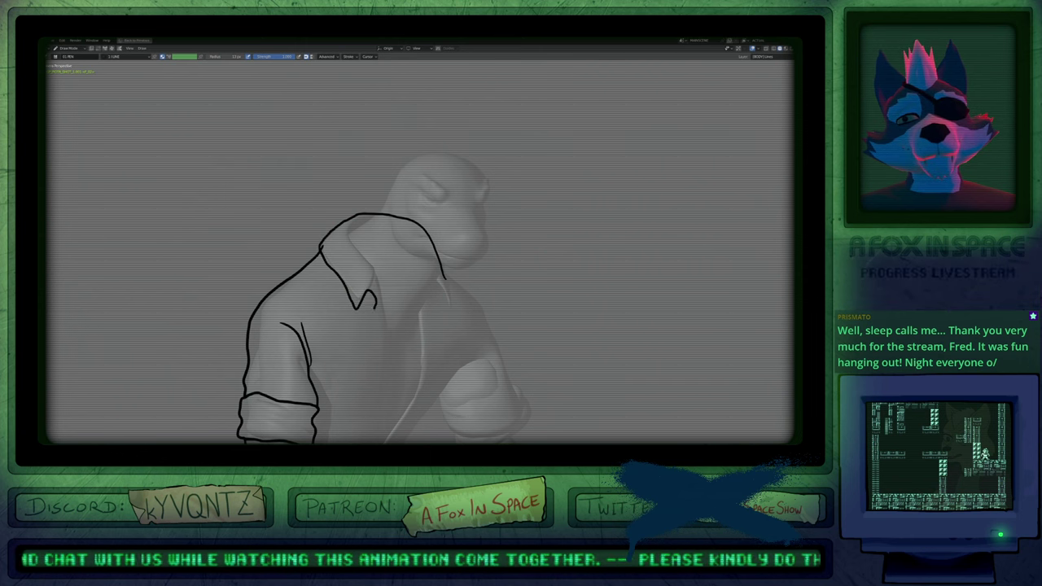
{"action": "middle_click_drag", "start_coordinate": [389, 367], "coordinate": [371, 299], "text": "shift"}
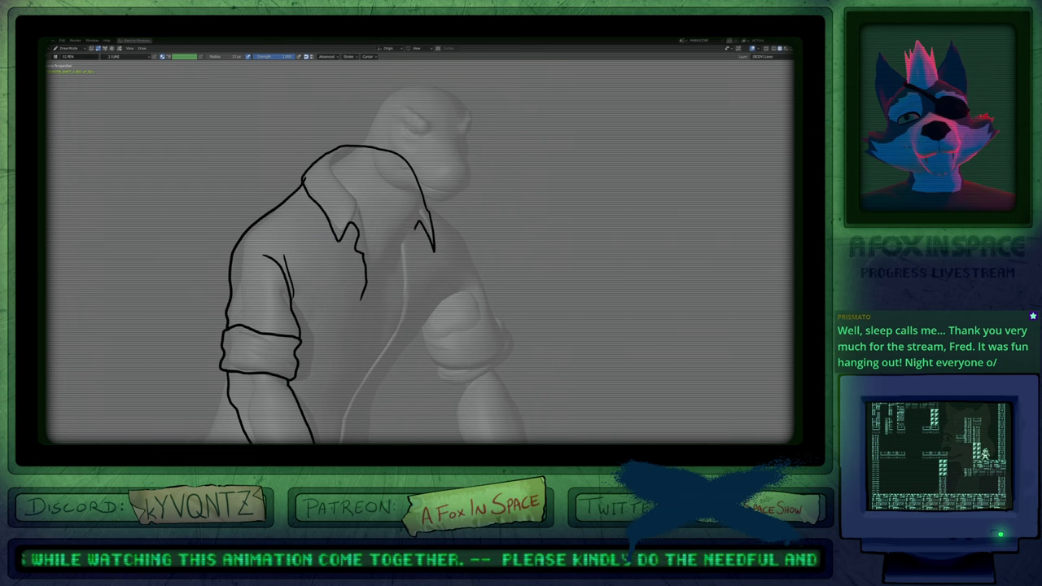
{"action": "left_click_drag", "start_coordinate": [415, 229], "coordinate": [411, 242]}
{"action": "middle_click_drag", "start_coordinate": [395, 244], "coordinate": [409, 187], "text": "shift"}
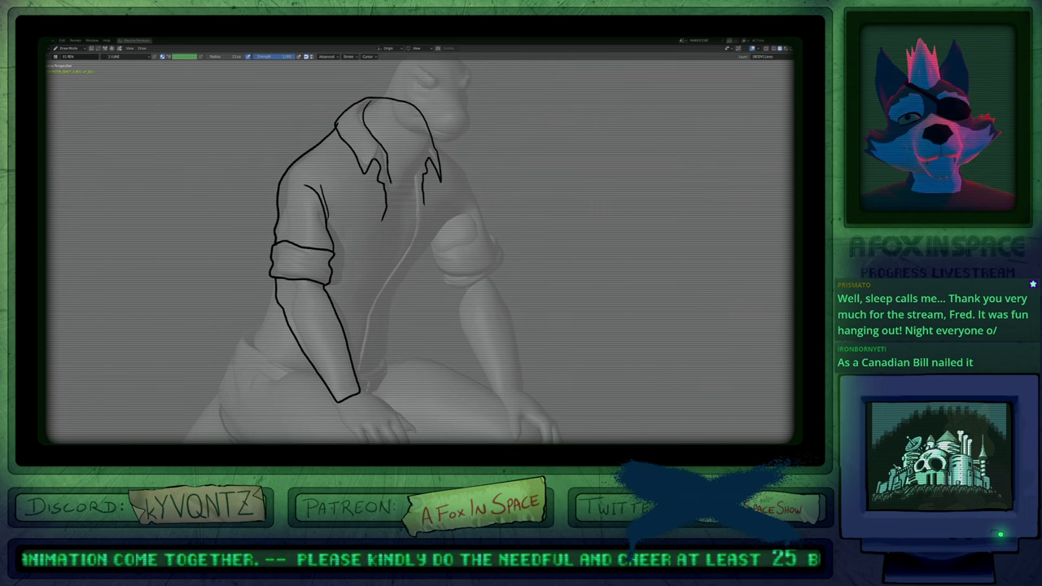
Draw both wavy front edges of the open shirt from collar to crotch, undoing the overshooting stroke on the far edge.
{"action": "left_click_drag", "start_coordinate": [382, 289], "coordinate": [384, 305]}
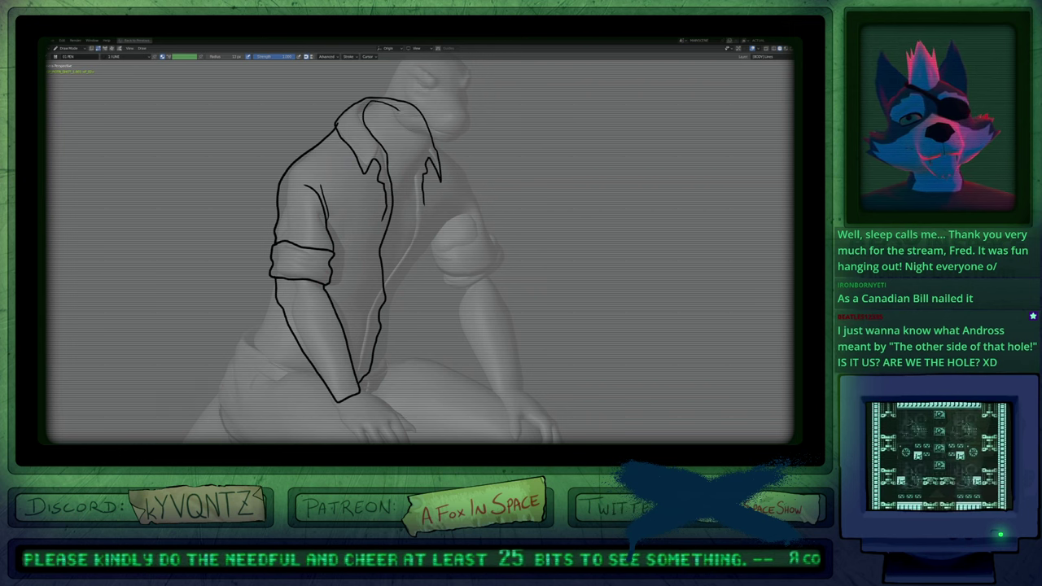
{"action": "mouse_move", "coordinate": [399, 110]}
{"action": "left_mouse_down"}
{"action": "mouse_move", "coordinate": [424, 153]}
{"action": "mouse_move", "coordinate": [413, 242]}
{"action": "mouse_move", "coordinate": [363, 326]}
{"action": "left_mouse_up"}
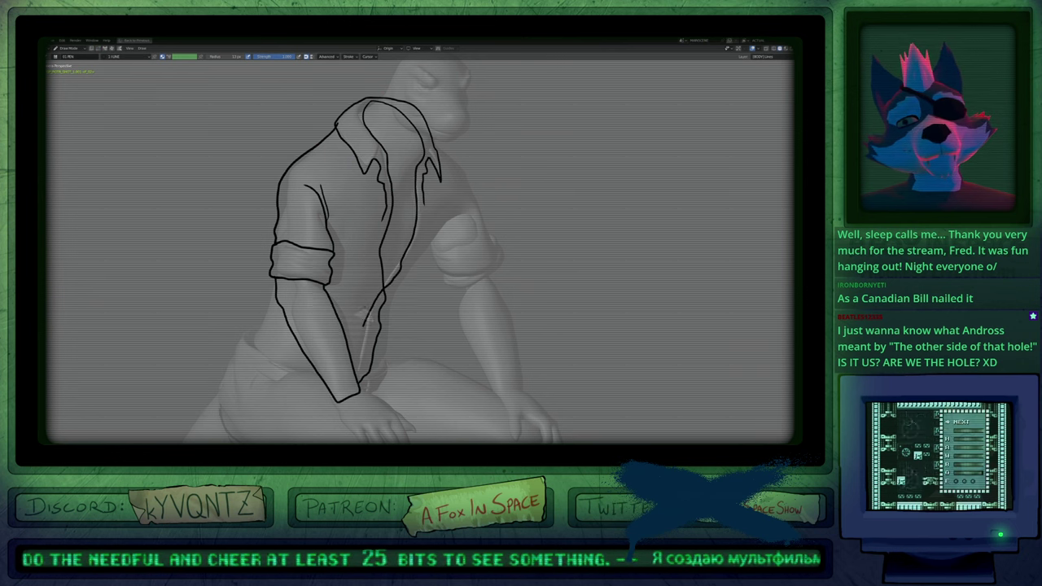
{"action": "key", "text": "ctrl+z"}
{"action": "mouse_move", "coordinate": [447, 214]}
{"action": "left_mouse_down"}
{"action": "mouse_move", "coordinate": [403, 290]}
{"action": "mouse_move", "coordinate": [386, 366]}
{"action": "mouse_move", "coordinate": [361, 381]}
{"action": "left_mouse_up"}
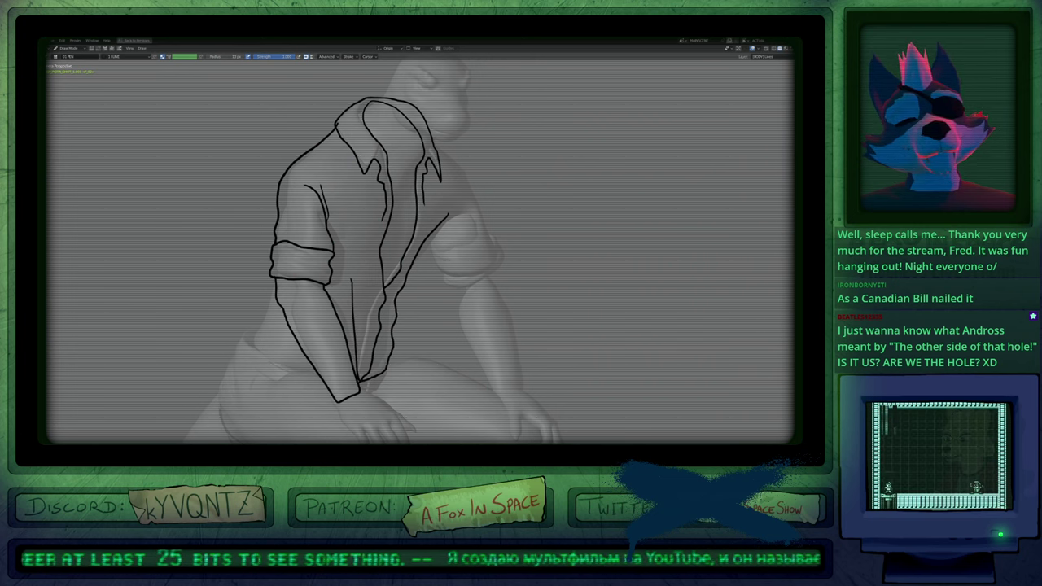
Draw the shirt's back edge down from the near cuff and its hem curving behind the forearm.
{"action": "middle_click_drag", "start_coordinate": [422, 291], "coordinate": [496, 260], "text": "shift"}
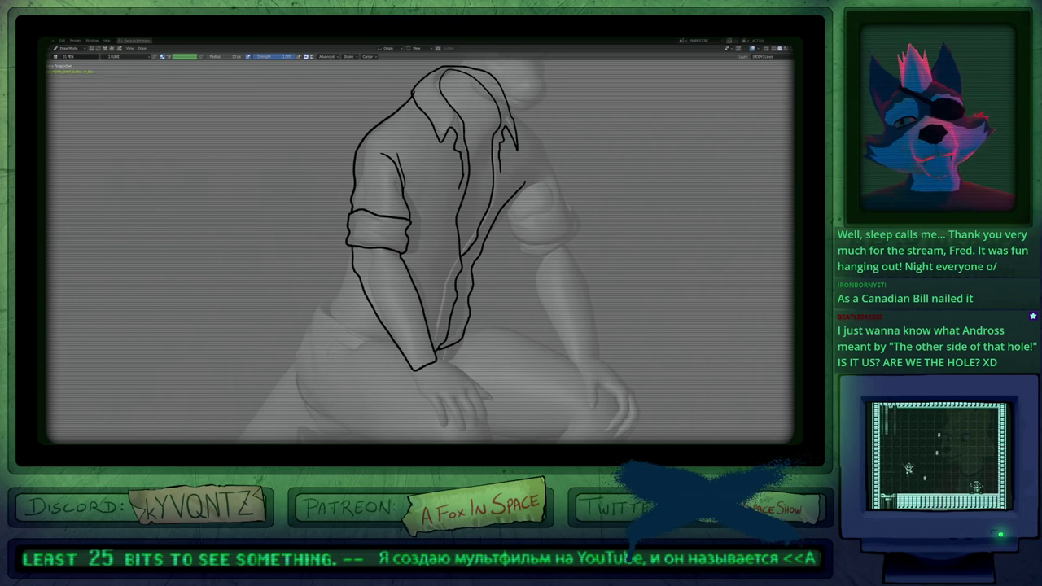
{"action": "scroll", "coordinate": [353, 254], "scroll_direction": "up", "scroll_amount": 5}
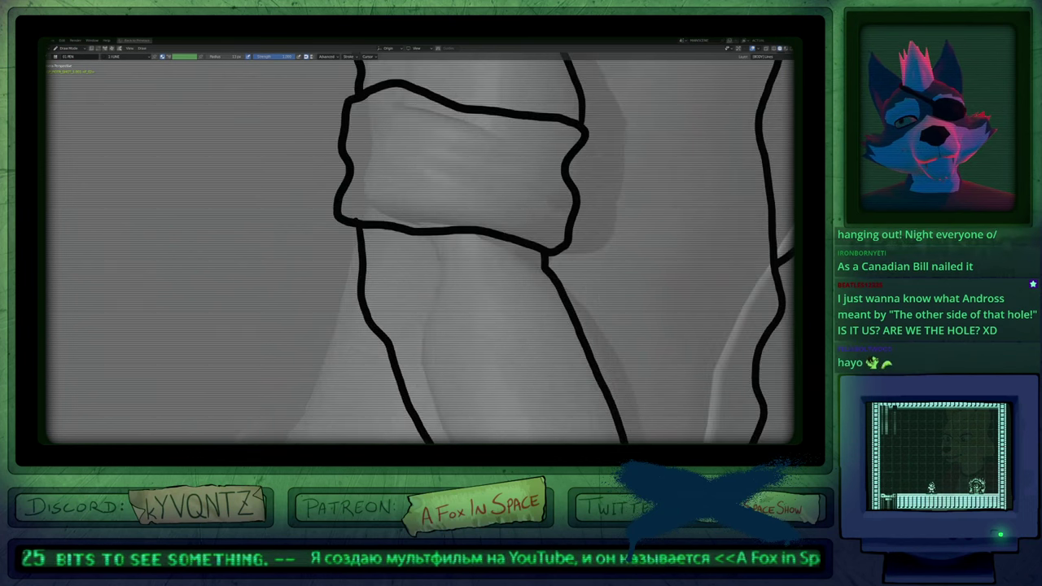
{"action": "scroll", "coordinate": [358, 216], "scroll_direction": "down", "scroll_amount": 4}
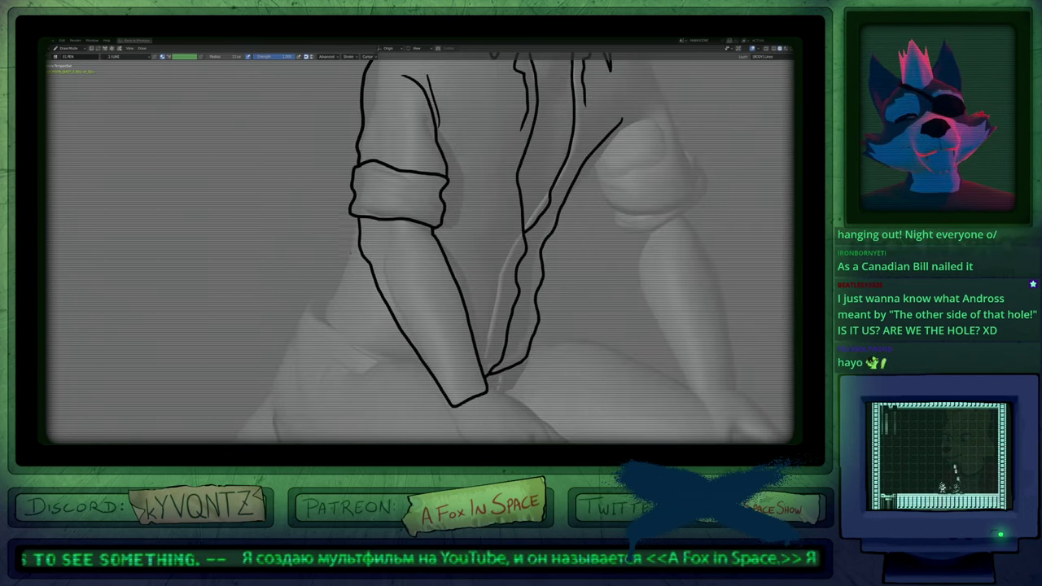
{"action": "mouse_move", "coordinate": [348, 213]}
{"action": "left_mouse_down"}
{"action": "mouse_move", "coordinate": [311, 295]}
{"action": "mouse_move", "coordinate": [319, 325]}
{"action": "mouse_move", "coordinate": [397, 370]}
{"action": "mouse_move", "coordinate": [462, 379]}
{"action": "left_mouse_up"}
{"action": "scroll", "coordinate": [460, 379], "scroll_direction": "down", "scroll_amount": 4}
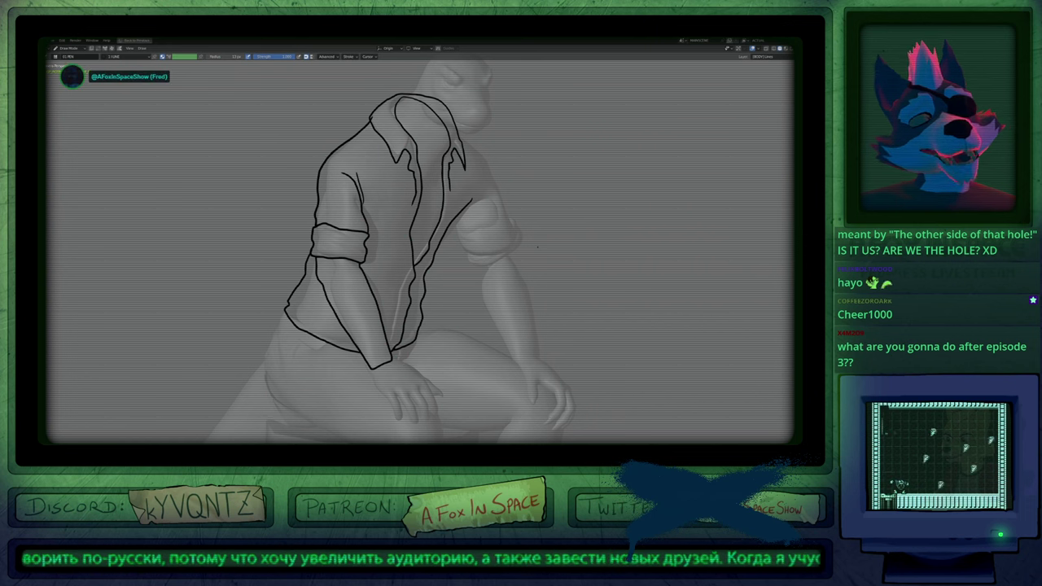
Switch to the concept art sheet, look over the character portraits, and return to the line art of the seated figure.
{"action": "scroll", "coordinate": [469, 275], "scroll_direction": "down", "scroll_amount": 2}
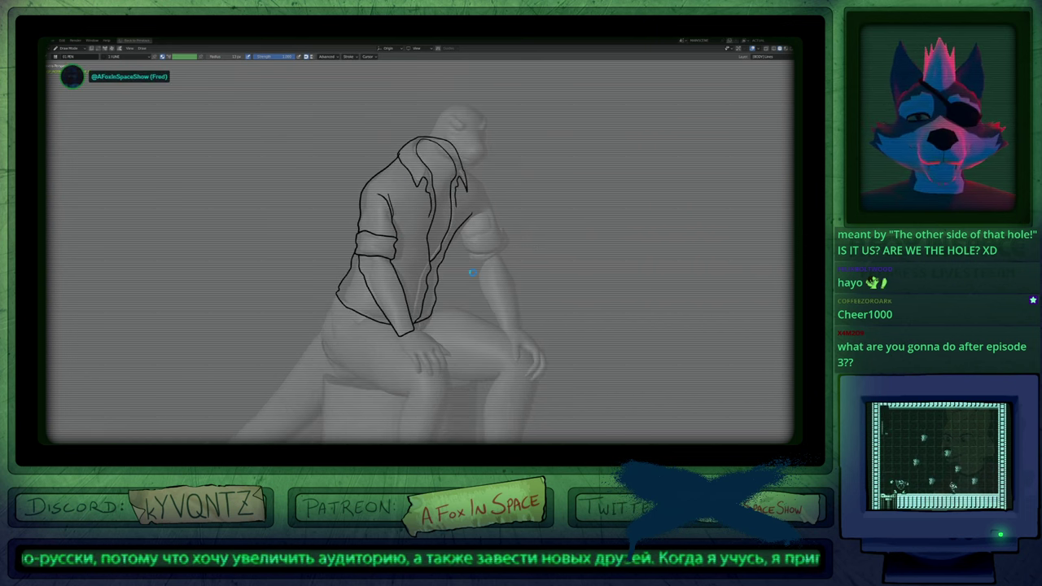
{"action": "key", "text": "ctrl+shift+o"}
{"action": "key", "text": "Escape"}
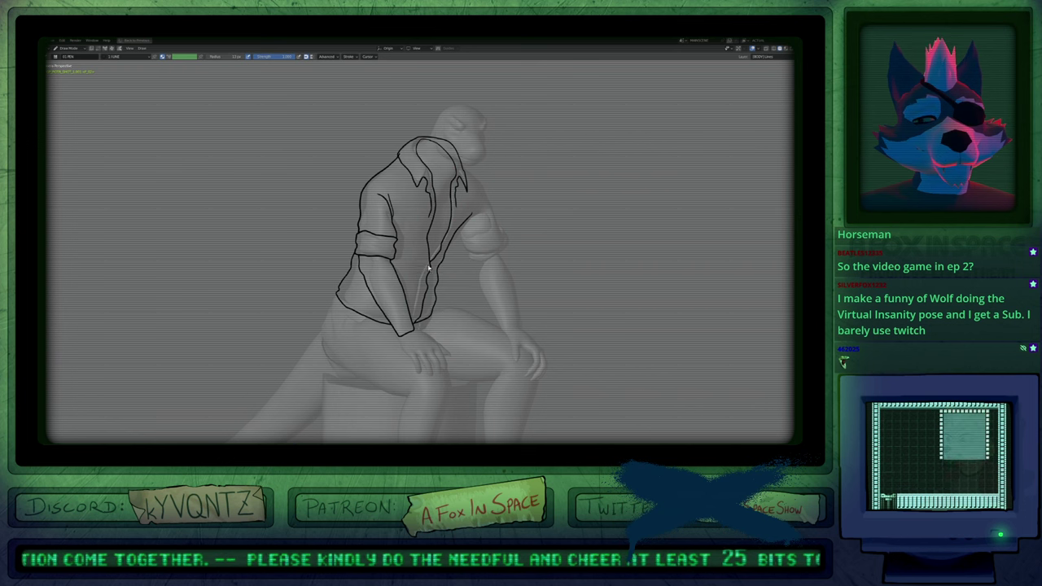
{"action": "key", "text": "alt+Tab"}
{"action": "key", "text": "z"}
{"action": "left_click", "coordinate": [418, 244]}
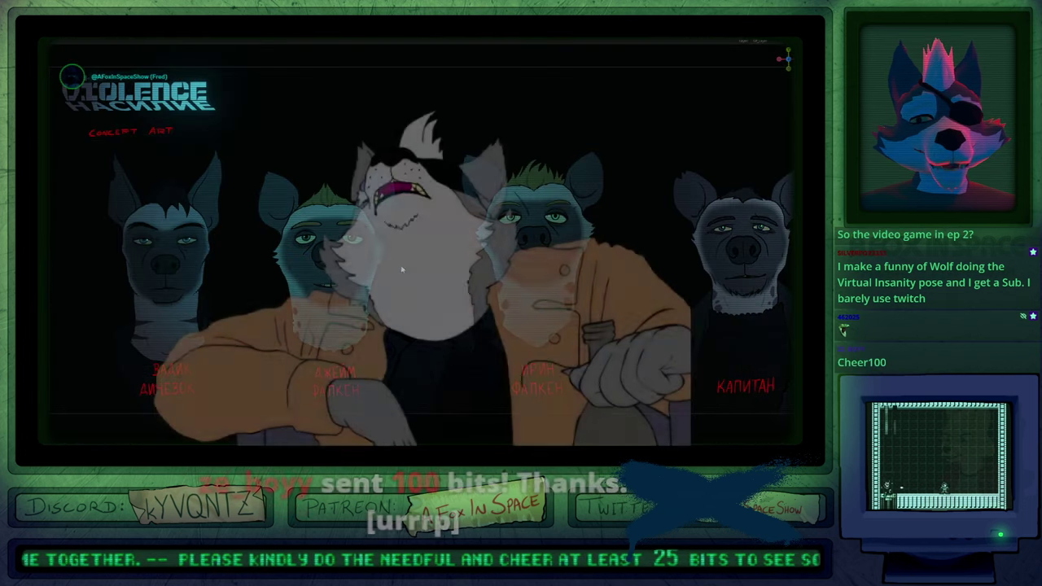
{"action": "middle_click_drag", "start_coordinate": [402, 270], "coordinate": [418, 283], "text": "shift"}
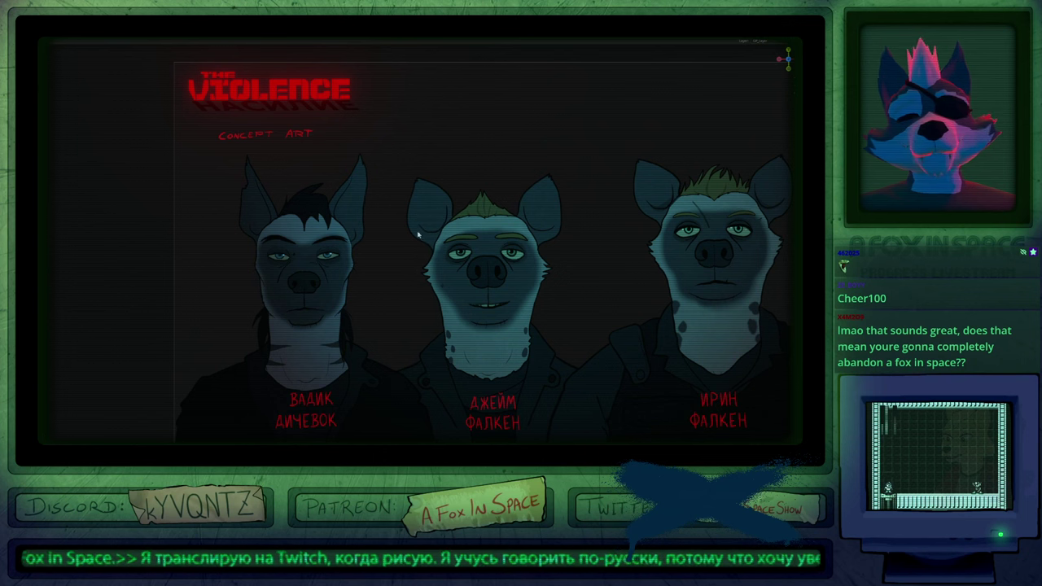
{"action": "key", "text": "ctrl+shift+o"}
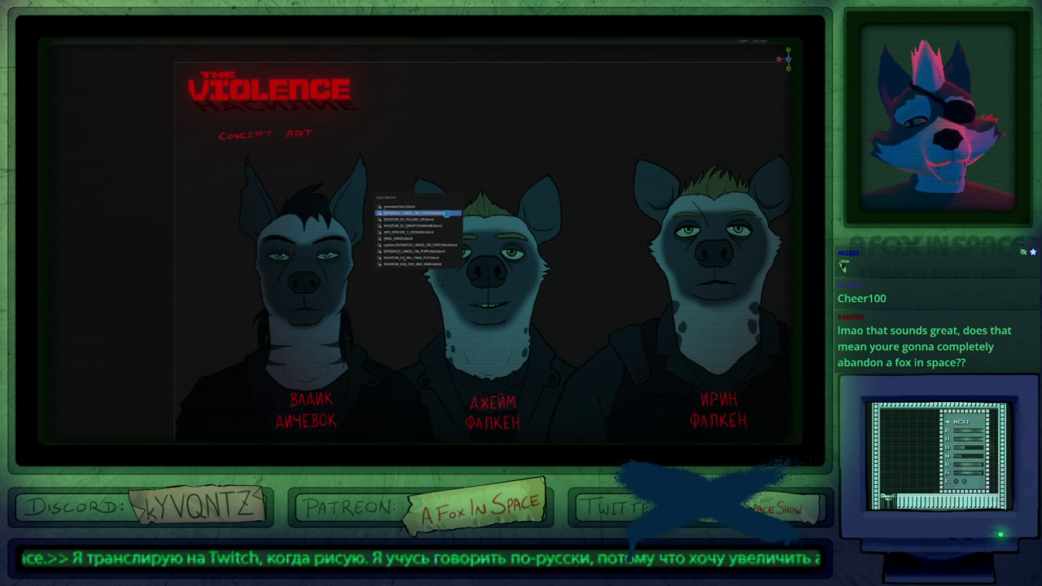
{"action": "key", "text": "Return"}
Erase the near wrist's closing line together with the corners where it meets the forearm edges.
{"action": "middle_click_drag", "start_coordinate": [484, 218], "coordinate": [492, 156], "text": "shift"}
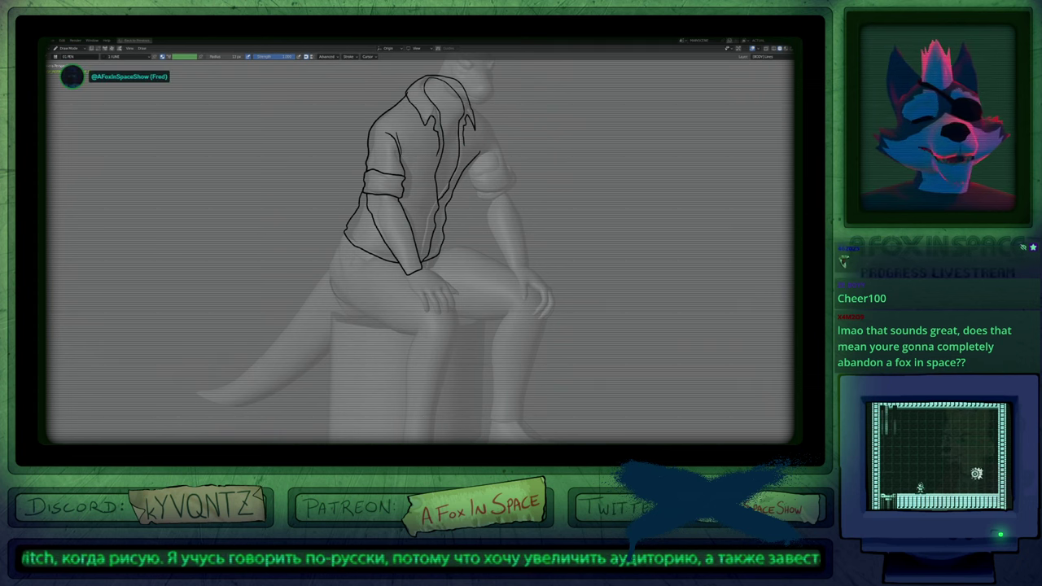
{"action": "mouse_move", "coordinate": [455, 245]}
{"action": "middle_mouse_down", "text": "shift"}
{"action": "mouse_move", "coordinate": [491, 208]}
{"action": "mouse_move", "coordinate": [501, 238]}
{"action": "middle_mouse_up", "text": "shift"}
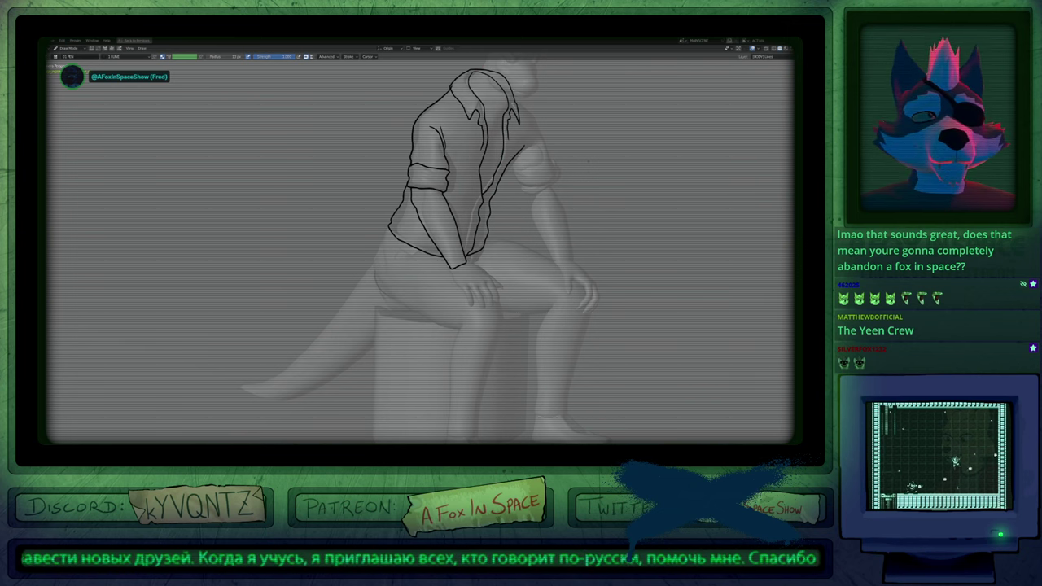
{"action": "mouse_move", "coordinate": [588, 161]}
{"action": "middle_mouse_down", "text": "shift"}
{"action": "mouse_move", "coordinate": [545, 271]}
{"action": "mouse_move", "coordinate": [504, 195]}
{"action": "middle_mouse_up", "text": "shift"}
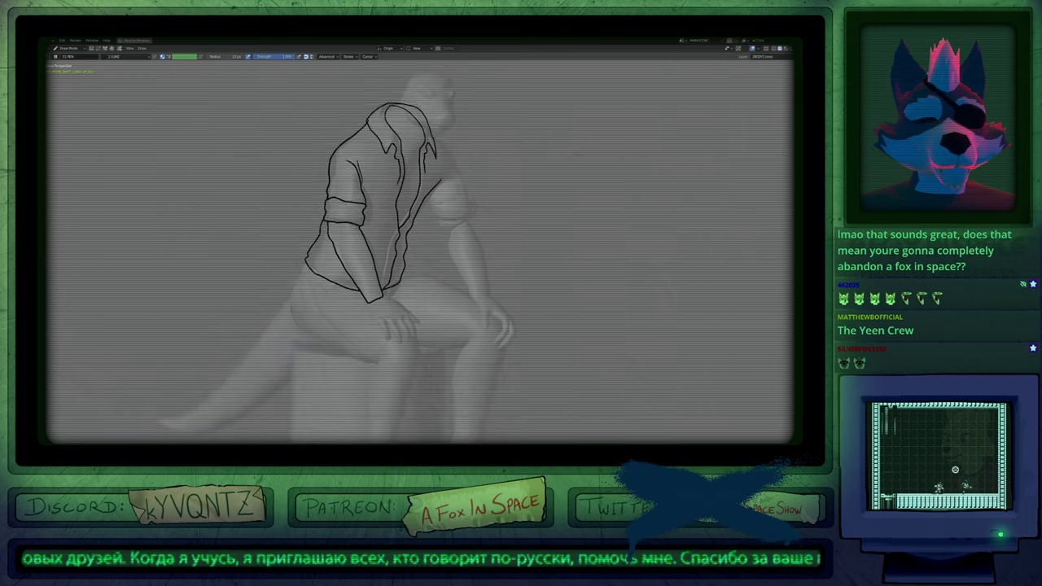
{"action": "middle_click_drag", "start_coordinate": [385, 315], "coordinate": [386, 220], "text": "ctrl"}
{"action": "key", "text": "e"}
{"action": "left_click", "coordinate": [304, 256]}
{"action": "left_click", "coordinate": [368, 226]}
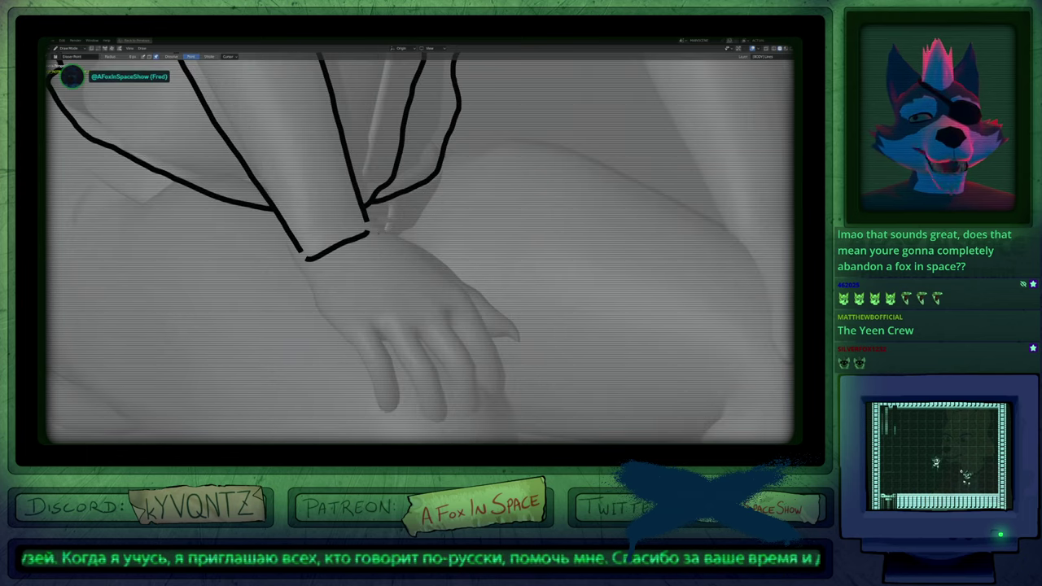
{"action": "key", "text": "shift+e"}
{"action": "left_click", "coordinate": [368, 233]}
{"action": "key", "text": "e"}
{"action": "key", "text": "b"}
Try to outline the back of the near hand from the wrist across the knuckles, undoing the strokes.
{"action": "mouse_move", "coordinate": [391, 214]}
{"action": "middle_mouse_down", "text": "shift"}
{"action": "mouse_move", "coordinate": [359, 238]}
{"action": "mouse_move", "coordinate": [356, 287]}
{"action": "mouse_move", "coordinate": [337, 236]}
{"action": "middle_mouse_up", "text": "shift"}
{"action": "left_click_drag", "start_coordinate": [332, 239], "coordinate": [383, 264]}
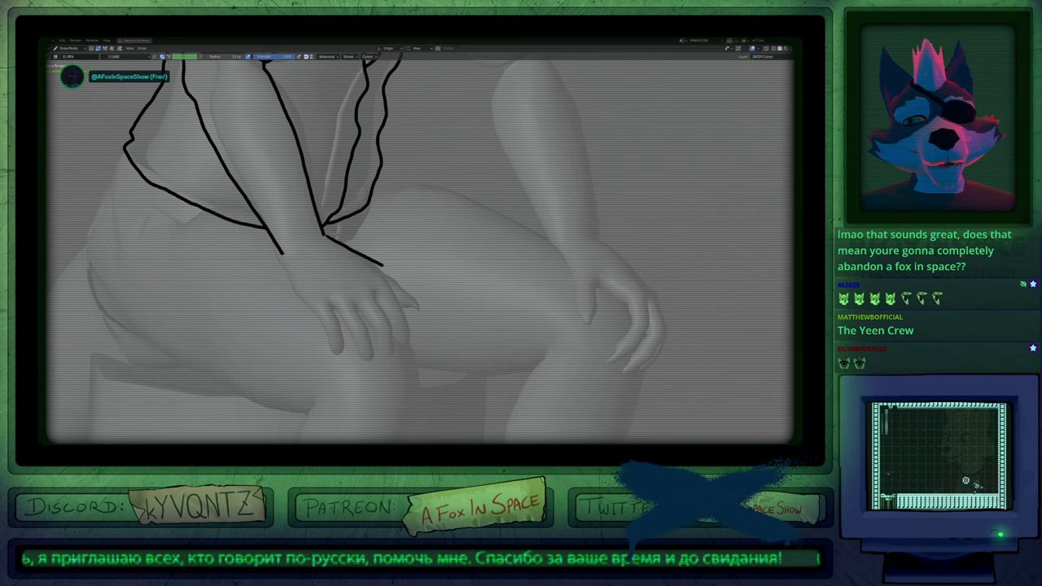
{"action": "key", "text": "ctrl+z"}
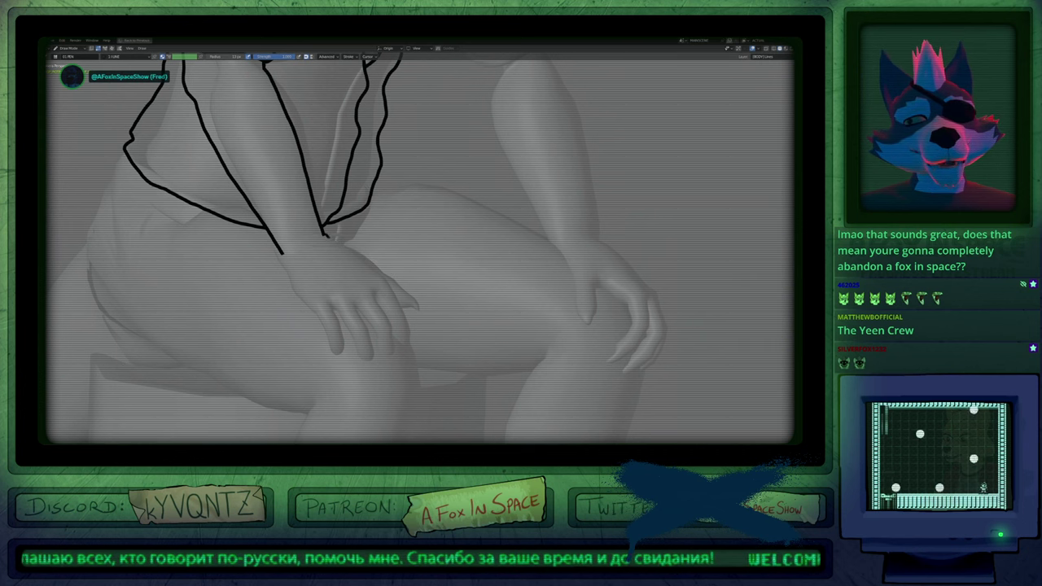
{"action": "mouse_move", "coordinate": [324, 234]}
{"action": "left_mouse_down"}
{"action": "mouse_move", "coordinate": [395, 295]}
{"action": "mouse_move", "coordinate": [347, 311]}
{"action": "left_mouse_up"}
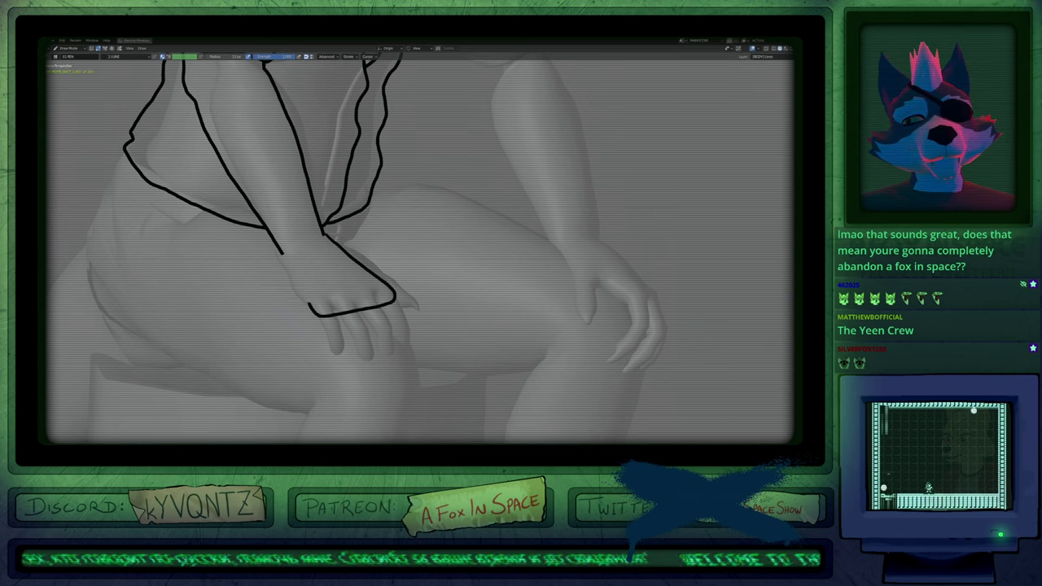
{"action": "scroll", "coordinate": [392, 283], "scroll_direction": "down", "scroll_amount": 5}
{"action": "key", "text": "ctrl+z"}
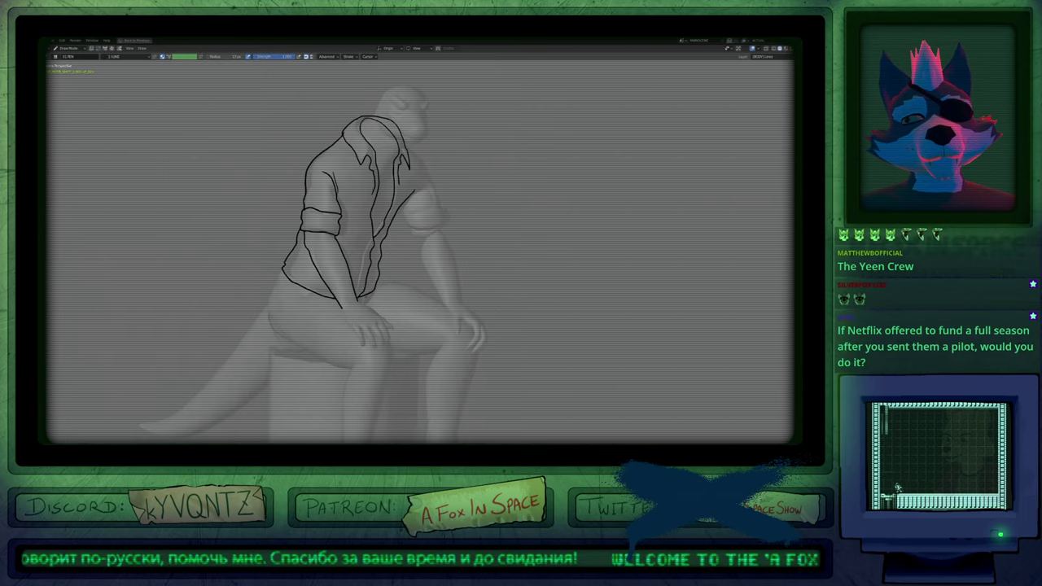
Erase the near shoulder, sleeve, rolled cuff and forearm lines, keeping the collar, shirt front and hem.
{"action": "key", "text": "e"}
{"action": "mouse_move", "coordinate": [307, 258]}
{"action": "left_mouse_down"}
{"action": "mouse_move", "coordinate": [332, 265]}
{"action": "mouse_move", "coordinate": [312, 175]}
{"action": "left_mouse_up"}
{"action": "key", "text": "d"}
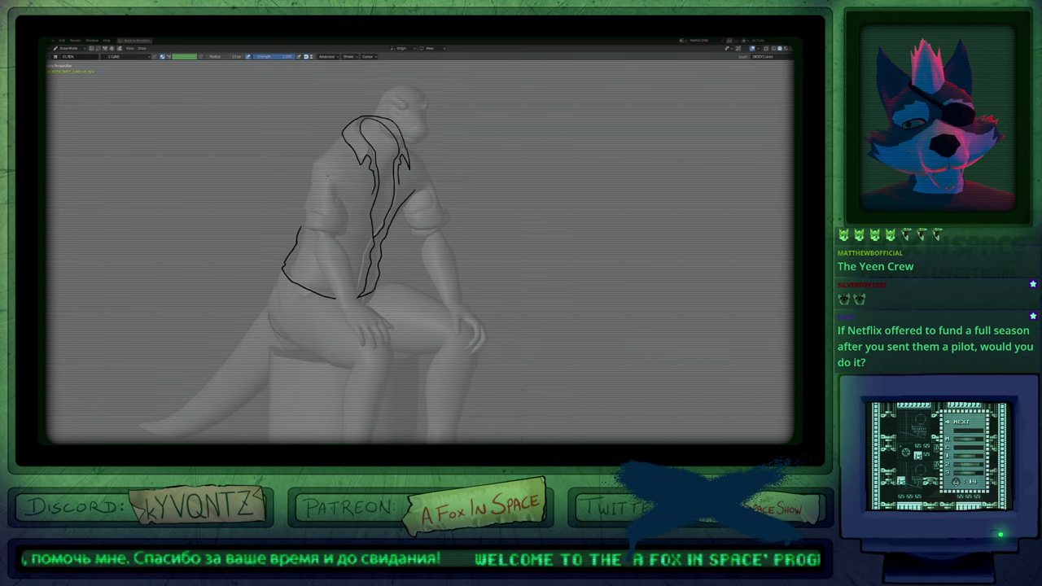
Draw the shirt's back edge from collar to hem without the arm, add the far chest edge and close the hem gap.
{"action": "scroll", "coordinate": [328, 179], "scroll_direction": "up", "scroll_amount": 3}
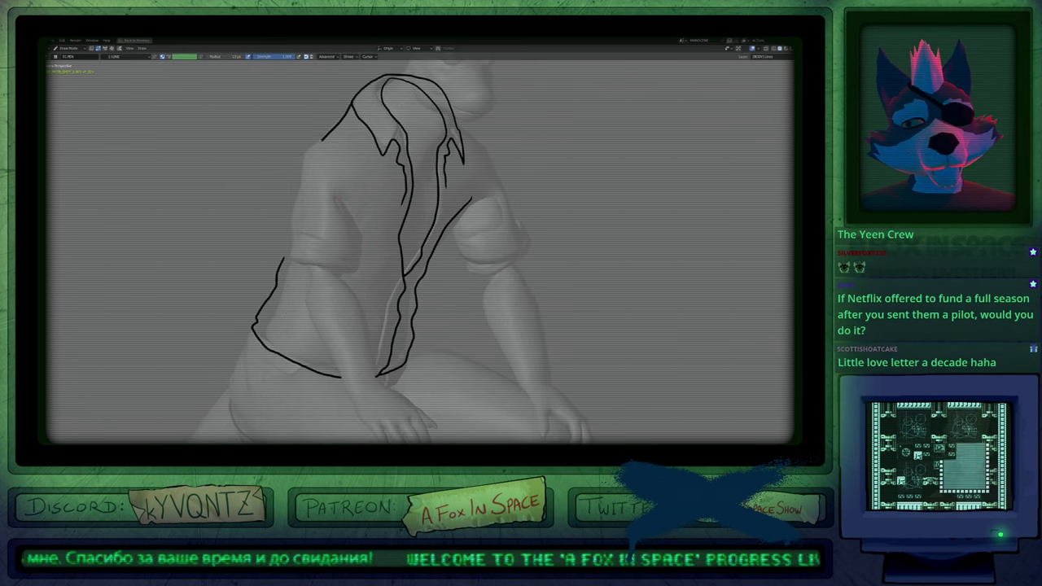
{"action": "left_click_drag", "start_coordinate": [352, 106], "coordinate": [283, 259]}
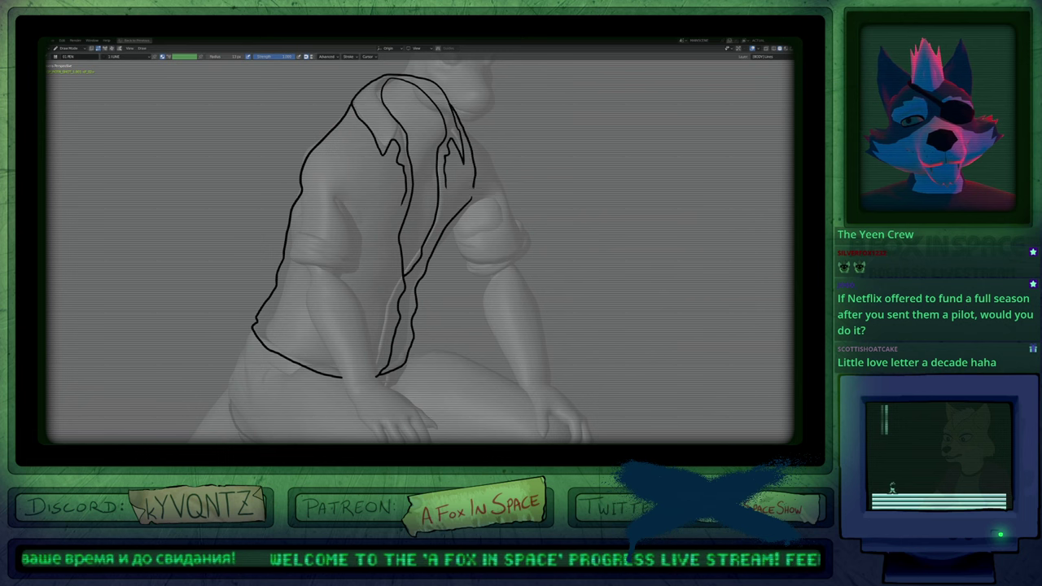
{"action": "mouse_move", "coordinate": [643, 191]}
{"action": "middle_mouse_down", "text": "shift"}
{"action": "mouse_move", "coordinate": [622, 155]}
{"action": "mouse_move", "coordinate": [607, 229]}
{"action": "middle_mouse_up", "text": "shift"}
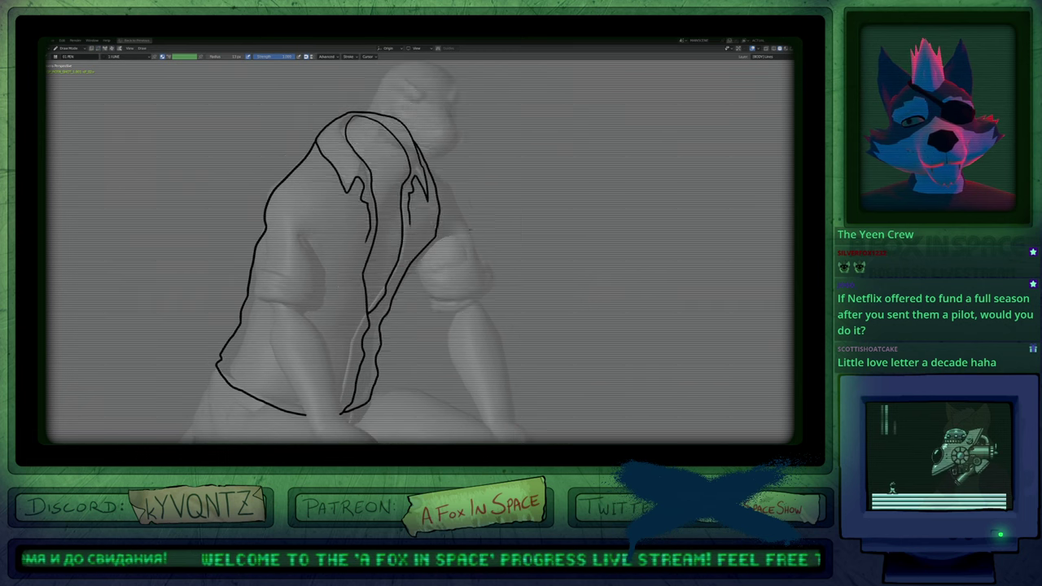
{"action": "key", "text": "f"}
{"action": "left_click", "coordinate": [560, 229]}
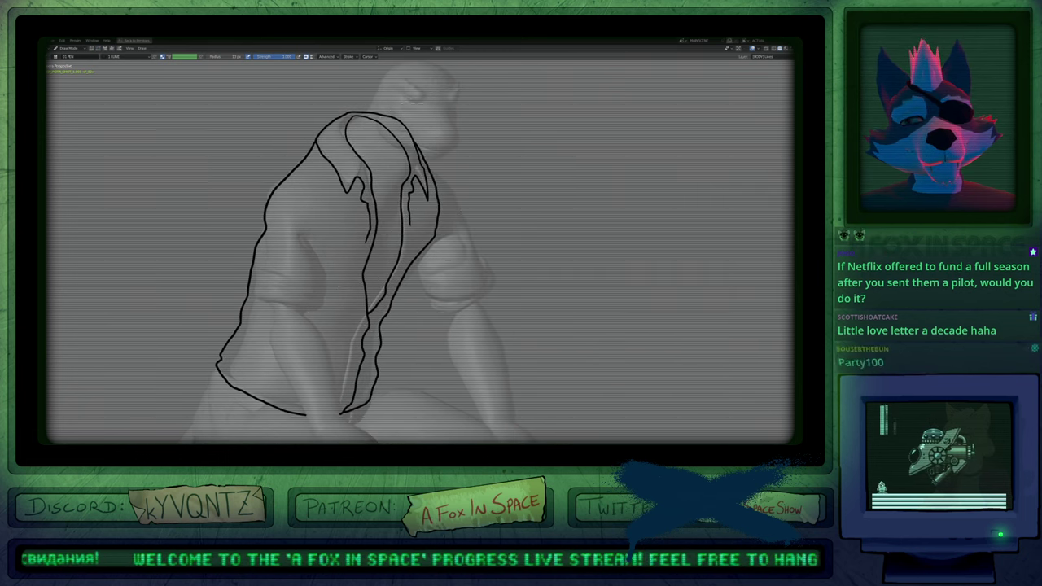
{"action": "key", "text": "f"}
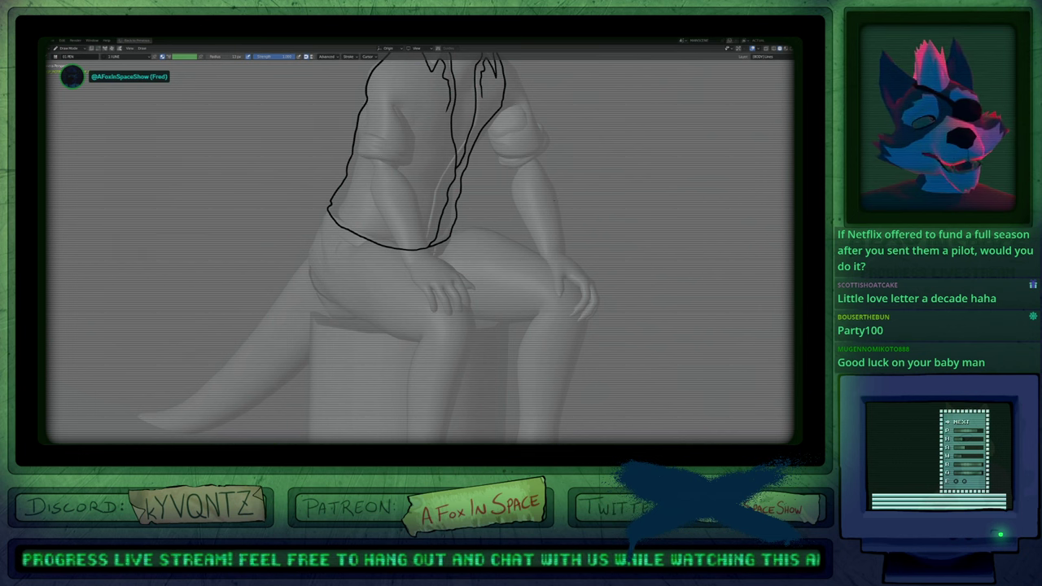
Draw the trousers' waistband, the seat and thigh underside, and the crease behind the near knee, undoing faulty crease strokes.
{"action": "mouse_move", "coordinate": [537, 259]}
{"action": "middle_mouse_down", "text": "shift"}
{"action": "mouse_move", "coordinate": [508, 256]}
{"action": "mouse_move", "coordinate": [518, 239]}
{"action": "middle_mouse_up", "text": "shift"}
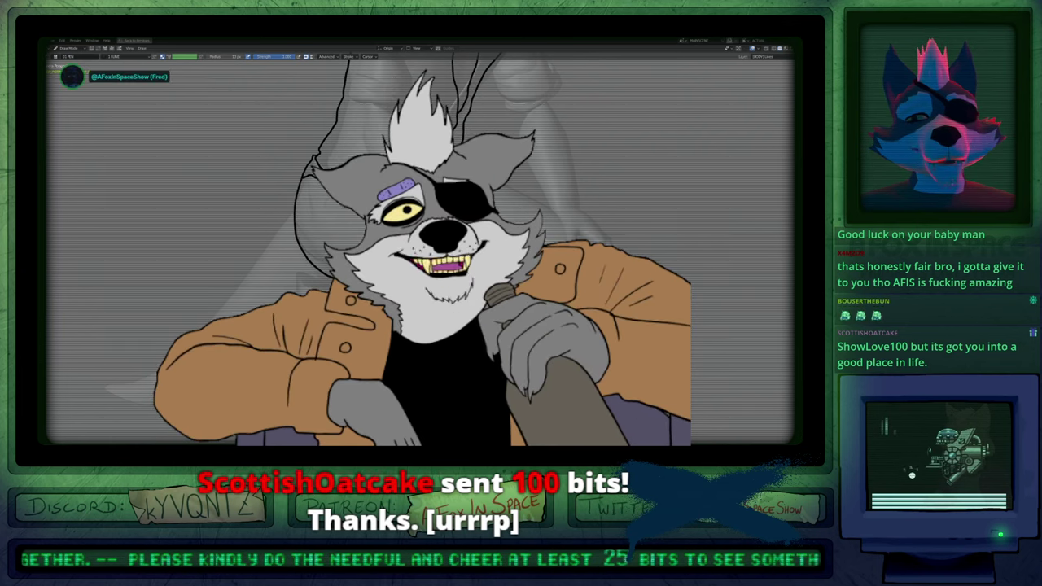
{"action": "left_click", "coordinate": [421, 304]}
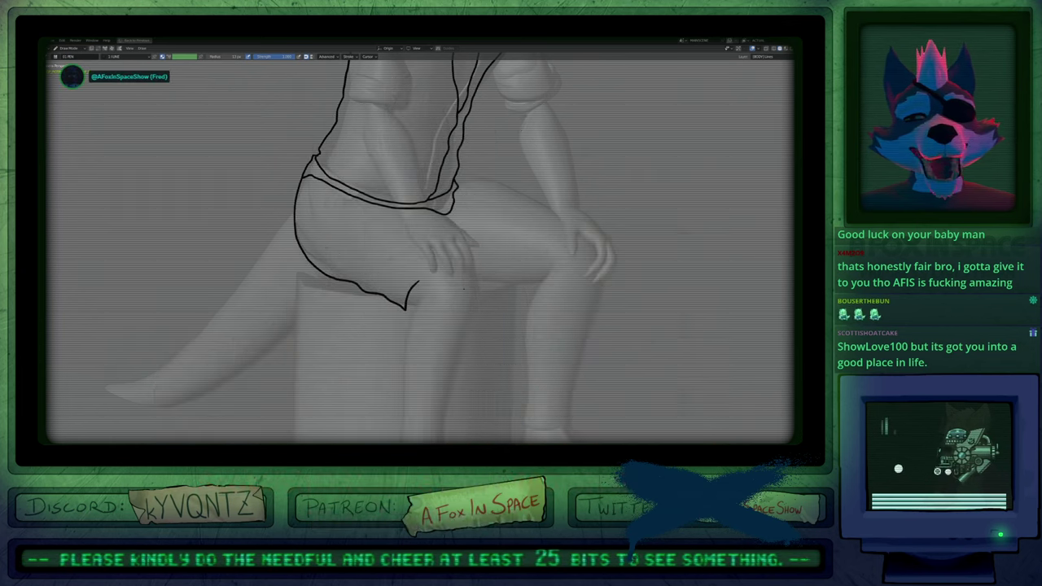
{"action": "key", "text": "ctrl+z"}
{"action": "left_click_drag", "start_coordinate": [401, 307], "coordinate": [406, 272]}
{"action": "key", "text": "ctrl+z"}
Outline the near trouser leg from behind the knee down around the ankle hem and up over the knee along the thigh.
{"action": "middle_click_drag", "start_coordinate": [422, 347], "coordinate": [400, 282], "text": "shift"}
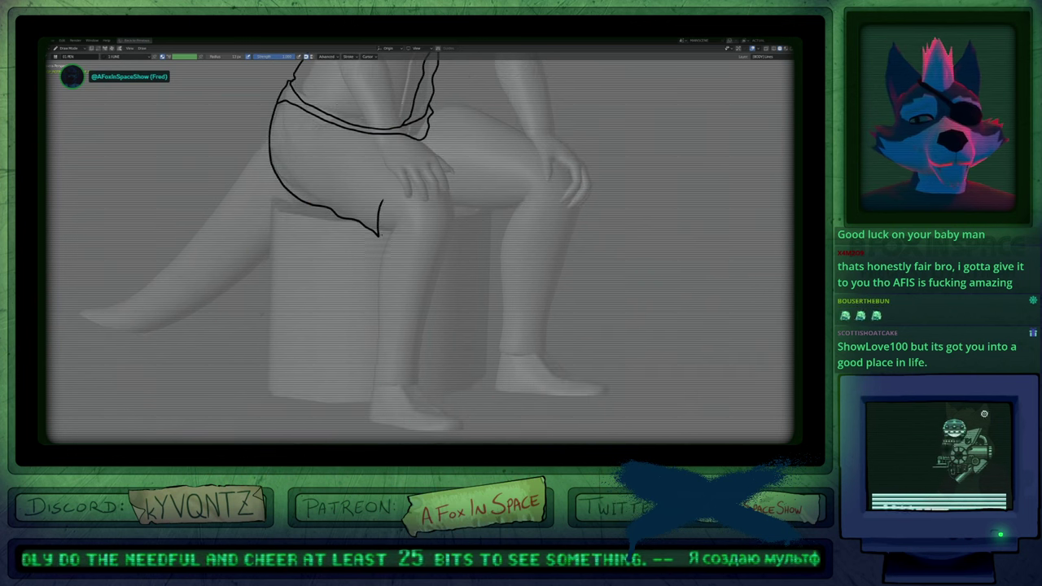
{"action": "mouse_move", "coordinate": [380, 200]}
{"action": "left_mouse_down"}
{"action": "mouse_move", "coordinate": [368, 380]}
{"action": "mouse_move", "coordinate": [411, 385]}
{"action": "mouse_move", "coordinate": [432, 308]}
{"action": "left_mouse_up"}
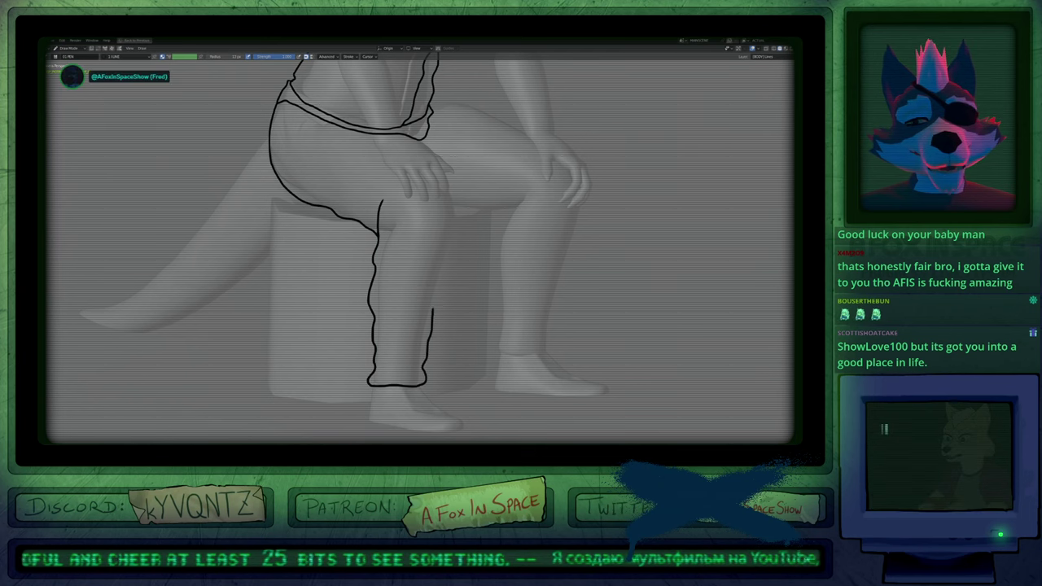
{"action": "left_click_drag", "start_coordinate": [450, 195], "coordinate": [423, 167]}
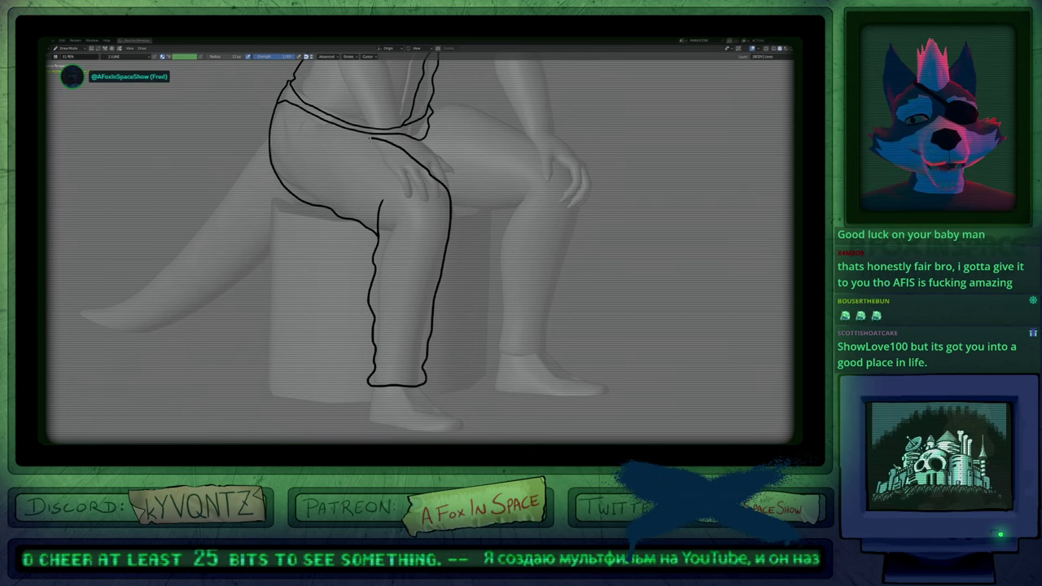
Extend the near thigh's upper line back below the waistband with a short curved end.
{"action": "left_click_drag", "start_coordinate": [369, 138], "coordinate": [350, 147]}
{"action": "mouse_move", "coordinate": [358, 145]}
{"action": "middle_mouse_down", "text": "shift"}
{"action": "mouse_move", "coordinate": [342, 180]}
{"action": "mouse_move", "coordinate": [356, 196]}
{"action": "mouse_move", "coordinate": [346, 218]}
{"action": "middle_mouse_up", "text": "shift"}
{"action": "key", "text": "f"}
{"action": "key", "text": "Escape"}
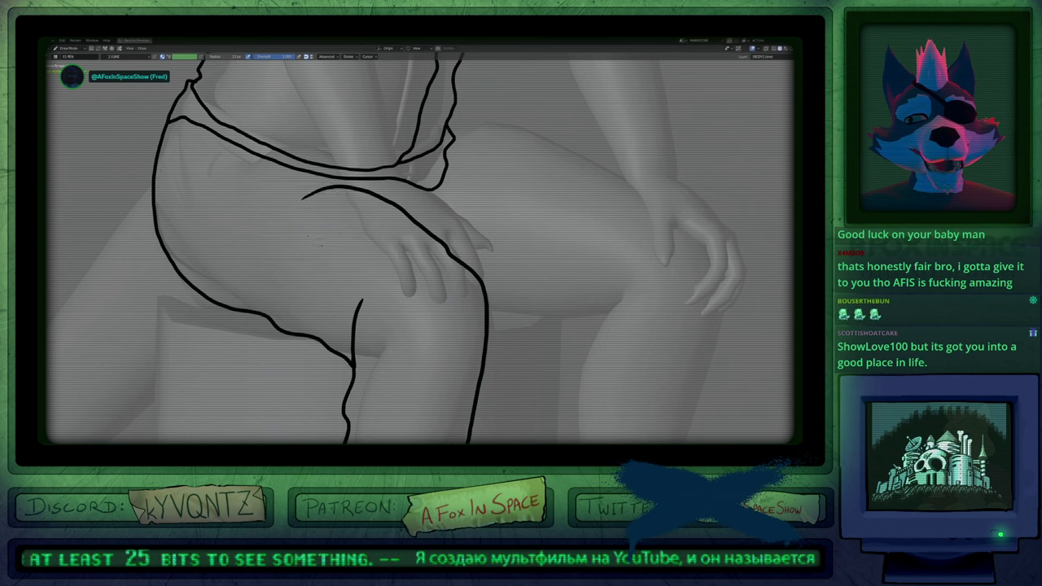
Refine the near trouser leg's outline from knee to ankle and round off the ankle hem.
{"action": "mouse_move", "coordinate": [321, 223]}
{"action": "left_mouse_down"}
{"action": "mouse_move", "coordinate": [327, 189]}
{"action": "mouse_move", "coordinate": [362, 195]}
{"action": "mouse_move", "coordinate": [487, 285]}
{"action": "mouse_move", "coordinate": [455, 253]}
{"action": "left_mouse_up"}
{"action": "key", "text": "f"}
{"action": "left_click", "coordinate": [584, 301]}
{"action": "middle_click_drag", "start_coordinate": [464, 309], "coordinate": [417, 190], "text": "shift"}
{"action": "left_click_drag", "start_coordinate": [444, 191], "coordinate": [411, 370]}
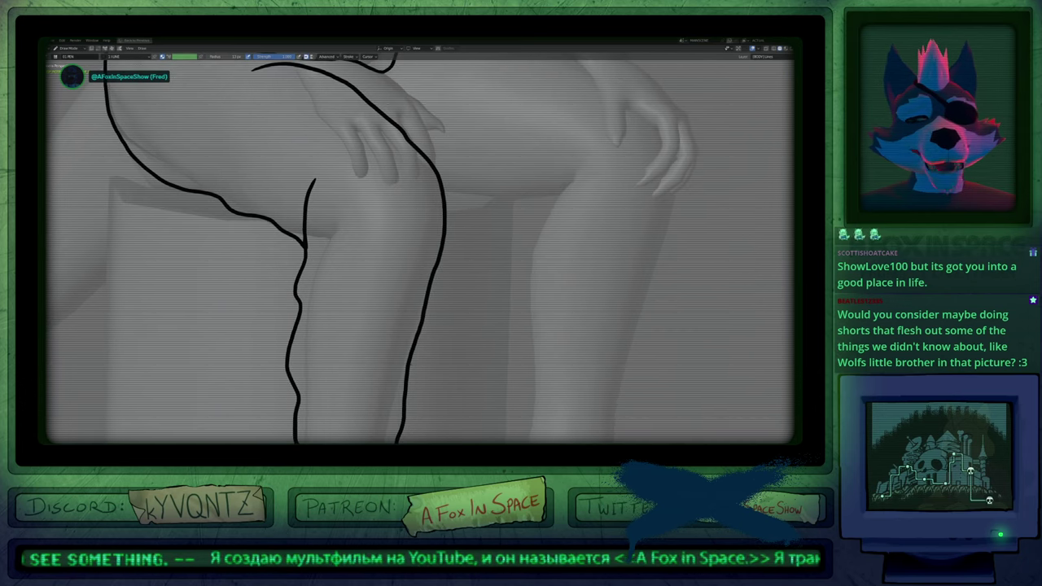
{"action": "middle_click_drag", "start_coordinate": [206, 431], "coordinate": [223, 313], "text": "shift"}
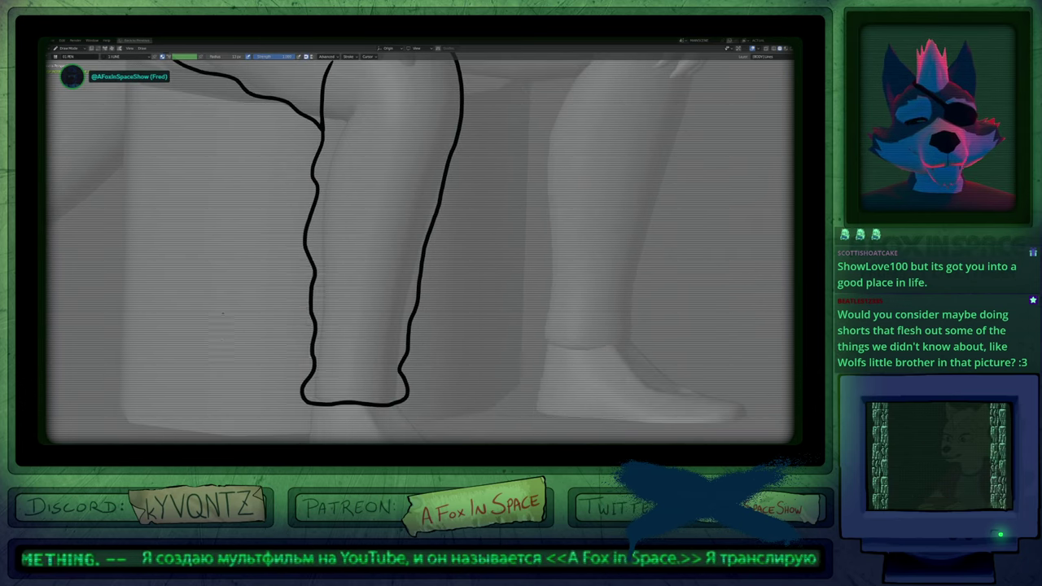
{"action": "mouse_move", "coordinate": [310, 269]}
{"action": "left_mouse_down"}
{"action": "mouse_move", "coordinate": [317, 391]}
{"action": "mouse_move", "coordinate": [363, 381]}
{"action": "mouse_move", "coordinate": [407, 346]}
{"action": "left_mouse_up"}
{"action": "mouse_move", "coordinate": [399, 405]}
{"action": "left_mouse_down"}
{"action": "mouse_move", "coordinate": [389, 396]}
{"action": "mouse_move", "coordinate": [408, 342]}
{"action": "left_mouse_up"}
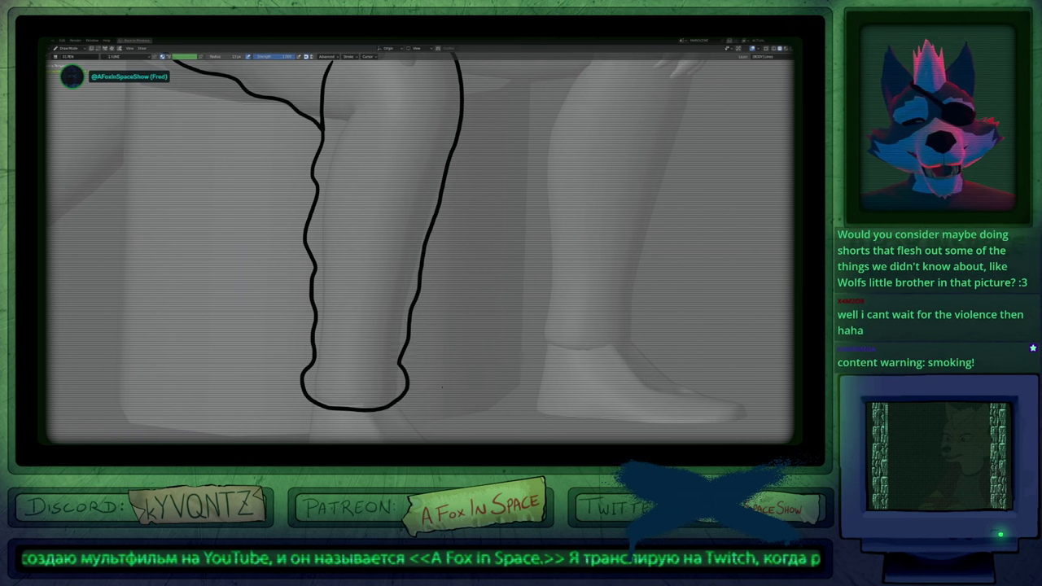
Nudge the seat and back waist outline into shape with an enlarged brush.
{"action": "mouse_move", "coordinate": [440, 167]}
{"action": "middle_mouse_down", "text": "shift"}
{"action": "mouse_move", "coordinate": [376, 379]}
{"action": "mouse_move", "coordinate": [472, 387]}
{"action": "middle_mouse_up", "text": "shift"}
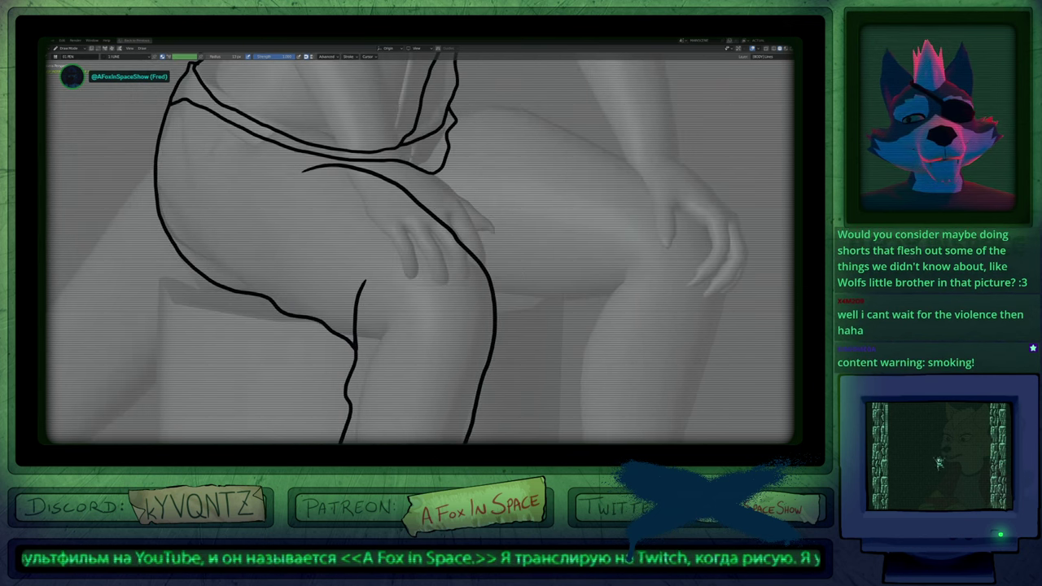
{"action": "scroll", "coordinate": [415, 434], "scroll_direction": "down", "scroll_amount": 5}
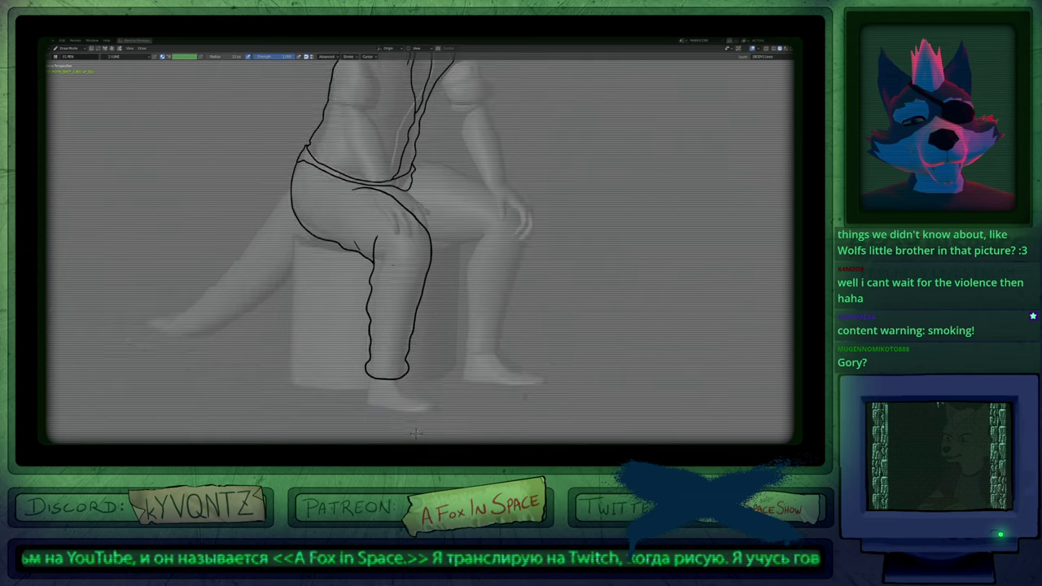
{"action": "mouse_move", "coordinate": [391, 244]}
{"action": "middle_mouse_down", "text": "shift"}
{"action": "mouse_move", "coordinate": [370, 256]}
{"action": "mouse_move", "coordinate": [364, 300]}
{"action": "mouse_move", "coordinate": [481, 346]}
{"action": "middle_mouse_up", "text": "shift"}
{"action": "scroll", "coordinate": [420, 285], "scroll_direction": "up", "scroll_amount": 2}
{"action": "key", "text": "f"}
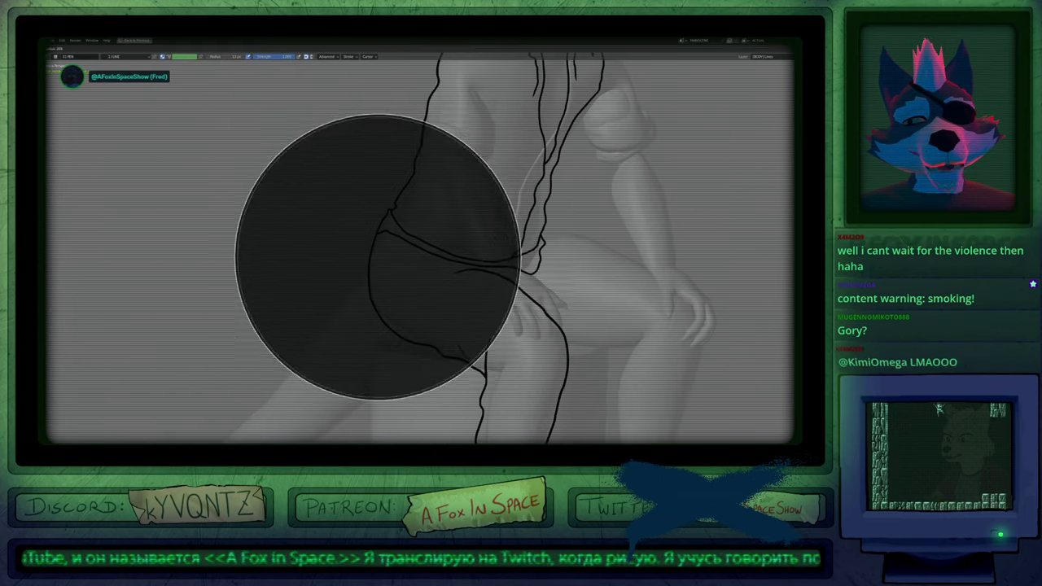
{"action": "left_click", "coordinate": [460, 257]}
{"action": "left_click_drag", "start_coordinate": [321, 236], "coordinate": [337, 241]}
{"action": "left_click_drag", "start_coordinate": [319, 282], "coordinate": [326, 281]}
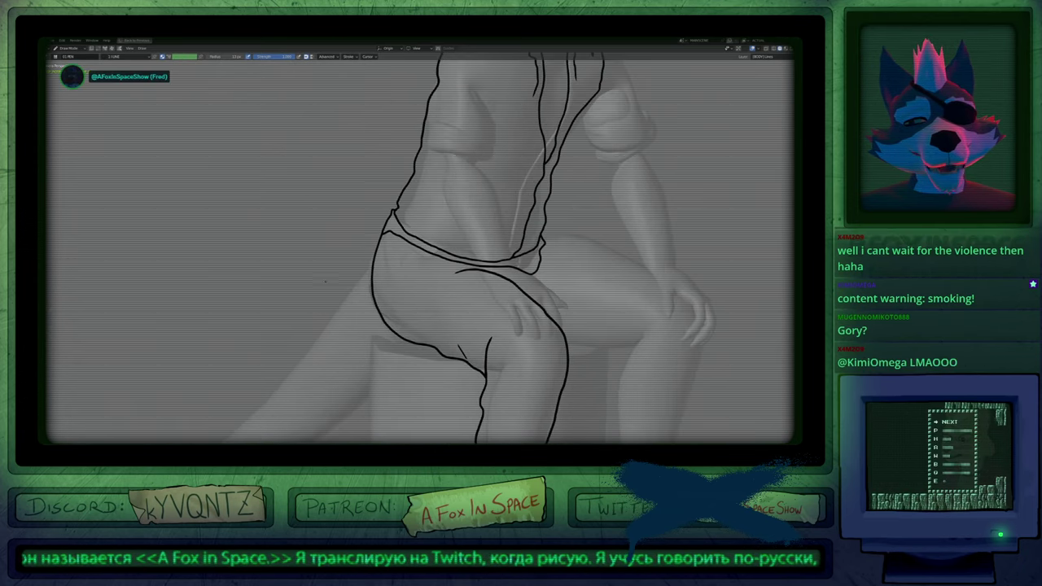
Refine the shirt's front hem corner and draw short crotch creases beside the near thigh.
{"action": "mouse_move", "coordinate": [574, 253]}
{"action": "middle_mouse_down", "text": "shift"}
{"action": "mouse_move", "coordinate": [437, 177]}
{"action": "mouse_move", "coordinate": [427, 159]}
{"action": "middle_mouse_up", "text": "shift"}
{"action": "key", "text": "f"}
{"action": "left_click", "coordinate": [401, 167]}
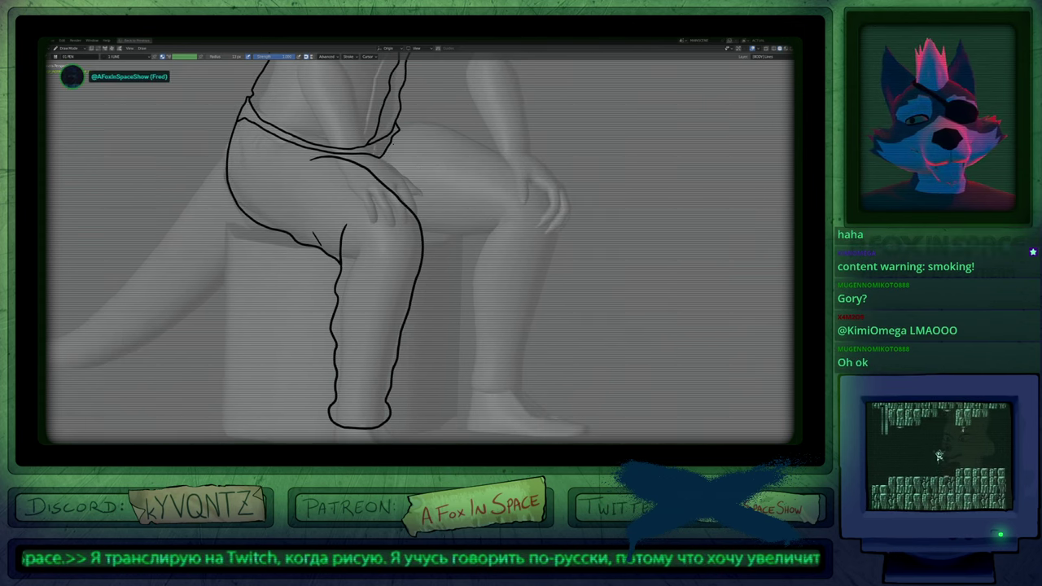
{"action": "key", "text": "f"}
{"action": "left_click", "coordinate": [429, 198]}
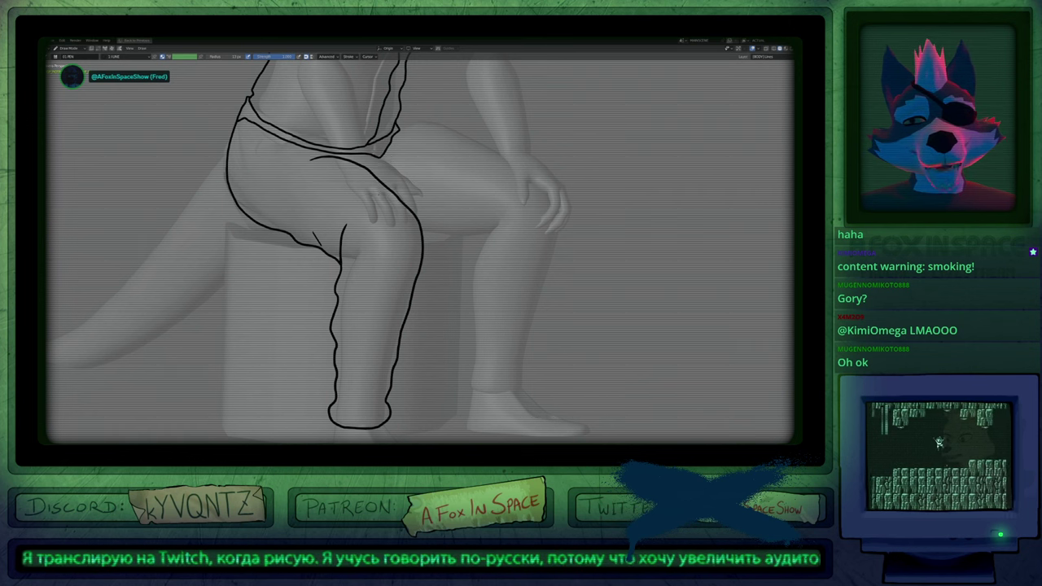
{"action": "left_click_drag", "start_coordinate": [377, 190], "coordinate": [384, 182]}
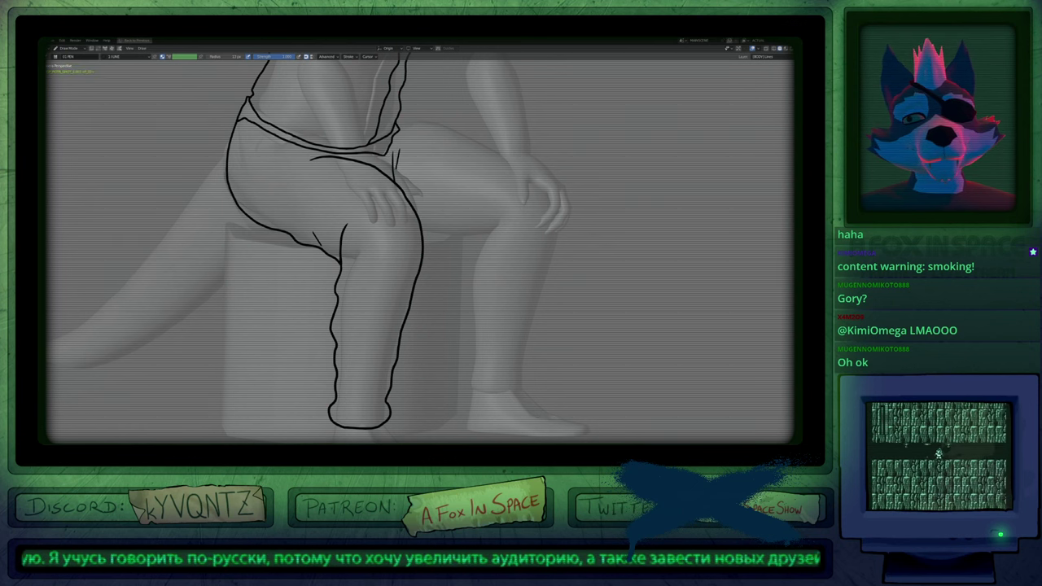
Outline the far trouser leg over the thigh and knee, around the ankle hem, up behind the knee and along the thigh's underside.
{"action": "left_click_drag", "start_coordinate": [506, 154], "coordinate": [561, 188]}
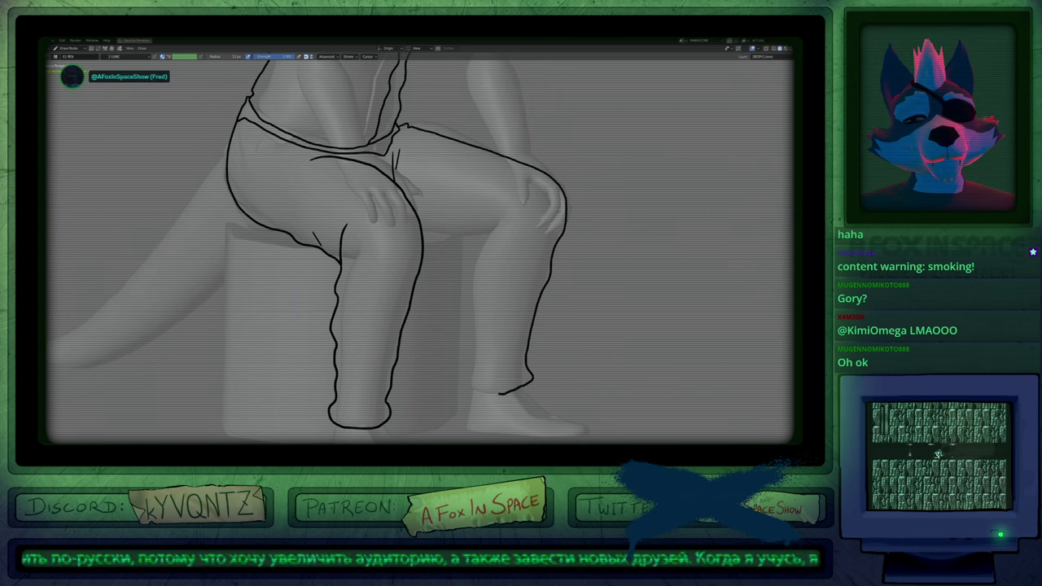
{"action": "mouse_move", "coordinate": [498, 394]}
{"action": "left_mouse_down"}
{"action": "mouse_move", "coordinate": [477, 388]}
{"action": "mouse_move", "coordinate": [466, 354]}
{"action": "mouse_move", "coordinate": [474, 307]}
{"action": "left_mouse_up"}
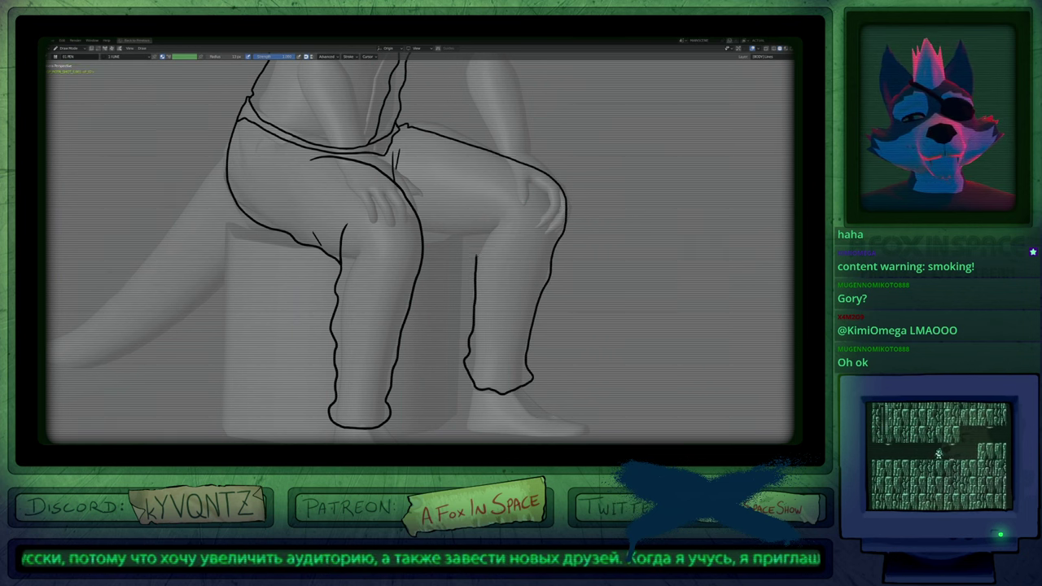
{"action": "left_click_drag", "start_coordinate": [476, 256], "coordinate": [480, 232]}
{"action": "left_click_drag", "start_coordinate": [398, 228], "coordinate": [418, 232], "text": "ctrl"}
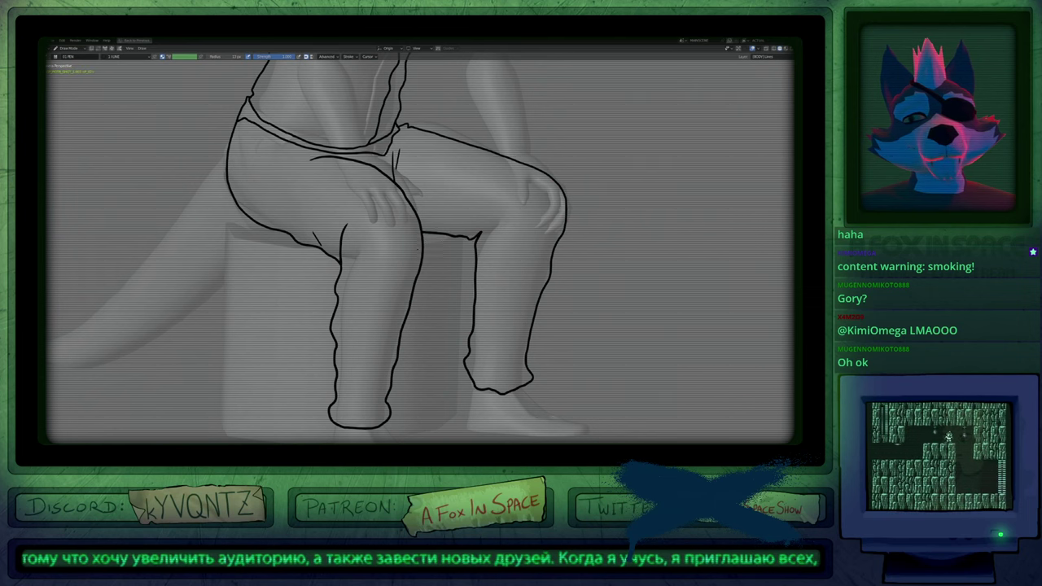
Clean up the corner behind the far knee and draw the creases running from it into the knee.
{"action": "key", "text": "f"}
{"action": "left_click", "coordinate": [549, 232]}
{"action": "mouse_move", "coordinate": [515, 232]}
{"action": "left_mouse_down", "text": "shift"}
{"action": "mouse_move", "coordinate": [495, 224]}
{"action": "mouse_move", "coordinate": [477, 237]}
{"action": "left_mouse_up", "text": "shift"}
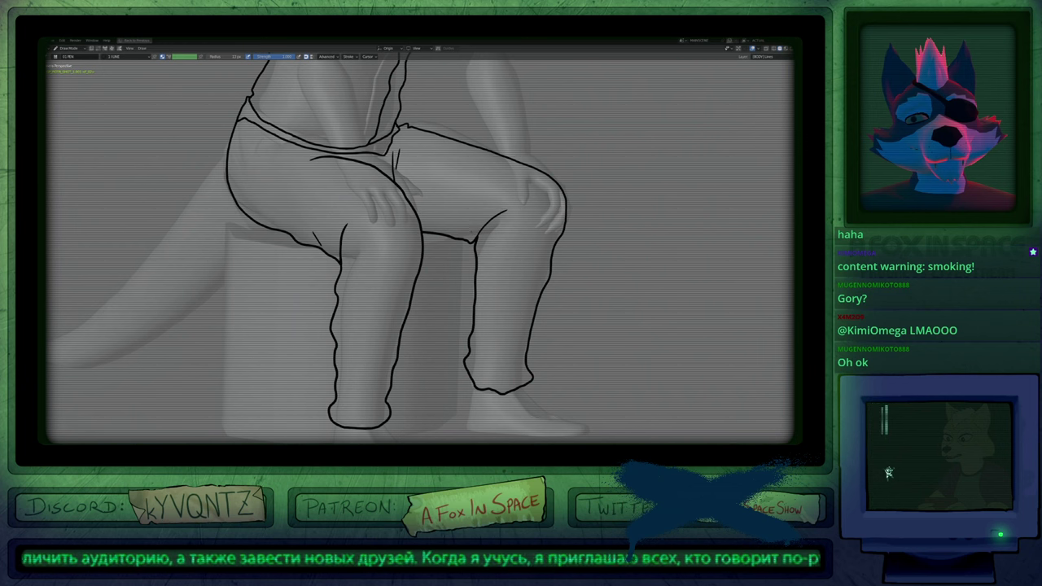
{"action": "mouse_move", "coordinate": [525, 259]}
{"action": "middle_mouse_down", "text": "shift"}
{"action": "mouse_move", "coordinate": [476, 202]}
{"action": "mouse_move", "coordinate": [479, 187]}
{"action": "middle_mouse_up", "text": "shift"}
{"action": "mouse_move", "coordinate": [357, 438]}
{"action": "middle_mouse_down", "text": "shift"}
{"action": "mouse_move", "coordinate": [373, 328]}
{"action": "mouse_move", "coordinate": [359, 410]}
{"action": "middle_mouse_up", "text": "shift"}
{"action": "middle_click_drag", "start_coordinate": [506, 237], "coordinate": [503, 363], "text": "shift"}
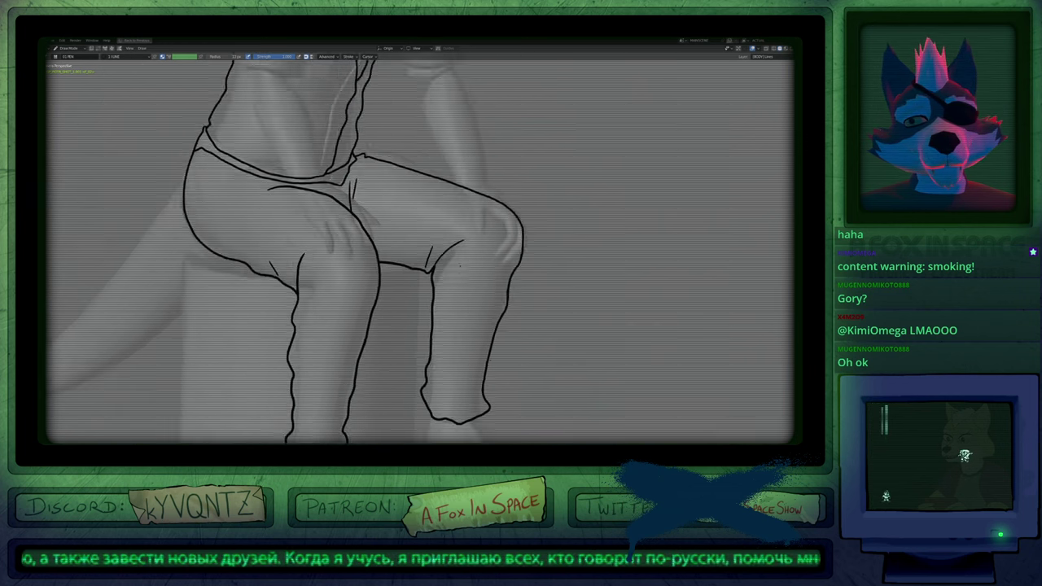
Undo the last stroke, switch the line art to Object Mode and bring the rest of the scene back into view.
{"action": "mouse_move", "coordinate": [411, 175]}
{"action": "middle_mouse_down", "text": "shift"}
{"action": "mouse_move", "coordinate": [404, 338]}
{"action": "mouse_move", "coordinate": [381, 440]}
{"action": "mouse_move", "coordinate": [438, 286]}
{"action": "middle_mouse_up", "text": "shift"}
{"action": "mouse_move", "coordinate": [374, 252]}
{"action": "middle_mouse_down", "text": "shift"}
{"action": "mouse_move", "coordinate": [484, 160]}
{"action": "mouse_move", "coordinate": [504, 183]}
{"action": "middle_mouse_up", "text": "shift"}
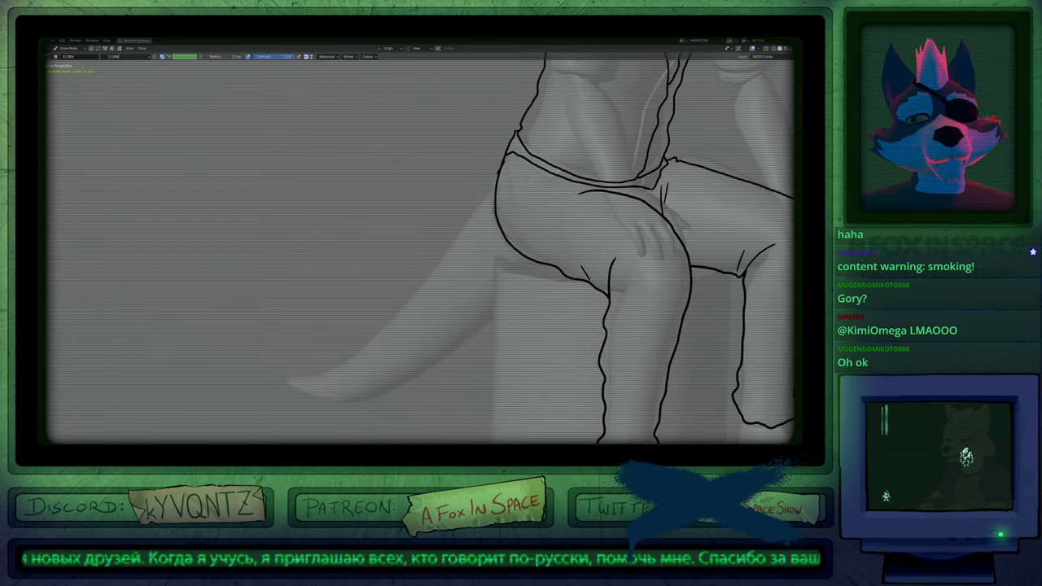
{"action": "key", "text": "ctrl+z"}
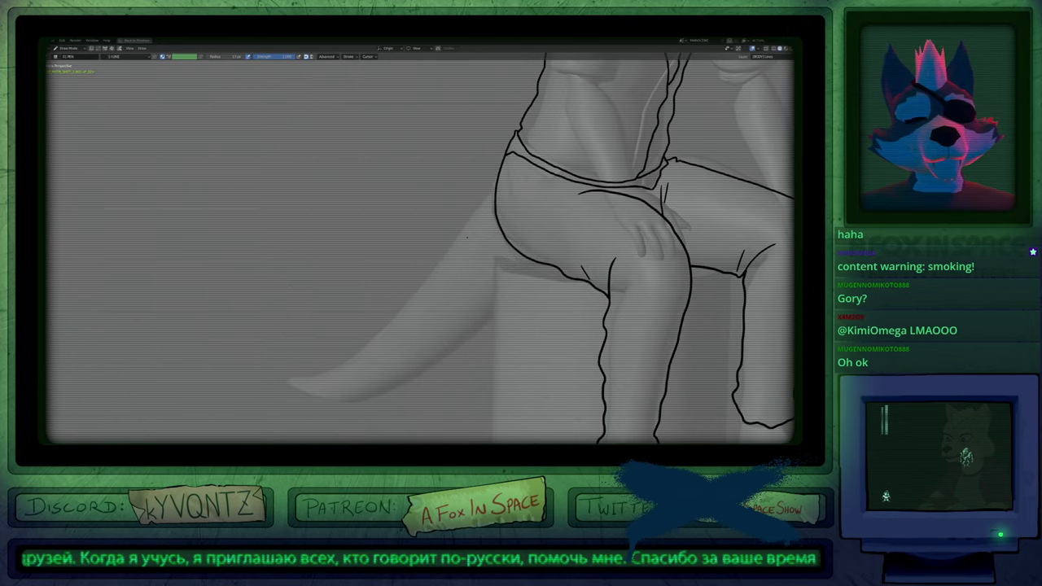
{"action": "key", "text": "ctrl+Tab"}
{"action": "left_click", "coordinate": [483, 235]}
{"action": "left_click", "coordinate": [591, 162]}
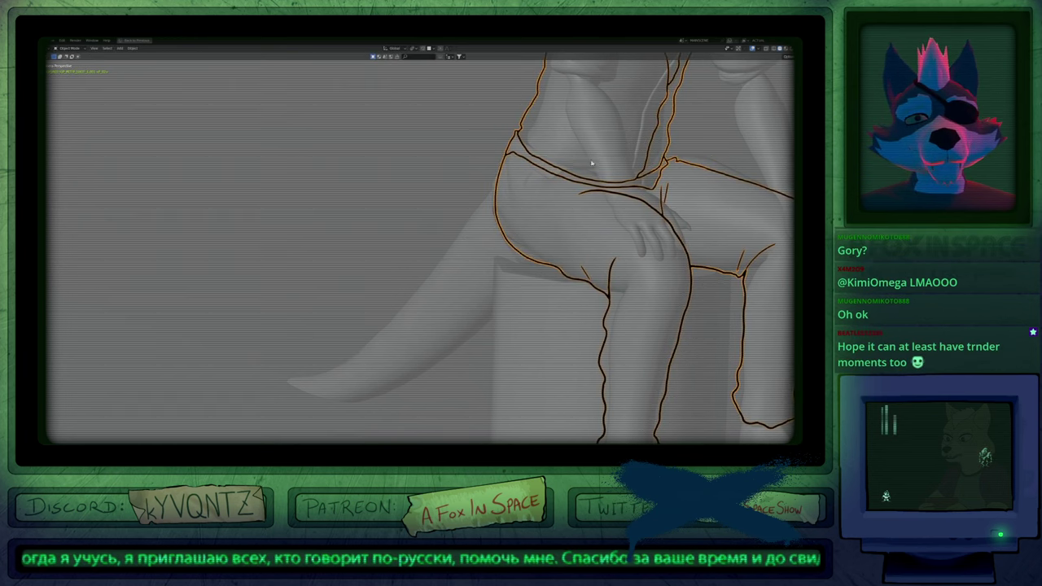
{"action": "left_click", "coordinate": [759, 55]}
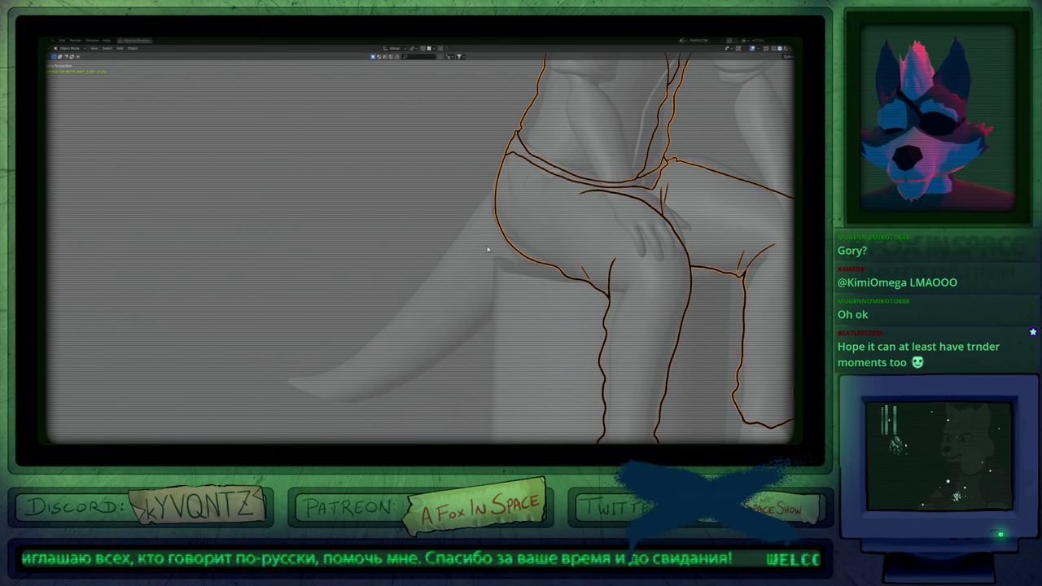
{"action": "scroll", "coordinate": [486, 248], "scroll_direction": "down", "scroll_amount": 3}
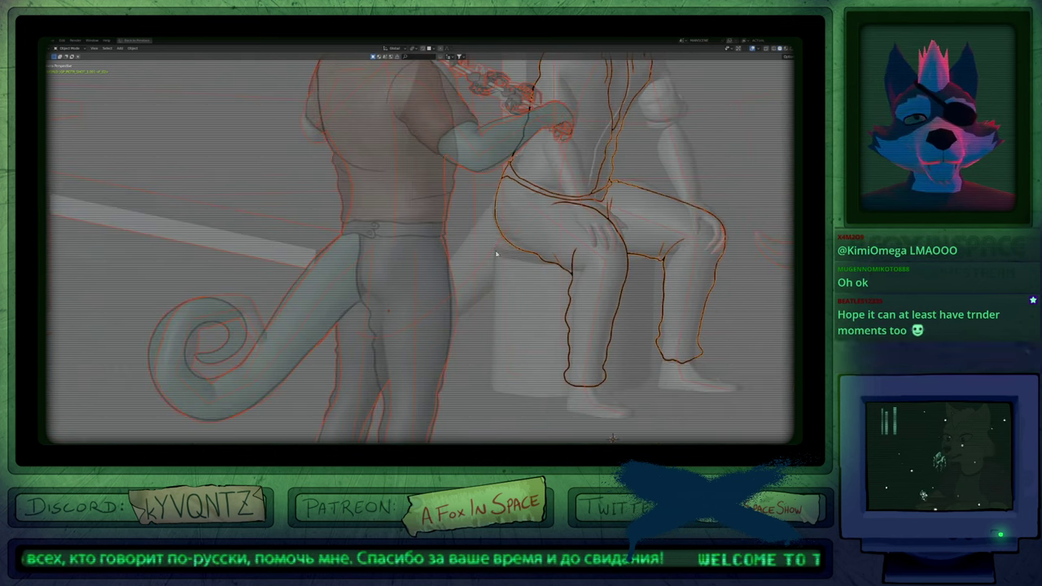
Isolate the seated character with its armature, stool and line art in local view, and reactivate Draw Mode on the line art.
{"action": "key", "text": "alt+z"}
{"action": "left_click", "coordinate": [516, 233]}
{"action": "key", "text": "alt+z"}
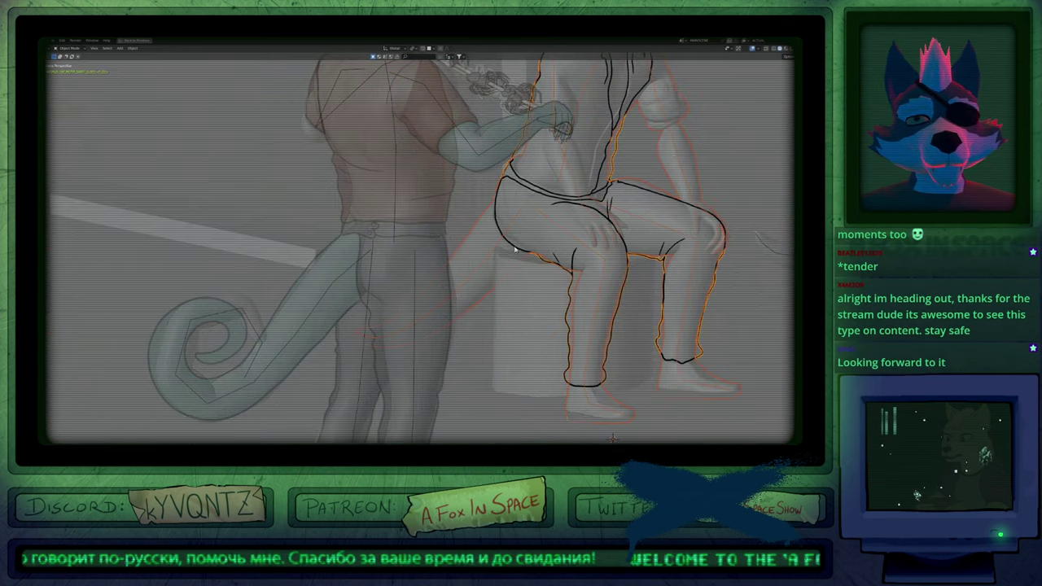
{"action": "left_click", "coordinate": [505, 330], "text": "shift"}
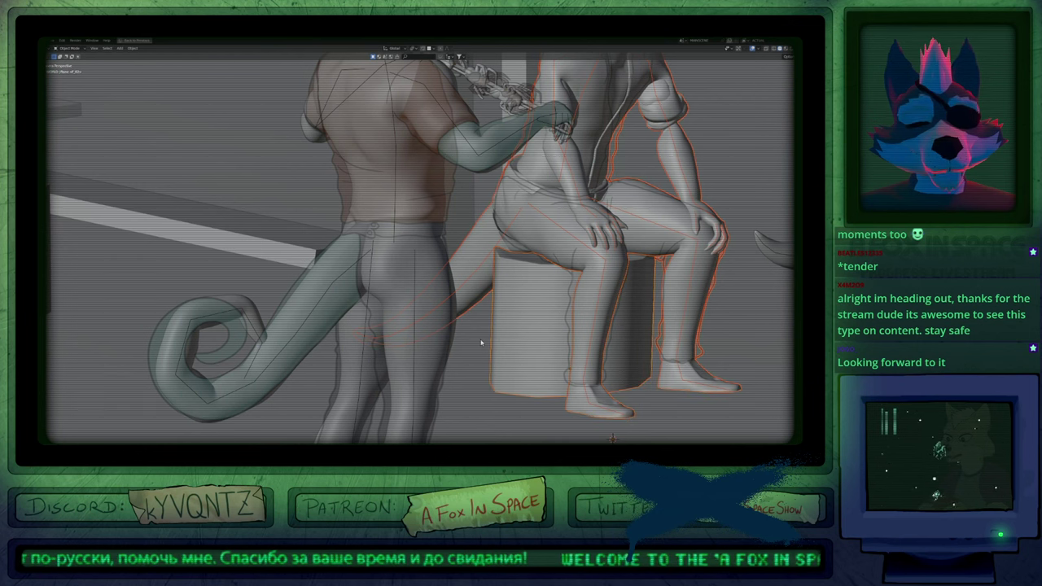
{"action": "key", "text": "KP_Divide"}
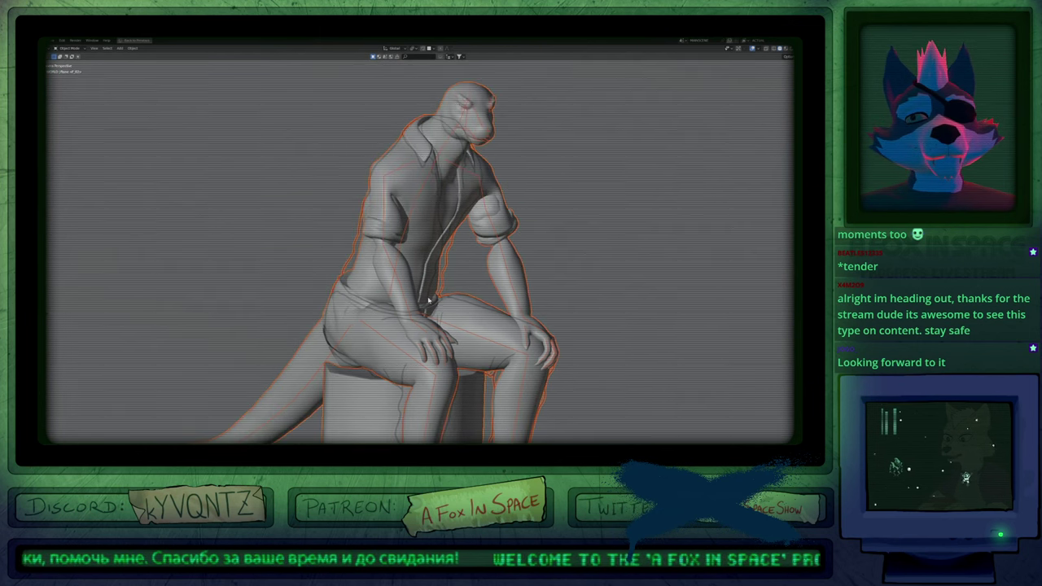
{"action": "left_click", "coordinate": [431, 298]}
{"action": "left_click", "coordinate": [430, 296]}
{"action": "key", "text": "ctrl+Tab"}
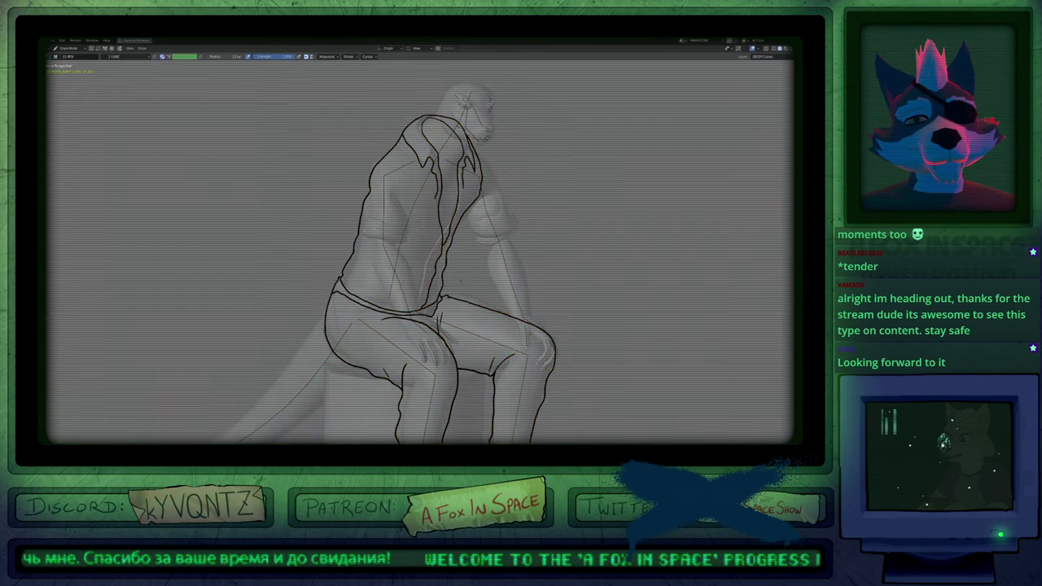
Put the character's armature in Pose Mode and rotate the tail bones around global Z so the tail curves behind the stool.
{"action": "mouse_move", "coordinate": [430, 296]}
{"action": "middle_mouse_down", "text": "shift"}
{"action": "mouse_move", "coordinate": [445, 205]}
{"action": "mouse_move", "coordinate": [487, 206]}
{"action": "middle_mouse_up", "text": "shift"}
{"action": "key", "text": "ctrl+Tab"}
{"action": "left_click", "coordinate": [388, 266]}
{"action": "key", "text": "ctrl+Tab"}
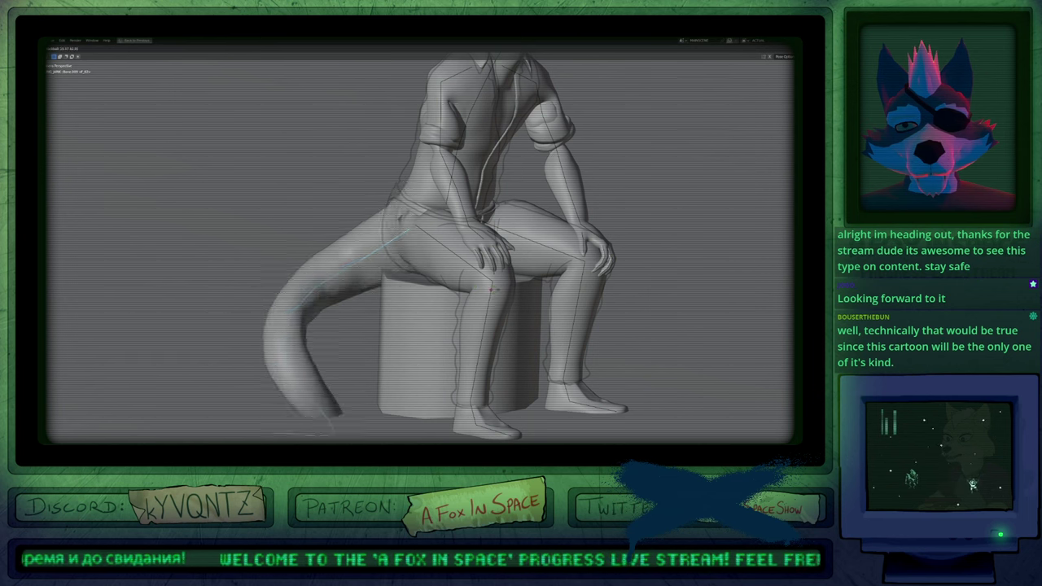
{"action": "right_click", "coordinate": [483, 285]}
{"action": "key", "text": "r"}
{"action": "key", "text": "z"}
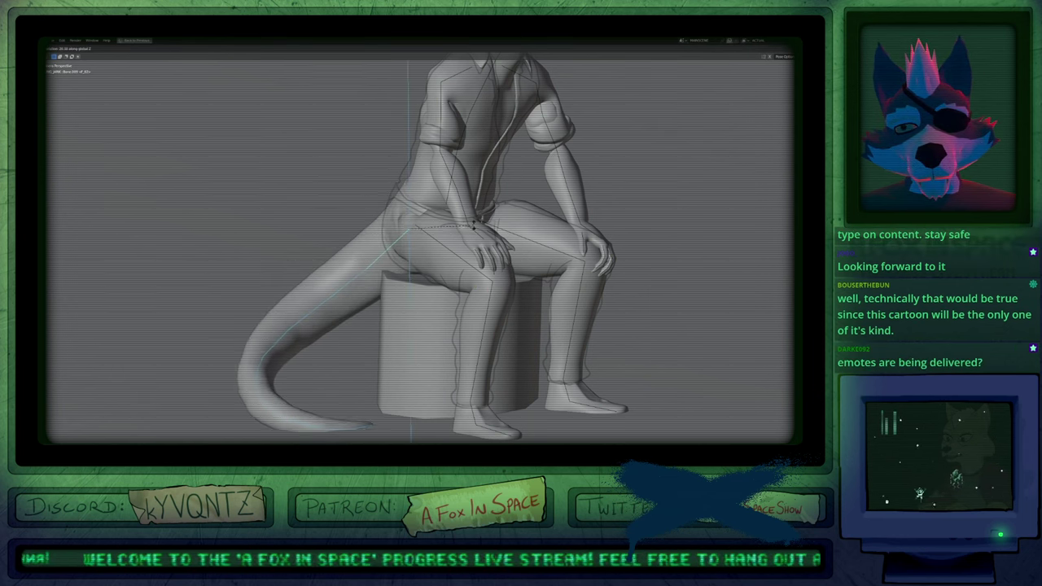
{"action": "left_click", "coordinate": [483, 233]}
{"action": "scroll", "coordinate": [482, 233], "scroll_direction": "down", "scroll_amount": 4}
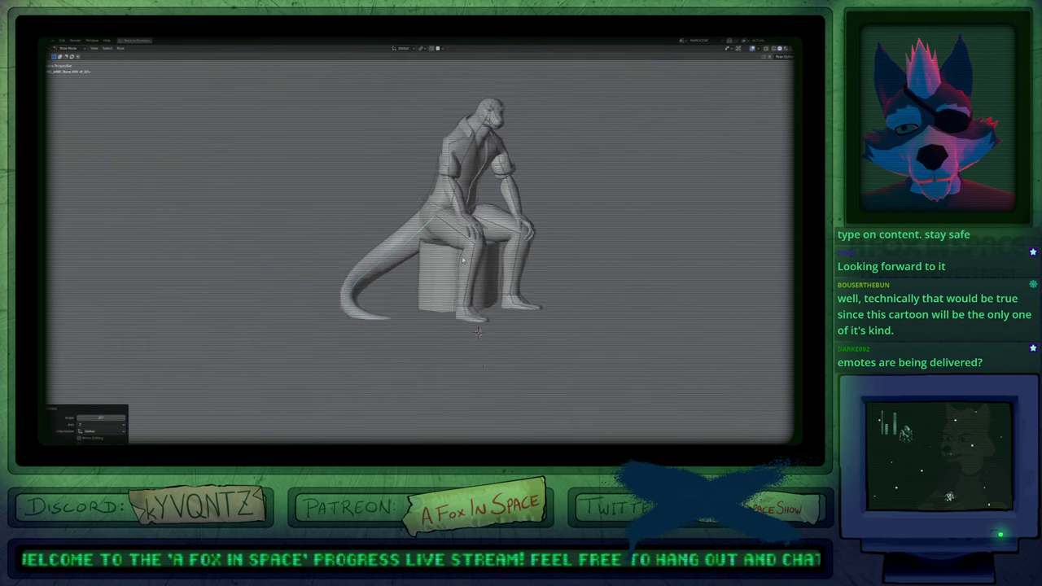
Move the tail tip's bone horizontally toward the near foot with Z locked, and adjust its height along global Z.
{"action": "scroll", "coordinate": [483, 362], "scroll_direction": "up", "scroll_amount": 1}
{"action": "key", "text": "g"}
{"action": "key", "text": "shift+z"}
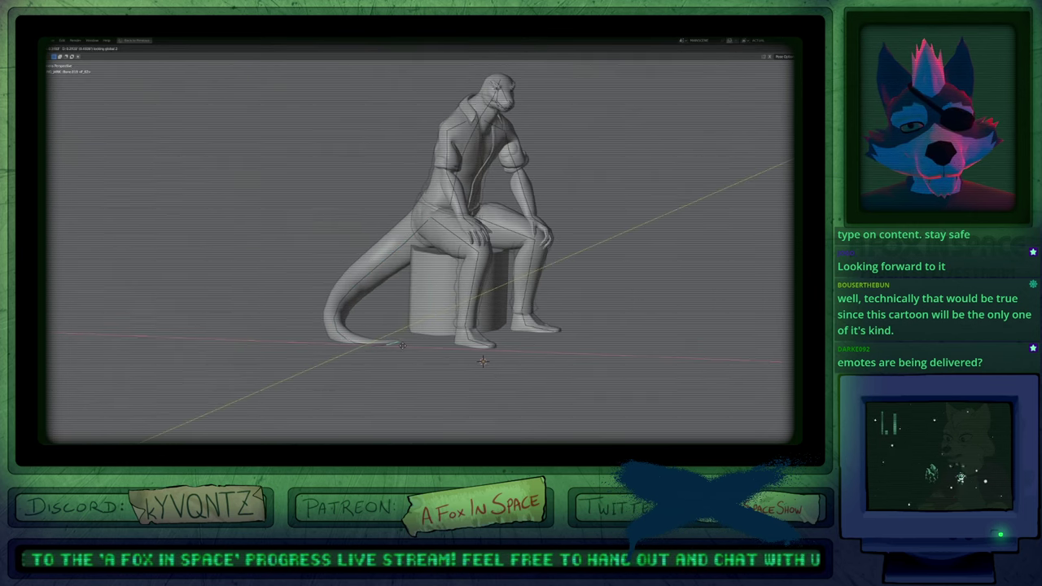
{"action": "key", "text": "shift+z"}
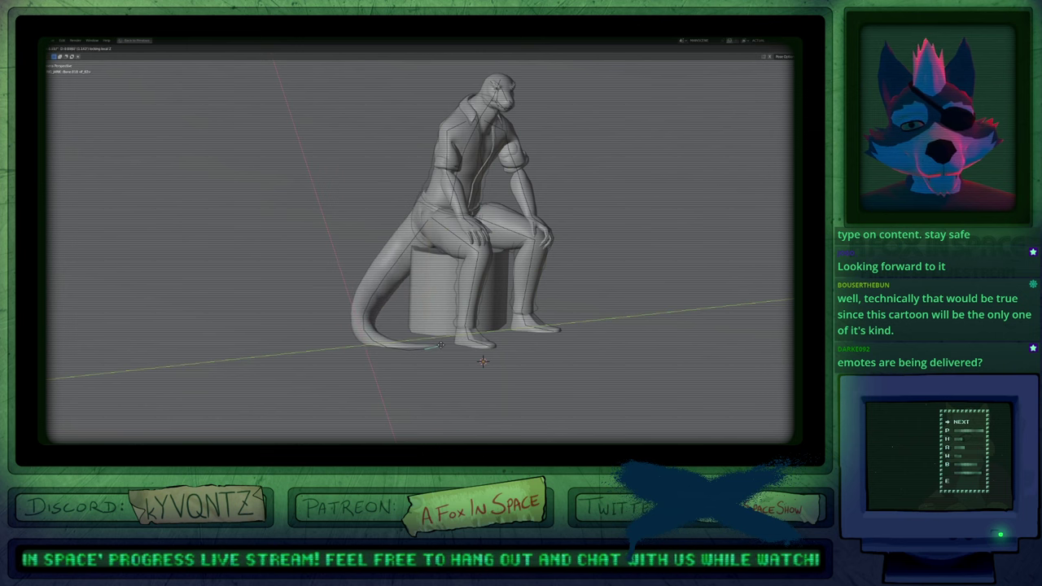
{"action": "left_click", "coordinate": [457, 347]}
{"action": "key", "text": "g"}
{"action": "key", "text": "z"}
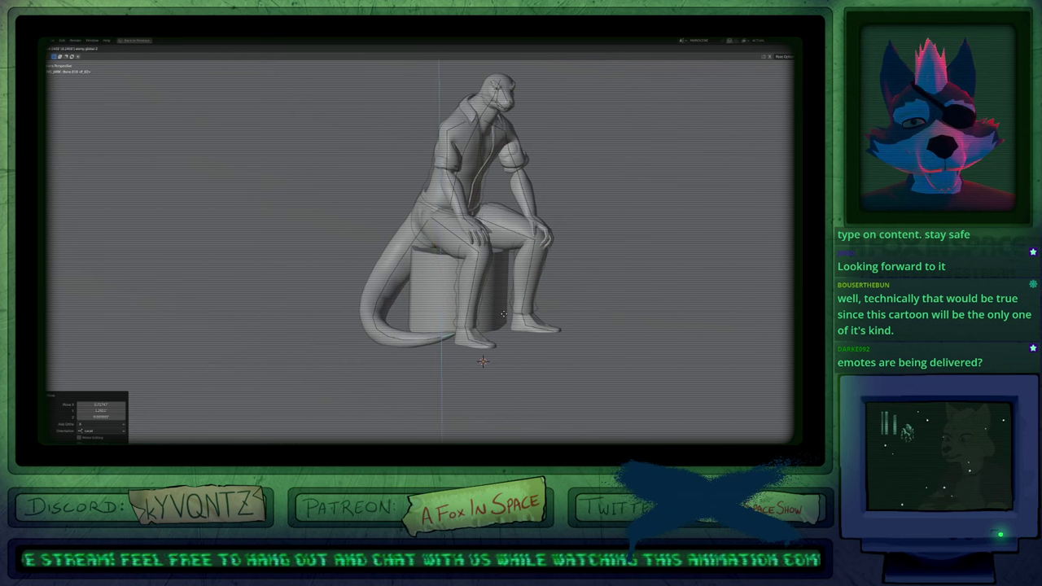
{"action": "left_click", "coordinate": [495, 313]}
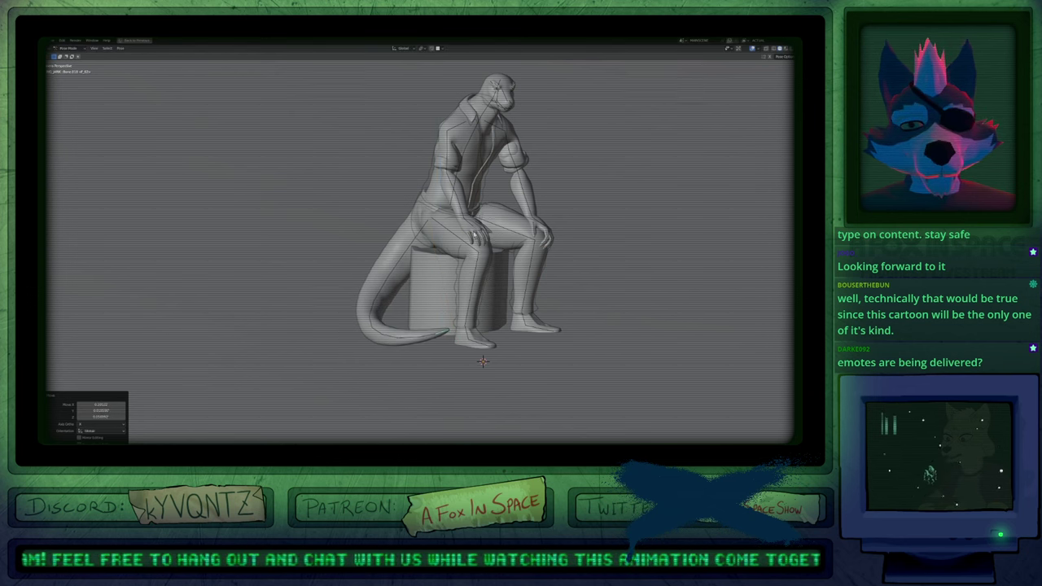
Return to Draw Mode on the line art and make the head lines layer active.
{"action": "mouse_move", "coordinate": [475, 236]}
{"action": "middle_mouse_down", "text": "shift"}
{"action": "mouse_move", "coordinate": [422, 269]}
{"action": "mouse_move", "coordinate": [475, 248]}
{"action": "middle_mouse_up", "text": "shift"}
{"action": "key", "text": "ctrl+Tab"}
{"action": "left_click", "coordinate": [369, 278]}
{"action": "key", "text": "ctrl+Tab"}
{"action": "middle_click_drag", "start_coordinate": [444, 395], "coordinate": [415, 505], "text": "shift"}
{"action": "mouse_move", "coordinate": [441, 345]}
{"action": "middle_mouse_down", "text": "shift"}
{"action": "mouse_move", "coordinate": [432, 291]}
{"action": "mouse_move", "coordinate": [386, 279]}
{"action": "middle_mouse_up", "text": "shift"}
{"action": "key", "text": "y"}
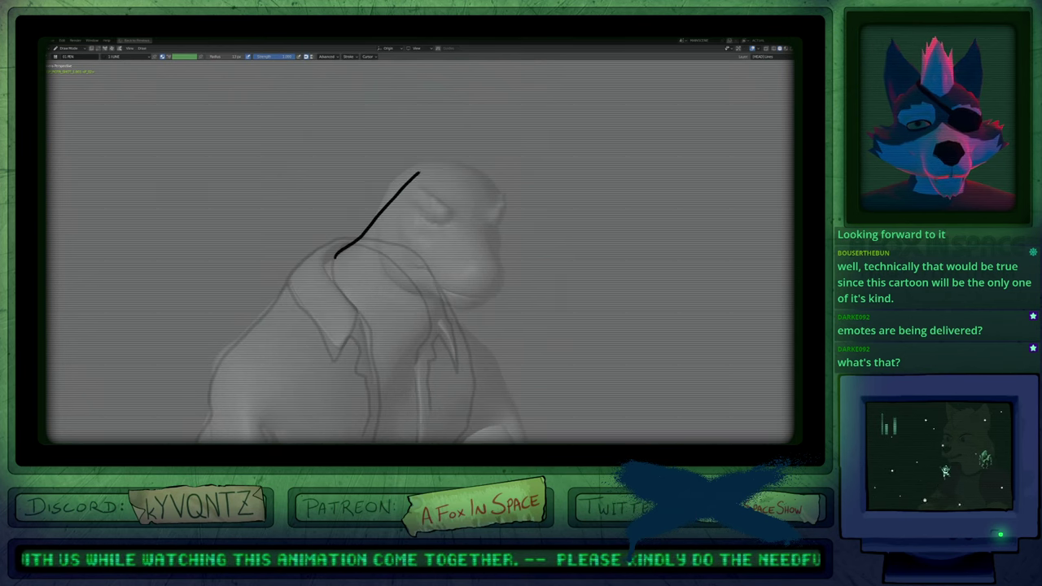
Undo the first neck stroke, outline the head from the nape over the crown and snout to the throat, and smooth the throat line.
{"action": "key", "text": "ctrl+z"}
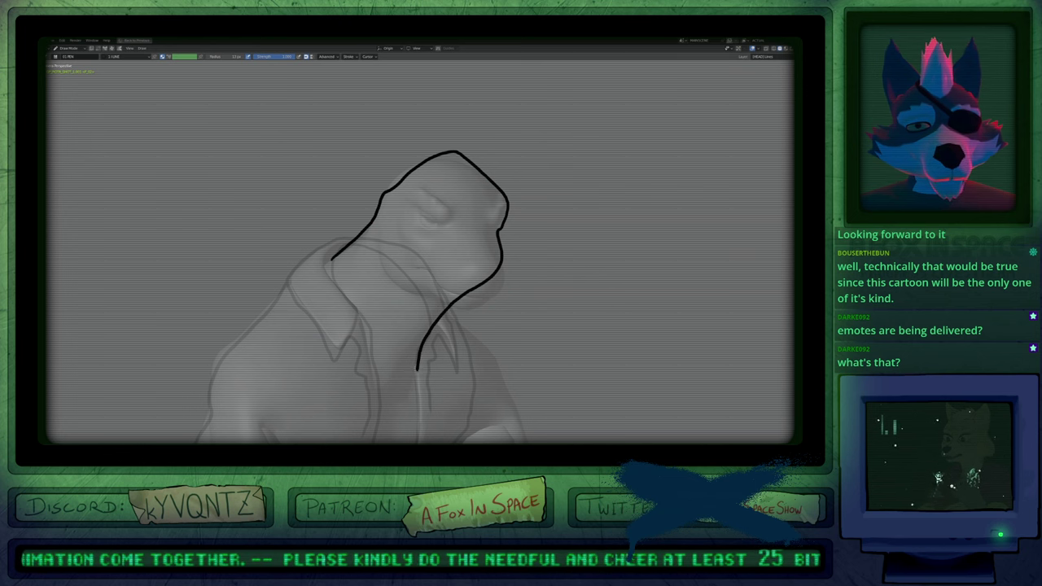
{"action": "middle_click_drag", "start_coordinate": [444, 387], "coordinate": [423, 297], "text": "shift"}
{"action": "key", "text": "shift+f"}
{"action": "left_click", "coordinate": [424, 297]}
{"action": "mouse_move", "coordinate": [394, 304]}
{"action": "left_mouse_down", "text": "shift"}
{"action": "mouse_move", "coordinate": [404, 253]}
{"action": "mouse_move", "coordinate": [418, 297]}
{"action": "left_mouse_up", "text": "shift"}
{"action": "middle_click_drag", "start_coordinate": [456, 232], "coordinate": [397, 316], "text": "shift"}
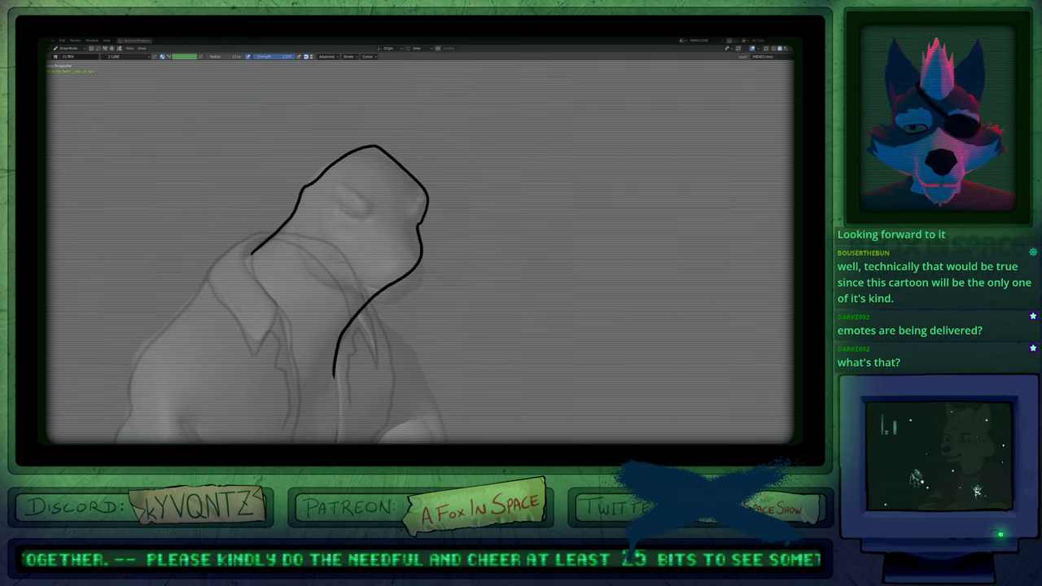
Draw the near eye's jagged brow and almond-shaped outline on the head, and stretch the eye's inner corner toward the snout.
{"action": "scroll", "coordinate": [416, 269], "scroll_direction": "up", "scroll_amount": 1}
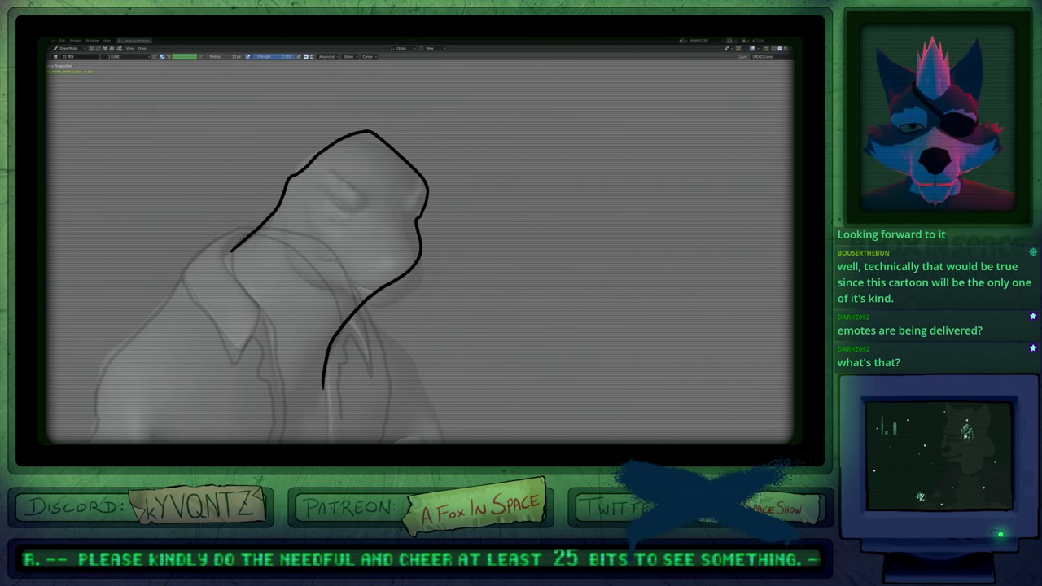
{"action": "key", "text": "shift+alt+z"}
{"action": "key", "text": "shift+alt+z"}
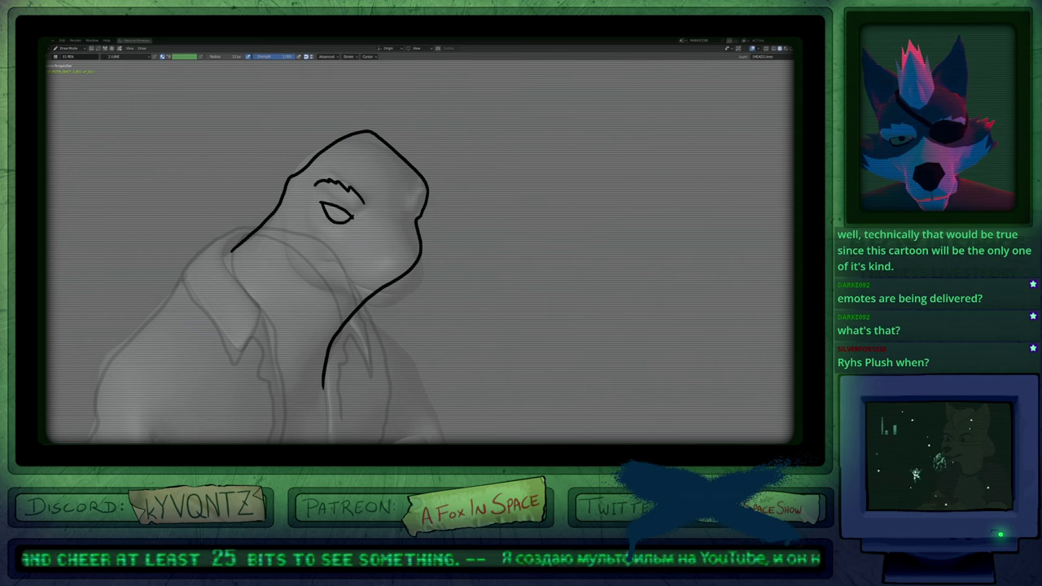
{"action": "key", "text": "f"}
{"action": "left_click", "coordinate": [372, 213]}
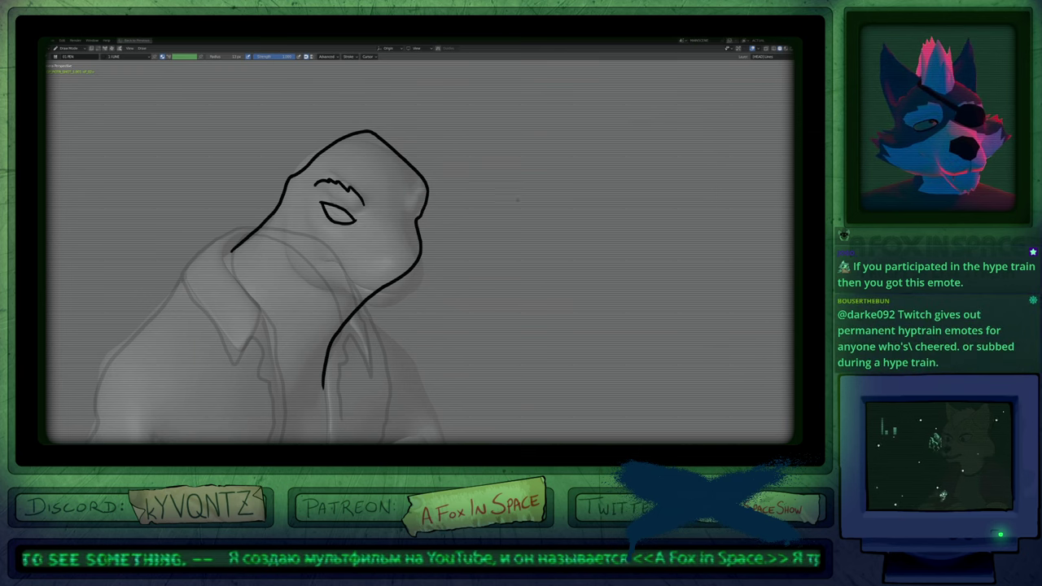
{"action": "mouse_move", "coordinate": [402, 223]}
{"action": "middle_mouse_down", "text": "shift"}
{"action": "mouse_move", "coordinate": [429, 251]}
{"action": "mouse_move", "coordinate": [415, 248]}
{"action": "middle_mouse_up", "text": "shift"}
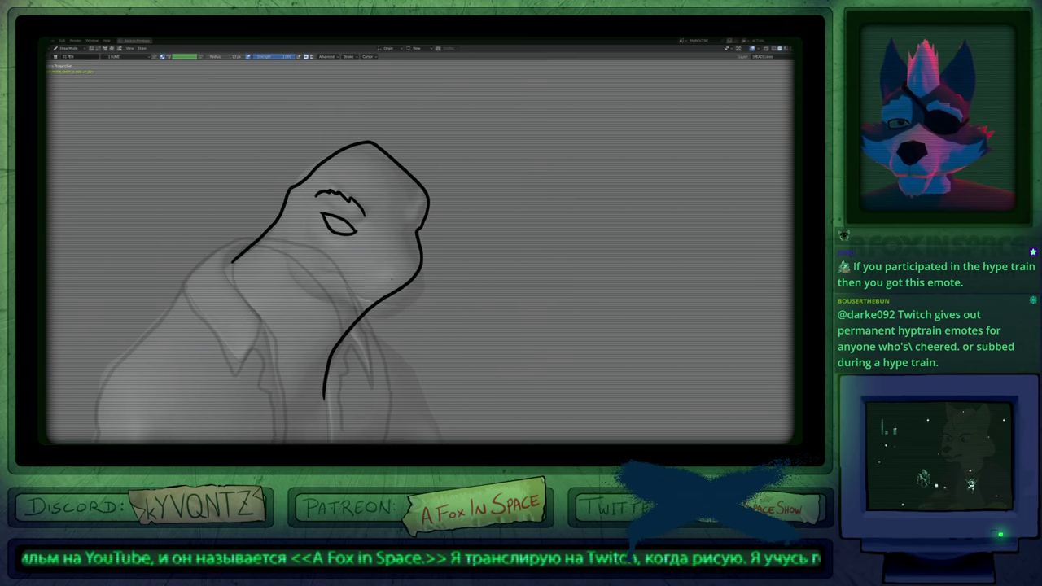
{"action": "mouse_move", "coordinate": [396, 258]}
{"action": "middle_mouse_down", "text": "shift"}
{"action": "mouse_move", "coordinate": [420, 260]}
{"action": "mouse_move", "coordinate": [400, 230]}
{"action": "middle_mouse_up", "text": "shift"}
{"action": "key", "text": "f"}
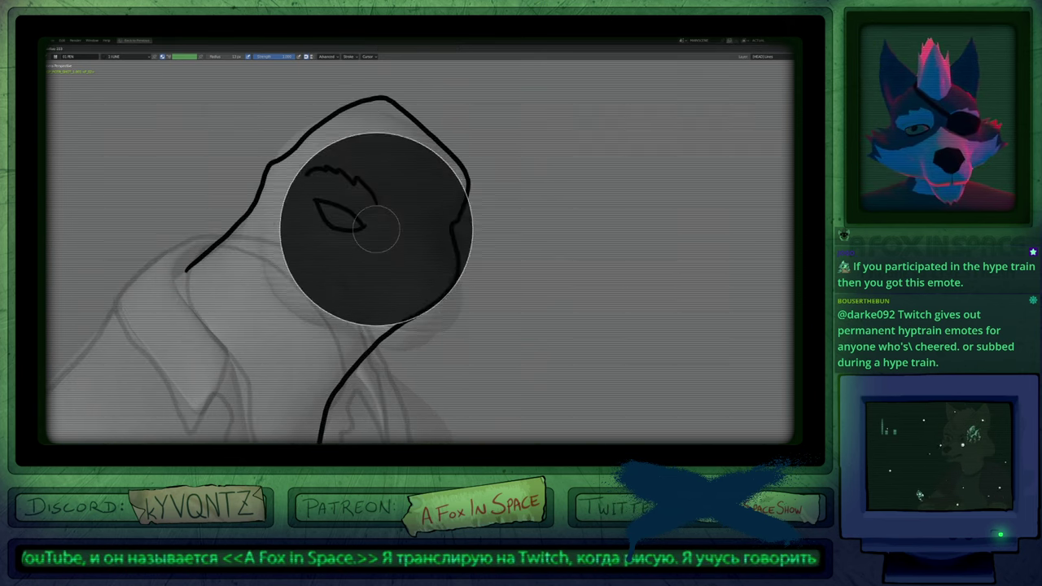
{"action": "key", "text": "Escape"}
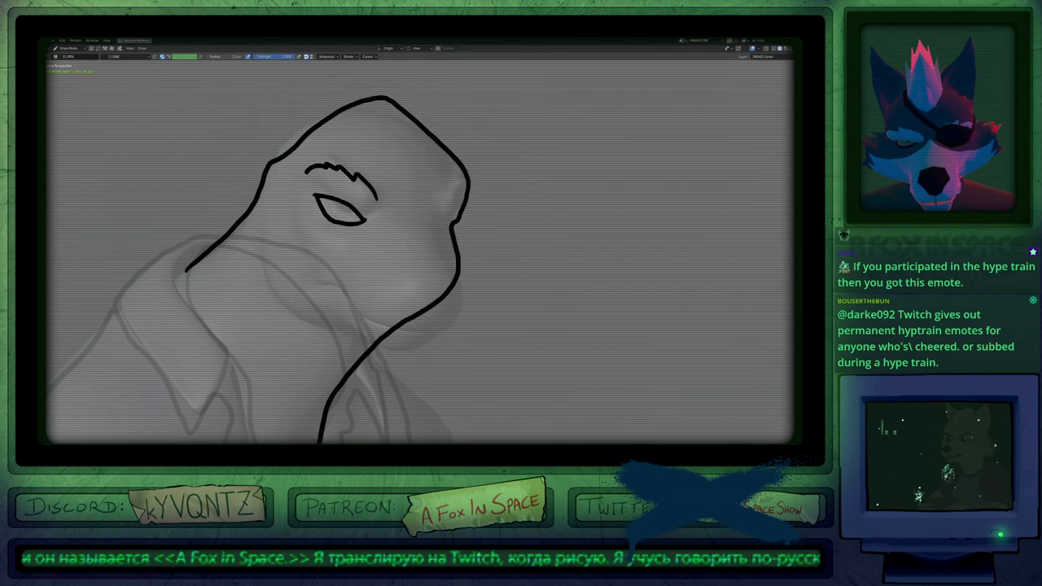
Add an upper lid line over the near eye and draw its round pupil with the BLACKFILL material.
{"action": "left_click_drag", "start_coordinate": [342, 196], "coordinate": [316, 190]}
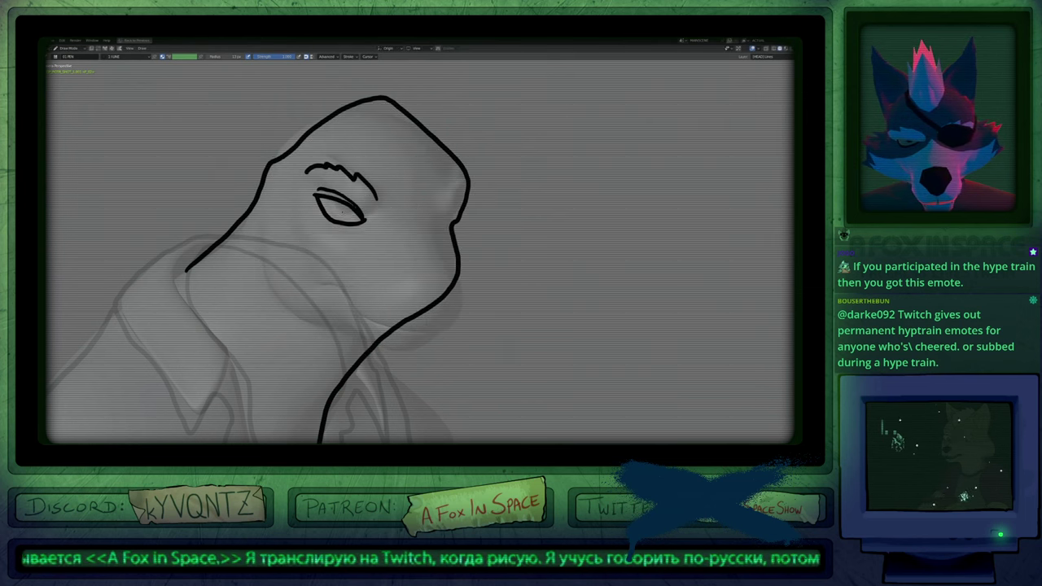
{"action": "key", "text": "u"}
{"action": "left_click", "coordinate": [343, 217]}
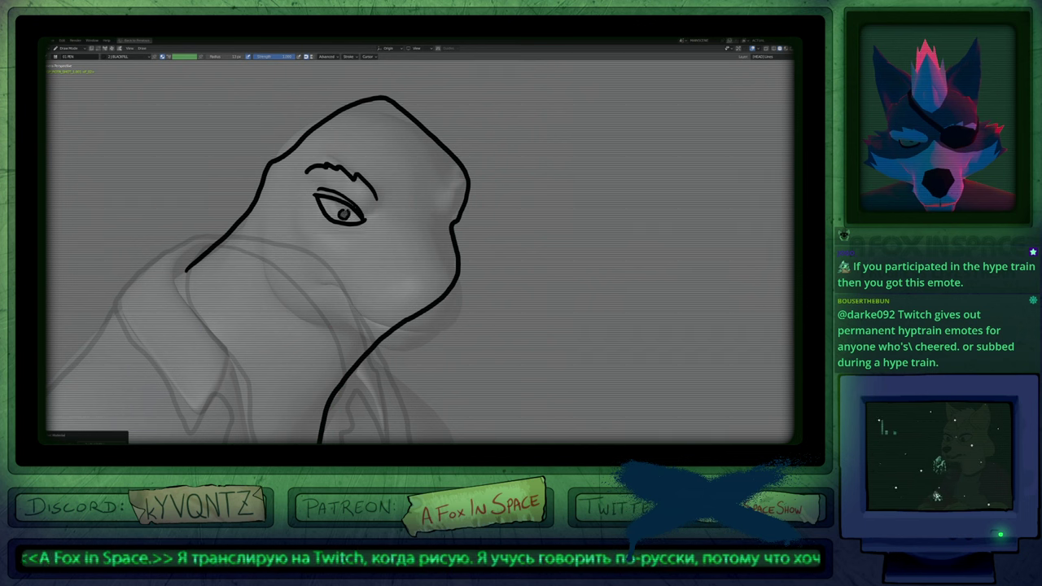
Close the pupil stroke into a loop in Edit Mode and scale it.
{"action": "key", "text": "Tab"}
{"action": "key", "text": "f"}
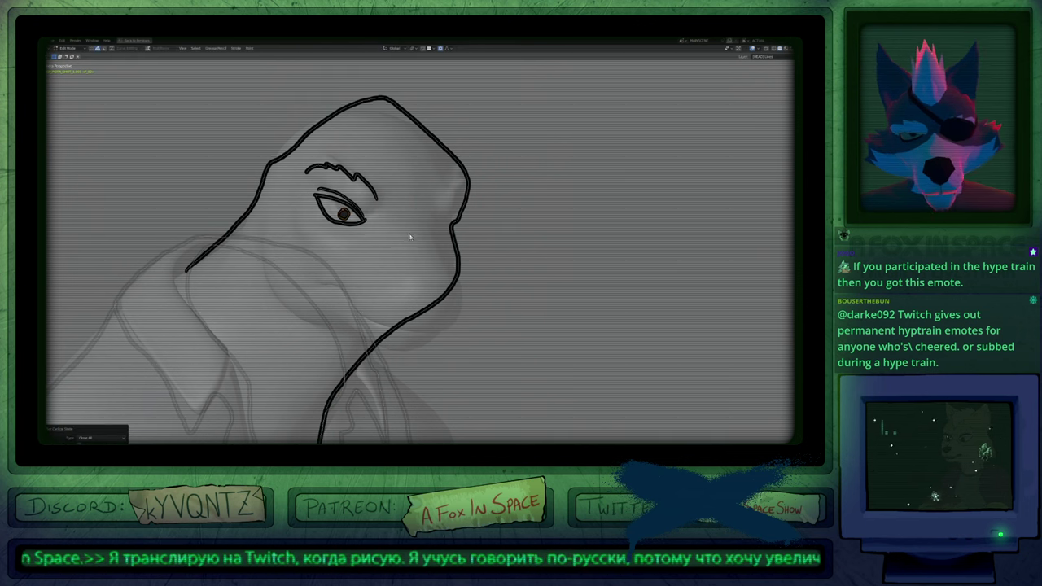
{"action": "left_click", "coordinate": [365, 230]}
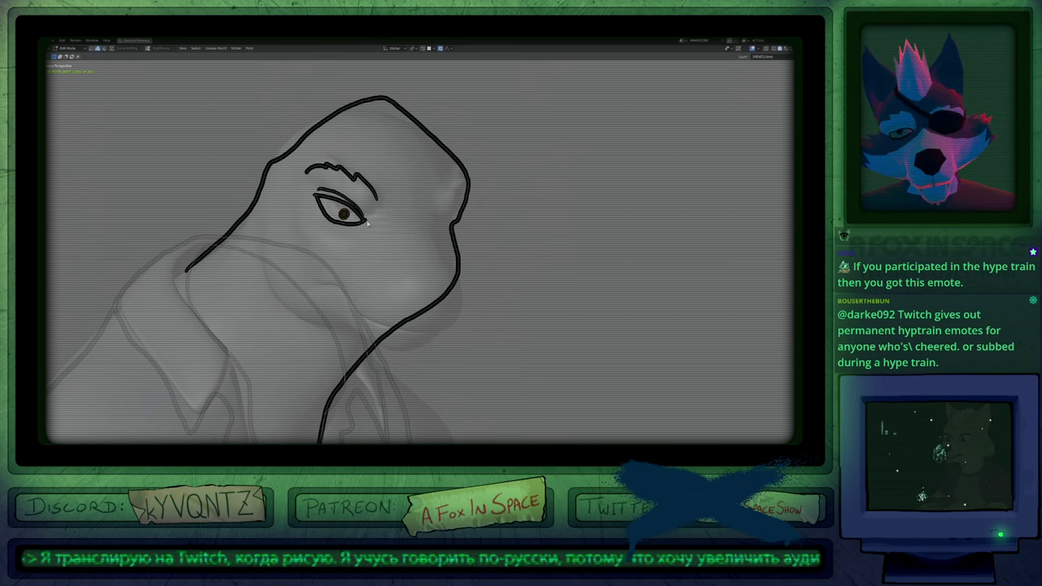
{"action": "key", "text": "s"}
{"action": "left_click", "coordinate": [386, 233]}
Move a point on the near eye's upper lid with proportional editing using an adjusted falloff radius, and return to Draw Mode.
{"action": "key", "text": "1"}
{"action": "left_click", "coordinate": [351, 205]}
{"action": "key", "text": "g"}
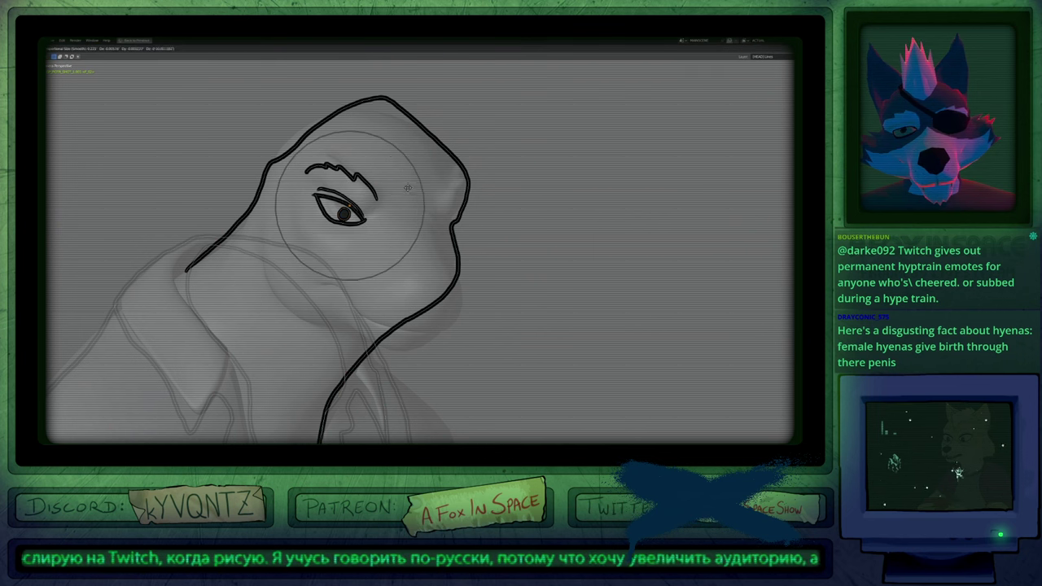
{"action": "scroll", "coordinate": [407, 188], "scroll_direction": "up", "scroll_amount": 8}
{"action": "left_click", "coordinate": [408, 193]}
{"action": "key", "text": "Tab"}
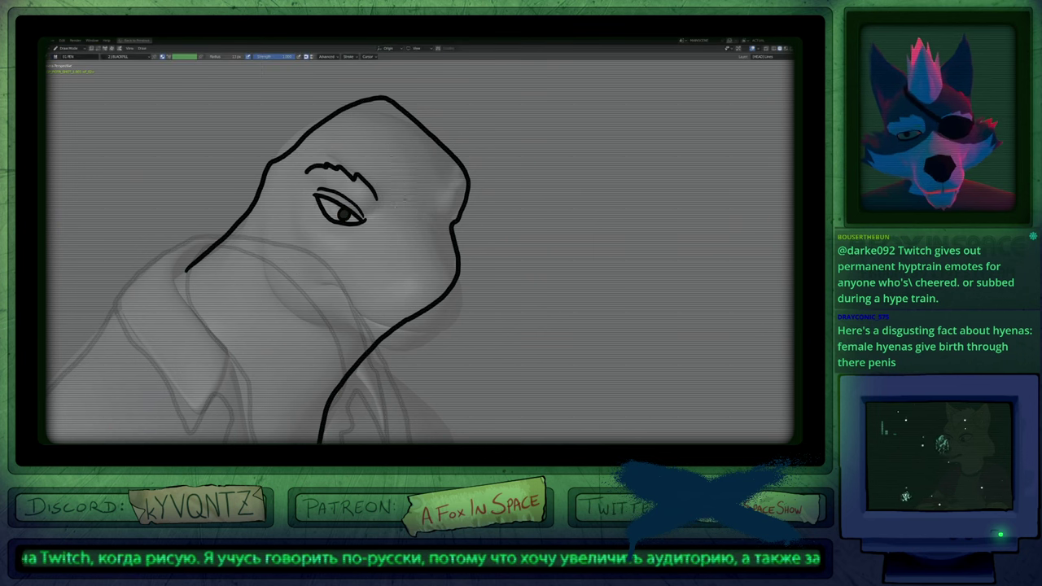
Resize the brush and nudge the near brow, eye and pupil slightly toward the snout.
{"action": "mouse_move", "coordinate": [398, 244]}
{"action": "middle_mouse_down", "text": "shift"}
{"action": "mouse_move", "coordinate": [395, 232]}
{"action": "mouse_move", "coordinate": [379, 241]}
{"action": "middle_mouse_up", "text": "shift"}
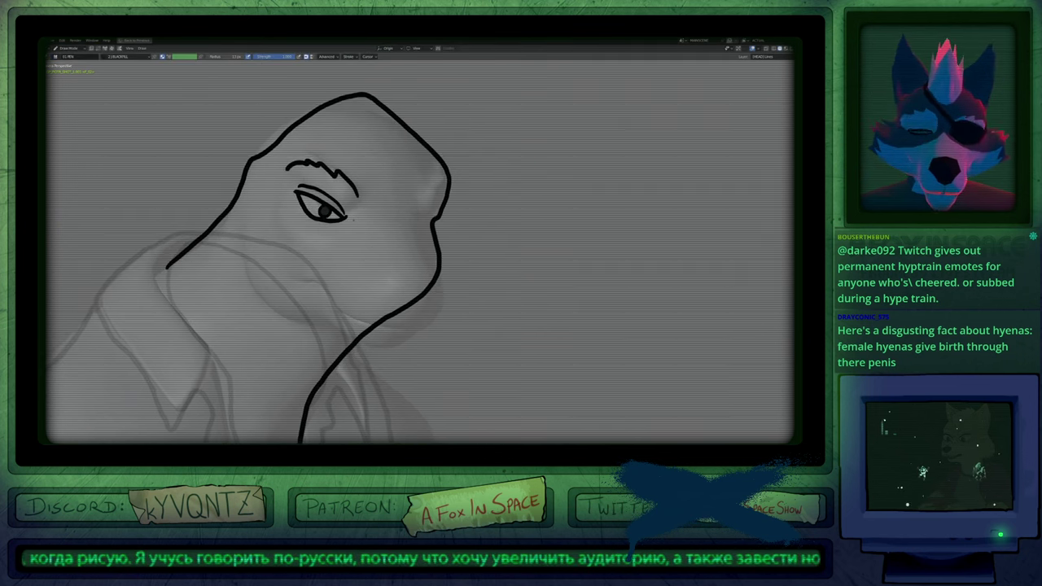
{"action": "key", "text": "f"}
{"action": "left_click", "coordinate": [358, 219]}
{"action": "key", "text": "Right"}
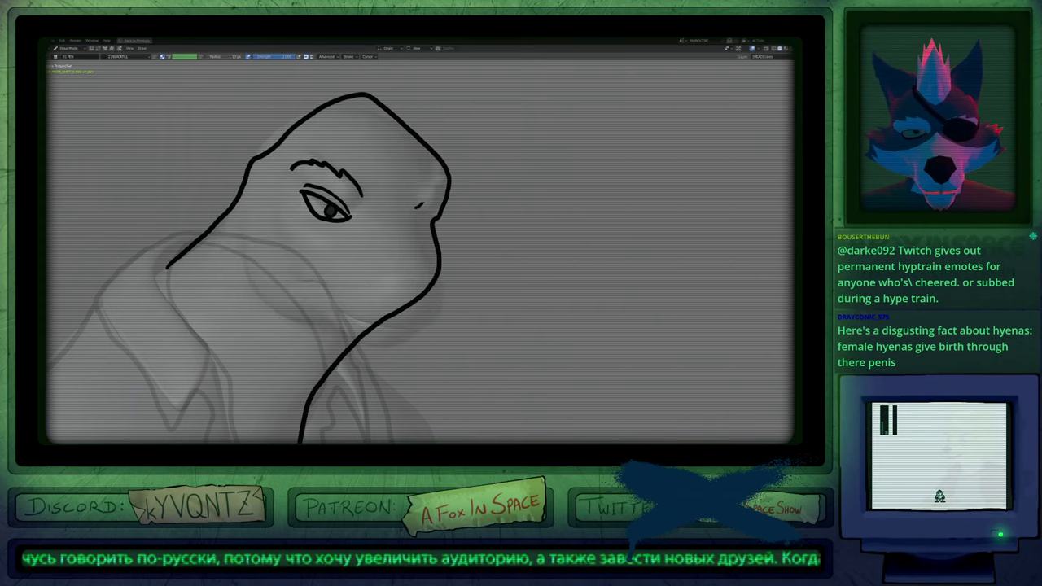
Draw the jagged far brow at the front edge of the head and switch its stroke to the LINE material.
{"action": "left_click_drag", "start_coordinate": [417, 205], "coordinate": [444, 178]}
{"action": "key", "text": "Tab"}
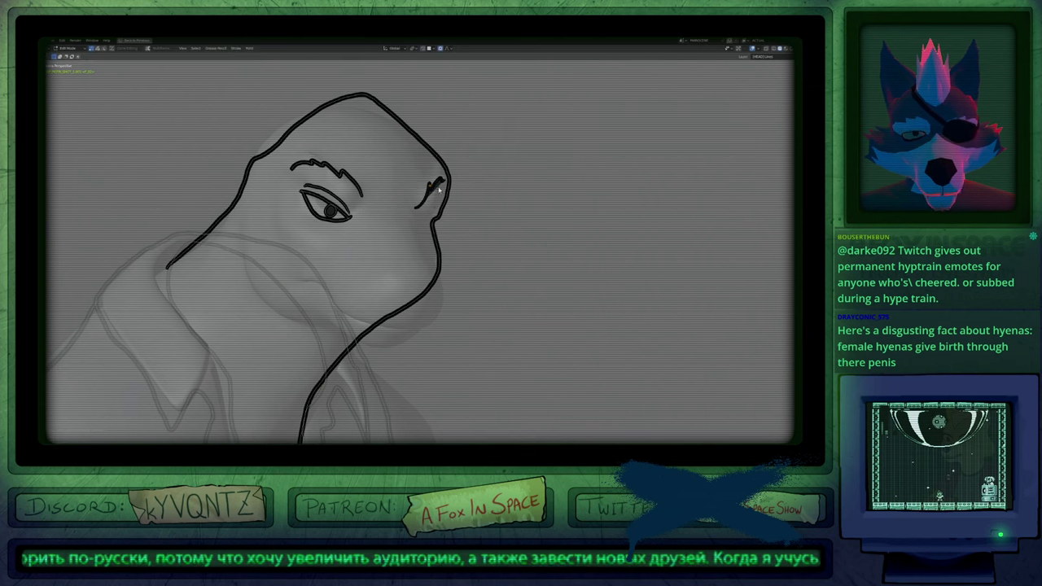
{"action": "key", "text": "u"}
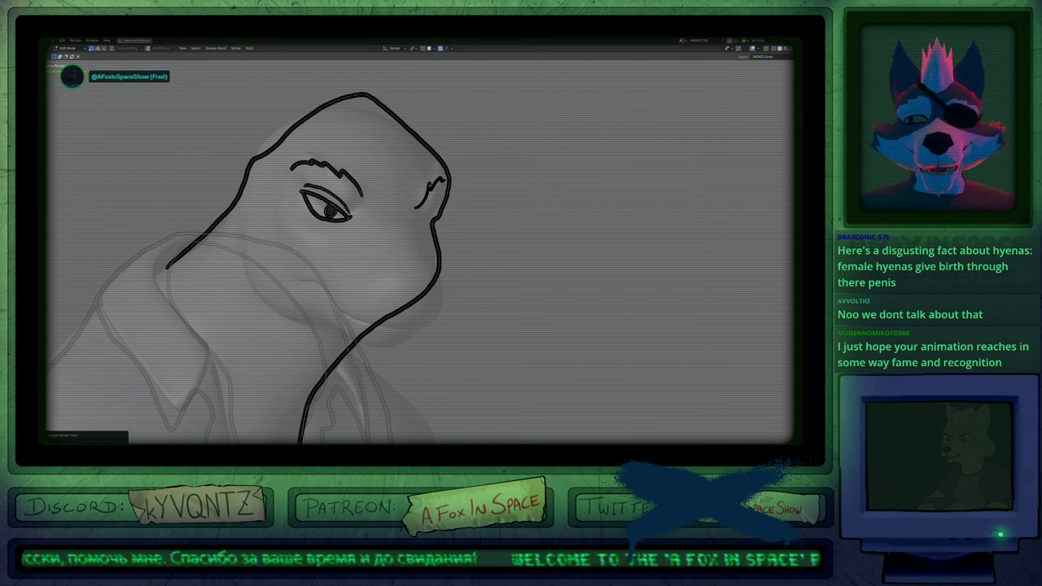
{"action": "key", "text": "Tab"}
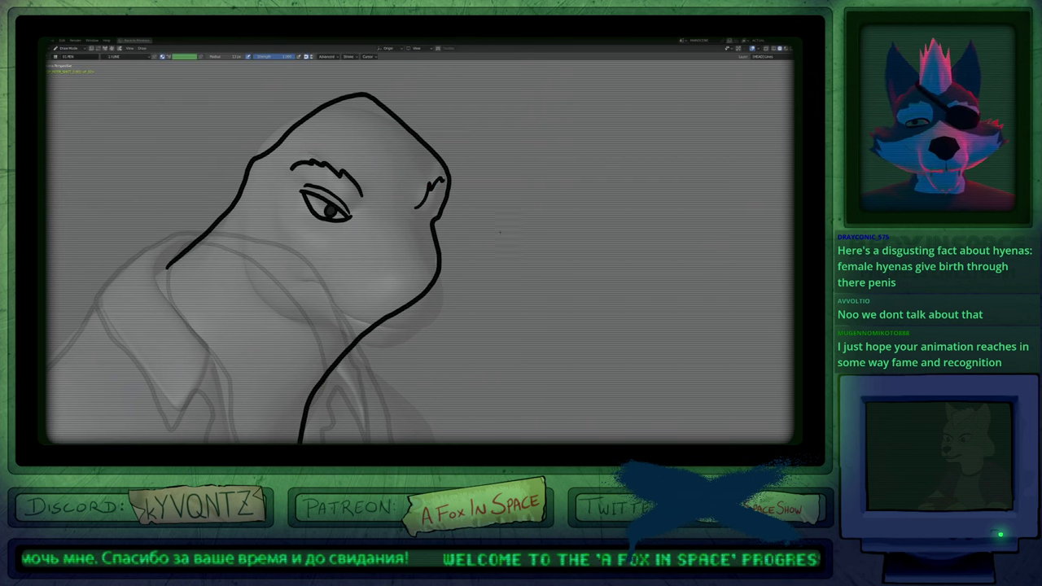
Erase the head contour between the far brow and the snout, and redraw it with a deeper notch.
{"action": "mouse_move", "coordinate": [518, 223]}
{"action": "middle_mouse_down", "text": "shift"}
{"action": "mouse_move", "coordinate": [553, 260]}
{"action": "mouse_move", "coordinate": [577, 250]}
{"action": "middle_mouse_up", "text": "shift"}
{"action": "key", "text": "e"}
{"action": "left_click", "coordinate": [491, 253]}
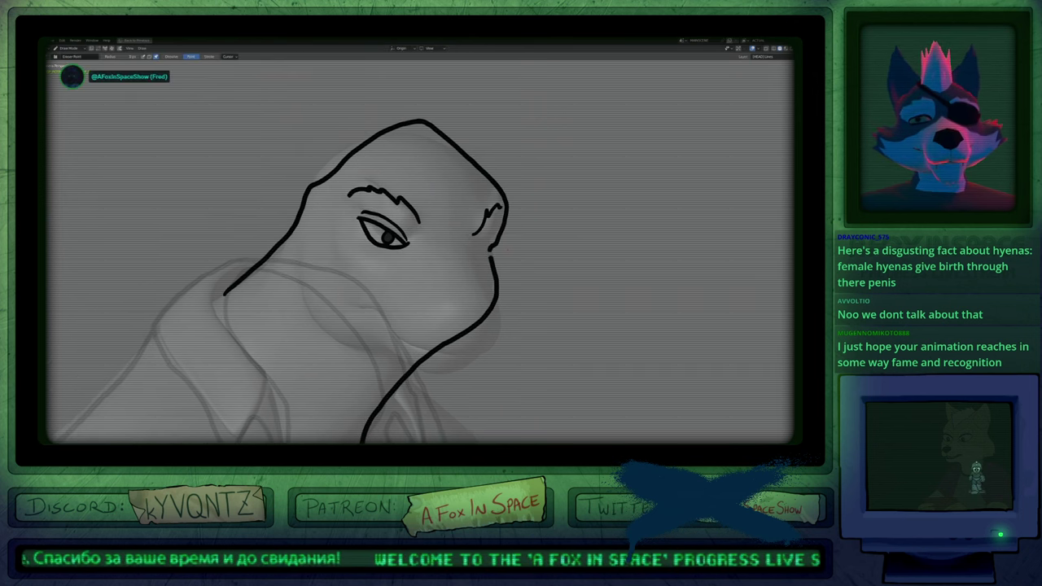
{"action": "left_click", "coordinate": [504, 227]}
{"action": "left_click_drag", "start_coordinate": [501, 233], "coordinate": [491, 250]}
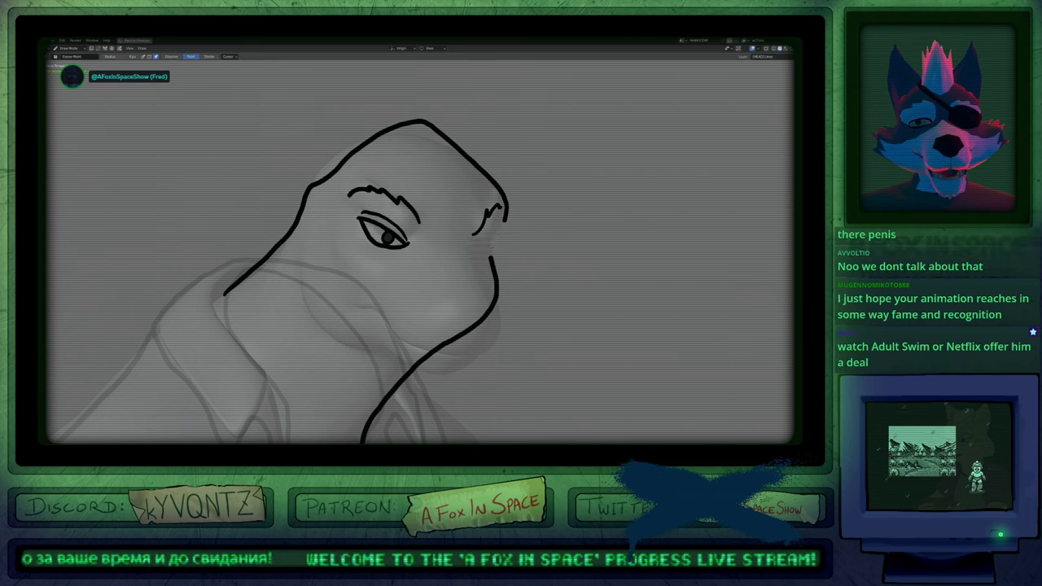
{"action": "key", "text": "d"}
{"action": "scroll", "coordinate": [496, 228], "scroll_direction": "up", "scroll_amount": 2}
{"action": "mouse_move", "coordinate": [505, 214]}
{"action": "left_mouse_down"}
{"action": "mouse_move", "coordinate": [480, 244]}
{"action": "mouse_move", "coordinate": [487, 273]}
{"action": "mouse_move", "coordinate": [487, 240]}
{"action": "mouse_move", "coordinate": [465, 231]}
{"action": "left_mouse_up"}
Adjust the near brow's inner end and eye corner, and move the eye's corner point with proportional editing.
{"action": "key", "text": "f"}
{"action": "left_click", "coordinate": [439, 242]}
{"action": "left_click_drag", "start_coordinate": [371, 233], "coordinate": [381, 233]}
{"action": "left_click_drag", "start_coordinate": [379, 195], "coordinate": [371, 223]}
{"action": "key", "text": "Tab"}
{"action": "left_click", "coordinate": [368, 249]}
{"action": "key", "text": "g"}
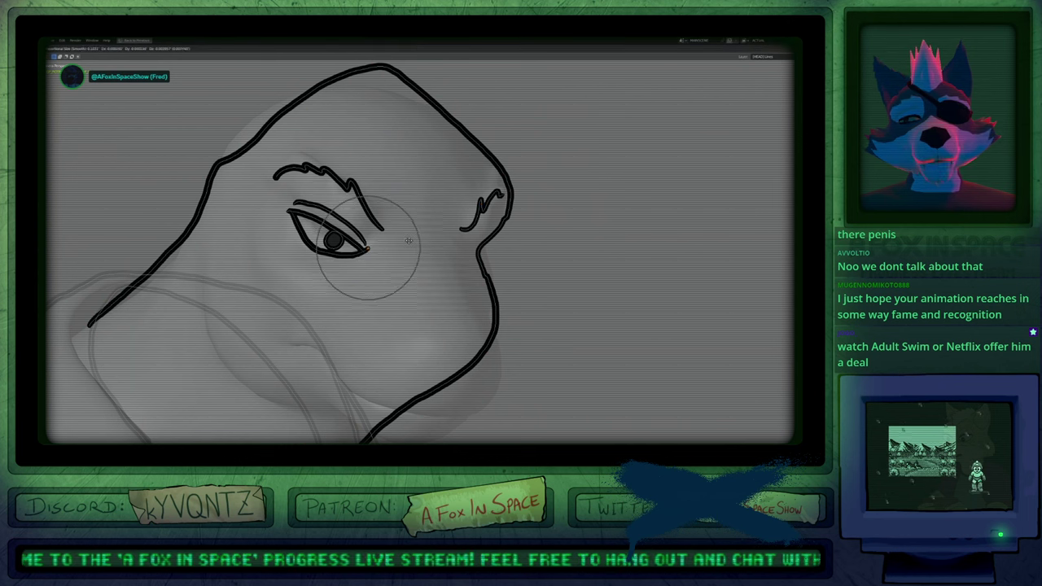
{"action": "left_click", "coordinate": [409, 242]}
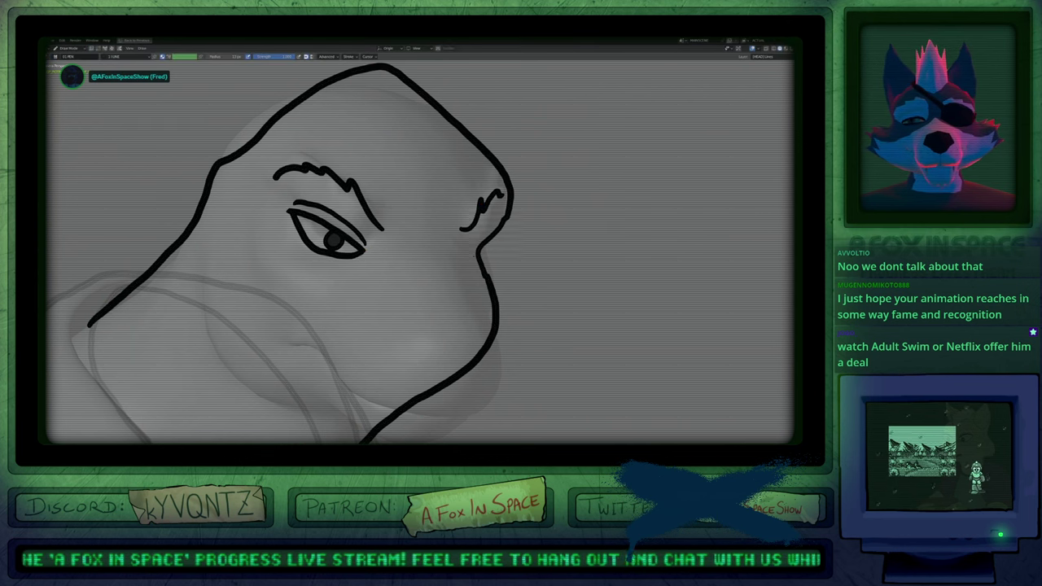
Resize the brush and push the front contour of the snout inward, toward the face.
{"action": "middle_click_drag", "start_coordinate": [399, 277], "coordinate": [394, 189], "text": "shift"}
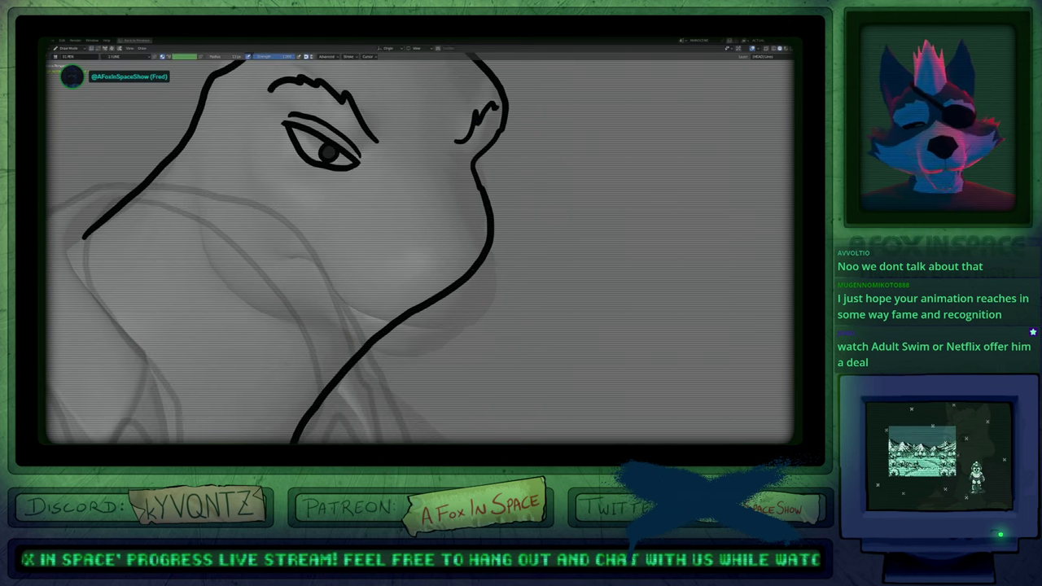
{"action": "scroll", "coordinate": [456, 235], "scroll_direction": "down", "scroll_amount": 3}
{"action": "middle_click_drag", "start_coordinate": [456, 234], "coordinate": [422, 247], "text": "shift"}
{"action": "scroll", "coordinate": [427, 252], "scroll_direction": "up", "scroll_amount": 1}
{"action": "key", "text": "f"}
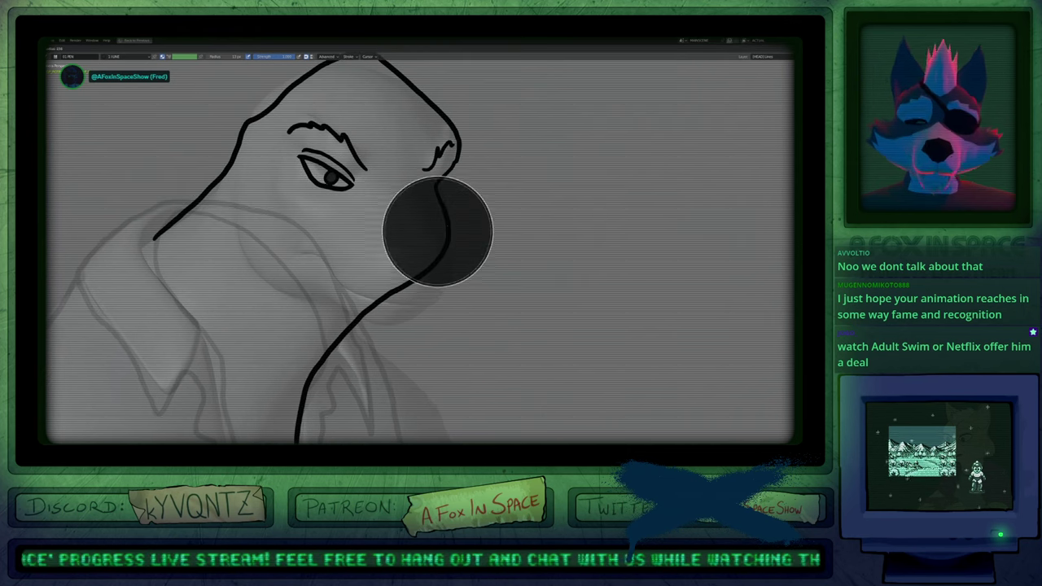
{"action": "left_click", "coordinate": [438, 232]}
{"action": "mouse_move", "coordinate": [450, 228]}
{"action": "left_mouse_down"}
{"action": "mouse_move", "coordinate": [438, 244]}
{"action": "mouse_move", "coordinate": [435, 204]}
{"action": "left_mouse_up"}
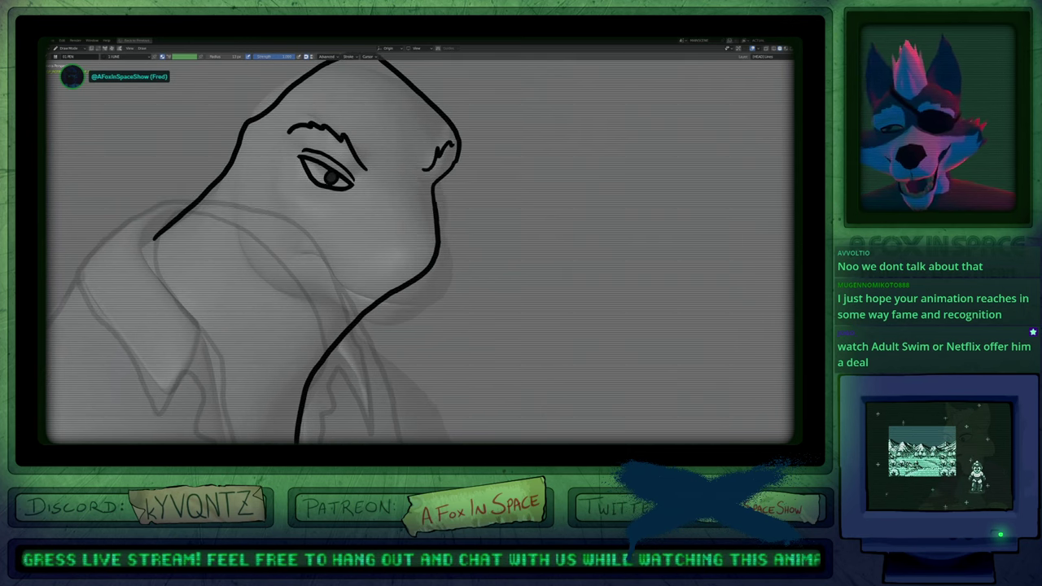
Erase the contour below the far brow, compare it with the 3D model, and draw a line curving inward under the brow.
{"action": "scroll", "coordinate": [438, 173], "scroll_direction": "up", "scroll_amount": 2}
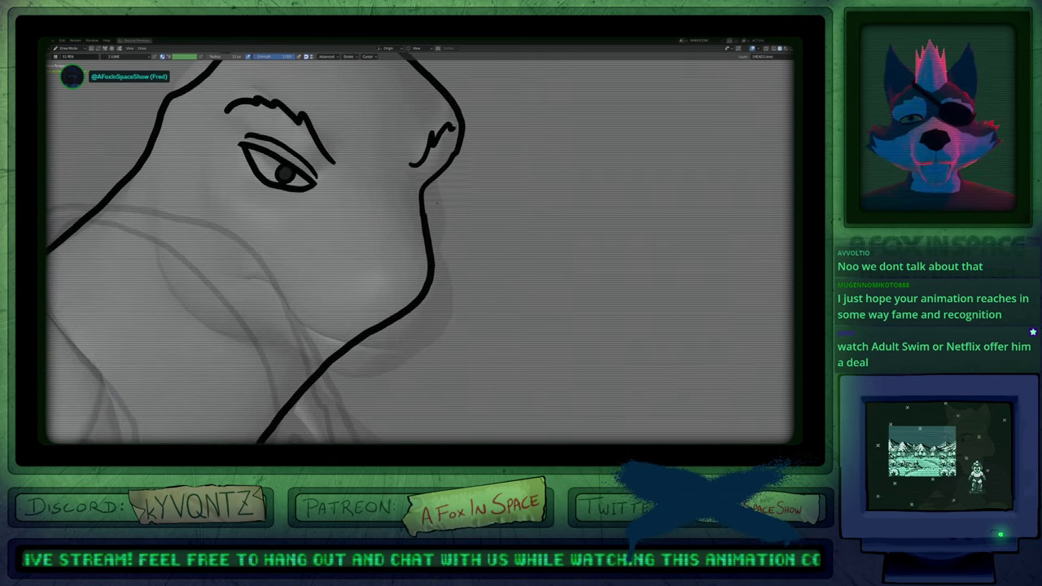
{"action": "key", "text": "e"}
{"action": "left_click", "coordinate": [421, 202]}
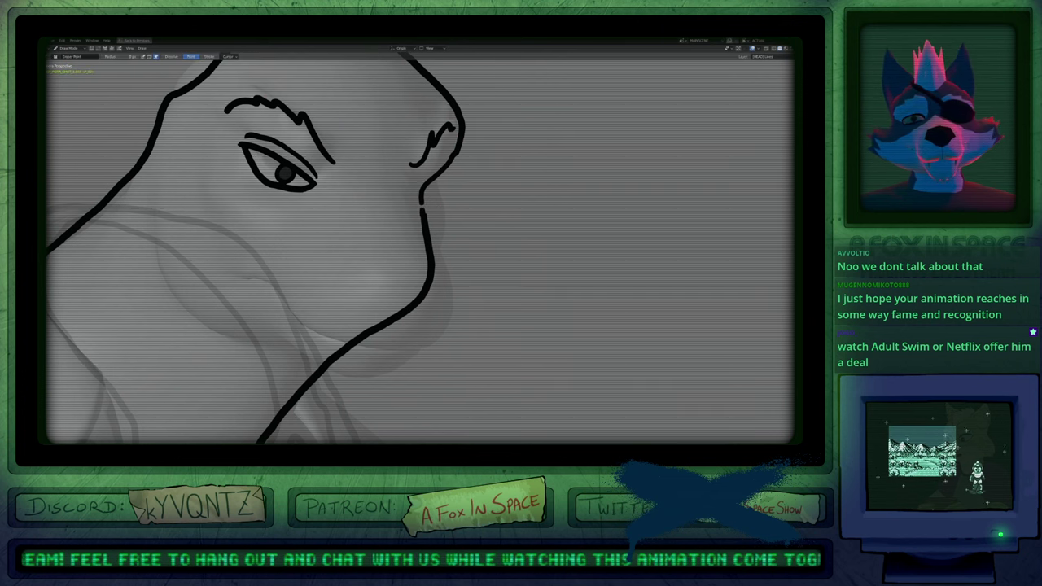
{"action": "left_click", "coordinate": [435, 177]}
{"action": "key", "text": "alt+shift+z"}
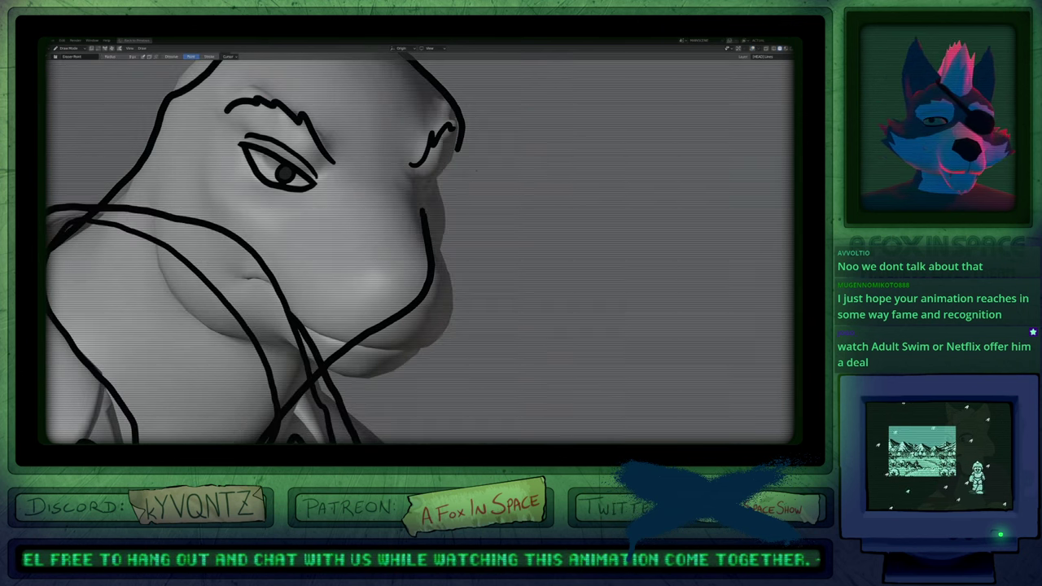
{"action": "key", "text": "alt+shift+z"}
{"action": "key", "text": "d"}
{"action": "left_click_drag", "start_coordinate": [419, 180], "coordinate": [448, 163]}
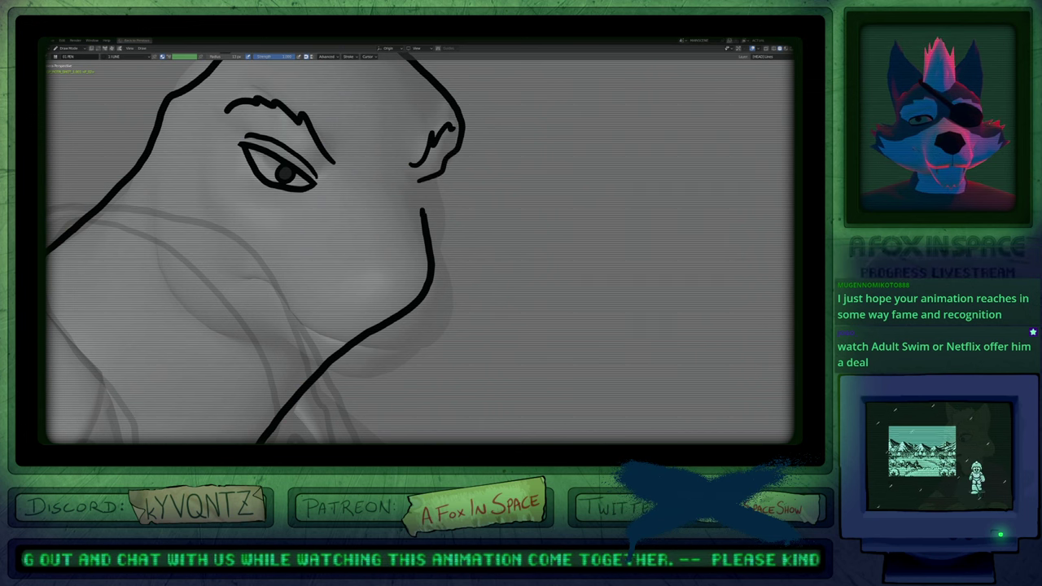
Outline the far eye beneath its brow and join it to the snout contour, undoing the unwanted strokes.
{"action": "left_click_drag", "start_coordinate": [449, 161], "coordinate": [419, 197]}
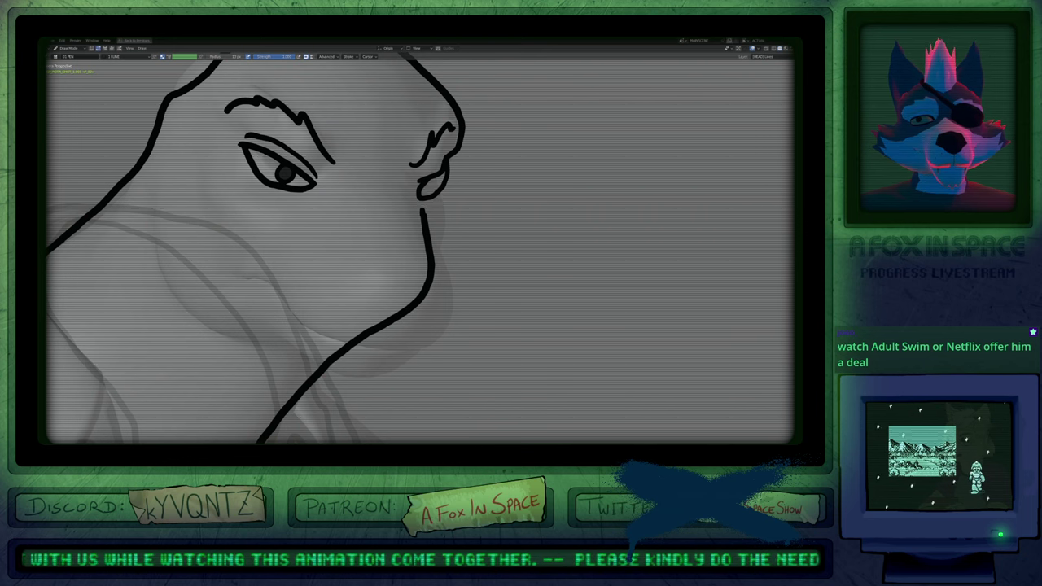
{"action": "left_click_drag", "start_coordinate": [422, 209], "coordinate": [434, 181]}
{"action": "key", "text": "ctrl+z"}
{"action": "key", "text": "ctrl+z"}
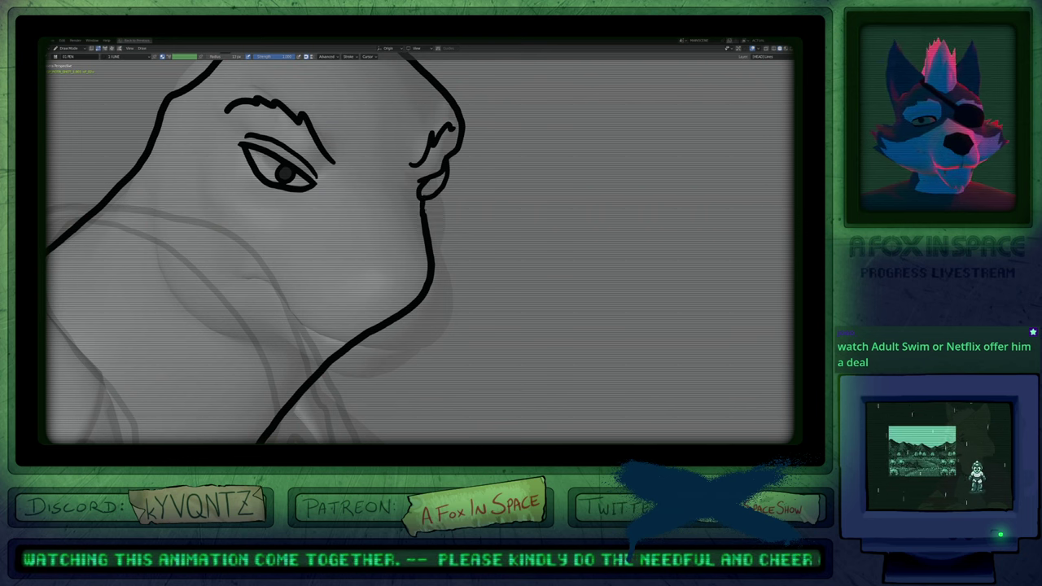
Draw the far eye's pupil with the BLACKFILL material and check the head at full-figure distance.
{"action": "key", "text": "2"}
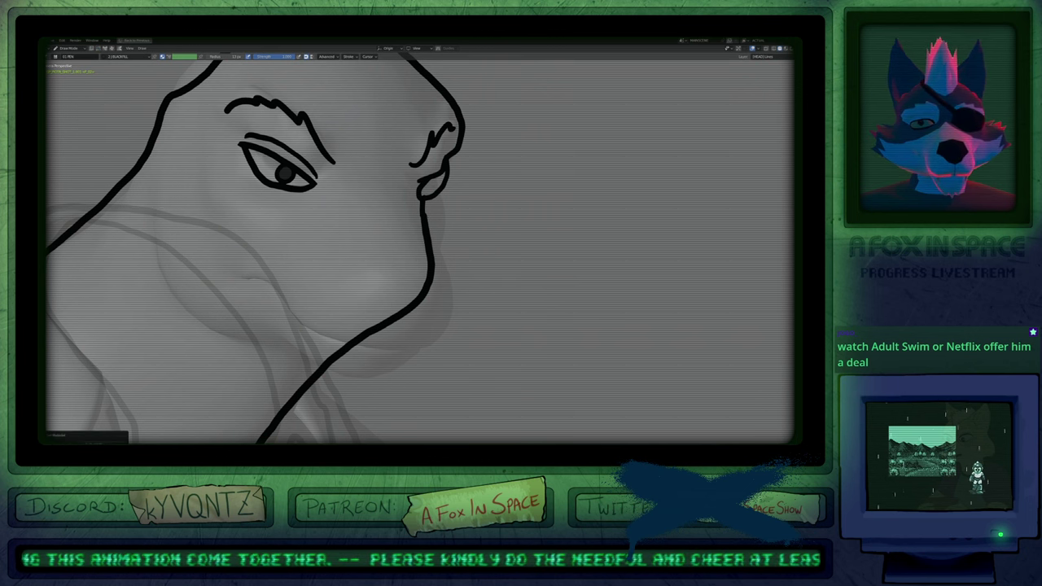
{"action": "mouse_move", "coordinate": [428, 194]}
{"action": "left_mouse_down"}
{"action": "mouse_move", "coordinate": [437, 183]}
{"action": "mouse_move", "coordinate": [431, 188]}
{"action": "left_mouse_up"}
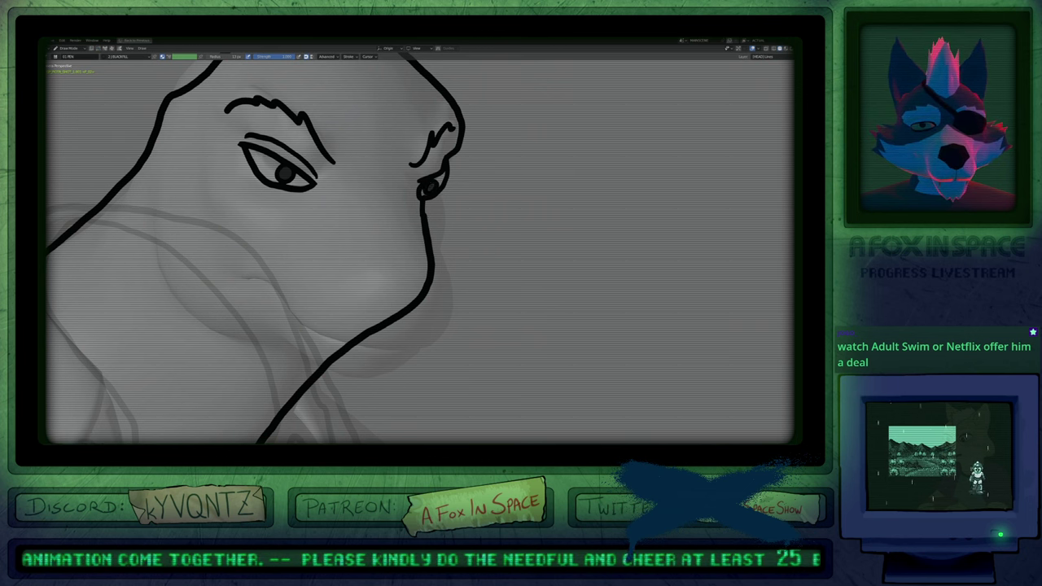
{"action": "key", "text": "Tab"}
{"action": "key", "text": "Home"}
{"action": "scroll", "coordinate": [290, 339], "scroll_direction": "up", "scroll_amount": 4}
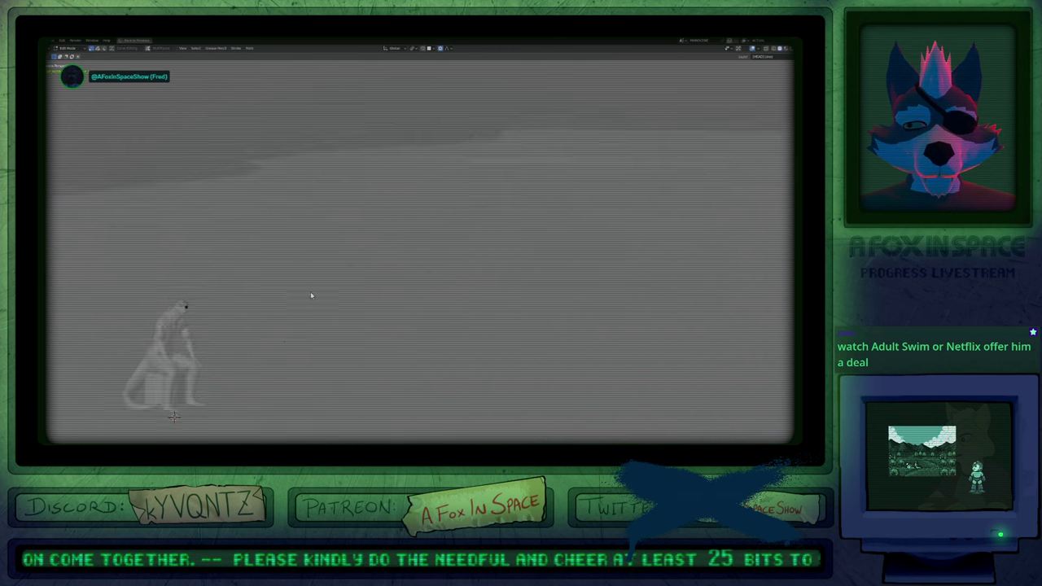
{"action": "key", "text": "Tab"}
{"action": "middle_click_drag", "start_coordinate": [173, 249], "coordinate": [316, 321], "text": "shift"}
{"action": "scroll", "coordinate": [317, 320], "scroll_direction": "up", "scroll_amount": 12}
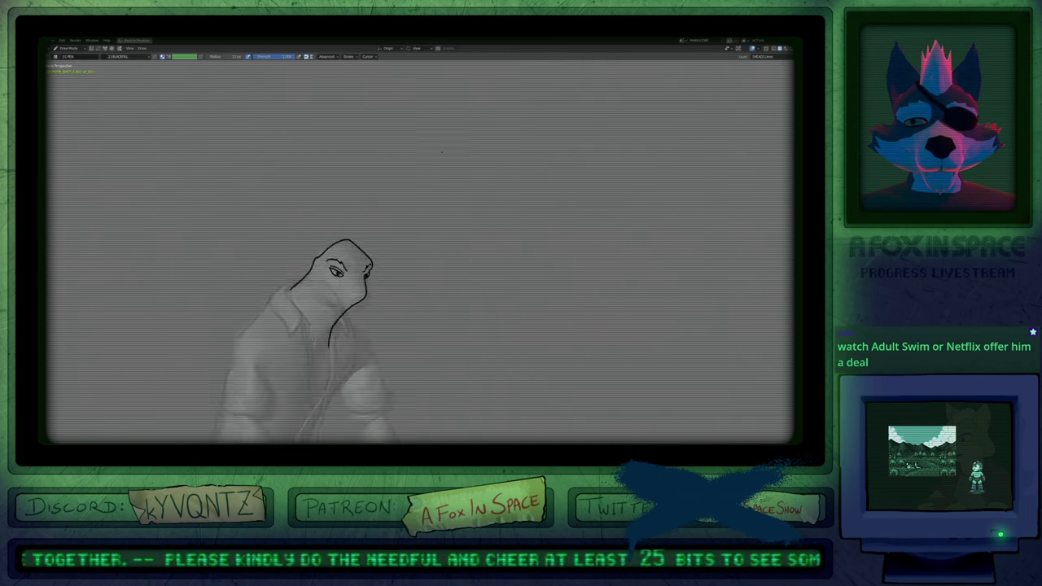
Resize the sculpt brush and push the far eye with its adjoining contour inward, toward the face.
{"action": "key", "text": "Tab"}
{"action": "key", "text": "Tab"}
{"action": "key", "text": "f"}
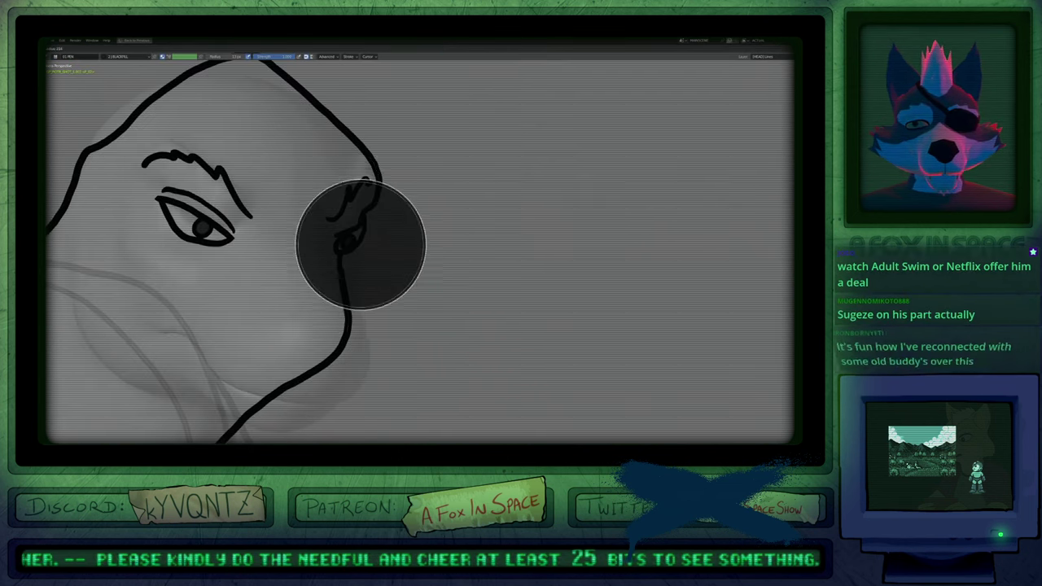
{"action": "left_click", "coordinate": [447, 245]}
{"action": "left_click_drag", "start_coordinate": [362, 244], "coordinate": [352, 245]}
Move the selected eye and brow strokes to the line layer for the eyes, and return to drawing.
{"action": "key", "text": "Tab"}
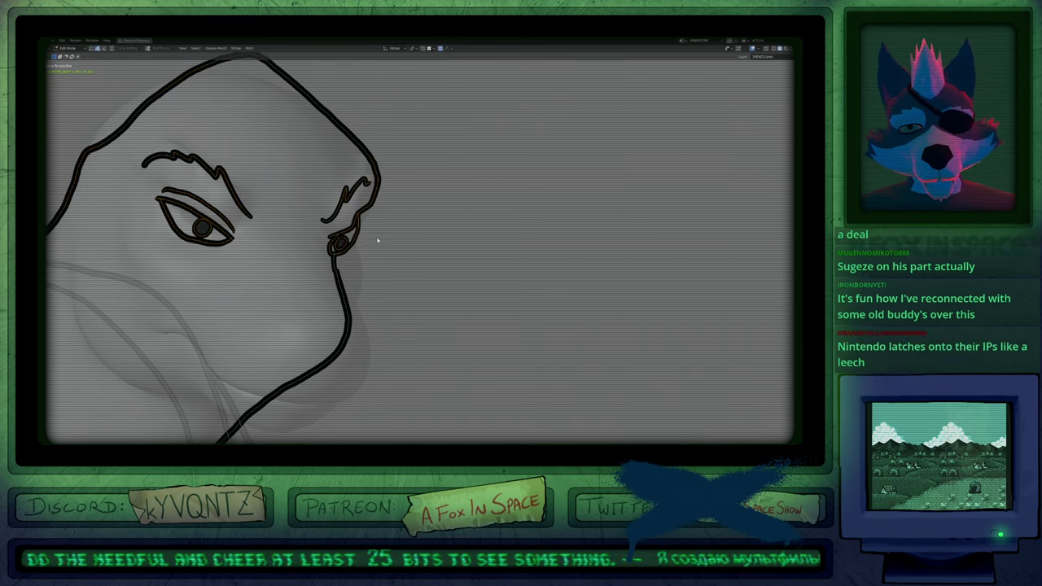
{"action": "key", "text": "m"}
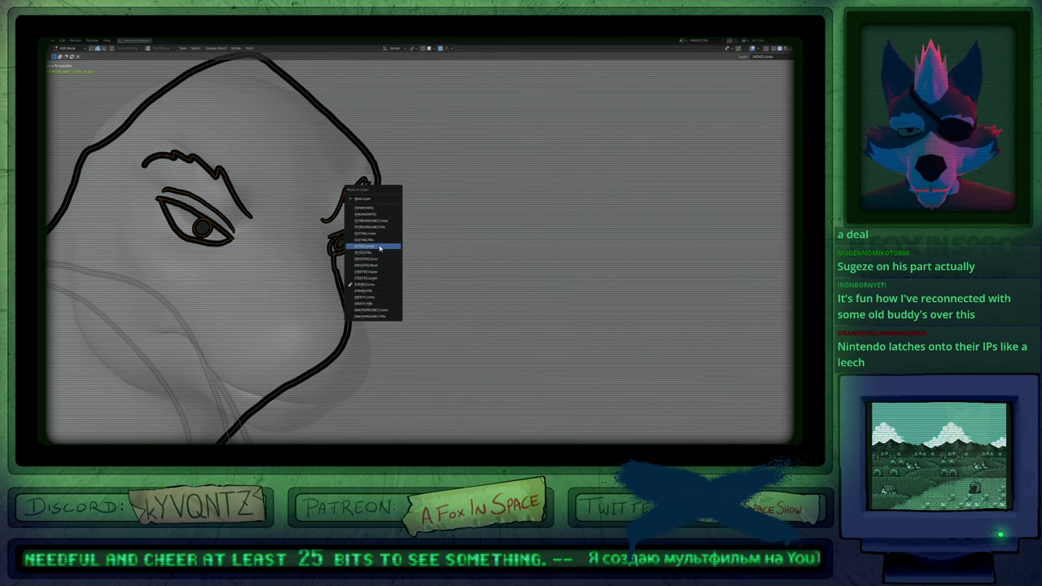
{"action": "left_click", "coordinate": [379, 248]}
{"action": "key", "text": "Tab"}
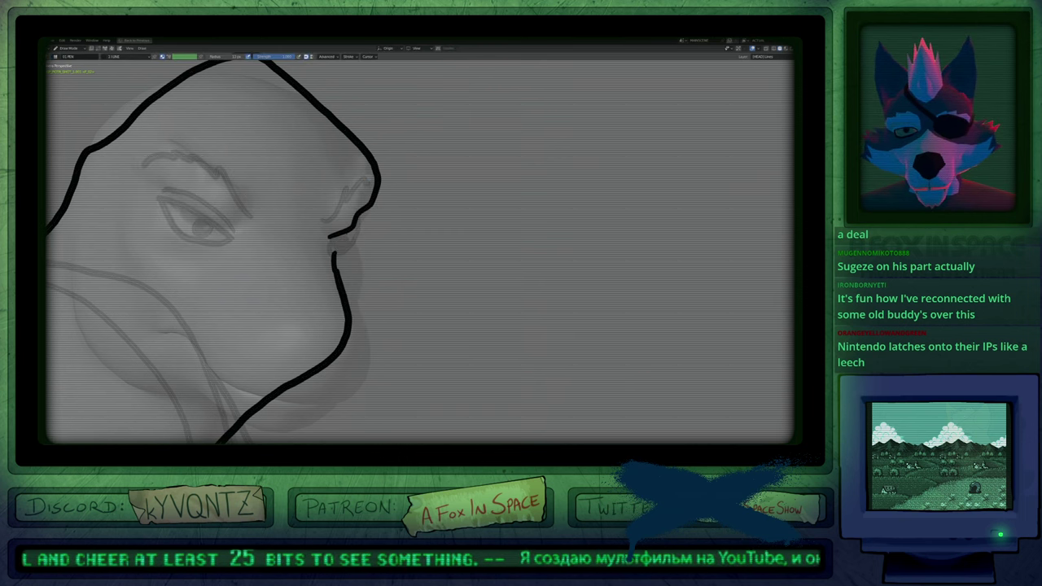
Erase the line under the far brow, draw a new contour down from it, and remove the old snout contour.
{"action": "left_click_drag", "start_coordinate": [371, 203], "coordinate": [328, 238]}
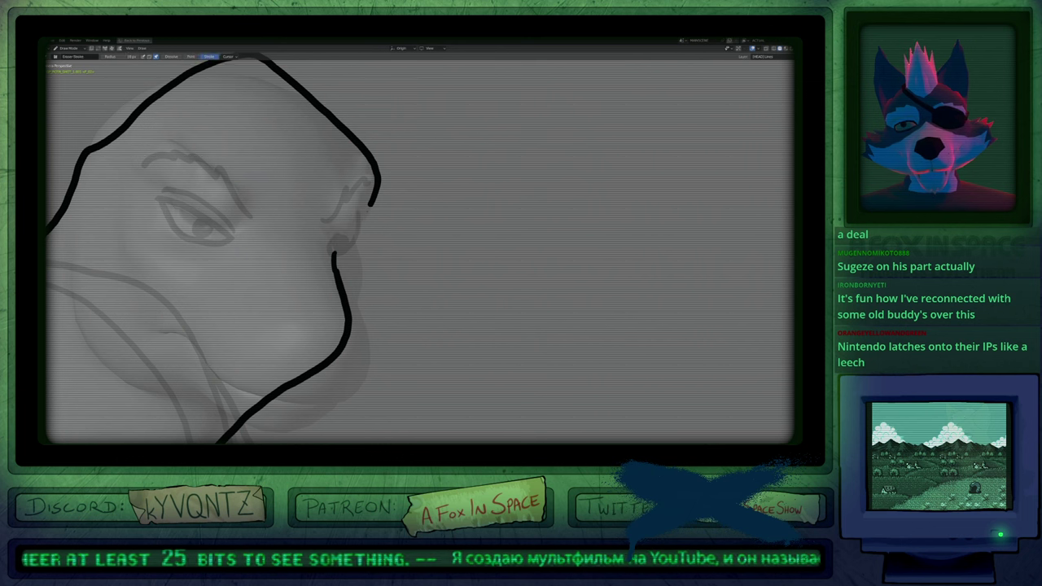
{"action": "mouse_move", "coordinate": [371, 203]}
{"action": "left_mouse_down"}
{"action": "mouse_move", "coordinate": [350, 298]}
{"action": "mouse_move", "coordinate": [241, 350]}
{"action": "left_mouse_up"}
{"action": "middle_click_drag", "start_coordinate": [241, 421], "coordinate": [380, 301], "text": "shift"}
{"action": "left_click", "coordinate": [382, 300], "text": "ctrl"}
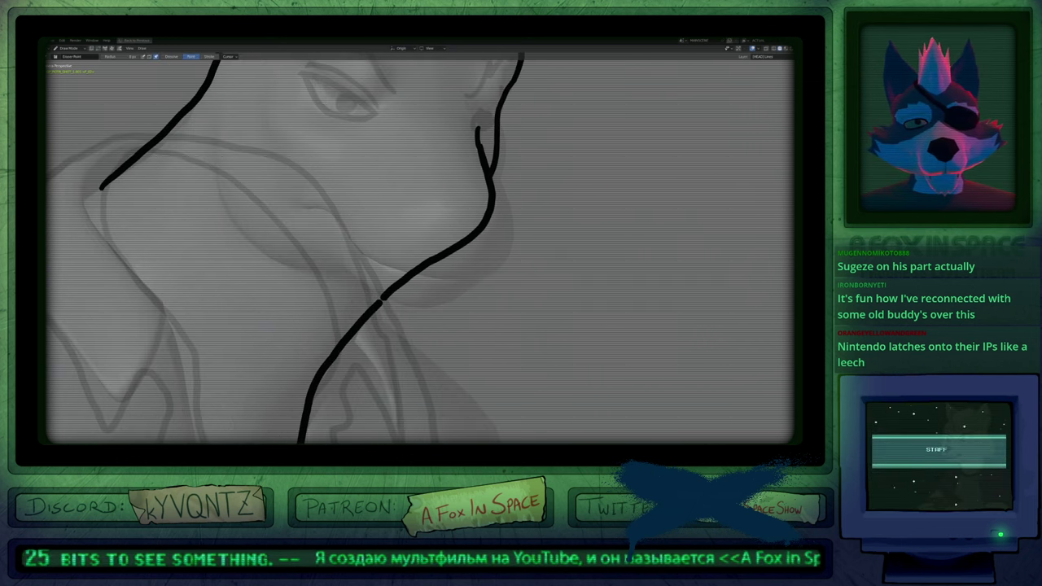
{"action": "left_click", "coordinate": [496, 147], "text": "ctrl"}
{"action": "left_click", "coordinate": [493, 165], "text": "ctrl"}
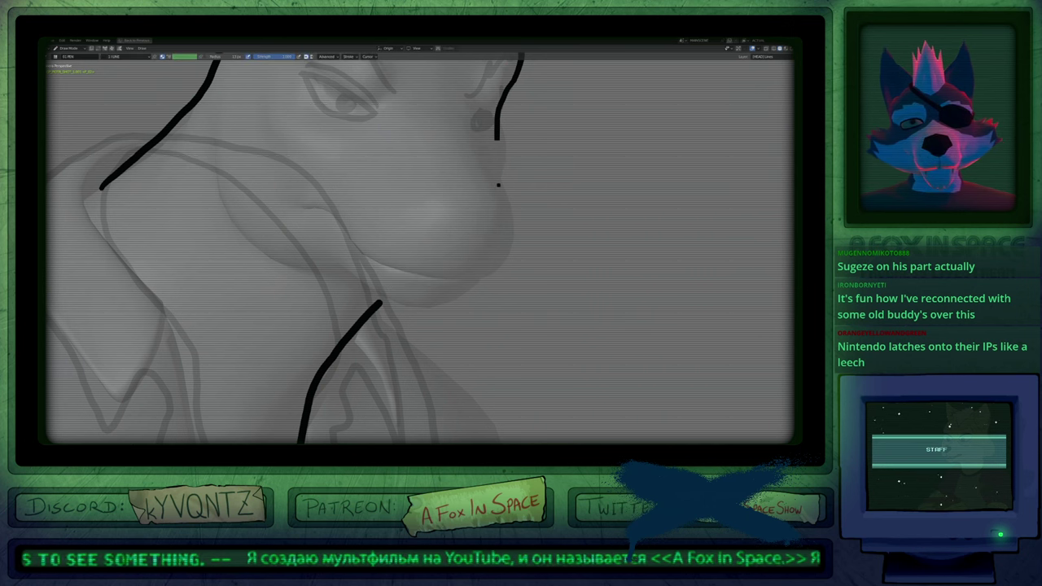
{"action": "middle_click_drag", "start_coordinate": [498, 184], "coordinate": [419, 237], "text": "shift"}
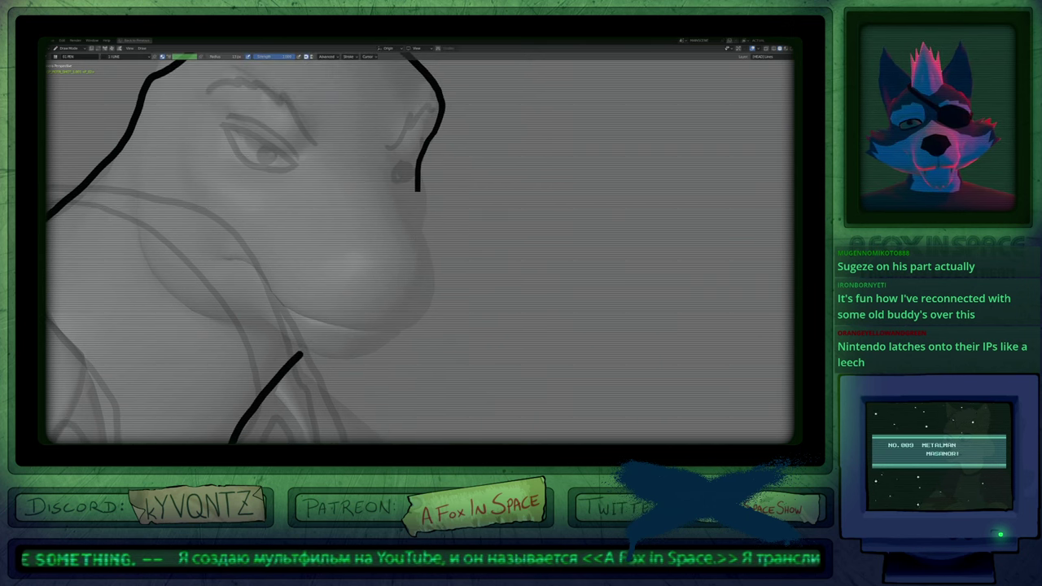
Draw one curve from beside the far eye around the snout to the mouth corner, and push its lower front downward.
{"action": "mouse_move", "coordinate": [405, 182]}
{"action": "left_mouse_down"}
{"action": "mouse_move", "coordinate": [435, 266]}
{"action": "mouse_move", "coordinate": [420, 319]}
{"action": "mouse_move", "coordinate": [372, 333]}
{"action": "mouse_move", "coordinate": [336, 323]}
{"action": "mouse_move", "coordinate": [293, 300]}
{"action": "mouse_move", "coordinate": [262, 262]}
{"action": "mouse_move", "coordinate": [224, 251]}
{"action": "left_mouse_up"}
{"action": "key", "text": "f"}
{"action": "left_click", "coordinate": [402, 277]}
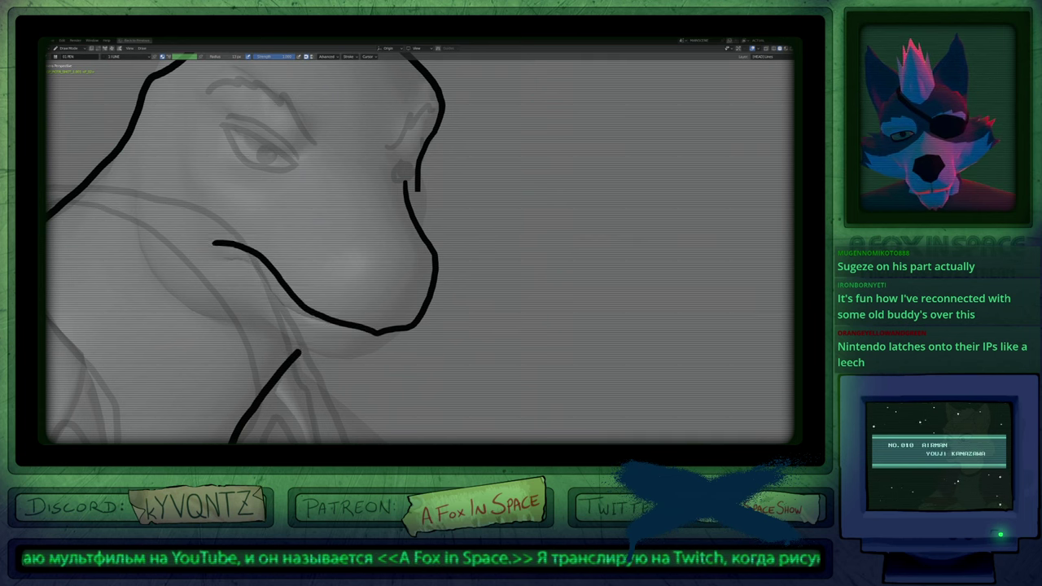
{"action": "mouse_move", "coordinate": [377, 324]}
{"action": "left_mouse_down"}
{"action": "mouse_move", "coordinate": [390, 340]}
{"action": "mouse_move", "coordinate": [414, 334]}
{"action": "left_mouse_up"}
{"action": "left_click_drag", "start_coordinate": [440, 276], "coordinate": [436, 275]}
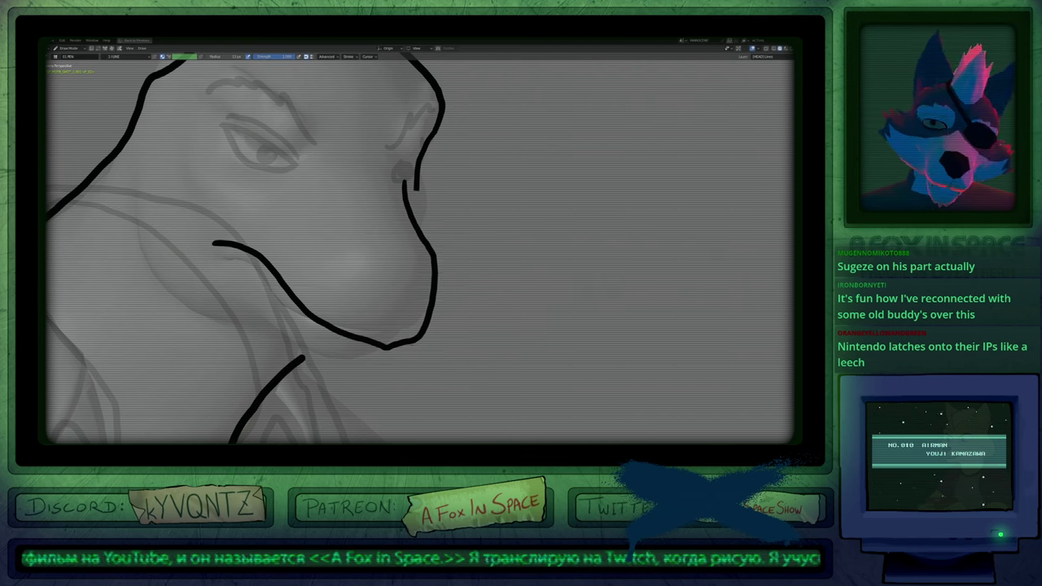
{"action": "left_click_drag", "start_coordinate": [422, 335], "coordinate": [432, 297]}
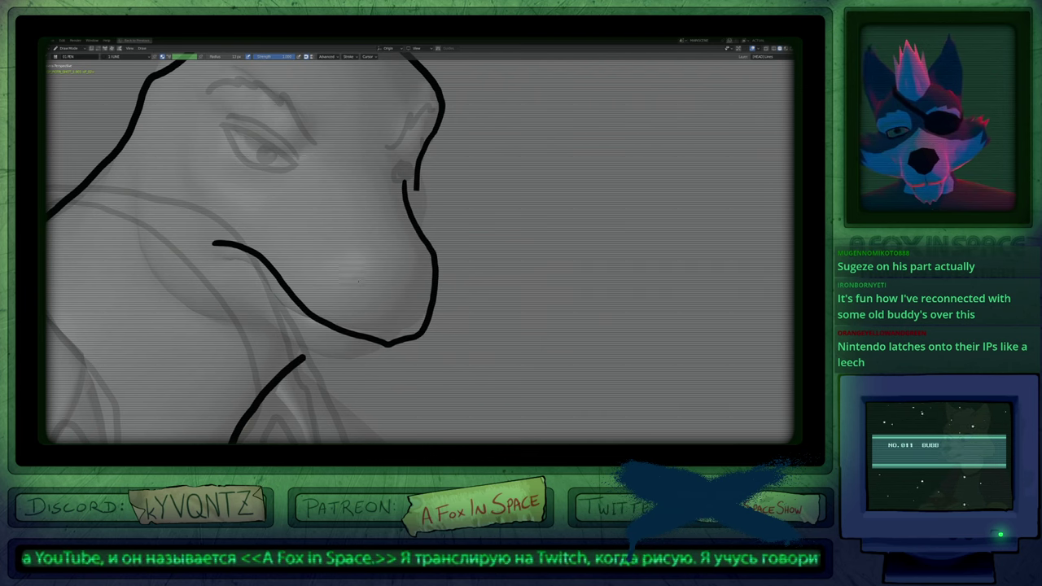
Draw two short nostril strokes and the lower jaw line beneath the mouth, extending the throat line up to the jaw.
{"action": "left_click_drag", "start_coordinate": [360, 294], "coordinate": [340, 256]}
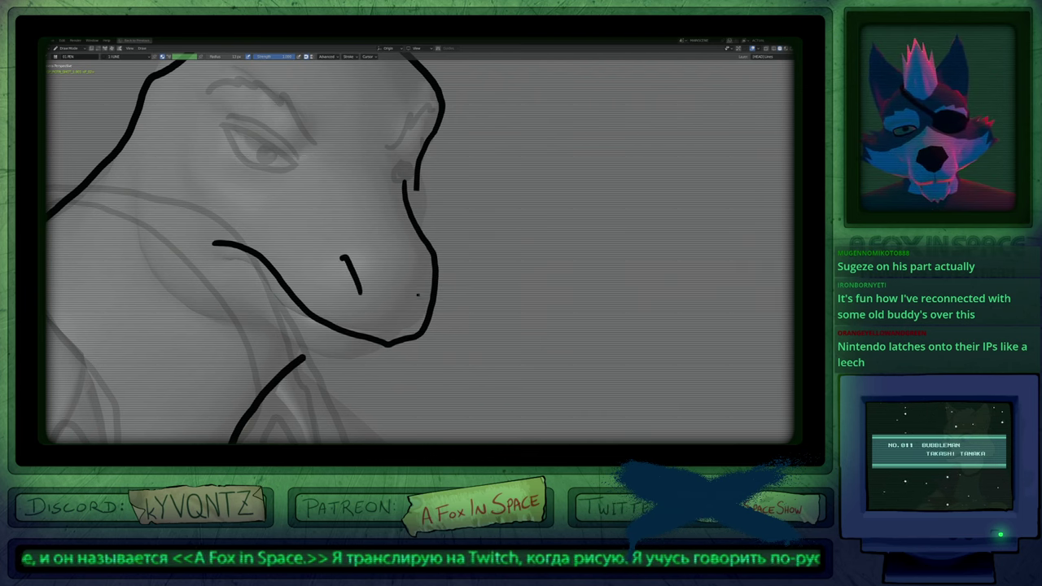
{"action": "left_click_drag", "start_coordinate": [418, 295], "coordinate": [433, 270]}
{"action": "mouse_move", "coordinate": [433, 269]}
{"action": "middle_mouse_down", "text": "shift"}
{"action": "mouse_move", "coordinate": [495, 303]}
{"action": "mouse_move", "coordinate": [596, 246]}
{"action": "middle_mouse_up", "text": "shift"}
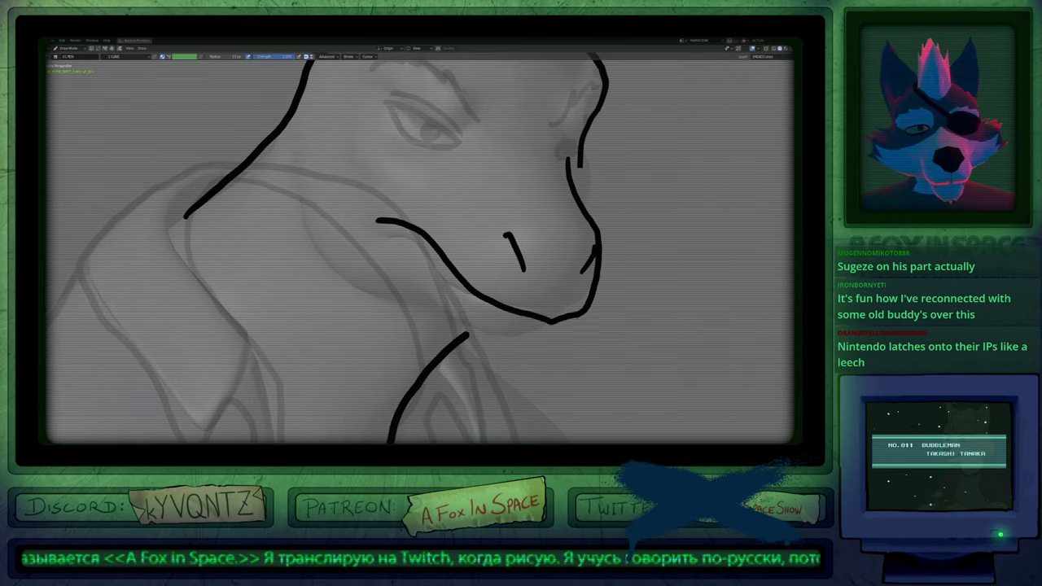
{"action": "mouse_move", "coordinate": [581, 308]}
{"action": "left_mouse_down"}
{"action": "mouse_move", "coordinate": [521, 338]}
{"action": "mouse_move", "coordinate": [386, 310]}
{"action": "left_mouse_up"}
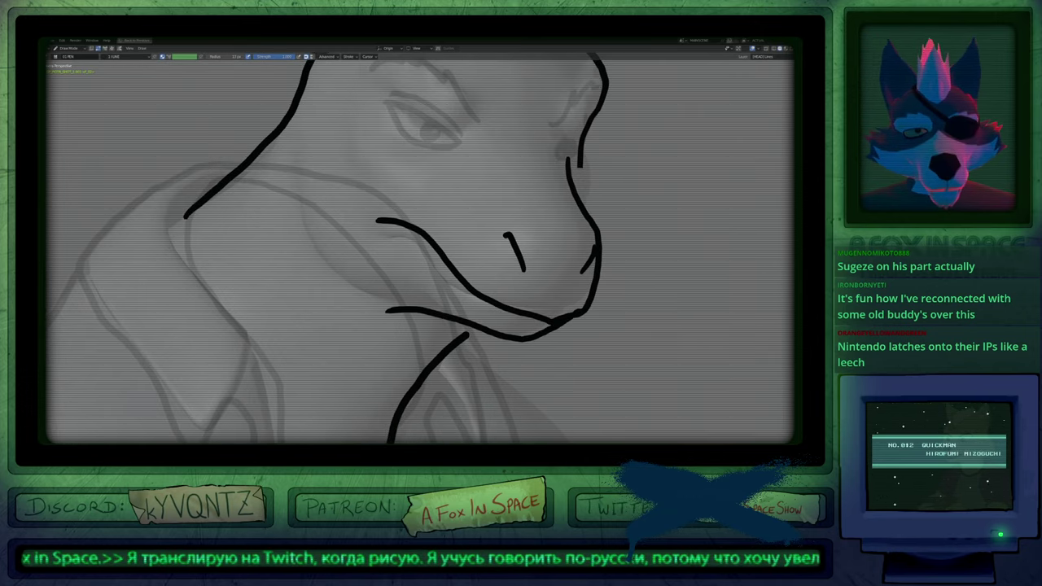
{"action": "mouse_move", "coordinate": [466, 336]}
{"action": "left_mouse_down"}
{"action": "mouse_move", "coordinate": [495, 316]}
{"action": "mouse_move", "coordinate": [480, 323]}
{"action": "left_mouse_up"}
Resize the brush and push the top, back and brow contours of the head into a rounder skull shape.
{"action": "middle_click_drag", "start_coordinate": [456, 280], "coordinate": [456, 350], "text": "ctrl"}
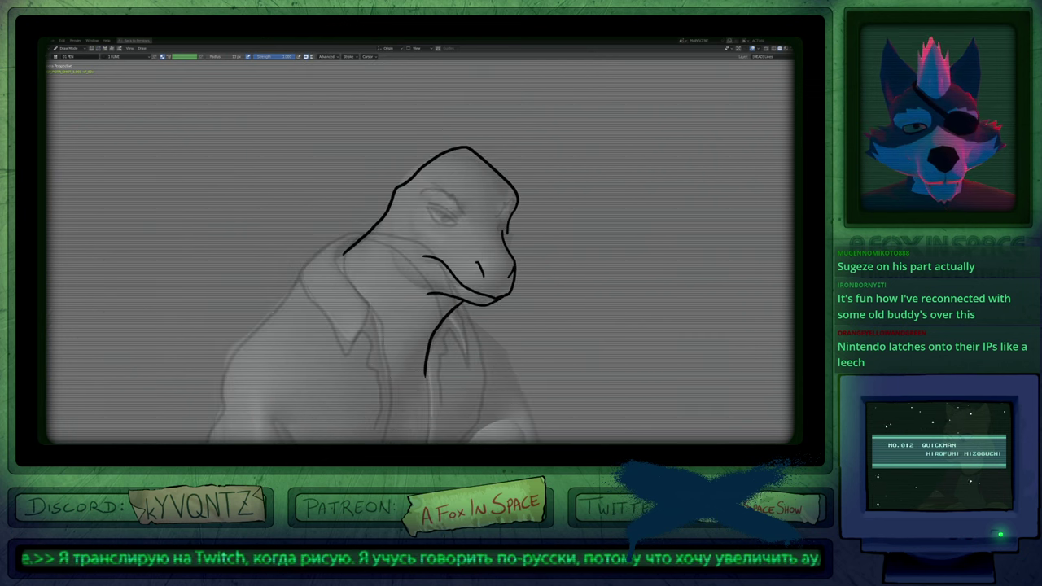
{"action": "mouse_move", "coordinate": [455, 244]}
{"action": "middle_mouse_down", "text": "shift"}
{"action": "mouse_move", "coordinate": [436, 313]}
{"action": "mouse_move", "coordinate": [451, 241]}
{"action": "middle_mouse_up", "text": "shift"}
{"action": "key", "text": "f"}
{"action": "left_click", "coordinate": [622, 240]}
{"action": "mouse_move", "coordinate": [448, 150]}
{"action": "left_mouse_down"}
{"action": "mouse_move", "coordinate": [404, 141]}
{"action": "mouse_move", "coordinate": [389, 155]}
{"action": "left_mouse_up"}
{"action": "key", "text": "f"}
{"action": "left_click", "coordinate": [604, 206]}
{"action": "mouse_move", "coordinate": [466, 246]}
{"action": "left_mouse_down"}
{"action": "mouse_move", "coordinate": [485, 221]}
{"action": "mouse_move", "coordinate": [493, 239]}
{"action": "left_mouse_up"}
{"action": "left_click_drag", "start_coordinate": [419, 210], "coordinate": [417, 217]}
{"action": "left_click_drag", "start_coordinate": [376, 247], "coordinate": [375, 231]}
Draw the rear jaw line and the neck outlines running from the mouth corner and nape down into the collar opening.
{"action": "middle_click_drag", "start_coordinate": [359, 345], "coordinate": [344, 265], "text": "shift"}
{"action": "left_click_drag", "start_coordinate": [334, 243], "coordinate": [365, 306]}
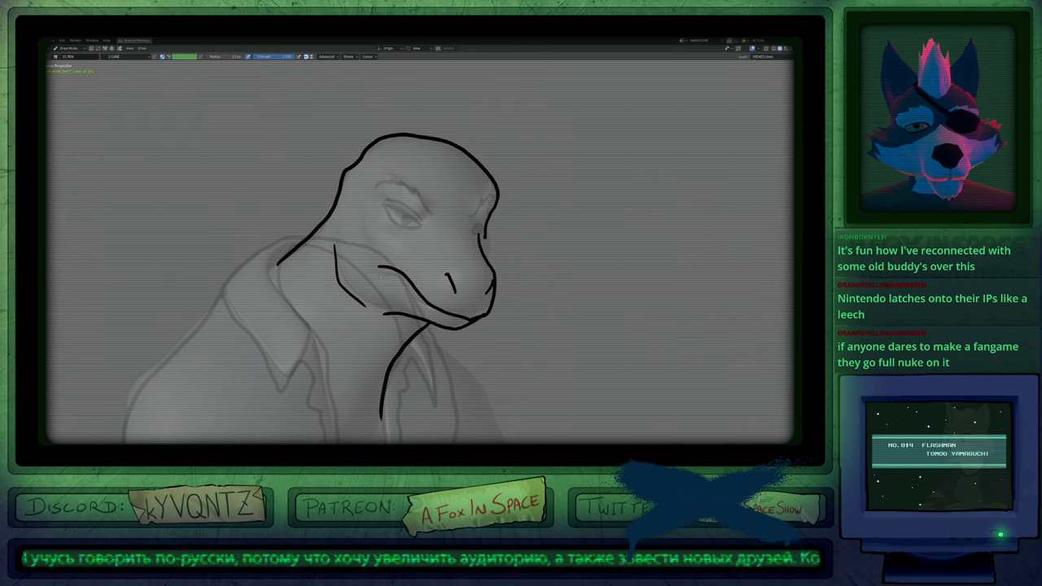
{"action": "middle_click_drag", "start_coordinate": [424, 326], "coordinate": [474, 264], "text": "shift"}
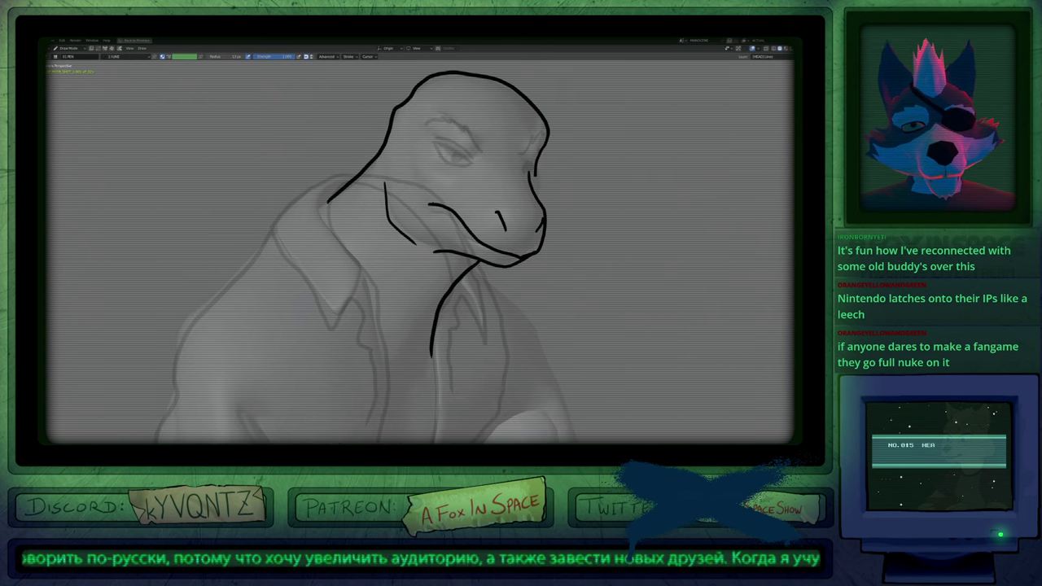
{"action": "mouse_move", "coordinate": [402, 227]}
{"action": "left_mouse_down"}
{"action": "mouse_move", "coordinate": [378, 319]}
{"action": "mouse_move", "coordinate": [414, 366]}
{"action": "mouse_move", "coordinate": [427, 363]}
{"action": "left_mouse_up"}
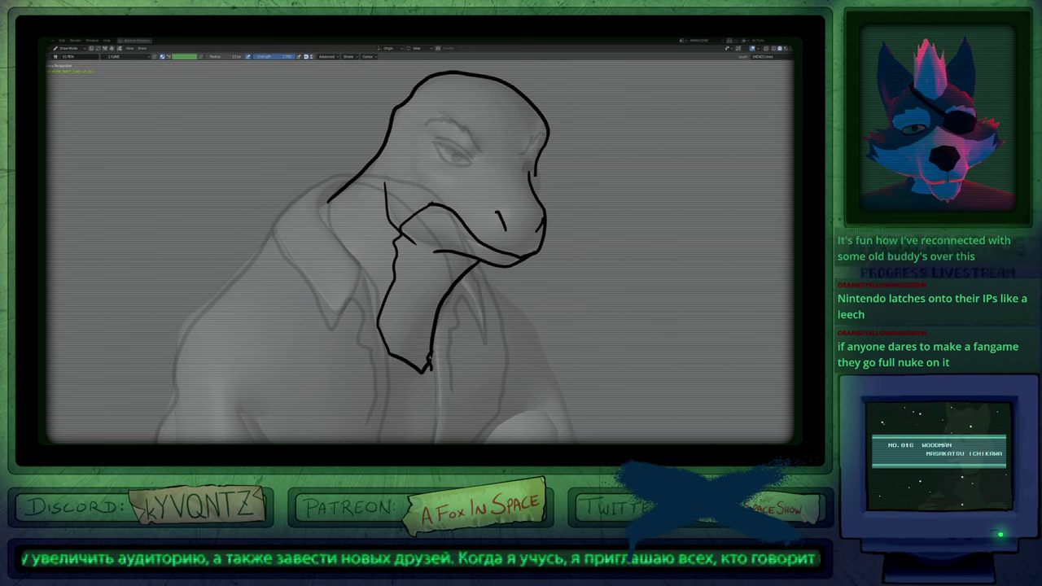
{"action": "mouse_move", "coordinate": [340, 218]}
{"action": "middle_mouse_down", "text": "shift"}
{"action": "mouse_move", "coordinate": [256, 256]}
{"action": "mouse_move", "coordinate": [224, 287]}
{"action": "mouse_move", "coordinate": [354, 255]}
{"action": "middle_mouse_up", "text": "shift"}
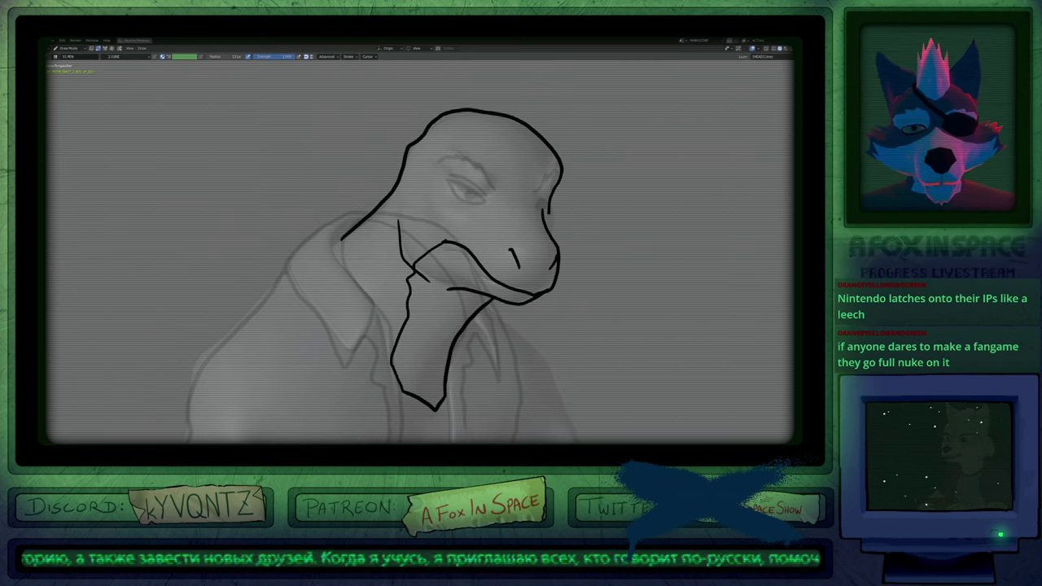
{"action": "mouse_move", "coordinate": [342, 238]}
{"action": "left_mouse_down"}
{"action": "mouse_move", "coordinate": [342, 260]}
{"action": "mouse_move", "coordinate": [397, 368]}
{"action": "mouse_move", "coordinate": [429, 322]}
{"action": "left_mouse_up"}
Erase the contour segment beside the far eye and redraw it as a smooth curve below the far brow.
{"action": "mouse_move", "coordinate": [432, 293]}
{"action": "middle_mouse_down", "text": "ctrl"}
{"action": "mouse_move", "coordinate": [435, 364]}
{"action": "mouse_move", "coordinate": [321, 266]}
{"action": "middle_mouse_up", "text": "ctrl"}
{"action": "scroll", "coordinate": [366, 259], "scroll_direction": "up", "scroll_amount": 6}
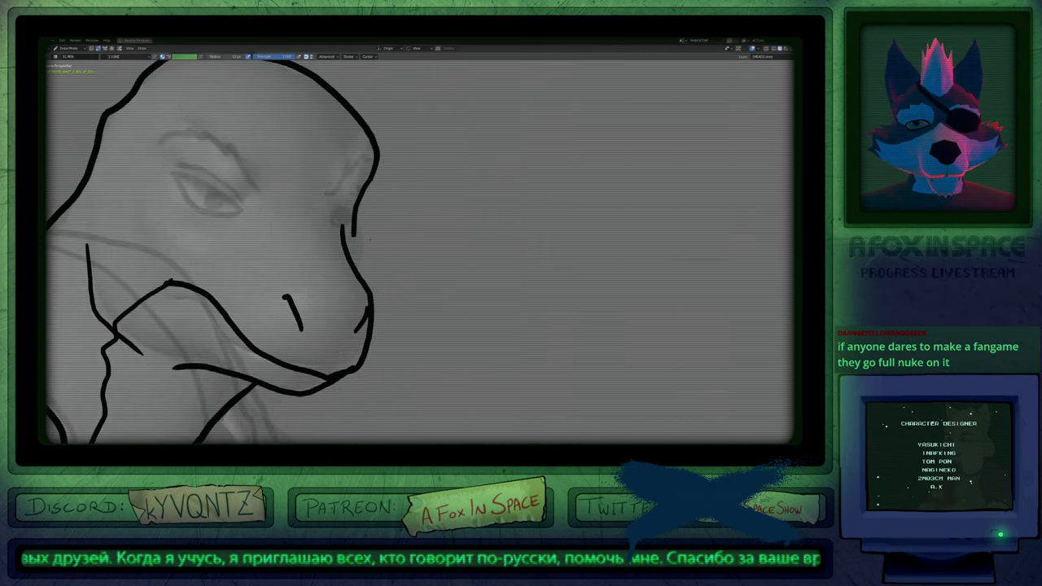
{"action": "left_click_drag", "start_coordinate": [374, 176], "coordinate": [353, 236], "text": "ctrl"}
{"action": "mouse_move", "coordinate": [373, 174]}
{"action": "left_mouse_down"}
{"action": "mouse_move", "coordinate": [348, 293]}
{"action": "mouse_move", "coordinate": [285, 204]}
{"action": "left_mouse_up"}
{"action": "scroll", "coordinate": [366, 258], "scroll_direction": "down", "scroll_amount": 6}
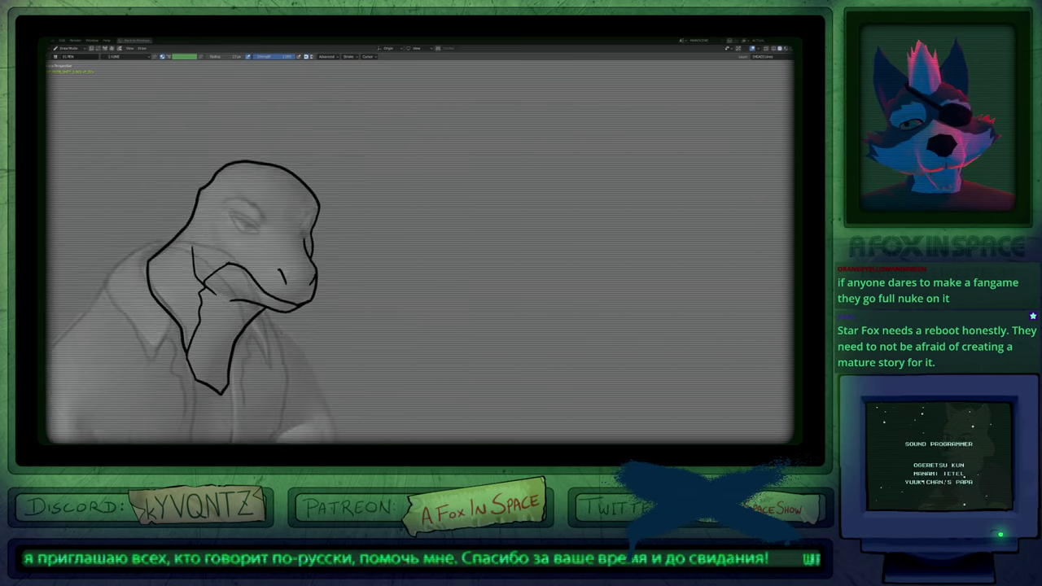
Undo the recent changes and draw the inner edge of the far eye on the eyes layer.
{"action": "scroll", "coordinate": [366, 259], "scroll_direction": "up", "scroll_amount": 4}
{"action": "key", "text": "Page_Up"}
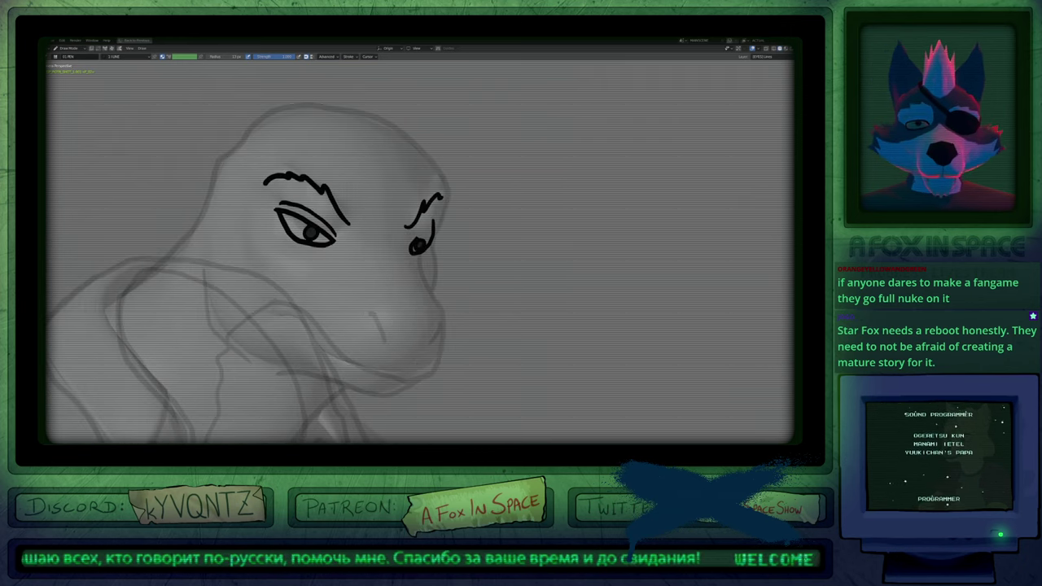
{"action": "key", "text": "Page_Down"}
{"action": "key", "text": "f"}
{"action": "key", "text": "Escape"}
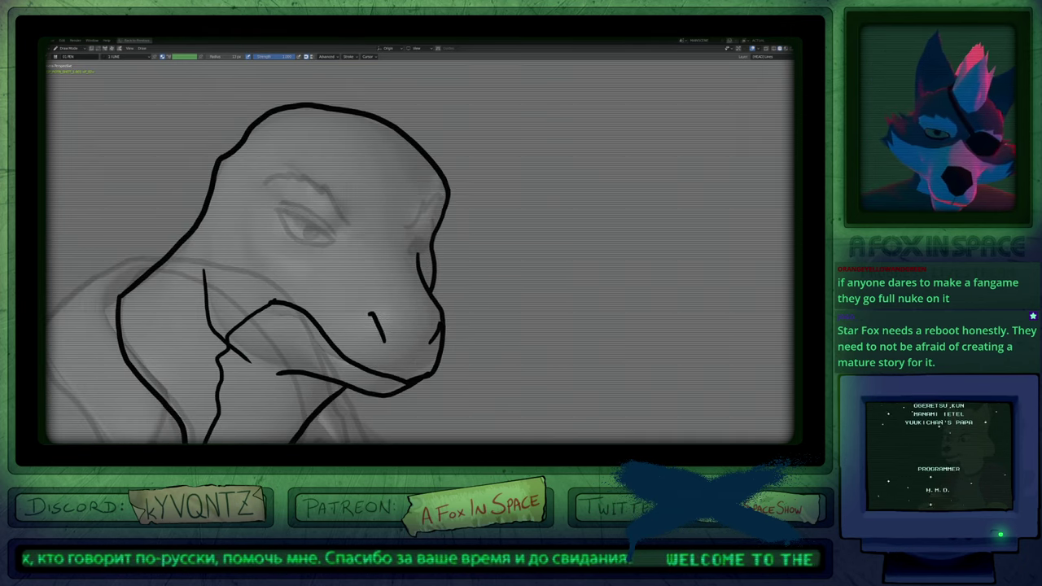
{"action": "key", "text": "ctrl+z"}
{"action": "key", "text": "ctrl+z"}
{"action": "key", "text": "ctrl+z"}
{"action": "key", "text": "ctrl+z"}
{"action": "key", "text": "ctrl+z"}
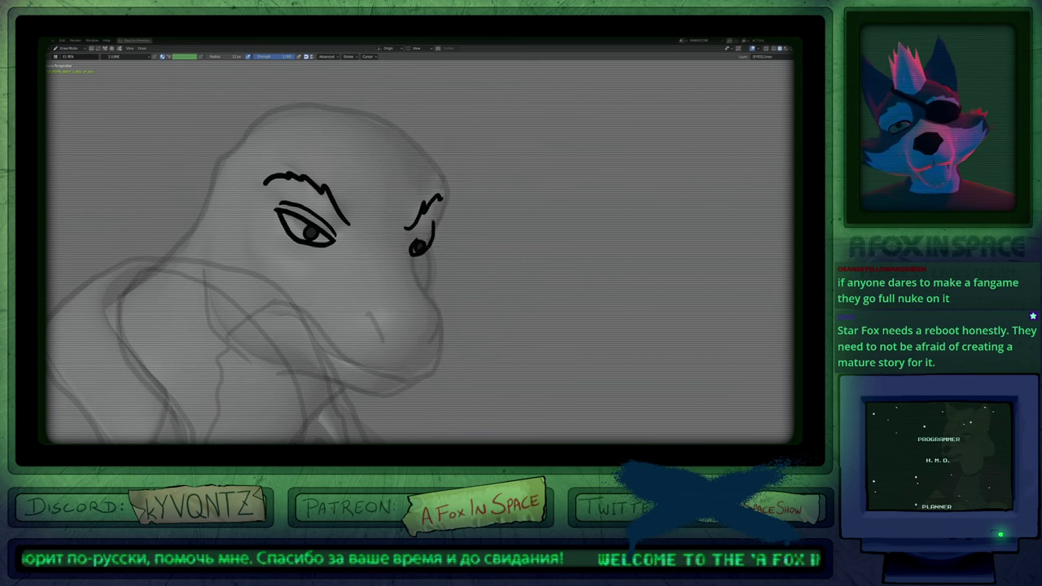
{"action": "left_click_drag", "start_coordinate": [420, 241], "coordinate": [432, 223]}
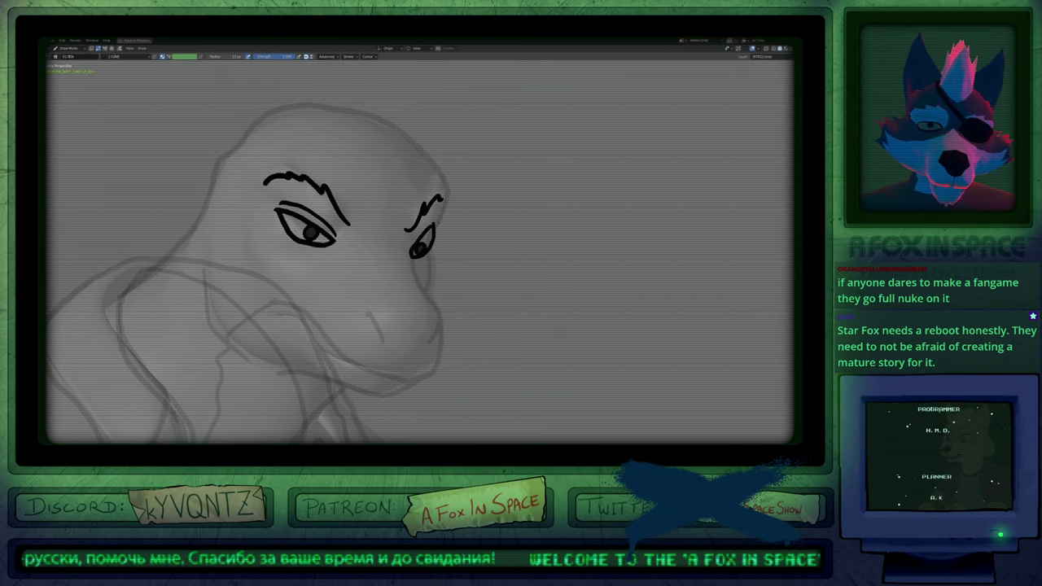
Adjust the far eye's outline with proportional editing, deleting and redrawing its lower inner edge.
{"action": "key", "text": "Tab"}
{"action": "key", "text": "g"}
{"action": "left_click", "coordinate": [472, 223]}
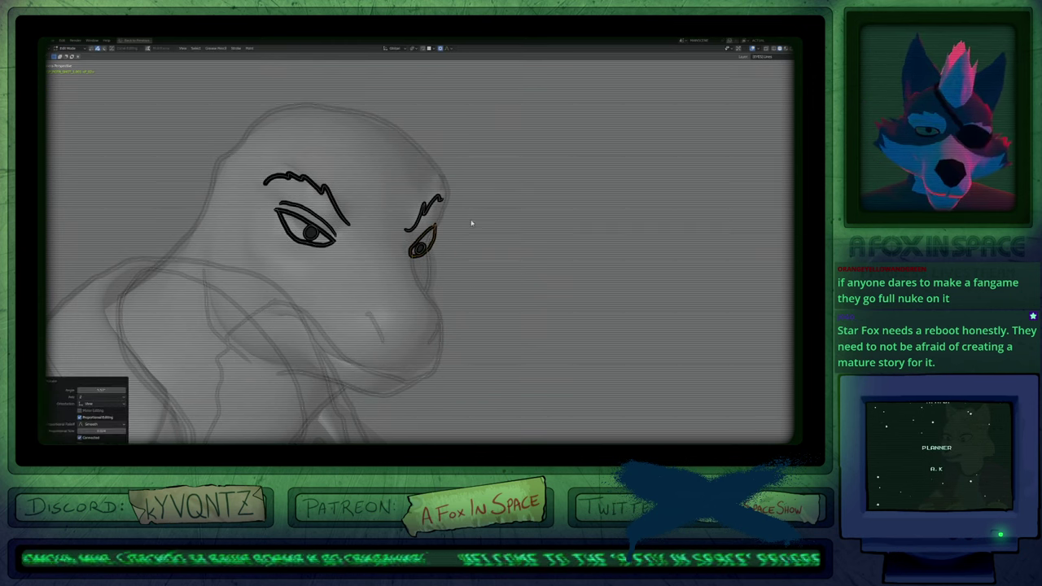
{"action": "key", "text": "x"}
{"action": "key", "text": "Tab"}
{"action": "mouse_move", "coordinate": [411, 246]}
{"action": "left_mouse_down"}
{"action": "mouse_move", "coordinate": [433, 231]}
{"action": "mouse_move", "coordinate": [414, 259]}
{"action": "left_mouse_up"}
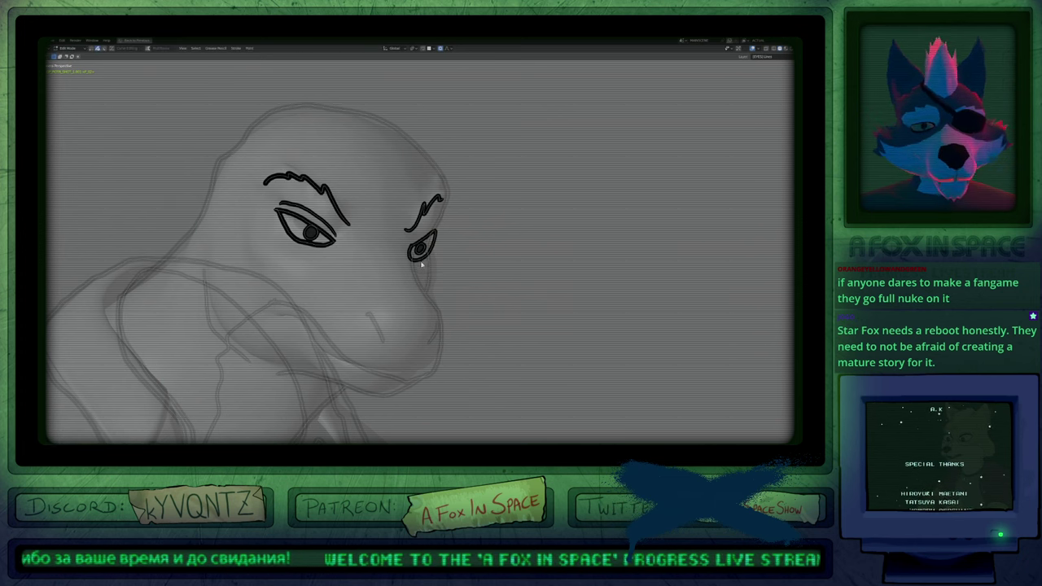
{"action": "key", "text": "Escape"}
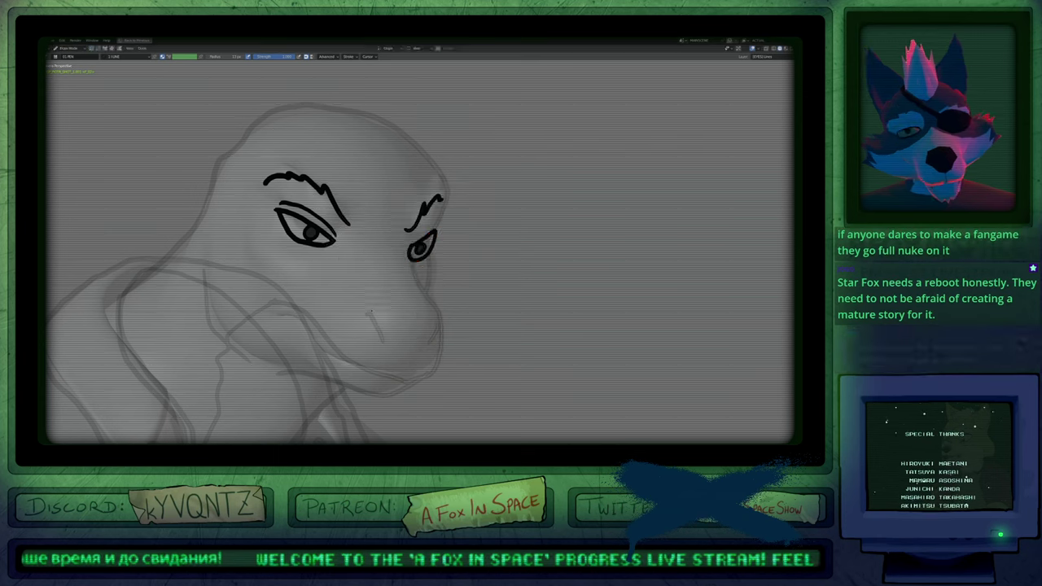
Select the far eye's connected lower stroke and scale it down slightly with proportional editing.
{"action": "key", "text": "Tab"}
{"action": "key", "text": "l"}
{"action": "key", "text": "s"}
{"action": "left_click", "coordinate": [456, 298]}
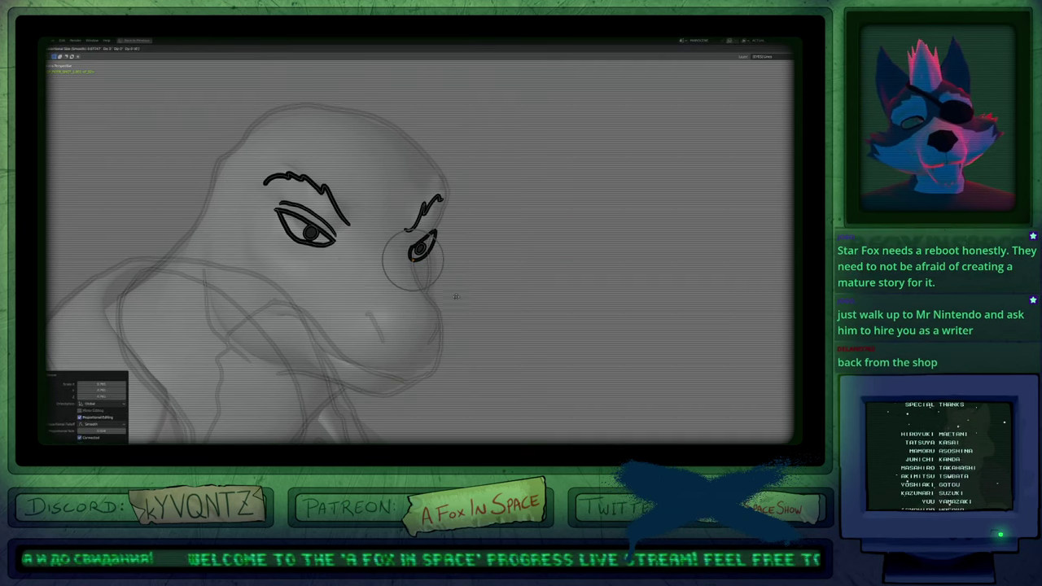
{"action": "key", "text": "Tab"}
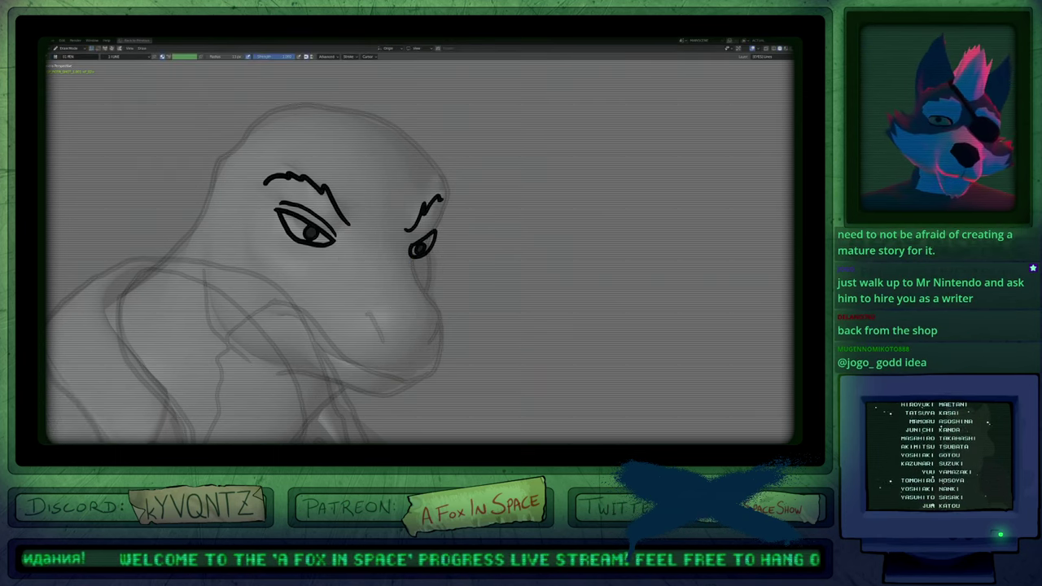
Shift the far eye's outline points with proportional editing and add an eyelid line above the eye.
{"action": "key", "text": "Tab"}
{"action": "key", "text": "g"}
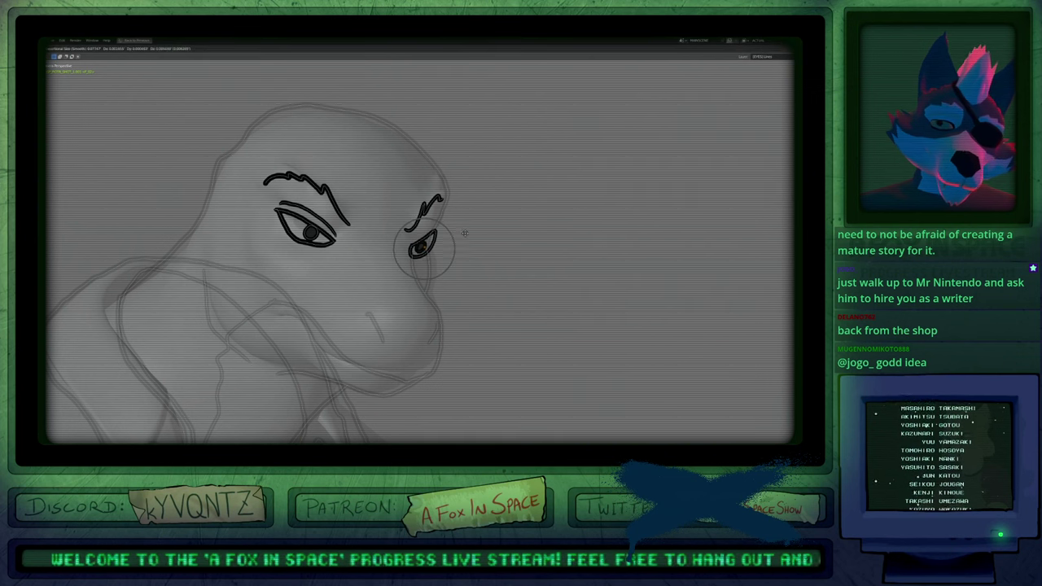
{"action": "left_click", "coordinate": [471, 234]}
{"action": "key", "text": "Tab"}
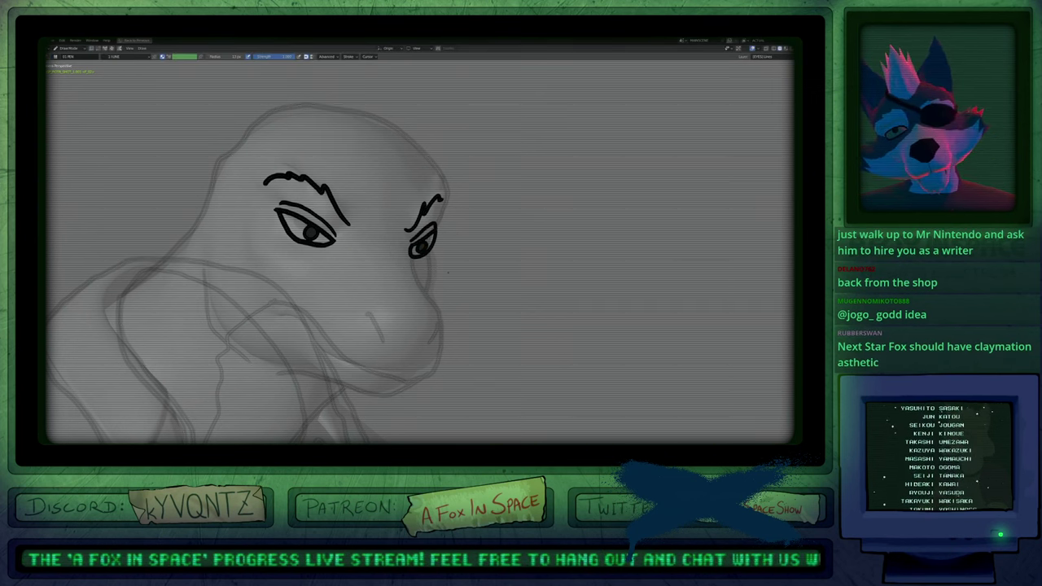
Raise the outer end of the near brow's line with proportional editing so the brow slants more steeply.
{"action": "middle_click_drag", "start_coordinate": [447, 272], "coordinate": [467, 266], "text": "shift"}
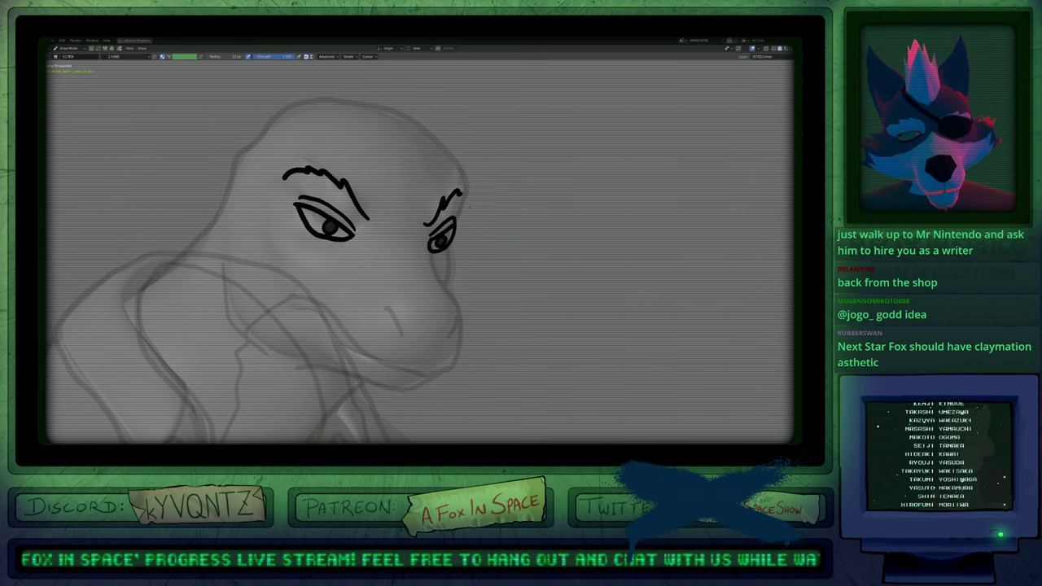
{"action": "mouse_move", "coordinate": [469, 201]}
{"action": "middle_mouse_down", "text": "shift"}
{"action": "mouse_move", "coordinate": [420, 234]}
{"action": "mouse_move", "coordinate": [480, 214]}
{"action": "mouse_move", "coordinate": [515, 155]}
{"action": "mouse_move", "coordinate": [541, 213]}
{"action": "middle_mouse_up", "text": "shift"}
{"action": "mouse_move", "coordinate": [446, 255]}
{"action": "middle_mouse_down", "text": "shift"}
{"action": "mouse_move", "coordinate": [445, 229]}
{"action": "mouse_move", "coordinate": [462, 319]}
{"action": "middle_mouse_up", "text": "shift"}
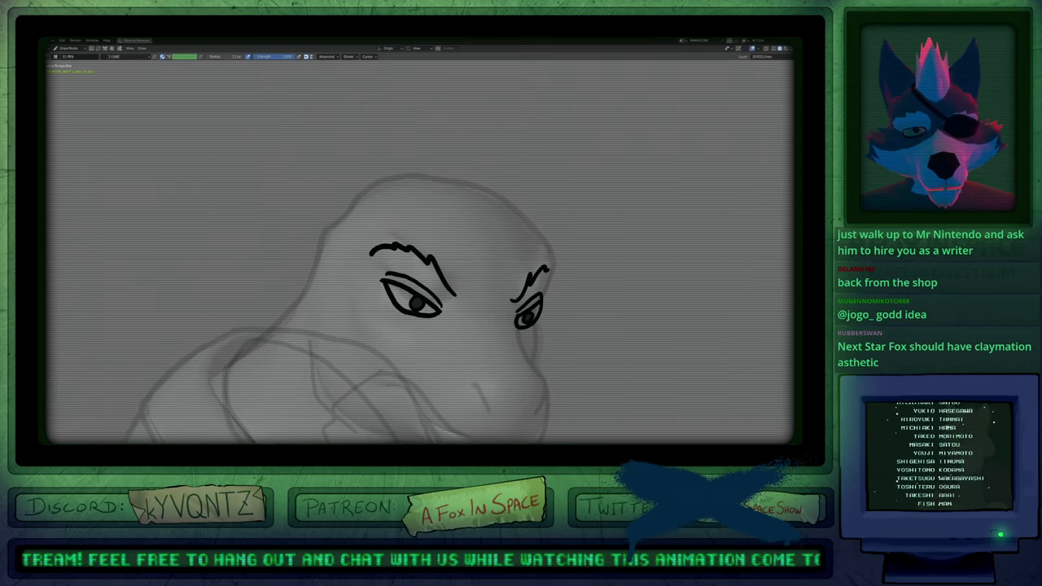
{"action": "key", "text": "Tab"}
{"action": "key", "text": "g"}
{"action": "scroll", "coordinate": [404, 277], "scroll_direction": "down", "scroll_amount": 12}
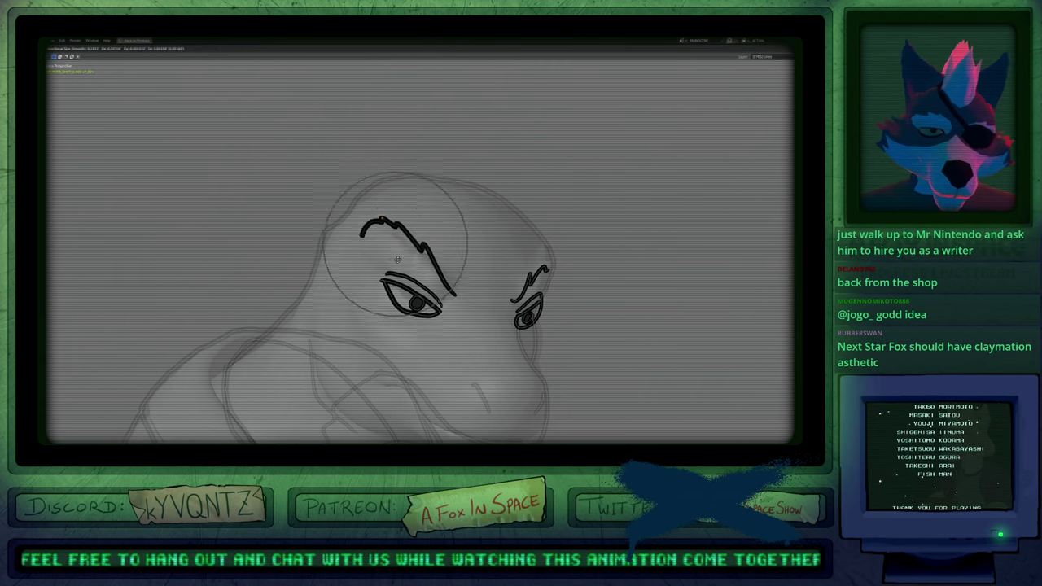
{"action": "scroll", "coordinate": [389, 251], "scroll_direction": "up", "scroll_amount": 1}
{"action": "left_click", "coordinate": [389, 252]}
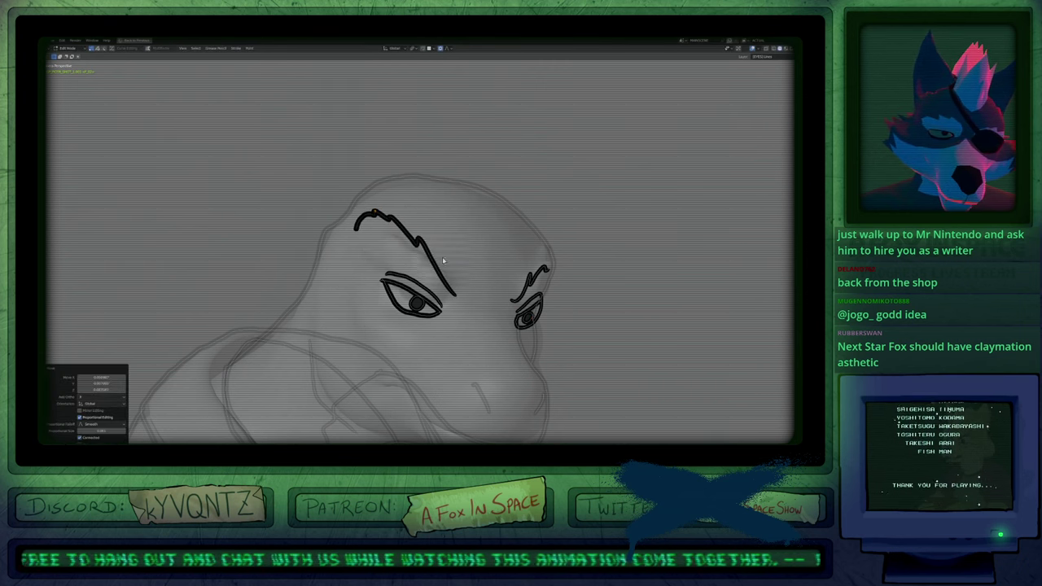
Raise the far brow's outer tip with proportional editing and draw its outer edge down from the tip.
{"action": "left_click", "coordinate": [545, 270]}
{"action": "key", "text": "g"}
{"action": "left_click", "coordinate": [564, 248]}
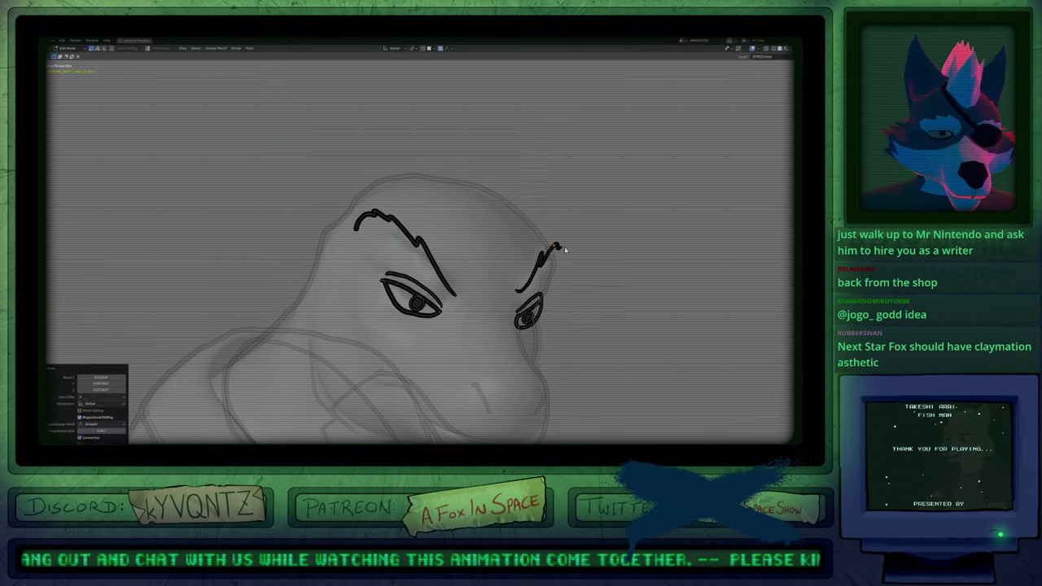
{"action": "key", "text": "Tab"}
{"action": "key", "text": "b"}
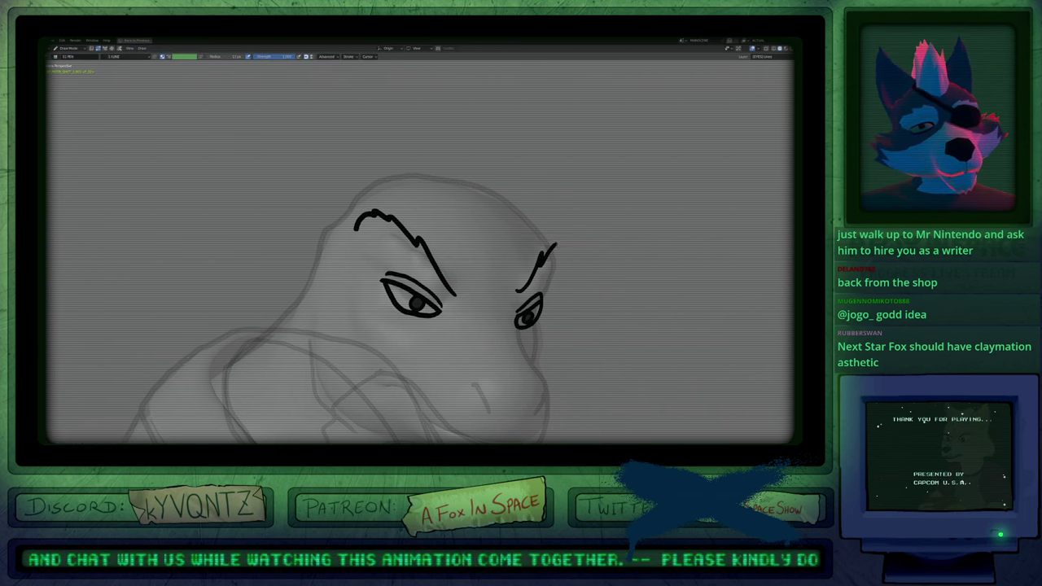
{"action": "middle_click_drag", "start_coordinate": [550, 299], "coordinate": [505, 213], "text": "shift"}
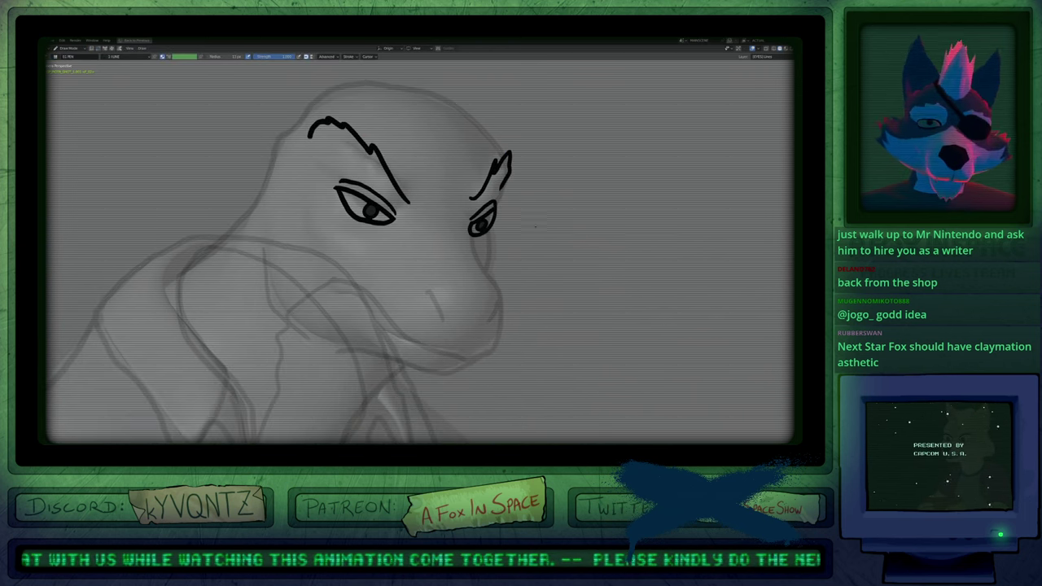
Switch to the head fill layer and fill the head and neck with the BODY_1 material.
{"action": "mouse_move", "coordinate": [456, 282]}
{"action": "middle_mouse_down", "text": "shift"}
{"action": "mouse_move", "coordinate": [420, 239]}
{"action": "mouse_move", "coordinate": [446, 327]}
{"action": "mouse_move", "coordinate": [443, 243]}
{"action": "mouse_move", "coordinate": [440, 264]}
{"action": "middle_mouse_up", "text": "shift"}
{"action": "key", "text": "y"}
{"action": "left_click", "coordinate": [396, 242]}
{"action": "key", "text": "Tab"}
{"action": "left_click", "coordinate": [383, 230]}
{"action": "left_click", "coordinate": [486, 225]}
{"action": "key", "text": "Tab"}
{"action": "key", "text": "y"}
{"action": "left_click", "coordinate": [438, 267]}
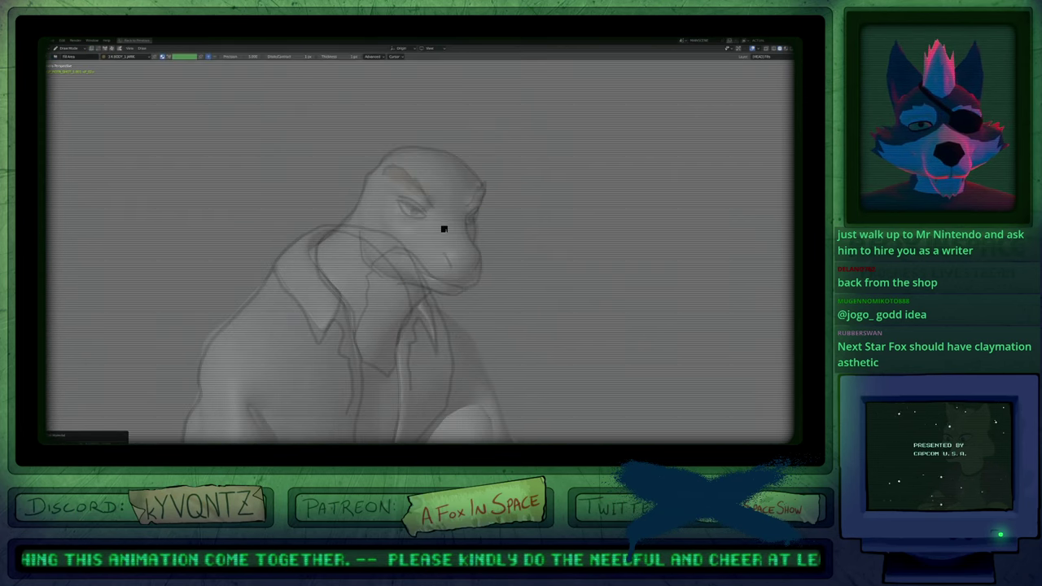
{"action": "left_click", "coordinate": [445, 229]}
Fill the lower jaw and throat with the BODY_2 material and restore the full window layout.
{"action": "key", "text": "u"}
{"action": "left_click", "coordinate": [433, 249]}
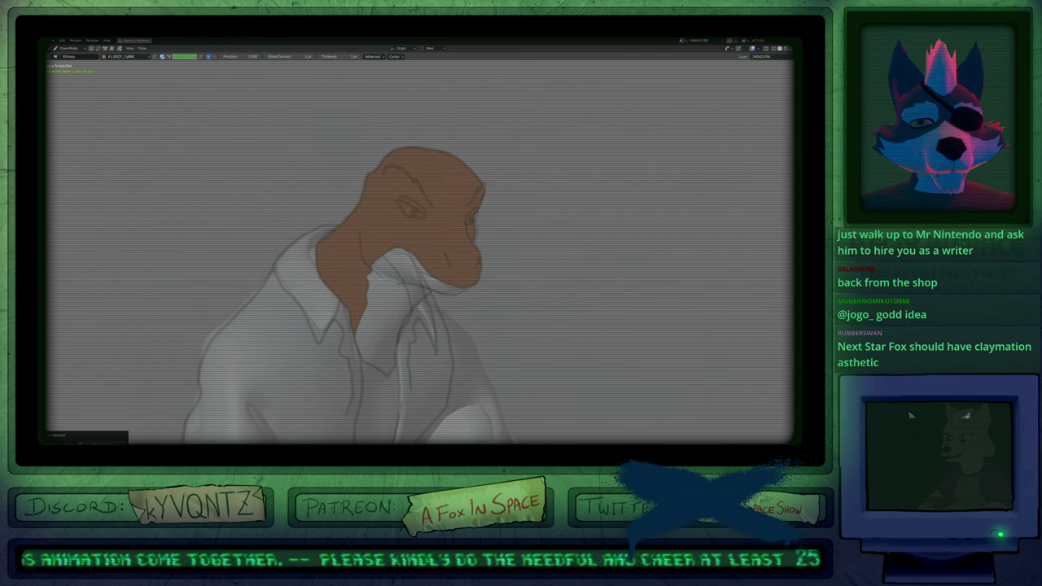
{"action": "left_click", "coordinate": [406, 276]}
{"action": "key", "text": "ctrl+space"}
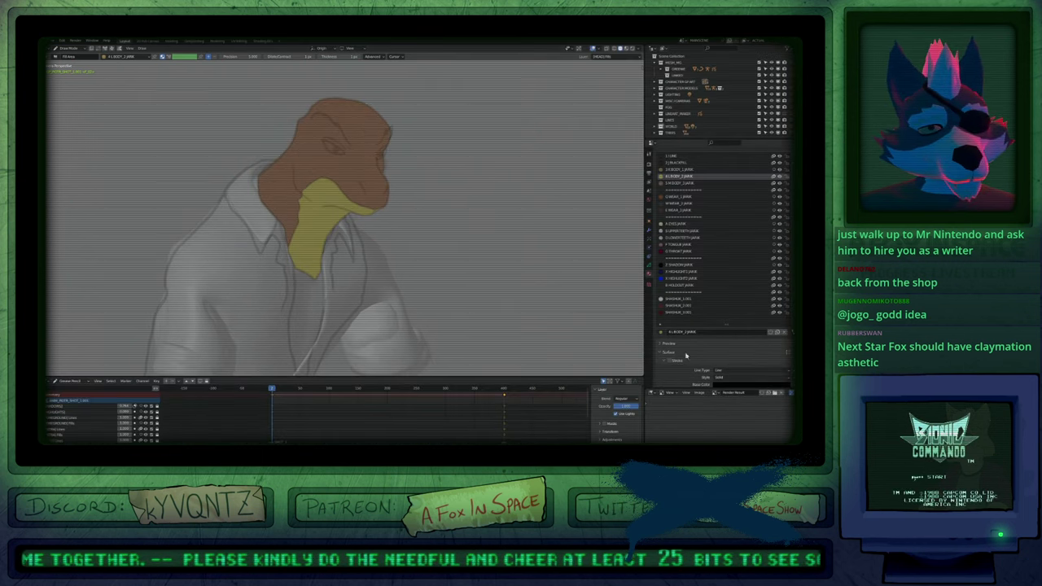
Change the BODY_2 material's fill base colour to a darker, muted orange-brown.
{"action": "scroll", "coordinate": [723, 379], "scroll_direction": "down", "scroll_amount": 3}
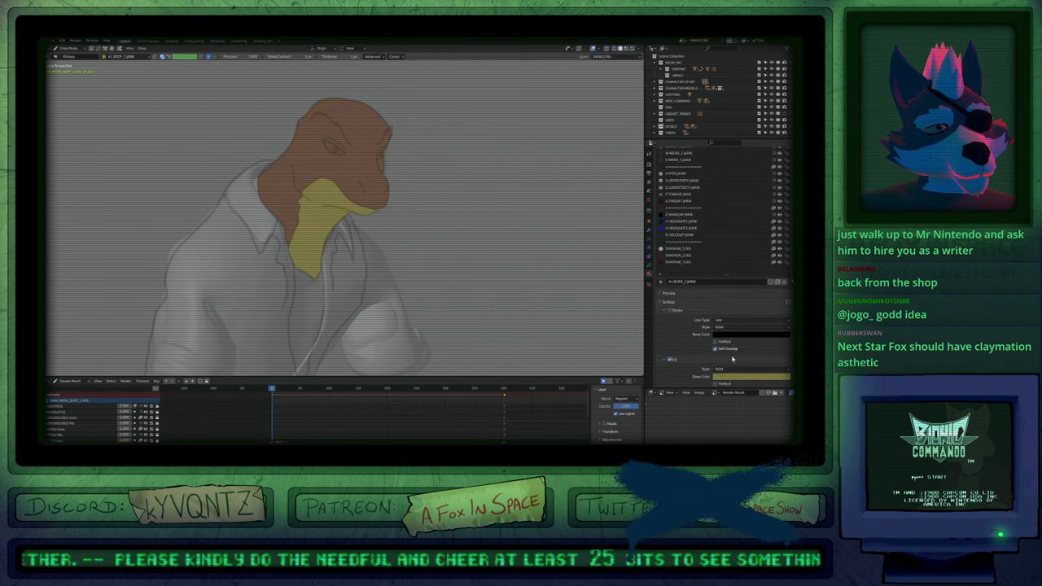
{"action": "left_click", "coordinate": [736, 378]}
{"action": "left_click", "coordinate": [747, 318]}
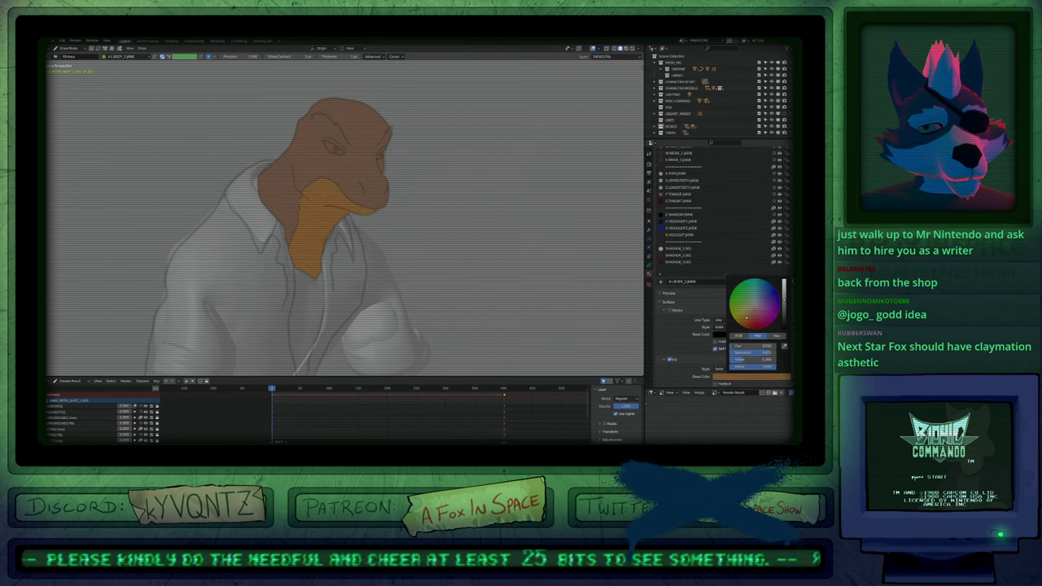
{"action": "left_click_drag", "start_coordinate": [790, 299], "coordinate": [787, 306]}
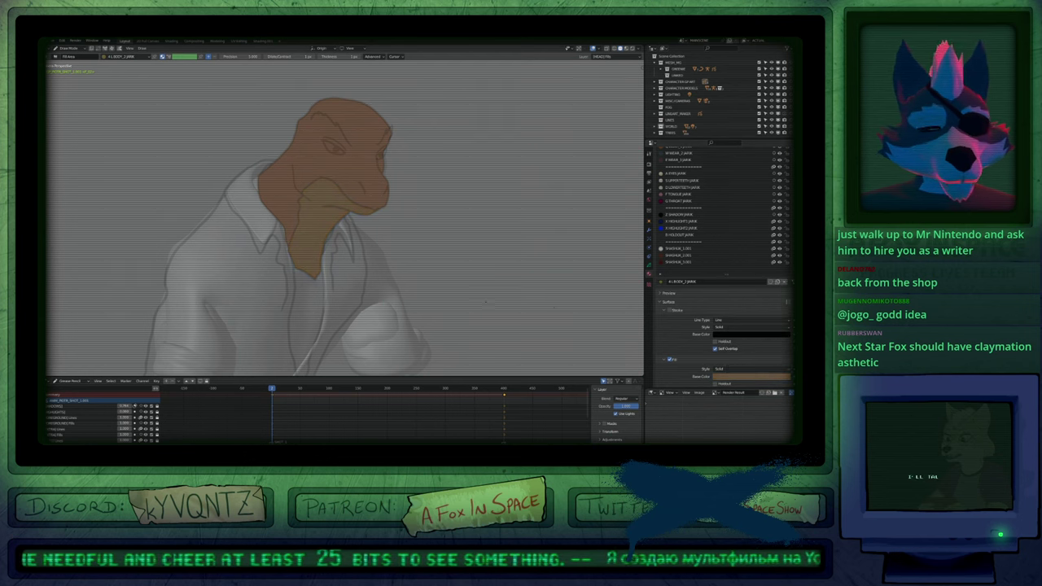
Preview the drawing in rendered shading and refine the BODY_2 fill colour to a paler, pinkish tan.
{"action": "key", "text": "z"}
{"action": "left_click", "coordinate": [486, 269]}
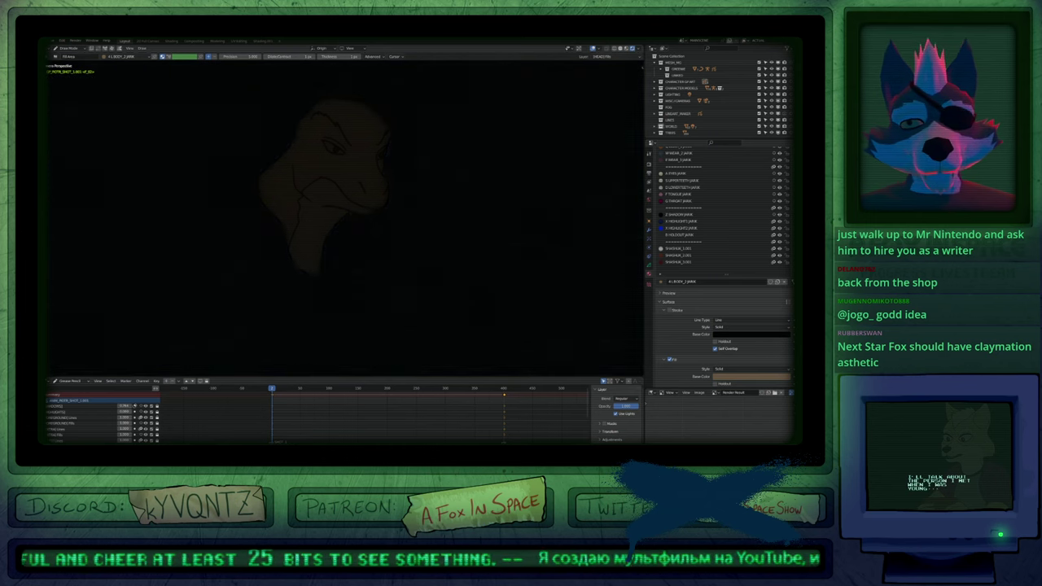
{"action": "left_click", "coordinate": [745, 375]}
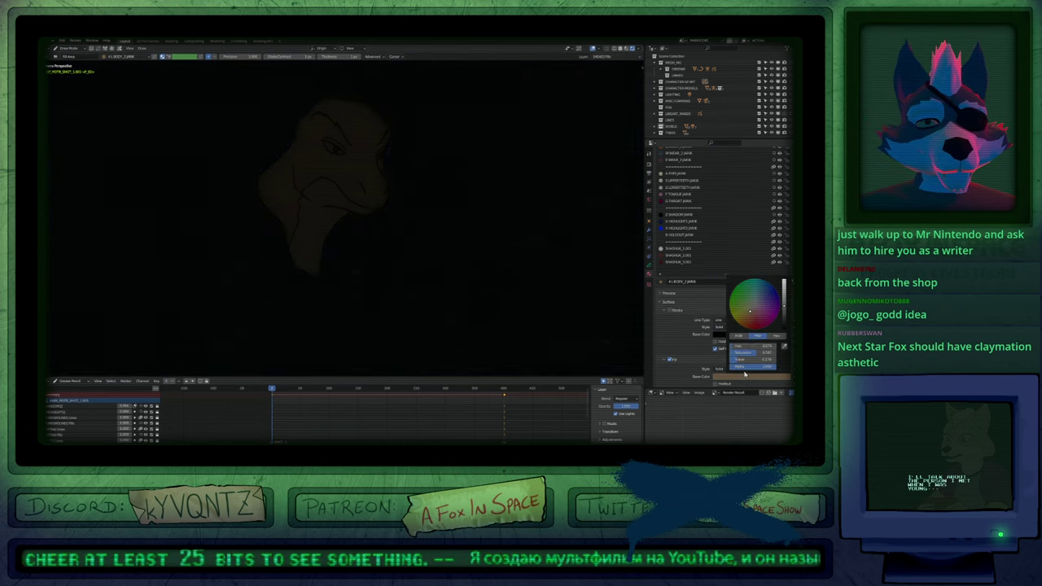
{"action": "mouse_move", "coordinate": [757, 352]}
{"action": "left_mouse_down"}
{"action": "mouse_move", "coordinate": [737, 352]}
{"action": "mouse_move", "coordinate": [753, 352]}
{"action": "left_mouse_up"}
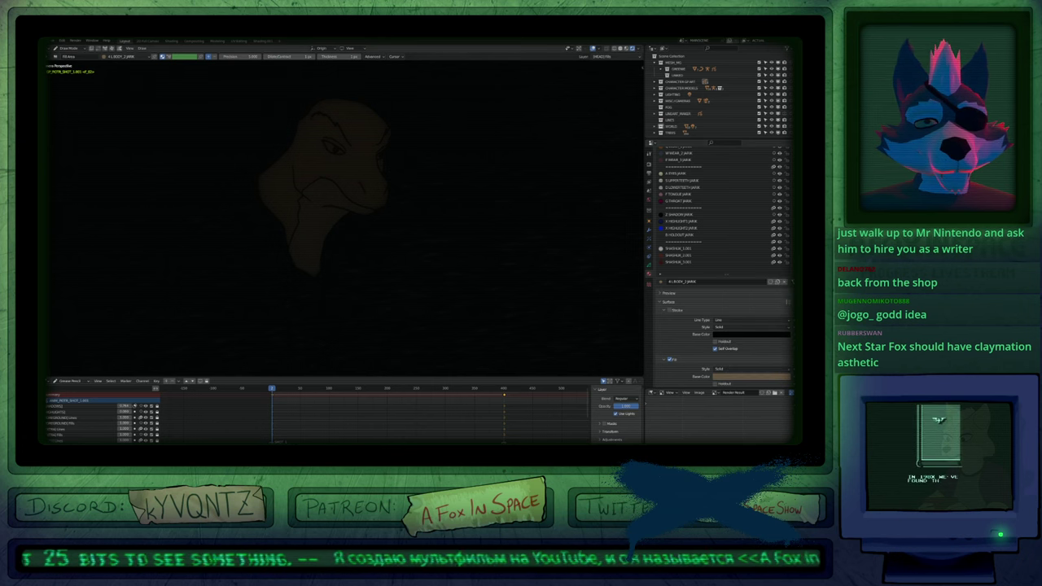
{"action": "left_click", "coordinate": [756, 376]}
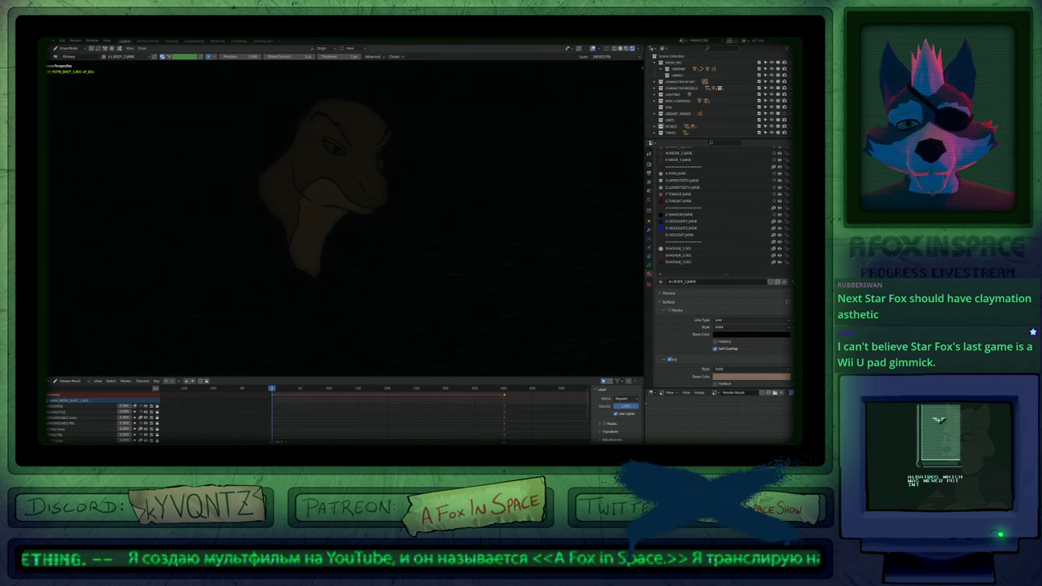
Fill the white of the near eye with the EYES material.
{"action": "middle_click_drag", "start_coordinate": [415, 179], "coordinate": [447, 269], "text": "shift"}
{"action": "scroll", "coordinate": [448, 268], "scroll_direction": "up", "scroll_amount": 5}
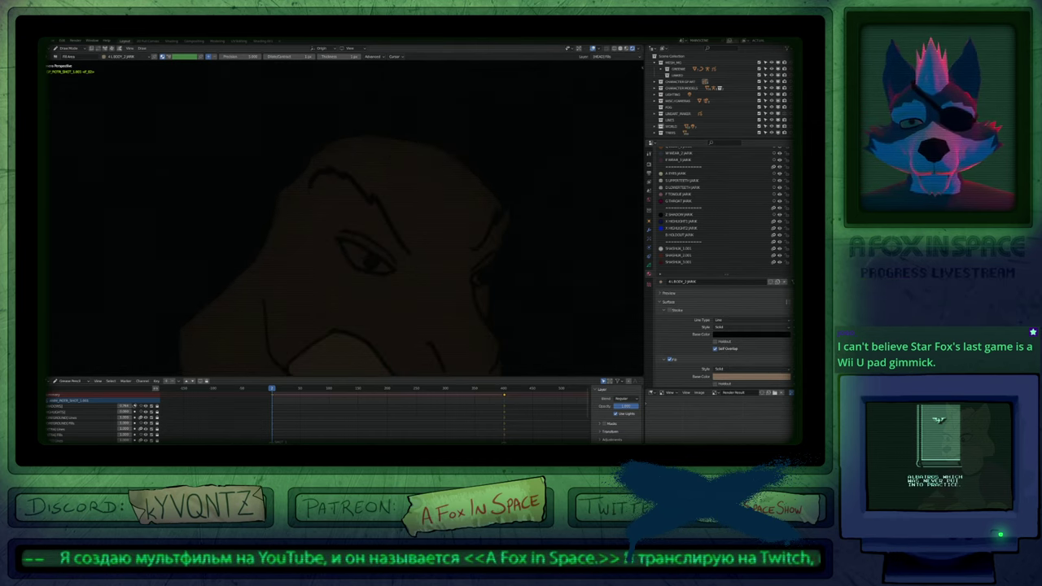
{"action": "key", "text": "u"}
{"action": "left_click", "coordinate": [364, 304]}
{"action": "left_click", "coordinate": [357, 253]}
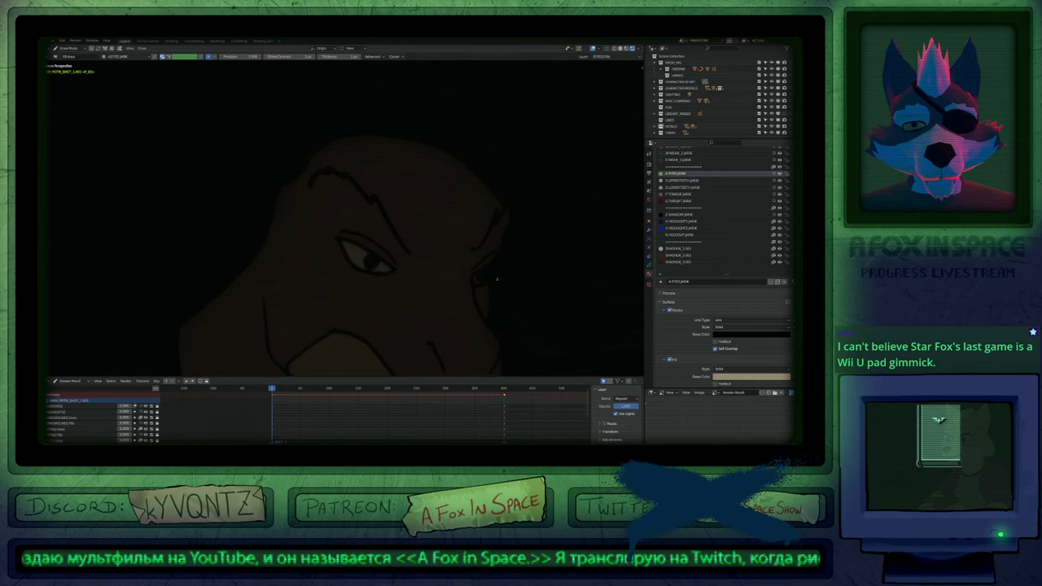
Change the EYES material's fill base colour to a more saturated yellow.
{"action": "scroll", "coordinate": [342, 220], "scroll_direction": "down", "scroll_amount": 5}
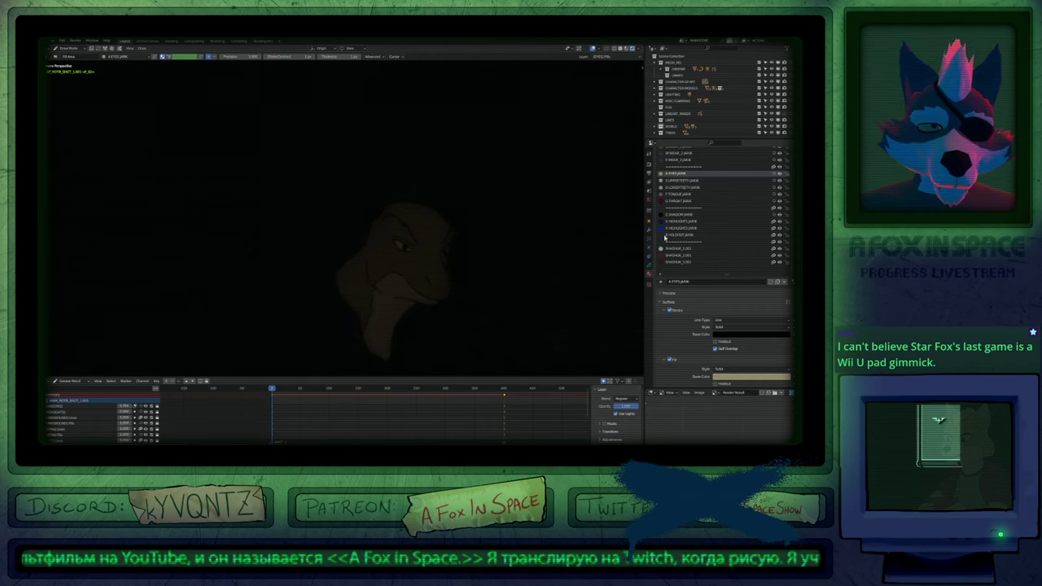
{"action": "left_click", "coordinate": [735, 378]}
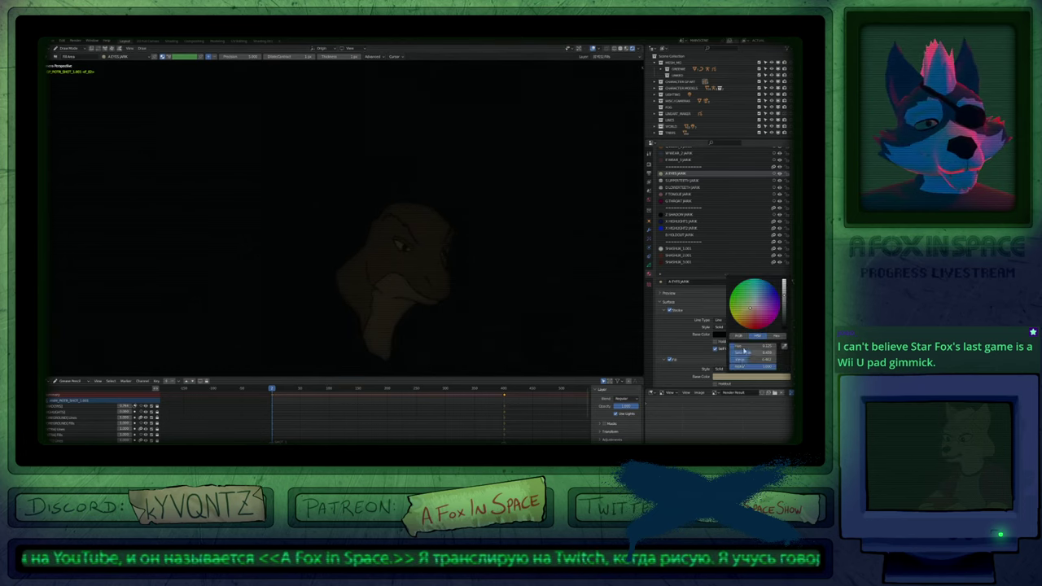
{"action": "left_click_drag", "start_coordinate": [754, 313], "coordinate": [785, 294]}
Reveal all hidden scene objects in Object Mode and preview the shot full-screen through the camera without overlays.
{"action": "key", "text": "Home"}
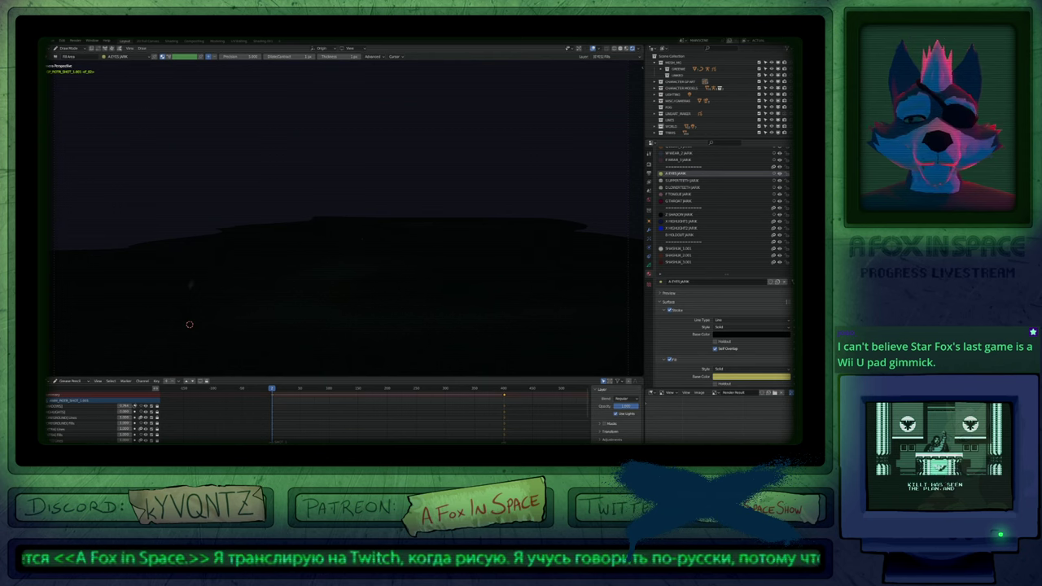
{"action": "key", "text": "ctrl+Tab"}
{"action": "key", "text": "alt+h"}
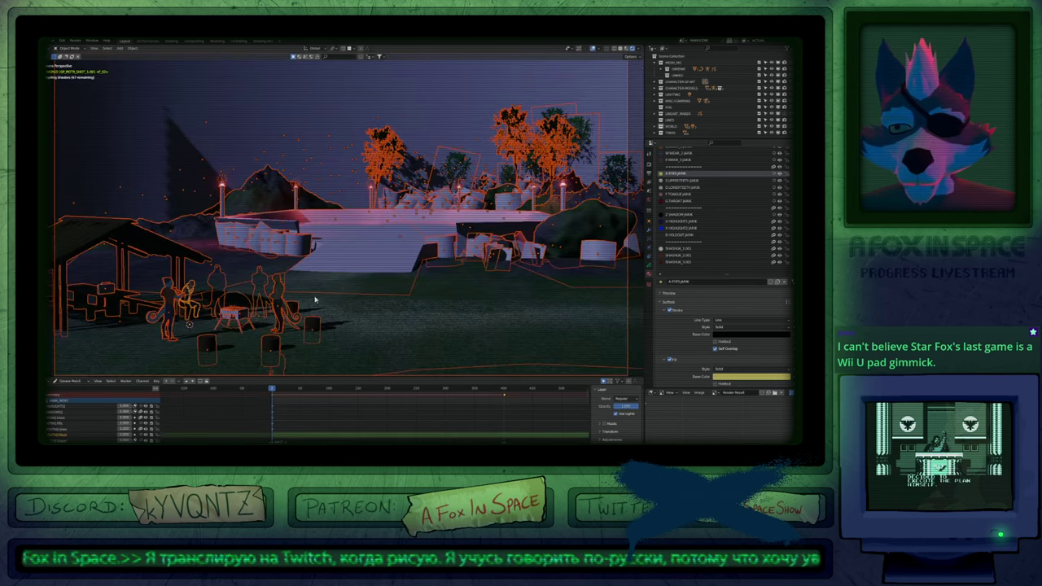
{"action": "key", "text": "alt+shift+z"}
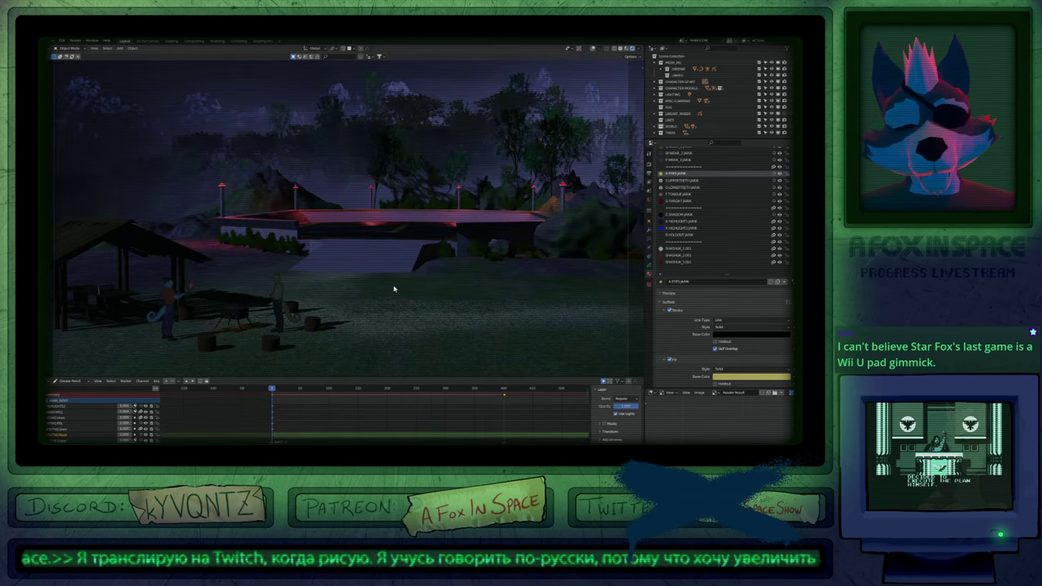
{"action": "key", "text": "ctrl+alt+space"}
{"action": "key", "text": "KP_0"}
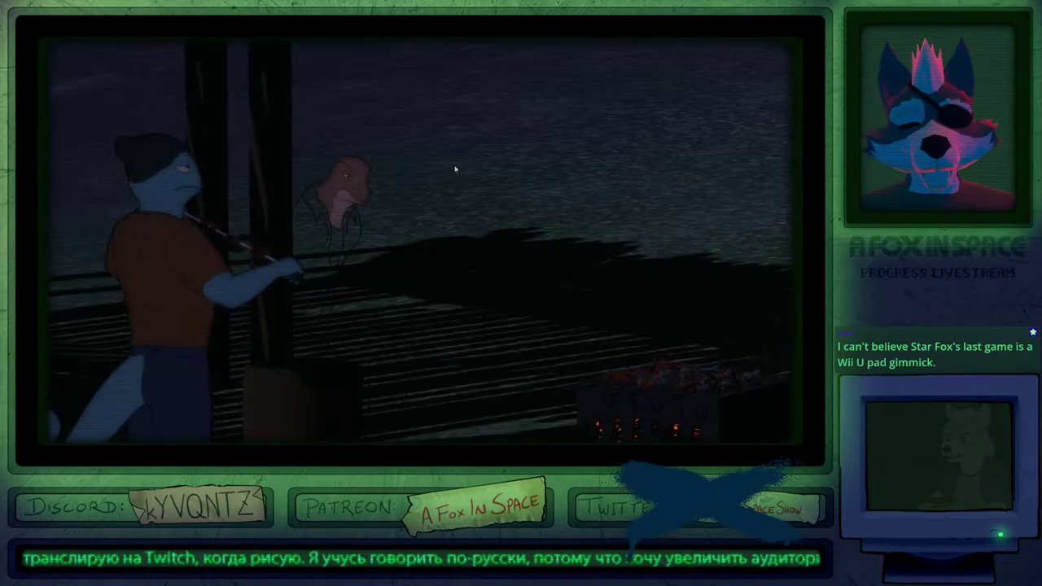
Show the overlays again, select the seated character, and return the viewport to solid shading.
{"action": "scroll", "coordinate": [363, 225], "scroll_direction": "up", "scroll_amount": 1}
{"action": "left_click", "coordinate": [347, 216]}
{"action": "key", "text": "alt+shift+z"}
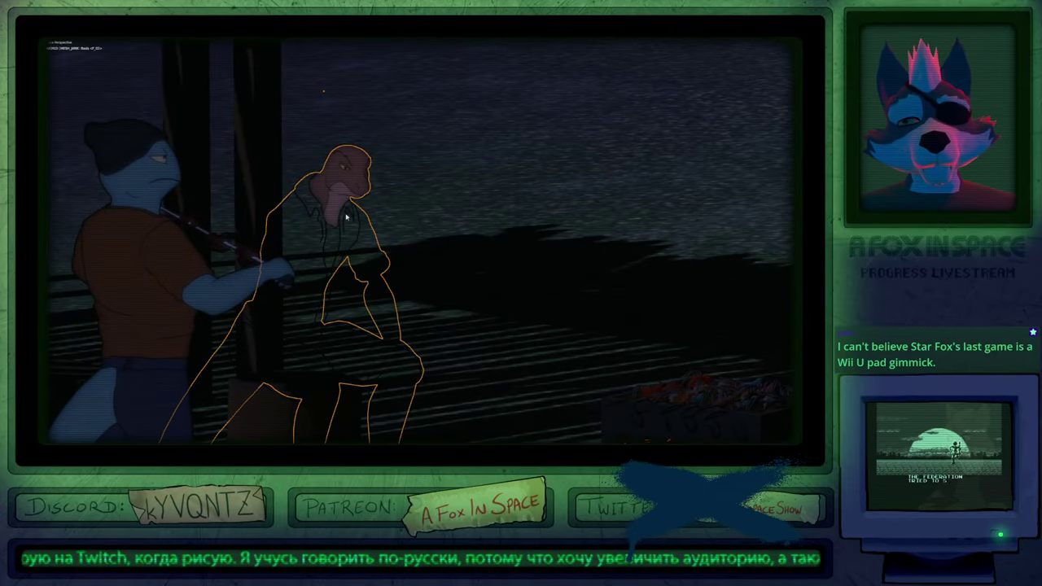
{"action": "left_click", "coordinate": [348, 213]}
{"action": "key", "text": "z"}
{"action": "left_click", "coordinate": [399, 227]}
{"action": "mouse_move", "coordinate": [378, 253]}
{"action": "middle_mouse_down", "text": "shift"}
{"action": "mouse_move", "coordinate": [401, 304]}
{"action": "mouse_move", "coordinate": [357, 289]}
{"action": "mouse_move", "coordinate": [396, 200]}
{"action": "middle_mouse_up", "text": "shift"}
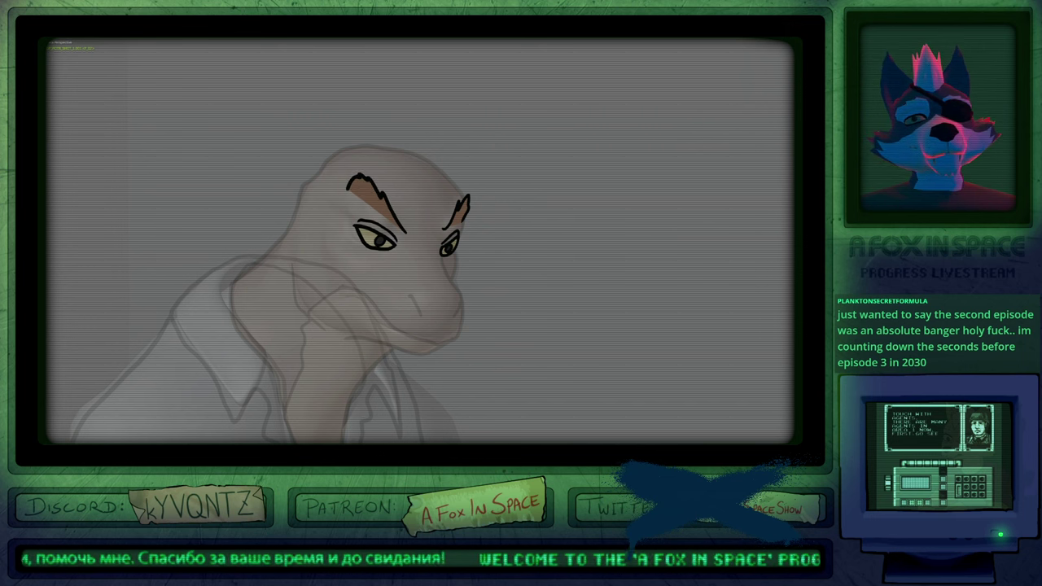
Undo the last stroke, adjust the brush size, and redraw the far brow's jagged outer edge.
{"action": "key", "text": "ctrl+z"}
{"action": "key", "text": "f"}
{"action": "left_click", "coordinate": [503, 222]}
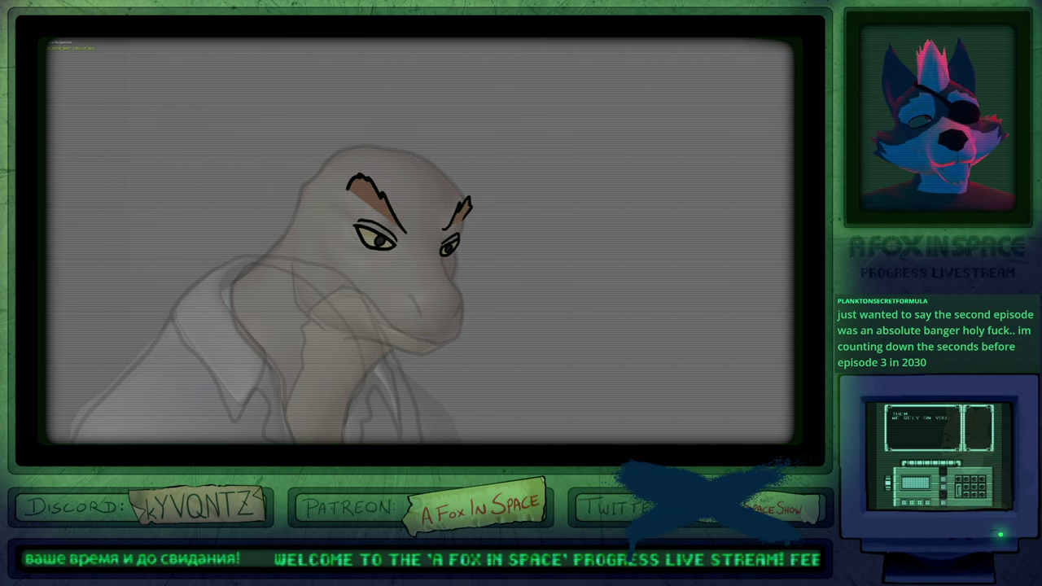
{"action": "middle_click_drag", "start_coordinate": [552, 224], "coordinate": [543, 223], "text": "shift"}
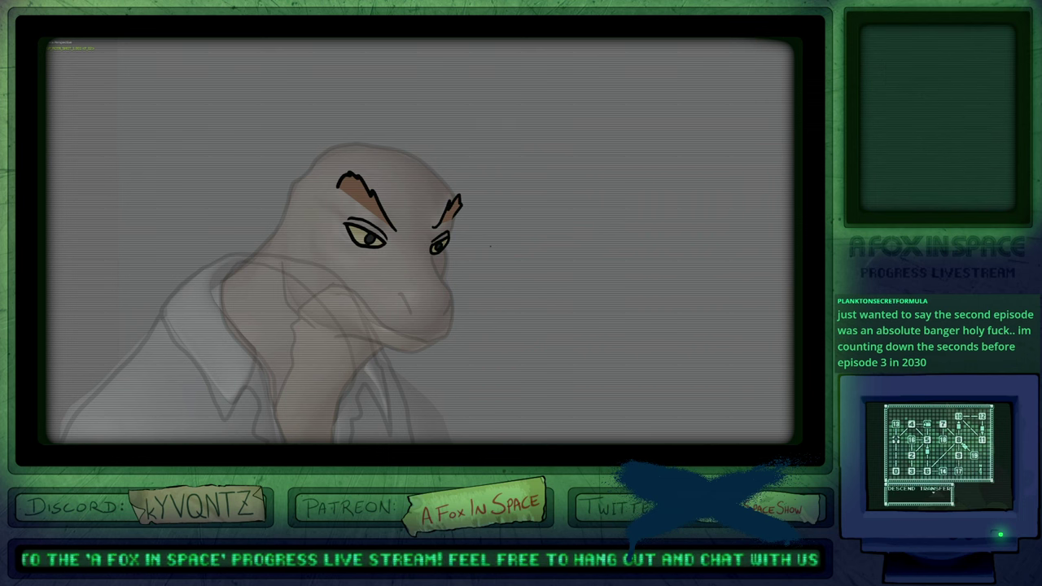
Write "BRB" beside the character and sketch a drinking glass with liquid and a straw below it.
{"action": "left_click_drag", "start_coordinate": [516, 200], "coordinate": [517, 298]}
{"action": "left_click_drag", "start_coordinate": [588, 226], "coordinate": [586, 281]}
{"action": "mouse_move", "coordinate": [587, 207]}
{"action": "left_mouse_down"}
{"action": "mouse_move", "coordinate": [585, 240]}
{"action": "mouse_move", "coordinate": [640, 275]}
{"action": "left_mouse_up"}
{"action": "mouse_move", "coordinate": [649, 275]}
{"action": "left_mouse_down"}
{"action": "mouse_move", "coordinate": [666, 212]}
{"action": "mouse_move", "coordinate": [620, 289]}
{"action": "left_mouse_up"}
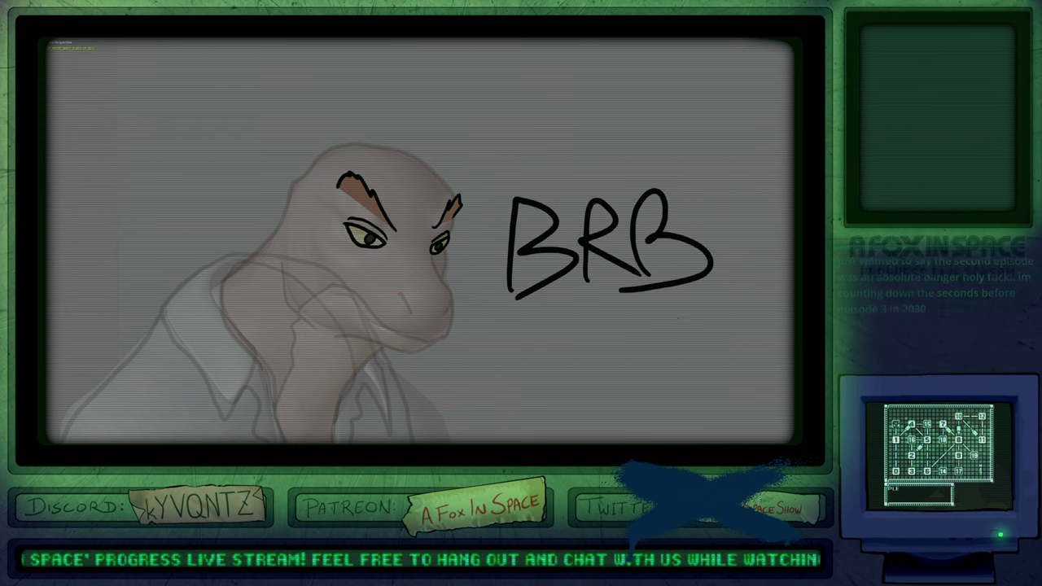
{"action": "mouse_move", "coordinate": [559, 321]}
{"action": "left_mouse_down"}
{"action": "mouse_move", "coordinate": [540, 347]}
{"action": "mouse_move", "coordinate": [668, 432]}
{"action": "mouse_move", "coordinate": [565, 426]}
{"action": "left_mouse_up"}
{"action": "left_click_drag", "start_coordinate": [666, 429], "coordinate": [678, 326]}
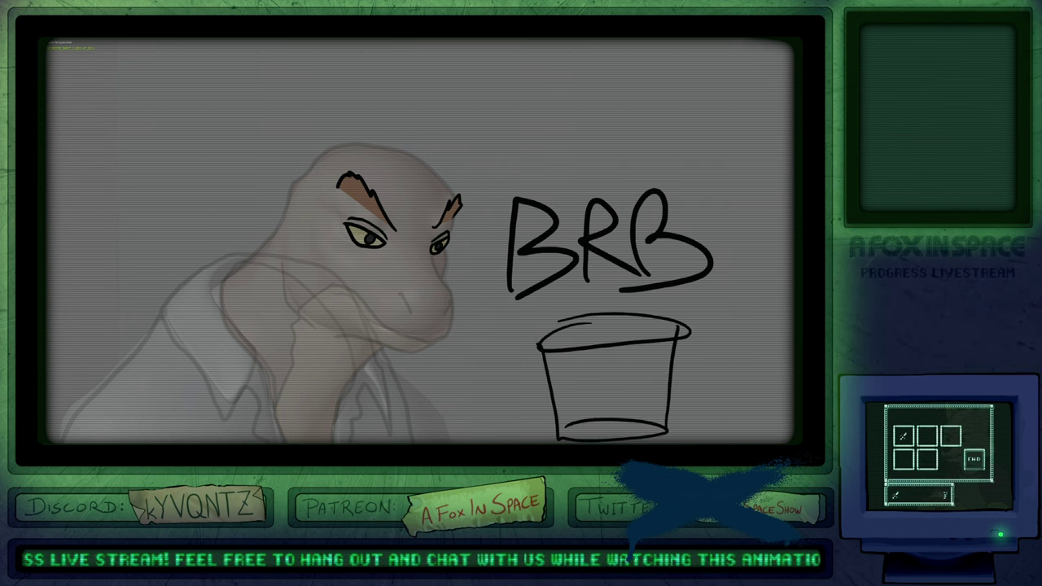
{"action": "mouse_move", "coordinate": [553, 362]}
{"action": "left_mouse_down"}
{"action": "mouse_move", "coordinate": [562, 374]}
{"action": "mouse_move", "coordinate": [671, 366]}
{"action": "left_mouse_up"}
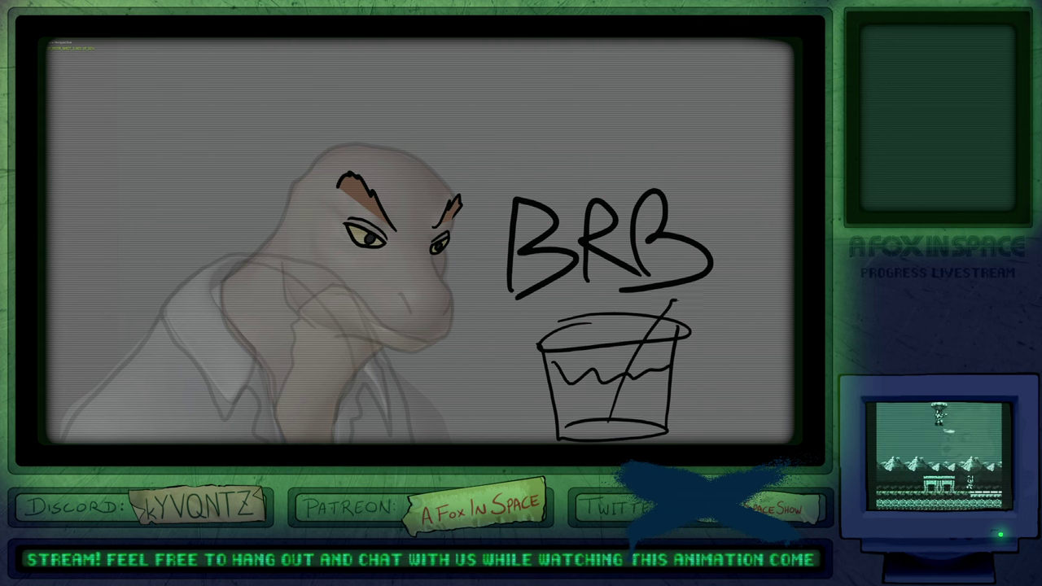
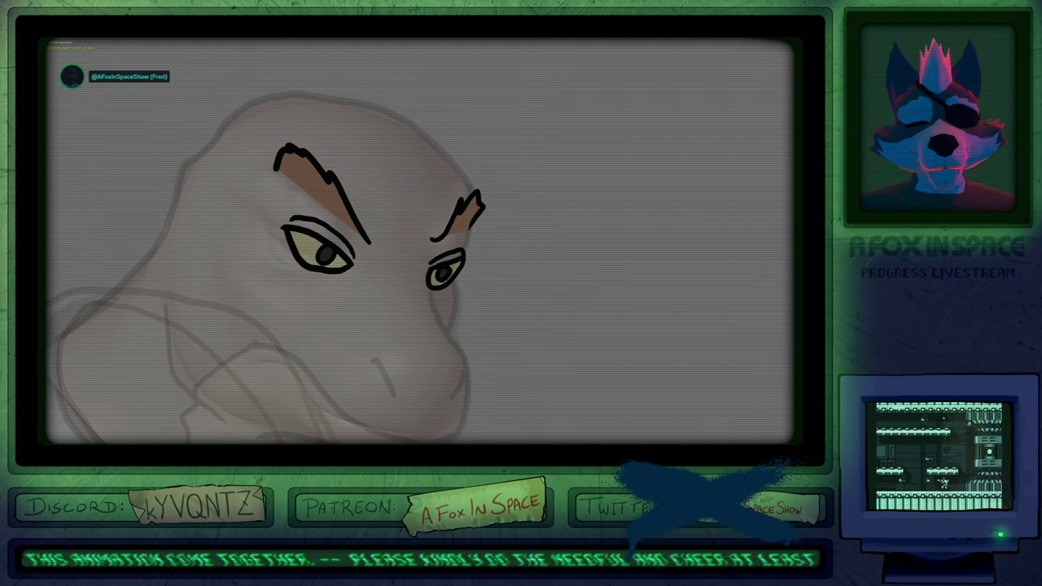
{"action": "left_click_drag", "start_coordinate": [504, 259], "coordinate": [498, 302]}
{"action": "key", "text": "ctrl+z"}
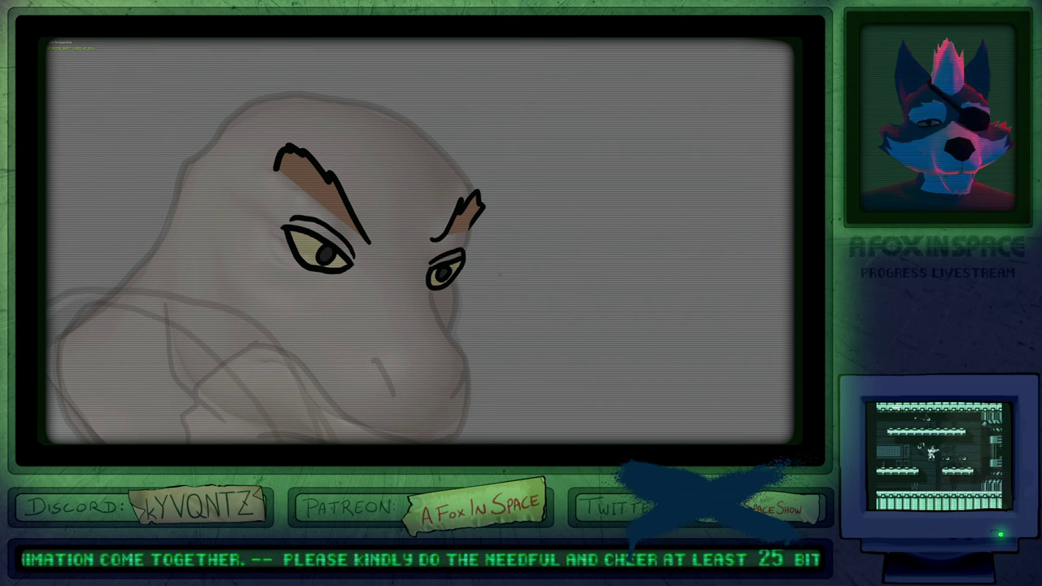
{"action": "middle_click_drag", "start_coordinate": [509, 281], "coordinate": [493, 308], "text": "shift"}
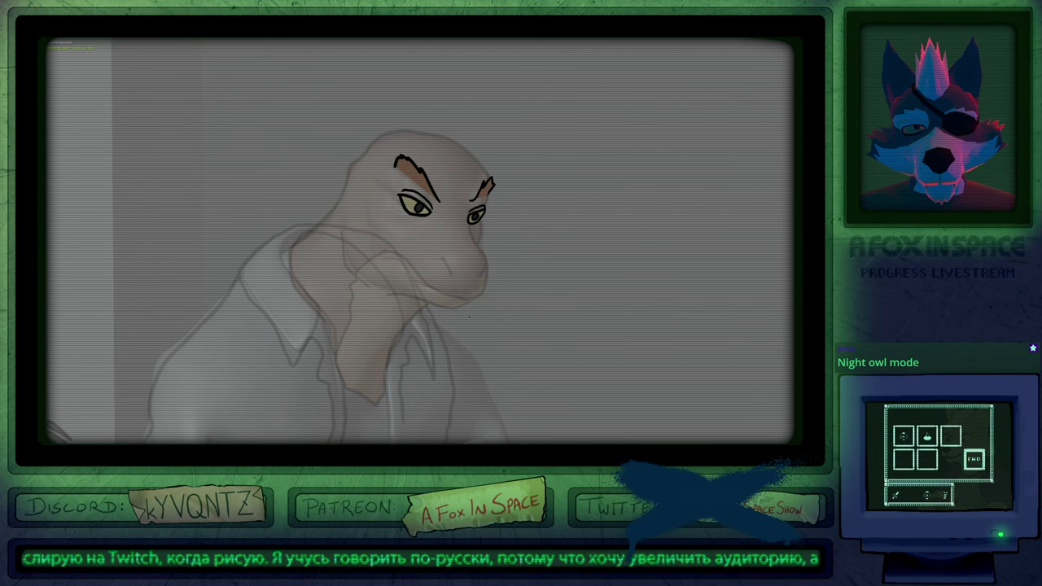
{"action": "scroll", "coordinate": [469, 213], "scroll_direction": "up", "scroll_amount": 1}
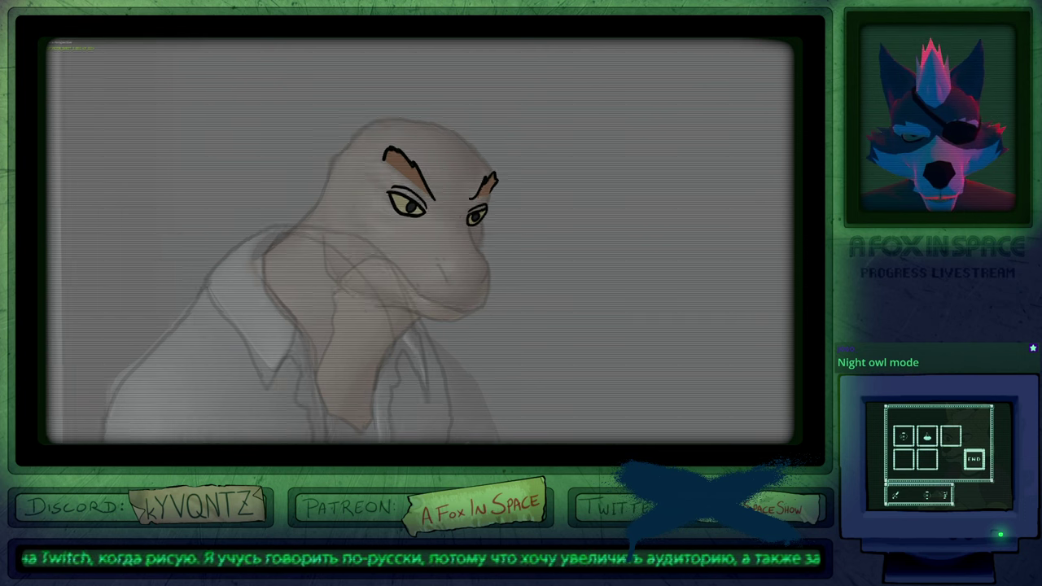
{"action": "scroll", "coordinate": [479, 215], "scroll_direction": "up", "scroll_amount": 3}
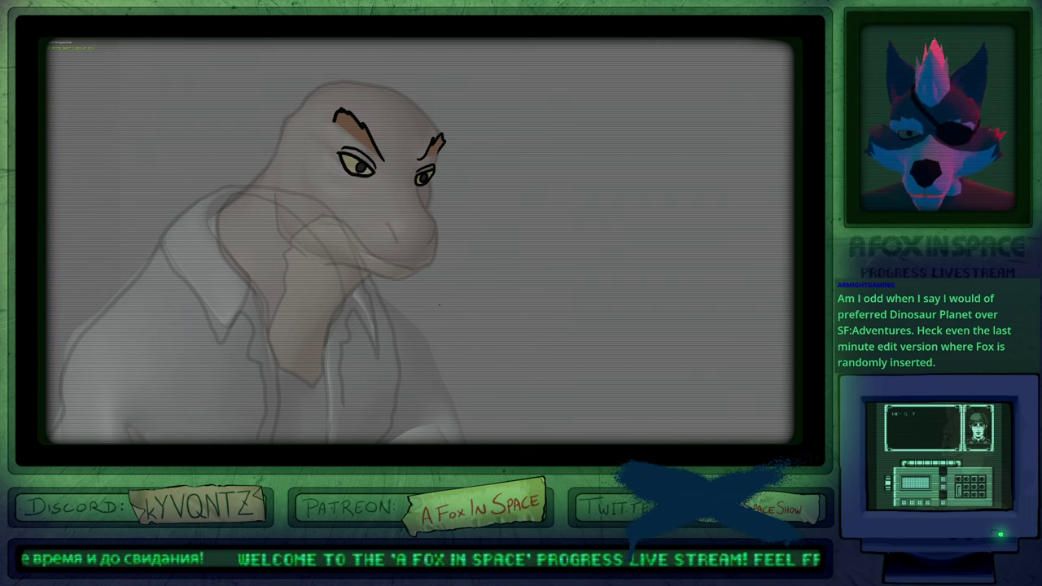
{"action": "mouse_move", "coordinate": [384, 169]}
{"action": "middle_mouse_down", "text": "shift"}
{"action": "mouse_move", "coordinate": [446, 259]}
{"action": "mouse_move", "coordinate": [447, 179]}
{"action": "middle_mouse_up", "text": "shift"}
{"action": "middle_click_drag", "start_coordinate": [420, 241], "coordinate": [417, 318], "text": "shift"}
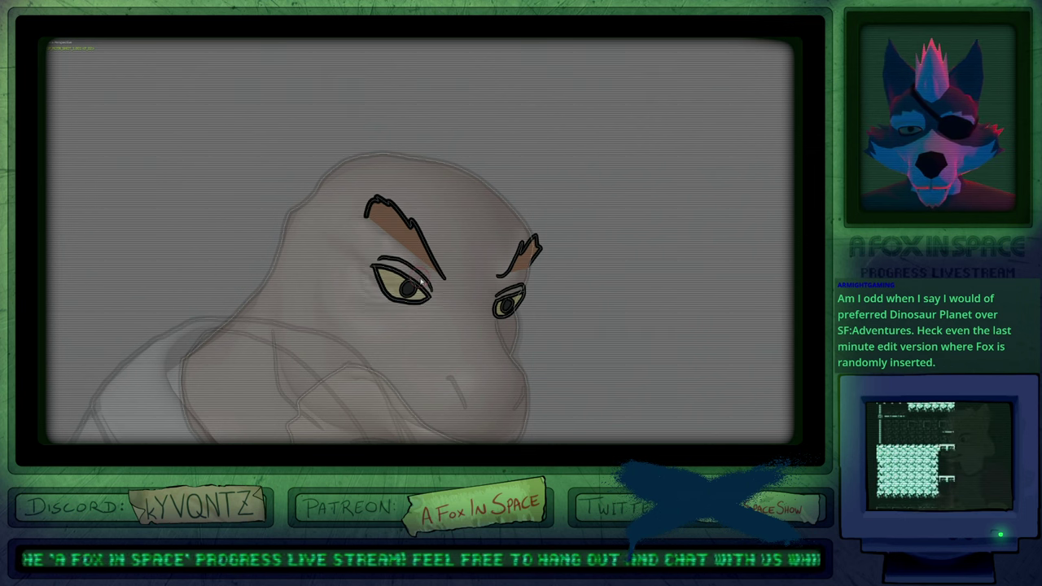
{"action": "scroll", "coordinate": [419, 281], "scroll_direction": "down", "scroll_amount": 2}
{"action": "mouse_move", "coordinate": [461, 416]}
{"action": "middle_mouse_down", "text": "shift"}
{"action": "mouse_move", "coordinate": [406, 323]}
{"action": "mouse_move", "coordinate": [408, 272]}
{"action": "mouse_move", "coordinate": [425, 303]}
{"action": "middle_mouse_up", "text": "shift"}
Switch to the head outline layer and touch up the rear end of the character's mouth line with a short stroke.
{"action": "key", "text": "Page_Down"}
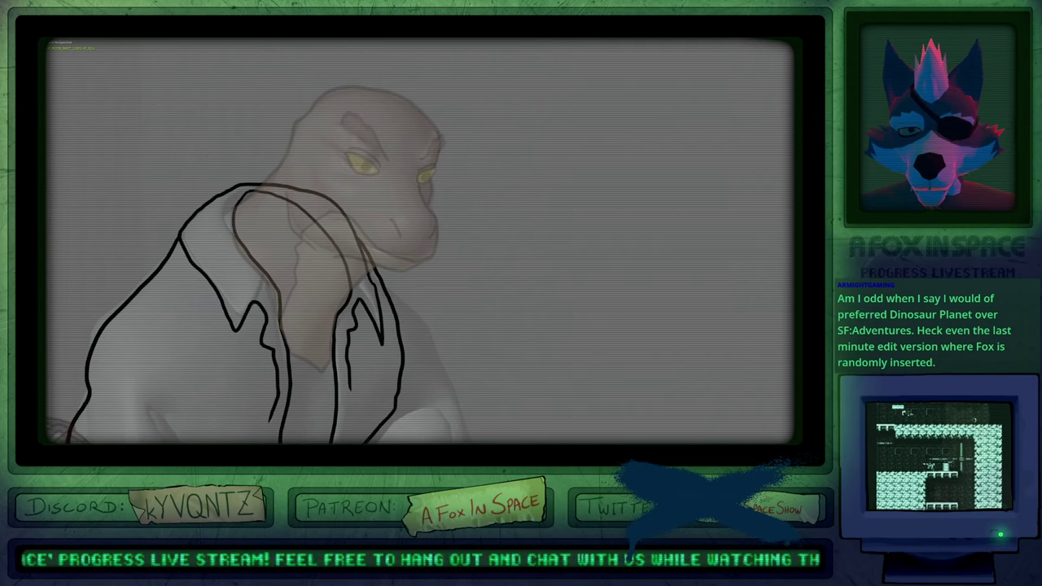
{"action": "key", "text": "Page_Down"}
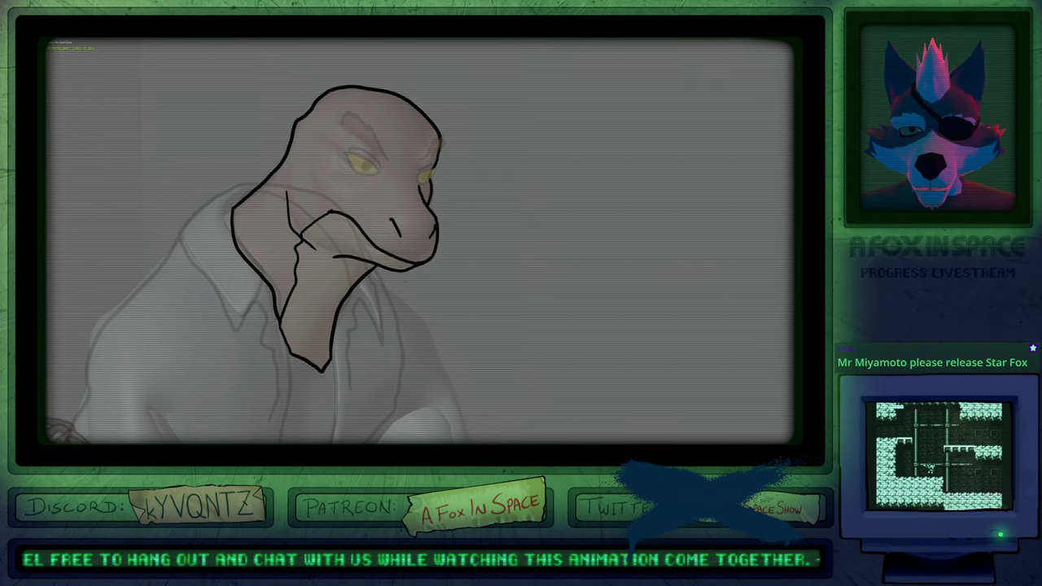
{"action": "middle_click_drag", "start_coordinate": [422, 275], "coordinate": [407, 299], "text": "shift"}
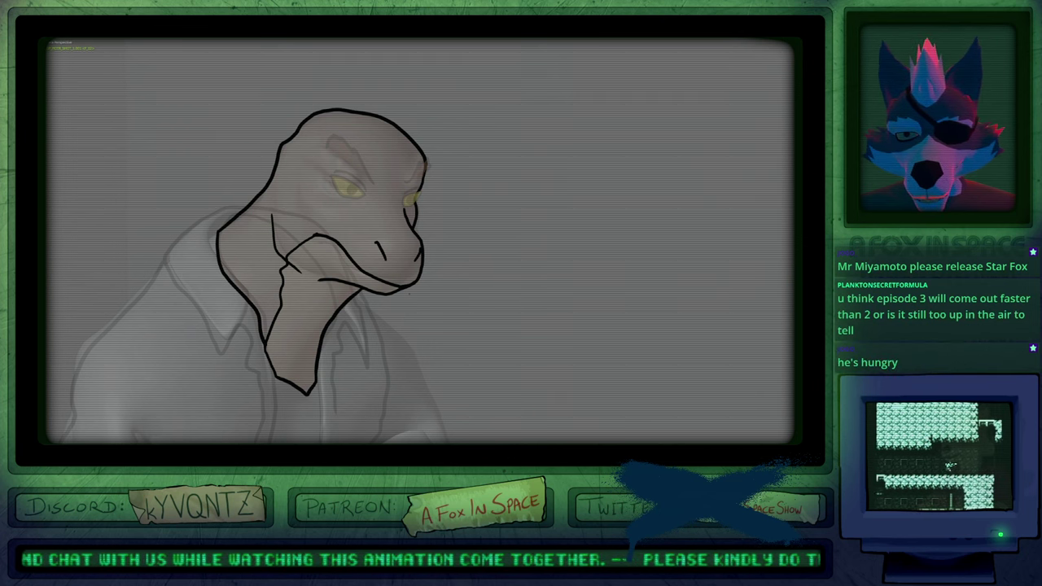
{"action": "scroll", "coordinate": [424, 296], "scroll_direction": "down", "scroll_amount": 1}
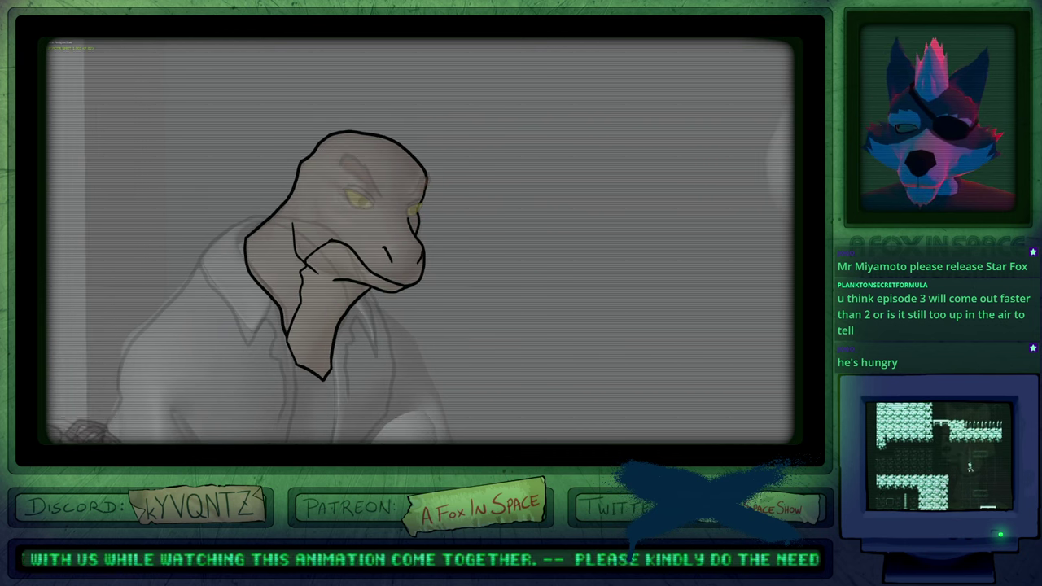
{"action": "middle_click_drag", "start_coordinate": [461, 293], "coordinate": [439, 286], "text": "shift"}
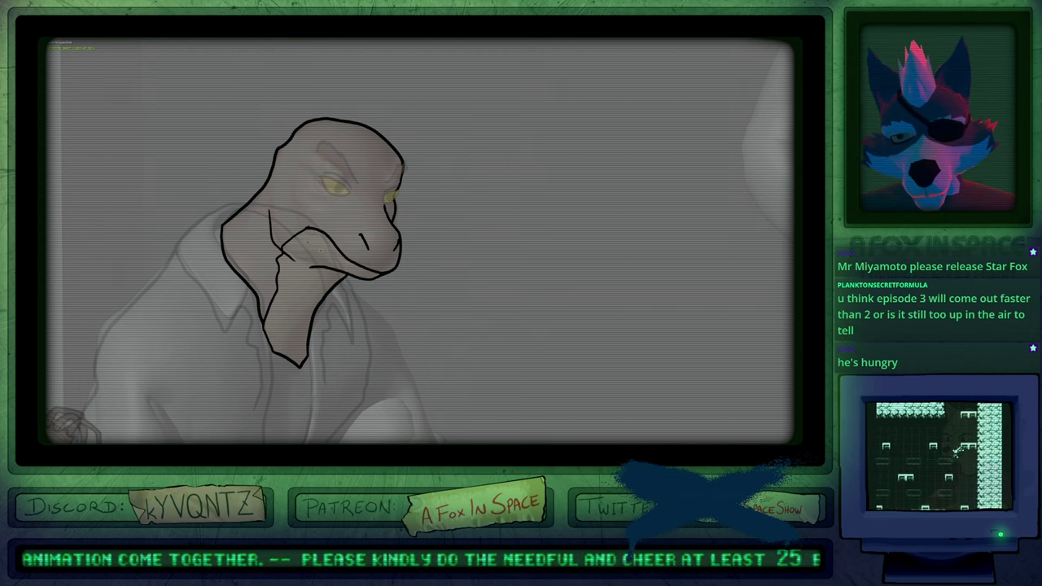
{"action": "scroll", "coordinate": [308, 244], "scroll_direction": "up", "scroll_amount": 4}
{"action": "key", "text": "f"}
{"action": "left_click", "coordinate": [356, 283]}
{"action": "left_click_drag", "start_coordinate": [316, 272], "coordinate": [331, 273]}
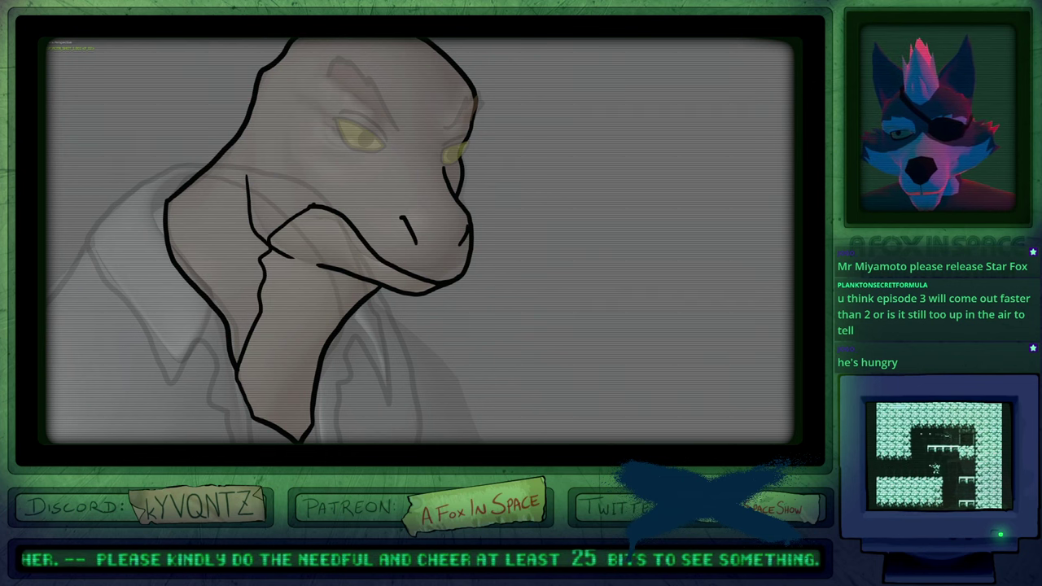
{"action": "scroll", "coordinate": [415, 285], "scroll_direction": "down", "scroll_amount": 3}
{"action": "middle_click_drag", "start_coordinate": [453, 299], "coordinate": [442, 308], "text": "shift"}
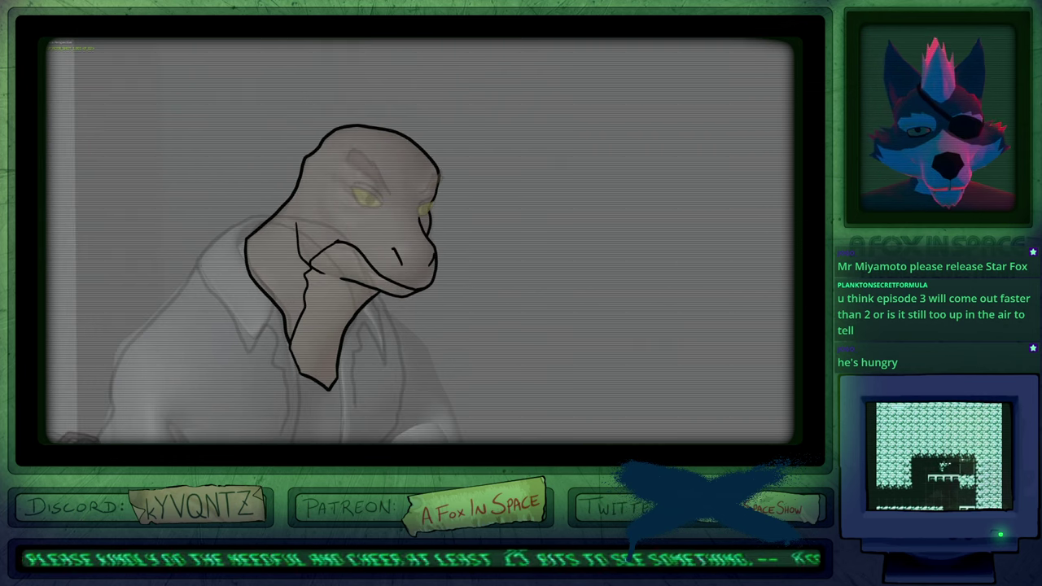
Switch to the jacket's fill layer and fill the seated character's jacket with brown.
{"action": "scroll", "coordinate": [420, 244], "scroll_direction": "down", "scroll_amount": 4}
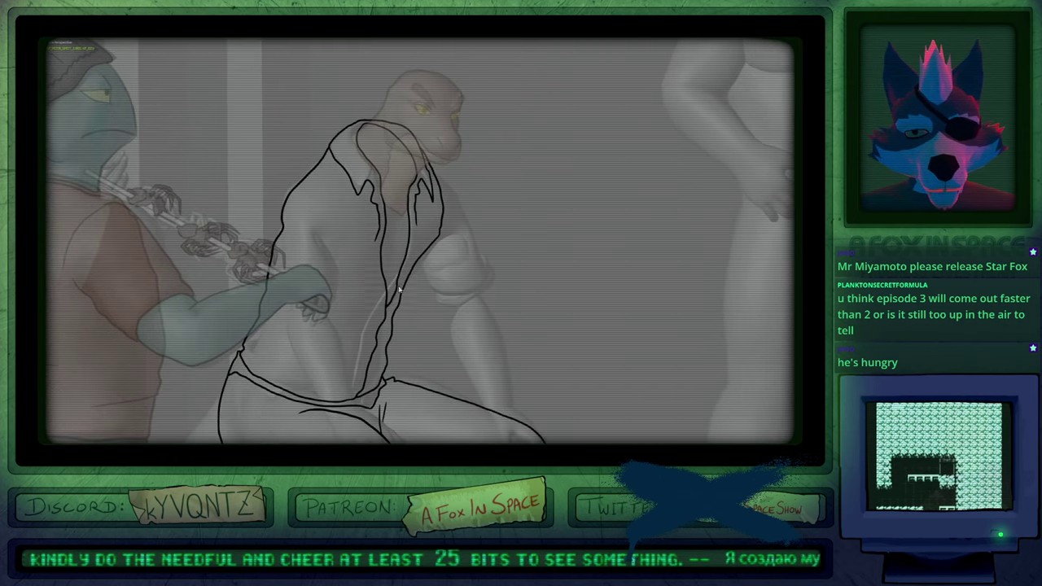
{"action": "key", "text": "y"}
{"action": "left_click", "coordinate": [399, 307]}
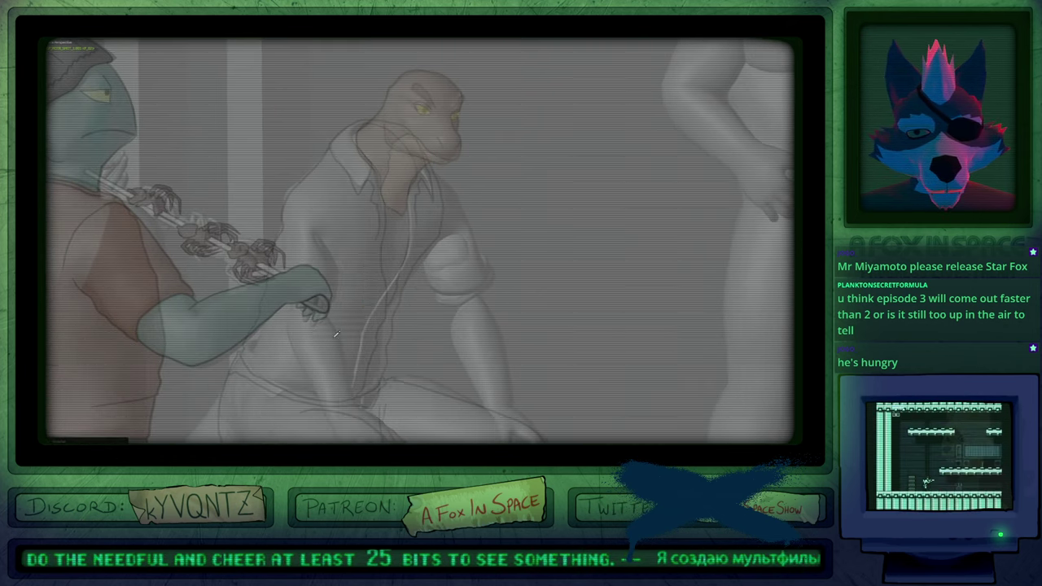
{"action": "left_click", "coordinate": [358, 326]}
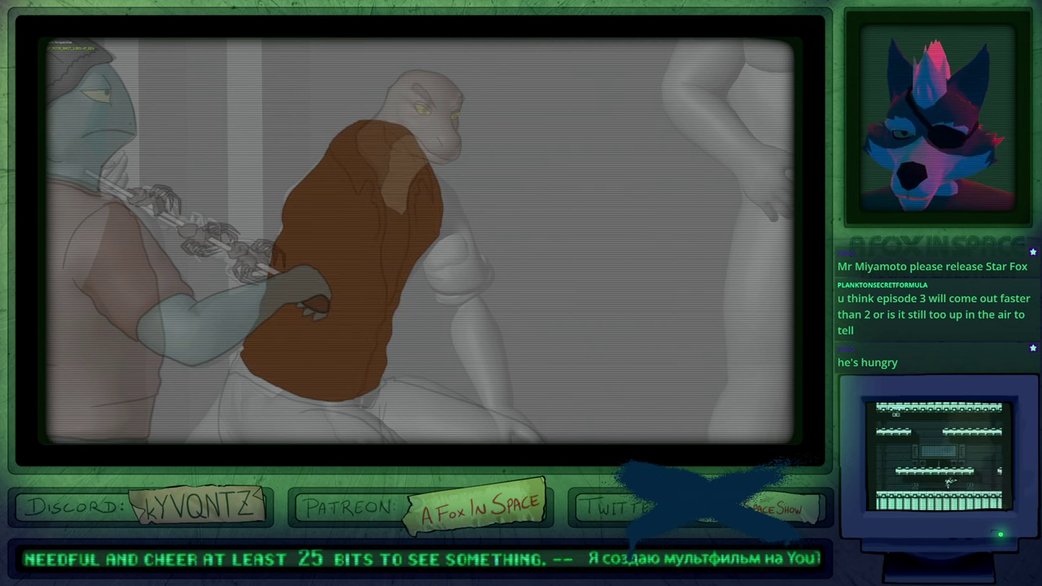
{"action": "middle_click_drag", "start_coordinate": [450, 233], "coordinate": [438, 284], "text": "shift"}
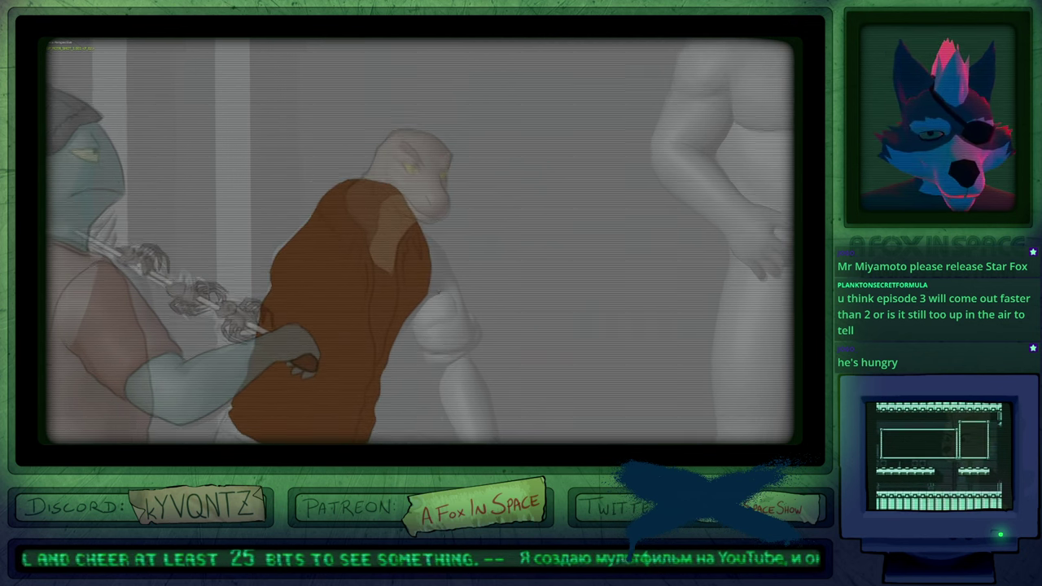
Fill the undershirt visible inside the open jacket with the dark clothing material, and show all layers at full opacity.
{"action": "key", "text": "u"}
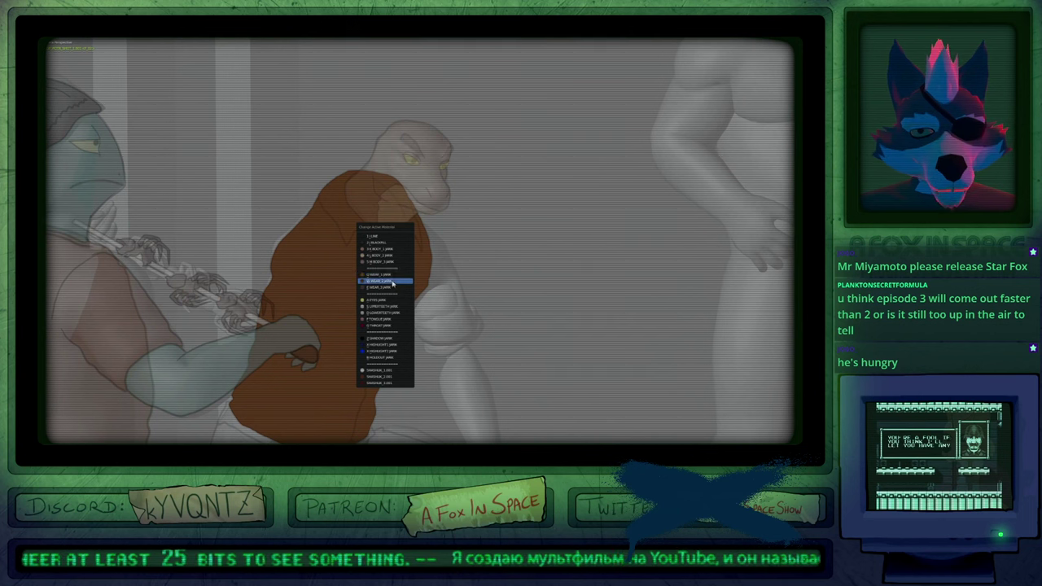
{"action": "left_click", "coordinate": [388, 275]}
{"action": "left_click", "coordinate": [386, 281]}
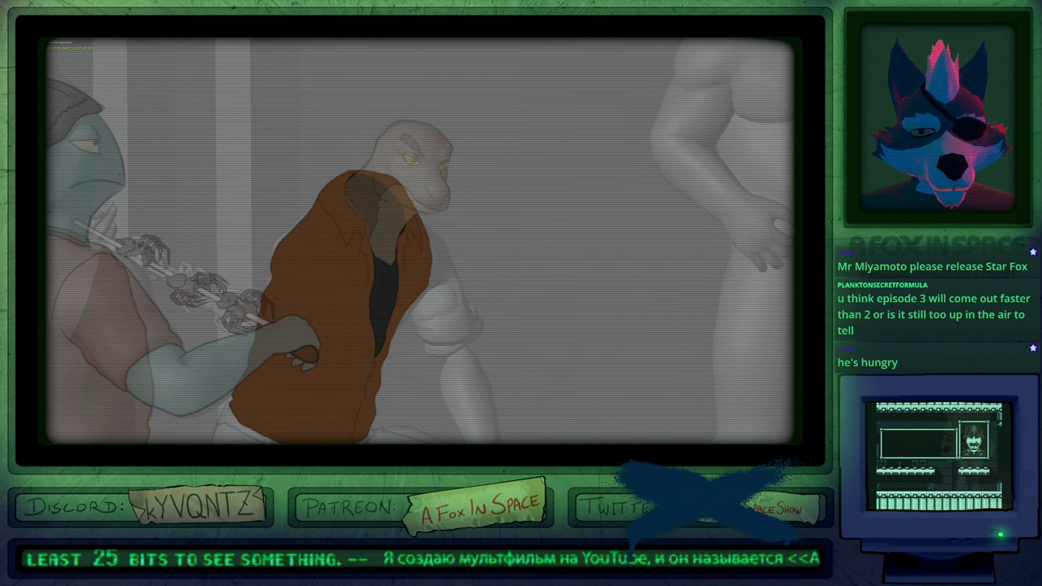
{"action": "middle_click_drag", "start_coordinate": [430, 335], "coordinate": [407, 324], "text": "shift"}
{"action": "key", "text": "Tab"}
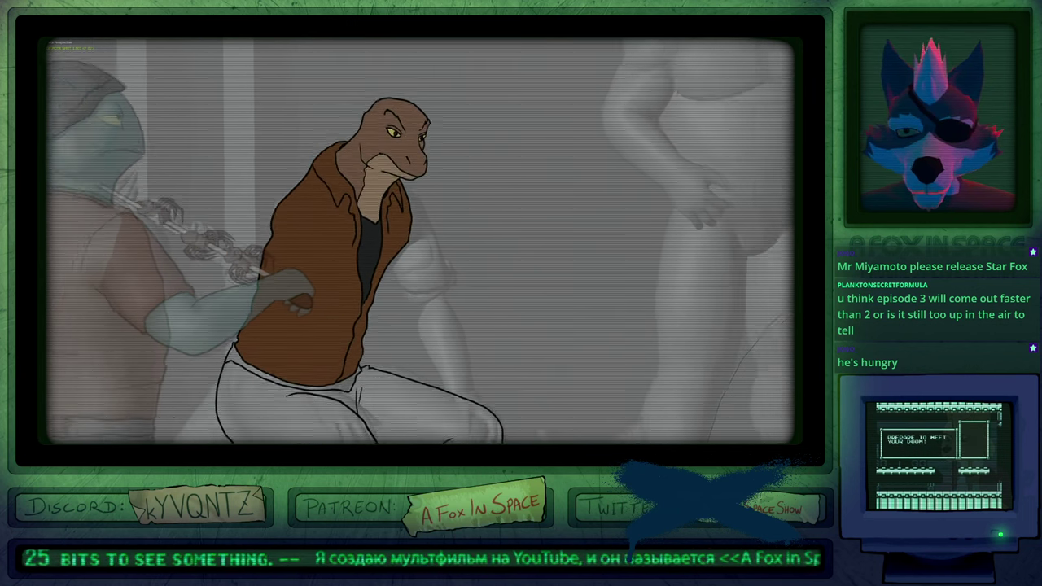
Adjust the brush size, round off the throat's lower edge, and draw the undershirt's neckline just below it.
{"action": "middle_click_drag", "start_coordinate": [391, 269], "coordinate": [395, 350], "text": "shift"}
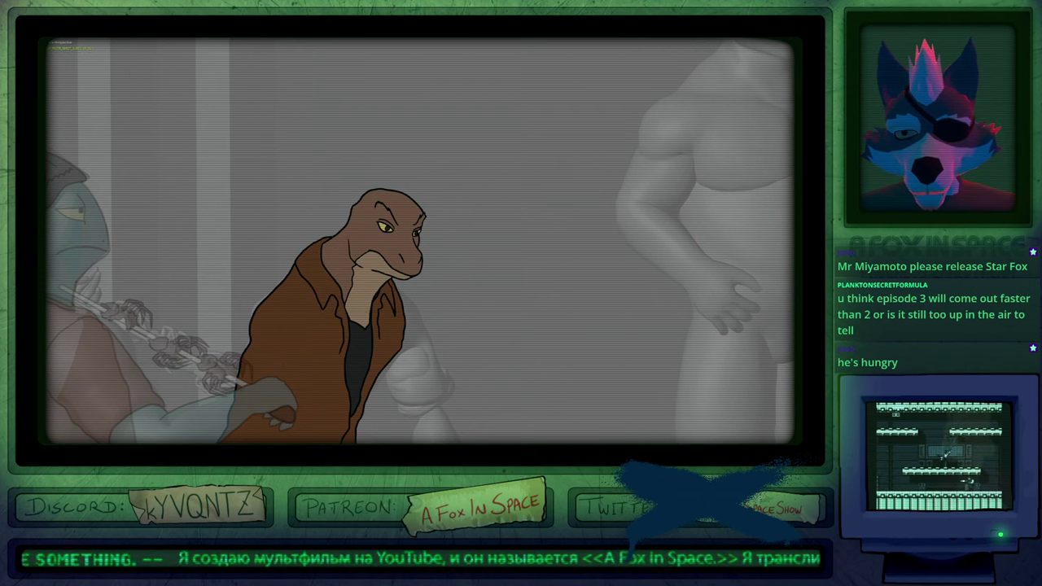
{"action": "key", "text": "f"}
{"action": "left_click", "coordinate": [384, 305]}
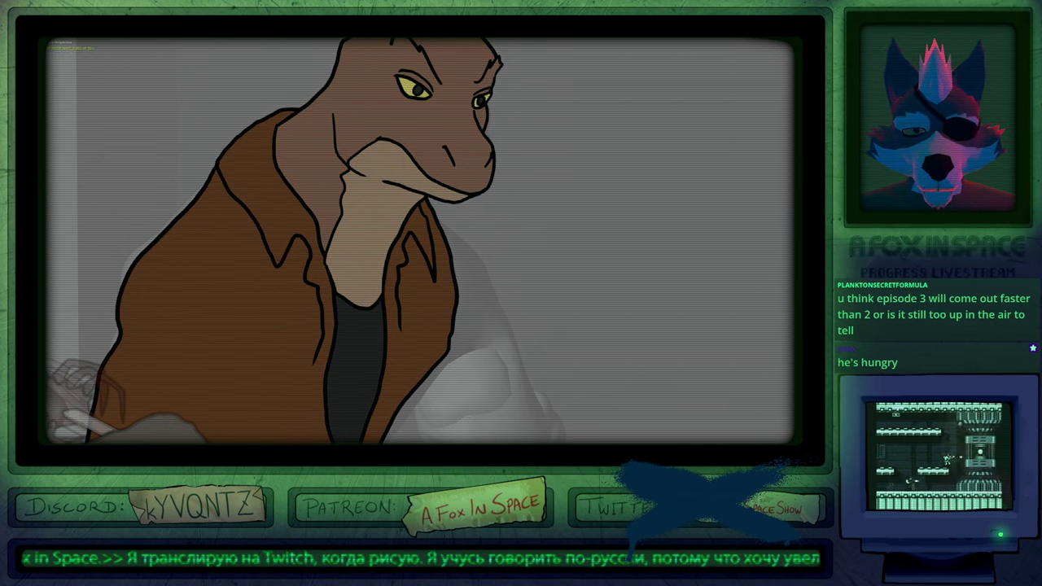
{"action": "middle_click_drag", "start_coordinate": [372, 328], "coordinate": [391, 302], "text": "ctrl"}
{"action": "key", "text": "f"}
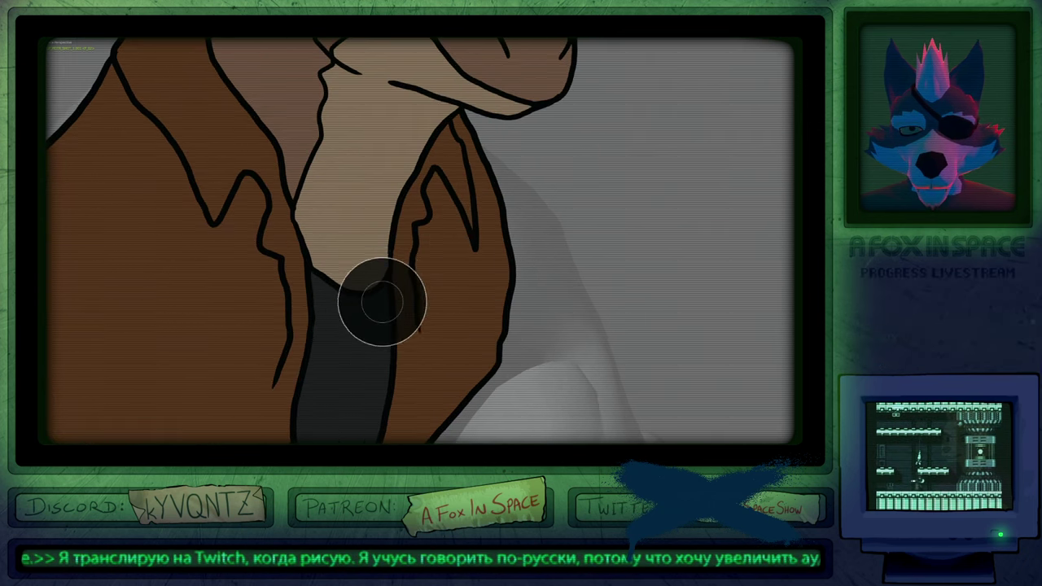
{"action": "left_click", "coordinate": [383, 302]}
{"action": "left_click_drag", "start_coordinate": [362, 265], "coordinate": [369, 264]}
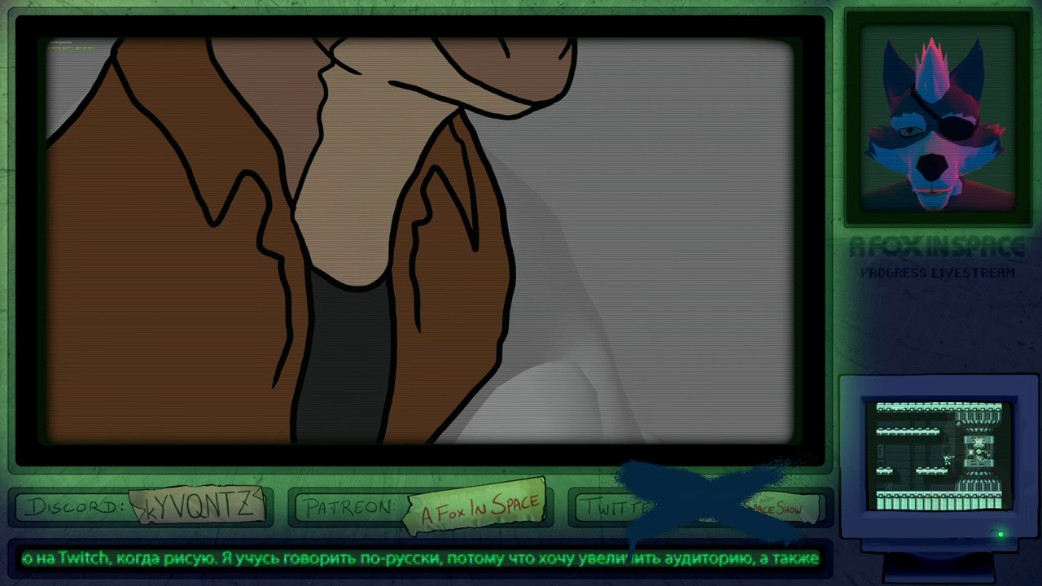
{"action": "mouse_move", "coordinate": [362, 284]}
{"action": "left_mouse_down"}
{"action": "mouse_move", "coordinate": [329, 278]}
{"action": "mouse_move", "coordinate": [308, 256]}
{"action": "left_mouse_up"}
{"action": "middle_click_drag", "start_coordinate": [326, 265], "coordinate": [285, 262], "text": "shift"}
{"action": "middle_click_drag", "start_coordinate": [285, 262], "coordinate": [285, 340], "text": "ctrl"}
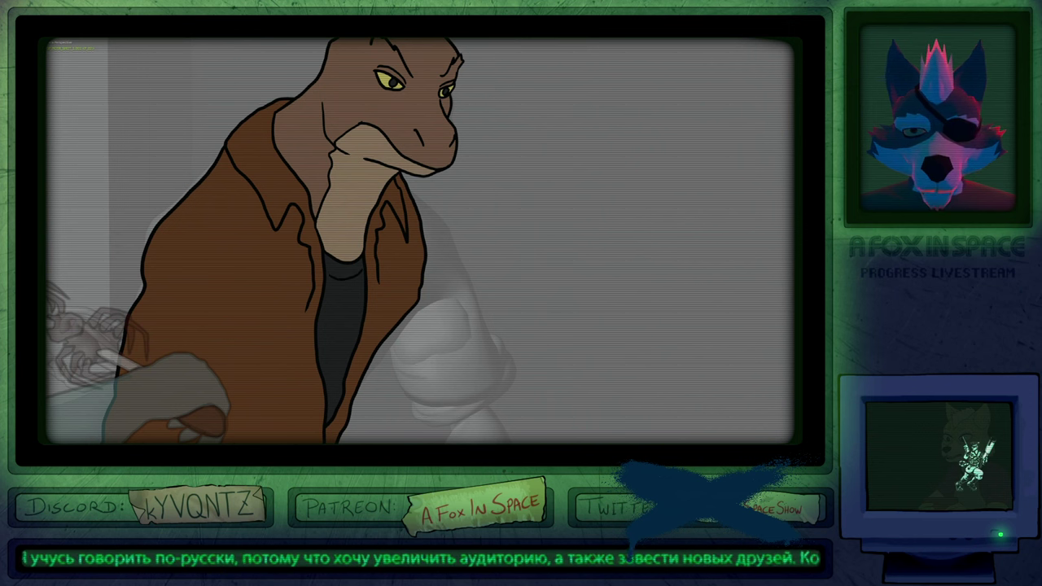
Select the undershirt's neckline stroke in Edit Mode, move and rotate it into place with proportional editing, and leave Edit Mode.
{"action": "middle_click_drag", "start_coordinate": [451, 291], "coordinate": [442, 321], "text": "shift"}
{"action": "key", "text": "f"}
{"action": "left_click", "coordinate": [399, 320]}
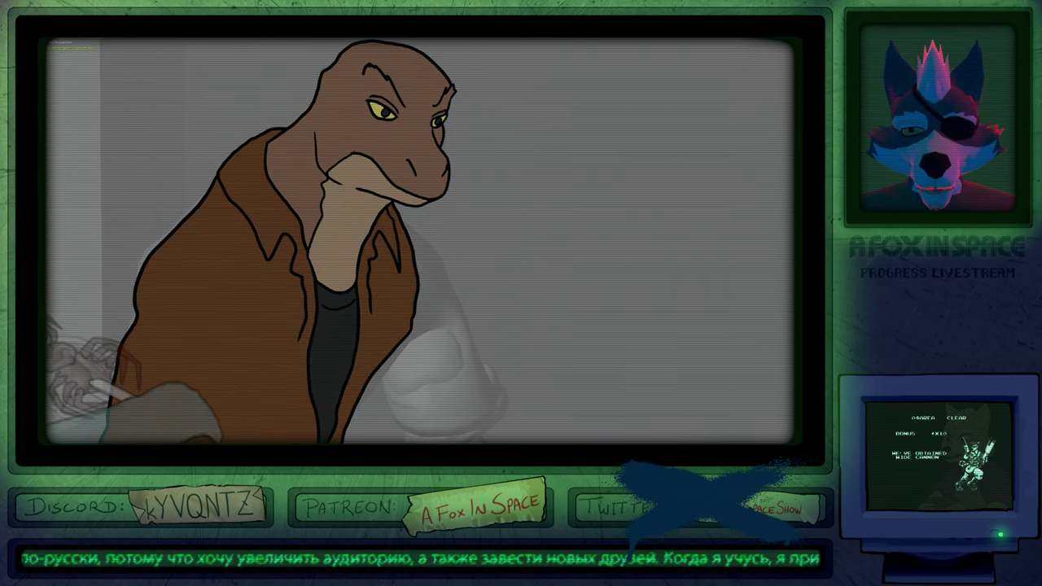
{"action": "key", "text": "Tab"}
{"action": "left_click", "coordinate": [323, 306]}
{"action": "key", "text": "g"}
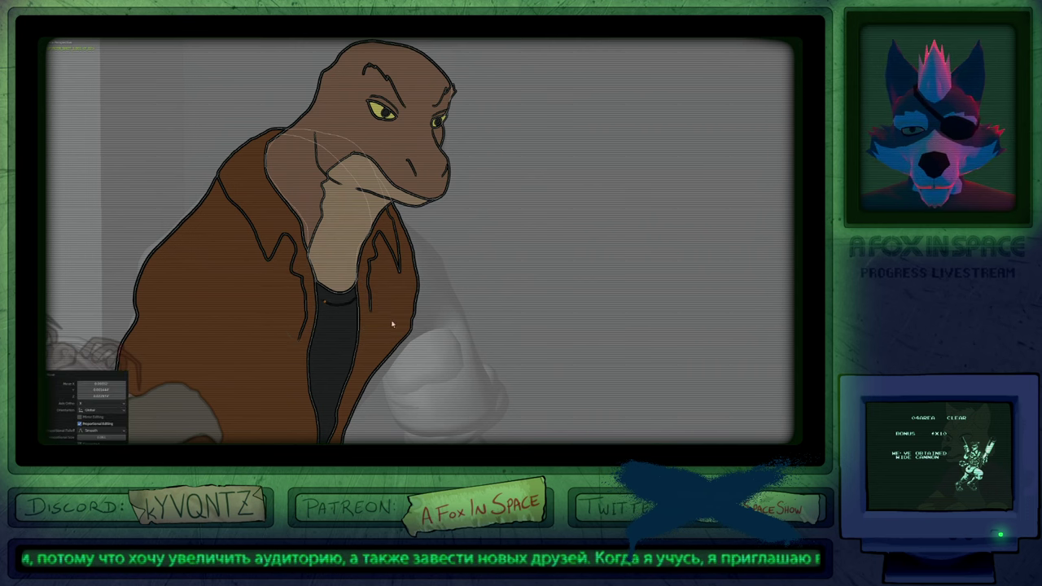
{"action": "left_click", "coordinate": [420, 304]}
{"action": "key", "text": "r"}
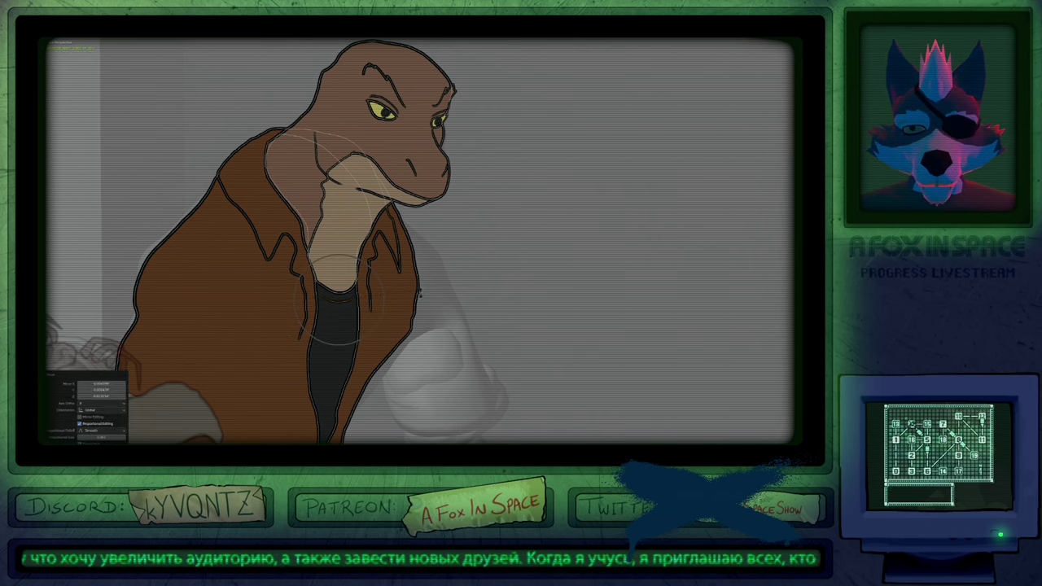
{"action": "left_click", "coordinate": [419, 291]}
{"action": "key", "text": "Tab"}
{"action": "middle_click_drag", "start_coordinate": [418, 295], "coordinate": [430, 221], "text": "shift"}
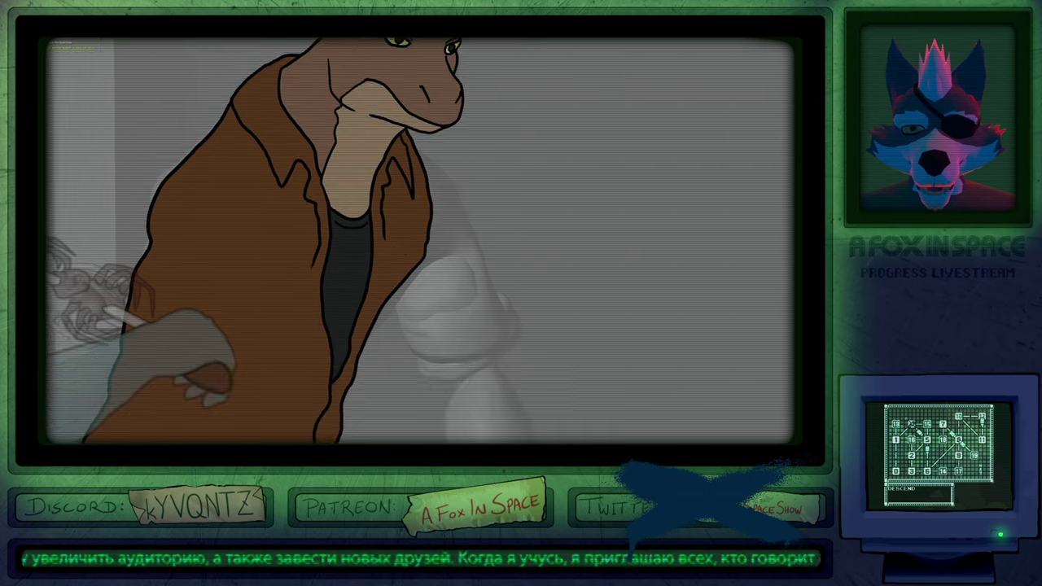
{"action": "scroll", "coordinate": [407, 260], "scroll_direction": "down", "scroll_amount": 4}
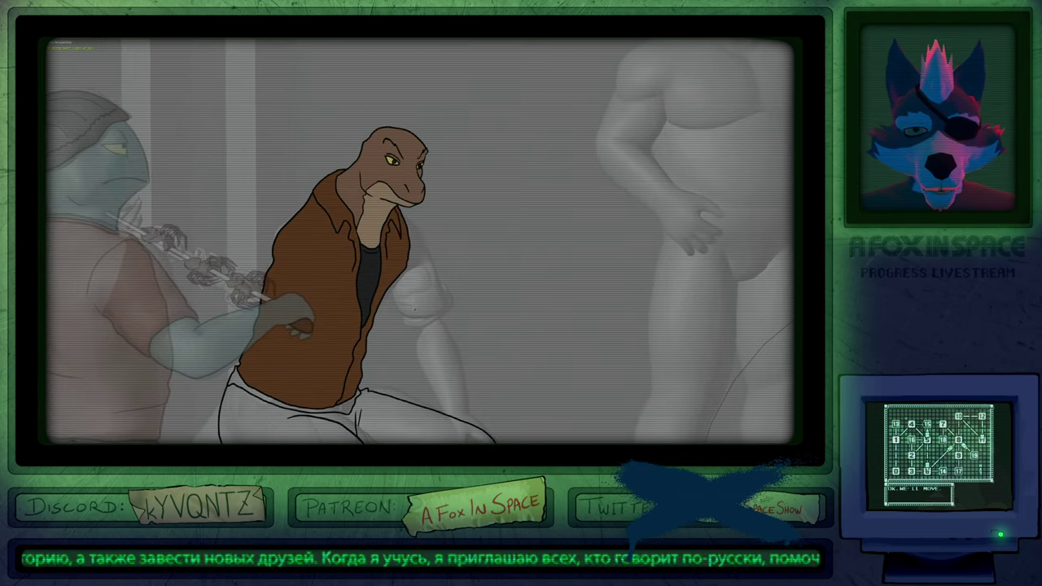
{"action": "key", "text": "f"}
{"action": "left_click", "coordinate": [470, 309]}
{"action": "middle_click_drag", "start_coordinate": [455, 309], "coordinate": [455, 381], "text": "shift"}
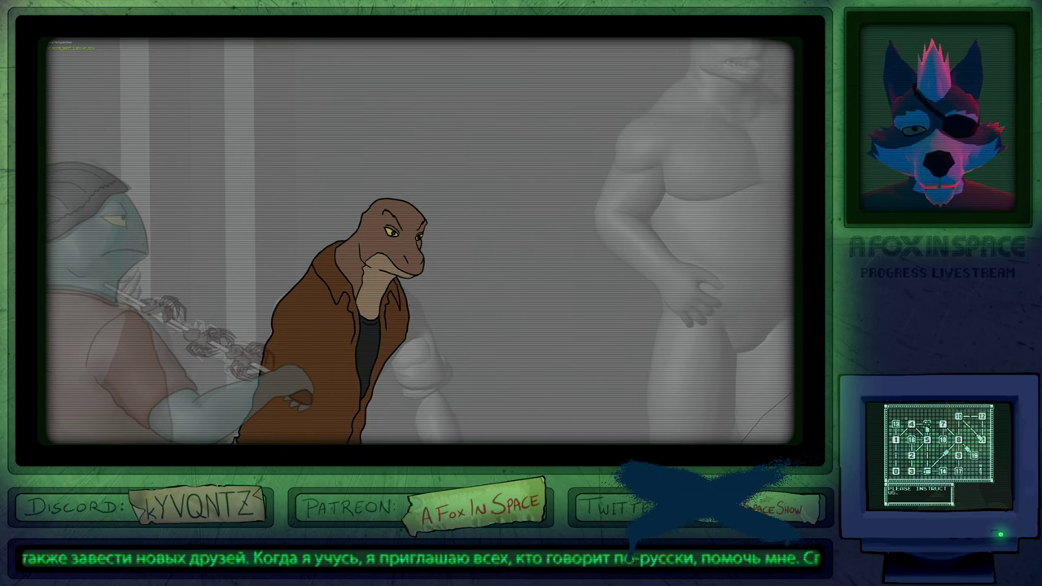
{"action": "key", "text": "f"}
{"action": "left_click", "coordinate": [448, 279]}
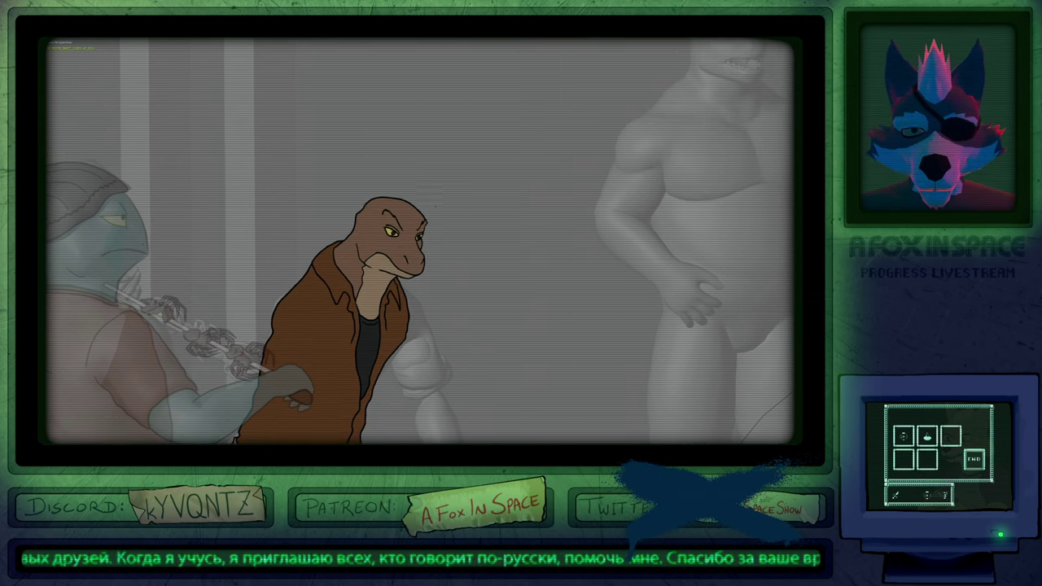
{"action": "scroll", "coordinate": [436, 218], "scroll_direction": "up", "scroll_amount": 4}
{"action": "key", "text": "f"}
{"action": "left_click", "coordinate": [401, 192]}
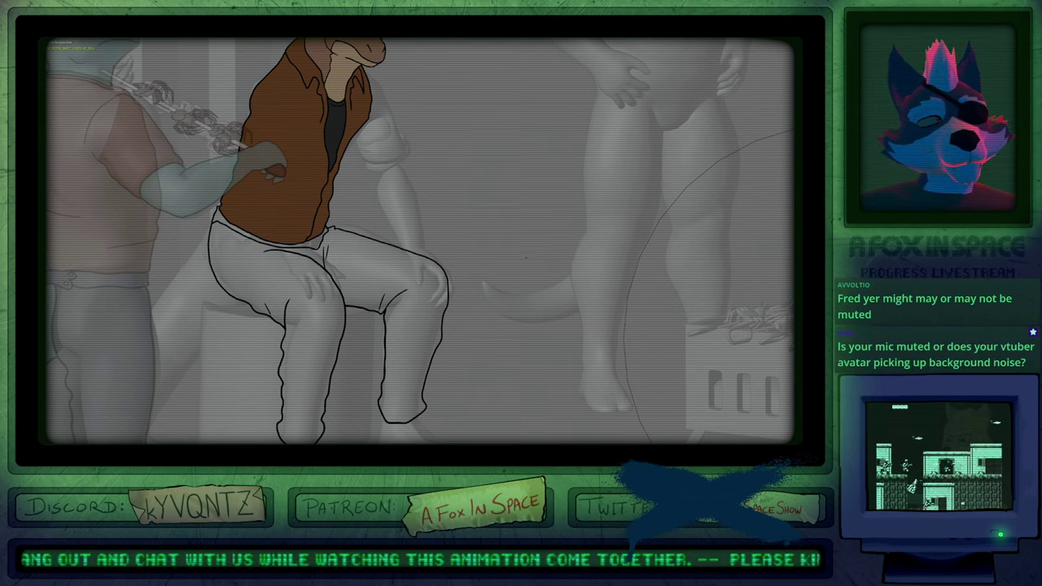
Fill the seated character's trouser legs with dark purple and close the remaining gap at the waistband with a fill.
{"action": "middle_click_drag", "start_coordinate": [420, 241], "coordinate": [433, 224], "text": "shift"}
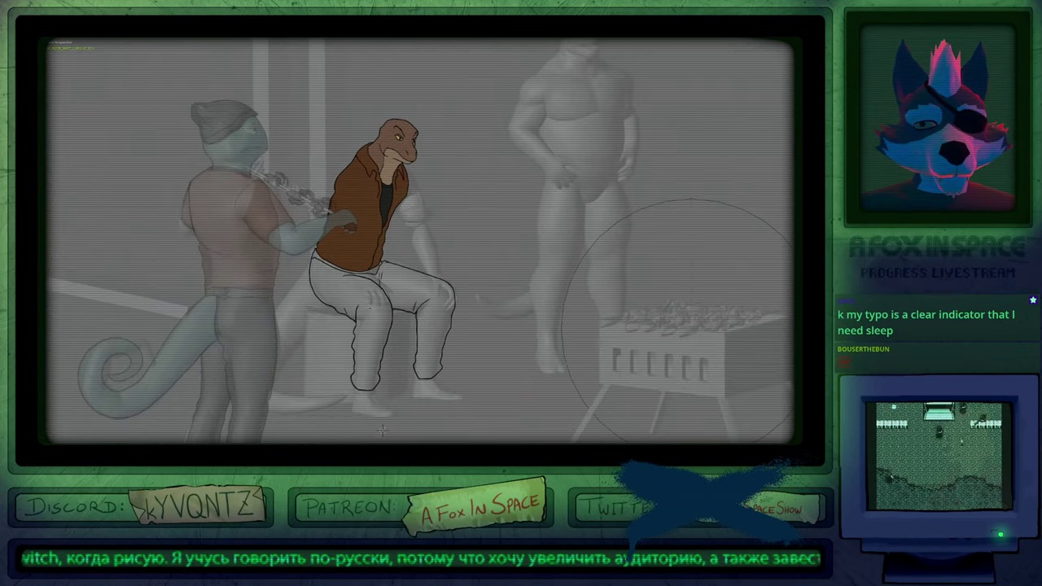
{"action": "key", "text": "u"}
{"action": "left_click", "coordinate": [368, 352]}
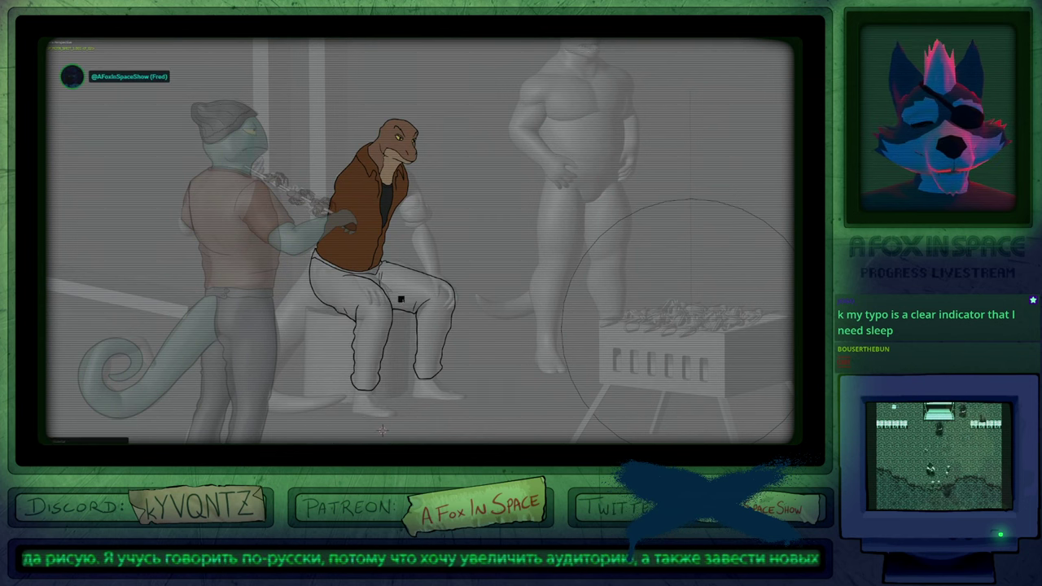
{"action": "left_click", "coordinate": [403, 290]}
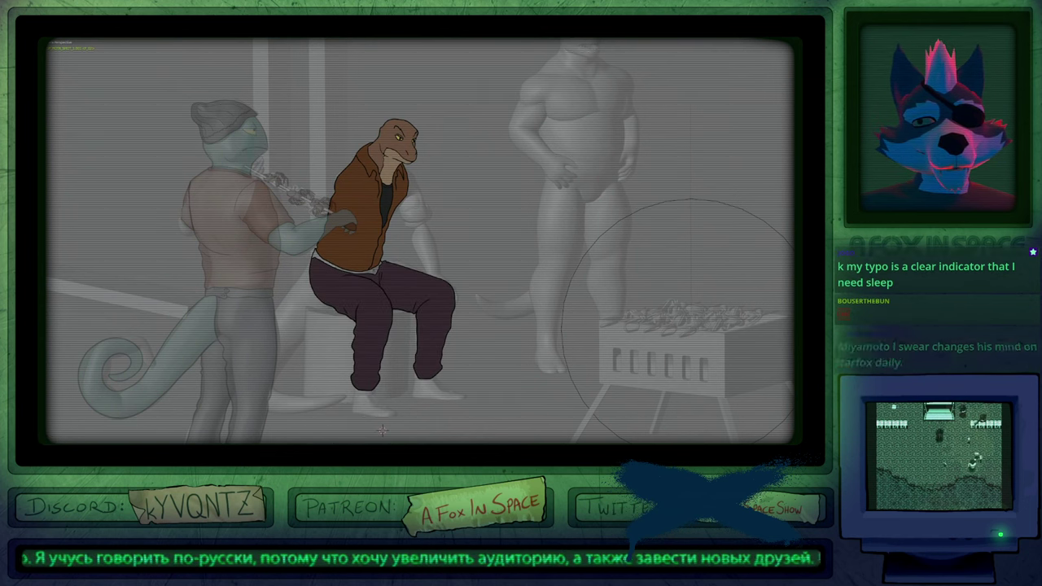
{"action": "left_click", "coordinate": [373, 268]}
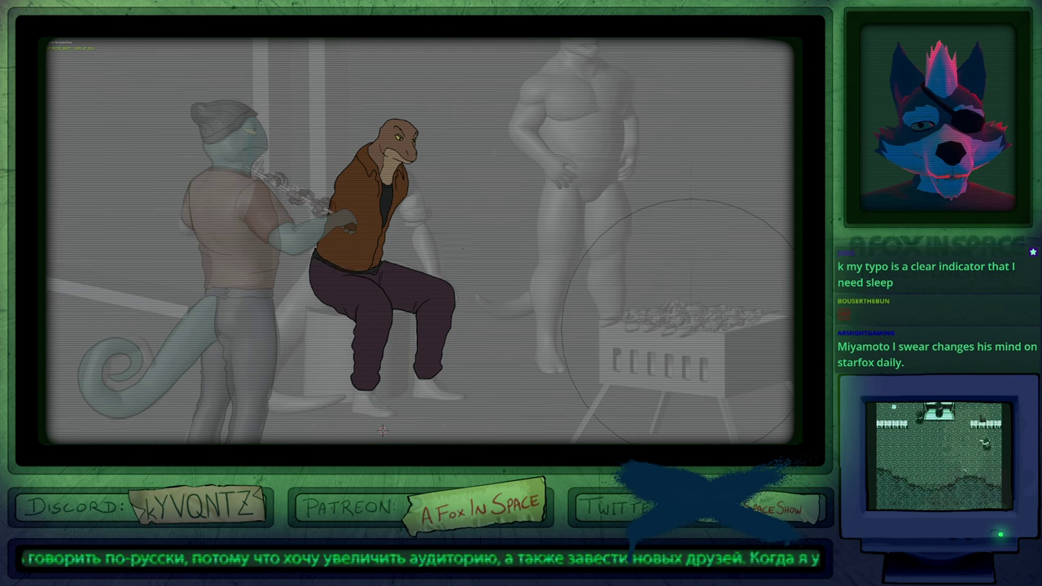
{"action": "middle_click_drag", "start_coordinate": [373, 269], "coordinate": [372, 355], "text": "shift"}
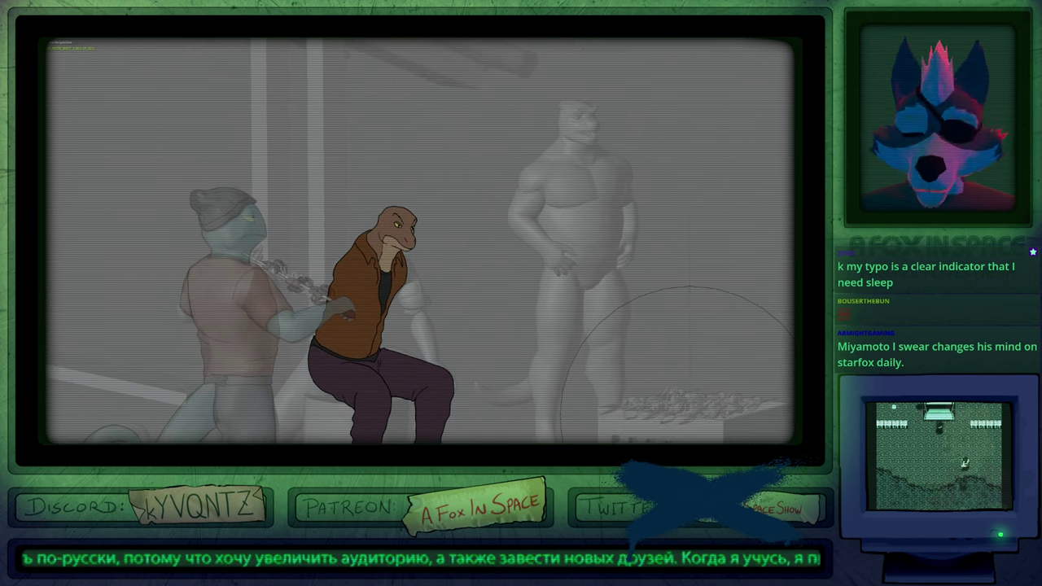
Draw the near arm's jacket sleeve outline from the collar down, including its rolled-up cuff.
{"action": "key", "text": "Right"}
{"action": "middle_click_drag", "start_coordinate": [366, 301], "coordinate": [366, 228], "text": "ctrl"}
{"action": "middle_click_drag", "start_coordinate": [367, 277], "coordinate": [413, 271], "text": "shift"}
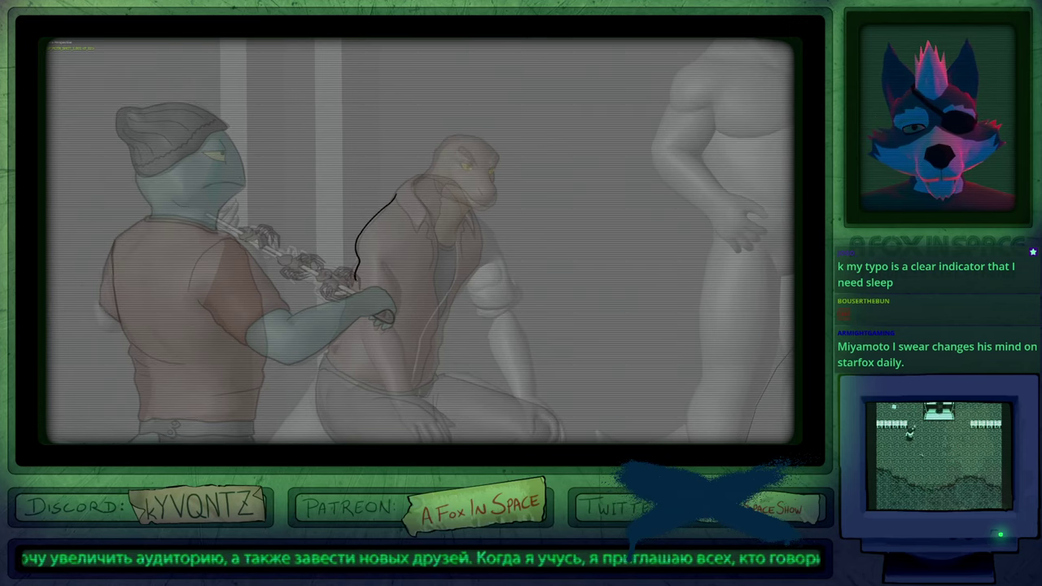
{"action": "mouse_move", "coordinate": [358, 293]}
{"action": "left_mouse_down"}
{"action": "mouse_move", "coordinate": [402, 324]}
{"action": "mouse_move", "coordinate": [400, 303]}
{"action": "left_mouse_up"}
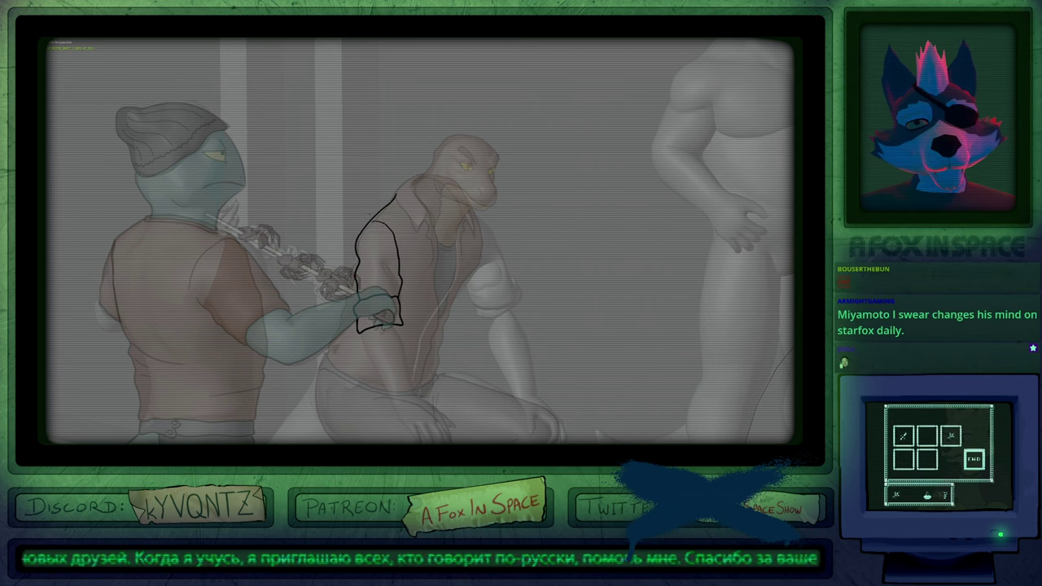
{"action": "mouse_move", "coordinate": [419, 240]}
{"action": "middle_mouse_down"}
{"action": "mouse_move", "coordinate": [374, 160]}
{"action": "mouse_move", "coordinate": [424, 264]}
{"action": "middle_mouse_up"}
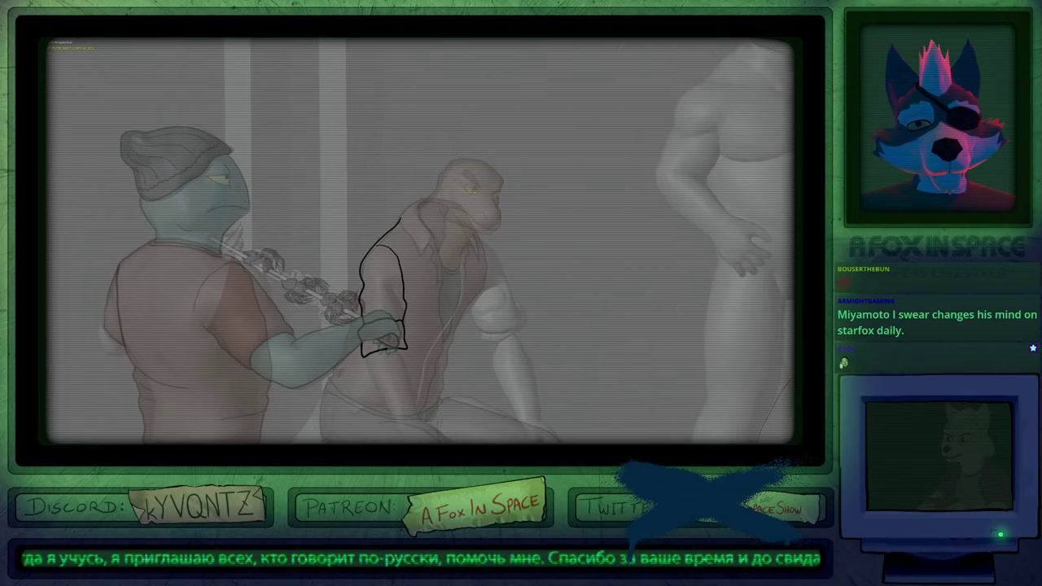
{"action": "key", "text": "Tab"}
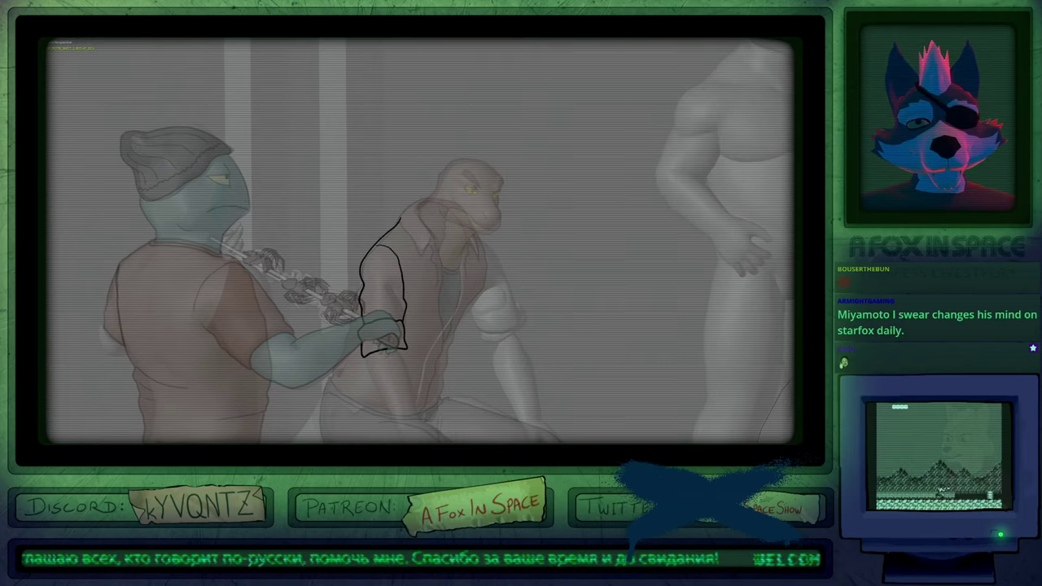
{"action": "key", "text": "Tab"}
{"action": "key", "text": "Tab"}
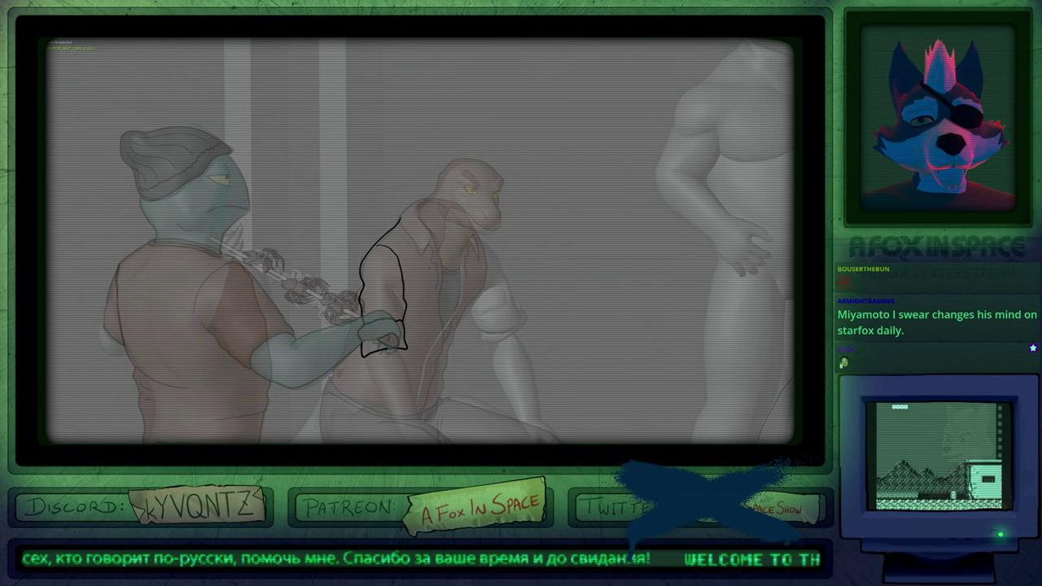
{"action": "scroll", "coordinate": [430, 269], "scroll_direction": "up", "scroll_amount": 2}
{"action": "scroll", "coordinate": [436, 264], "scroll_direction": "down", "scroll_amount": 1}
{"action": "key", "text": "Tab"}
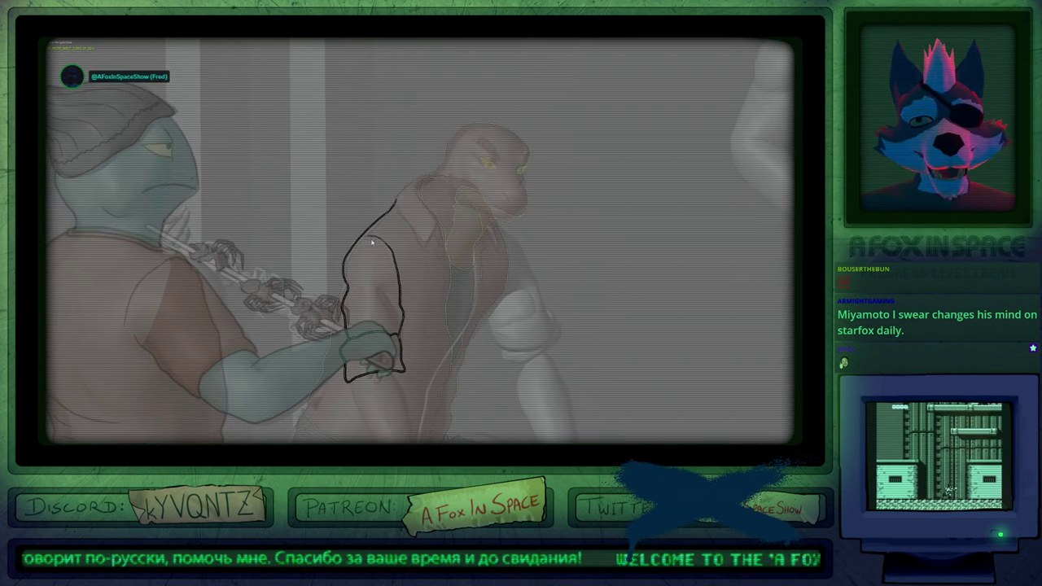
{"action": "scroll", "coordinate": [372, 241], "scroll_direction": "up", "scroll_amount": 3}
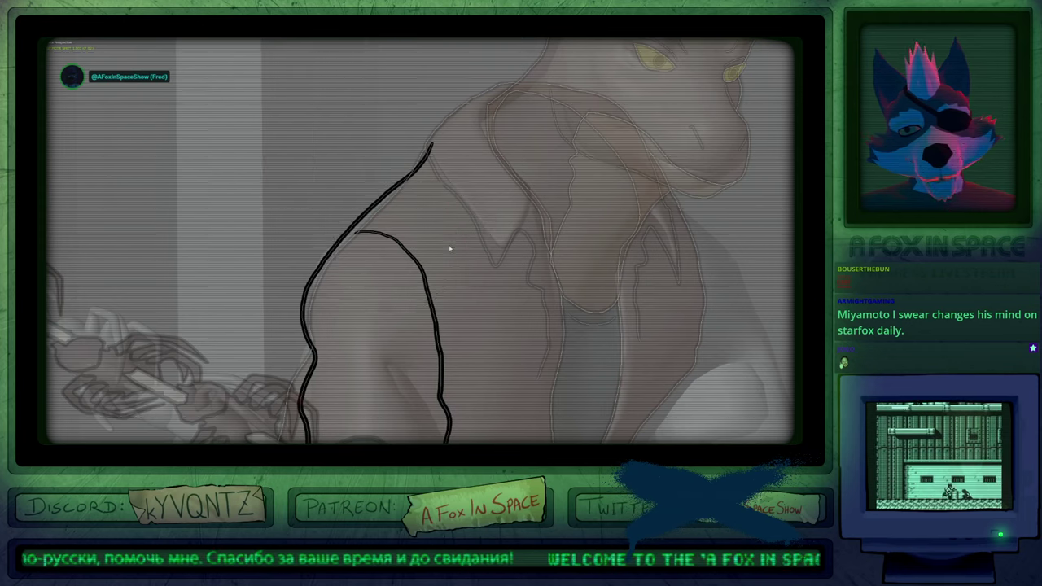
Fill the near arm's jacket sleeve and rolled-up cuff with the brown jacket colour.
{"action": "scroll", "coordinate": [449, 269], "scroll_direction": "down", "scroll_amount": 4}
{"action": "right_click", "coordinate": [416, 262]}
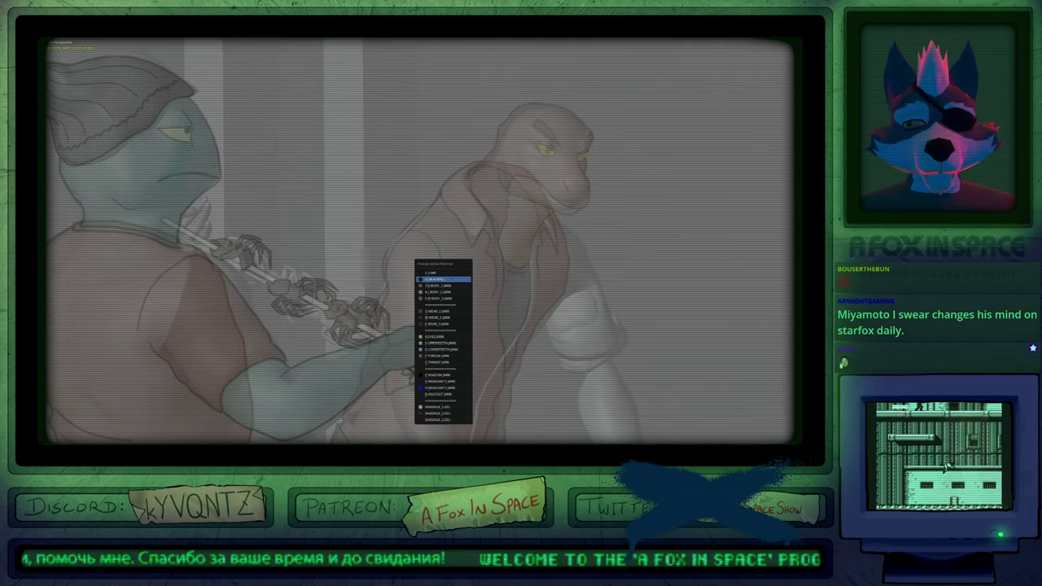
{"action": "left_click", "coordinate": [430, 279]}
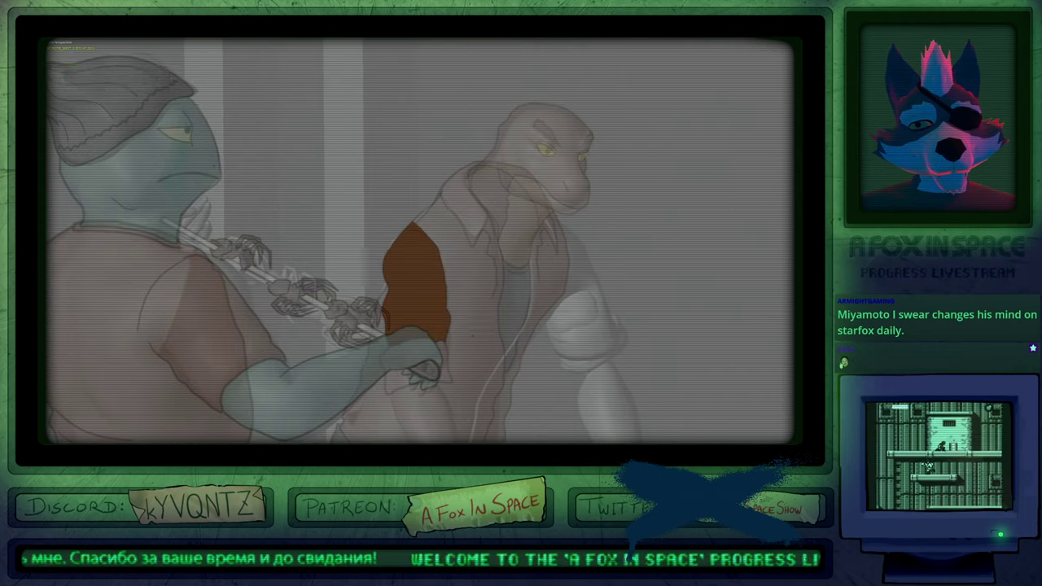
{"action": "middle_click_drag", "start_coordinate": [438, 279], "coordinate": [412, 225], "text": "shift"}
{"action": "left_click", "coordinate": [420, 309]}
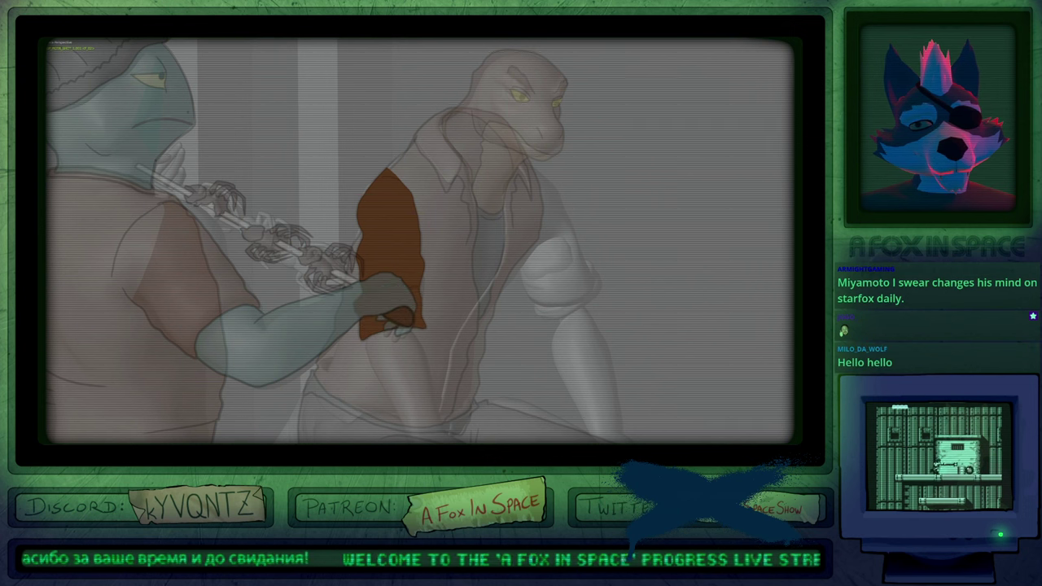
Select the seated character's reference model and its seat together with the drawing, hide all other objects, and return to drawing.
{"action": "key", "text": "ctrl+Tab"}
{"action": "scroll", "coordinate": [452, 268], "scroll_direction": "down", "scroll_amount": 2}
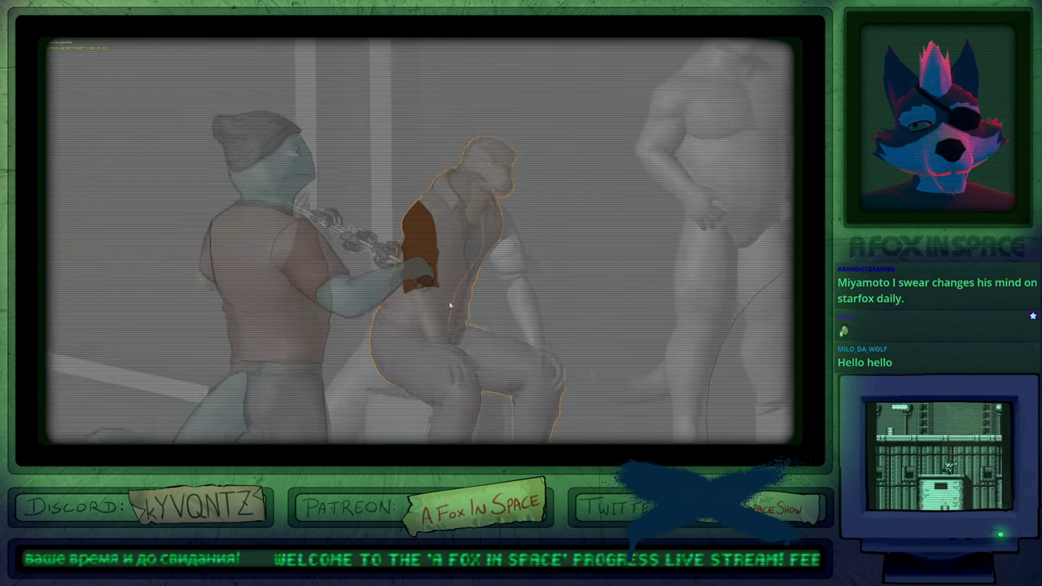
{"action": "left_click", "coordinate": [521, 294], "text": "shift"}
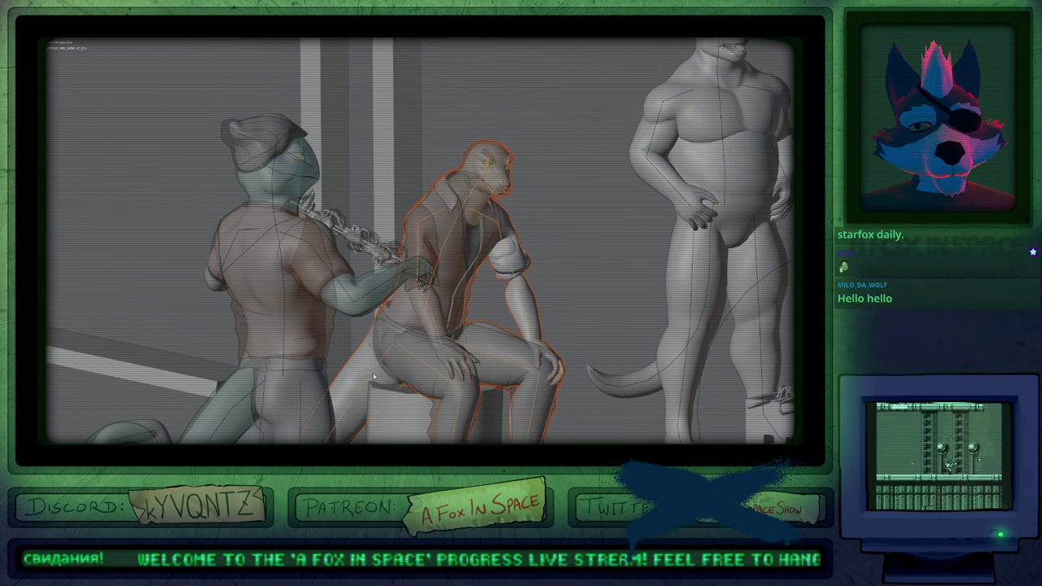
{"action": "left_click", "coordinate": [396, 412], "text": "shift"}
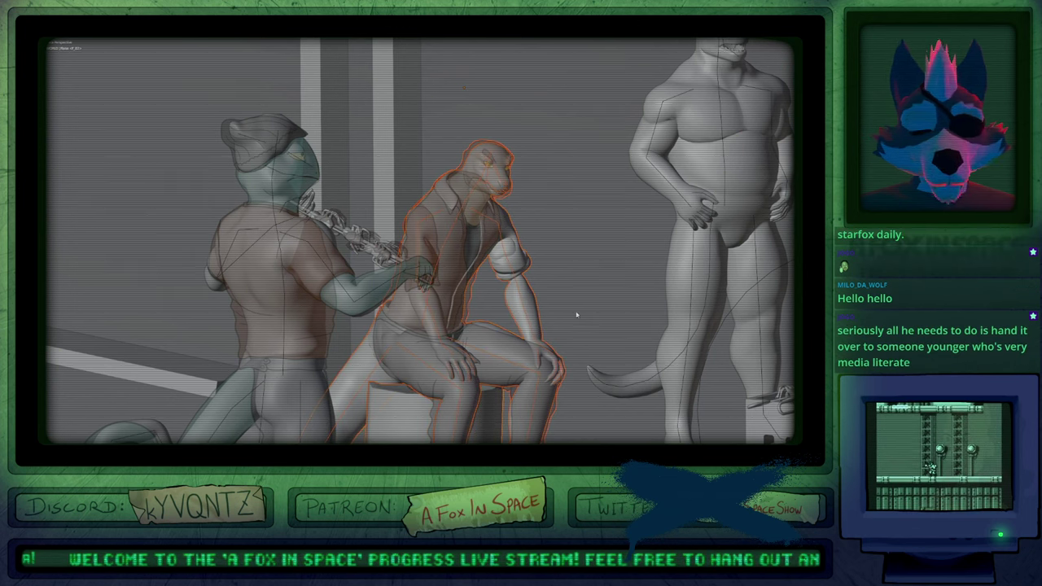
{"action": "key", "text": "shift+h"}
{"action": "key", "text": "Tab"}
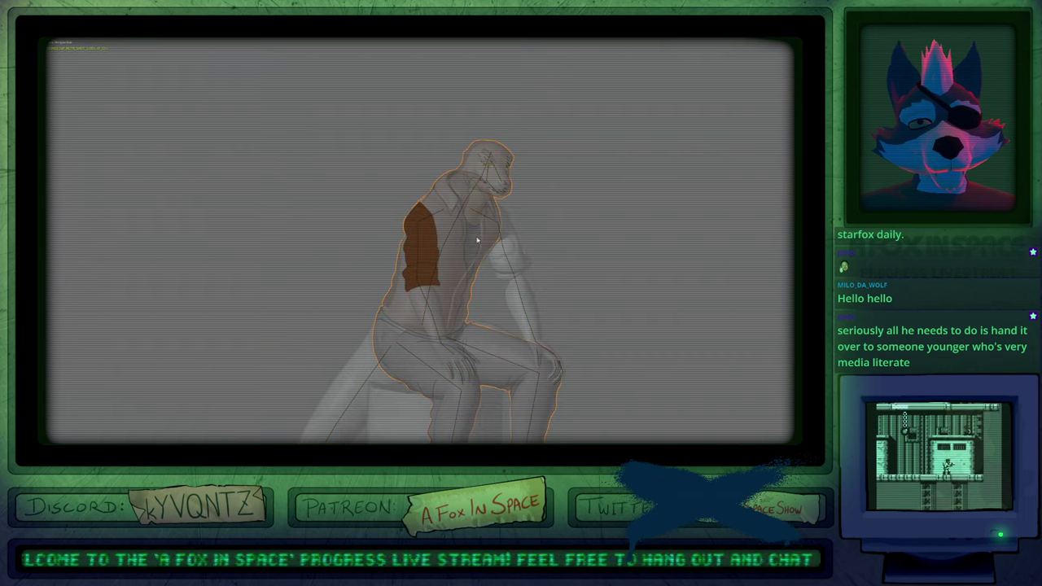
{"action": "key", "text": "ctrl+Tab"}
Return to the sleeve's line art, adjust the brush size, and tidy the outer edge of the rolled-up cuff.
{"action": "middle_click_drag", "start_coordinate": [485, 250], "coordinate": [396, 215], "text": "shift"}
{"action": "scroll", "coordinate": [422, 249], "scroll_direction": "up", "scroll_amount": 4}
{"action": "scroll", "coordinate": [422, 250], "scroll_direction": "down", "scroll_amount": 1}
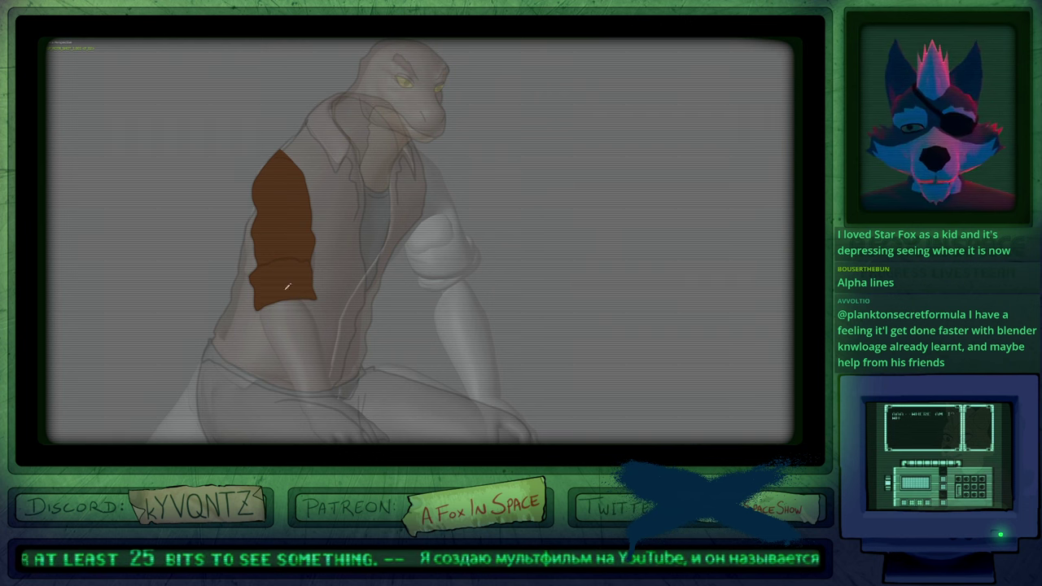
{"action": "left_click_drag", "start_coordinate": [296, 314], "coordinate": [409, 311]}
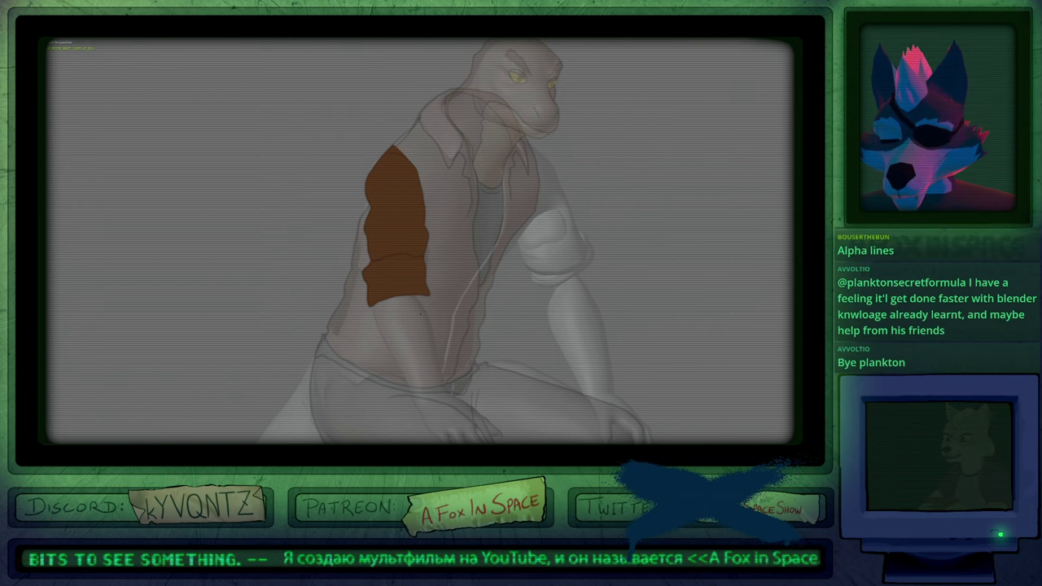
{"action": "key", "text": "ctrl+z"}
{"action": "key", "text": "ctrl+z"}
{"action": "key", "text": "f"}
{"action": "left_click", "coordinate": [477, 304]}
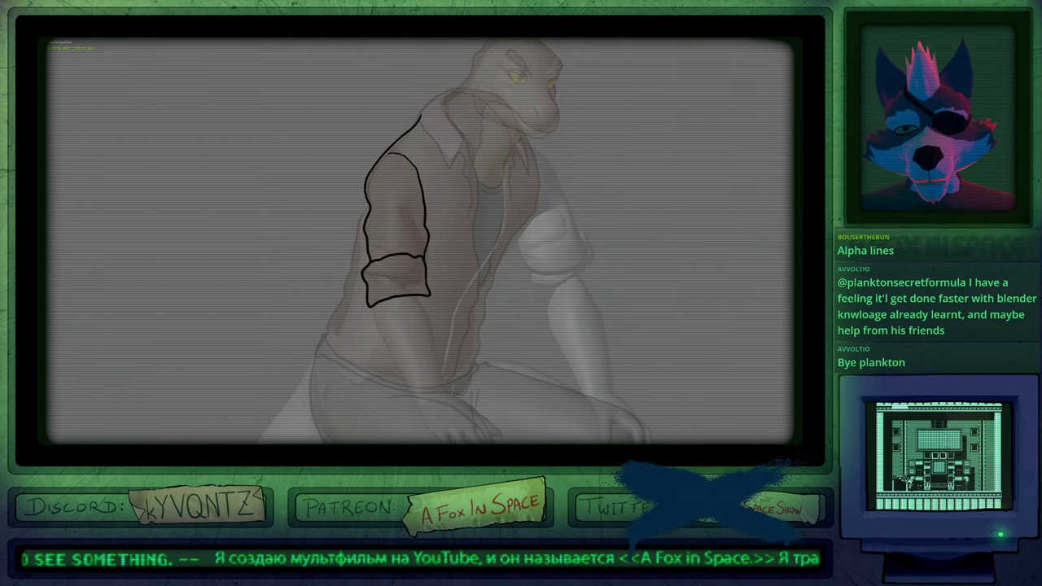
{"action": "mouse_move", "coordinate": [455, 293]}
{"action": "left_mouse_down"}
{"action": "mouse_move", "coordinate": [425, 262]}
{"action": "mouse_move", "coordinate": [427, 234]}
{"action": "left_mouse_up"}
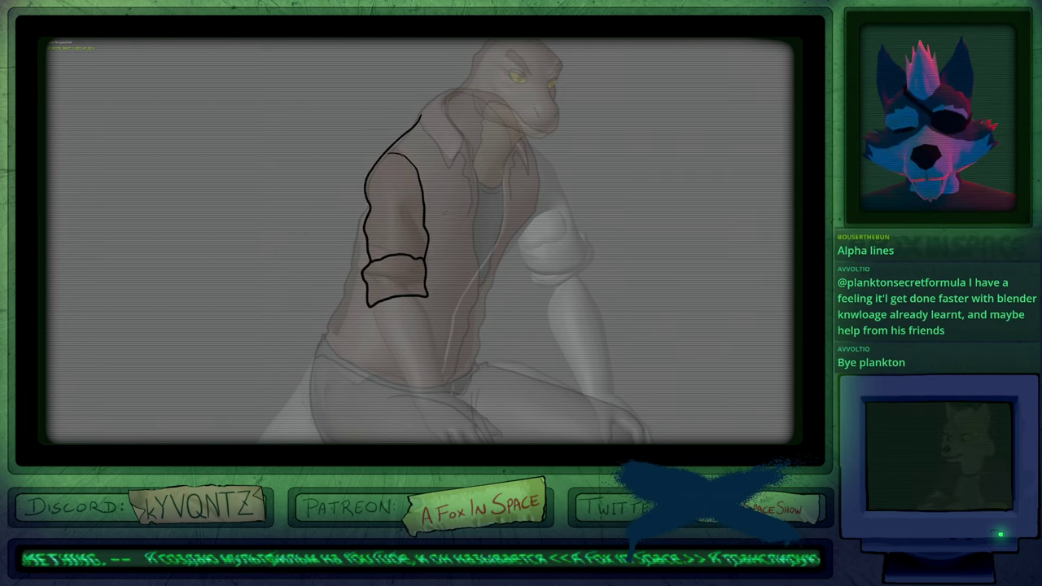
Draw the forearm outline below the cuff, move its loose upper end into place with proportional editing, and remove the excess line.
{"action": "middle_click_drag", "start_coordinate": [444, 211], "coordinate": [469, 251], "text": "shift"}
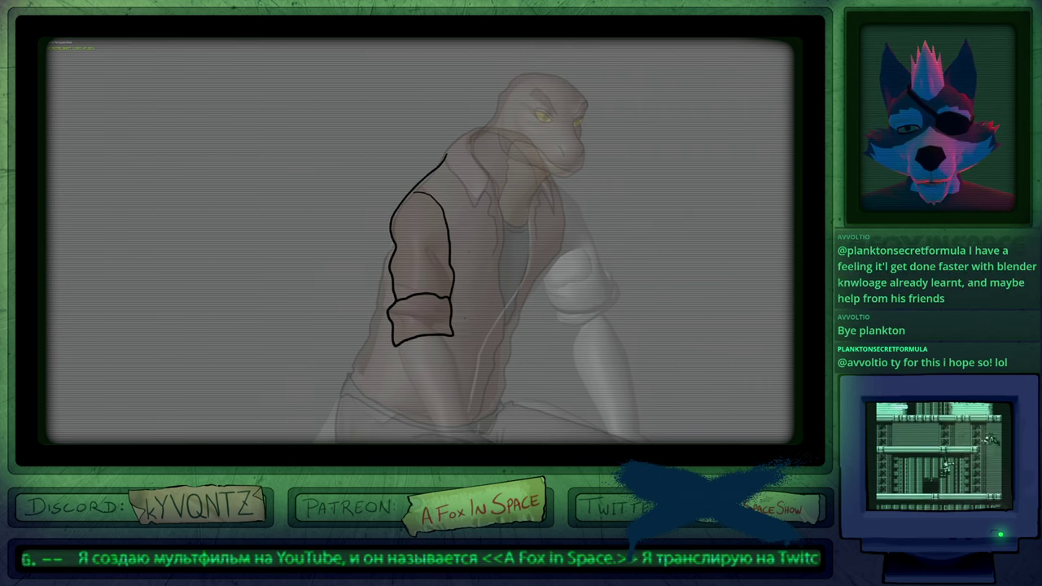
{"action": "mouse_move", "coordinate": [415, 354]}
{"action": "middle_mouse_down", "text": "shift"}
{"action": "mouse_move", "coordinate": [384, 246]}
{"action": "mouse_move", "coordinate": [356, 219]}
{"action": "middle_mouse_up", "text": "shift"}
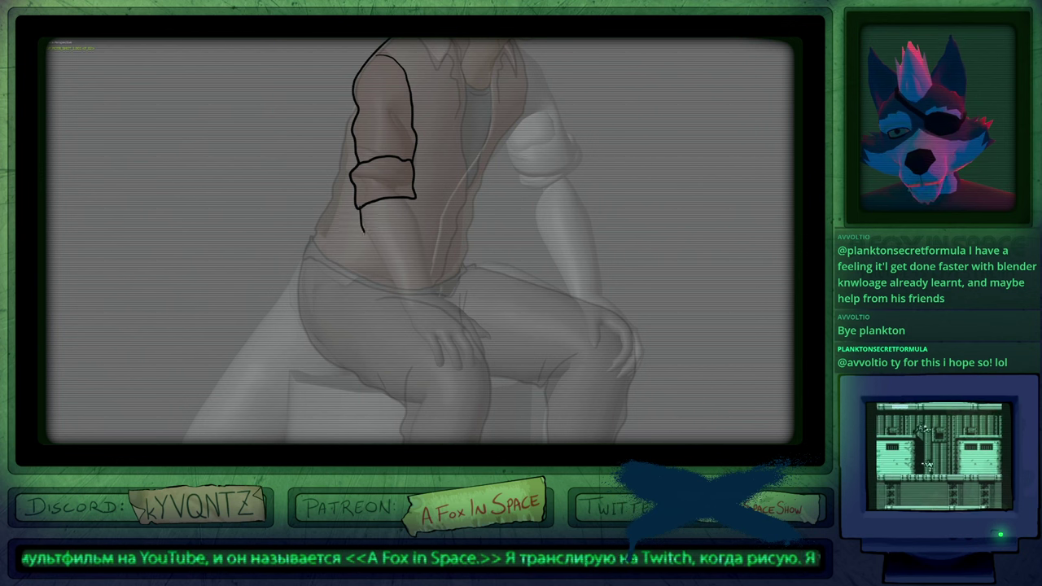
{"action": "mouse_move", "coordinate": [360, 209]}
{"action": "left_mouse_down"}
{"action": "mouse_move", "coordinate": [401, 291]}
{"action": "mouse_move", "coordinate": [421, 243]}
{"action": "left_mouse_up"}
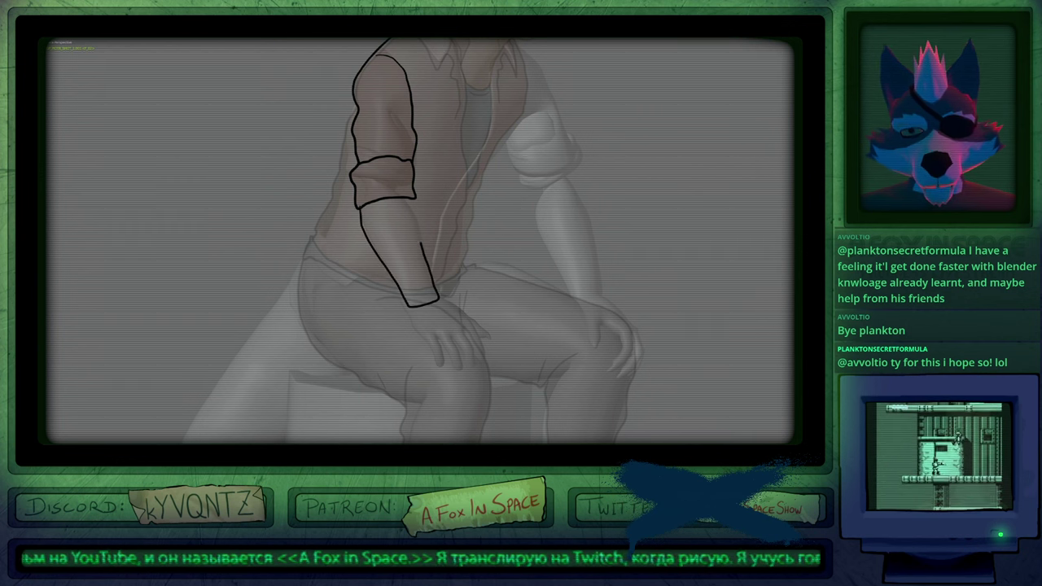
{"action": "key", "text": "Tab"}
{"action": "left_click", "coordinate": [413, 214]}
{"action": "key", "text": "g"}
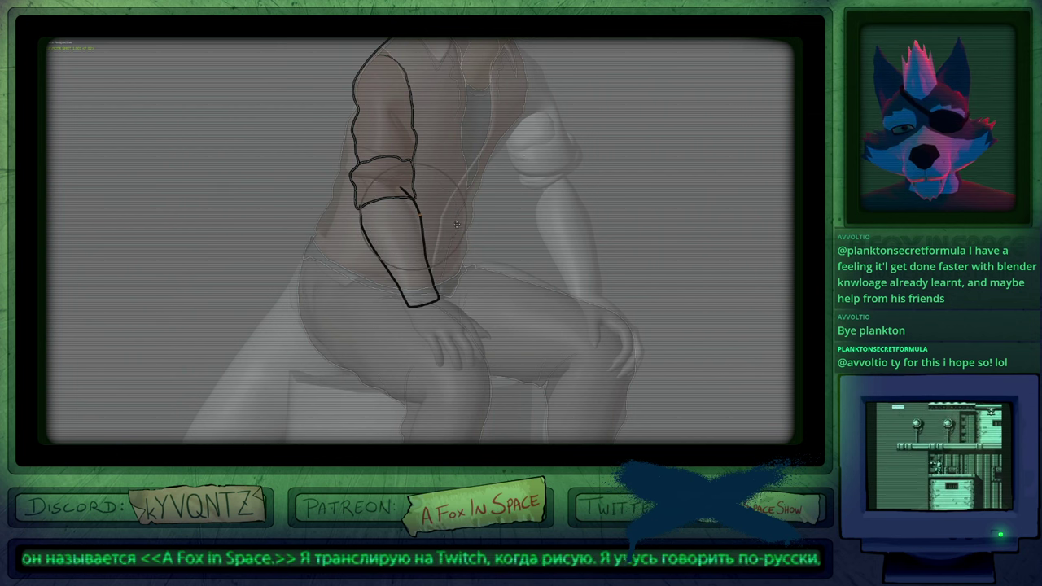
{"action": "left_click", "coordinate": [453, 224]}
{"action": "key", "text": "Tab"}
{"action": "left_click_drag", "start_coordinate": [396, 184], "coordinate": [407, 196], "text": "ctrl"}
Adjust the brush size, outline the back of the hand from the wrist, and erase the line crossing the wrist.
{"action": "mouse_move", "coordinate": [348, 205]}
{"action": "middle_mouse_down", "text": "ctrl"}
{"action": "mouse_move", "coordinate": [376, 201]}
{"action": "mouse_move", "coordinate": [346, 207]}
{"action": "middle_mouse_up", "text": "ctrl"}
{"action": "middle_click_drag", "start_coordinate": [541, 352], "coordinate": [412, 261], "text": "shift"}
{"action": "key", "text": "f"}
{"action": "left_click", "coordinate": [397, 261]}
{"action": "mouse_move", "coordinate": [345, 255]}
{"action": "left_mouse_down"}
{"action": "mouse_move", "coordinate": [351, 242]}
{"action": "mouse_move", "coordinate": [384, 256]}
{"action": "mouse_move", "coordinate": [342, 289]}
{"action": "left_mouse_up"}
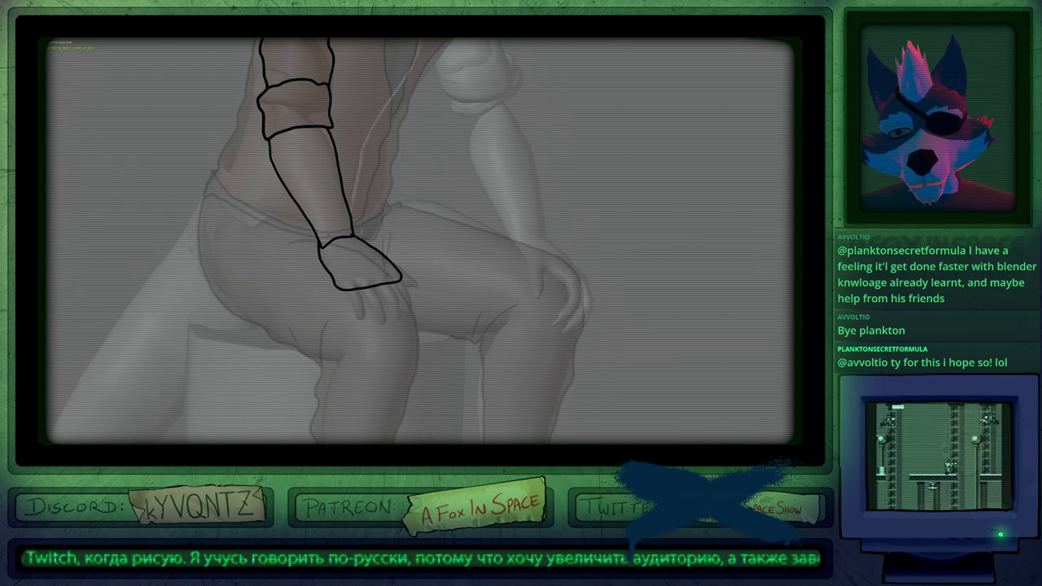
{"action": "left_click_drag", "start_coordinate": [322, 236], "coordinate": [349, 240]}
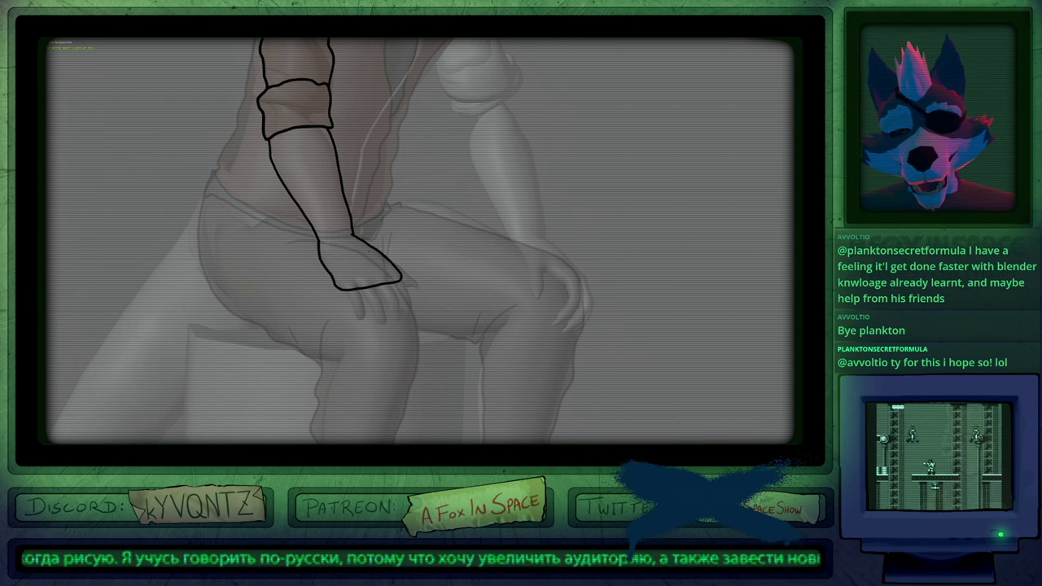
Draw the first pointed finger extending from the outer edge of the hand on the knee.
{"action": "scroll", "coordinate": [396, 285], "scroll_direction": "up", "scroll_amount": 3}
{"action": "middle_click_drag", "start_coordinate": [343, 321], "coordinate": [370, 291], "text": "shift"}
{"action": "mouse_move", "coordinate": [345, 254]}
{"action": "left_mouse_down"}
{"action": "mouse_move", "coordinate": [354, 313]}
{"action": "mouse_move", "coordinate": [343, 344]}
{"action": "mouse_move", "coordinate": [315, 248]}
{"action": "mouse_move", "coordinate": [334, 274]}
{"action": "left_mouse_up"}
Restore the full interface and fade the 3D reference models further through the viewport overlay settings.
{"action": "key", "text": "ctrl+alt+space"}
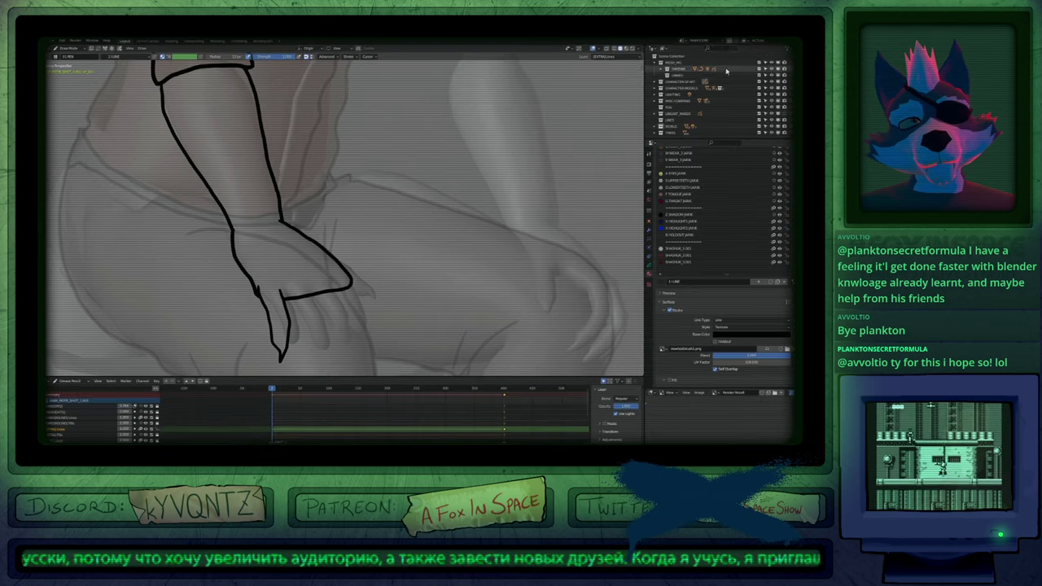
{"action": "left_click", "coordinate": [599, 49]}
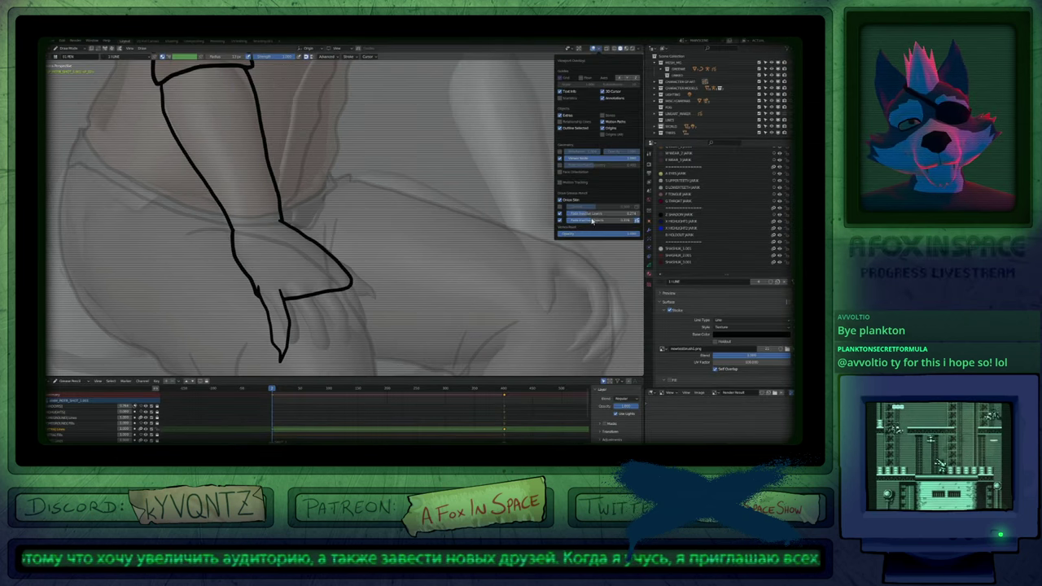
{"action": "left_click_drag", "start_coordinate": [592, 220], "coordinate": [569, 230]}
Draw the hand's remaining clawed fingers, removing the edge line across the knuckles and redoing strokes where needed.
{"action": "middle_click_drag", "start_coordinate": [343, 319], "coordinate": [462, 274], "text": "shift"}
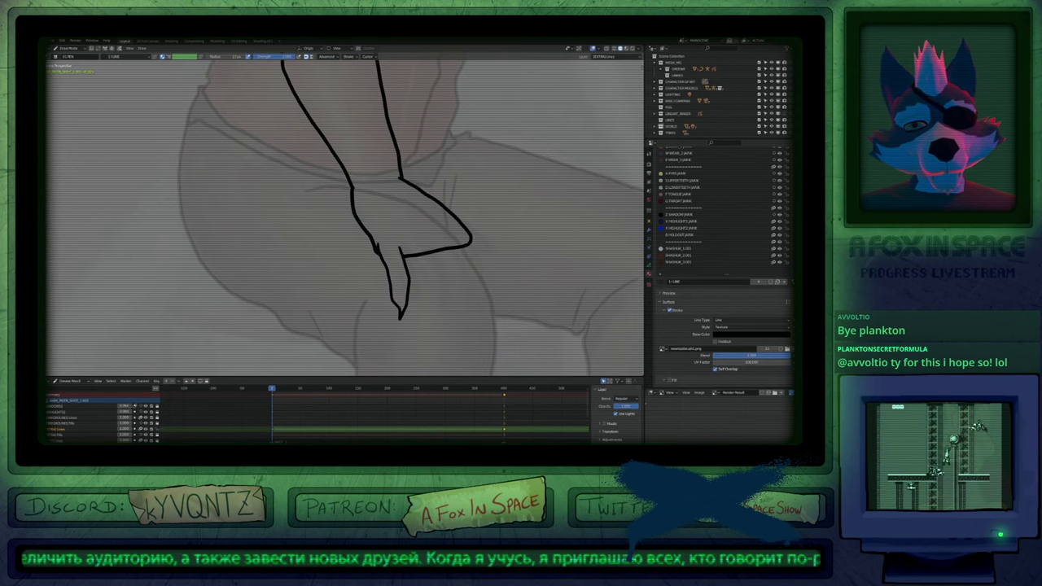
{"action": "mouse_move", "coordinate": [424, 239]}
{"action": "left_mouse_down"}
{"action": "mouse_move", "coordinate": [439, 290]}
{"action": "mouse_move", "coordinate": [431, 323]}
{"action": "mouse_move", "coordinate": [407, 253]}
{"action": "left_mouse_up"}
{"action": "key", "text": "e"}
{"action": "key", "text": "d"}
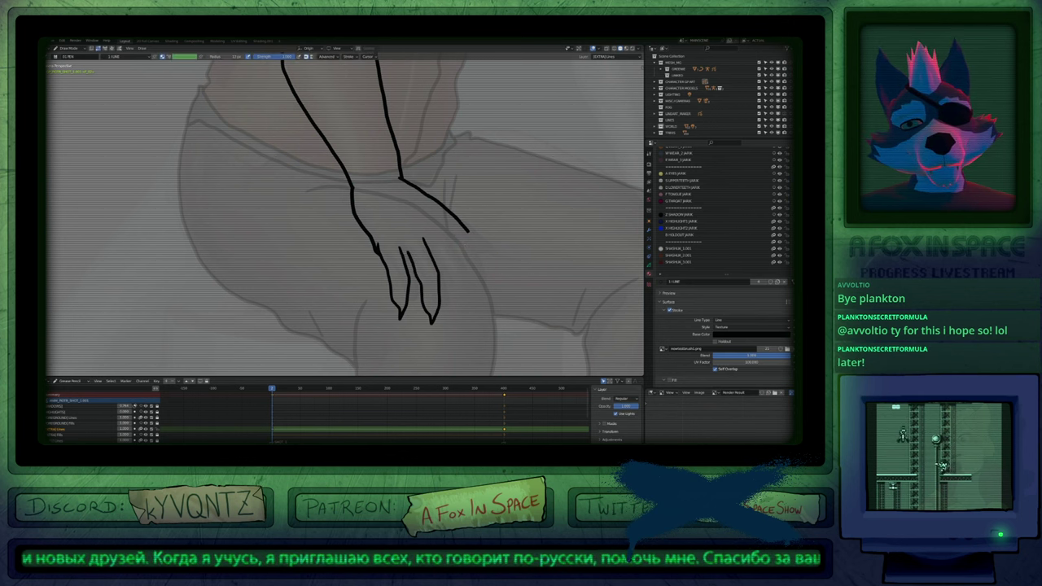
{"action": "key", "text": "ctrl+z"}
{"action": "mouse_move", "coordinate": [451, 274]}
{"action": "middle_mouse_down", "text": "shift"}
{"action": "mouse_move", "coordinate": [420, 270]}
{"action": "mouse_move", "coordinate": [421, 220]}
{"action": "middle_mouse_up", "text": "shift"}
{"action": "left_click_drag", "start_coordinate": [412, 213], "coordinate": [439, 284]}
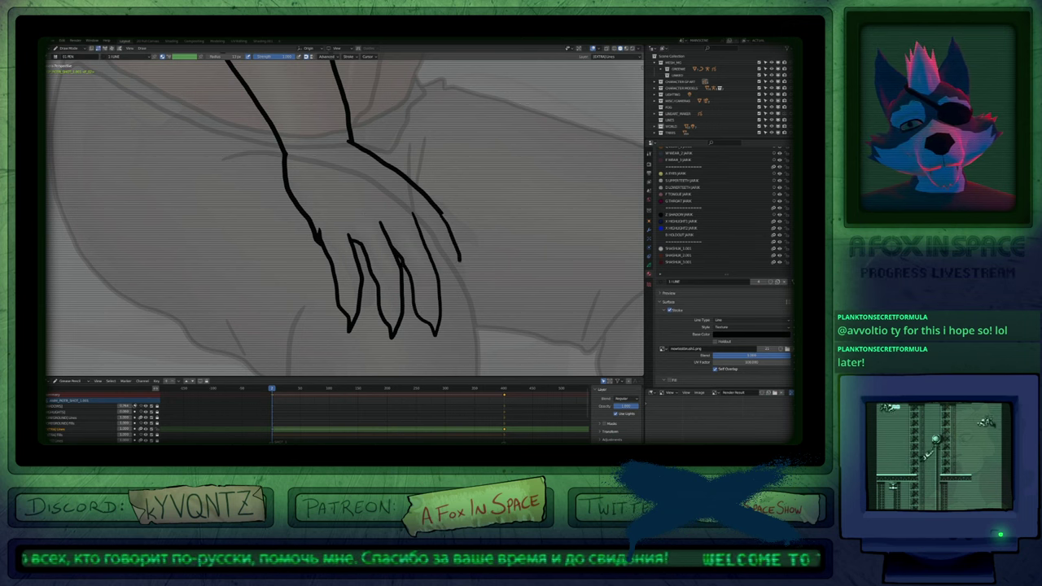
{"action": "mouse_move", "coordinate": [460, 260]}
{"action": "left_mouse_down"}
{"action": "mouse_move", "coordinate": [463, 303]}
{"action": "mouse_move", "coordinate": [447, 303]}
{"action": "left_mouse_up"}
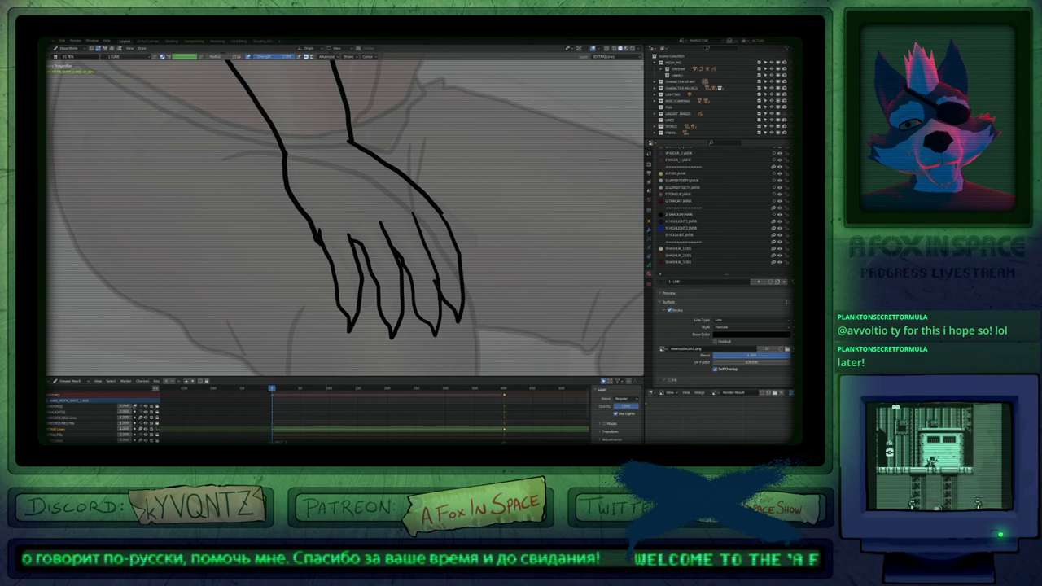
Examine the arm and hand line art up close and against the whole seated figure.
{"action": "scroll", "coordinate": [427, 244], "scroll_direction": "down", "scroll_amount": 4}
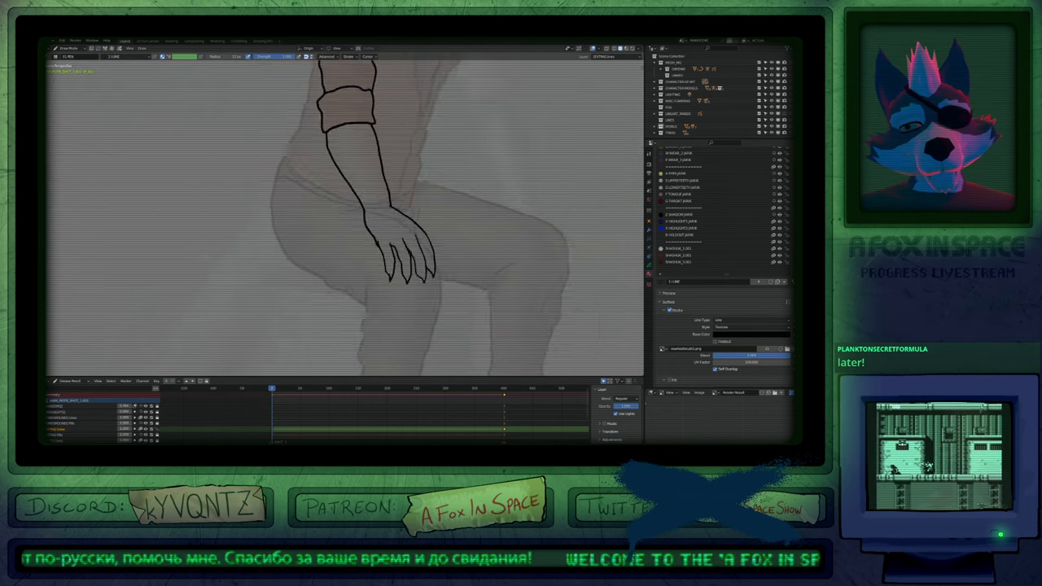
{"action": "scroll", "coordinate": [409, 256], "scroll_direction": "up", "scroll_amount": 4}
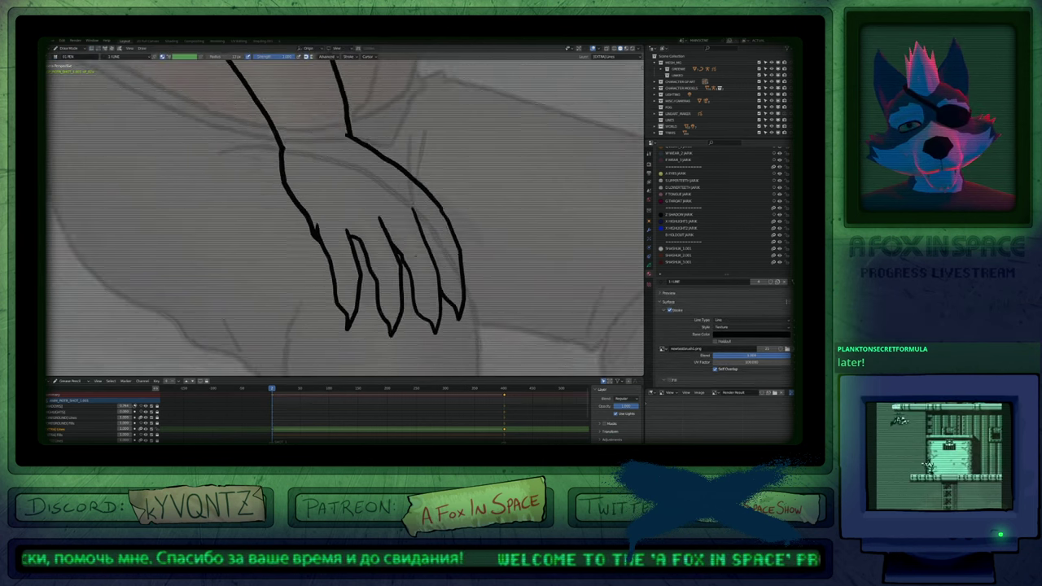
{"action": "scroll", "coordinate": [409, 256], "scroll_direction": "down", "scroll_amount": 4}
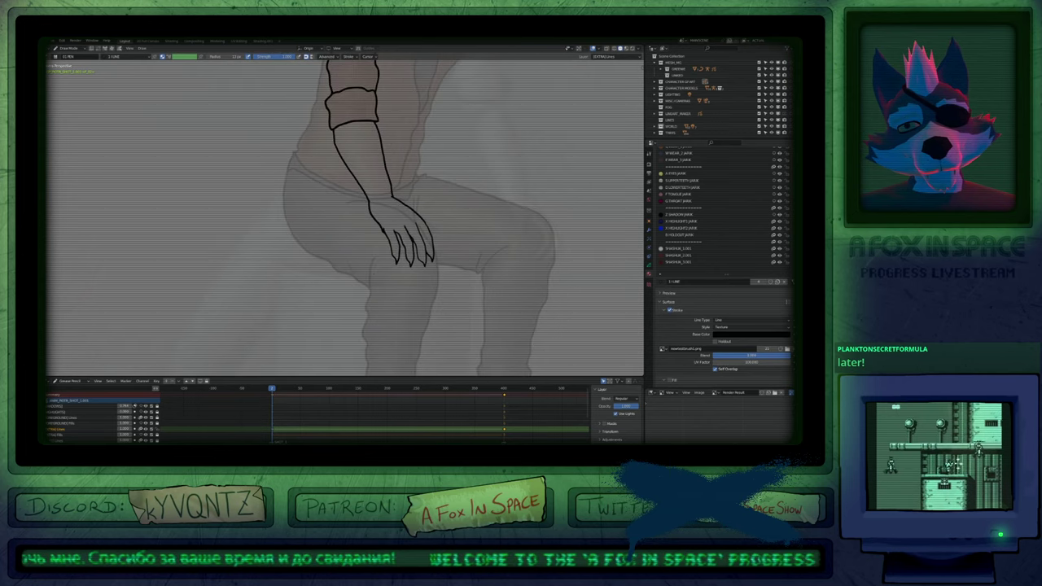
{"action": "key", "text": "ctrl+z"}
{"action": "key", "text": "ctrl+z"}
{"action": "key", "text": "ctrl+z"}
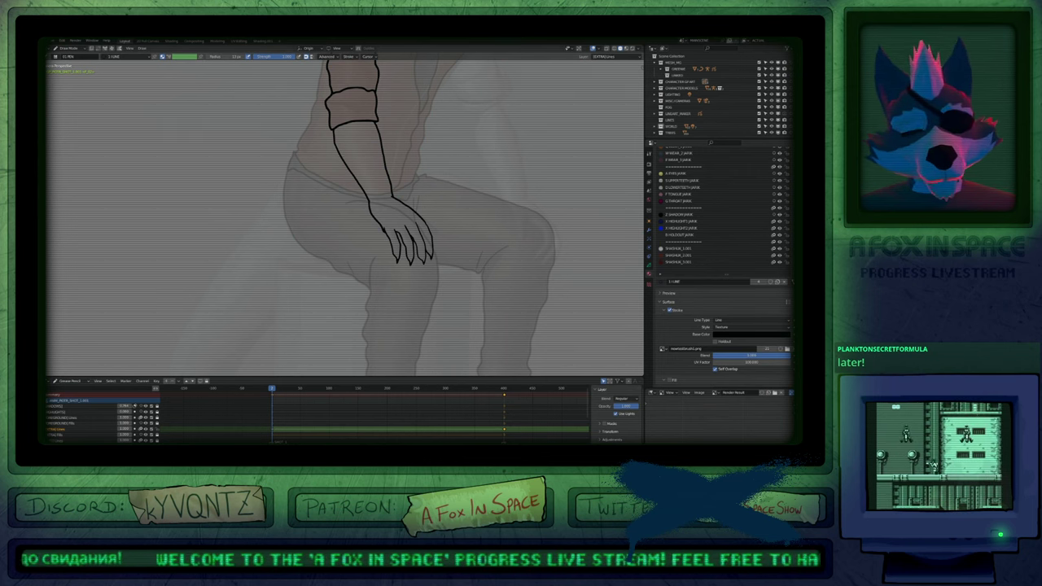
{"action": "scroll", "coordinate": [469, 211], "scroll_direction": "down", "scroll_amount": 1}
{"action": "mouse_move", "coordinate": [469, 212]}
{"action": "middle_mouse_down", "text": "shift"}
{"action": "mouse_move", "coordinate": [437, 327]}
{"action": "mouse_move", "coordinate": [463, 271]}
{"action": "middle_mouse_up", "text": "shift"}
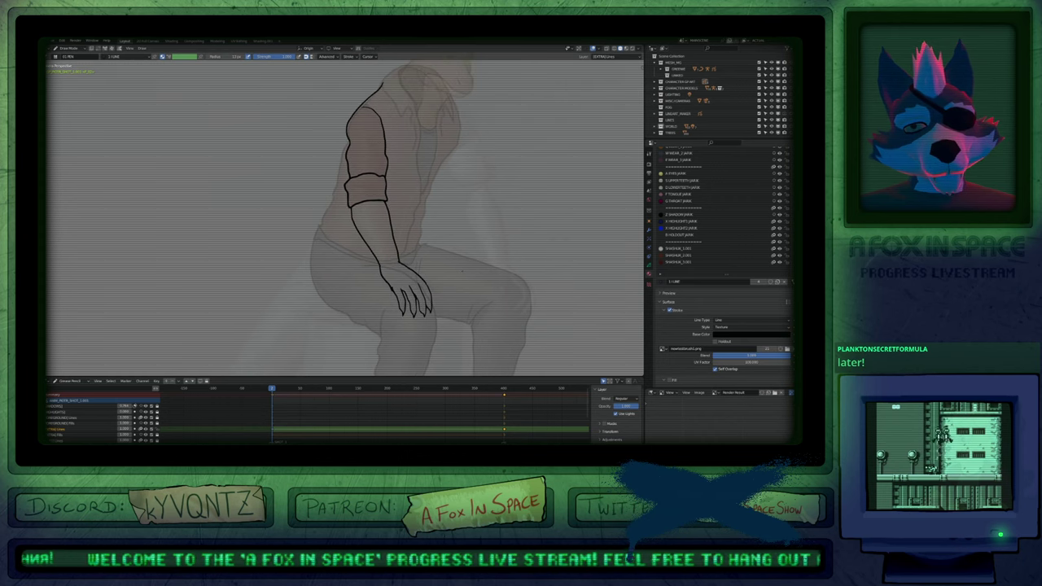
{"action": "key", "text": "shift+f"}
{"action": "key", "text": "Escape"}
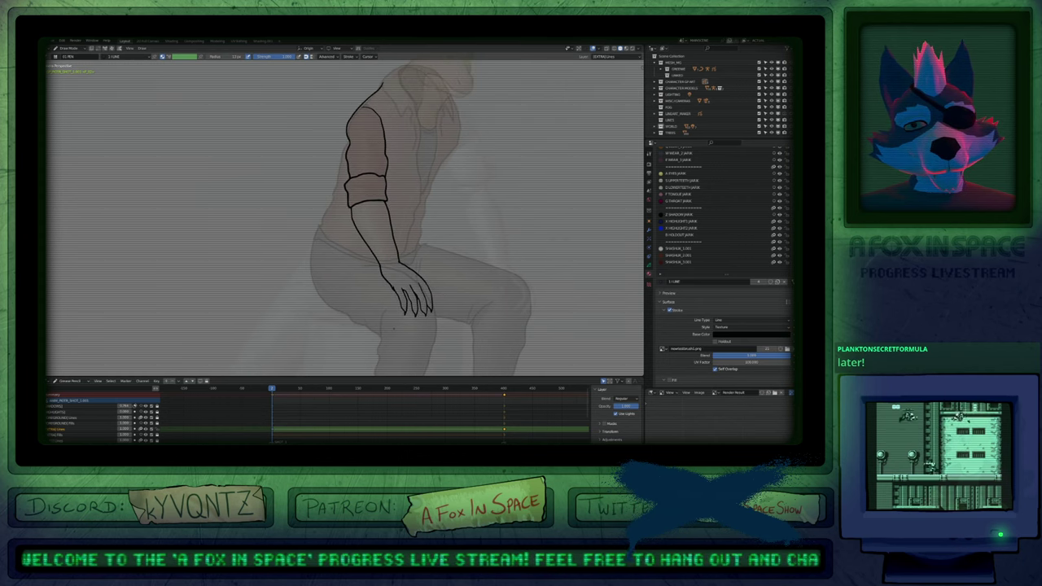
{"action": "key", "text": "f"}
{"action": "key", "text": "Escape"}
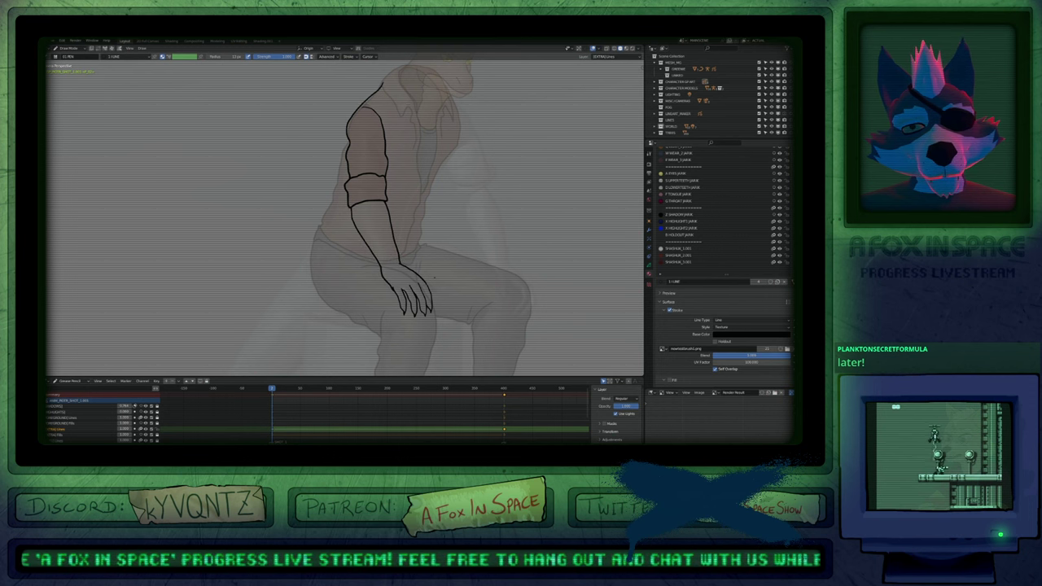
{"action": "key", "text": "f"}
{"action": "key", "text": "Escape"}
{"action": "key", "text": "ctrl+z"}
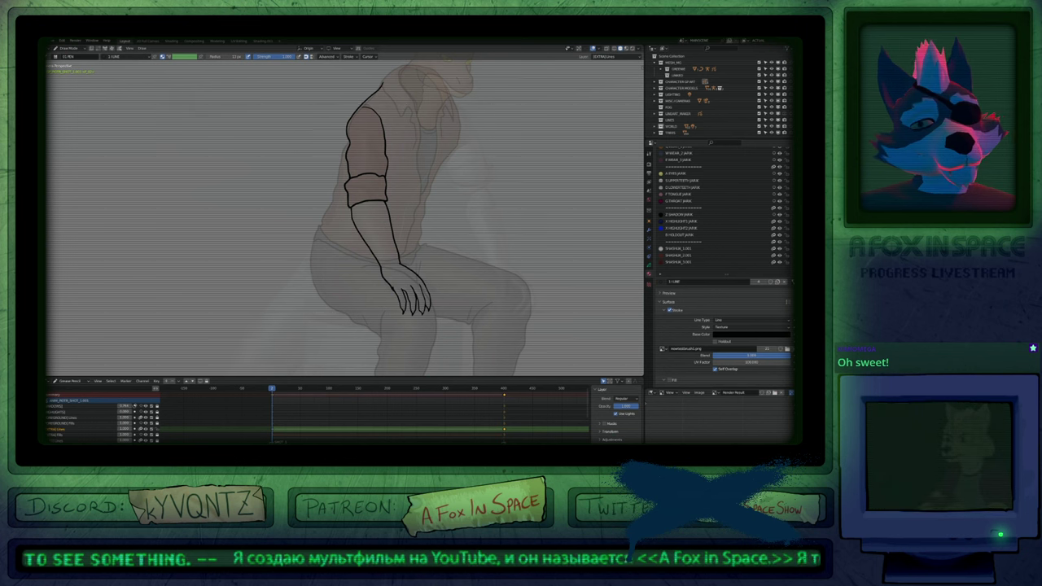
Try pulling the elbow and rolled cuff line art outward from the torso, and undo the pull.
{"action": "scroll", "coordinate": [543, 226], "scroll_direction": "down", "scroll_amount": 3}
{"action": "key", "text": "f"}
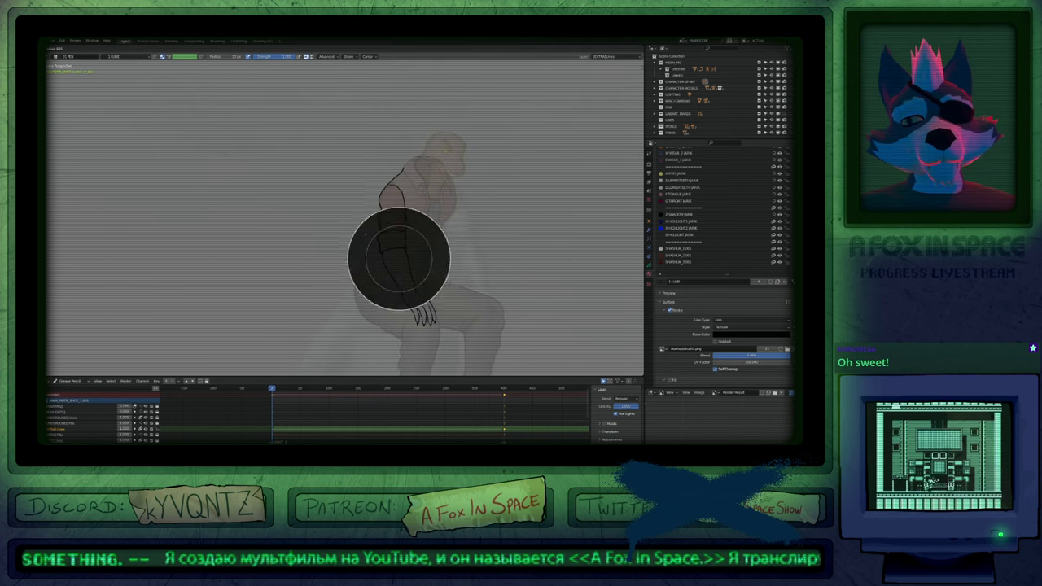
{"action": "key", "text": "Escape"}
{"action": "key", "text": "ctrl+z"}
{"action": "key", "text": "ctrl+z"}
{"action": "left_click_drag", "start_coordinate": [378, 244], "coordinate": [321, 251]}
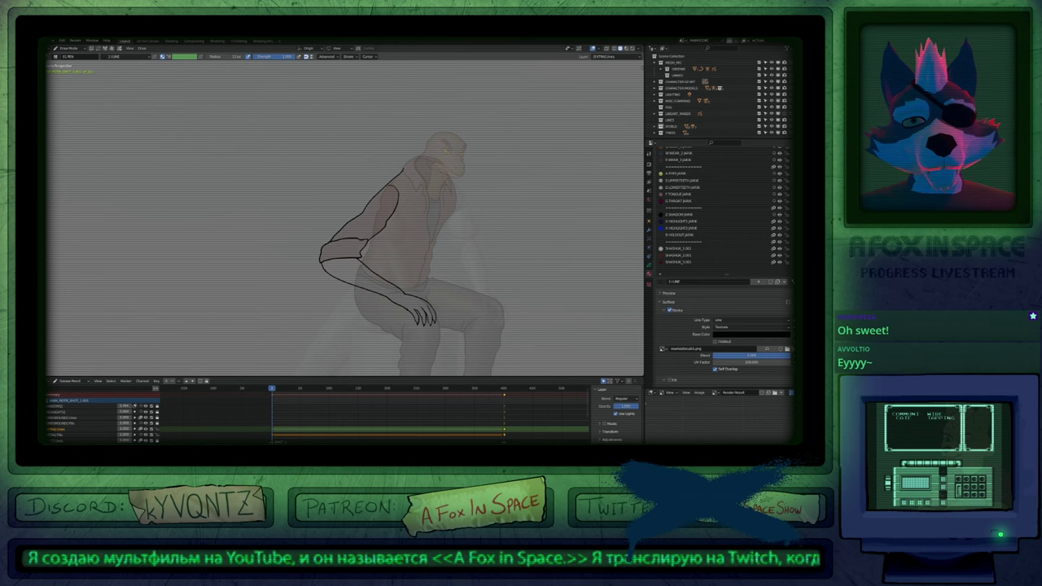
{"action": "key", "text": "ctrl+z"}
Try pulling the elbow line art outward with the Linear and Inverse Square proportional editing falloffs.
{"action": "key", "text": "shift+o"}
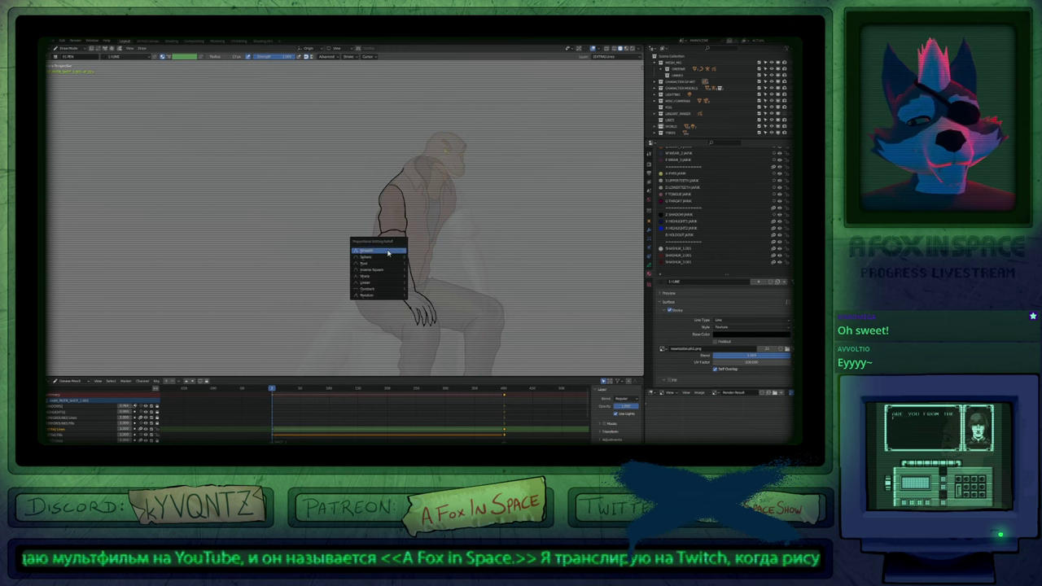
{"action": "left_click", "coordinate": [381, 284]}
{"action": "left_click_drag", "start_coordinate": [384, 245], "coordinate": [362, 247]}
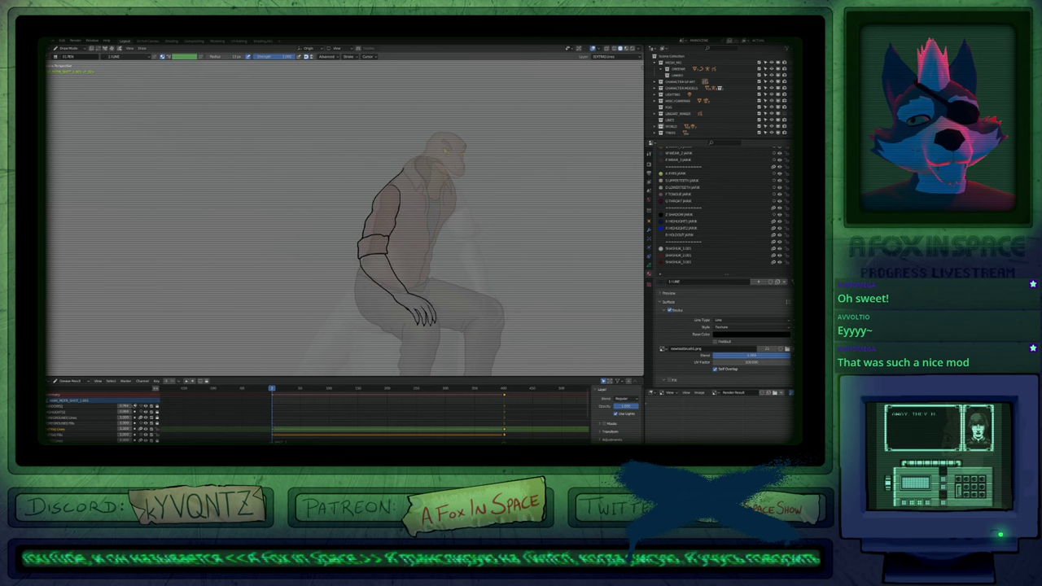
{"action": "key", "text": "Escape"}
{"action": "key", "text": "shift+o"}
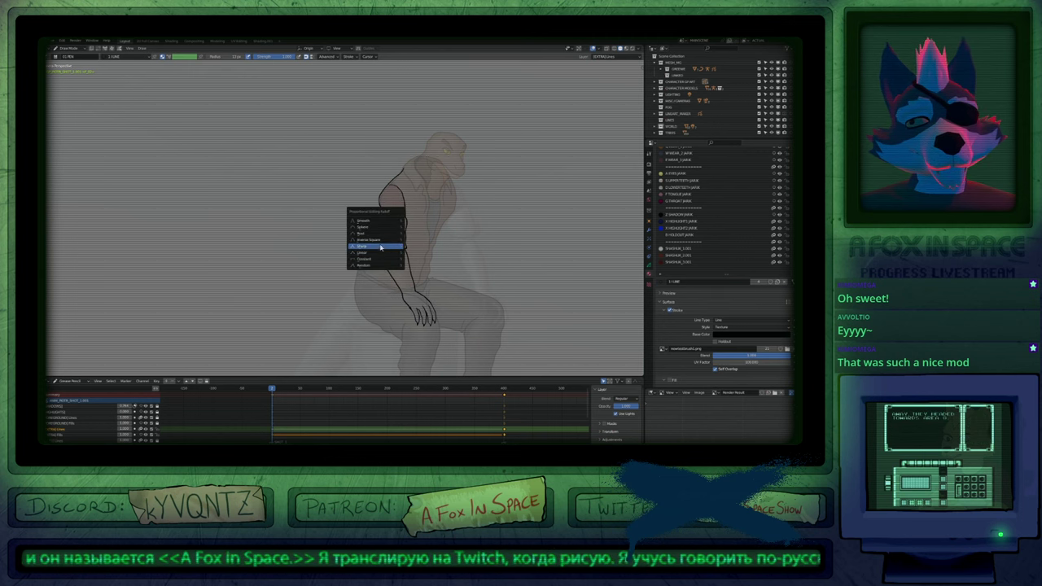
{"action": "left_click", "coordinate": [384, 240]}
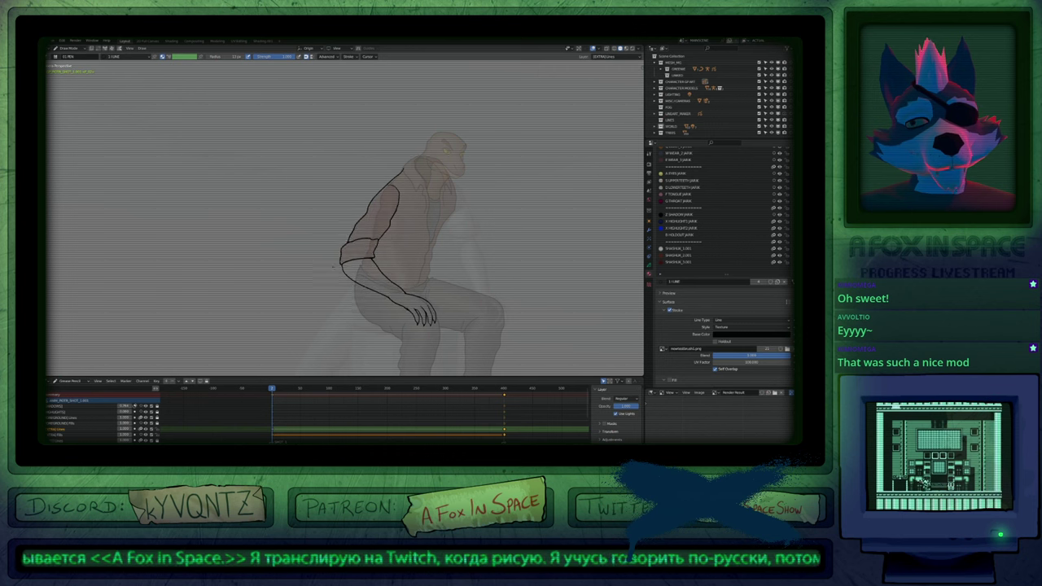
Undo the elbow pull and make the S-M BODY_3.JANK material active.
{"action": "key", "text": "u"}
{"action": "key", "text": "5"}
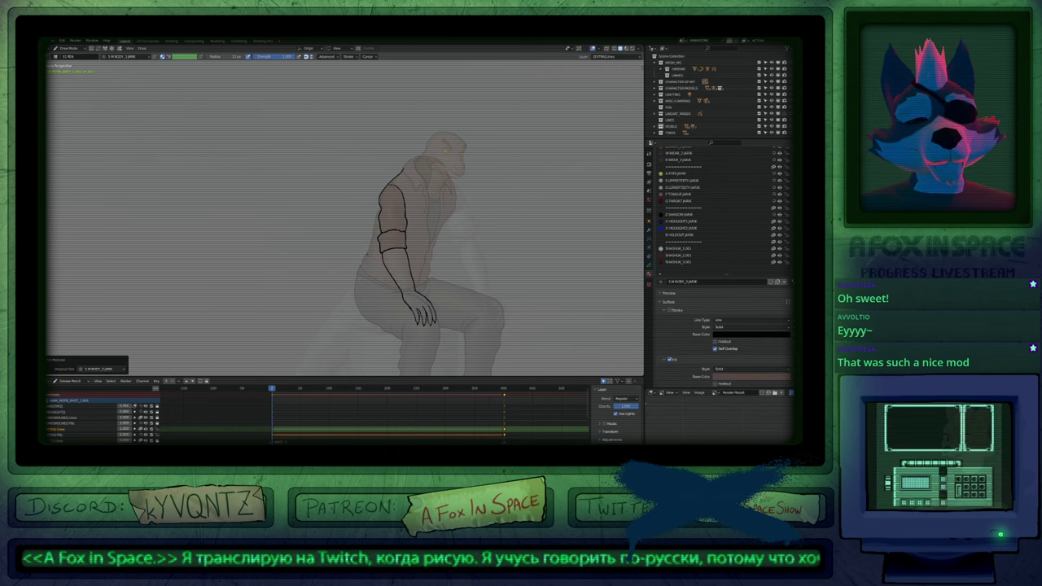
{"action": "key", "text": "u"}
{"action": "left_click", "coordinate": [368, 258]}
Set the proportional editing falloff to Constant, try pulling the elbow line art outward, and undo it.
{"action": "key", "text": "shift+o"}
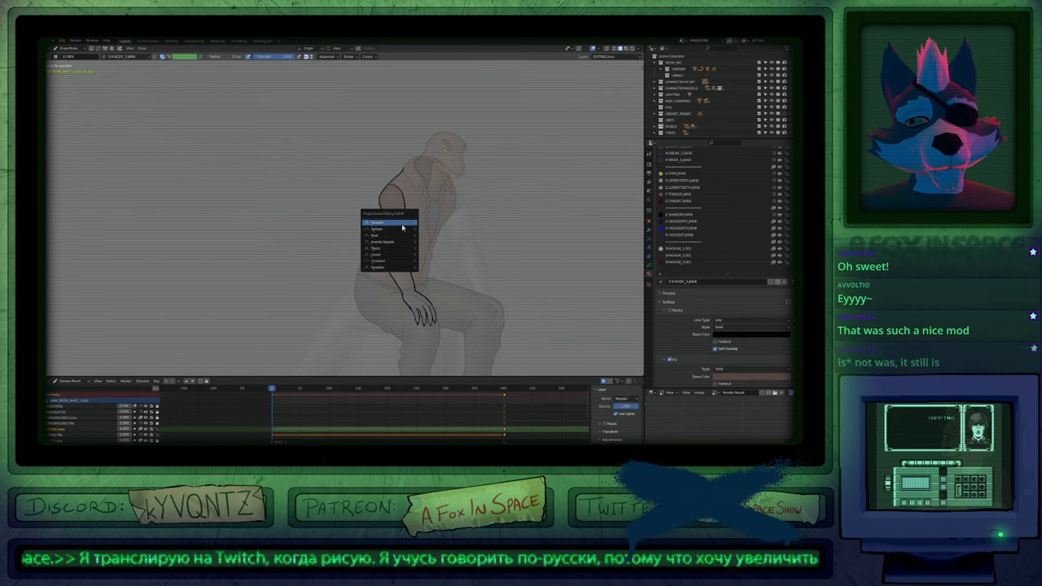
{"action": "left_click", "coordinate": [396, 262]}
{"action": "left_click_drag", "start_coordinate": [399, 262], "coordinate": [313, 263]}
{"action": "key", "text": "ctrl+z"}
{"action": "key", "text": "u"}
{"action": "left_click", "coordinate": [343, 260]}
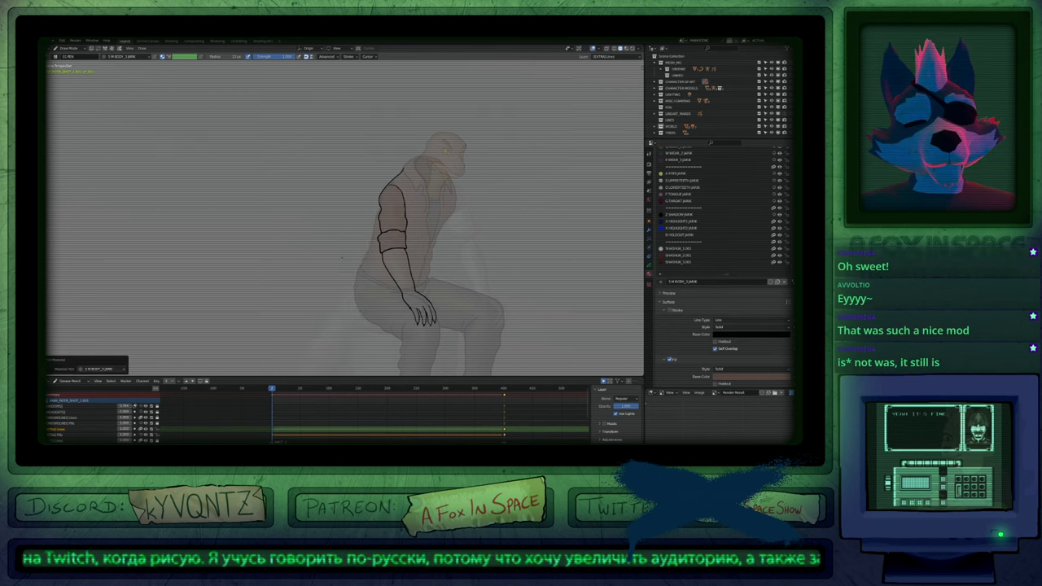
{"action": "key", "text": "u"}
{"action": "left_click", "coordinate": [345, 260]}
Set the proportional editing falloff to Smooth and try moving the elbow line art, undoing the change.
{"action": "key", "text": "shift+o"}
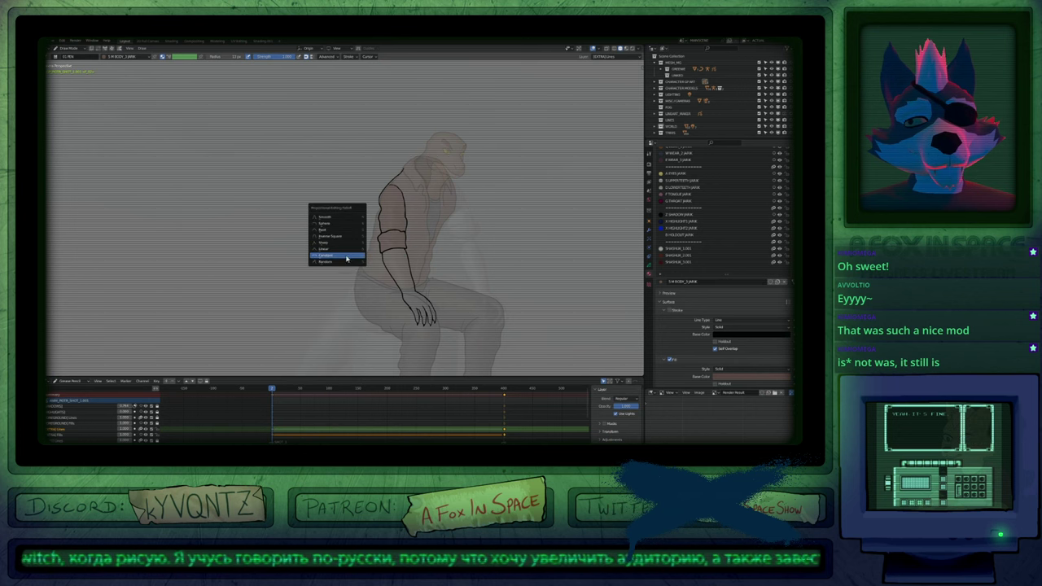
{"action": "left_click", "coordinate": [349, 217]}
{"action": "key", "text": "g"}
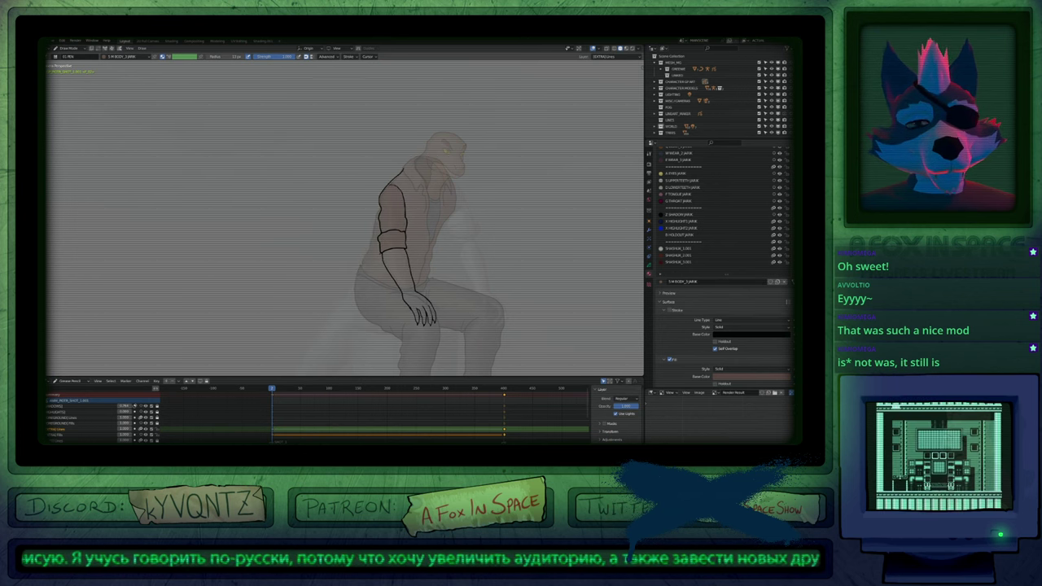
{"action": "key", "text": "ctrl+z"}
Enlarge the sculpt brush until it spans the arm around the elbow.
{"action": "key", "text": "f"}
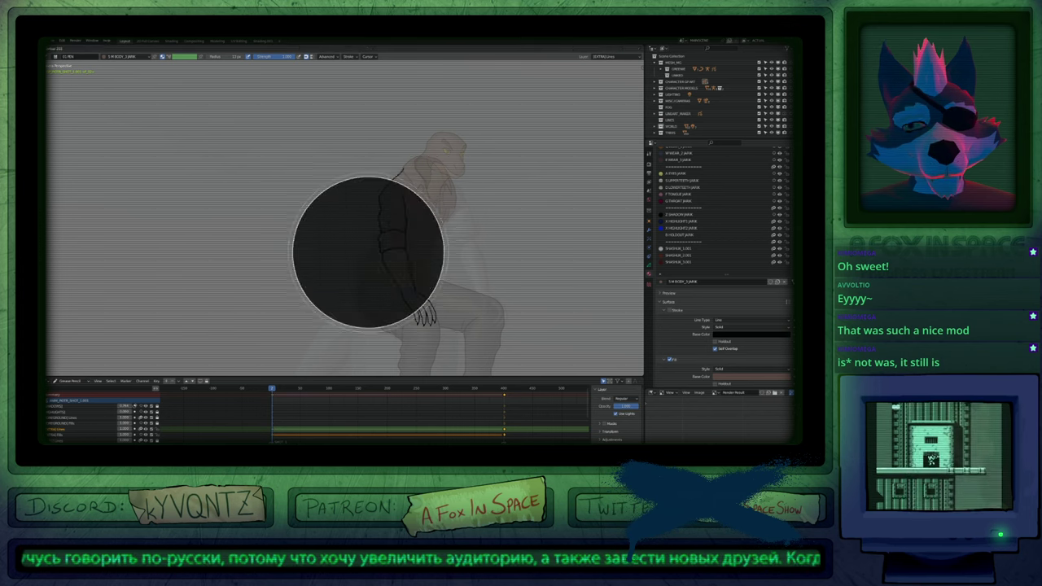
{"action": "left_click", "coordinate": [368, 257]}
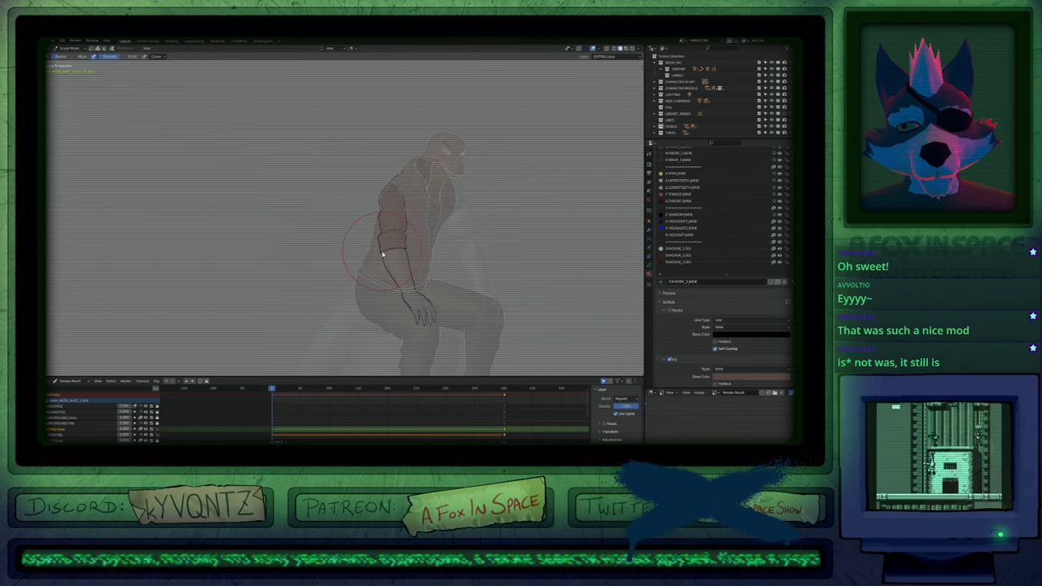
{"action": "key", "text": "p"}
{"action": "key", "text": "Tab"}
{"action": "key", "text": "Tab"}
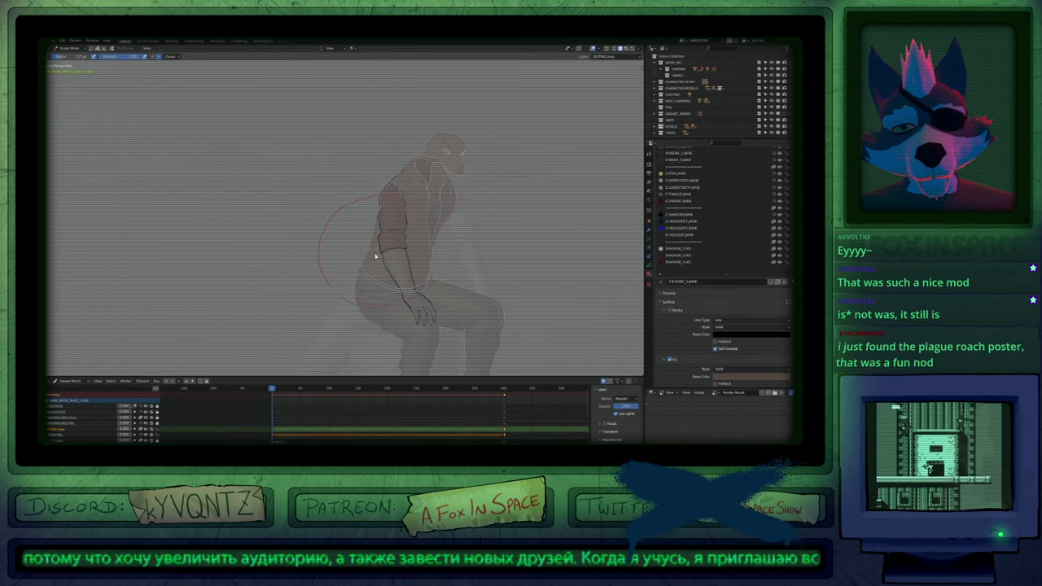
{"action": "key", "text": "ctrl+Tab"}
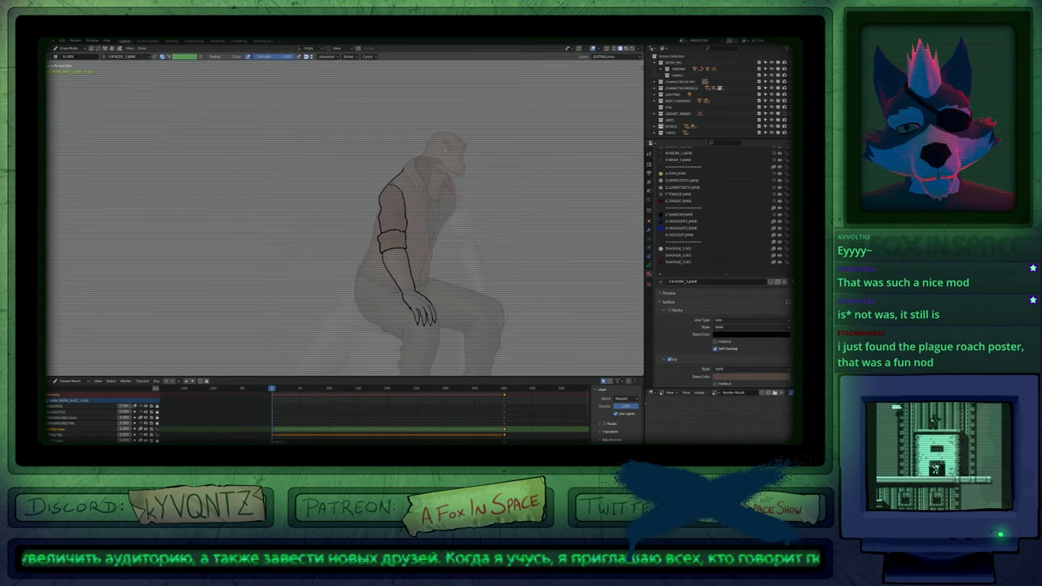
{"action": "key", "text": "f"}
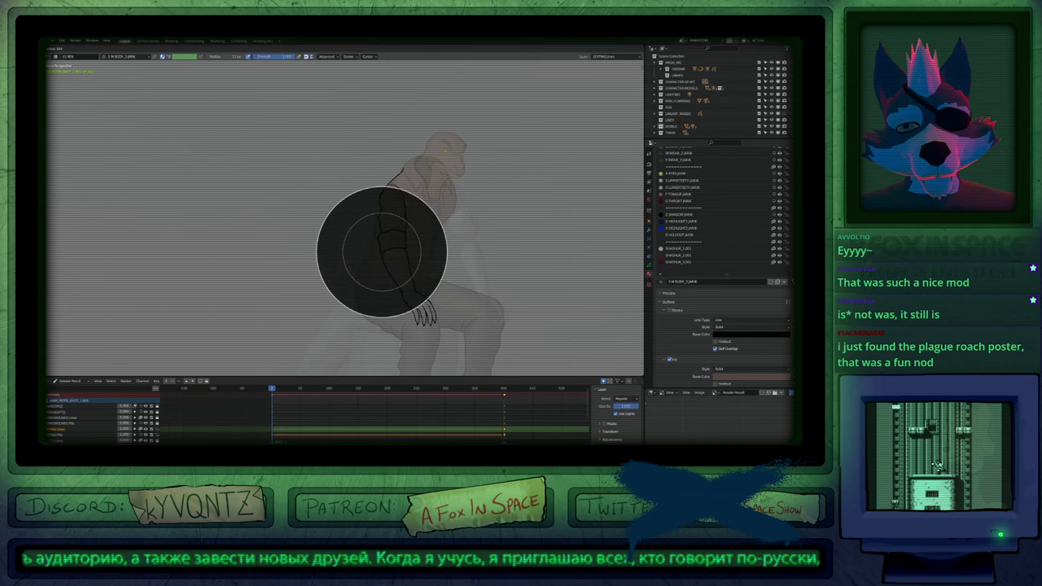
{"action": "key", "text": "Escape"}
Try pulling the elbow line art outward with the Sharp proportional editing falloff, and undo it.
{"action": "key", "text": "Tab"}
{"action": "key", "text": "shift+o"}
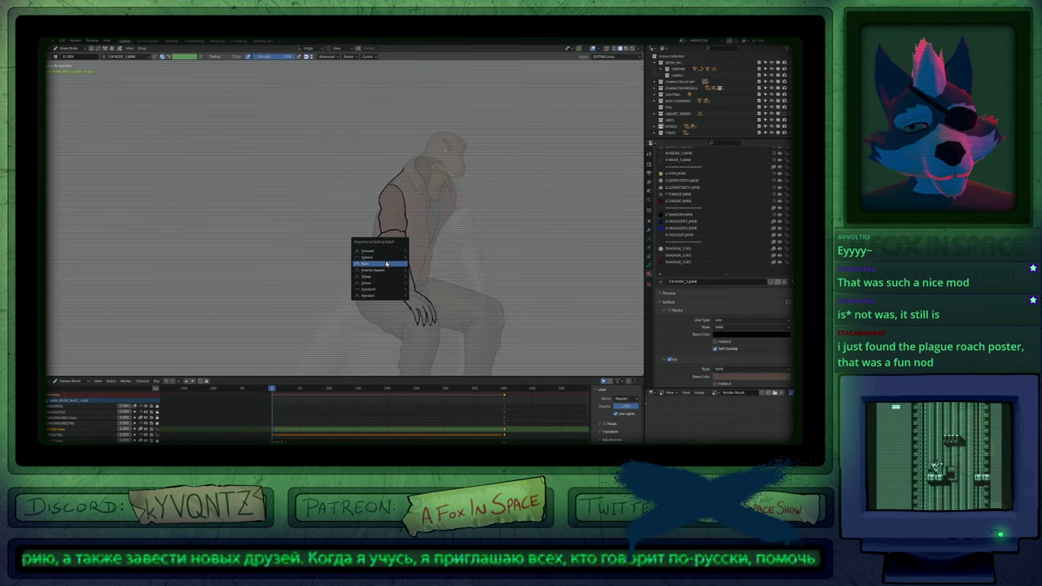
{"action": "left_click", "coordinate": [385, 277]}
{"action": "left_click_drag", "start_coordinate": [401, 246], "coordinate": [352, 251]}
{"action": "key", "text": "ctrl+z"}
Show the active tool's brush settings and try a short outward pull on the elbow line art, undoing it.
{"action": "key", "text": "shift+o"}
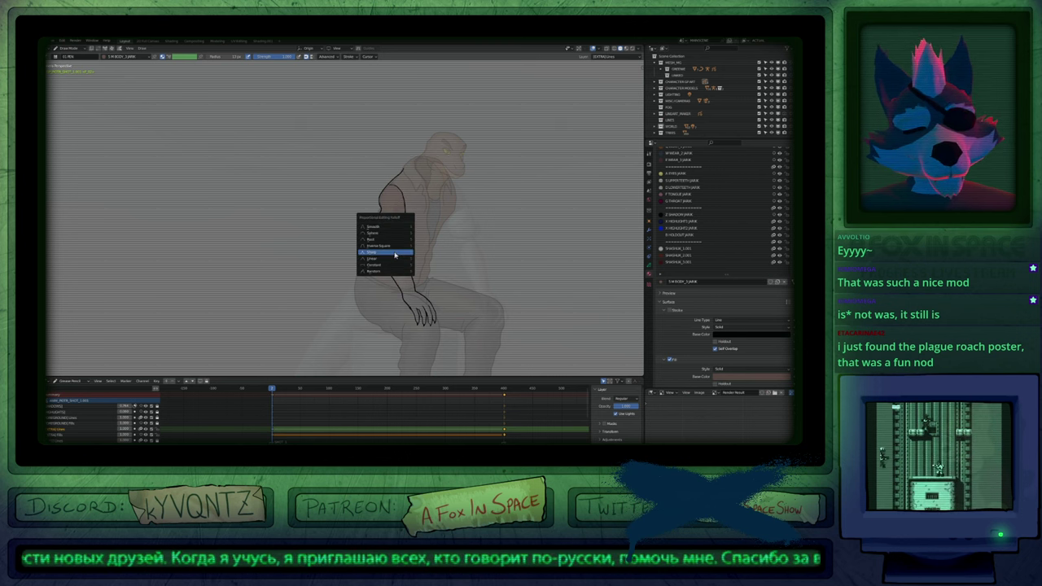
{"action": "left_click", "coordinate": [394, 254]}
{"action": "key", "text": "n"}
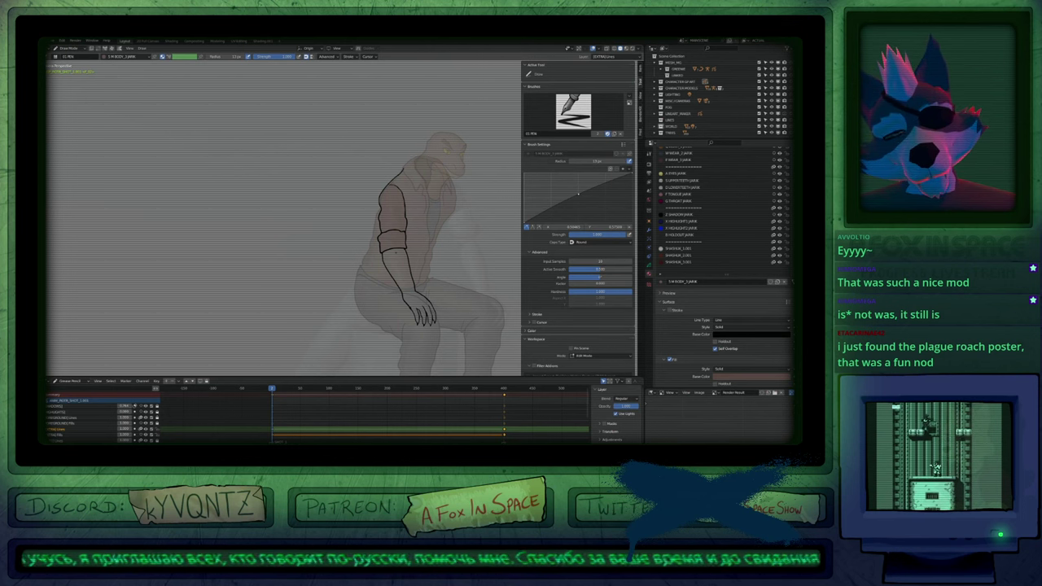
{"action": "key", "text": "ctrl+Tab"}
{"action": "left_click_drag", "start_coordinate": [394, 250], "coordinate": [367, 255]}
{"action": "key", "text": "ctrl+z"}
In Sculpt Mode, set the Push brush falloff to Sharp, try pulling the elbow lines far outward, and undo the stroke.
{"action": "key", "text": "3"}
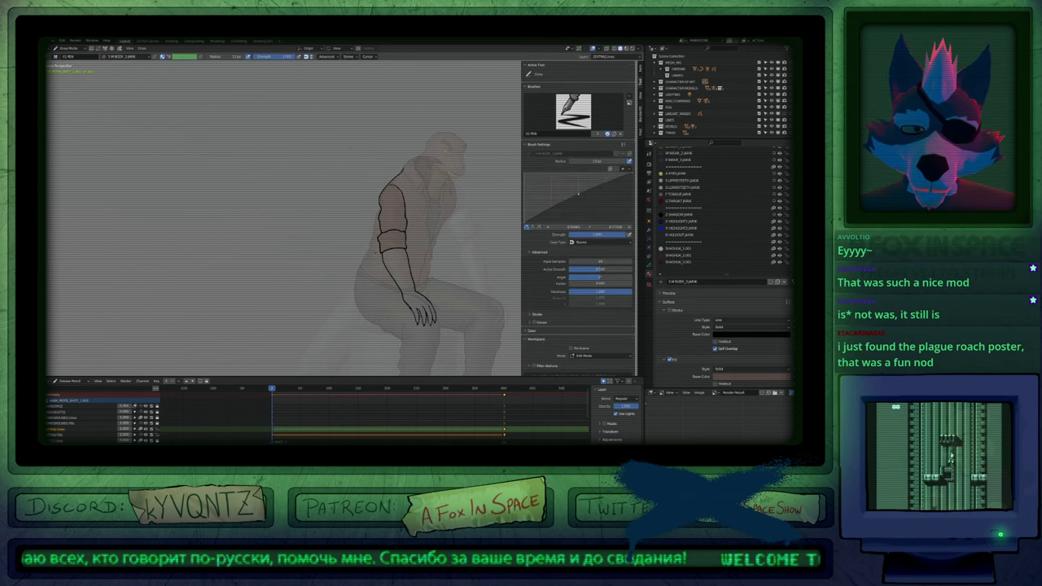
{"action": "key", "text": "6"}
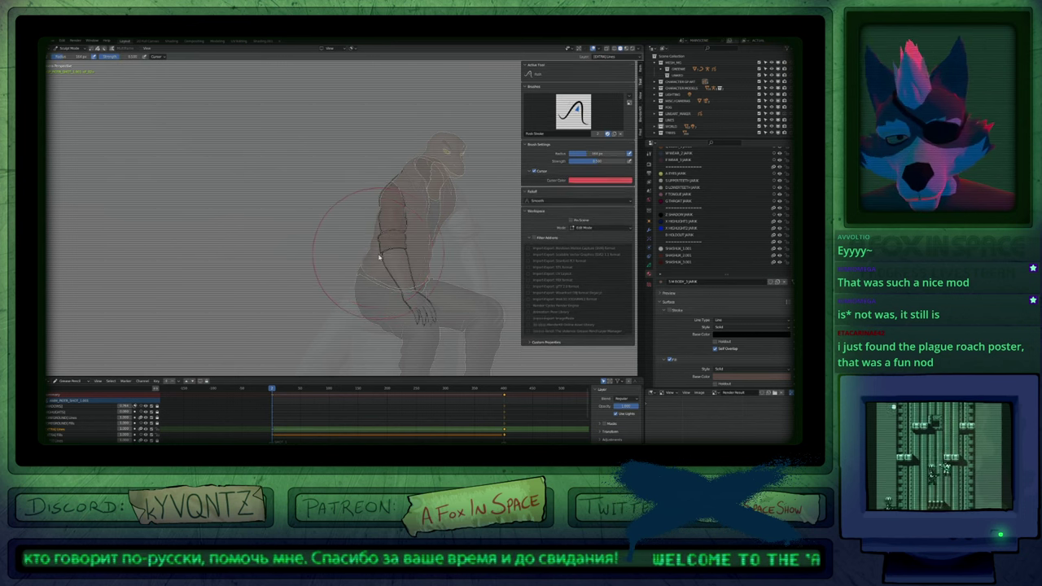
{"action": "key", "text": "3"}
{"action": "key", "text": "6"}
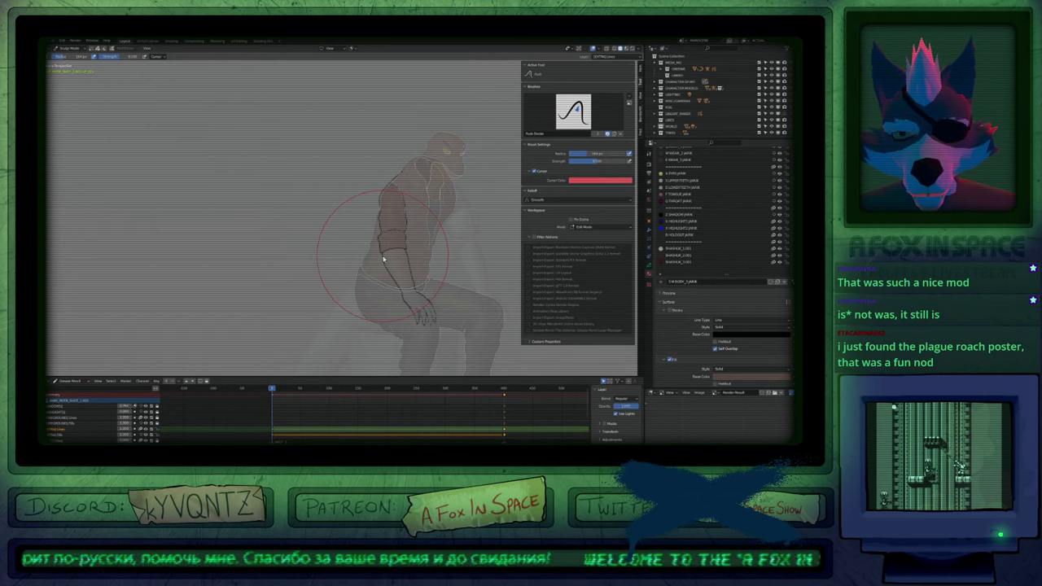
{"action": "left_click", "coordinate": [538, 201]}
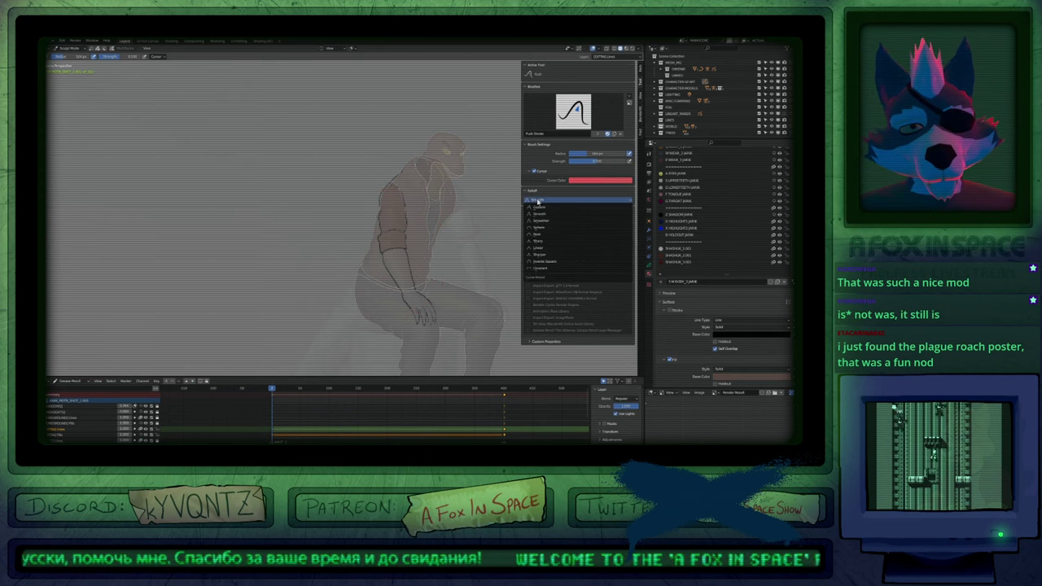
{"action": "left_click", "coordinate": [534, 230]}
{"action": "left_click_drag", "start_coordinate": [399, 252], "coordinate": [224, 291]}
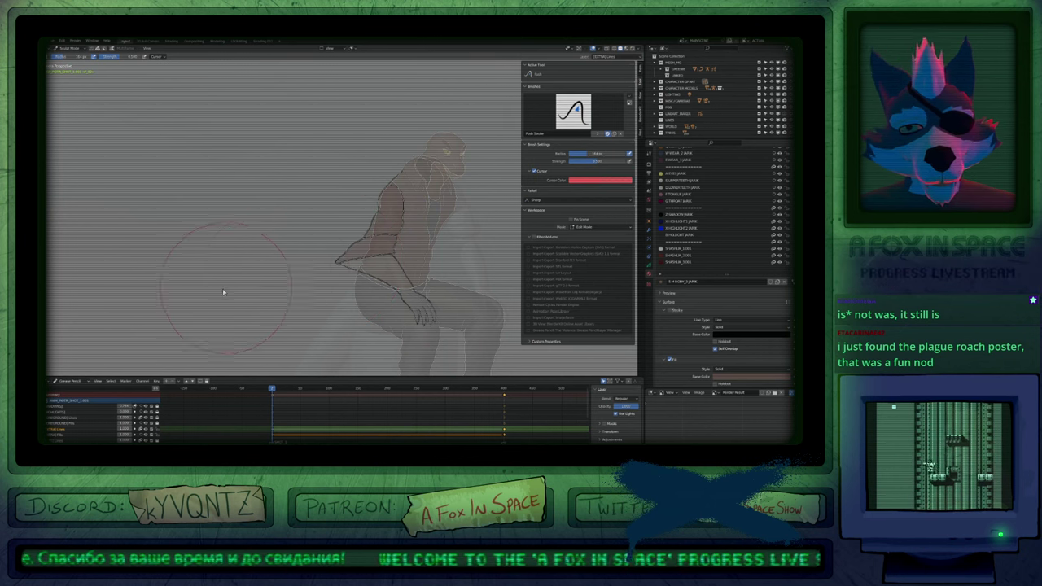
{"action": "key", "text": "ctrl+z"}
Set the Push brush falloff to Constant, try pulling the elbow lines outward, and undo the stroke.
{"action": "left_click", "coordinate": [538, 201]}
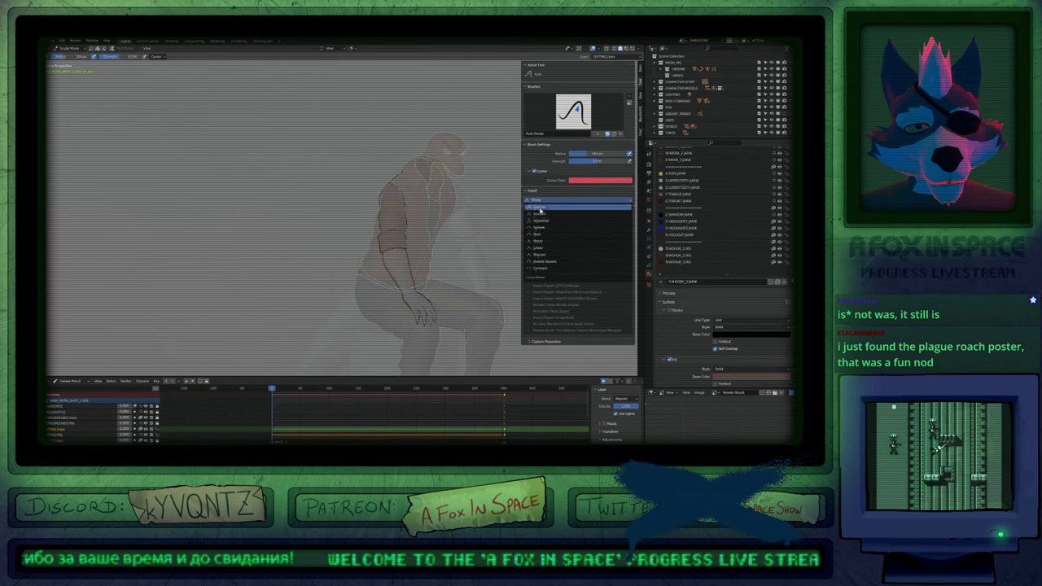
{"action": "left_click", "coordinate": [537, 268]}
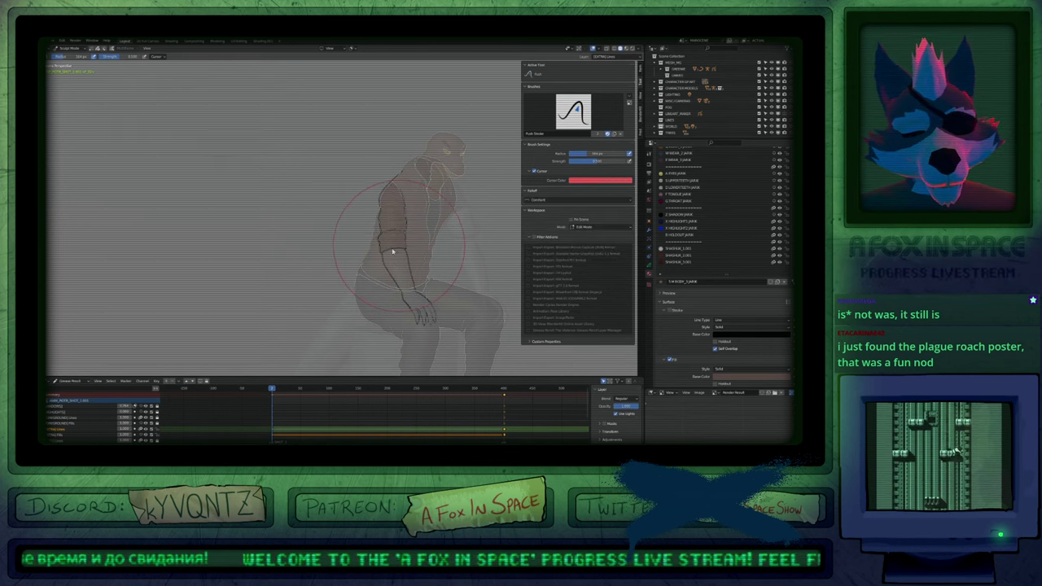
{"action": "mouse_move", "coordinate": [392, 252]}
{"action": "left_mouse_down"}
{"action": "mouse_move", "coordinate": [215, 289]}
{"action": "mouse_move", "coordinate": [155, 289]}
{"action": "left_mouse_up"}
{"action": "key", "text": "ctrl+z"}
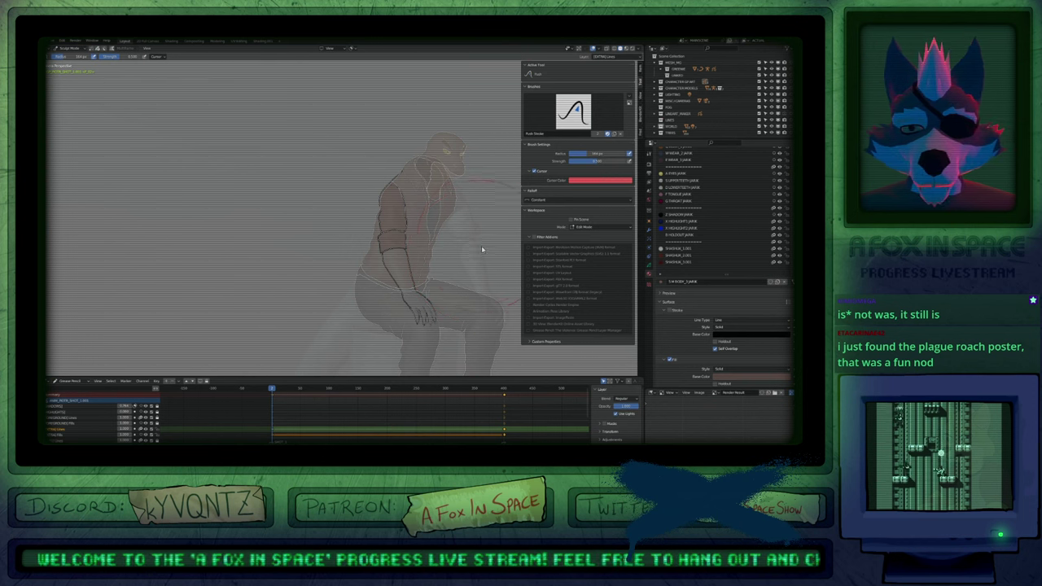
Try other falloff shapes for the Push brush, including Smooth, and return to Draw Mode.
{"action": "left_click", "coordinate": [542, 199]}
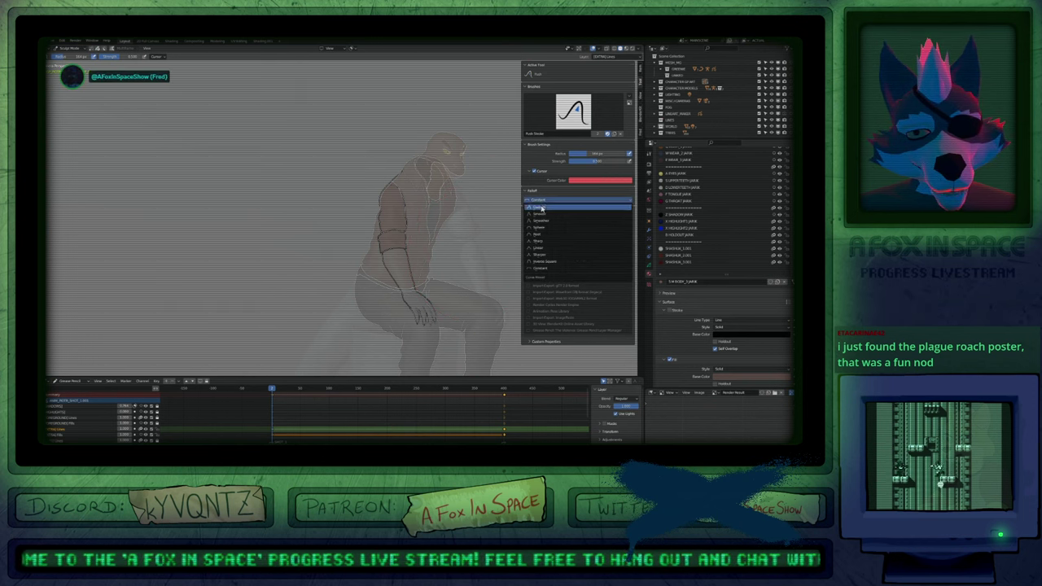
{"action": "left_click", "coordinate": [542, 208]}
{"action": "left_click", "coordinate": [537, 200]}
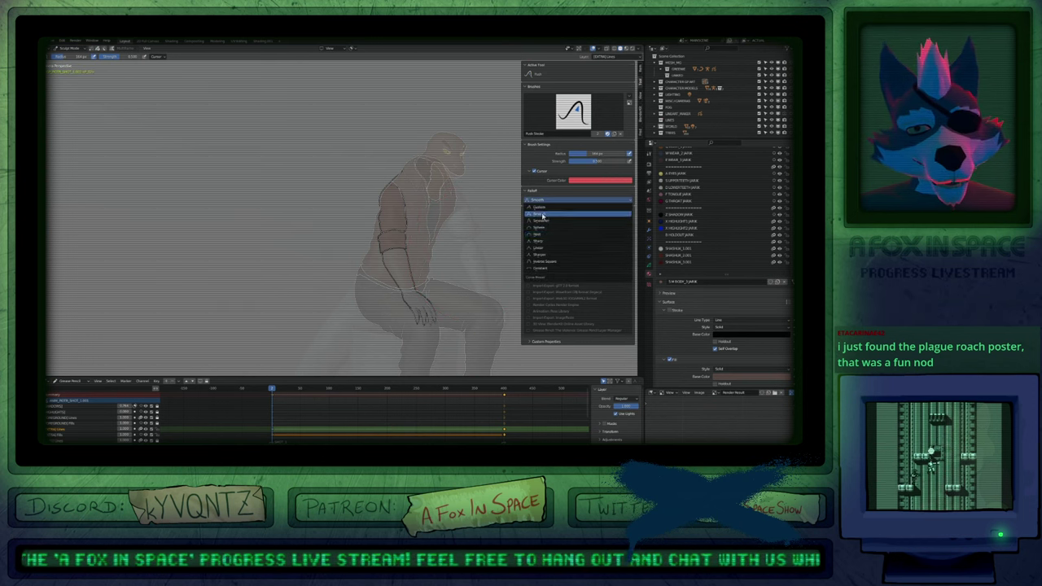
{"action": "left_click", "coordinate": [541, 268]}
{"action": "key", "text": "ctrl+Tab"}
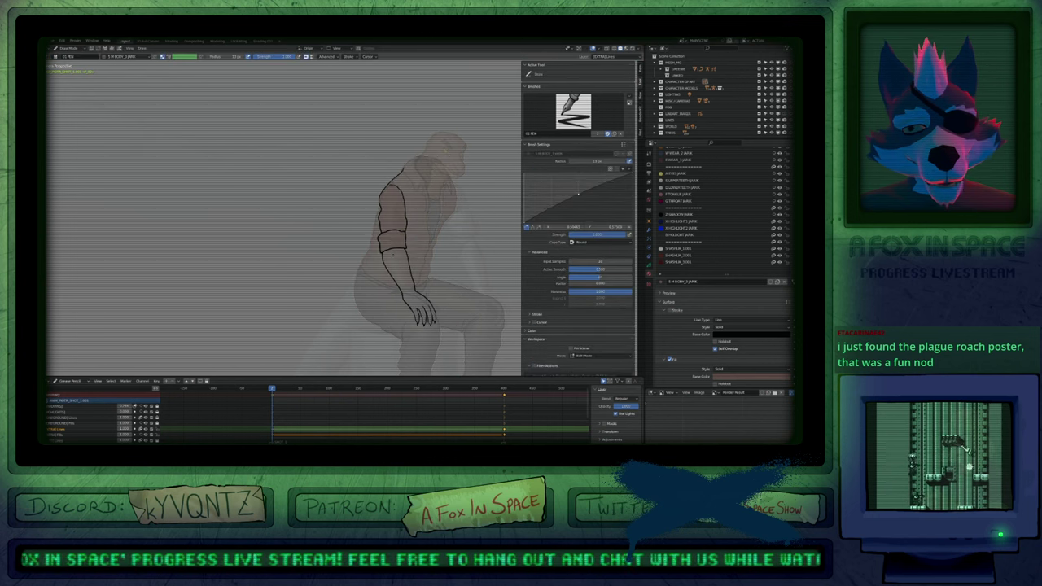
Set the proportional editing falloff to Smooth and step back through the recent arm line edits.
{"action": "key", "text": "shift+o"}
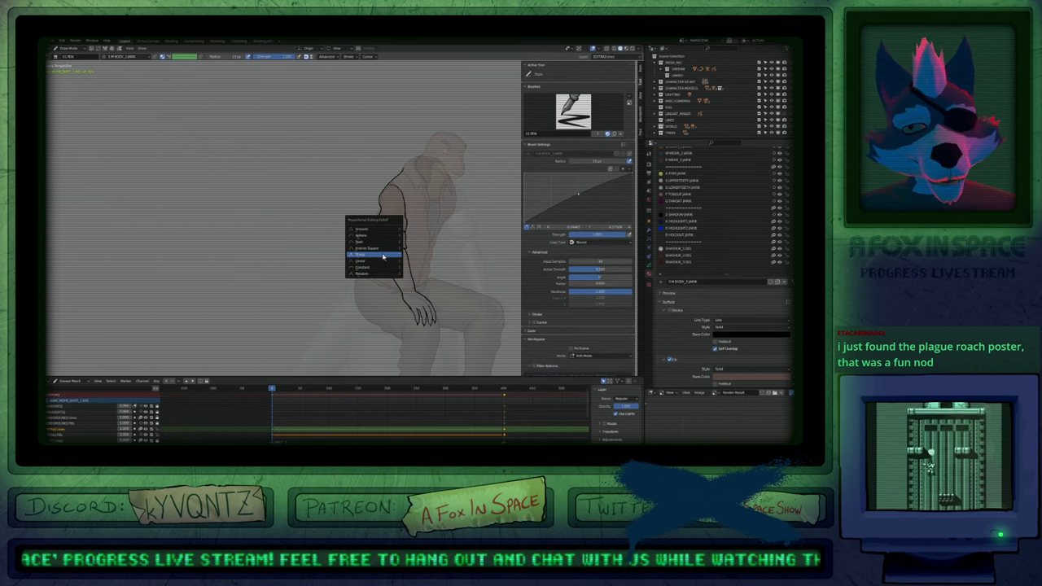
{"action": "left_click", "coordinate": [383, 229]}
{"action": "key", "text": "ctrl+z"}
{"action": "key", "text": "ctrl+z"}
{"action": "key", "text": "ctrl+z"}
{"action": "key", "text": "ctrl+z"}
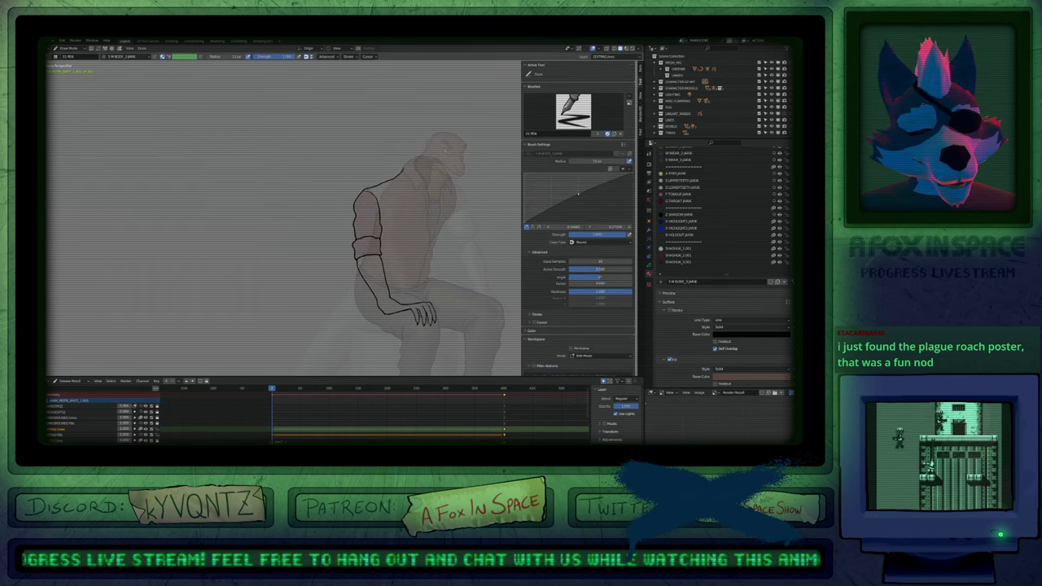
In Sculpt Mode, swap the timeline for the Info log and set the Push brush falloff to Custom.
{"action": "key", "text": "ctrl+Tab"}
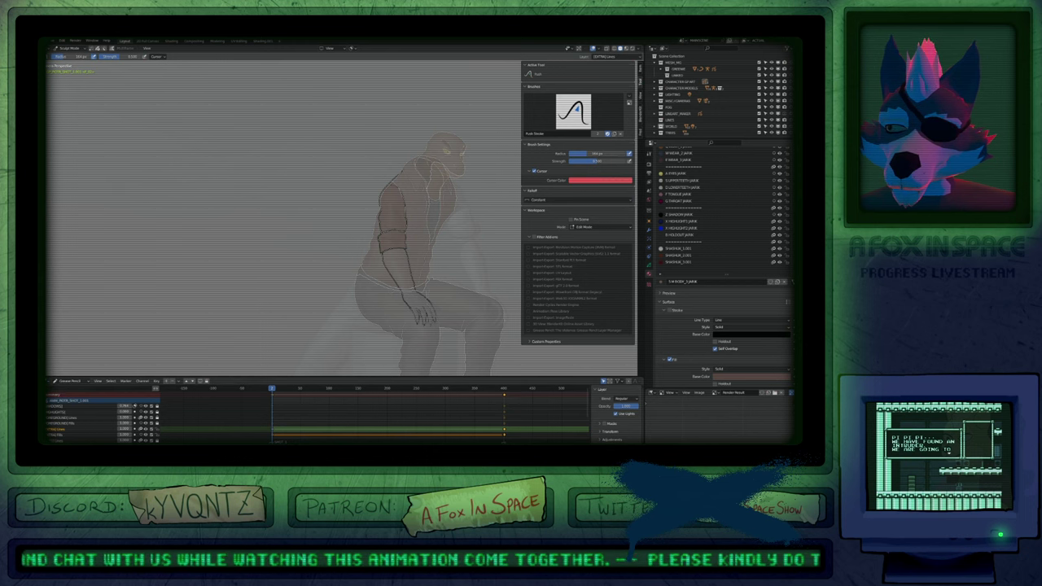
{"action": "left_click", "coordinate": [55, 380]}
{"action": "left_click", "coordinate": [187, 331]}
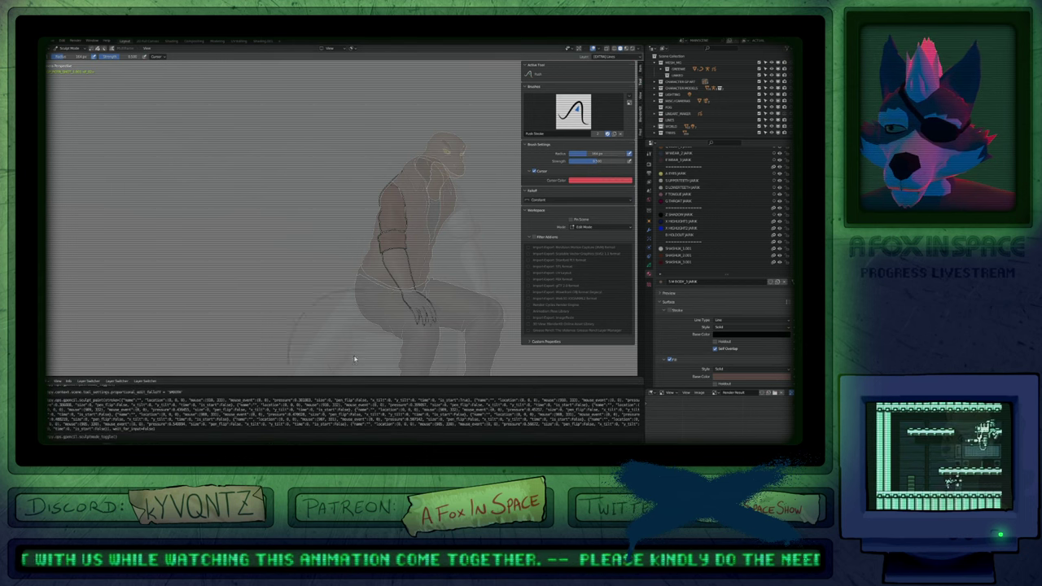
{"action": "left_click", "coordinate": [550, 200]}
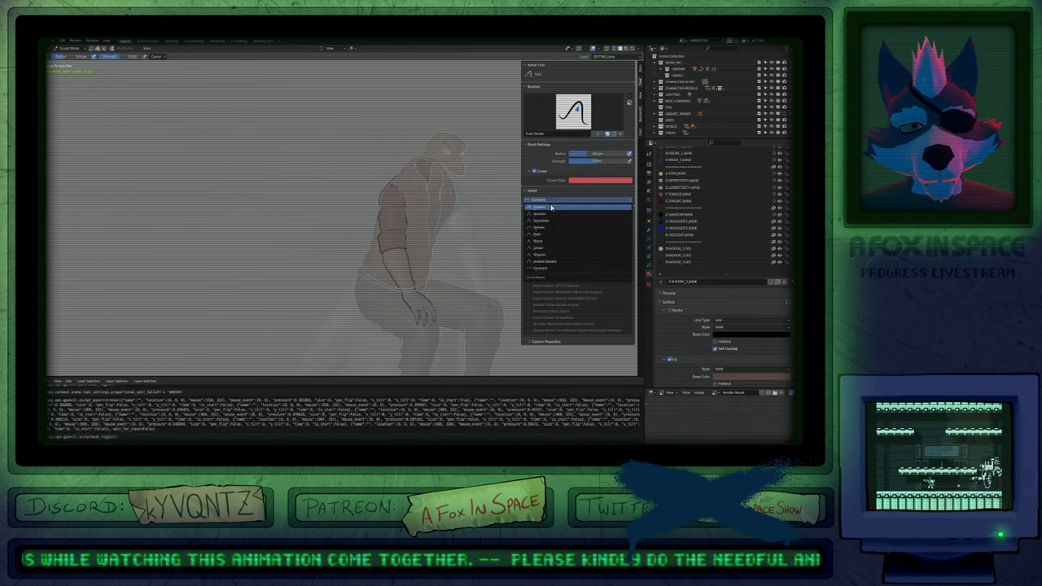
{"action": "left_click", "coordinate": [551, 207]}
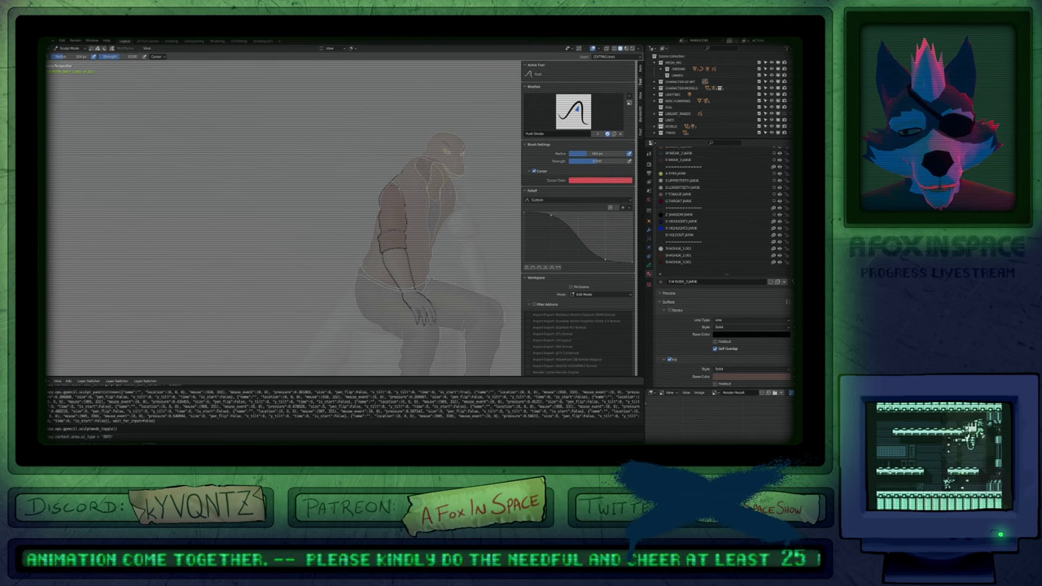
Look through the keymap preferences with the shortcut search filtered by key binding.
{"action": "left_click", "coordinate": [62, 40]}
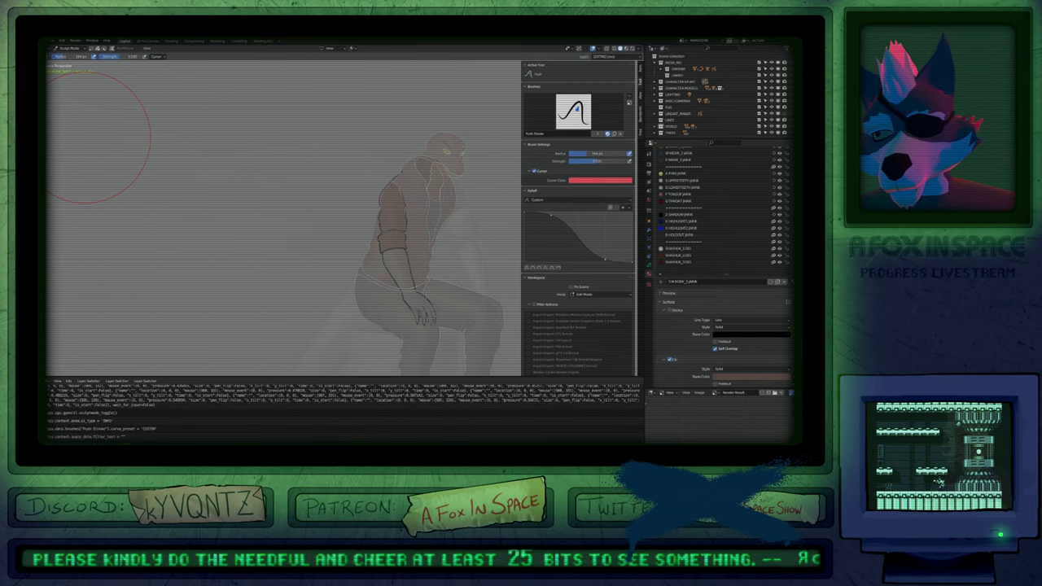
{"action": "left_click", "coordinate": [170, 81]}
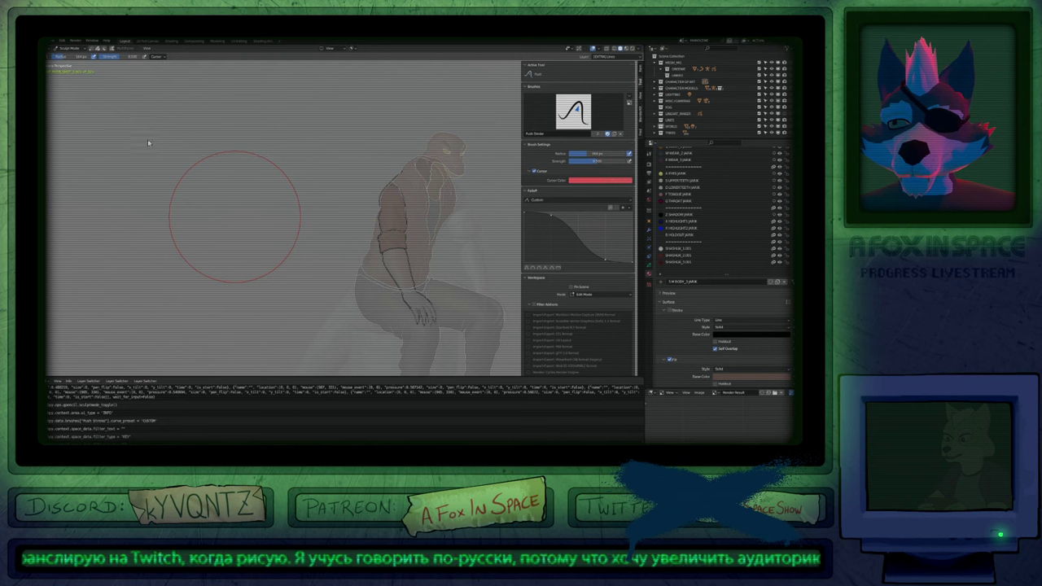
{"action": "scroll", "coordinate": [686, 296], "scroll_direction": "up", "scroll_amount": 3}
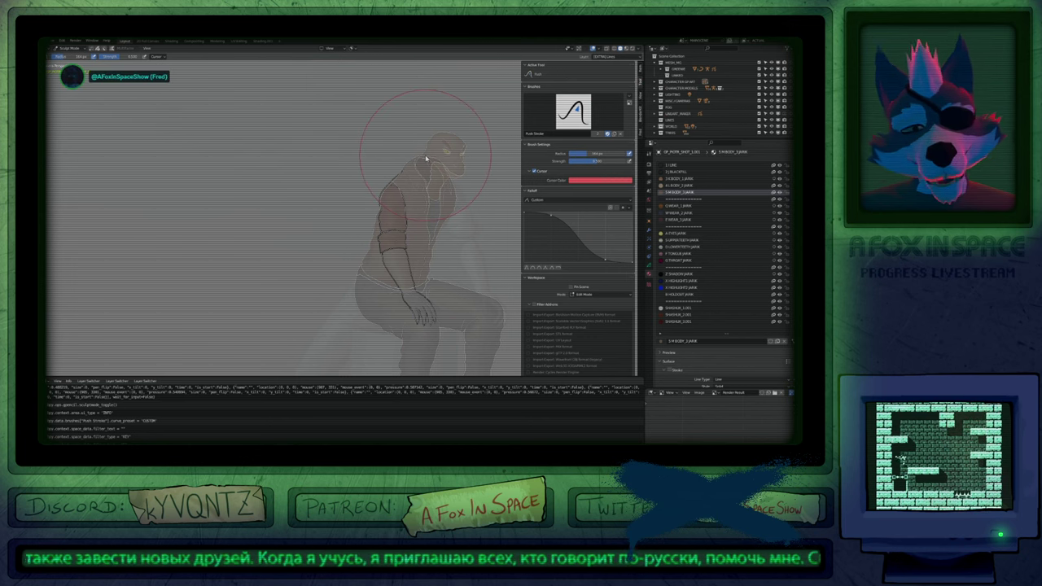
Return to Draw Mode and smooth a short stretch of the forearm outline near the sleeve cuff.
{"action": "key", "text": "ctrl+Tab"}
{"action": "scroll", "coordinate": [402, 269], "scroll_direction": "up", "scroll_amount": 1}
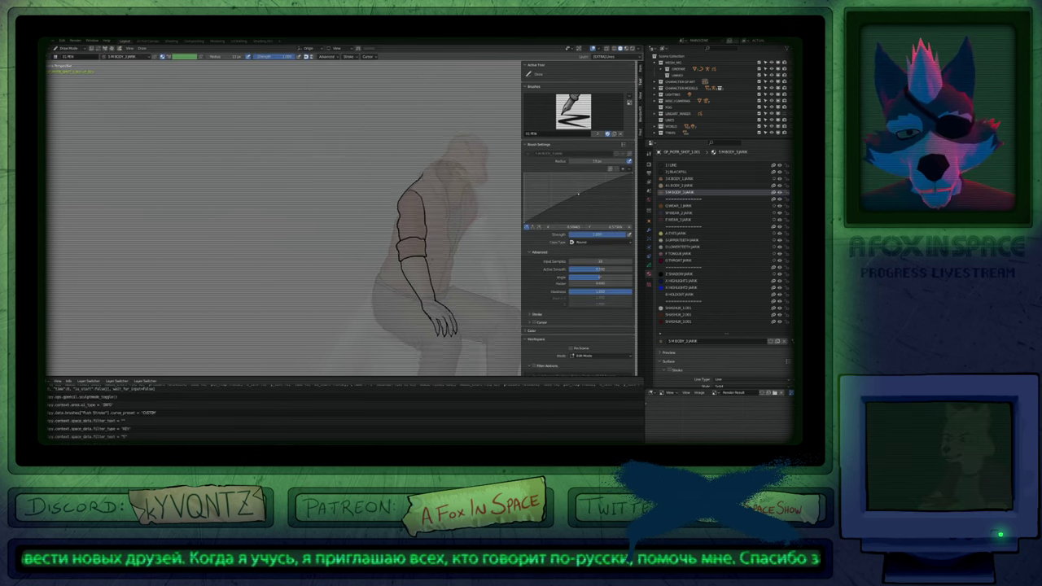
{"action": "left_click_drag", "start_coordinate": [402, 269], "coordinate": [397, 261], "text": "shift"}
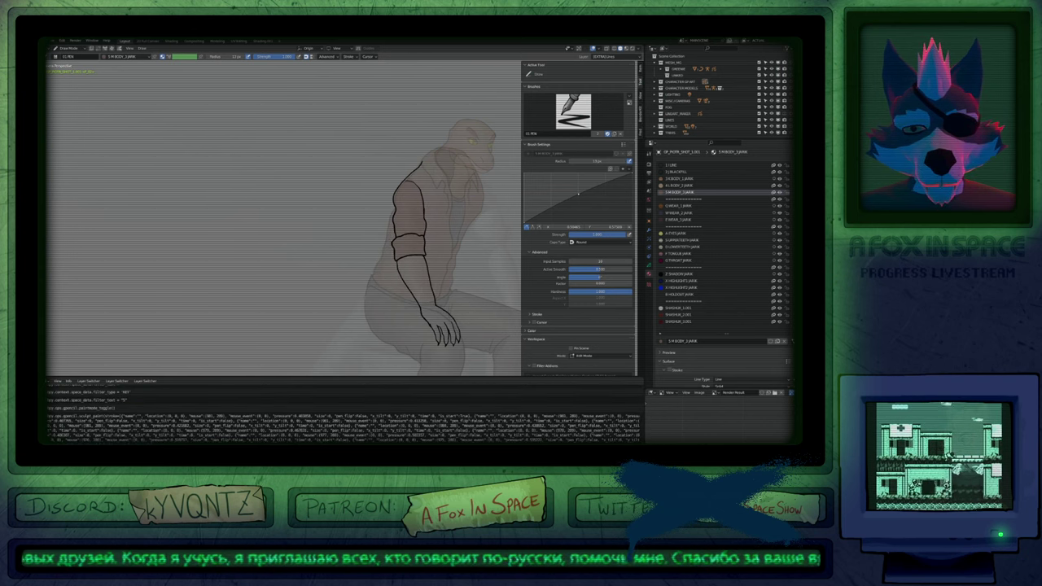
In Sculpt Mode, set the Push brush falloff to Smooth.
{"action": "key", "text": "ctrl+Tab"}
{"action": "left_click", "coordinate": [560, 201]}
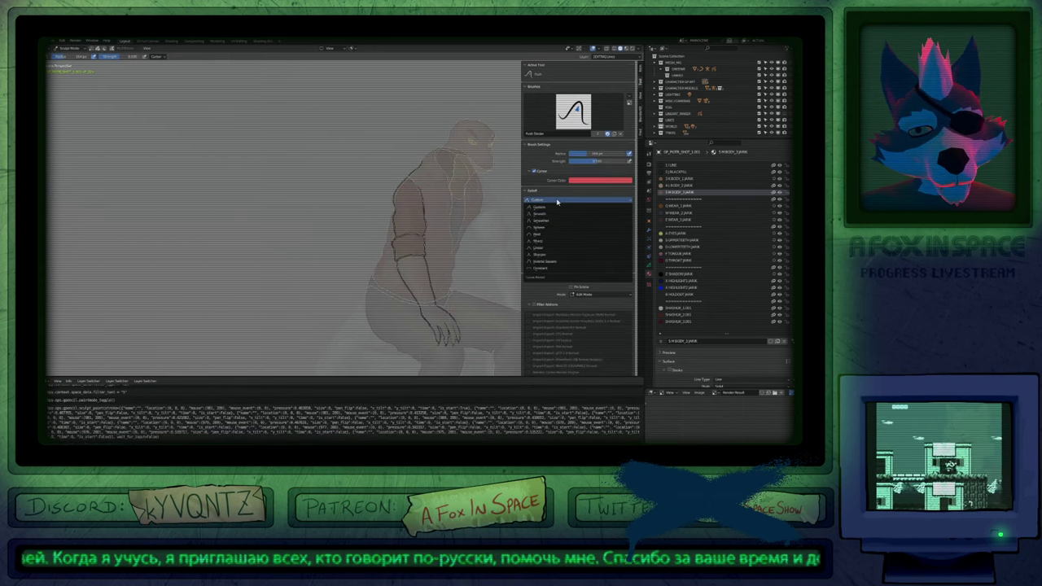
{"action": "left_click", "coordinate": [555, 207]}
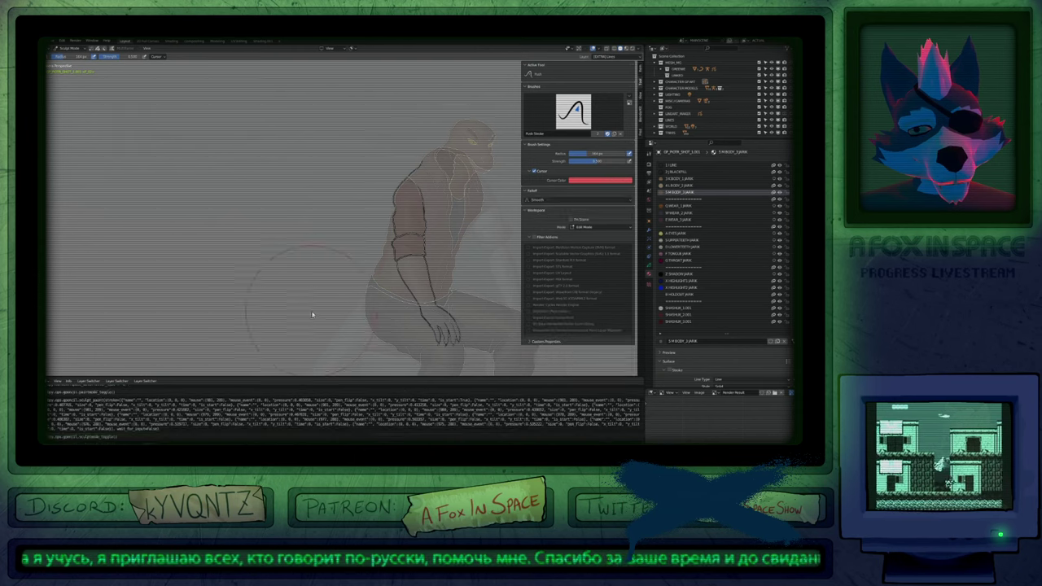
Return to Draw Mode, bringing back the Grease Pencil timeline and hiding the viewport sidebar.
{"action": "key", "text": "ctrl+Tab"}
{"action": "key", "text": "shift+F12"}
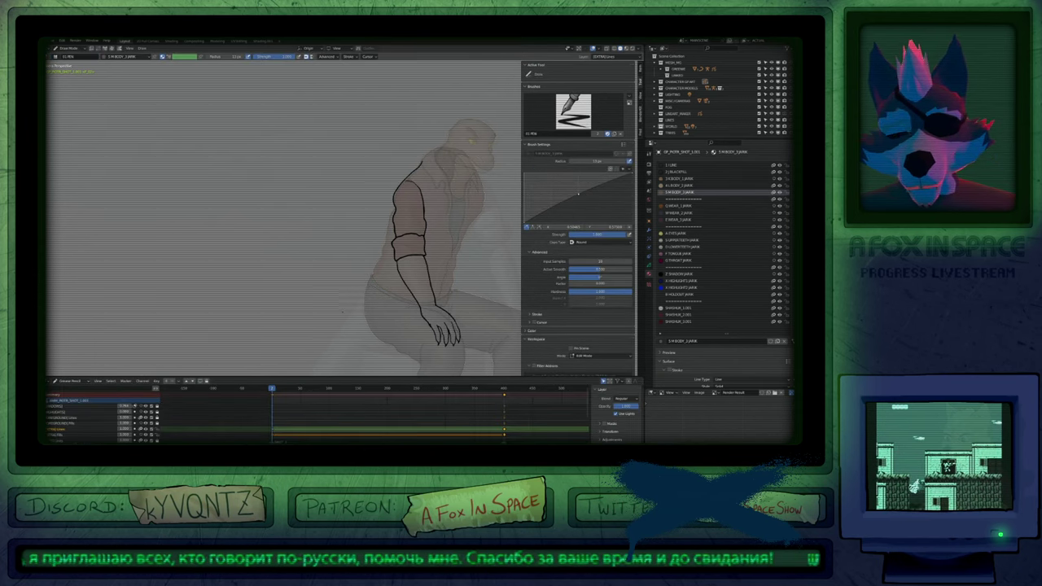
{"action": "key", "text": "n"}
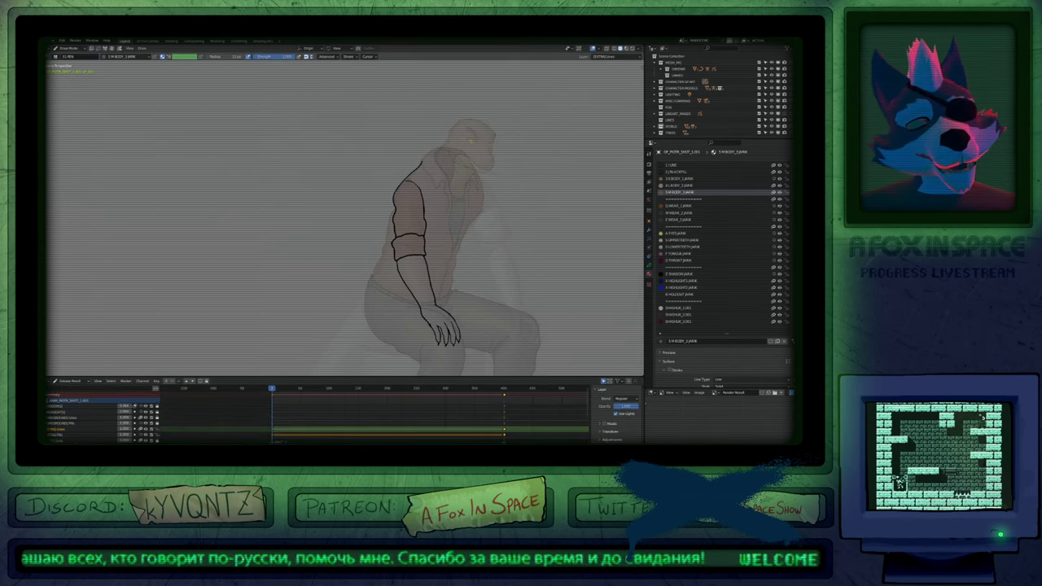
Make the body lines layer active for drawing with the LINE material.
{"action": "scroll", "coordinate": [476, 306], "scroll_direction": "up", "scroll_amount": 3}
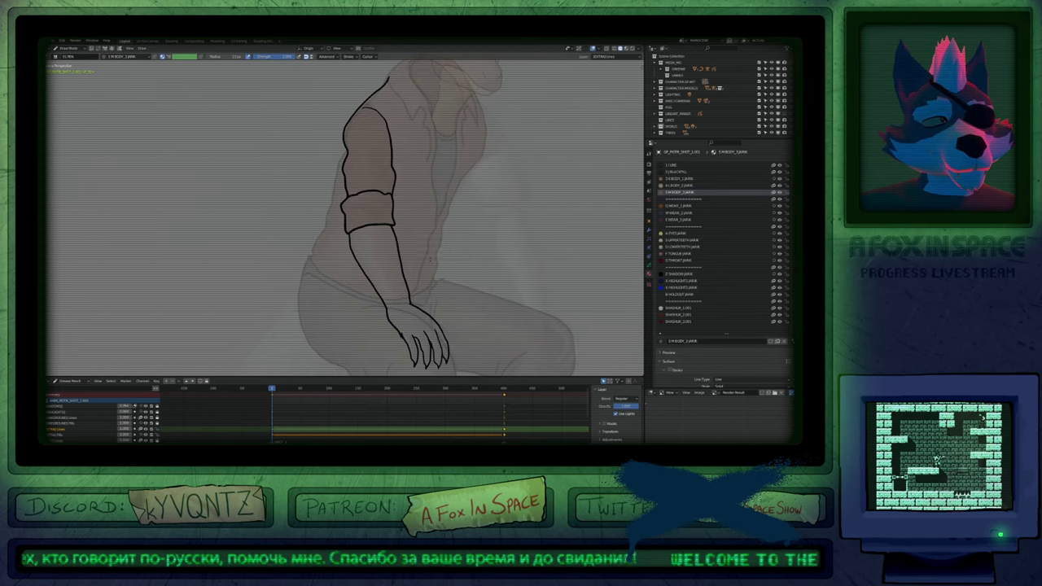
{"action": "middle_click_drag", "start_coordinate": [432, 256], "coordinate": [407, 257], "text": "shift"}
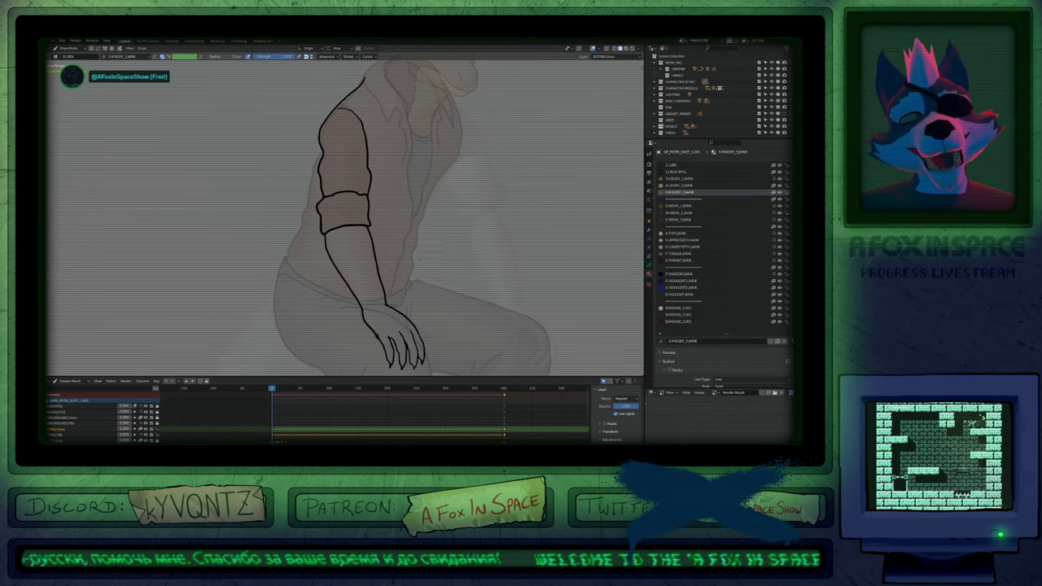
{"action": "scroll", "coordinate": [402, 268], "scroll_direction": "down", "scroll_amount": 2}
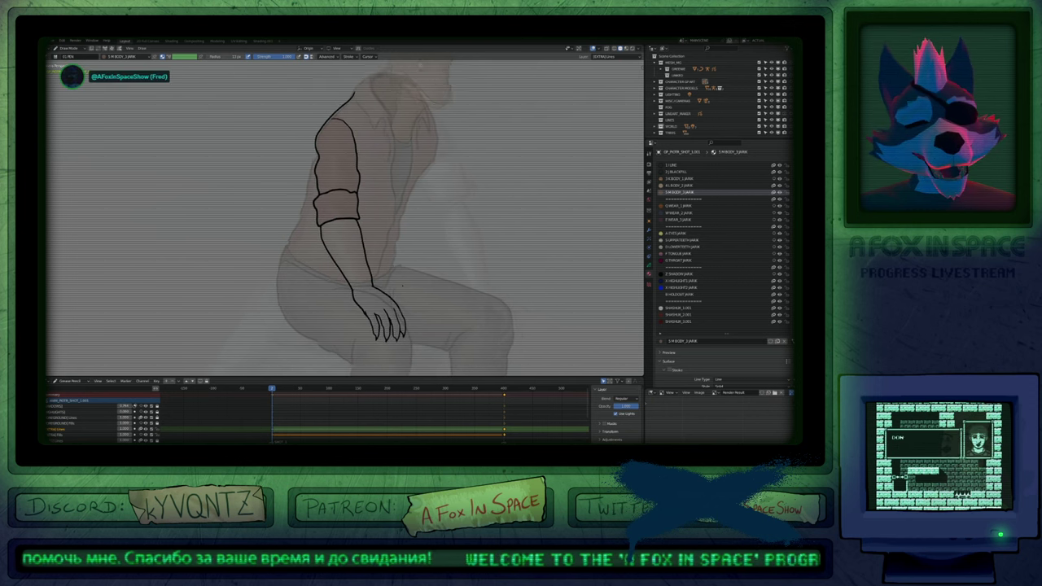
{"action": "mouse_move", "coordinate": [491, 271]}
{"action": "middle_mouse_down", "text": "shift"}
{"action": "mouse_move", "coordinate": [457, 270]}
{"action": "mouse_move", "coordinate": [482, 282]}
{"action": "mouse_move", "coordinate": [478, 295]}
{"action": "mouse_move", "coordinate": [492, 291]}
{"action": "middle_mouse_up", "text": "shift"}
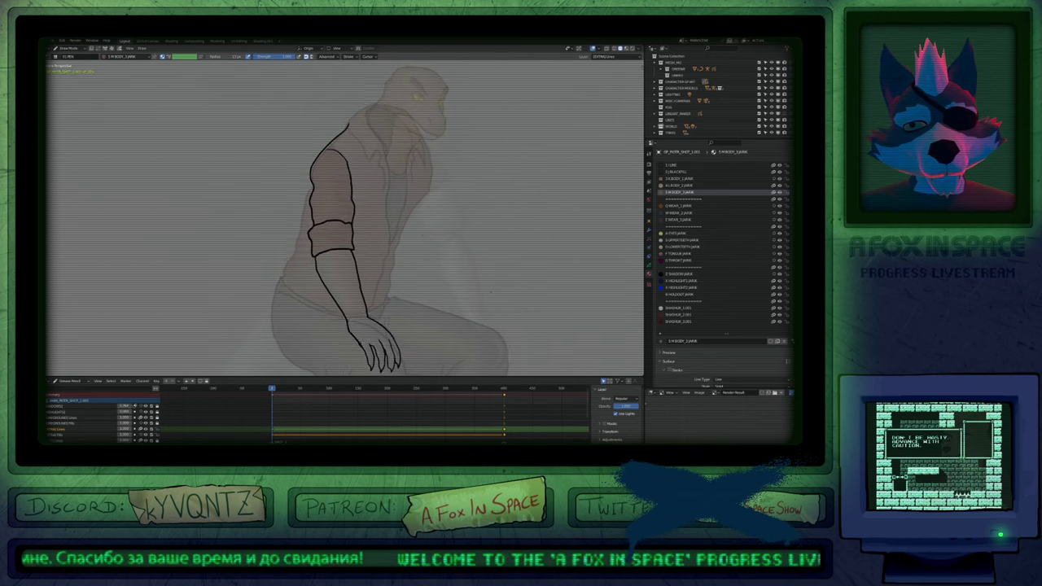
{"action": "key", "text": "y"}
{"action": "key", "text": "f"}
{"action": "left_click", "coordinate": [423, 229]}
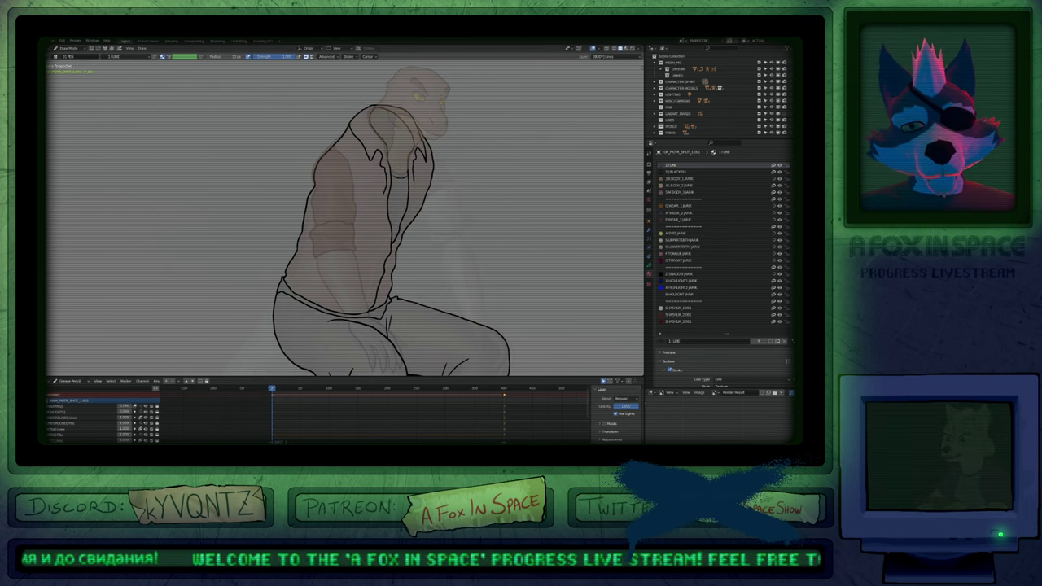
Sketch a first tail outline sweeping down from the back of the hip and curling toward the feet.
{"action": "middle_click_drag", "start_coordinate": [535, 186], "coordinate": [551, 130], "text": "shift"}
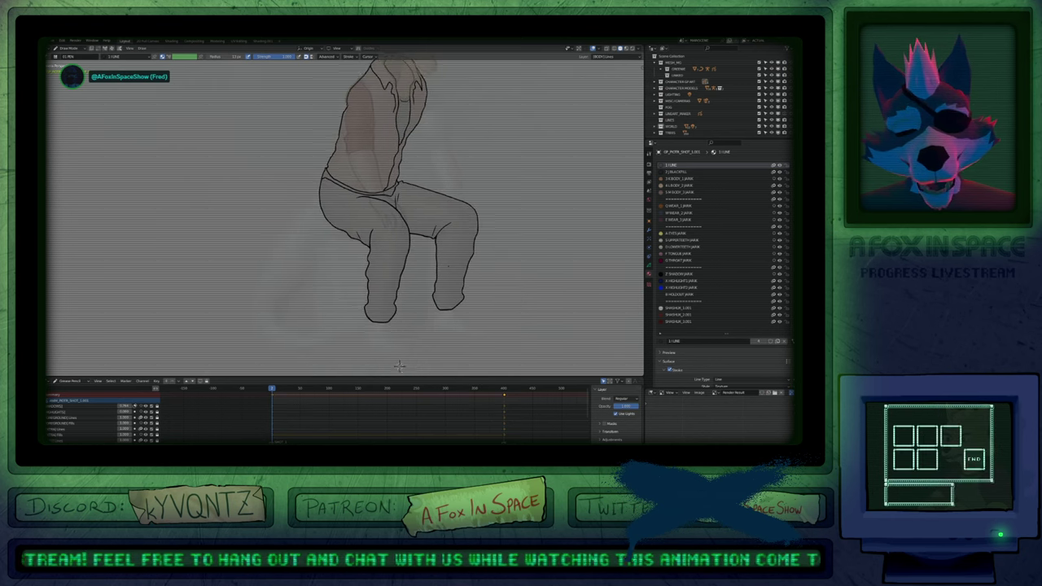
{"action": "middle_click_drag", "start_coordinate": [434, 324], "coordinate": [419, 275], "text": "shift"}
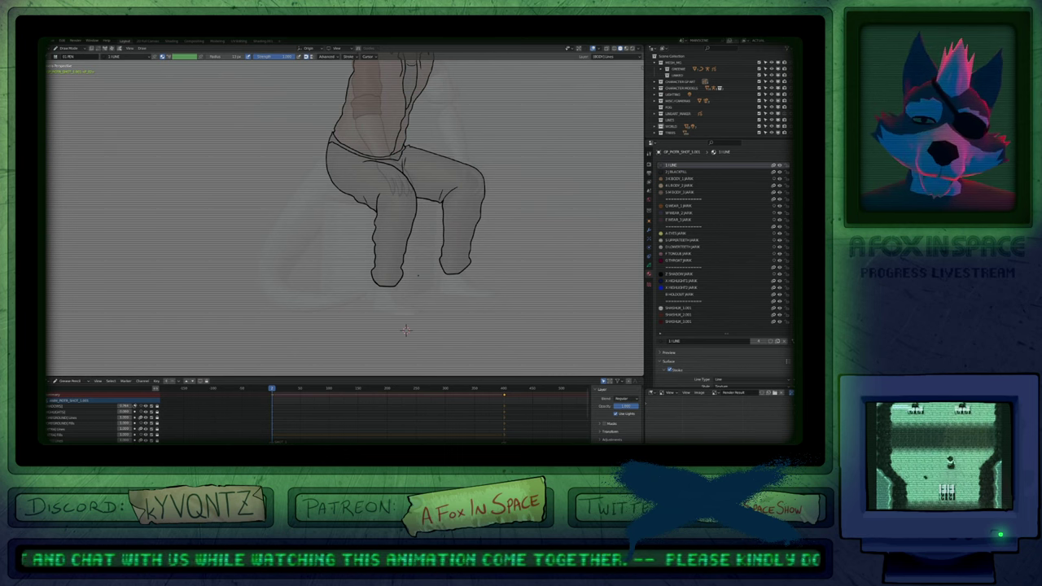
{"action": "scroll", "coordinate": [405, 330], "scroll_direction": "up", "scroll_amount": 6}
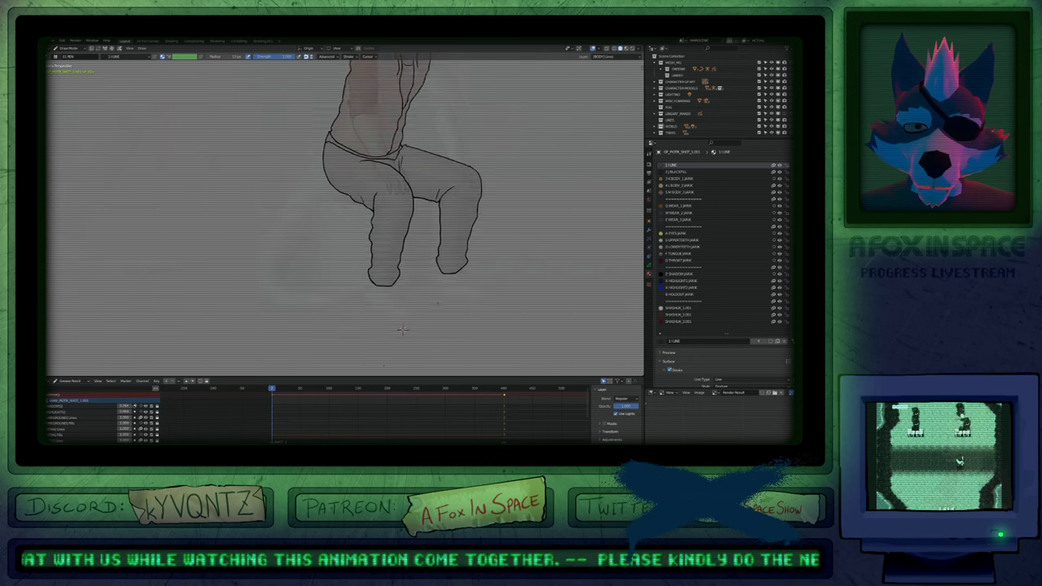
{"action": "middle_click_drag", "start_coordinate": [398, 337], "coordinate": [411, 391], "text": "shift"}
{"action": "key", "text": "f"}
{"action": "key", "text": "Escape"}
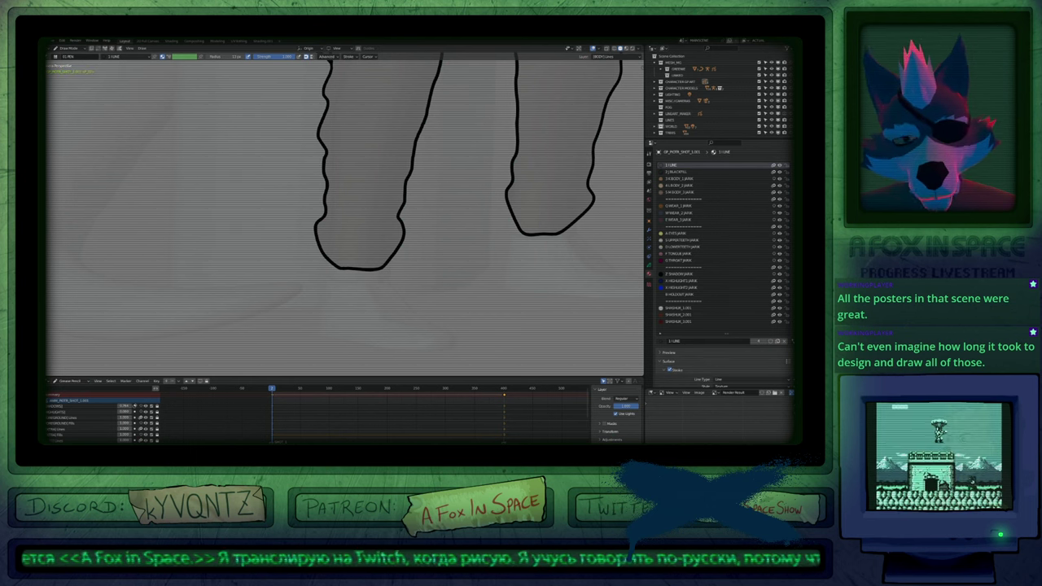
{"action": "scroll", "coordinate": [402, 351], "scroll_direction": "down", "scroll_amount": 10}
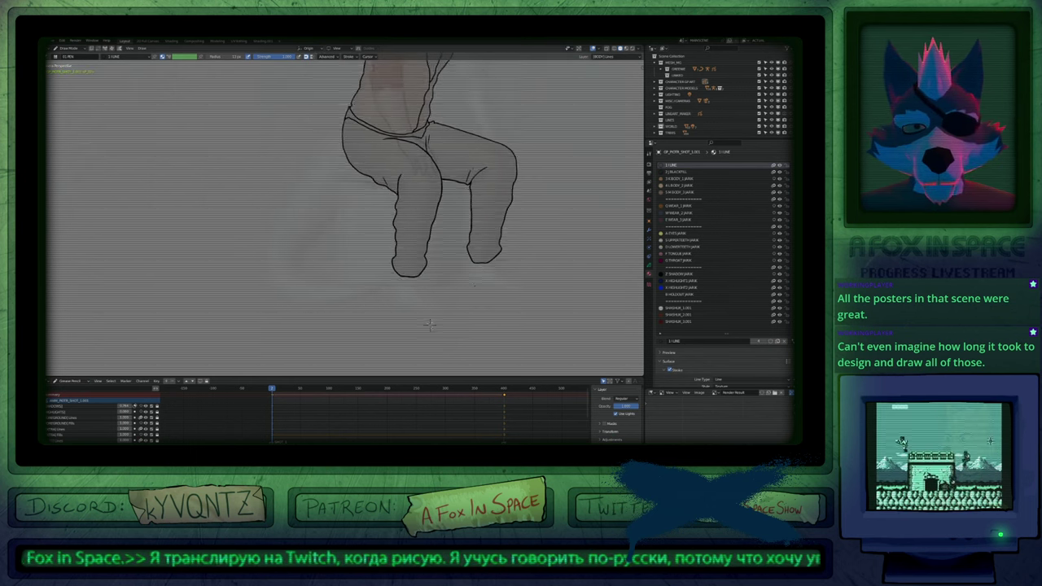
{"action": "key", "text": "Home"}
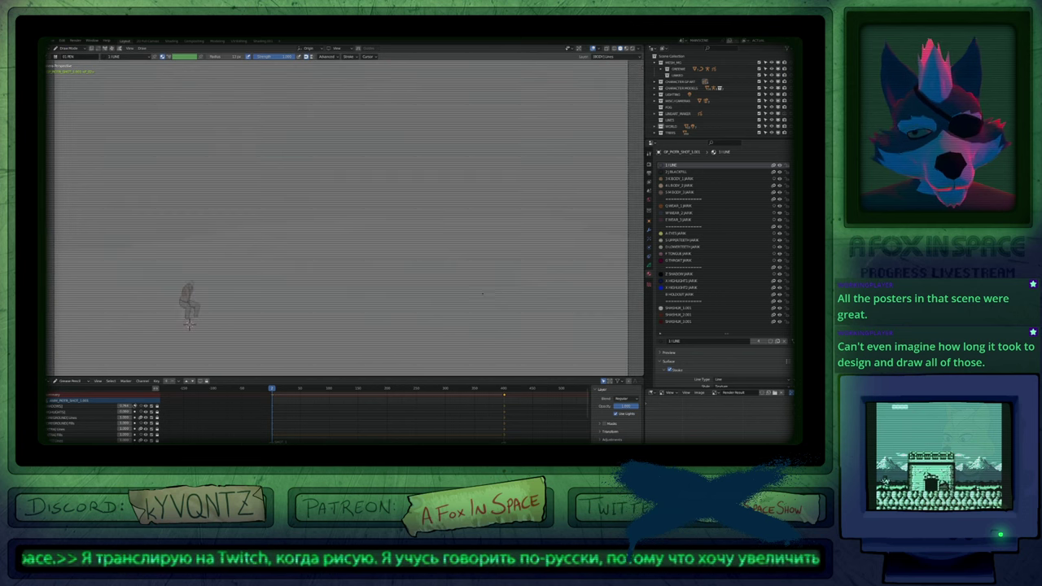
{"action": "scroll", "coordinate": [189, 324], "scroll_direction": "up", "scroll_amount": 10}
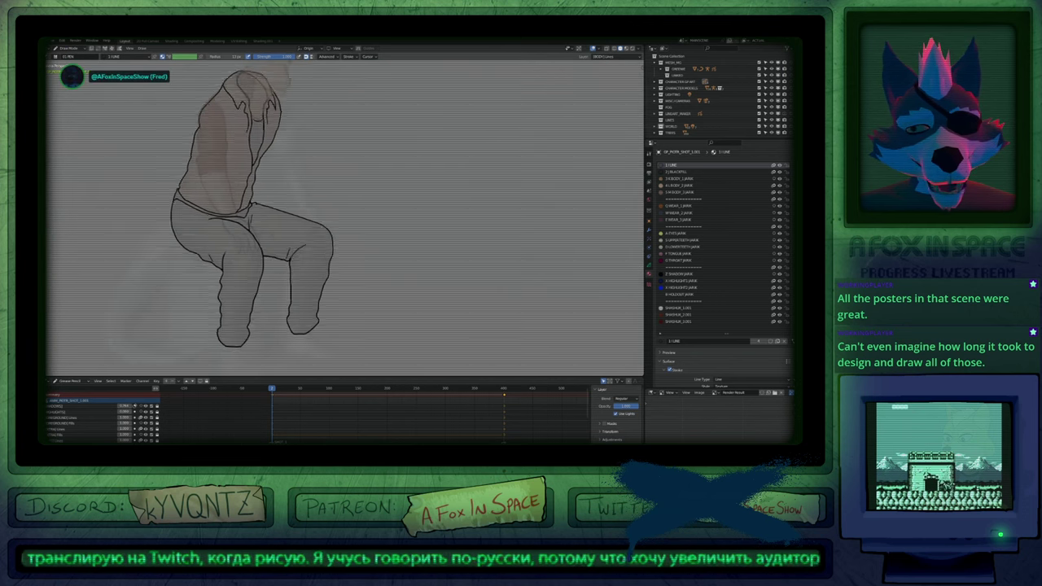
{"action": "middle_click_drag", "start_coordinate": [253, 373], "coordinate": [499, 324], "text": "shift"}
{"action": "scroll", "coordinate": [524, 357], "scroll_direction": "up", "scroll_amount": 2}
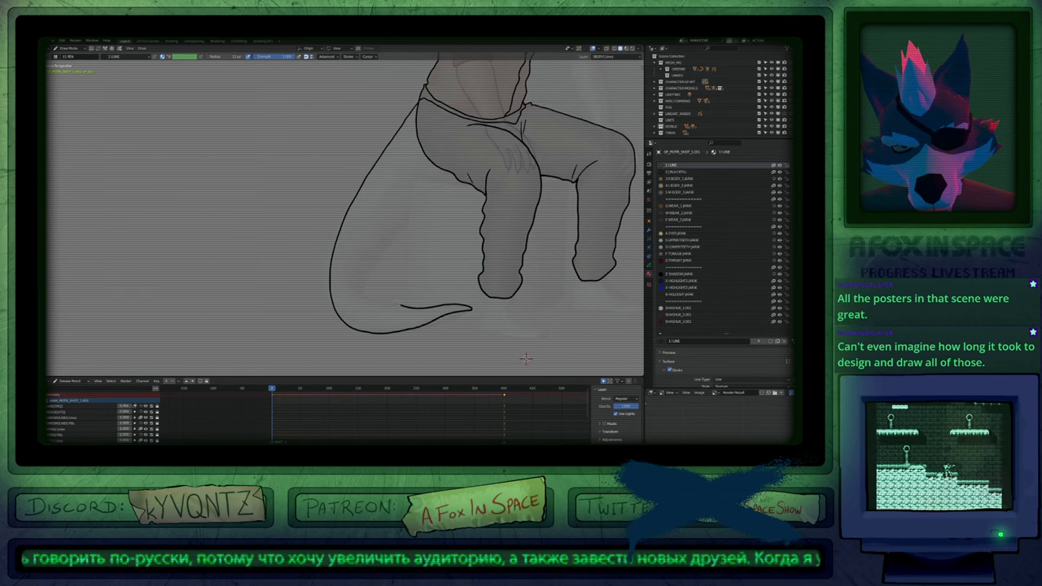
Adjust the drawing brush radius and hide the viewport overlays to show the coloured art over the shaded 3D reference.
{"action": "key", "text": "f"}
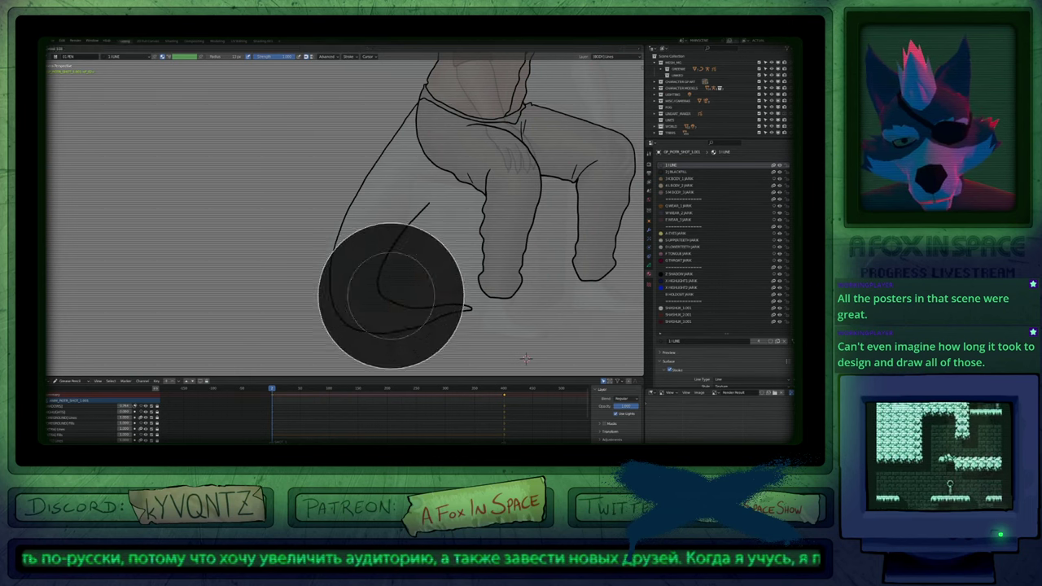
{"action": "left_click", "coordinate": [466, 295]}
{"action": "key", "text": "shift+alt+z"}
Try refining the tail outline against the 3D reference, and undo all of the tail strokes.
{"action": "mouse_move", "coordinate": [392, 288]}
{"action": "left_mouse_down"}
{"action": "mouse_move", "coordinate": [325, 309]}
{"action": "mouse_move", "coordinate": [323, 272]}
{"action": "mouse_move", "coordinate": [356, 189]}
{"action": "left_mouse_up"}
{"action": "left_click_drag", "start_coordinate": [358, 279], "coordinate": [365, 277]}
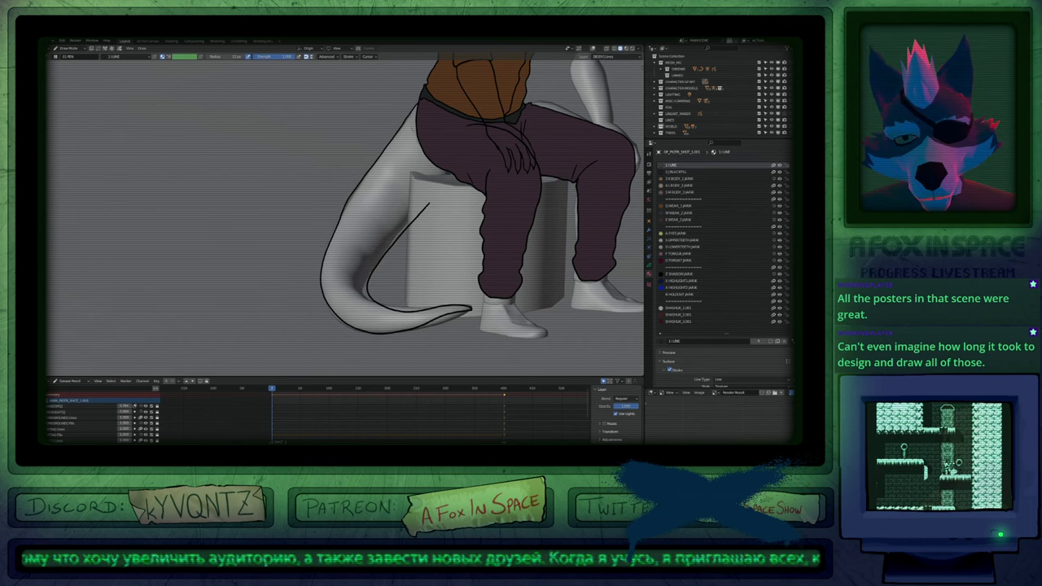
{"action": "mouse_move", "coordinate": [381, 330]}
{"action": "left_mouse_down"}
{"action": "mouse_move", "coordinate": [474, 314]}
{"action": "mouse_move", "coordinate": [402, 324]}
{"action": "mouse_move", "coordinate": [432, 288]}
{"action": "left_mouse_up"}
{"action": "key", "text": "ctrl+z"}
{"action": "key", "text": "ctrl+z"}
{"action": "key", "text": "ctrl+z"}
{"action": "key", "text": "ctrl+z"}
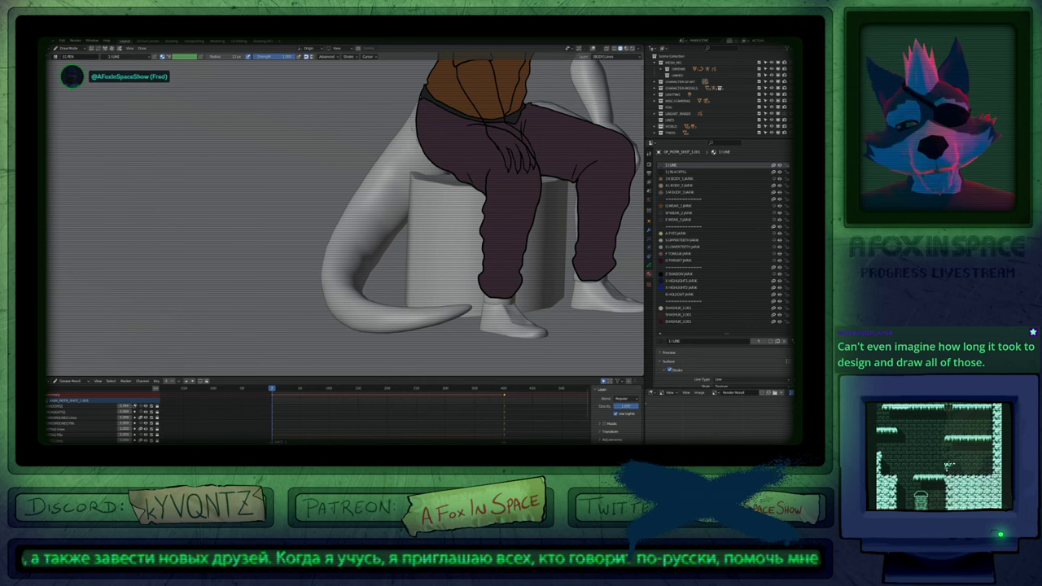
Redraw the tail's outer and inner contours along the 3D reference, from the hip to the curled tip.
{"action": "left_click_drag", "start_coordinate": [342, 207], "coordinate": [319, 276]}
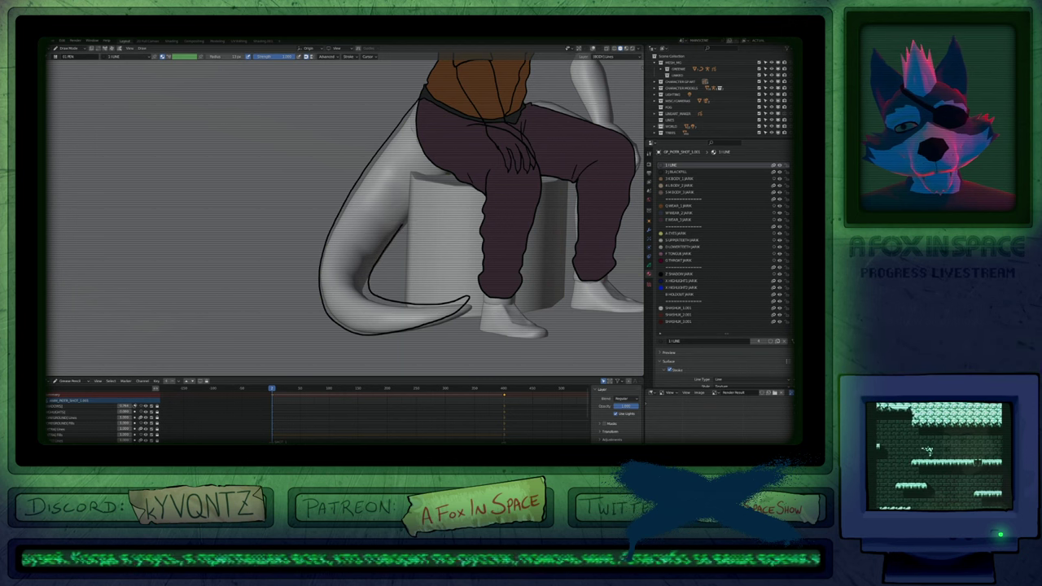
{"action": "left_click_drag", "start_coordinate": [435, 180], "coordinate": [370, 293]}
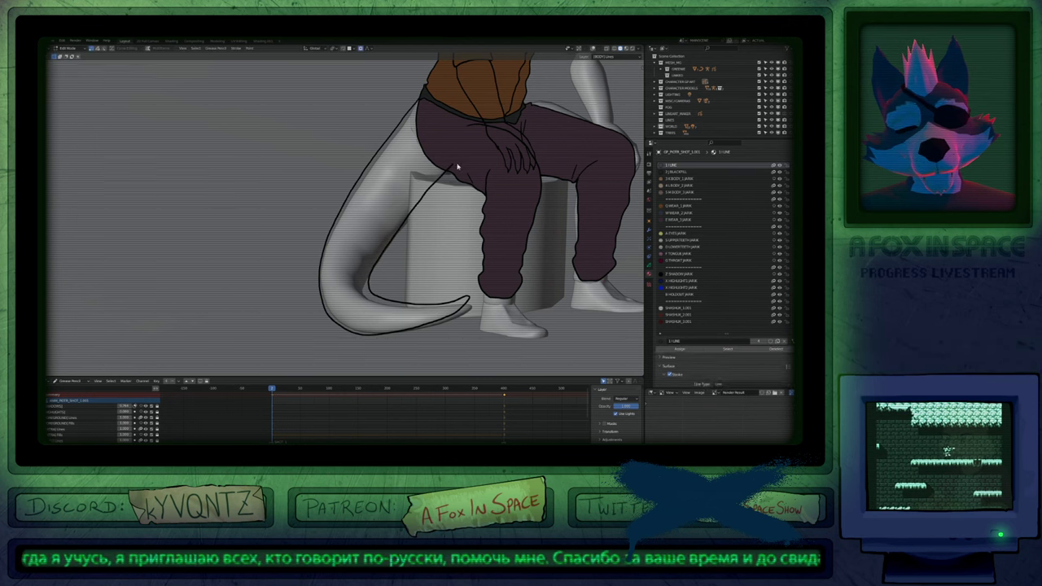
Move and rotate the tail outline with connected proportional editing to fit the tail of the 3D reference.
{"action": "key", "text": "f"}
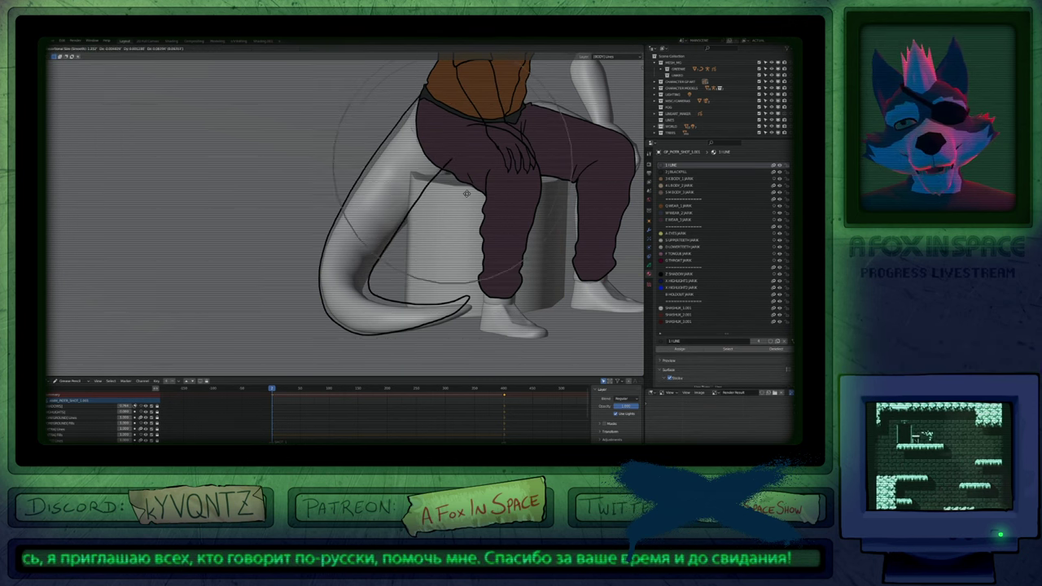
{"action": "left_click", "coordinate": [548, 197]}
{"action": "key", "text": "r"}
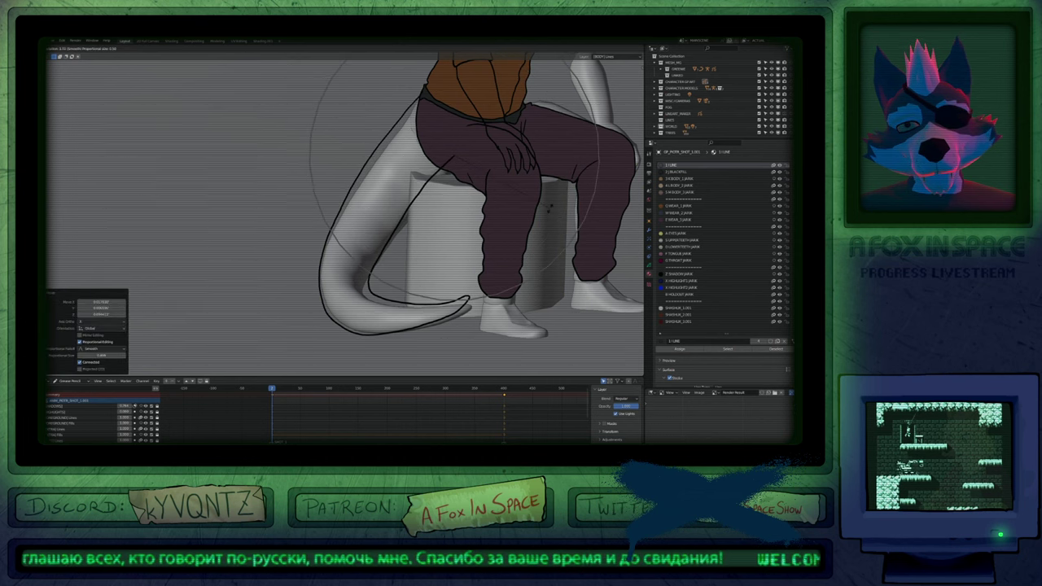
{"action": "left_click", "coordinate": [542, 230]}
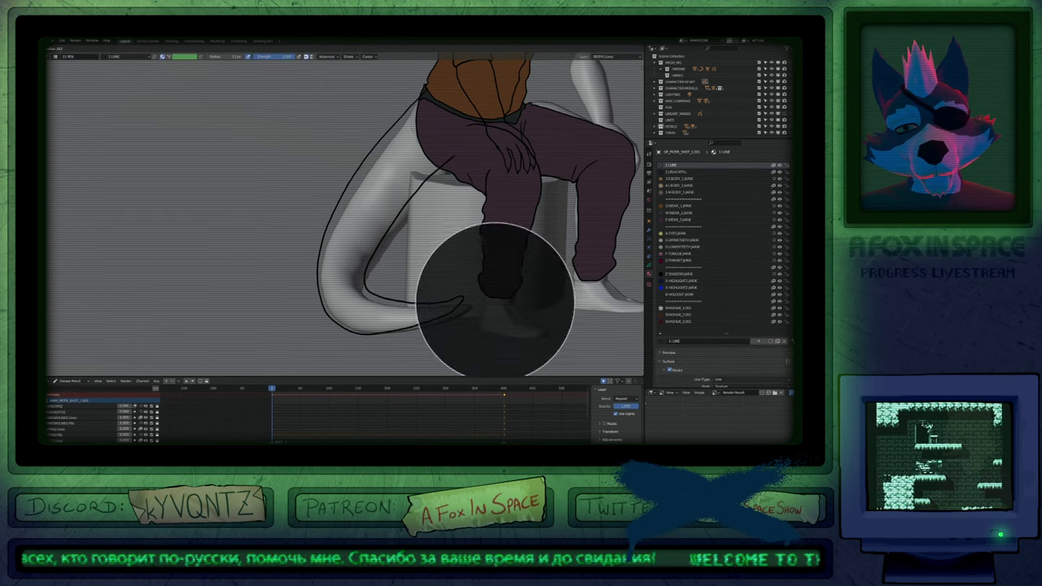
{"action": "key", "text": "g"}
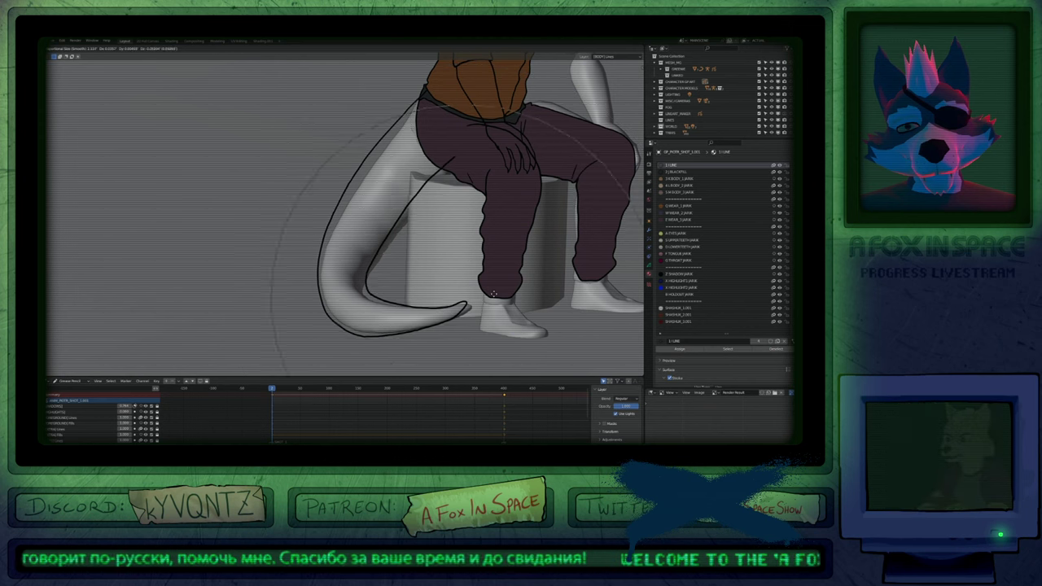
{"action": "left_click", "coordinate": [359, 321]}
Adjust the drawing brush size and refine the lower curve of the tail outline.
{"action": "key", "text": "Tab"}
{"action": "key", "text": "shift+f"}
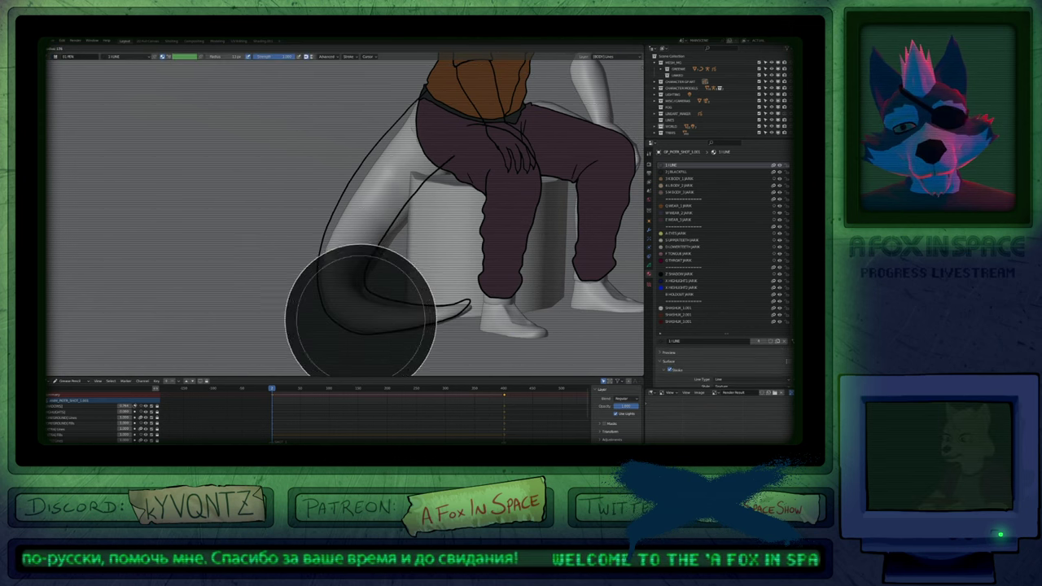
{"action": "left_click", "coordinate": [360, 320]}
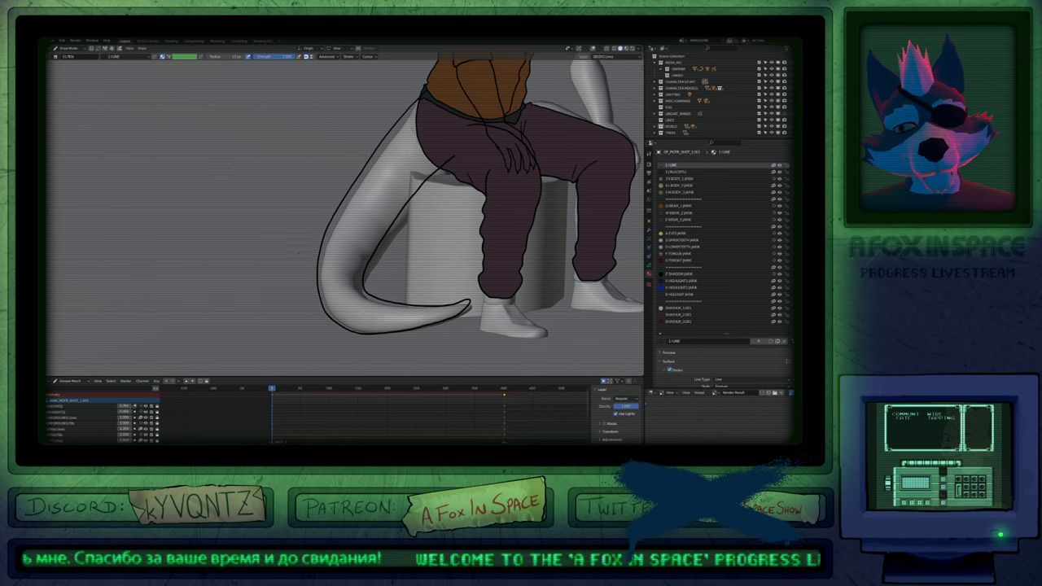
{"action": "mouse_move", "coordinate": [297, 252]}
{"action": "left_mouse_down", "text": "shift"}
{"action": "mouse_move", "coordinate": [328, 308]}
{"action": "mouse_move", "coordinate": [408, 346]}
{"action": "mouse_move", "coordinate": [399, 327]}
{"action": "mouse_move", "coordinate": [341, 316]}
{"action": "mouse_move", "coordinate": [335, 228]}
{"action": "mouse_move", "coordinate": [397, 230]}
{"action": "left_mouse_up", "text": "shift"}
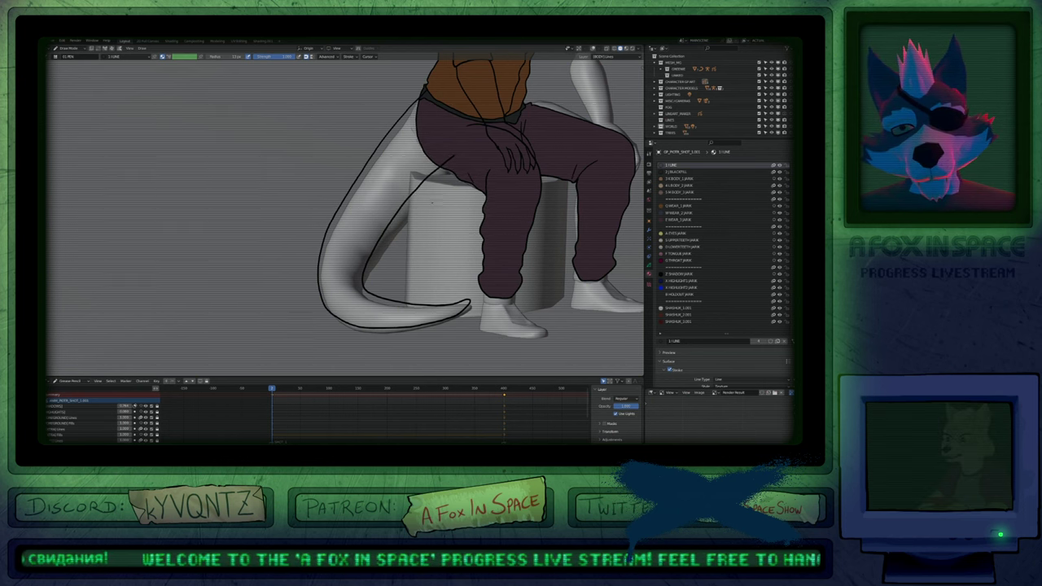
Undo the trousers' fill and refill the trousers with the WEAR_3 material.
{"action": "middle_click_drag", "start_coordinate": [423, 203], "coordinate": [334, 231], "text": "shift"}
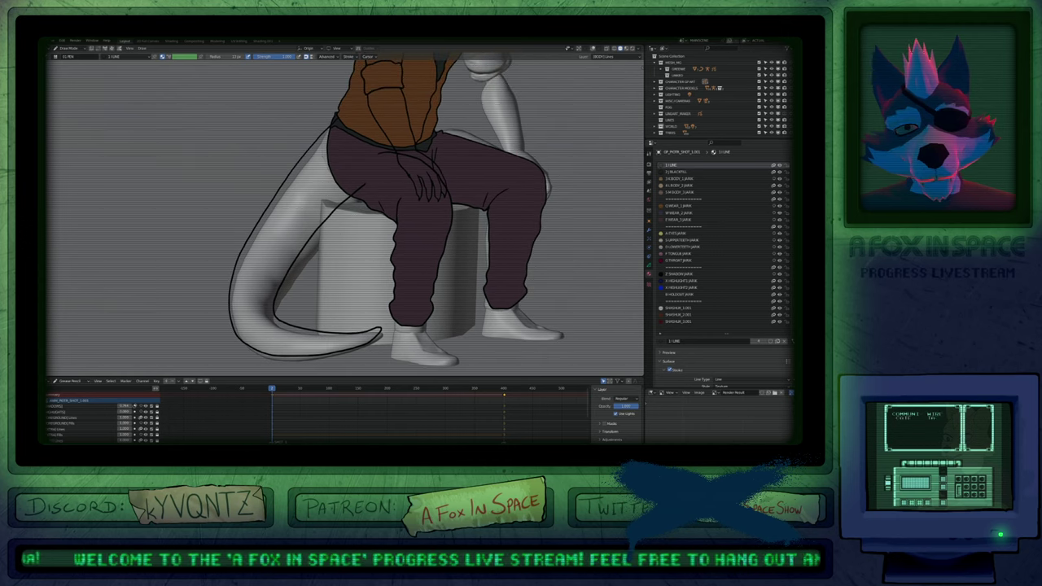
{"action": "key", "text": "ctrl+z"}
{"action": "key", "text": "u"}
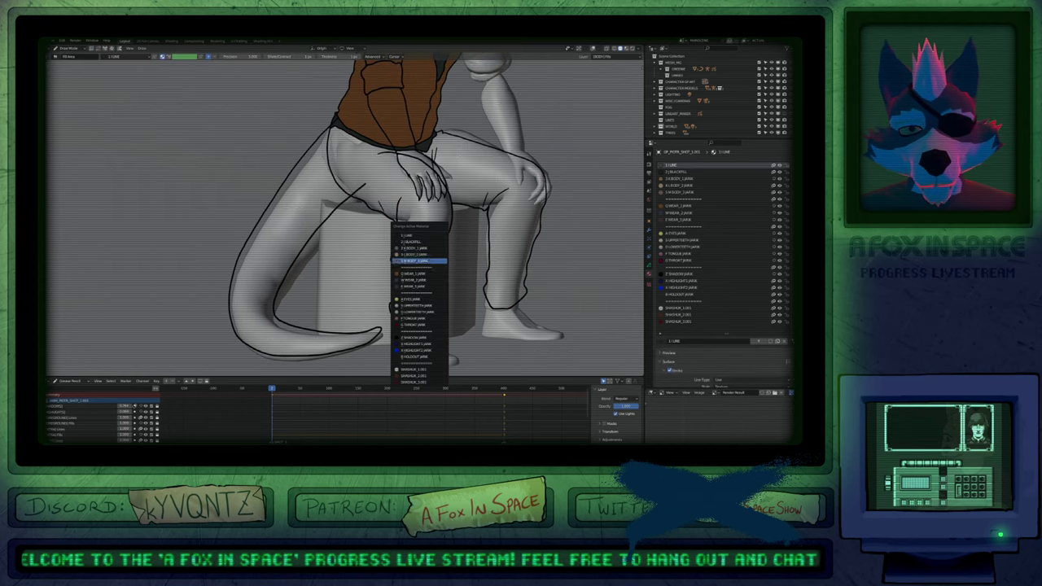
{"action": "left_click", "coordinate": [415, 286]}
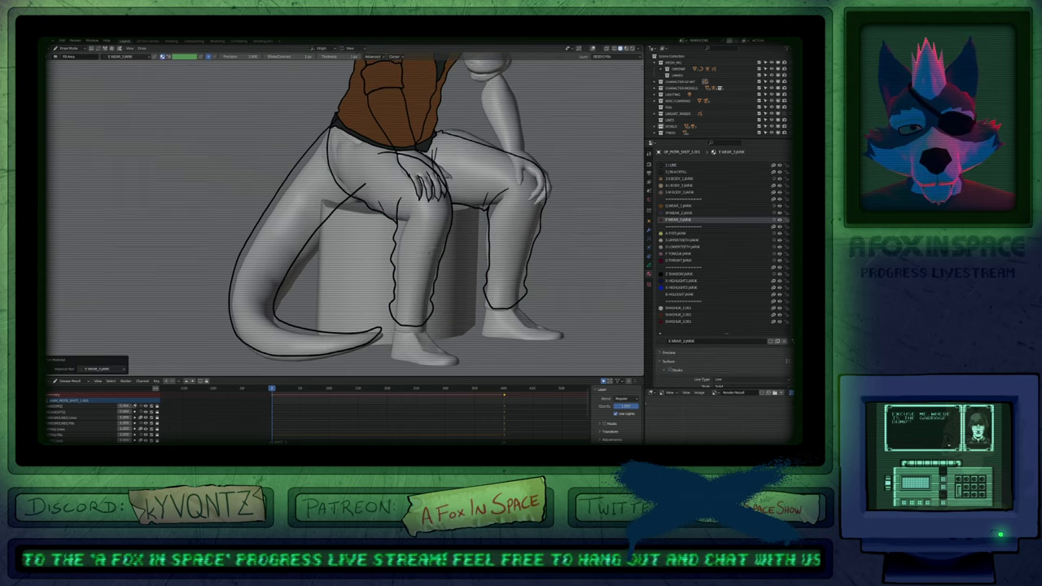
{"action": "left_click", "coordinate": [430, 253]}
{"action": "key", "text": "1"}
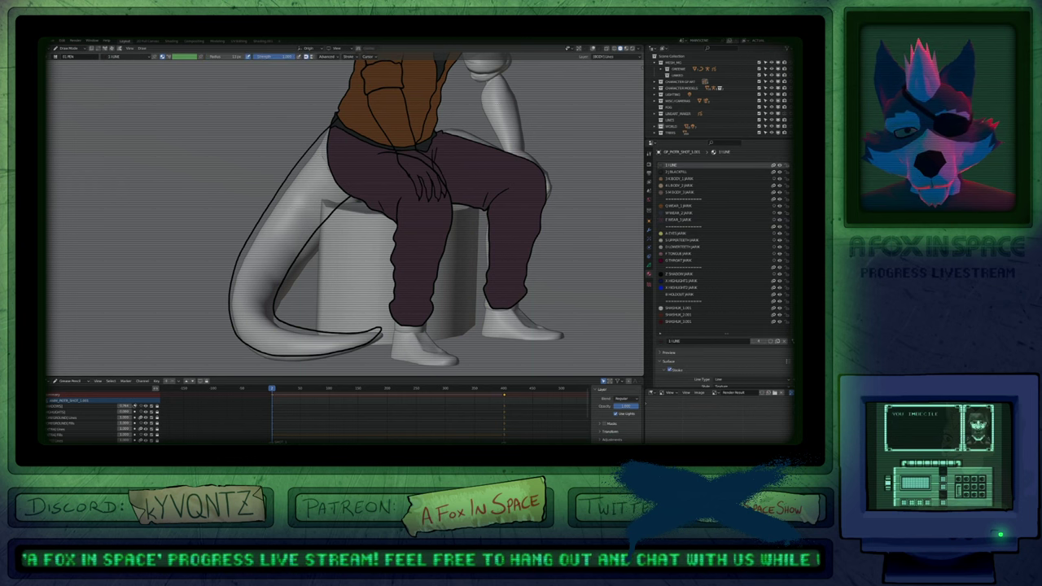
Fill the outlined tail with the BODY_1 material.
{"action": "key", "text": "y"}
{"action": "left_click", "coordinate": [310, 223]}
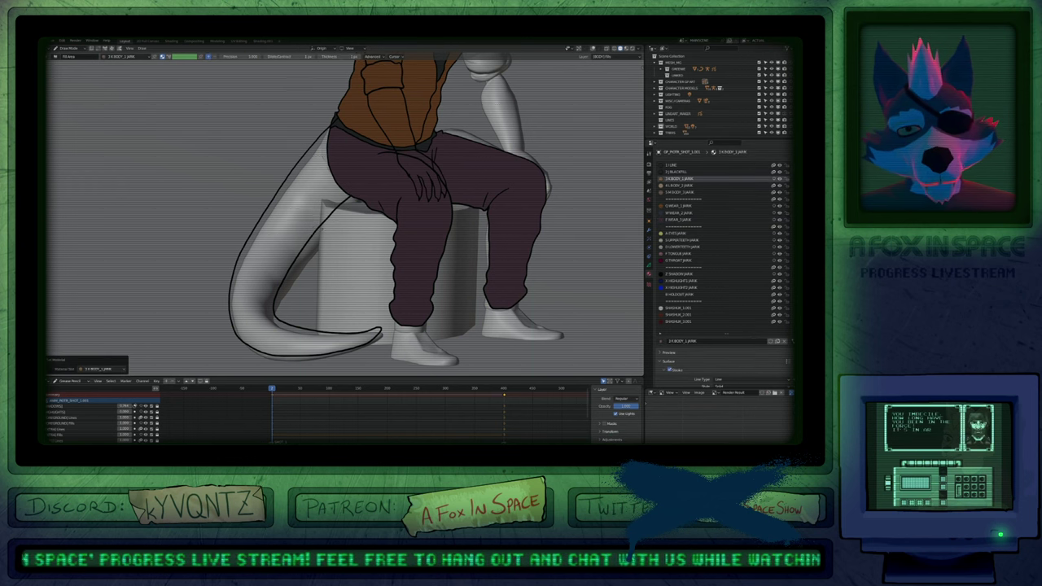
{"action": "left_click", "coordinate": [259, 277]}
{"action": "middle_click_drag", "start_coordinate": [281, 203], "coordinate": [265, 371], "text": "shift"}
{"action": "scroll", "coordinate": [346, 215], "scroll_direction": "down", "scroll_amount": 3}
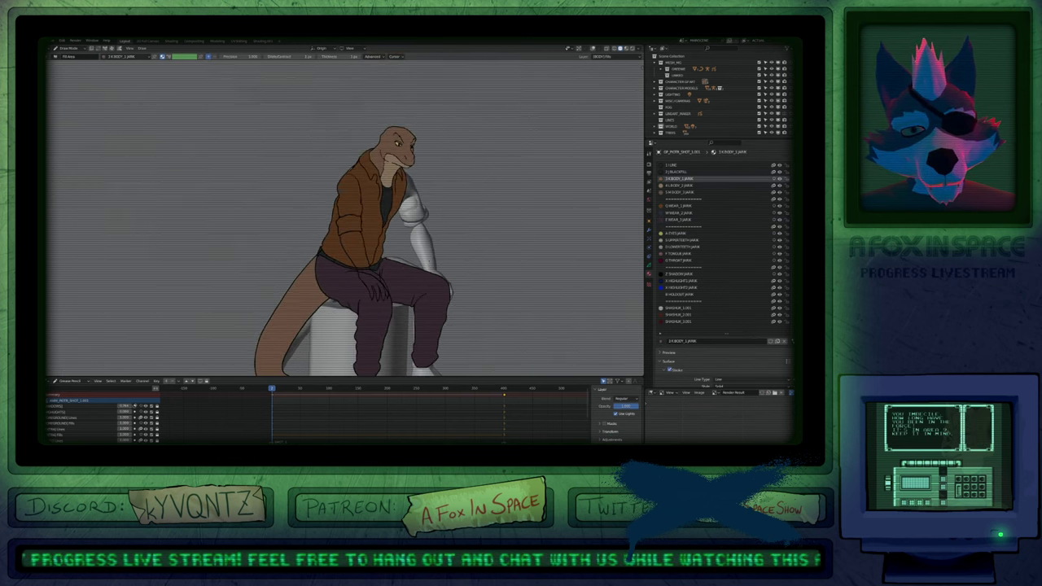
Open the fill base colour of the WEAR_1 material used for the jacket.
{"action": "left_click", "coordinate": [678, 205]}
{"action": "scroll", "coordinate": [713, 343], "scroll_direction": "down", "scroll_amount": 3}
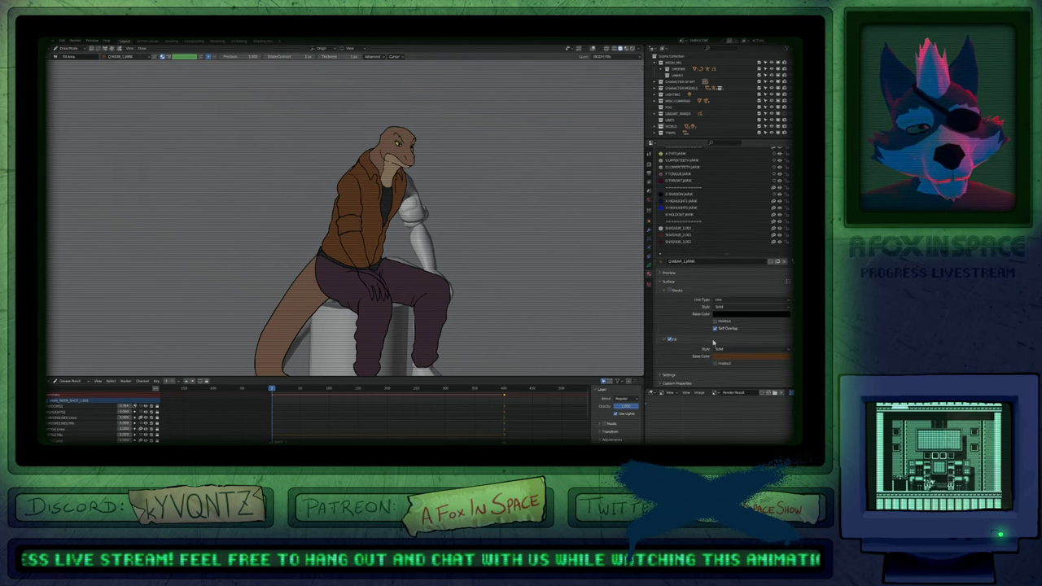
{"action": "left_click", "coordinate": [731, 356]}
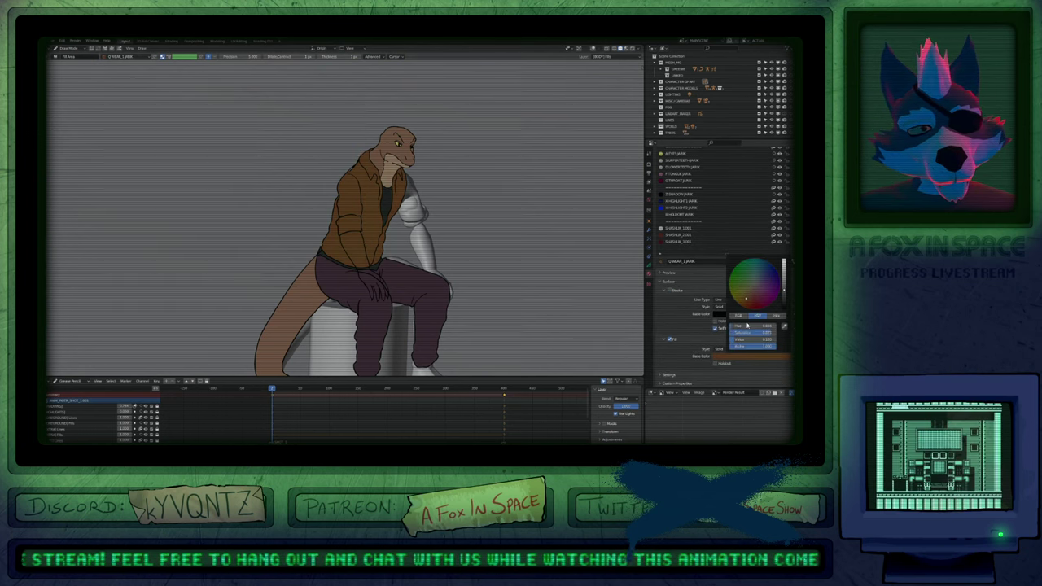
Change the jacket material's fill base colour from brown to a dark, desaturated navy blue.
{"action": "left_click_drag", "start_coordinate": [747, 326], "coordinate": [785, 304]}
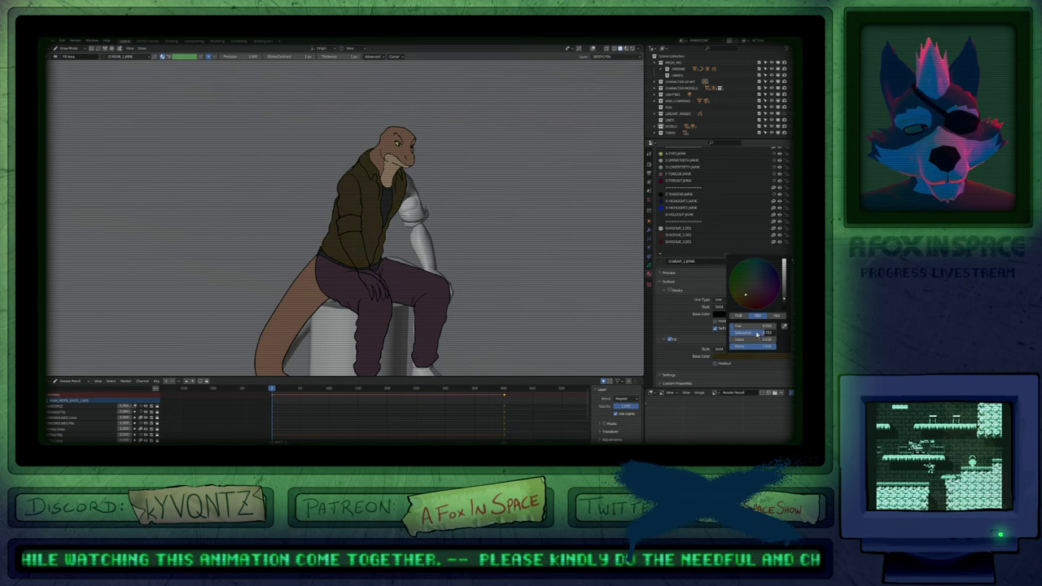
{"action": "left_click_drag", "start_coordinate": [756, 334], "coordinate": [743, 329]}
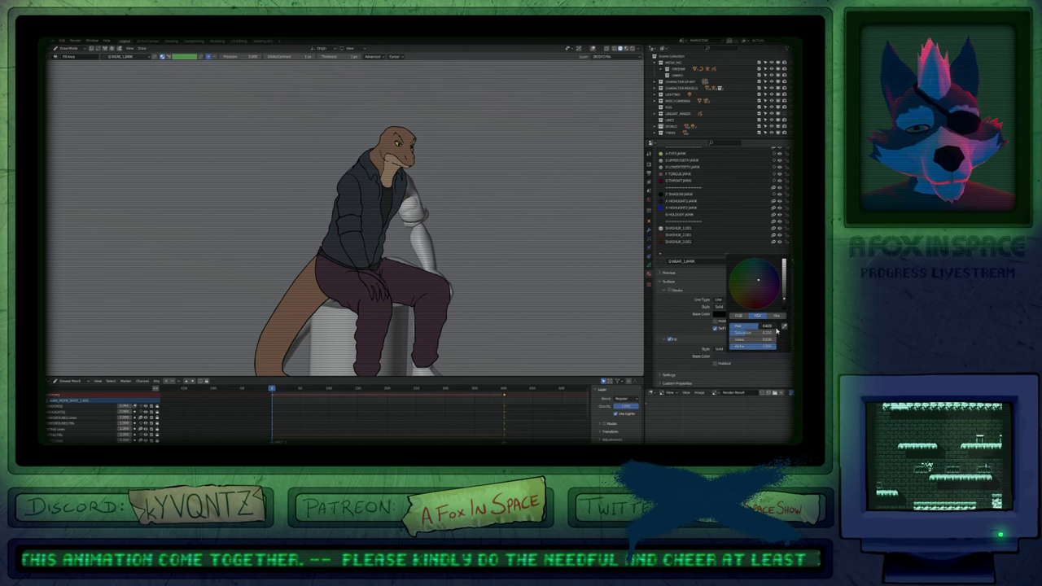
{"action": "middle_click_drag", "start_coordinate": [456, 244], "coordinate": [530, 252], "text": "shift"}
{"action": "middle_click_drag", "start_coordinate": [431, 251], "coordinate": [391, 265], "text": "shift"}
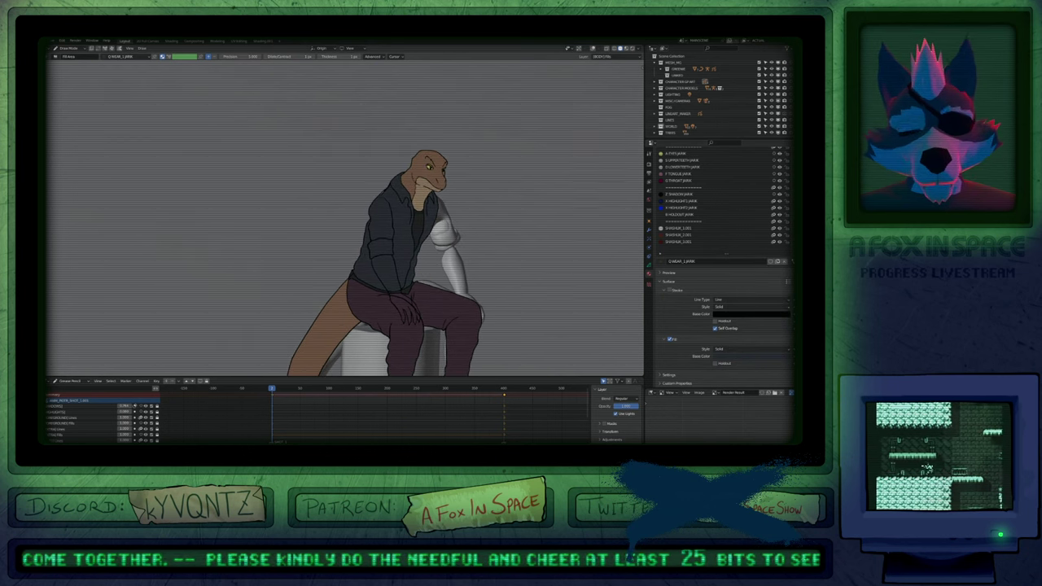
Try moving the near sleeve's fill, and try the same with the near arm's line strokes.
{"action": "key", "text": "y"}
{"action": "key", "text": "u"}
{"action": "key", "text": "q"}
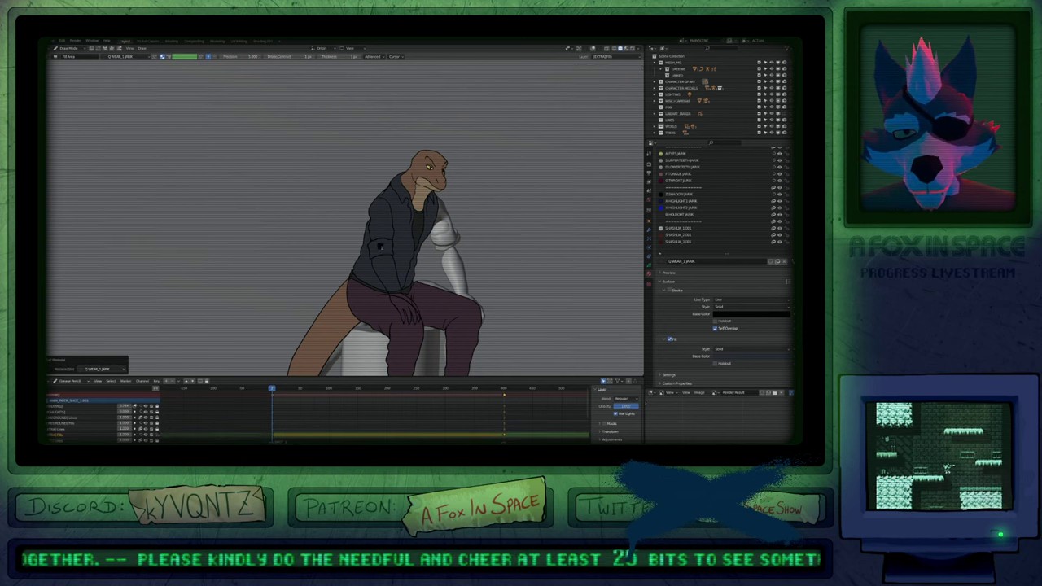
{"action": "scroll", "coordinate": [379, 220], "scroll_direction": "up", "scroll_amount": 4}
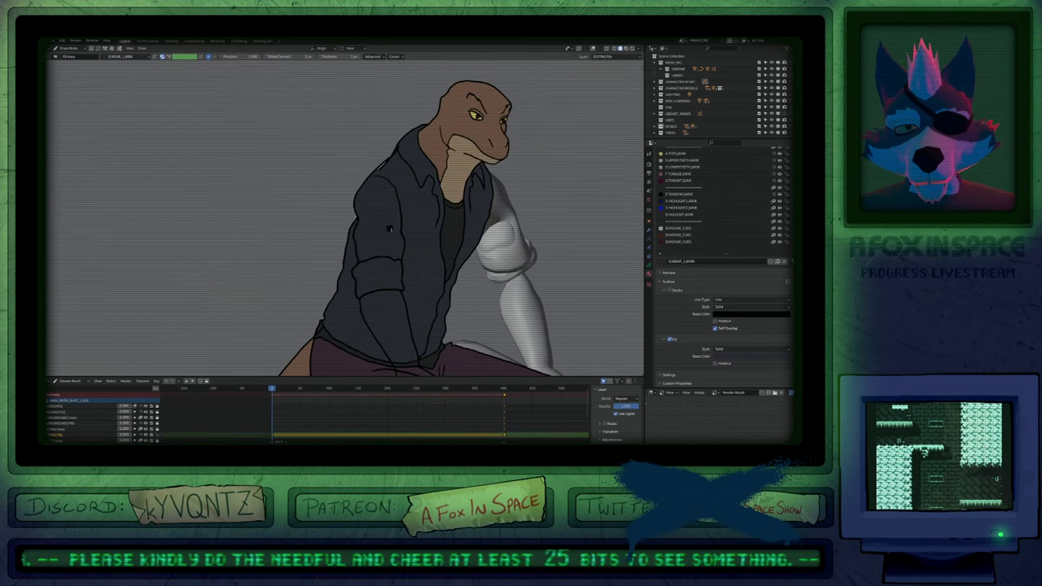
{"action": "key", "text": "Tab"}
{"action": "key", "text": "g"}
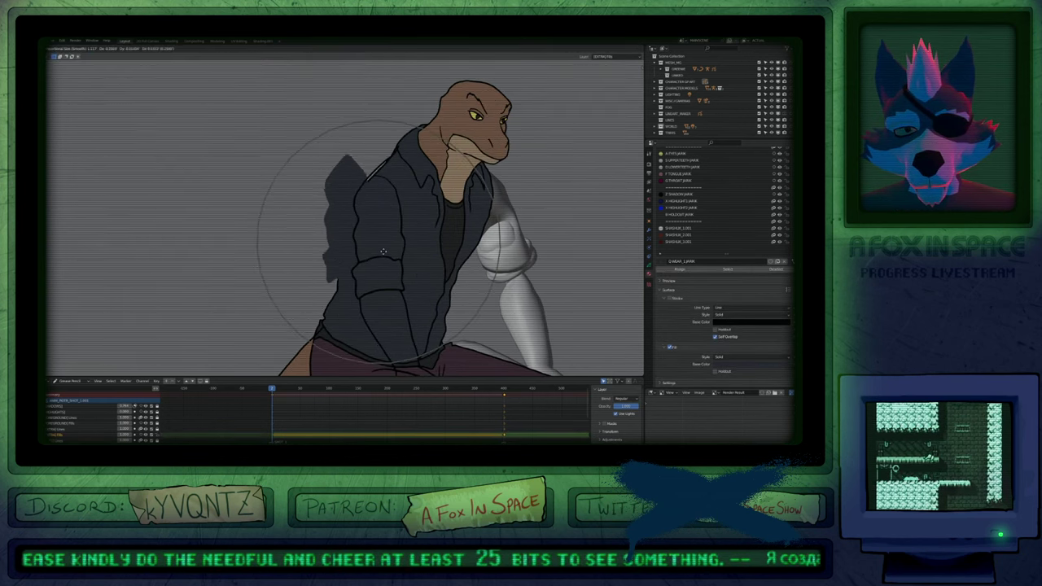
{"action": "right_click", "coordinate": [385, 257]}
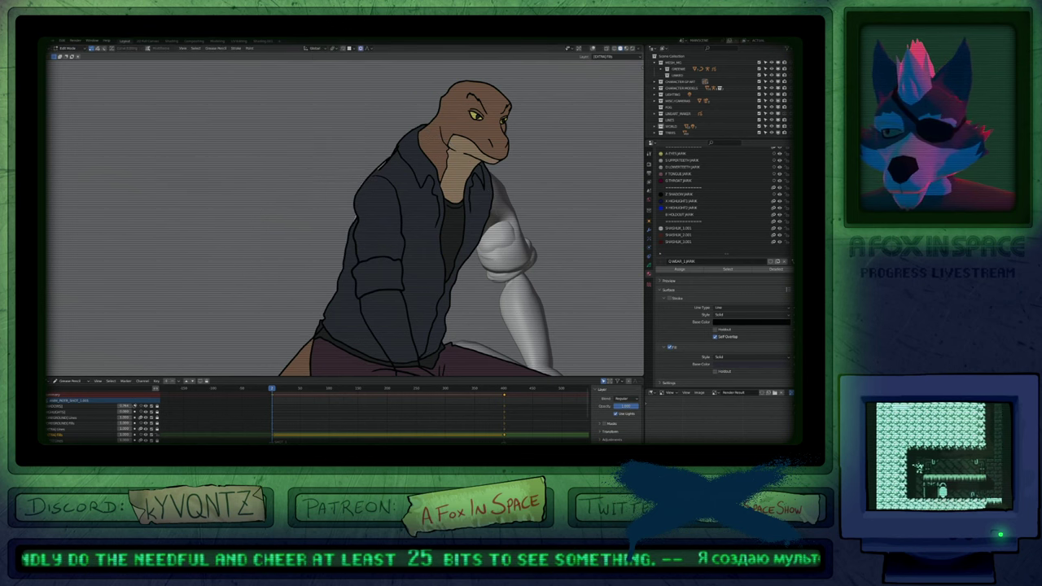
{"action": "left_click", "coordinate": [434, 279]}
{"action": "key", "text": "a"}
{"action": "key", "text": "g"}
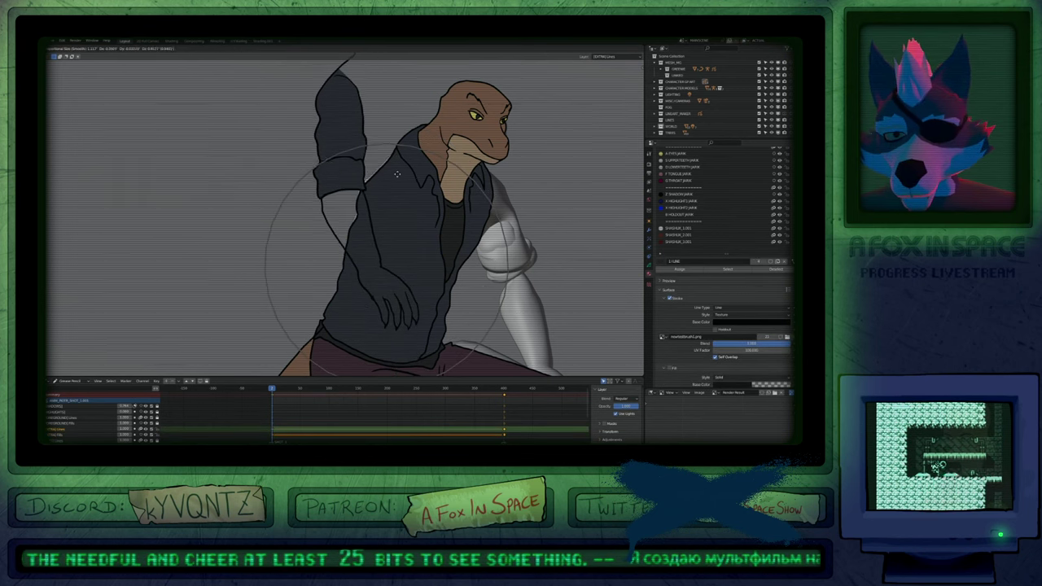
{"action": "key", "text": "Escape"}
Turn on the viewport overlays so other layers fade, and return to Draw Mode on the arm's line layer.
{"action": "middle_click_drag", "start_coordinate": [386, 341], "coordinate": [368, 256], "text": "shift"}
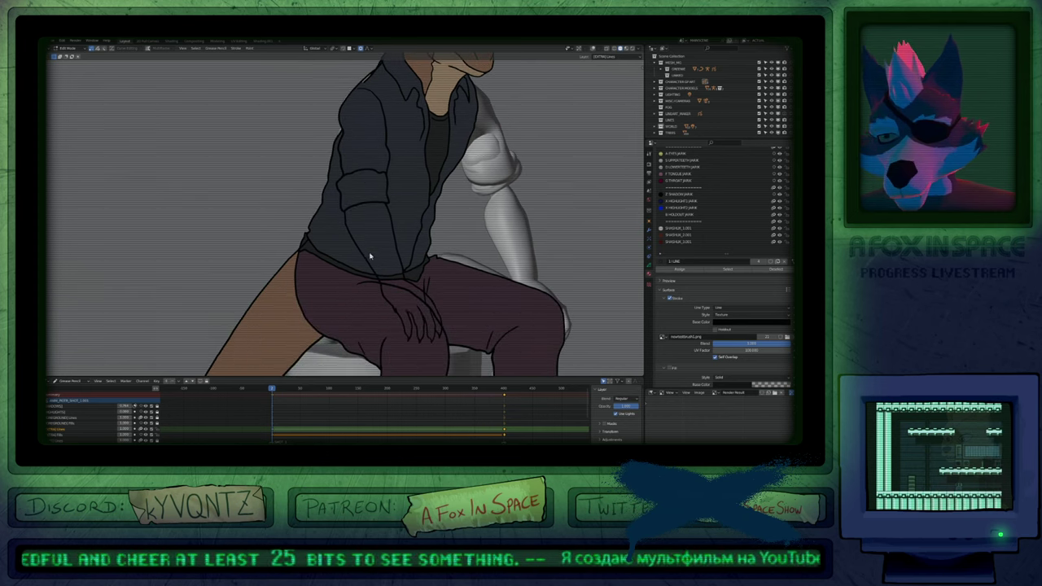
{"action": "middle_click_drag", "start_coordinate": [413, 311], "coordinate": [439, 263], "text": "shift"}
{"action": "mouse_move", "coordinate": [444, 303]}
{"action": "middle_mouse_down", "text": "shift"}
{"action": "mouse_move", "coordinate": [438, 262]}
{"action": "mouse_move", "coordinate": [416, 319]}
{"action": "middle_mouse_up", "text": "shift"}
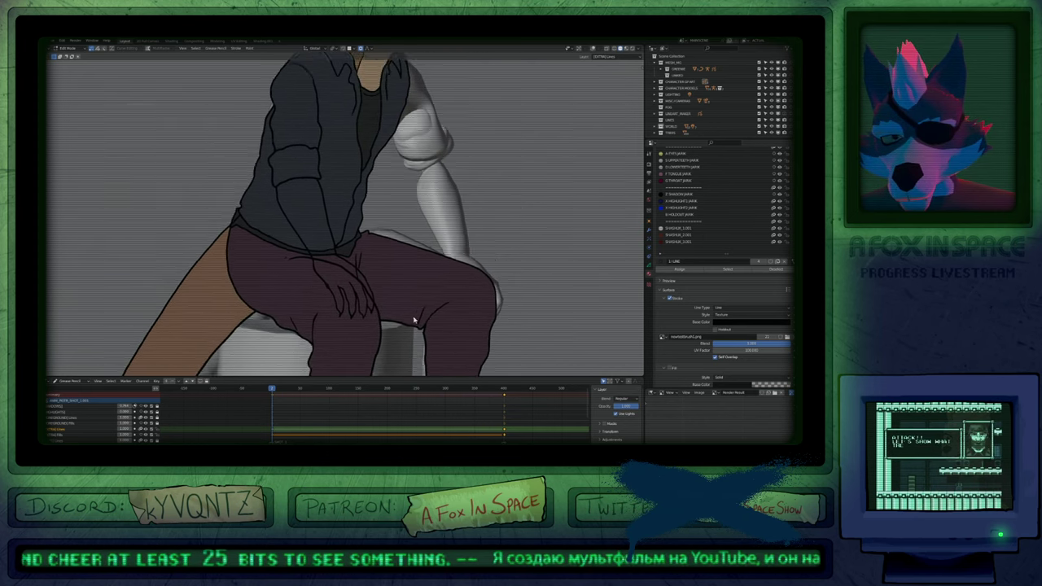
{"action": "middle_click_drag", "start_coordinate": [474, 233], "coordinate": [458, 302], "text": "shift"}
{"action": "key", "text": "alt+shift+z"}
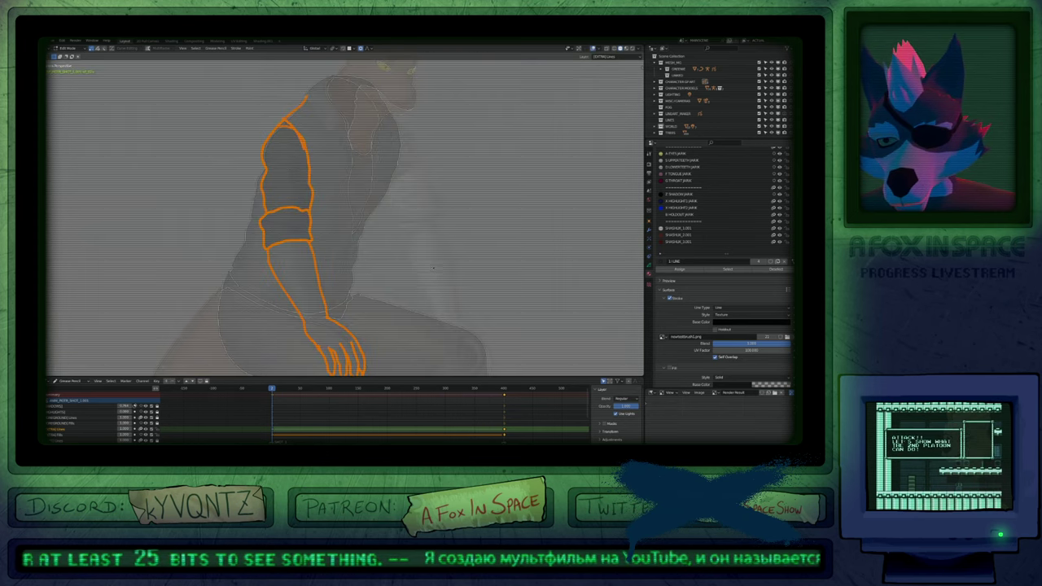
{"action": "key", "text": "Tab"}
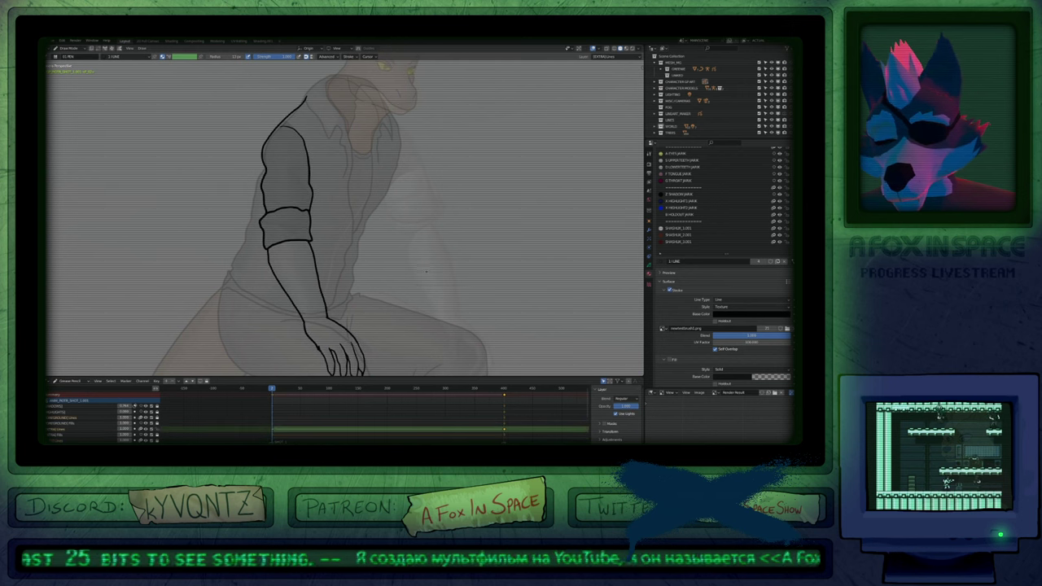
{"action": "middle_click_drag", "start_coordinate": [440, 262], "coordinate": [455, 247], "text": "shift"}
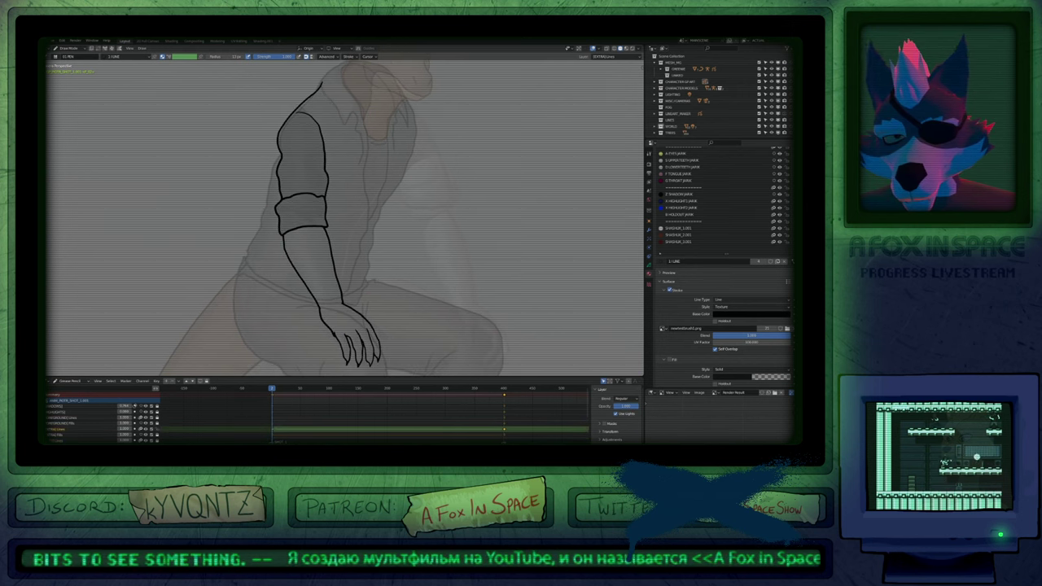
Ink the far arm's sleeve with its rolled-up cuff, redrawing the cuff's upper edge.
{"action": "left_click_drag", "start_coordinate": [407, 98], "coordinate": [414, 128]}
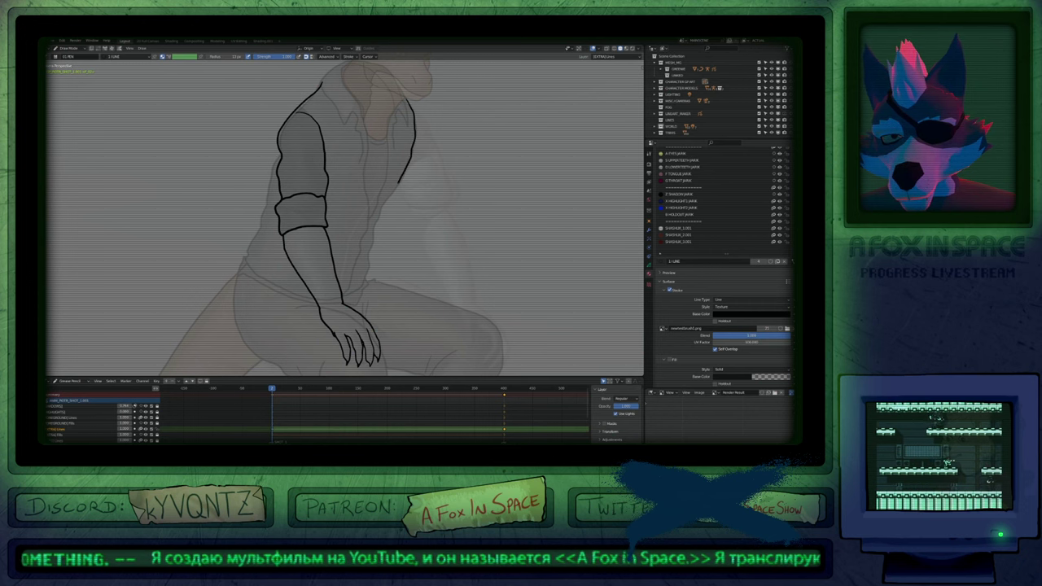
{"action": "mouse_move", "coordinate": [400, 184]}
{"action": "left_mouse_down"}
{"action": "mouse_move", "coordinate": [421, 225]}
{"action": "mouse_move", "coordinate": [458, 201]}
{"action": "mouse_move", "coordinate": [453, 181]}
{"action": "left_mouse_up"}
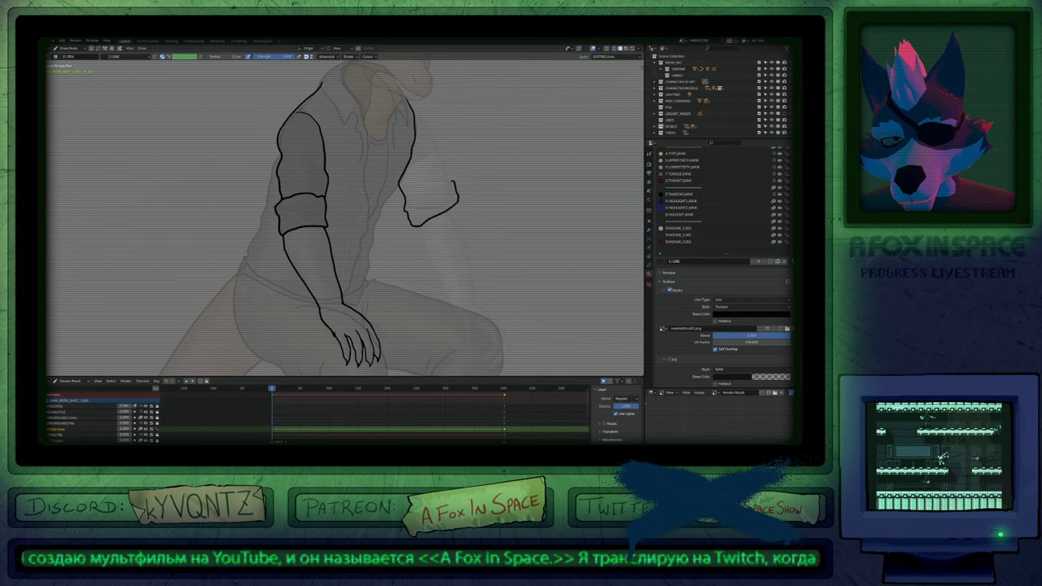
{"action": "left_click_drag", "start_coordinate": [407, 205], "coordinate": [450, 186]}
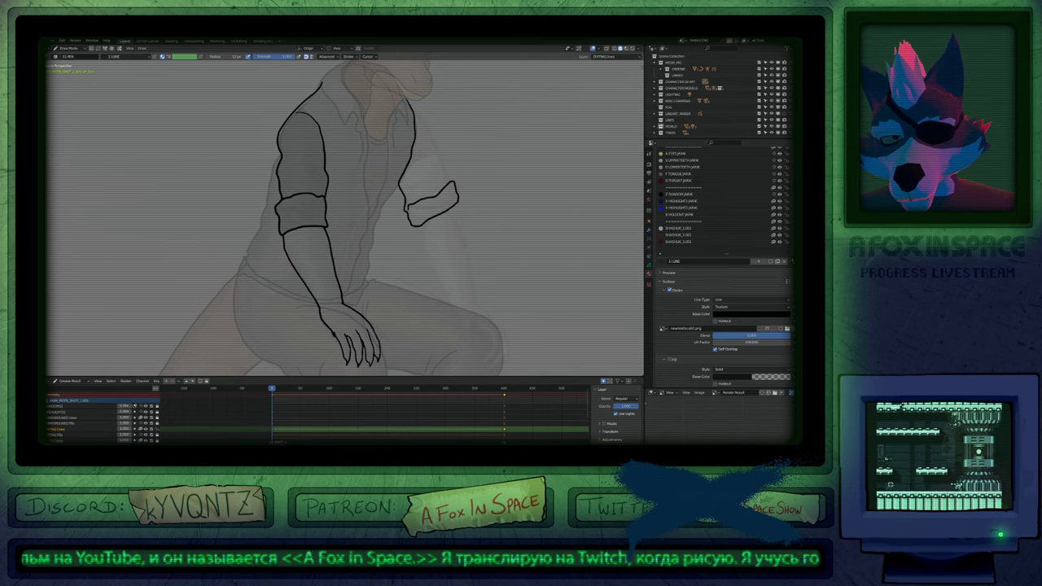
{"action": "left_click_drag", "start_coordinate": [450, 184], "coordinate": [417, 108]}
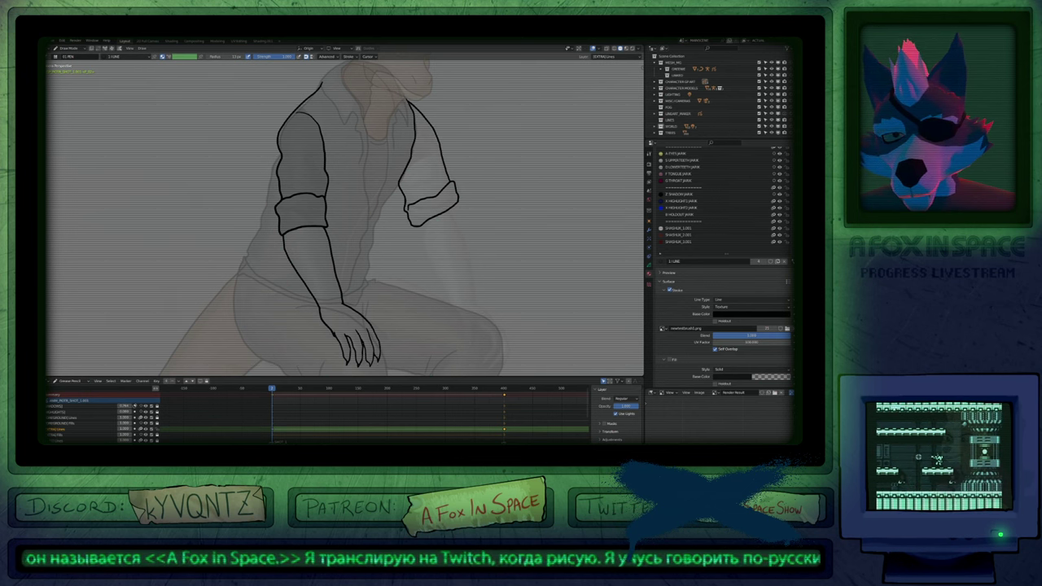
{"action": "key", "text": "ctrl+z"}
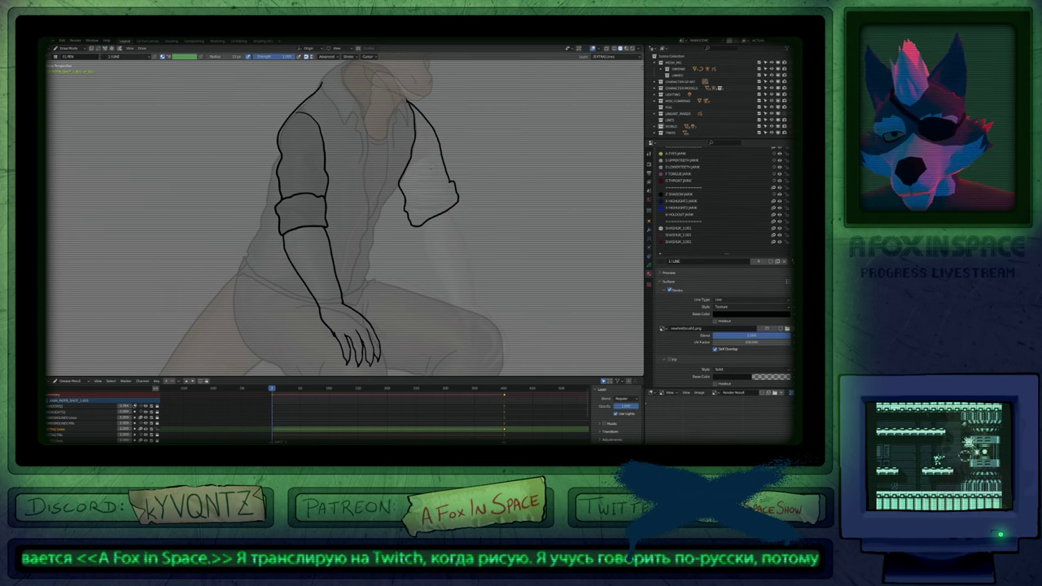
{"action": "left_click_drag", "start_coordinate": [406, 210], "coordinate": [450, 182]}
Try to join and close the far cuff's line stroke in Edit Mode.
{"action": "key", "text": "u"}
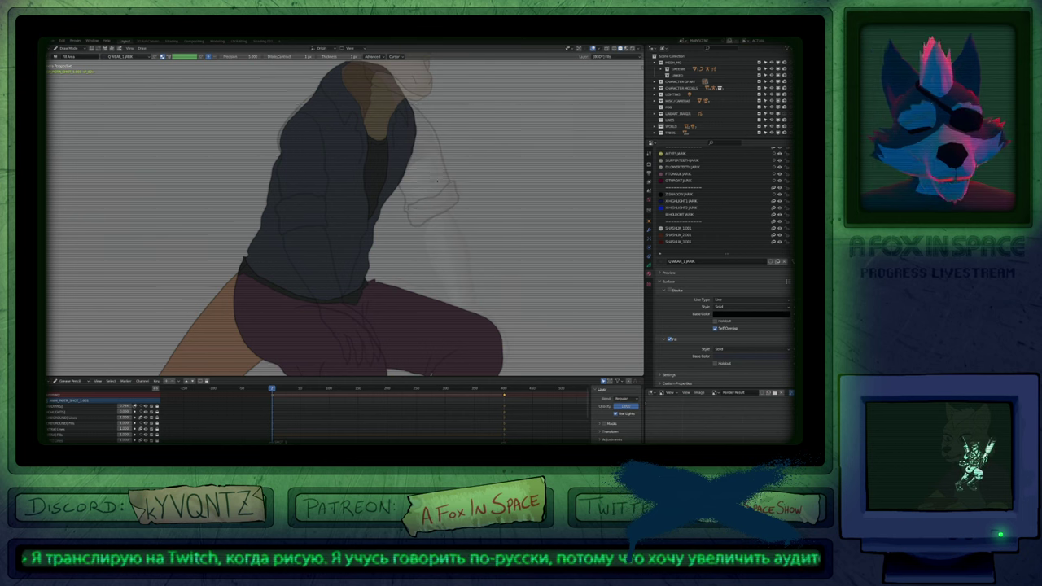
{"action": "mouse_move", "coordinate": [437, 180]}
{"action": "middle_mouse_down", "text": "shift"}
{"action": "mouse_move", "coordinate": [455, 225]}
{"action": "mouse_move", "coordinate": [435, 167]}
{"action": "mouse_move", "coordinate": [476, 167]}
{"action": "middle_mouse_up", "text": "shift"}
{"action": "key", "text": "Tab"}
{"action": "key", "text": "ctrl+z"}
{"action": "key", "text": "Tab"}
{"action": "key", "text": "alt+a"}
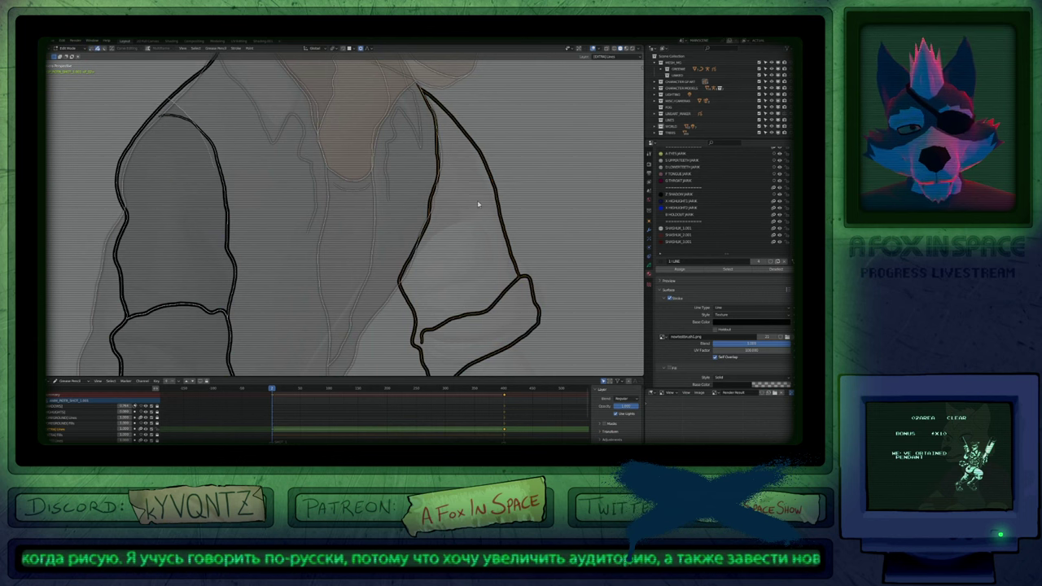
{"action": "key", "text": "ctrl+j"}
{"action": "key", "text": "f"}
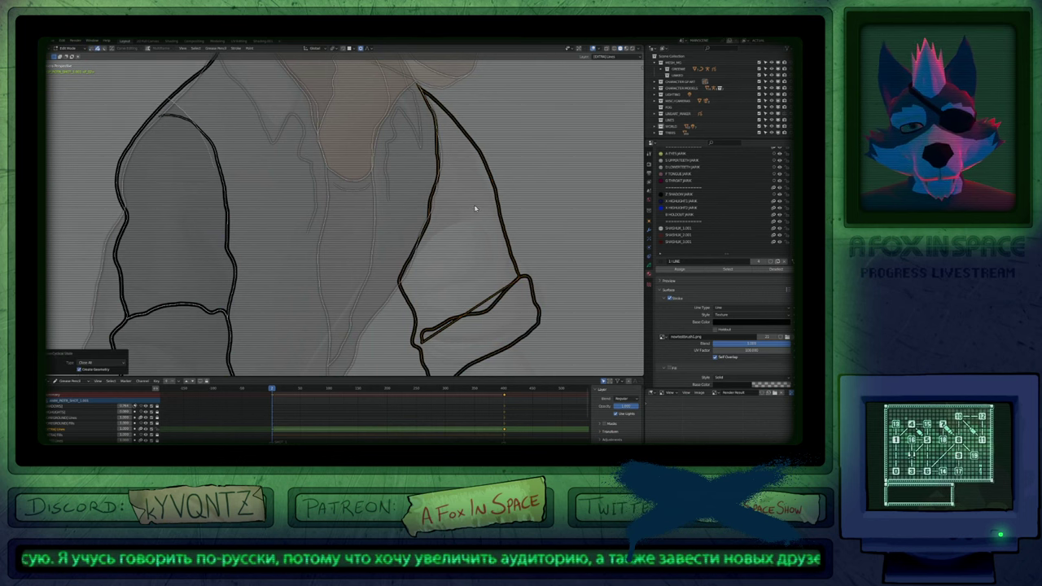
{"action": "key", "text": "ctrl+z"}
Fill the far sleeve and cuff with the dark jacket material on the arm's fill layer.
{"action": "middle_click_drag", "start_coordinate": [477, 206], "coordinate": [472, 263], "text": "ctrl"}
{"action": "key", "text": "Tab"}
{"action": "key", "text": "u"}
{"action": "left_click", "coordinate": [474, 205]}
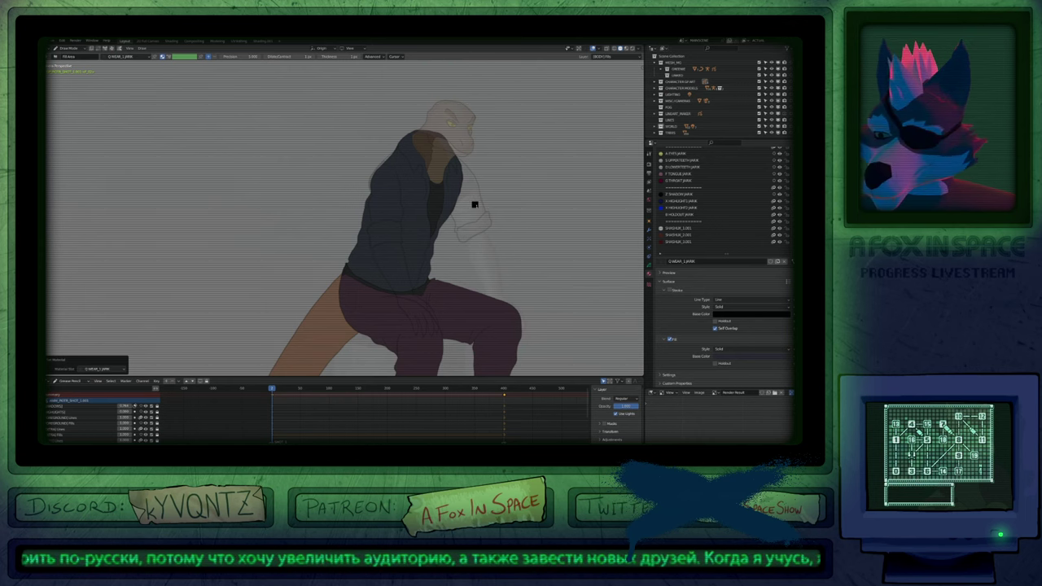
{"action": "key", "text": "Escape"}
{"action": "key", "text": "y"}
{"action": "key", "text": "u"}
{"action": "key", "text": "q"}
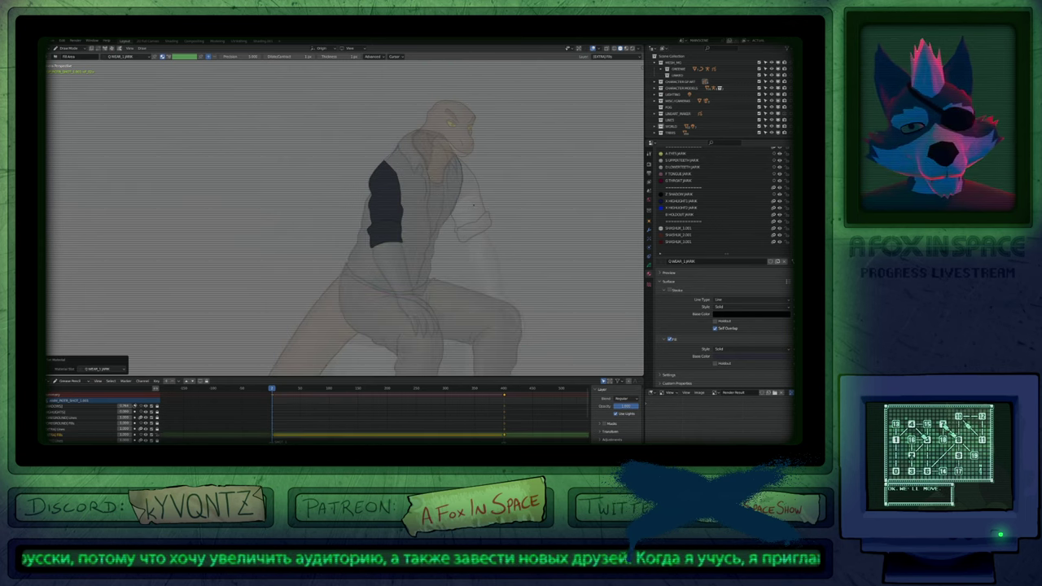
{"action": "left_click", "coordinate": [472, 205]}
{"action": "left_click", "coordinate": [472, 205]}
{"action": "scroll", "coordinate": [494, 208], "scroll_direction": "up", "scroll_amount": 2}
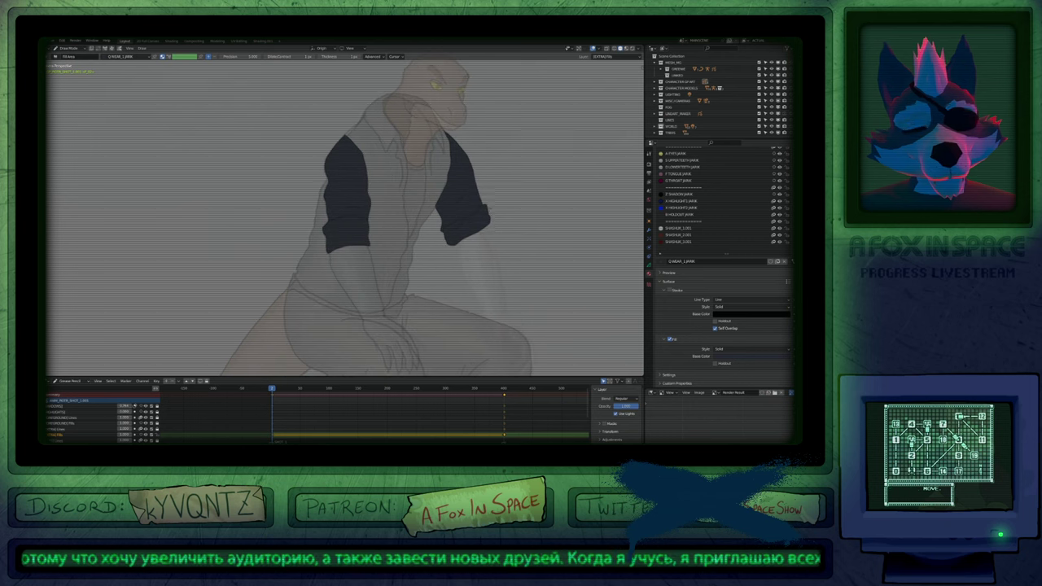
Return to the pen on the arm's line layer, adjust the brush size and redraw the far cuff's outer edge.
{"action": "key", "text": "ctrl+z"}
{"action": "key", "text": "f"}
{"action": "key", "text": "Escape"}
{"action": "key", "text": "ctrl+z"}
{"action": "key", "text": "ctrl+z"}
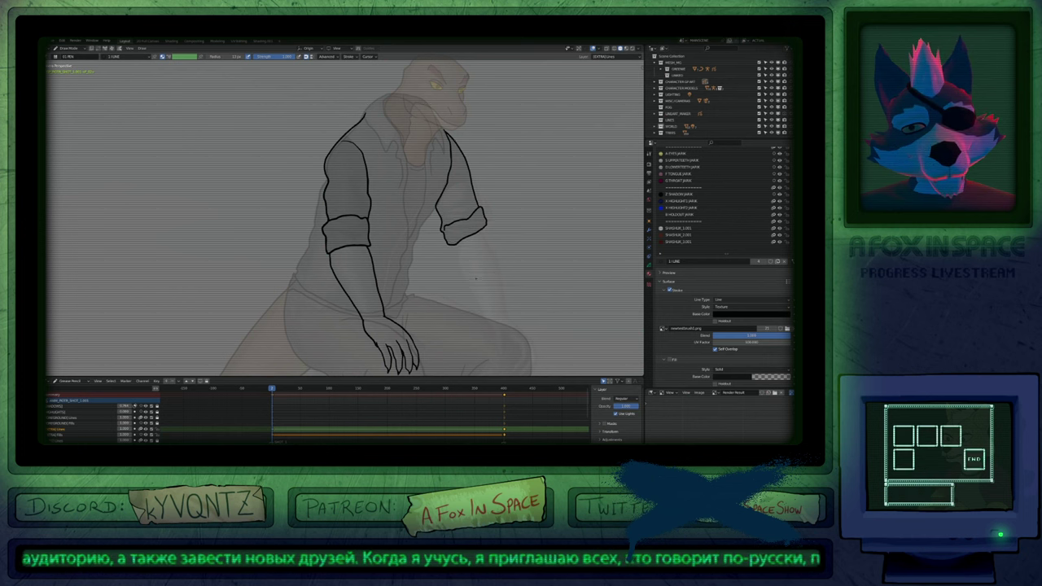
{"action": "key", "text": "f"}
{"action": "left_click", "coordinate": [483, 264]}
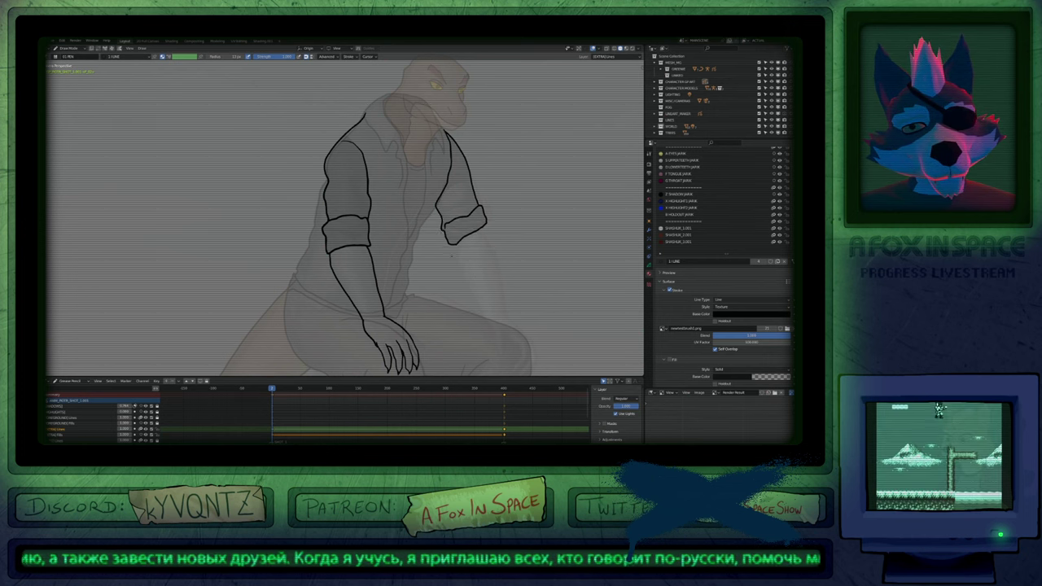
{"action": "key", "text": "ctrl+z"}
{"action": "mouse_move", "coordinate": [480, 206]}
{"action": "left_mouse_down"}
{"action": "mouse_move", "coordinate": [487, 225]}
{"action": "mouse_move", "coordinate": [455, 243]}
{"action": "left_mouse_up"}
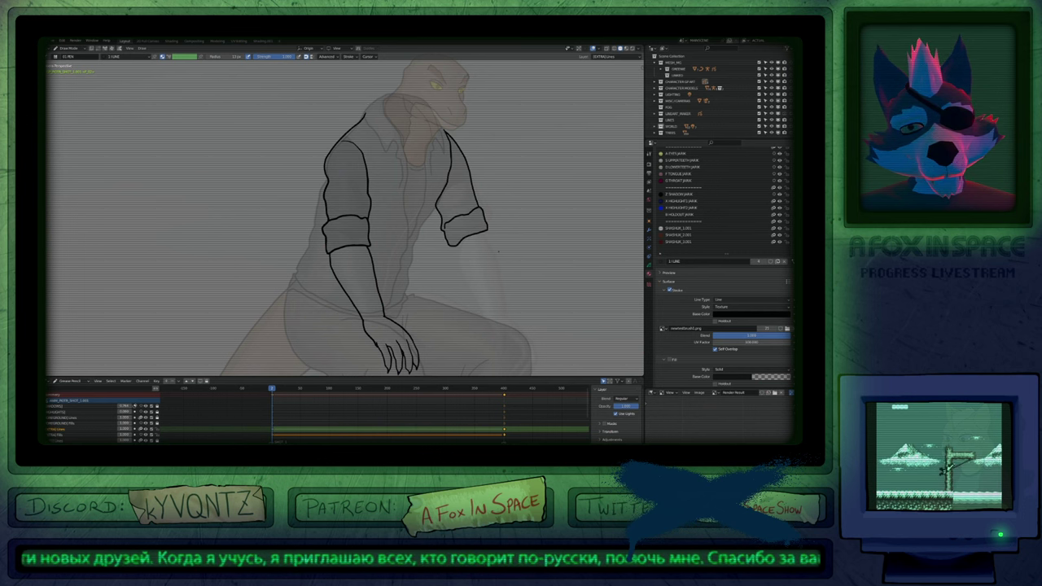
Ink the far forearm's inner and outer edges down from the cuff, including the wrist and thumb.
{"action": "scroll", "coordinate": [346, 216], "scroll_direction": "up", "scroll_amount": 4}
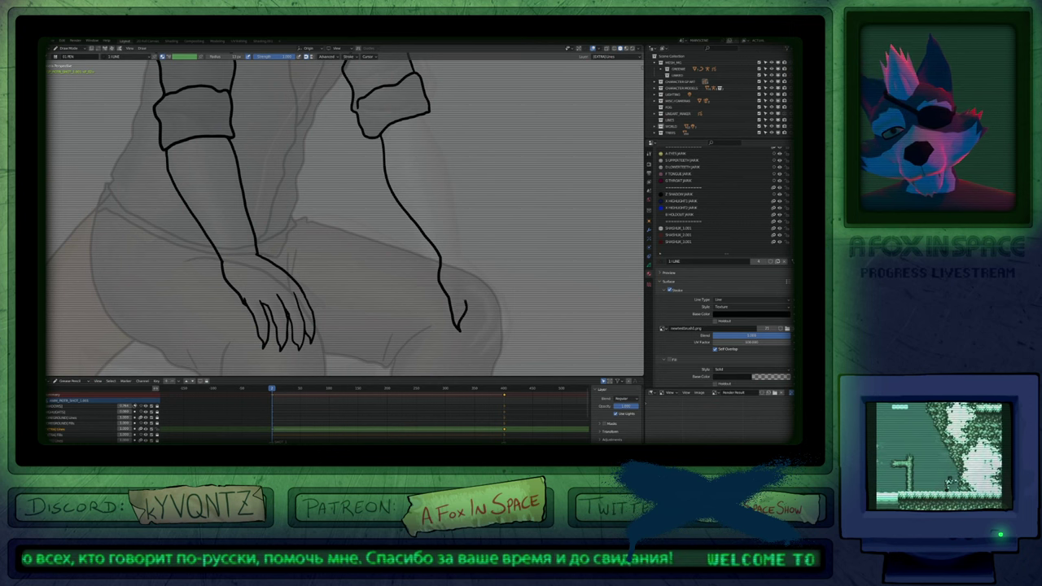
{"action": "key", "text": "f"}
{"action": "left_click", "coordinate": [517, 311]}
{"action": "left_click_drag", "start_coordinate": [468, 303], "coordinate": [461, 322]}
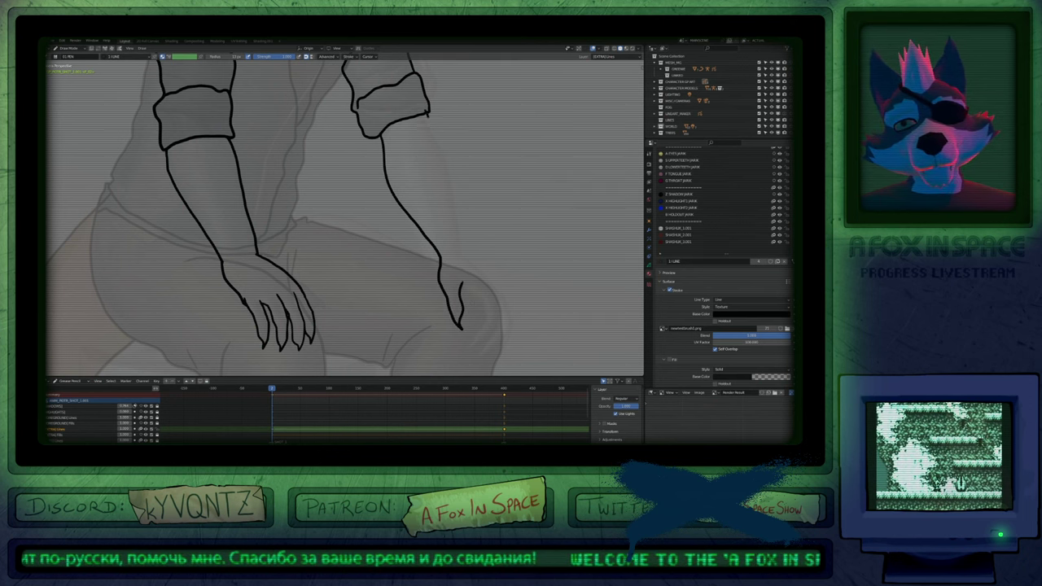
{"action": "left_click_drag", "start_coordinate": [461, 203], "coordinate": [469, 248]}
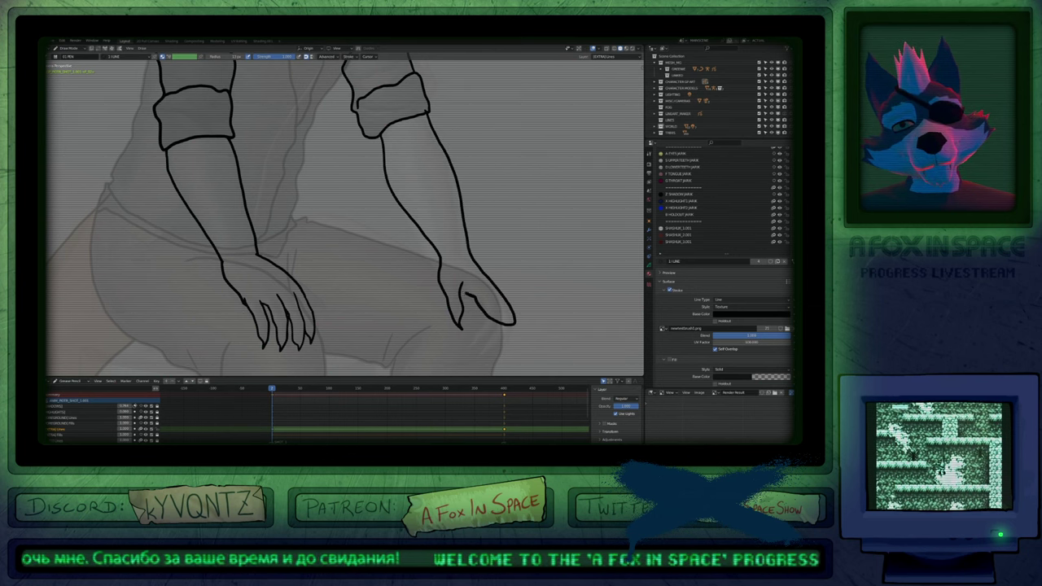
Ink the far hand's fingers, erasing the back-of-hand line and redrawing it from the wrist to the outermost finger.
{"action": "middle_click_drag", "start_coordinate": [456, 285], "coordinate": [428, 233], "text": "shift"}
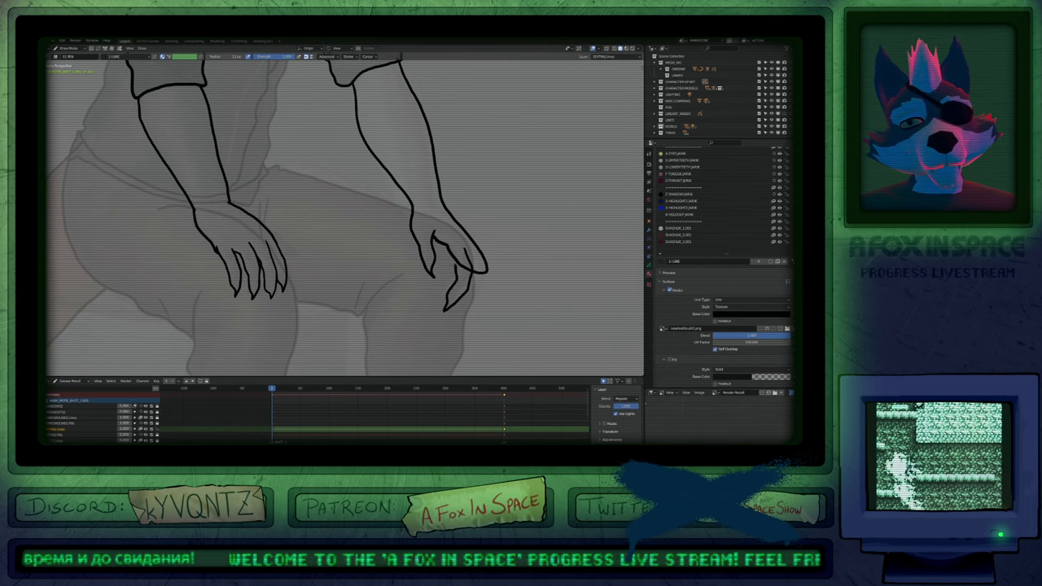
{"action": "key", "text": "ctrl+z"}
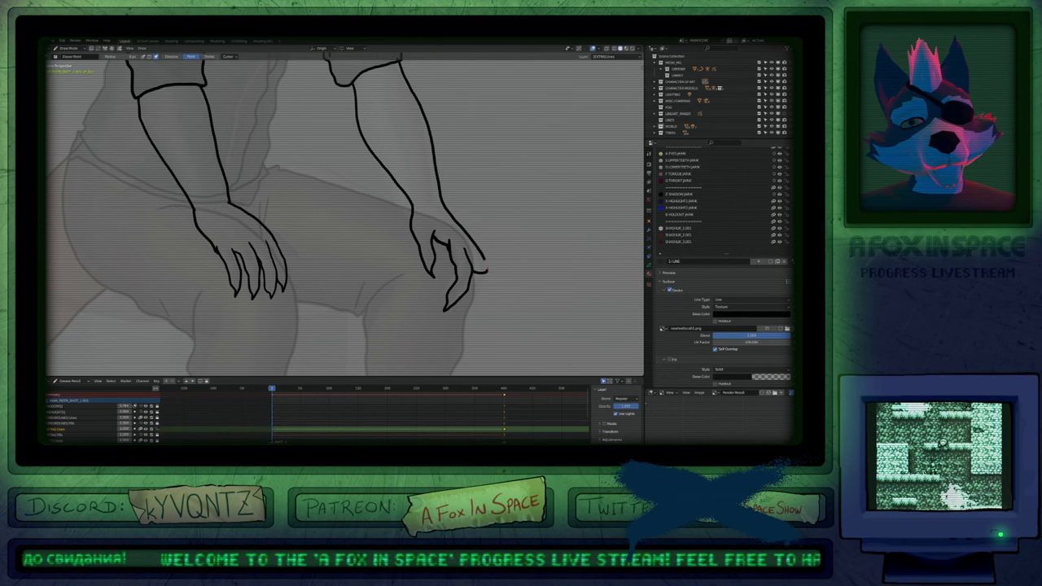
{"action": "left_click_drag", "start_coordinate": [482, 256], "coordinate": [478, 275]}
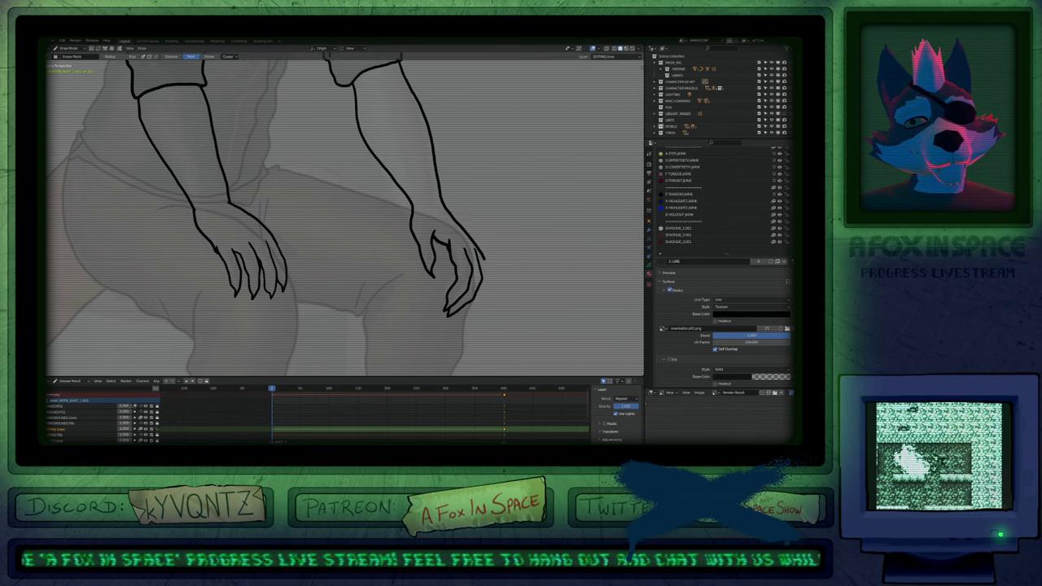
{"action": "key", "text": "ctrl+z"}
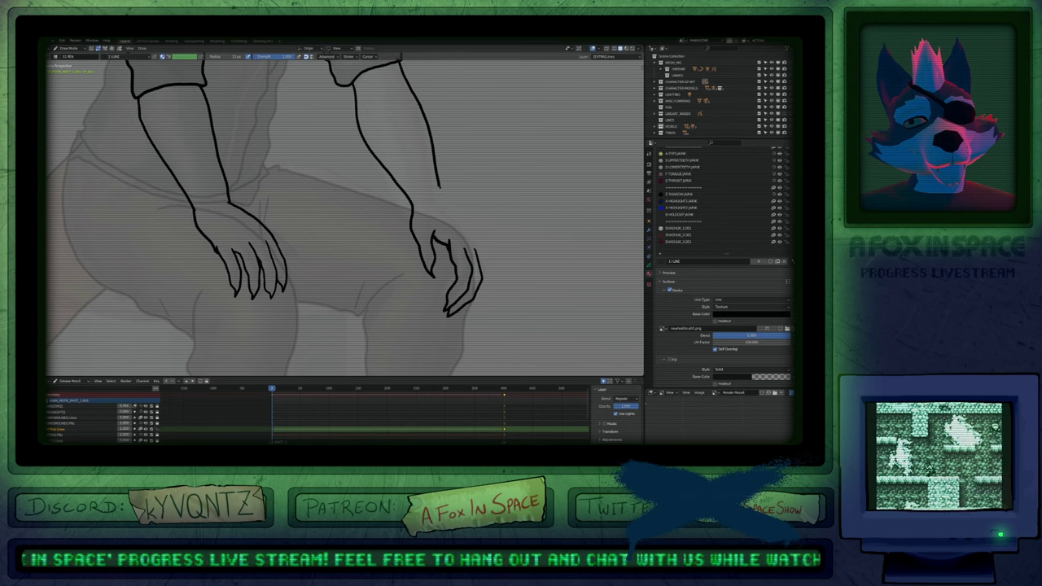
{"action": "mouse_move", "coordinate": [439, 184]}
{"action": "left_mouse_down"}
{"action": "mouse_move", "coordinate": [485, 266]}
{"action": "mouse_move", "coordinate": [476, 303]}
{"action": "mouse_move", "coordinate": [455, 315]}
{"action": "left_mouse_up"}
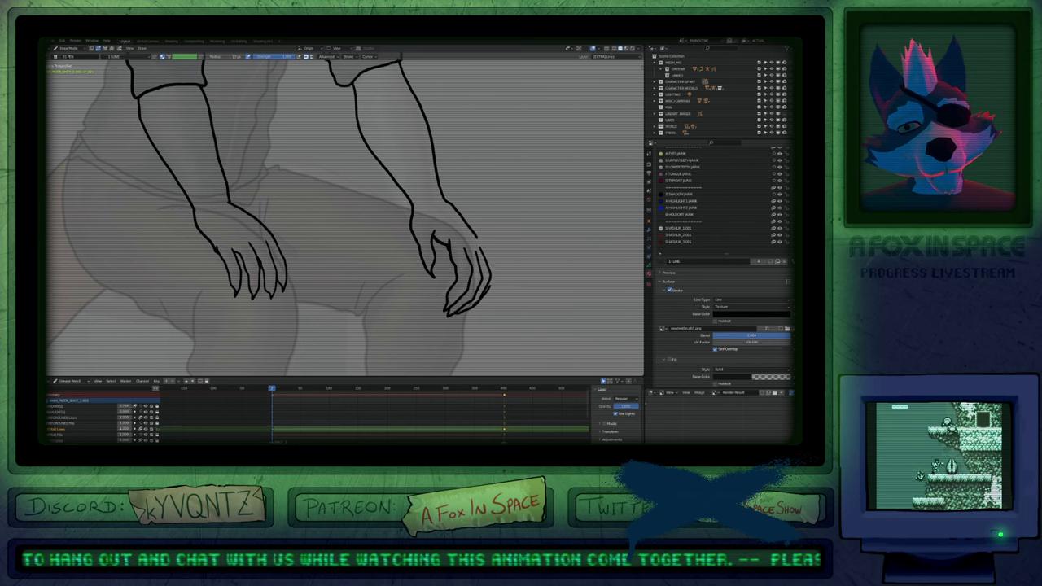
{"action": "left_click_drag", "start_coordinate": [493, 279], "coordinate": [489, 248]}
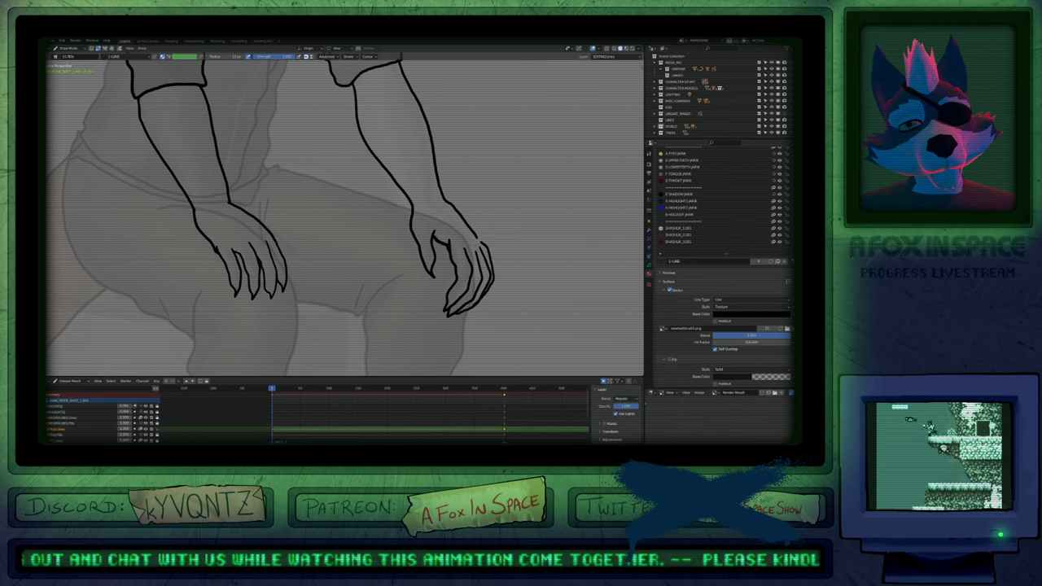
{"action": "key", "text": "e"}
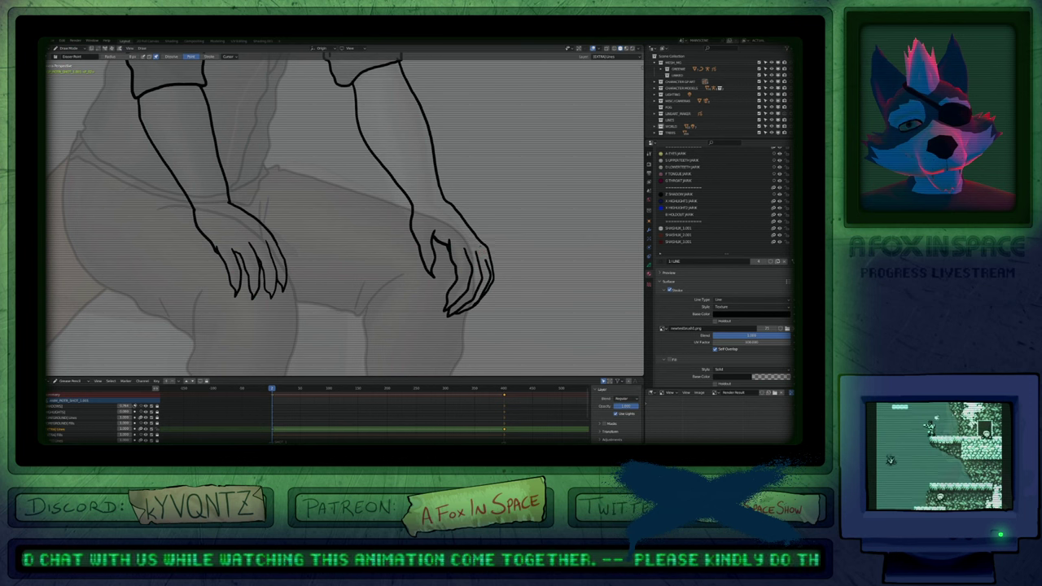
Adjust the brush size and refine the far hand's knuckle and finger outlines.
{"action": "key", "text": "f"}
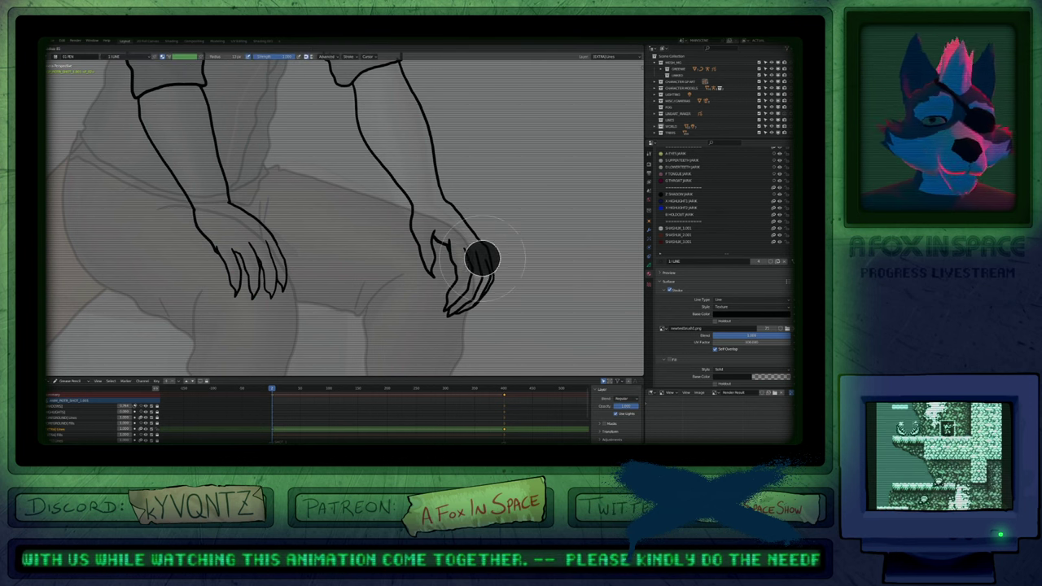
{"action": "left_click", "coordinate": [483, 258]}
{"action": "key", "text": "f"}
{"action": "left_click", "coordinate": [488, 263]}
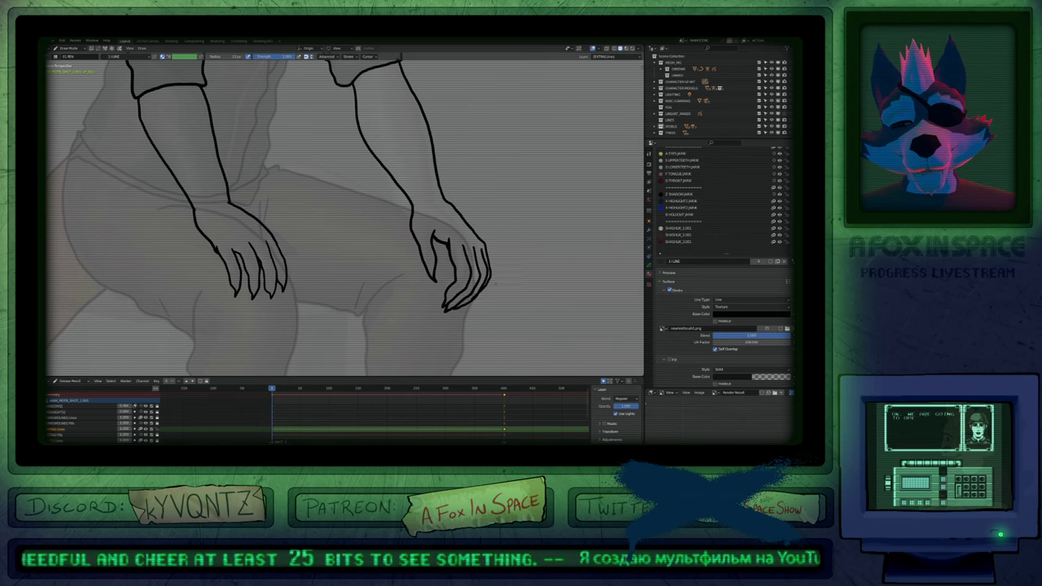
{"action": "middle_click_drag", "start_coordinate": [485, 218], "coordinate": [483, 263], "text": "shift"}
{"action": "key", "text": "f"}
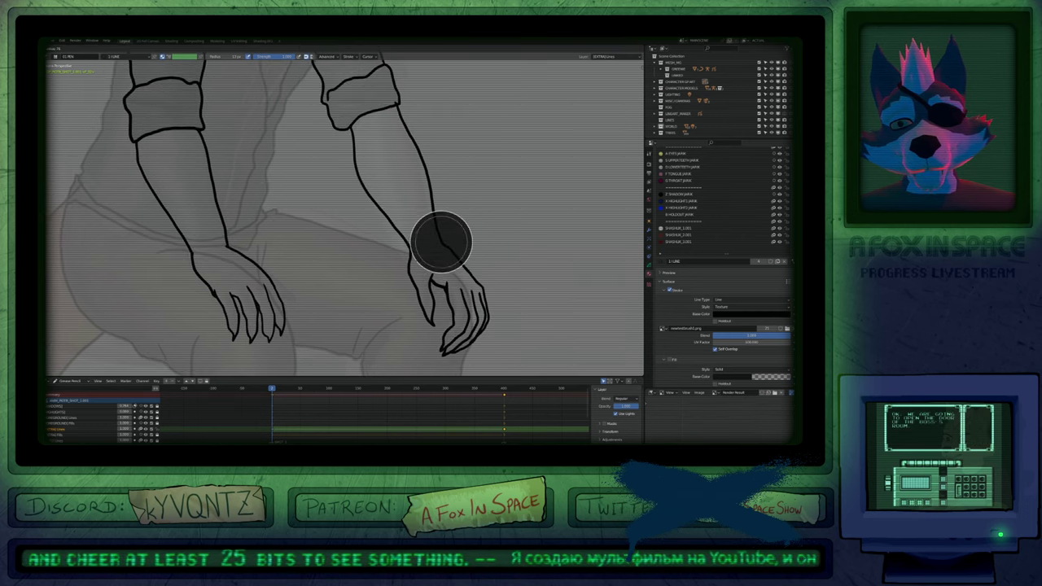
{"action": "left_click", "coordinate": [440, 242]}
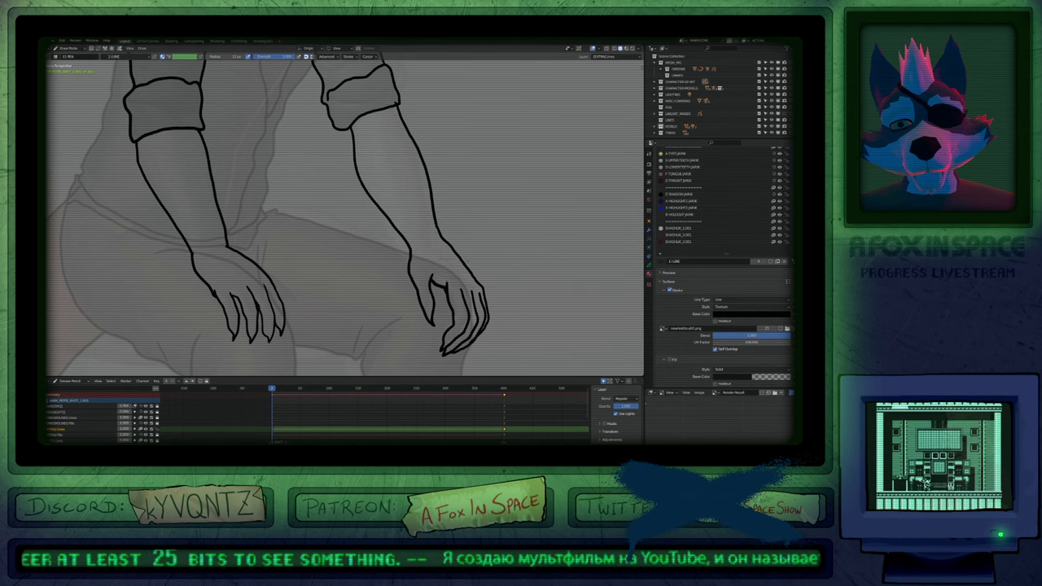
In Edit Mode, move the upper ends of the far forearm's lines so they meet the cuff's lower edge.
{"action": "scroll", "coordinate": [472, 257], "scroll_direction": "up", "scroll_amount": 3}
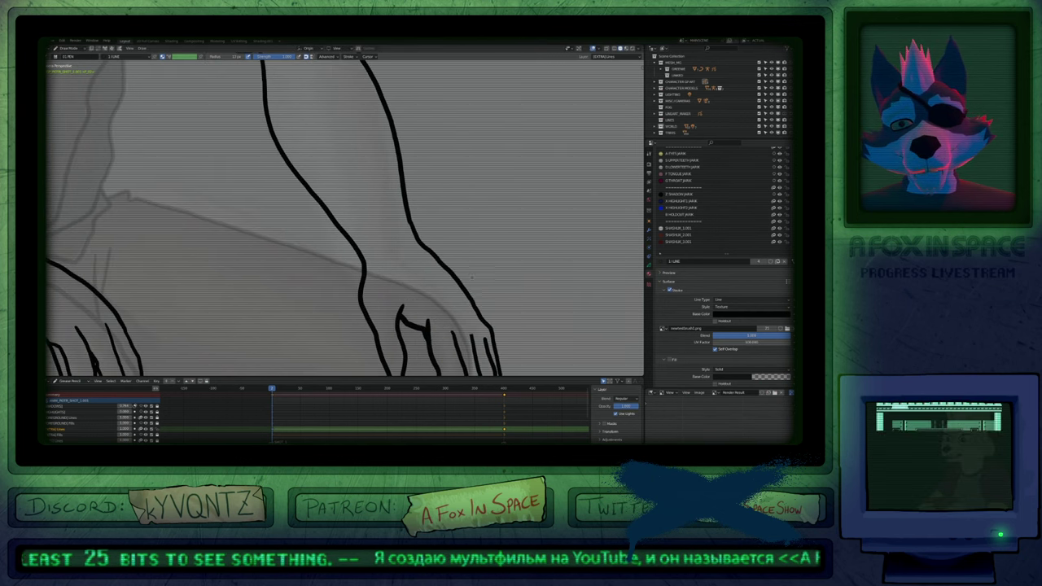
{"action": "middle_click_drag", "start_coordinate": [425, 216], "coordinate": [488, 358], "text": "shift"}
{"action": "middle_click_drag", "start_coordinate": [380, 189], "coordinate": [418, 243], "text": "shift"}
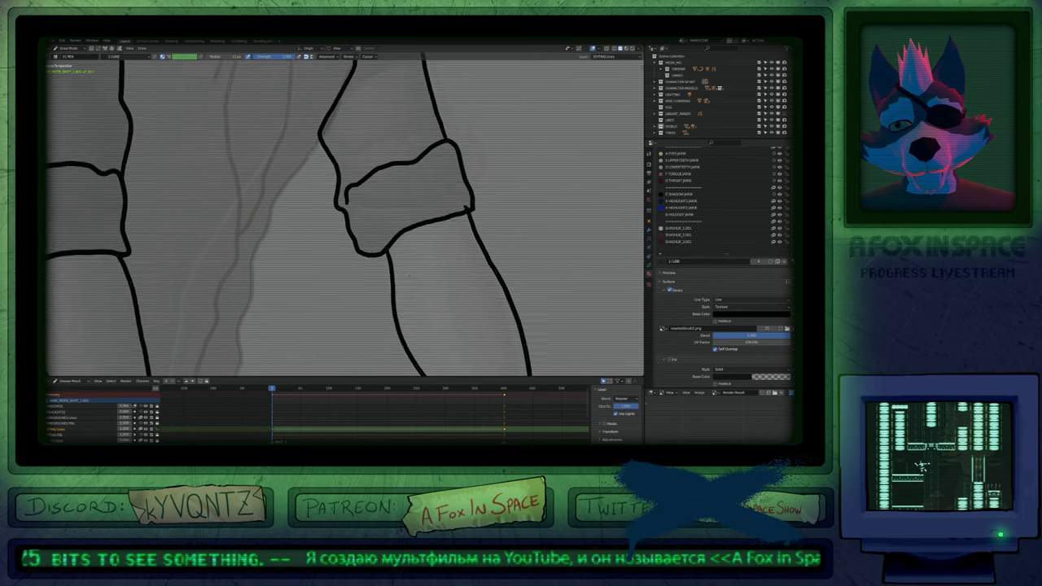
{"action": "key", "text": "Tab"}
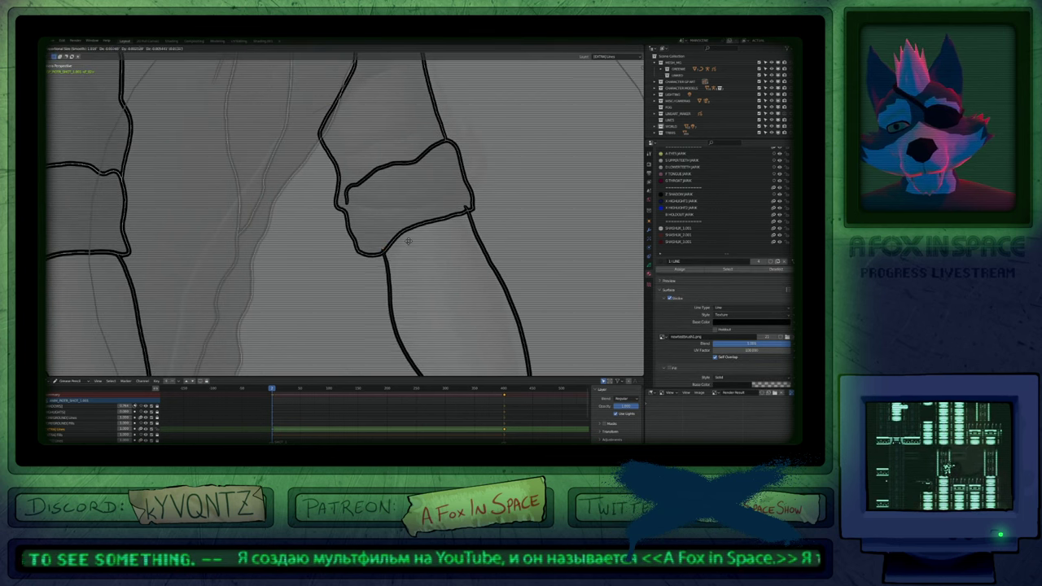
{"action": "key", "text": "g"}
{"action": "left_click", "coordinate": [410, 245]}
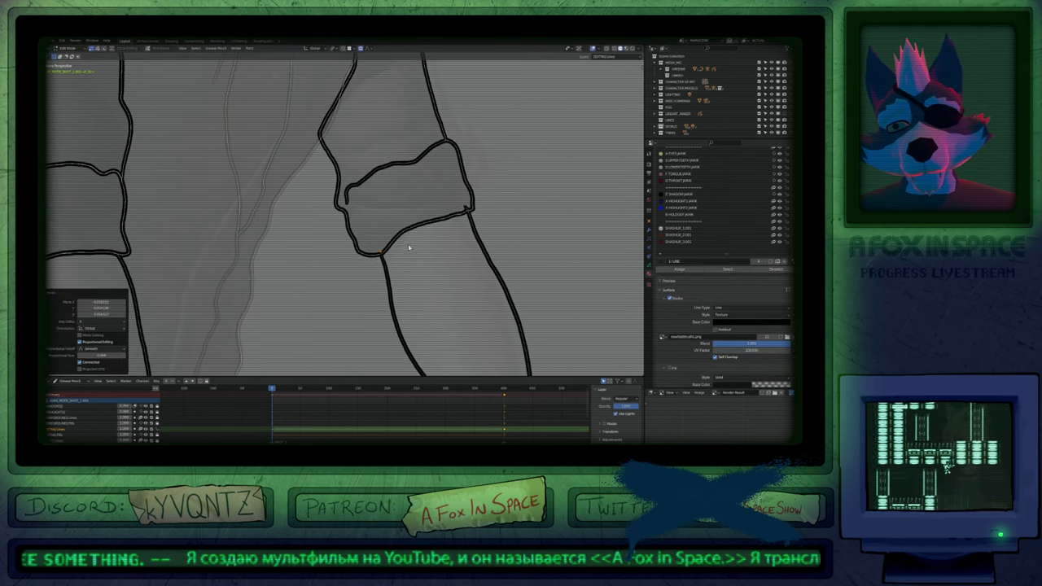
{"action": "left_click", "coordinate": [466, 211]}
{"action": "key", "text": "g"}
{"action": "left_click", "coordinate": [523, 209]}
{"action": "key", "text": "Tab"}
{"action": "scroll", "coordinate": [521, 214], "scroll_direction": "down", "scroll_amount": 6}
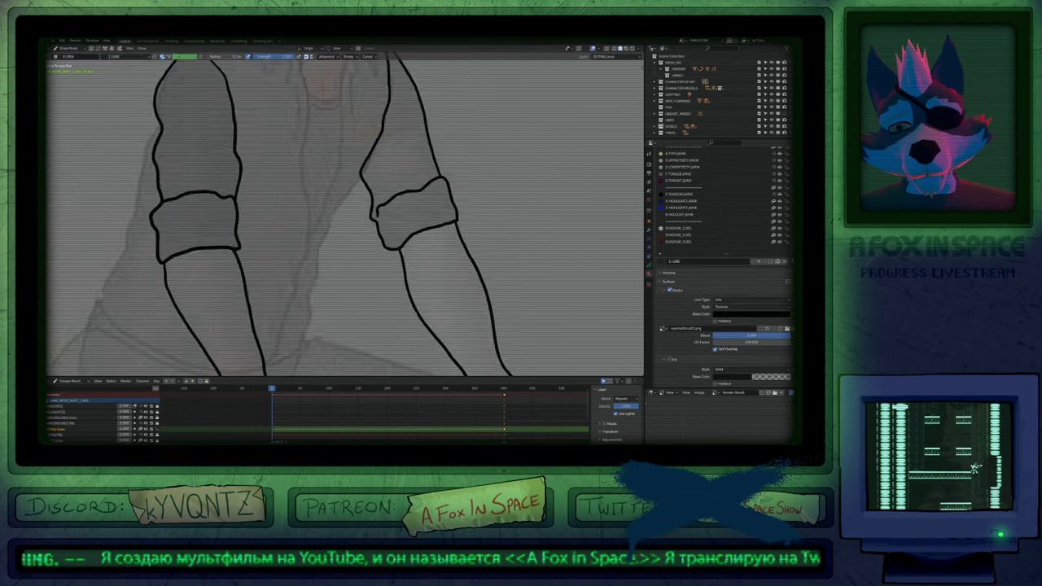
Switch to the arms' fill layer and delete all of its existing fills in Edit Mode.
{"action": "scroll", "coordinate": [432, 287], "scroll_direction": "down", "scroll_amount": 1}
{"action": "key", "text": "f"}
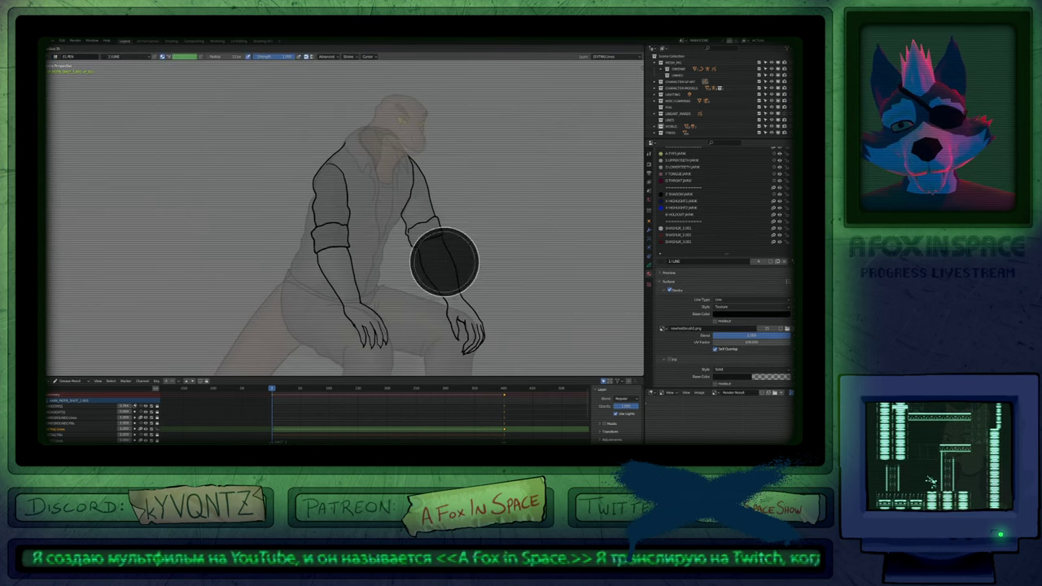
{"action": "key", "text": "Escape"}
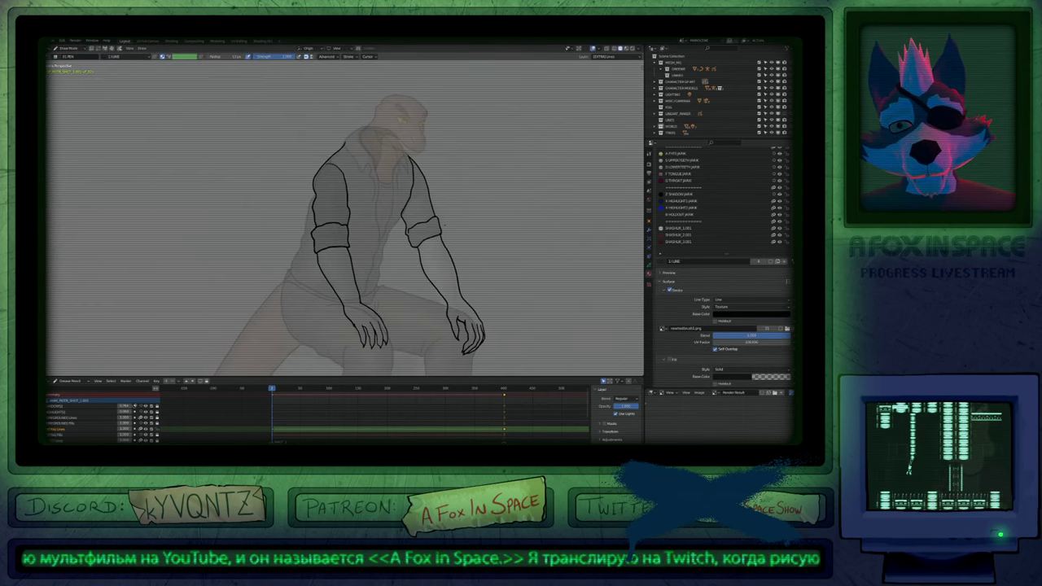
{"action": "scroll", "coordinate": [431, 235], "scroll_direction": "up", "scroll_amount": 5}
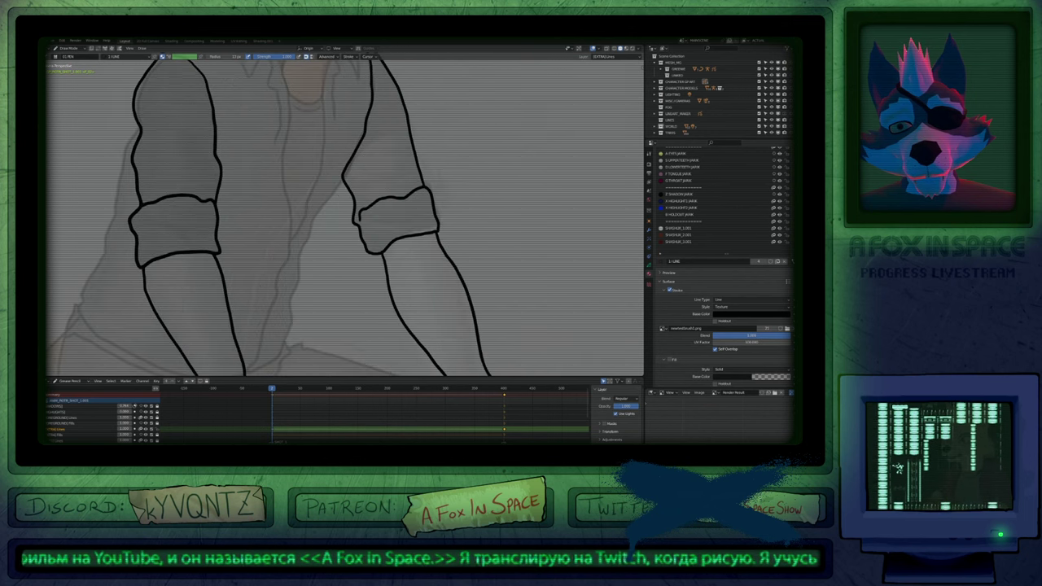
{"action": "middle_click_drag", "start_coordinate": [431, 208], "coordinate": [469, 244], "text": "shift"}
{"action": "key", "text": "y"}
{"action": "left_click", "coordinate": [466, 239]}
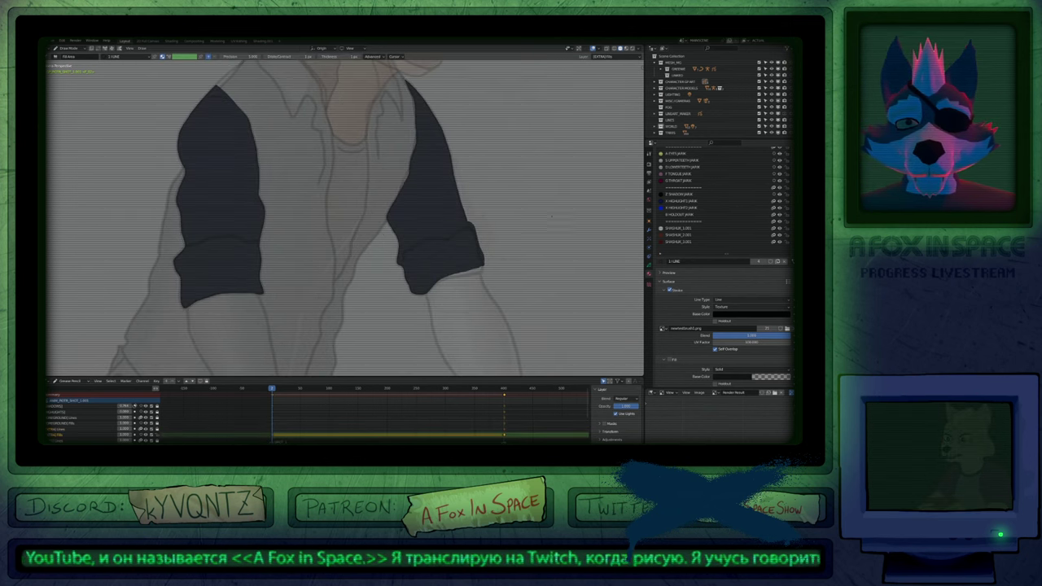
{"action": "scroll", "coordinate": [492, 246], "scroll_direction": "down", "scroll_amount": 6}
{"action": "key", "text": "Tab"}
{"action": "key", "text": "a"}
{"action": "key", "text": "x"}
{"action": "scroll", "coordinate": [458, 242], "scroll_direction": "up", "scroll_amount": 2}
{"action": "scroll", "coordinate": [472, 260], "scroll_direction": "down", "scroll_amount": 1}
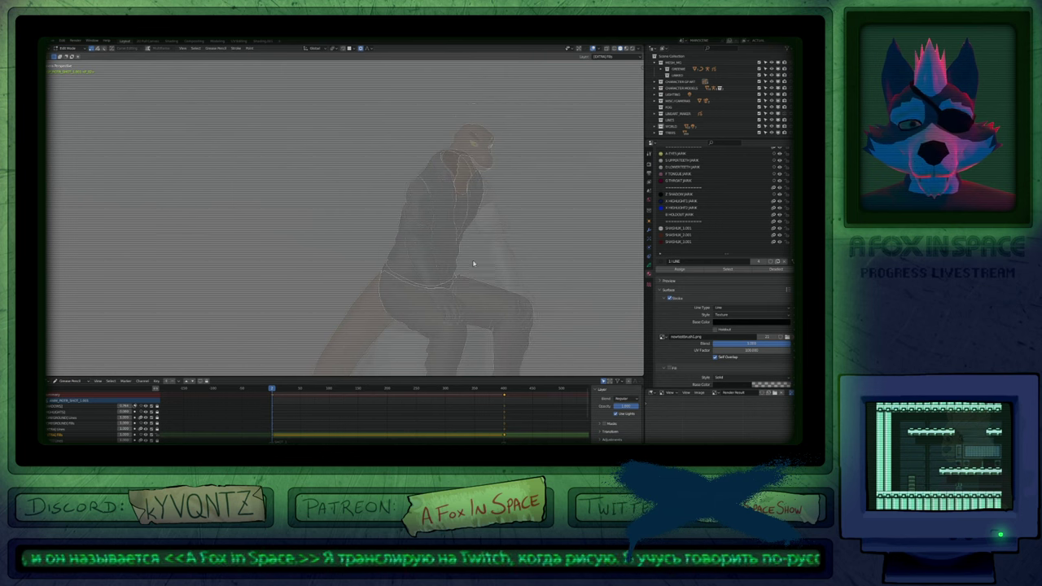
Return to Draw Mode on the arms' line layer and adjust the brush size.
{"action": "key", "text": "Tab"}
{"action": "key", "text": "y"}
{"action": "left_click", "coordinate": [507, 258]}
{"action": "scroll", "coordinate": [508, 267], "scroll_direction": "up", "scroll_amount": 2}
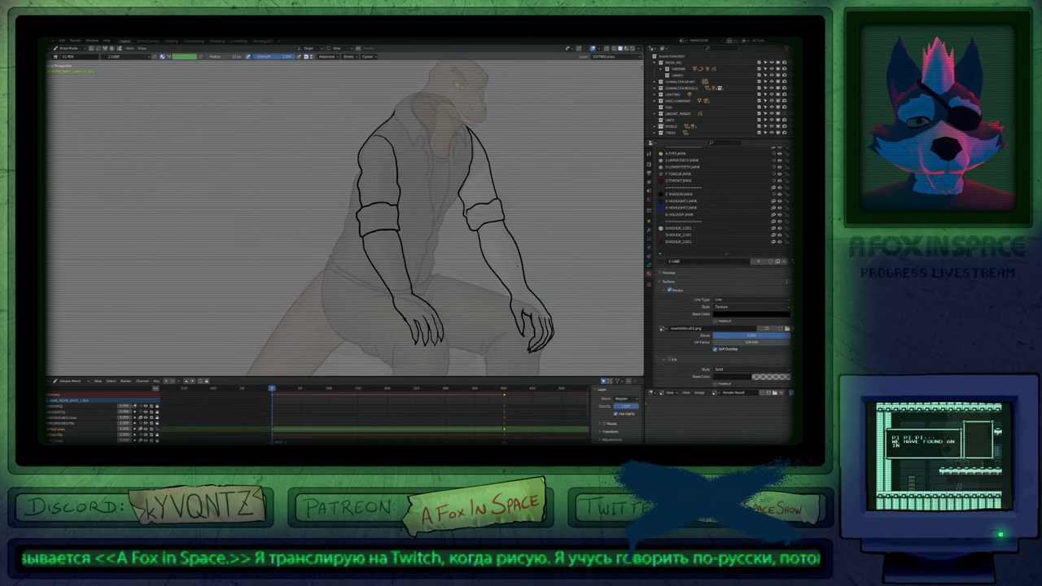
{"action": "key", "text": "f"}
{"action": "left_click", "coordinate": [575, 268]}
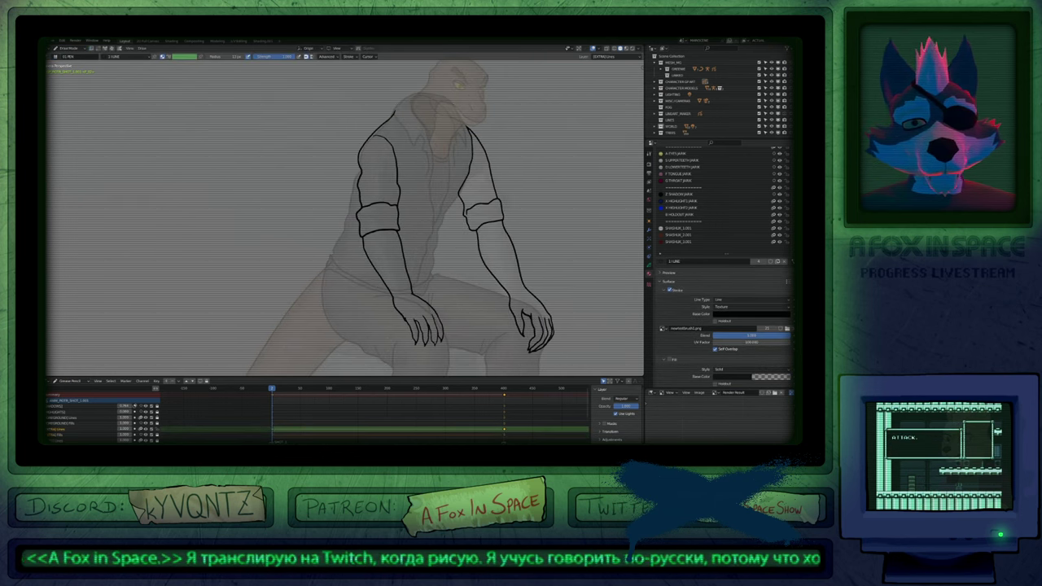
{"action": "middle_click_drag", "start_coordinate": [547, 346], "coordinate": [531, 314], "text": "shift"}
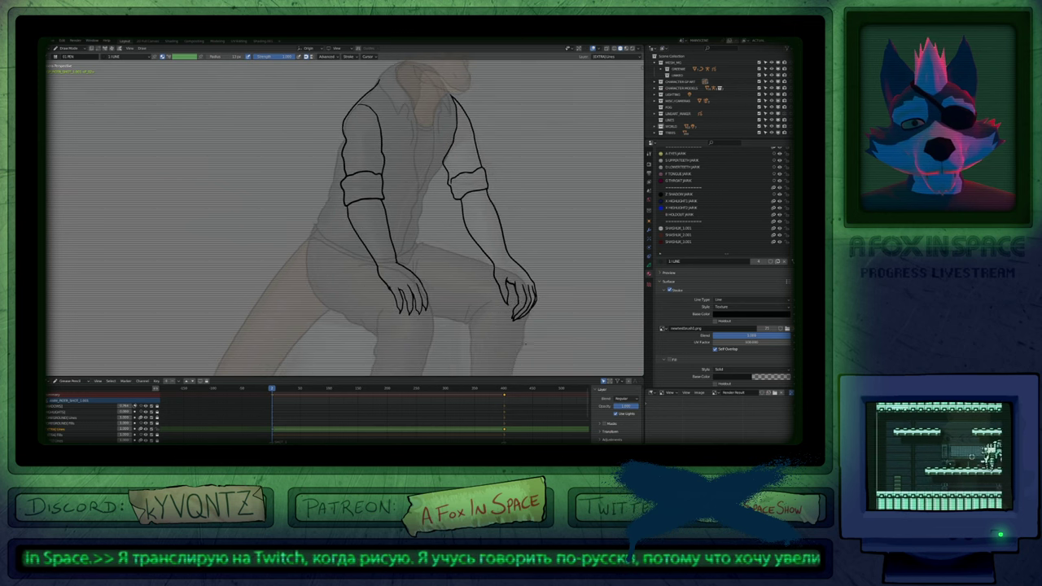
{"action": "middle_click_drag", "start_coordinate": [425, 187], "coordinate": [439, 223], "text": "shift"}
{"action": "key", "text": "u"}
{"action": "left_click", "coordinate": [417, 188]}
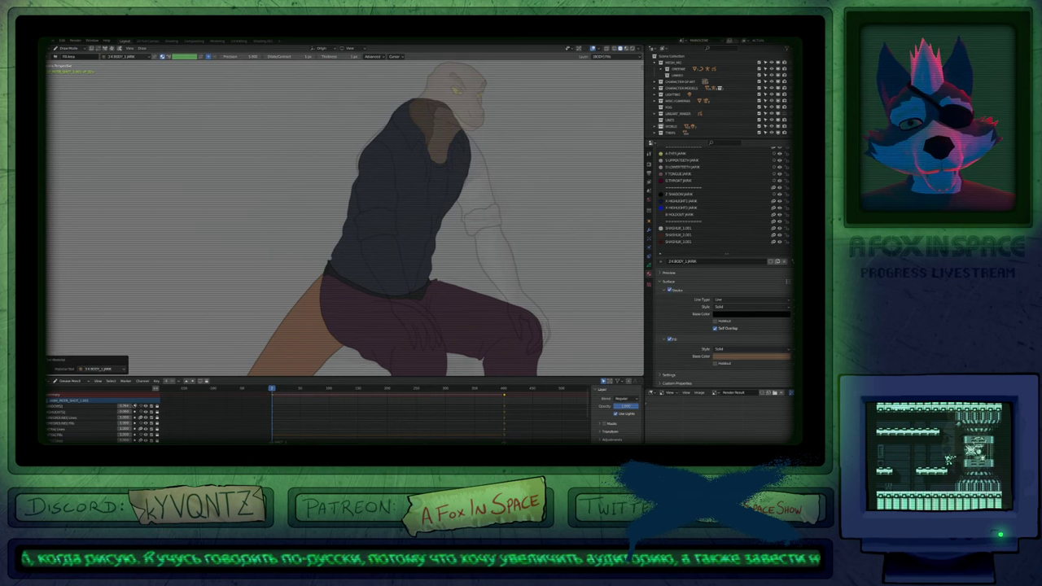
{"action": "key", "text": "ctrl+z"}
{"action": "key", "text": "ctrl+z"}
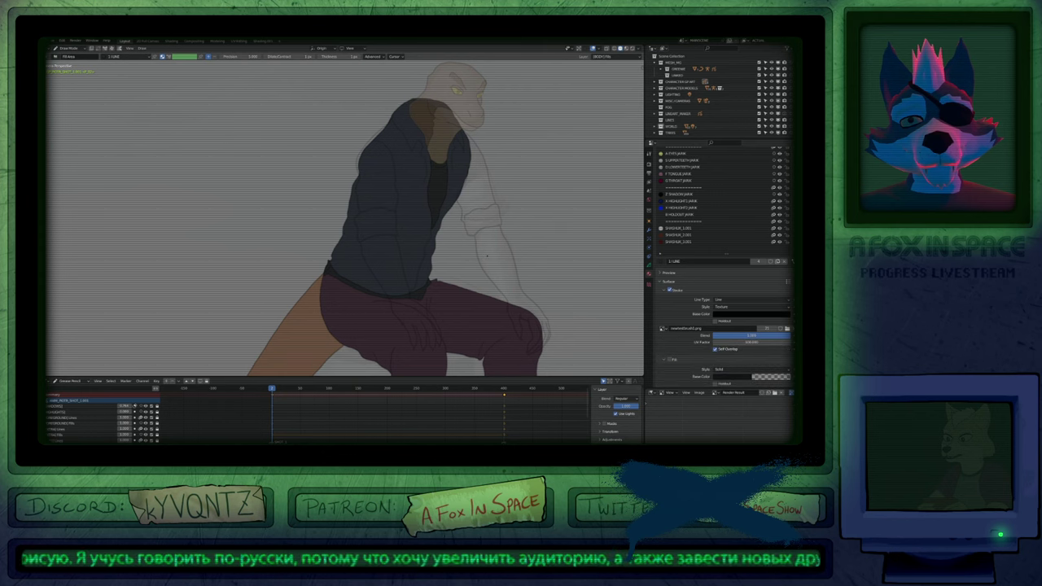
On the arms' fill layer, fill the far sleeve and both cuffs with WEAR_1 and both forearms and hands with BODY_1.
{"action": "key", "text": "u"}
{"action": "left_click", "coordinate": [481, 259]}
{"action": "left_click", "coordinate": [468, 195]}
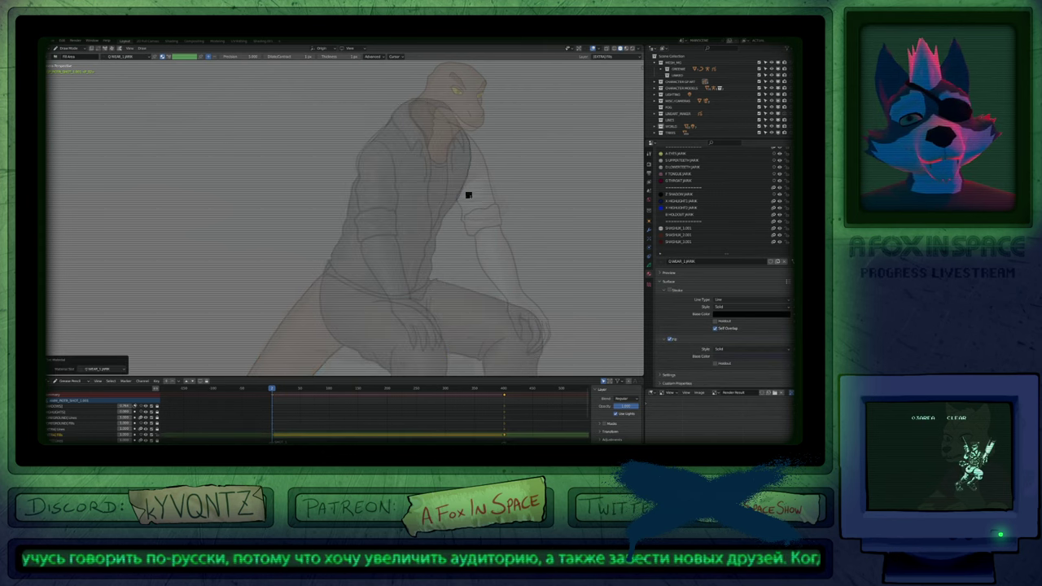
{"action": "key", "text": "u"}
{"action": "key", "text": "s"}
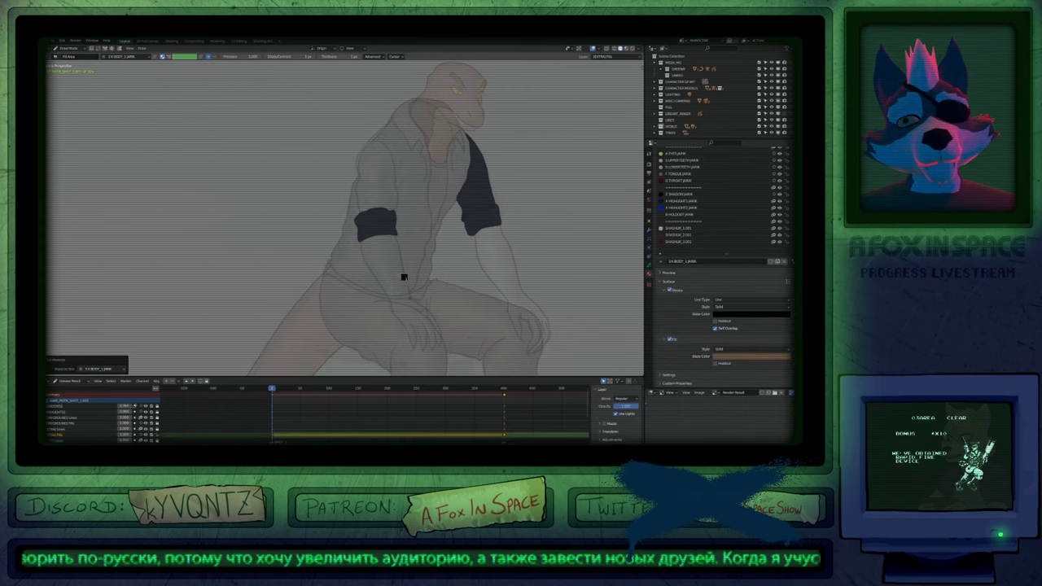
{"action": "left_click", "coordinate": [496, 254]}
Fill the near upper sleeve with the dark WEAR_1 jacket material.
{"action": "key", "text": "u"}
{"action": "key", "text": "q"}
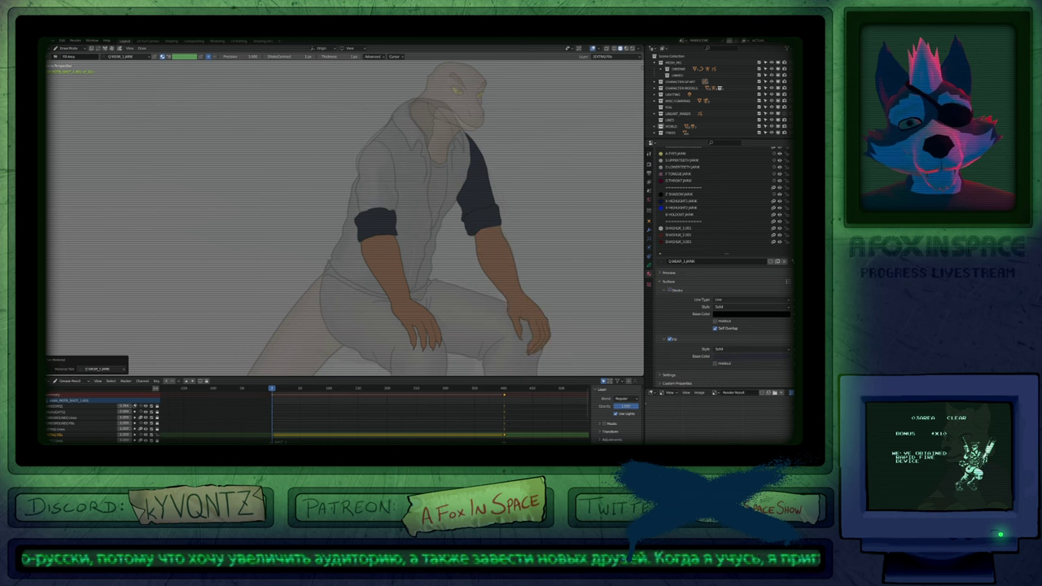
{"action": "left_click", "coordinate": [398, 201]}
{"action": "scroll", "coordinate": [444, 188], "scroll_direction": "down", "scroll_amount": 1}
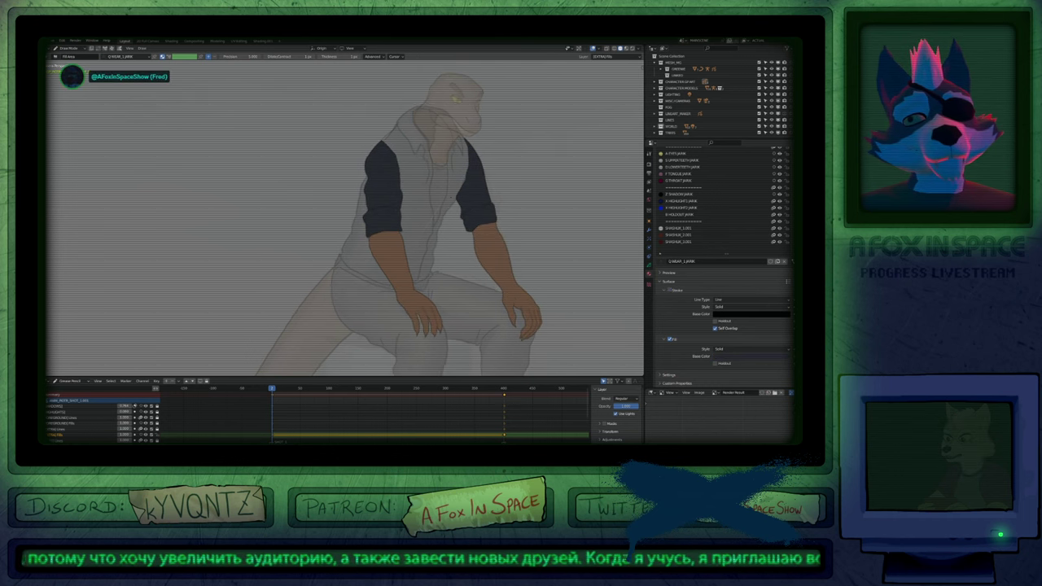
On the body's line layer, adjust the brush and ink the jacket's near shoulder and upper back outline.
{"action": "key", "text": "1"}
{"action": "key", "text": "y"}
{"action": "key", "text": "shift+f"}
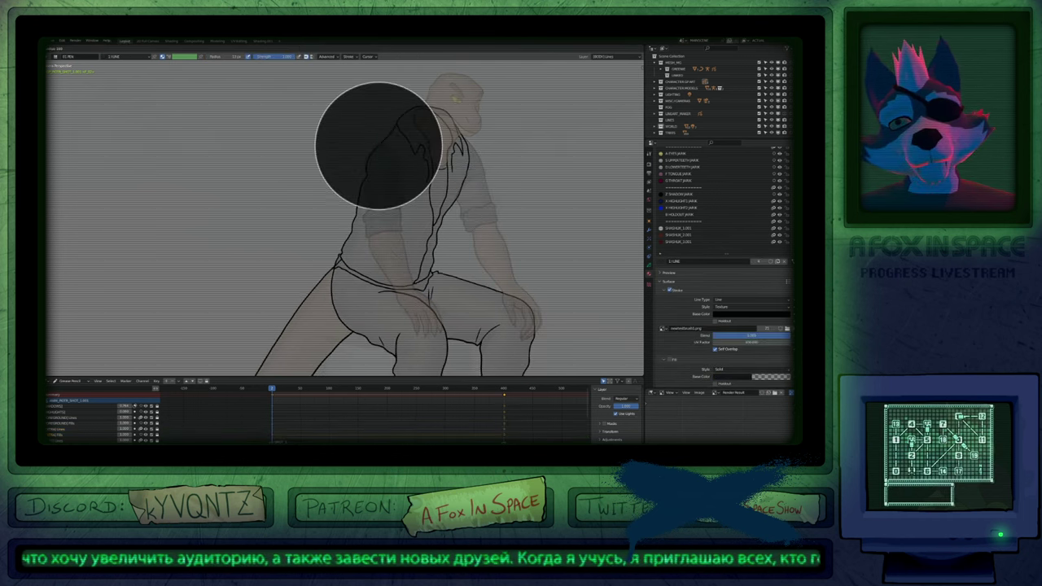
{"action": "left_click", "coordinate": [379, 147]}
{"action": "mouse_move", "coordinate": [401, 118]}
{"action": "left_mouse_down"}
{"action": "mouse_move", "coordinate": [366, 166]}
{"action": "mouse_move", "coordinate": [368, 154]}
{"action": "mouse_move", "coordinate": [359, 199]}
{"action": "left_mouse_up"}
{"action": "left_click_drag", "start_coordinate": [372, 146], "coordinate": [355, 213]}
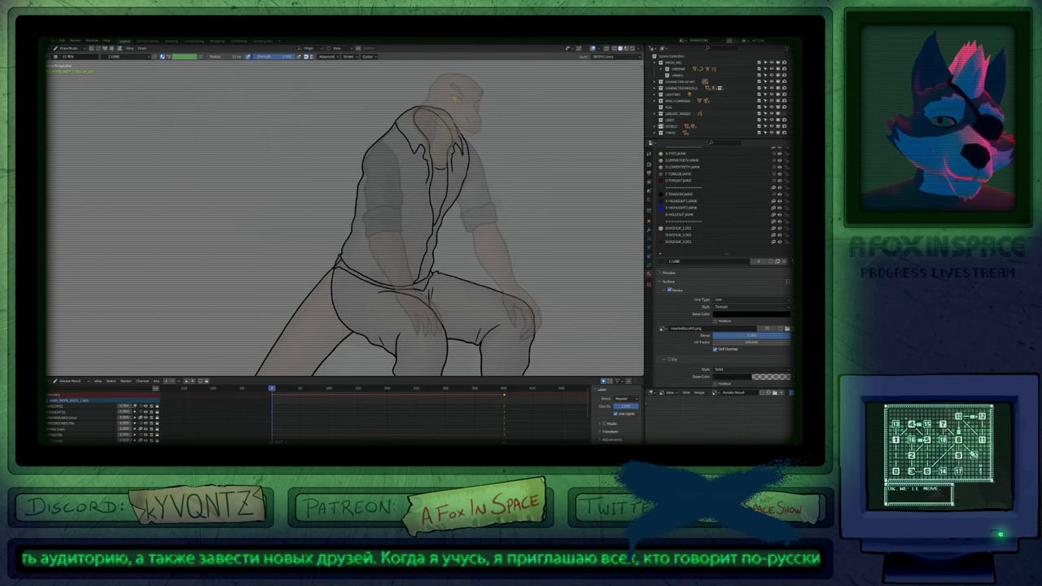
Ink the near shoe's outline with its heel notch and sole, below the near trouser cuff.
{"action": "scroll", "coordinate": [371, 365], "scroll_direction": "down", "scroll_amount": 4}
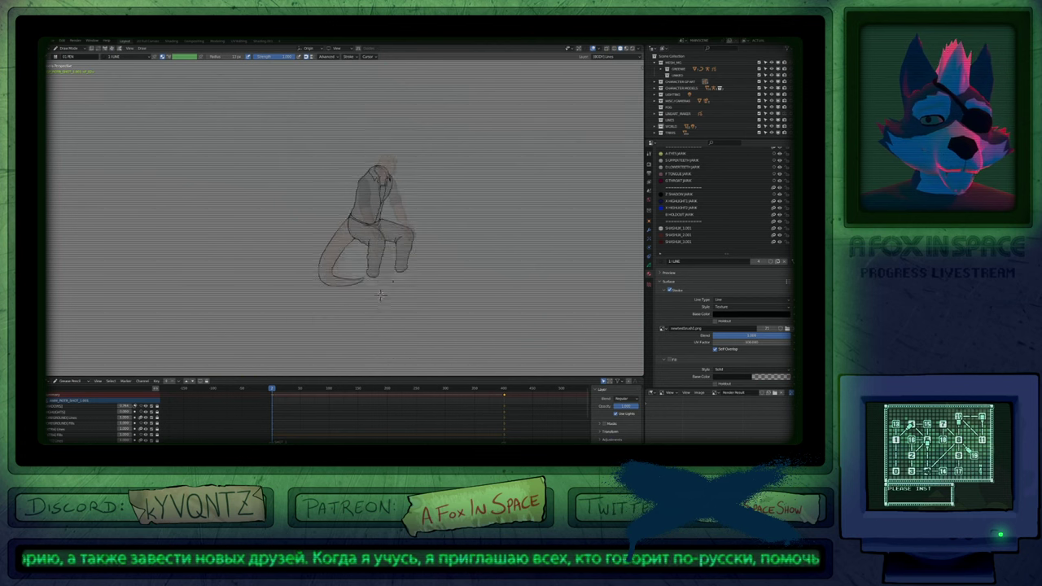
{"action": "scroll", "coordinate": [371, 365], "scroll_direction": "up", "scroll_amount": 6}
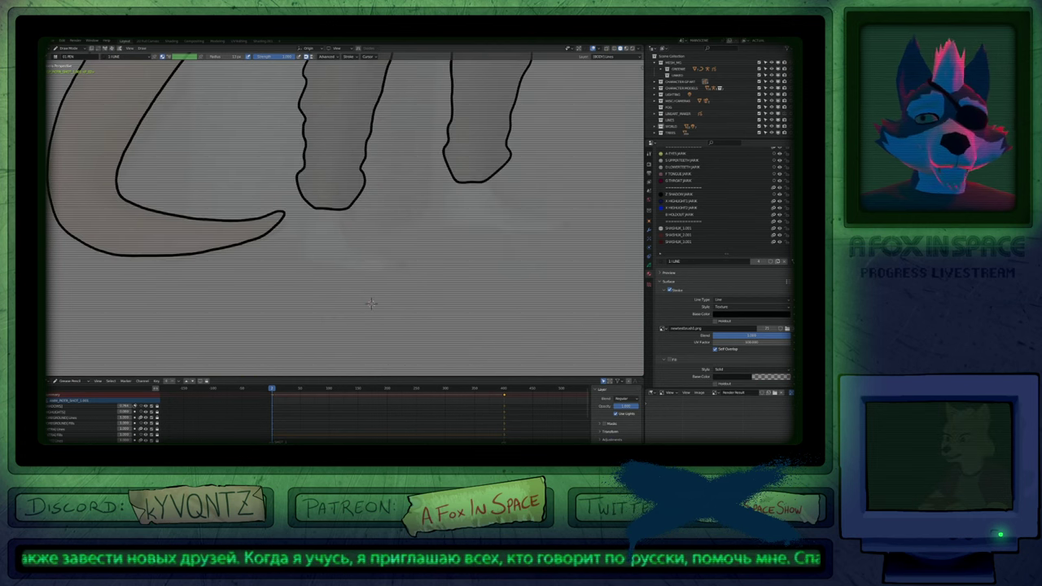
{"action": "mouse_move", "coordinate": [301, 207]}
{"action": "left_mouse_down"}
{"action": "mouse_move", "coordinate": [294, 259]}
{"action": "mouse_move", "coordinate": [329, 271]}
{"action": "mouse_move", "coordinate": [408, 267]}
{"action": "mouse_move", "coordinate": [399, 249]}
{"action": "mouse_move", "coordinate": [367, 244]}
{"action": "mouse_move", "coordinate": [352, 210]}
{"action": "left_mouse_up"}
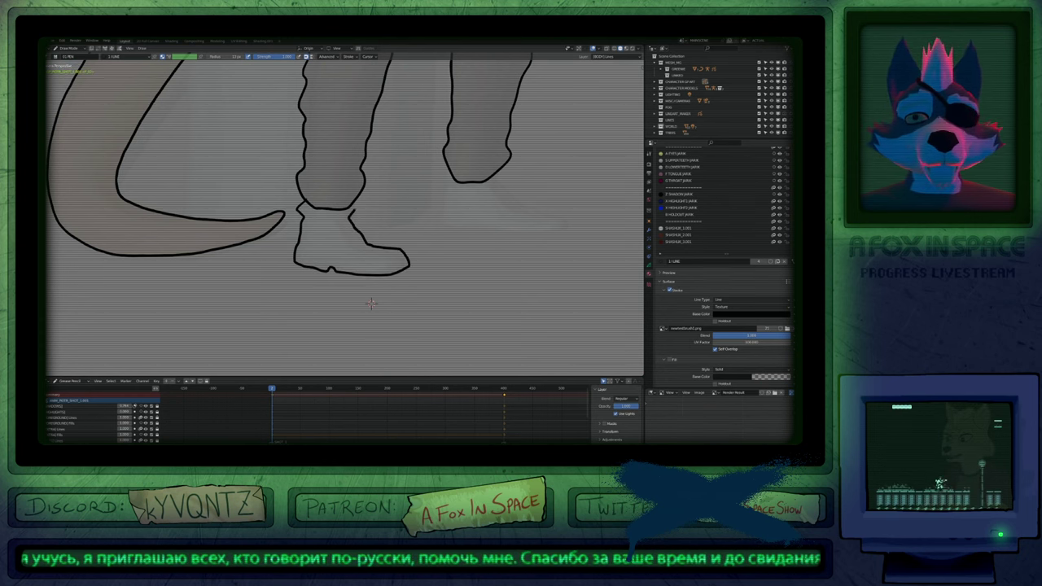
Ink the far shoe's outline with its heel notch, sole and toe, below the far trouser cuff.
{"action": "middle_click_drag", "start_coordinate": [370, 304], "coordinate": [312, 335], "text": "shift"}
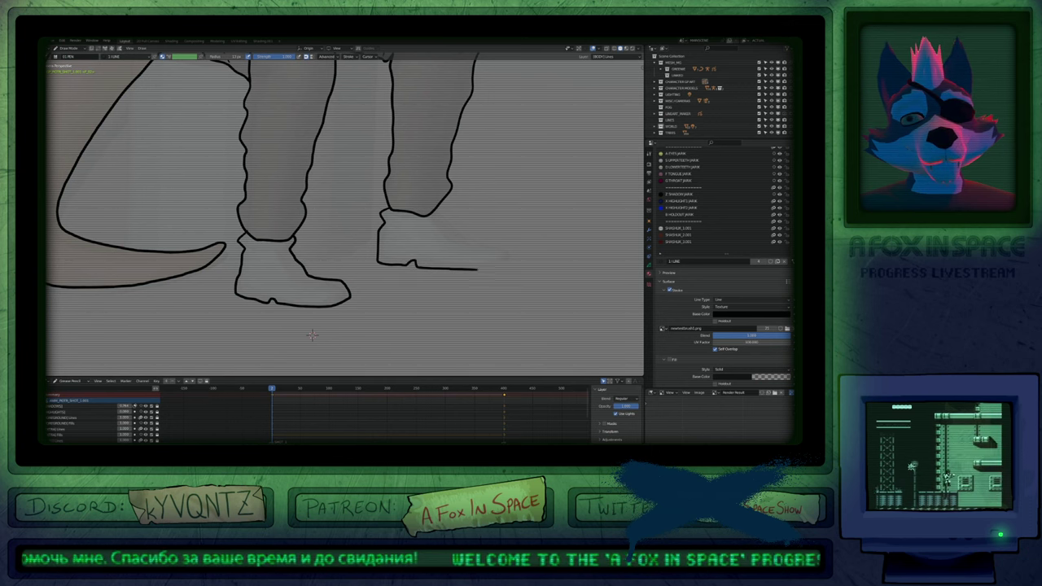
{"action": "left_click_drag", "start_coordinate": [504, 247], "coordinate": [468, 243]}
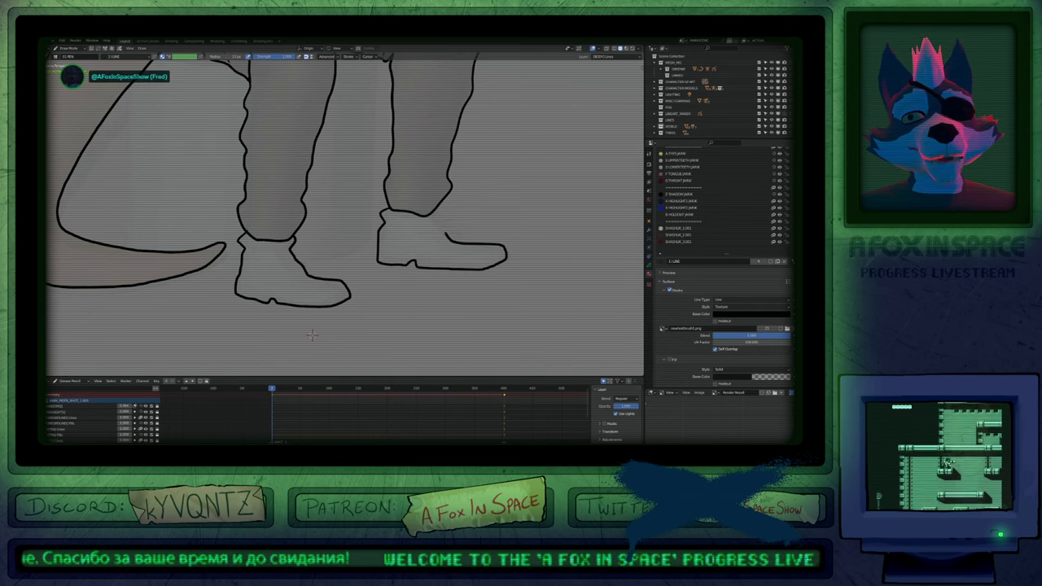
{"action": "right_click_drag", "start_coordinate": [432, 192], "coordinate": [417, 195], "text": "ctrl+alt"}
{"action": "scroll", "coordinate": [420, 197], "scroll_direction": "down", "scroll_amount": 6}
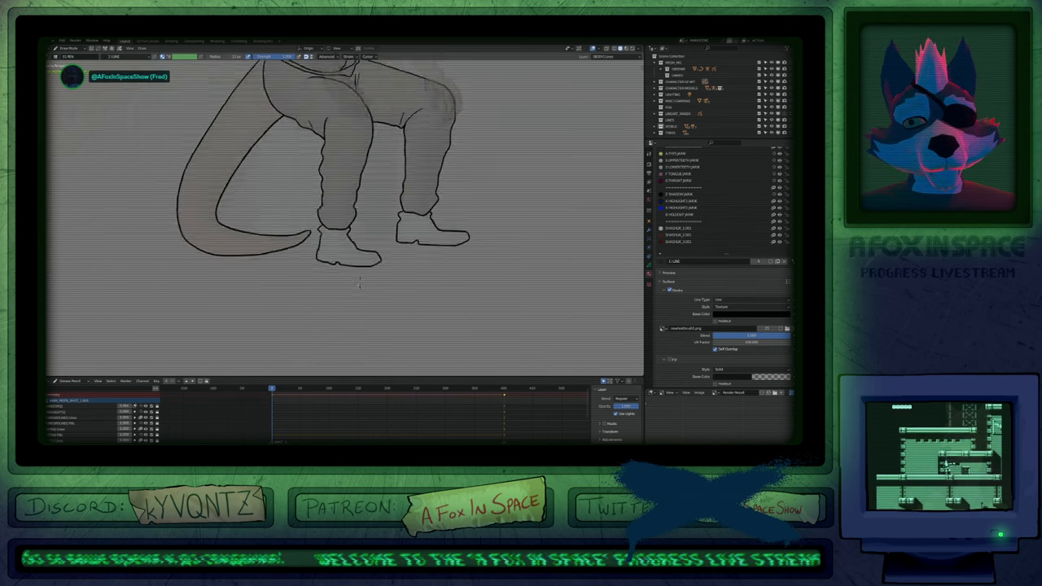
{"action": "middle_click_drag", "start_coordinate": [420, 197], "coordinate": [407, 288], "text": "shift"}
{"action": "scroll", "coordinate": [407, 289], "scroll_direction": "up", "scroll_amount": 1}
{"action": "scroll", "coordinate": [380, 331], "scroll_direction": "up", "scroll_amount": 1}
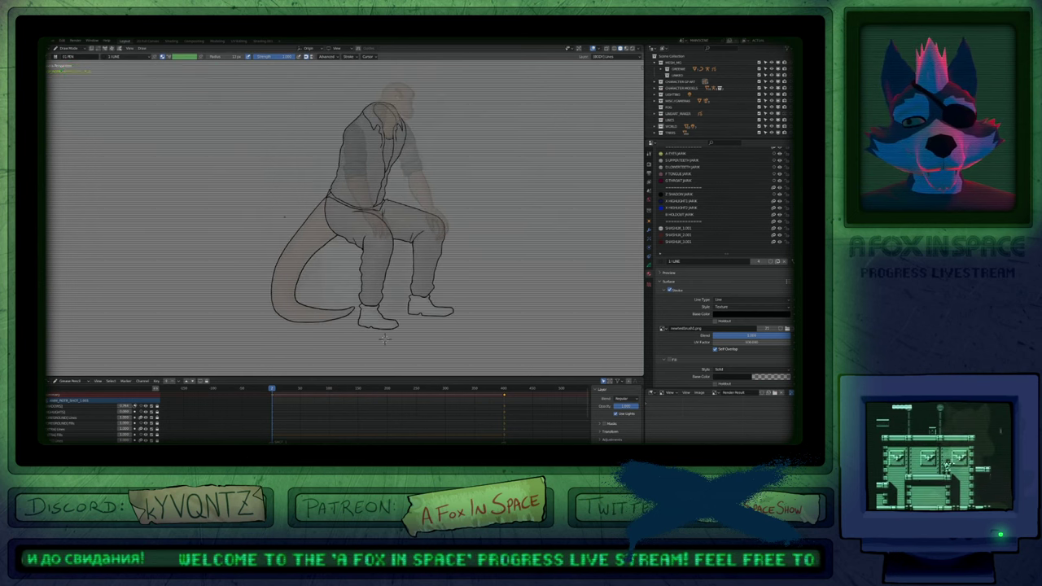
{"action": "key", "text": "Right"}
{"action": "key", "text": "Right"}
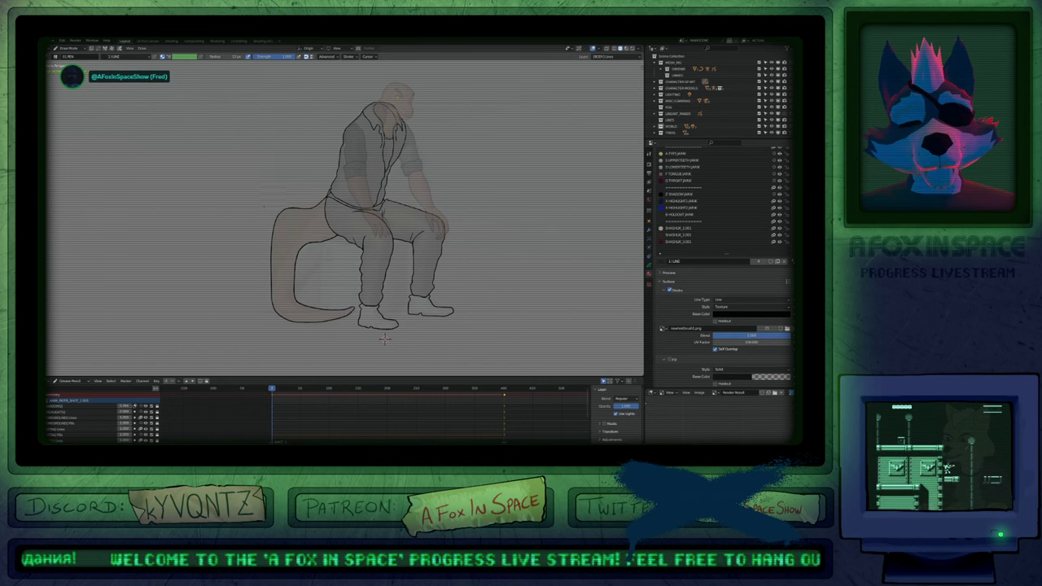
{"action": "key", "text": "ctrl+z"}
{"action": "key", "text": "ctrl+z"}
{"action": "key", "text": "ctrl+z"}
{"action": "key", "text": "ctrl+z"}
{"action": "key", "text": "ctrl+z"}
{"action": "key", "text": "ctrl+z"}
{"action": "key", "text": "ctrl+z"}
{"action": "key", "text": "ctrl+z"}
{"action": "key", "text": "ctrl+z"}
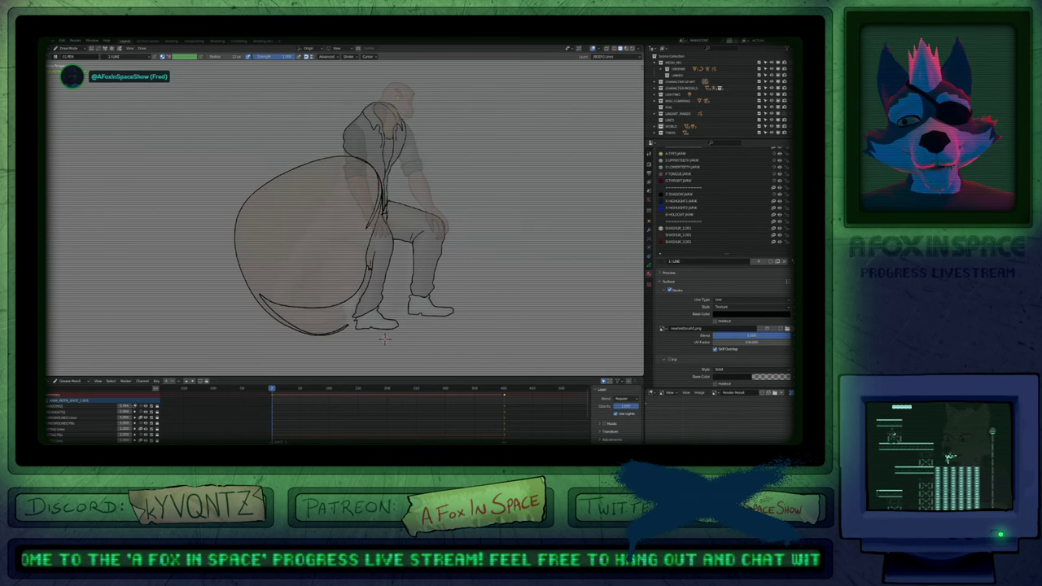
{"action": "key", "text": "ctrl+z"}
Simplify all strokes on the body's line layer and check the point spacing along the tail and legs.
{"action": "key", "text": "Tab"}
{"action": "key", "text": "a"}
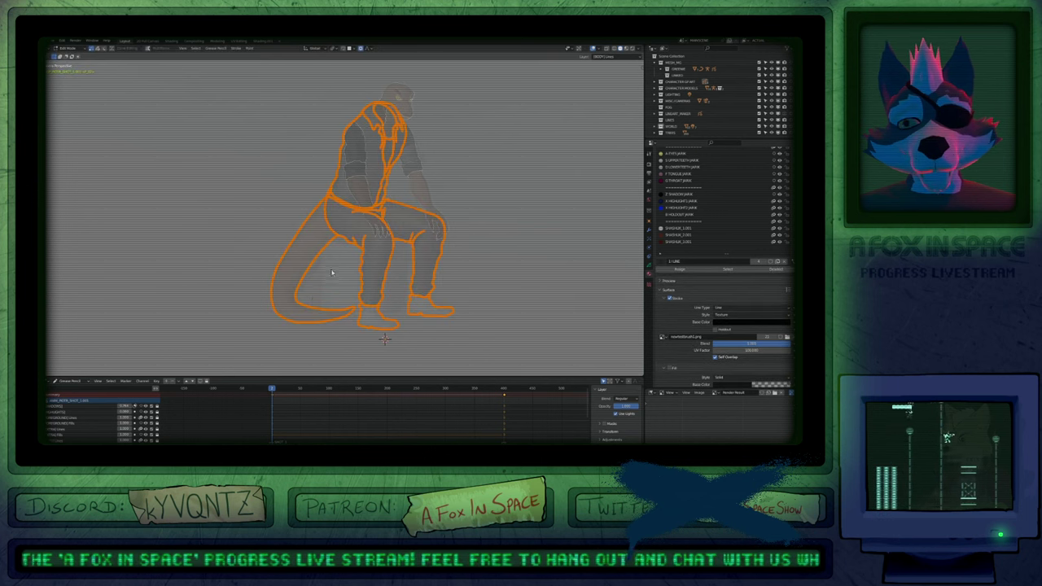
{"action": "scroll", "coordinate": [328, 267], "scroll_direction": "up", "scroll_amount": 9}
{"action": "middle_click_drag", "start_coordinate": [328, 265], "coordinate": [374, 104], "text": "shift"}
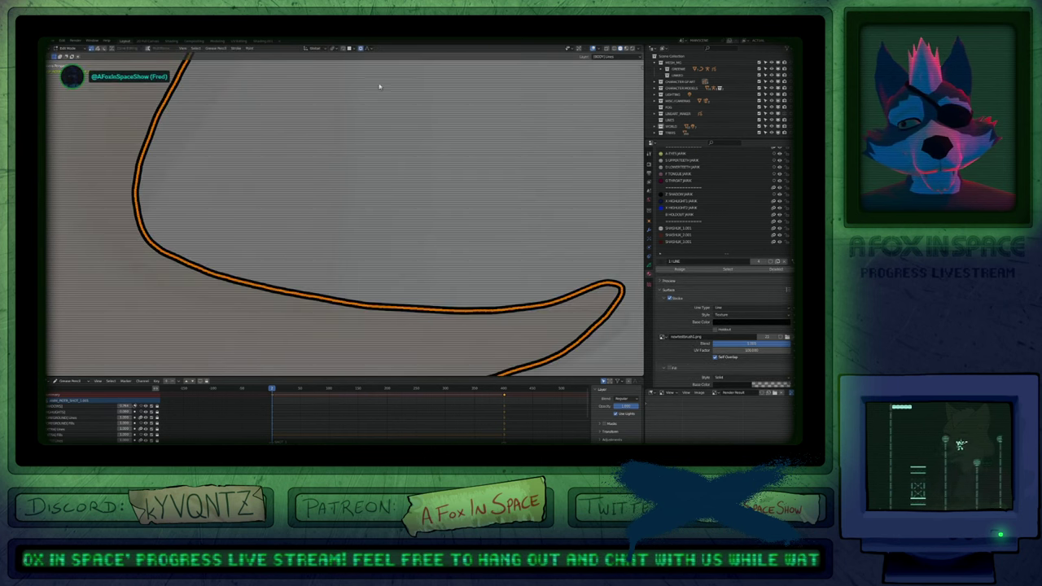
{"action": "scroll", "coordinate": [347, 291], "scroll_direction": "down", "scroll_amount": 8}
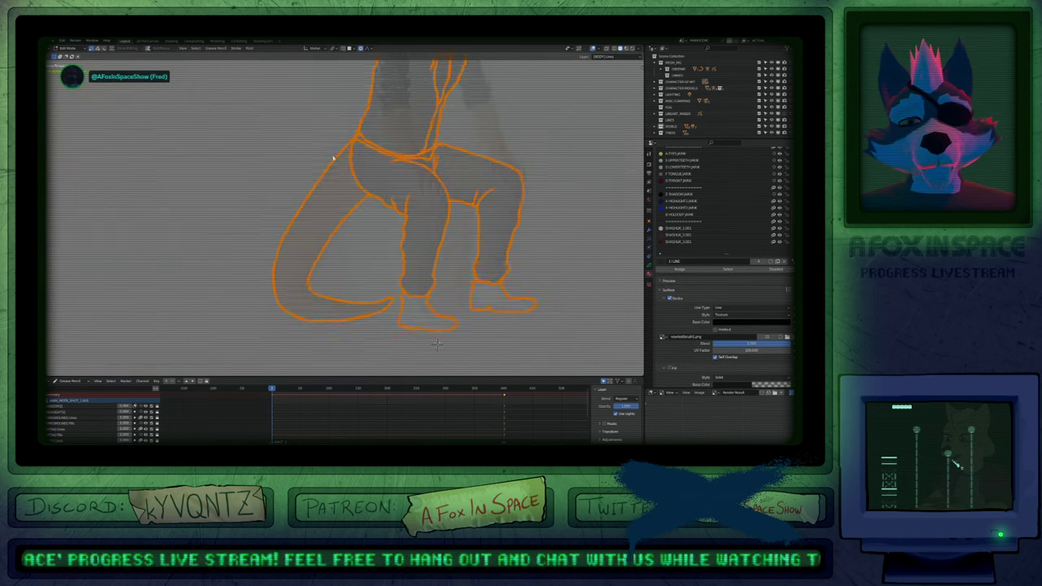
{"action": "scroll", "coordinate": [411, 216], "scroll_direction": "up", "scroll_amount": 2}
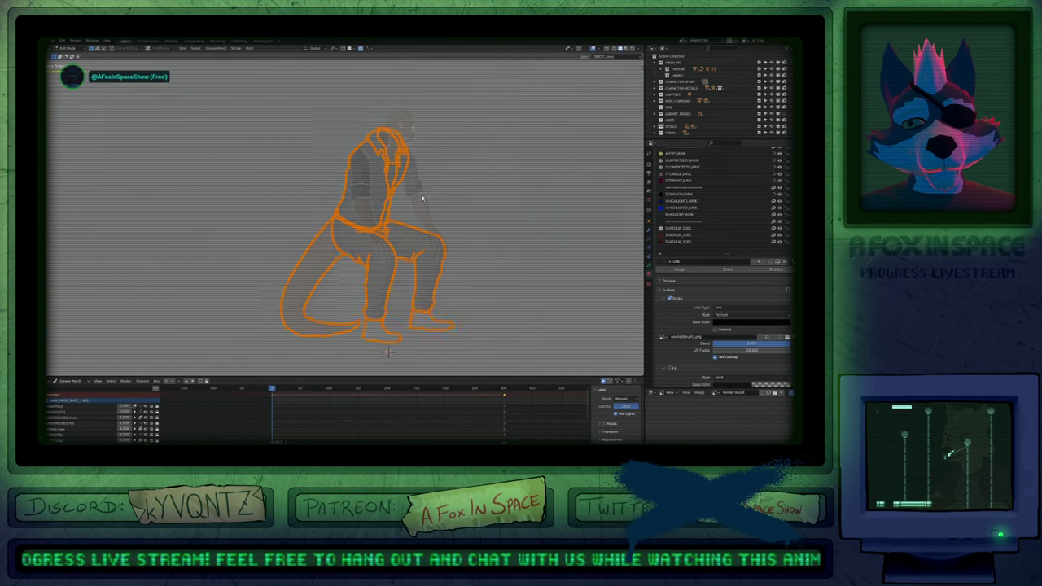
{"action": "key", "text": "alt+a"}
{"action": "key", "text": "a"}
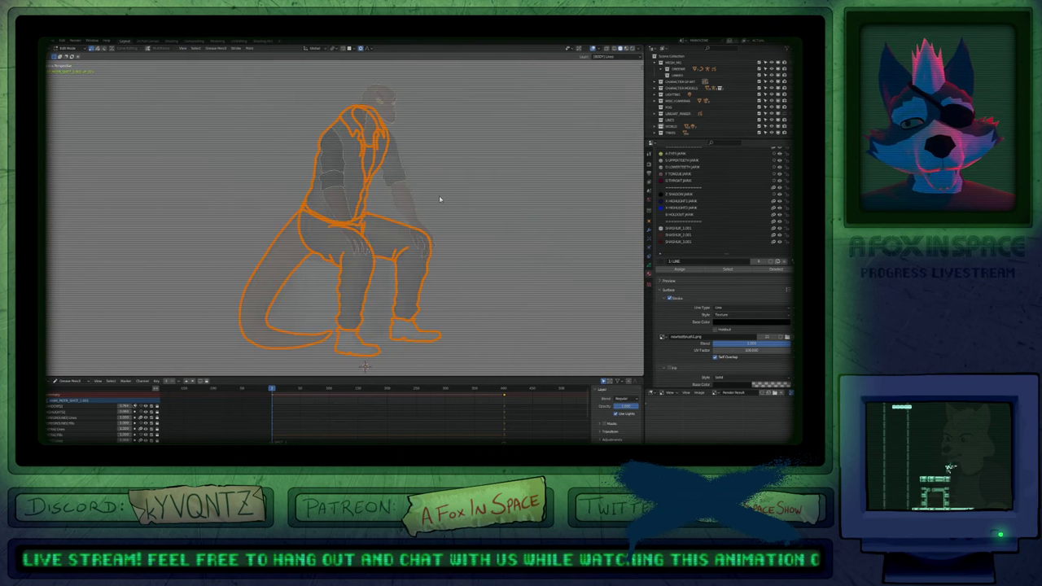
{"action": "key", "text": "shift+r"}
{"action": "scroll", "coordinate": [371, 261], "scroll_direction": "up", "scroll_amount": 11}
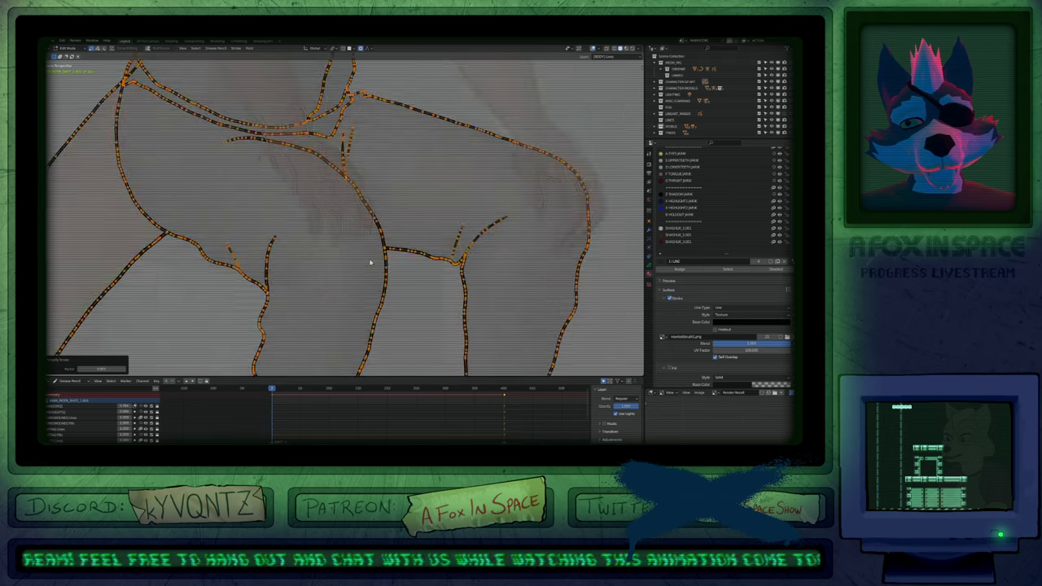
{"action": "scroll", "coordinate": [371, 262], "scroll_direction": "down", "scroll_amount": 12}
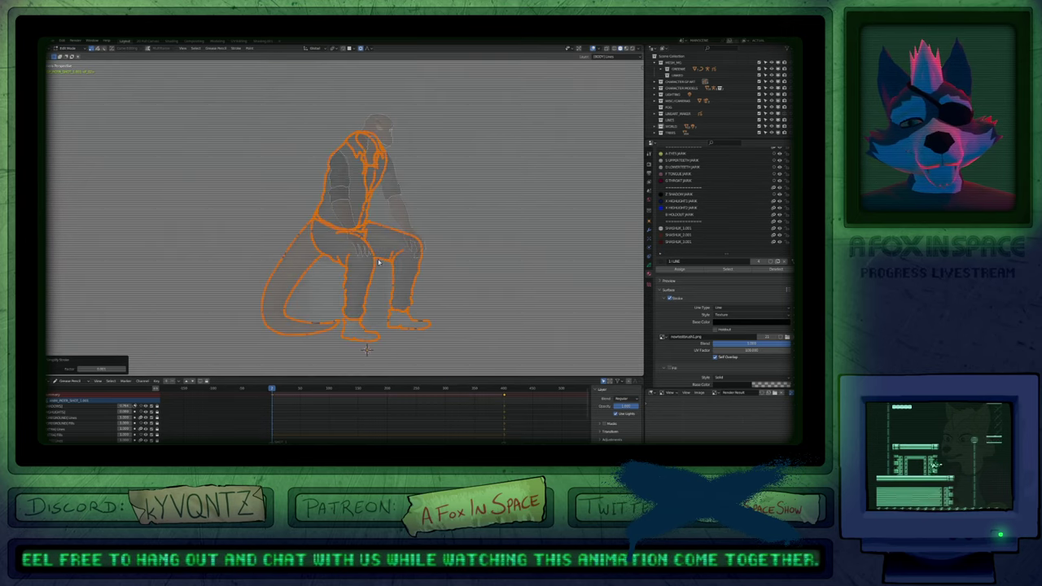
{"action": "scroll", "coordinate": [363, 261], "scroll_direction": "up", "scroll_amount": 8}
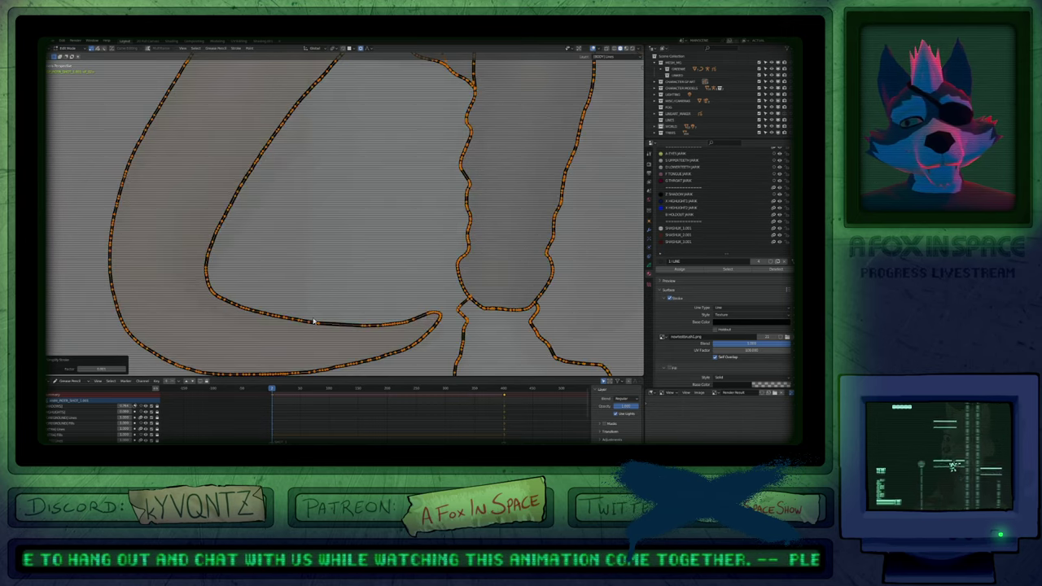
{"action": "scroll", "coordinate": [314, 323], "scroll_direction": "down", "scroll_amount": 8}
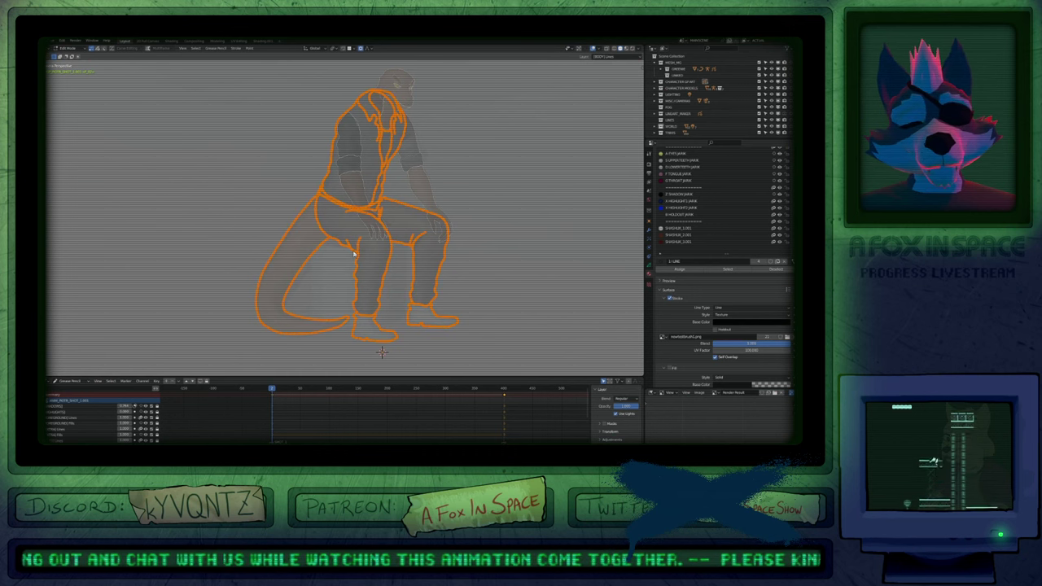
{"action": "key", "text": "Tab"}
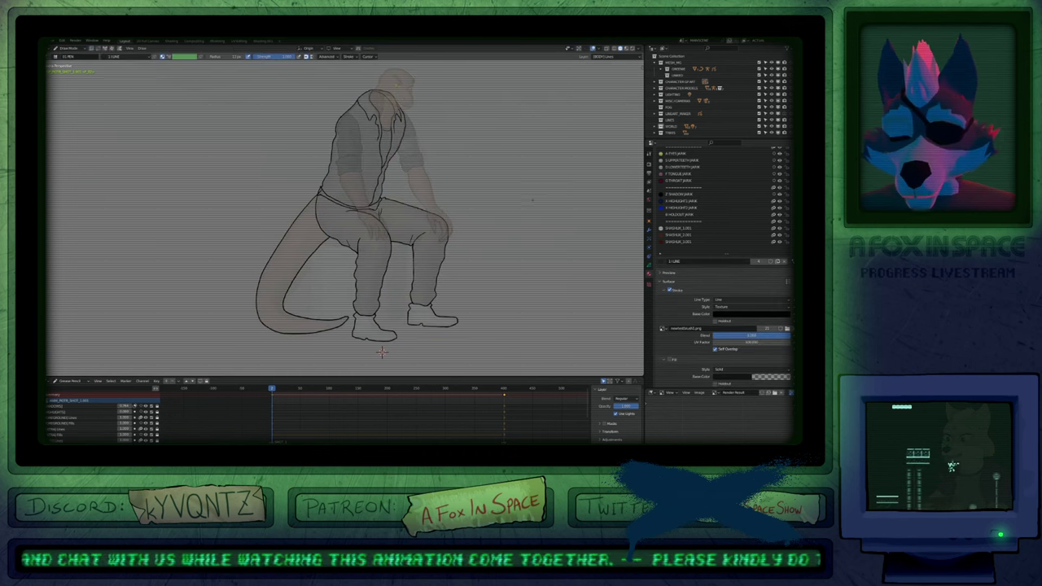
Draw a long vertical test stroke beside the character and delete it.
{"action": "key", "text": "n"}
{"action": "mouse_move", "coordinate": [484, 140]}
{"action": "left_mouse_down"}
{"action": "mouse_move", "coordinate": [489, 294]}
{"action": "mouse_move", "coordinate": [479, 354]}
{"action": "left_mouse_up"}
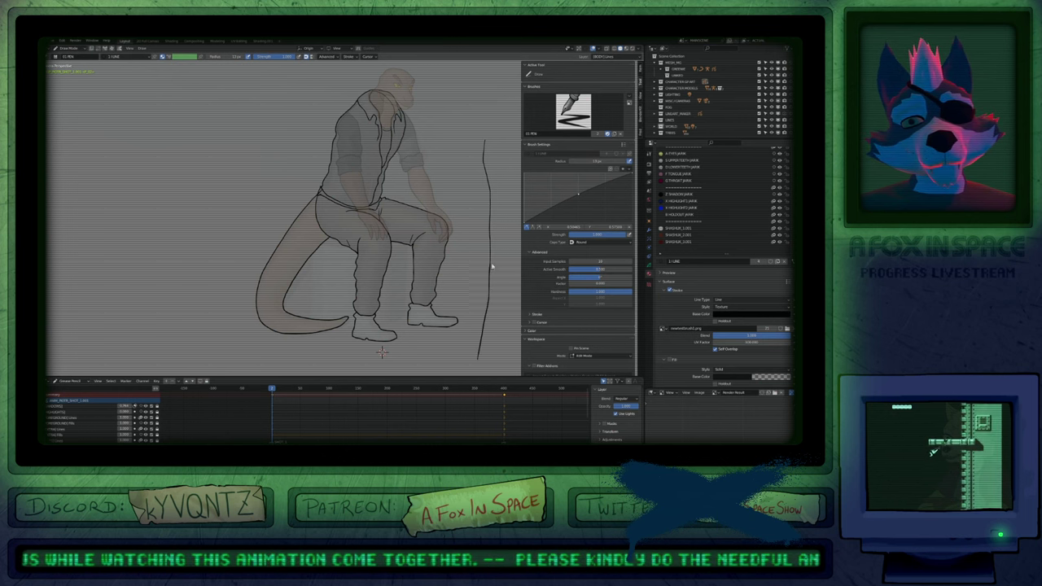
{"action": "key", "text": "Tab"}
{"action": "key", "text": "l"}
{"action": "mouse_move", "coordinate": [494, 279]}
{"action": "middle_mouse_down", "text": "ctrl"}
{"action": "mouse_move", "coordinate": [537, 122]}
{"action": "mouse_move", "coordinate": [493, 263]}
{"action": "middle_mouse_up", "text": "ctrl"}
{"action": "key", "text": "x"}
{"action": "left_click", "coordinate": [457, 262]}
Check the near trouser leg's outline stroke and make the body's fill layer active.
{"action": "middle_click_drag", "start_coordinate": [410, 291], "coordinate": [468, 284], "text": "shift"}
{"action": "left_click", "coordinate": [430, 302]}
{"action": "key", "text": "g"}
{"action": "left_click", "coordinate": [455, 302]}
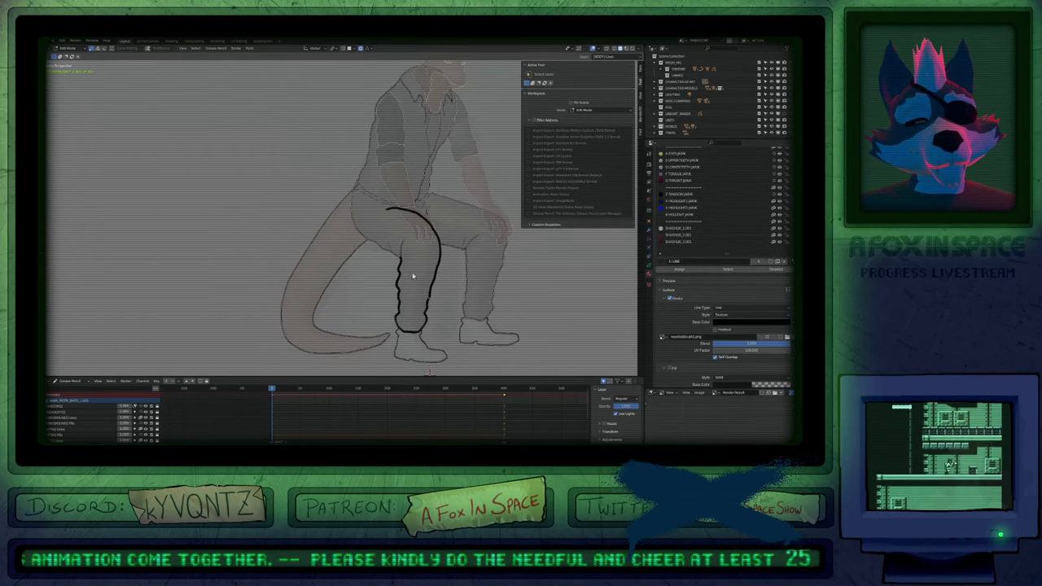
{"action": "left_click", "coordinate": [427, 292]}
{"action": "key", "text": "Tab"}
{"action": "key", "text": "y"}
{"action": "left_click", "coordinate": [423, 290]}
{"action": "key", "text": "Tab"}
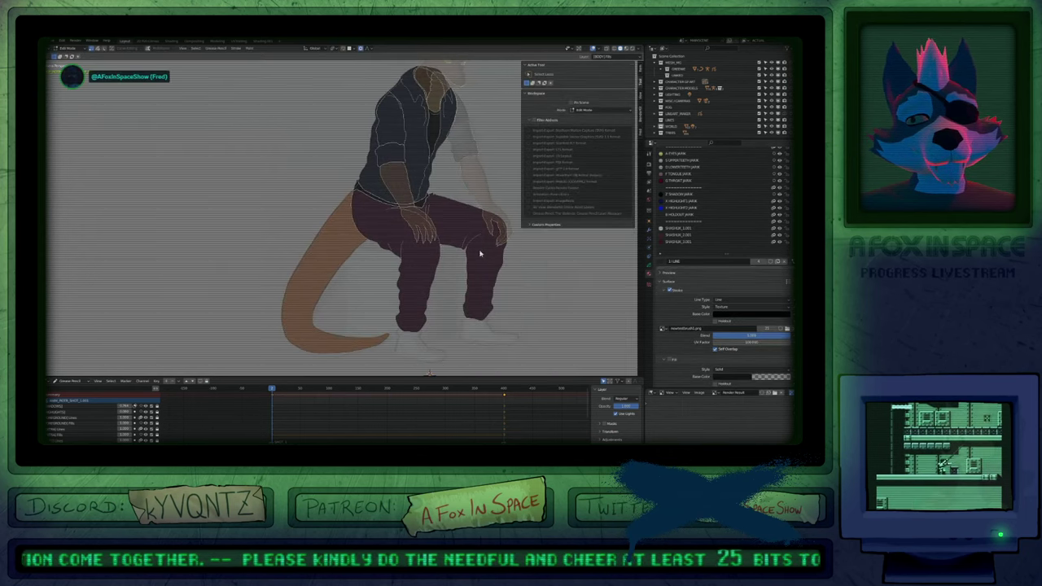
Select all strokes on the body's fill layer and examine the fill edges along the trouser legs.
{"action": "key", "text": "a"}
{"action": "mouse_move", "coordinate": [440, 293]}
{"action": "middle_mouse_down", "text": "ctrl"}
{"action": "mouse_move", "coordinate": [491, 186]}
{"action": "mouse_move", "coordinate": [484, 171]}
{"action": "middle_mouse_up", "text": "ctrl"}
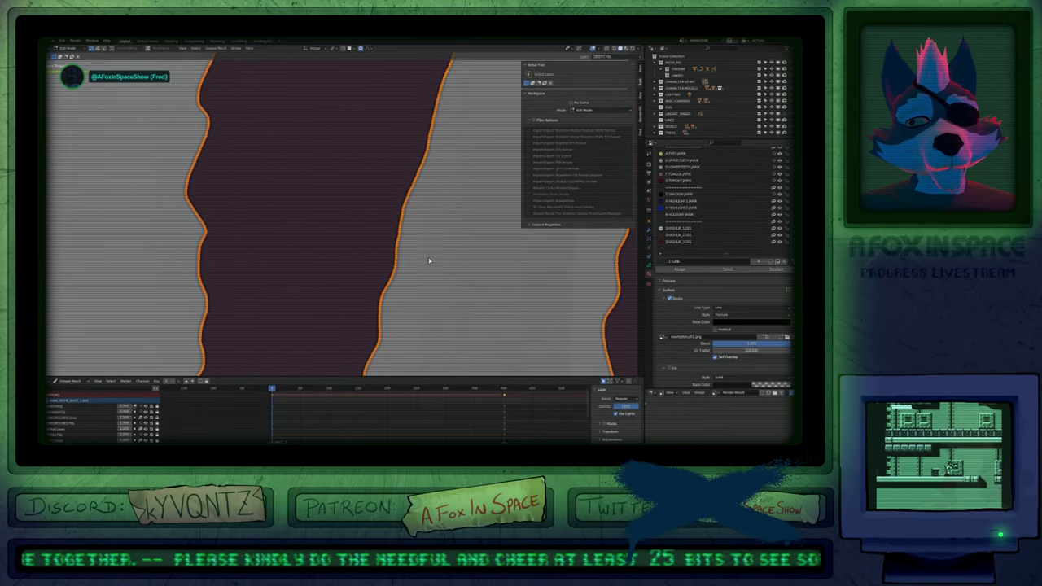
{"action": "scroll", "coordinate": [431, 262], "scroll_direction": "down", "scroll_amount": 10}
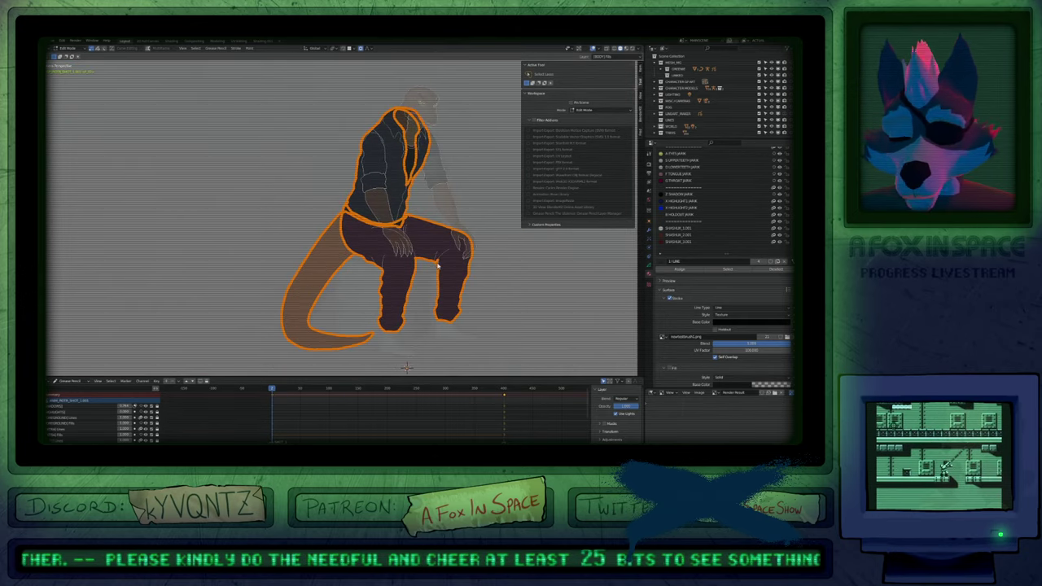
{"action": "key", "text": "x"}
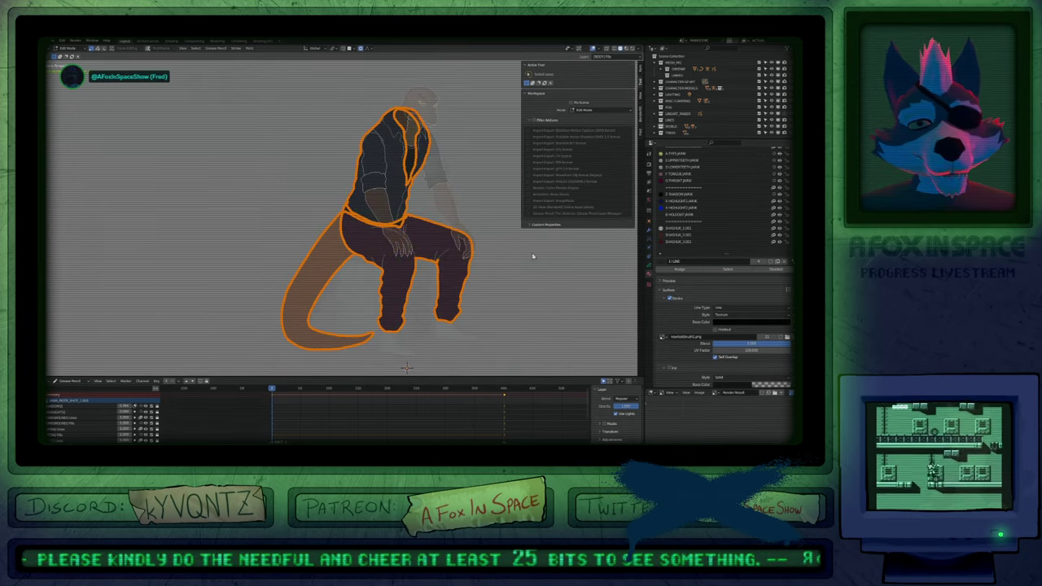
{"action": "middle_click_drag", "start_coordinate": [407, 306], "coordinate": [444, 228], "text": "ctrl"}
{"action": "scroll", "coordinate": [431, 260], "scroll_direction": "up", "scroll_amount": 2}
{"action": "scroll", "coordinate": [440, 245], "scroll_direction": "down", "scroll_amount": 6}
{"action": "scroll", "coordinate": [424, 284], "scroll_direction": "up", "scroll_amount": 6}
{"action": "key", "text": "q"}
{"action": "left_click", "coordinate": [435, 262]}
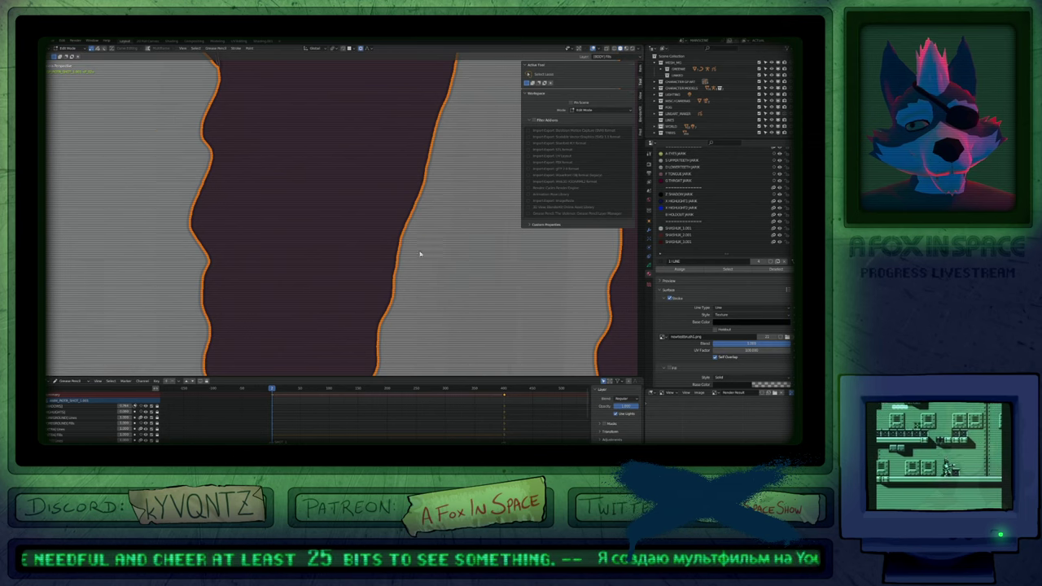
{"action": "scroll", "coordinate": [427, 268], "scroll_direction": "down", "scroll_amount": 4}
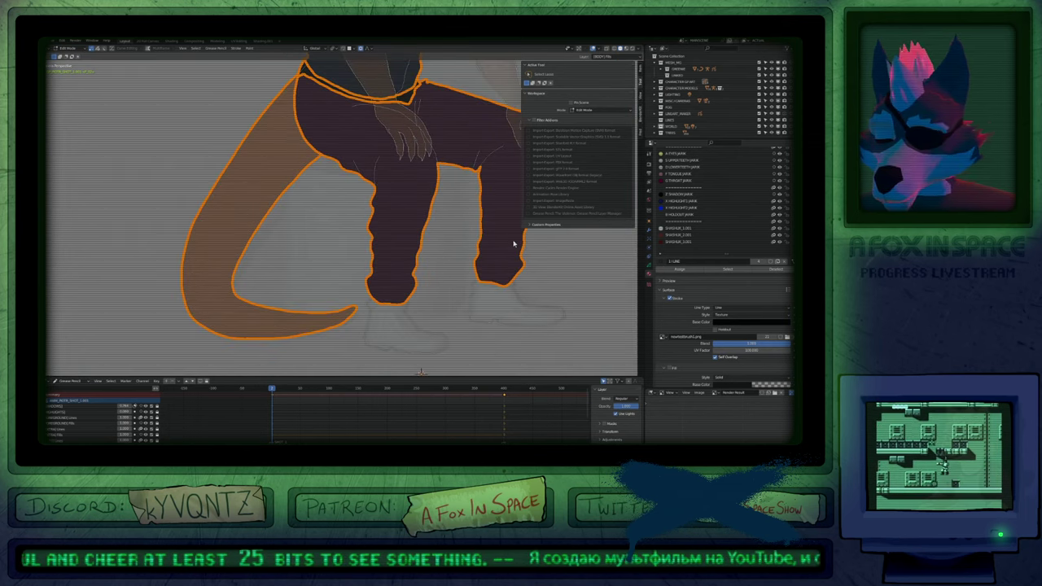
{"action": "key", "text": "Tab"}
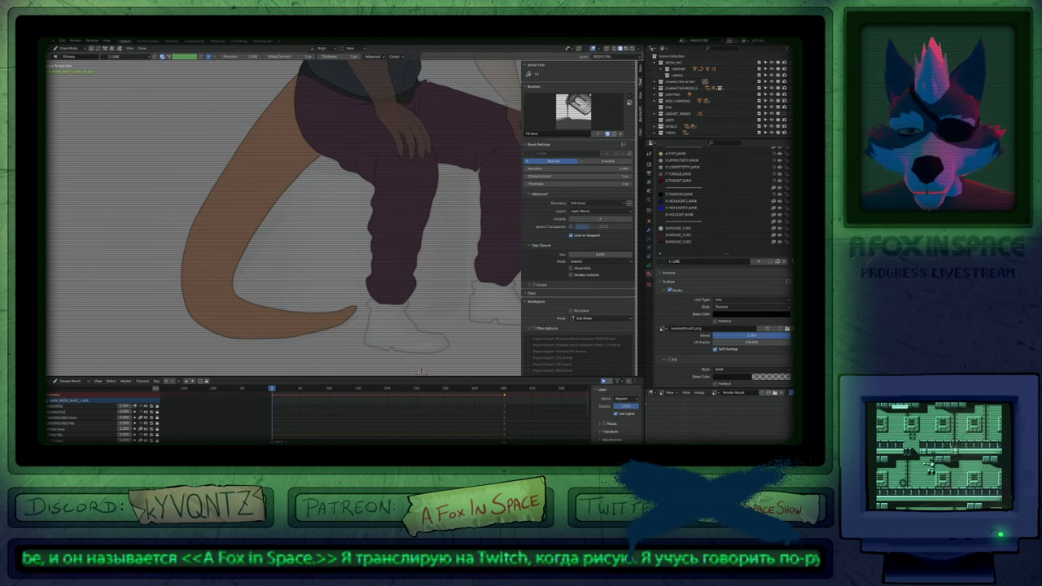
Delete the tail's fill and fill the tail again with the BODY_1 material.
{"action": "scroll", "coordinate": [326, 244], "scroll_direction": "down", "scroll_amount": 4}
{"action": "key", "text": "Tab"}
{"action": "scroll", "coordinate": [283, 260], "scroll_direction": "up", "scroll_amount": 8}
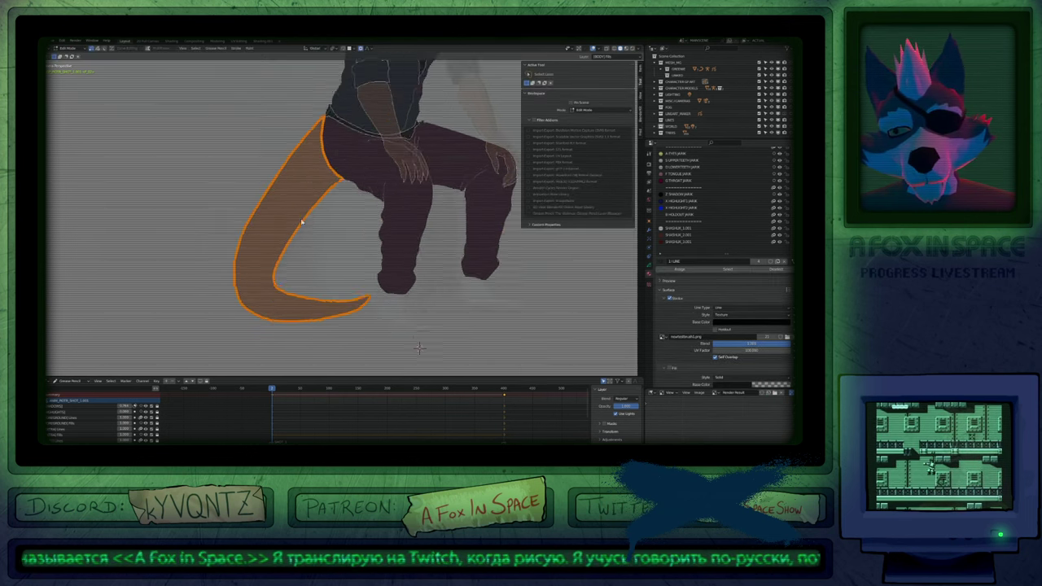
{"action": "scroll", "coordinate": [310, 207], "scroll_direction": "down", "scroll_amount": 8}
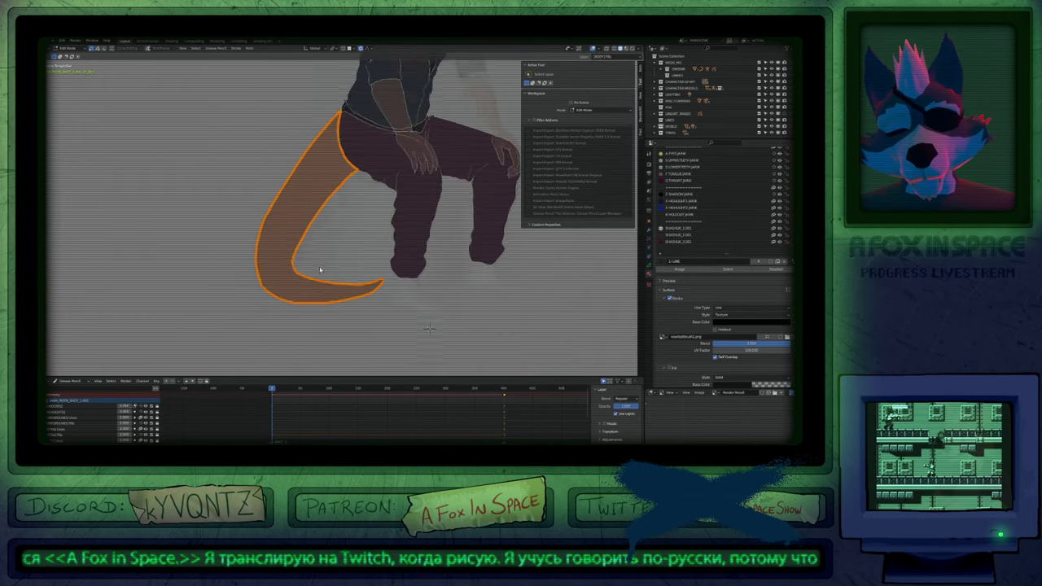
{"action": "key", "text": "Delete"}
{"action": "key", "text": "Tab"}
{"action": "key", "text": "u"}
{"action": "left_click", "coordinate": [306, 208]}
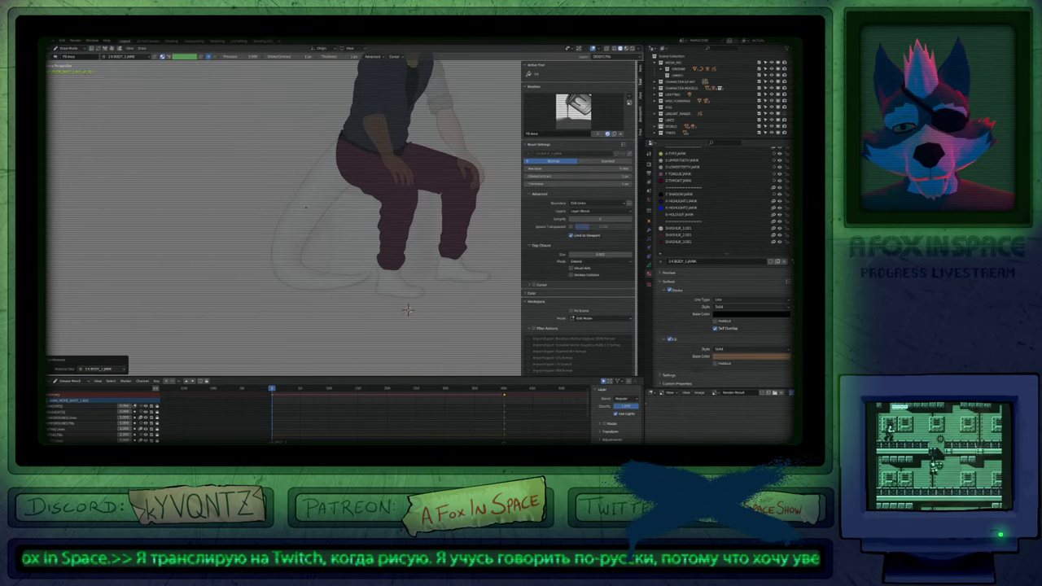
{"action": "left_click", "coordinate": [308, 206]}
Select all body fill strokes and examine the refilled tail's edges and the overall figure.
{"action": "key", "text": "Tab"}
{"action": "key", "text": "a"}
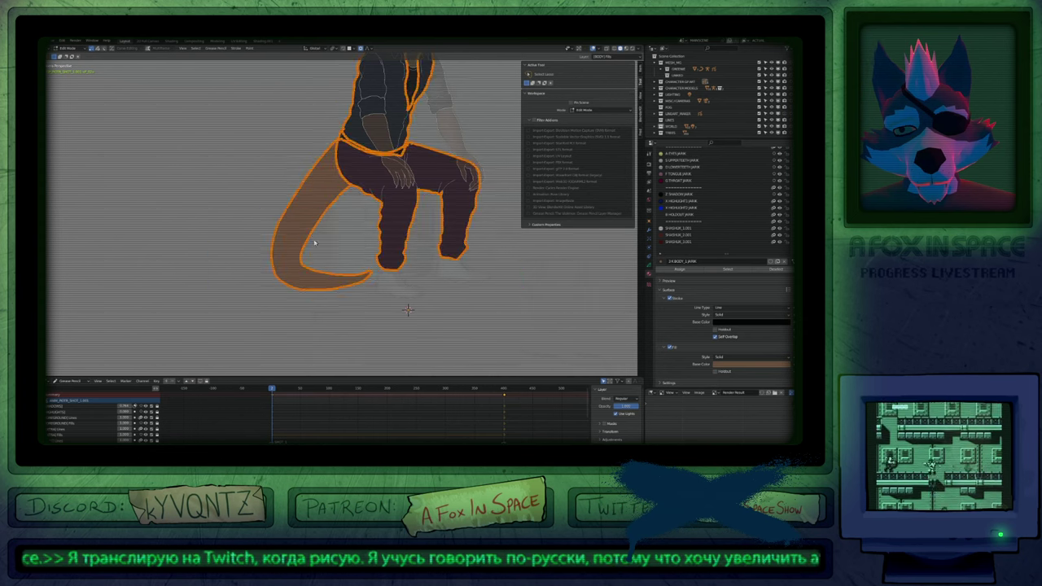
{"action": "scroll", "coordinate": [363, 148], "scroll_direction": "up", "scroll_amount": 5}
{"action": "scroll", "coordinate": [364, 147], "scroll_direction": "up", "scroll_amount": 3}
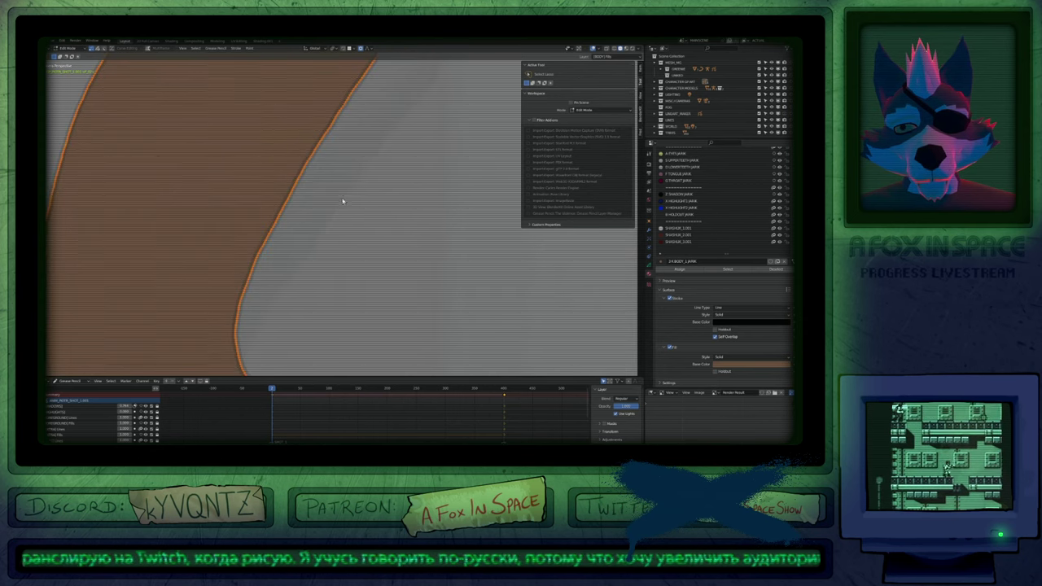
{"action": "scroll", "coordinate": [343, 201], "scroll_direction": "down", "scroll_amount": 6}
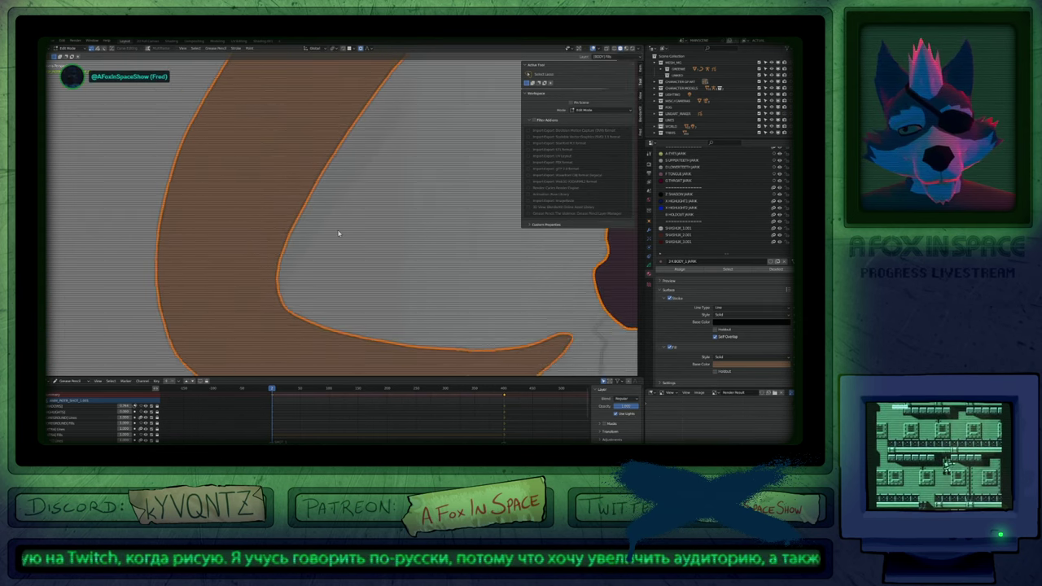
{"action": "scroll", "coordinate": [338, 234], "scroll_direction": "down", "scroll_amount": 8}
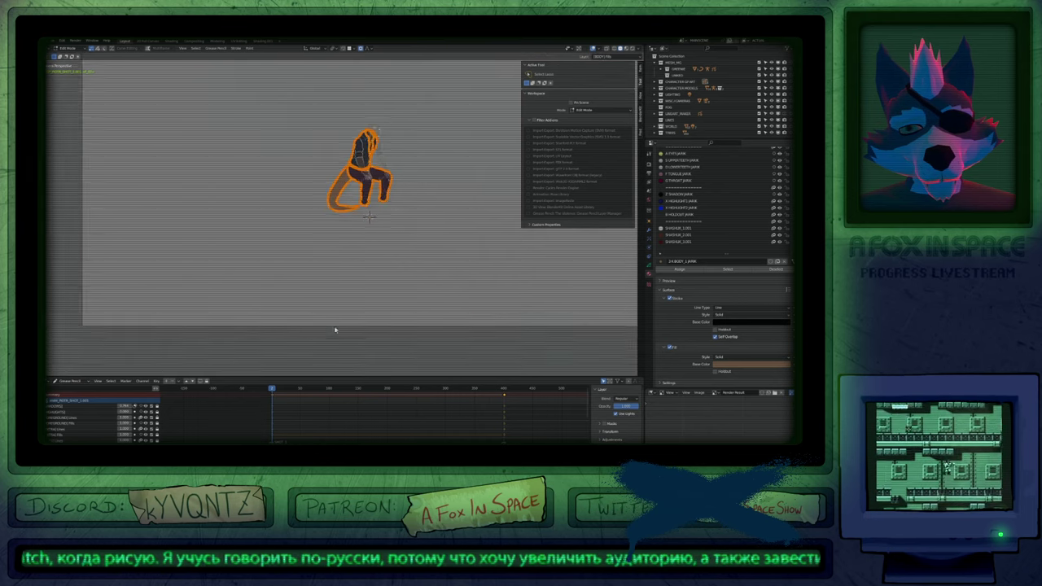
{"action": "middle_click_drag", "start_coordinate": [335, 330], "coordinate": [361, 267], "text": "ctrl"}
{"action": "mouse_move", "coordinate": [440, 186]}
{"action": "middle_mouse_down", "text": "shift"}
{"action": "mouse_move", "coordinate": [429, 310]}
{"action": "mouse_move", "coordinate": [424, 171]}
{"action": "middle_mouse_up", "text": "shift"}
{"action": "key", "text": "Tab"}
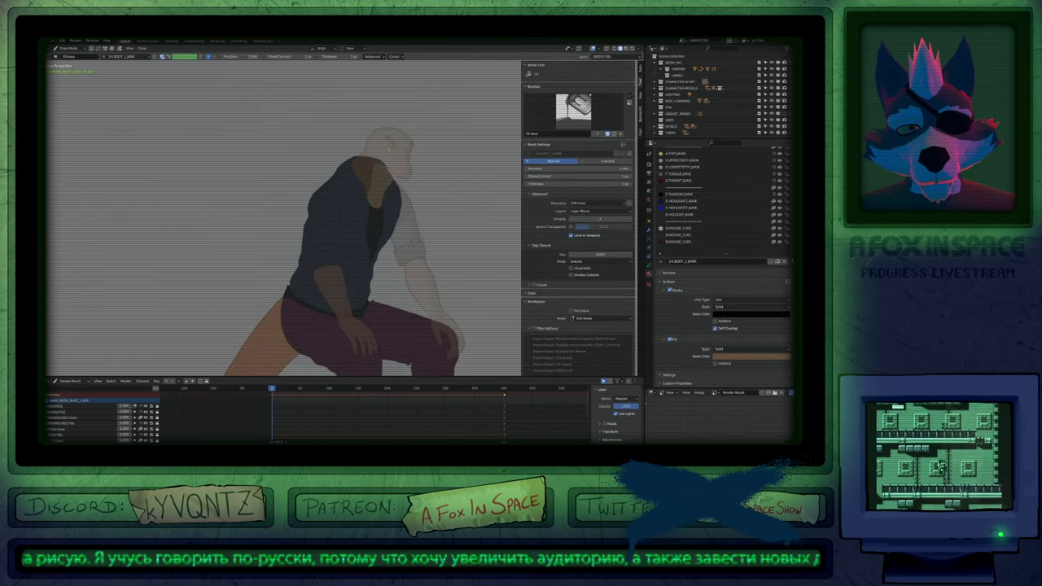
{"action": "scroll", "coordinate": [390, 149], "scroll_direction": "up", "scroll_amount": 2}
{"action": "scroll", "coordinate": [403, 300], "scroll_direction": "down", "scroll_amount": 6}
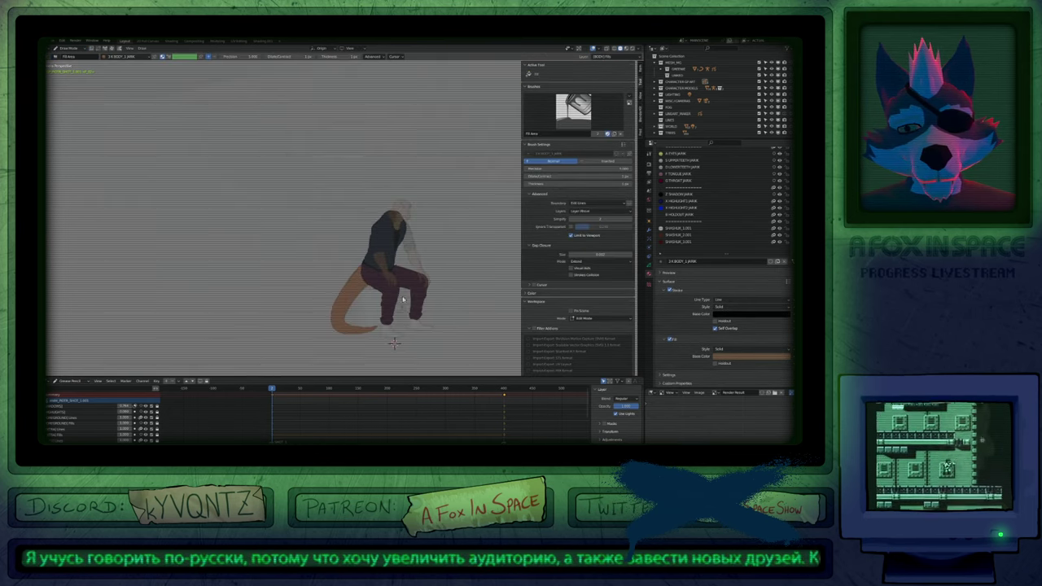
{"action": "key", "text": "Tab"}
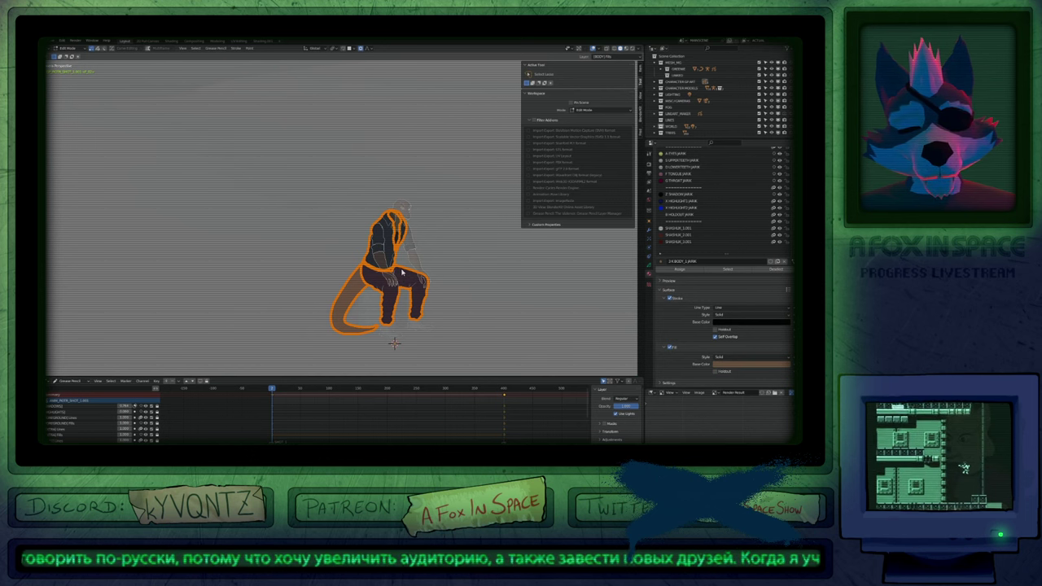
Delete all strokes on the body's fill layer and fill the tail again with the BODY_1 material.
{"action": "key", "text": "x"}
{"action": "scroll", "coordinate": [390, 236], "scroll_direction": "up", "scroll_amount": 5}
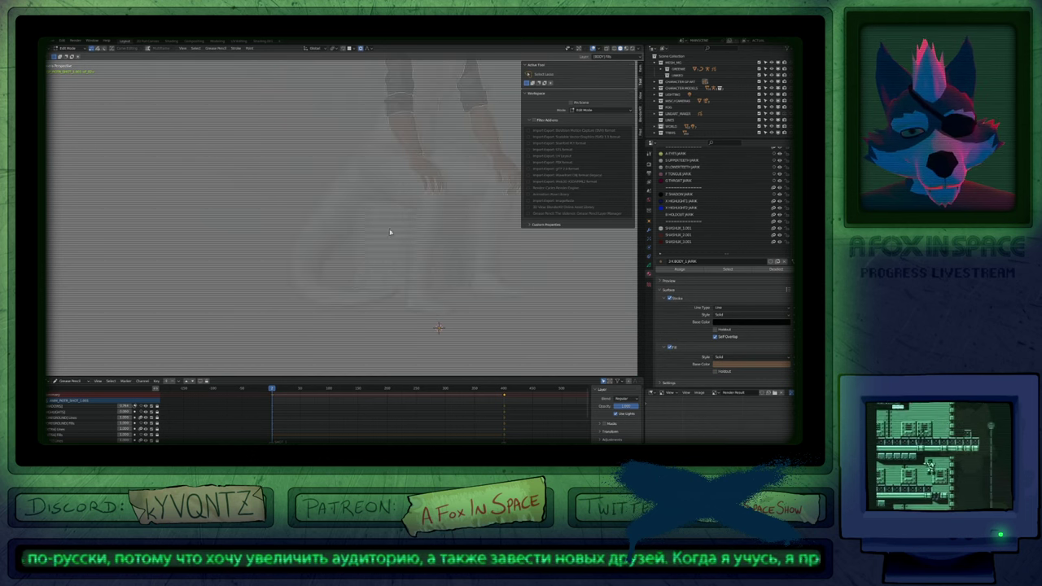
{"action": "key", "text": "Tab"}
{"action": "key", "text": "u"}
{"action": "key", "text": "Return"}
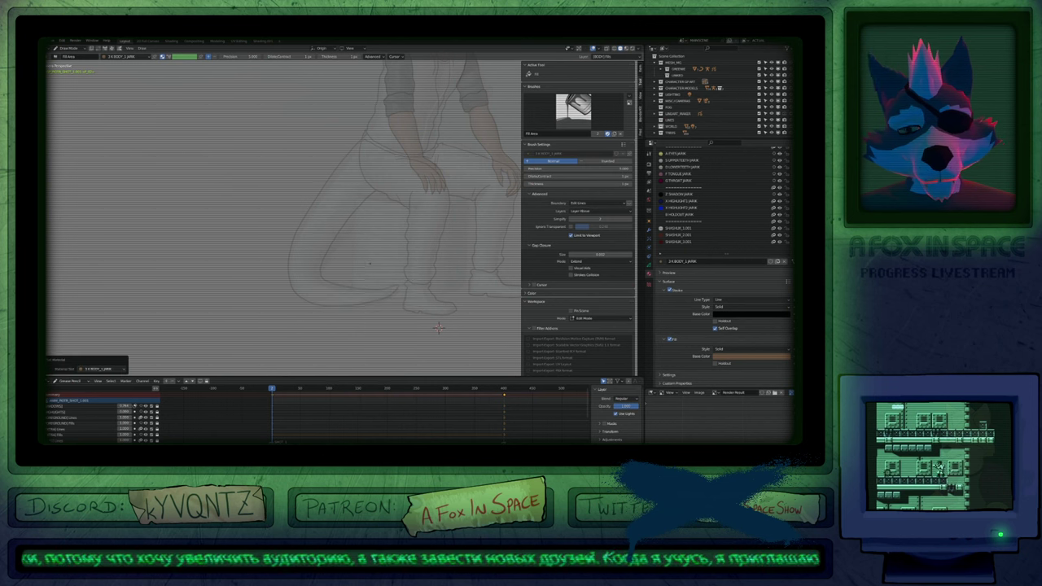
Fill both shoes with the BLACKFILL material and the trousers with WEAR_3.
{"action": "key", "text": "u"}
{"action": "left_click", "coordinate": [420, 296]}
{"action": "left_click", "coordinate": [422, 296]}
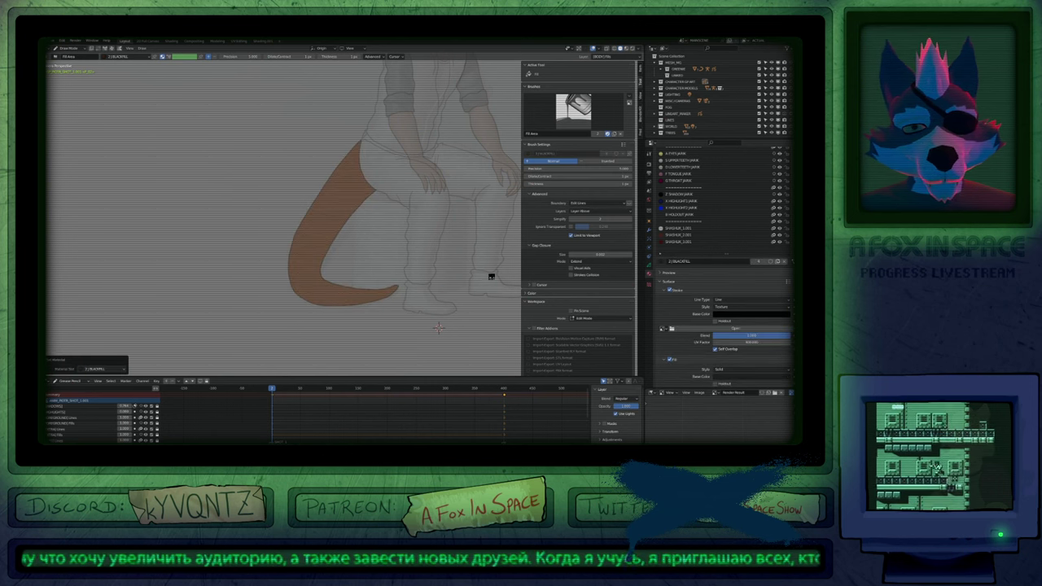
{"action": "key", "text": "u"}
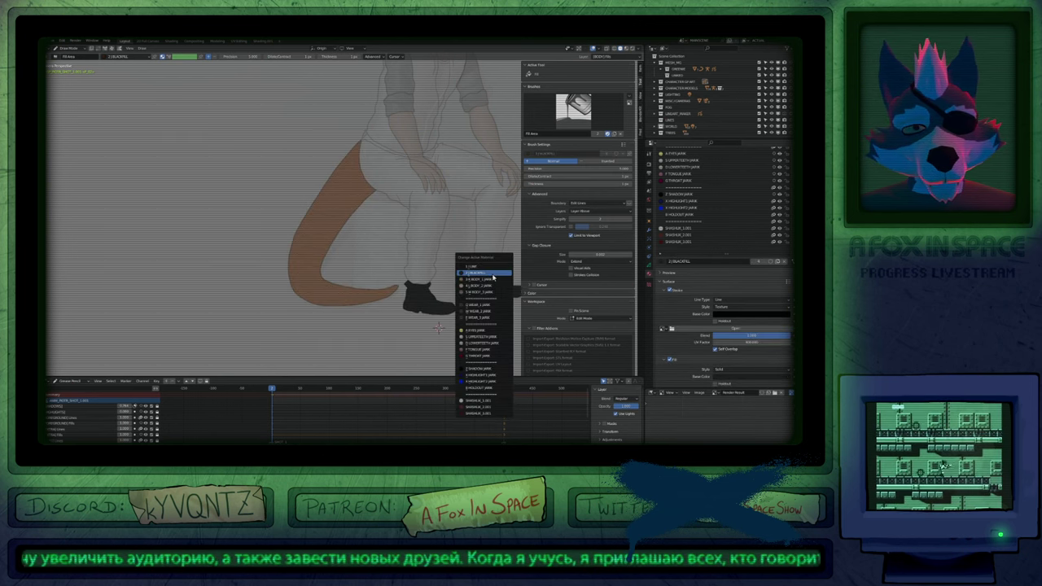
{"action": "left_click", "coordinate": [492, 279]}
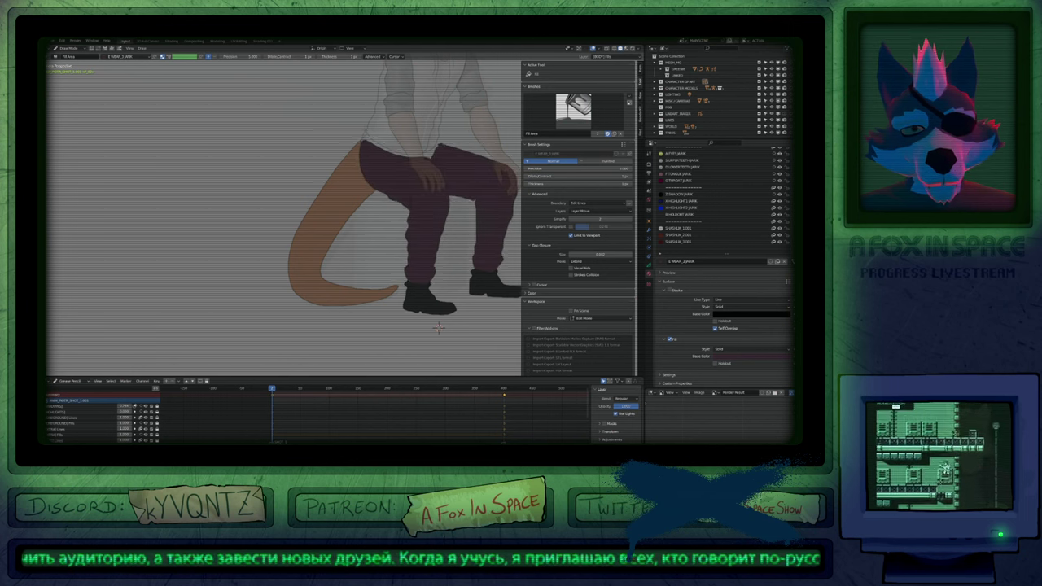
Fill the jacket's torso with the WEAR_1 material and the undershirt with BLACKFILL.
{"action": "middle_click_drag", "start_coordinate": [440, 175], "coordinate": [353, 307], "text": "shift"}
{"action": "key", "text": "u"}
{"action": "left_click", "coordinate": [330, 234]}
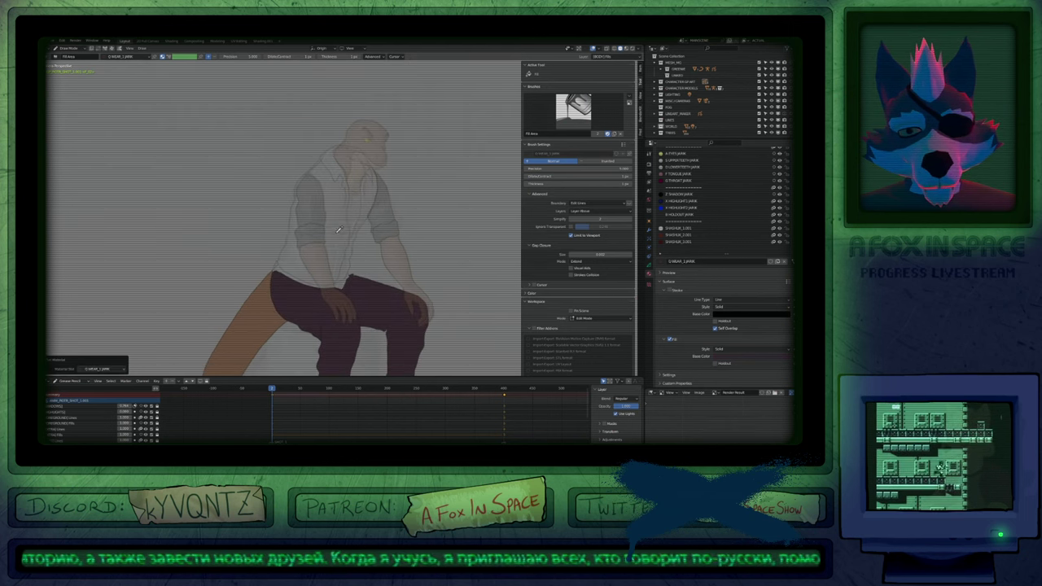
{"action": "left_click", "coordinate": [337, 234]}
{"action": "key", "text": "u"}
{"action": "key", "text": "2"}
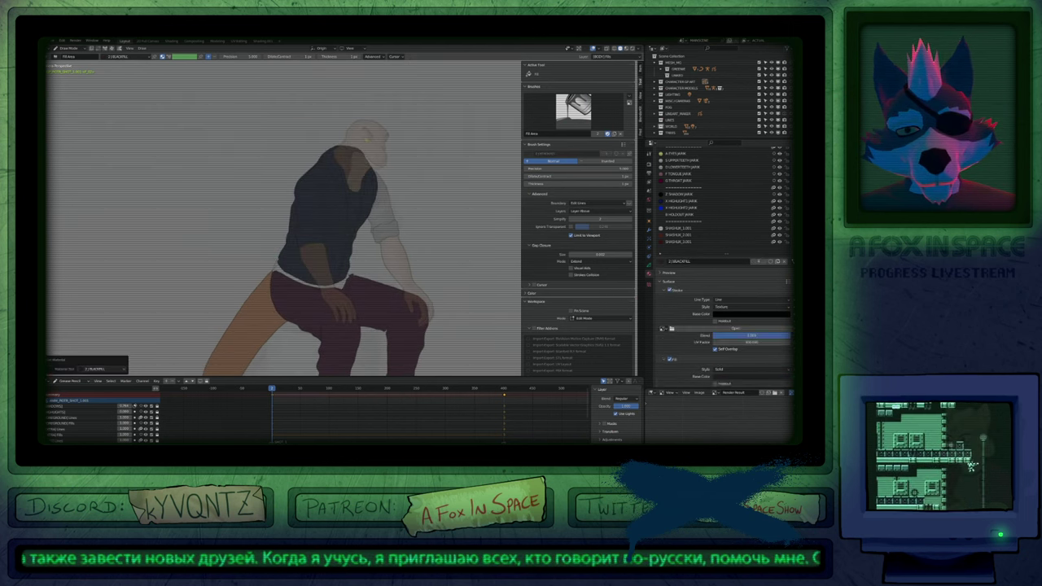
{"action": "left_click", "coordinate": [360, 225]}
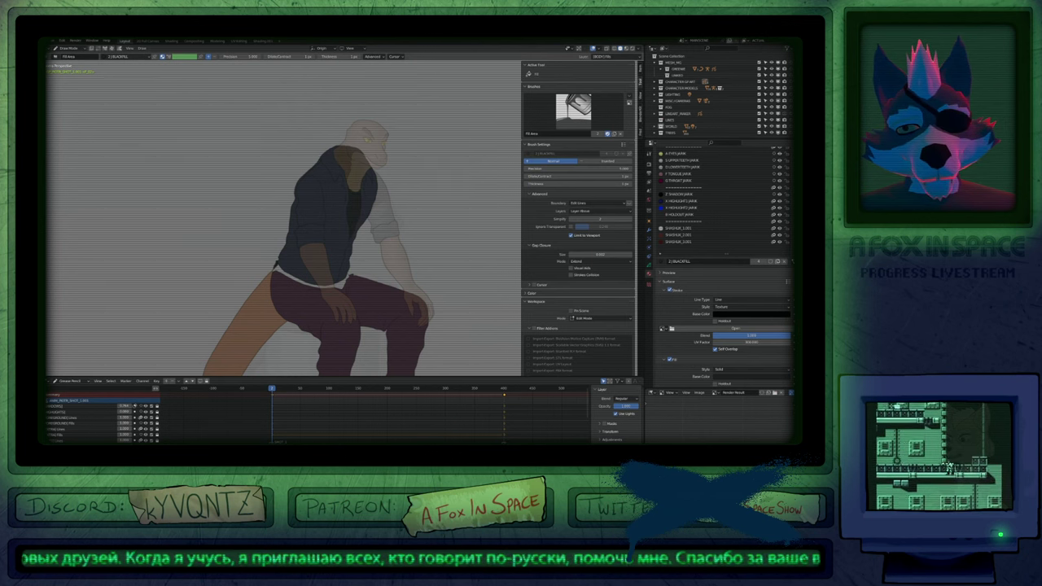
Fill the belt strip between the jacket hem and the trousers with the BLACKFILL material.
{"action": "scroll", "coordinate": [276, 267], "scroll_direction": "up", "scroll_amount": 5}
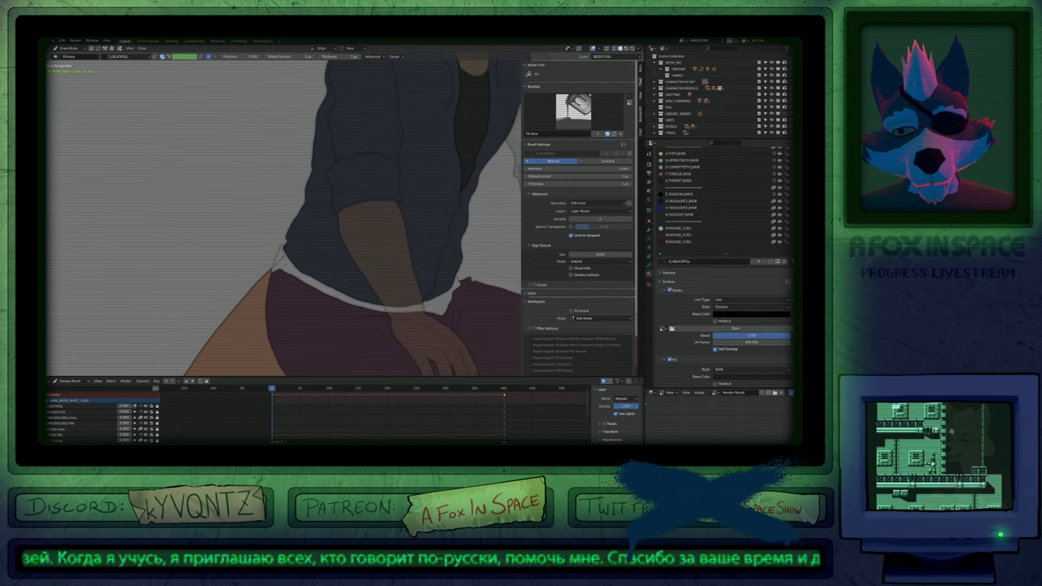
{"action": "key", "text": "1"}
{"action": "key", "text": "2"}
{"action": "key", "text": "u"}
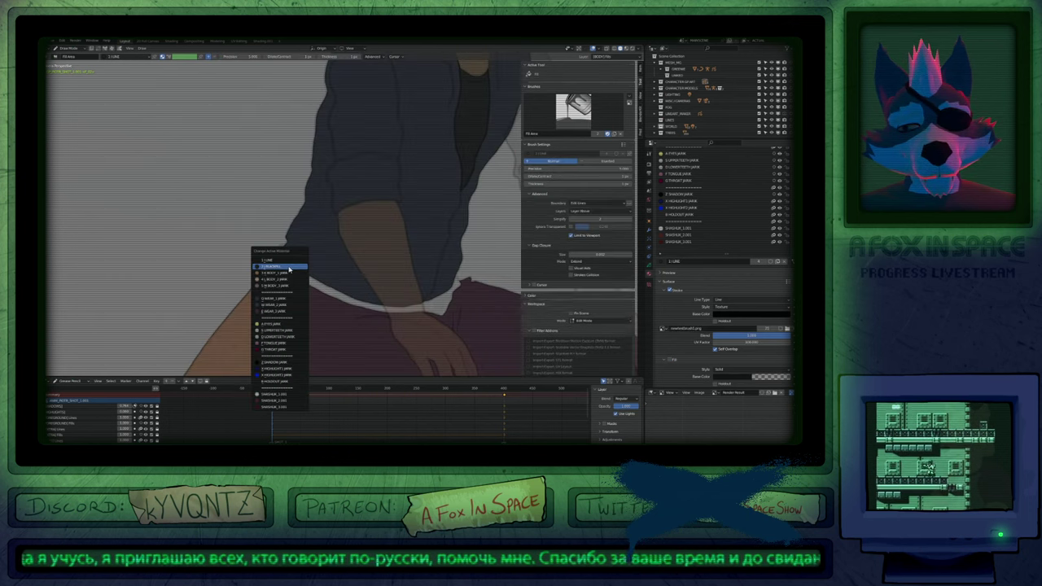
{"action": "left_click", "coordinate": [287, 265]}
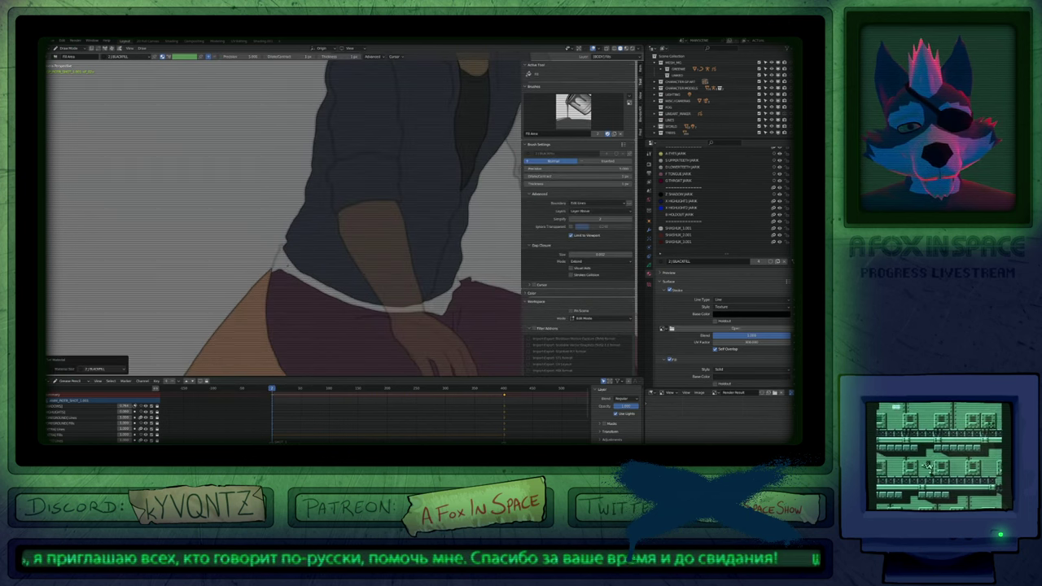
{"action": "scroll", "coordinate": [289, 279], "scroll_direction": "down", "scroll_amount": 8}
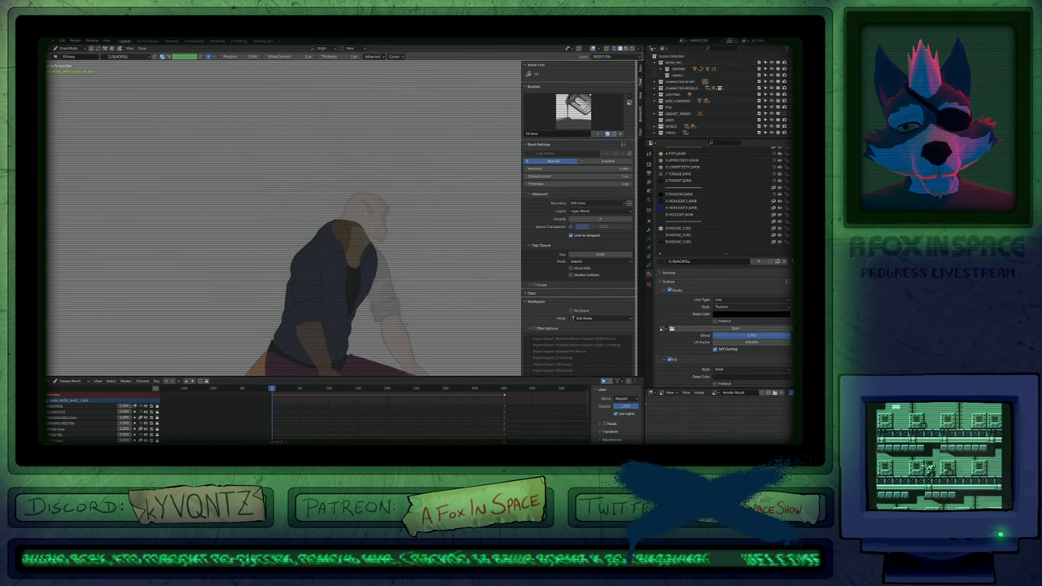
Make the arms' fill layer active and delete all of its strokes.
{"action": "scroll", "coordinate": [289, 279], "scroll_direction": "down", "scroll_amount": 4}
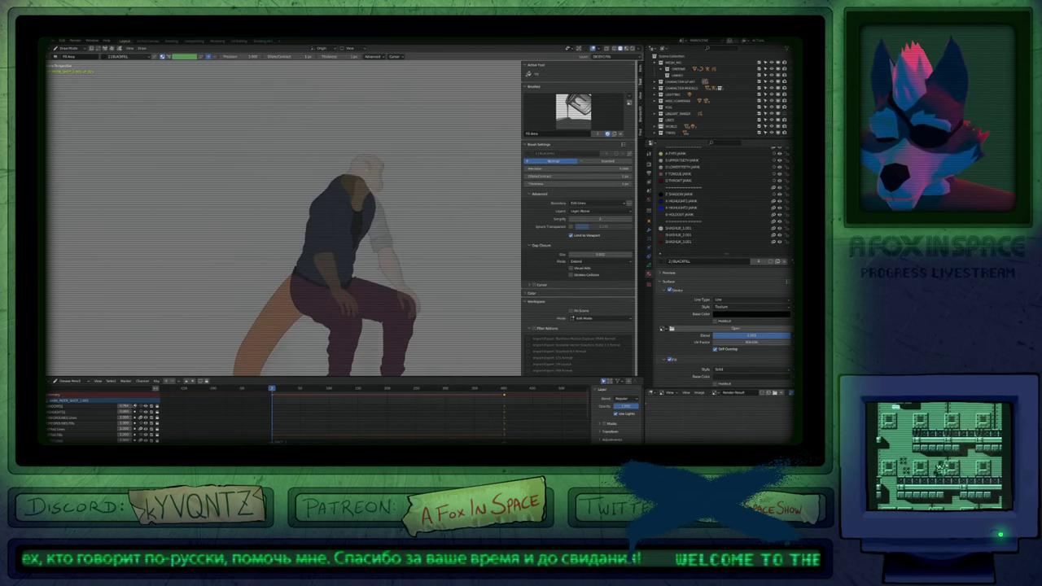
{"action": "key", "text": "3"}
{"action": "key", "text": "u"}
{"action": "left_click", "coordinate": [431, 249]}
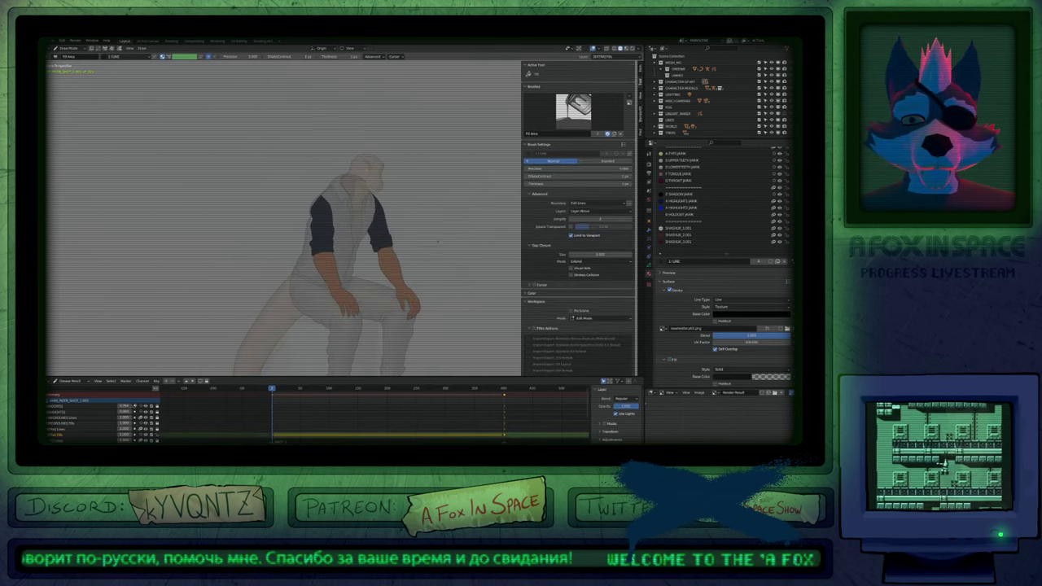
{"action": "key", "text": "Tab"}
{"action": "key", "text": "a"}
{"action": "key", "text": "x"}
{"action": "key", "text": "Tab"}
Fill both jacket sleeves with the WEAR_1 material and both forearms and hands with BODY_1.
{"action": "key", "text": "u"}
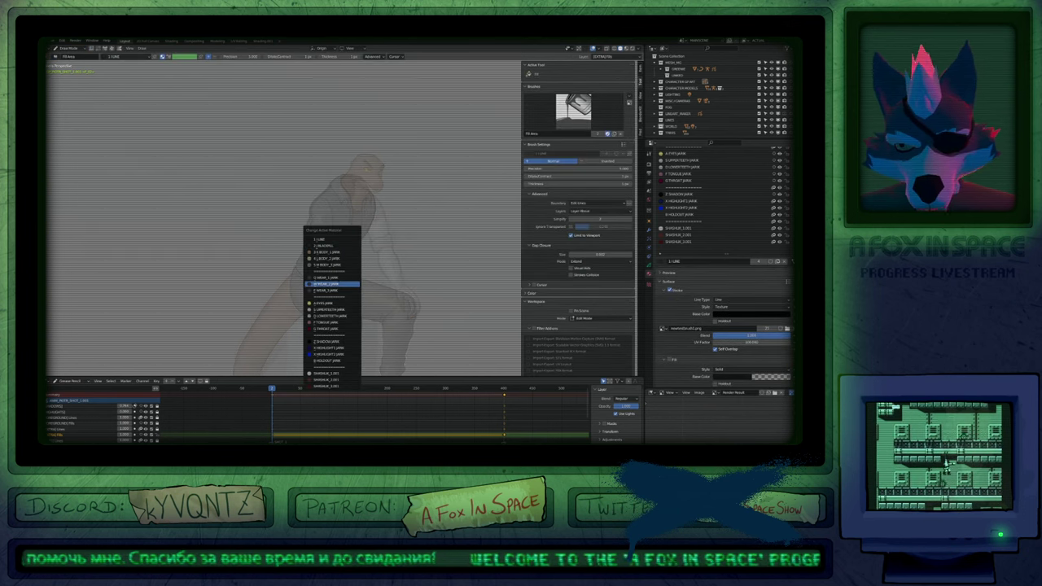
{"action": "left_click", "coordinate": [331, 278]}
{"action": "left_click", "coordinate": [328, 229]}
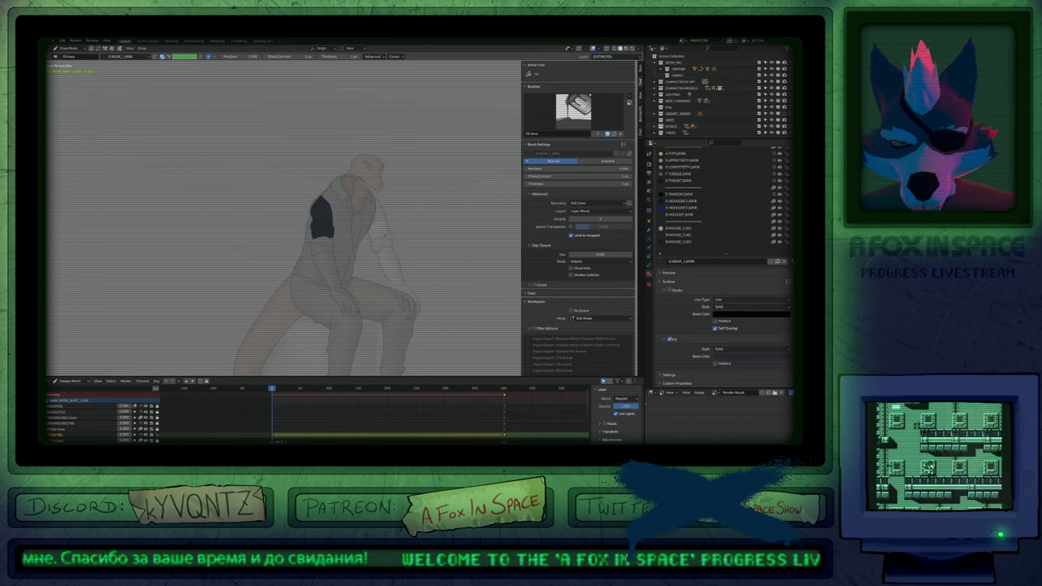
{"action": "left_click", "coordinate": [380, 228]}
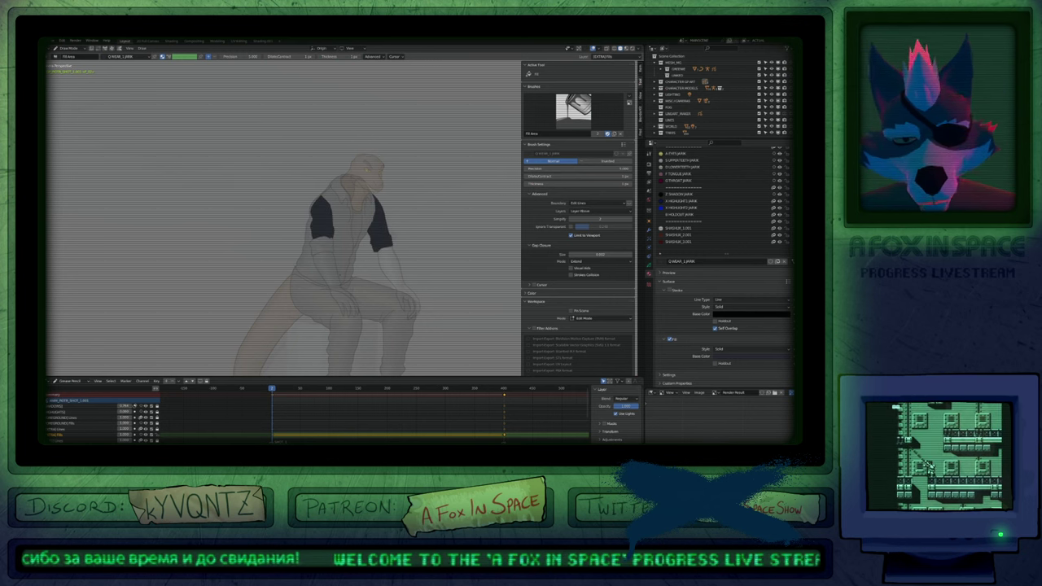
{"action": "key", "text": "u"}
{"action": "left_click", "coordinate": [356, 278]}
{"action": "left_click", "coordinate": [350, 281]}
{"action": "left_click", "coordinate": [398, 272]}
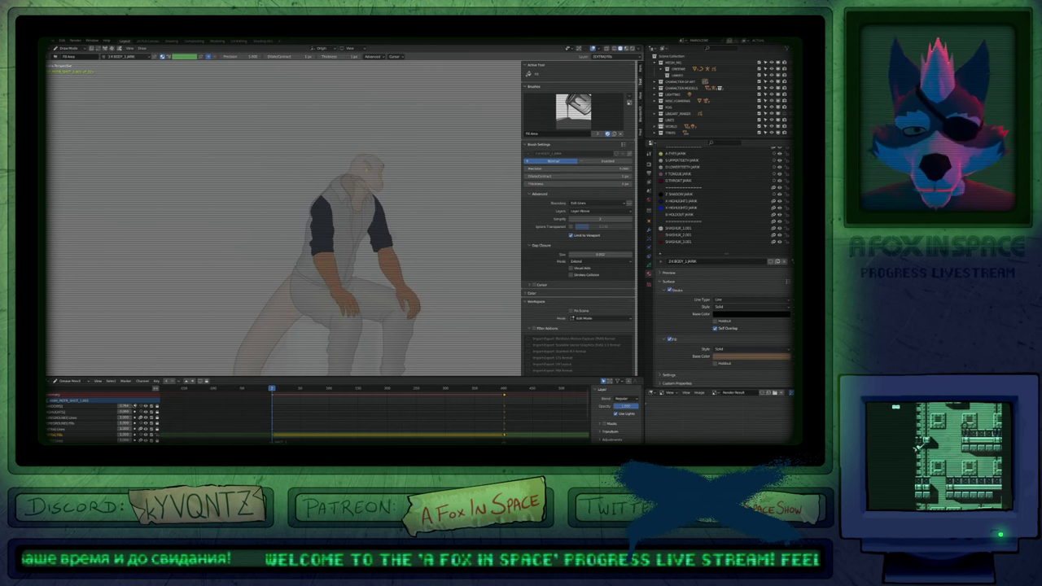
Return to the body's fill layer and fill the neck area inside the jacket collar with the BODY_1 material.
{"action": "middle_click_drag", "start_coordinate": [370, 257], "coordinate": [390, 235], "text": "shift"}
{"action": "scroll", "coordinate": [390, 232], "scroll_direction": "up", "scroll_amount": 3}
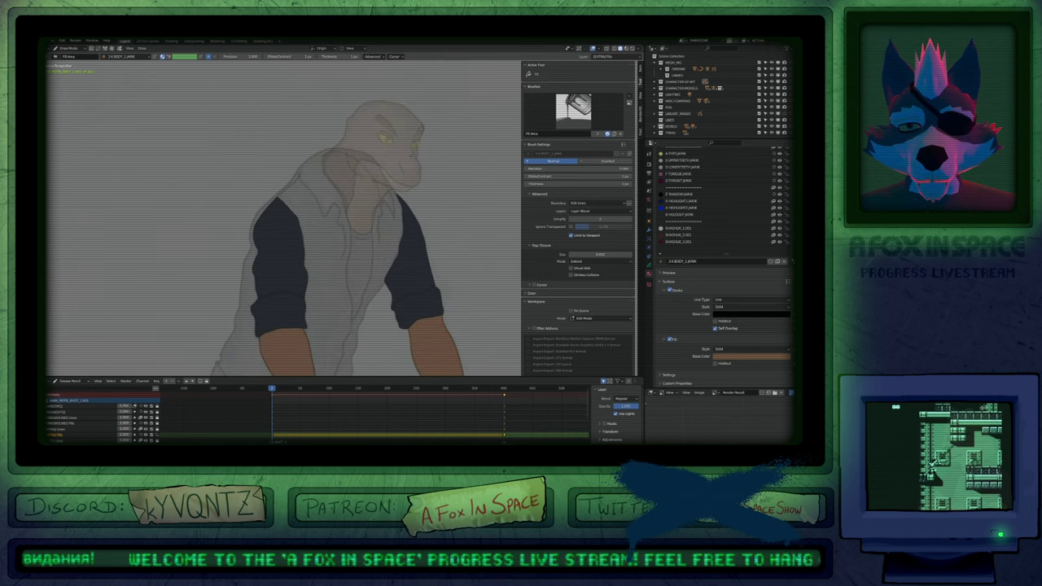
{"action": "key", "text": "u"}
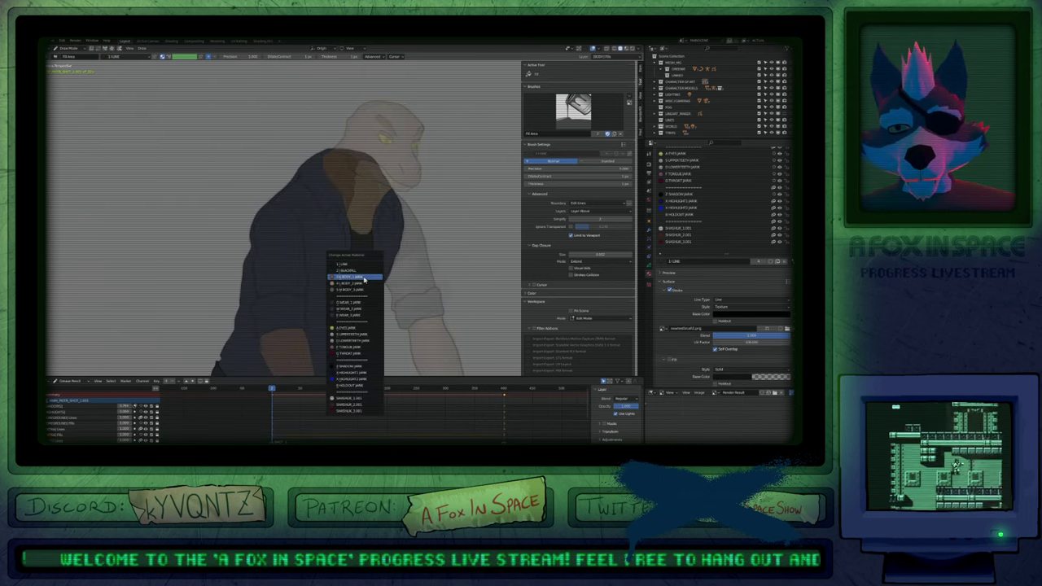
{"action": "left_click", "coordinate": [358, 278]}
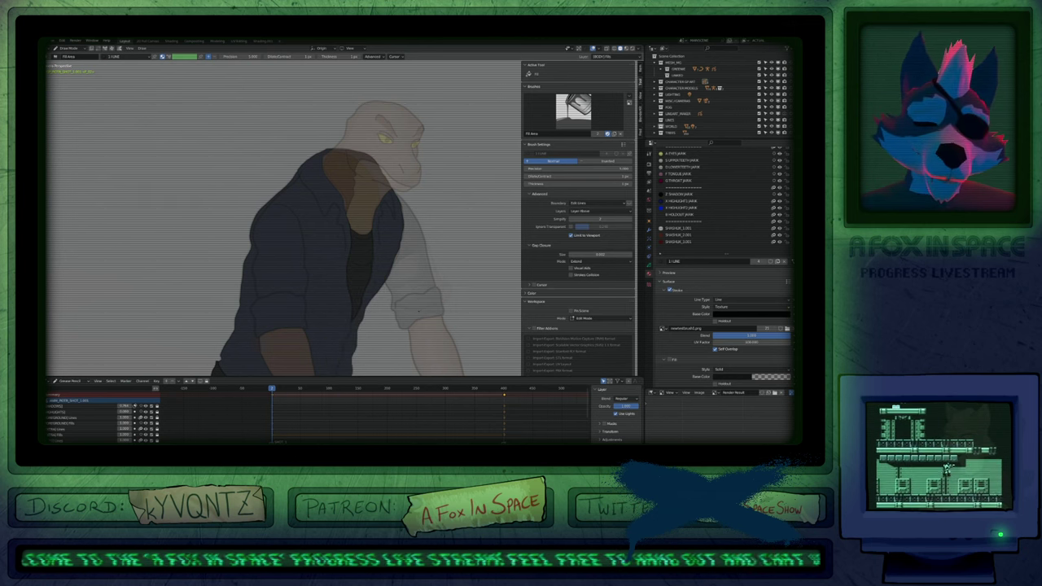
Make the body's line layer active and examine the outlines of the legs, tail, waist and jacket.
{"action": "scroll", "coordinate": [345, 341], "scroll_direction": "down", "scroll_amount": 8, "text": "shift"}
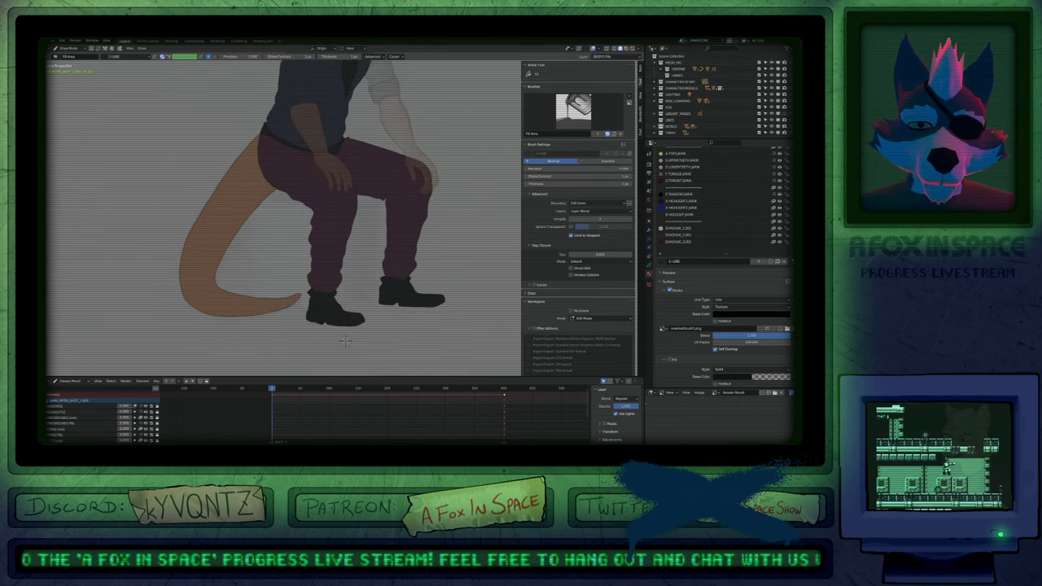
{"action": "middle_click_drag", "start_coordinate": [345, 341], "coordinate": [341, 389], "text": "shift"}
{"action": "key", "text": "d"}
{"action": "scroll", "coordinate": [337, 349], "scroll_direction": "up", "scroll_amount": 4}
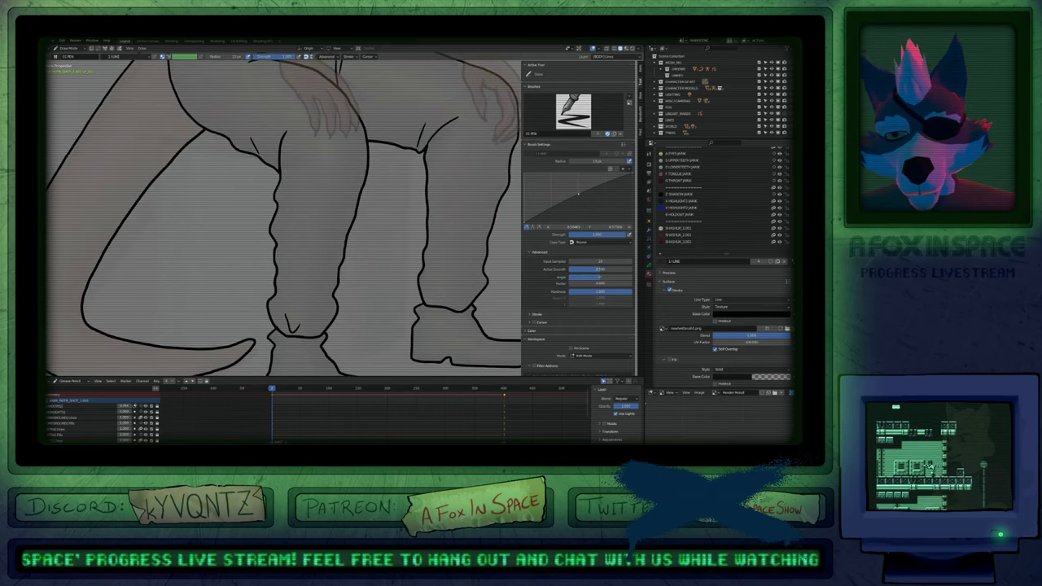
{"action": "scroll", "coordinate": [368, 356], "scroll_direction": "down", "scroll_amount": 4}
{"action": "scroll", "coordinate": [367, 356], "scroll_direction": "up", "scroll_amount": 6, "text": "shift"}
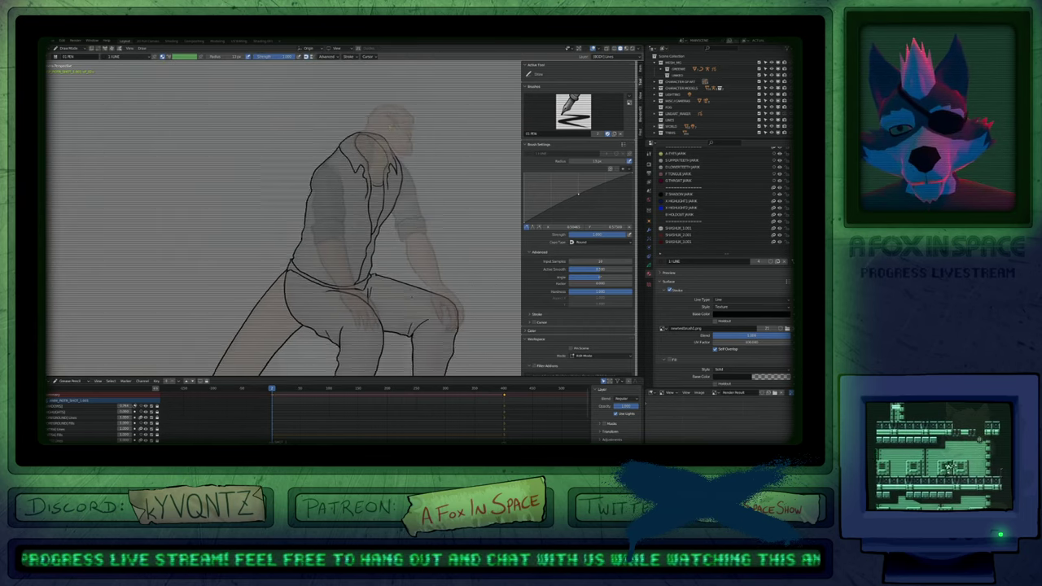
{"action": "scroll", "coordinate": [368, 355], "scroll_direction": "up", "scroll_amount": 3}
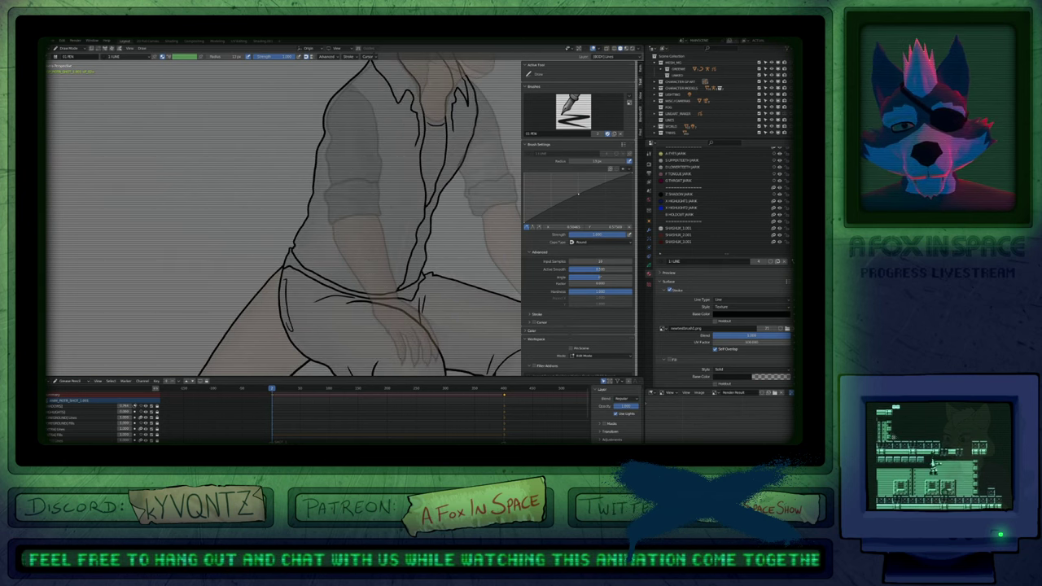
{"action": "scroll", "coordinate": [406, 329], "scroll_direction": "down", "scroll_amount": 4}
{"action": "middle_click_drag", "start_coordinate": [406, 329], "coordinate": [368, 374], "text": "shift"}
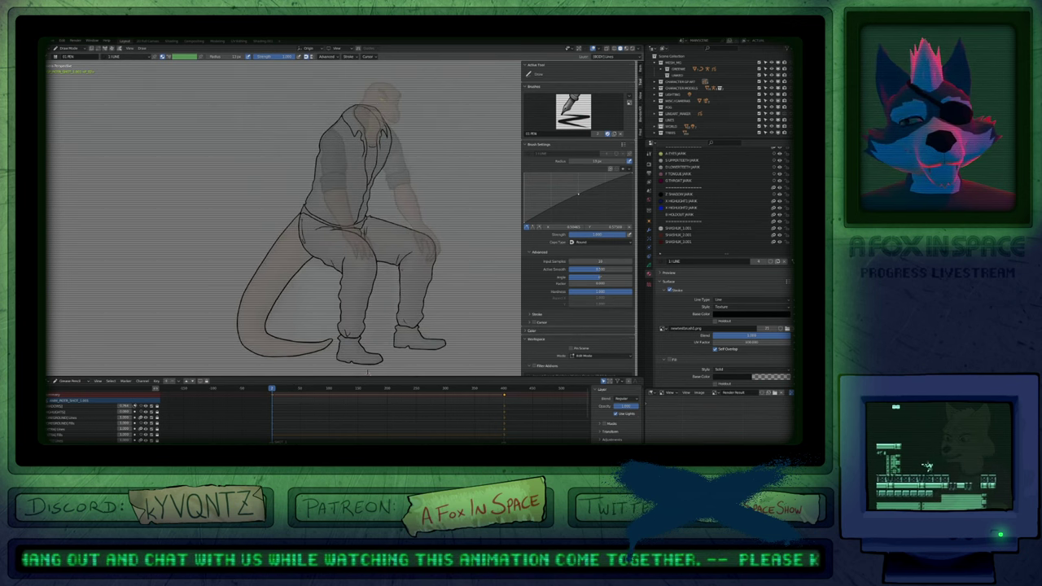
{"action": "key", "text": "ctrl+z"}
{"action": "key", "text": "ctrl+z"}
{"action": "key", "text": "ctrl+z"}
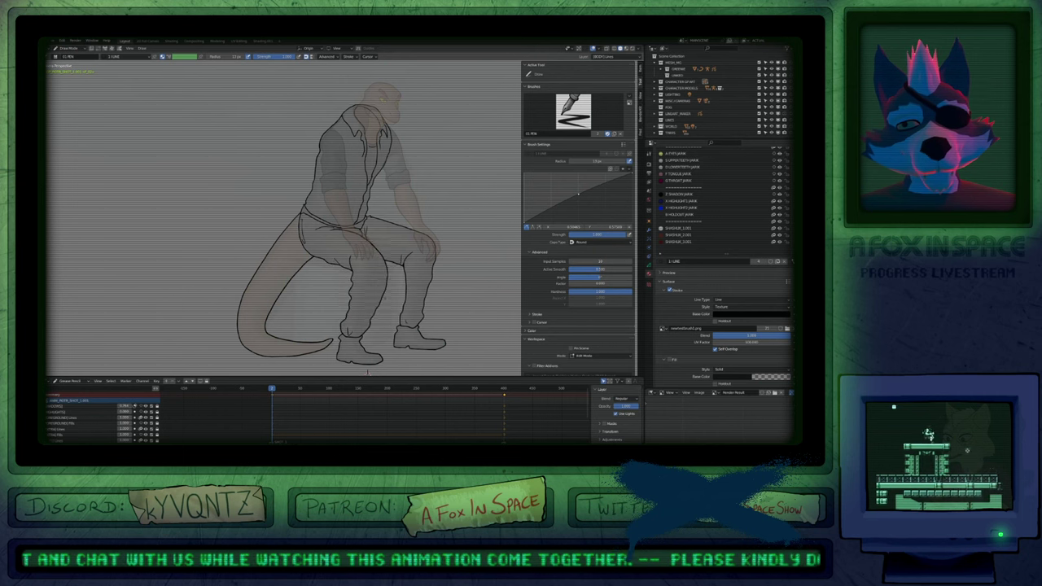
{"action": "key", "text": "ctrl+z"}
{"action": "key", "text": "ctrl+z"}
{"action": "key", "text": "ctrl+z"}
{"action": "key", "text": "ctrl+z"}
{"action": "key", "text": "ctrl+z"}
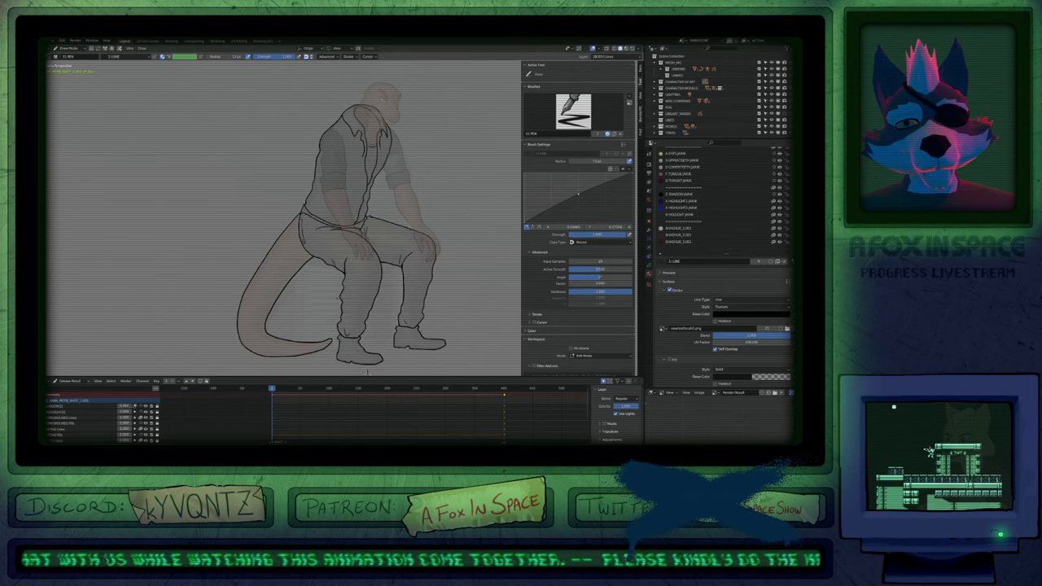
{"action": "key", "text": "ctrl+z"}
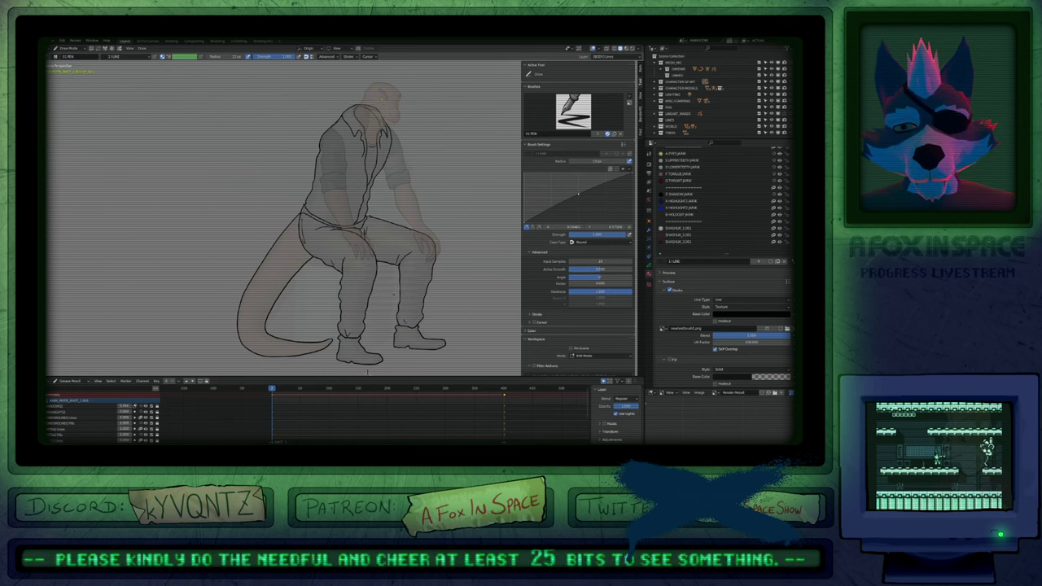
Hide the sidebar, show all layers without fading and examine the tail, legs and complete coloured figure.
{"action": "mouse_move", "coordinate": [367, 374]}
{"action": "middle_mouse_down", "text": "shift"}
{"action": "mouse_move", "coordinate": [349, 371]}
{"action": "mouse_move", "coordinate": [346, 347]}
{"action": "mouse_move", "coordinate": [331, 459]}
{"action": "middle_mouse_up", "text": "shift"}
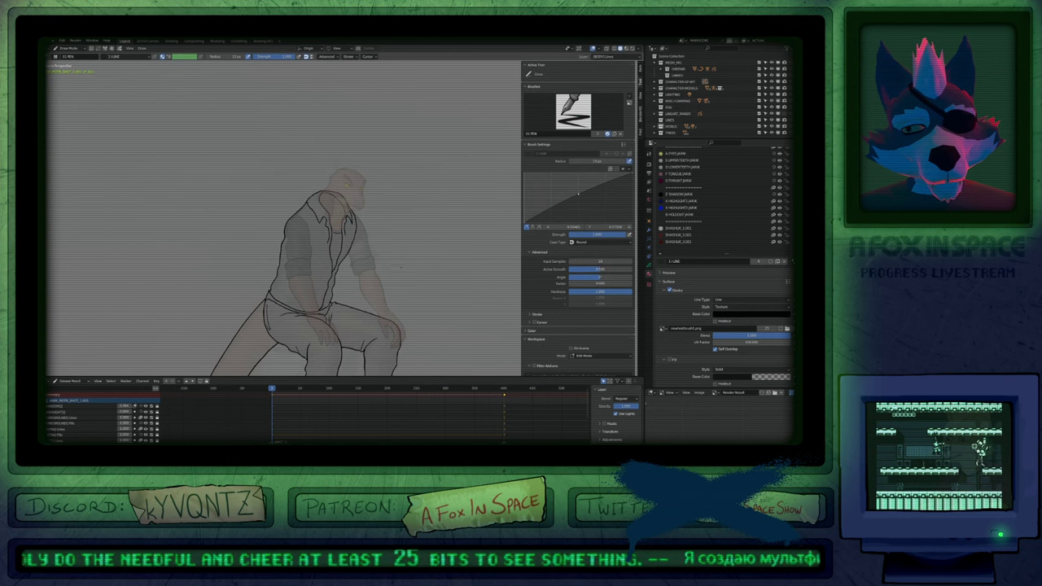
{"action": "key", "text": "n"}
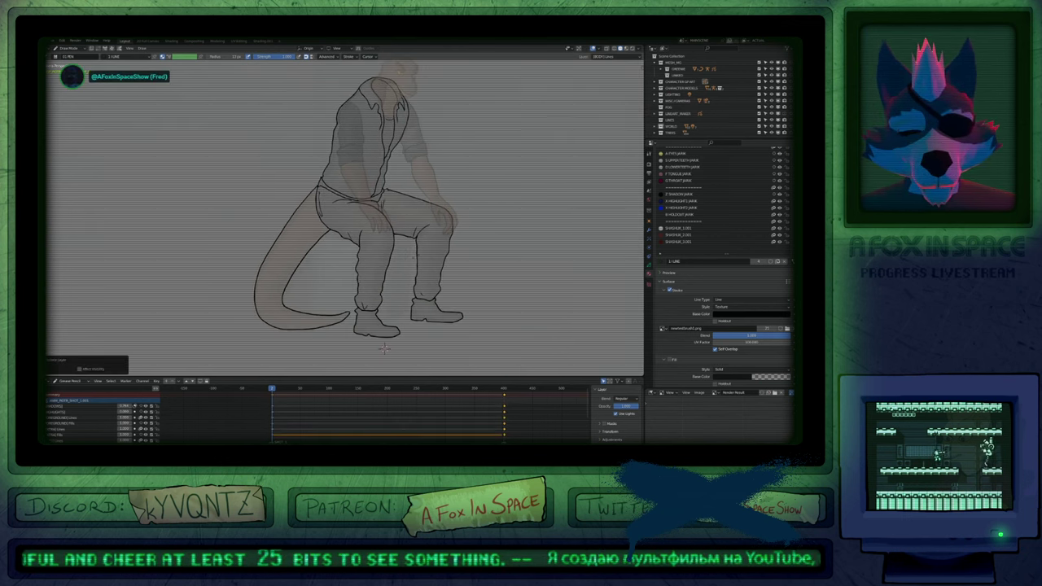
{"action": "key", "text": "shift+h"}
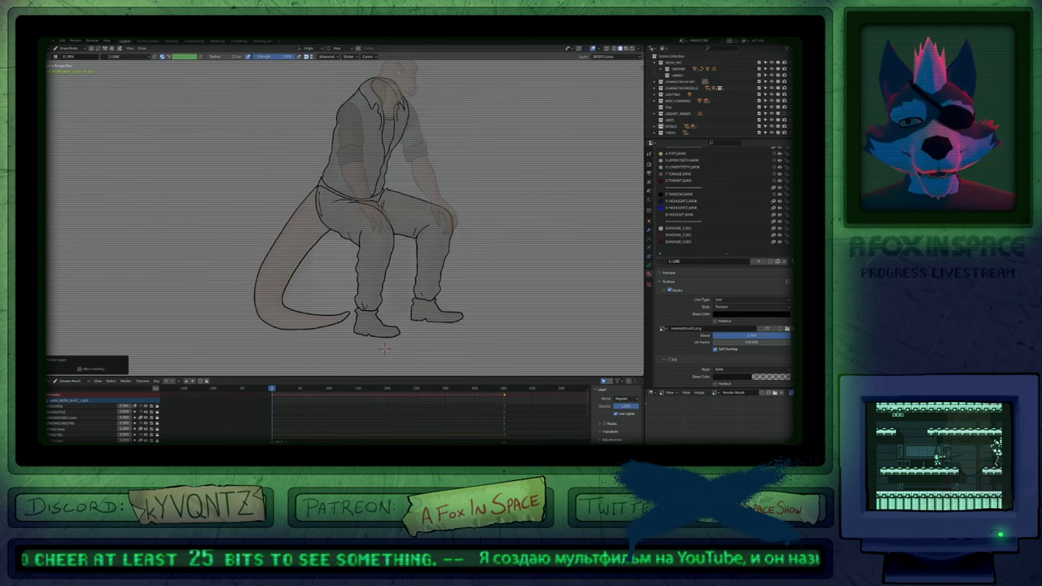
{"action": "middle_click_drag", "start_coordinate": [384, 349], "coordinate": [453, 365], "text": "shift"}
{"action": "scroll", "coordinate": [452, 365], "scroll_direction": "up", "scroll_amount": 4}
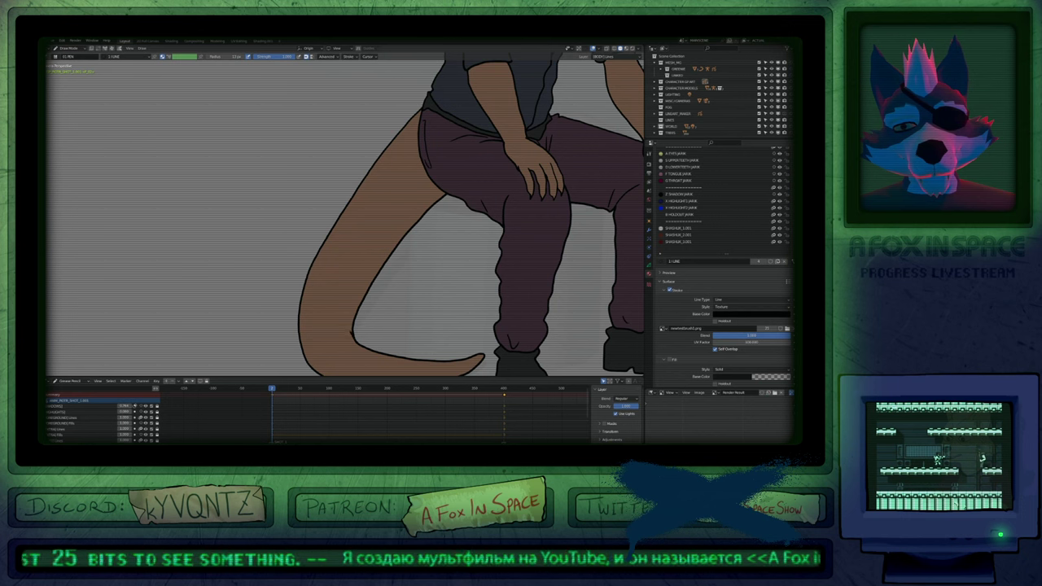
{"action": "scroll", "coordinate": [388, 365], "scroll_direction": "down", "scroll_amount": 7}
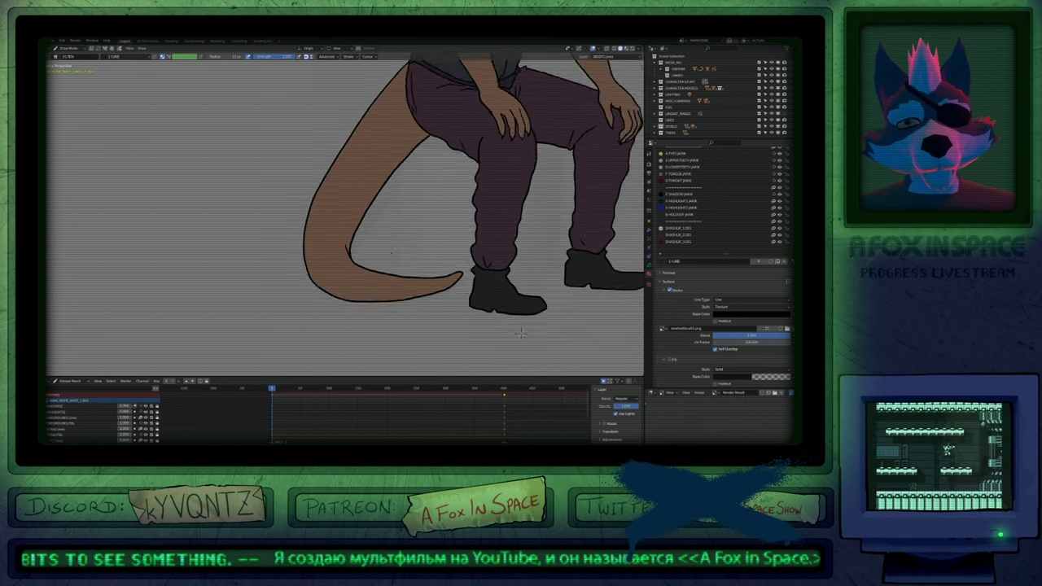
{"action": "middle_click_drag", "start_coordinate": [388, 365], "coordinate": [358, 364], "text": "shift"}
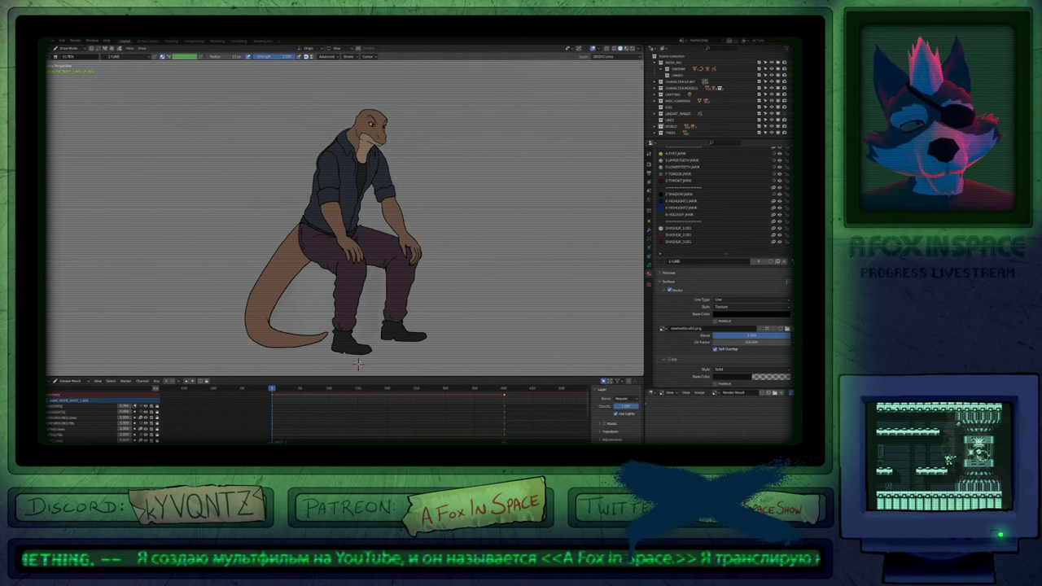
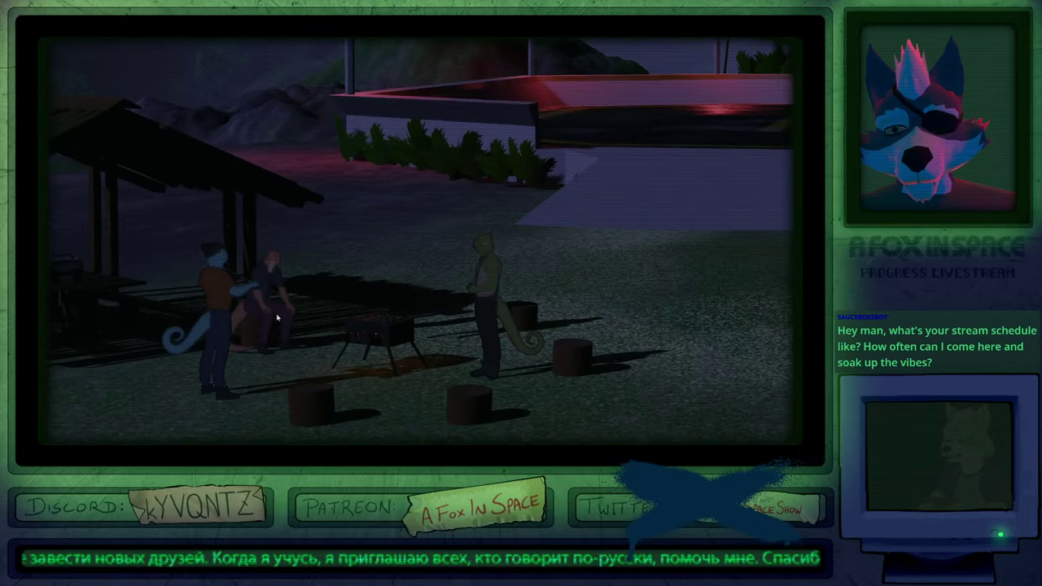
Select the seated lizard behind the blue cat, enter edit mode for his Grease Pencil strokes and hide the overlays around him.
{"action": "left_click", "coordinate": [273, 271]}
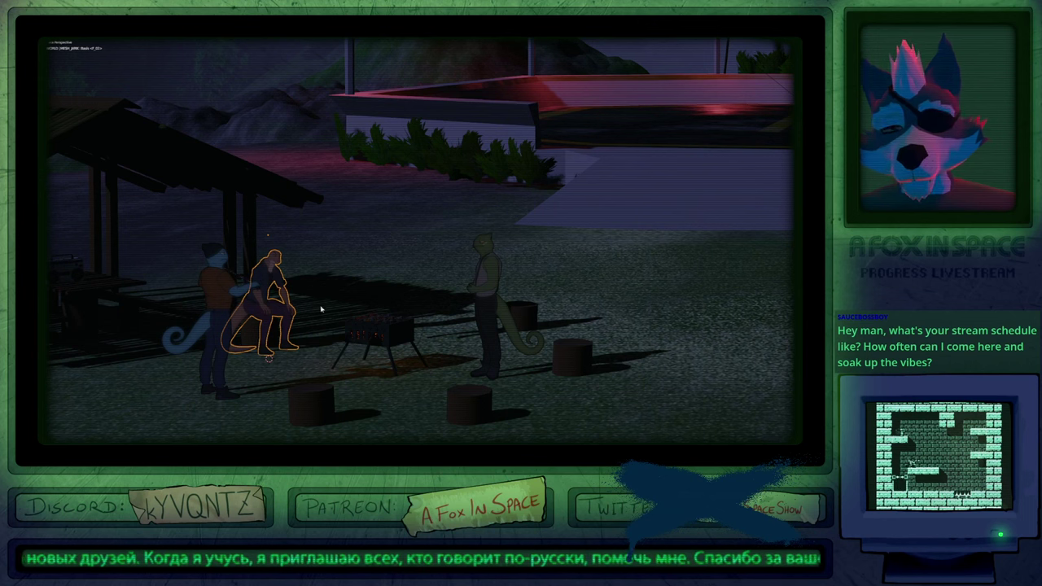
{"action": "key", "text": "Tab"}
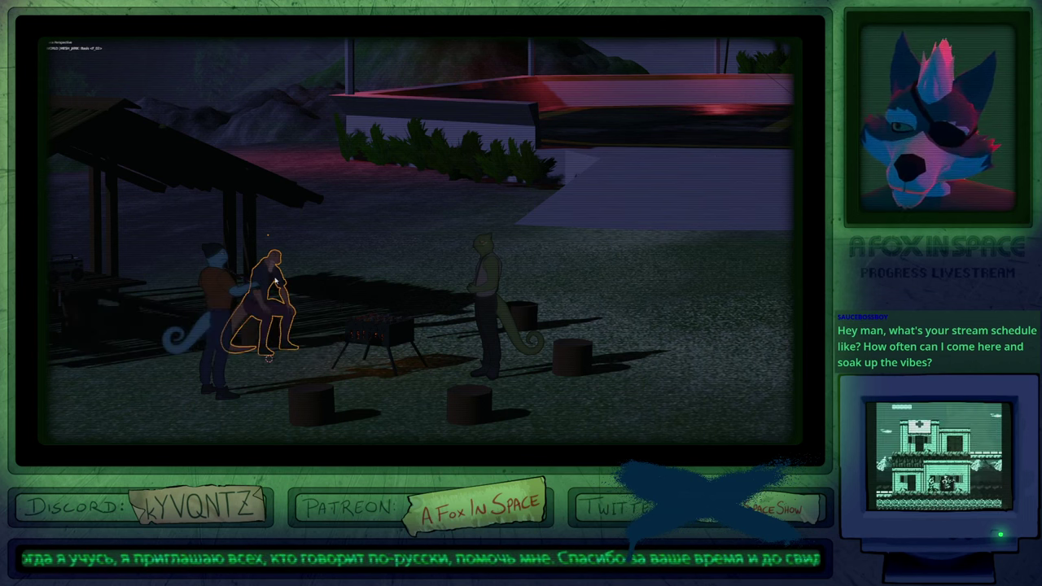
{"action": "left_click", "coordinate": [275, 279]}
{"action": "left_click", "coordinate": [316, 282]}
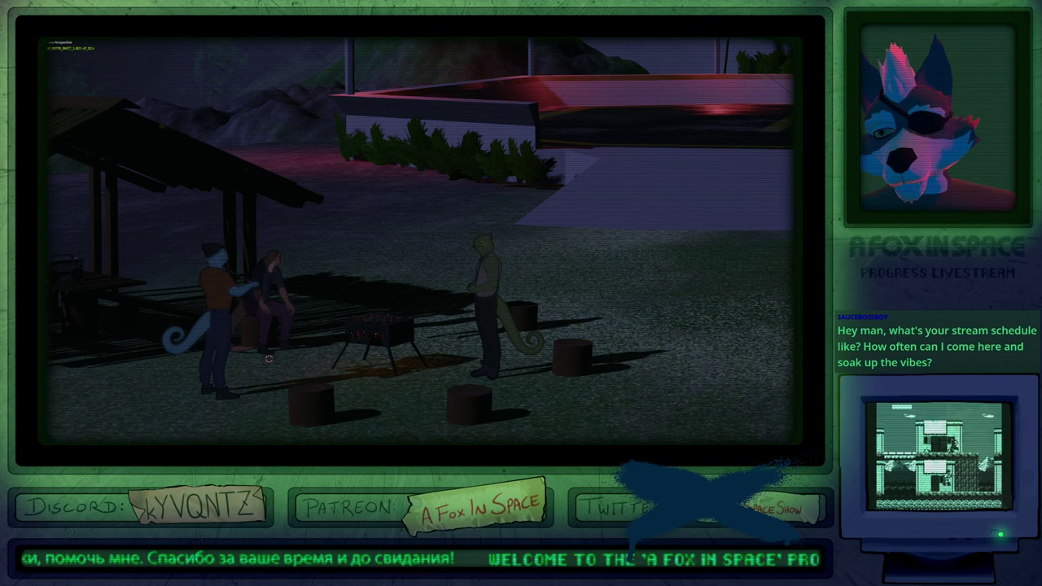
{"action": "middle_click_drag", "start_coordinate": [250, 284], "coordinate": [316, 288], "text": "shift"}
{"action": "scroll", "coordinate": [316, 288], "scroll_direction": "up", "scroll_amount": 5}
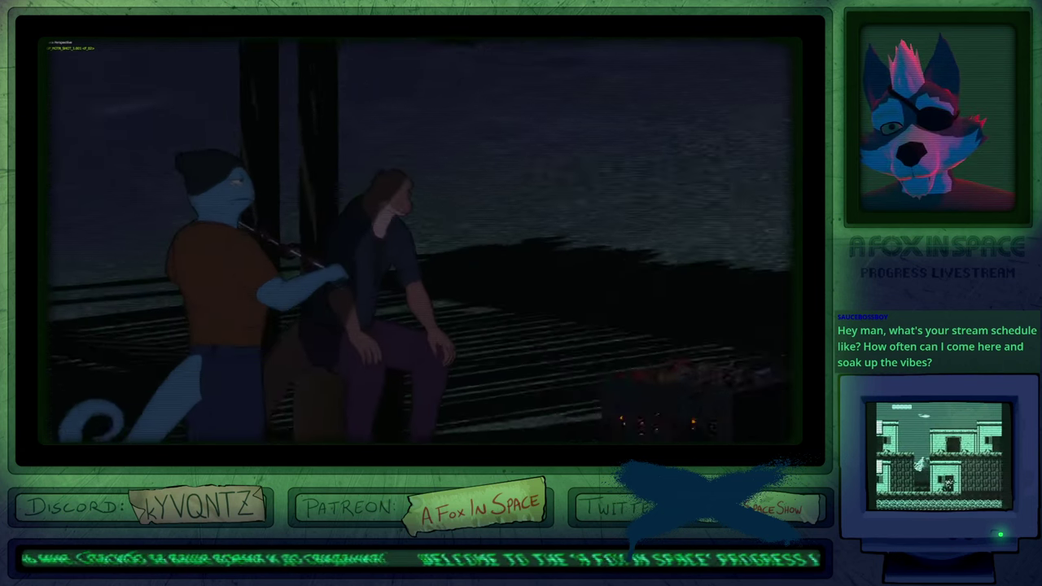
{"action": "left_click", "coordinate": [374, 230]}
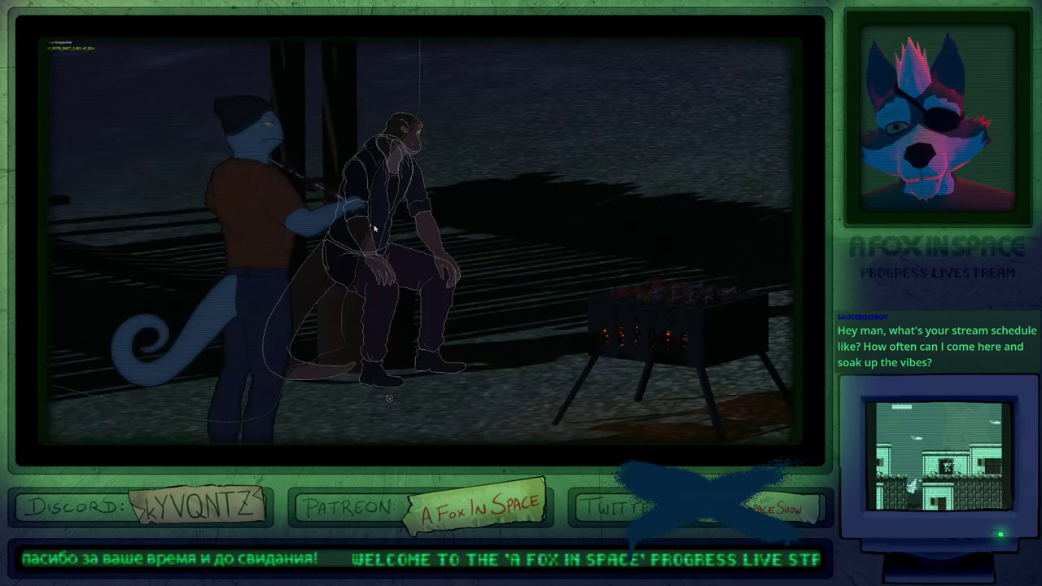
{"action": "key", "text": "alt+shift+z"}
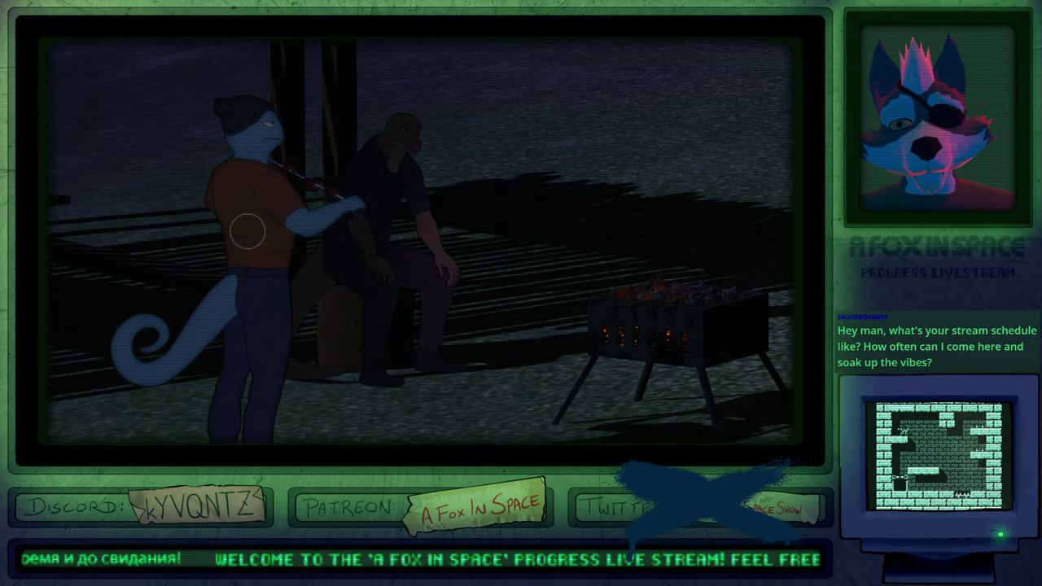
Undo the last three edits around the seated lizard and return to the full campsite view.
{"action": "key", "text": "ctrl+z"}
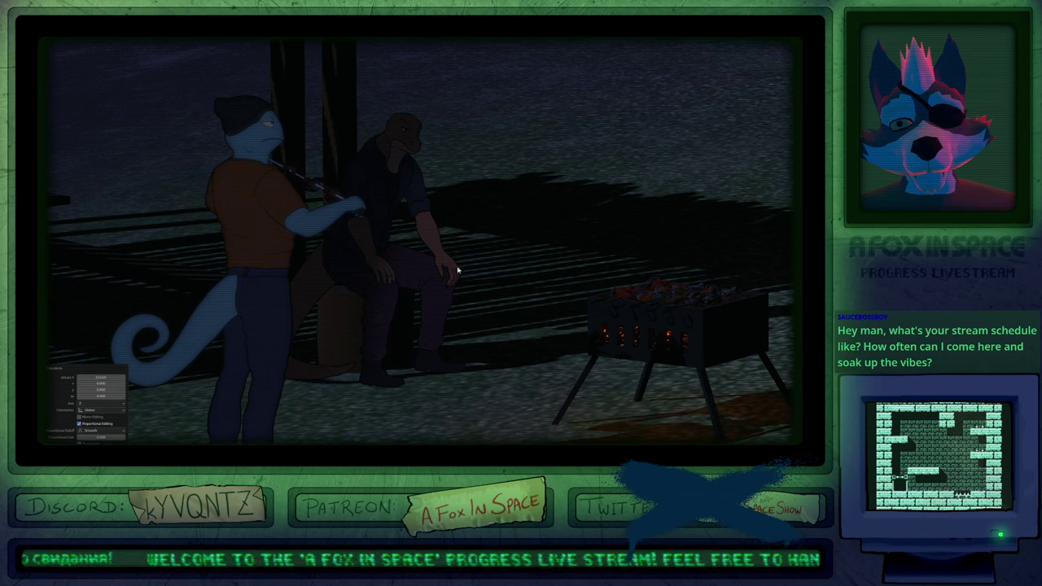
{"action": "key", "text": "ctrl+z"}
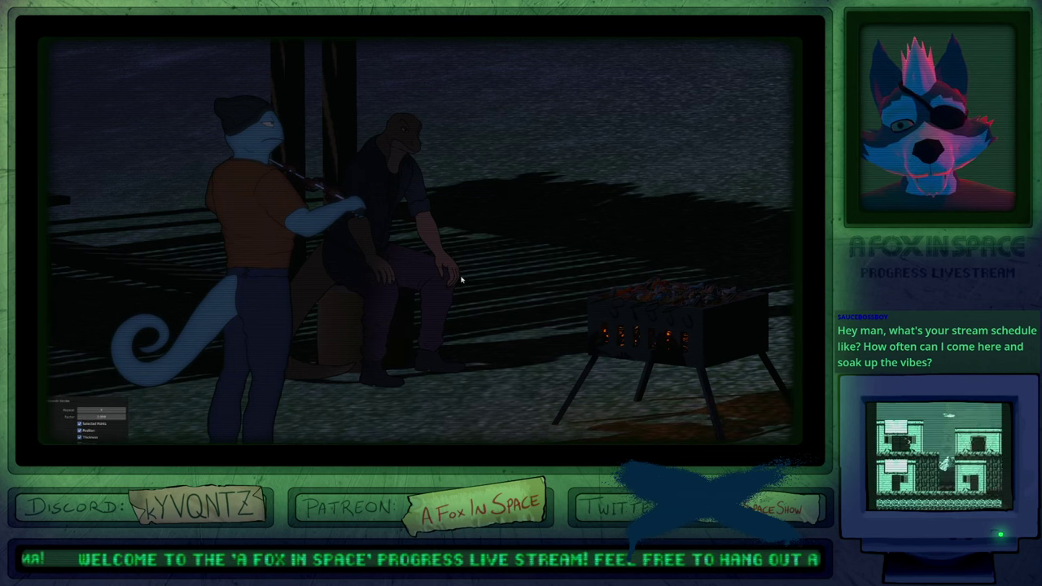
{"action": "key", "text": "ctrl+z"}
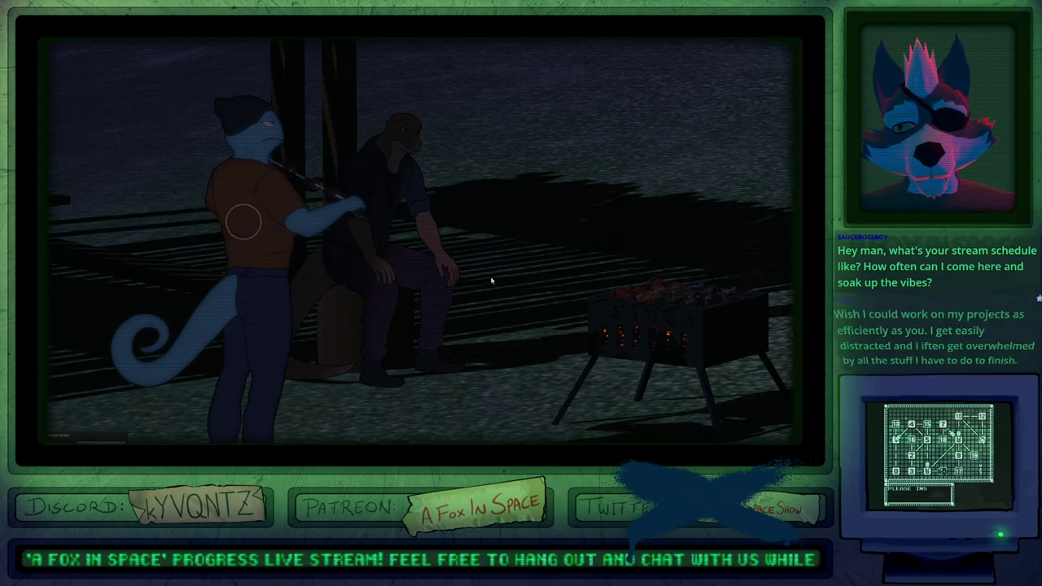
{"action": "key", "text": "alt+Tab"}
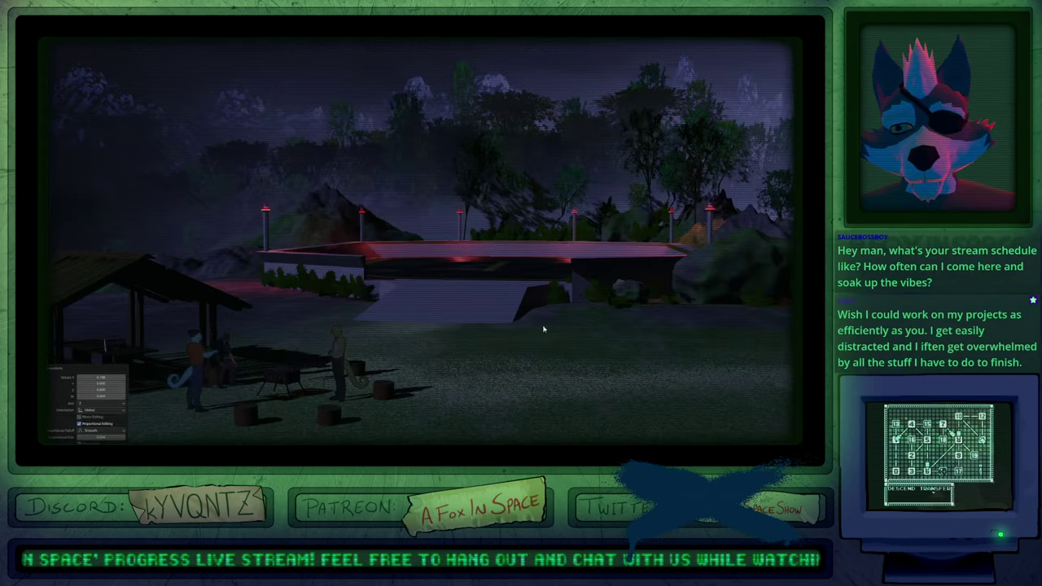
Select the glowing coal mesh inside the grill and replace the timeline with an enlarged Shader Editor for its material.
{"action": "left_click", "coordinate": [662, 408]}
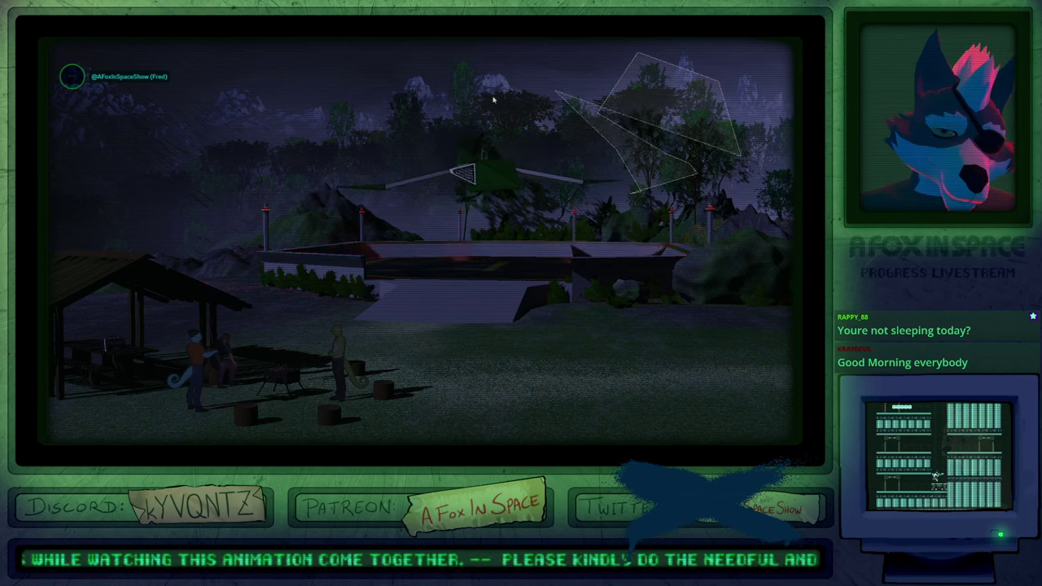
{"action": "left_click_drag", "start_coordinate": [595, 180], "coordinate": [677, 207]}
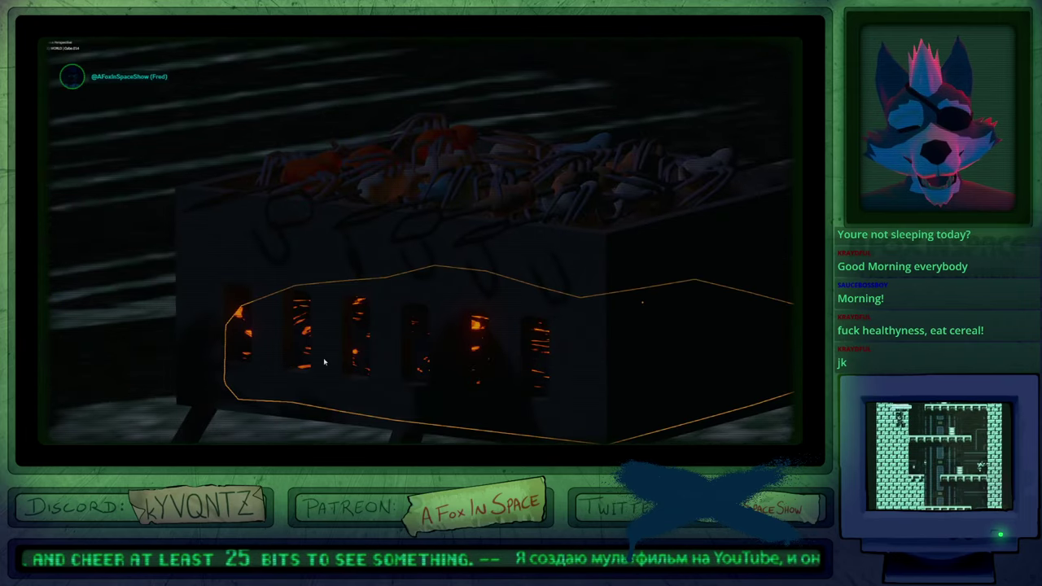
{"action": "key", "text": "ctrl+space"}
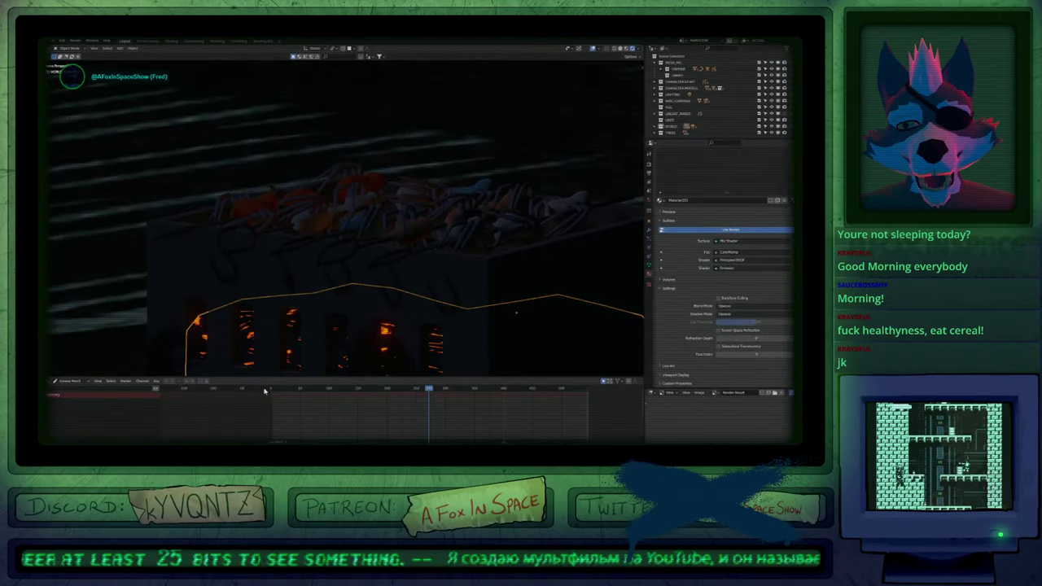
{"action": "left_click_drag", "start_coordinate": [236, 380], "coordinate": [237, 387]}
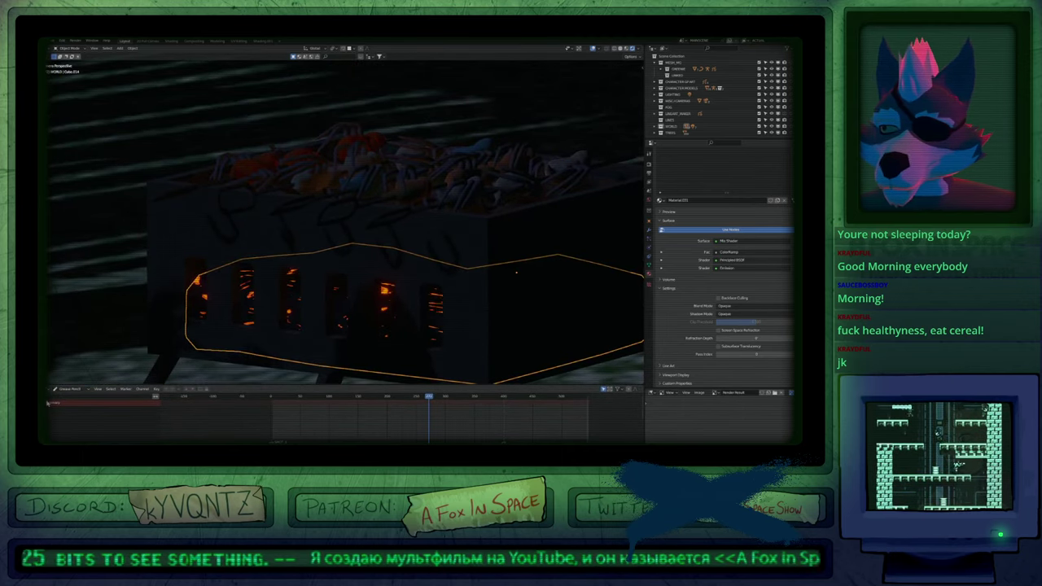
{"action": "key", "text": "shift+F3"}
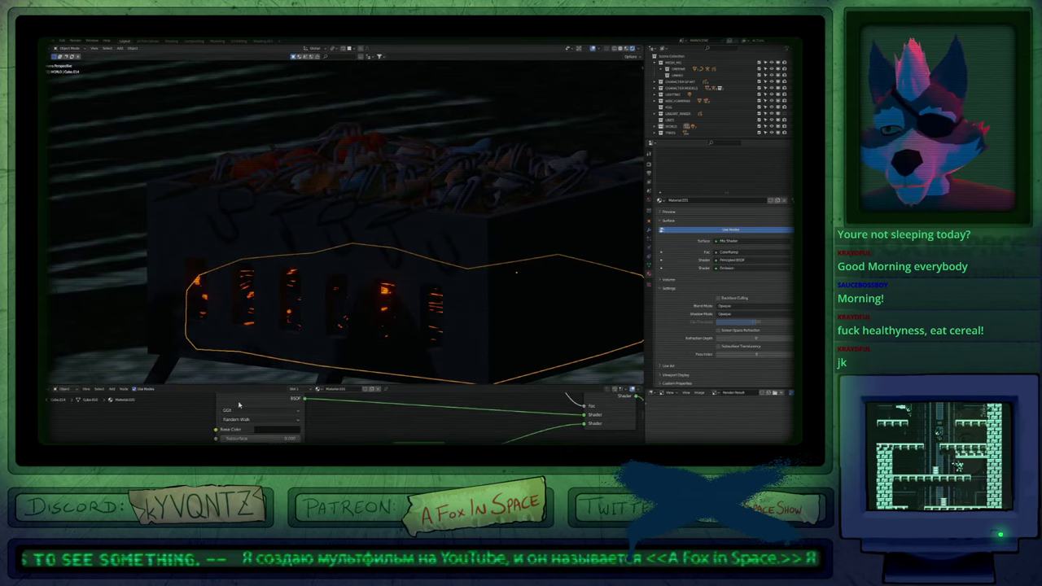
{"action": "left_click_drag", "start_coordinate": [282, 385], "coordinate": [285, 311]}
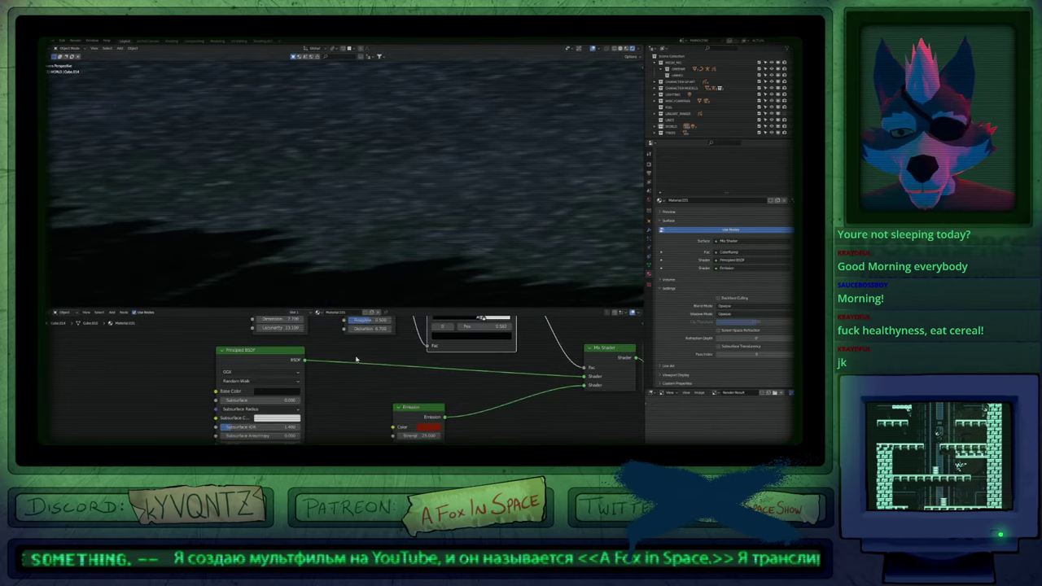
Add a second Noise Texture node beside the Principled BSDF in the coal material.
{"action": "mouse_move", "coordinate": [351, 299]}
{"action": "middle_mouse_down", "text": "shift"}
{"action": "mouse_move", "coordinate": [377, 196]}
{"action": "mouse_move", "coordinate": [402, 200]}
{"action": "mouse_move", "coordinate": [369, 81]}
{"action": "mouse_move", "coordinate": [369, 287]}
{"action": "middle_mouse_up", "text": "shift"}
{"action": "middle_click_drag", "start_coordinate": [351, 374], "coordinate": [331, 454]}
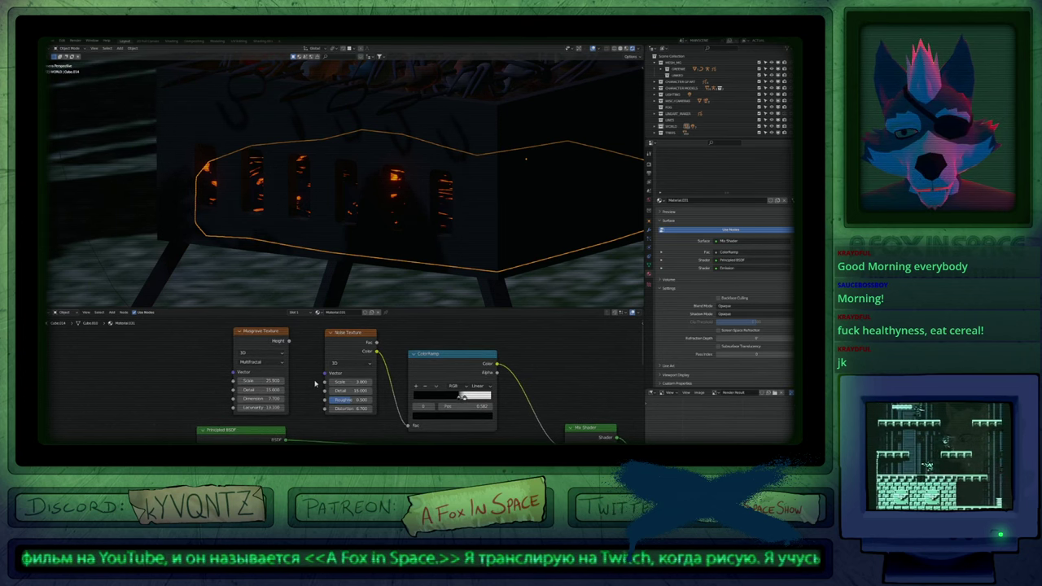
{"action": "scroll", "coordinate": [683, 253], "scroll_direction": "up", "scroll_amount": 1}
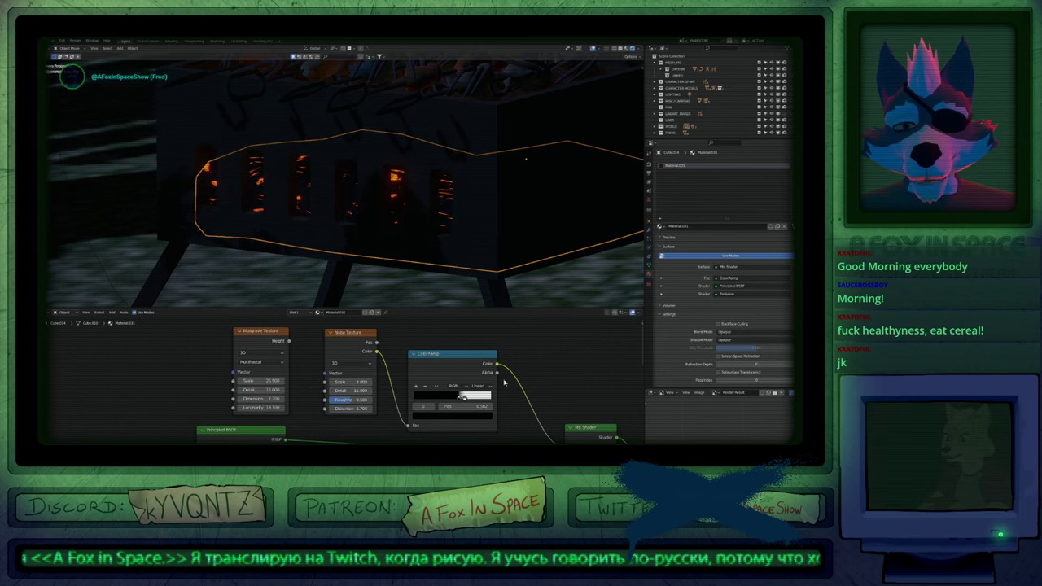
{"action": "middle_click_drag", "start_coordinate": [594, 388], "coordinate": [407, 347]}
{"action": "middle_click_drag", "start_coordinate": [447, 386], "coordinate": [555, 334]}
{"action": "middle_click_drag", "start_coordinate": [398, 420], "coordinate": [530, 379]}
{"action": "middle_click_drag", "start_coordinate": [364, 371], "coordinate": [428, 437]}
{"action": "right_click", "coordinate": [236, 383]}
{"action": "mouse_move", "coordinate": [233, 381]}
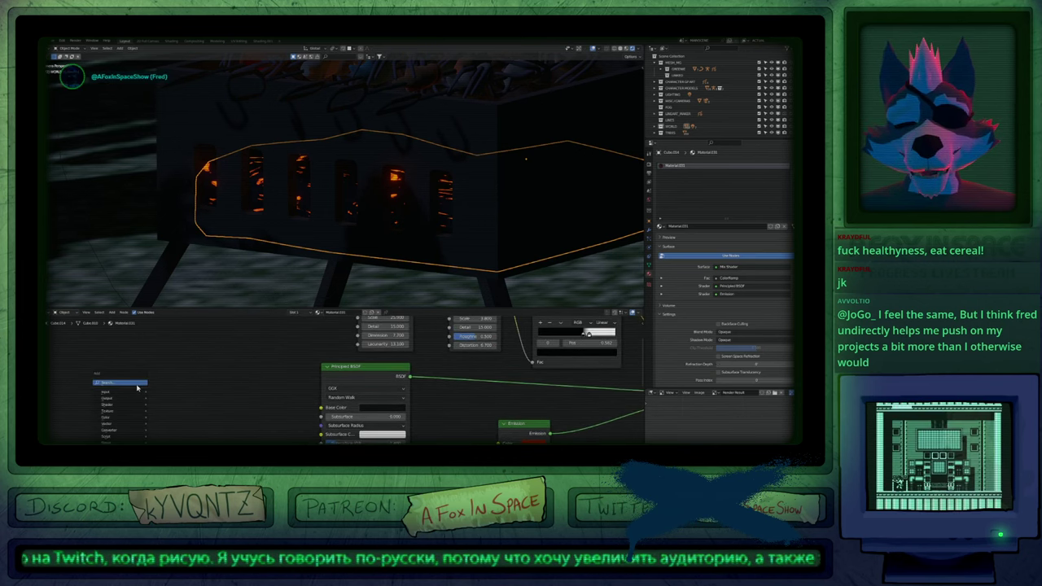
{"action": "left_click", "coordinate": [135, 382]}
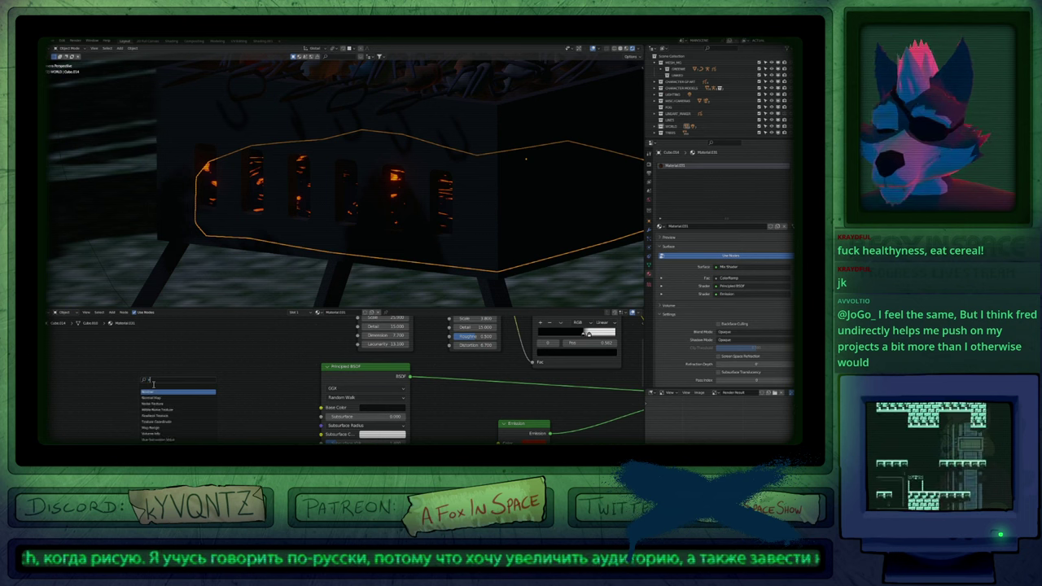
{"action": "key", "text": "Return"}
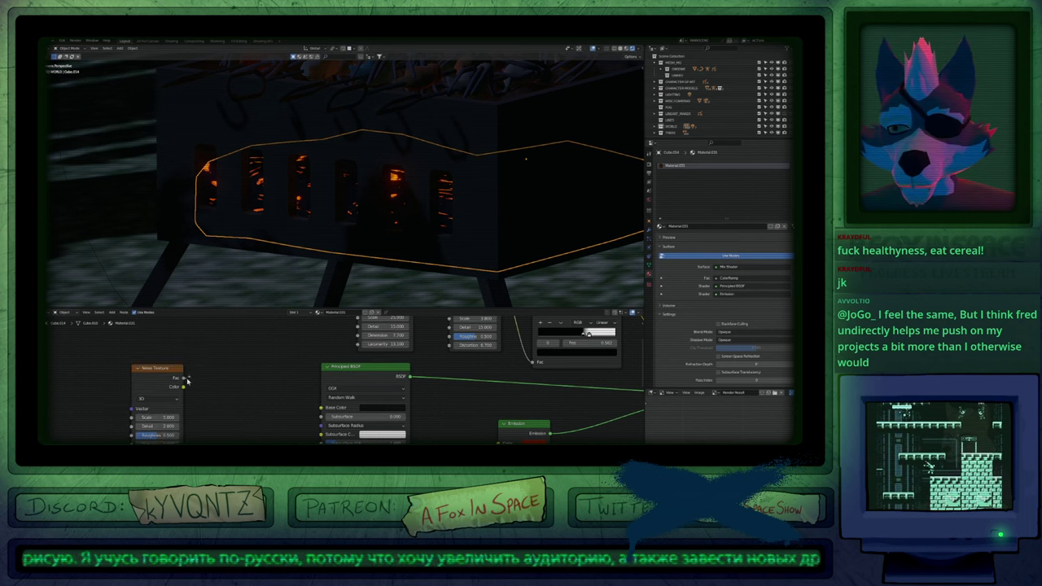
Try driving the Principled BSDF's Base Color with the new Noise Texture's Fac output and adjusting the noise scale.
{"action": "left_click_drag", "start_coordinate": [186, 380], "coordinate": [323, 407]}
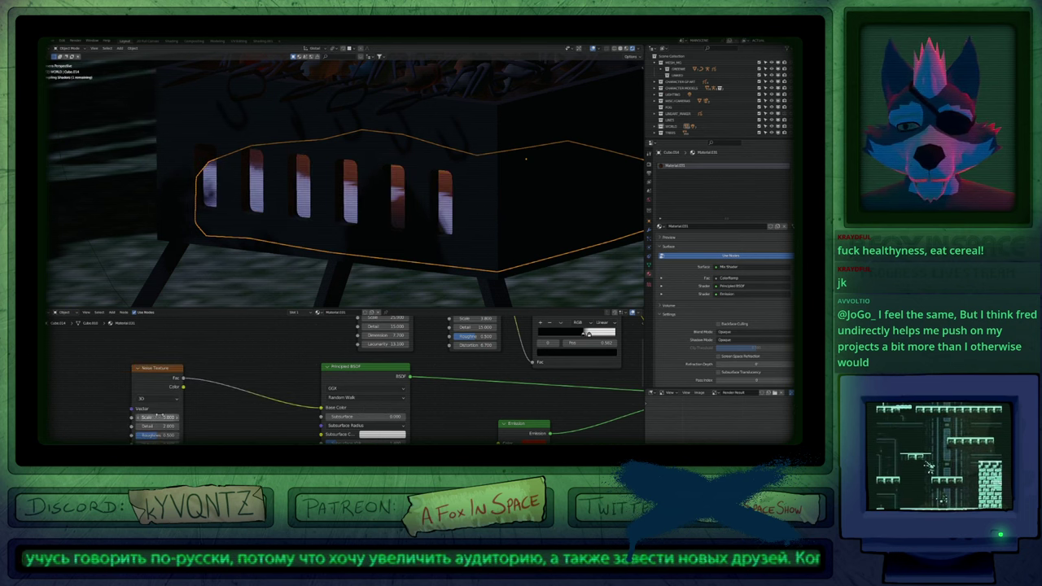
{"action": "middle_click_drag", "start_coordinate": [158, 416], "coordinate": [174, 400]}
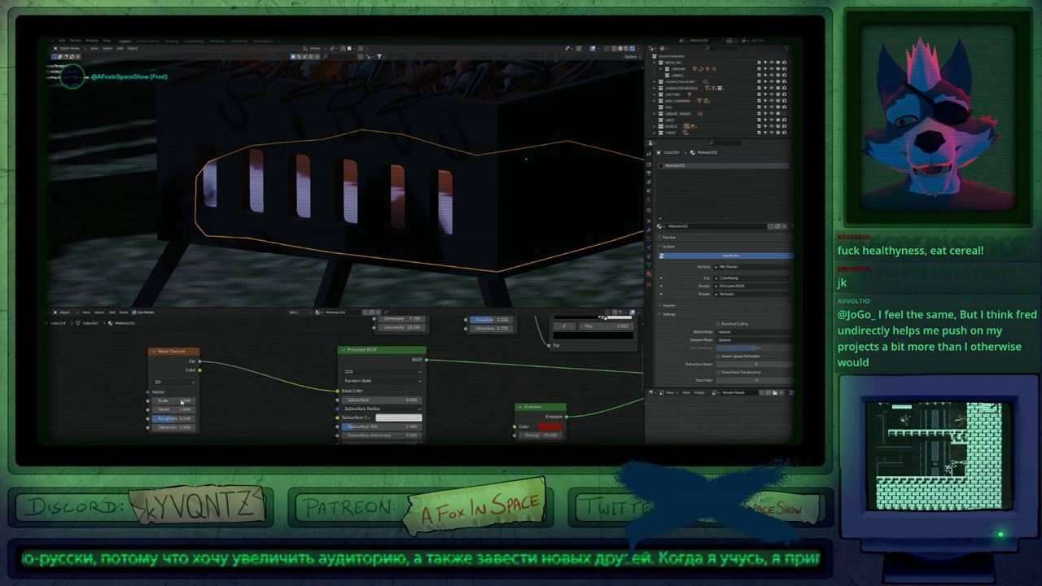
{"action": "left_click_drag", "start_coordinate": [176, 402], "coordinate": [246, 401]}
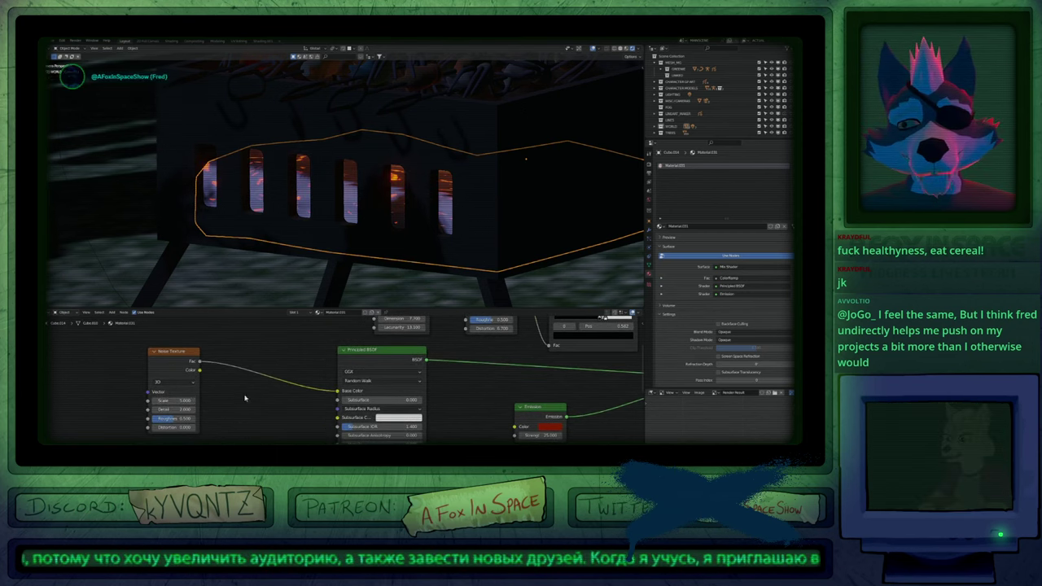
{"action": "middle_click_drag", "start_coordinate": [262, 402], "coordinate": [242, 383]}
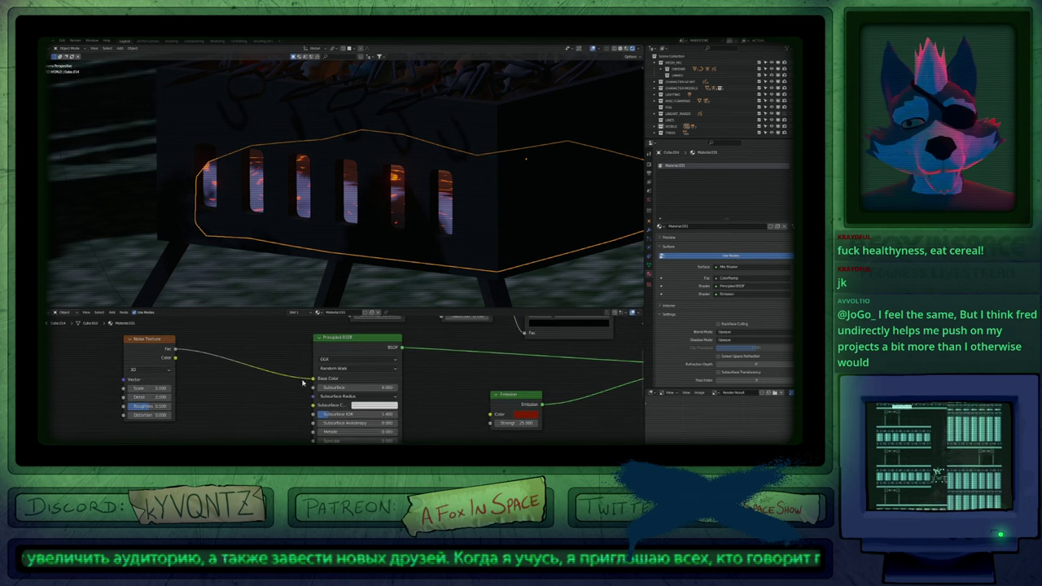
{"action": "left_click_drag", "start_coordinate": [313, 380], "coordinate": [272, 395]}
Reposition the new Noise Texture and connect it to the Emission node's Color input.
{"action": "scroll", "coordinate": [269, 395], "scroll_direction": "down", "scroll_amount": 2}
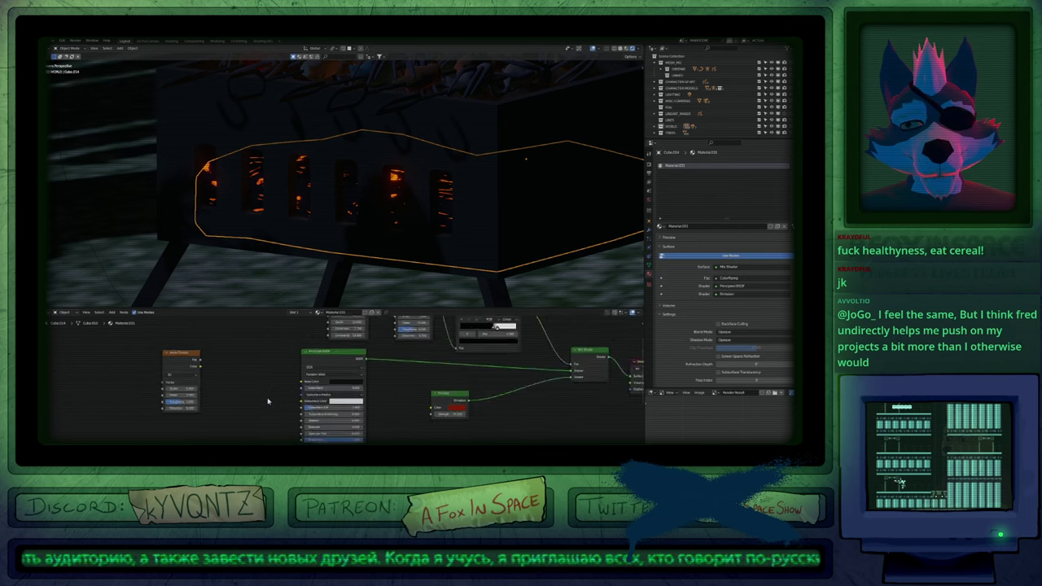
{"action": "middle_click_drag", "start_coordinate": [267, 414], "coordinate": [190, 408]}
{"action": "left_click_drag", "start_coordinate": [98, 338], "coordinate": [159, 378]}
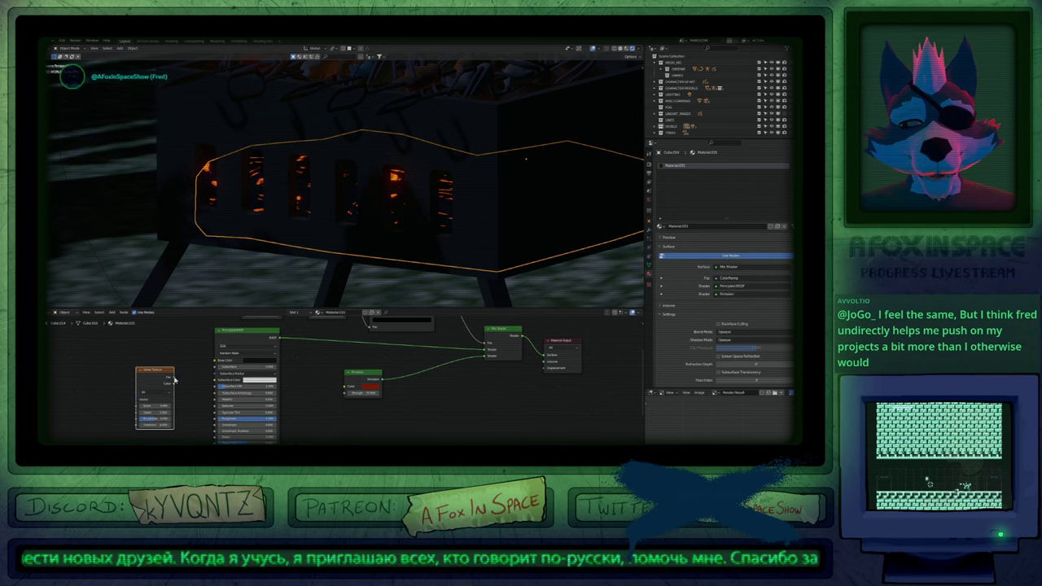
{"action": "left_click_drag", "start_coordinate": [308, 398], "coordinate": [346, 387]}
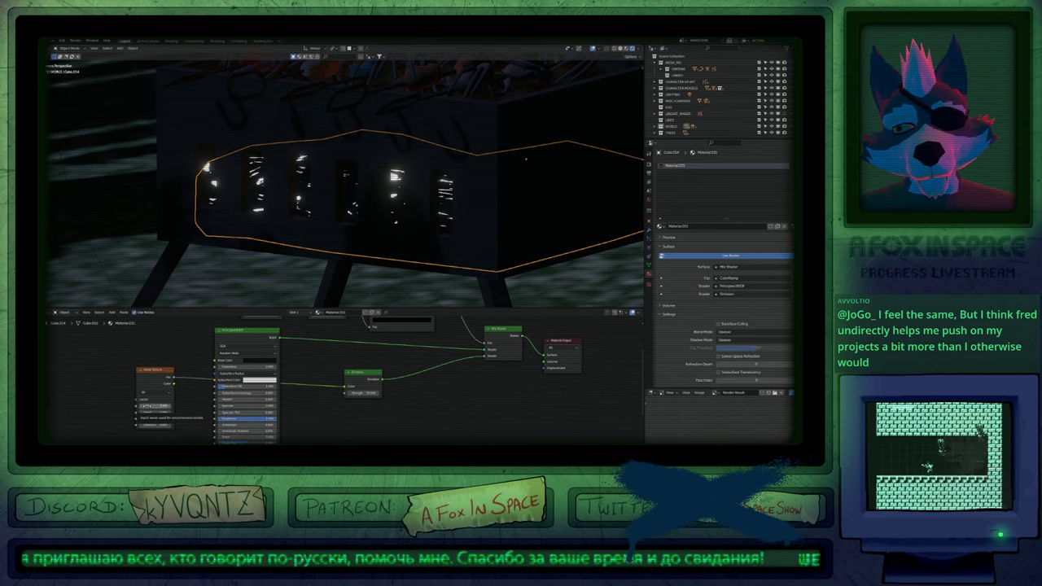
Insert a ColorRamp between the Noise Texture and the Emission colour, and give it a dark red to orange gradient.
{"action": "mouse_move", "coordinate": [157, 376]}
{"action": "left_mouse_down"}
{"action": "mouse_move", "coordinate": [97, 376]}
{"action": "mouse_move", "coordinate": [151, 378]}
{"action": "left_mouse_up"}
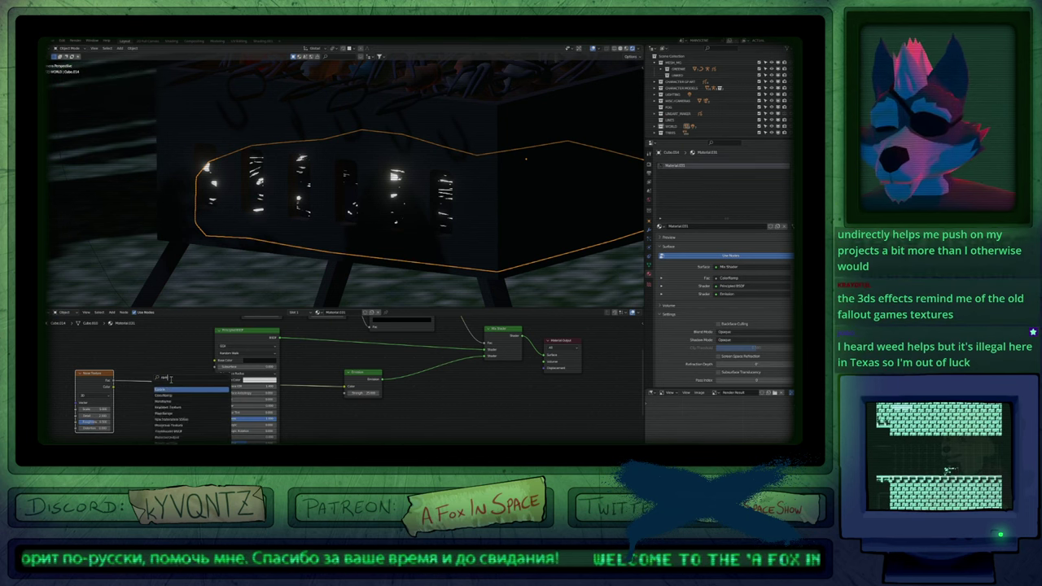
{"action": "type", "text": "ramp"}
{"action": "key", "text": "Return"}
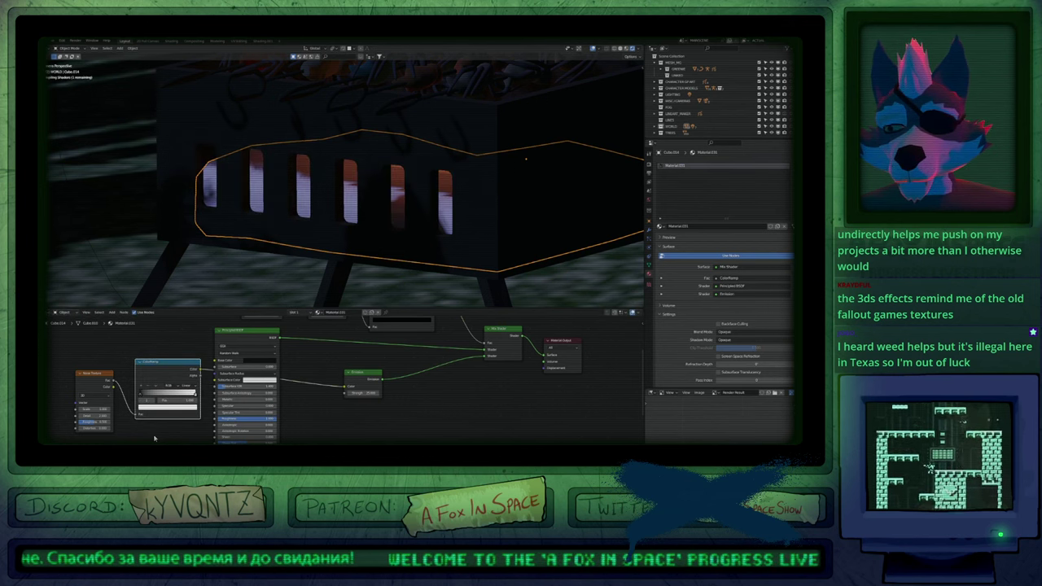
{"action": "left_click", "coordinate": [184, 411]}
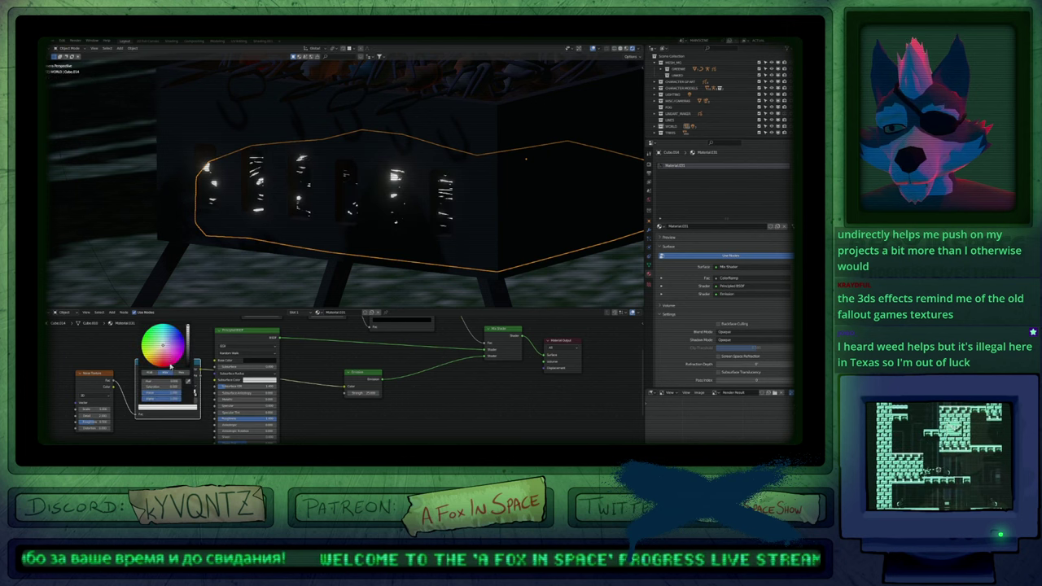
{"action": "left_click", "coordinate": [162, 366]}
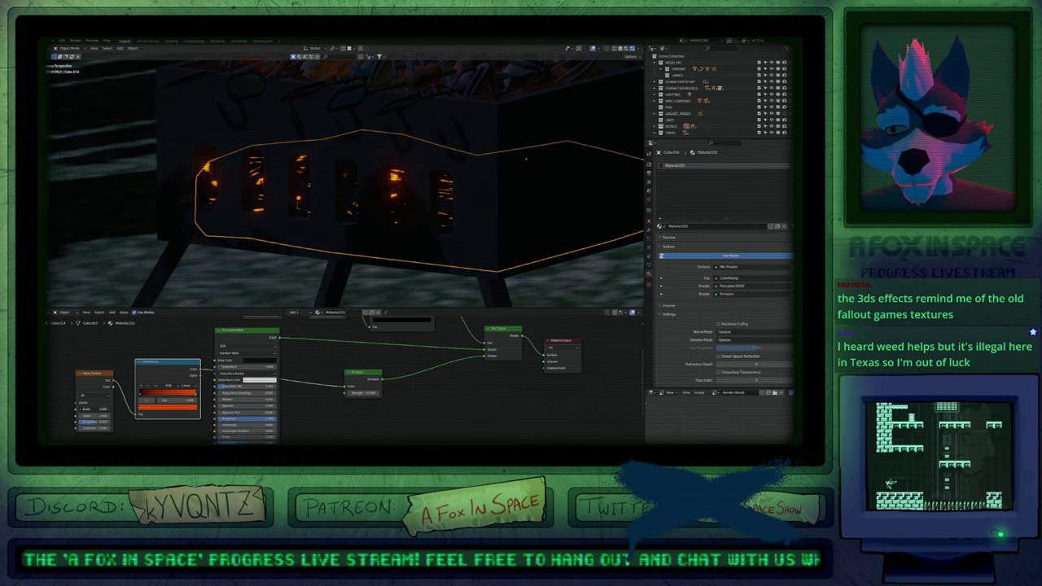
Add a Mapping node and connect its Vector output to the Vector input of the Noise Texture driving the emission colour.
{"action": "middle_click_drag", "start_coordinate": [90, 352], "coordinate": [379, 352]}
{"action": "key", "text": "shift+a"}
{"action": "left_click", "coordinate": [266, 366]}
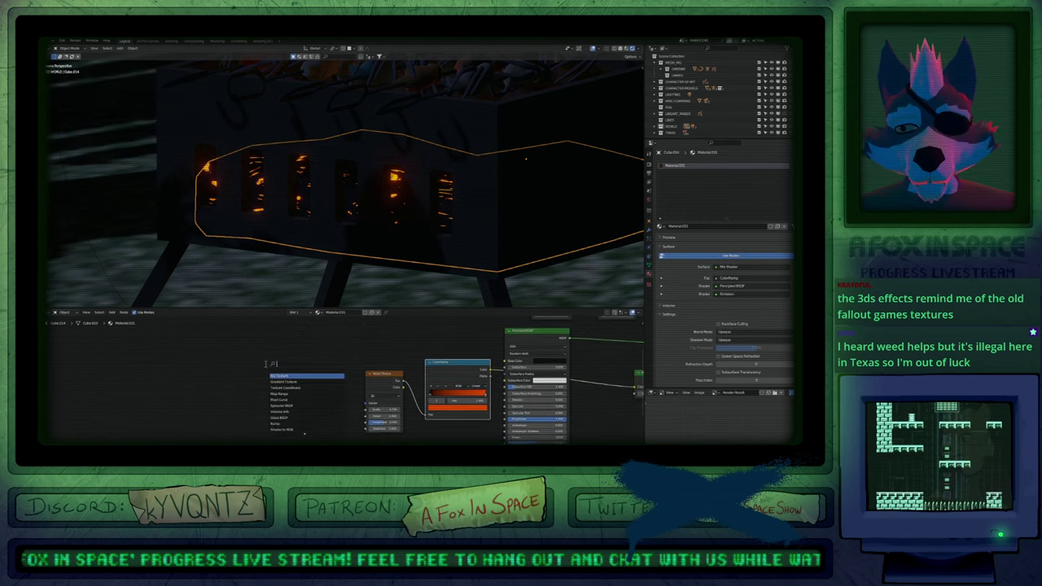
{"action": "type", "text": "mapp"}
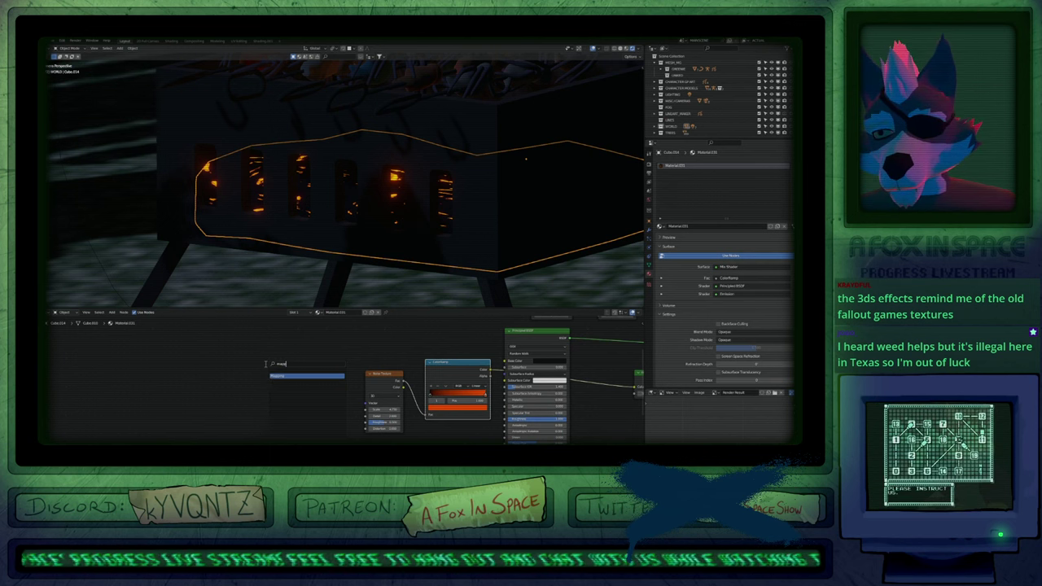
{"action": "key", "text": "Return"}
{"action": "left_click", "coordinate": [271, 352]}
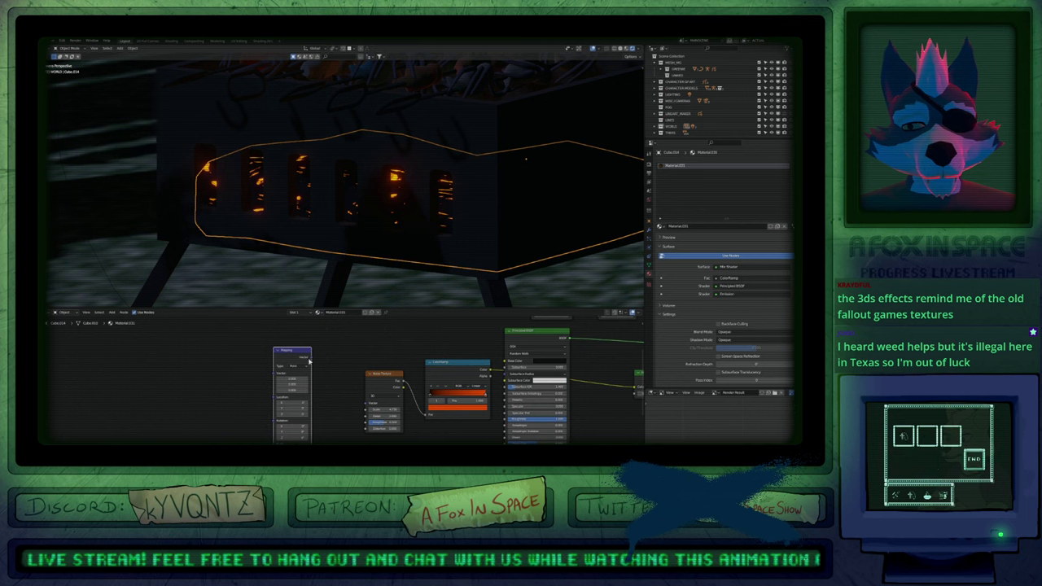
{"action": "left_click_drag", "start_coordinate": [310, 358], "coordinate": [363, 414]}
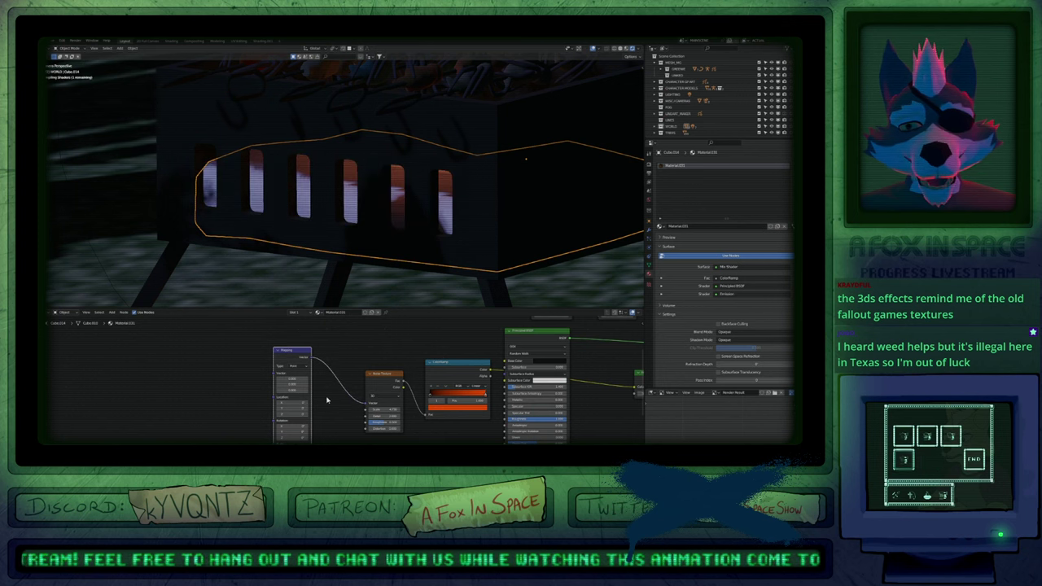
Shift the Mapping node's Location X to about 22.3 ft.
{"action": "scroll", "coordinate": [295, 402], "scroll_direction": "up", "scroll_amount": 2}
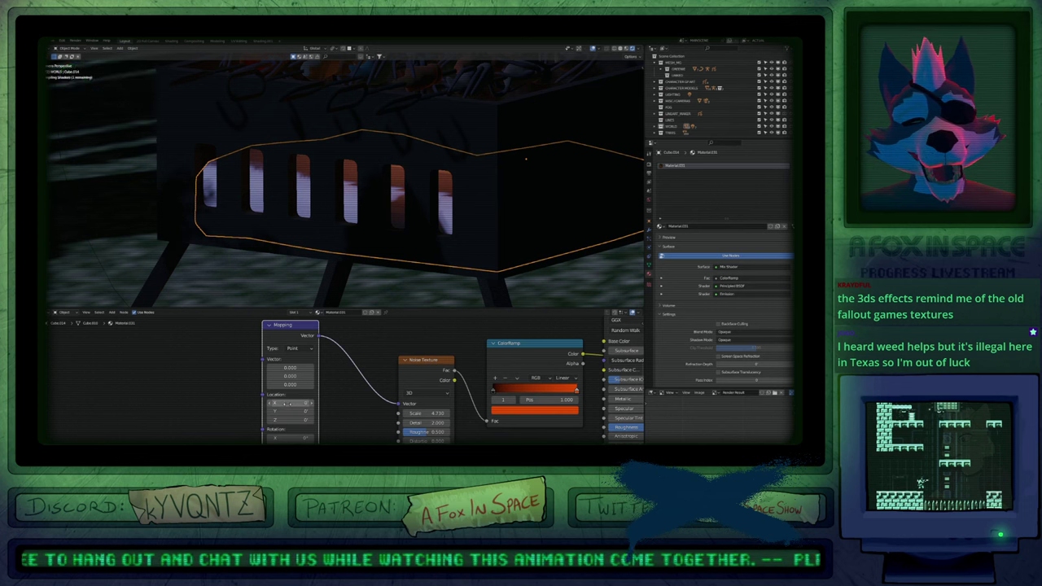
{"action": "scroll", "coordinate": [286, 402], "scroll_direction": "up", "scroll_amount": 2}
{"action": "left_click_drag", "start_coordinate": [286, 403], "coordinate": [385, 409]}
Tighten the emission ColorRamp by moving the black stop to 0.293 and the orange stop to 0.659.
{"action": "middle_click_drag", "start_coordinate": [385, 408], "coordinate": [294, 410]}
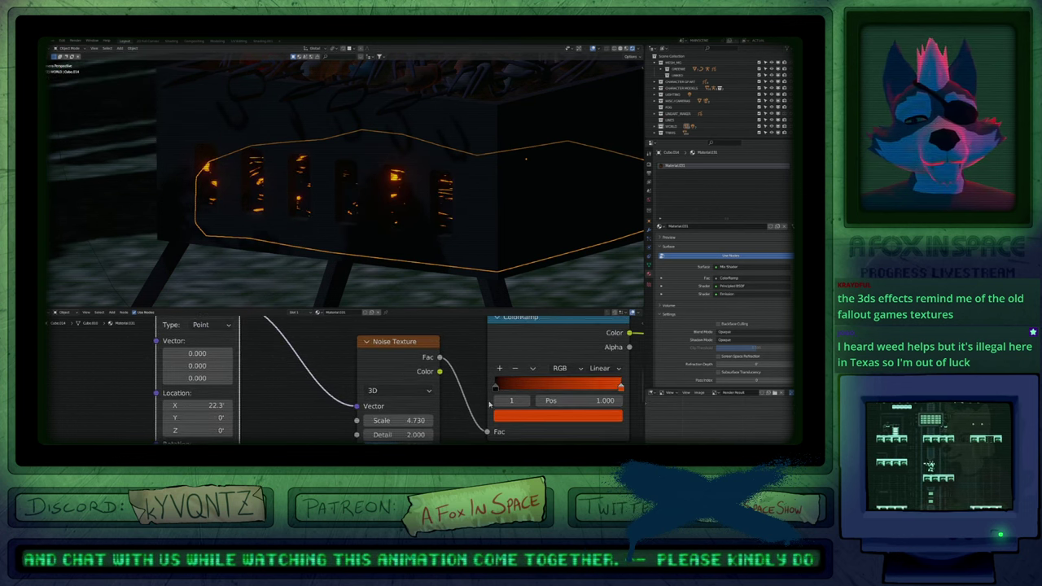
{"action": "mouse_move", "coordinate": [494, 389]}
{"action": "left_mouse_down"}
{"action": "mouse_move", "coordinate": [508, 389]}
{"action": "mouse_move", "coordinate": [454, 390]}
{"action": "mouse_move", "coordinate": [489, 387]}
{"action": "left_mouse_up"}
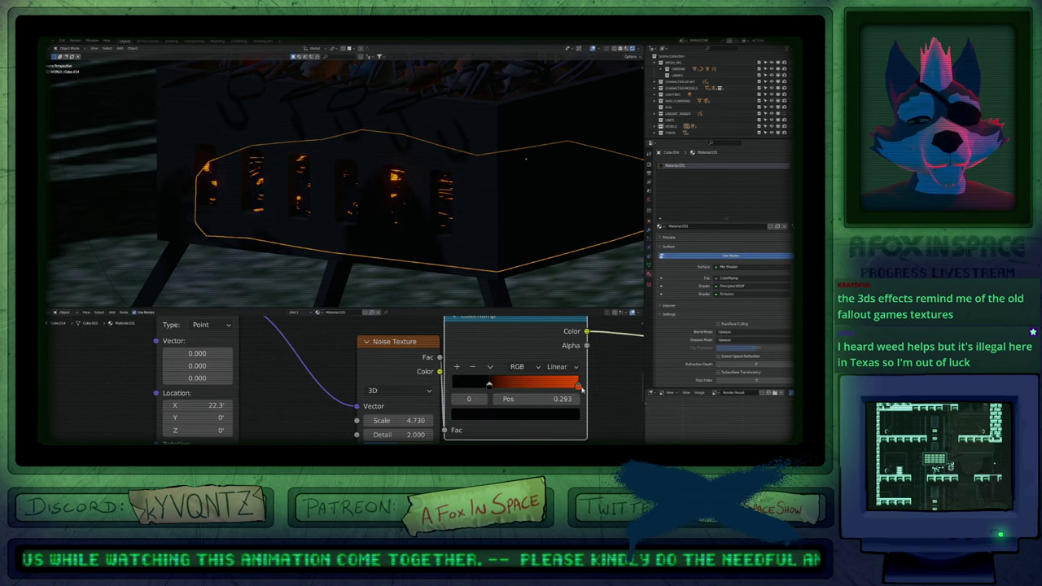
{"action": "left_click_drag", "start_coordinate": [580, 388], "coordinate": [560, 388]}
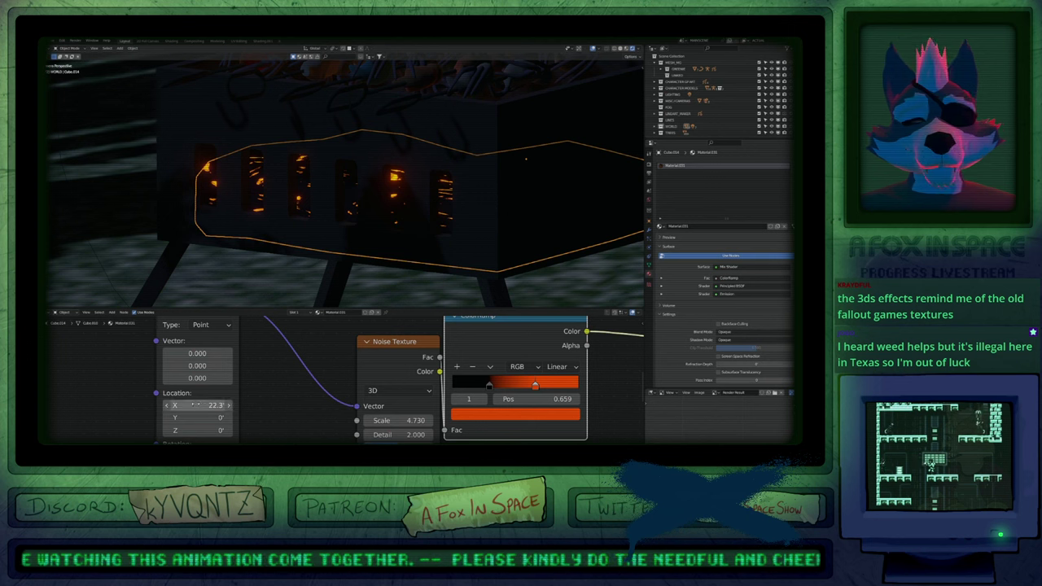
Shift the Mapping node's Location X to about 25.2 ft and try a Noise Texture Scale of -75.17.
{"action": "left_click_drag", "start_coordinate": [198, 406], "coordinate": [222, 405]}
{"action": "left_click_drag", "start_coordinate": [413, 421], "coordinate": [408, 421]}
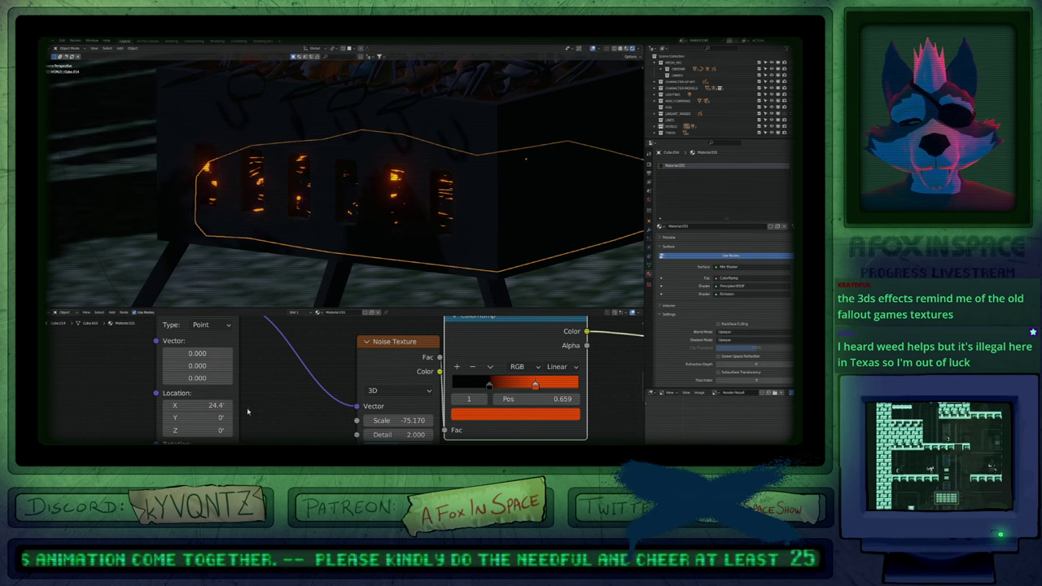
{"action": "left_click_drag", "start_coordinate": [215, 406], "coordinate": [223, 406]}
Reset the Noise Texture's Scale to 1 and raise it to about 20.6.
{"action": "left_click", "coordinate": [407, 420]}
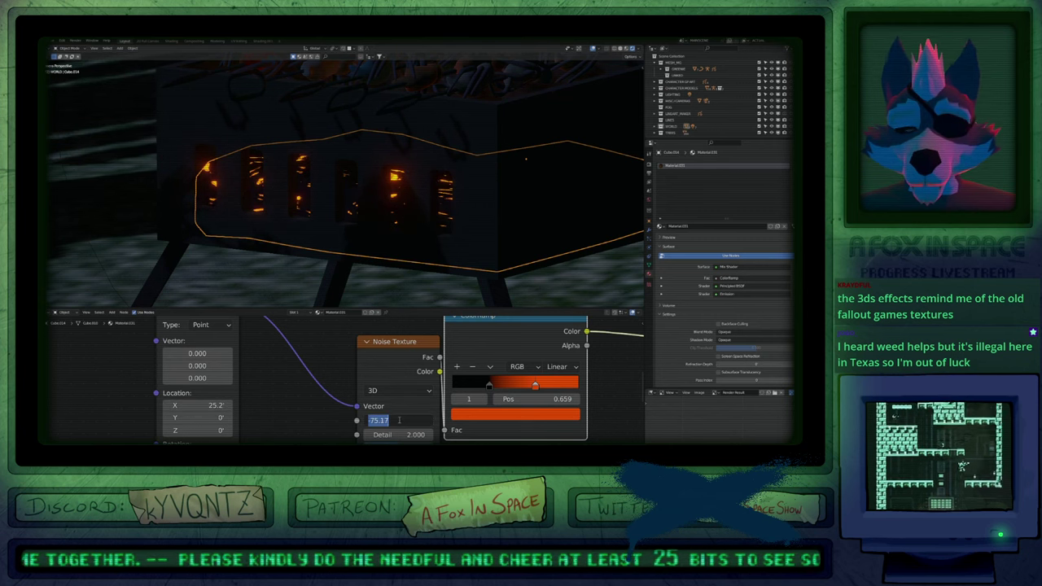
{"action": "type", "text": "1"}
{"action": "key", "text": "Return"}
{"action": "left_click_drag", "start_coordinate": [410, 421], "coordinate": [493, 420]}
{"action": "left_click_drag", "start_coordinate": [409, 421], "coordinate": [410, 421]}
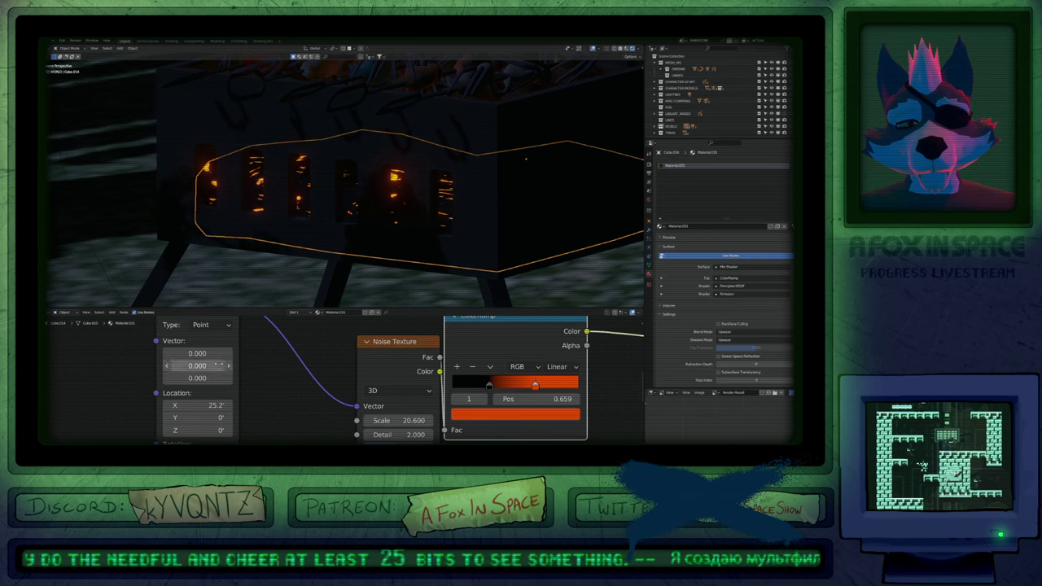
Try stretching the noise with a Mapping Scale X of about -19.2.
{"action": "middle_click_drag", "start_coordinate": [276, 415], "coordinate": [292, 311]}
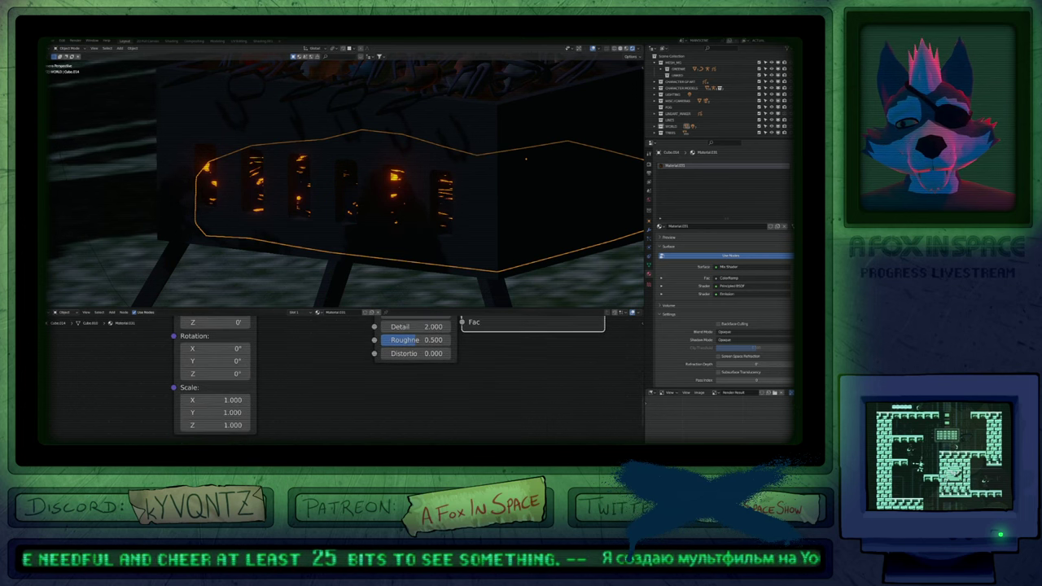
{"action": "mouse_move", "coordinate": [215, 402]}
{"action": "left_mouse_down"}
{"action": "mouse_move", "coordinate": [260, 402]}
{"action": "mouse_move", "coordinate": [204, 400]}
{"action": "left_mouse_up"}
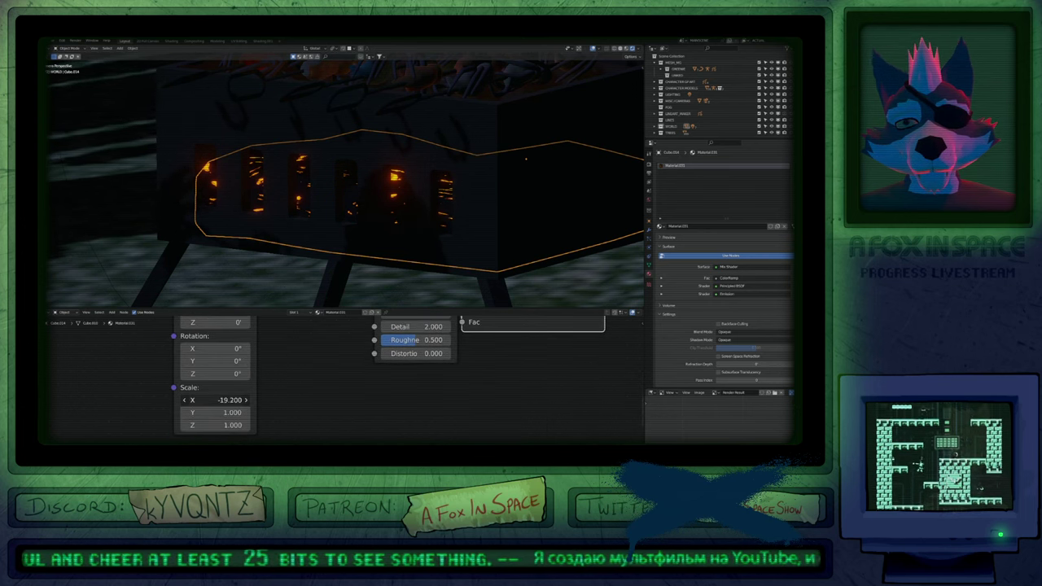
{"action": "middle_click_drag", "start_coordinate": [323, 383], "coordinate": [321, 342]}
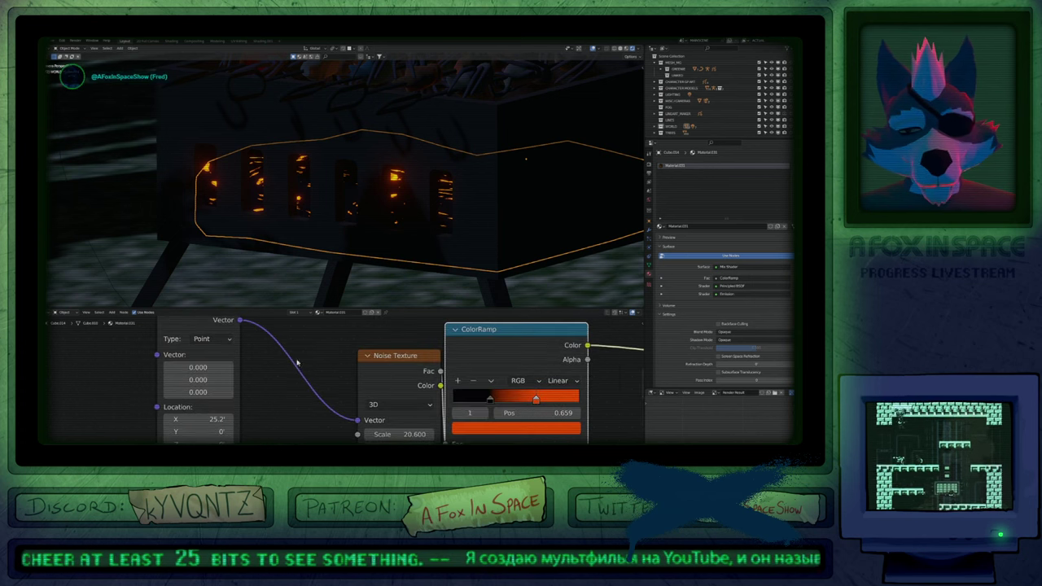
{"action": "scroll", "coordinate": [288, 379], "scroll_direction": "down", "scroll_amount": 4}
{"action": "middle_click_drag", "start_coordinate": [287, 395], "coordinate": [266, 360]}
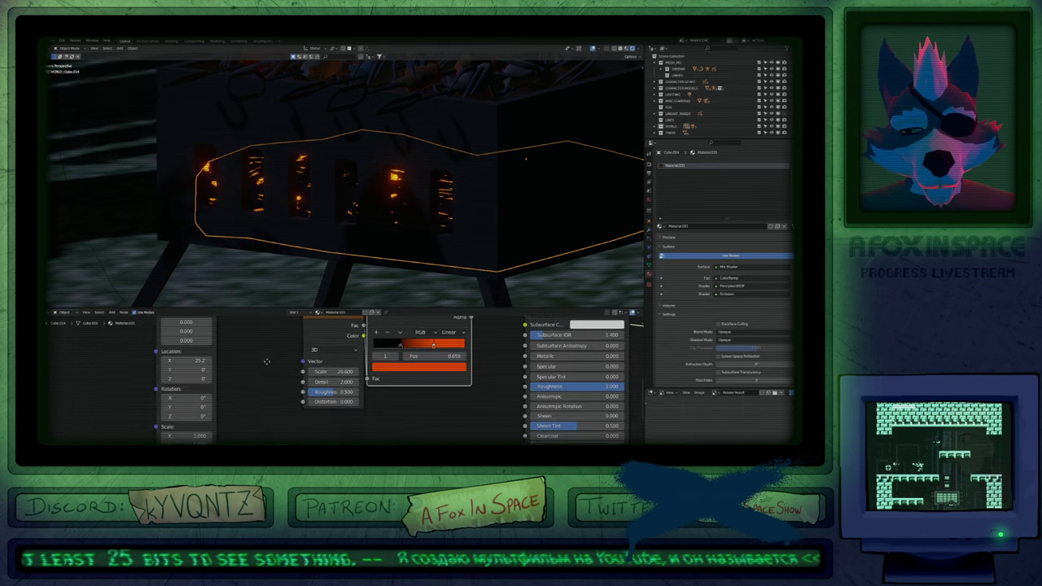
Set the Noise Texture's Detail to 15, Roughness to 0.506 and Scale to about 2.77.
{"action": "scroll", "coordinate": [330, 381], "scroll_direction": "up", "scroll_amount": 2}
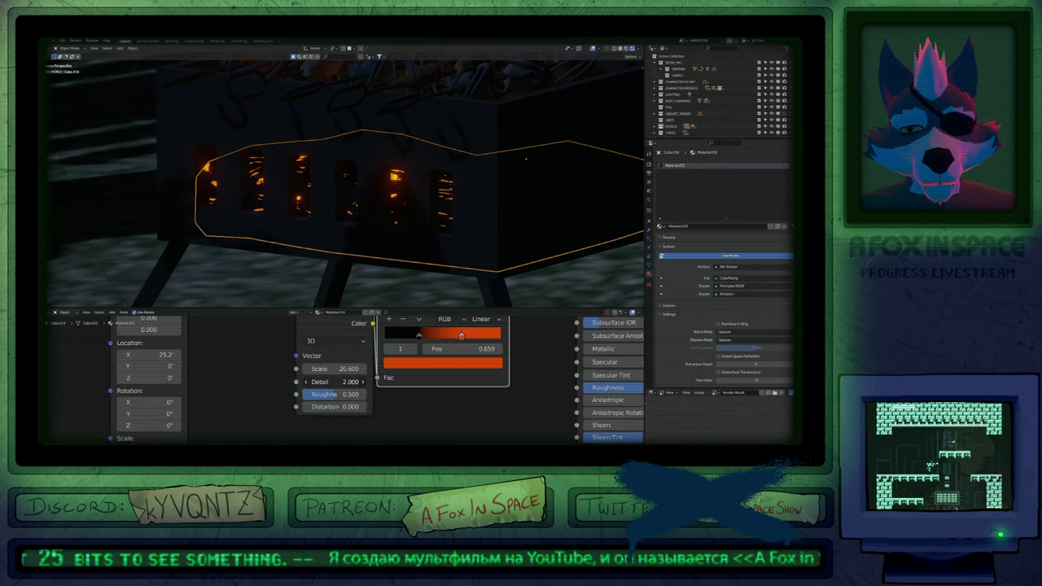
{"action": "mouse_move", "coordinate": [325, 368]}
{"action": "left_mouse_down"}
{"action": "mouse_move", "coordinate": [365, 368]}
{"action": "mouse_move", "coordinate": [368, 393]}
{"action": "mouse_move", "coordinate": [342, 370]}
{"action": "mouse_move", "coordinate": [366, 371]}
{"action": "mouse_move", "coordinate": [313, 394]}
{"action": "mouse_move", "coordinate": [338, 369]}
{"action": "mouse_move", "coordinate": [327, 369]}
{"action": "left_mouse_up"}
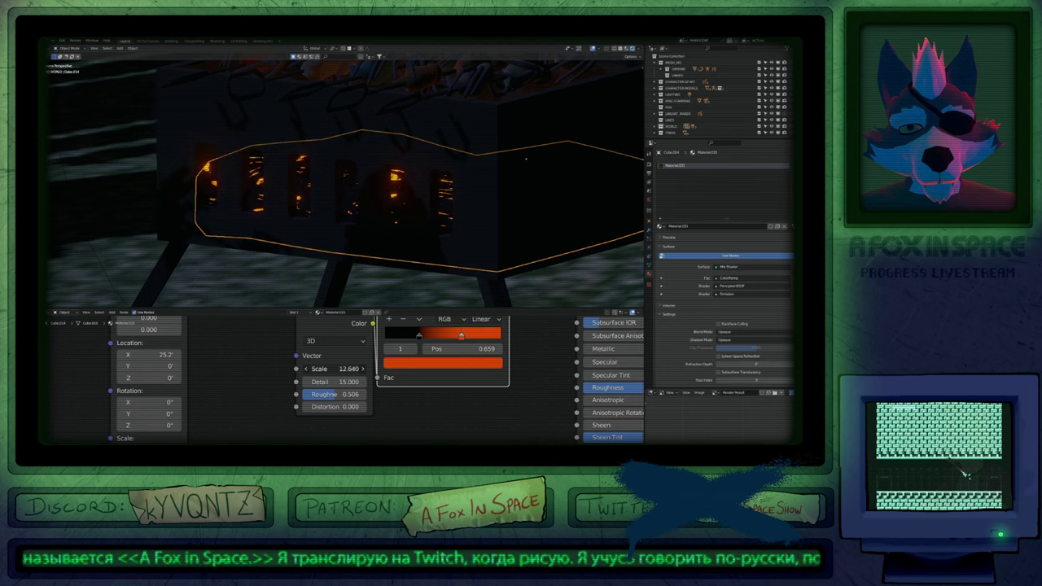
{"action": "mouse_move", "coordinate": [333, 368]}
{"action": "left_mouse_down"}
{"action": "mouse_move", "coordinate": [320, 369]}
{"action": "mouse_move", "coordinate": [339, 369]}
{"action": "left_mouse_up"}
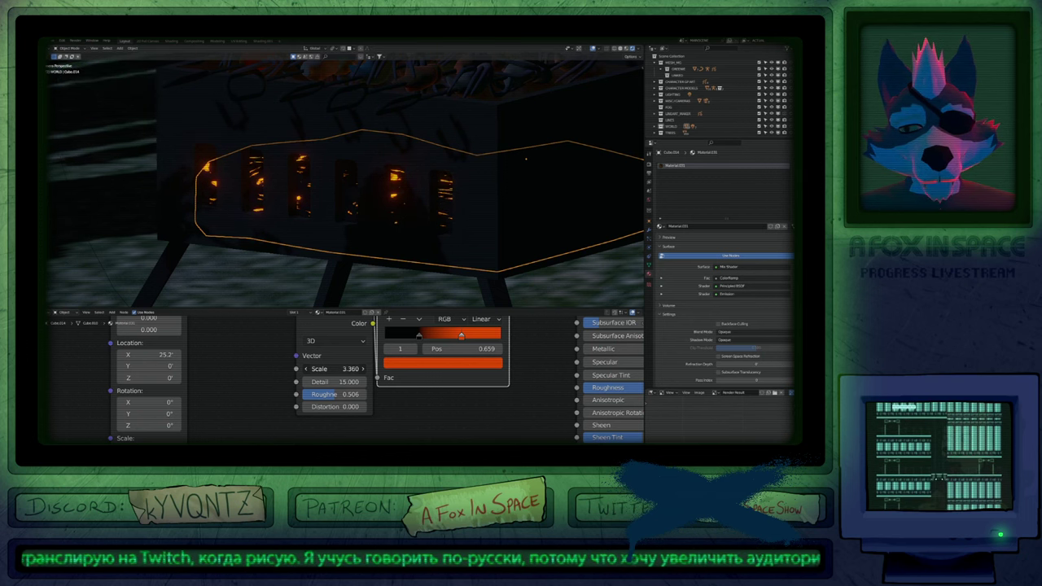
Reattach the Mapping output to the Noise Texture's Vector input and shift the Mapping Location X to about 32.14 ft.
{"action": "middle_click_drag", "start_coordinate": [237, 342], "coordinate": [261, 396]}
{"action": "left_click_drag", "start_coordinate": [210, 317], "coordinate": [319, 410]}
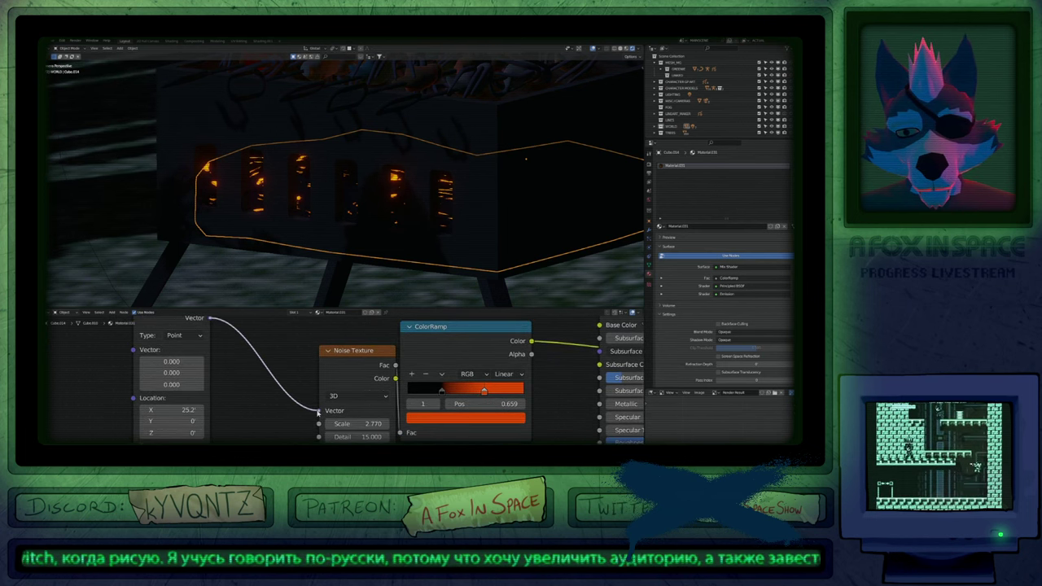
{"action": "middle_click_drag", "start_coordinate": [151, 409], "coordinate": [214, 380]}
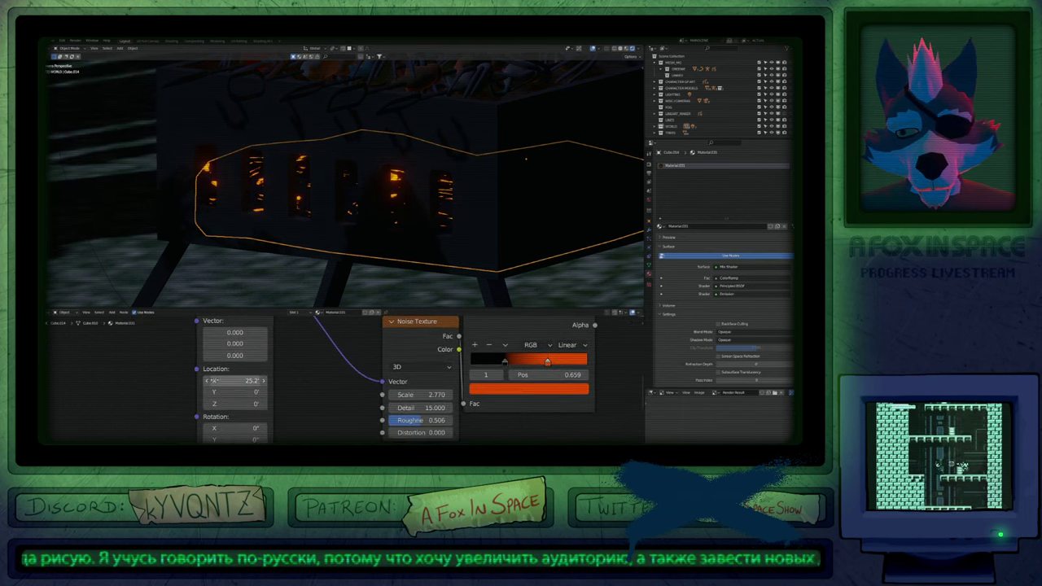
{"action": "mouse_move", "coordinate": [235, 381]}
{"action": "left_mouse_down"}
{"action": "mouse_move", "coordinate": [249, 381]}
{"action": "mouse_move", "coordinate": [225, 381]}
{"action": "left_mouse_up"}
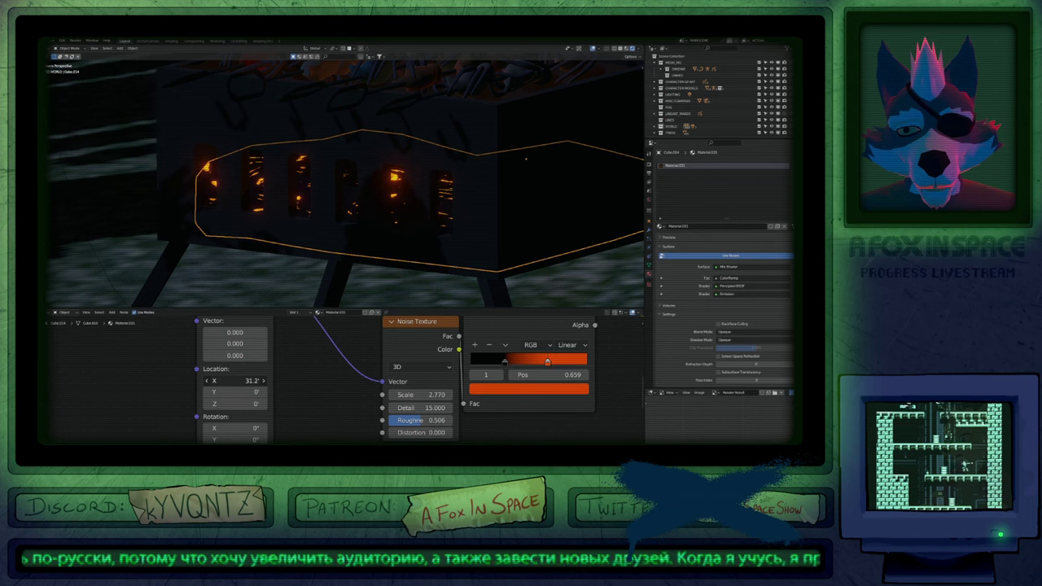
Reset the Mapping node's Location X and Rotation X to 0.
{"action": "left_click", "coordinate": [222, 383]}
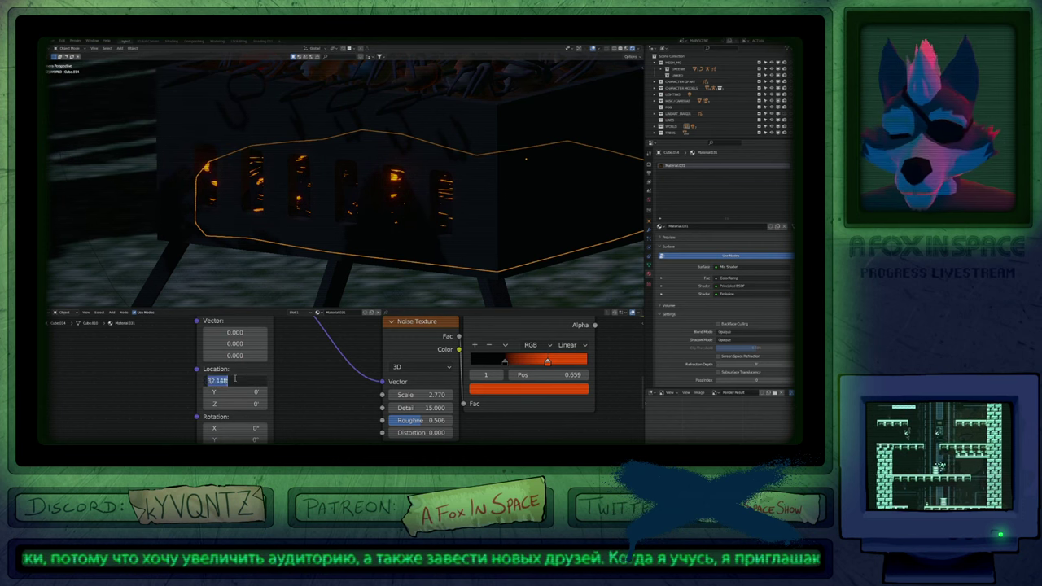
{"action": "type", "text": "0"}
{"action": "key", "text": "Return"}
{"action": "left_click_drag", "start_coordinate": [218, 428], "coordinate": [223, 427]}
{"action": "left_click", "coordinate": [222, 428]}
{"action": "type", "text": "0"}
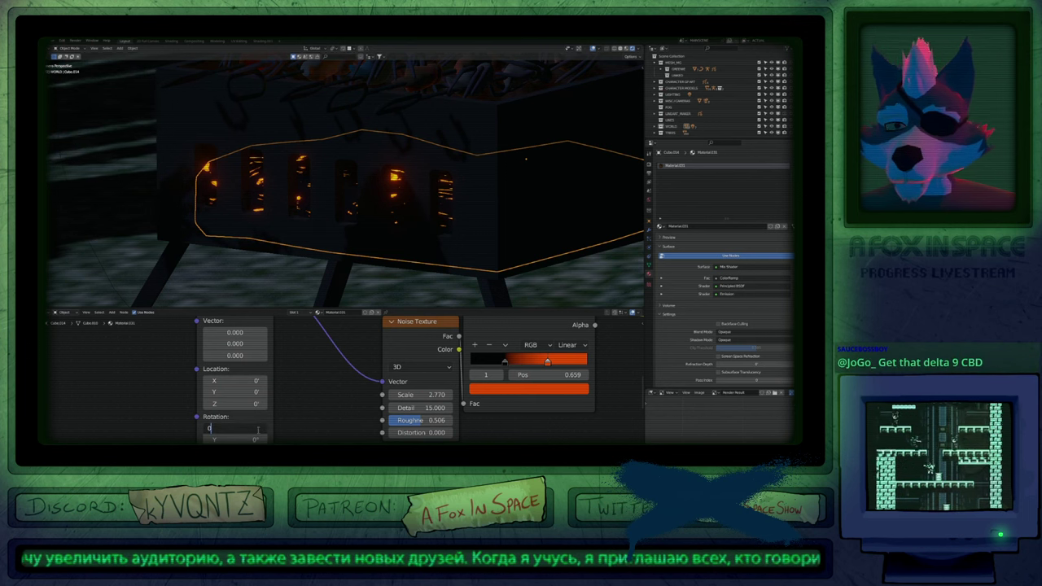
{"action": "key", "text": "Return"}
Try a Mapping Location of about 9.92 ft in Y and 19.7 ft in Z, and delete the Mapping node.
{"action": "left_click_drag", "start_coordinate": [236, 392], "coordinate": [283, 404]}
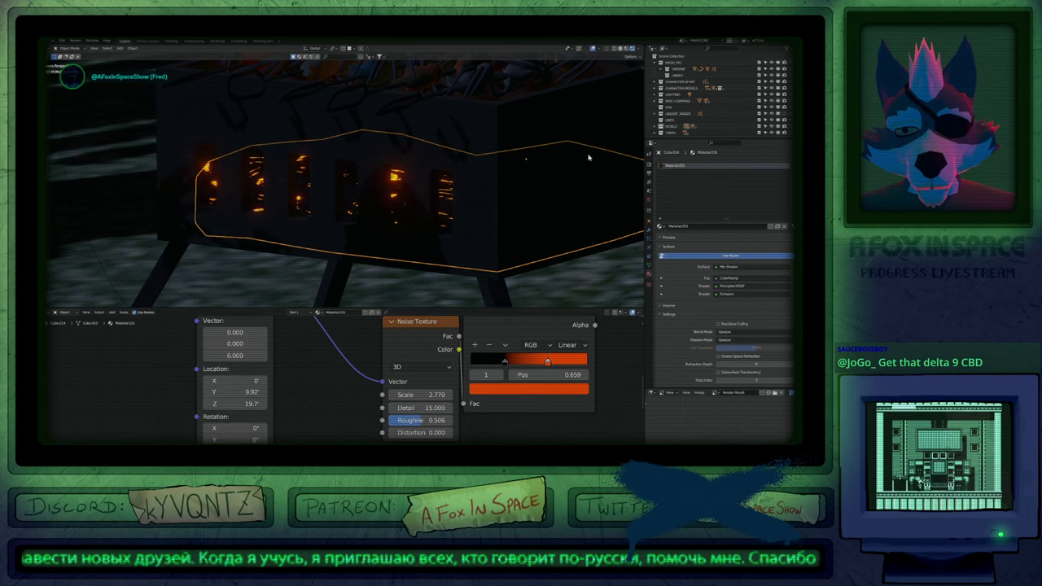
{"action": "scroll", "coordinate": [285, 337], "scroll_direction": "down", "scroll_amount": 6}
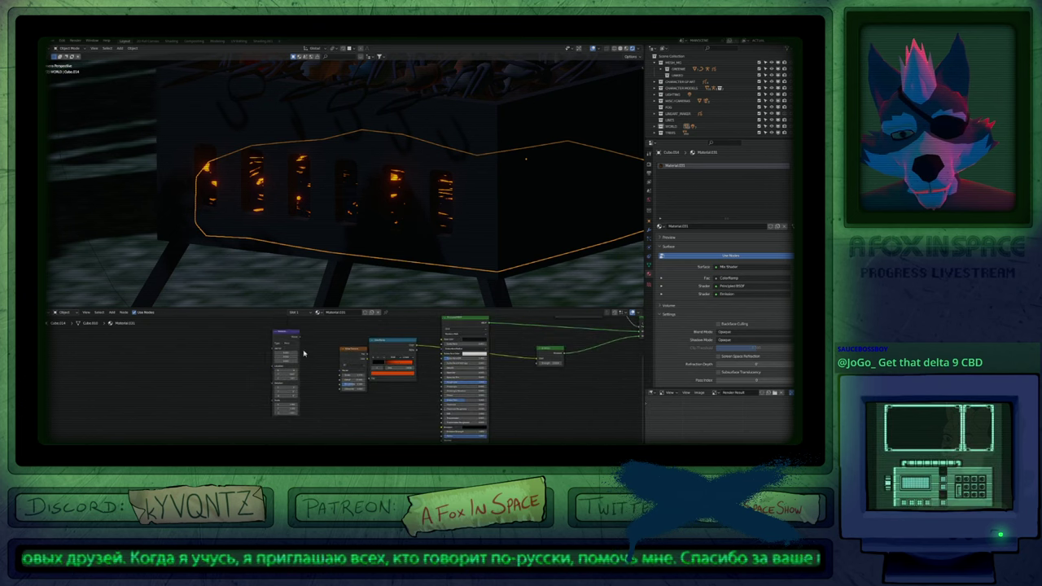
{"action": "key", "text": "x"}
Try a Texture Coordinate node beside the Noise Texture, remove it unconnected and test the noise scale.
{"action": "key", "text": "shift+a"}
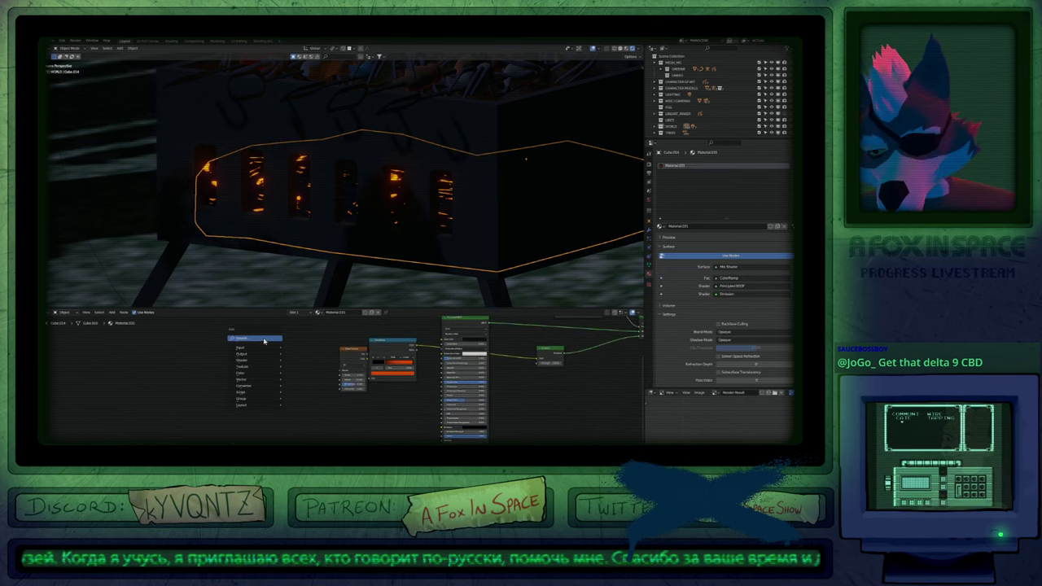
{"action": "type", "text": "ma"}
{"action": "key", "text": "Return"}
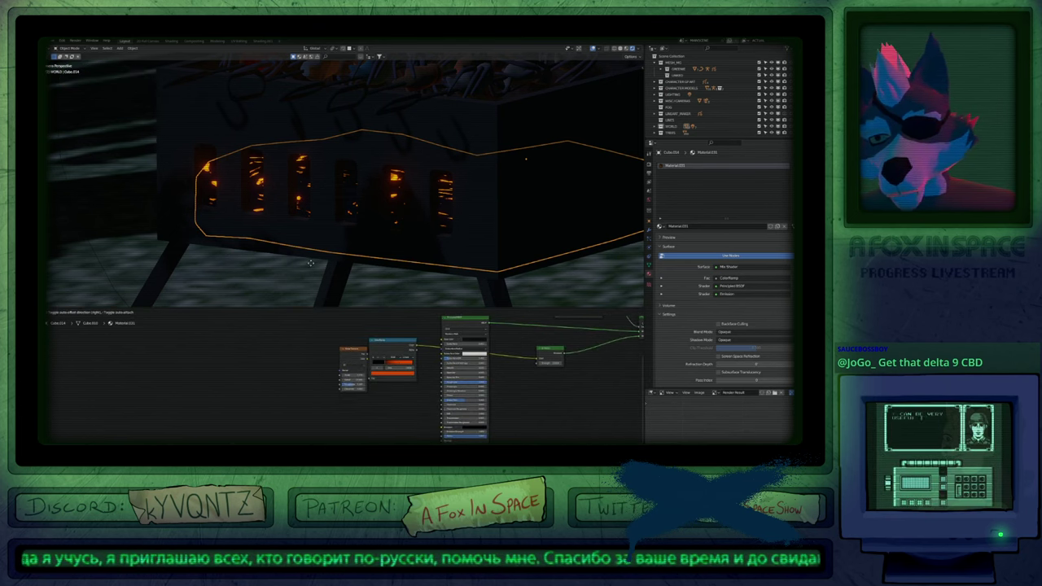
{"action": "left_click", "coordinate": [323, 380]}
{"action": "scroll", "coordinate": [323, 380], "scroll_direction": "up", "scroll_amount": 3}
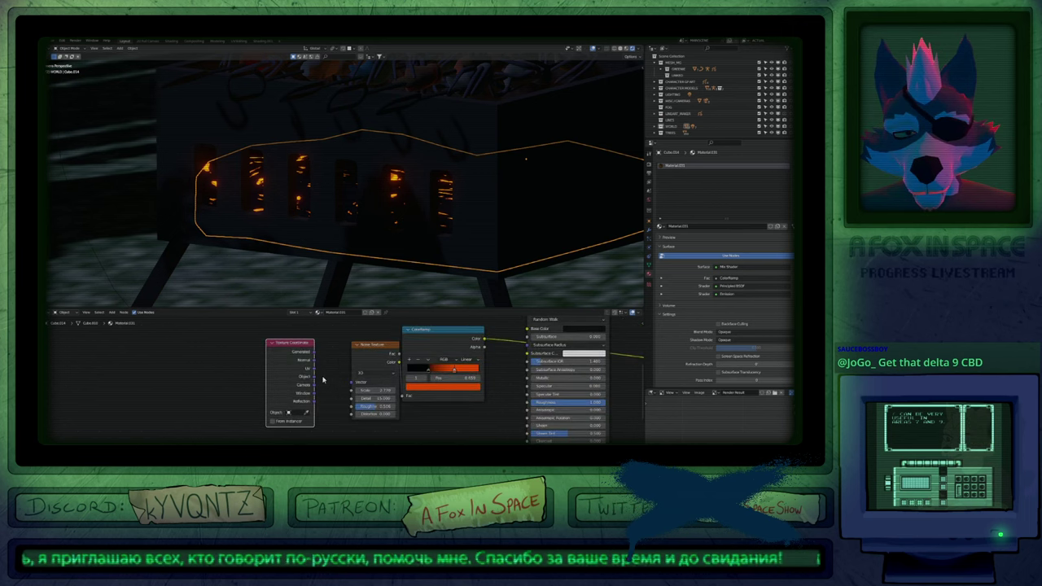
{"action": "scroll", "coordinate": [323, 380], "scroll_direction": "up", "scroll_amount": 2}
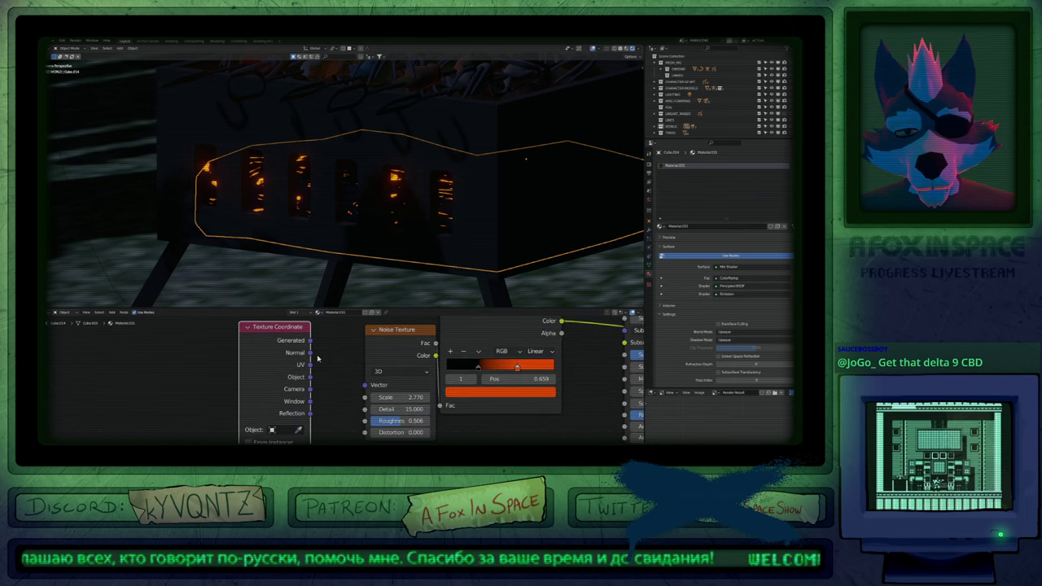
{"action": "key", "text": "x"}
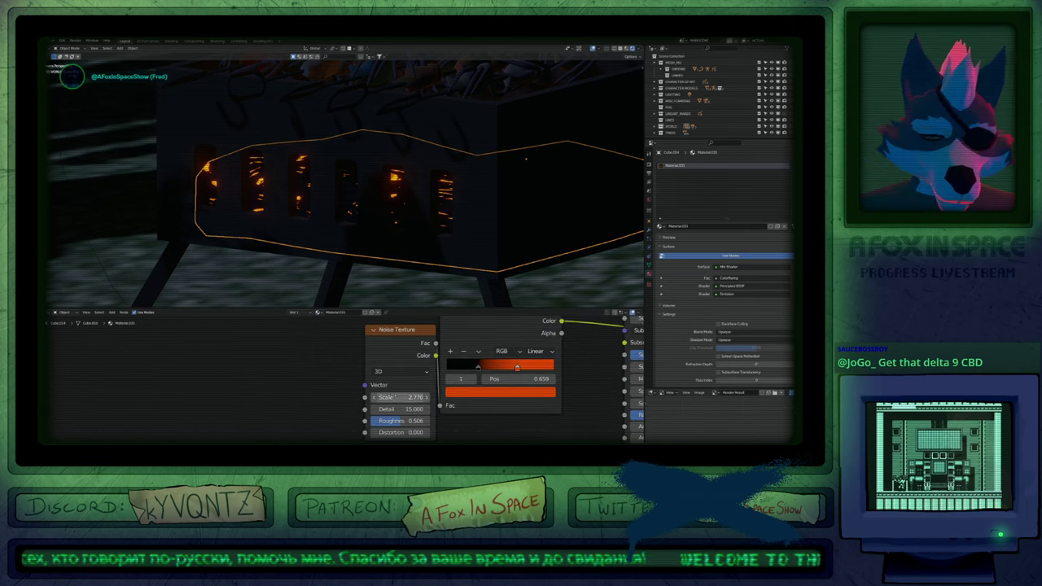
{"action": "left_click_drag", "start_coordinate": [400, 397], "coordinate": [382, 397]}
{"action": "key", "text": "shift+a"}
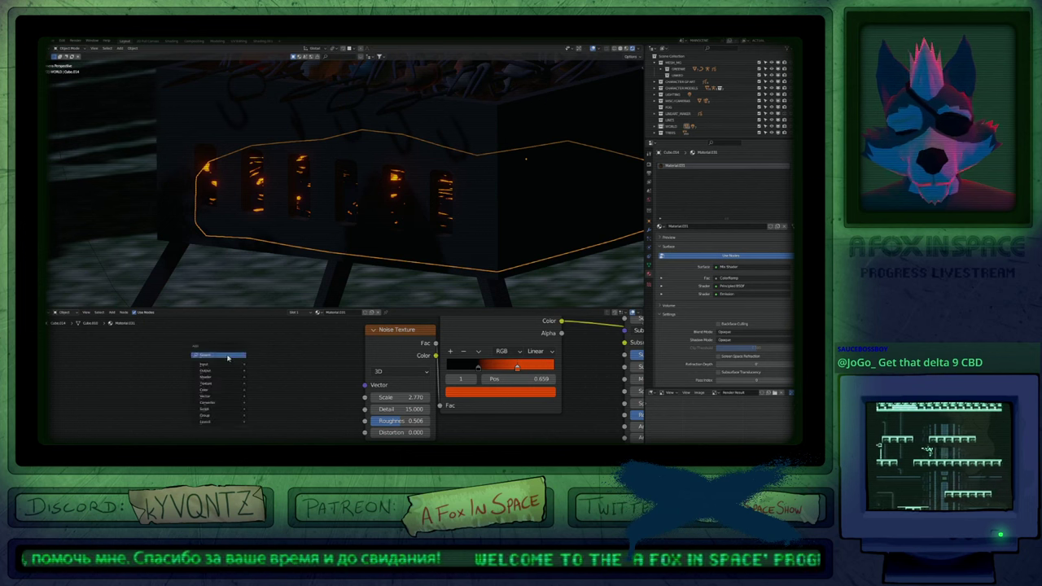
{"action": "type", "text": "ve"}
{"action": "key", "text": "Return"}
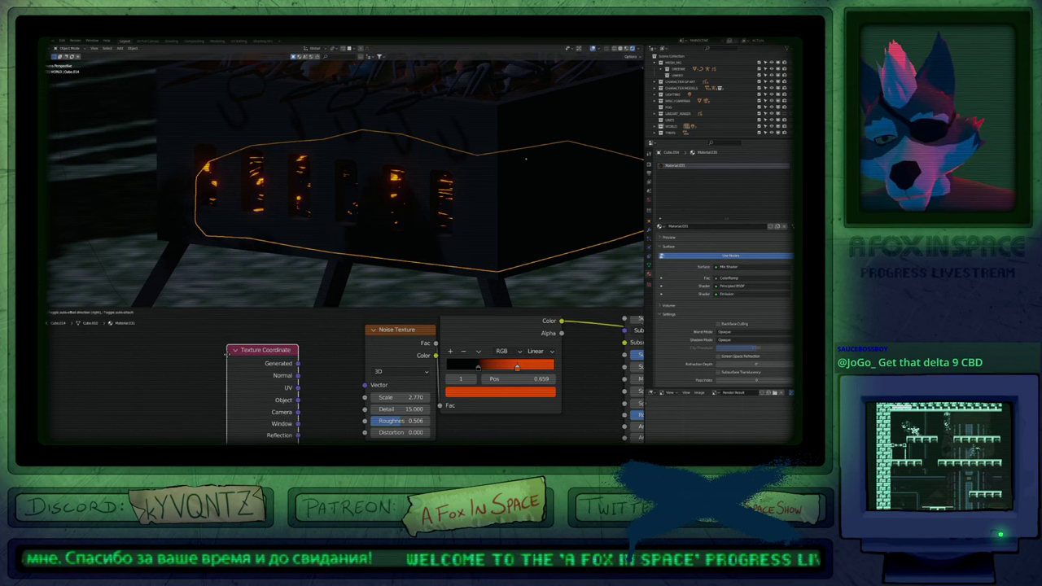
{"action": "left_click", "coordinate": [195, 351]}
{"action": "scroll", "coordinate": [208, 359], "scroll_direction": "down", "scroll_amount": 2}
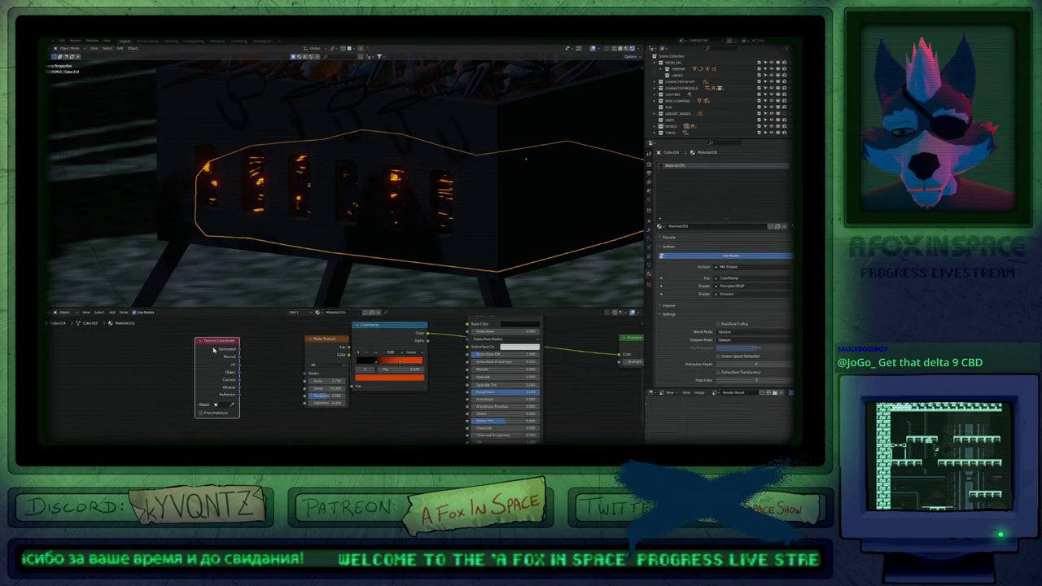
{"action": "key", "text": "x"}
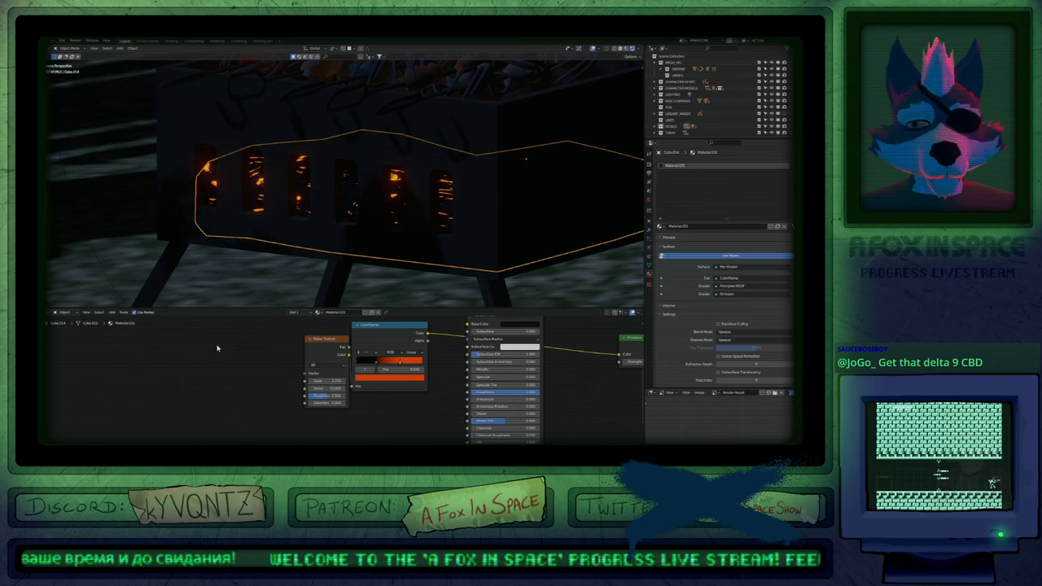
Insert a keyframe on the Noise Texture node's Scale at 4.090.
{"action": "scroll", "coordinate": [317, 376], "scroll_direction": "up", "scroll_amount": 2}
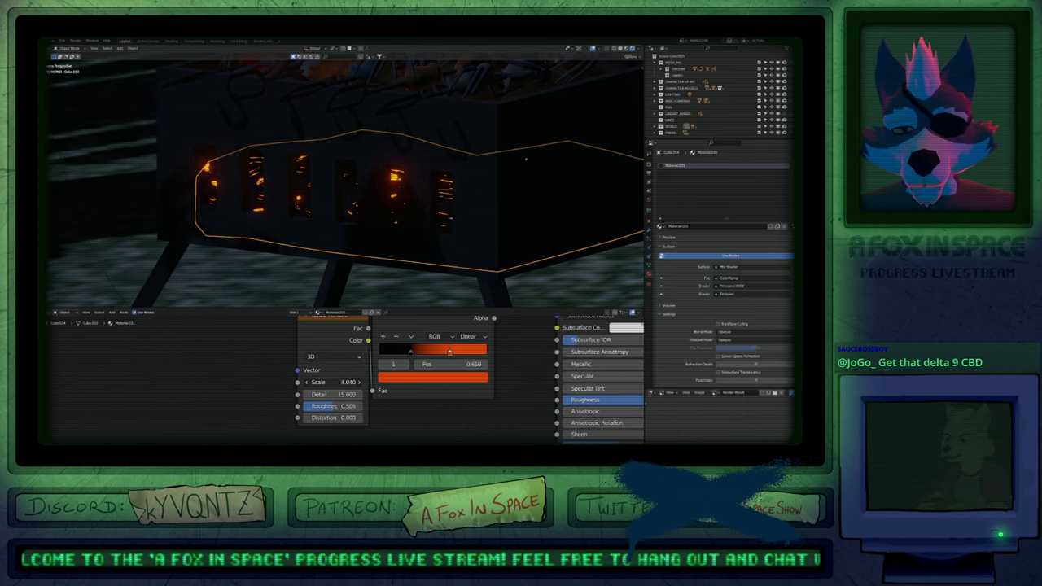
{"action": "right_click", "coordinate": [334, 382]}
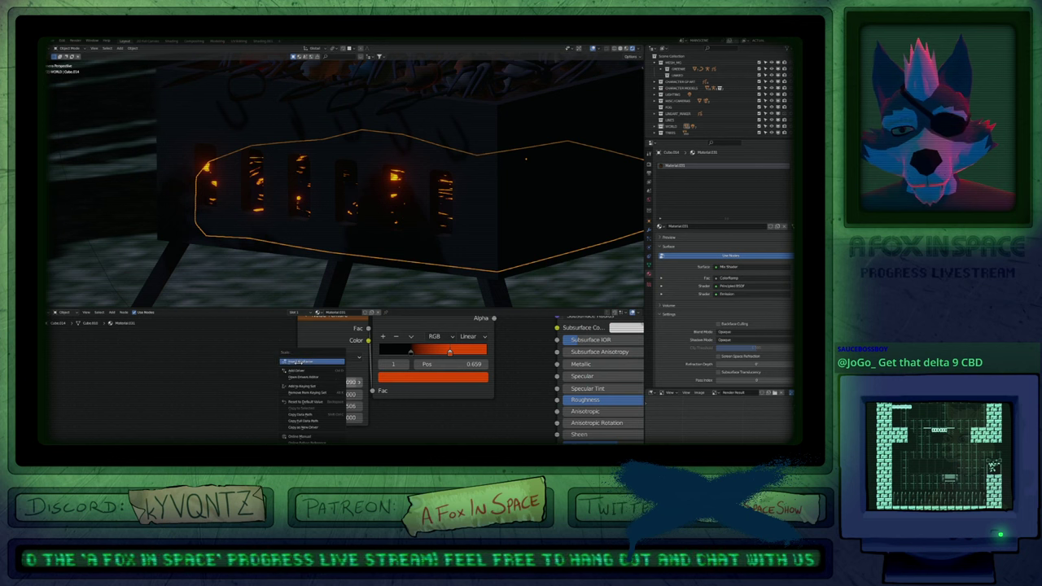
{"action": "left_click", "coordinate": [313, 362]}
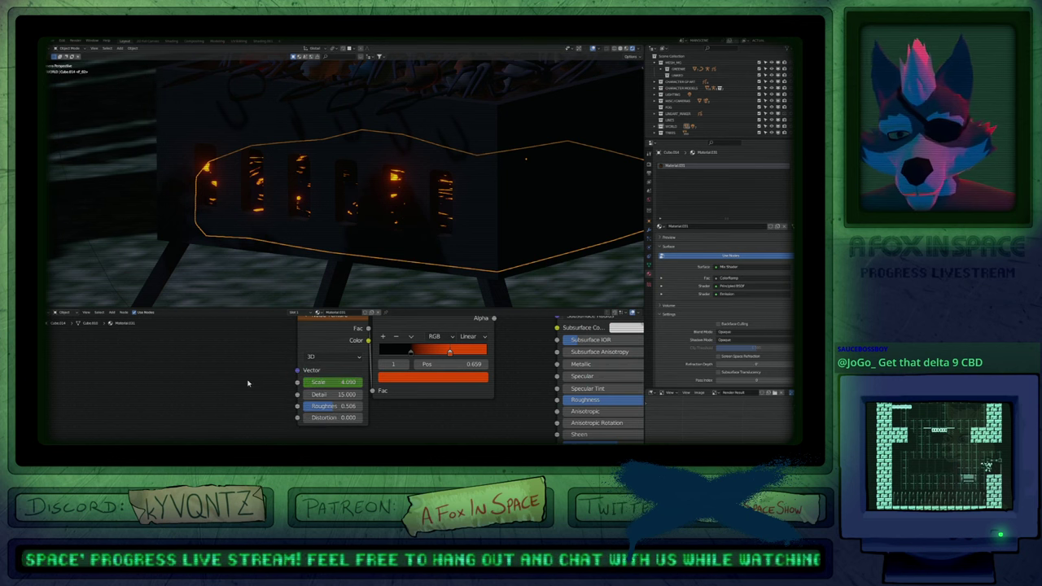
{"action": "key", "text": "ctrl+z"}
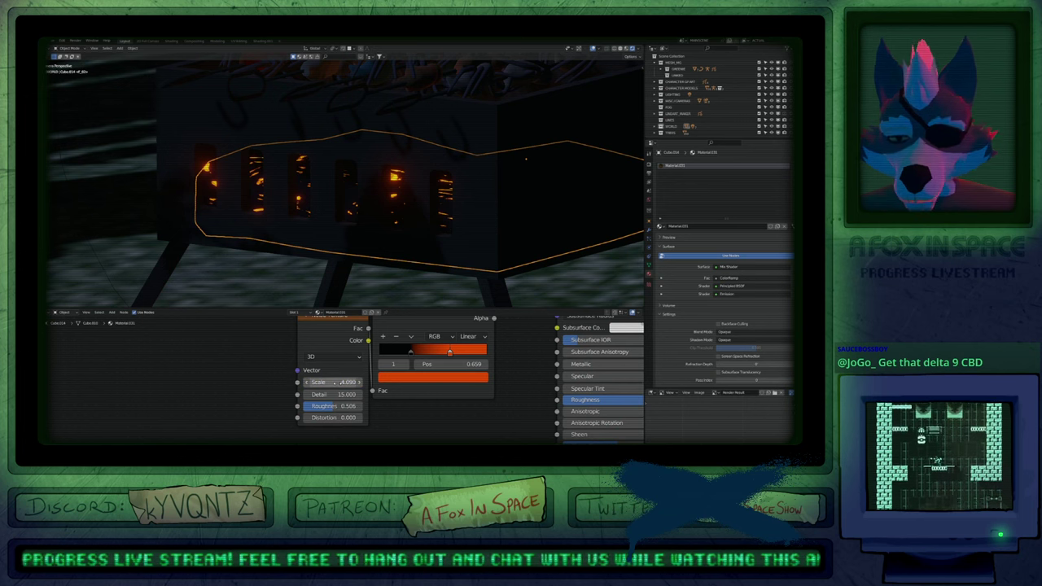
{"action": "key", "text": "i"}
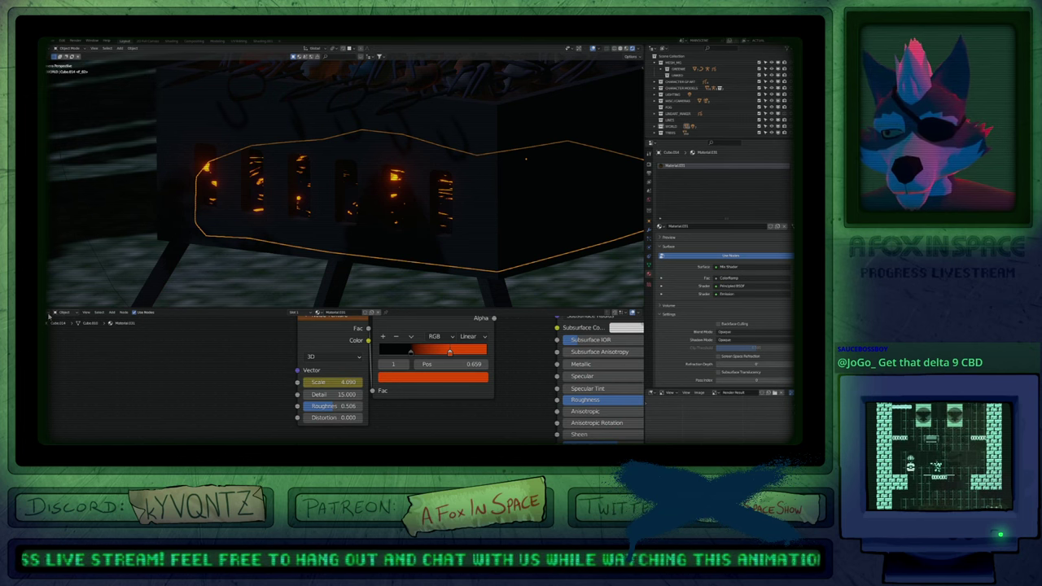
Bring up the keyframed noise scale curve in the Graph Editor and add a Noise modifier to it.
{"action": "key", "text": "shift+F6"}
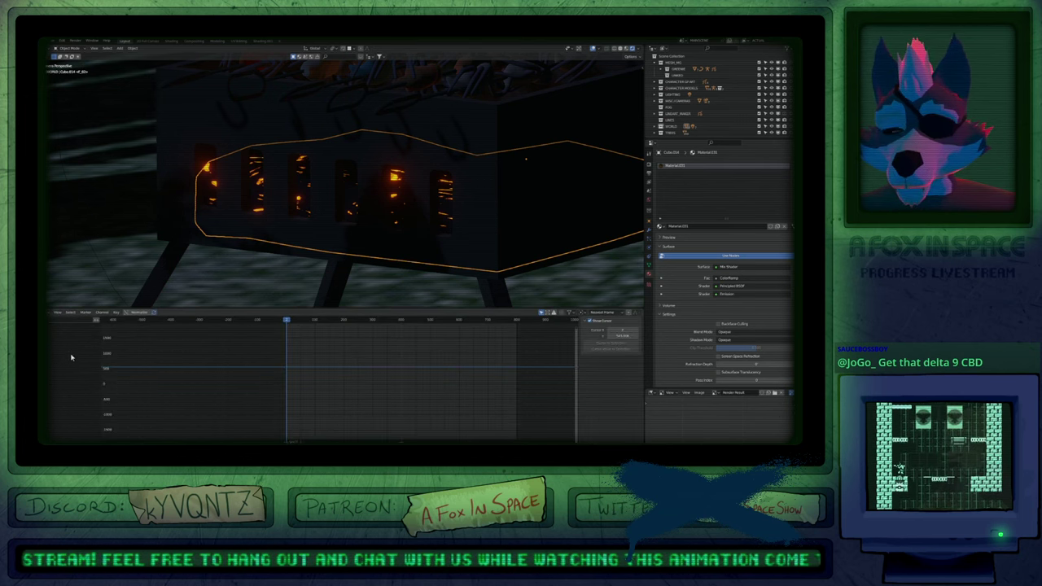
{"action": "key", "text": "shift+F3"}
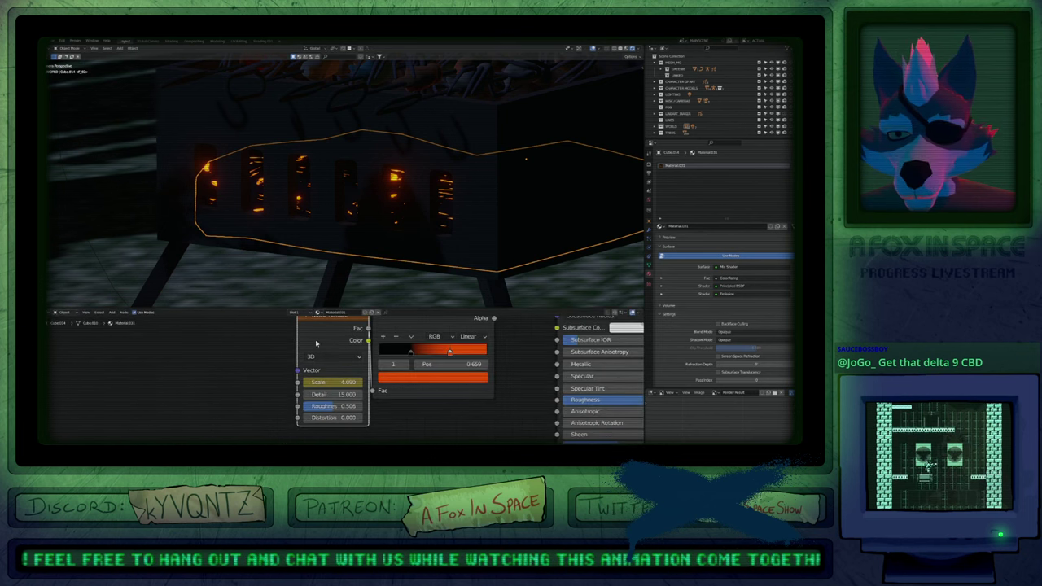
{"action": "key", "text": "shift+F6"}
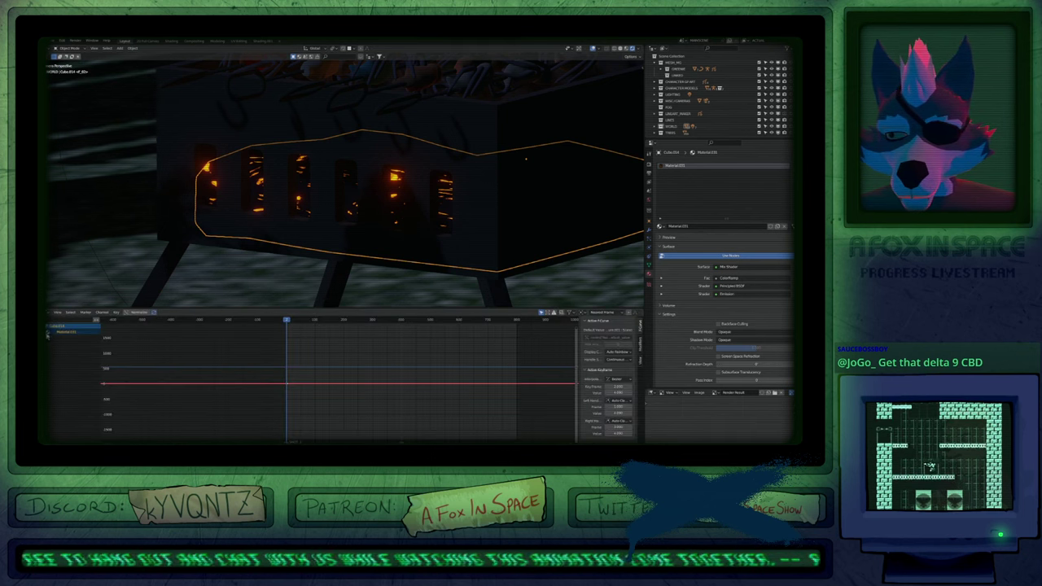
{"action": "left_click", "coordinate": [49, 339]}
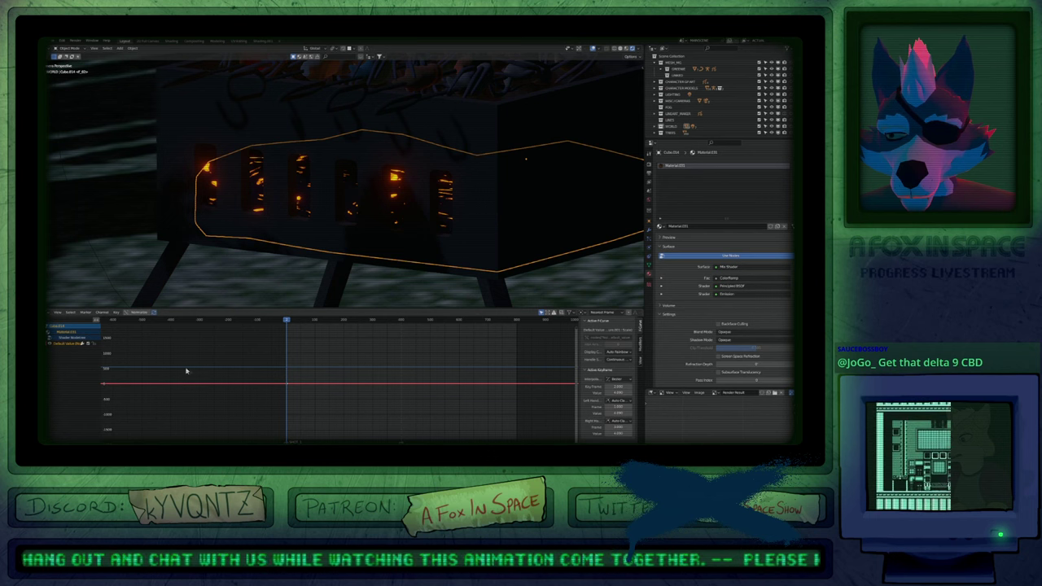
{"action": "key", "text": "ctrl+shift+m"}
{"action": "left_click", "coordinate": [252, 393]}
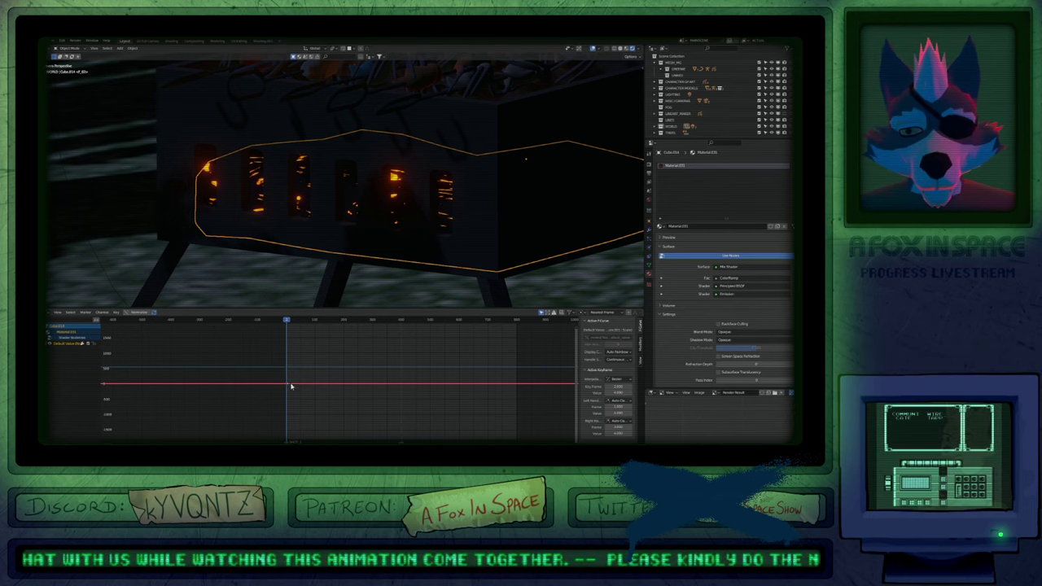
{"action": "middle_click_drag", "start_coordinate": [292, 387], "coordinate": [304, 432], "text": "ctrl"}
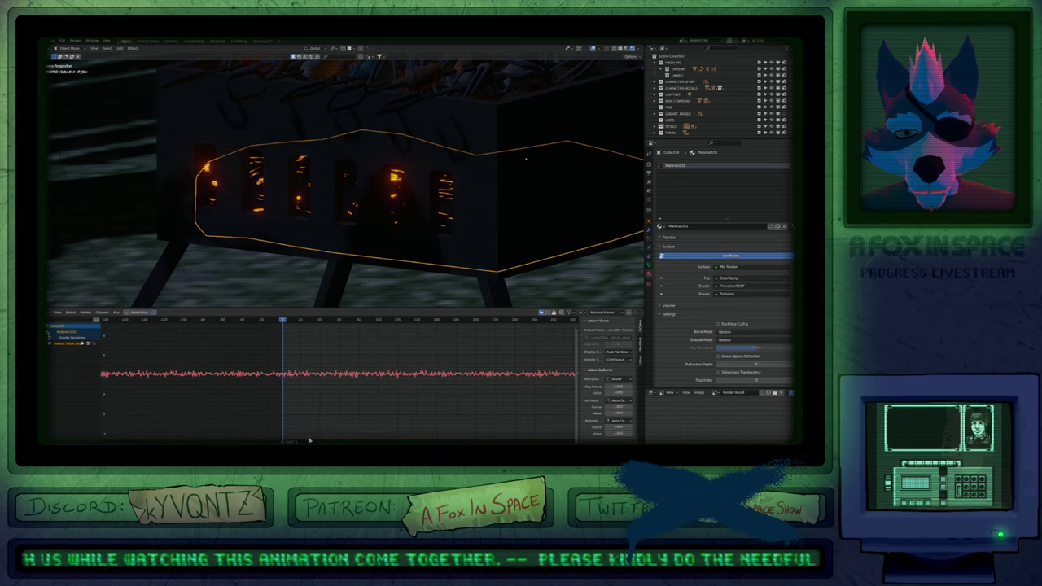
Set the curve's Noise modifier to a scale of 5 and a strength of 10, and play the animation.
{"action": "key", "text": "space"}
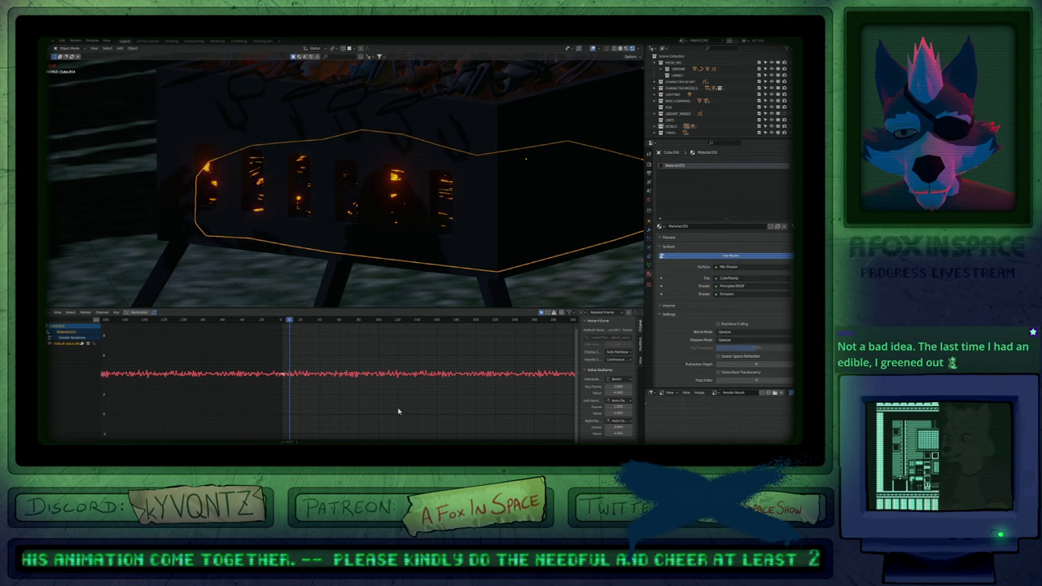
{"action": "key", "text": "space"}
{"action": "left_click", "coordinate": [640, 348]}
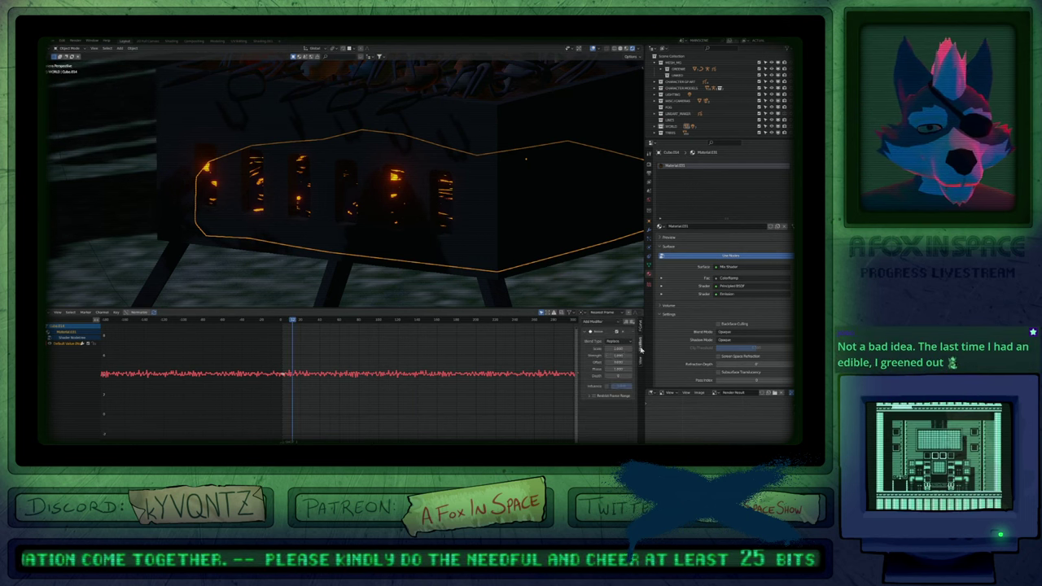
{"action": "left_click", "coordinate": [618, 350]}
{"action": "type", "text": "5"}
{"action": "key", "text": "Return"}
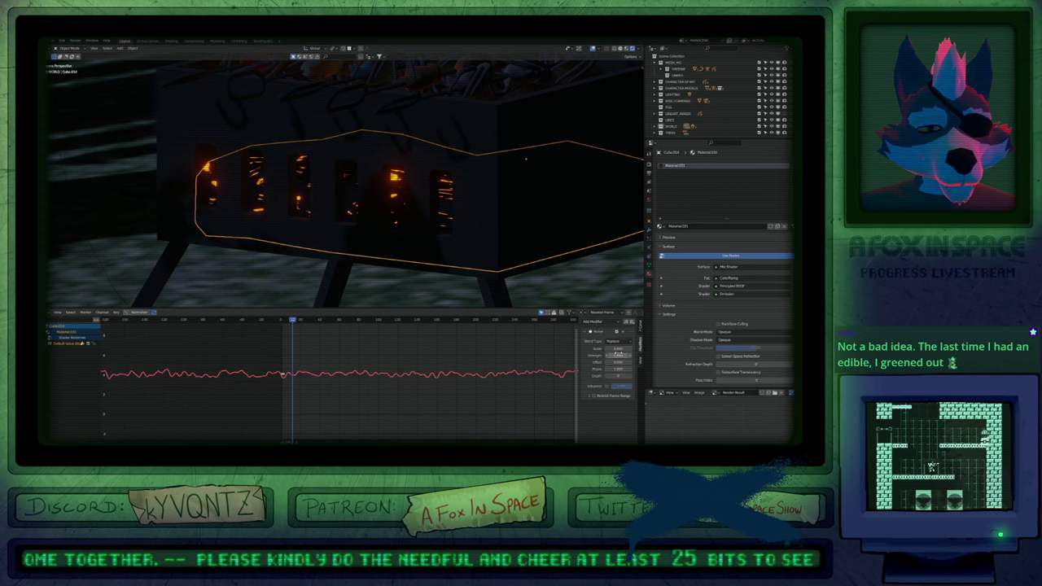
{"action": "type", "text": "10"}
{"action": "key", "text": "Return"}
{"action": "key", "text": "space"}
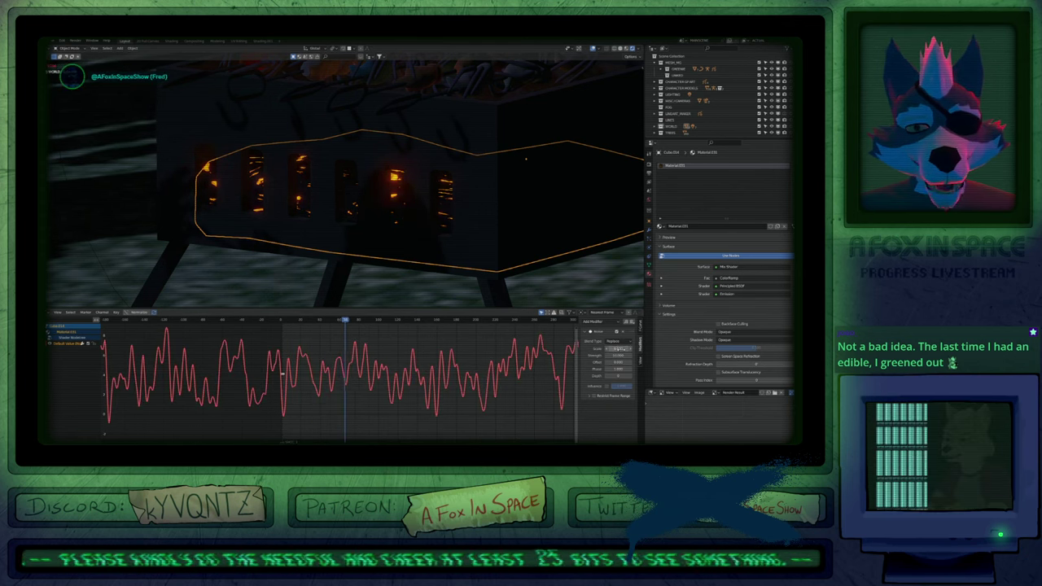
Try Noise modifier scales of 10 and 30 to slow the coals' flicker.
{"action": "type", "text": "10"}
{"action": "key", "text": "Return"}
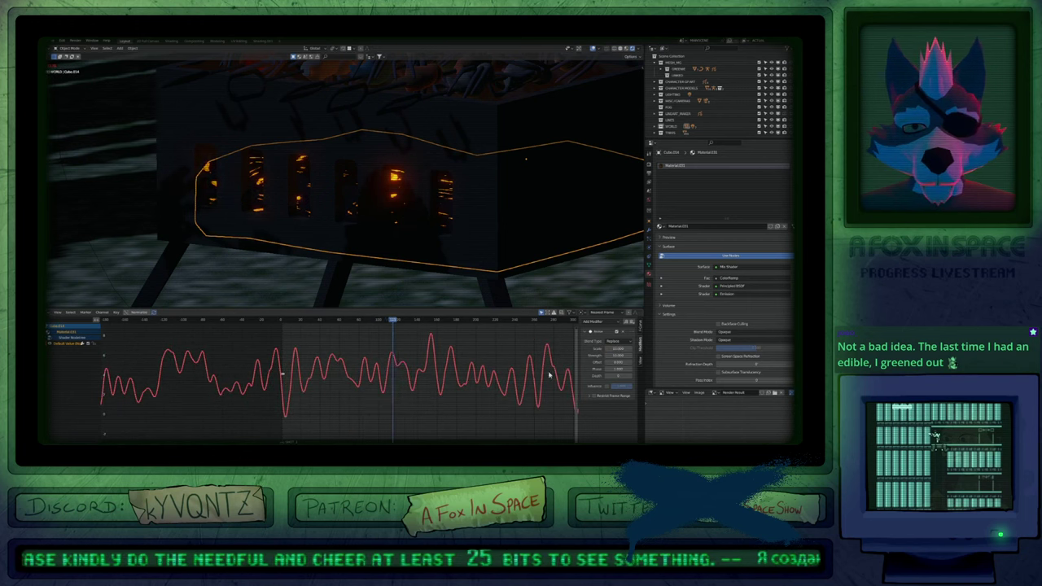
{"action": "left_click", "coordinate": [617, 349]}
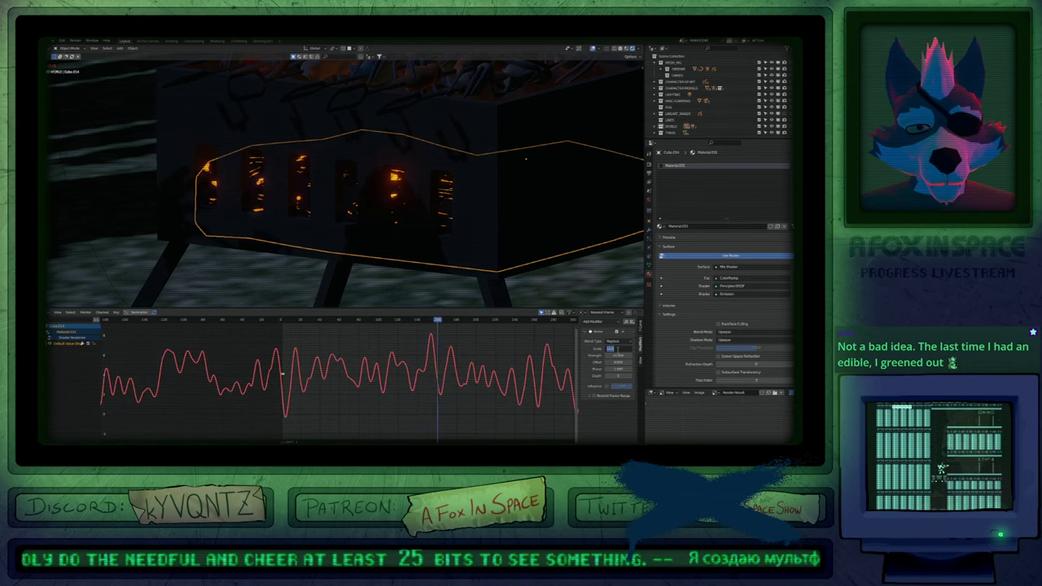
{"action": "type", "text": "30"}
{"action": "key", "text": "Return"}
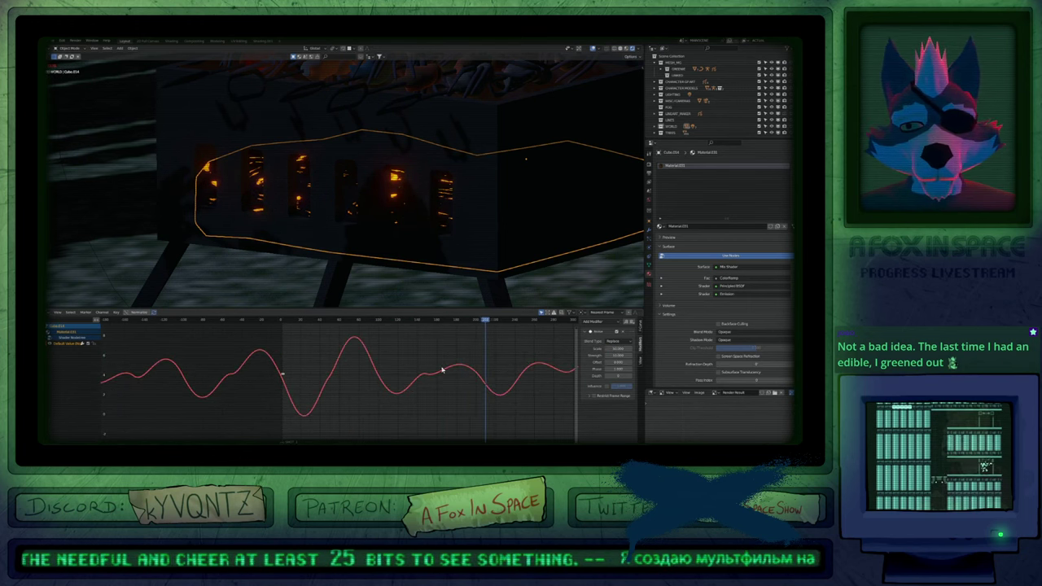
{"action": "scroll", "coordinate": [395, 366], "scroll_direction": "down", "scroll_amount": 4}
{"action": "middle_click_drag", "start_coordinate": [559, 376], "coordinate": [480, 367]}
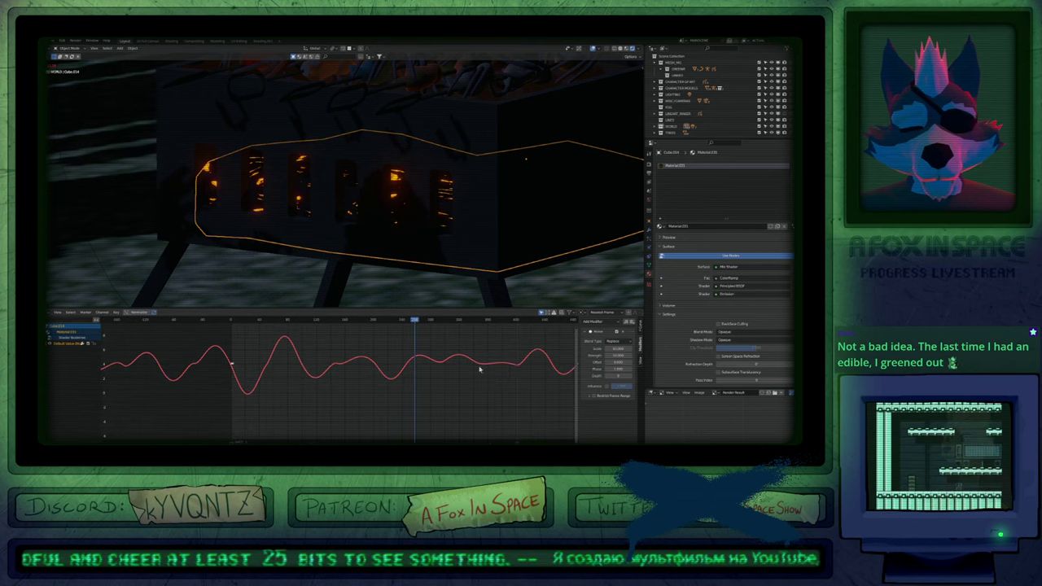
Set the Noise modifier's strength to 5, try a scale of 1000 and preview the playback.
{"action": "left_click", "coordinate": [616, 355]}
{"action": "type", "text": "5"}
{"action": "key", "text": "Return"}
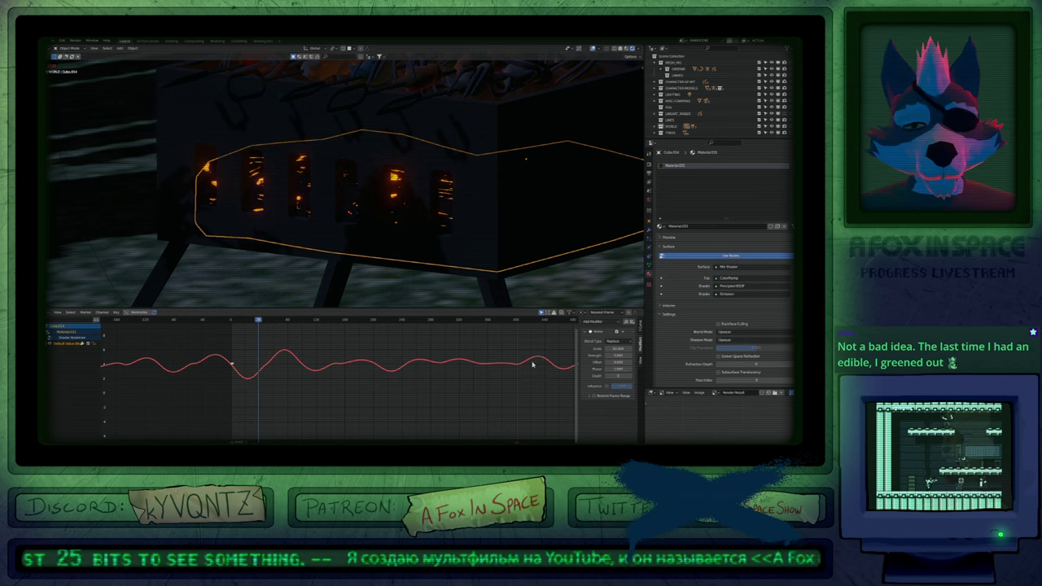
{"action": "left_click", "coordinate": [619, 348]}
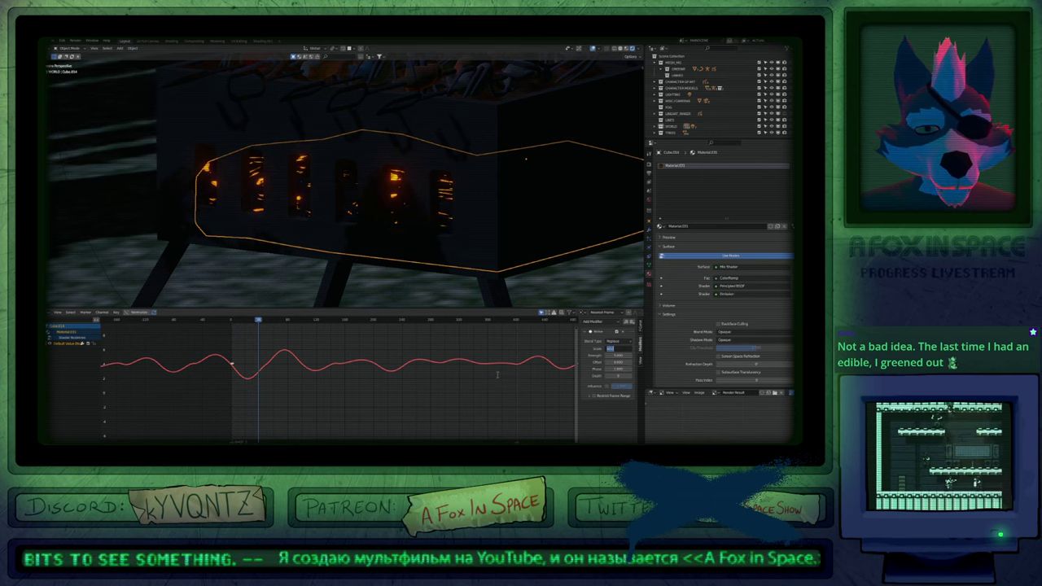
{"action": "key", "text": "Return"}
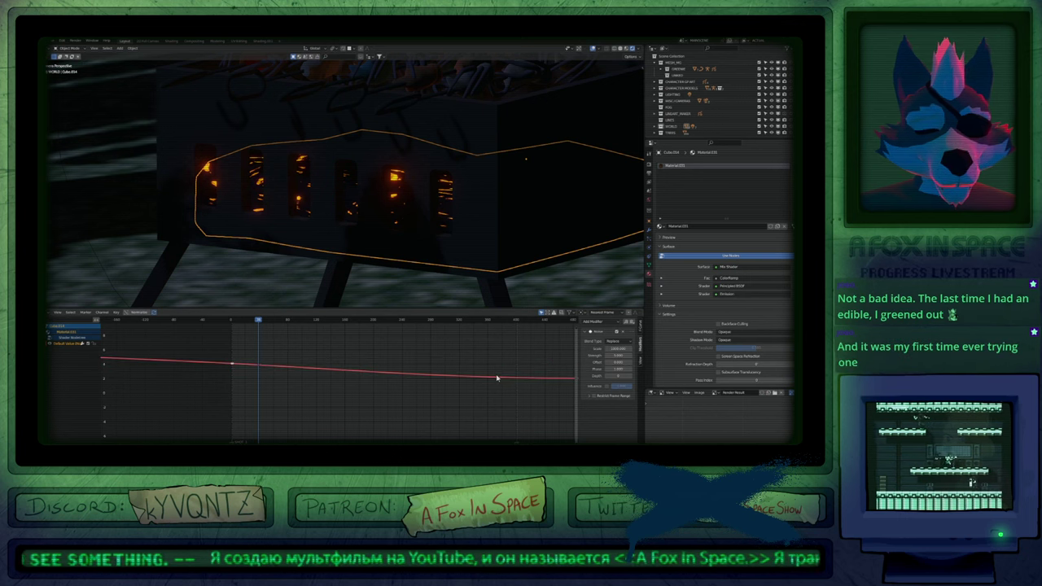
{"action": "key", "text": "shift+Left"}
{"action": "key", "text": "space"}
{"action": "key", "text": "space"}
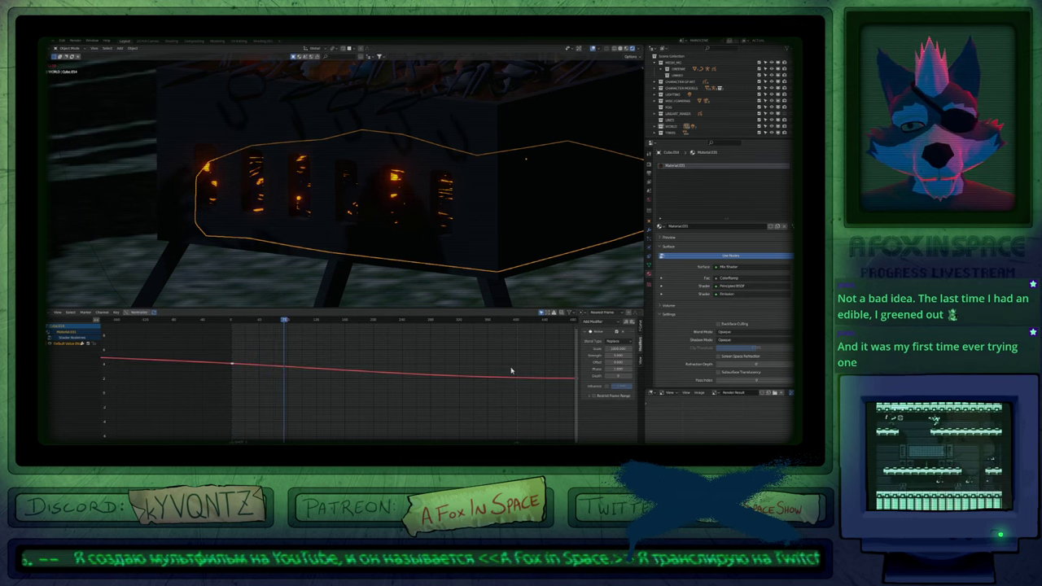
Try Noise modifier scales of 100 and 400 on the coals' animated curve.
{"action": "key", "text": "Return"}
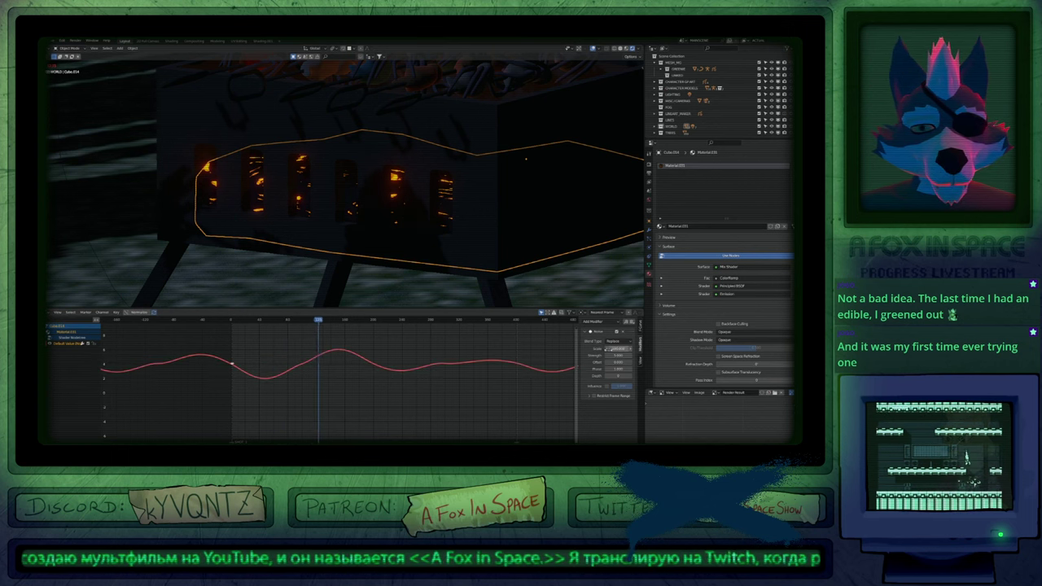
{"action": "left_click", "coordinate": [612, 348]}
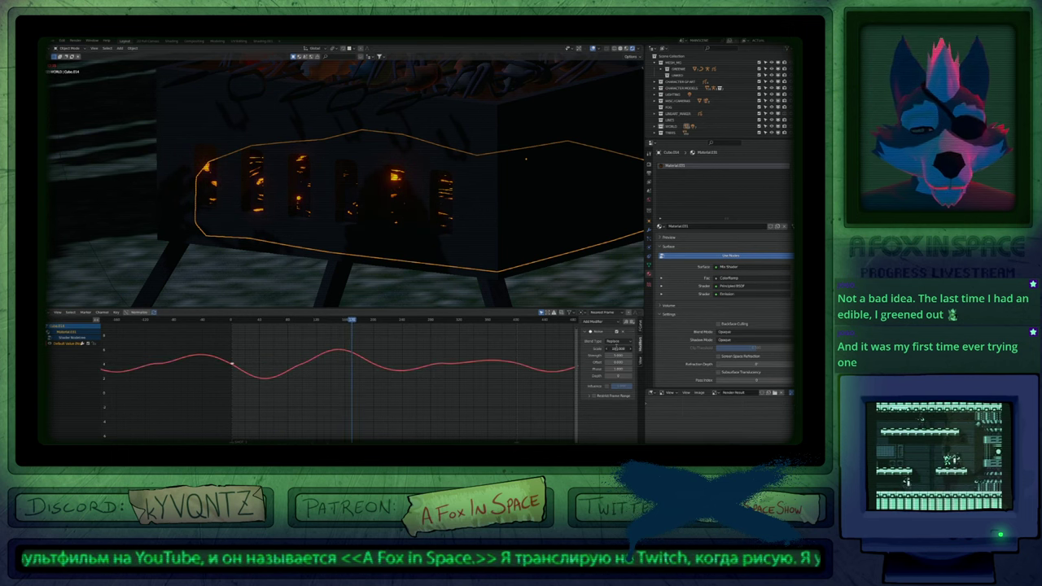
{"action": "type", "text": "400"}
{"action": "key", "text": "Return"}
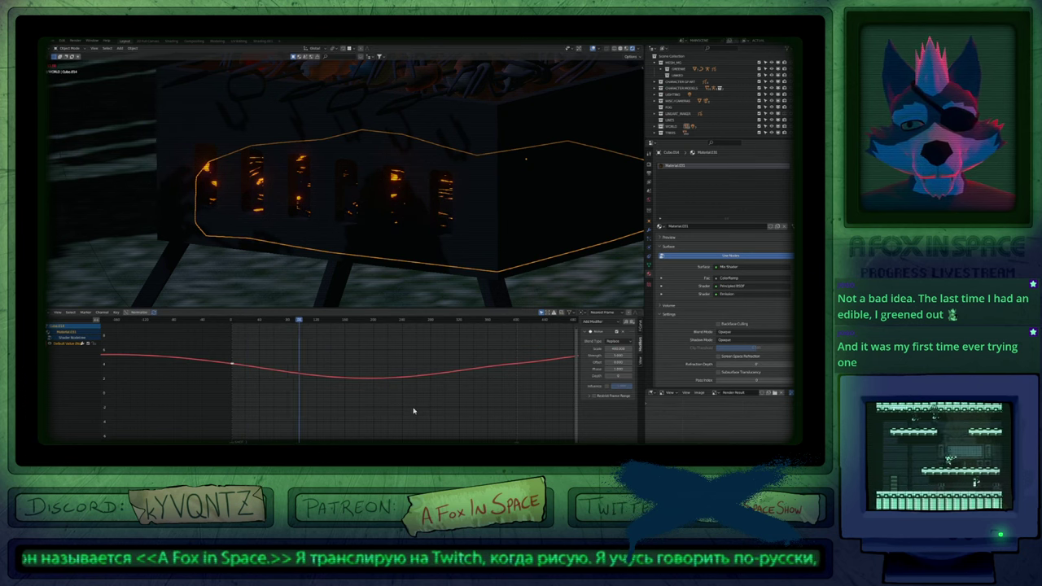
Hide the viewport overlays for a close view of the grill slots and set the Noise modifier's scale to 300.
{"action": "scroll", "coordinate": [329, 195], "scroll_direction": "up", "scroll_amount": 2}
{"action": "key", "text": "shift+alt+z"}
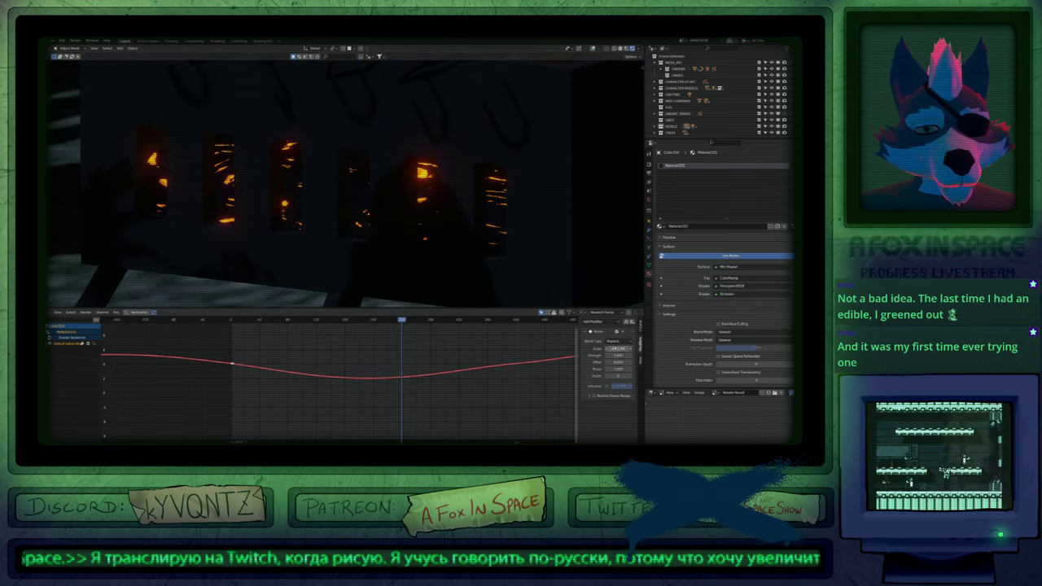
{"action": "left_click", "coordinate": [618, 348]}
{"action": "type", "text": "300"}
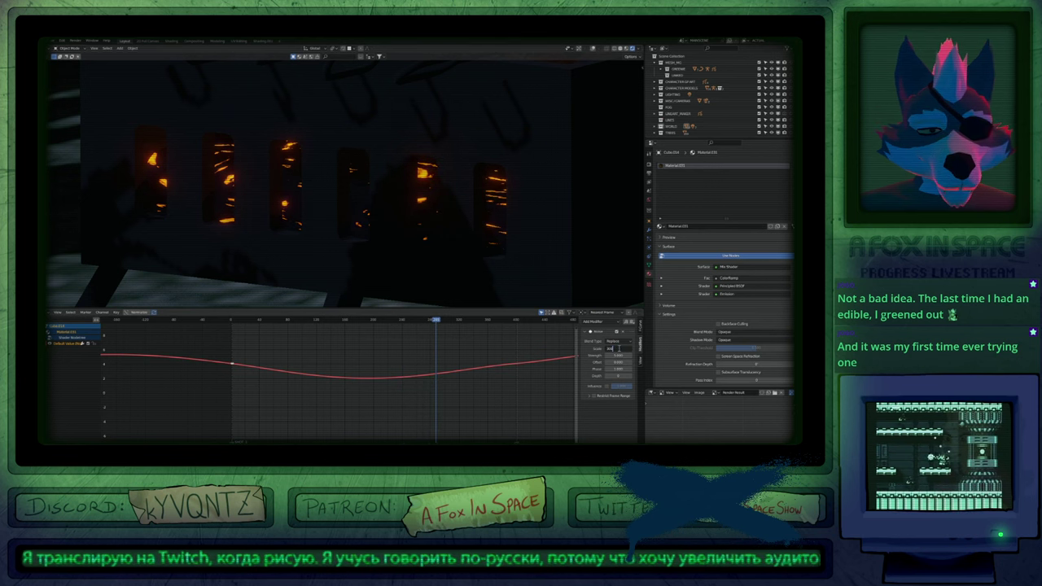
{"action": "key", "text": "Return"}
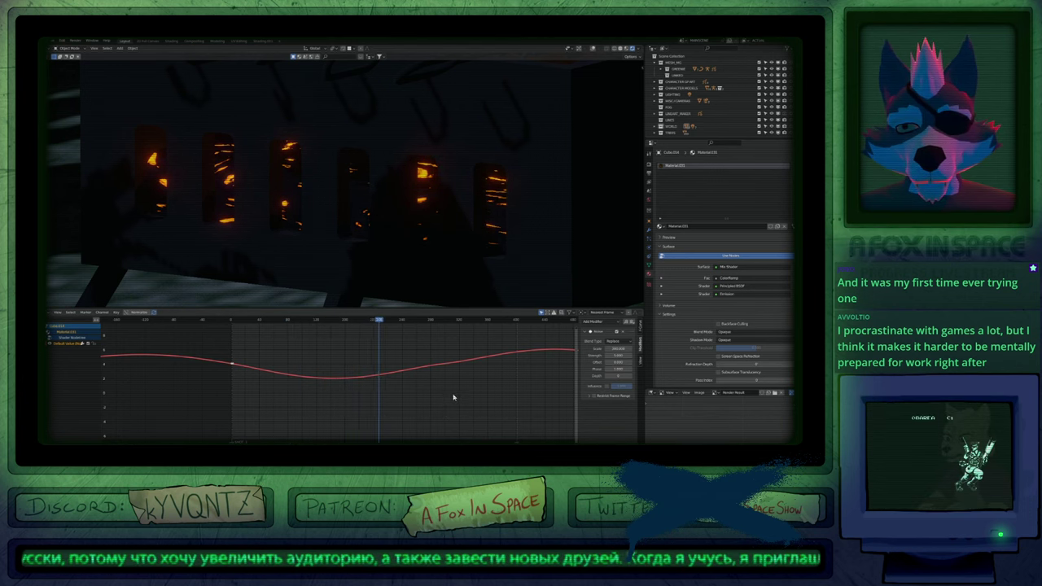
Set the Noise modifier's strength to 3 and its scale to 200.
{"action": "left_click", "coordinate": [617, 356]}
{"action": "type", "text": "3"}
{"action": "key", "text": "Return"}
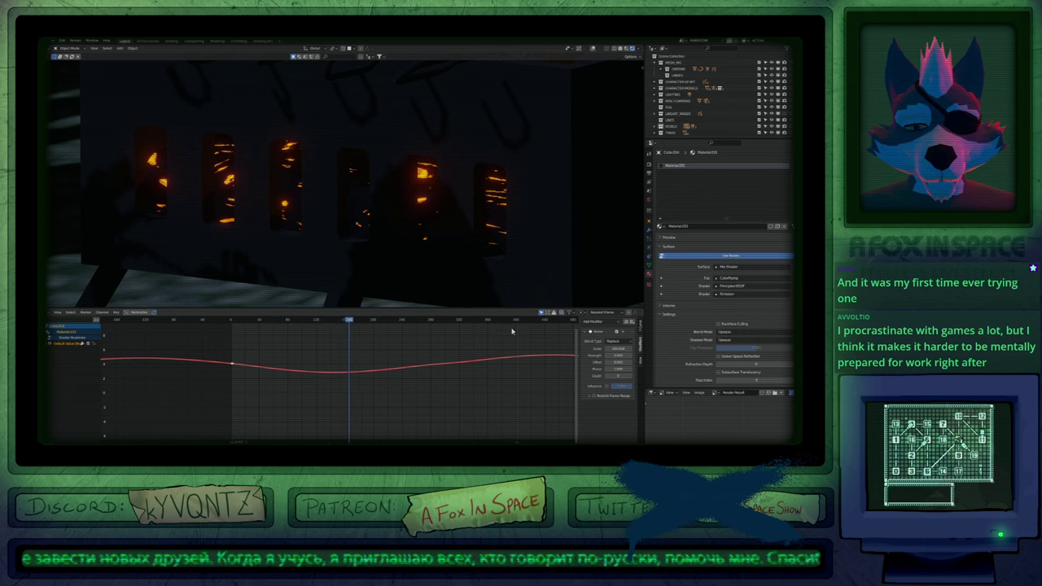
{"action": "left_click", "coordinate": [616, 349]}
{"action": "type", "text": "200"}
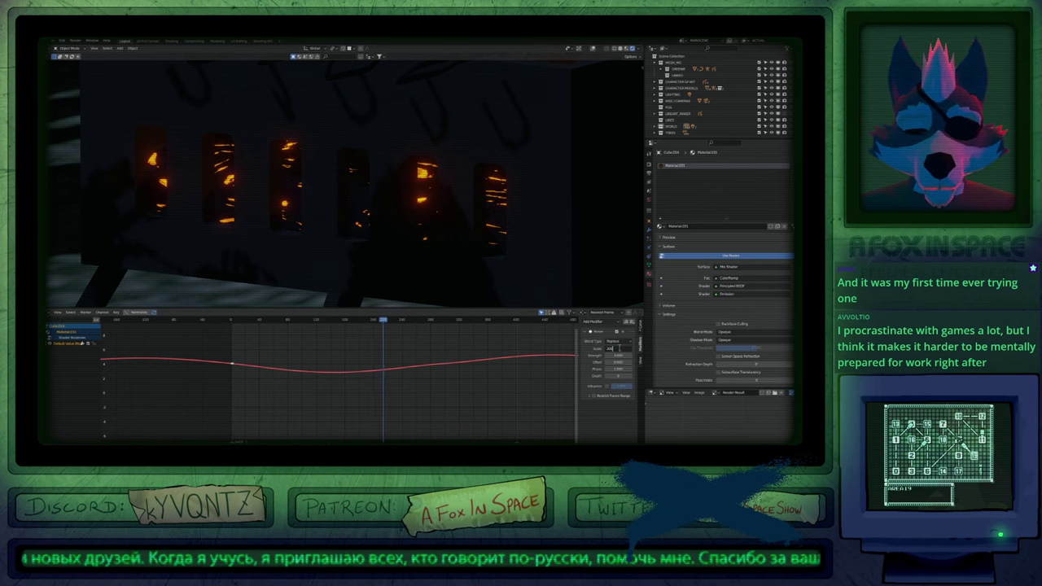
{"action": "key", "text": "Return"}
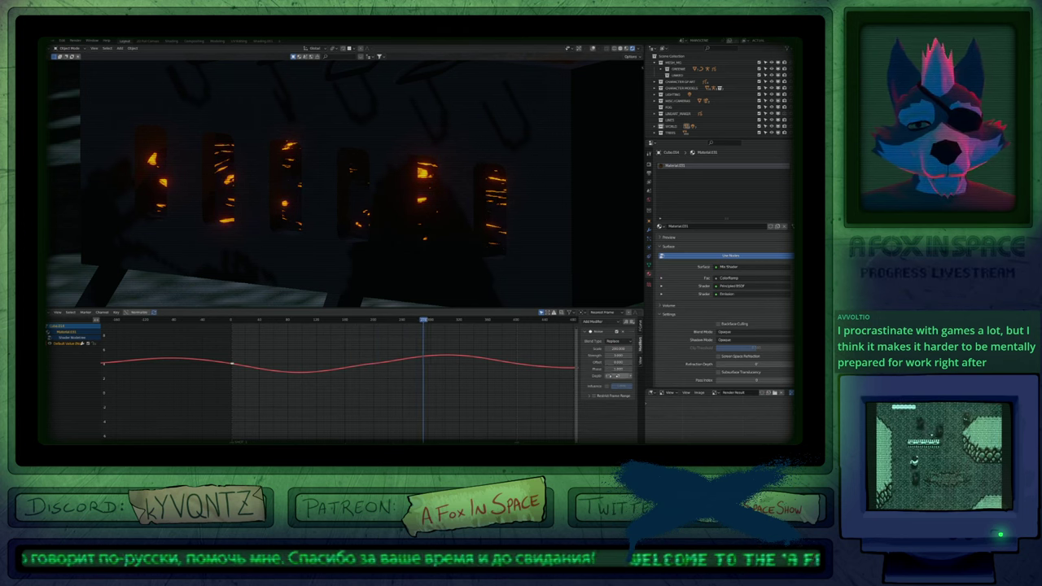
Raise the Noise modifier's depth slightly for finer variation and set its strength to 5.
{"action": "left_click_drag", "start_coordinate": [617, 376], "coordinate": [667, 376]}
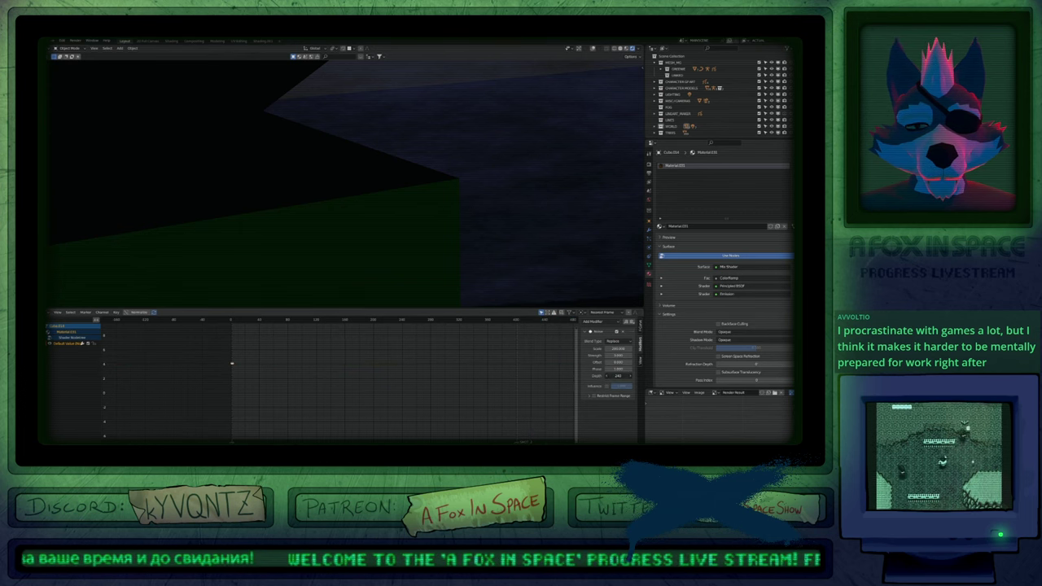
{"action": "mouse_move", "coordinate": [619, 376]}
{"action": "left_mouse_down"}
{"action": "mouse_move", "coordinate": [606, 376]}
{"action": "mouse_move", "coordinate": [620, 376]}
{"action": "left_mouse_up"}
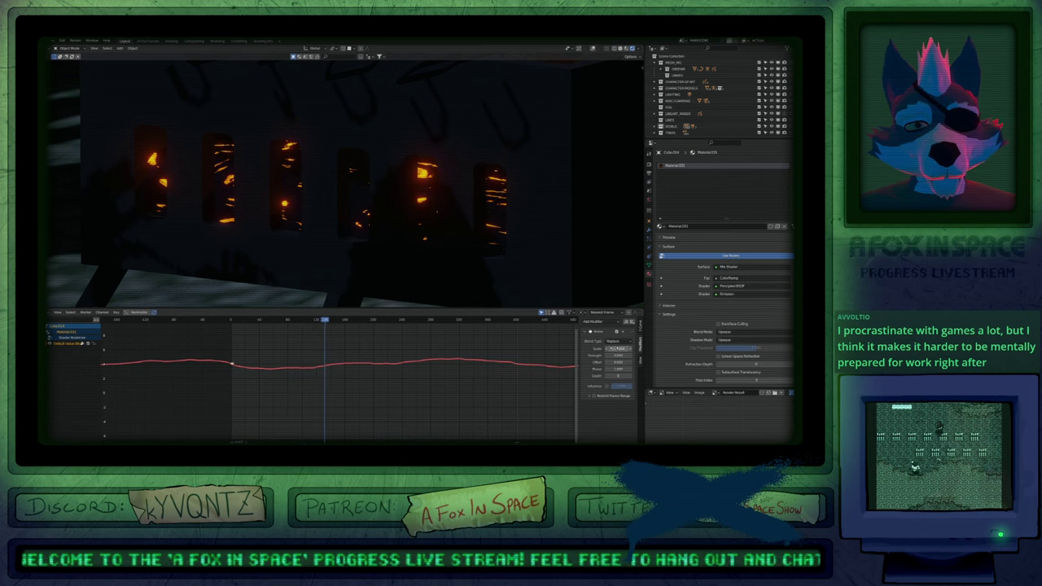
{"action": "left_click", "coordinate": [619, 355]}
{"action": "type", "text": "5"}
{"action": "key", "text": "Return"}
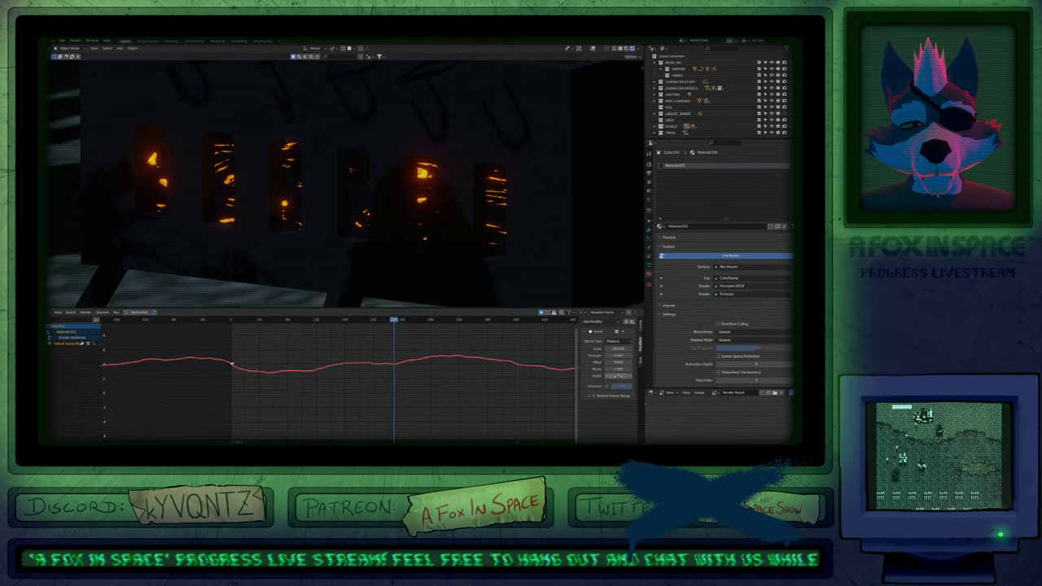
Adjust the depth of the Noise modifier on the coals' animated noise scale curve.
{"action": "left_click", "coordinate": [618, 376]}
{"action": "type", "text": "0"}
{"action": "key", "text": "Return"}
{"action": "left_click", "coordinate": [617, 377]}
{"action": "type", "text": "2"}
{"action": "key", "text": "Return"}
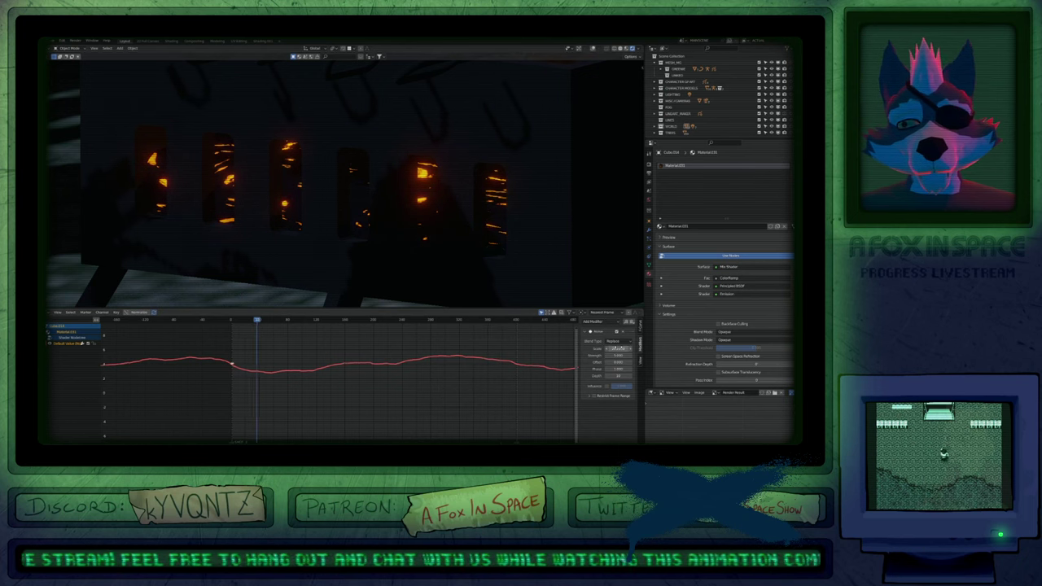
Set the Noise modifier's scale to 50, try strengths of 2 and 3, and jump playback to the first frame.
{"action": "left_click", "coordinate": [616, 355]}
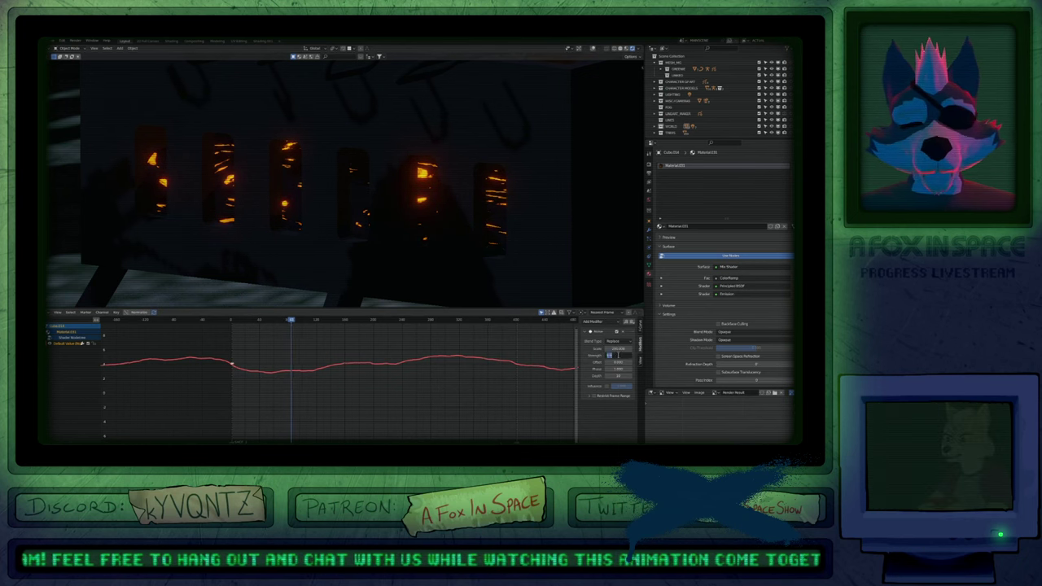
{"action": "type", "text": "2"}
{"action": "key", "text": "Return"}
{"action": "left_click", "coordinate": [618, 350]}
{"action": "type", "text": "10"}
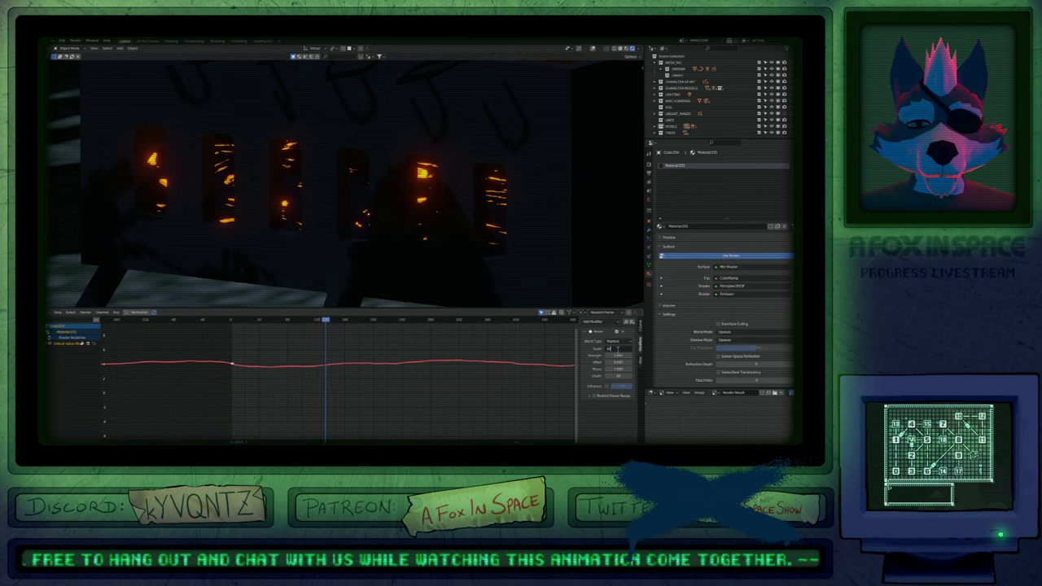
{"action": "key", "text": "Return"}
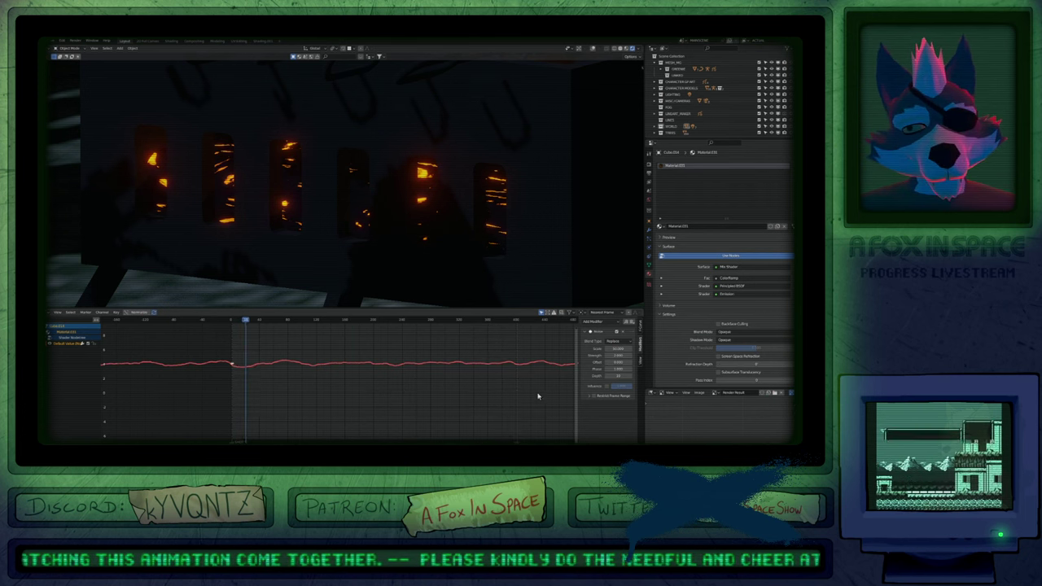
{"action": "left_click", "coordinate": [619, 355]}
{"action": "type", "text": "3"}
{"action": "key", "text": "Return"}
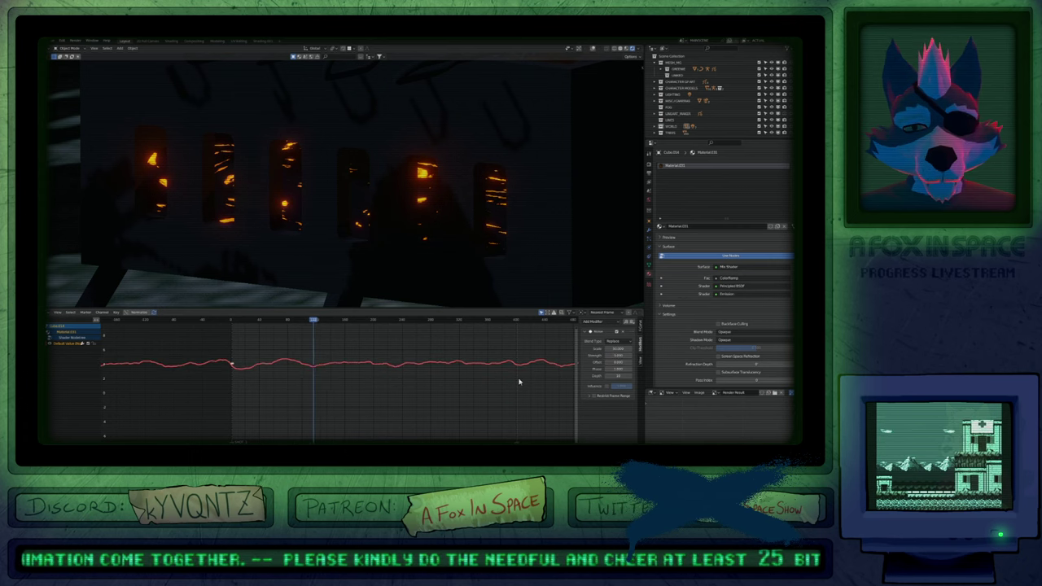
{"action": "key", "text": "shift+Left"}
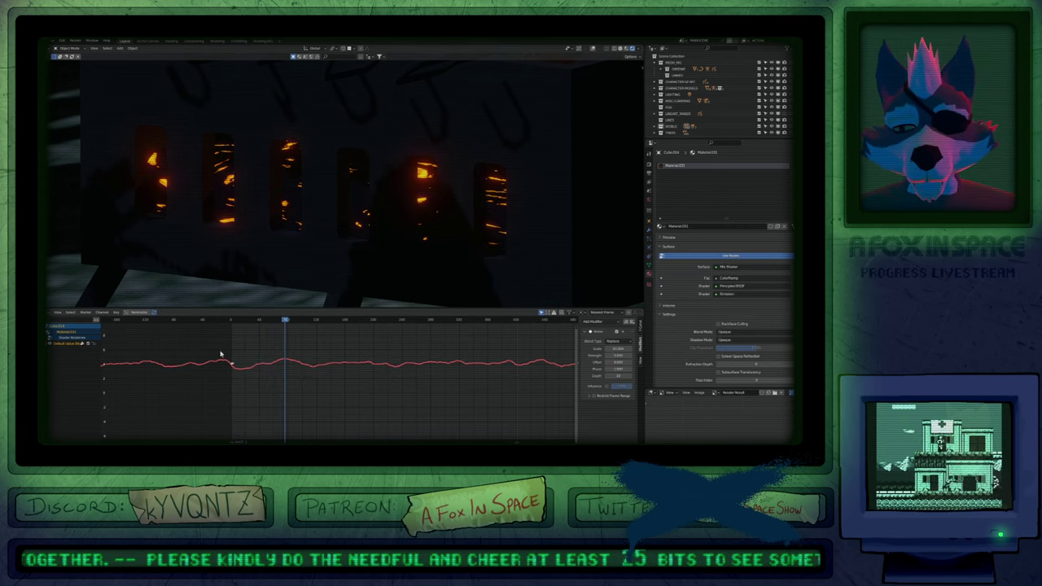
Move the noise scale's keyframe upward to raise its base value and set the Noise modifier's strength to 5.
{"action": "left_click", "coordinate": [250, 388]}
{"action": "key", "text": "g"}
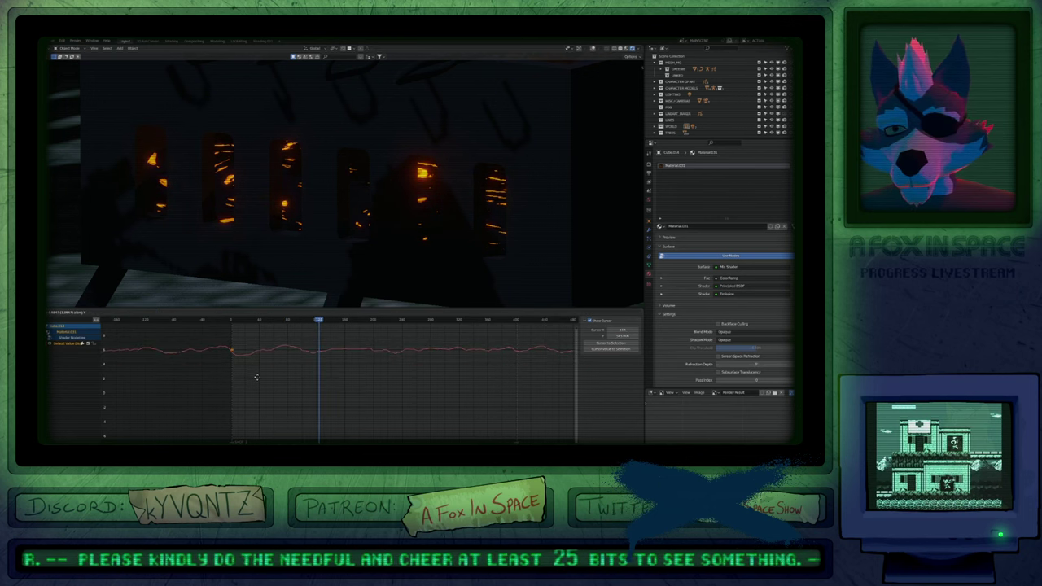
{"action": "left_click", "coordinate": [257, 373]}
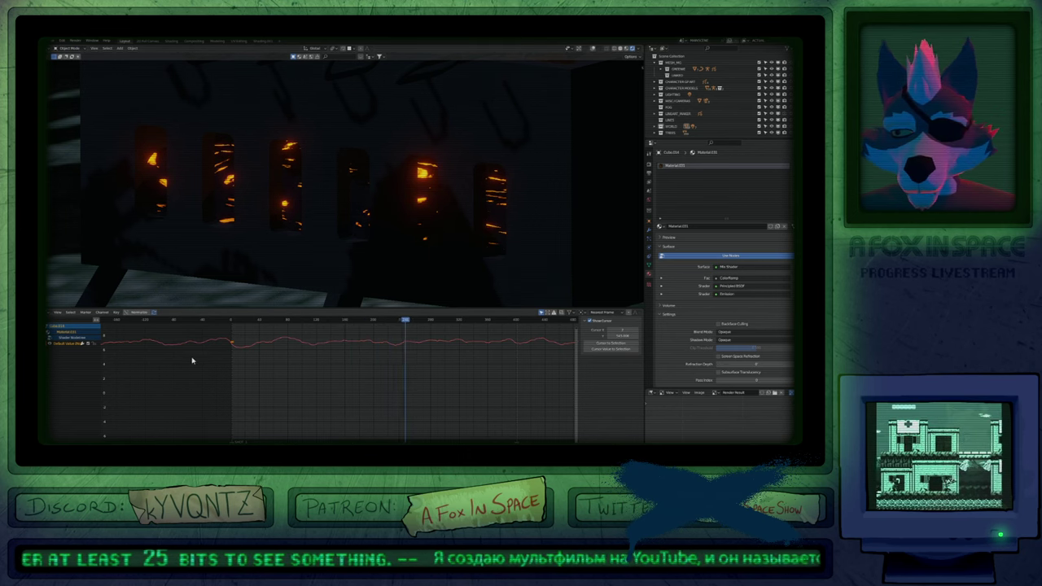
{"action": "left_click", "coordinate": [162, 345]}
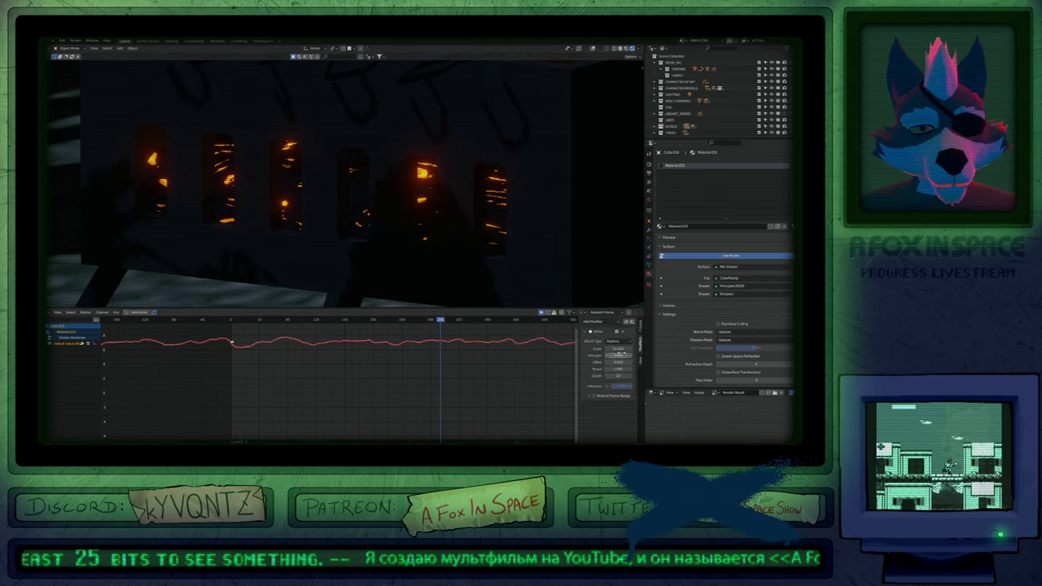
{"action": "left_click_drag", "start_coordinate": [616, 355], "coordinate": [620, 355]}
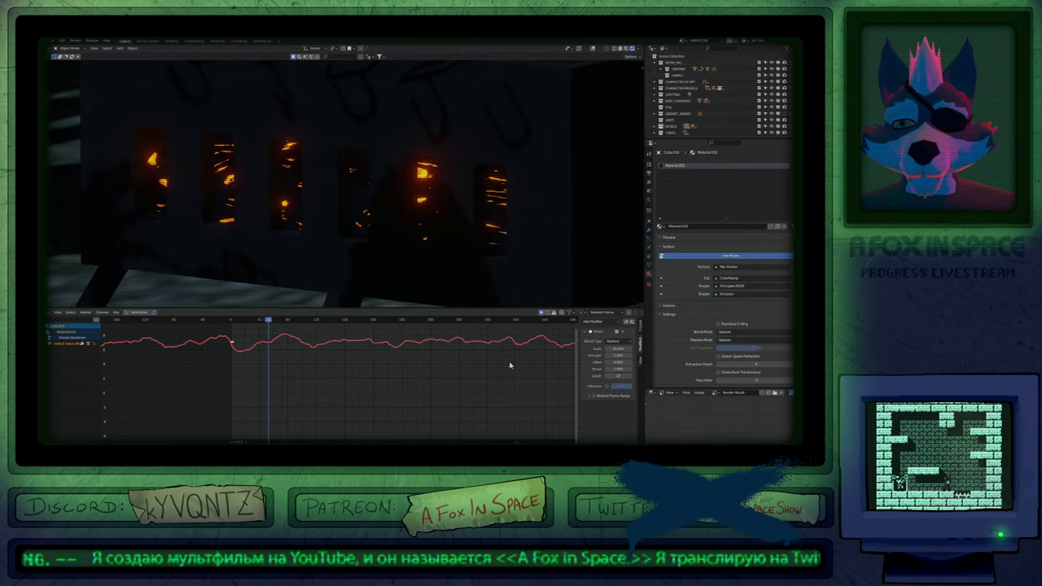
Stop playback, bring up the coal material's shader nodes, and set the ColorRamp's black stop to 0.439, checking the grill through the camera.
{"action": "key", "text": "space"}
{"action": "left_click", "coordinate": [50, 312]}
{"action": "left_click", "coordinate": [65, 370]}
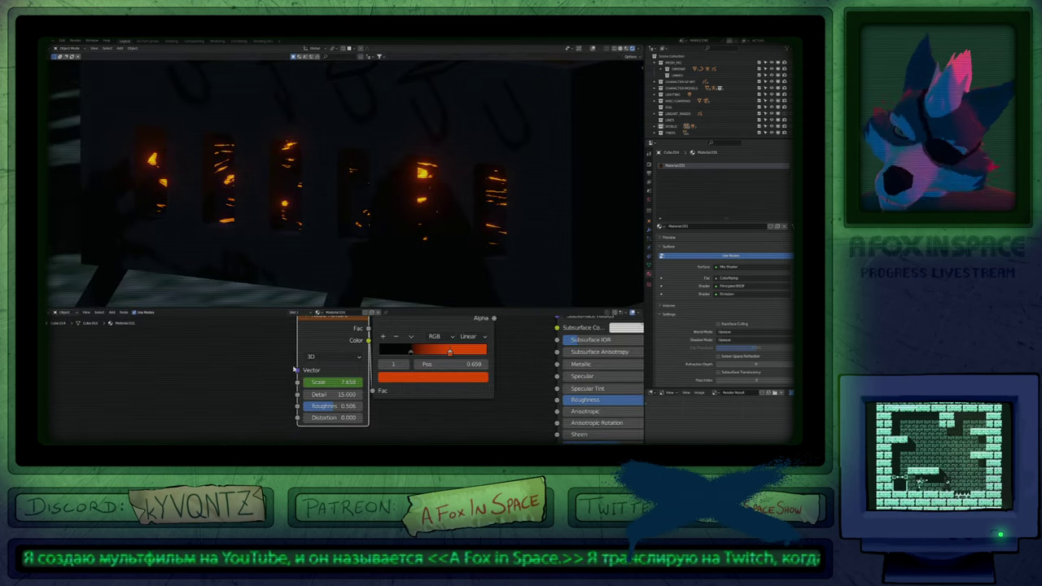
{"action": "left_click_drag", "start_coordinate": [413, 355], "coordinate": [426, 357]}
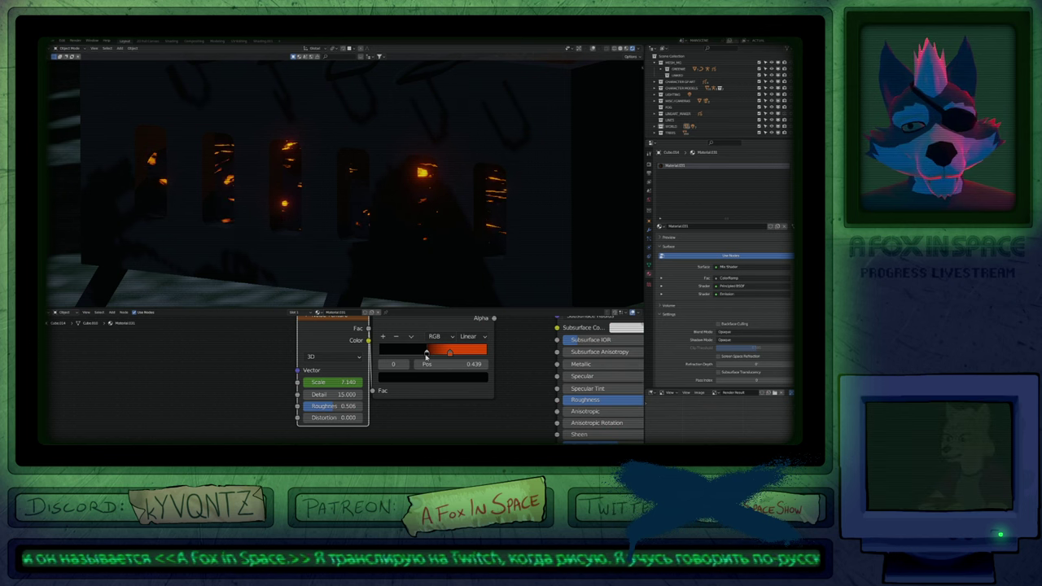
{"action": "key", "text": "KP_0"}
{"action": "scroll", "coordinate": [256, 271], "scroll_direction": "up", "scroll_amount": 4}
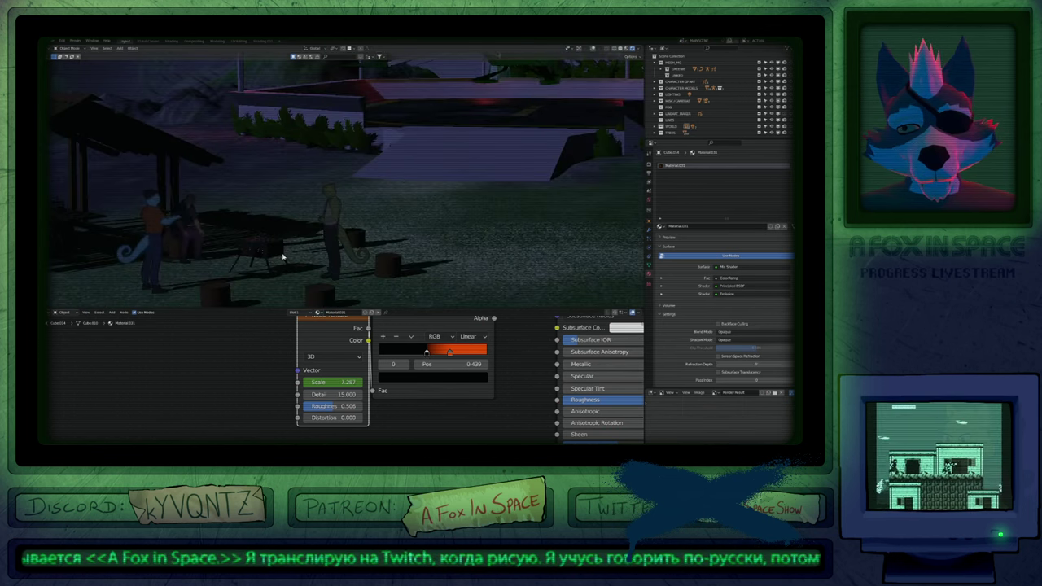
{"action": "scroll", "coordinate": [279, 259], "scroll_direction": "up", "scroll_amount": 3}
{"action": "key", "text": "Right"}
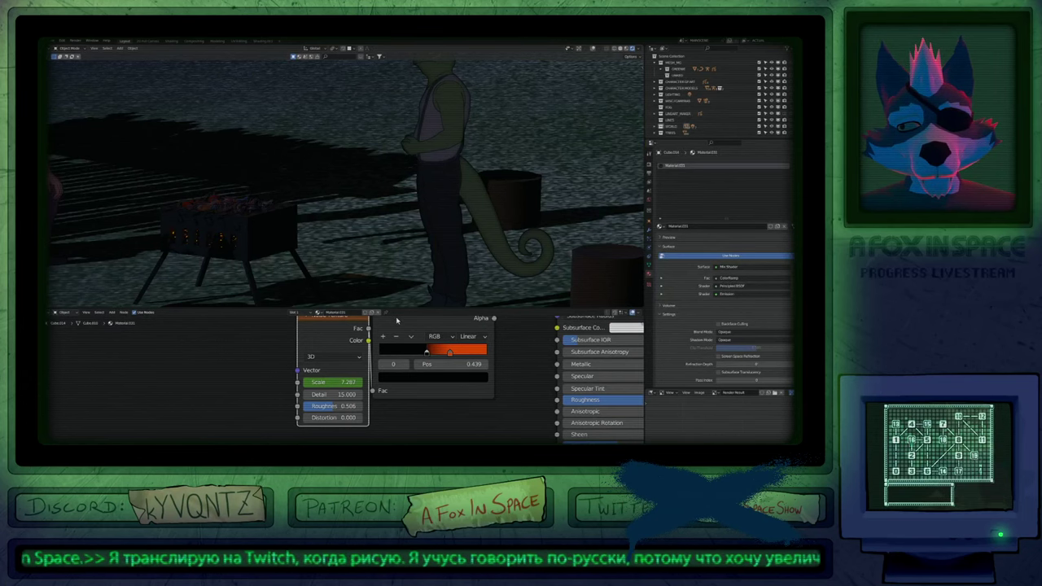
Move the ColorRamp's orange stop to the end of the ramp, set the black stop to 0.354, and play back the shot.
{"action": "left_click_drag", "start_coordinate": [426, 356], "coordinate": [476, 355]}
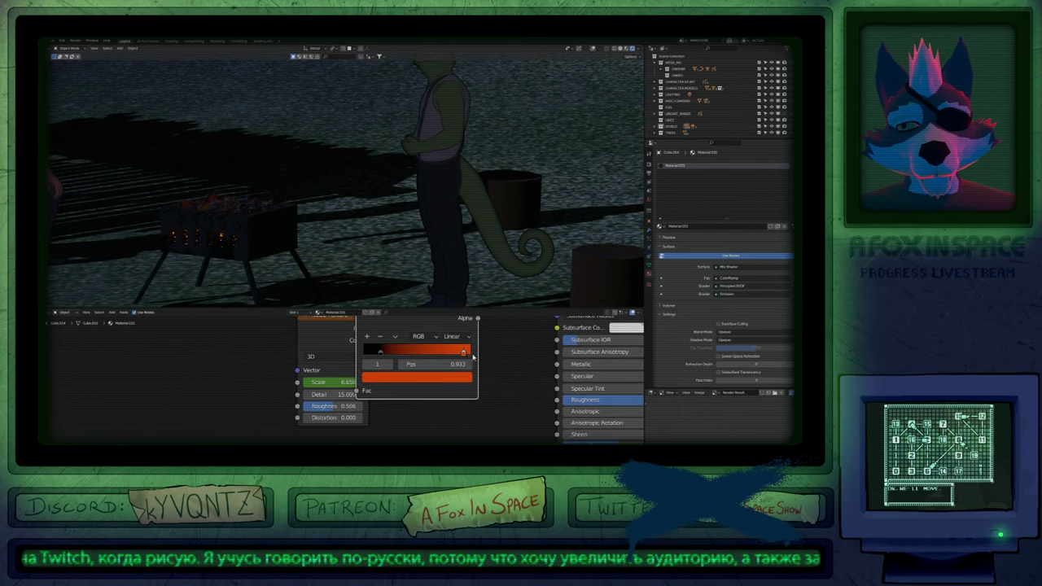
{"action": "left_click_drag", "start_coordinate": [380, 355], "coordinate": [372, 354]}
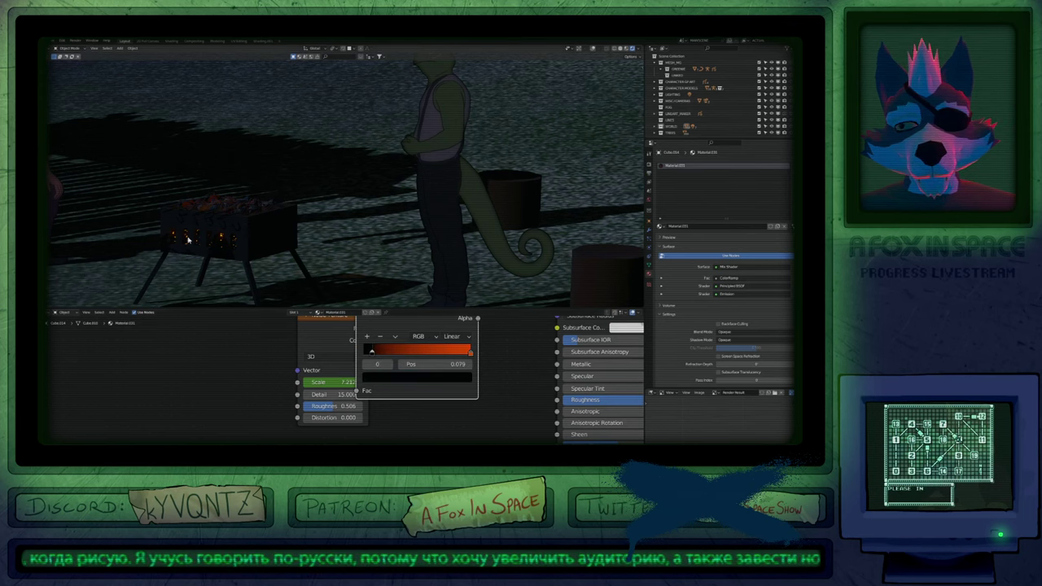
{"action": "scroll", "coordinate": [188, 238], "scroll_direction": "up", "scroll_amount": 4}
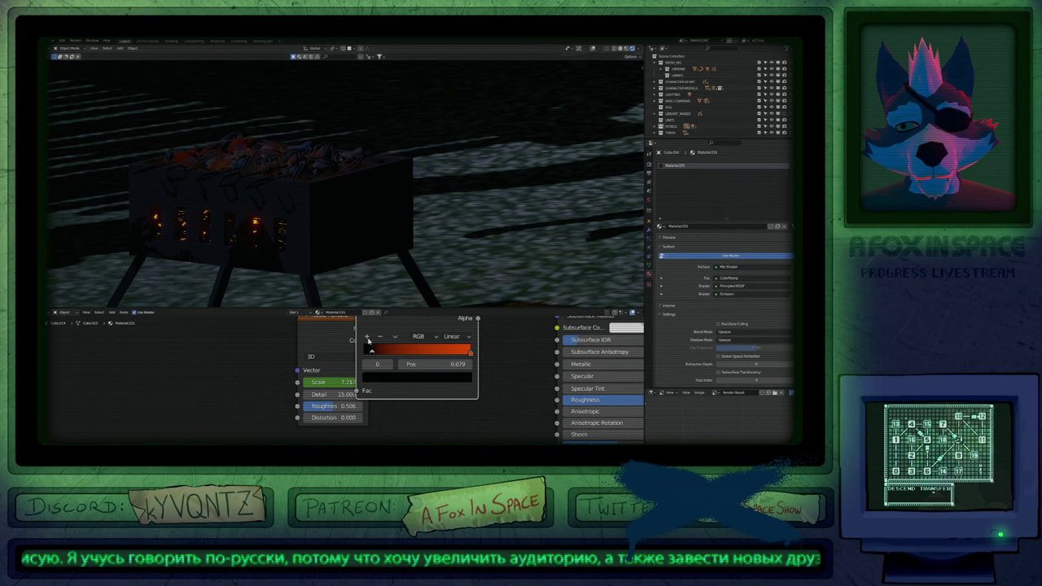
{"action": "left_click_drag", "start_coordinate": [372, 354], "coordinate": [403, 354]}
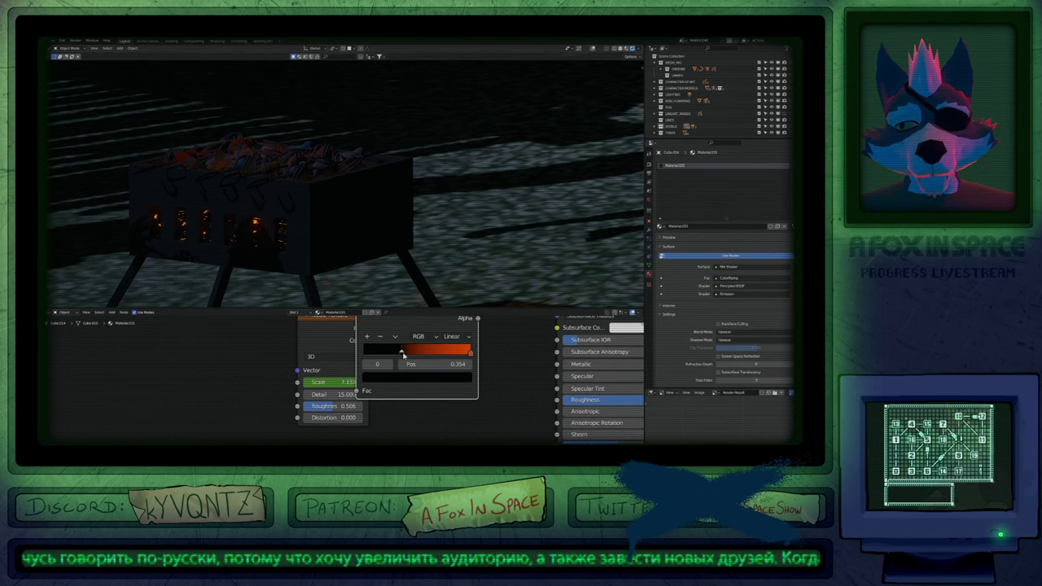
{"action": "key", "text": "space"}
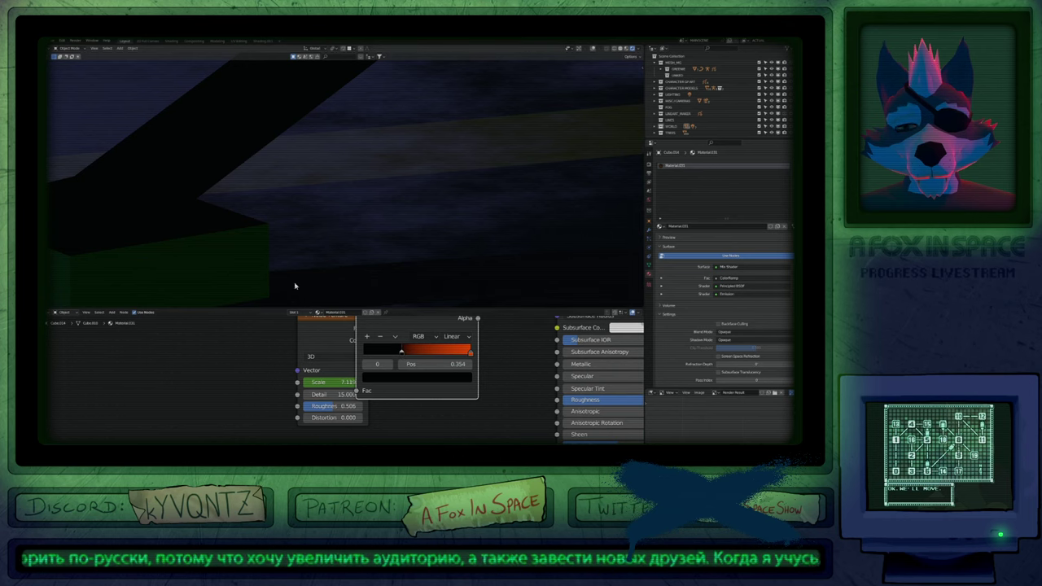
{"action": "key", "text": "KP_0"}
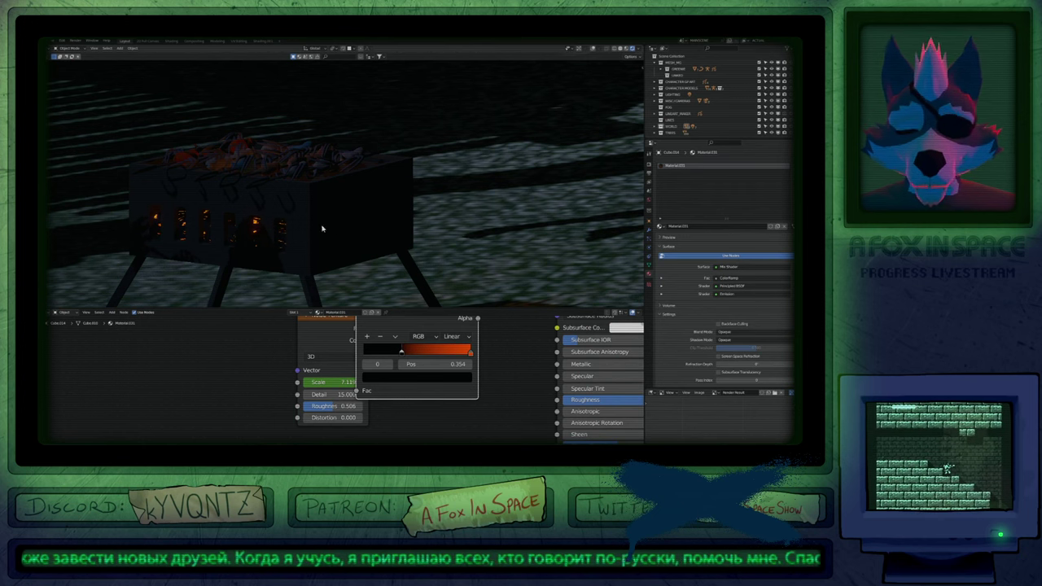
Show the viewport overlays and select the orange point light around the grill.
{"action": "scroll", "coordinate": [318, 246], "scroll_direction": "down", "scroll_amount": 4}
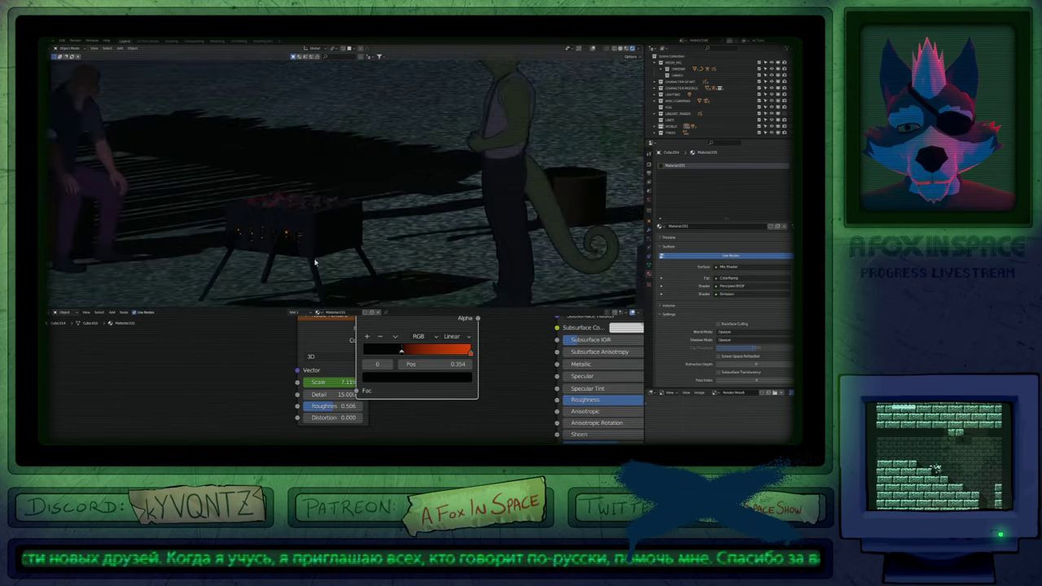
{"action": "middle_click_drag", "start_coordinate": [318, 250], "coordinate": [336, 184], "text": "shift"}
{"action": "key", "text": "shift+alt+z"}
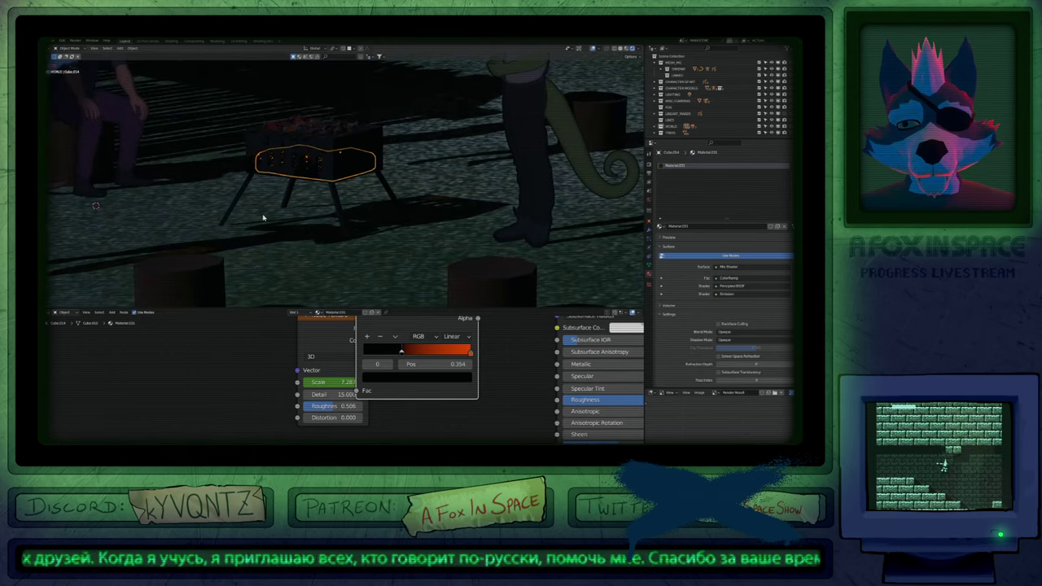
{"action": "left_click", "coordinate": [262, 214]}
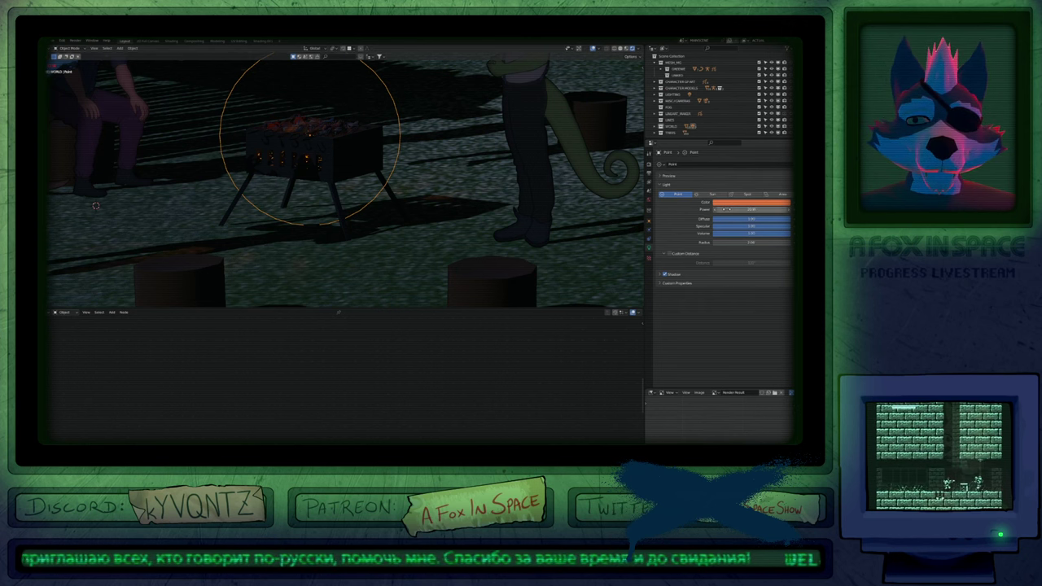
Select the Sun in the Lighting collection and lower its strength for a darker night scene.
{"action": "key", "text": "KP_0"}
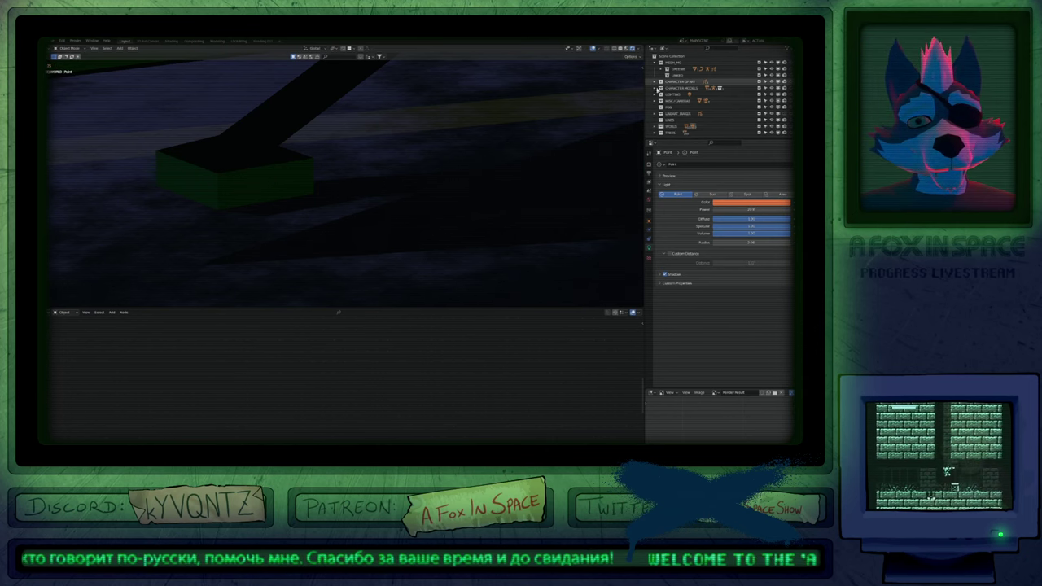
{"action": "left_click", "coordinate": [659, 94]}
{"action": "left_click", "coordinate": [674, 100]}
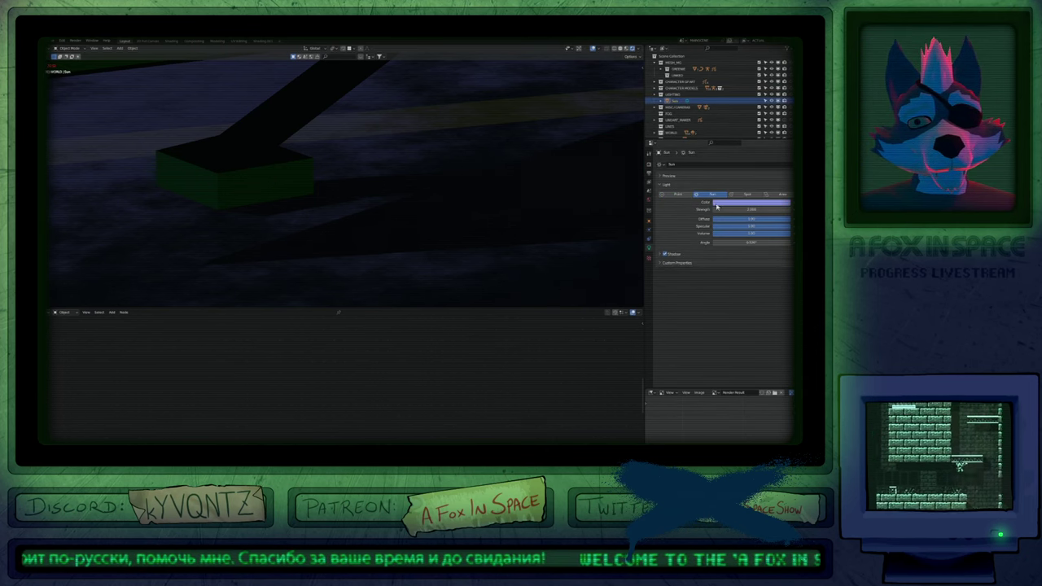
{"action": "left_click_drag", "start_coordinate": [750, 210], "coordinate": [739, 210]}
{"action": "key", "text": "KP_0"}
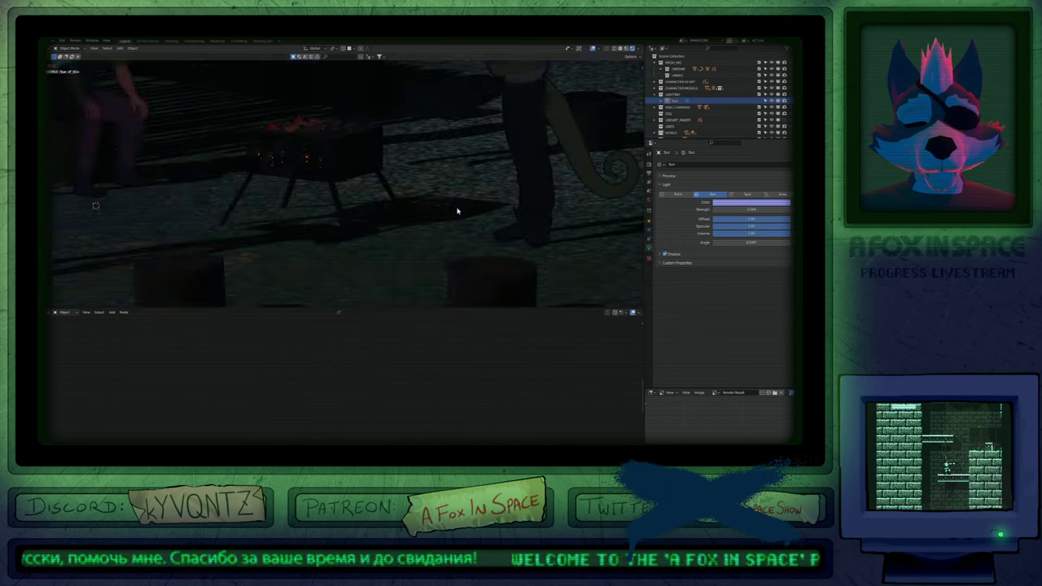
{"action": "left_click", "coordinate": [759, 209]}
{"action": "key", "text": "Return"}
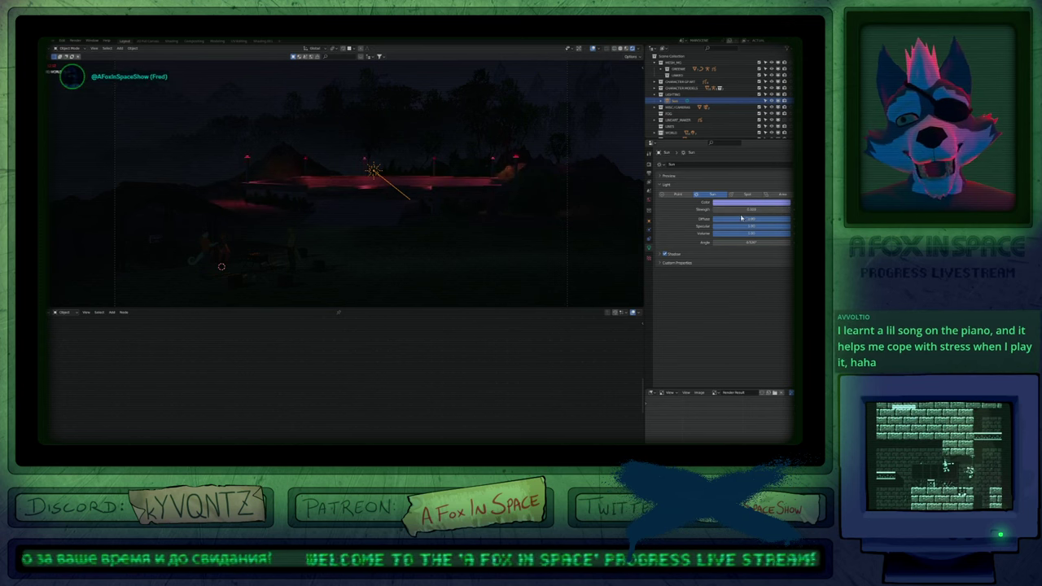
Try Sun strengths of 0.1 and 0.5 while viewing the campsite through the camera.
{"action": "left_click", "coordinate": [751, 210]}
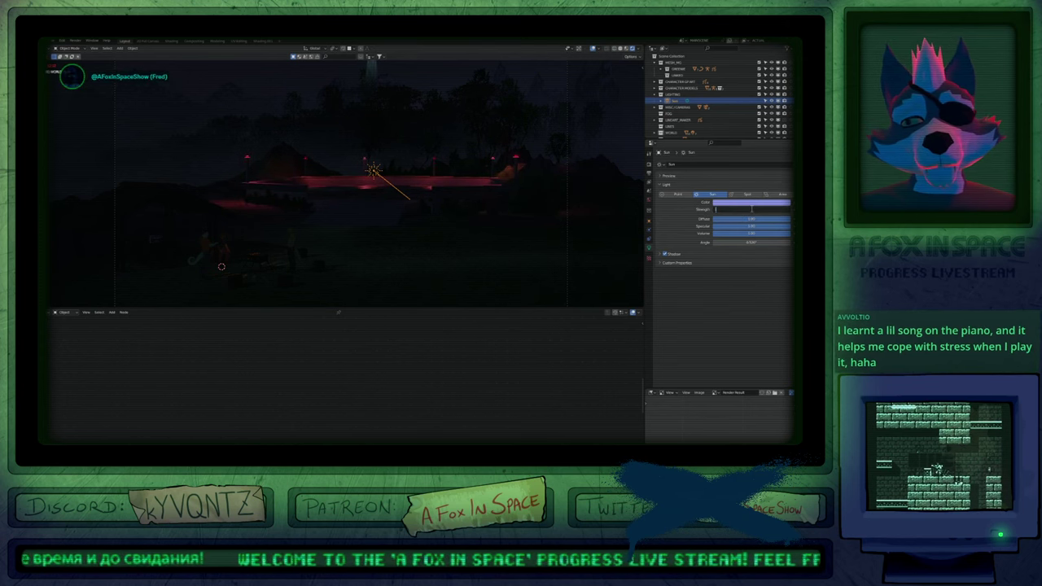
{"action": "type", "text": ".1"}
{"action": "key", "text": "Return"}
{"action": "left_click", "coordinate": [752, 209]}
{"action": "type", "text": ".5"}
{"action": "key", "text": "Return"}
{"action": "left_click", "coordinate": [756, 212]}
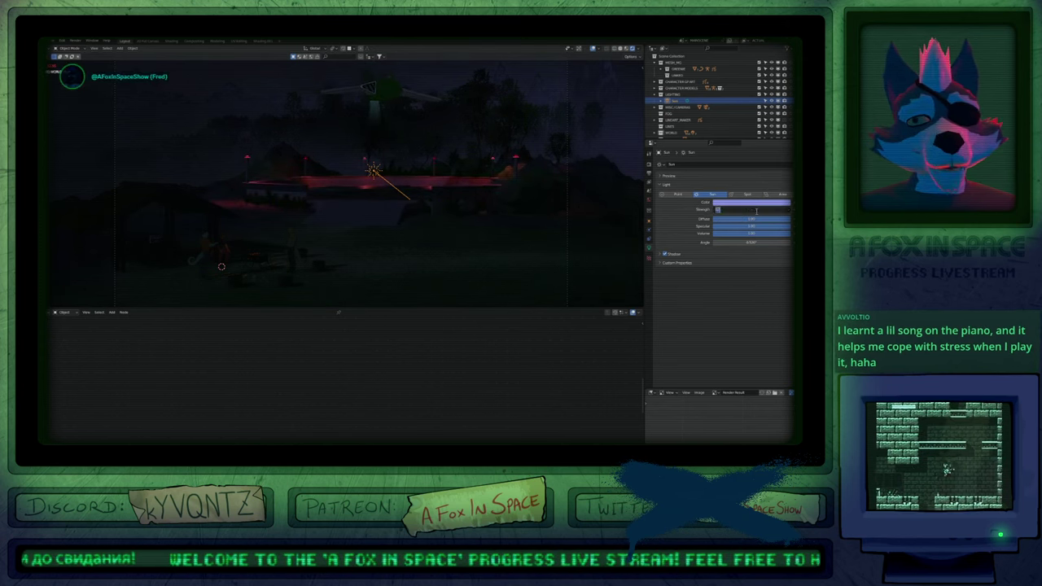
{"action": "key", "text": "Return"}
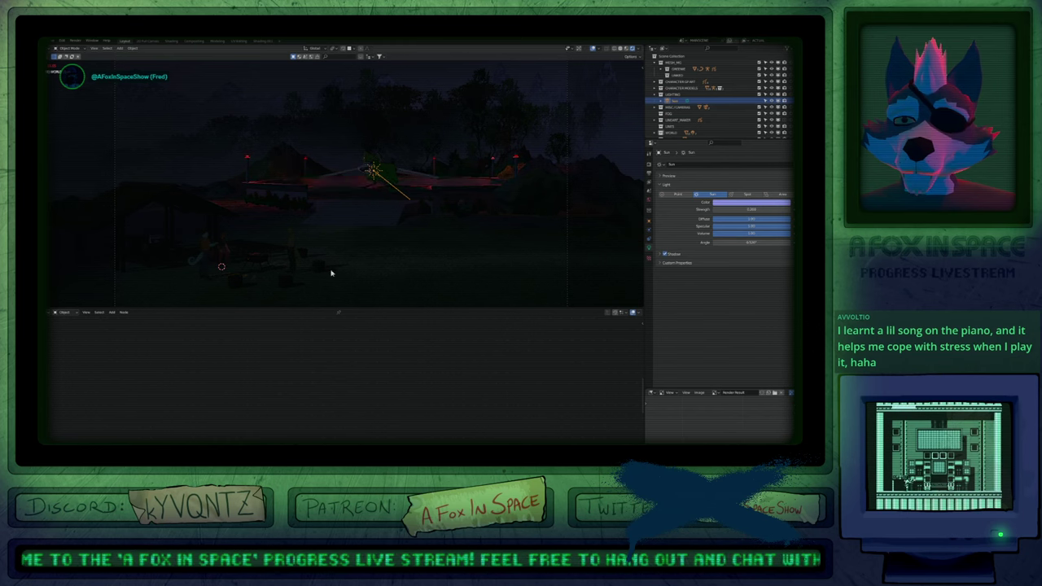
Check the darkened shot through the camera, reselect the Sun, and set its strength to 0.5.
{"action": "left_click", "coordinate": [267, 259]}
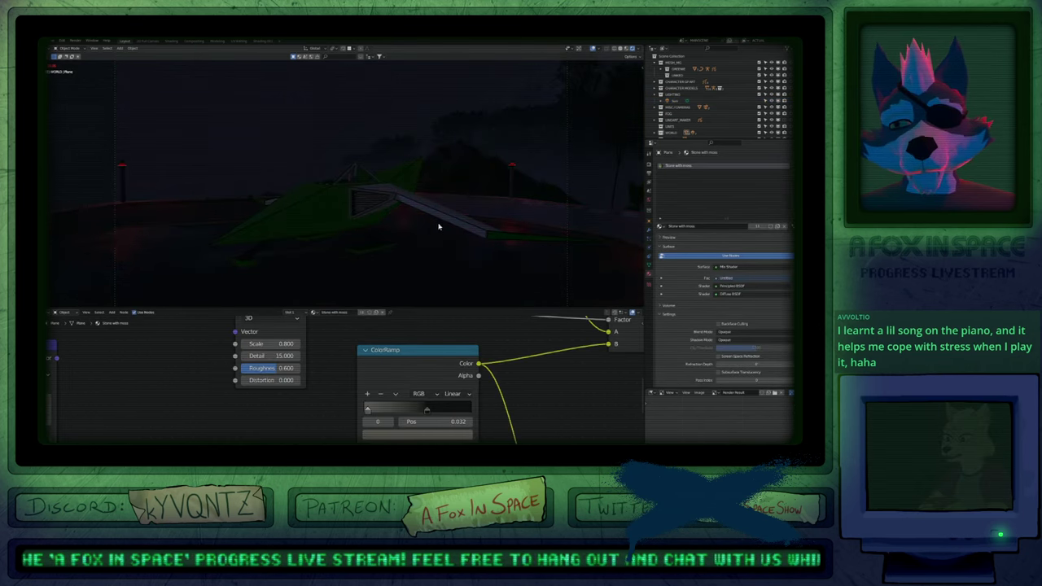
{"action": "key", "text": "KP_0"}
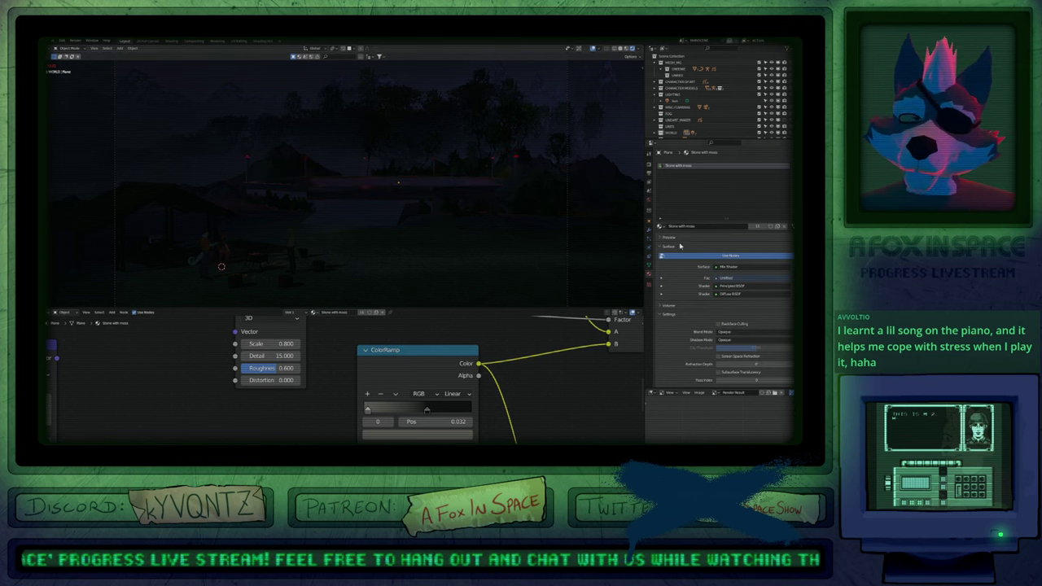
{"action": "left_click", "coordinate": [675, 101]}
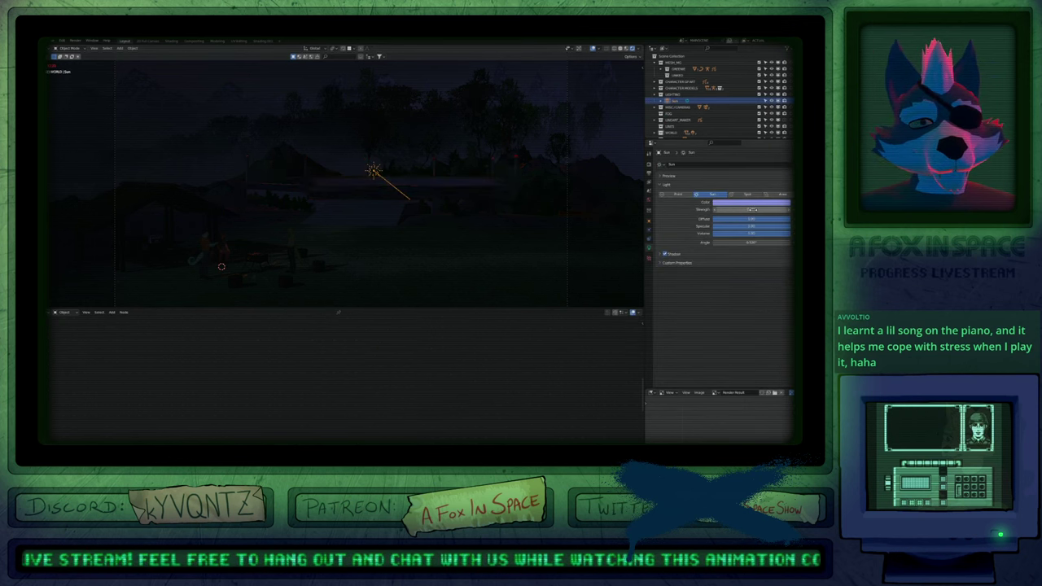
{"action": "left_click", "coordinate": [753, 209]}
{"action": "type", "text": "0.5"}
{"action": "key", "text": "Return"}
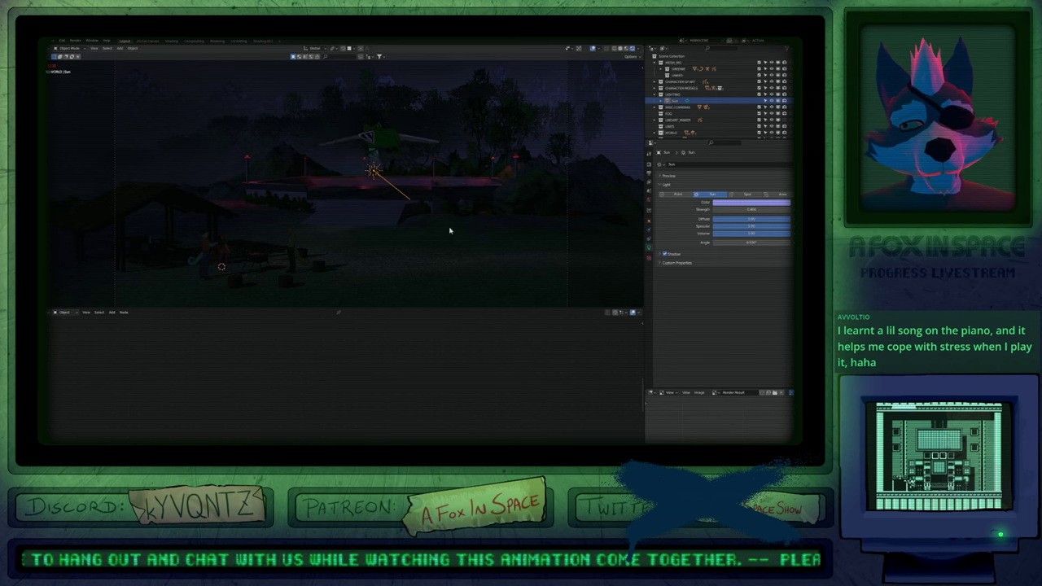
Select the red point light on the pole beside the landing pad and expand its shadow settings.
{"action": "left_click", "coordinate": [250, 156]}
{"action": "left_click", "coordinate": [250, 155]}
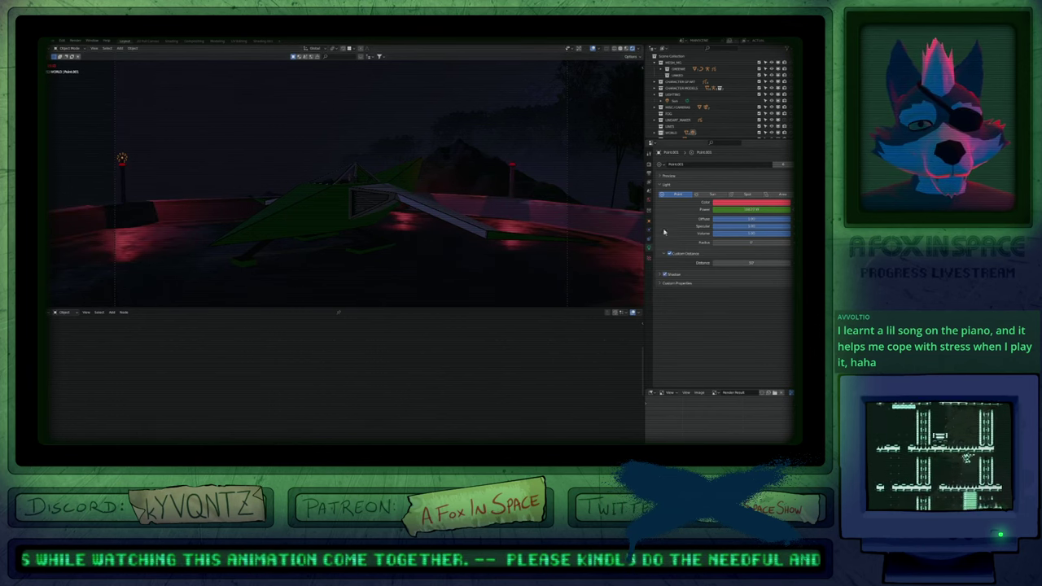
{"action": "left_click", "coordinate": [659, 275]}
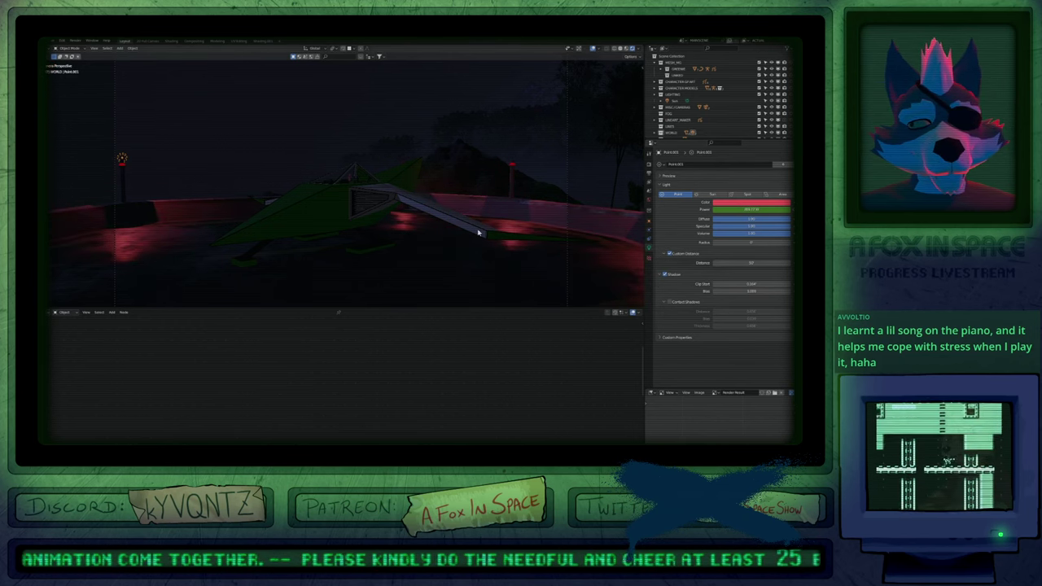
Review the scene's render sampling and shadow settings, returning to the red point light's properties.
{"action": "left_click", "coordinate": [650, 165]}
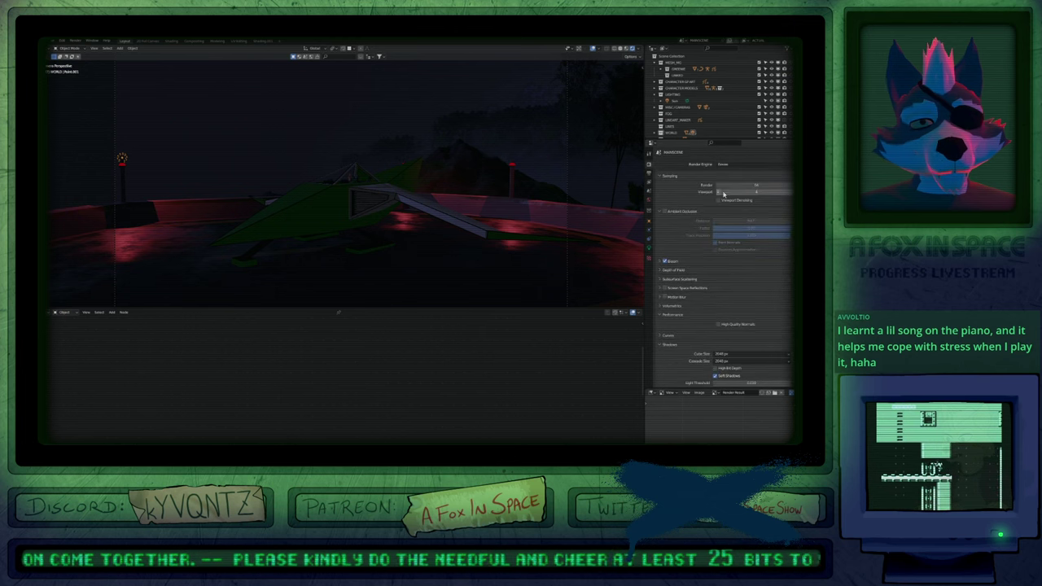
{"action": "left_click", "coordinate": [756, 186]}
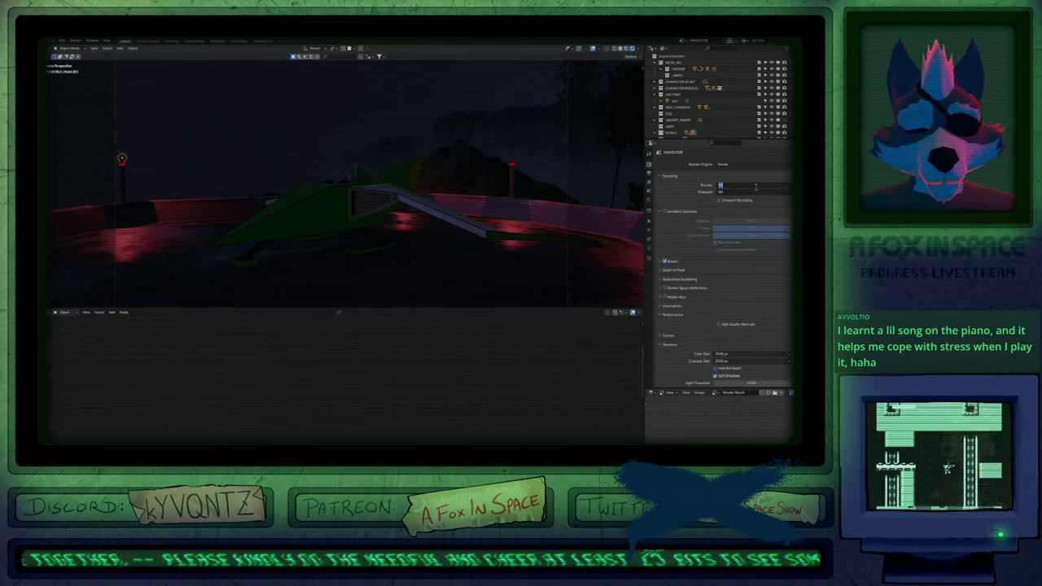
{"action": "key", "text": "Escape"}
{"action": "scroll", "coordinate": [668, 309], "scroll_direction": "down", "scroll_amount": 3}
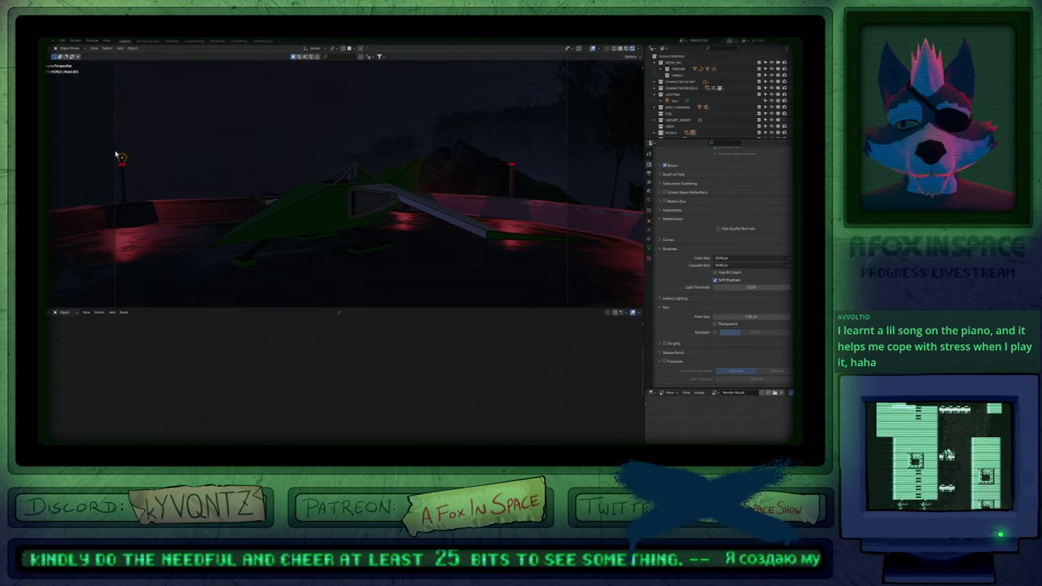
{"action": "left_click", "coordinate": [651, 252]}
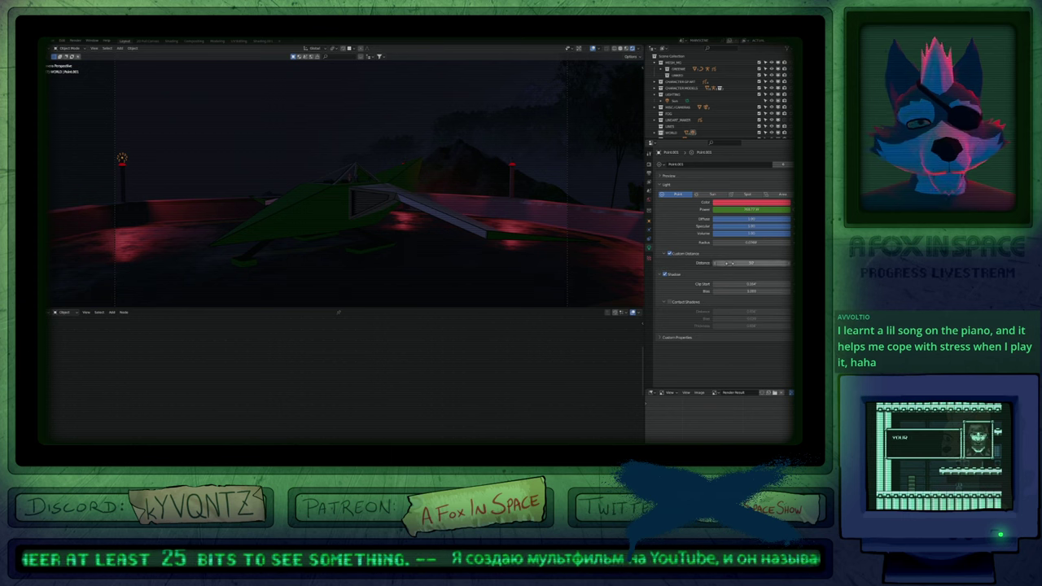
Set the red landing-pad light's radius to 0.2 and check the glow on the platform.
{"action": "key", "text": "Down"}
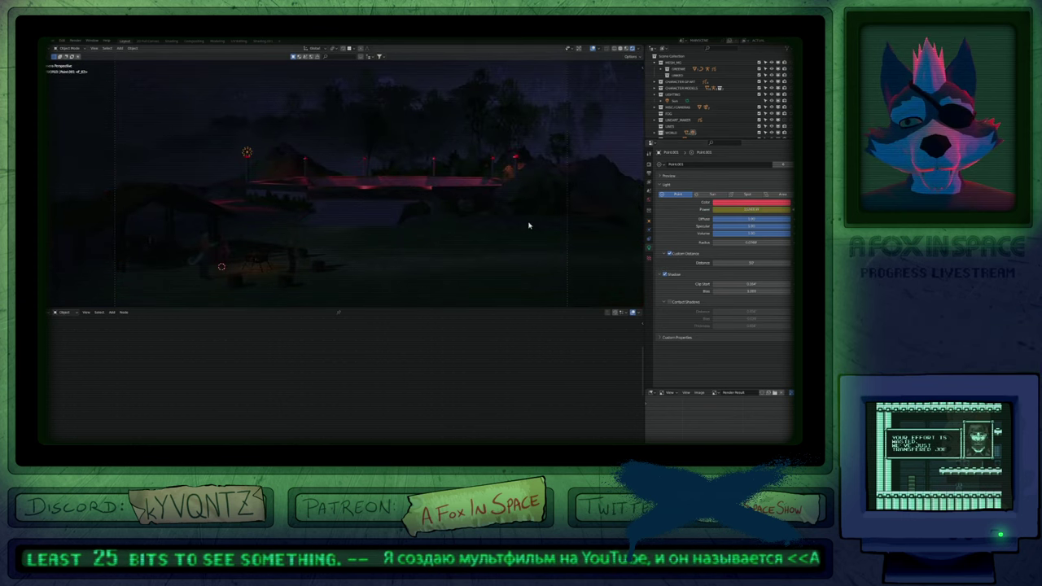
{"action": "scroll", "coordinate": [442, 174], "scroll_direction": "up", "scroll_amount": 8}
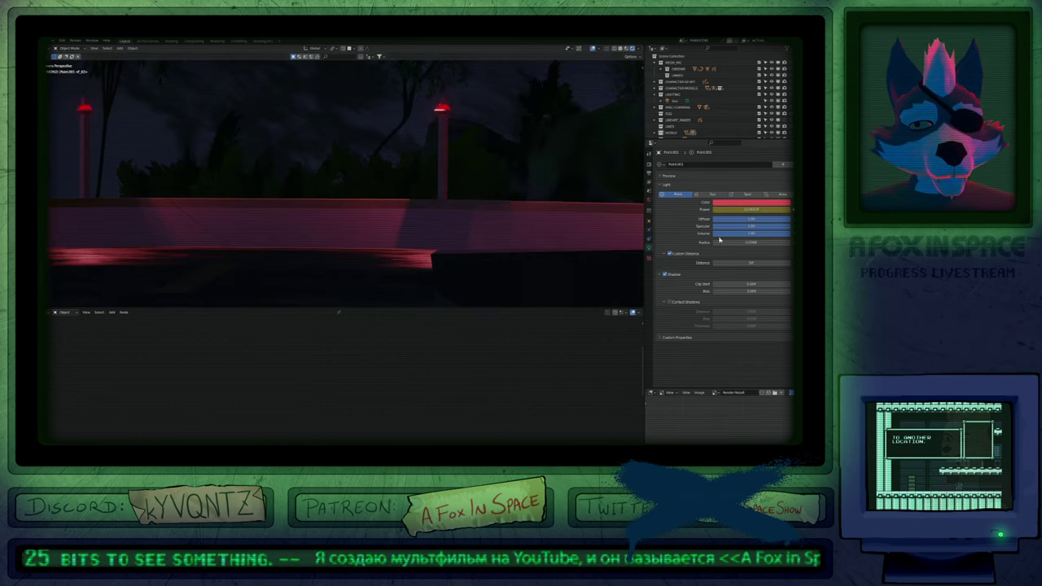
{"action": "left_click_drag", "start_coordinate": [741, 241], "coordinate": [761, 242]}
{"action": "scroll", "coordinate": [319, 203], "scroll_direction": "down", "scroll_amount": 5}
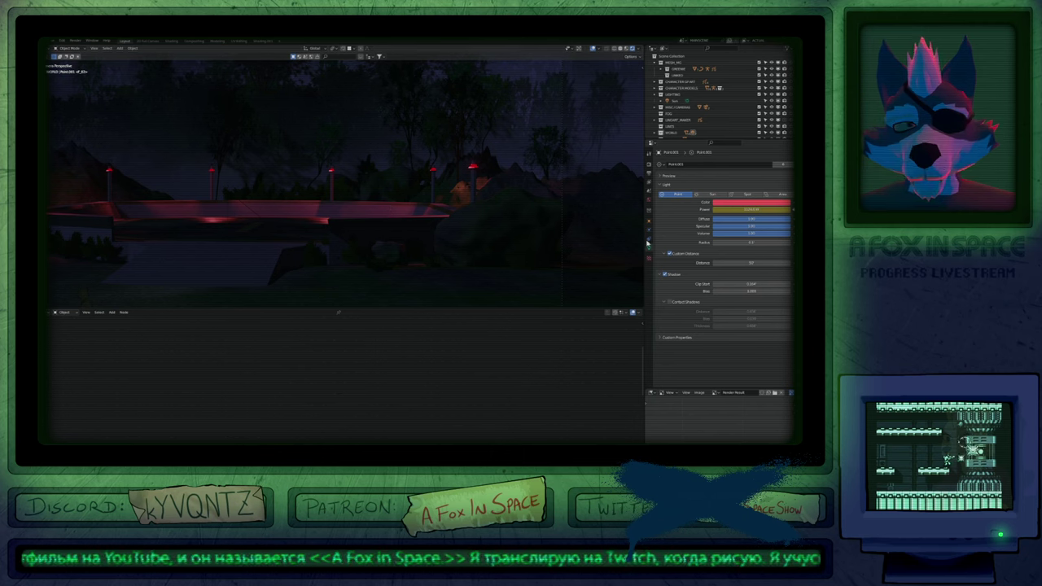
{"action": "type", "text": "0.2"}
{"action": "key", "text": "Return"}
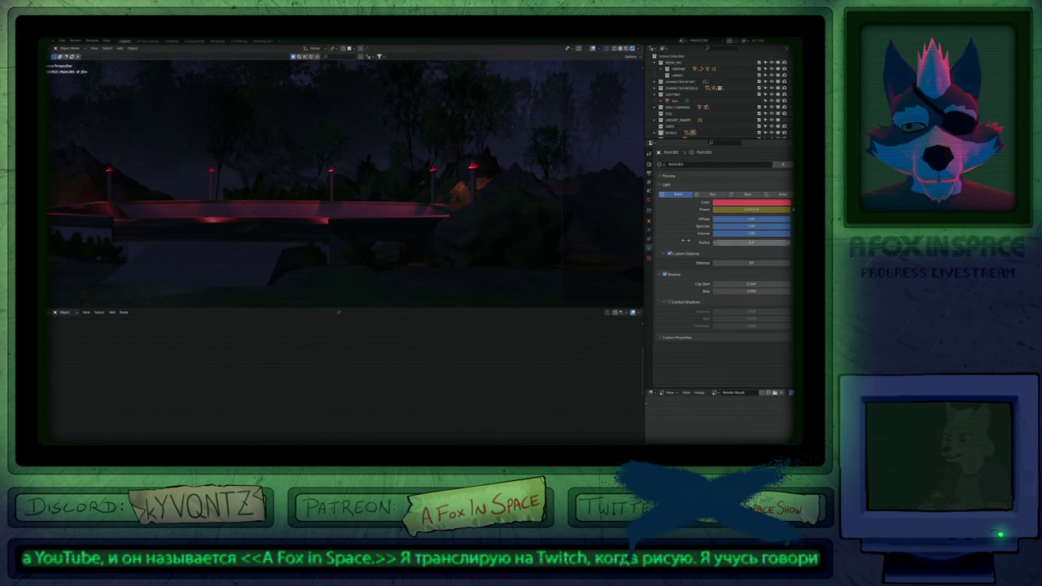
{"action": "key", "text": "Home"}
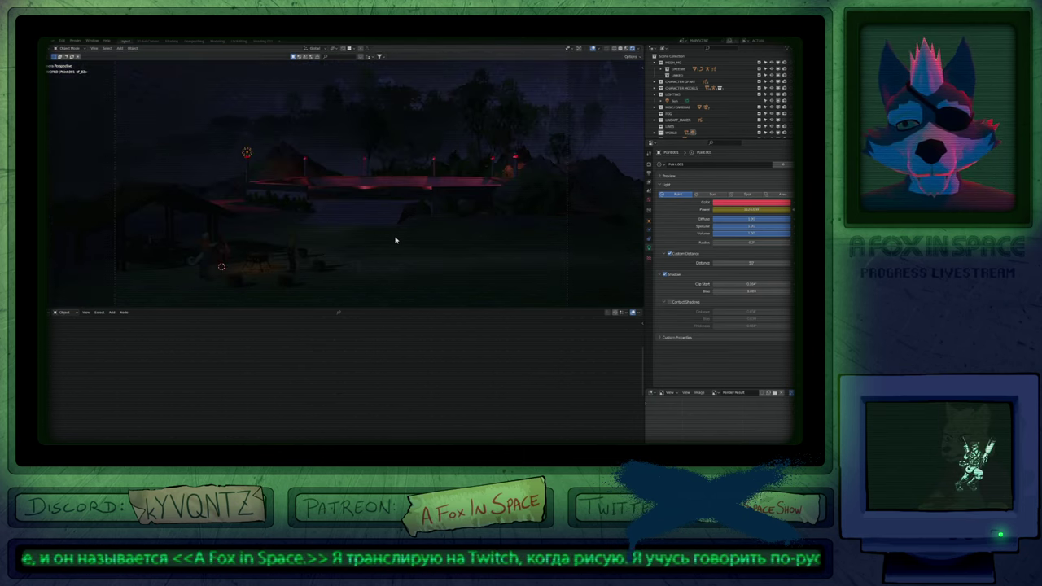
Inspect the shot in a full-screen viewport and select the orange point light at the grill.
{"action": "key", "text": "ctrl+alt+space"}
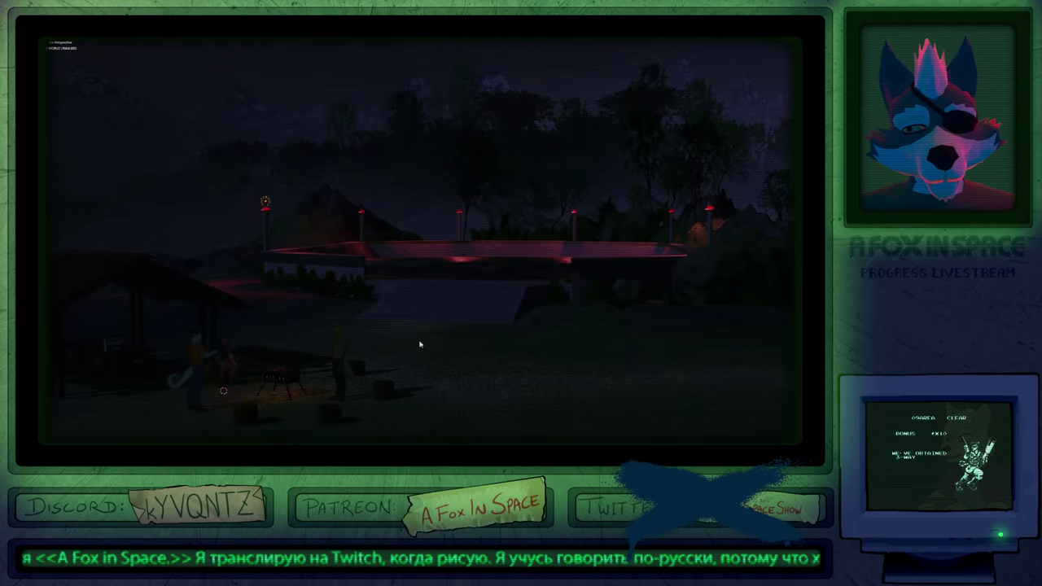
{"action": "scroll", "coordinate": [288, 382], "scroll_direction": "up", "scroll_amount": 7}
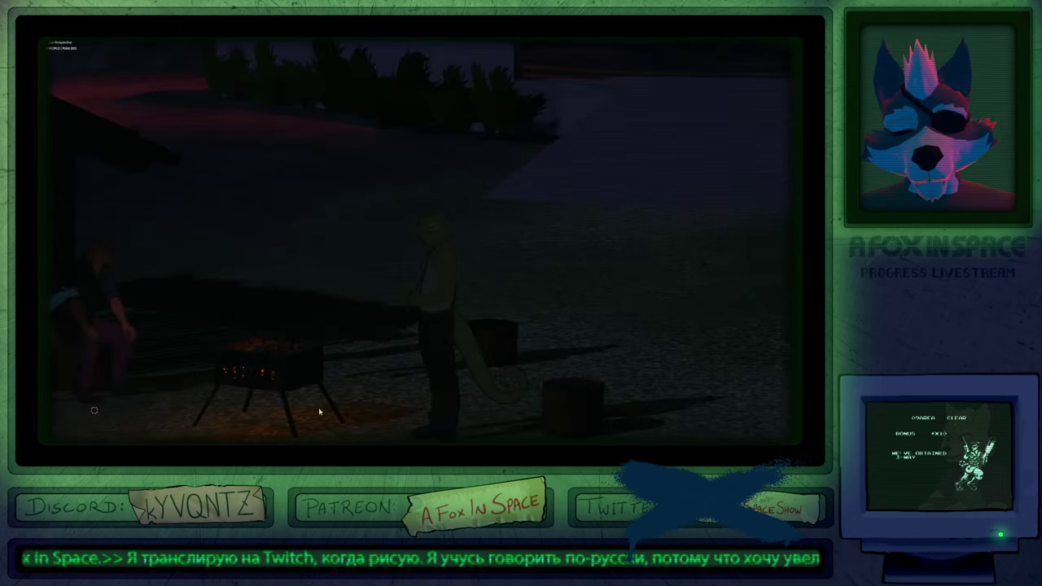
{"action": "left_click", "coordinate": [320, 409]}
{"action": "key", "text": "ctrl+space"}
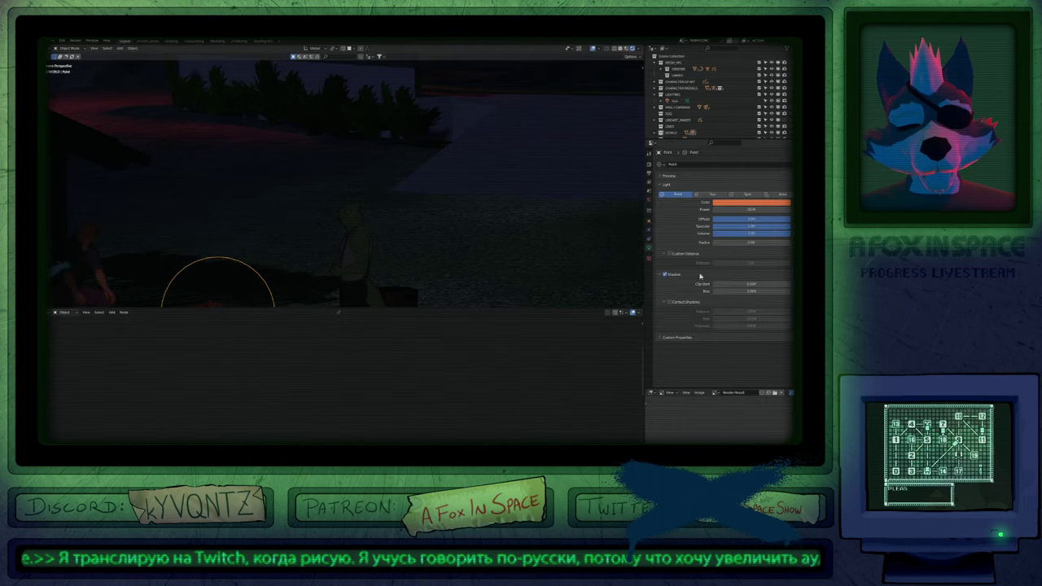
Try contact shadows on the orange grill light and compare the scene with its shadow off and on.
{"action": "key", "text": "Return"}
{"action": "key", "text": "ctrl+space"}
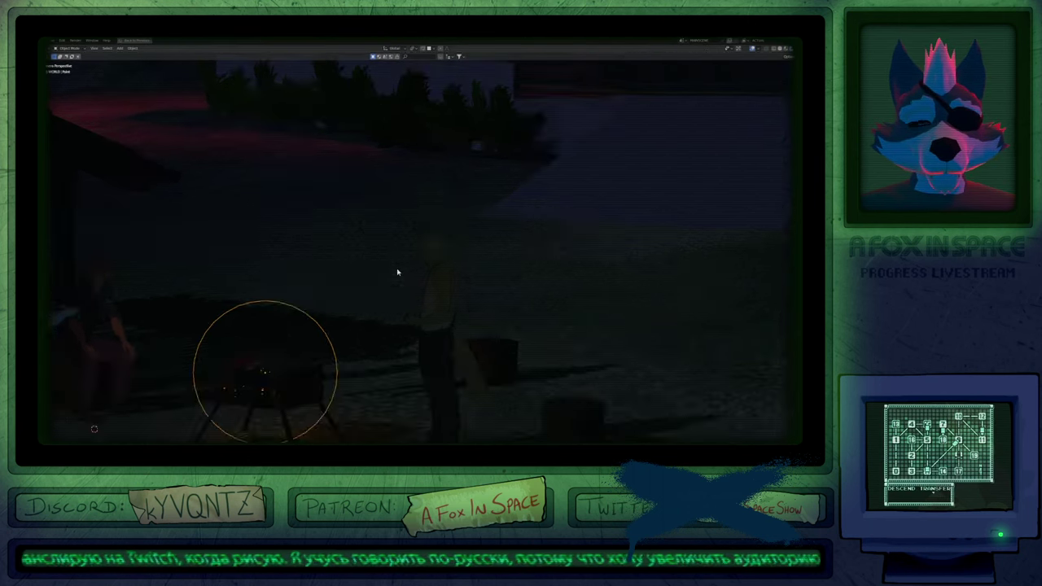
{"action": "key", "text": "Home"}
{"action": "scroll", "coordinate": [342, 363], "scroll_direction": "down", "scroll_amount": 4}
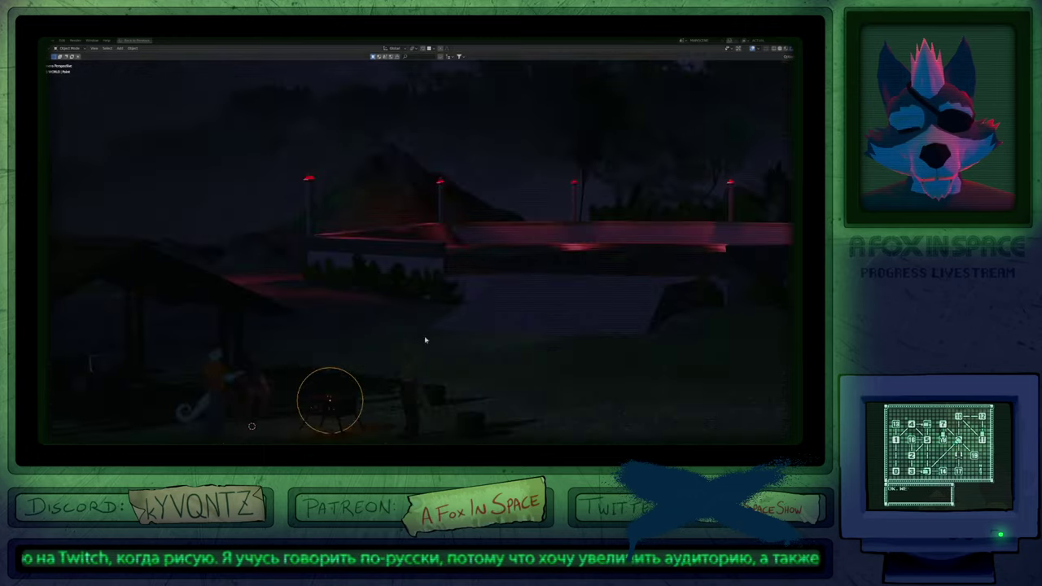
{"action": "key", "text": "ctrl+space"}
{"action": "left_click", "coordinate": [671, 302]}
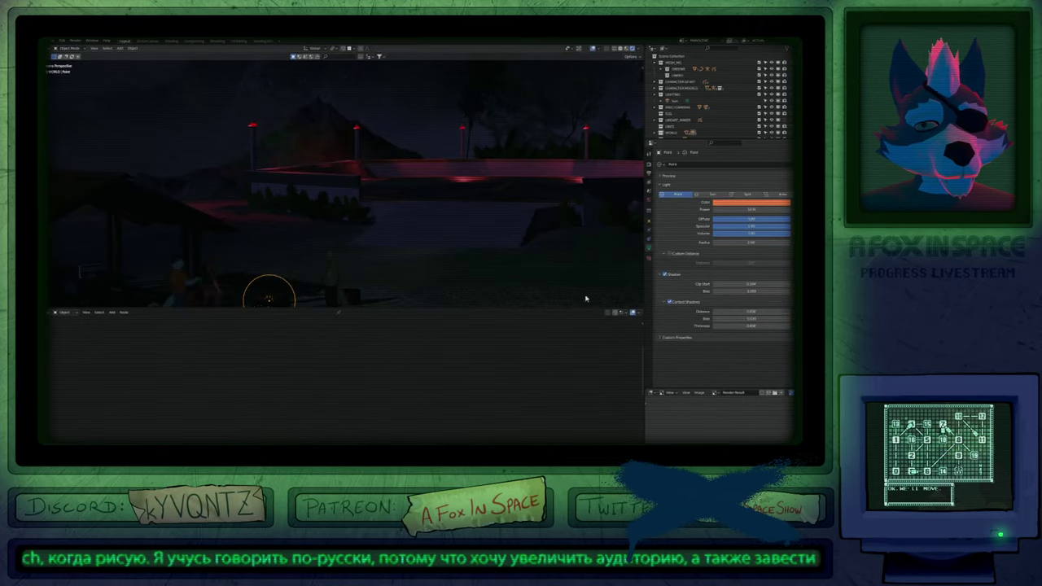
{"action": "middle_click_drag", "start_coordinate": [369, 287], "coordinate": [398, 212], "text": "shift"}
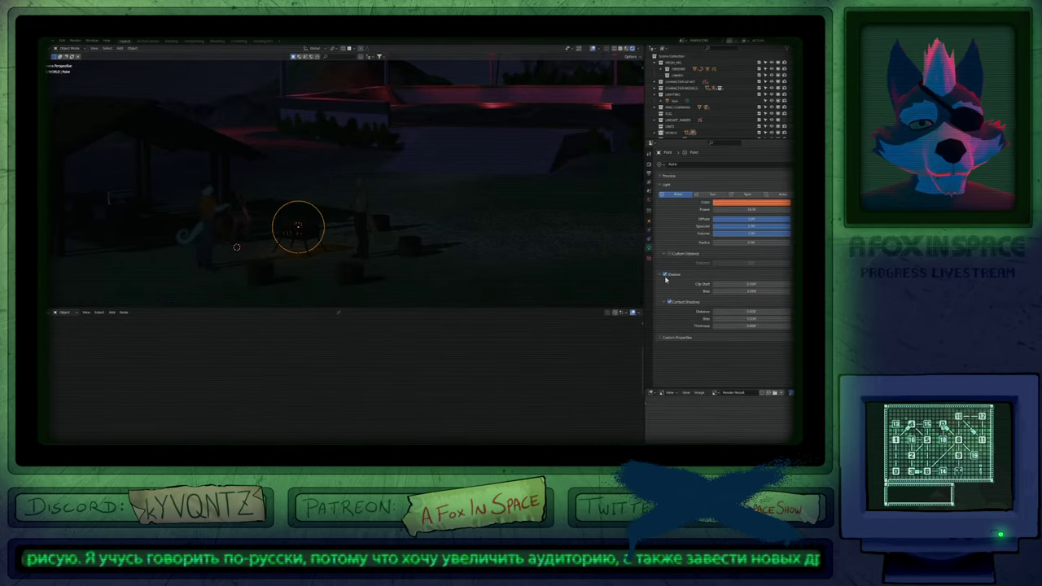
{"action": "left_click", "coordinate": [665, 276]}
{"action": "left_click", "coordinate": [665, 276]}
{"action": "left_click", "coordinate": [668, 303]}
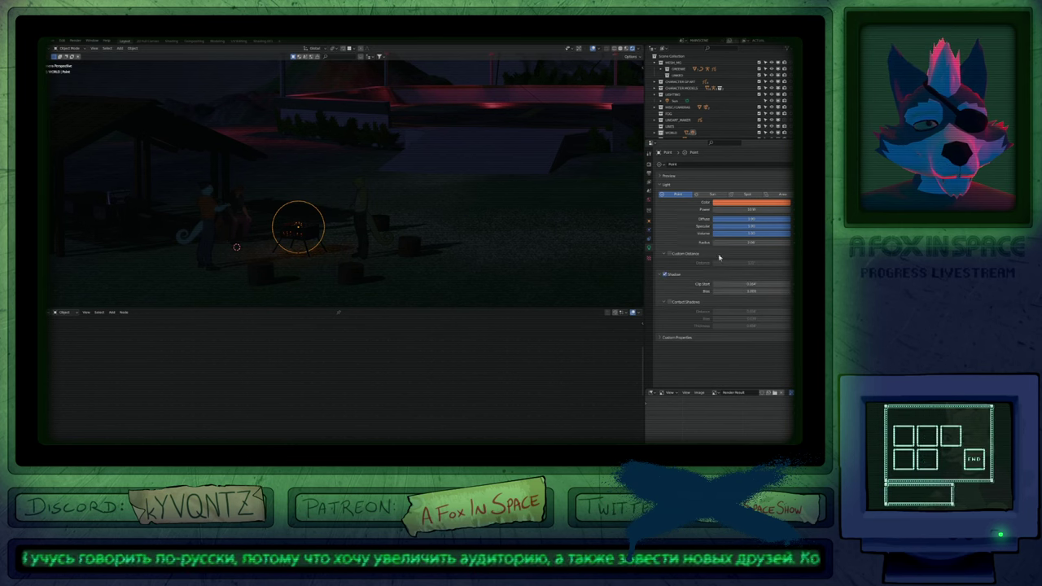
Try a radius of 0 on the orange grill light, then give it a small radius to soften its shadows.
{"action": "double_click", "coordinate": [727, 243]}
{"action": "type", "text": "0"}
{"action": "key", "text": "Return"}
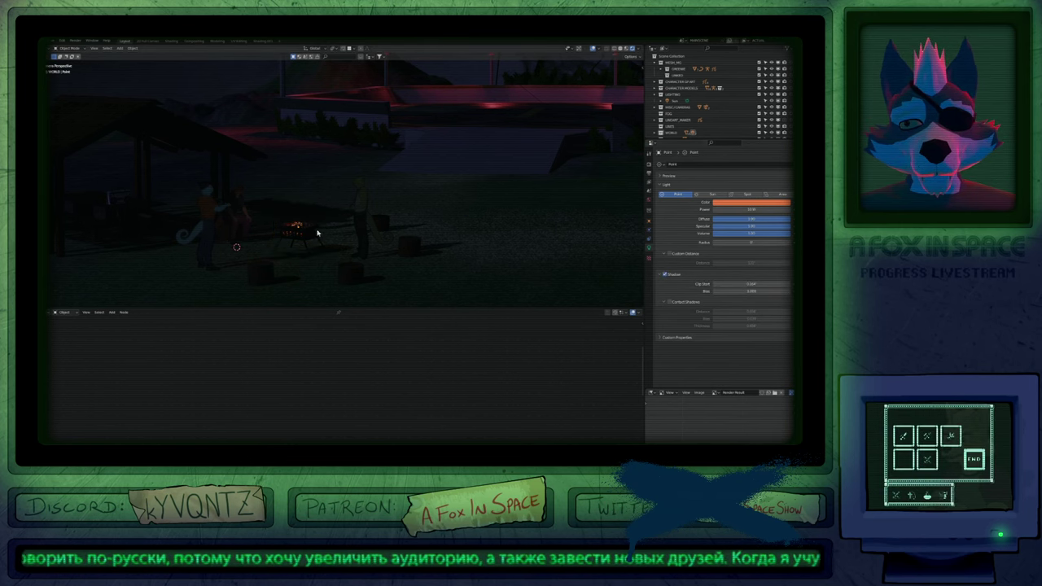
{"action": "scroll", "coordinate": [284, 233], "scroll_direction": "up", "scroll_amount": 6}
{"action": "middle_click_drag", "start_coordinate": [399, 272], "coordinate": [418, 193], "text": "shift"}
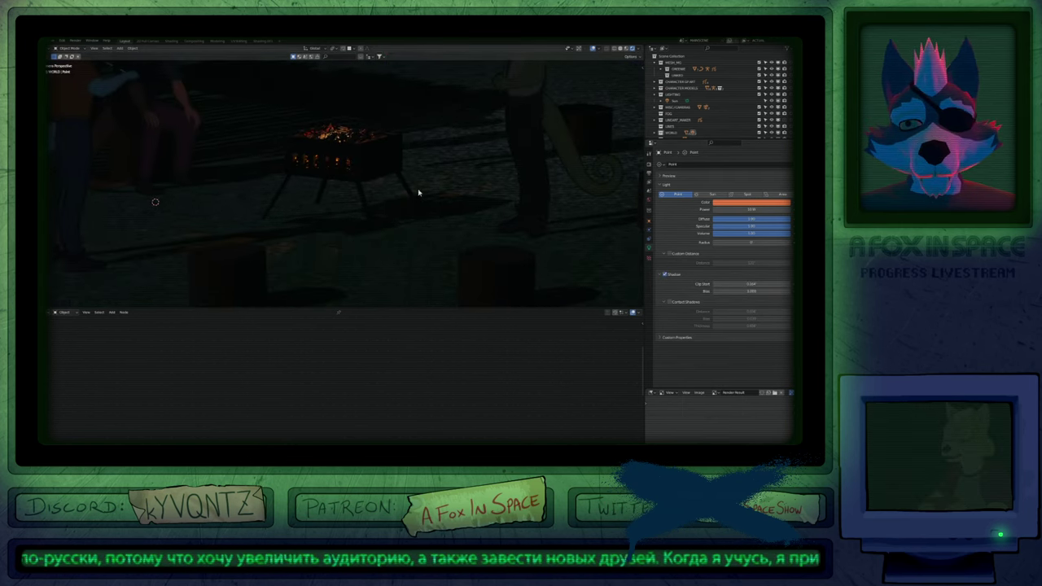
{"action": "left_click", "coordinate": [762, 242]}
{"action": "type", "text": "1"}
{"action": "key", "text": "Return"}
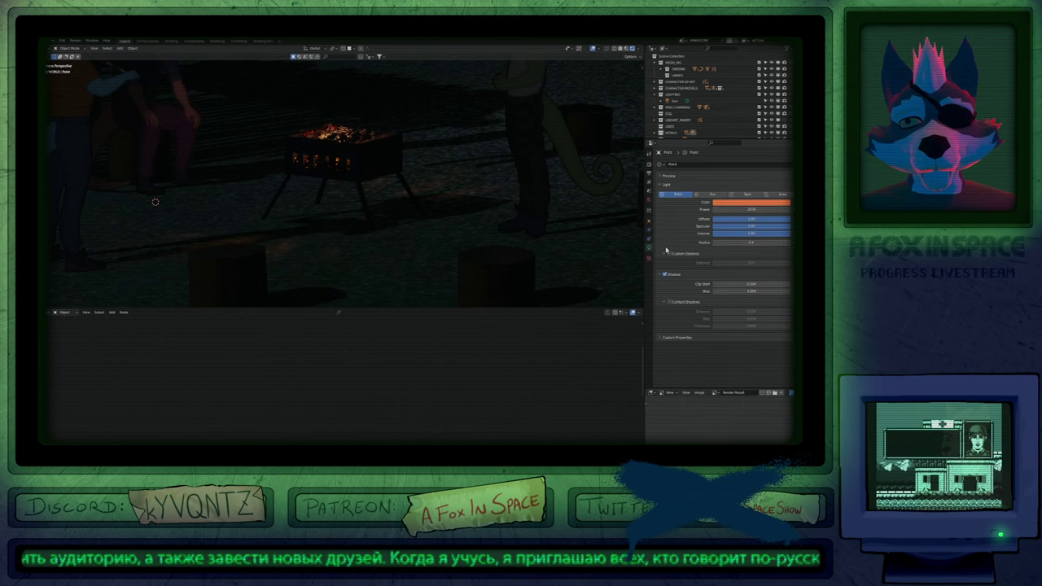
Compare the grill light with contact shadows, leave them off, and shift its color toward a redder orange.
{"action": "left_click", "coordinate": [669, 302]}
{"action": "left_click", "coordinate": [669, 302]}
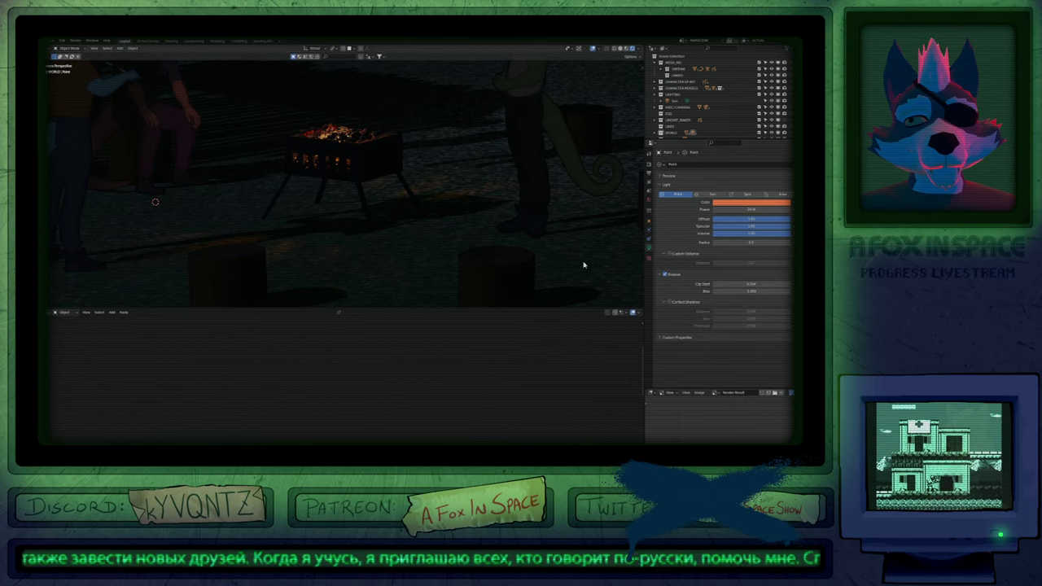
{"action": "left_click", "coordinate": [741, 202]}
{"action": "left_click_drag", "start_coordinate": [752, 179], "coordinate": [751, 179]}
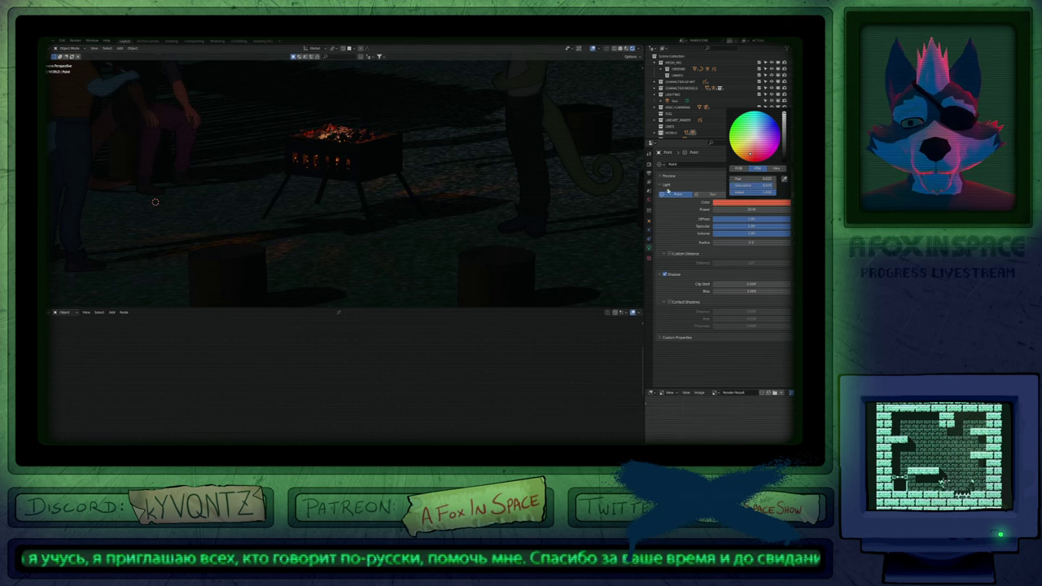
Enlarge the 3D viewport and play back the night shot through the camera in full-screen view.
{"action": "left_click_drag", "start_coordinate": [382, 308], "coordinate": [382, 355]}
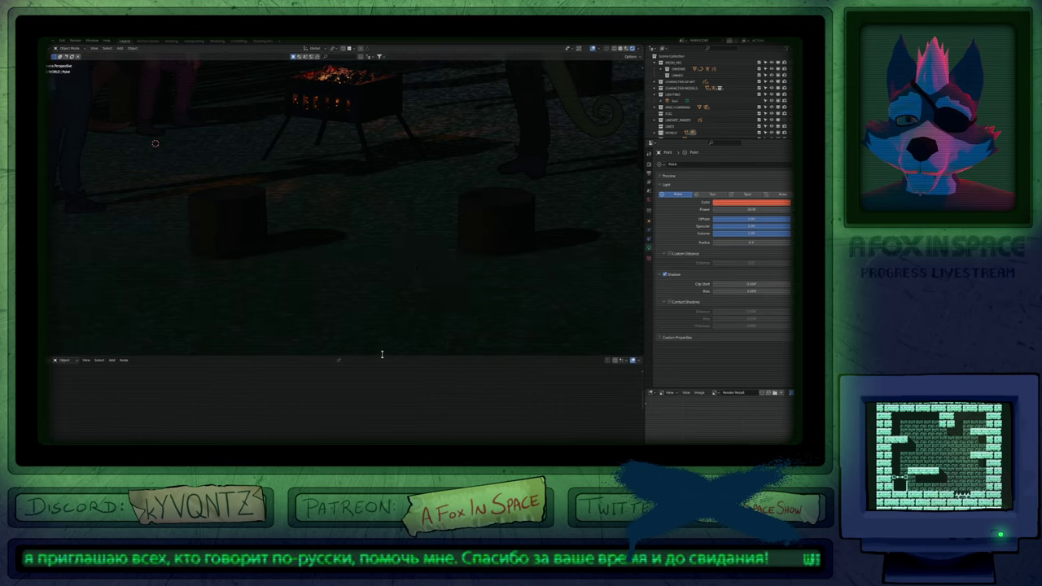
{"action": "key", "text": "Home"}
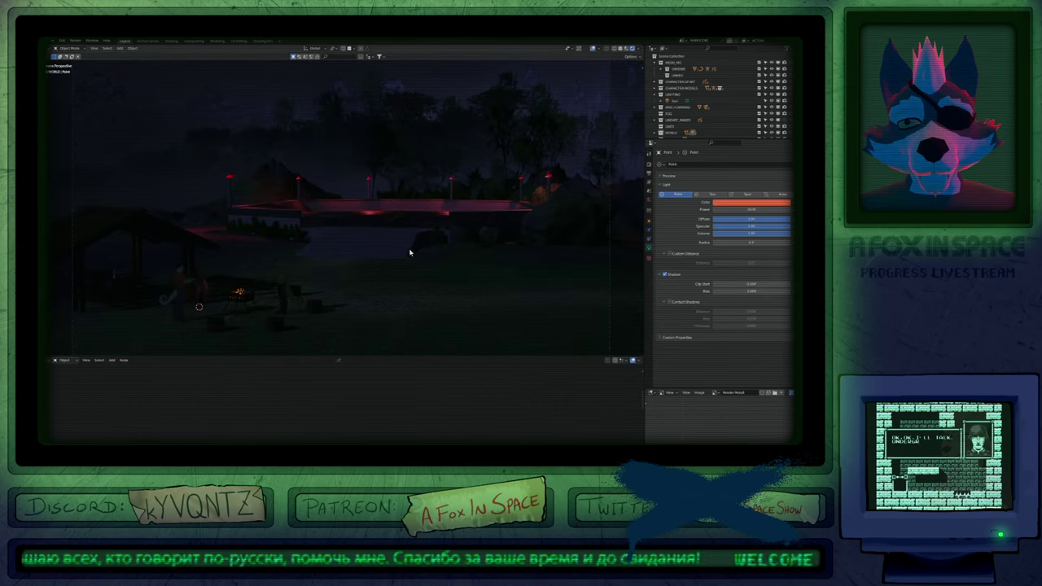
{"action": "key", "text": "space"}
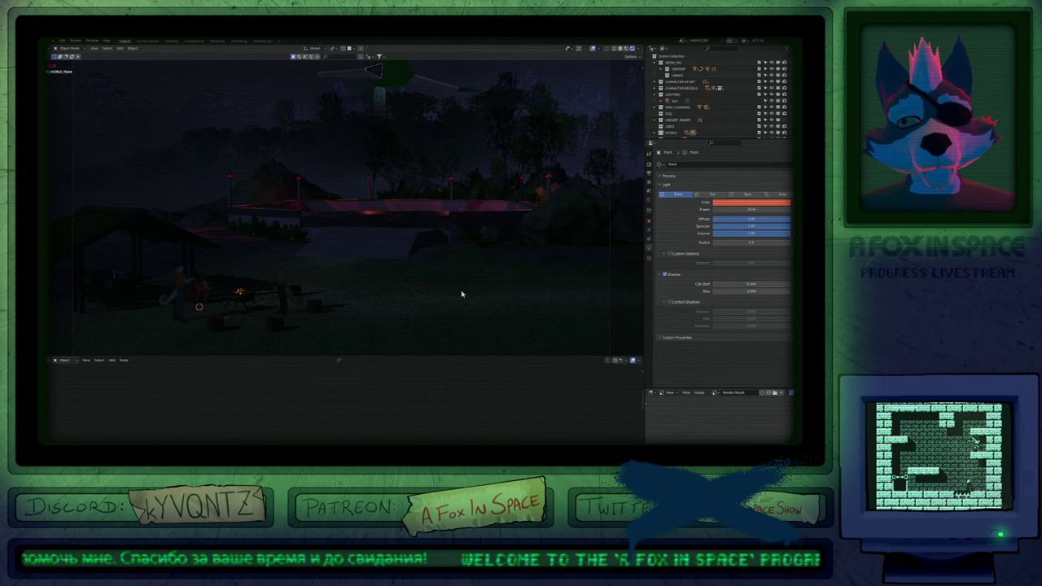
{"action": "key", "text": "ctrl+alt+space"}
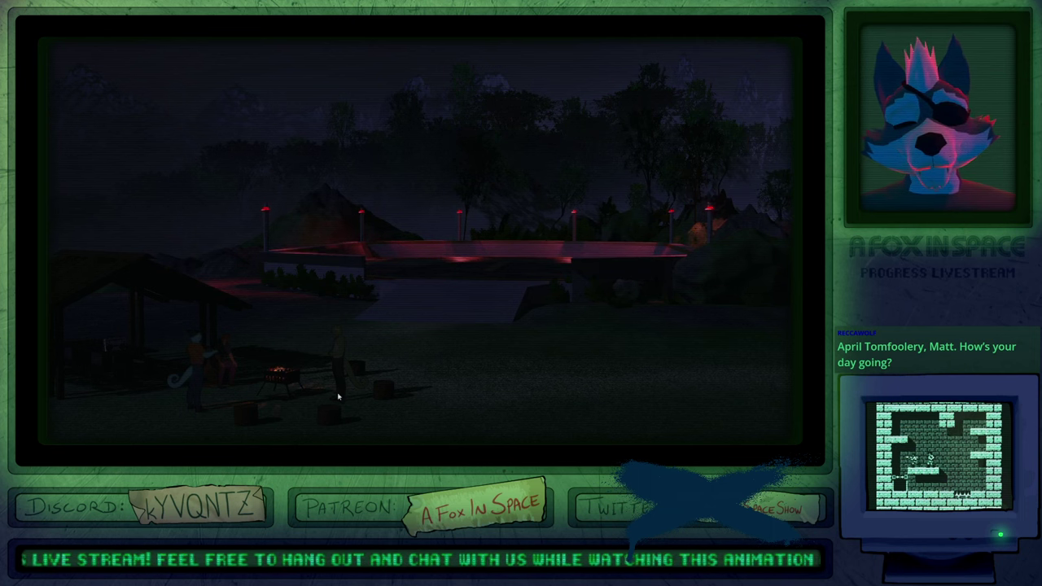
Check the two standing characters beside the grill, clear the selection, and toggle the viewport overlays.
{"action": "left_click", "coordinate": [334, 358]}
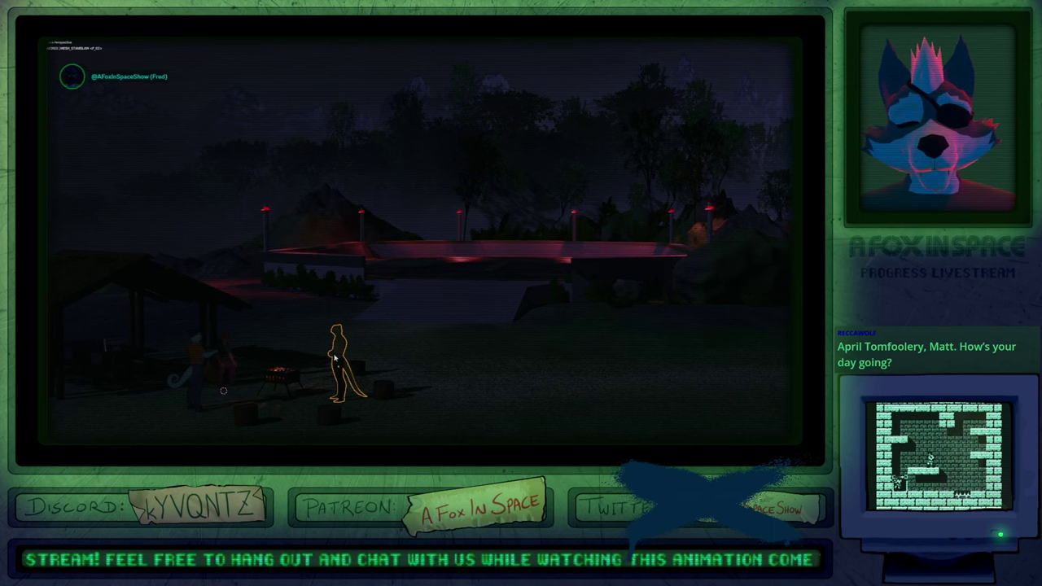
{"action": "left_click", "coordinate": [194, 358]}
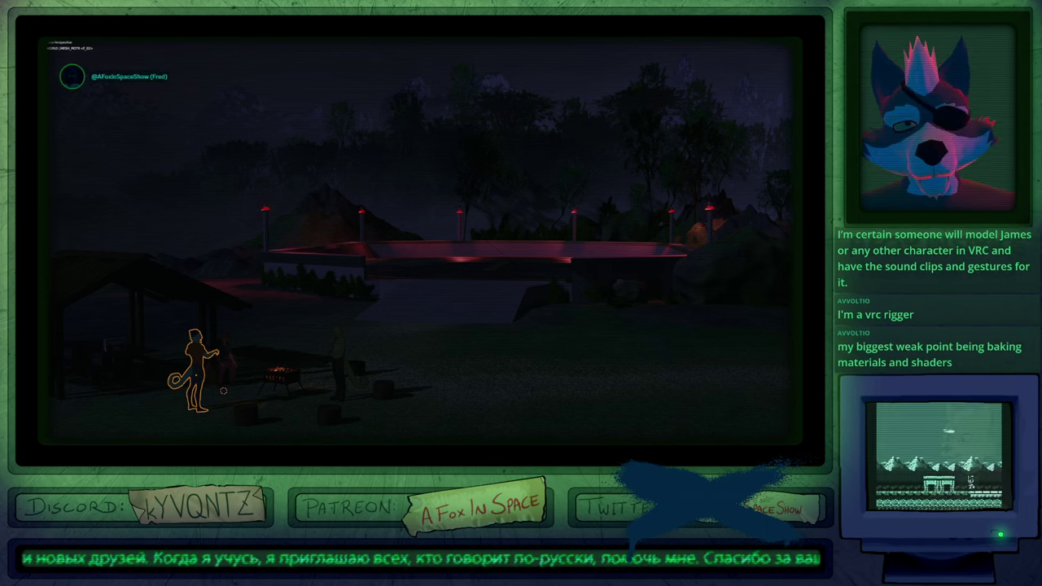
{"action": "key", "text": "a"}
{"action": "key", "text": "a"}
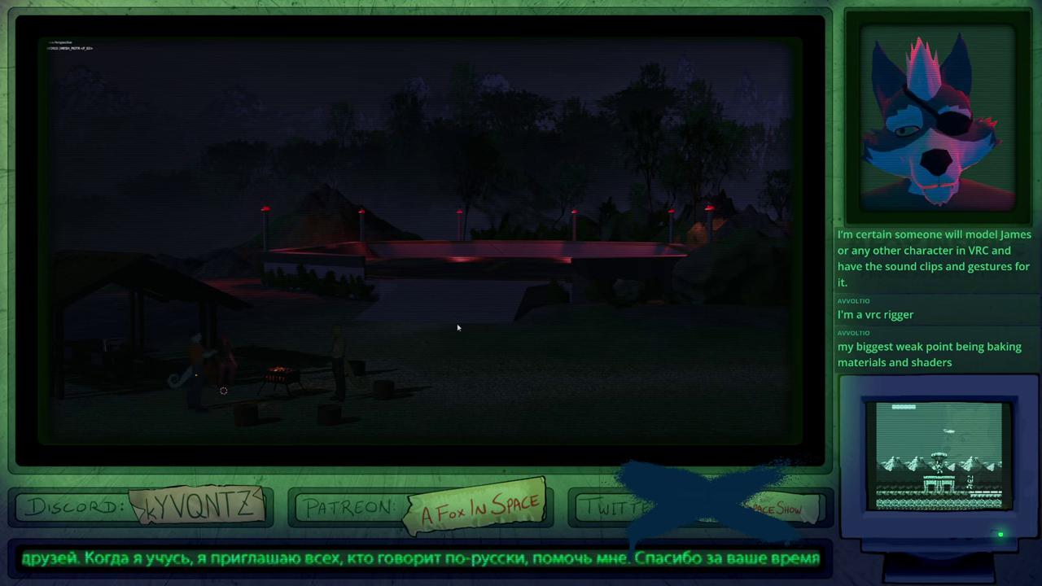
{"action": "key", "text": "alt+shift+z"}
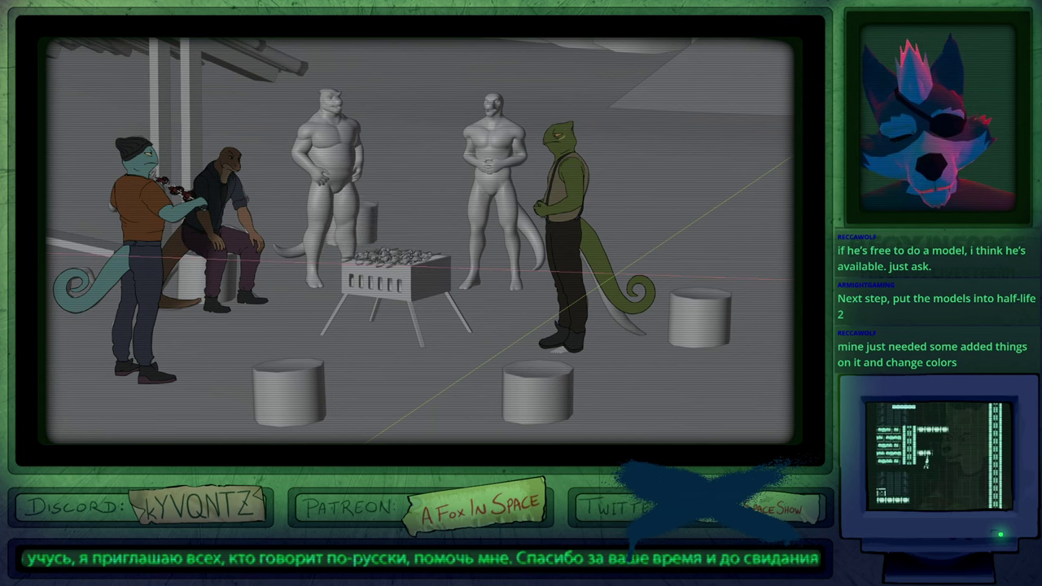
Thin out the skewers near the grill's left end by deleting some, and shift a remaining one along X.
{"action": "left_click", "coordinate": [410, 255]}
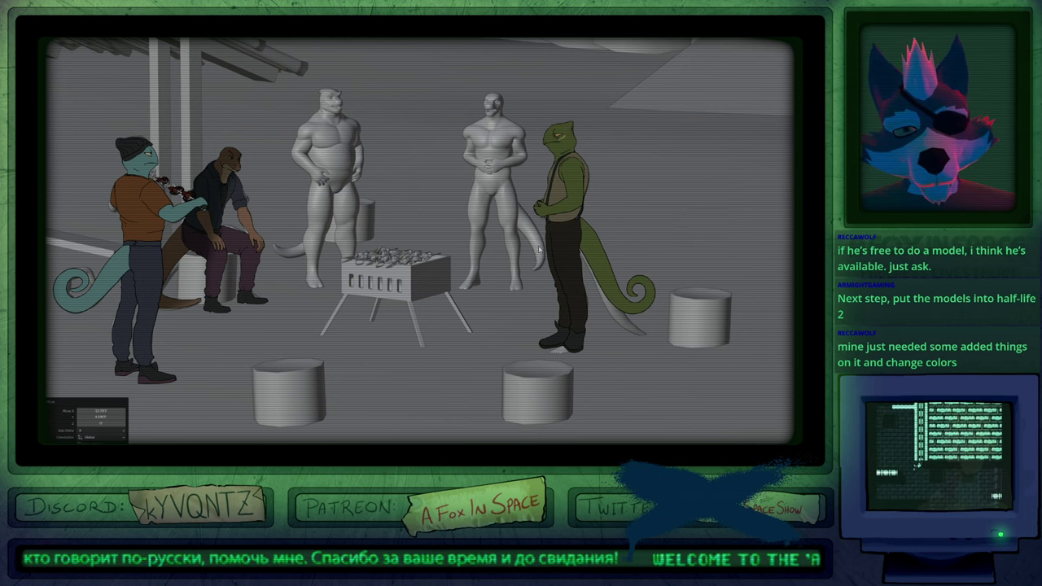
{"action": "middle_click_drag", "start_coordinate": [561, 269], "coordinate": [545, 311], "text": "shift"}
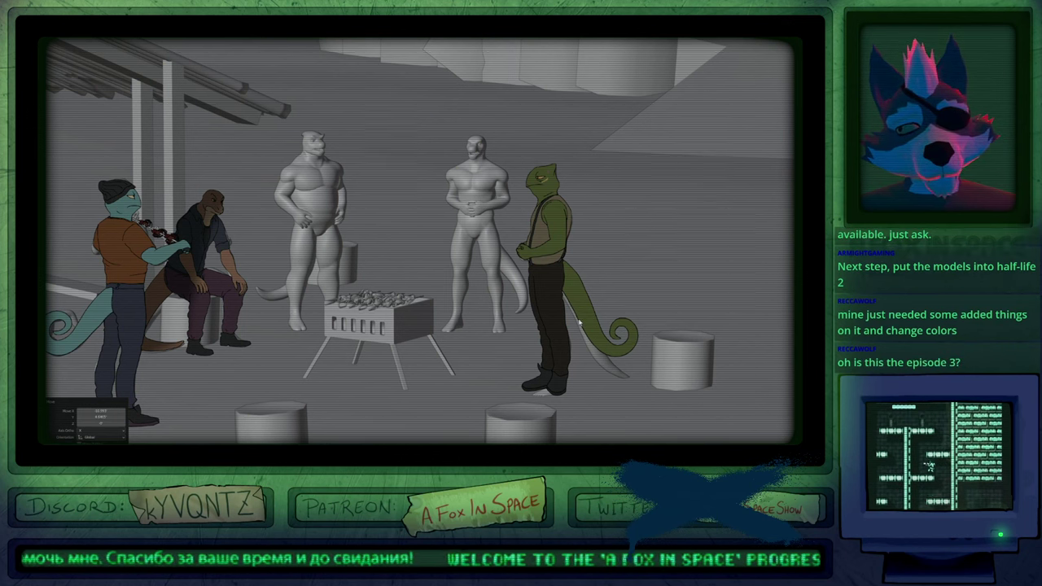
{"action": "scroll", "coordinate": [366, 301], "scroll_direction": "up", "scroll_amount": 6}
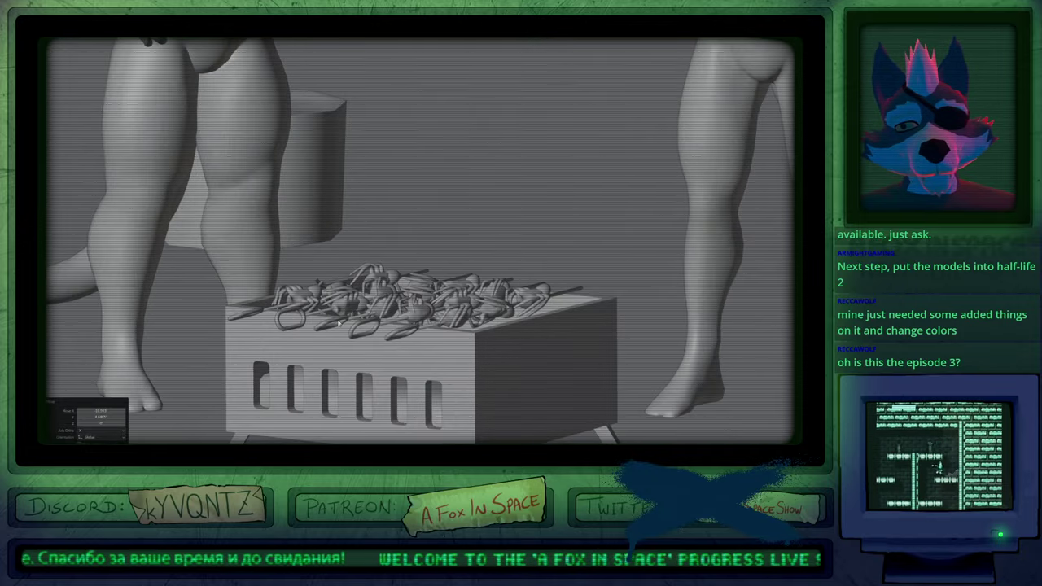
{"action": "left_click", "coordinate": [338, 322]}
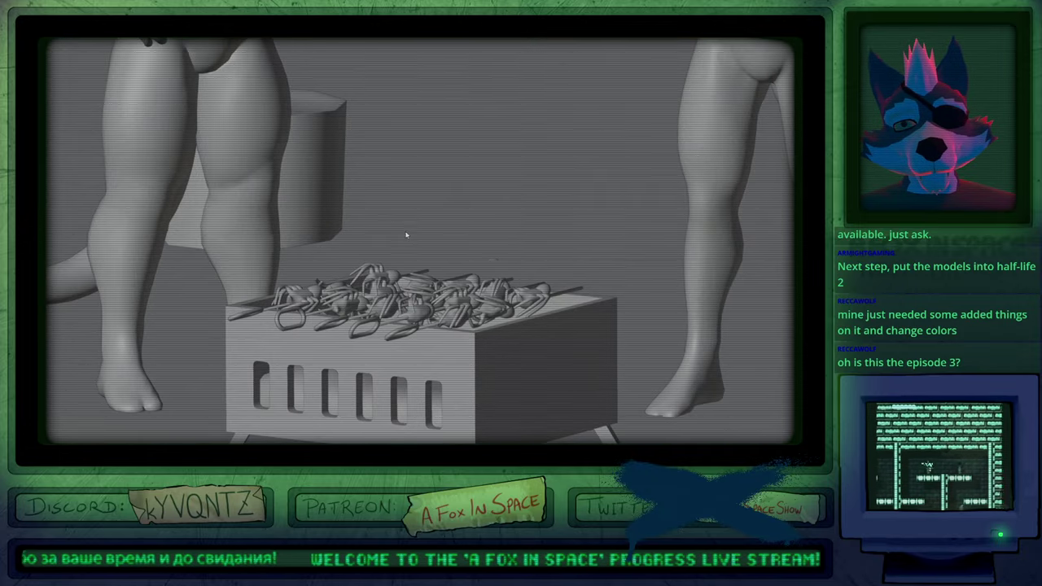
{"action": "key", "text": "g"}
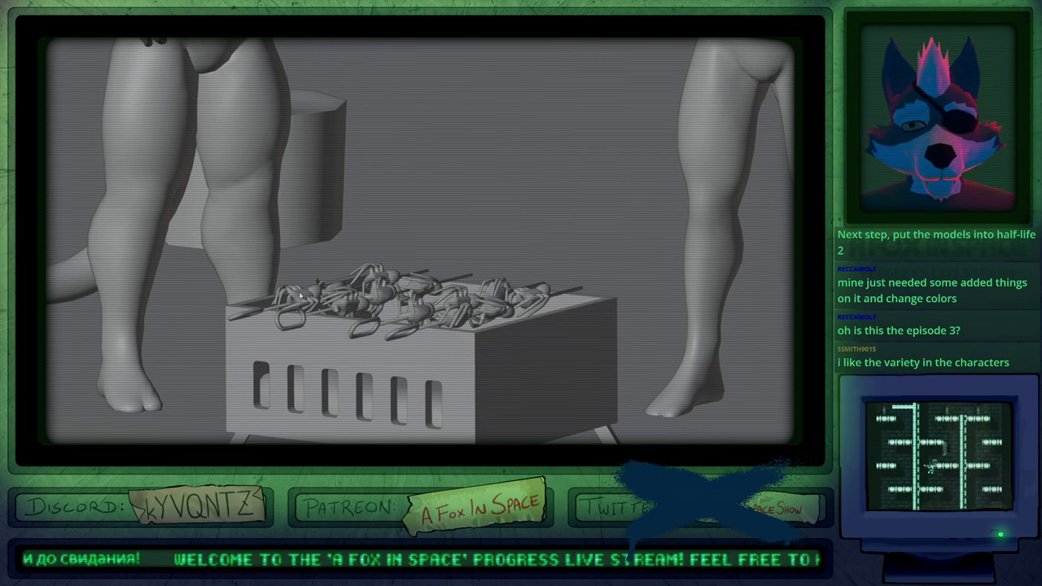
{"action": "key", "text": "Delete"}
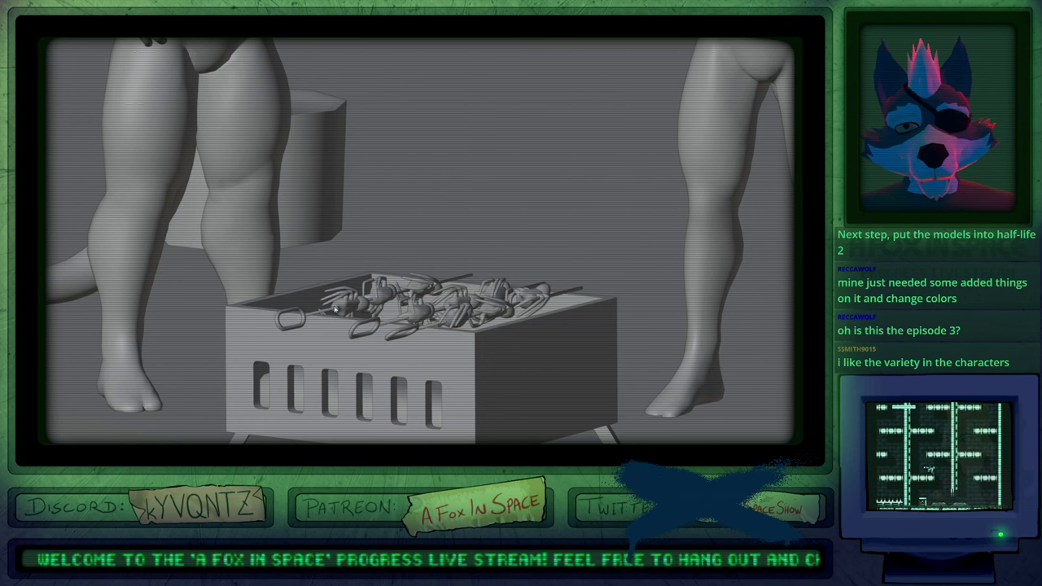
{"action": "key", "text": "g"}
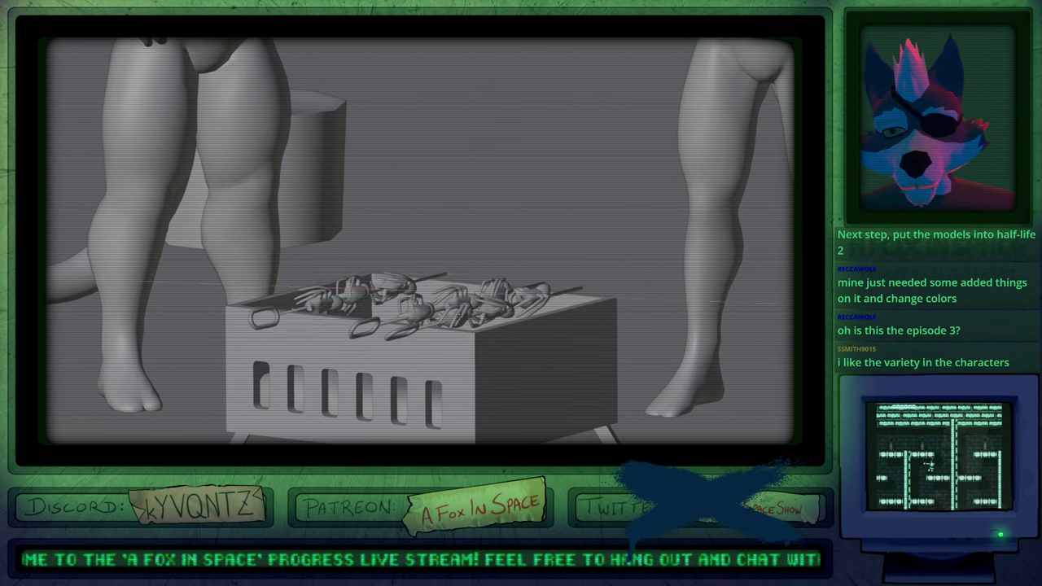
{"action": "key", "text": "x"}
{"action": "key", "text": "x"}
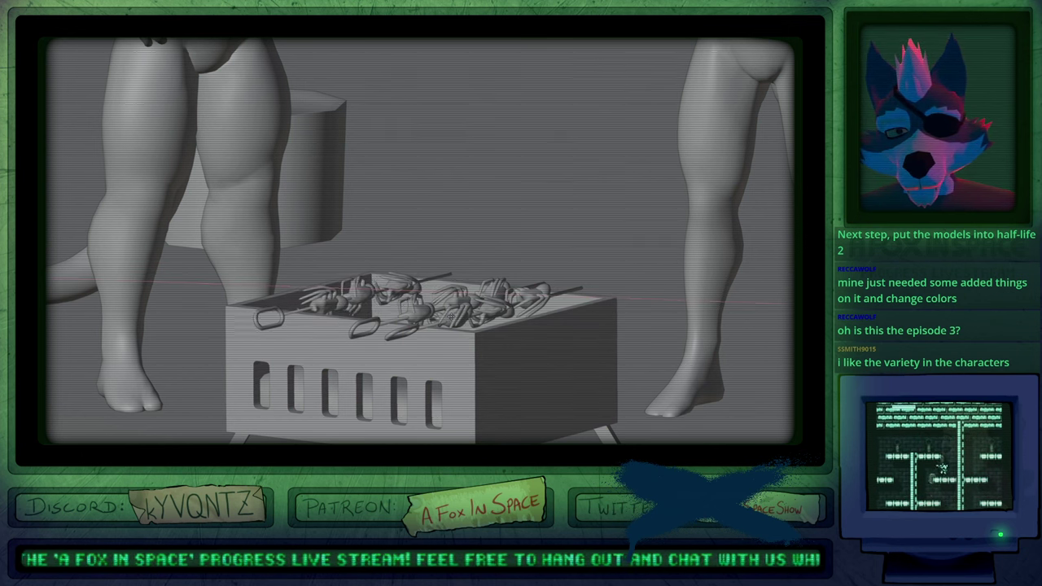
Adjust the neighbouring skewers along the X axis to space them out across the grill.
{"action": "left_click", "coordinate": [412, 333]}
{"action": "key", "text": "shift+d"}
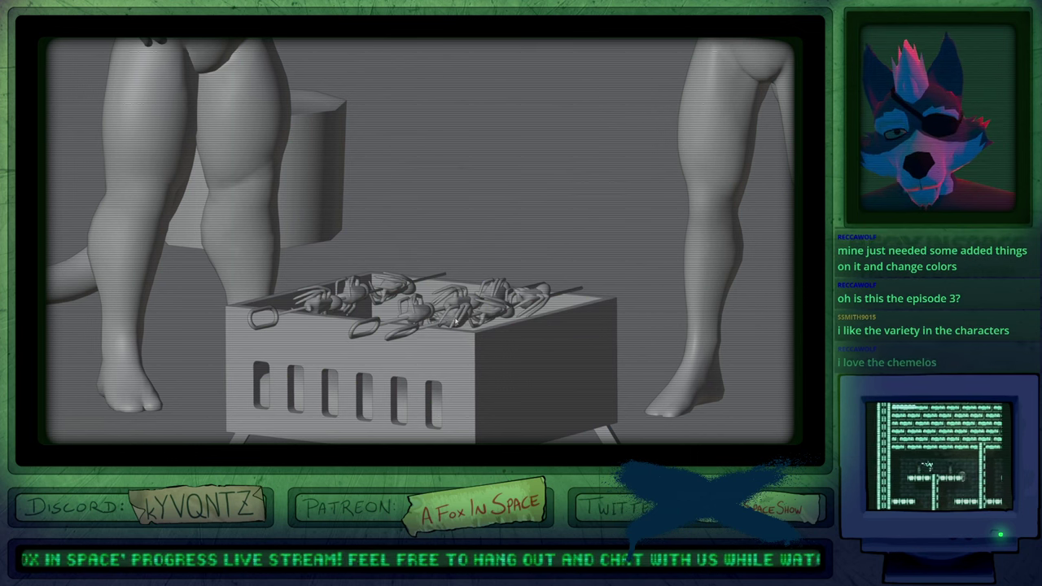
{"action": "key", "text": "x"}
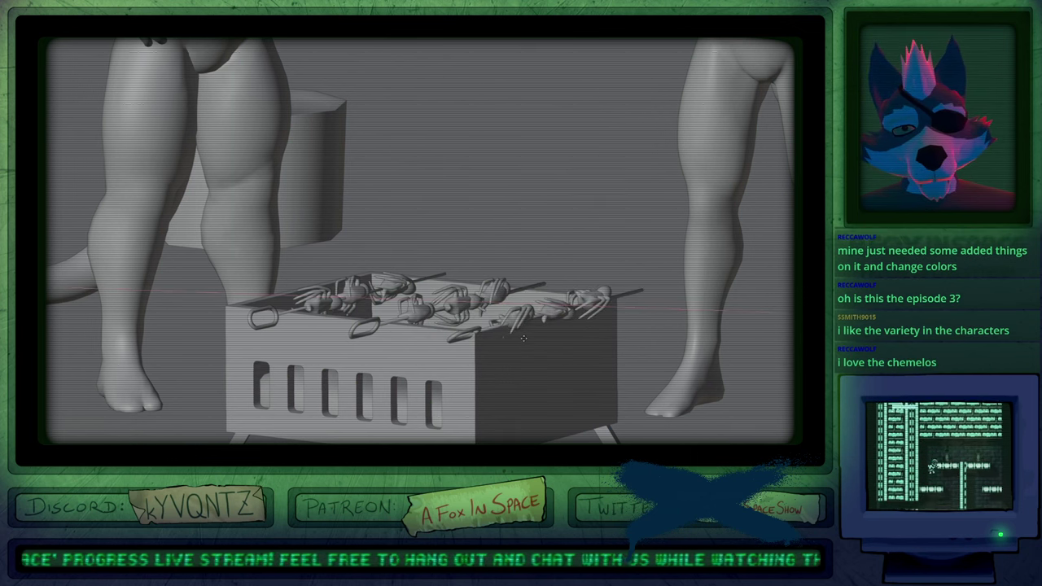
{"action": "left_click", "coordinate": [464, 327]}
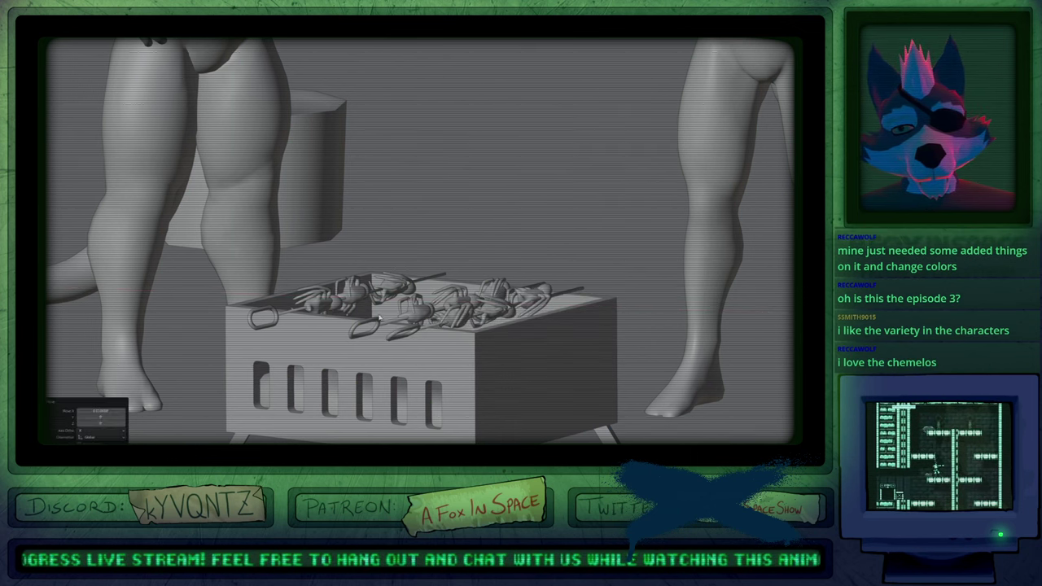
{"action": "key", "text": "shift+d"}
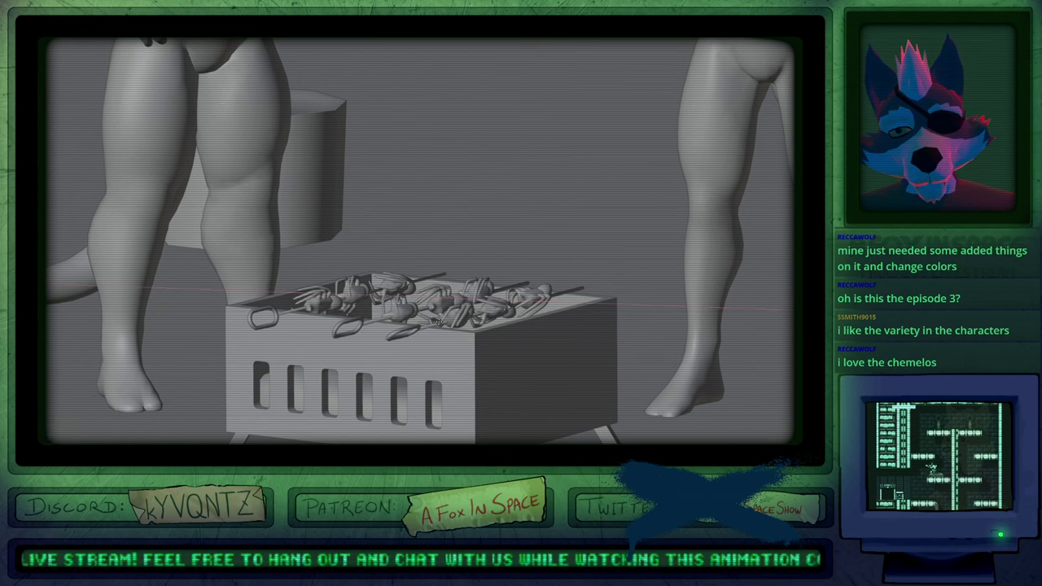
{"action": "key", "text": "x"}
{"action": "left_click", "coordinate": [425, 319]}
Duplicate a bare skewer from the grill and place the copy beside the grill's right side.
{"action": "scroll", "coordinate": [419, 325], "scroll_direction": "down", "scroll_amount": 5}
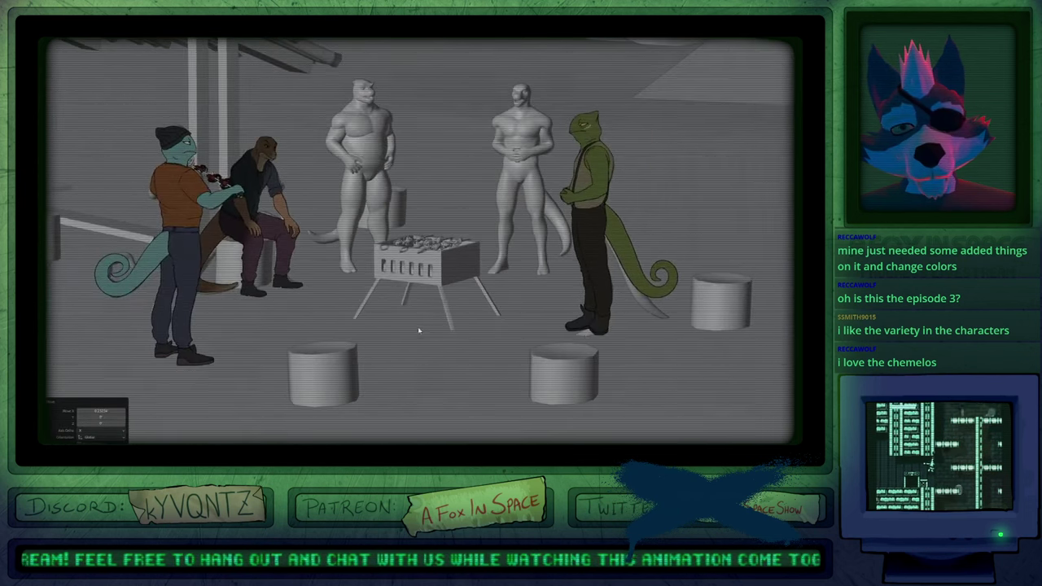
{"action": "middle_click_drag", "start_coordinate": [457, 266], "coordinate": [450, 302], "text": "shift"}
{"action": "scroll", "coordinate": [450, 302], "scroll_direction": "up", "scroll_amount": 6}
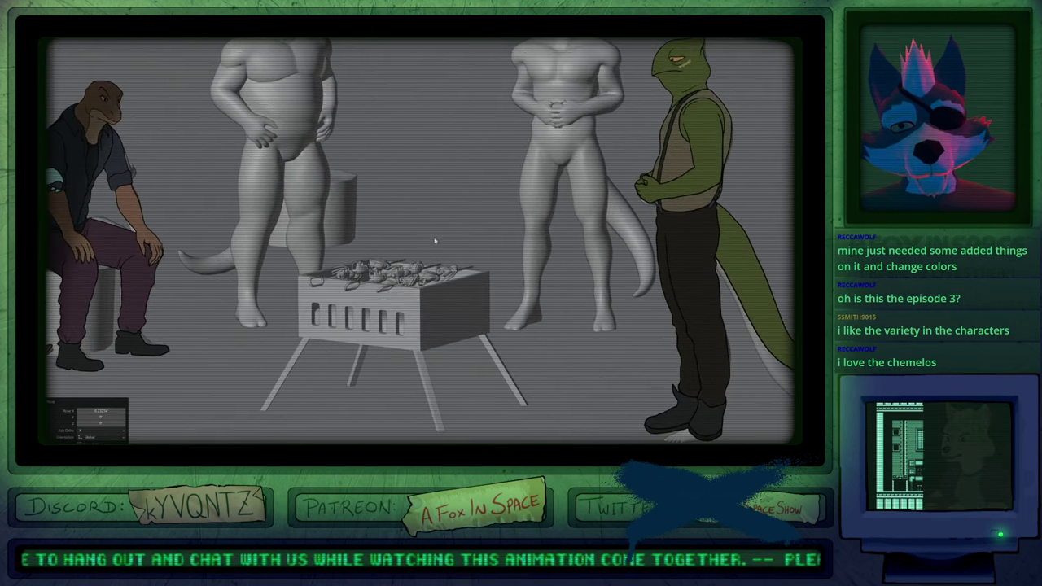
{"action": "left_click", "coordinate": [381, 292]}
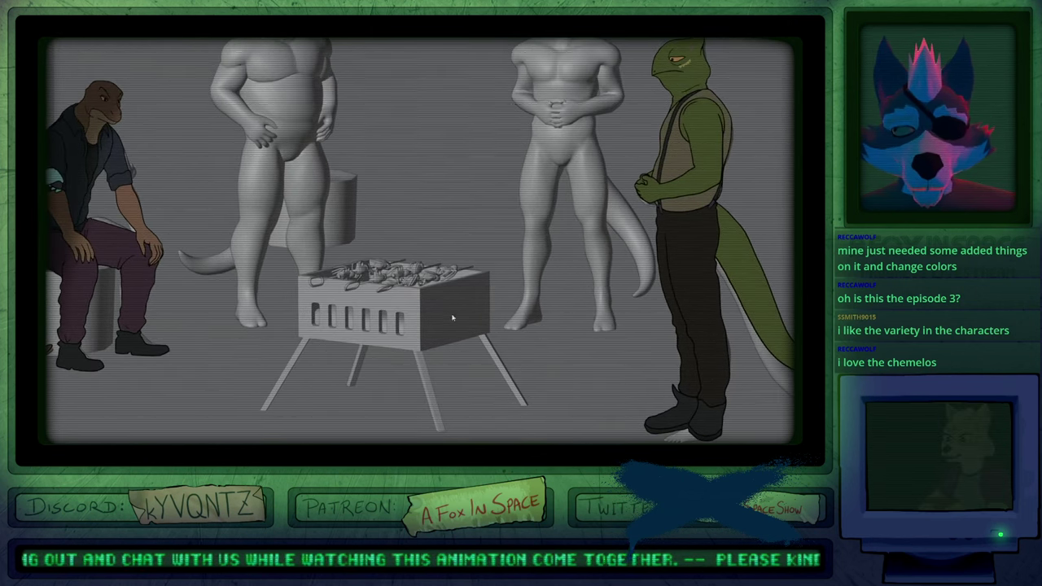
{"action": "key", "text": "shift+d"}
{"action": "left_click", "coordinate": [559, 286]}
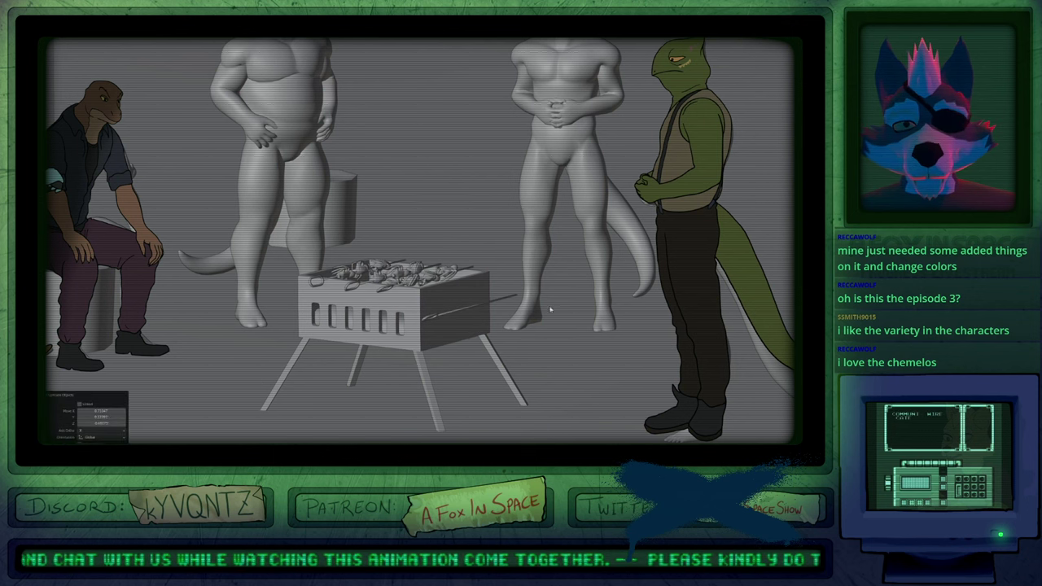
Rotate the copied skewer upright with its handle up and lower it beside the grill.
{"action": "key", "text": "r"}
{"action": "key", "text": "z"}
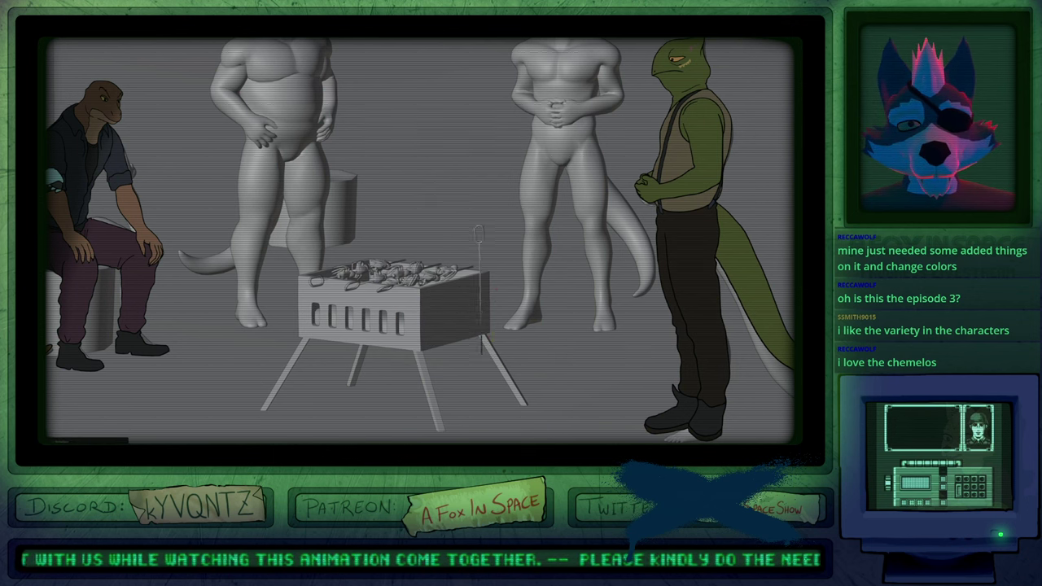
{"action": "left_click", "coordinate": [486, 270]}
{"action": "key", "text": "g"}
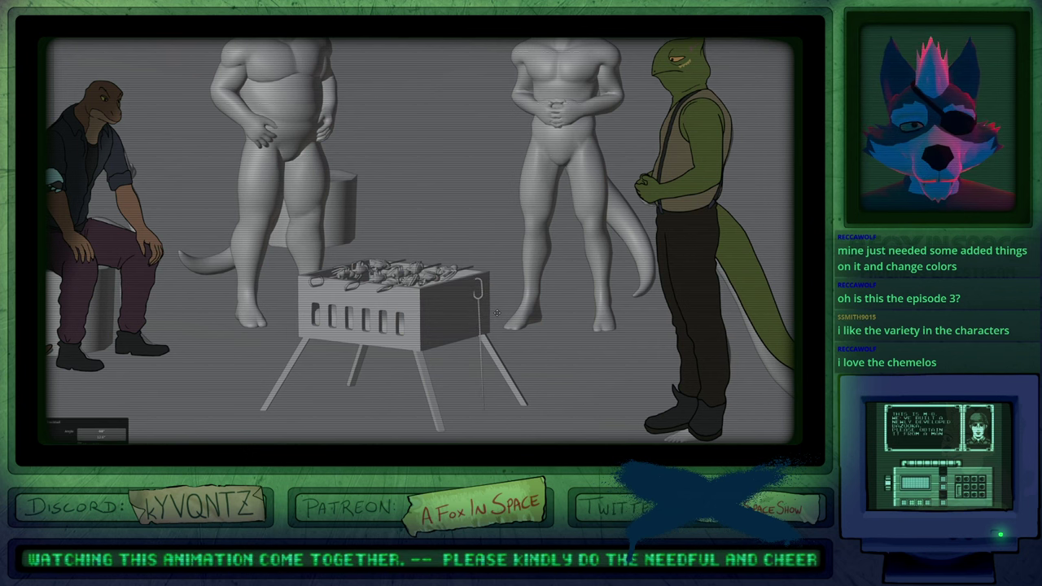
{"action": "left_click", "coordinate": [503, 317]}
Tilt the upright skewer so it leans against the grill's side, and fine-tune its rotation and height.
{"action": "key", "text": "r"}
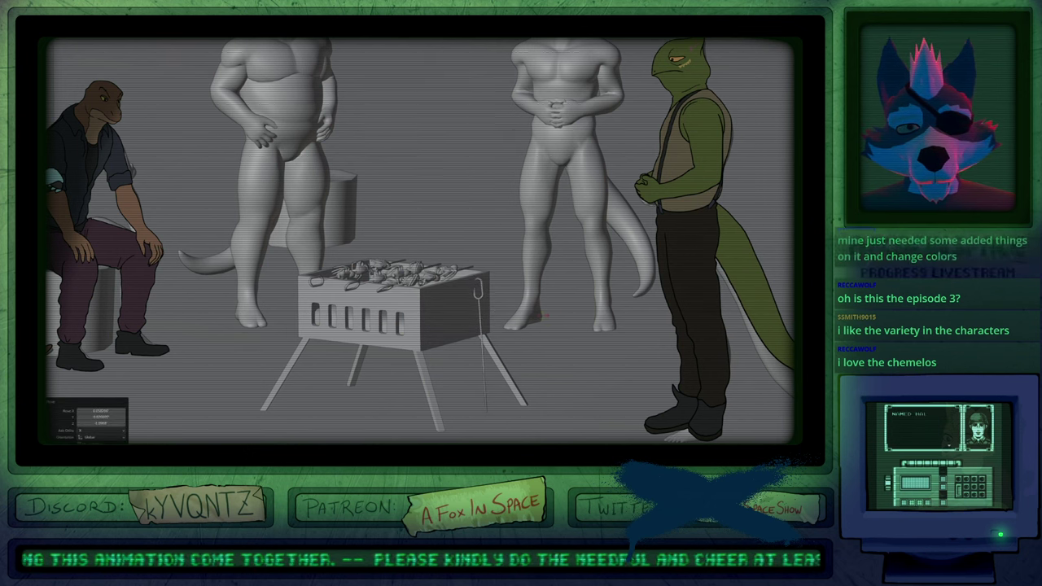
{"action": "left_click", "coordinate": [551, 328]}
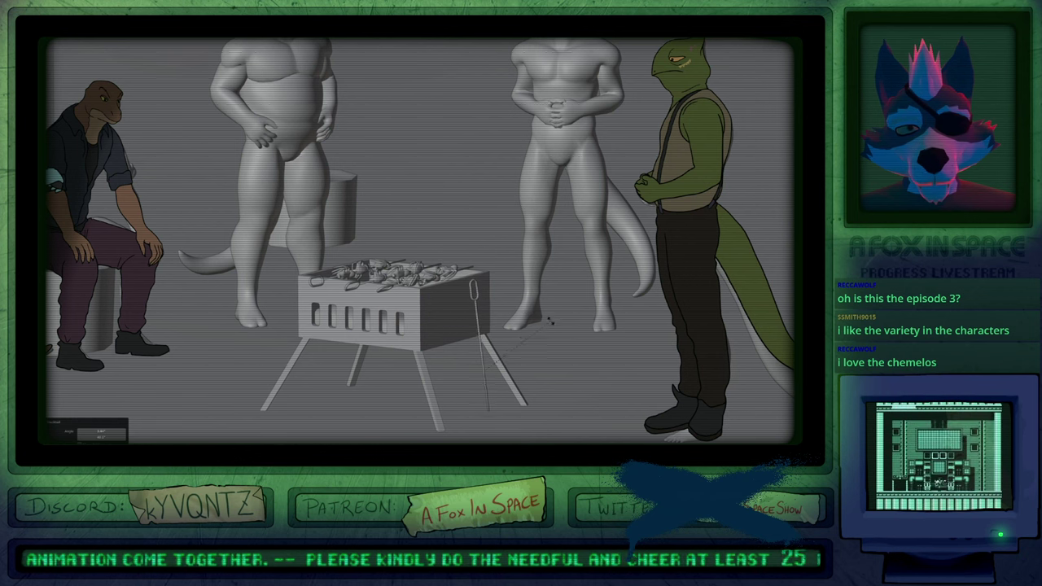
{"action": "key", "text": "r"}
{"action": "left_click", "coordinate": [545, 324]}
{"action": "key", "text": "r"}
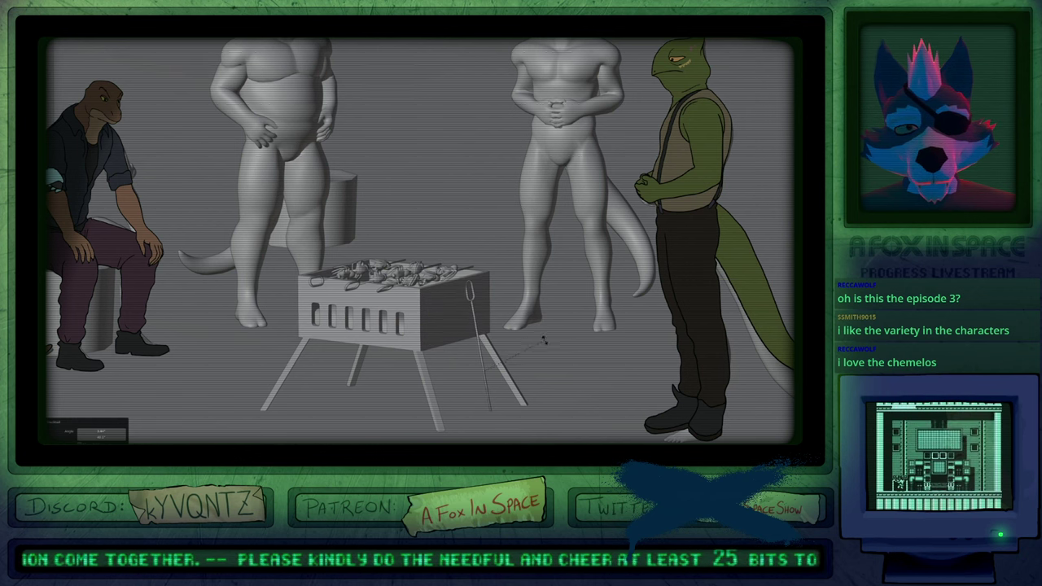
{"action": "left_click", "coordinate": [545, 349]}
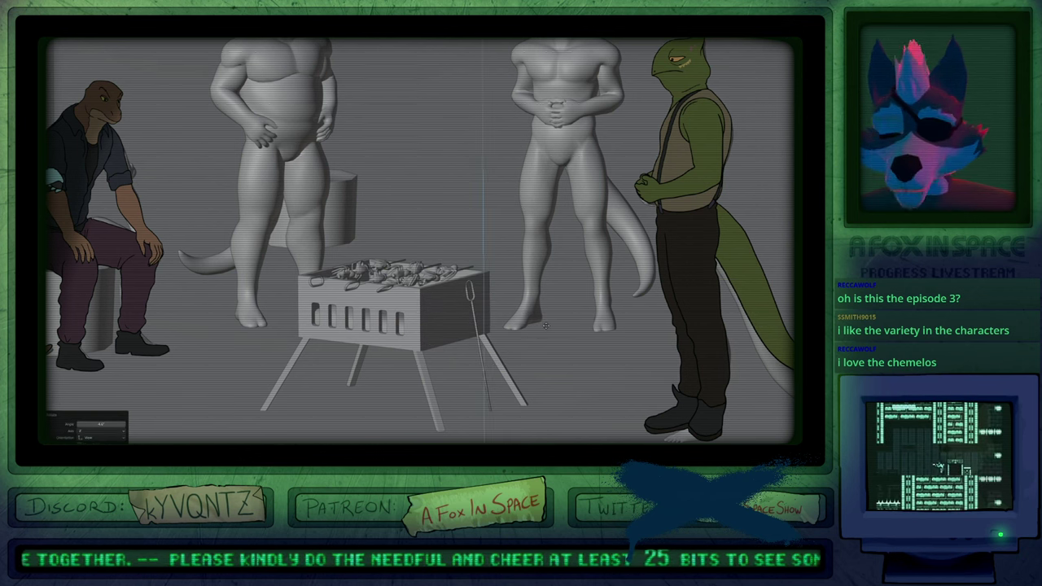
{"action": "key", "text": "r"}
{"action": "key", "text": "z"}
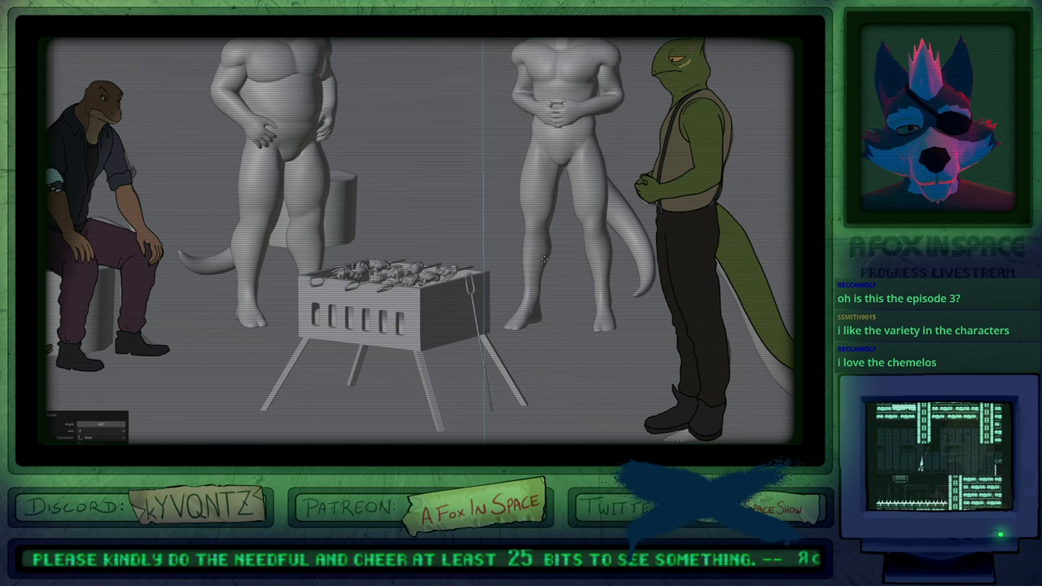
{"action": "left_click", "coordinate": [528, 193]}
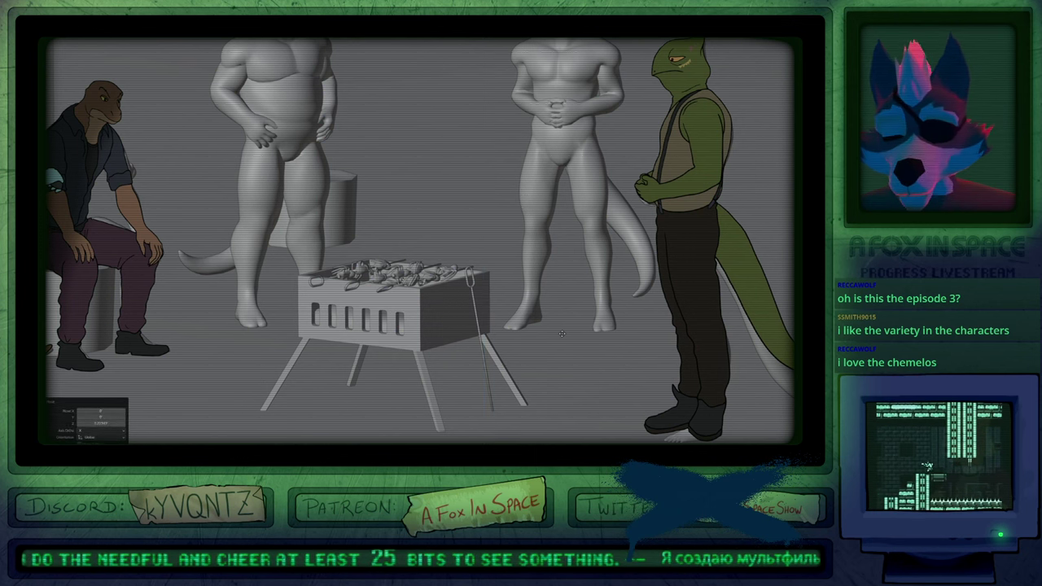
Duplicate the leaning skewer and place the copy next to it using the Y and X axes.
{"action": "key", "text": "shift+d"}
{"action": "key", "text": "y"}
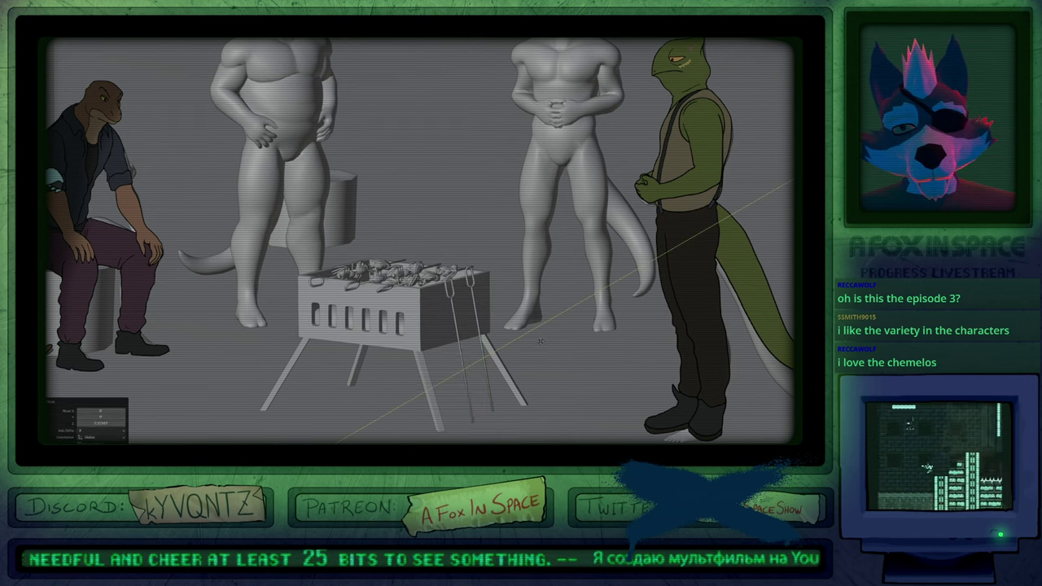
{"action": "key", "text": "x"}
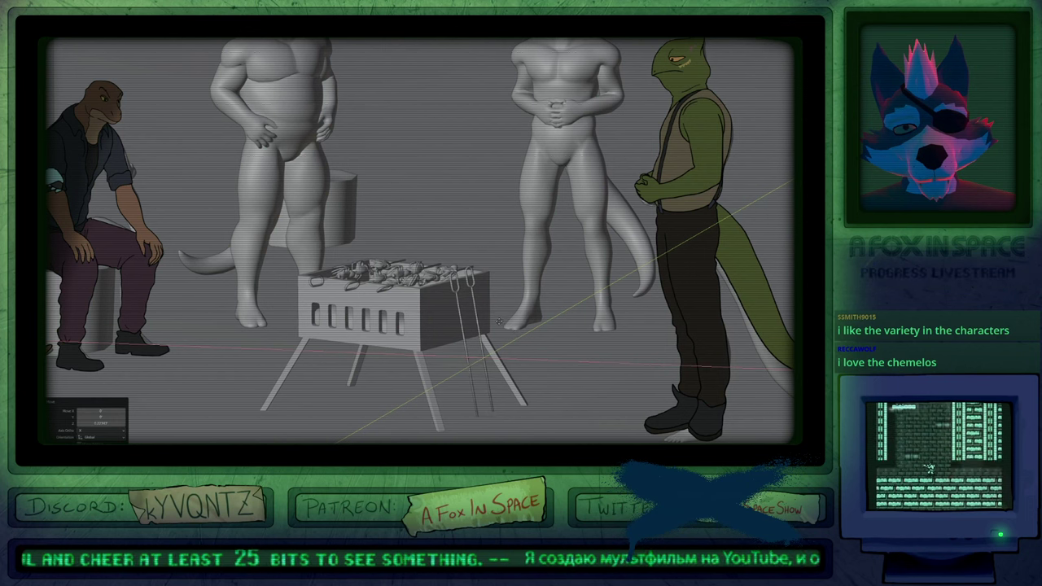
{"action": "left_click", "coordinate": [494, 317]}
Rotate the second leaning skewer about its local Y axis and about X, then shift it horizontally beside the first.
{"action": "key", "text": "r"}
{"action": "key", "text": "y"}
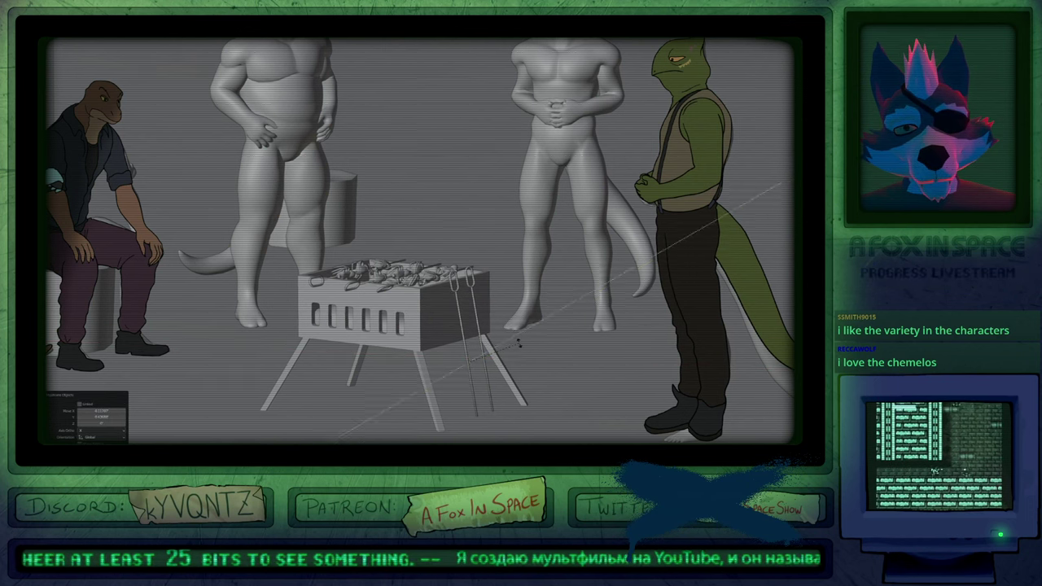
{"action": "key", "text": "y"}
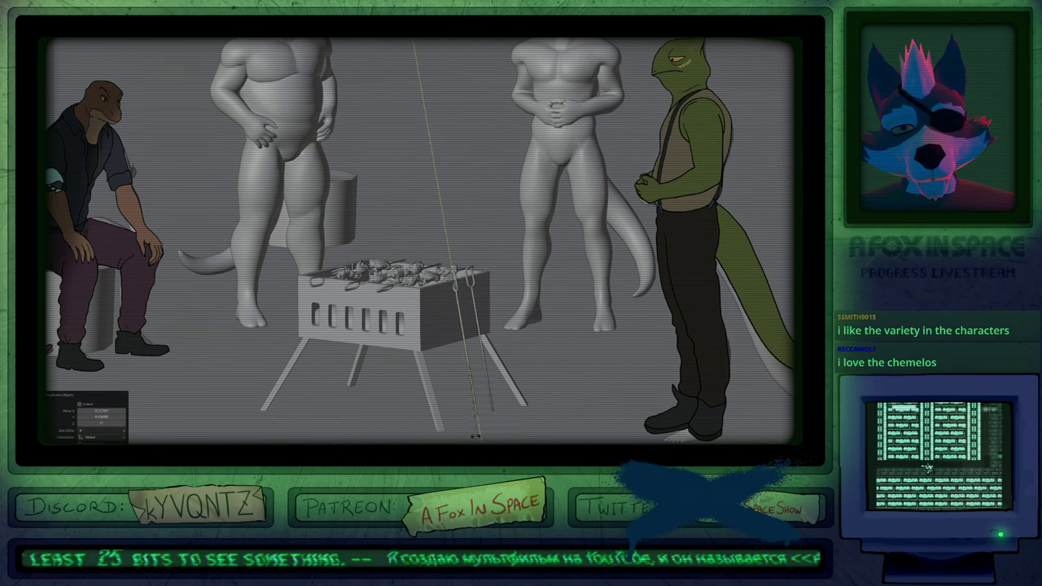
{"action": "left_click", "coordinate": [394, 435]}
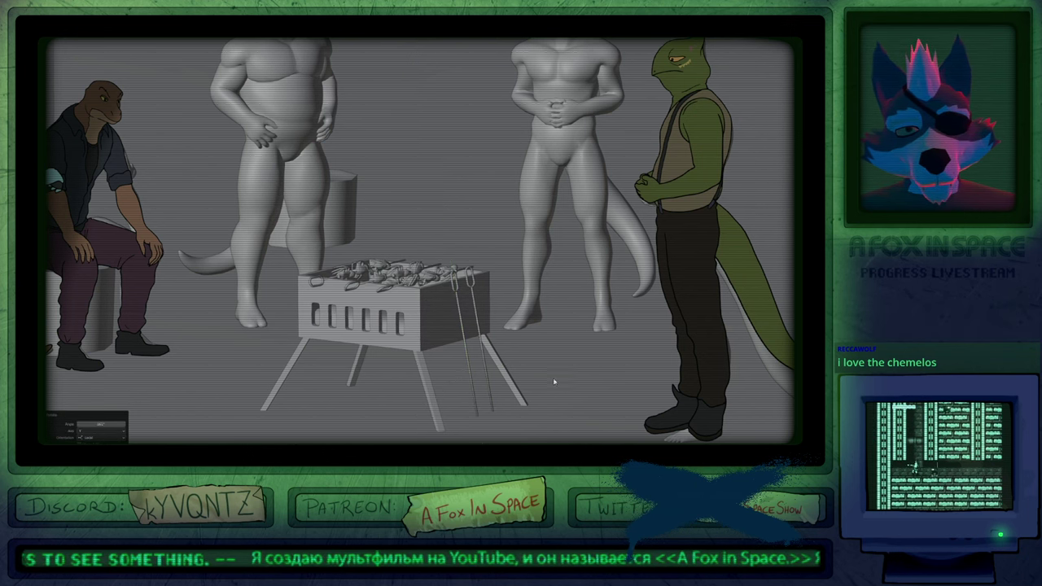
{"action": "key", "text": "r"}
{"action": "key", "text": "x"}
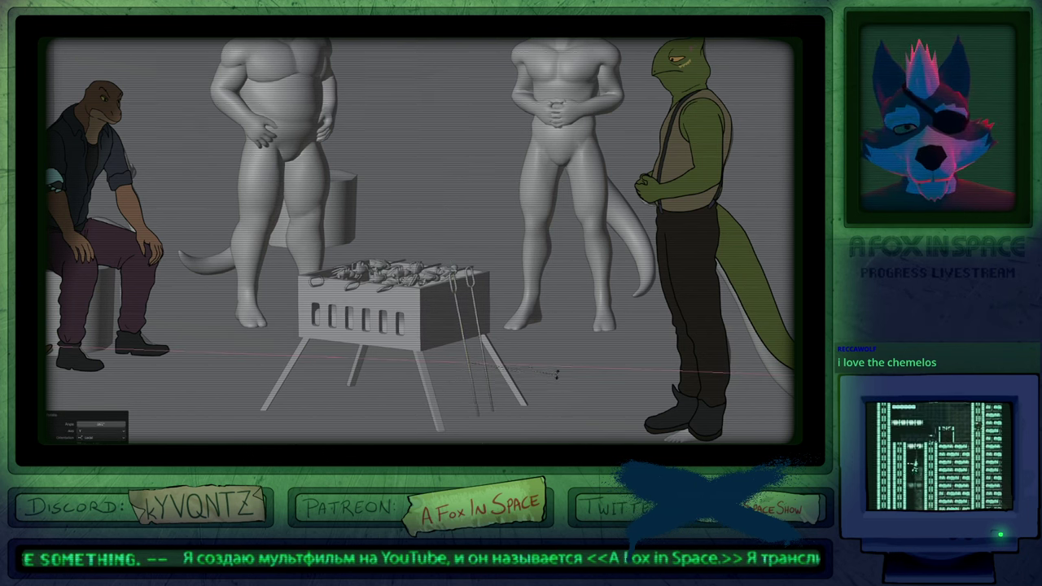
{"action": "left_click", "coordinate": [535, 397]}
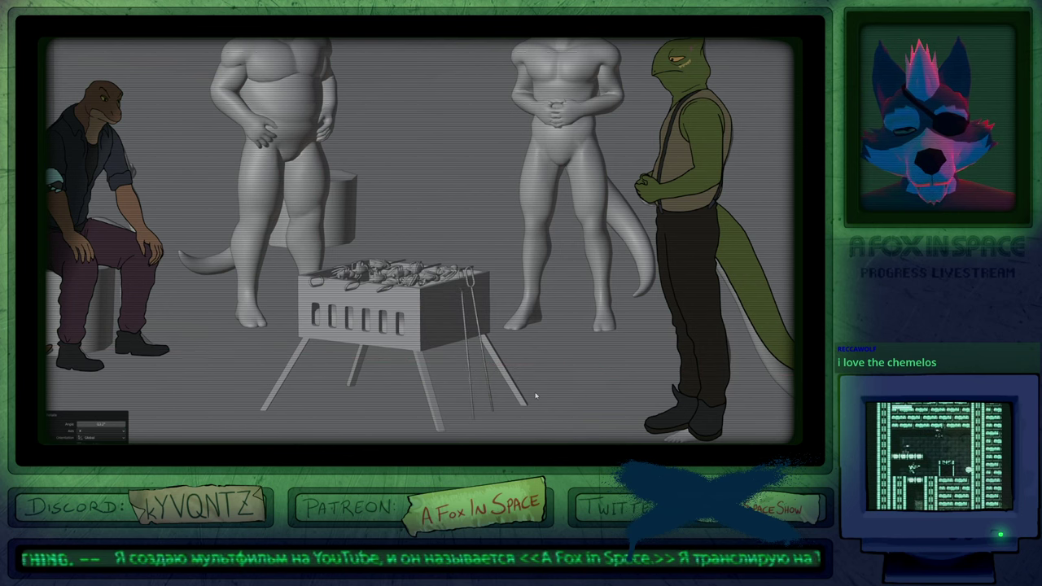
{"action": "key", "text": "g"}
{"action": "key", "text": "shift+z"}
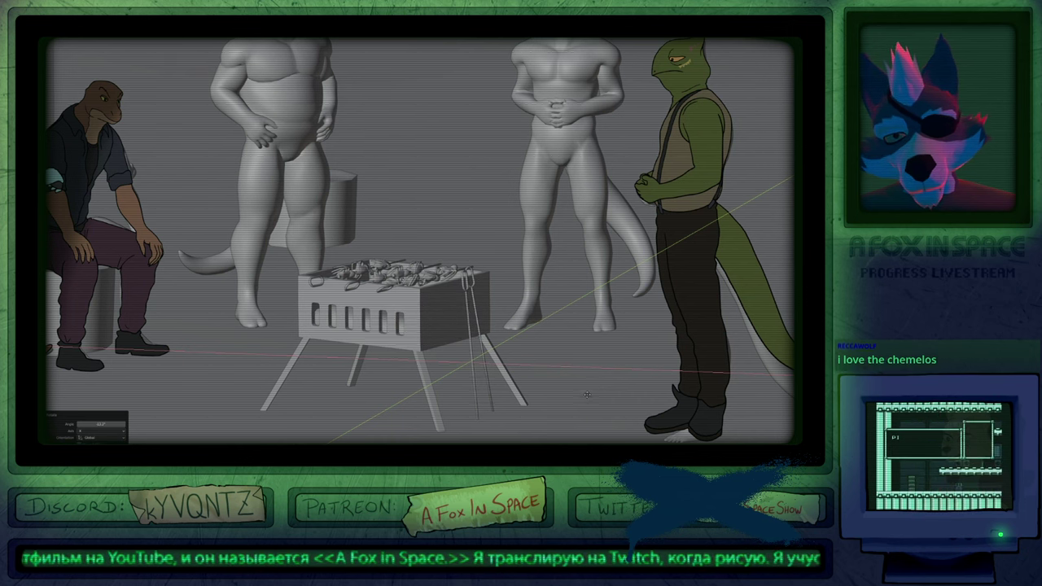
{"action": "left_click", "coordinate": [582, 400]}
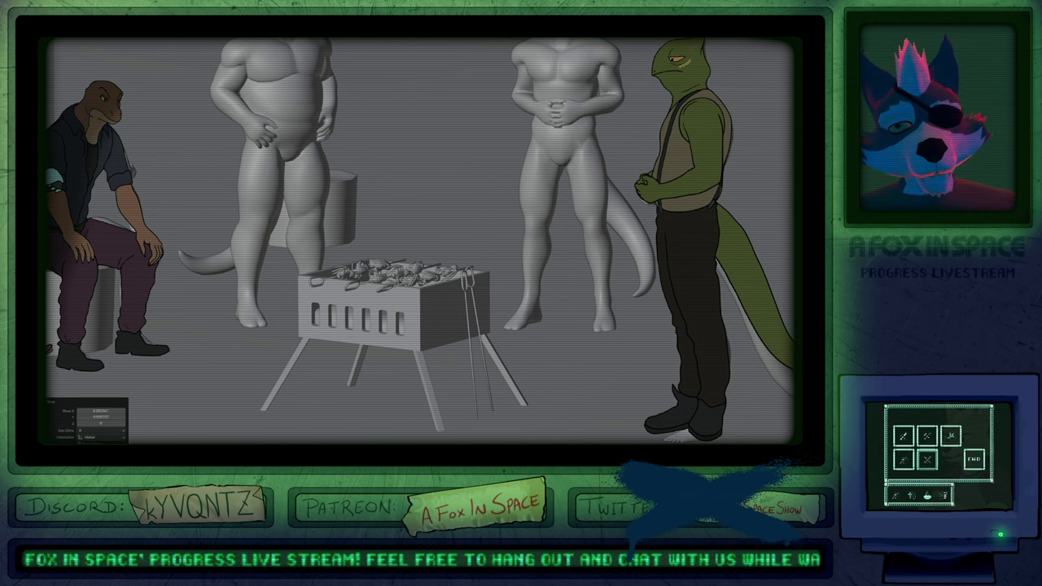
Check the leaning skewers in rendered shading, then view the night shot through the camera.
{"action": "mouse_move", "coordinate": [488, 299]}
{"action": "middle_mouse_down", "text": "shift"}
{"action": "mouse_move", "coordinate": [429, 290]}
{"action": "mouse_move", "coordinate": [450, 296]}
{"action": "middle_mouse_up", "text": "shift"}
{"action": "key", "text": "z"}
{"action": "left_click", "coordinate": [496, 254]}
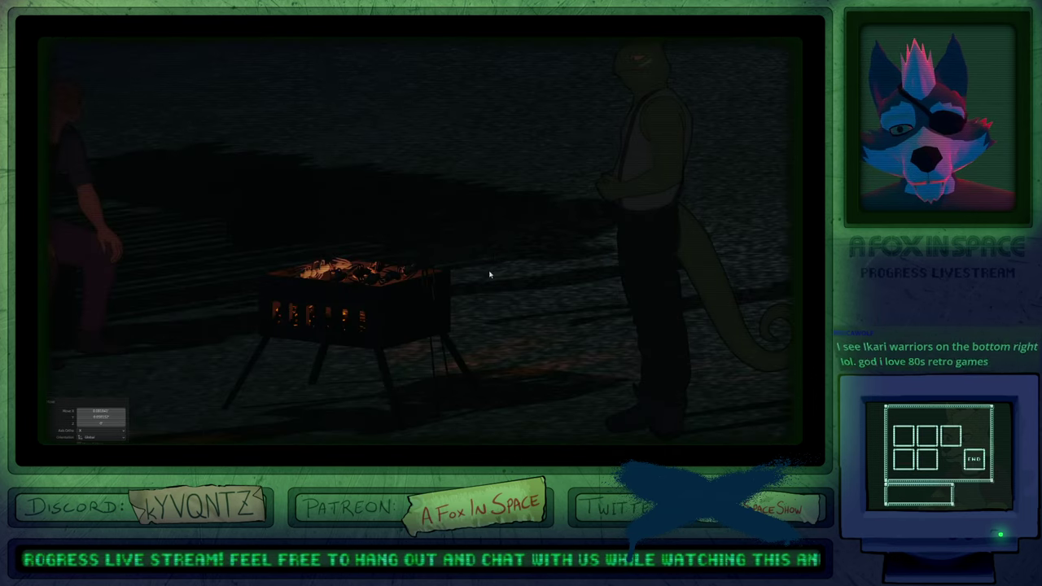
{"action": "key", "text": "KP_0"}
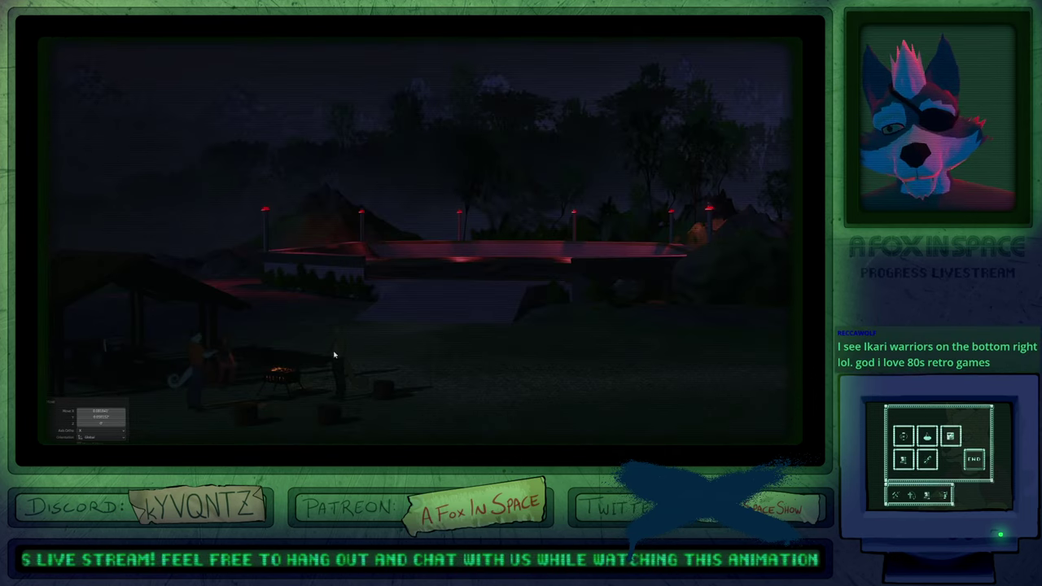
Inspect the grill area in the night shot, and readjust the position of one skewer leaning against the grill's side.
{"action": "middle_click_drag", "start_coordinate": [302, 384], "coordinate": [332, 281], "text": "ctrl"}
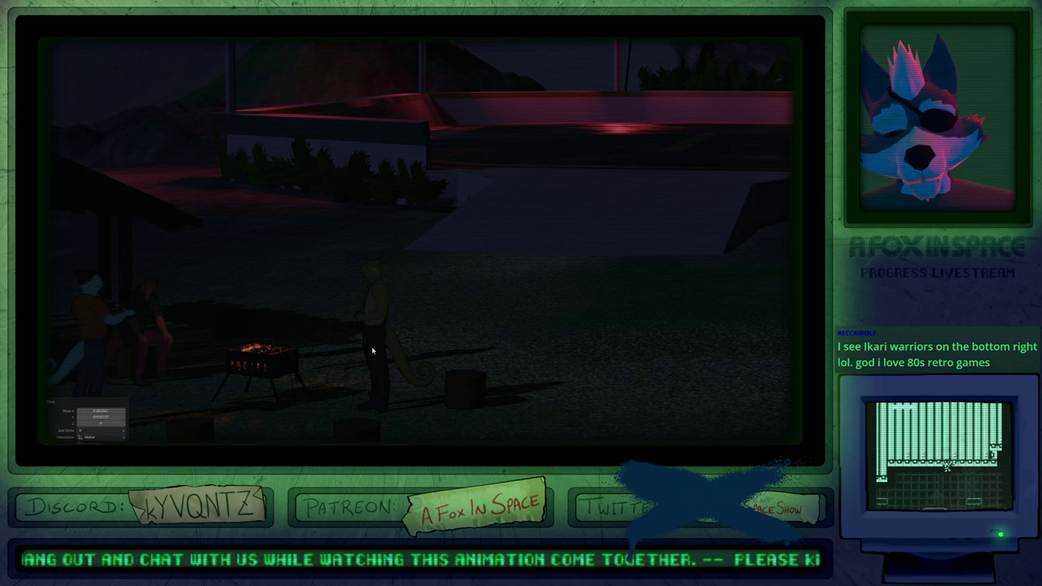
{"action": "key", "text": "space"}
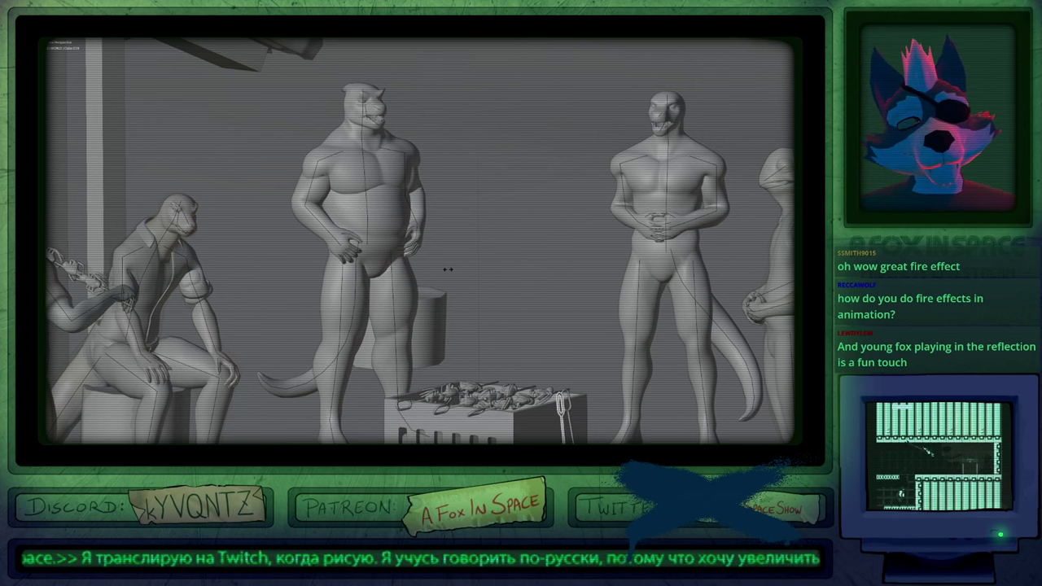
{"action": "left_click", "coordinate": [476, 259]}
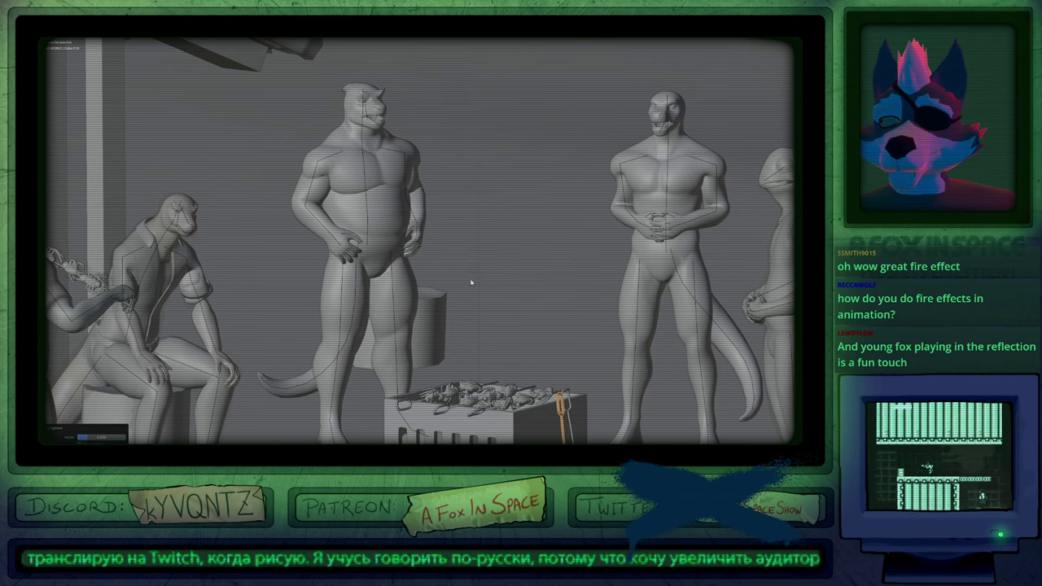
{"action": "key", "text": "g"}
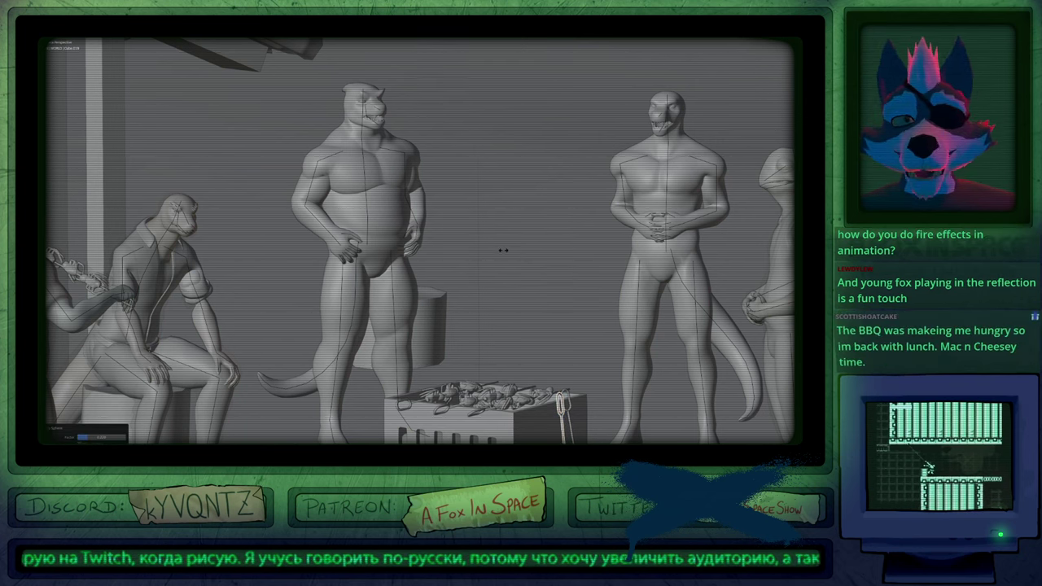
{"action": "left_click", "coordinate": [498, 275]}
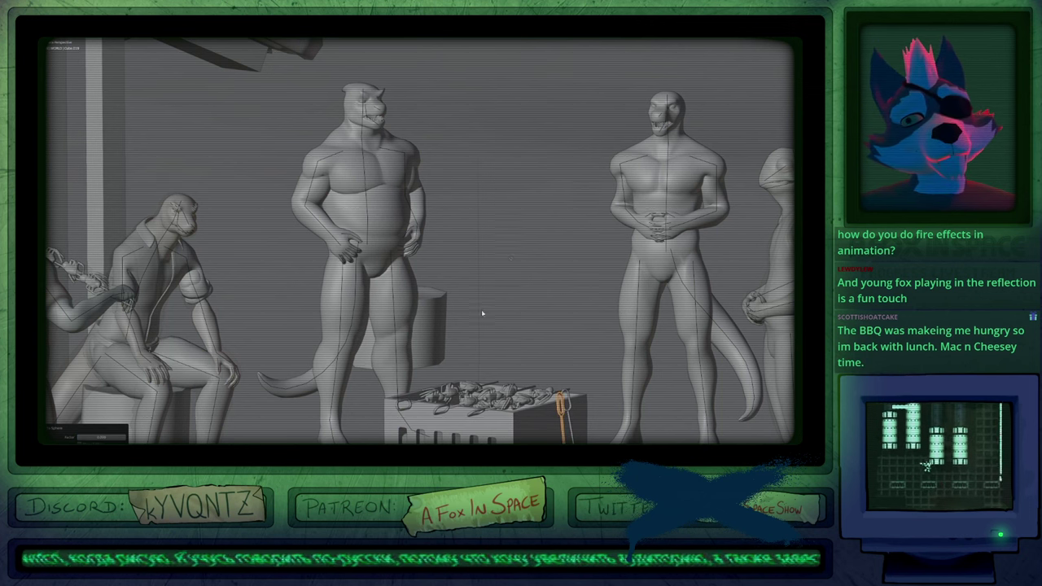
{"action": "left_click", "coordinate": [482, 313]}
Compare the beanie-wearing character holding the skewer in material preview and rendered shading beside the grill.
{"action": "mouse_move", "coordinate": [482, 312]}
{"action": "middle_mouse_down", "text": "shift"}
{"action": "mouse_move", "coordinate": [459, 275]}
{"action": "mouse_move", "coordinate": [468, 263]}
{"action": "mouse_move", "coordinate": [475, 305]}
{"action": "mouse_move", "coordinate": [563, 277]}
{"action": "middle_mouse_up", "text": "shift"}
{"action": "scroll", "coordinate": [554, 276], "scroll_direction": "down", "scroll_amount": 3}
{"action": "key", "text": "z"}
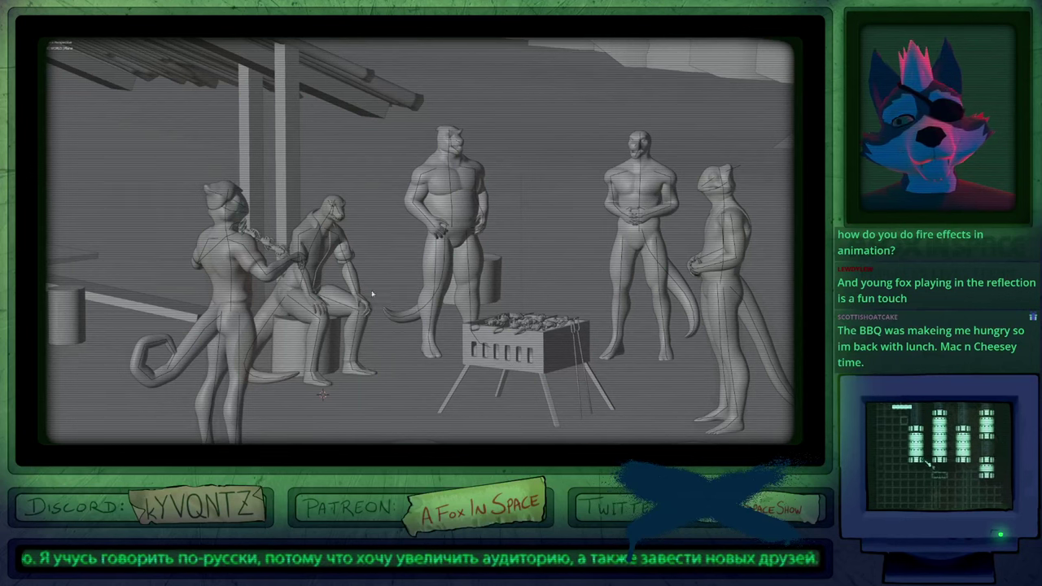
{"action": "left_click", "coordinate": [230, 304]}
{"action": "left_click", "coordinate": [257, 288]}
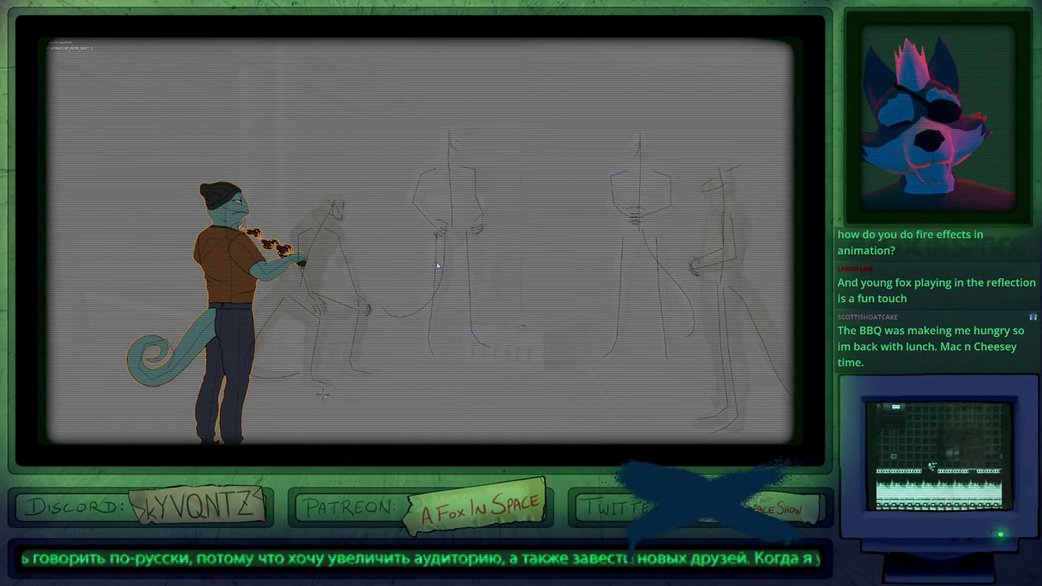
{"action": "key", "text": "z"}
{"action": "left_click", "coordinate": [425, 286]}
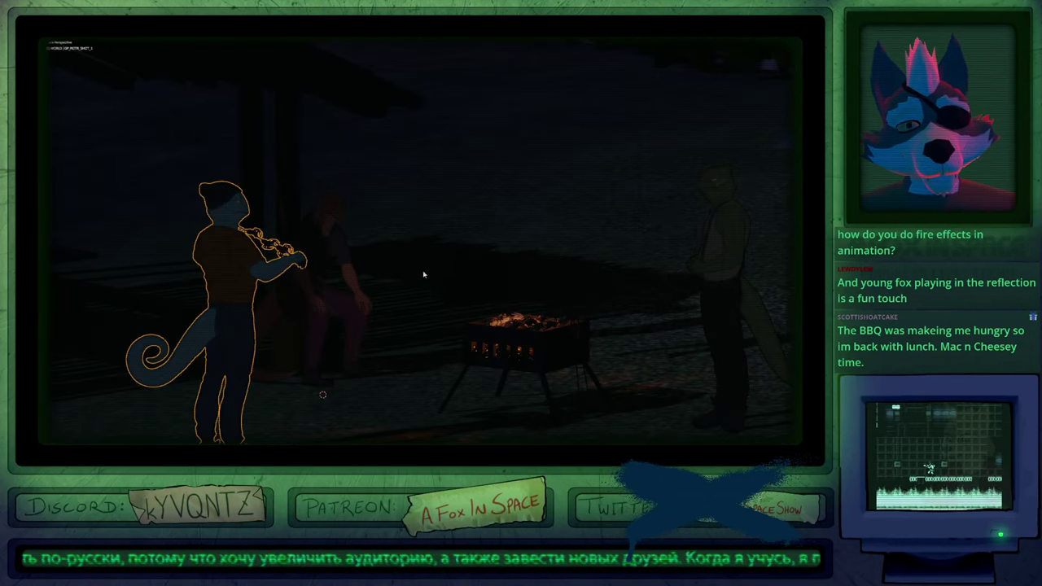
{"action": "key", "text": "z"}
{"action": "left_click", "coordinate": [401, 268]}
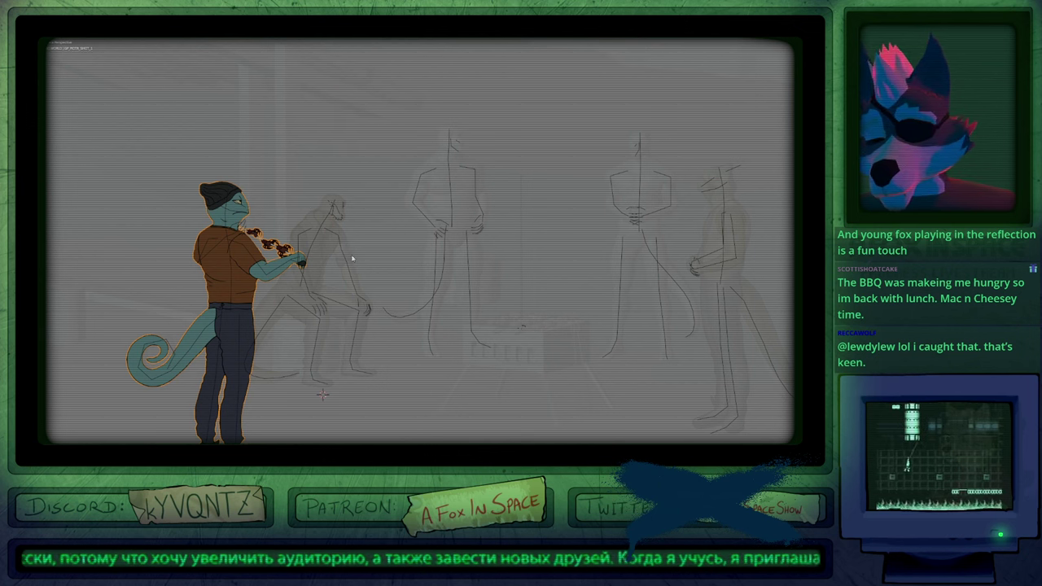
Place the 3D cursor in the open area behind the green character and select that character's mesh.
{"action": "key", "text": "ctrl+z"}
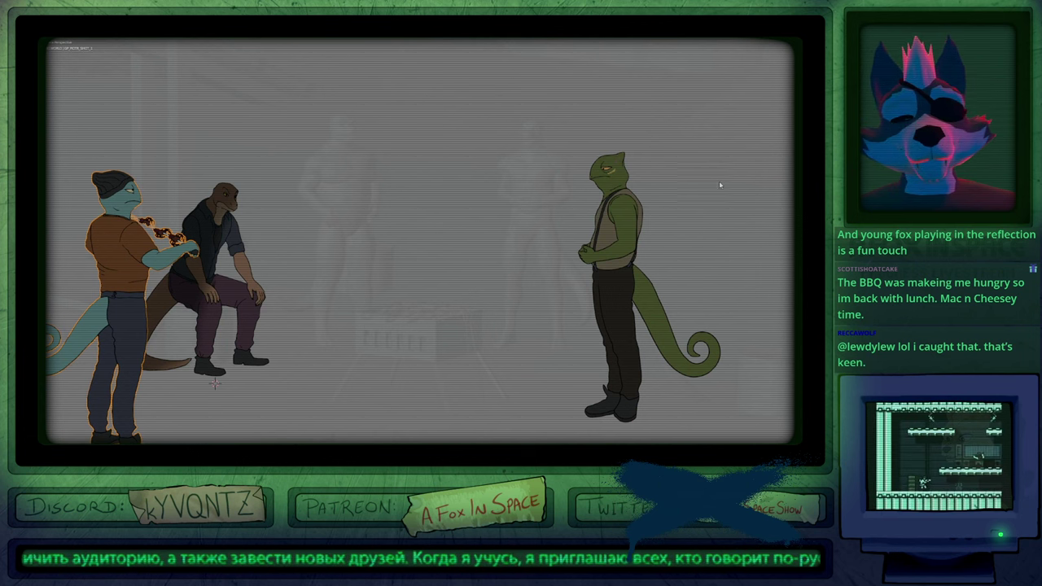
{"action": "right_click_drag", "start_coordinate": [774, 189], "coordinate": [775, 189], "text": "shift"}
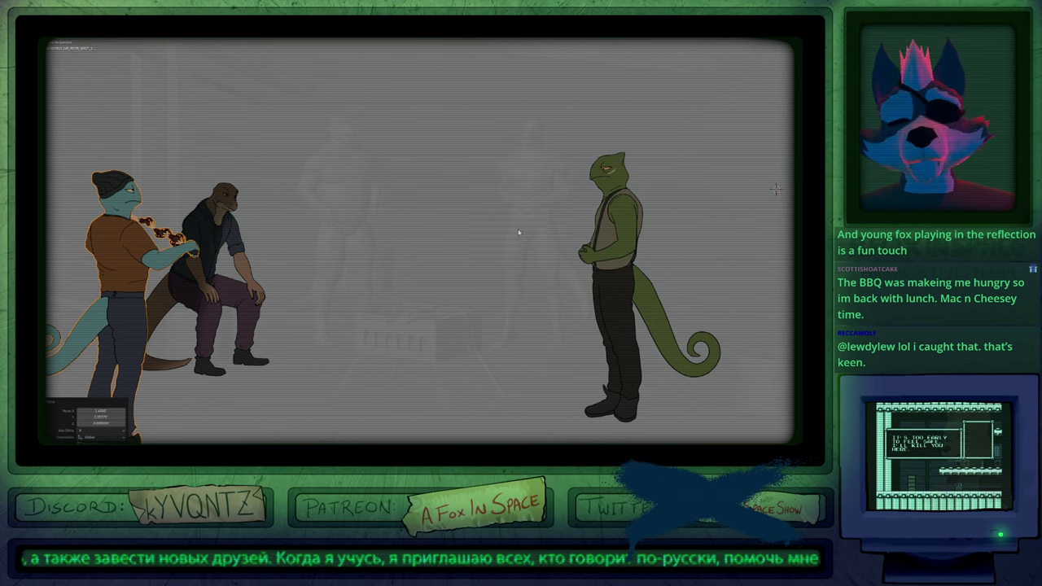
{"action": "left_click", "coordinate": [603, 256]}
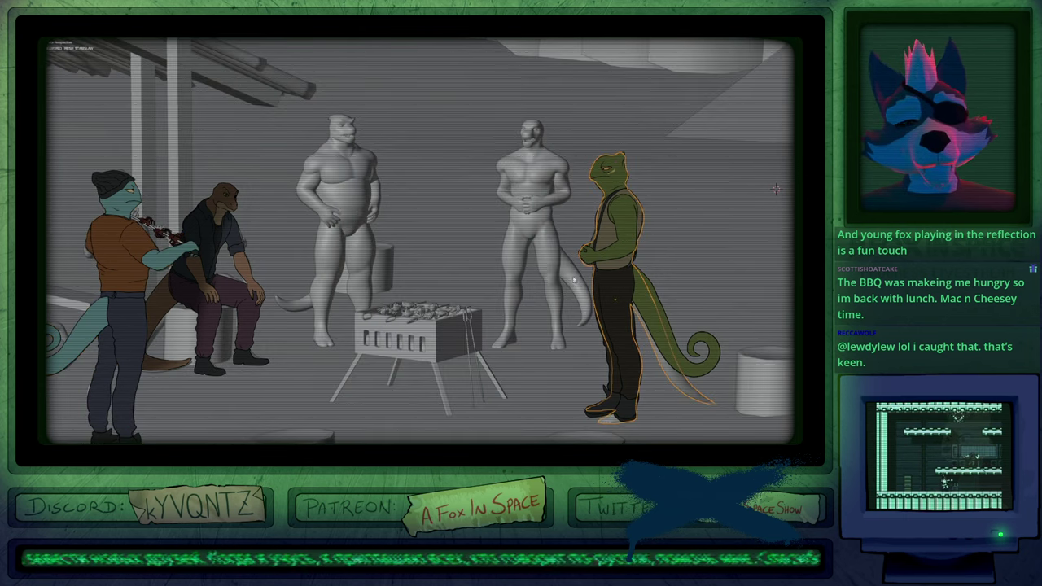
Restore the full workspace layout, locate the green character's mesh in the scene hierarchy, and collapse its parent armature.
{"action": "key", "text": "ctrl+space"}
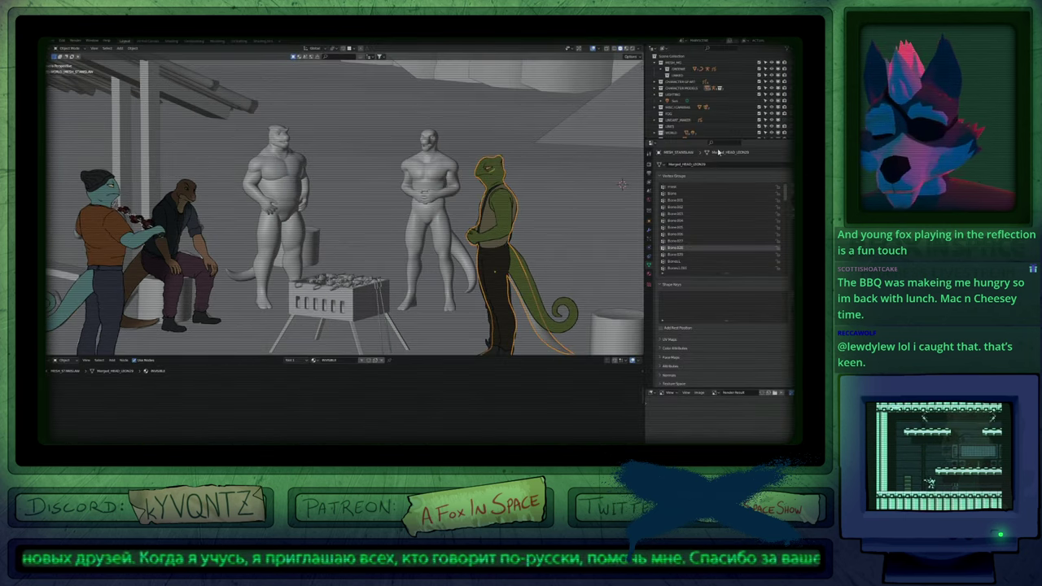
{"action": "key", "text": "KP_Decimal"}
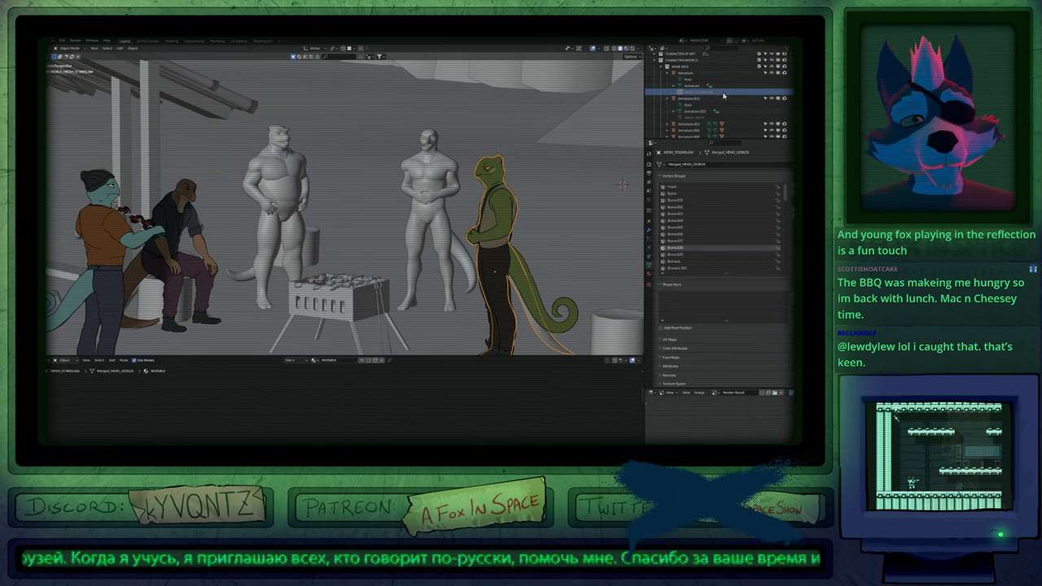
{"action": "left_click", "coordinate": [694, 99]}
{"action": "left_click", "coordinate": [695, 93]}
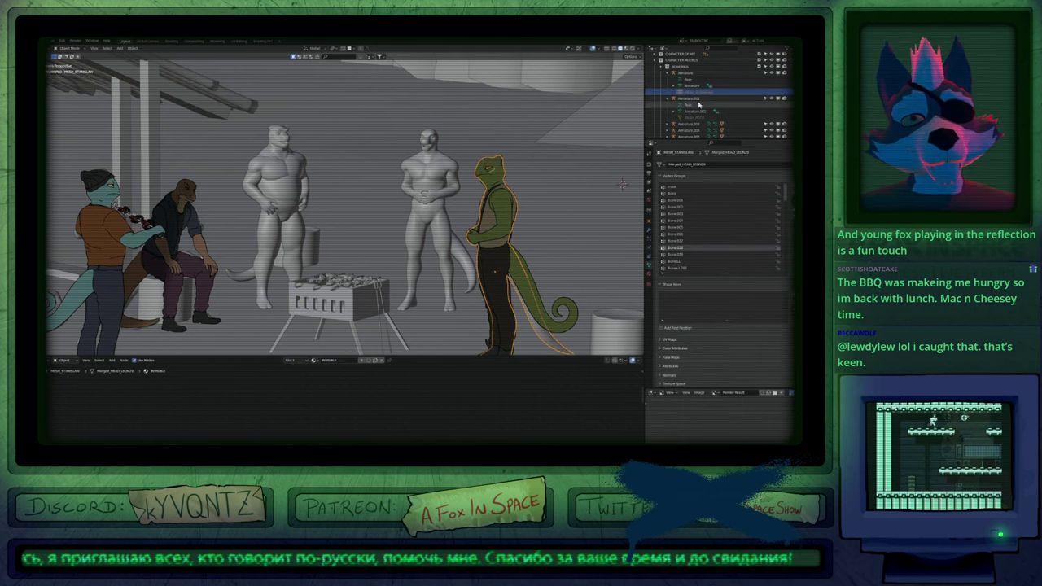
{"action": "scroll", "coordinate": [684, 93], "scroll_direction": "up", "scroll_amount": 2}
{"action": "left_click", "coordinate": [666, 87]}
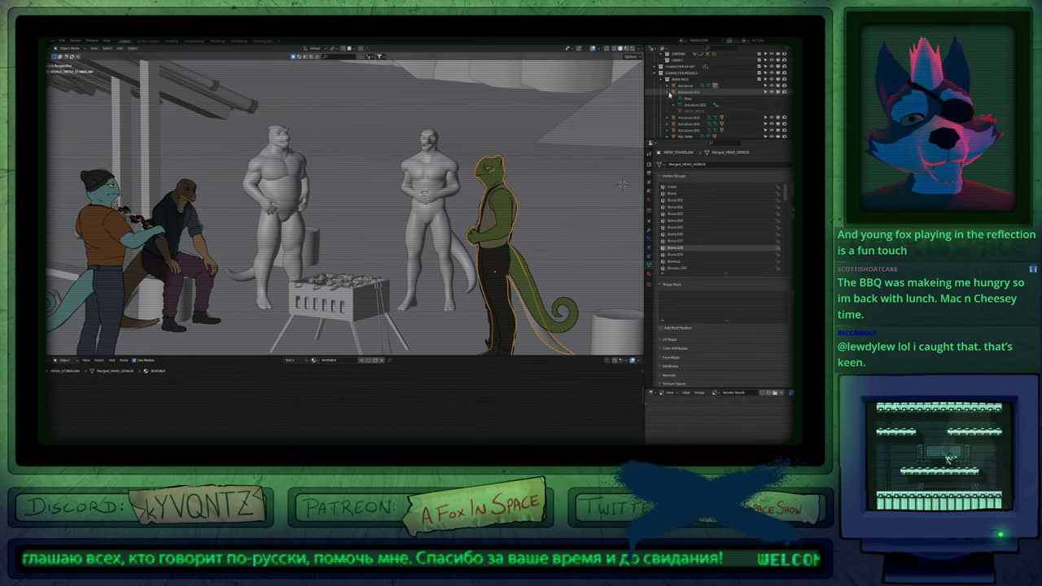
Exclude the DRAWING REF MODEL collection from the scene and collapse the expanded armature in the object list.
{"action": "left_click", "coordinate": [667, 92]}
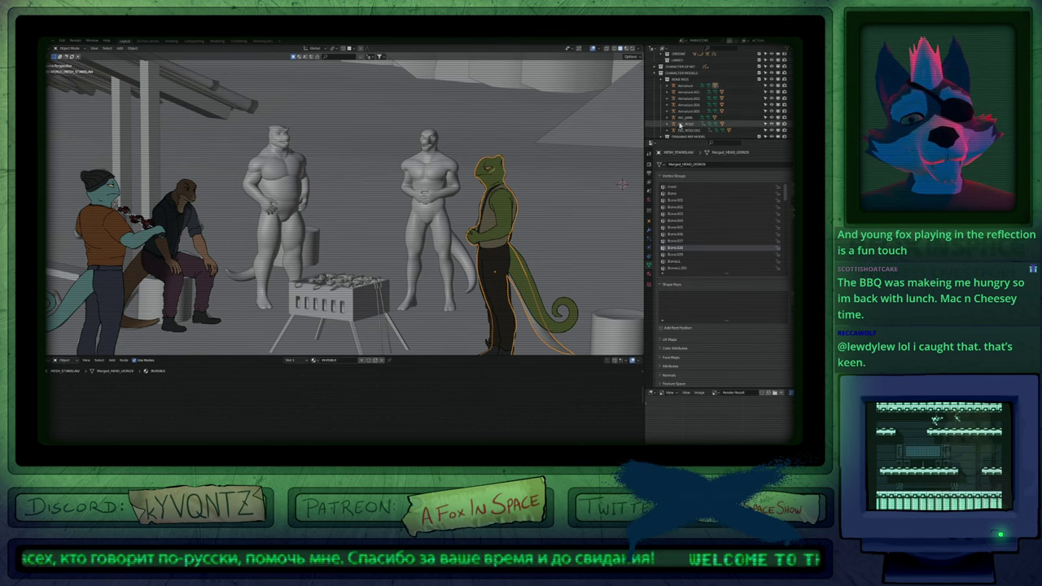
{"action": "scroll", "coordinate": [684, 106], "scroll_direction": "down", "scroll_amount": 5}
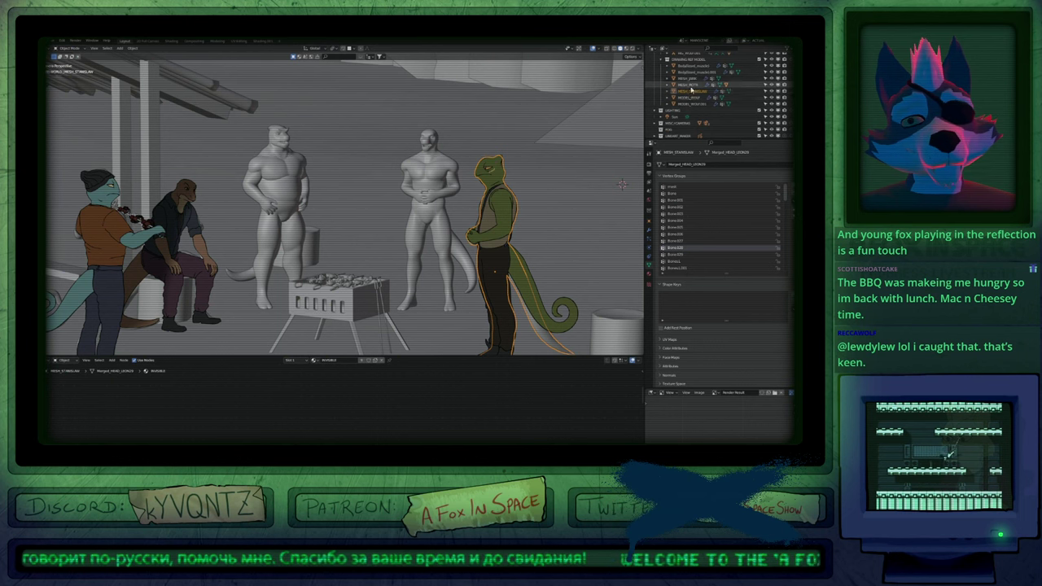
{"action": "scroll", "coordinate": [680, 86], "scroll_direction": "up", "scroll_amount": 1}
{"action": "scroll", "coordinate": [663, 71], "scroll_direction": "up", "scroll_amount": 4}
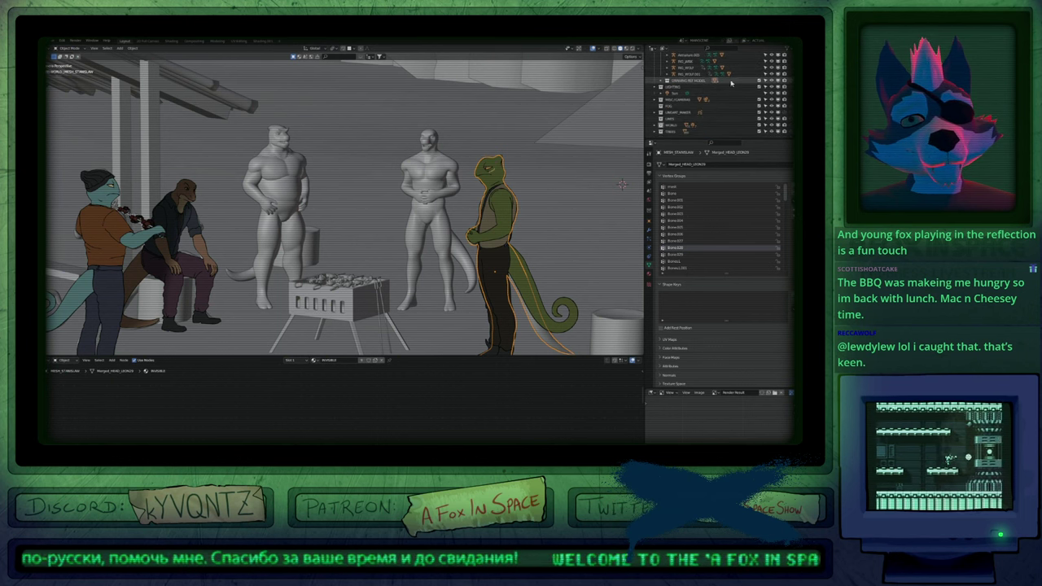
{"action": "left_click", "coordinate": [765, 120]}
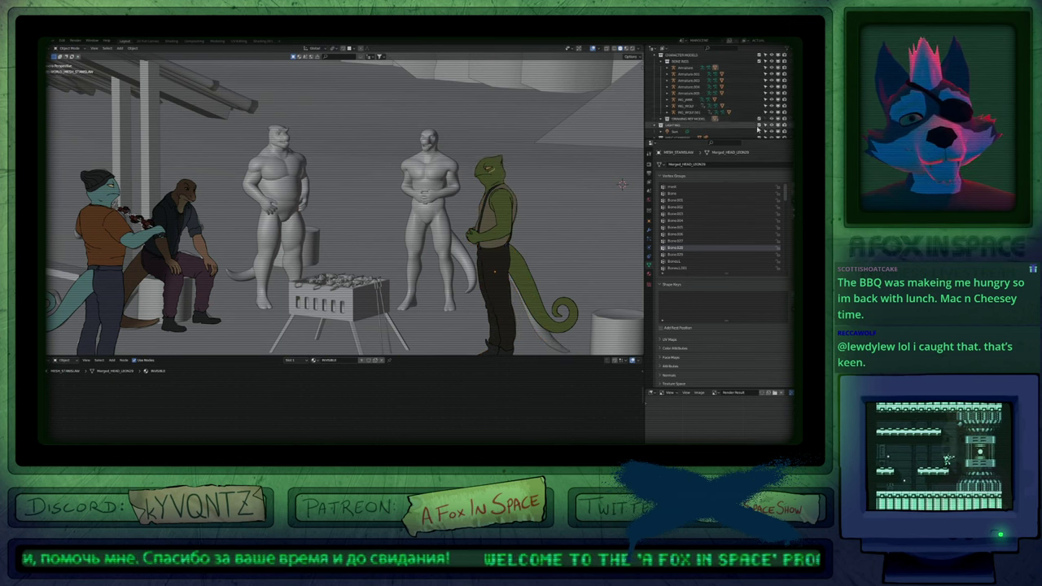
Select the seated character's drawing near the grill and switch the viewport to rendered shading.
{"action": "left_click", "coordinate": [499, 233]}
{"action": "left_click", "coordinate": [499, 233]}
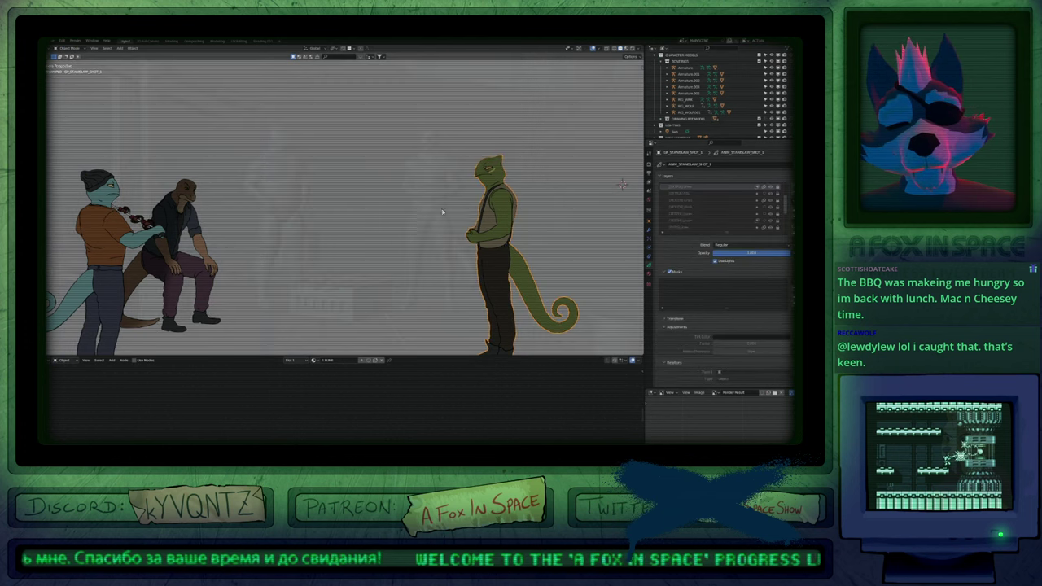
{"action": "left_click", "coordinate": [442, 212]}
{"action": "left_click", "coordinate": [493, 225]}
{"action": "middle_click_drag", "start_coordinate": [350, 262], "coordinate": [486, 249], "text": "shift"}
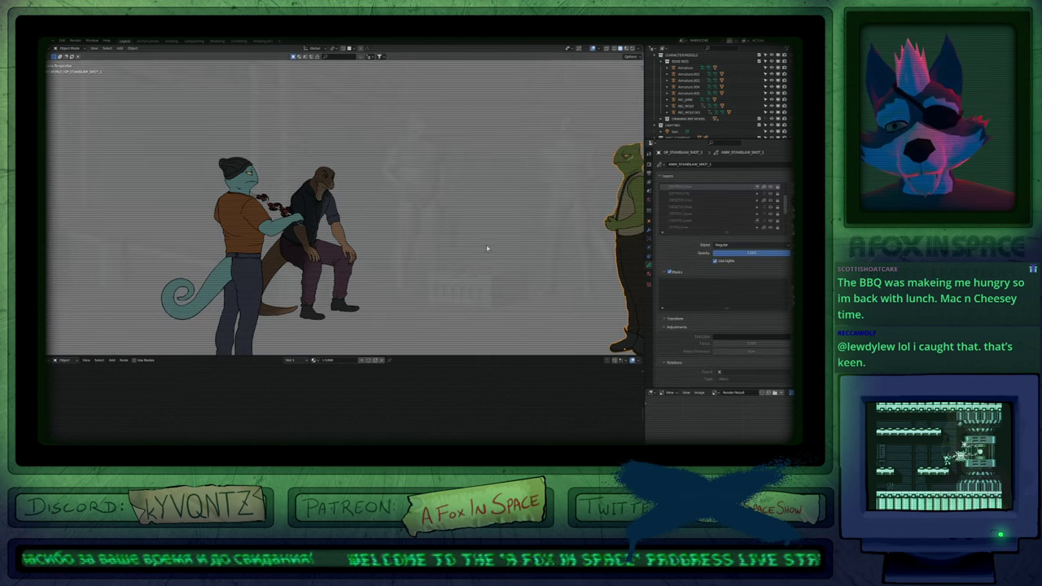
{"action": "left_click", "coordinate": [351, 256]}
{"action": "middle_click_drag", "start_coordinate": [455, 306], "coordinate": [392, 264], "text": "shift"}
{"action": "key", "text": "z"}
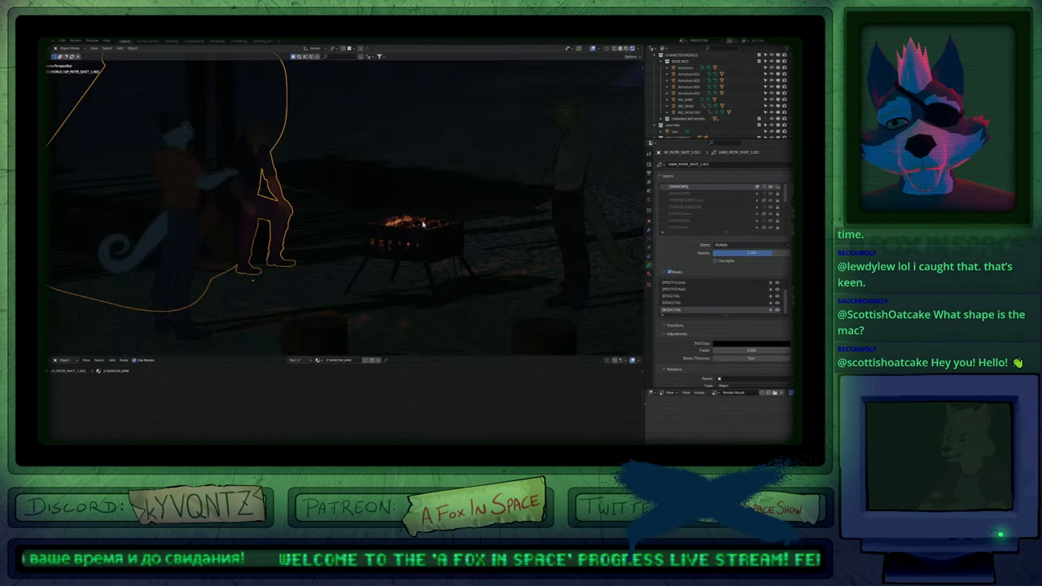
Frame the whole camp shot and play the animation from the first frame.
{"action": "middle_click_drag", "start_coordinate": [487, 244], "coordinate": [333, 244], "text": "shift"}
{"action": "middle_click_drag", "start_coordinate": [490, 210], "coordinate": [454, 229], "text": "shift"}
{"action": "key", "text": "Home"}
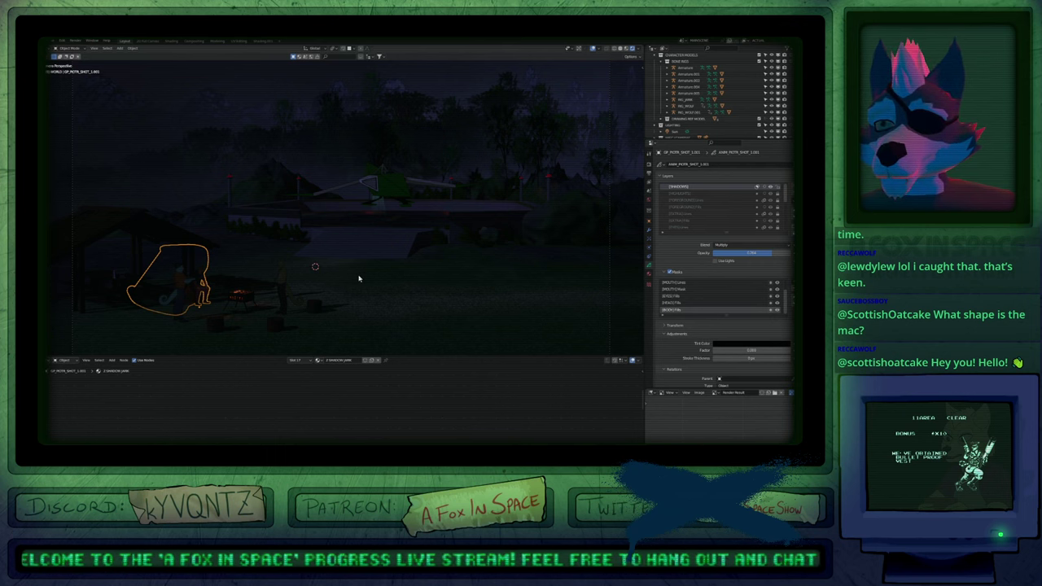
{"action": "key", "text": "shift+Left"}
{"action": "key", "text": "space"}
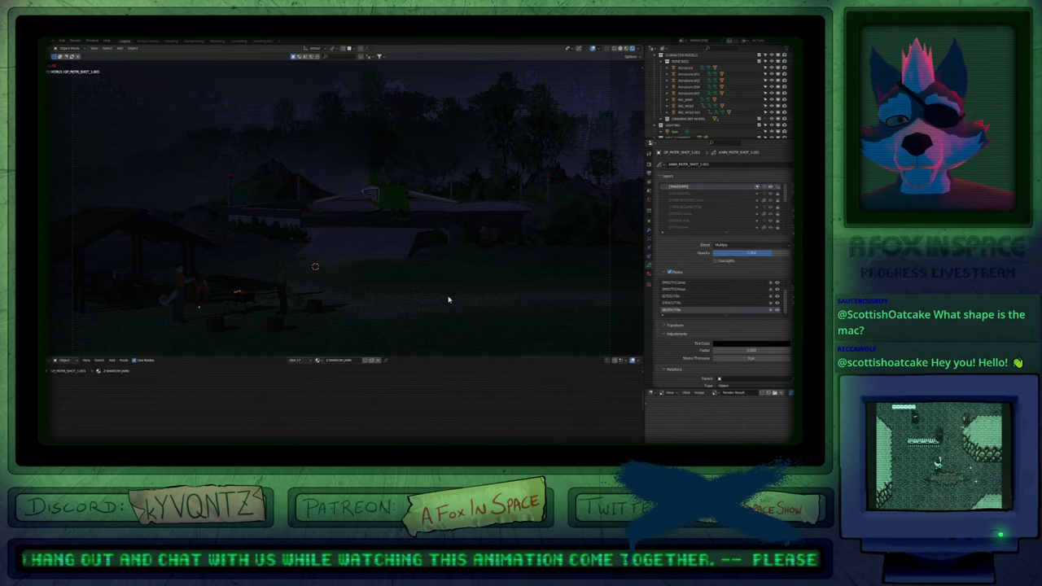
Inspect the green ship and its lighting on the landing pad from several angles, and clear the selection.
{"action": "key", "text": "KP_0"}
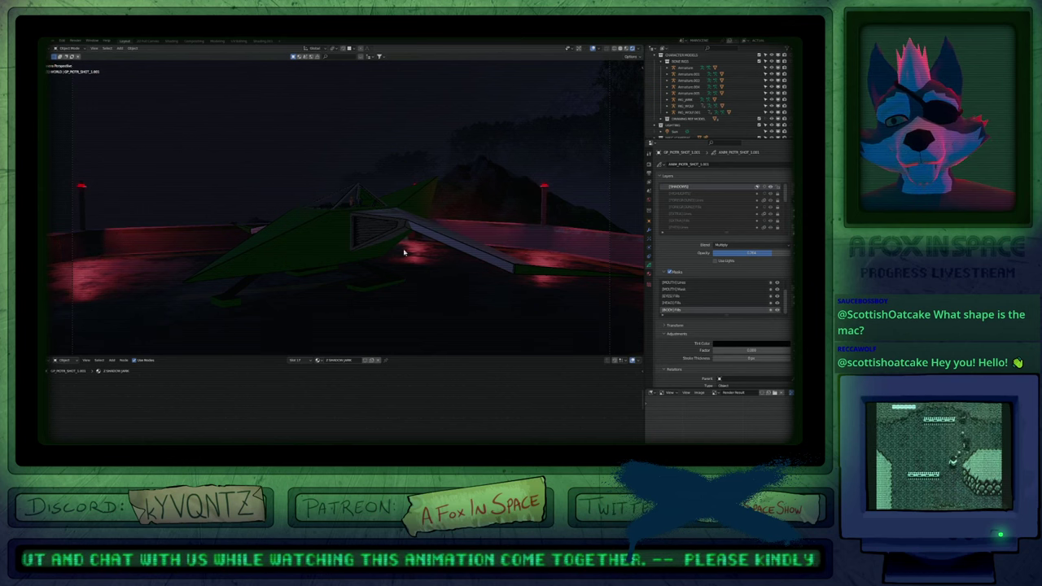
{"action": "left_click", "coordinate": [378, 260]}
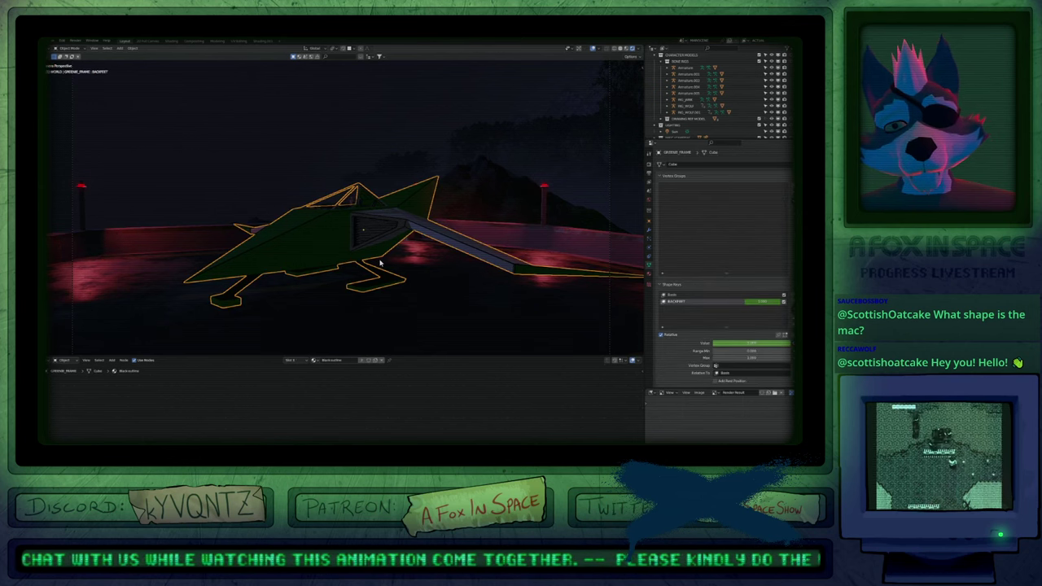
{"action": "middle_click_drag", "start_coordinate": [276, 262], "coordinate": [386, 267]}
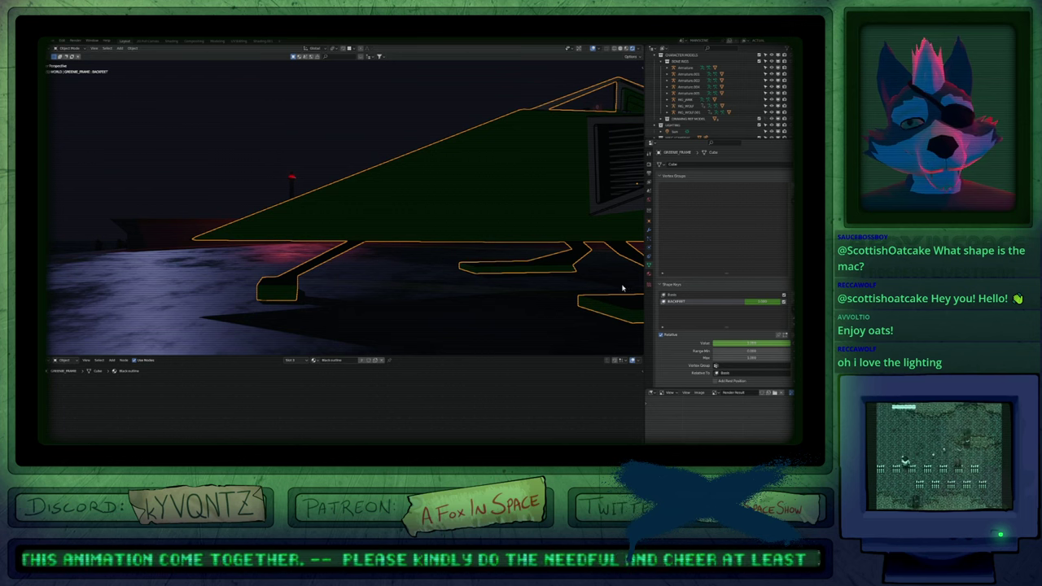
{"action": "middle_click_drag", "start_coordinate": [507, 263], "coordinate": [380, 262]}
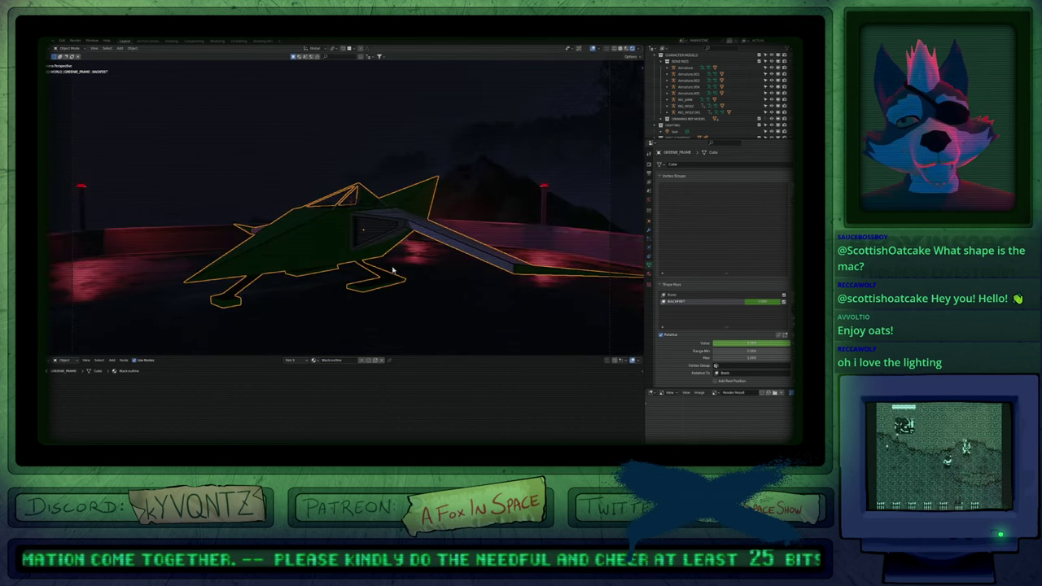
{"action": "left_click", "coordinate": [442, 278]}
{"action": "key", "text": "ctrl+z"}
{"action": "key", "text": "a"}
{"action": "key", "text": "a"}
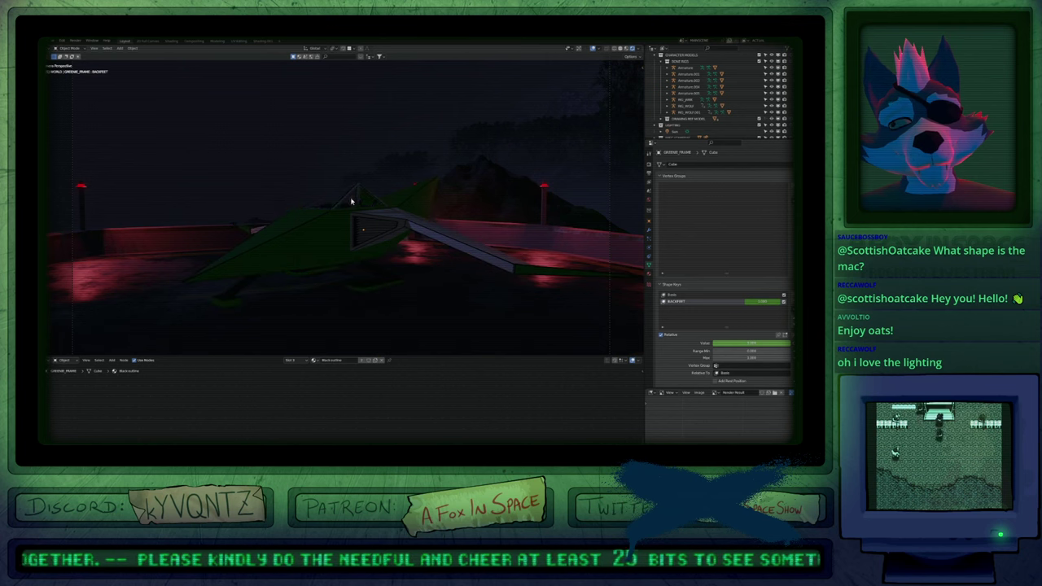
Select the wolf pilot's drawing in the ship's cockpit and try scaling it as a whole object.
{"action": "scroll", "coordinate": [352, 201], "scroll_direction": "up", "scroll_amount": 9}
{"action": "left_click", "coordinate": [361, 235]}
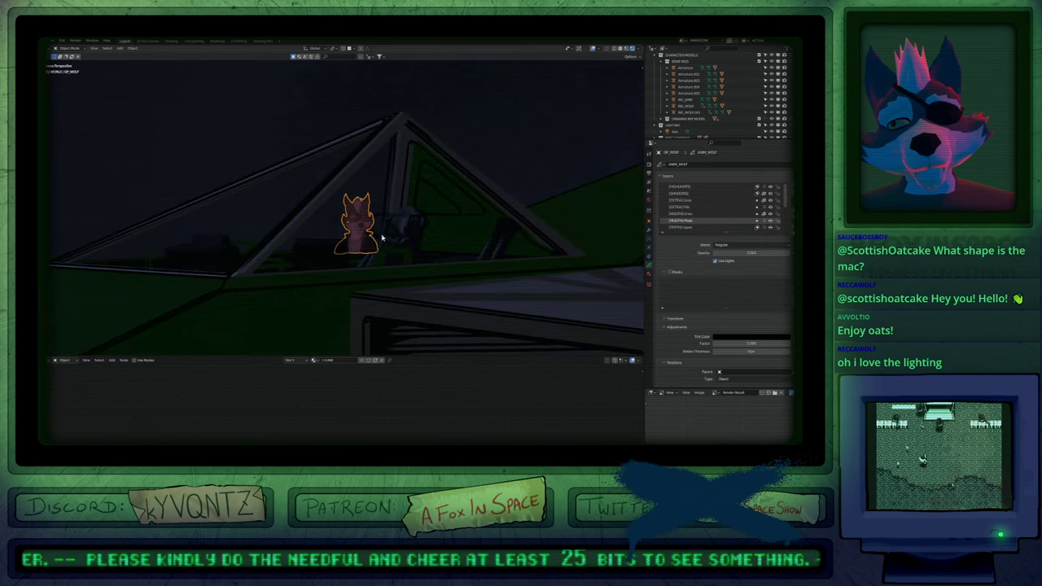
{"action": "key", "text": "s"}
{"action": "left_click", "coordinate": [431, 245]}
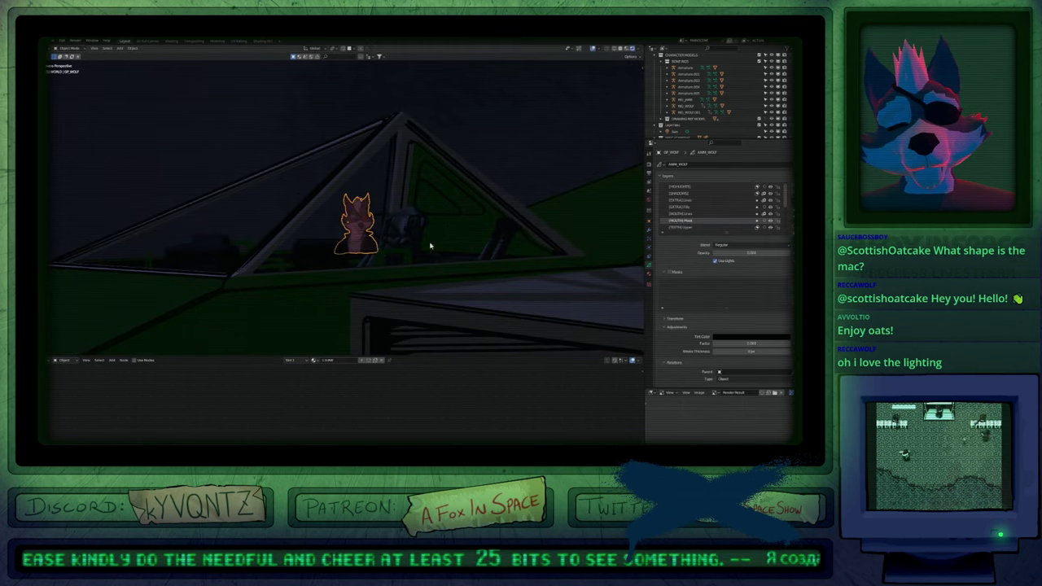
{"action": "key", "text": "Home"}
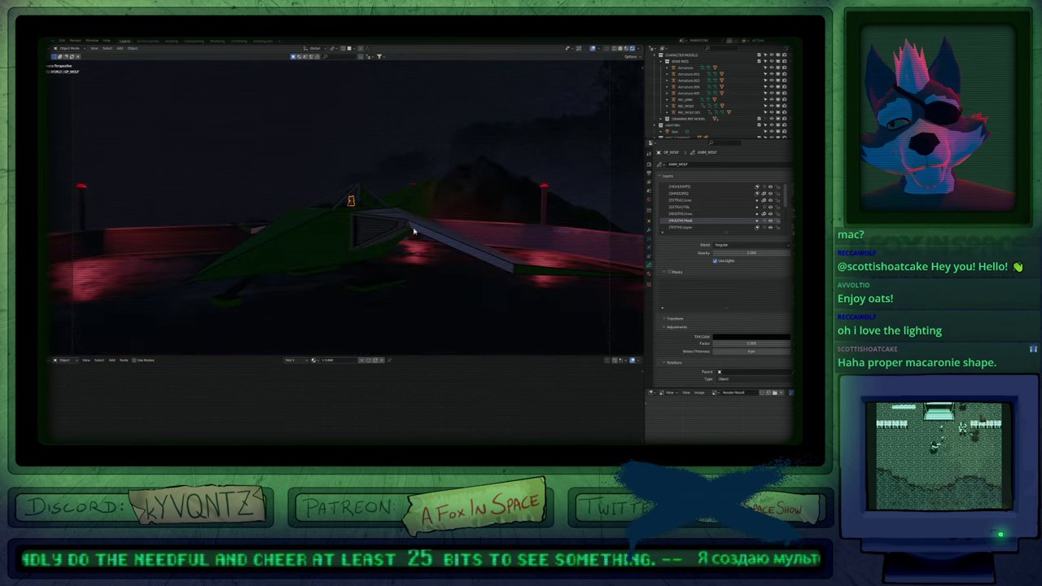
Rotate the wolf pilot's strokes slightly in Edit Mode and scale them up.
{"action": "key", "text": "Tab"}
{"action": "key", "text": "KP_Decimal"}
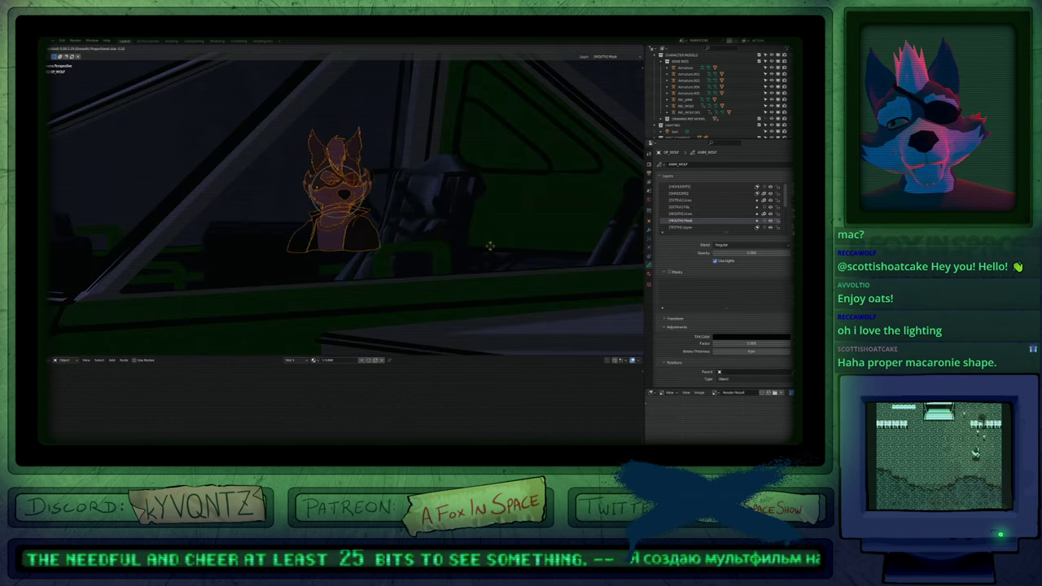
{"action": "key", "text": "period"}
{"action": "left_click", "coordinate": [464, 190]}
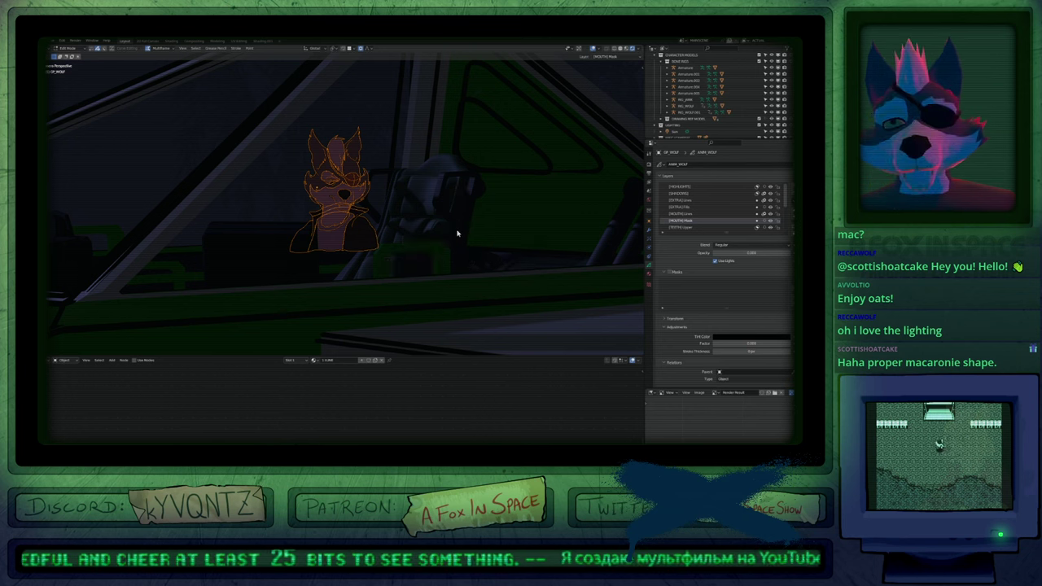
{"action": "key", "text": "s"}
{"action": "left_click", "coordinate": [475, 225]}
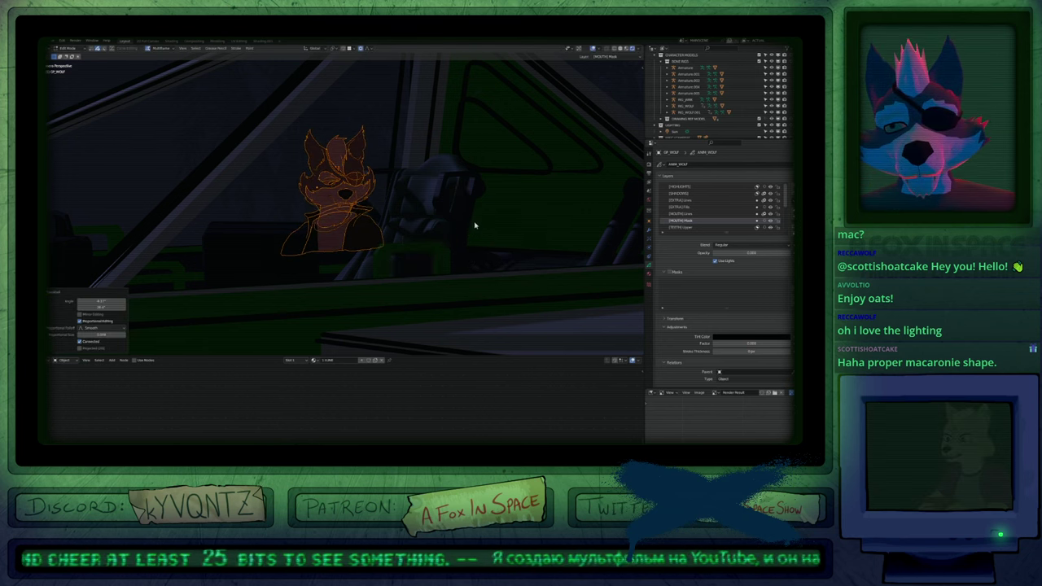
{"action": "key", "text": "s"}
{"action": "left_click", "coordinate": [495, 217]}
Move the wolf pilot's strokes closer to the cockpit seat and reproject them to the view.
{"action": "key", "text": "g"}
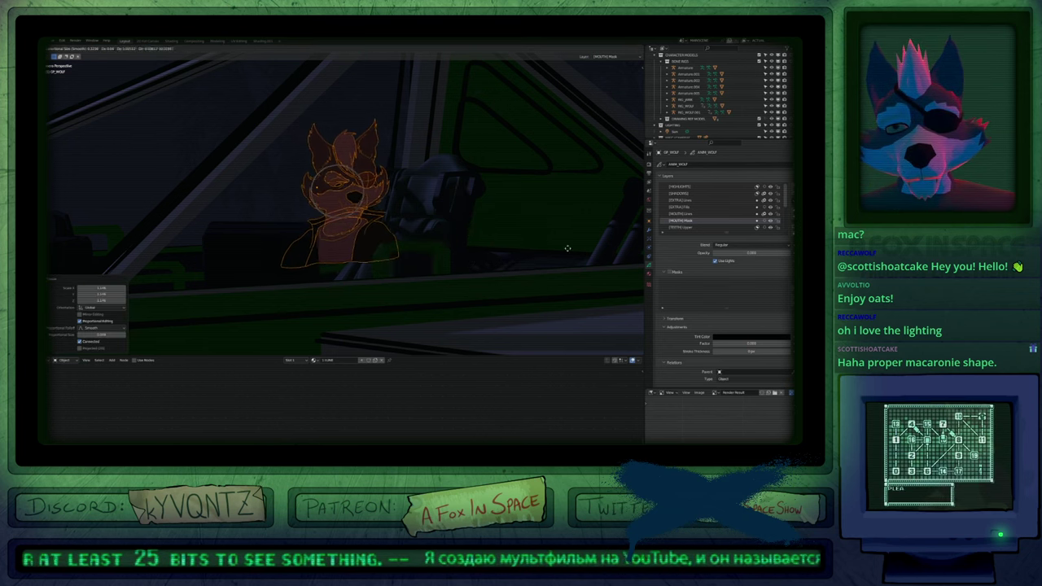
{"action": "left_click", "coordinate": [563, 248]}
{"action": "key", "text": "q"}
{"action": "left_click", "coordinate": [493, 232]}
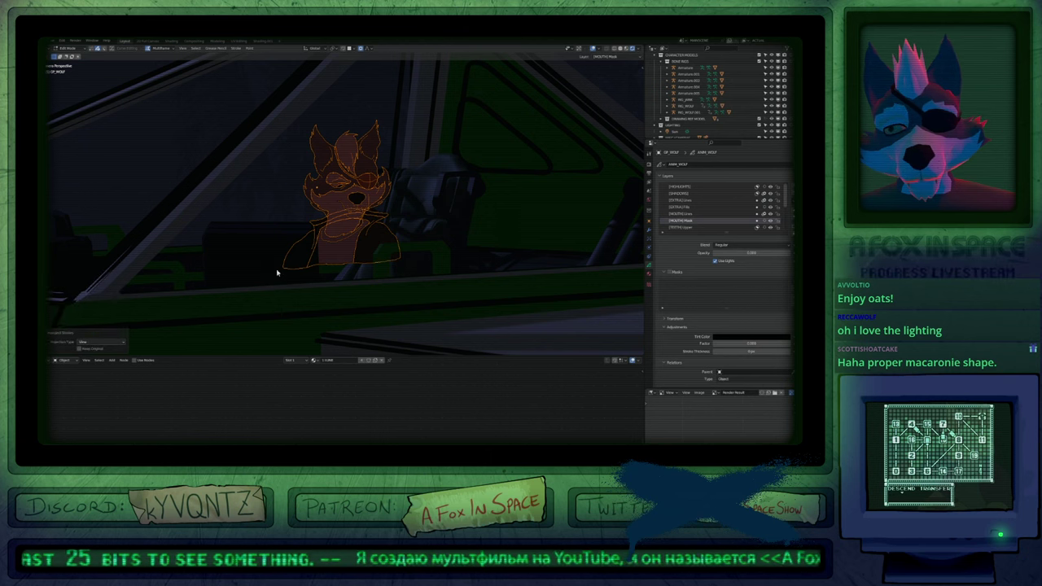
Pull the lower edge points of the wolf's torso down below the cockpit rim and widen them with proportional editing.
{"action": "key", "text": "1"}
{"action": "mouse_move", "coordinate": [277, 273]}
{"action": "left_mouse_down"}
{"action": "mouse_move", "coordinate": [311, 295]}
{"action": "mouse_move", "coordinate": [470, 249]}
{"action": "left_mouse_up"}
{"action": "key", "text": "g"}
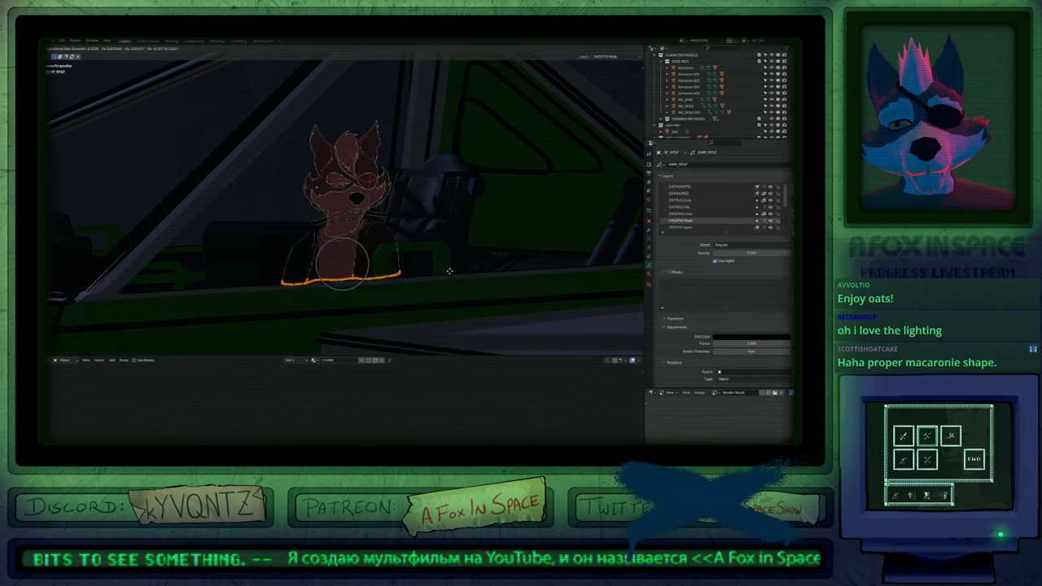
{"action": "left_click", "coordinate": [449, 284]}
{"action": "key", "text": "s"}
{"action": "scroll", "coordinate": [465, 283], "scroll_direction": "down", "scroll_amount": 6}
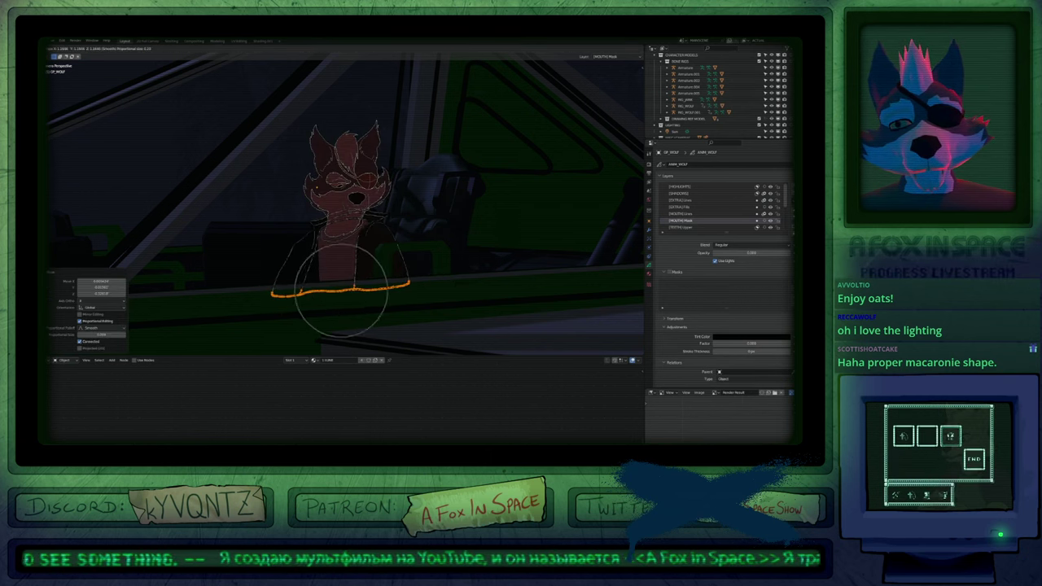
{"action": "left_click", "coordinate": [455, 277]}
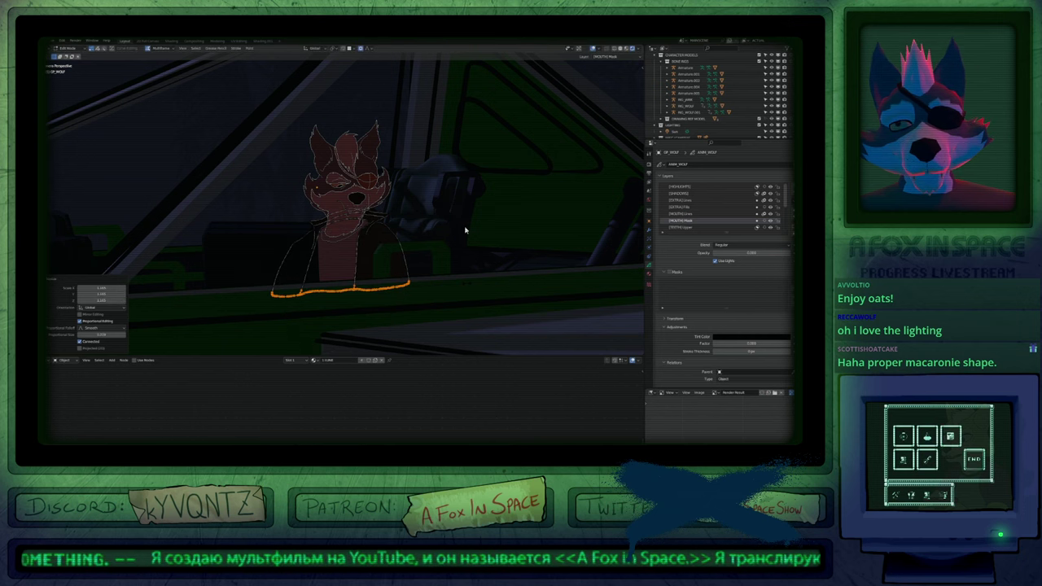
Undo and redo the torso edge changes to compare them, and return the wolf drawing to Object Mode.
{"action": "key", "text": "ctrl+z"}
{"action": "key", "text": "ctrl+z"}
{"action": "key", "text": "a"}
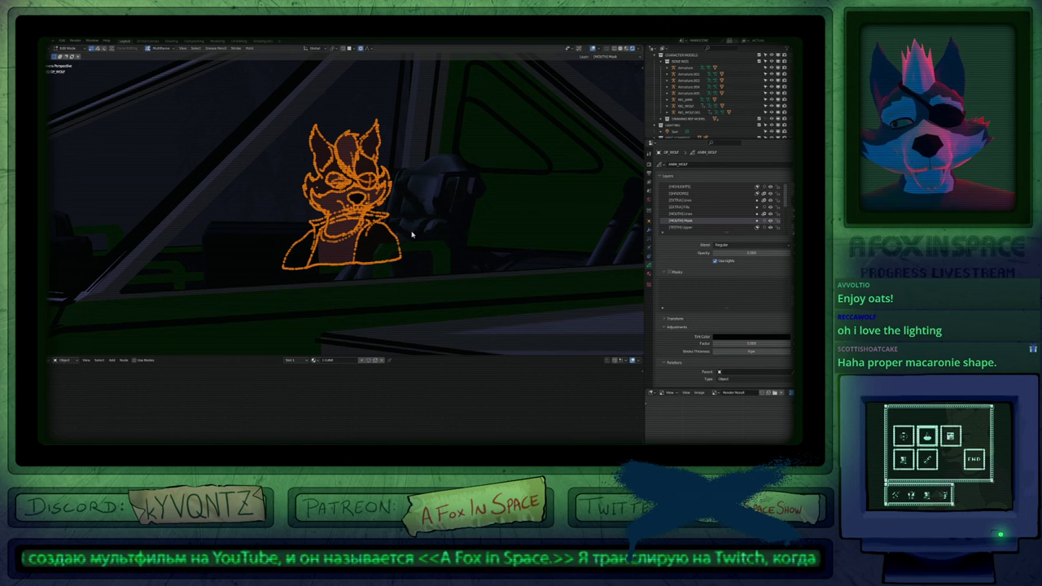
{"action": "key", "text": "ctrl+shift+z"}
{"action": "key", "text": "ctrl+shift+z"}
{"action": "key", "text": "Tab"}
{"action": "key", "text": "Home"}
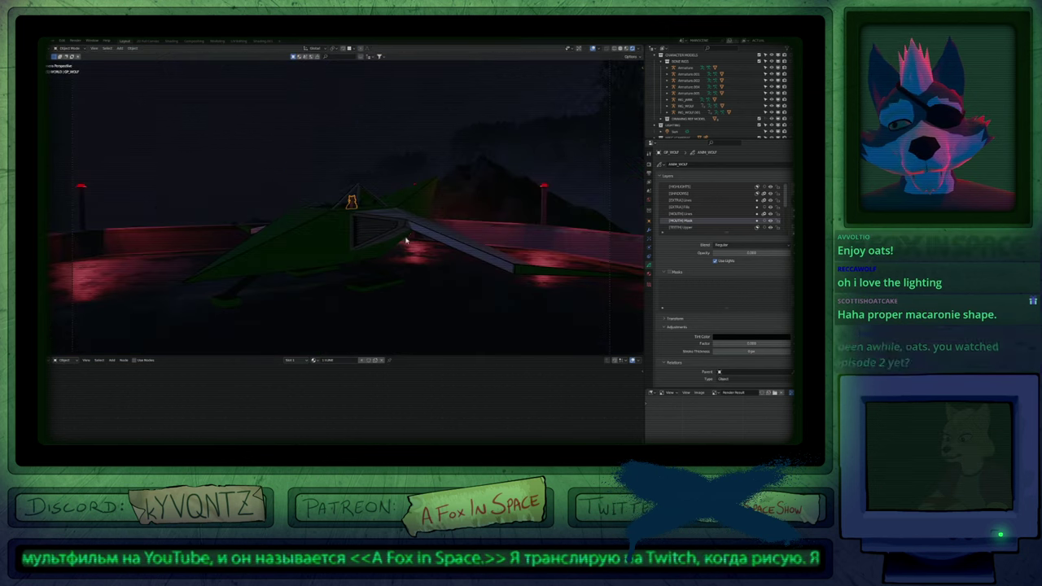
Check the wolf in the cockpit, render the current ship shot and show the render result full screen.
{"action": "scroll", "coordinate": [355, 204], "scroll_direction": "up", "scroll_amount": 8}
{"action": "scroll", "coordinate": [366, 212], "scroll_direction": "up", "scroll_amount": 2}
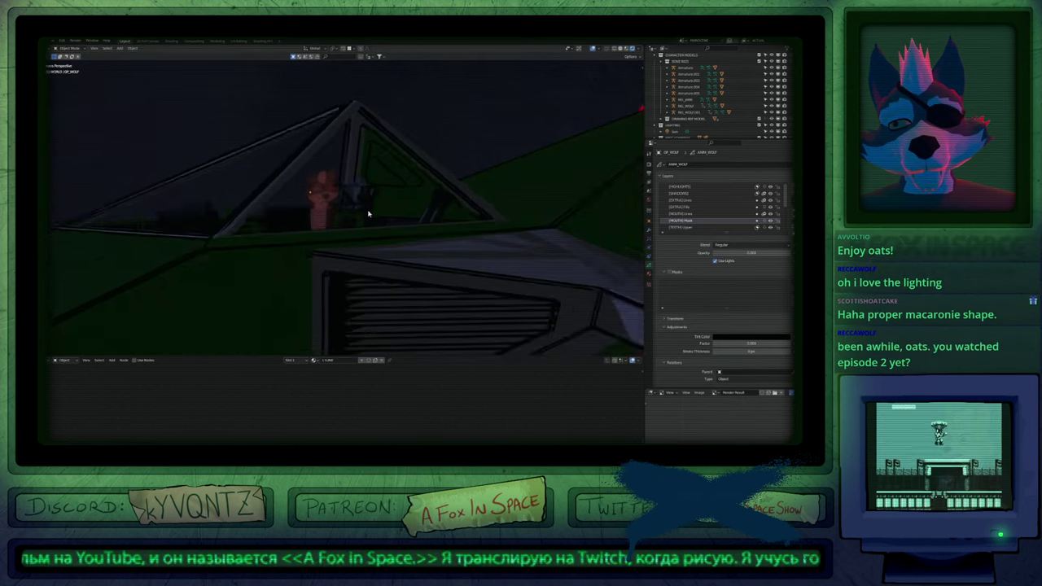
{"action": "scroll", "coordinate": [370, 215], "scroll_direction": "down", "scroll_amount": 10}
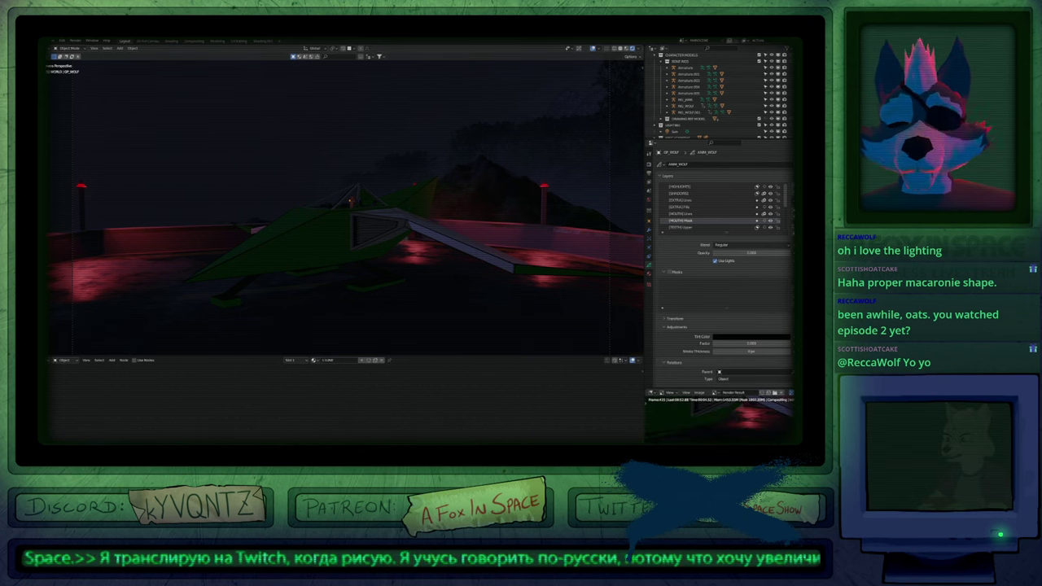
{"action": "key", "text": "shift+F10"}
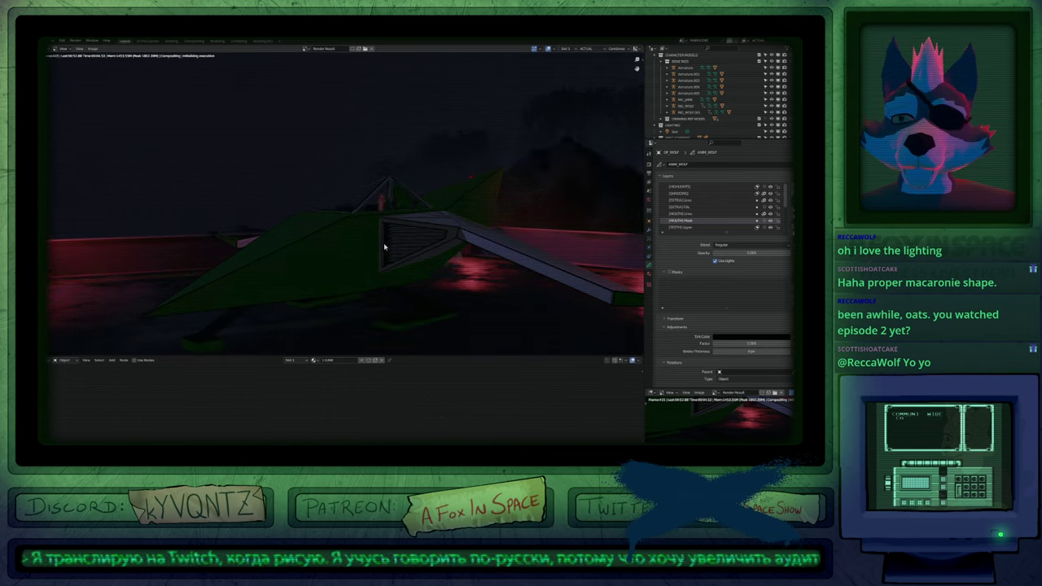
{"action": "key", "text": "ctrl+space"}
{"action": "key", "text": "Home"}
Examine the rendered frame up close, focusing on the wolf pilot in the cockpit and the ship's surroundings.
{"action": "scroll", "coordinate": [378, 244], "scroll_direction": "up", "scroll_amount": 3}
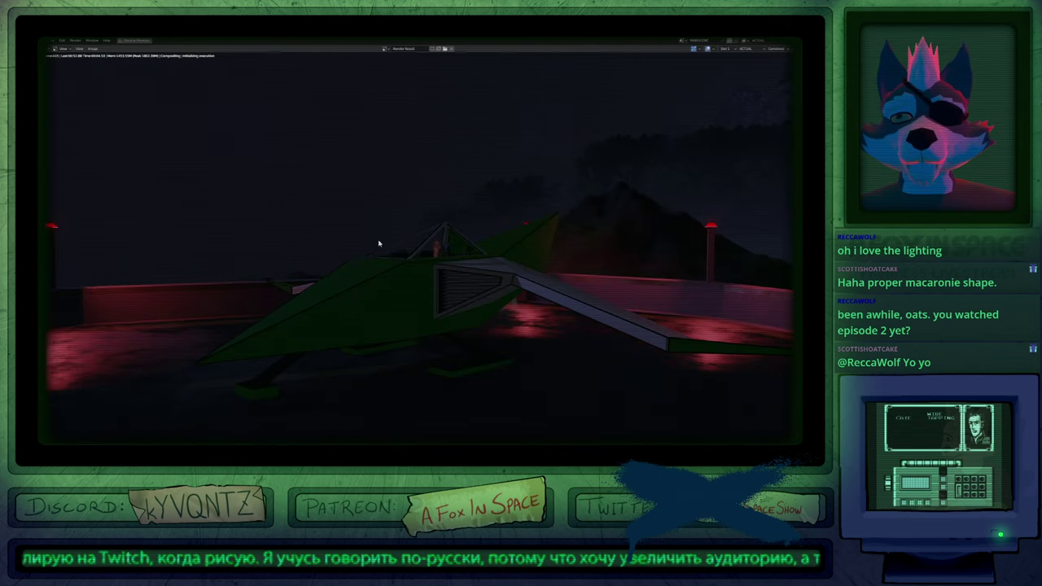
{"action": "scroll", "coordinate": [378, 243], "scroll_direction": "down", "scroll_amount": 3}
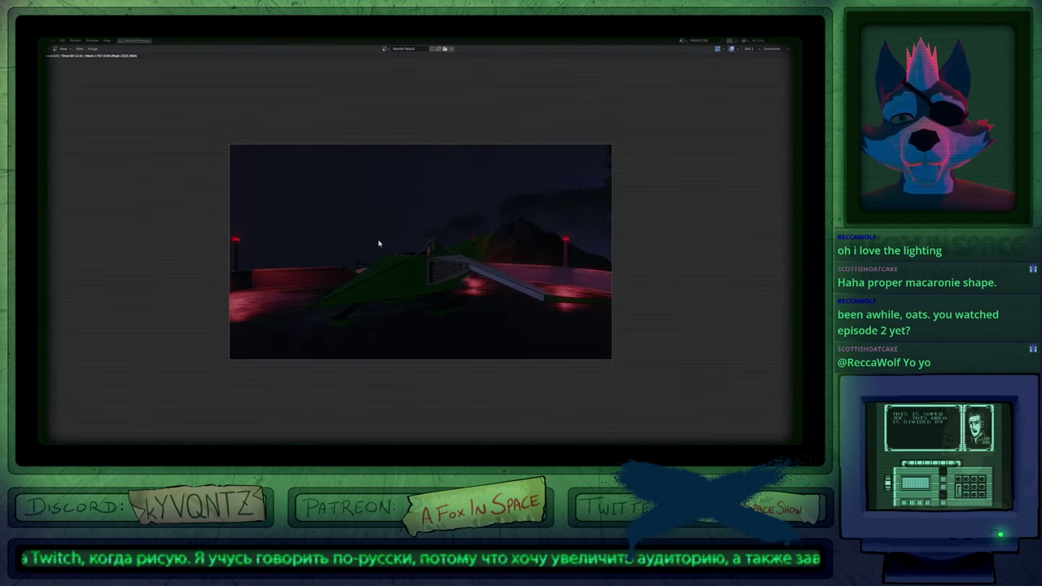
{"action": "scroll", "coordinate": [378, 243], "scroll_direction": "up", "scroll_amount": 5}
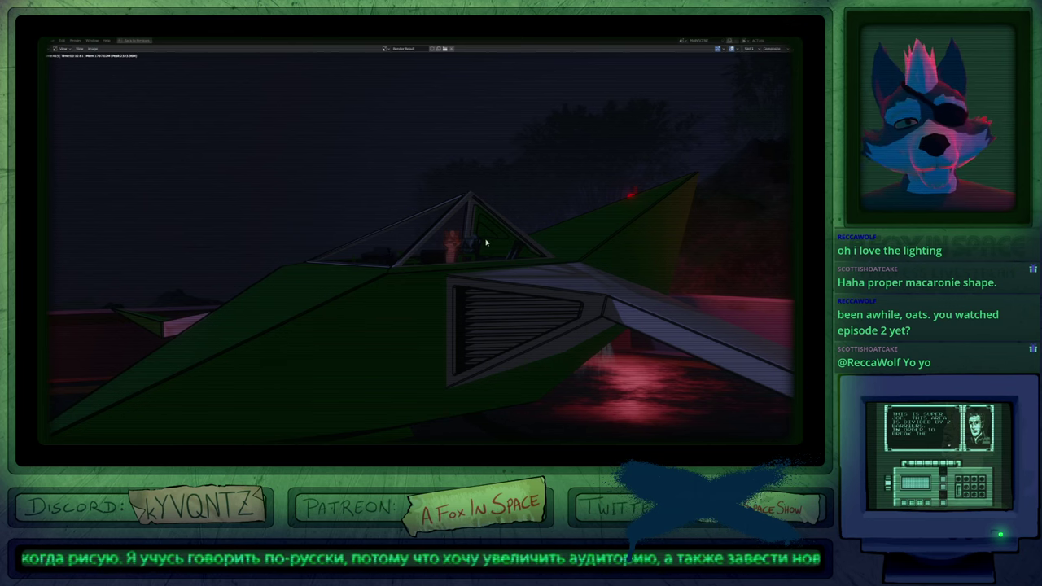
{"action": "middle_click_drag", "start_coordinate": [564, 354], "coordinate": [385, 298]}
{"action": "middle_click_drag", "start_coordinate": [321, 279], "coordinate": [501, 270]}
{"action": "middle_click_drag", "start_coordinate": [375, 273], "coordinate": [595, 259]}
{"action": "middle_click_drag", "start_coordinate": [440, 271], "coordinate": [448, 244]}
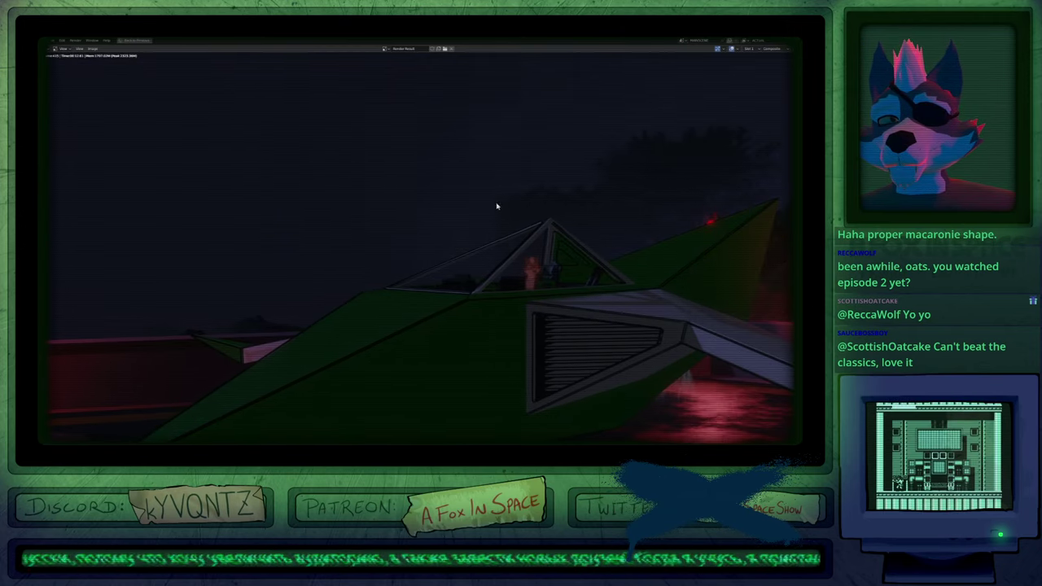
{"action": "middle_click_drag", "start_coordinate": [496, 206], "coordinate": [429, 260]}
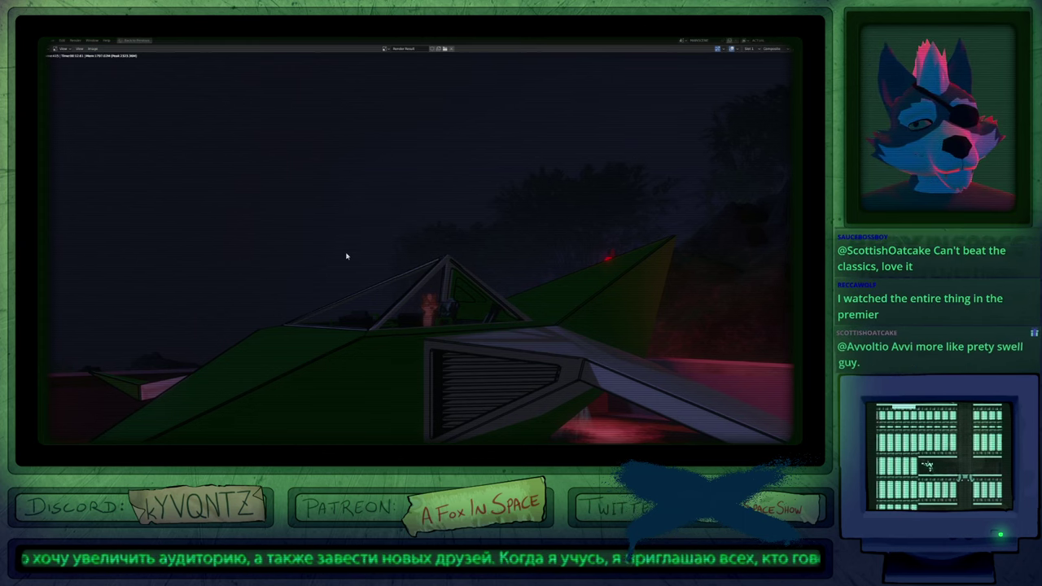
Compare the whole rendered ship with a close view of the pilot behind the canopy.
{"action": "mouse_move", "coordinate": [343, 252]}
{"action": "middle_mouse_down"}
{"action": "mouse_move", "coordinate": [447, 201]}
{"action": "mouse_move", "coordinate": [551, 227]}
{"action": "mouse_move", "coordinate": [530, 275]}
{"action": "mouse_move", "coordinate": [521, 236]}
{"action": "mouse_move", "coordinate": [530, 221]}
{"action": "mouse_move", "coordinate": [372, 263]}
{"action": "middle_mouse_up"}
{"action": "middle_click_drag", "start_coordinate": [524, 227], "coordinate": [268, 289]}
{"action": "middle_click_drag", "start_coordinate": [384, 281], "coordinate": [297, 256]}
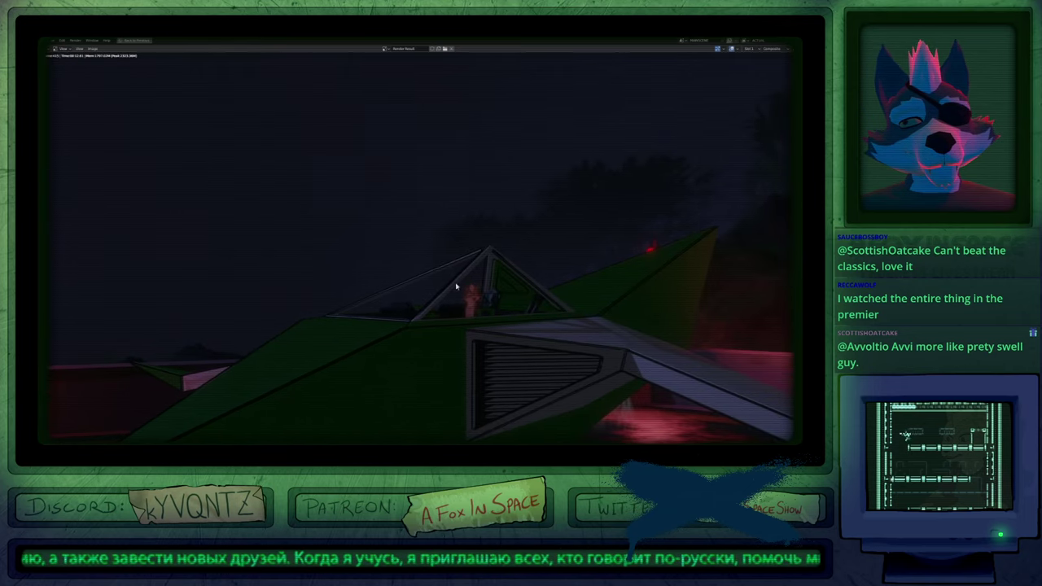
{"action": "scroll", "coordinate": [455, 286], "scroll_direction": "up", "scroll_amount": 5}
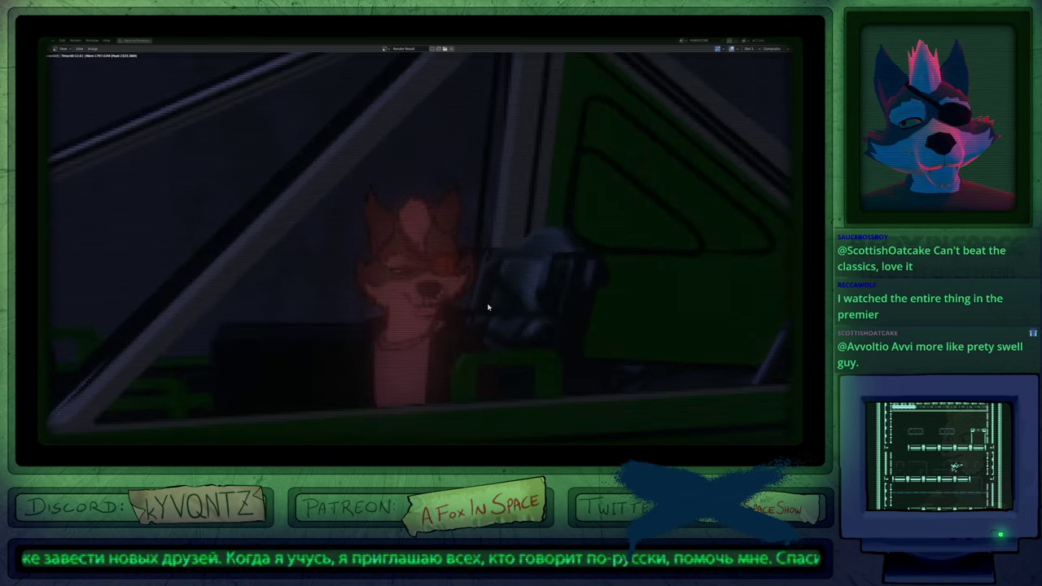
{"action": "scroll", "coordinate": [487, 305], "scroll_direction": "down", "scroll_amount": 6}
{"action": "scroll", "coordinate": [483, 307], "scroll_direction": "up", "scroll_amount": 2}
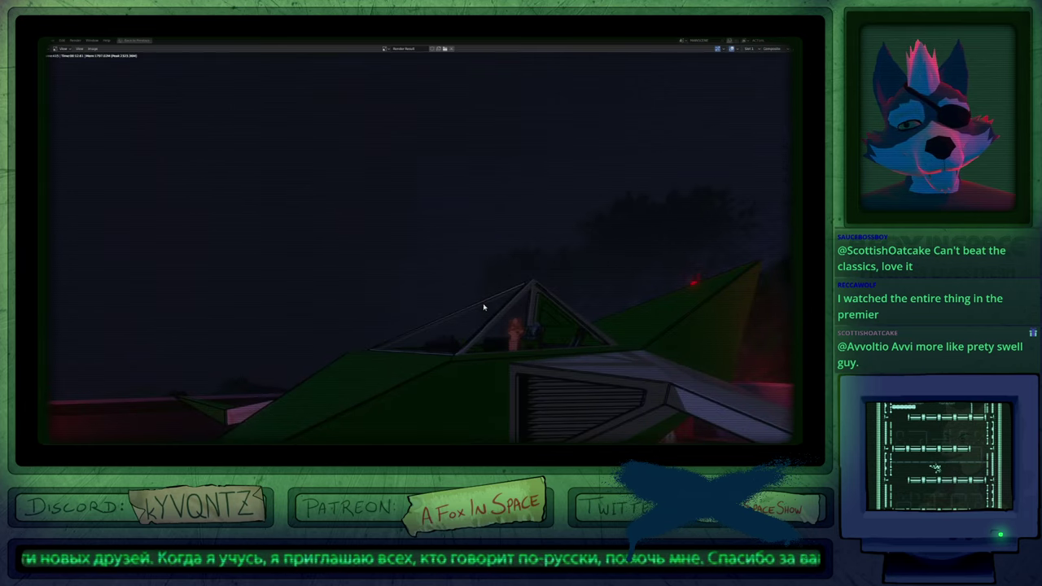
{"action": "scroll", "coordinate": [483, 307], "scroll_direction": "down", "scroll_amount": 3}
{"action": "scroll", "coordinate": [482, 307], "scroll_direction": "up", "scroll_amount": 3}
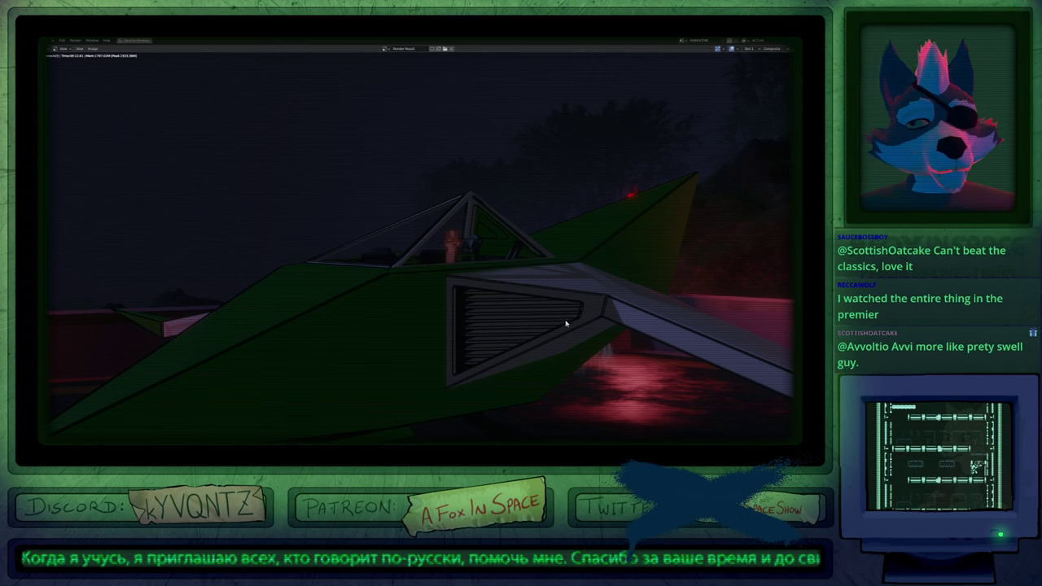
{"action": "scroll", "coordinate": [564, 327], "scroll_direction": "down", "scroll_amount": 3}
Leave the full-screen render result and return to the 3D view of the ship.
{"action": "key", "text": "ctrl+space"}
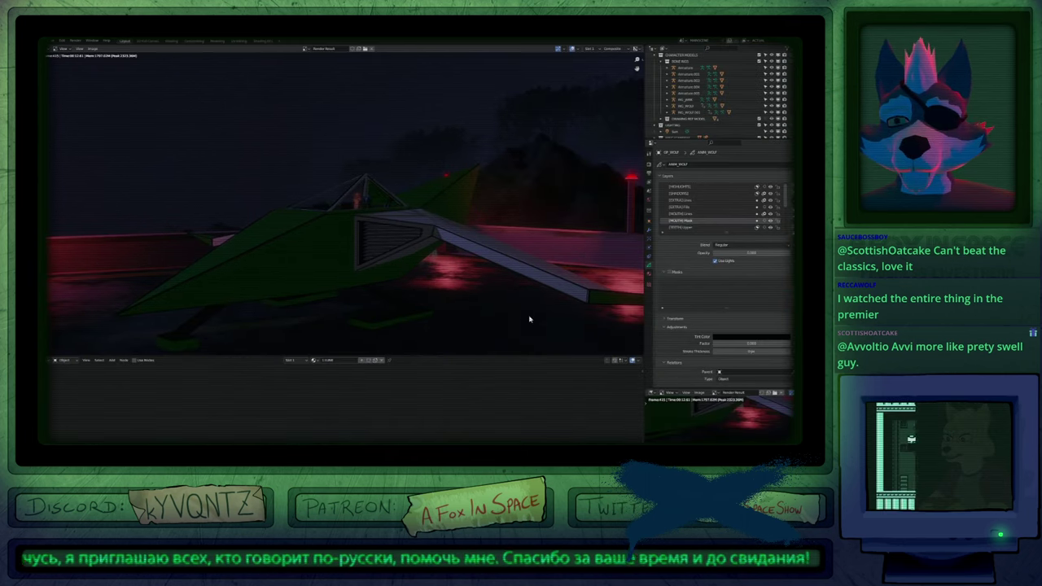
{"action": "key", "text": "ctrl+alt+space"}
{"action": "key", "text": "ctrl+alt+space"}
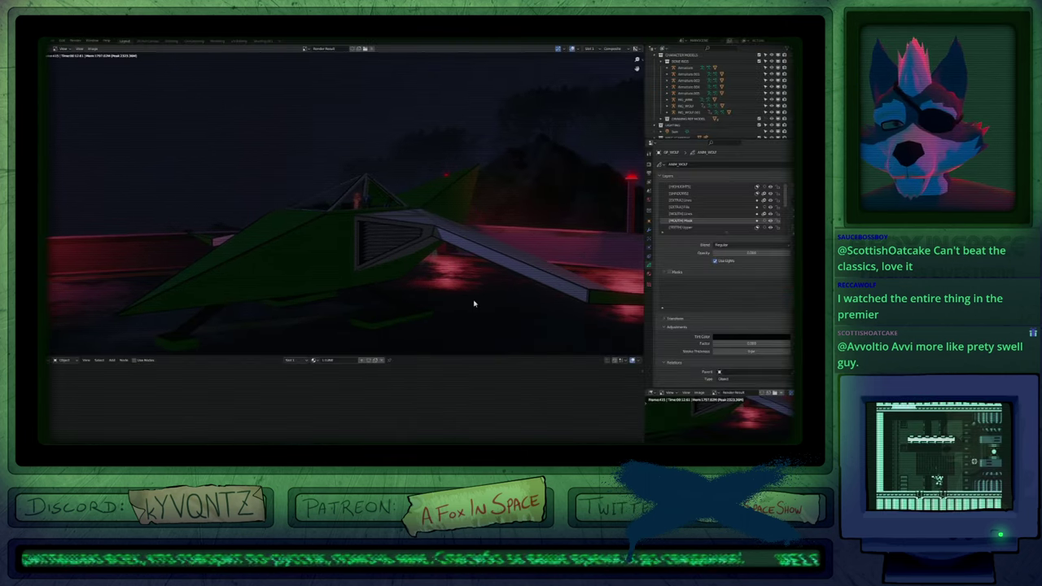
{"action": "key", "text": "Escape"}
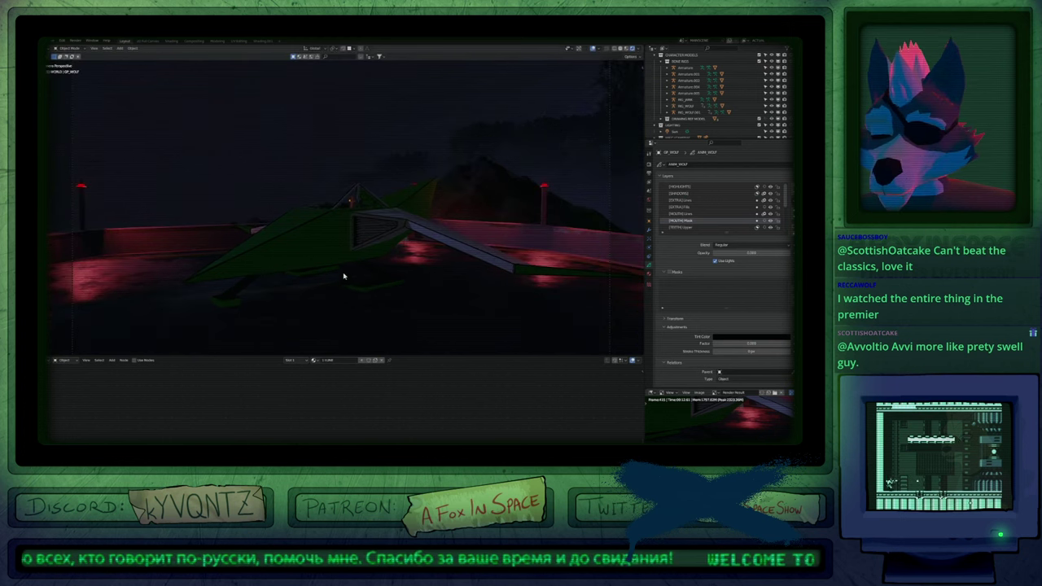
Go to the wide campsite shot, switch it to solid shading and maximize the 3D view.
{"action": "left_click", "coordinate": [322, 262]}
{"action": "key", "text": "shift+Left"}
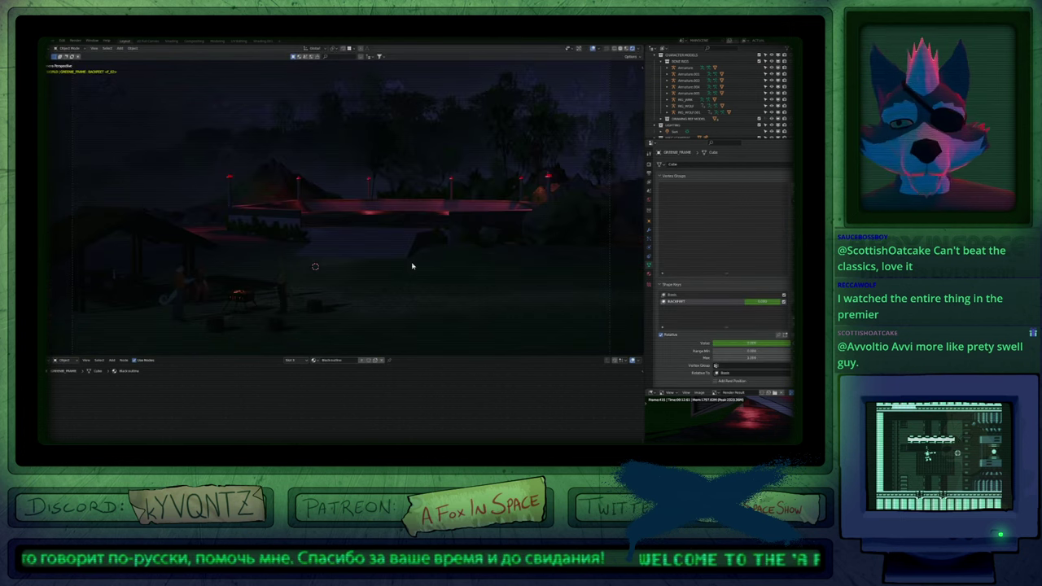
{"action": "key", "text": "a"}
{"action": "key", "text": "a"}
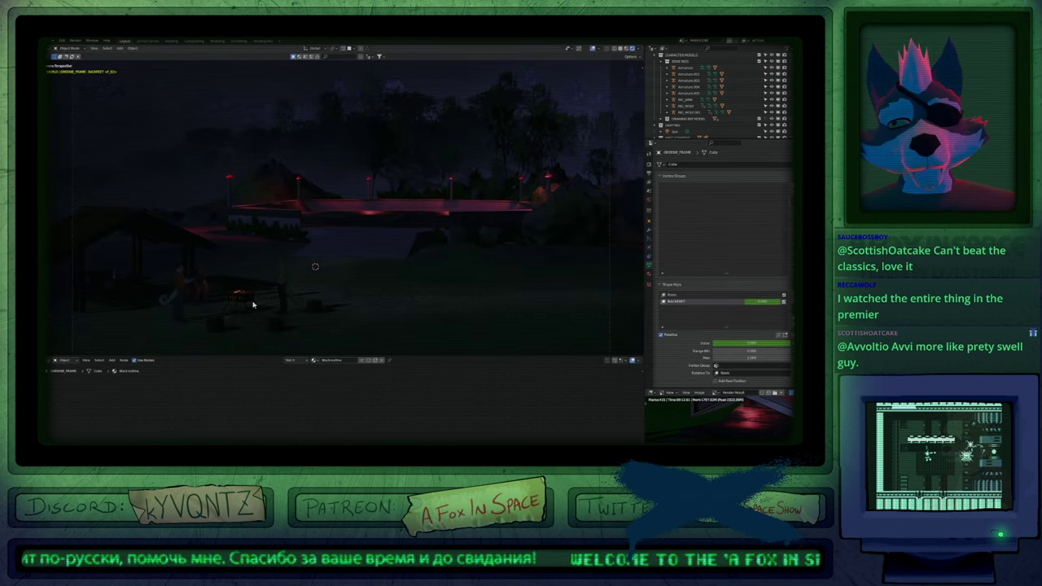
{"action": "scroll", "coordinate": [193, 284], "scroll_direction": "up", "scroll_amount": 15}
{"action": "middle_click_drag", "start_coordinate": [195, 284], "coordinate": [230, 261], "text": "shift"}
{"action": "key", "text": "z"}
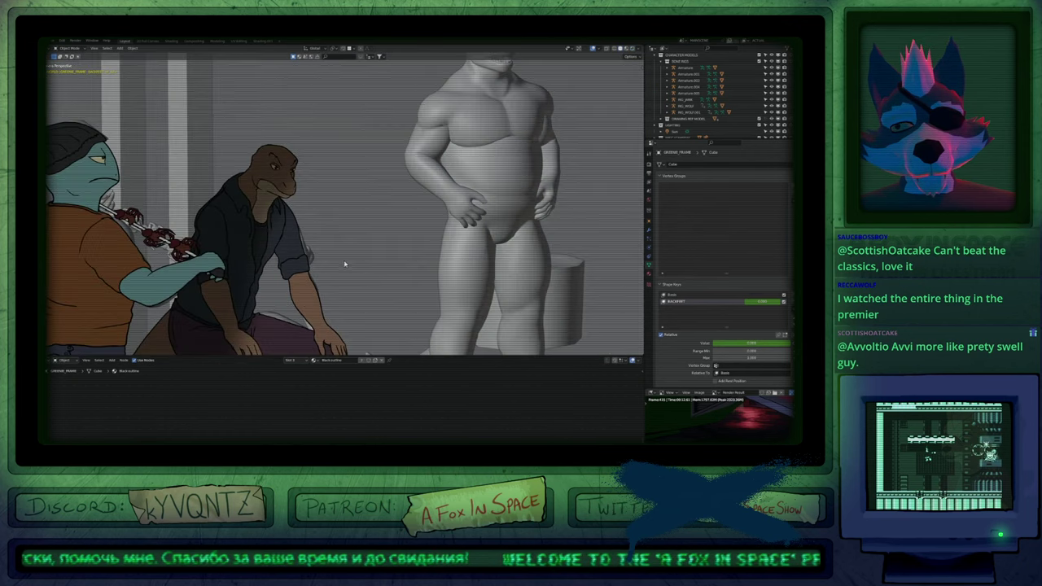
{"action": "key", "text": "ctrl+space"}
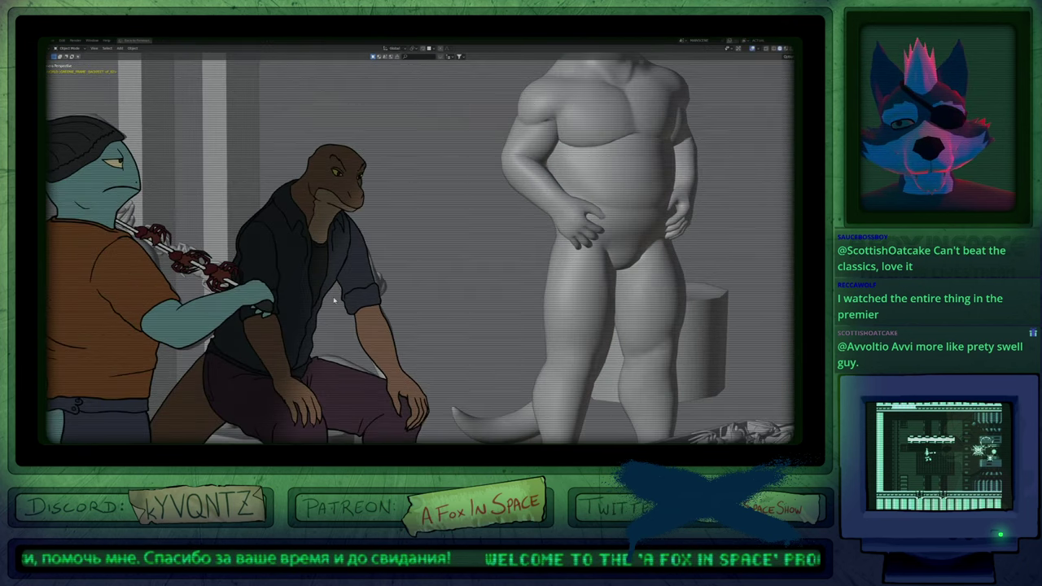
Inspect the characters and grey reference figures around the grill, comparing them with X-ray and overlays on and off.
{"action": "key", "text": "Up"}
{"action": "key", "text": "Up"}
{"action": "key", "text": "Up"}
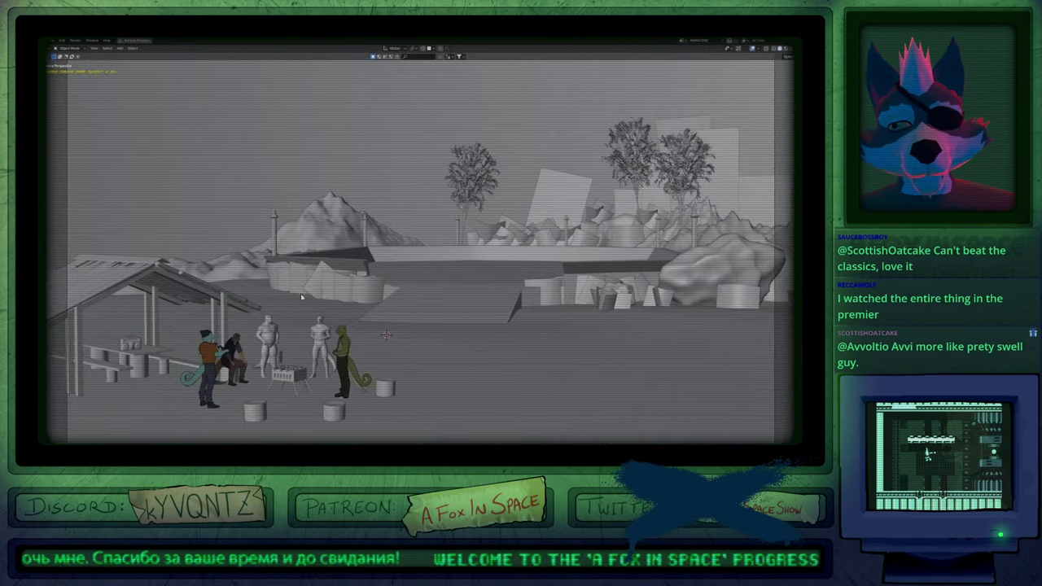
{"action": "key", "text": "Up"}
{"action": "key", "text": "Up"}
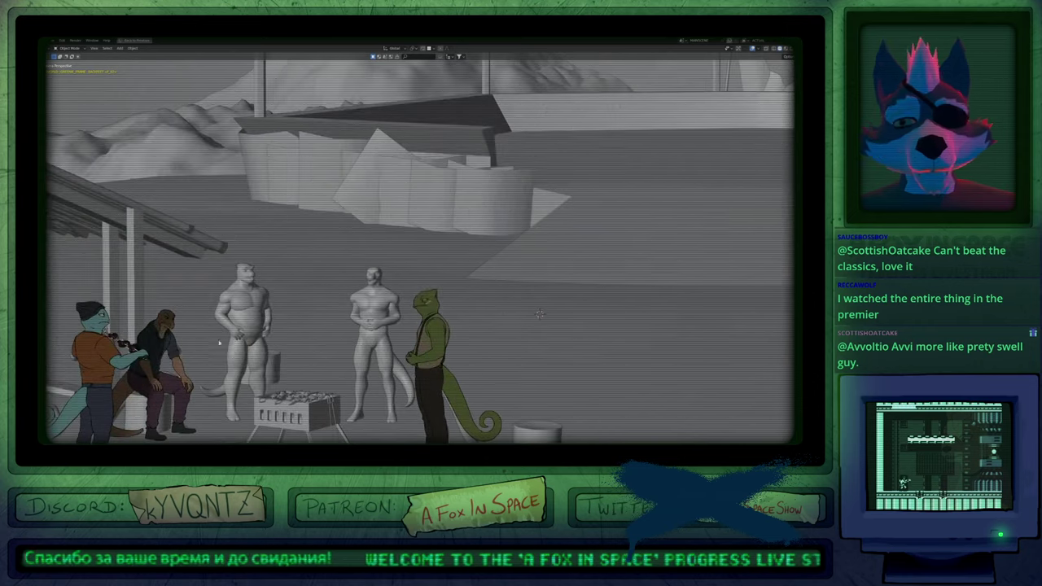
{"action": "key", "text": "alt+z"}
{"action": "key", "text": "alt+z"}
{"action": "key", "text": "alt+z"}
{"action": "middle_click_drag", "start_coordinate": [160, 384], "coordinate": [289, 344], "text": "shift"}
{"action": "key", "text": "Up"}
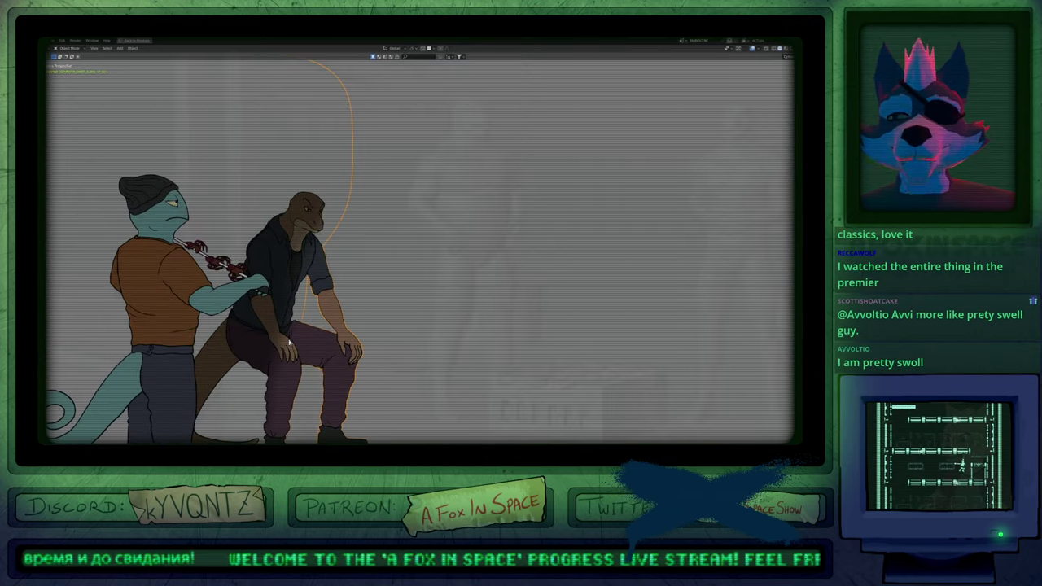
{"action": "key", "text": "alt+shift+z"}
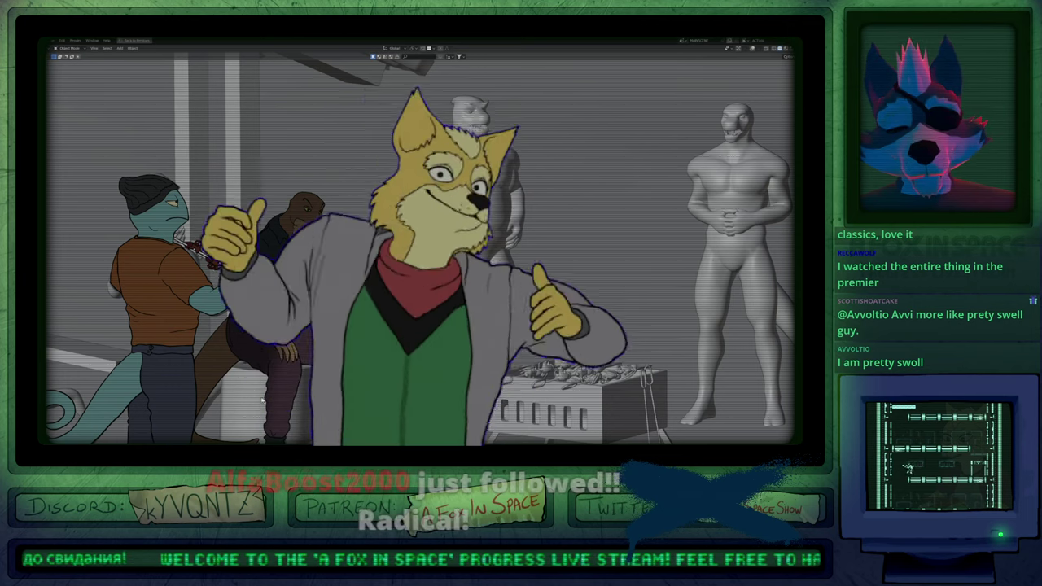
Duplicate the seated brown lizard drawing and place the copy beside the original at the same height.
{"action": "left_click", "coordinate": [331, 395]}
{"action": "middle_click_drag", "start_coordinate": [370, 340], "coordinate": [326, 344], "text": "shift"}
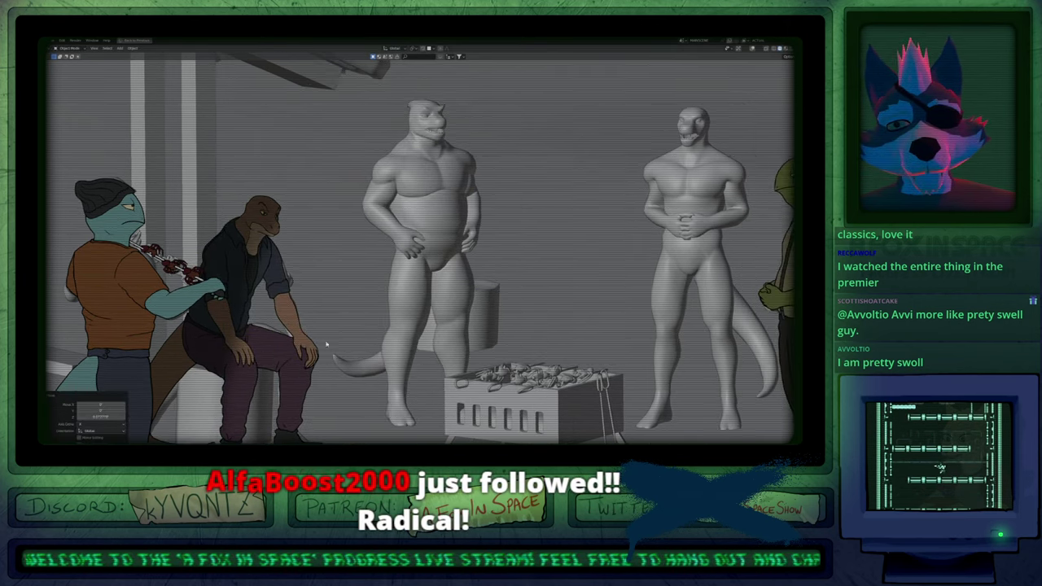
{"action": "left_click", "coordinate": [327, 344]}
{"action": "key", "text": "alt+shift+z"}
{"action": "key", "text": "KP_Decimal"}
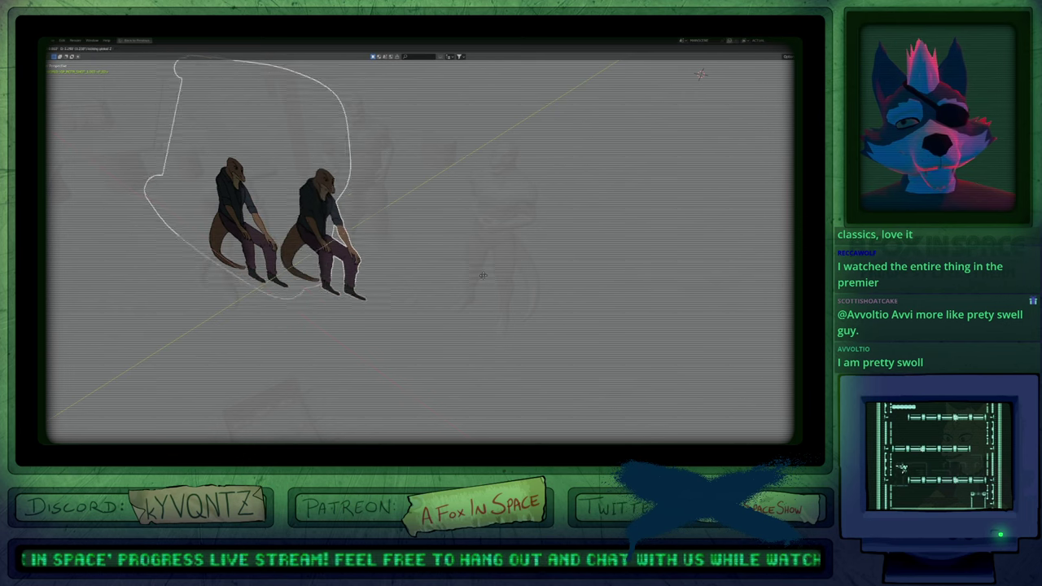
{"action": "left_click", "coordinate": [493, 276]}
{"action": "left_click_drag", "start_coordinate": [494, 276], "coordinate": [515, 300], "text": "shift"}
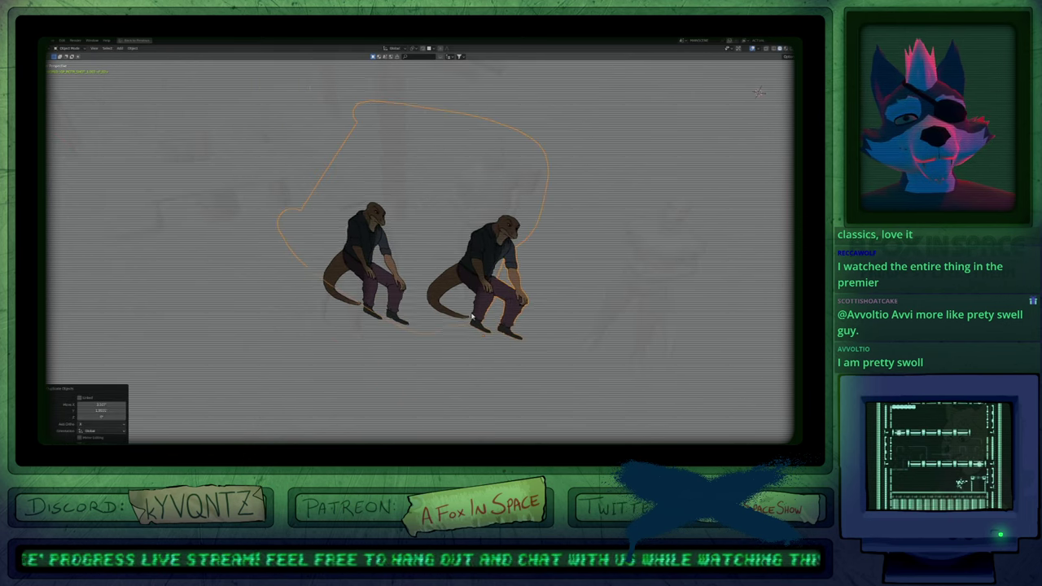
{"action": "key", "text": "Tab"}
{"action": "key", "text": "Tab"}
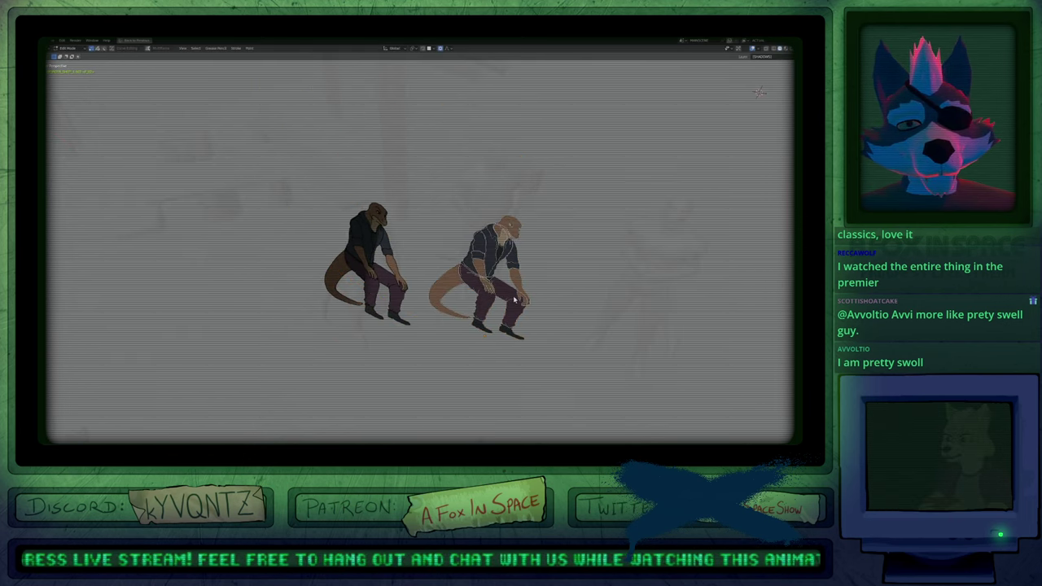
Rename the duplicated drawing, replacing the character part of its name and removing the numeric suffix.
{"action": "key", "text": "F2"}
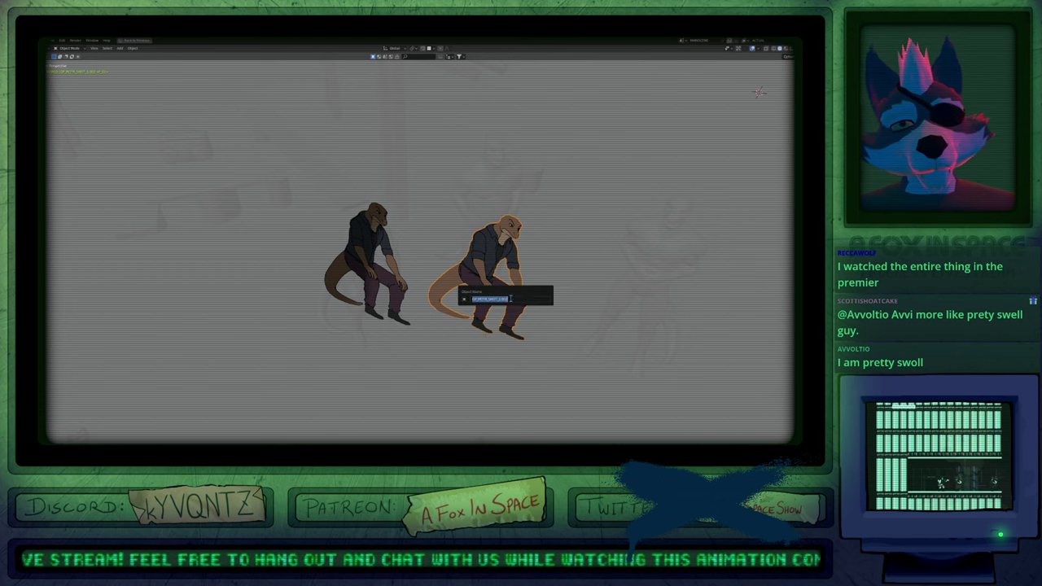
{"action": "key", "text": "Right"}
{"action": "key", "text": "BackSpace"}
{"action": "key", "text": "BackSpace"}
{"action": "key", "text": "BackSpace"}
{"action": "key", "text": "BackSpace"}
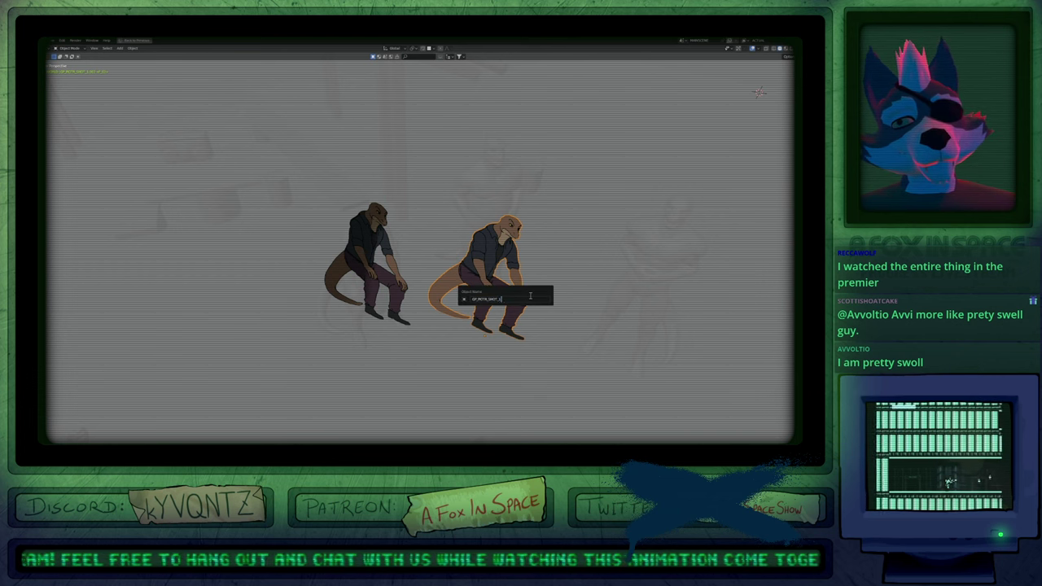
{"action": "key", "text": "Left"}
{"action": "key", "text": "Left"}
{"action": "key", "text": "Left"}
{"action": "key", "text": "Left"}
{"action": "key", "text": "Left"}
{"action": "key", "text": "Left"}
{"action": "key", "text": "Left"}
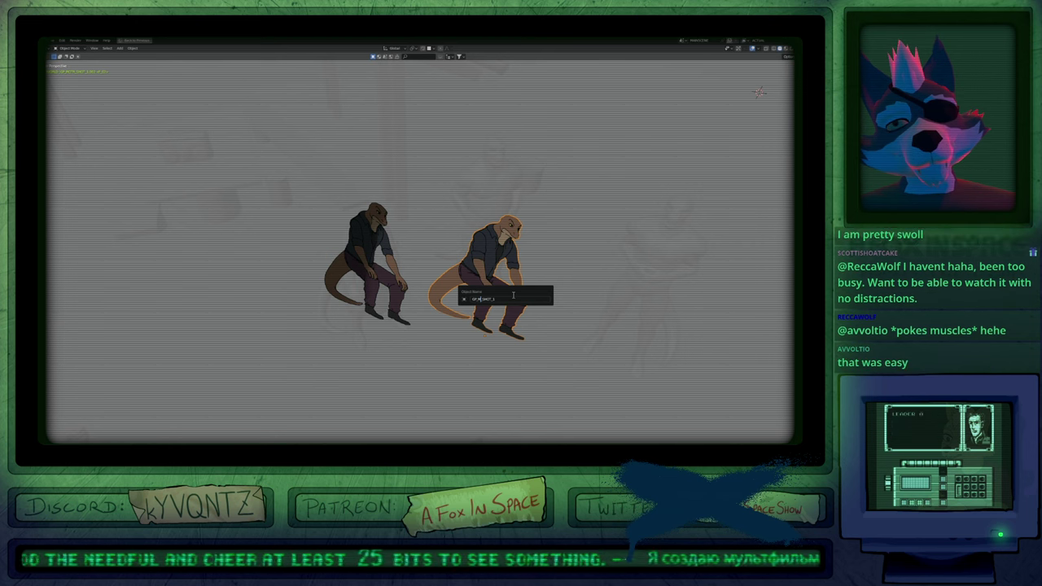
{"action": "type", "text": "E"}
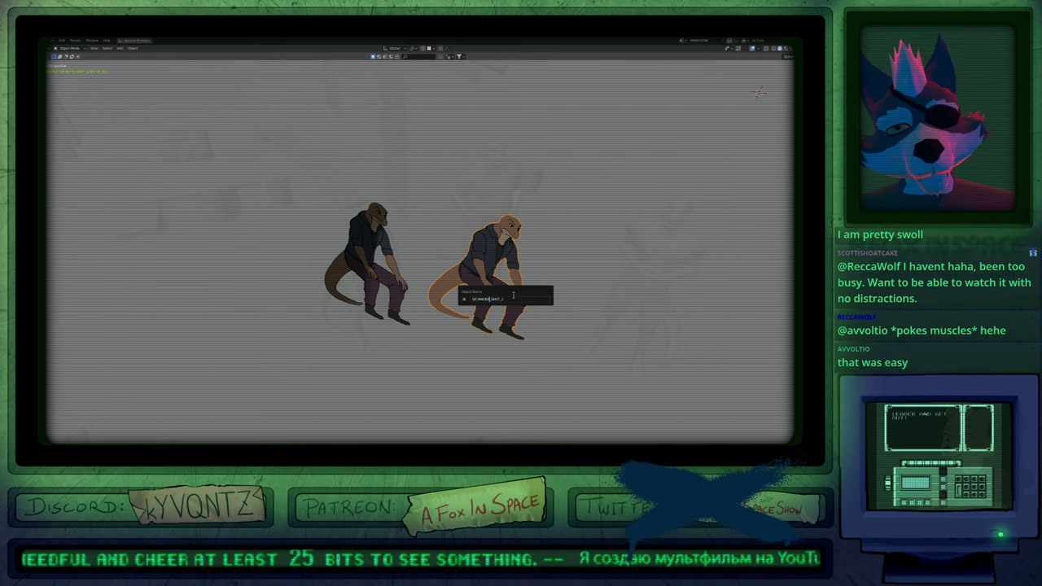
{"action": "key", "text": "Return"}
Delete all strokes inside the copied lizard drawing in Edit Mode and return the empty object to Object Mode.
{"action": "scroll", "coordinate": [514, 289], "scroll_direction": "up", "scroll_amount": 4}
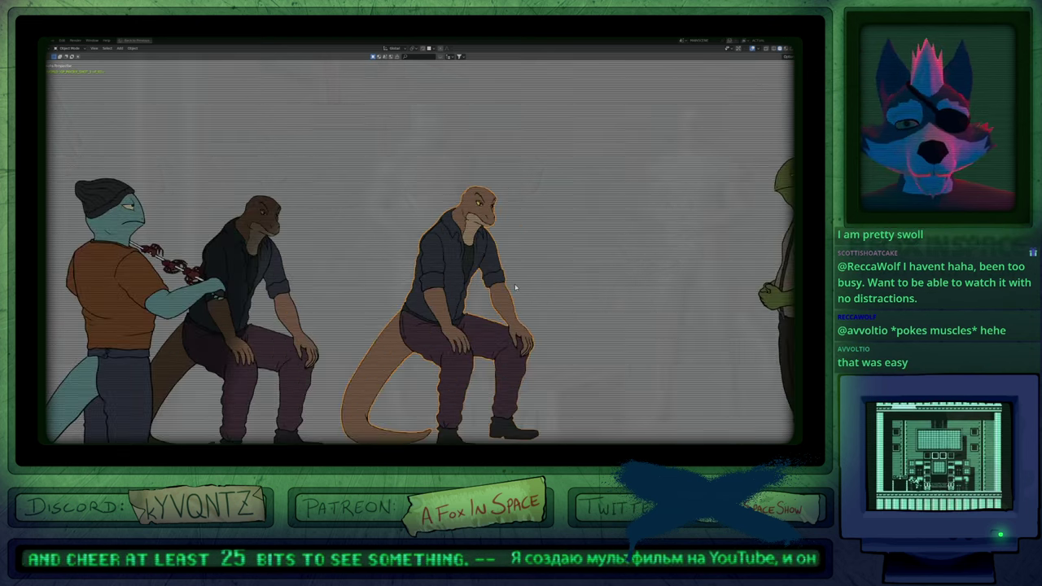
{"action": "key", "text": "KP_0"}
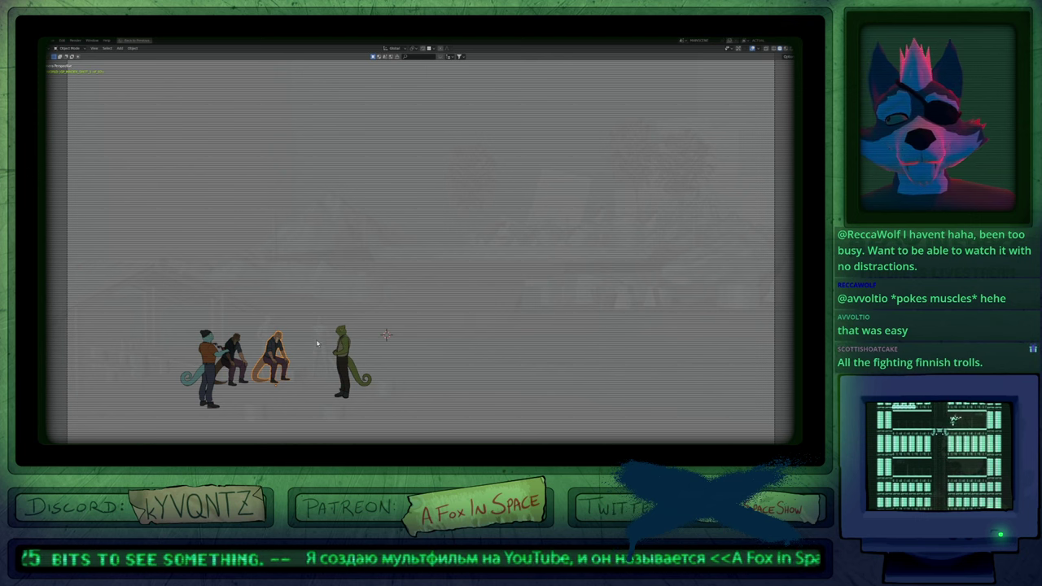
{"action": "key", "text": "Tab"}
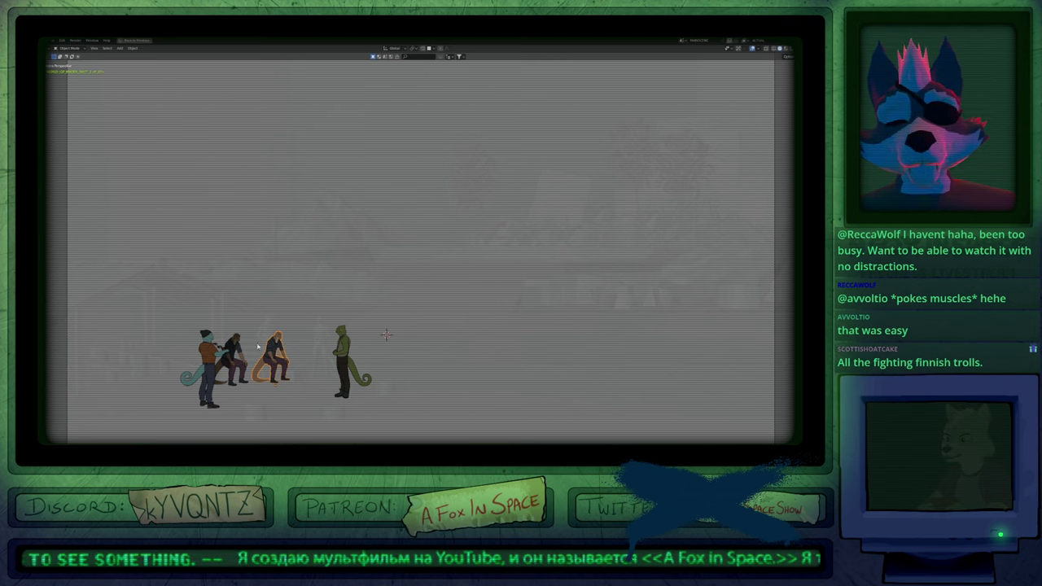
{"action": "scroll", "coordinate": [302, 338], "scroll_direction": "up", "scroll_amount": 7}
{"action": "left_click", "coordinate": [343, 349]}
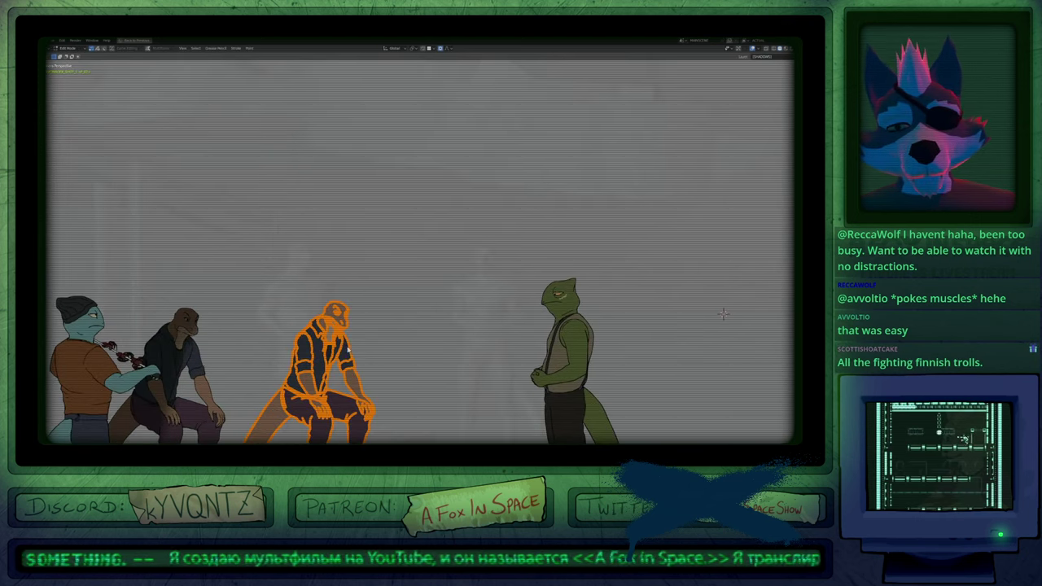
{"action": "key", "text": "Delete"}
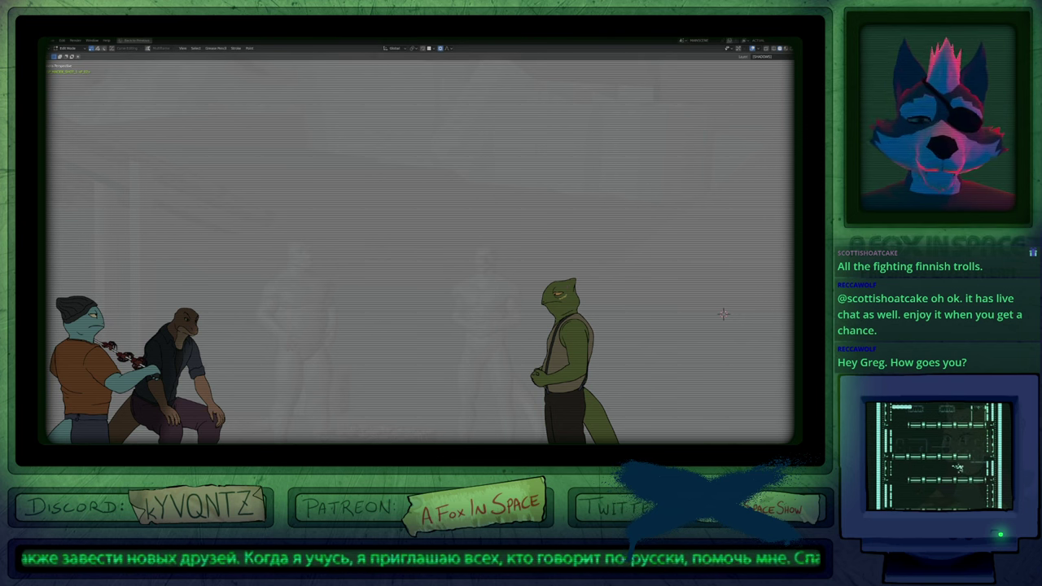
{"action": "key", "text": "Home"}
{"action": "key", "text": "Tab"}
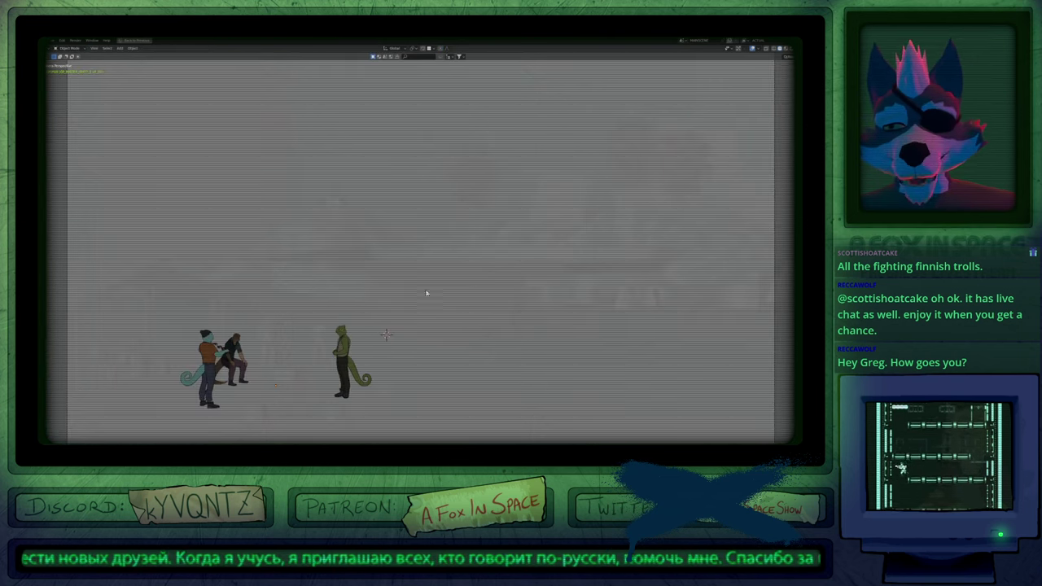
Sketch a rough standing figure with head, two eyes, body, arm and legs over the heavier reference figure in Draw Mode, and return to Object Mode.
{"action": "mouse_move", "coordinate": [260, 363]}
{"action": "middle_mouse_down", "text": "ctrl"}
{"action": "mouse_move", "coordinate": [266, 333]}
{"action": "mouse_move", "coordinate": [355, 193]}
{"action": "middle_mouse_up", "text": "ctrl"}
{"action": "key", "text": "ctrl+Tab"}
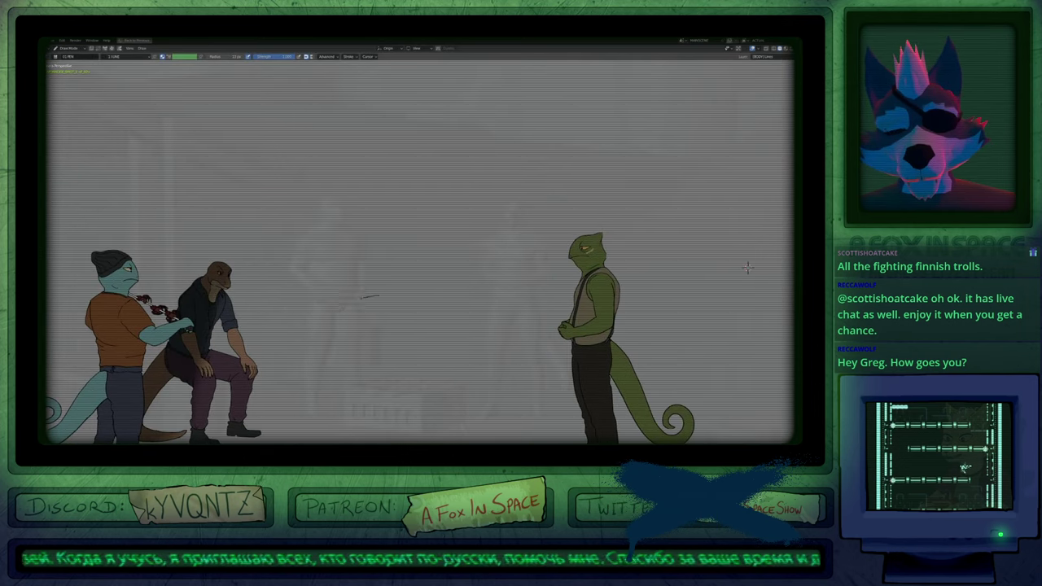
{"action": "mouse_move", "coordinate": [360, 298]}
{"action": "left_mouse_down"}
{"action": "mouse_move", "coordinate": [304, 368]}
{"action": "mouse_move", "coordinate": [341, 340]}
{"action": "mouse_move", "coordinate": [375, 371]}
{"action": "left_mouse_up"}
{"action": "mouse_move", "coordinate": [365, 234]}
{"action": "left_mouse_down"}
{"action": "mouse_move", "coordinate": [321, 266]}
{"action": "mouse_move", "coordinate": [321, 240]}
{"action": "mouse_move", "coordinate": [363, 223]}
{"action": "mouse_move", "coordinate": [333, 203]}
{"action": "left_mouse_up"}
{"action": "key", "text": "y"}
{"action": "key", "text": "Right"}
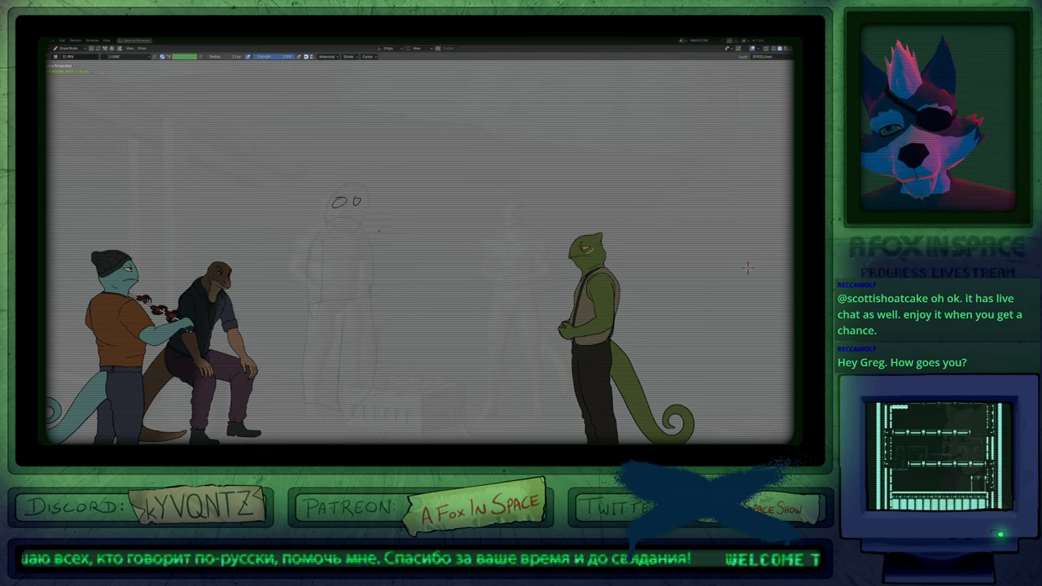
{"action": "middle_click_drag", "start_coordinate": [348, 249], "coordinate": [385, 275], "text": "shift"}
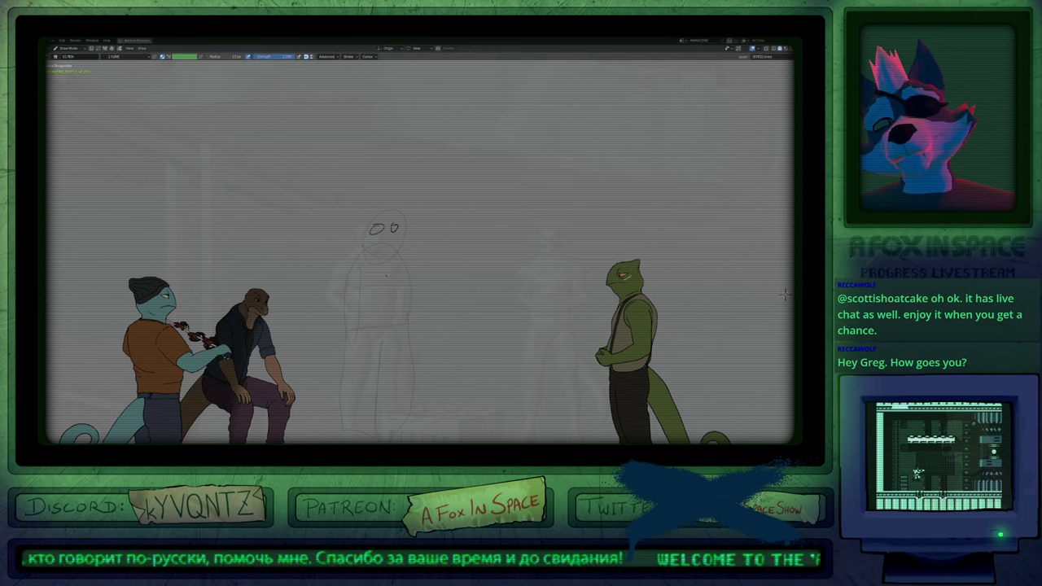
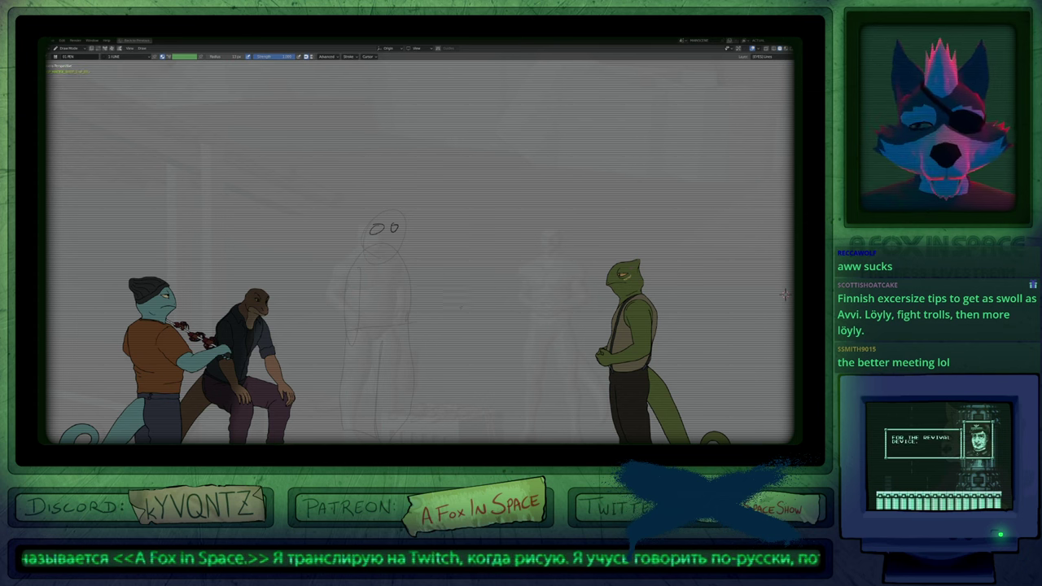
{"action": "middle_click_drag", "start_coordinate": [784, 293], "coordinate": [777, 235], "text": "shift"}
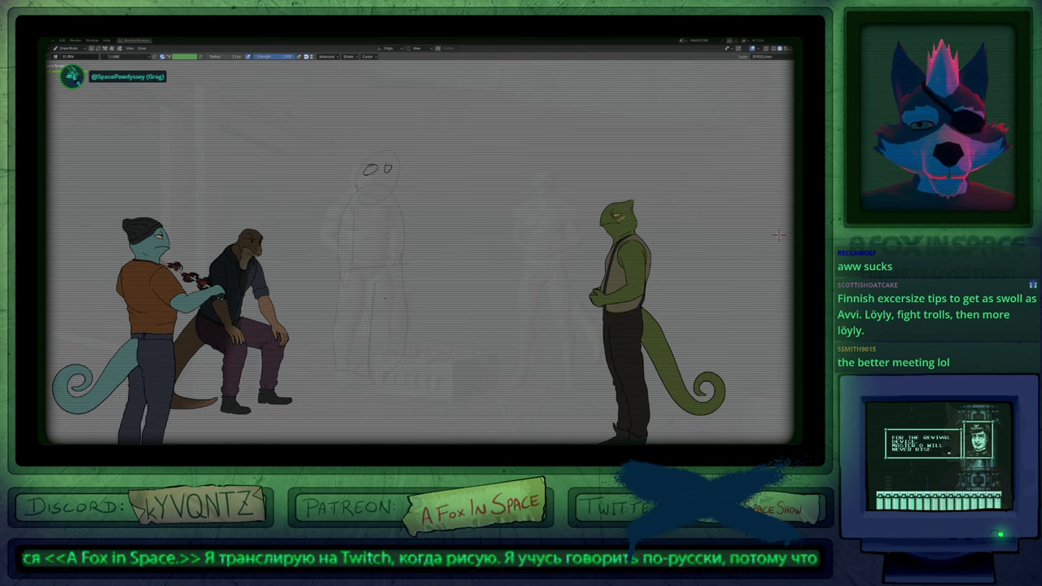
{"action": "mouse_move", "coordinate": [395, 322]}
{"action": "middle_mouse_down", "text": "ctrl"}
{"action": "mouse_move", "coordinate": [412, 260]}
{"action": "mouse_move", "coordinate": [425, 315]}
{"action": "middle_mouse_up", "text": "ctrl"}
{"action": "key", "text": "ctrl+Tab"}
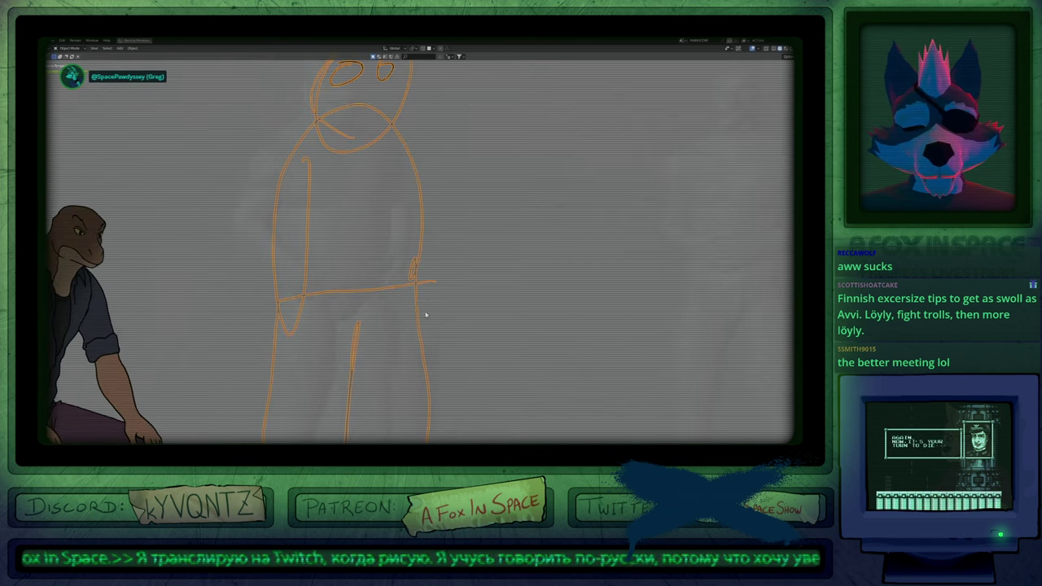
Rename the standing sketch's Grease Pencil data to match its object, replacing the character part of the name and removing the numeric suffix.
{"action": "key", "text": "ctrl+space"}
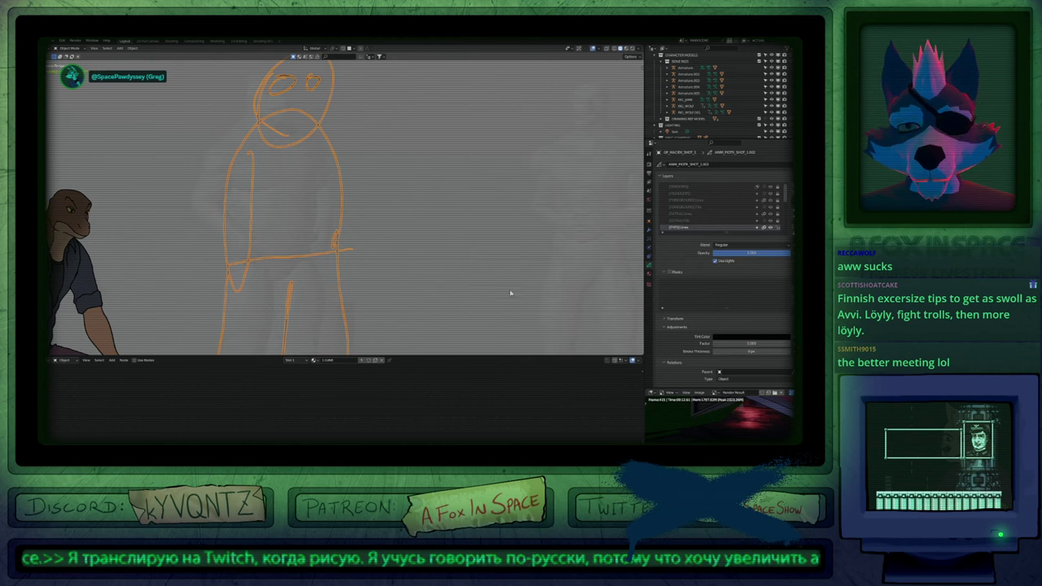
{"action": "double_click", "coordinate": [688, 164]}
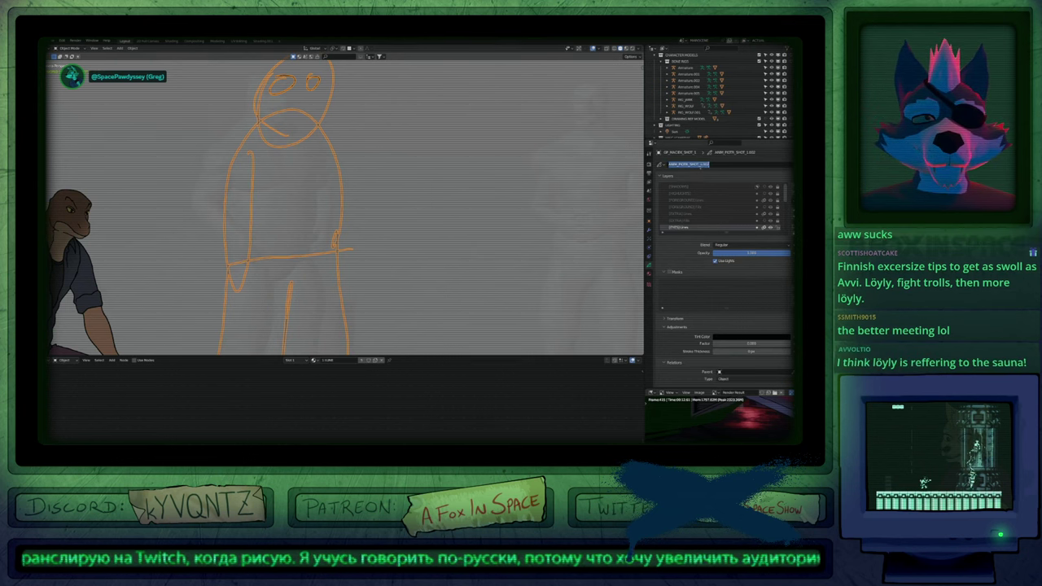
{"action": "left_click", "coordinate": [715, 166]}
{"action": "key", "text": "BackSpace"}
{"action": "key", "text": "BackSpace"}
{"action": "key", "text": "BackSpace"}
{"action": "key", "text": "BackSpace"}
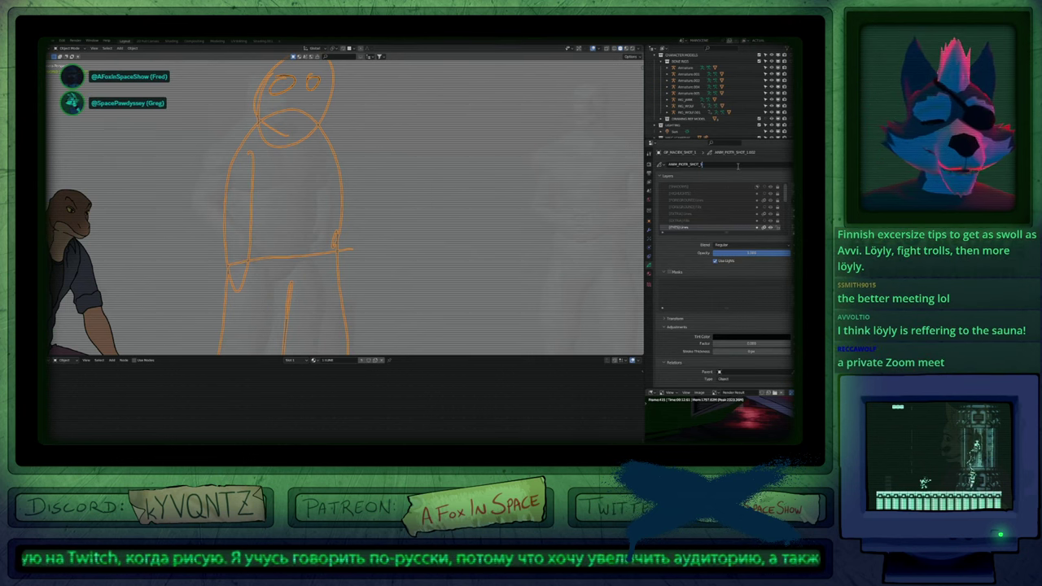
{"action": "key", "text": "Left"}
{"action": "key", "text": "Left"}
{"action": "key", "text": "Left"}
{"action": "key", "text": "Left"}
{"action": "key", "text": "Left"}
{"action": "key", "text": "Left"}
{"action": "key", "text": "Left"}
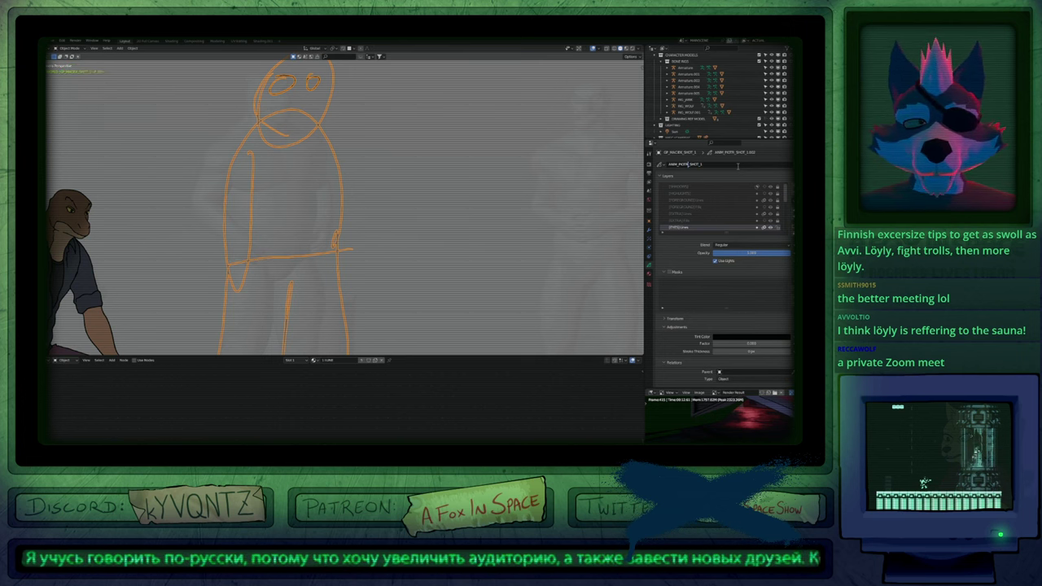
{"action": "key", "text": "BackSpace"}
{"action": "key", "text": "BackSpace"}
{"action": "key", "text": "BackSpace"}
{"action": "key", "text": "BackSpace"}
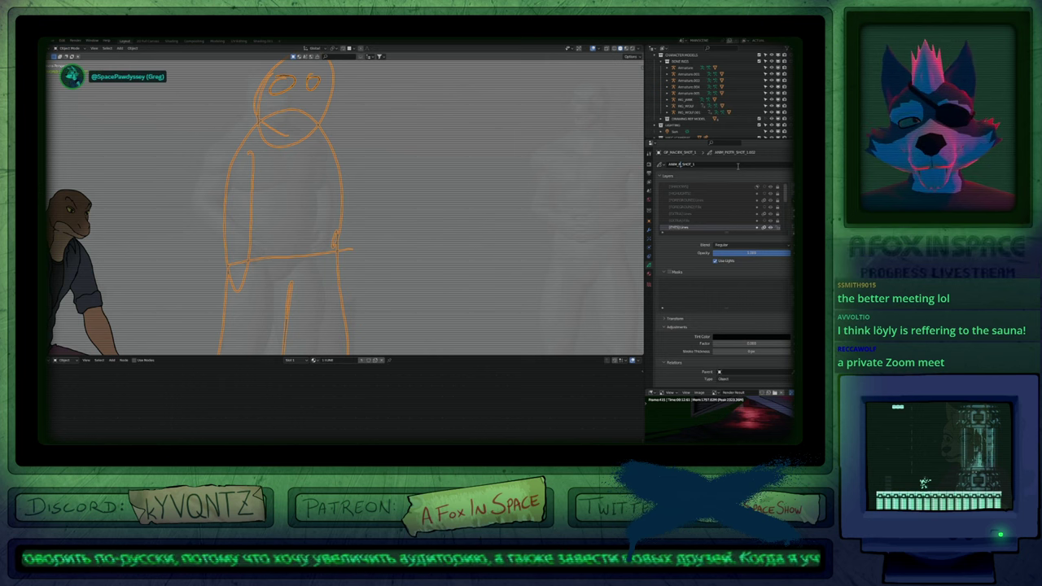
{"action": "type", "text": "MACIEK"}
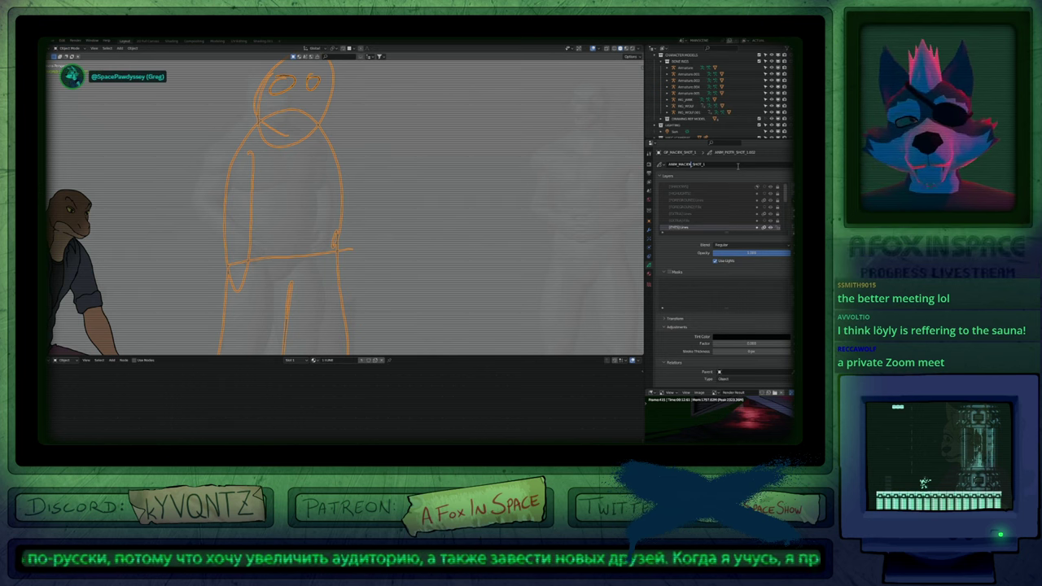
{"action": "key", "text": "Return"}
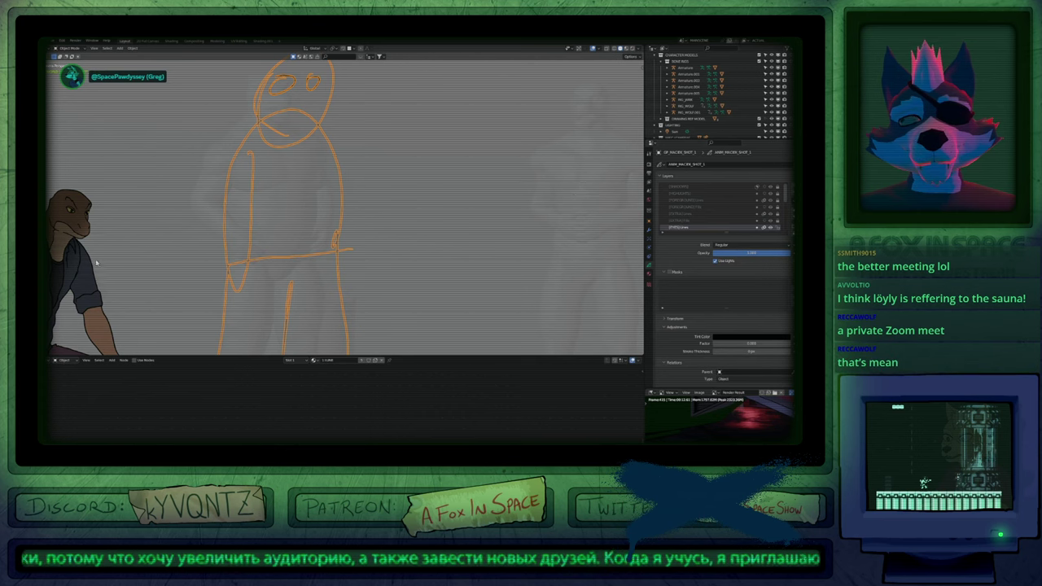
Correct the seated brown lizard's Grease Pencil data name by replacing its character part and removing the numeric suffix.
{"action": "left_click", "coordinate": [79, 276]}
{"action": "left_click", "coordinate": [107, 276]}
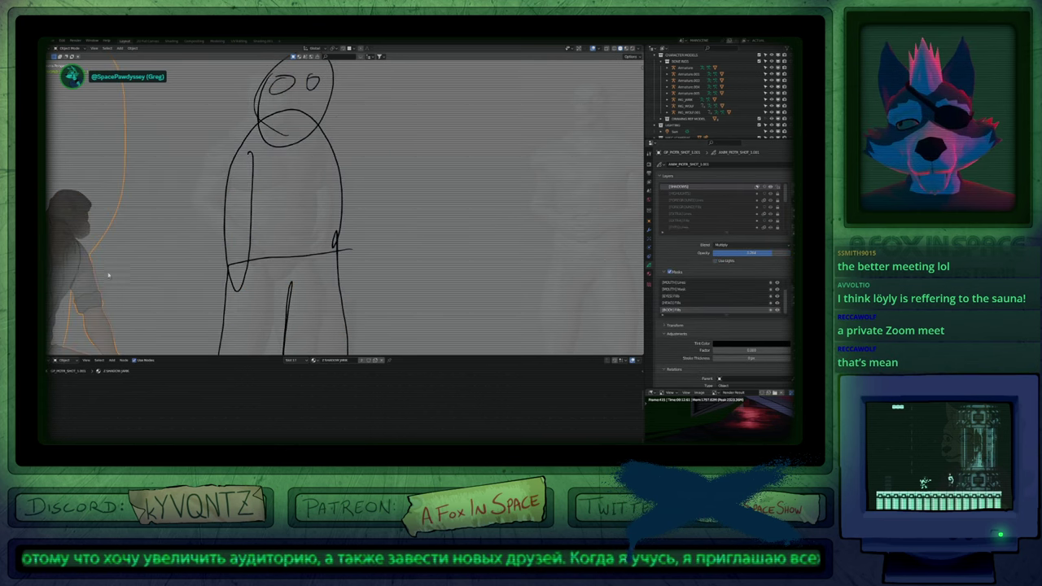
{"action": "left_click", "coordinate": [723, 165]}
{"action": "left_click", "coordinate": [728, 165]}
{"action": "key", "text": "BackSpace"}
{"action": "key", "text": "BackSpace"}
{"action": "key", "text": "BackSpace"}
{"action": "key", "text": "BackSpace"}
{"action": "key", "text": "BackSpace"}
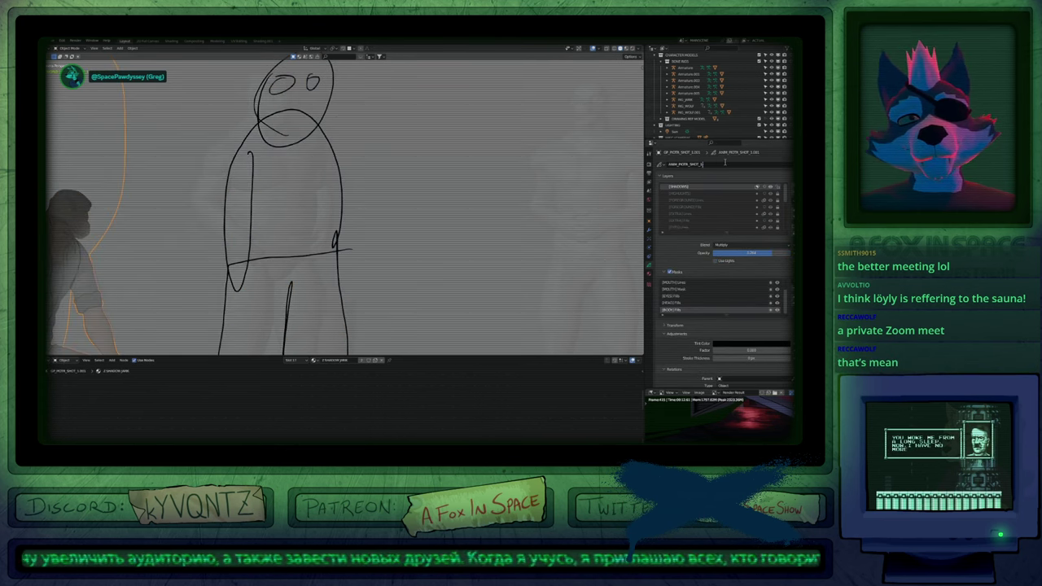
{"action": "key", "text": "Left"}
{"action": "key", "text": "shift+Left"}
{"action": "key", "text": "shift+Left"}
{"action": "key", "text": "shift+Left"}
{"action": "key", "text": "shift+Left"}
{"action": "key", "text": "shift+Left"}
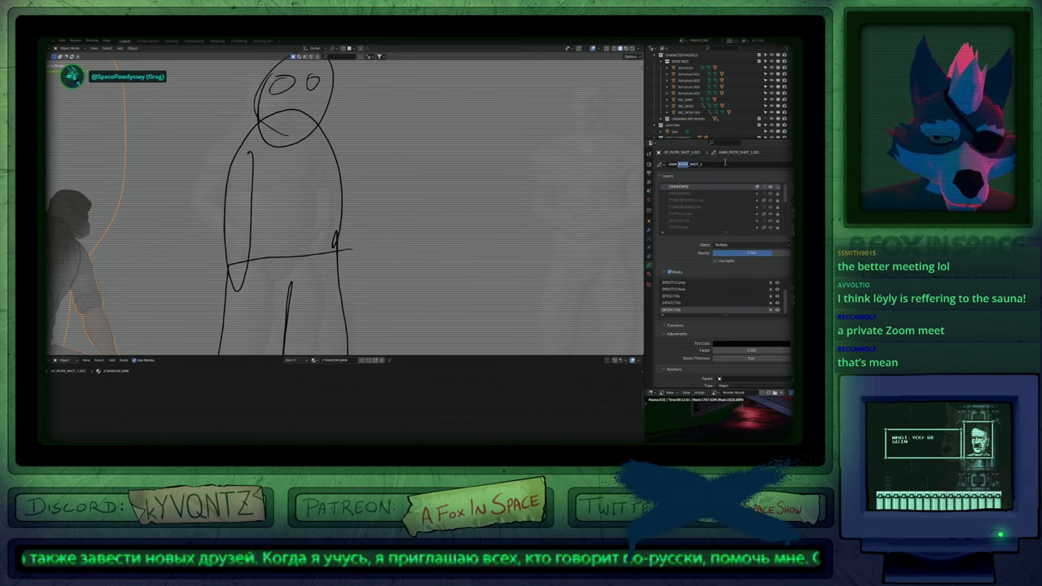
{"action": "key", "text": "BackSpace"}
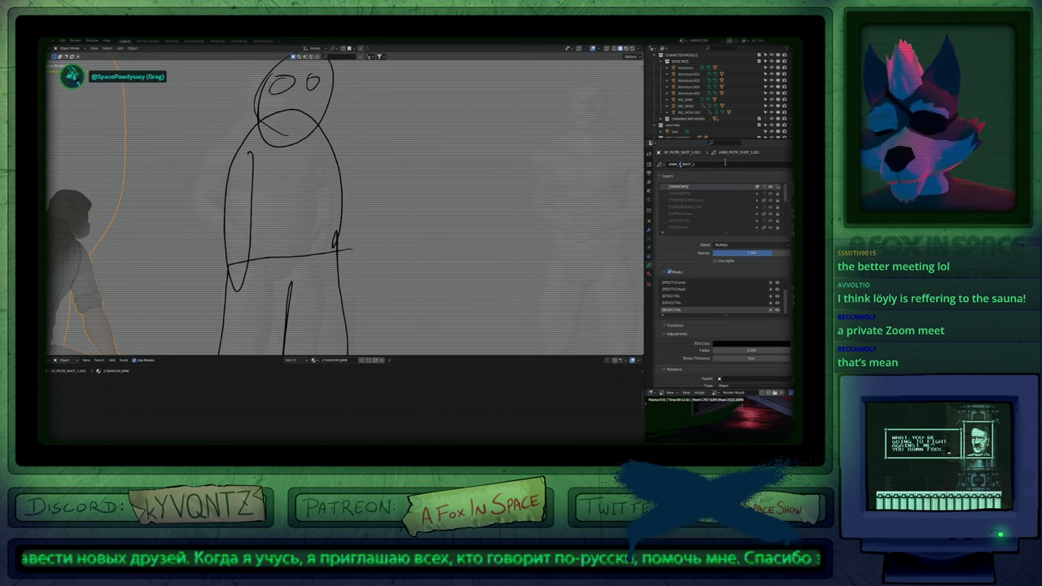
{"action": "type", "text": "JAW"}
{"action": "key", "text": "Return"}
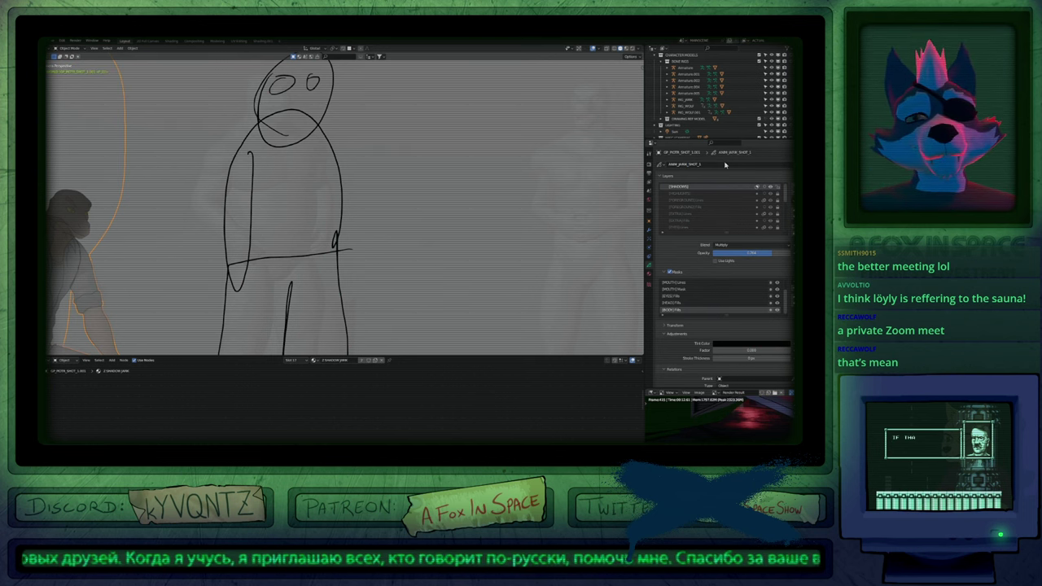
Check the object and data names of the teal, brown, green and rough sketched characters by selecting each in turn.
{"action": "scroll", "coordinate": [369, 191], "scroll_direction": "down", "scroll_amount": 7}
{"action": "scroll", "coordinate": [255, 232], "scroll_direction": "up", "scroll_amount": 5}
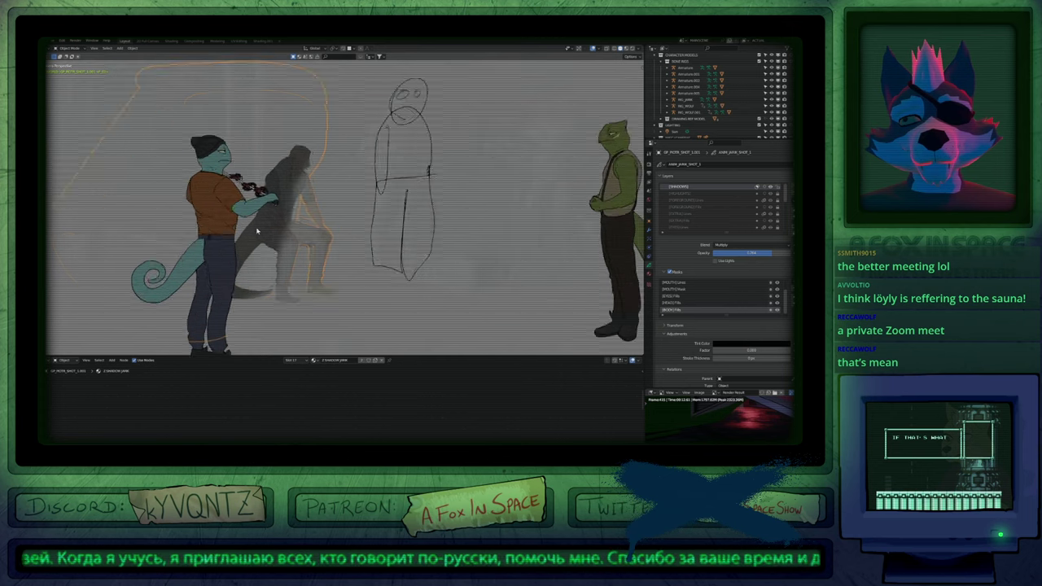
{"action": "scroll", "coordinate": [269, 233], "scroll_direction": "down", "scroll_amount": 3}
{"action": "left_click", "coordinate": [240, 347]}
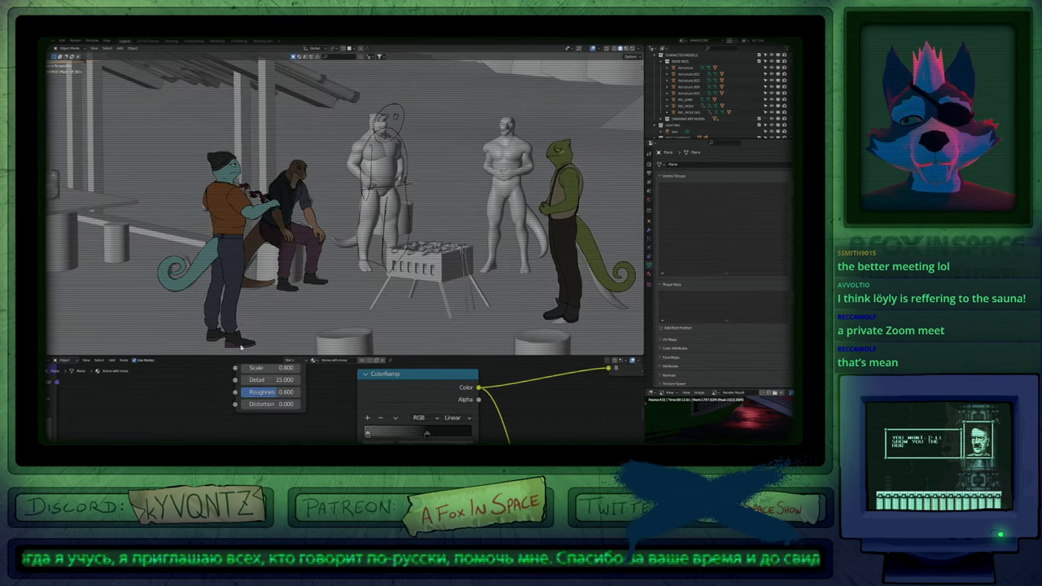
{"action": "left_click", "coordinate": [245, 337]}
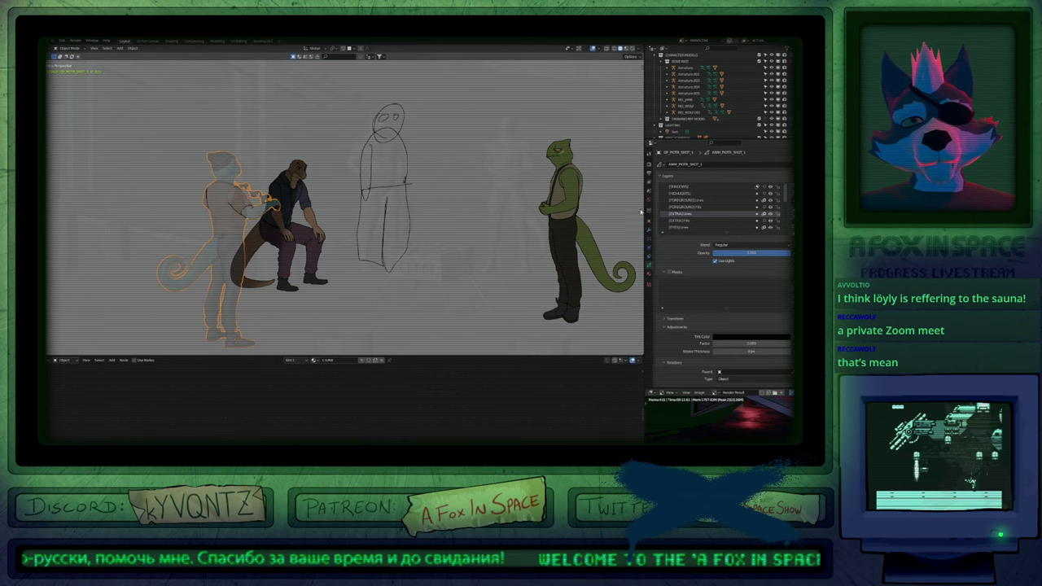
{"action": "left_click", "coordinate": [572, 202]}
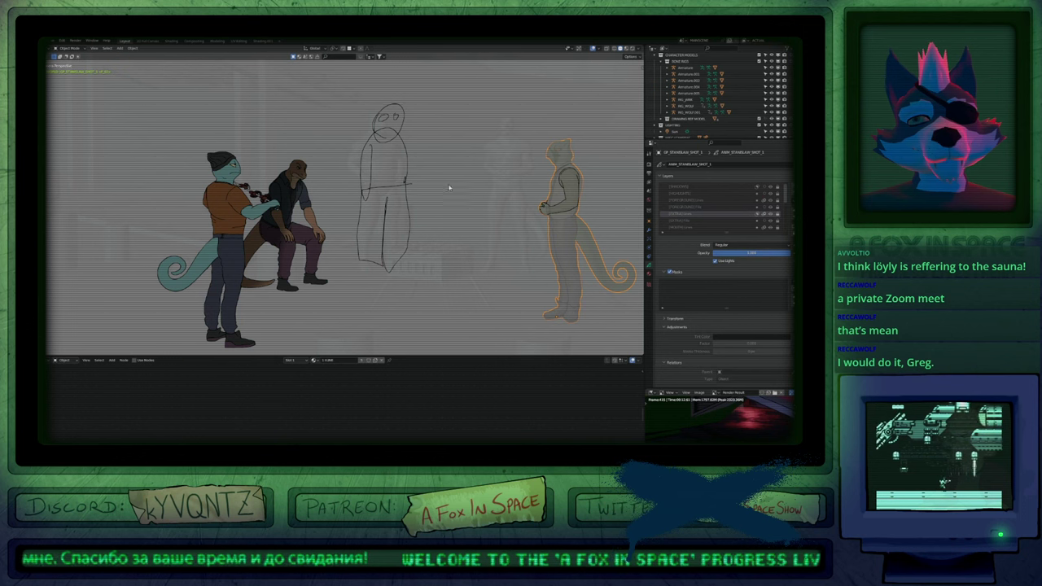
{"action": "left_click", "coordinate": [406, 189]}
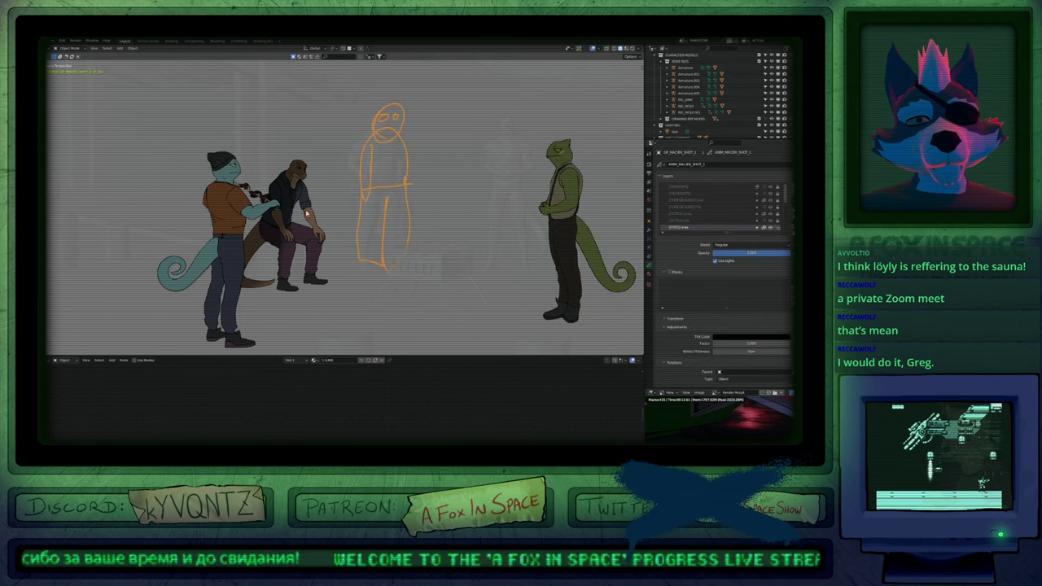
{"action": "left_click", "coordinate": [285, 234]}
{"action": "left_click", "coordinate": [287, 207]}
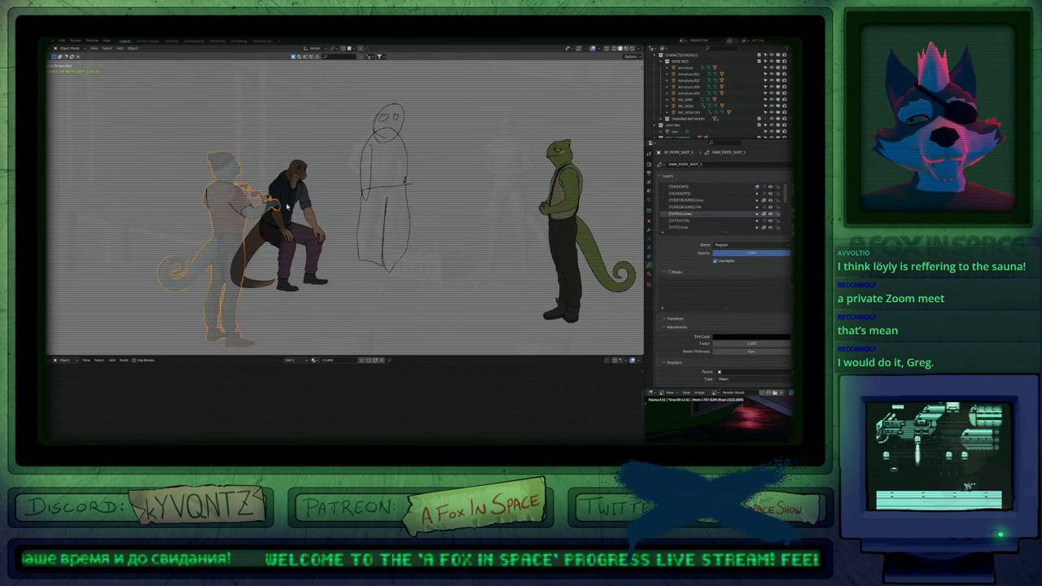
{"action": "left_click", "coordinate": [296, 184]}
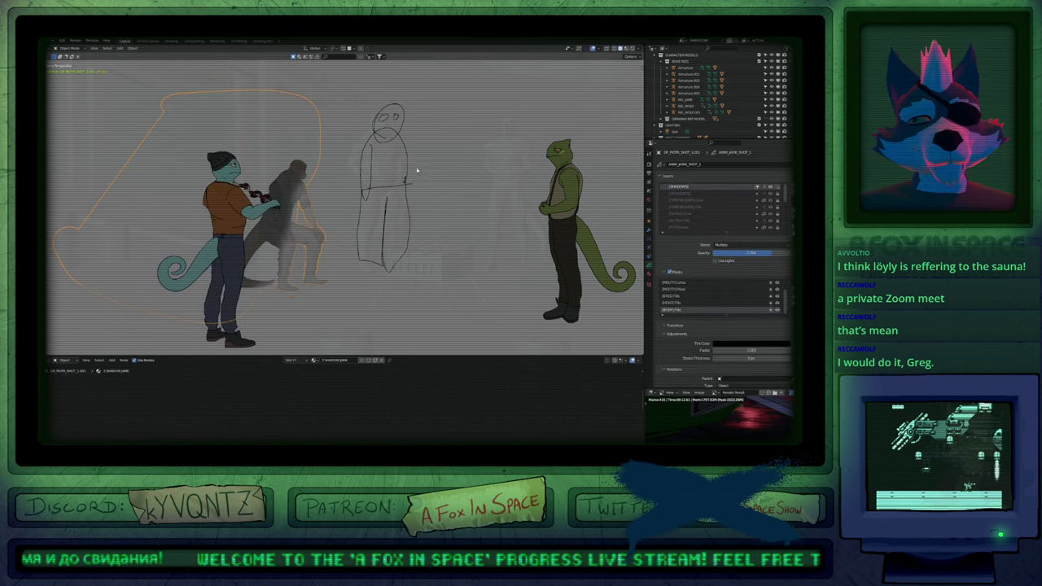
{"action": "left_click", "coordinate": [401, 138]}
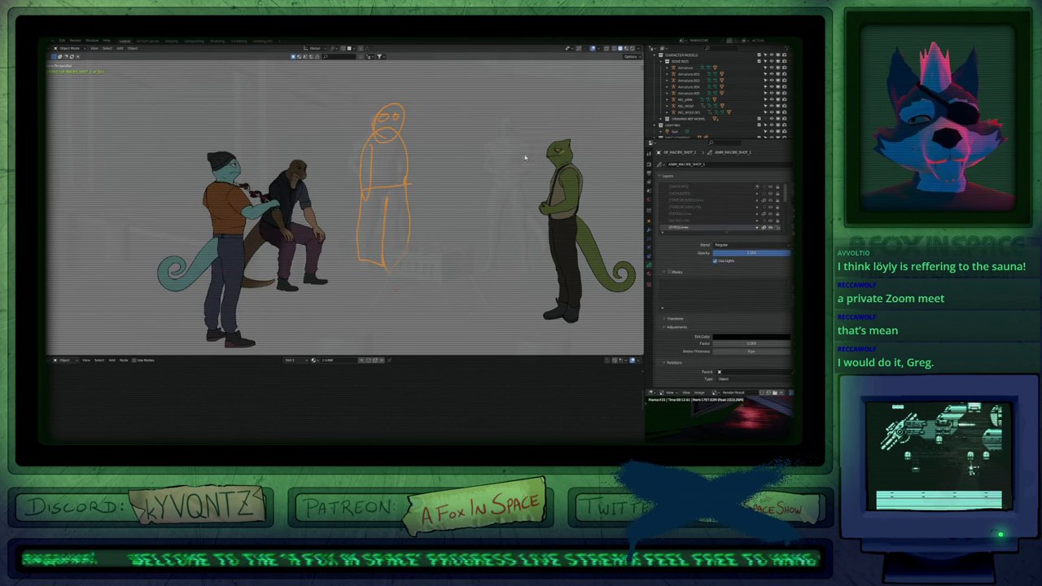
{"action": "left_click", "coordinate": [568, 166]}
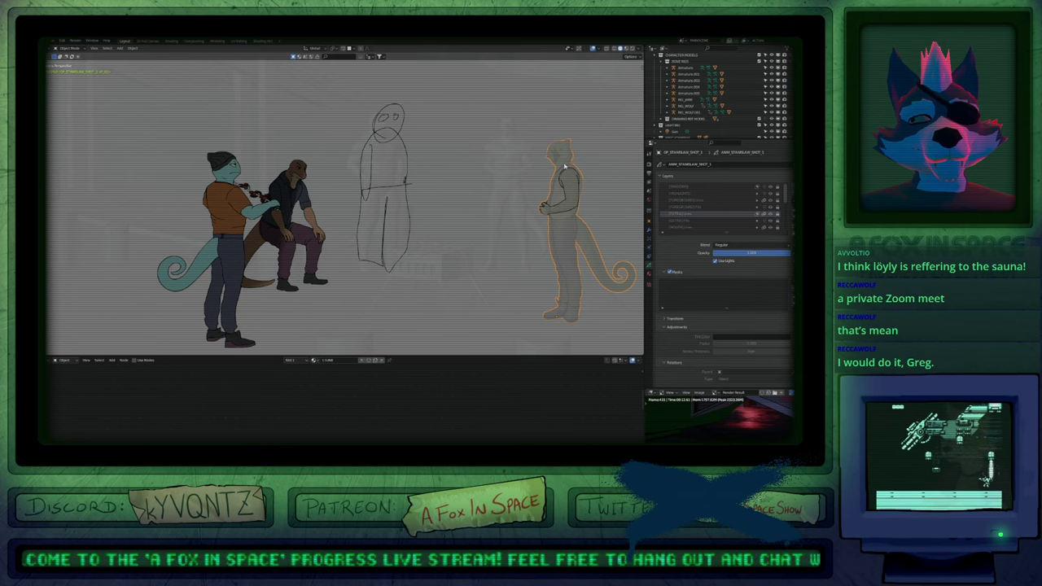
Outline the teal lizard's far elbow below the orange sleeve on the [EXTRA]Lines layer in Draw Mode, following the grey reference arm.
{"action": "left_click", "coordinate": [221, 214]}
{"action": "scroll", "coordinate": [241, 217], "scroll_direction": "up", "scroll_amount": 6}
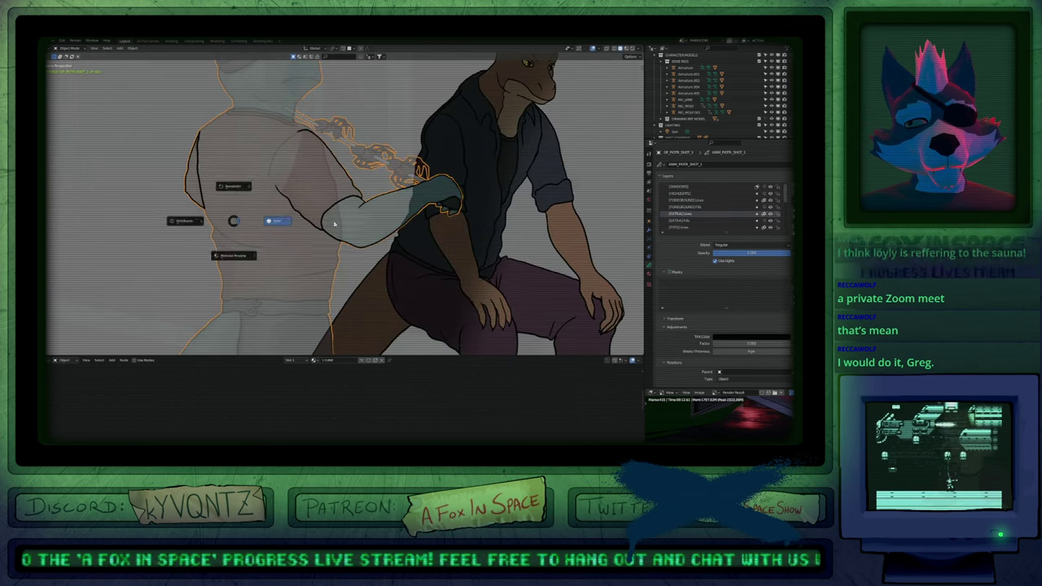
{"action": "key", "text": "alt+a"}
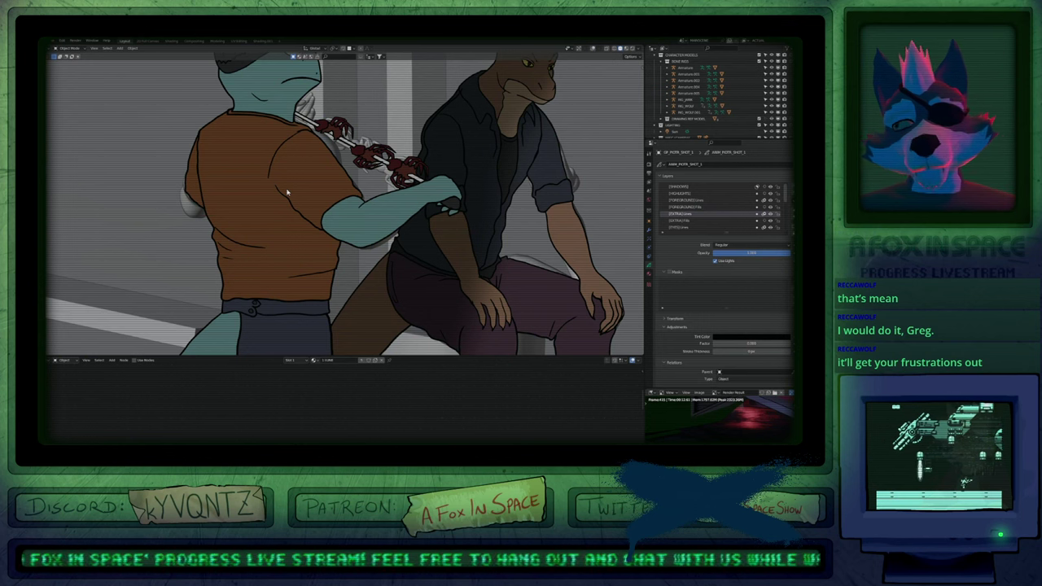
{"action": "middle_click_drag", "start_coordinate": [306, 260], "coordinate": [386, 309], "text": "shift"}
{"action": "scroll", "coordinate": [323, 263], "scroll_direction": "up", "scroll_amount": 1}
{"action": "key", "text": "alt+shift+z"}
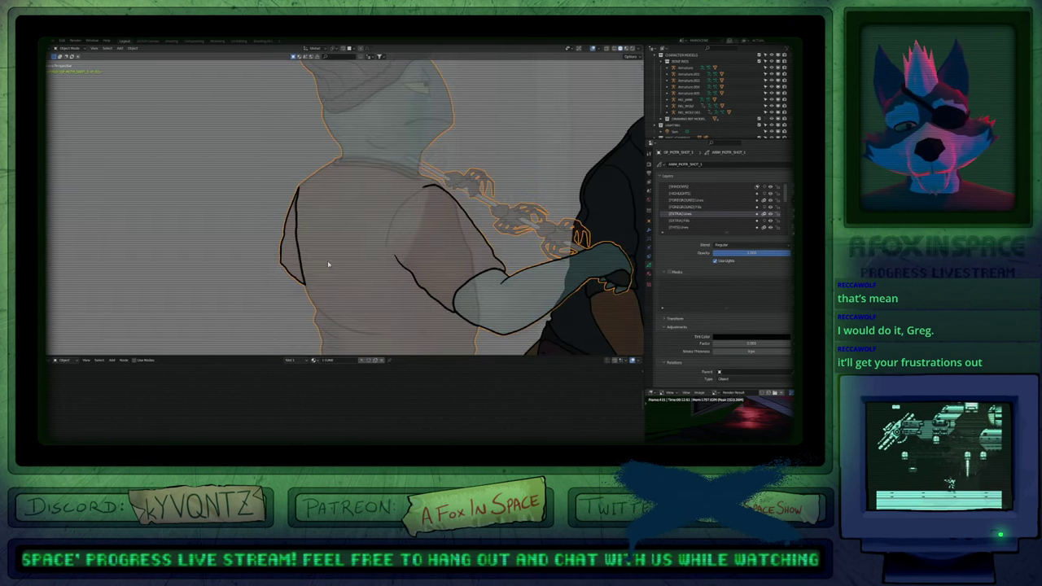
{"action": "key", "text": "ctrl+Tab"}
{"action": "scroll", "coordinate": [279, 285], "scroll_direction": "up", "scroll_amount": 3}
{"action": "key", "text": "alt+shift+z"}
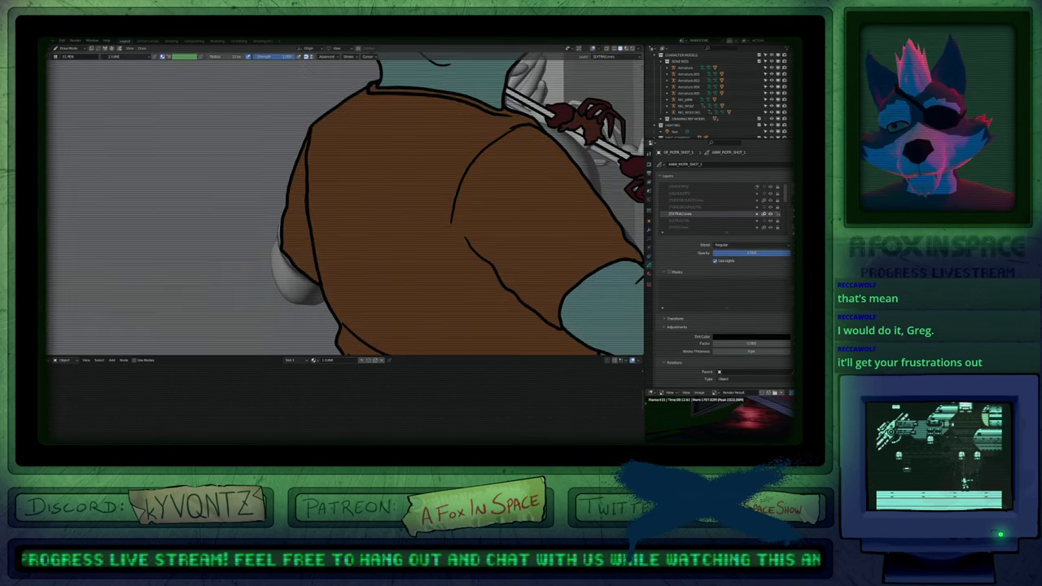
{"action": "key", "text": "alt+shift+z"}
{"action": "mouse_move", "coordinate": [280, 249]}
{"action": "left_mouse_down"}
{"action": "mouse_move", "coordinate": [286, 298]}
{"action": "mouse_move", "coordinate": [328, 309]}
{"action": "left_mouse_up"}
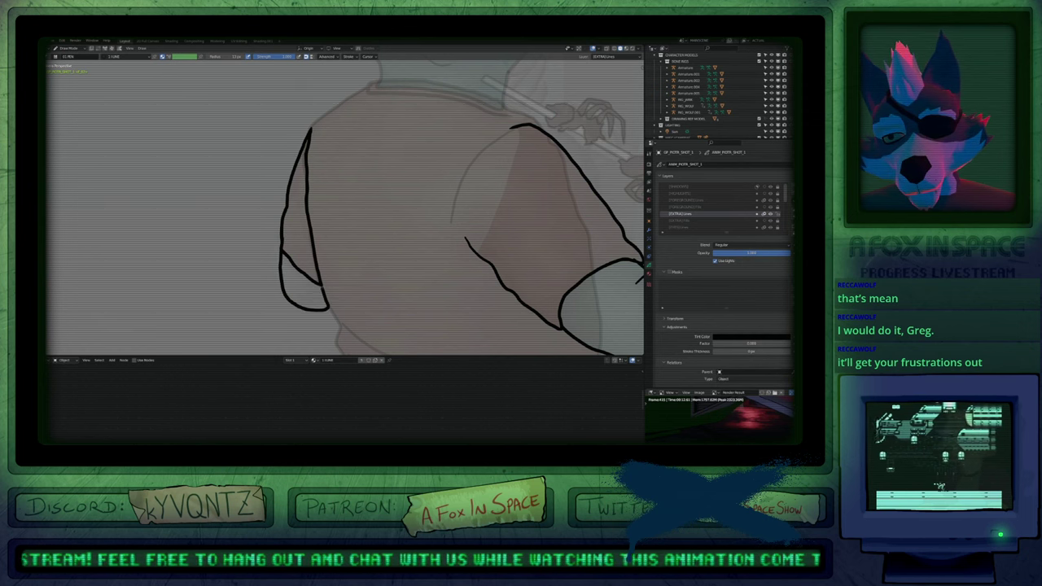
Fill the teal lizard's far elbow with the first body material on the fills layer below the extra lines.
{"action": "key", "text": "Page_Down"}
{"action": "key", "text": "shift+space"}
{"action": "key", "text": "f"}
{"action": "key", "text": "u"}
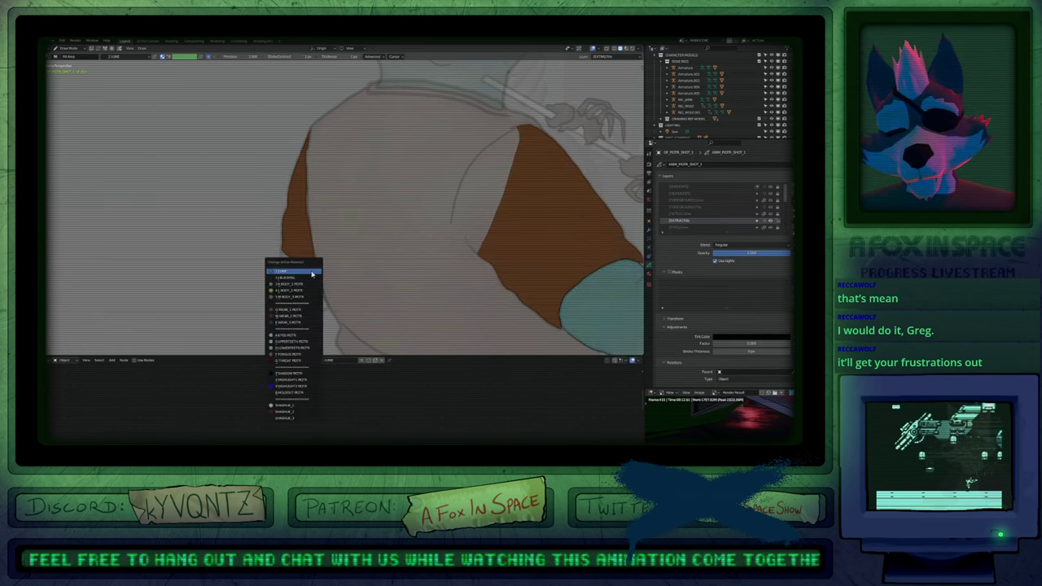
{"action": "left_click", "coordinate": [310, 284]}
{"action": "left_click", "coordinate": [308, 288]}
{"action": "middle_click_drag", "start_coordinate": [328, 285], "coordinate": [106, 423], "text": "shift"}
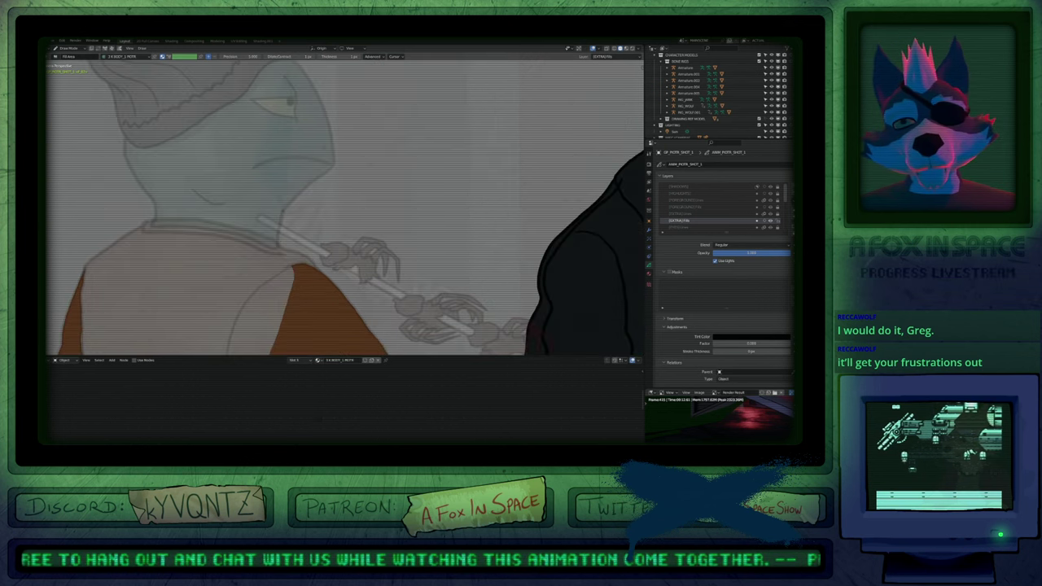
Draw a narrow closed shape along the skewer's lower side beside the teal lizard's neck on the [EXTRA]Lines layer.
{"action": "key", "text": "Page_Up"}
{"action": "key", "text": "shift+space"}
{"action": "key", "text": "d"}
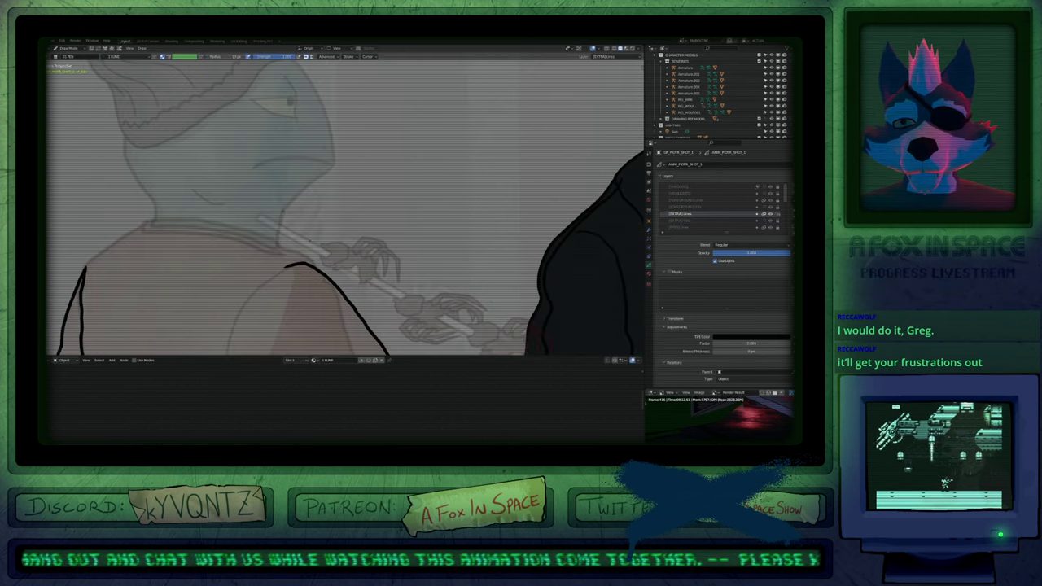
{"action": "middle_click_drag", "start_coordinate": [440, 301], "coordinate": [458, 275], "text": "shift"}
{"action": "key", "text": "Right"}
{"action": "key", "text": "Right"}
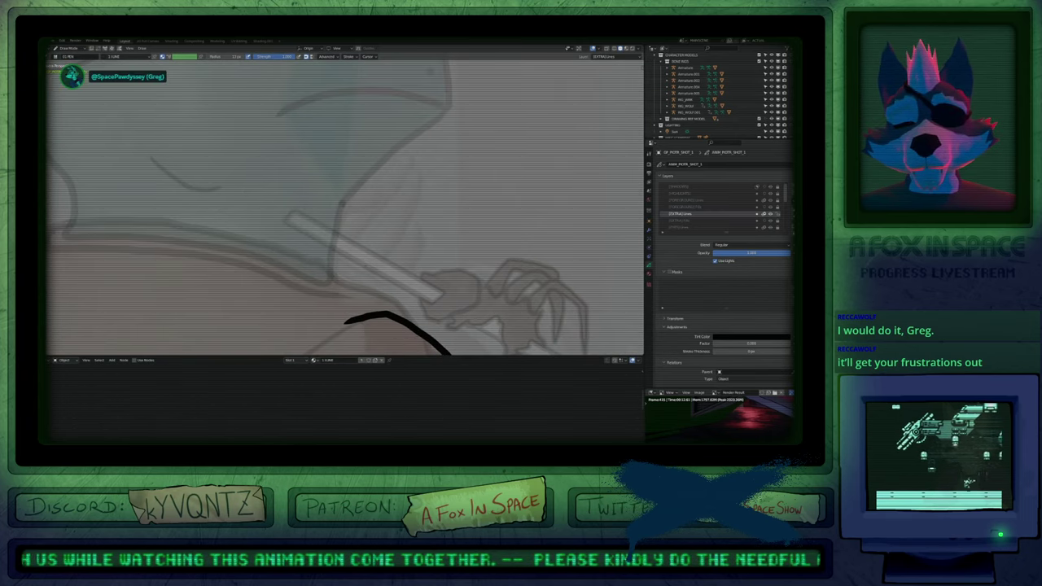
{"action": "key", "text": "Right"}
{"action": "scroll", "coordinate": [371, 232], "scroll_direction": "down", "scroll_amount": 6}
{"action": "scroll", "coordinate": [370, 231], "scroll_direction": "up", "scroll_amount": 5}
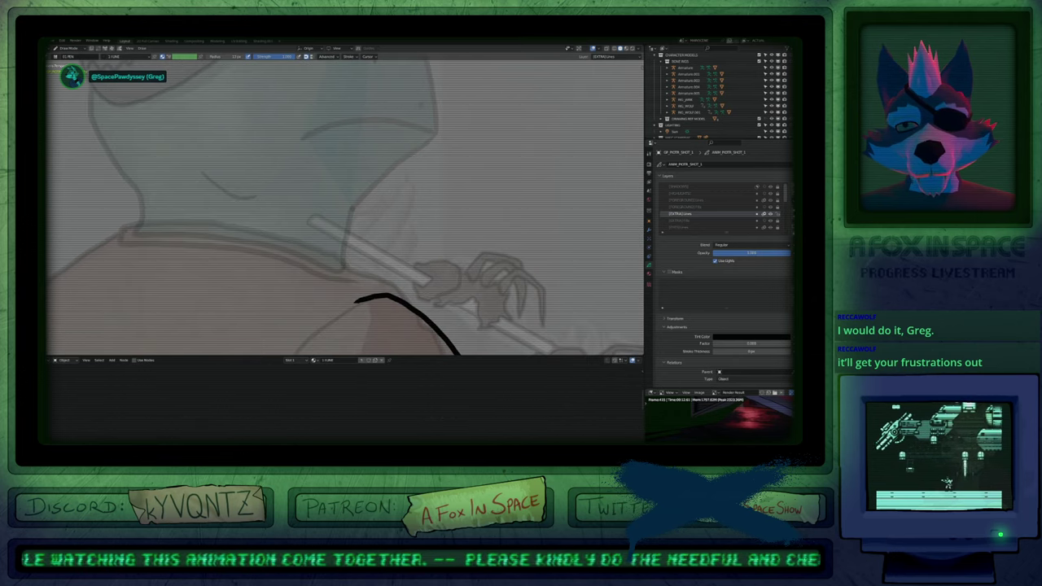
{"action": "mouse_move", "coordinate": [344, 248]}
{"action": "left_mouse_down"}
{"action": "mouse_move", "coordinate": [342, 269]}
{"action": "mouse_move", "coordinate": [363, 255]}
{"action": "mouse_move", "coordinate": [403, 275]}
{"action": "mouse_move", "coordinate": [401, 289]}
{"action": "mouse_move", "coordinate": [351, 269]}
{"action": "left_mouse_up"}
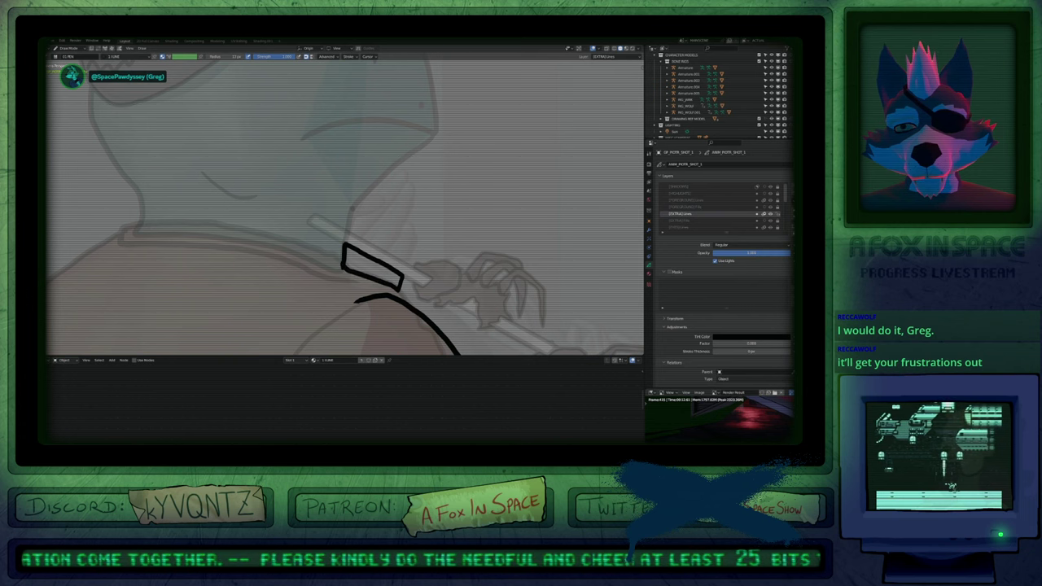
Draw a line along the skewer's upper side beside the teal lizard's neck on the [EXTRA]Lines layer.
{"action": "middle_click_drag", "start_coordinate": [350, 265], "coordinate": [341, 285], "text": "shift"}
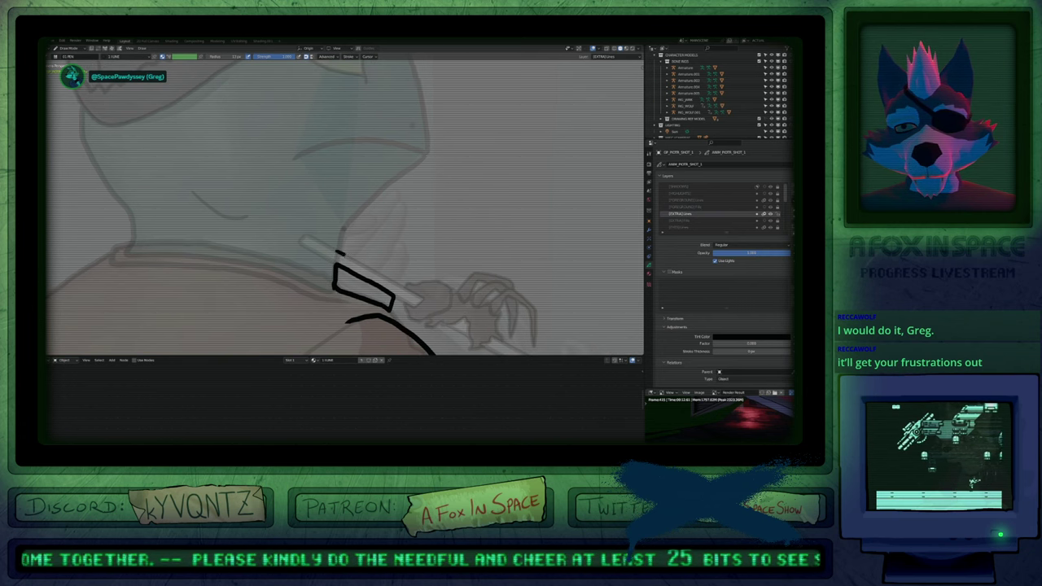
{"action": "left_click_drag", "start_coordinate": [345, 256], "coordinate": [402, 284]}
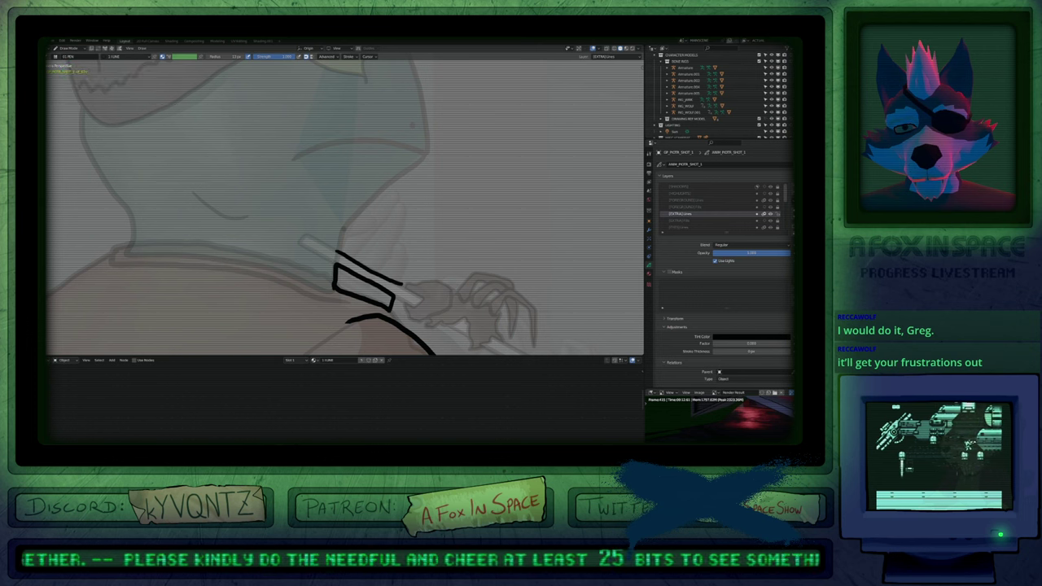
Try outlining the teal lizard's far hand with raised fingers above the skewer, following the grey reference hand.
{"action": "mouse_move", "coordinate": [337, 251]}
{"action": "left_mouse_down"}
{"action": "mouse_move", "coordinate": [356, 215]}
{"action": "mouse_move", "coordinate": [374, 215]}
{"action": "mouse_move", "coordinate": [378, 229]}
{"action": "mouse_move", "coordinate": [348, 239]}
{"action": "left_mouse_up"}
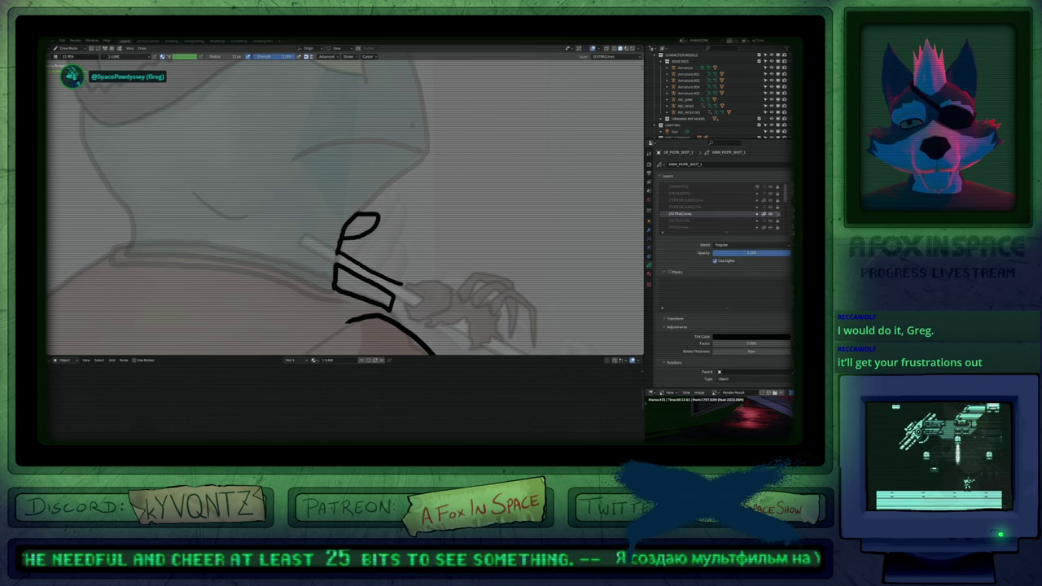
{"action": "mouse_move", "coordinate": [358, 213]}
{"action": "left_mouse_down"}
{"action": "mouse_move", "coordinate": [397, 192]}
{"action": "mouse_move", "coordinate": [379, 226]}
{"action": "left_mouse_up"}
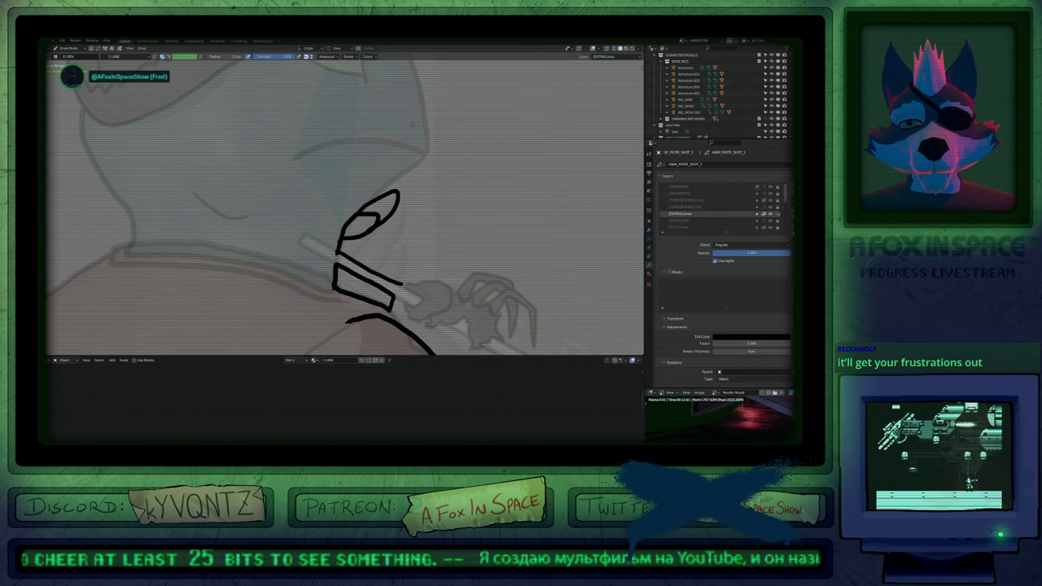
{"action": "mouse_move", "coordinate": [403, 204]}
{"action": "left_mouse_down"}
{"action": "mouse_move", "coordinate": [408, 223]}
{"action": "mouse_move", "coordinate": [379, 272]}
{"action": "left_mouse_up"}
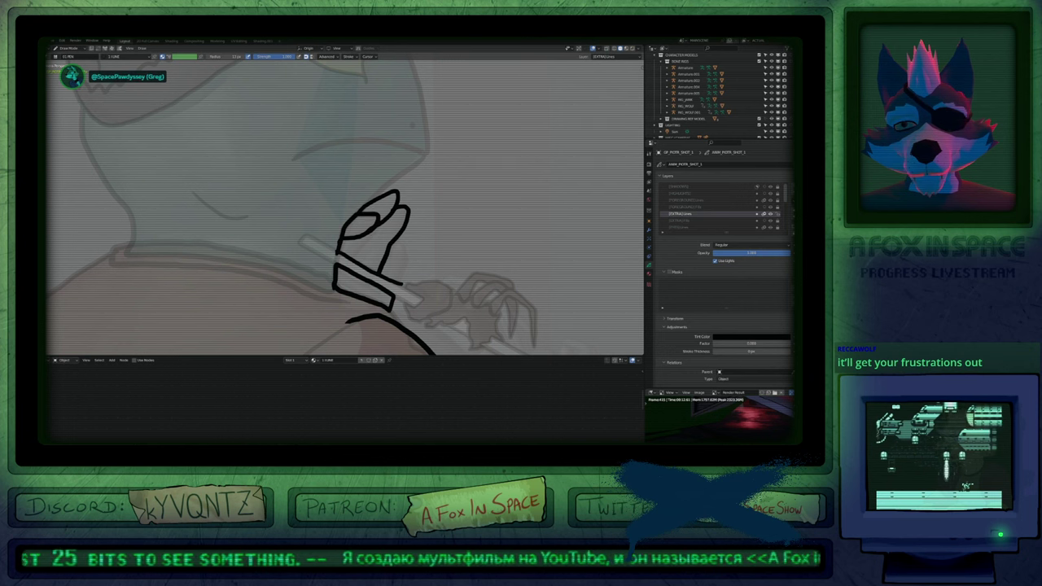
{"action": "key", "text": "shift+alt+z"}
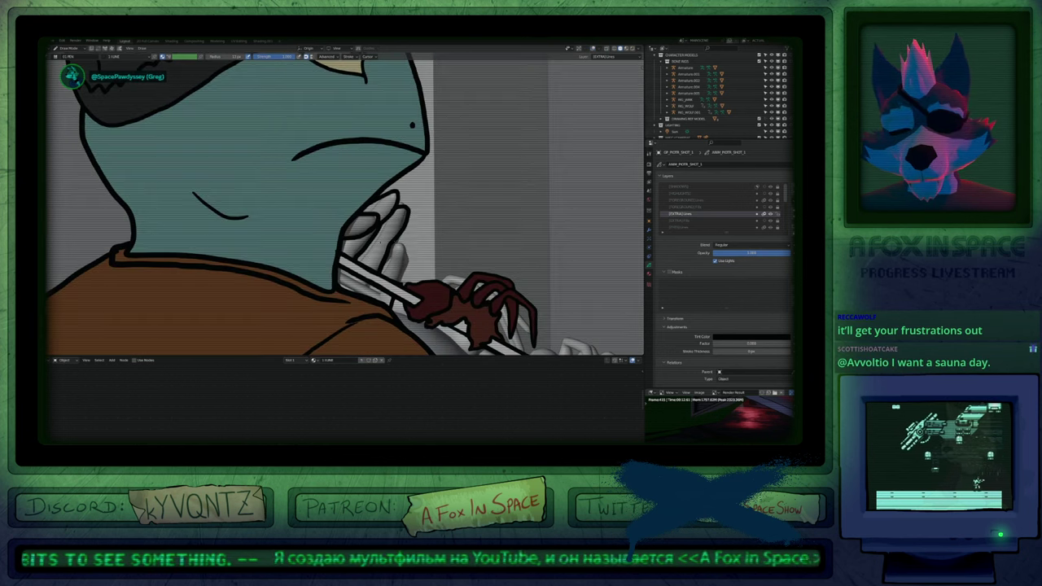
{"action": "key", "text": "Right"}
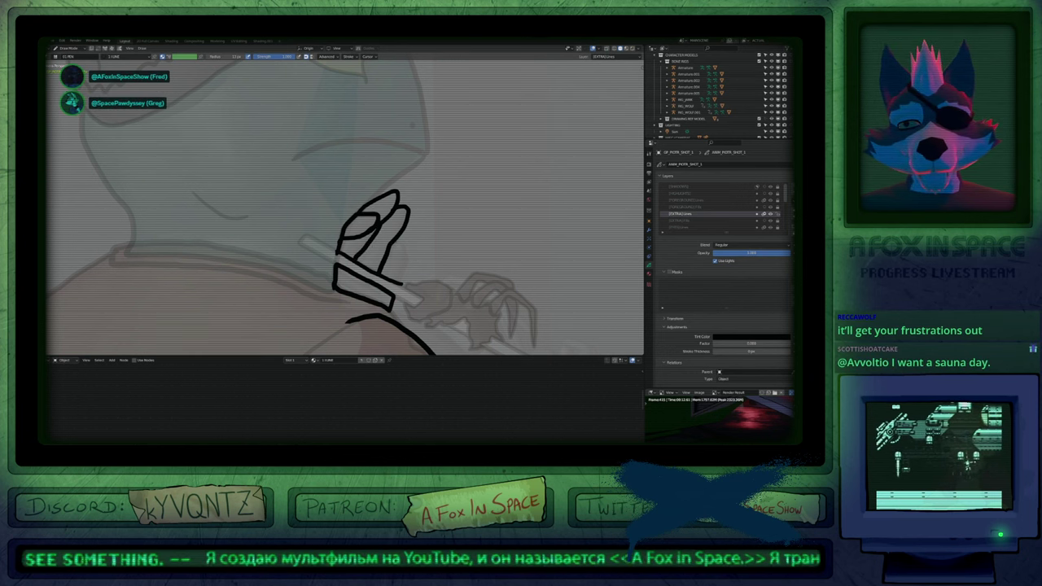
{"action": "left_click_drag", "start_coordinate": [392, 244], "coordinate": [403, 246]}
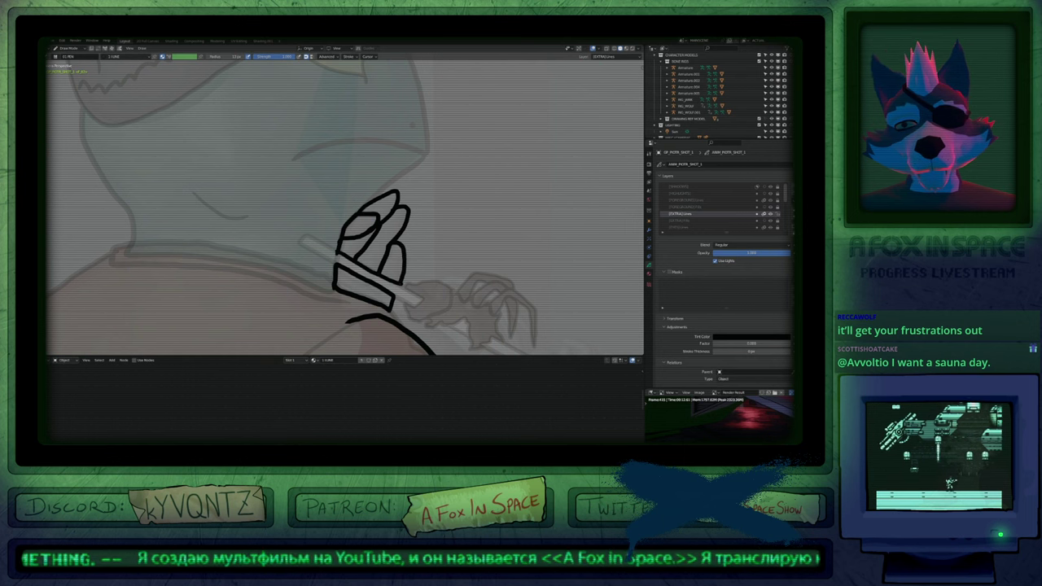
Erase the raised finger strokes above the skewer, keeping the skewer's edge lines.
{"action": "scroll", "coordinate": [348, 244], "scroll_direction": "down", "scroll_amount": 8}
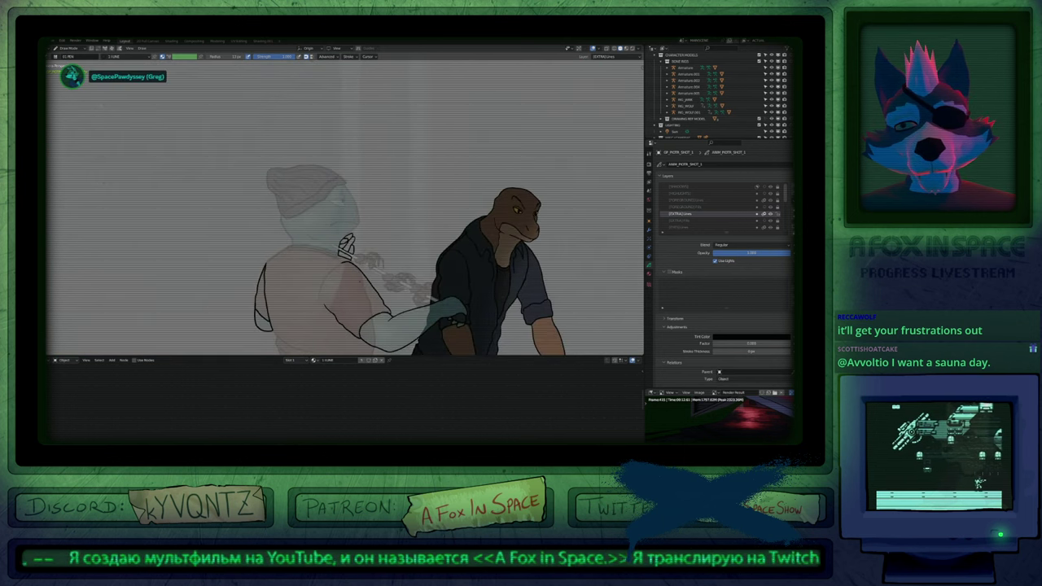
{"action": "scroll", "coordinate": [336, 258], "scroll_direction": "up", "scroll_amount": 4}
{"action": "key", "text": "alt+shift+z"}
{"action": "key", "text": "alt+shift+z"}
{"action": "scroll", "coordinate": [363, 236], "scroll_direction": "up", "scroll_amount": 5}
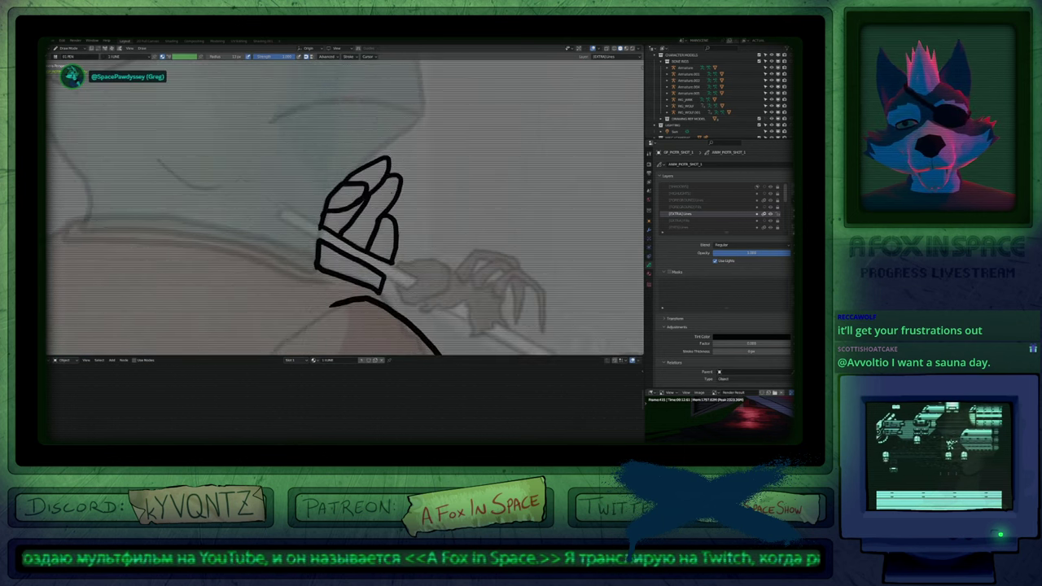
{"action": "key", "text": "e"}
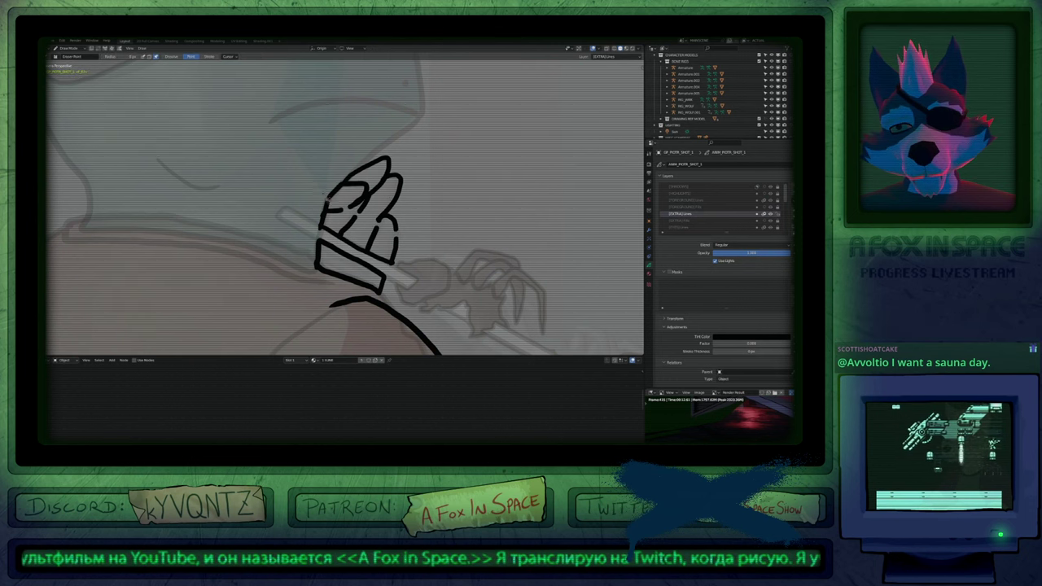
{"action": "left_click", "coordinate": [384, 178]}
{"action": "left_click", "coordinate": [390, 222]}
{"action": "left_click_drag", "start_coordinate": [327, 212], "coordinate": [392, 192]}
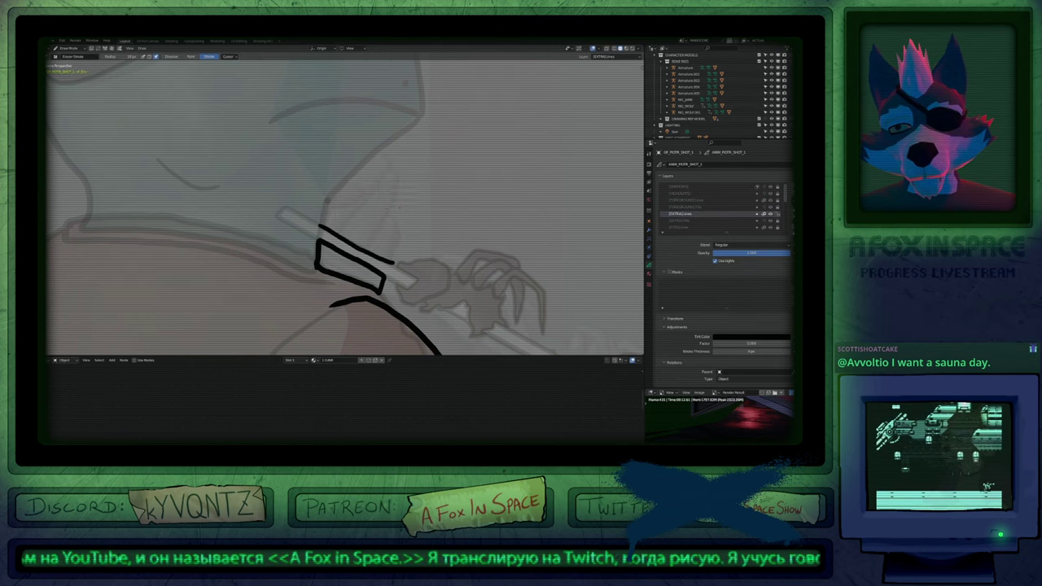
Redraw the teal lizard's far hand as curled, overlapping fingers gripping the skewer on the [EXTRA]Lines layer.
{"action": "key", "text": "d"}
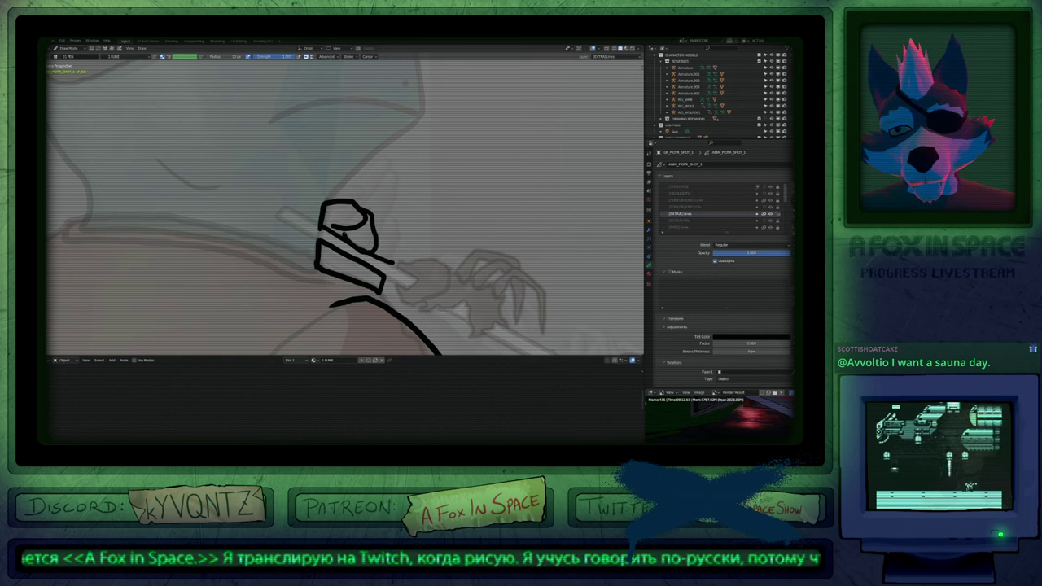
{"action": "left_click_drag", "start_coordinate": [373, 220], "coordinate": [392, 239]}
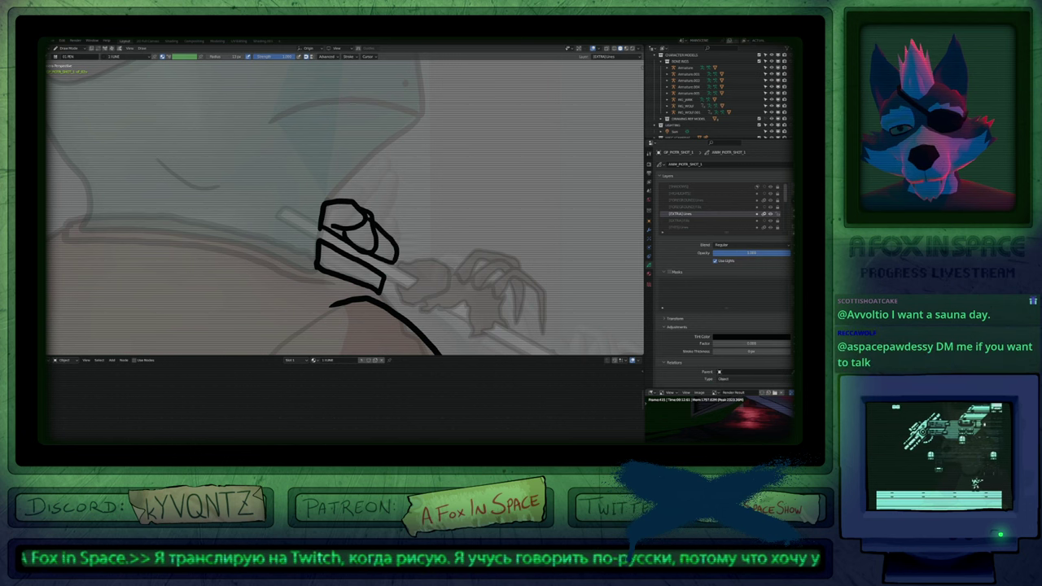
{"action": "key", "text": "space"}
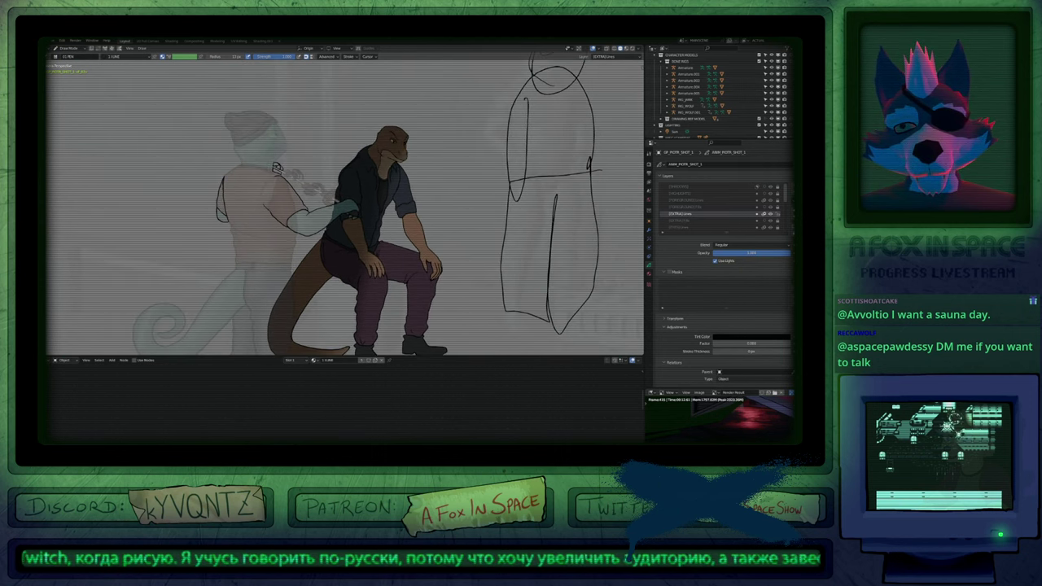
Fill the teal lizard's far hand with the BODY_1 material on the [EXTRA]Fills layer and return to the body lines layer.
{"action": "mouse_move", "coordinate": [440, 294]}
{"action": "middle_mouse_down", "text": "shift"}
{"action": "mouse_move", "coordinate": [350, 249]}
{"action": "mouse_move", "coordinate": [449, 340]}
{"action": "middle_mouse_up", "text": "shift"}
{"action": "key", "text": "ctrl+Tab"}
{"action": "middle_click_drag", "start_coordinate": [293, 224], "coordinate": [327, 150], "text": "ctrl"}
{"action": "key", "text": "ctrl+Tab"}
{"action": "key", "text": "Page_Down"}
{"action": "key", "text": "u"}
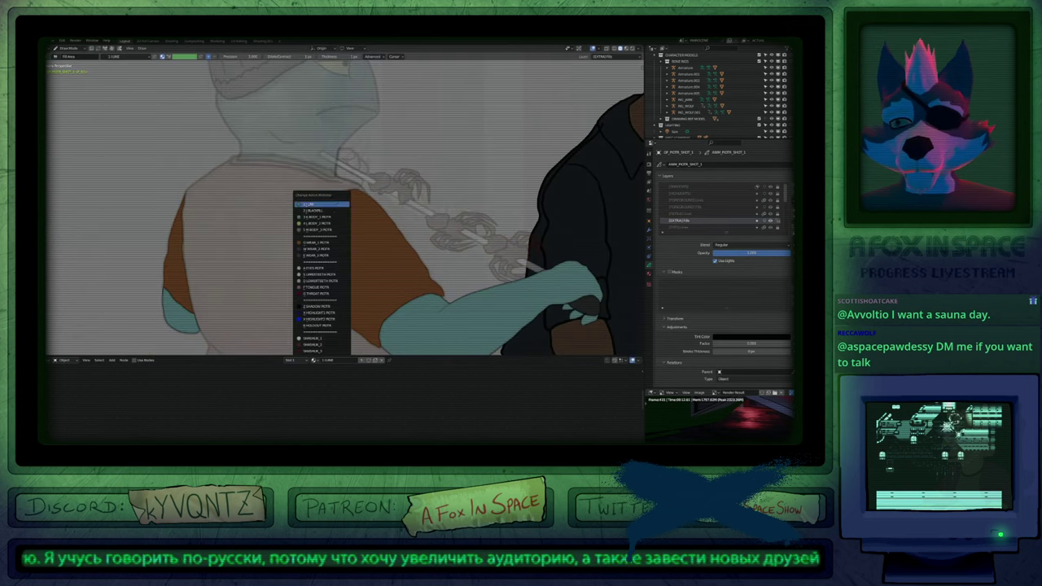
{"action": "left_click", "coordinate": [327, 205]}
{"action": "left_click", "coordinate": [349, 155]}
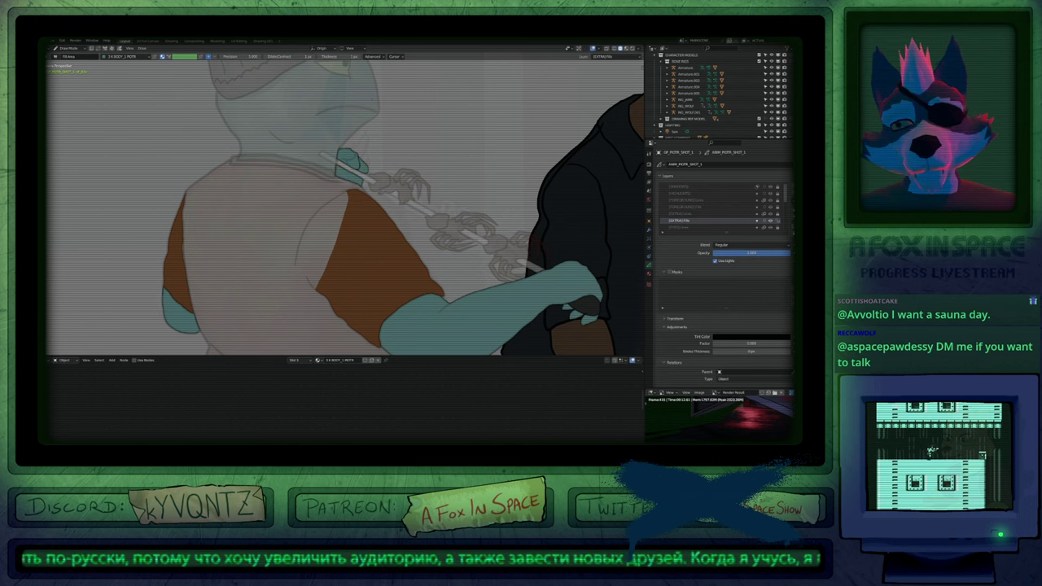
{"action": "key", "text": "Page_Up"}
{"action": "key", "text": "Page_Down"}
{"action": "key", "text": "Page_Down"}
{"action": "scroll", "coordinate": [345, 208], "scroll_direction": "down", "scroll_amount": 6}
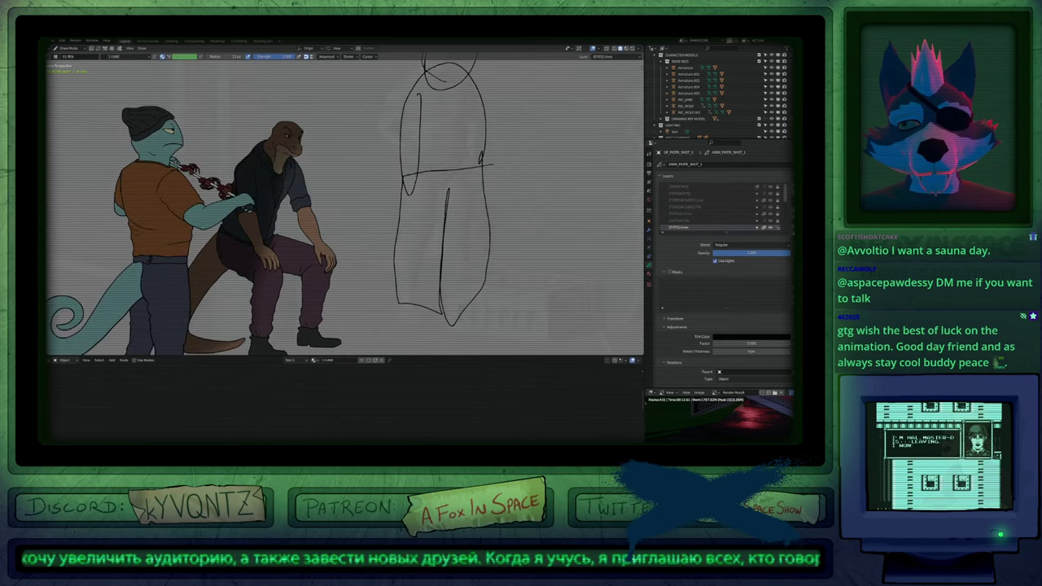
Leave Draw Mode and review the whole campsite shot full screen in rendered shading, with nothing selected, then return to solid shading.
{"action": "key", "text": "Home"}
{"action": "key", "text": "ctrl+Tab"}
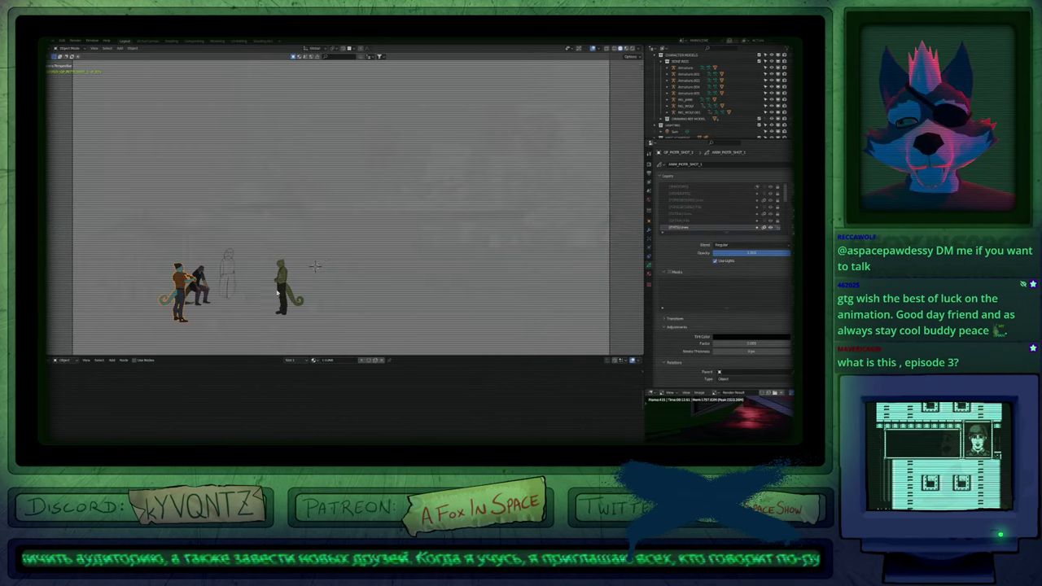
{"action": "key", "text": "z"}
{"action": "left_click", "coordinate": [380, 220]}
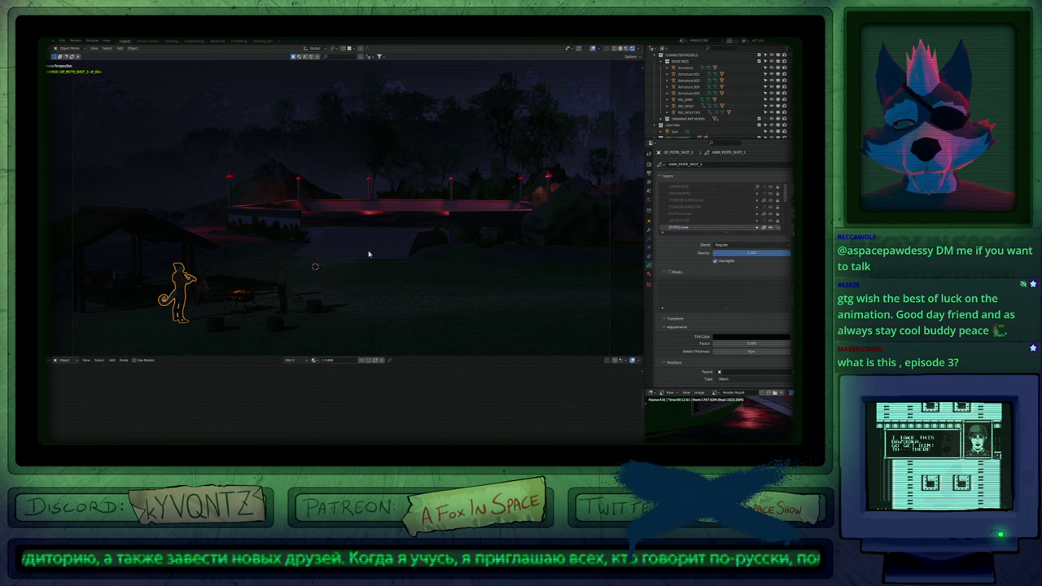
{"action": "left_click", "coordinate": [286, 267]}
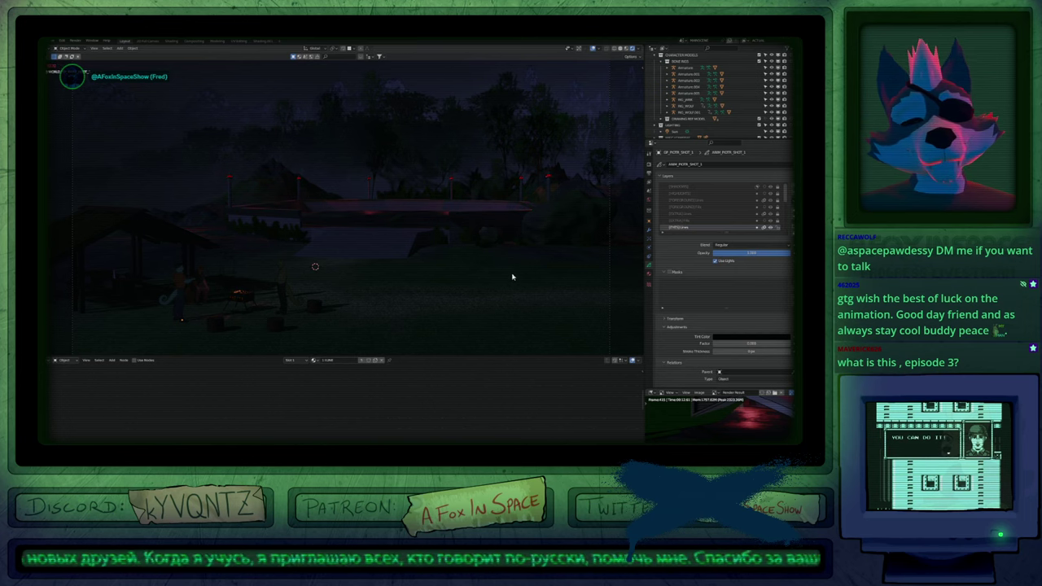
{"action": "key", "text": "ctrl+alt+space"}
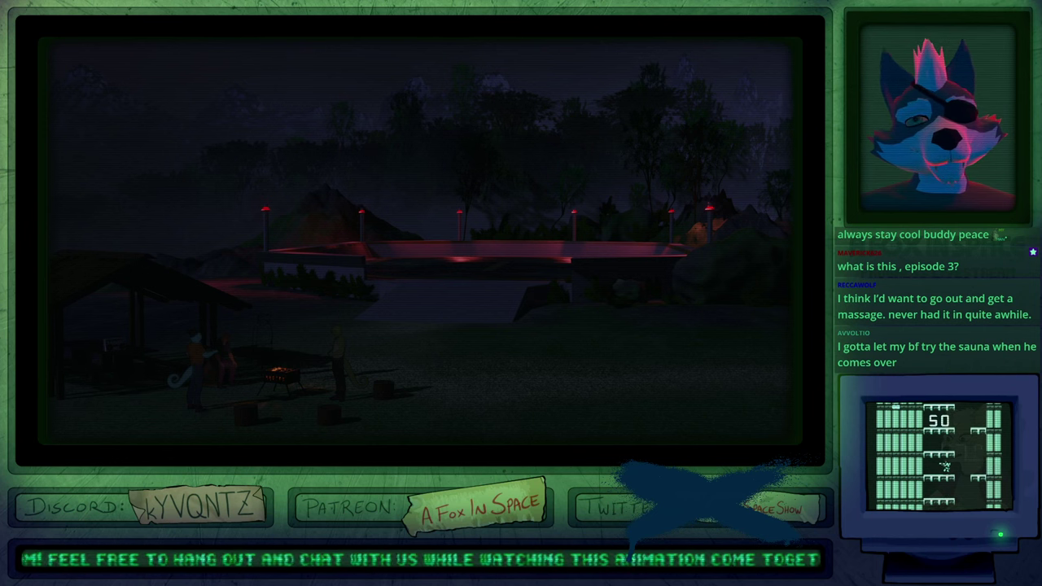
{"action": "key", "text": "z"}
{"action": "left_click", "coordinate": [445, 345]}
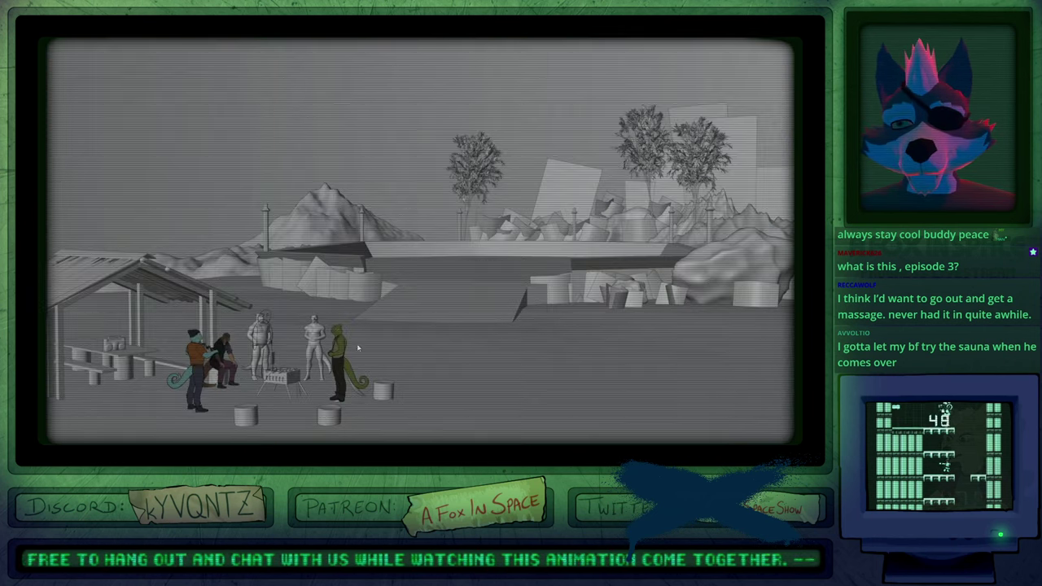
{"action": "key", "text": "KP_0"}
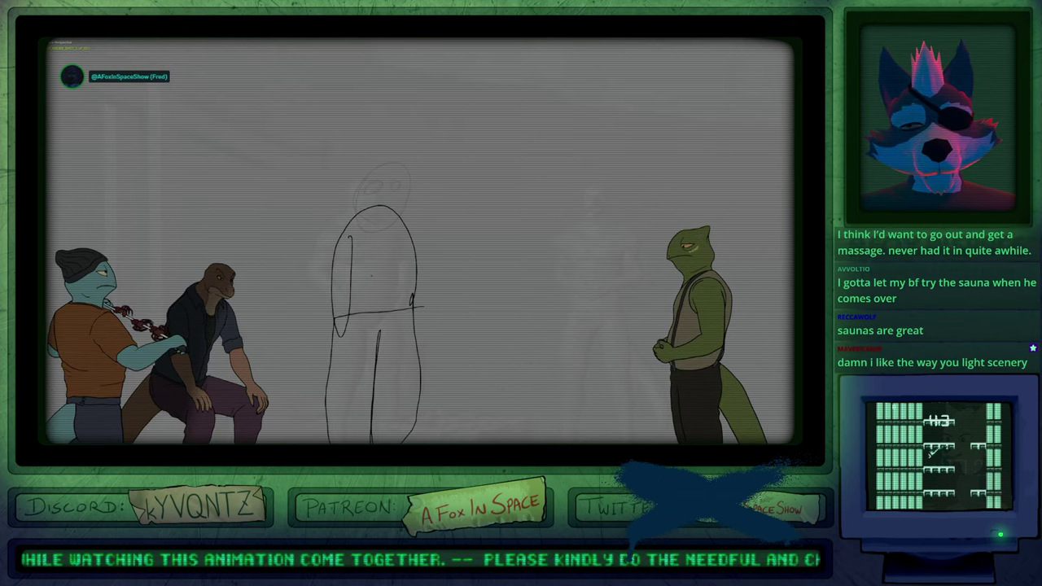
Switch the rough sketched figure's active layer to [HEAD]Lines, step through its drawings and undo the last three changes.
{"action": "key", "text": "y"}
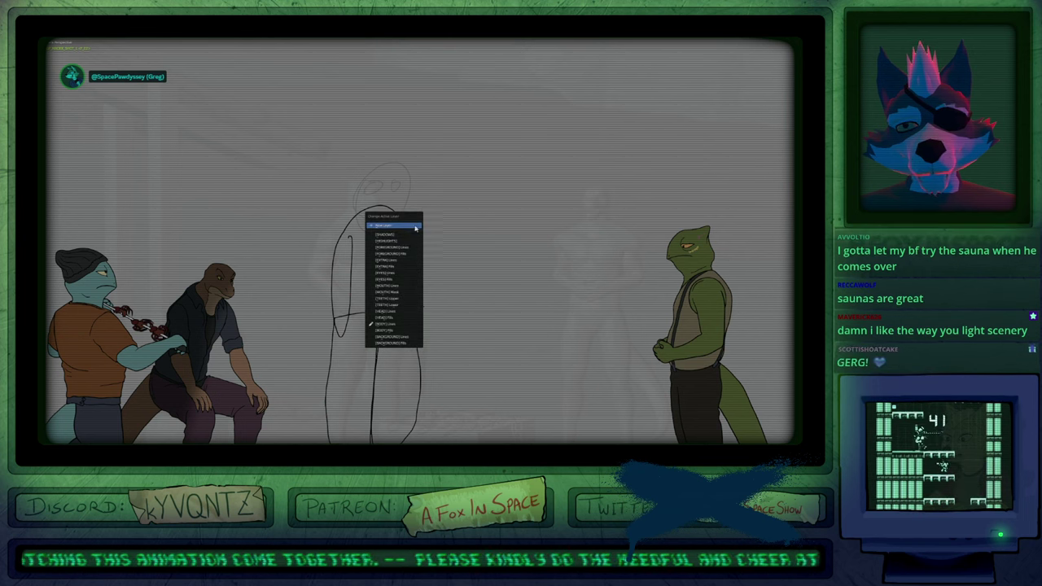
{"action": "left_click", "coordinate": [409, 233]}
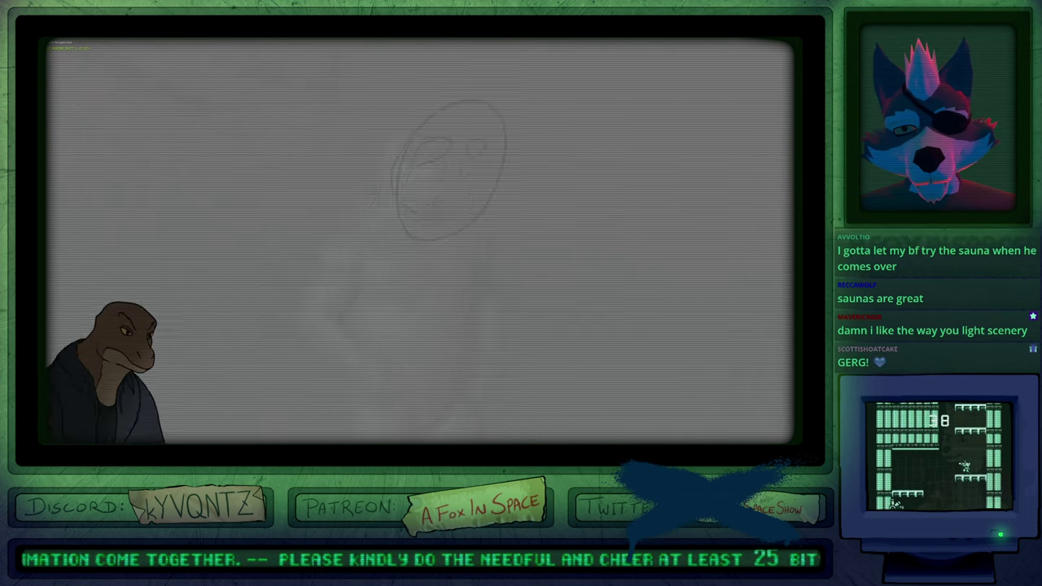
{"action": "key", "text": "Right"}
{"action": "key", "text": "Right"}
{"action": "key", "text": "y"}
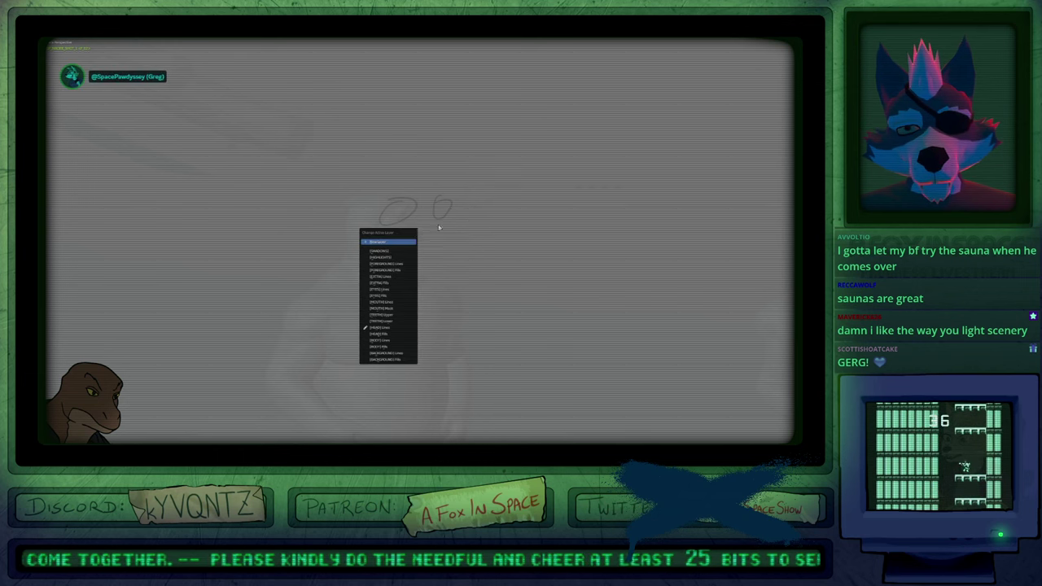
{"action": "key", "text": "ctrl+z"}
{"action": "key", "text": "ctrl+z"}
{"action": "key", "text": "ctrl+z"}
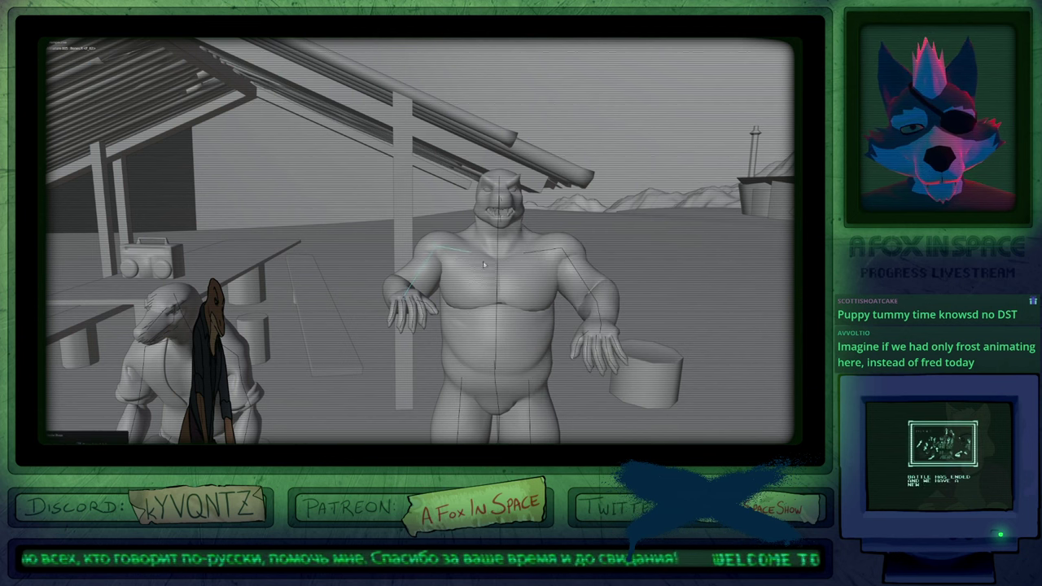
Rotate the heavy-set reptile model's right collarbone and arm bones to bring the arm down closer to its torso.
{"action": "left_click", "coordinate": [471, 258]}
{"action": "key", "text": "r"}
{"action": "left_click", "coordinate": [520, 257]}
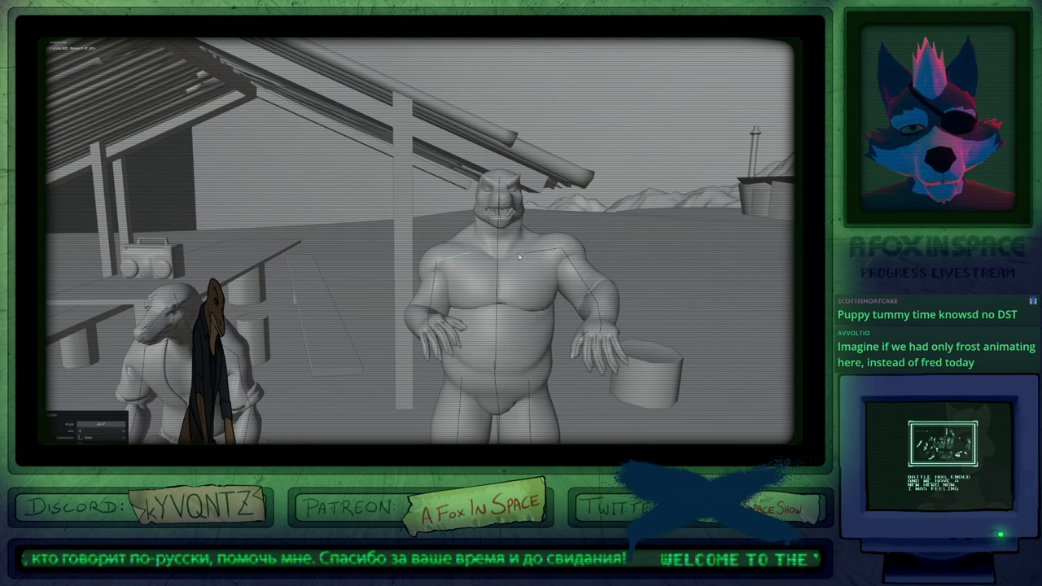
{"action": "left_click", "coordinate": [437, 285]}
{"action": "key", "text": "r"}
{"action": "key", "text": "r"}
{"action": "left_click", "coordinate": [480, 286]}
Rotate the heavy-set reptile's right arm in side view until the forearm points horizontally forward at waist height.
{"action": "middle_click_drag", "start_coordinate": [480, 285], "coordinate": [554, 287]}
{"action": "key", "text": "r"}
{"action": "key", "text": "r"}
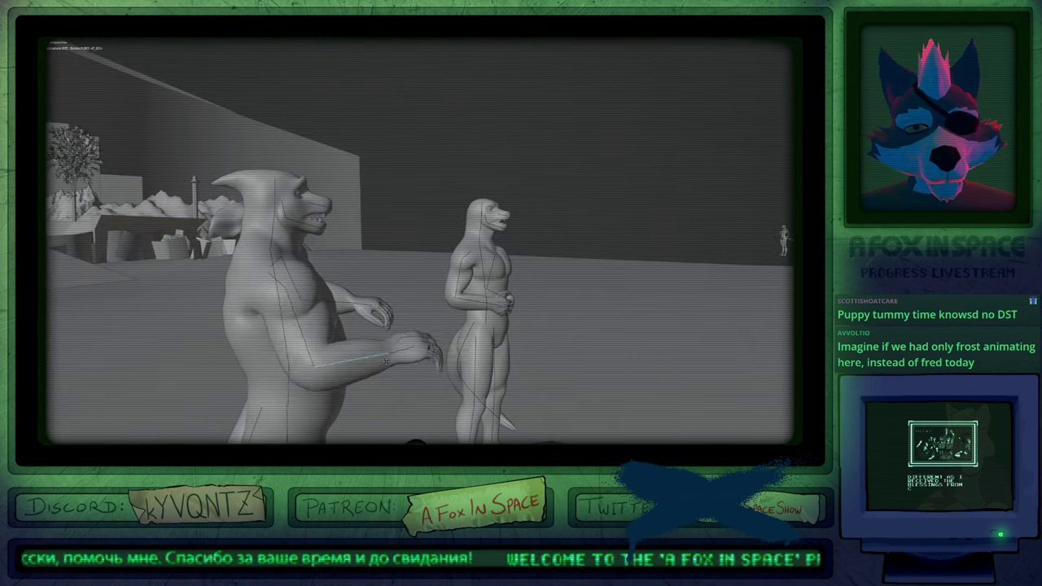
{"action": "left_click", "coordinate": [356, 380]}
{"action": "left_click", "coordinate": [355, 380]}
{"action": "key", "text": "r"}
{"action": "key", "text": "r"}
{"action": "left_click", "coordinate": [358, 382]}
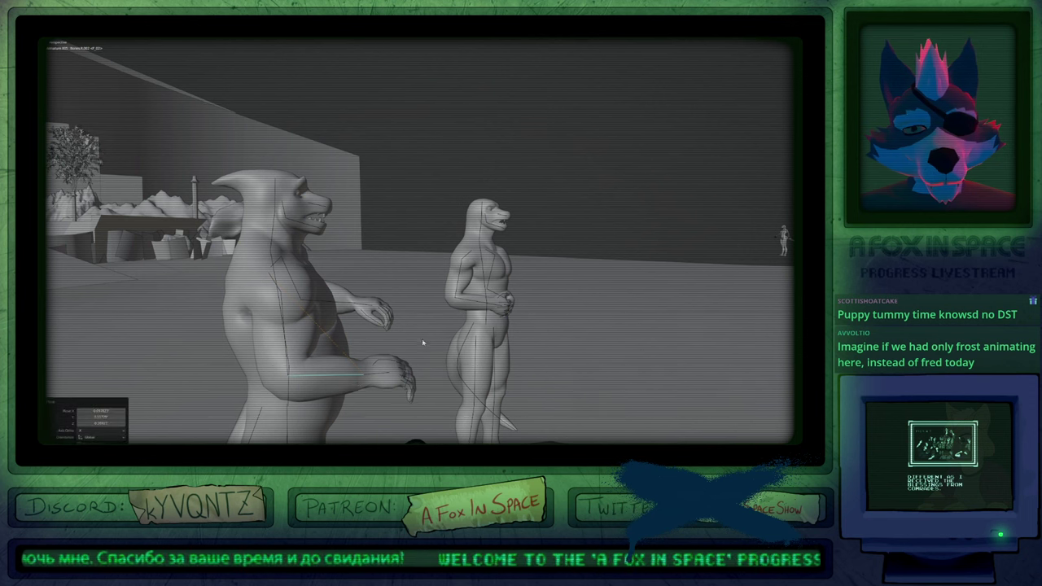
Select the posed right arm's bones, copy their pose and paste it mirrored onto the opposite arm.
{"action": "middle_click_drag", "start_coordinate": [423, 344], "coordinate": [431, 343]}
{"action": "left_click", "coordinate": [371, 376]}
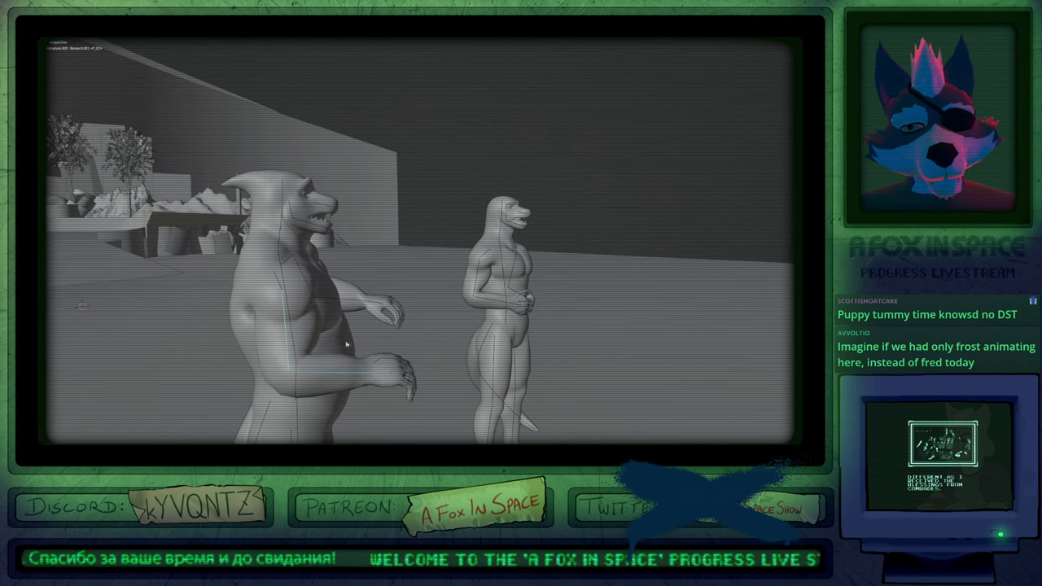
{"action": "left_click", "coordinate": [405, 321]}
{"action": "middle_click_drag", "start_coordinate": [434, 326], "coordinate": [365, 332]}
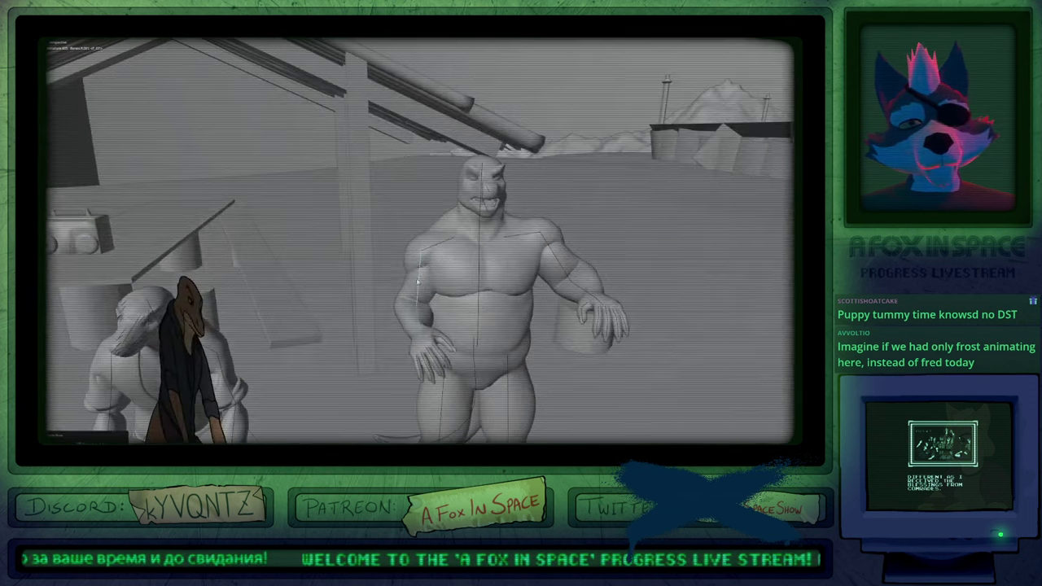
{"action": "left_click", "coordinate": [432, 253]}
{"action": "key", "text": "ctrl+c"}
{"action": "key", "text": "ctrl+shift+v"}
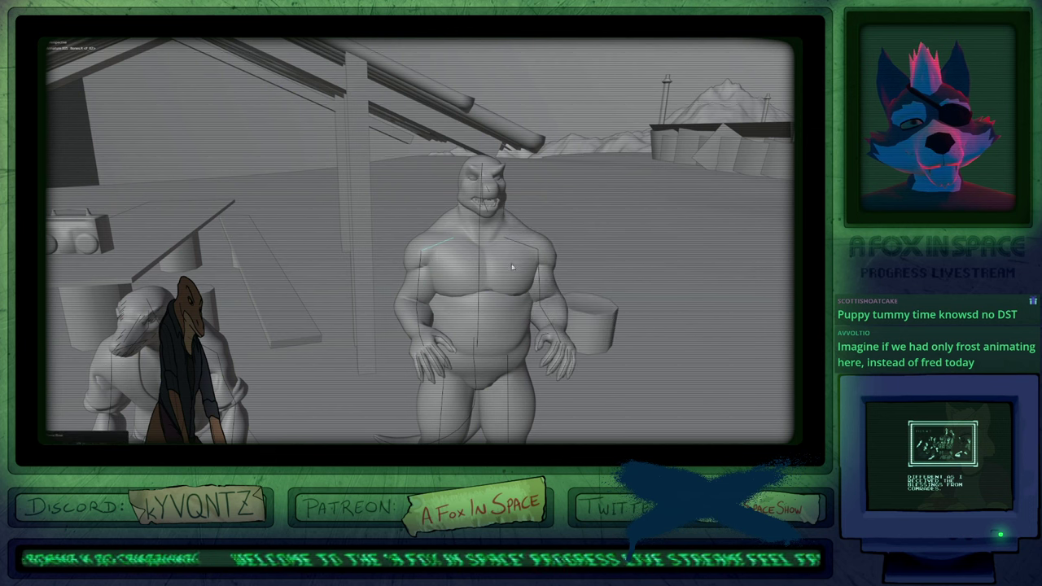
Turn the heavy-set reptile model's neck and head sideways, and rotate its jaw bone to close the mouth.
{"action": "left_click", "coordinate": [479, 225]}
{"action": "middle_click_drag", "start_coordinate": [481, 225], "coordinate": [404, 238]}
{"action": "key", "text": "r"}
{"action": "key", "text": "r"}
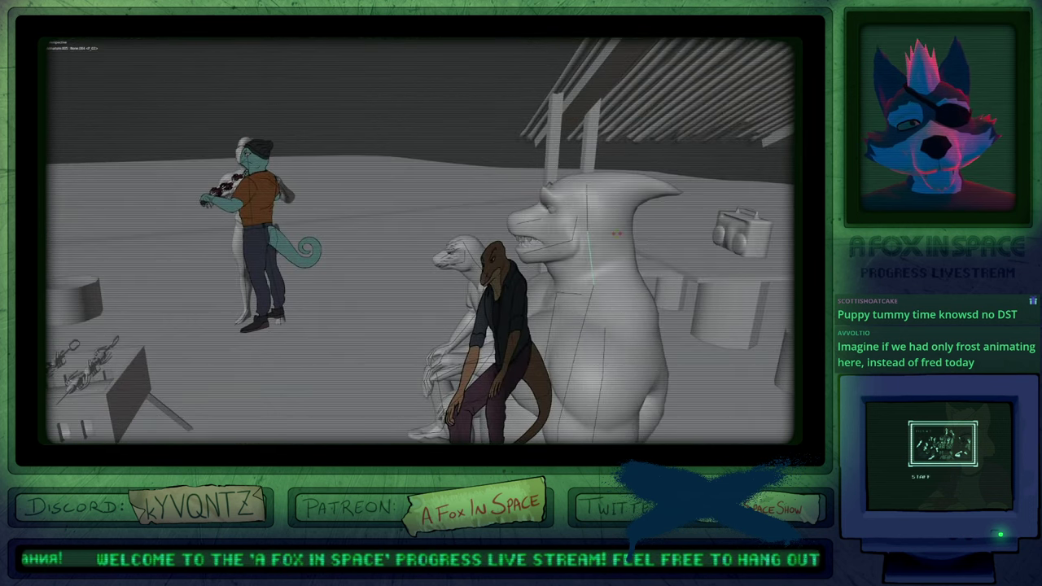
{"action": "left_click", "coordinate": [573, 234]}
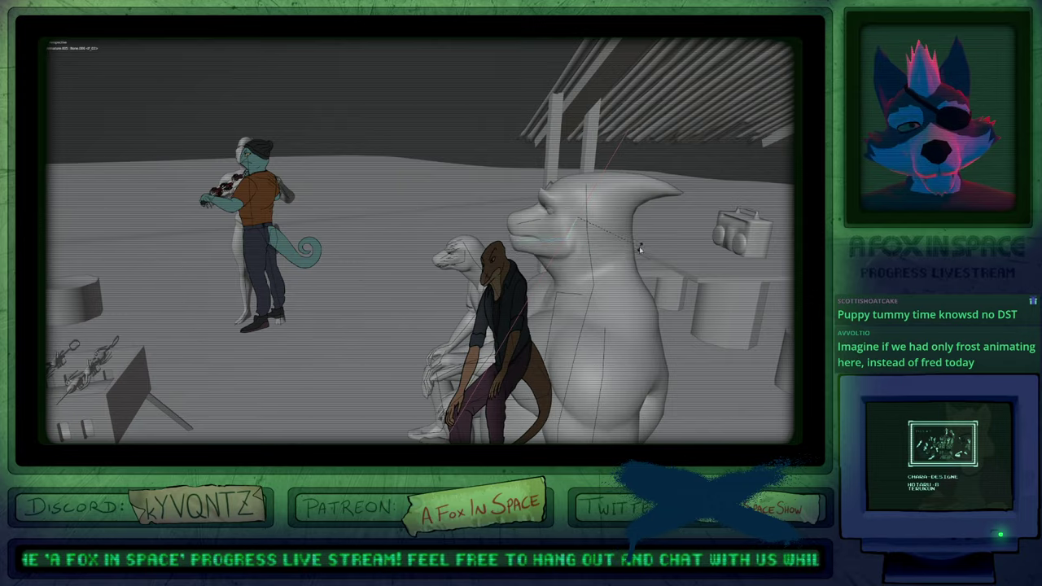
{"action": "left_click", "coordinate": [639, 249]}
{"action": "mouse_move", "coordinate": [580, 249]}
{"action": "middle_mouse_down"}
{"action": "mouse_move", "coordinate": [660, 251]}
{"action": "mouse_move", "coordinate": [440, 297]}
{"action": "mouse_move", "coordinate": [360, 272]}
{"action": "mouse_move", "coordinate": [462, 273]}
{"action": "mouse_move", "coordinate": [466, 297]}
{"action": "middle_mouse_up"}
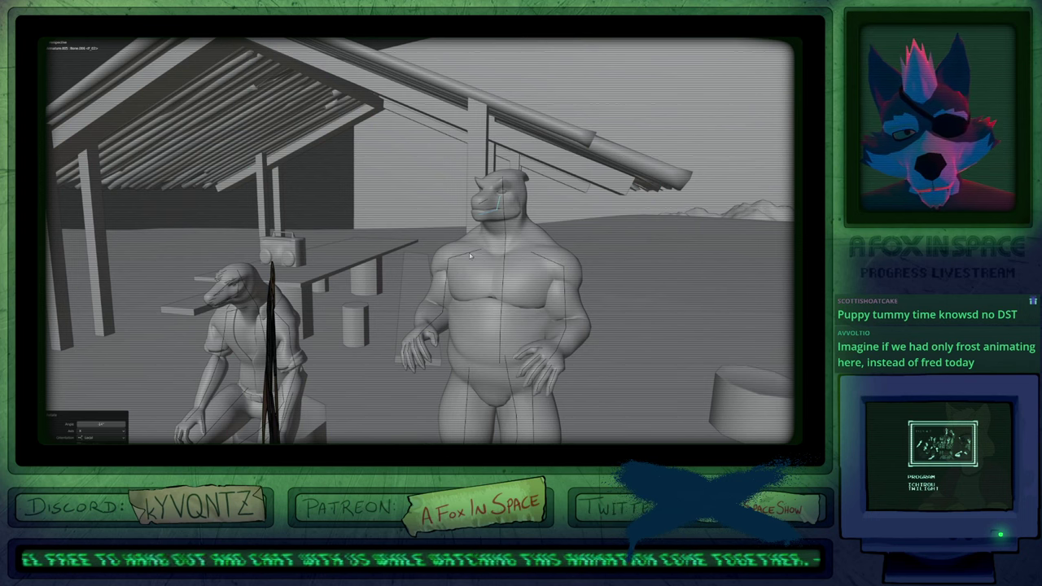
Make a linked duplicate of the outermost skewer on the campsite grill, including its handle and meat pieces, and place it above the grill.
{"action": "middle_click_drag", "start_coordinate": [430, 336], "coordinate": [533, 249], "text": "shift"}
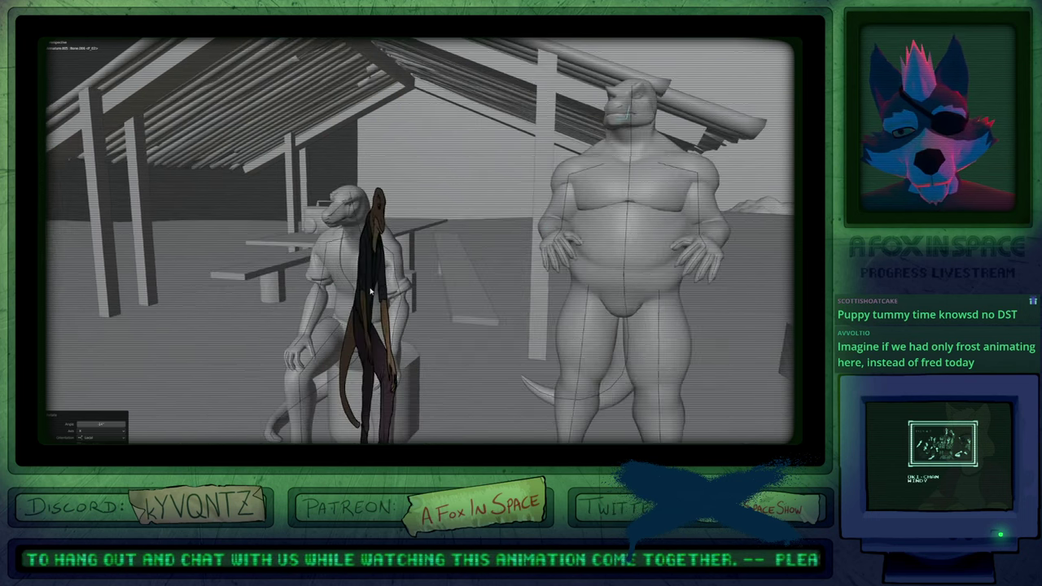
{"action": "scroll", "coordinate": [350, 342], "scroll_direction": "down", "scroll_amount": 5}
{"action": "middle_click_drag", "start_coordinate": [325, 365], "coordinate": [300, 364]}
{"action": "key", "text": "shift+alt+z"}
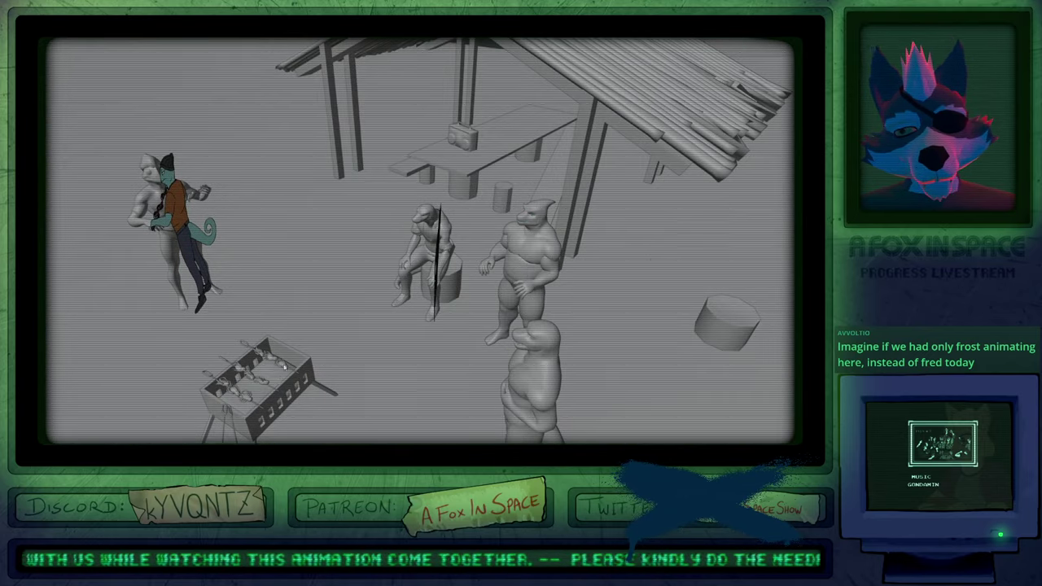
{"action": "middle_click_drag", "start_coordinate": [284, 367], "coordinate": [399, 351]}
{"action": "key", "text": "shift+alt+z"}
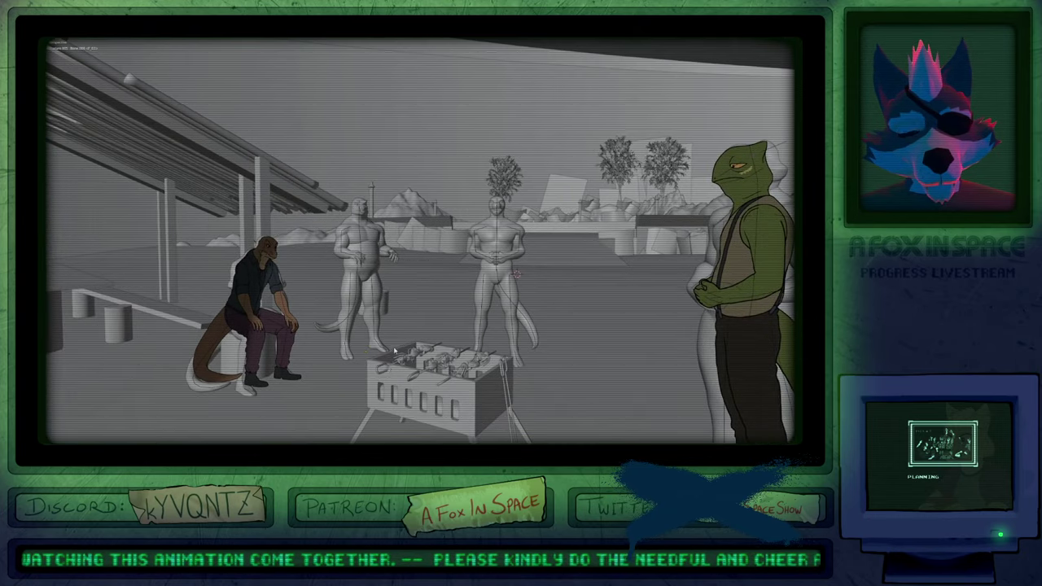
{"action": "middle_click_drag", "start_coordinate": [394, 350], "coordinate": [381, 367]}
{"action": "left_click", "coordinate": [380, 372]}
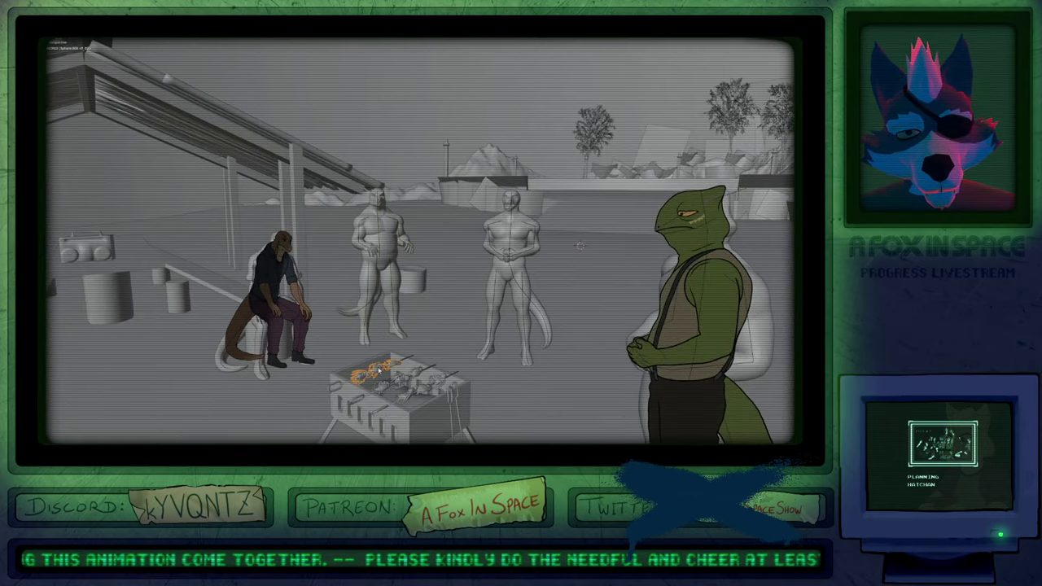
{"action": "left_click", "coordinate": [379, 371]}
{"action": "left_click", "coordinate": [377, 371], "text": "shift"}
{"action": "left_click", "coordinate": [343, 382], "text": "shift"}
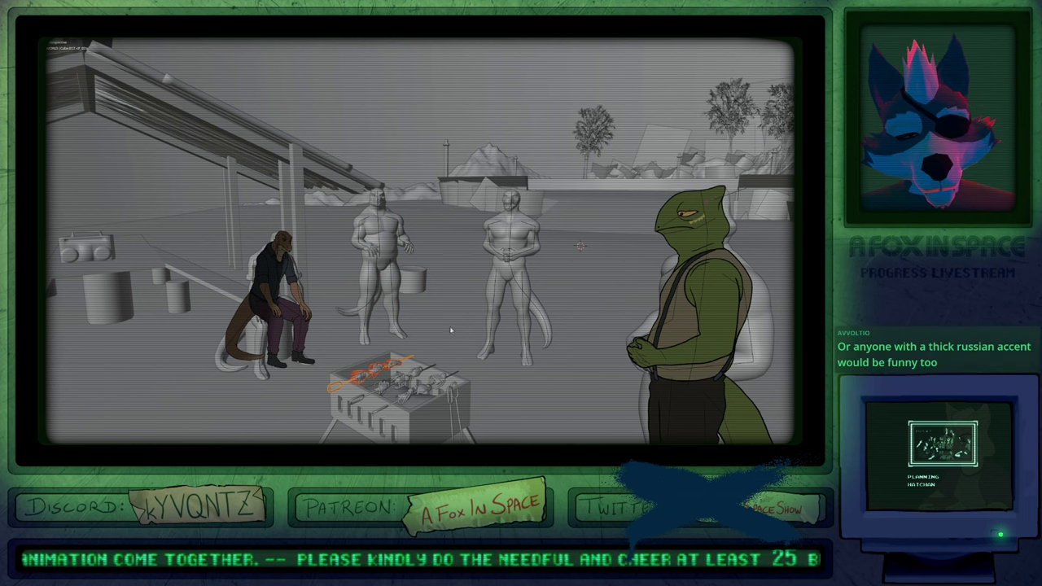
{"action": "key", "text": "g"}
{"action": "left_click", "coordinate": [450, 287]}
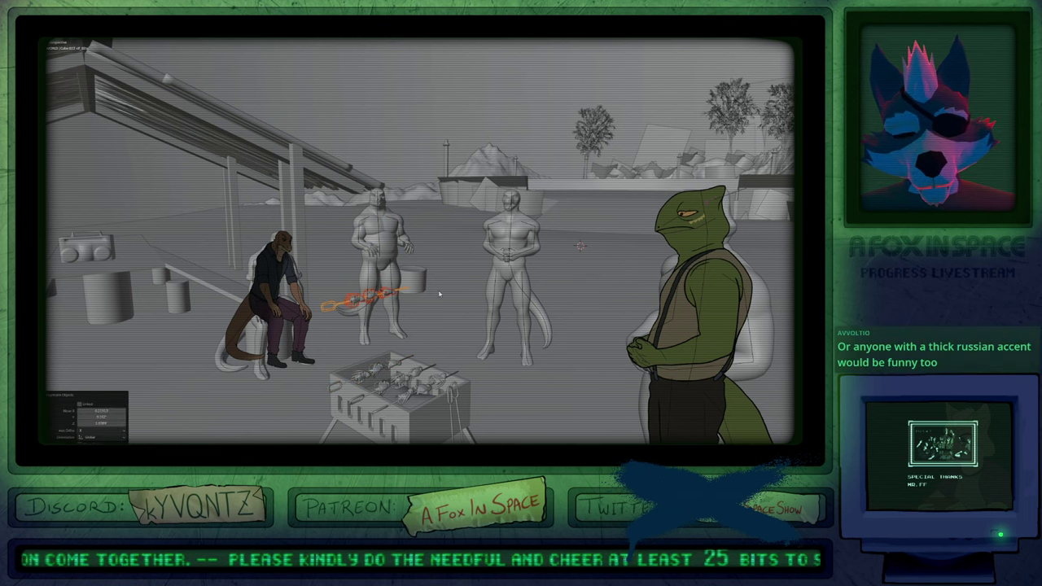
Make the duplicated skewer pieces single-user for object and object data, and join them into one mesh.
{"action": "key", "text": "F3"}
{"action": "type", "text": "make sing"}
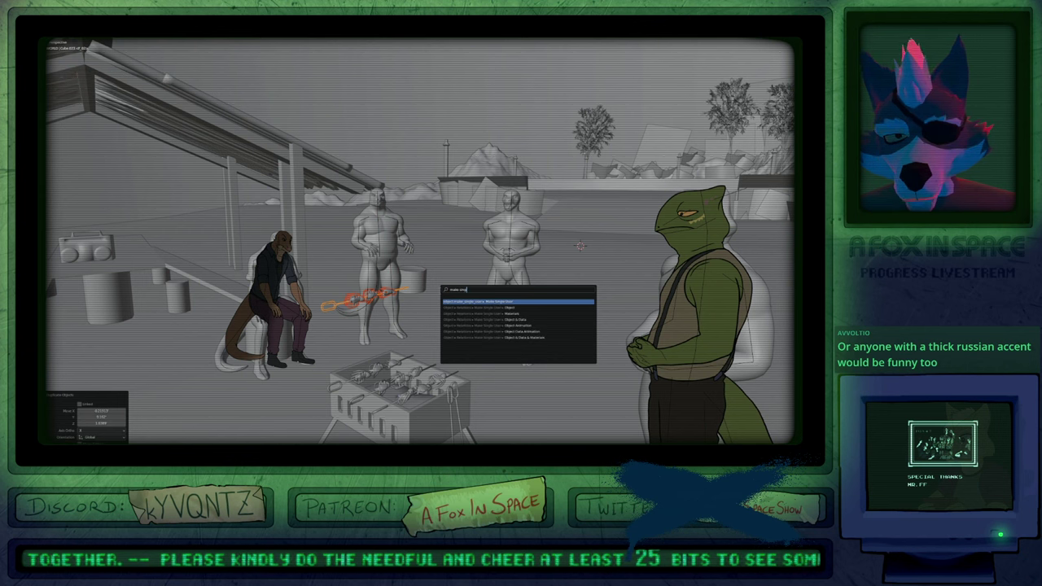
{"action": "key", "text": "Return"}
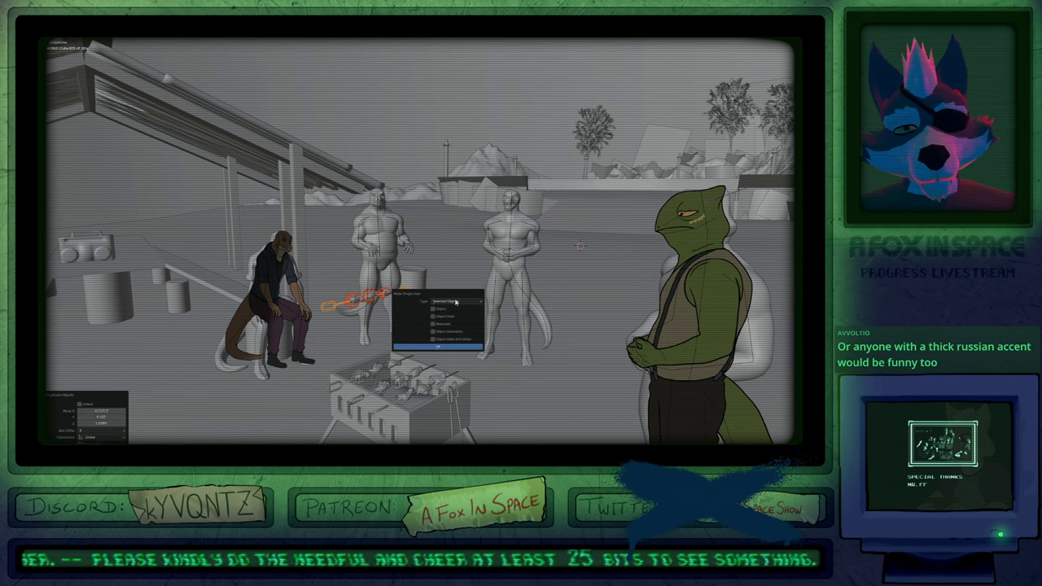
{"action": "left_click", "coordinate": [436, 348]}
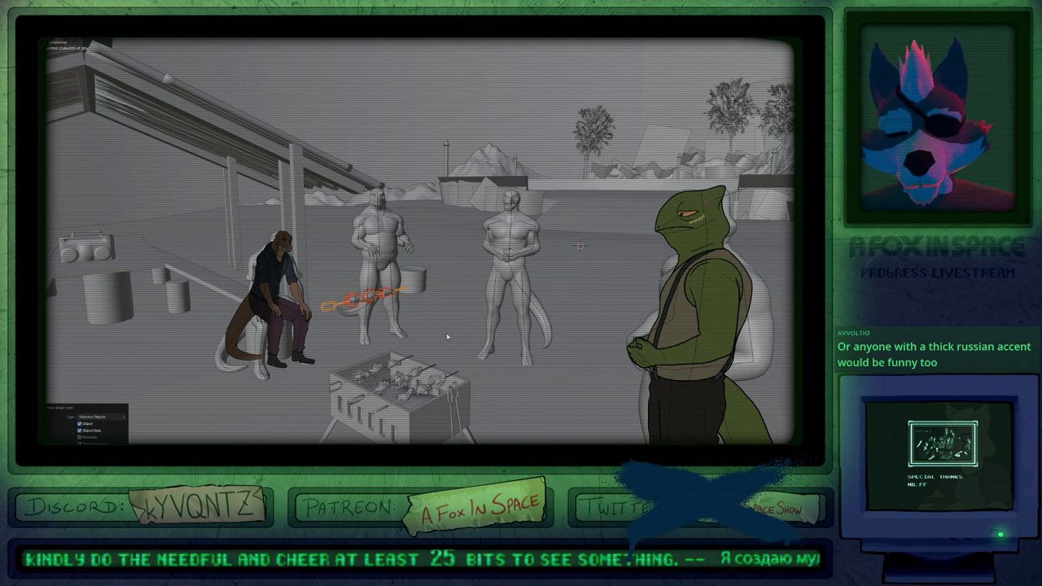
{"action": "key", "text": "ctrl+j"}
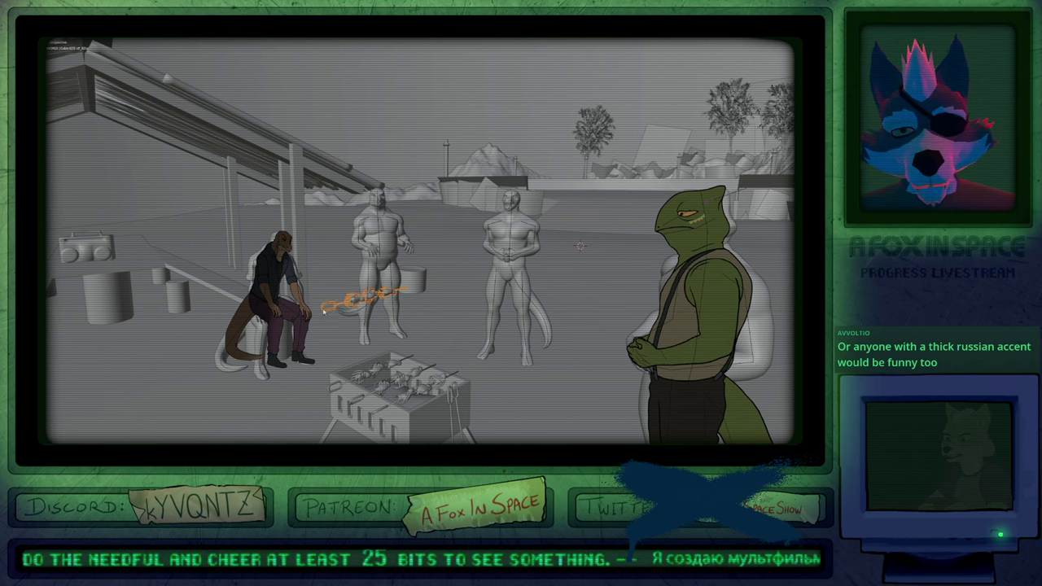
Snap the 3D cursor to the copied skewer's handle and set the skewer's origin to the 3D cursor.
{"action": "left_click", "coordinate": [329, 308]}
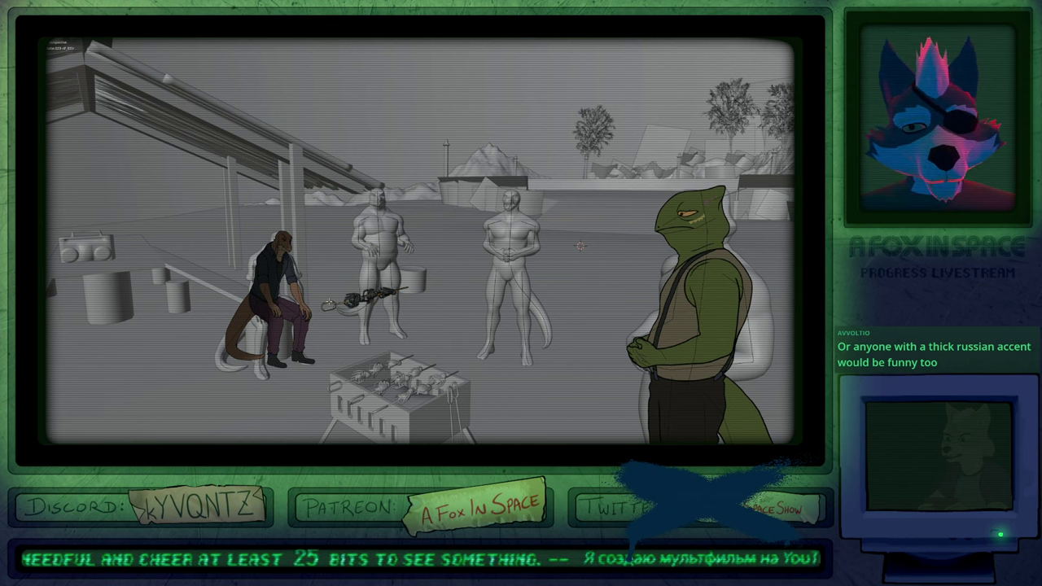
{"action": "key", "text": "shift+s"}
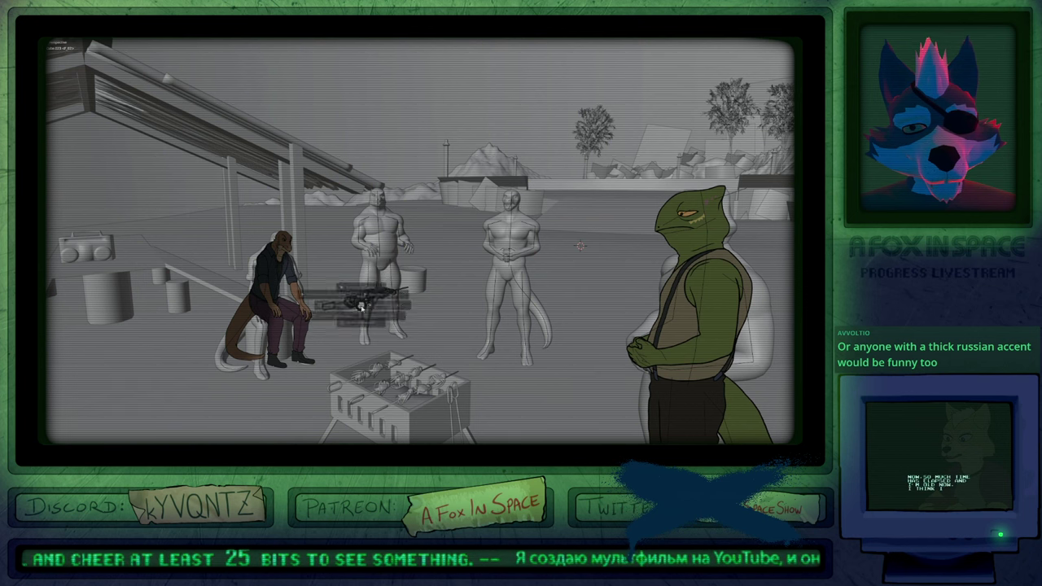
{"action": "left_click", "coordinate": [363, 324]}
{"action": "key", "text": "Tab"}
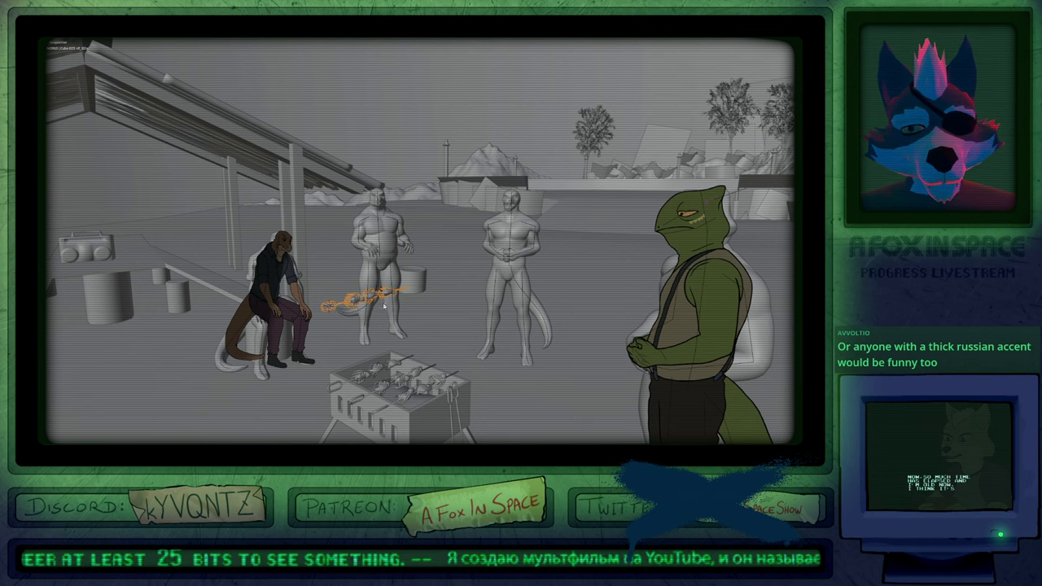
{"action": "right_click", "coordinate": [383, 306]}
{"action": "mouse_move", "coordinate": [389, 298]}
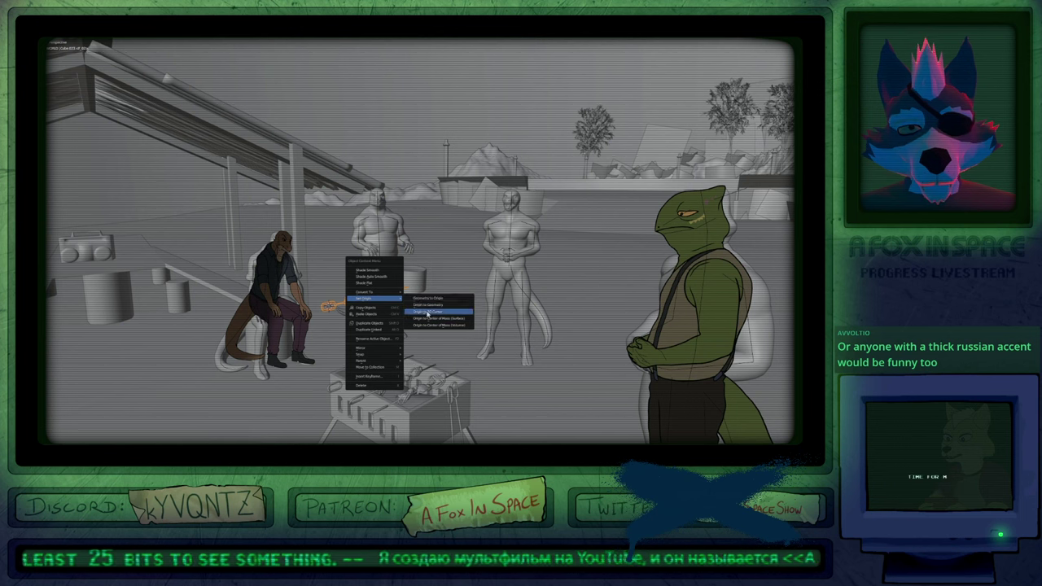
{"action": "left_click", "coordinate": [427, 313]}
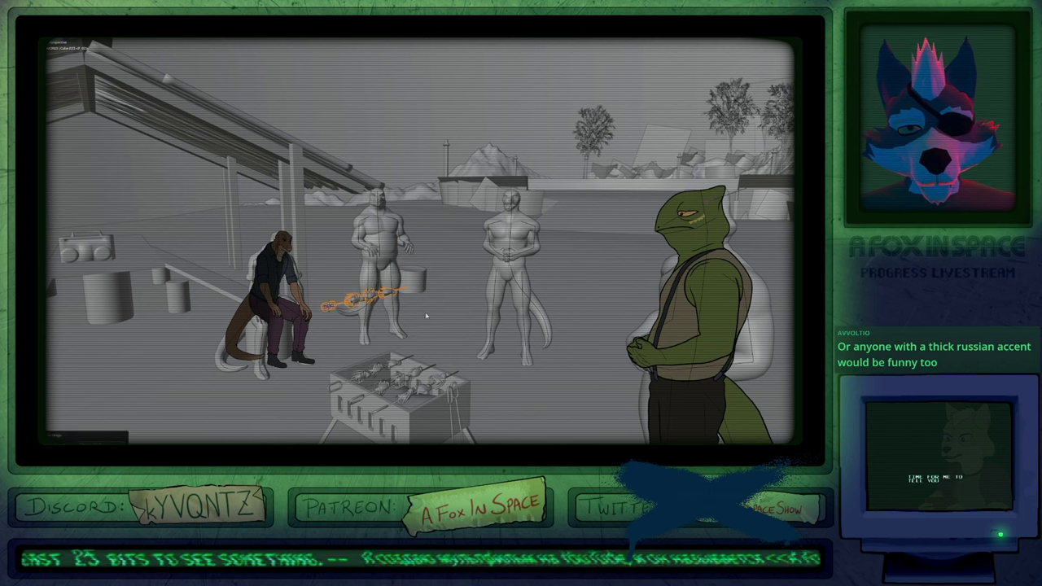
Snap the skewer to the heavy-set reptile's right hand and rotate it diagonally upward across the belly.
{"action": "right_click", "coordinate": [371, 251], "text": "shift"}
{"action": "key", "text": "shift+s"}
{"action": "key", "text": "8"}
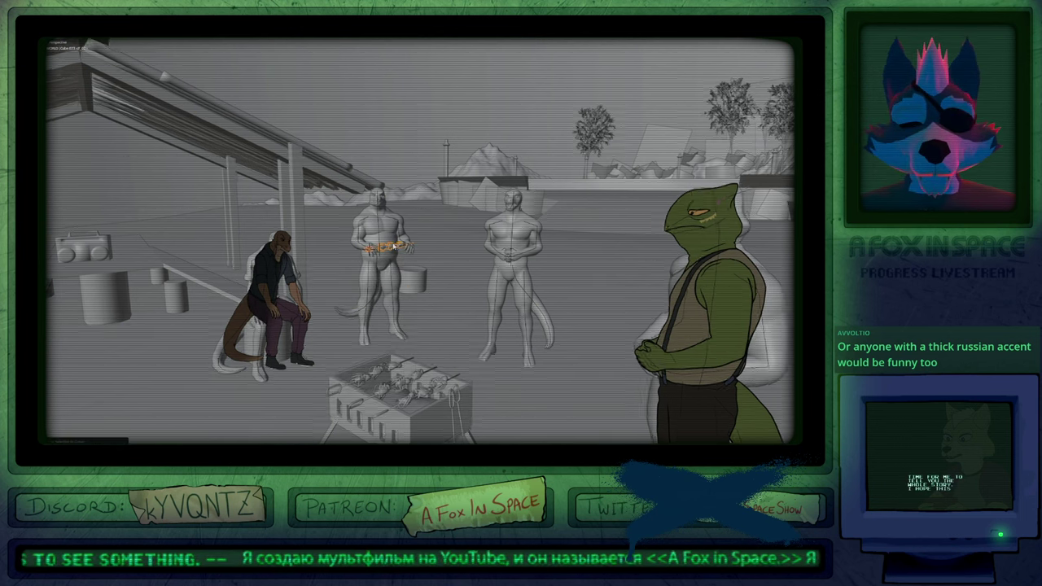
{"action": "key", "text": "KP_Decimal"}
{"action": "middle_click_drag", "start_coordinate": [400, 245], "coordinate": [483, 272]}
{"action": "key", "text": "r"}
{"action": "key", "text": "r"}
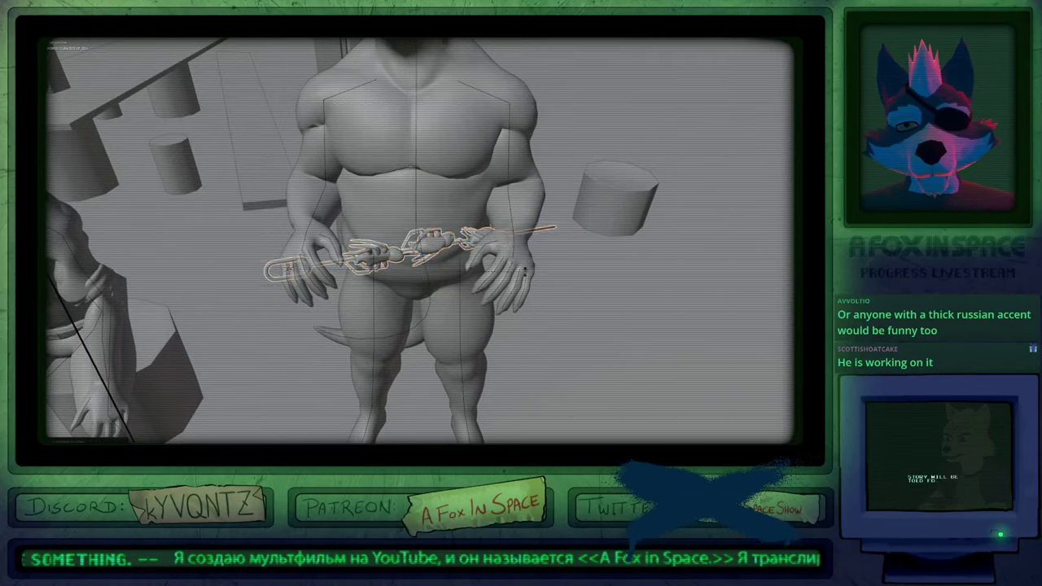
{"action": "left_click", "coordinate": [483, 251]}
{"action": "key", "text": "g"}
{"action": "key", "text": "g"}
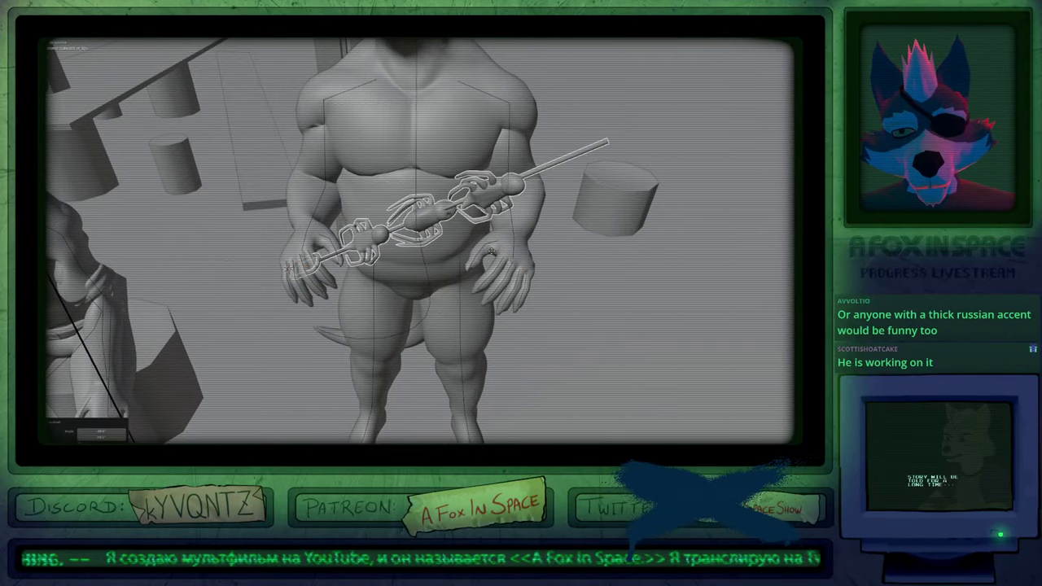
{"action": "left_click", "coordinate": [489, 254]}
Vertex-parent the skewer to vertices on the palm of the heavy-set reptile's body mesh.
{"action": "left_click", "coordinate": [311, 243], "text": "shift"}
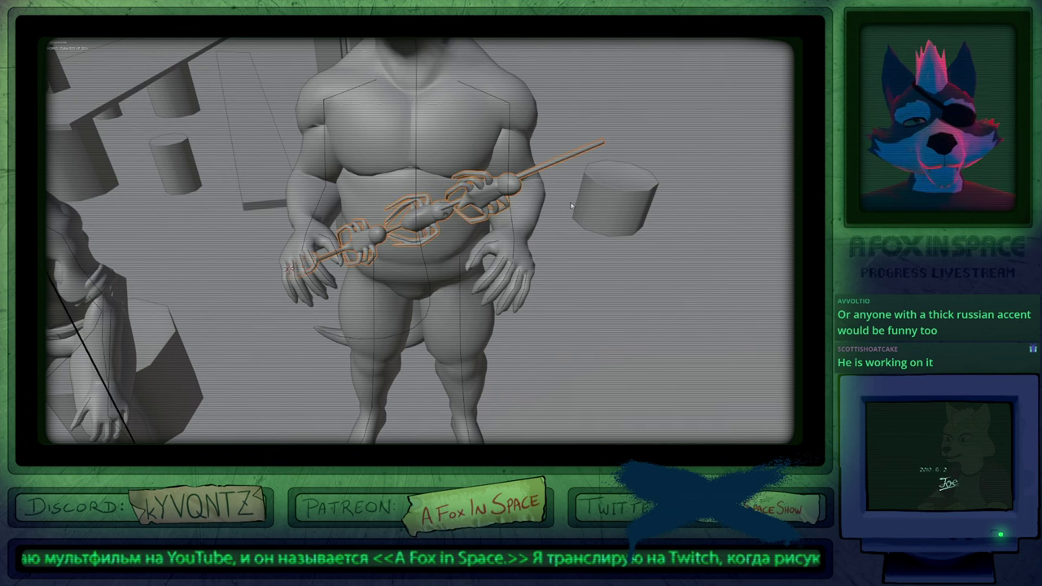
{"action": "key", "text": "ctrl+space"}
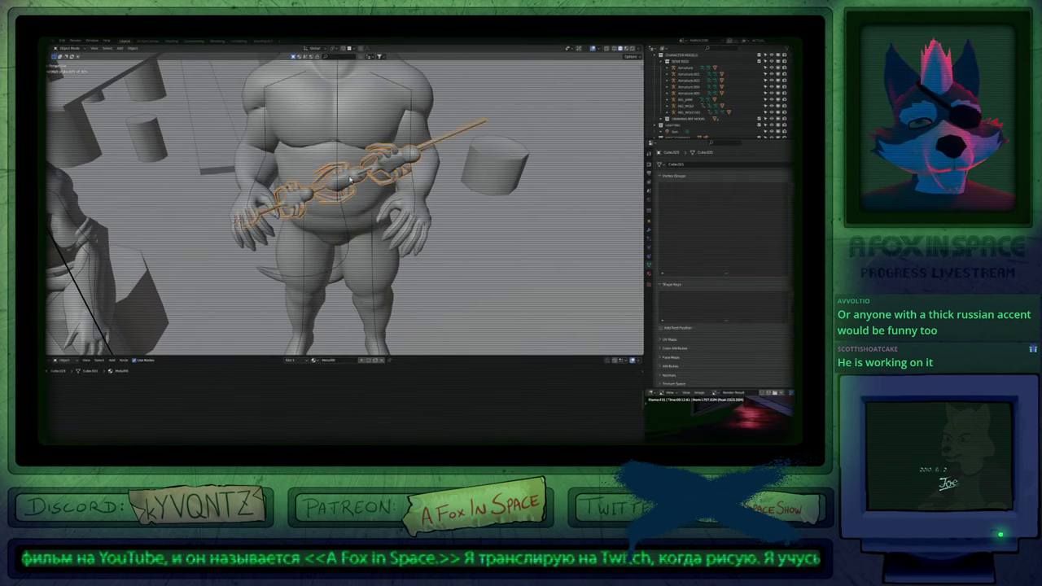
{"action": "left_click", "coordinate": [301, 126], "text": "shift"}
{"action": "key", "text": "Tab"}
{"action": "middle_click_drag", "start_coordinate": [301, 126], "coordinate": [325, 150]}
{"action": "key", "text": "a"}
{"action": "key", "text": "a"}
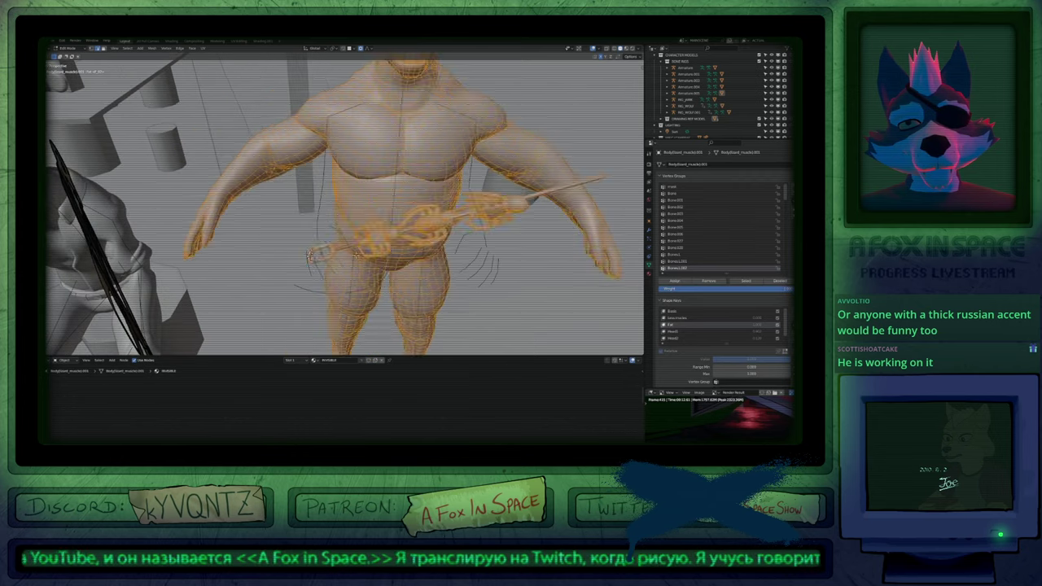
{"action": "middle_click_drag", "start_coordinate": [309, 272], "coordinate": [321, 341]}
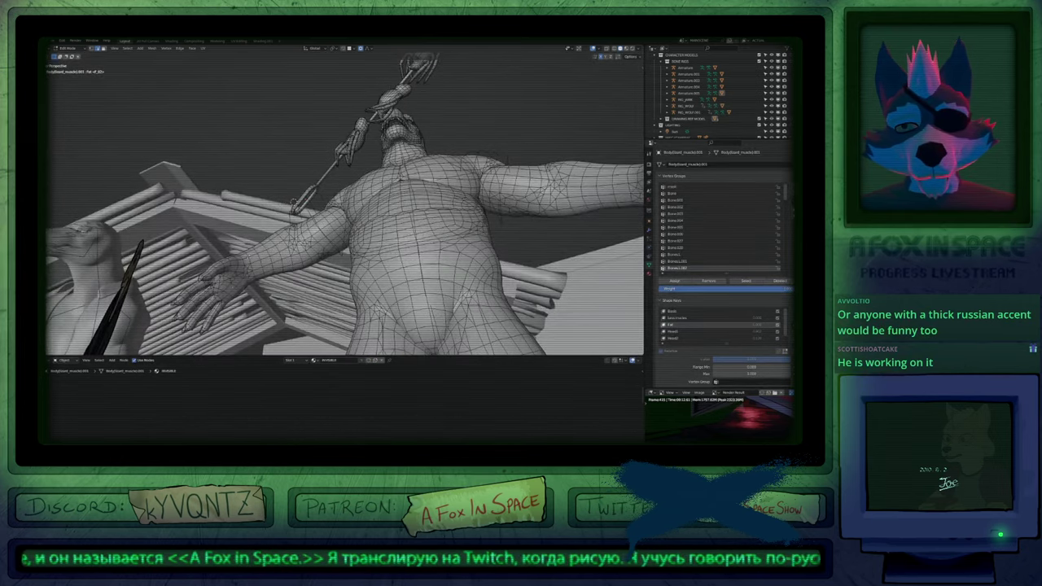
{"action": "key", "text": "1"}
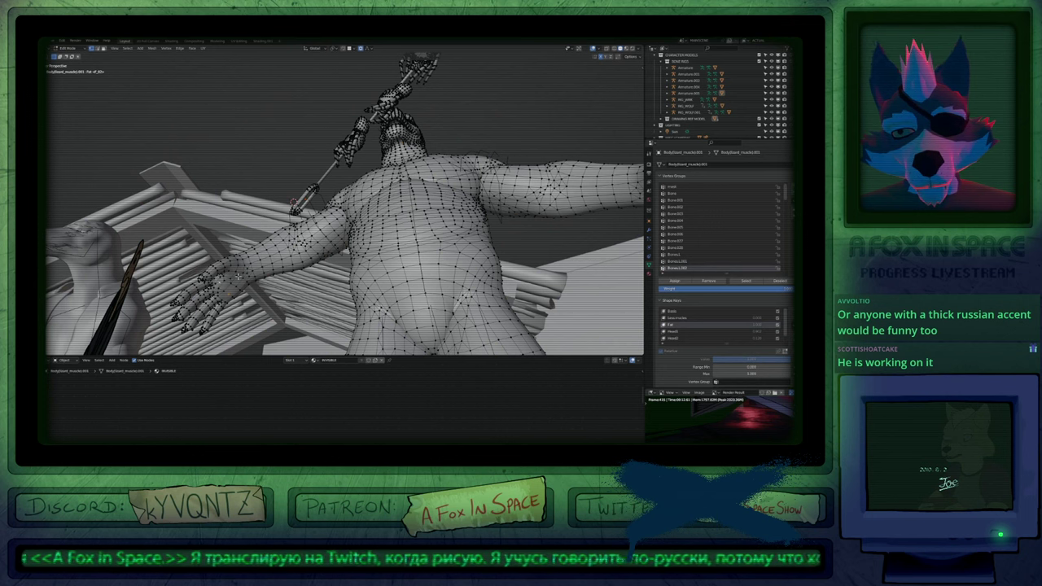
{"action": "key", "text": "ctrl+p"}
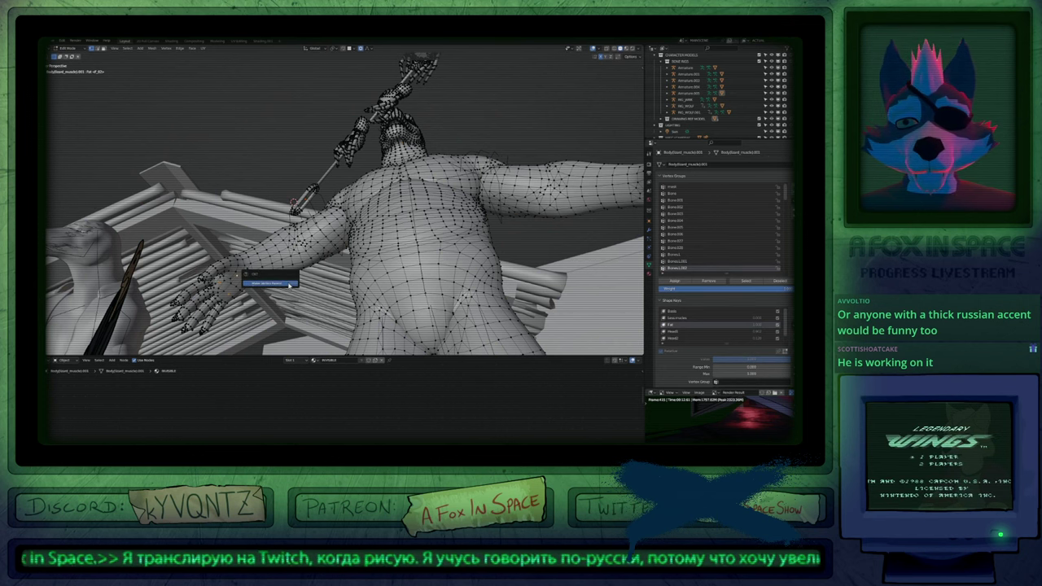
{"action": "left_click", "coordinate": [289, 284]}
{"action": "key", "text": "Tab"}
Snap the parented skewer back to the 3D cursor at the right hand and rotate it to slant upward across the belly.
{"action": "middle_click_drag", "start_coordinate": [328, 332], "coordinate": [441, 261]}
{"action": "left_click", "coordinate": [453, 261]}
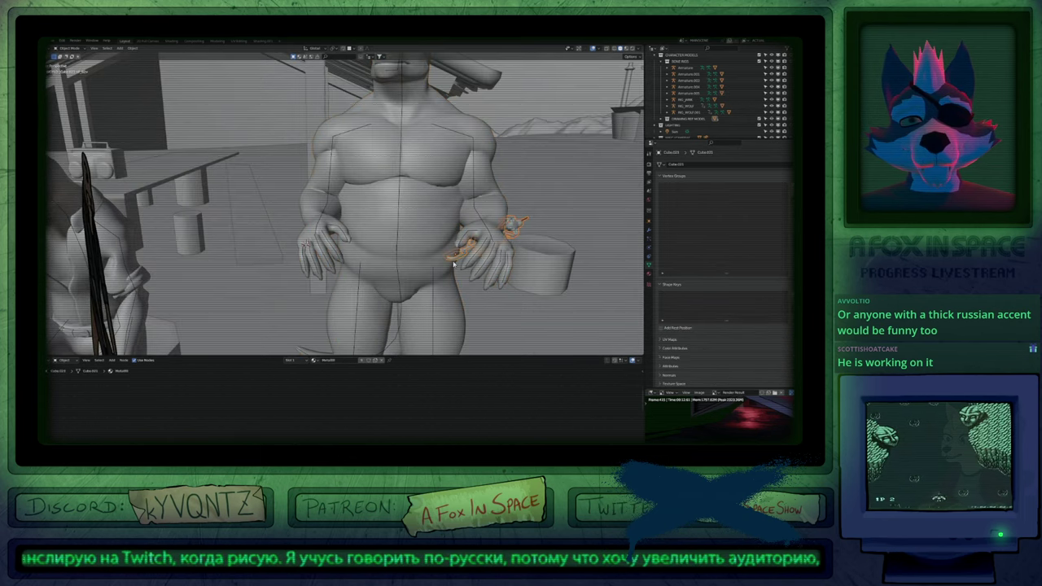
{"action": "key", "text": "shift+s"}
{"action": "key", "text": "8"}
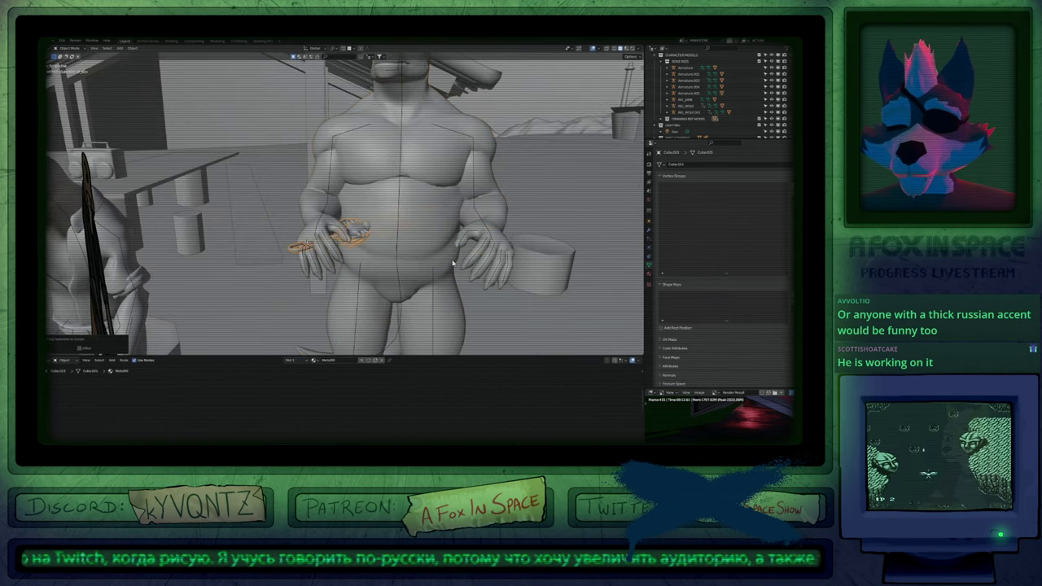
{"action": "key", "text": "r"}
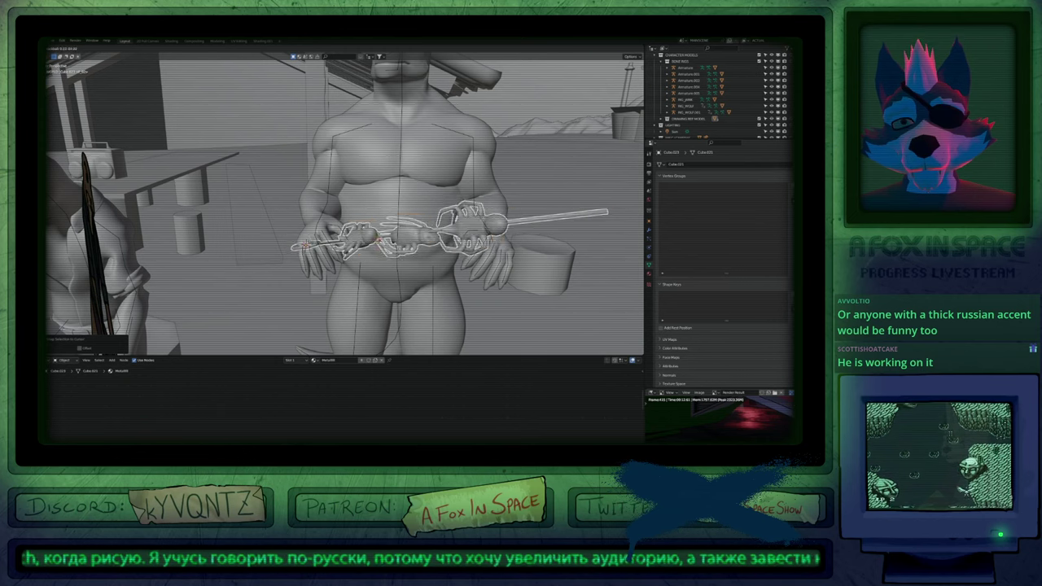
{"action": "left_click", "coordinate": [352, 249]}
{"action": "key", "text": "r"}
{"action": "key", "text": "r"}
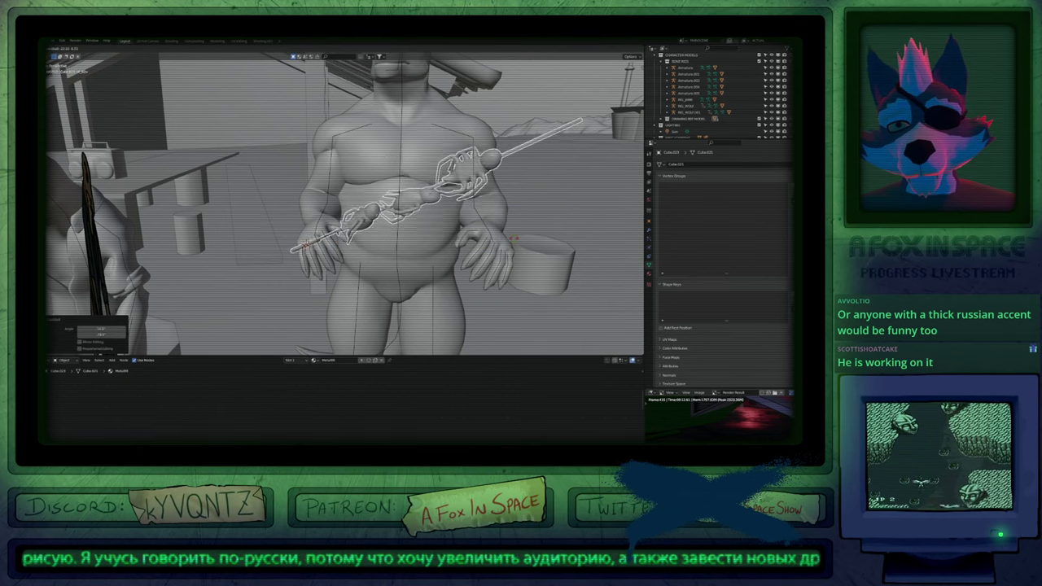
{"action": "left_click", "coordinate": [473, 248]}
Swing the skewer closer to the reptile's body and shift its handle into the right palm beneath the fingers.
{"action": "middle_click_drag", "start_coordinate": [448, 242], "coordinate": [491, 254]}
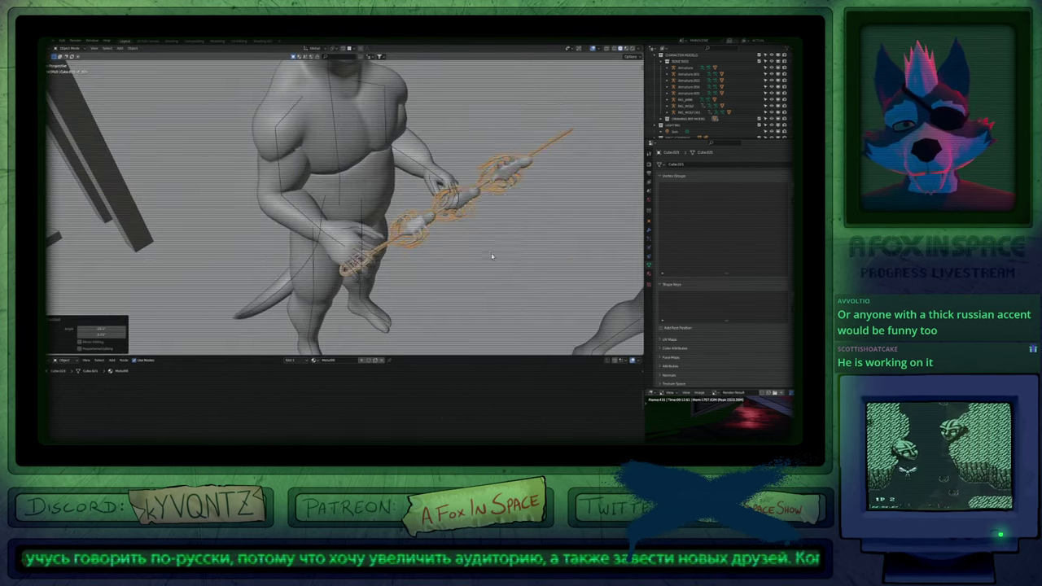
{"action": "key", "text": "r"}
{"action": "key", "text": "r"}
{"action": "left_click", "coordinate": [490, 232]}
{"action": "key", "text": "g"}
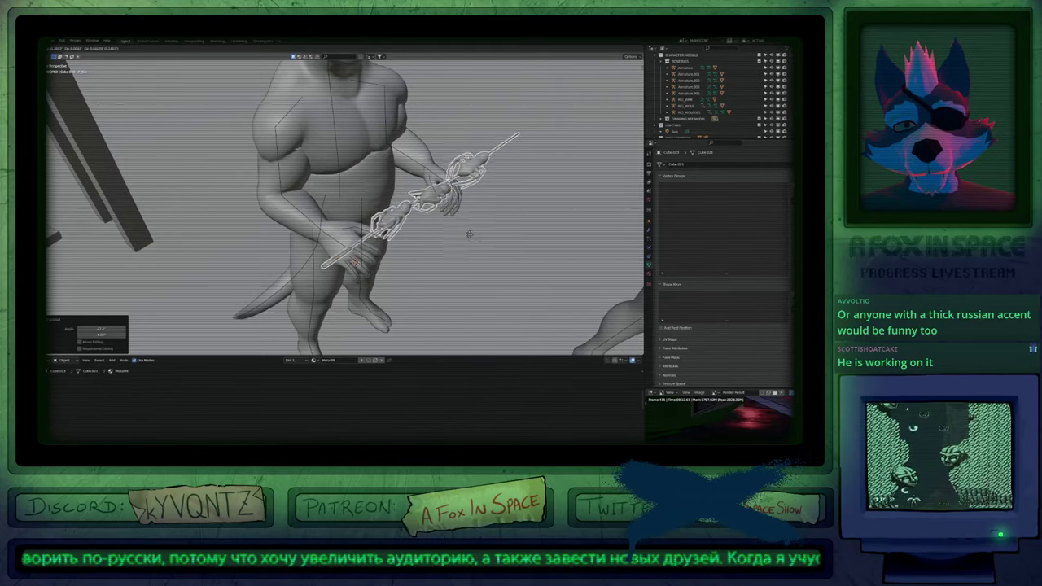
{"action": "left_click", "coordinate": [440, 260]}
{"action": "middle_click_drag", "start_coordinate": [399, 274], "coordinate": [314, 267]}
{"action": "scroll", "coordinate": [258, 216], "scroll_direction": "up", "scroll_amount": 5}
{"action": "key", "text": "g"}
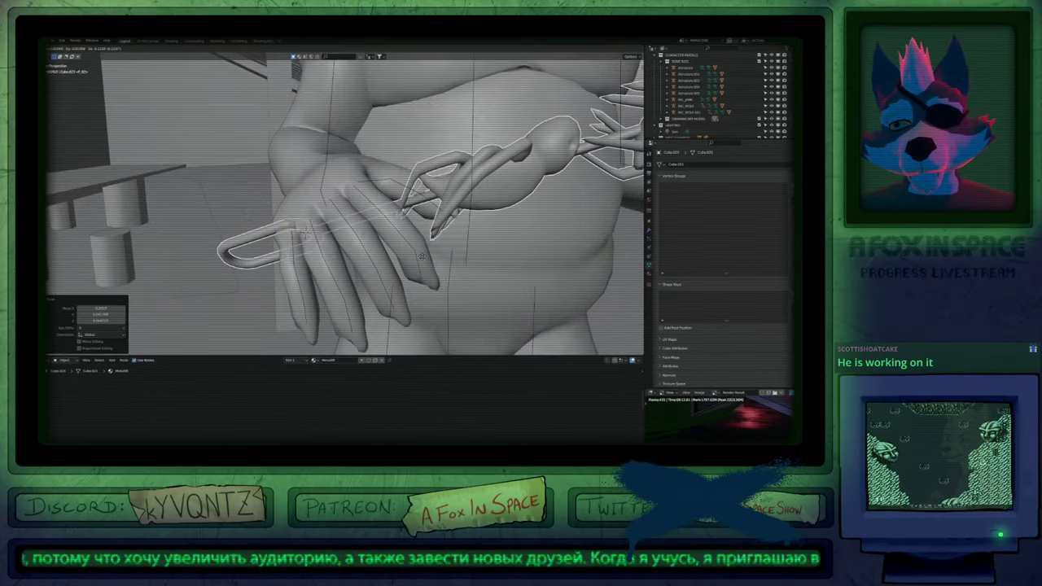
{"action": "left_click", "coordinate": [257, 255]}
Rotate the skewer slightly and nudge its handle further into place in the reptile's right palm.
{"action": "middle_click_drag", "start_coordinate": [481, 253], "coordinate": [403, 241]}
{"action": "scroll", "coordinate": [485, 251], "scroll_direction": "down", "scroll_amount": 3}
{"action": "middle_click_drag", "start_coordinate": [440, 285], "coordinate": [365, 284]}
{"action": "key", "text": "r"}
{"action": "left_click", "coordinate": [520, 244]}
{"action": "key", "text": "g"}
{"action": "left_click", "coordinate": [520, 264]}
Edit the skewer mesh and delete the whole crustacean nearest the handle.
{"action": "key", "text": "Tab"}
{"action": "middle_click_drag", "start_coordinate": [298, 241], "coordinate": [253, 283]}
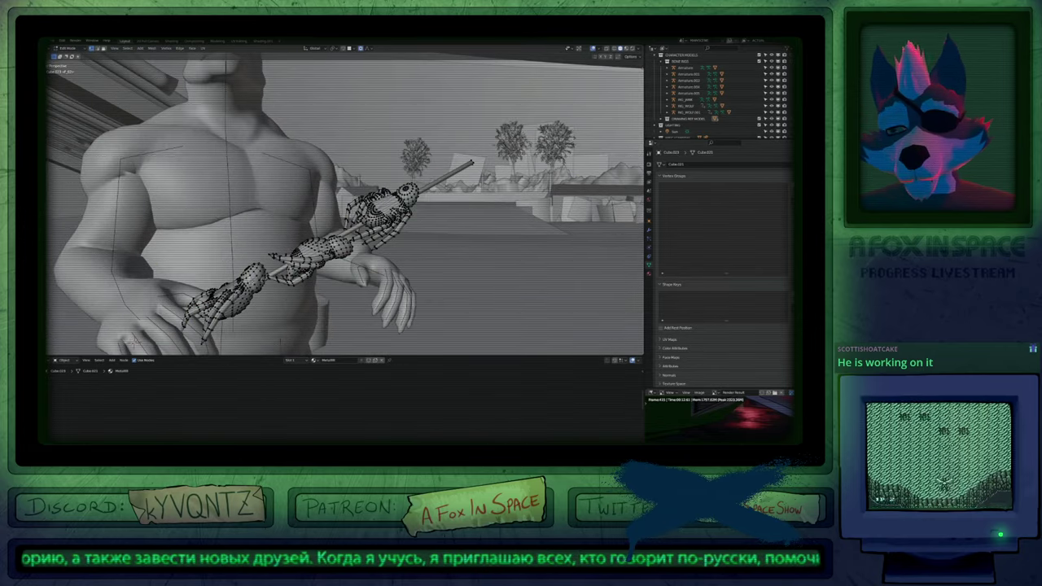
{"action": "key", "text": "l"}
{"action": "key", "text": "l"}
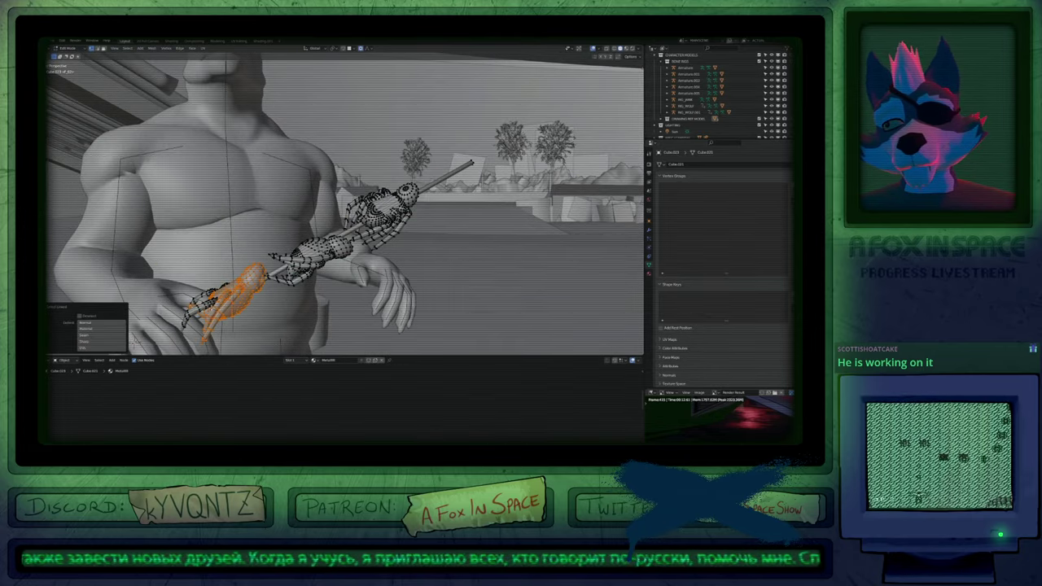
{"action": "middle_click_drag", "start_coordinate": [248, 280], "coordinate": [365, 304], "text": "shift"}
{"action": "key", "text": "x"}
{"action": "left_click", "coordinate": [362, 296]}
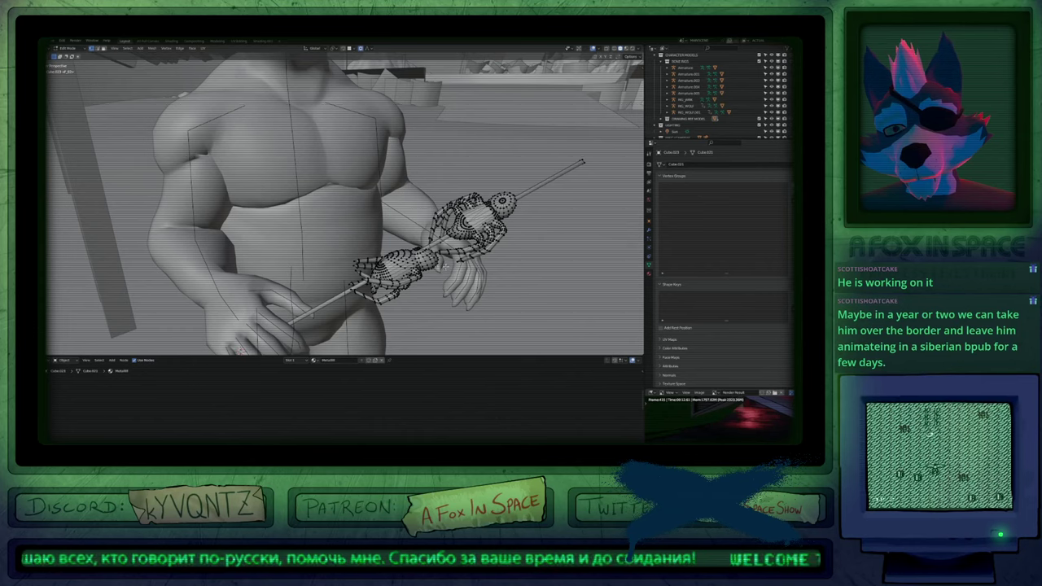
Delete the crustacean nearest the skewer's tip, keeping only the middle one, and return to Object Mode.
{"action": "middle_click_drag", "start_coordinate": [309, 220], "coordinate": [367, 240]}
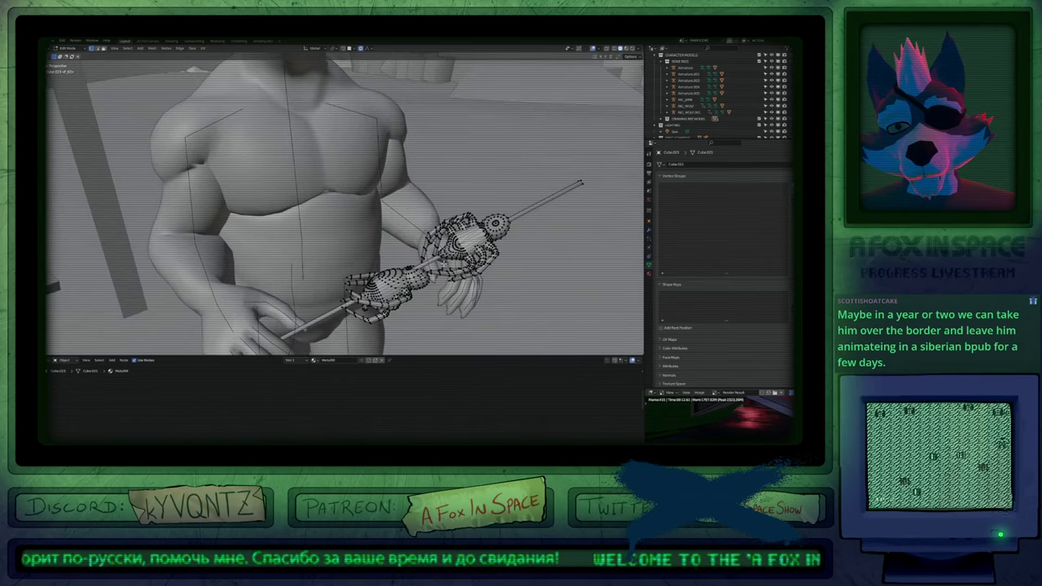
{"action": "key", "text": "l"}
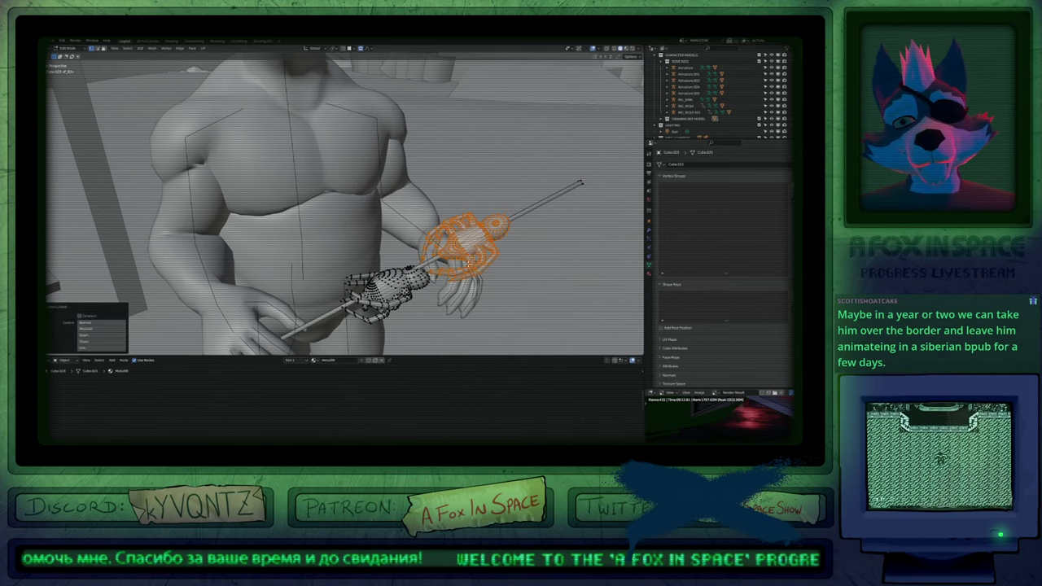
{"action": "left_click", "coordinate": [479, 259]}
{"action": "key", "text": "Tab"}
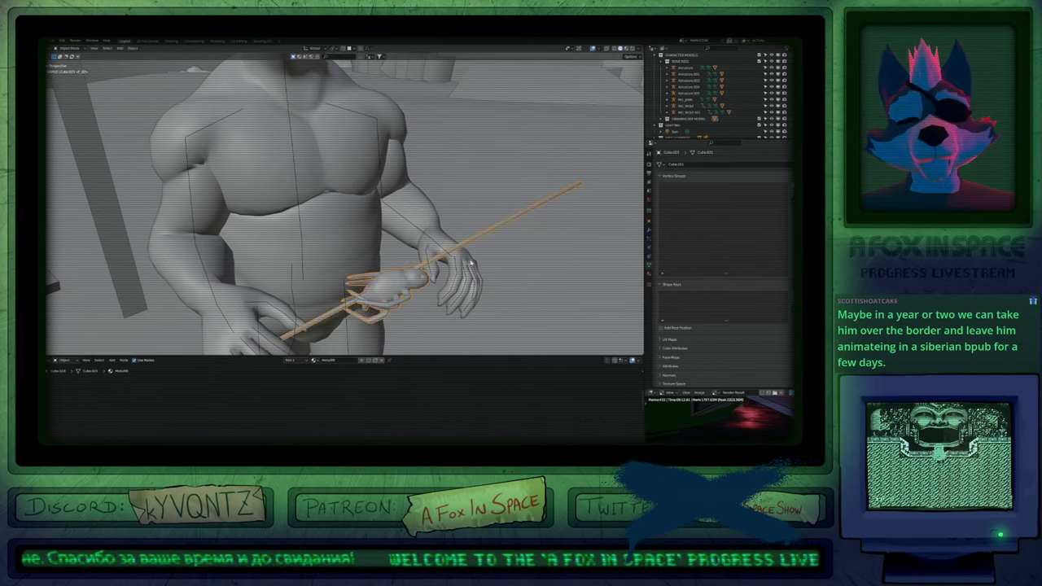
{"action": "middle_click_drag", "start_coordinate": [470, 257], "coordinate": [303, 271]}
{"action": "left_click", "coordinate": [483, 294]}
{"action": "key", "text": "ctrl+Tab"}
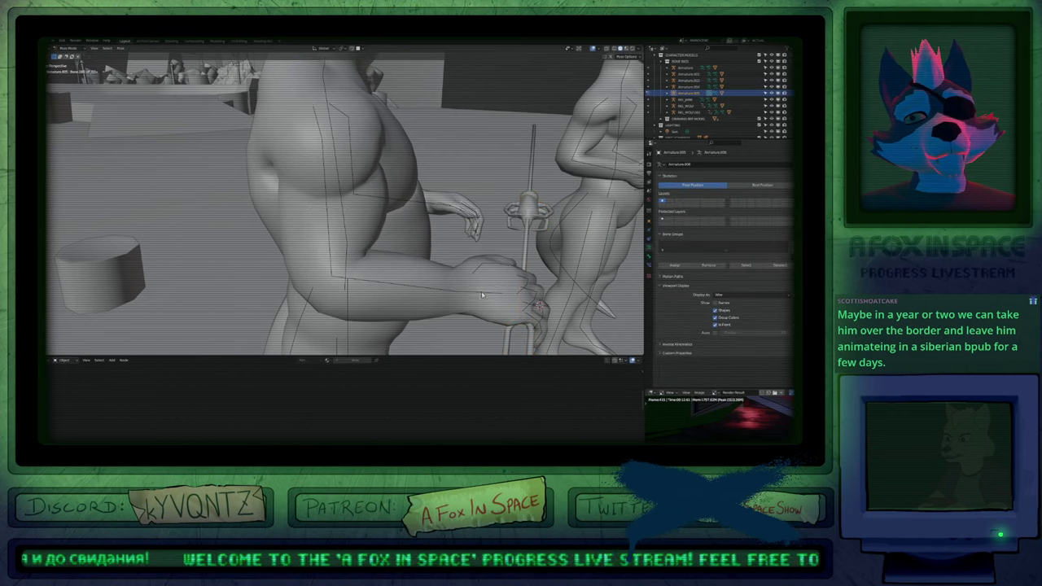
{"action": "left_click", "coordinate": [483, 295]}
{"action": "key", "text": "g"}
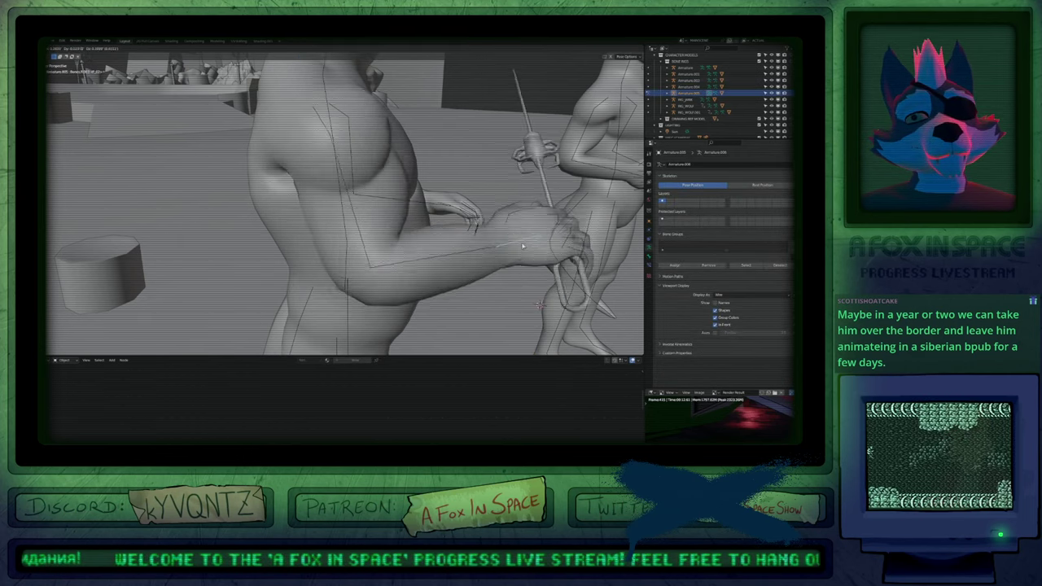
{"action": "left_click", "coordinate": [476, 303]}
{"action": "key", "text": "r"}
{"action": "key", "text": "r"}
{"action": "left_click", "coordinate": [547, 248]}
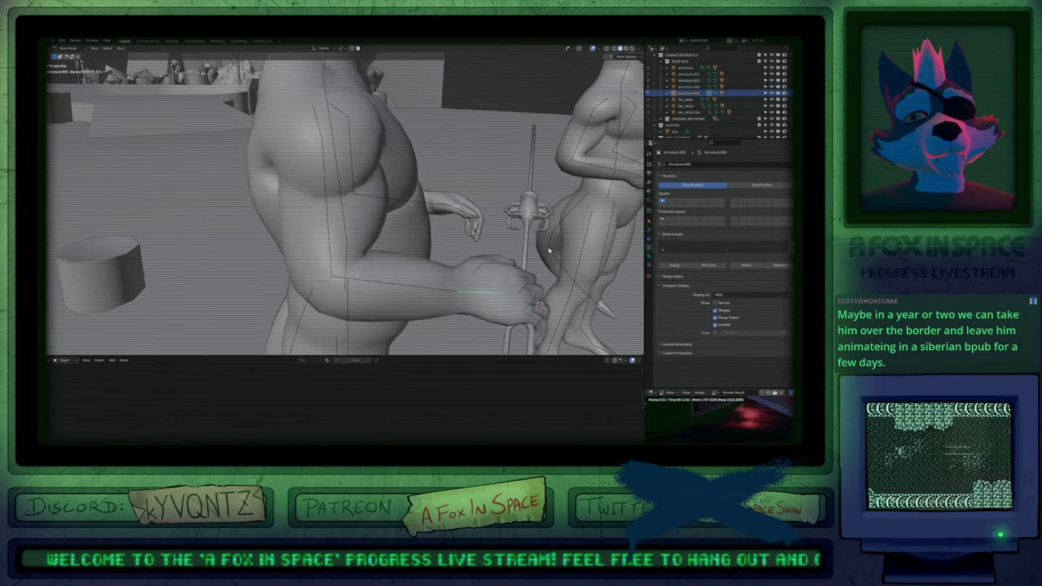
{"action": "middle_click_drag", "start_coordinate": [547, 248], "coordinate": [467, 265]}
{"action": "key", "text": "r"}
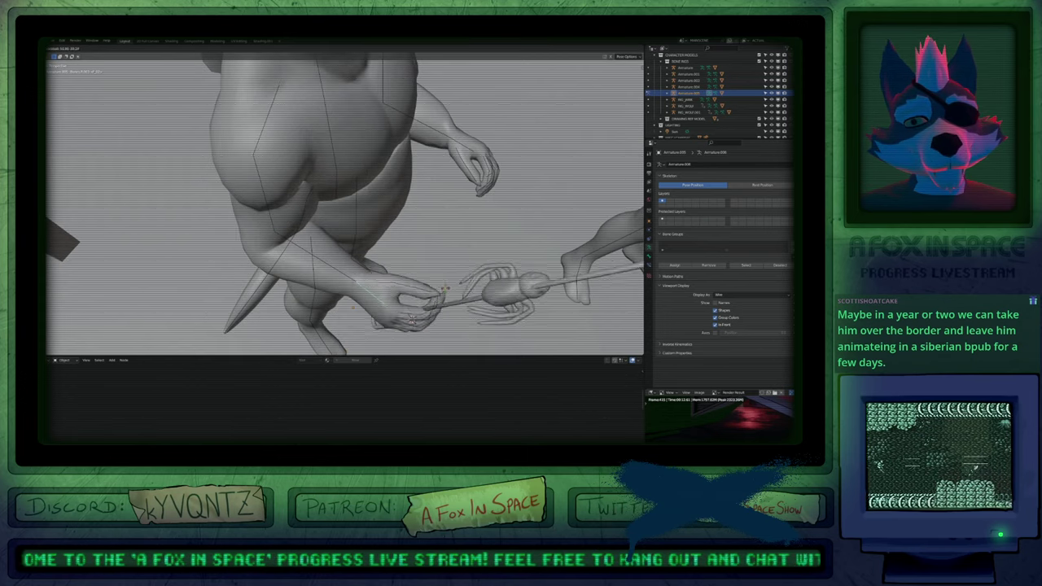
{"action": "right_click", "coordinate": [450, 280]}
Select the skewer object and rotate it from above so it points toward the reptile's left hand.
{"action": "key", "text": "ctrl+Tab"}
{"action": "left_click", "coordinate": [445, 275]}
{"action": "key", "text": "r"}
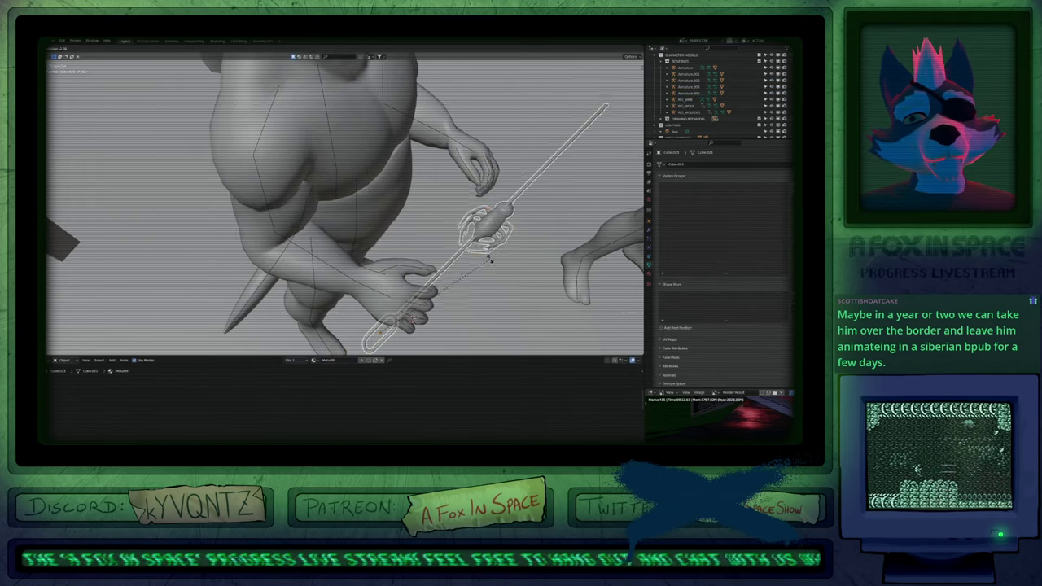
{"action": "left_click", "coordinate": [460, 247]}
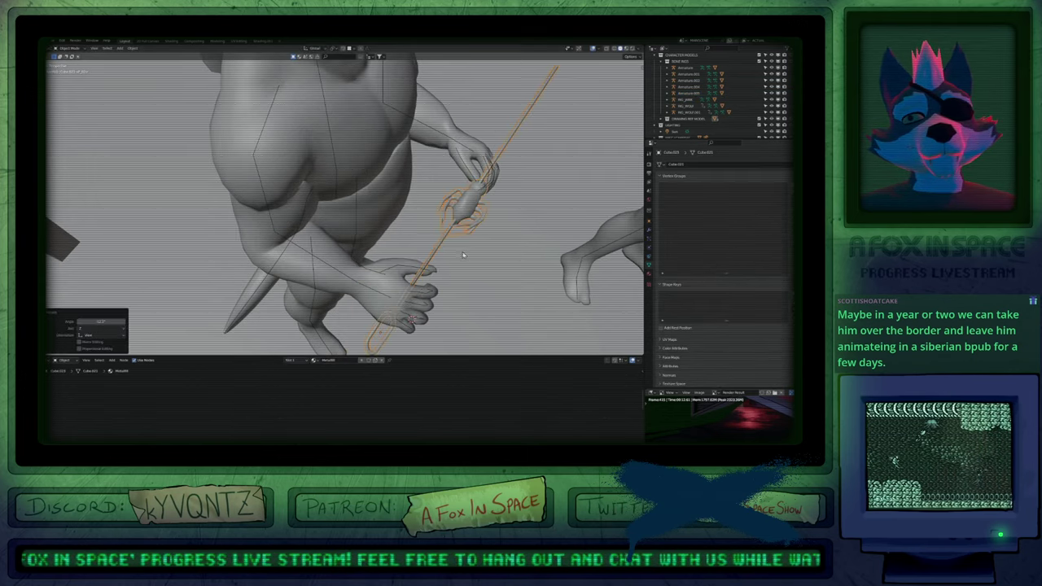
Curl the selected finger bones of the right hand around the skewer handle, pivoting each bone about its own origin.
{"action": "middle_click_drag", "start_coordinate": [464, 255], "coordinate": [317, 210]}
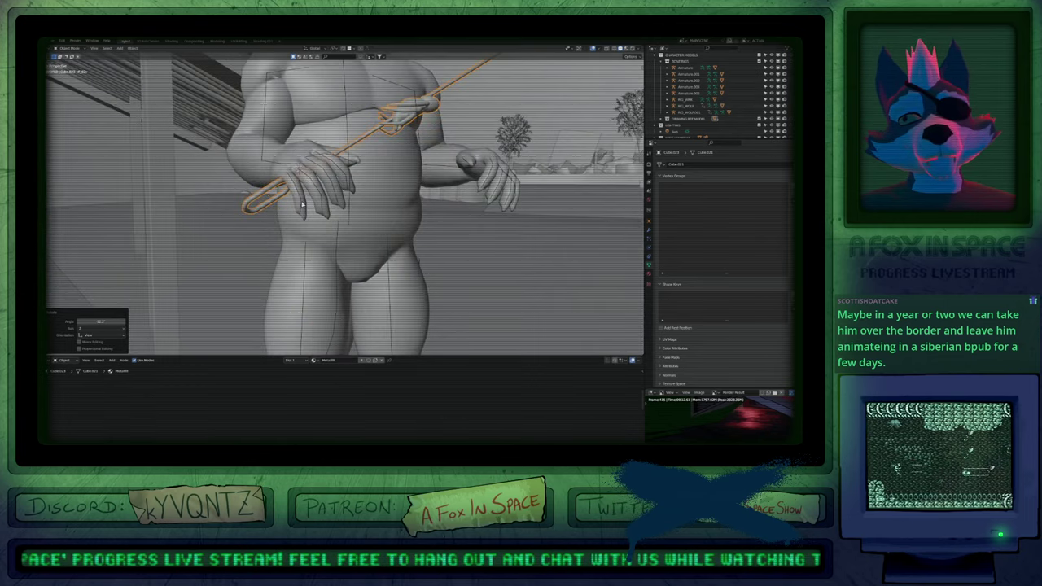
{"action": "left_click", "coordinate": [301, 205]}
{"action": "key", "text": "ctrl+Tab"}
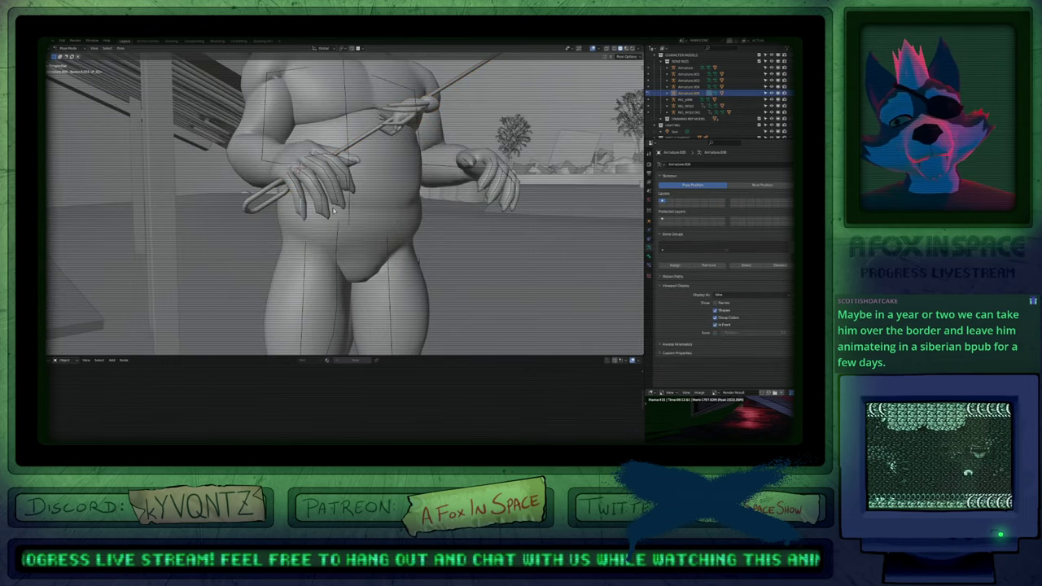
{"action": "middle_click_drag", "start_coordinate": [333, 210], "coordinate": [341, 262], "text": "shift"}
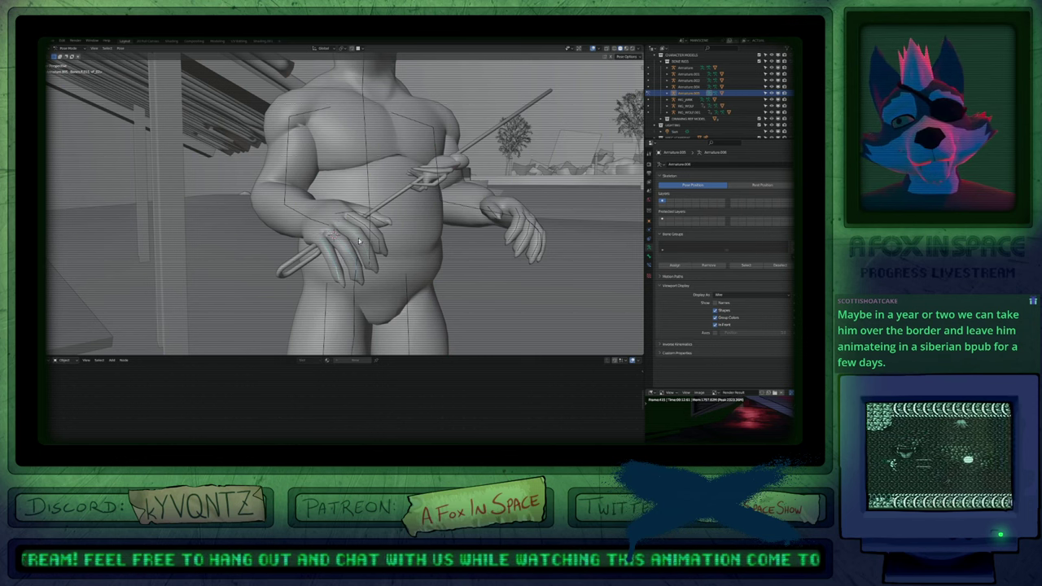
{"action": "key", "text": "ctrl+z"}
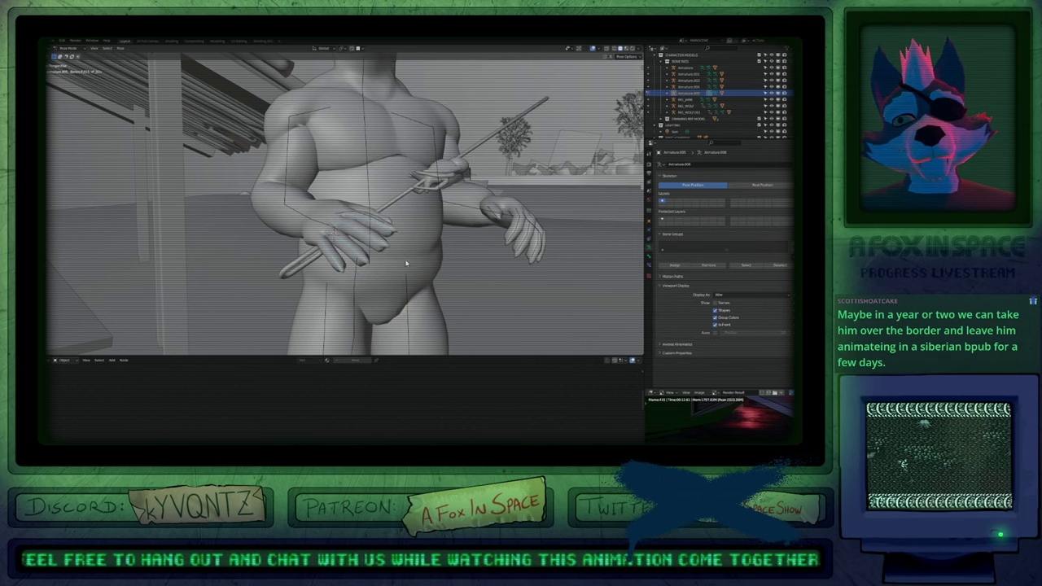
{"action": "middle_click_drag", "start_coordinate": [406, 236], "coordinate": [405, 247]}
{"action": "key", "text": "r"}
{"action": "key", "text": "r"}
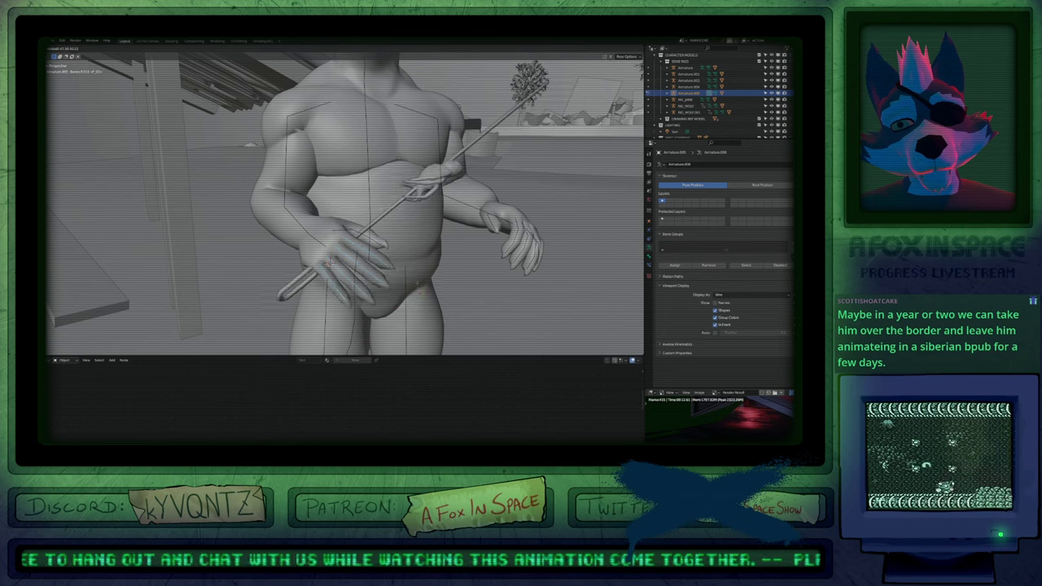
{"action": "right_click", "coordinate": [417, 283]}
{"action": "key", "text": "period"}
{"action": "left_click", "coordinate": [421, 265]}
{"action": "key", "text": "r"}
{"action": "key", "text": "r"}
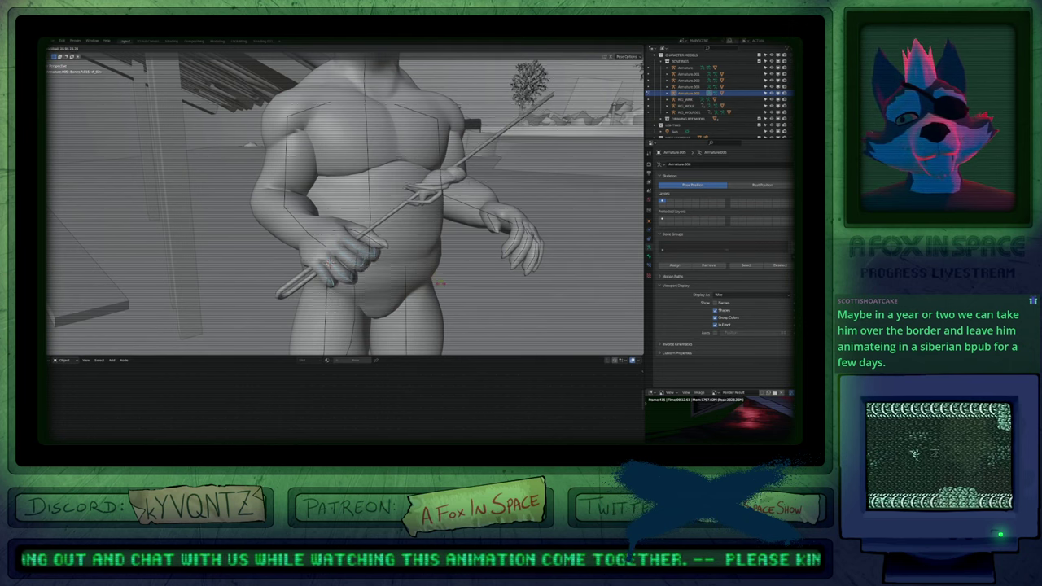
{"action": "left_click", "coordinate": [455, 279]}
{"action": "middle_click_drag", "start_coordinate": [455, 279], "coordinate": [424, 265]}
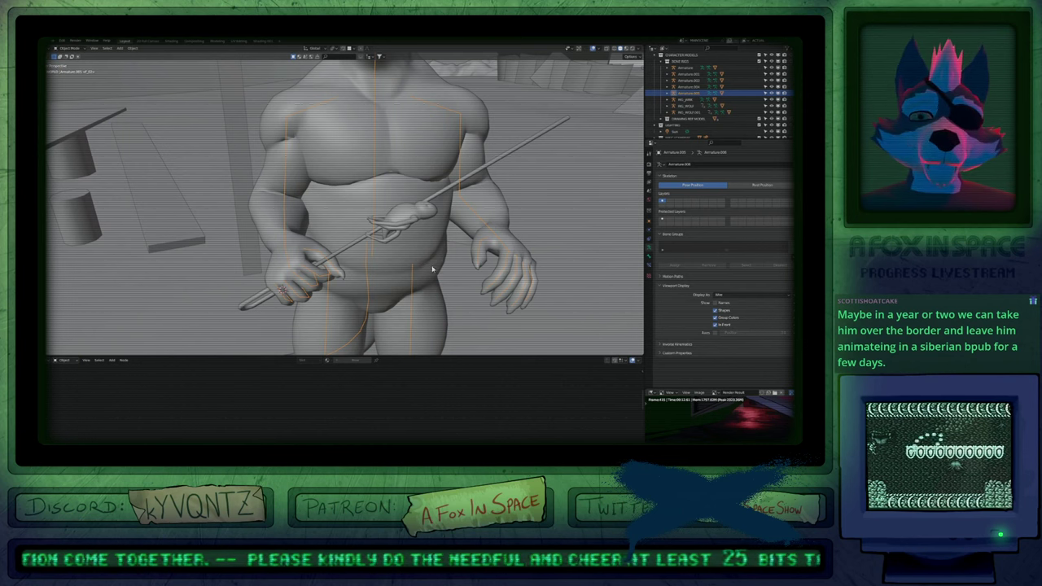
Try rotating the reptile's right hand in the camera view to tilt the skewer closer to horizontal, then undo it.
{"action": "key", "text": "KP_0"}
{"action": "scroll", "coordinate": [232, 277], "scroll_direction": "up", "scroll_amount": 12}
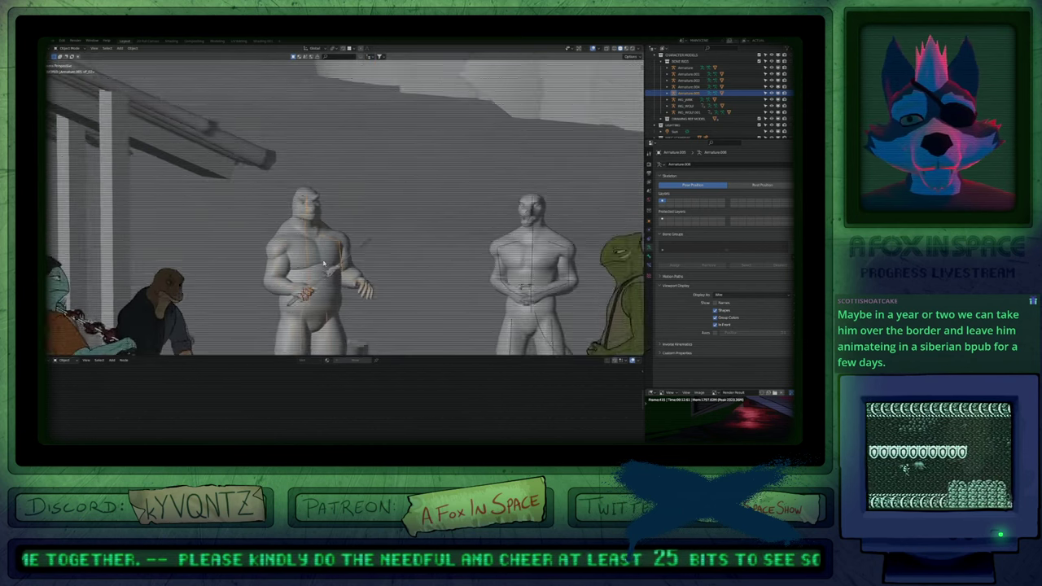
{"action": "key", "text": "ctrl+Tab"}
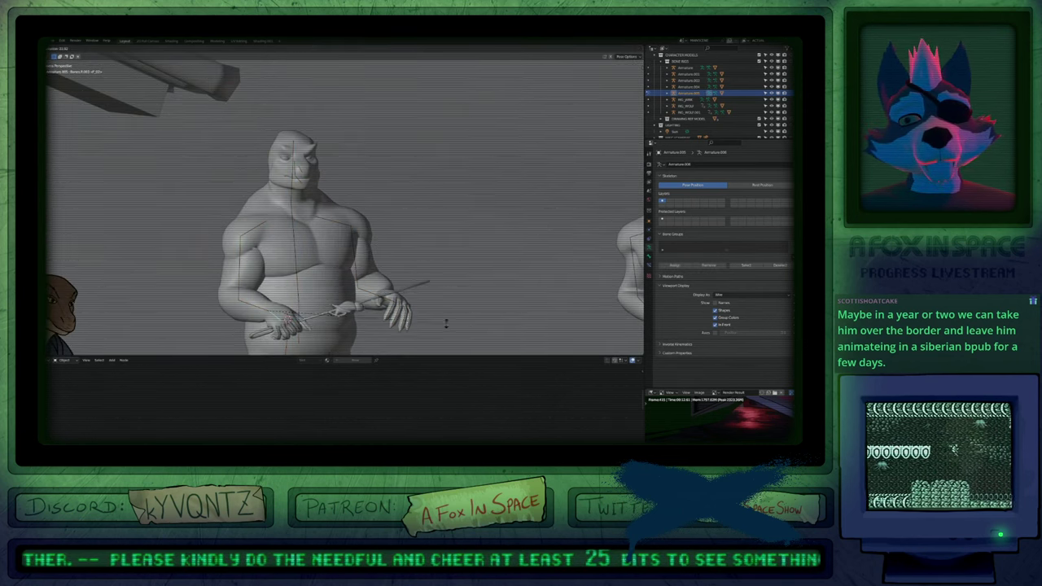
{"action": "left_click", "coordinate": [443, 332]}
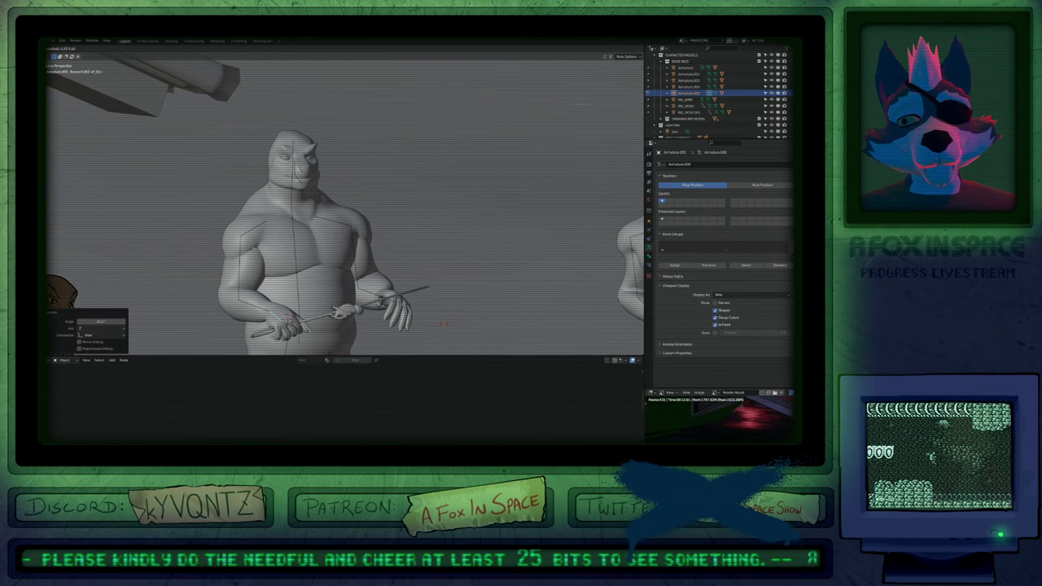
{"action": "right_click", "coordinate": [438, 311]}
{"action": "key", "text": "ctrl+z"}
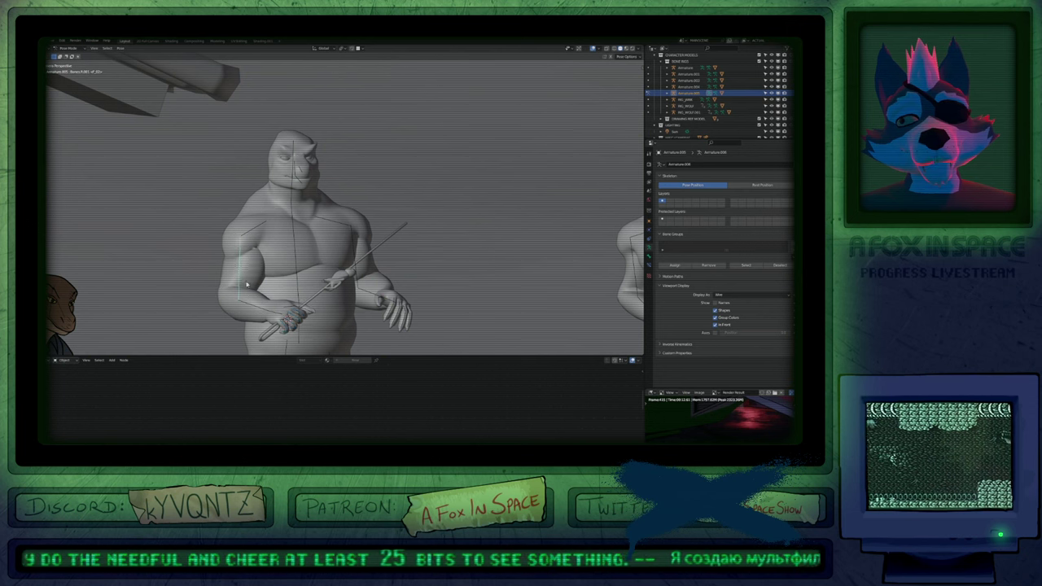
Rotate the right upper arm bone about the global X axis to raise the forearm and skewer.
{"action": "key", "text": "r"}
{"action": "key", "text": "x"}
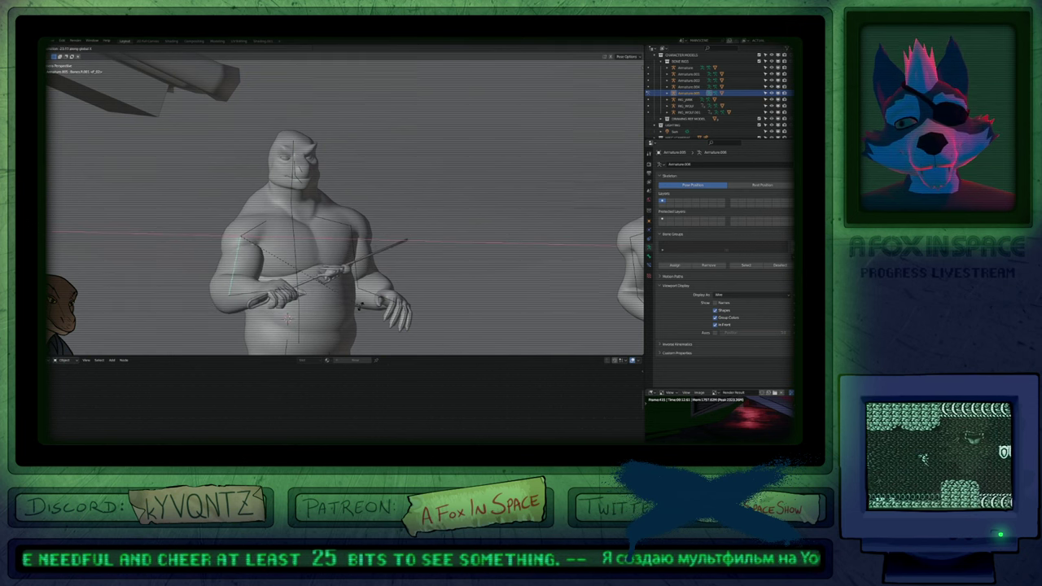
{"action": "left_click", "coordinate": [398, 279]}
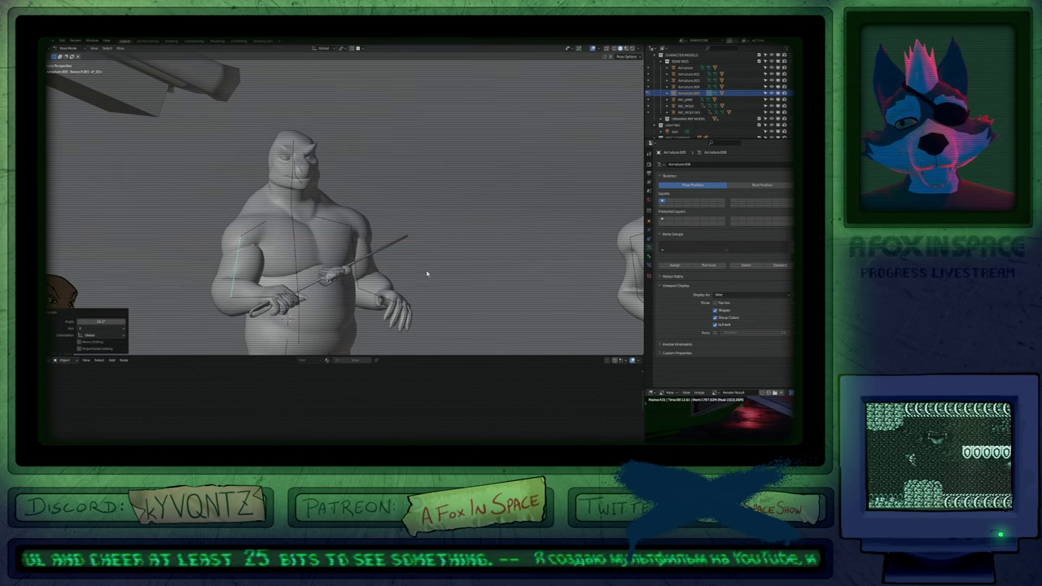
{"action": "key", "text": "ctrl+Tab"}
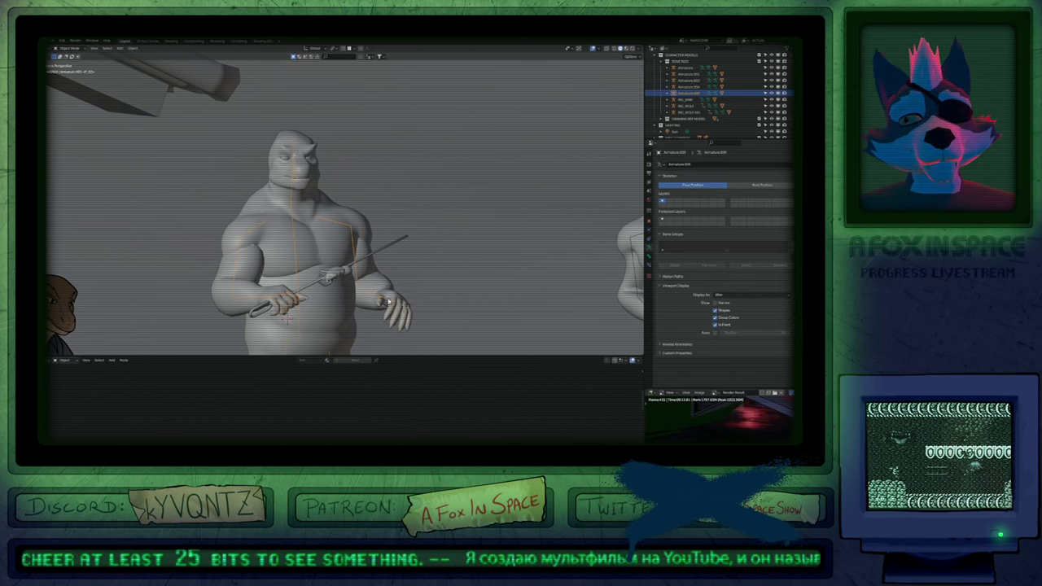
Move the reptile's left hand bone up to the upper end of the skewer.
{"action": "key", "text": "ctrl+Tab"}
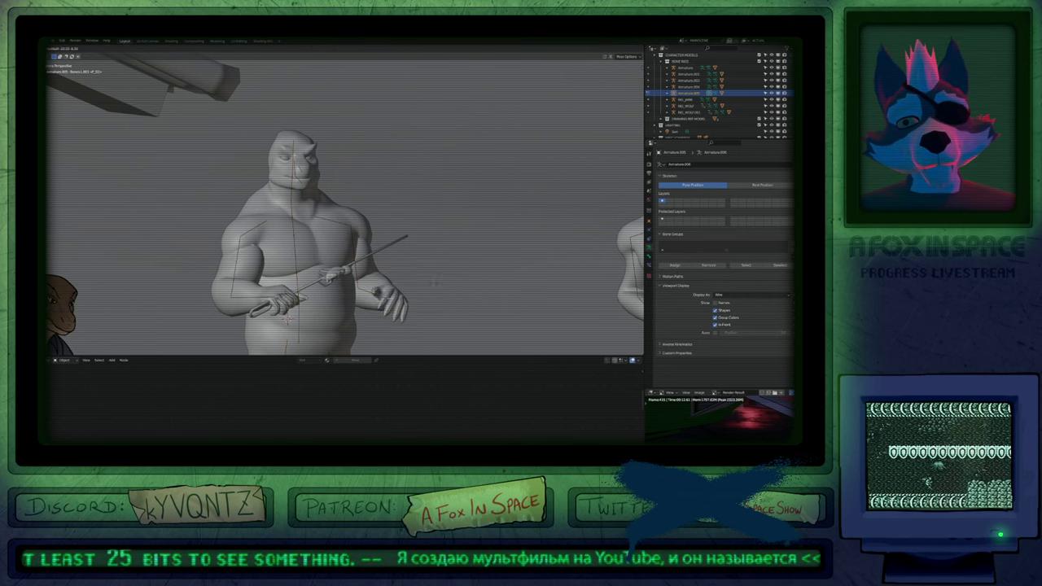
{"action": "key", "text": "ctrl+z"}
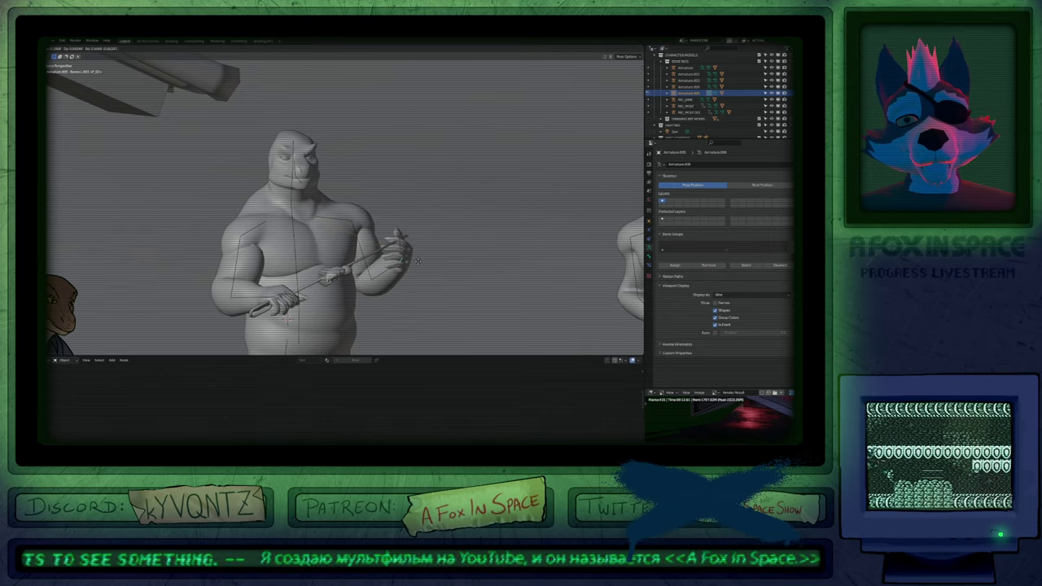
{"action": "left_click", "coordinate": [419, 267]}
Rotate the left hand in close-up so its palm turns toward the skewer's tip, and nudge it into position.
{"action": "key", "text": "KP_0"}
{"action": "middle_click_drag", "start_coordinate": [418, 276], "coordinate": [460, 245]}
{"action": "scroll", "coordinate": [340, 283], "scroll_direction": "down", "scroll_amount": 7}
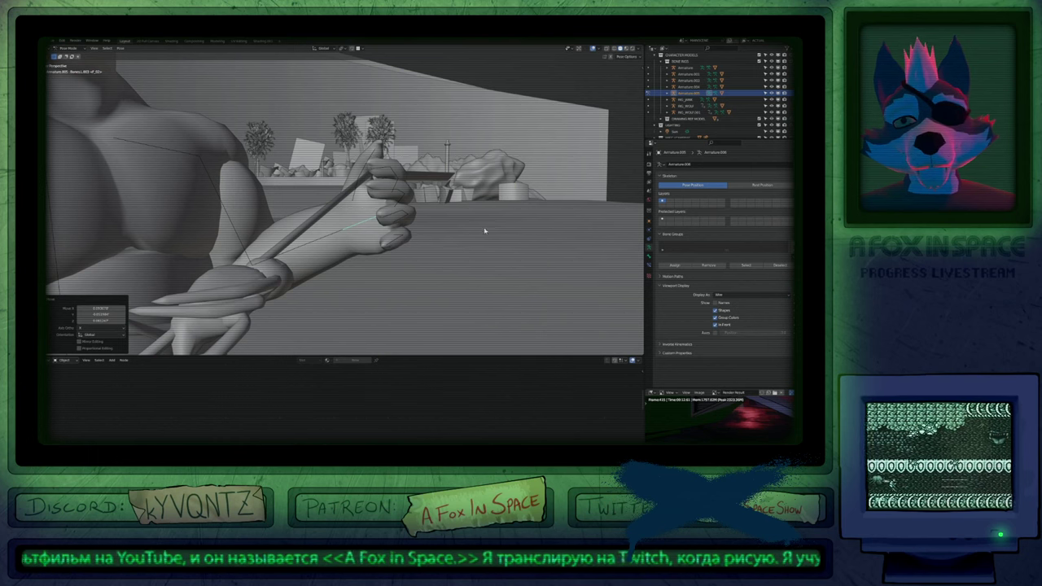
{"action": "key", "text": "r"}
{"action": "left_click", "coordinate": [459, 269]}
{"action": "key", "text": "r"}
{"action": "key", "text": "r"}
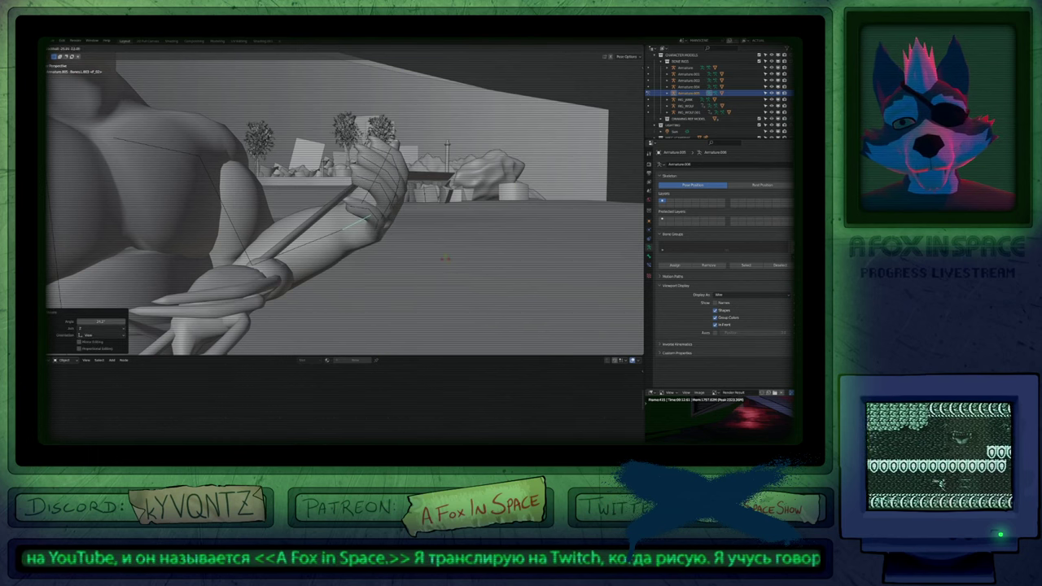
{"action": "left_click", "coordinate": [445, 259]}
{"action": "key", "text": "g"}
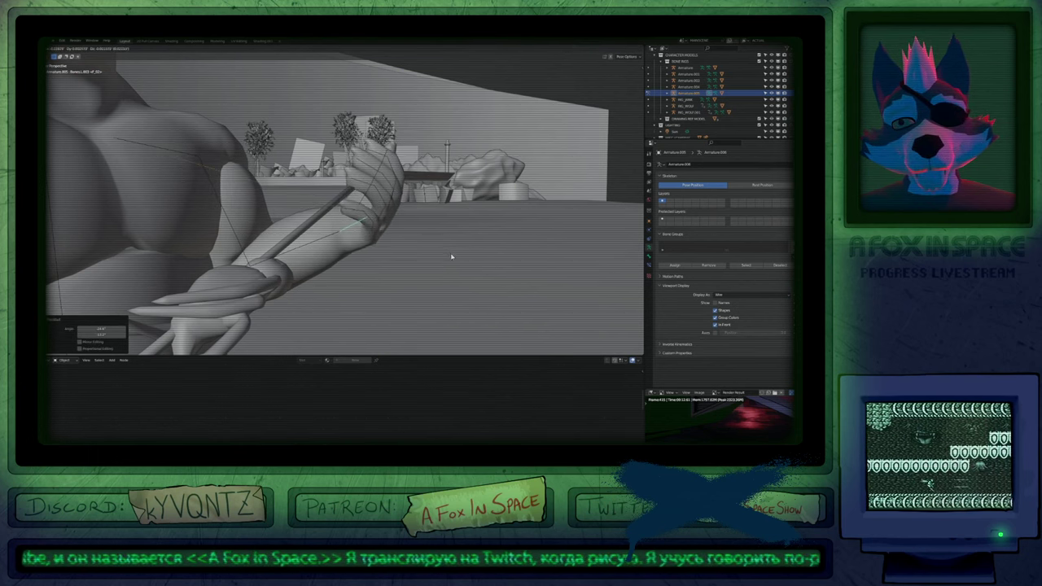
{"action": "left_click", "coordinate": [451, 256]}
{"action": "key", "text": "g"}
{"action": "left_click", "coordinate": [446, 251]}
Reposition the left hand bone in two moves so the palm meets the skewer's upper end.
{"action": "mouse_move", "coordinate": [447, 253]}
{"action": "middle_mouse_down"}
{"action": "mouse_move", "coordinate": [436, 263]}
{"action": "mouse_move", "coordinate": [460, 266]}
{"action": "middle_mouse_up"}
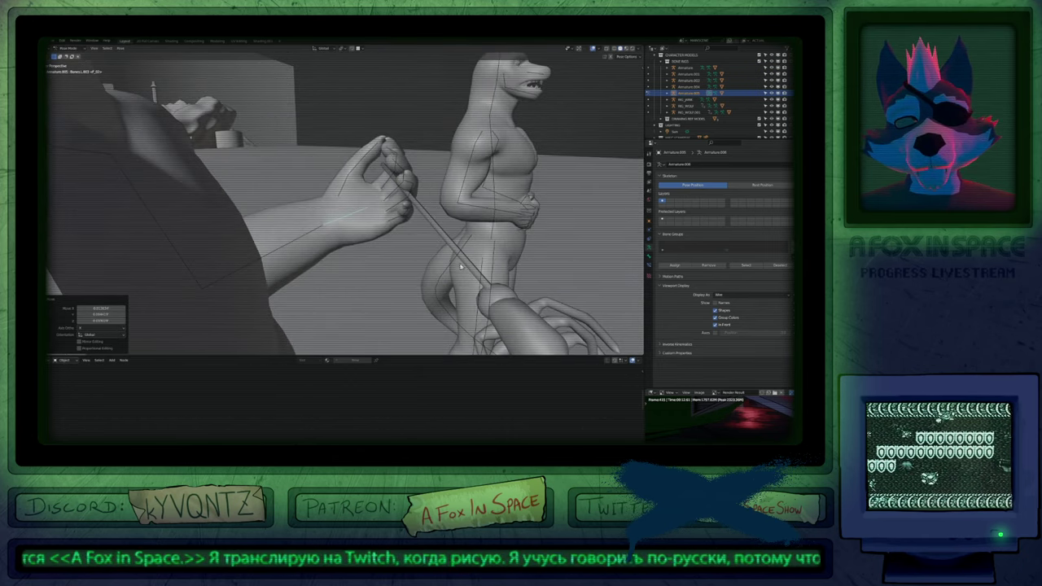
{"action": "key", "text": "g"}
{"action": "left_click", "coordinate": [481, 245]}
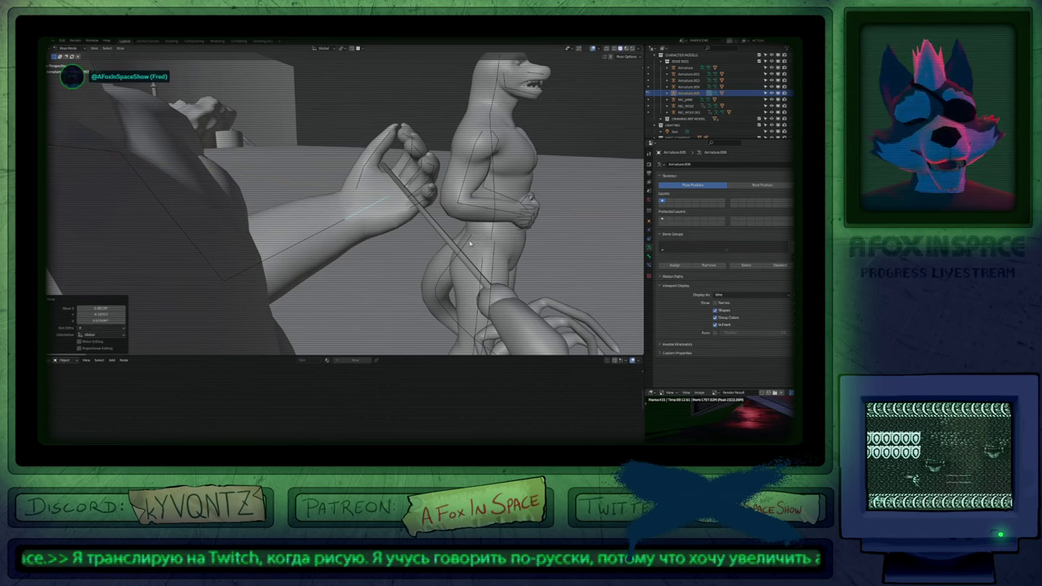
{"action": "key", "text": "g"}
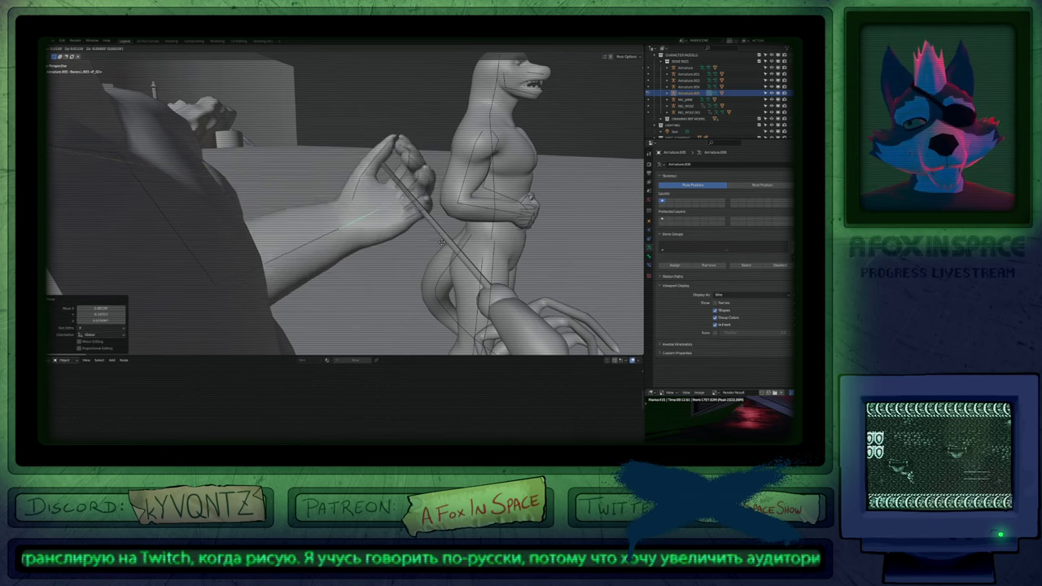
{"action": "left_click", "coordinate": [476, 248]}
Rotate the left hand from a second angle and shift it so its fingers wrap the skewer's upper end.
{"action": "middle_click_drag", "start_coordinate": [475, 249], "coordinate": [346, 287]}
{"action": "key", "text": "r"}
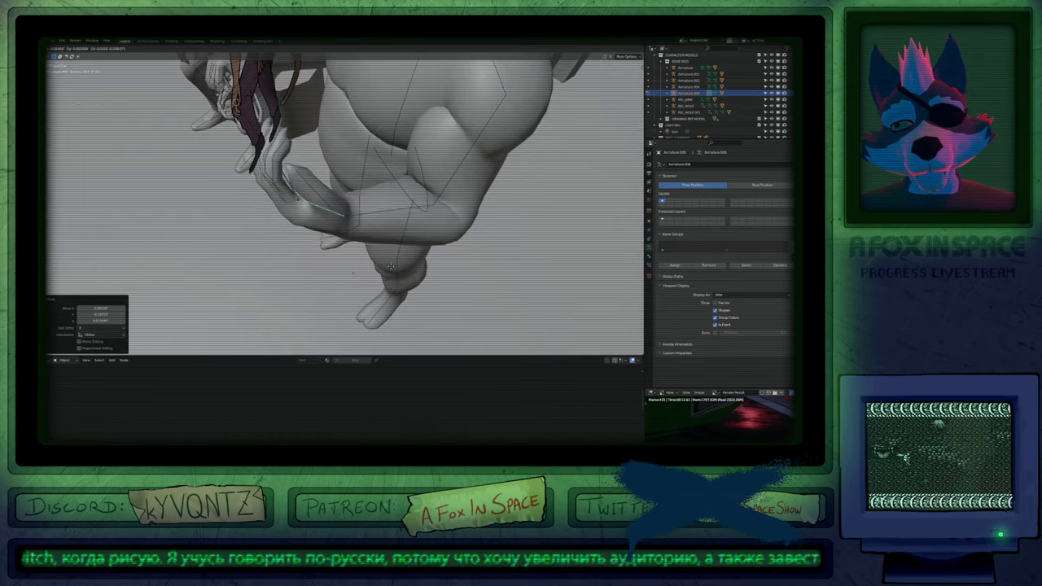
{"action": "left_click", "coordinate": [387, 276]}
{"action": "middle_click_drag", "start_coordinate": [388, 276], "coordinate": [461, 262]}
{"action": "key", "text": "g"}
{"action": "left_click", "coordinate": [428, 249]}
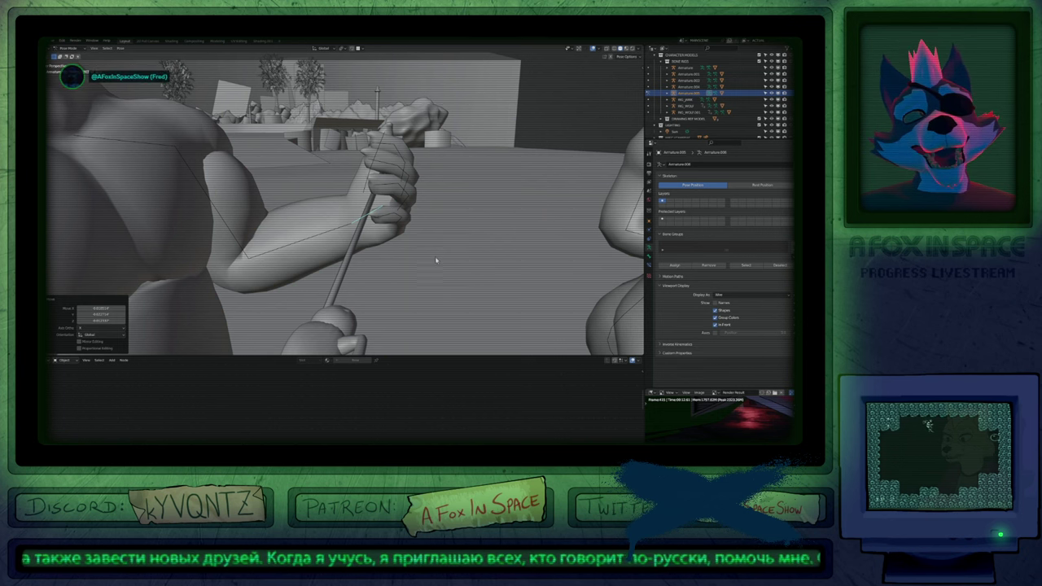
{"action": "mouse_move", "coordinate": [400, 271]}
{"action": "middle_mouse_down"}
{"action": "mouse_move", "coordinate": [480, 277]}
{"action": "mouse_move", "coordinate": [396, 272]}
{"action": "middle_mouse_up"}
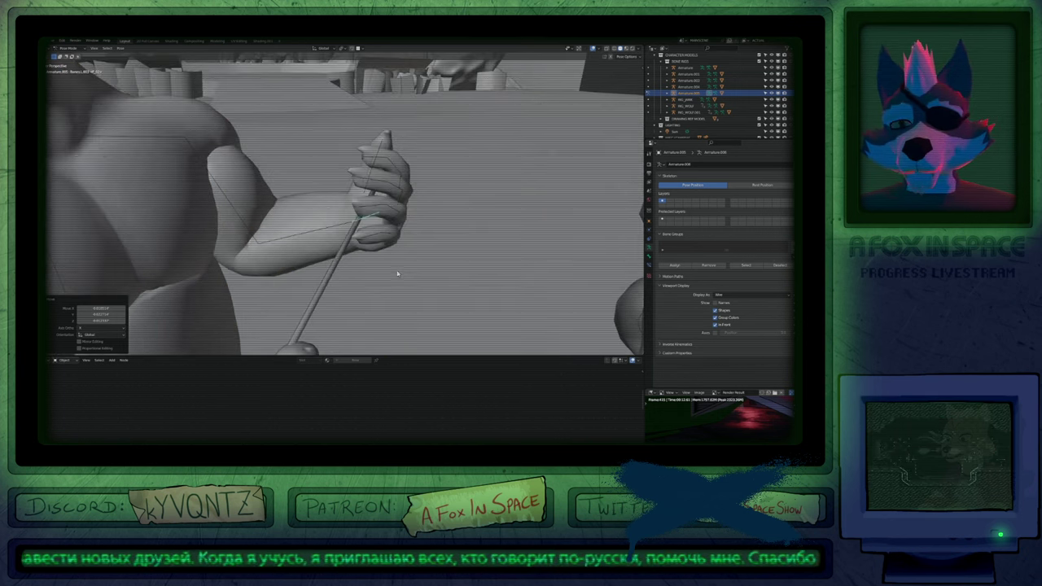
Return to the camera view and clear the rotations of the left forearm and left upper arm bones.
{"action": "key", "text": "ctrl+Tab"}
{"action": "key", "text": "shift+F12"}
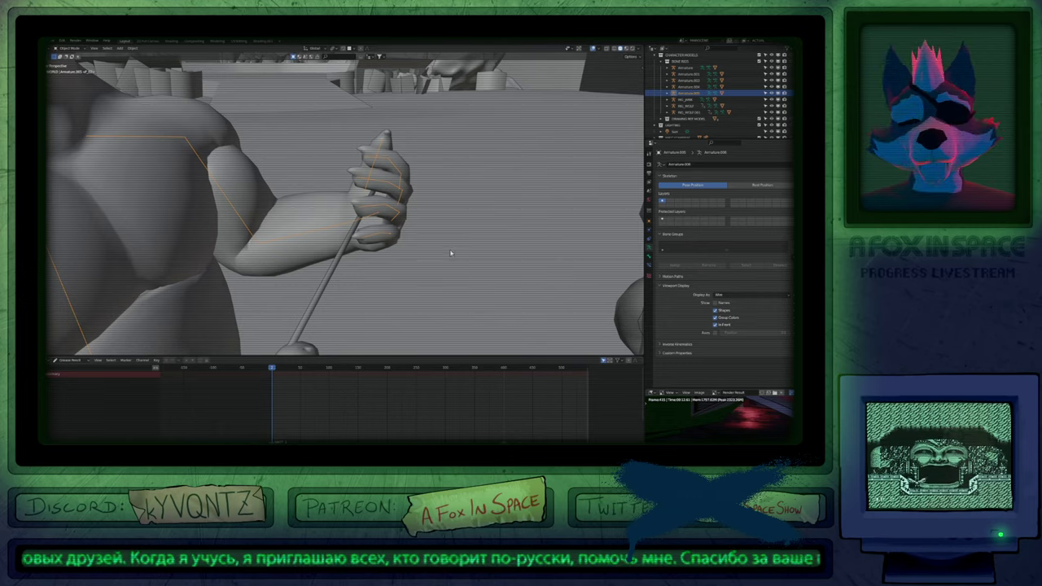
{"action": "key", "text": "KP_0"}
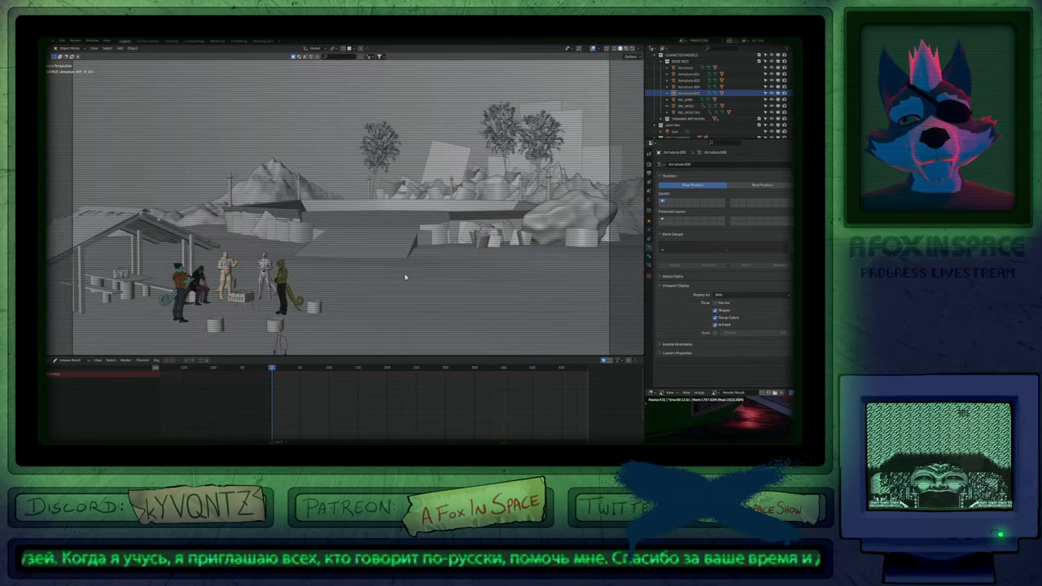
{"action": "key", "text": "KP_Decimal"}
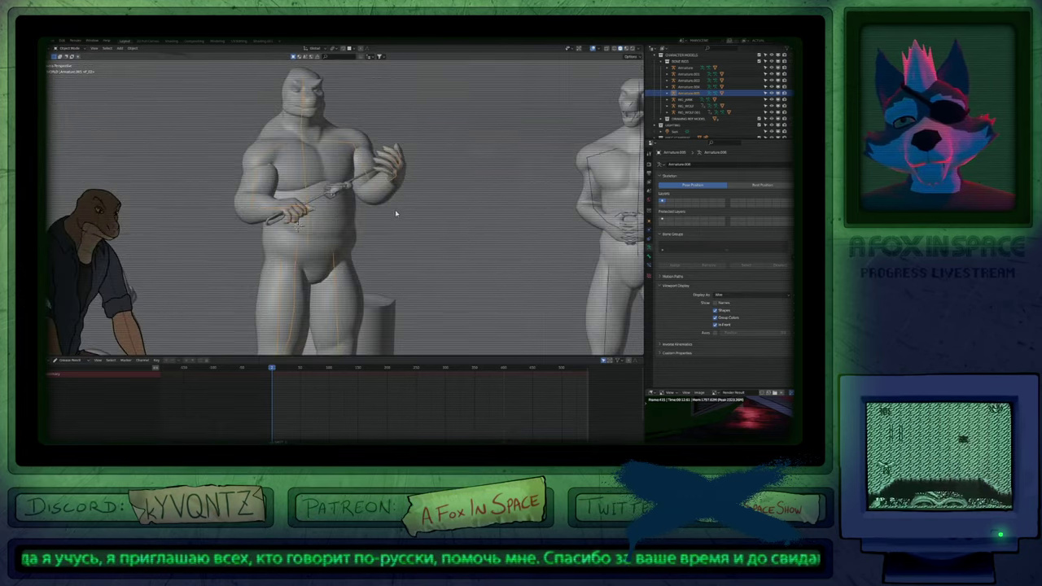
{"action": "scroll", "coordinate": [348, 296], "scroll_direction": "down", "scroll_amount": 3}
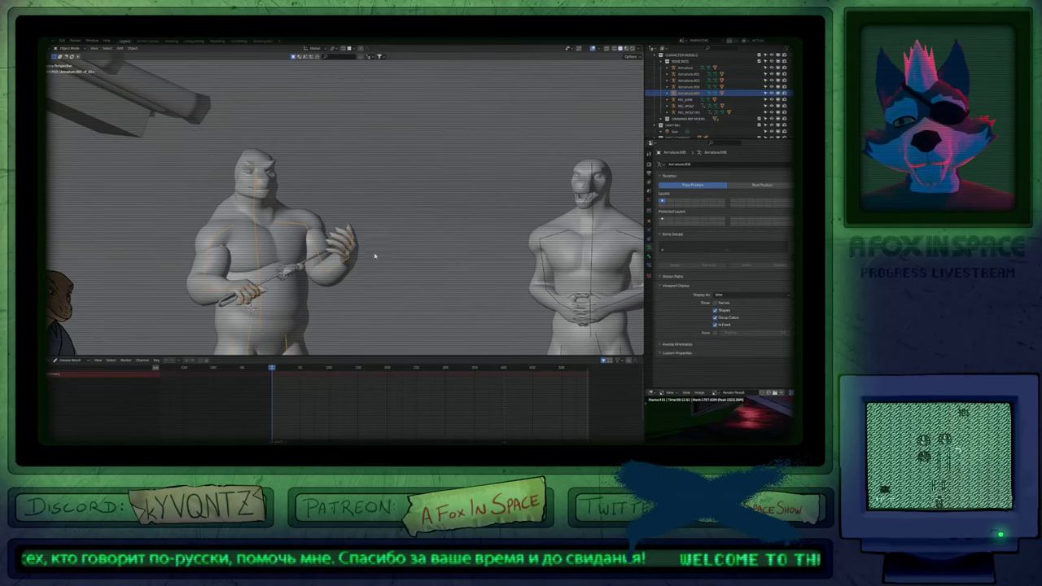
{"action": "key", "text": "ctrl+Tab"}
{"action": "left_click", "coordinate": [349, 260]}
{"action": "key", "text": "alt+r"}
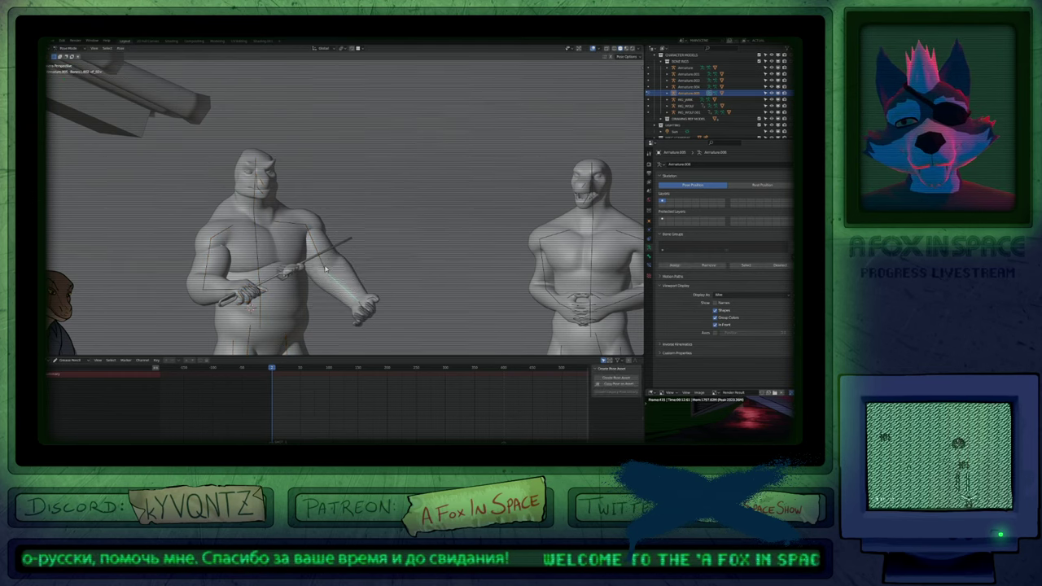
{"action": "left_click", "coordinate": [319, 242]}
{"action": "key", "text": "alt+r"}
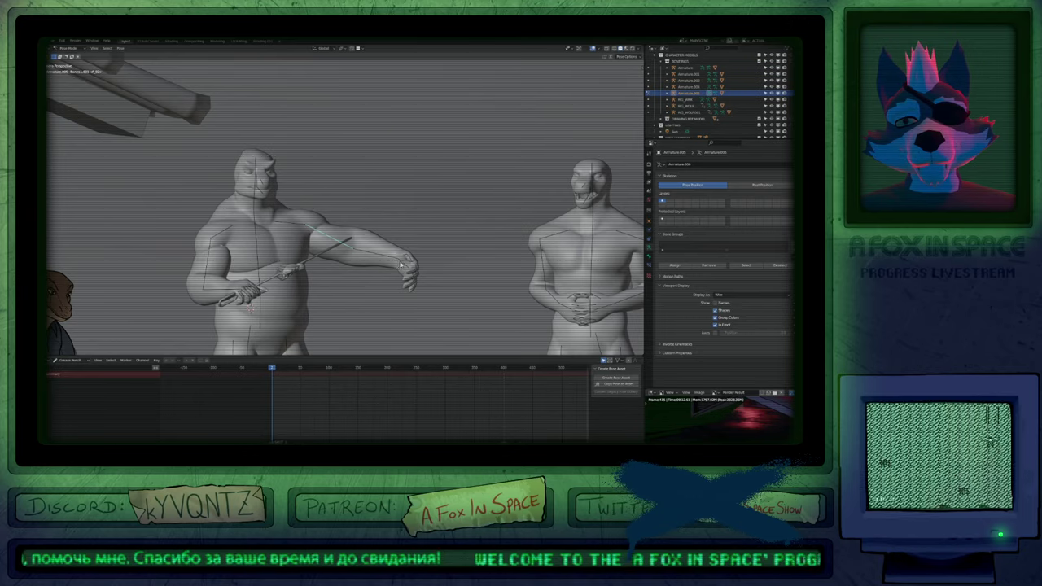
Reposition the extended left hand and rotate the left upper arm bone down beside the torso.
{"action": "key", "text": "KP_0"}
{"action": "key", "text": "KP_Decimal"}
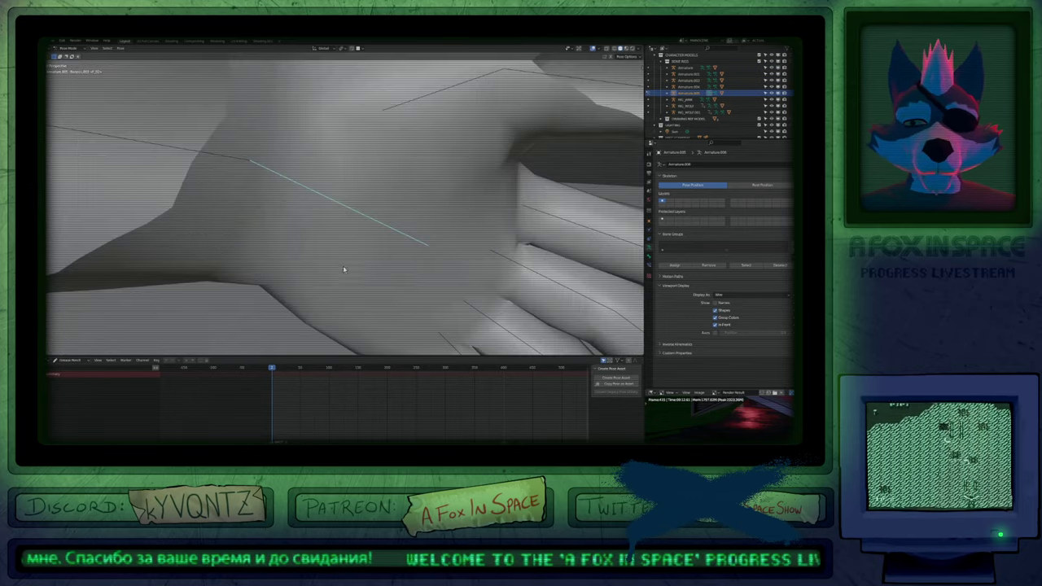
{"action": "scroll", "coordinate": [367, 230], "scroll_direction": "down", "scroll_amount": 10}
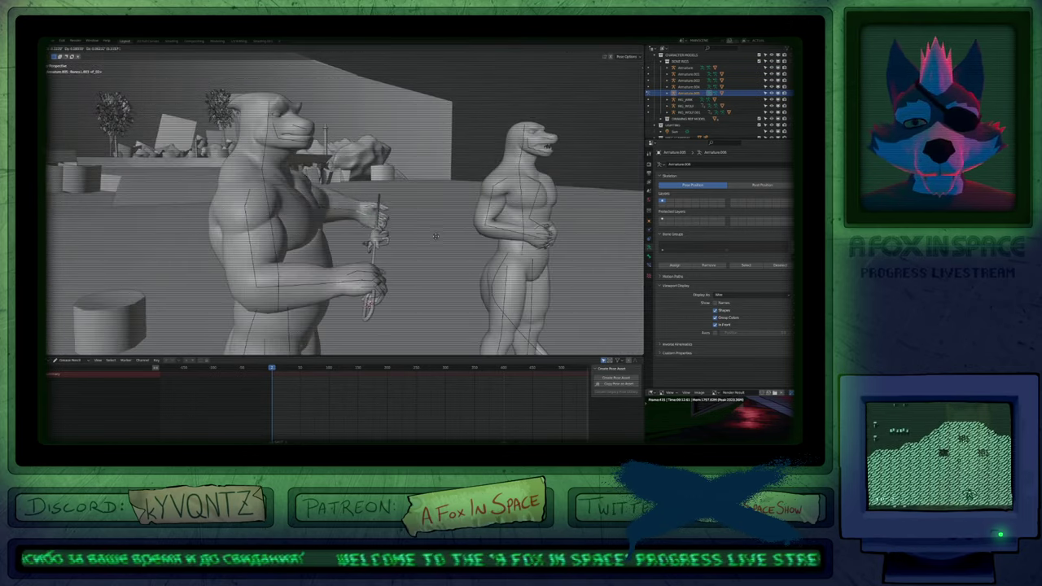
{"action": "left_click", "coordinate": [416, 241]}
{"action": "middle_click_drag", "start_coordinate": [435, 253], "coordinate": [387, 260]}
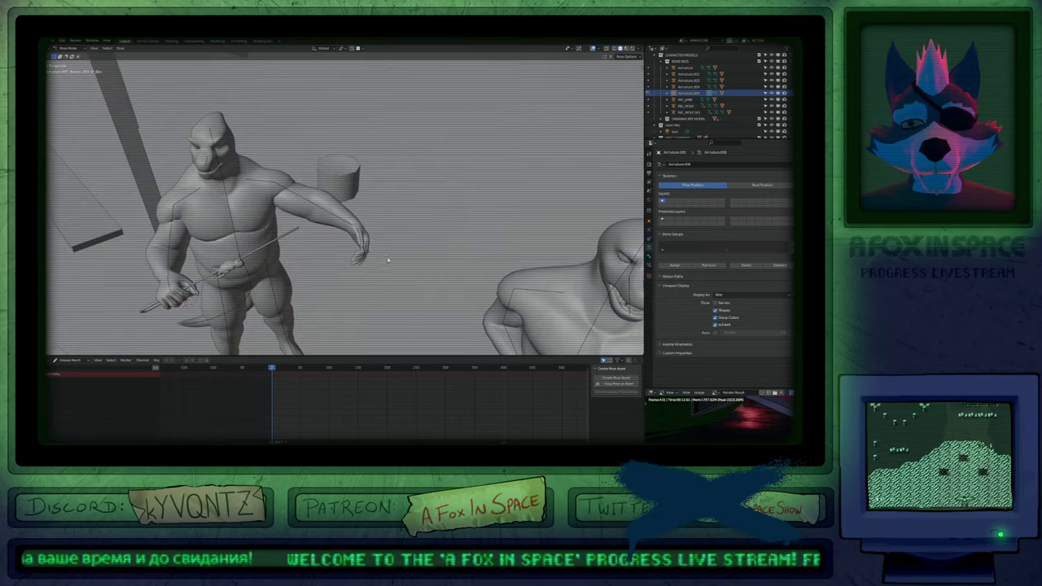
{"action": "left_click", "coordinate": [310, 206]}
{"action": "middle_click_drag", "start_coordinate": [342, 300], "coordinate": [367, 240]}
{"action": "key", "text": "r"}
{"action": "left_click", "coordinate": [340, 298]}
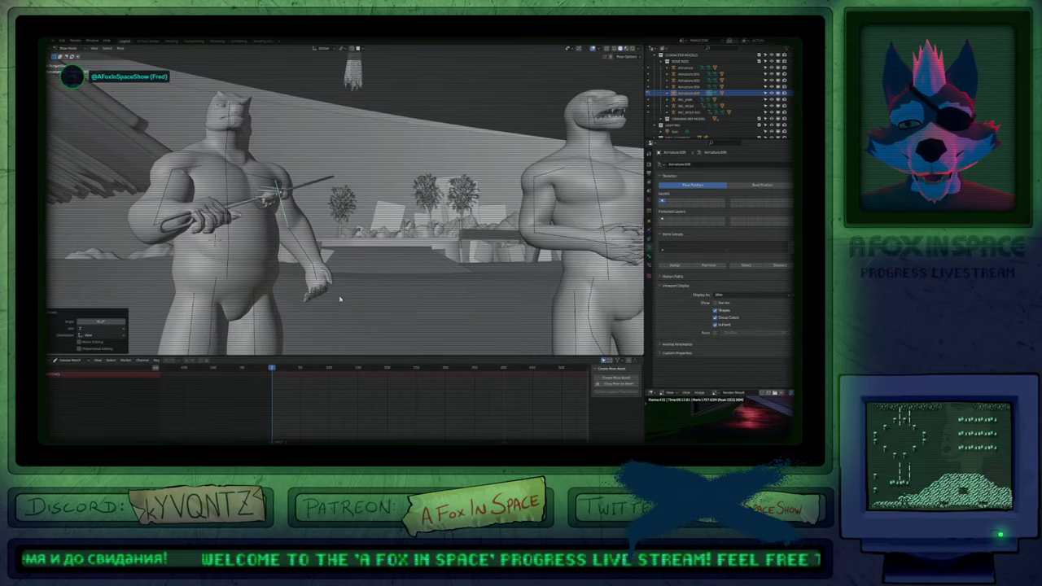
Rotate the left forearm bone freely and bend it upward to bring the hand toward the skewer's tip.
{"action": "key", "text": "r"}
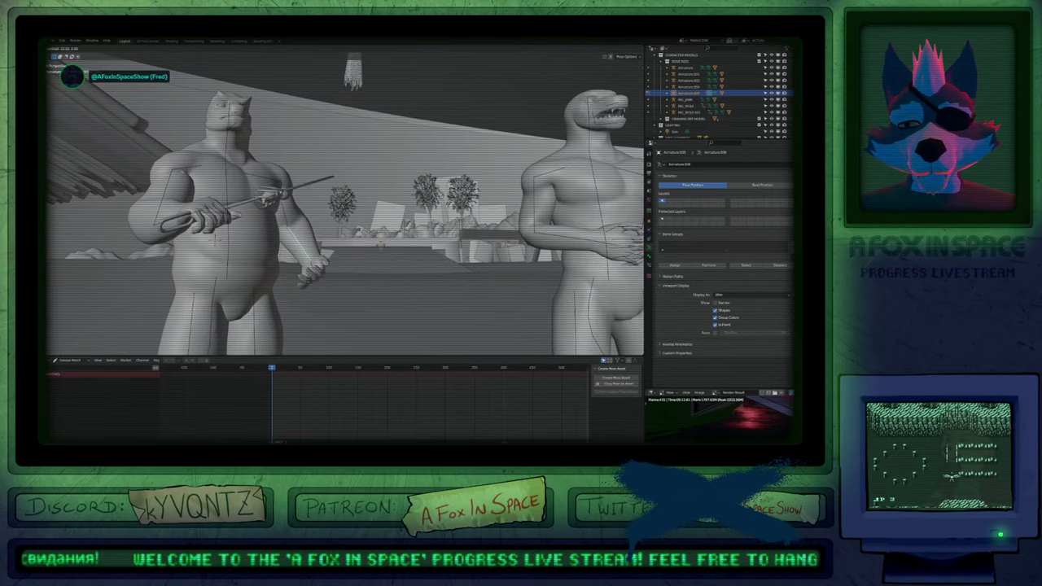
{"action": "left_click", "coordinate": [373, 291]}
{"action": "key", "text": "r"}
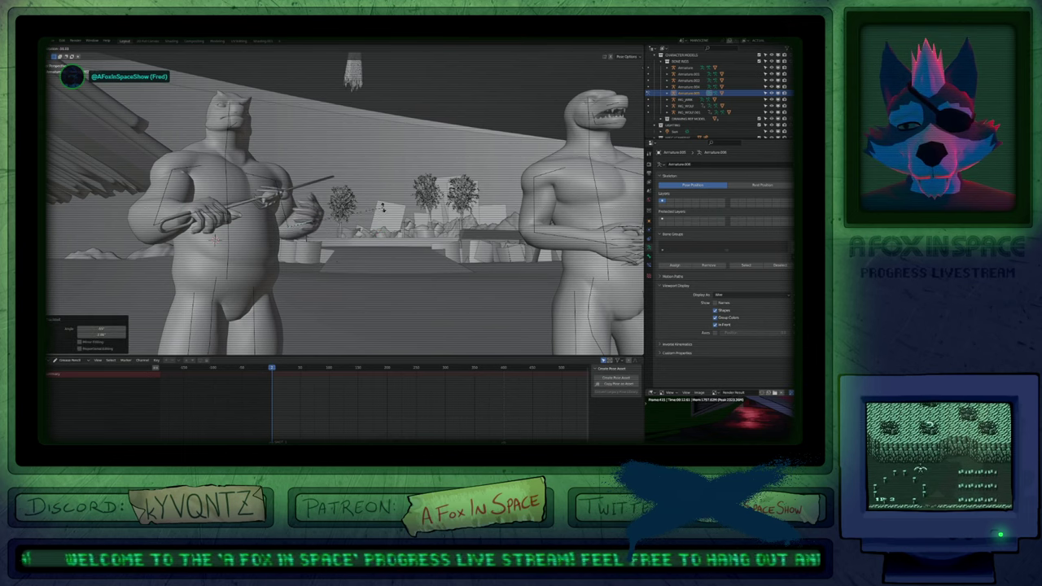
{"action": "left_click", "coordinate": [353, 253]}
{"action": "middle_click_drag", "start_coordinate": [352, 253], "coordinate": [381, 255]}
Try another rotation of the left arm near the skewer's tip, then undo it.
{"action": "left_click", "coordinate": [357, 199]}
{"action": "key", "text": "r"}
{"action": "left_click", "coordinate": [359, 231]}
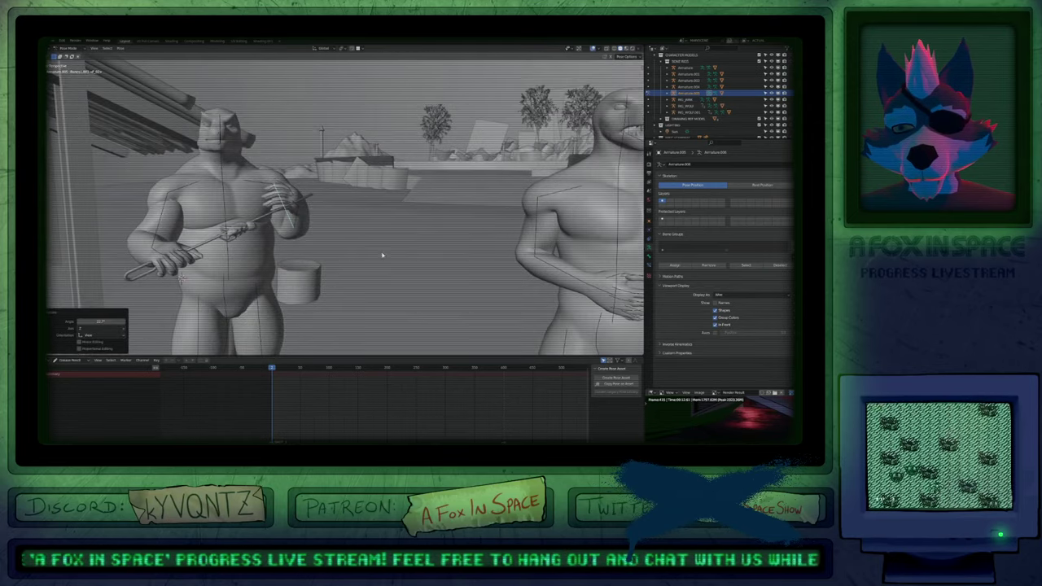
{"action": "left_click", "coordinate": [308, 225]}
{"action": "key", "text": "ctrl+z"}
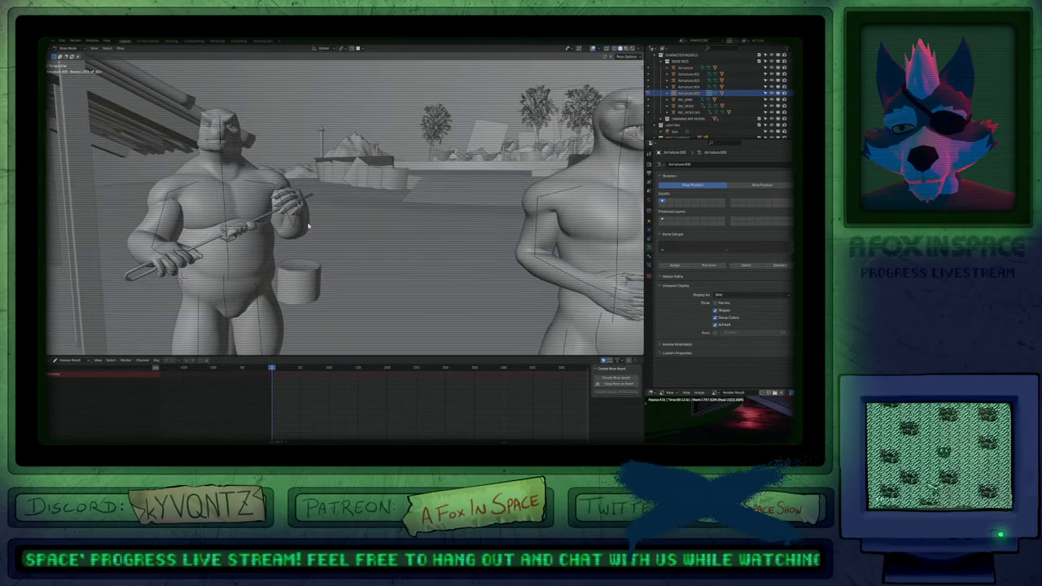
Rotate the left hand in the view plane and with trackball rotation to turn its palm toward the skewer.
{"action": "key", "text": "r"}
{"action": "left_click", "coordinate": [373, 245]}
{"action": "key", "text": "r"}
{"action": "key", "text": "r"}
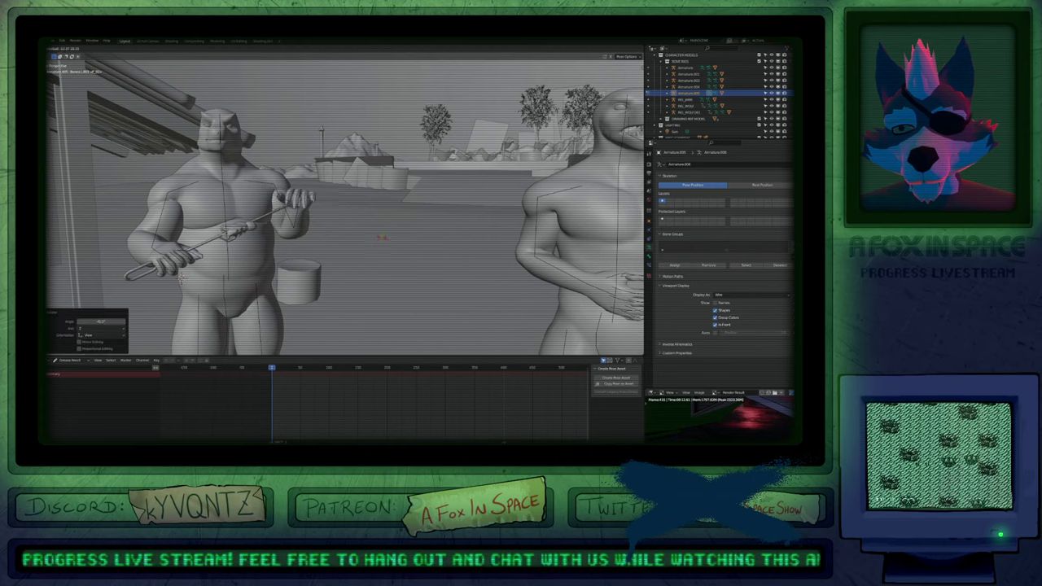
{"action": "left_click", "coordinate": [379, 236]}
Refine the left hand's orientation with repeated trackball rotations so its fingers angle across the skewer's tip.
{"action": "middle_click_drag", "start_coordinate": [305, 270], "coordinate": [363, 316], "text": "shift"}
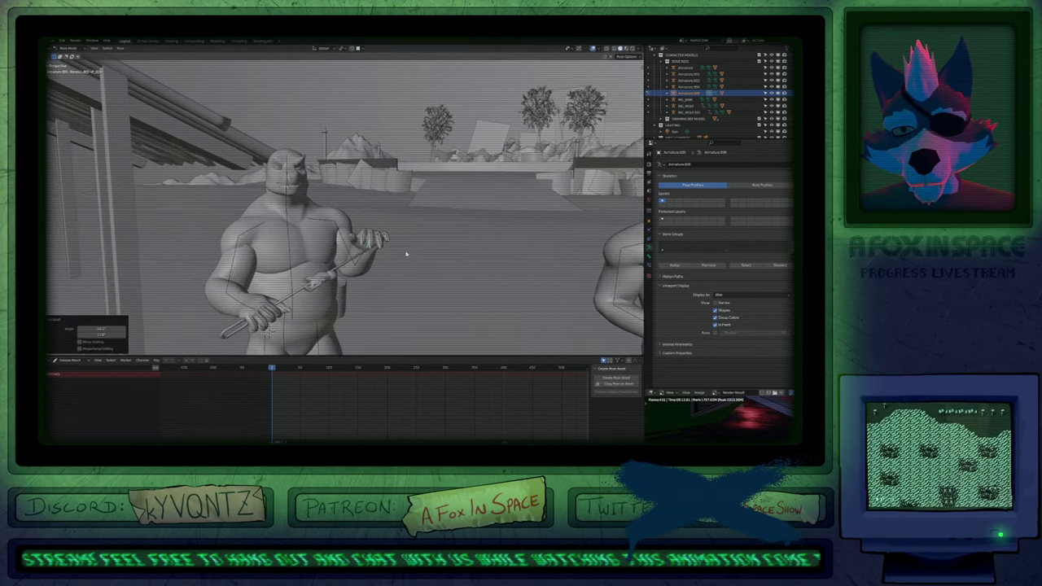
{"action": "key", "text": "r"}
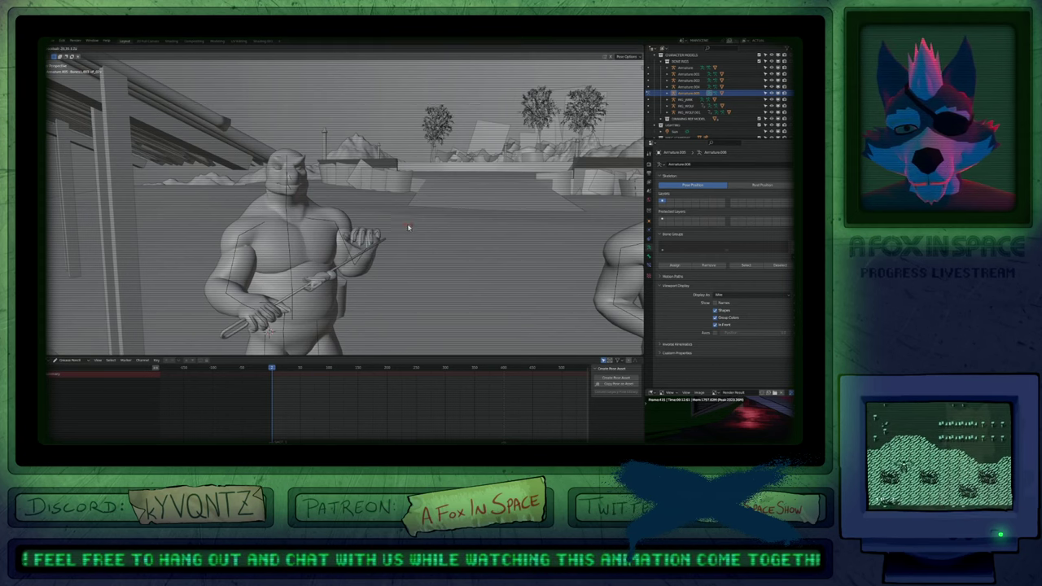
{"action": "left_click", "coordinate": [397, 249]}
{"action": "left_click", "coordinate": [403, 257]}
{"action": "key", "text": "r"}
{"action": "key", "text": "r"}
{"action": "left_click", "coordinate": [400, 253]}
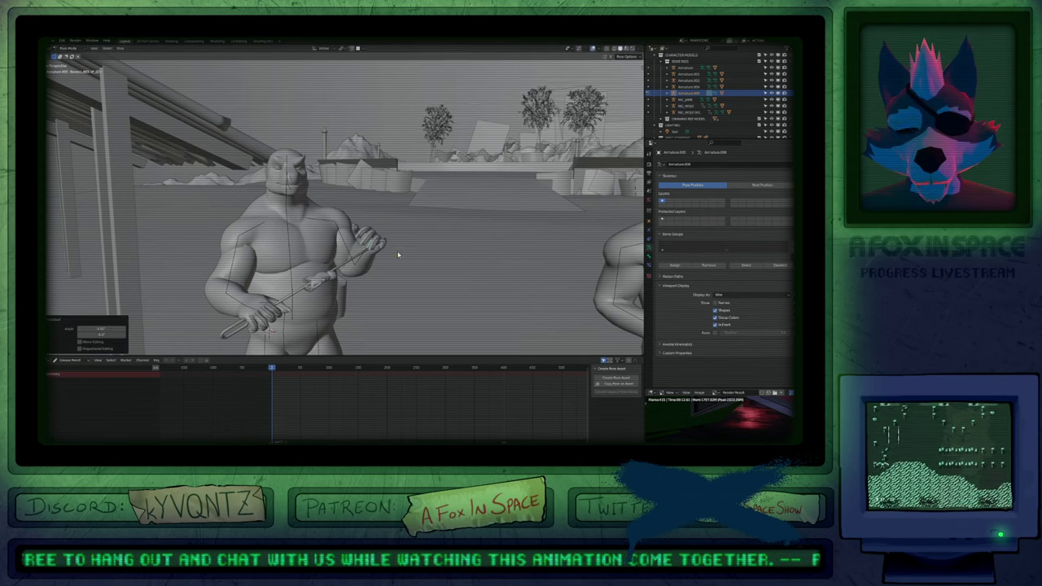
{"action": "key", "text": "r"}
{"action": "key", "text": "r"}
{"action": "left_click", "coordinate": [402, 267]}
Rotate the left hand slightly and move it so the skewer's tip rests between thumb and fingers.
{"action": "middle_click_drag", "start_coordinate": [401, 266], "coordinate": [426, 254]}
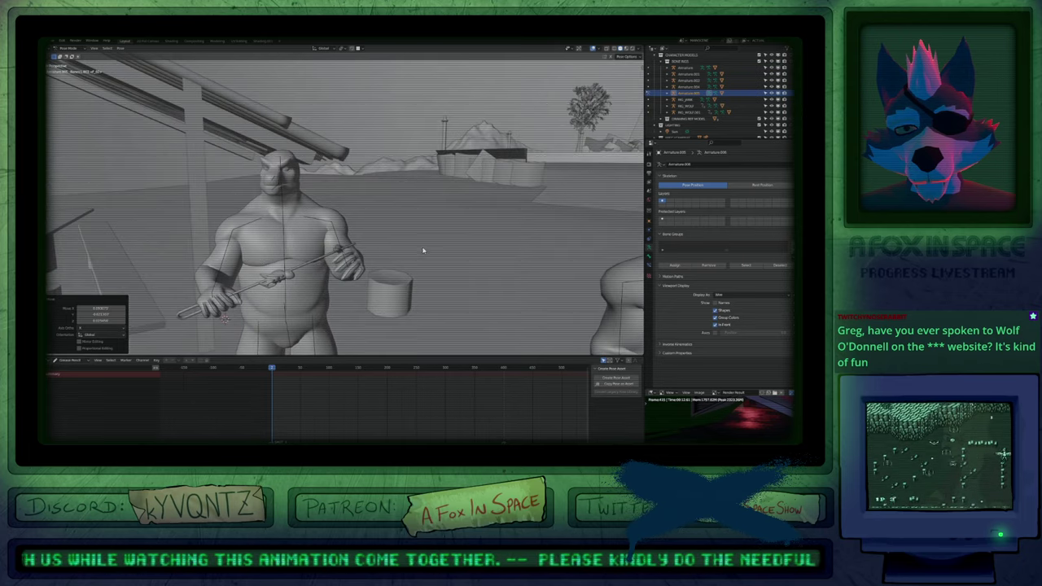
{"action": "left_click", "coordinate": [426, 253]}
{"action": "key", "text": "g"}
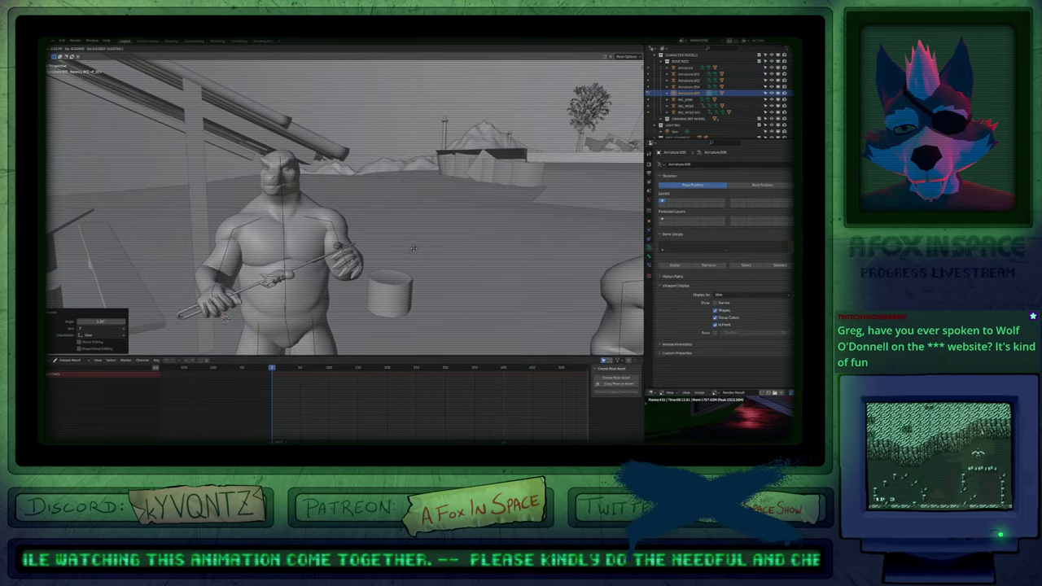
{"action": "left_click", "coordinate": [414, 248]}
{"action": "scroll", "coordinate": [399, 240], "scroll_direction": "up", "scroll_amount": 5}
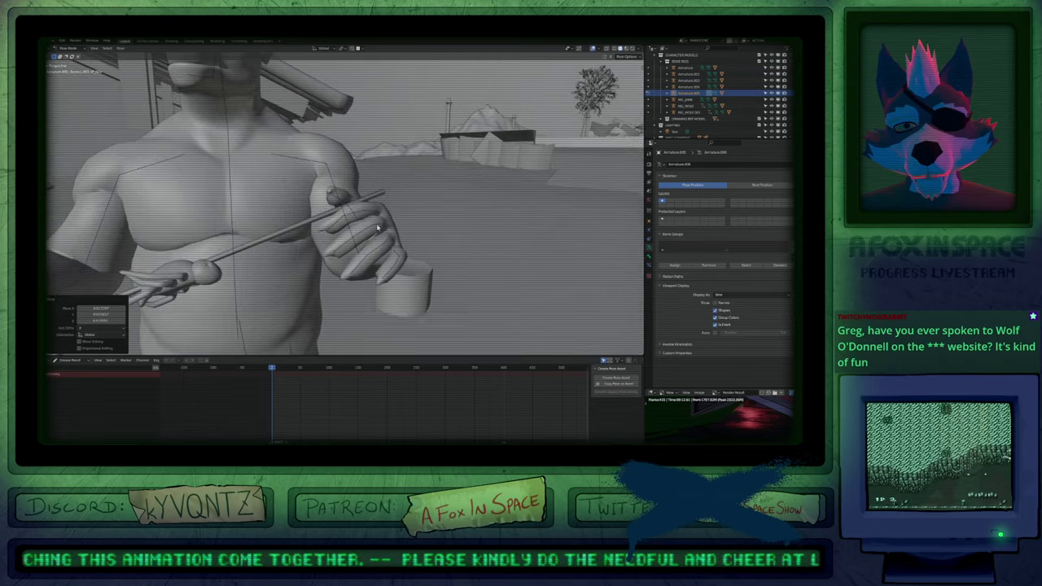
{"action": "middle_click_drag", "start_coordinate": [377, 228], "coordinate": [384, 225]}
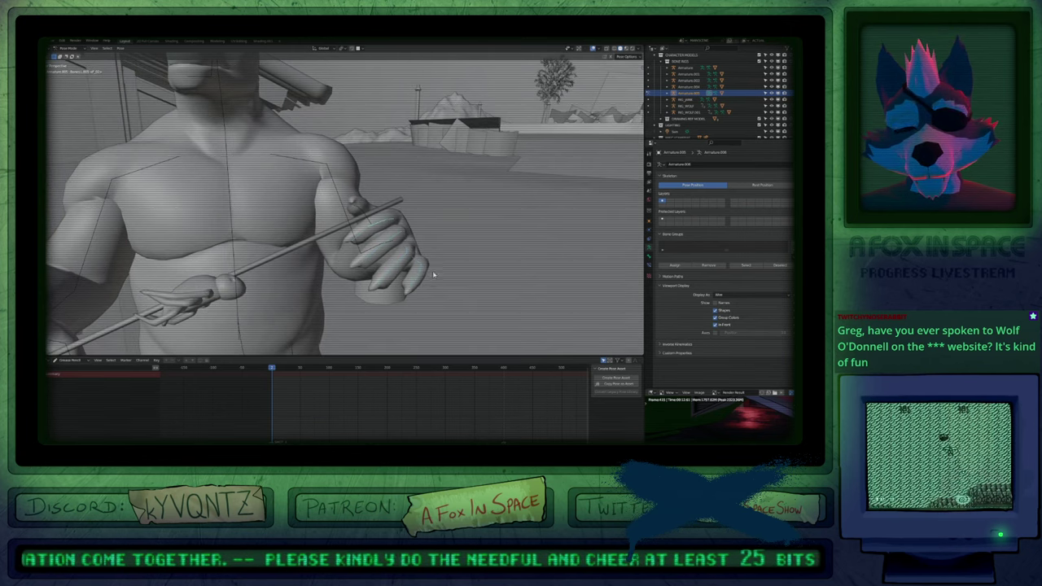
Clear the rotation of the selected left finger bones and rotate them freely around the skewer's tip.
{"action": "key", "text": "alt+r"}
{"action": "key", "text": "r"}
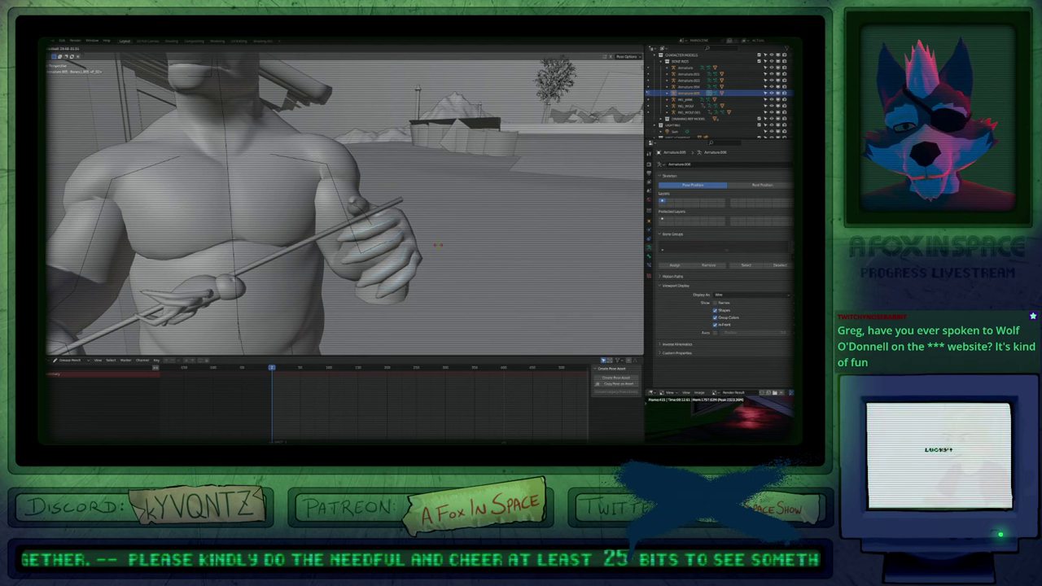
{"action": "left_click", "coordinate": [435, 245]}
{"action": "mouse_move", "coordinate": [424, 253]}
{"action": "middle_mouse_down"}
{"action": "mouse_move", "coordinate": [401, 254]}
{"action": "mouse_move", "coordinate": [395, 243]}
{"action": "mouse_move", "coordinate": [404, 256]}
{"action": "middle_mouse_up"}
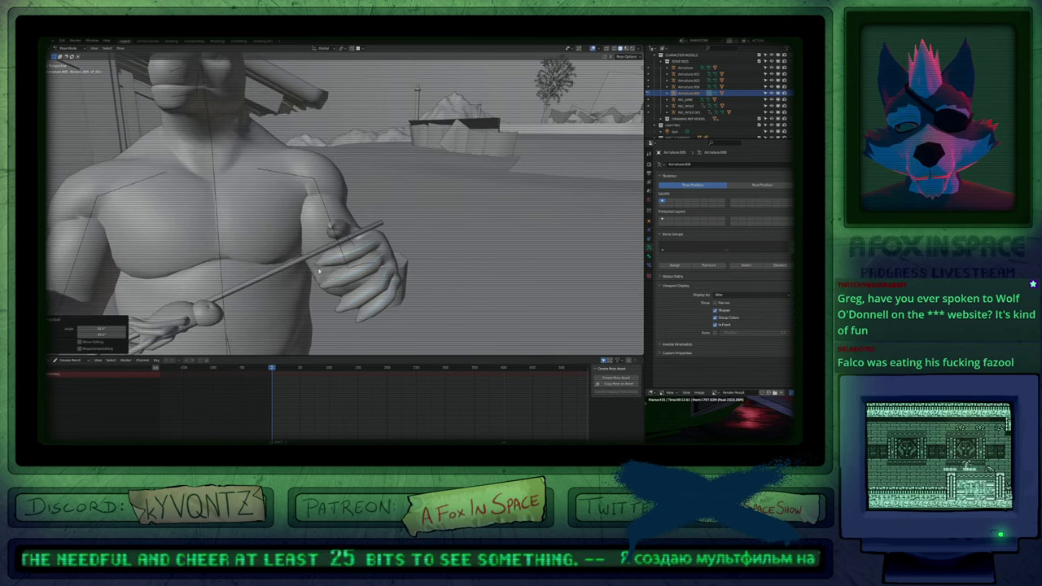
Show the reptile group from the scene camera in Rendered shading.
{"action": "middle_click_drag", "start_coordinate": [319, 272], "coordinate": [383, 250]}
{"action": "scroll", "coordinate": [382, 249], "scroll_direction": "down", "scroll_amount": 6}
{"action": "key", "text": "KP_0"}
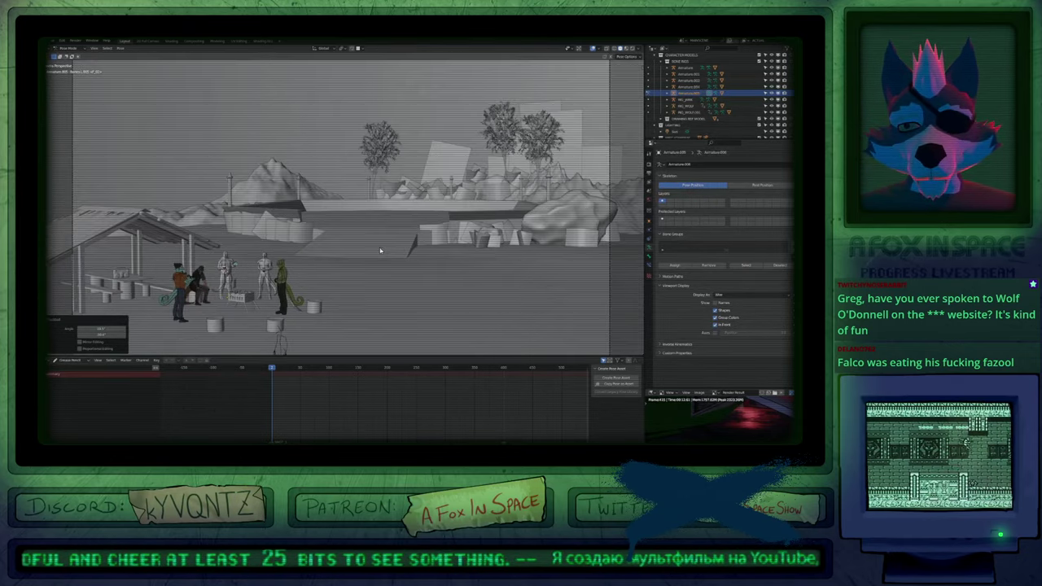
{"action": "scroll", "coordinate": [183, 277], "scroll_direction": "up", "scroll_amount": 12}
{"action": "scroll", "coordinate": [207, 184], "scroll_direction": "up", "scroll_amount": 10}
{"action": "middle_click_drag", "start_coordinate": [207, 184], "coordinate": [338, 244], "text": "shift"}
{"action": "scroll", "coordinate": [338, 244], "scroll_direction": "down", "scroll_amount": 4}
{"action": "key", "text": "z"}
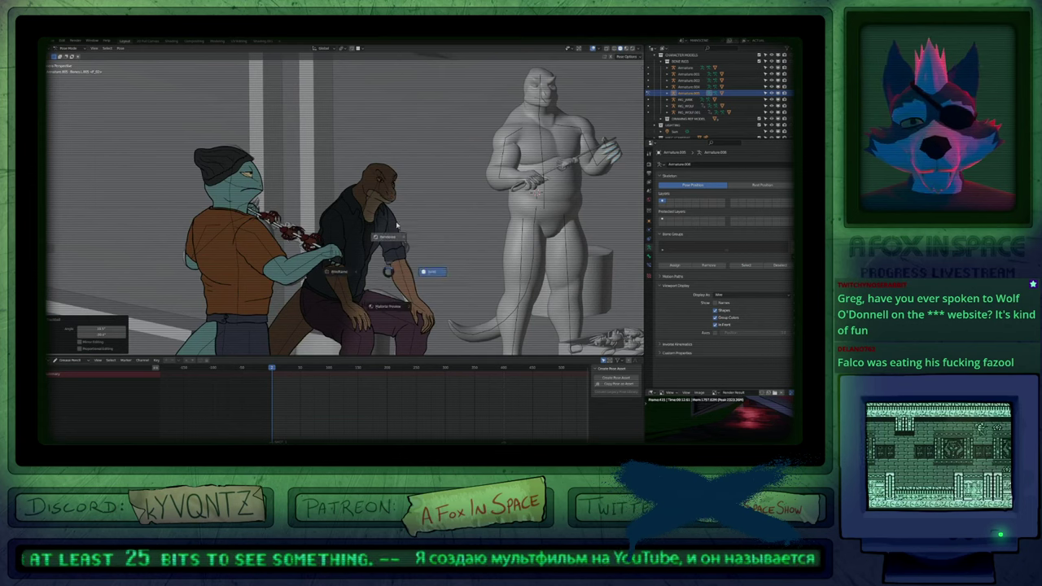
{"action": "left_click", "coordinate": [399, 226]}
Leave Pose Mode, deselect everything and maximize the 3D viewport.
{"action": "mouse_move", "coordinate": [472, 231]}
{"action": "middle_mouse_down", "text": "shift"}
{"action": "mouse_move", "coordinate": [305, 279]}
{"action": "mouse_move", "coordinate": [412, 269]}
{"action": "mouse_move", "coordinate": [393, 252]}
{"action": "middle_mouse_up", "text": "shift"}
{"action": "key", "text": "ctrl+Tab"}
{"action": "key", "text": "a"}
{"action": "key", "text": "a"}
{"action": "key", "text": "ctrl+space"}
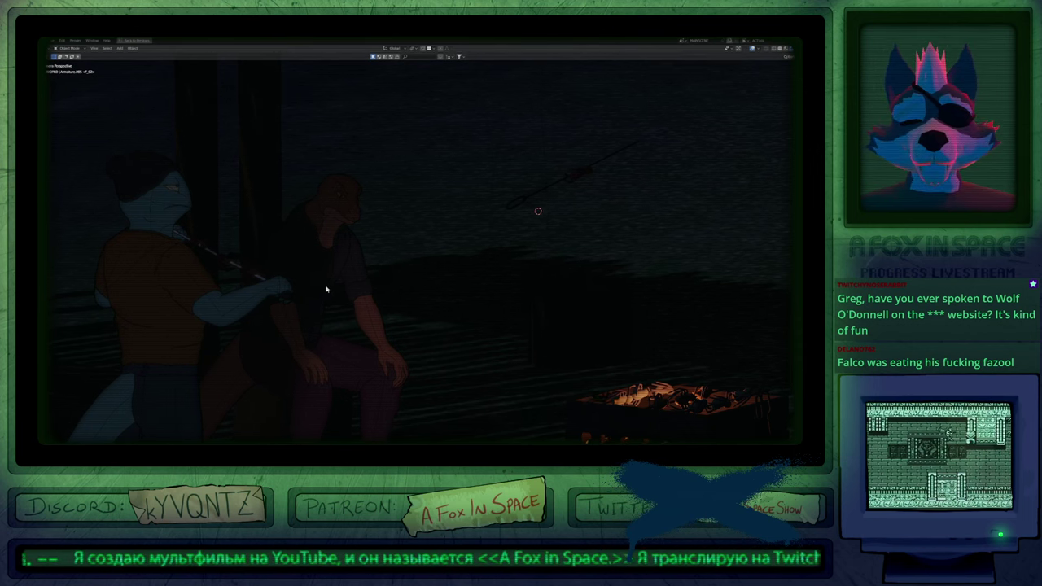
Select the grill skewer, restore the full window layout and show the skewer's material slots.
{"action": "middle_click_drag", "start_coordinate": [328, 288], "coordinate": [359, 279], "text": "shift"}
{"action": "middle_click_drag", "start_coordinate": [501, 242], "coordinate": [350, 301], "text": "shift"}
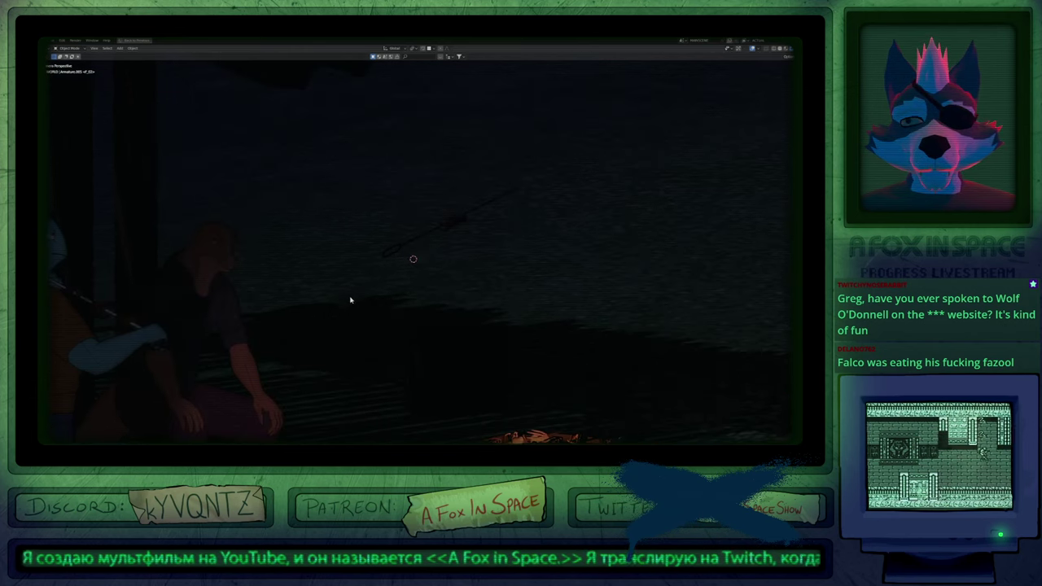
{"action": "left_click", "coordinate": [400, 250]}
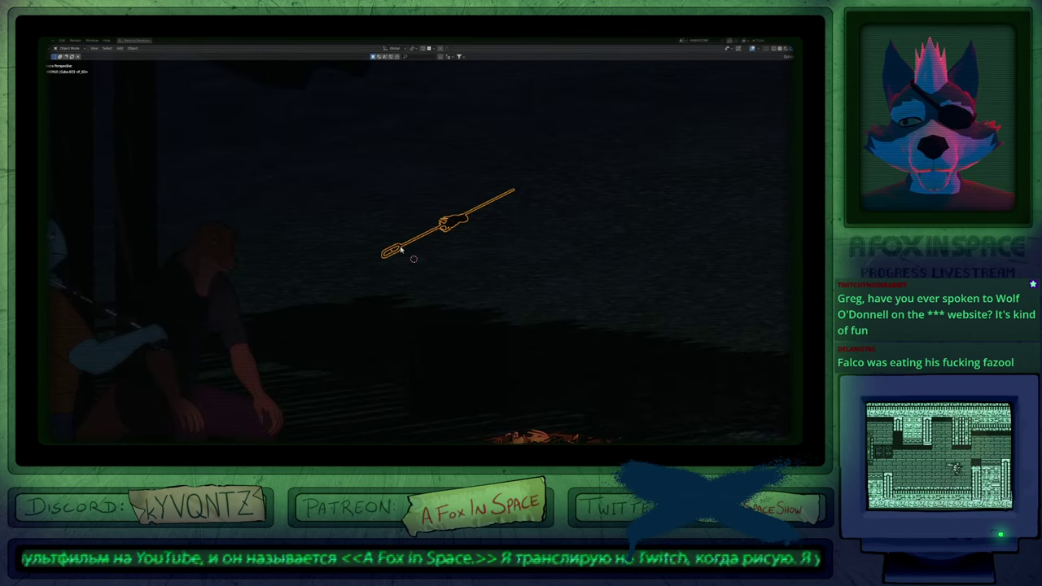
{"action": "key", "text": "ctrl+space"}
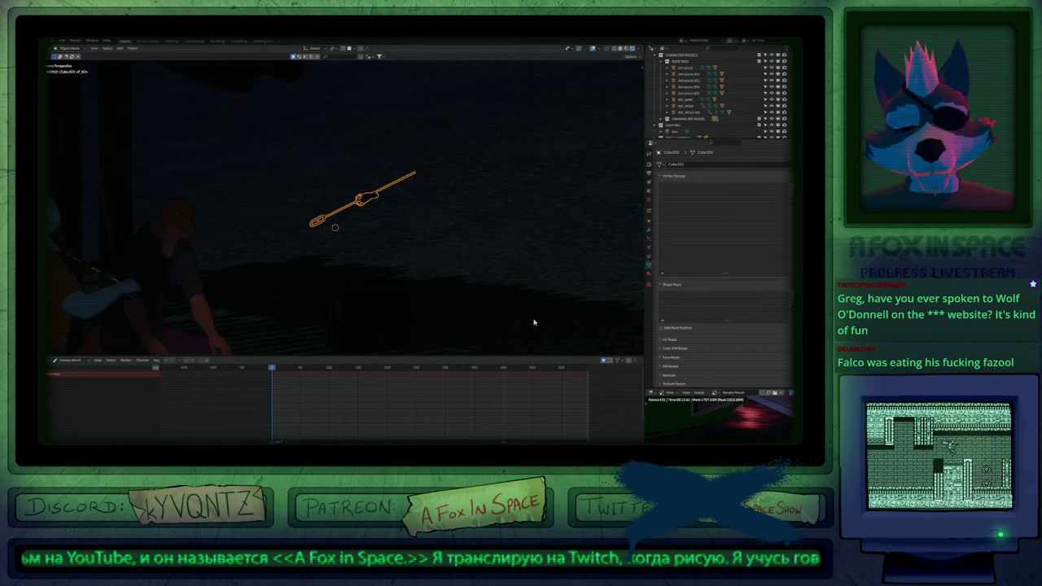
{"action": "left_click", "coordinate": [649, 276]}
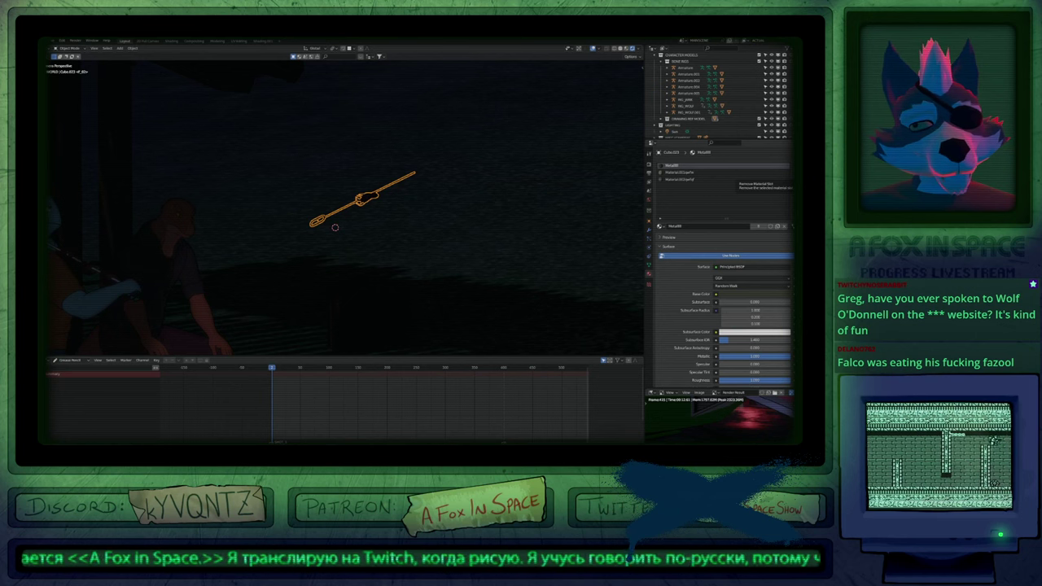
Try to remove all material slots from the skewer and undo the removals.
{"action": "middle_click_drag", "start_coordinate": [436, 277], "coordinate": [423, 122], "text": "shift"}
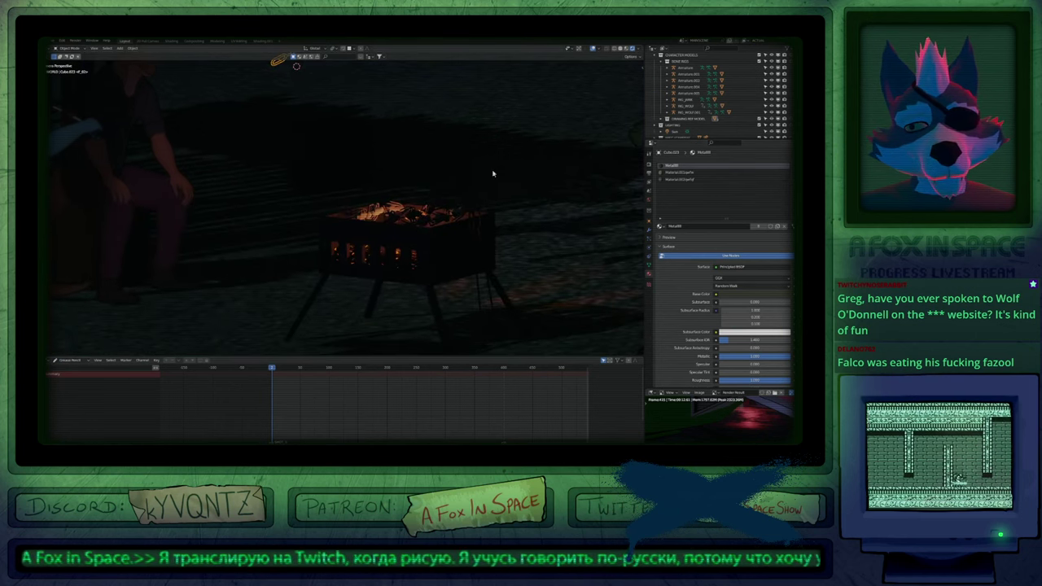
{"action": "scroll", "coordinate": [460, 166], "scroll_direction": "up", "scroll_amount": 7}
{"action": "left_click", "coordinate": [795, 173]}
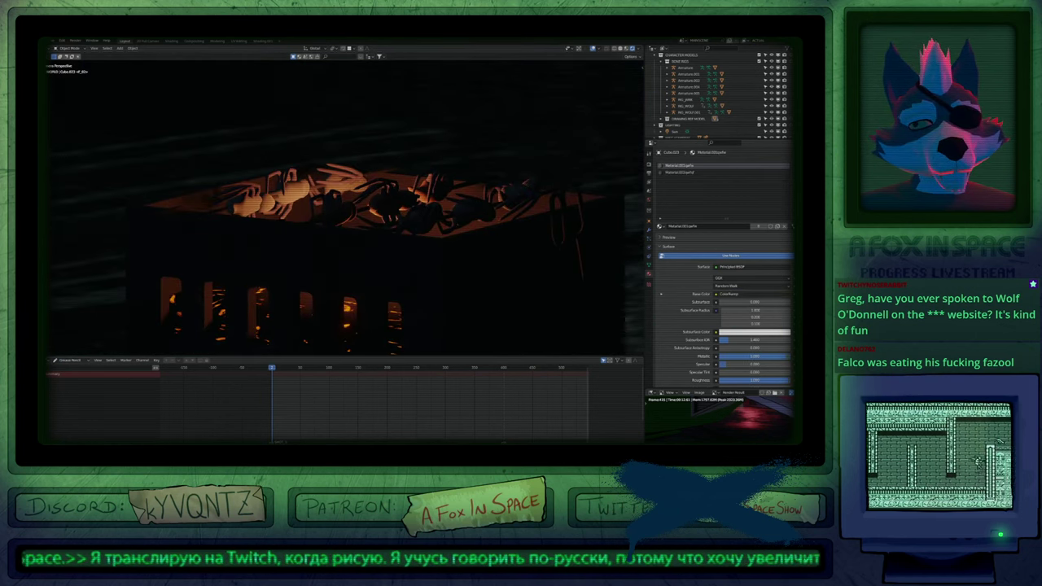
{"action": "left_click", "coordinate": [795, 172]}
{"action": "left_click", "coordinate": [794, 173]}
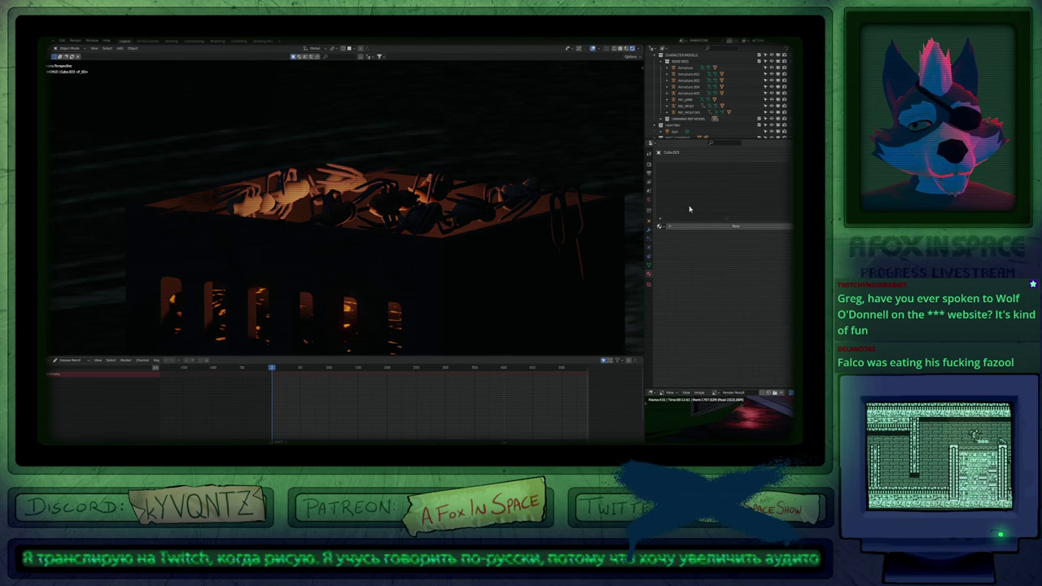
{"action": "left_click", "coordinate": [513, 239]}
{"action": "left_click", "coordinate": [513, 239]}
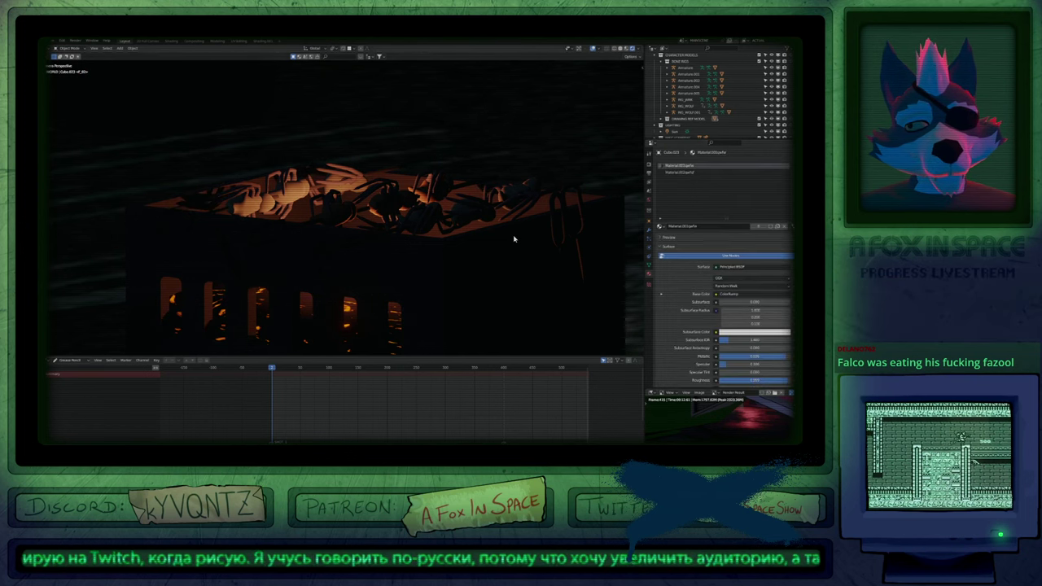
{"action": "left_click", "coordinate": [514, 239]}
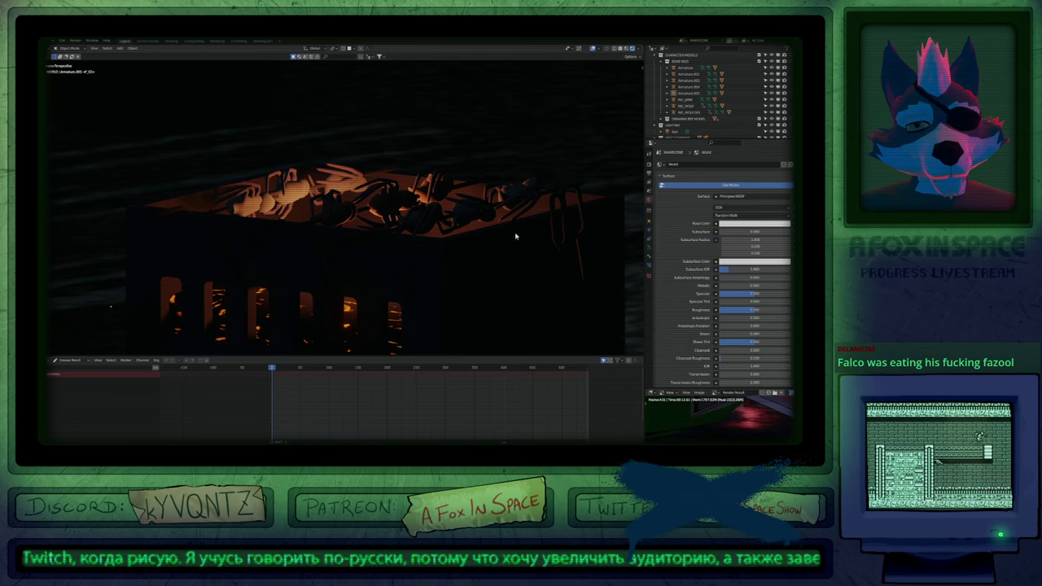
In Material Preview shading, remove the skewer's first two material slots and assign the INVISIBLE material to the remaining slot.
{"action": "key", "text": "z"}
{"action": "left_click", "coordinate": [335, 270]}
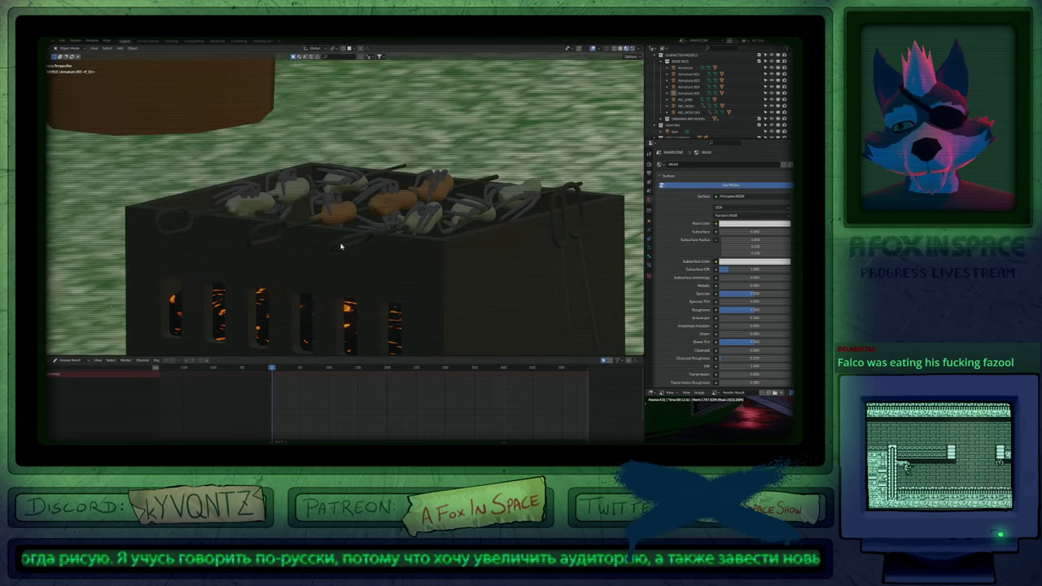
{"action": "middle_click_drag", "start_coordinate": [366, 118], "coordinate": [407, 194], "text": "shift"}
{"action": "scroll", "coordinate": [421, 221], "scroll_direction": "down", "scroll_amount": 3}
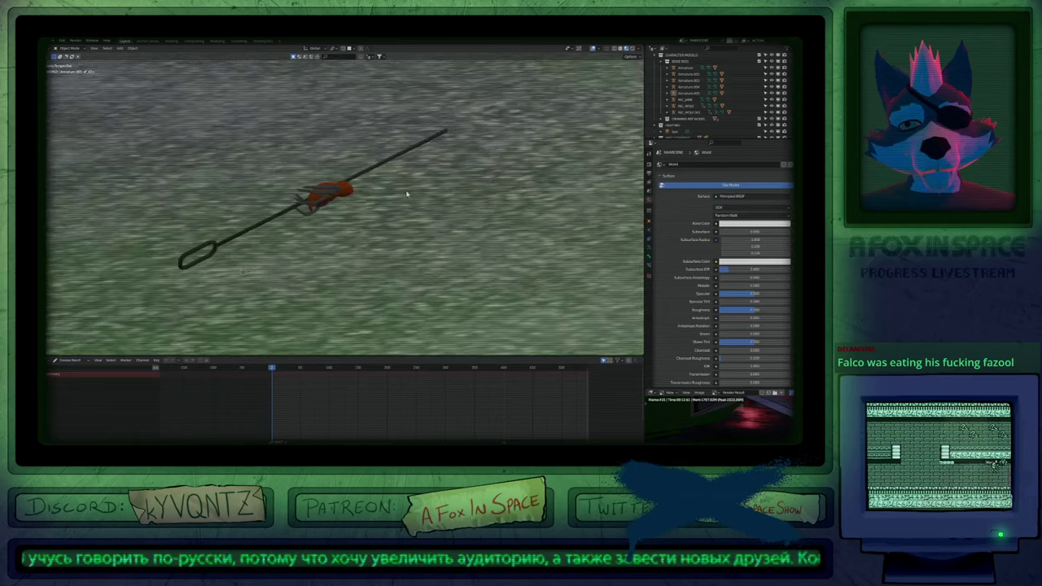
{"action": "left_click", "coordinate": [347, 198]}
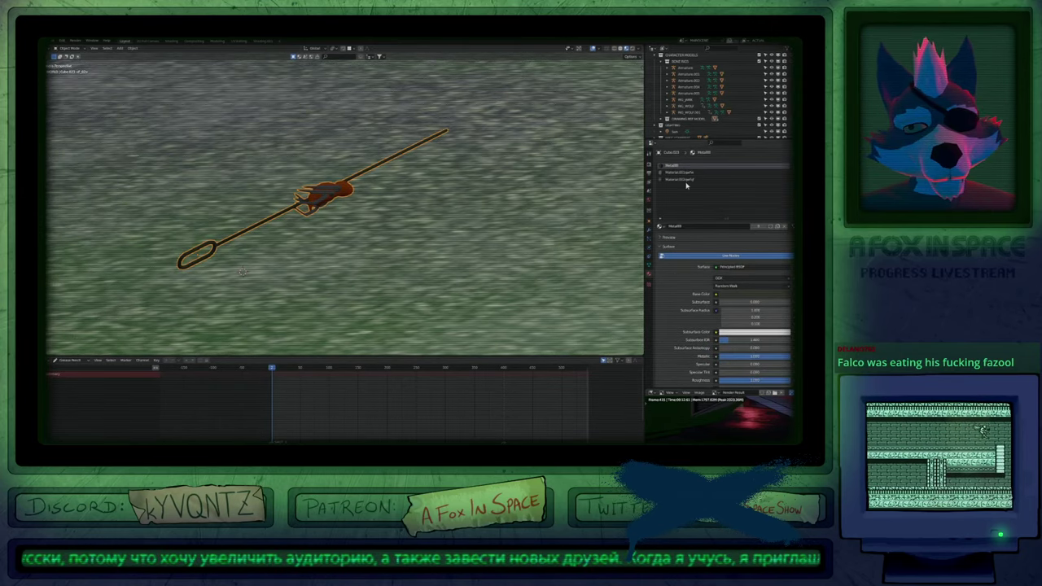
{"action": "left_click", "coordinate": [795, 172]}
{"action": "left_click", "coordinate": [795, 173]}
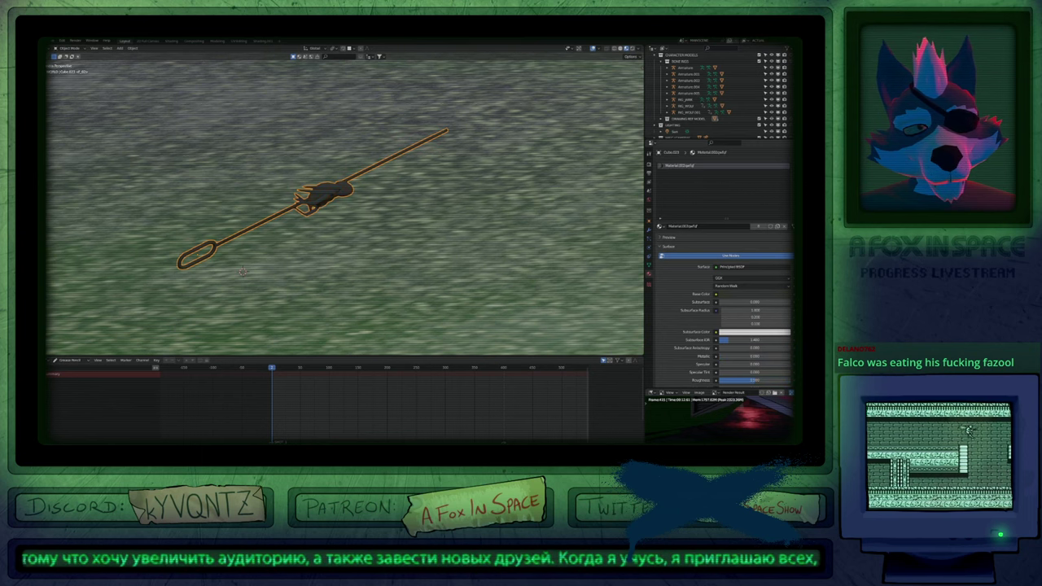
{"action": "left_click", "coordinate": [661, 227]}
{"action": "left_click", "coordinate": [670, 236]}
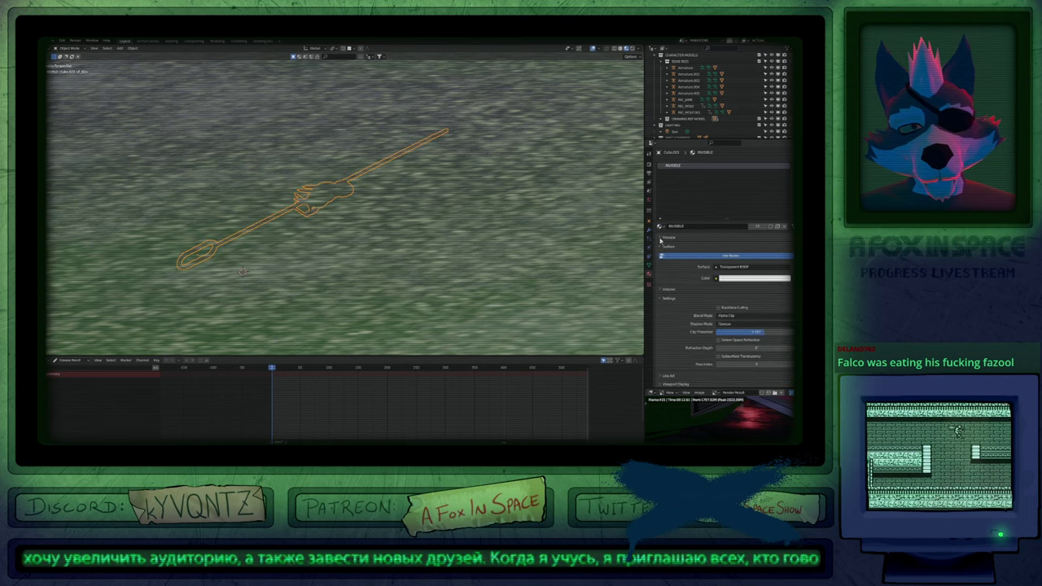
Switch the viewport to Solid shading with the reference models and the skewer in view.
{"action": "scroll", "coordinate": [414, 235], "scroll_direction": "down", "scroll_amount": 8}
{"action": "scroll", "coordinate": [398, 294], "scroll_direction": "up", "scroll_amount": 5}
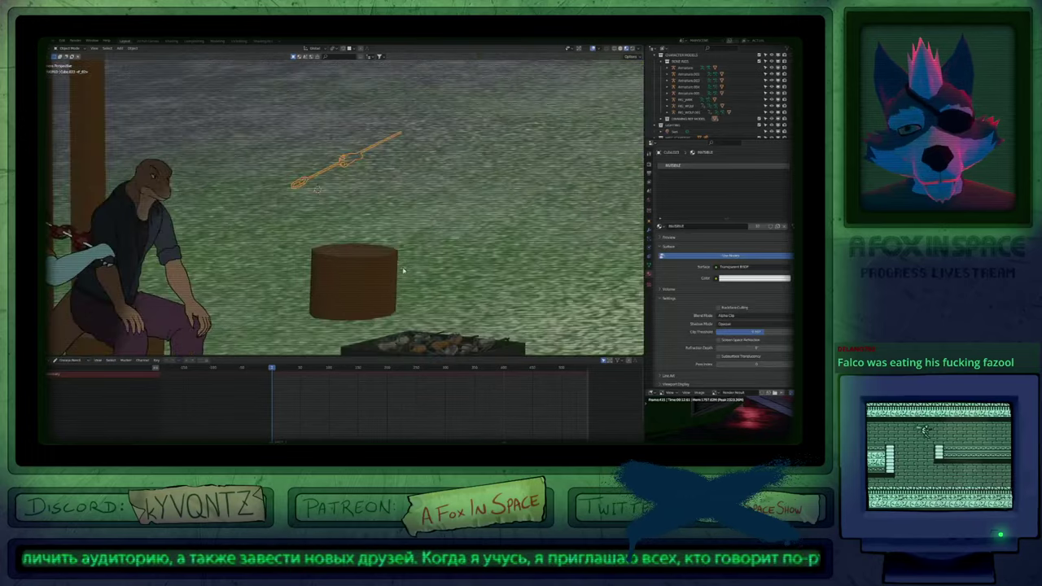
{"action": "mouse_move", "coordinate": [403, 267]}
{"action": "middle_mouse_down", "text": "shift"}
{"action": "mouse_move", "coordinate": [426, 295]}
{"action": "mouse_move", "coordinate": [467, 252]}
{"action": "mouse_move", "coordinate": [472, 262]}
{"action": "middle_mouse_up", "text": "shift"}
{"action": "key", "text": "z"}
{"action": "left_click", "coordinate": [422, 277]}
{"action": "key", "text": "z"}
{"action": "left_click", "coordinate": [460, 305]}
{"action": "key", "text": "z"}
{"action": "left_click", "coordinate": [514, 273]}
Move the skewer into a collection inside CHARACTER MODELS.
{"action": "key", "text": "m"}
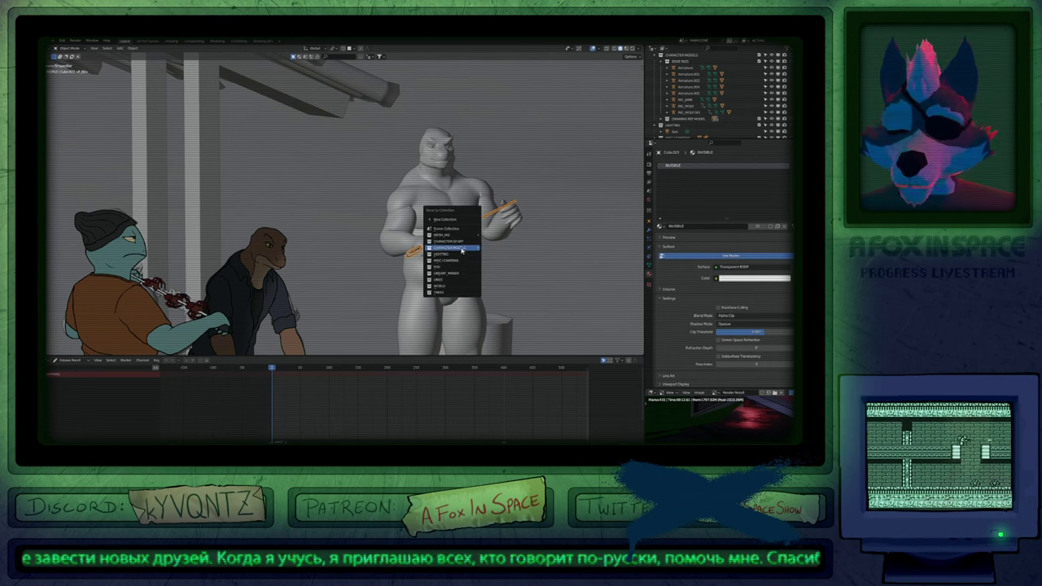
{"action": "mouse_move", "coordinate": [461, 254]}
{"action": "left_click", "coordinate": [512, 270]}
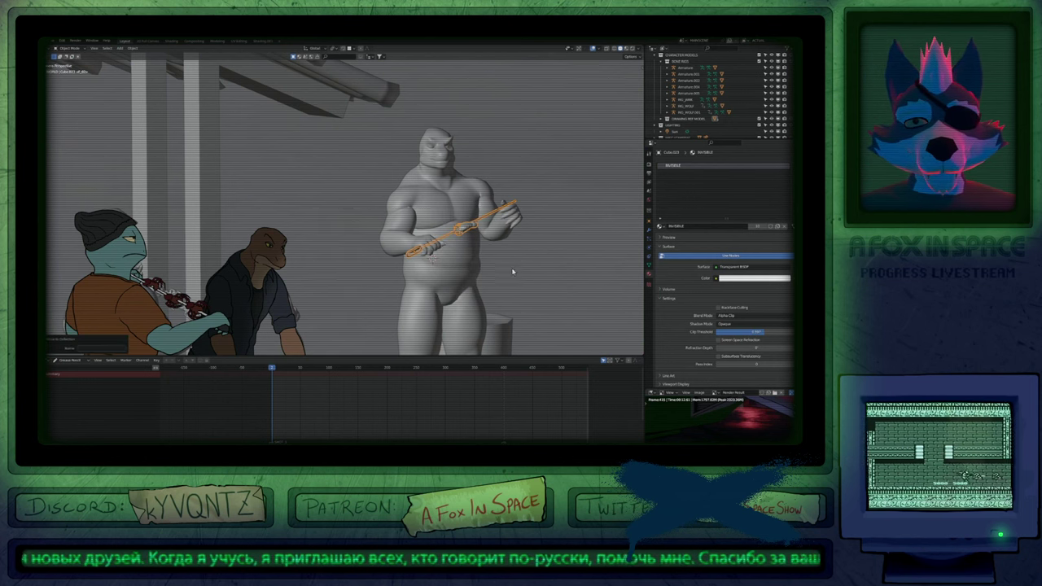
Select the heavy-set reptile's body and examine the poses and placement of all characters around the grill.
{"action": "left_click", "coordinate": [437, 203]}
{"action": "middle_click_drag", "start_coordinate": [437, 203], "coordinate": [401, 210], "text": "shift"}
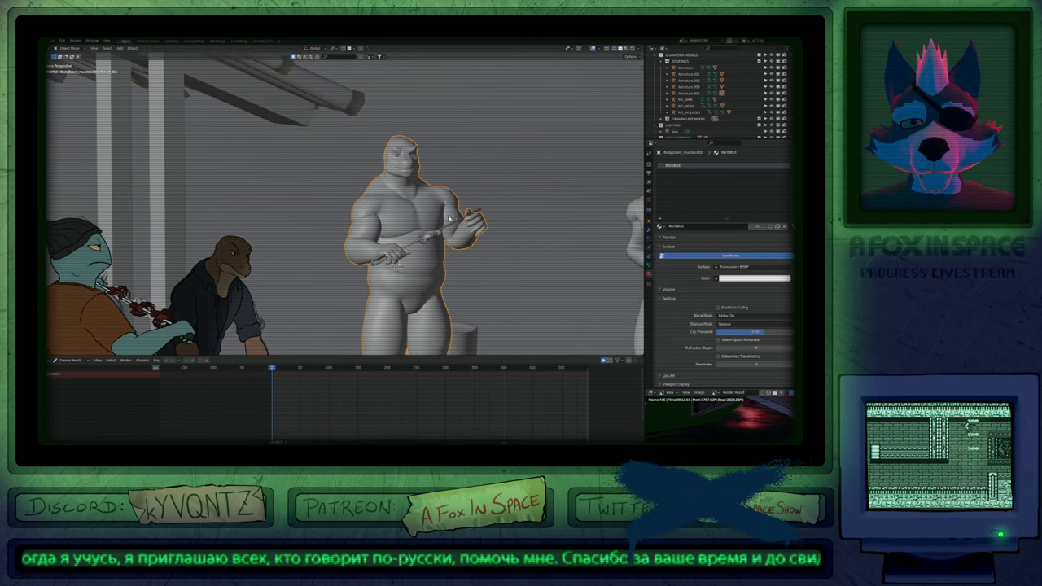
{"action": "middle_click_drag", "start_coordinate": [427, 254], "coordinate": [419, 170], "text": "shift"}
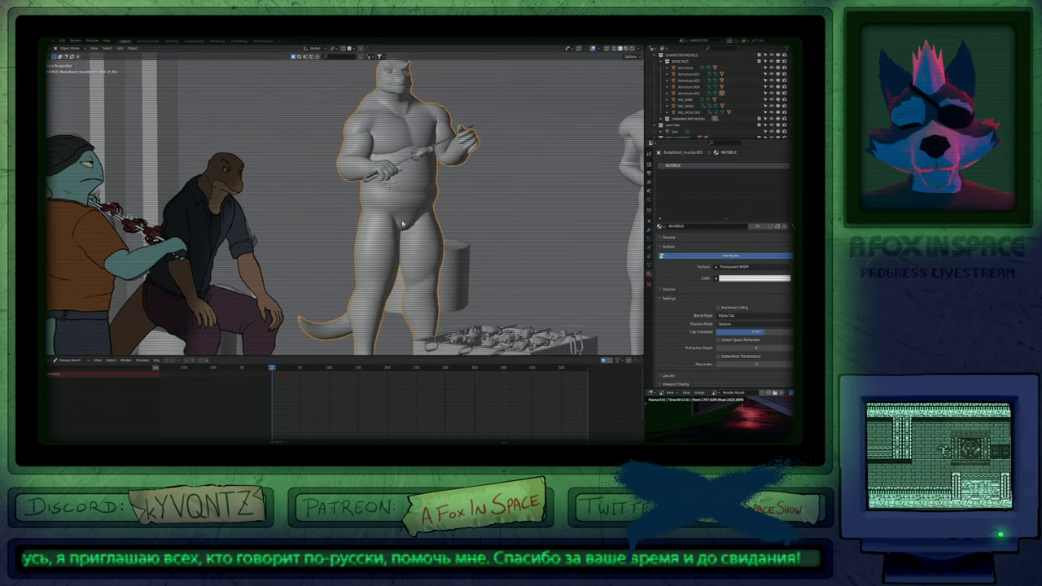
{"action": "mouse_move", "coordinate": [406, 305]}
{"action": "middle_mouse_down", "text": "shift"}
{"action": "mouse_move", "coordinate": [421, 210]}
{"action": "mouse_move", "coordinate": [390, 246]}
{"action": "mouse_move", "coordinate": [310, 228]}
{"action": "middle_mouse_up", "text": "shift"}
{"action": "middle_click_drag", "start_coordinate": [433, 272], "coordinate": [354, 249], "text": "shift"}
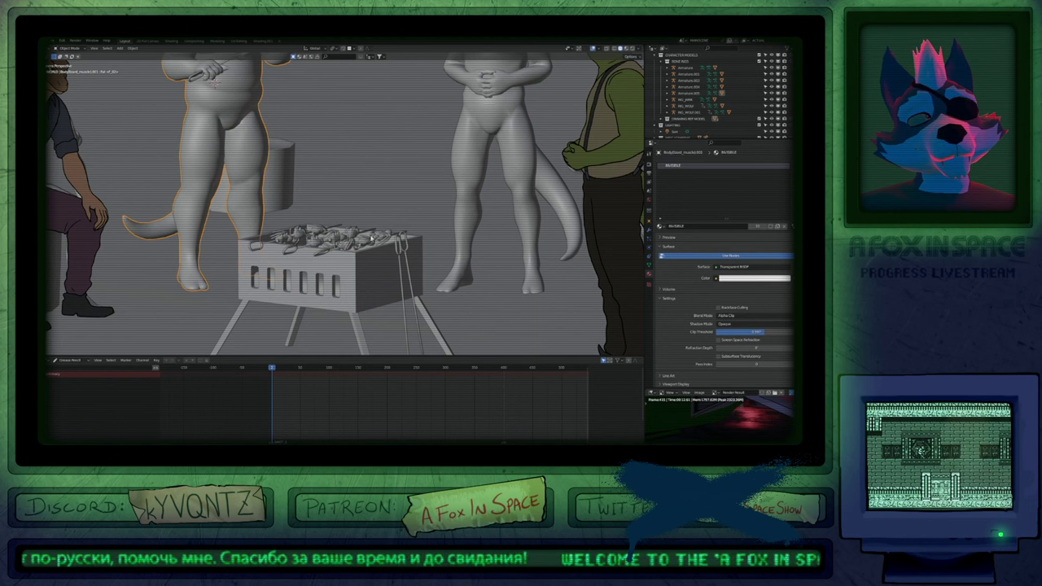
{"action": "scroll", "coordinate": [403, 216], "scroll_direction": "up", "scroll_amount": 4, "text": "shift"}
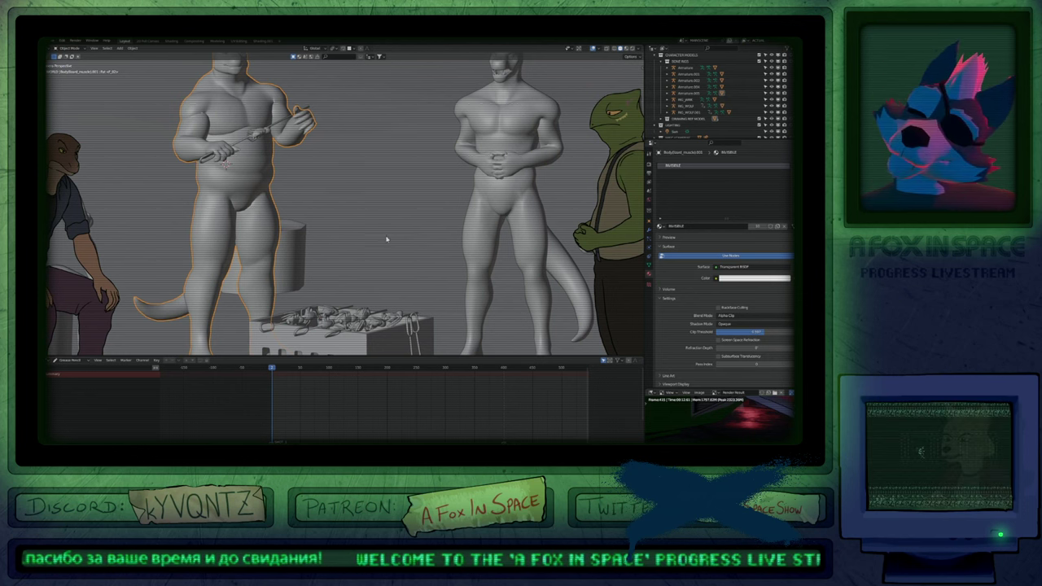
{"action": "scroll", "coordinate": [402, 240], "scroll_direction": "up", "scroll_amount": 2, "text": "shift"}
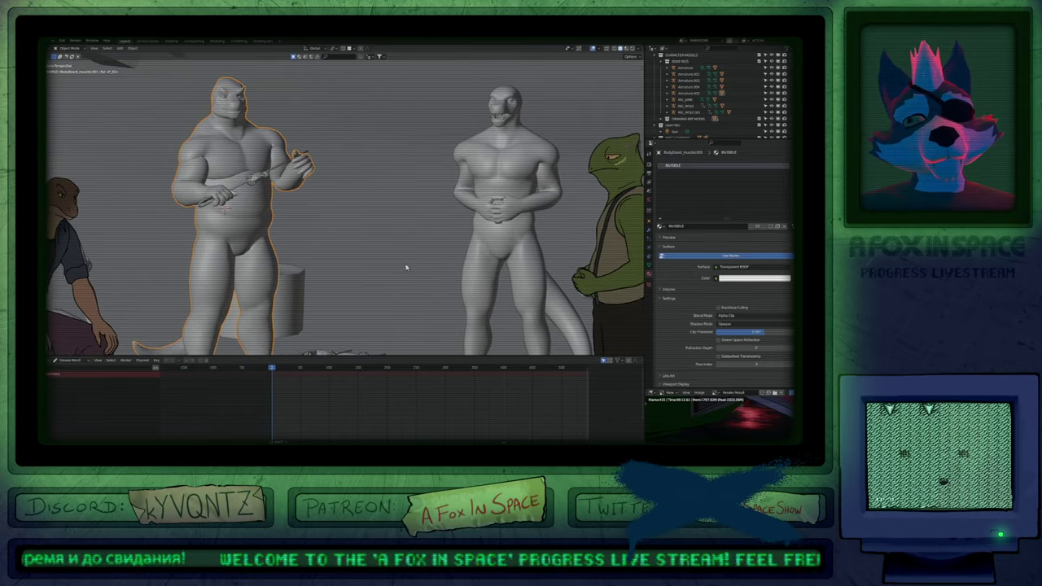
{"action": "middle_click_drag", "start_coordinate": [406, 262], "coordinate": [520, 221], "text": "shift"}
{"action": "middle_click_drag", "start_coordinate": [460, 212], "coordinate": [402, 207], "text": "shift"}
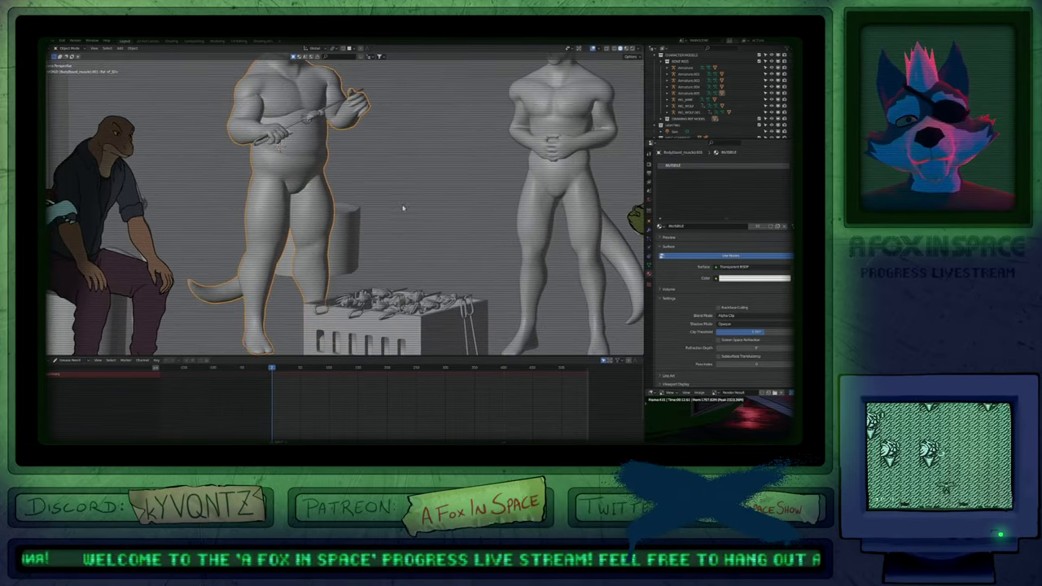
{"action": "middle_click_drag", "start_coordinate": [402, 247], "coordinate": [435, 153], "text": "shift"}
{"action": "middle_click_drag", "start_coordinate": [259, 223], "coordinate": [436, 283], "text": "shift"}
{"action": "middle_click_drag", "start_coordinate": [440, 214], "coordinate": [423, 239], "text": "shift"}
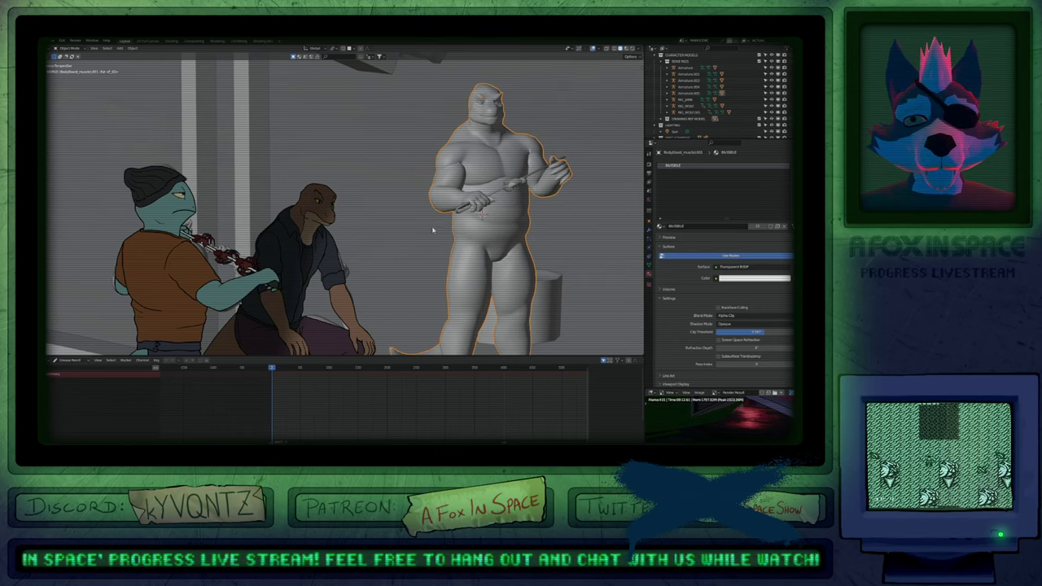
{"action": "middle_click_drag", "start_coordinate": [527, 179], "coordinate": [381, 223], "text": "shift"}
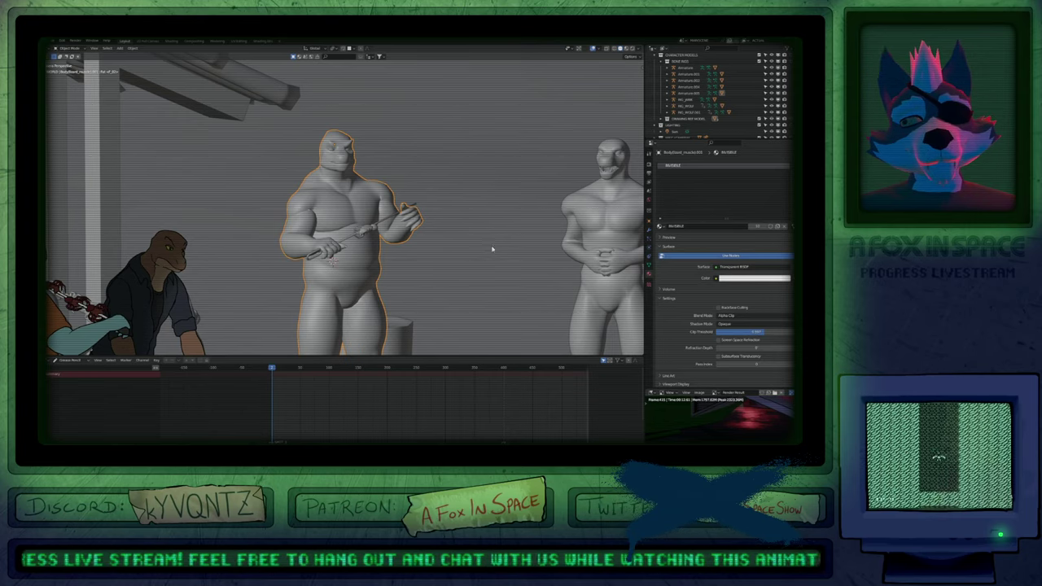
{"action": "middle_click_drag", "start_coordinate": [508, 263], "coordinate": [428, 266], "text": "shift"}
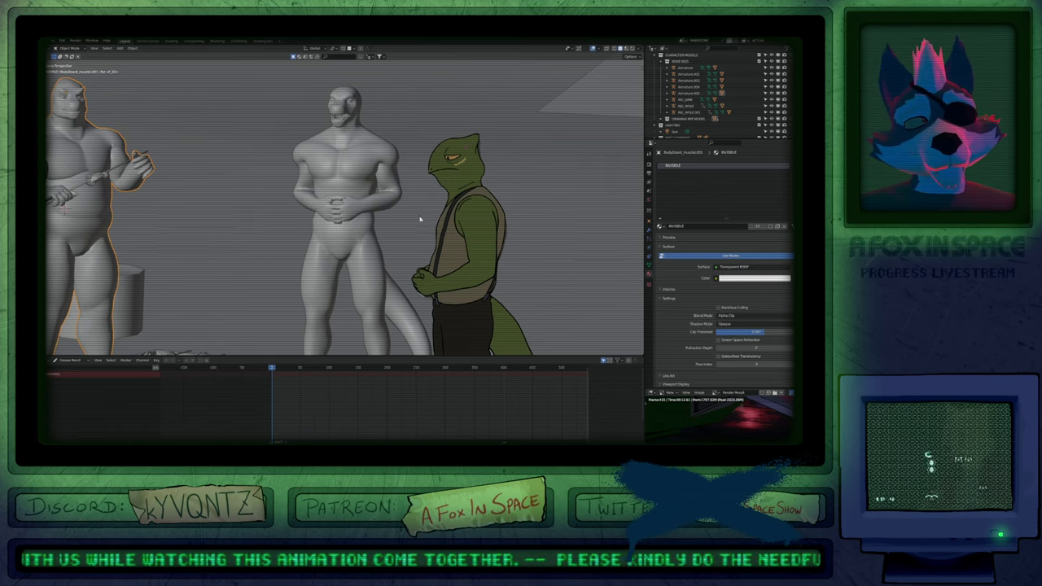
{"action": "scroll", "coordinate": [437, 239], "scroll_direction": "down", "scroll_amount": 5}
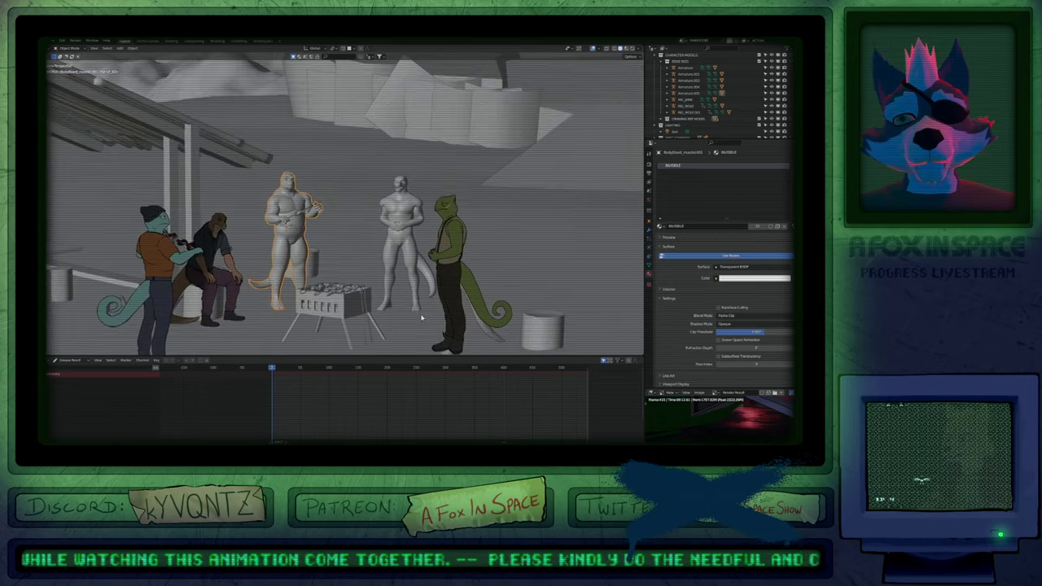
{"action": "key", "text": "Home"}
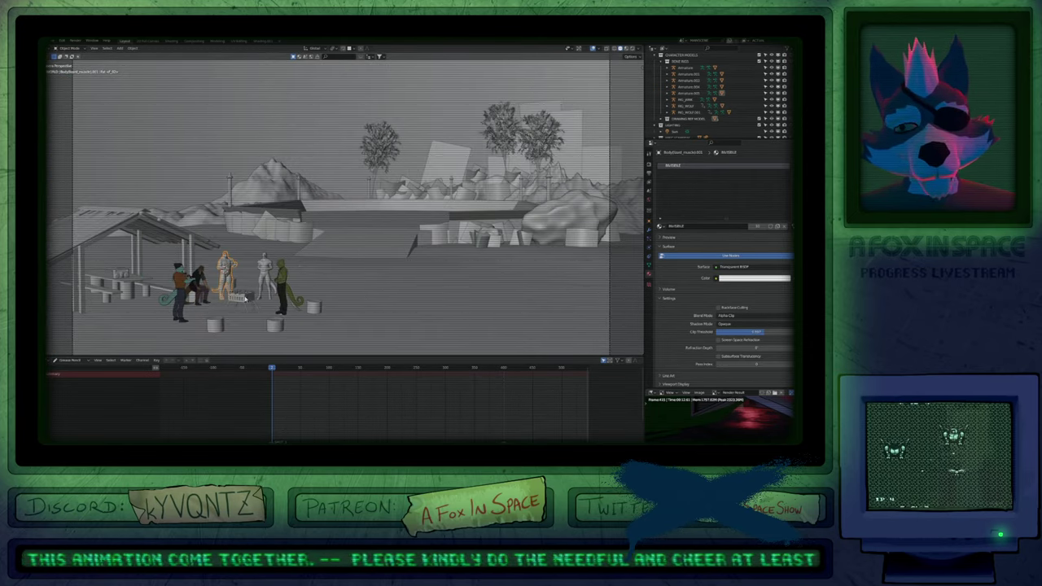
{"action": "scroll", "coordinate": [245, 298], "scroll_direction": "up", "scroll_amount": 7}
{"action": "middle_click_drag", "start_coordinate": [268, 247], "coordinate": [410, 257], "text": "shift"}
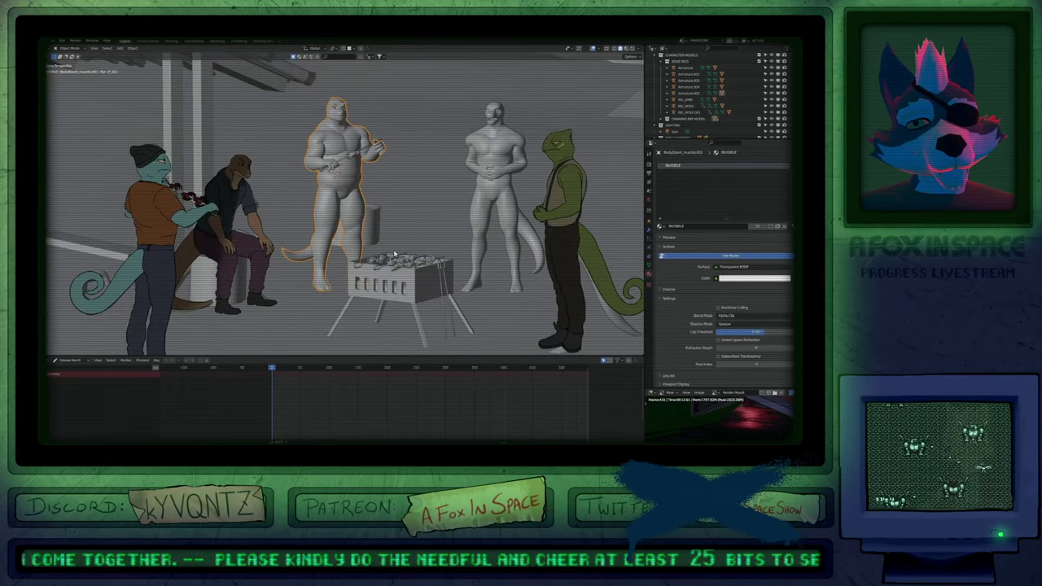
{"action": "middle_click_drag", "start_coordinate": [535, 253], "coordinate": [424, 249], "text": "shift"}
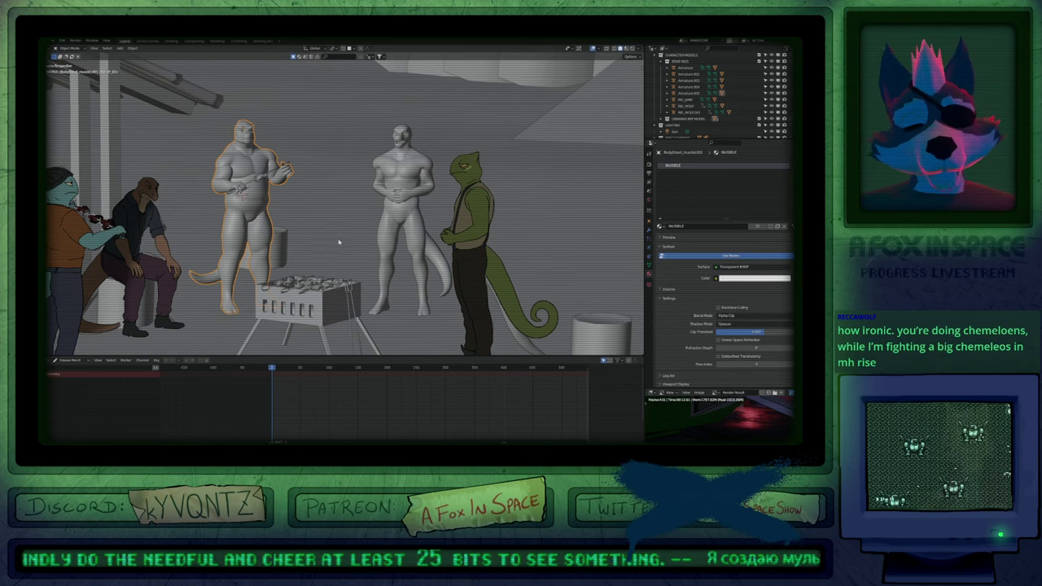
{"action": "middle_click_drag", "start_coordinate": [337, 247], "coordinate": [435, 276], "text": "shift"}
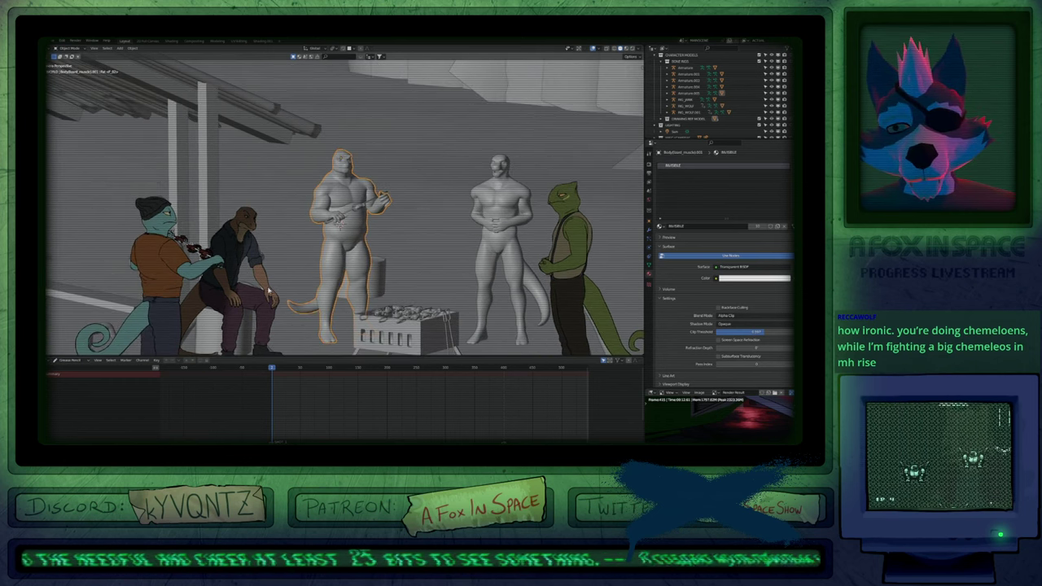
Expand the collection of character drawings and select its grease pencil objects in turn to identify the character each one draws.
{"action": "key", "text": "shift+a"}
{"action": "key", "text": "shift+a"}
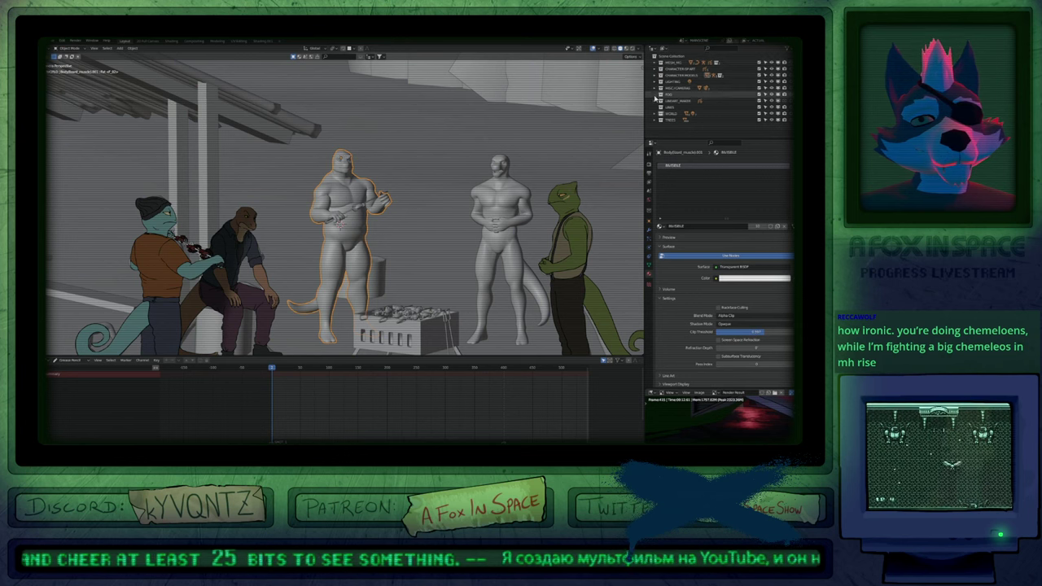
{"action": "left_click", "coordinate": [657, 102]}
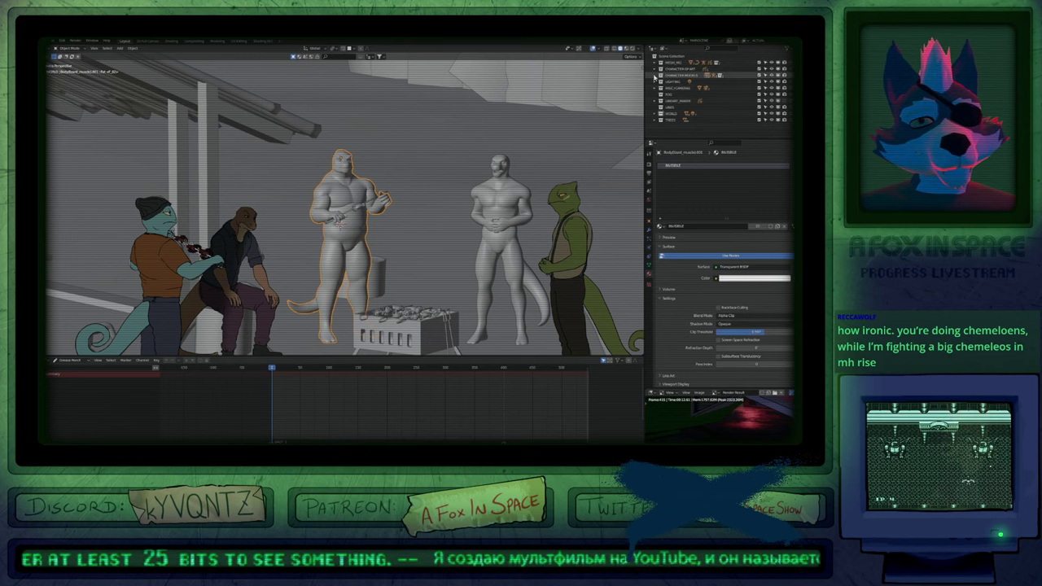
{"action": "left_click", "coordinate": [656, 69]}
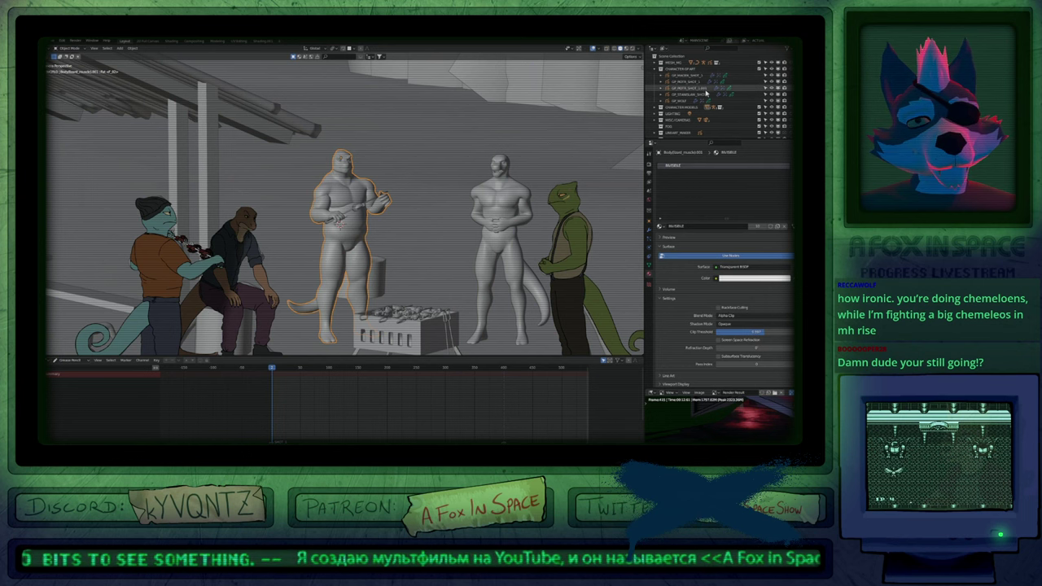
{"action": "left_click", "coordinate": [686, 88]}
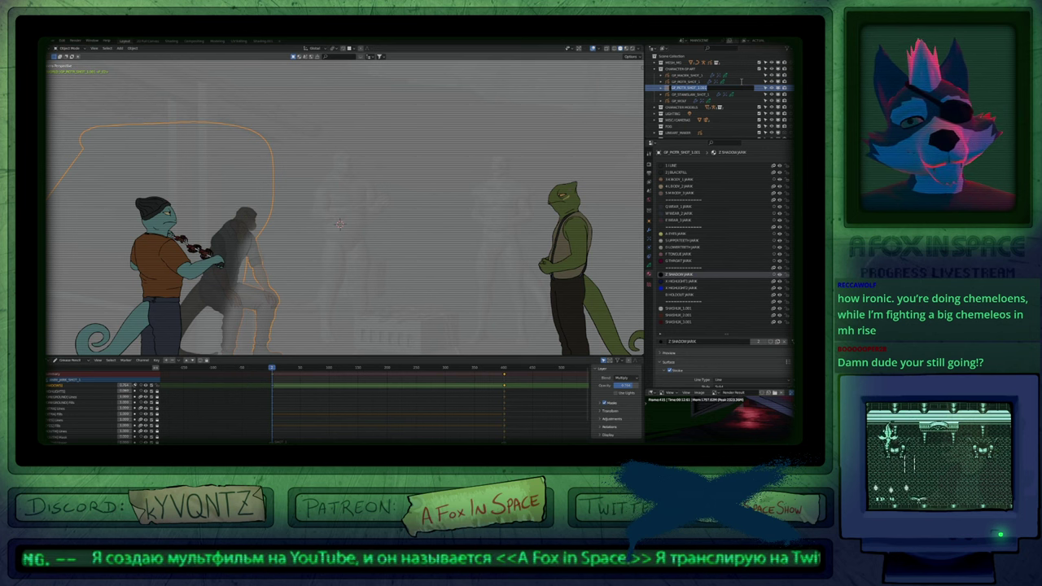
{"action": "left_click", "coordinate": [686, 82]}
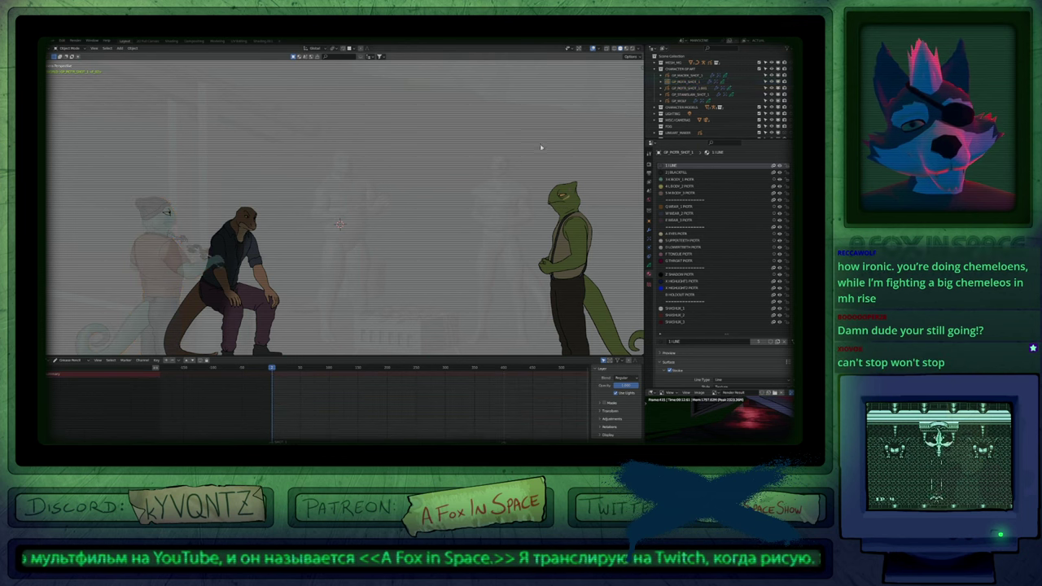
{"action": "key", "text": "g"}
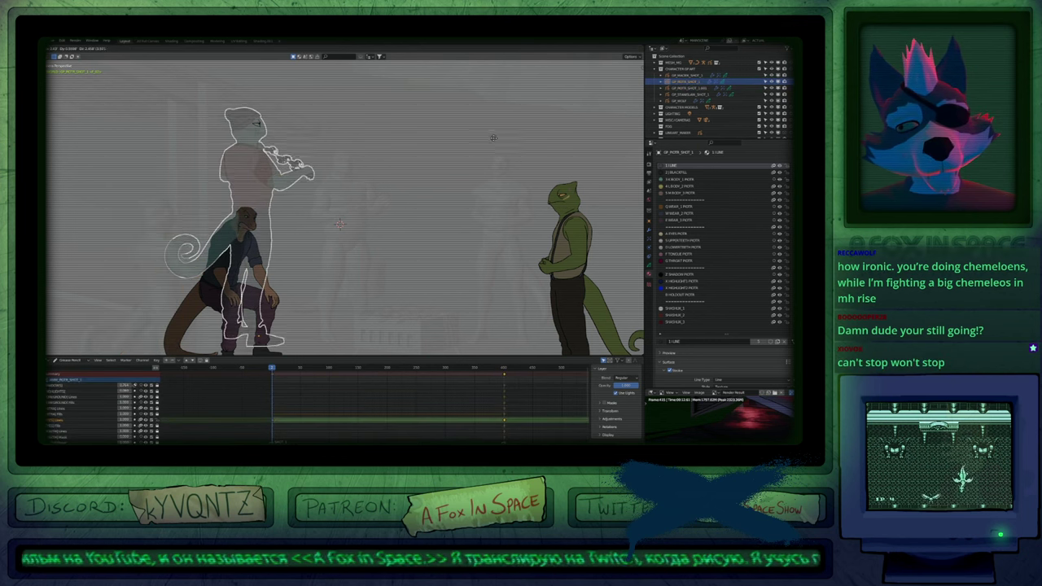
{"action": "right_click", "coordinate": [513, 135]}
{"action": "left_click", "coordinate": [682, 88]}
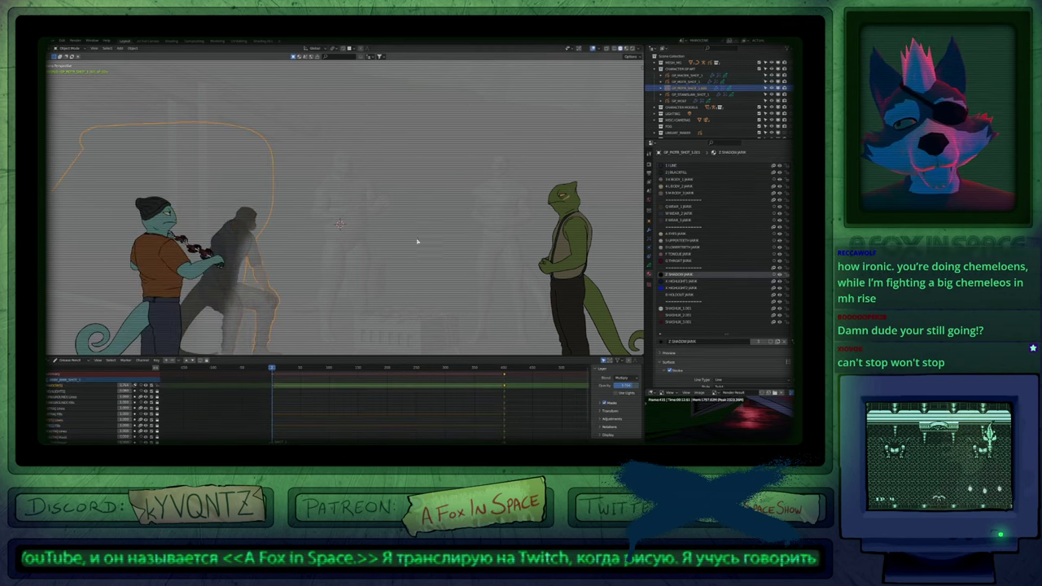
Rename the seated reptile's grease pencil object GP_JARK_SHOT_1.
{"action": "double_click", "coordinate": [687, 88]}
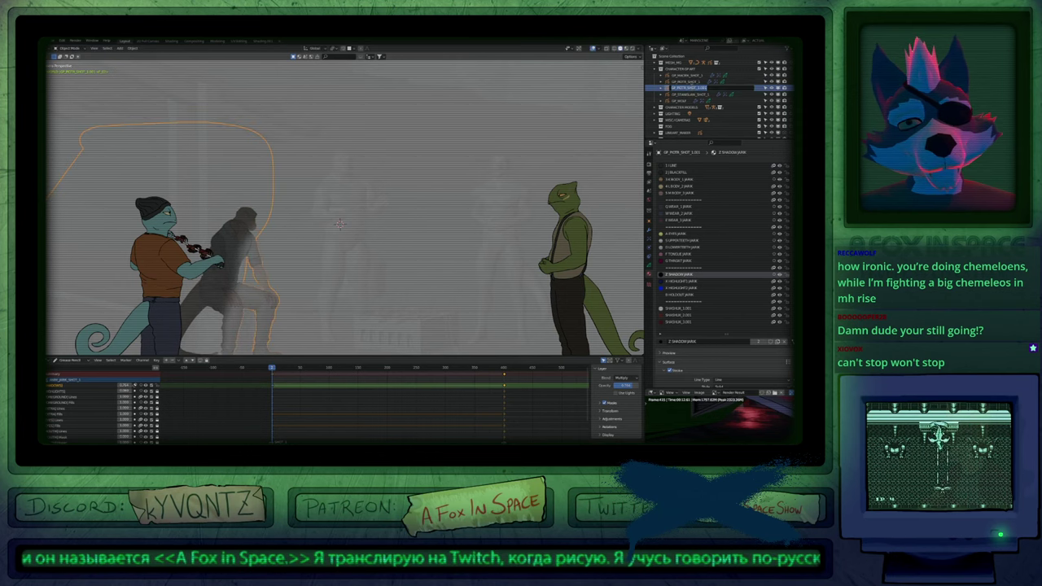
{"action": "key", "text": "BackSpace"}
{"action": "key", "text": "BackSpace"}
{"action": "key", "text": "BackSpace"}
{"action": "key", "text": "BackSpace"}
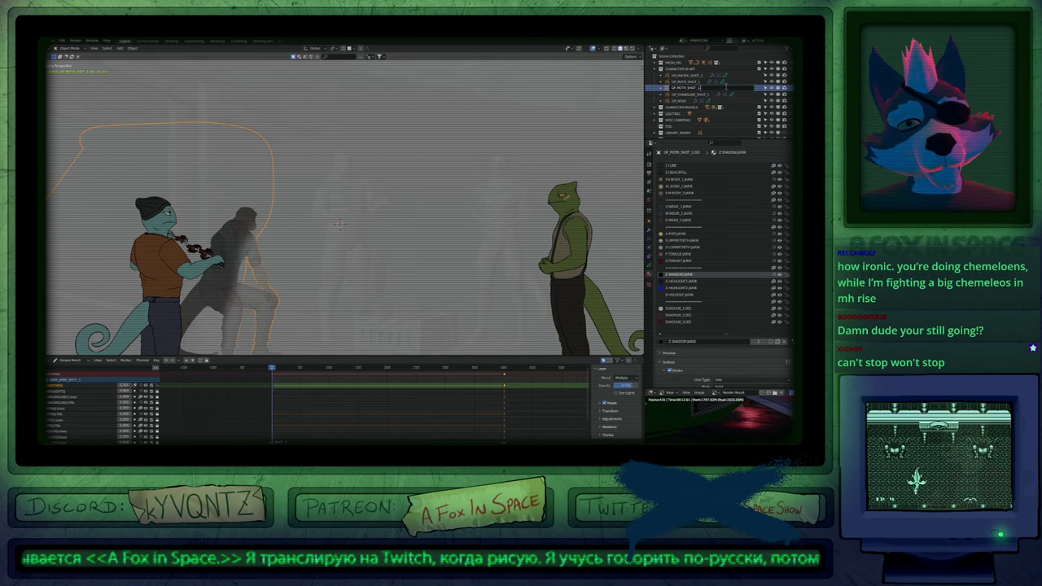
{"action": "key", "text": "Left"}
{"action": "key", "text": "Left"}
{"action": "key", "text": "Left"}
{"action": "key", "text": "Left"}
{"action": "key", "text": "Left"}
{"action": "key", "text": "Left"}
{"action": "key", "text": "Left"}
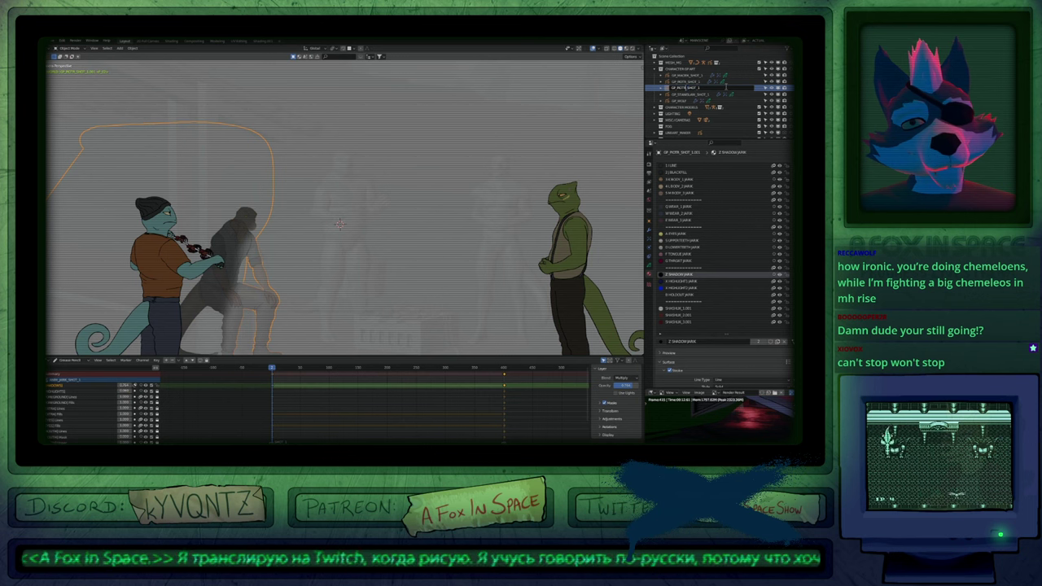
{"action": "key", "text": "shift+Left"}
{"action": "key", "text": "shift+Left"}
{"action": "key", "text": "shift+Left"}
{"action": "key", "text": "shift+Left"}
{"action": "key", "text": "shift+Left"}
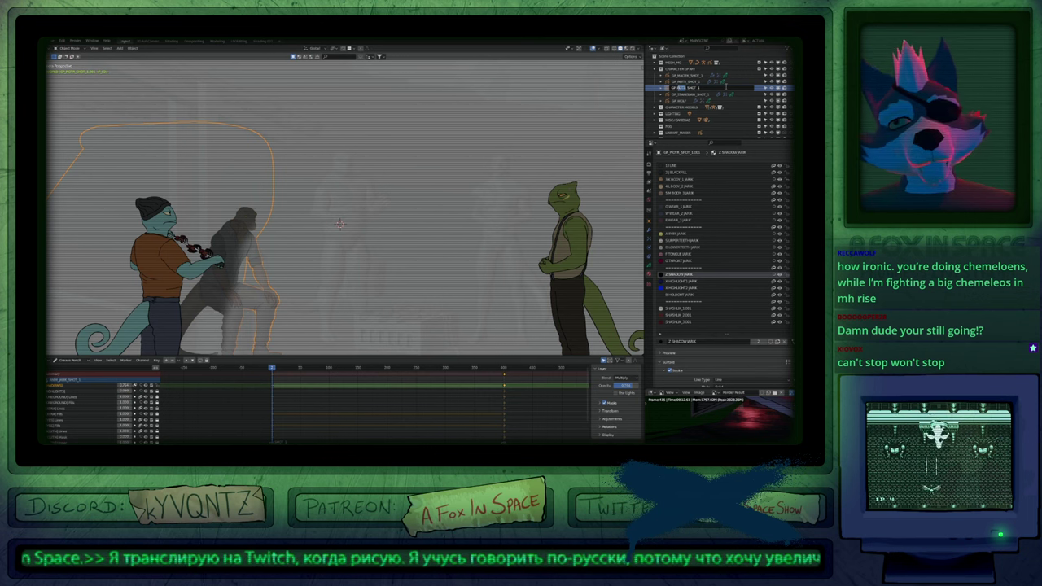
{"action": "type", "text": "JARK"}
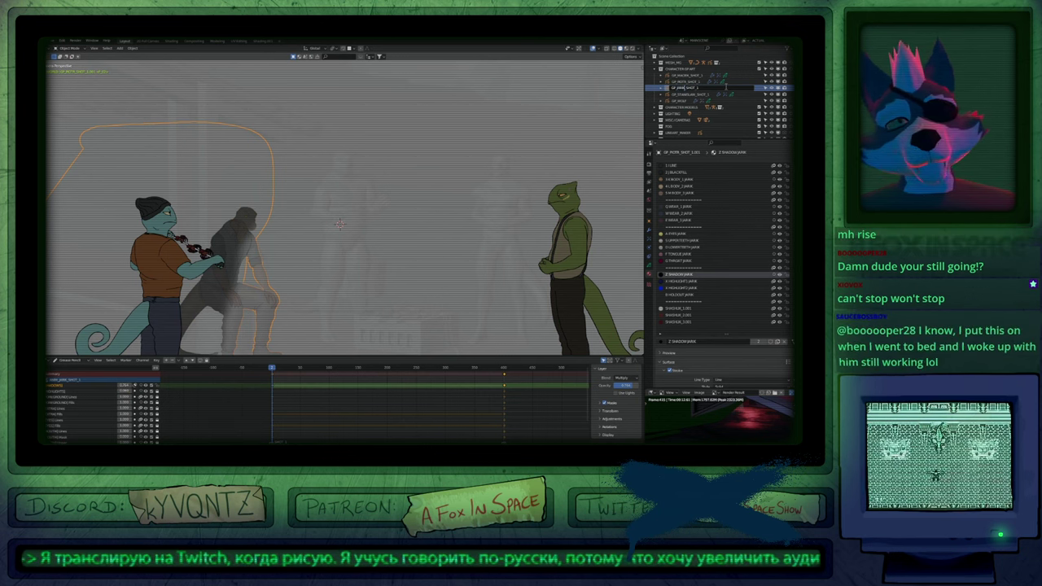
{"action": "key", "text": "Return"}
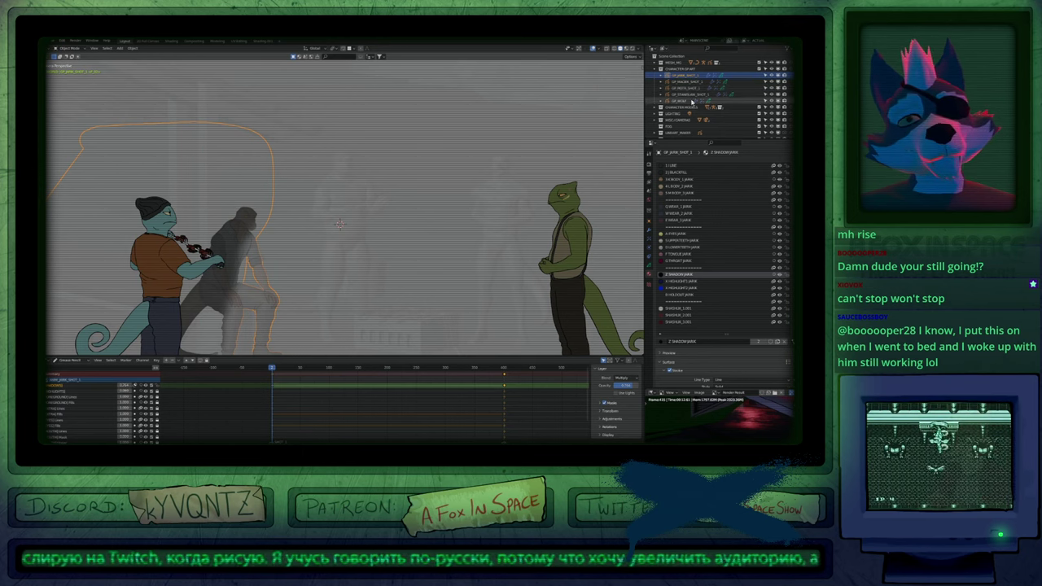
Make the CHARACTER MODELS collection unselectable and test selecting the drawn characters directly in the viewport.
{"action": "left_click", "coordinate": [171, 278]}
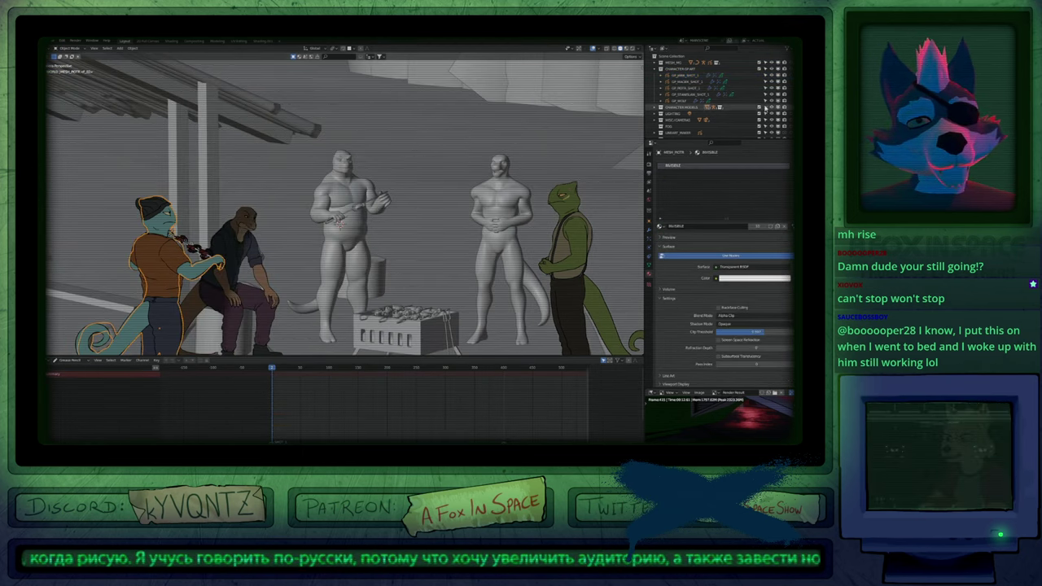
{"action": "left_click", "coordinate": [766, 107]}
{"action": "left_click", "coordinate": [231, 249]}
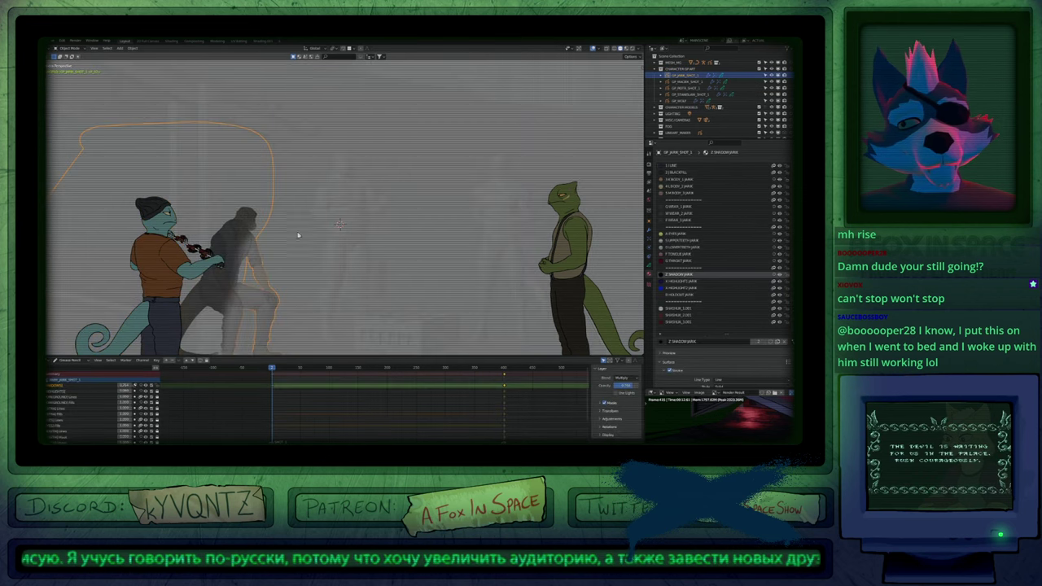
{"action": "left_click", "coordinate": [564, 224]}
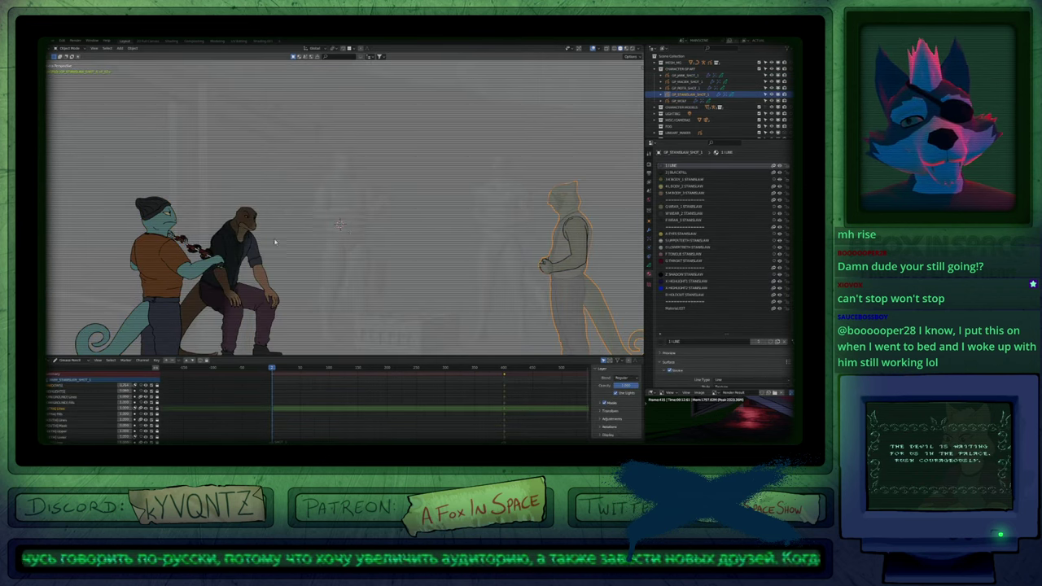
{"action": "left_click", "coordinate": [684, 75]}
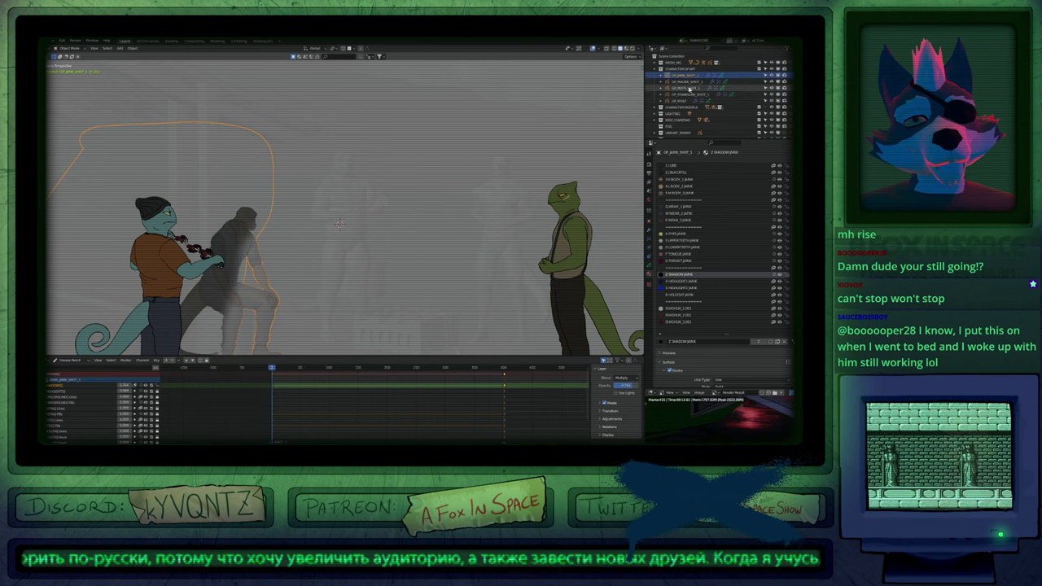
Select the heavy-set reptile's grease pencil object, enter Draw Mode, undo the stray stroke and maximize the viewport.
{"action": "left_click", "coordinate": [684, 81]}
{"action": "mouse_move", "coordinate": [399, 219]}
{"action": "middle_mouse_down", "text": "ctrl"}
{"action": "mouse_move", "coordinate": [356, 177]}
{"action": "mouse_move", "coordinate": [386, 130]}
{"action": "mouse_move", "coordinate": [381, 151]}
{"action": "middle_mouse_up", "text": "ctrl"}
{"action": "key", "text": "ctrl+Tab"}
{"action": "mouse_move", "coordinate": [386, 184]}
{"action": "left_mouse_down"}
{"action": "mouse_move", "coordinate": [450, 292]}
{"action": "mouse_move", "coordinate": [464, 293]}
{"action": "left_mouse_up"}
{"action": "key", "text": "ctrl+z"}
{"action": "mouse_move", "coordinate": [363, 333]}
{"action": "middle_mouse_down", "text": "shift"}
{"action": "mouse_move", "coordinate": [401, 159]}
{"action": "mouse_move", "coordinate": [392, 167]}
{"action": "middle_mouse_up", "text": "shift"}
{"action": "key", "text": "ctrl+space"}
{"action": "mouse_move", "coordinate": [447, 146]}
{"action": "middle_mouse_down", "text": "shift"}
{"action": "mouse_move", "coordinate": [419, 89]}
{"action": "mouse_move", "coordinate": [366, 90]}
{"action": "mouse_move", "coordinate": [326, 345]}
{"action": "middle_mouse_up", "text": "shift"}
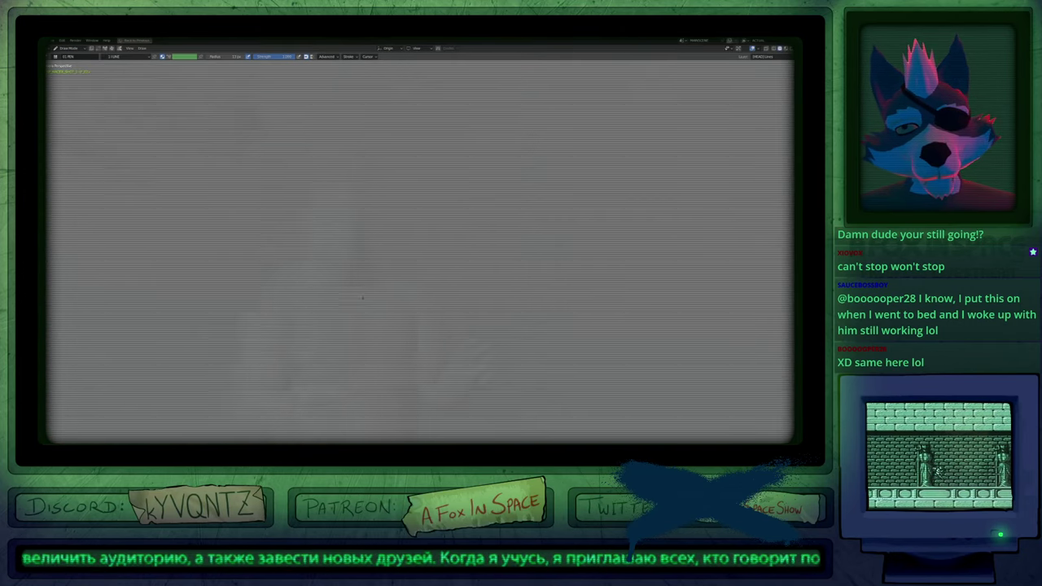
Sketch straight guide lines for the heavy-set reptile's spine, shoulders and face, and circle its head.
{"action": "left_click_drag", "start_coordinate": [340, 130], "coordinate": [341, 442]}
{"action": "left_click_drag", "start_coordinate": [249, 399], "coordinate": [177, 442]}
{"action": "left_click_drag", "start_coordinate": [411, 383], "coordinate": [558, 442]}
{"action": "left_click_drag", "start_coordinate": [342, 200], "coordinate": [369, 273]}
{"action": "left_click_drag", "start_coordinate": [359, 216], "coordinate": [369, 237]}
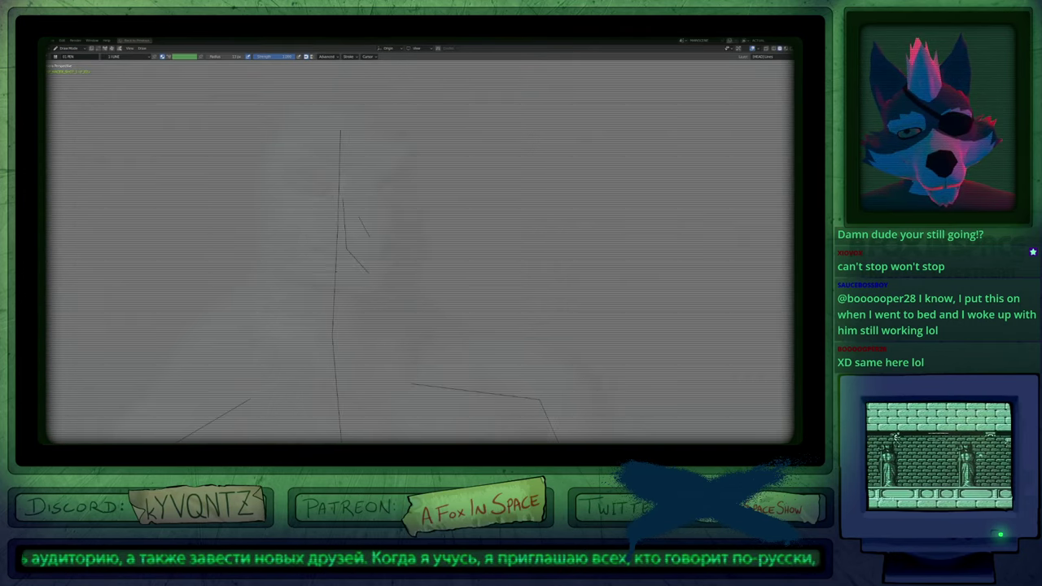
{"action": "key", "text": "Tab"}
{"action": "key", "text": "Tab"}
{"action": "middle_click_drag", "start_coordinate": [375, 217], "coordinate": [361, 391], "text": "ctrl"}
{"action": "middle_click_drag", "start_coordinate": [362, 301], "coordinate": [363, 211], "text": "ctrl"}
{"action": "mouse_move", "coordinate": [409, 213]}
{"action": "left_mouse_down"}
{"action": "mouse_move", "coordinate": [372, 295]}
{"action": "mouse_move", "coordinate": [344, 289]}
{"action": "left_mouse_up"}
{"action": "middle_click_drag", "start_coordinate": [335, 438], "coordinate": [357, 277], "text": "shift"}
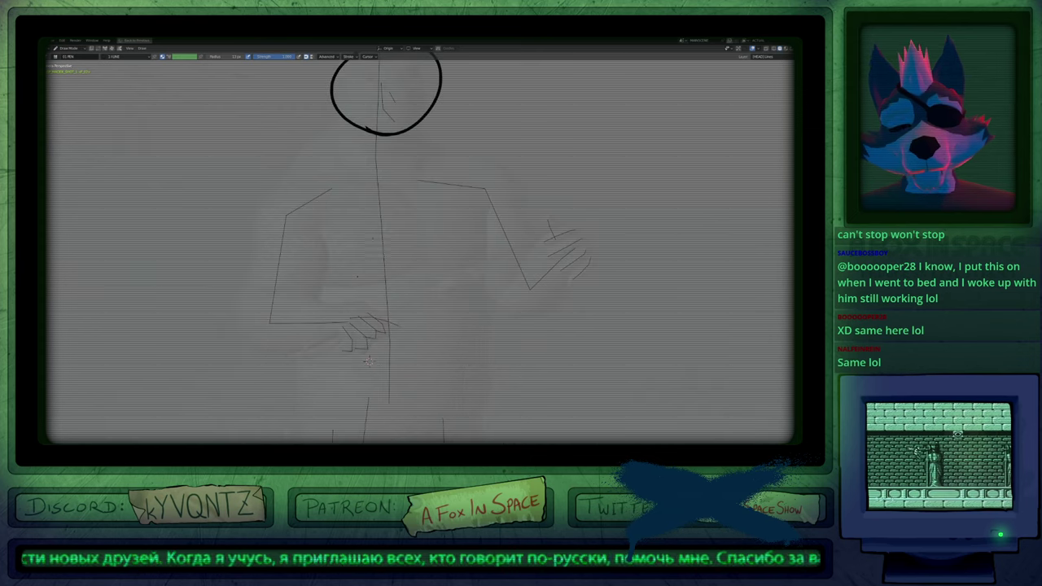
Switch to the drawing of the reptile in the beanie and examine which parts its individual grease pencil layers contain.
{"action": "scroll", "coordinate": [368, 360], "scroll_direction": "down", "scroll_amount": 2}
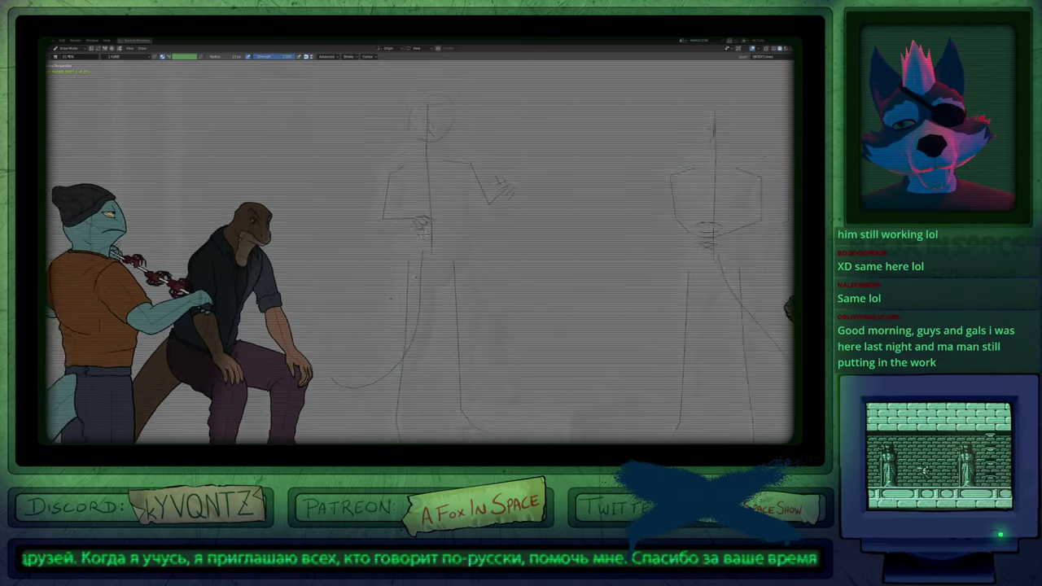
{"action": "scroll", "coordinate": [350, 306], "scroll_direction": "up", "scroll_amount": 1}
{"action": "middle_click_drag", "start_coordinate": [349, 306], "coordinate": [408, 277], "text": "shift"}
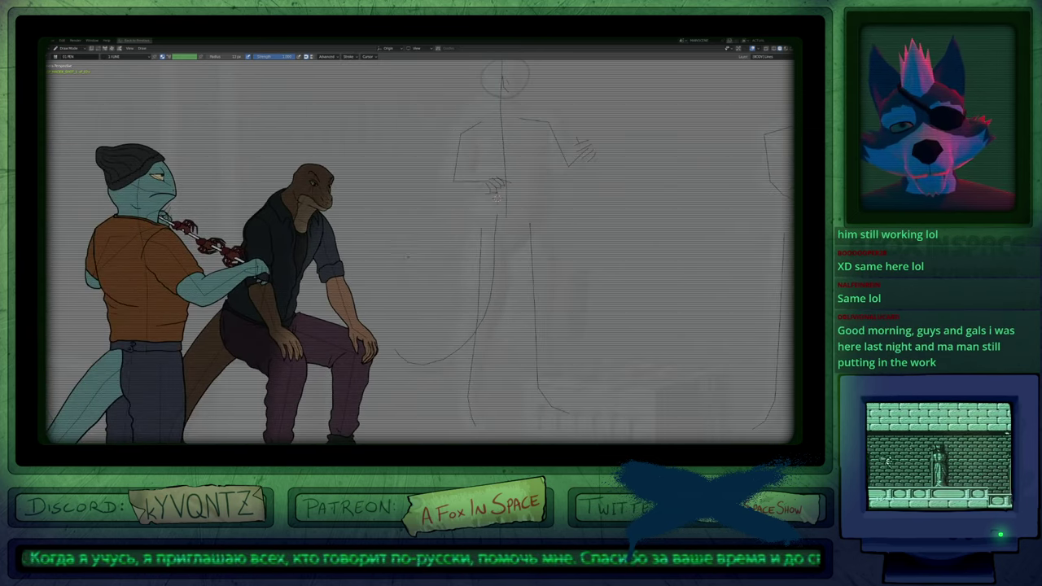
{"action": "key", "text": "ctrl+Tab"}
{"action": "left_click", "coordinate": [199, 302]}
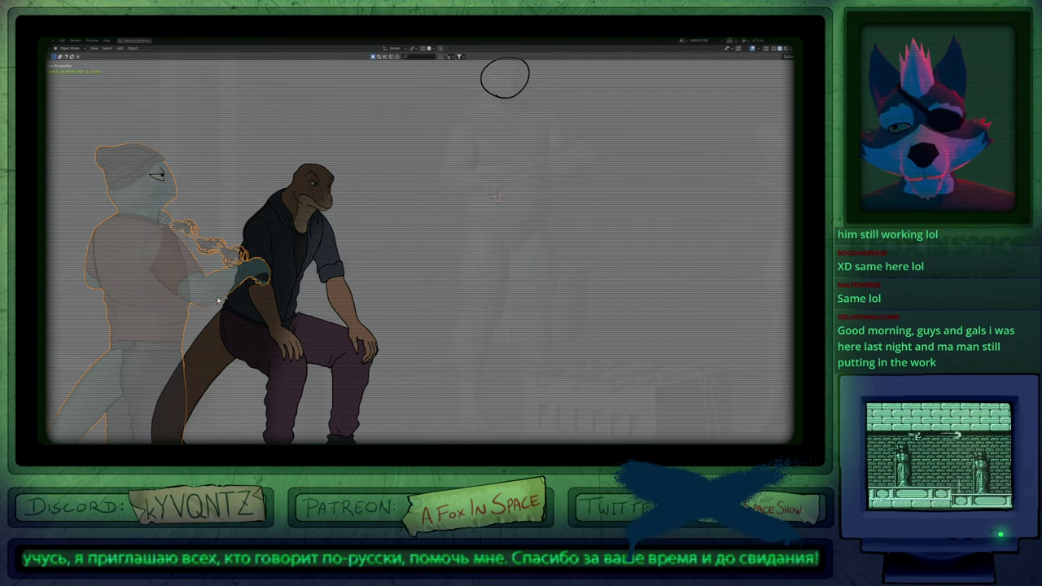
{"action": "key", "text": "ctrl+Tab"}
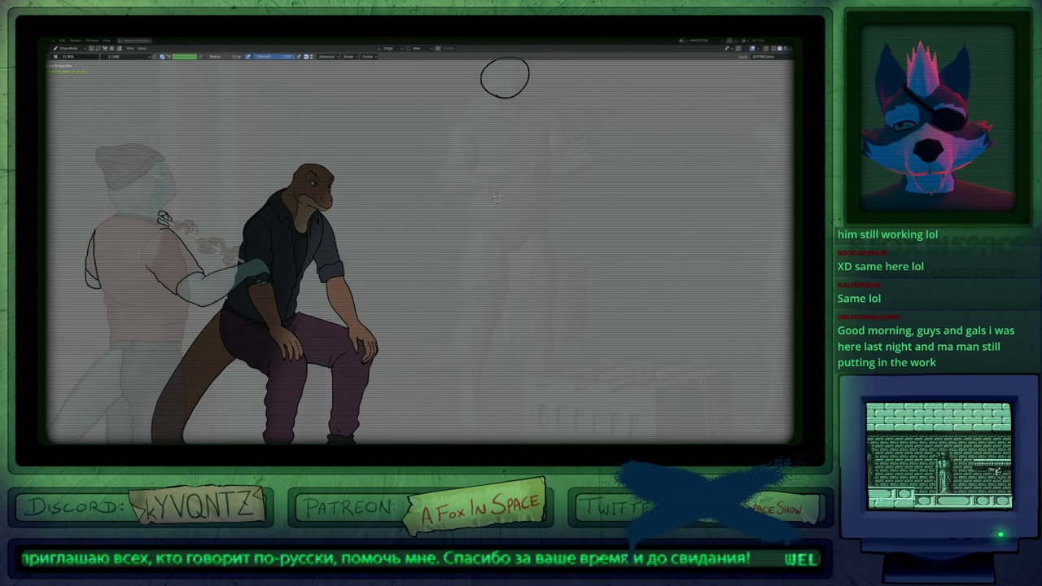
{"action": "key", "text": "Page_Down"}
{"action": "key", "text": "Page_Down"}
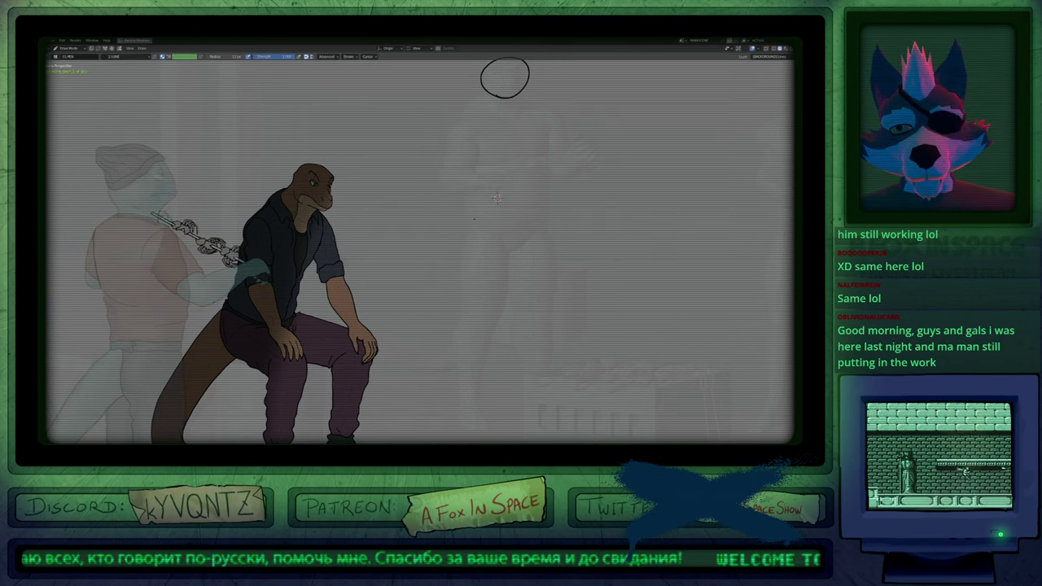
{"action": "key", "text": "Page_Down"}
{"action": "key", "text": "Page_Up"}
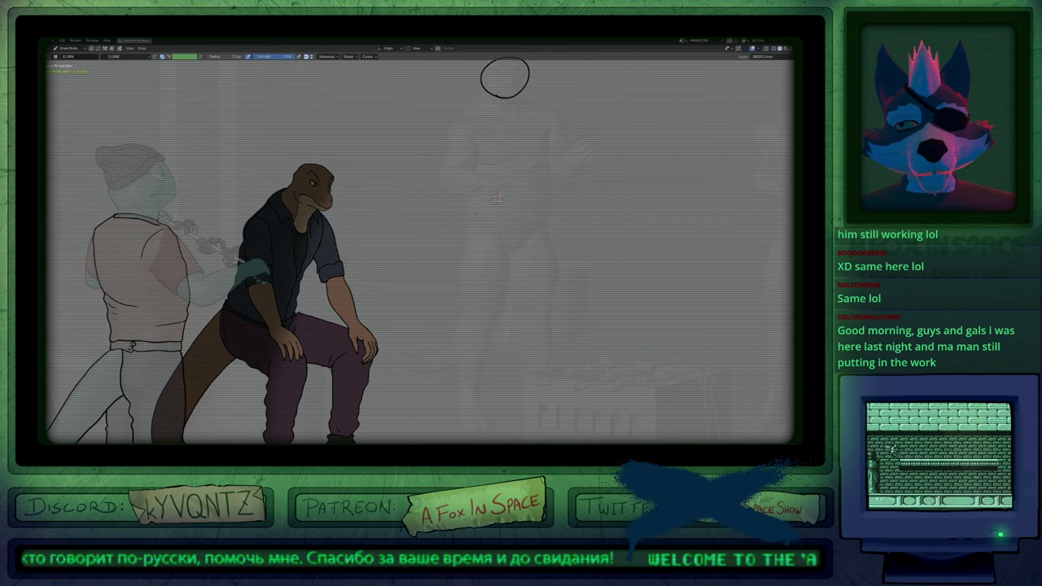
Reselect the heavy-set reptile's drawing in Draw Mode, make the head lines layer active and erase the circle around the head.
{"action": "middle_click_drag", "start_coordinate": [497, 196], "coordinate": [384, 323], "text": "shift"}
{"action": "scroll", "coordinate": [393, 234], "scroll_direction": "up", "scroll_amount": 4}
{"action": "key", "text": "ctrl+Tab"}
{"action": "left_click", "coordinate": [395, 216]}
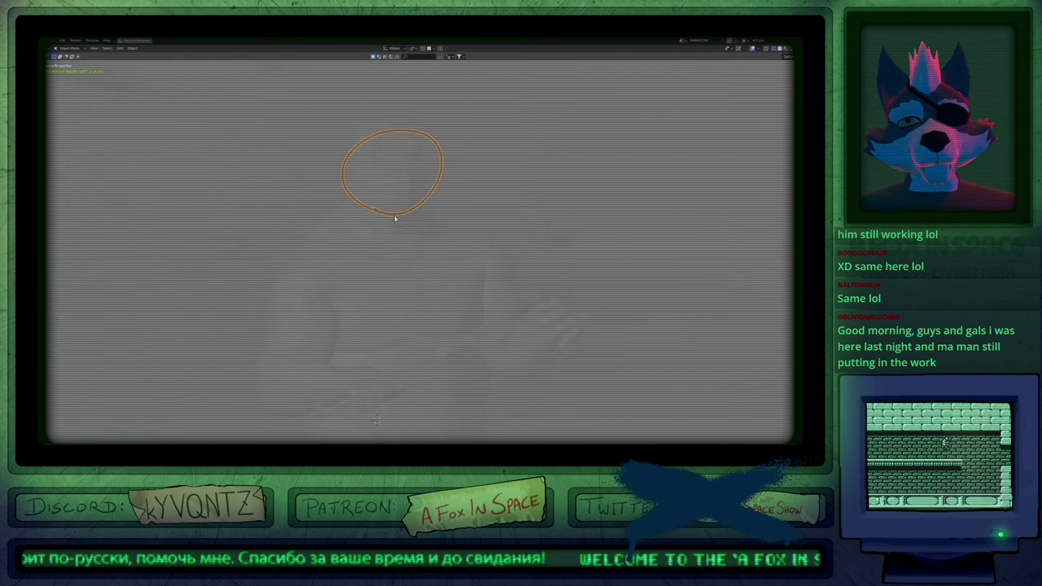
{"action": "key", "text": "ctrl+Tab"}
{"action": "key", "text": "Page_Up"}
{"action": "middle_click_drag", "start_coordinate": [410, 227], "coordinate": [412, 313], "text": "shift"}
{"action": "key", "text": "e"}
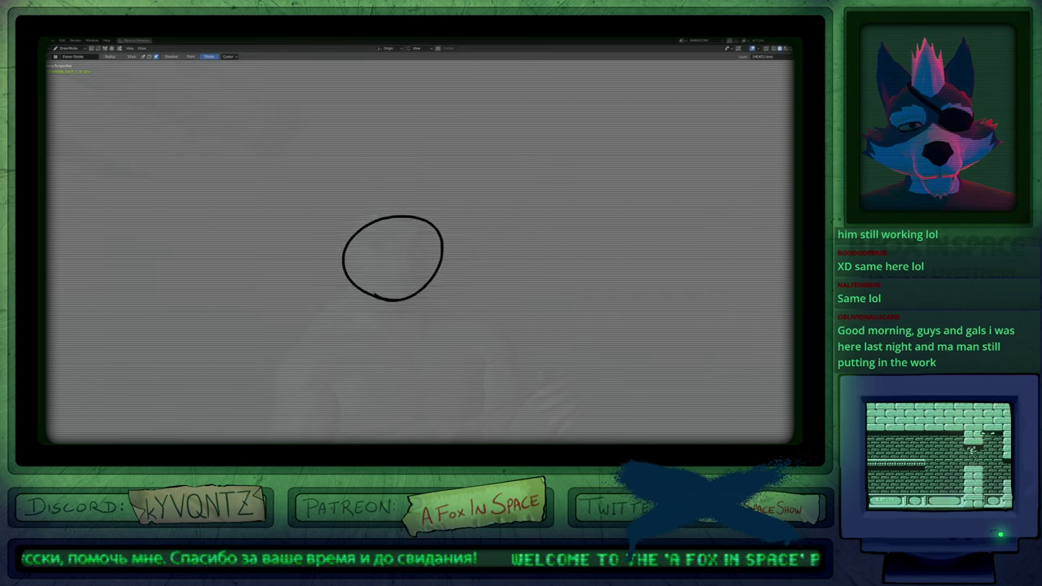
{"action": "left_click", "coordinate": [410, 299]}
{"action": "key", "text": "d"}
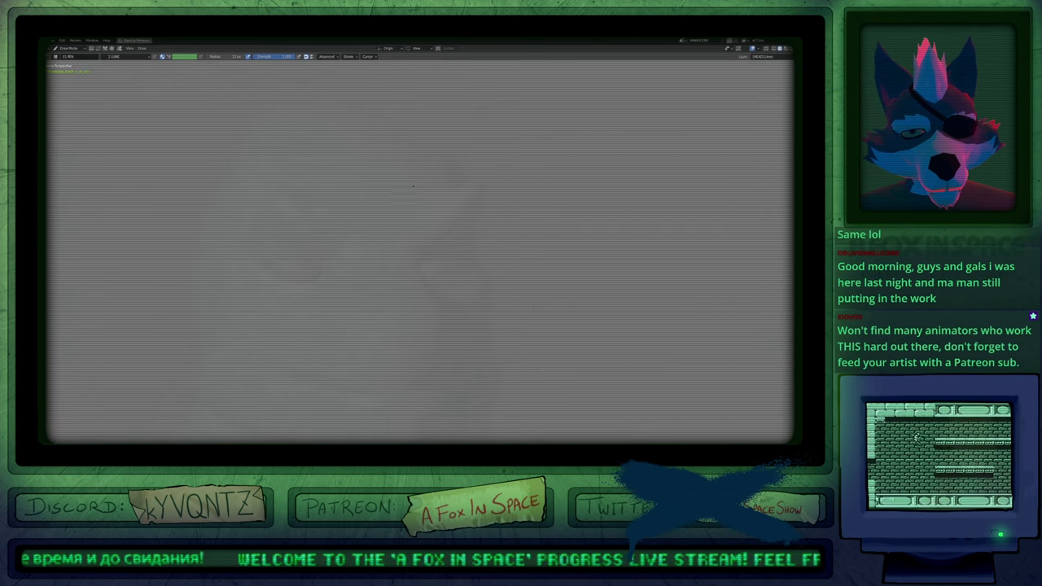
Draw the outline of one eye on the heavy-set reptile's face and add a round pupil with the black fill material.
{"action": "mouse_move", "coordinate": [328, 277]}
{"action": "left_mouse_down"}
{"action": "mouse_move", "coordinate": [275, 249]}
{"action": "mouse_move", "coordinate": [242, 255]}
{"action": "mouse_move", "coordinate": [297, 290]}
{"action": "mouse_move", "coordinate": [328, 276]}
{"action": "left_mouse_up"}
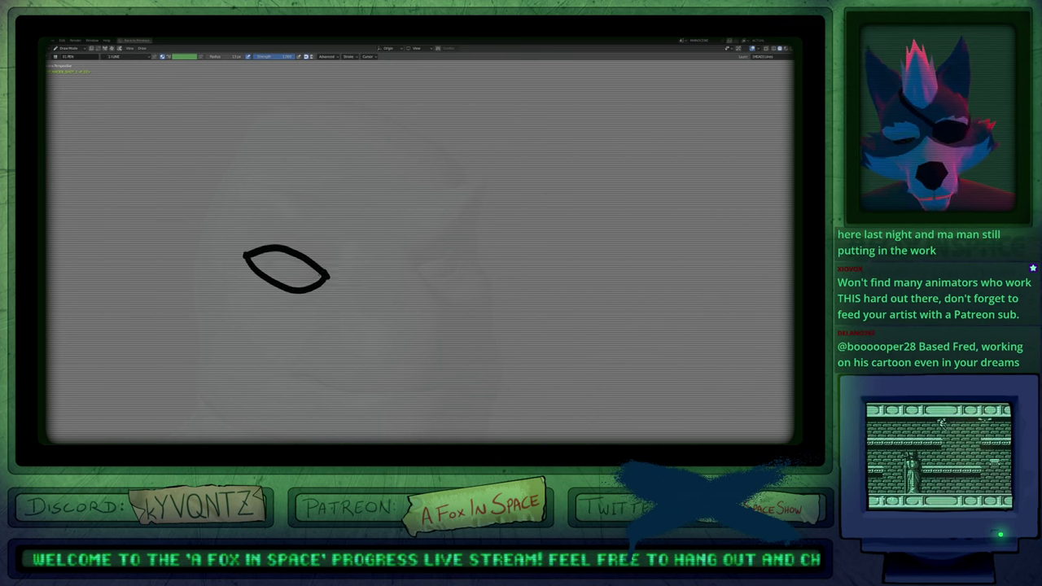
{"action": "key", "text": "2"}
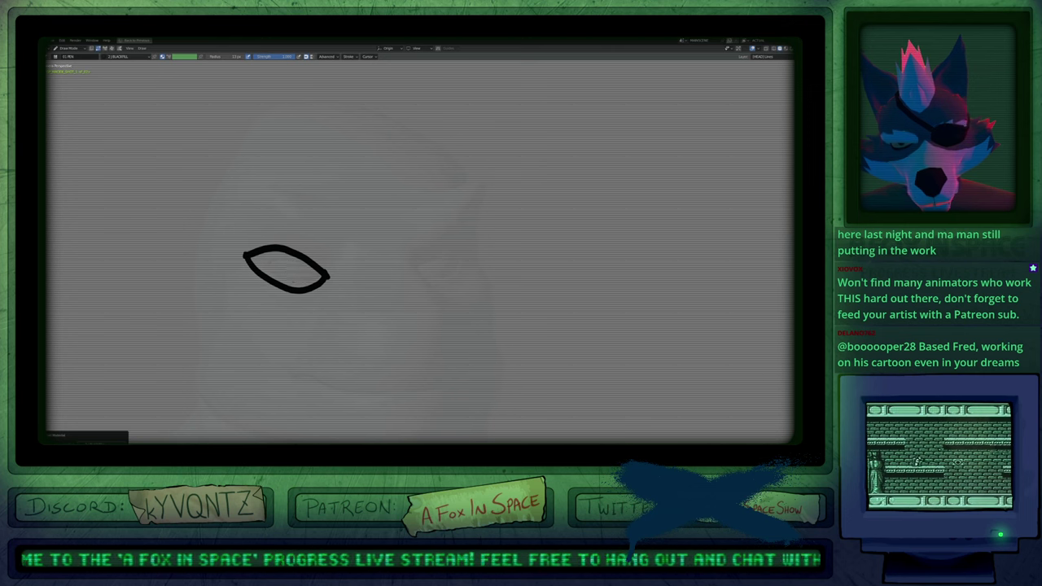
{"action": "mouse_move", "coordinate": [290, 282]}
{"action": "left_mouse_down"}
{"action": "mouse_move", "coordinate": [291, 271]}
{"action": "mouse_move", "coordinate": [303, 277]}
{"action": "mouse_move", "coordinate": [295, 282]}
{"action": "left_mouse_up"}
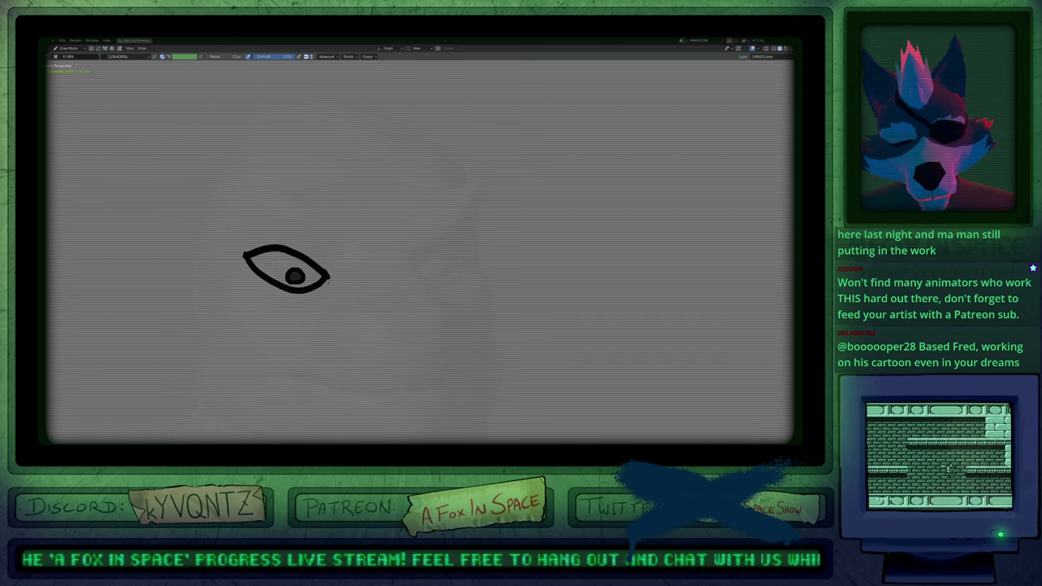
Reshape the eye outline in Edit Mode by moving a point of its stroke with proportional editing.
{"action": "scroll", "coordinate": [329, 275], "scroll_direction": "down", "scroll_amount": 6}
{"action": "scroll", "coordinate": [328, 275], "scroll_direction": "up", "scroll_amount": 4}
{"action": "key", "text": "Tab"}
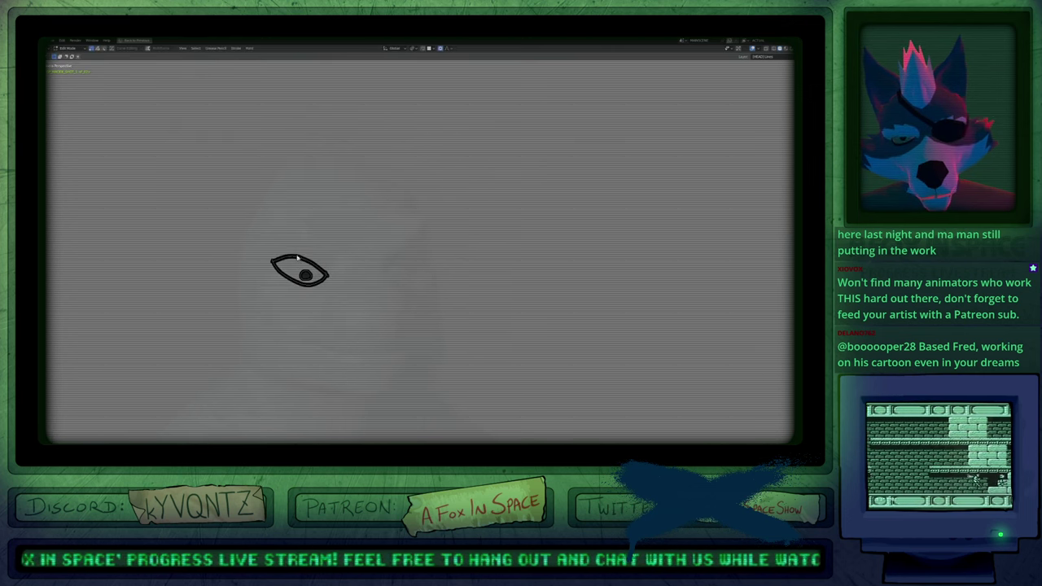
{"action": "left_click", "coordinate": [295, 257]}
{"action": "key", "text": "g"}
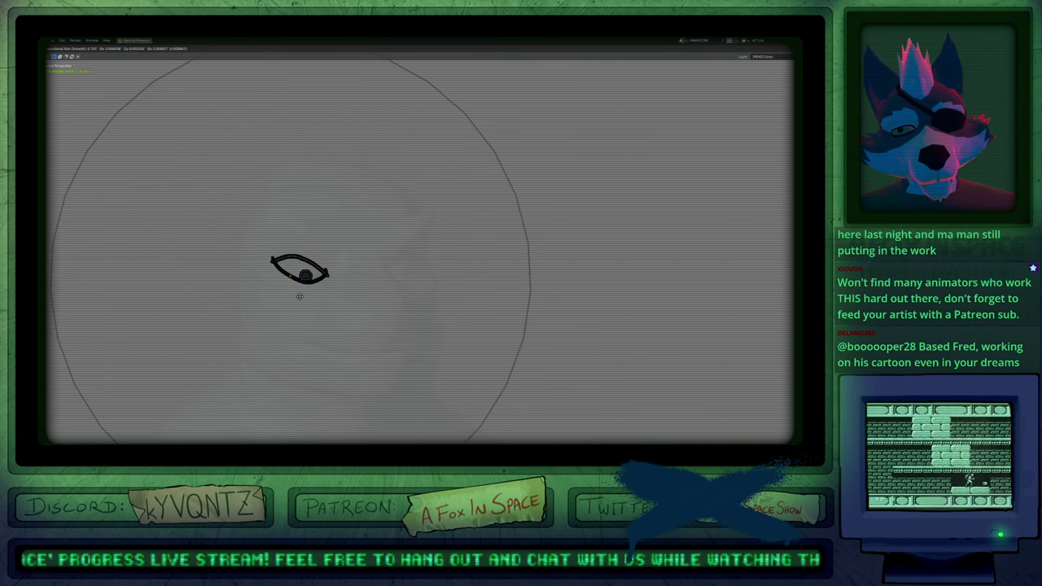
{"action": "scroll", "coordinate": [297, 295], "scroll_direction": "up", "scroll_amount": 10}
{"action": "left_click", "coordinate": [300, 296]}
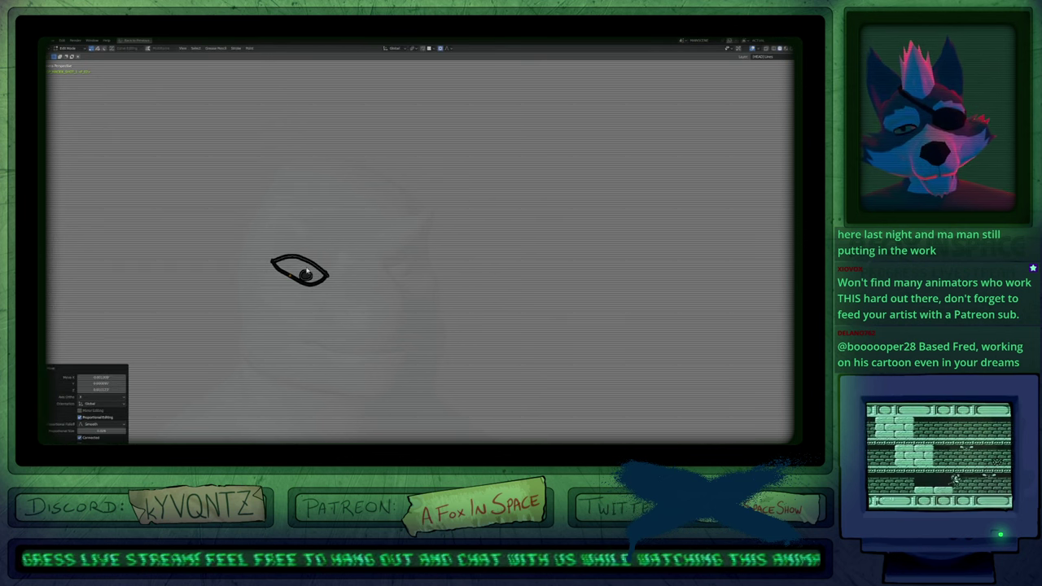
Reshape the upper and lower lids of the eye outline by moving individual points with a smaller proportional editing radius.
{"action": "left_click", "coordinate": [303, 260]}
{"action": "key", "text": "g"}
{"action": "scroll", "coordinate": [301, 267], "scroll_direction": "down", "scroll_amount": 1}
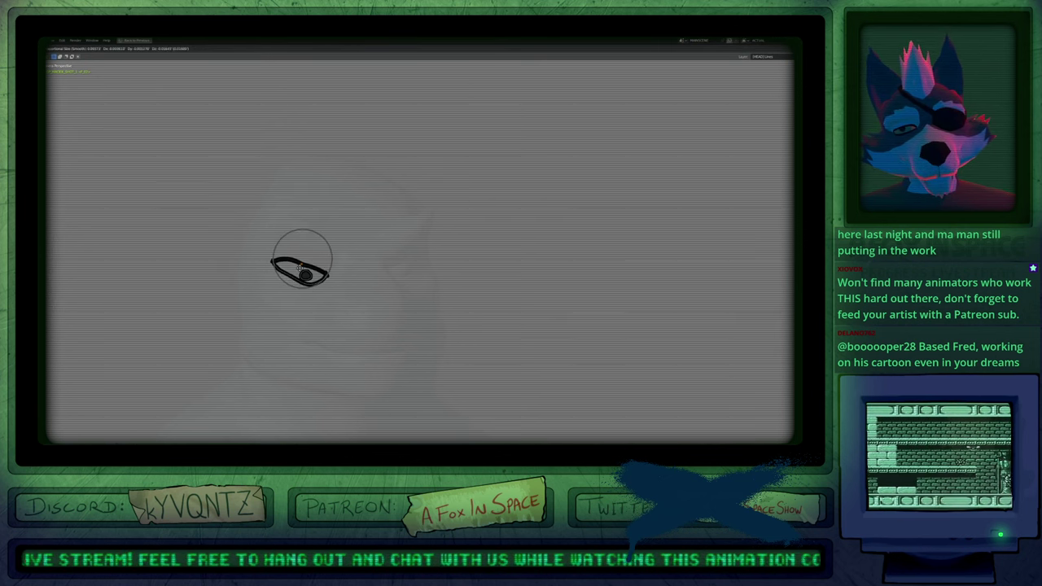
{"action": "left_click", "coordinate": [302, 258]}
{"action": "key", "text": "g"}
{"action": "left_click", "coordinate": [316, 268]}
{"action": "left_click", "coordinate": [307, 286]}
{"action": "key", "text": "g"}
{"action": "left_click", "coordinate": [306, 283]}
{"action": "key", "text": "Tab"}
Select the pupil as a whole stroke in Edit Mode, enlarge it slightly and reposition it inside the eye outline.
{"action": "mouse_move", "coordinate": [383, 306]}
{"action": "middle_mouse_down", "text": "shift"}
{"action": "mouse_move", "coordinate": [445, 233]}
{"action": "mouse_move", "coordinate": [424, 290]}
{"action": "mouse_move", "coordinate": [428, 278]}
{"action": "middle_mouse_up", "text": "shift"}
{"action": "key", "text": "f"}
{"action": "key", "text": "Escape"}
{"action": "key", "text": "Tab"}
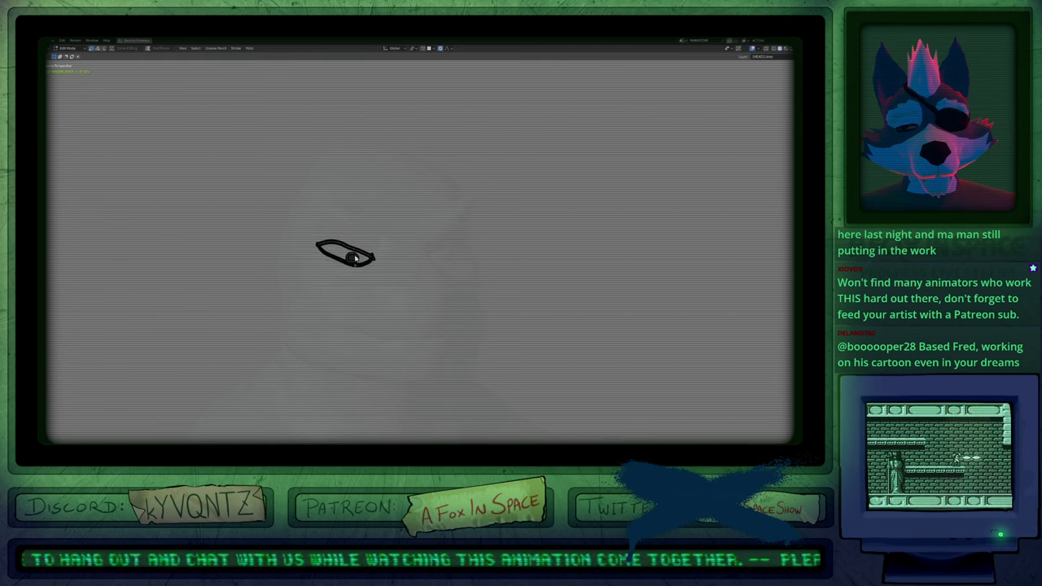
{"action": "key", "text": "2"}
{"action": "left_click", "coordinate": [356, 256]}
{"action": "key", "text": "s"}
{"action": "left_click", "coordinate": [418, 289]}
{"action": "key", "text": "g"}
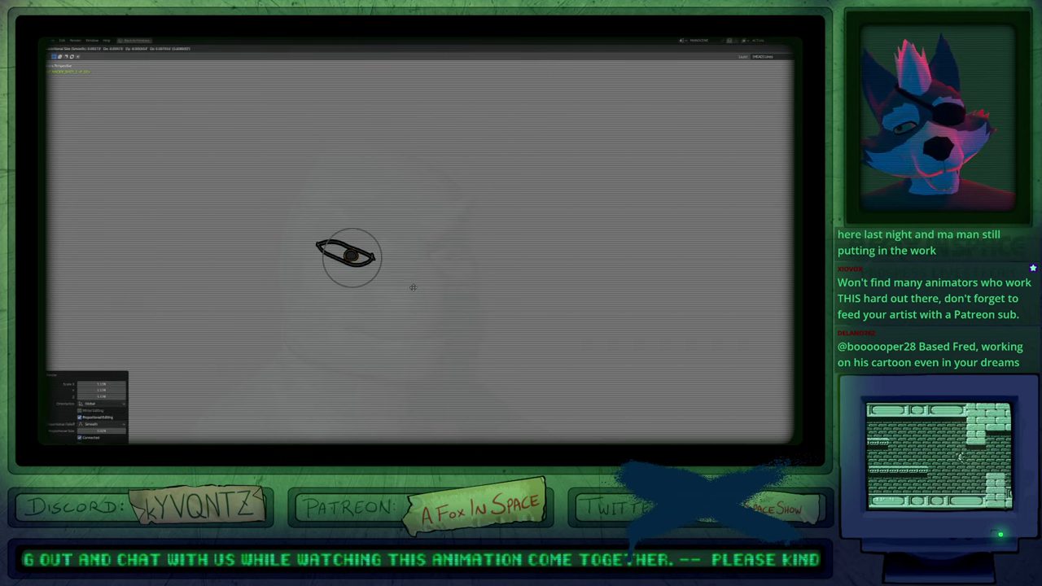
{"action": "left_click", "coordinate": [412, 289]}
{"action": "key", "text": "Tab"}
Change the transform pivot point and scale the eye outline and pupil down slightly in Edit Mode.
{"action": "key", "text": "Tab"}
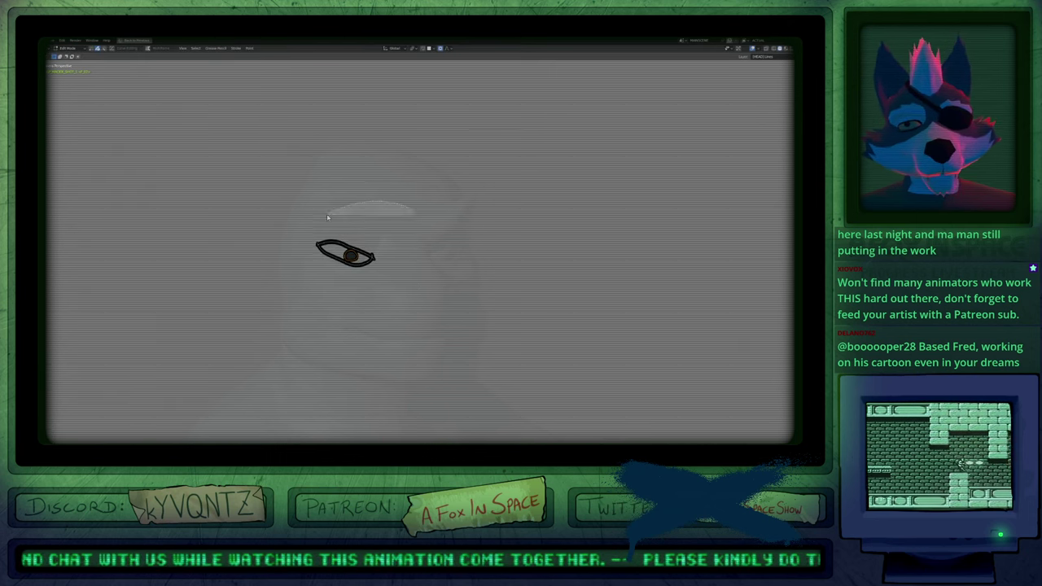
{"action": "key", "text": "s"}
{"action": "right_click", "coordinate": [390, 281]}
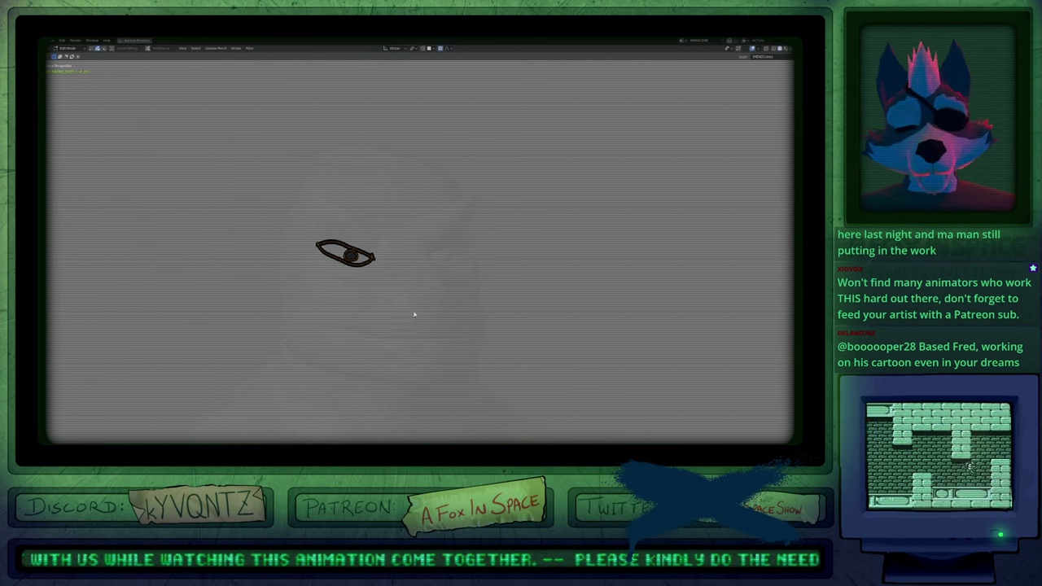
{"action": "key", "text": "period"}
{"action": "left_click", "coordinate": [426, 258]}
{"action": "key", "text": "s"}
{"action": "left_click", "coordinate": [468, 285]}
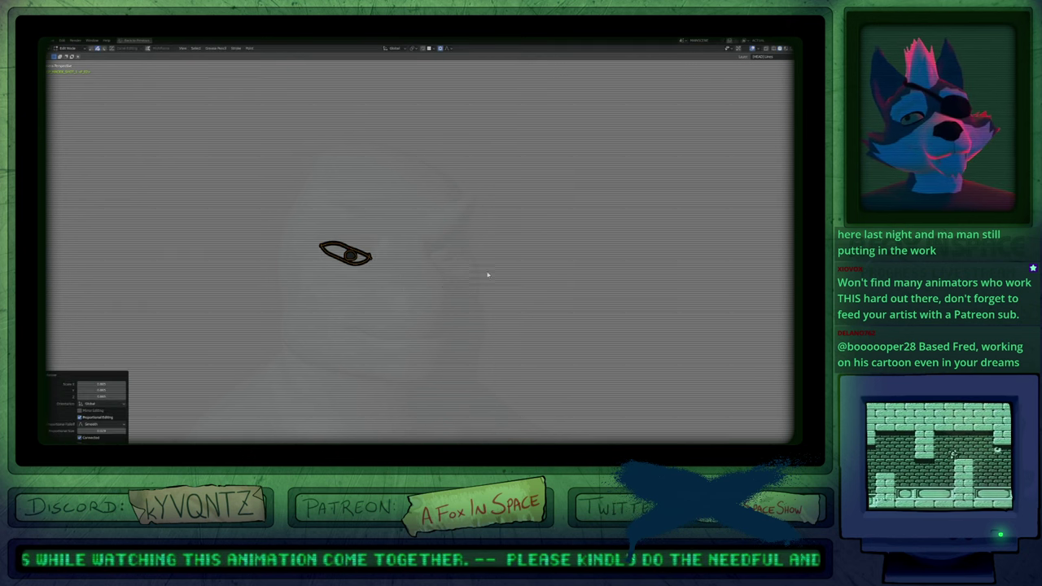
{"action": "key", "text": "s"}
{"action": "left_click", "coordinate": [477, 277]}
Return to Draw Mode, undo the test stroke made with the black fill material and switch to the line material.
{"action": "key", "text": "Tab"}
{"action": "left_click_drag", "start_coordinate": [382, 218], "coordinate": [497, 319]}
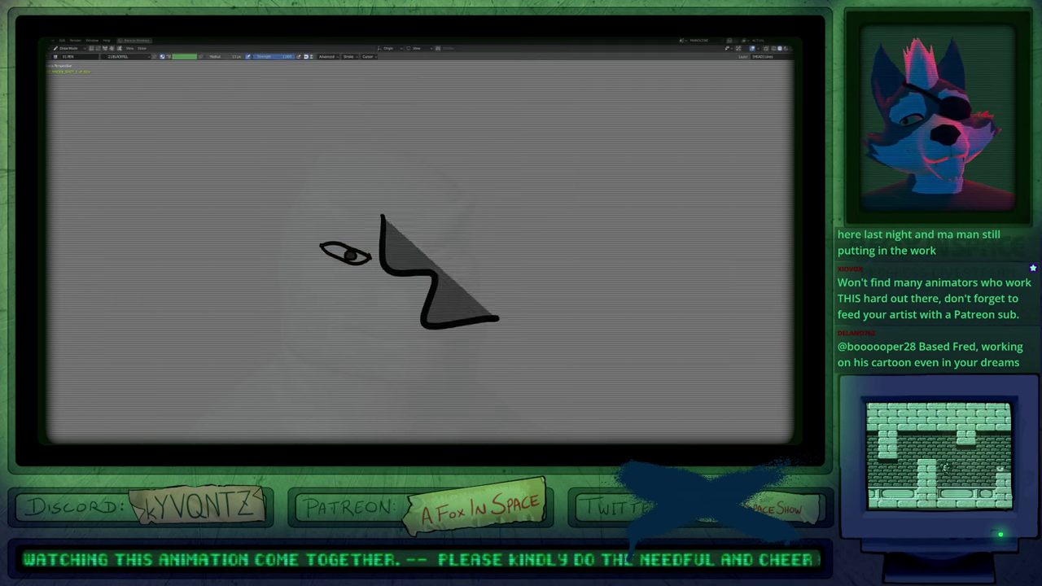
{"action": "key", "text": "ctrl+z"}
{"action": "key", "text": "u"}
{"action": "left_click", "coordinate": [377, 237]}
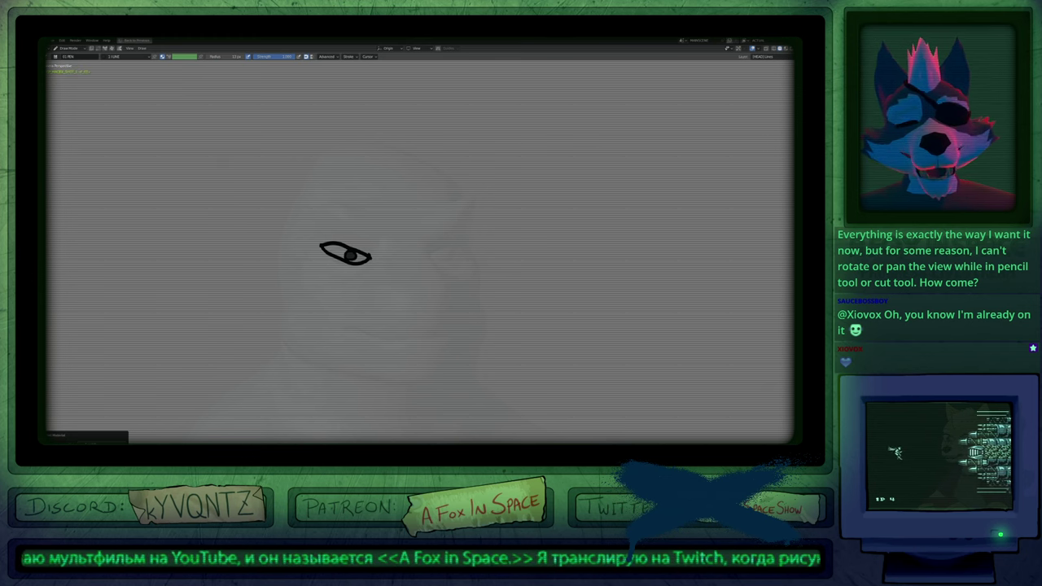
View the drawing within the whole scene from Object Mode, return to Draw Mode and activate the Cutter tool.
{"action": "key", "text": "ctrl+Tab"}
{"action": "scroll", "coordinate": [385, 341], "scroll_direction": "down", "scroll_amount": 9}
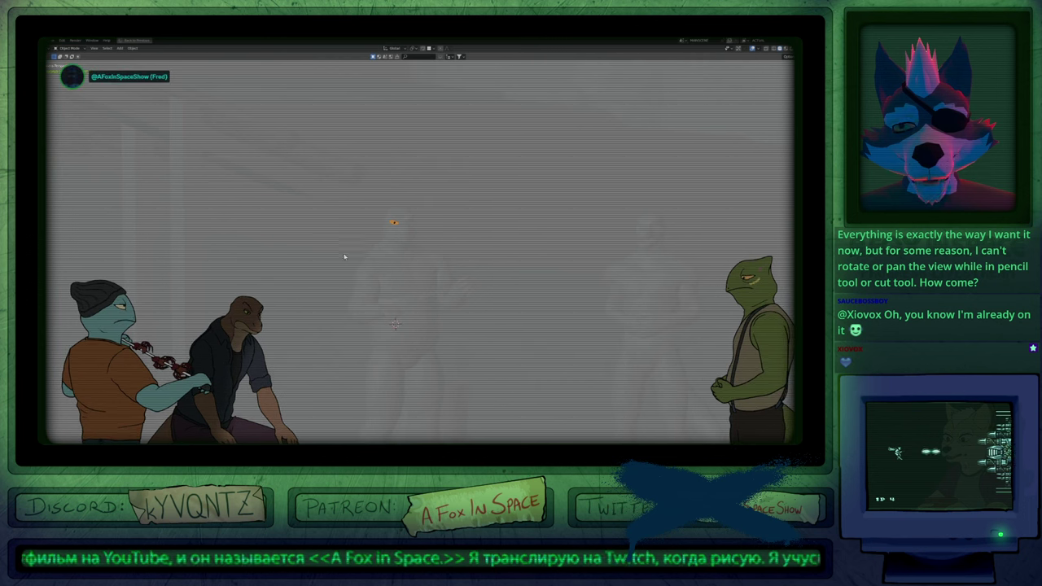
{"action": "key", "text": "ctrl+Tab"}
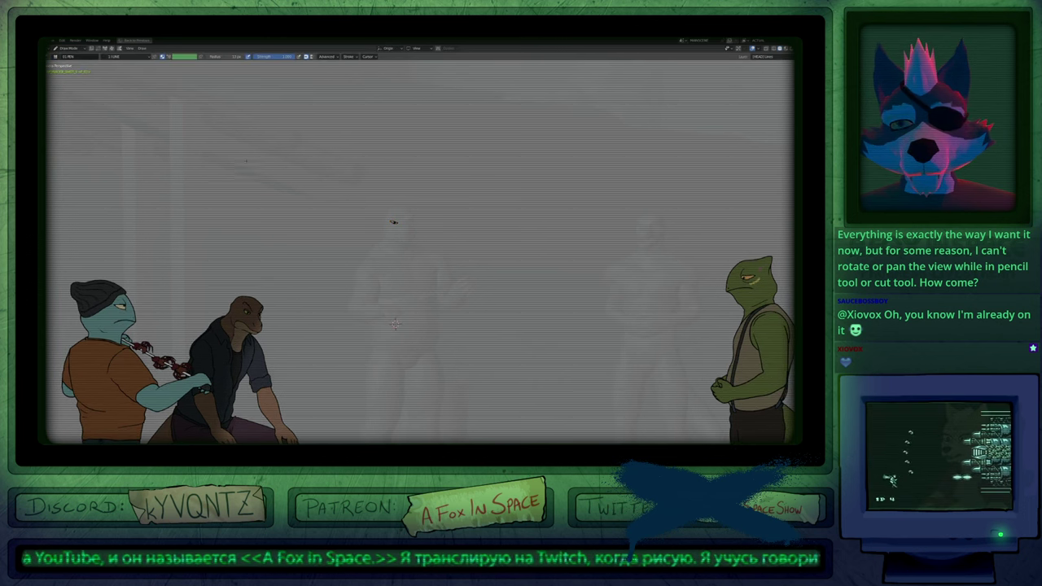
{"action": "left_click", "coordinate": [51, 123]}
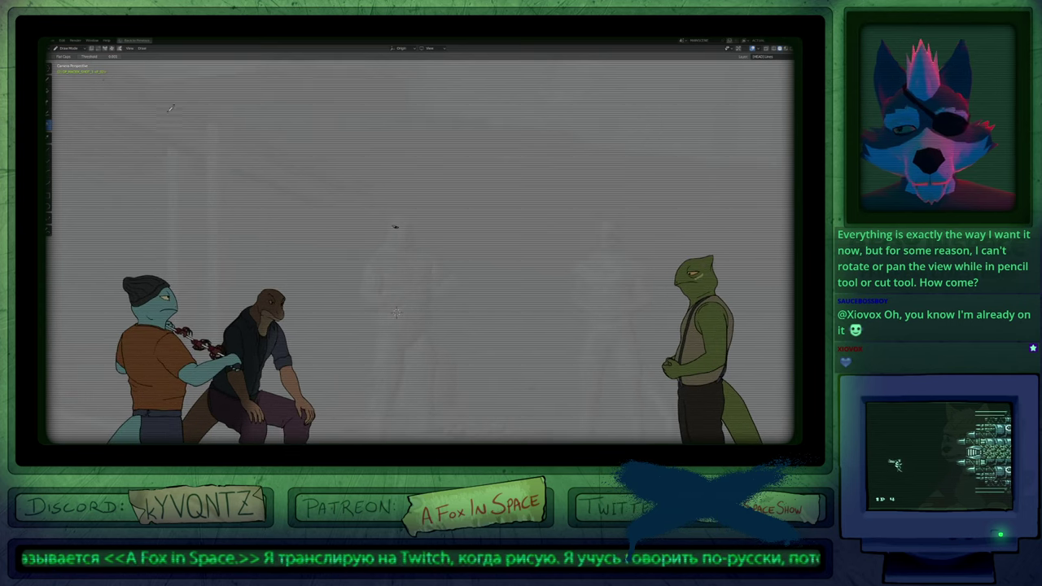
{"action": "left_click", "coordinate": [62, 41]}
{"action": "left_click", "coordinate": [71, 138]}
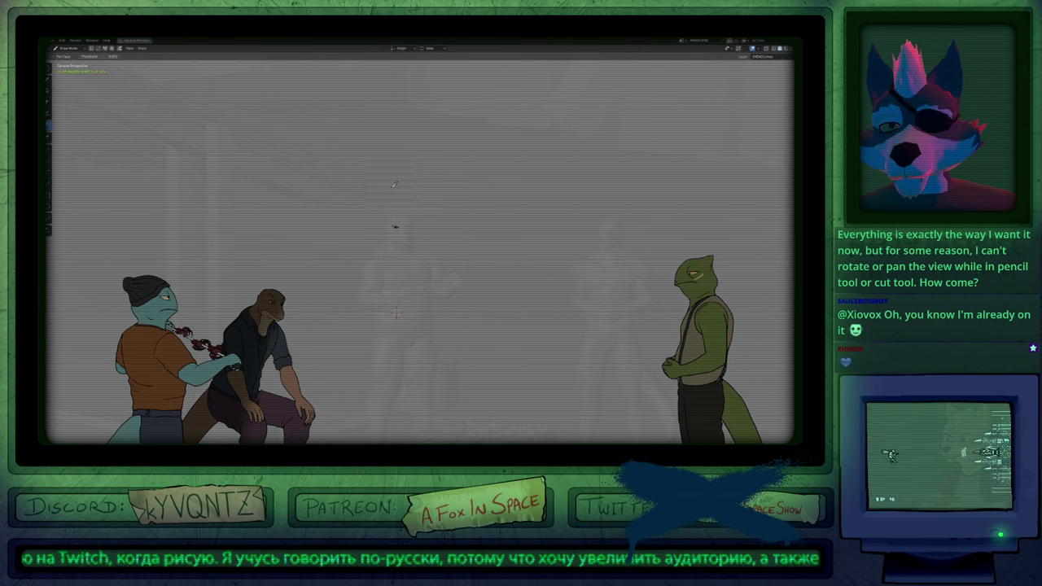
Try out the Cutter tool with several lassos in the empty area around the heavy-set reptile's head.
{"action": "left_click_drag", "start_coordinate": [375, 211], "coordinate": [463, 207]}
{"action": "left_click_drag", "start_coordinate": [365, 203], "coordinate": [446, 201]}
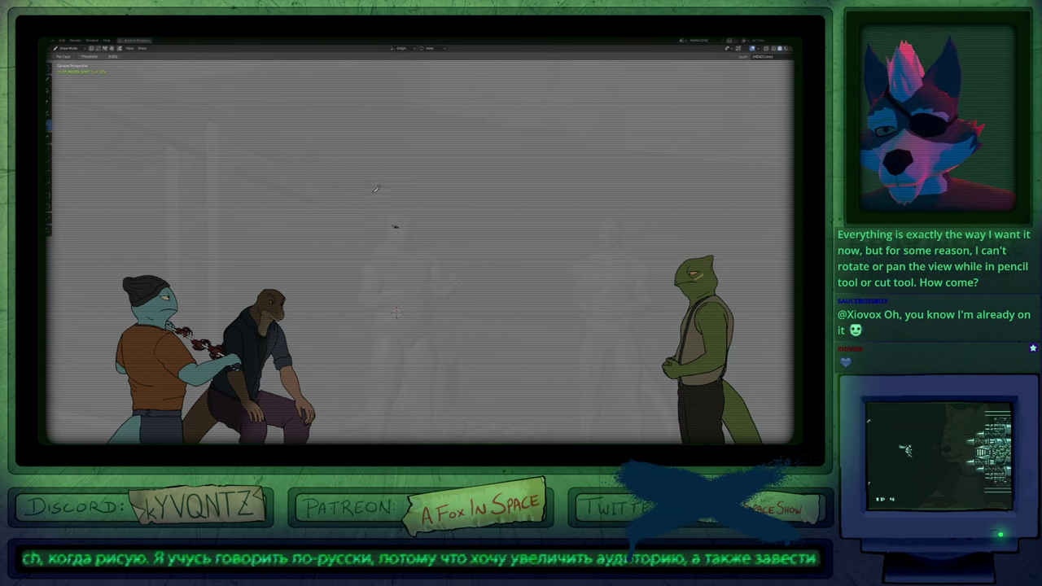
{"action": "left_click_drag", "start_coordinate": [375, 188], "coordinate": [381, 226]}
{"action": "mouse_move", "coordinate": [350, 225]}
{"action": "left_mouse_down"}
{"action": "mouse_move", "coordinate": [352, 242]}
{"action": "mouse_move", "coordinate": [393, 276]}
{"action": "left_mouse_up"}
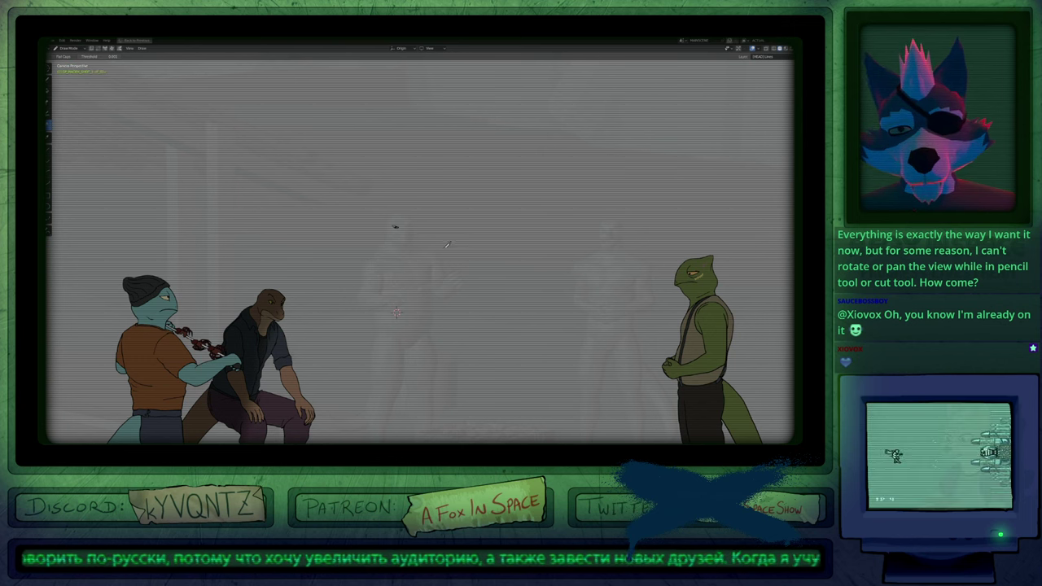
{"action": "right_click", "coordinate": [424, 257]}
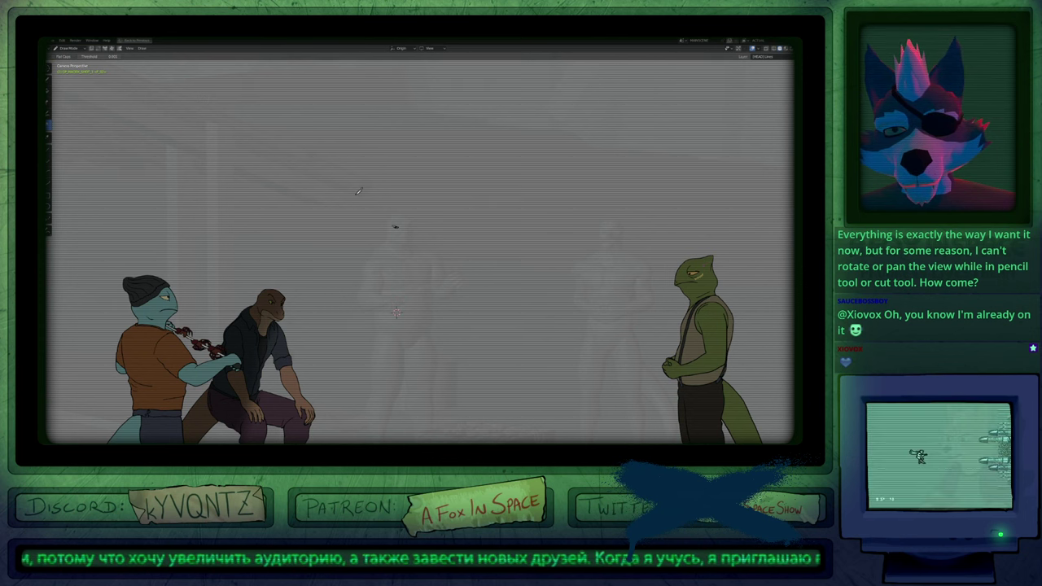
{"action": "mouse_move", "coordinate": [296, 158]}
{"action": "left_mouse_down"}
{"action": "mouse_move", "coordinate": [295, 244]}
{"action": "mouse_move", "coordinate": [357, 244]}
{"action": "left_mouse_up"}
{"action": "mouse_move", "coordinate": [304, 178]}
{"action": "left_mouse_down"}
{"action": "mouse_move", "coordinate": [327, 251]}
{"action": "mouse_move", "coordinate": [371, 237]}
{"action": "left_mouse_up"}
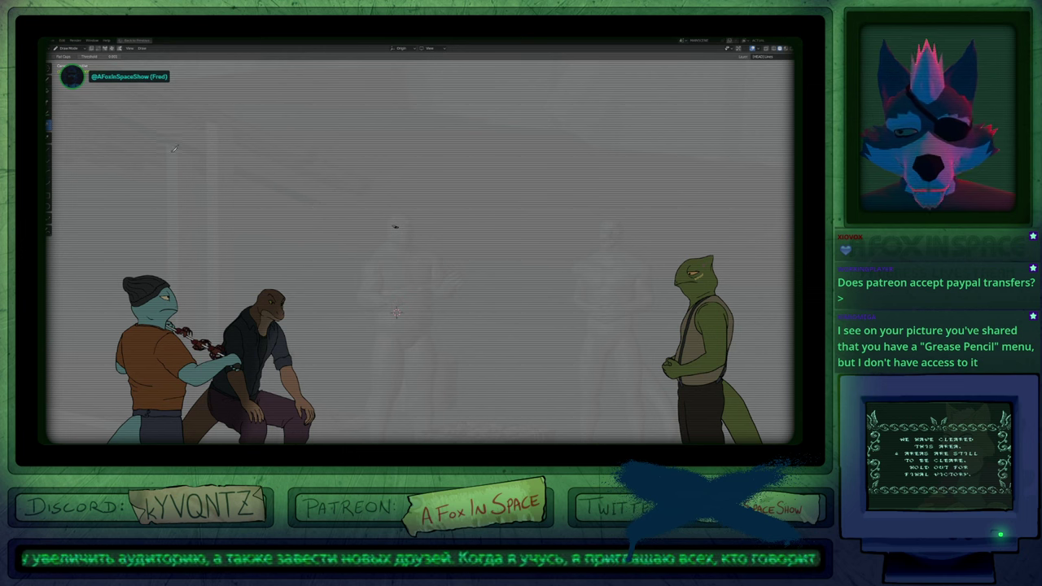
Switch to the Draw tool and back to the Cutter, making test lassos over the heavy-set reference model's body.
{"action": "left_click", "coordinate": [49, 80]}
{"action": "mouse_move", "coordinate": [342, 236]}
{"action": "middle_mouse_down", "text": "shift"}
{"action": "mouse_move", "coordinate": [314, 291]}
{"action": "mouse_move", "coordinate": [319, 224]}
{"action": "mouse_move", "coordinate": [276, 195]}
{"action": "middle_mouse_up", "text": "shift"}
{"action": "left_click", "coordinate": [49, 126]}
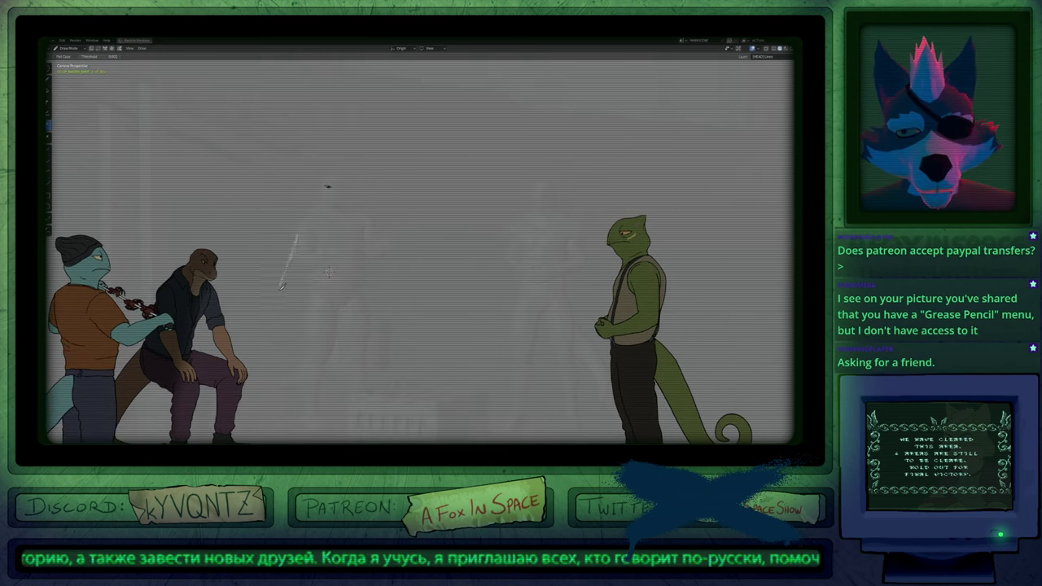
{"action": "left_click_drag", "start_coordinate": [291, 239], "coordinate": [286, 306]}
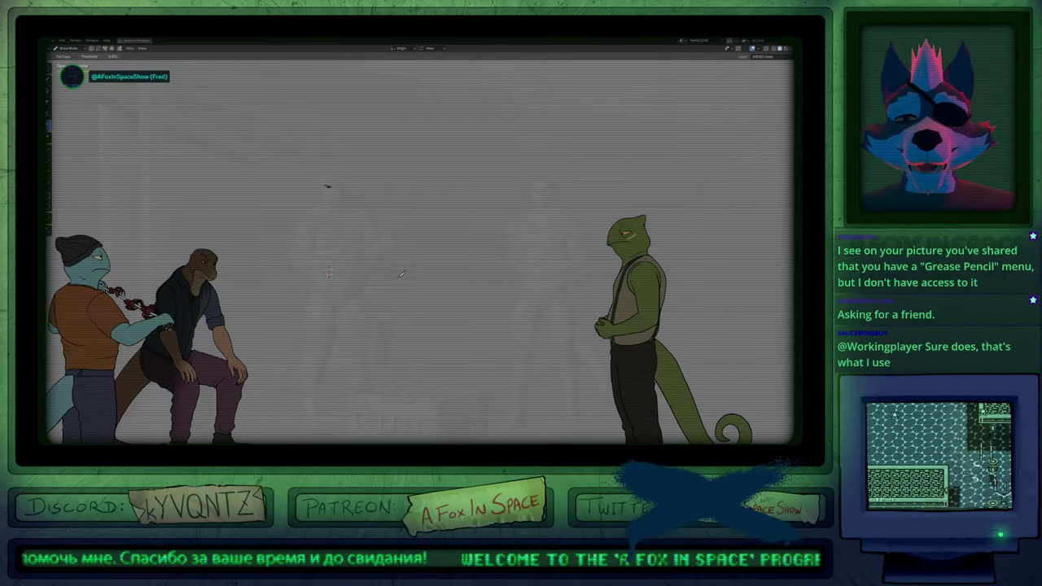
{"action": "left_click_drag", "start_coordinate": [398, 277], "coordinate": [291, 405]}
{"action": "left_click_drag", "start_coordinate": [394, 250], "coordinate": [431, 358]}
{"action": "left_click_drag", "start_coordinate": [352, 231], "coordinate": [332, 314]}
{"action": "left_click_drag", "start_coordinate": [314, 259], "coordinate": [409, 356]}
{"action": "left_click_drag", "start_coordinate": [352, 235], "coordinate": [388, 335]}
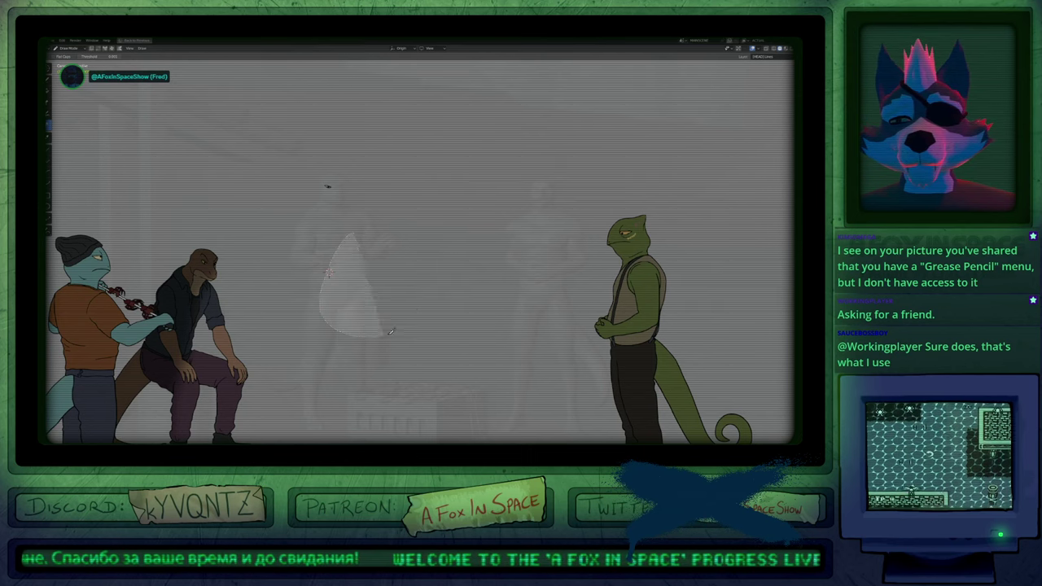
{"action": "left_click_drag", "start_coordinate": [355, 247], "coordinate": [399, 329]}
{"action": "mouse_move", "coordinate": [365, 247]}
{"action": "left_mouse_down"}
{"action": "mouse_move", "coordinate": [332, 285]}
{"action": "mouse_move", "coordinate": [383, 332]}
{"action": "left_mouse_up"}
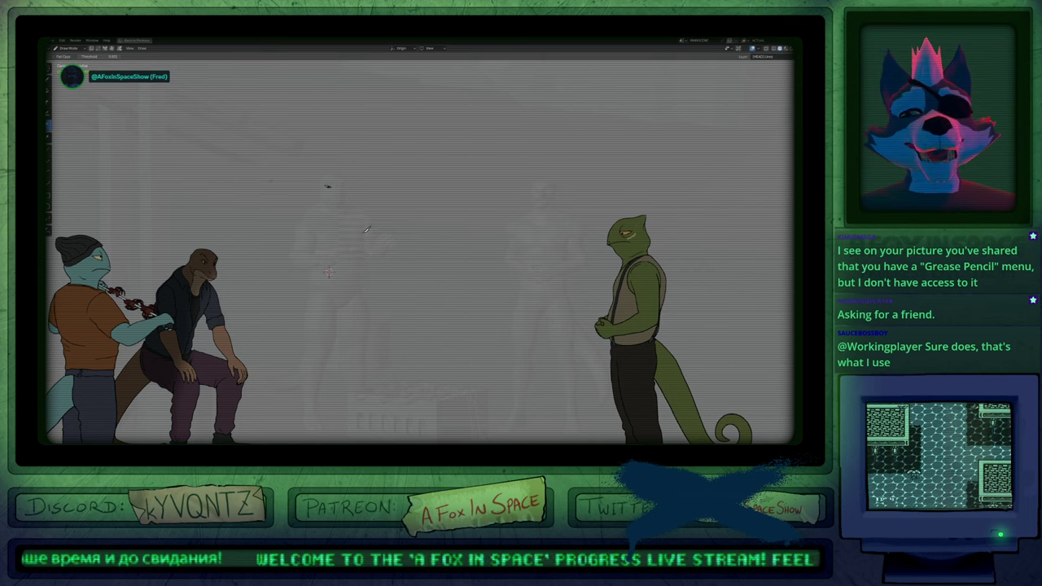
Draw three steep test strokes across two horizontal ones beside the eye with the Draw tool, undoing a trial cut between them.
{"action": "left_click", "coordinate": [49, 79]}
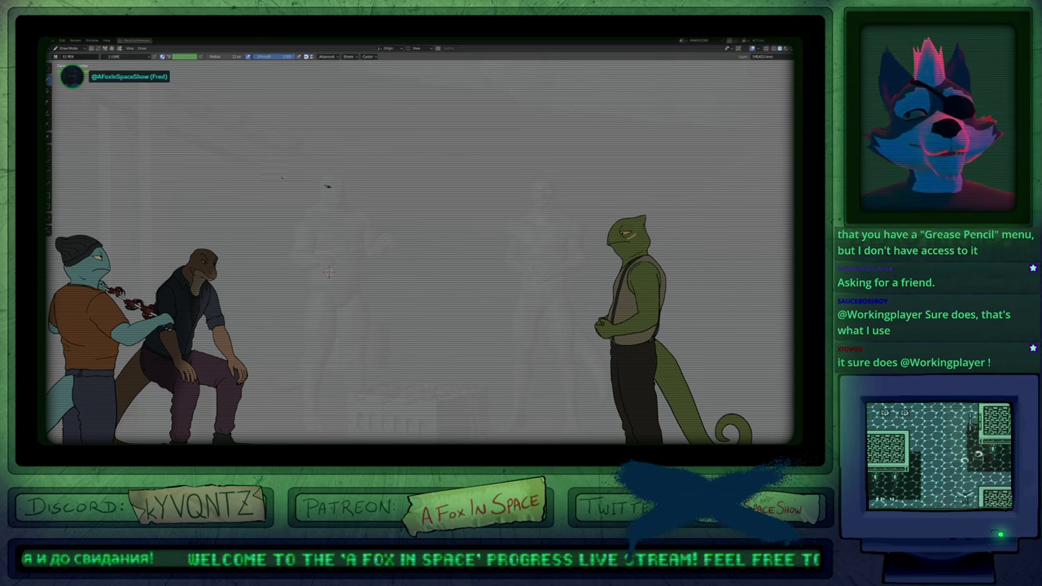
{"action": "mouse_move", "coordinate": [328, 203]}
{"action": "middle_mouse_down", "text": "shift"}
{"action": "mouse_move", "coordinate": [336, 246]}
{"action": "mouse_move", "coordinate": [424, 124]}
{"action": "mouse_move", "coordinate": [276, 181]}
{"action": "middle_mouse_up", "text": "shift"}
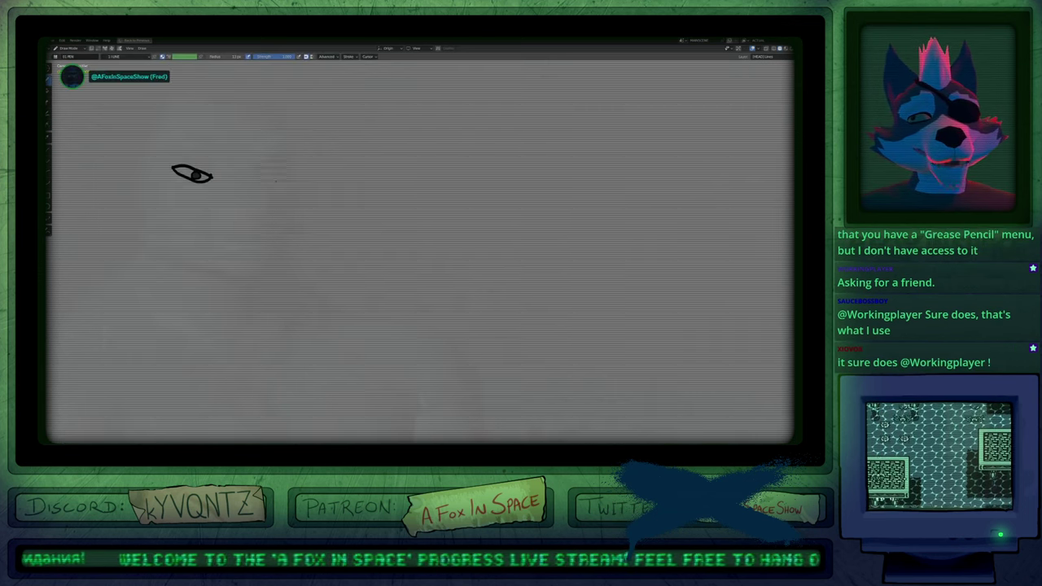
{"action": "left_click_drag", "start_coordinate": [306, 131], "coordinate": [220, 368]}
{"action": "left_click_drag", "start_coordinate": [169, 274], "coordinate": [462, 291]}
{"action": "left_click_drag", "start_coordinate": [191, 244], "coordinate": [436, 230]}
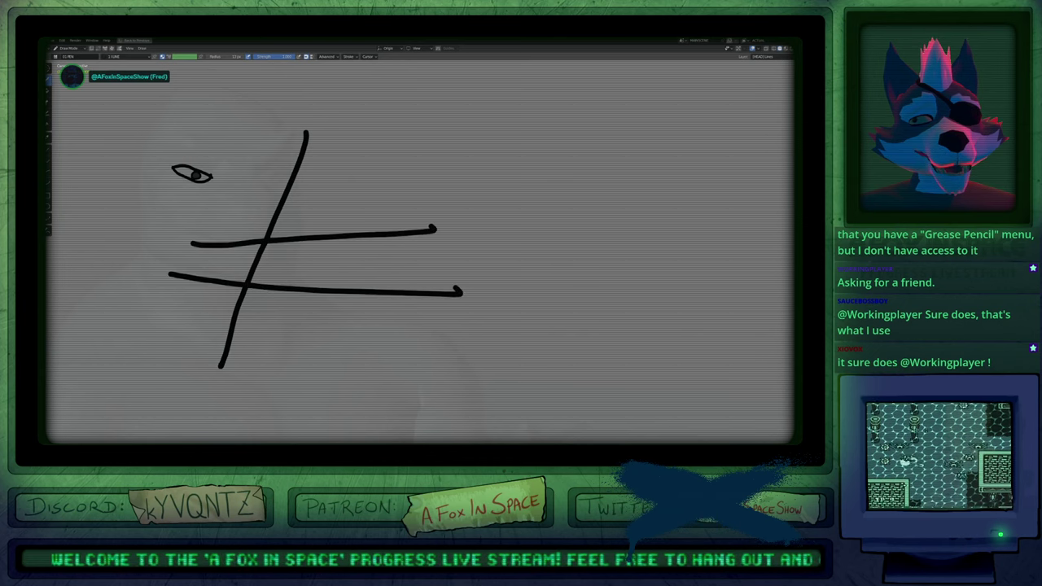
{"action": "left_click_drag", "start_coordinate": [364, 213], "coordinate": [356, 254], "text": "ctrl+alt"}
{"action": "key", "text": "ctrl+z"}
{"action": "left_click_drag", "start_coordinate": [372, 162], "coordinate": [323, 444]}
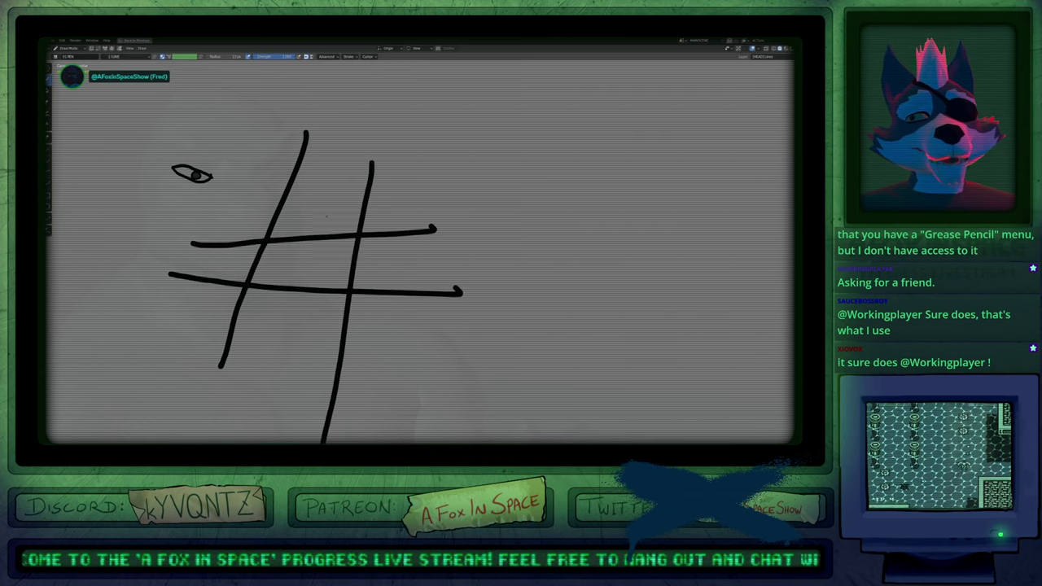
{"action": "left_click_drag", "start_coordinate": [324, 184], "coordinate": [291, 444]}
Cut segments out of the crossing test strokes with lassos while drawing, and undo both cuts.
{"action": "left_click_drag", "start_coordinate": [342, 219], "coordinate": [334, 251], "text": "ctrl+alt"}
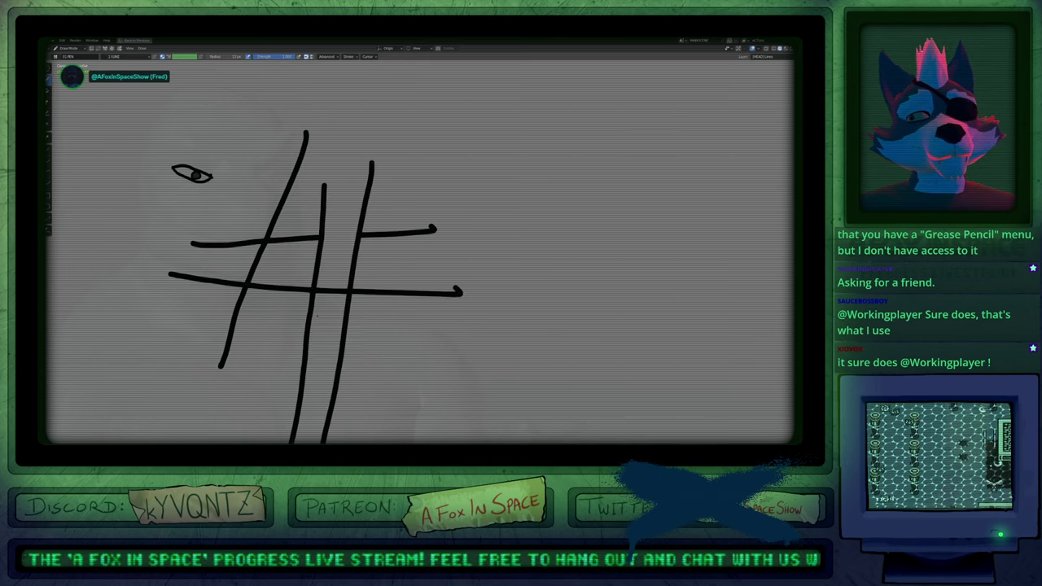
{"action": "left_click_drag", "start_coordinate": [291, 326], "coordinate": [324, 322], "text": "ctrl+alt"}
{"action": "mouse_move", "coordinate": [319, 321]}
{"action": "middle_mouse_down", "text": "shift"}
{"action": "mouse_move", "coordinate": [239, 340]}
{"action": "mouse_move", "coordinate": [320, 323]}
{"action": "mouse_move", "coordinate": [257, 374]}
{"action": "middle_mouse_up", "text": "shift"}
{"action": "key", "text": "ctrl+z"}
{"action": "key", "text": "ctrl+z"}
{"action": "middle_click_drag", "start_coordinate": [268, 309], "coordinate": [272, 265], "text": "shift"}
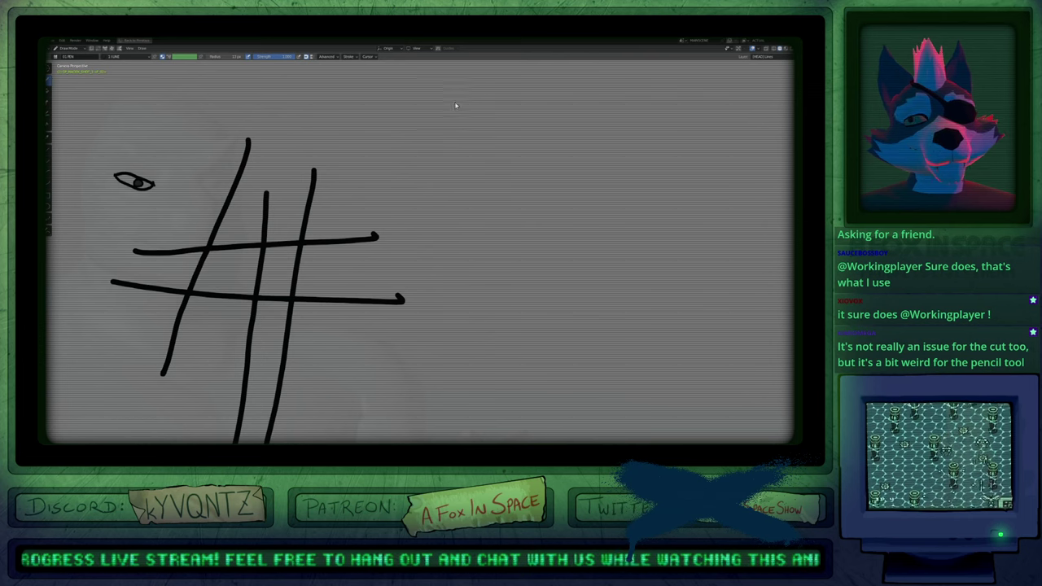
Search the key bindings in Preferences for "ctrl left mouse" and expand Stroke Cutter under Grease Pencil Stroke Paint (Draw brush).
{"action": "left_click", "coordinate": [56, 48]}
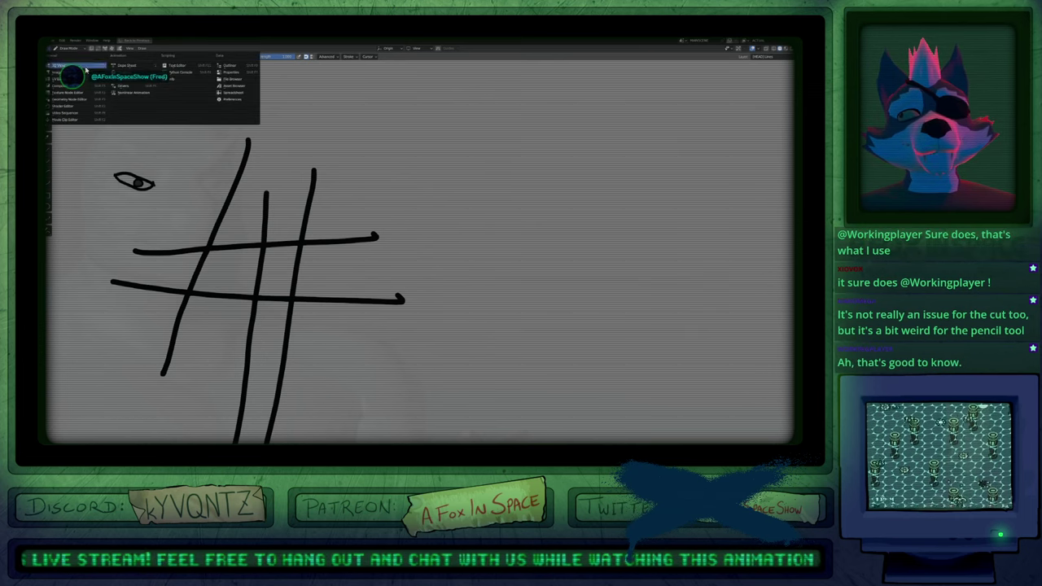
{"action": "left_click", "coordinate": [226, 100]}
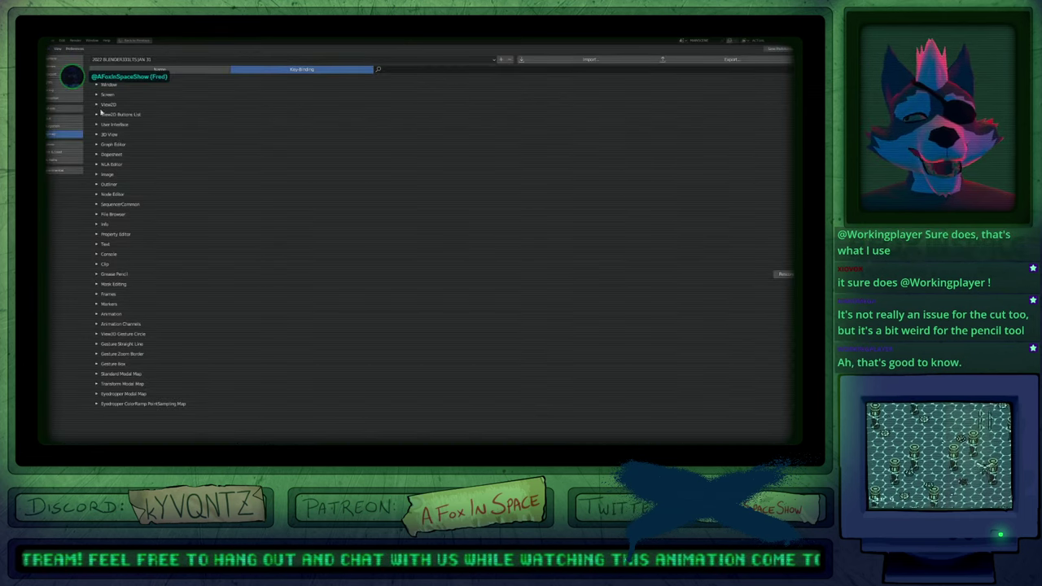
{"action": "left_click", "coordinate": [394, 72]}
{"action": "type", "text": "ctrl leftmouse"}
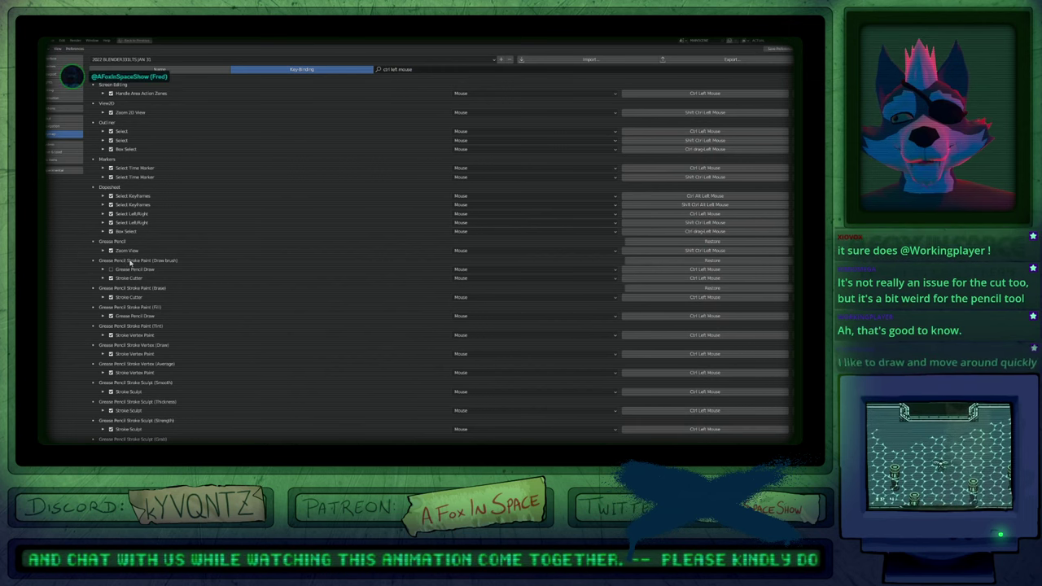
{"action": "middle_click_drag", "start_coordinate": [194, 299], "coordinate": [175, 228], "text": "ctrl"}
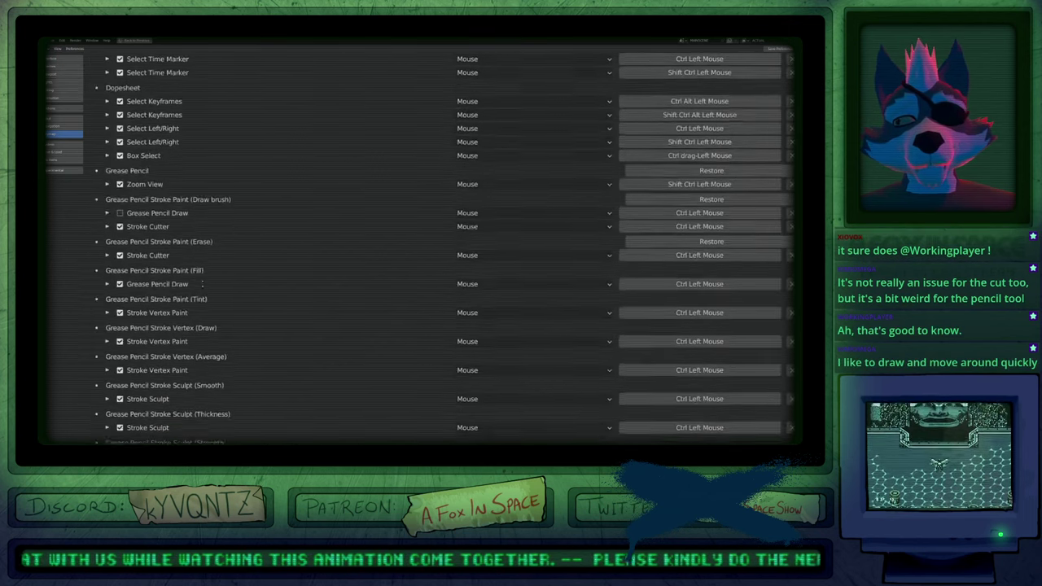
{"action": "scroll", "coordinate": [163, 220], "scroll_direction": "down", "scroll_amount": 1}
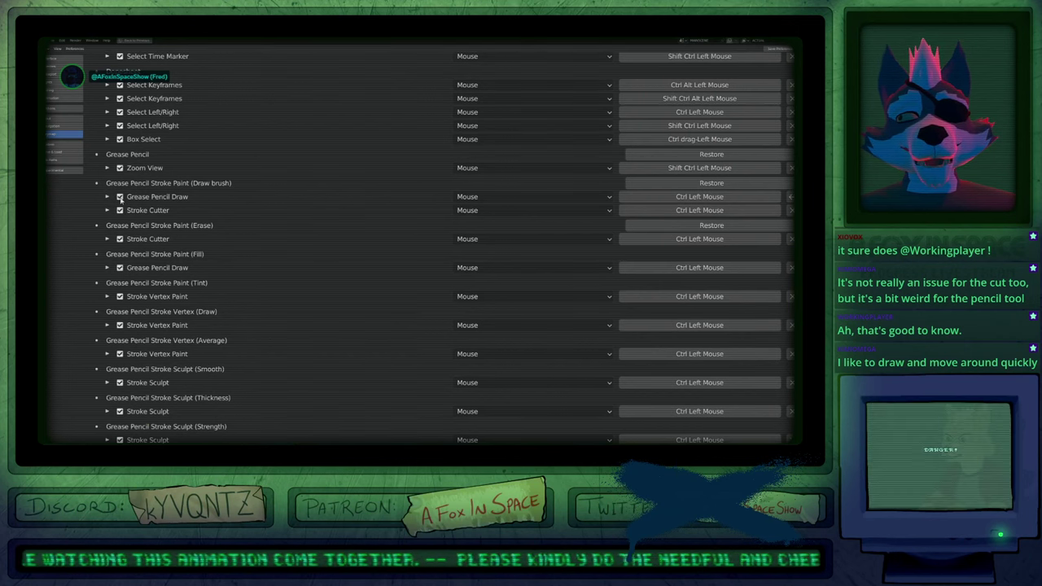
{"action": "left_click", "coordinate": [108, 211]}
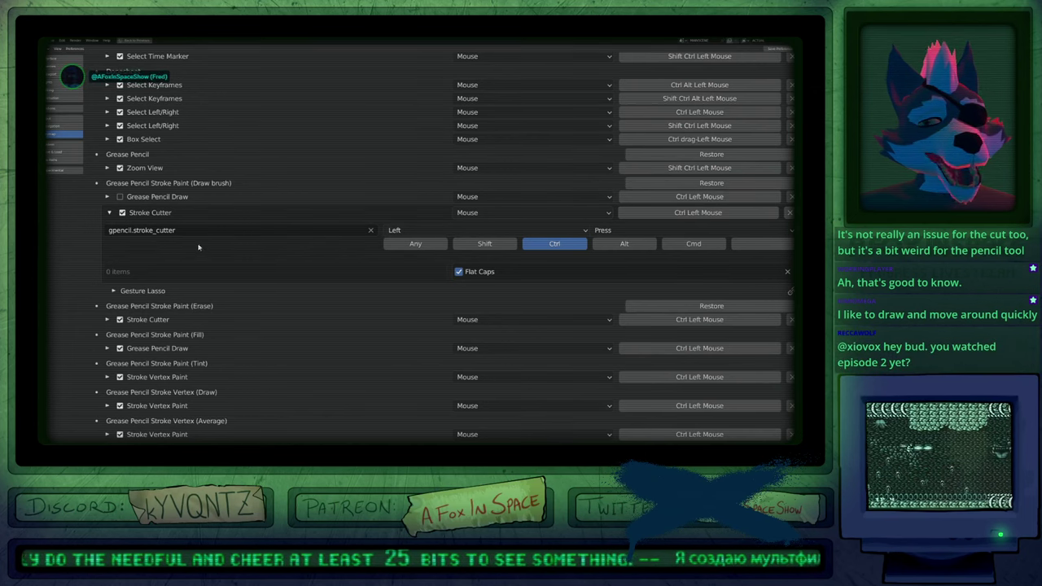
Examine the gpencil.stroke_cutter identifier in the Stroke Cutter binding without changing it, and return to the 3D Viewport.
{"action": "left_click", "coordinate": [121, 230]}
{"action": "left_click", "coordinate": [130, 230]}
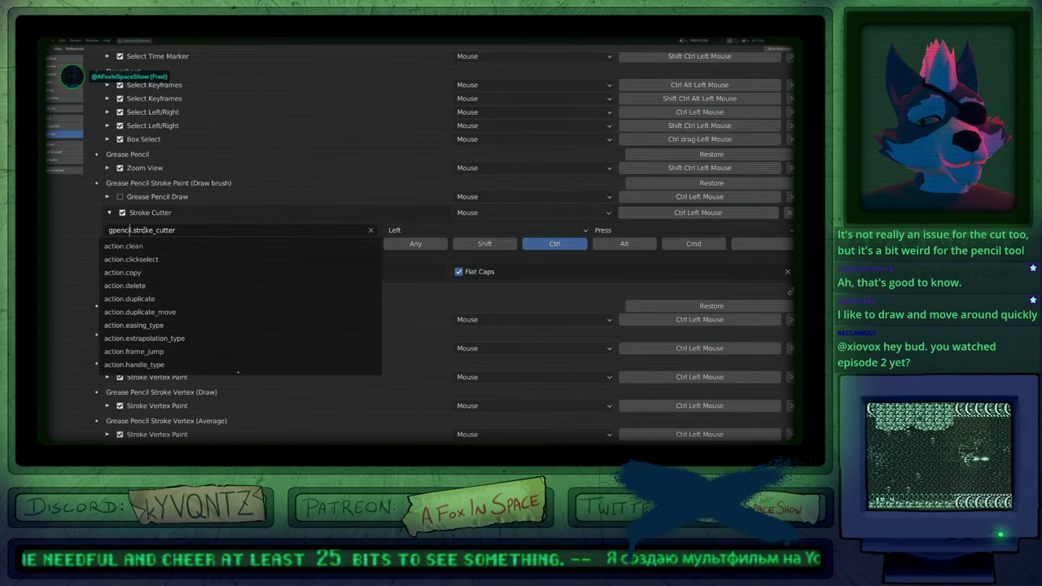
{"action": "left_click_drag", "start_coordinate": [132, 231], "coordinate": [153, 231]}
{"action": "left_click", "coordinate": [160, 230]}
{"action": "left_click", "coordinate": [168, 231]}
{"action": "left_click", "coordinate": [200, 235]}
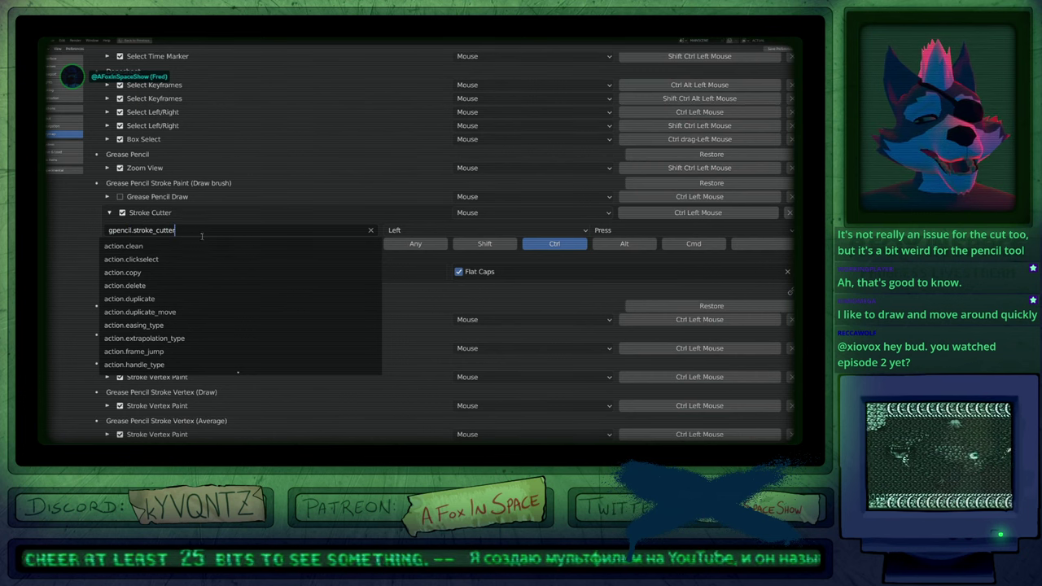
{"action": "key", "text": "Escape"}
{"action": "key", "text": "shift+F5"}
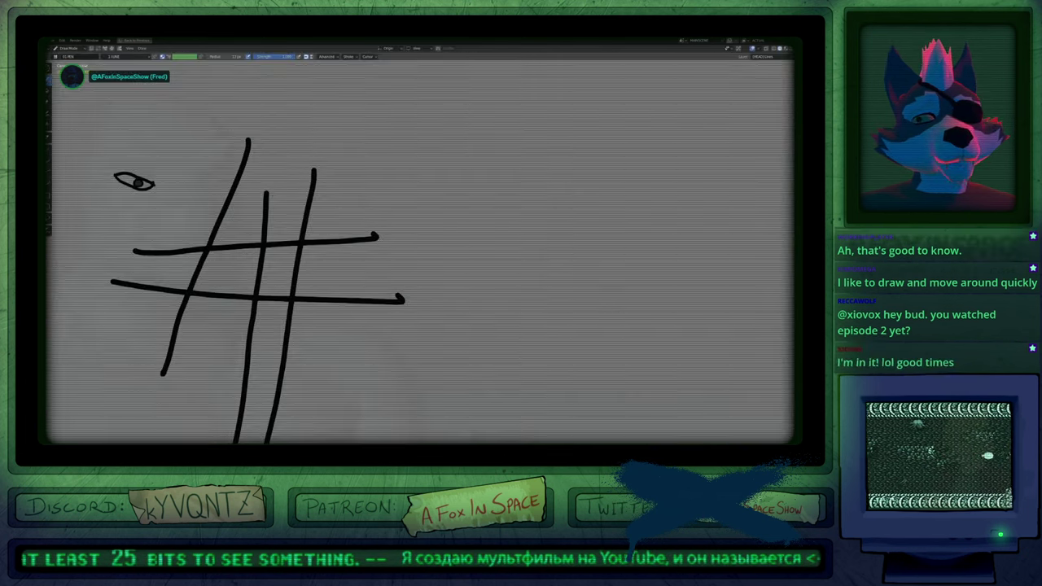
Draw a U-shaped test curve with crossing diagonals beside the earlier test strokes, and cut out the long diagonal's middle segment.
{"action": "mouse_move", "coordinate": [445, 124]}
{"action": "left_mouse_down"}
{"action": "mouse_move", "coordinate": [439, 215]}
{"action": "mouse_move", "coordinate": [612, 309]}
{"action": "mouse_move", "coordinate": [615, 134]}
{"action": "left_mouse_up"}
{"action": "left_click_drag", "start_coordinate": [563, 157], "coordinate": [657, 390]}
{"action": "mouse_move", "coordinate": [694, 123]}
{"action": "left_mouse_down"}
{"action": "mouse_move", "coordinate": [632, 187]}
{"action": "mouse_move", "coordinate": [369, 382]}
{"action": "left_mouse_up"}
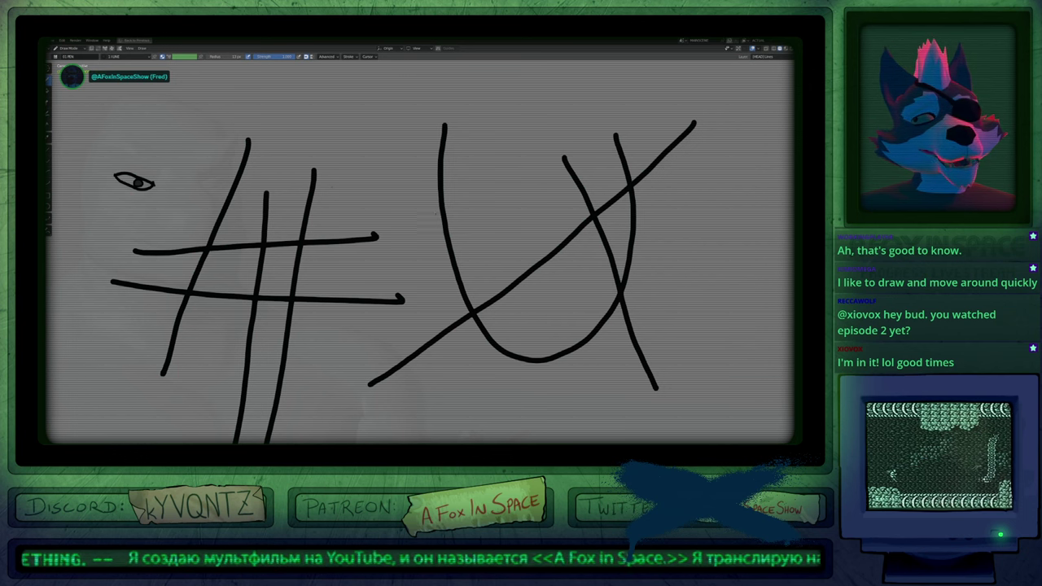
{"action": "mouse_move", "coordinate": [535, 216]}
{"action": "left_mouse_down"}
{"action": "mouse_move", "coordinate": [480, 264]}
{"action": "mouse_move", "coordinate": [404, 360]}
{"action": "left_mouse_up"}
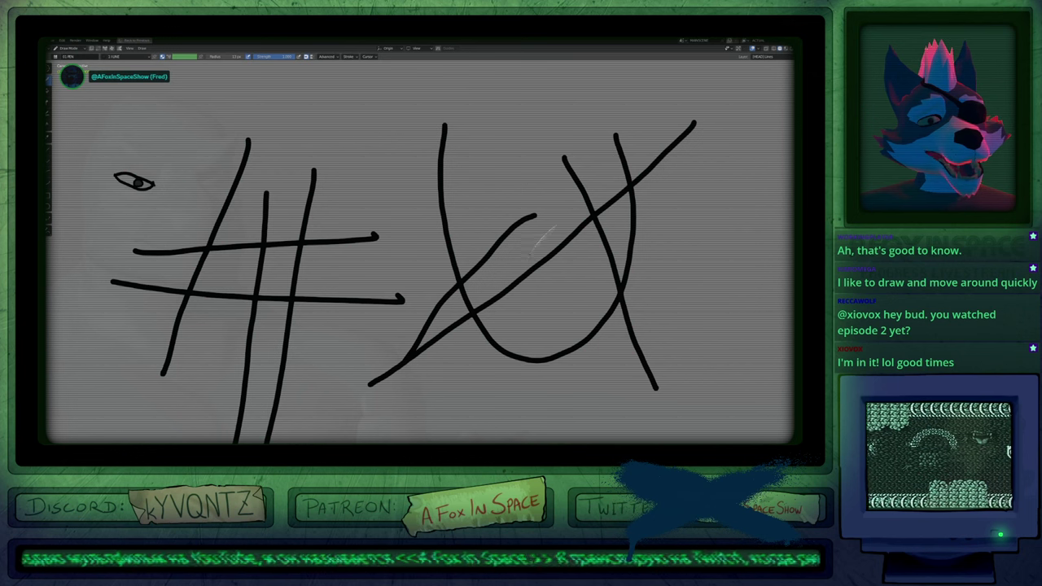
{"action": "mouse_move", "coordinate": [529, 255]}
{"action": "left_mouse_down"}
{"action": "mouse_move", "coordinate": [534, 295]}
{"action": "mouse_move", "coordinate": [565, 305]}
{"action": "mouse_move", "coordinate": [567, 291]}
{"action": "left_mouse_up"}
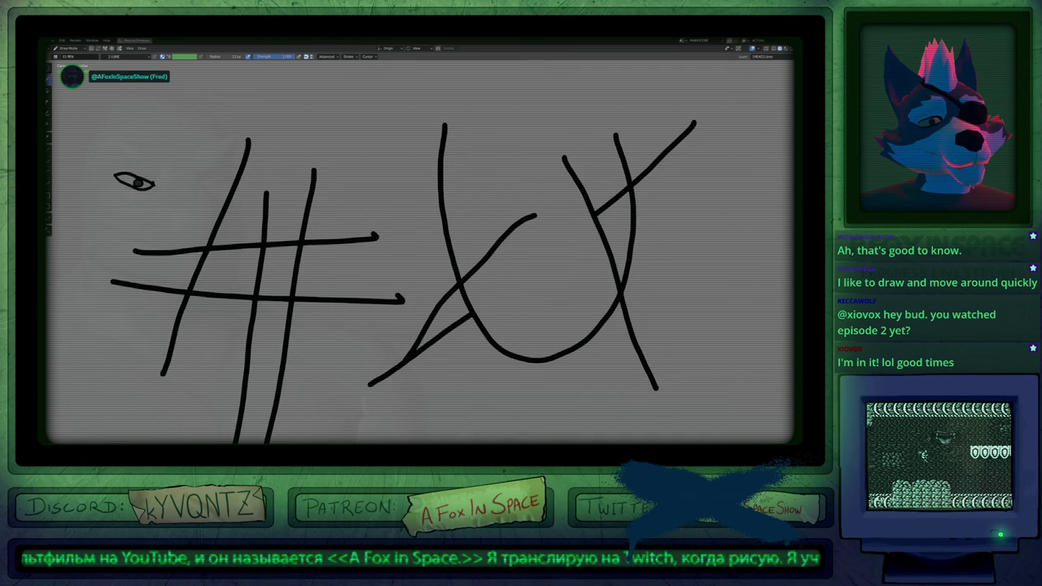
Draw several steep strokes inside the U-shaped curve and further diagonal strokes across it.
{"action": "left_click_drag", "start_coordinate": [531, 185], "coordinate": [539, 301]}
{"action": "left_click_drag", "start_coordinate": [565, 193], "coordinate": [543, 322]}
{"action": "left_click_drag", "start_coordinate": [500, 159], "coordinate": [494, 322]}
{"action": "mouse_move", "coordinate": [549, 109]}
{"action": "left_mouse_down"}
{"action": "mouse_move", "coordinate": [623, 195]}
{"action": "mouse_move", "coordinate": [399, 405]}
{"action": "left_mouse_up"}
{"action": "left_click_drag", "start_coordinate": [694, 124], "coordinate": [359, 324]}
{"action": "middle_click_drag", "start_coordinate": [576, 157], "coordinate": [473, 227], "text": "shift"}
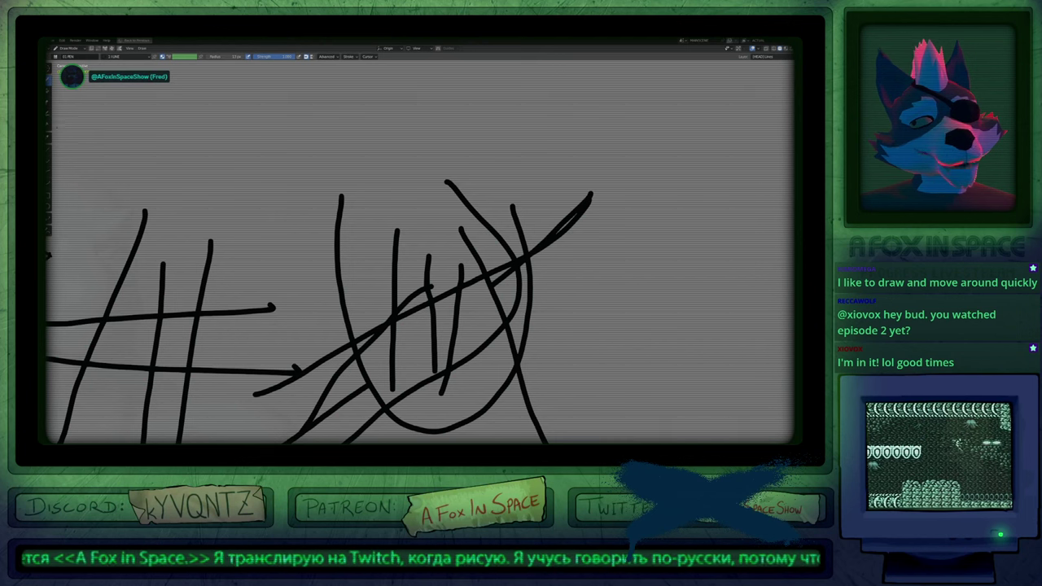
Draw a long horizontal stroke above the test strokes with the Draw tool and push its middle up and down into waves.
{"action": "left_click", "coordinate": [49, 126]}
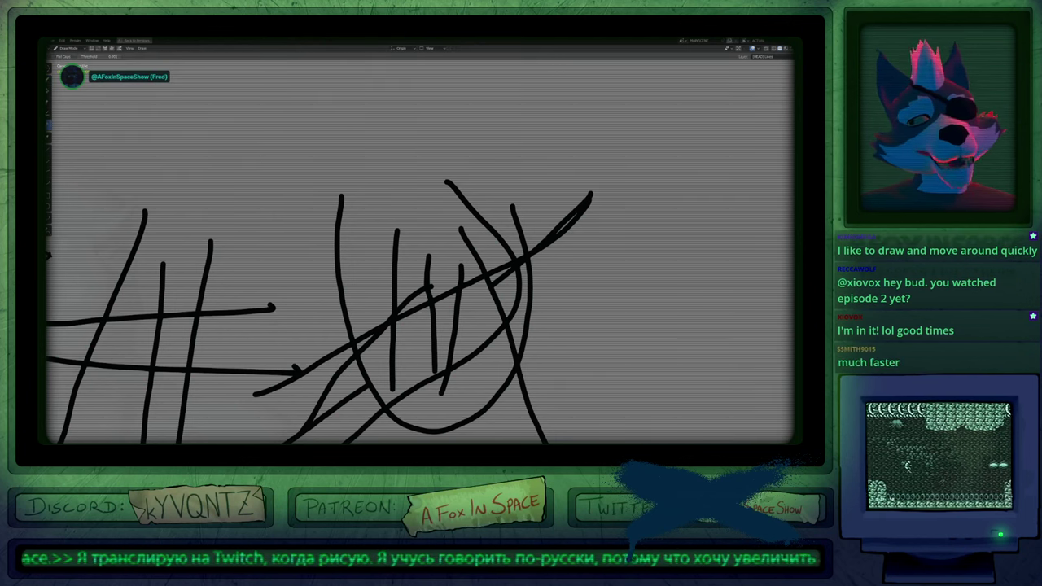
{"action": "left_click", "coordinate": [50, 83]}
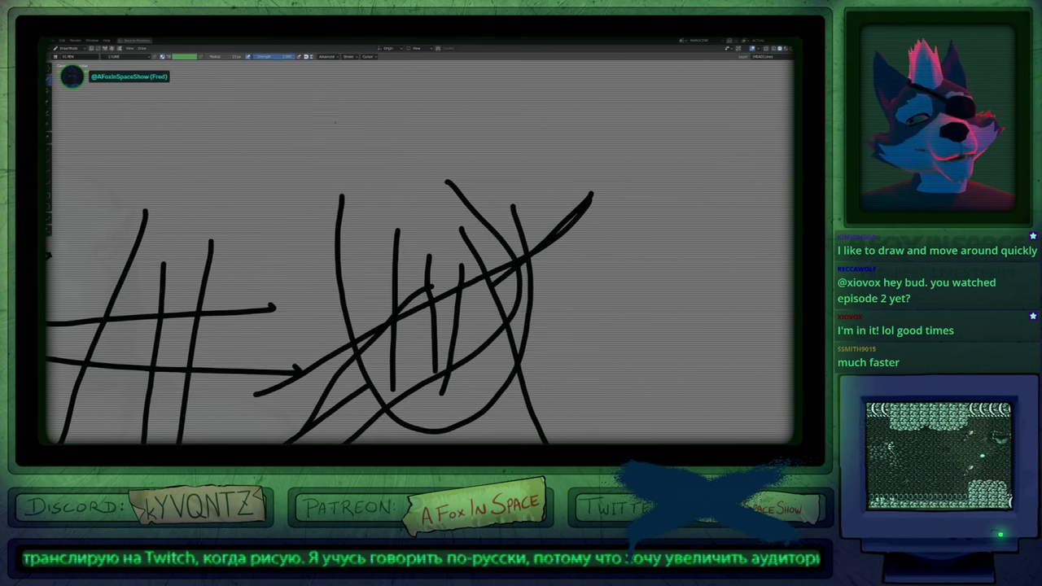
{"action": "mouse_move", "coordinate": [334, 123]}
{"action": "middle_mouse_down", "text": "shift"}
{"action": "mouse_move", "coordinate": [293, 232]}
{"action": "mouse_move", "coordinate": [327, 259]}
{"action": "mouse_move", "coordinate": [317, 271]}
{"action": "mouse_move", "coordinate": [345, 258]}
{"action": "mouse_move", "coordinate": [288, 237]}
{"action": "middle_mouse_up", "text": "shift"}
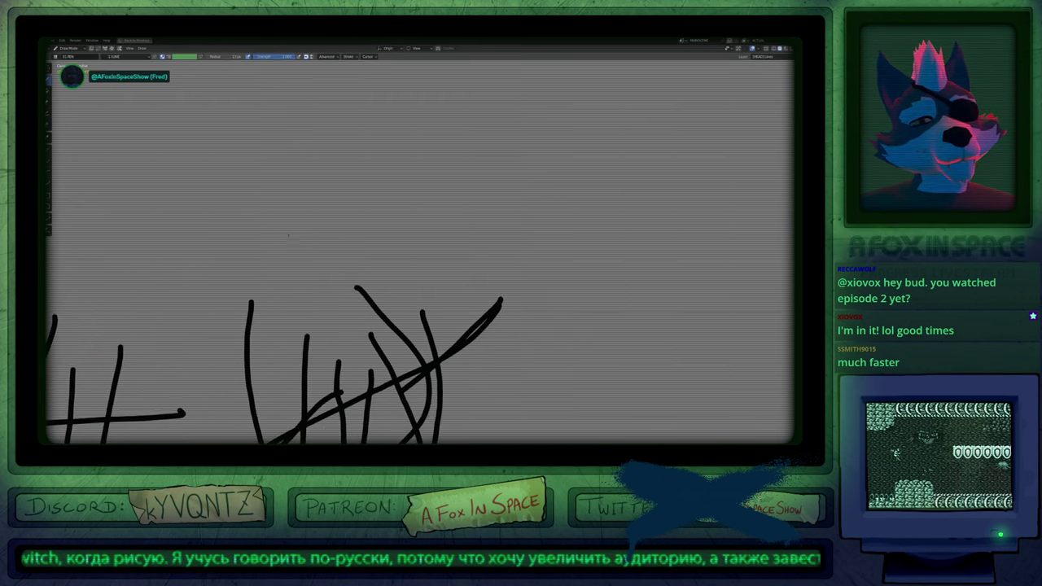
{"action": "left_click_drag", "start_coordinate": [124, 181], "coordinate": [732, 208]}
{"action": "left_click_drag", "start_coordinate": [548, 167], "coordinate": [531, 231]}
{"action": "left_click_drag", "start_coordinate": [314, 206], "coordinate": [299, 159]}
{"action": "left_click_drag", "start_coordinate": [394, 177], "coordinate": [373, 220]}
{"action": "mouse_move", "coordinate": [448, 223]}
{"action": "left_mouse_down"}
{"action": "mouse_move", "coordinate": [461, 226]}
{"action": "mouse_move", "coordinate": [455, 196]}
{"action": "left_mouse_up"}
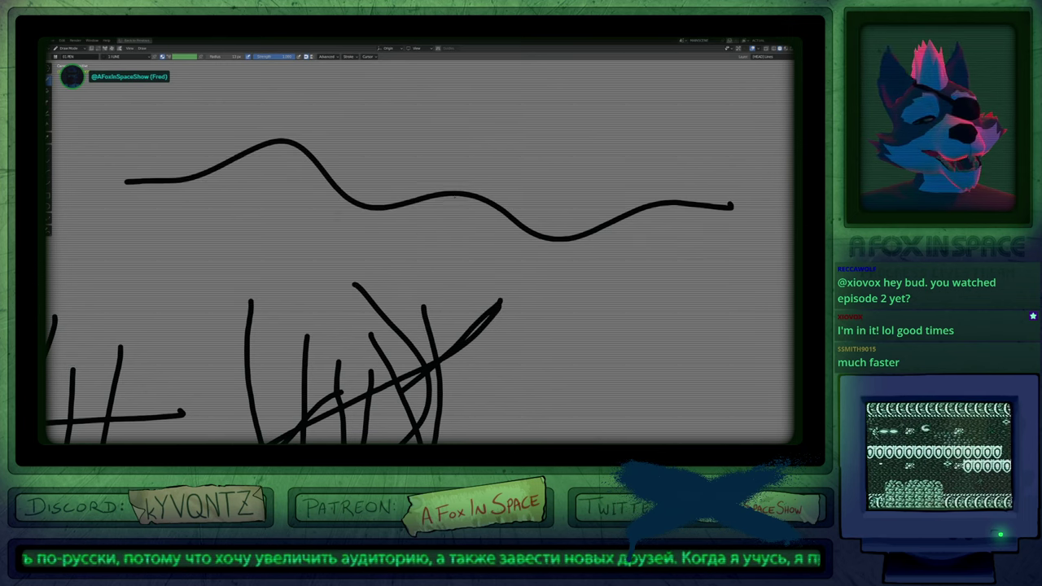
Draw a short horizontal stroke, long diagonals and more wavy strokes across the long wavy stroke.
{"action": "left_click_drag", "start_coordinate": [437, 157], "coordinate": [656, 157]}
{"action": "mouse_move", "coordinate": [581, 105]}
{"action": "left_mouse_down"}
{"action": "mouse_move", "coordinate": [462, 272]}
{"action": "mouse_move", "coordinate": [397, 344]}
{"action": "left_mouse_up"}
{"action": "left_click_drag", "start_coordinate": [541, 91], "coordinate": [353, 355]}
{"action": "left_click_drag", "start_coordinate": [198, 223], "coordinate": [686, 289]}
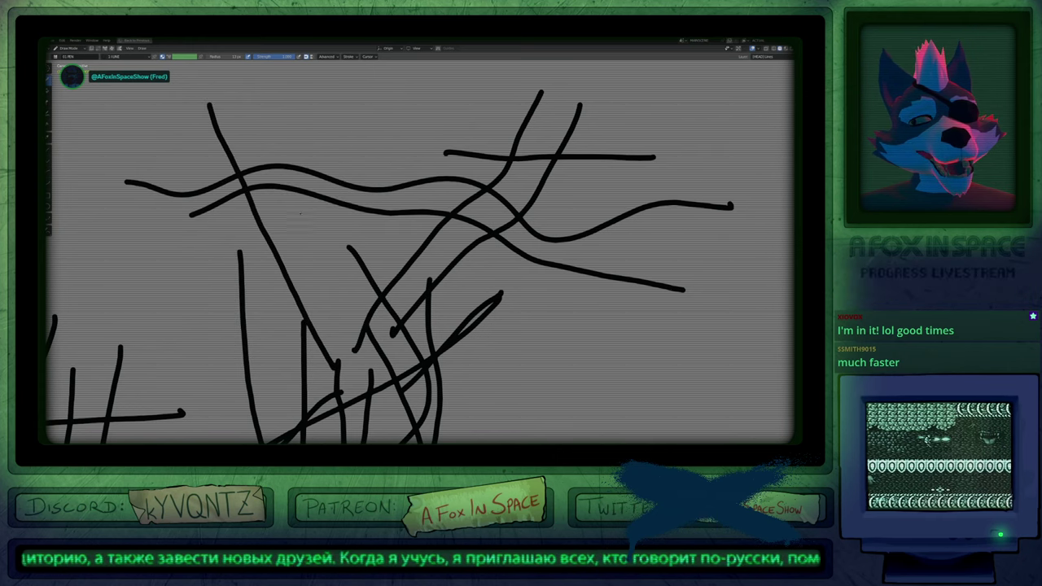
{"action": "left_click_drag", "start_coordinate": [145, 118], "coordinate": [709, 237]}
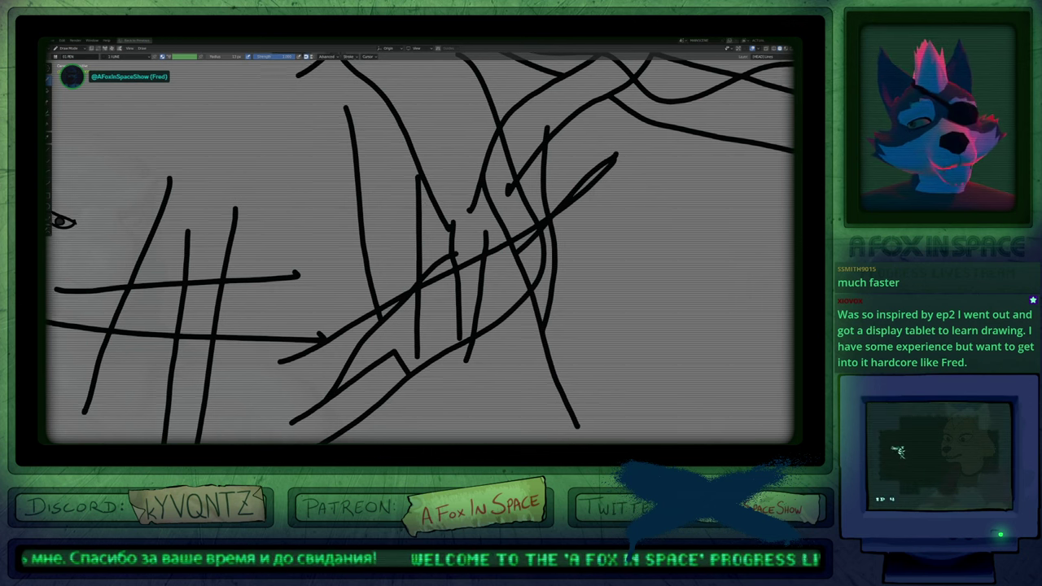
{"action": "mouse_move", "coordinate": [421, 248]}
{"action": "middle_mouse_down", "text": "shift"}
{"action": "mouse_move", "coordinate": [531, 299]}
{"action": "mouse_move", "coordinate": [421, 350]}
{"action": "mouse_move", "coordinate": [472, 248]}
{"action": "mouse_move", "coordinate": [472, 216]}
{"action": "middle_mouse_up", "text": "shift"}
{"action": "middle_click_drag", "start_coordinate": [289, 257], "coordinate": [291, 246], "text": "ctrl"}
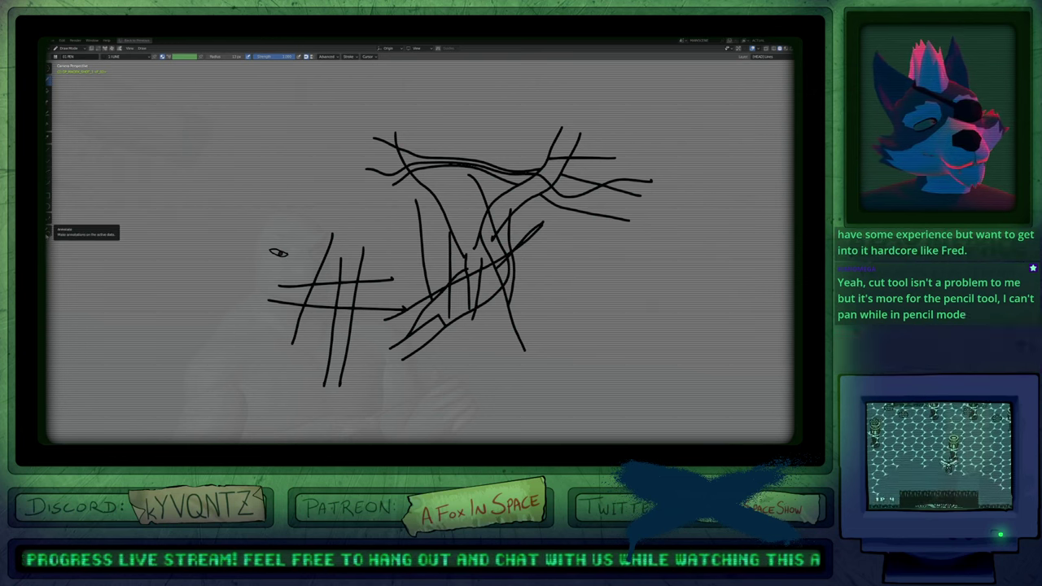
Show the active brush's settings in the viewport sidebar, briefly try the Tint tool and return to the Draw tool.
{"action": "key", "text": "n"}
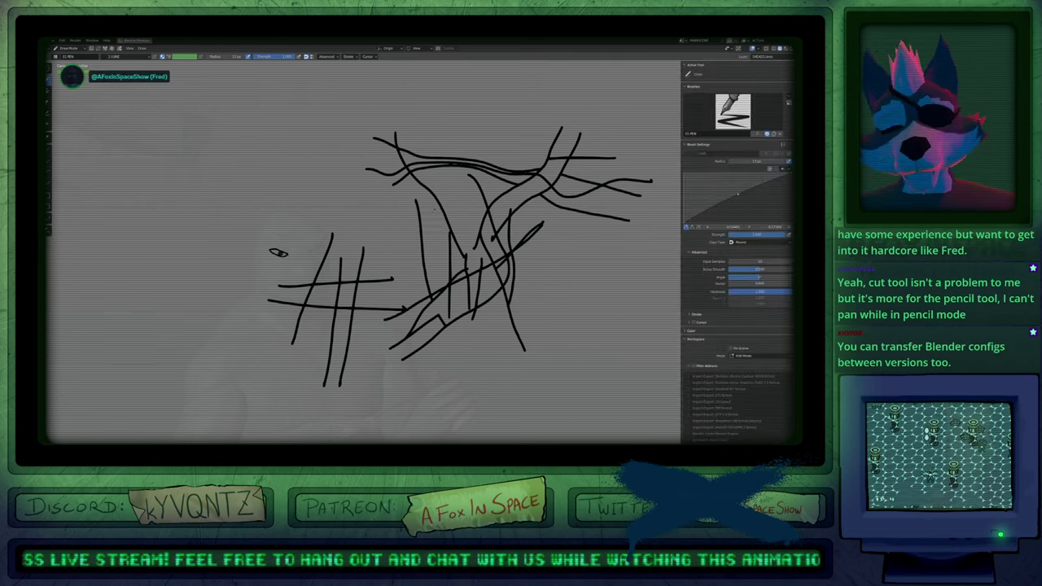
{"action": "mouse_move", "coordinate": [279, 252]}
{"action": "middle_mouse_down", "text": "shift"}
{"action": "mouse_move", "coordinate": [191, 312]}
{"action": "mouse_move", "coordinate": [257, 258]}
{"action": "mouse_move", "coordinate": [219, 261]}
{"action": "middle_mouse_up", "text": "shift"}
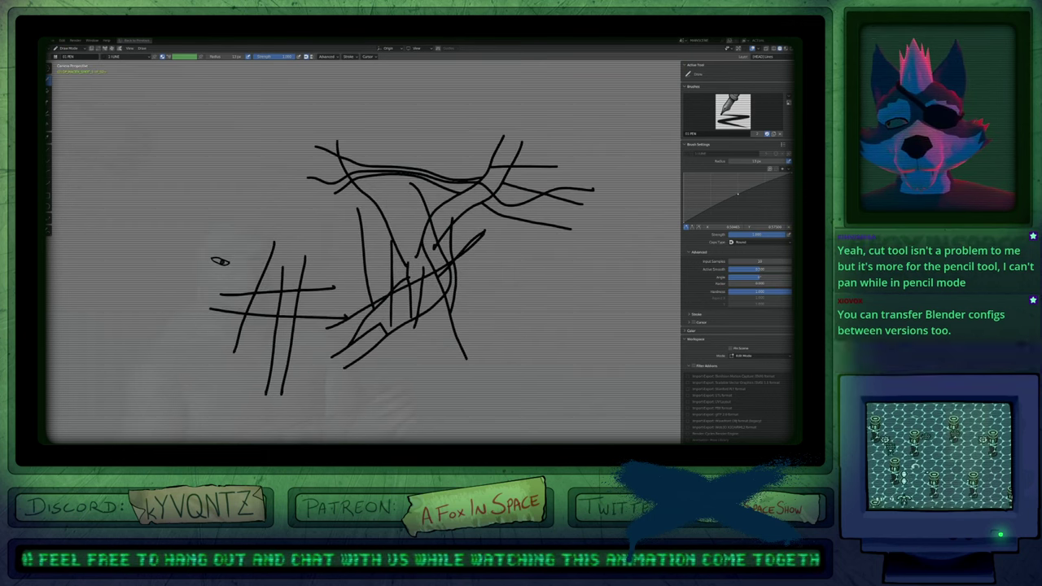
{"action": "left_click", "coordinate": [56, 48]}
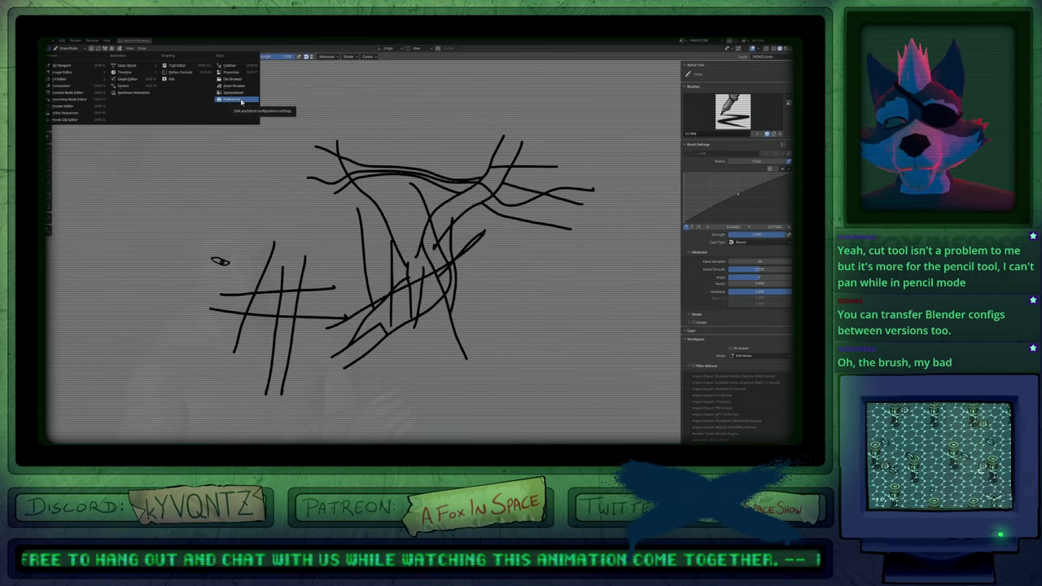
{"action": "left_click", "coordinate": [258, 99]}
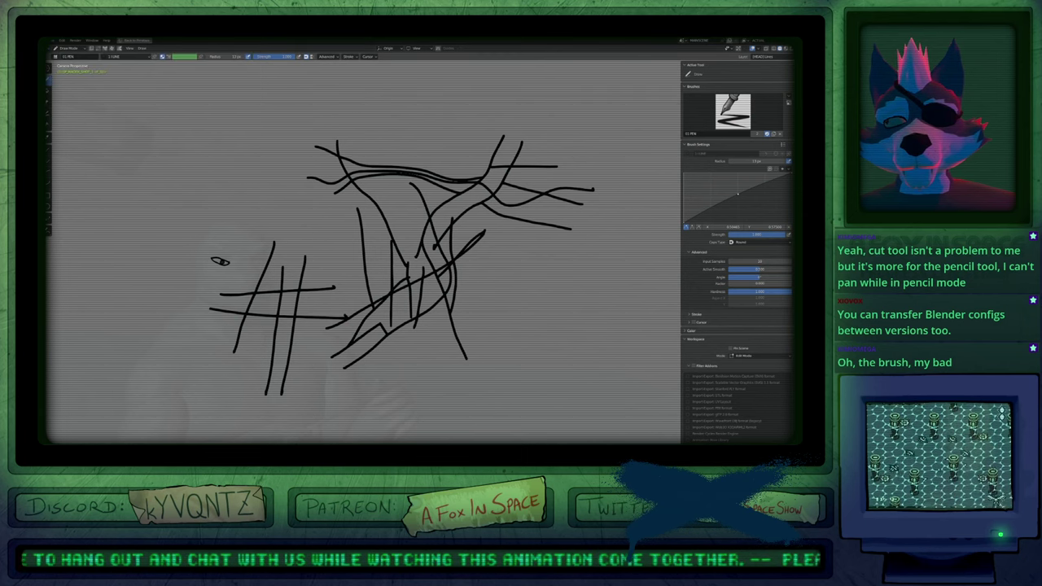
{"action": "left_click", "coordinate": [48, 114]}
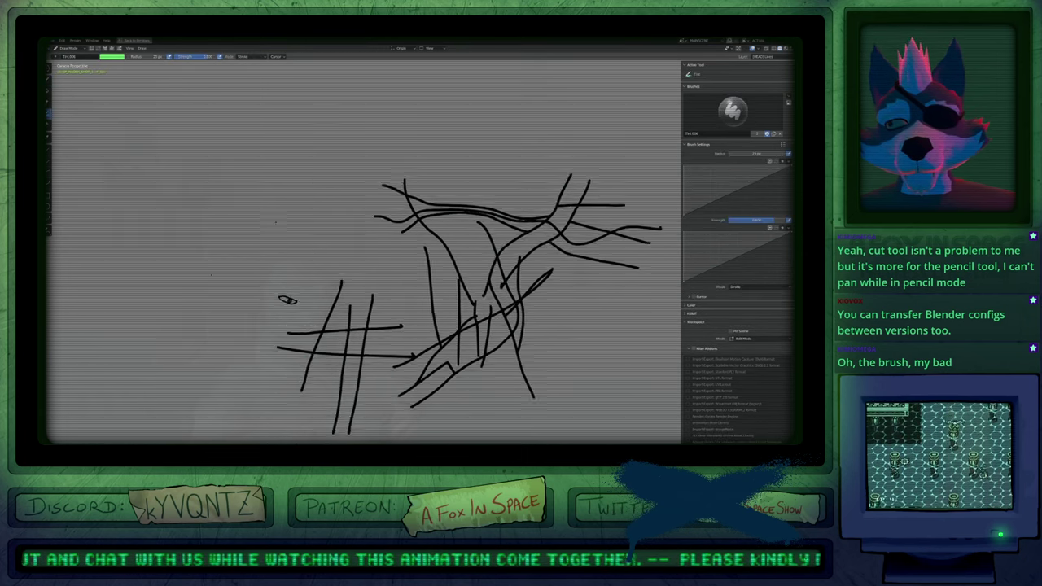
{"action": "left_click", "coordinate": [49, 81]}
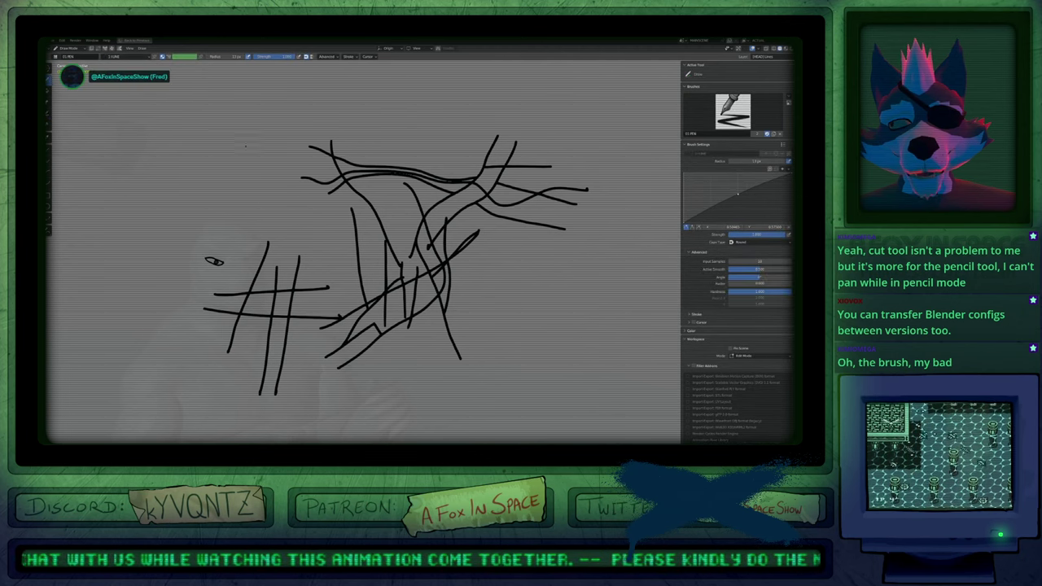
Draw a tangle of long curved and diagonal strokes over the existing test strokes, panning between strokes to demonstrate moving while drawing.
{"action": "mouse_move", "coordinate": [255, 146]}
{"action": "left_mouse_down"}
{"action": "mouse_move", "coordinate": [416, 296]}
{"action": "mouse_move", "coordinate": [428, 247]}
{"action": "left_mouse_up"}
{"action": "left_click_drag", "start_coordinate": [327, 268], "coordinate": [307, 201]}
{"action": "mouse_move", "coordinate": [406, 146]}
{"action": "middle_mouse_down", "text": "shift"}
{"action": "mouse_move", "coordinate": [294, 240]}
{"action": "mouse_move", "coordinate": [558, 122]}
{"action": "mouse_move", "coordinate": [428, 174]}
{"action": "middle_mouse_up", "text": "shift"}
{"action": "mouse_move", "coordinate": [427, 173]}
{"action": "left_mouse_down"}
{"action": "mouse_move", "coordinate": [463, 140]}
{"action": "mouse_move", "coordinate": [267, 338]}
{"action": "left_mouse_up"}
{"action": "left_click_drag", "start_coordinate": [489, 106], "coordinate": [177, 336]}
{"action": "mouse_move", "coordinate": [418, 111]}
{"action": "left_mouse_down"}
{"action": "mouse_move", "coordinate": [150, 272]}
{"action": "mouse_move", "coordinate": [178, 243]}
{"action": "left_mouse_up"}
{"action": "mouse_move", "coordinate": [204, 96]}
{"action": "left_mouse_down"}
{"action": "mouse_move", "coordinate": [332, 283]}
{"action": "mouse_move", "coordinate": [470, 370]}
{"action": "left_mouse_up"}
{"action": "left_click_drag", "start_coordinate": [260, 127], "coordinate": [438, 283]}
{"action": "mouse_move", "coordinate": [438, 283]}
{"action": "middle_mouse_down", "text": "shift"}
{"action": "mouse_move", "coordinate": [405, 304]}
{"action": "mouse_move", "coordinate": [496, 246]}
{"action": "mouse_move", "coordinate": [523, 286]}
{"action": "mouse_move", "coordinate": [509, 284]}
{"action": "middle_mouse_up", "text": "shift"}
{"action": "mouse_move", "coordinate": [308, 290]}
{"action": "middle_mouse_down", "text": "shift"}
{"action": "mouse_move", "coordinate": [260, 286]}
{"action": "mouse_move", "coordinate": [293, 275]}
{"action": "middle_mouse_up", "text": "shift"}
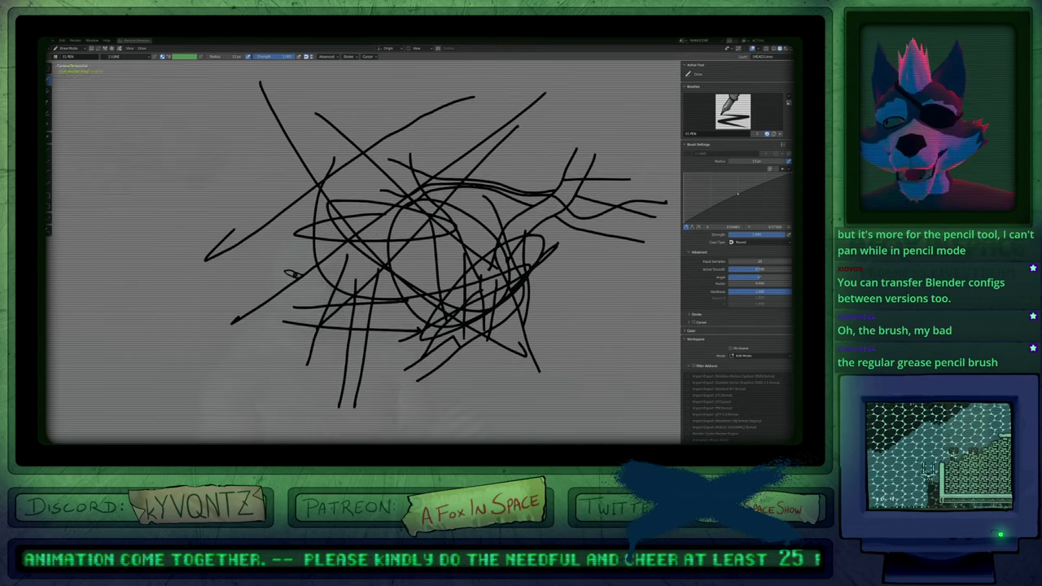
Draw three shallow, nearly horizontal strokes below the eye, beside the tangle of test strokes.
{"action": "left_click", "coordinate": [62, 40]}
{"action": "left_click", "coordinate": [89, 140]}
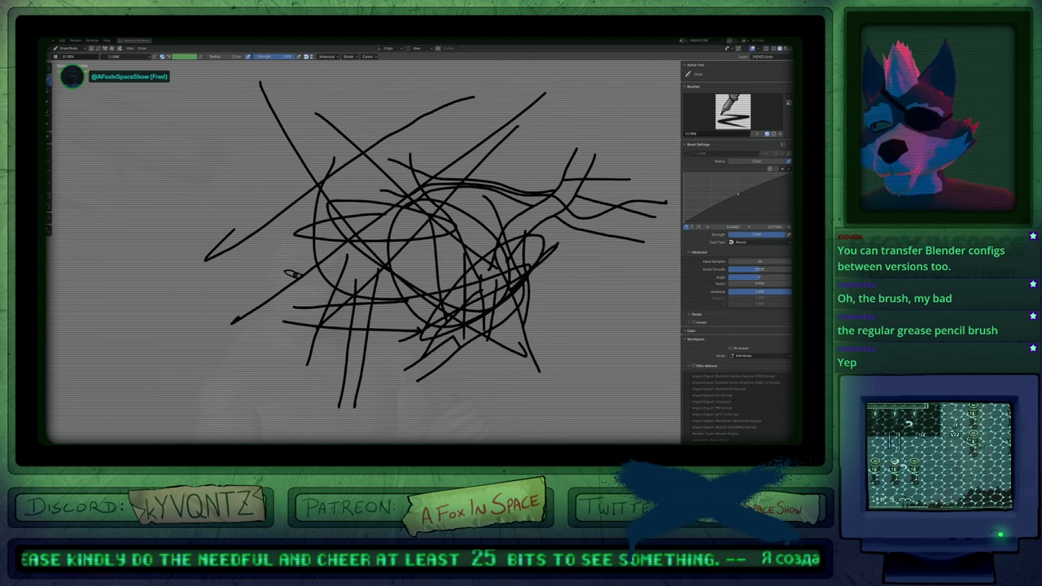
{"action": "mouse_move", "coordinate": [151, 341]}
{"action": "left_mouse_down"}
{"action": "mouse_move", "coordinate": [257, 309]}
{"action": "mouse_move", "coordinate": [260, 332]}
{"action": "left_mouse_up"}
{"action": "left_click_drag", "start_coordinate": [203, 361], "coordinate": [330, 348]}
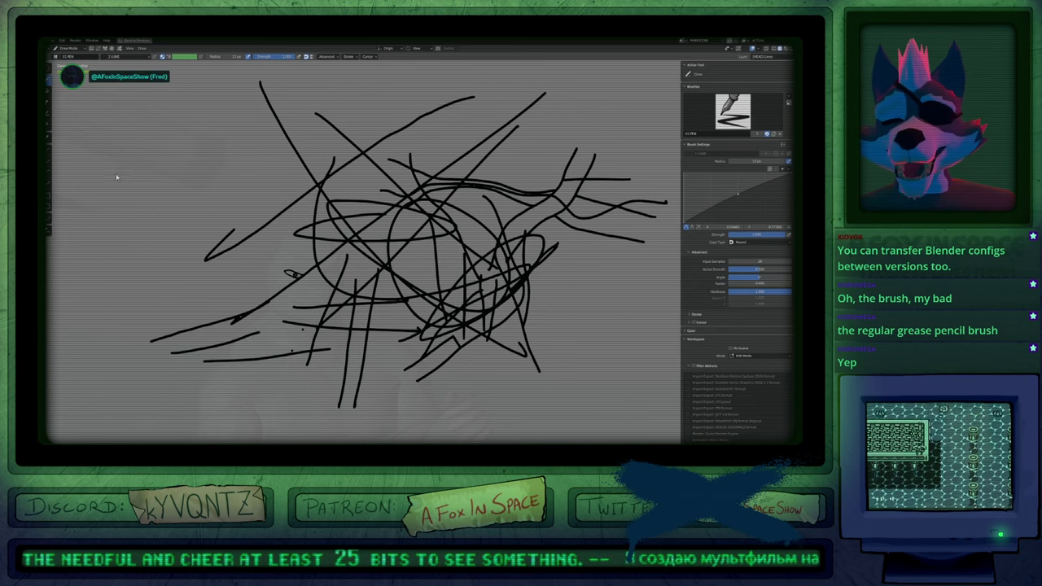